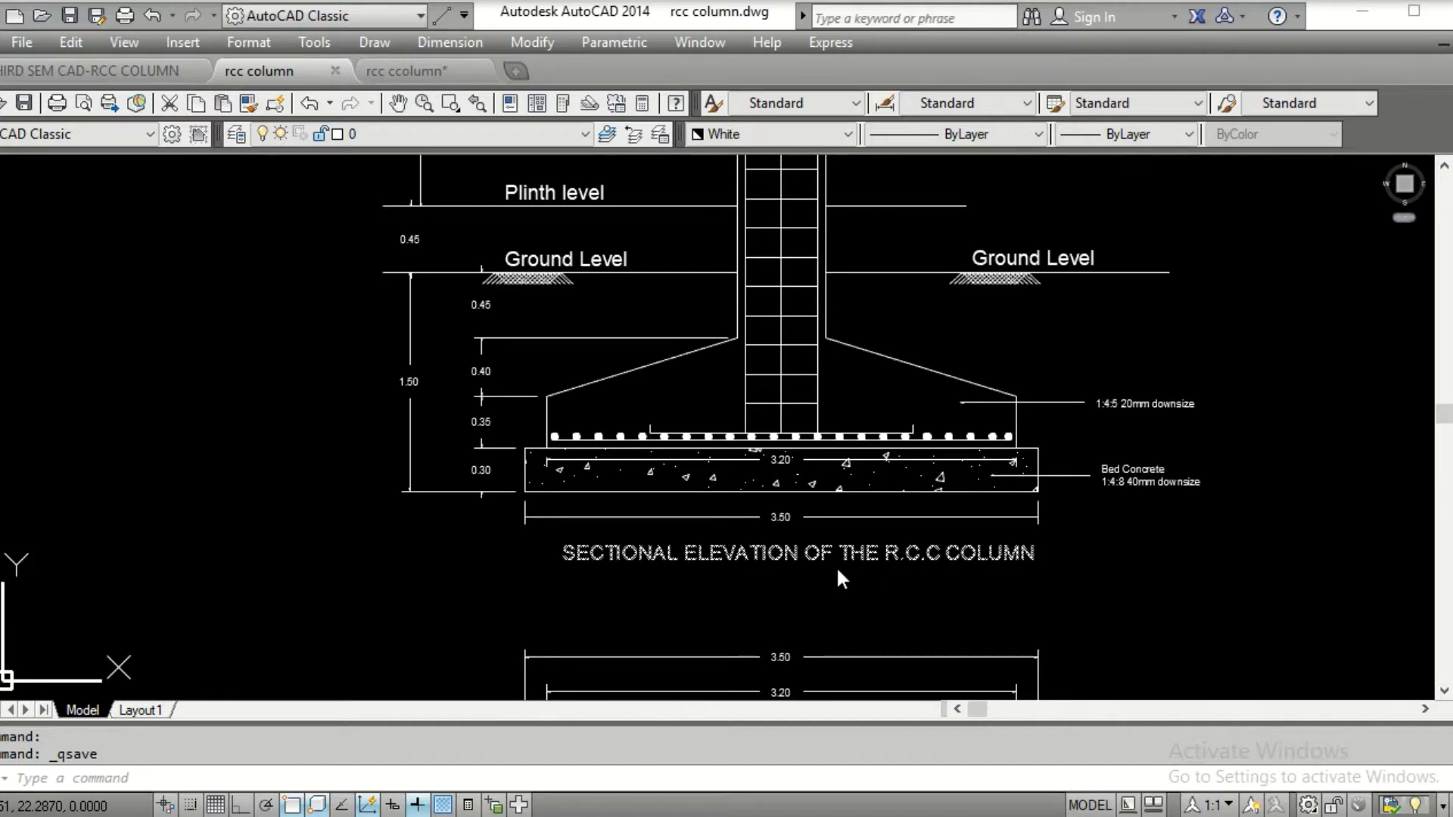
Pan and zoom around the reference drawing to study the footing elevation, plan and section A-A
scroll(827, 552, "up", 2)
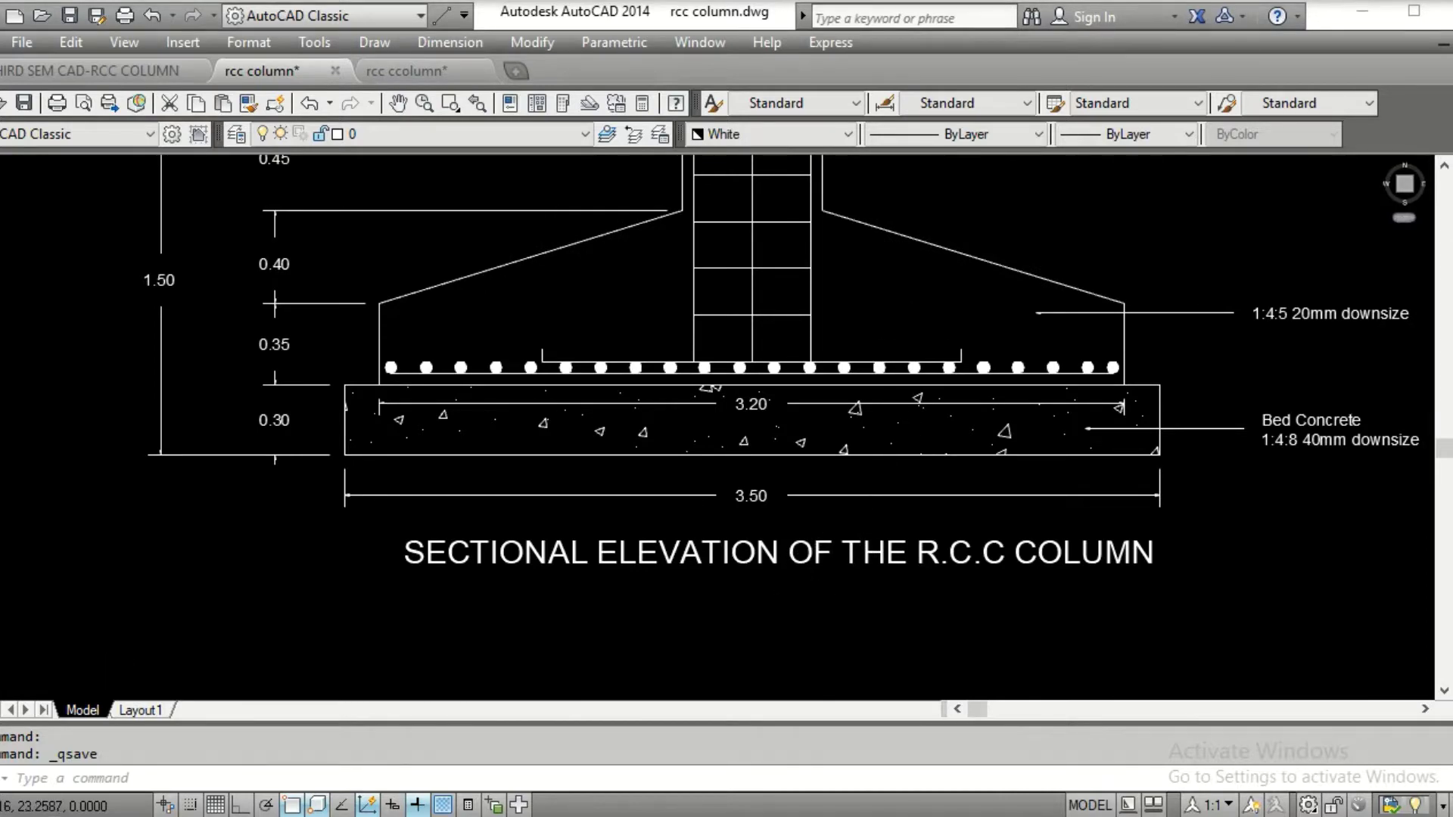
scroll(765, 682, "down", 3)
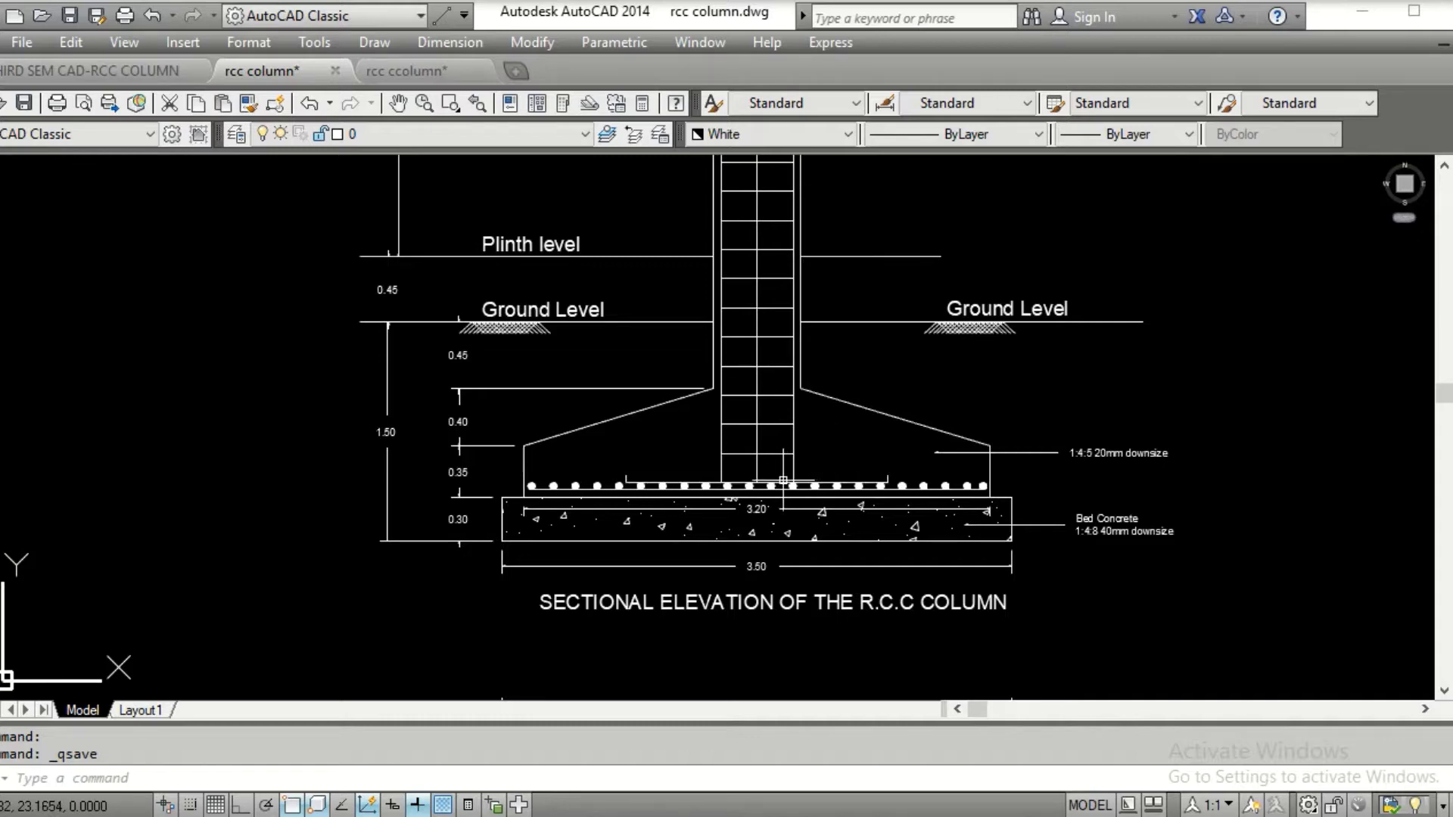
scroll(682, 529, "up", 3)
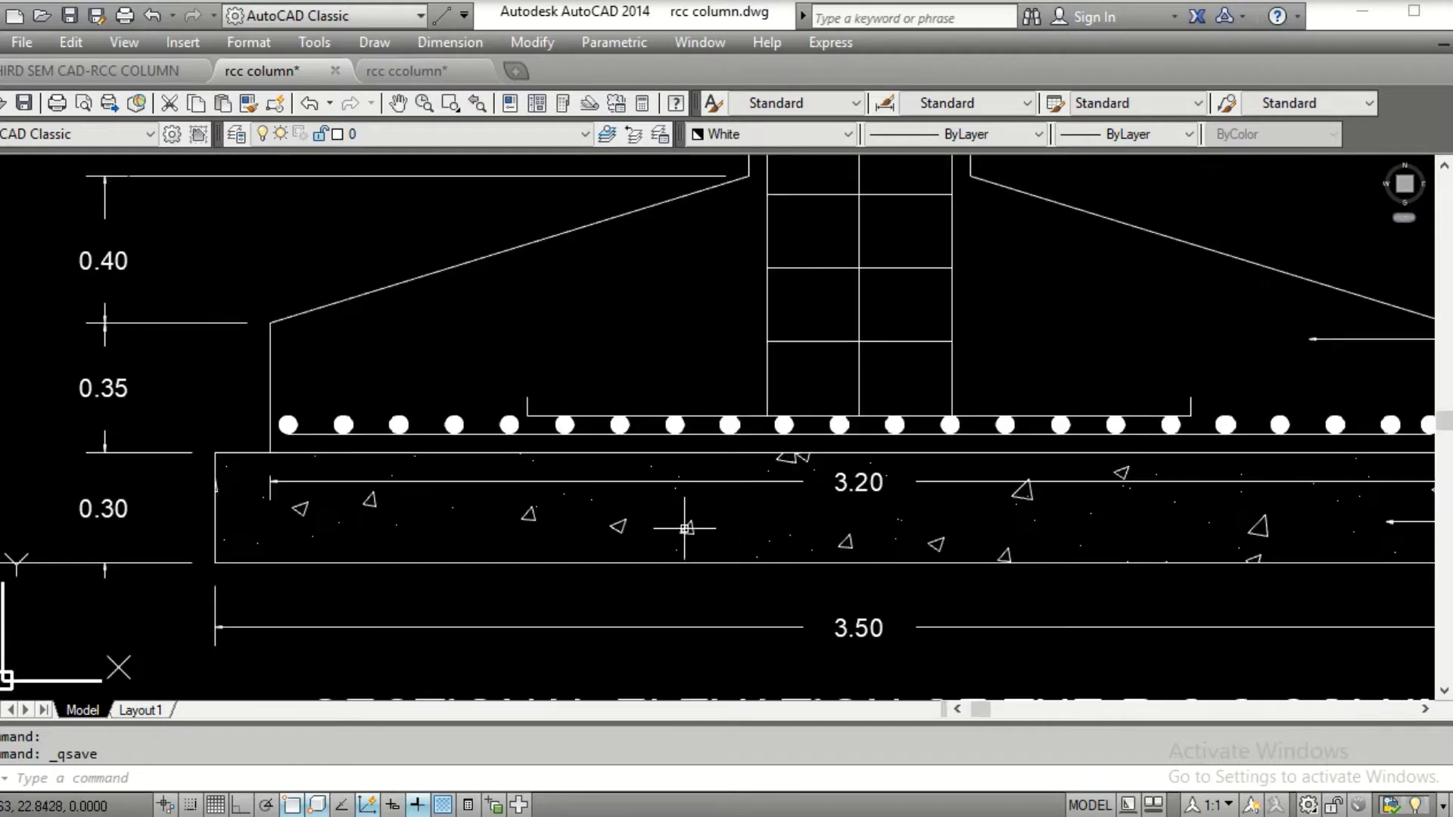
scroll(682, 527, "down", 3)
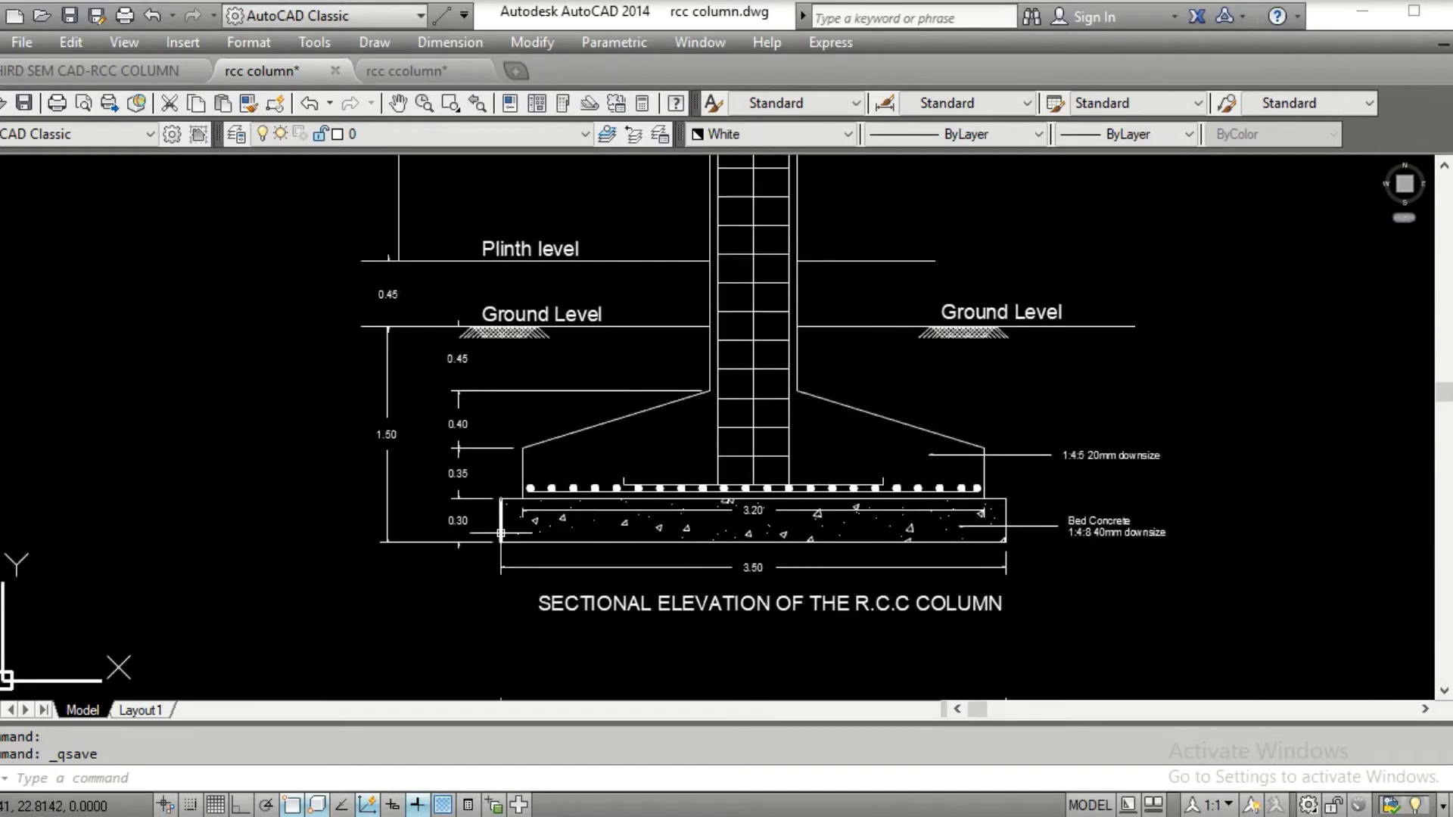
scroll(481, 521, "up", 2)
scroll(479, 520, "up", 2)
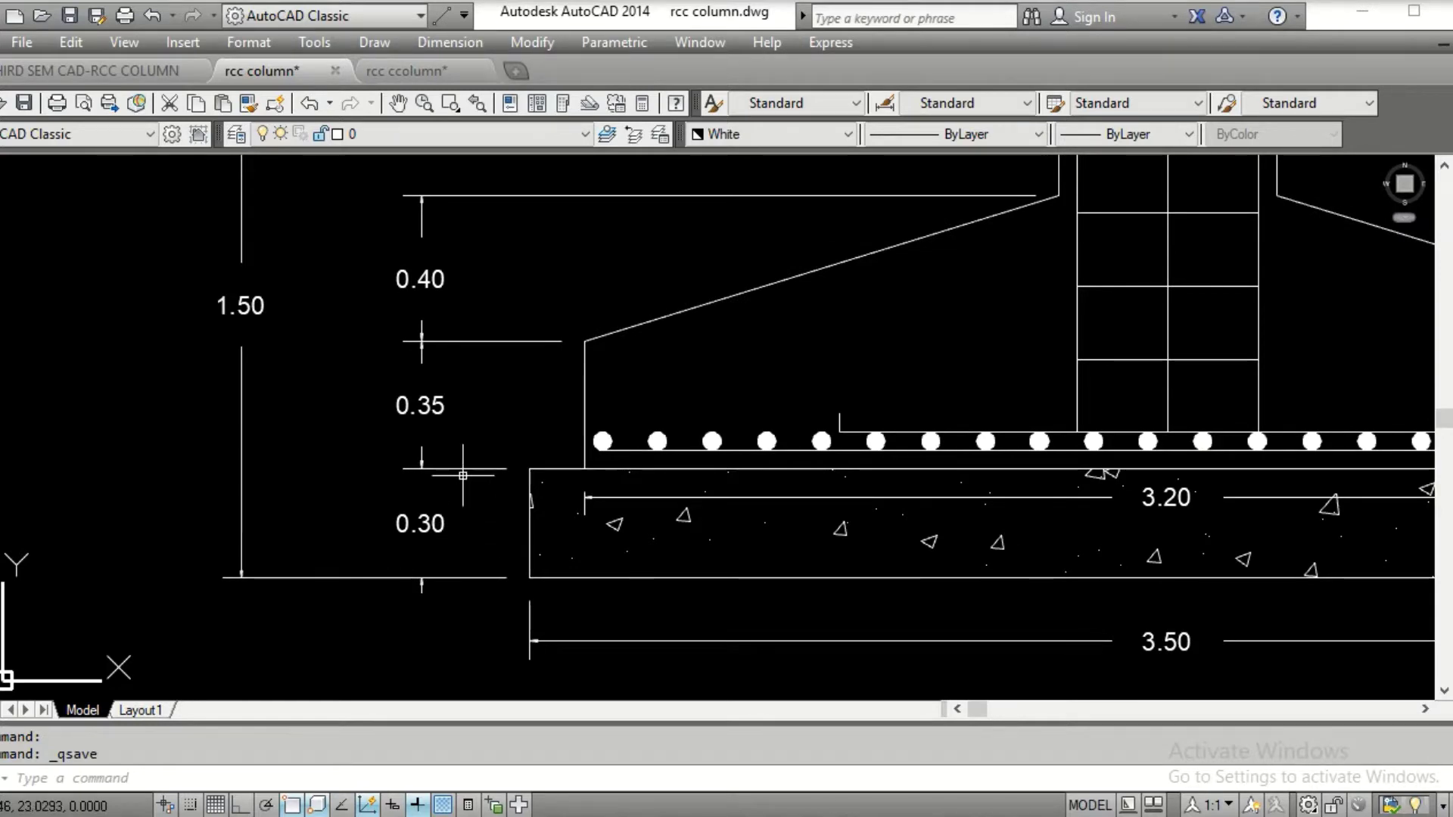
scroll(666, 520, "down", 2)
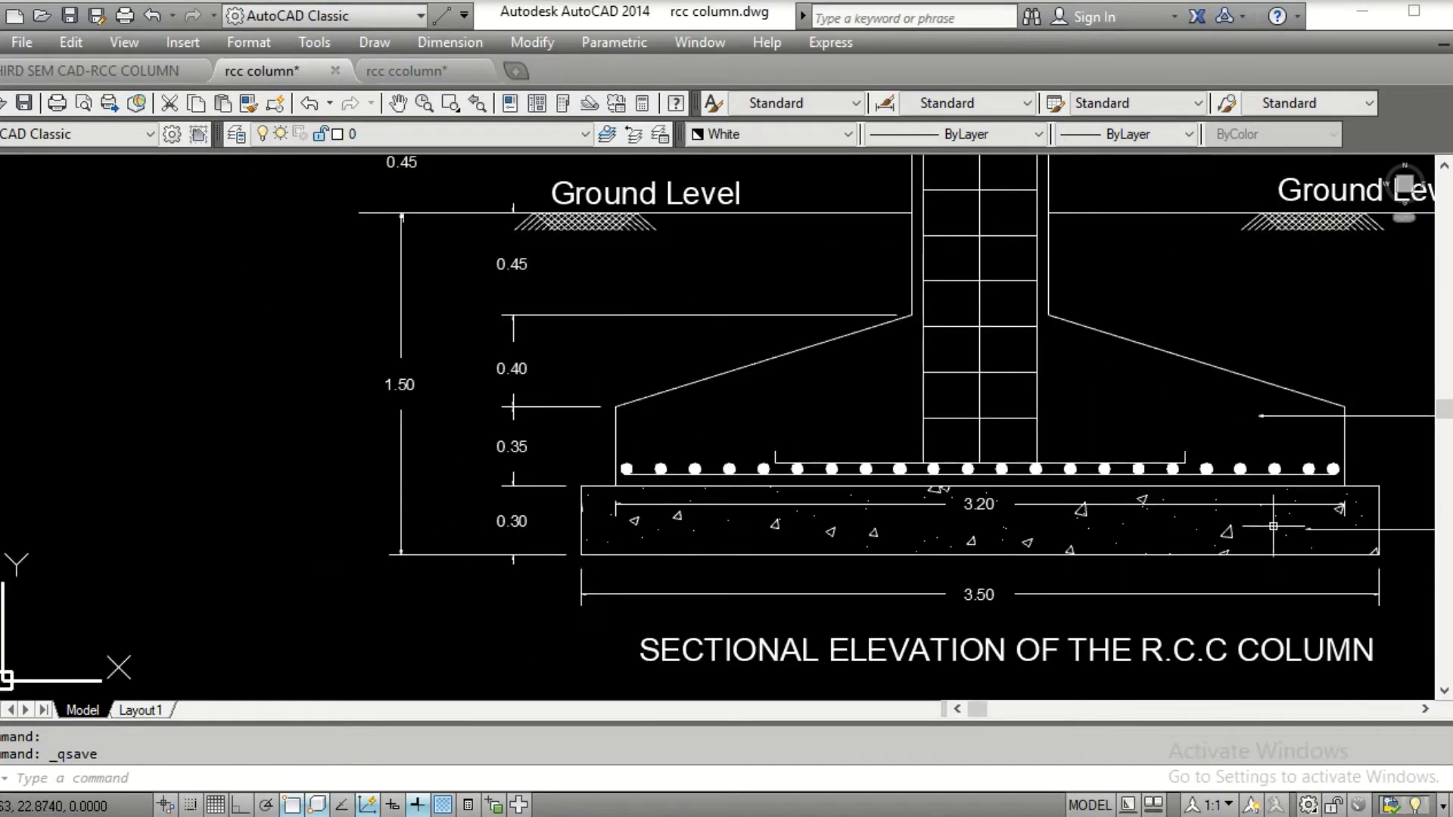
middle_click_drag(1274, 526, 837, 509)
scroll(1116, 521, "up", 2)
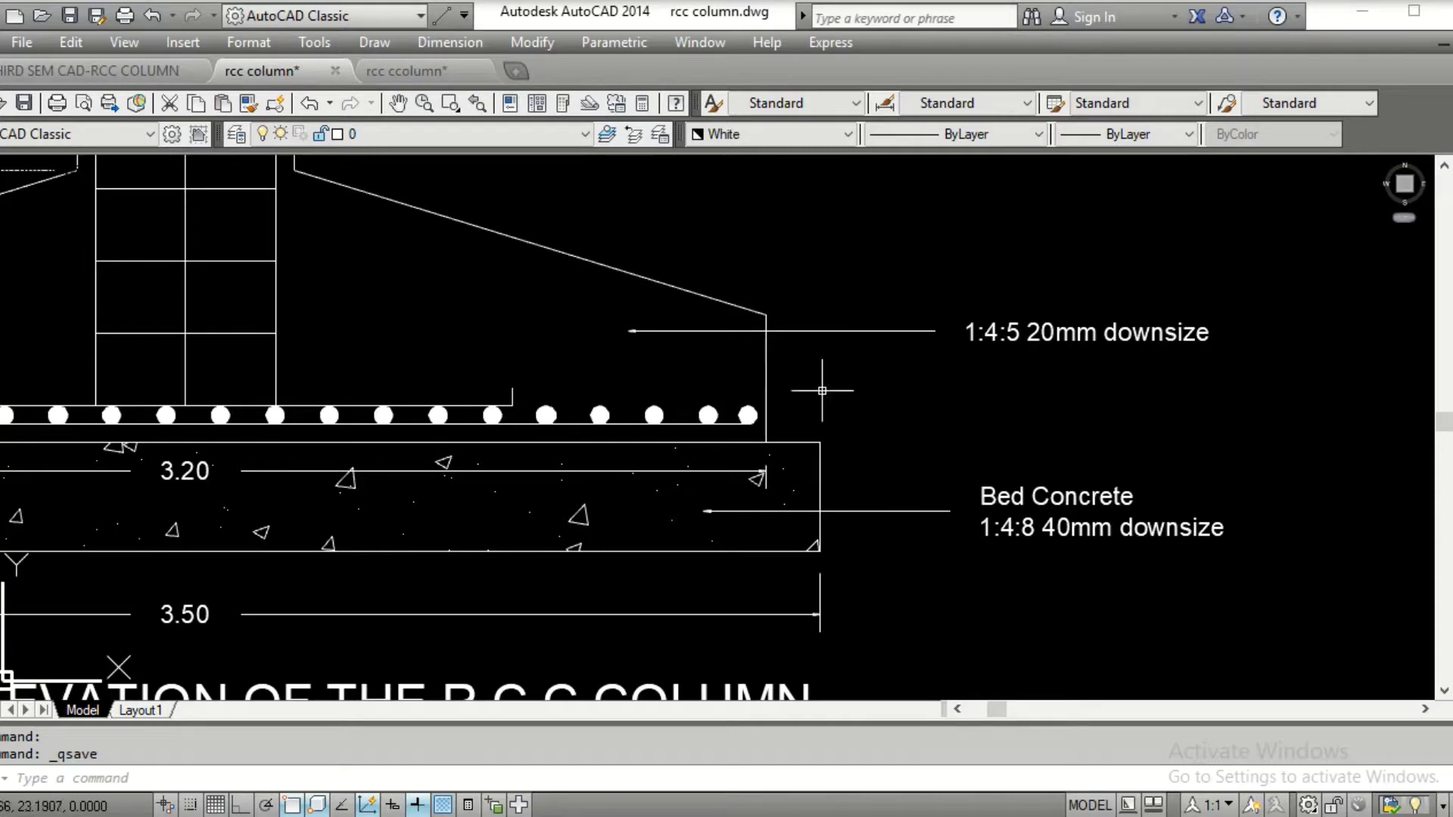
scroll(655, 370, "down", 2)
middle_click_drag(654, 370, 1035, 488)
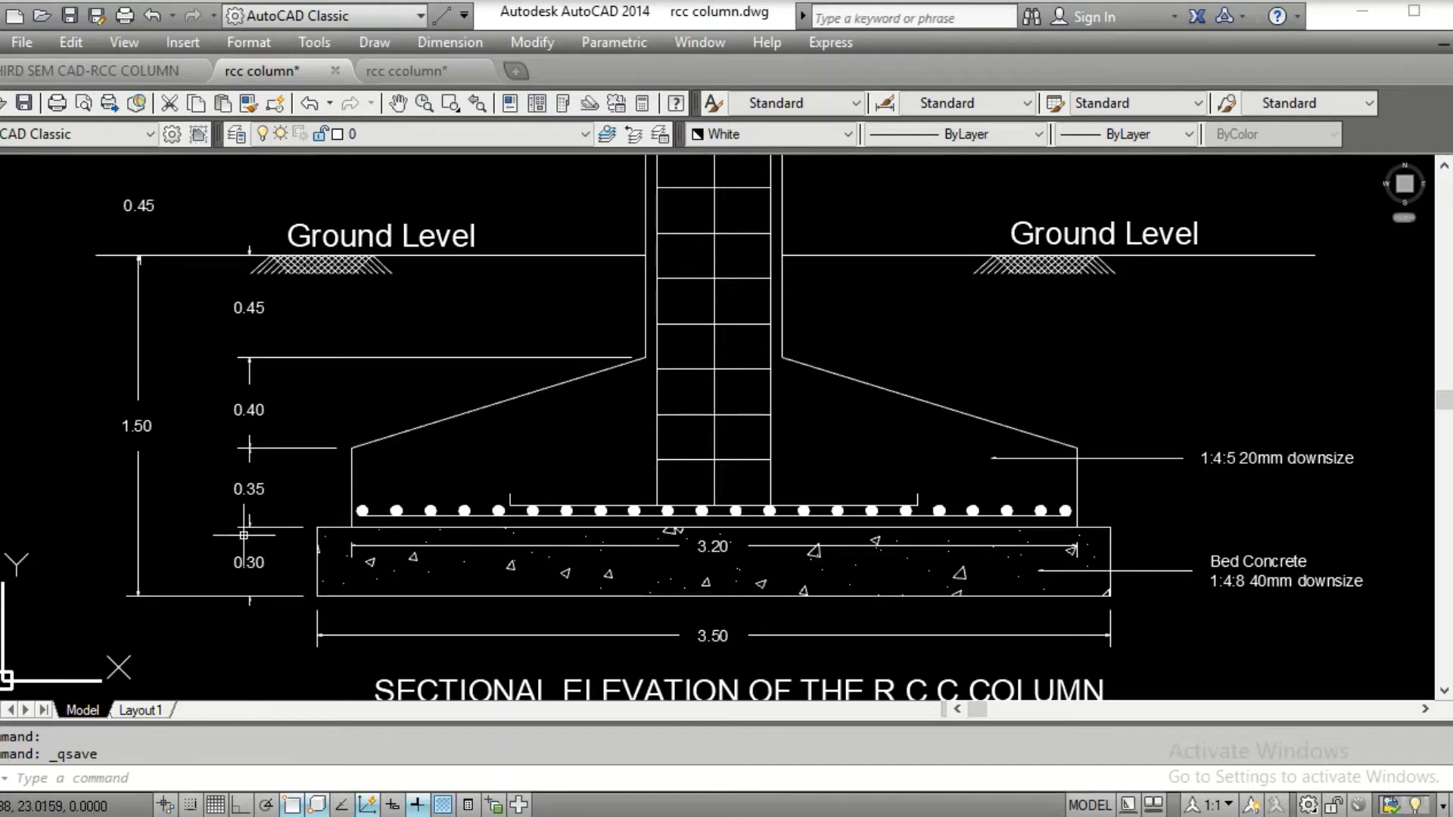
scroll(328, 493, "up", 2)
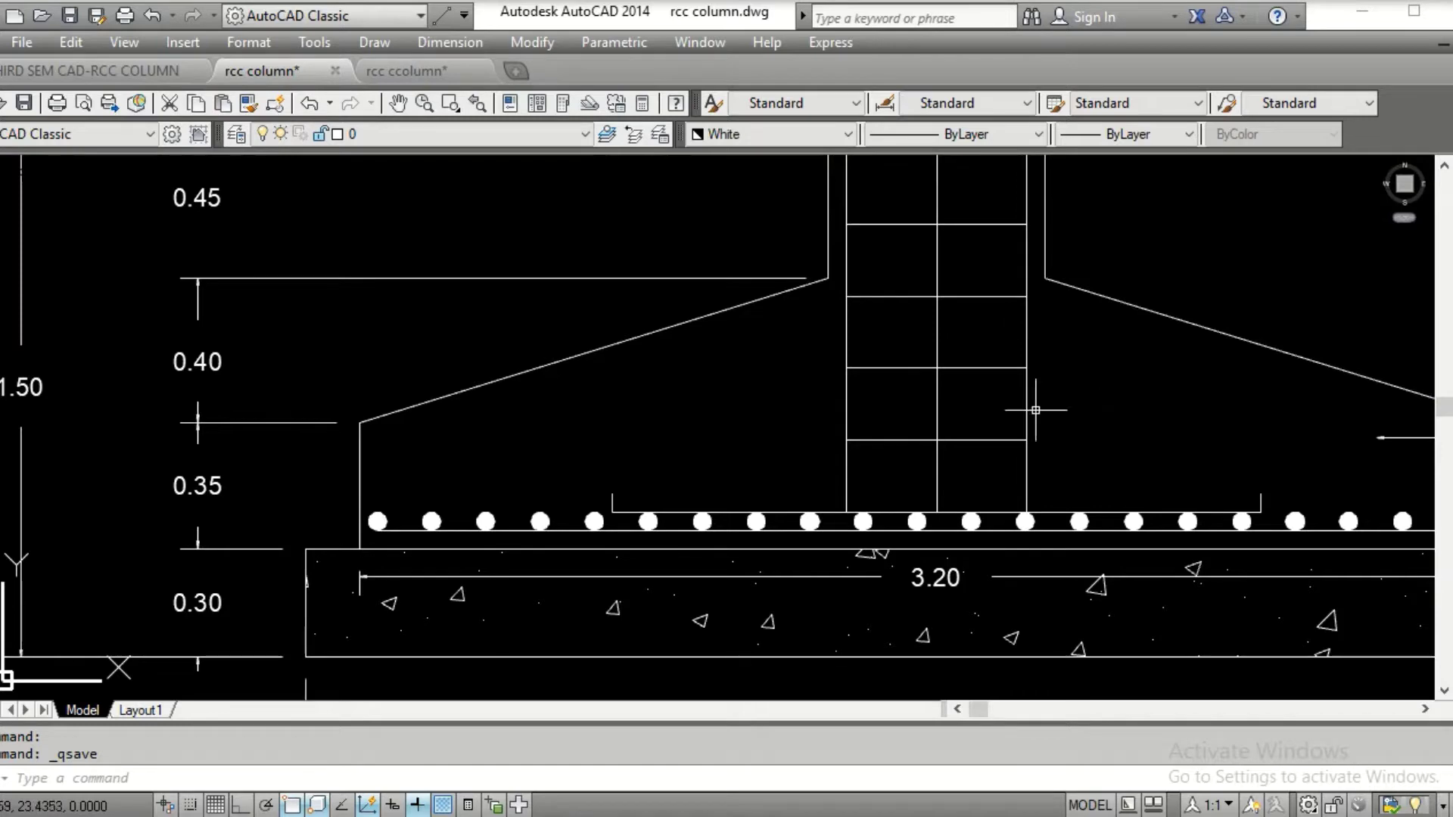
middle_click_drag(976, 425, 860, 267)
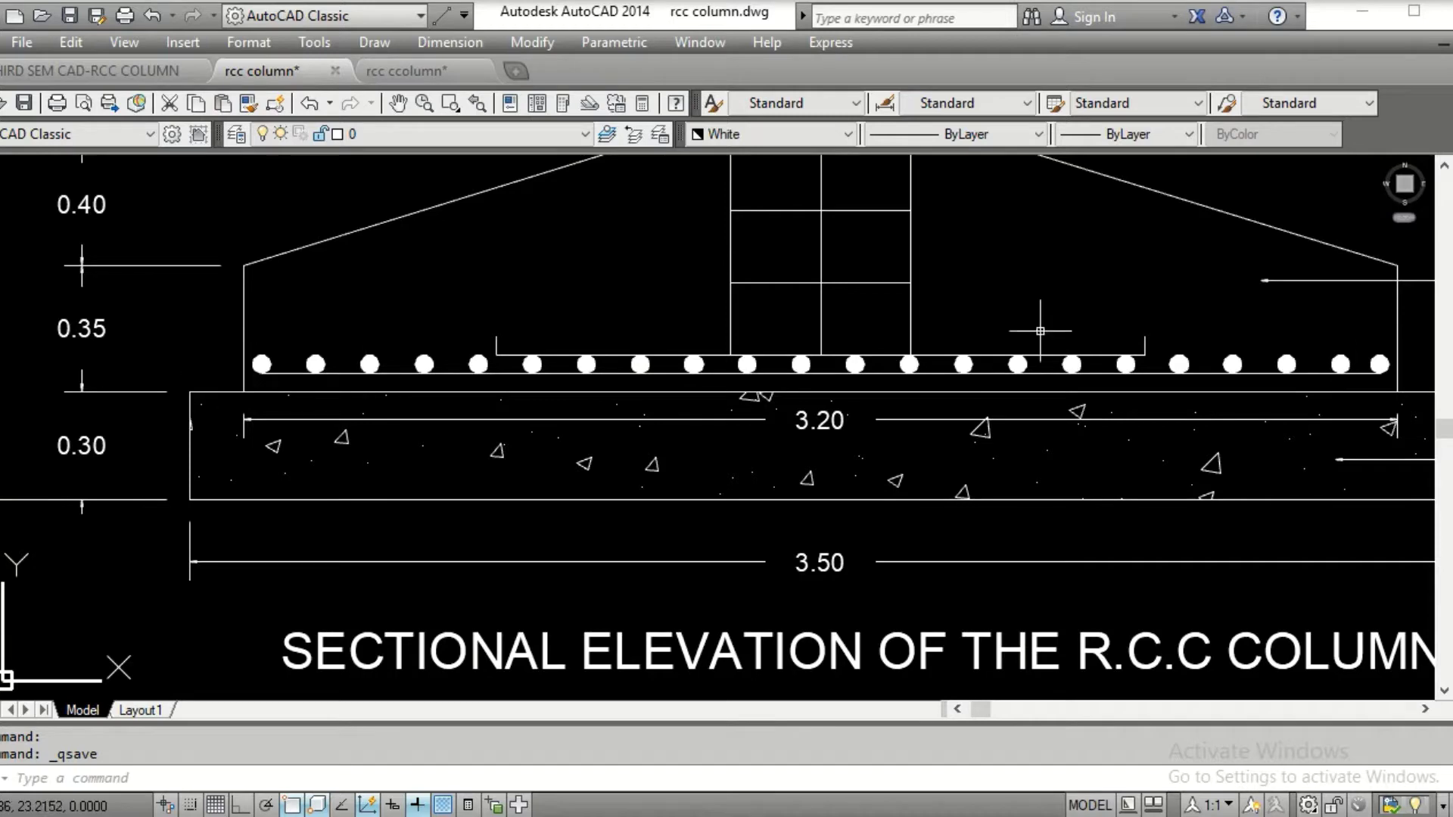
mouse_move(1070, 314)
middle_mouse_down()
mouse_move(749, 461)
mouse_move(838, 538)
mouse_move(704, 166)
middle_mouse_up()
scroll(912, 390, "down", 5)
scroll(981, 616, "down", 1)
middle_click_drag(982, 617, 939, 439)
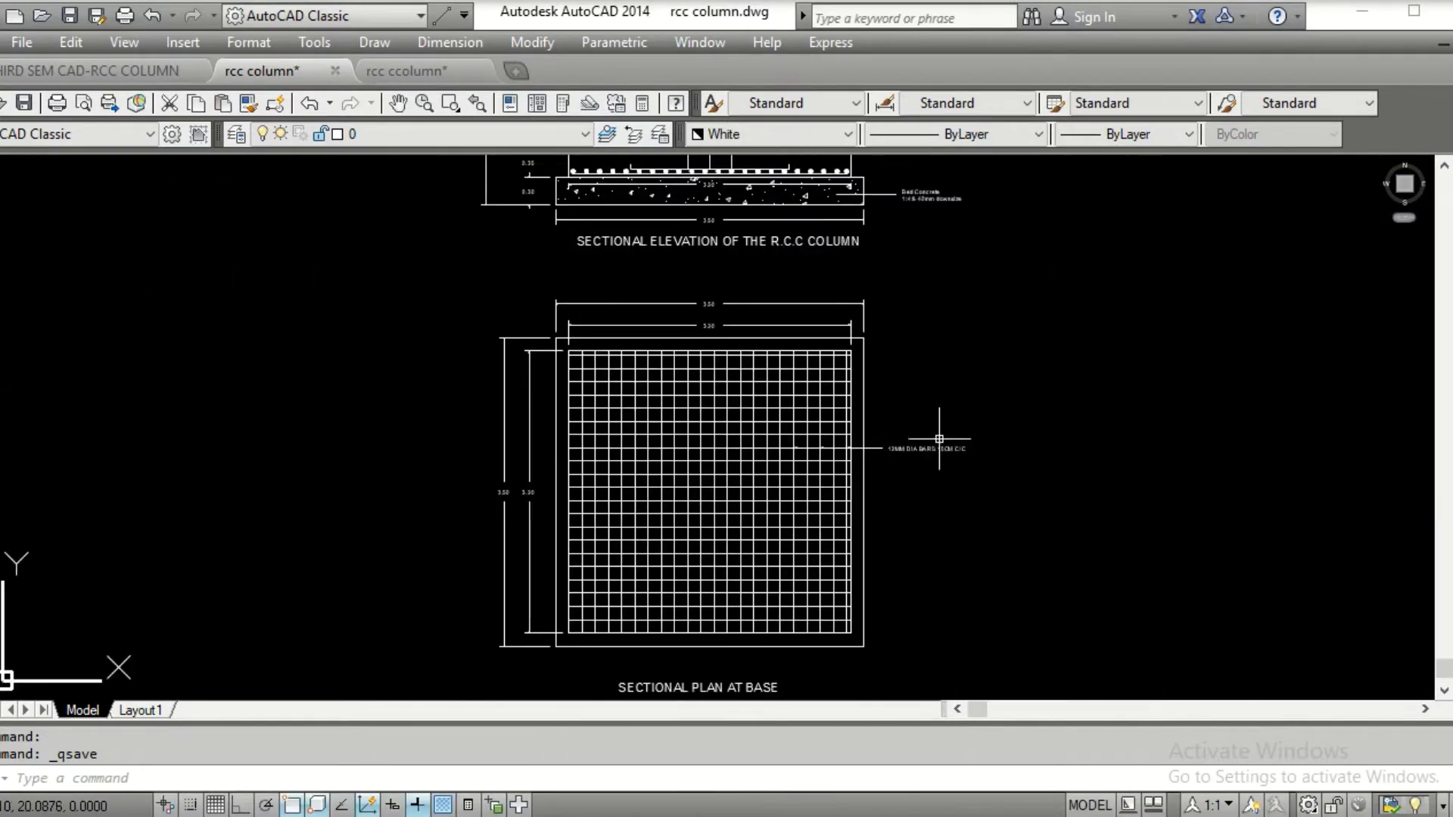
scroll(939, 438, "up", 2)
scroll(911, 434, "up", 4)
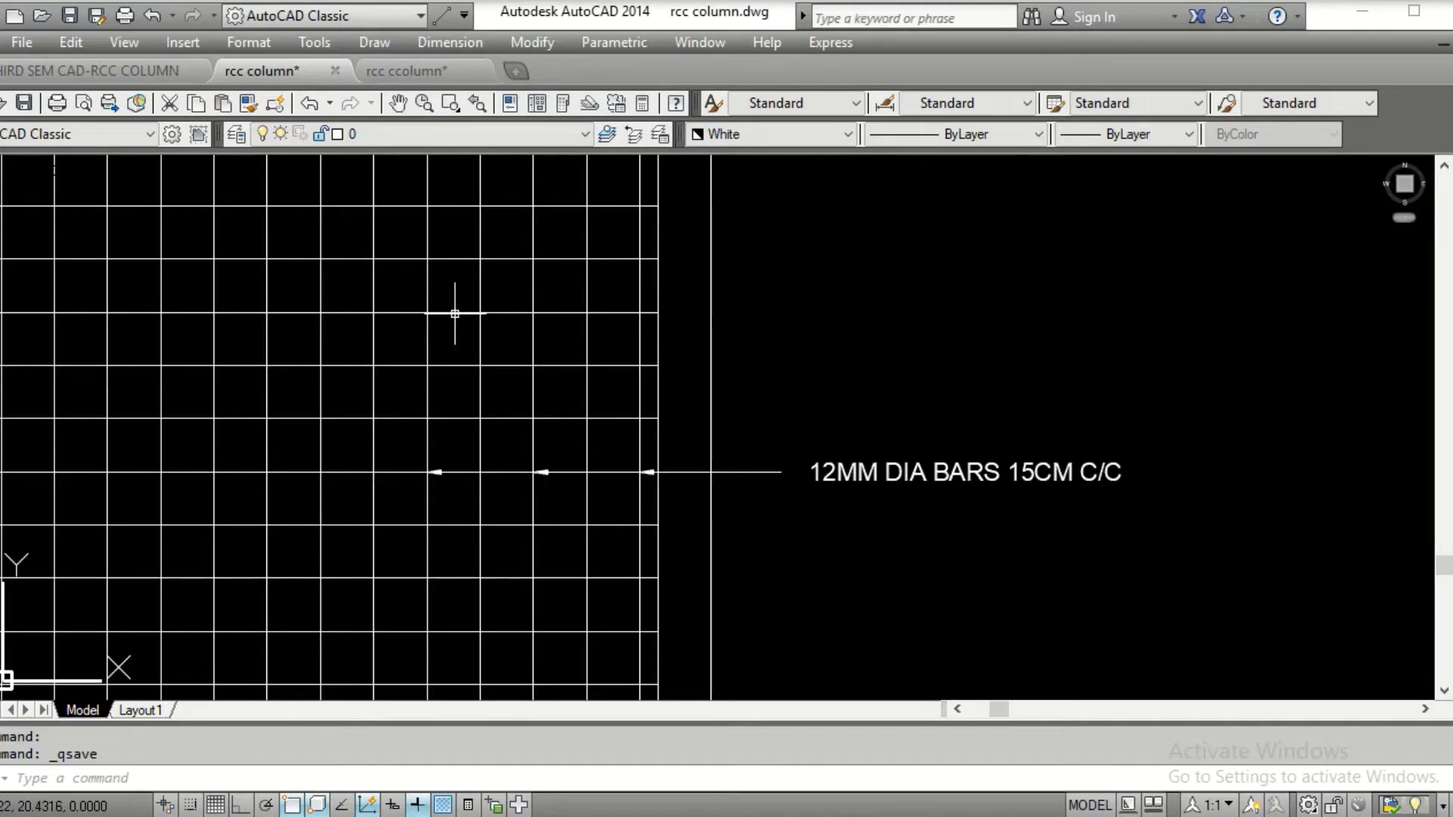
scroll(457, 311, "down", 5)
middle_click_drag(622, 497, 833, 737)
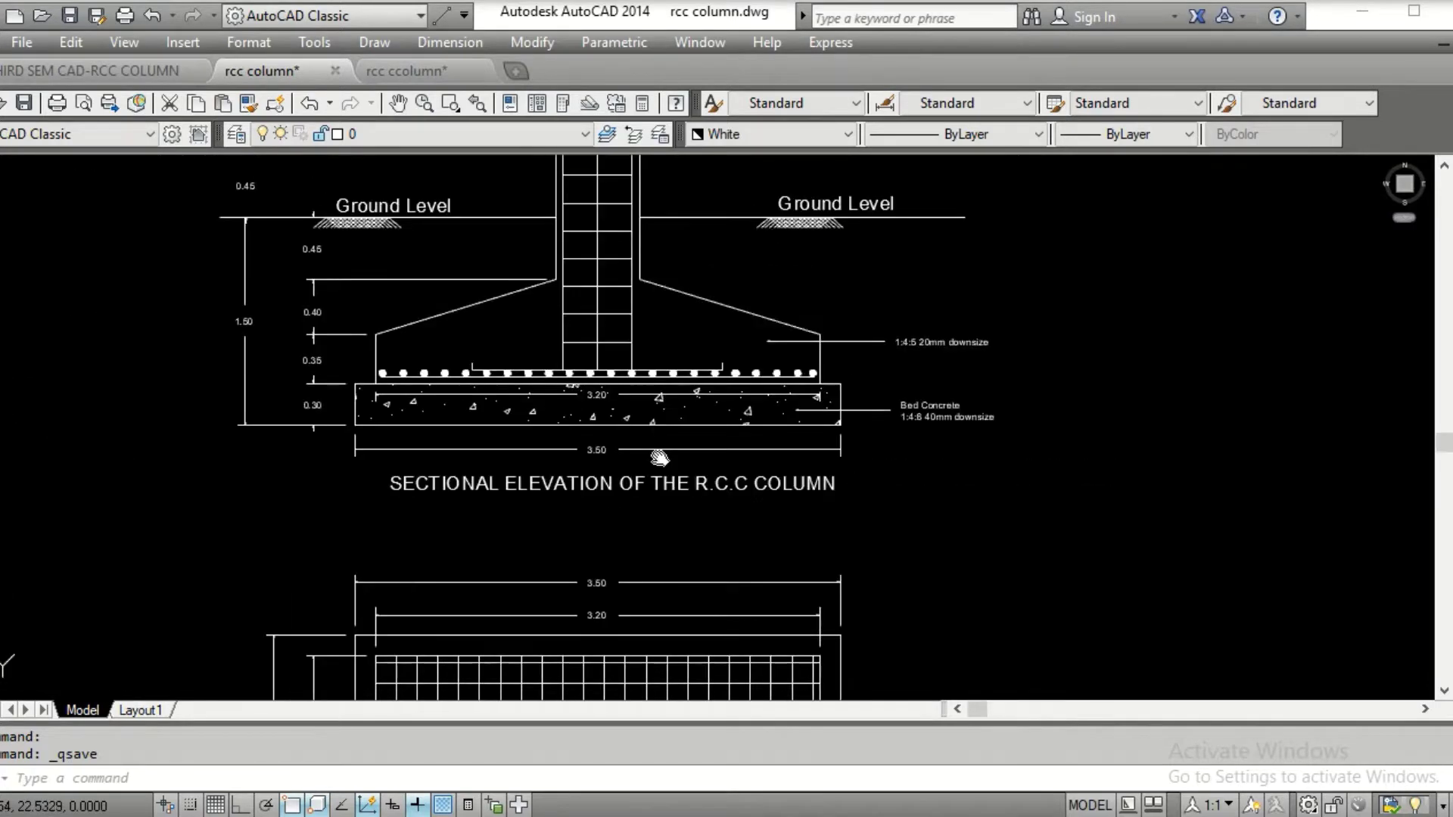
middle_click_drag(827, 276, 827, 384)
middle_click_drag(723, 294, 803, 464)
scroll(393, 408, "up", 2)
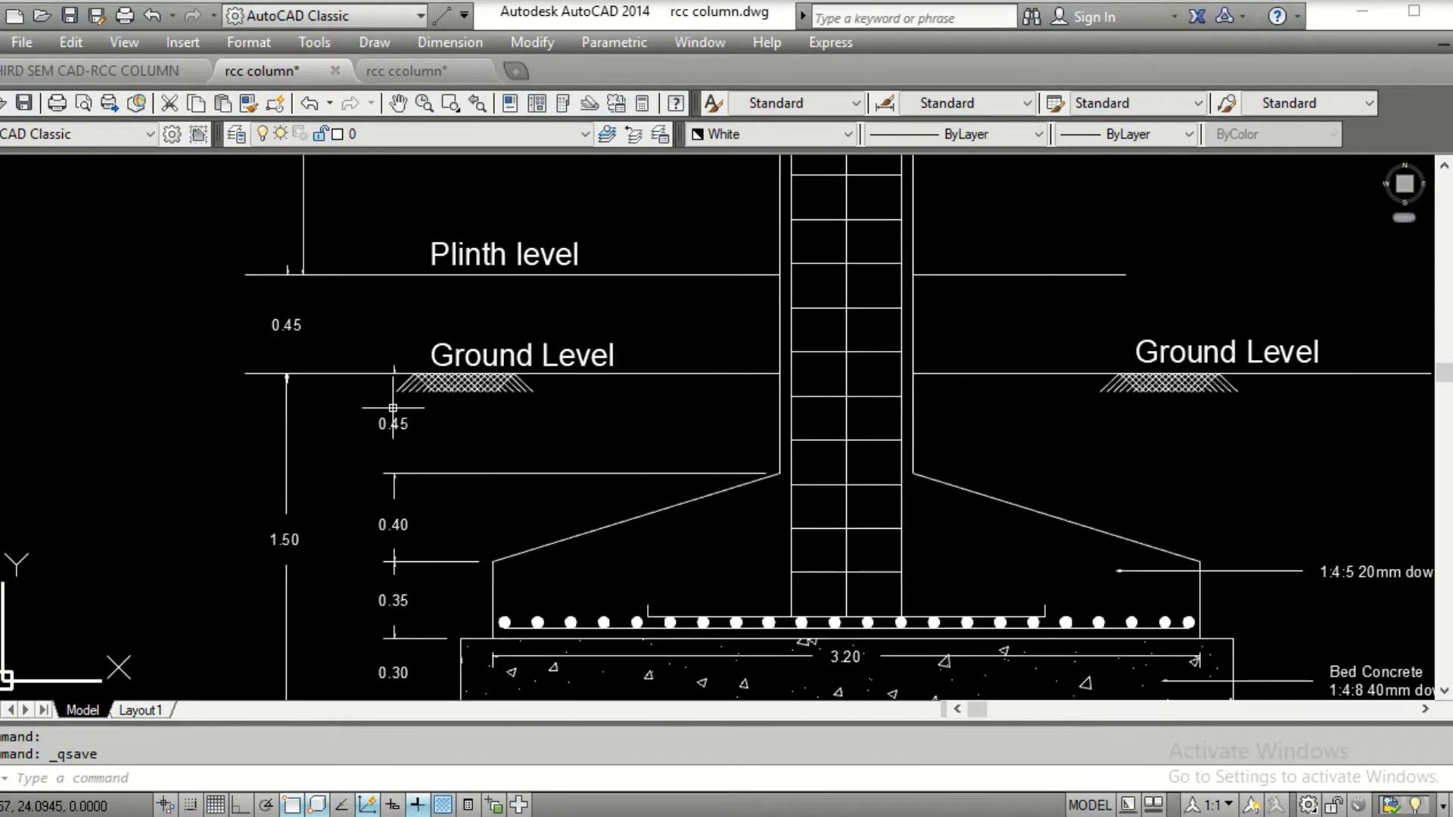
middle_click_drag(392, 408, 451, 291)
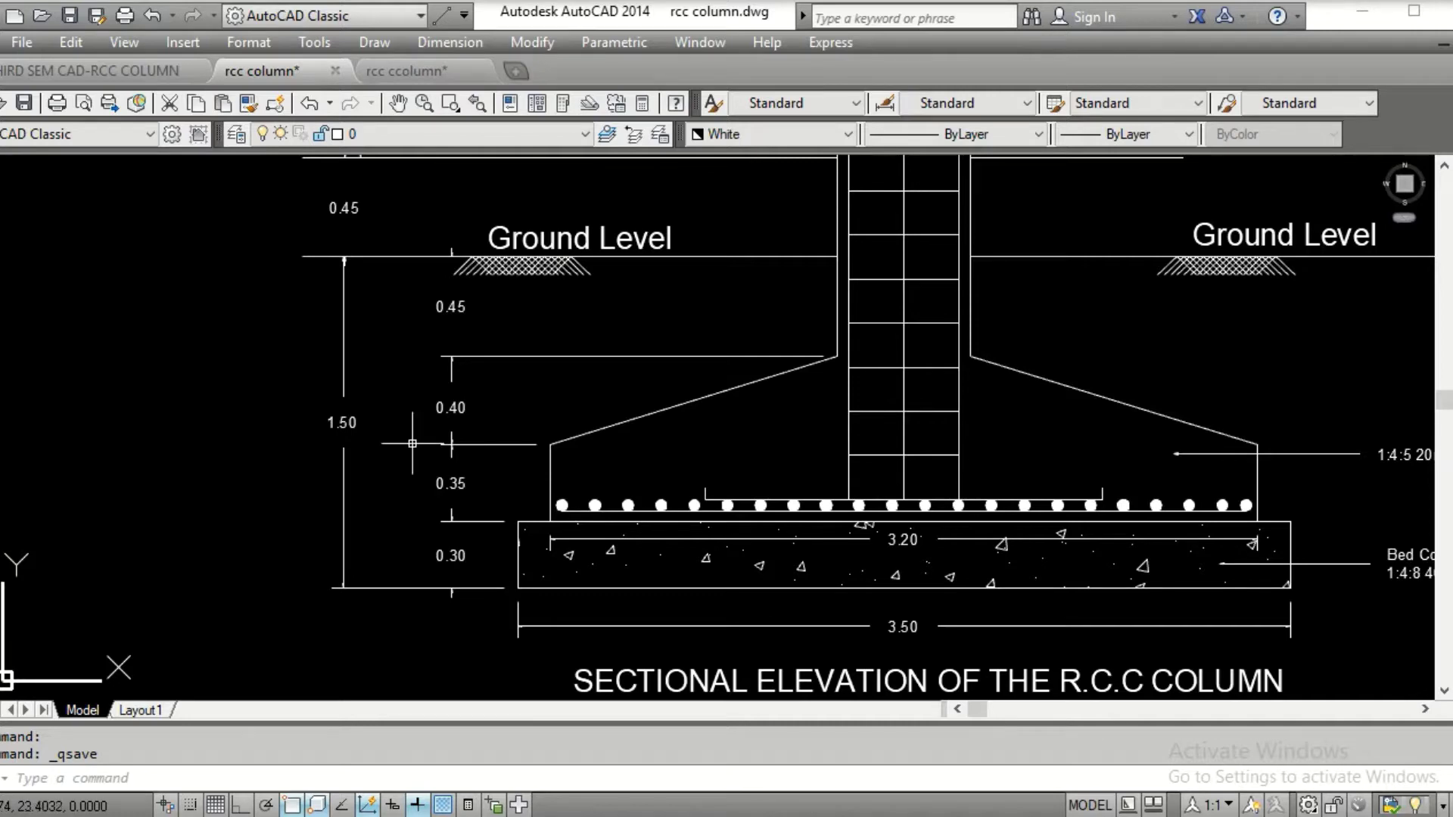
mouse_move(1046, 360)
middle_mouse_down()
mouse_move(976, 458)
mouse_move(996, 476)
middle_mouse_up()
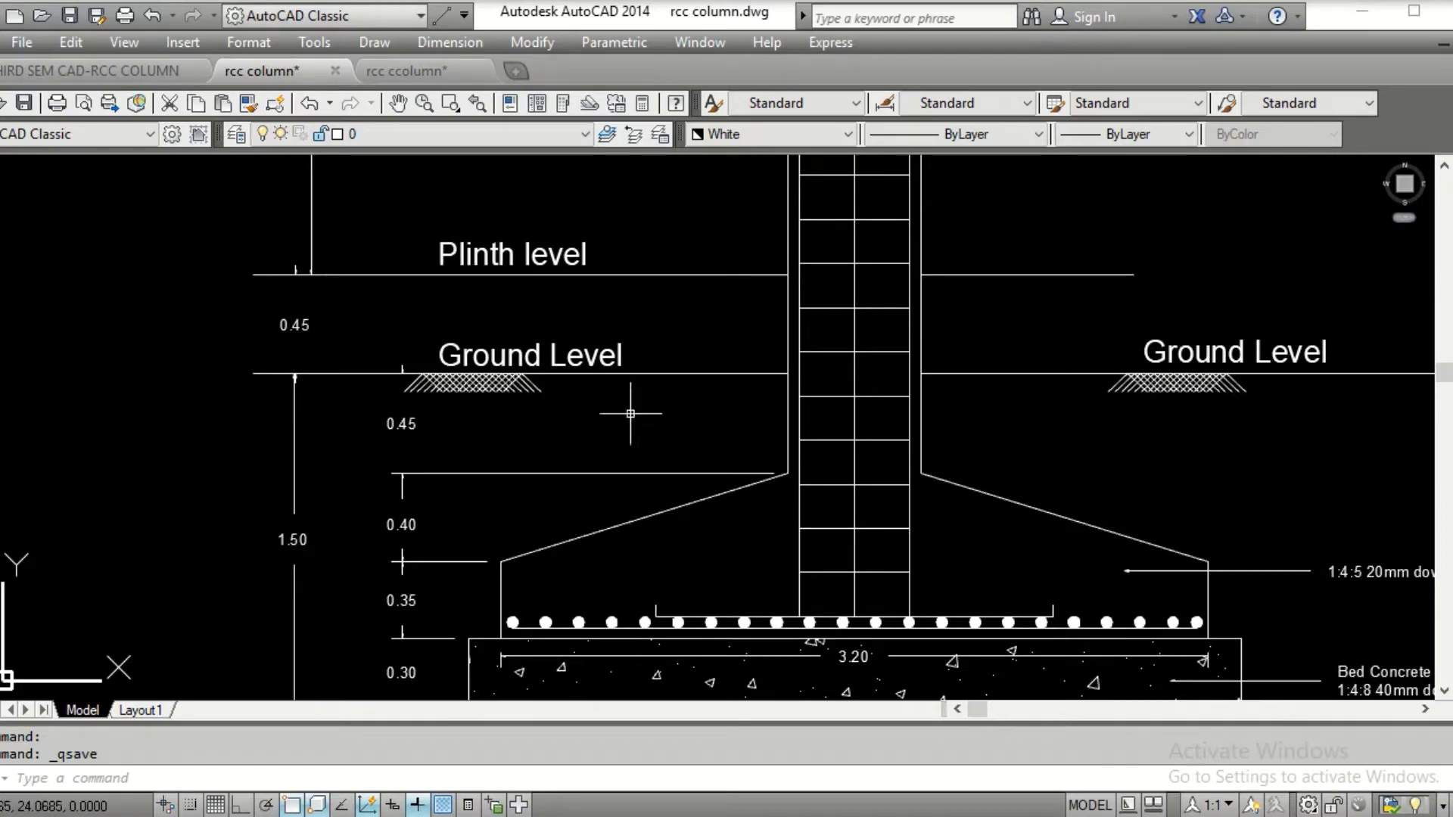
scroll(464, 407, "up", 6)
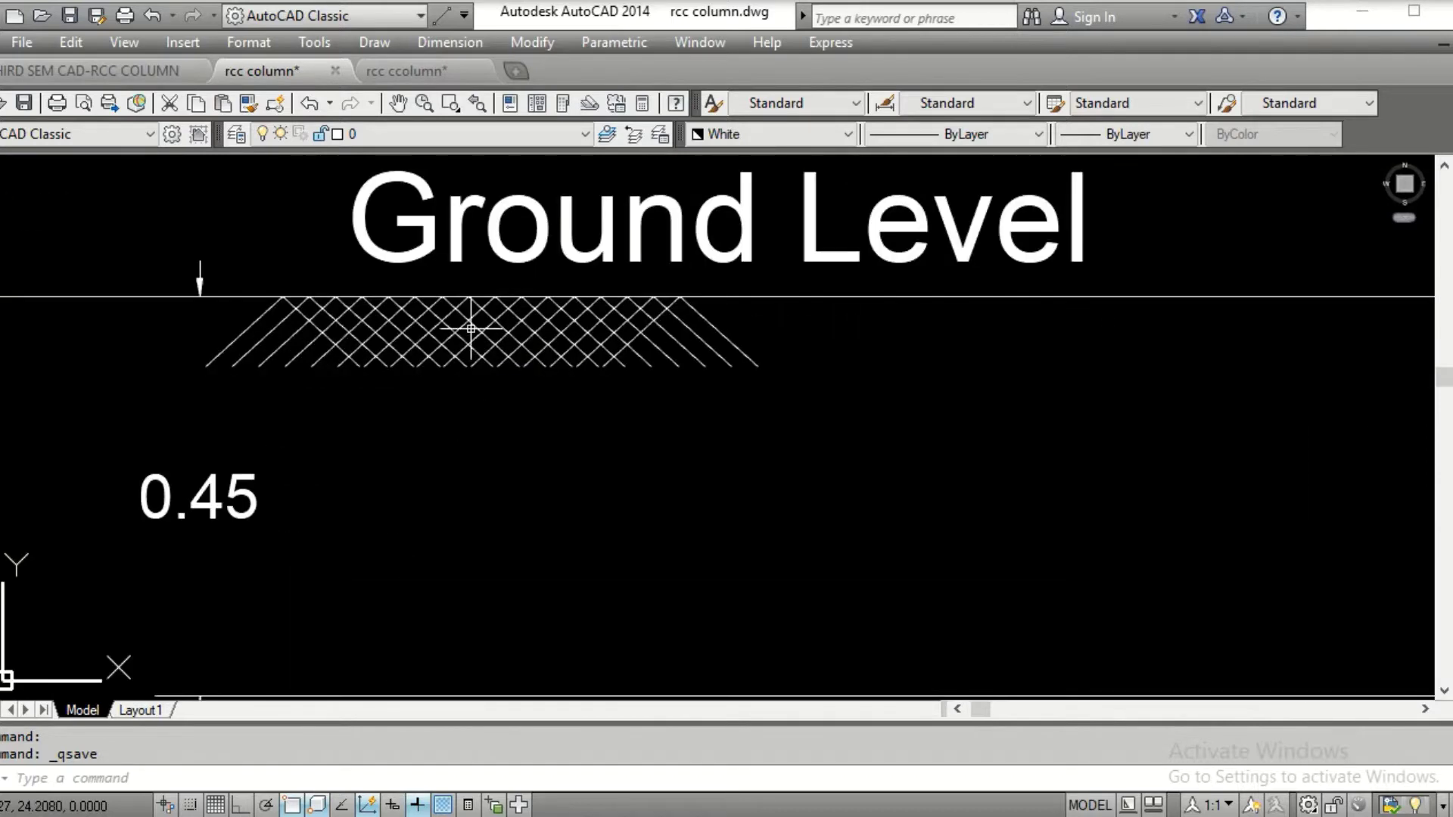
scroll(464, 326, "down", 4)
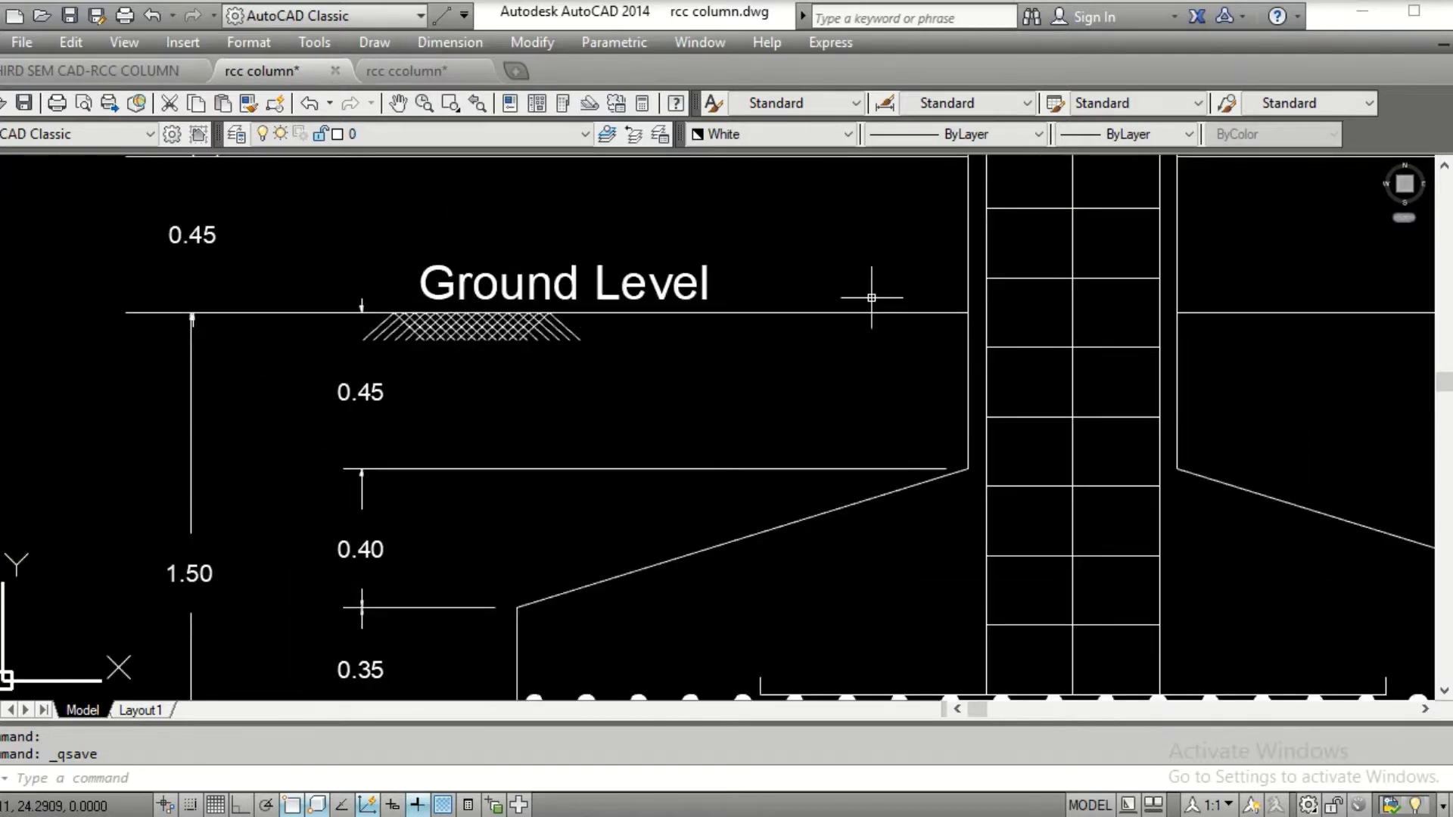
scroll(749, 523, "down", 4)
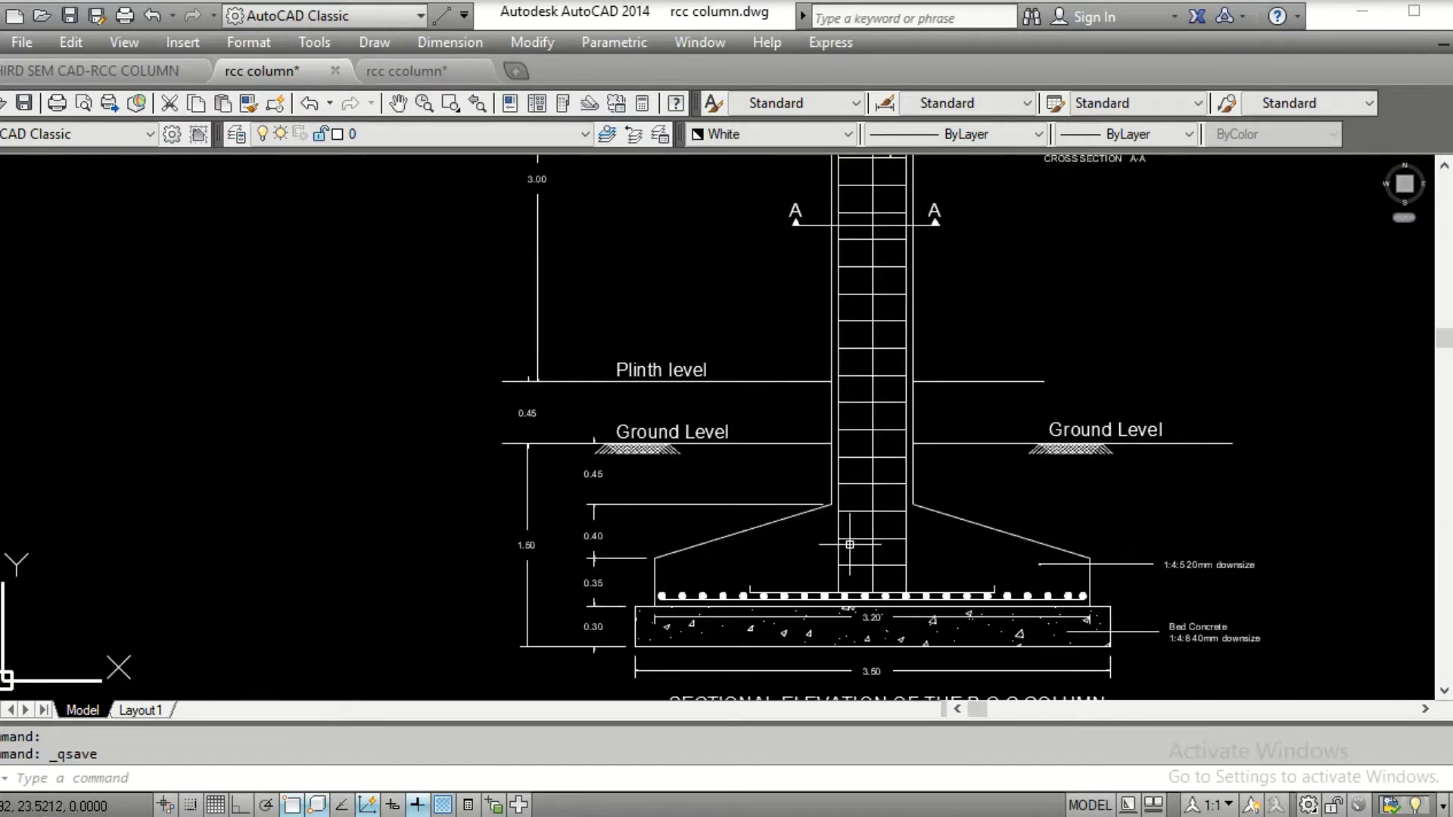
scroll(850, 544, "up", 3)
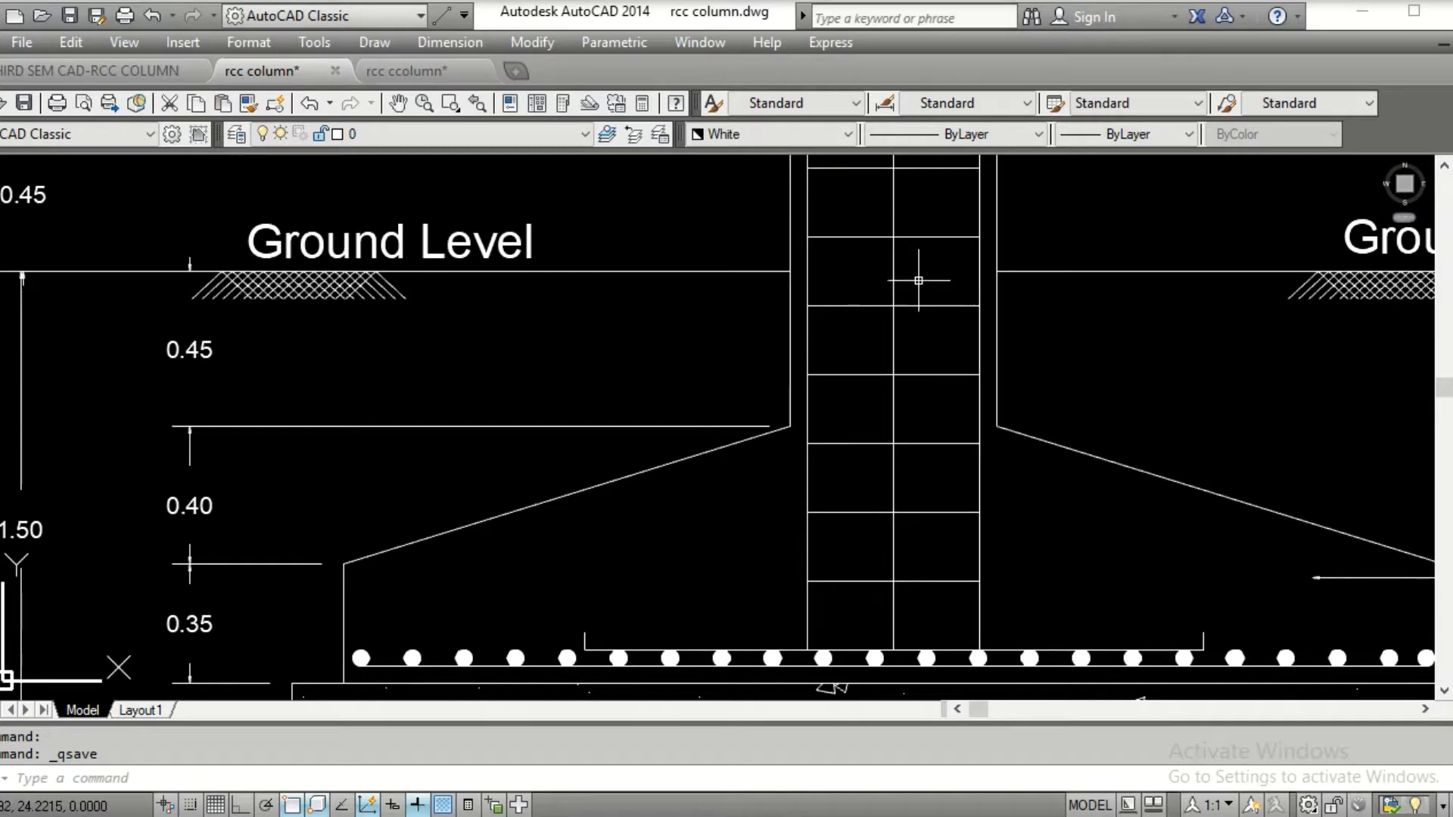
scroll(925, 282, "down", 4)
scroll(893, 383, "up", 2)
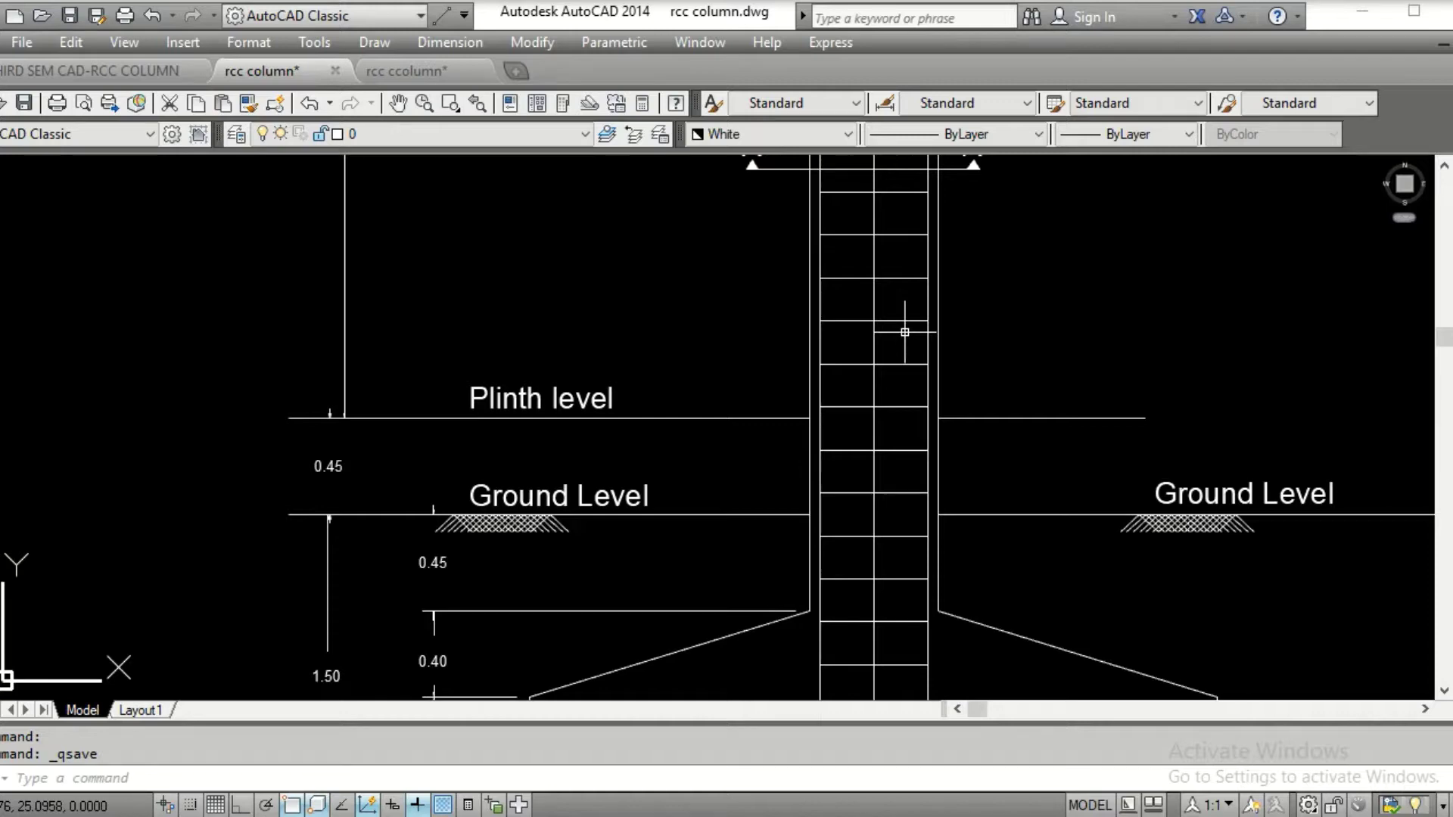
middle_click_drag(906, 332, 918, 454)
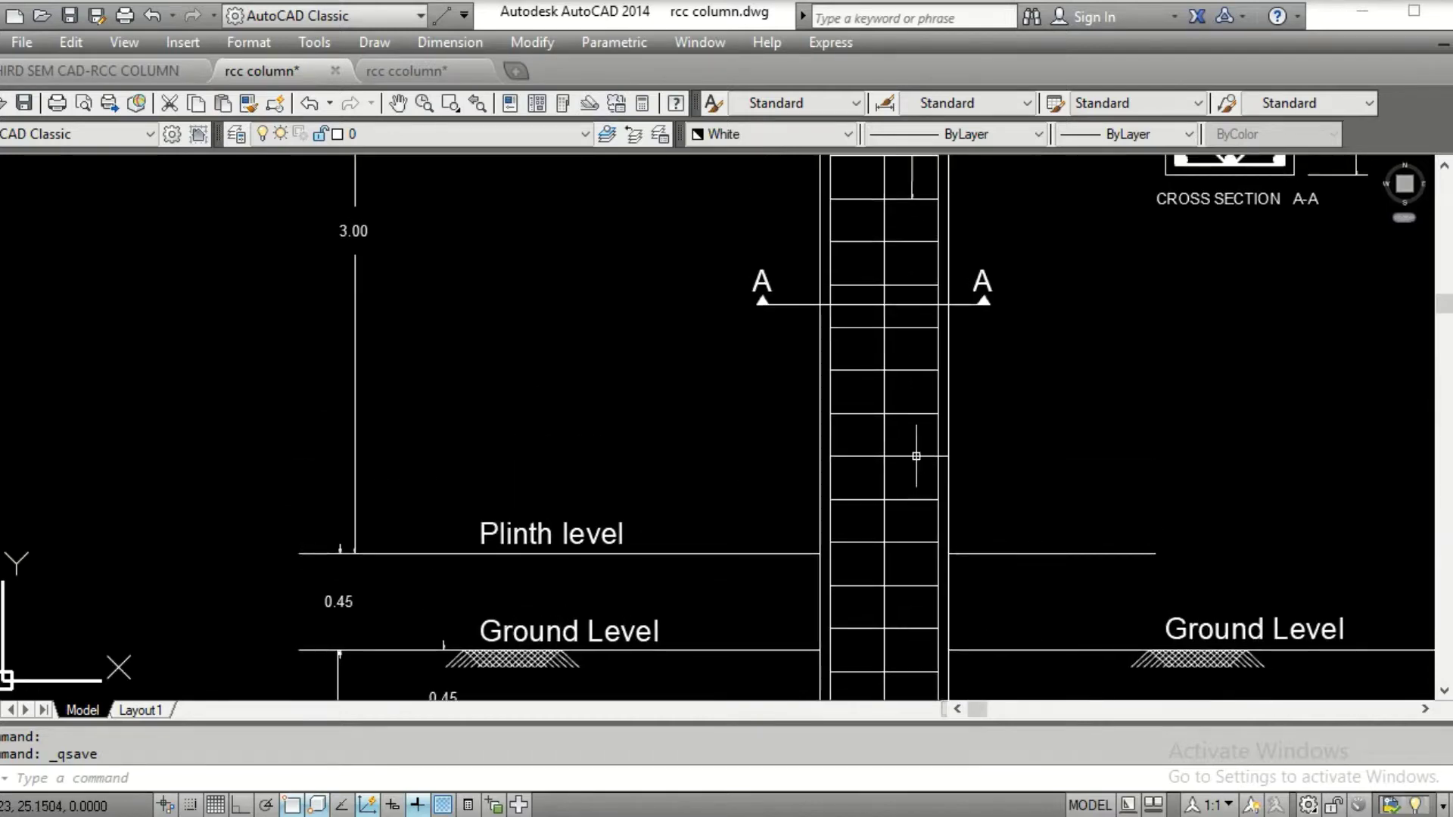
scroll(846, 261, "up", 5)
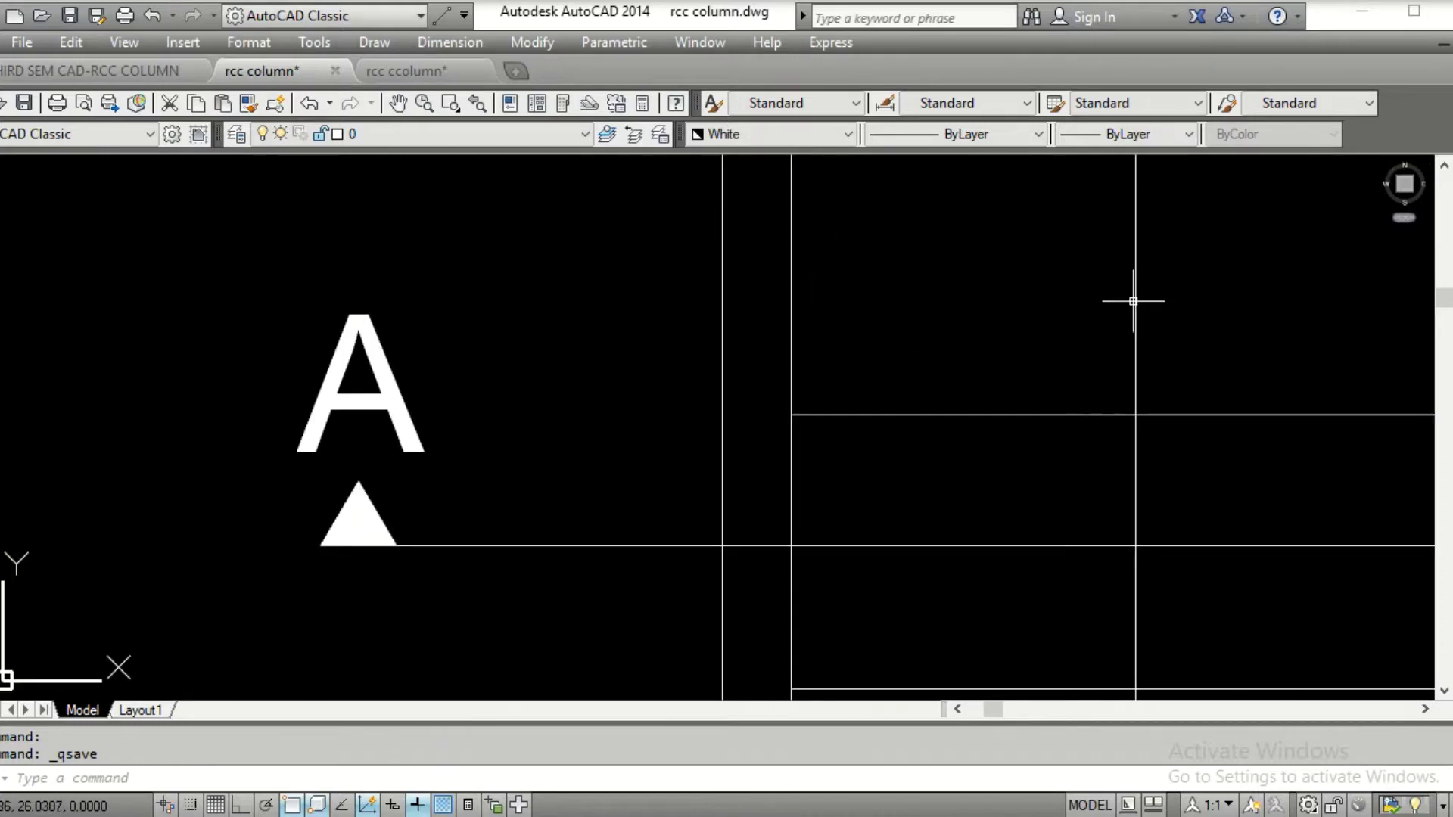
scroll(1139, 312, "down", 3)
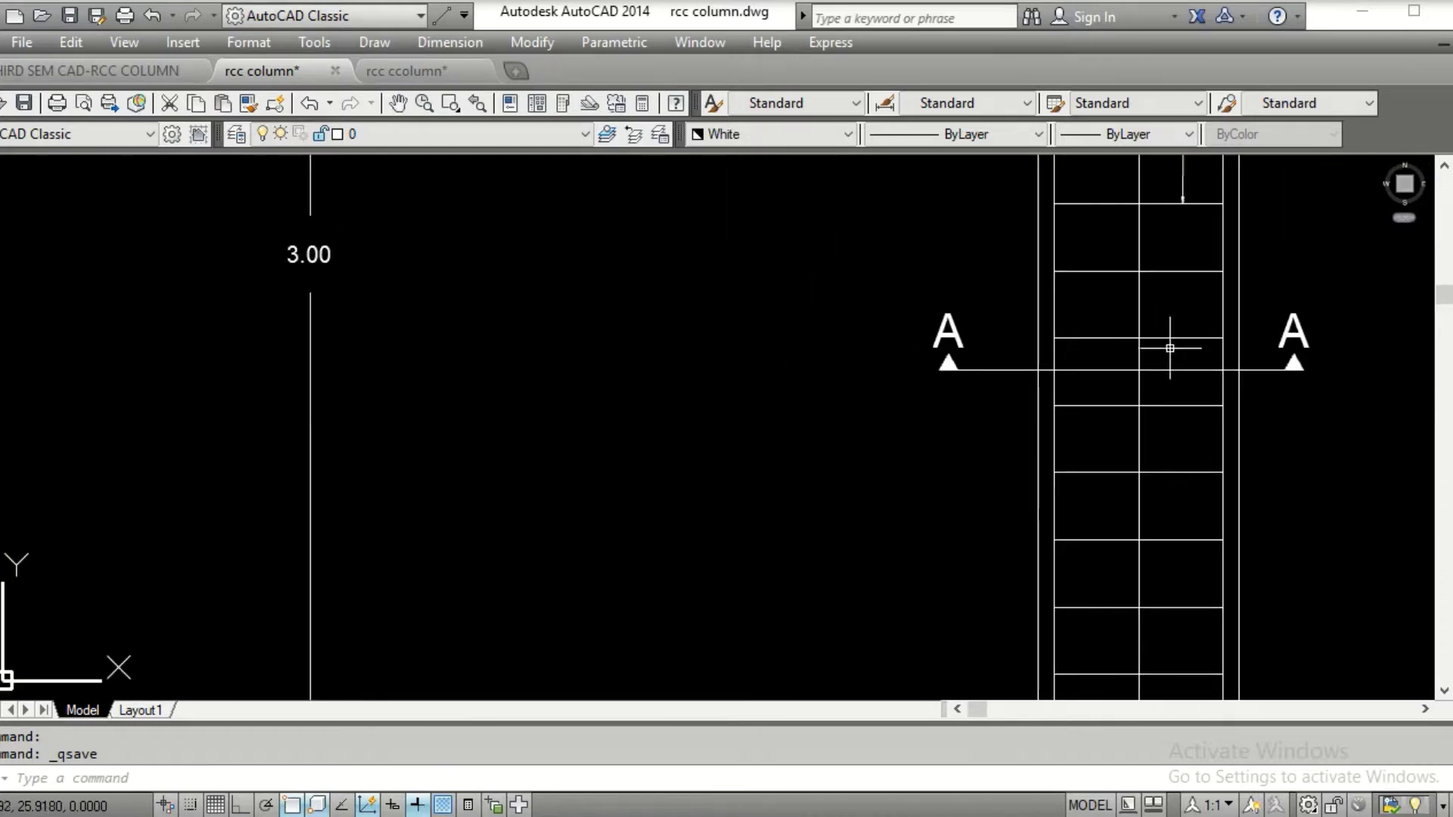
scroll(1167, 331, "down", 2)
middle_click_drag(1086, 360, 651, 505)
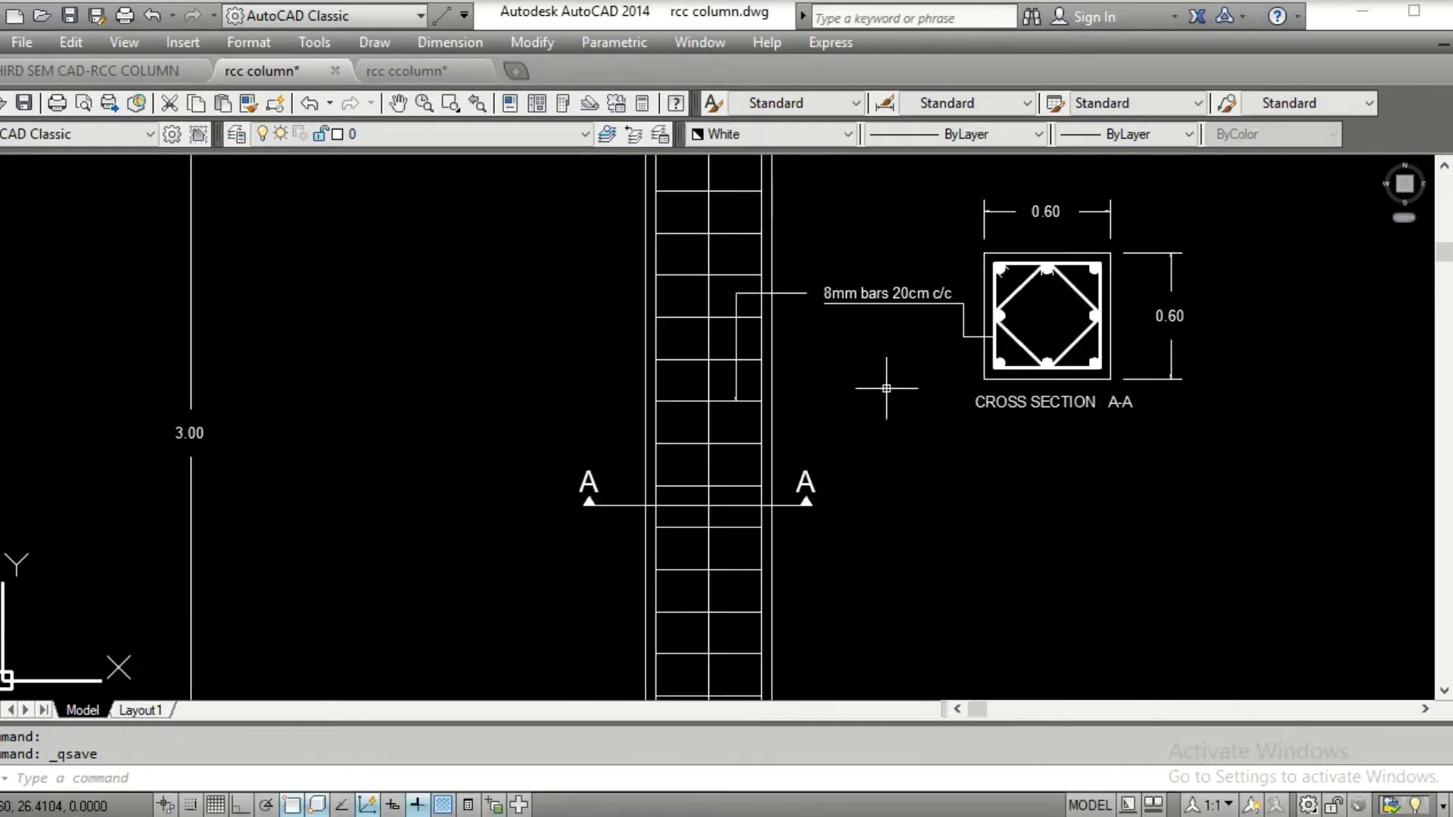
scroll(992, 278, "up", 2)
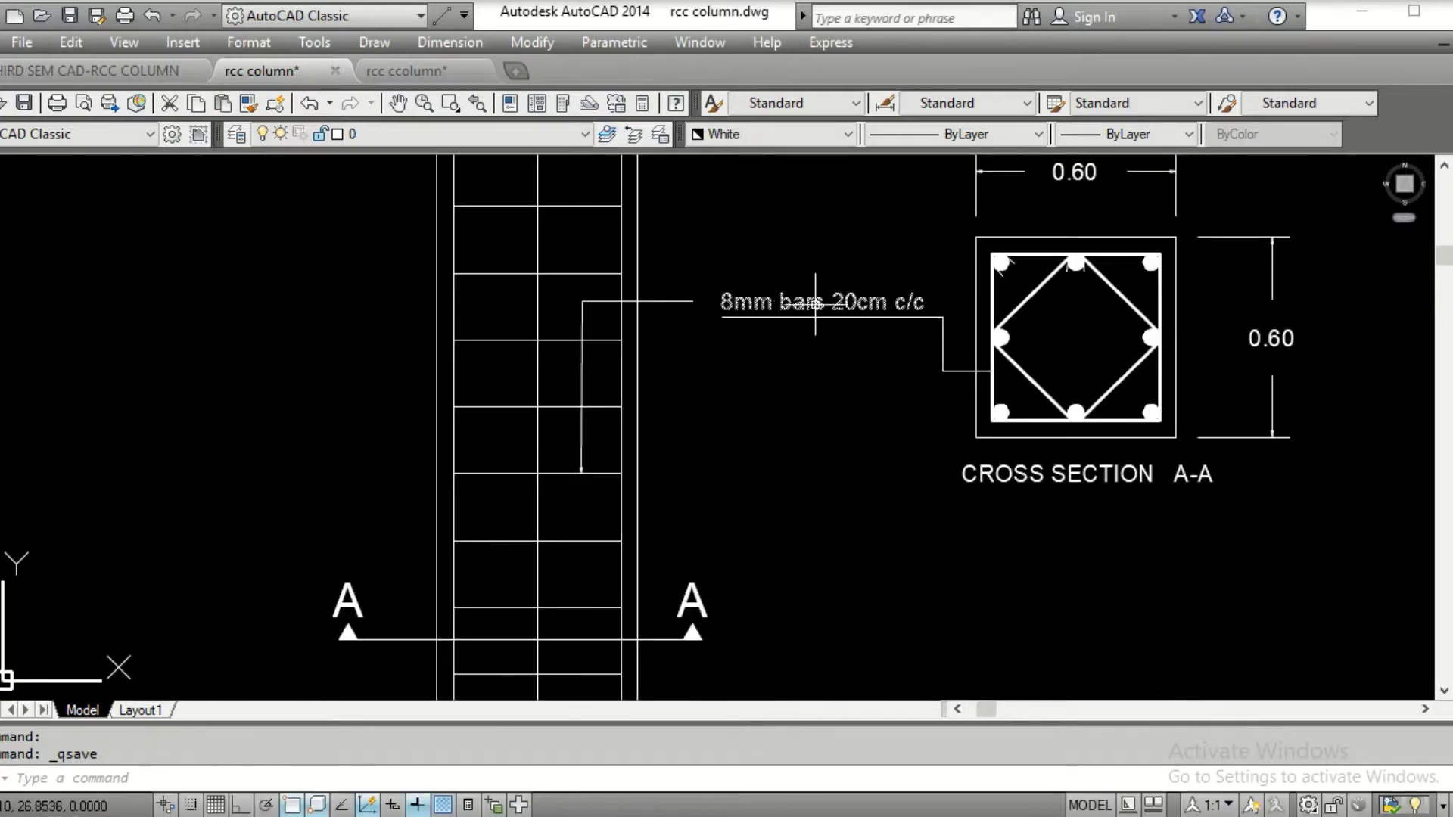
scroll(799, 301, "up", 3)
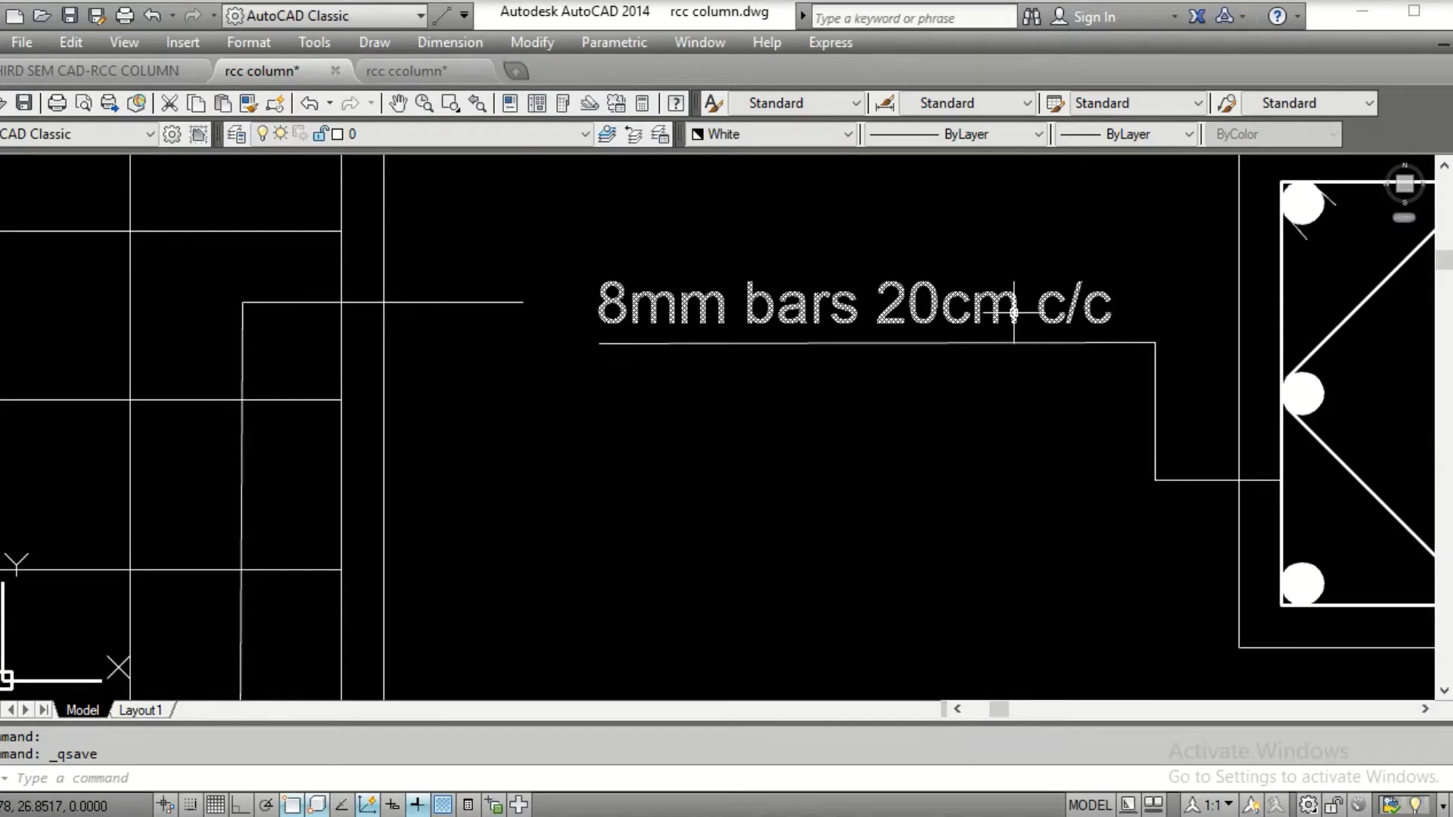
scroll(1014, 311, "down", 2)
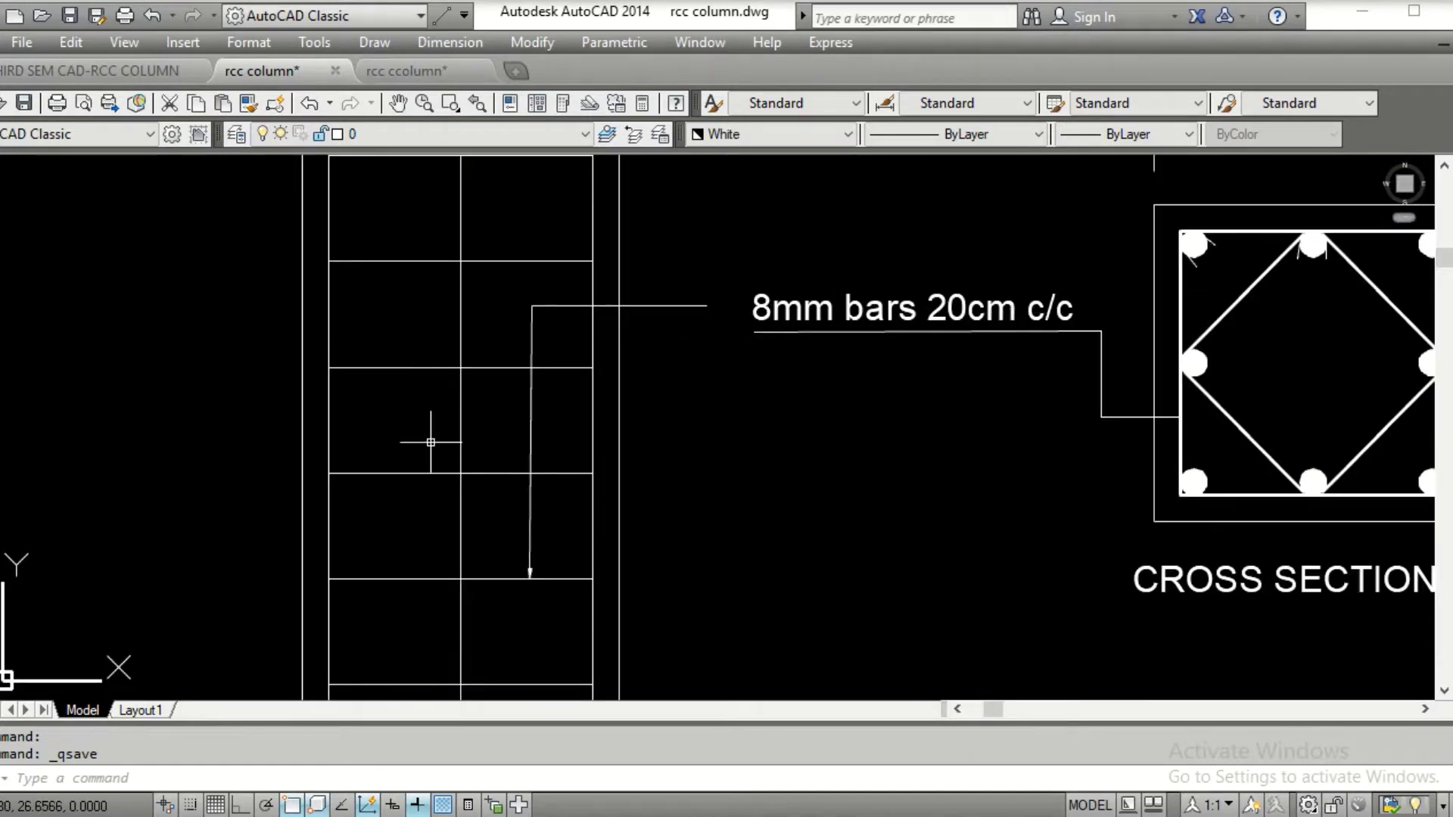
middle_click_drag(1173, 456, 948, 490)
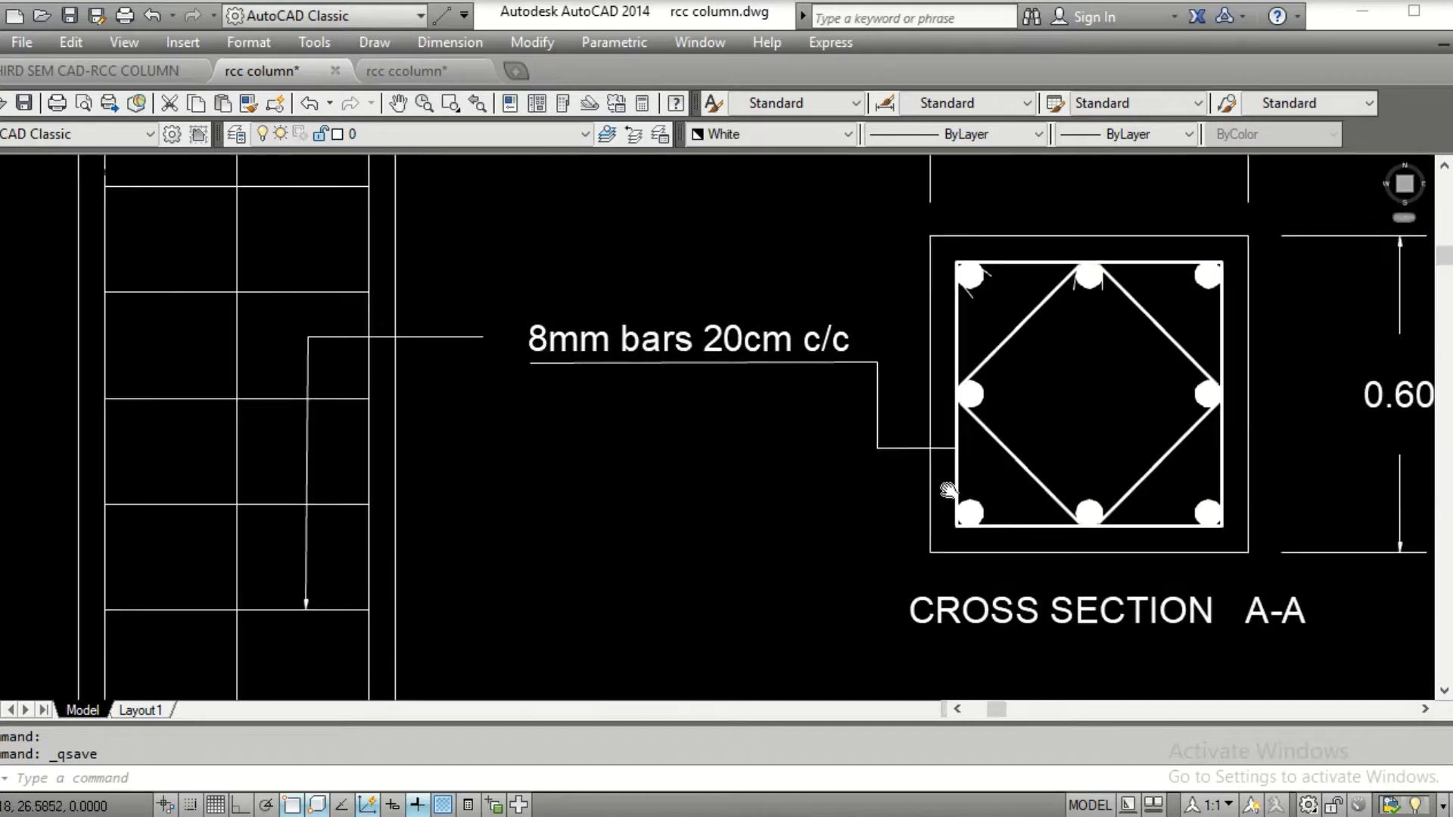
scroll(1144, 390, "down", 2)
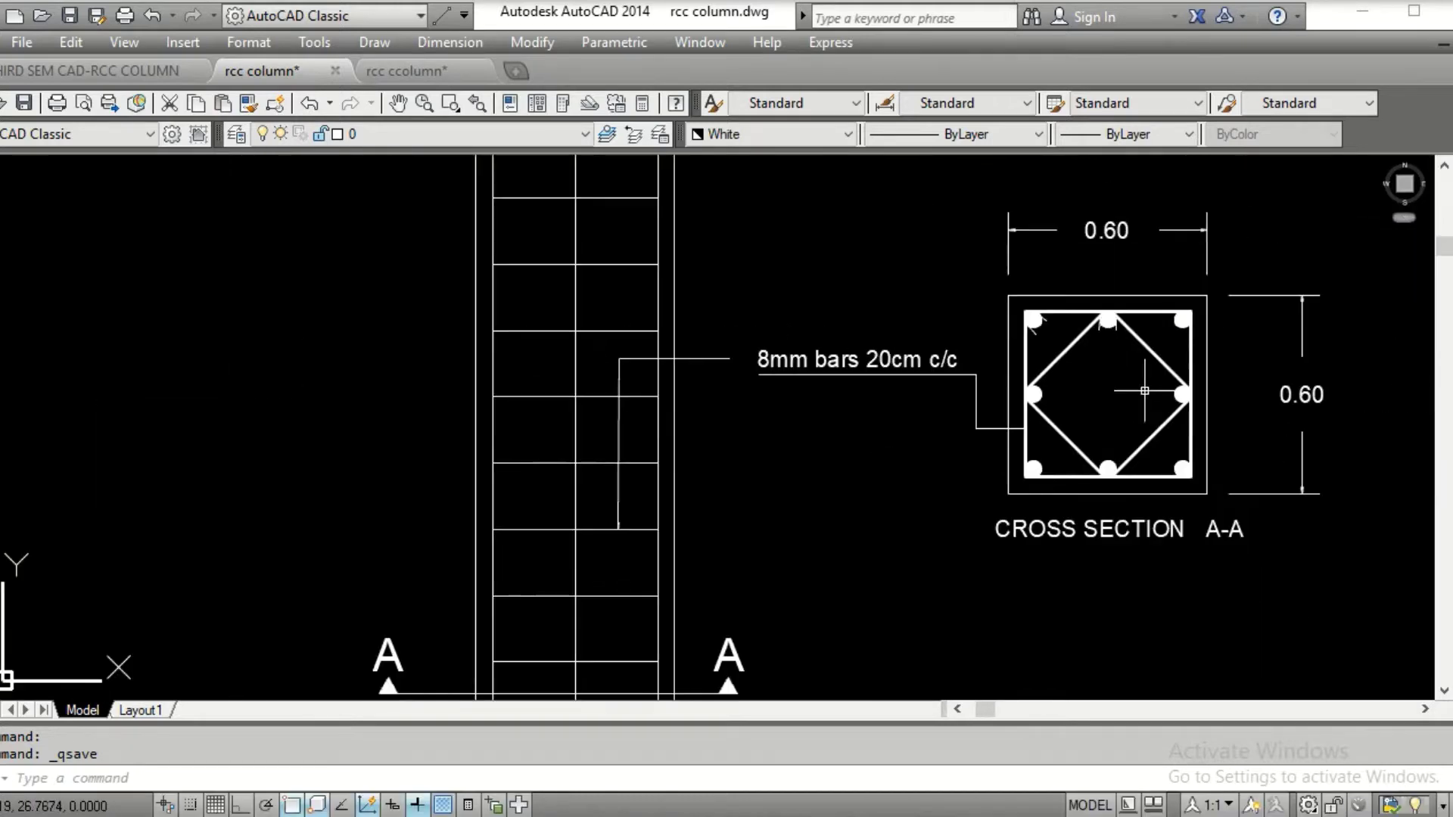
middle_click_drag(833, 269, 931, 487)
middle_click_drag(588, 370, 888, 352)
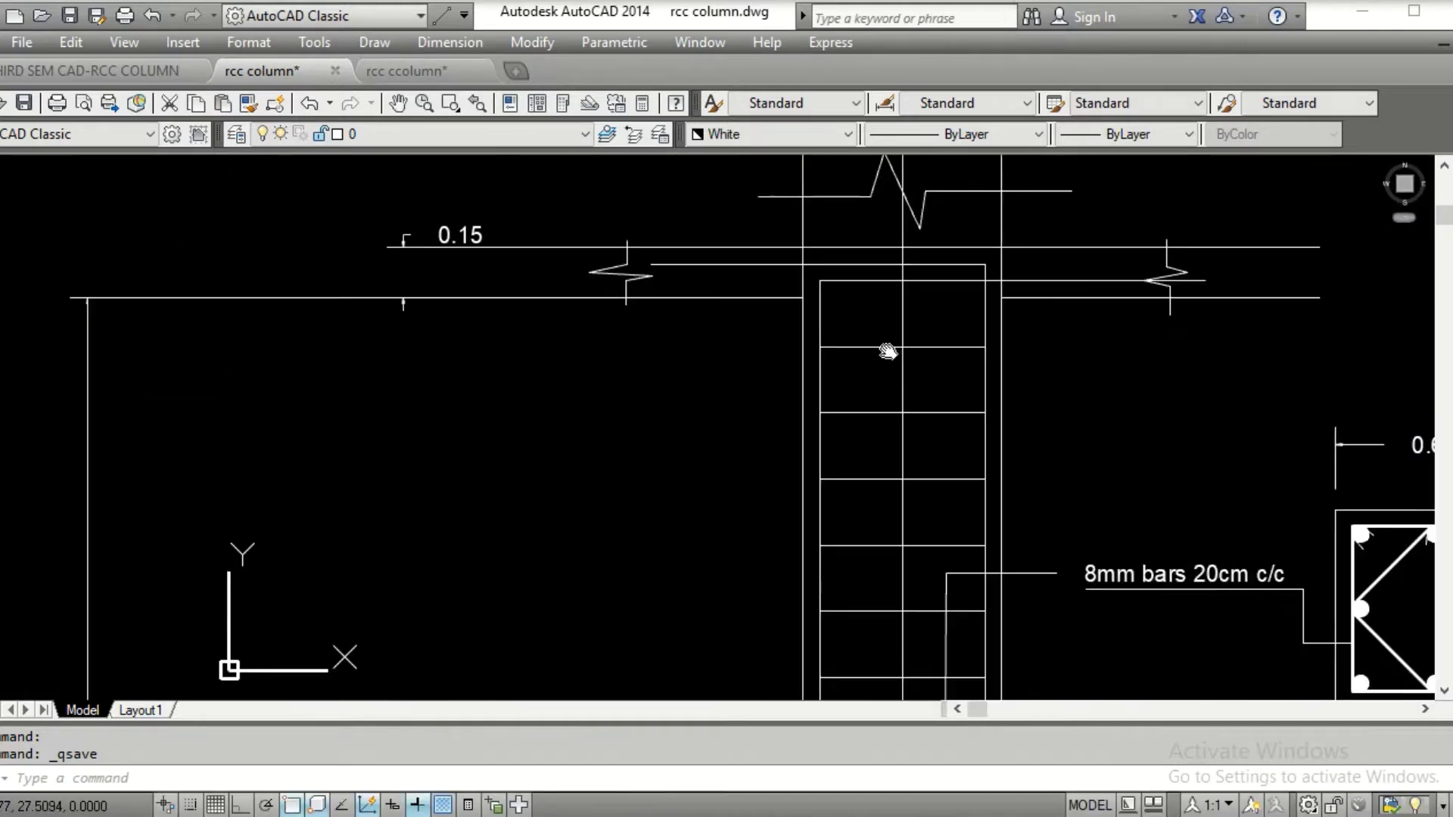
scroll(610, 367, "down", 3)
middle_click_drag(610, 366, 673, 336)
scroll(524, 394, "up", 4)
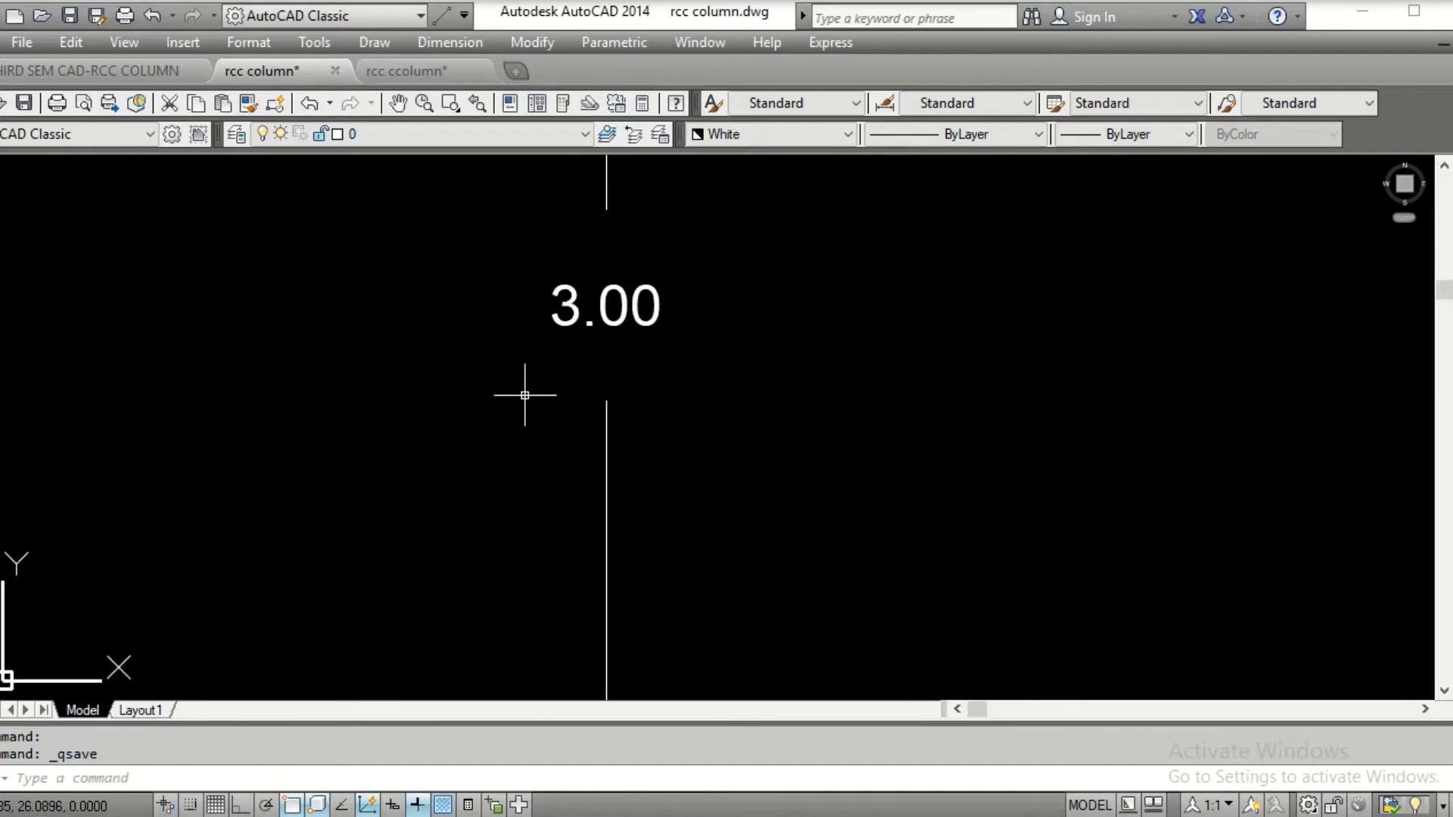
scroll(941, 285, "down", 2)
scroll(940, 302, "down", 5)
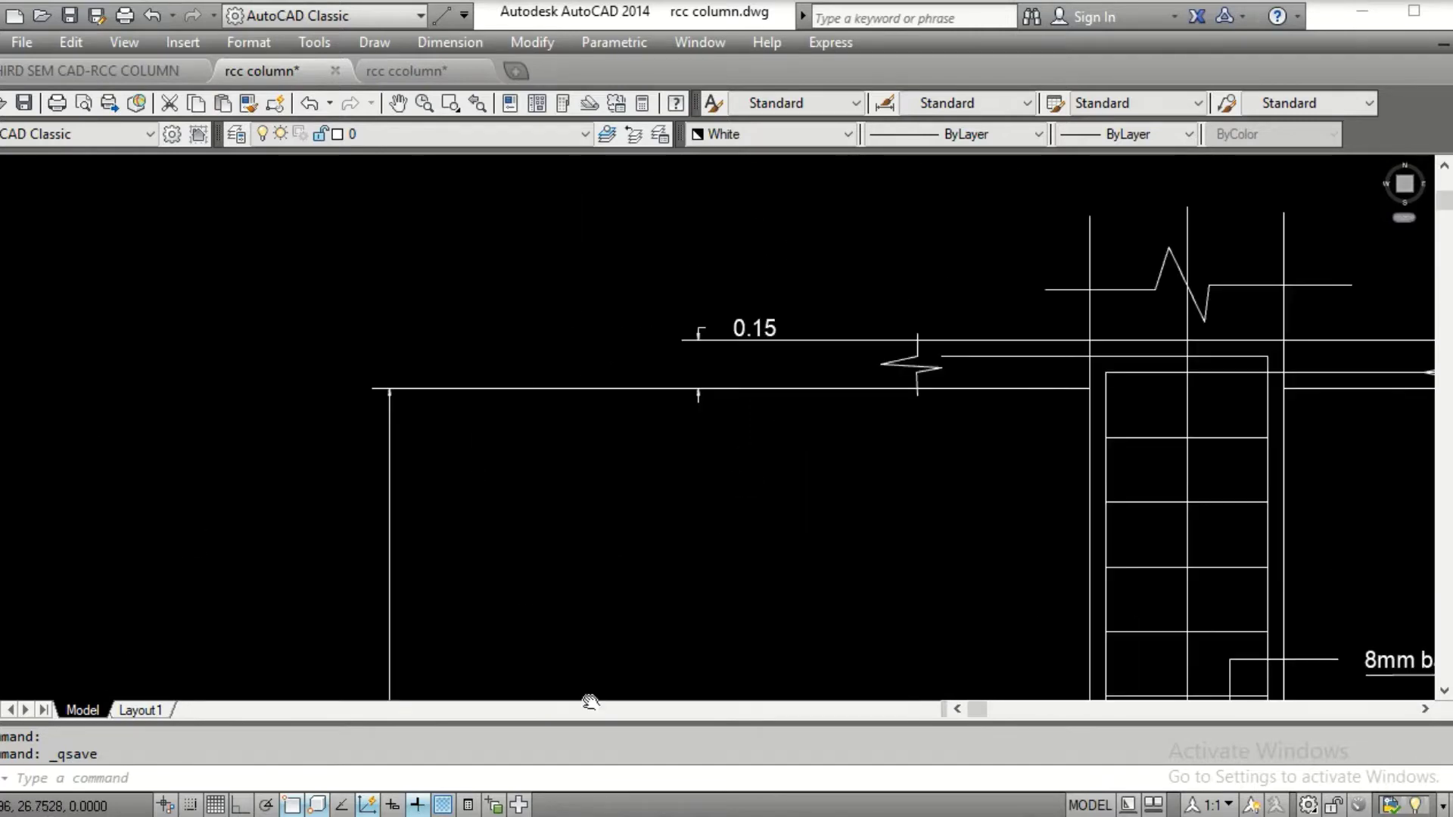
scroll(947, 353, "up", 4)
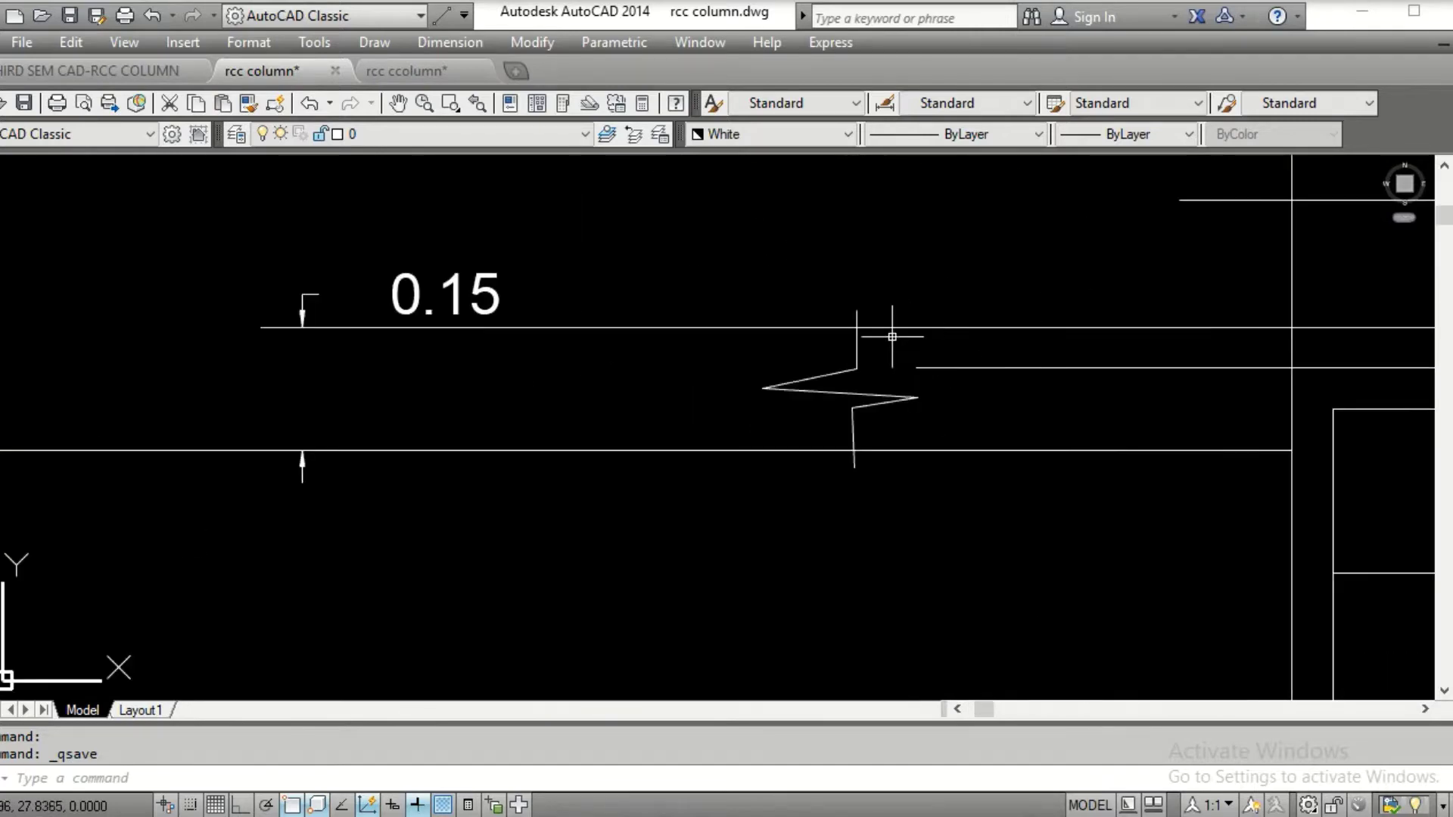
scroll(882, 342, "down", 4)
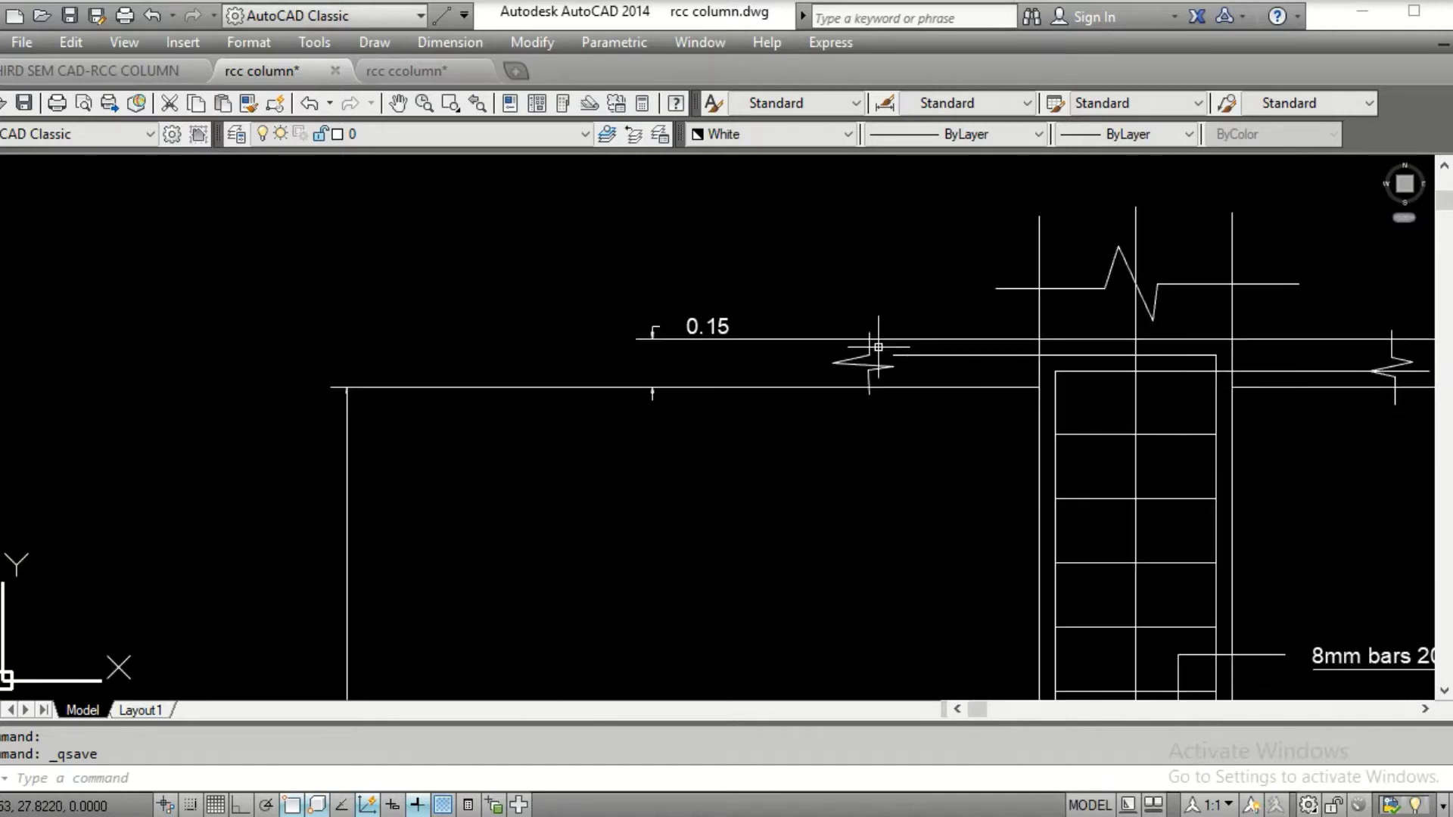
middle_click_drag(876, 347, 593, 405)
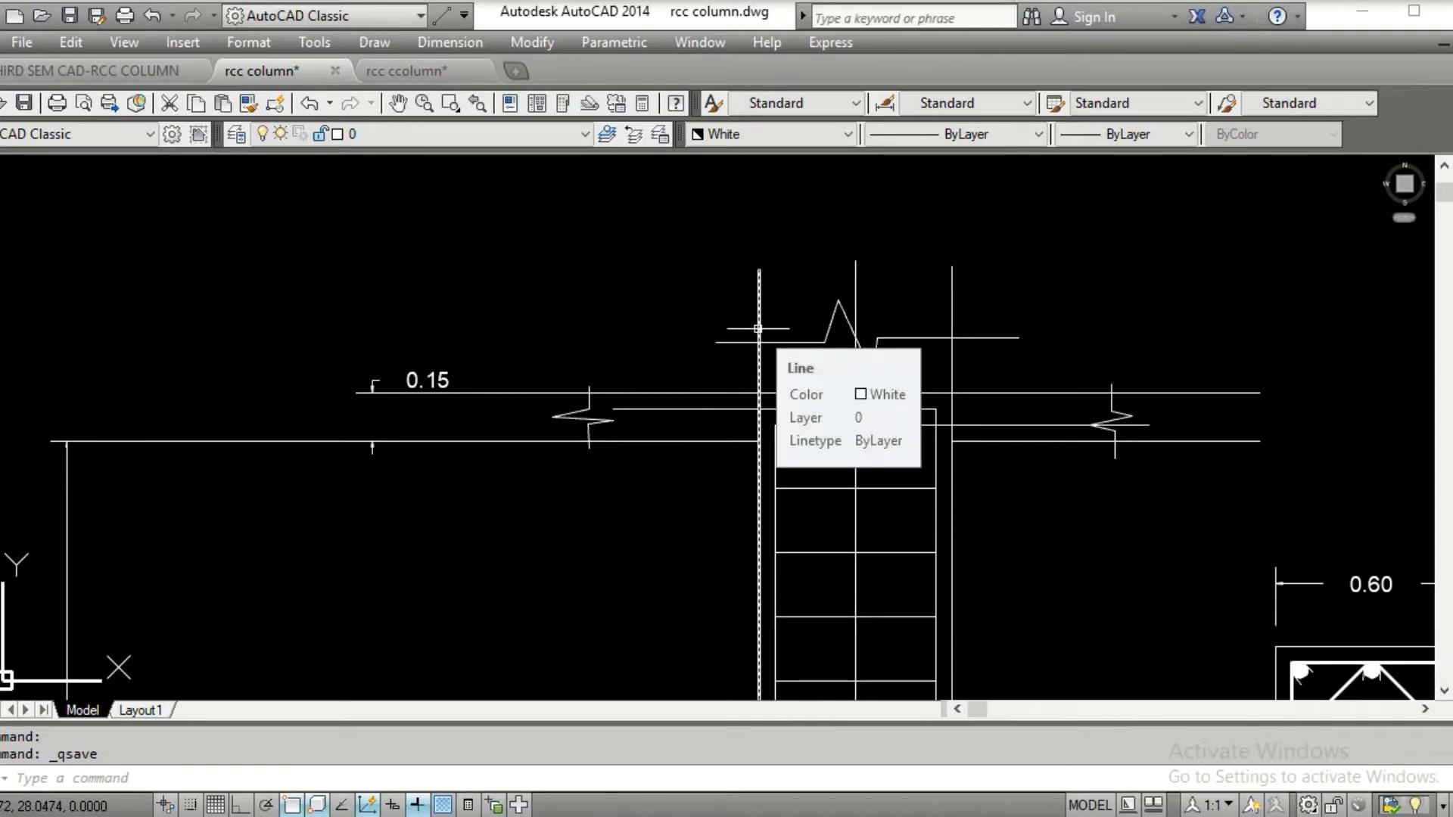
scroll(758, 329, "down", 2)
middle_click_drag(790, 409, 777, 182)
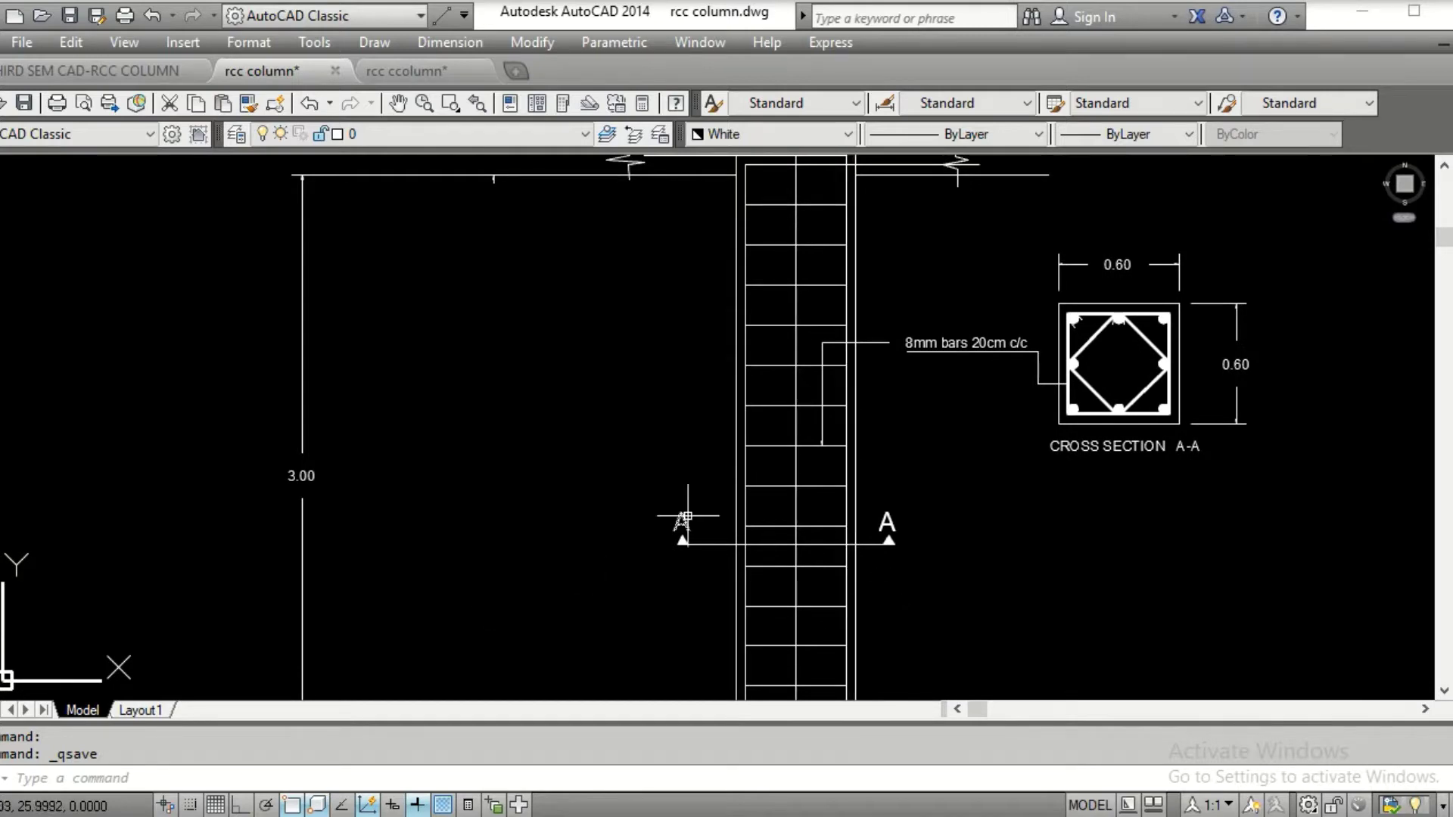
scroll(686, 520, "down", 4)
middle_click_drag(686, 521, 781, 176)
scroll(673, 376, "up", 3)
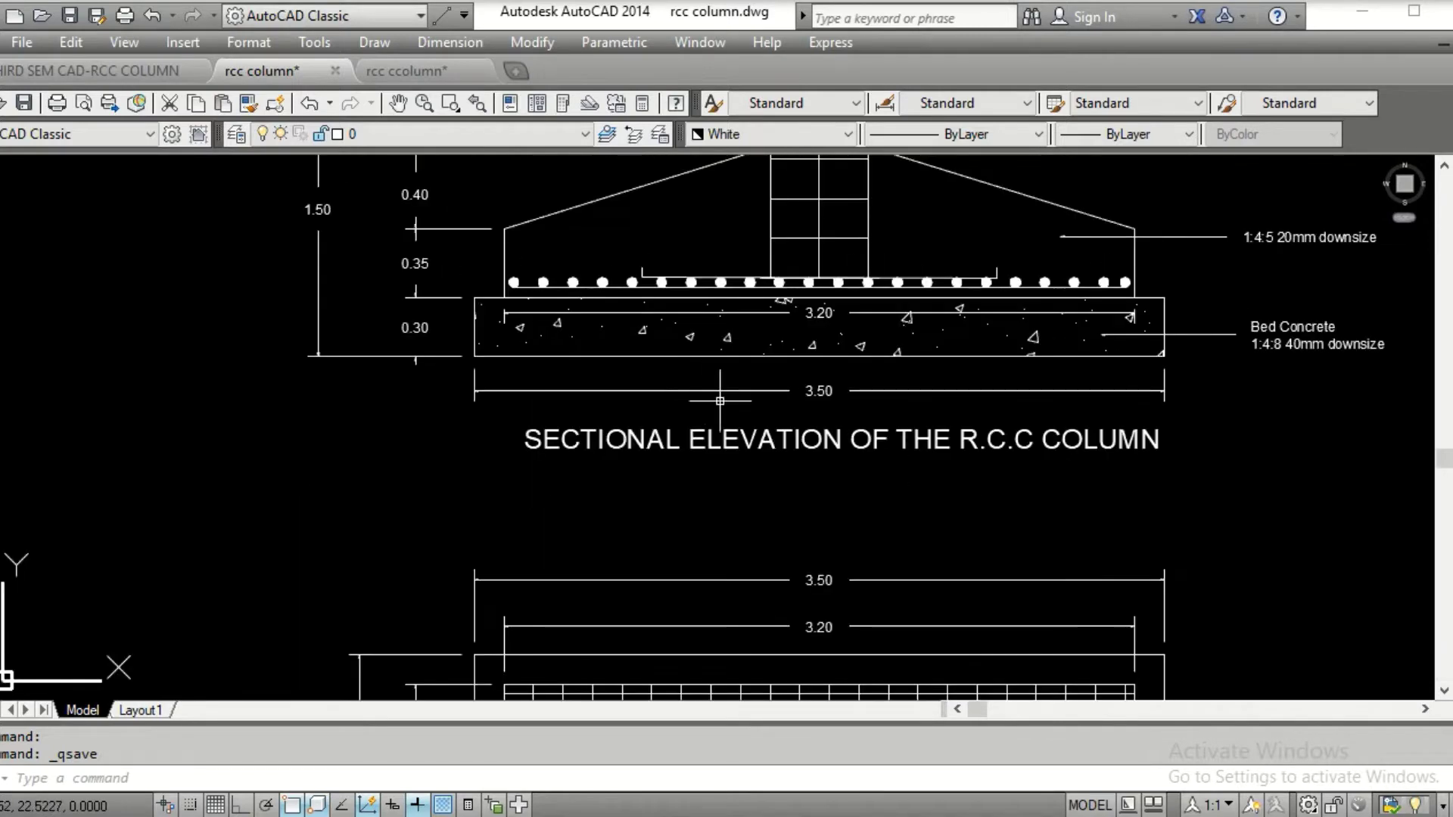
scroll(854, 417, "down", 3)
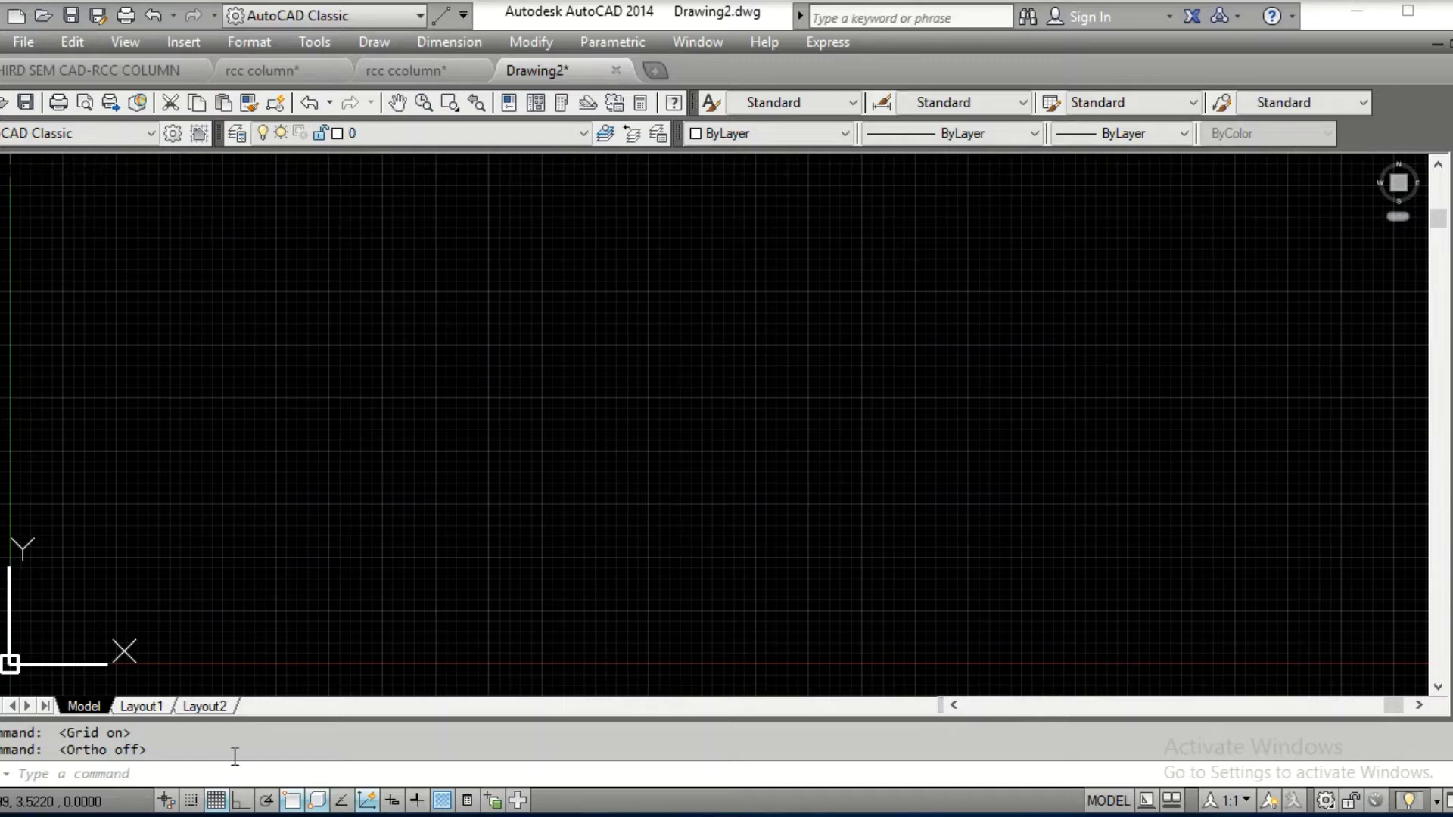
Hide the grid and set units to 0.00 length precision with Meters insertion scale
key("F7")
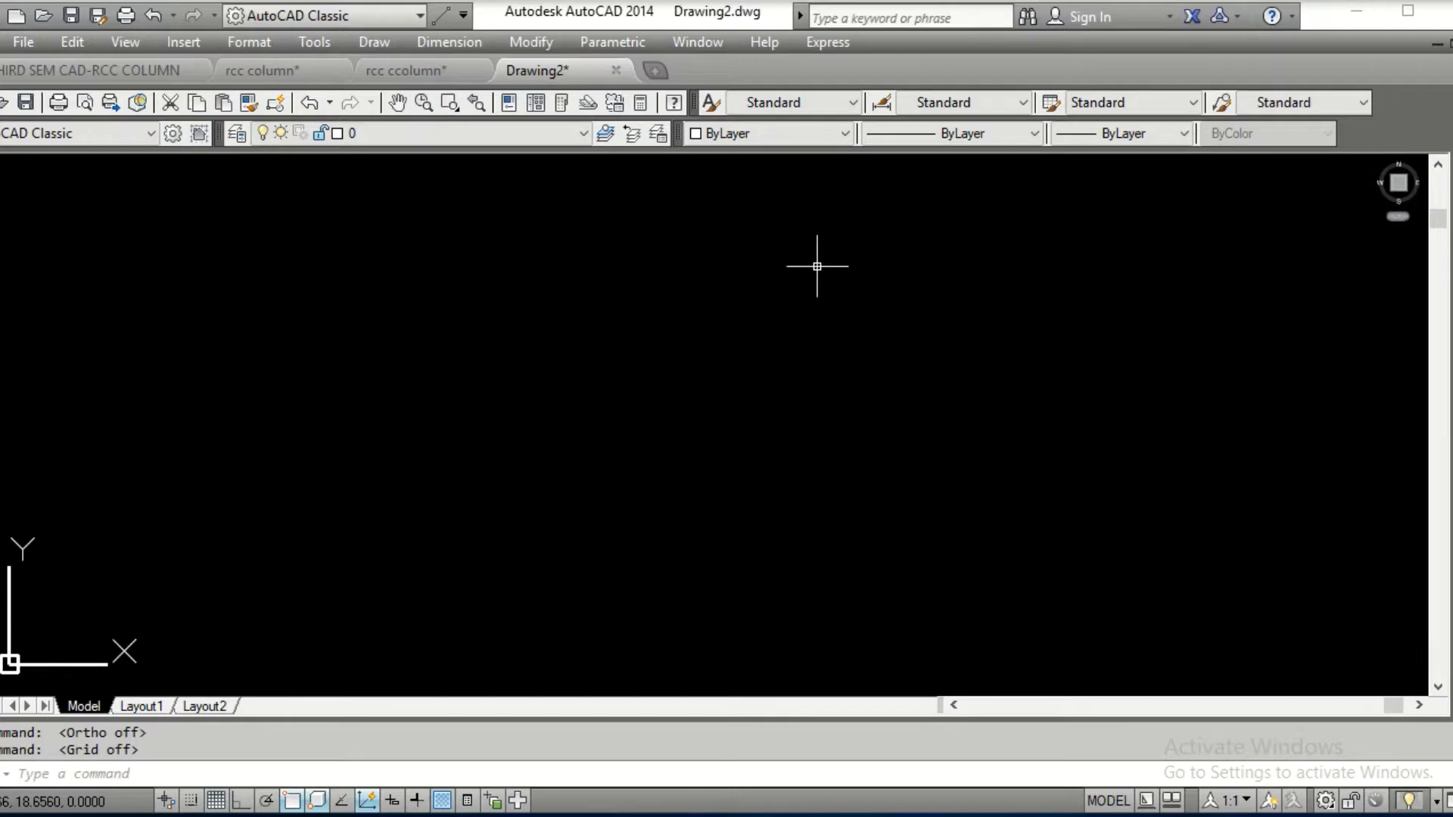
type("UNITS")
key("Return")
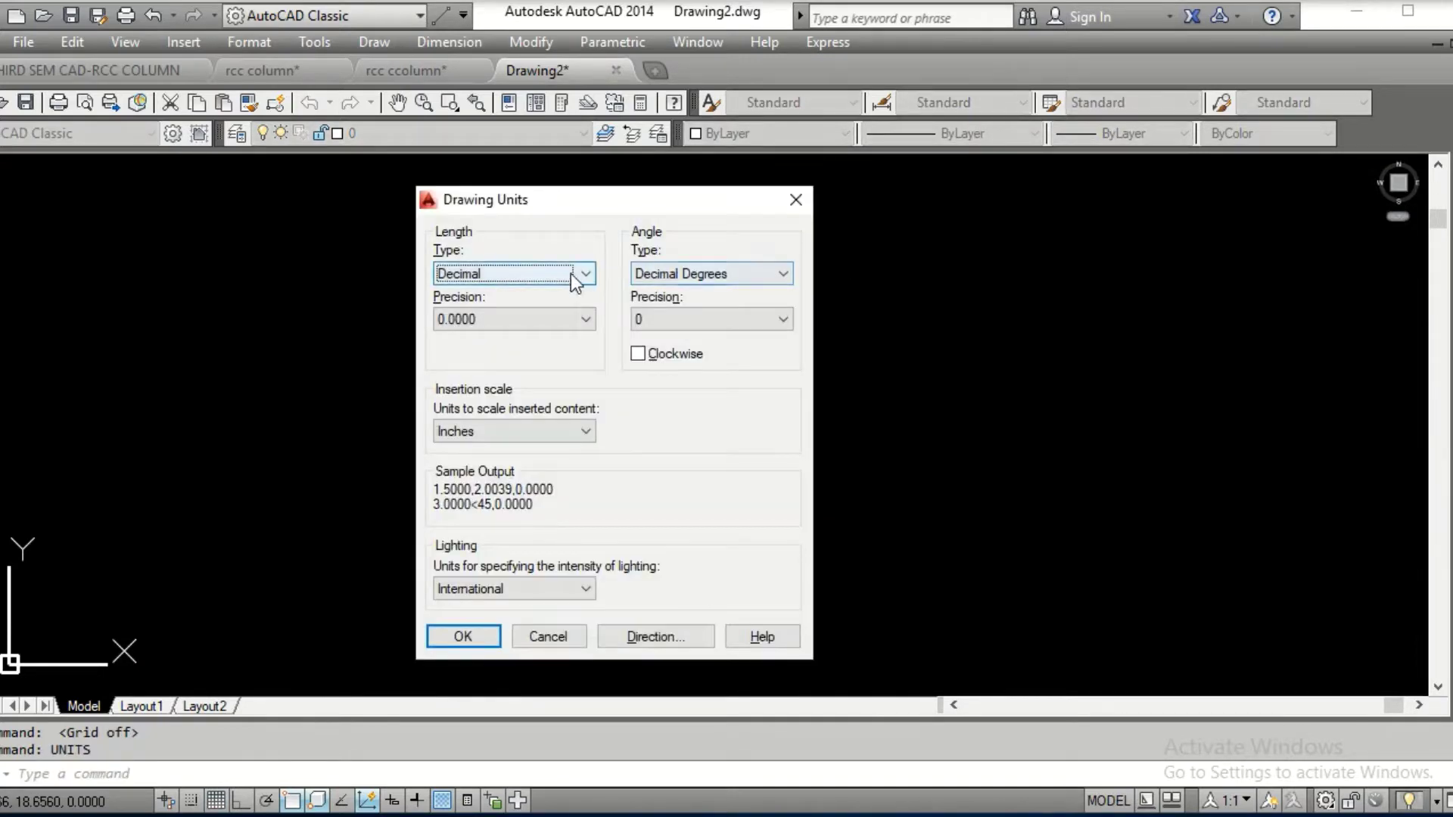
left_click(549, 319)
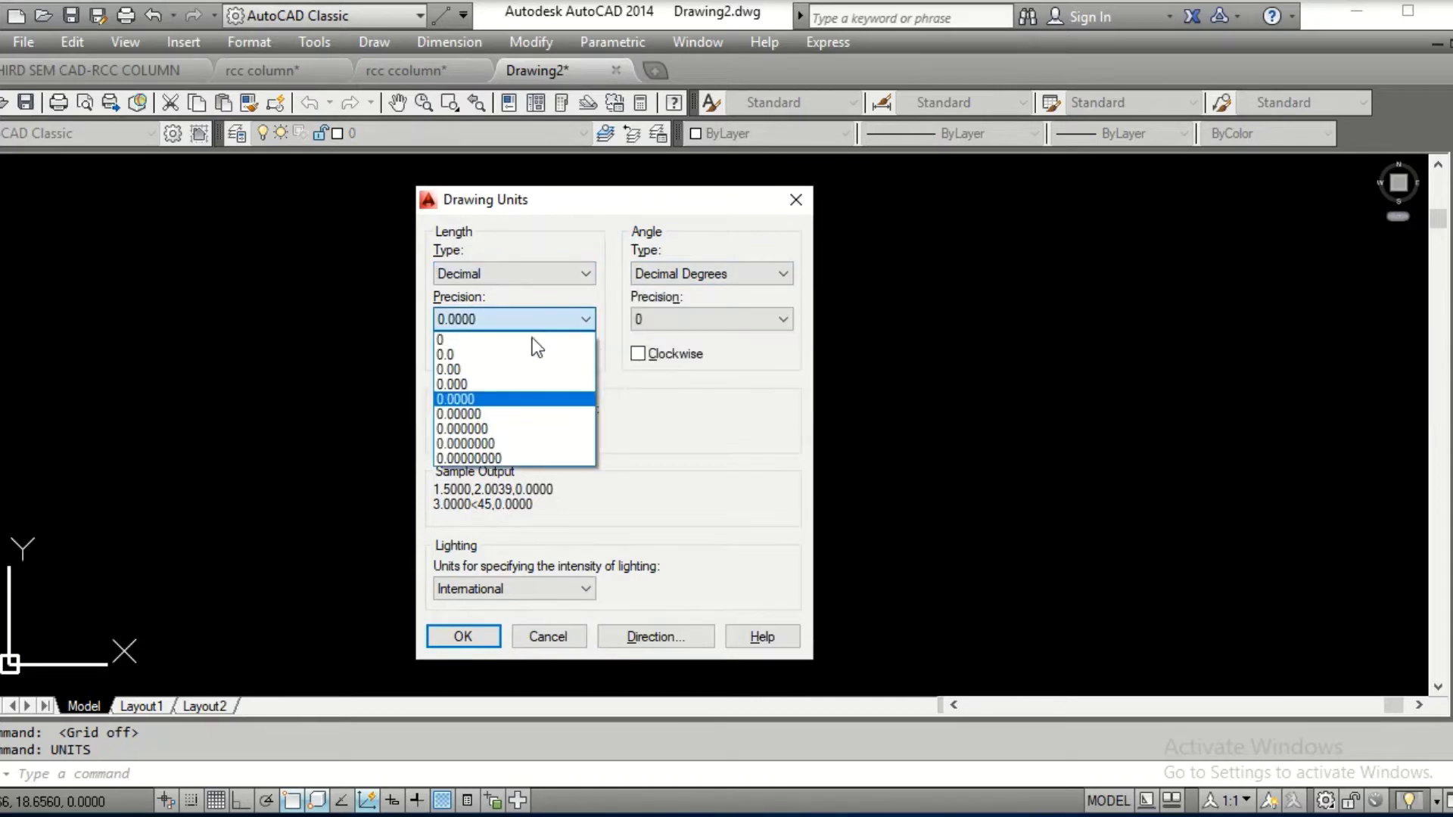
left_click(521, 368)
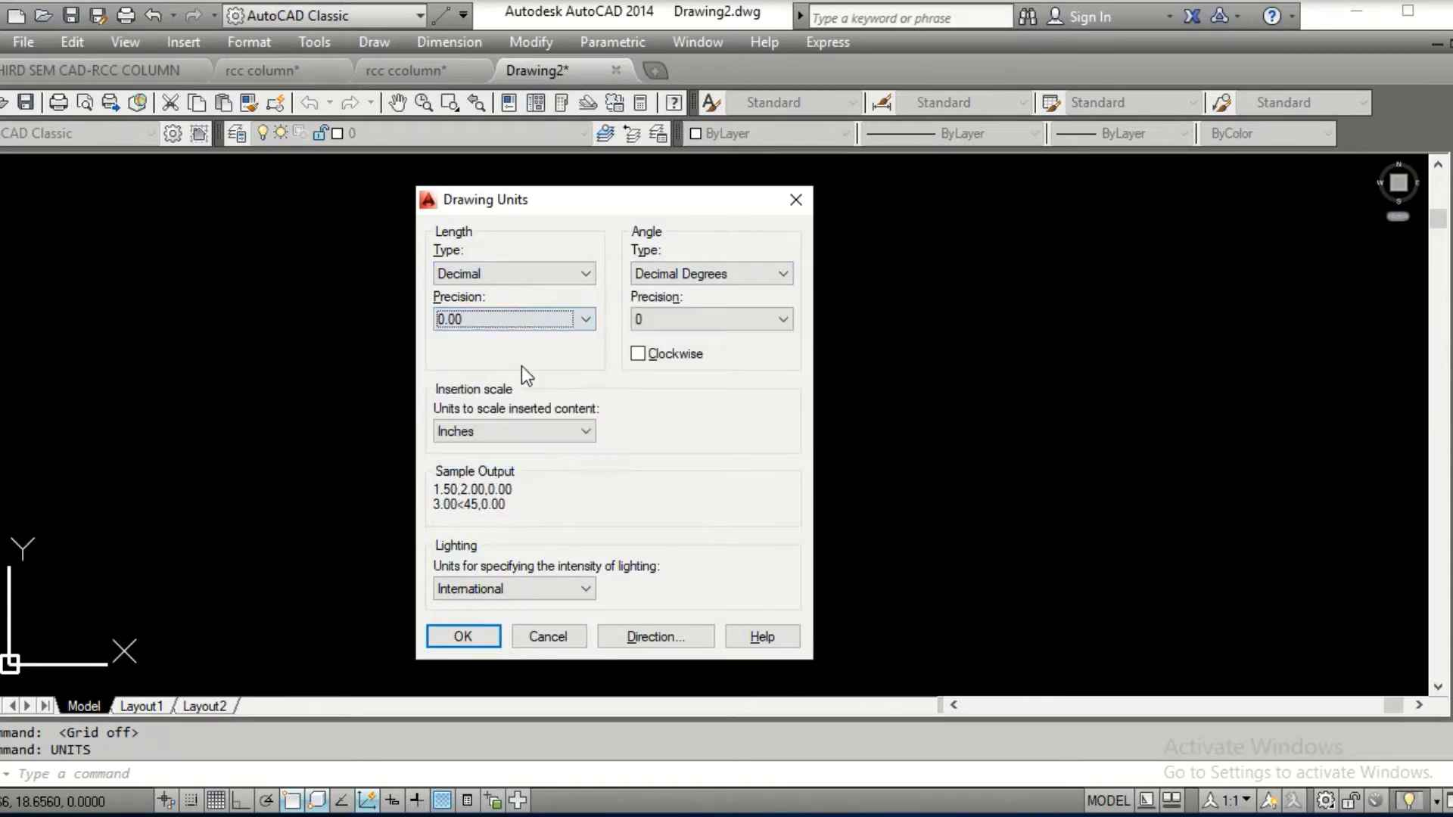
left_click(516, 433)
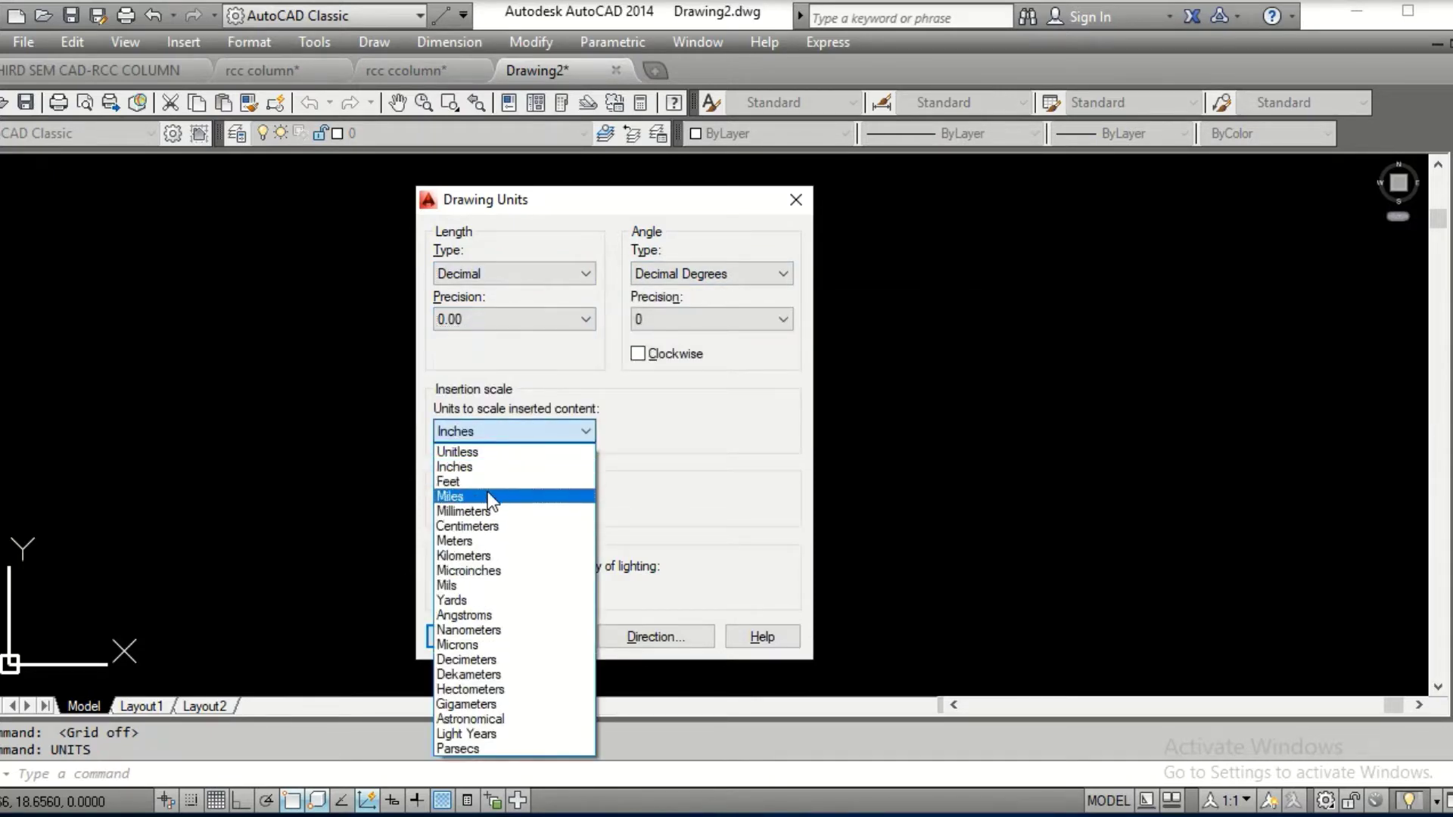
left_click(489, 541)
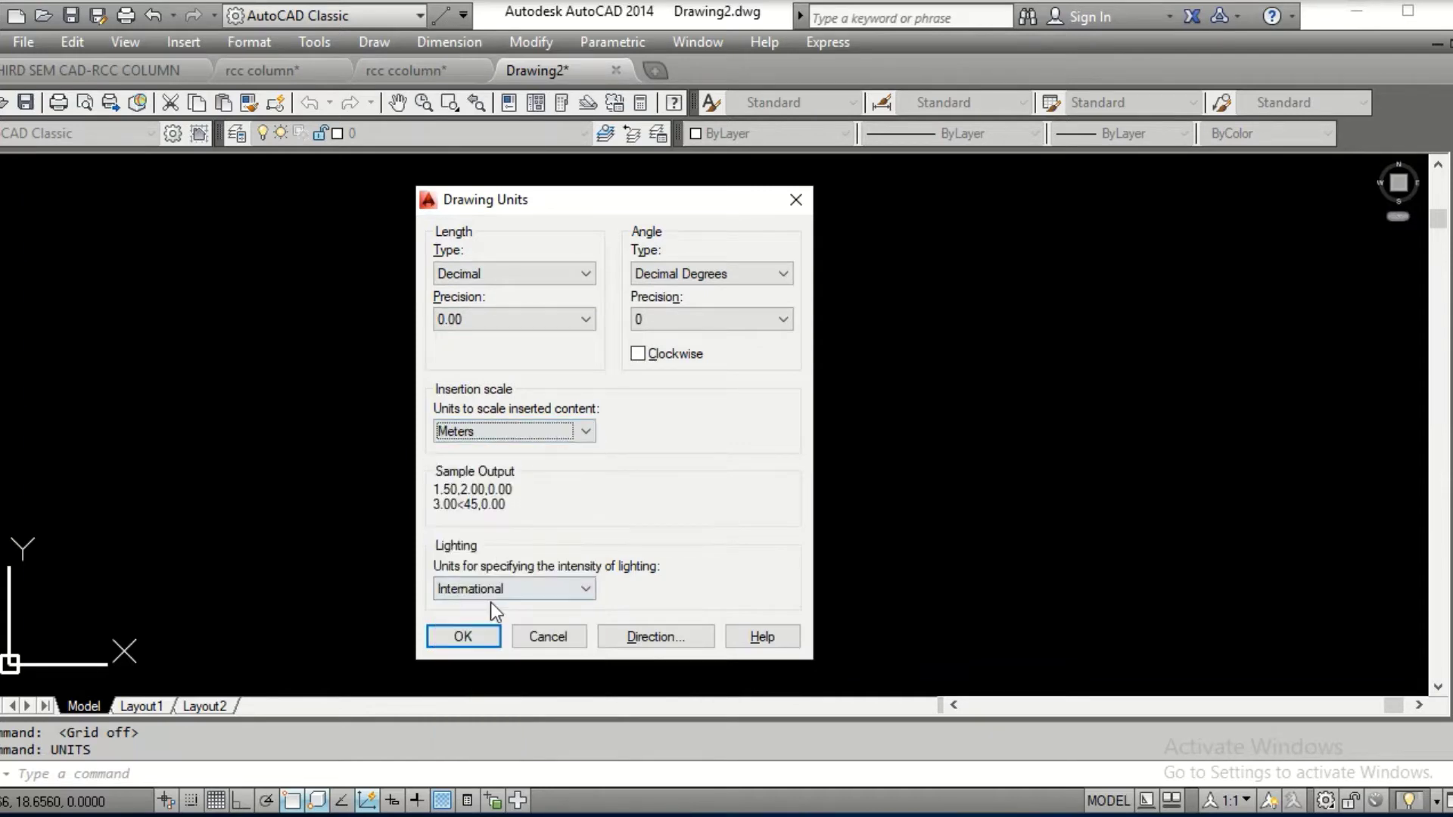
left_click(477, 636)
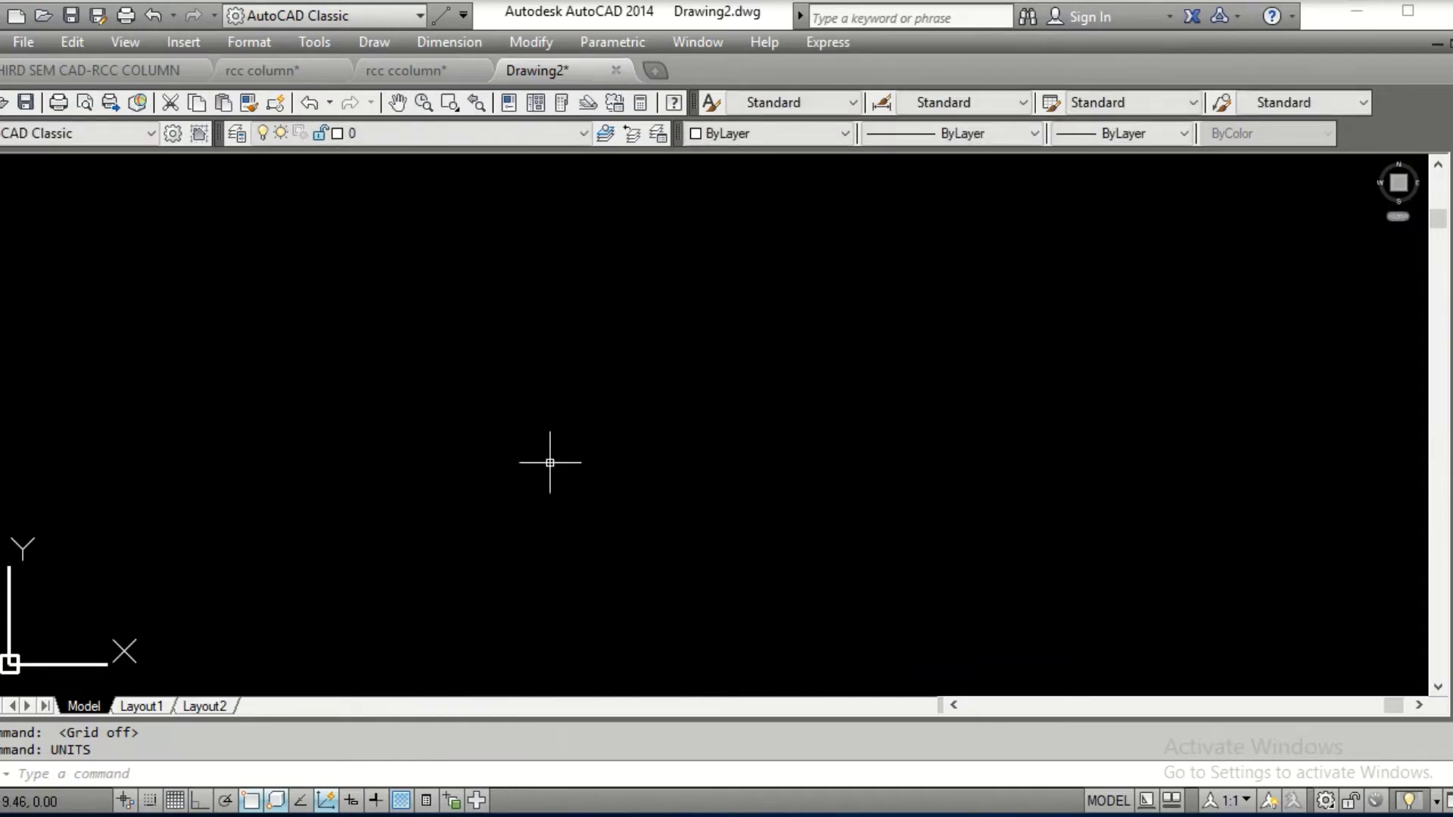
Set the drawing limits from 0,0 to 20,20
type("LIMITS")
key("Return")
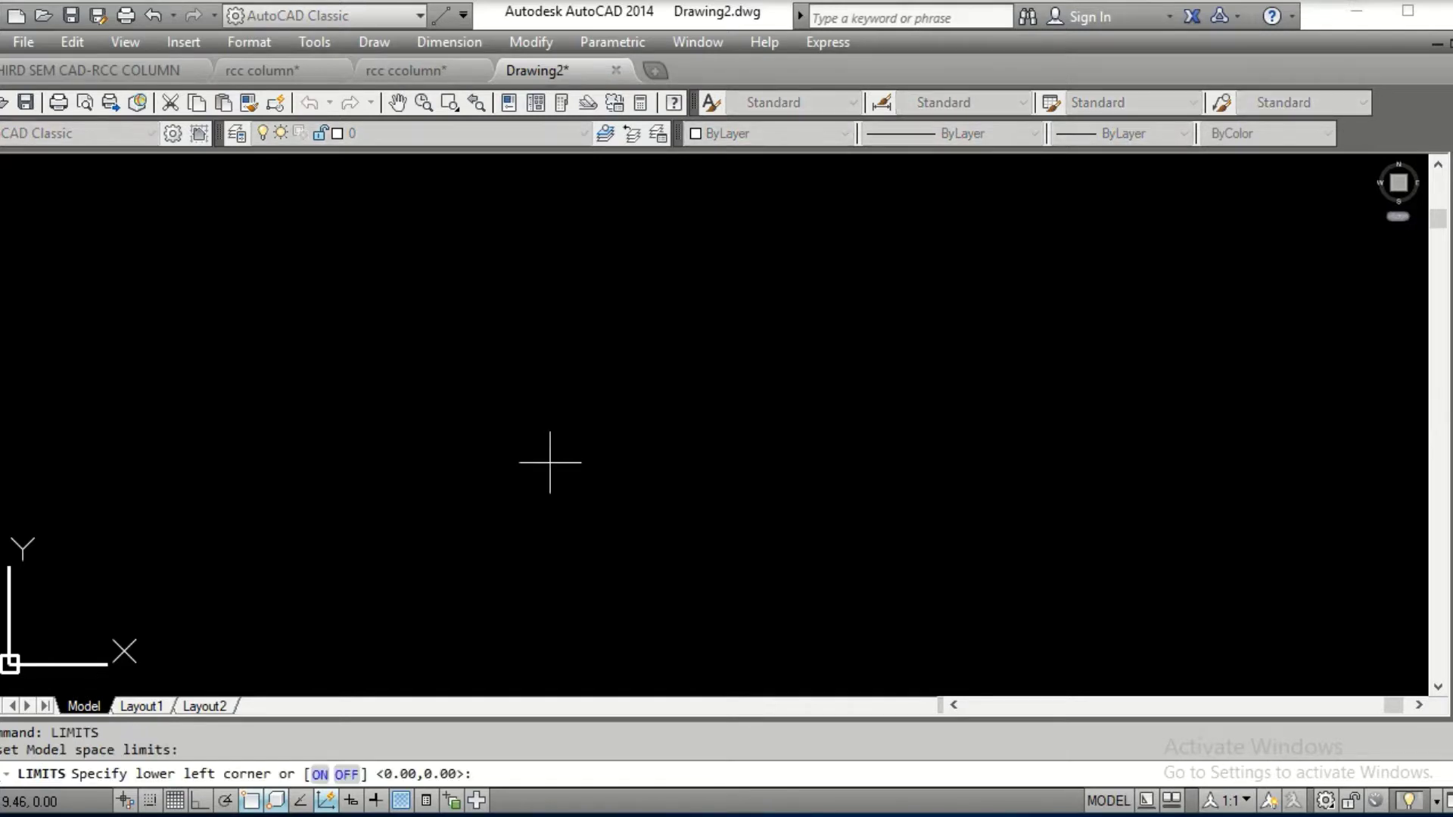
type("0,0")
key("Return")
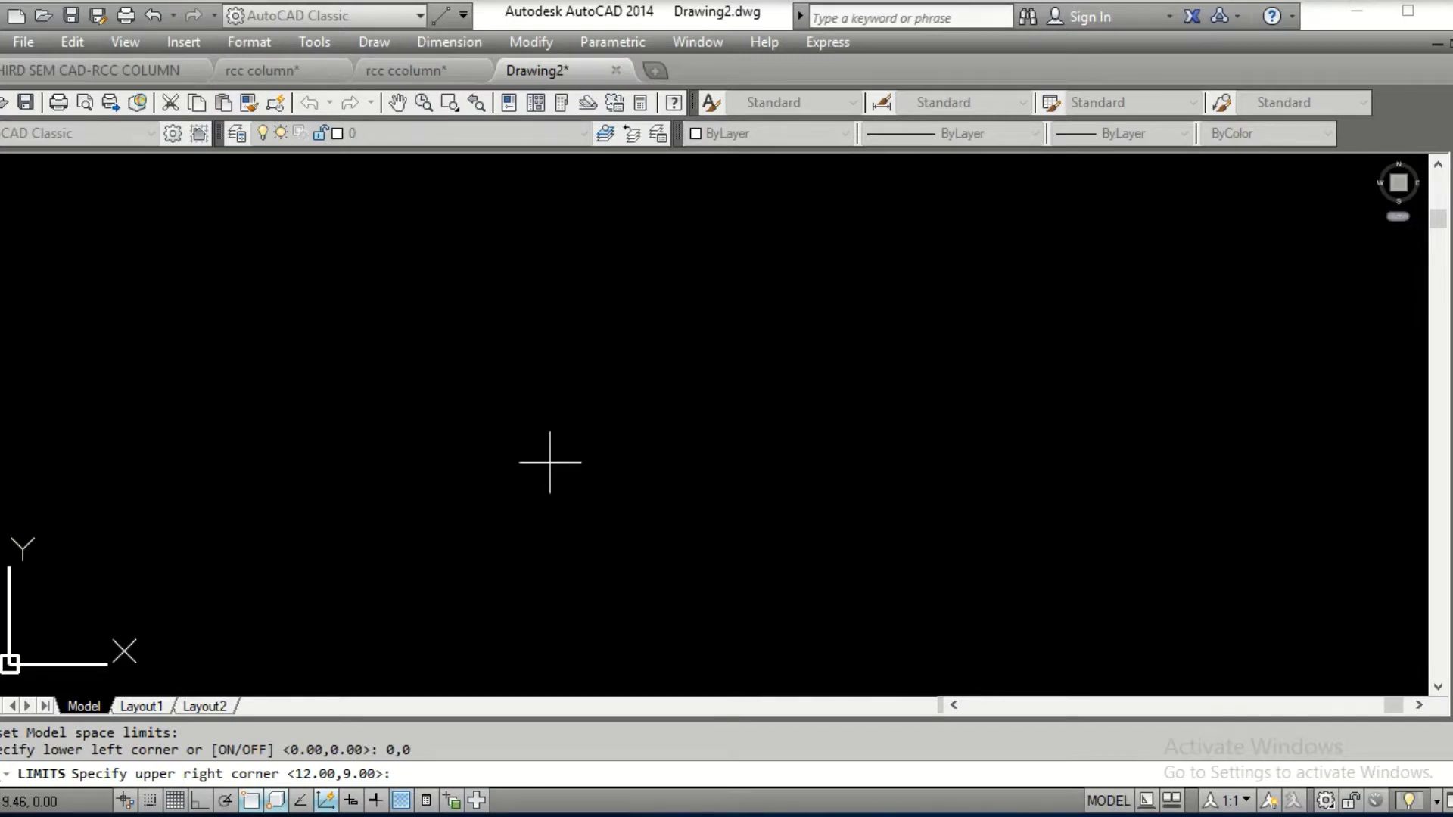
type("20,20")
key("Return")
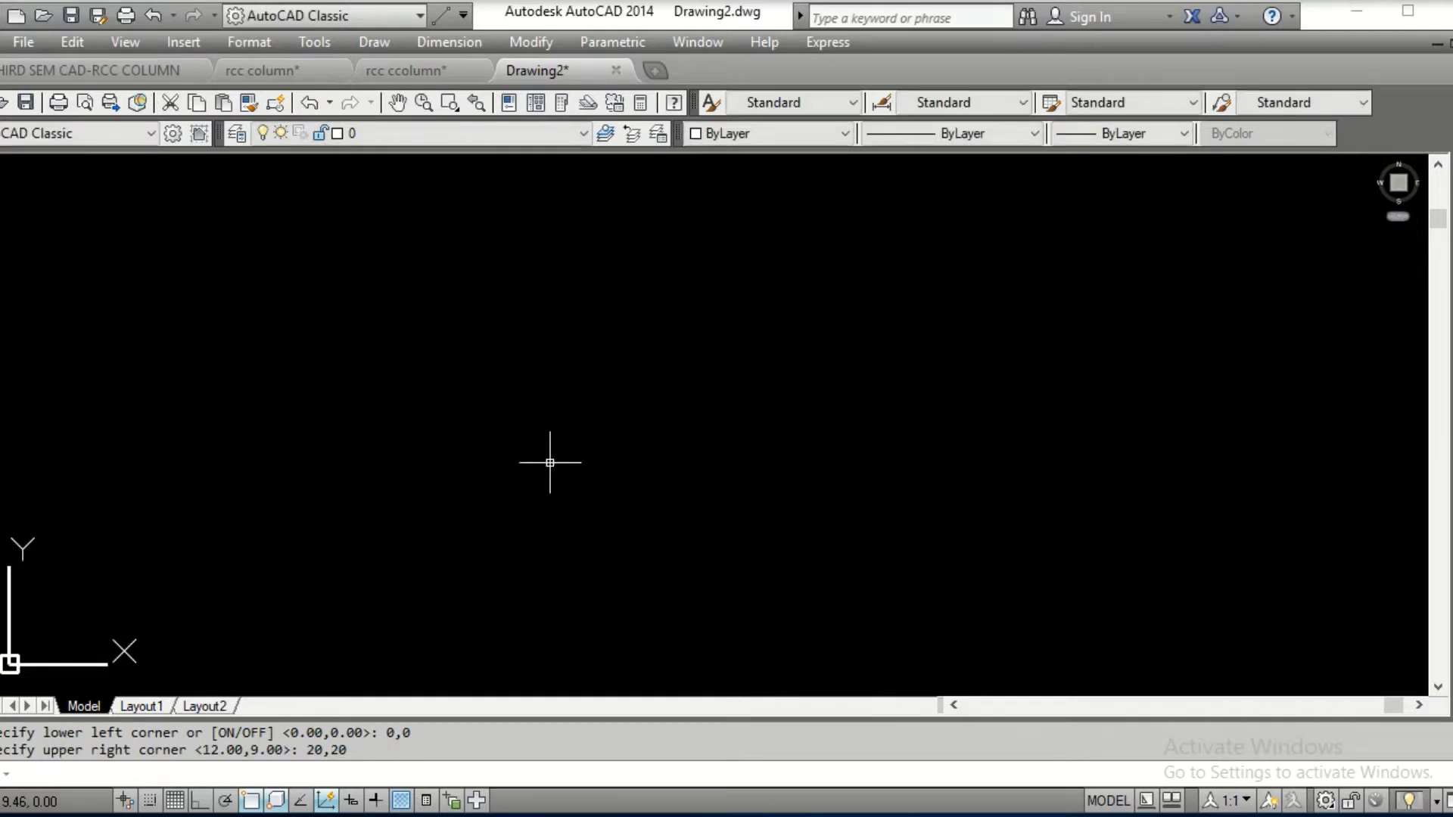
Zoom All to fit the 20,20 limits on screen, then start the LINE command
type("z")
key("Return")
type("A")
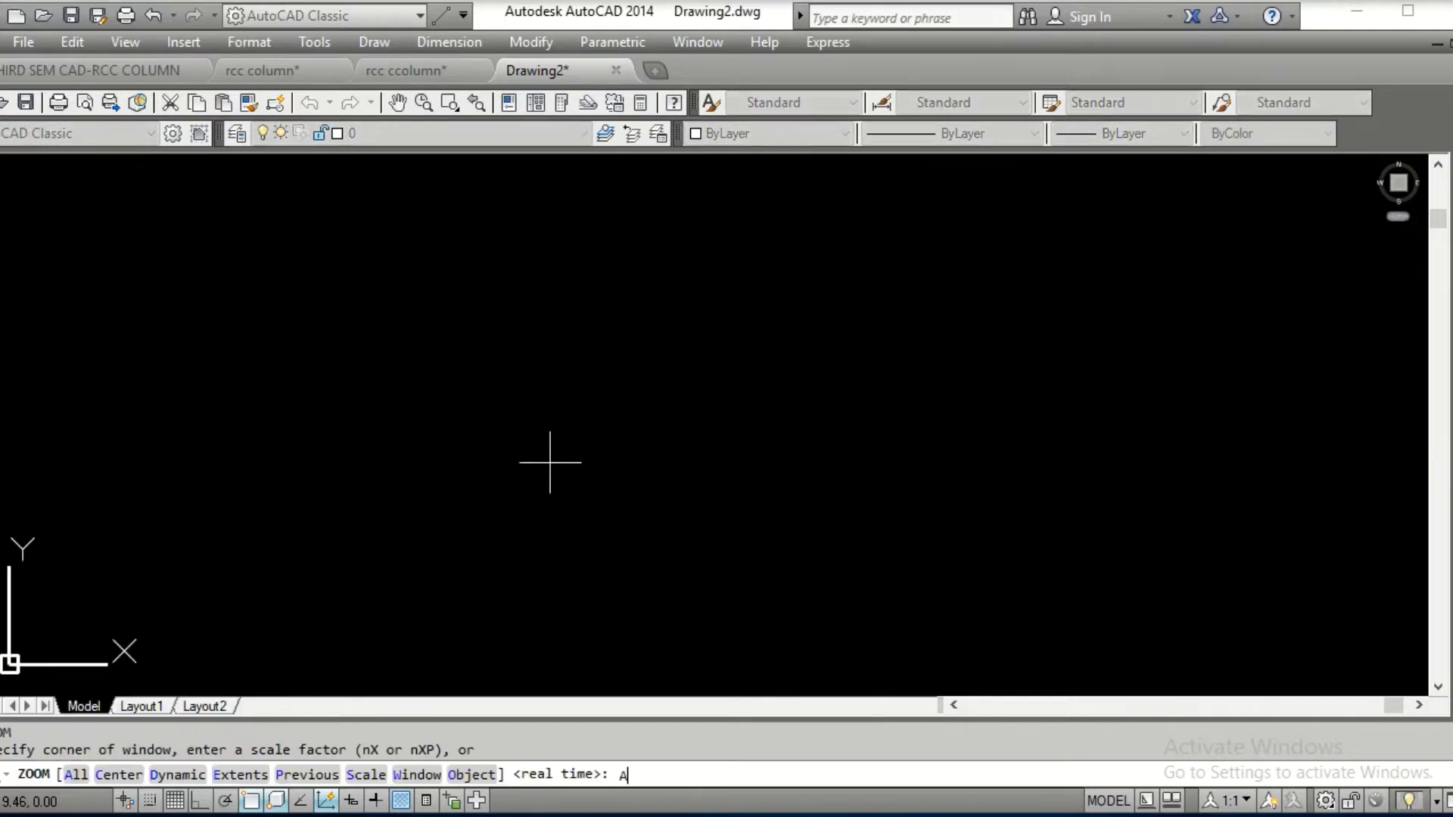
key("Return")
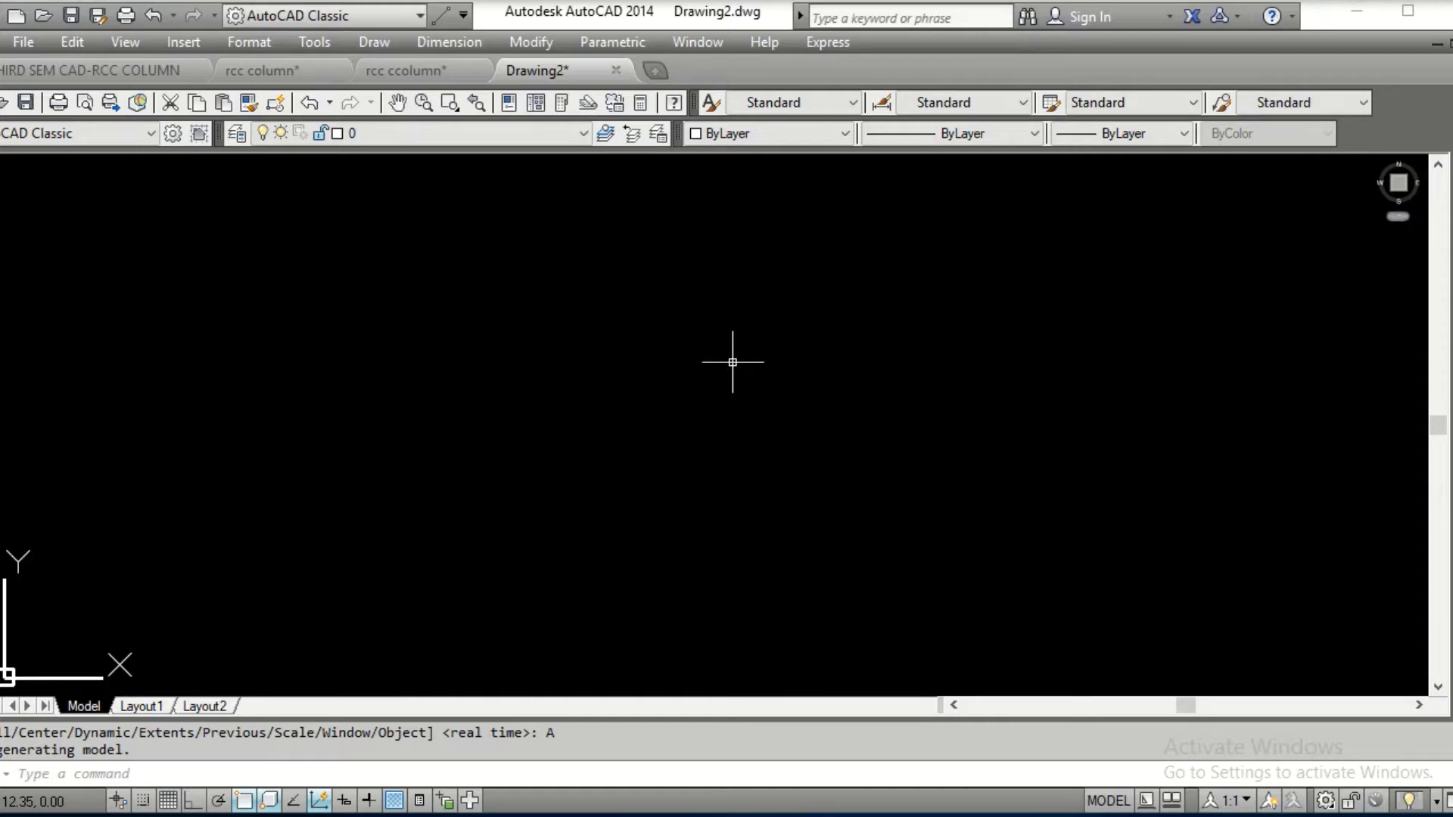
type("l")
key("Return")
With Ortho on, draw a closed 3.5 by 0.3 rectangle as the footing base
left_click(475, 442)
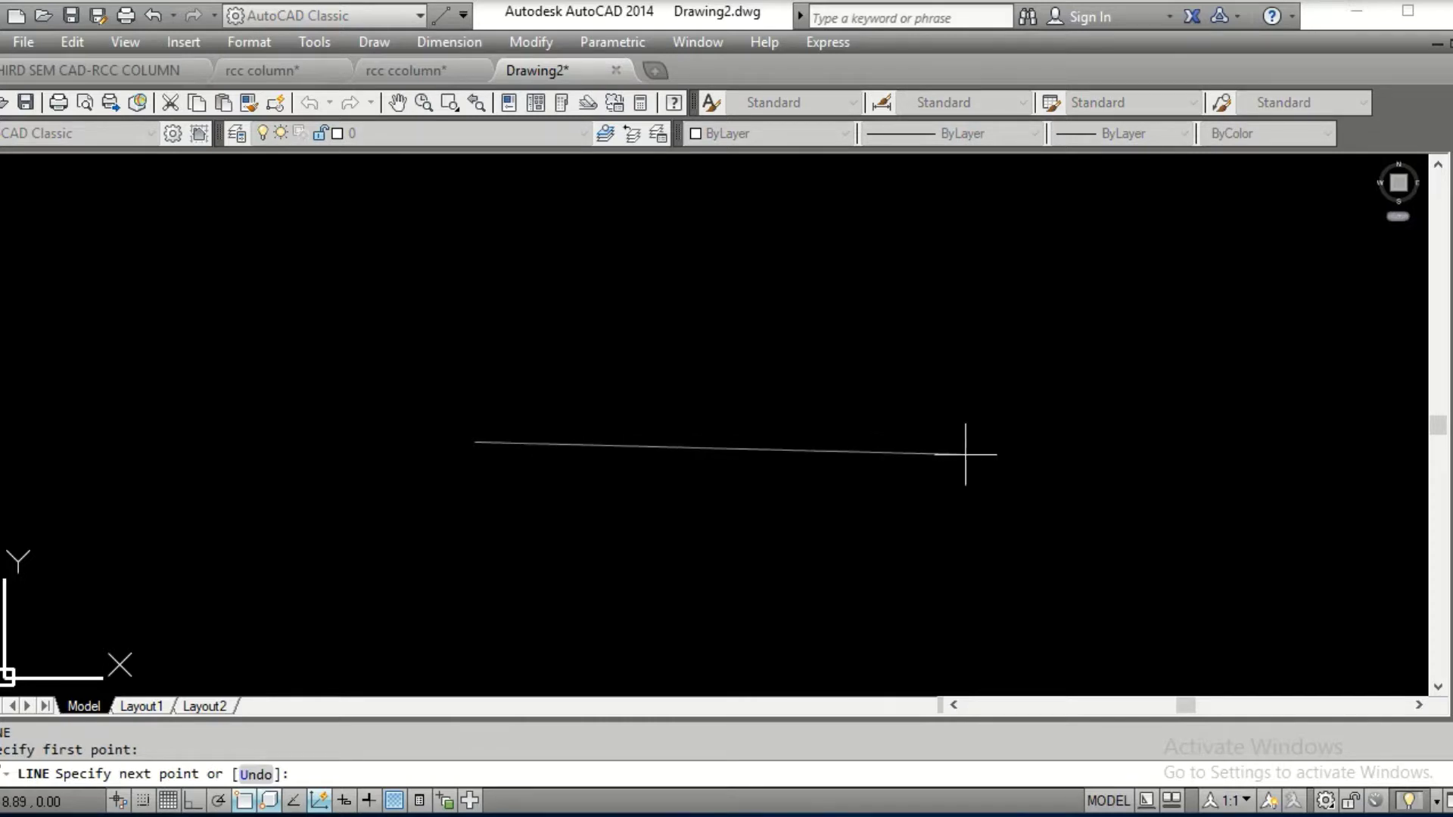
key("F8")
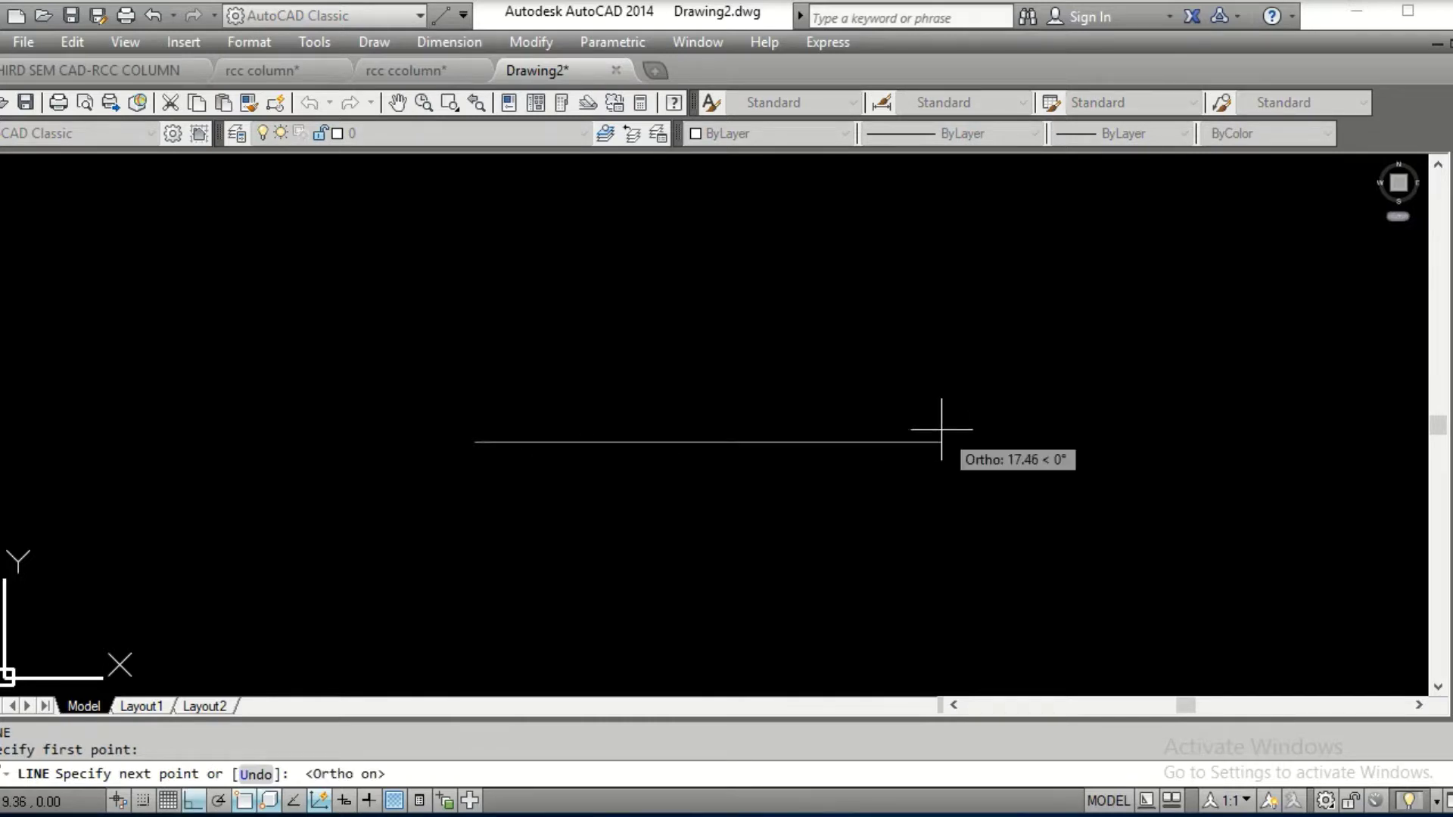
type("3.5")
key("Return")
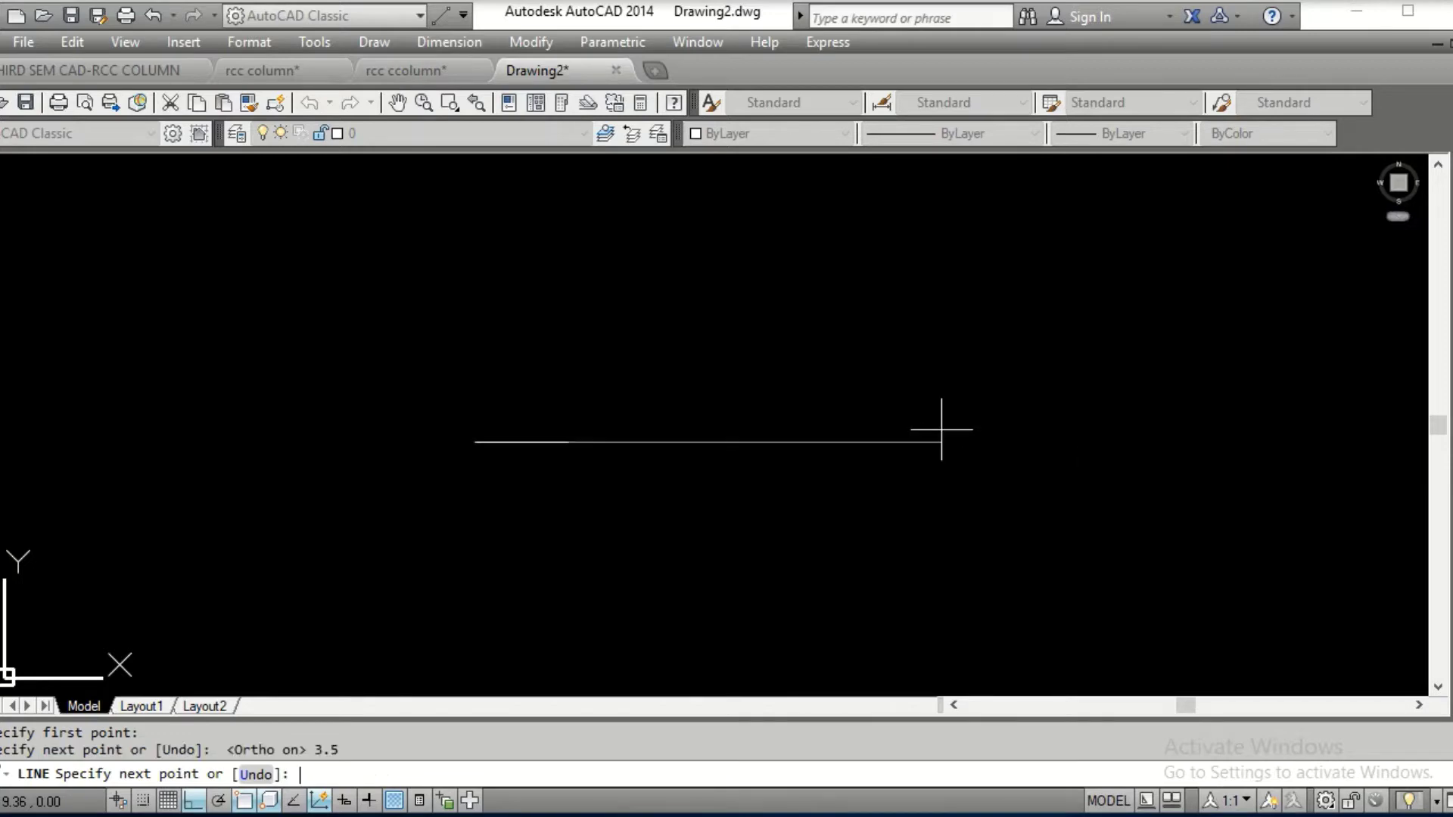
scroll(545, 454, "up", 8)
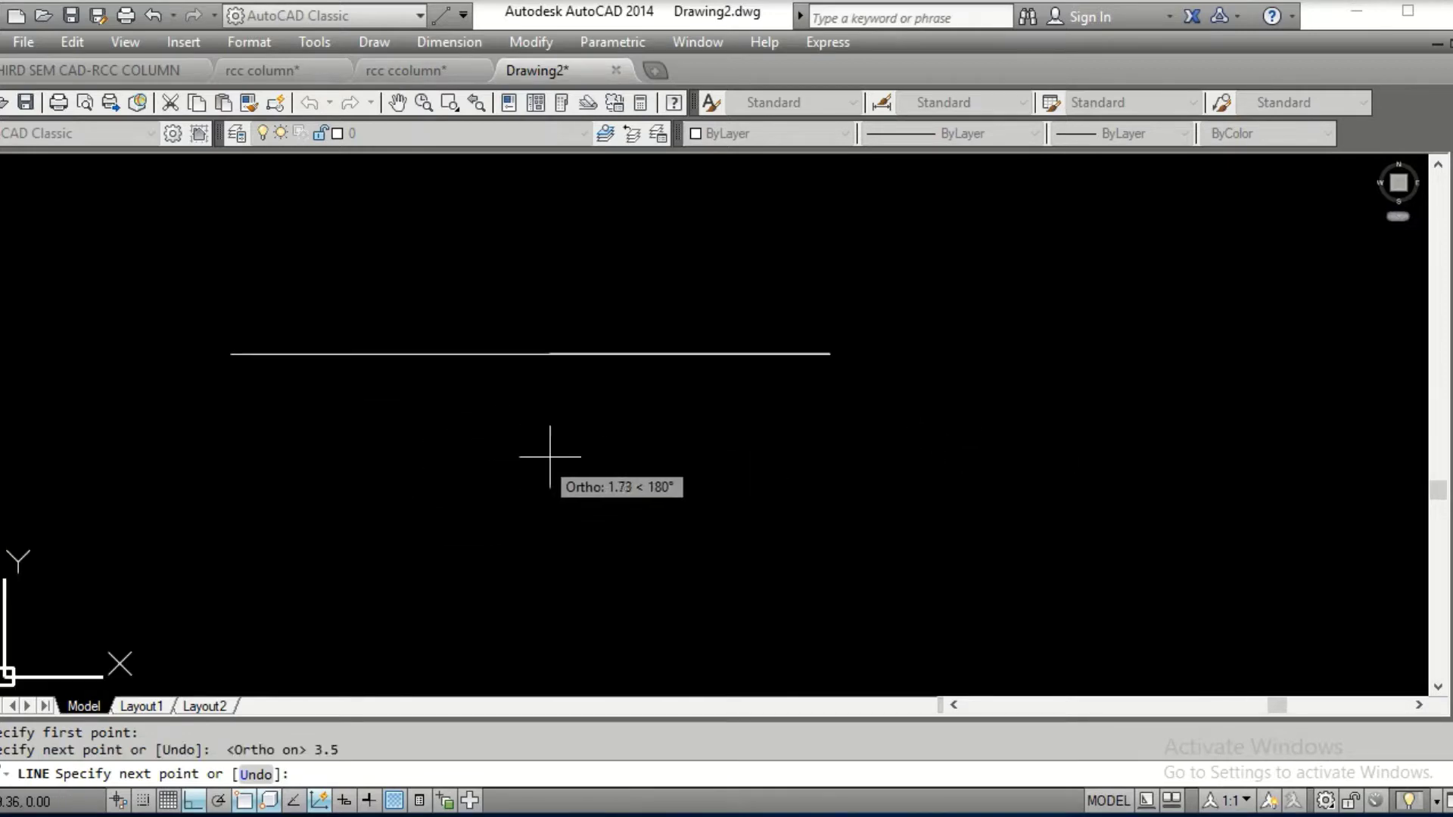
middle_click_drag(545, 454, 650, 652)
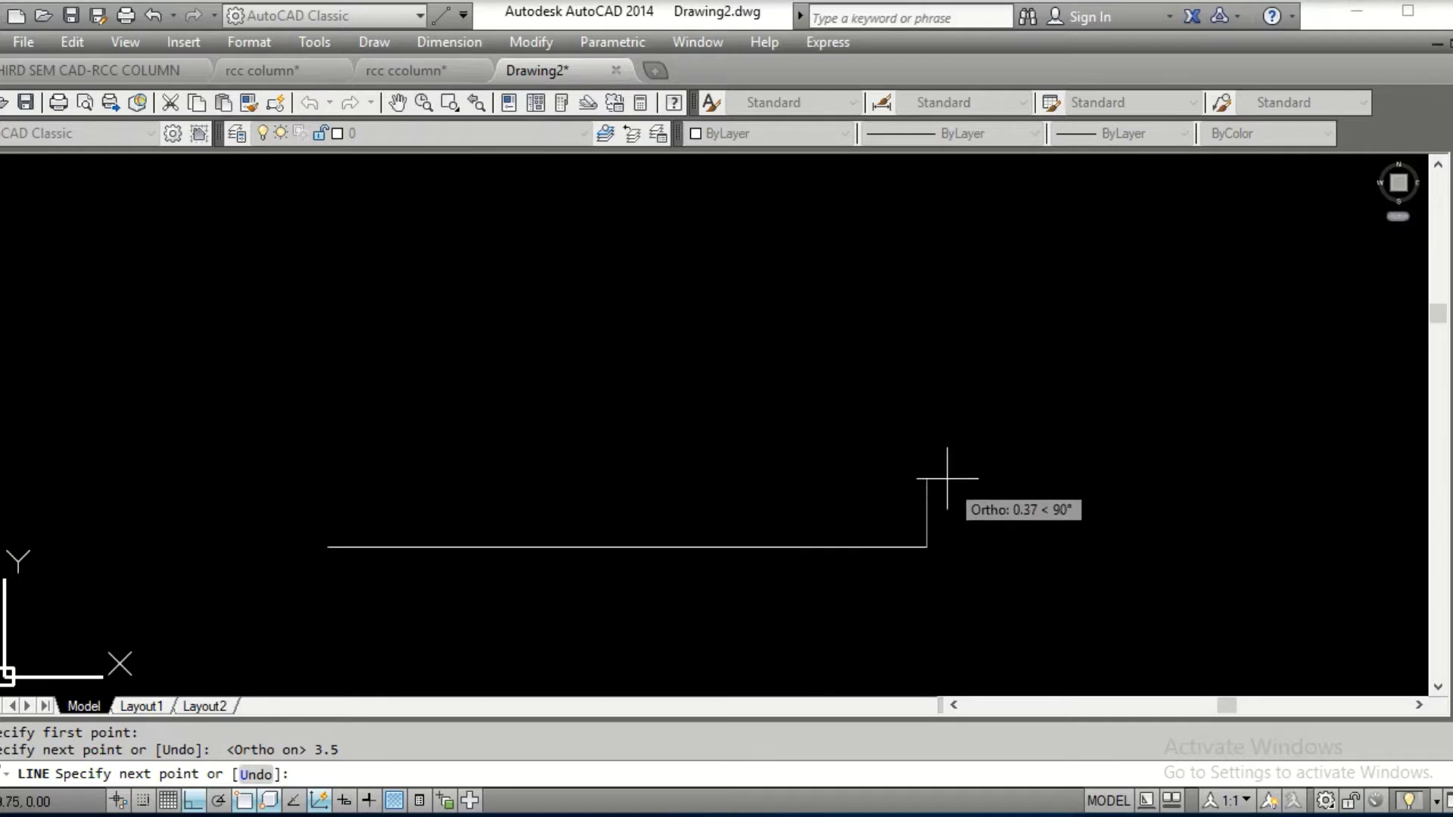
type(".3")
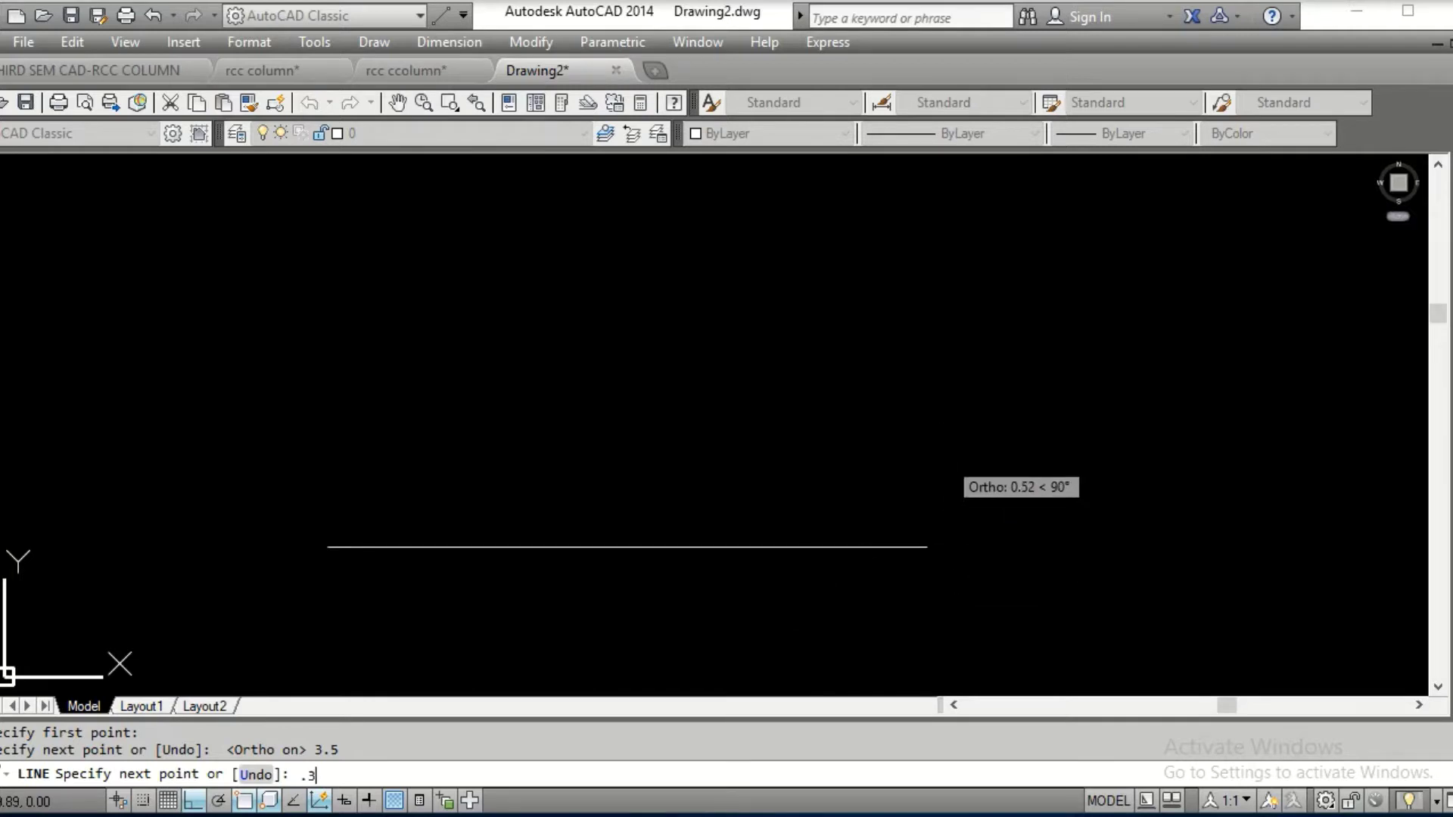
key("Return")
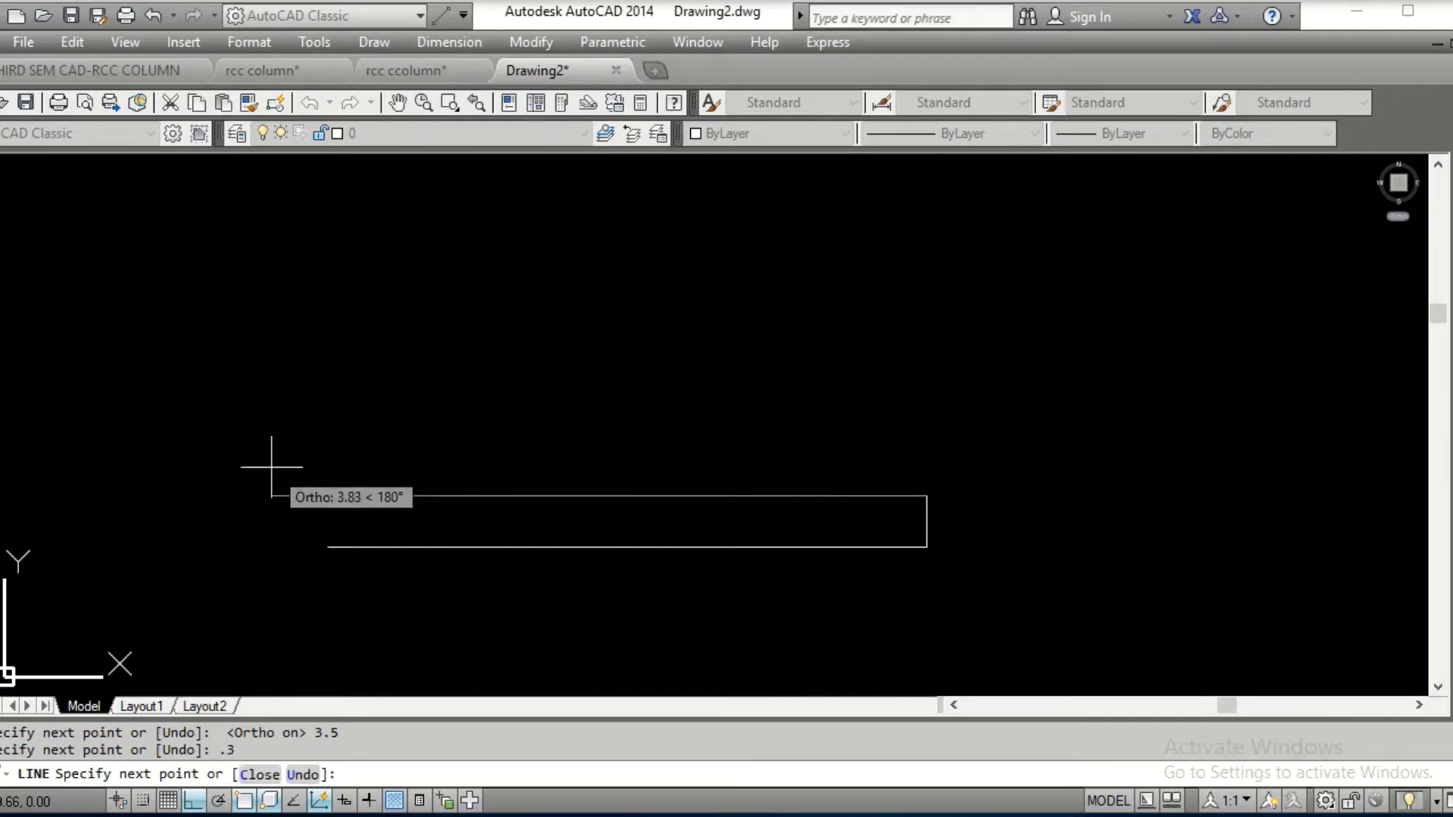
type("3.5")
key("Return")
type("C")
key("Return")
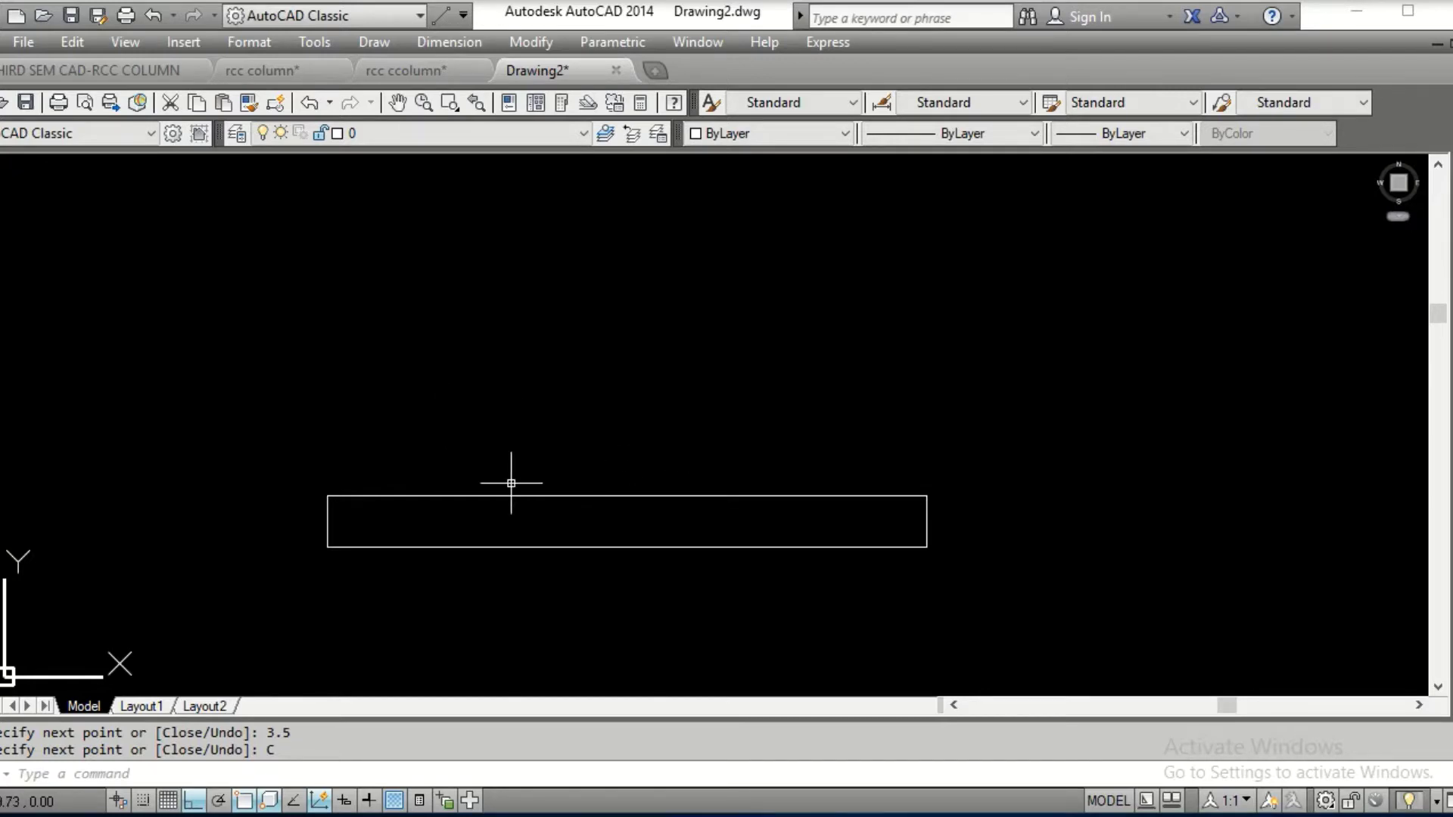
Draw a vertical centre line rising from the rectangle's top midpoint
type("l")
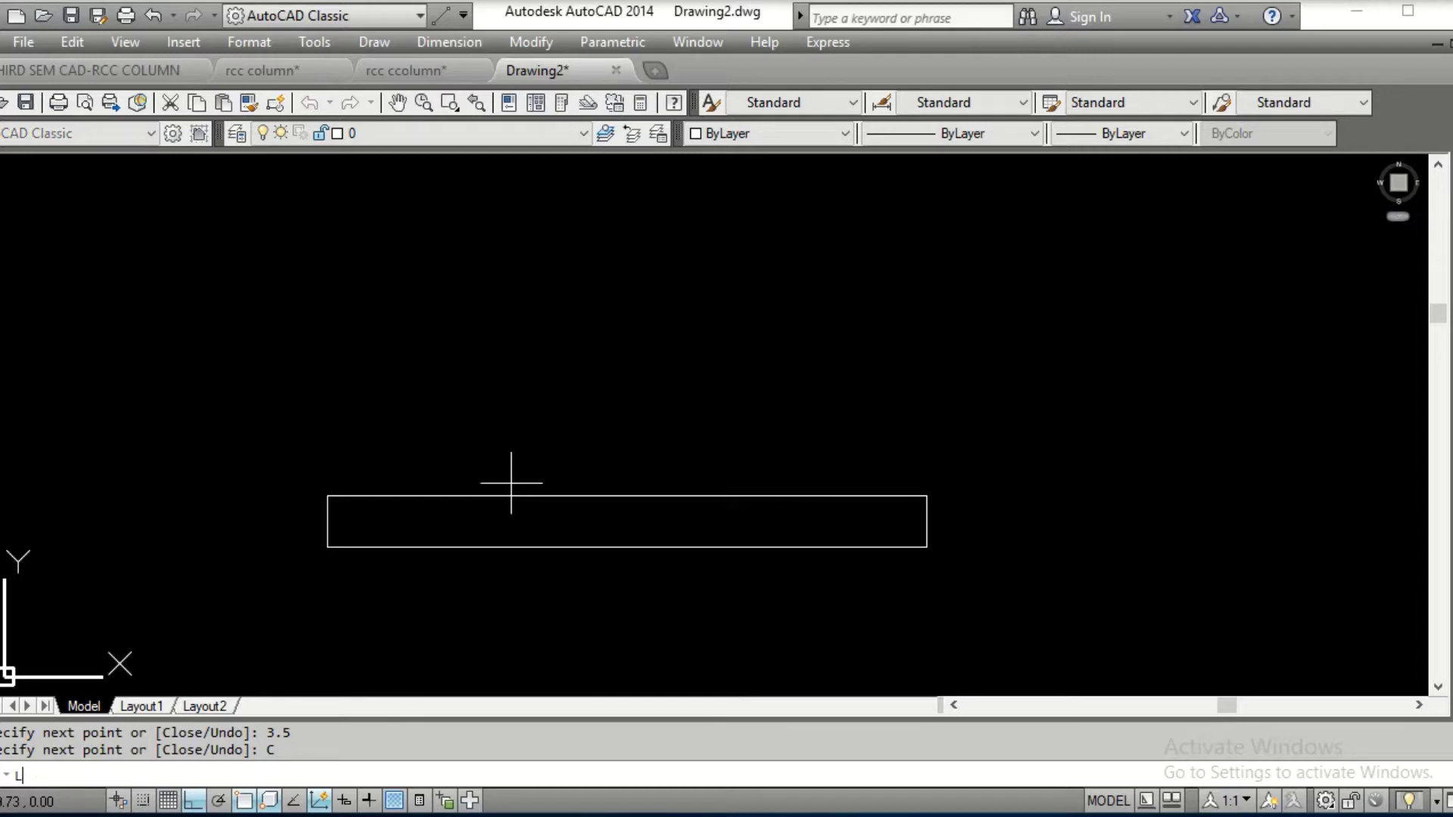
key("Return")
left_click(637, 497)
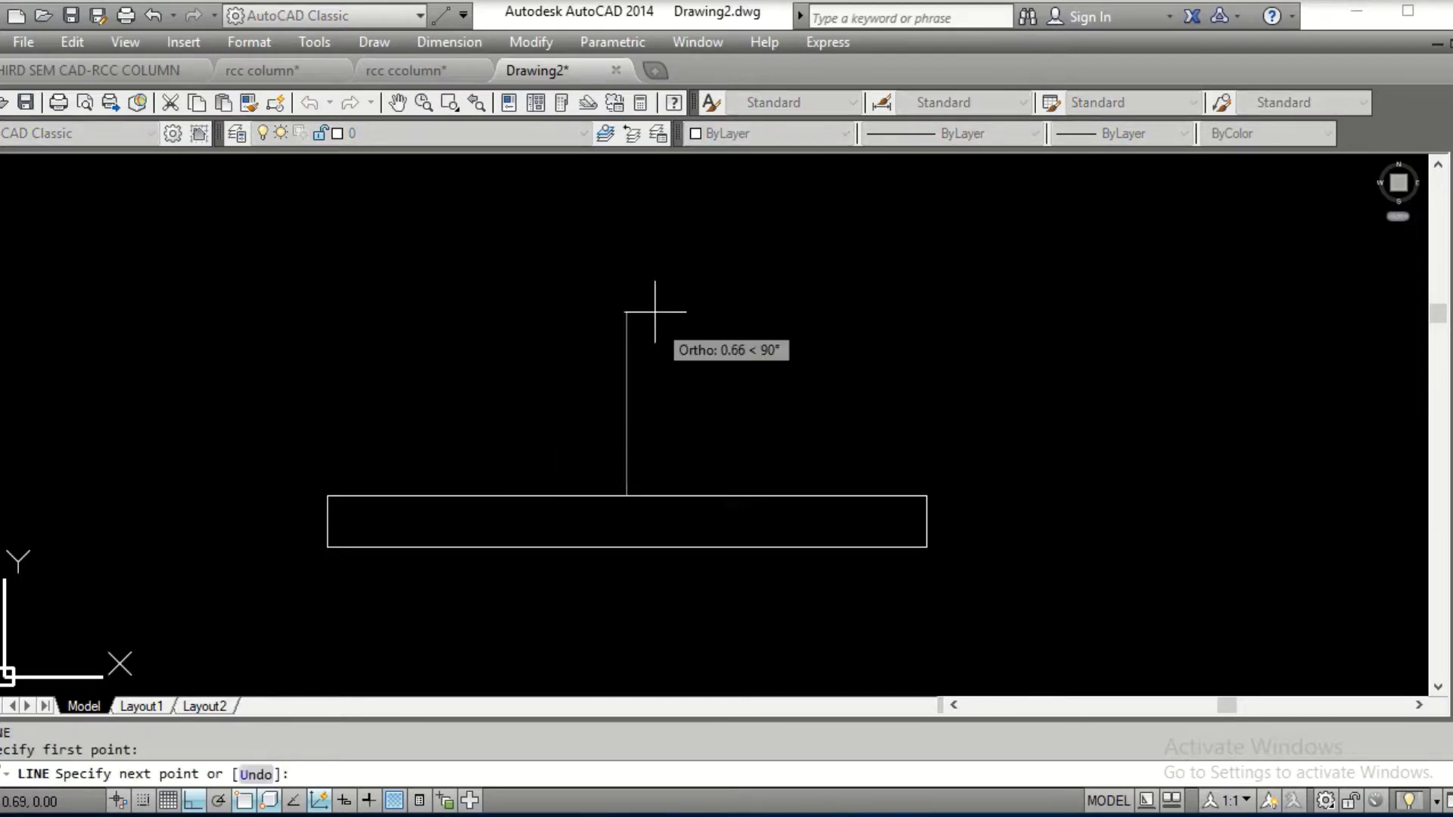
scroll(649, 424, "down", 4)
left_click(642, 248)
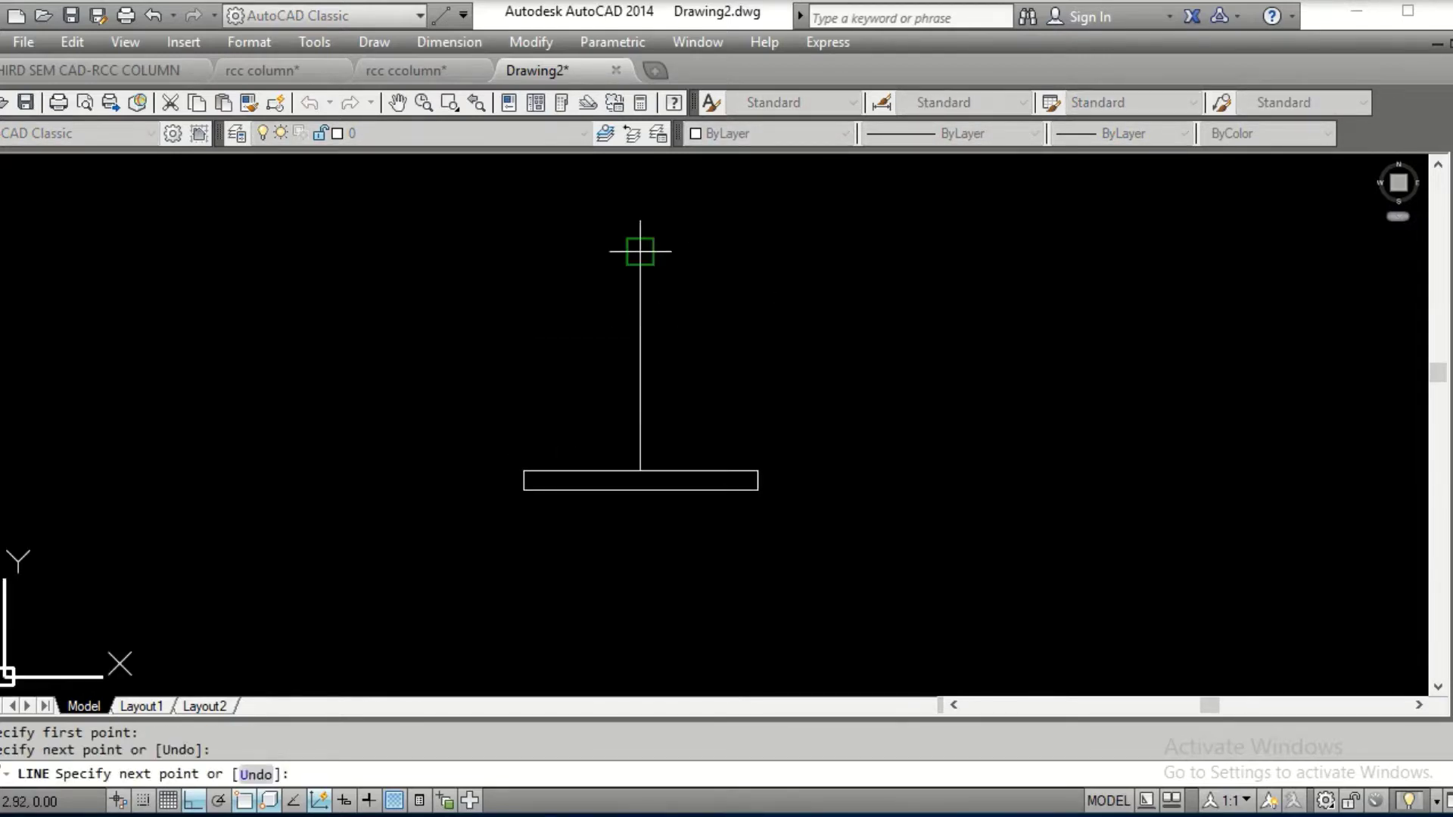
key("Return")
scroll(645, 424, "up", 4)
middle_click_drag(643, 438, 662, 324)
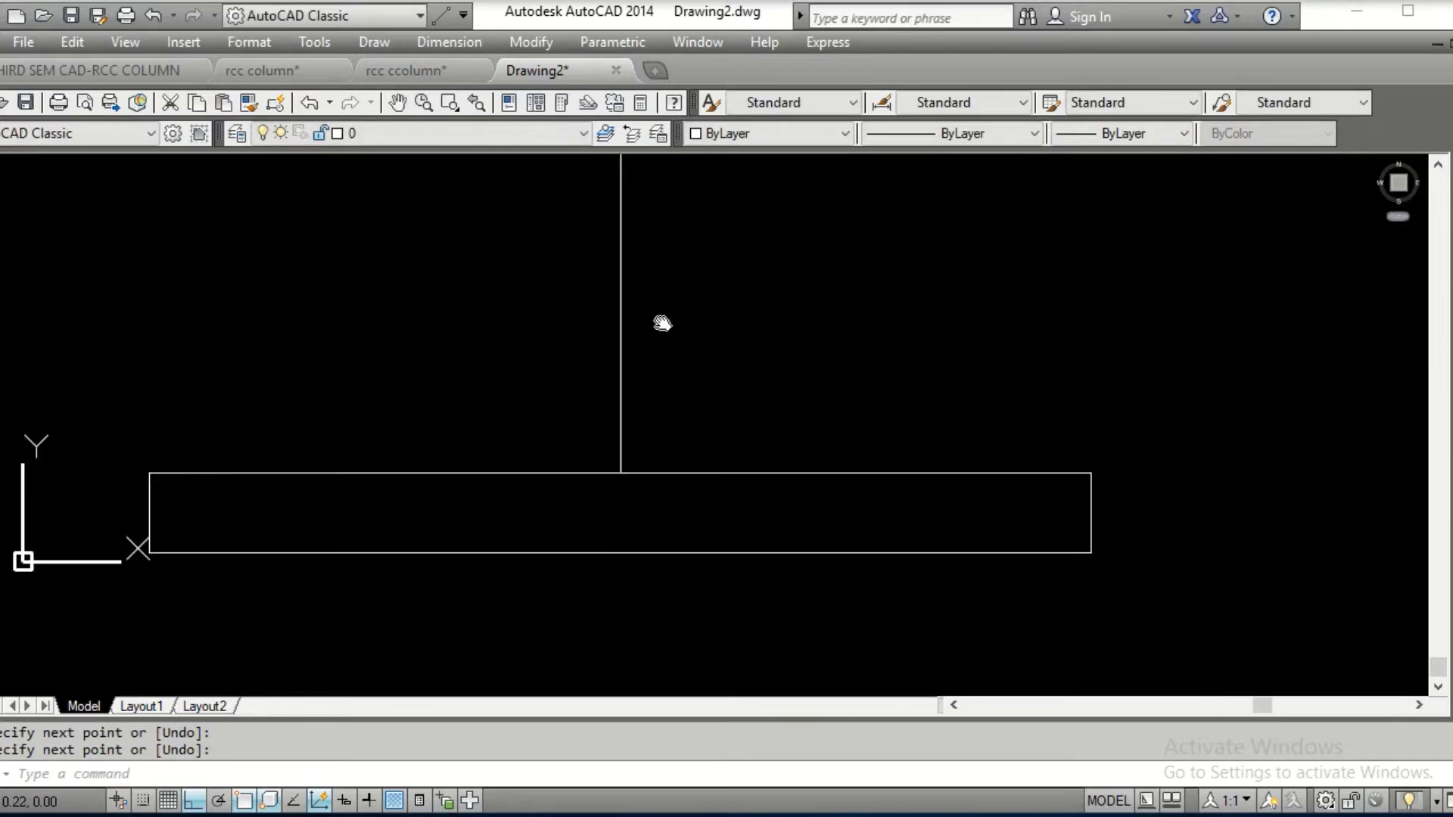
Compute 3.2/2 = 1.6 with CAL for the offset distance, then restart OFFSET
key("Escape")
key("Escape")
type("o")
key("Return")
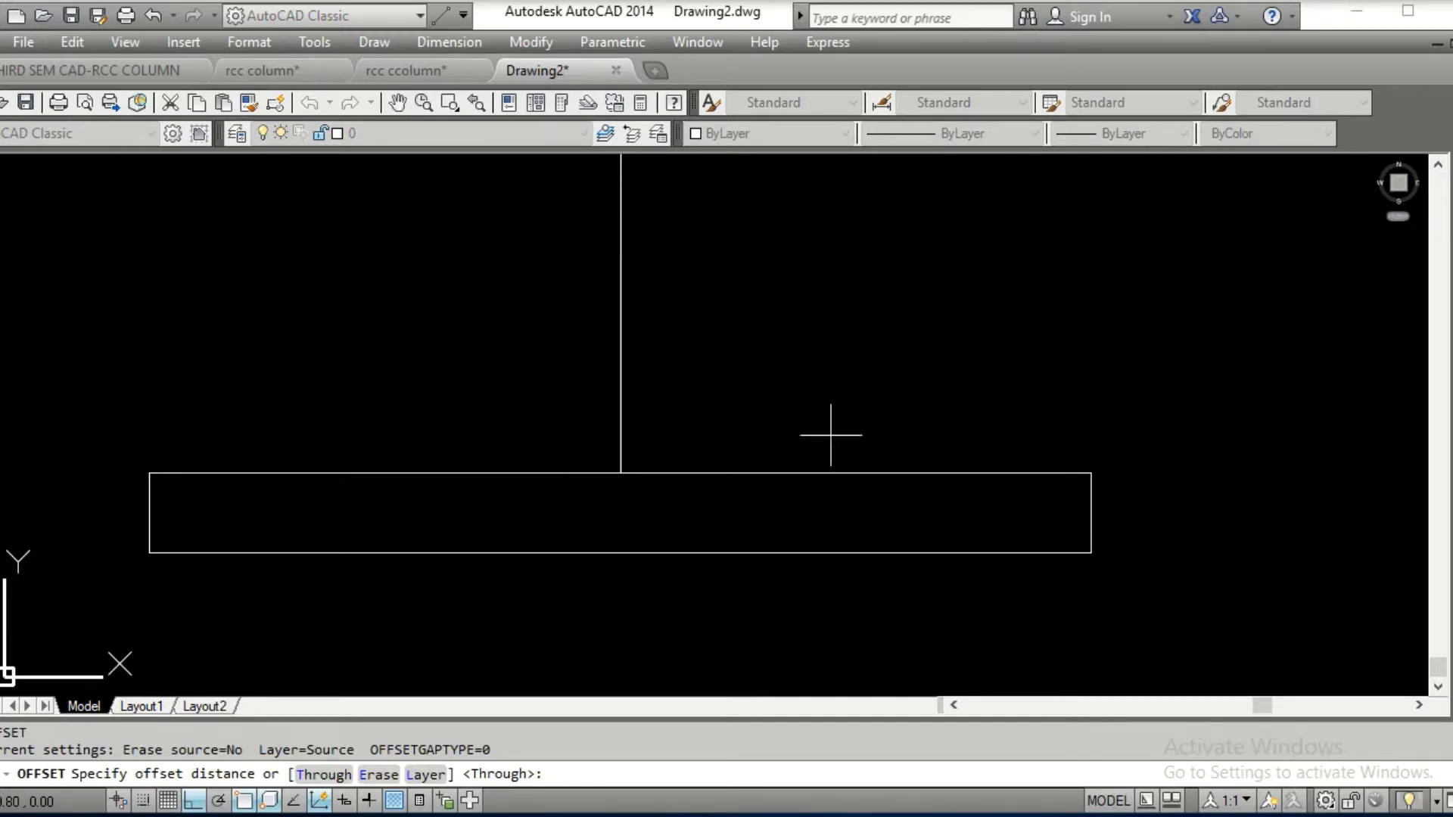
key("Escape")
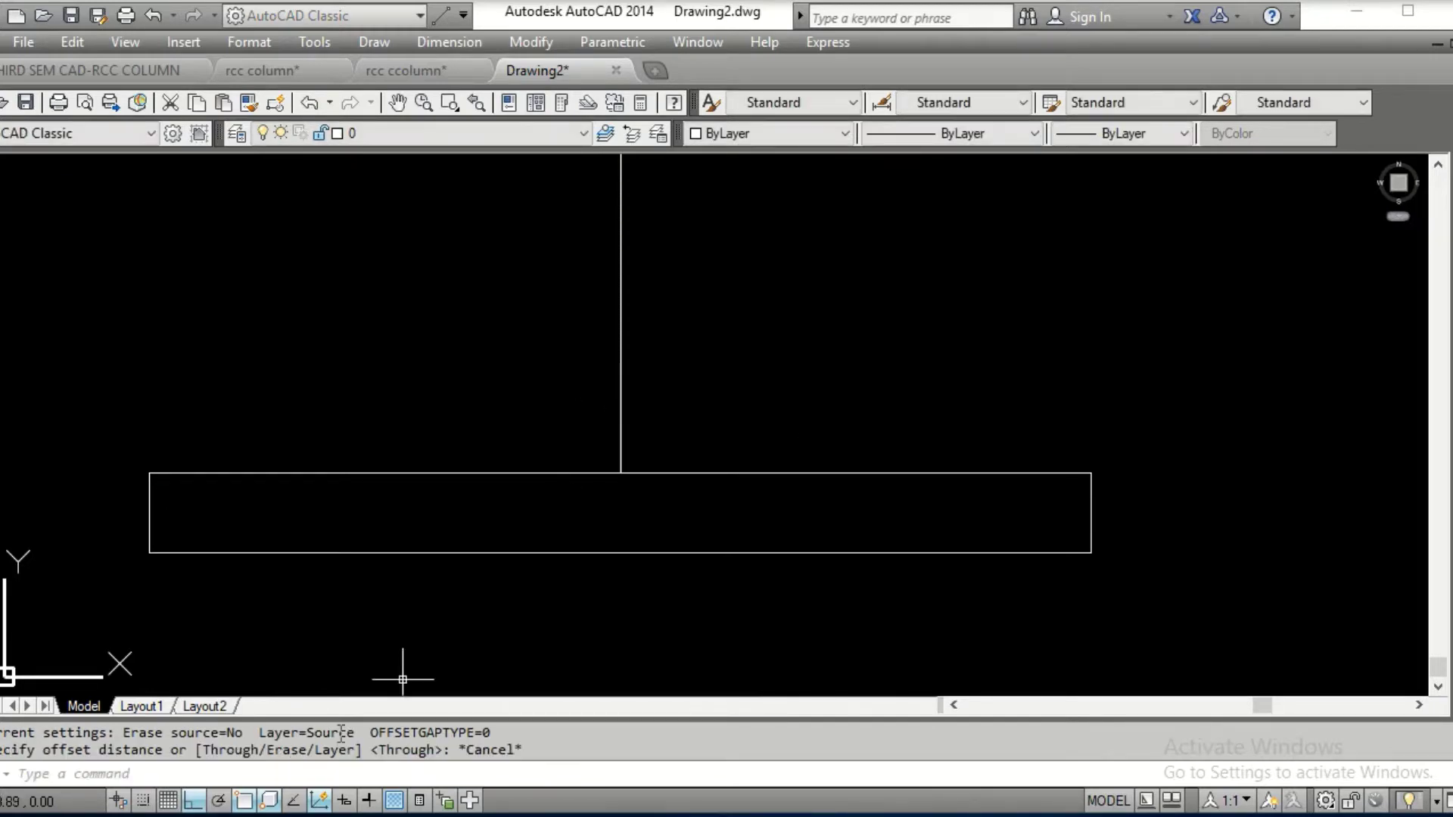
left_click(261, 773)
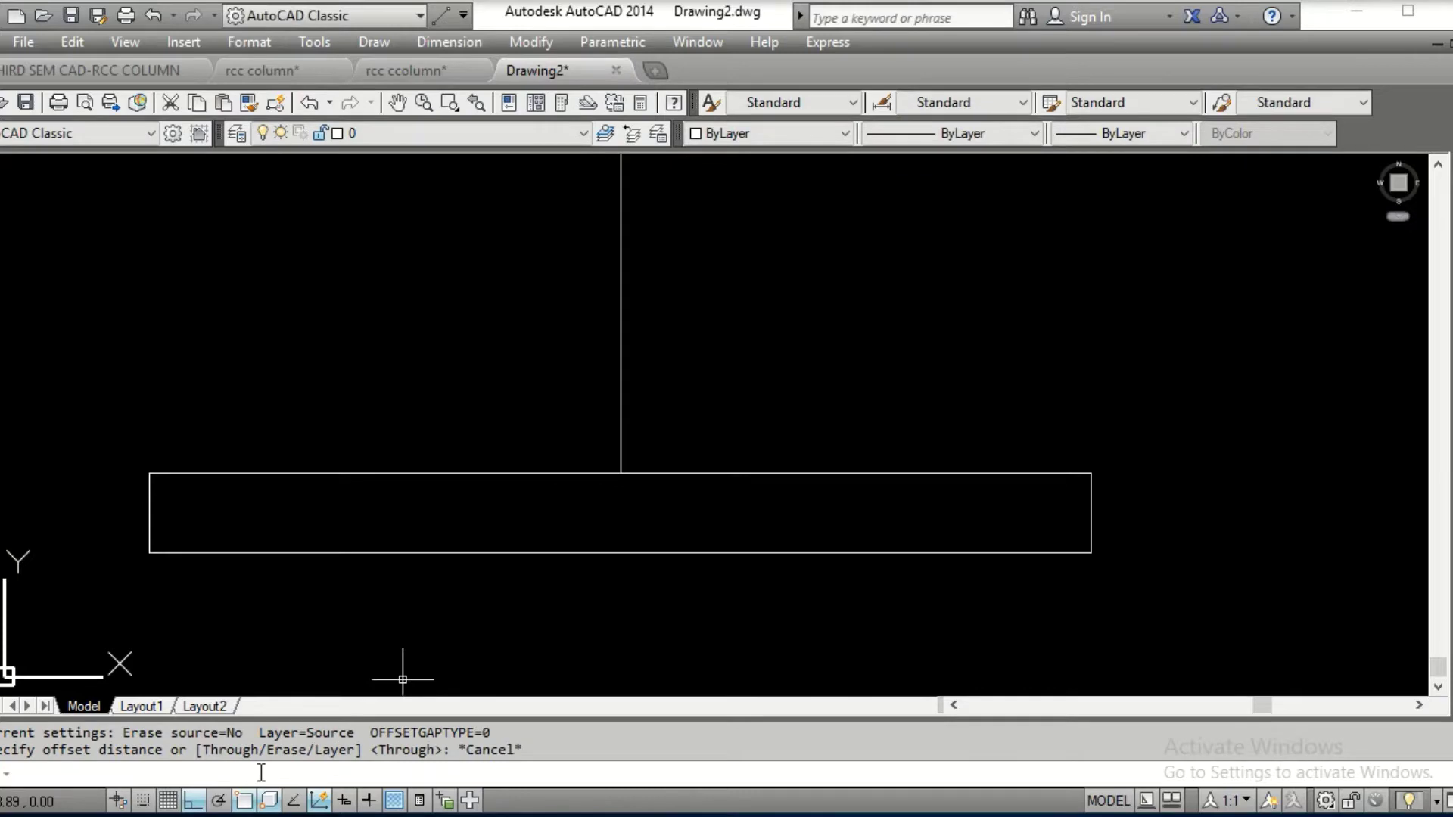
type("CAL")
key("Return")
type("3.2/2")
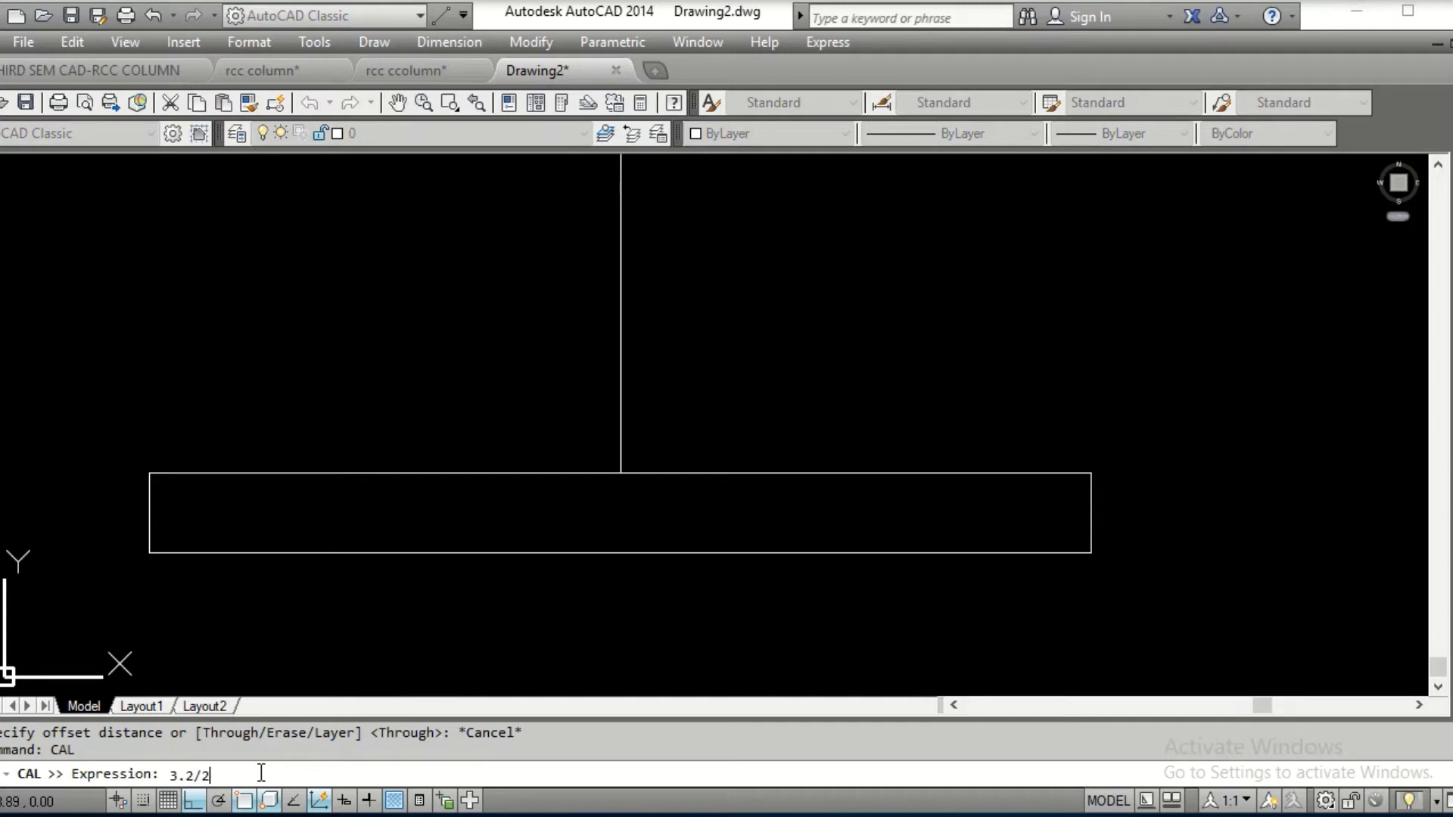
key("Return")
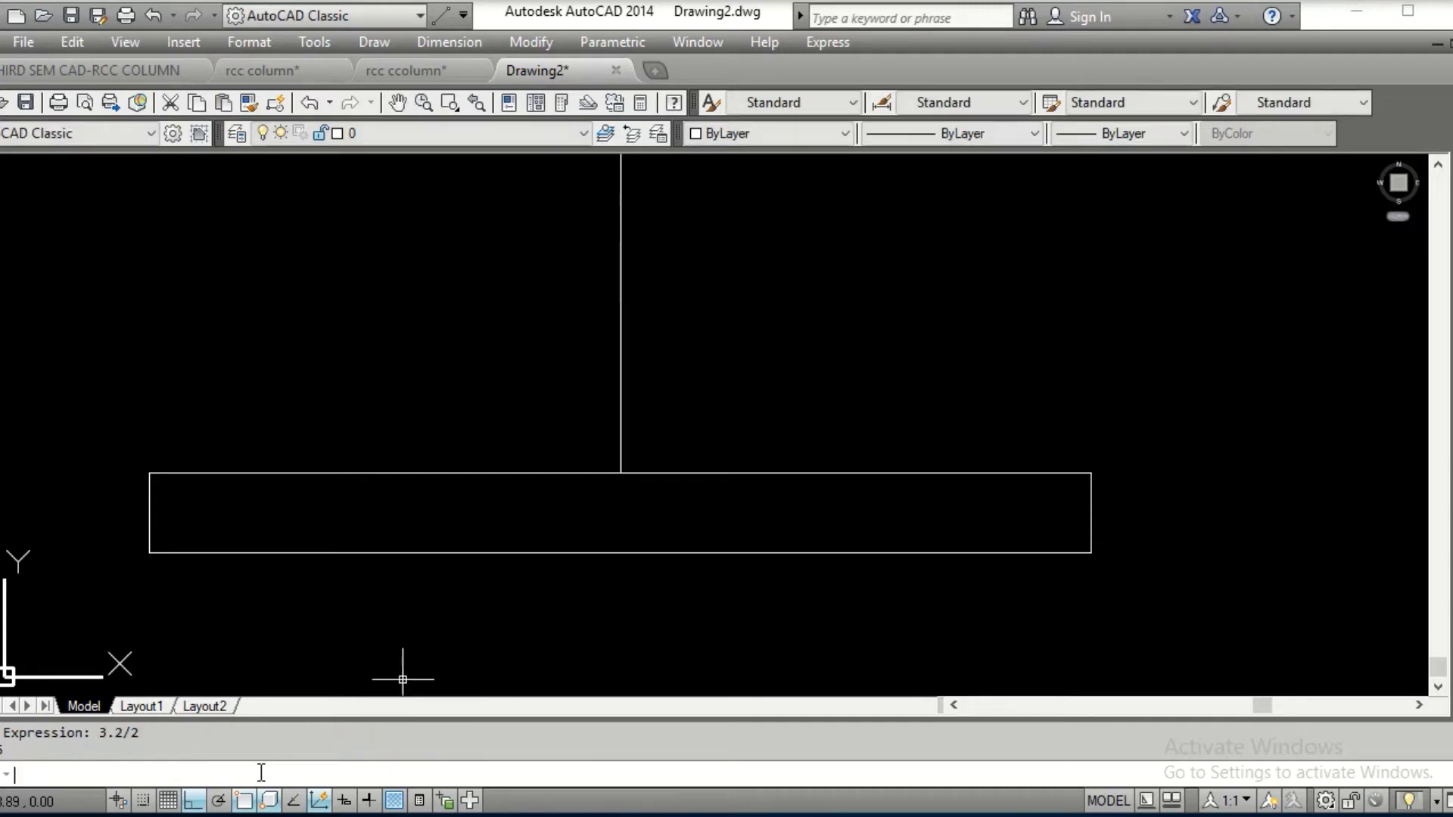
key("Escape")
key("Escape")
type("o")
key("Return")
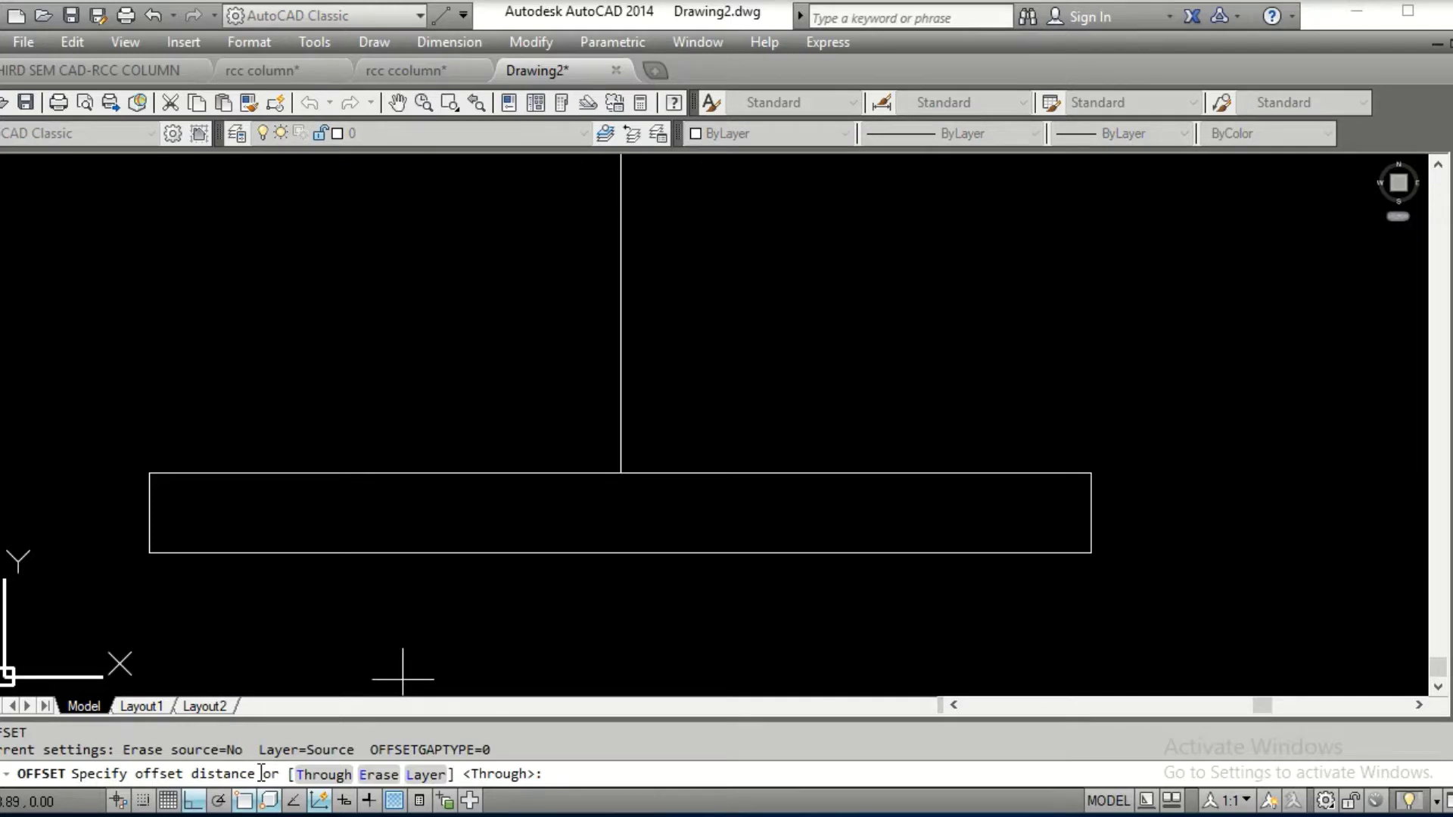
Offset the vertical centre line 1.6 to both the left and right
type("1.6")
key("Return")
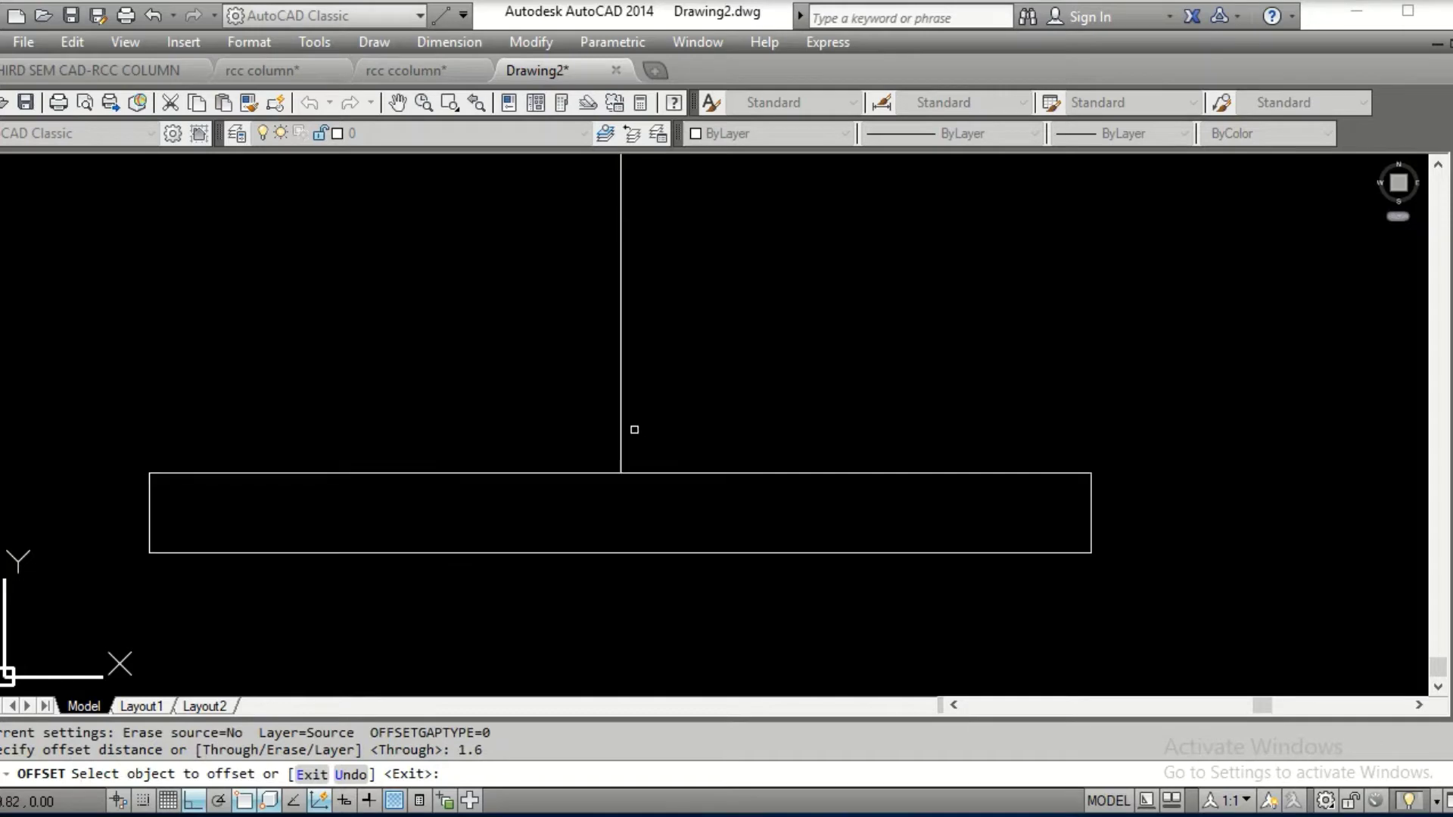
left_click(620, 437)
left_click(390, 407)
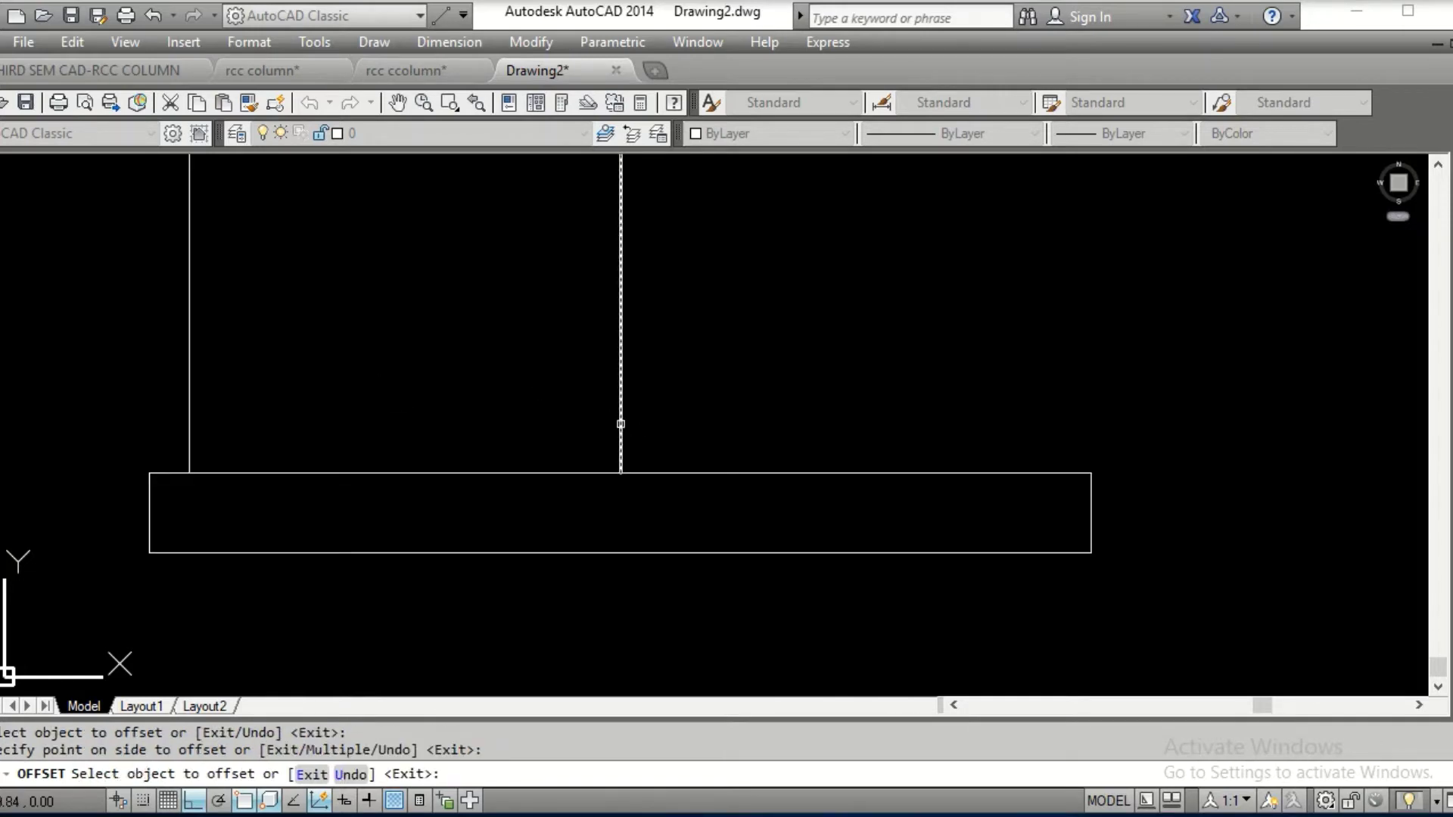
left_click(621, 424)
left_click(979, 408)
key("Escape")
key("Escape")
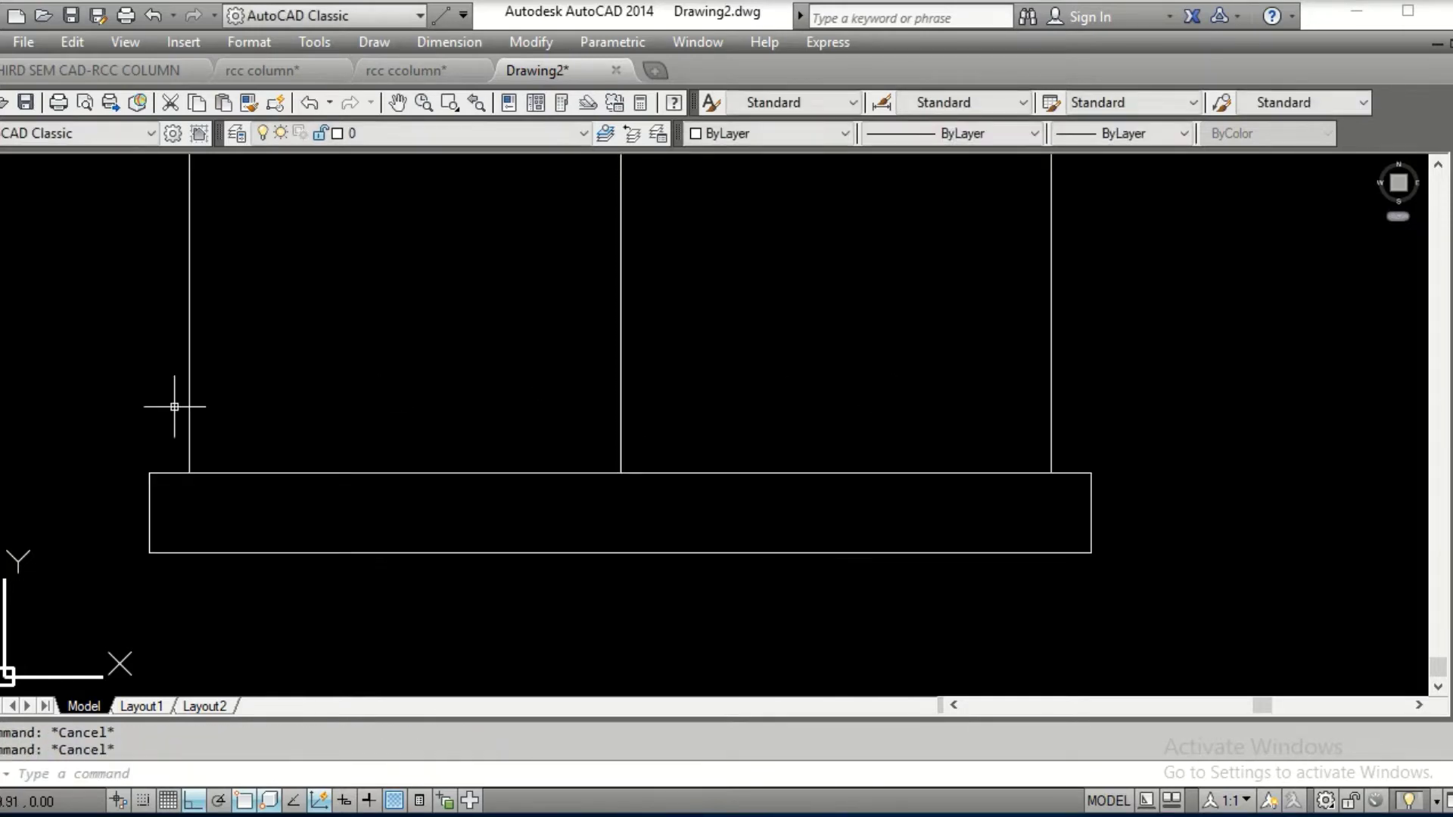
middle_click_drag(234, 389, 519, 399)
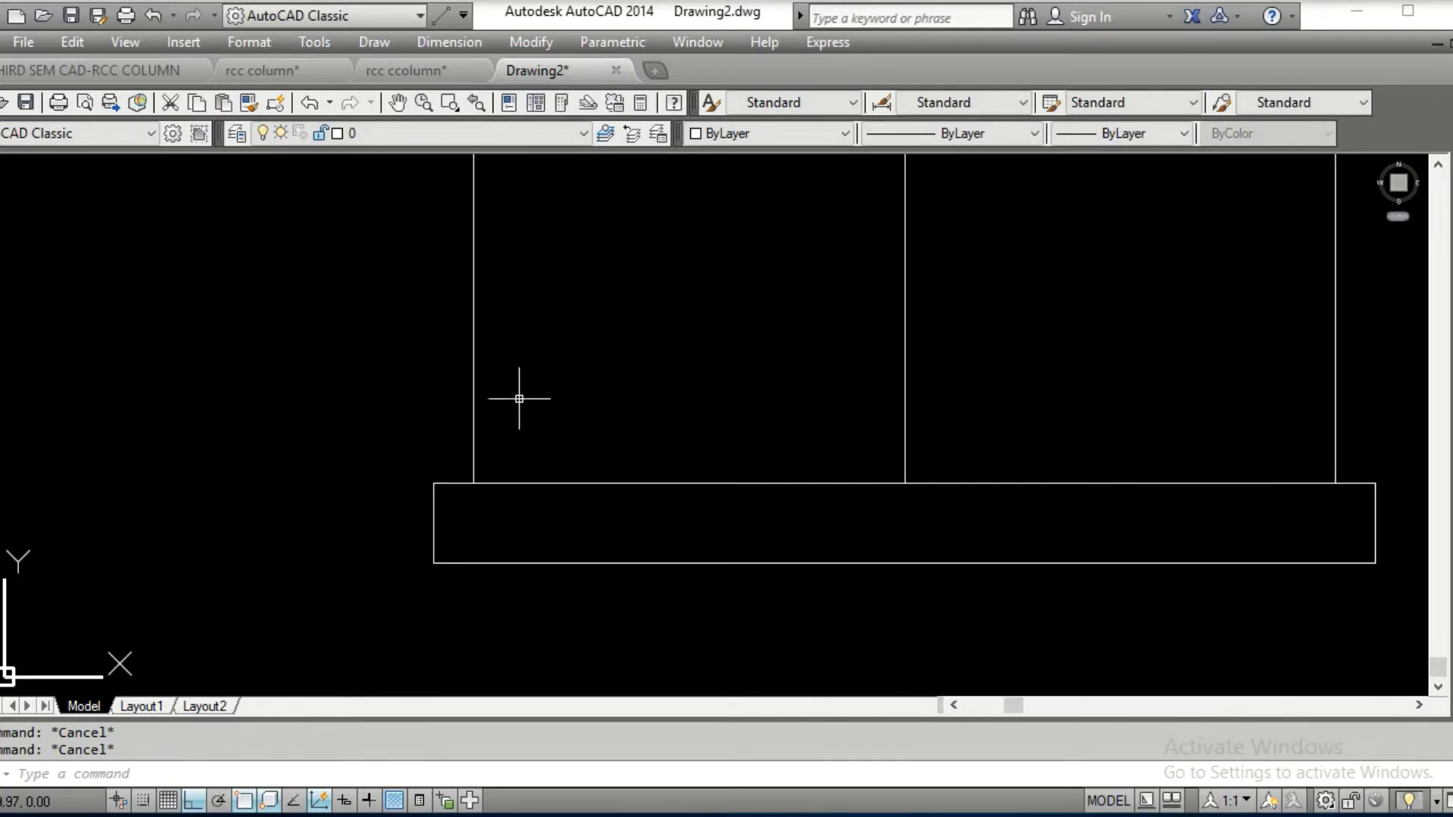
Offset the footing's top edge 0.35 upward
type("o")
key("Return")
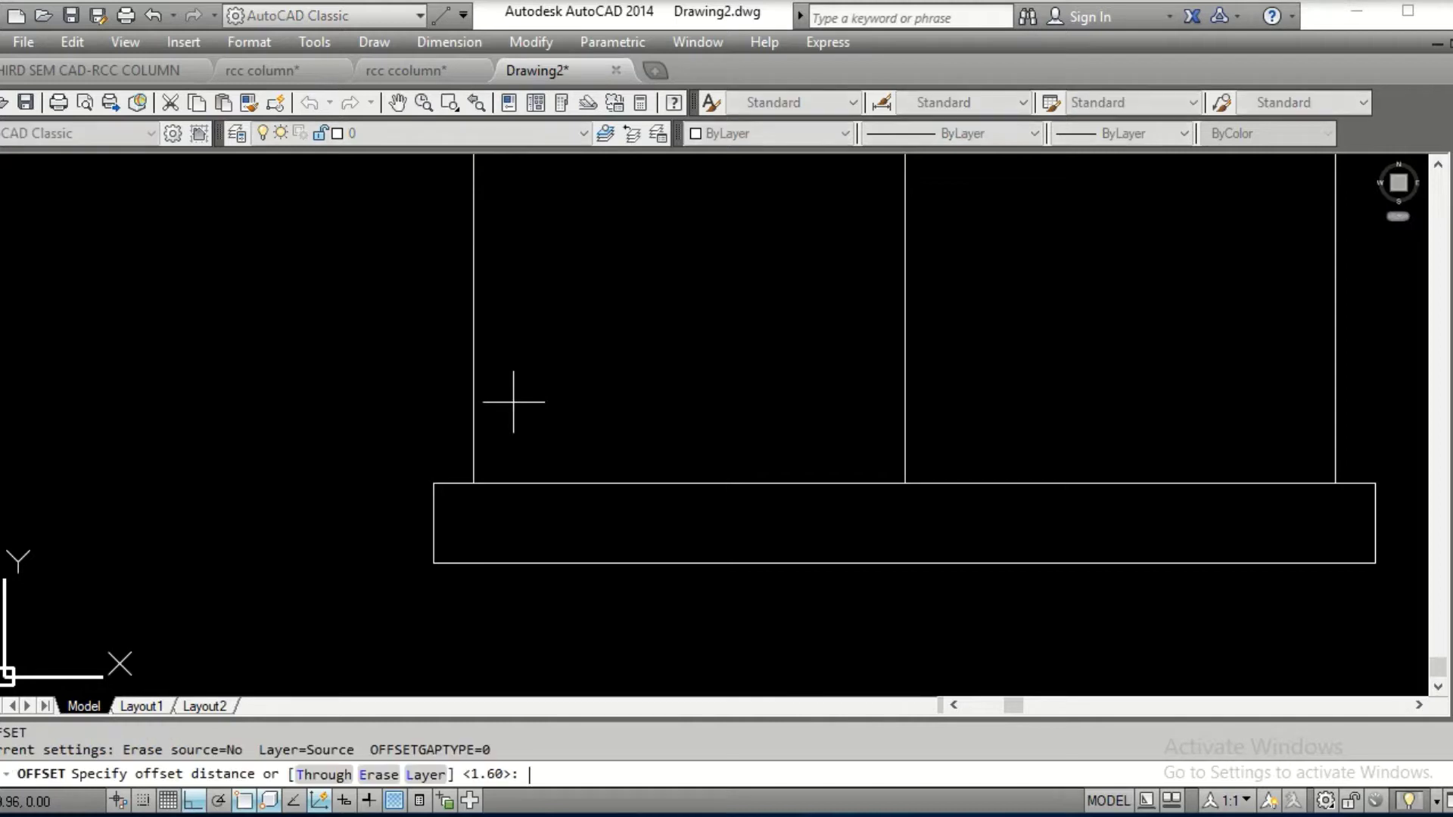
type(".3")
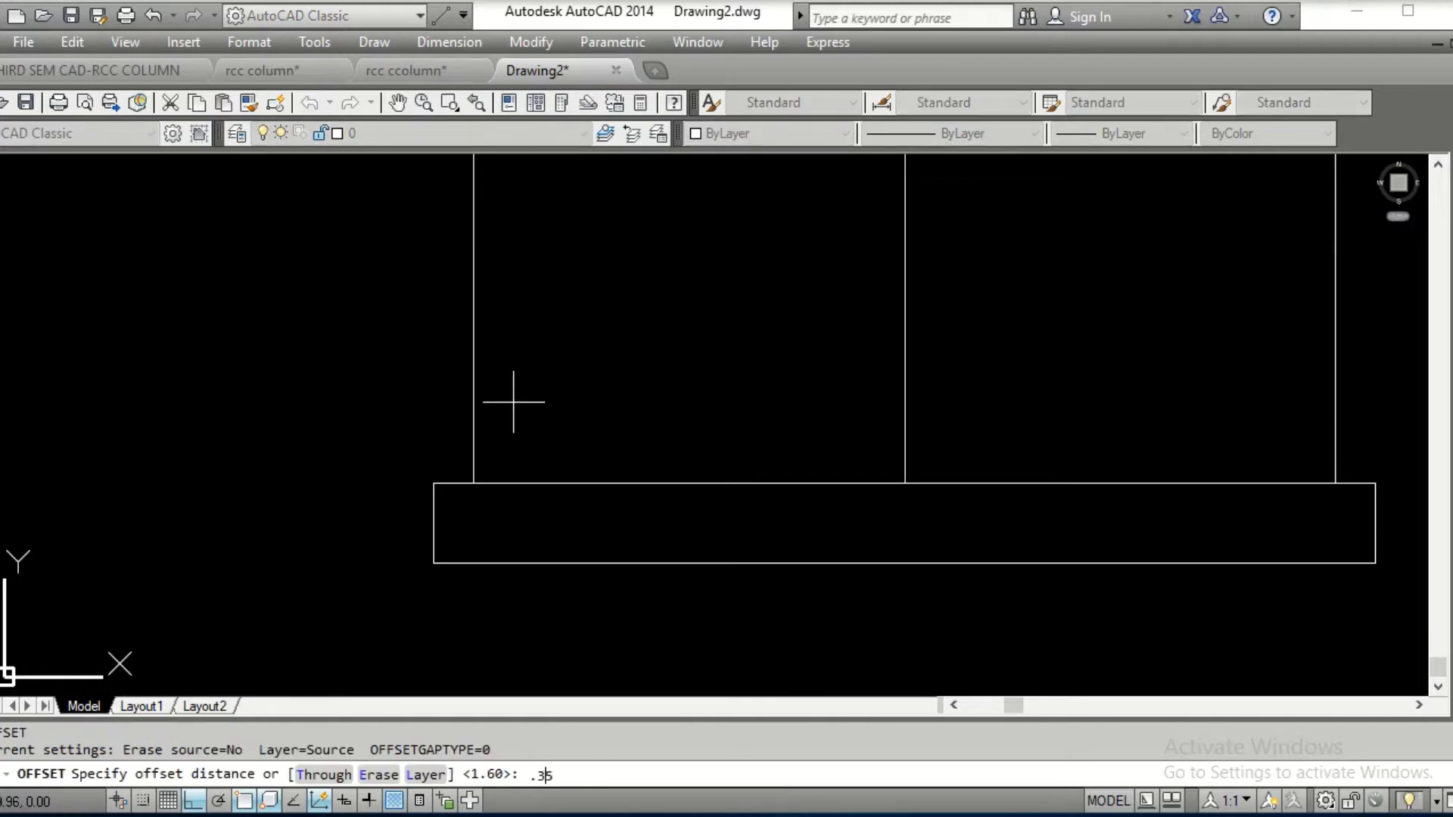
type("5")
key("Return")
left_click(542, 482)
left_click(572, 401)
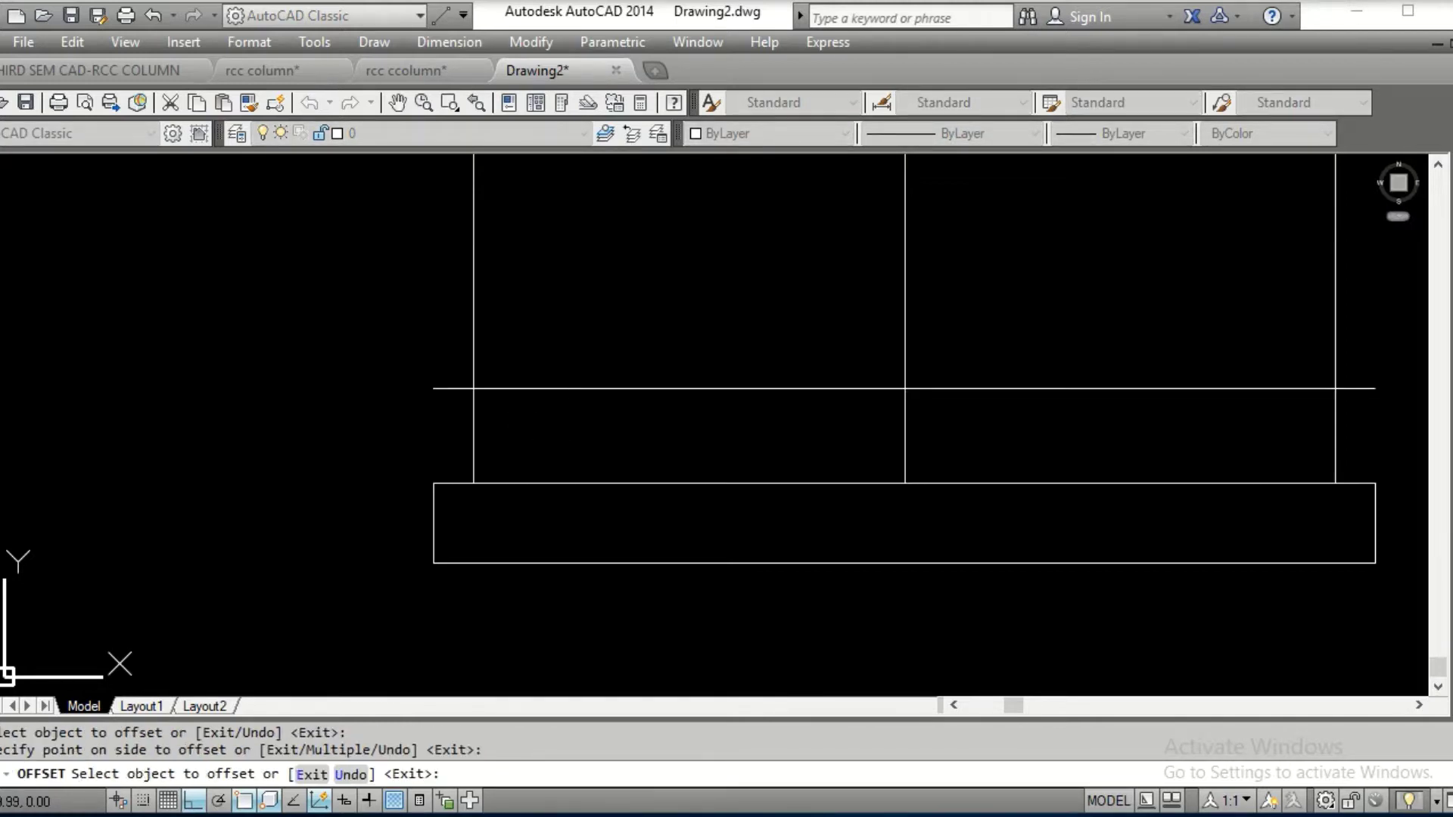
key("Escape")
type("TR\\")
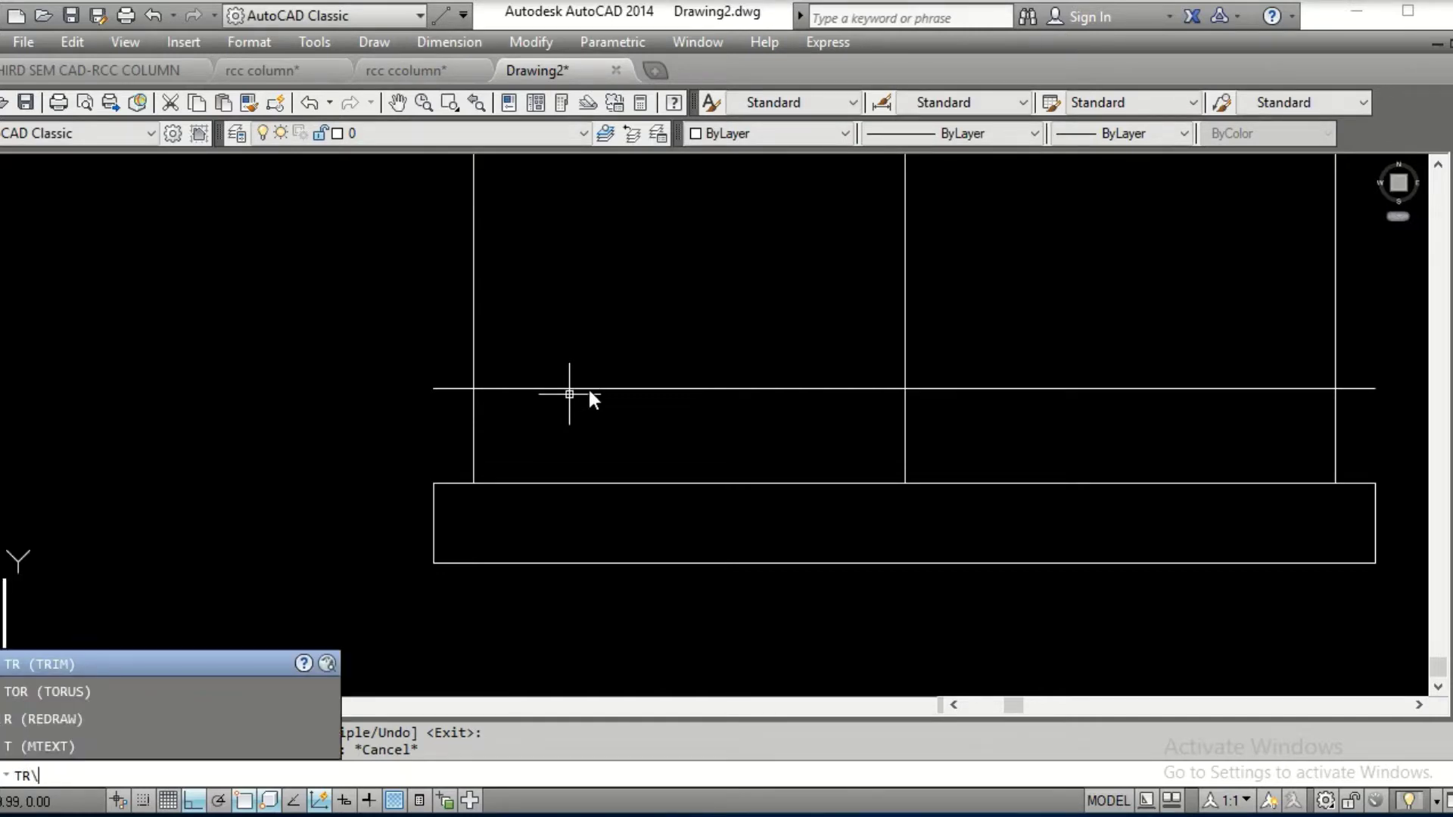
Trim the left and right outer column lines off above the new horizontal line
key("Escape")
type("TR")
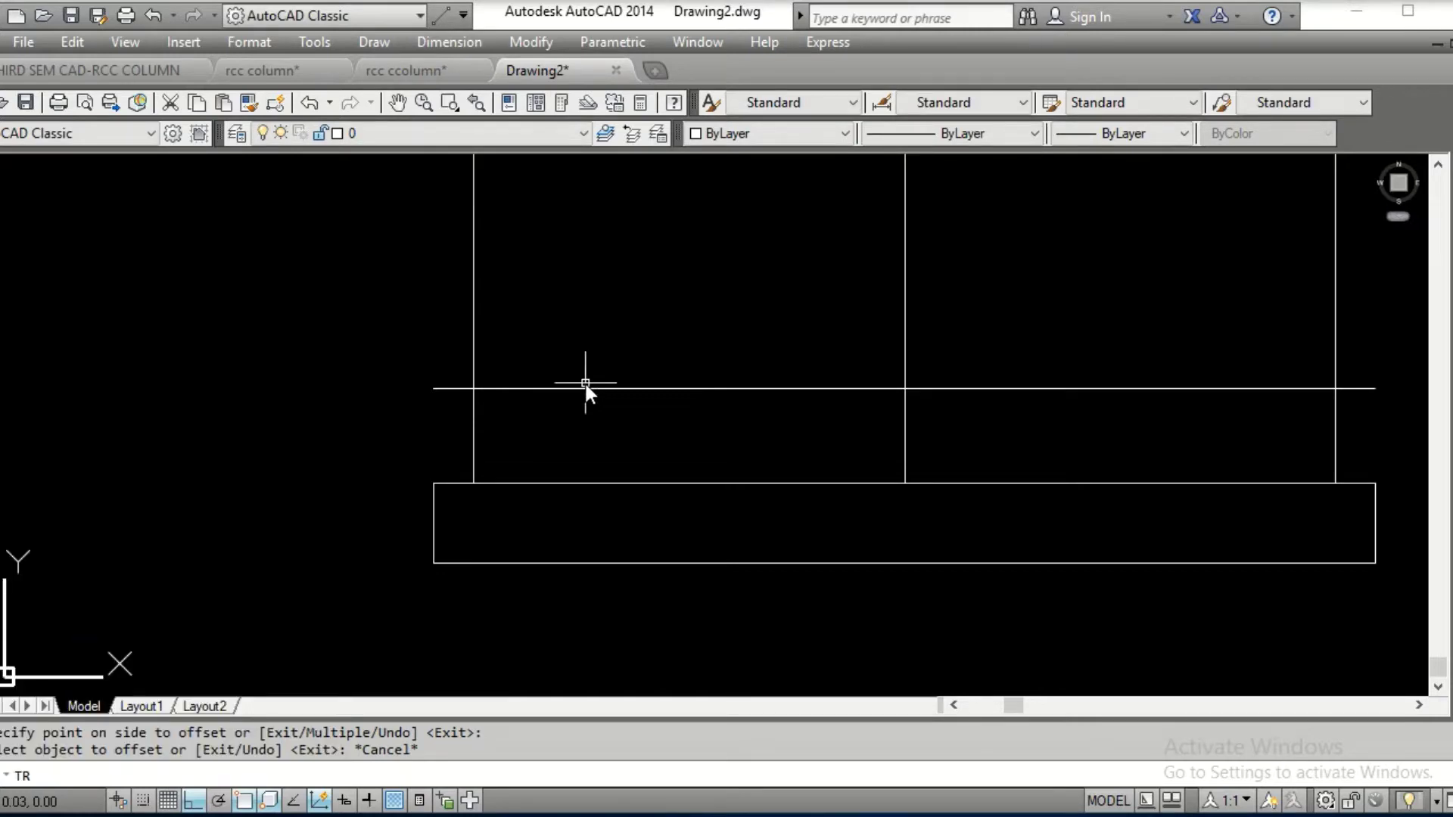
key("Return")
left_click(583, 388)
left_click(580, 386)
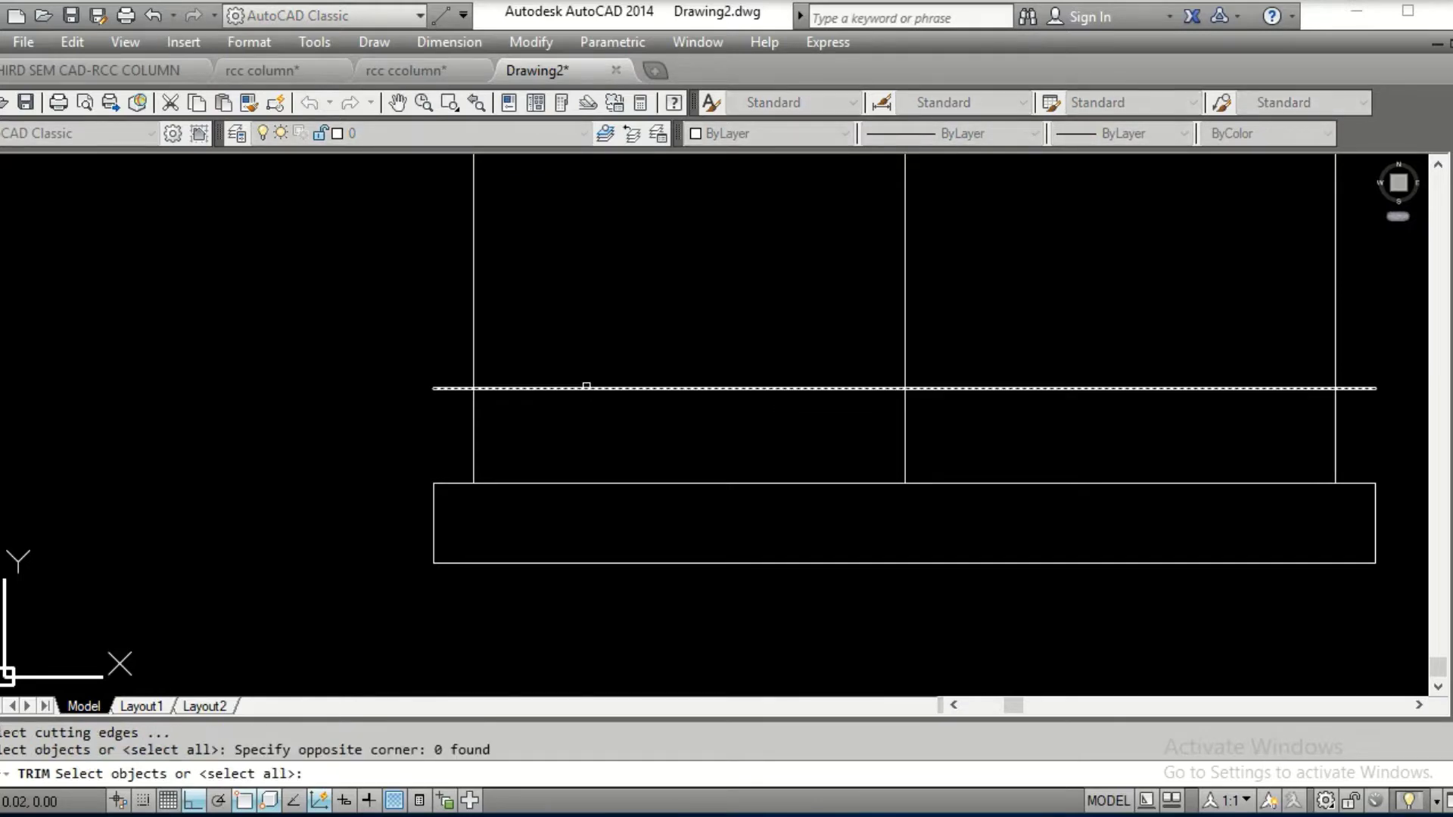
left_click(582, 389)
key("Return")
left_click(390, 279)
left_click(509, 299)
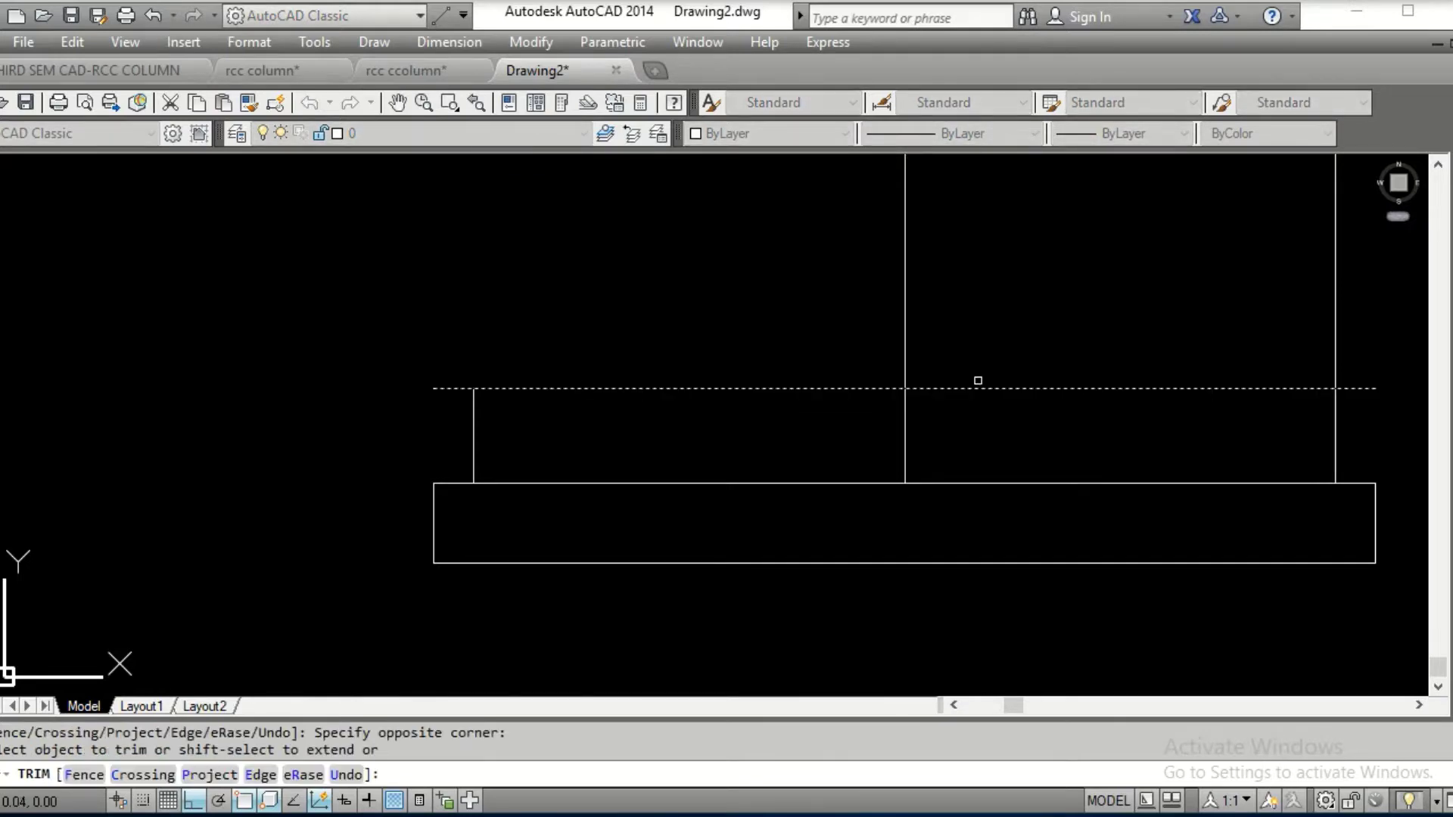
left_click(1301, 311)
left_click(1381, 331)
Trim the horizontal line's ends back to the column lines, leaving a 3.2-wide, 0.35-high block
key("Return")
key("Return")
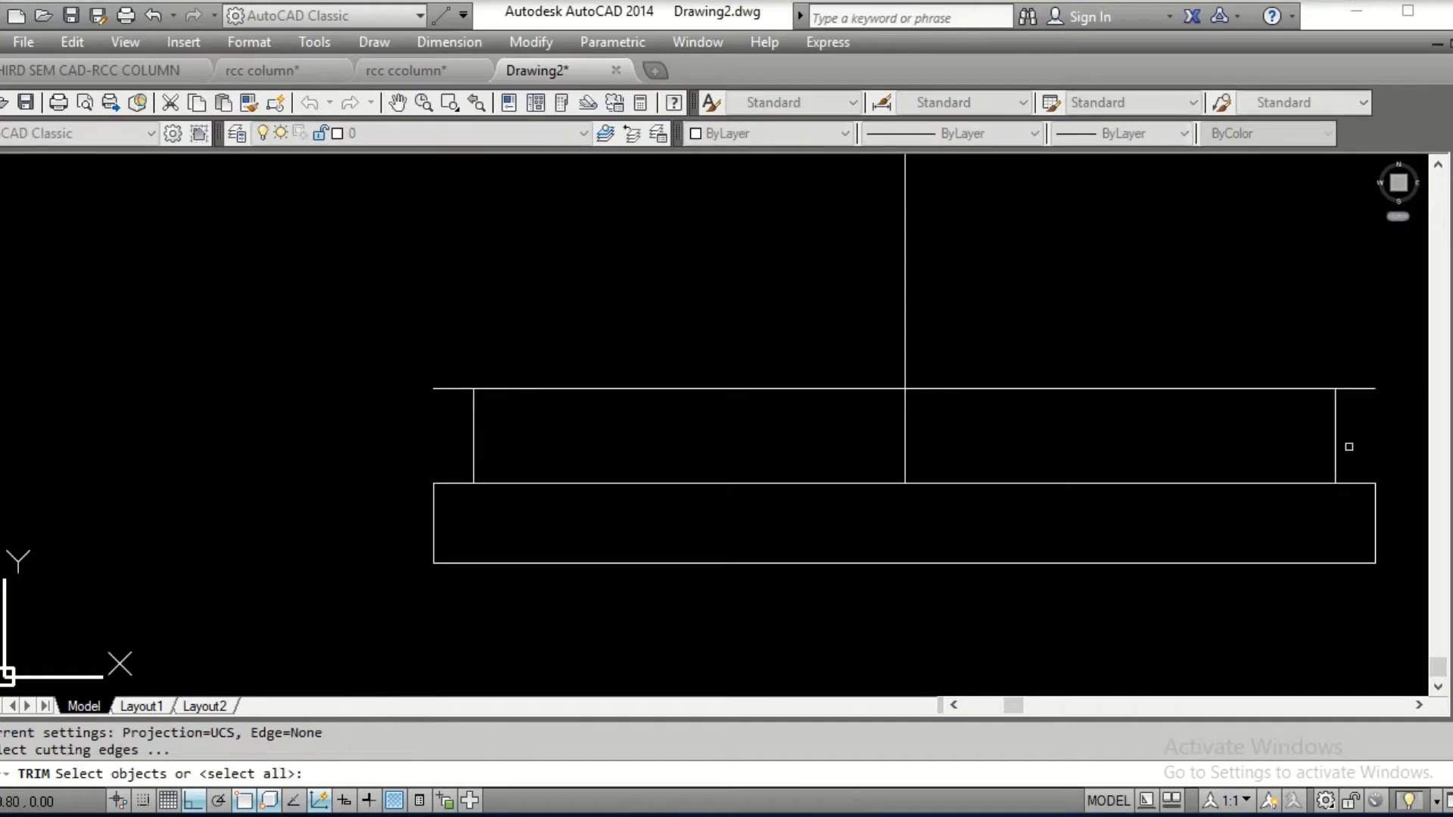
left_click(1336, 445)
left_click(474, 433)
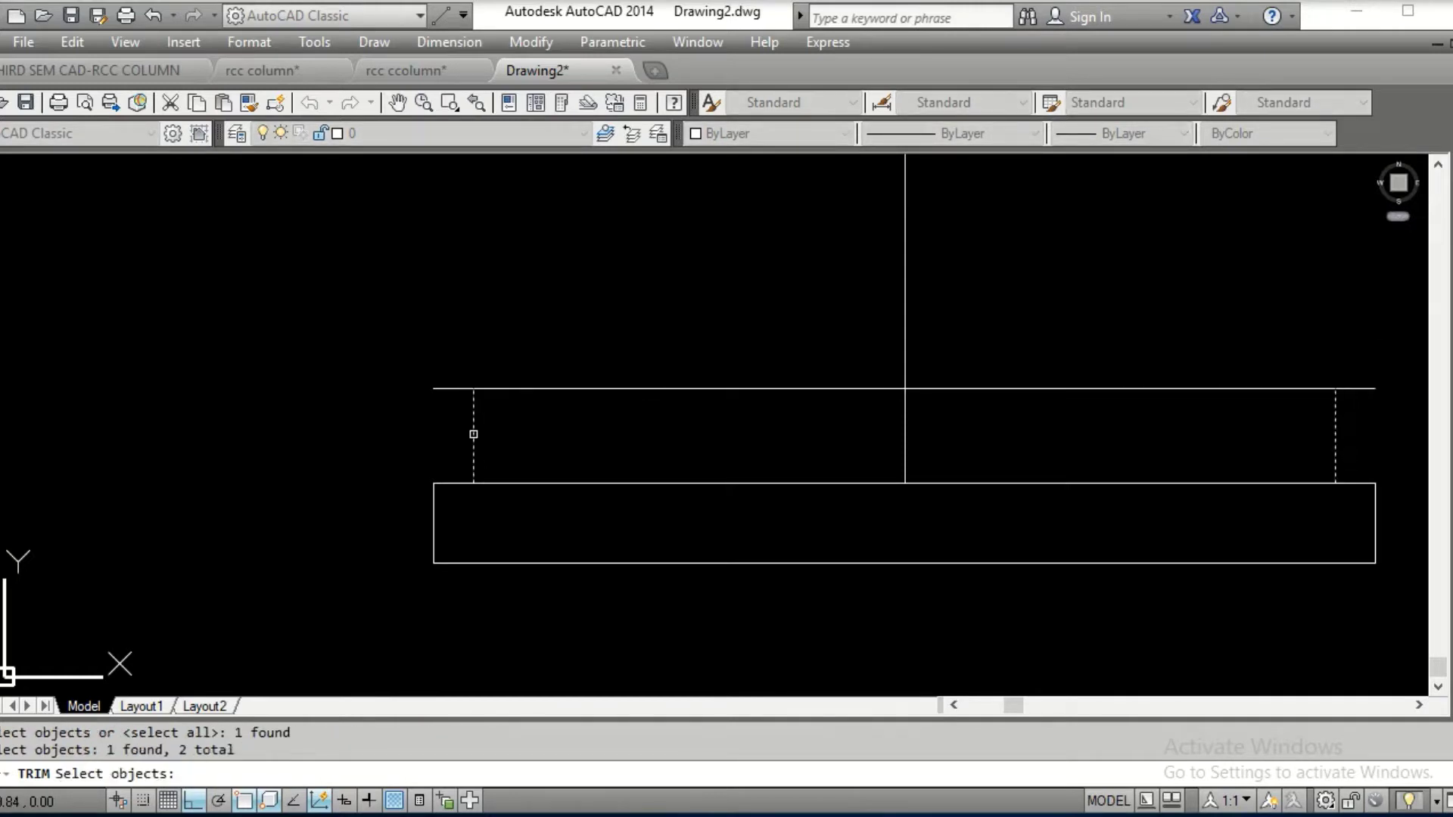
key("Return")
left_click(402, 357)
left_click(451, 417)
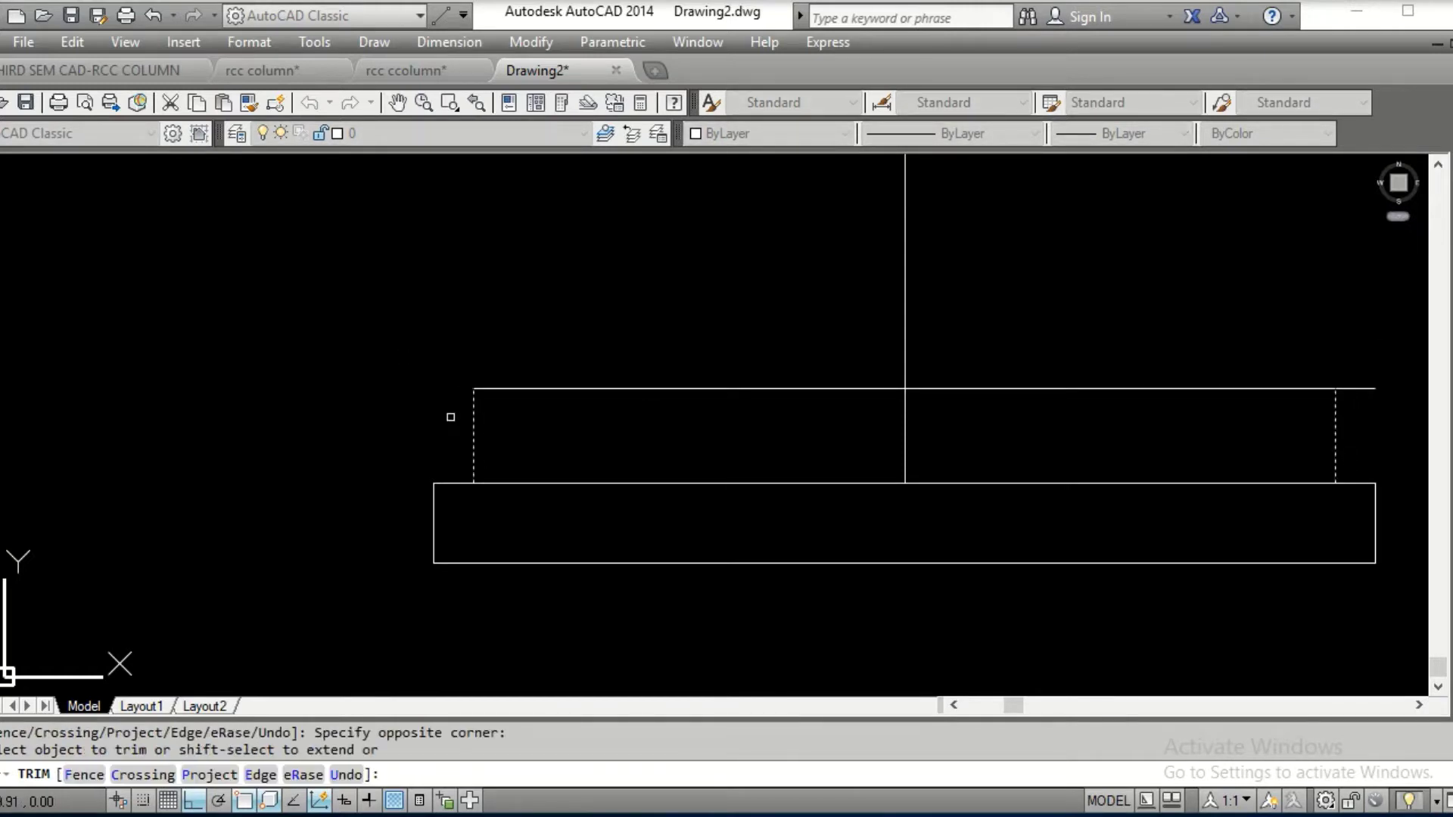
left_click(1343, 367)
left_click(1368, 405)
Offset the upper footing block's top edge 0.4 upward
middle_click_drag(925, 444, 849, 529)
key("Escape")
scroll(734, 424, "down", 2)
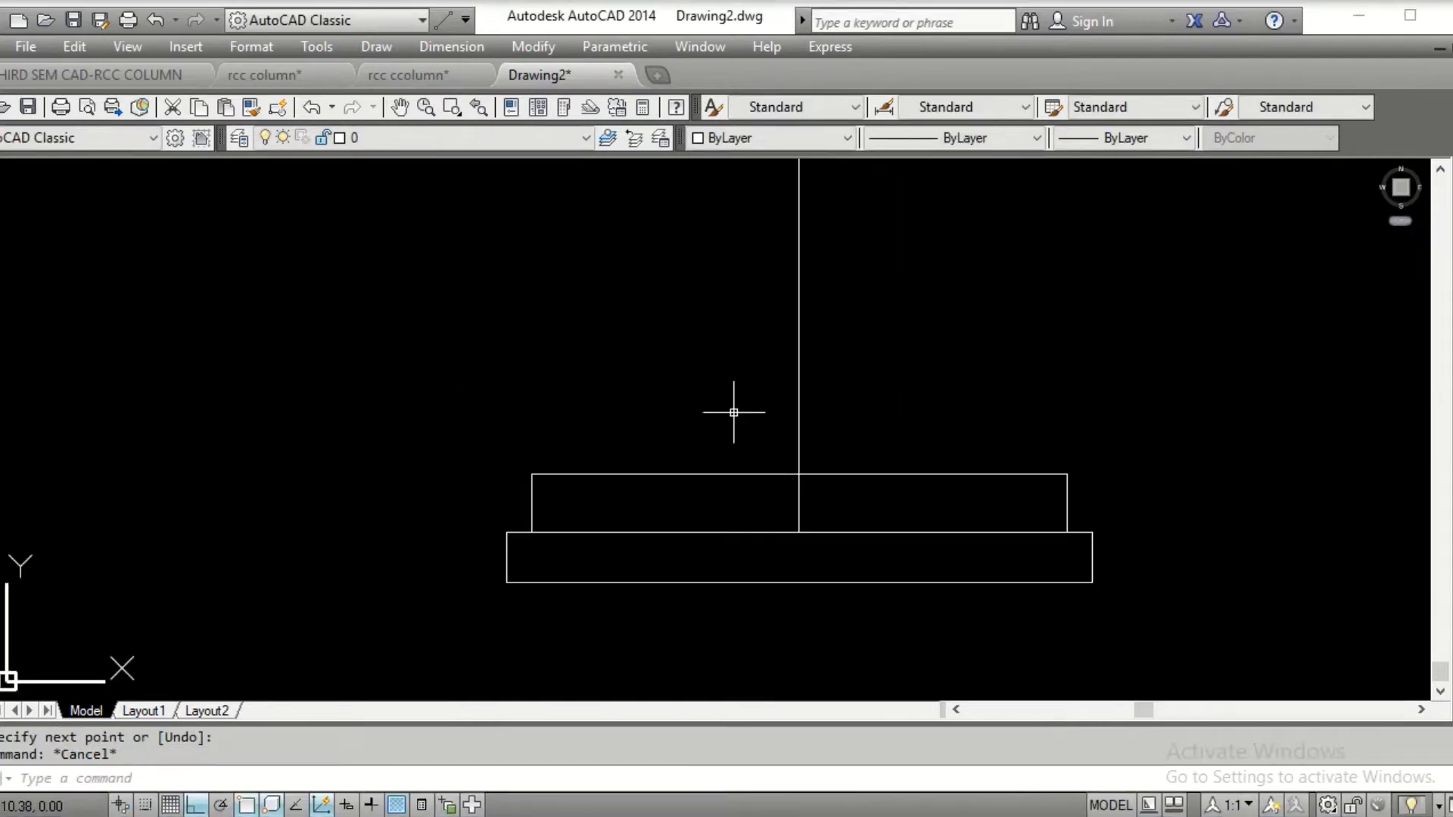
type("o")
key("Return")
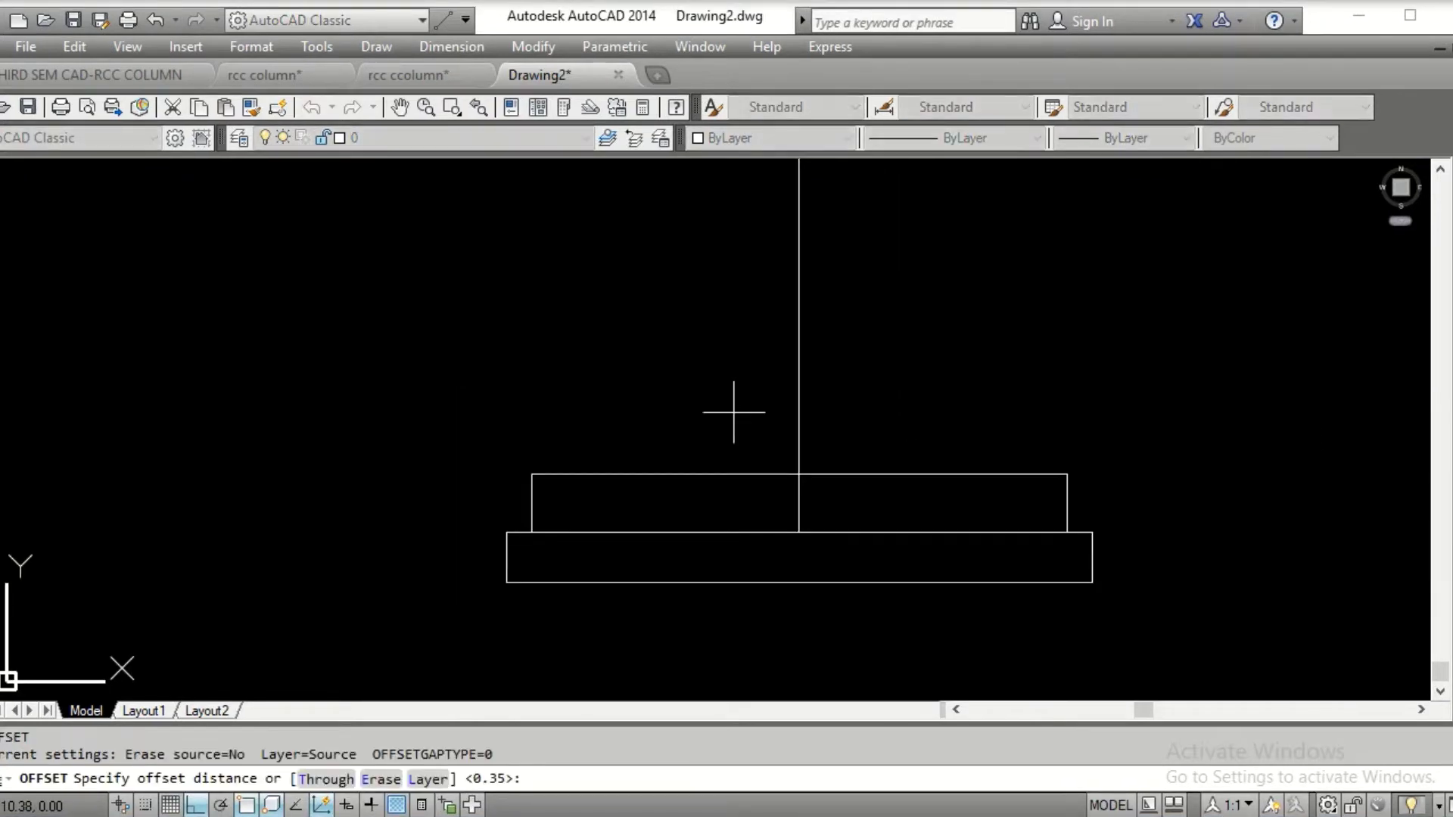
type(".4")
key("Return")
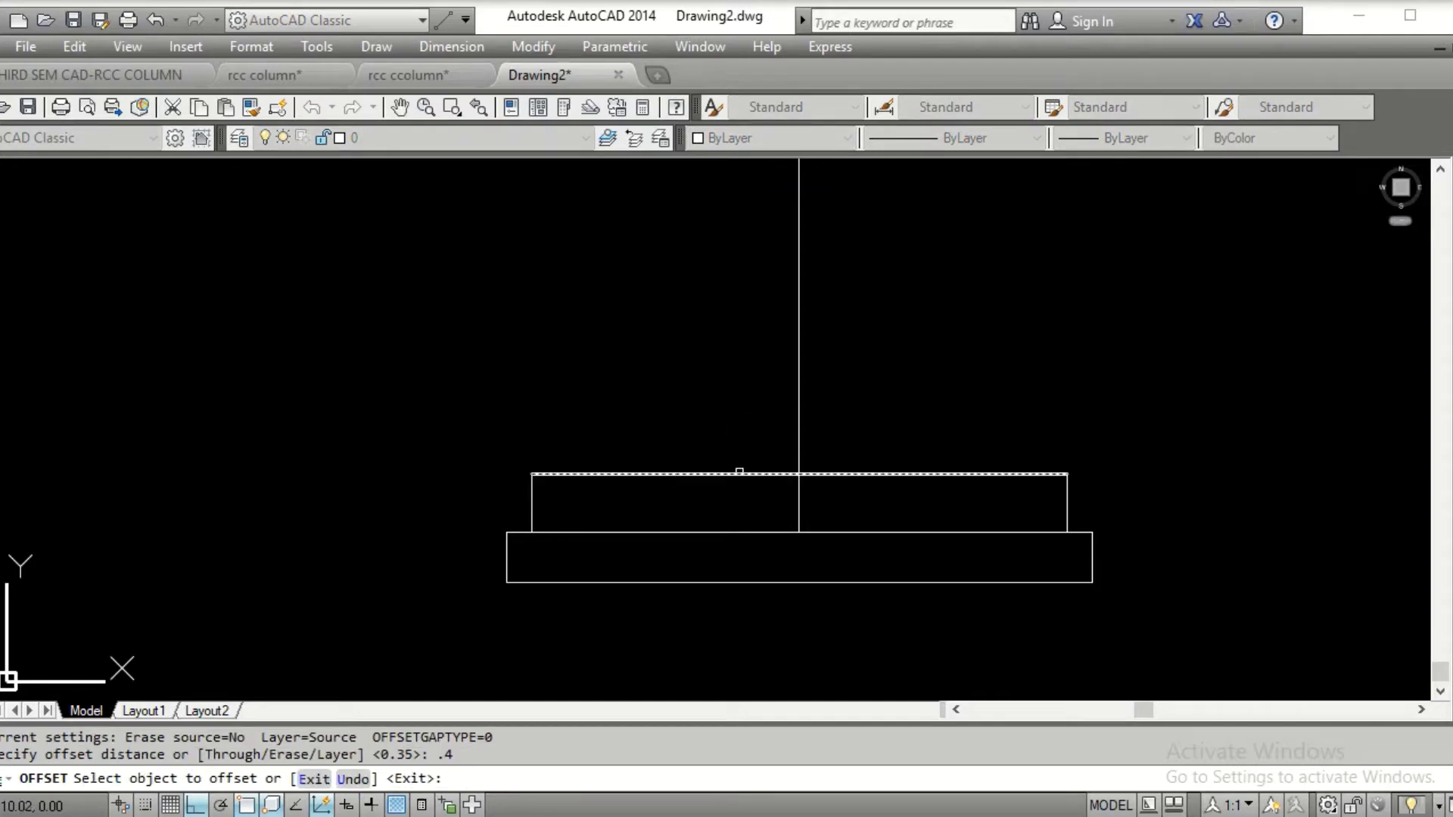
left_click(739, 474)
left_click(761, 337)
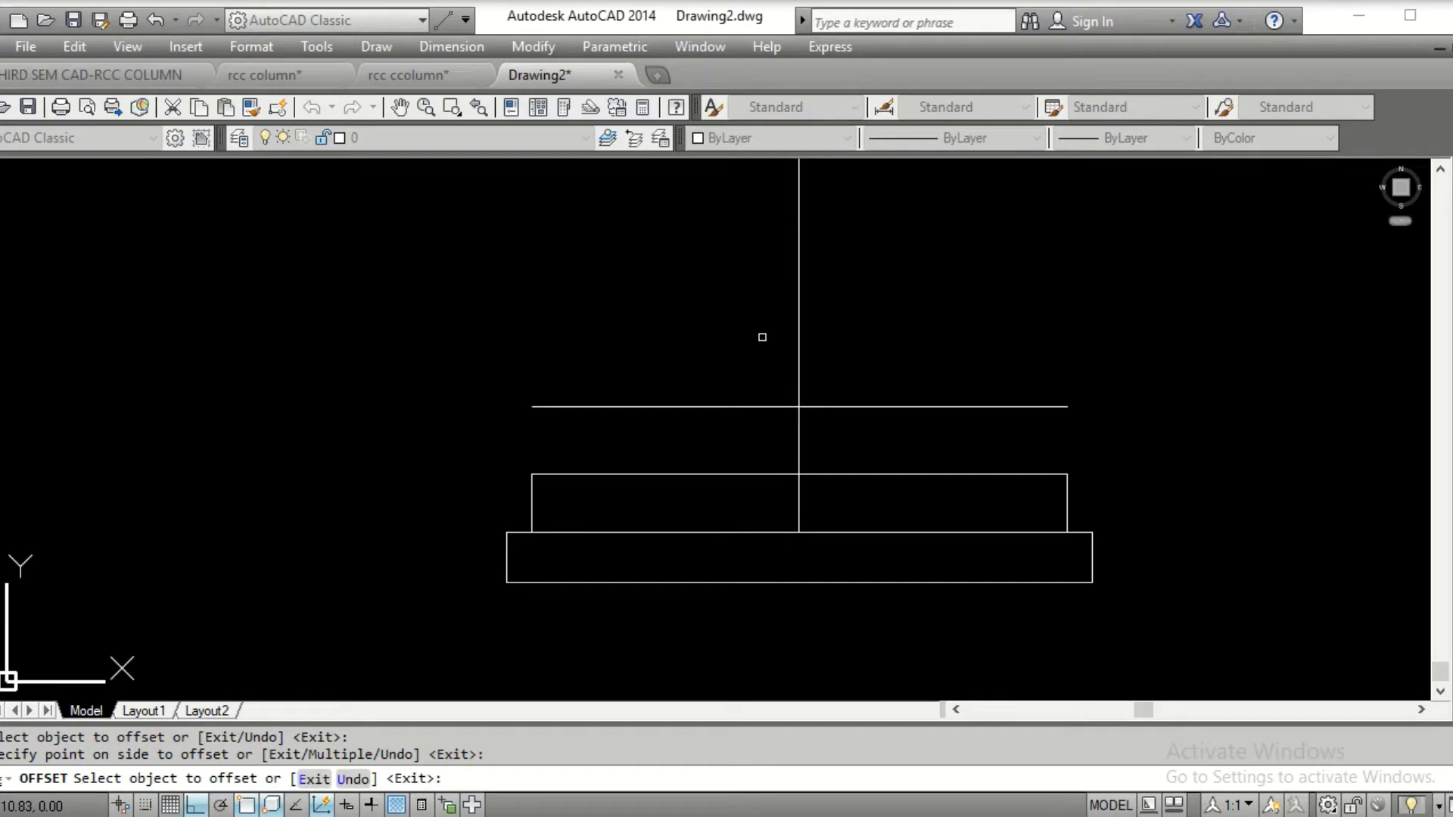
key("Escape")
key("Escape")
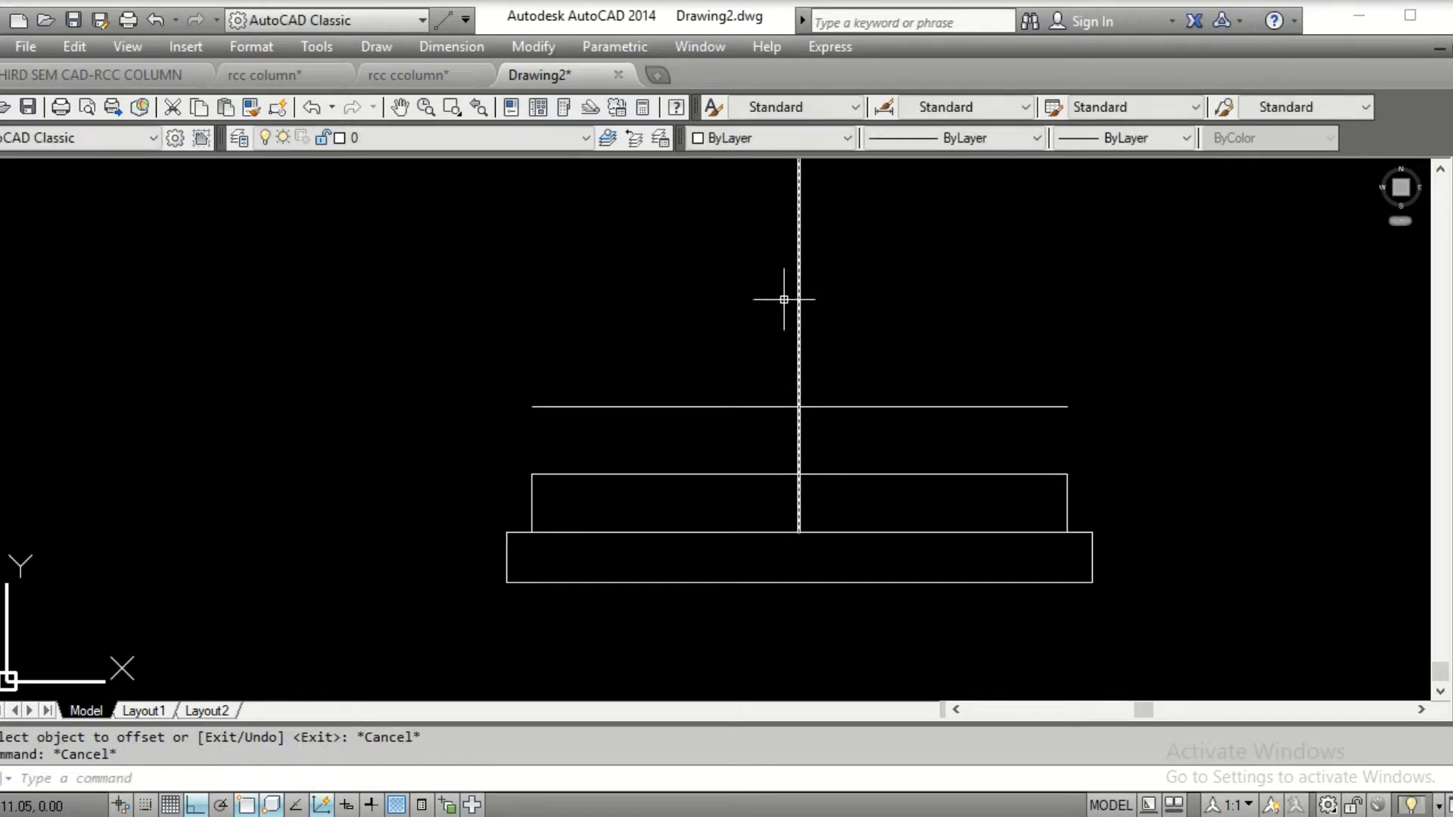
Offset the vertical centre line 0.3 to the left and 0.3 to the right
type("o")
key("Return")
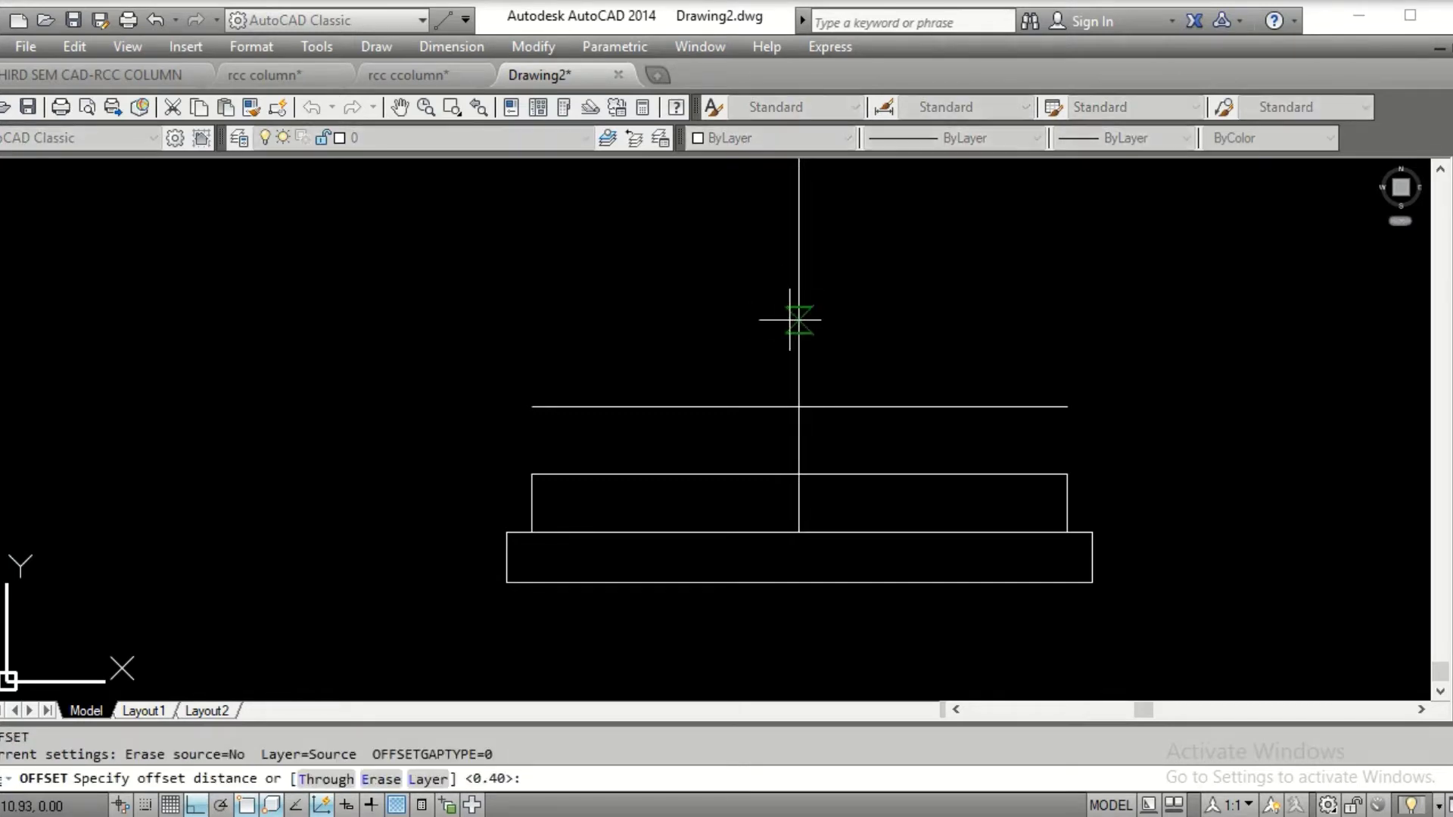
type(".3")
key("Return")
left_click(798, 328)
left_click(688, 324)
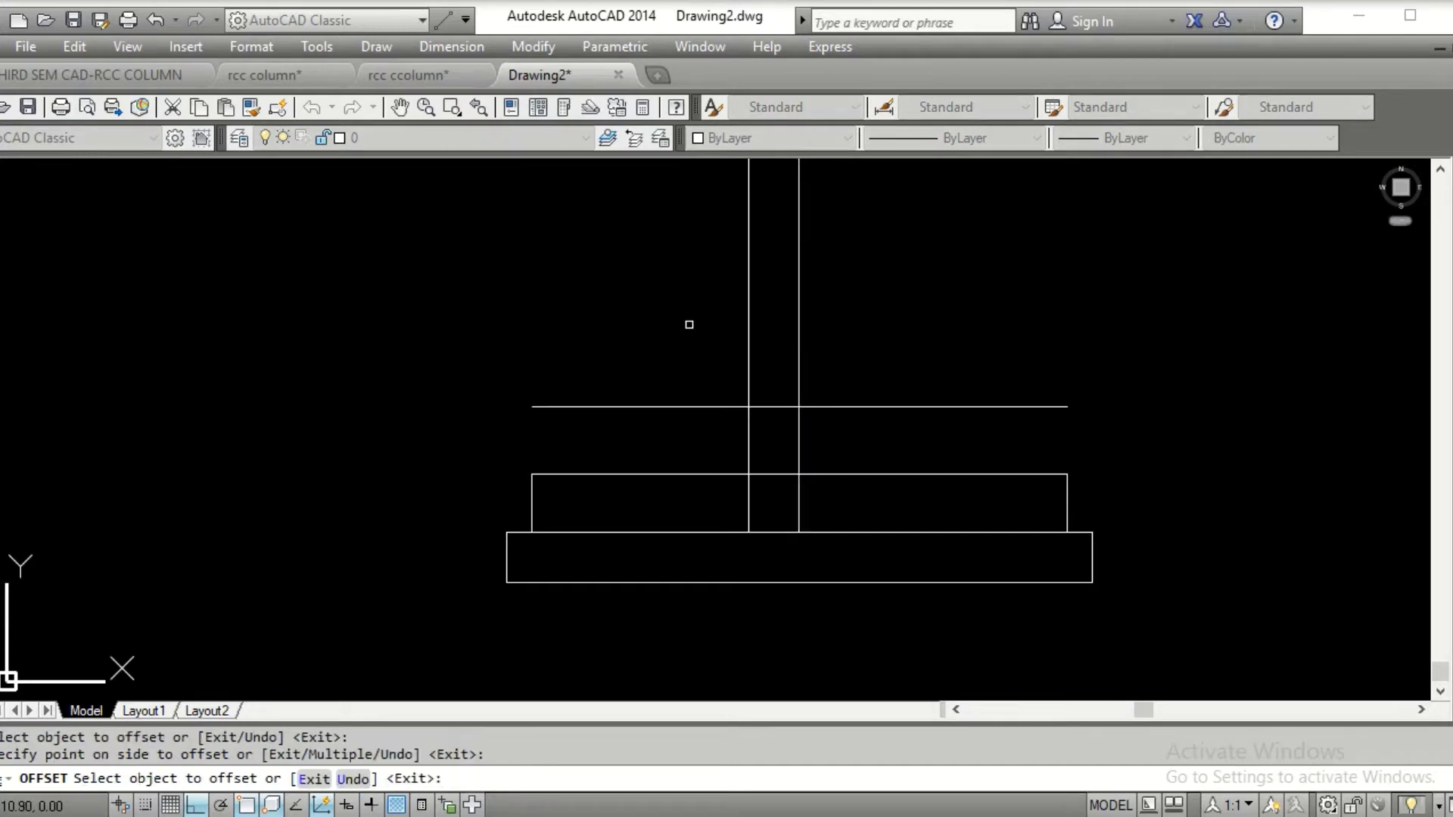
left_click(797, 354)
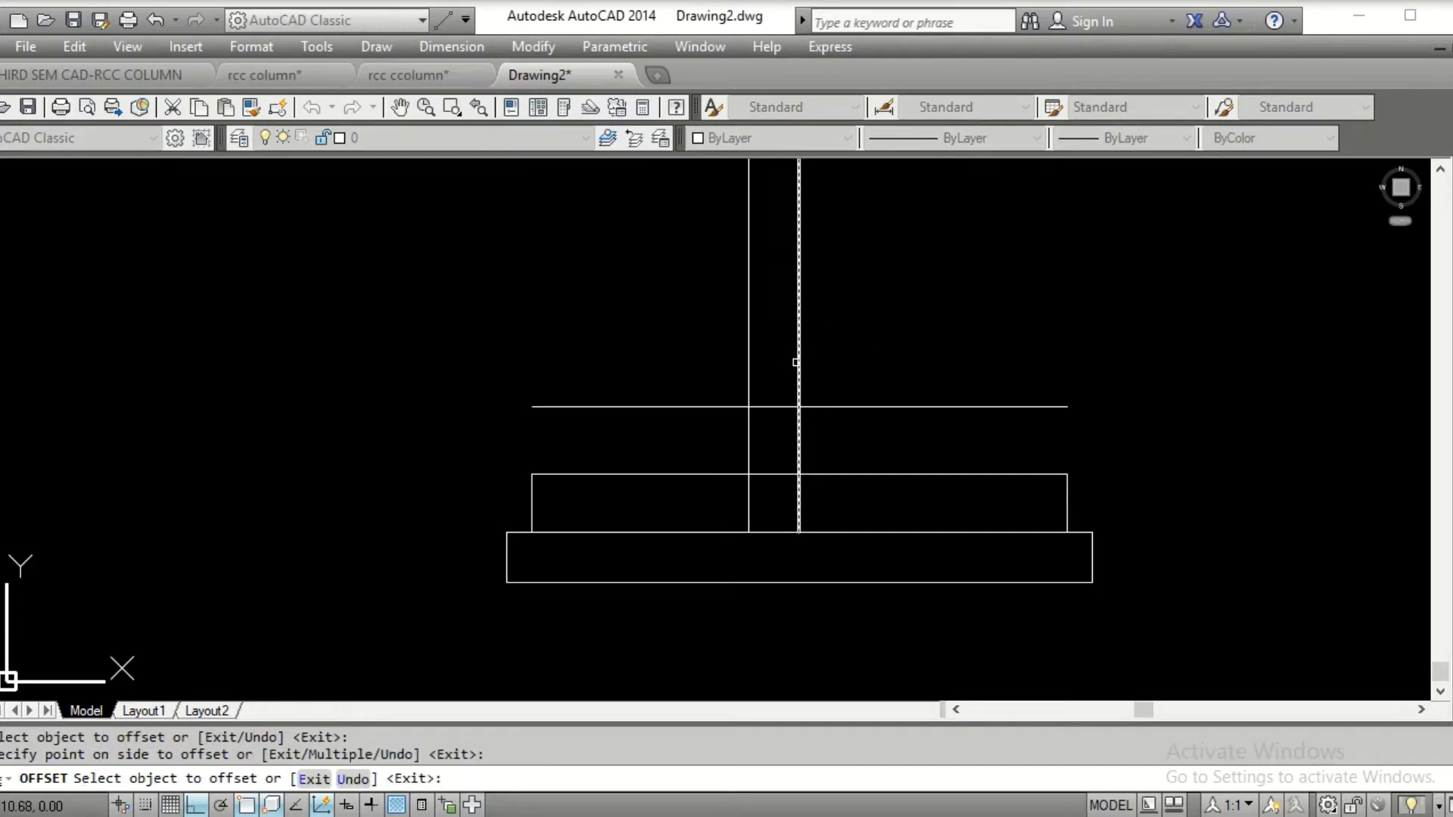
left_click(955, 347)
key("Escape")
key("Escape")
type("l")
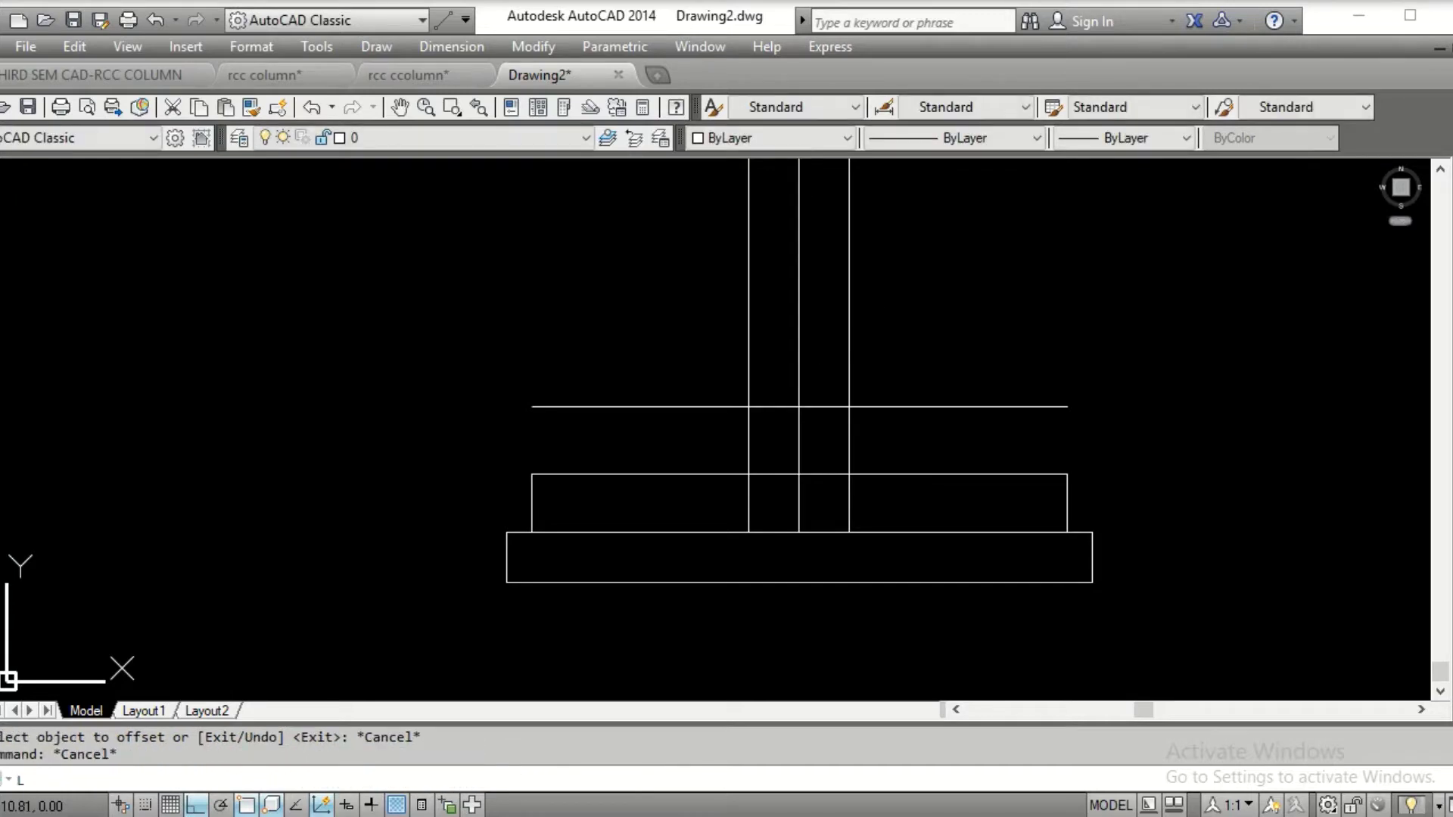
key("Return")
Draw two sloped lines from the block's top corners up to the column faces
left_click(532, 474)
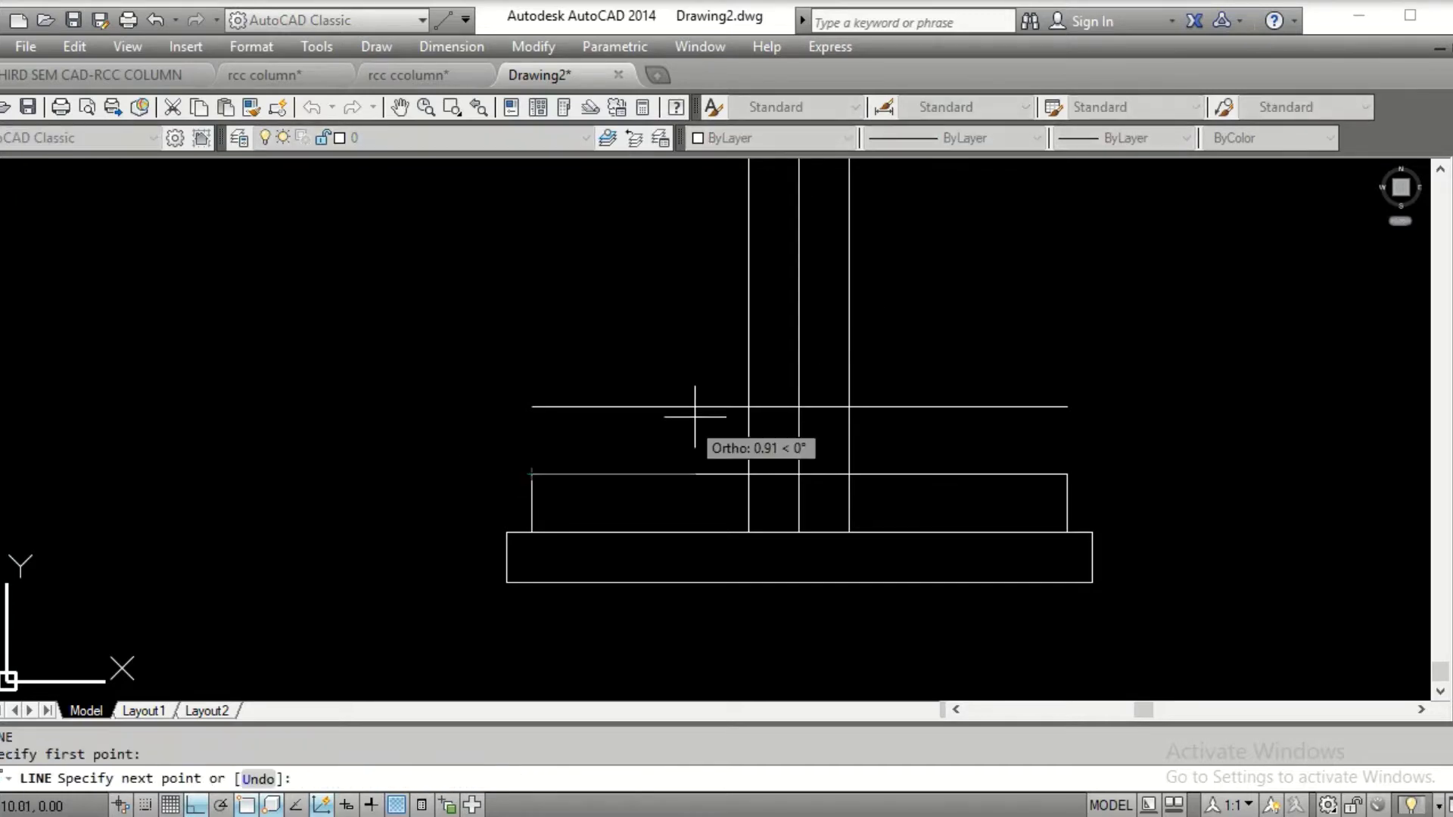
left_click(748, 407)
key("Return")
left_click(849, 406)
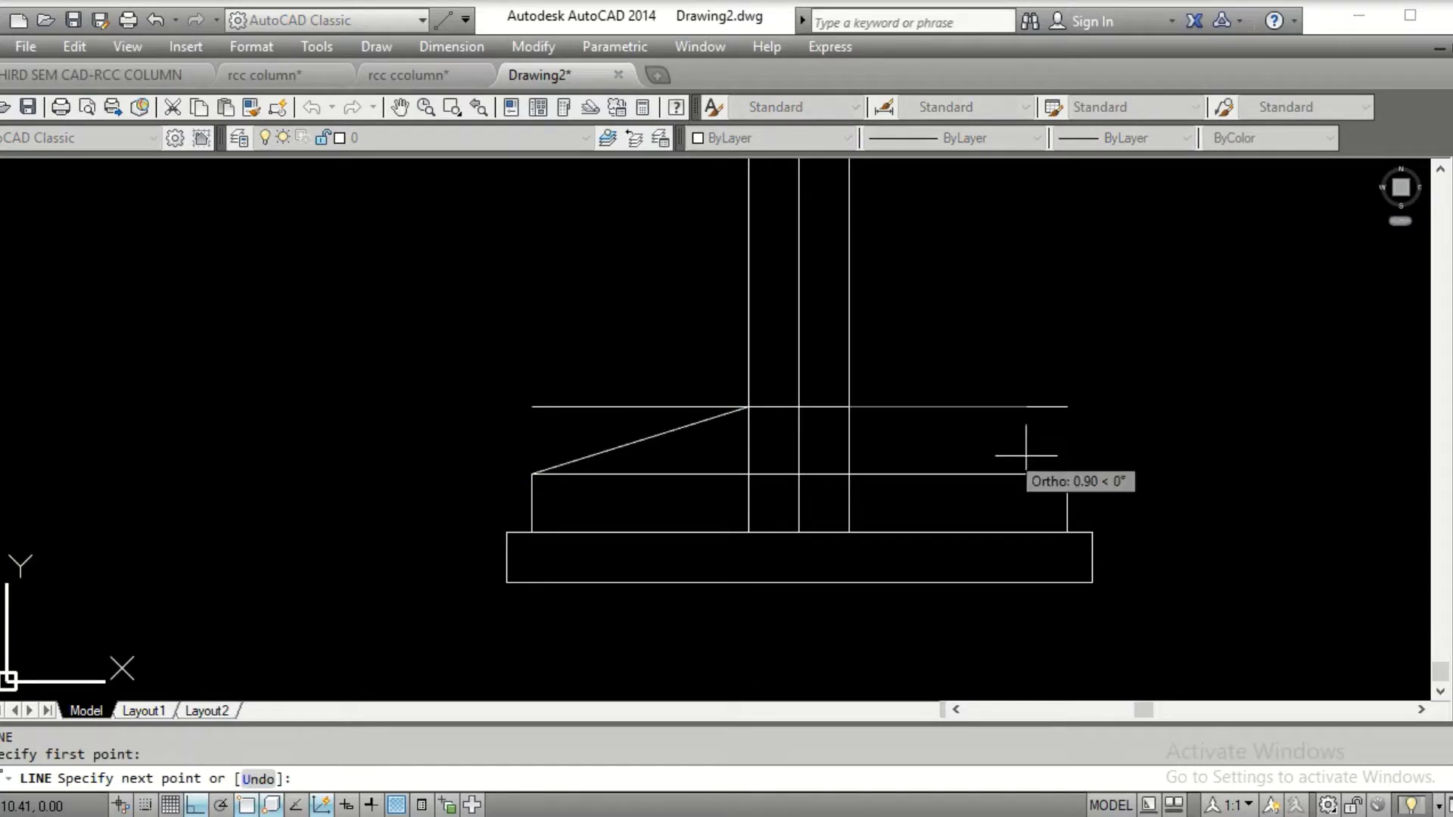
left_click(1067, 473)
key("Return")
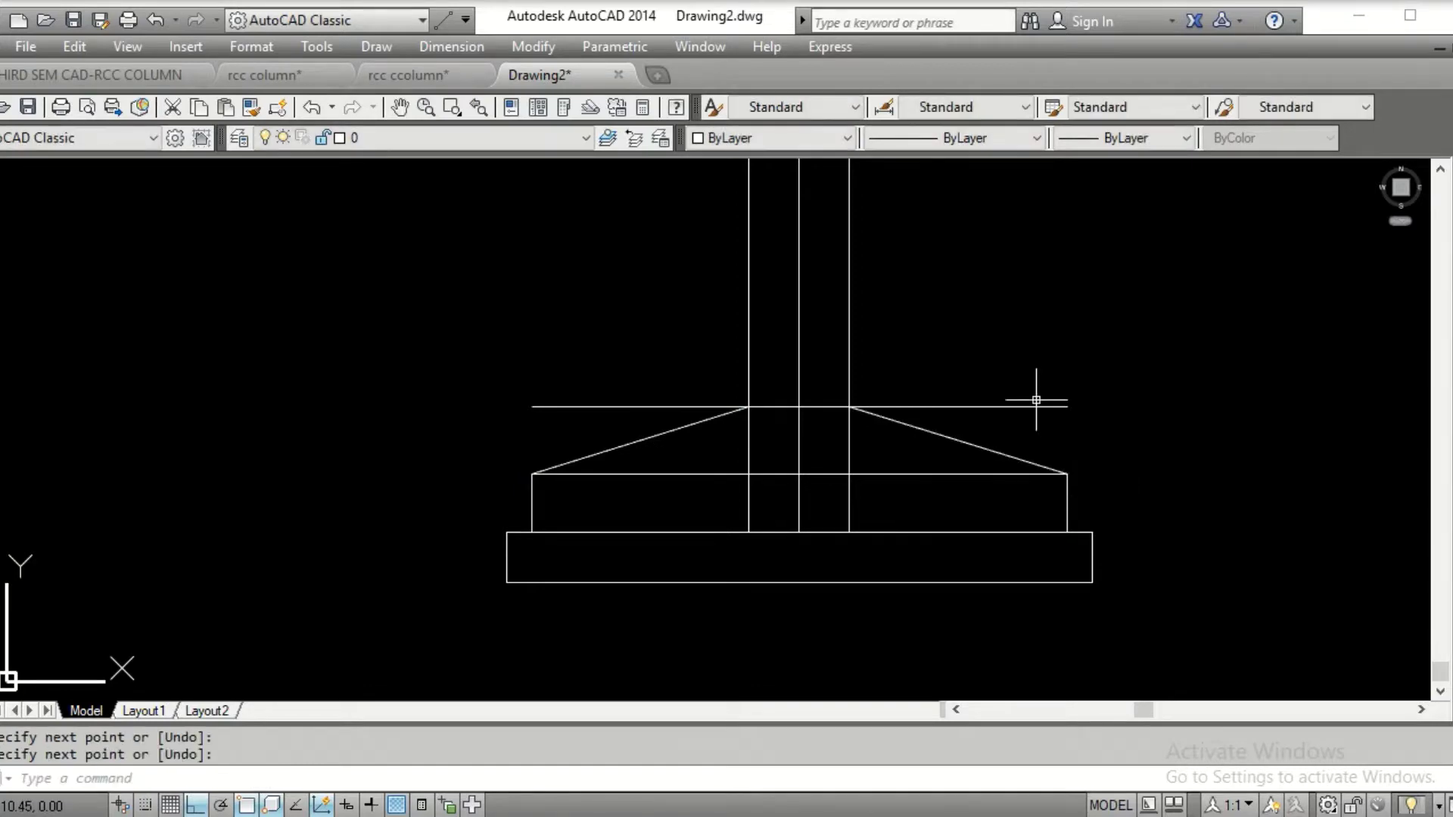
Delete the two horizontal construction lines across the footing
left_click(1018, 407)
left_click(983, 475)
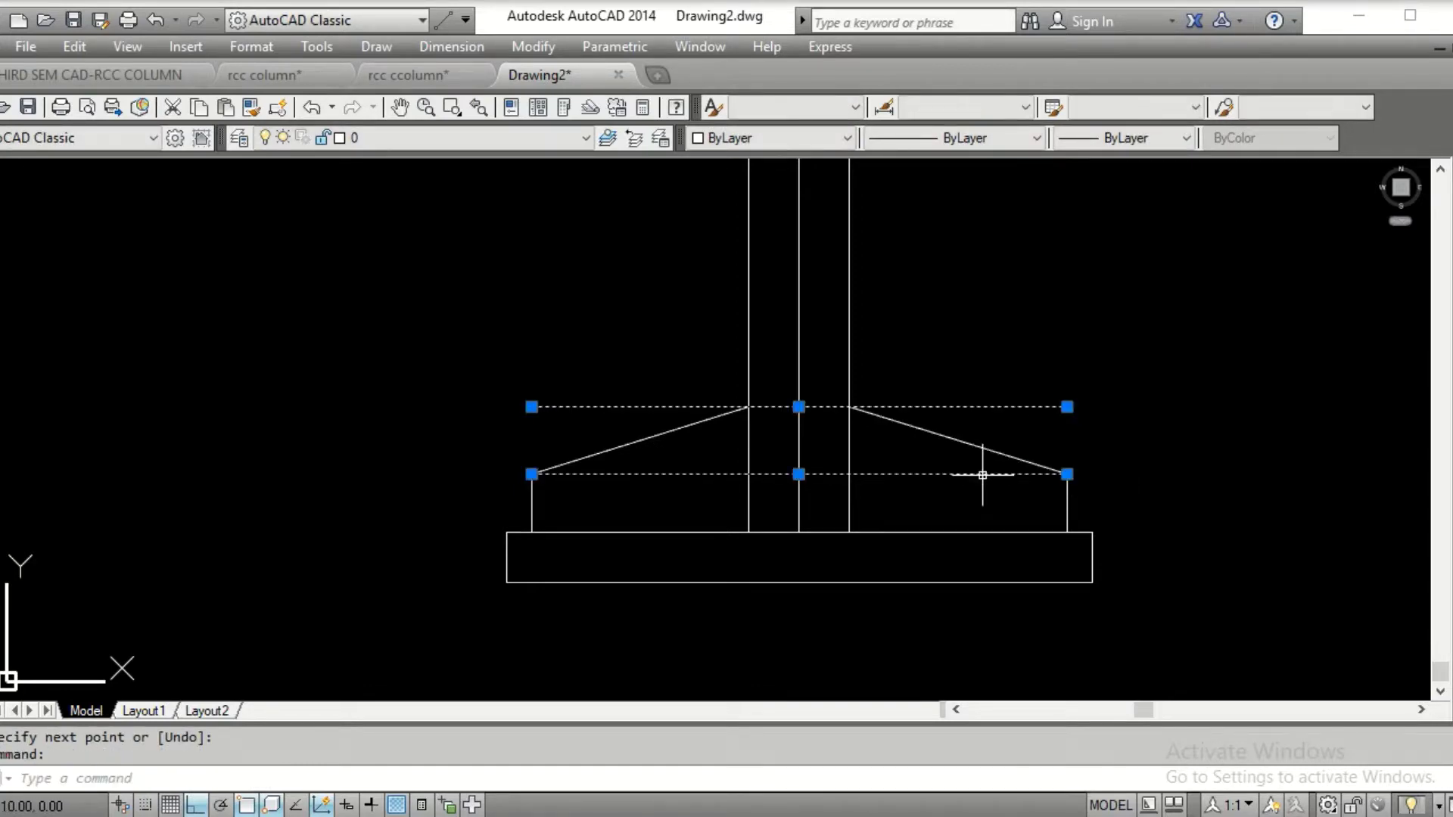
key("Delete")
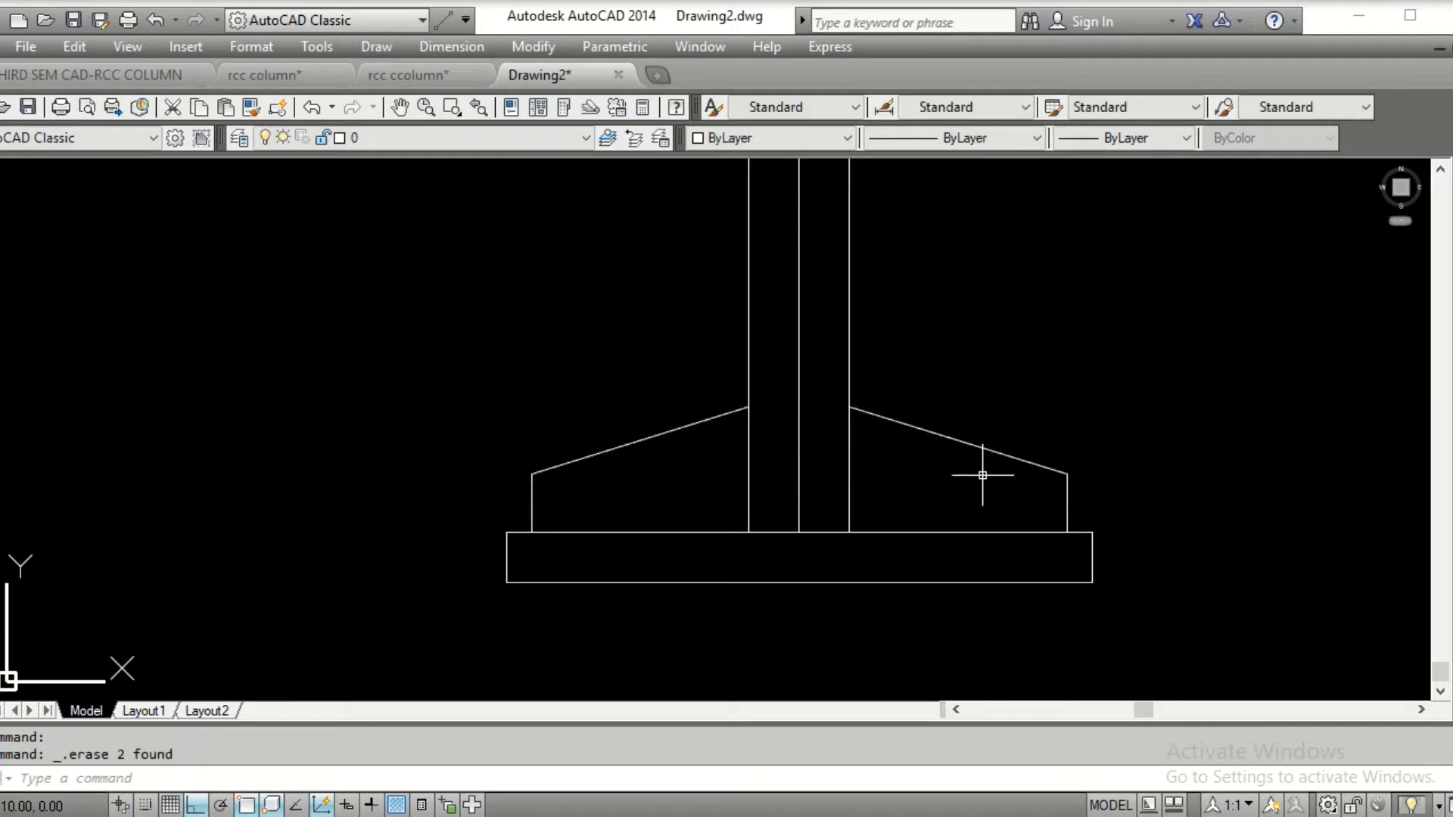
Trim the left and right column lines below the sloped footing faces
type("TR")
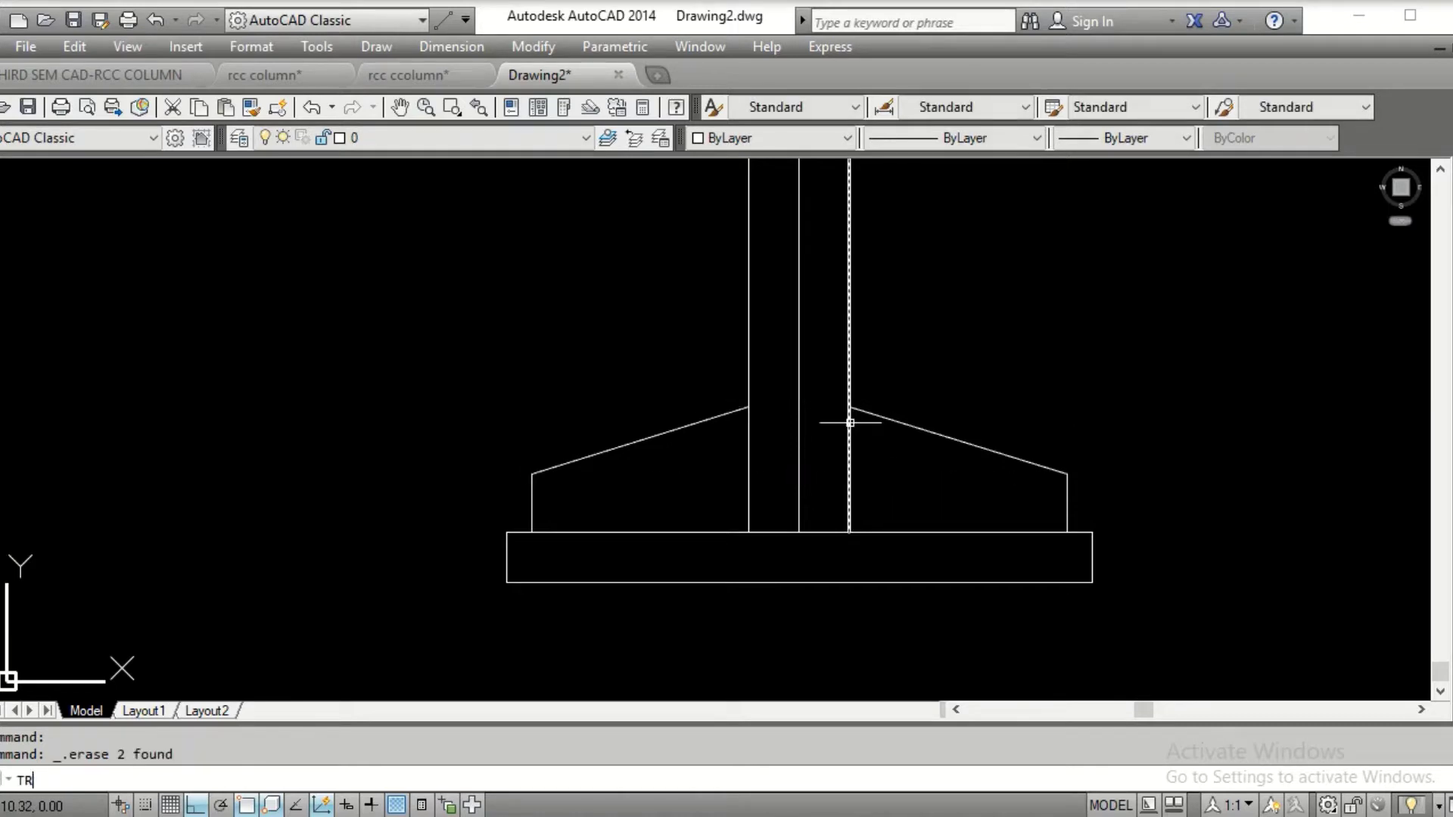
key("Return")
left_click(982, 220)
left_click(528, 577)
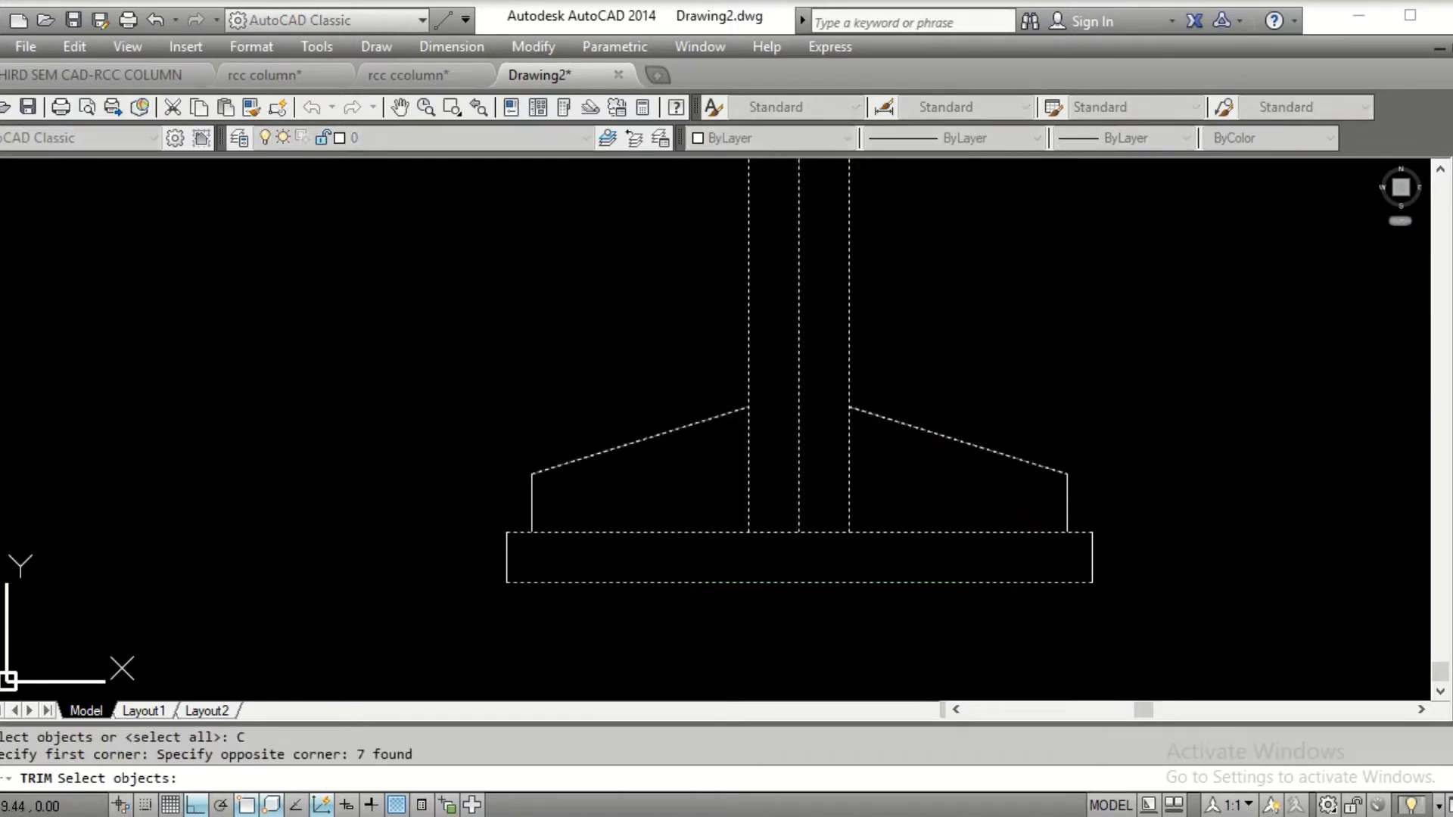
key("Return")
left_click(723, 467)
left_click(780, 494)
left_click(849, 497)
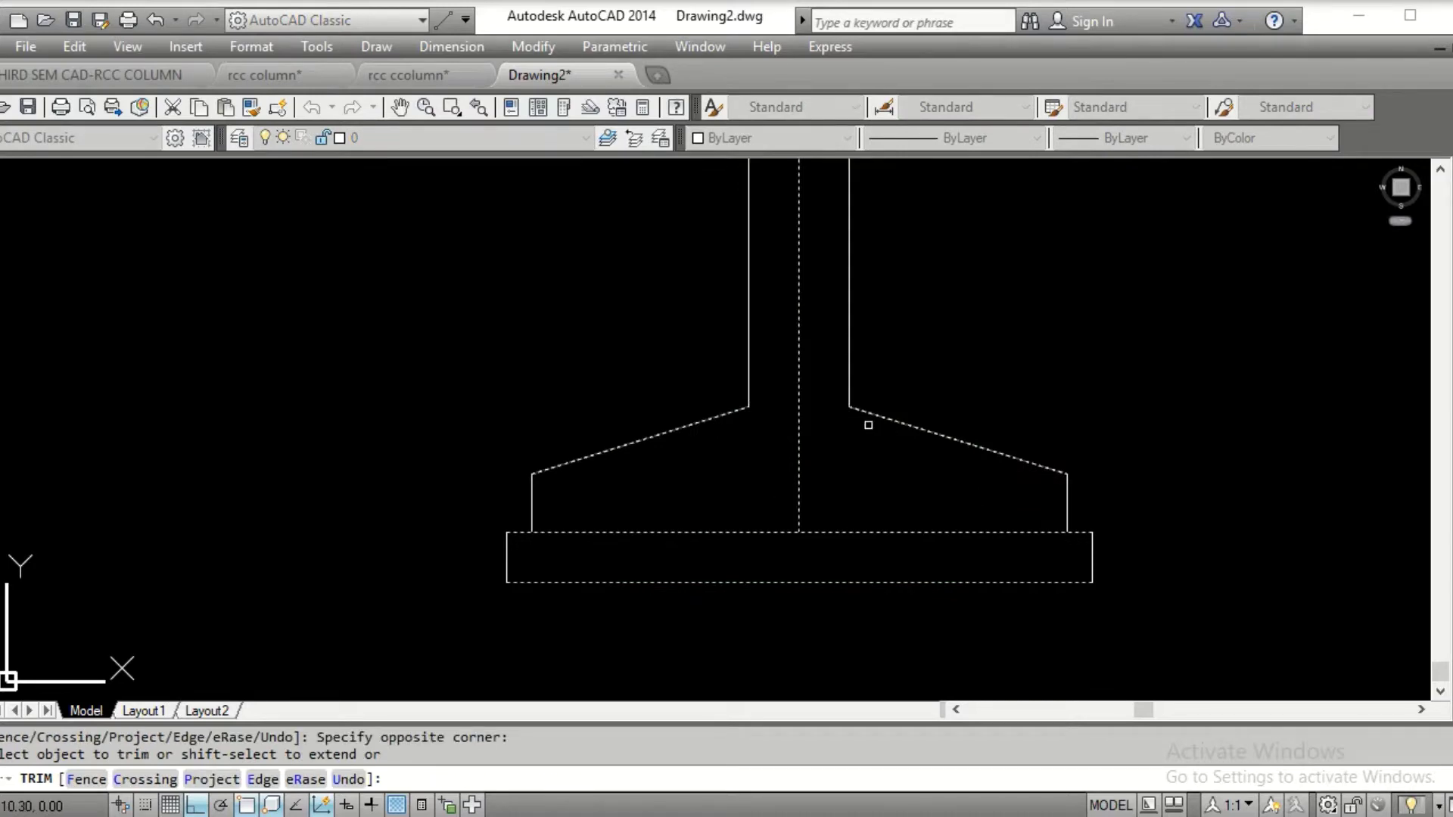
middle_click_drag(870, 392, 823, 450)
key("Escape")
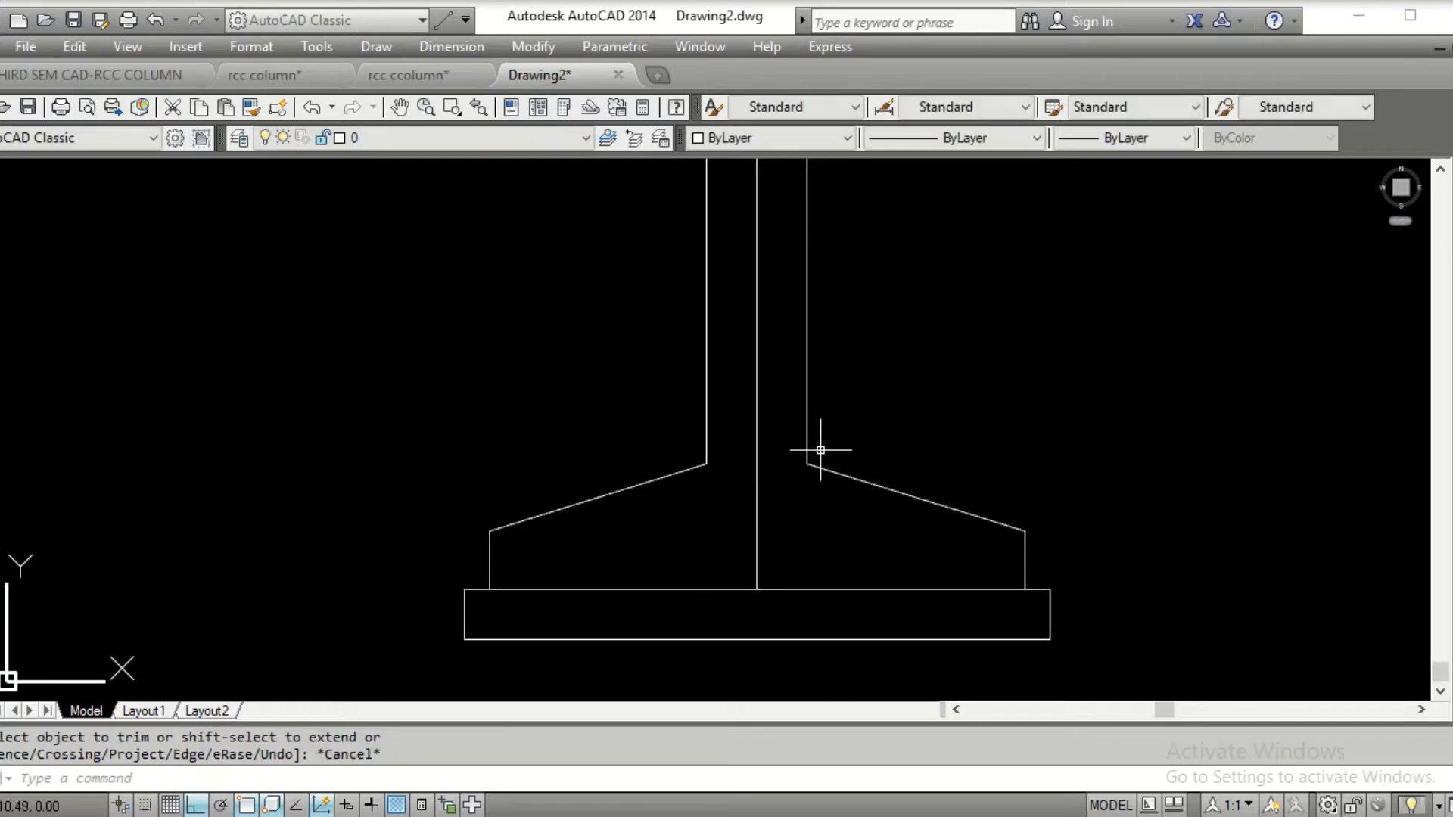
key("Escape")
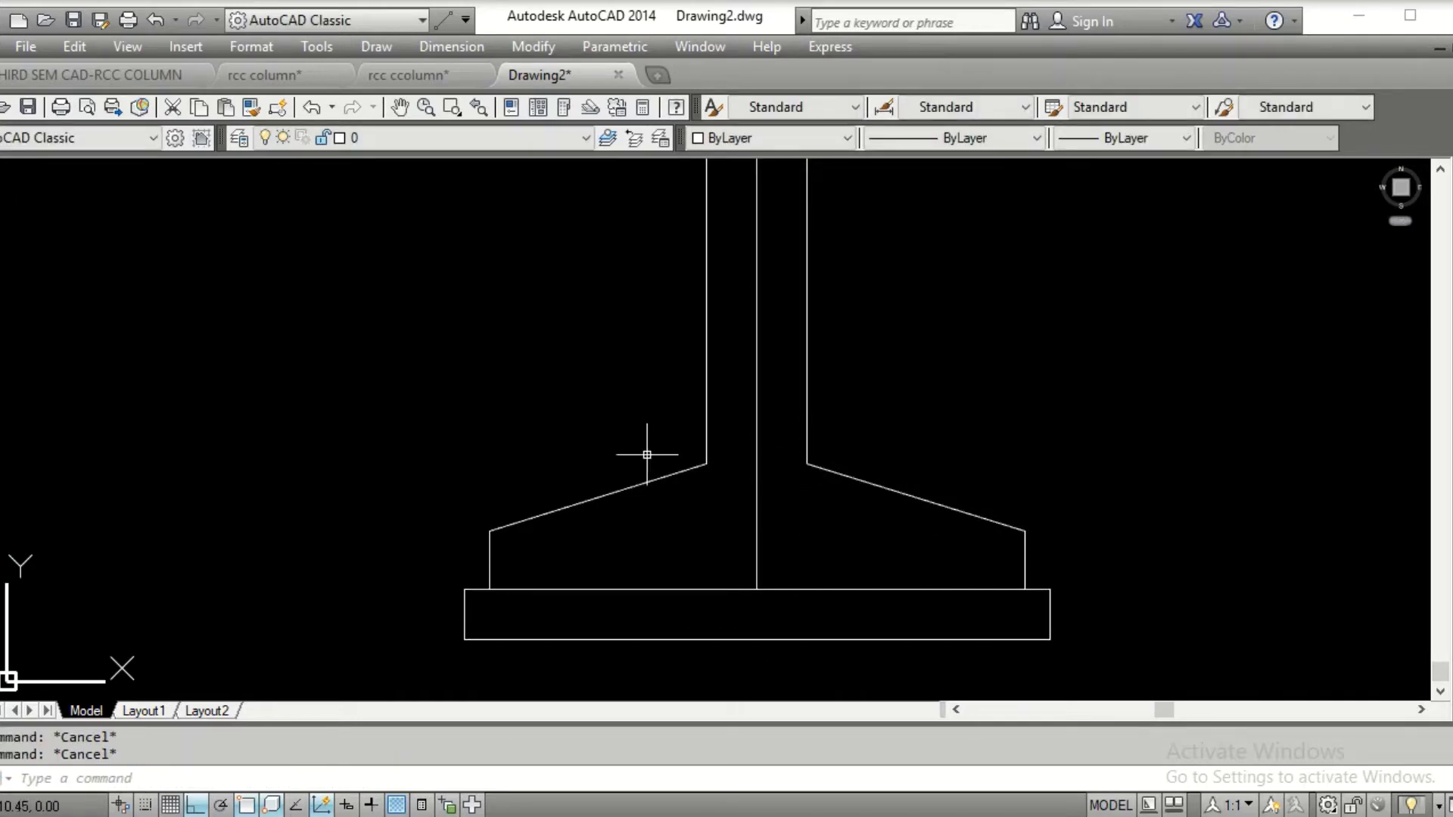
middle_click_drag(647, 455, 711, 385)
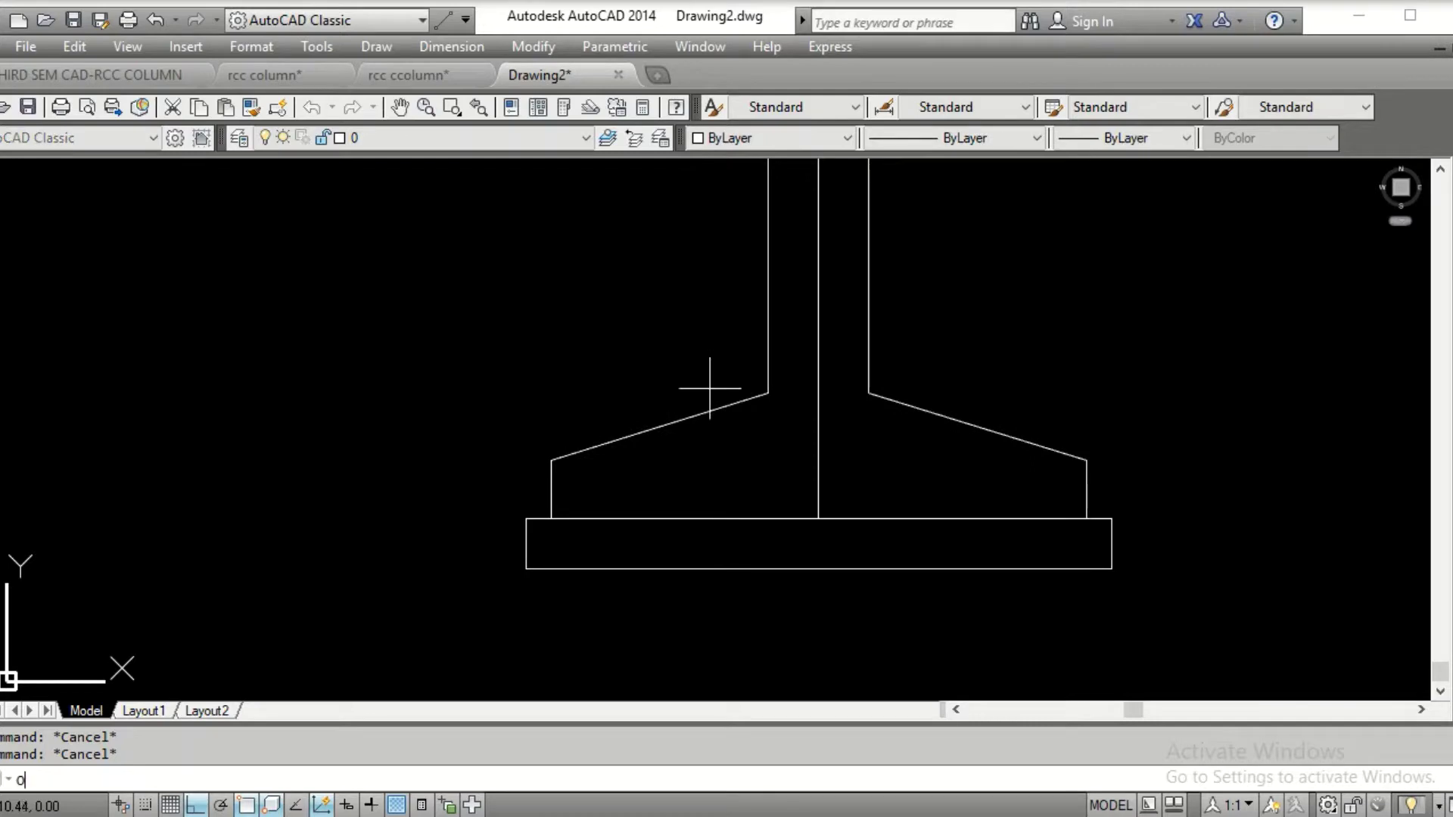
Offset the footing base's bottom edge 1.5 upward
type("o")
key("Return")
type("1.")
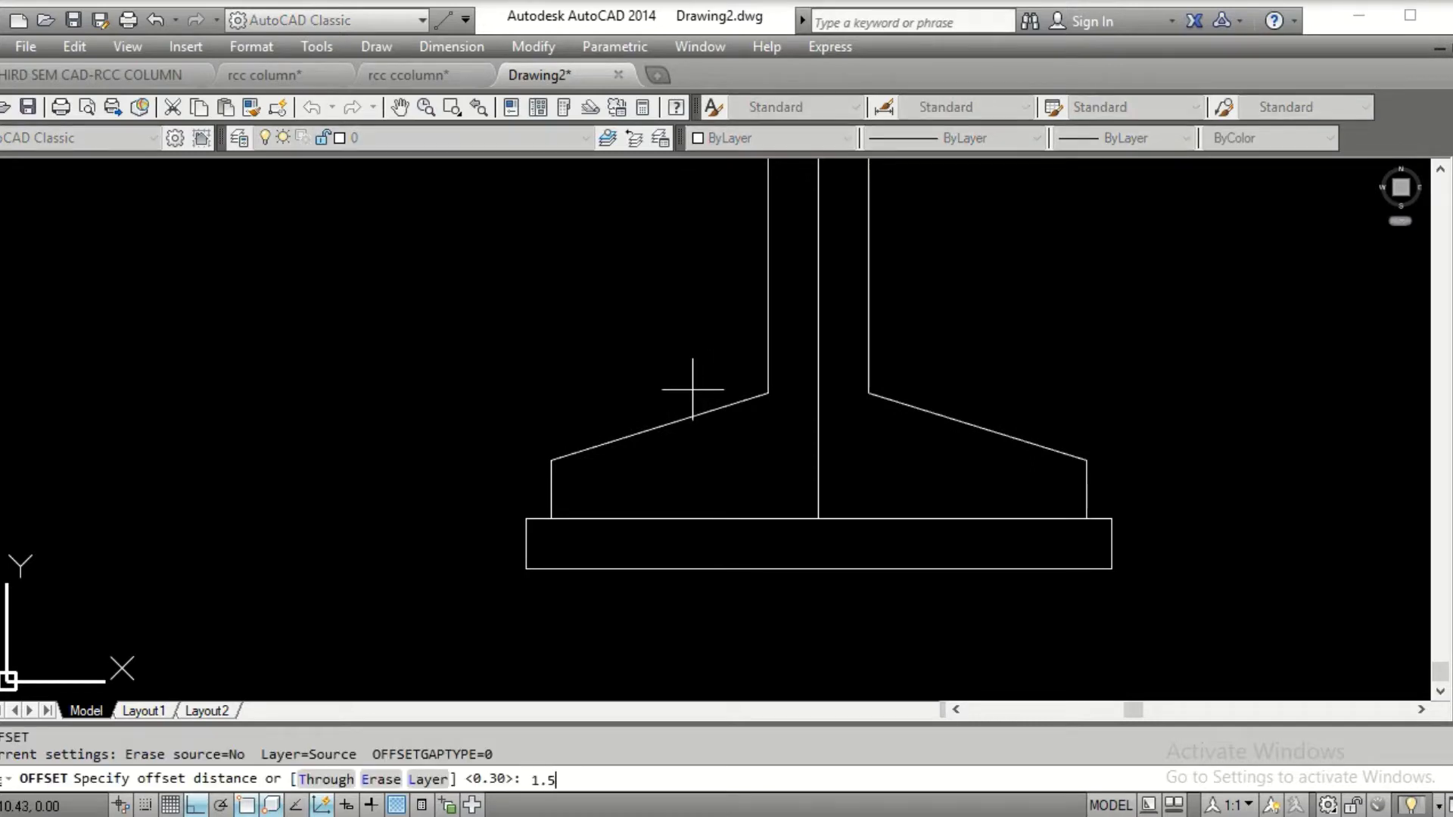
type("5")
key("Return")
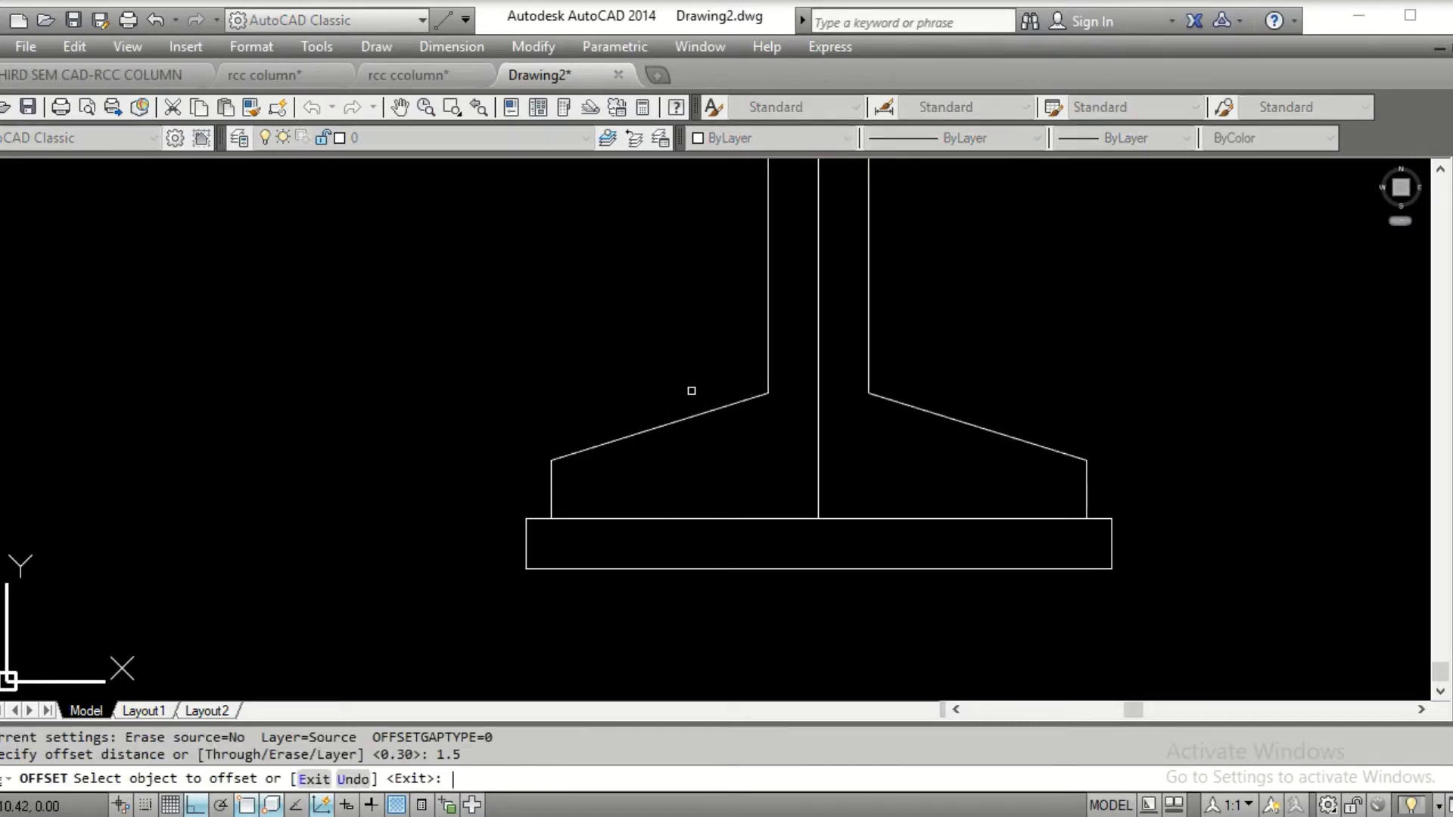
left_click(700, 568)
left_click(650, 354)
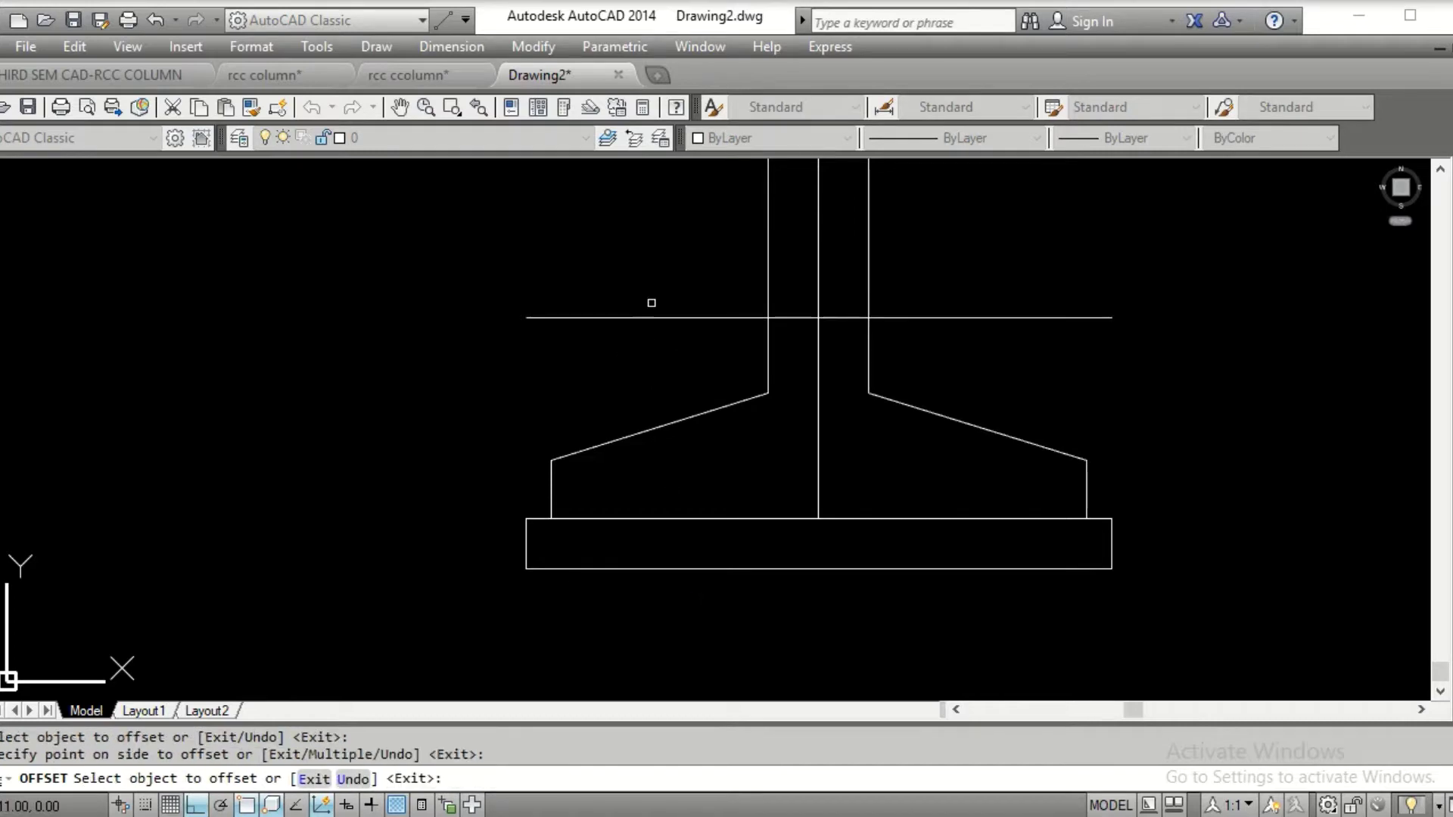
key("Escape")
Trim the new 1.5 line away between the two column faces
type("TR")
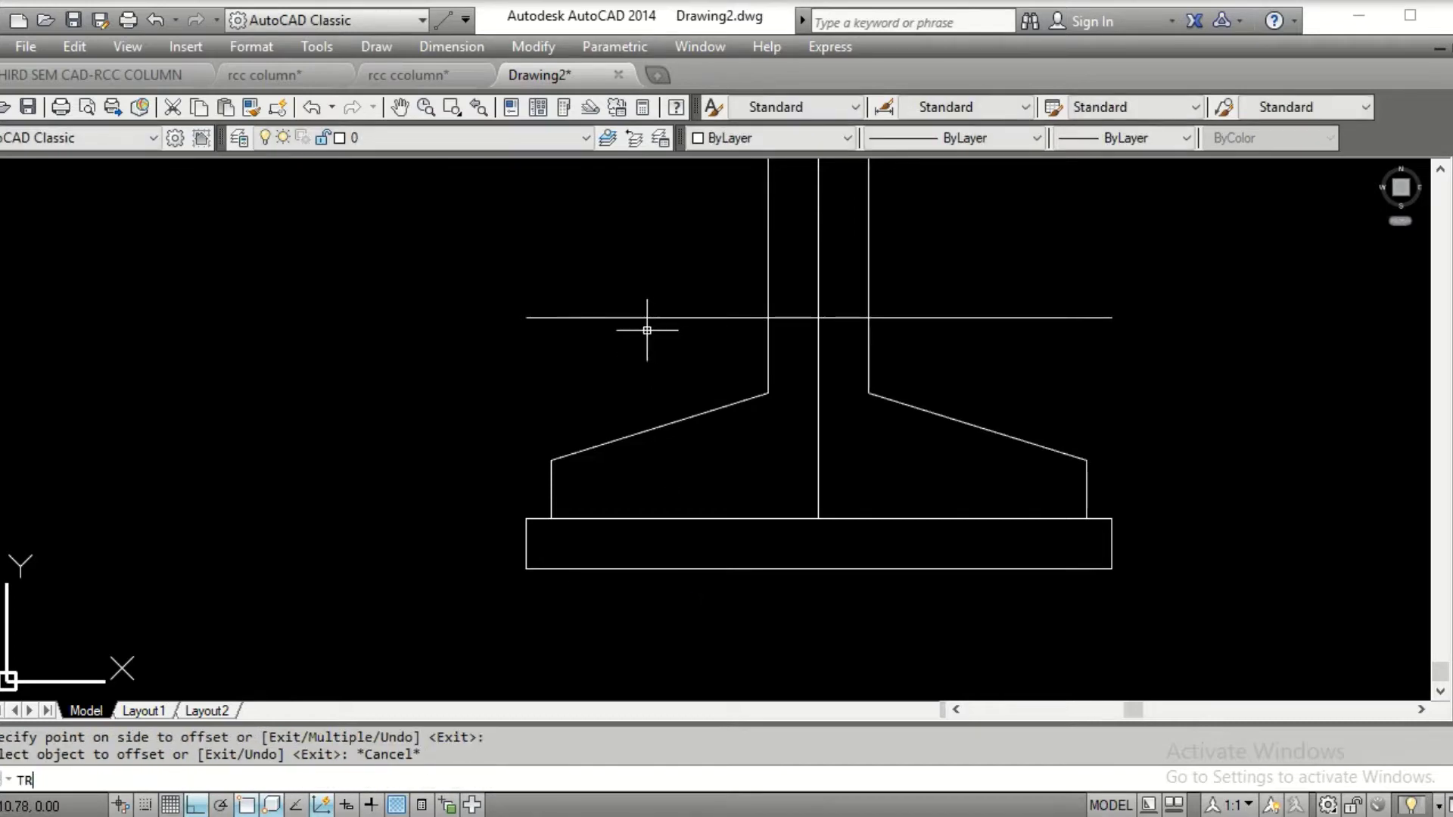
key("Return")
type("C")
key("Return")
left_click(855, 240)
left_click(601, 412)
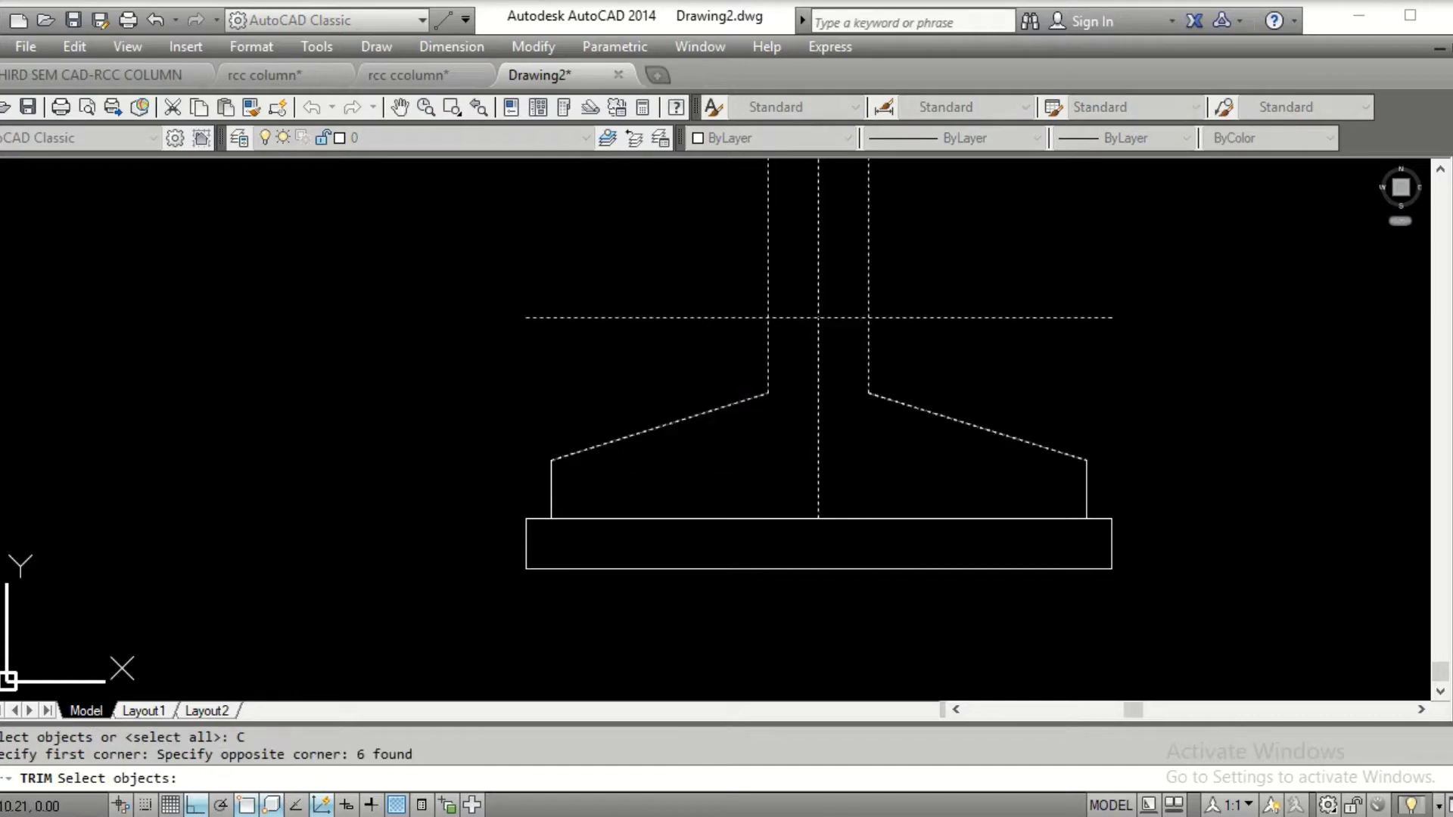
key("Return")
scroll(798, 308, "up", 4)
left_click(782, 295)
left_click(901, 355)
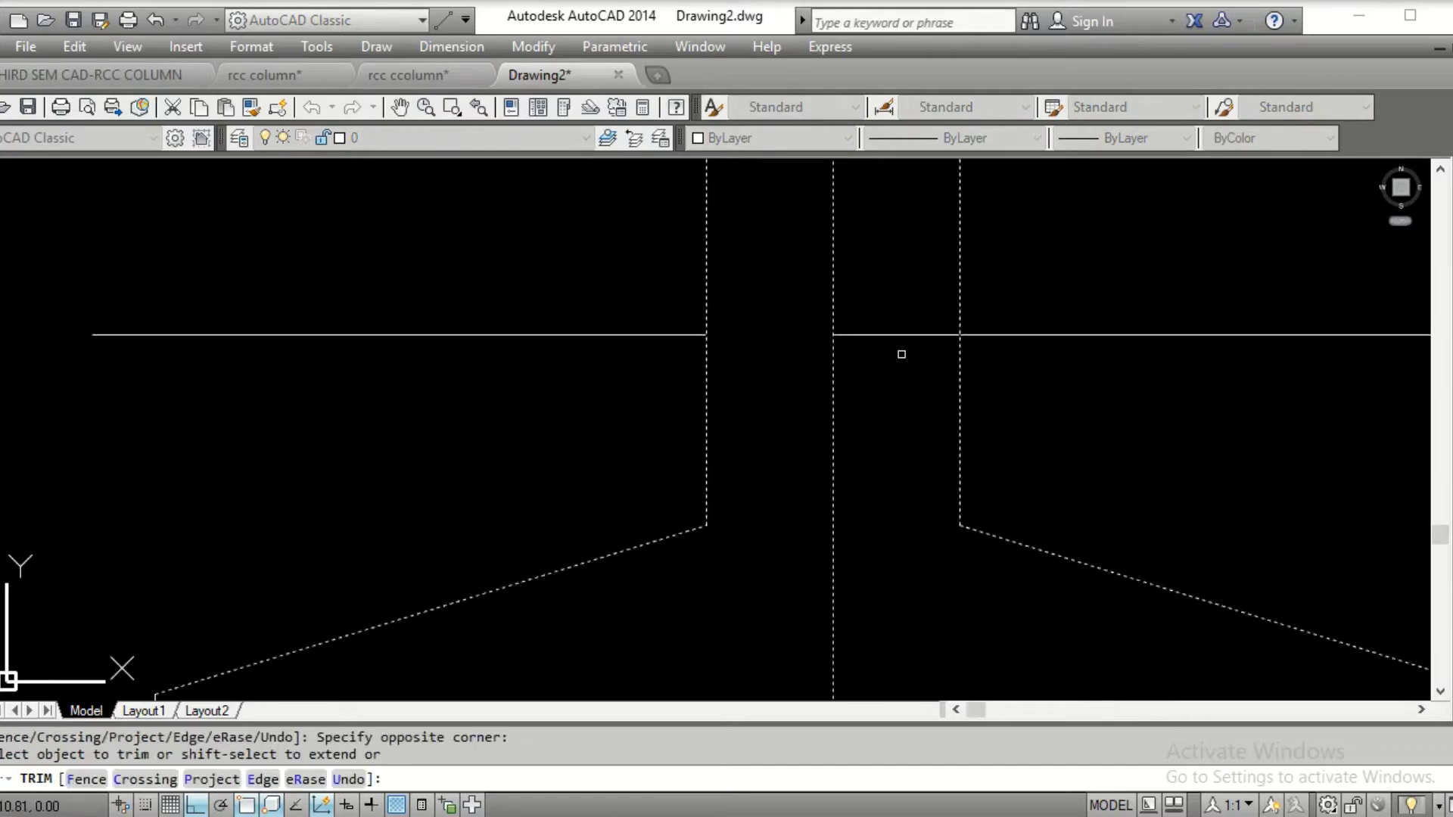
scroll(1007, 273, "down", 4)
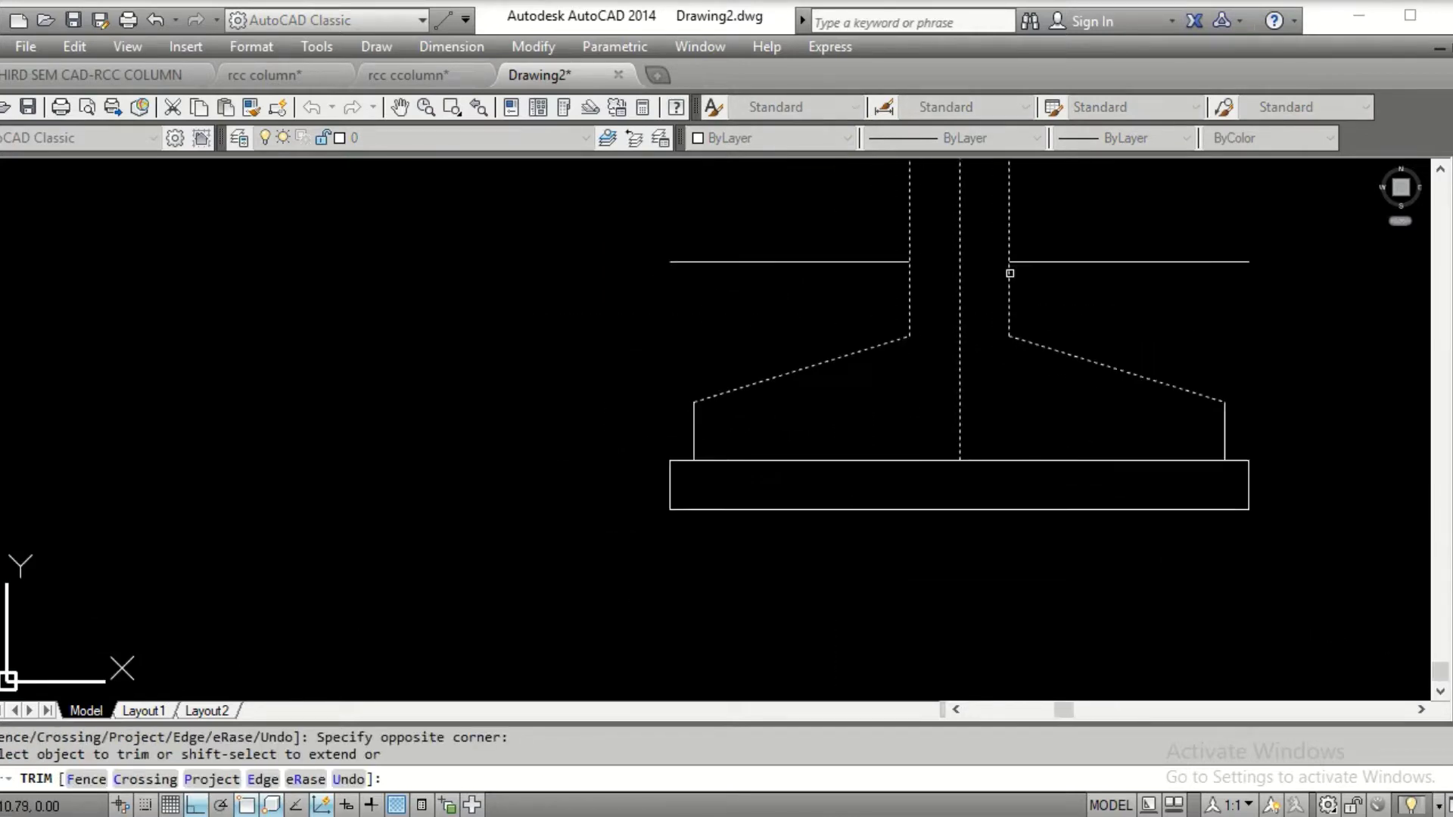
key("Escape")
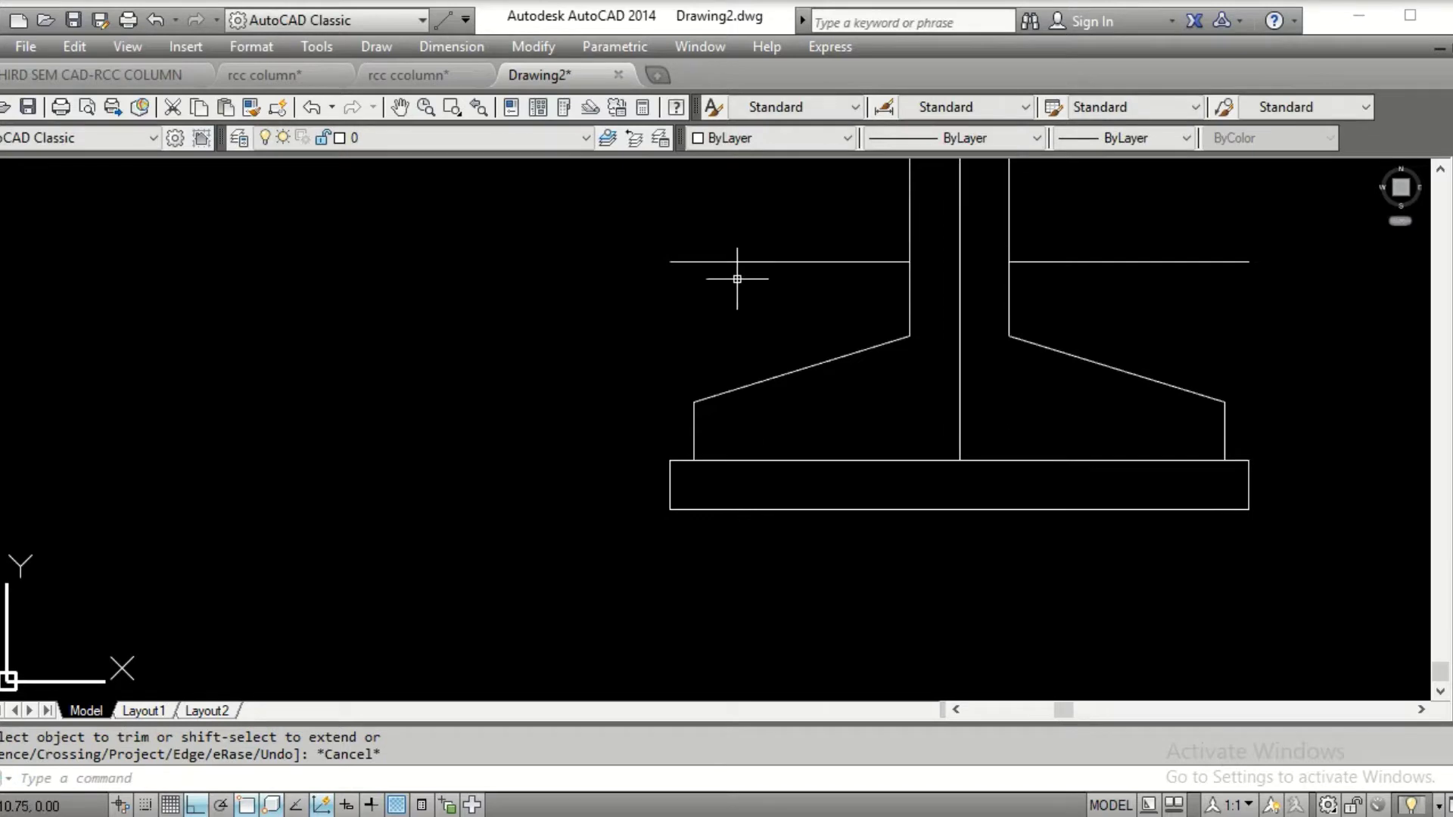
middle_click_drag(742, 283, 732, 366)
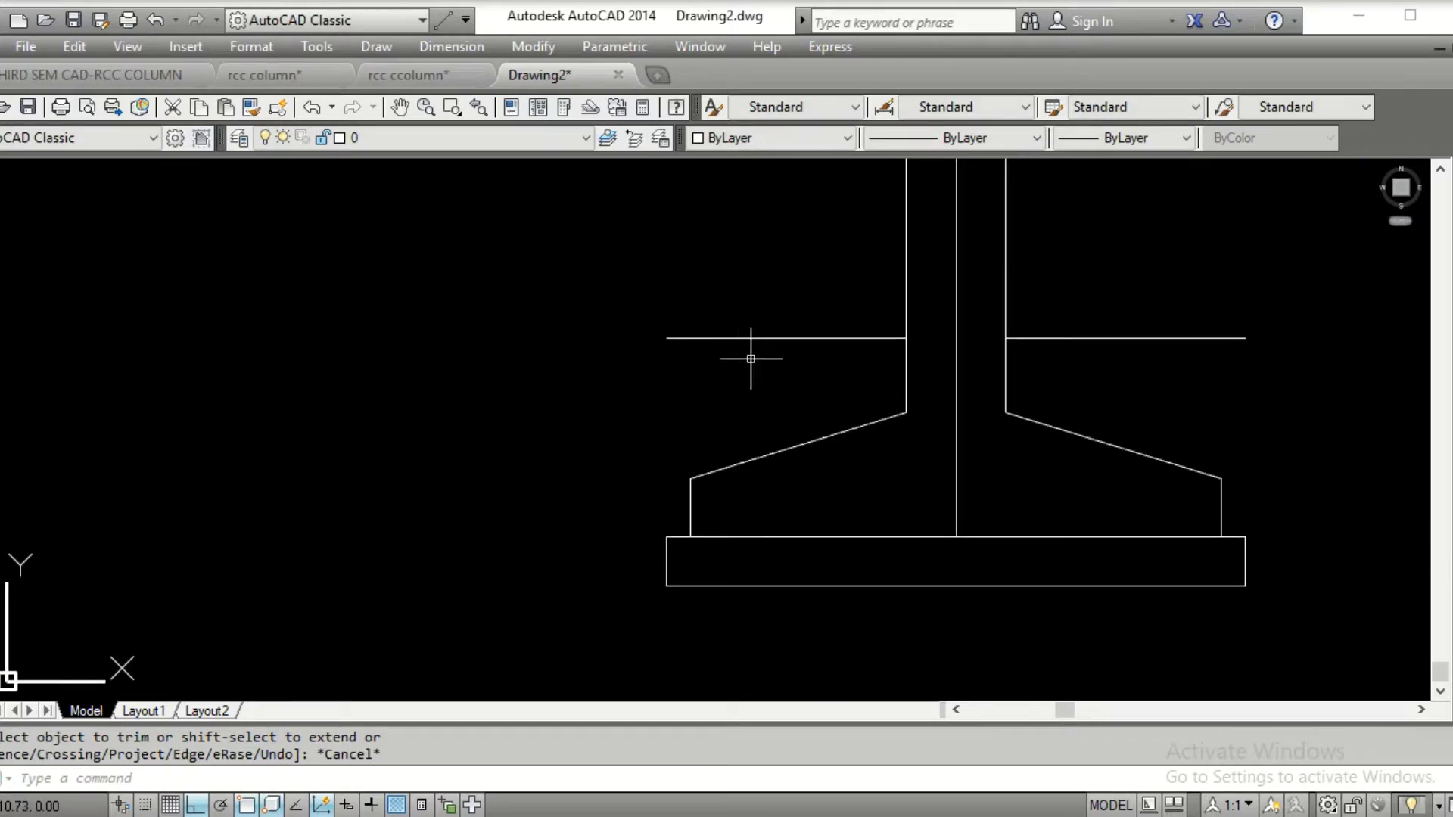
mouse_move(745, 356)
middle_mouse_down()
mouse_move(714, 421)
mouse_move(681, 424)
middle_mouse_up()
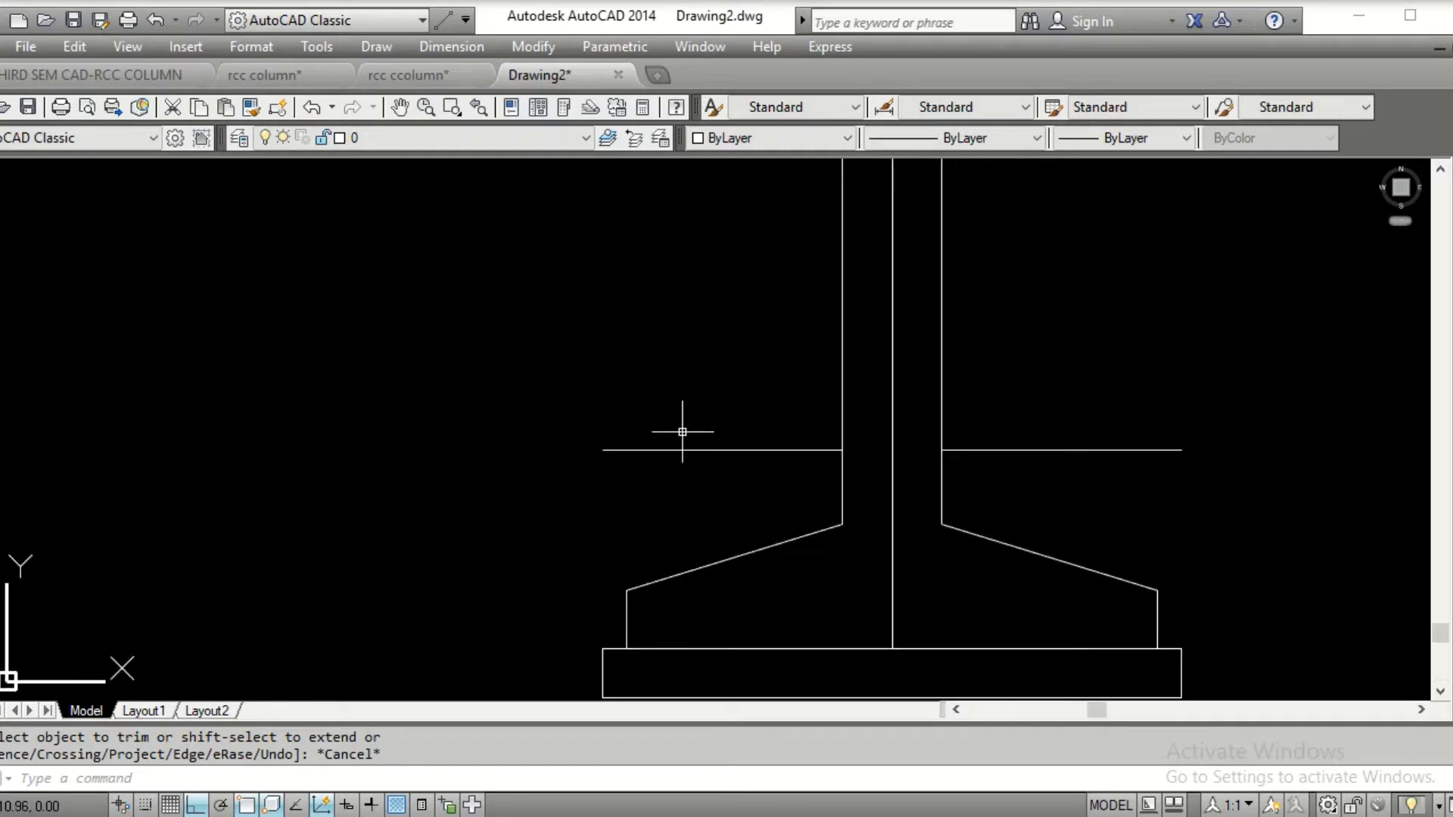
Offset the left and right horizontal lines 0.45 upward
key("Escape")
type("o")
key("Return")
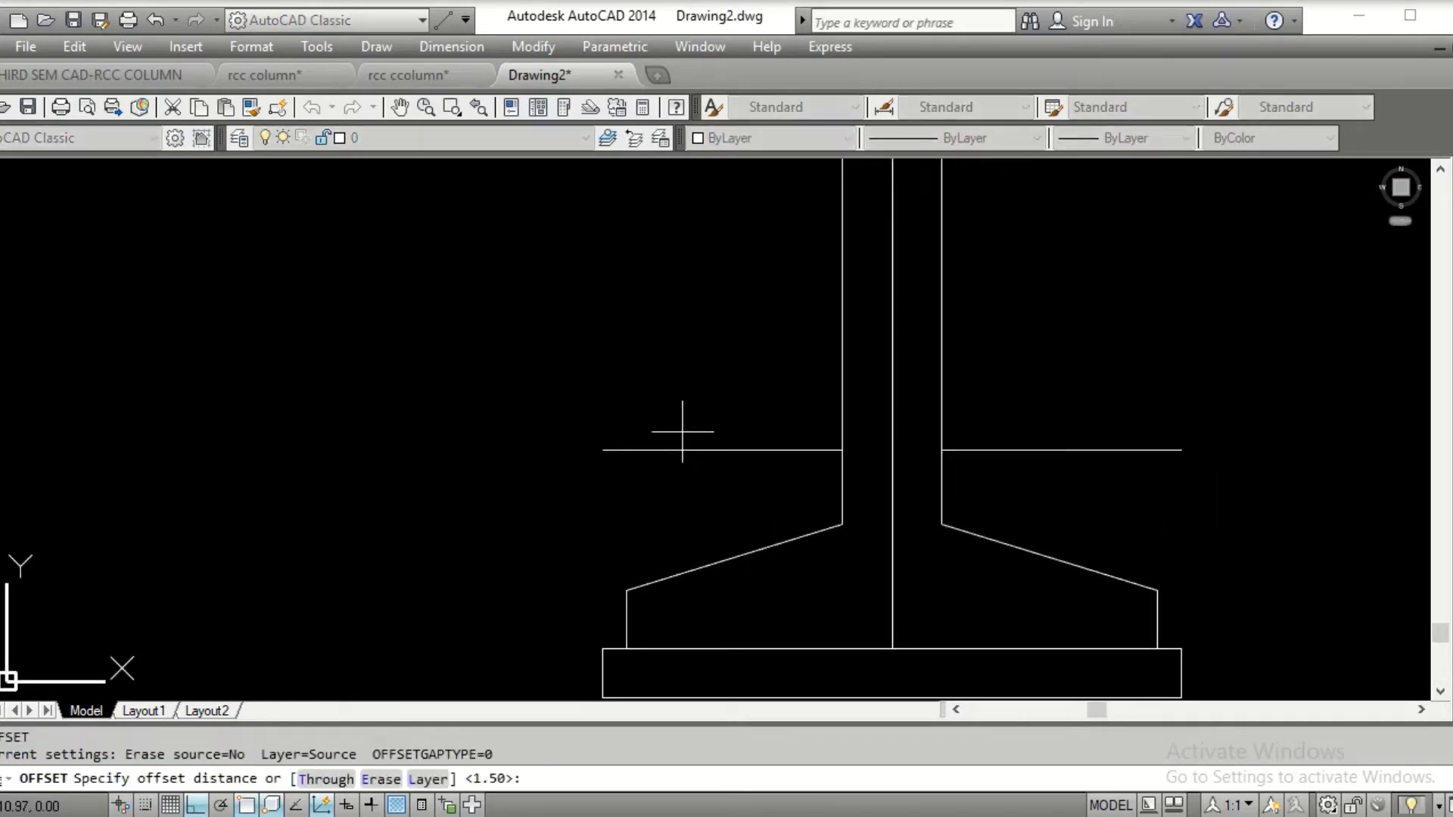
type(".45")
key("Return")
left_click(707, 450)
left_click(704, 361)
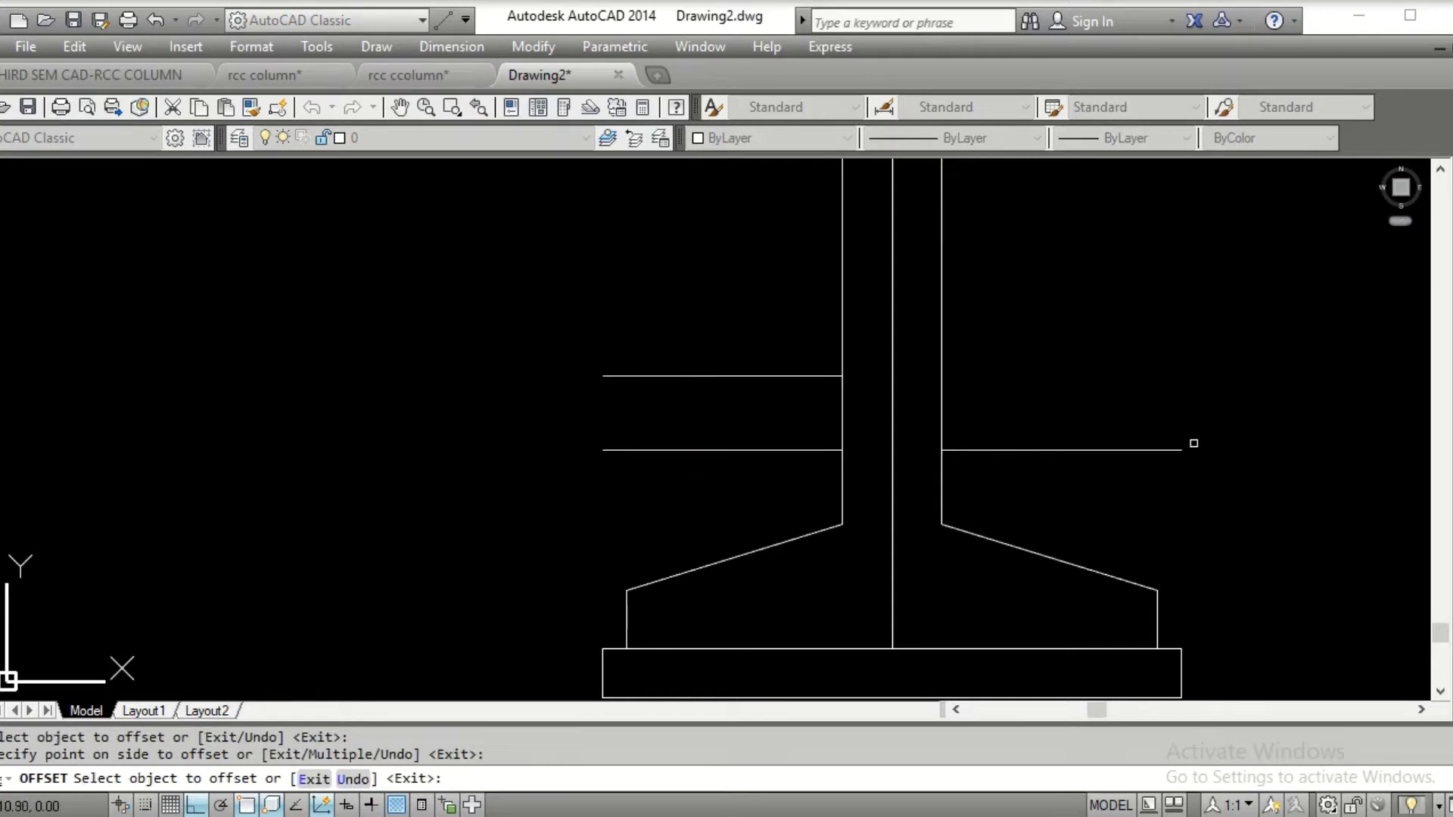
left_click(1171, 450)
left_click(1144, 355)
scroll(1035, 356, "down", 2)
scroll(955, 516, "down", 2)
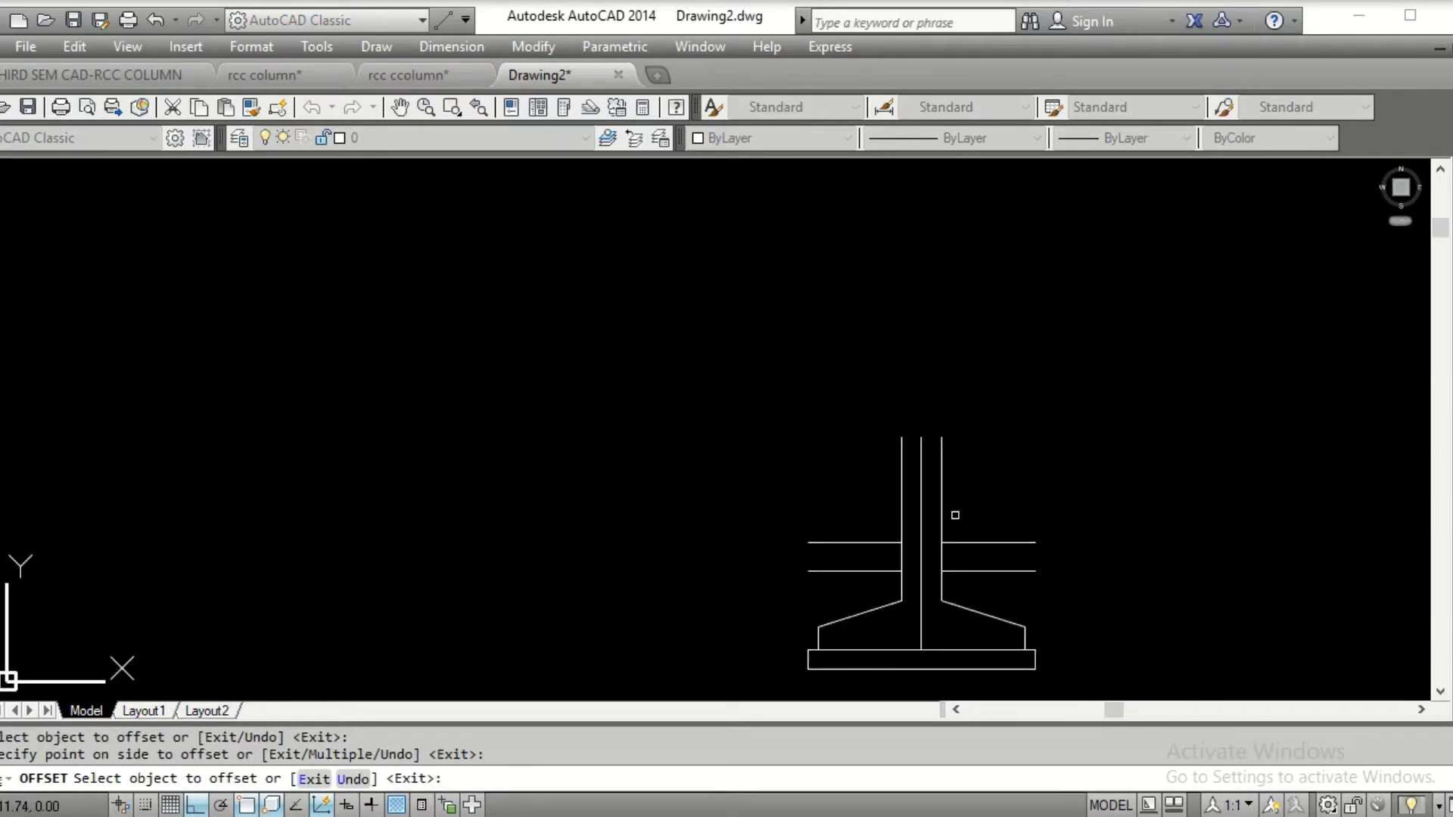
key("Escape")
Offset the upper left horizontal line 3.14 upward
type("o")
key("Return")
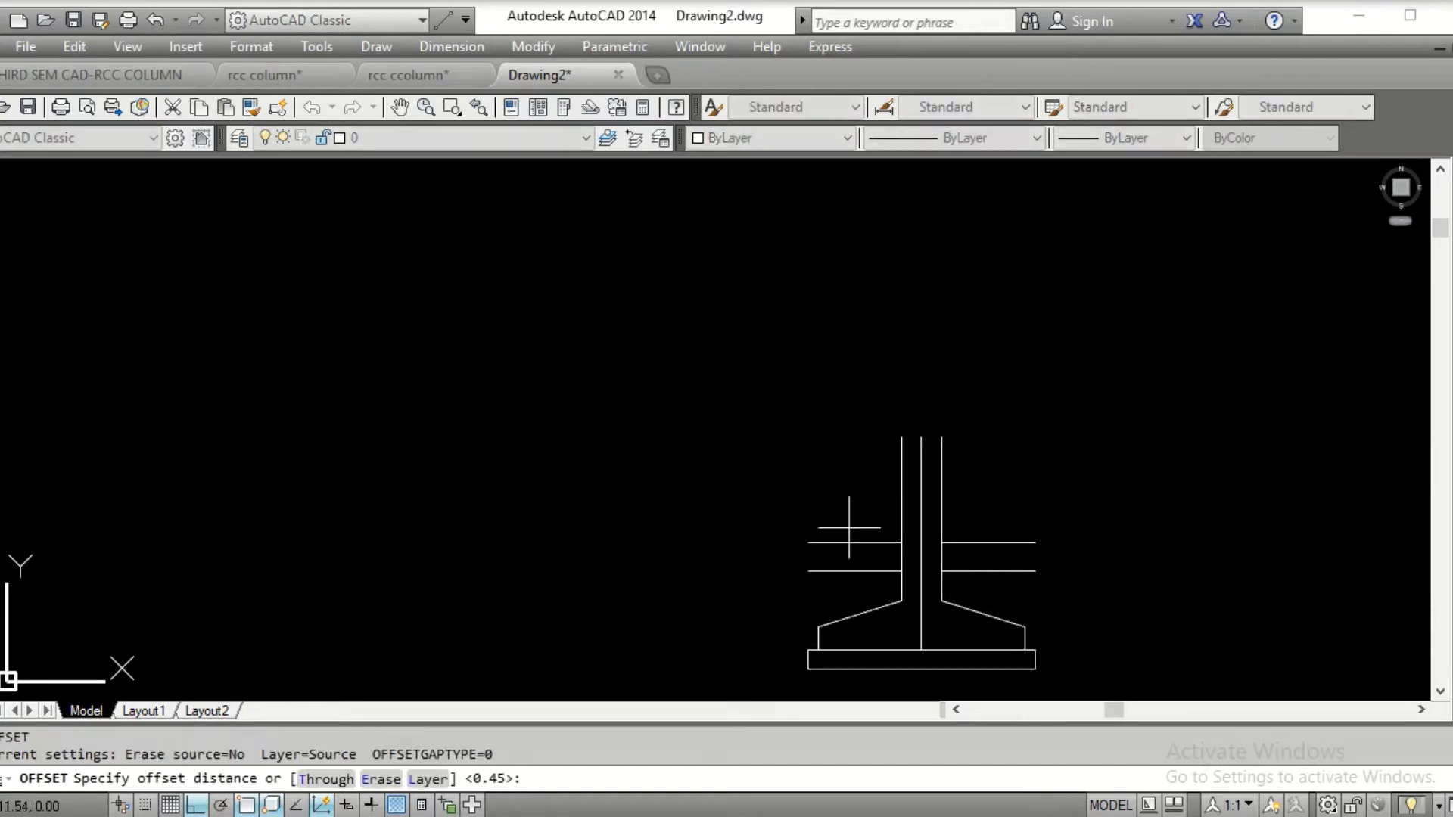
scroll(853, 521, "up", 3)
middle_click_drag(854, 521, 836, 498)
type("3.")
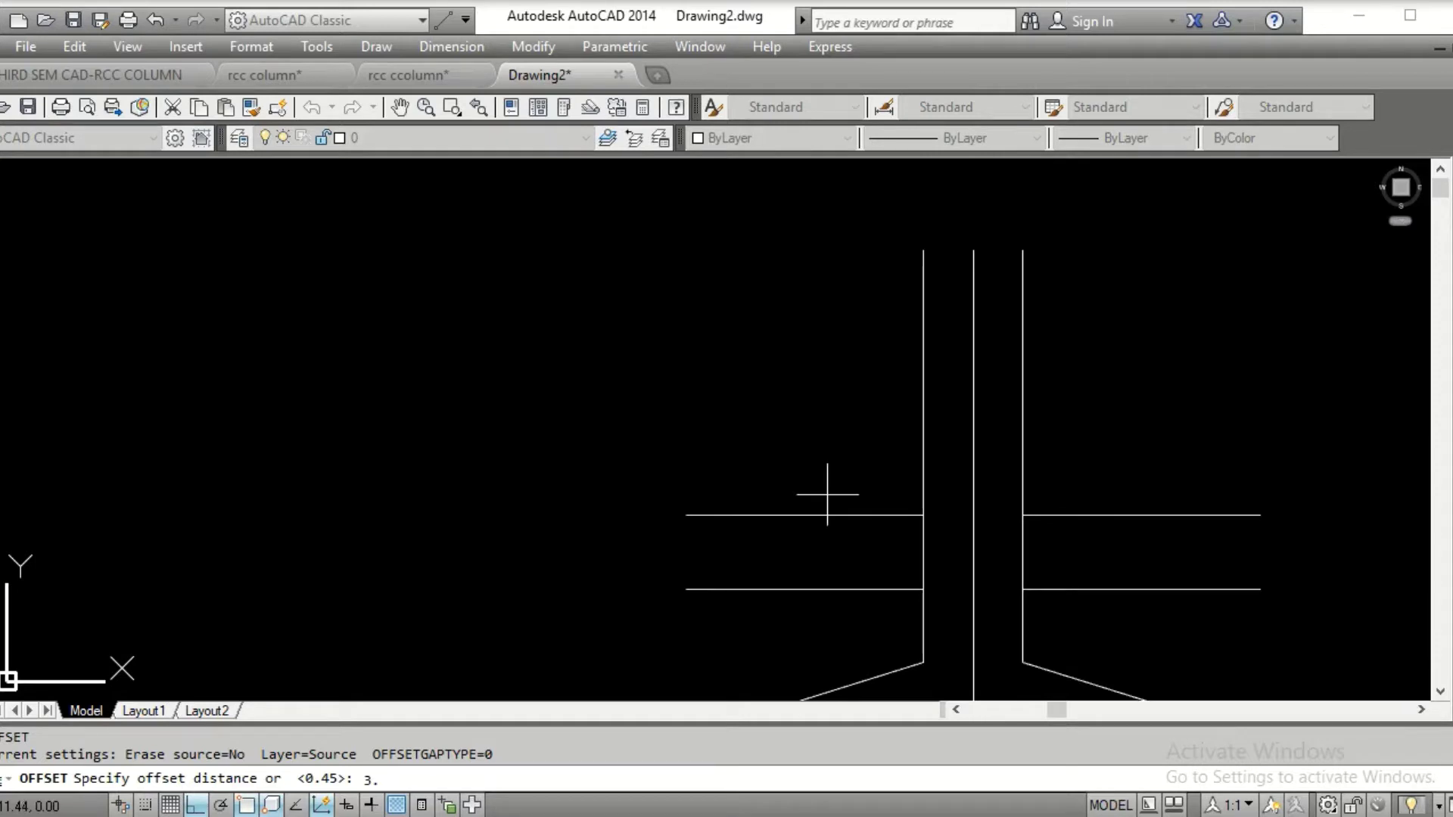
type("14")
key("Return")
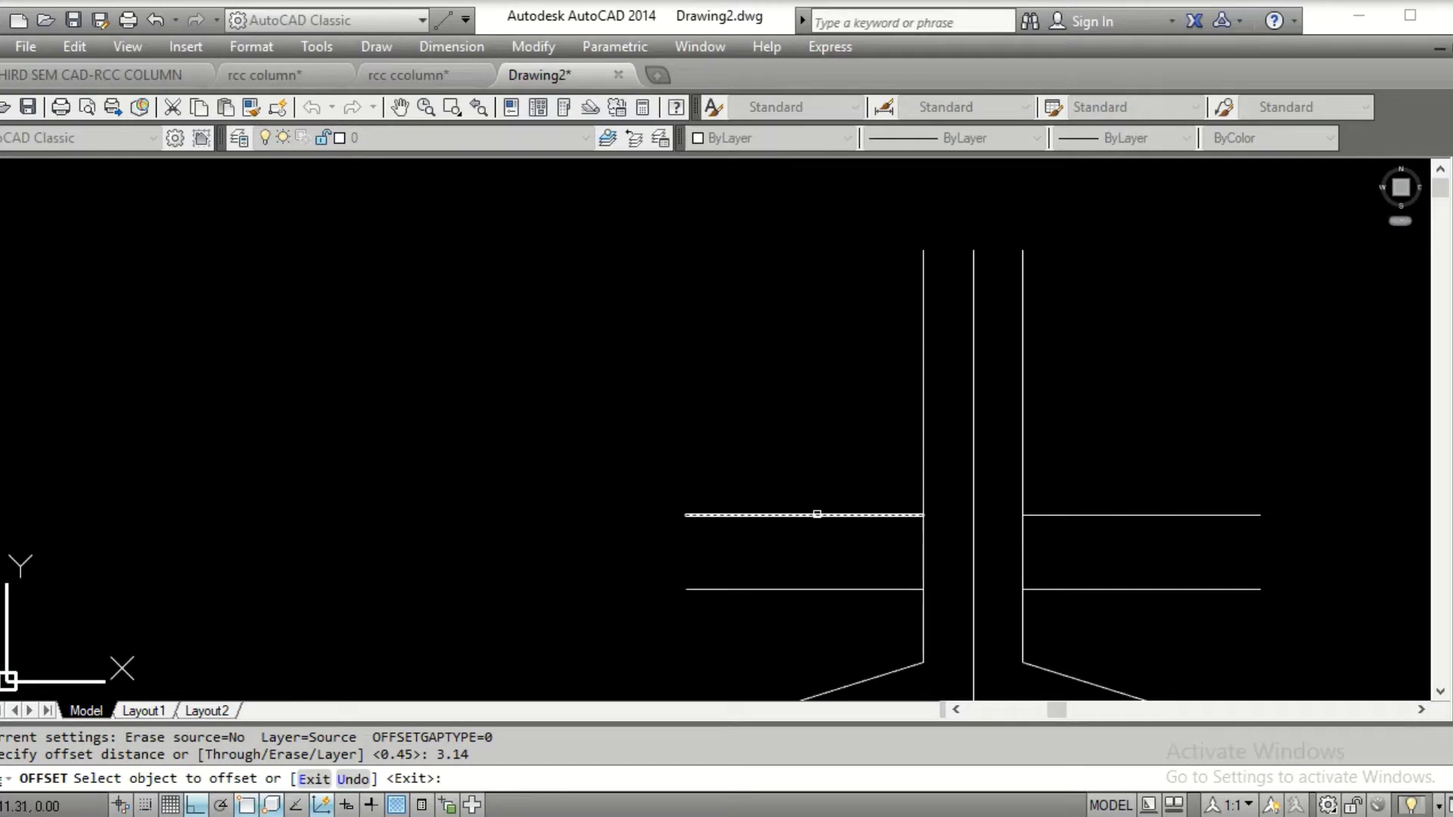
left_click(818, 514)
left_click(826, 237)
scroll(798, 424, "down", 5)
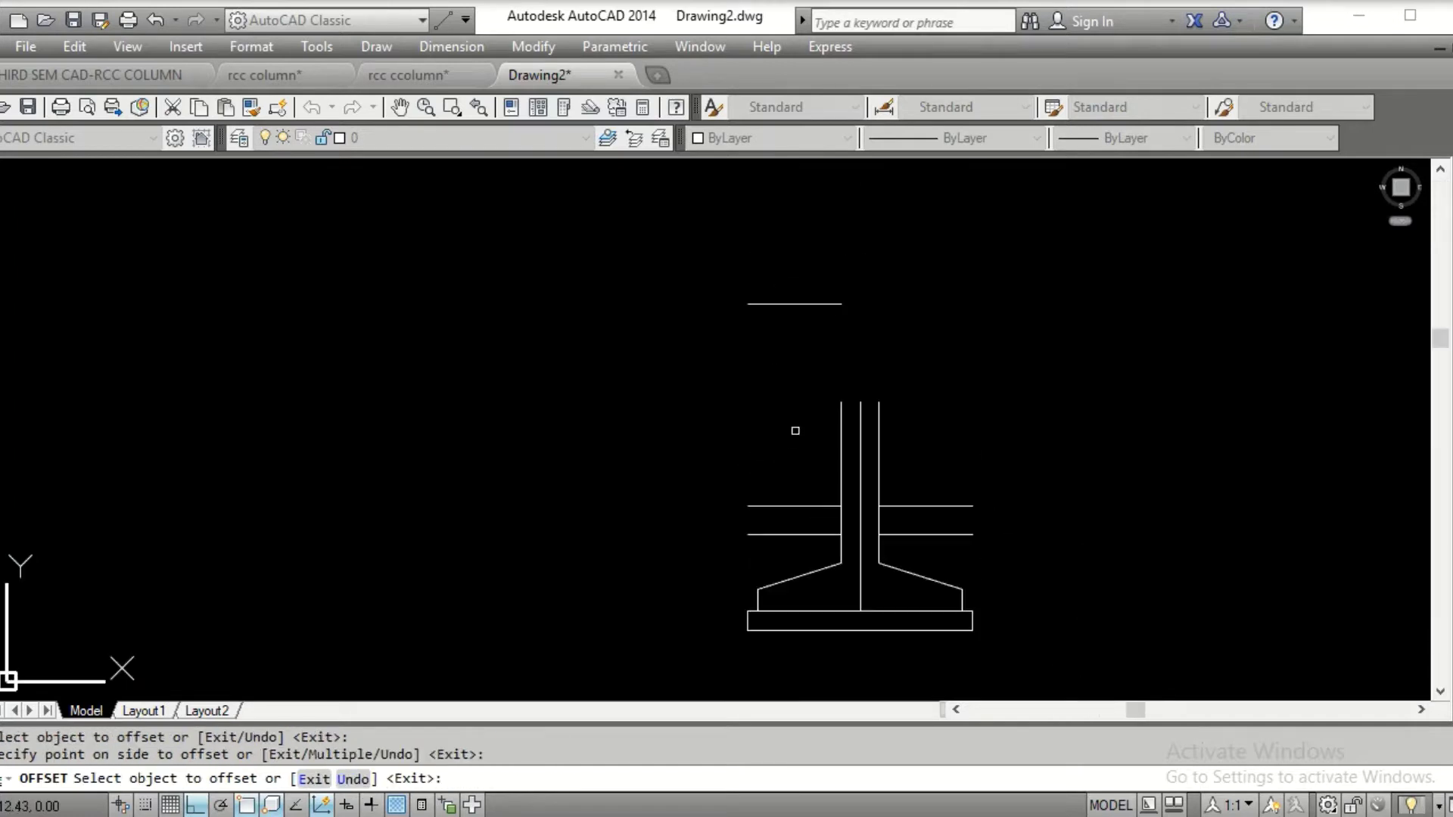
scroll(831, 367, "up", 2)
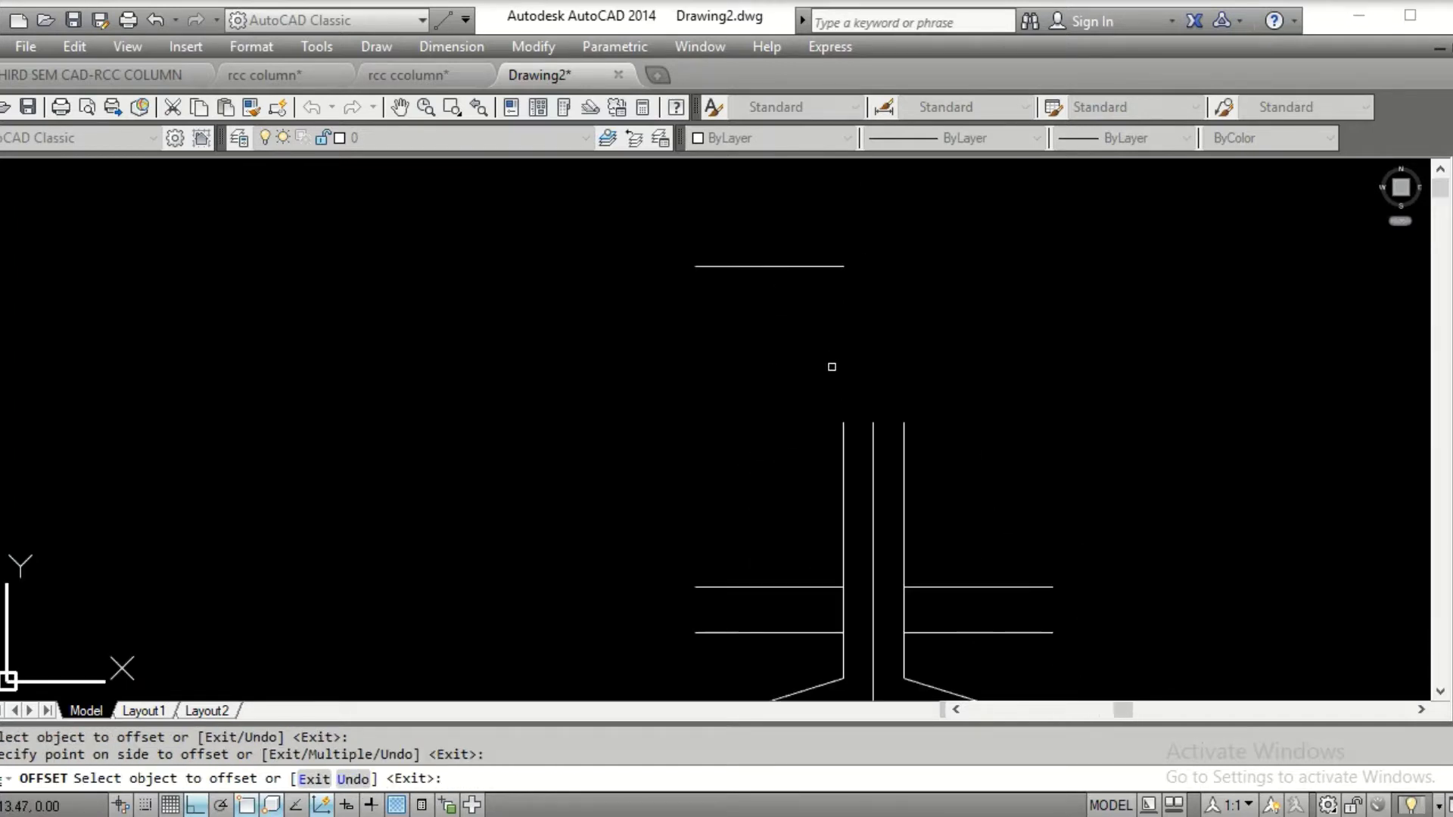
key("Escape")
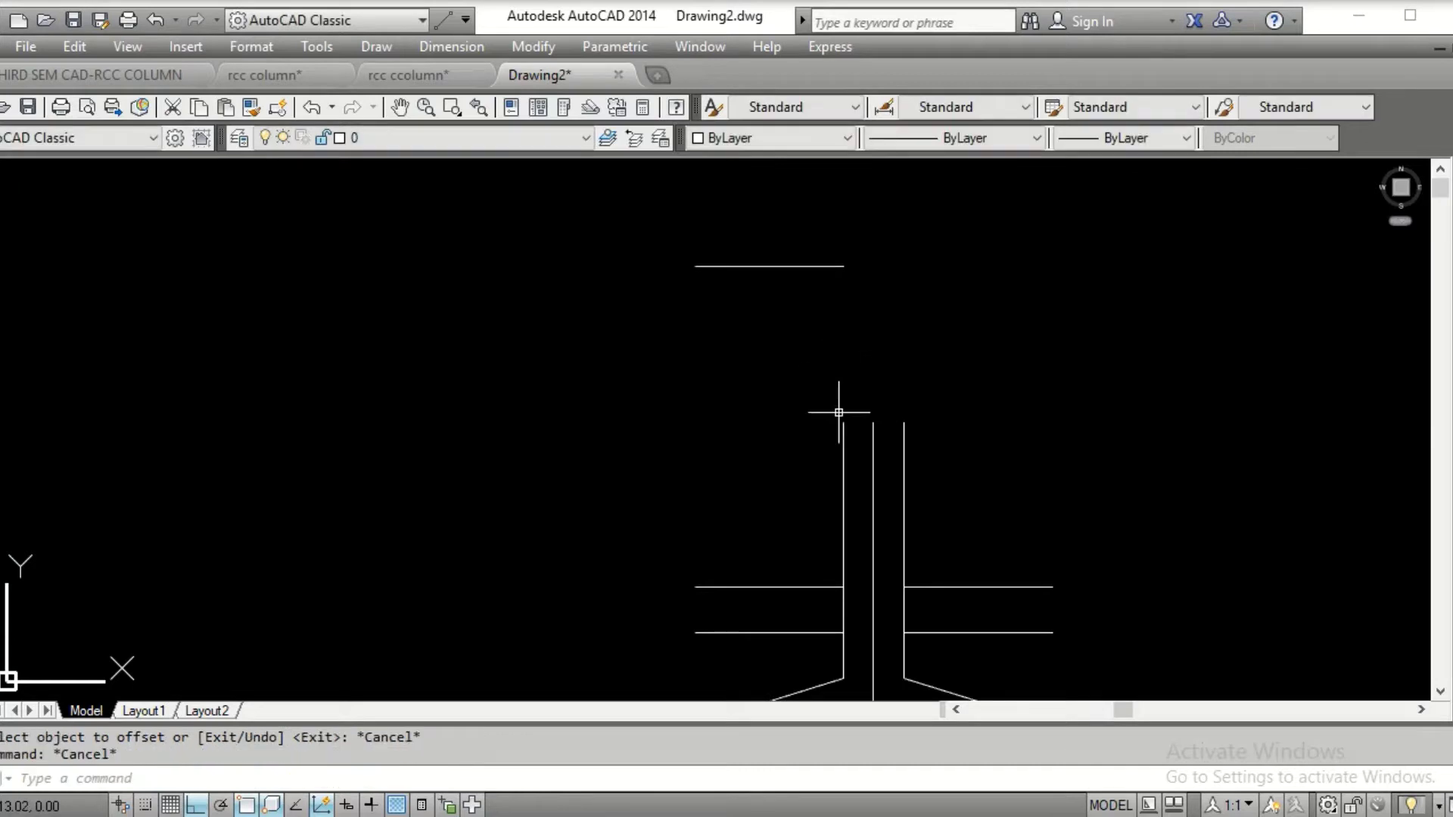
Extend the left and right column lines upward by dragging their top grips
left_click(843, 454)
left_click(843, 423)
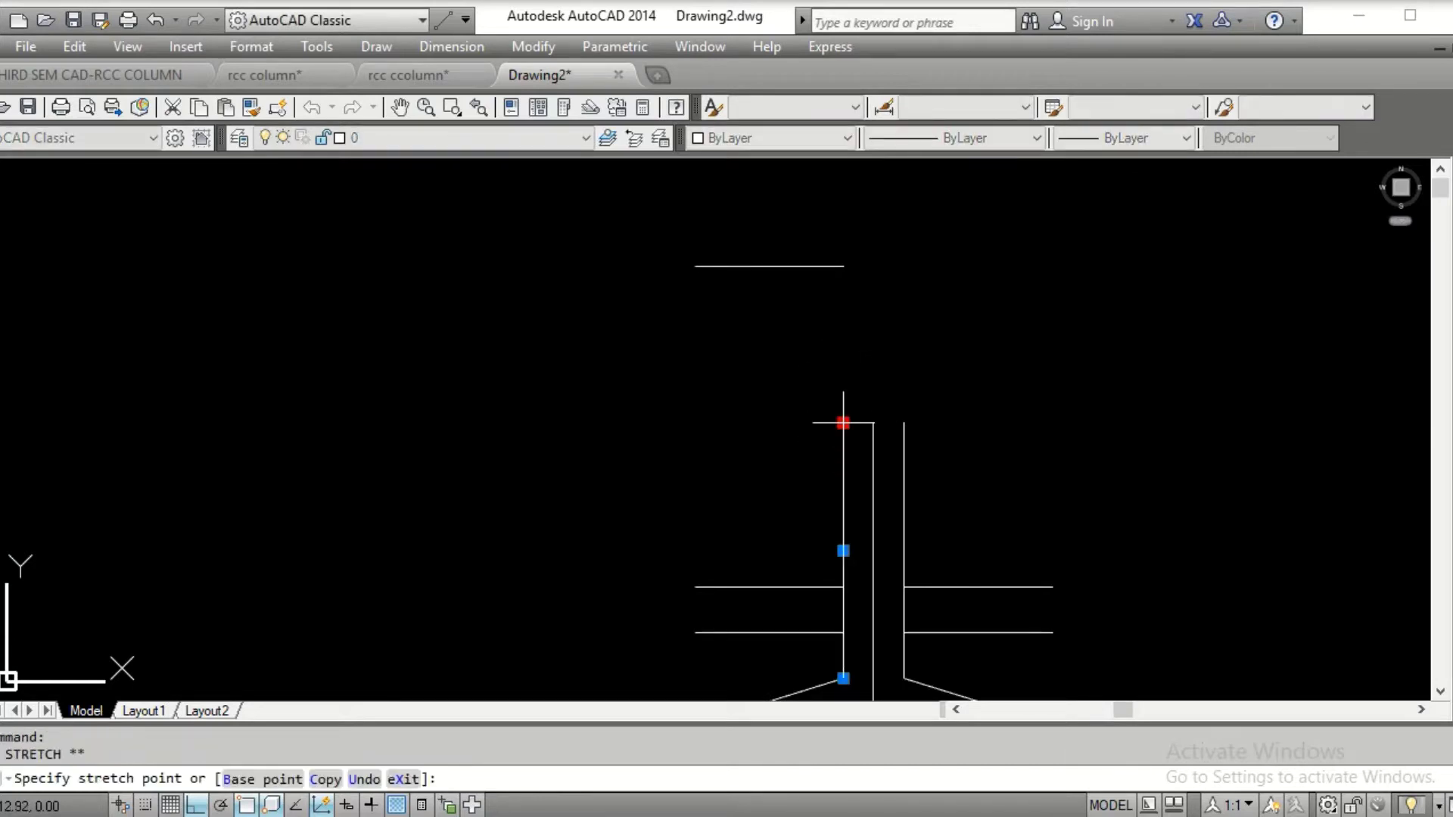
left_click(843, 214)
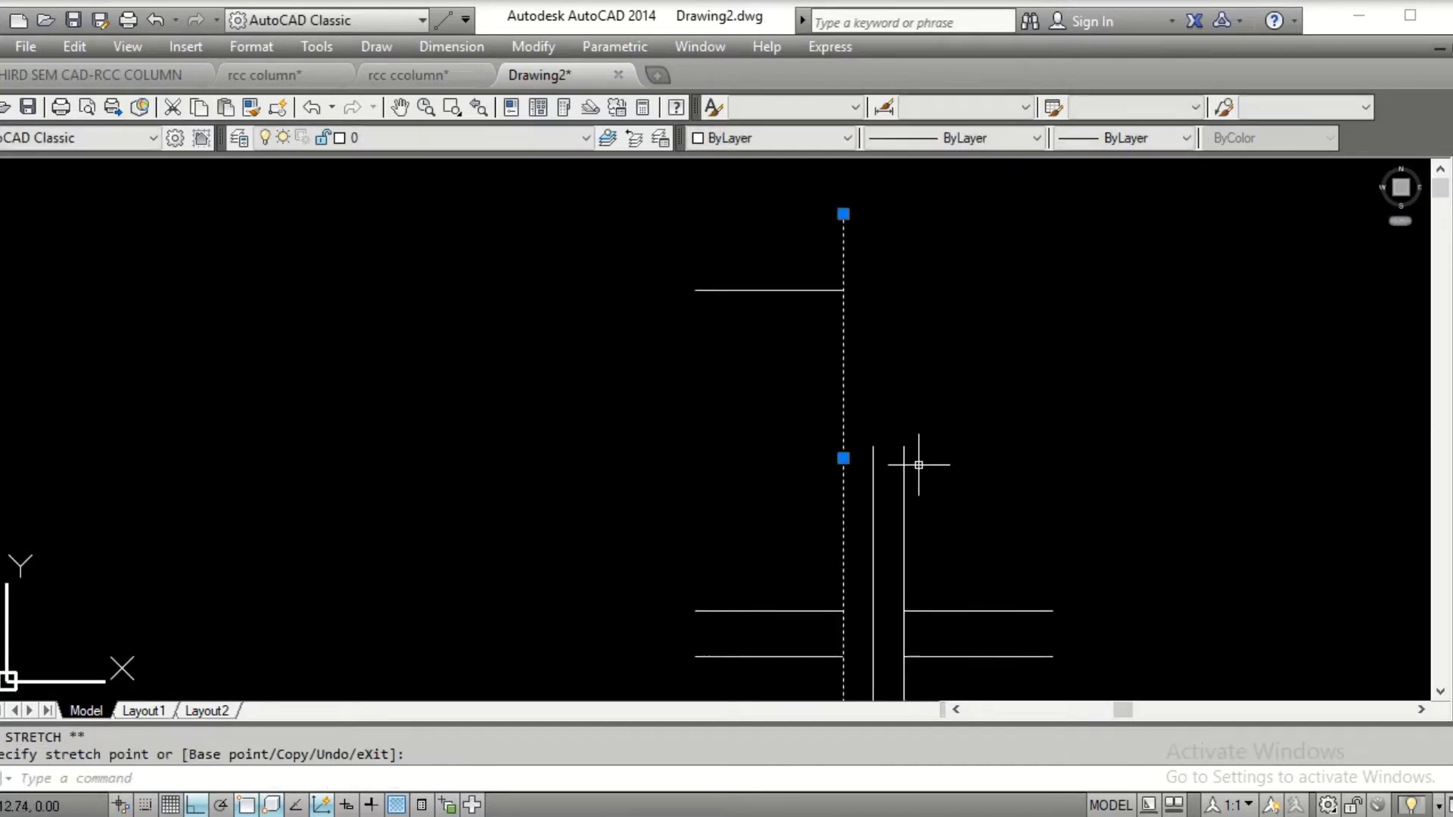
key("Escape")
left_click(904, 489)
left_click(903, 449)
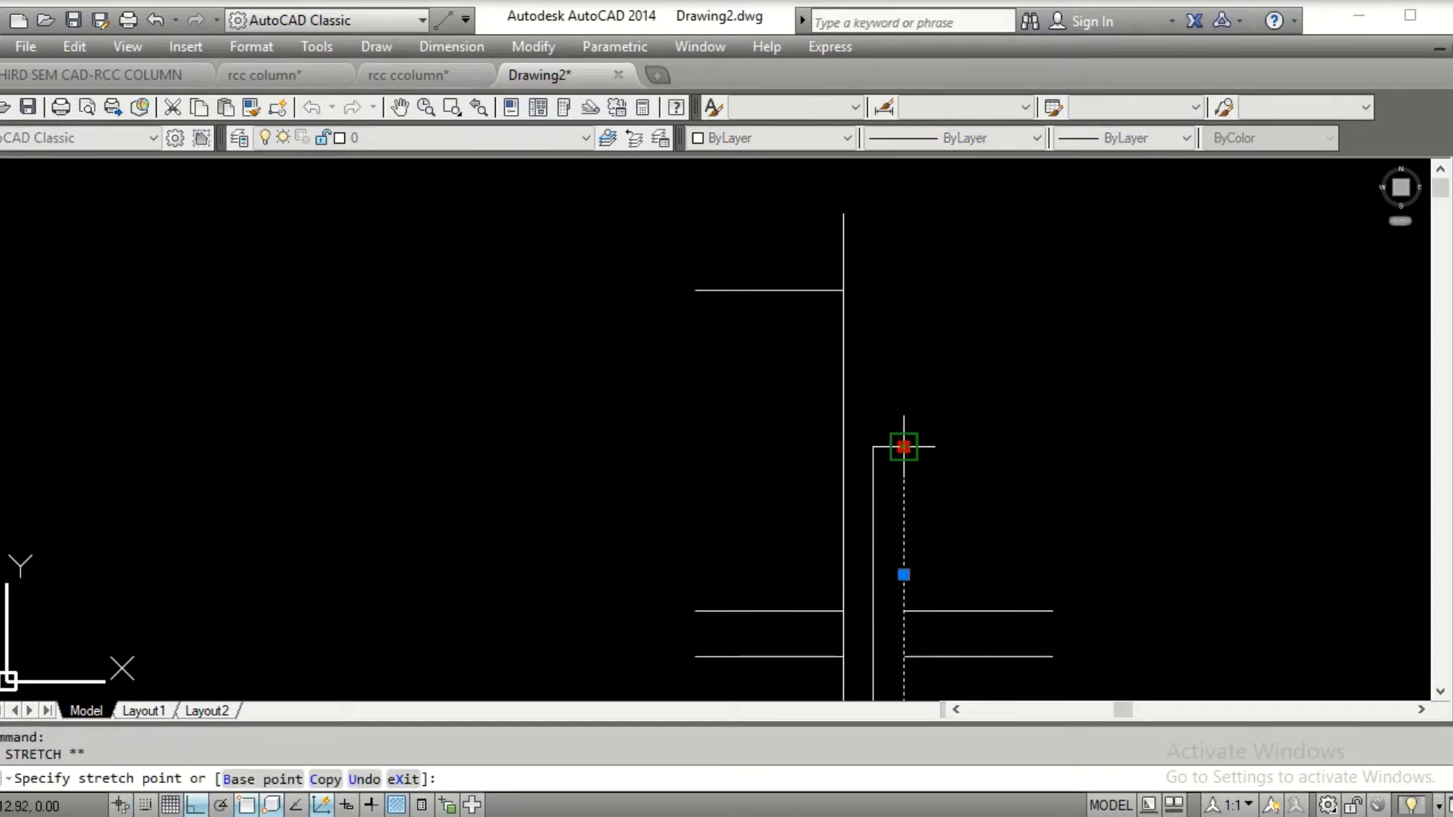
left_click(917, 210)
key("Escape")
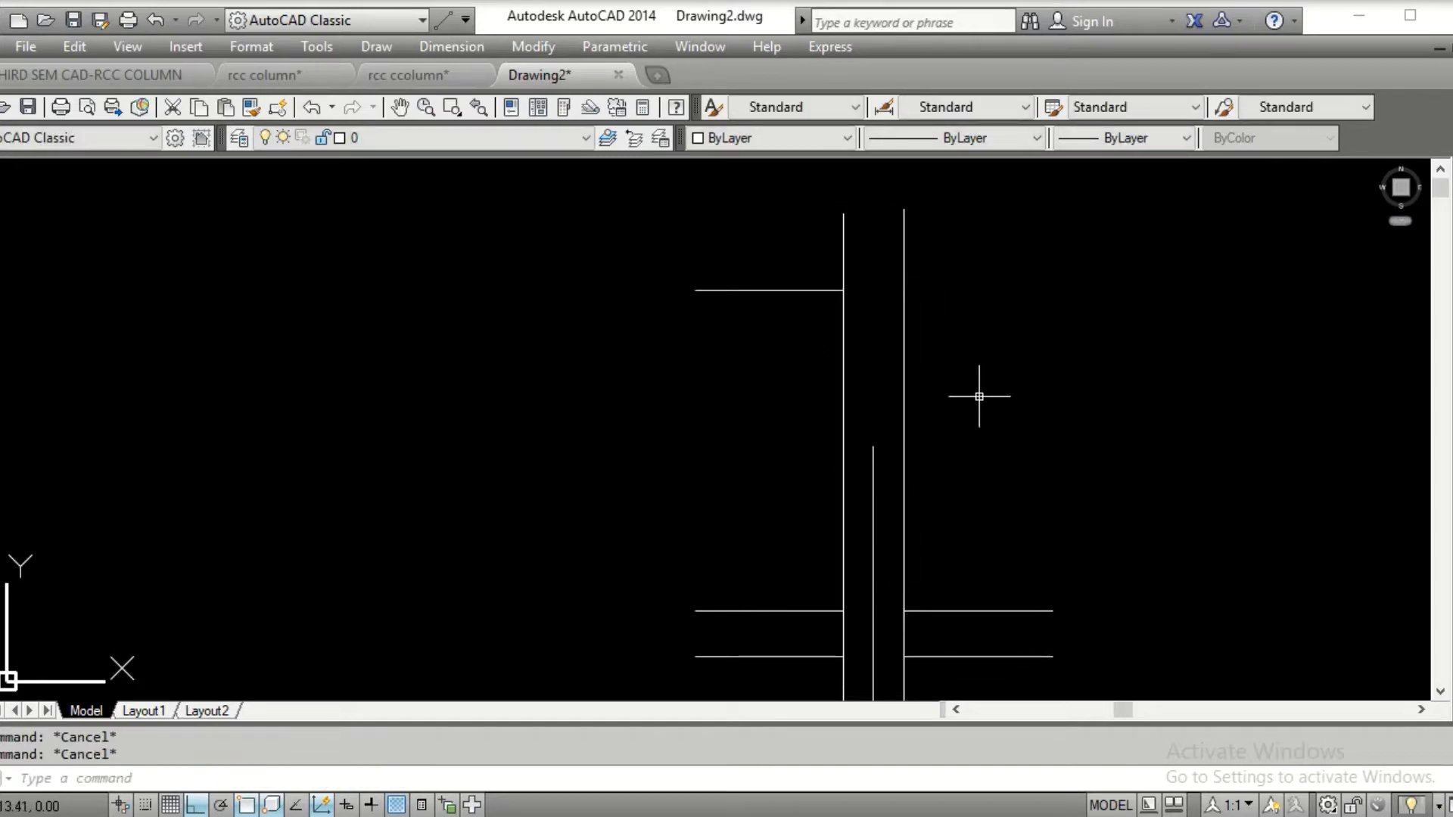
Undo the two grip extensions of the column lines
type("Z_u")
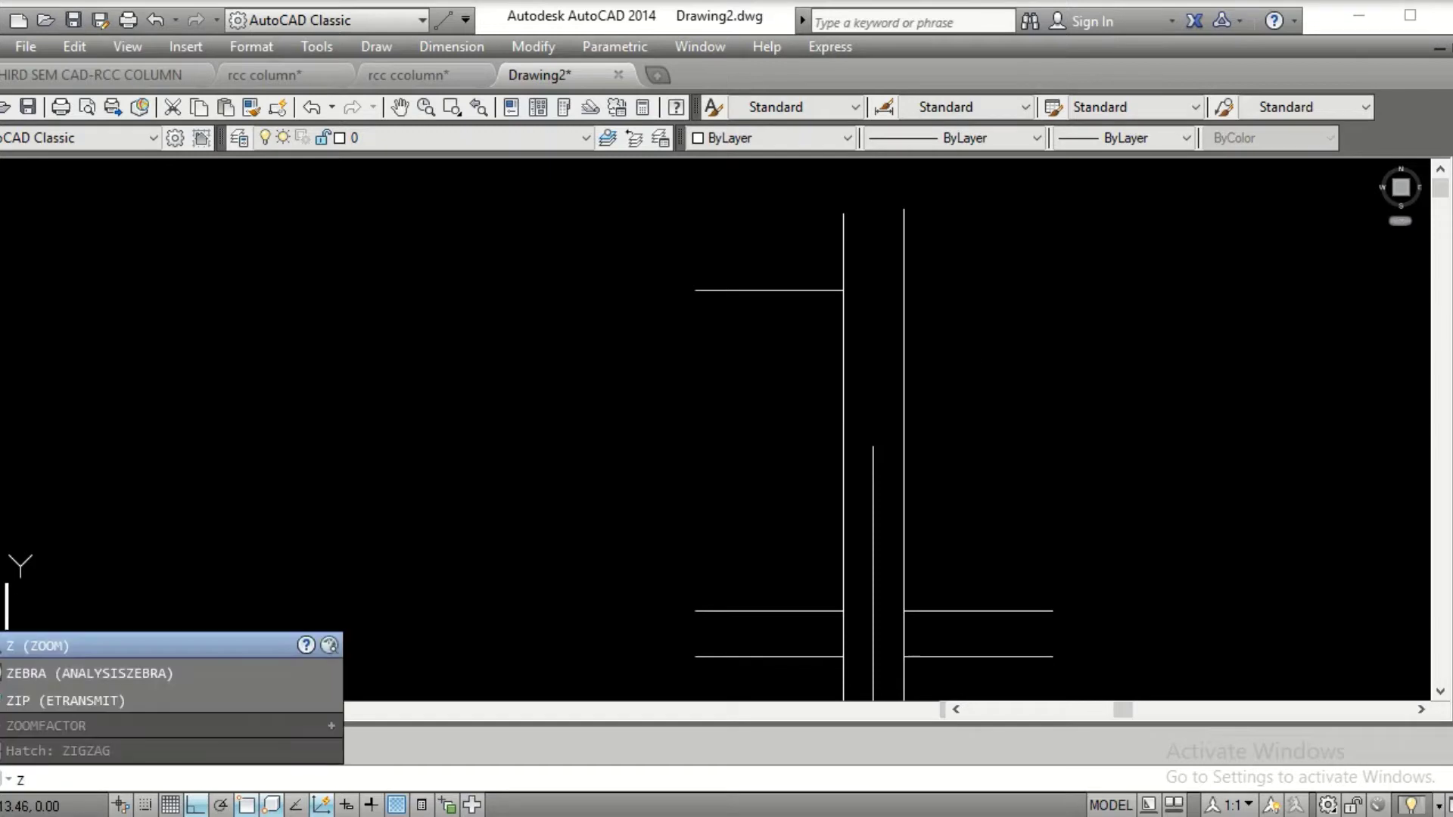
key("Return")
key("Escape")
key("ctrl+z")
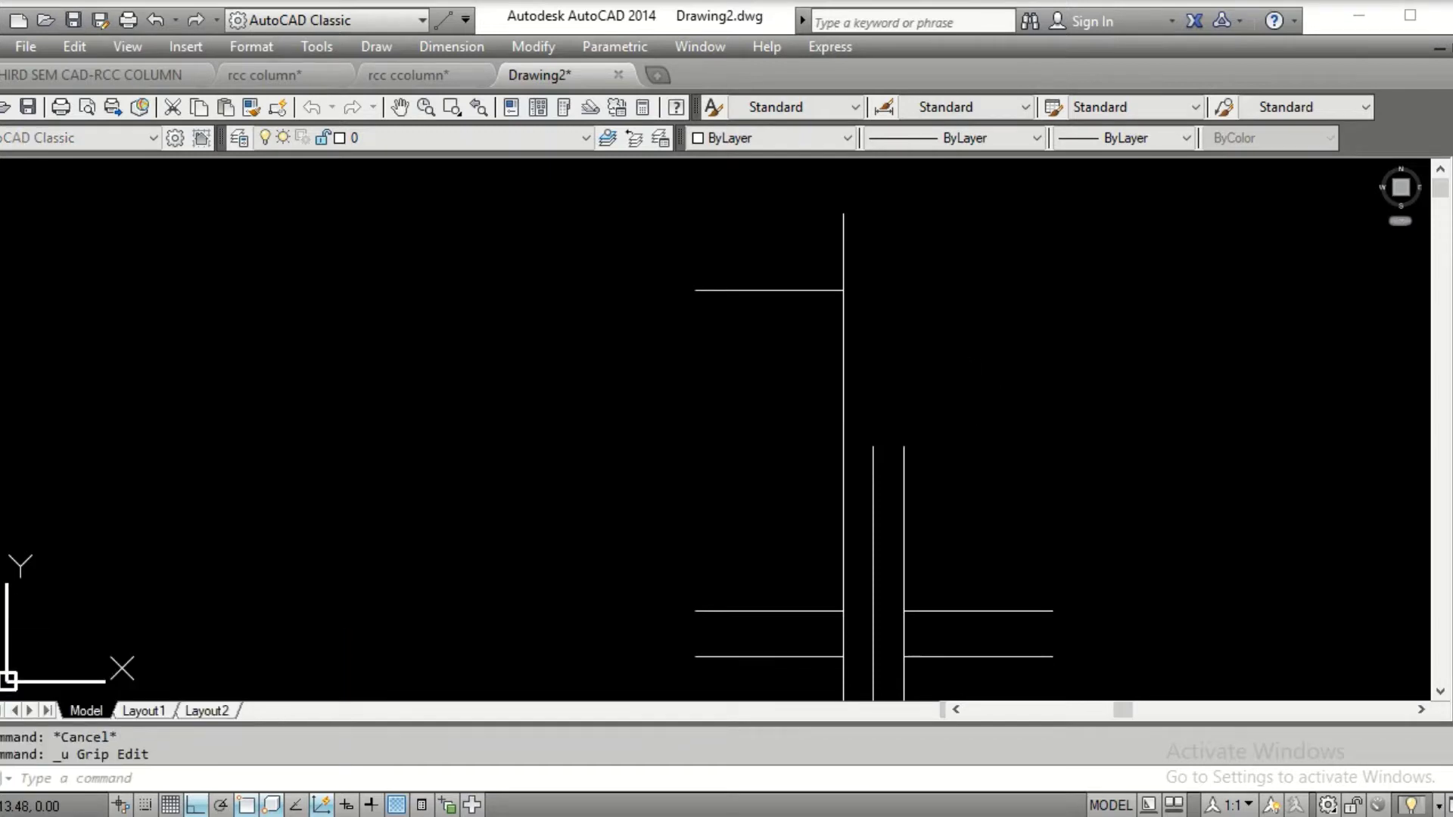
key("ctrl+z")
Stretch the three column lines upward using a crossing window around their tops
type("s")
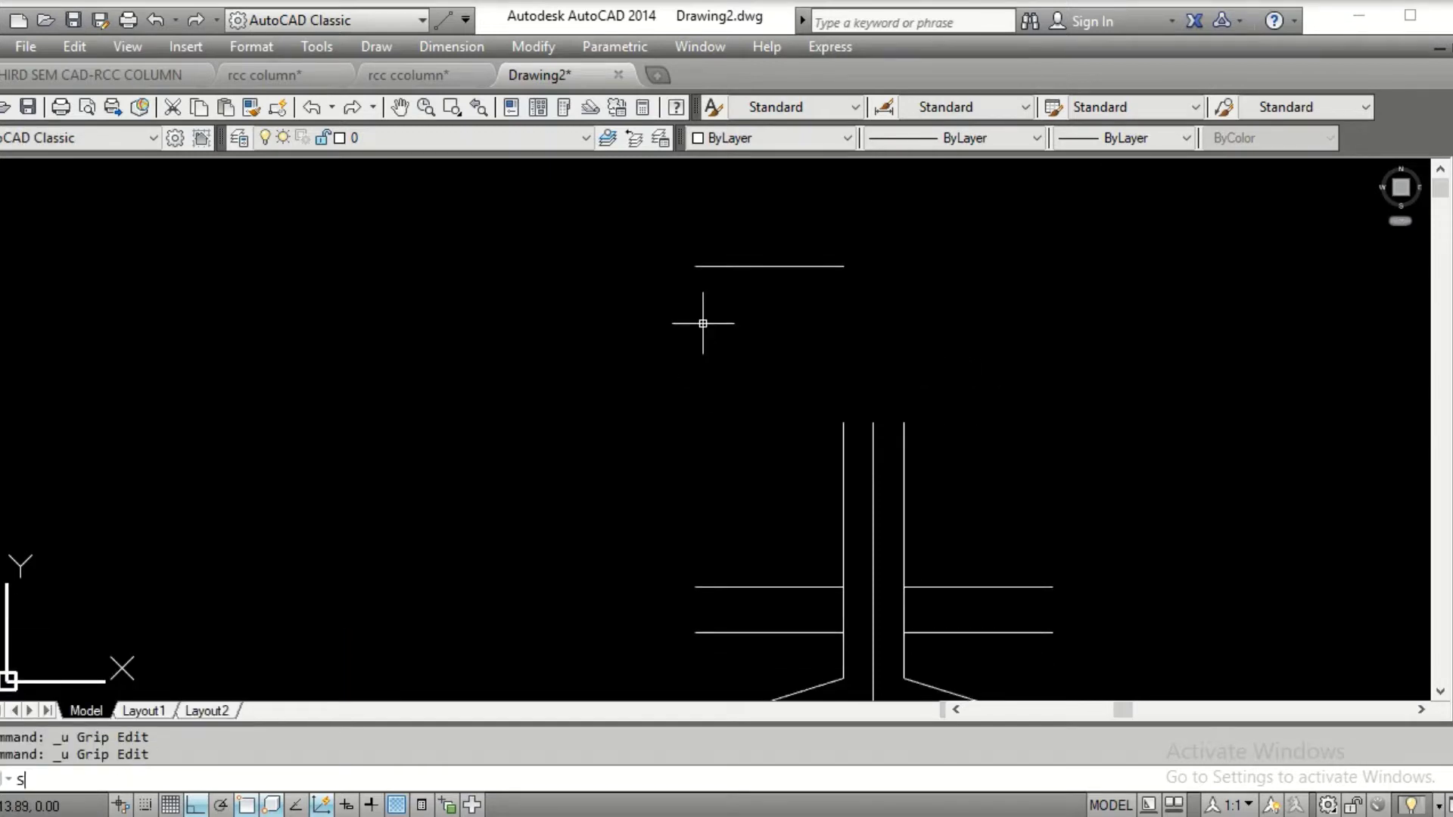
type("te")
key("Escape")
type("stretch")
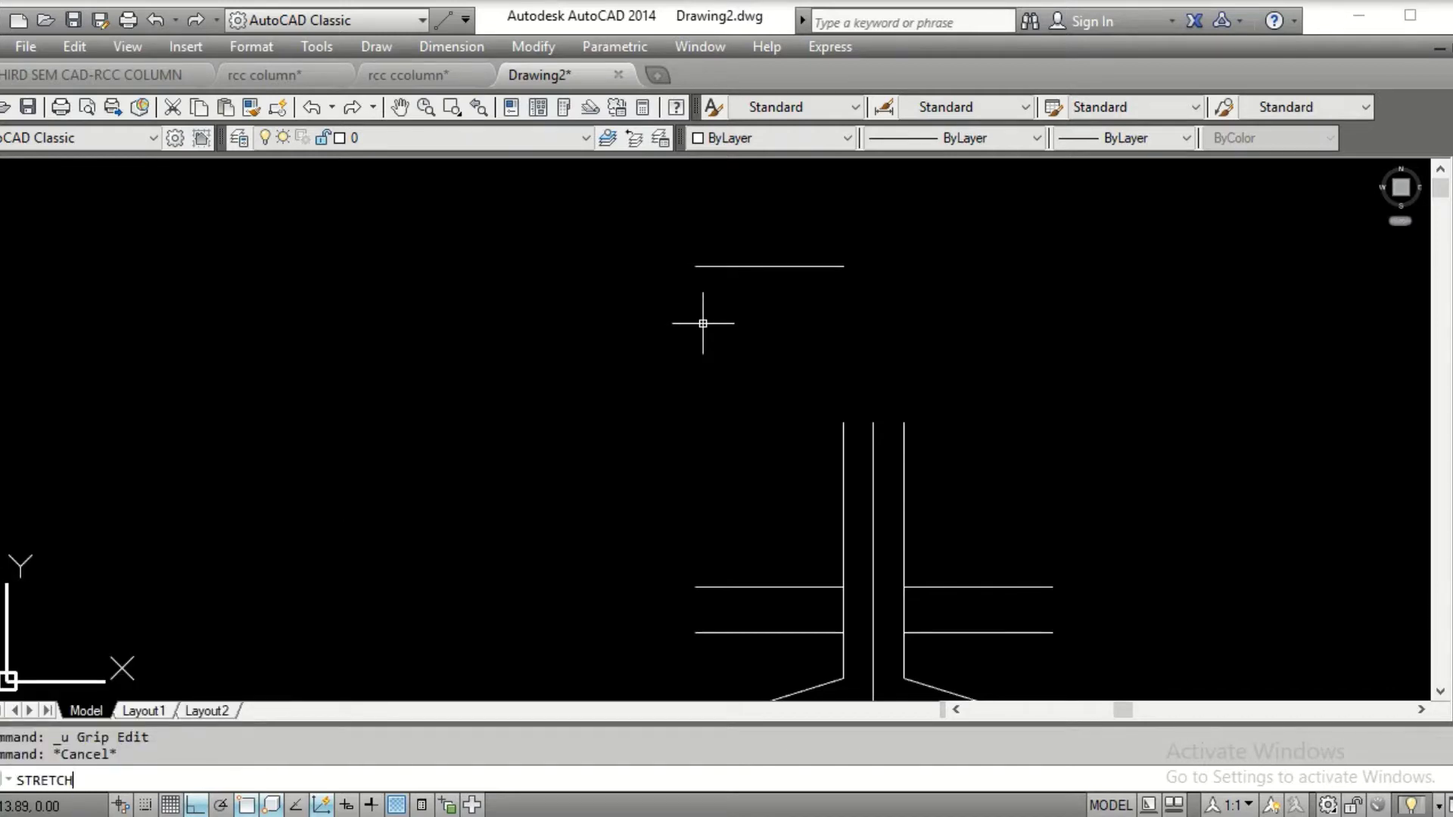
key("Return")
type("cify first corner:")
key("Return")
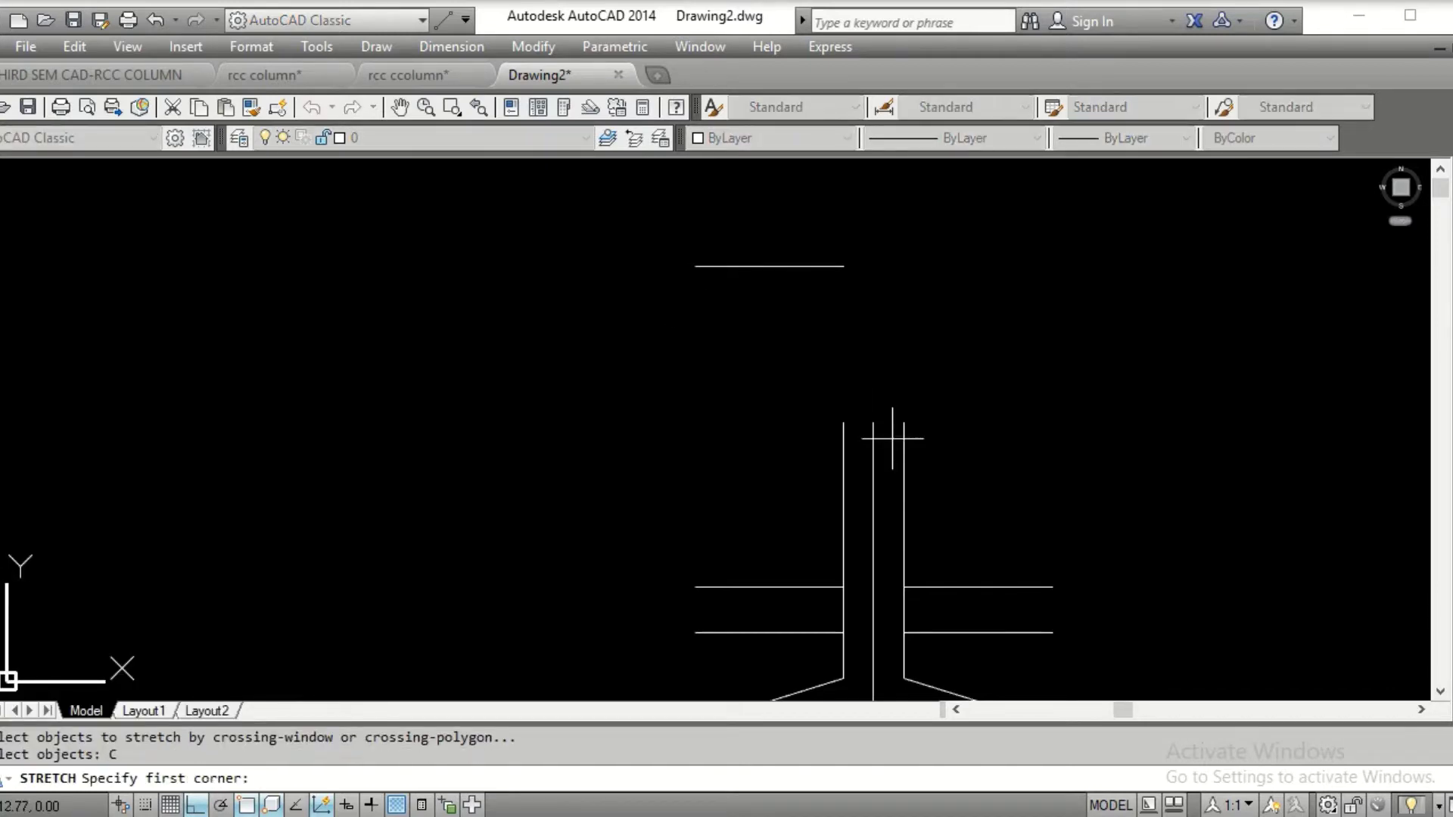
left_click(818, 397)
left_click(959, 451)
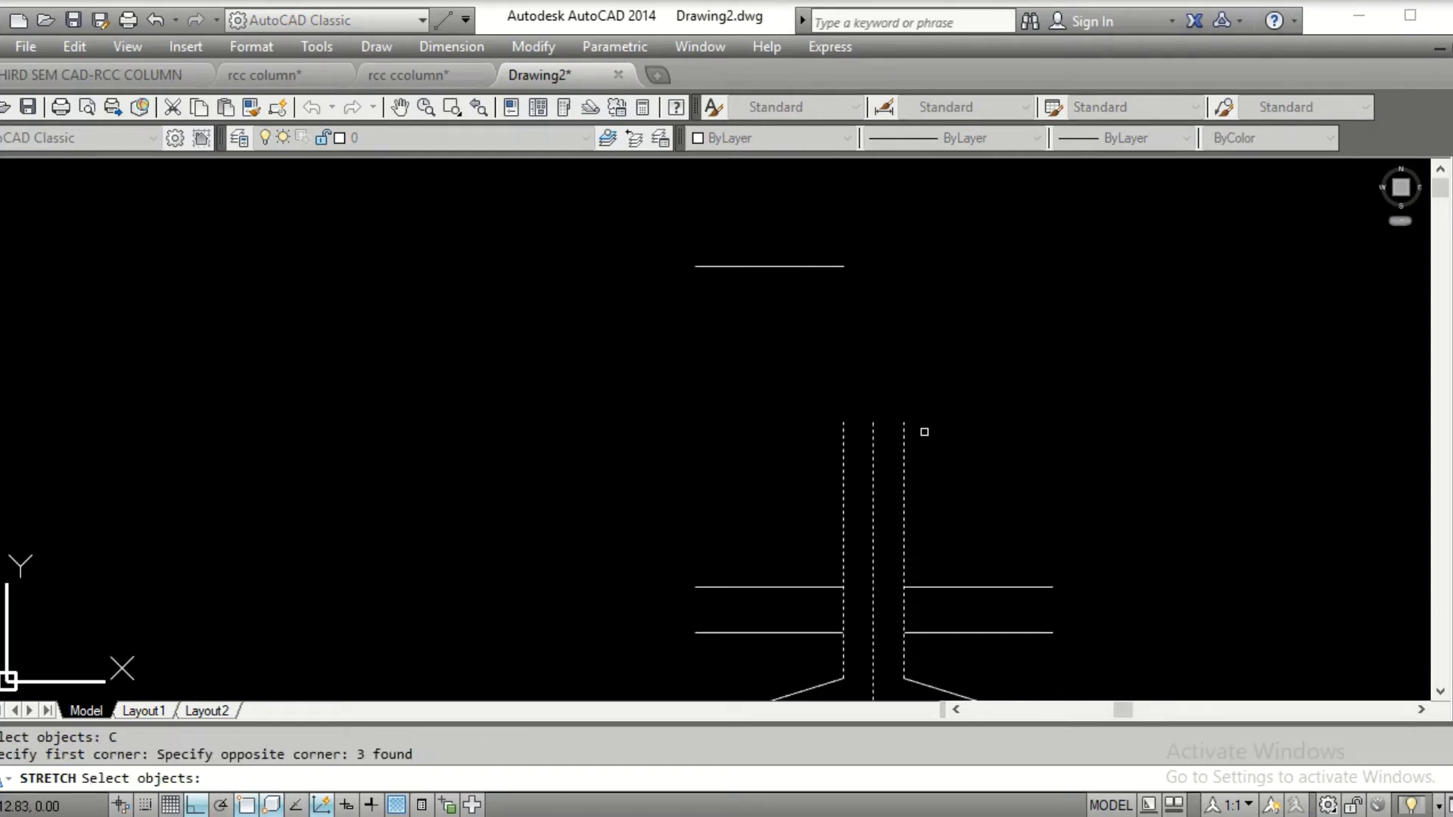
key("Return")
left_click(873, 422)
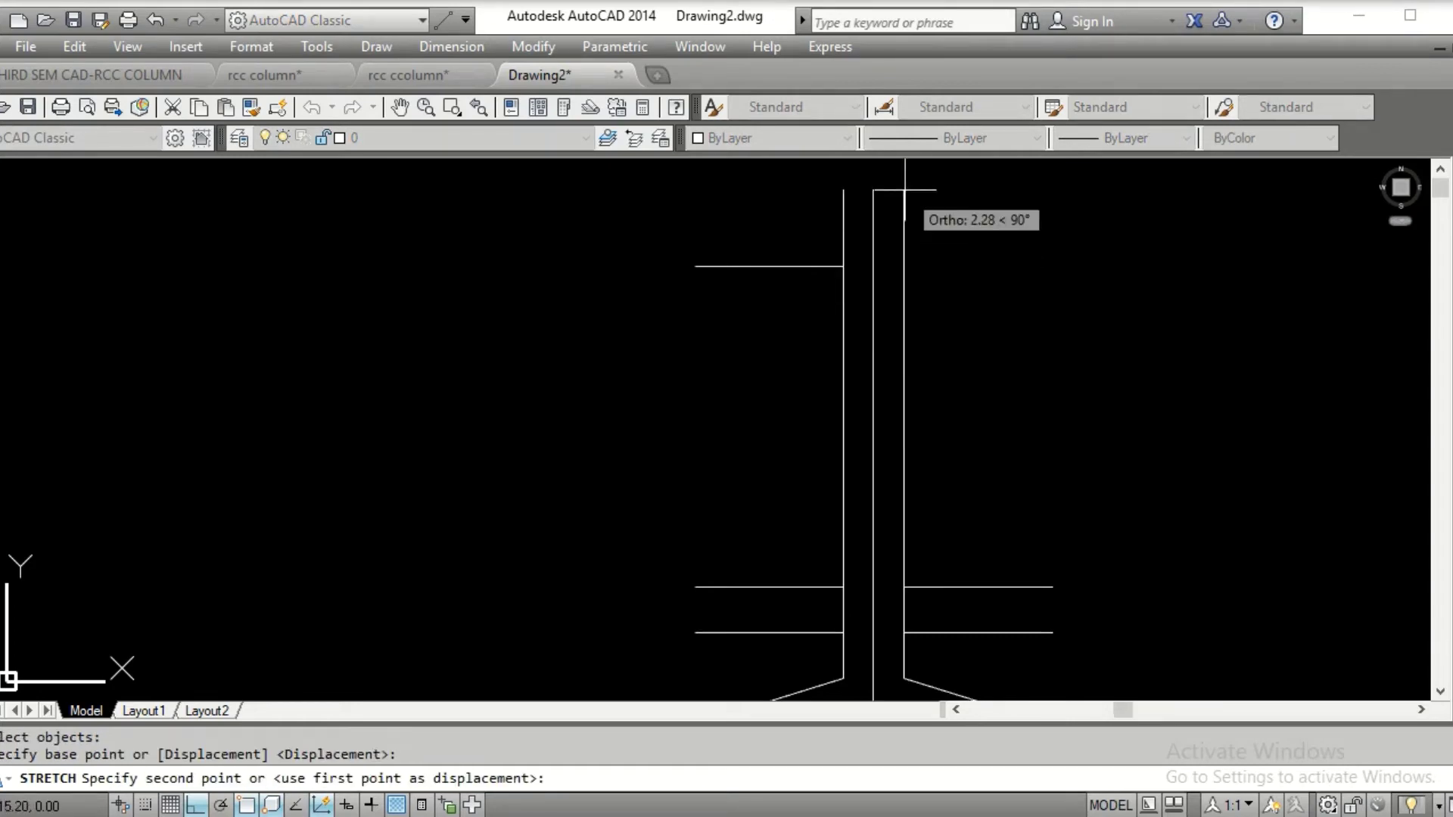
middle_click_drag(896, 191, 908, 269)
left_click(900, 239)
key("Return")
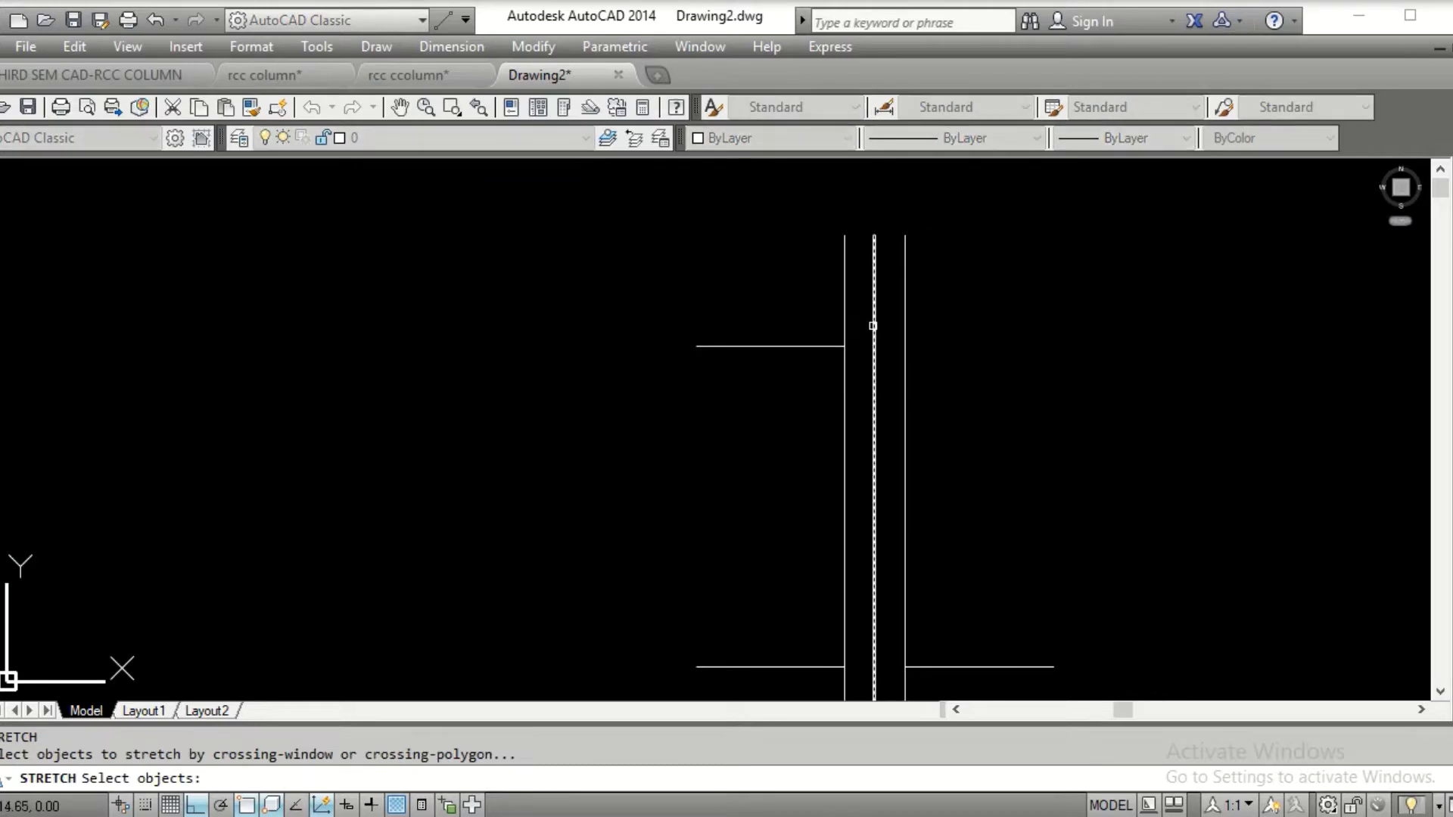
scroll(872, 325, "up", 4)
key("Escape")
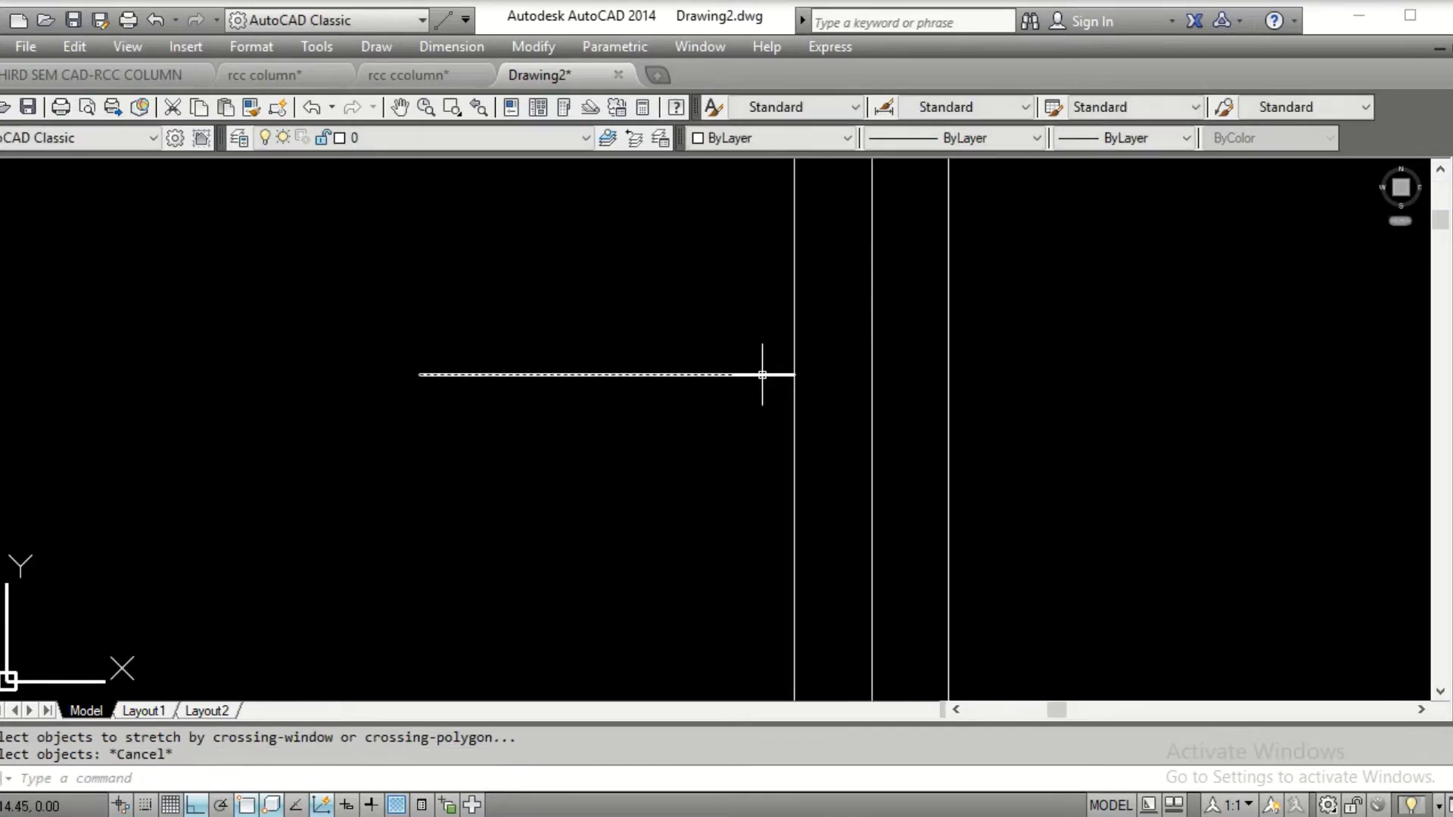
Stretch the horizontal line's right end out past the column
left_click(763, 374)
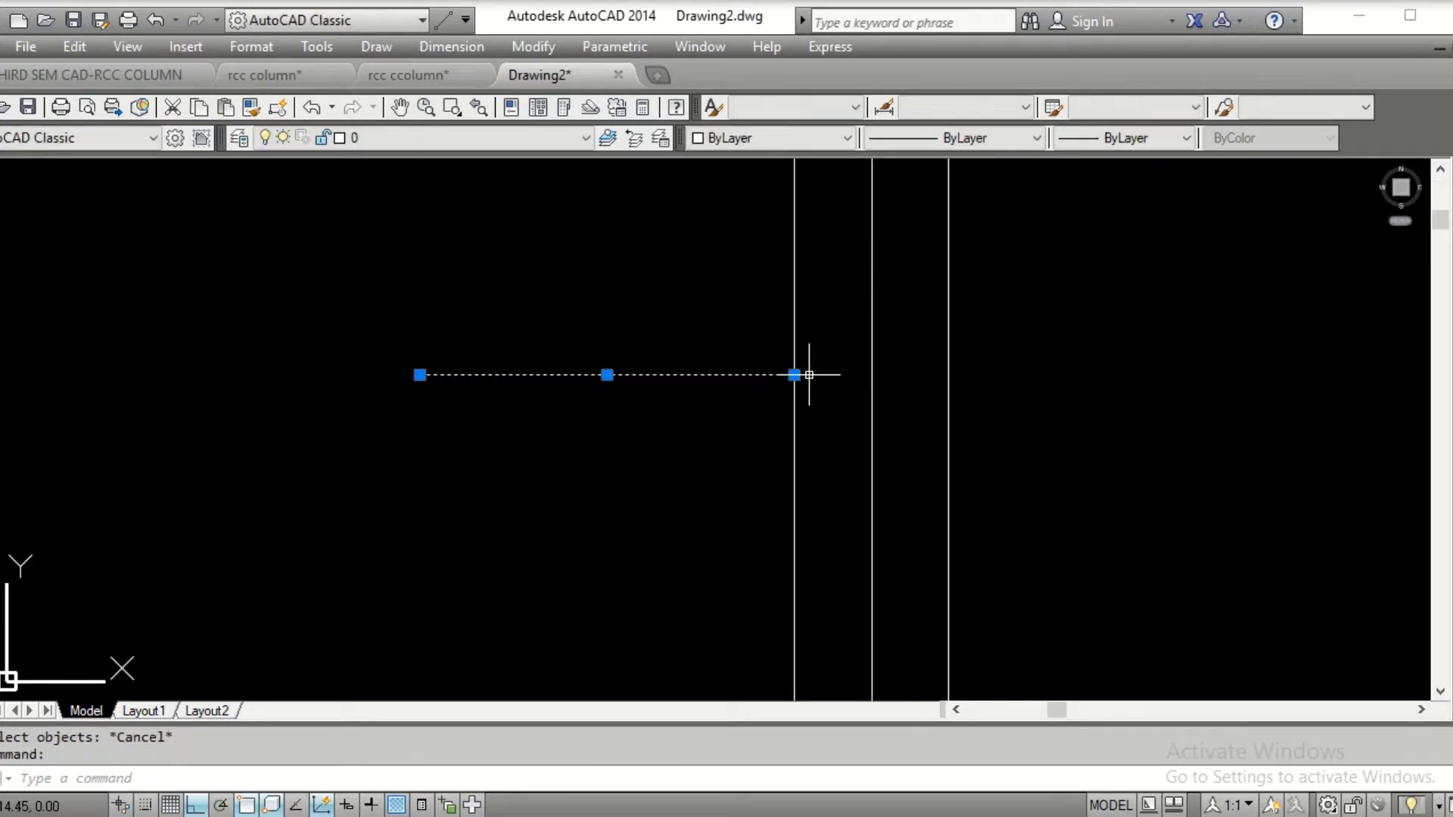
left_click(794, 373)
left_click(1272, 401)
key("Escape")
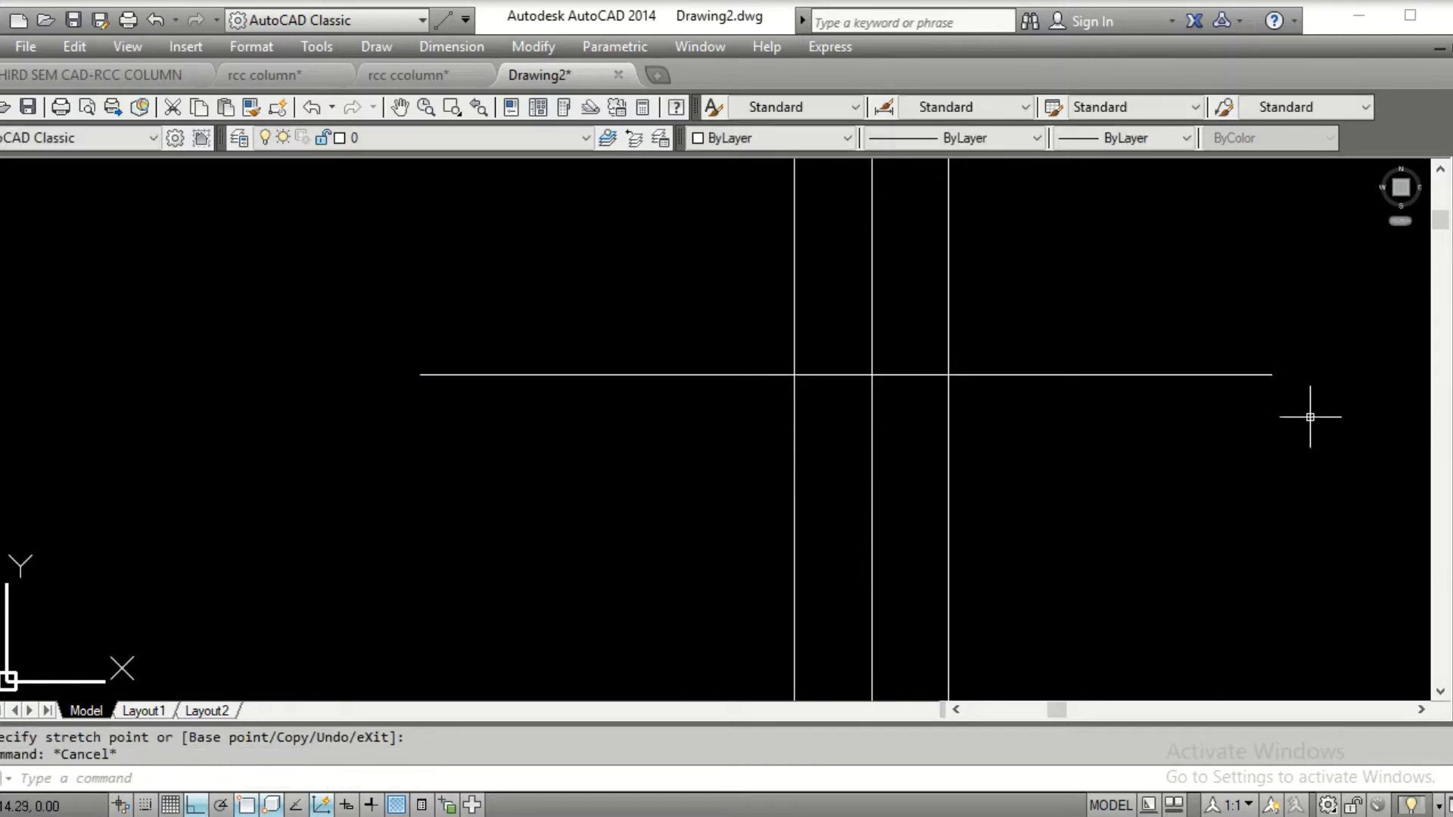
Offset the extended horizontal line 0.15 upward
type("o")
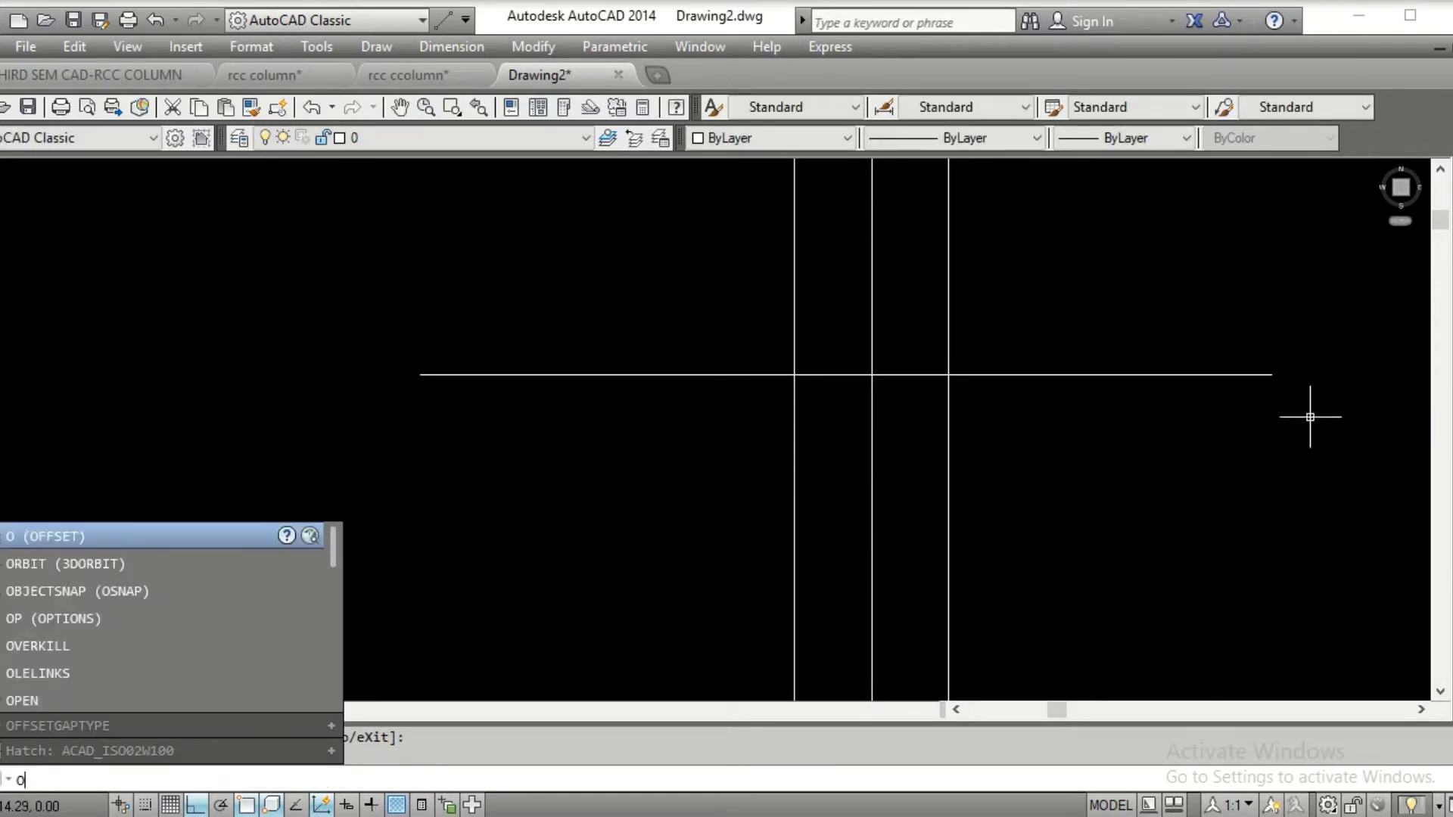
key("Return")
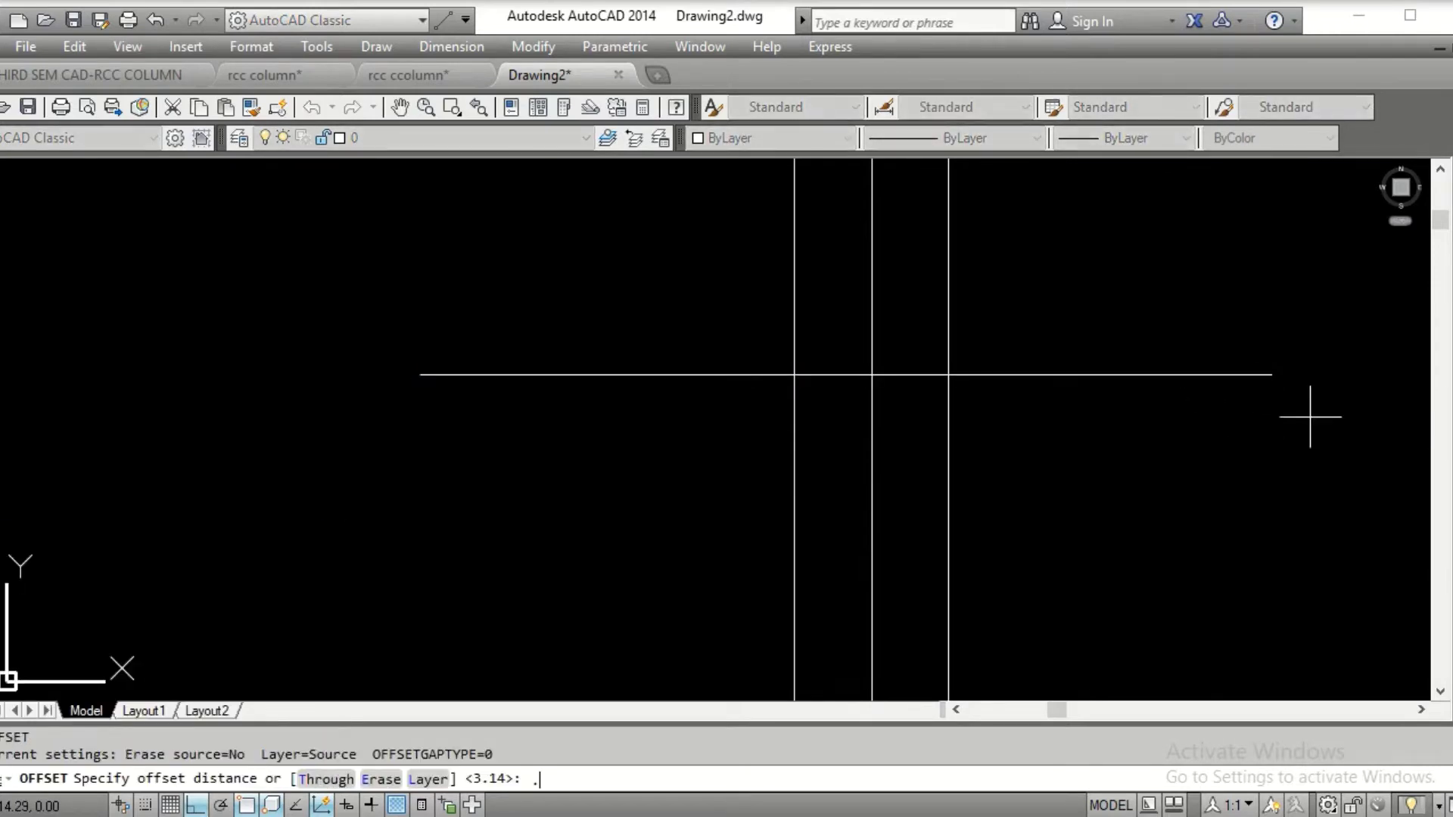
type(".15")
key("Return")
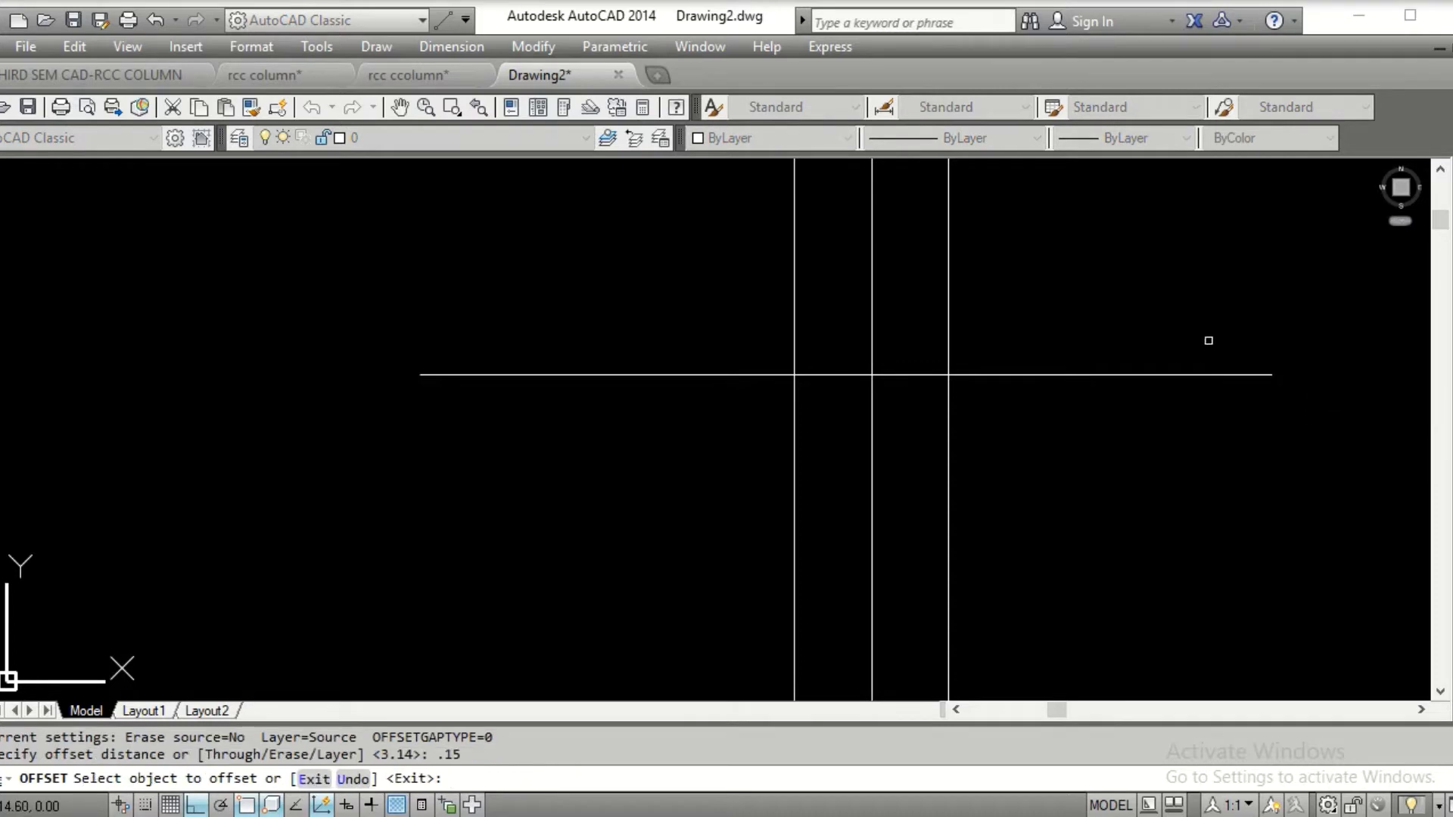
left_click(1210, 372)
left_click(1120, 362)
key("Escape")
key("Escape")
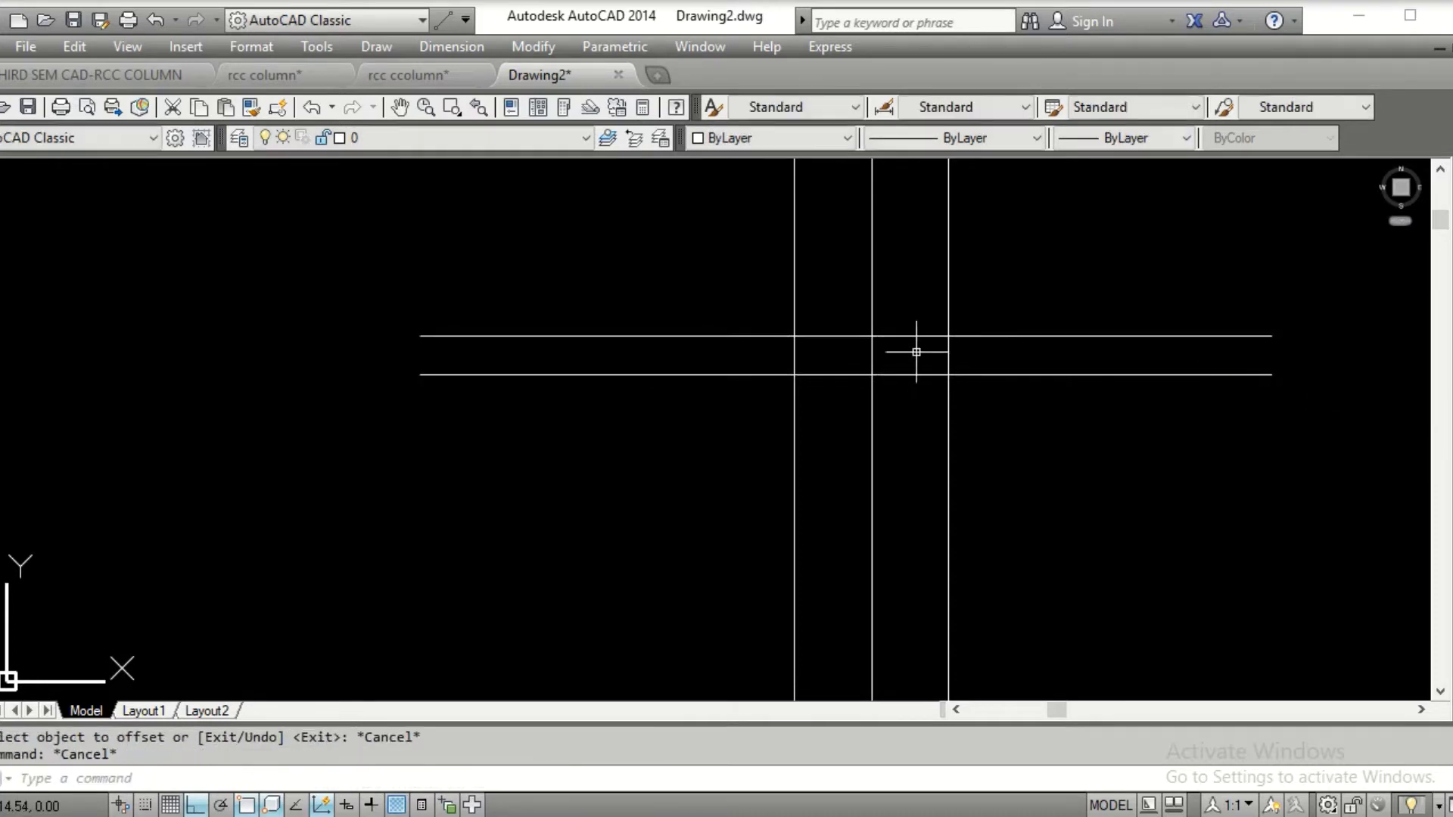
Erase the stray segment at the centre line's foot
scroll(918, 347, "down", 3)
scroll(908, 405, "up", 1)
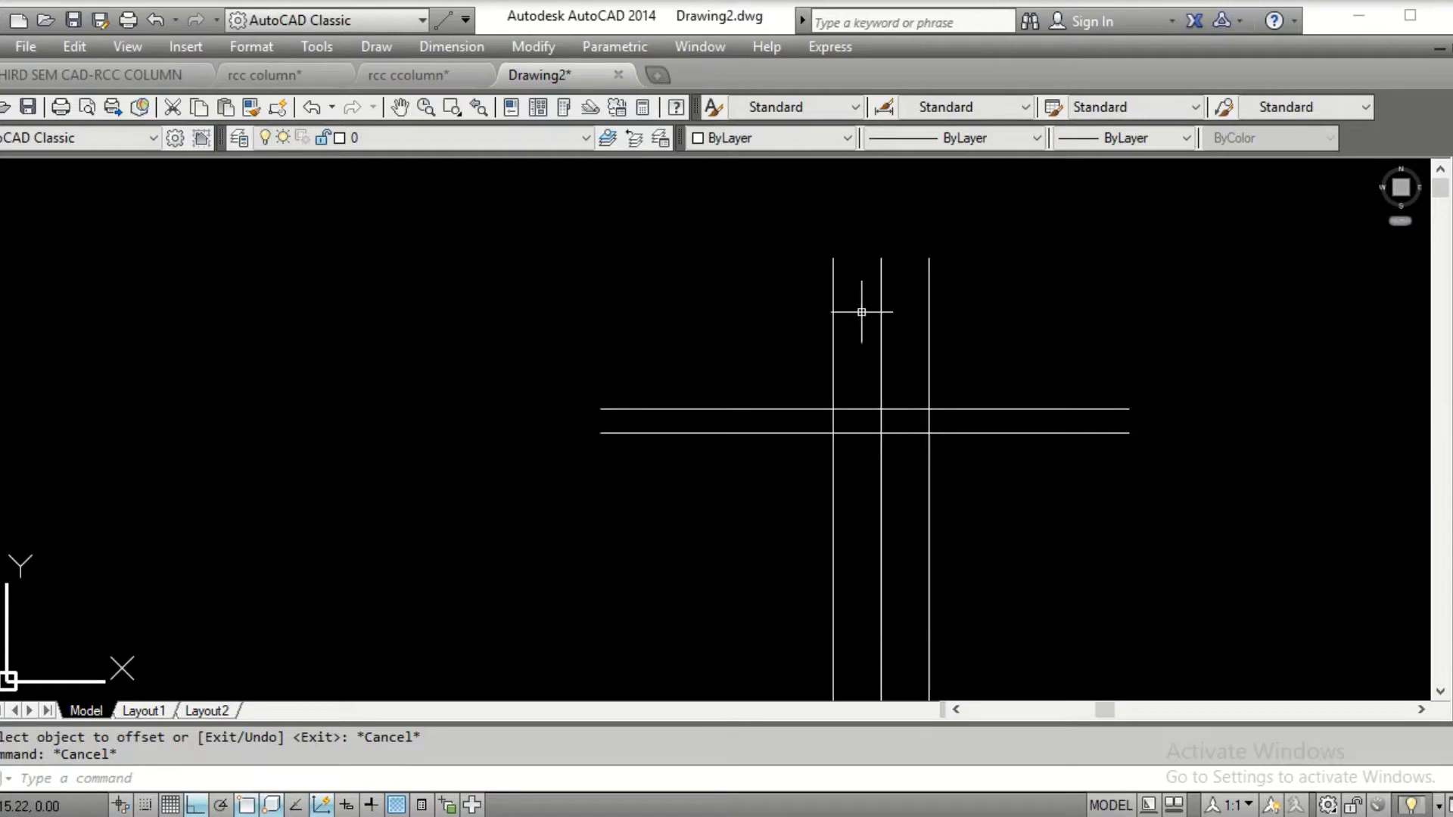
scroll(859, 308, "down", 5)
scroll(955, 388, "up", 3)
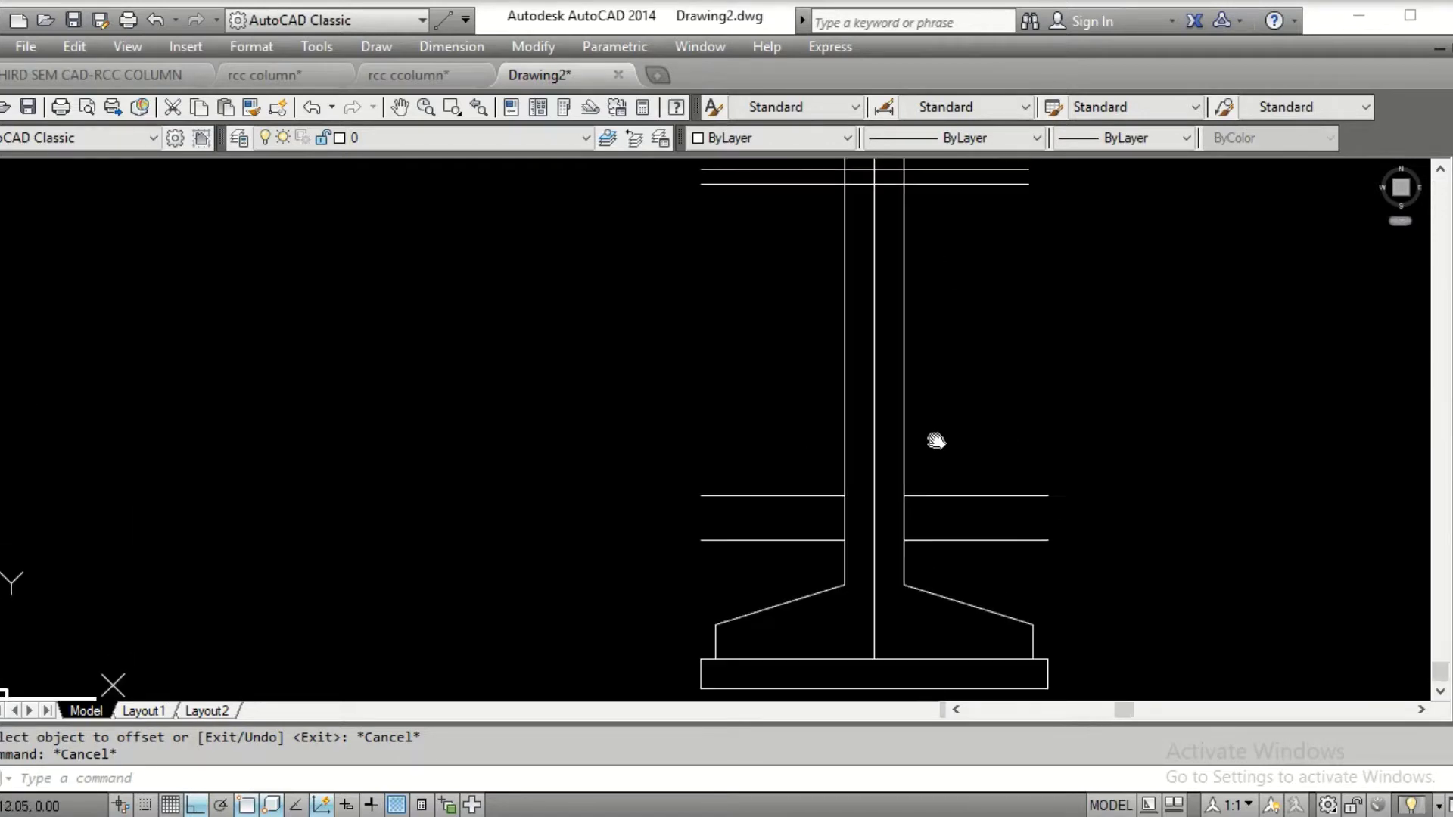
scroll(933, 438, "down", 2)
scroll(927, 441, "up", 2)
left_click(837, 577)
key("Delete")
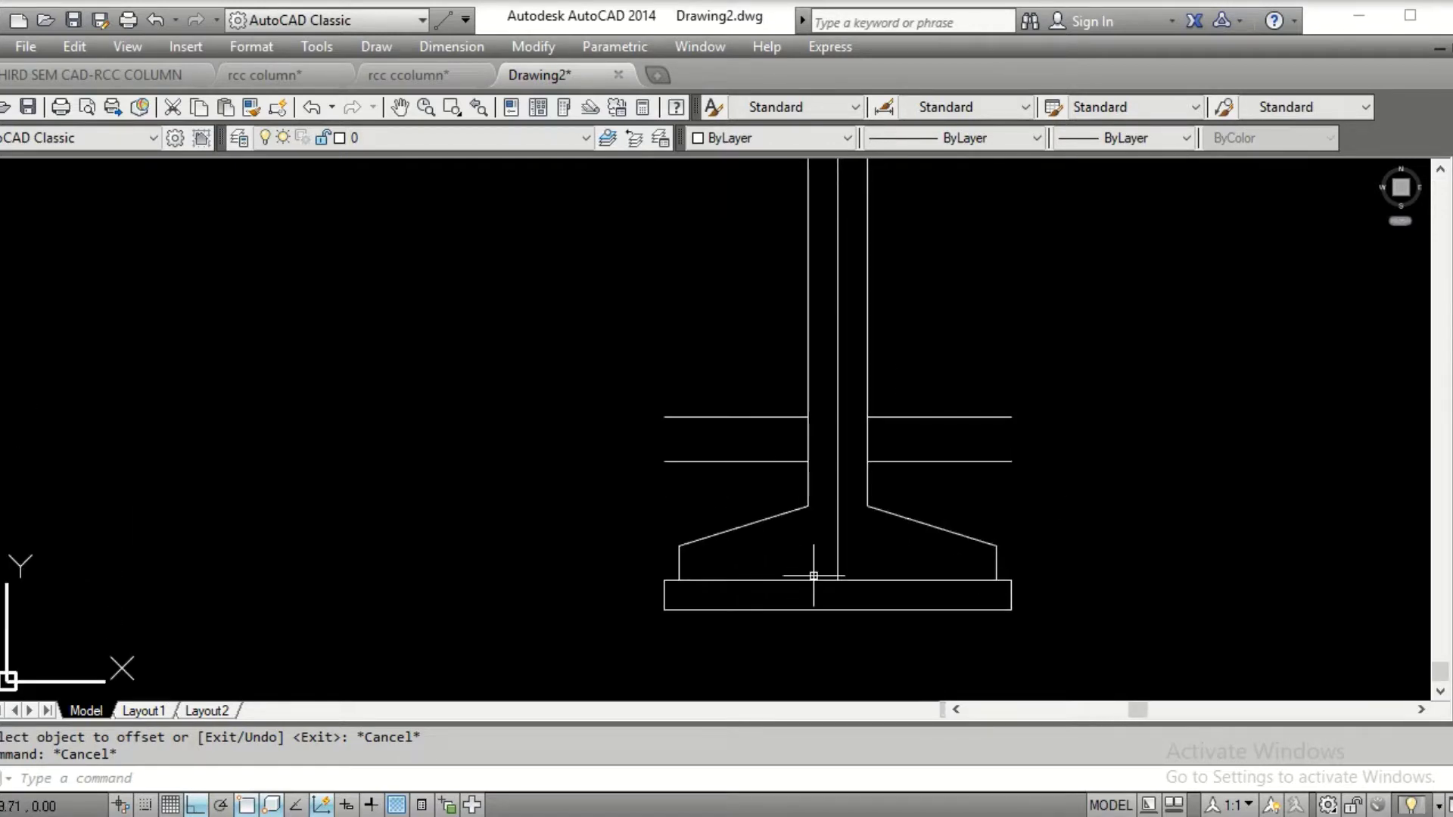
key("Escape")
scroll(978, 472, "up", 2)
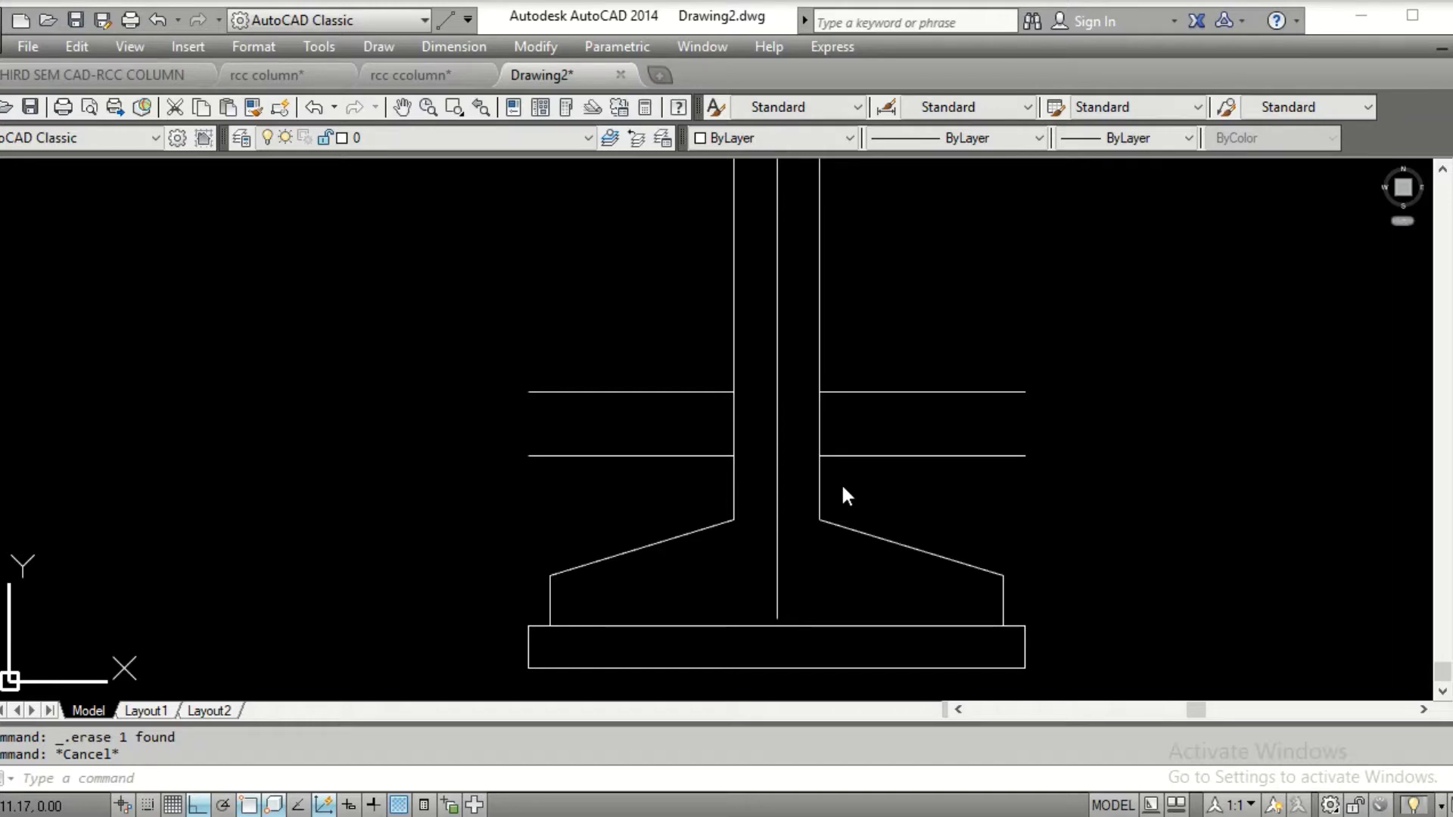
Offset both column face lines 0.05 inward
left_click(64, 778)
type("o")
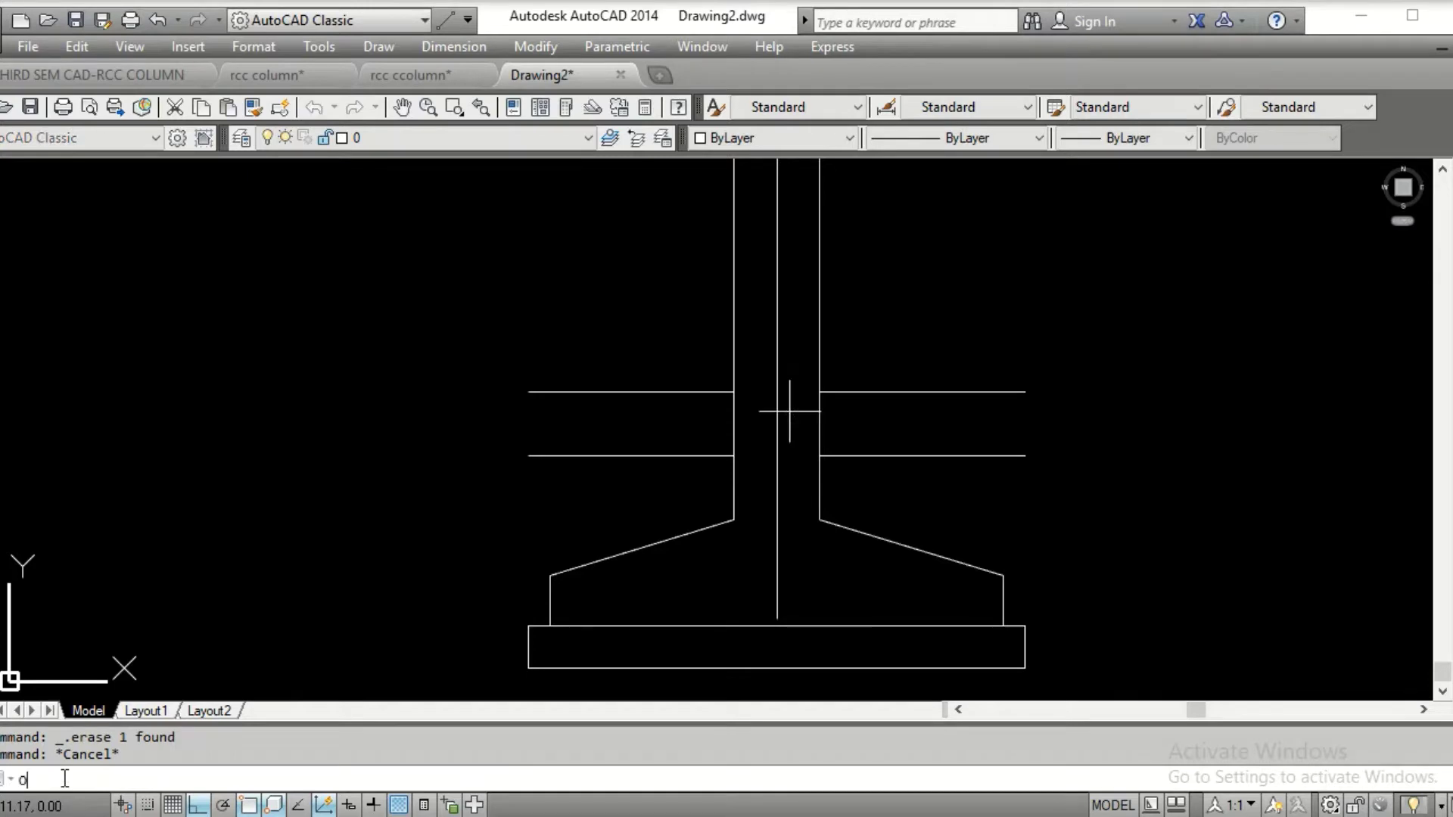
key("Return")
type(".05")
key("Return")
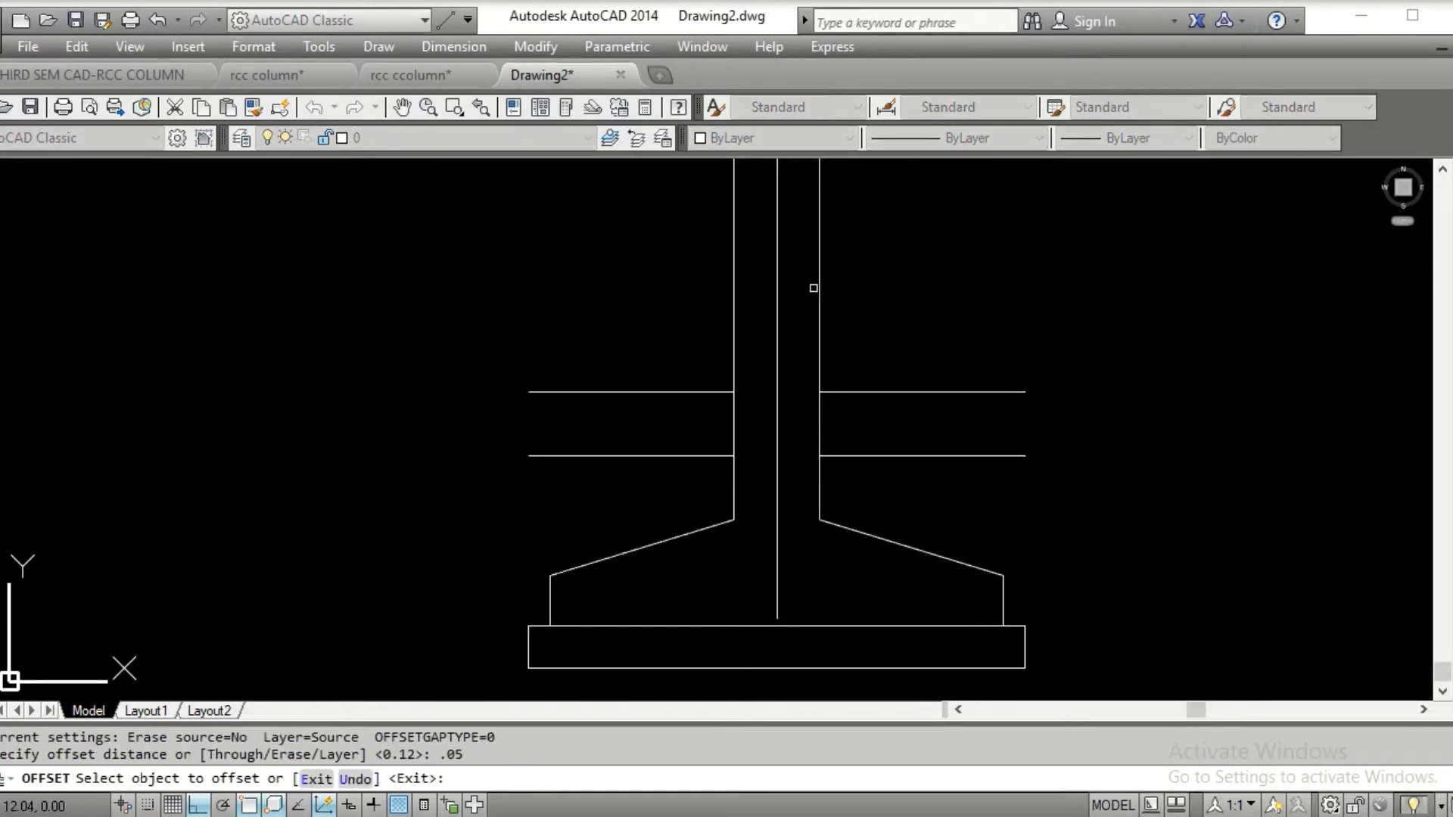
left_click(733, 348)
left_click(736, 349)
left_click(819, 306)
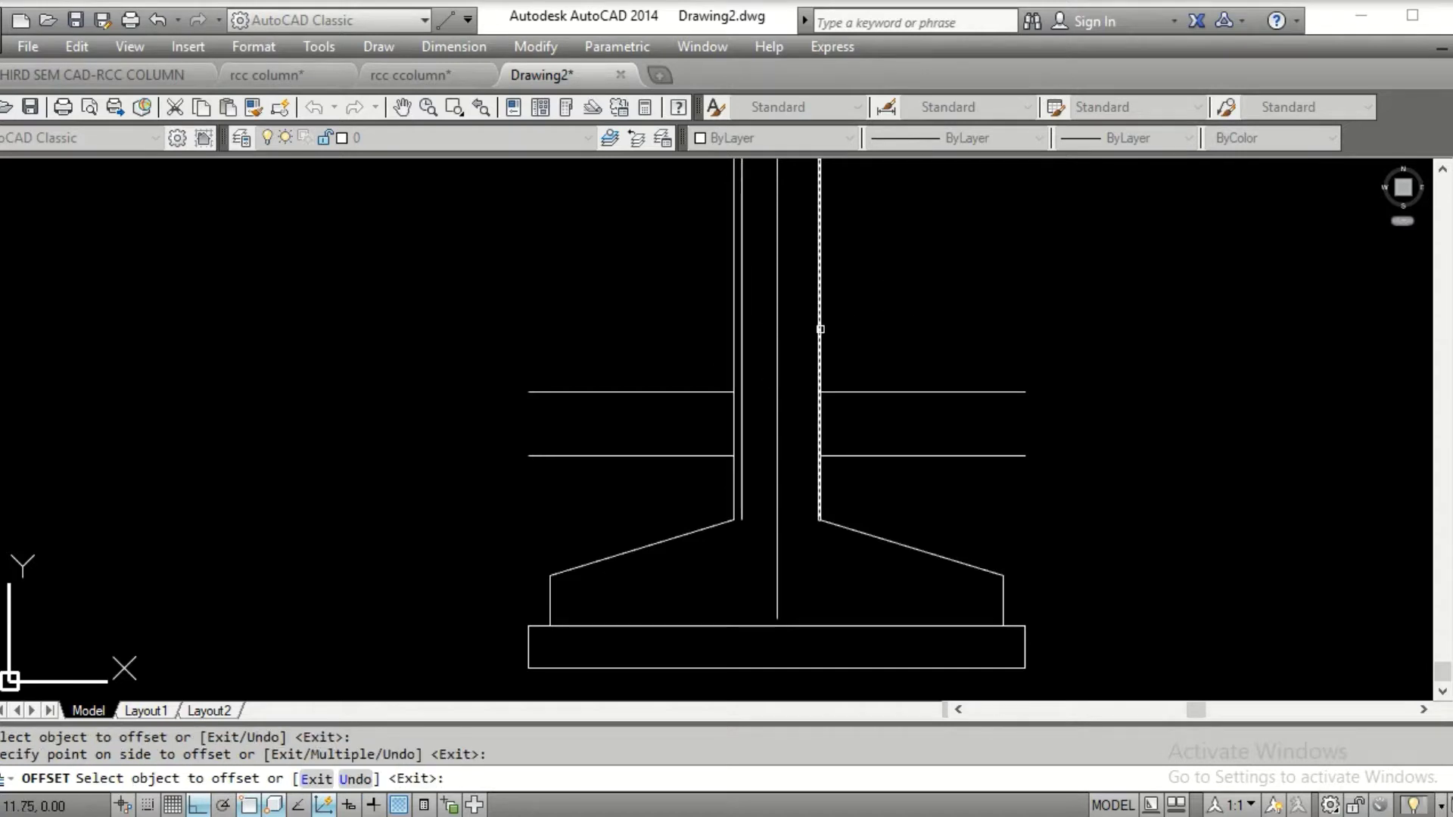
left_click(802, 333)
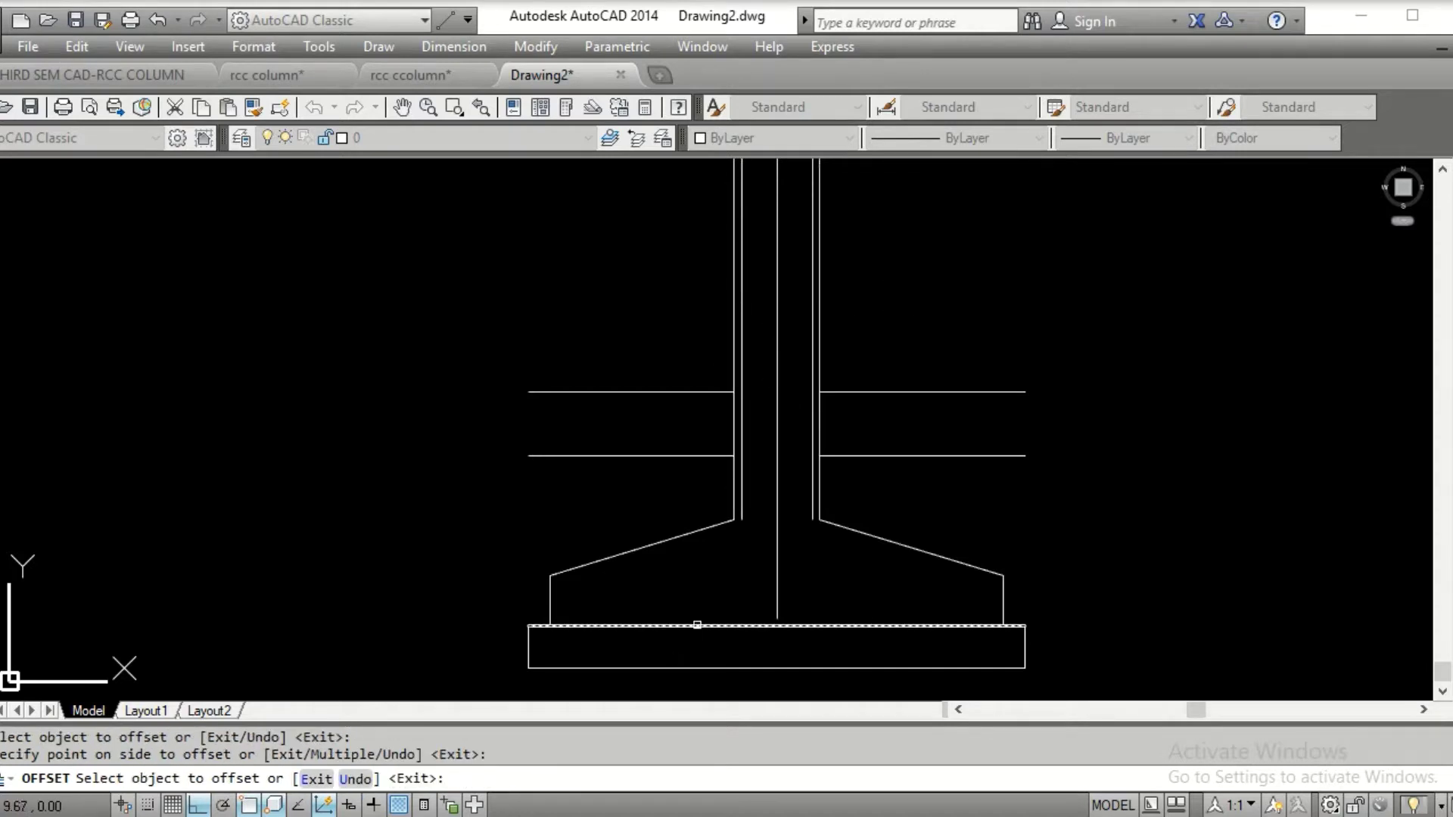
Offset the footing base's top edge 0.05 upward
left_click(694, 626)
left_click(706, 594)
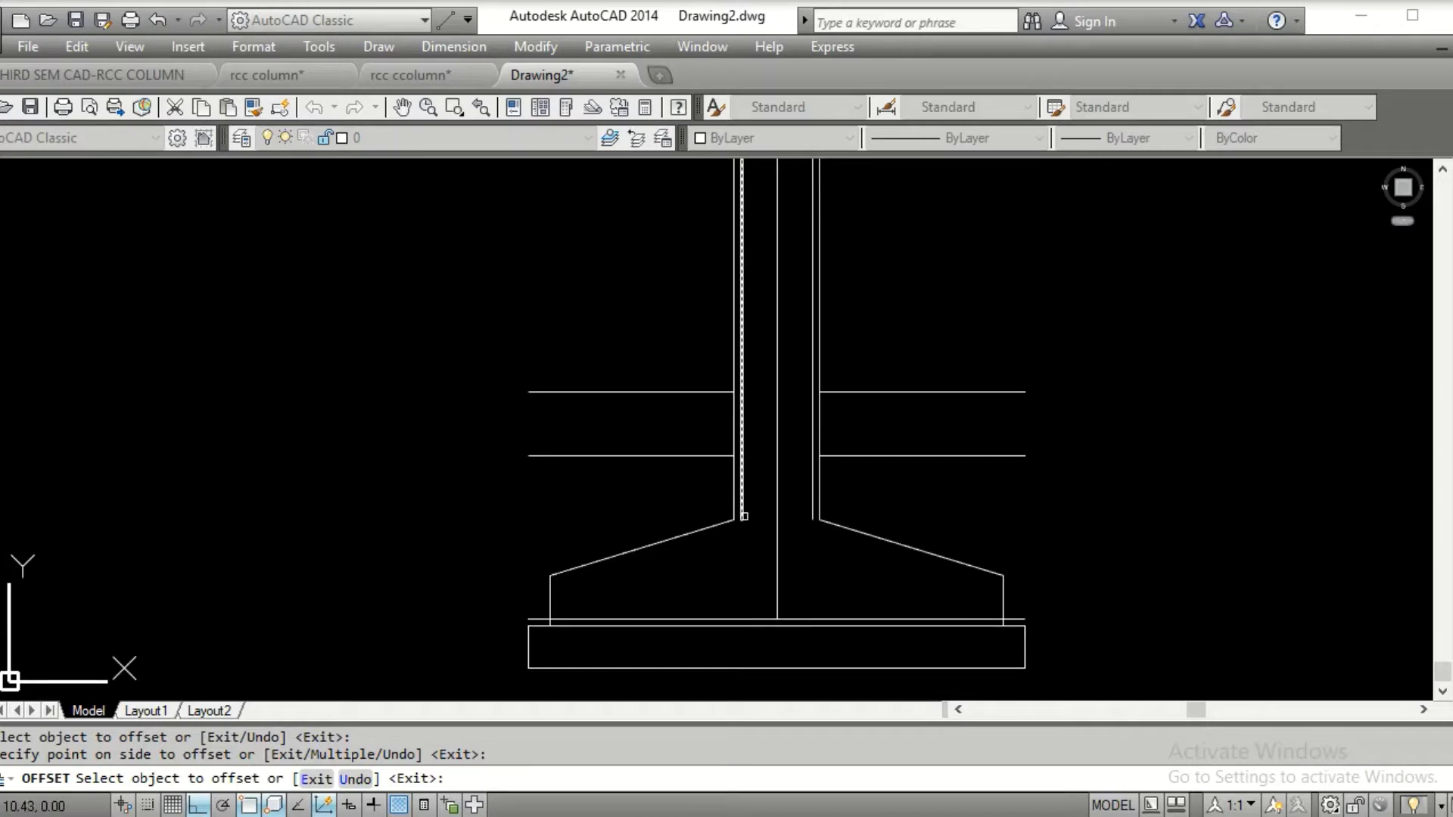
scroll(739, 533, "up", 2)
middle_click_drag(740, 533, 753, 376)
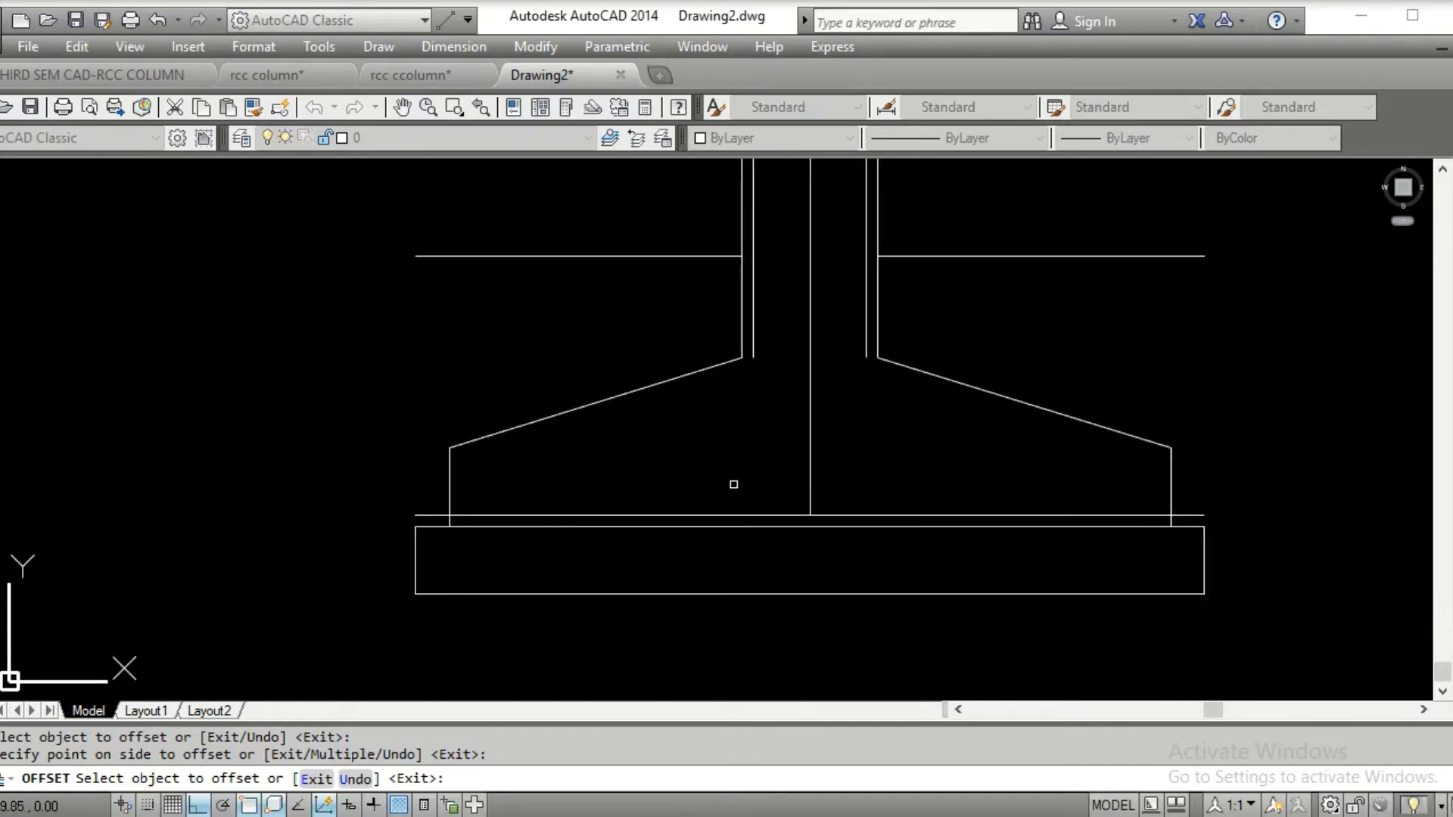
key("Escape")
key("Escape")
Start TRIM and select the footing objects as cutting edges with a crossing window
type("tr")
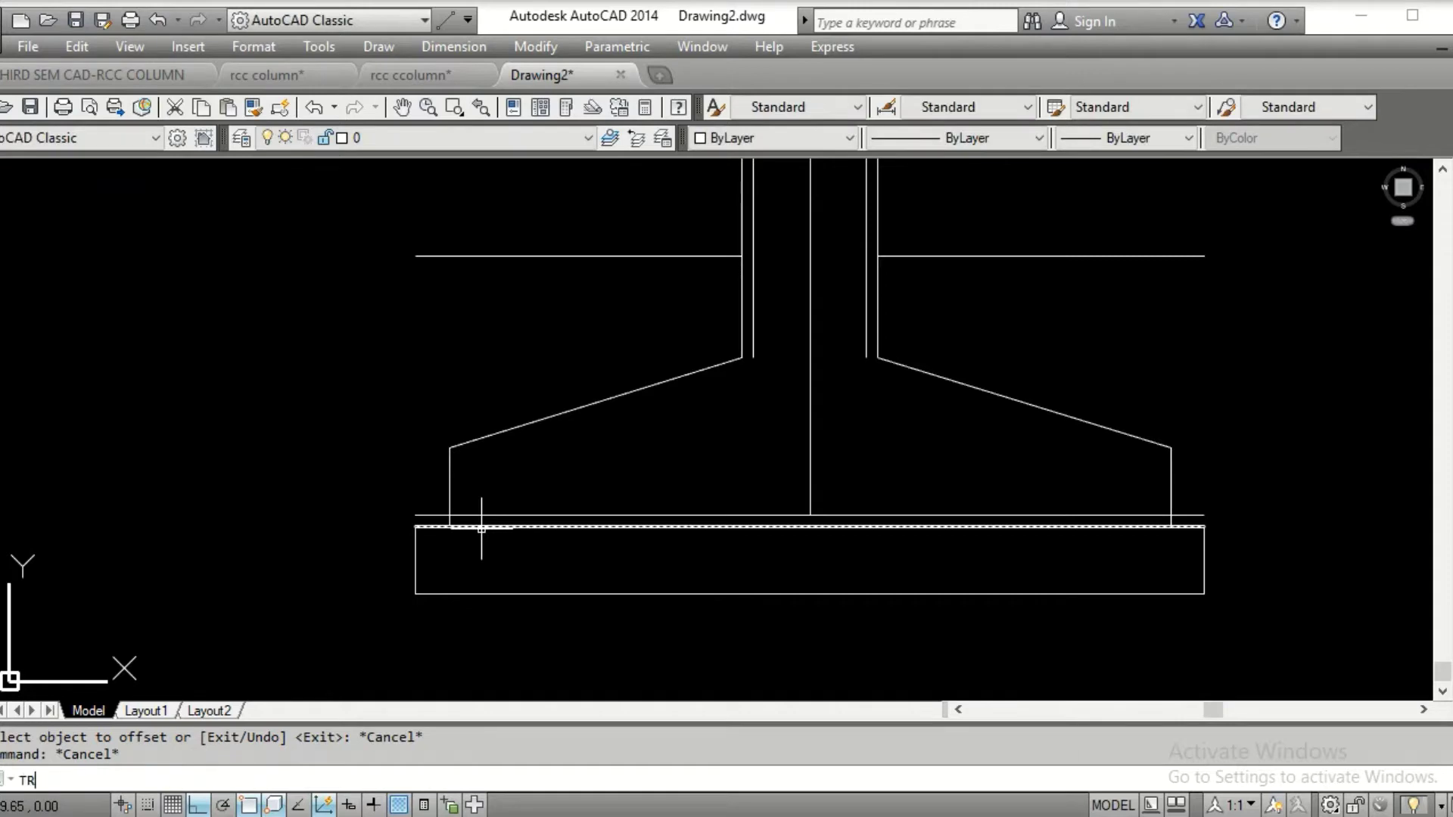
key("Return")
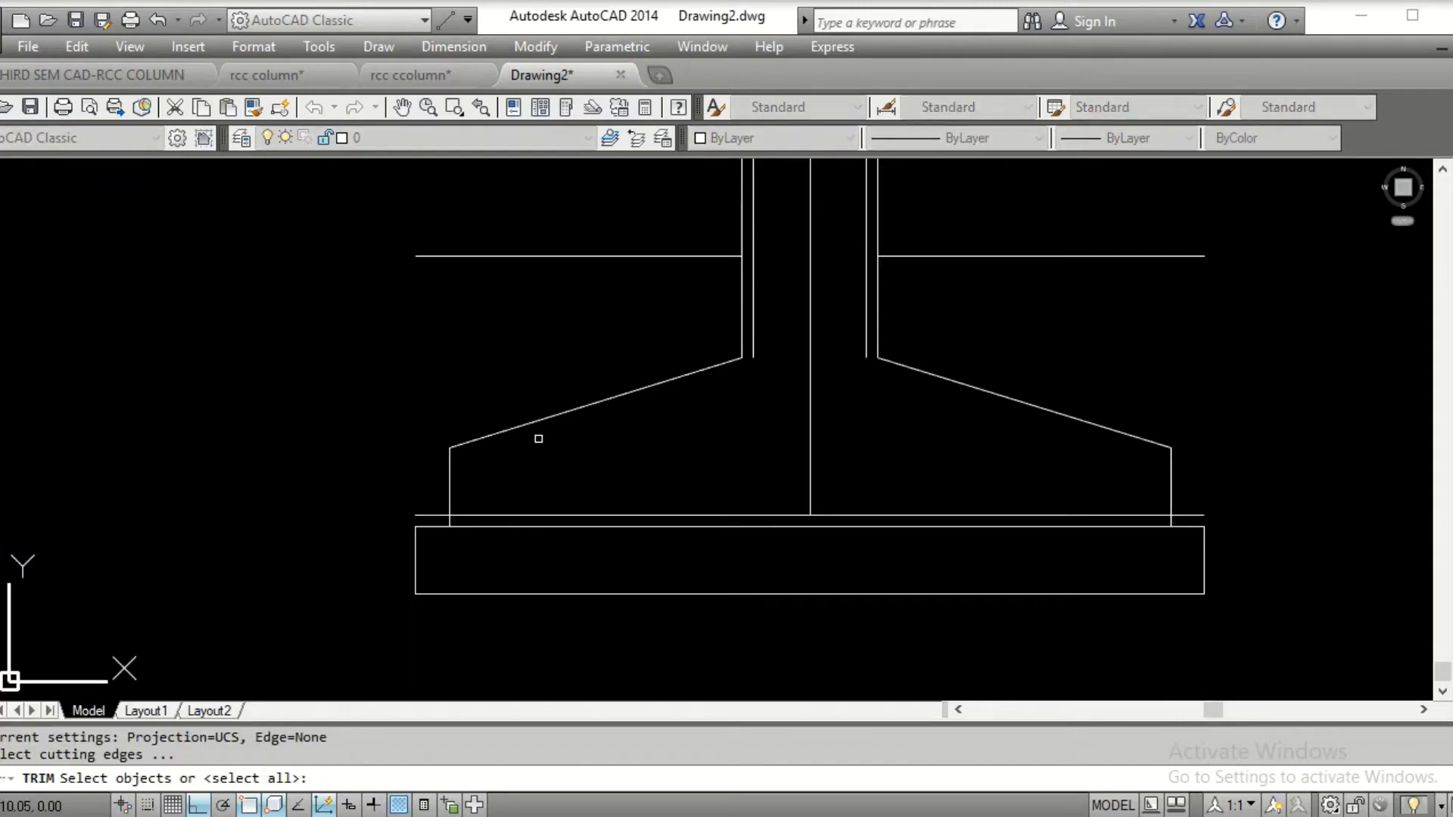
type("c")
key("Return")
left_click(333, 373)
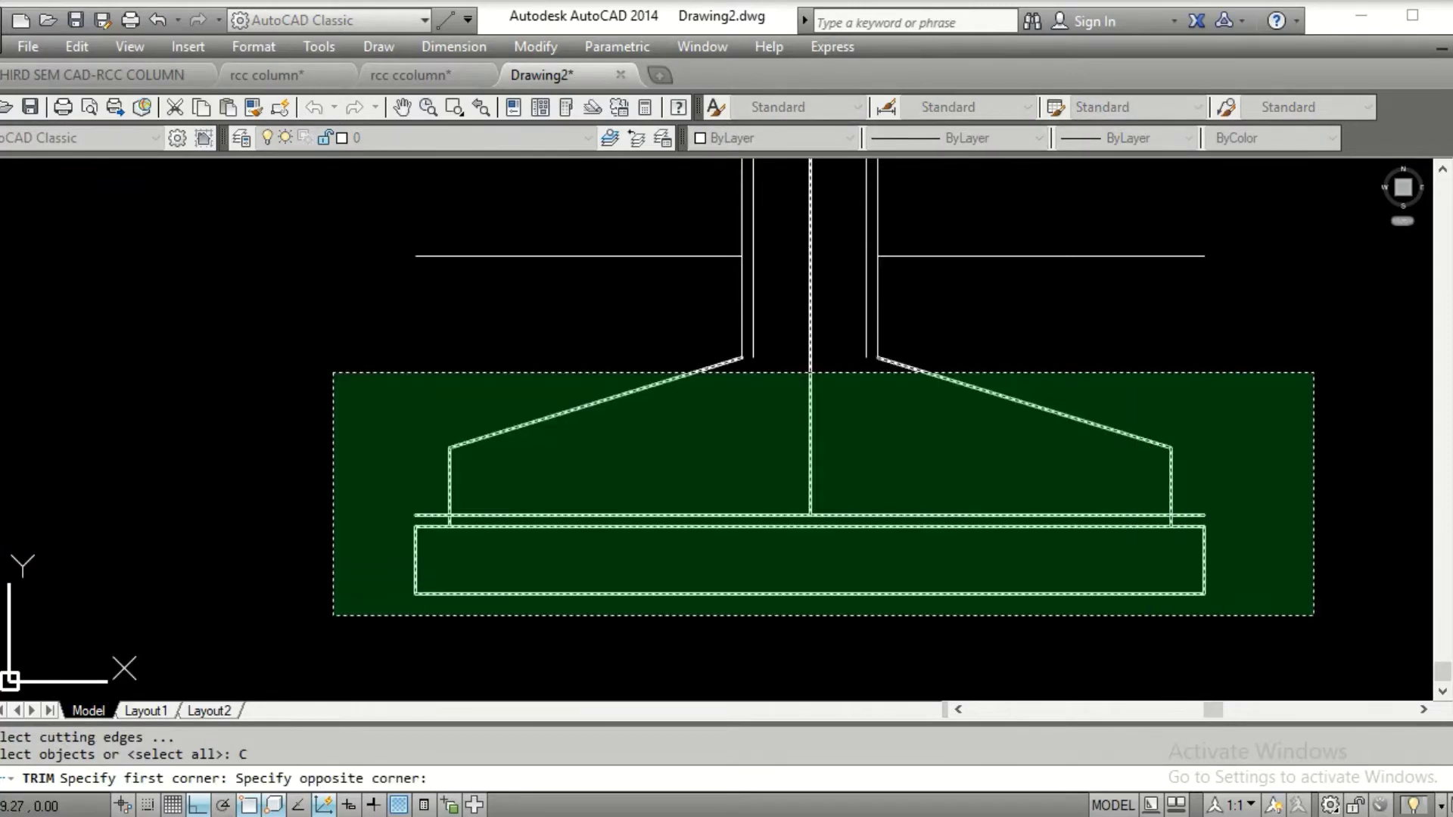
left_click(1315, 606)
scroll(1210, 576, "up", 4)
left_click(1152, 416)
left_click(1168, 425)
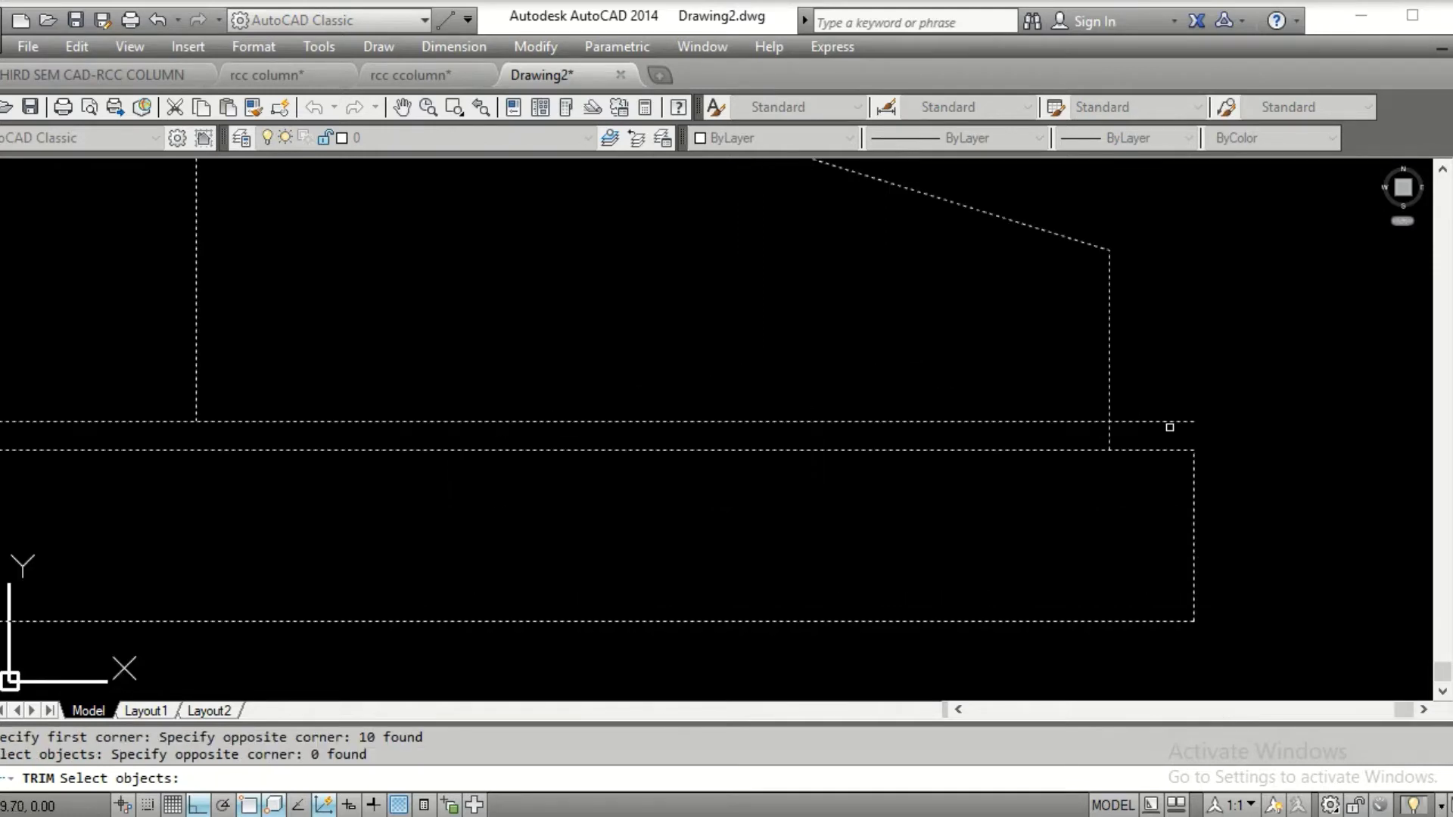
left_click(1147, 421)
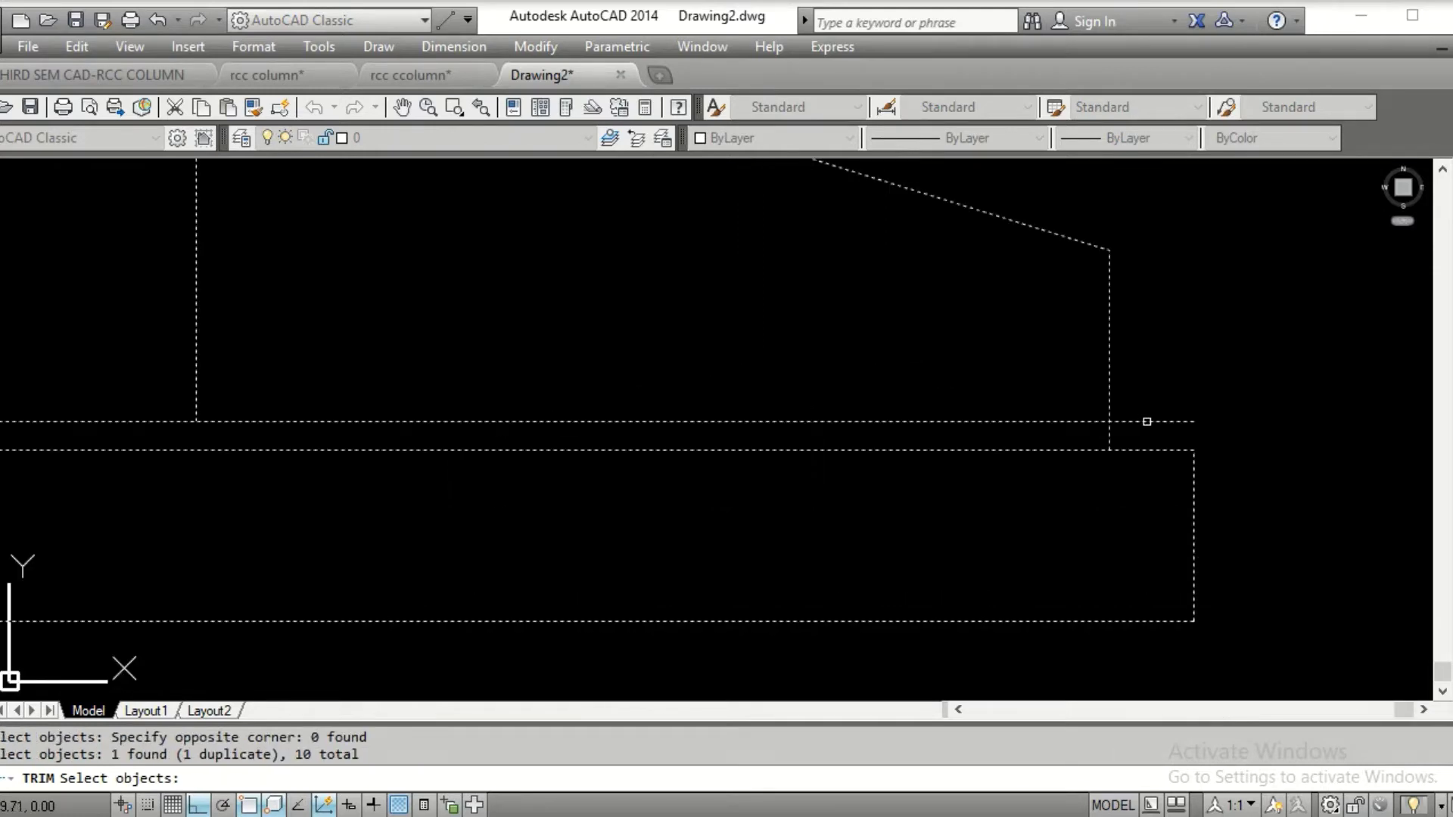
key("Return")
Trim the new base line's right and left overhangs back to the footing block's sides
left_click(1128, 424)
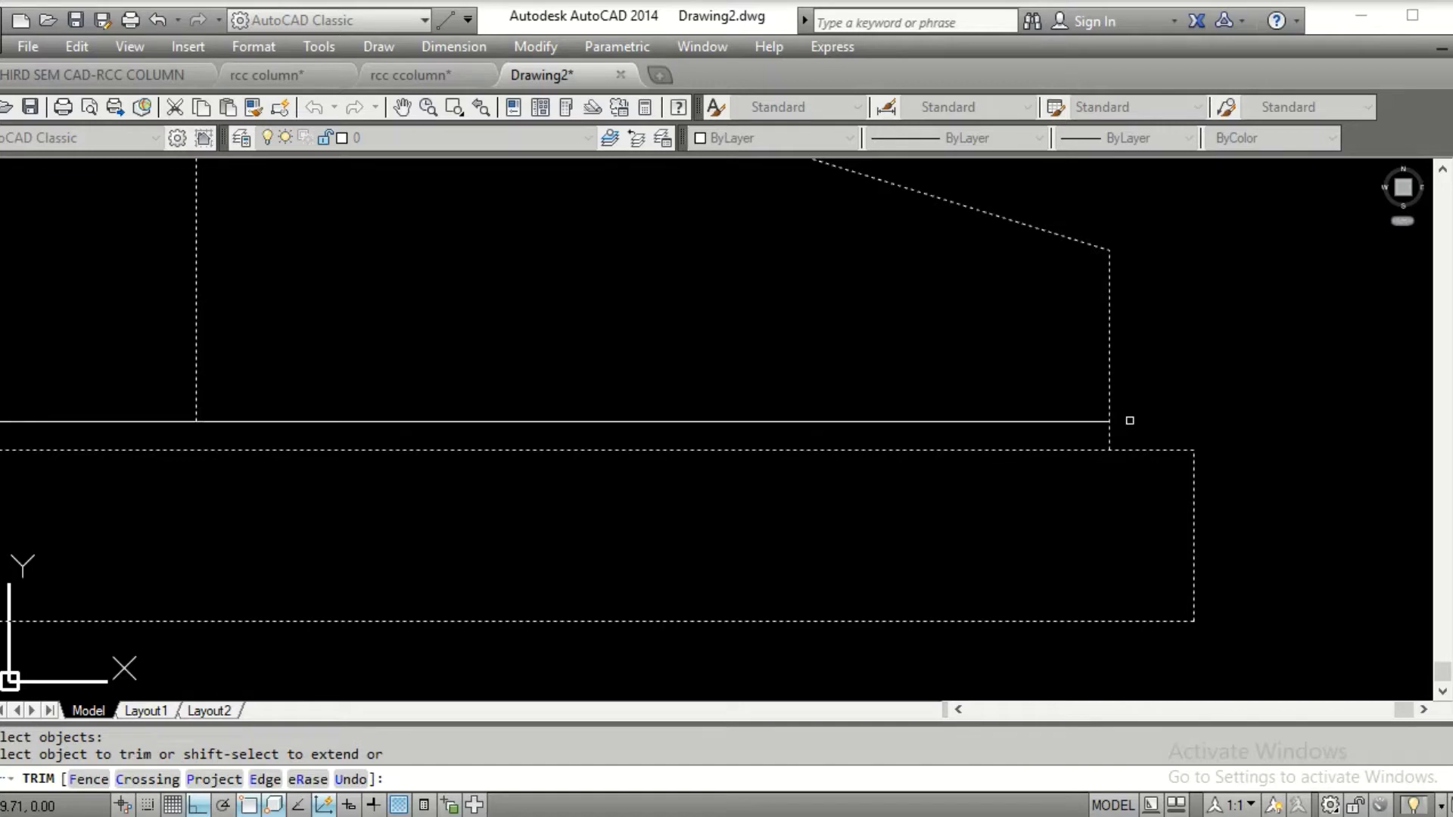
scroll(461, 343, "down", 5)
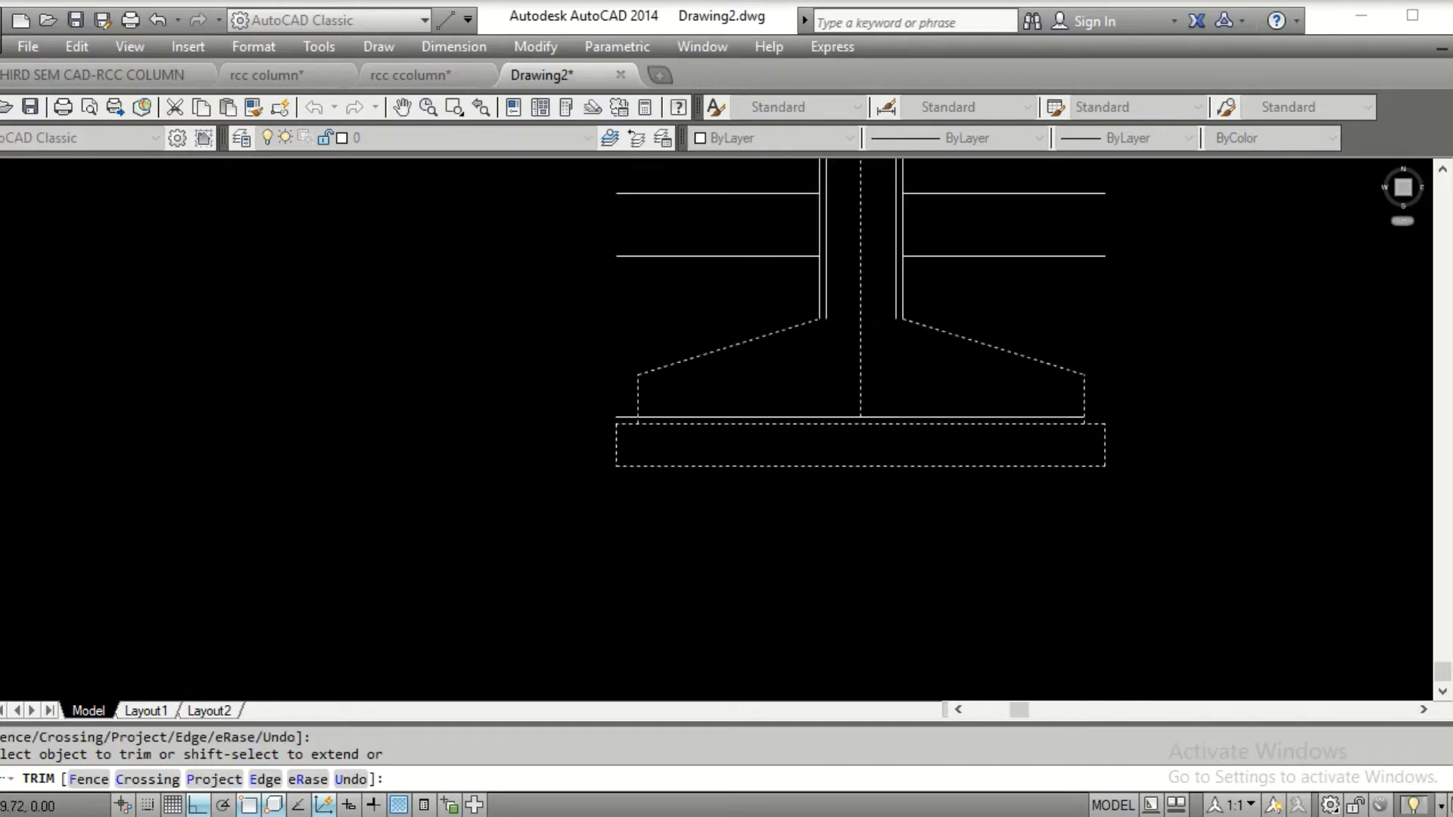
scroll(623, 421, "up", 6)
left_click(613, 377)
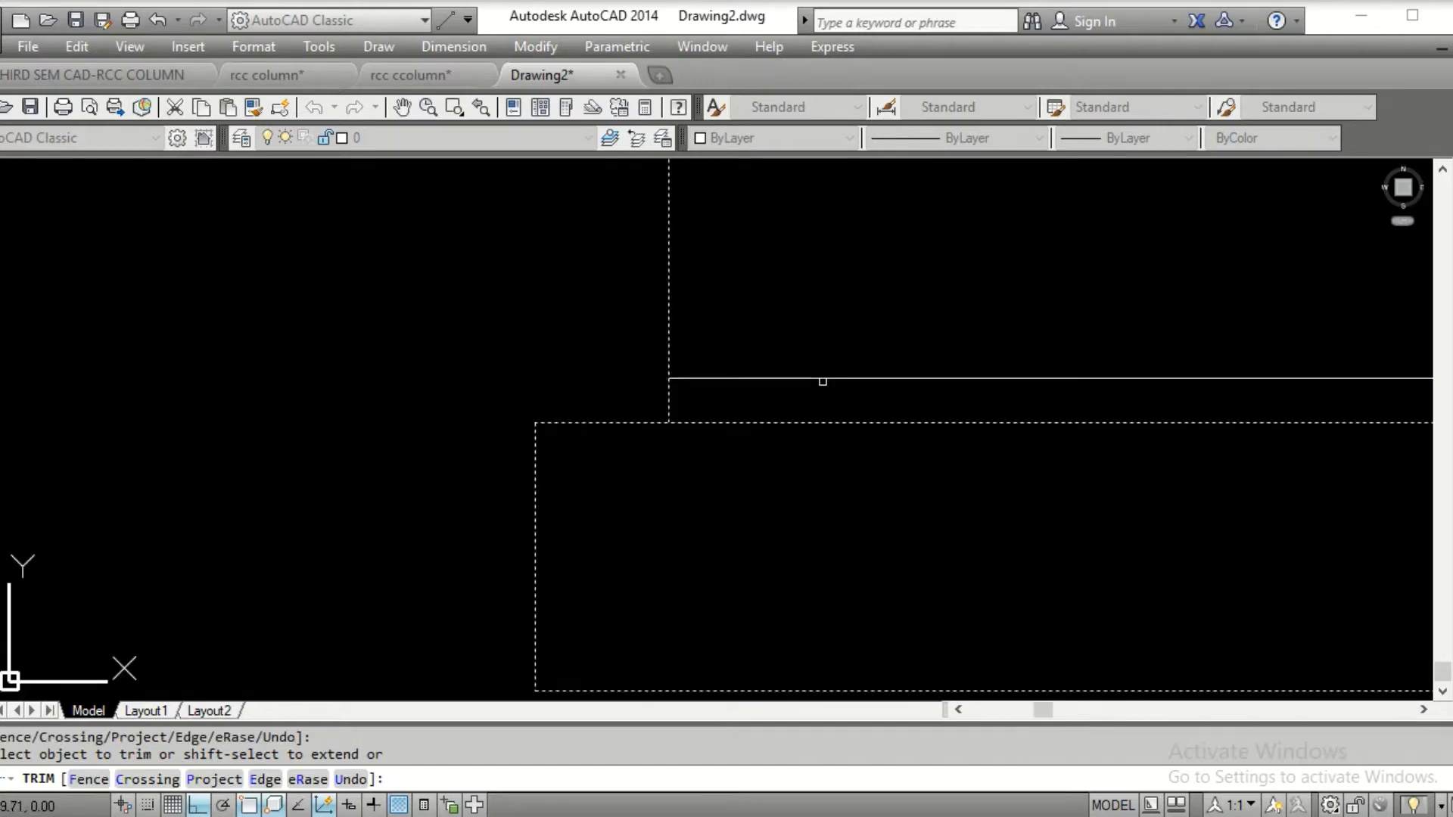
scroll(822, 381, "down", 5)
mouse_move(752, 409)
middle_mouse_down()
mouse_move(817, 531)
mouse_move(826, 410)
middle_mouse_up()
key("Escape")
key("Escape")
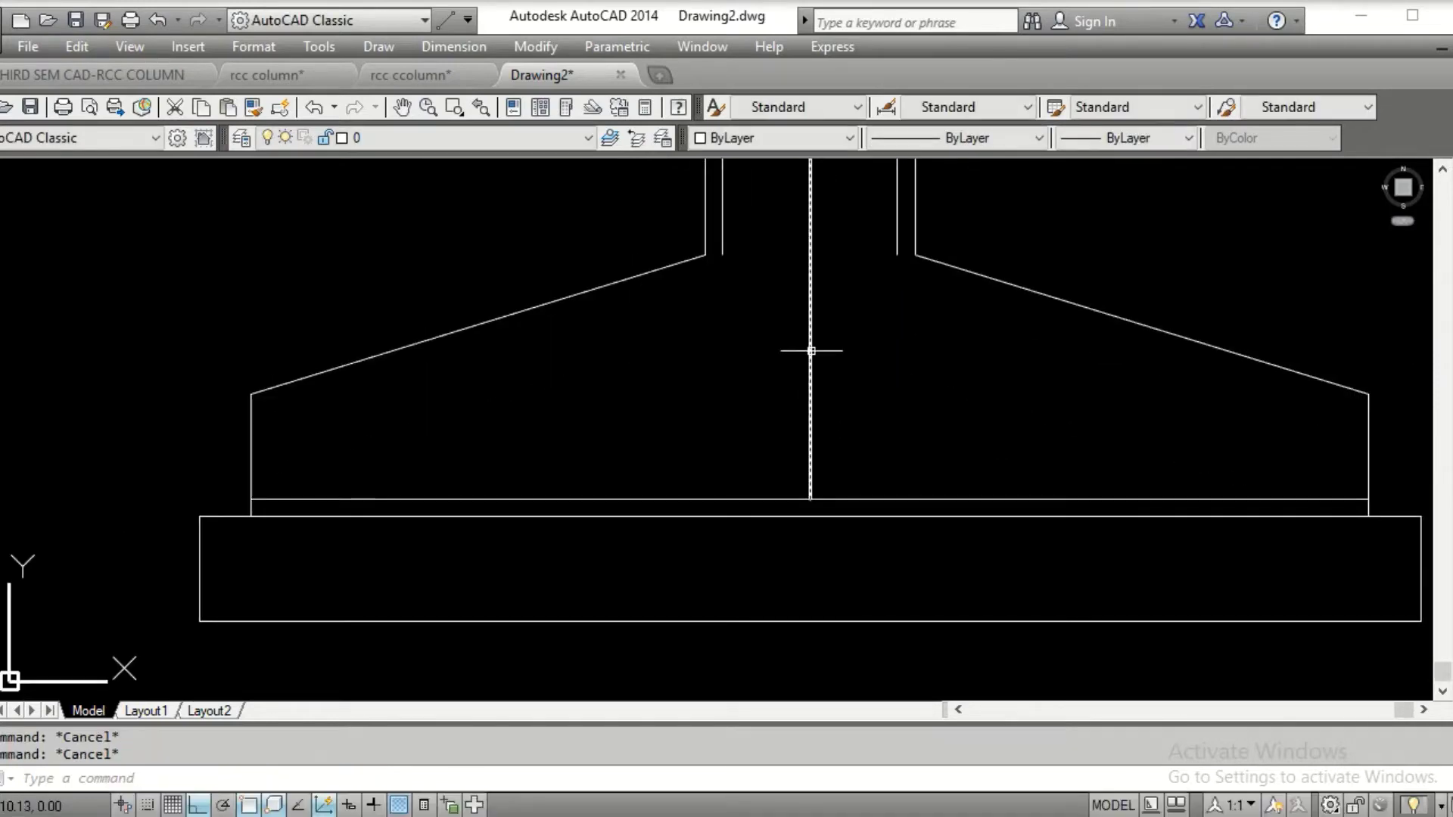
Extend both inner column lines down to the horizontal footing line
type("EX")
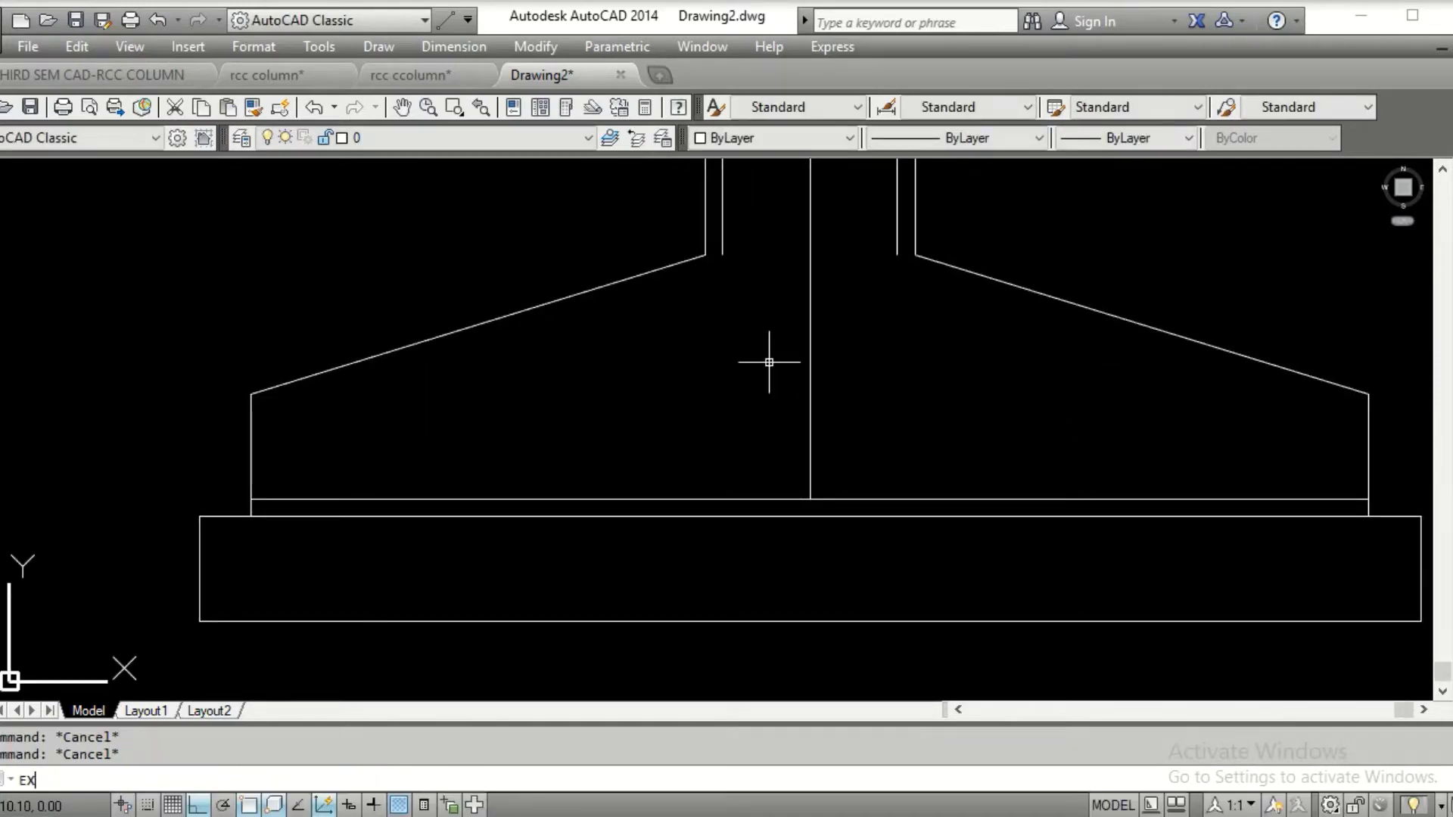
key("Return")
left_click(766, 500)
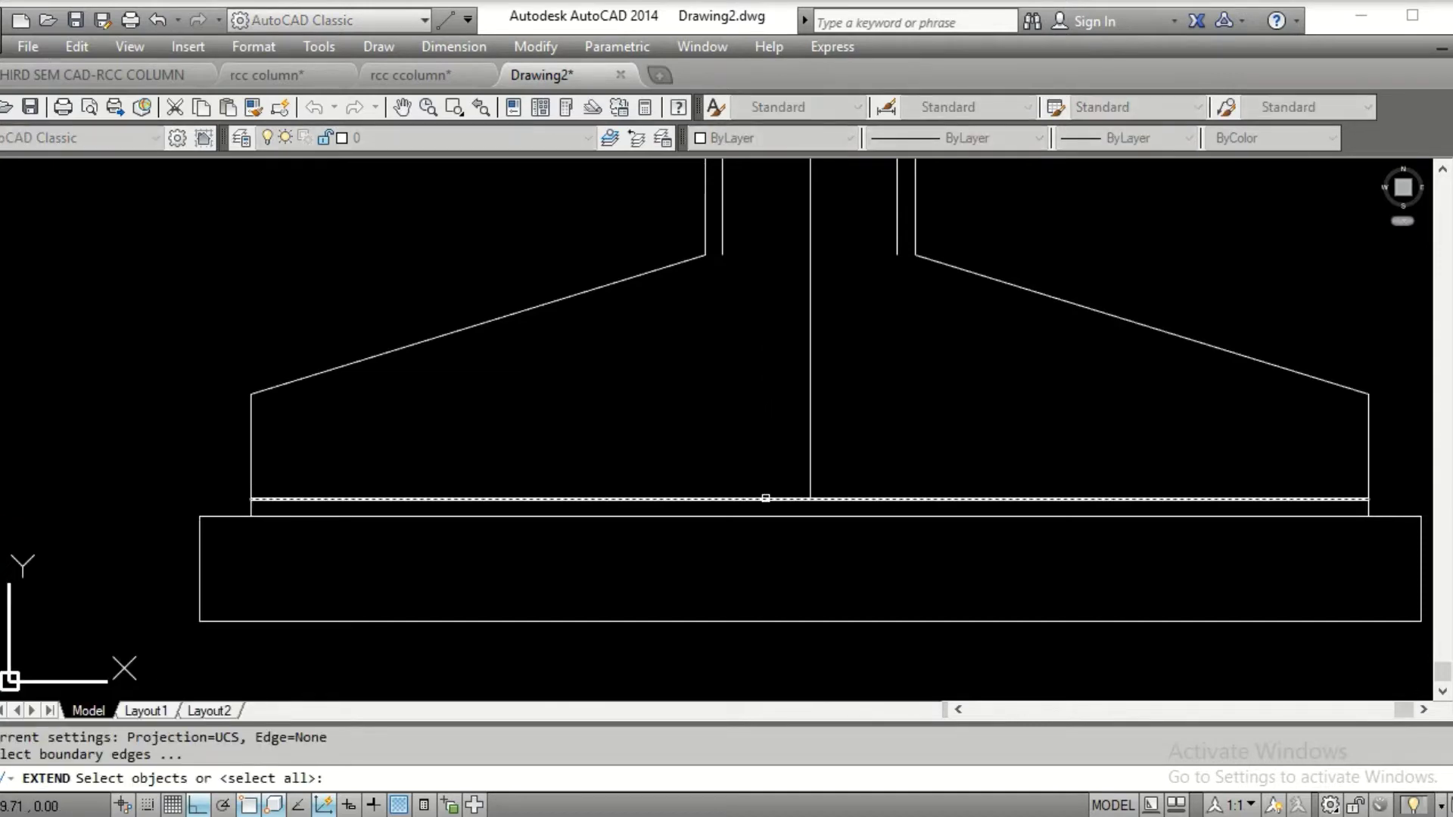
left_click(766, 498)
key("Return")
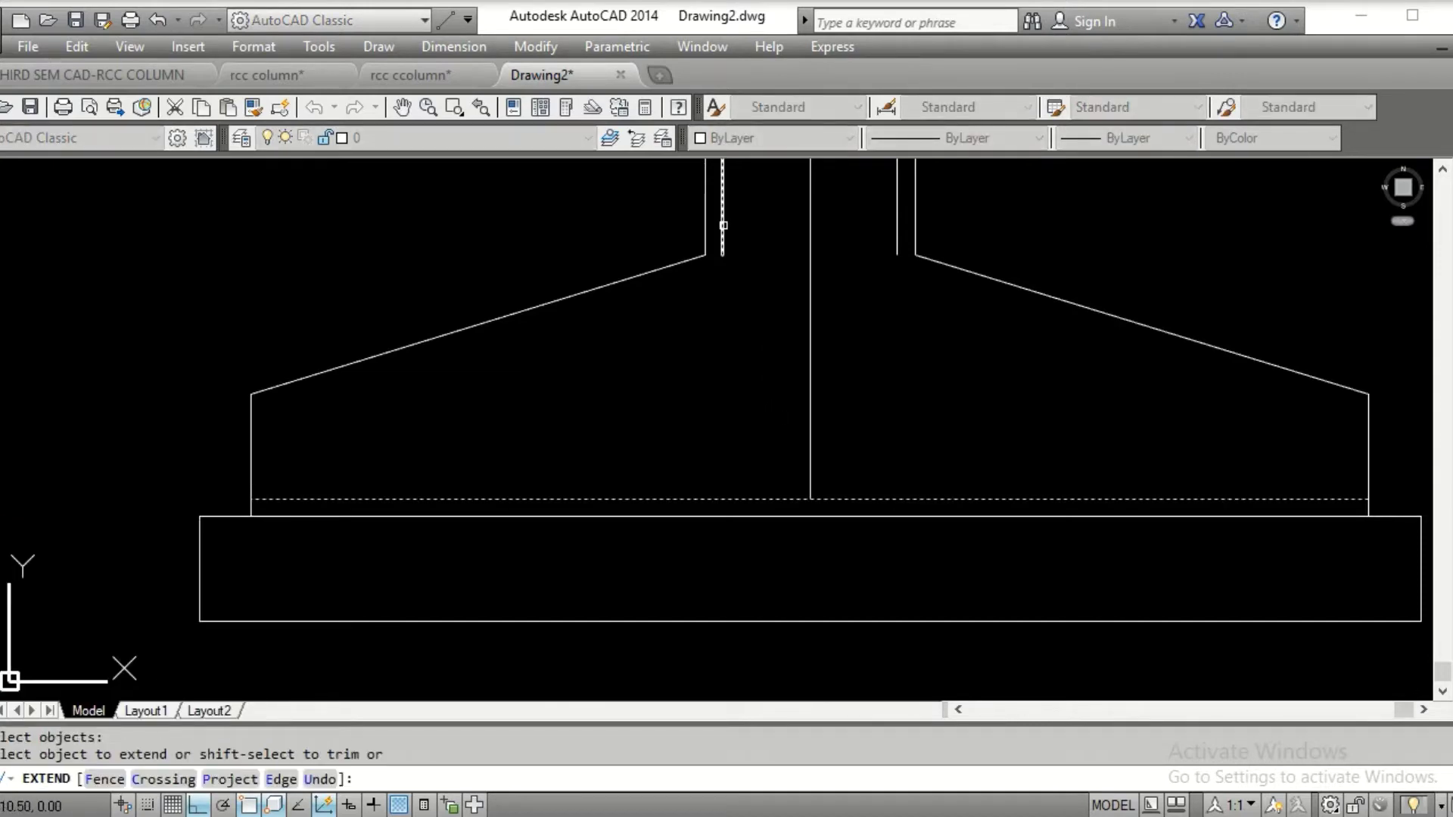
left_click(723, 224)
left_click(901, 238)
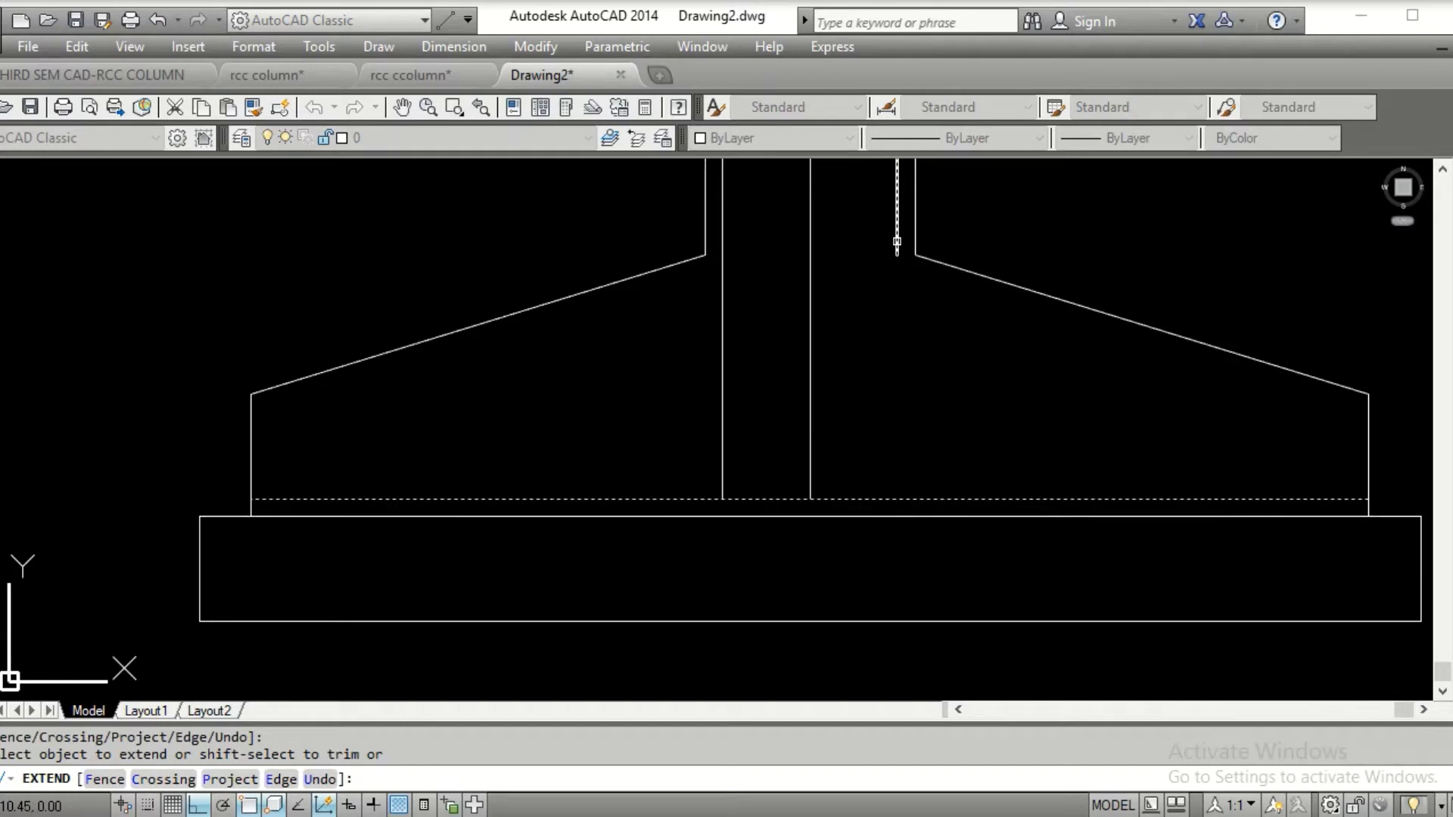
scroll(631, 370, "up", 3)
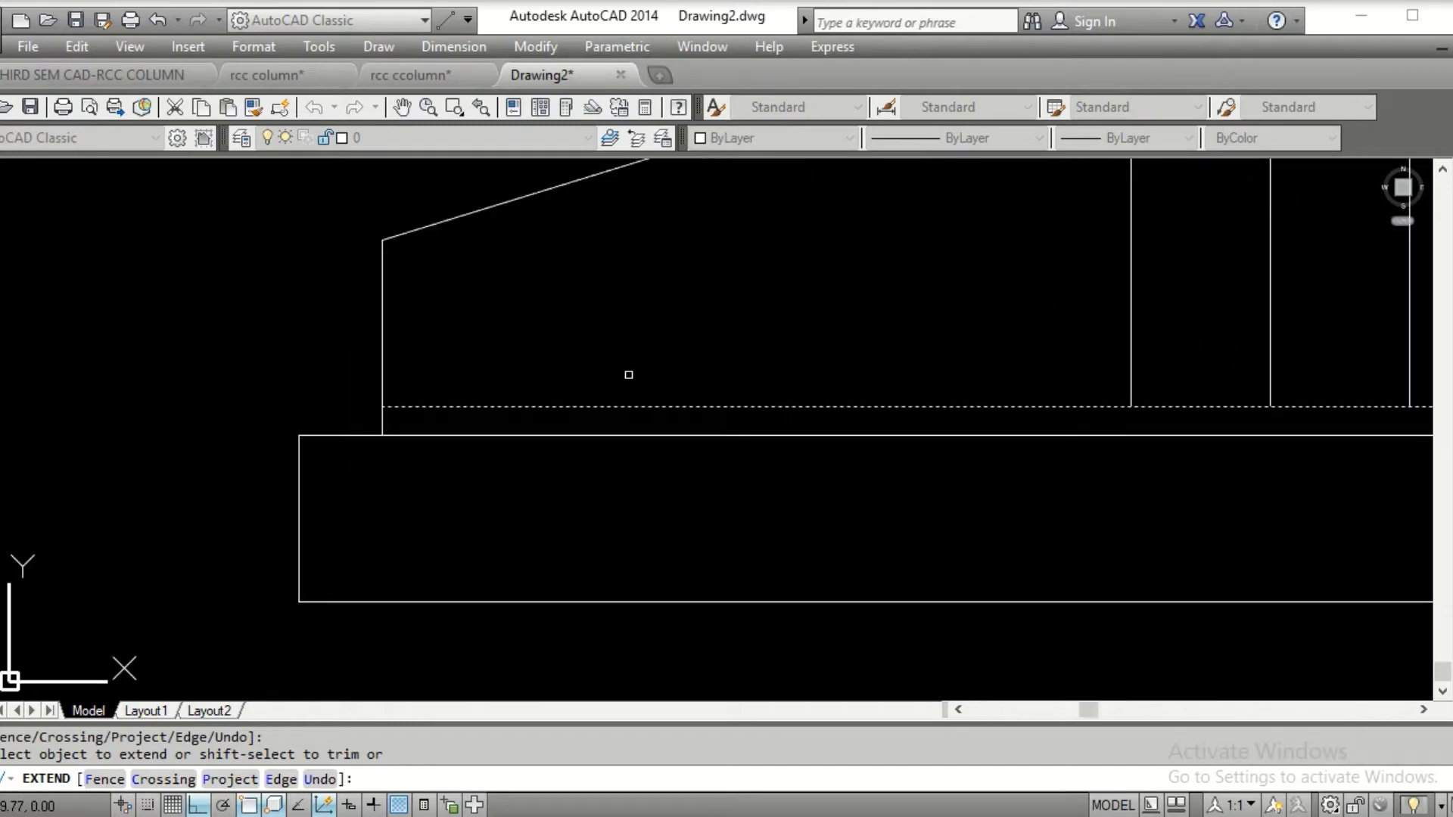
key("Escape")
Offset the footing's bottom line 0.06 upward
type("o")
key("Return")
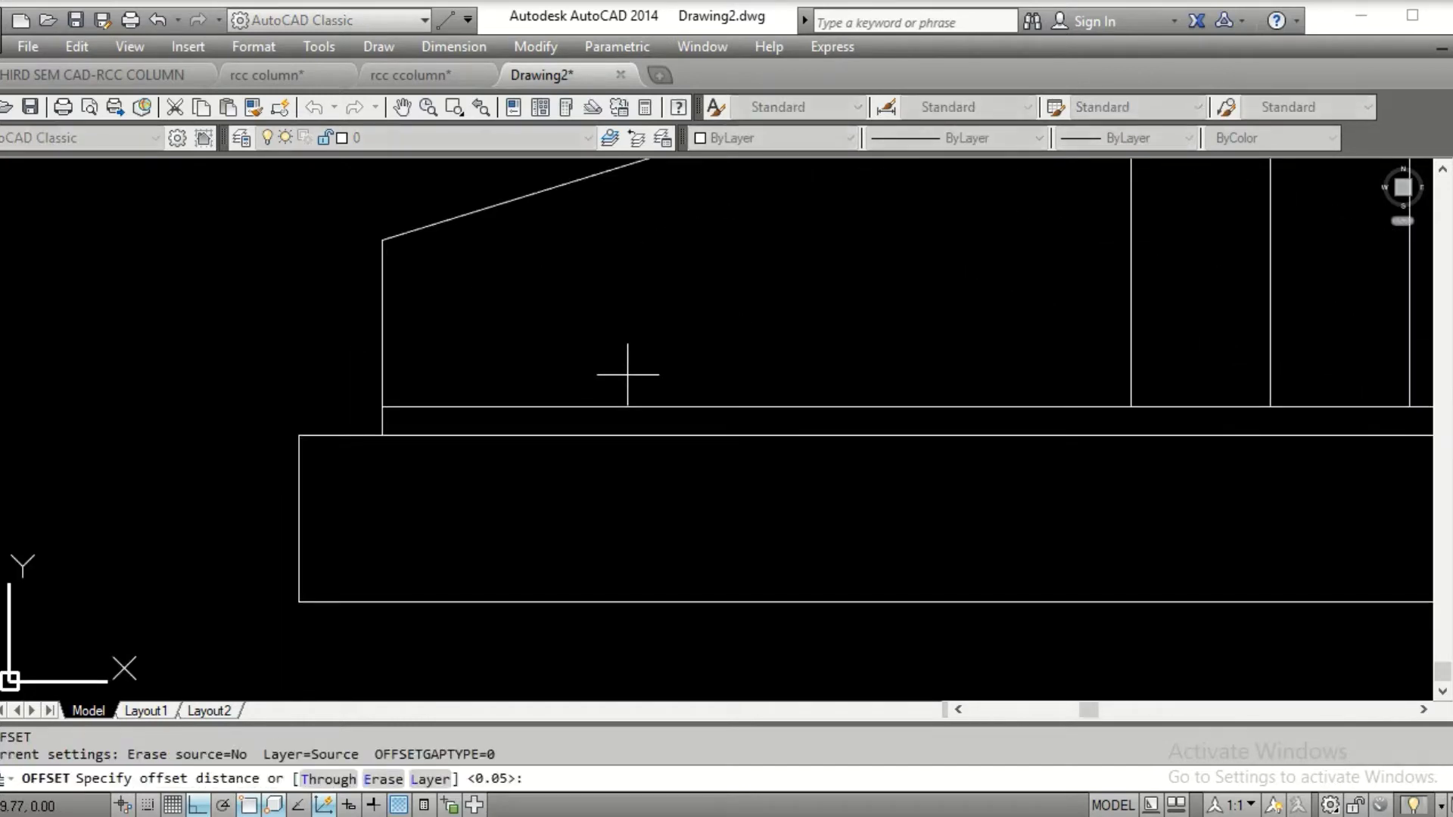
type(".06")
key("Return")
left_click(626, 406)
left_click(643, 337)
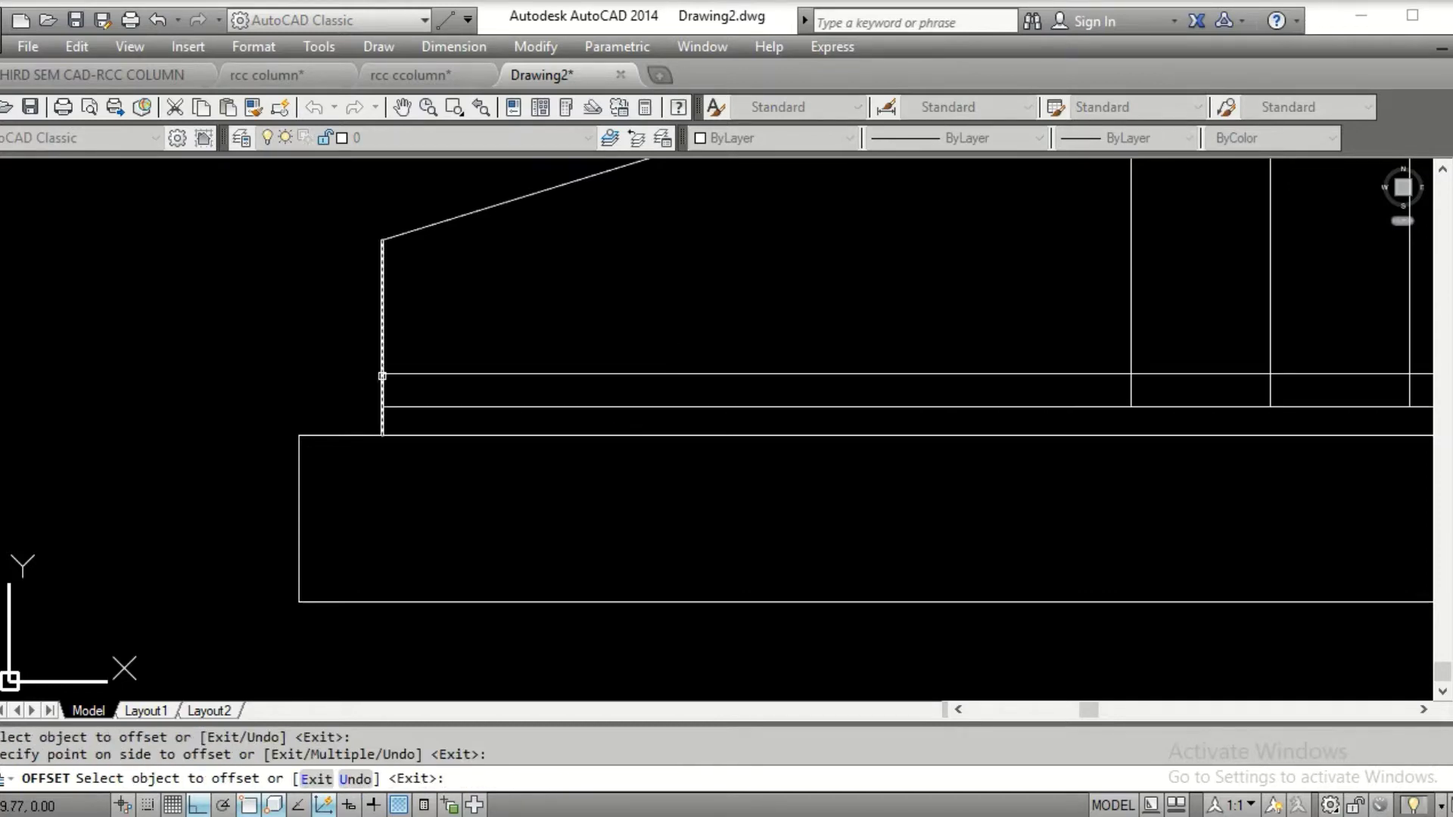
Offset the left and right footing sides 0.06 inward
left_click(382, 364)
left_click(425, 341)
middle_click_drag(703, 341, 563, 382)
scroll(185, 366, "down", 2)
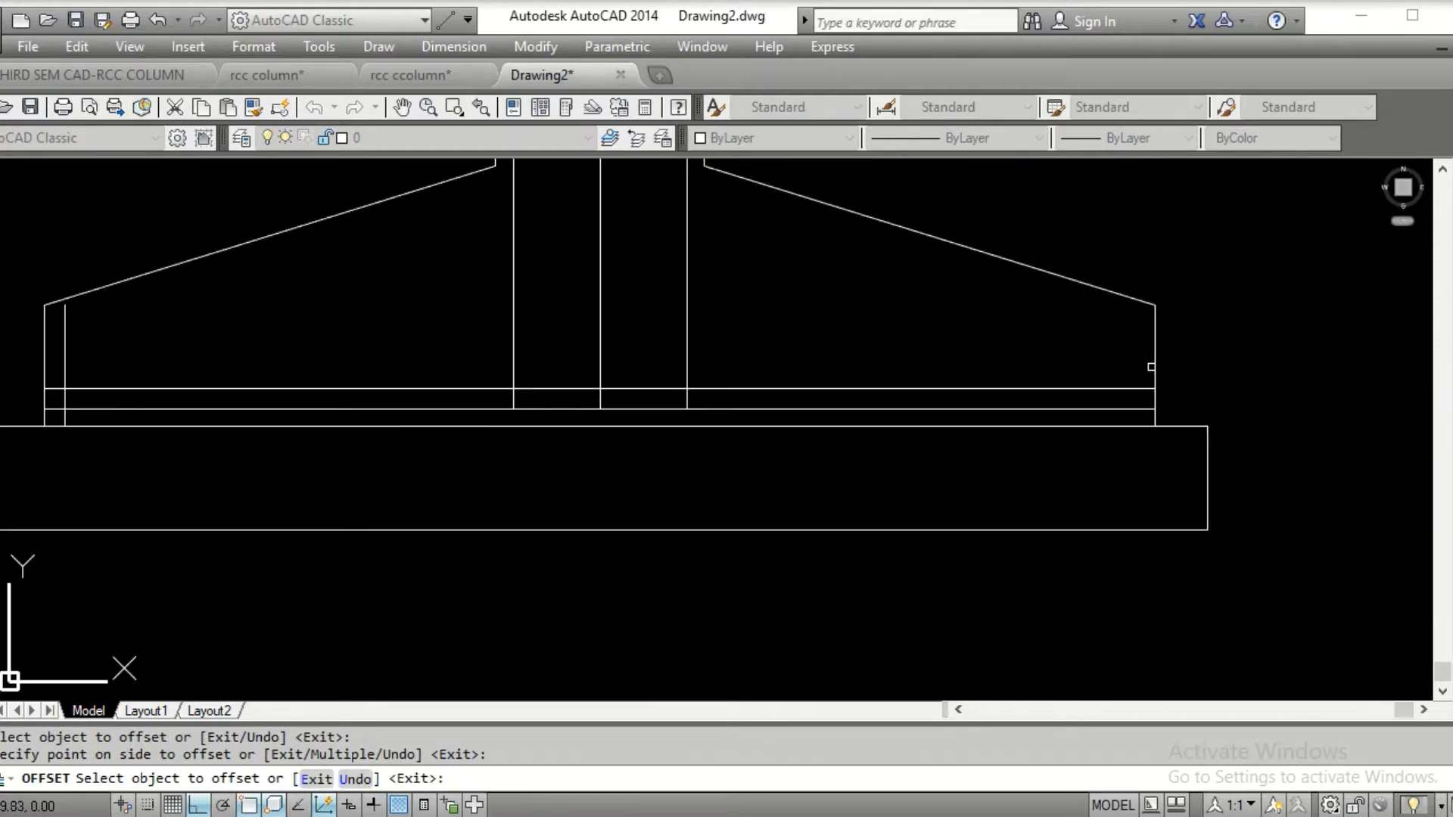
left_click(1152, 363)
left_click(1114, 360)
scroll(487, 357, "up", 5)
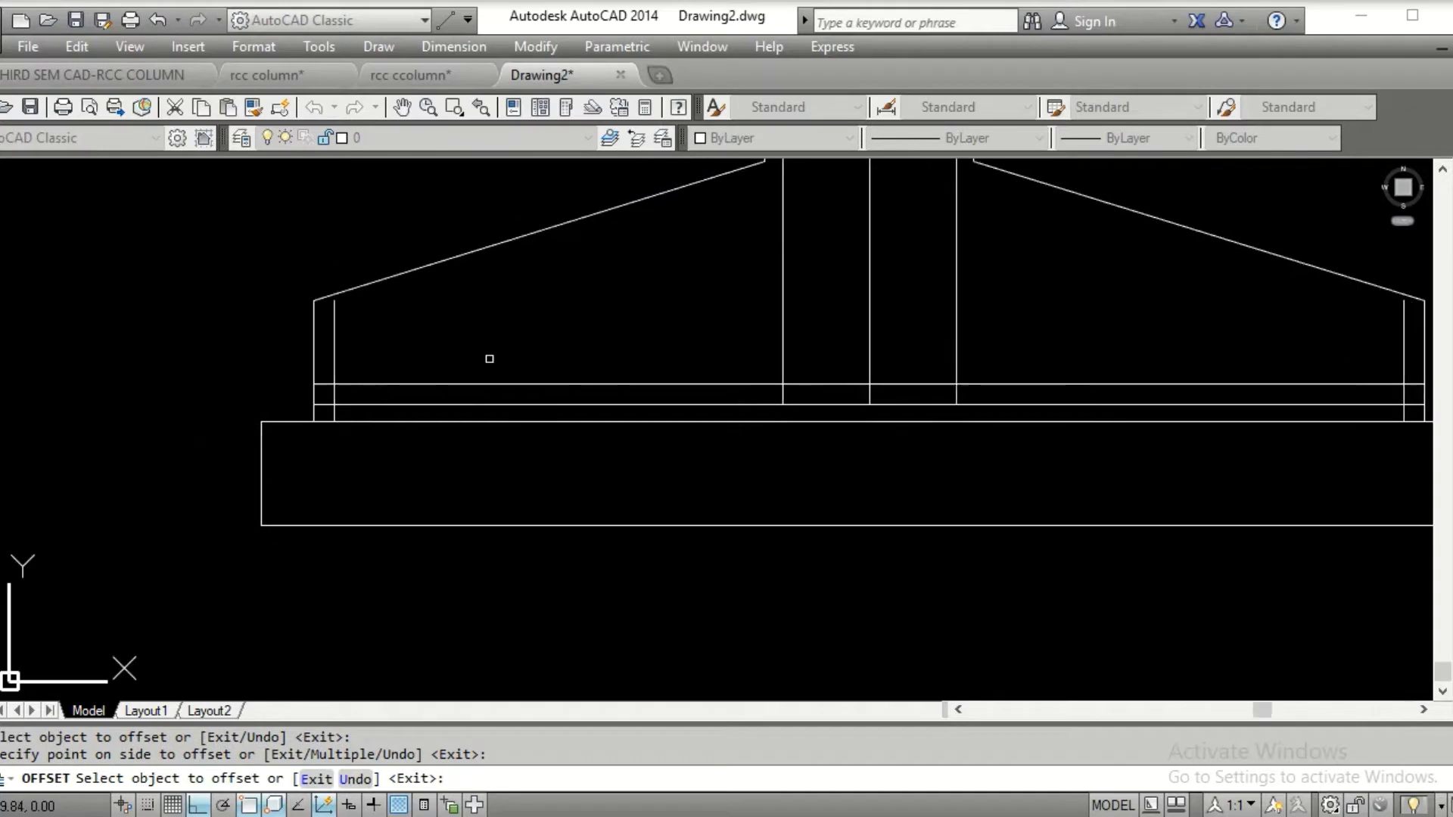
middle_click_drag(396, 376, 512, 296)
key("Escape")
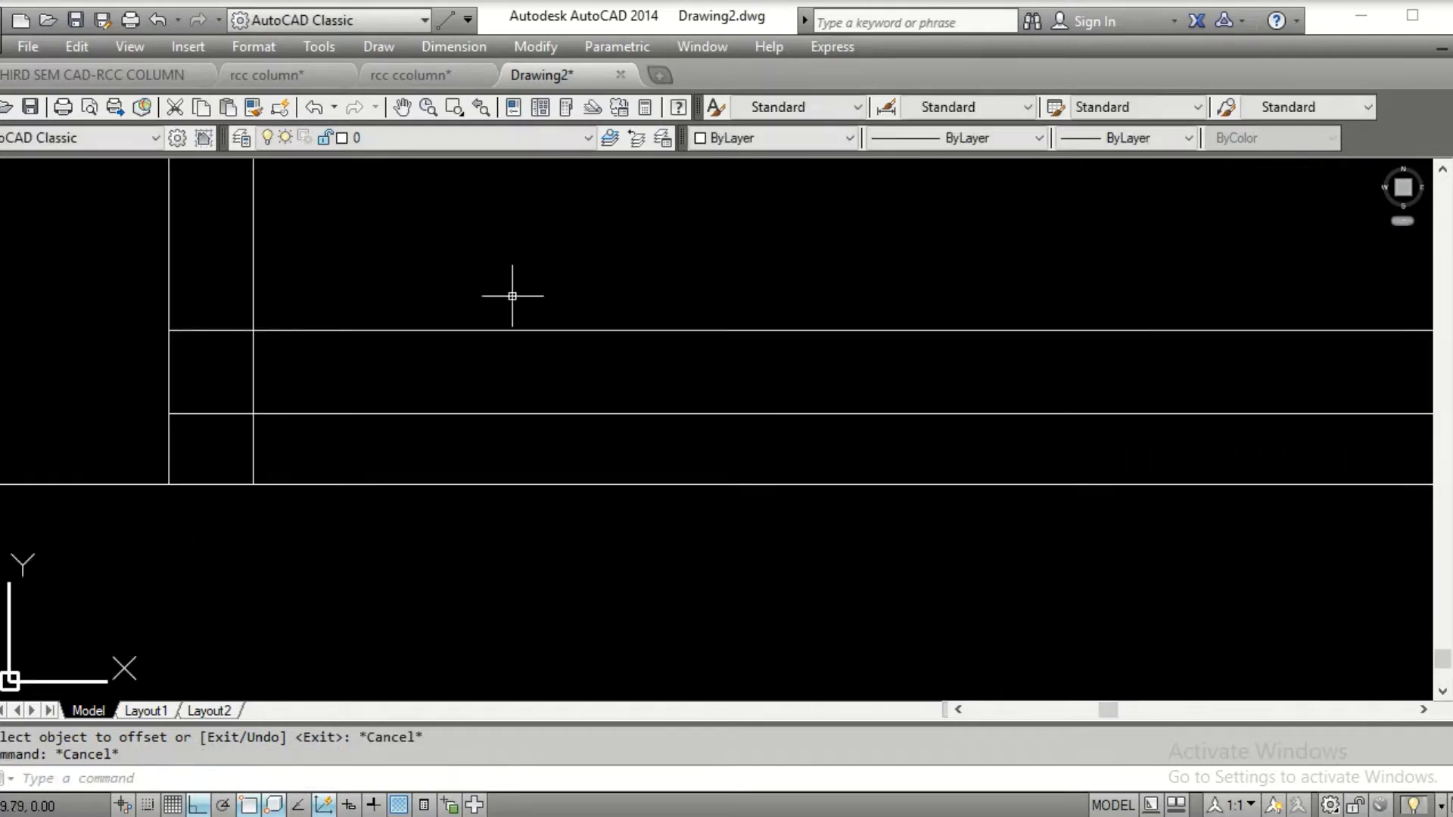
Start TRIM with the footing lines as cutting edges
type("tr")
key("Return")
scroll(512, 294, "down", 3)
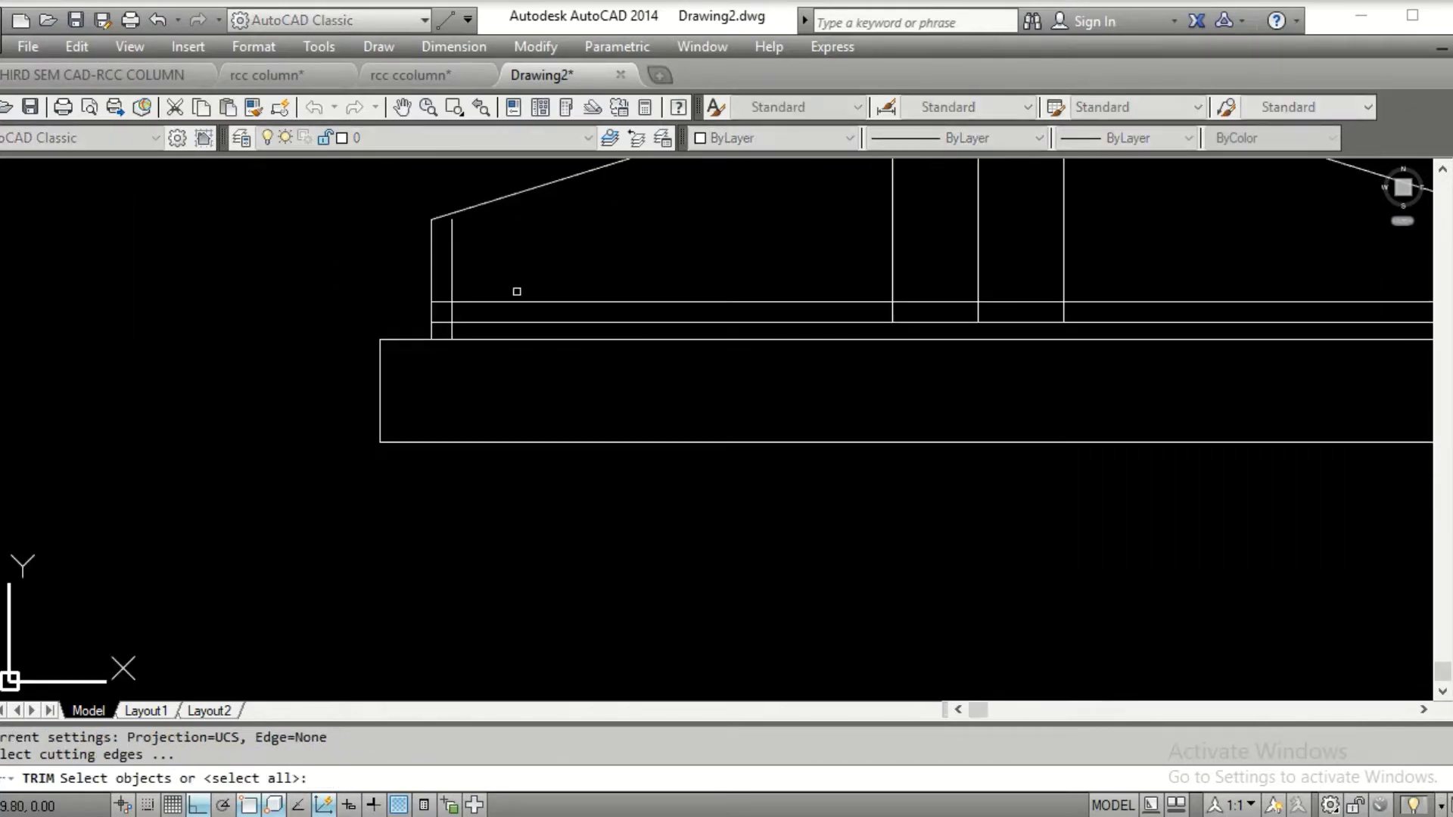
scroll(499, 299, "up", 2)
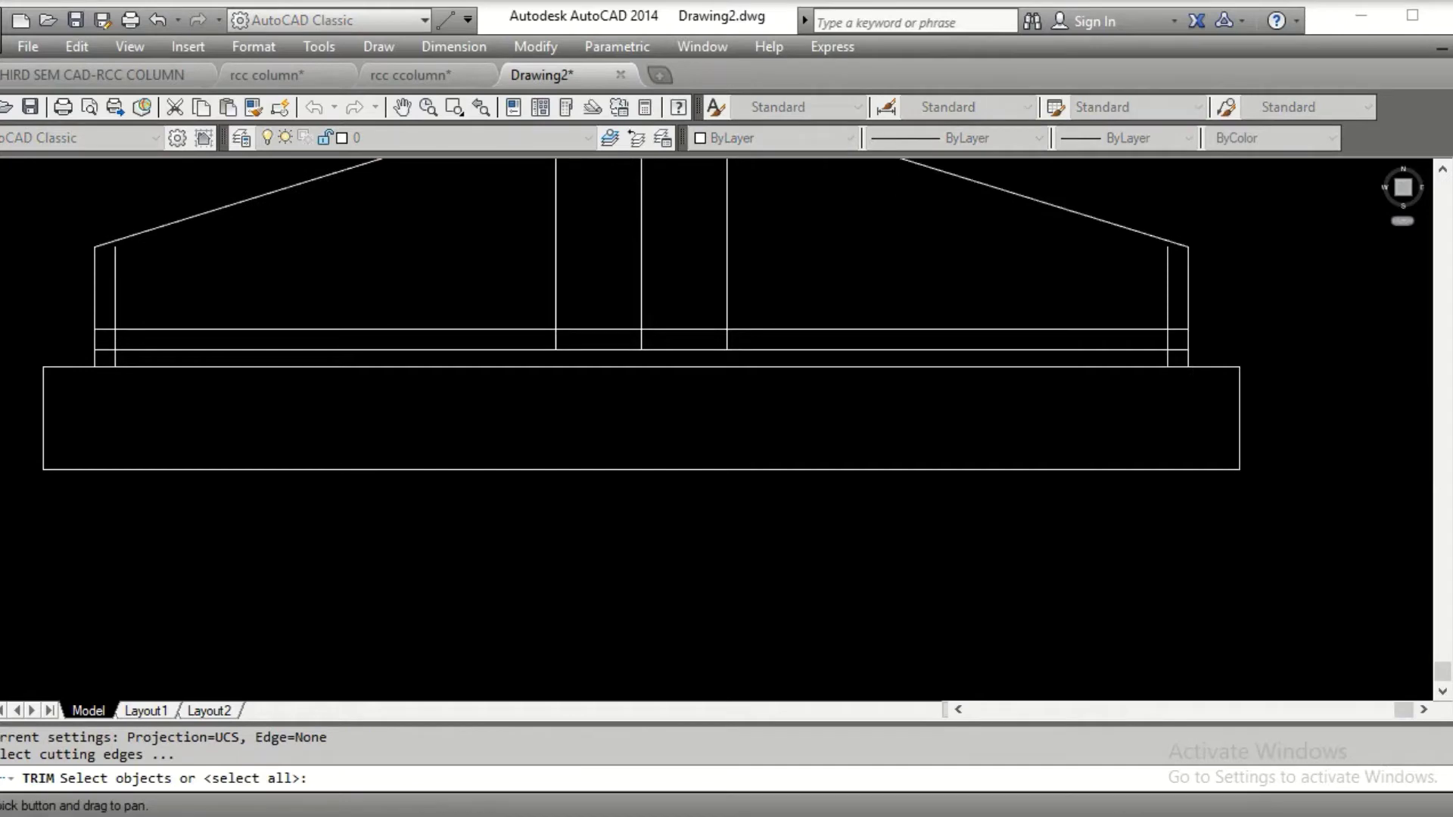
left_click(36, 210)
key("Return")
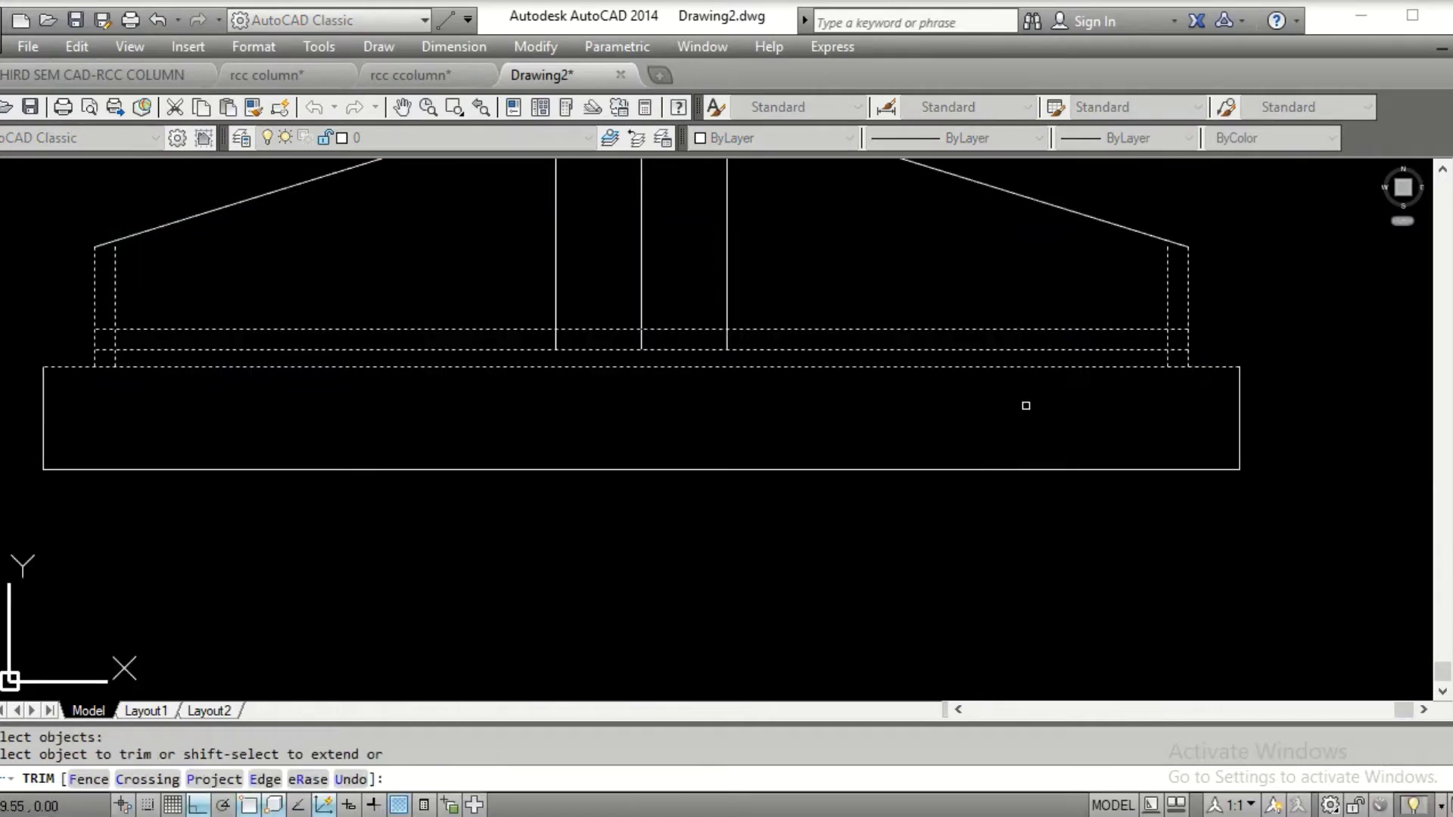
scroll(1026, 406, "up", 3)
Trim the vertical line ends below the bar and the column pieces outside the bar lines
left_click(1158, 234)
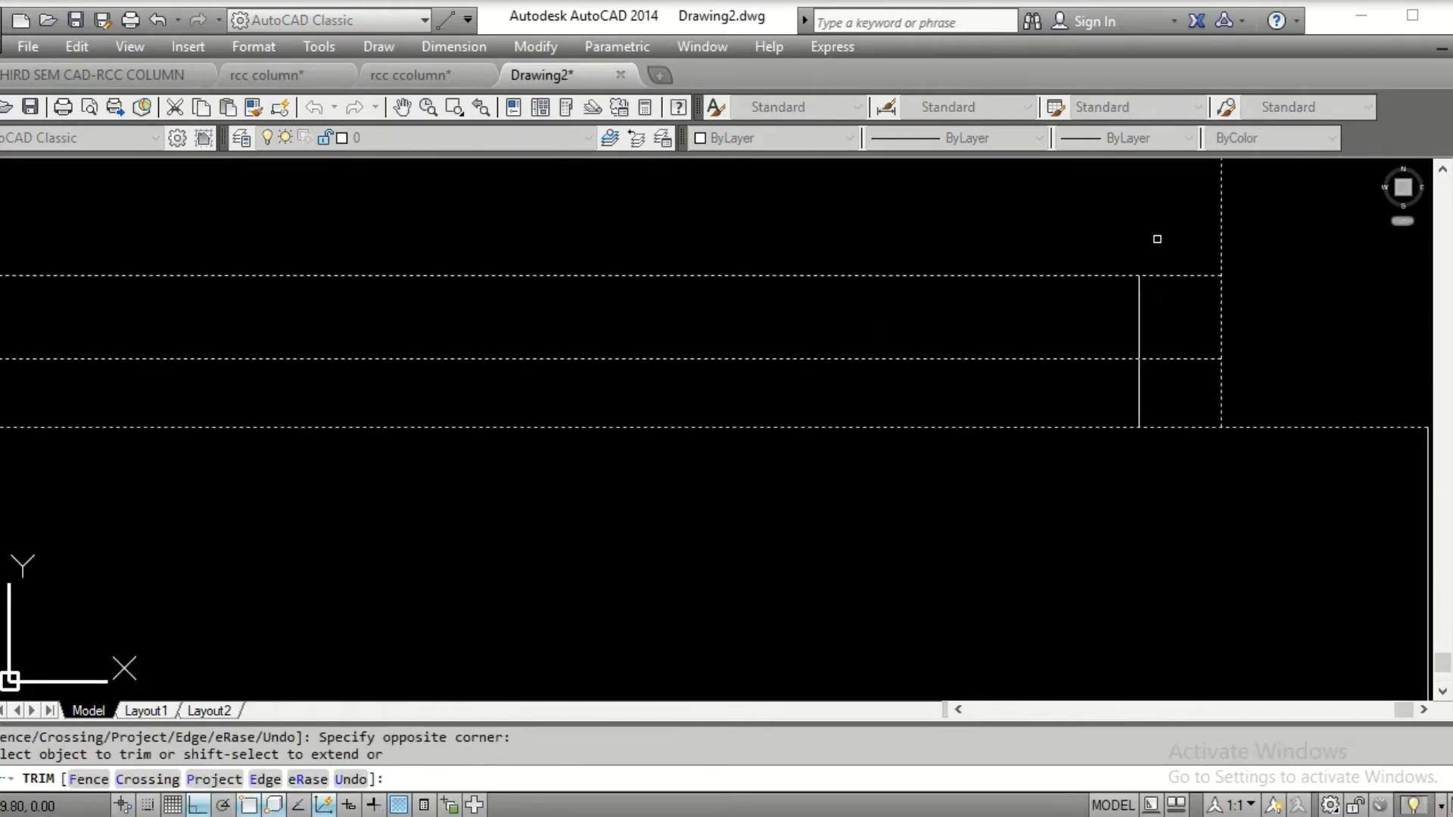
left_click(1183, 403)
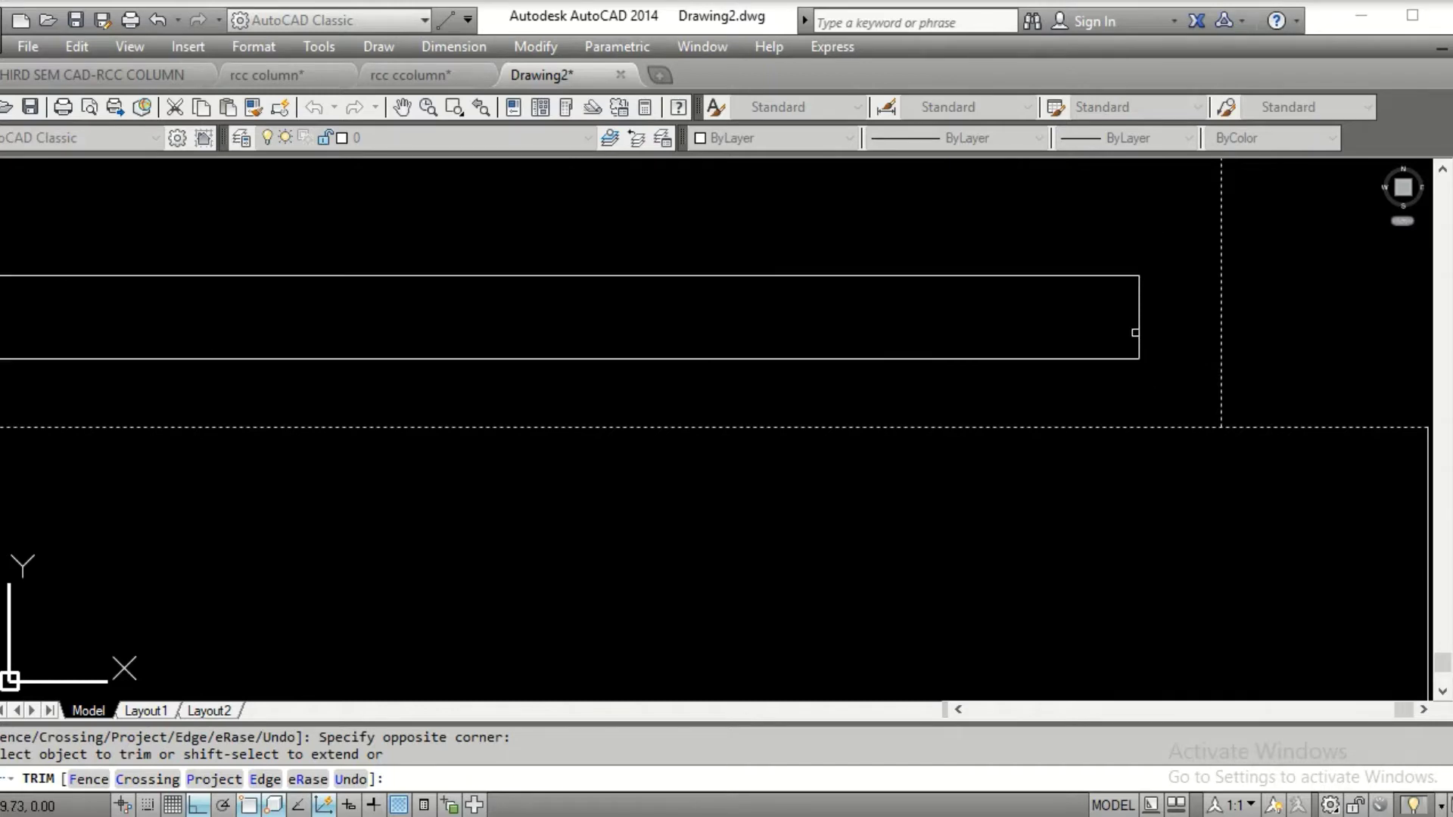
scroll(775, 392, "down", 2)
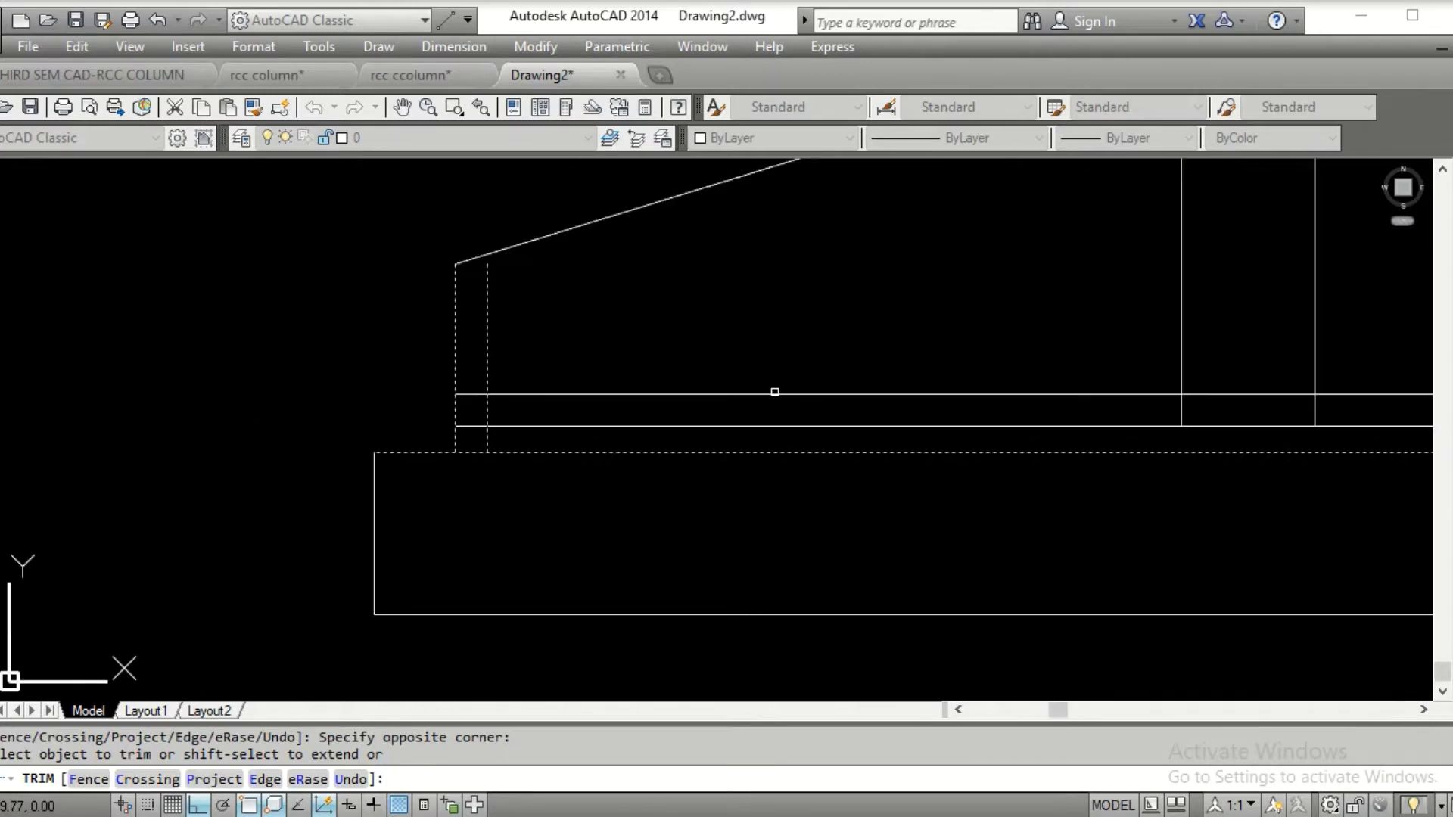
scroll(476, 393, "up", 6)
left_click(462, 367)
left_click(472, 544)
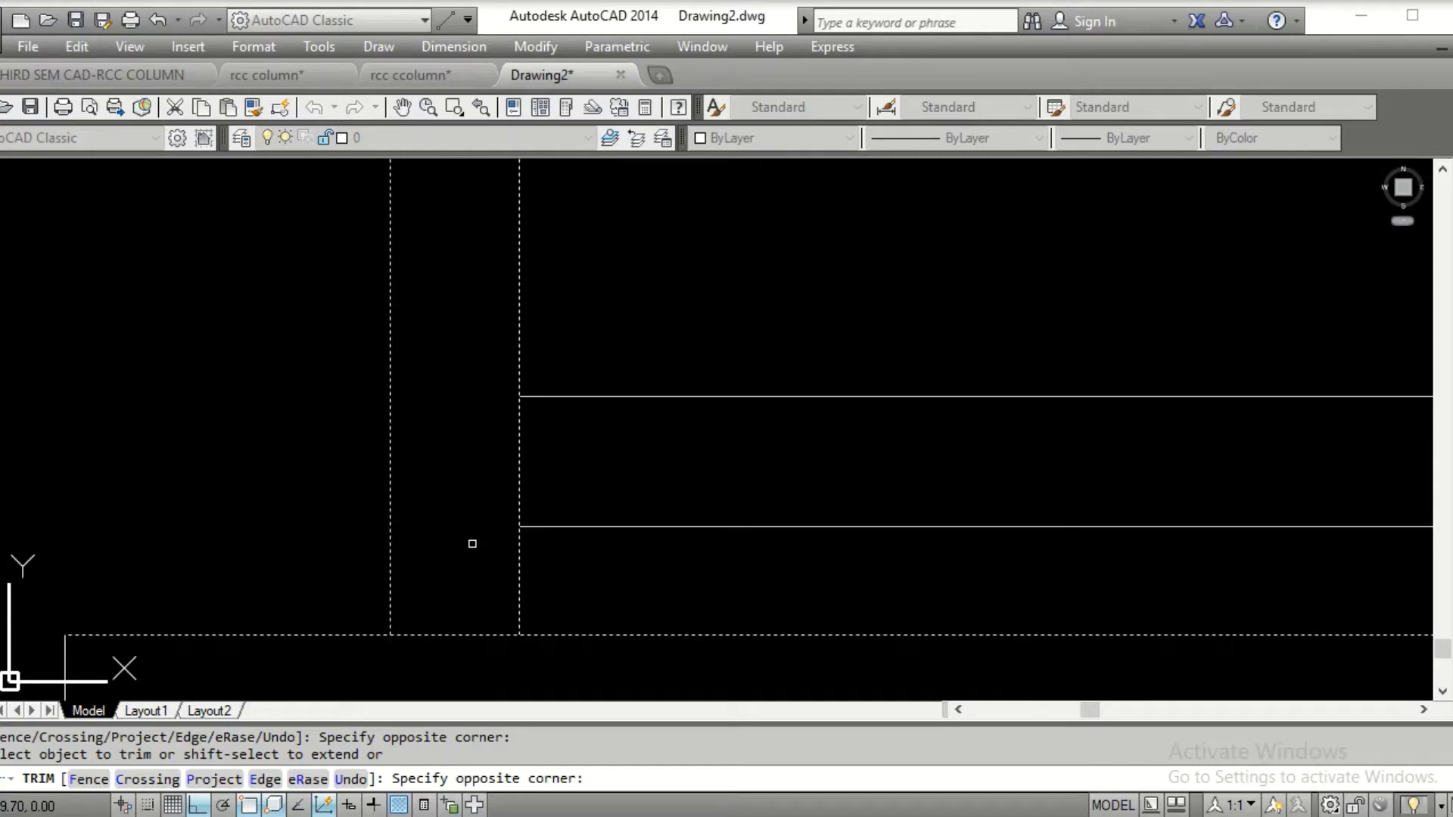
left_click(522, 533)
key("Escape")
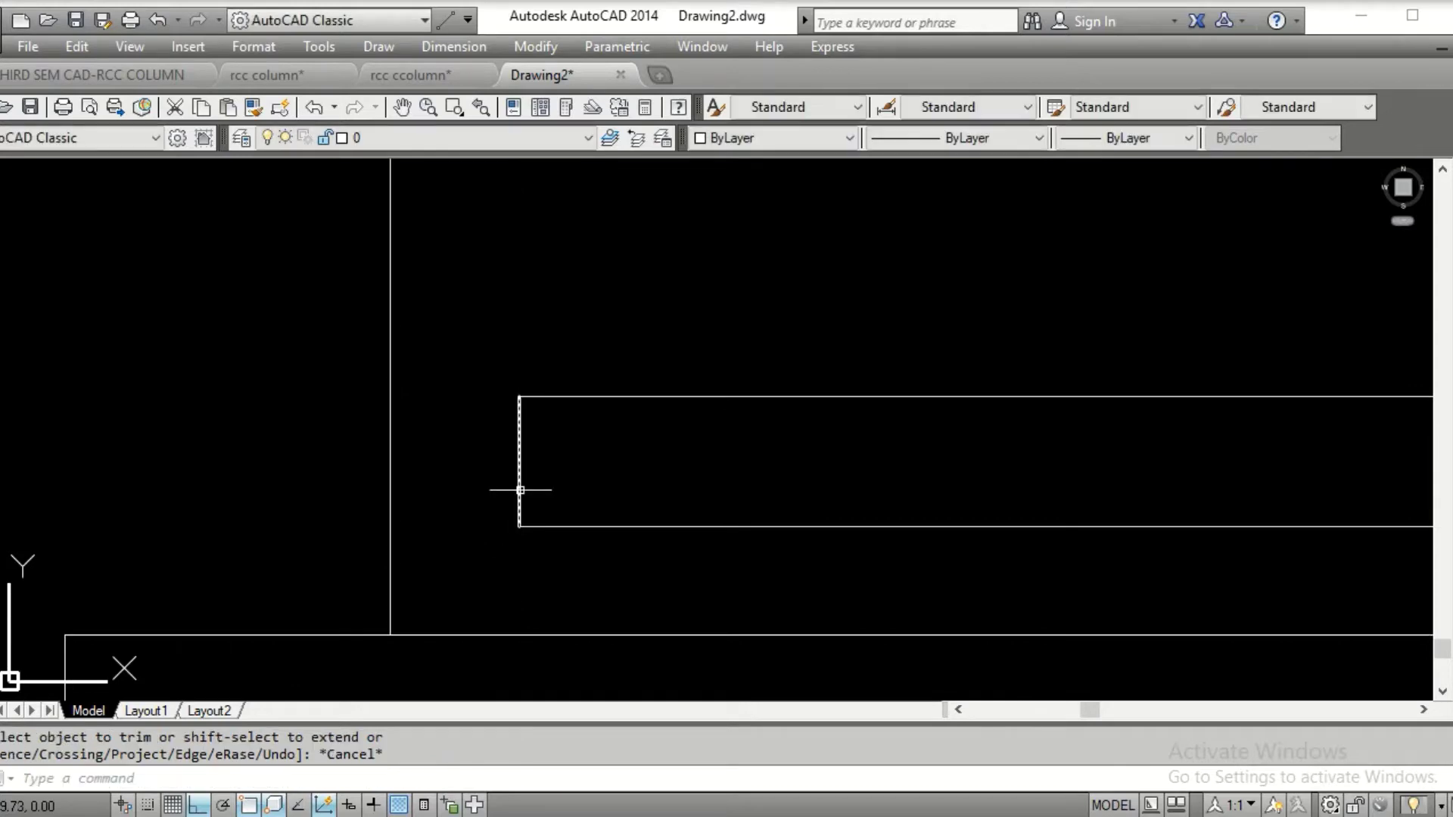
scroll(520, 490, "down", 5)
middle_click_drag(519, 489, 470, 473)
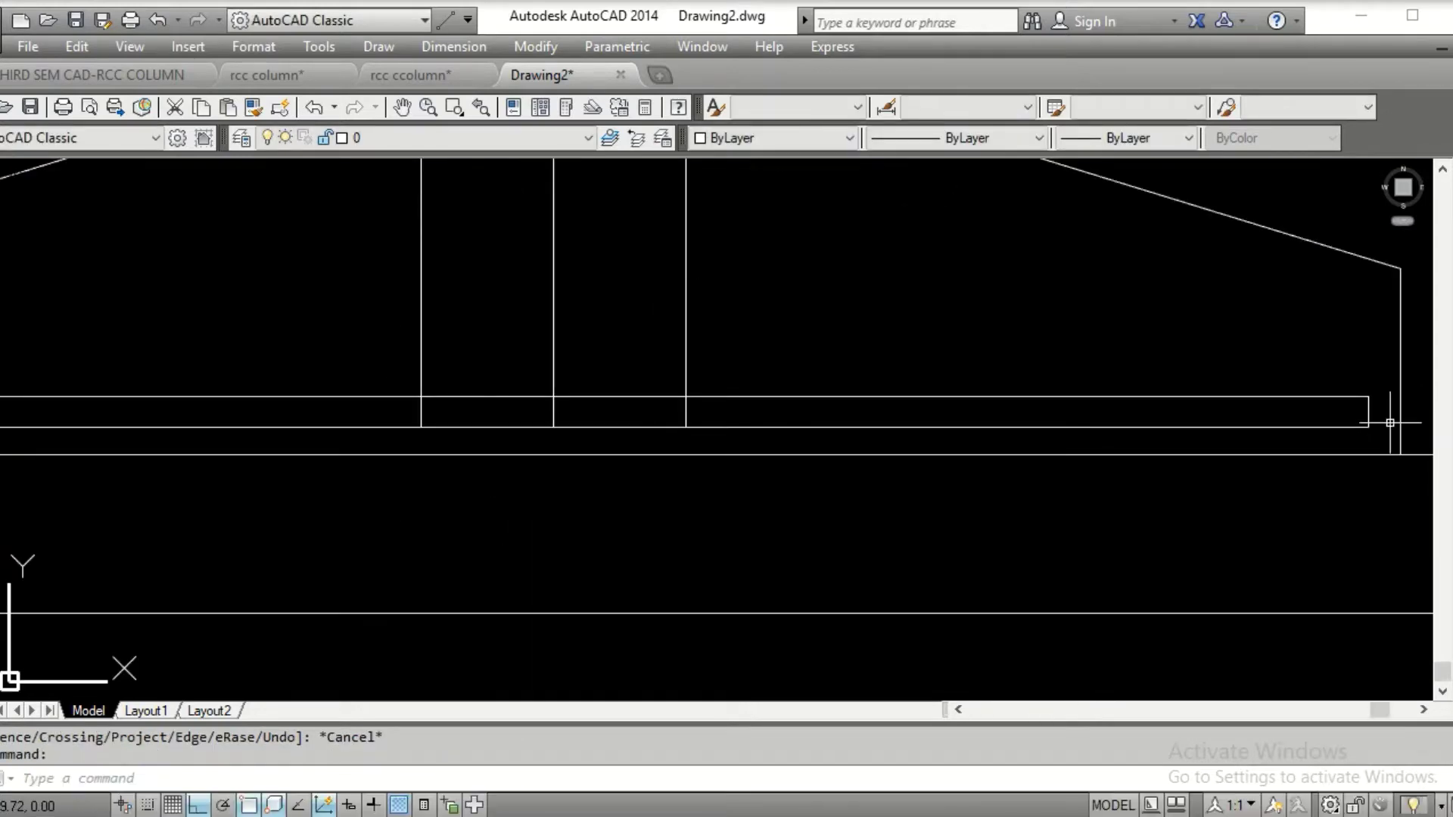
Delete the short leftover vertical piece
left_click(1368, 413)
key("Delete")
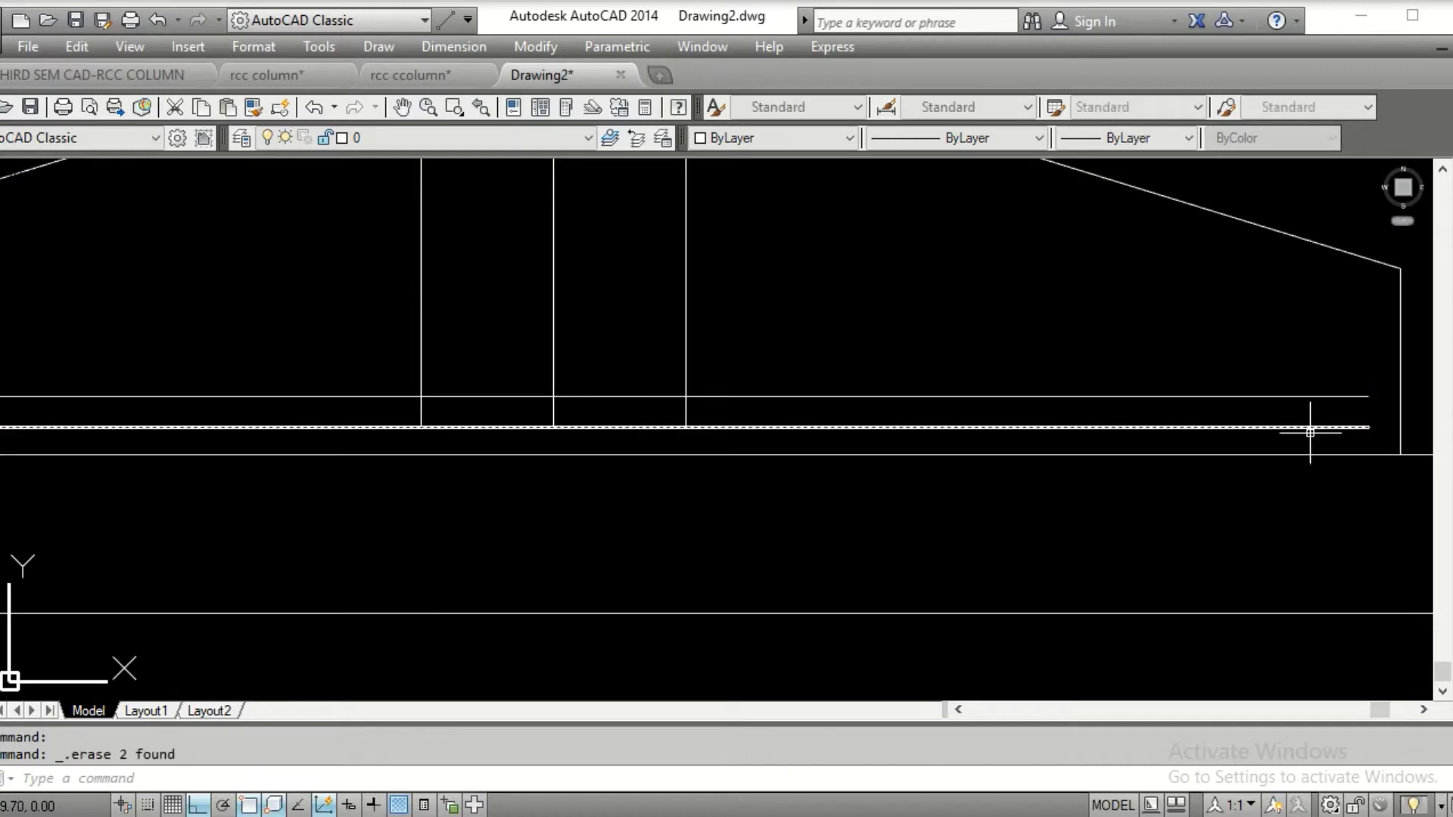
mouse_move(461, 367)
middle_mouse_down()
mouse_move(1001, 310)
mouse_move(1026, 325)
middle_mouse_up()
Fillet the two bar lines at the left and right ends to form hooks
type("F")
key("Return")
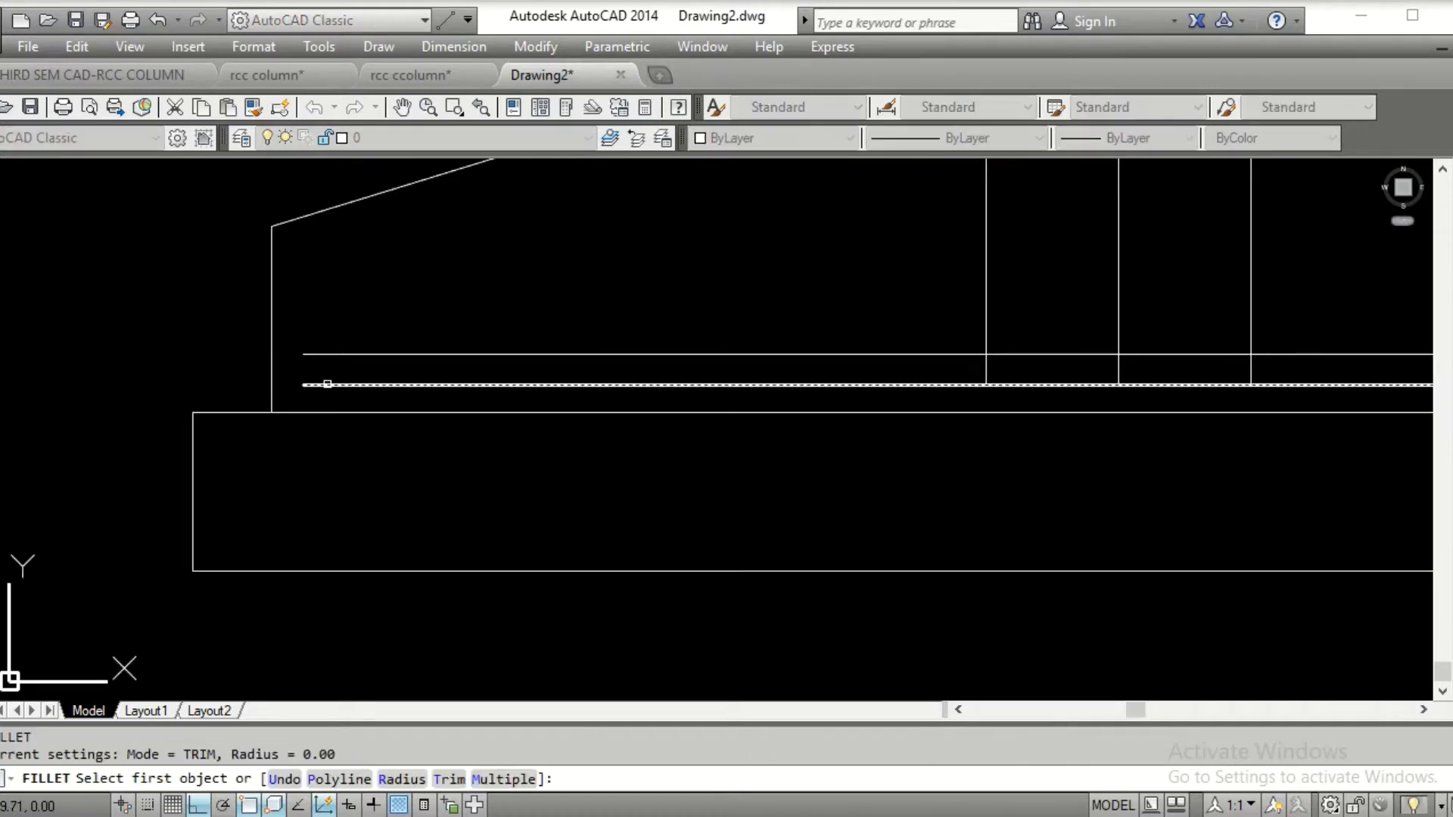
left_click(327, 384)
left_click(332, 355)
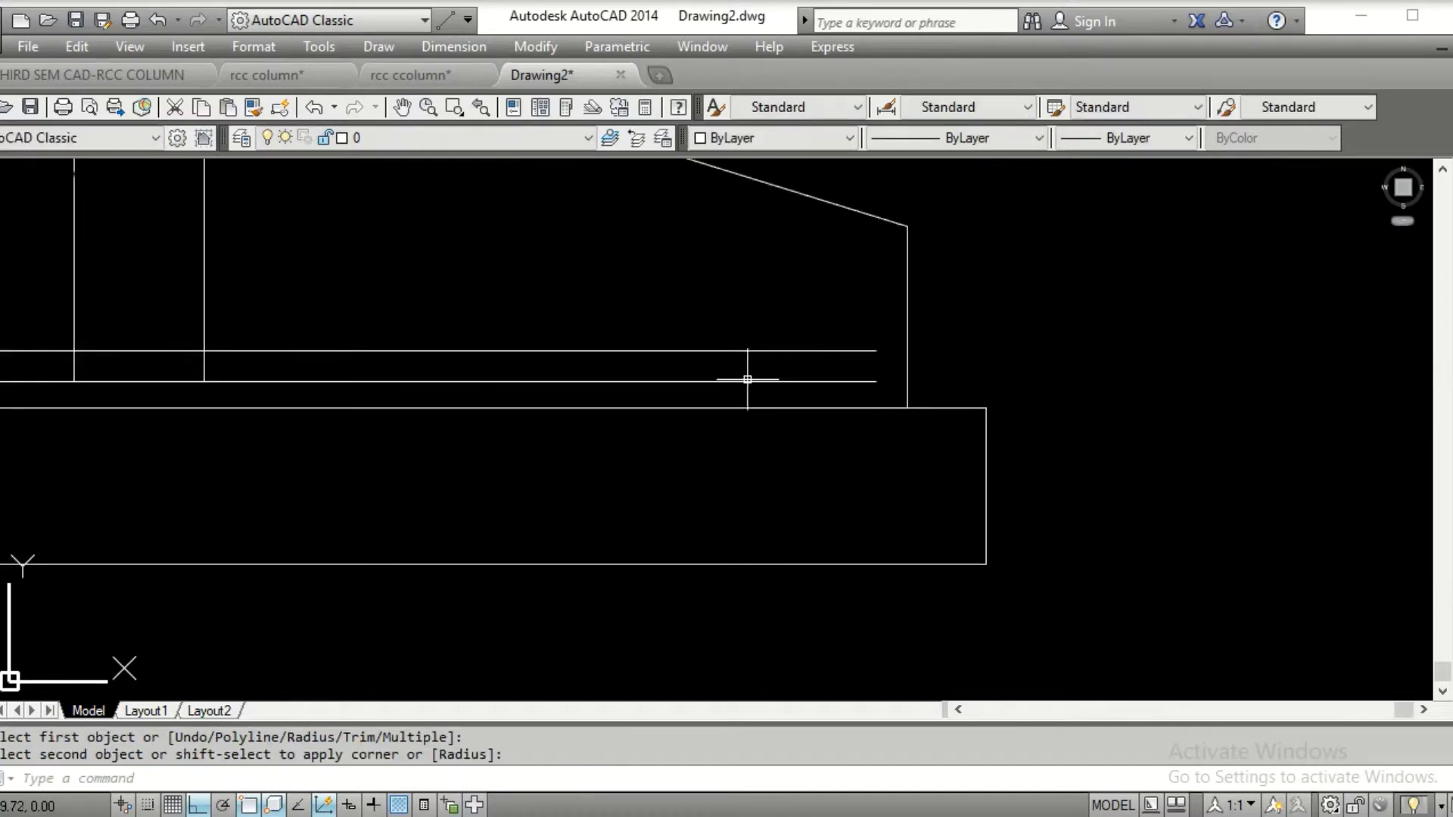
key("Return")
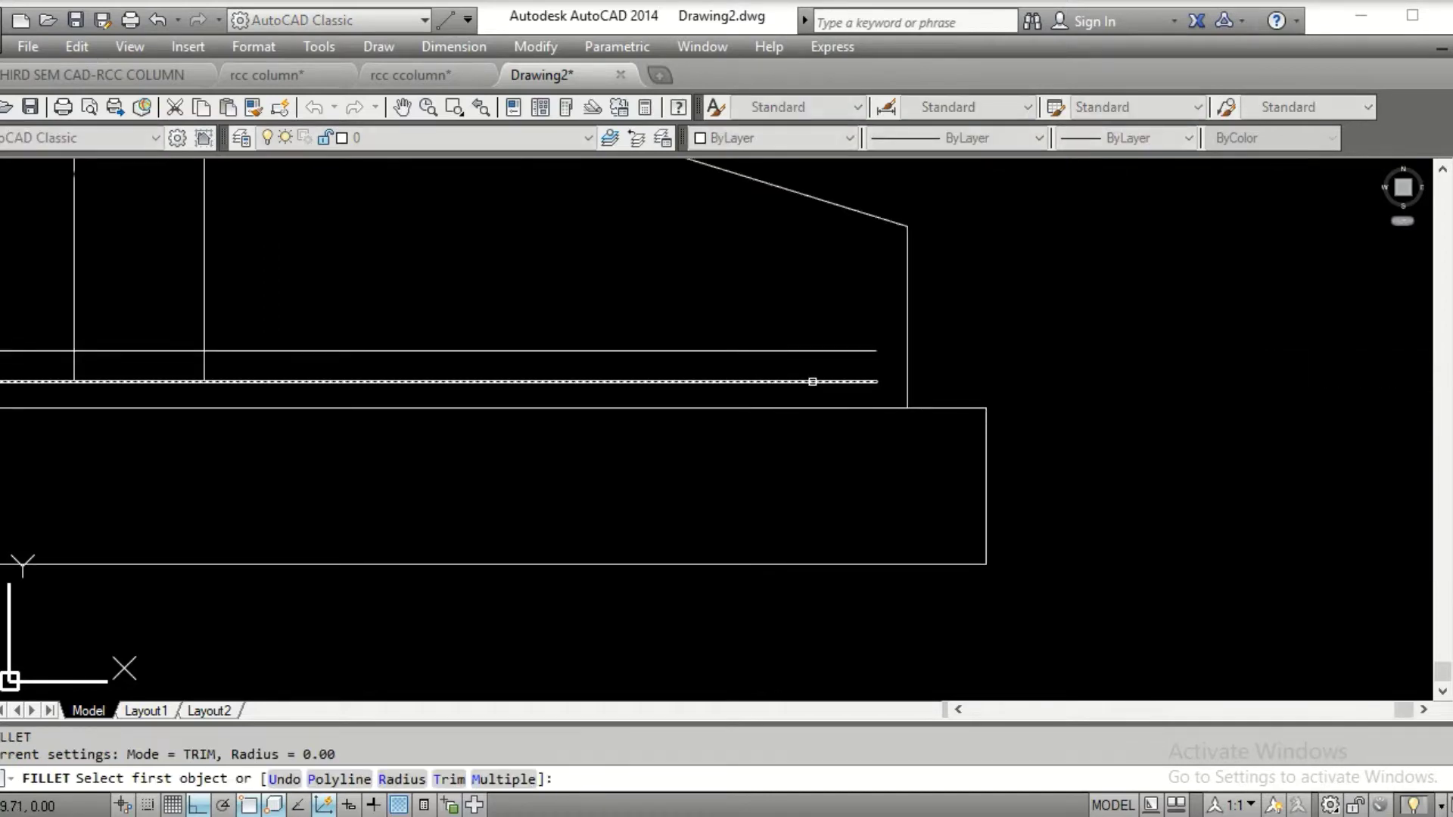
left_click(812, 381)
left_click(812, 351)
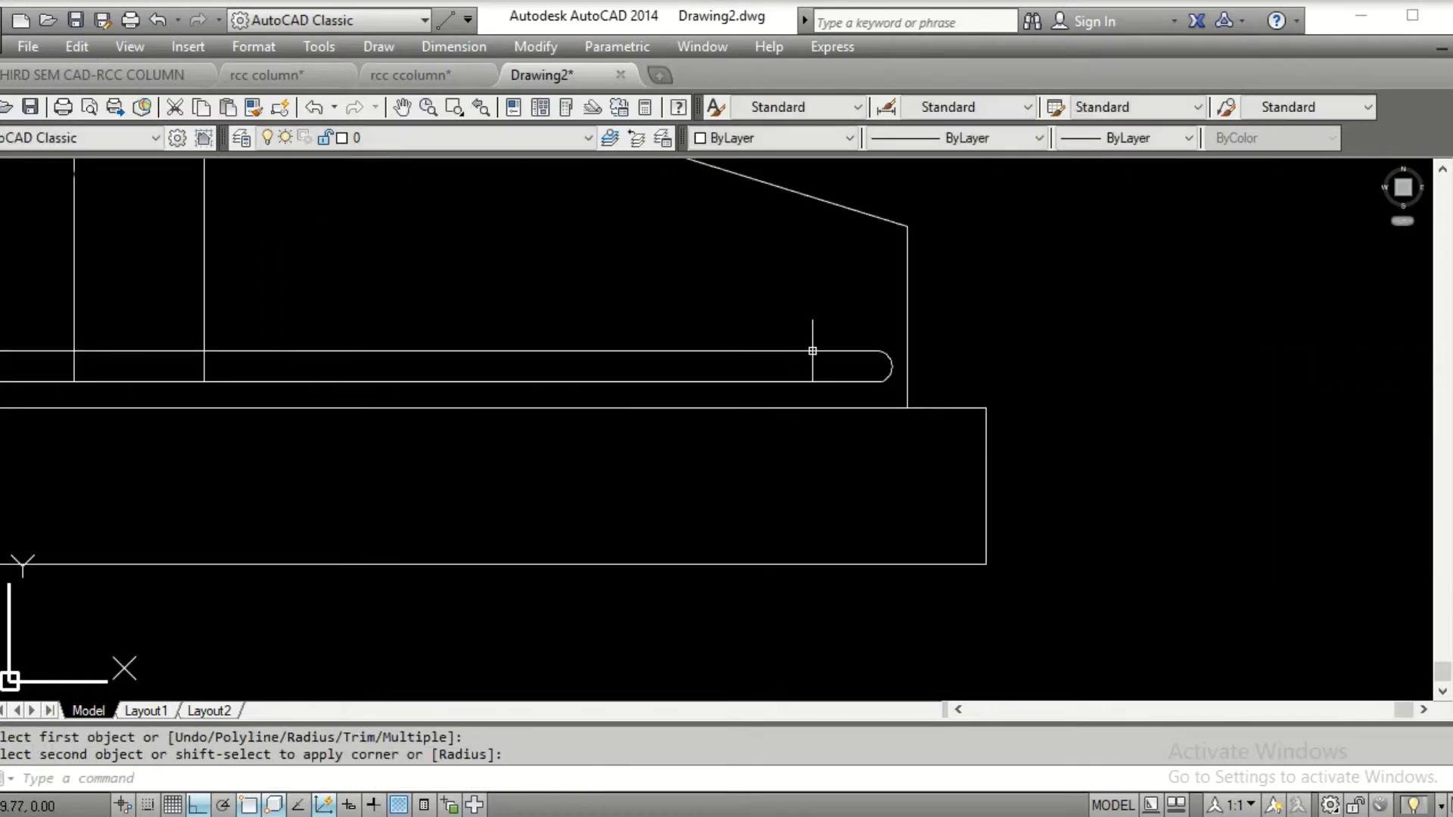
Delete the upper bar line, leaving the single hooked bar
left_click(728, 351)
key("Delete")
scroll(474, 330, "down", 6)
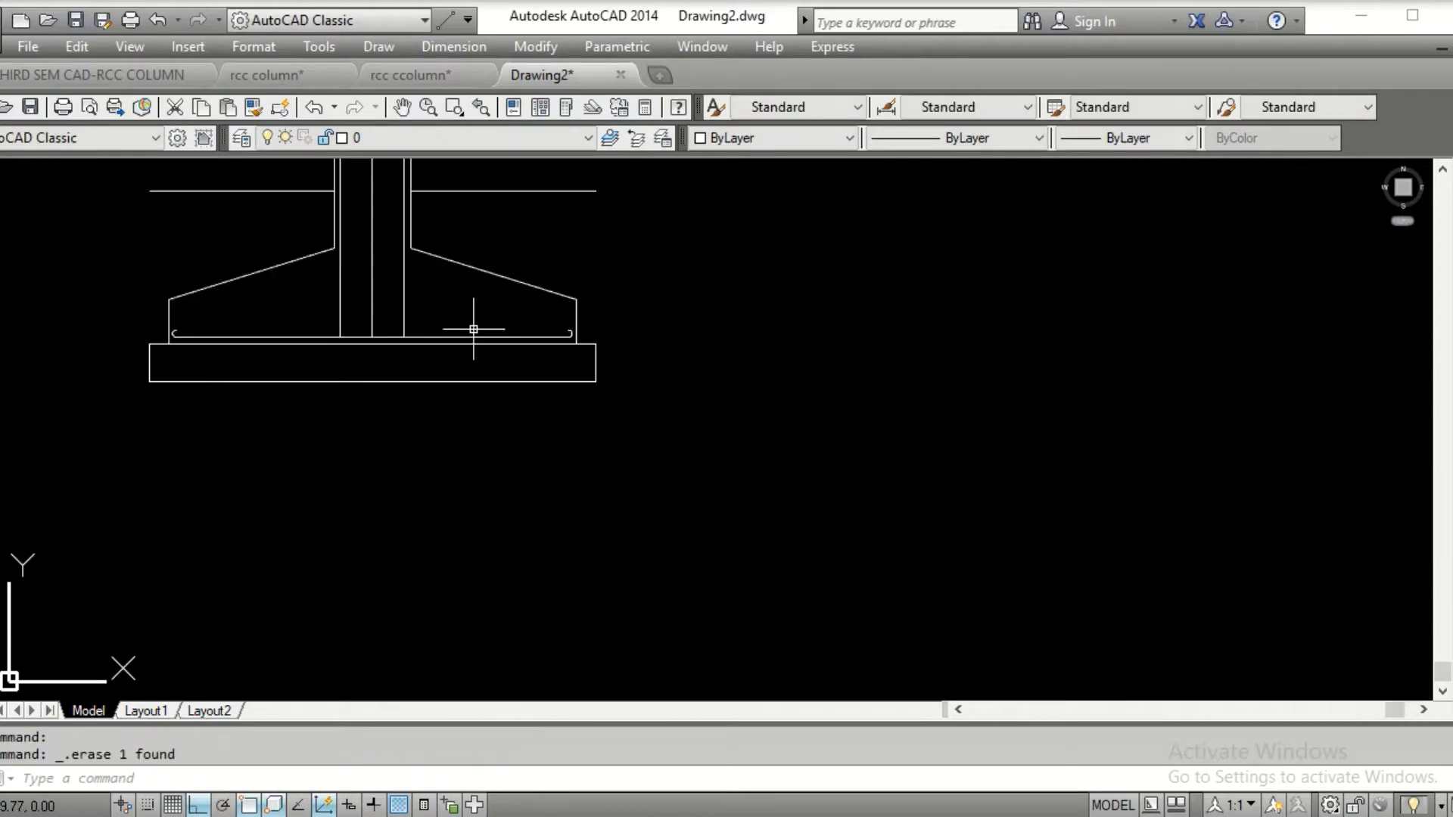
middle_click_drag(474, 330, 791, 327)
scroll(757, 324, "up", 2)
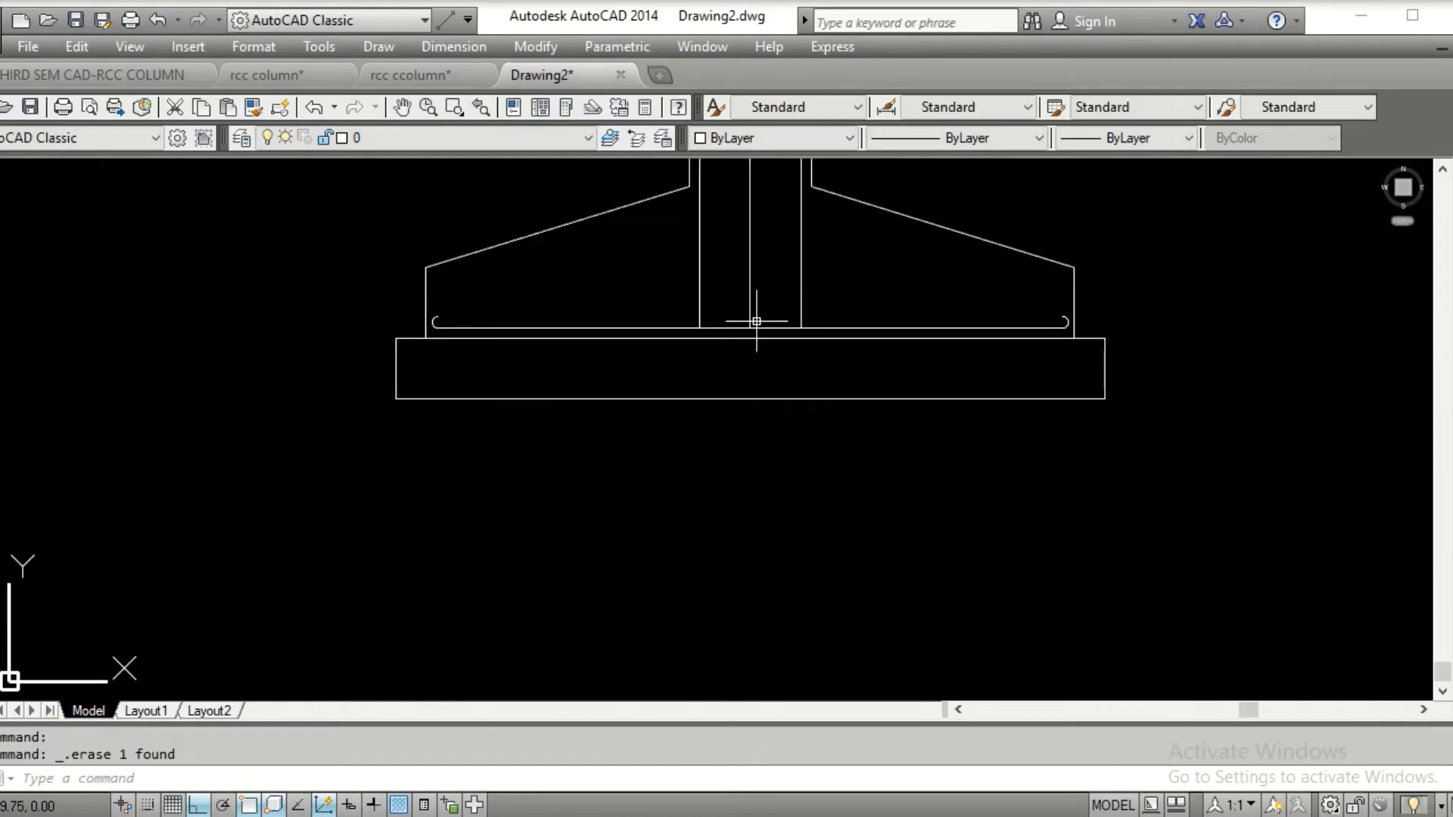
scroll(757, 321, "up", 2)
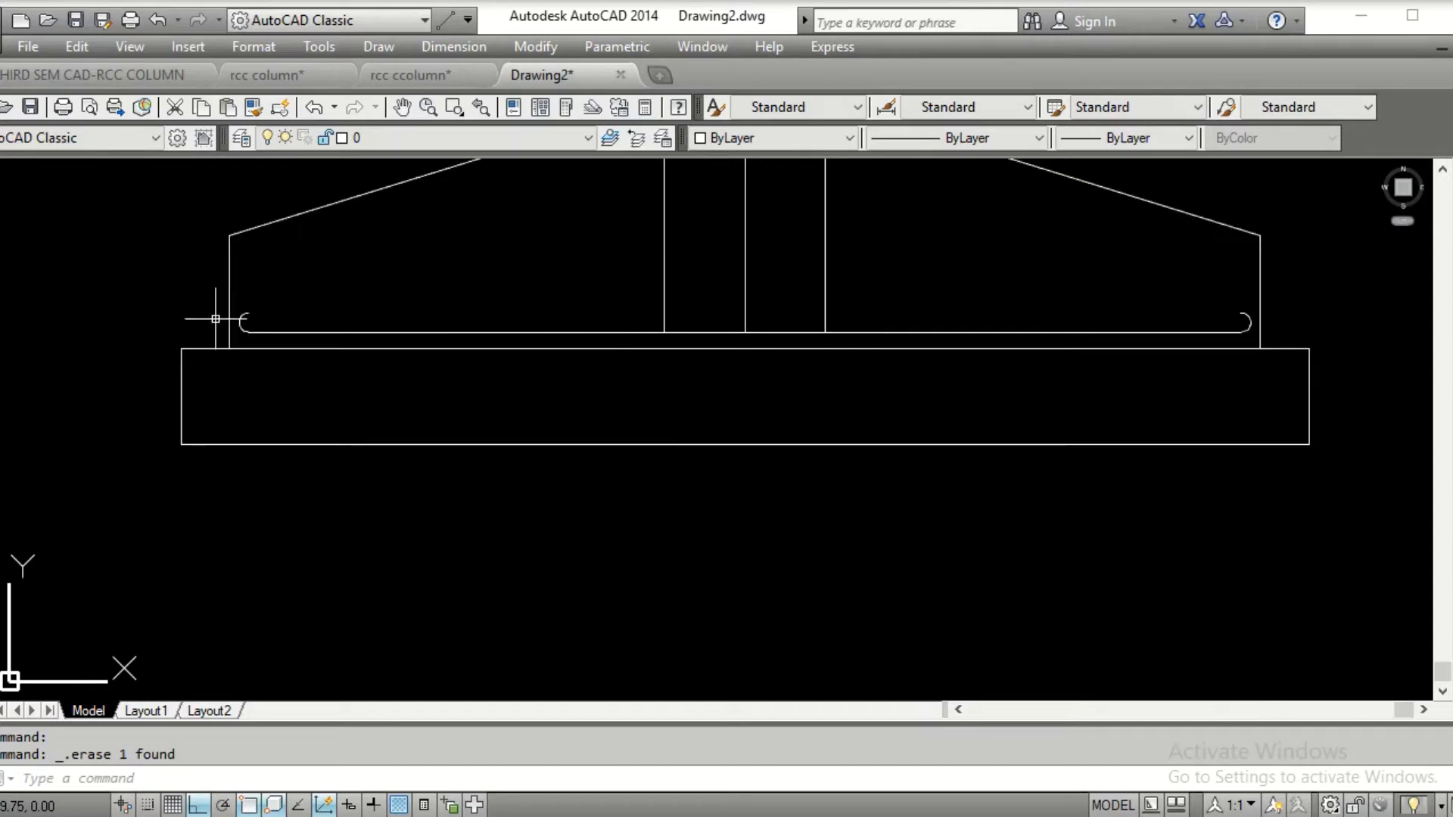
scroll(215, 318, "up", 4)
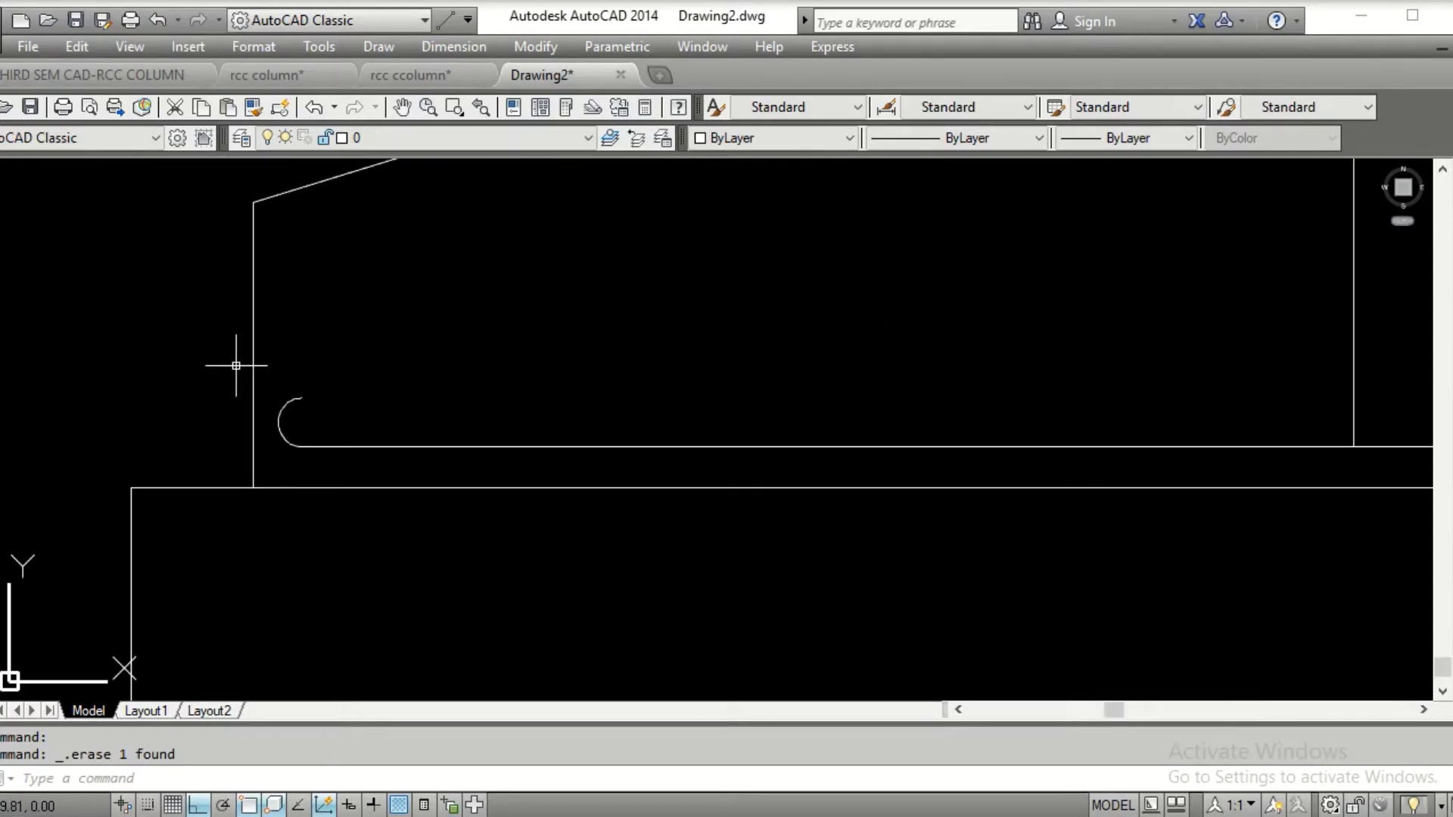
Draw a 0.06-diameter circle centred on the left hook's arc centre
type("c")
key("Return")
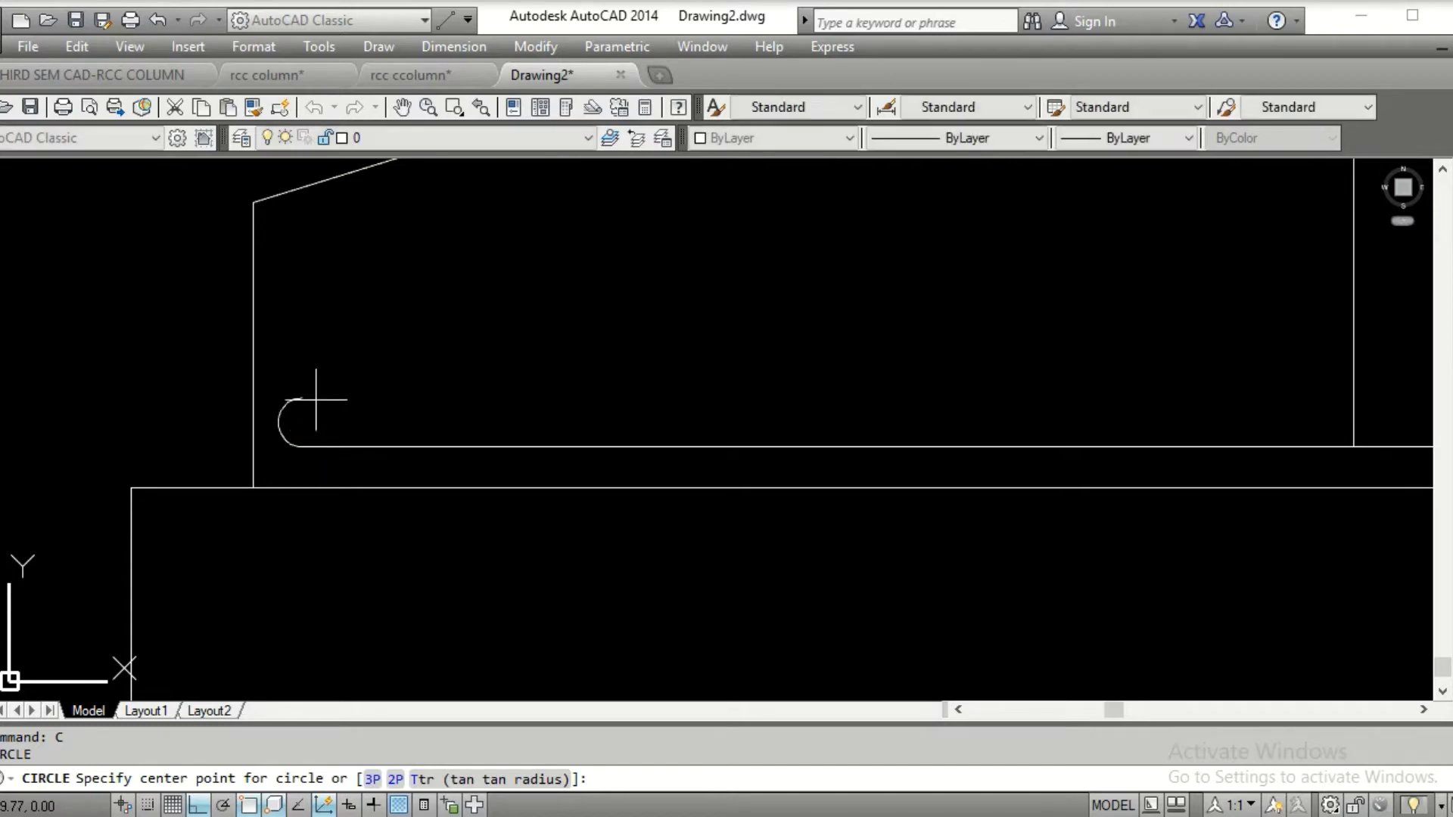
scroll(286, 438, "up", 3)
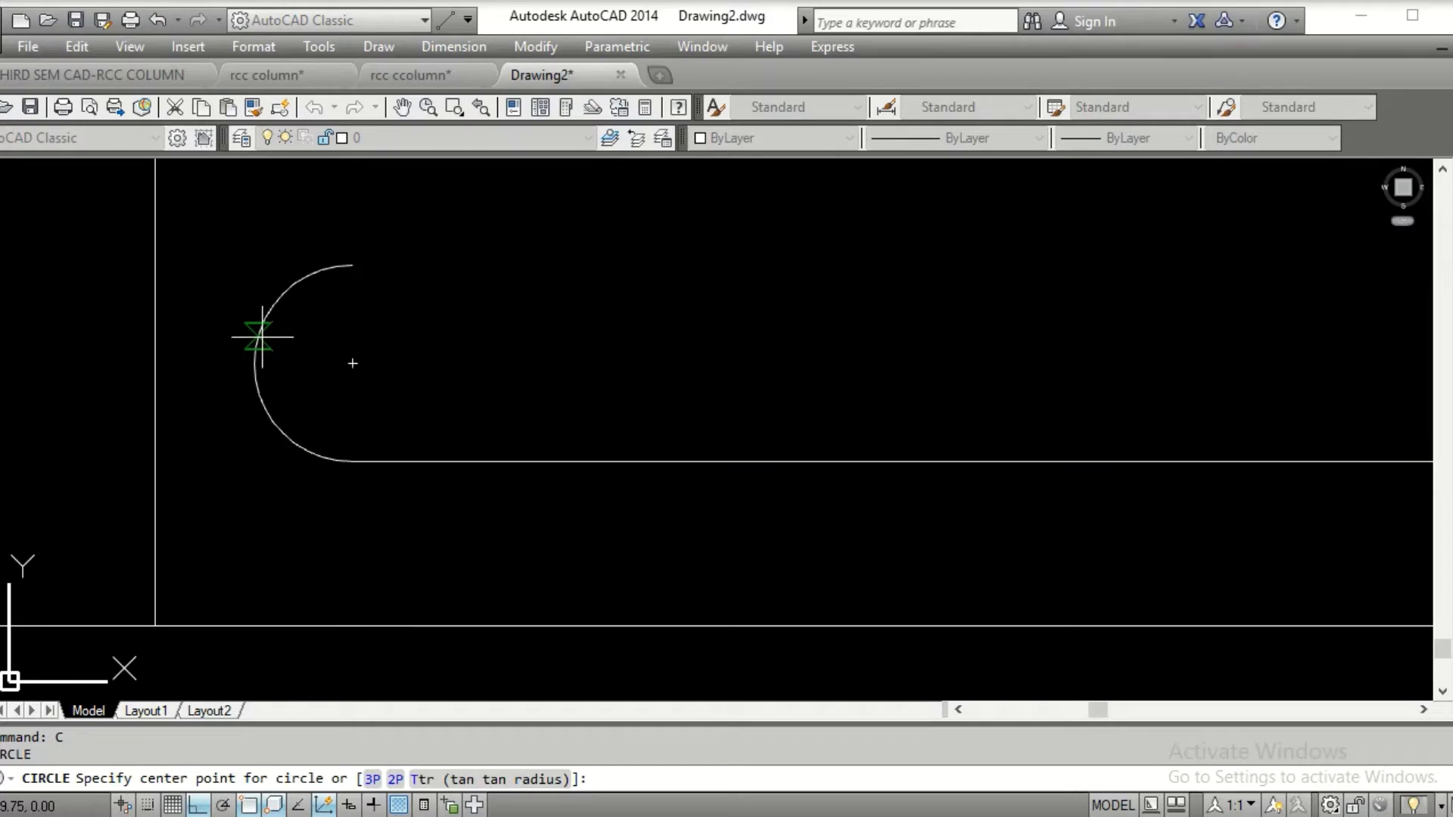
left_click(352, 364)
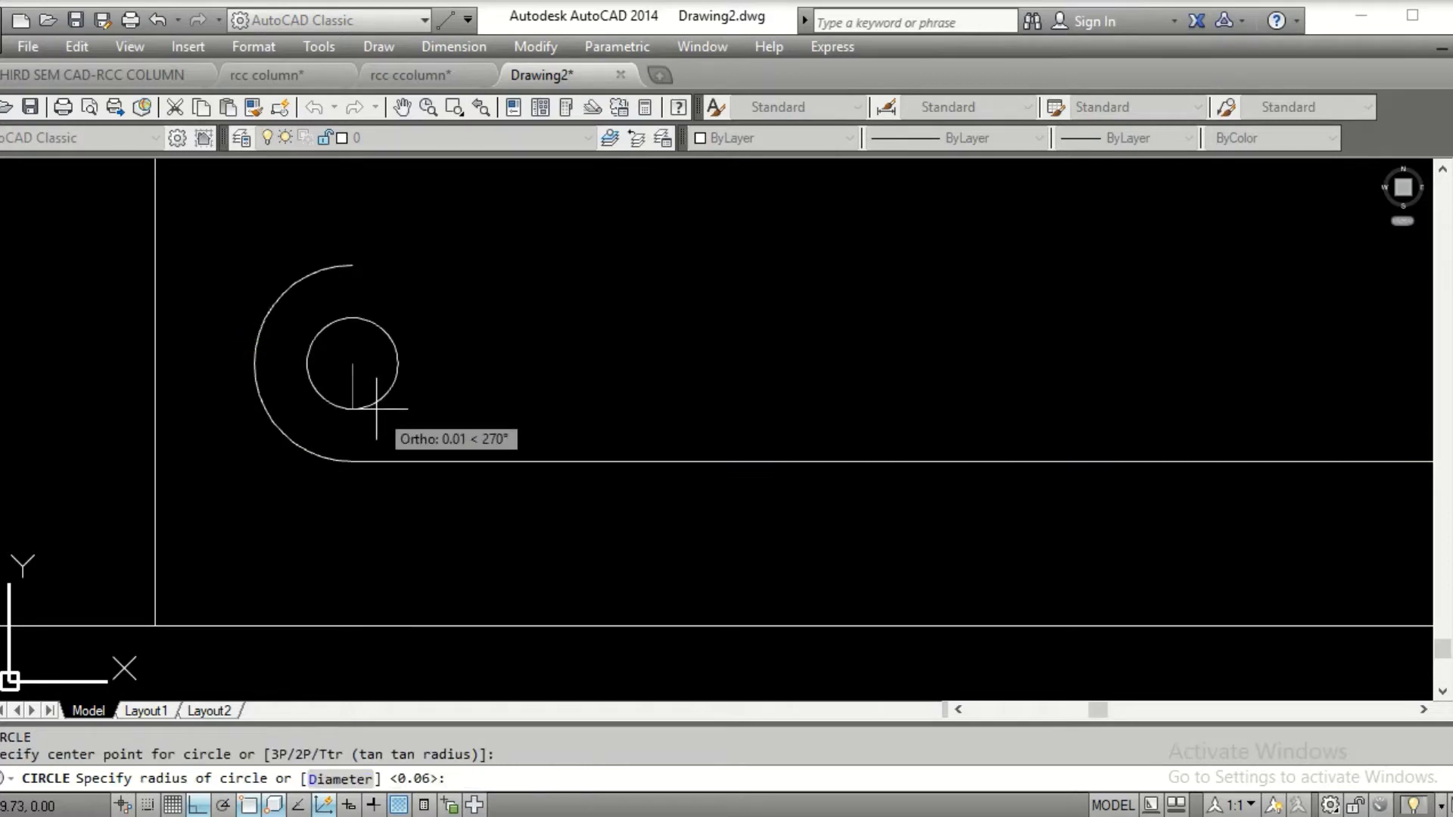
type("D")
key("Return")
type(".06")
key("Return")
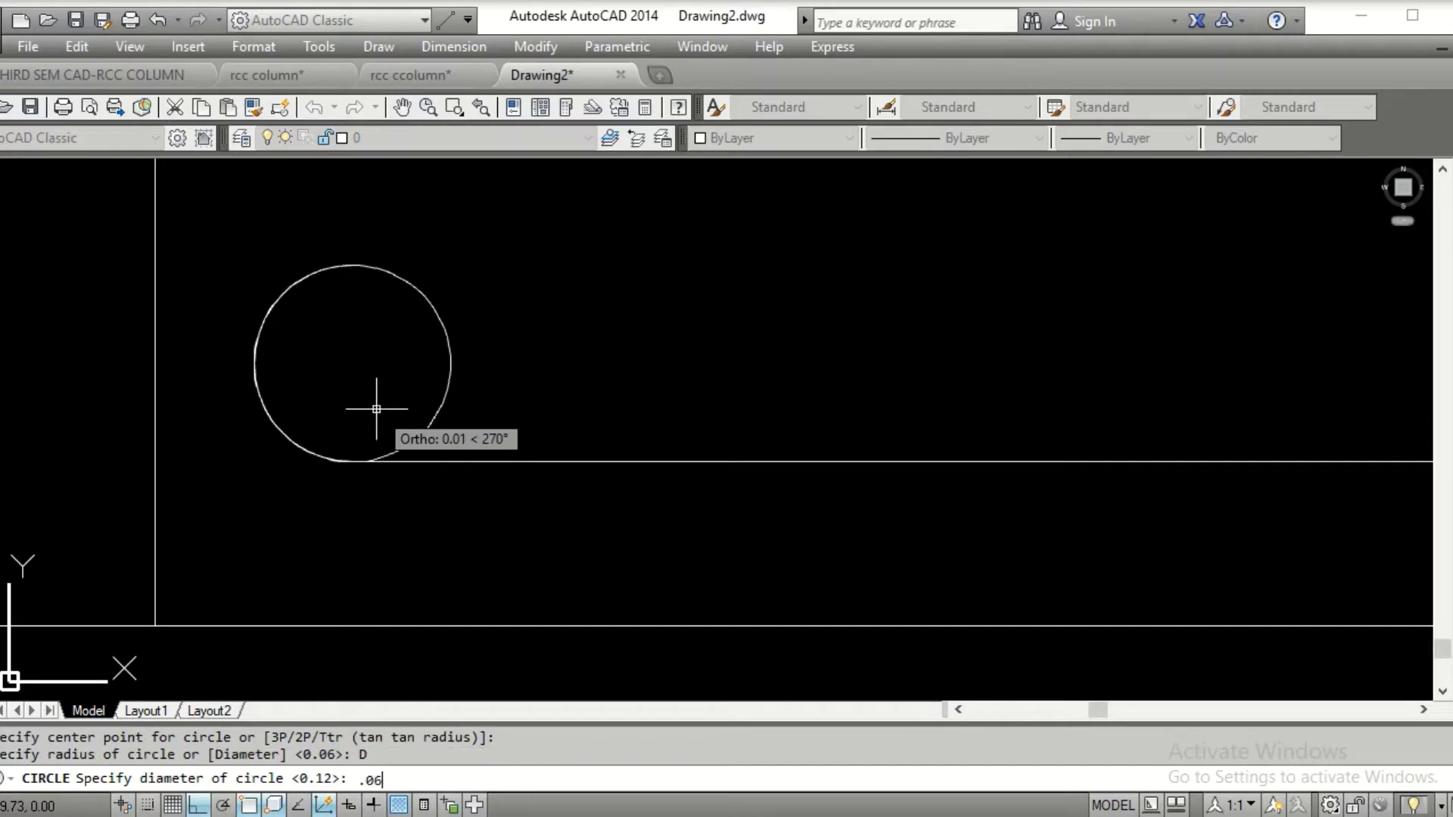
scroll(369, 411, "down", 3)
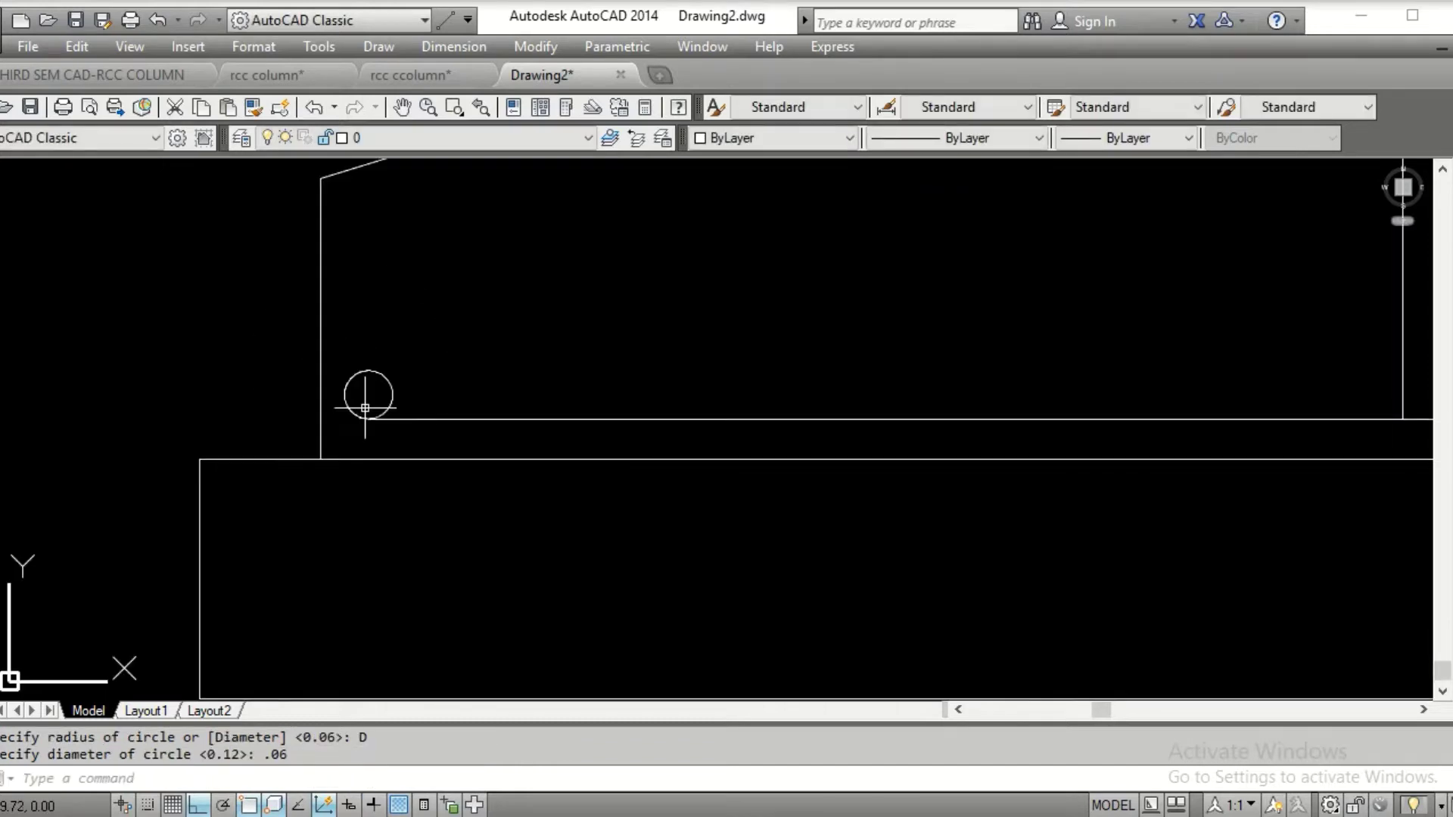
middle_click_drag(366, 408, 280, 416)
Fill the bar circle in the left hook with the SOLID hatch pattern
type("BH")
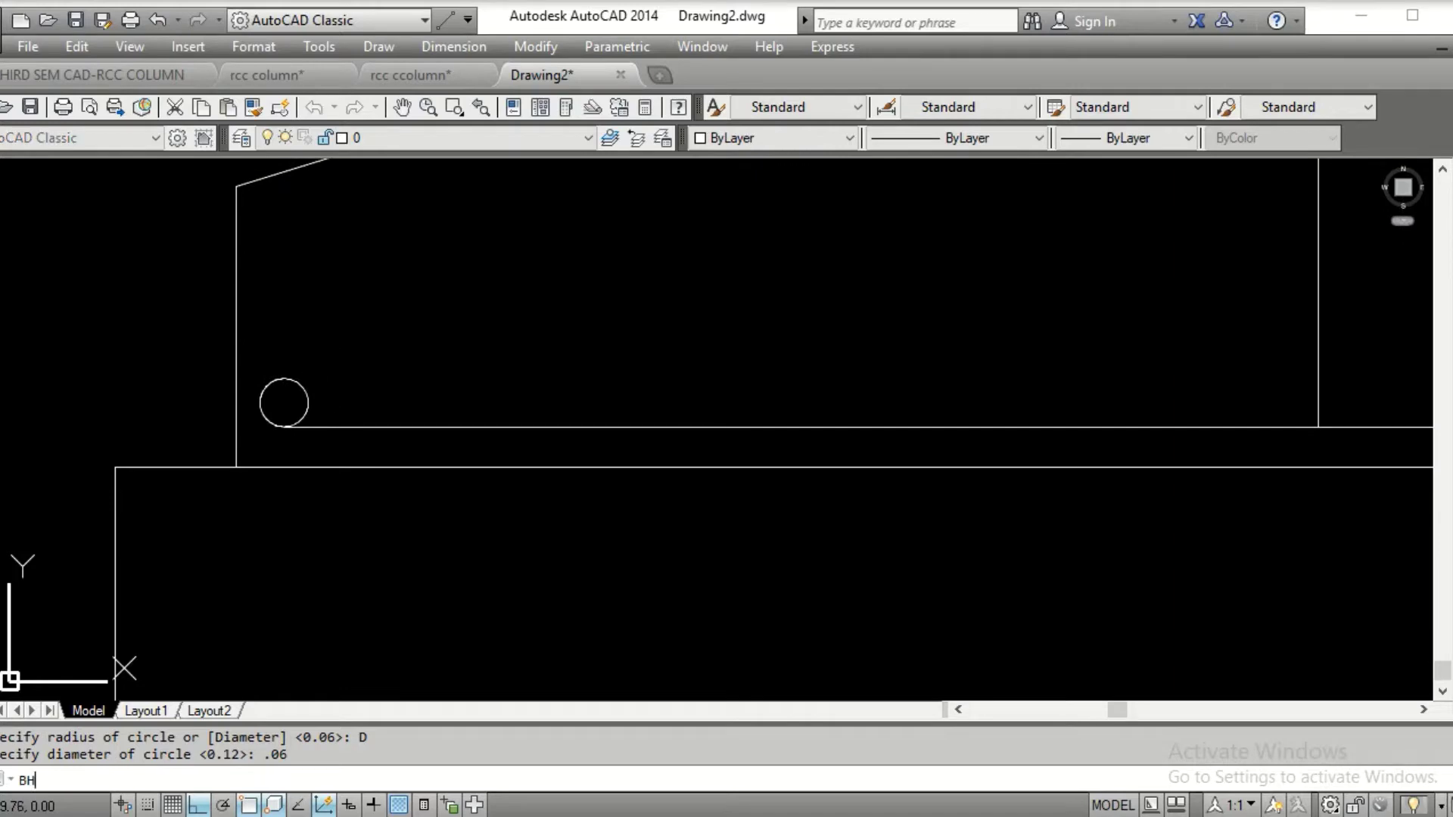
key("Return")
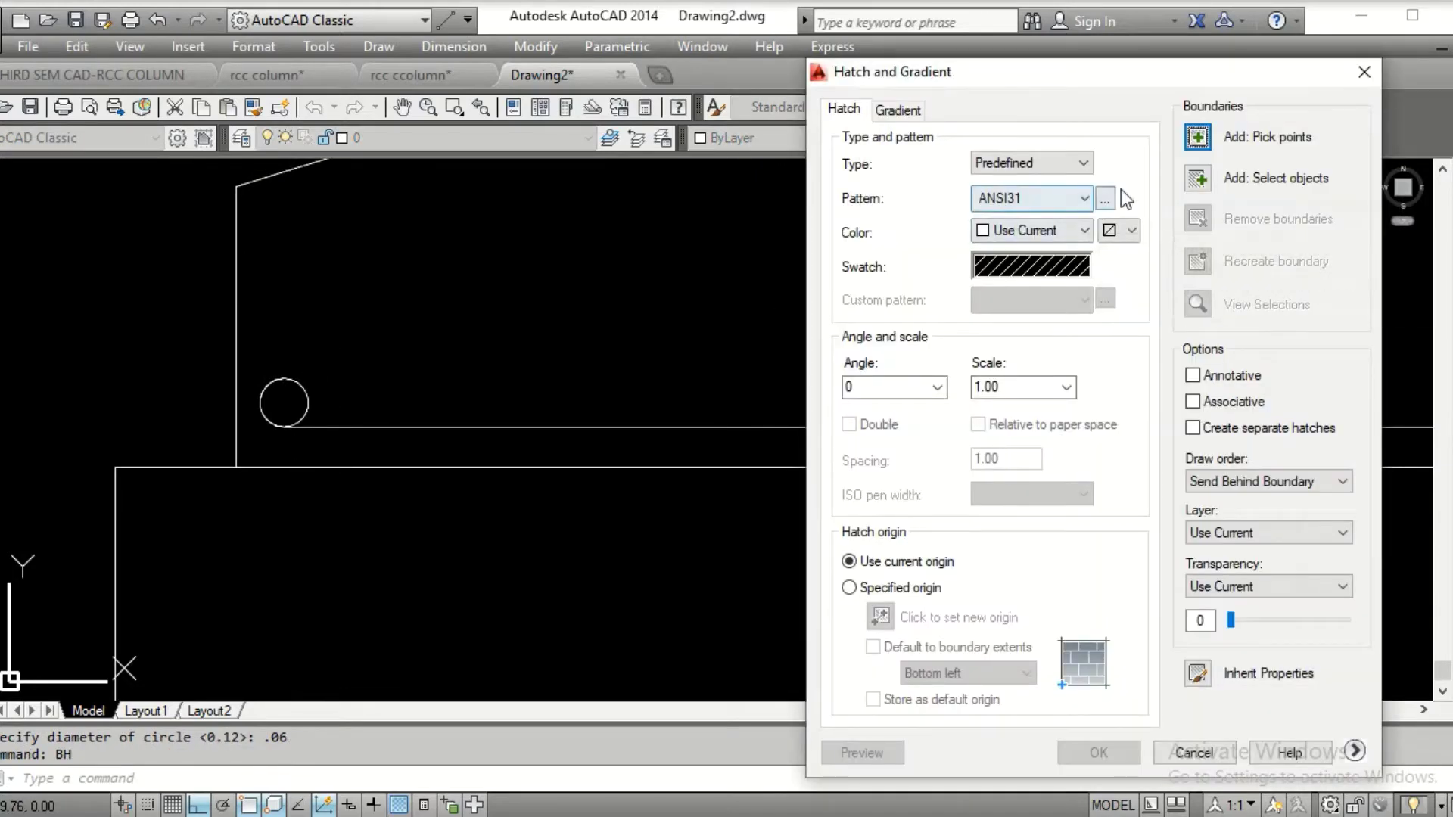
left_click(1105, 199)
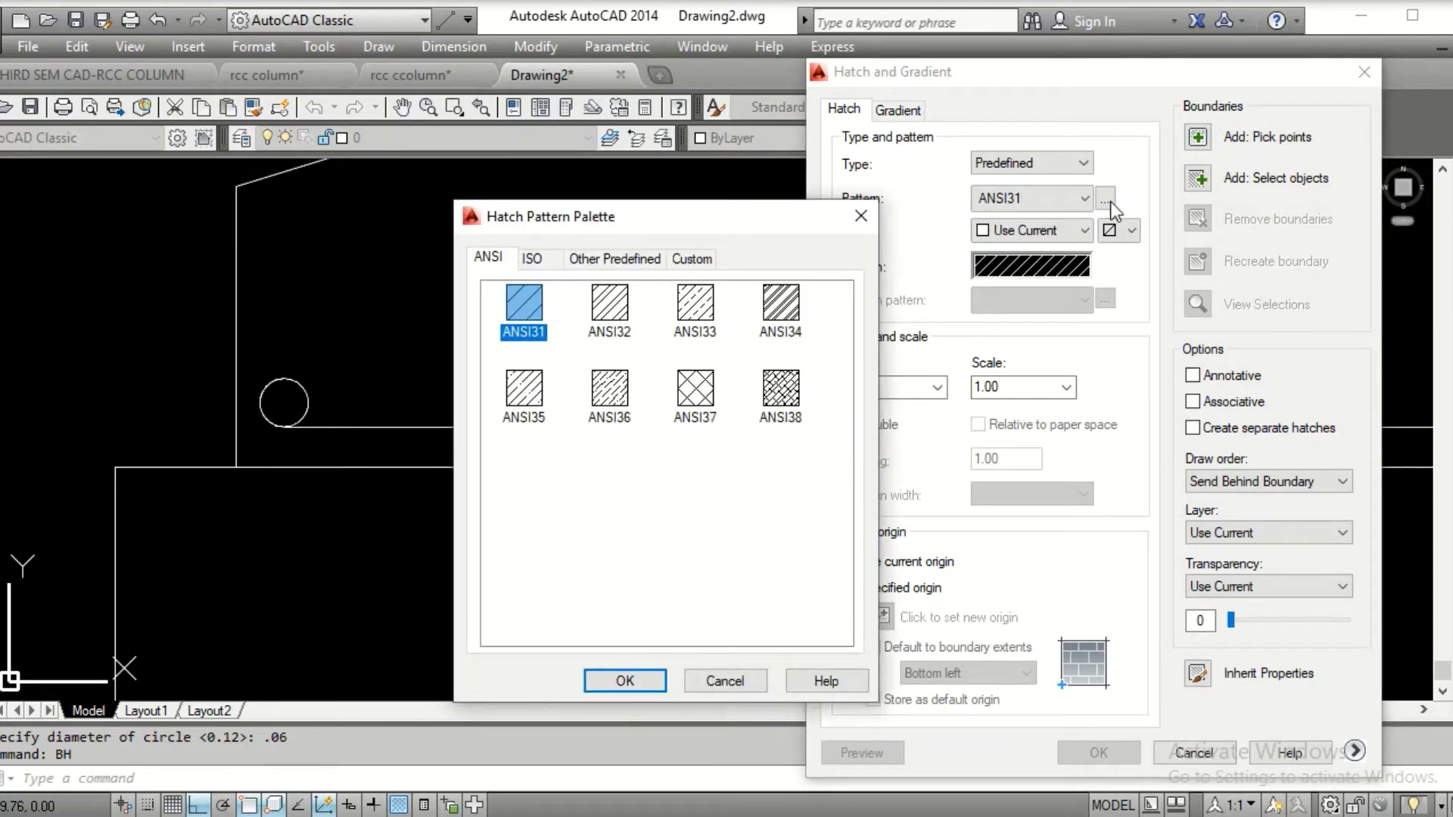
left_click(616, 258)
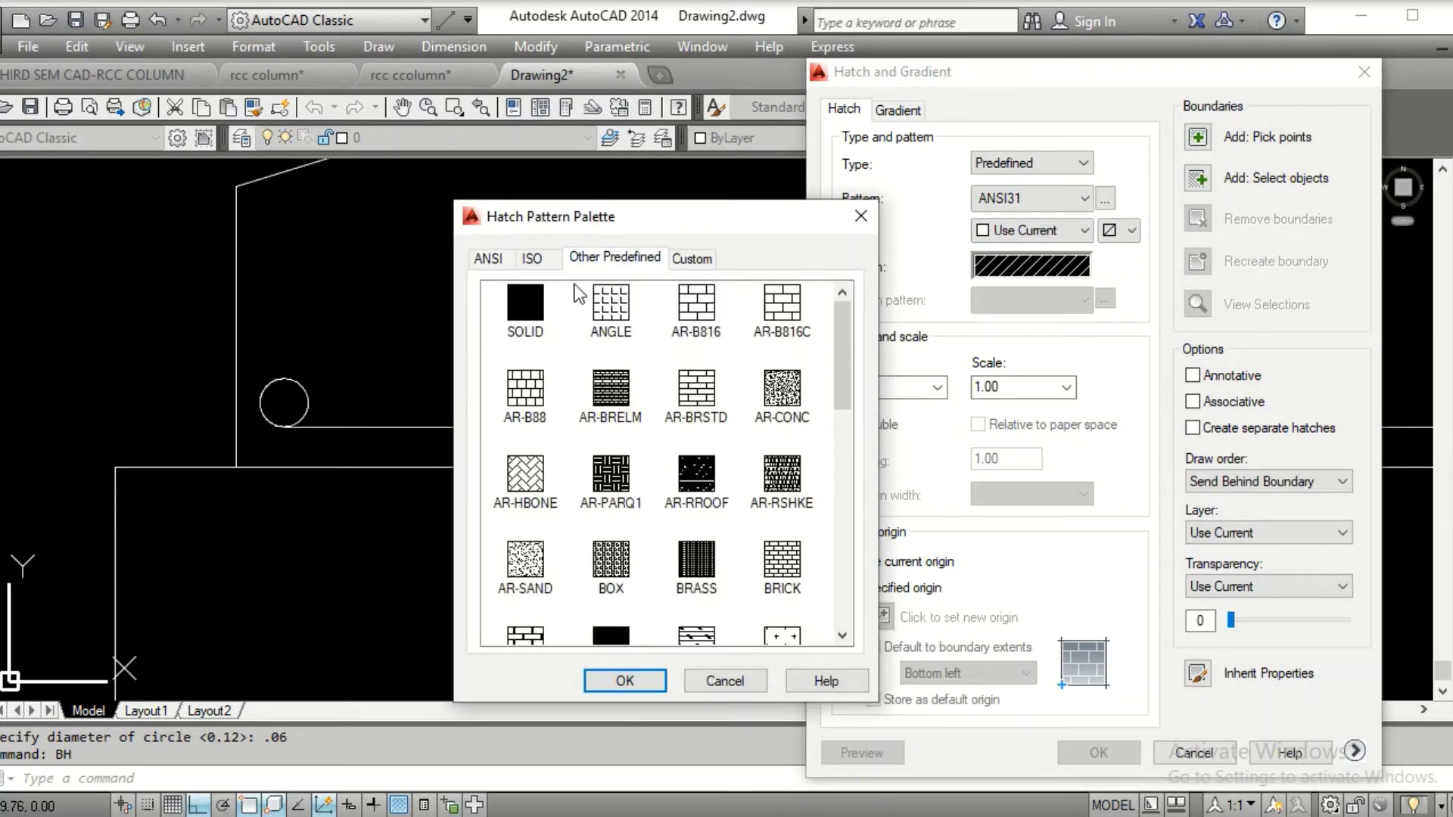
left_click(523, 317)
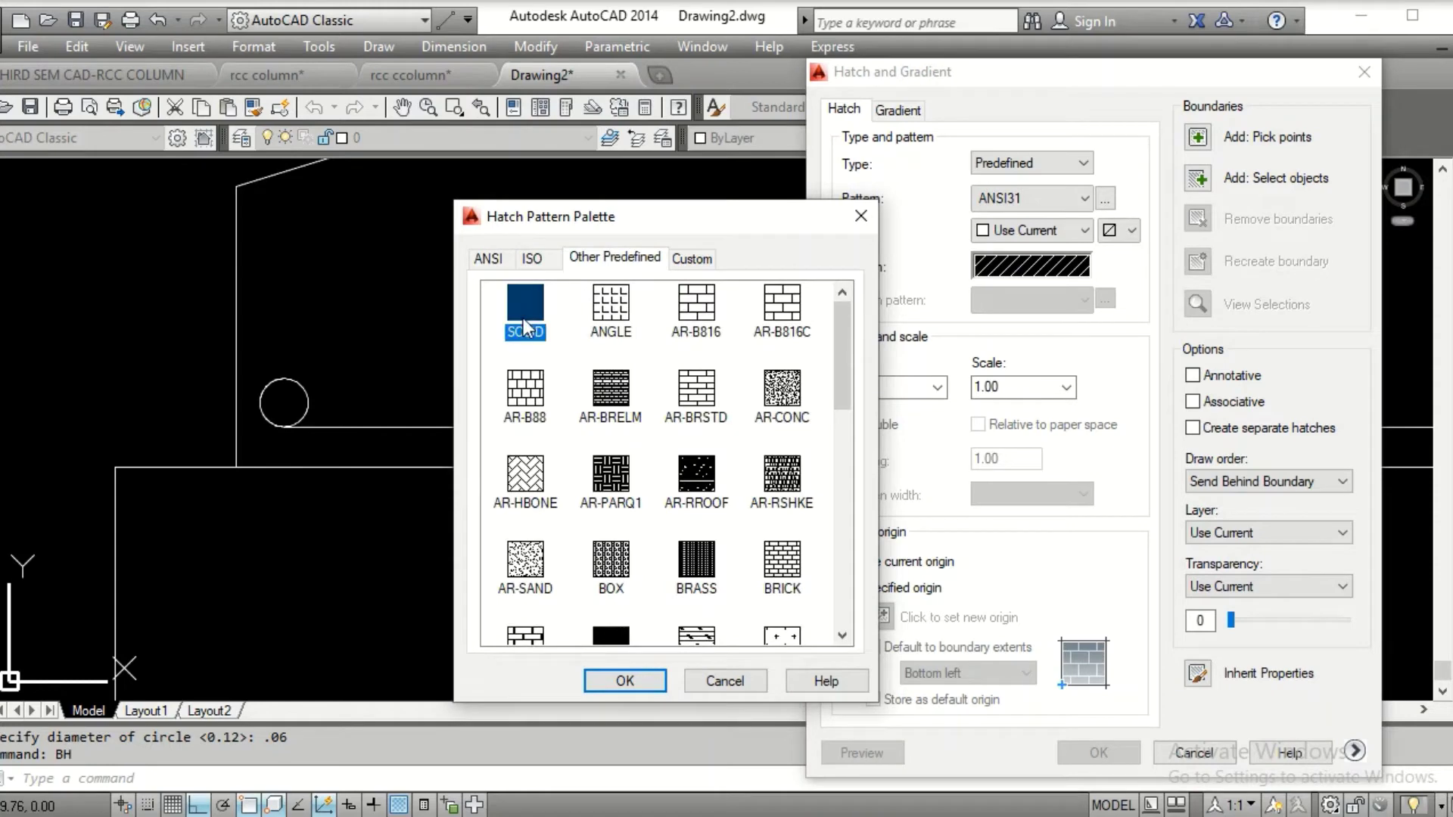
left_click(610, 680)
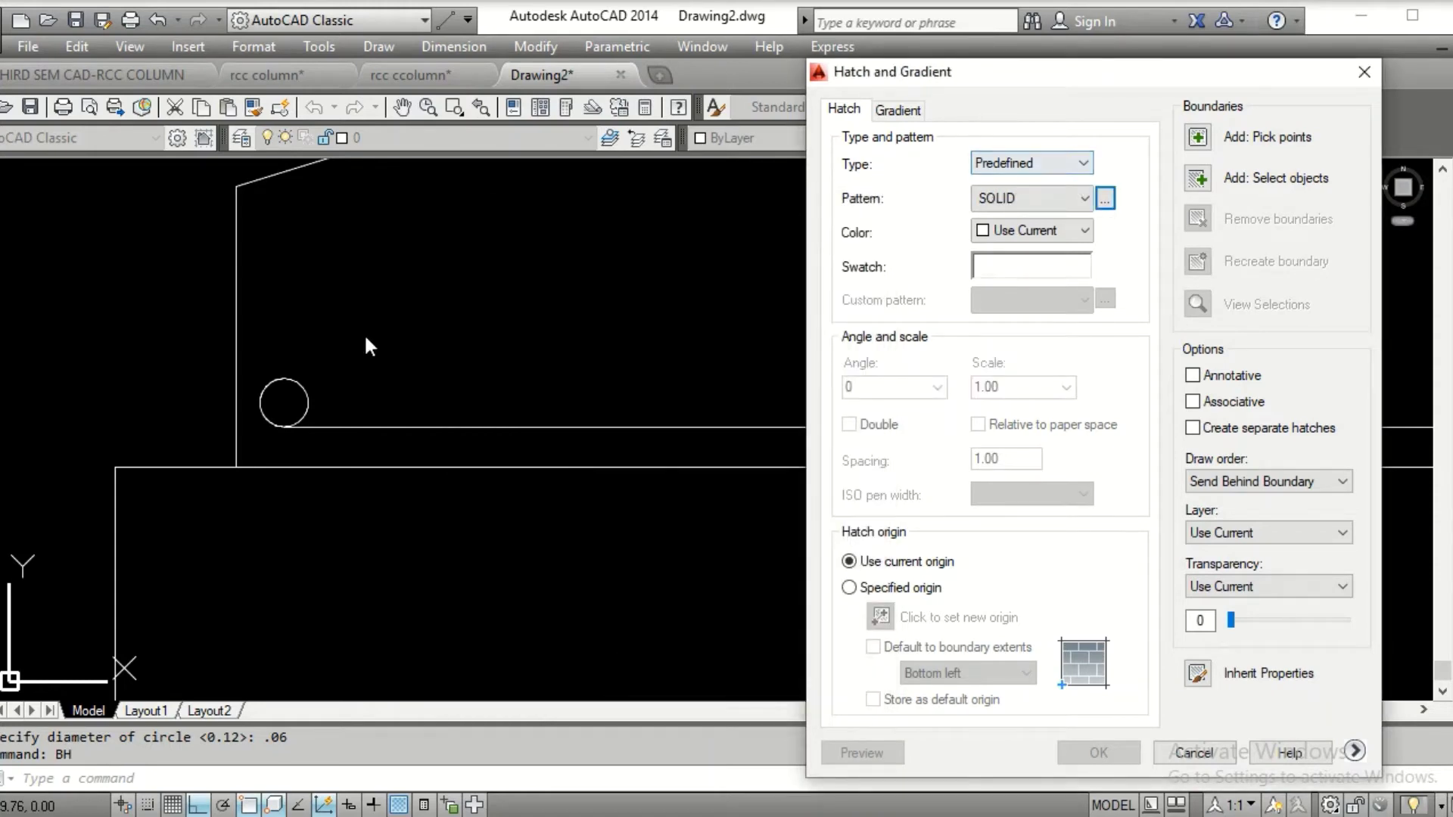
left_click(1196, 135)
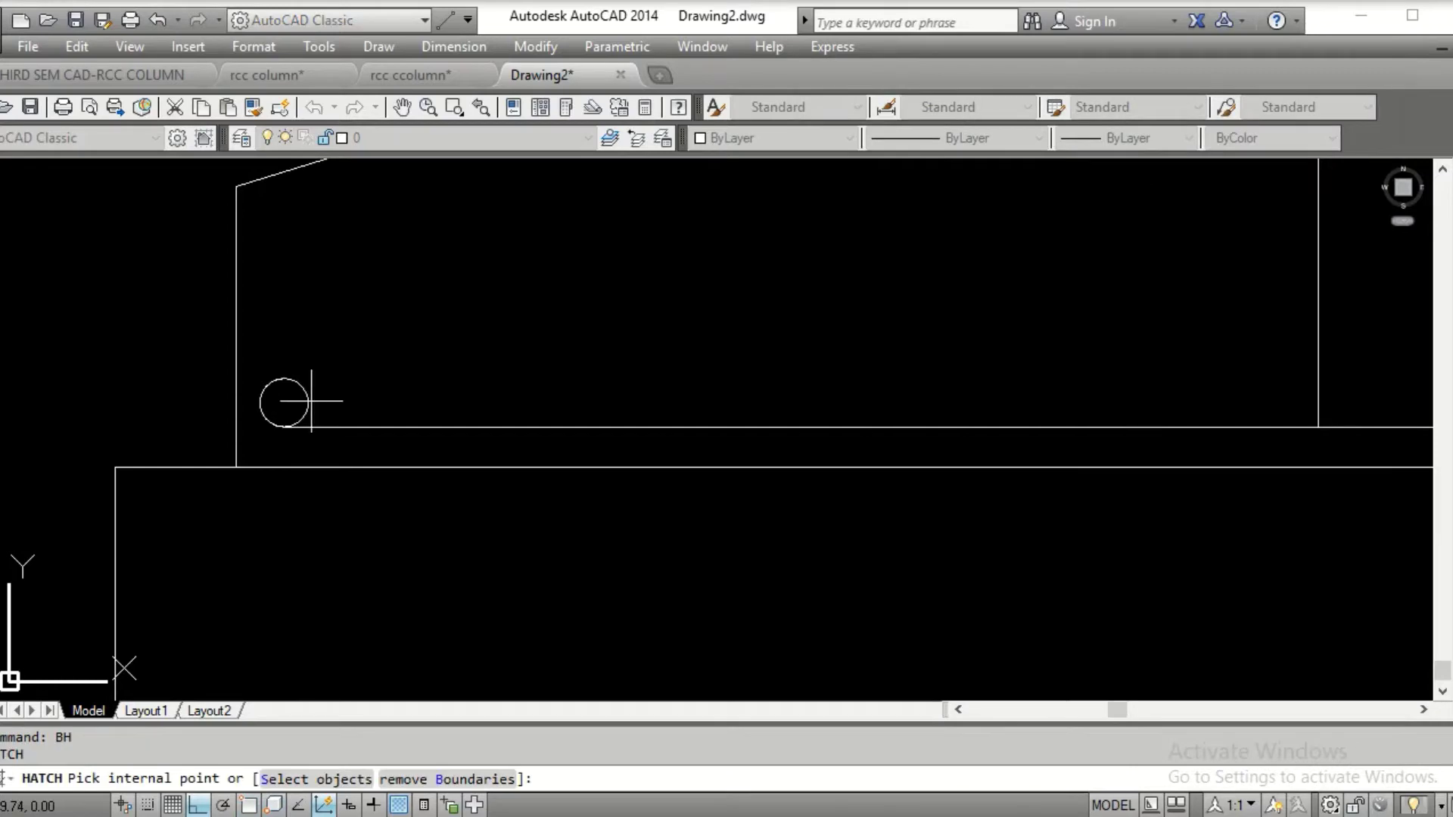
left_click(286, 401)
key("Return")
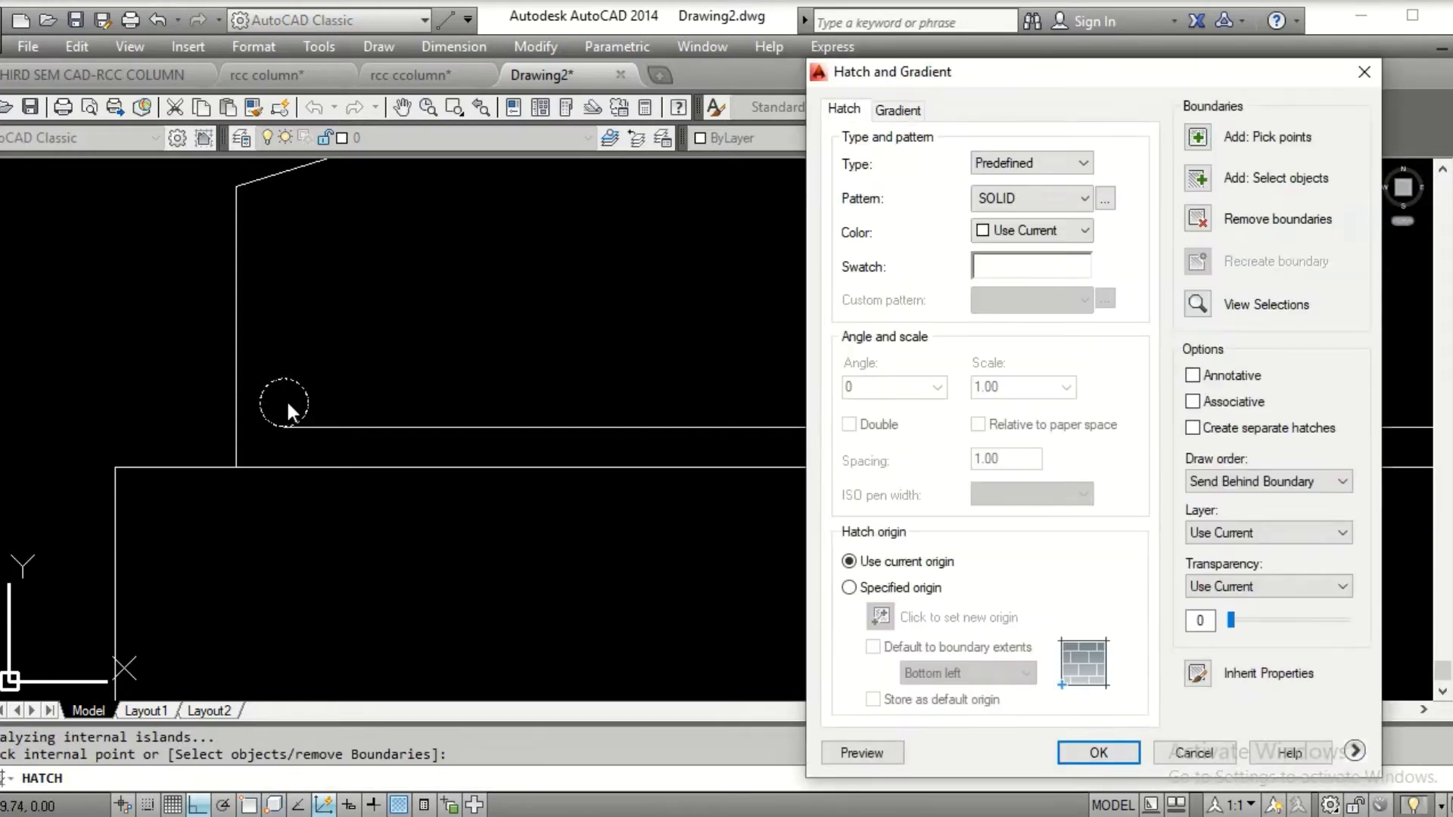
key("Return")
Start a circle near the filled bar circle, then cancel it
middle_click_drag(282, 392, 263, 341)
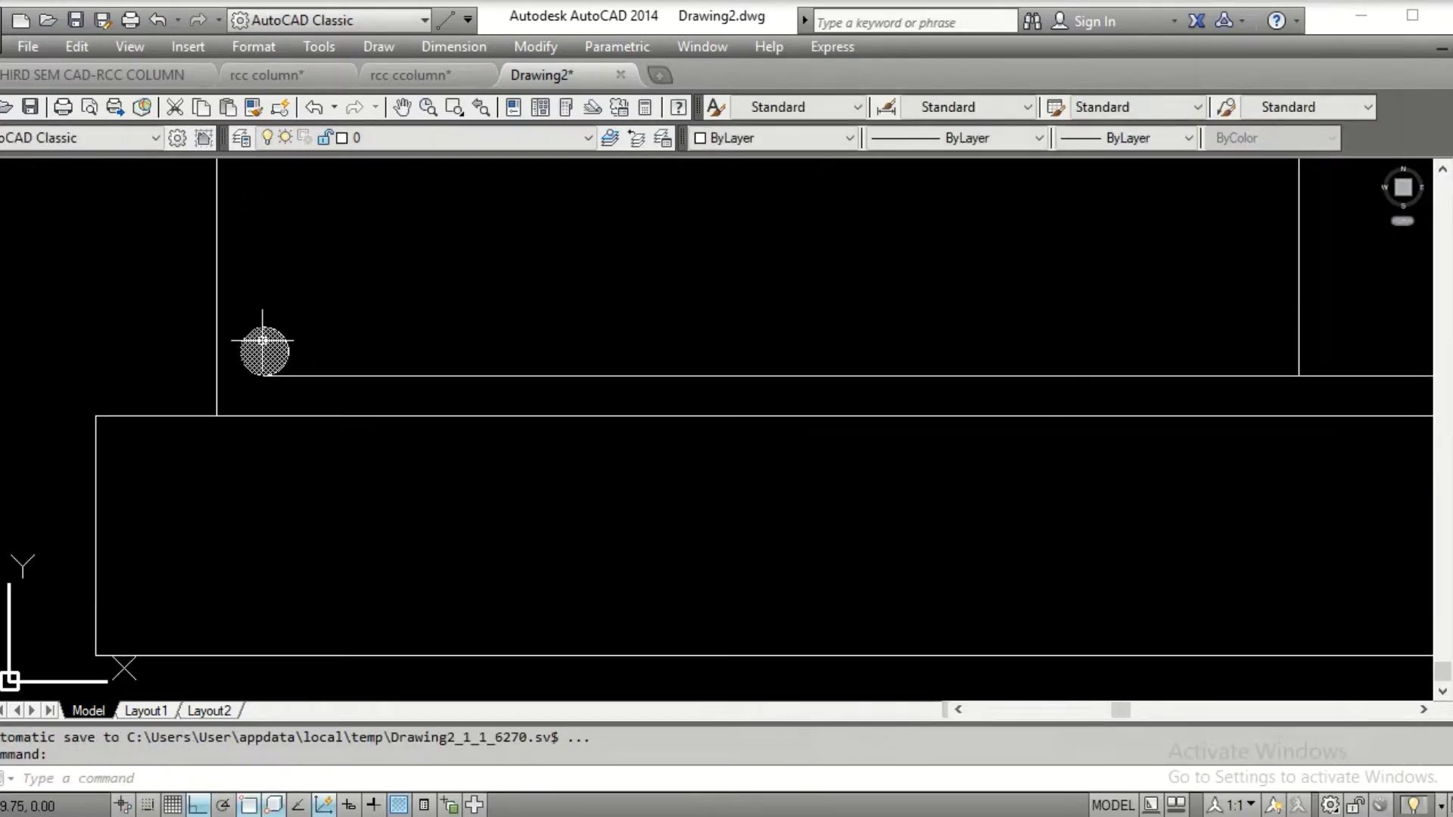
type("C")
key("Return")
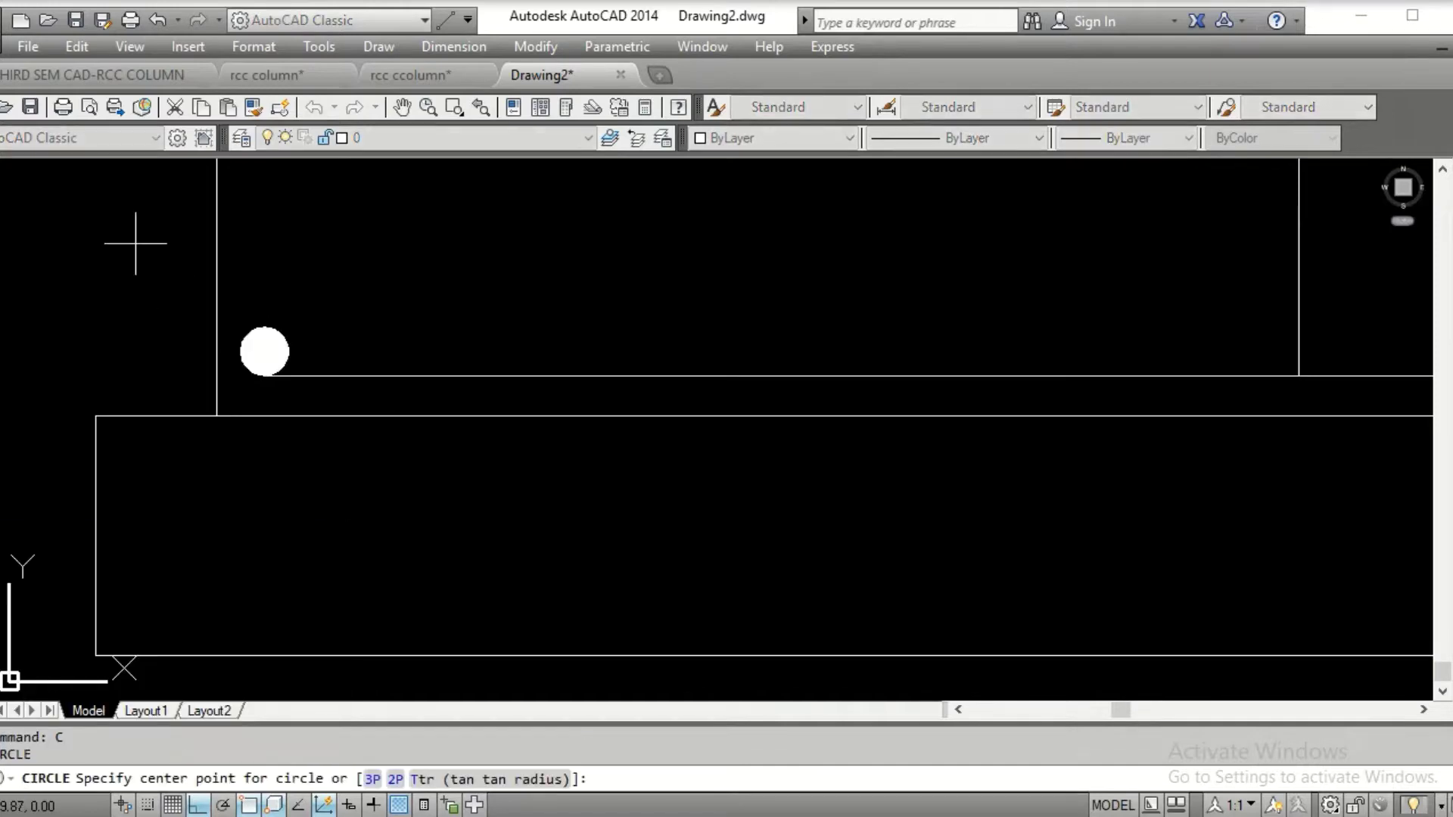
left_click(135, 243)
key("Escape")
key("Escape")
Begin copying the filled bar circle from its centre, then abandon the copy and clear commands
type("CP")
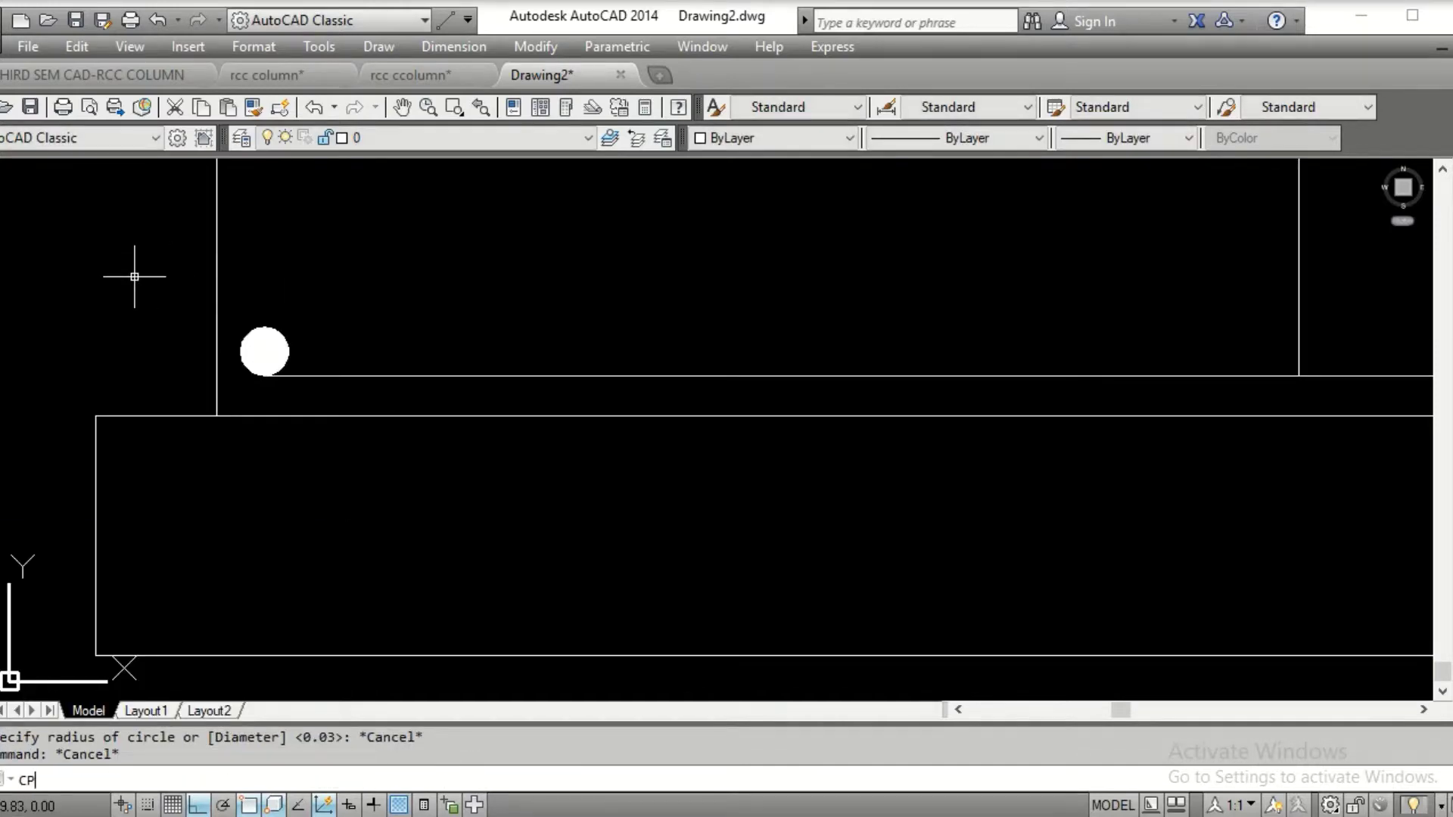
key("Return")
left_click(139, 260)
left_click(293, 401)
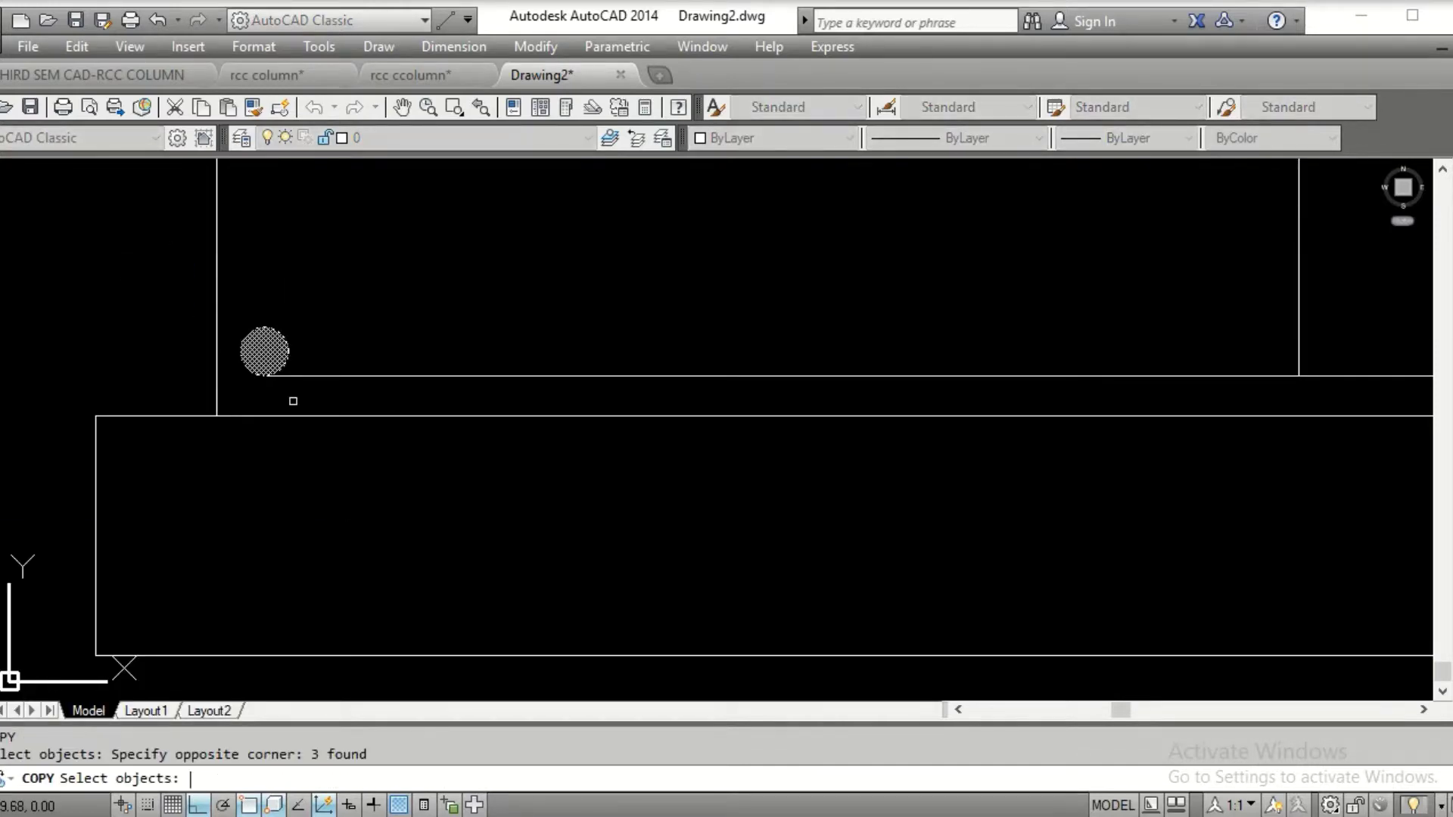
key("Return")
left_click(265, 350)
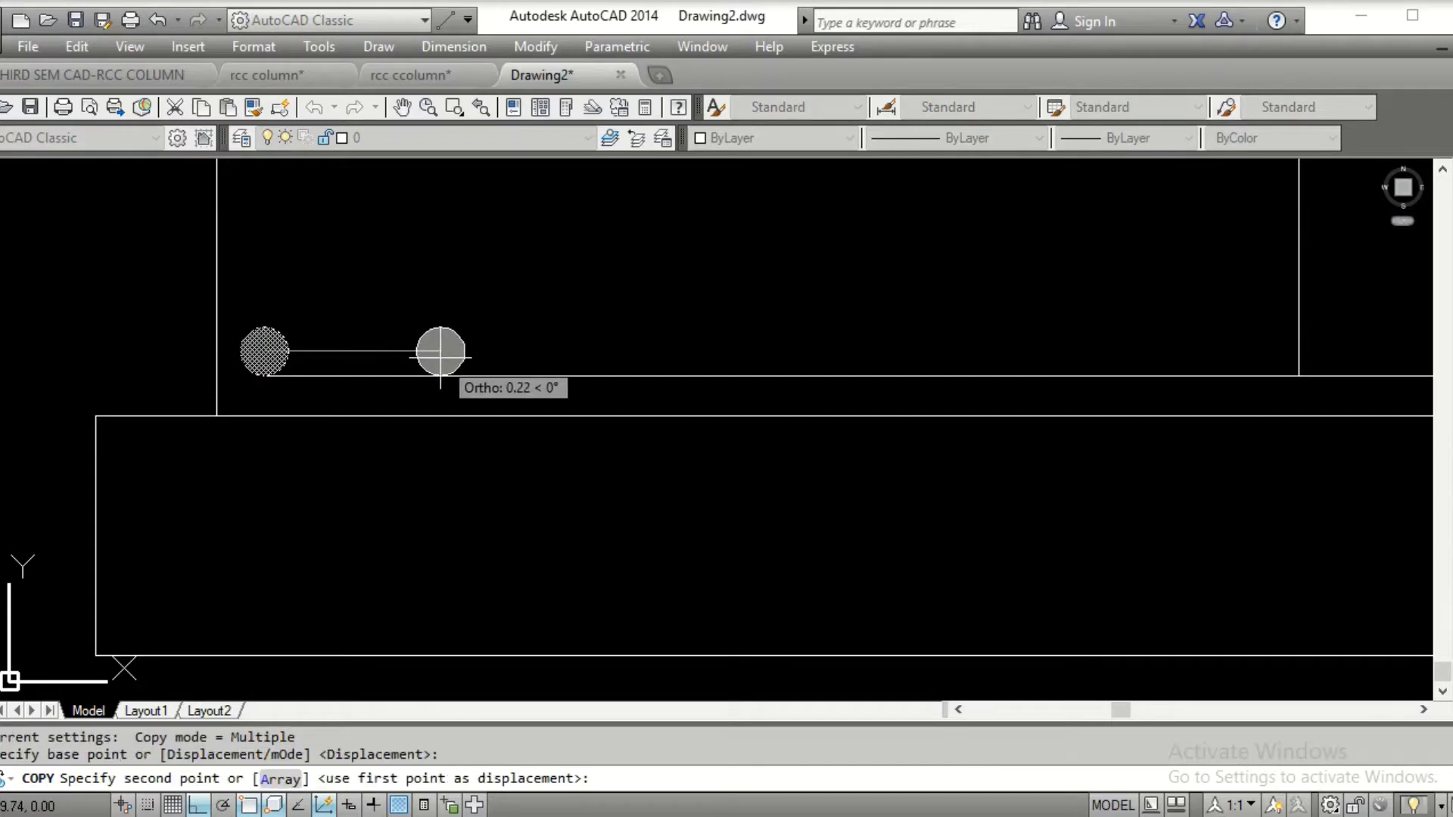
key("Escape")
type("c")
key("Return")
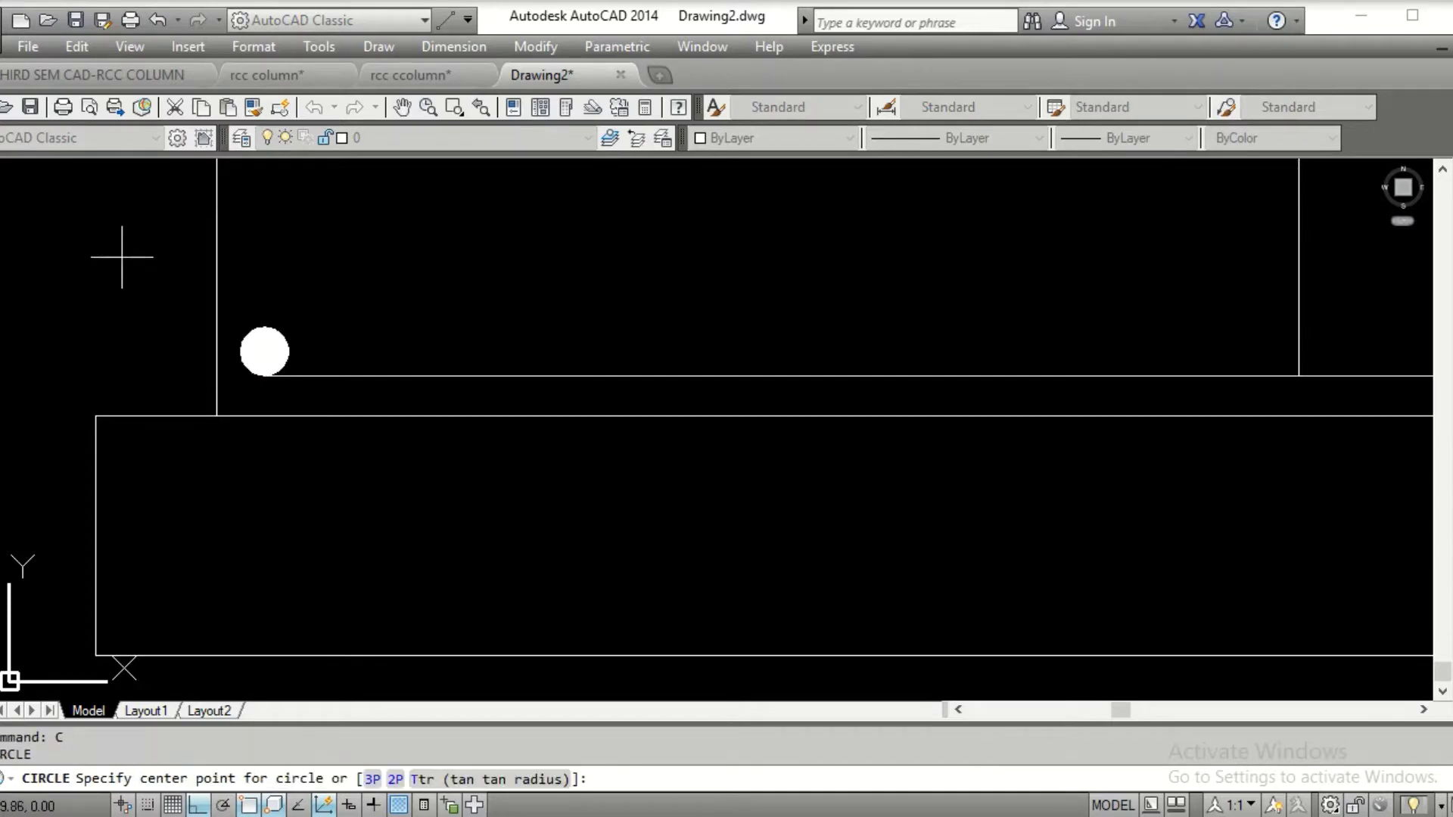
key("Escape")
key("Escape")
type("c")
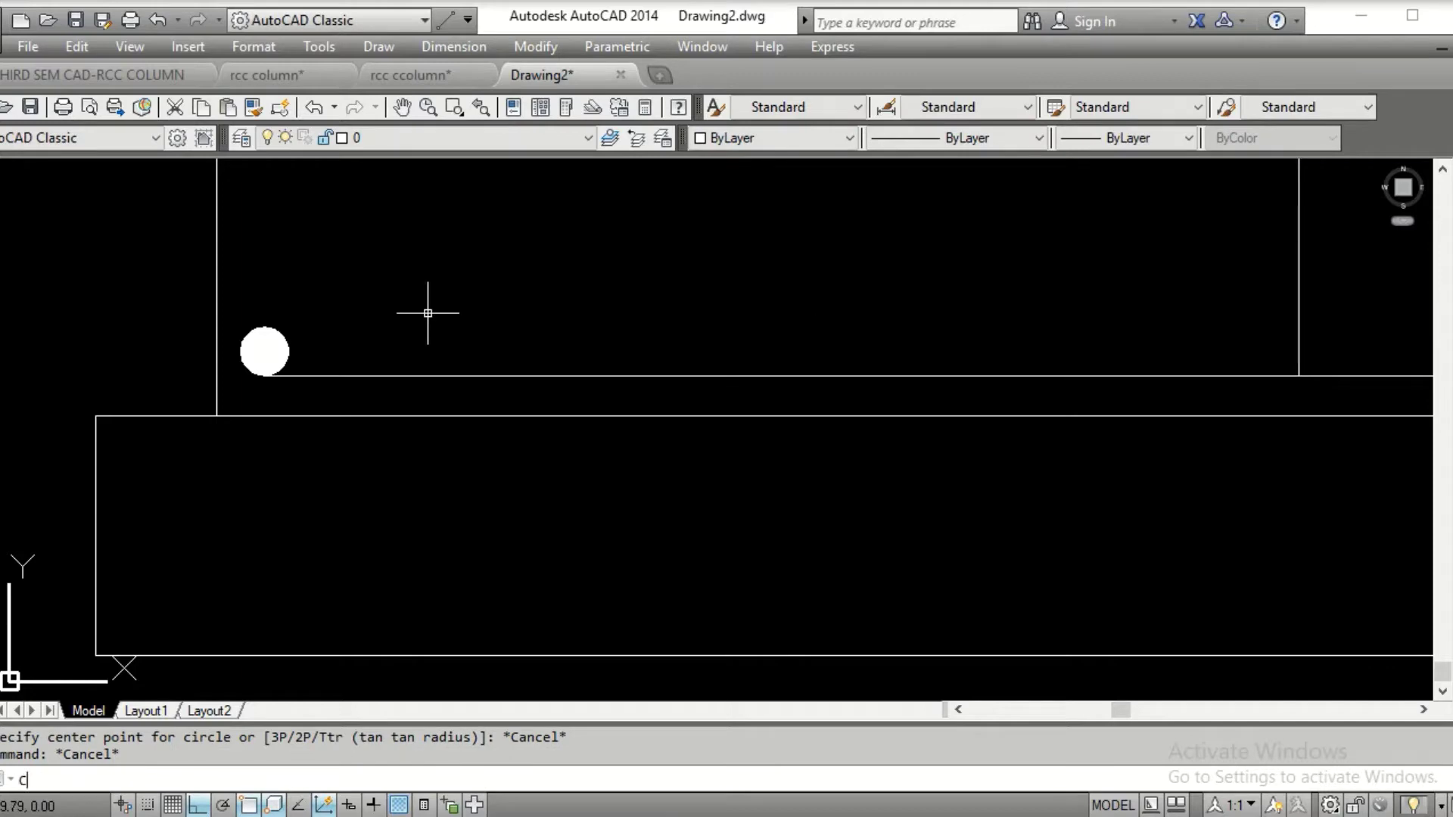
key("Escape")
Copy the filled bar circle from its centre, placing the first copy 0.15 to the right
type("cp")
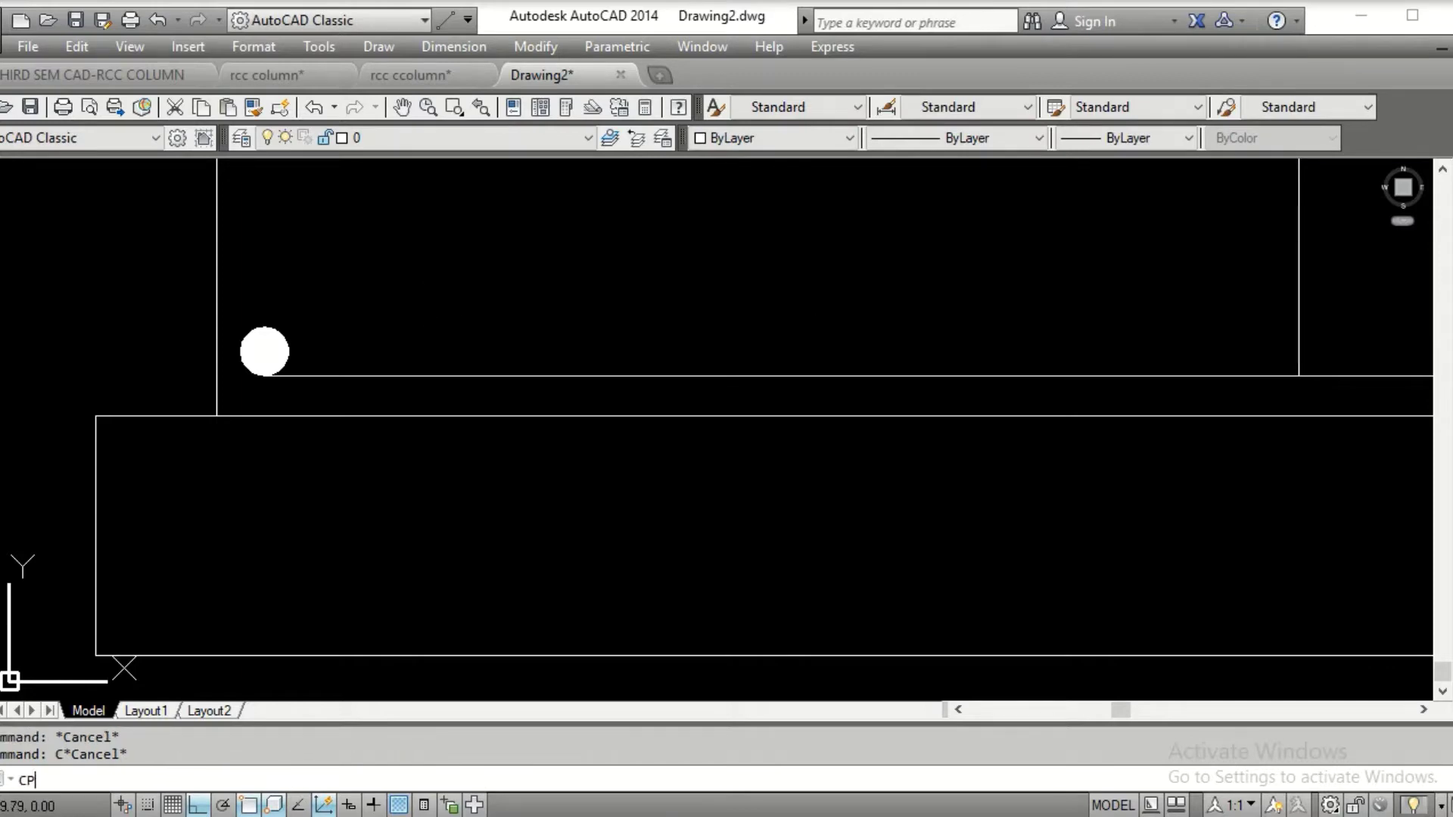
key("Return")
left_click(136, 236)
left_click(355, 443)
key("Return")
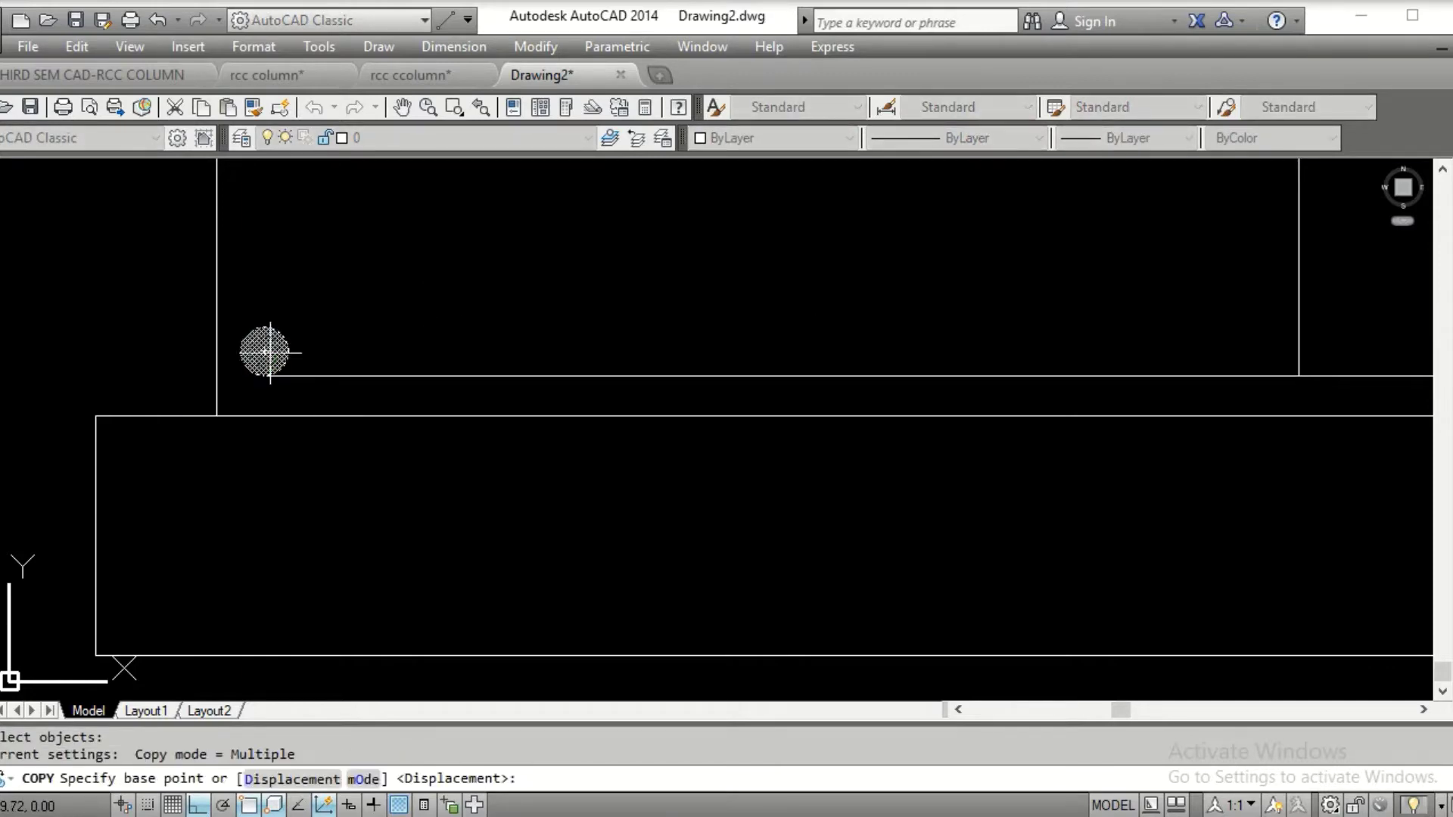
left_click(265, 351)
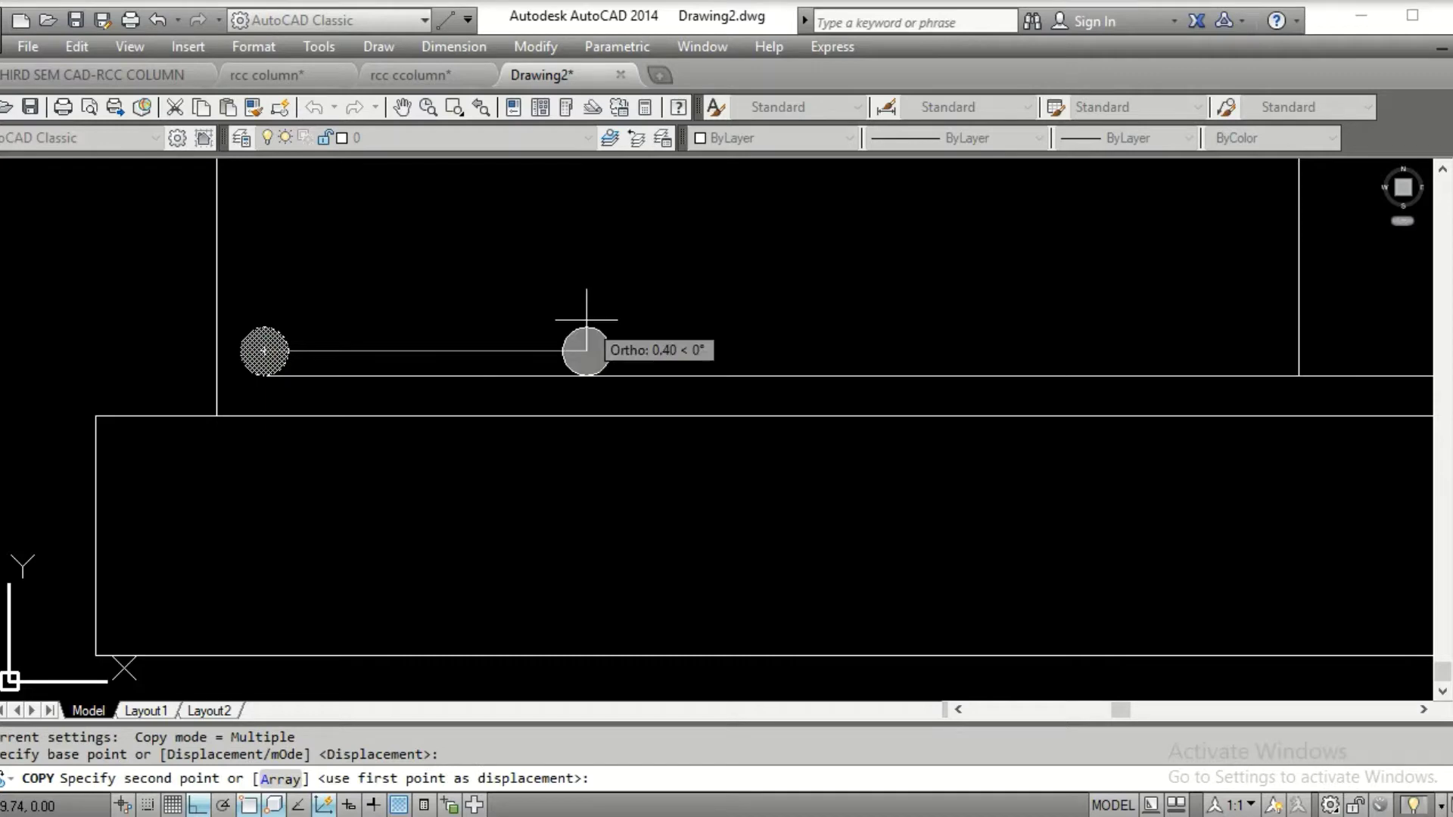
type(".15")
key("Return")
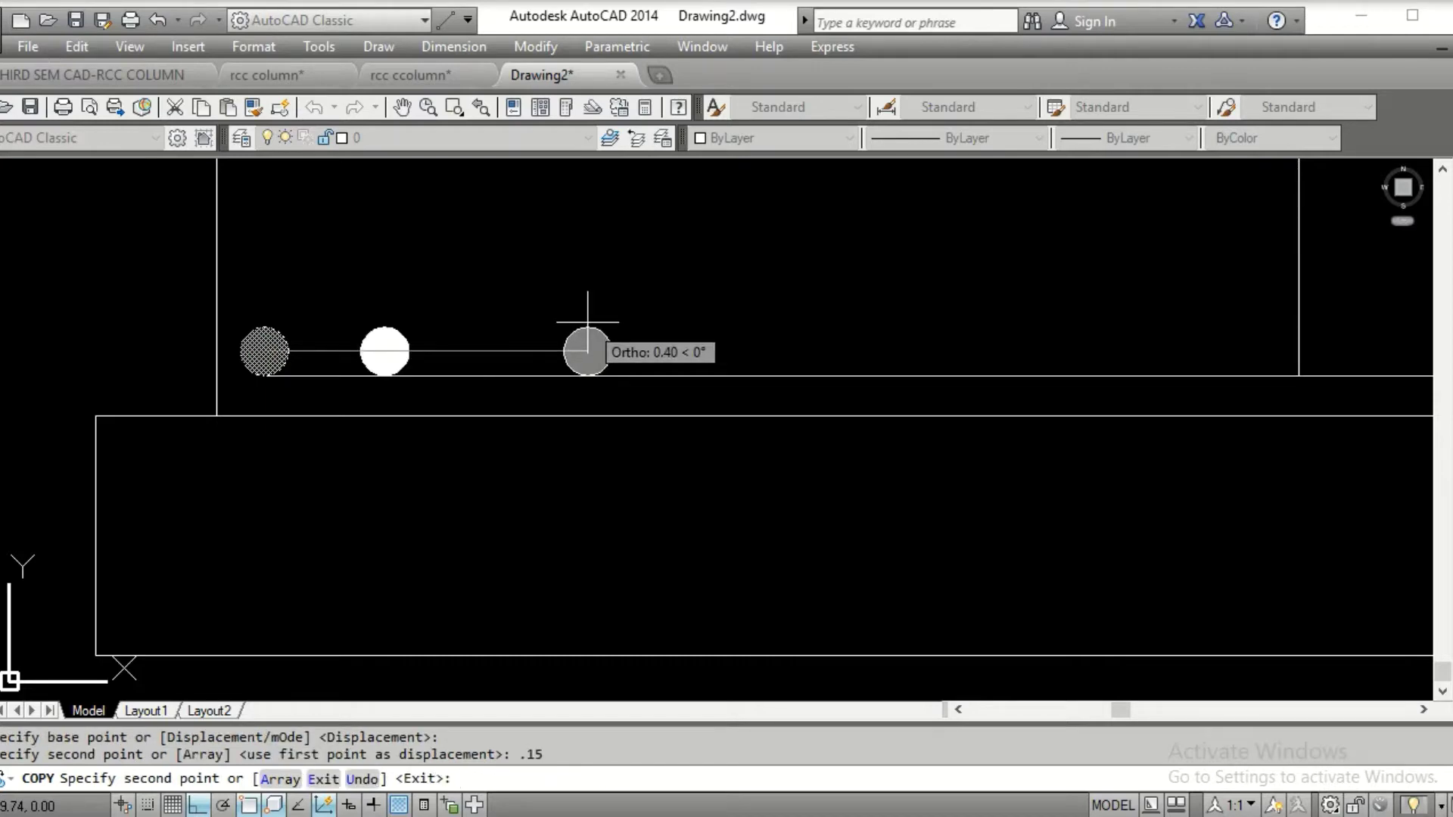
Place further copies of the bar circle at 0.3, 0.45, 0.6 and 0.75
type(".3")
key("Return")
type(".45")
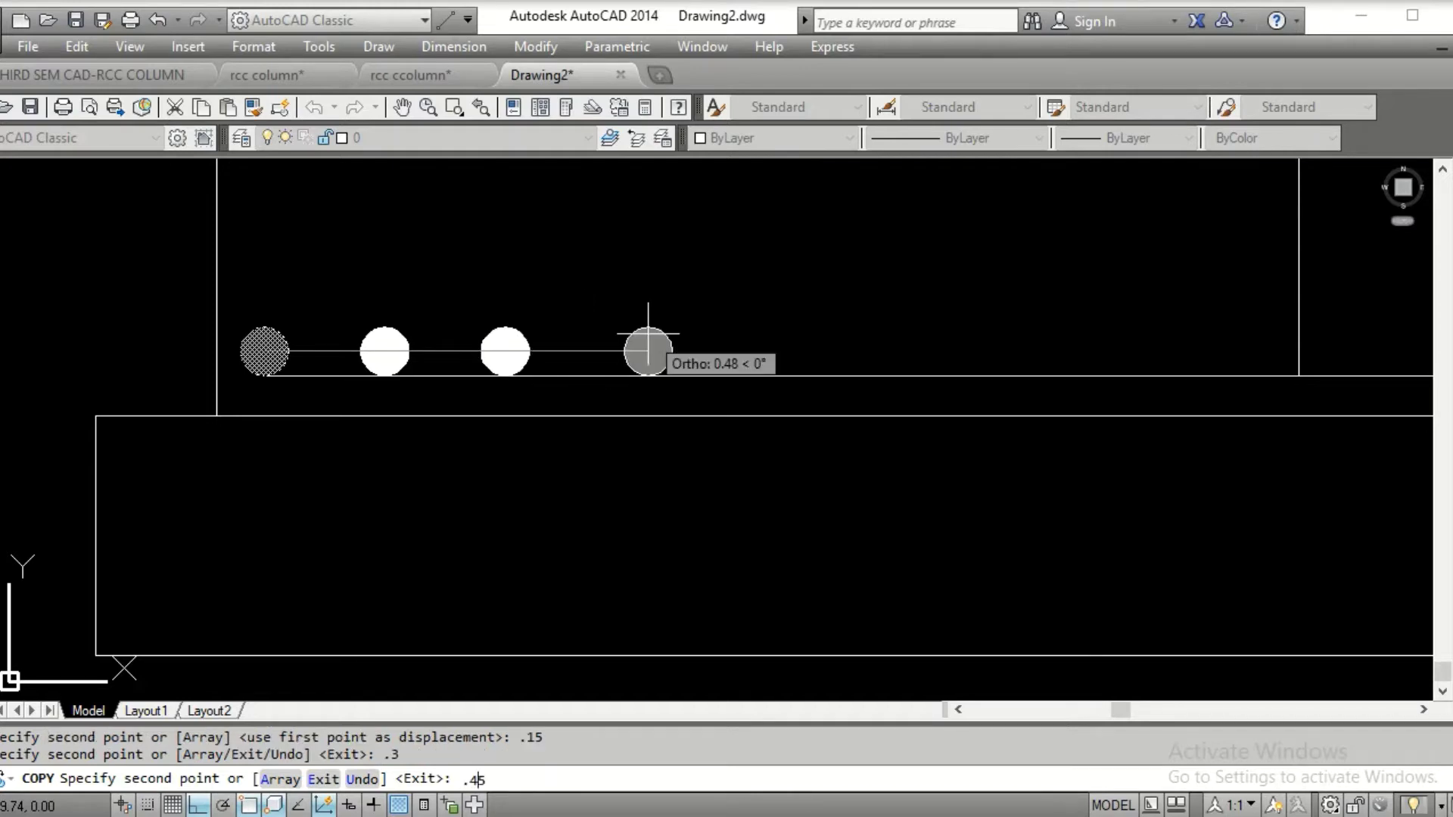
key("Return")
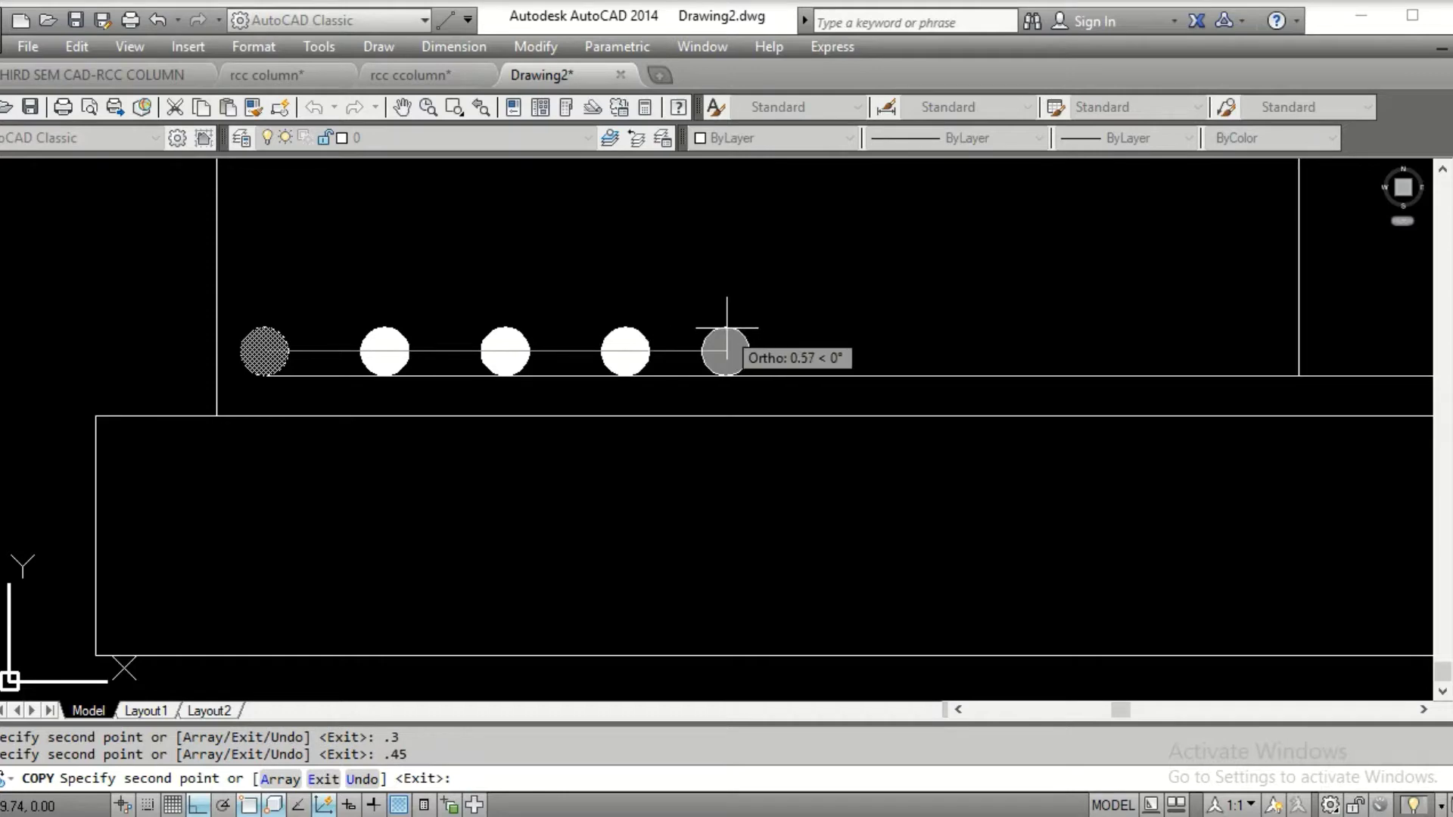
type(".6")
key("Return")
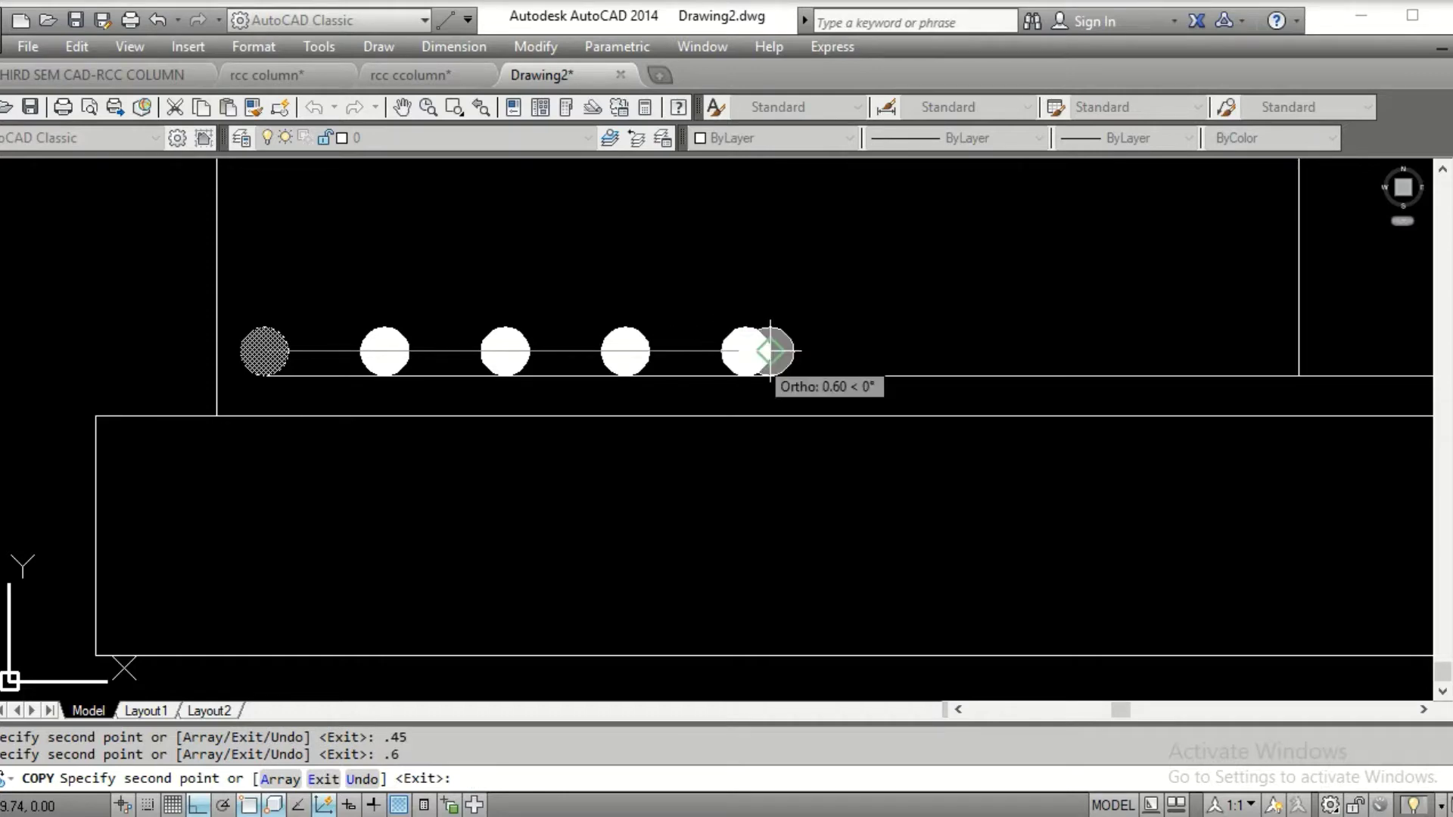
type(".75")
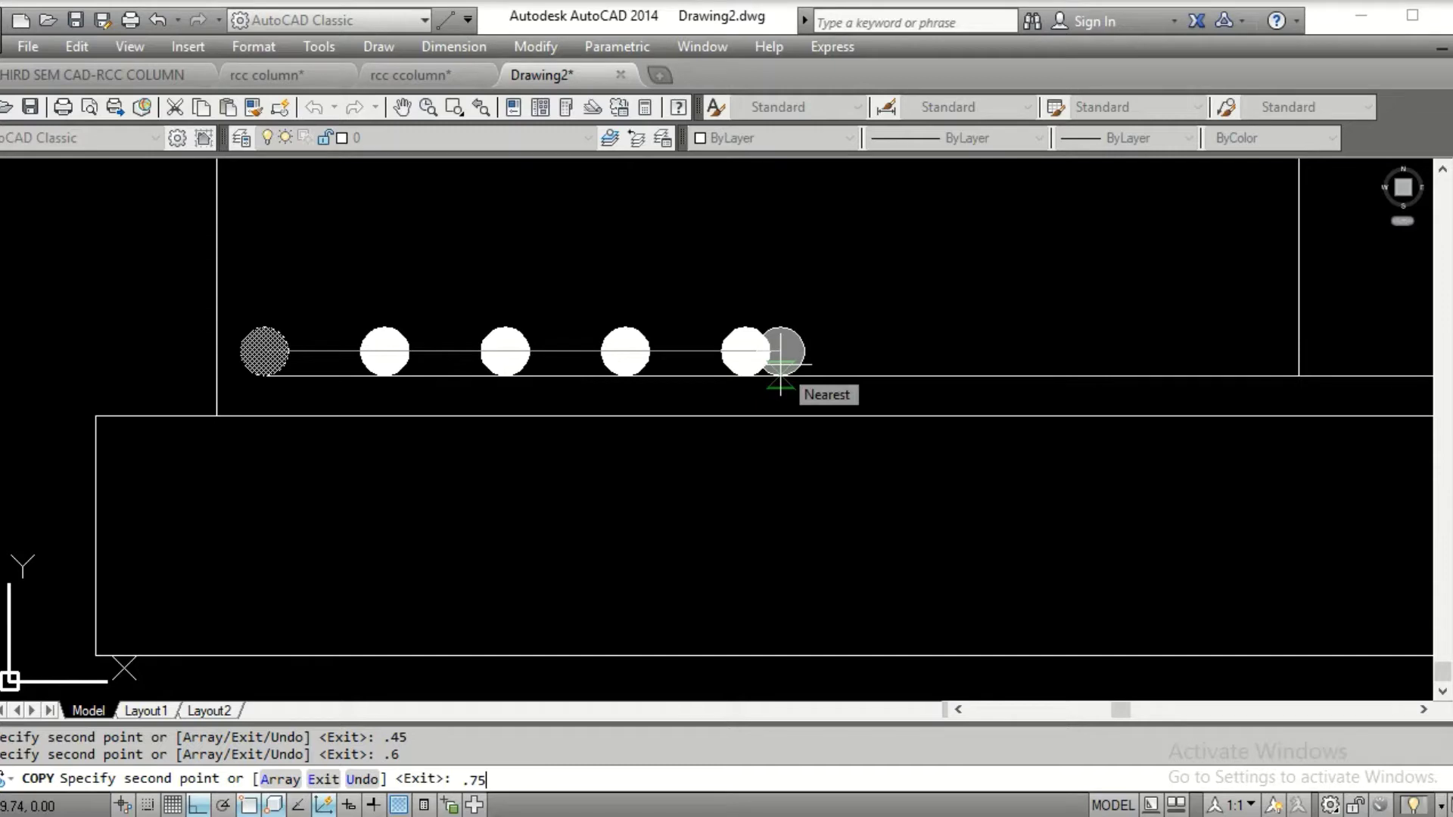
key("Return")
key("Return")
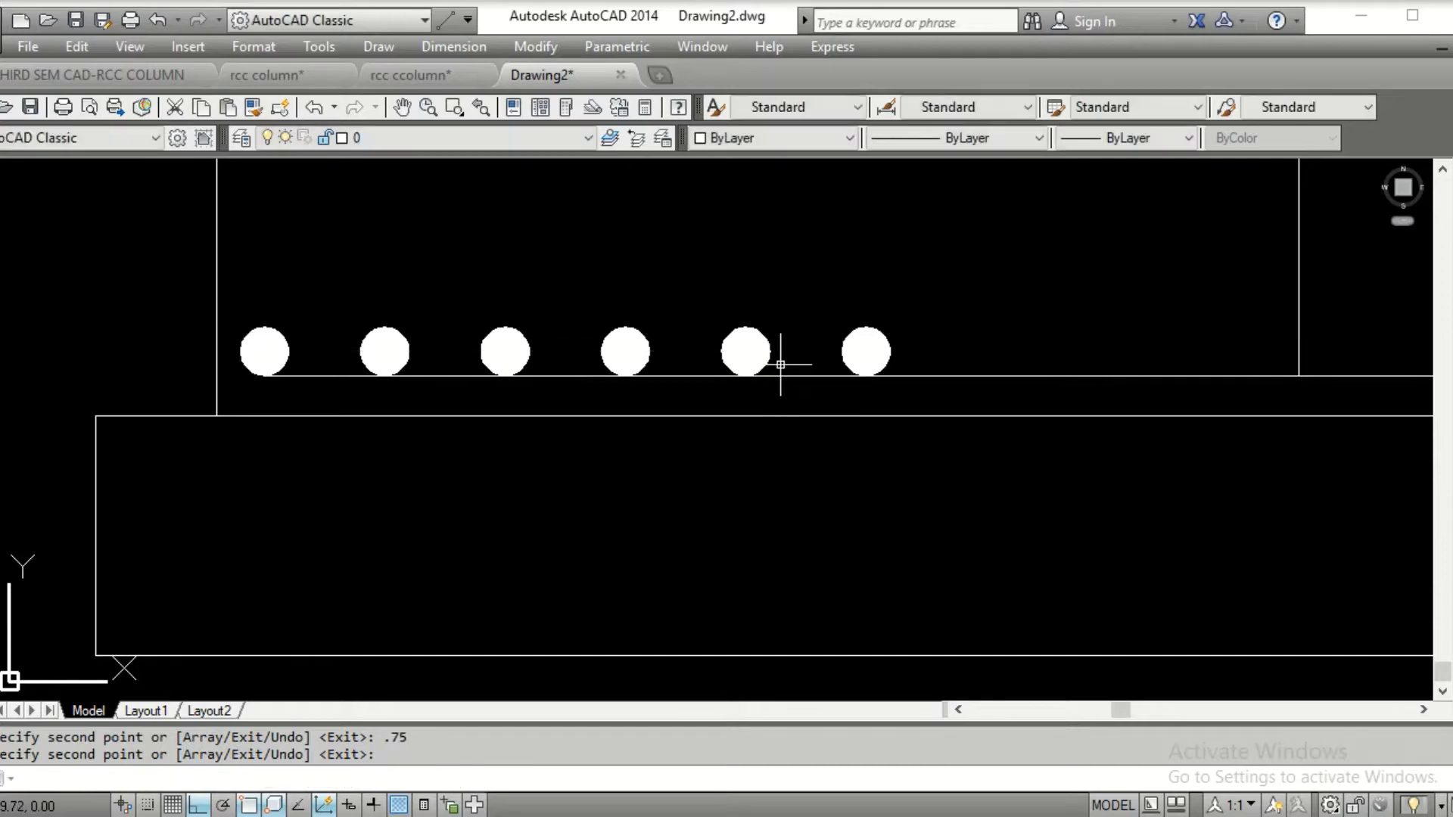
type("cp")
key("Return")
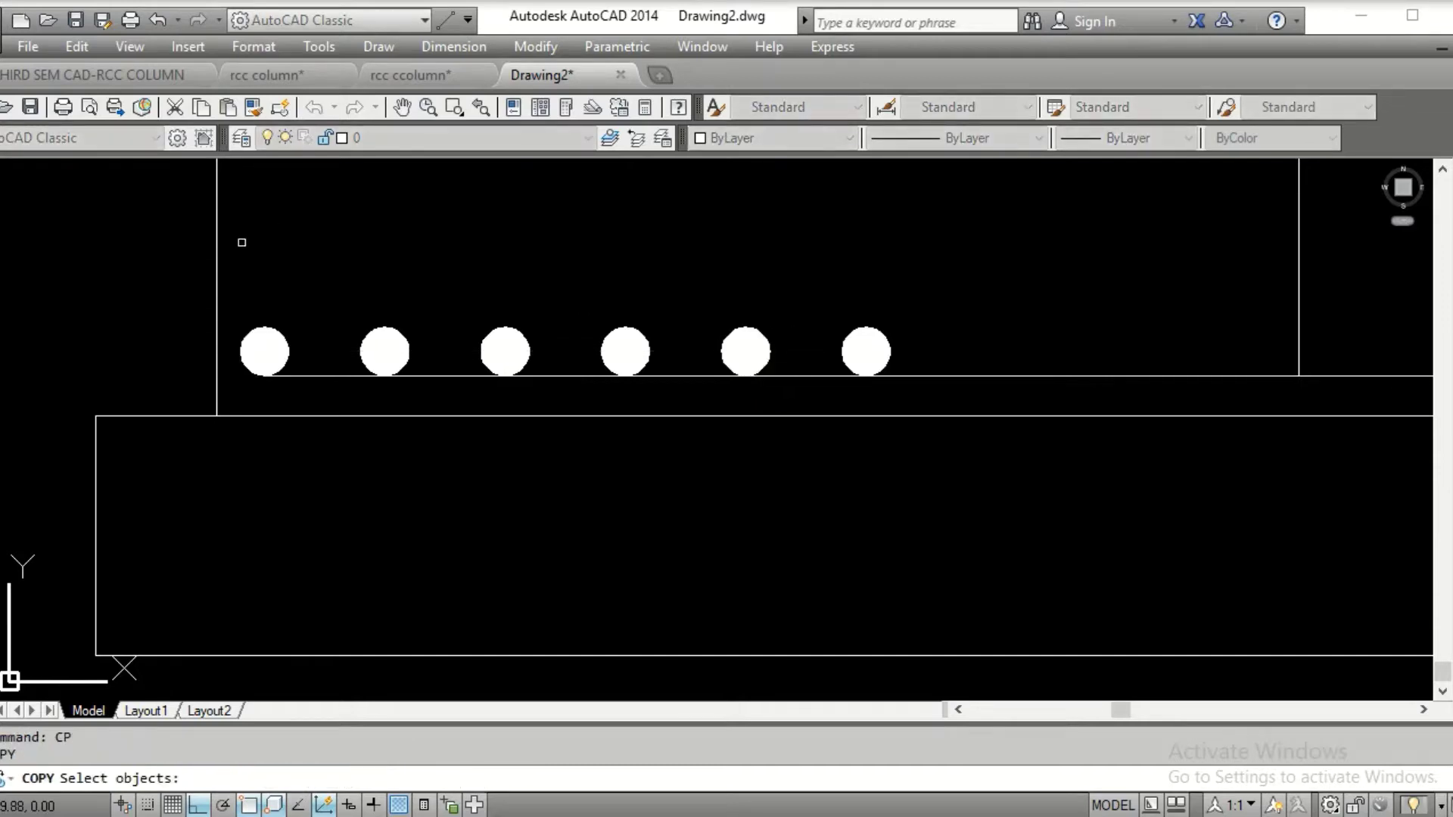
Copy the row of five bar circles repeatedly along the bottom bar to the footing's right end
left_click(318, 268)
left_click(917, 395)
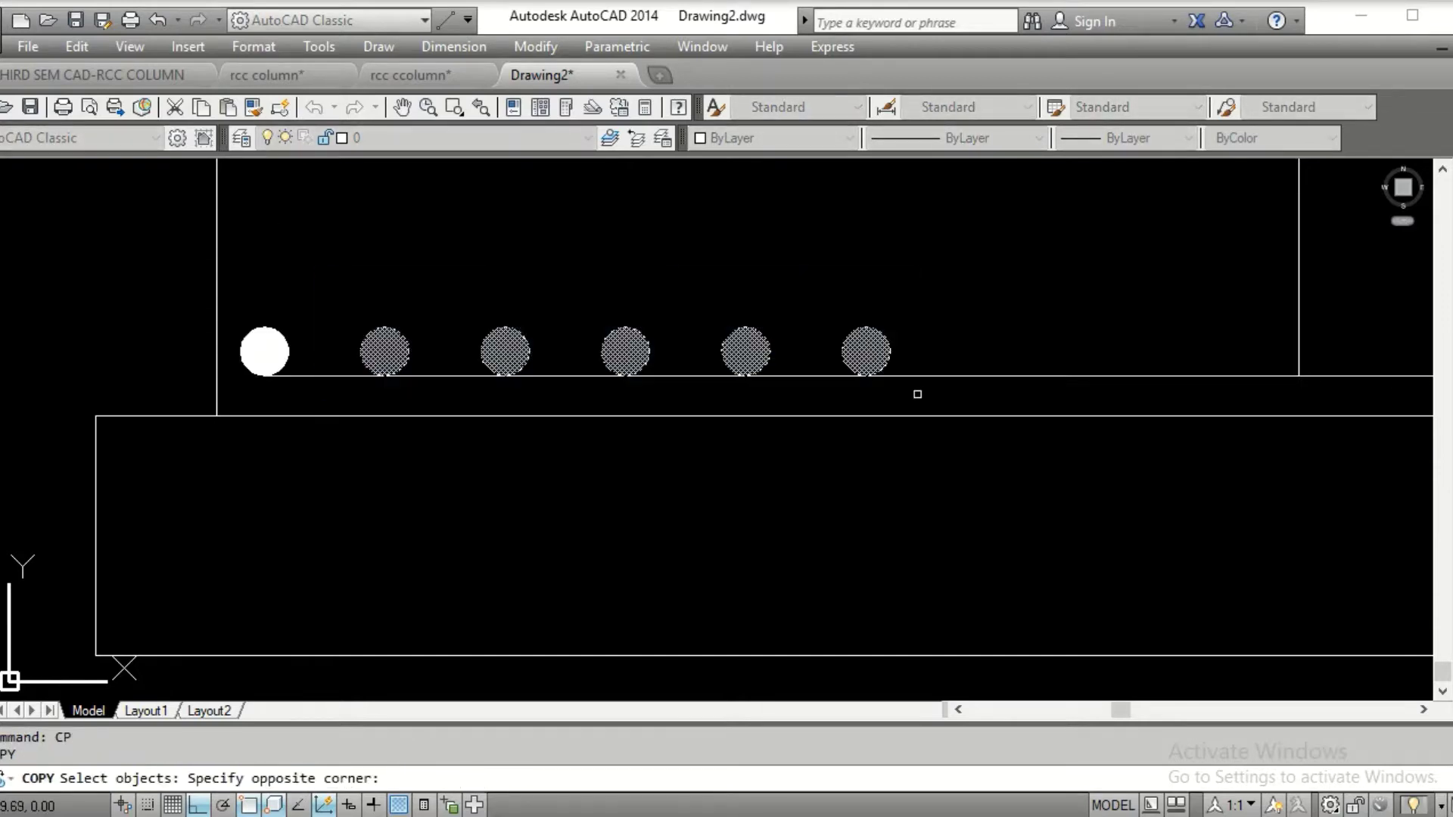
key("Return")
left_click(384, 350)
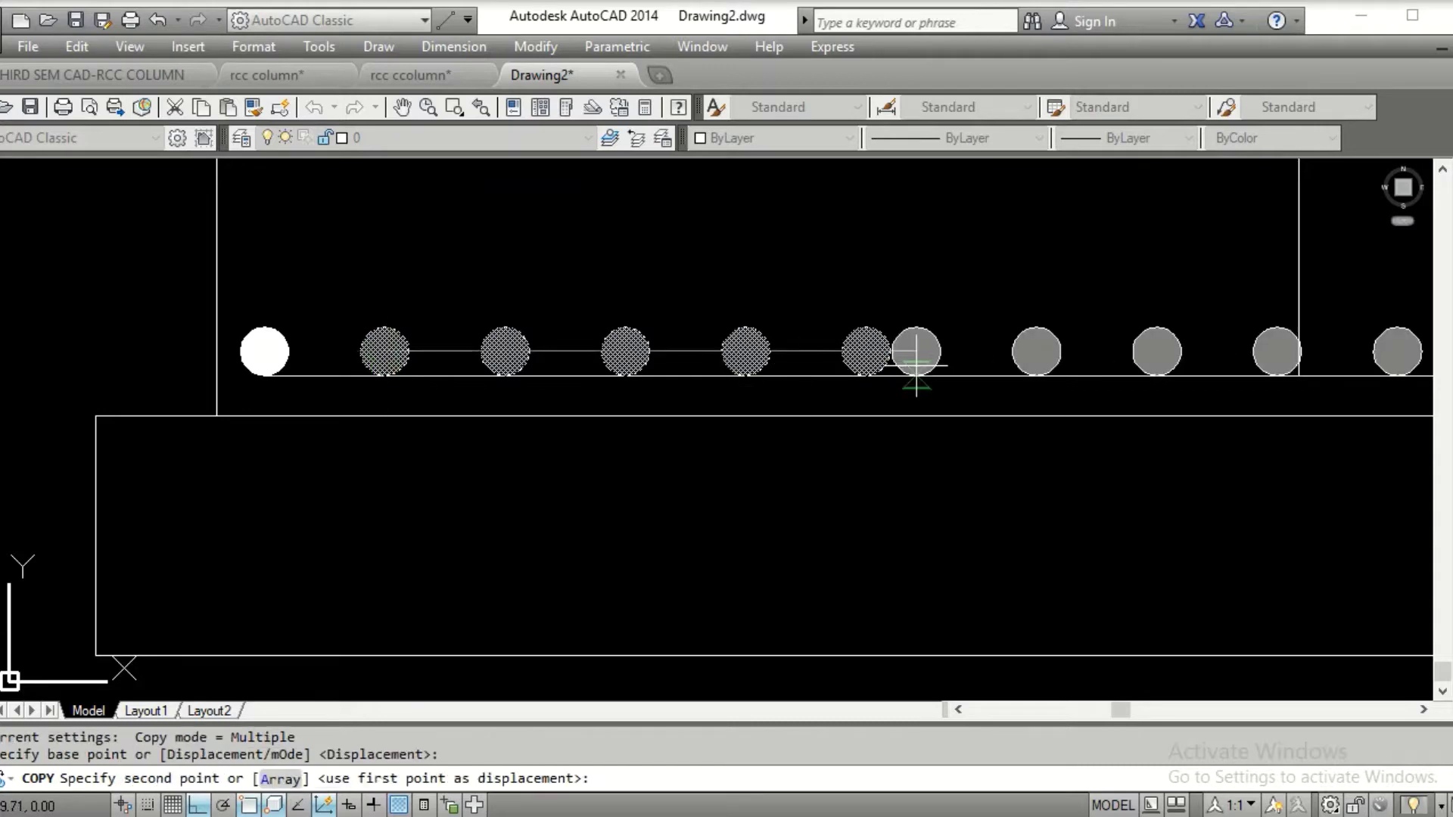
left_click(866, 350)
middle_click_drag(1168, 337, 405, 349)
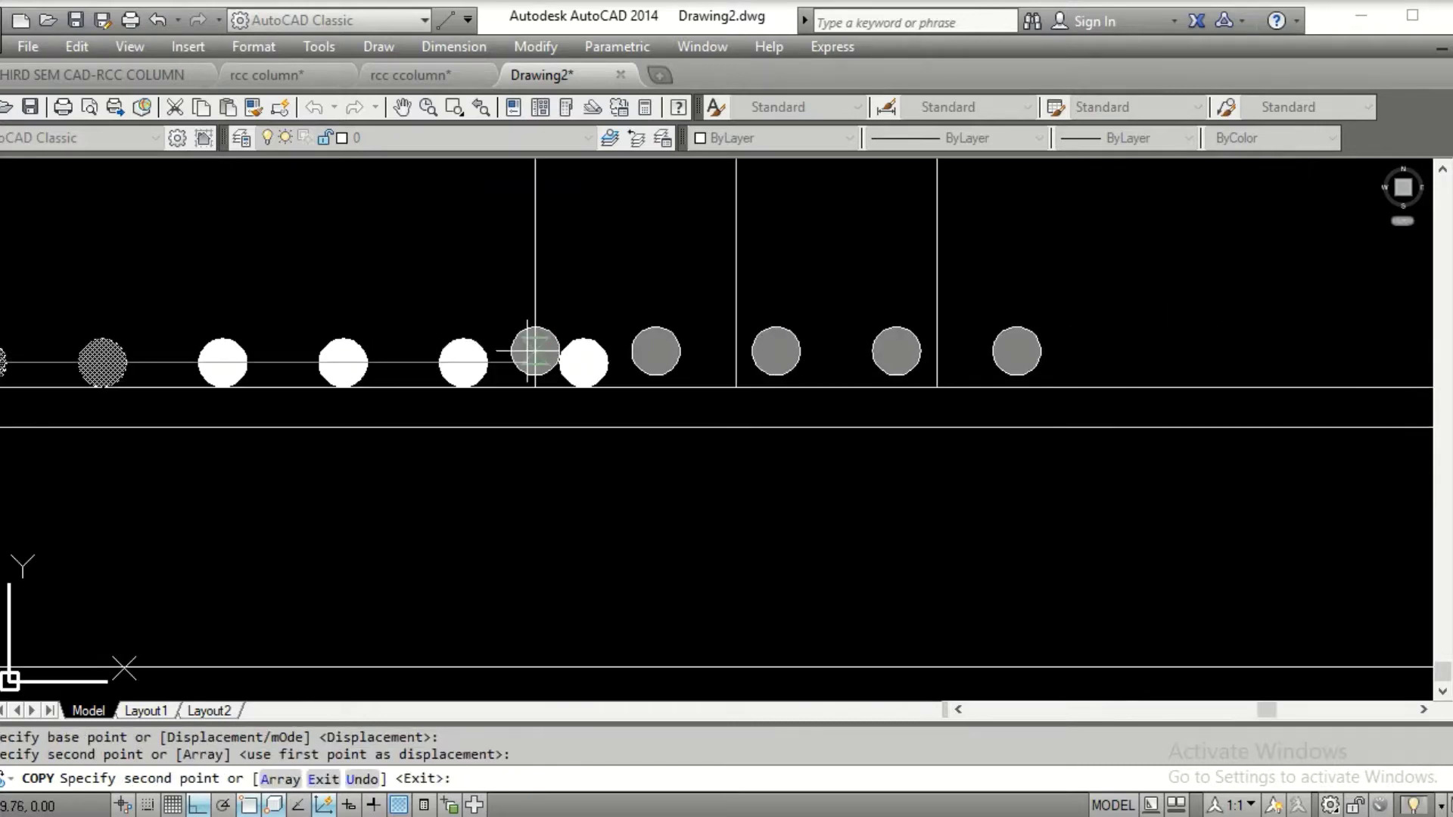
left_click(584, 362)
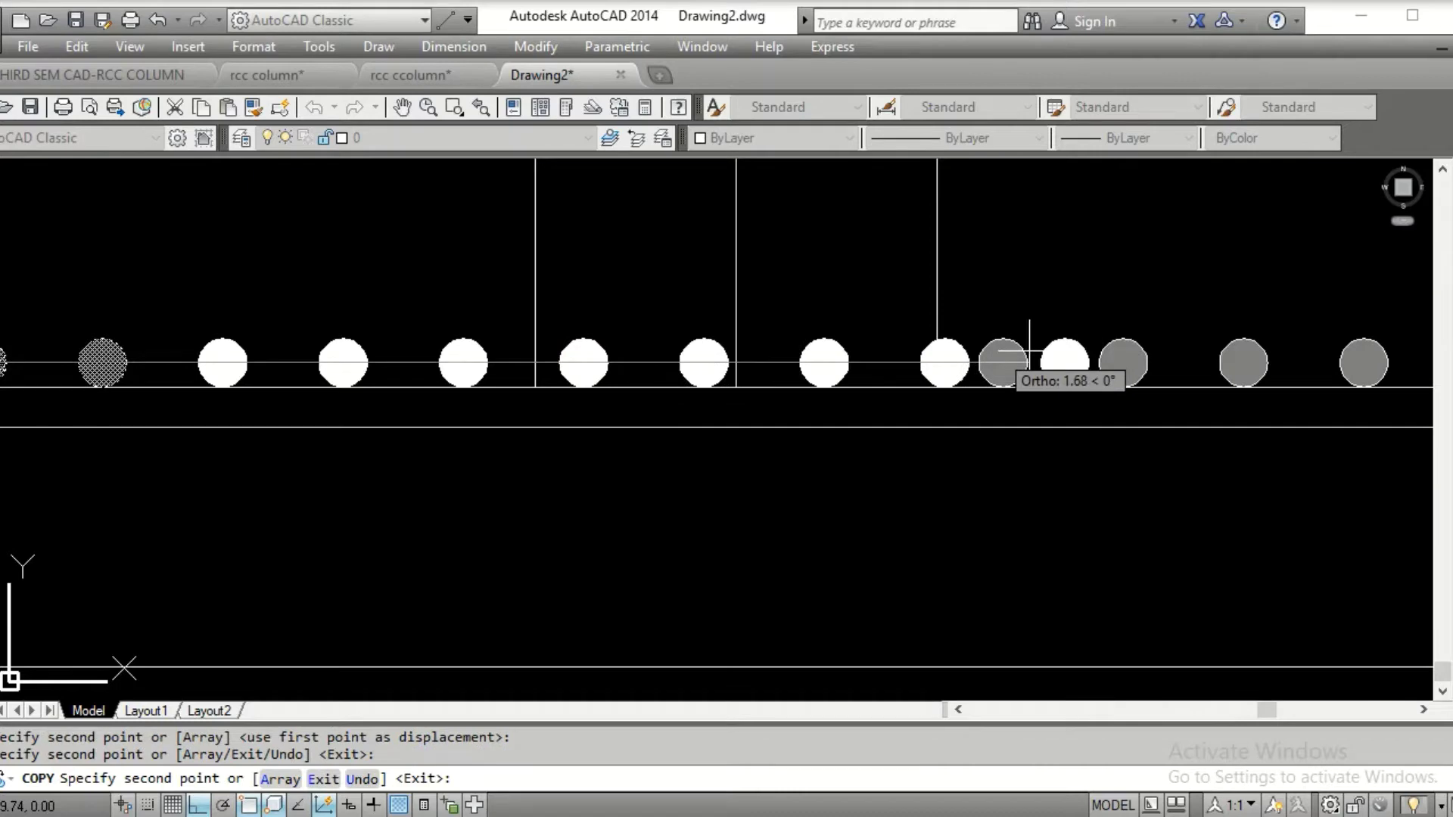
middle_click_drag(1030, 350, 575, 340)
left_click(719, 362)
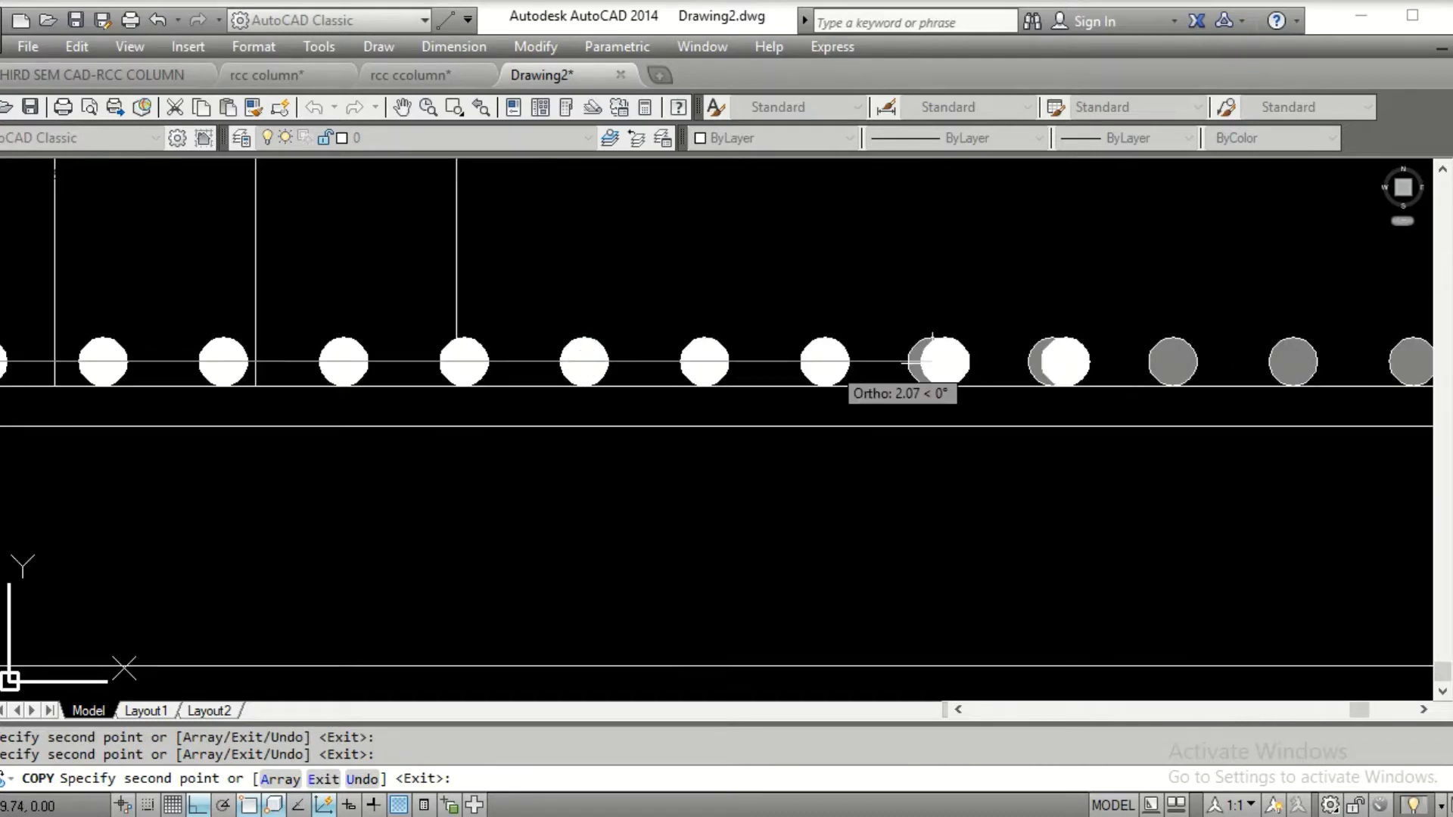
middle_click_drag(1026, 357, 545, 364)
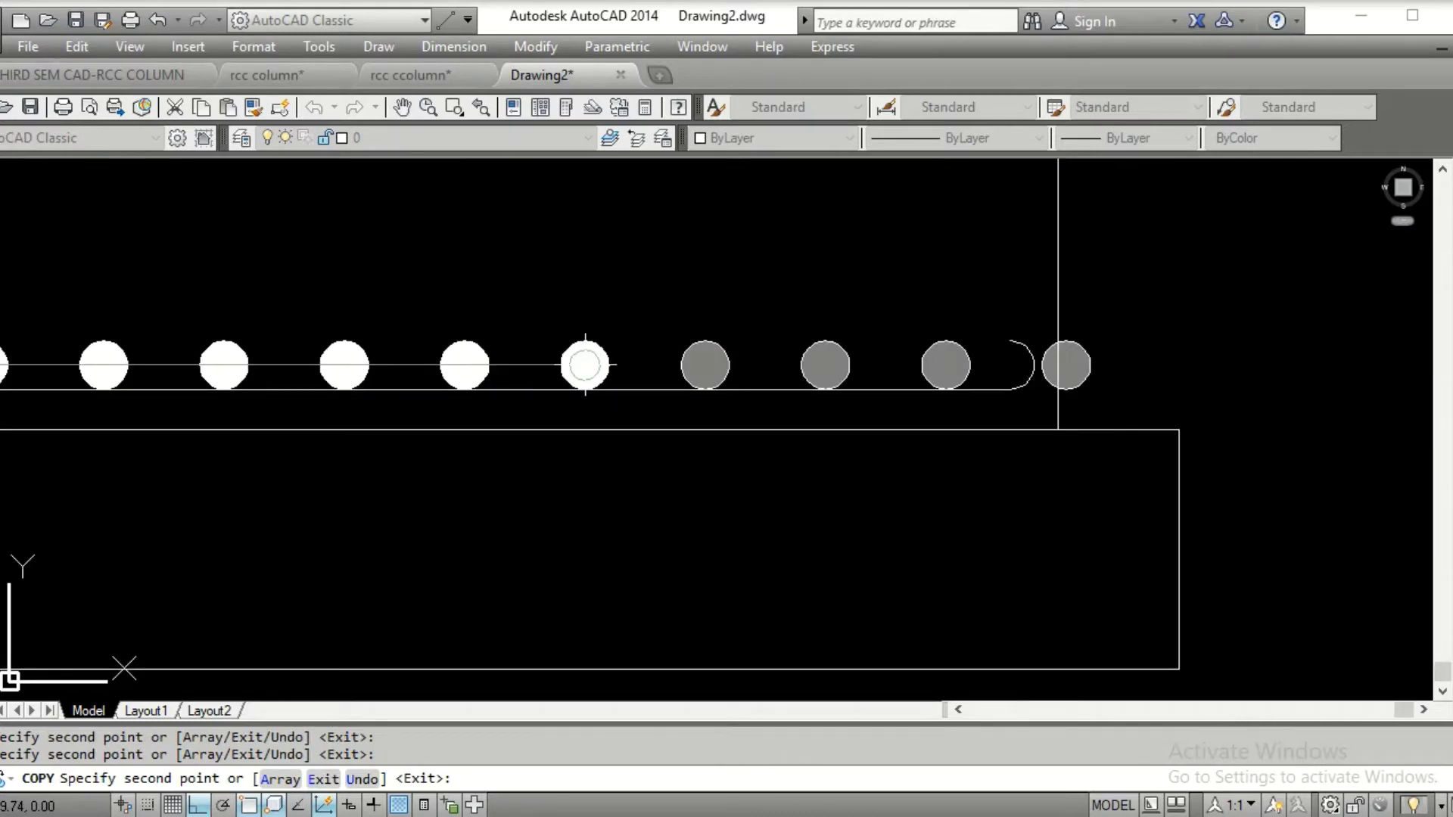
left_click(585, 365)
key("Escape")
key("Escape")
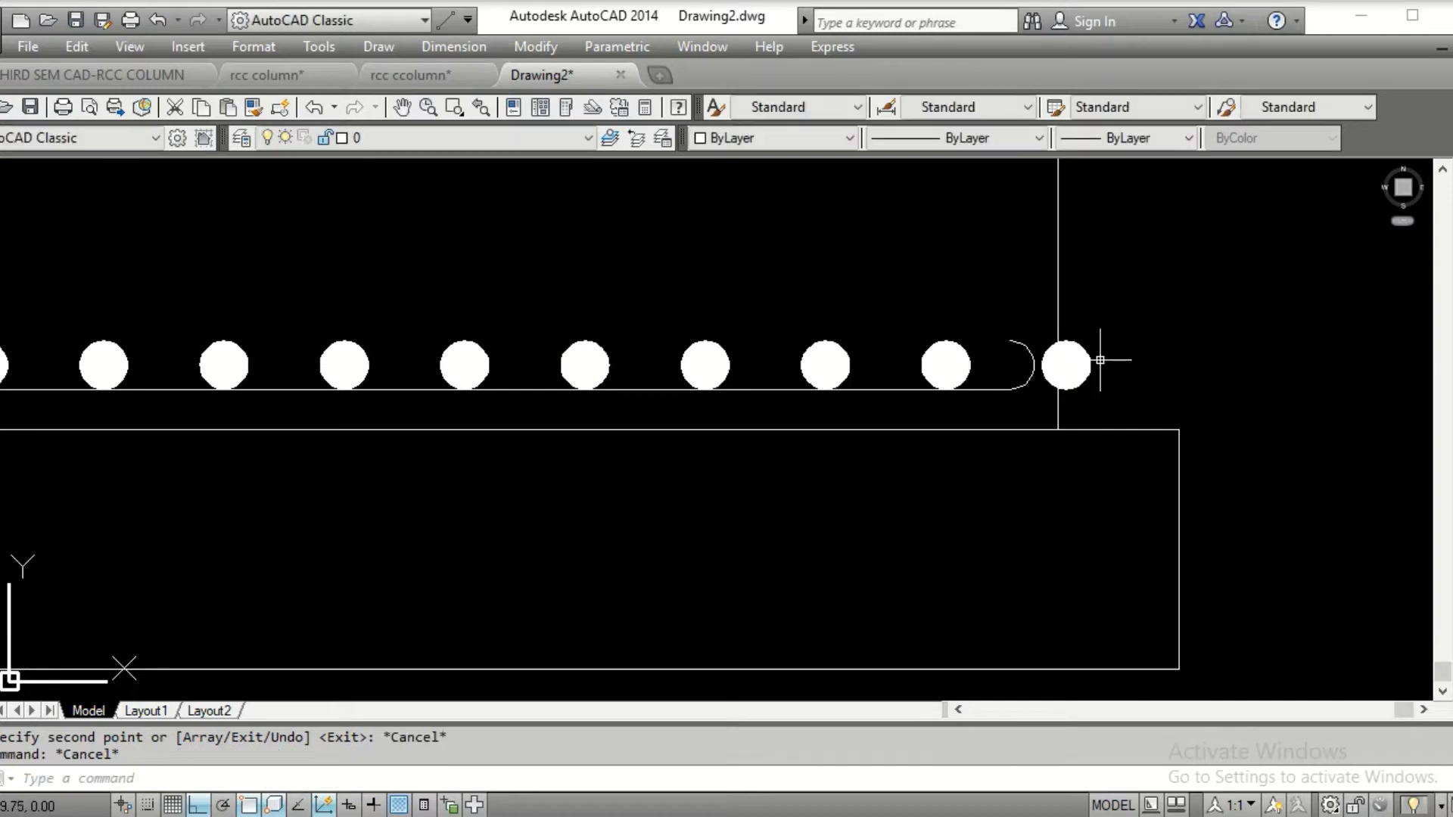
Erase the surplus bar section beyond the hook
scroll(1099, 360, "up", 3)
left_click(928, 264)
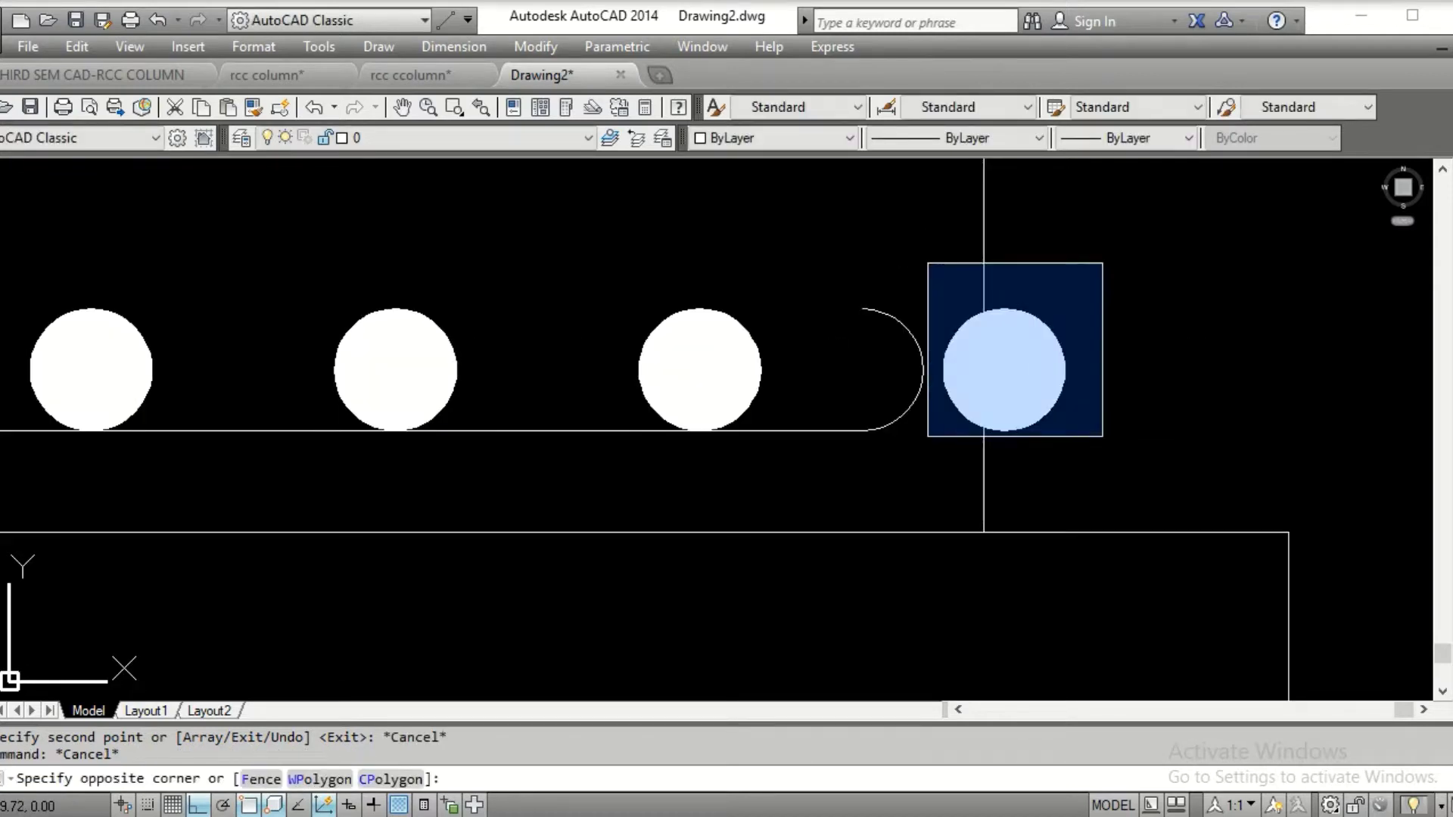
left_click(1103, 436)
key("Delete")
scroll(810, 376, "down", 3)
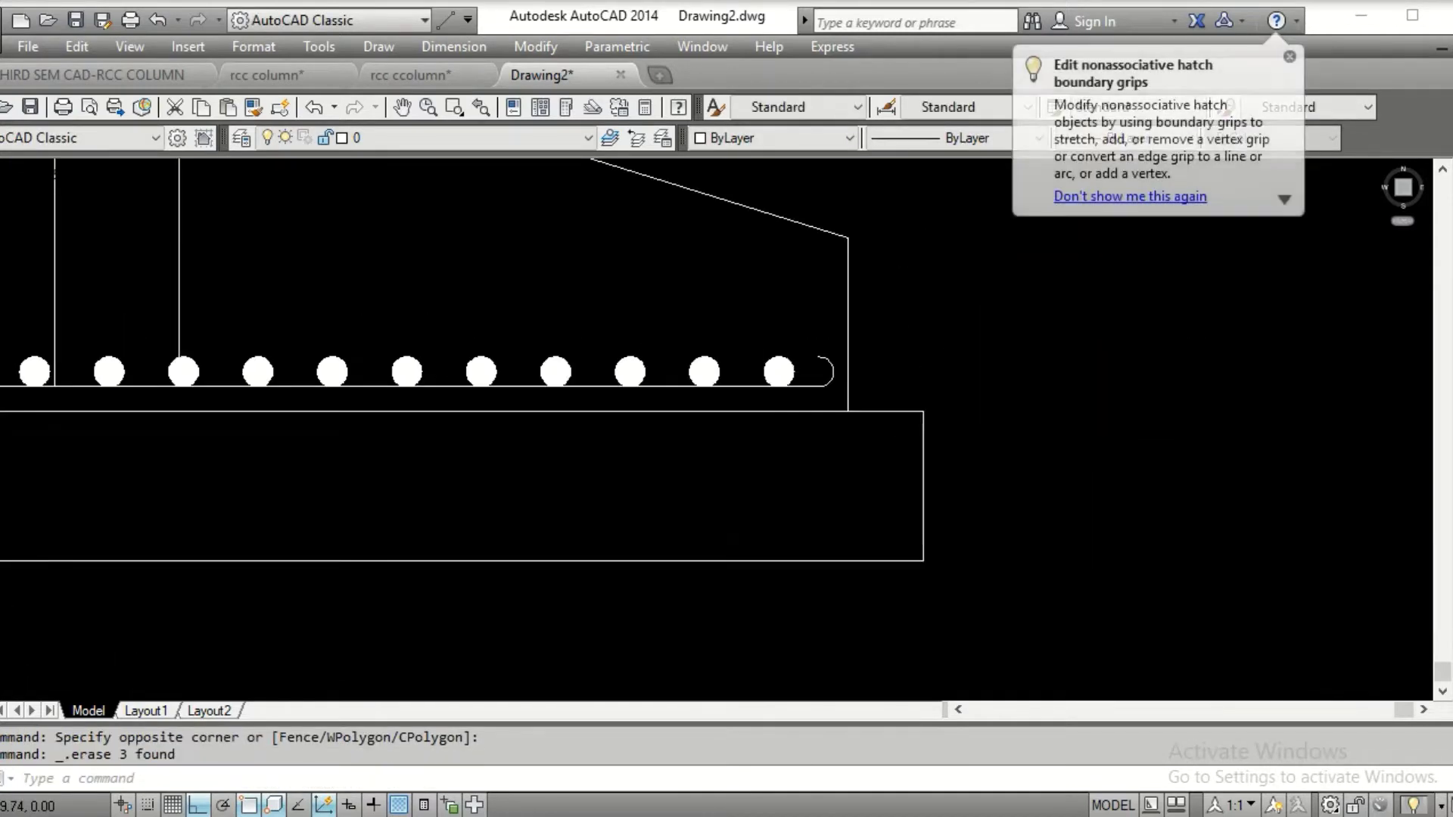
middle_click_drag(408, 347, 659, 347)
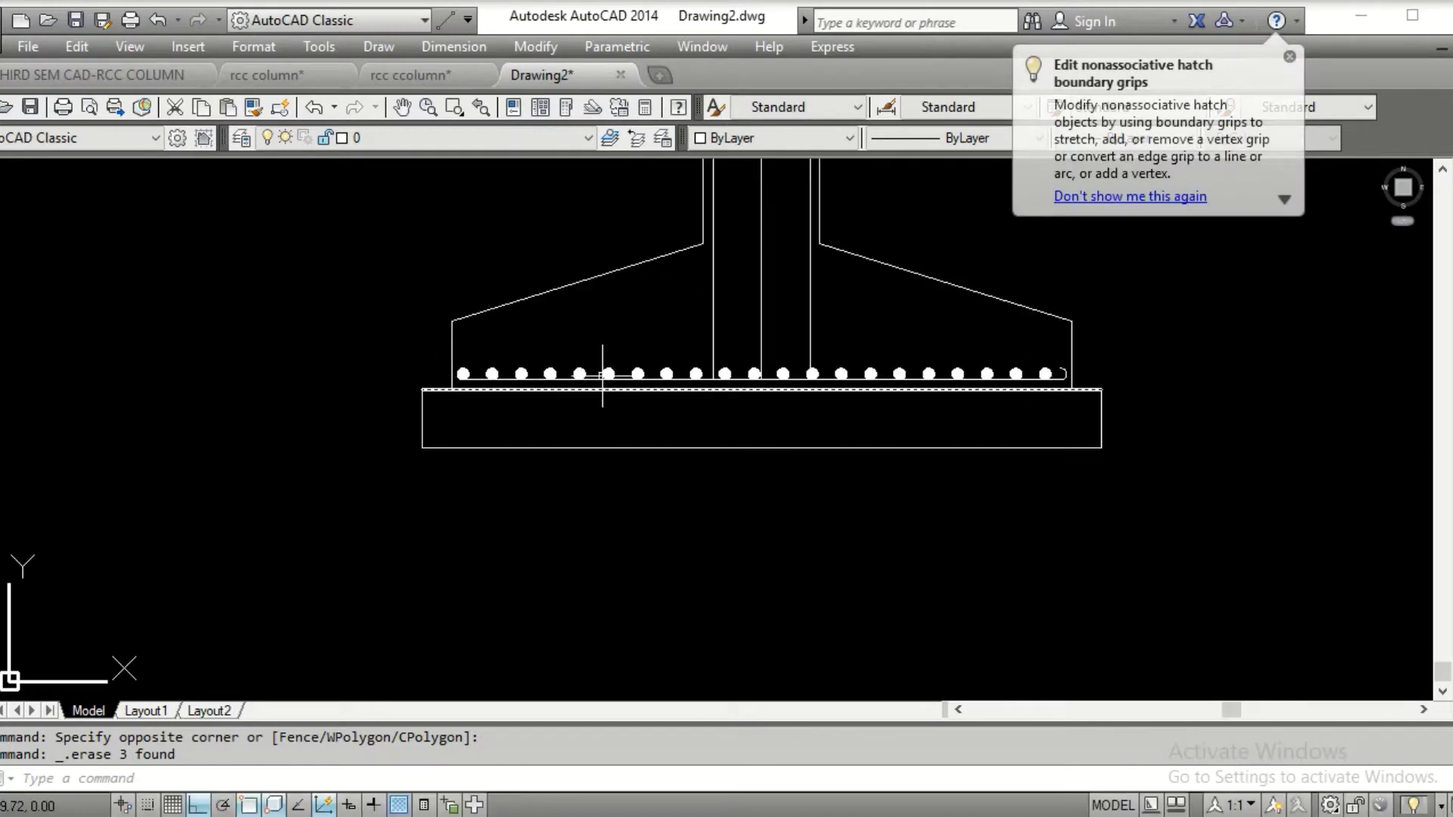
scroll(567, 371, "up", 2)
middle_click_drag(529, 357, 323, 491)
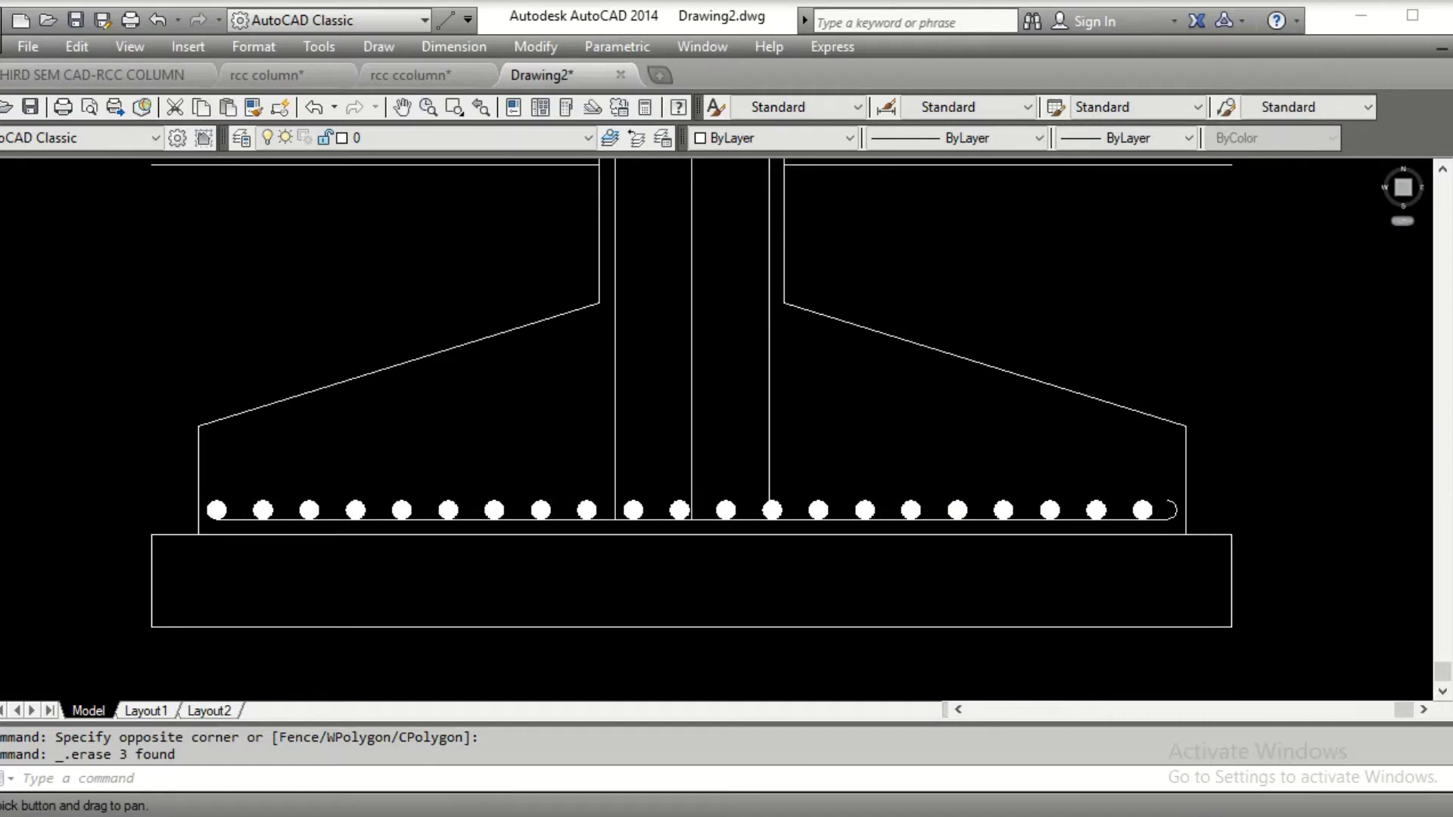
scroll(651, 513, "up", 4)
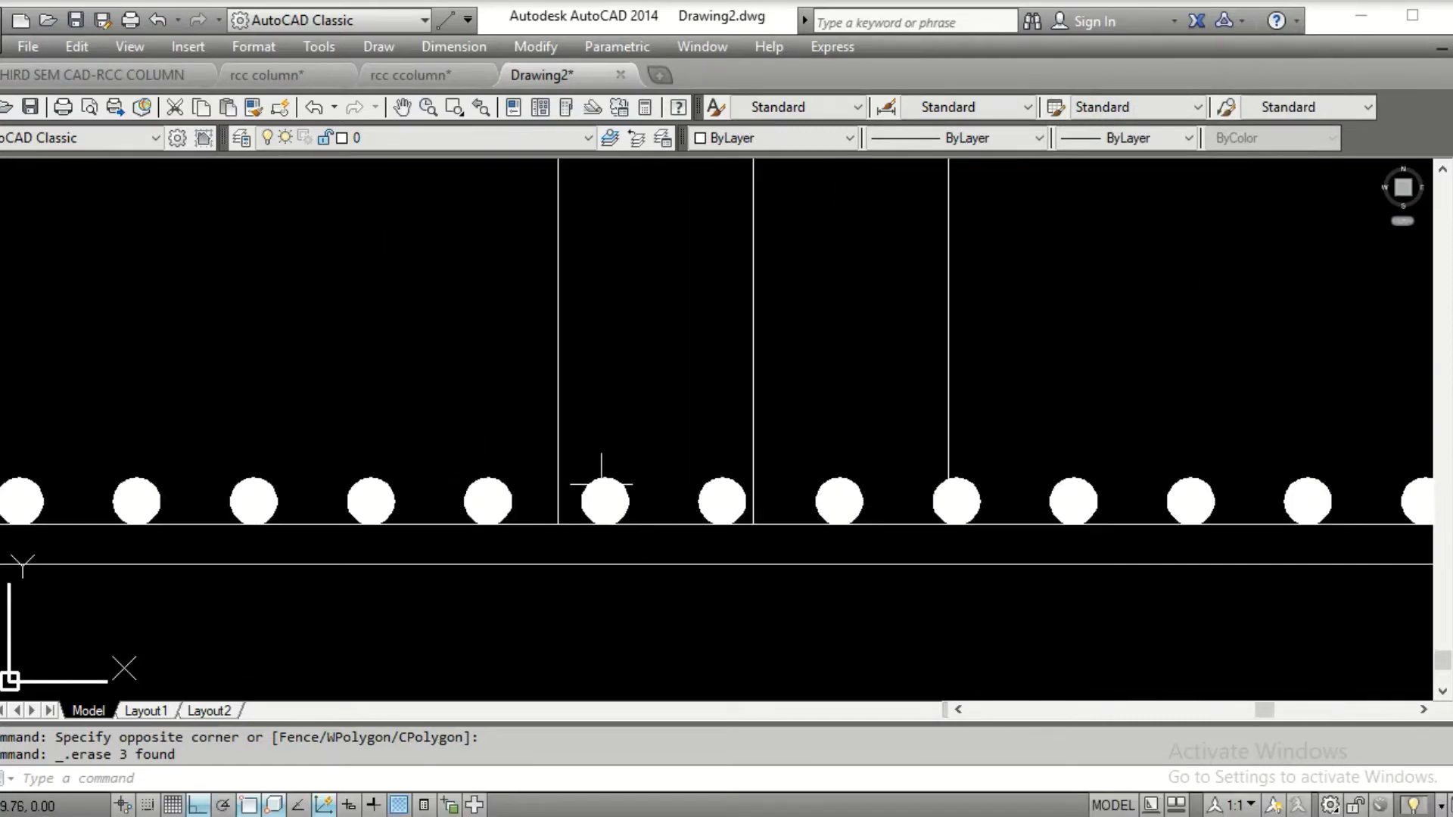
mouse_move(602, 482)
middle_mouse_down()
mouse_move(626, 444)
mouse_move(827, 487)
middle_mouse_up()
Draw the horizontal bar line along the bar section tops, across to the leftmost vertical bar
key("Escape")
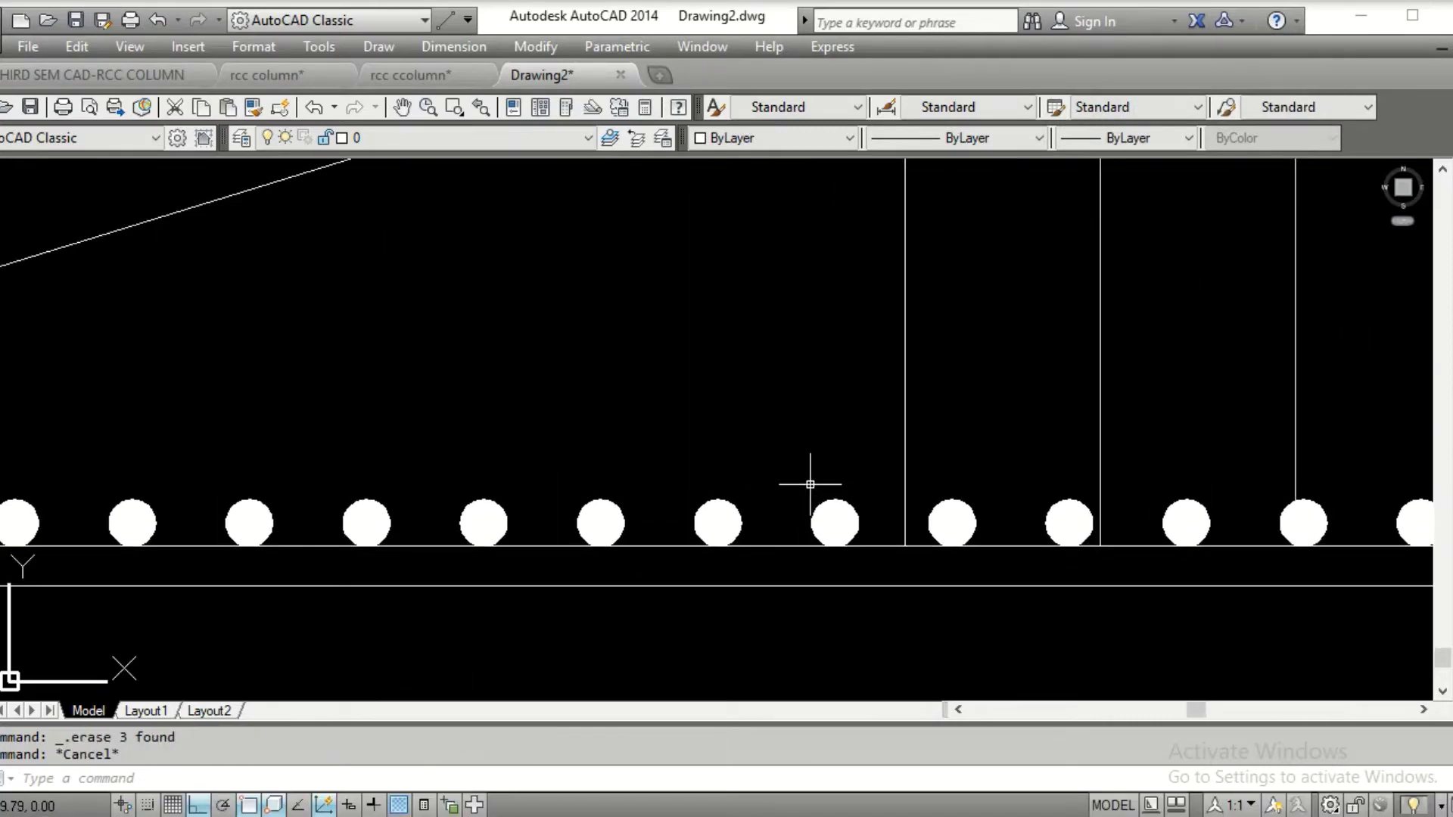
type("l")
key("Return")
left_click(598, 484)
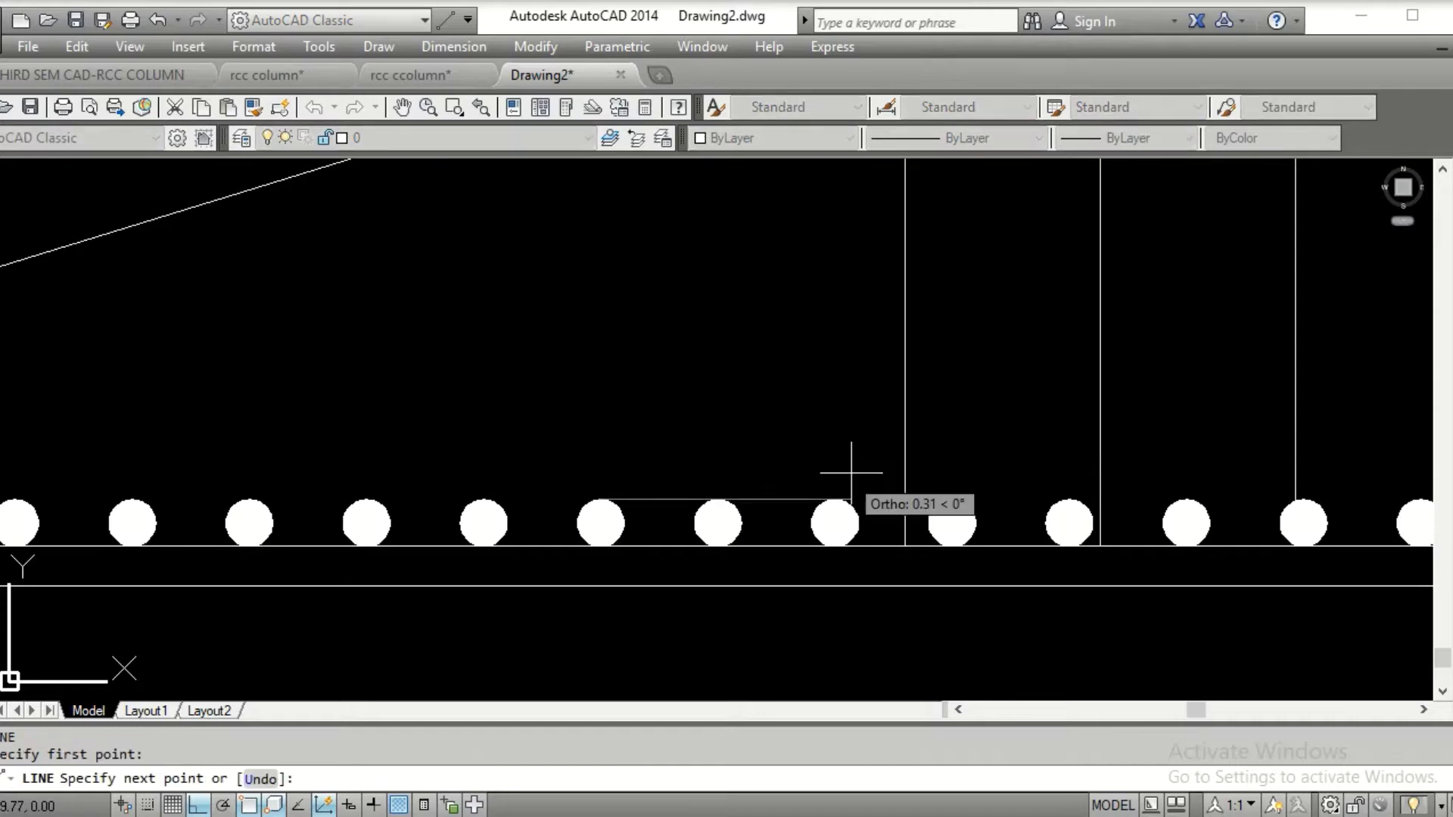
left_click(904, 499)
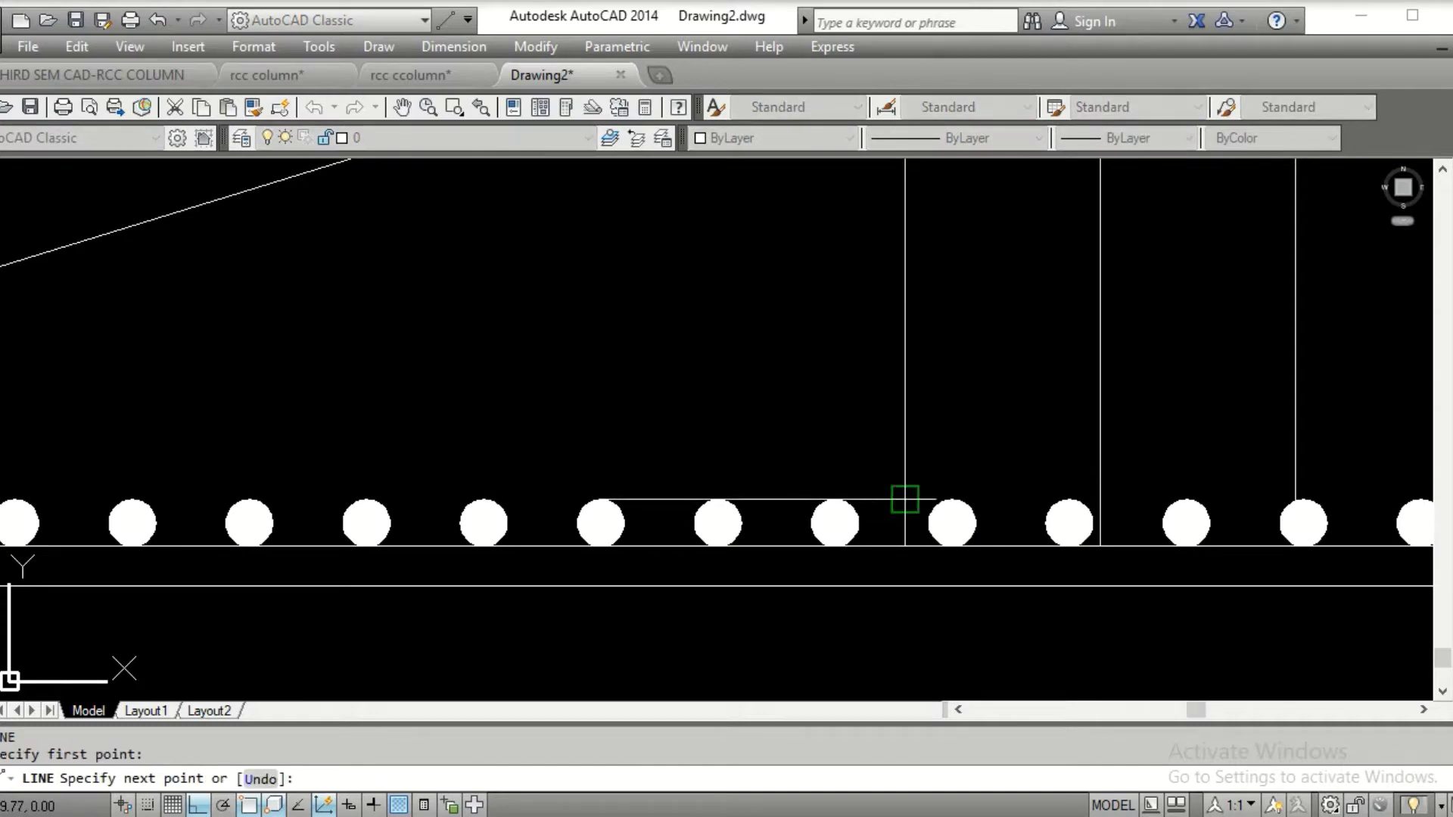
key("Return")
scroll(948, 467, "down", 4)
scroll(817, 469, "up", 6)
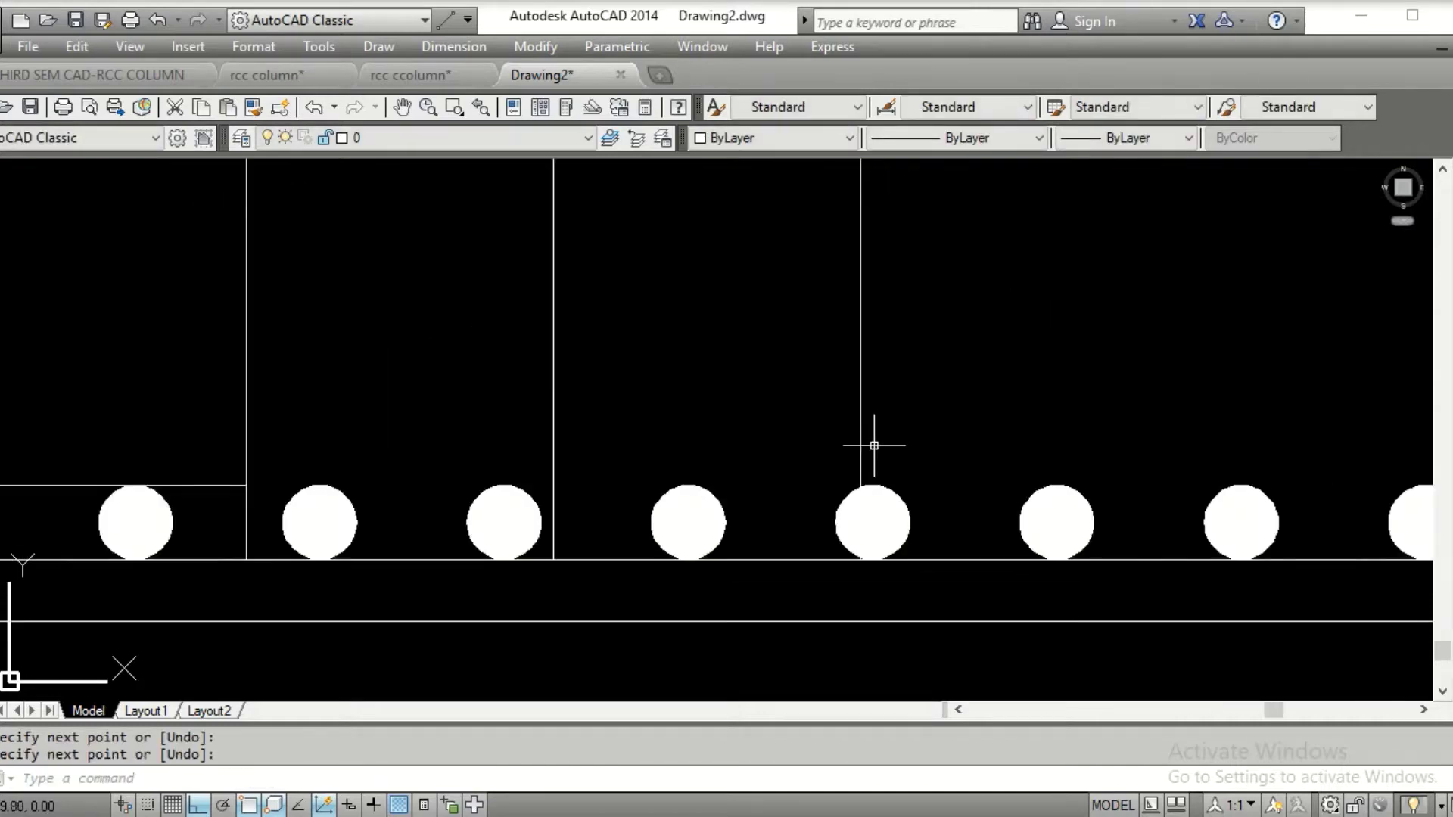
key("Return")
left_click(1241, 485)
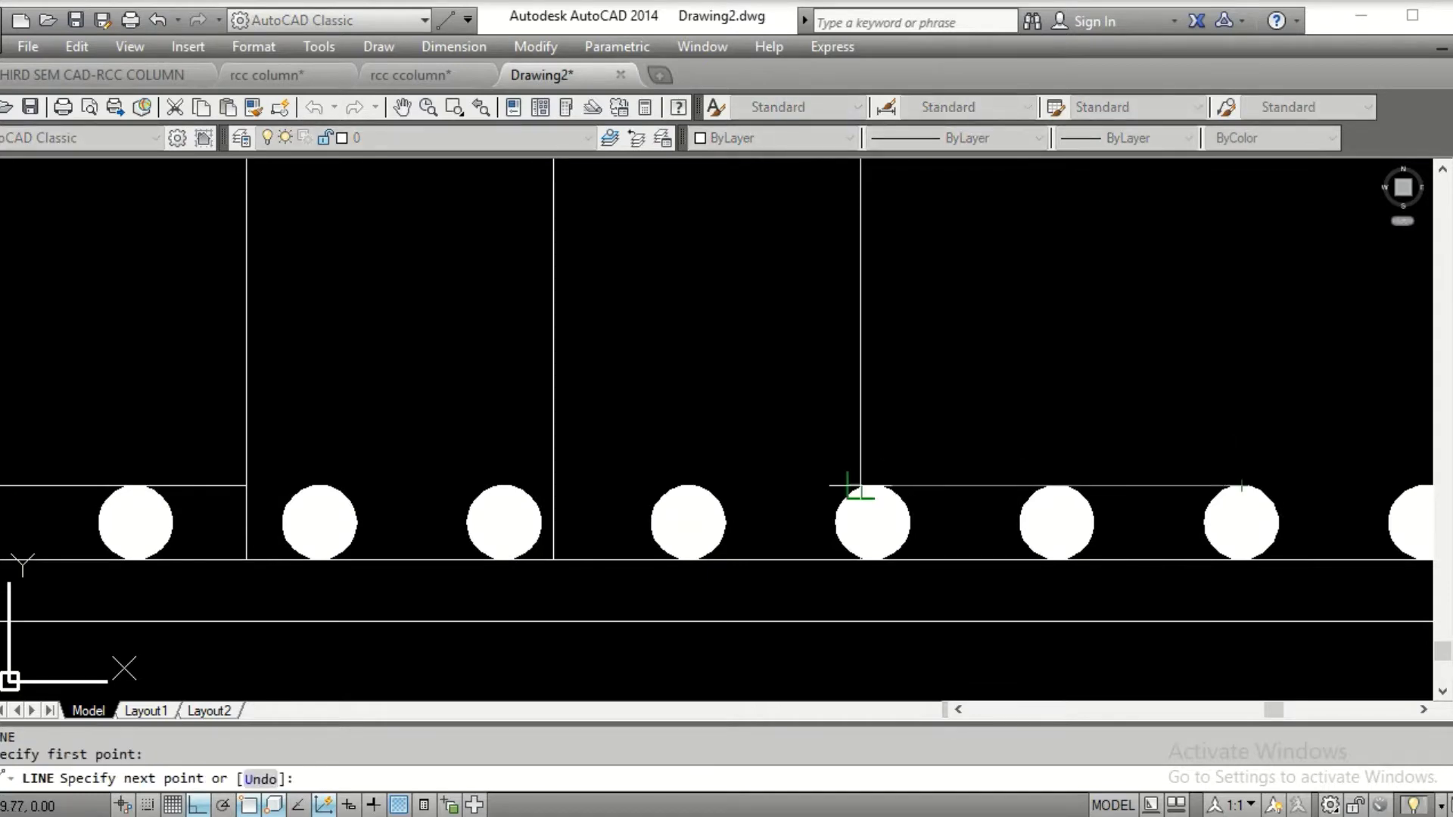
left_click(860, 485)
left_click(261, 485)
key("Return")
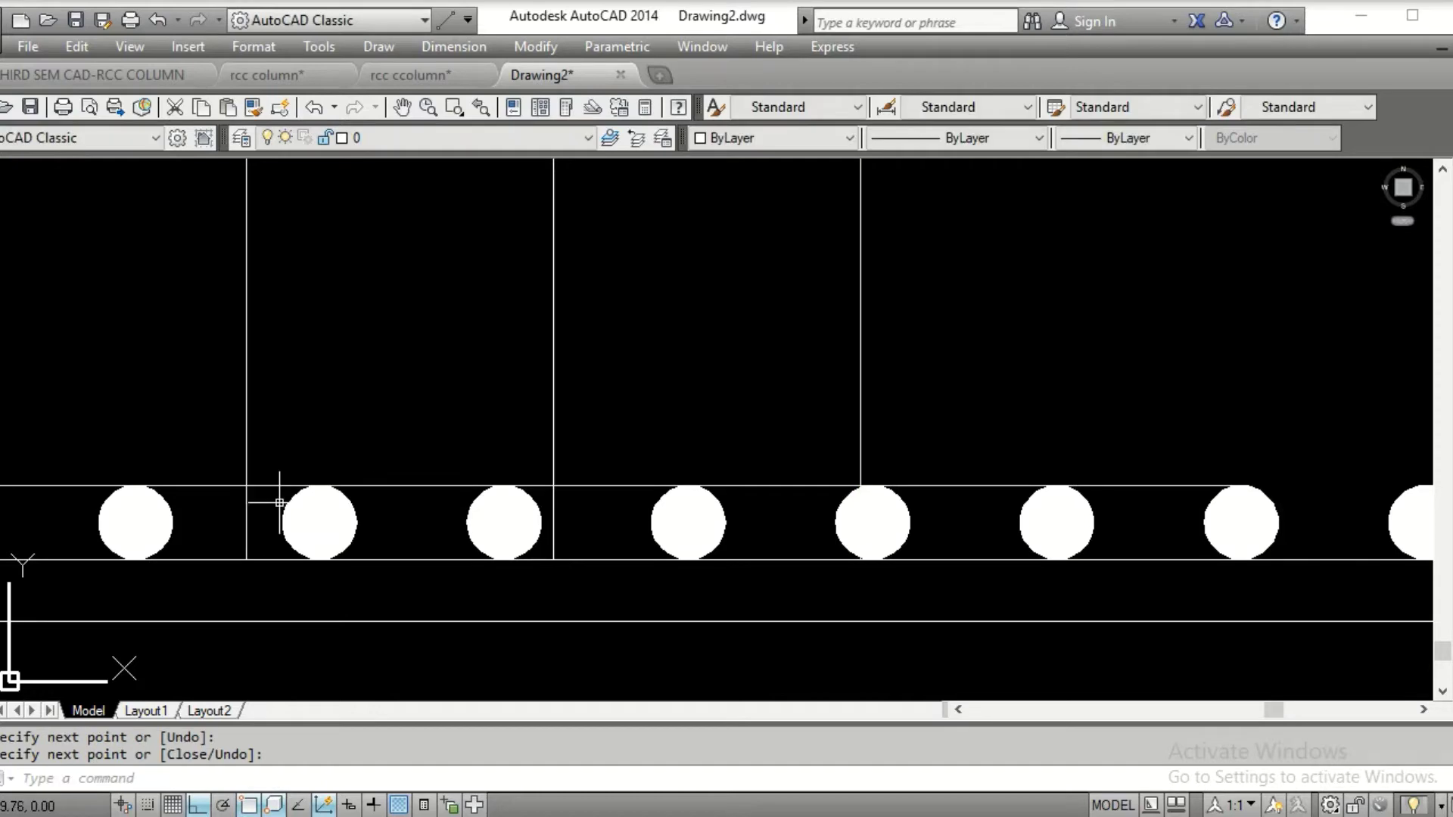
Trim the vertical bars off below the new horizontal line
type("tr")
key("Return")
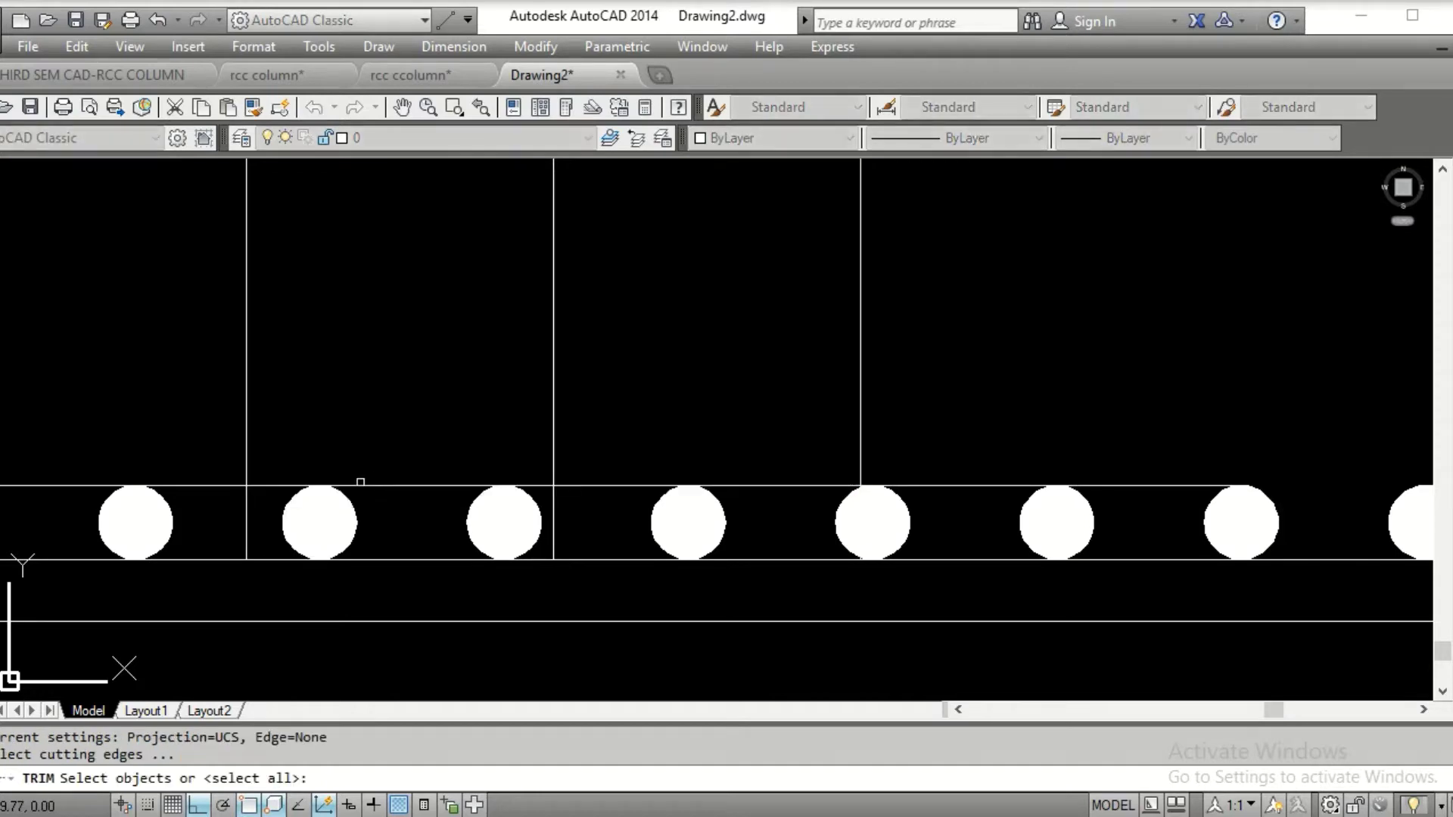
left_click(363, 485)
left_click(246, 505)
key("Return")
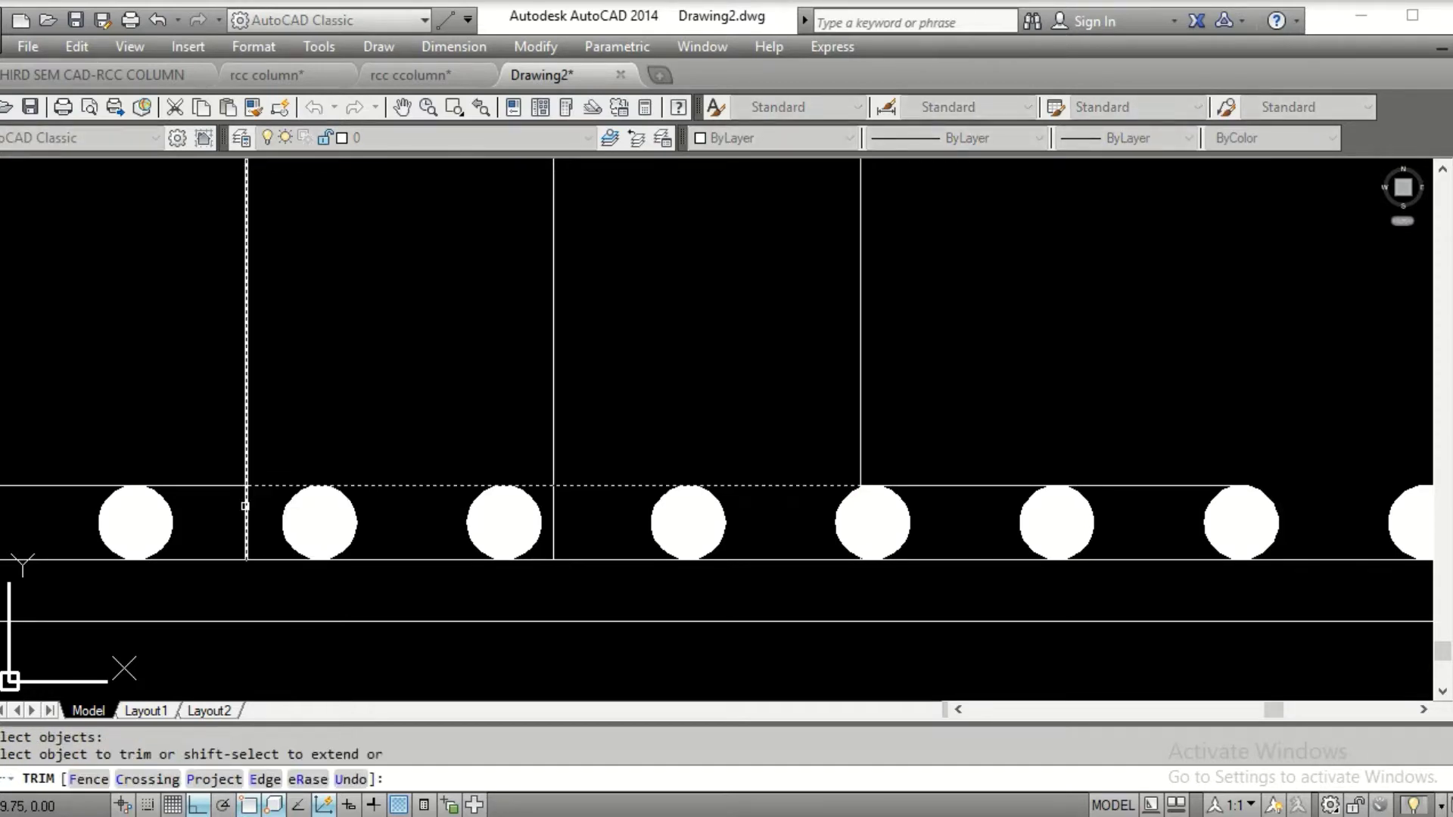
left_click(245, 505)
left_click(552, 527)
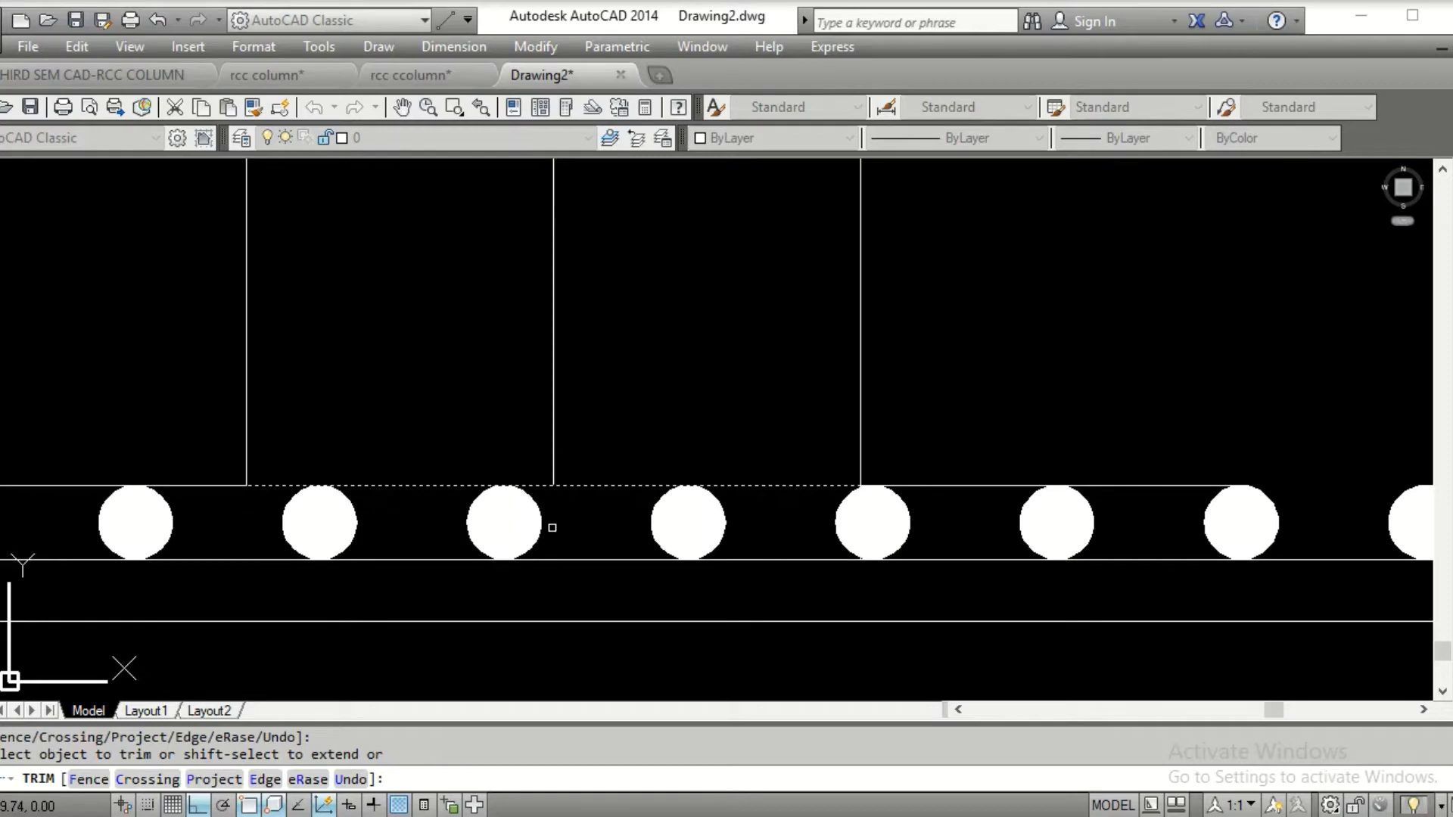
scroll(824, 457, "down", 2)
middle_click_drag(823, 457, 1135, 405)
key("Escape")
key("Escape")
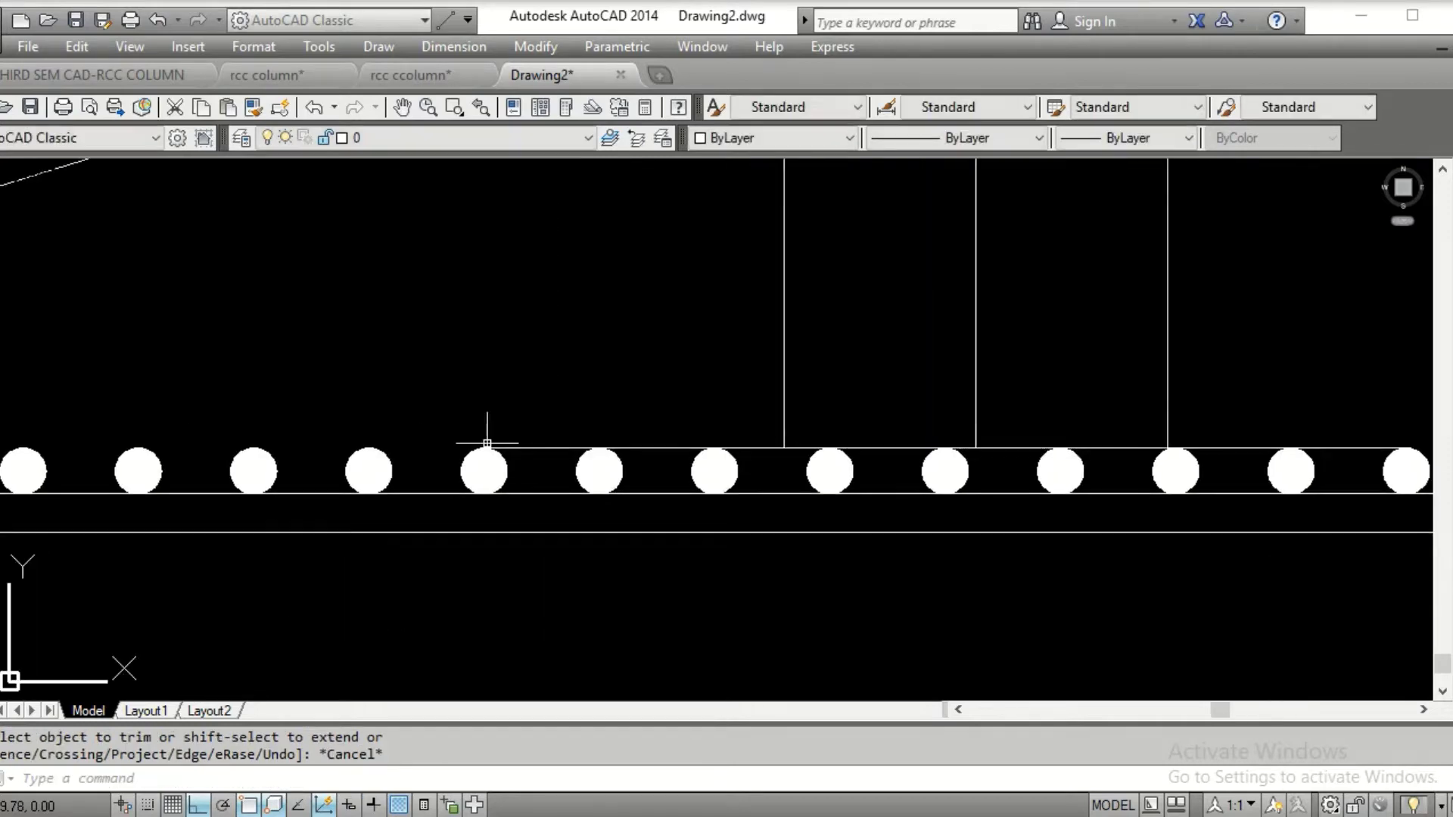
Draw a trial 0.1-long vertical line from a bar section top, then delete it
scroll(392, 439, "up", 2)
type("L")
key("Return")
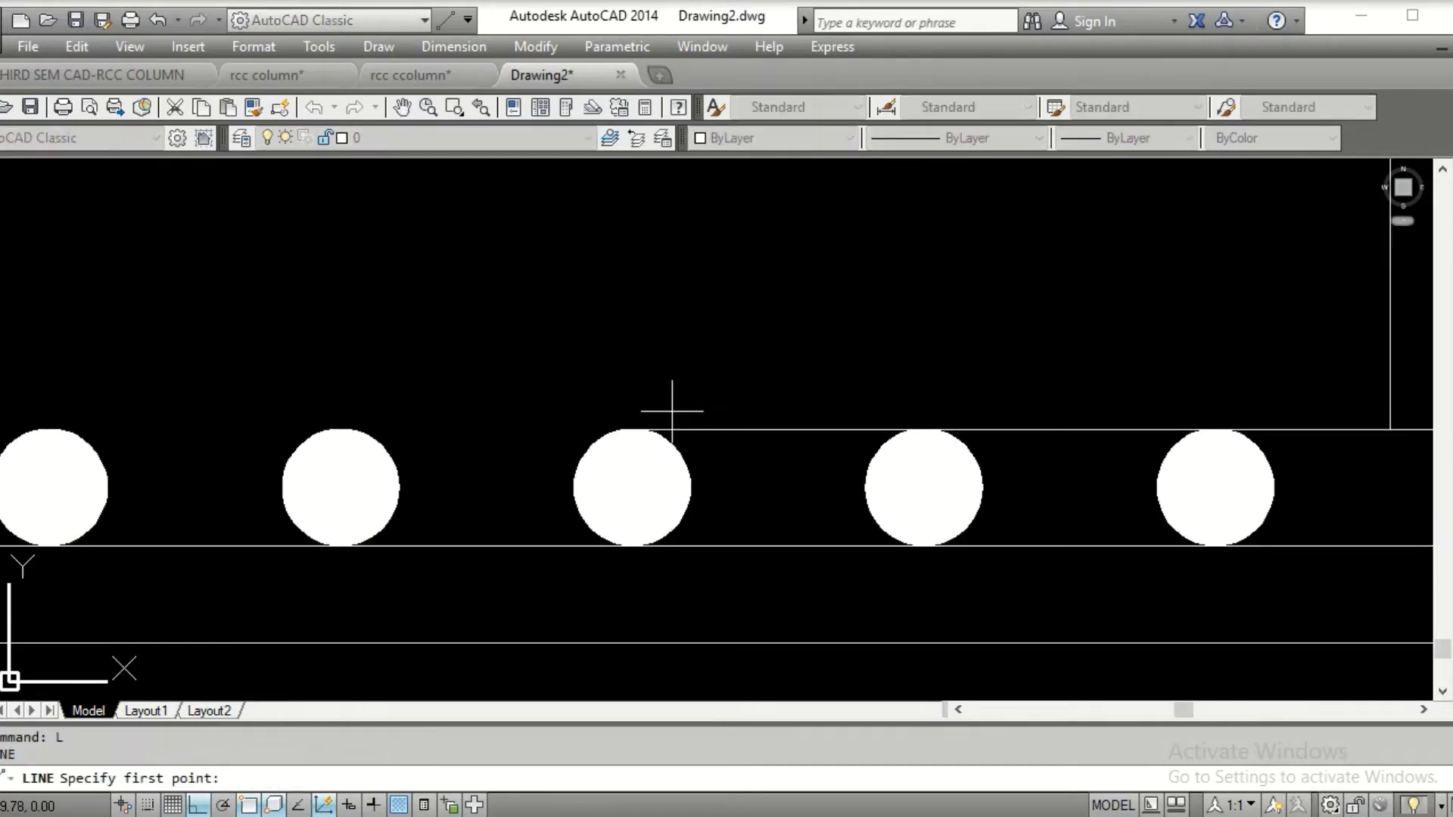
left_click(634, 429)
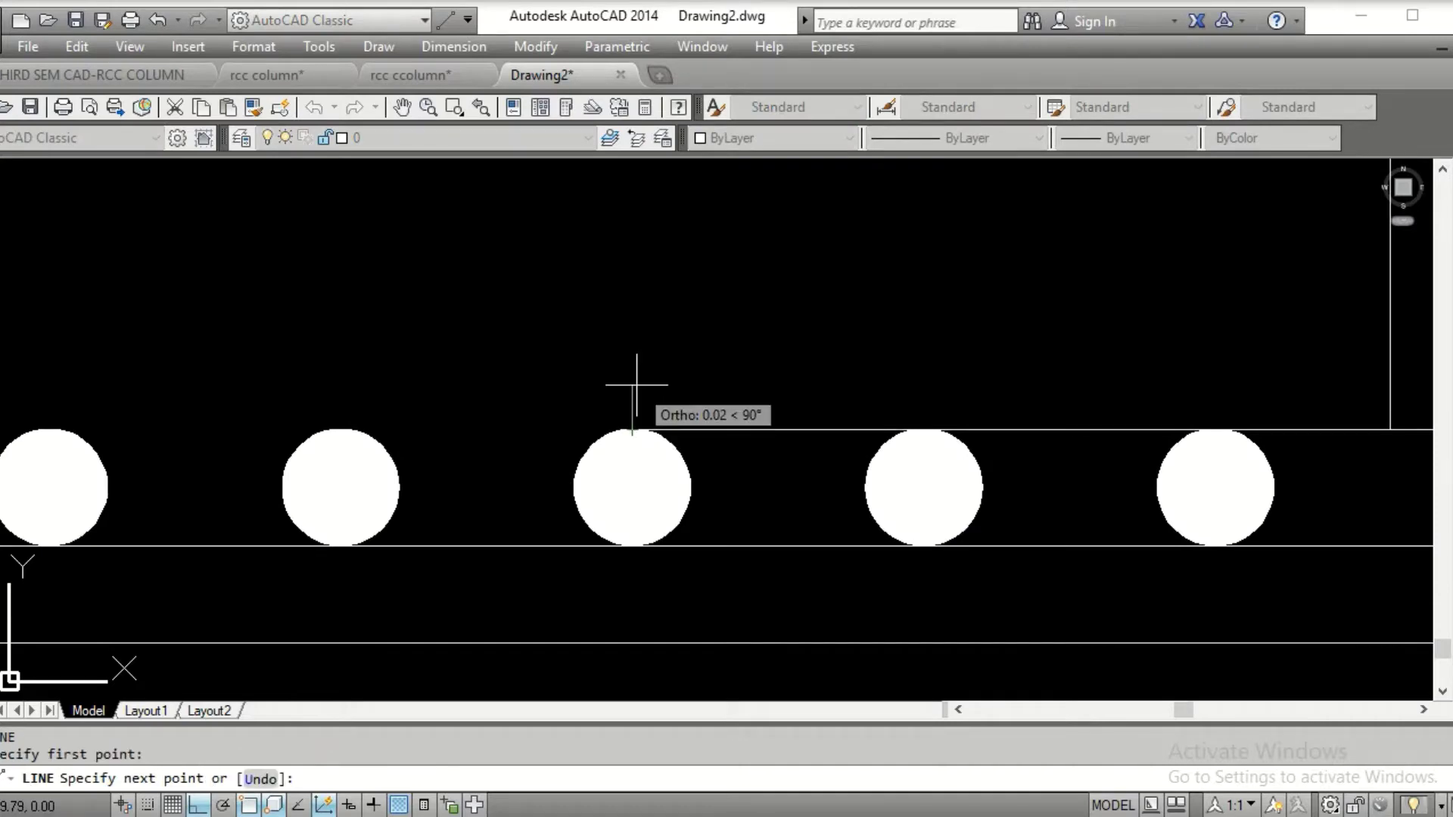
type(".")
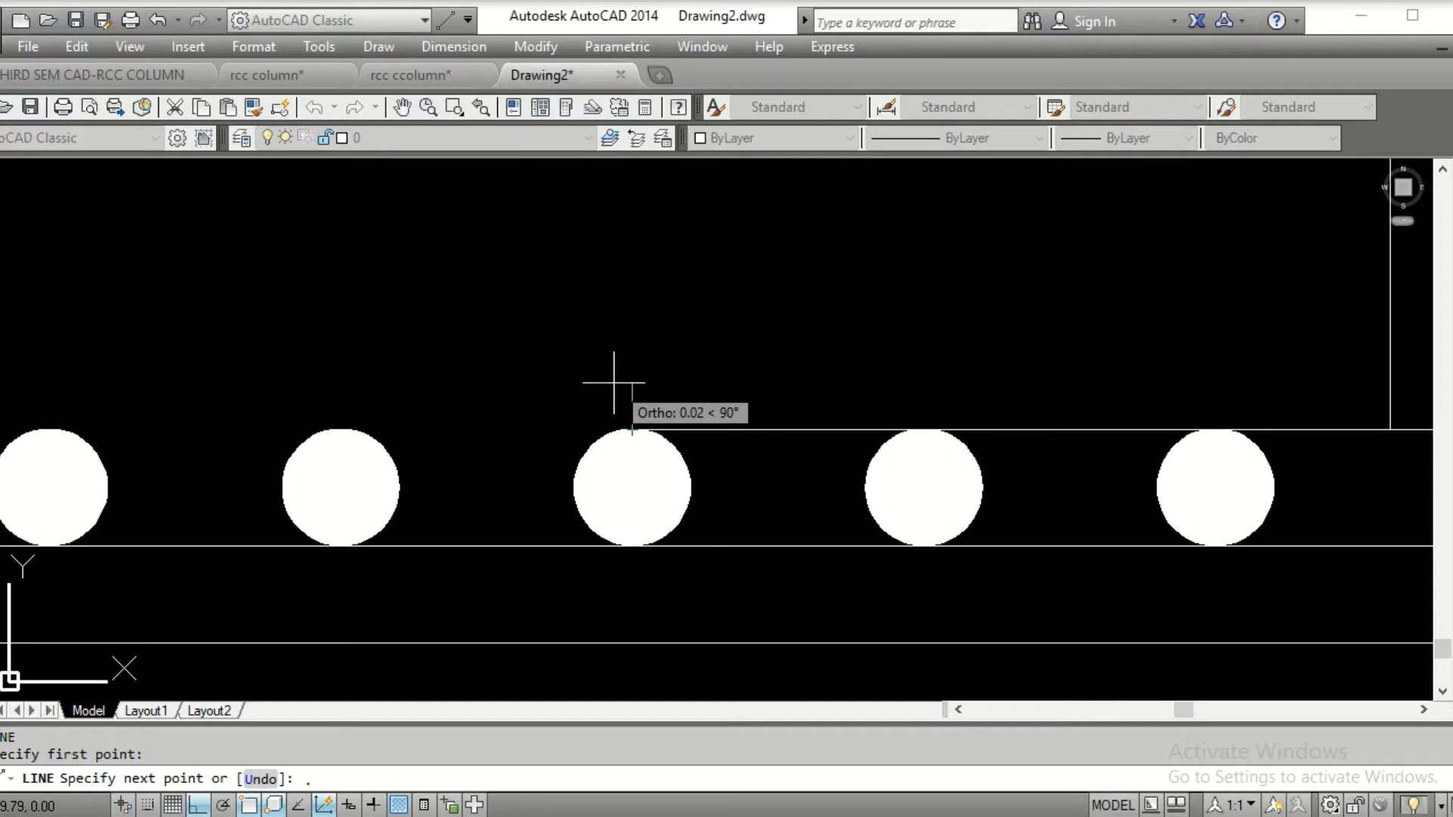
type("1")
key("Return")
scroll(792, 359, "down", 4)
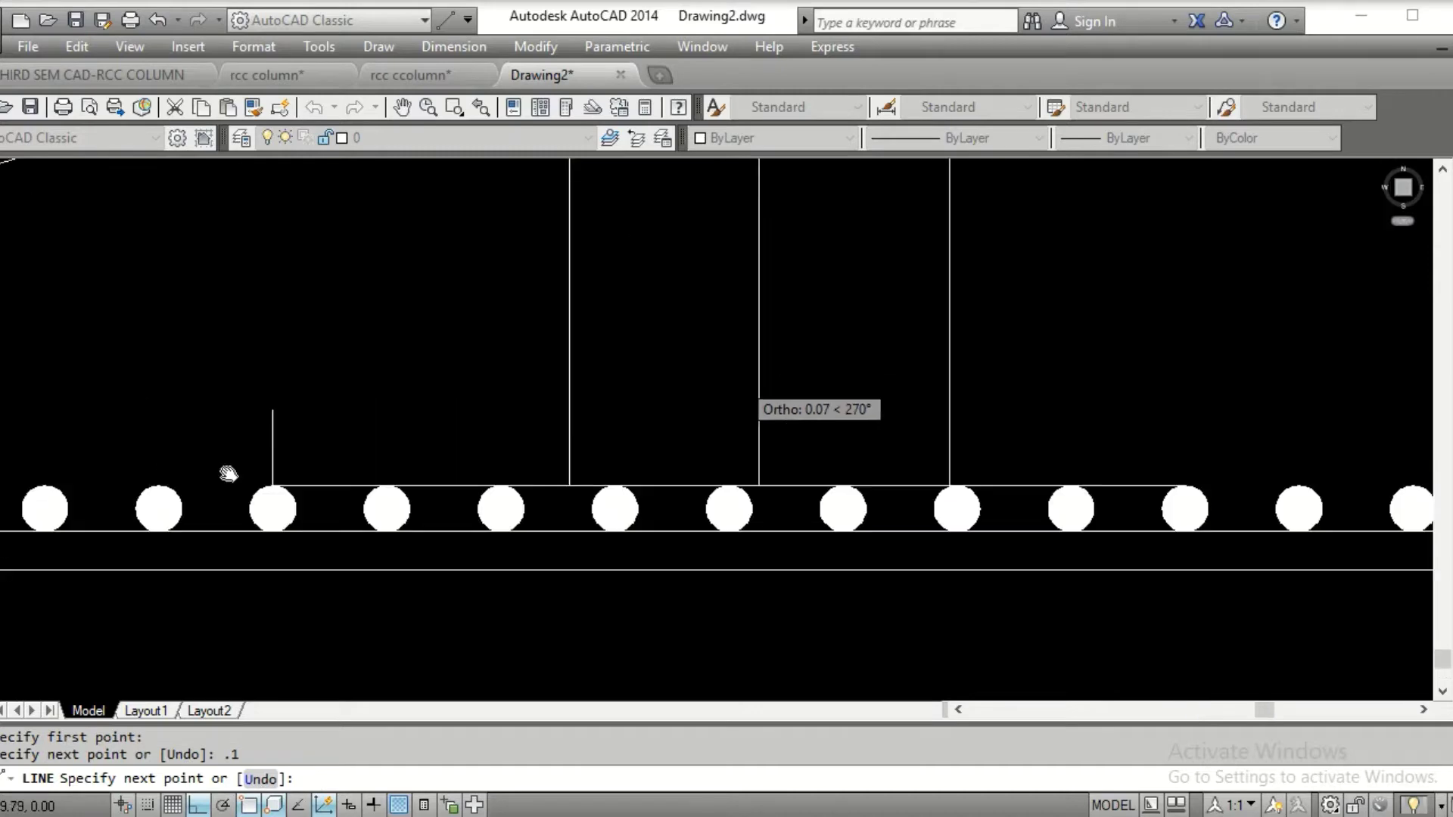
key("Return")
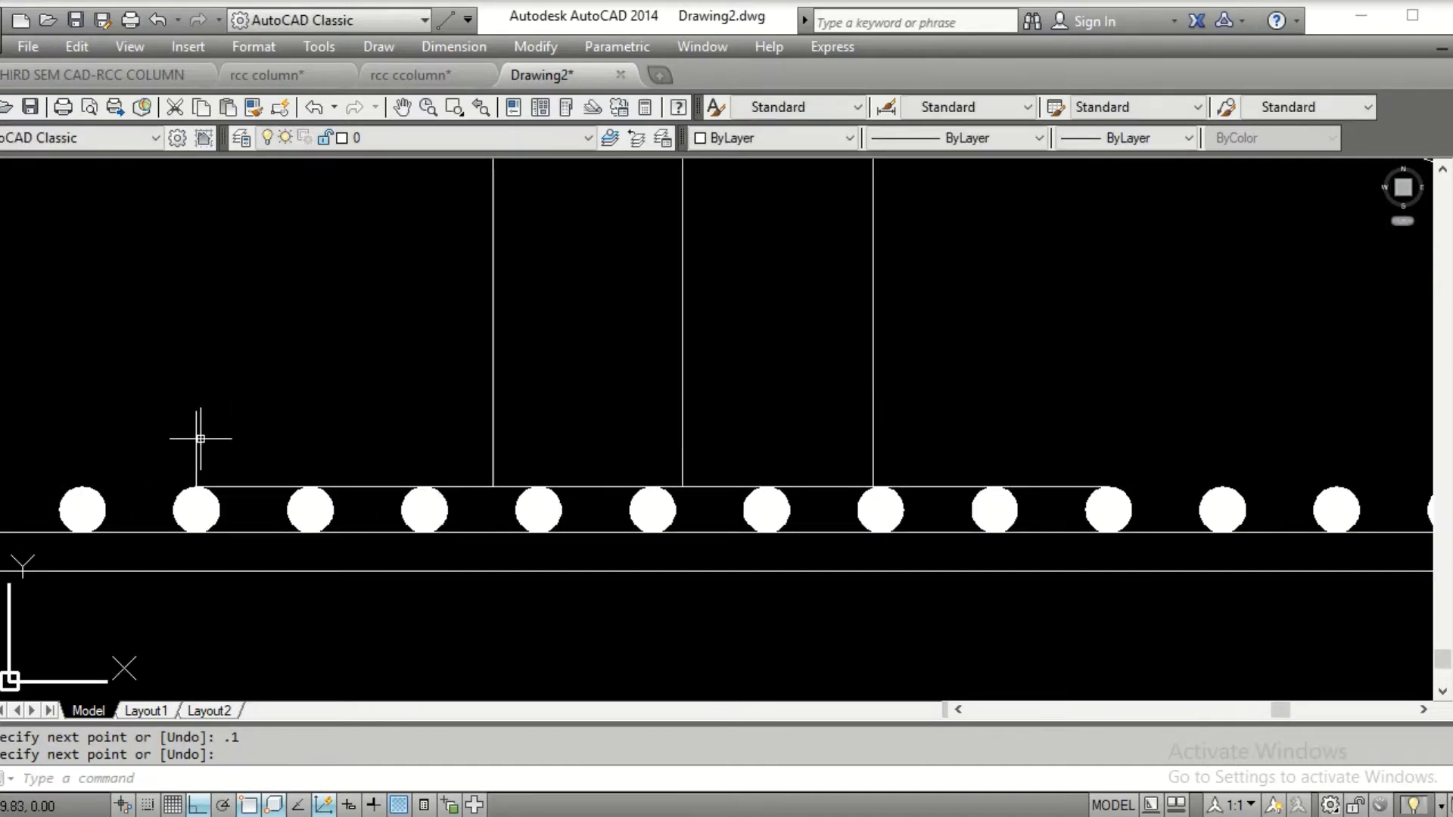
left_click(196, 443)
key("Delete")
Draw a 0.05-long vertical end rising from a bar section top
middle_click_drag(194, 438, 583, 437)
key("l")
key("Return")
left_click(590, 484)
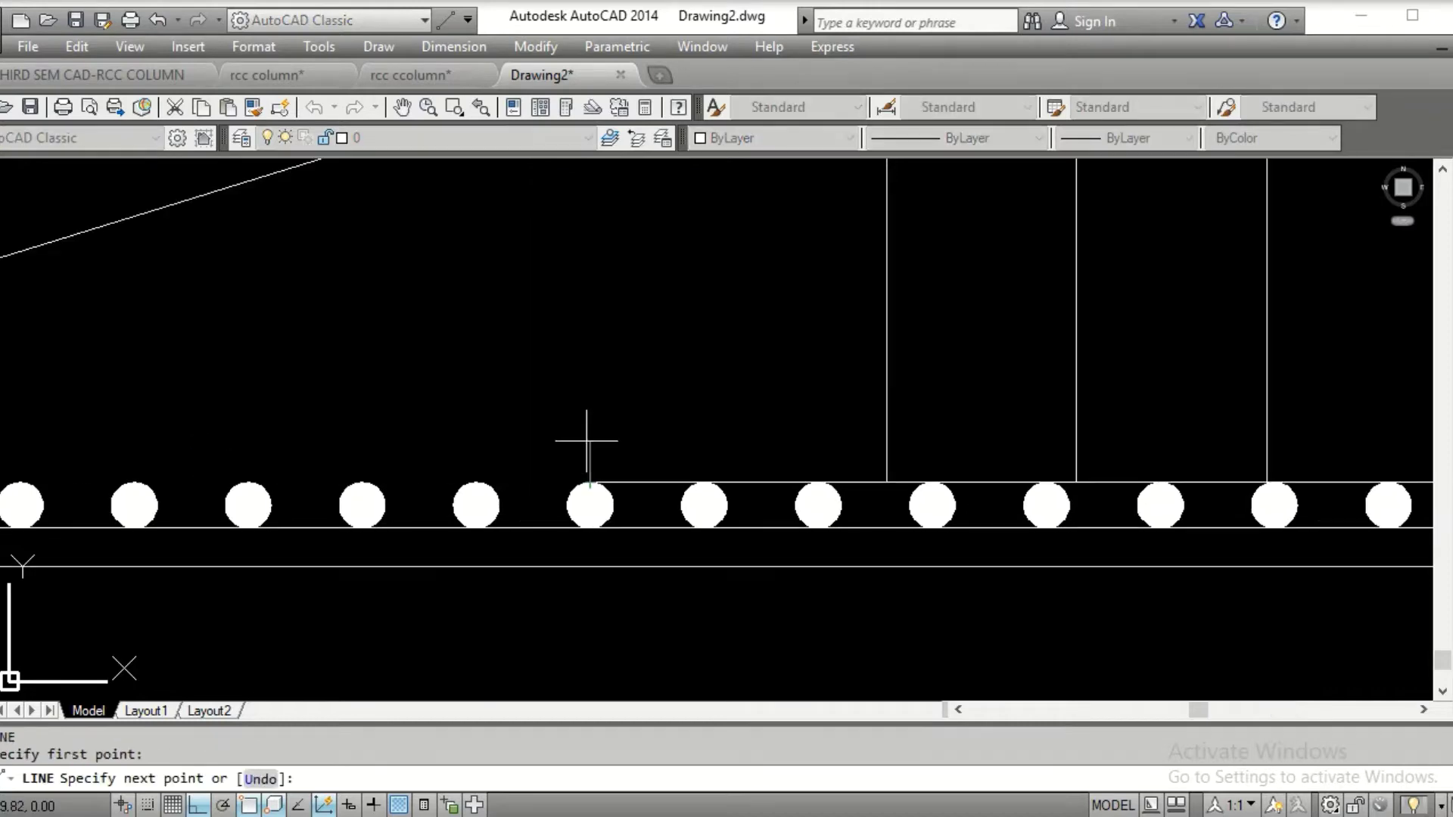
type(".05")
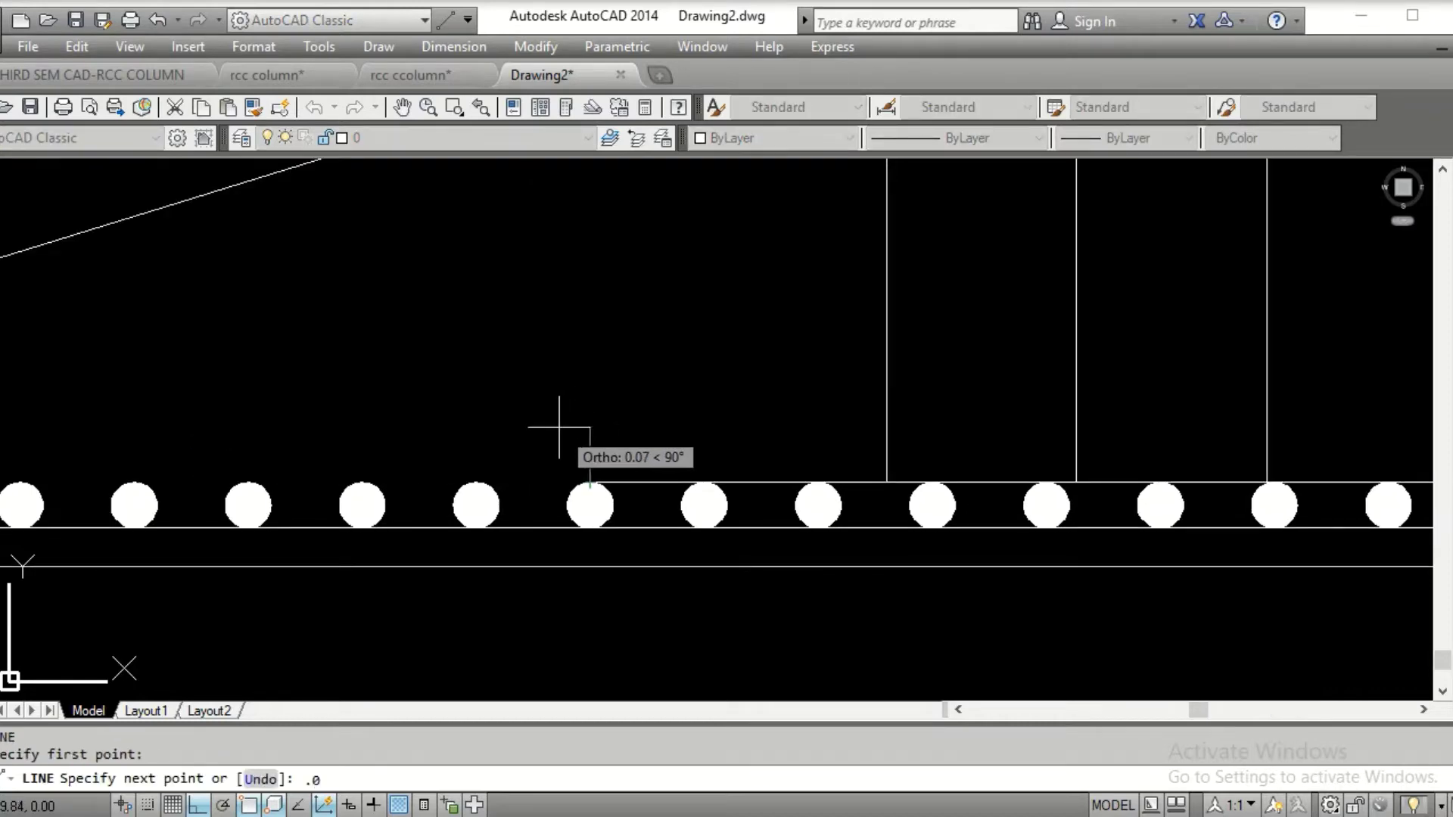
key("Return")
key("Return")
Add another 0.05 vertical end at the bar line's left end and erase the unwanted stub
scroll(409, 384, "down", 4)
middle_click_drag(409, 384, 305, 392)
scroll(649, 405, "up", 5)
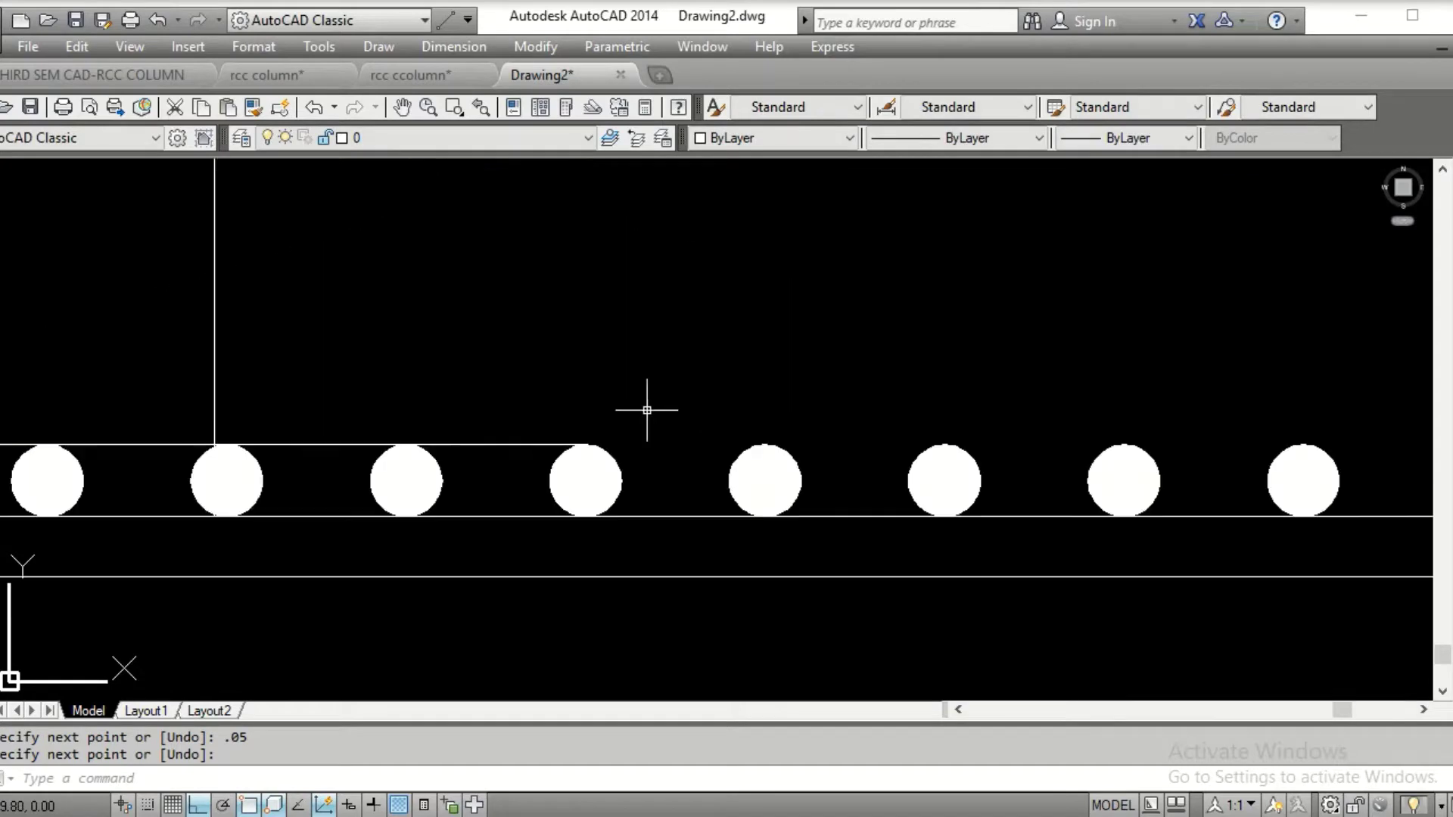
key("l")
key("Return")
left_click(587, 445)
type(".")
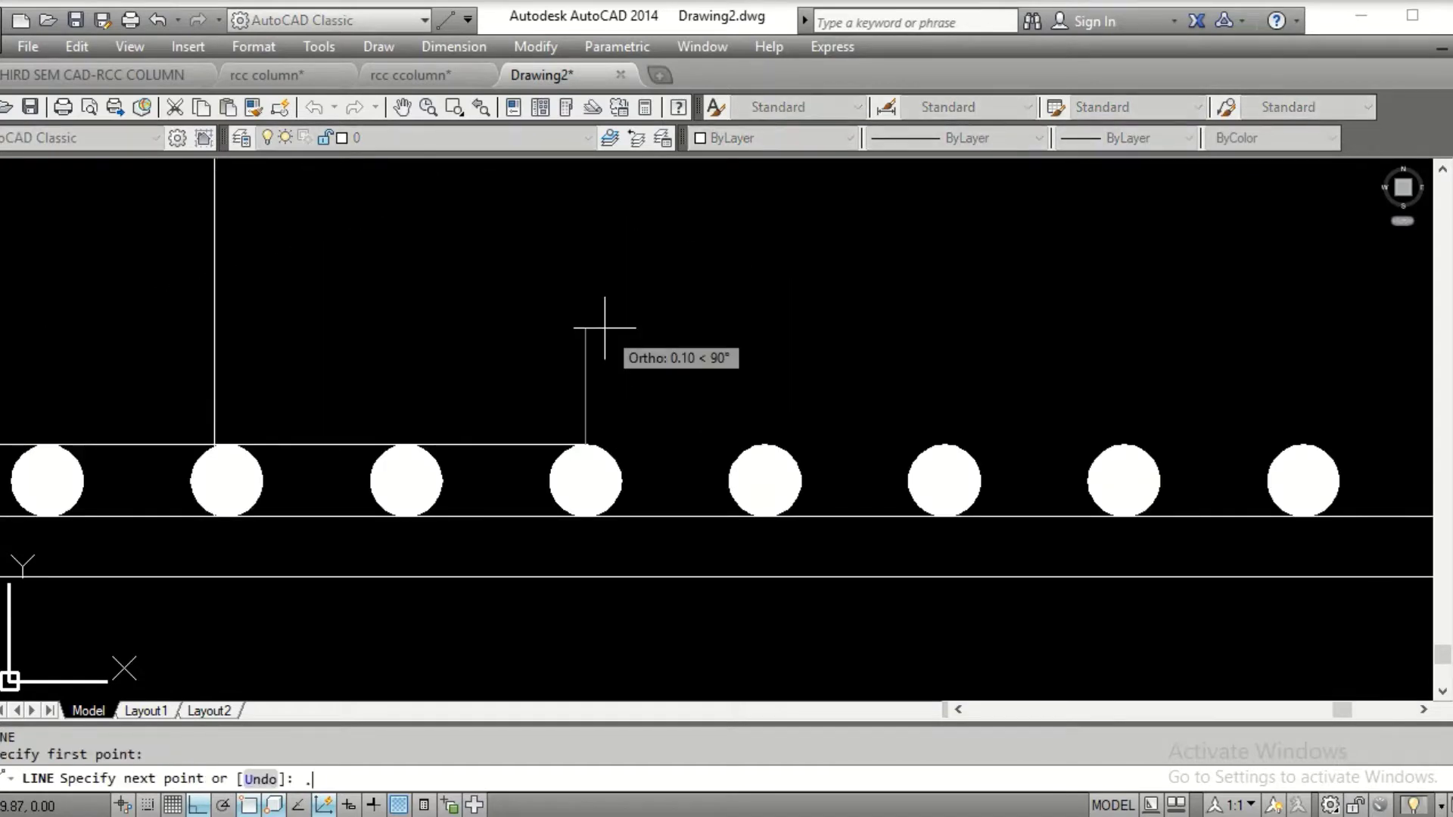
type("05")
key("Return")
key("Return")
scroll(606, 341, "down", 4)
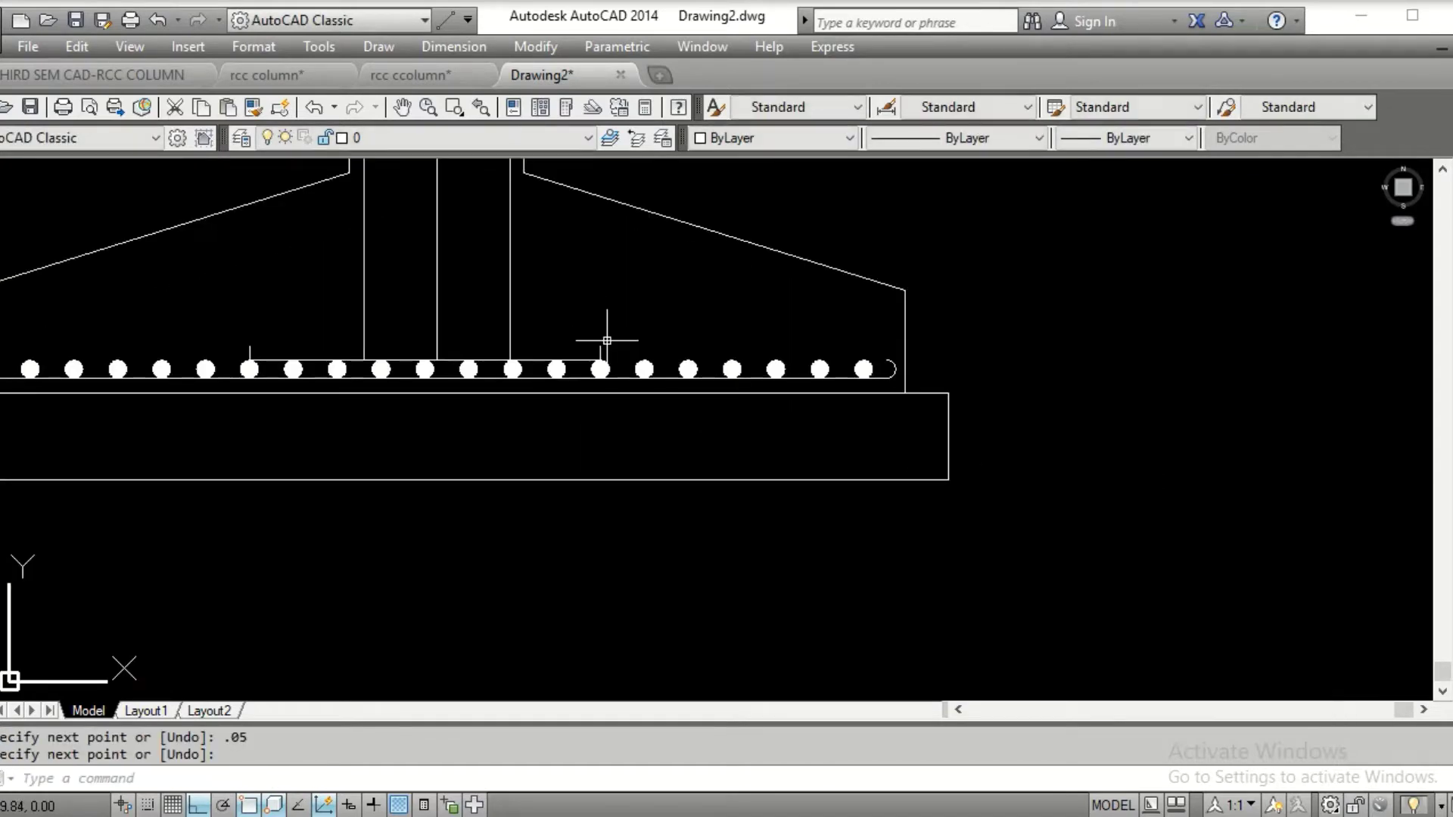
left_click(607, 341)
key("Delete")
scroll(958, 610, "up", 2)
scroll(946, 610, "up", 4)
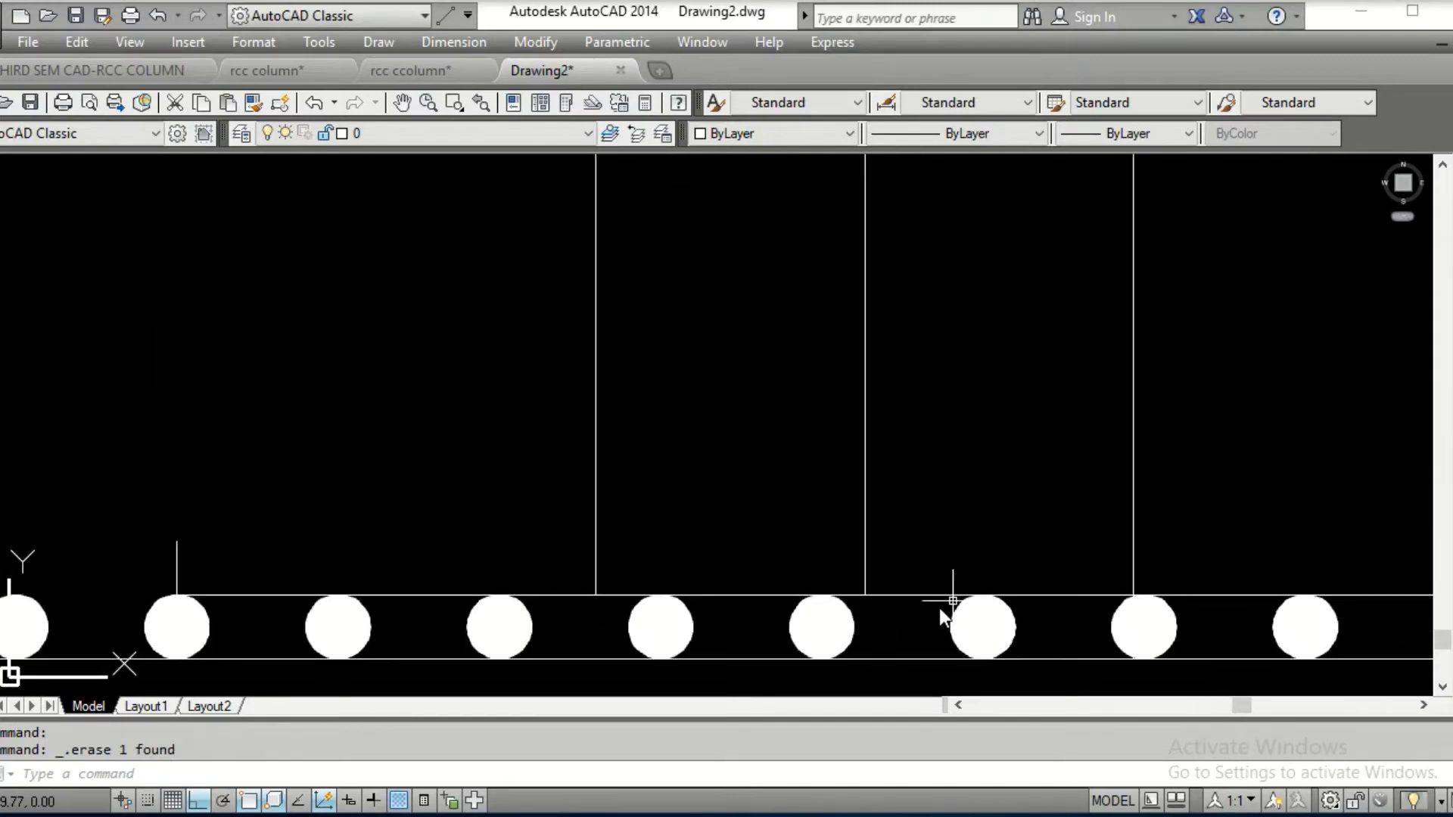
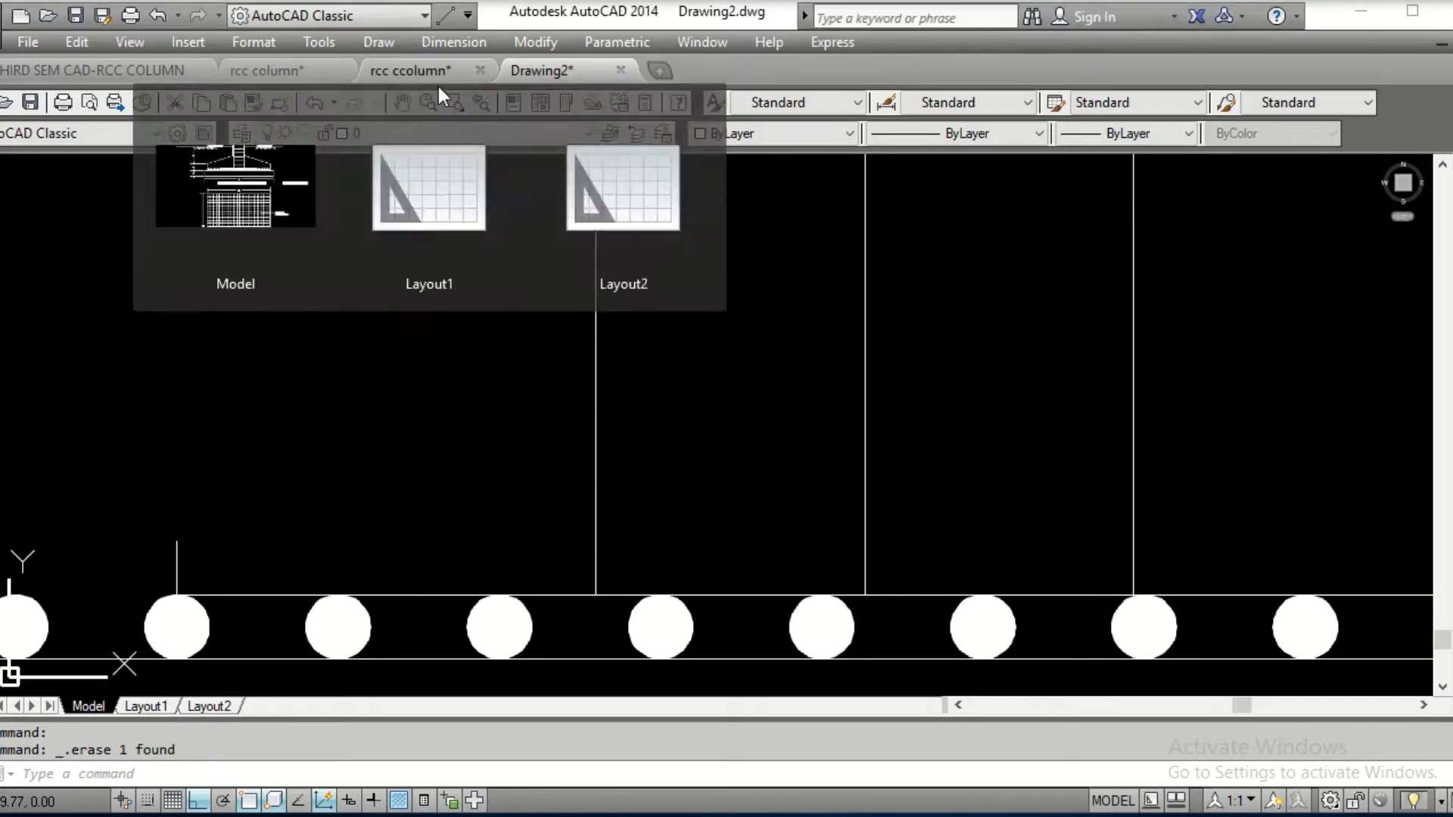
Check the RCC column drawing for reference, then return to the Drawing2 footing
left_click(378, 75)
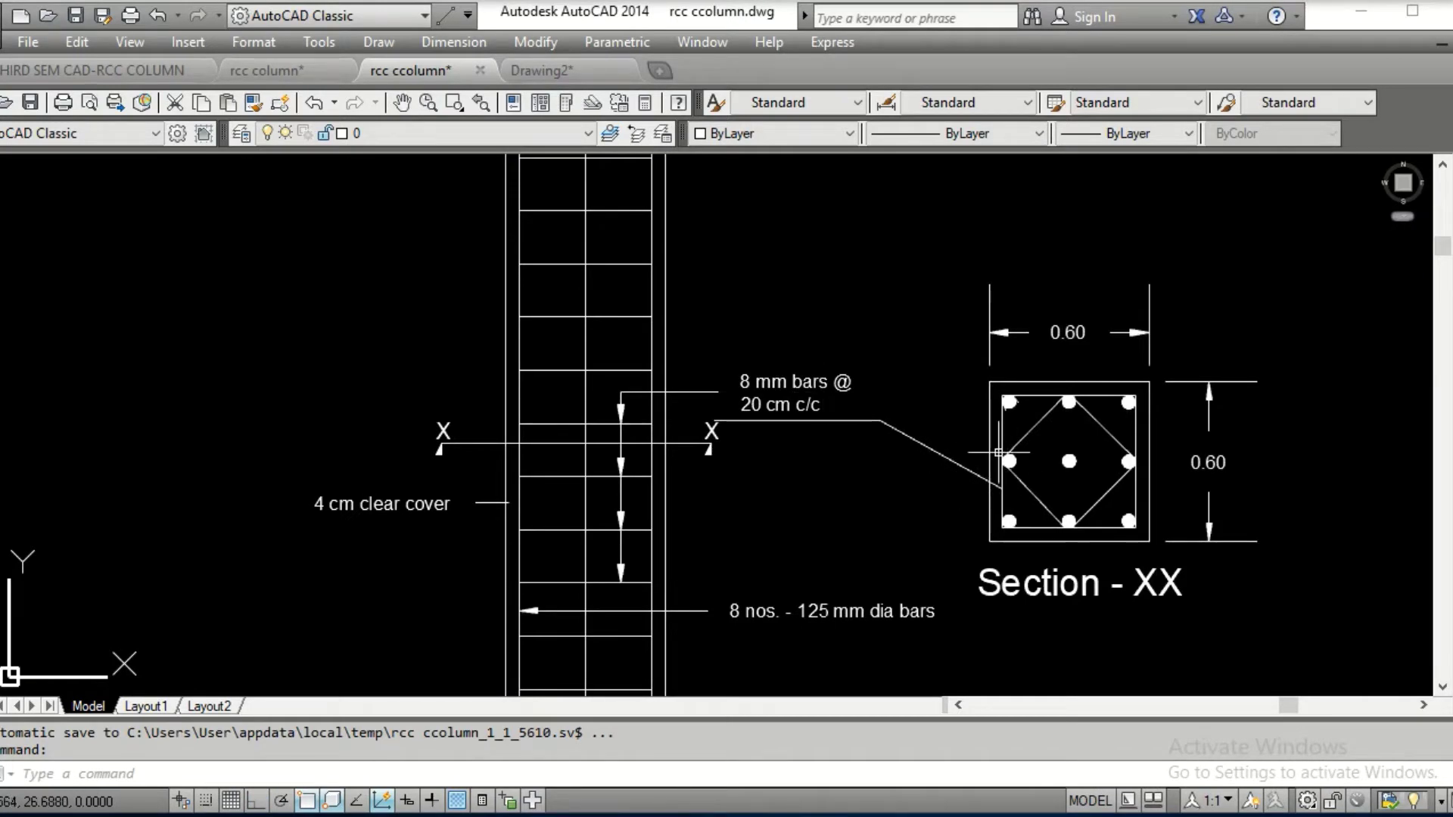
scroll(986, 443, "up", 2)
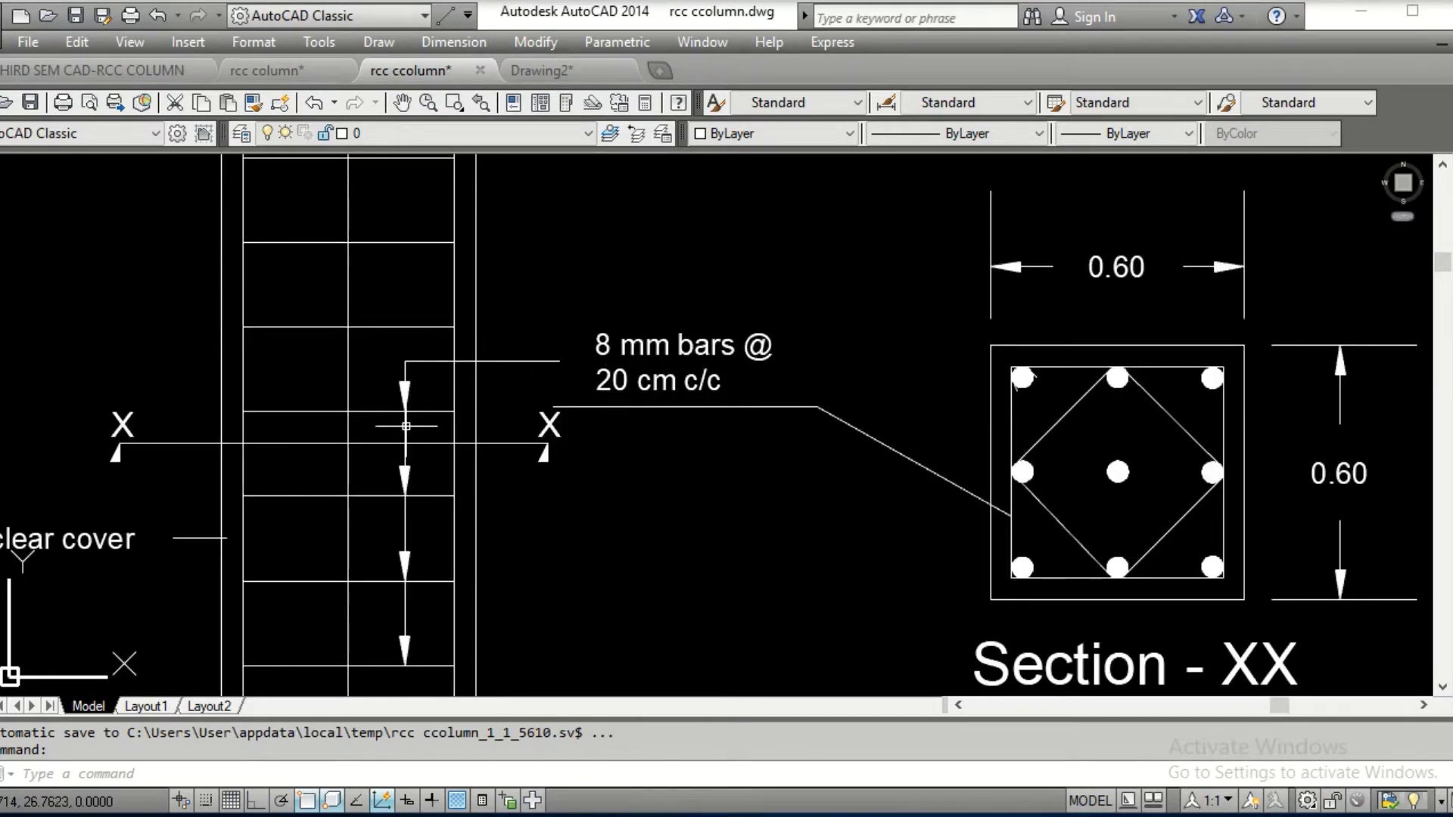
scroll(589, 340, "up", 4)
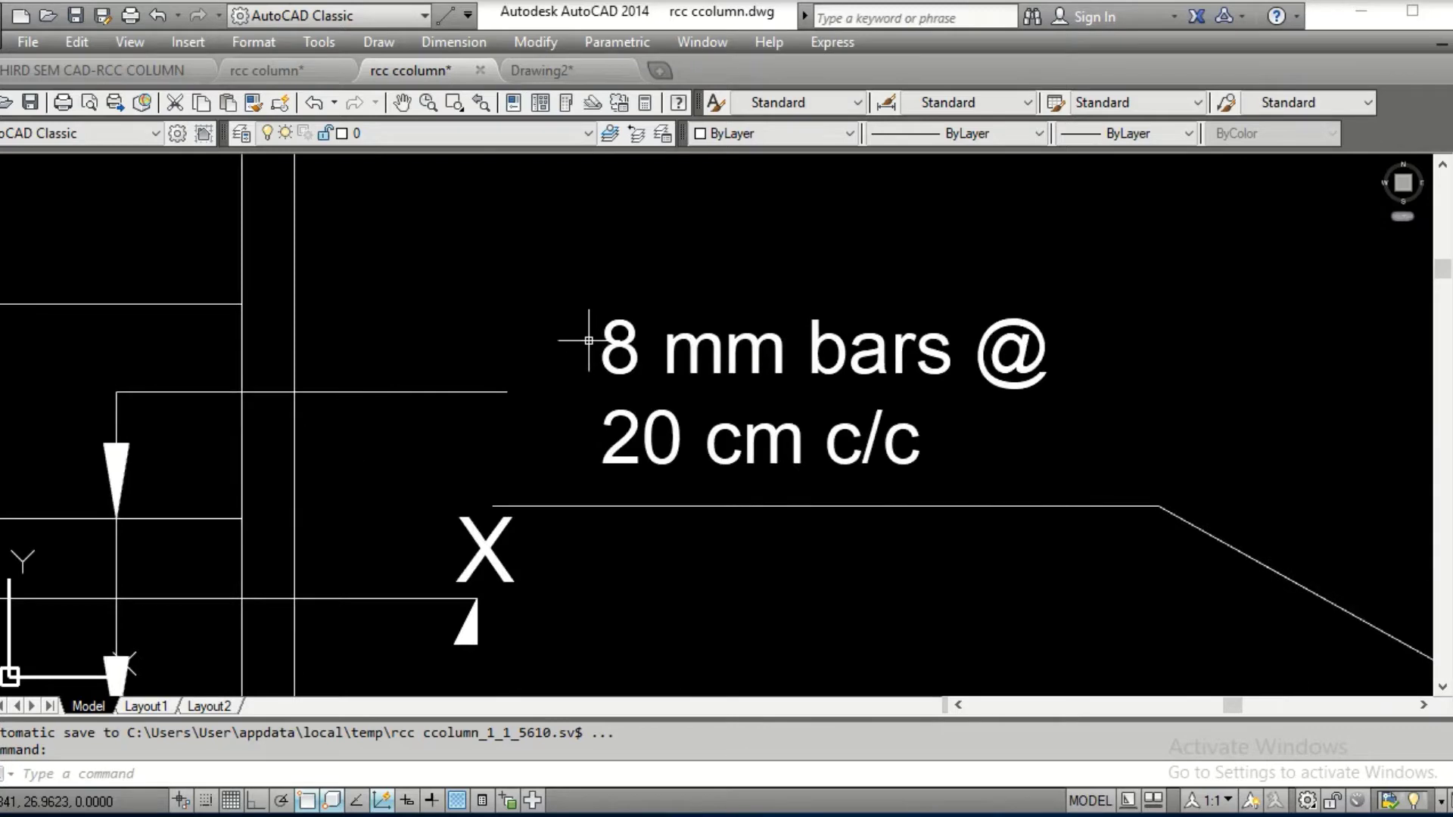
left_click(562, 76)
Draw the first horizontal tie line across the column between its edges
key("Delete")
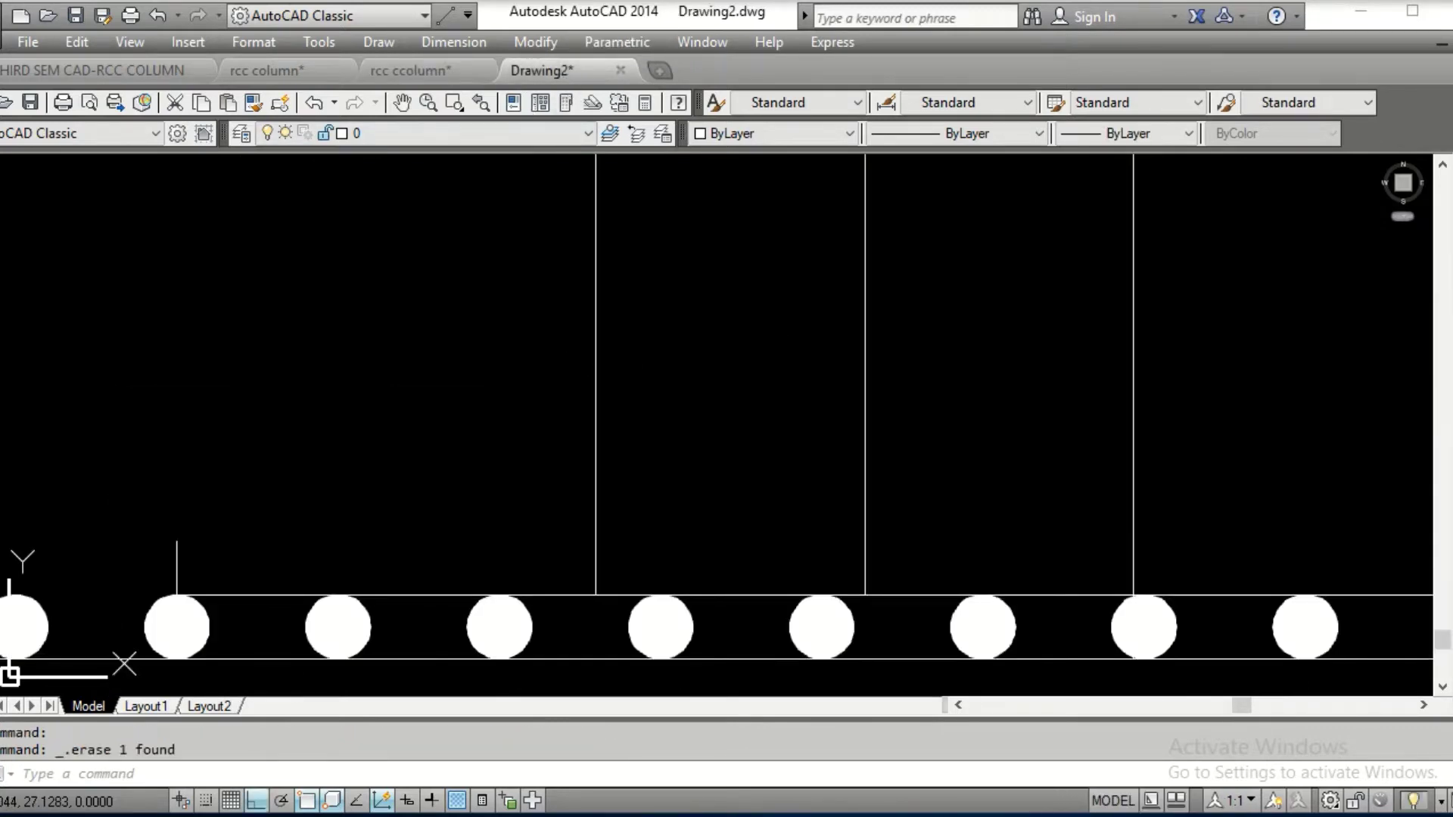
type("1")
key("Return")
left_click(1131, 594)
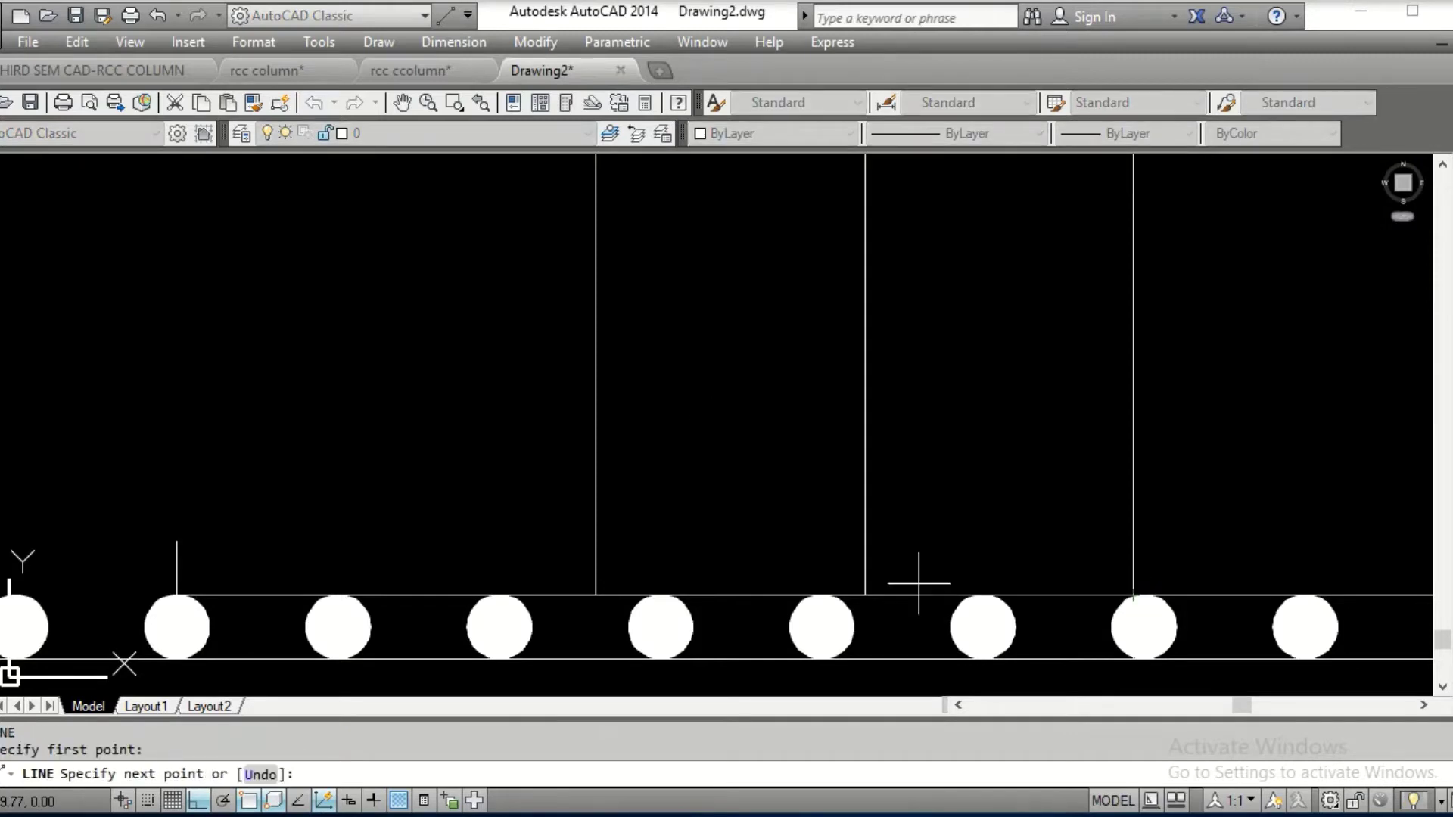
left_click(595, 594)
key("Return")
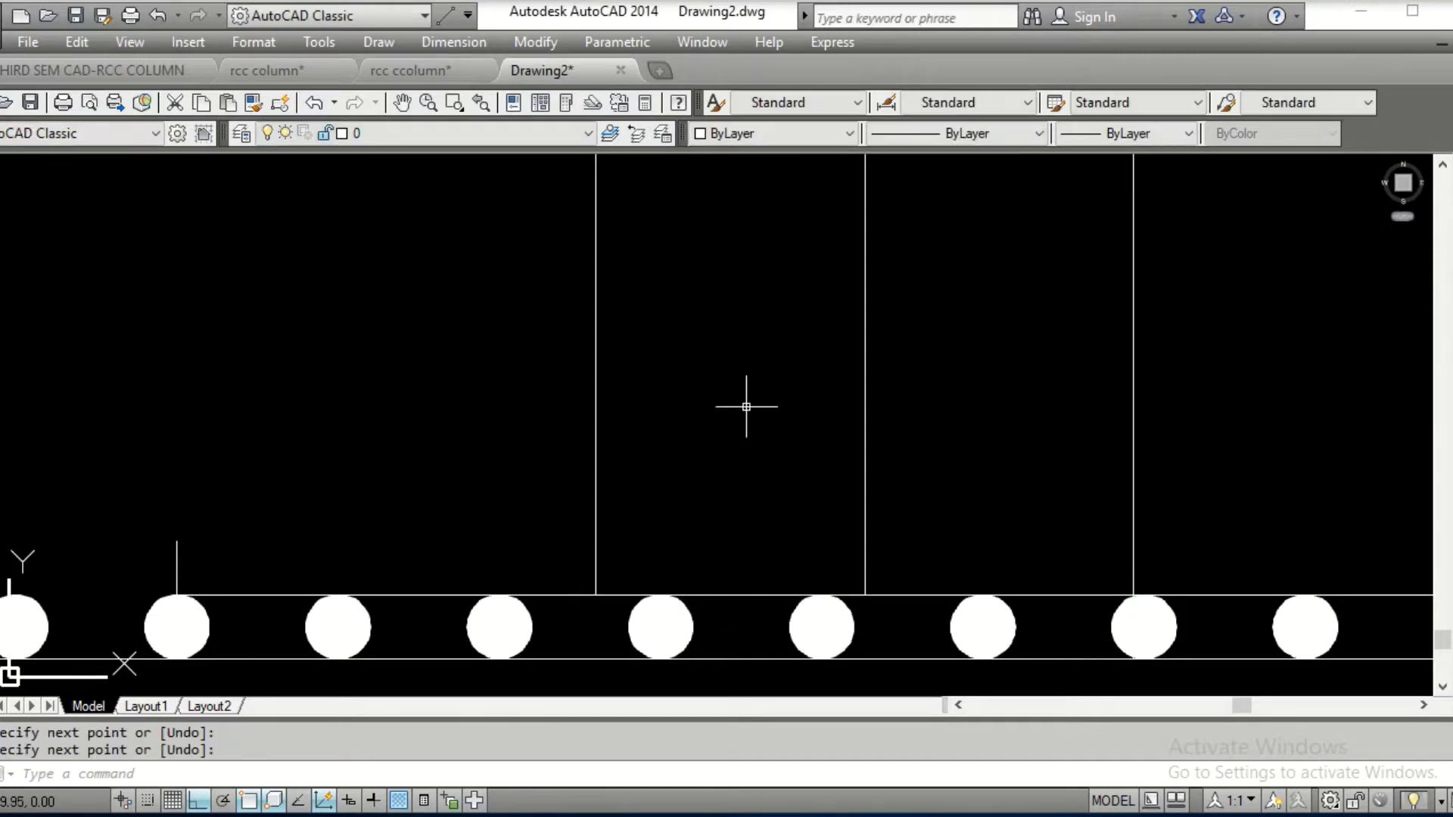
Offset the tie upward repeatedly at 0.2 to form three ties
type("o")
key("Return")
type(".2")
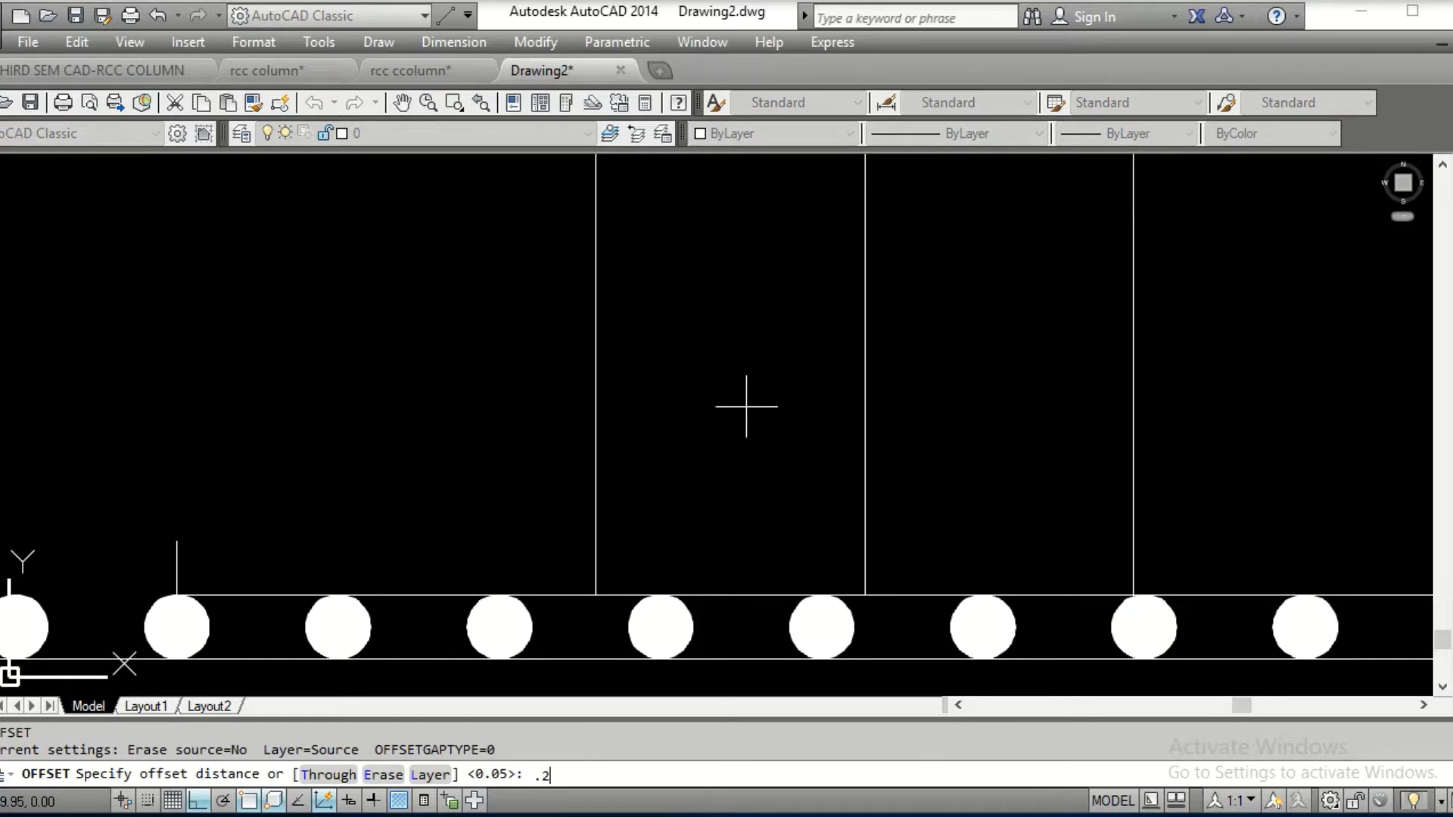
key("Return")
left_click(760, 596)
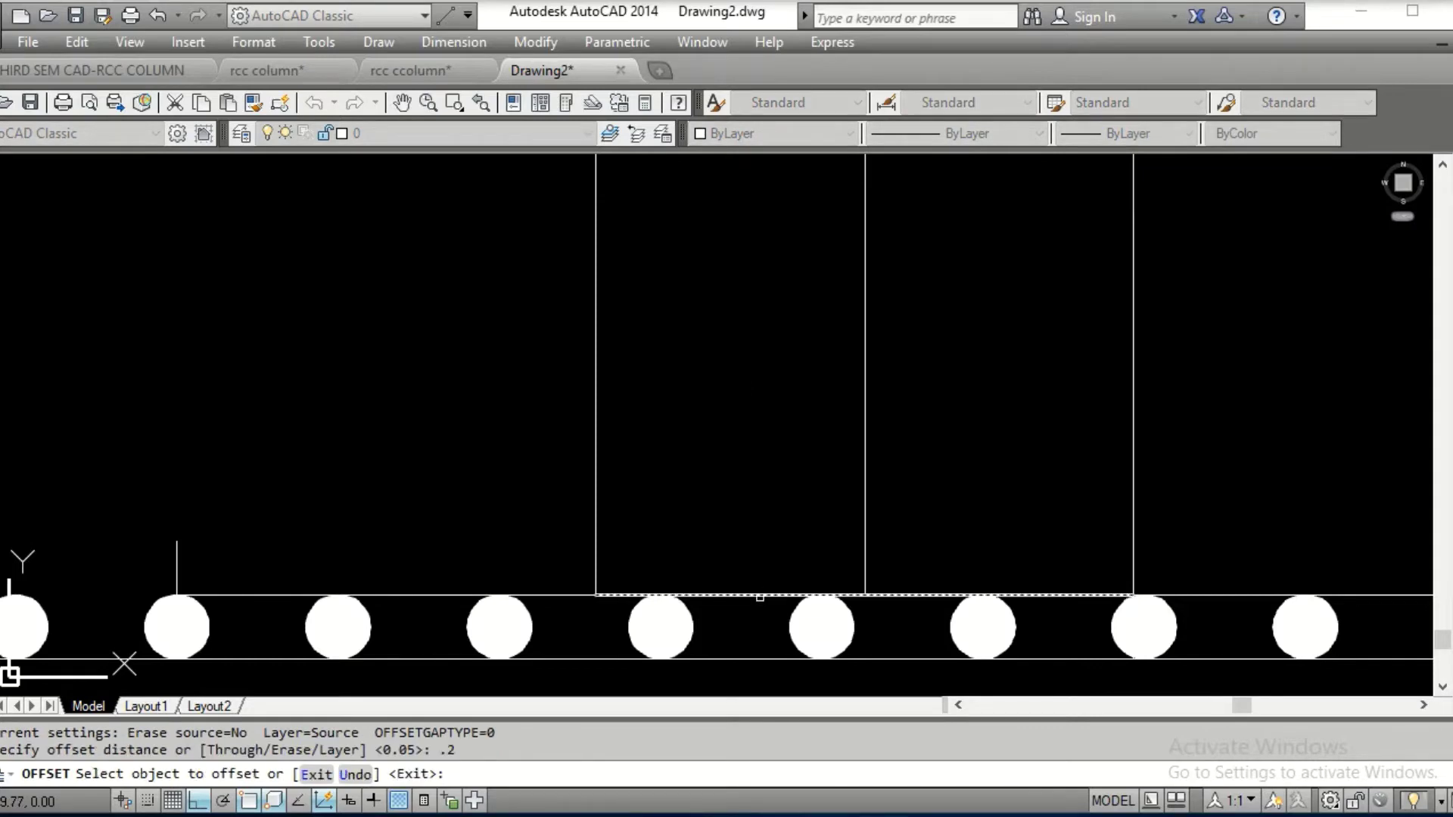
left_click(773, 497)
left_click(776, 380)
left_click(784, 313)
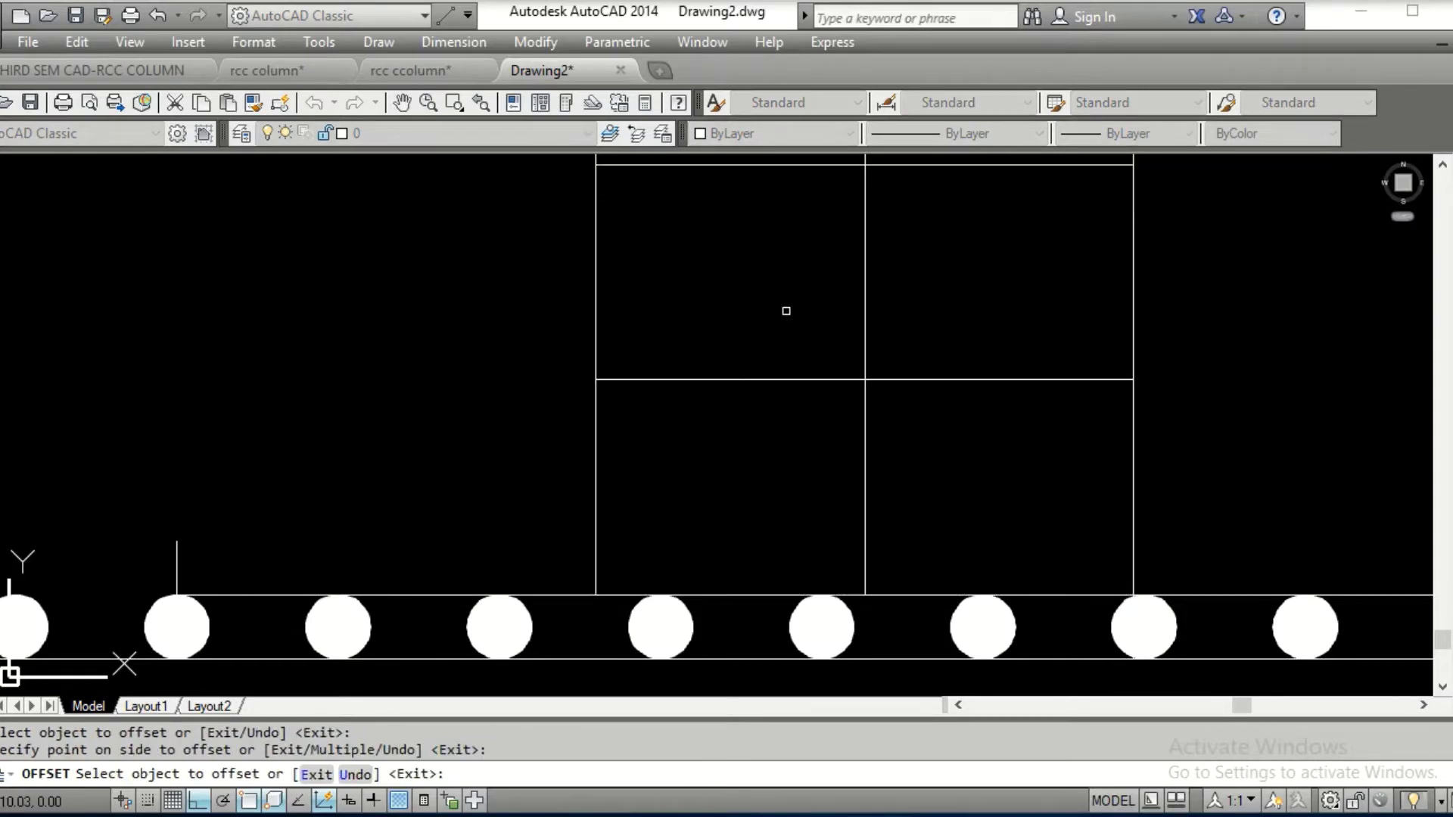
scroll(786, 311, "down", 4)
middle_click_drag(786, 311, 765, 380)
left_click(766, 348)
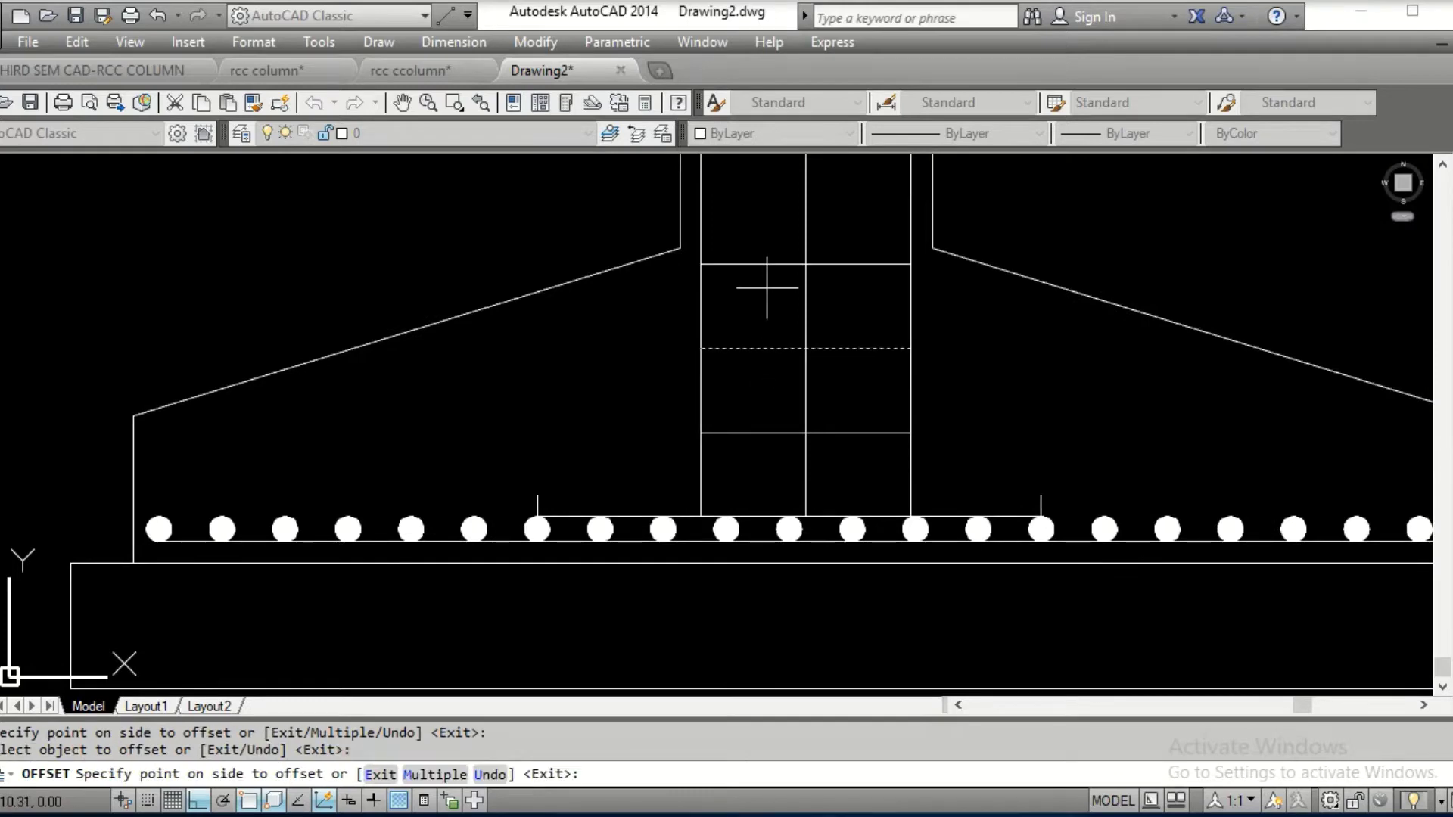
left_click(766, 261)
key("Escape")
Copy the three ties higher up the column
type("c")
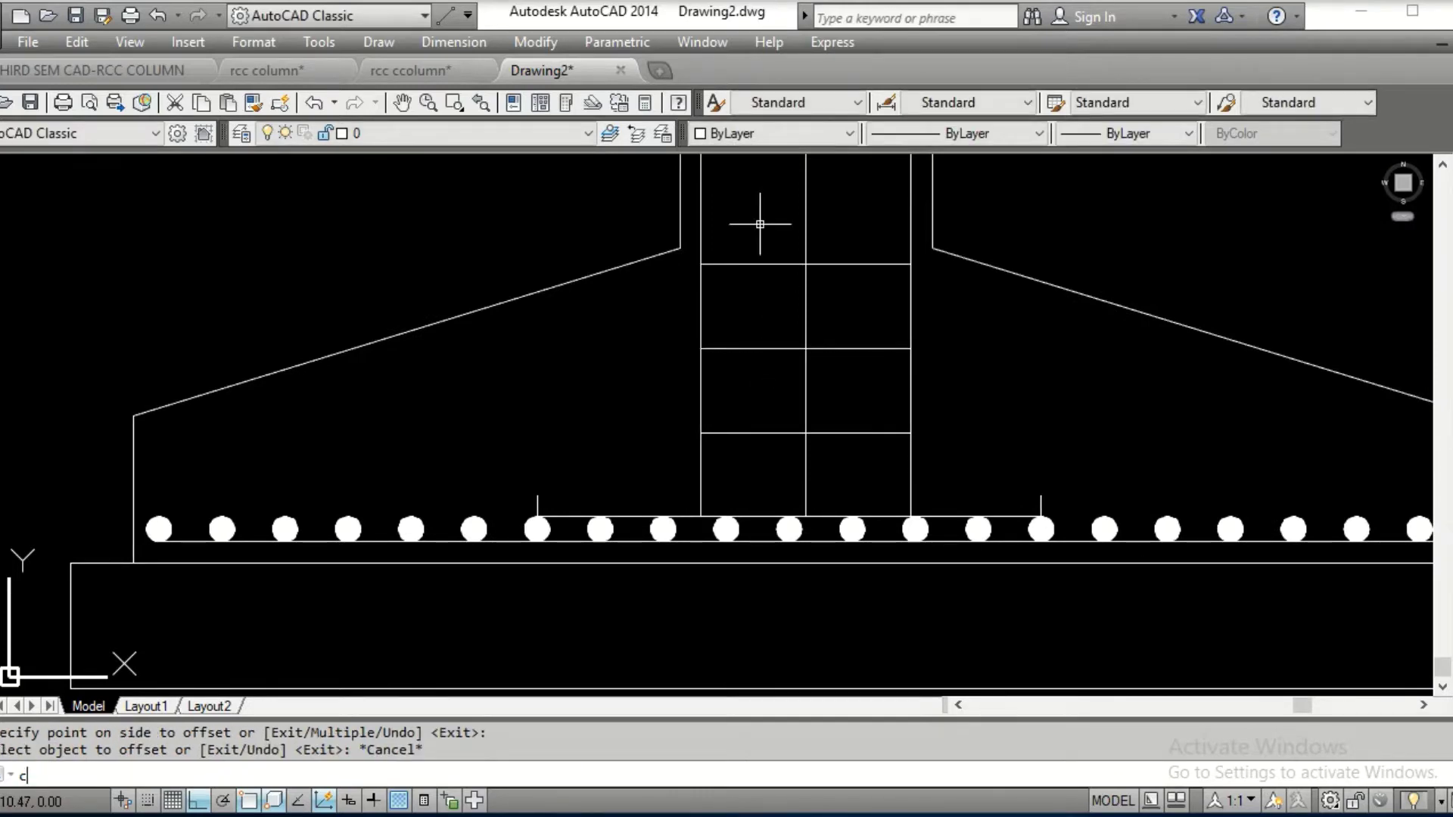
key("Return")
key("Escape")
key("Escape")
type("c")
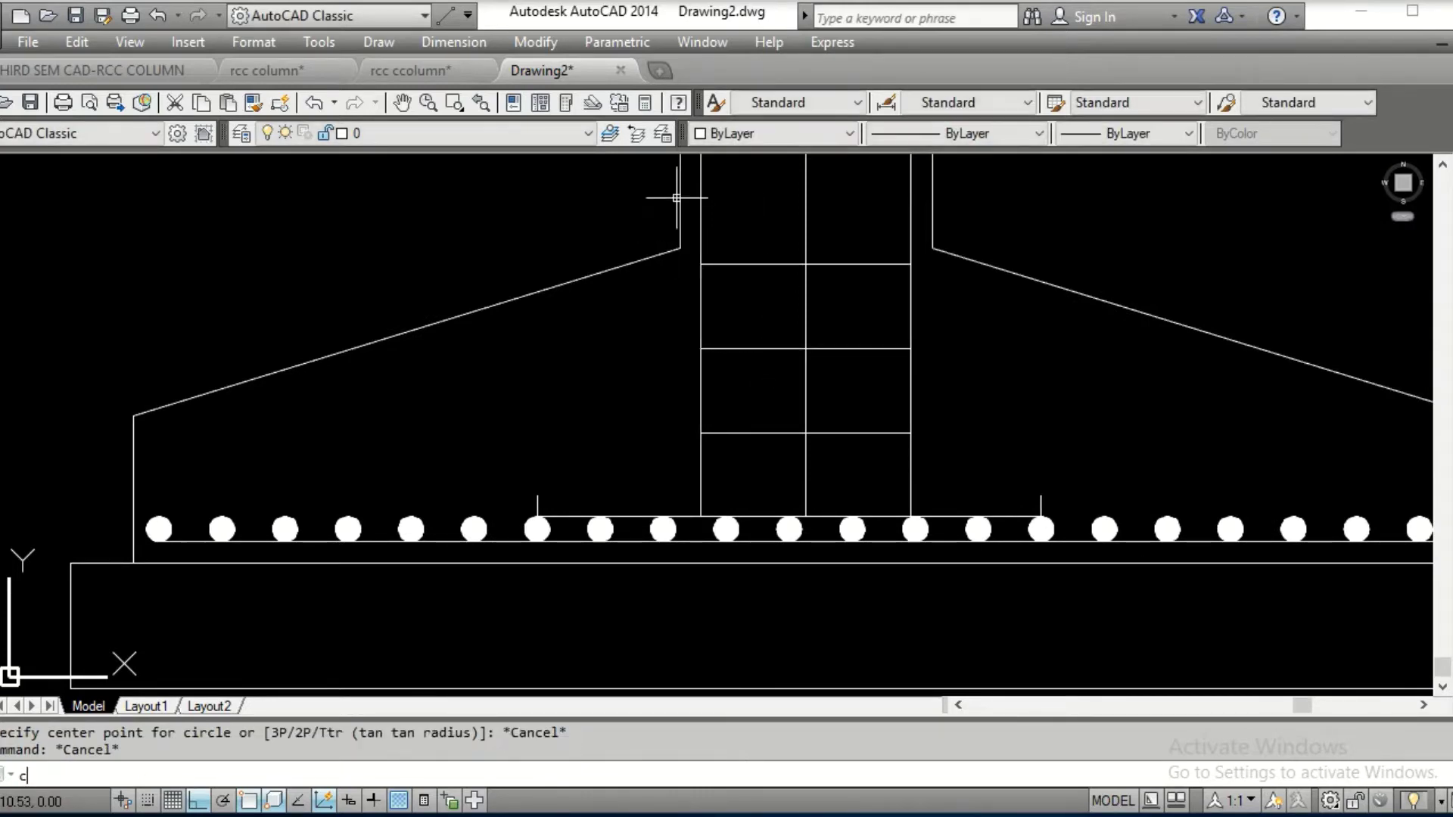
type("p")
key("Return")
left_click(649, 199)
left_click(921, 460)
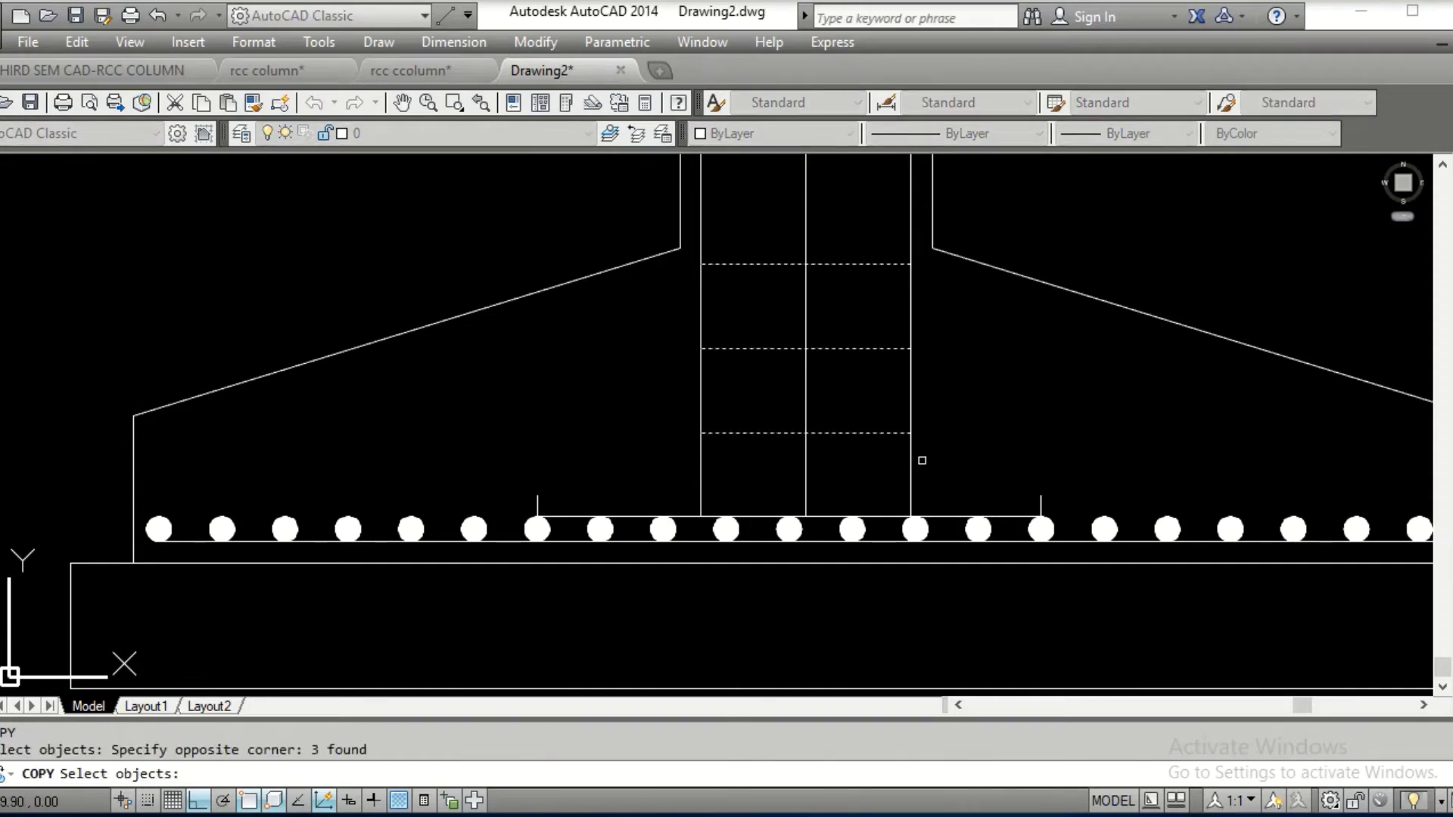
key("Return")
left_click(912, 433)
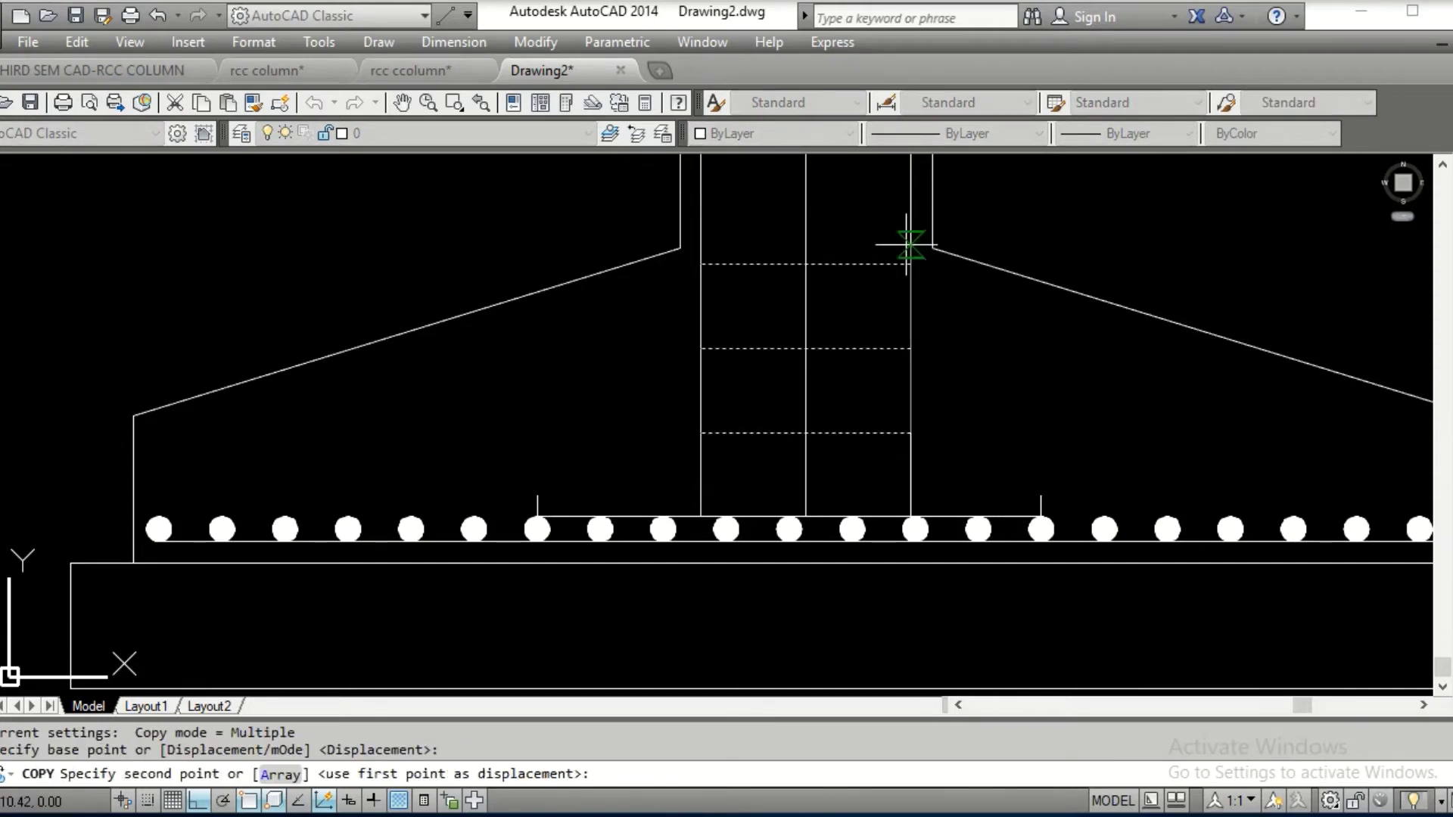
left_click(906, 244)
scroll(859, 522, "down", 4)
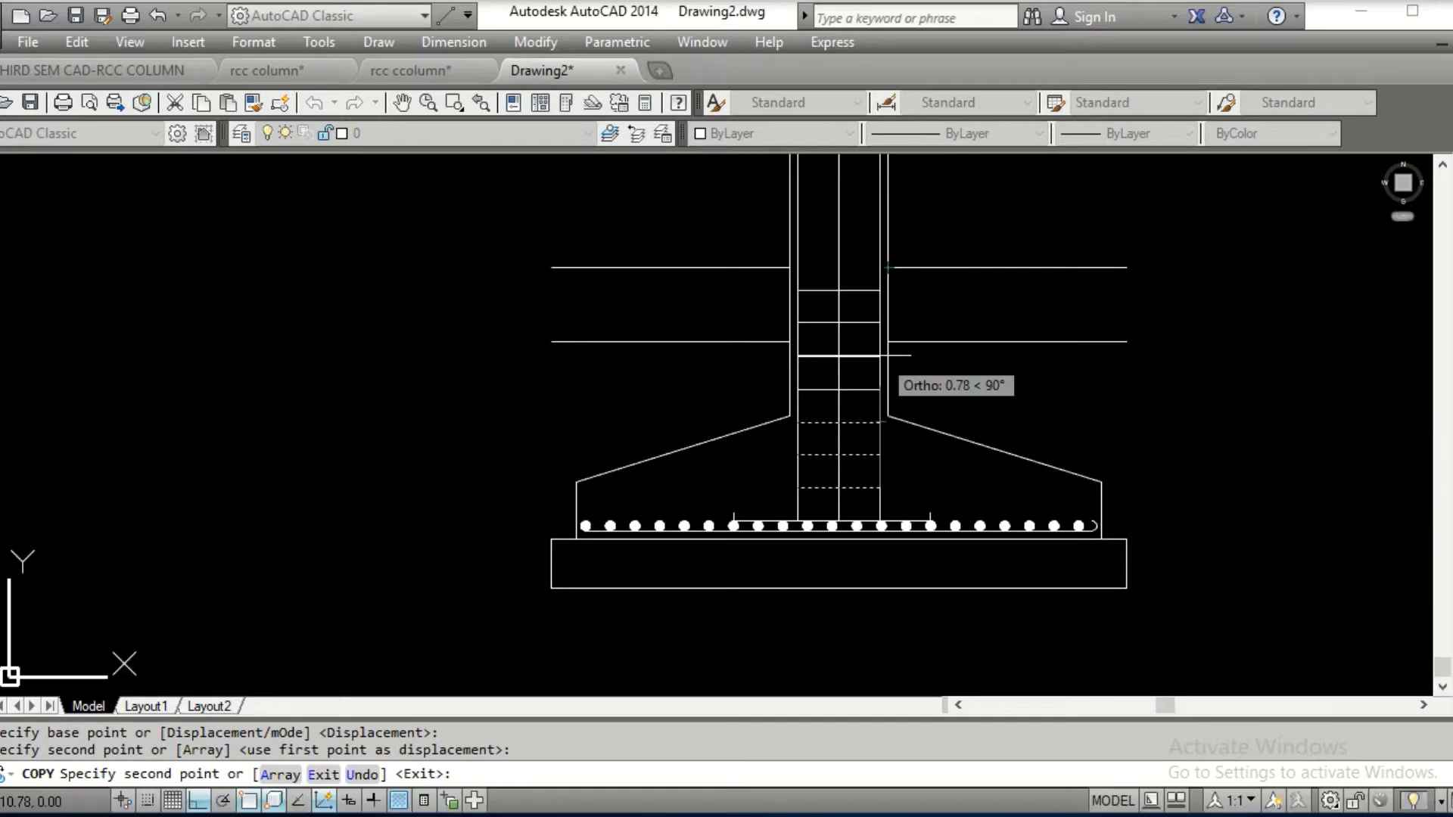
key("Escape")
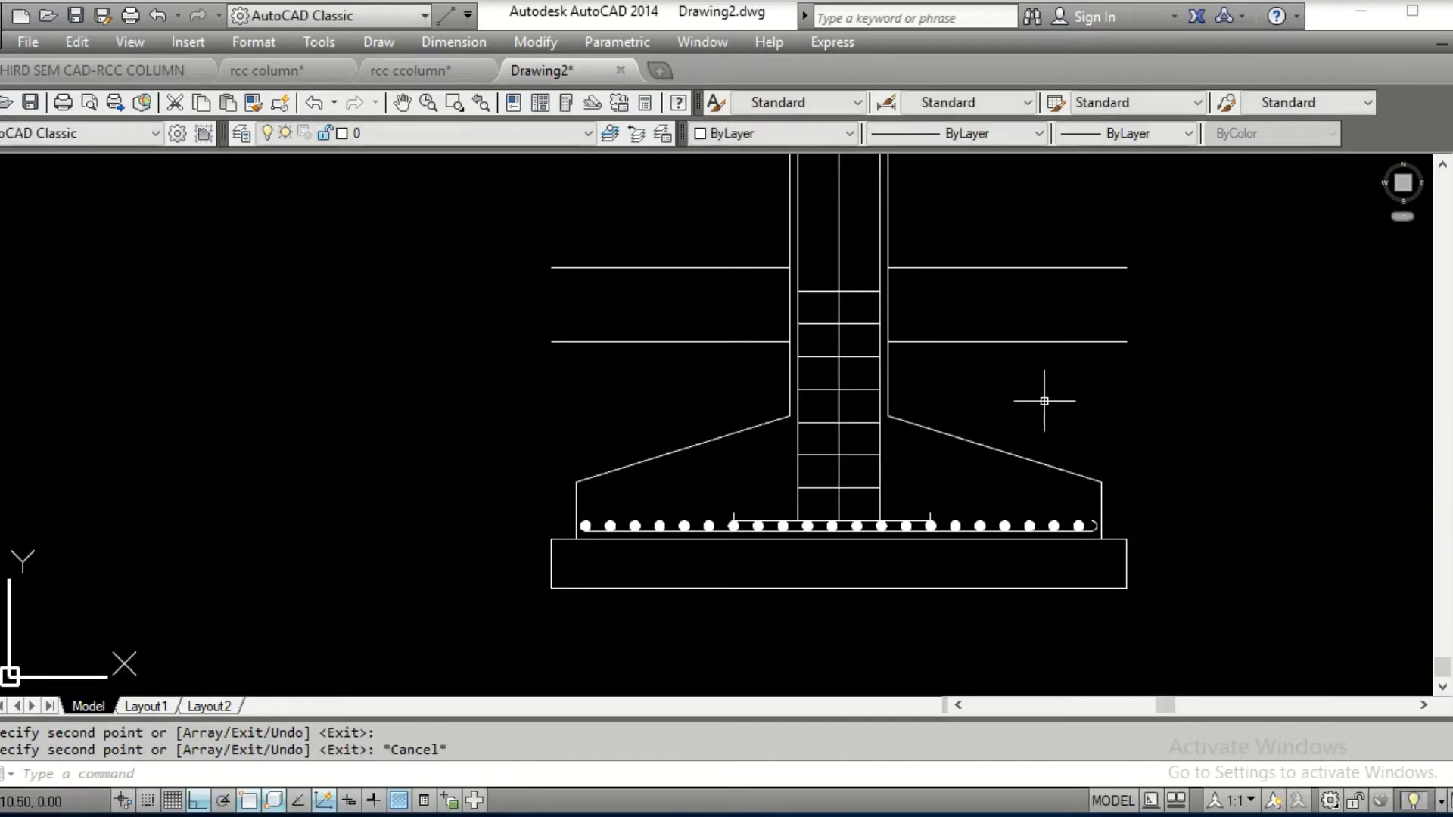
Copy the set of eight ties three more times further up the column
type("cp")
key("Return")
left_click(729, 227)
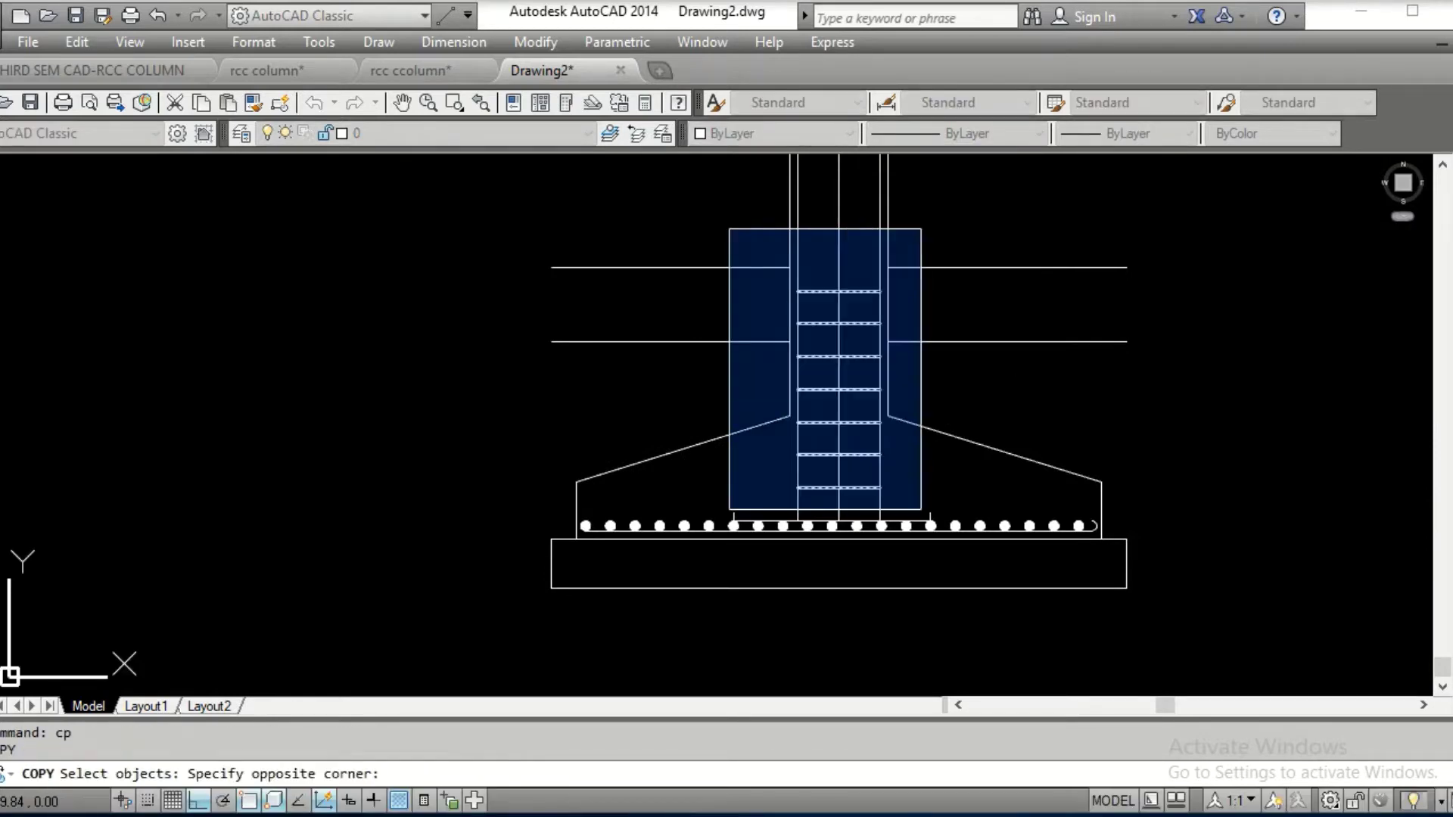
left_click(925, 514)
key("Return")
left_click(879, 488)
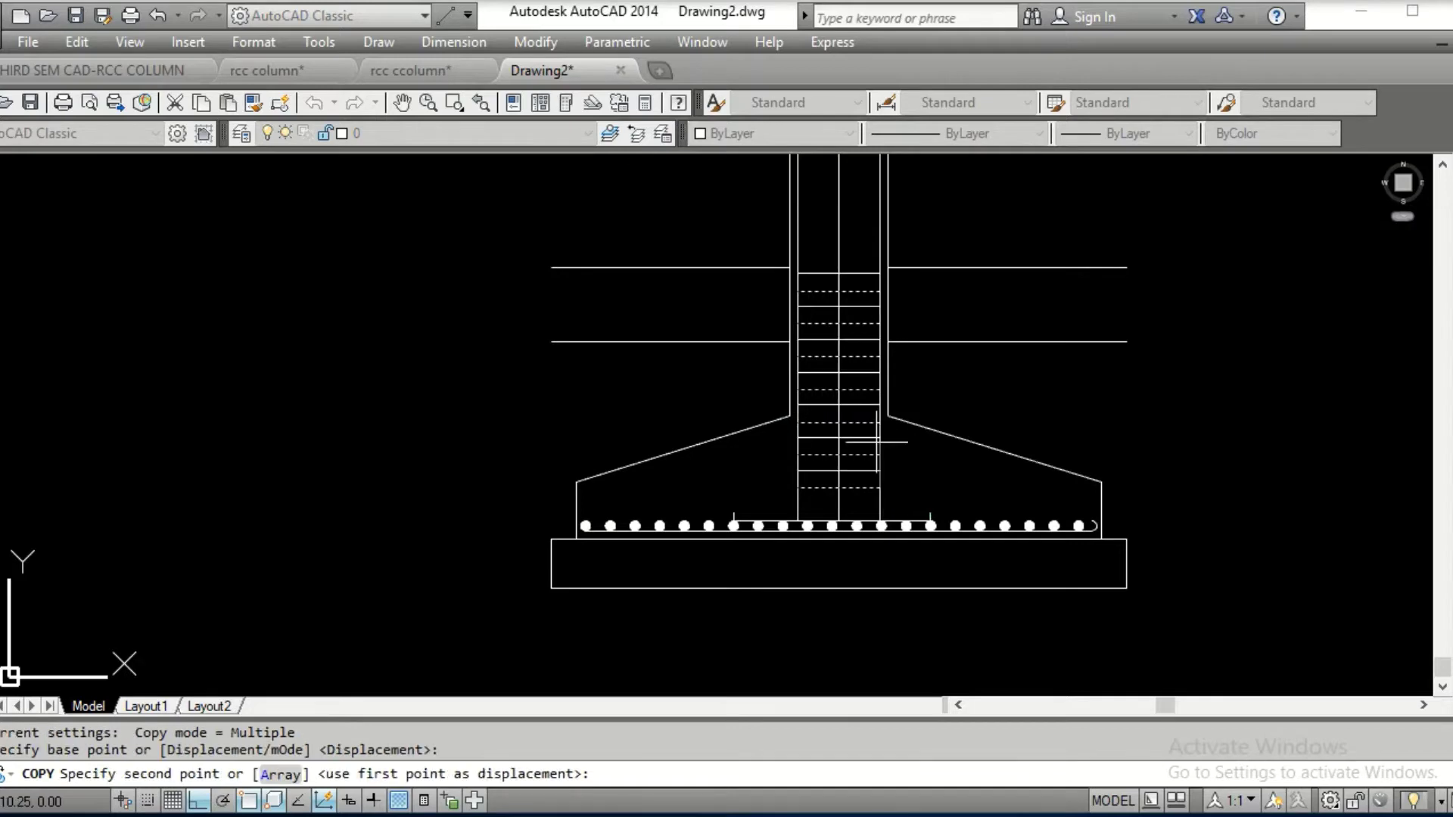
left_click(878, 274)
scroll(874, 282, "down", 4)
scroll(914, 428, "up", 4)
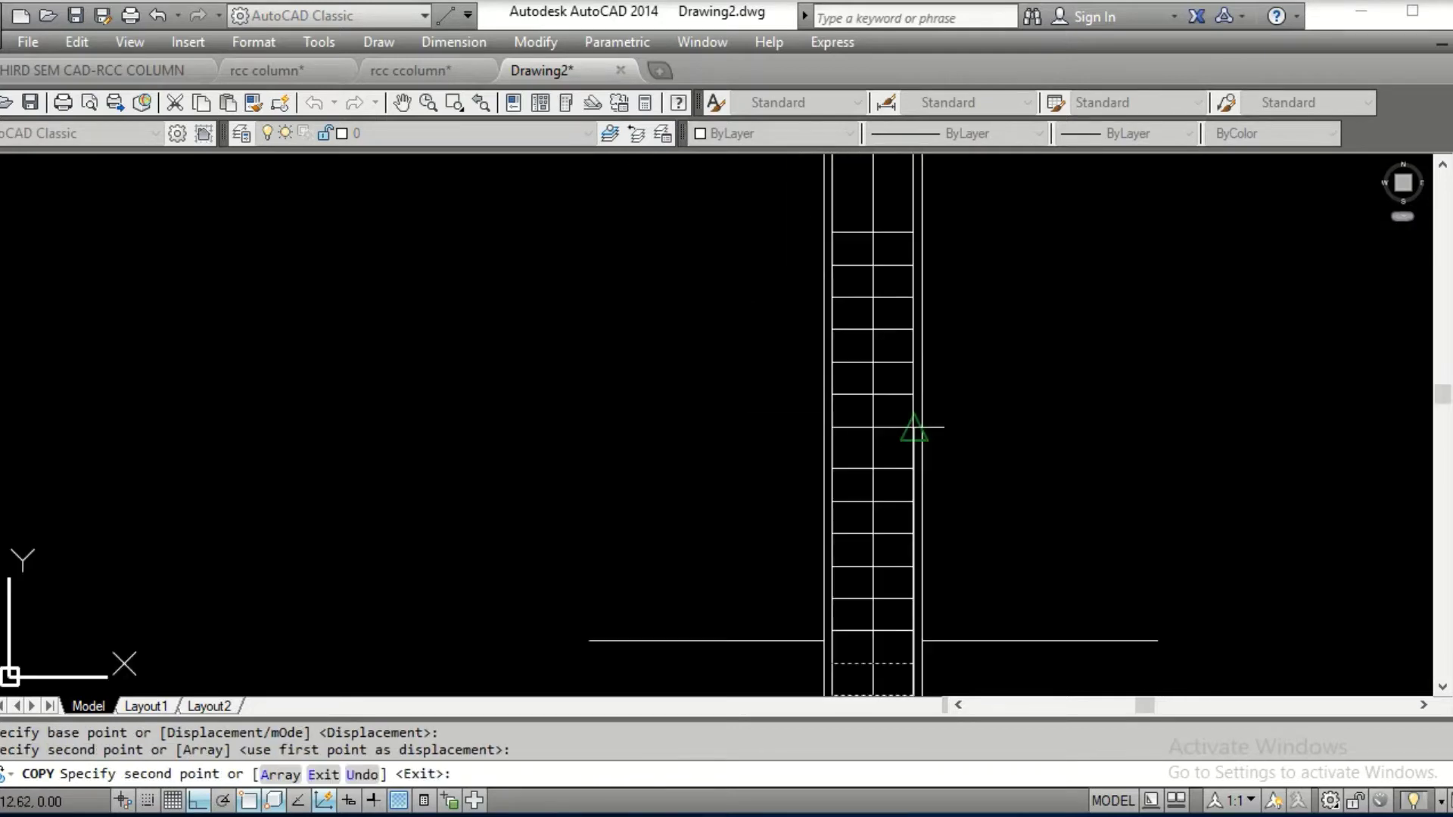
left_click(899, 449)
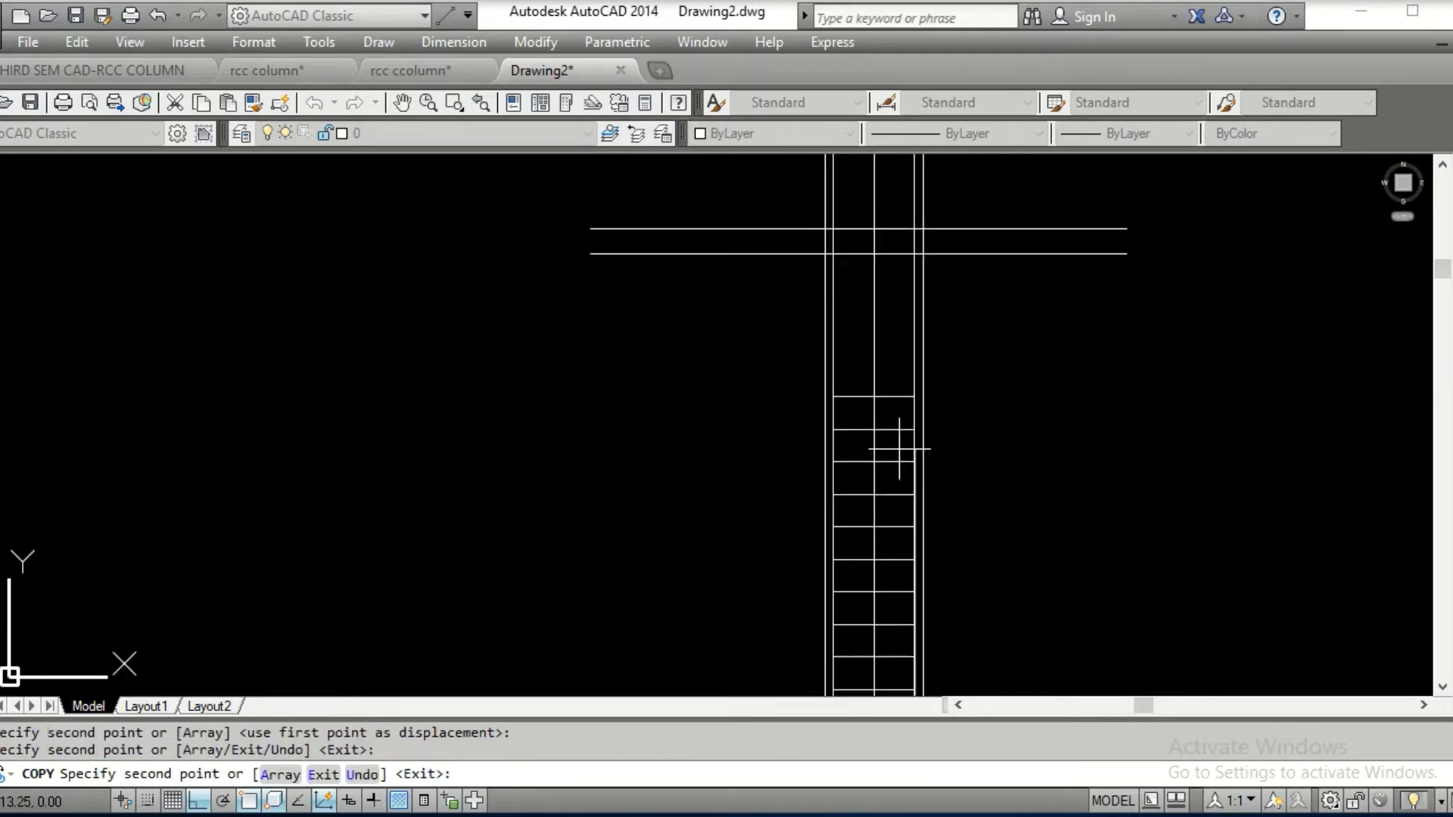
left_click(918, 406)
key("Escape")
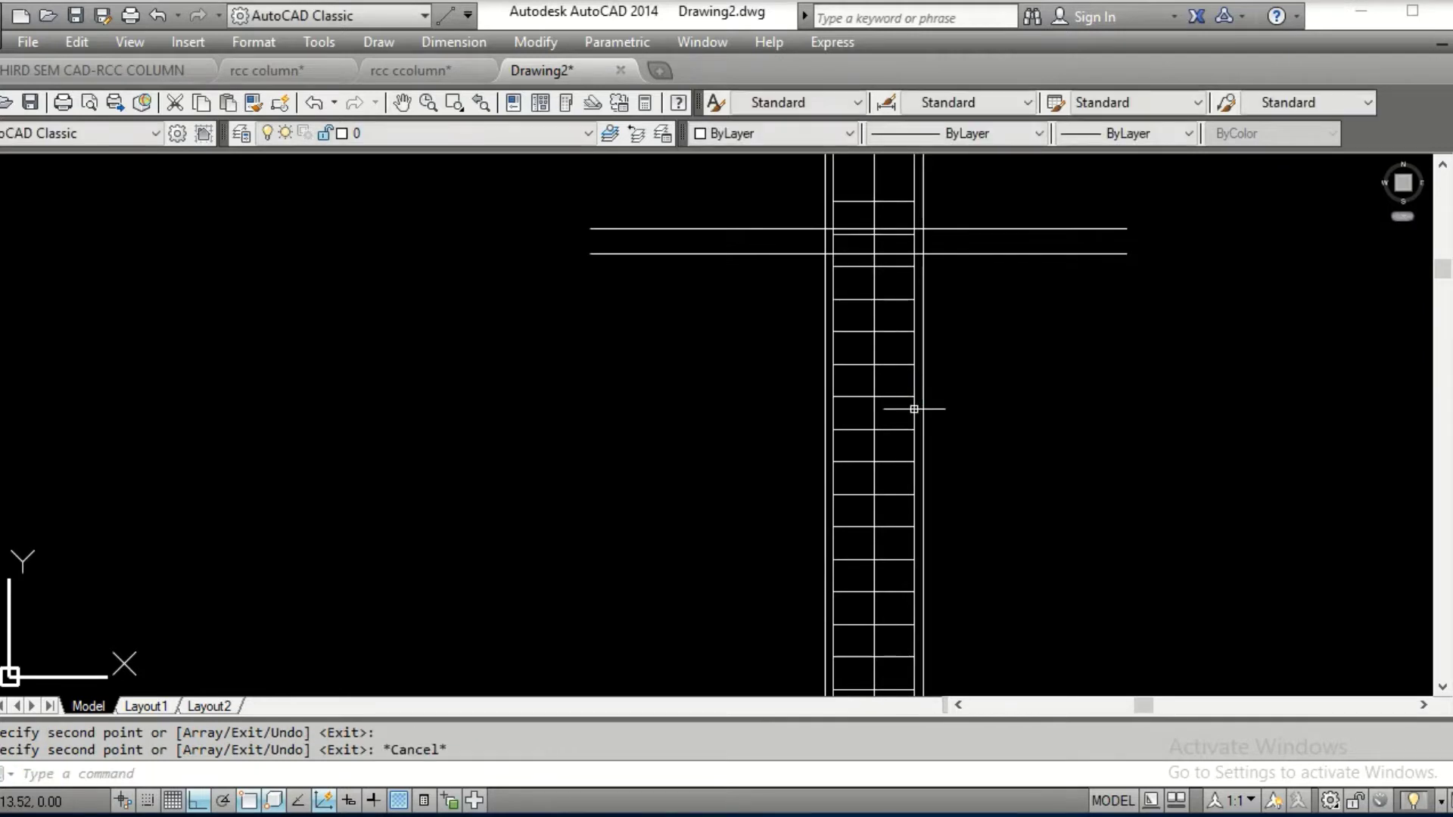
Delete the overlapping tie near the beam lines
middle_click_drag(924, 409, 973, 502)
scroll(973, 503, "up", 4)
middle_click_drag(814, 393, 859, 606)
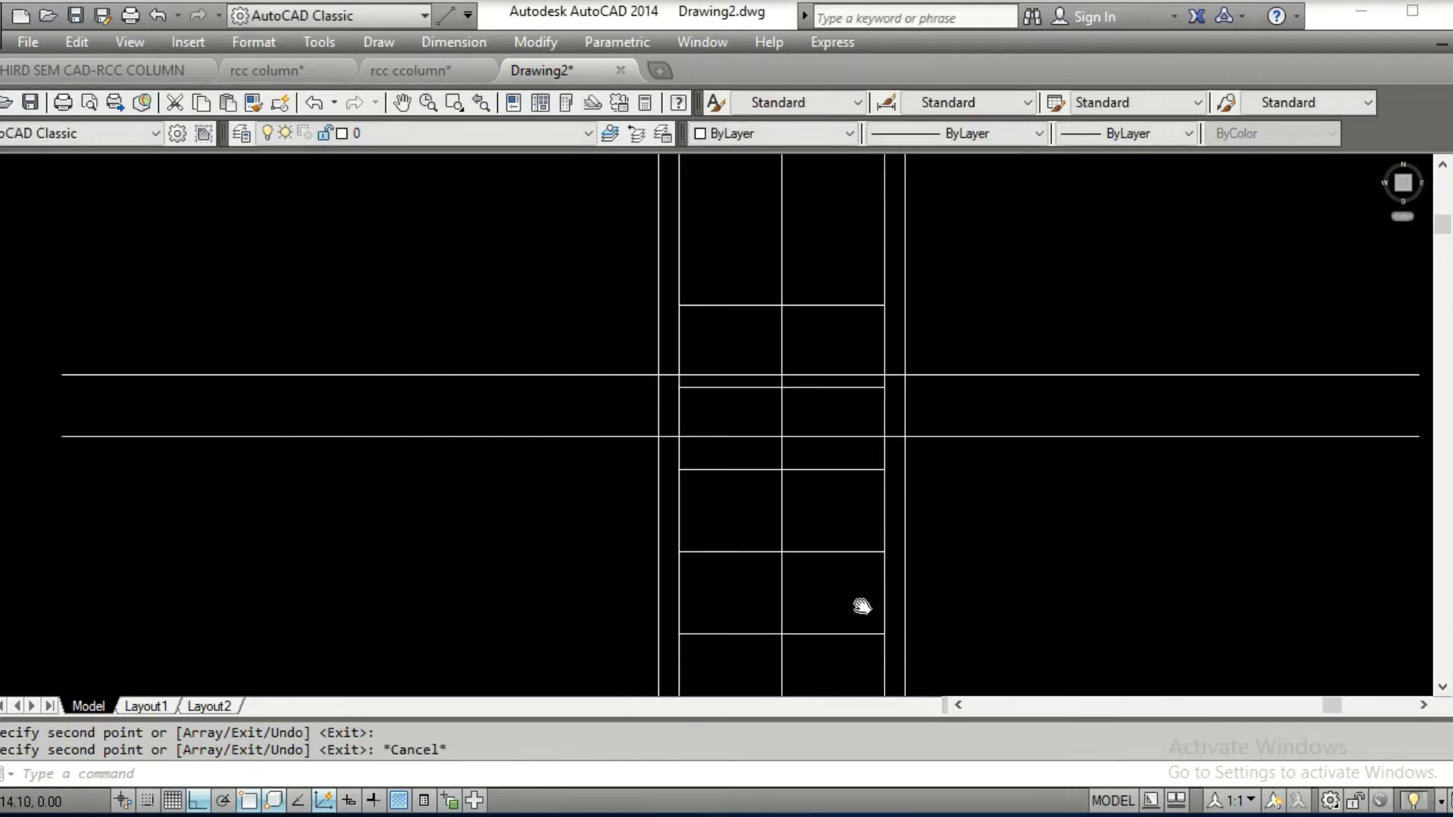
left_click(622, 249)
left_click(973, 356)
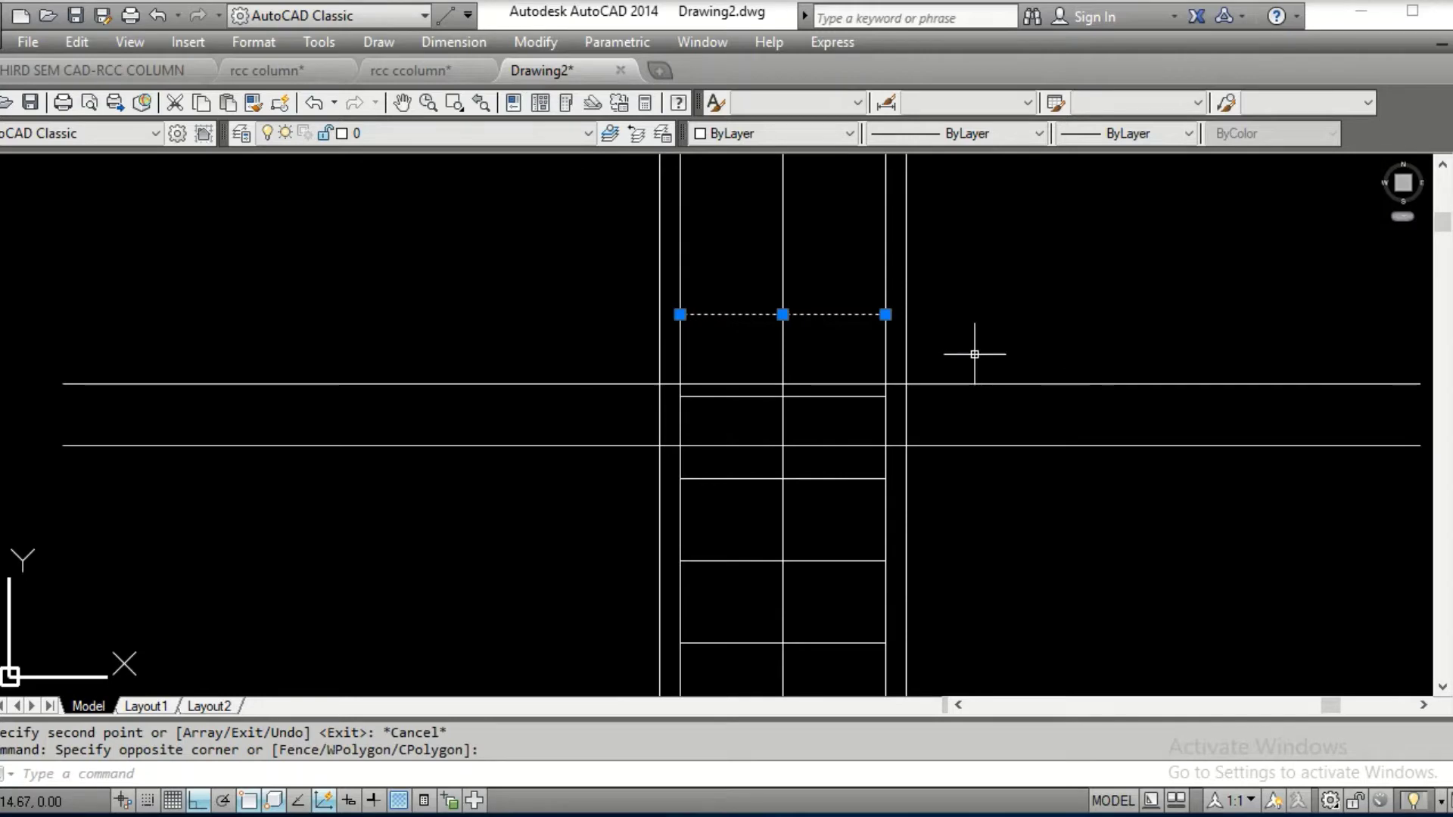
key("Delete")
Delete the extra line at the beam-column junction
scroll(975, 353, "down", 3)
middle_click_drag(920, 551, 860, 308)
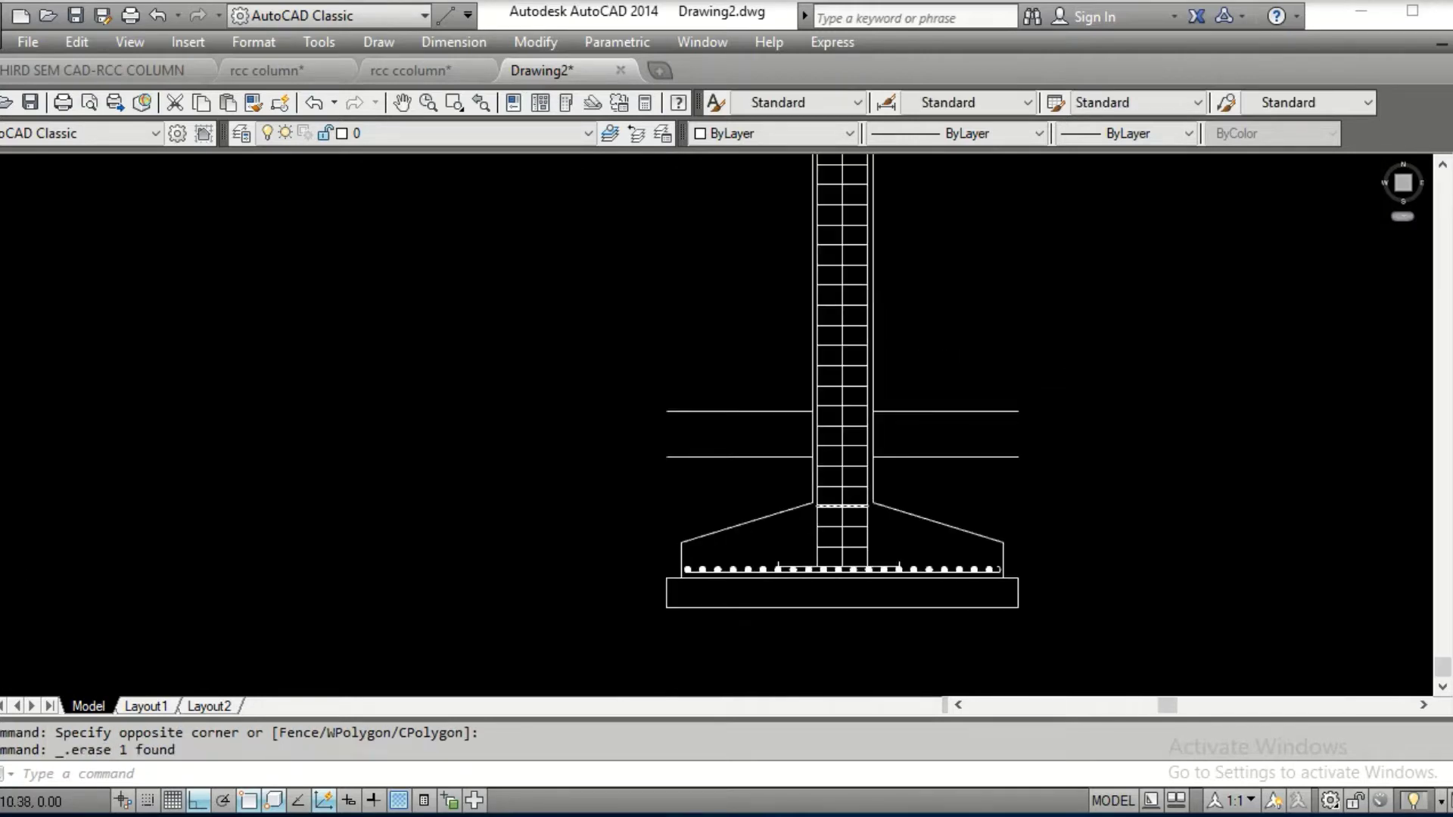
scroll(876, 265, "up", 4)
scroll(850, 525, "down", 4)
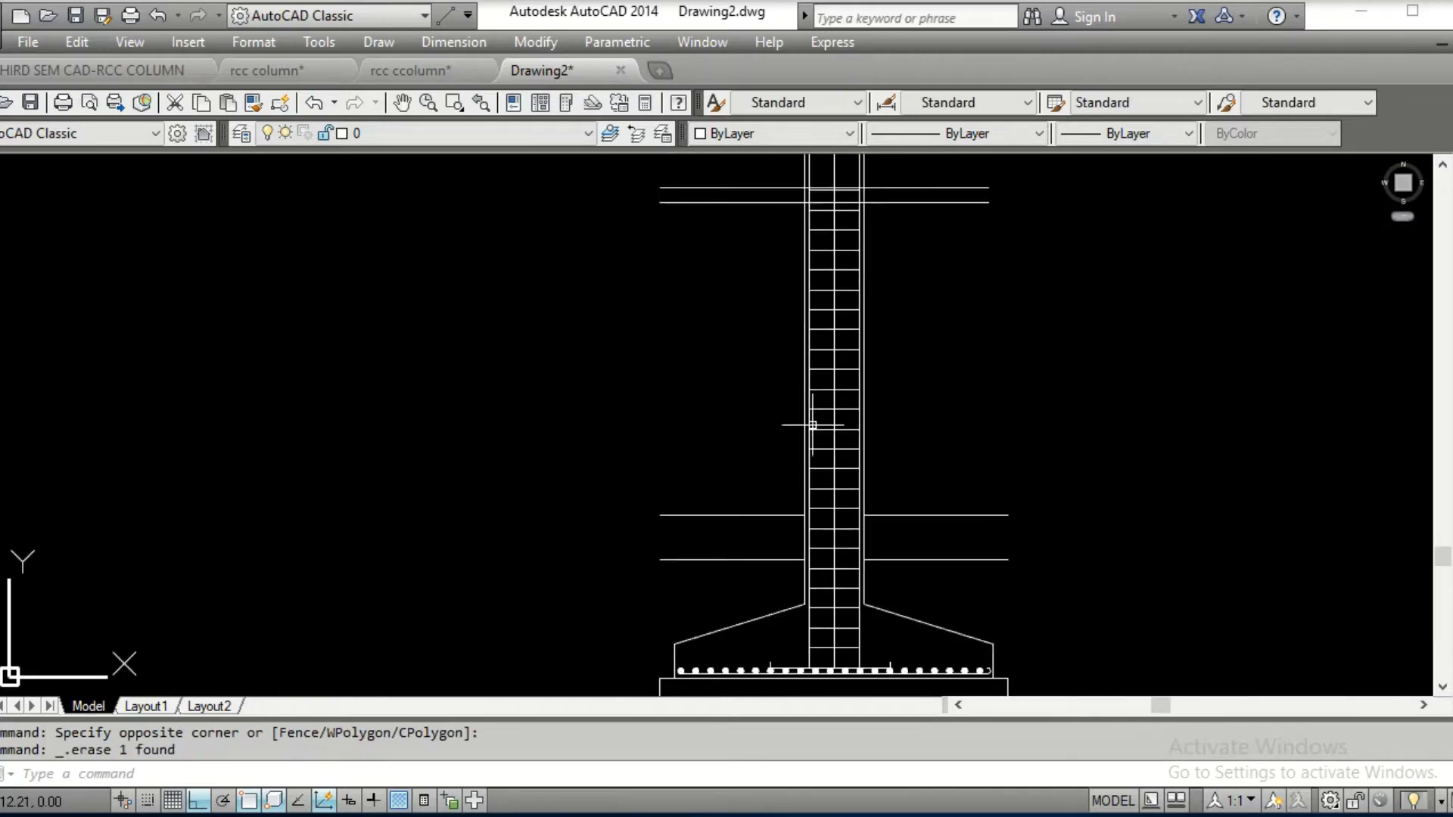
middle_click_drag(853, 333, 834, 510)
scroll(796, 397, "up", 4)
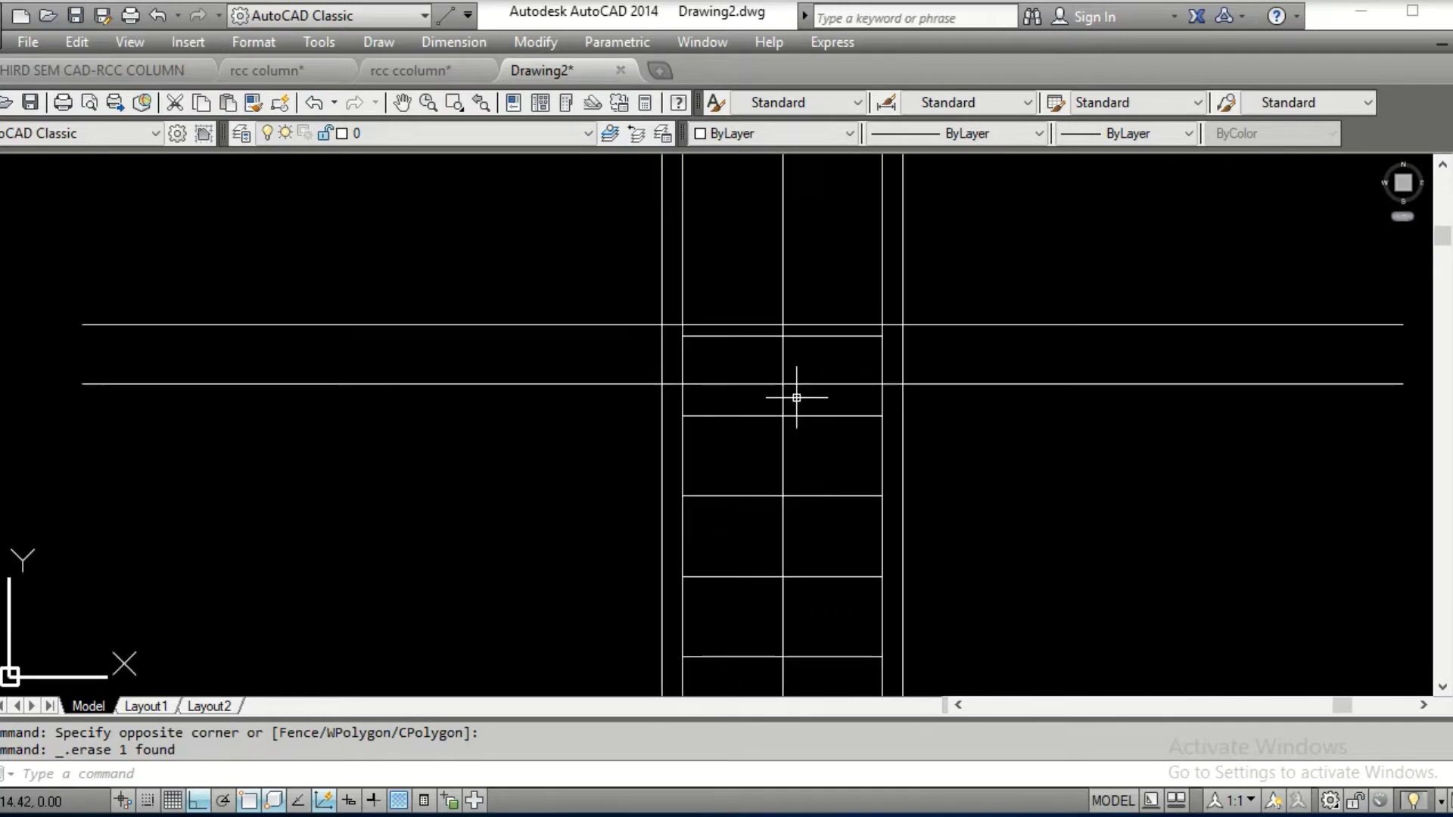
scroll(796, 397, "up", 3)
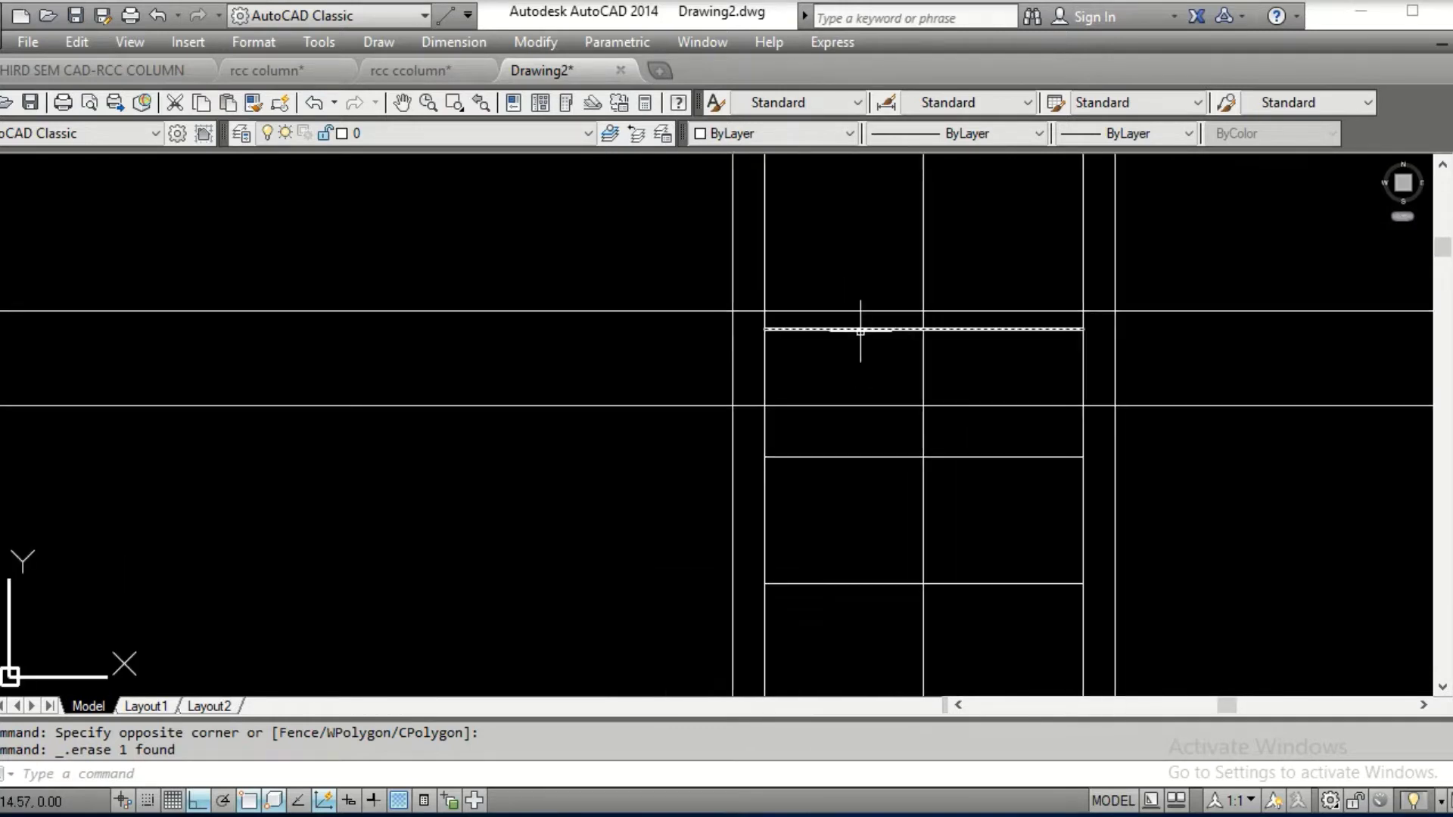
left_click(857, 329)
key("Delete")
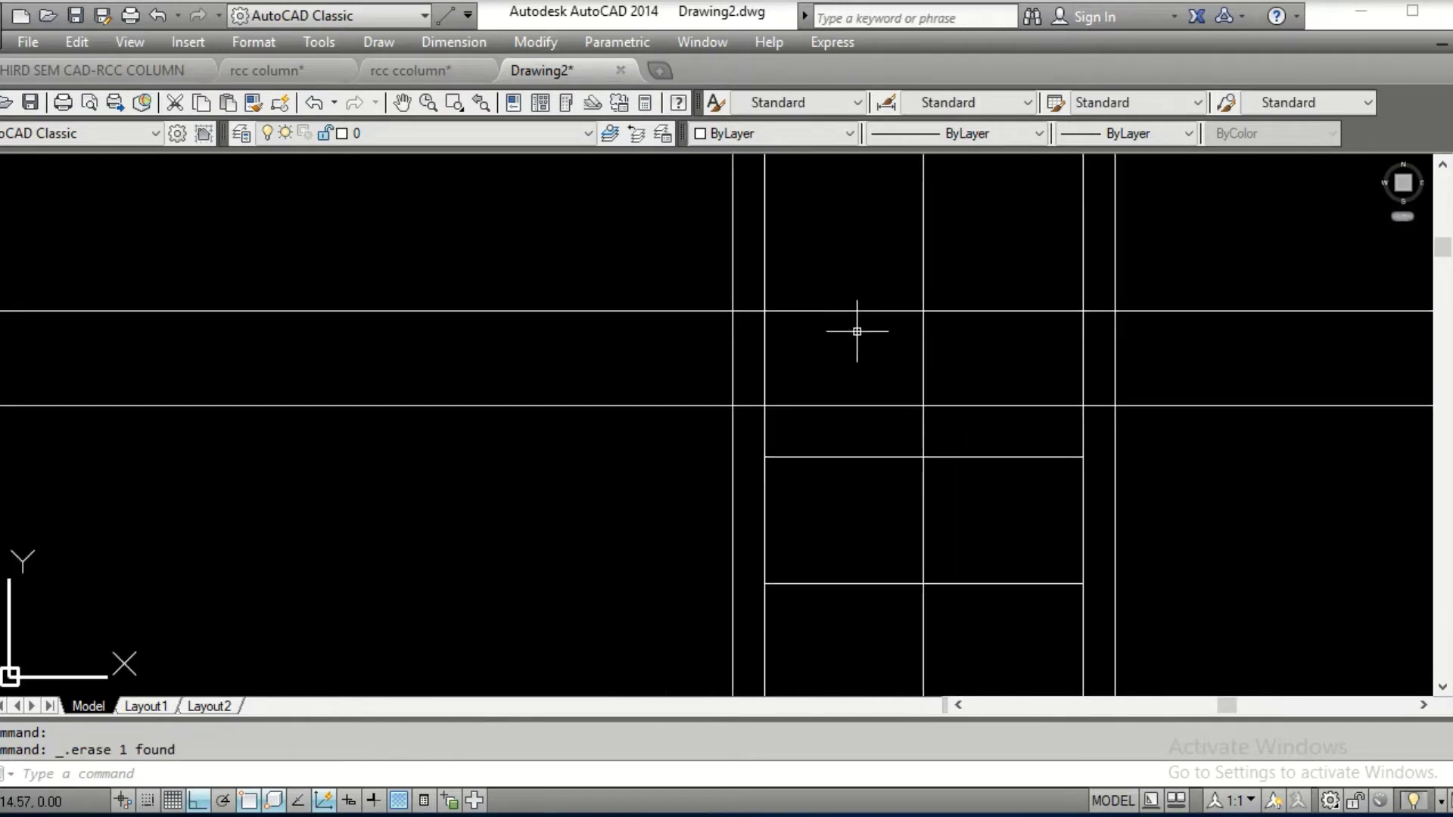
Draw horizontal band lines extending left and right from the column
type("1")
key("Return")
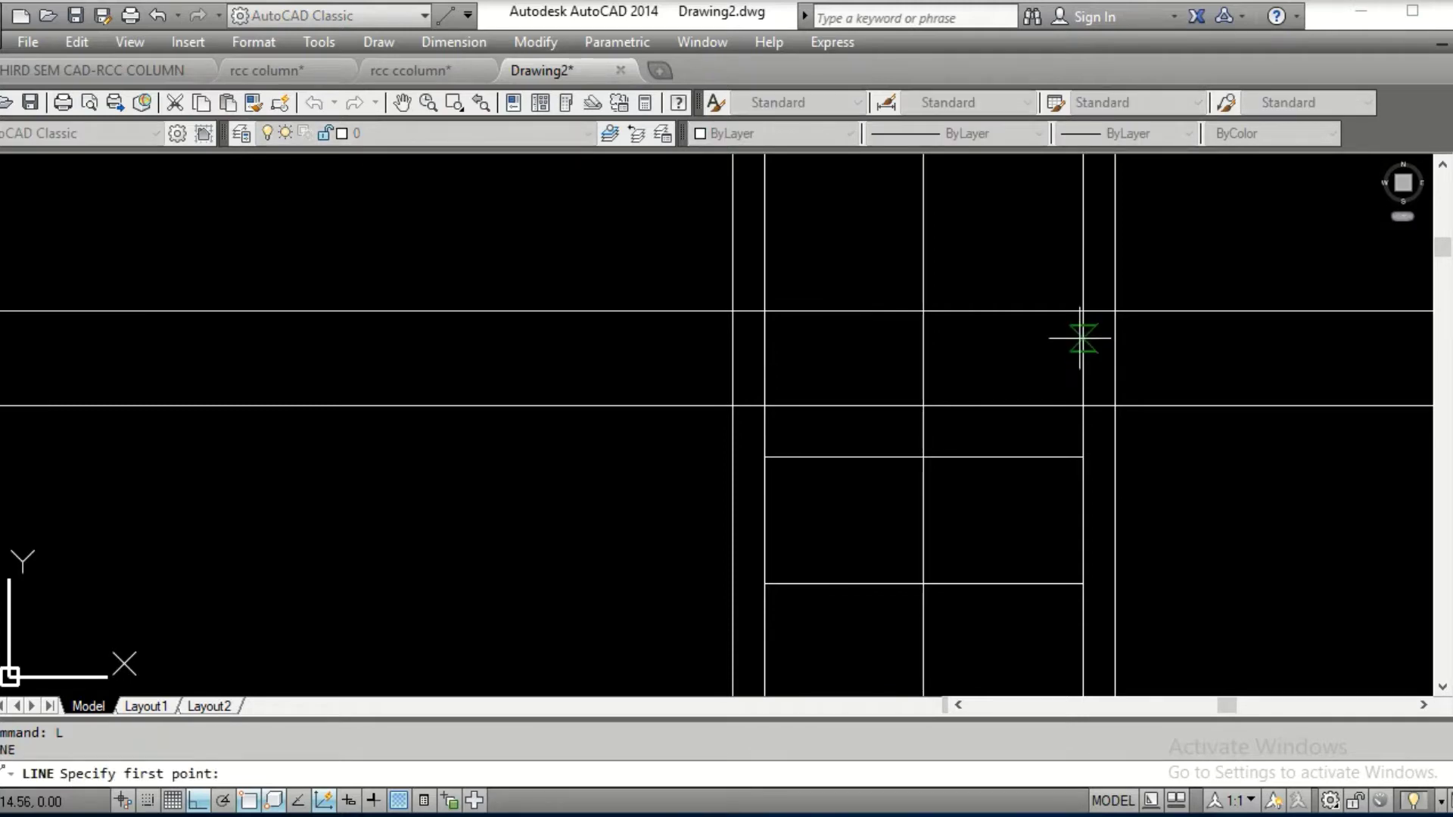
left_click(1080, 338)
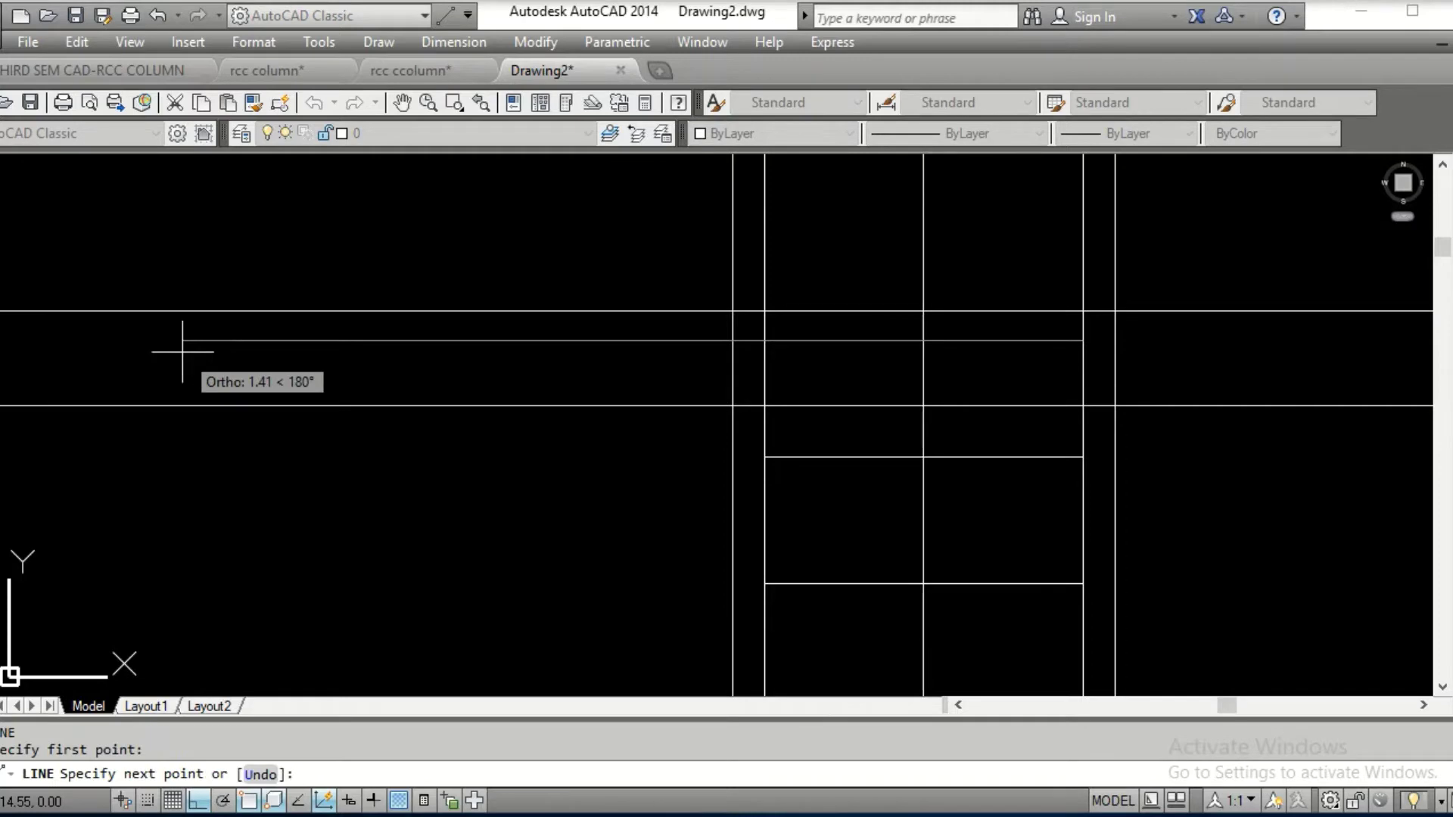
left_click(161, 340)
key("Return")
key("Return")
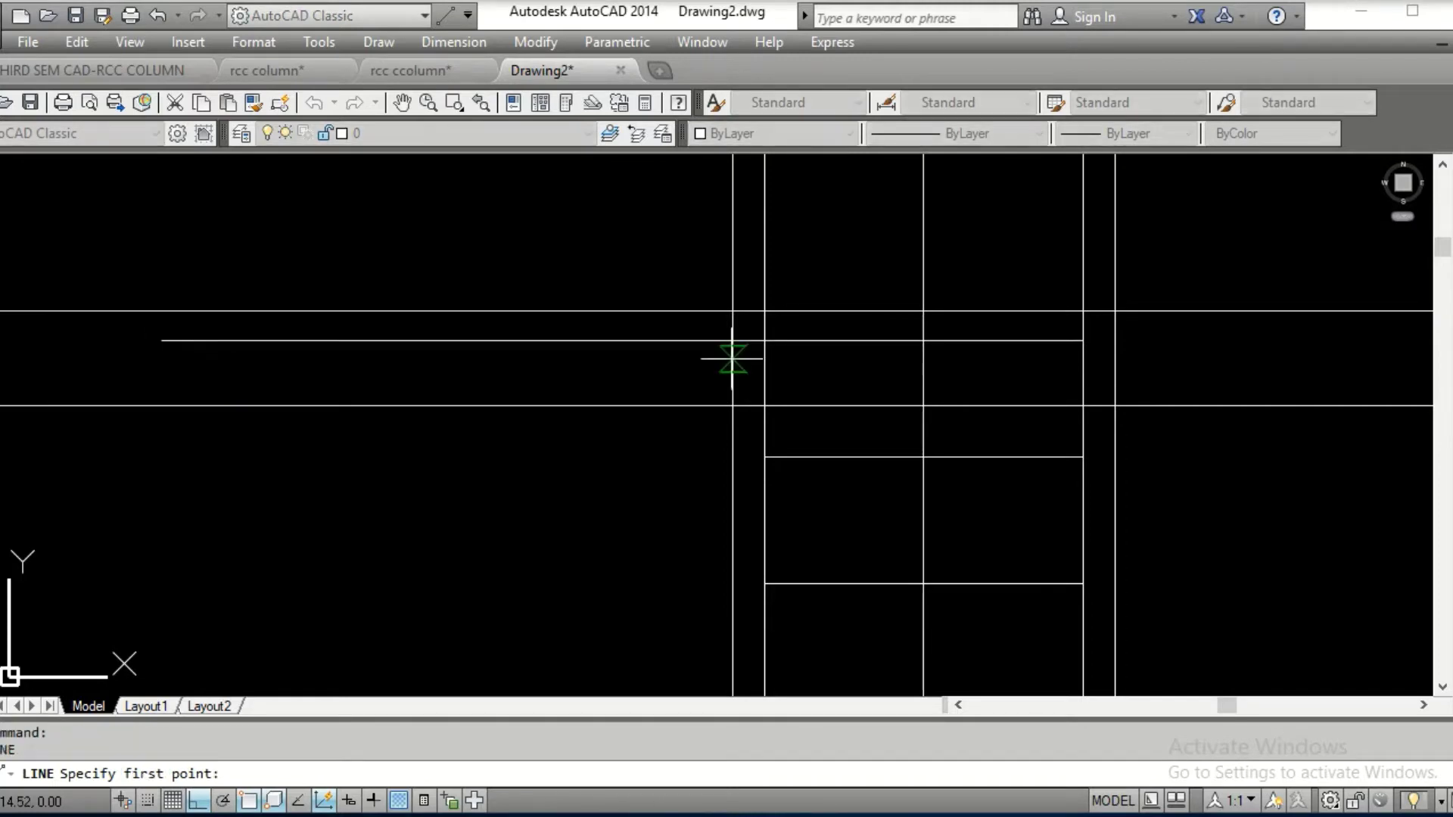
left_click(733, 365)
middle_click_drag(1376, 364, 1199, 363)
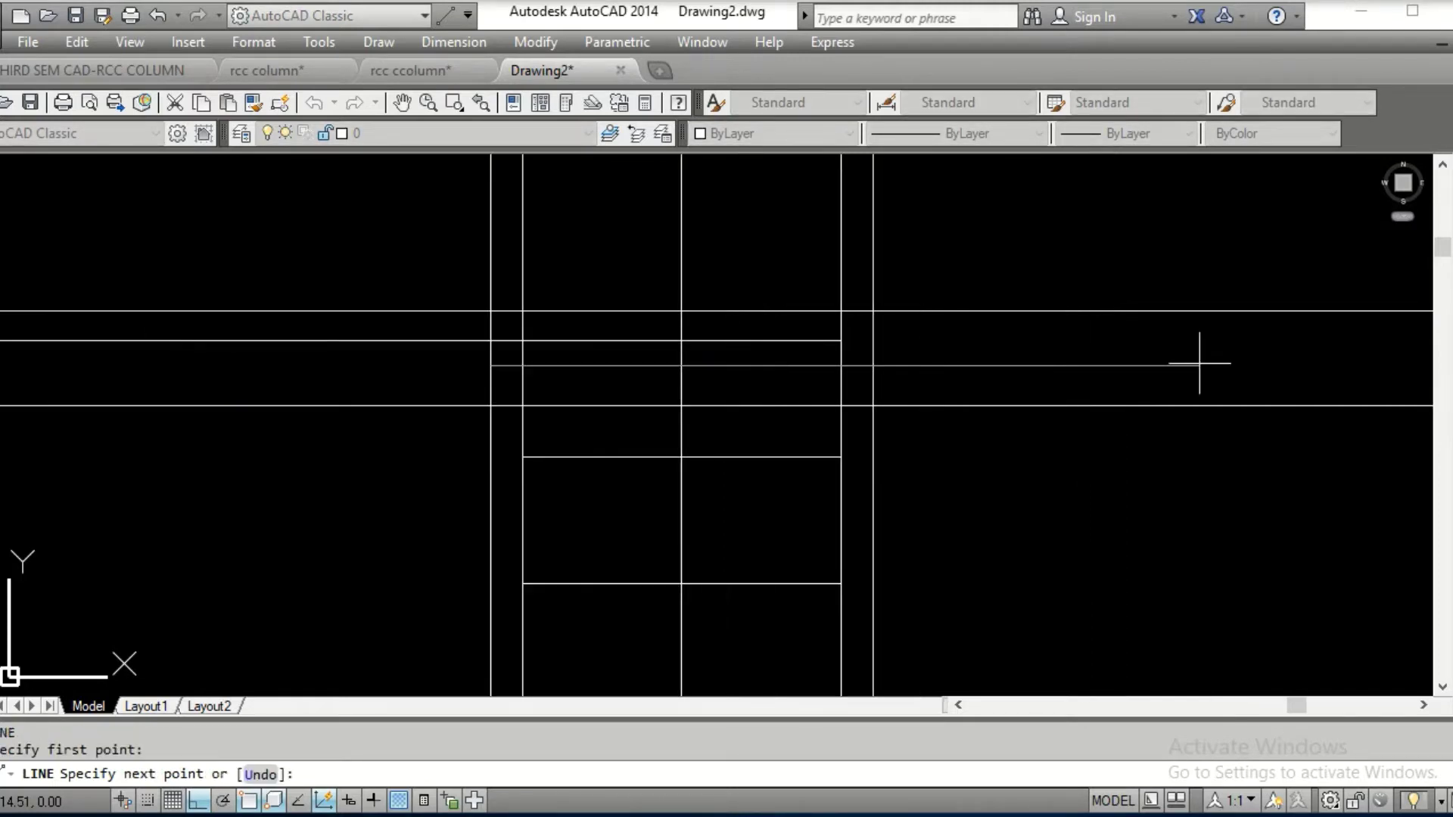
left_click(1322, 360)
key("Return")
scroll(985, 378, "down", 2)
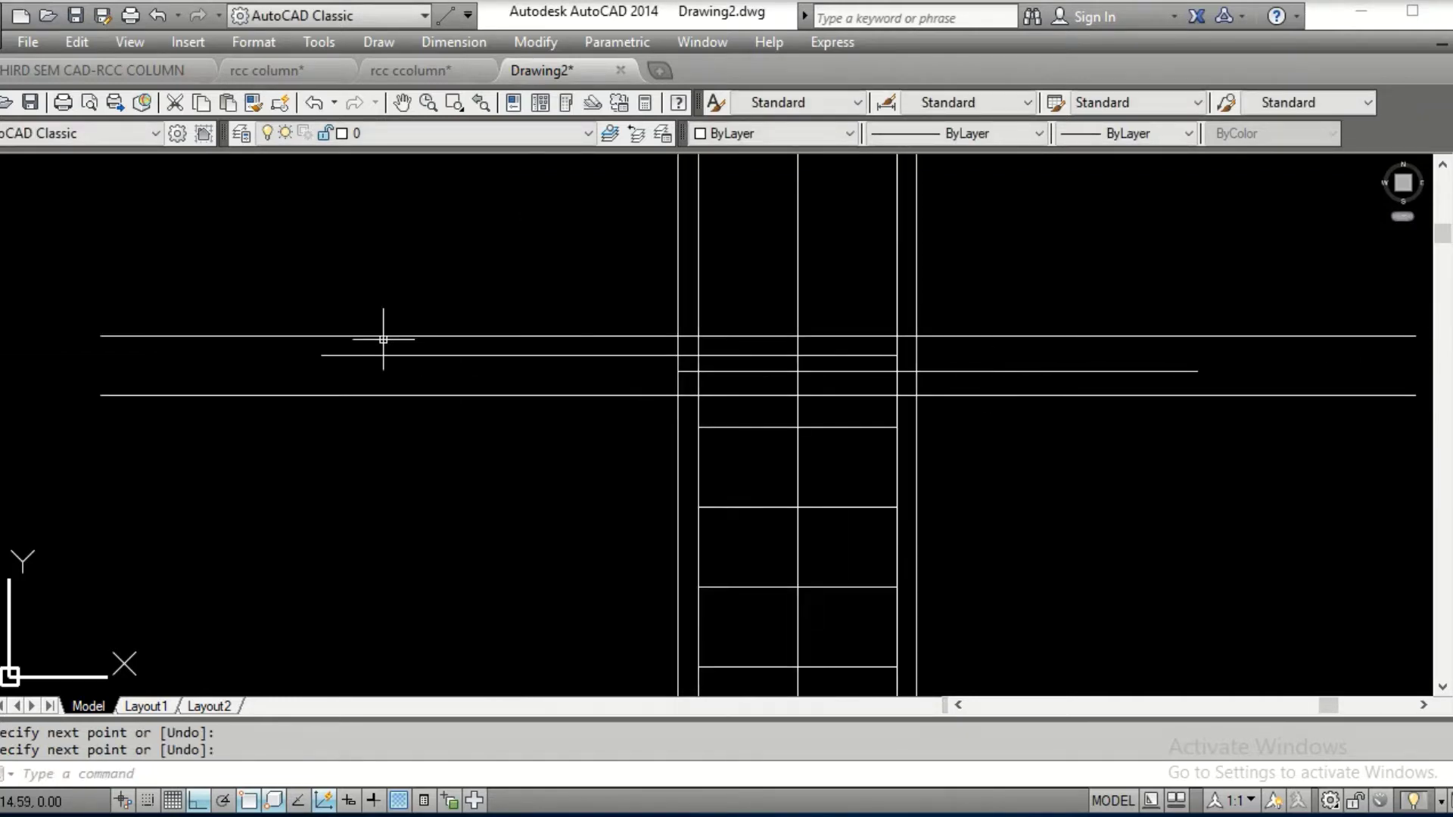
scroll(384, 339, "up", 2)
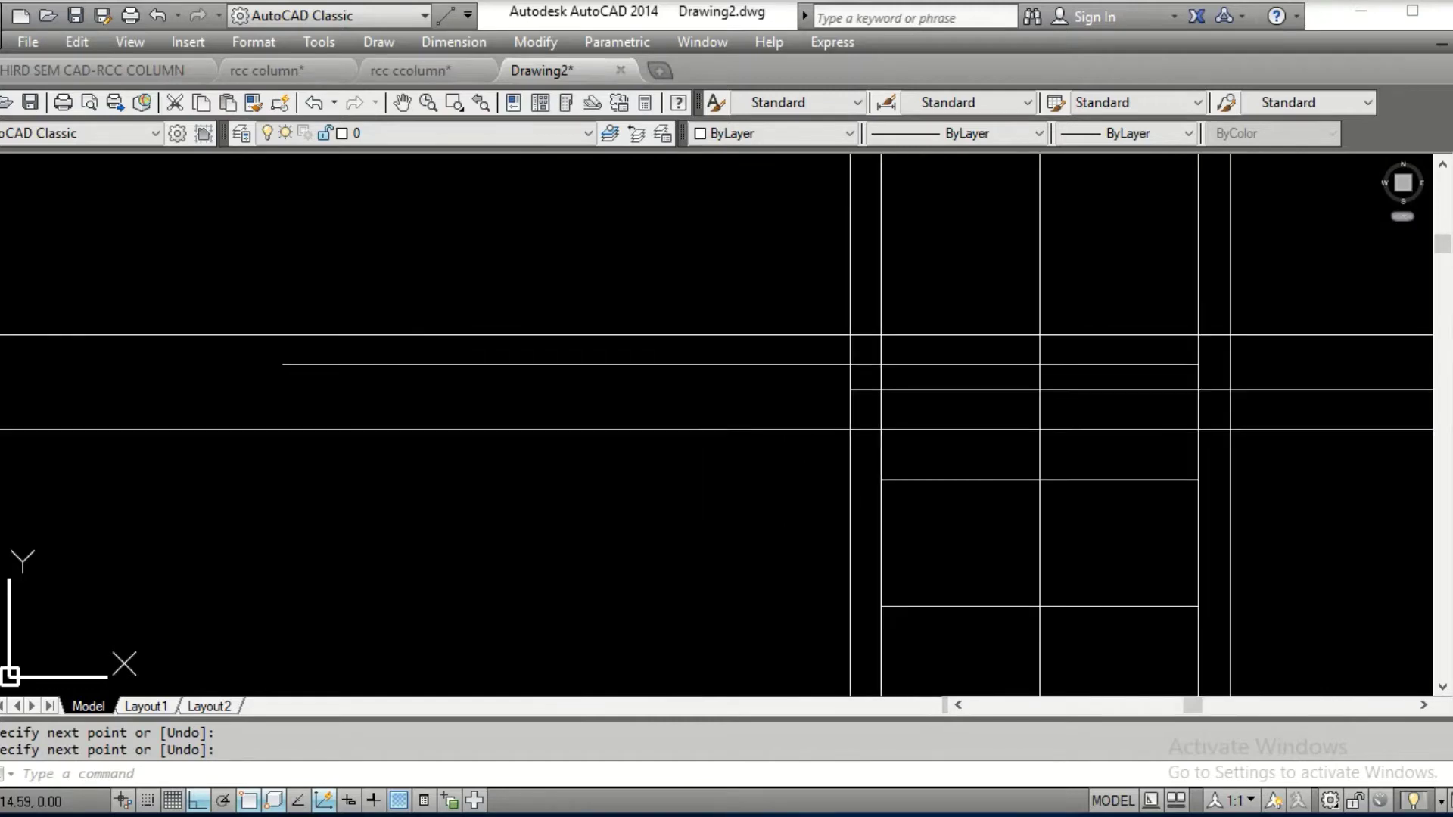
Draw a zigzag break symbol with a vertical tail across the lines left of the column
type("l")
key("Return")
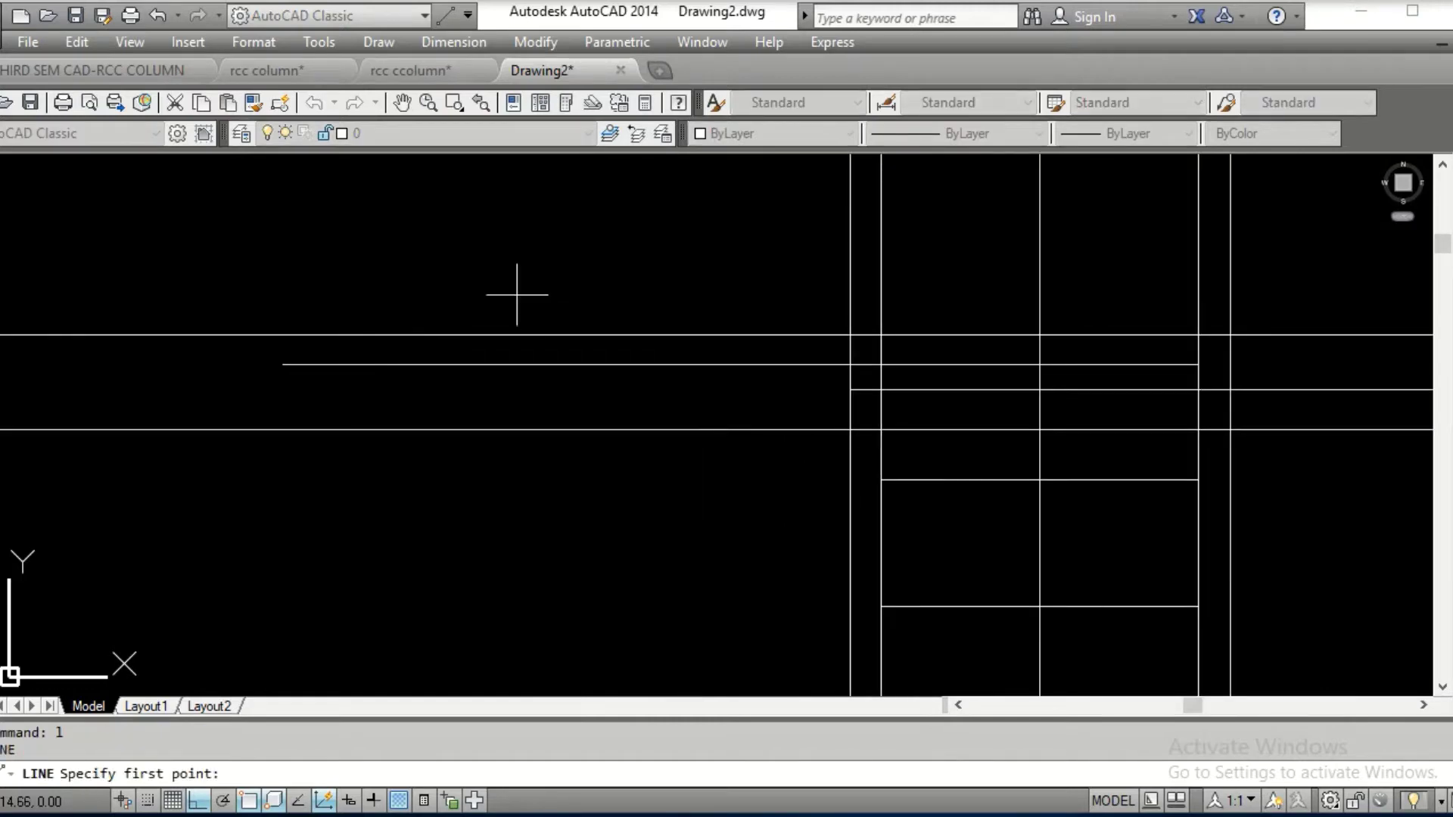
left_click(517, 295)
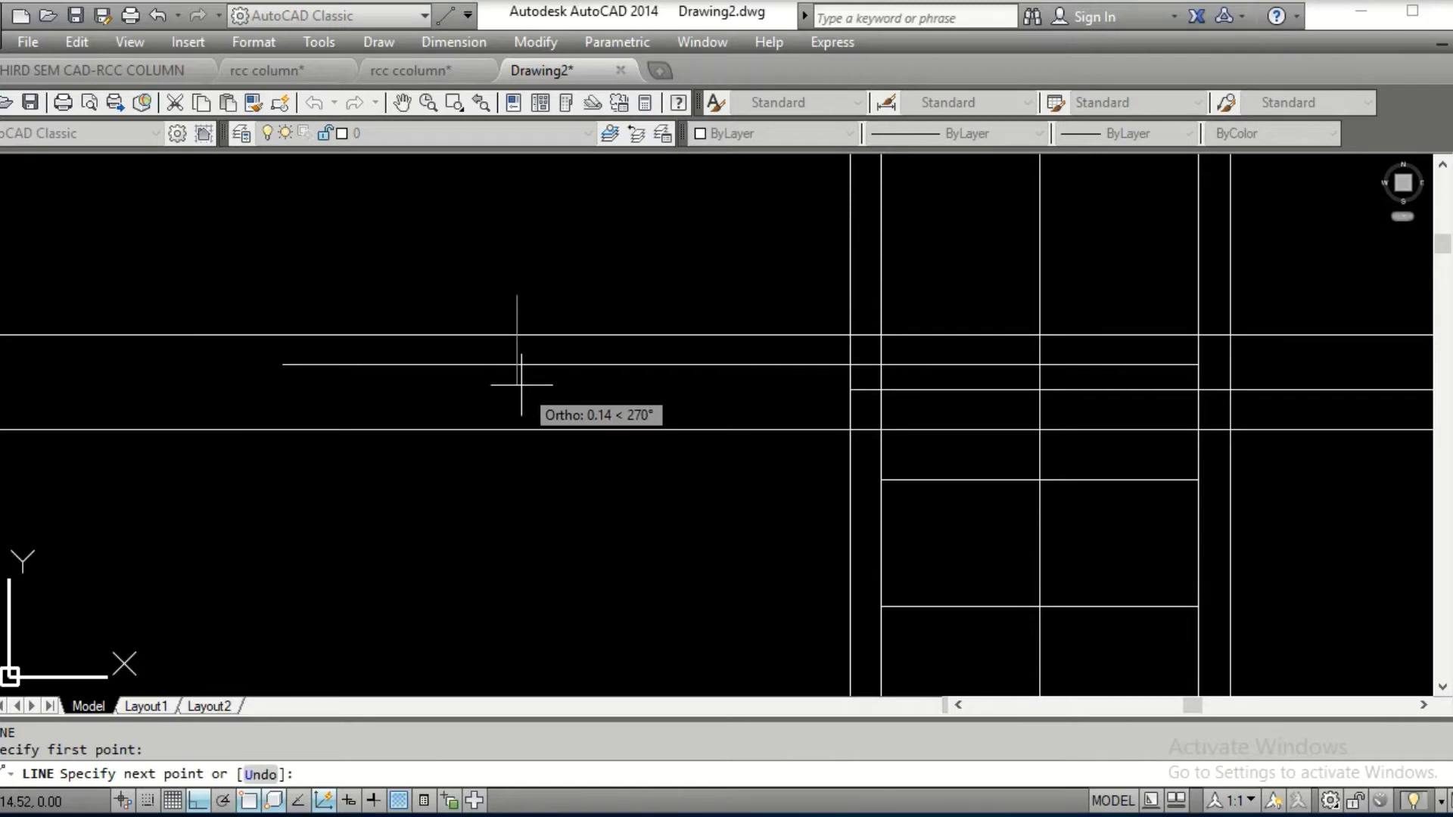
key("F8")
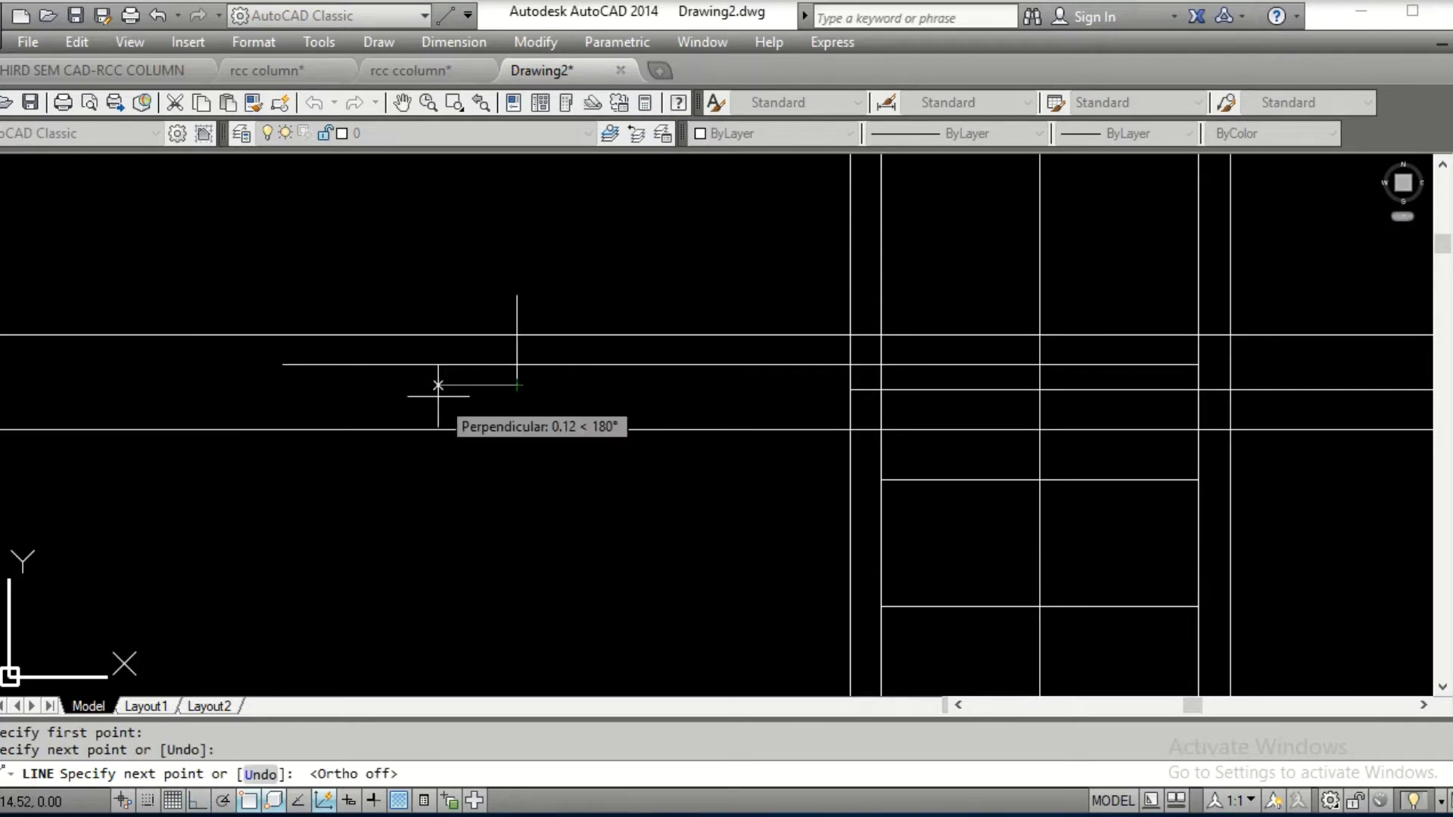
key("F8")
key("F8")
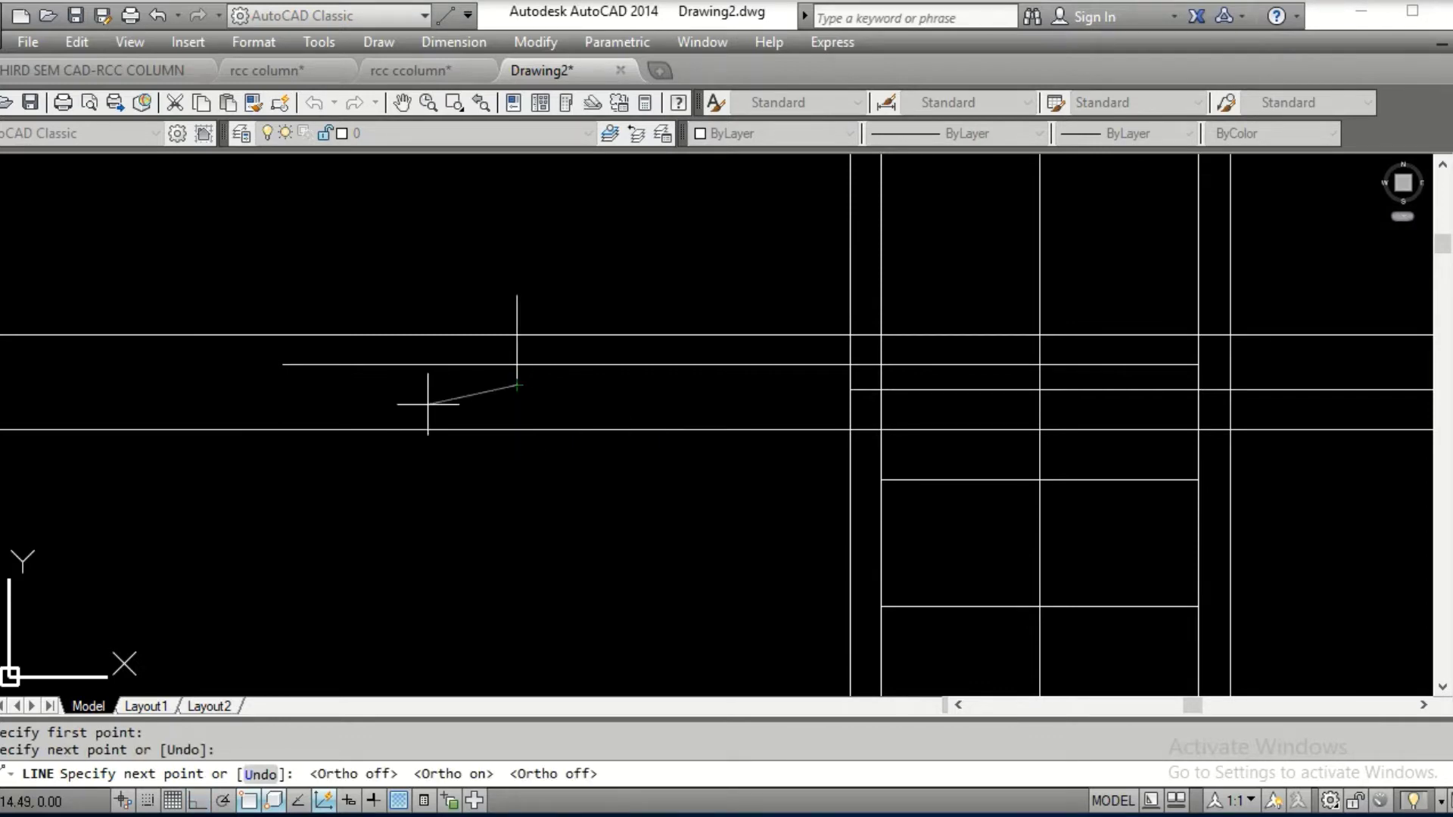
left_click(424, 401)
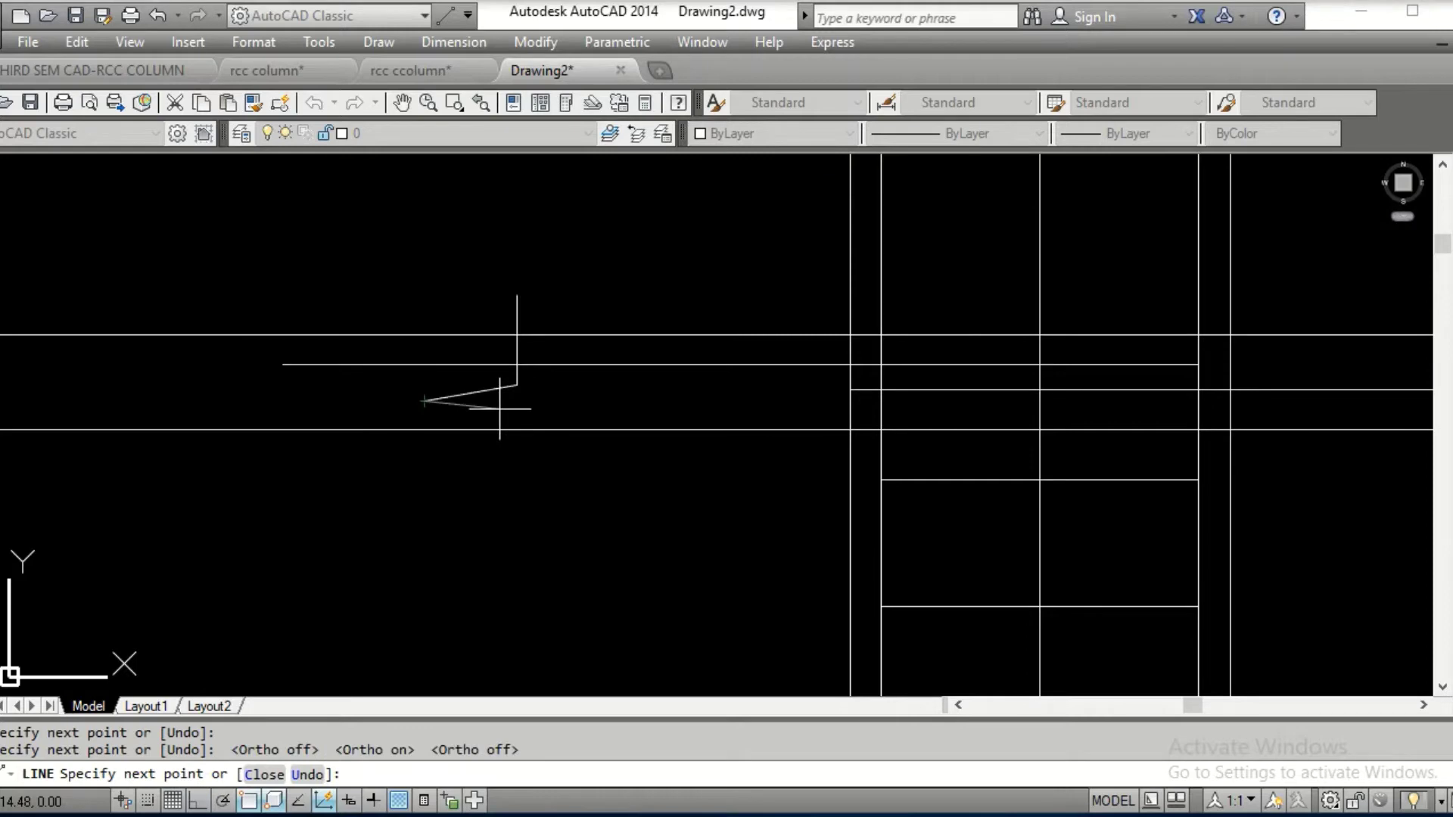
left_click(582, 404)
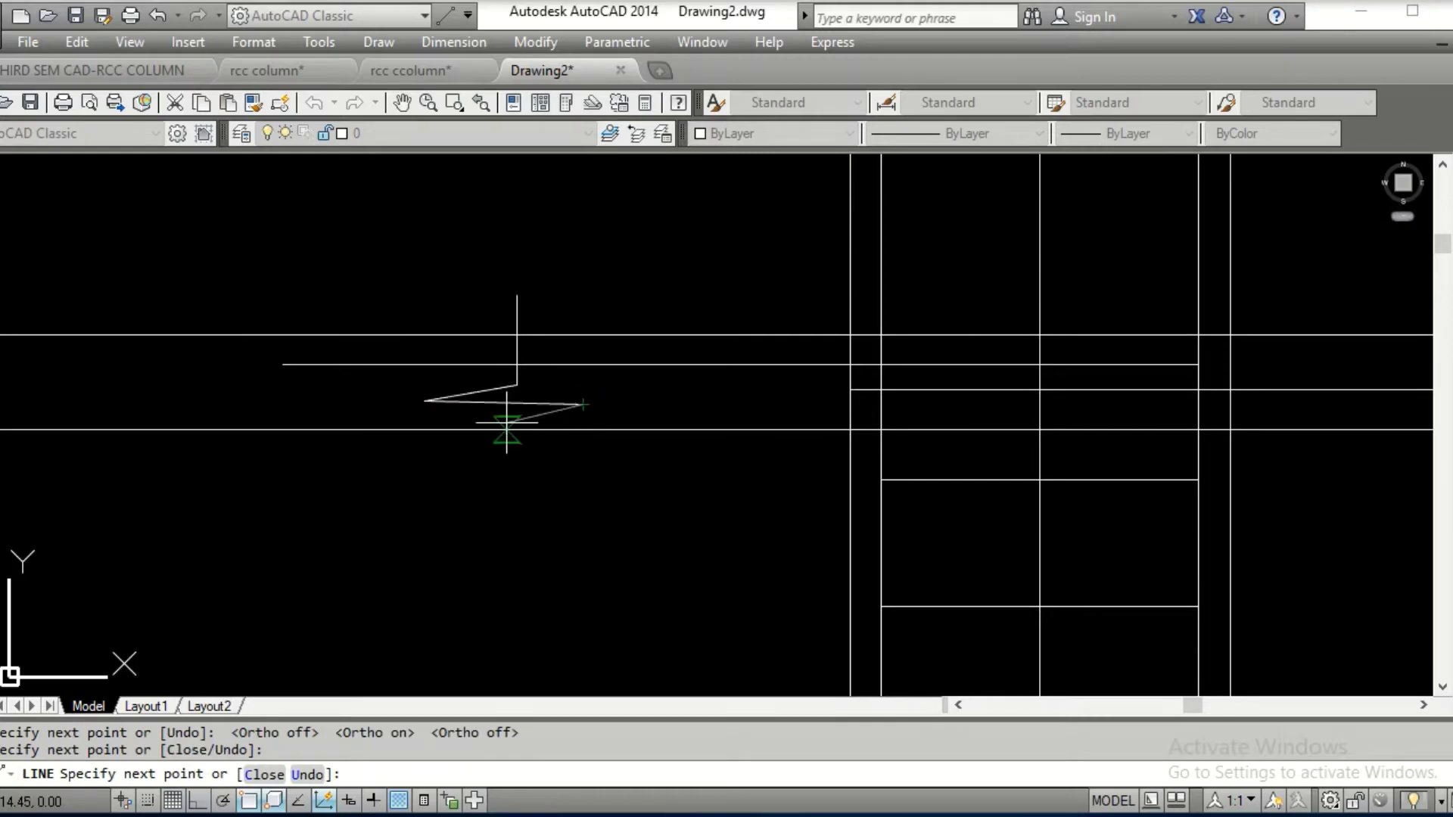
scroll(506, 422, "up", 6)
left_click(549, 402)
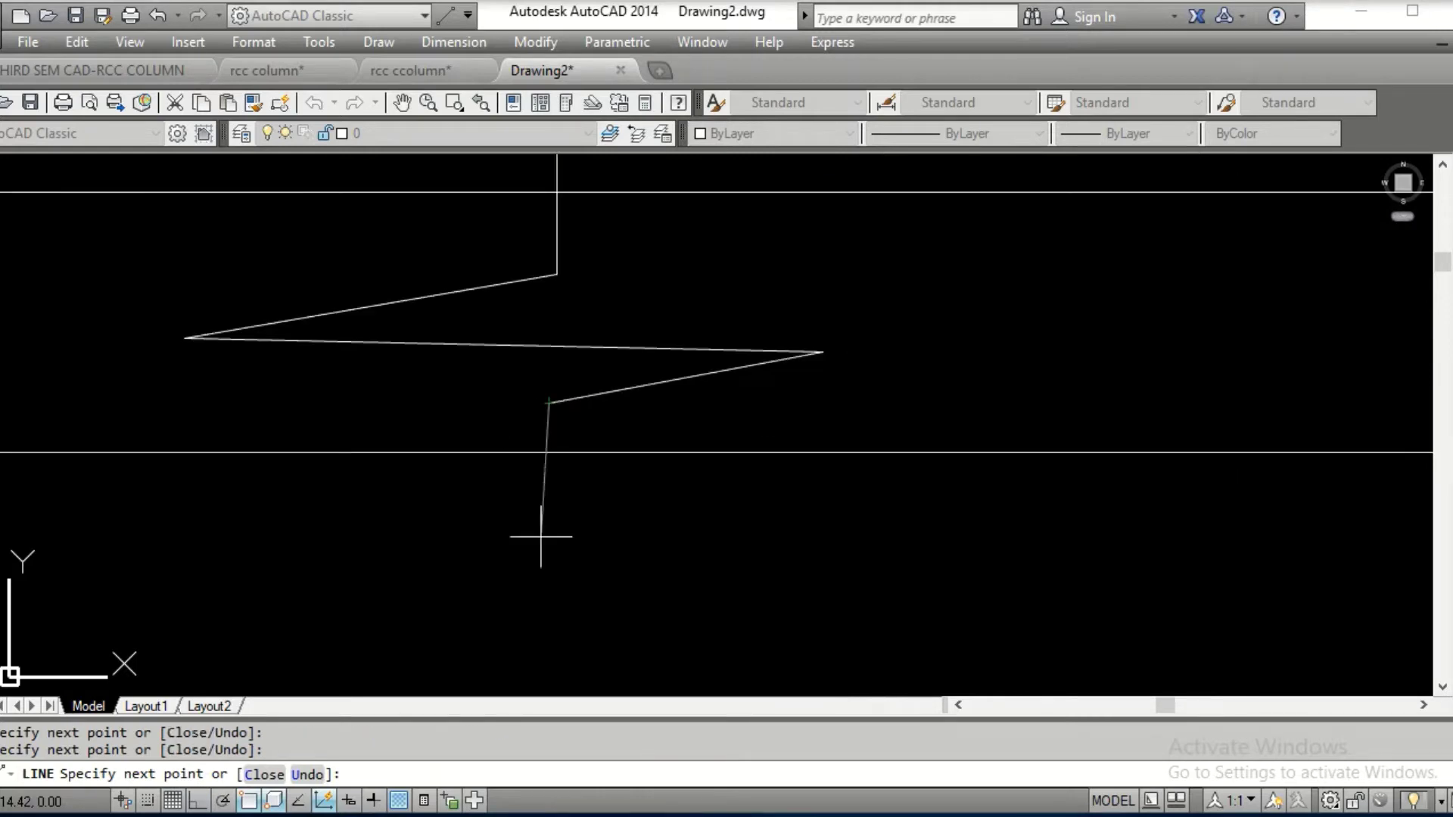
key("F8")
left_click(546, 604)
key("Return")
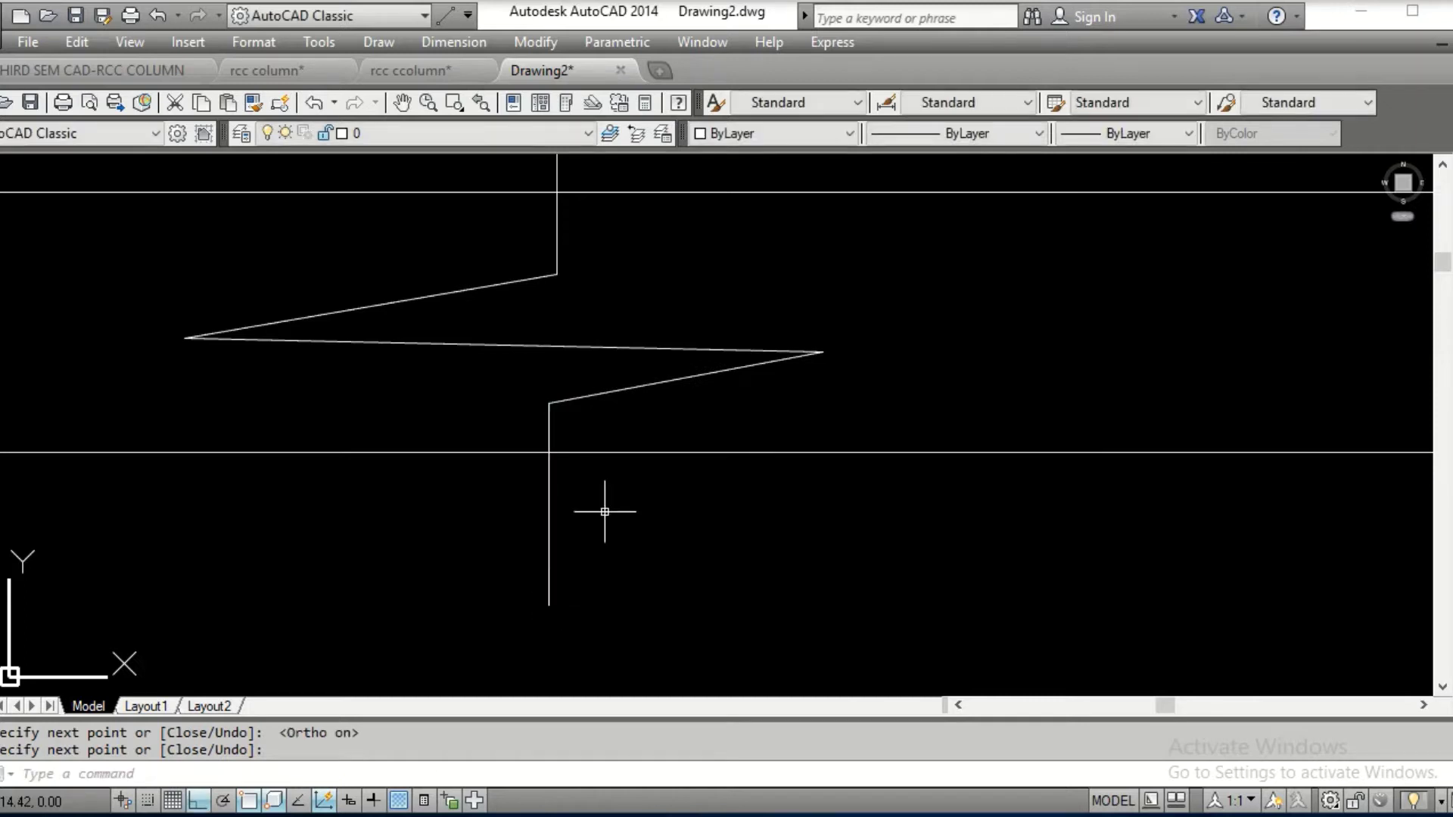
scroll(667, 439, "down", 6)
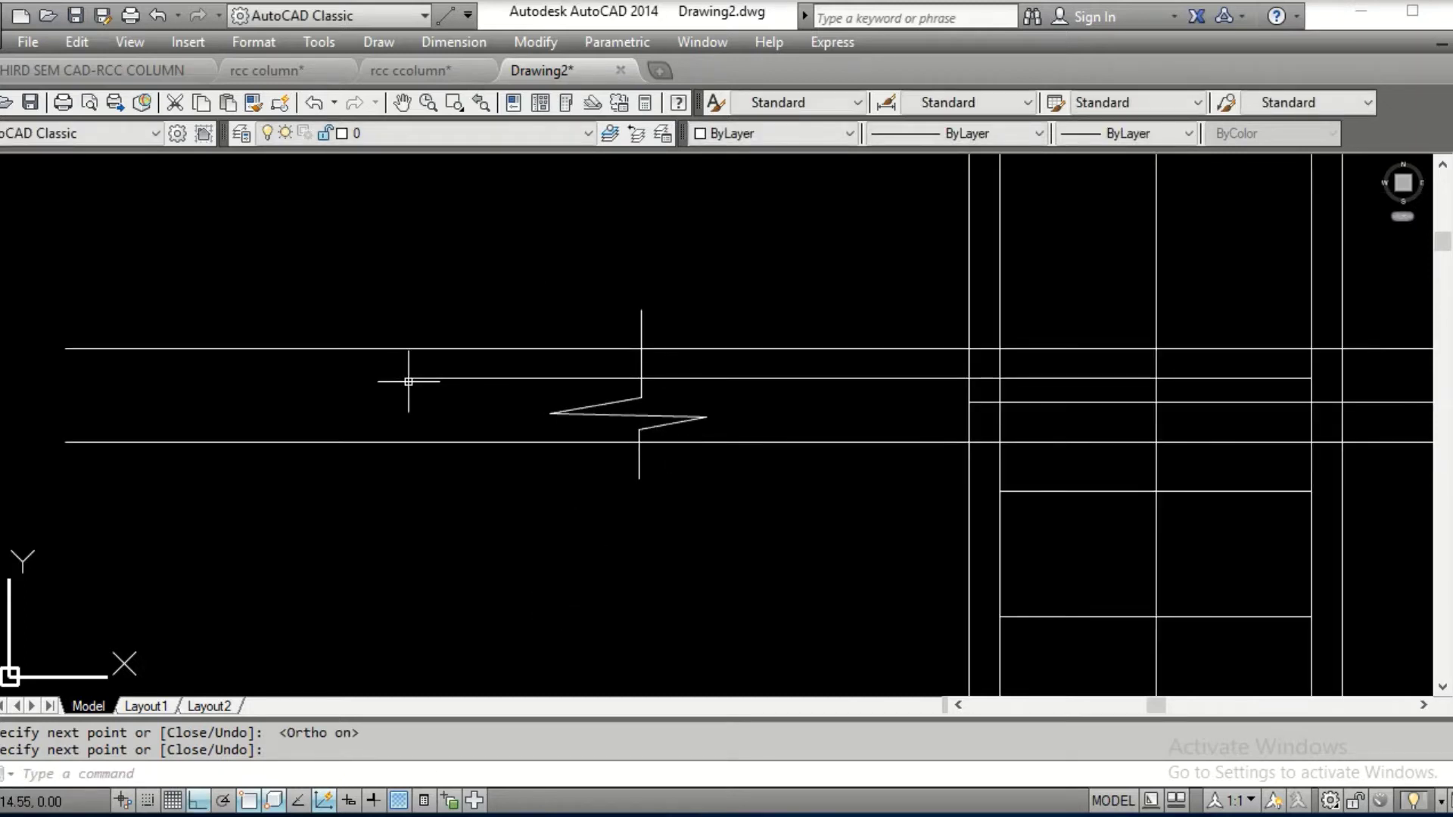
middle_click_drag(409, 382, 291, 391)
Copy the zigzag symbol to the right side of the column
type("C")
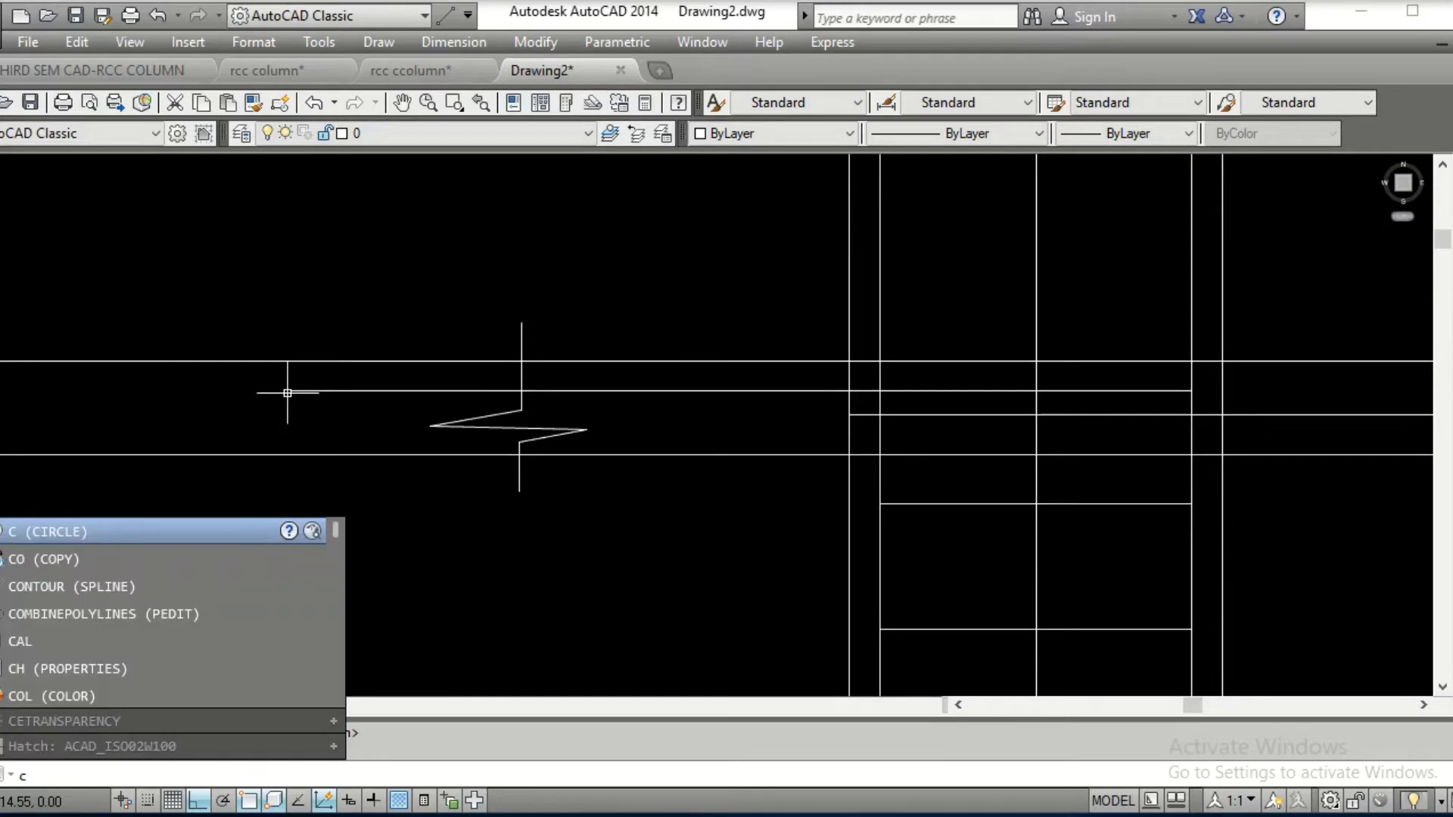
key("Return")
key("Escape")
type("ct ")
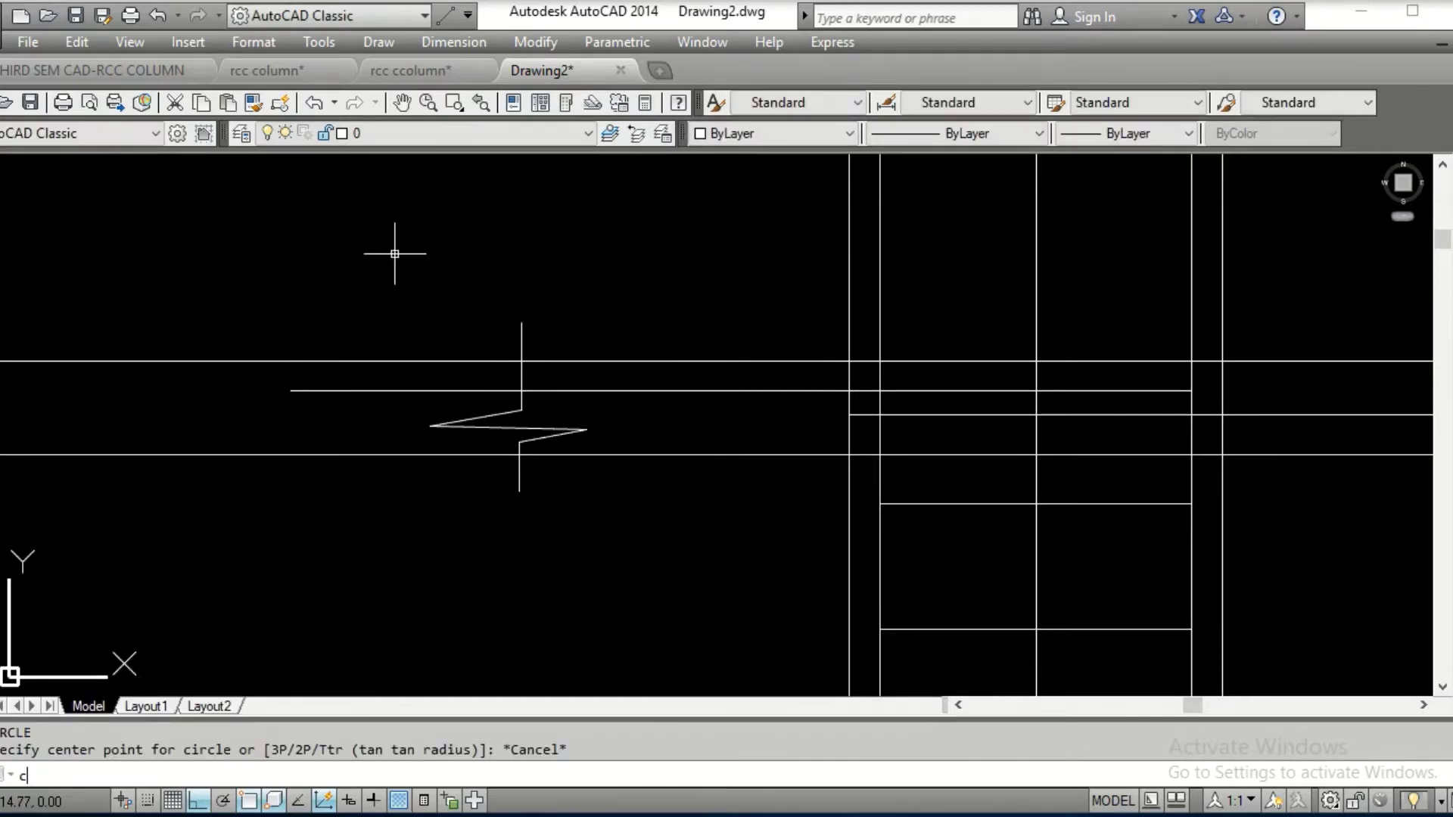
type("o")
key("Return")
left_click(394, 253)
left_click(605, 507)
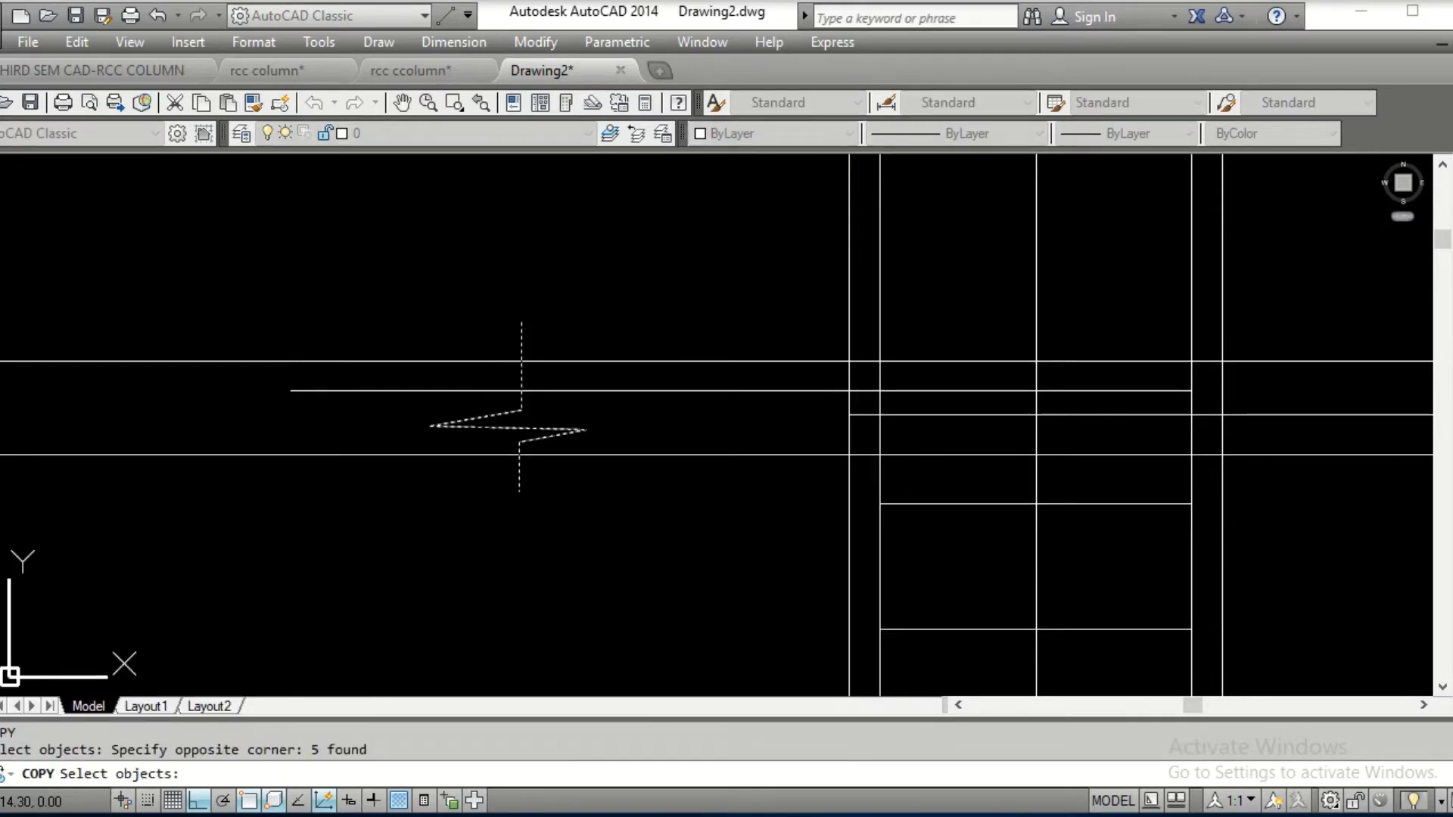
key("Return")
left_click(431, 426)
middle_click_drag(895, 426, 501, 424)
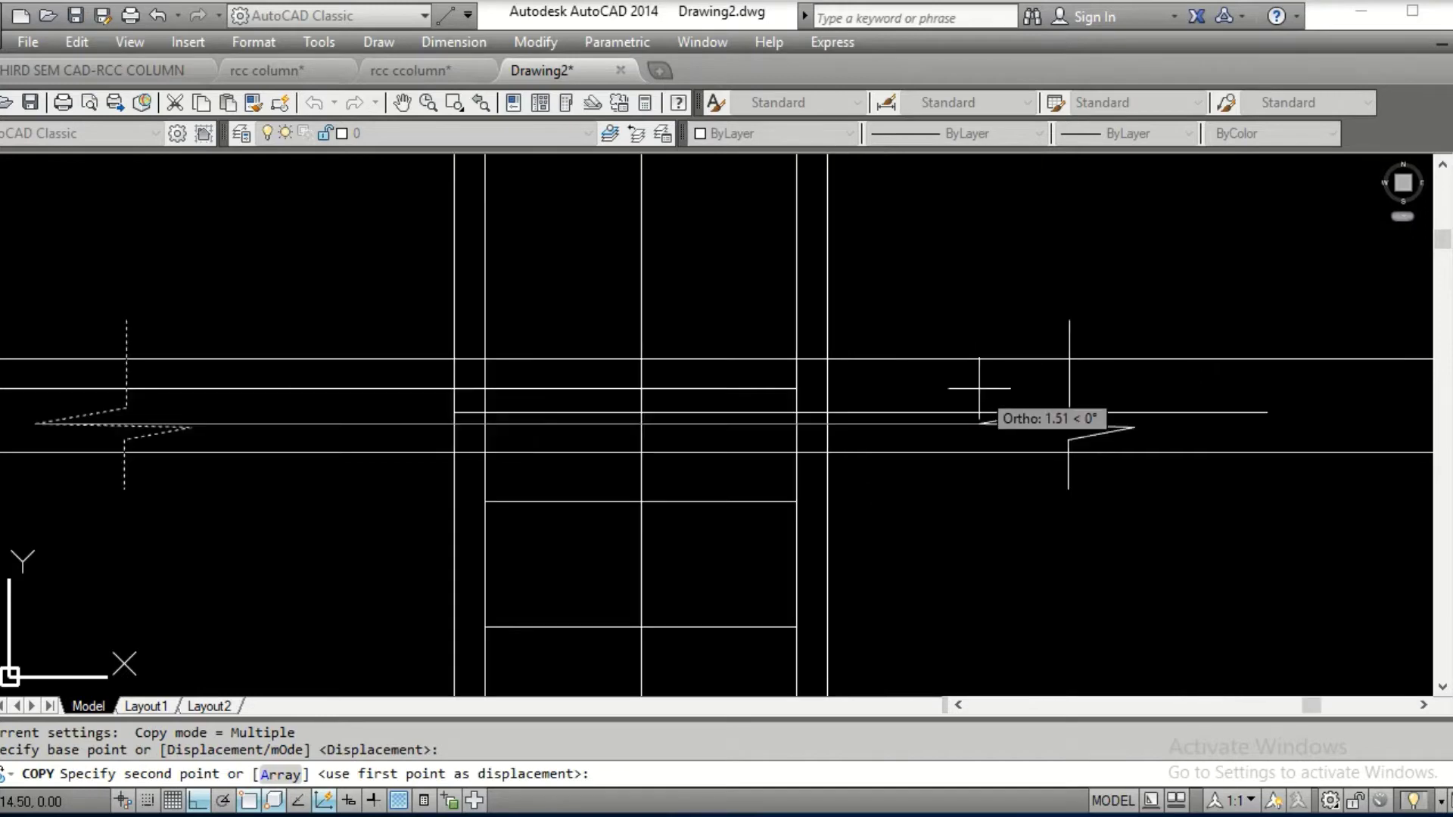
left_click(980, 392)
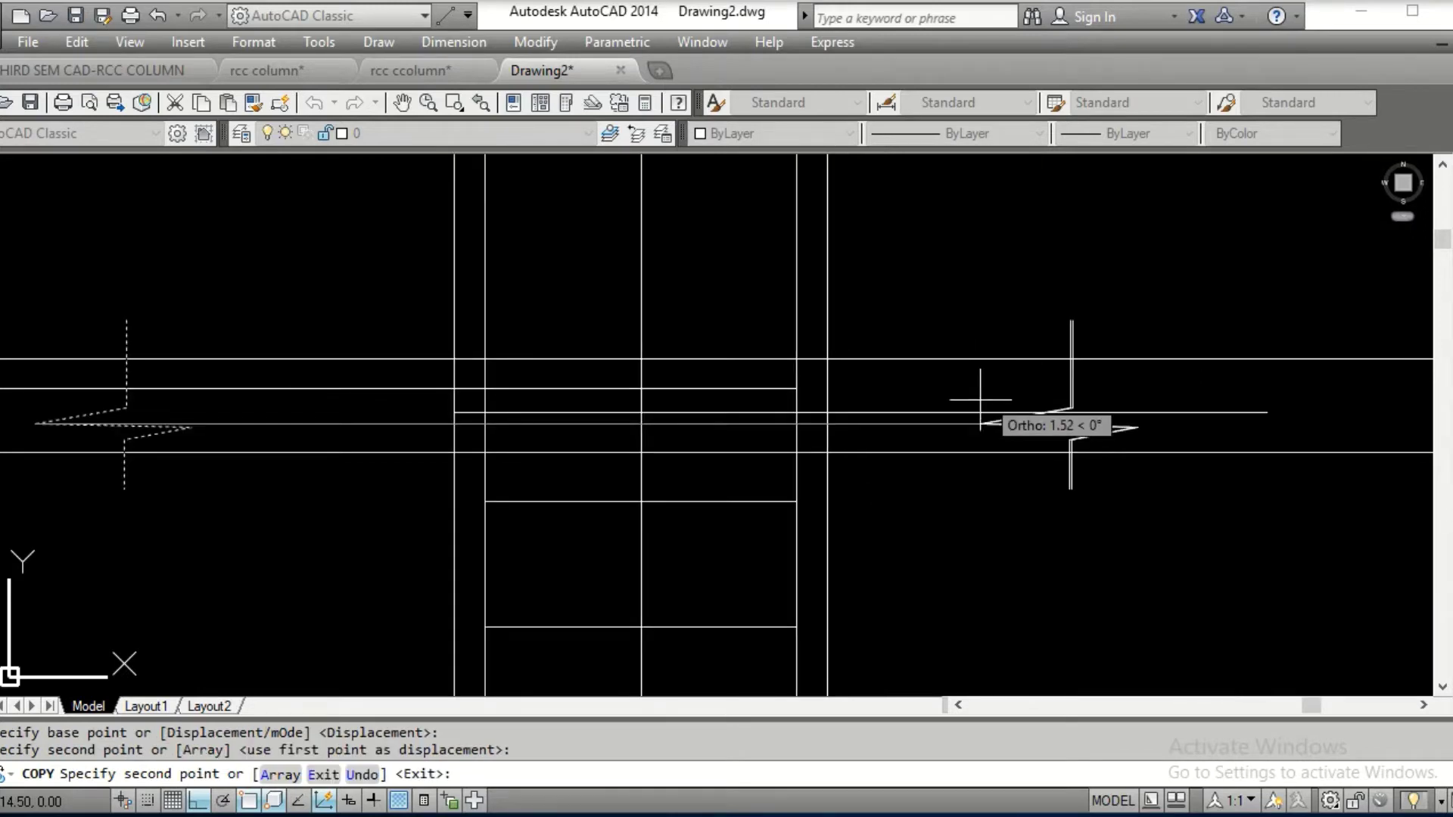
Break off the horizontal lines' left overhangs at the left zigzag
key("Escape")
scroll(1233, 405, "down", 2)
middle_click_drag(510, 445, 653, 482)
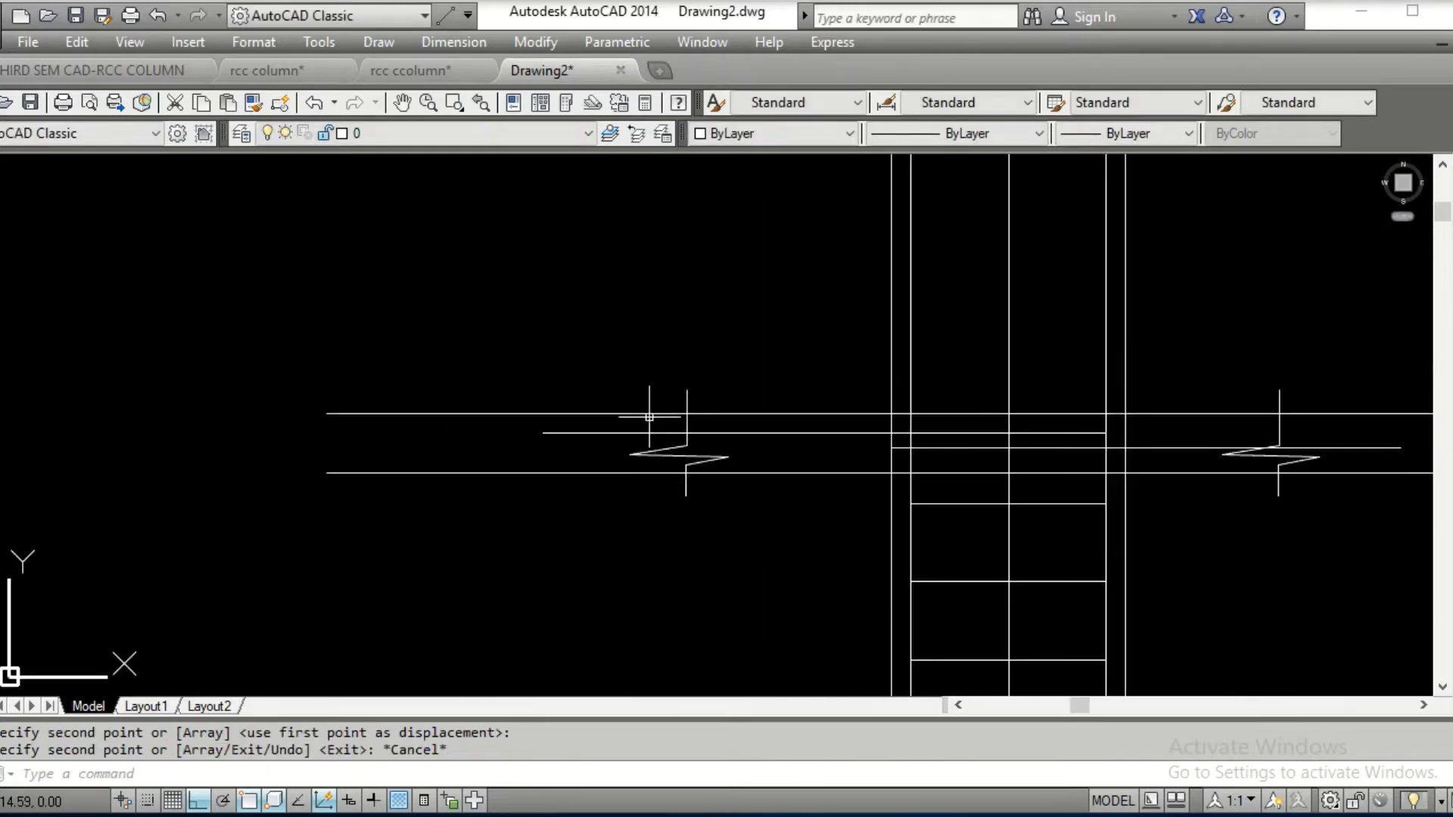
type("break")
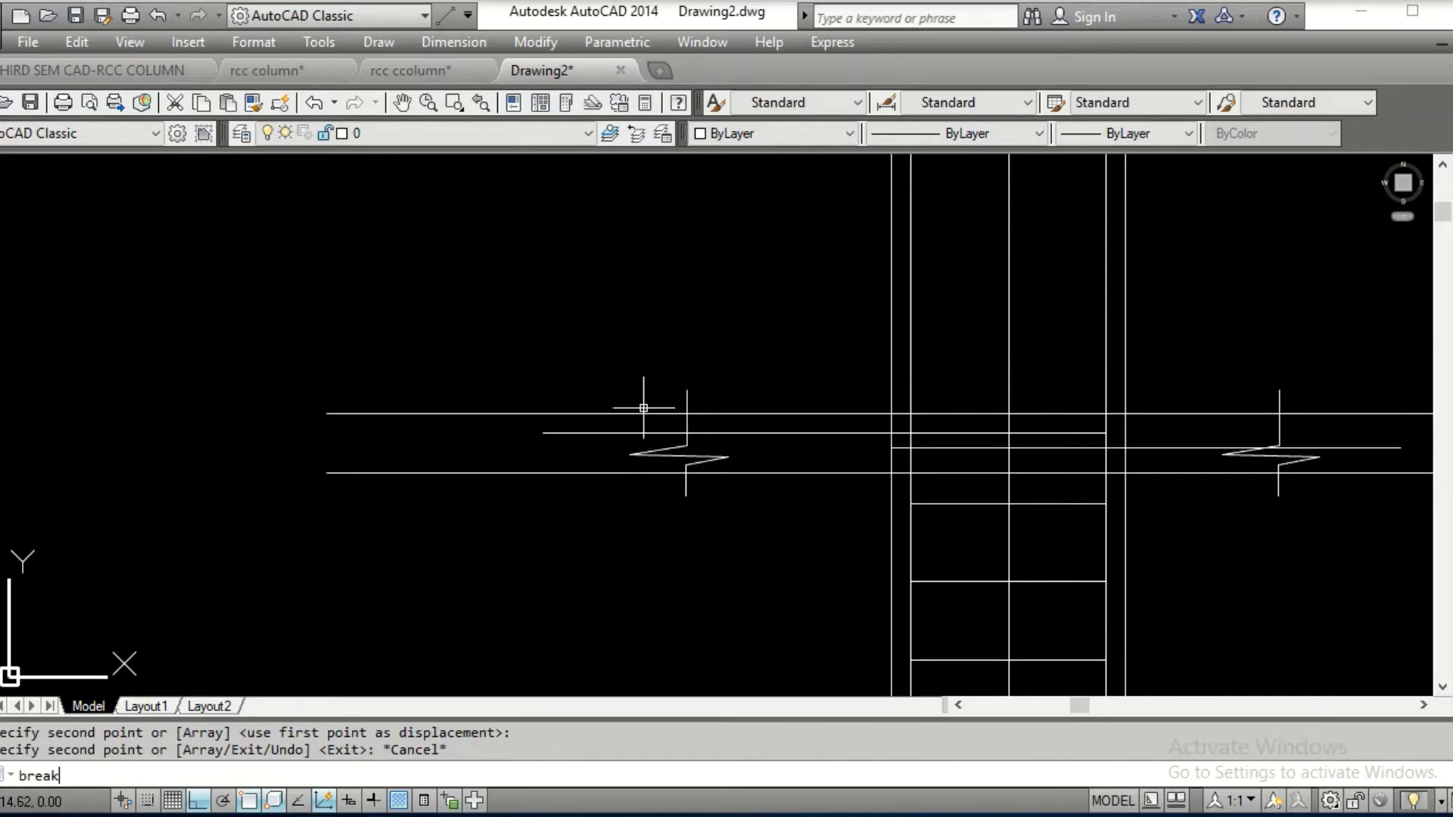
key("Return")
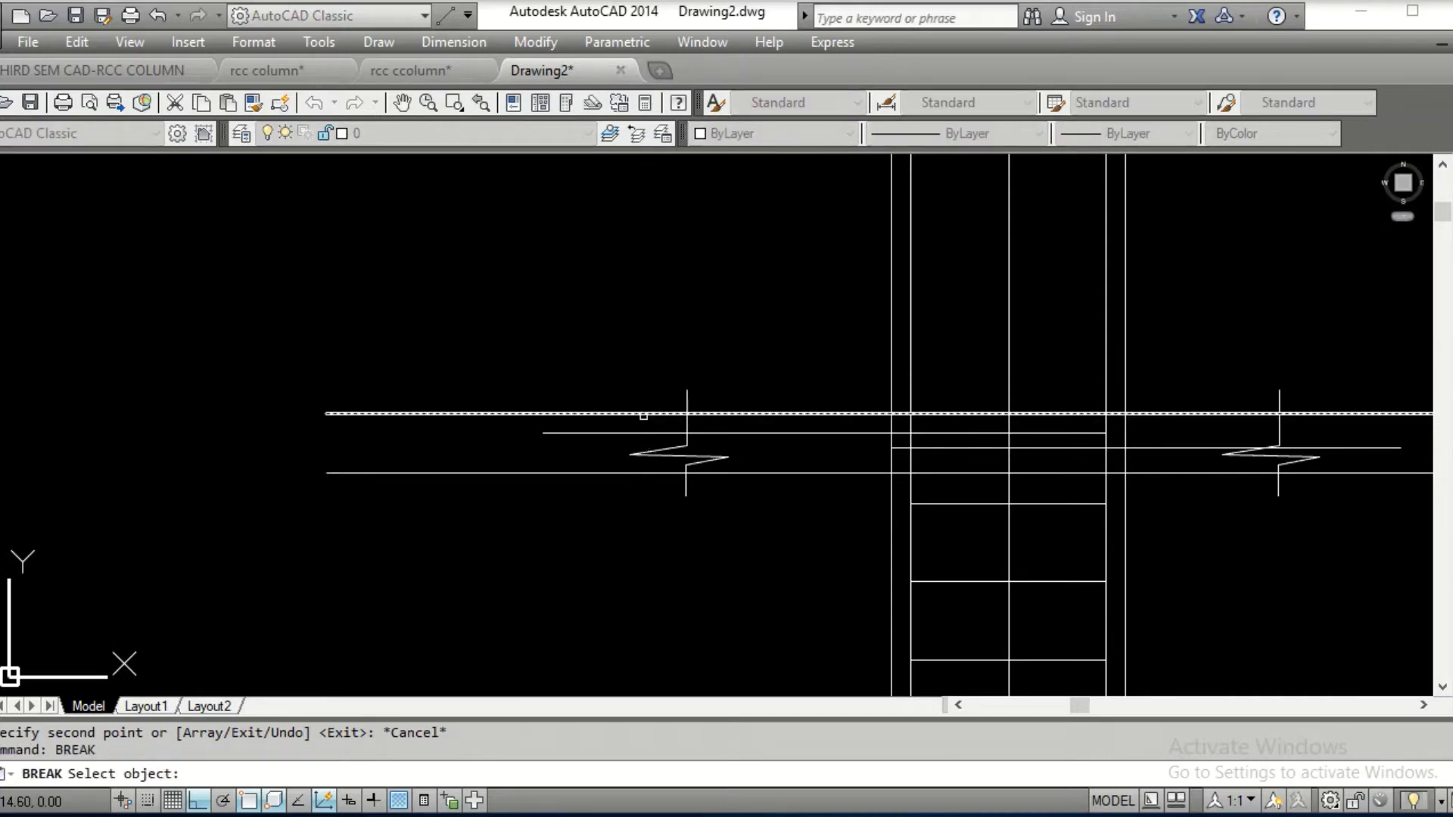
left_click(643, 414)
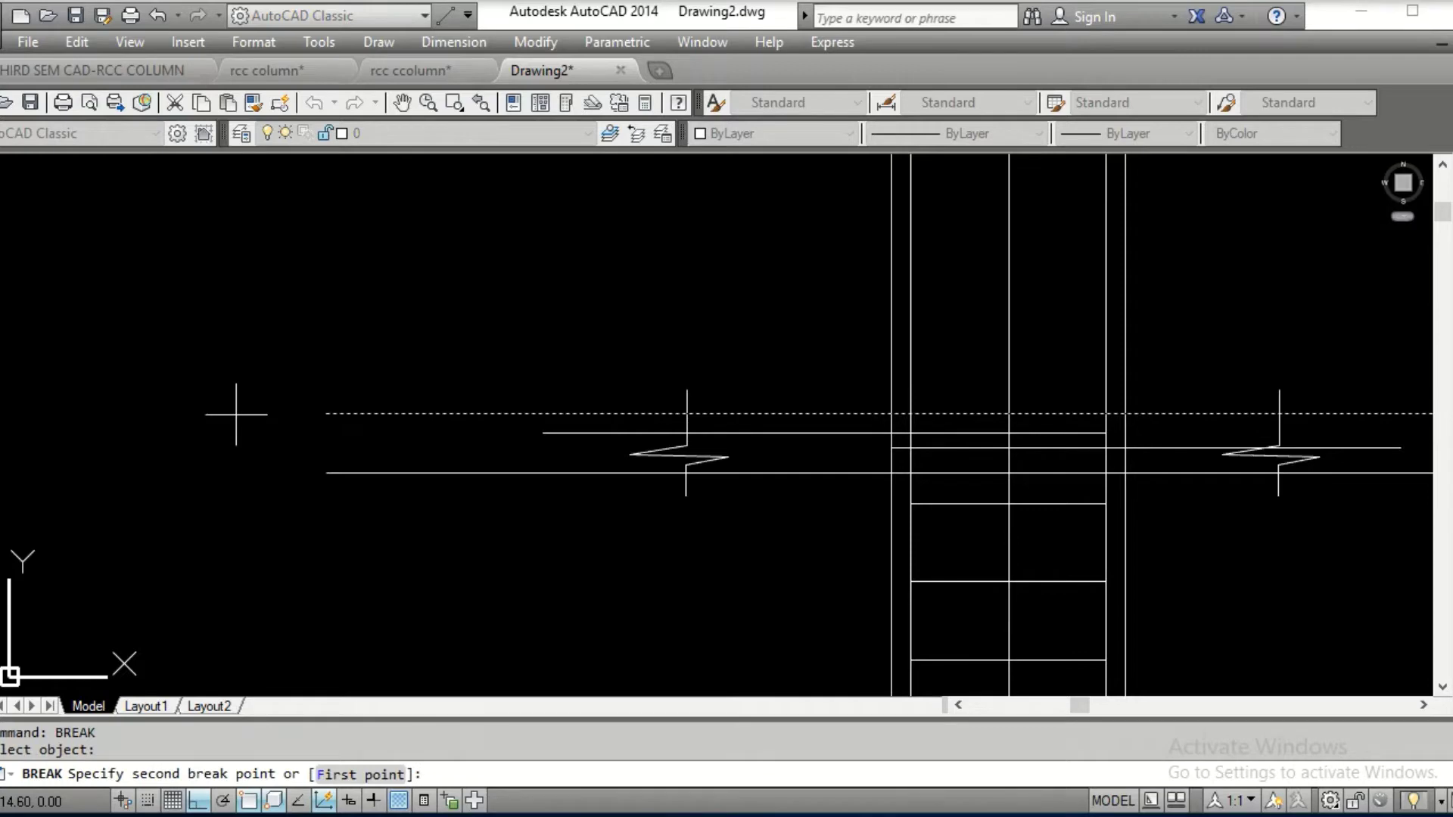
left_click(236, 413)
left_click(474, 415)
key("Return")
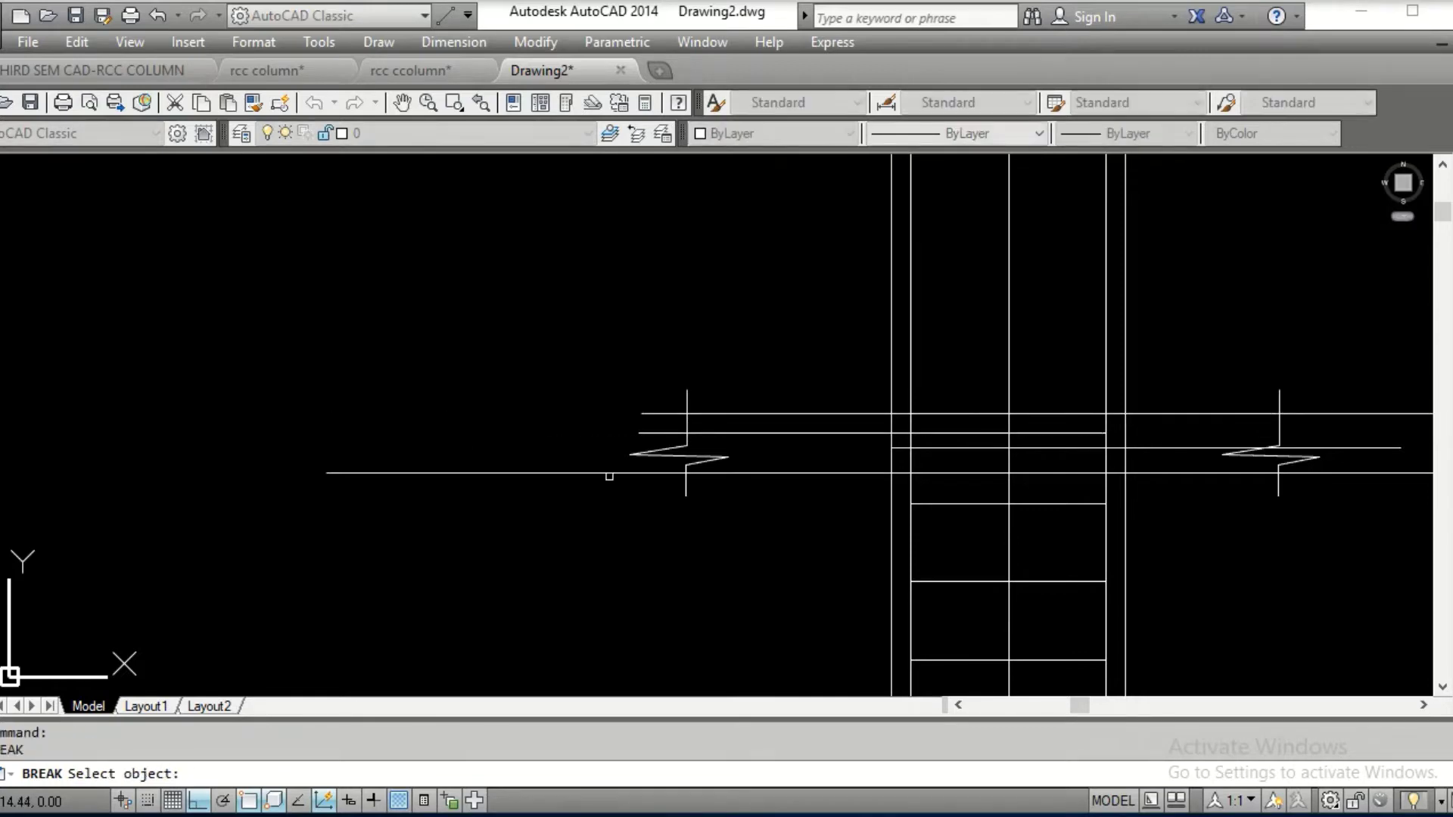
left_click(642, 473)
left_click(281, 480)
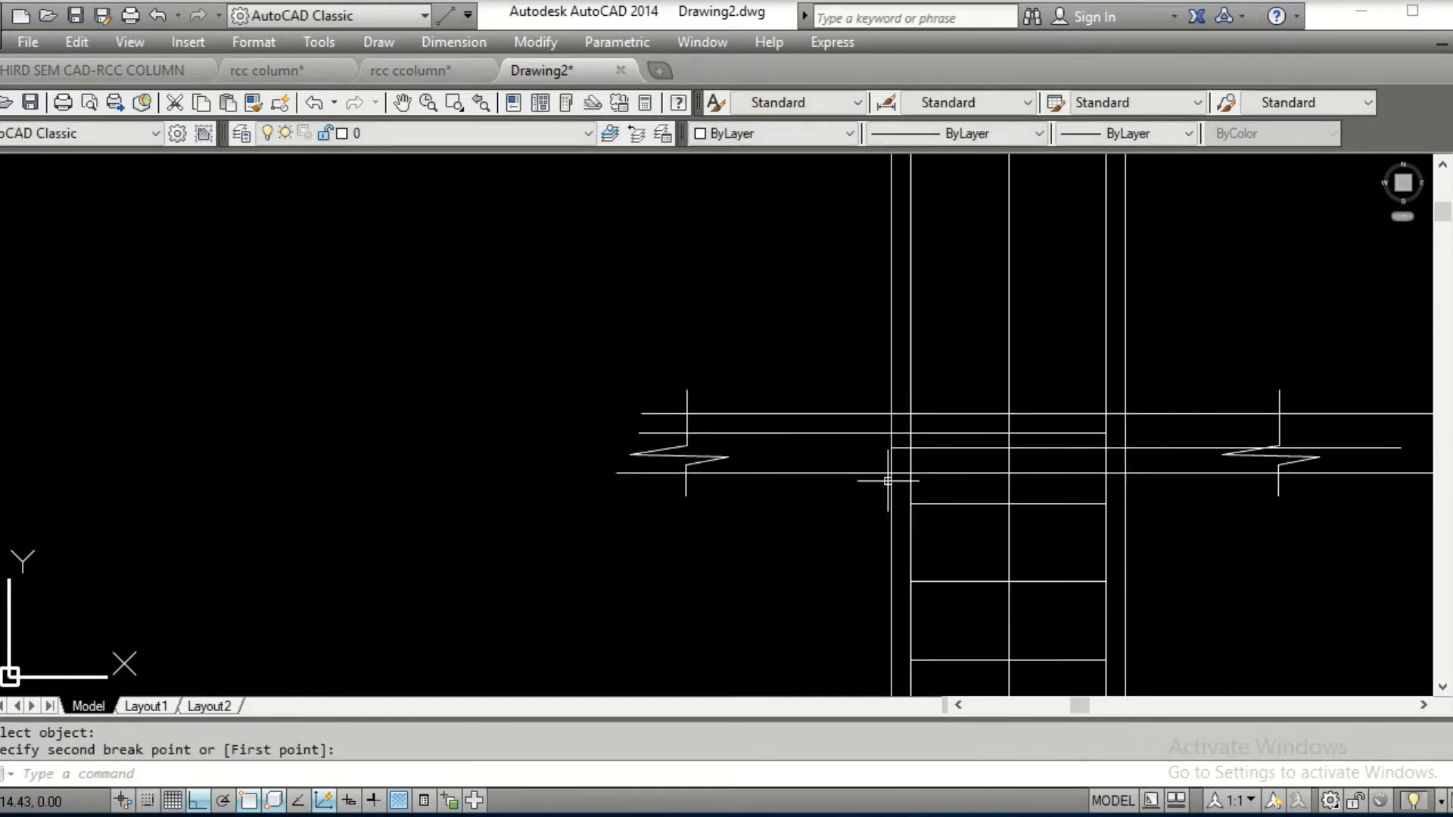
middle_click_drag(888, 480, 715, 448)
key("Return")
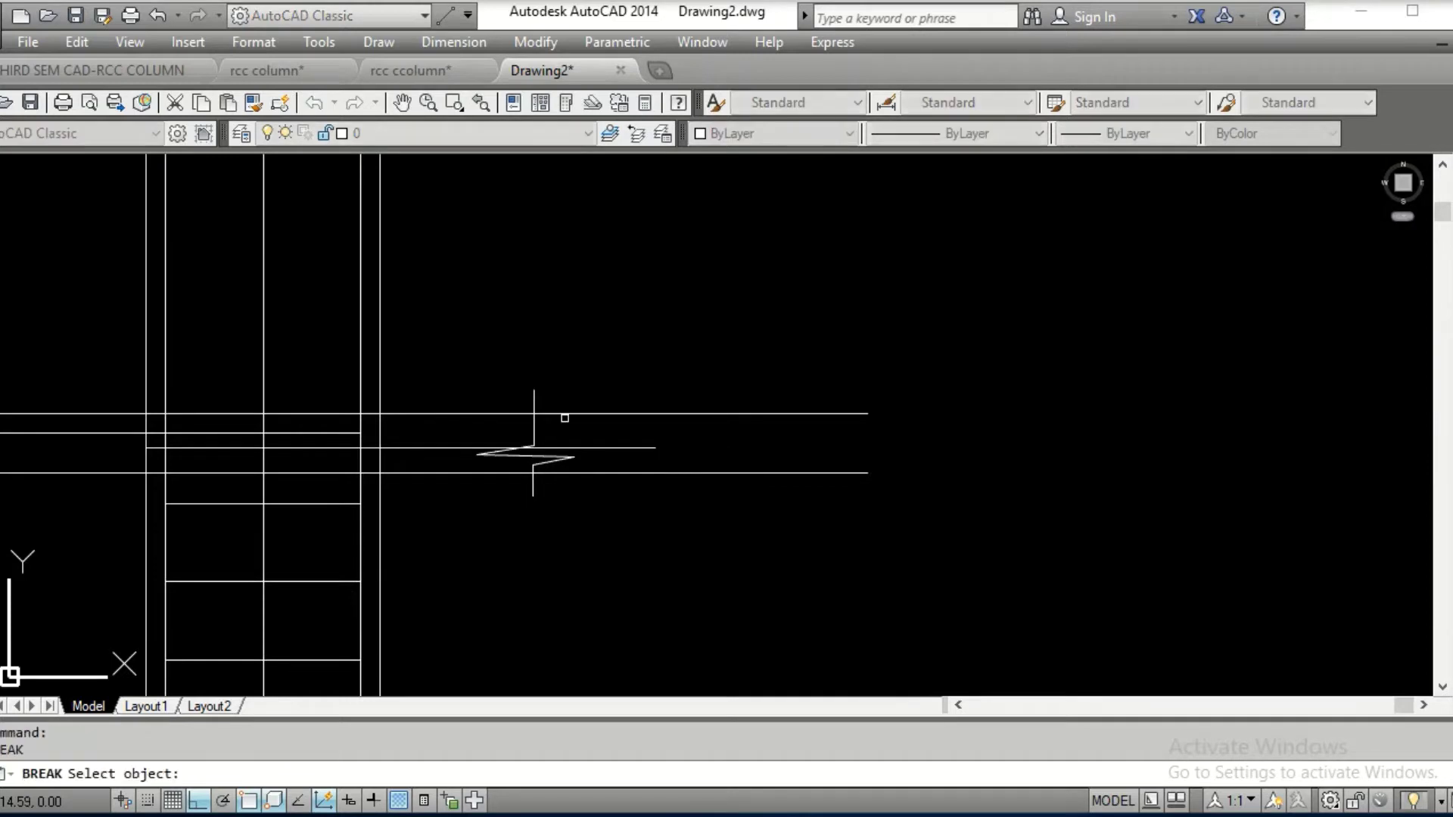
scroll(567, 420, "up", 2)
Break off the top, middle and bottom lines' right overhangs at the right zigzag
left_click(641, 413)
left_click(662, 469)
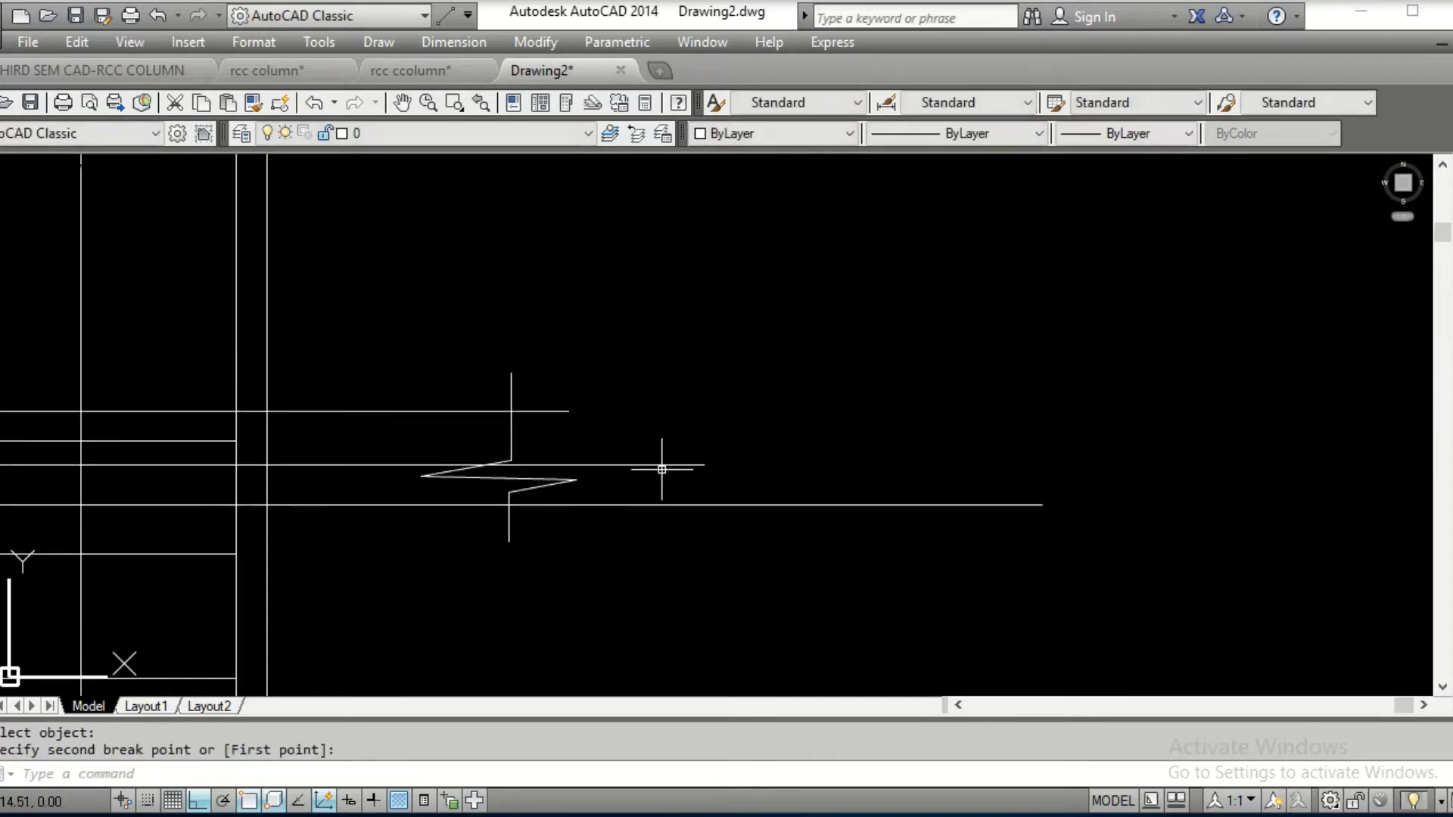
key("Return")
left_click(662, 467)
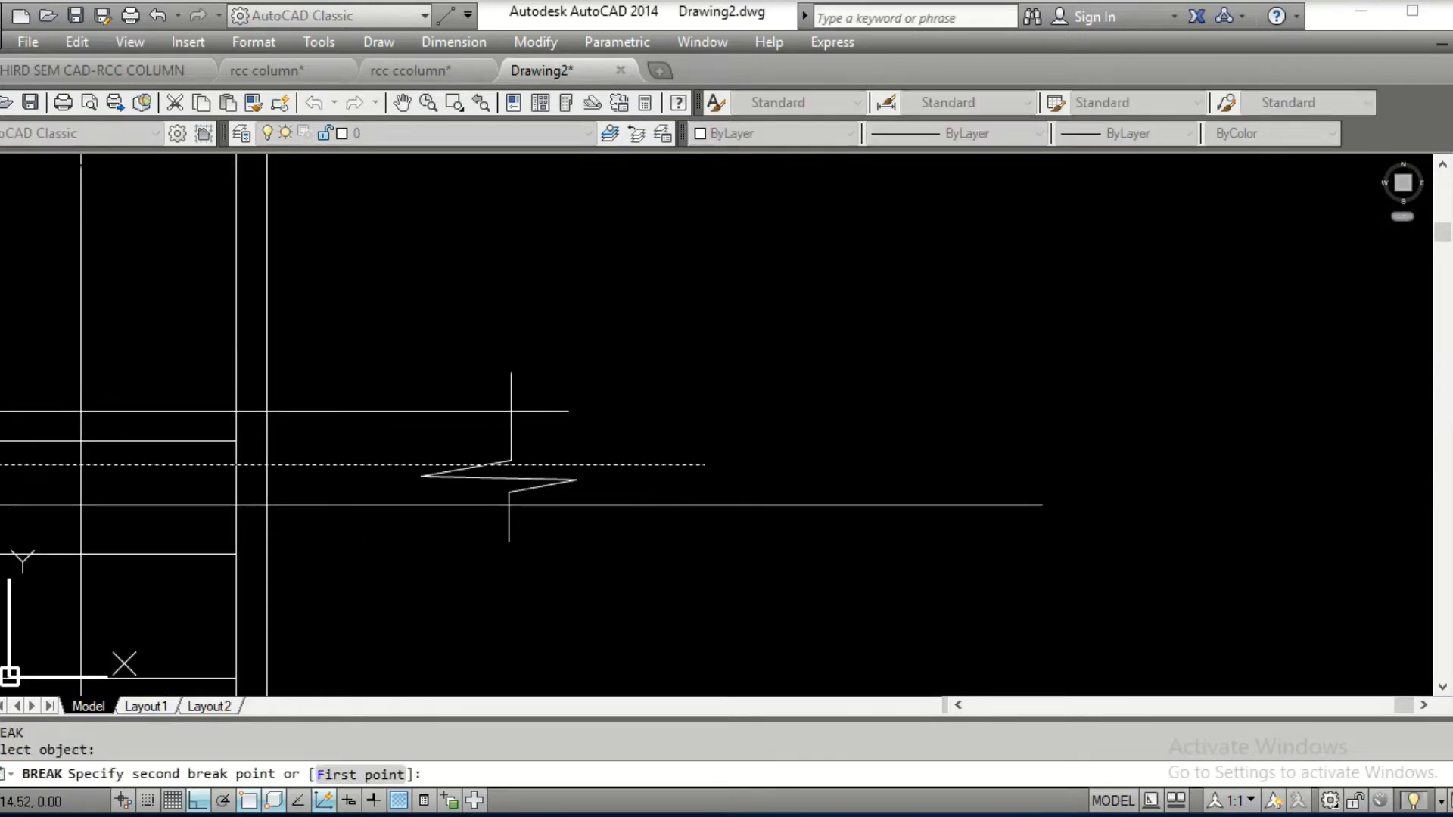
left_click(590, 465)
key("Return")
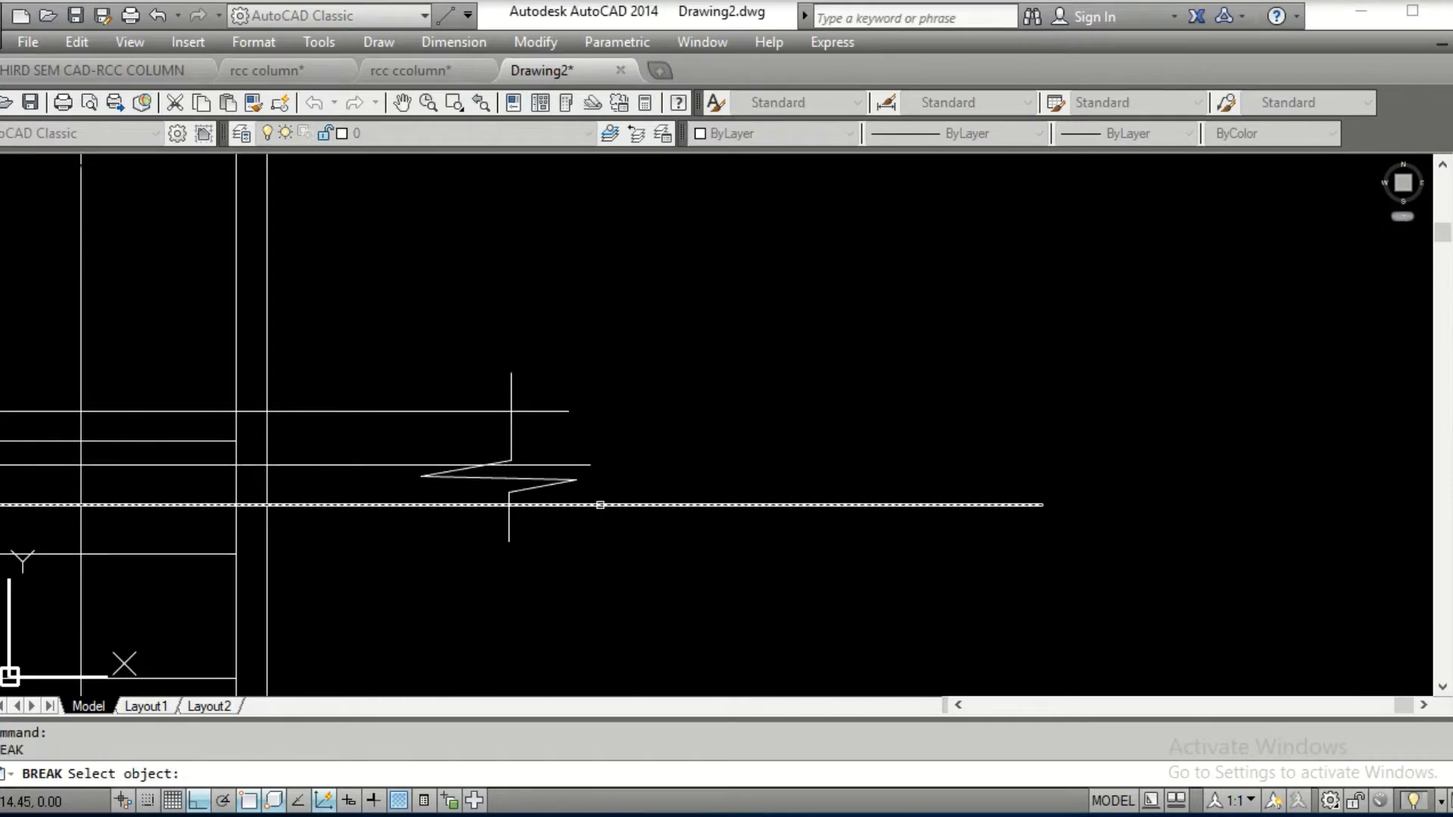
left_click(600, 505)
scroll(601, 505, "down", 5)
left_click(693, 468)
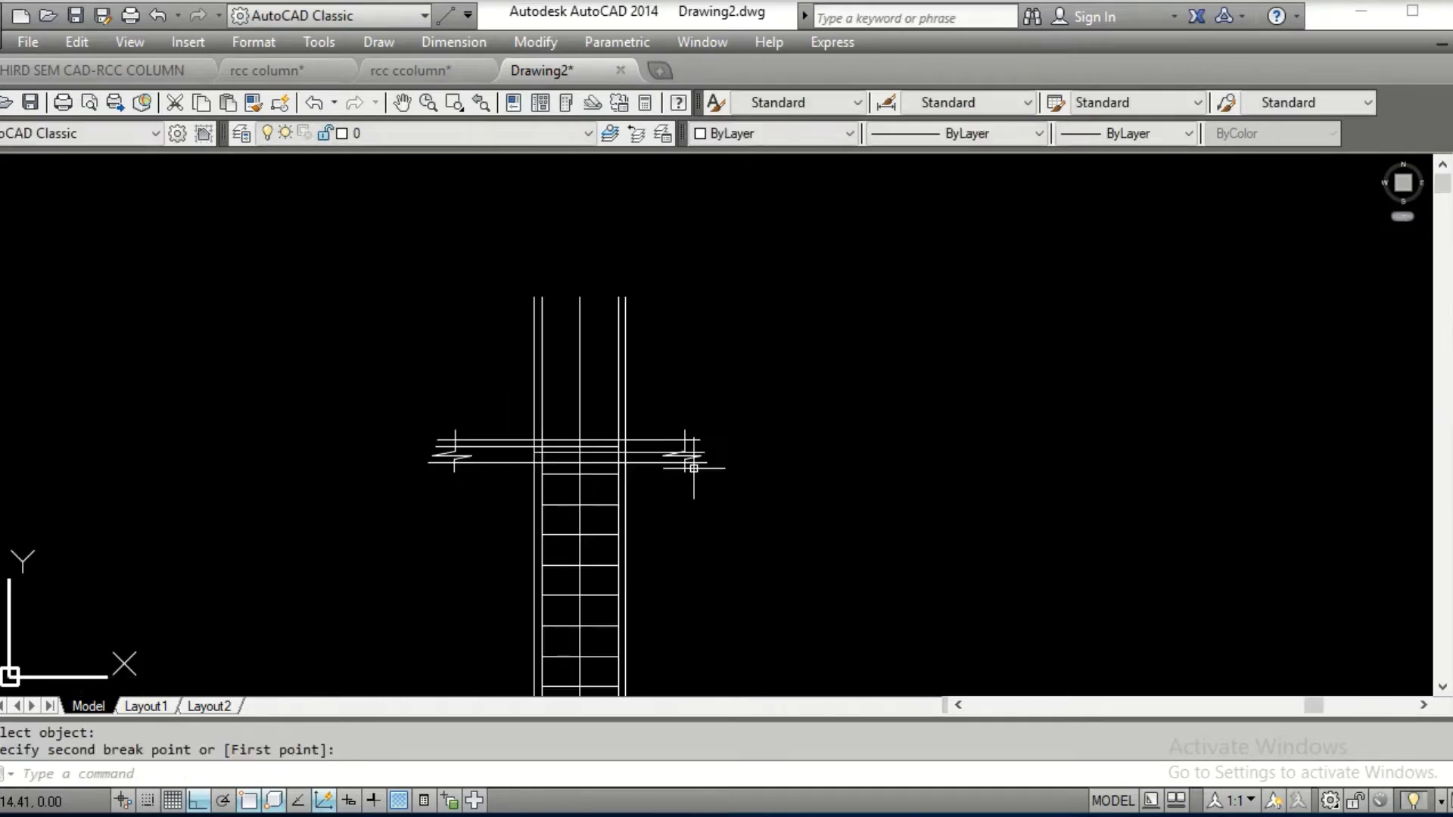
scroll(693, 468, "up", 4)
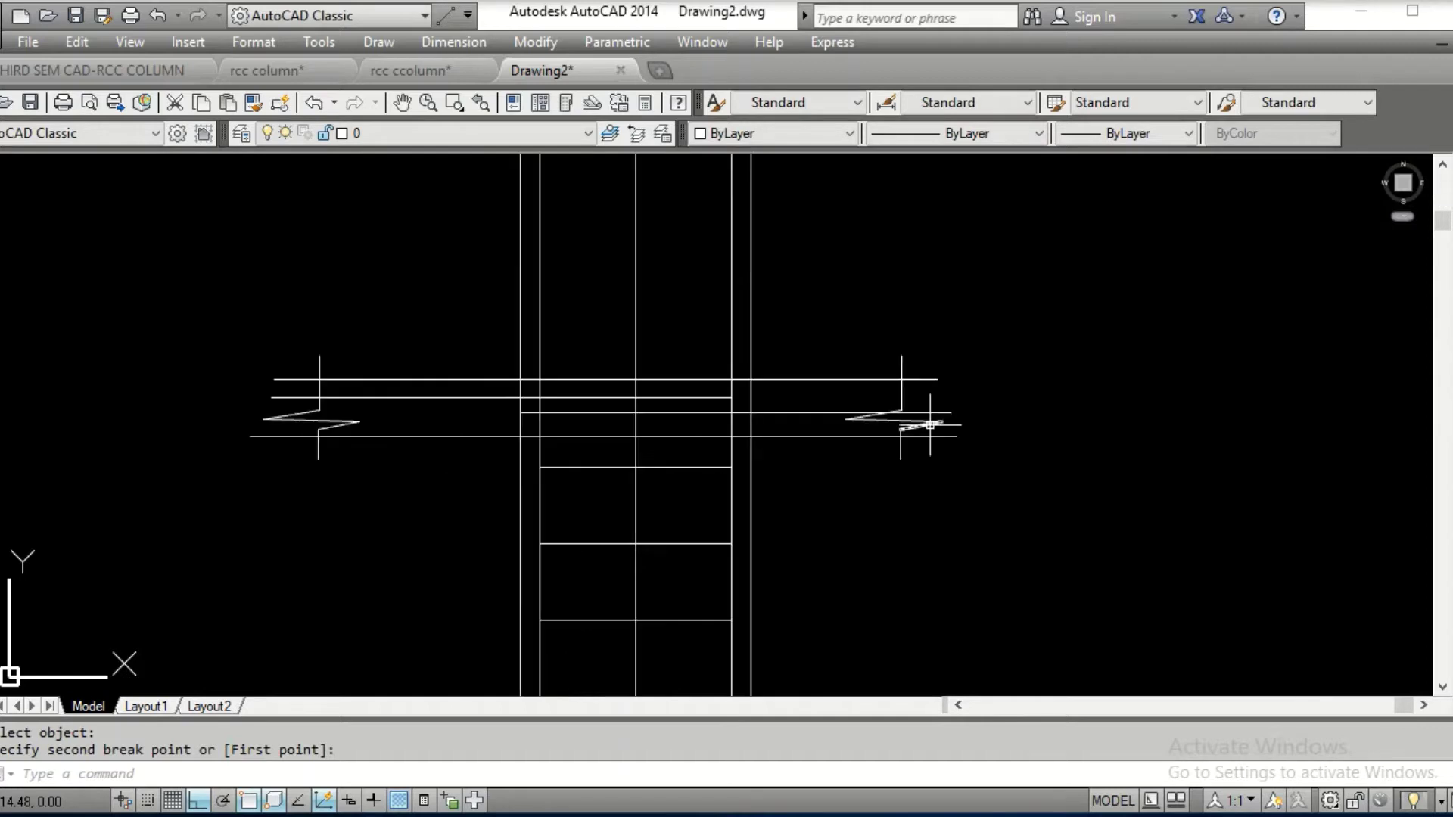
scroll(930, 425, "up", 2)
left_click(955, 408)
Cancel the grip stretch on the line at the right break mark and recentre on the junction
left_click(933, 406)
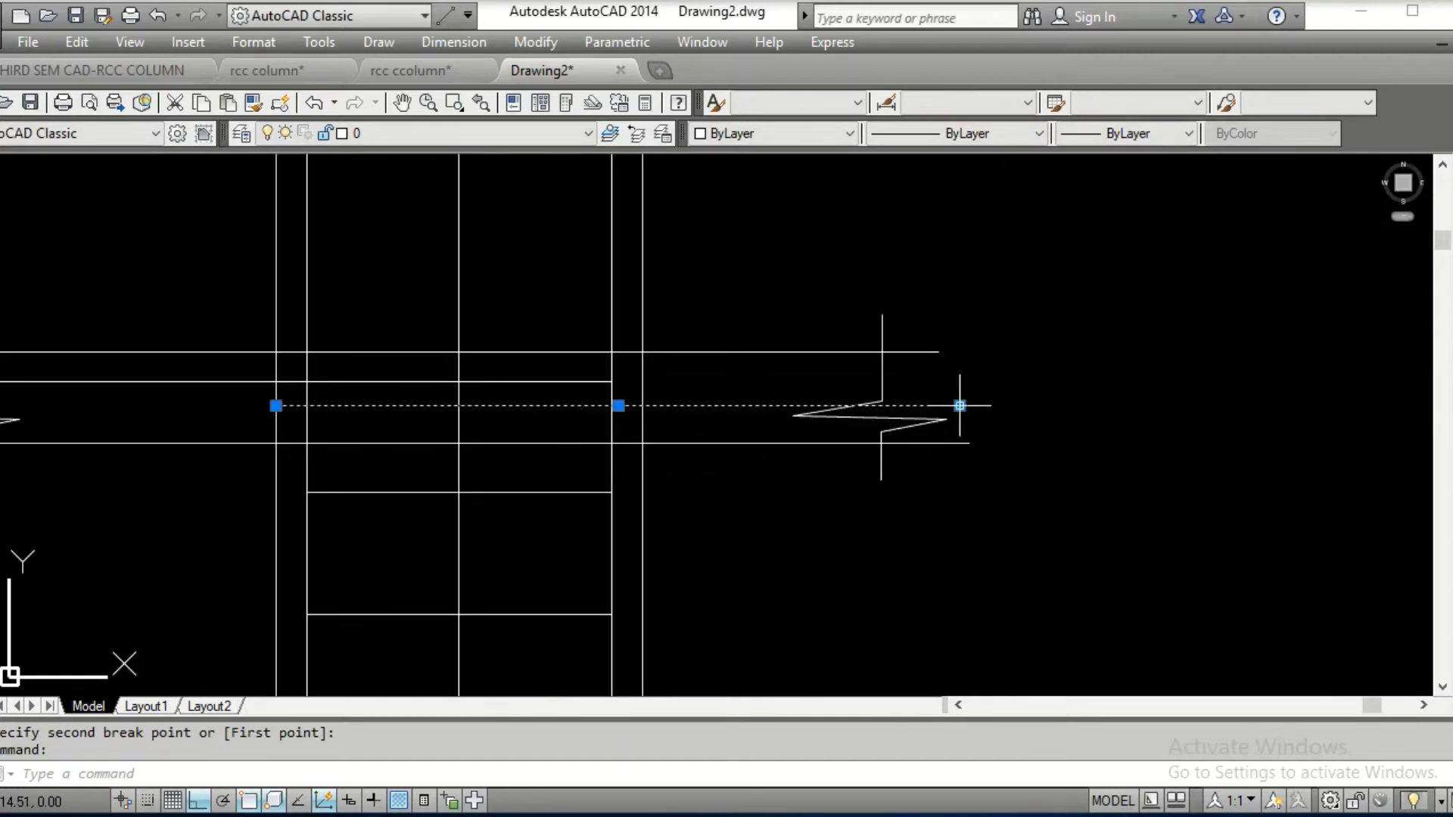
left_click(960, 405)
key("Escape")
key("Escape")
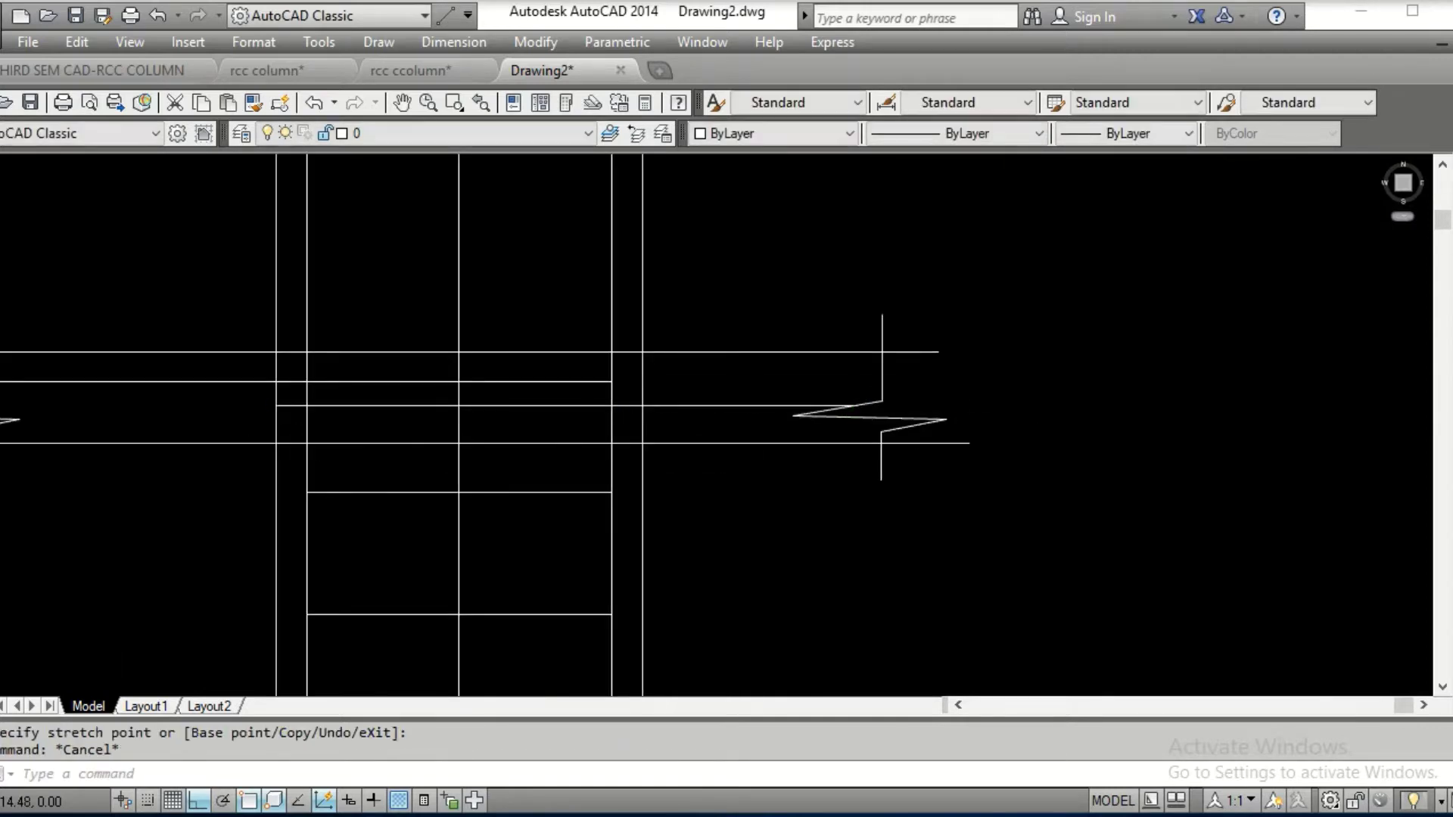
scroll(684, 393, "down", 3)
middle_click_drag(684, 393, 543, 601)
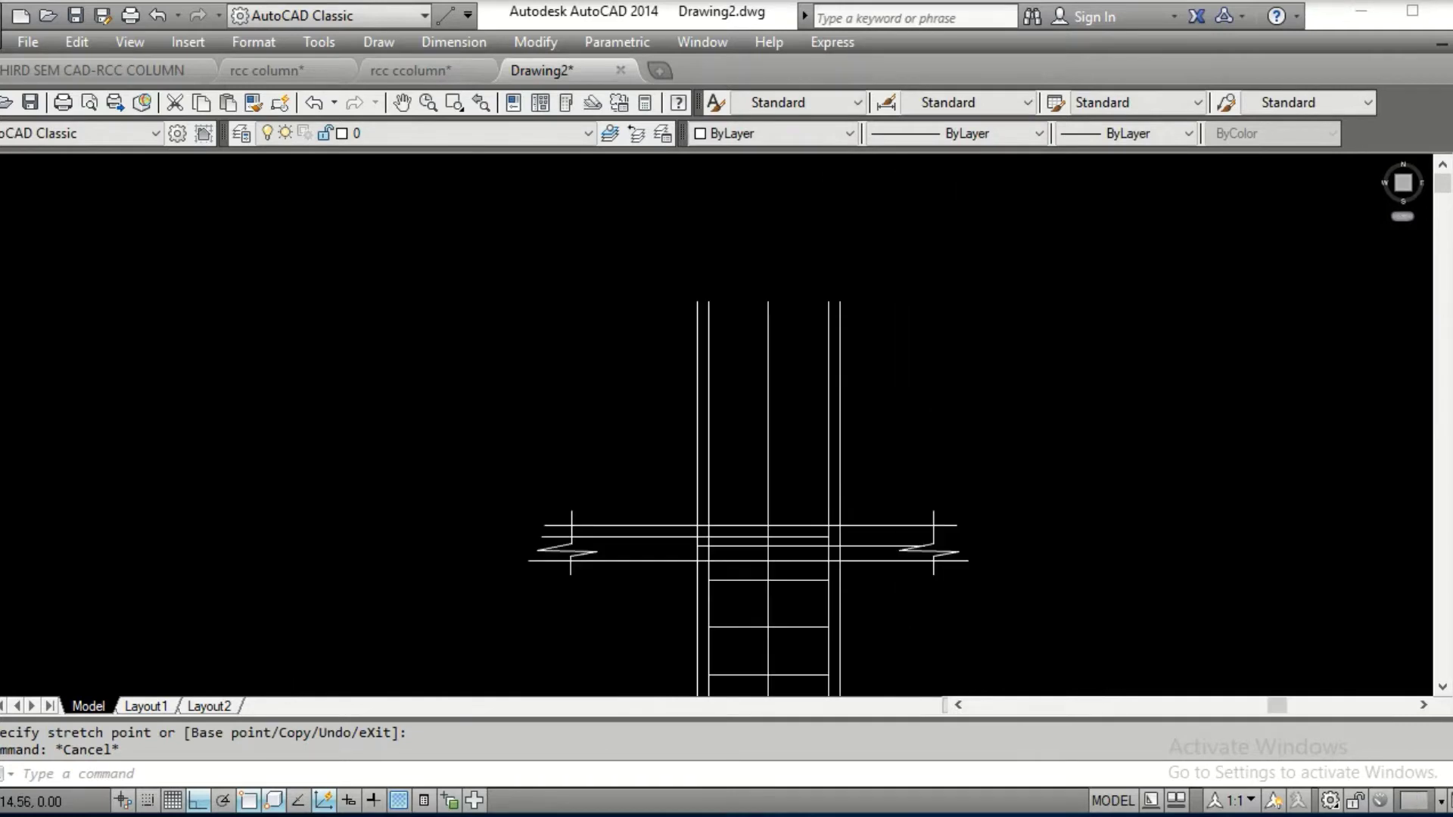
scroll(755, 517, "up", 2)
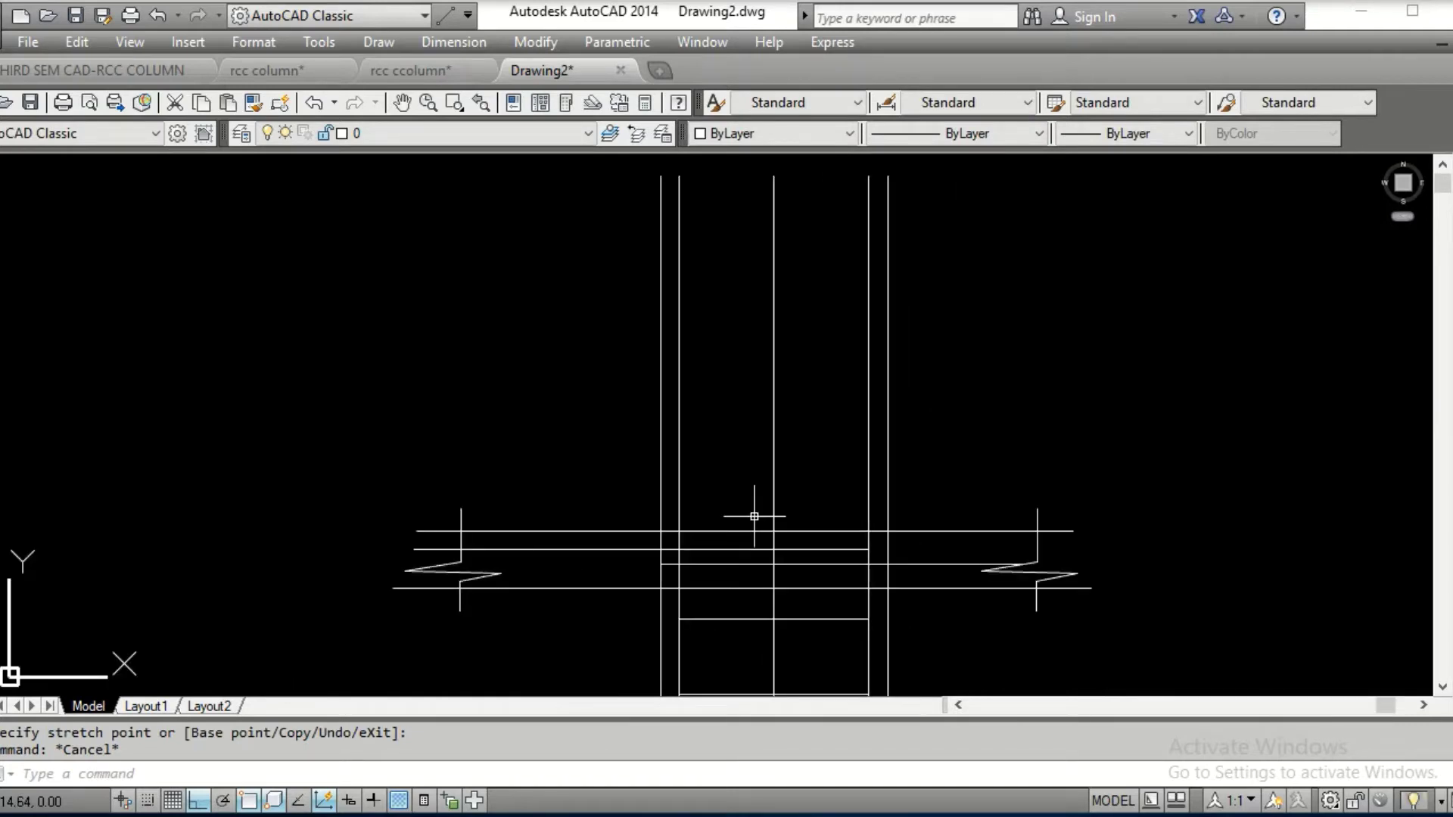
Draw a zigzag break line straight across the column, toggling Ortho for the slanted peaks
type("l")
key("Return")
left_click(579, 416)
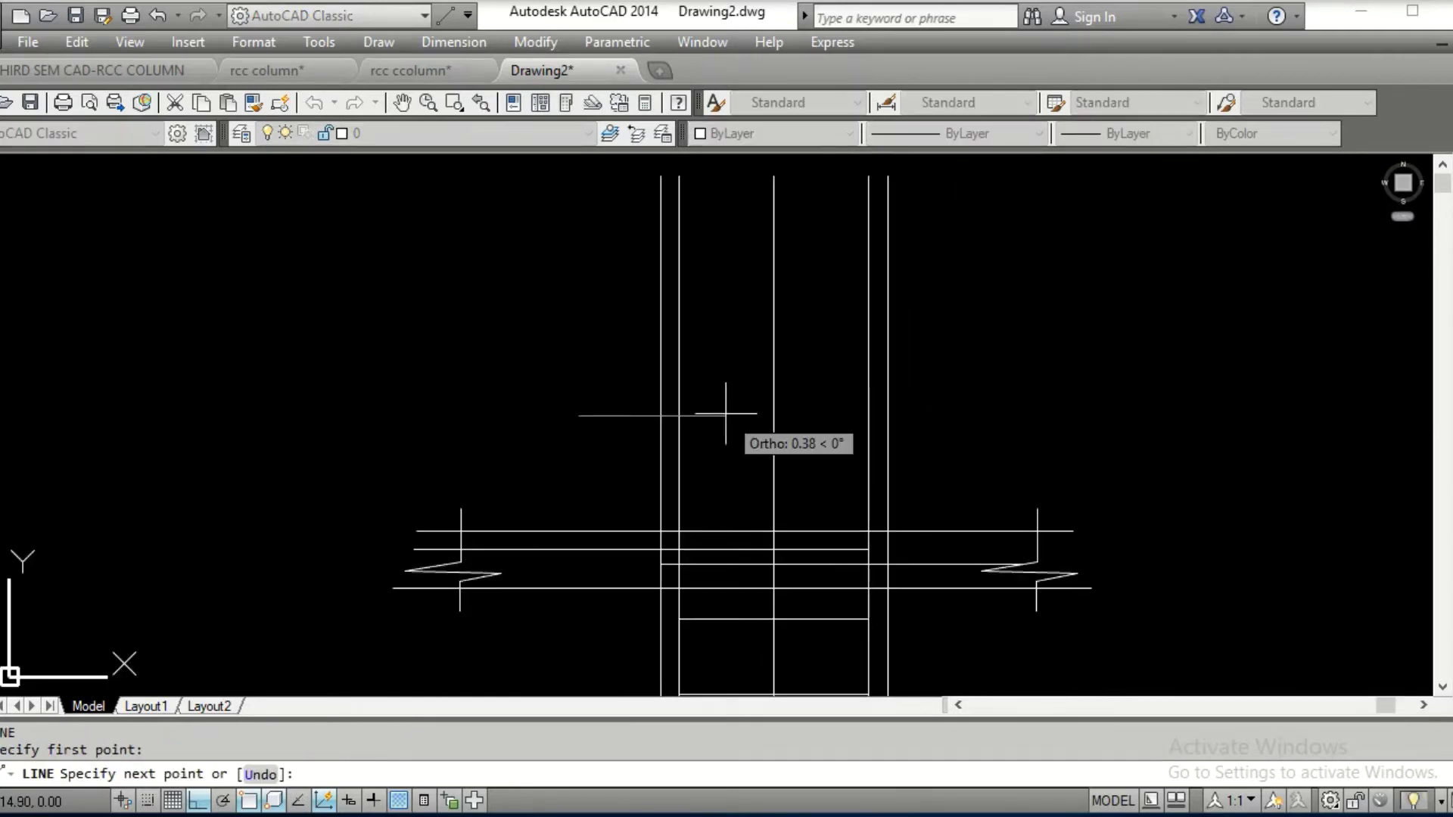
key("F8")
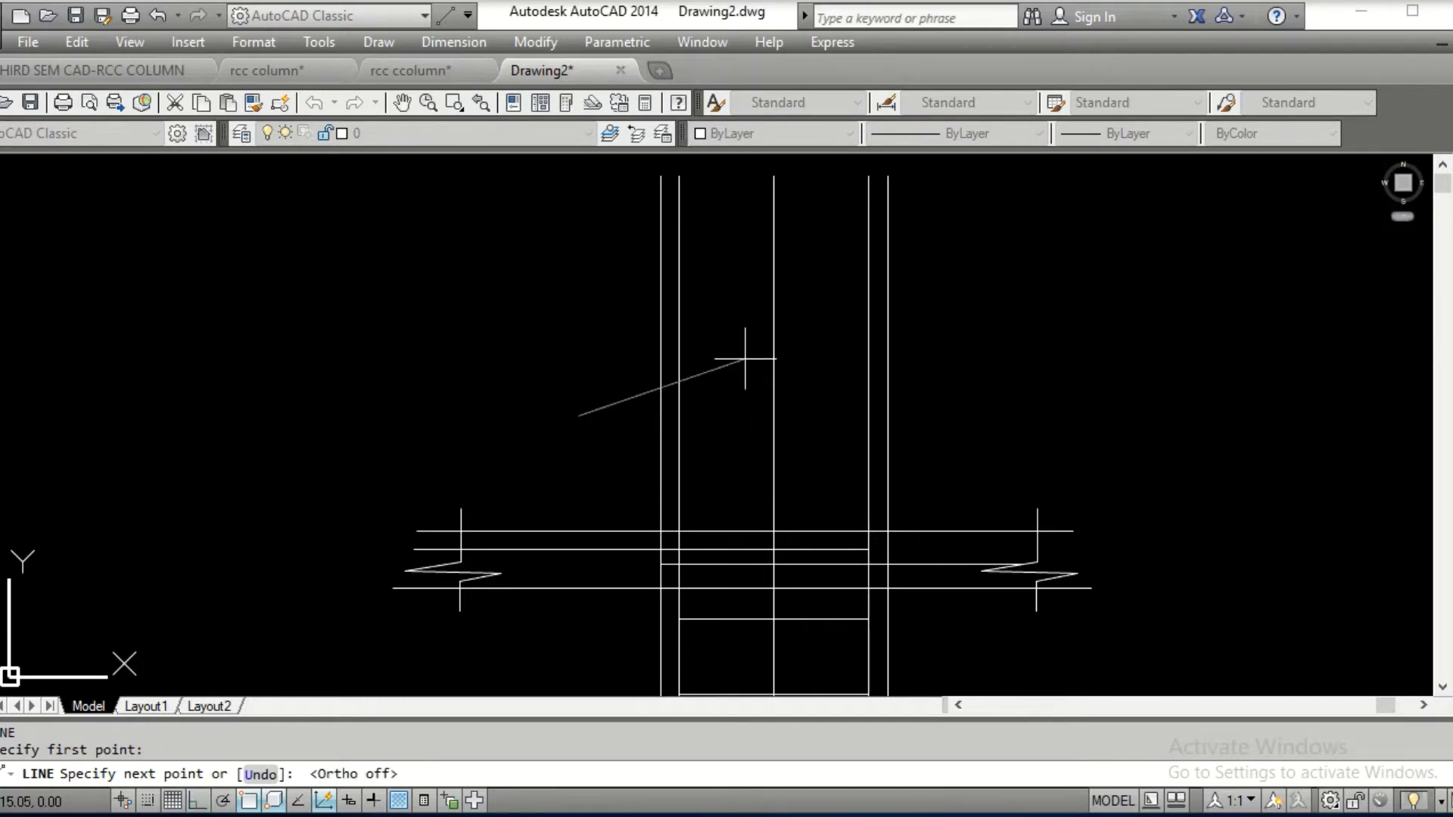
key("F8")
left_click(738, 415)
key("F8")
left_click(755, 334)
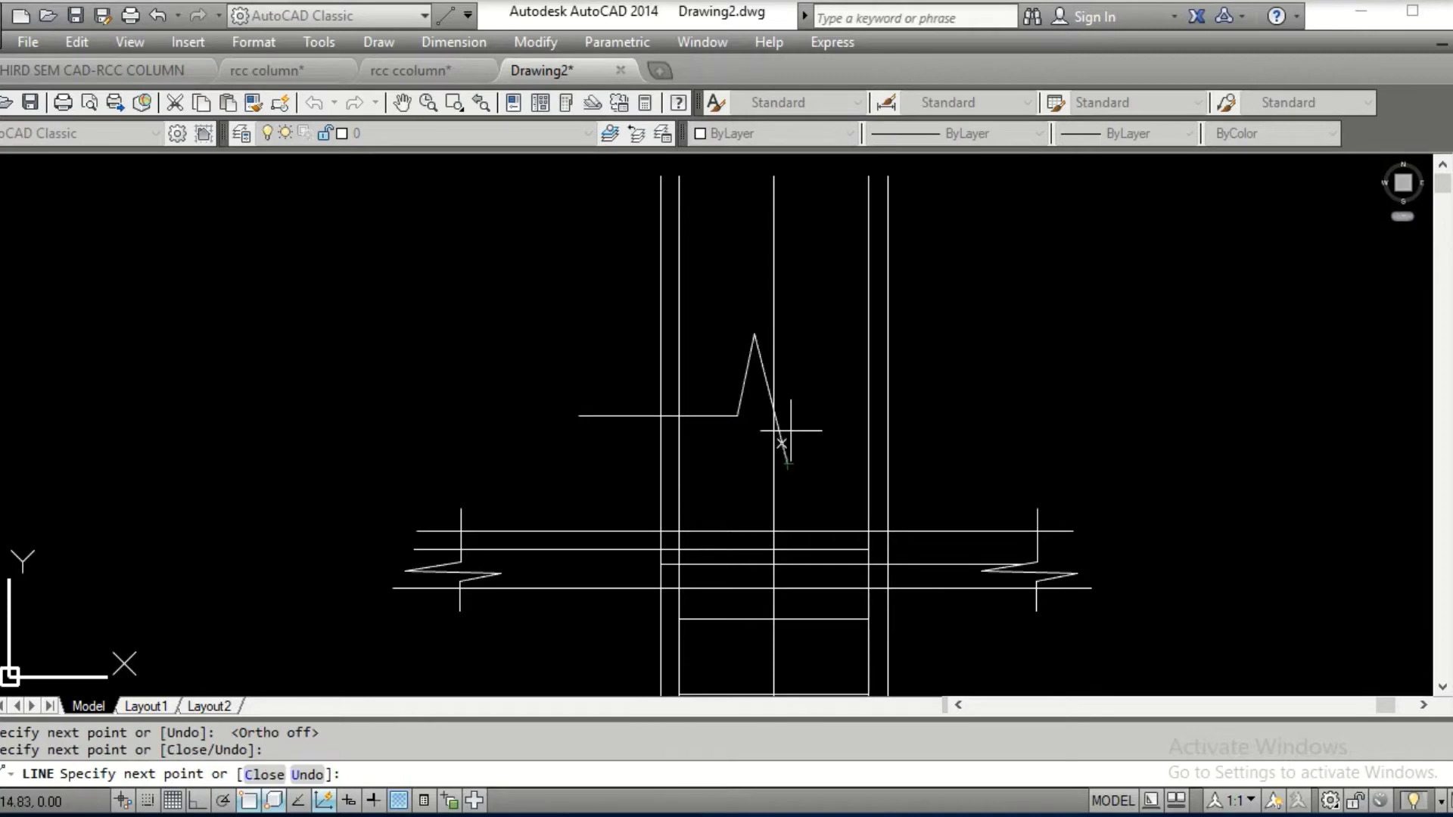
left_click(787, 463)
left_click(795, 413)
key("F8")
left_click(1028, 412)
key("Return")
Break the outer and inner left column lines off above the zigzag
middle_click_drag(939, 370, 950, 499)
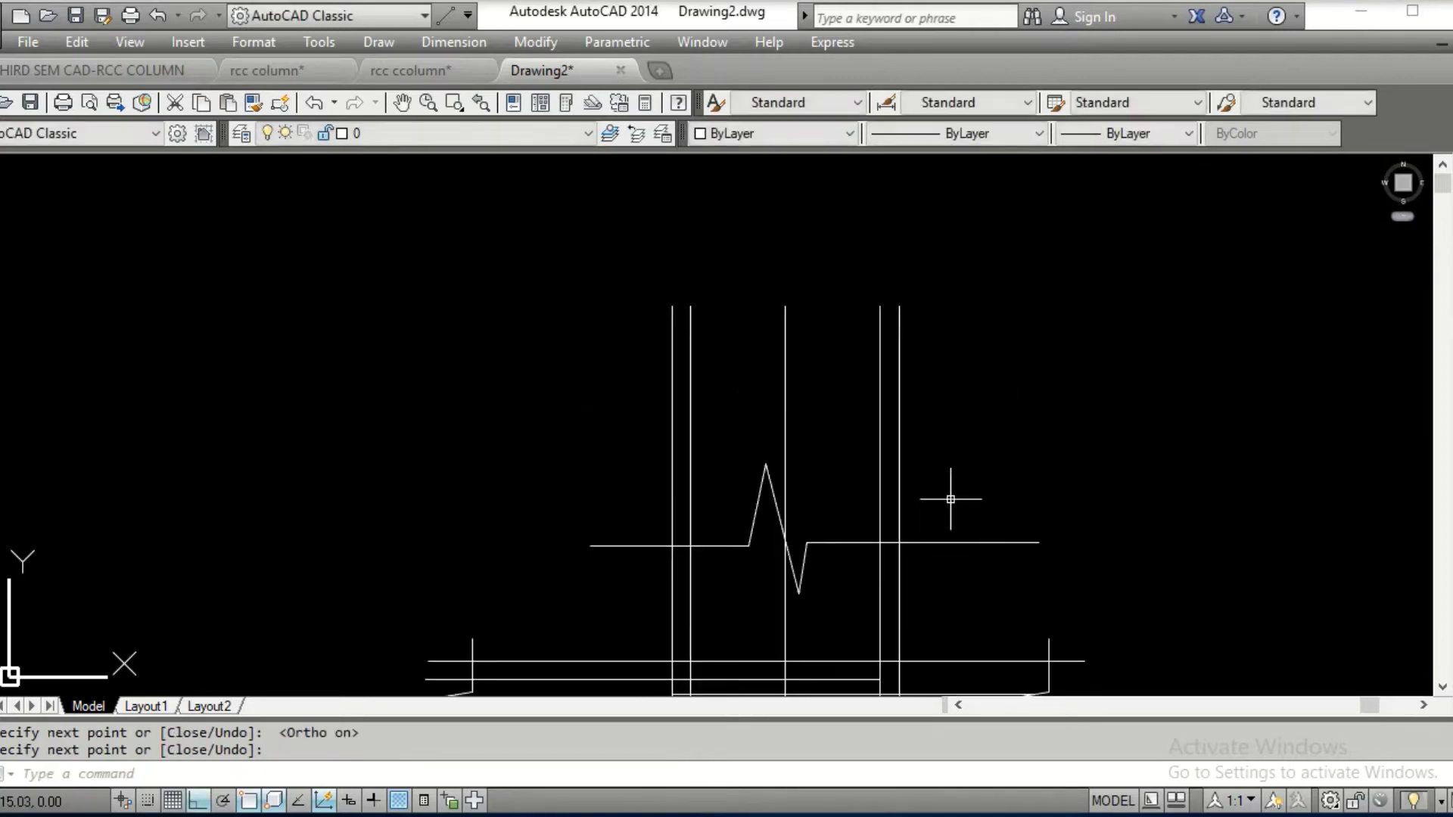
type("break")
key("Return")
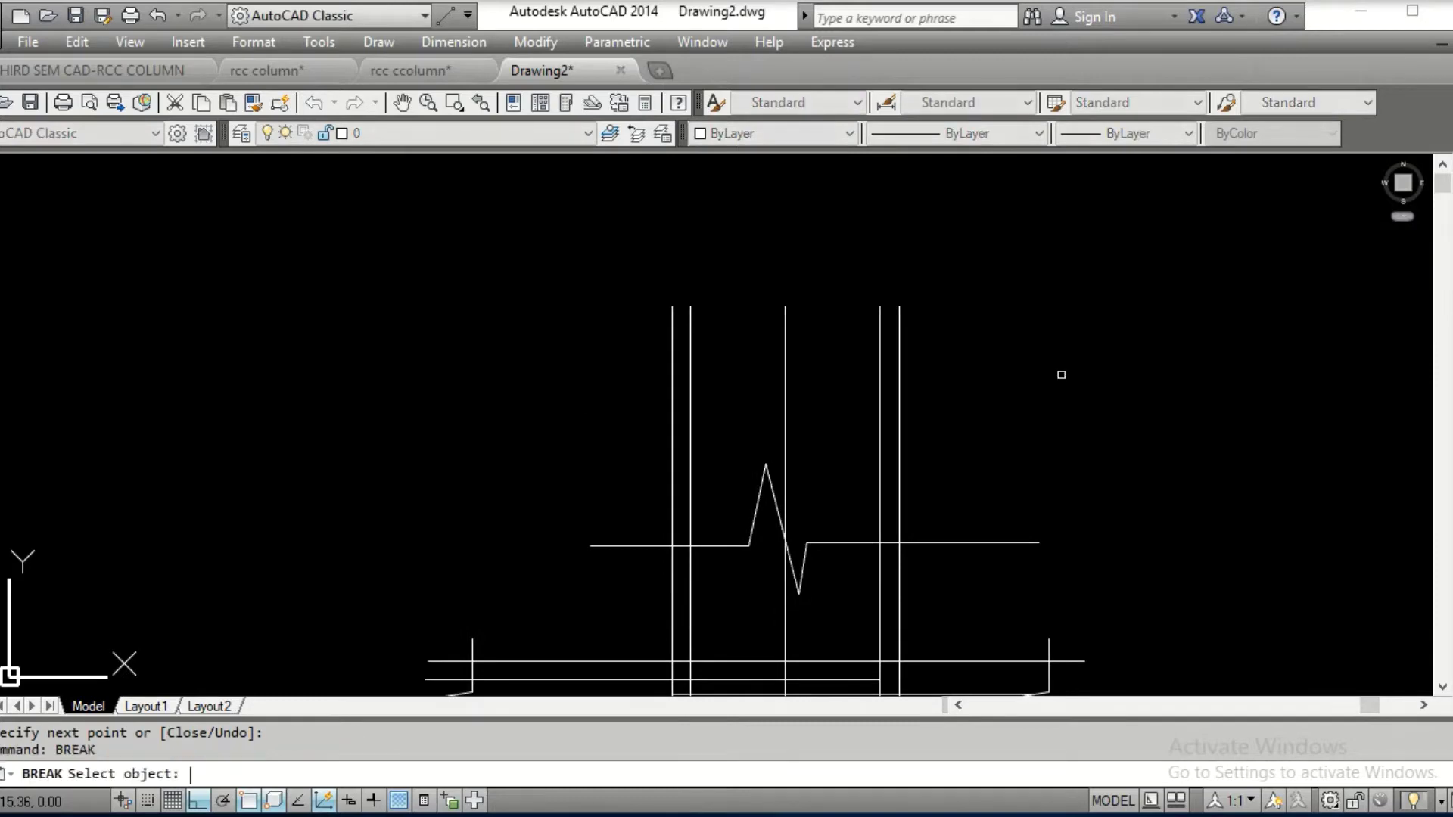
left_click(682, 471)
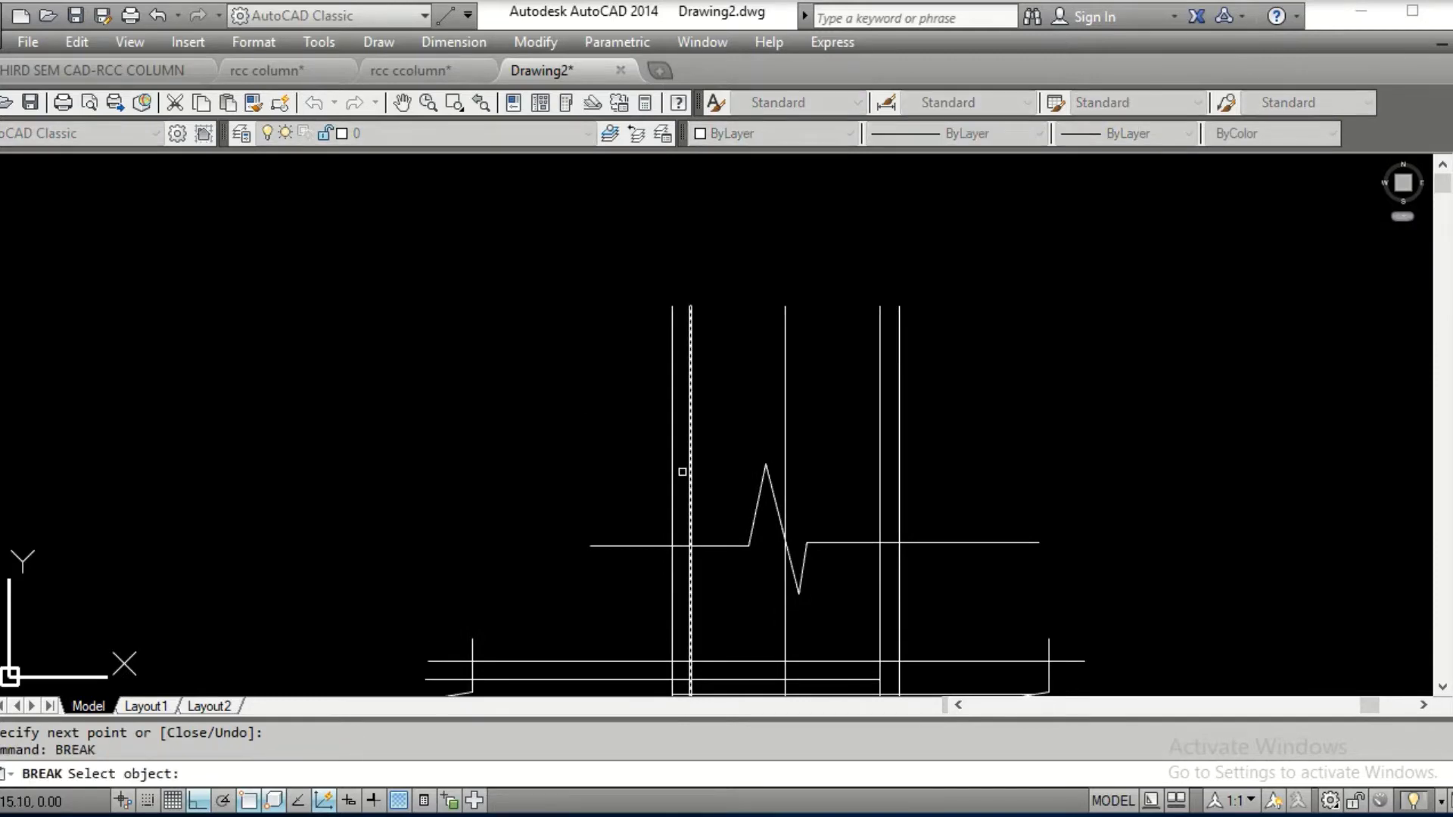
left_click(682, 472)
left_click(670, 242)
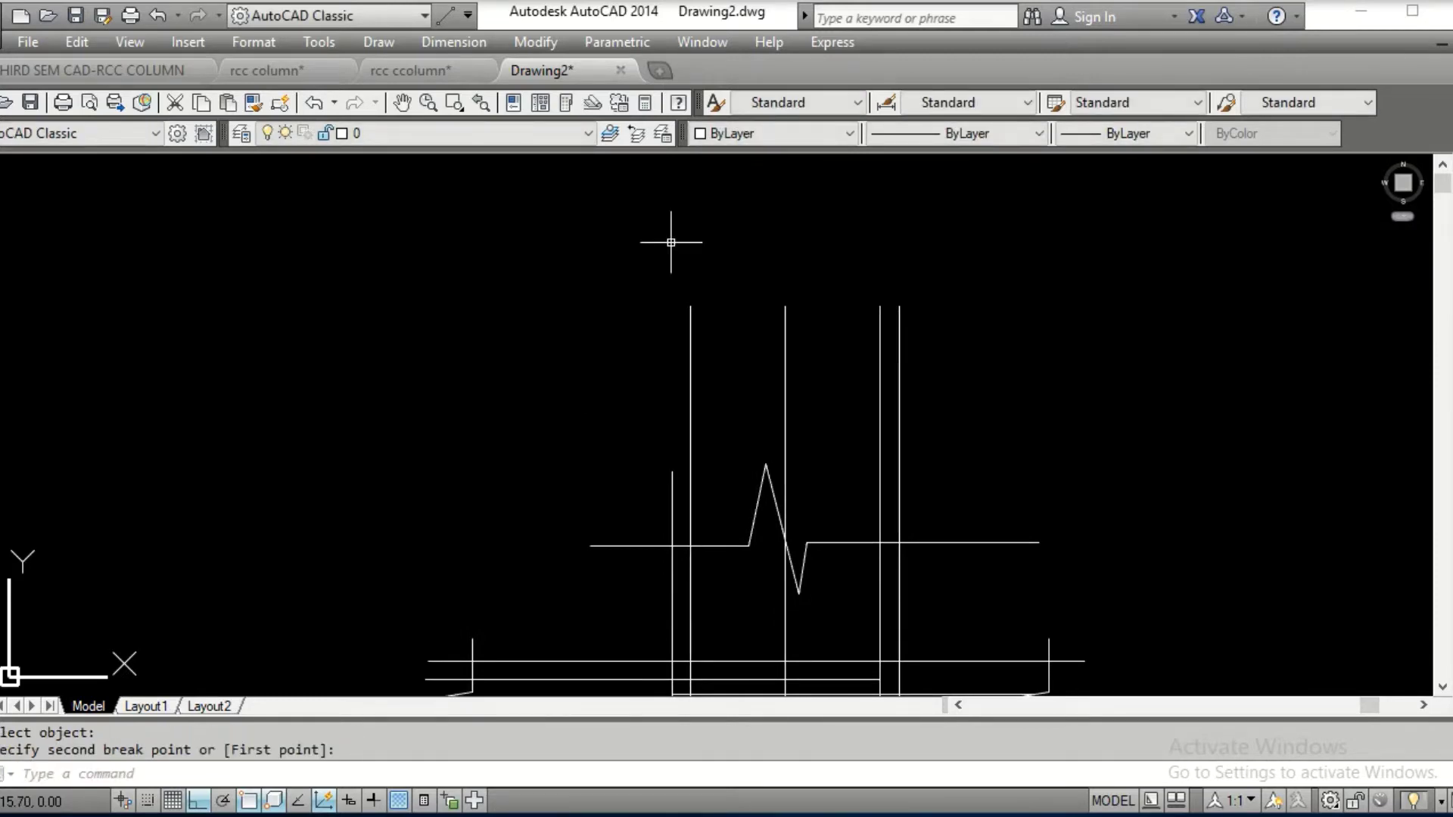
key("Return")
left_click(670, 242)
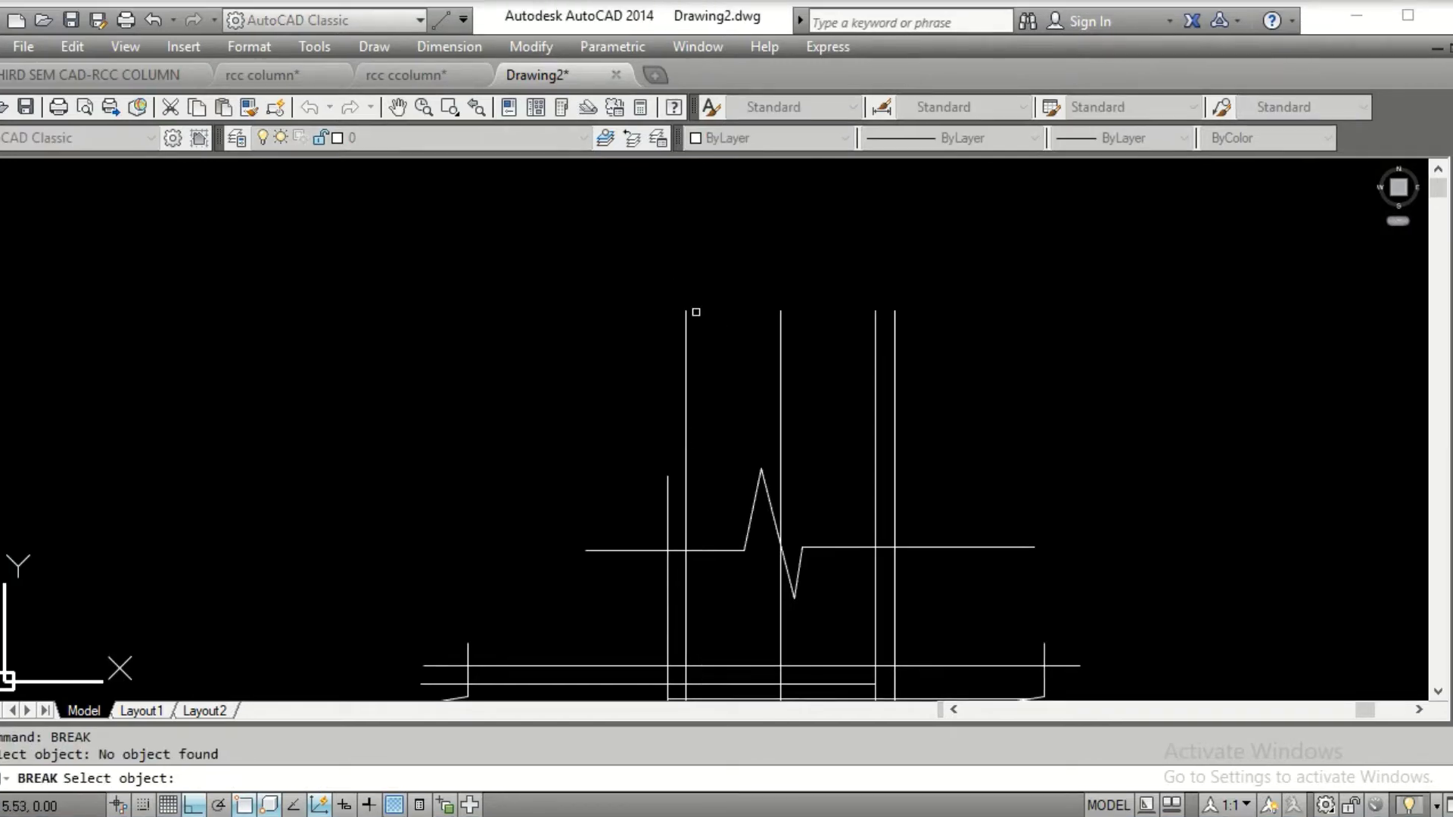
left_click(686, 458)
left_click(737, 261)
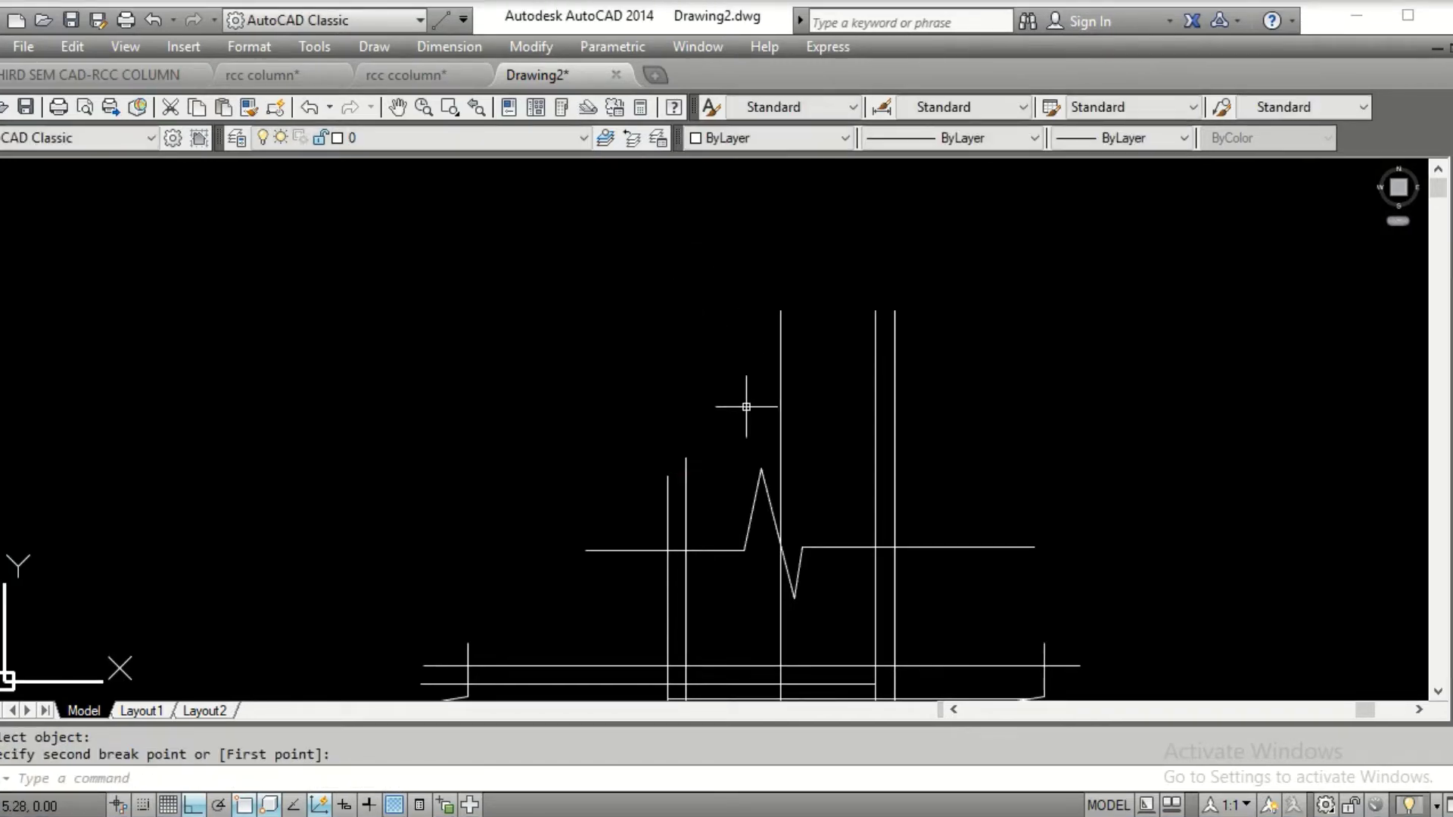
Break the centre, inner right and outer right column lines off above the zigzag
key("Return")
left_click(780, 458)
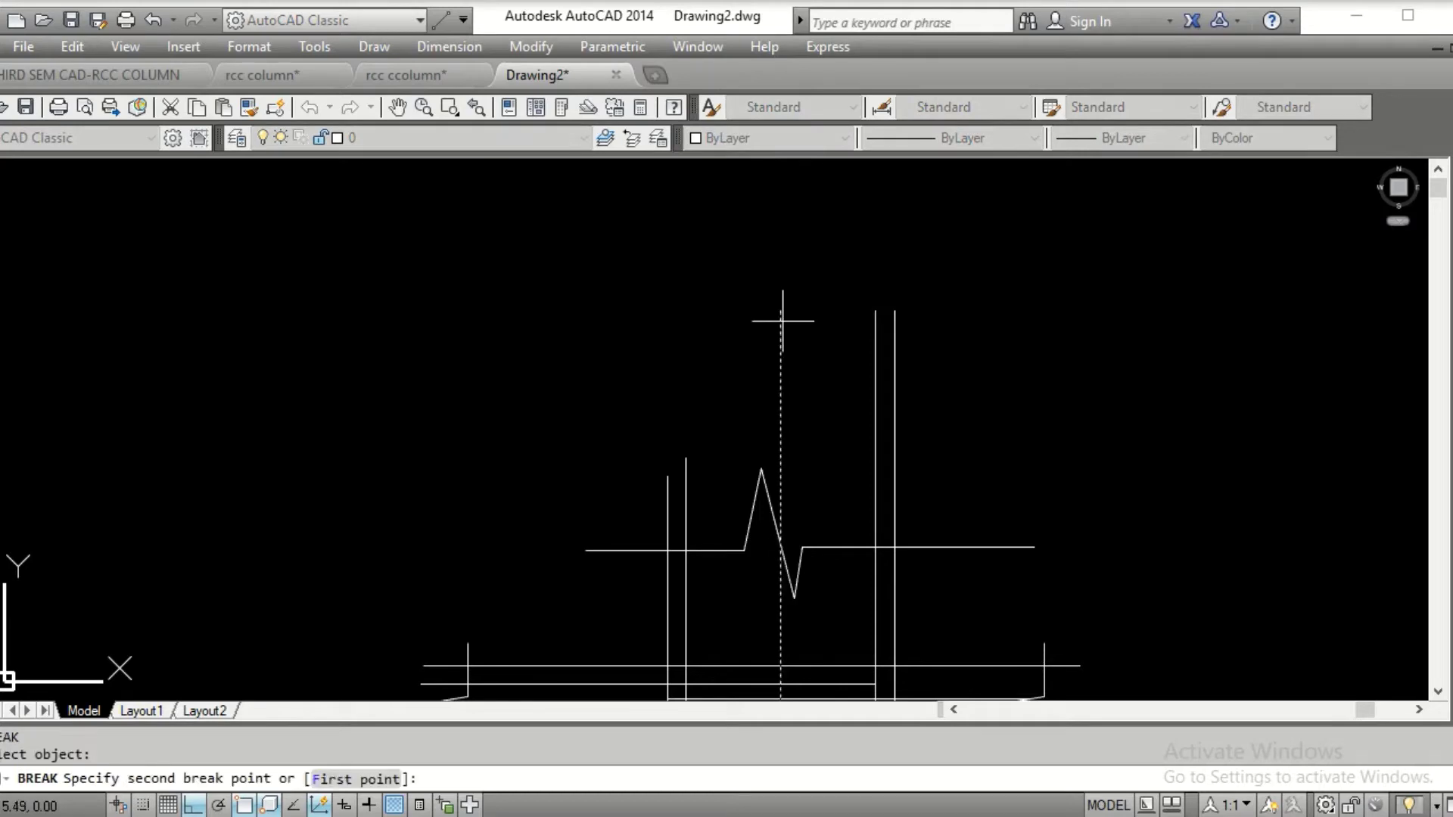
left_click(793, 276)
left_click(882, 425)
key("Return")
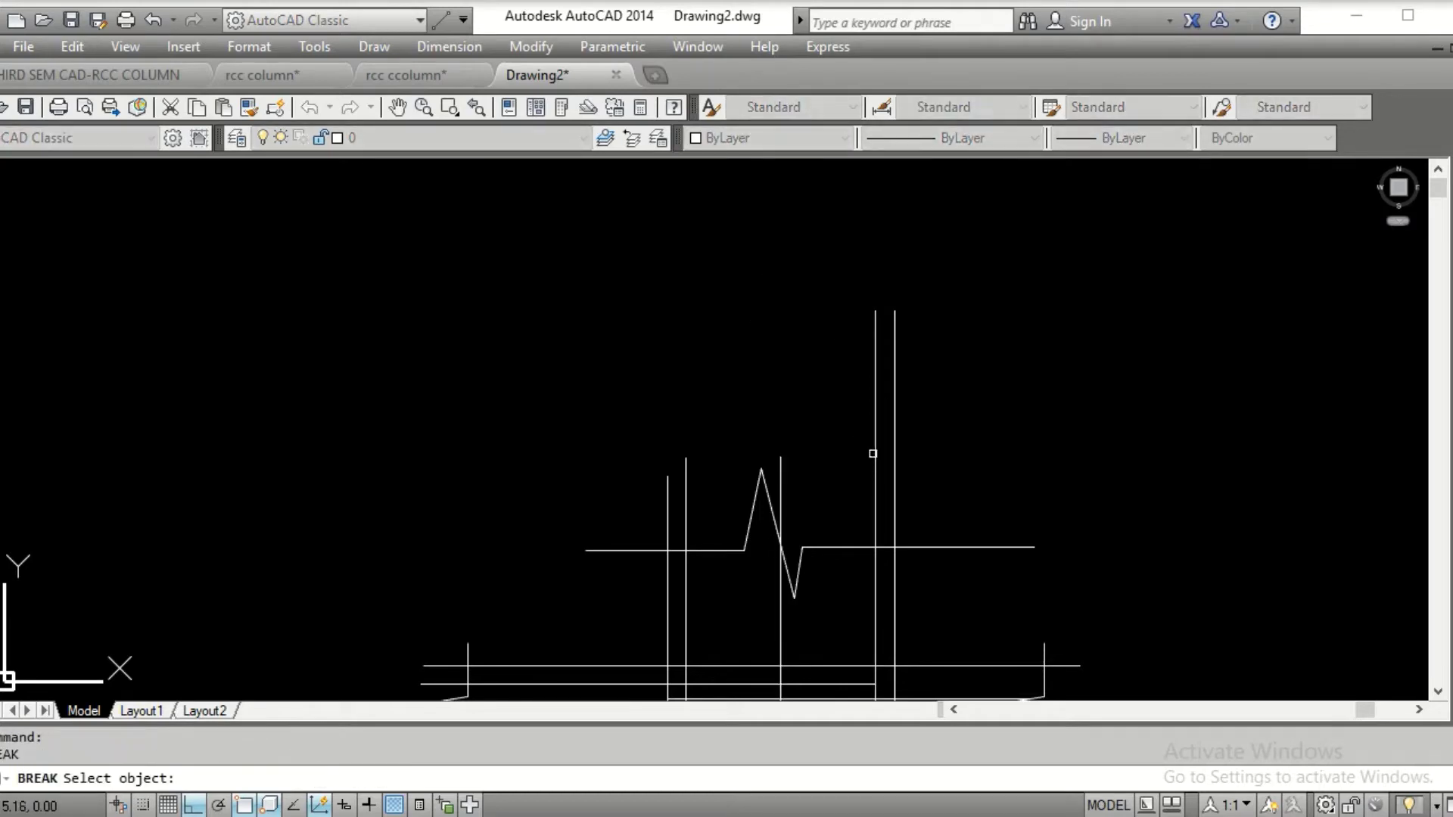
left_click(878, 456)
left_click(882, 285)
key("Return")
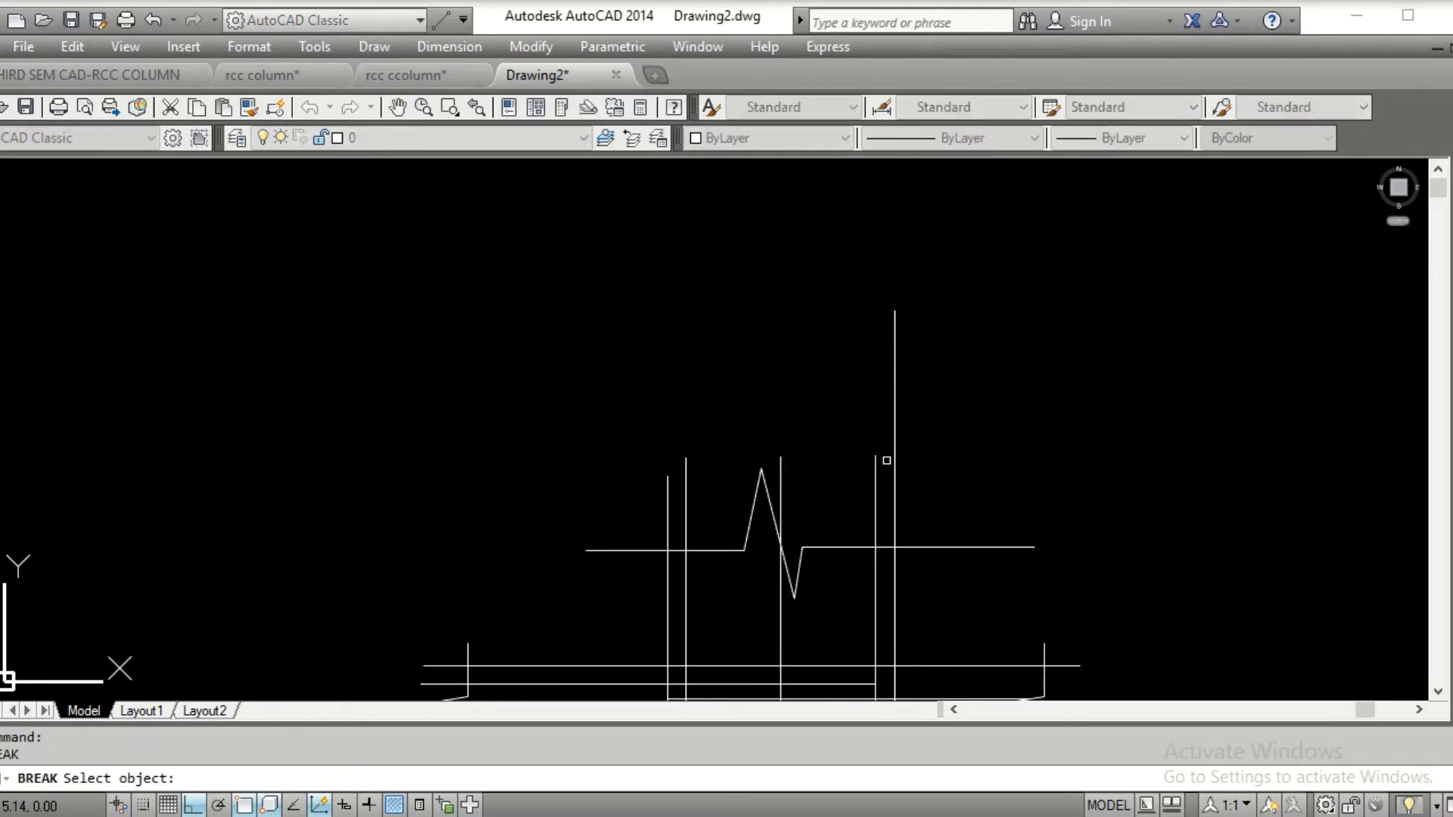
left_click(892, 471)
left_click(888, 252)
scroll(828, 431, "down", 5)
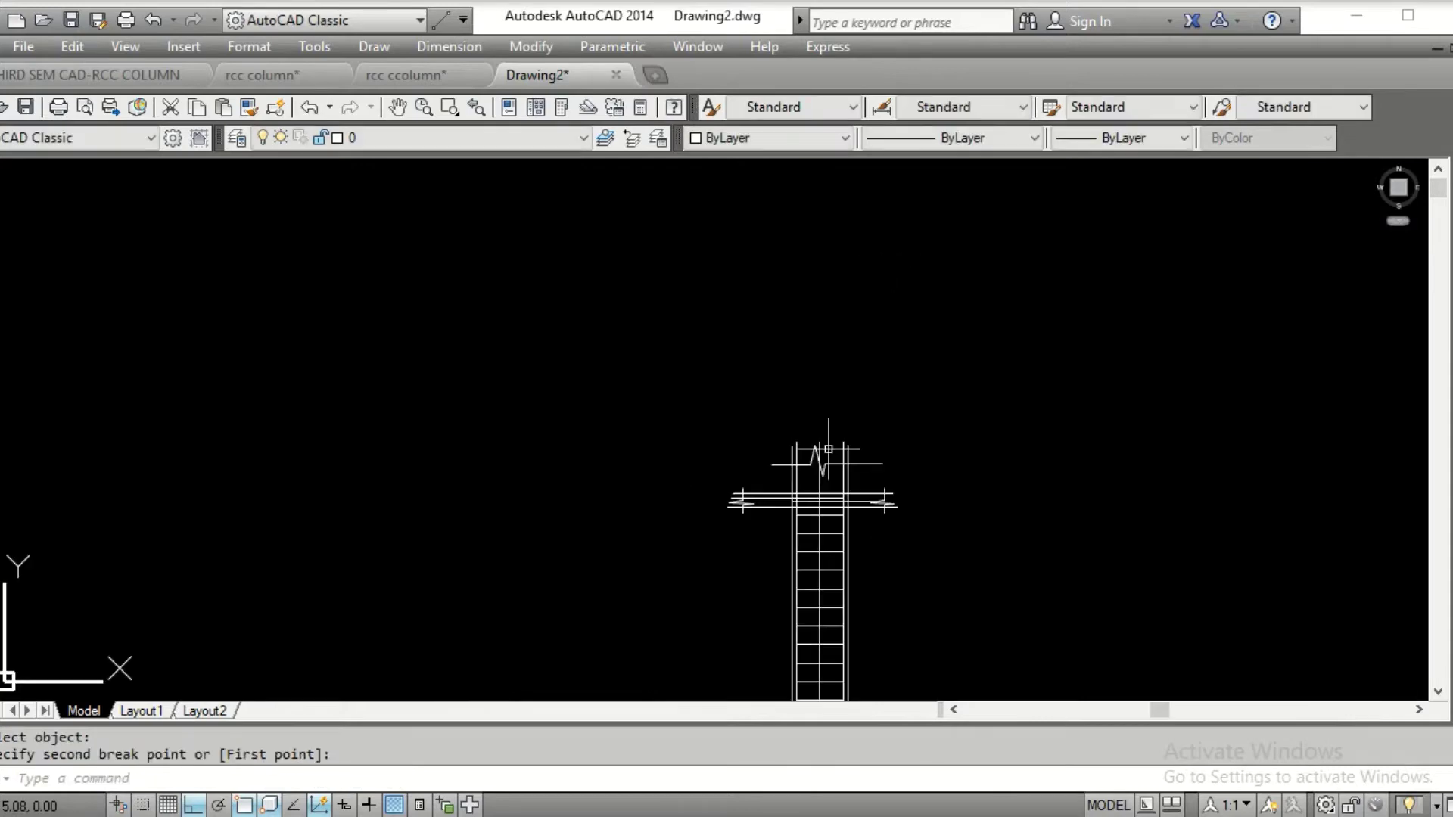
middle_click_drag(827, 432, 764, 157)
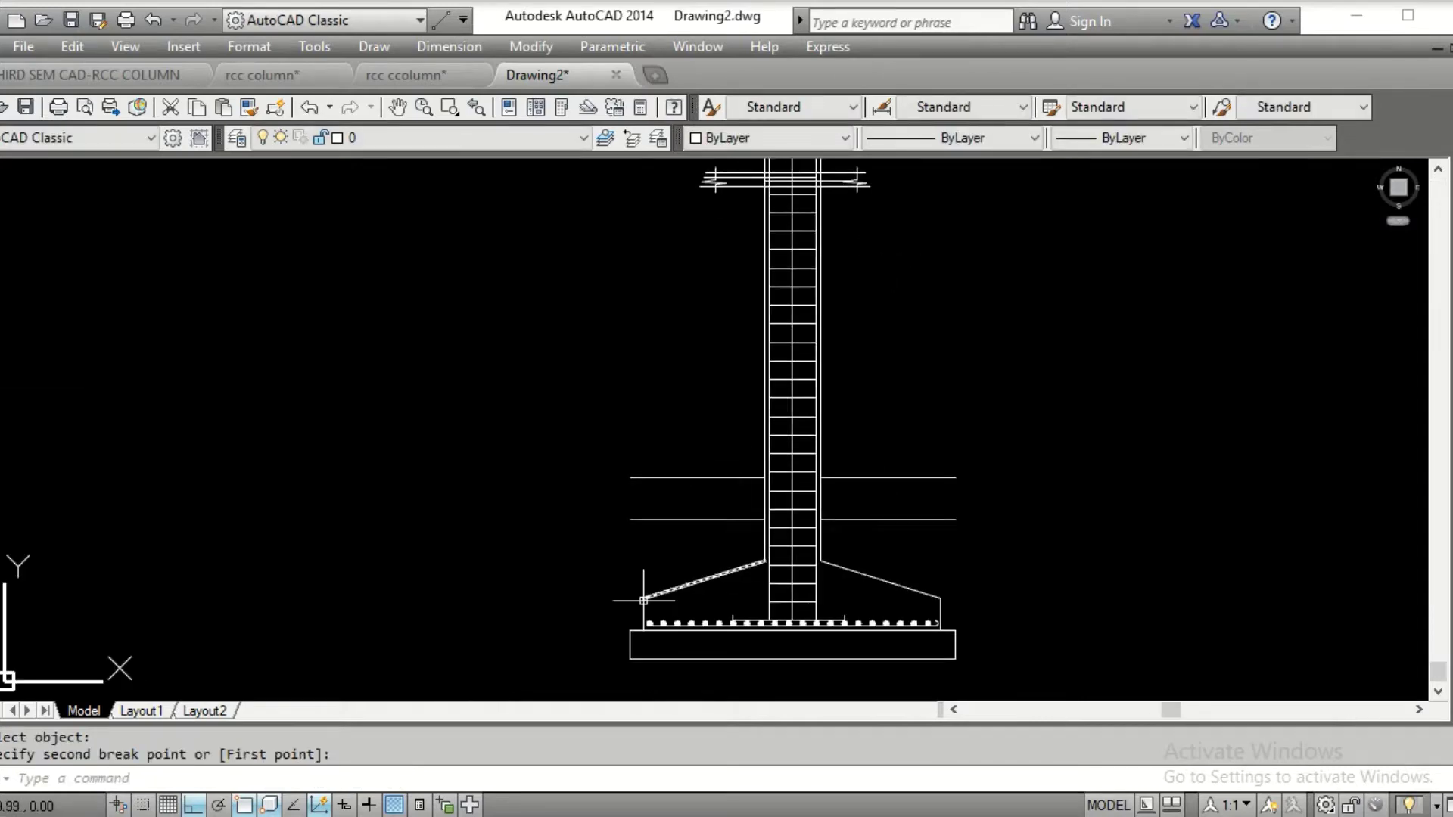
scroll(632, 617, "up", 4)
scroll(678, 506, "up", 3)
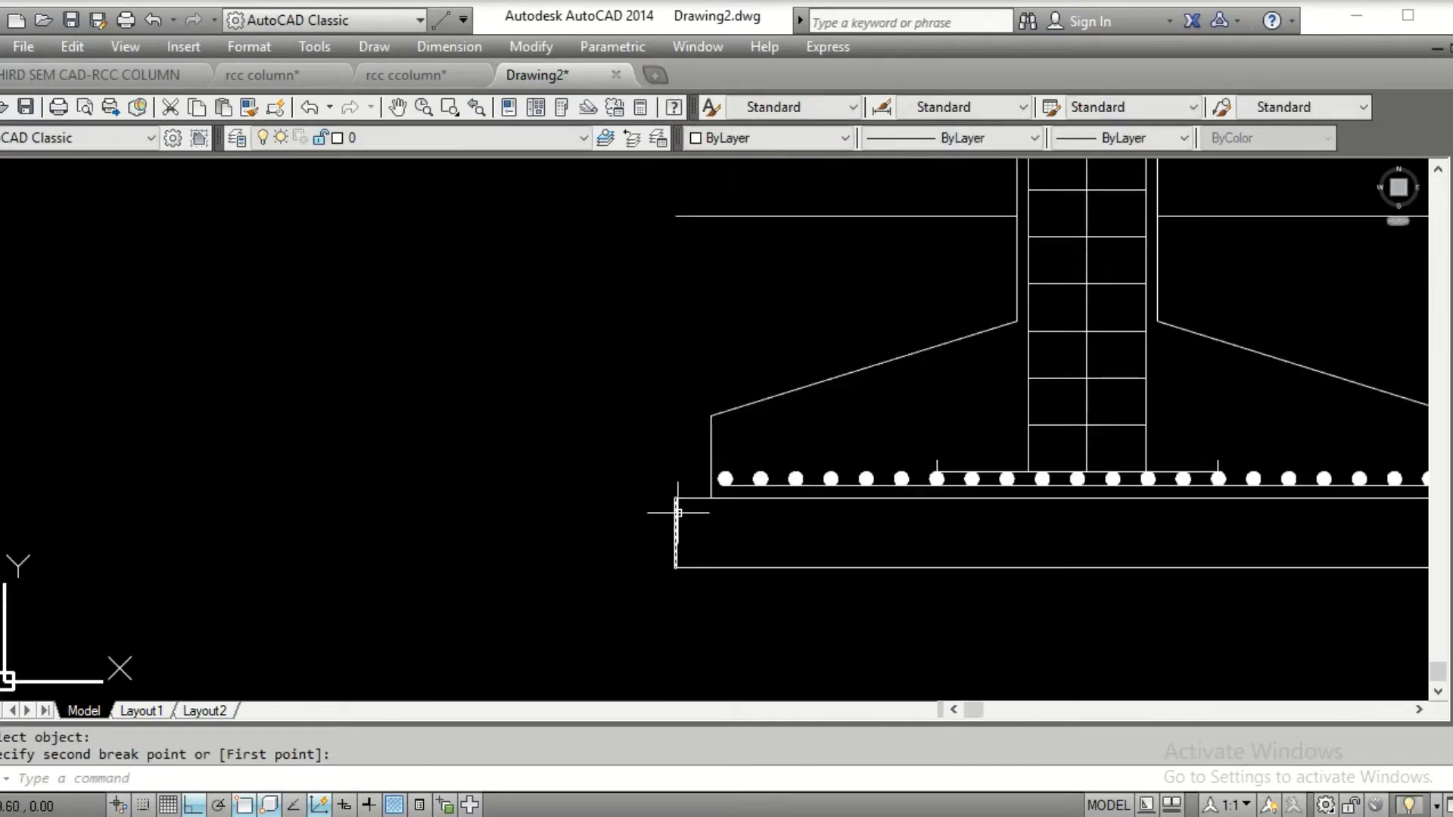
Start a new dimension style named D1, based on Standard, through DDIM
key("Escape")
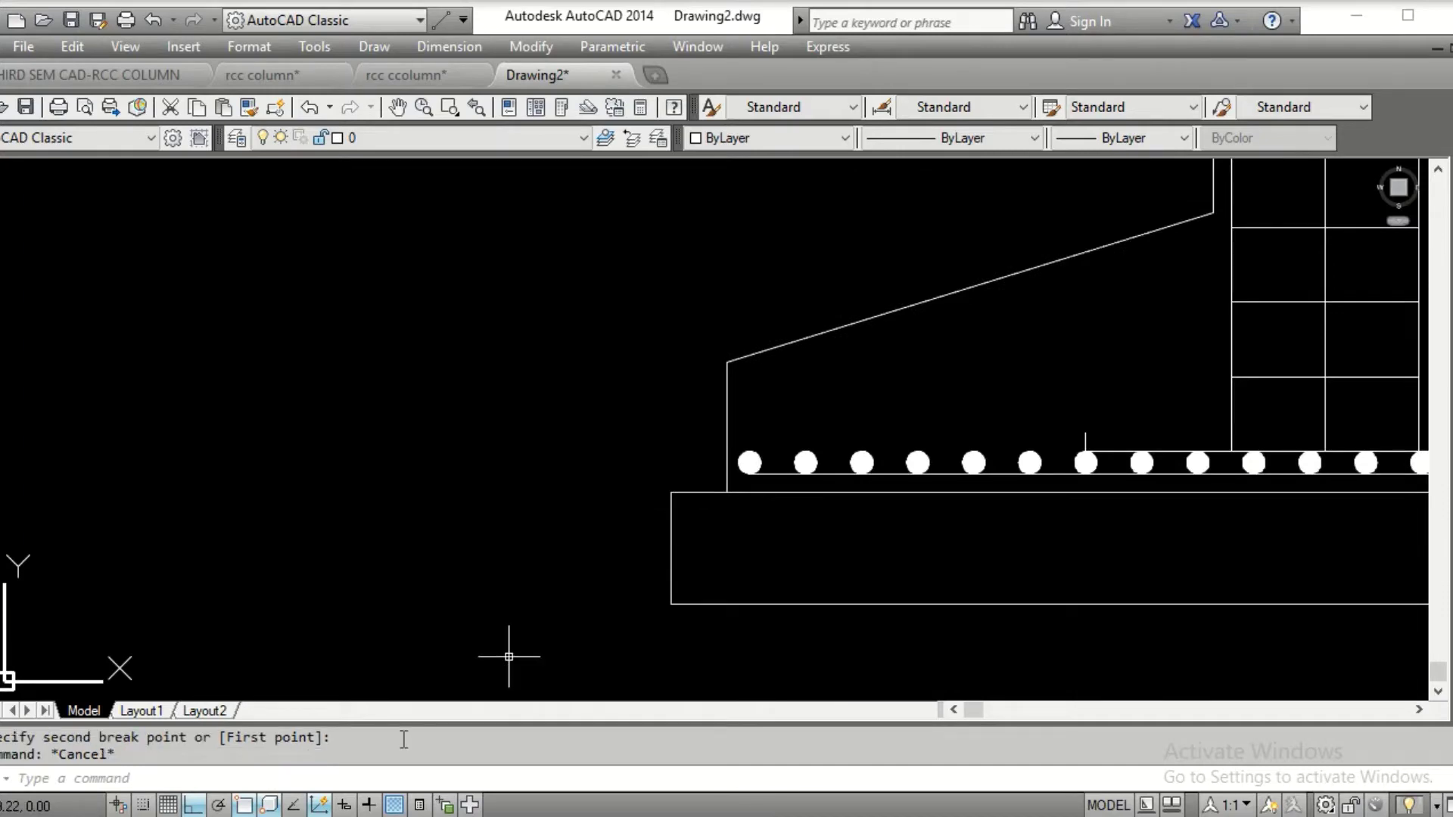
type("DDIM")
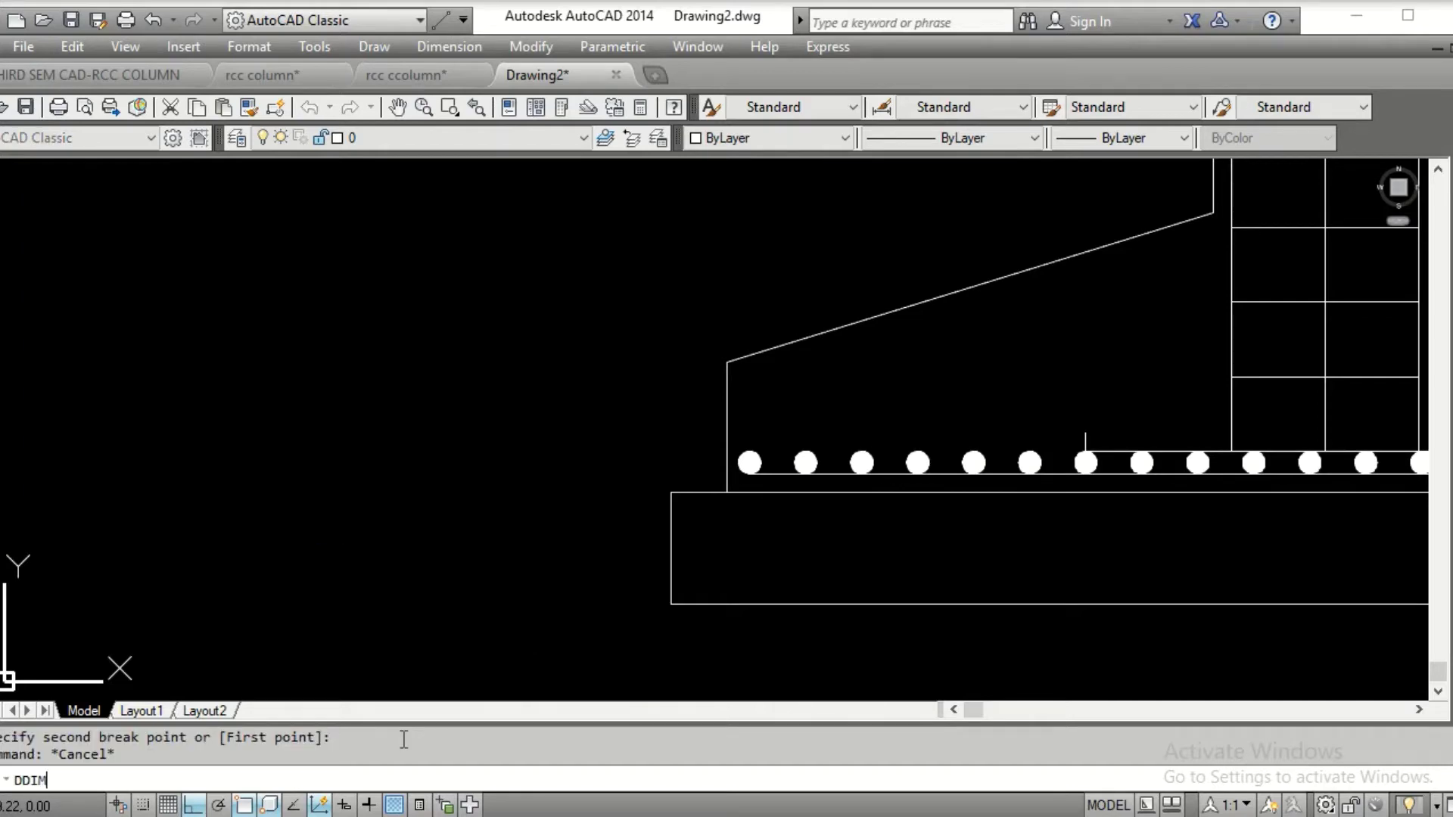
key("Return")
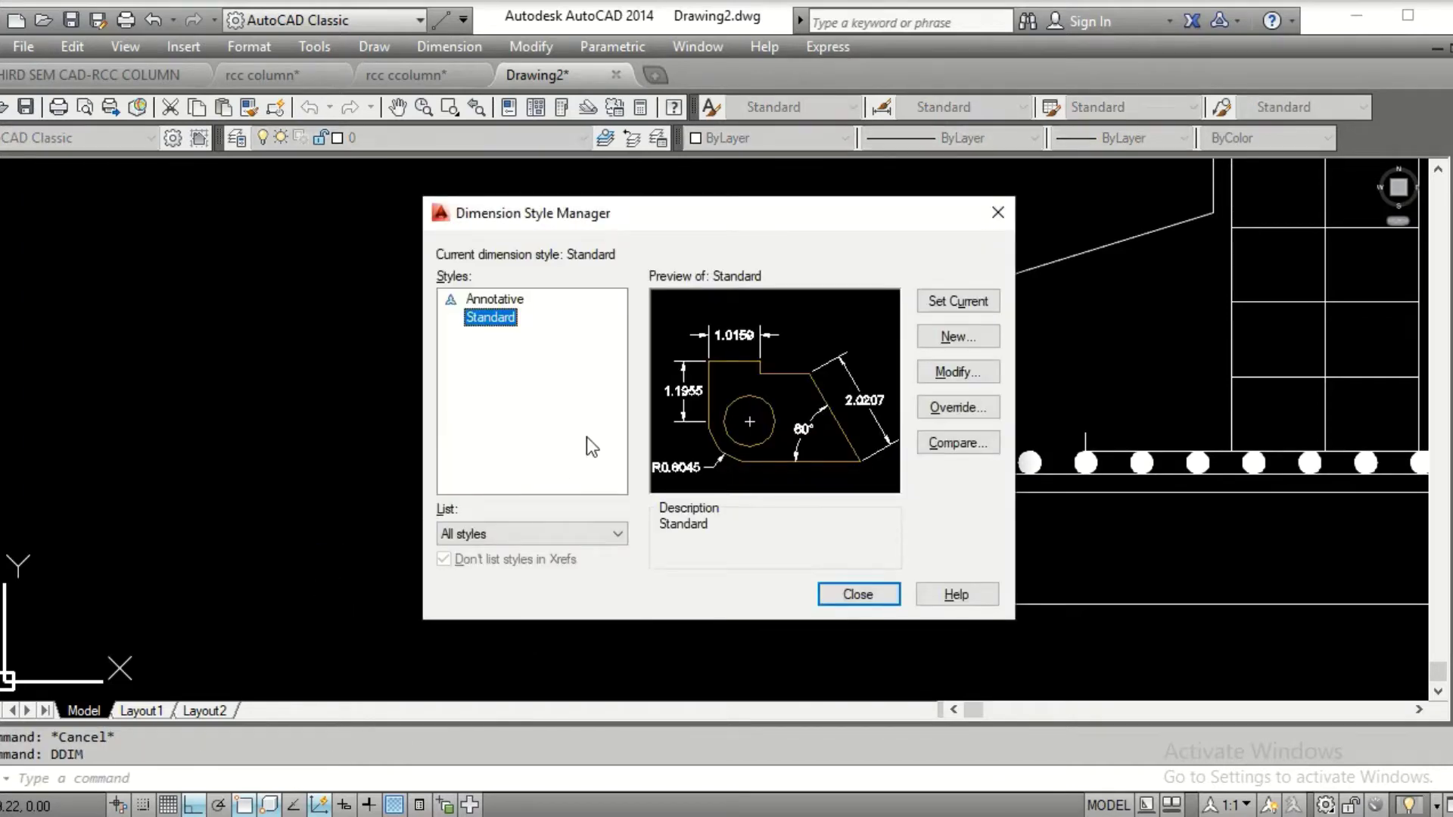
left_click(929, 339)
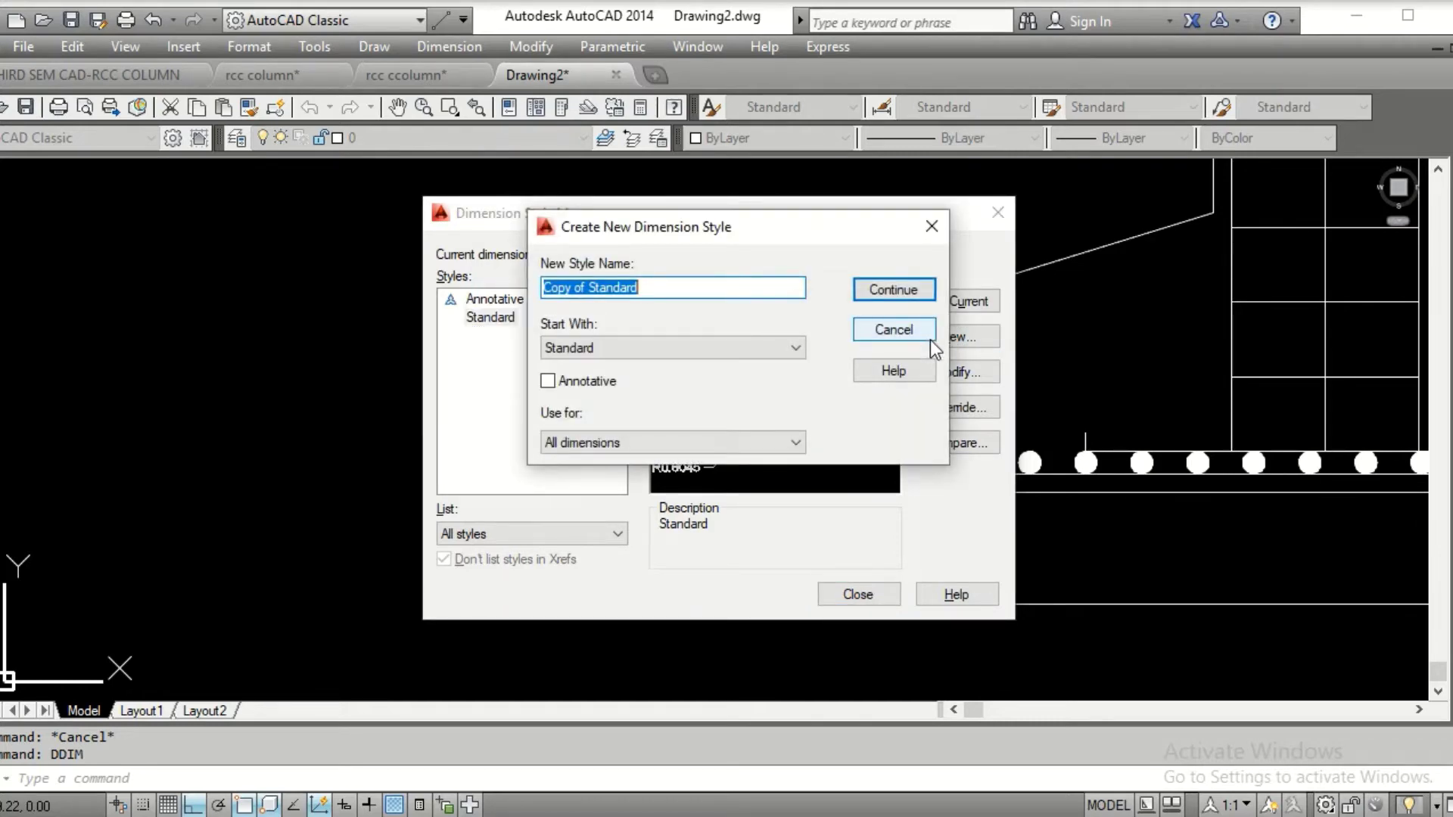
type("D1")
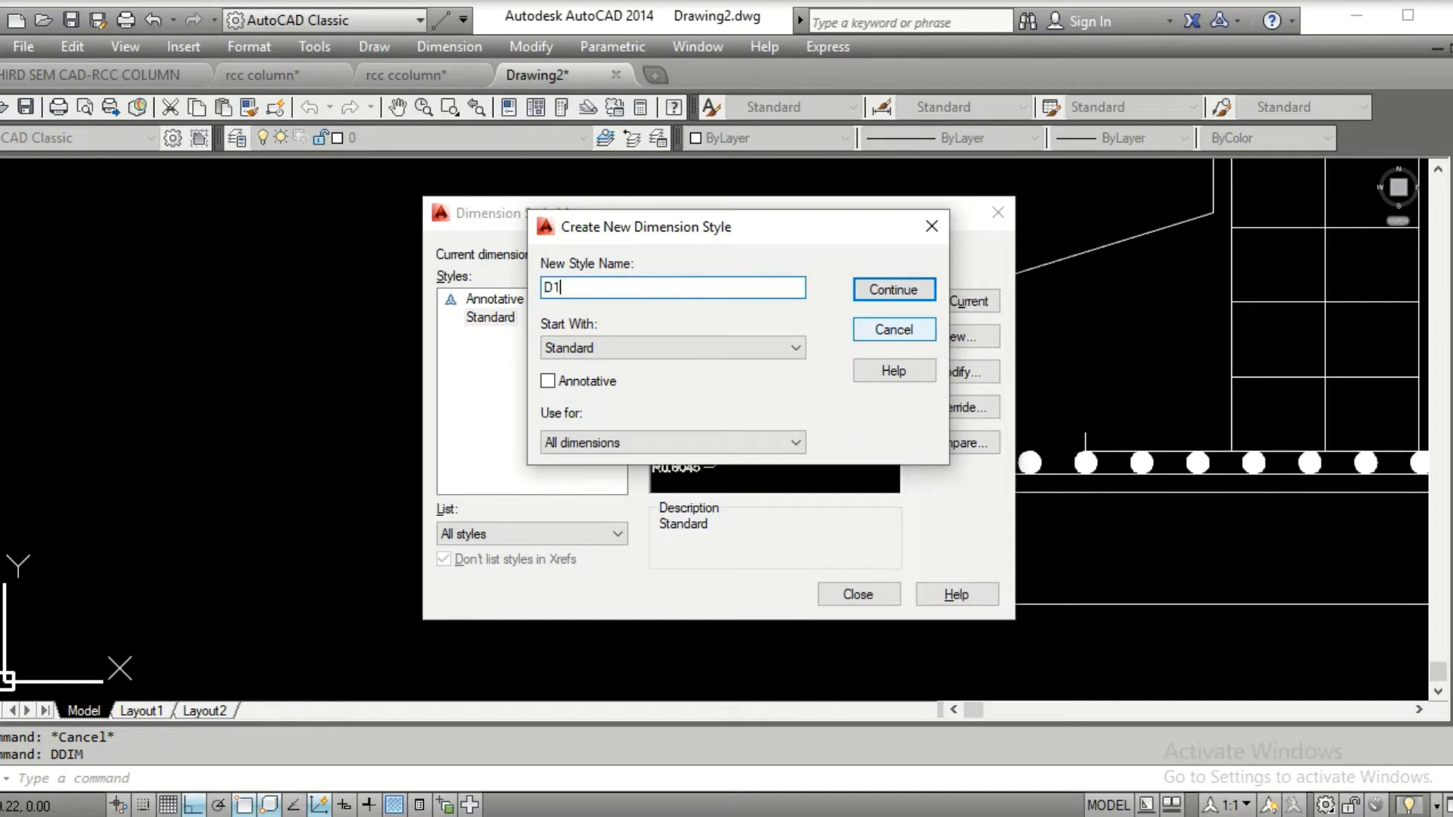
left_click(929, 290)
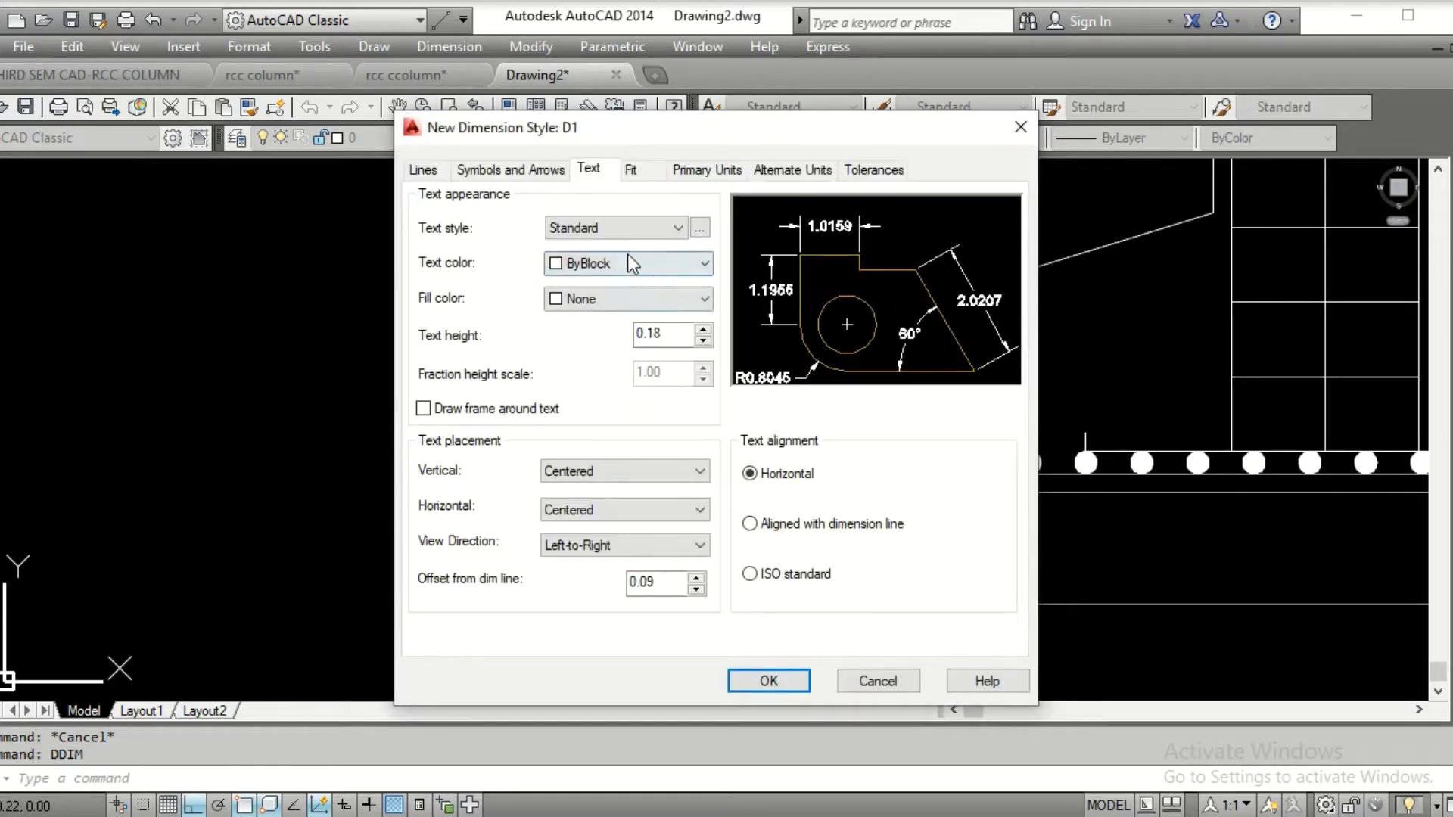
Create text style D1 with height 0.10 and make it the current text style
left_click(700, 228)
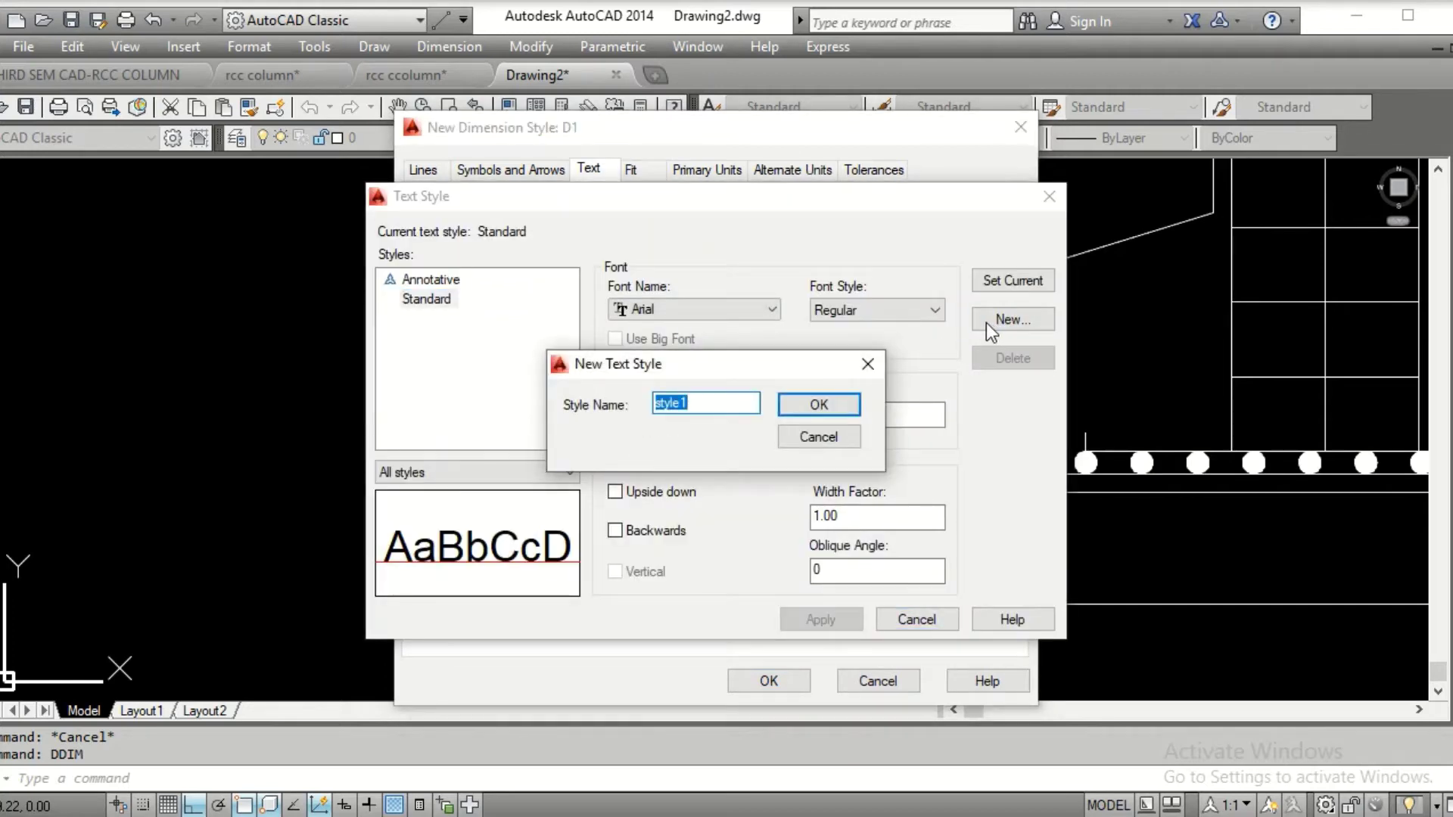
type("D1")
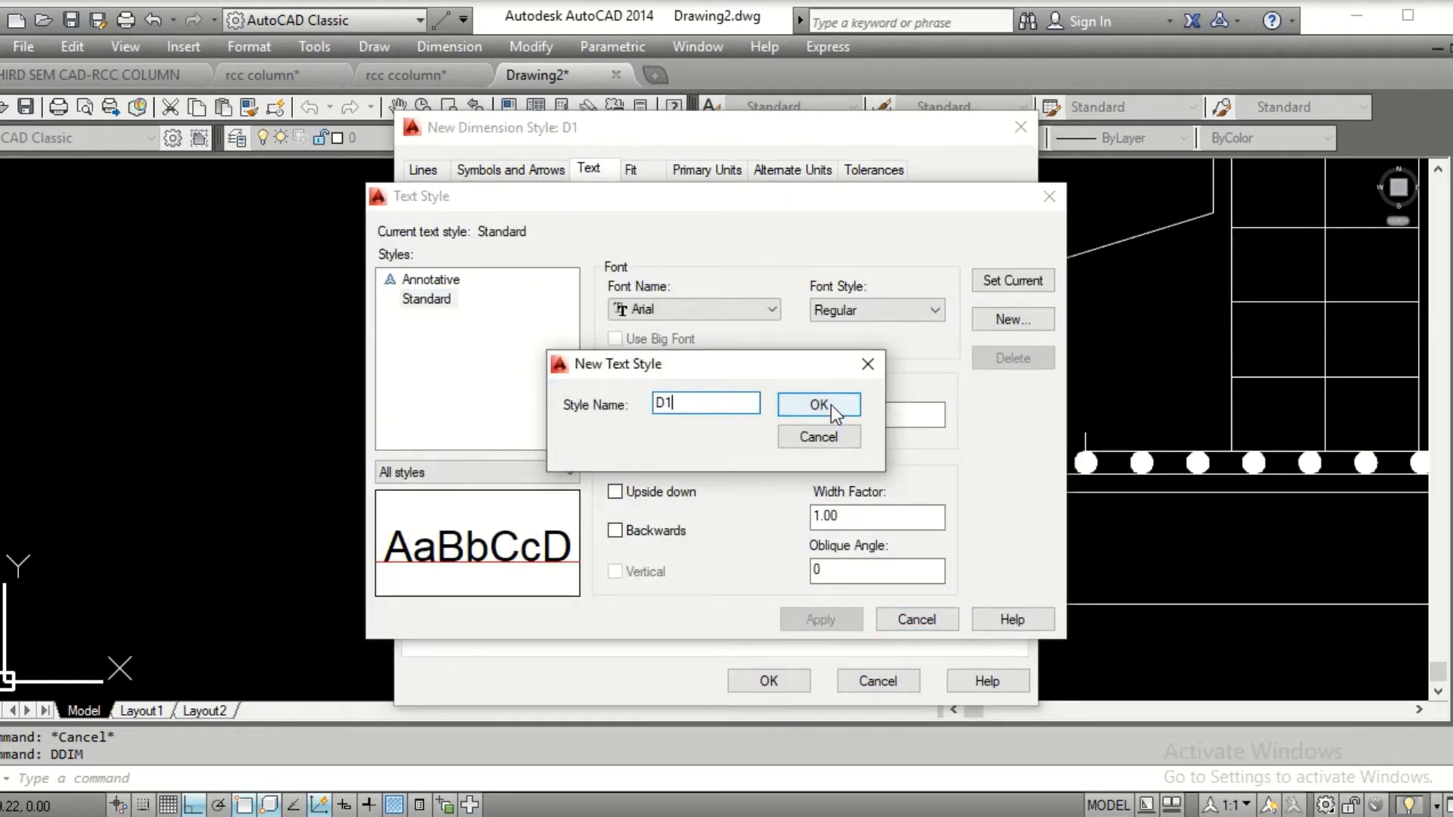
left_click(831, 406)
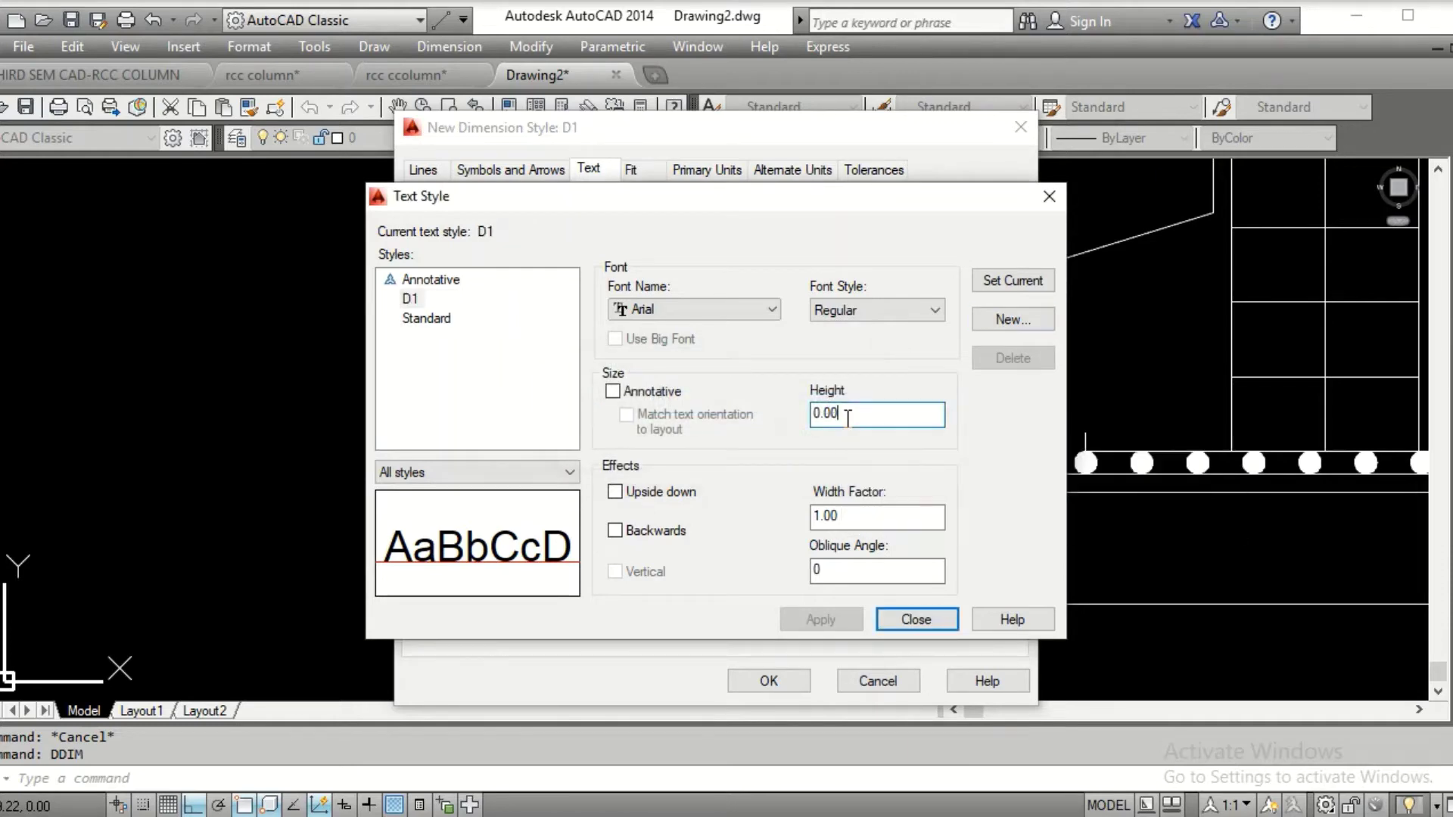
left_click_drag(848, 418, 680, 388)
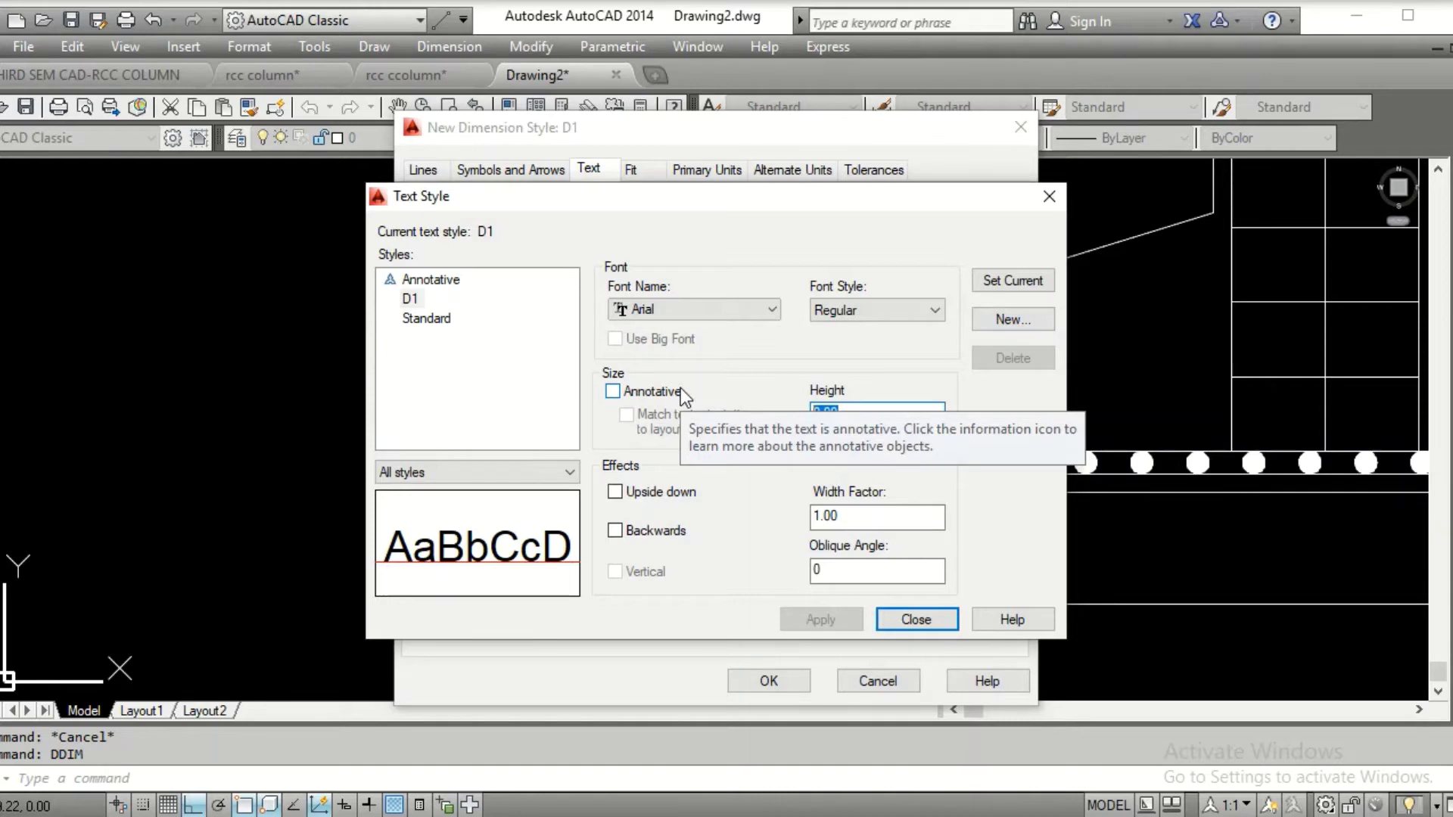
type(".1")
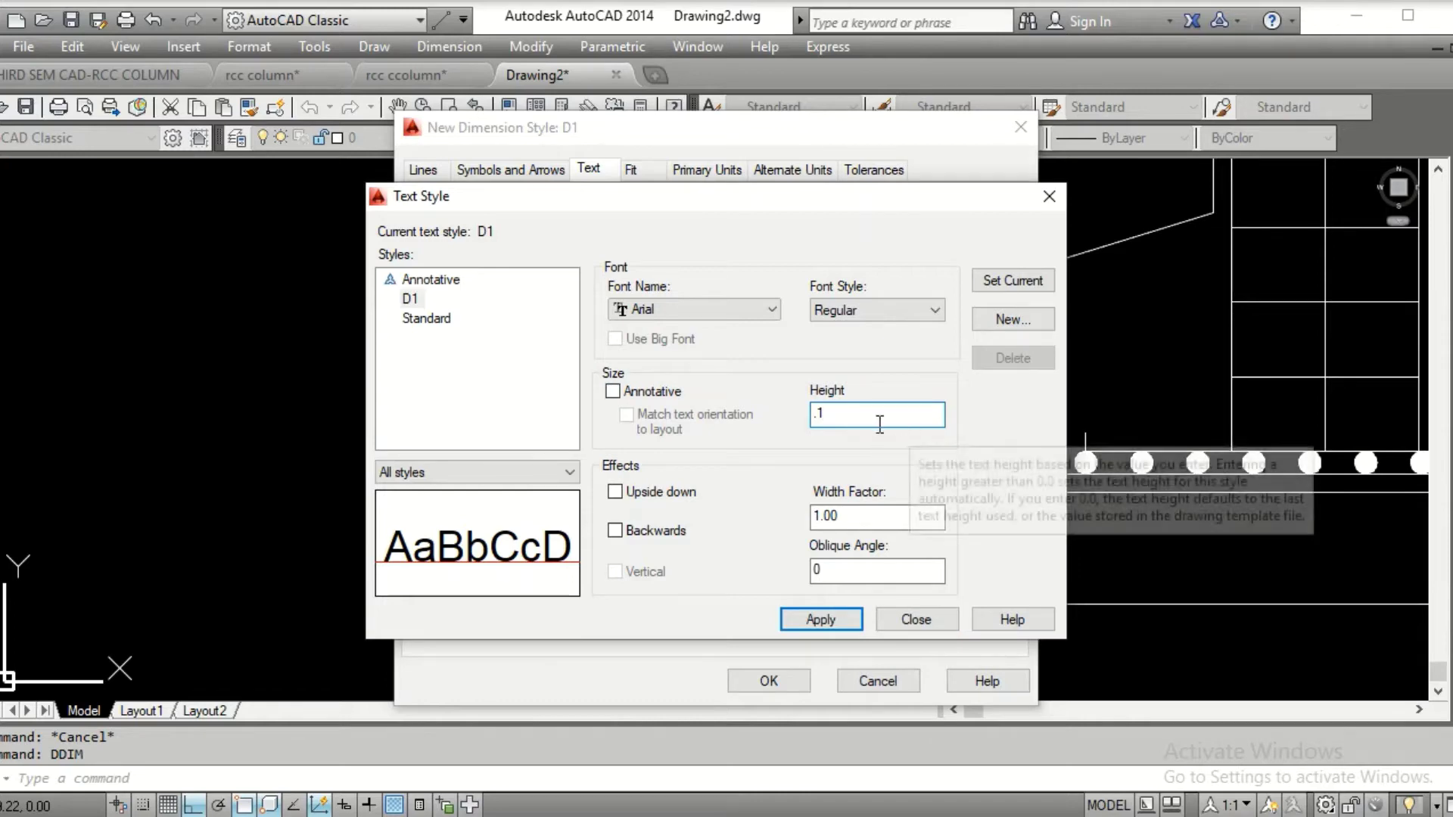
left_click(410, 299)
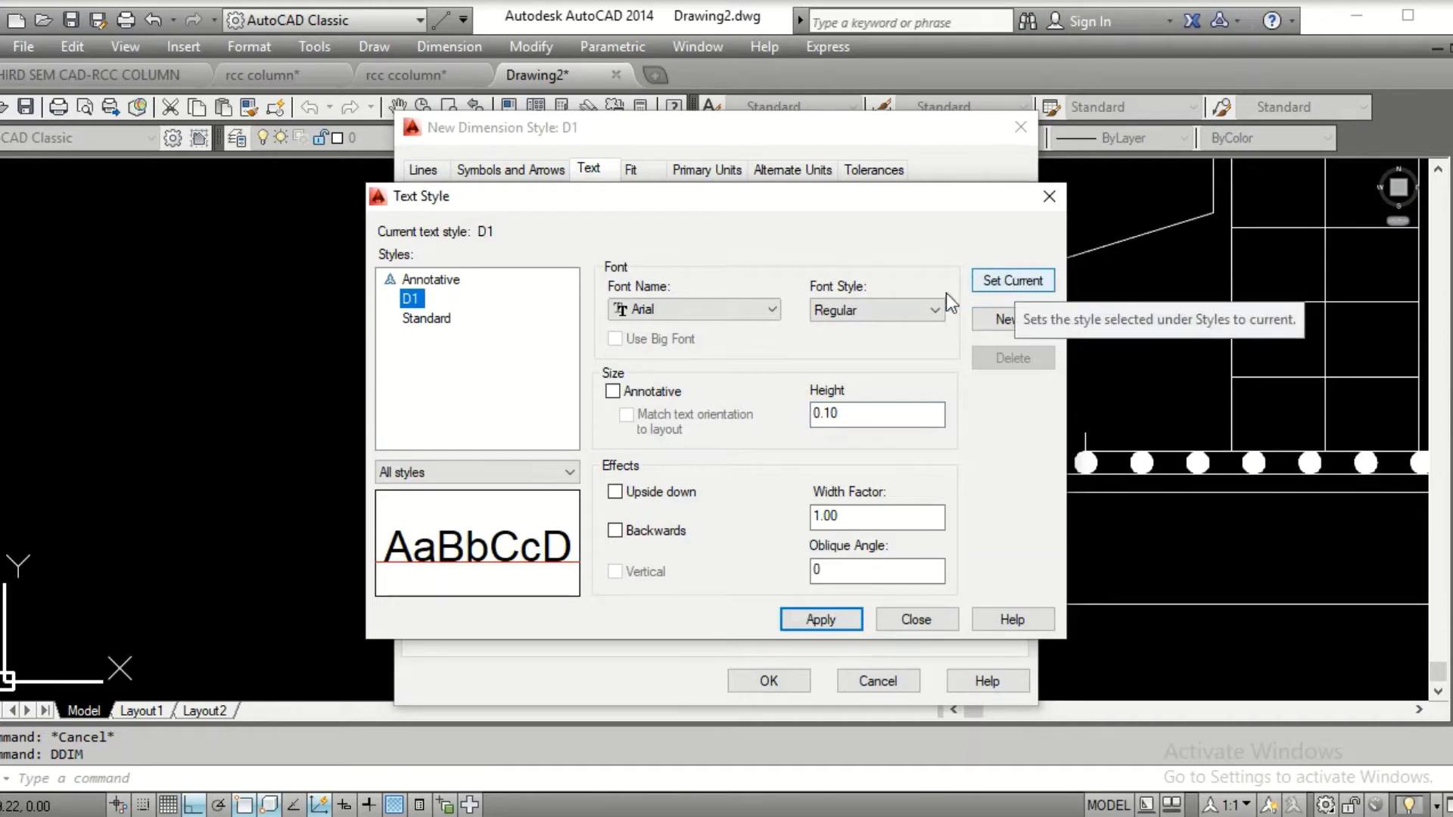
left_click(1014, 283)
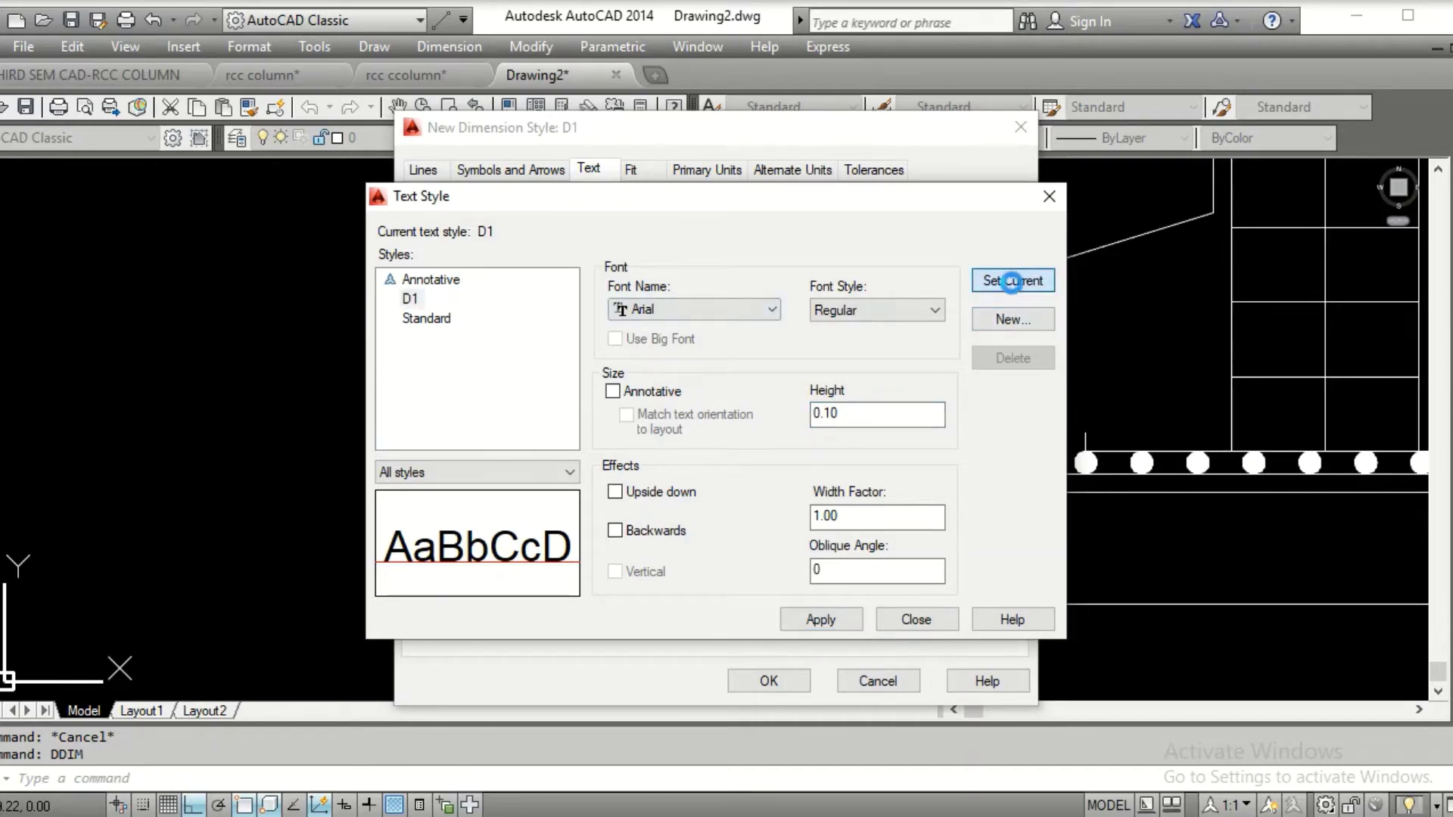
left_click(710, 471)
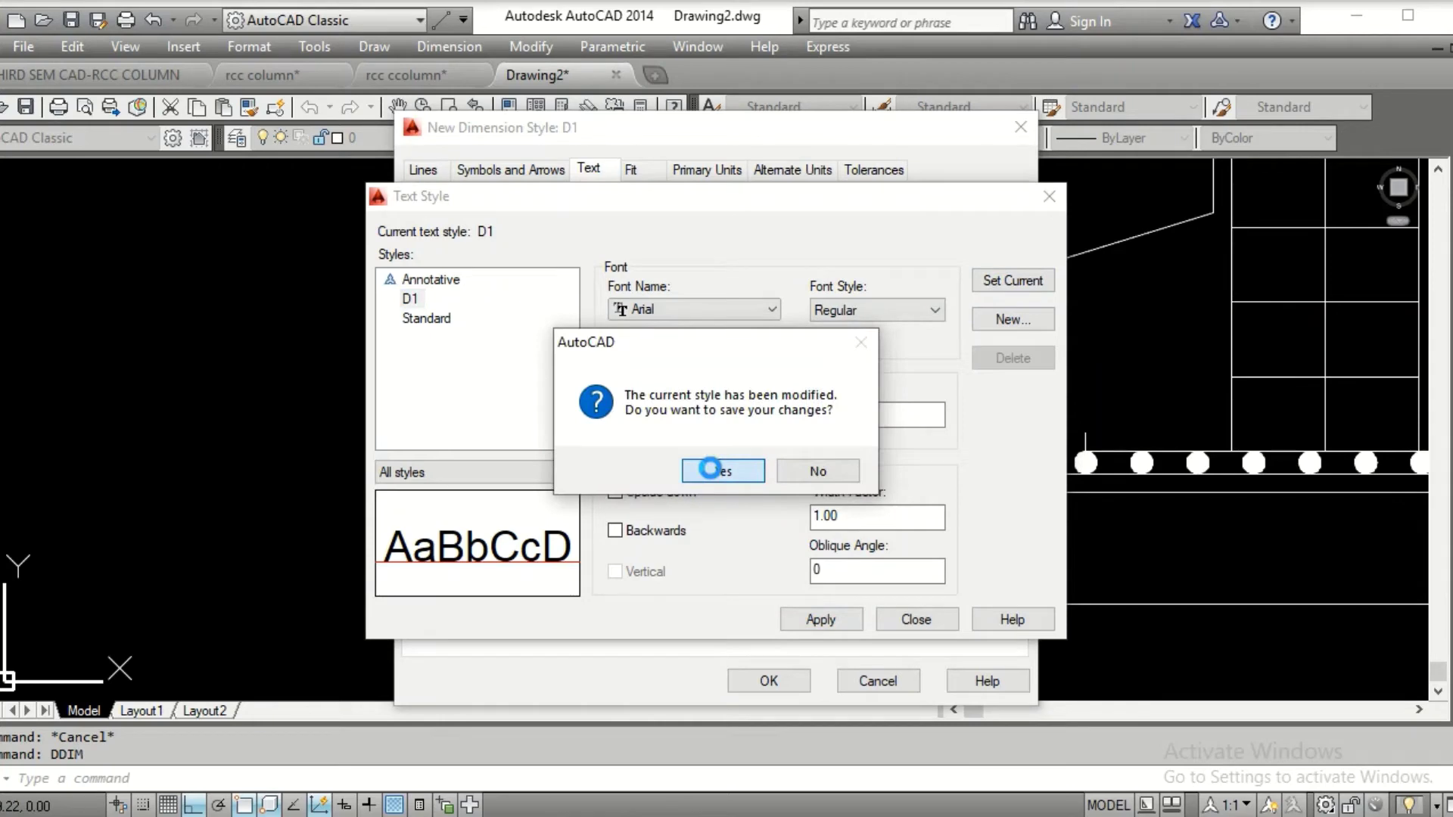
left_click(924, 620)
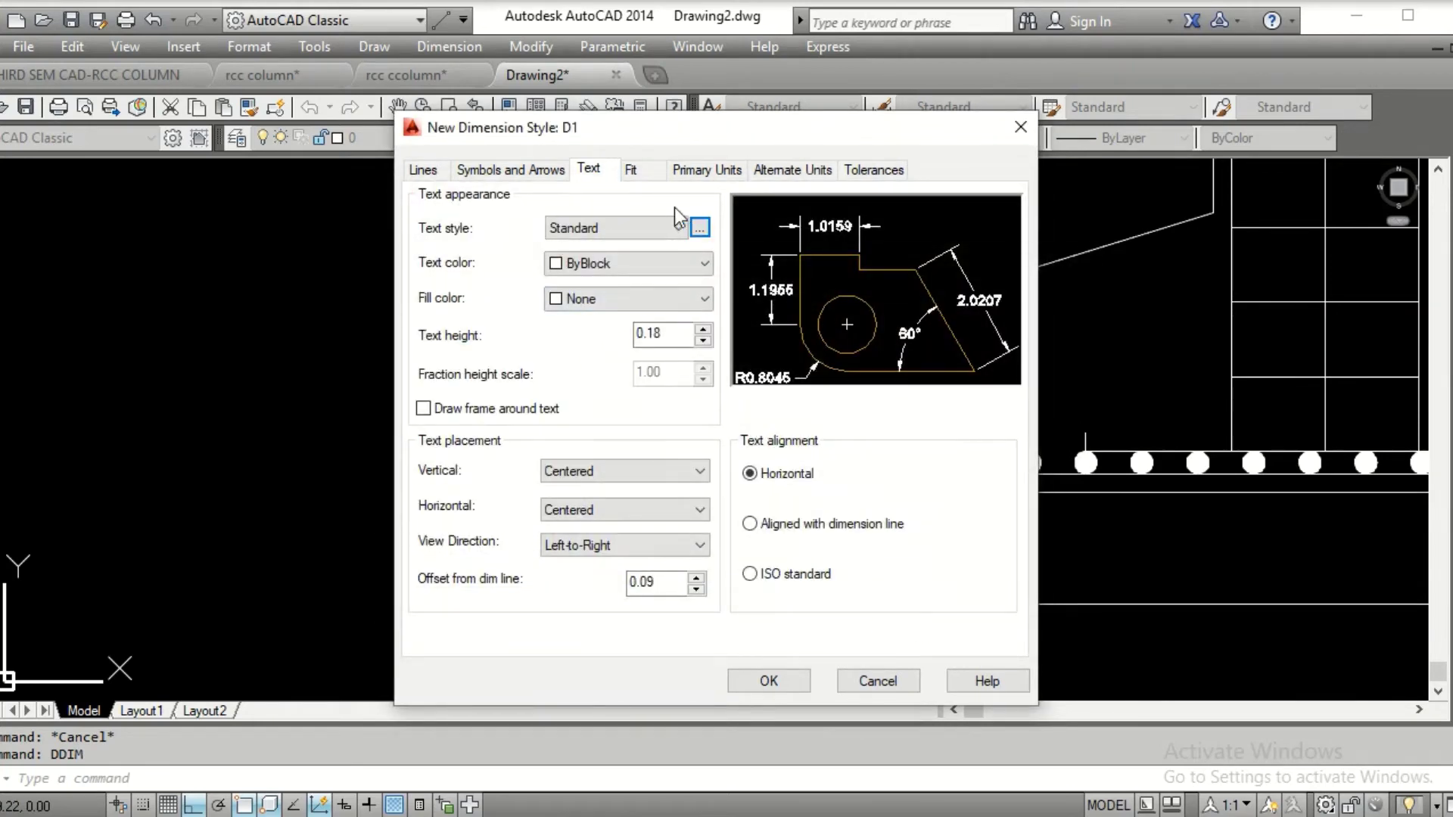
Give dimension style D1 text style D1 and 0.00 precision, save it, and set it current
left_click(669, 234)
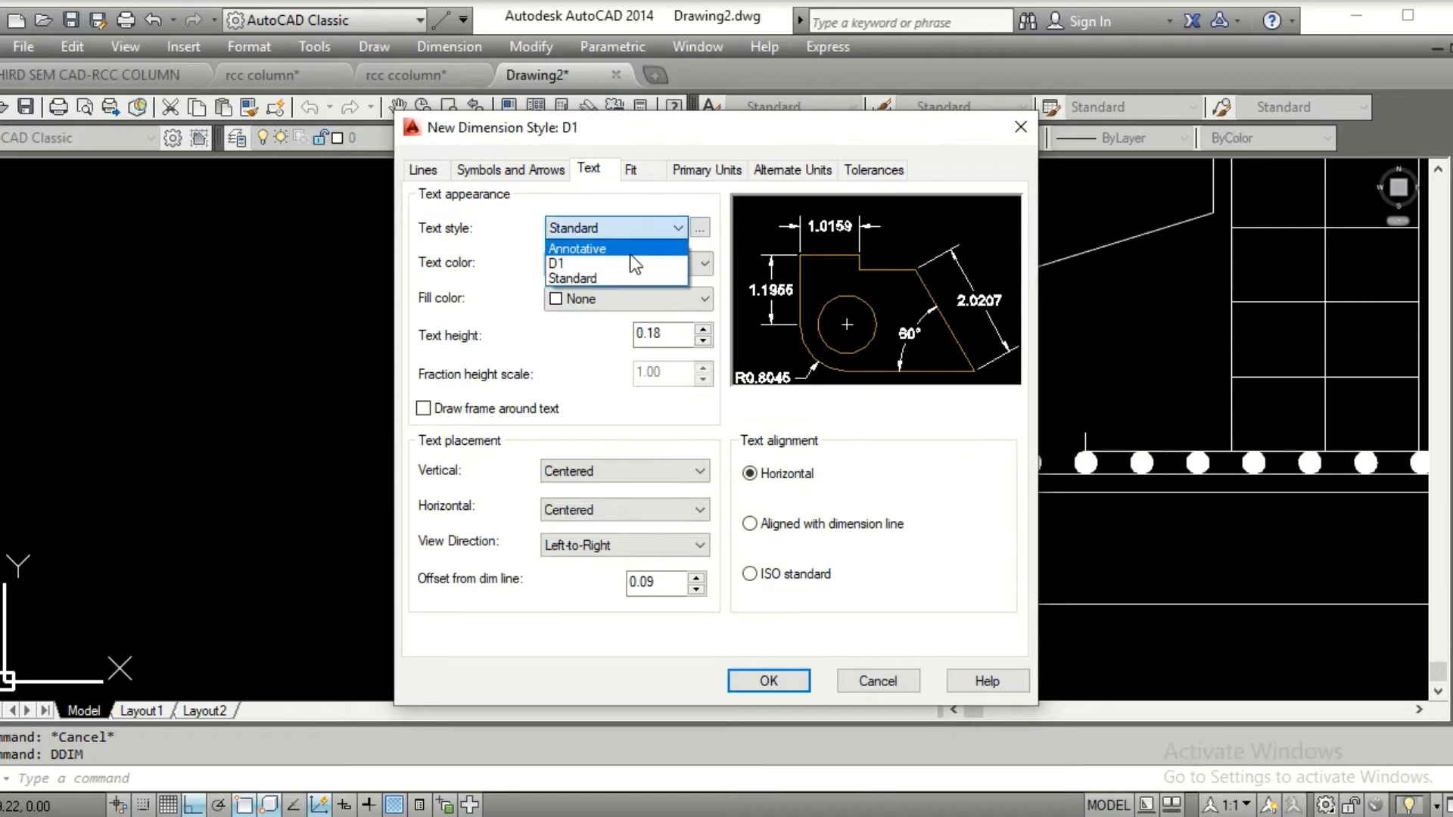
left_click(628, 262)
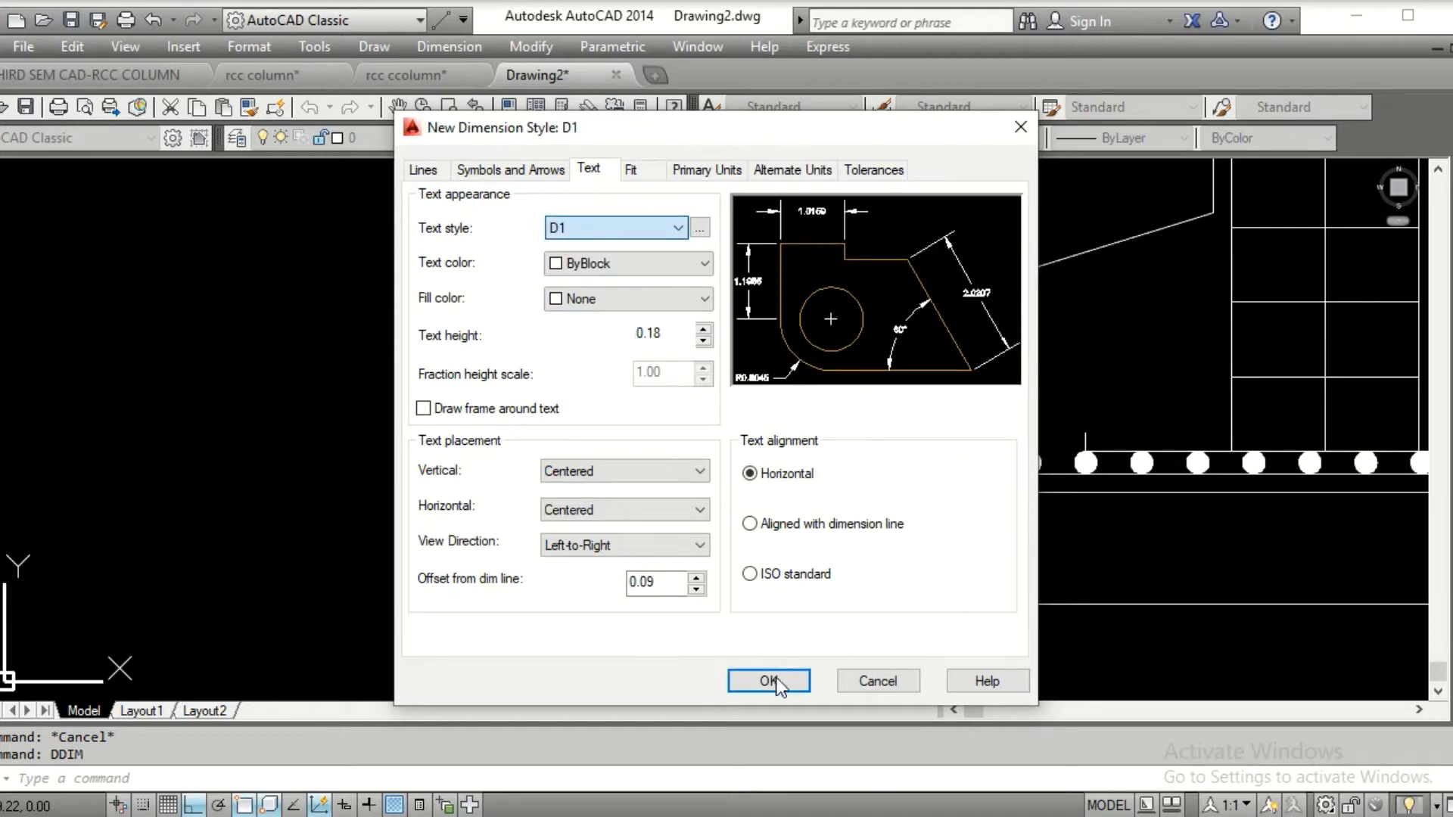
left_click(724, 171)
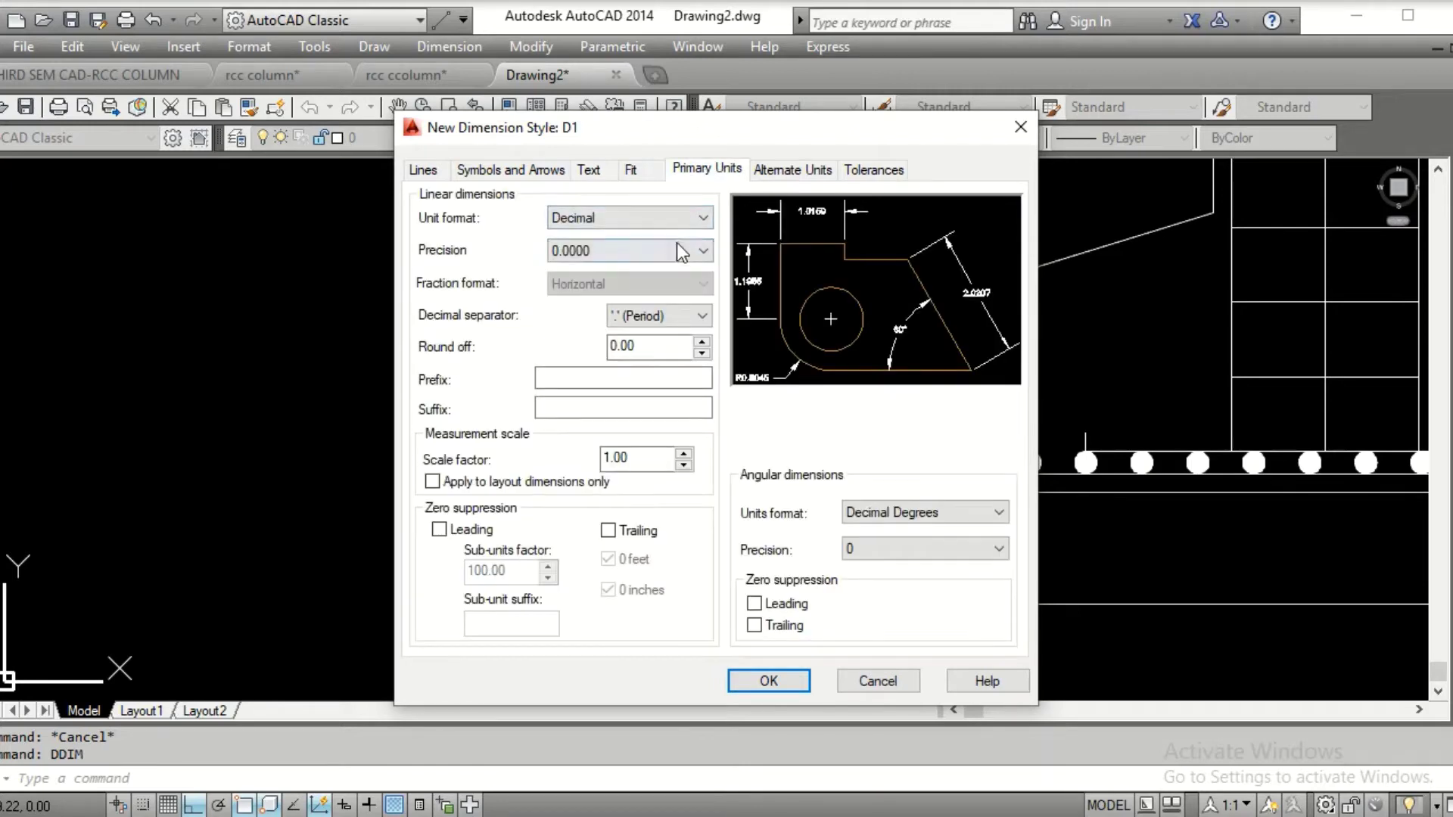
left_click(676, 244)
left_click(622, 296)
left_click(521, 177)
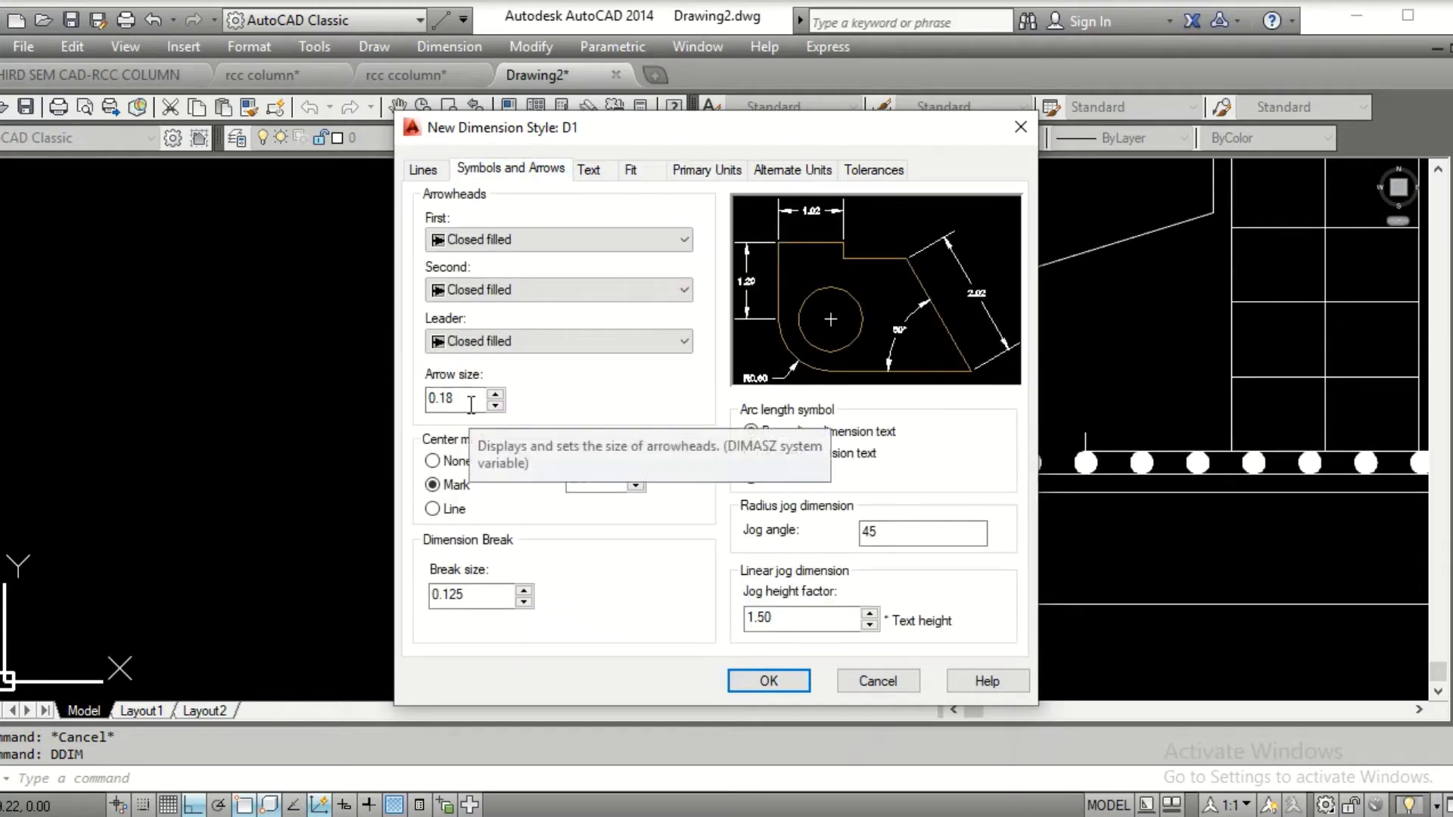
left_click(769, 680)
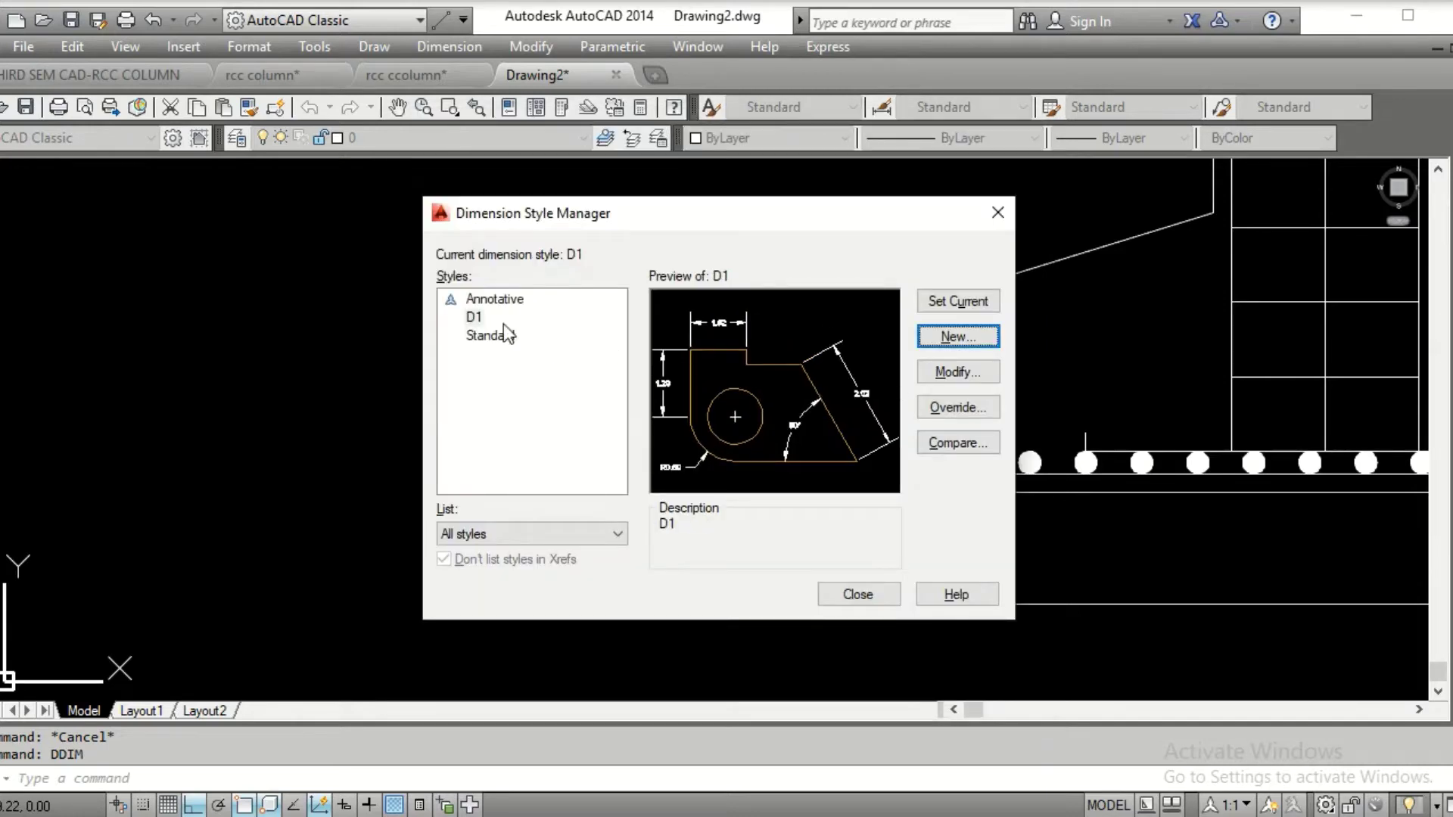
left_click(475, 317)
left_click(942, 302)
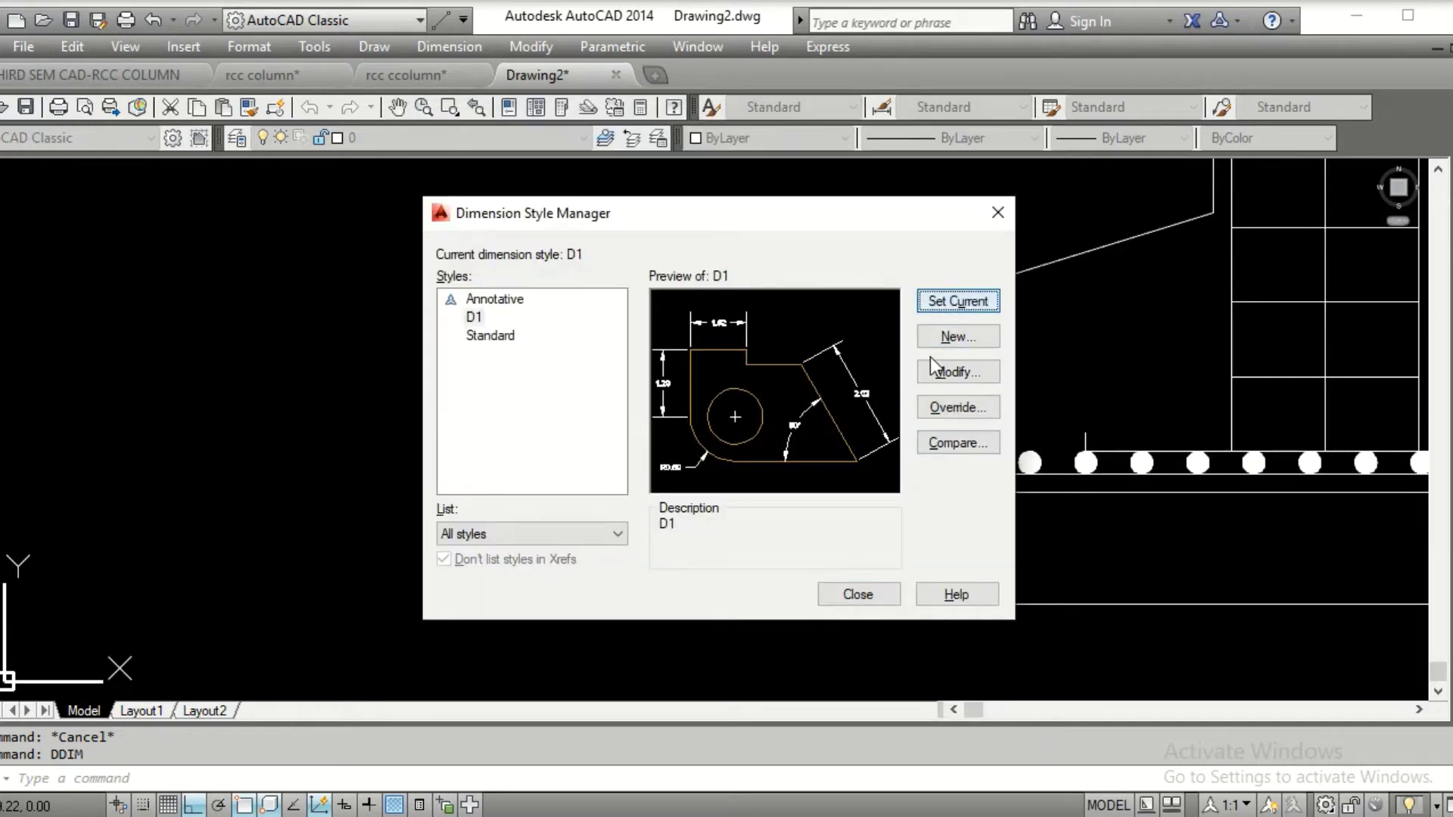
left_click(873, 592)
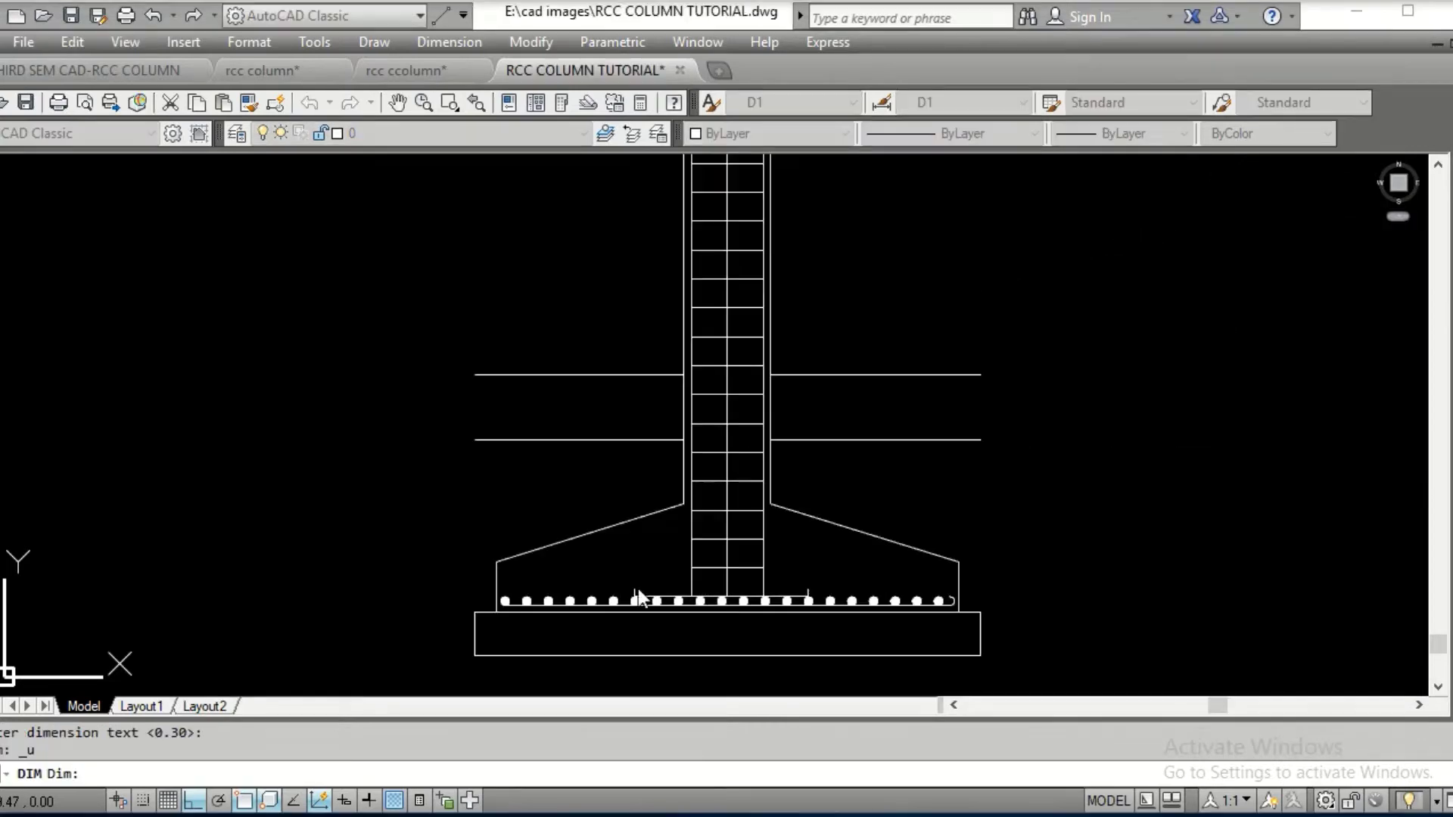
Add a 0.30 vertical dimension along the base slab's left edge with DIM > VER
scroll(507, 624, "up", 4)
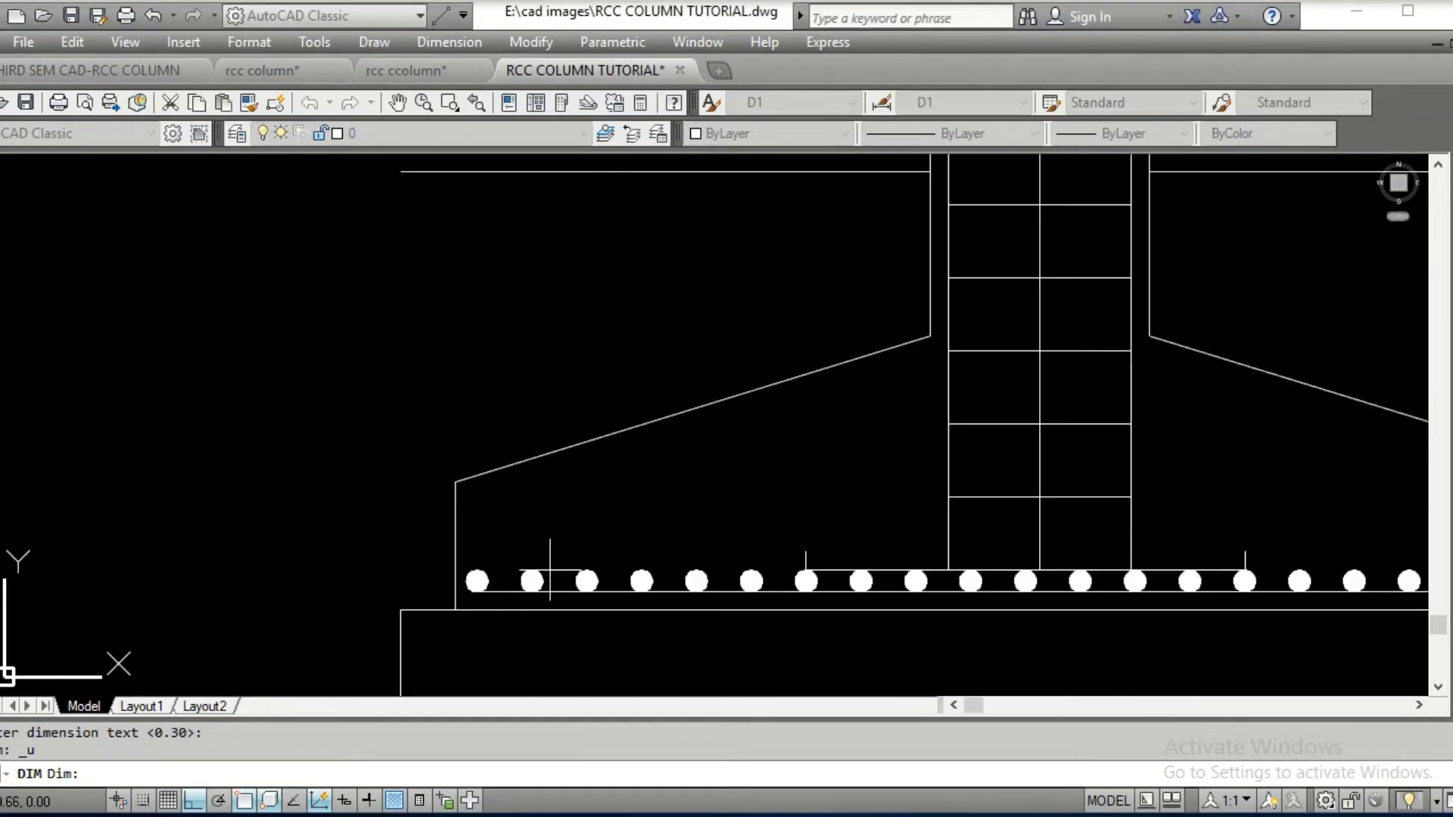
middle_click_drag(577, 529, 651, 386)
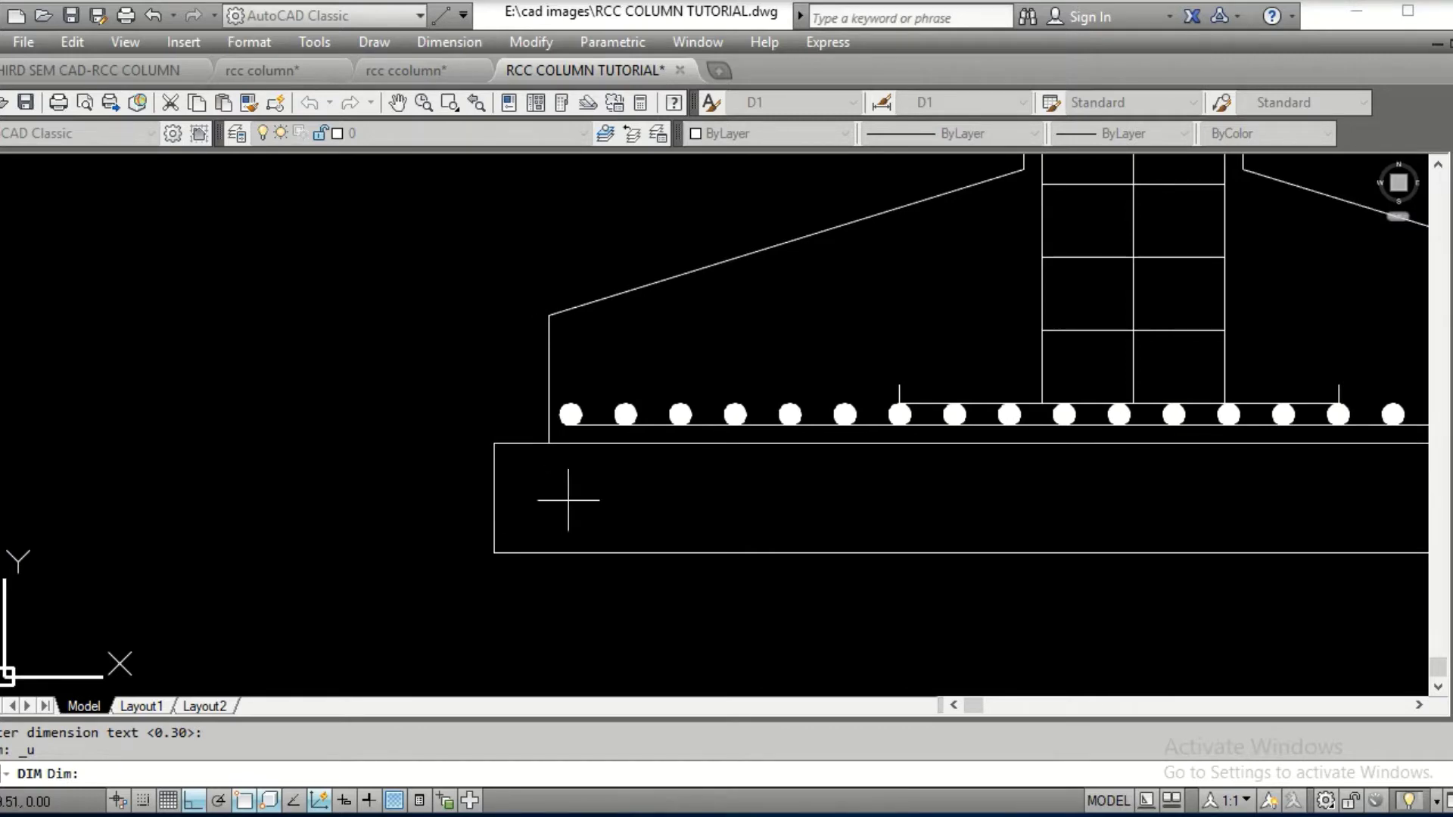
key("Escape")
key("Escape")
type("dim")
key("Return")
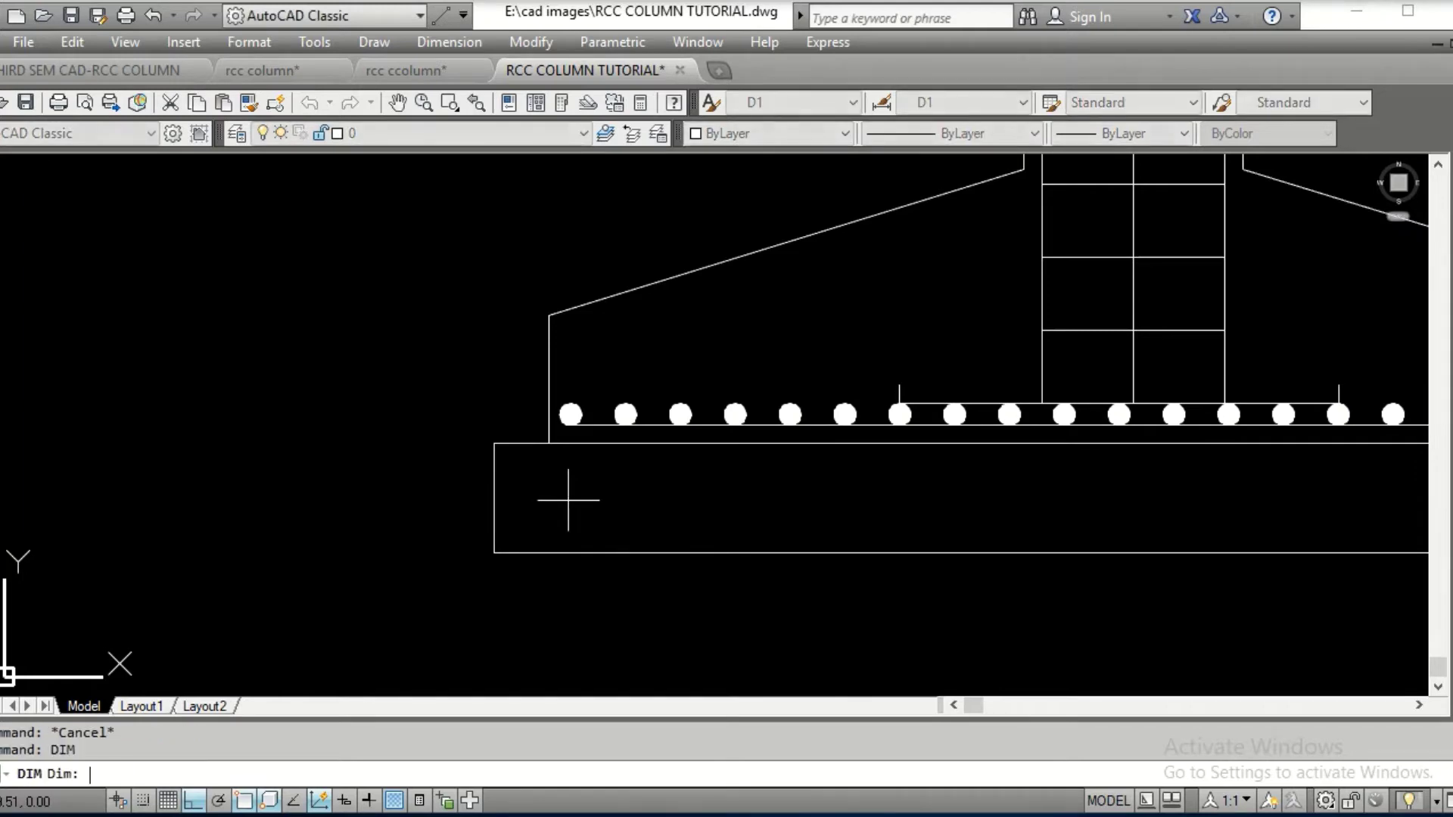
type("ver")
key("Return")
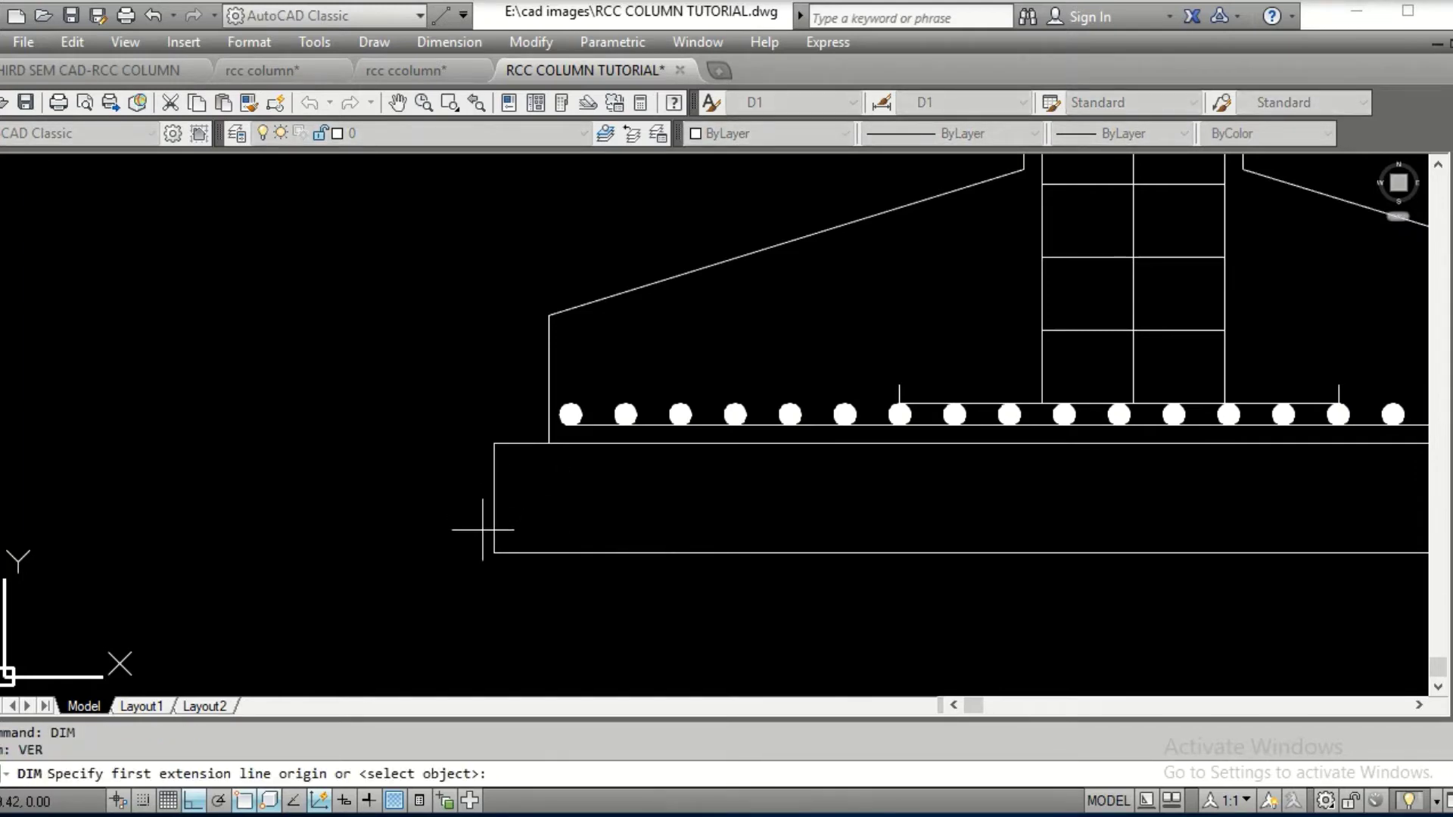
left_click(494, 552)
left_click(493, 443)
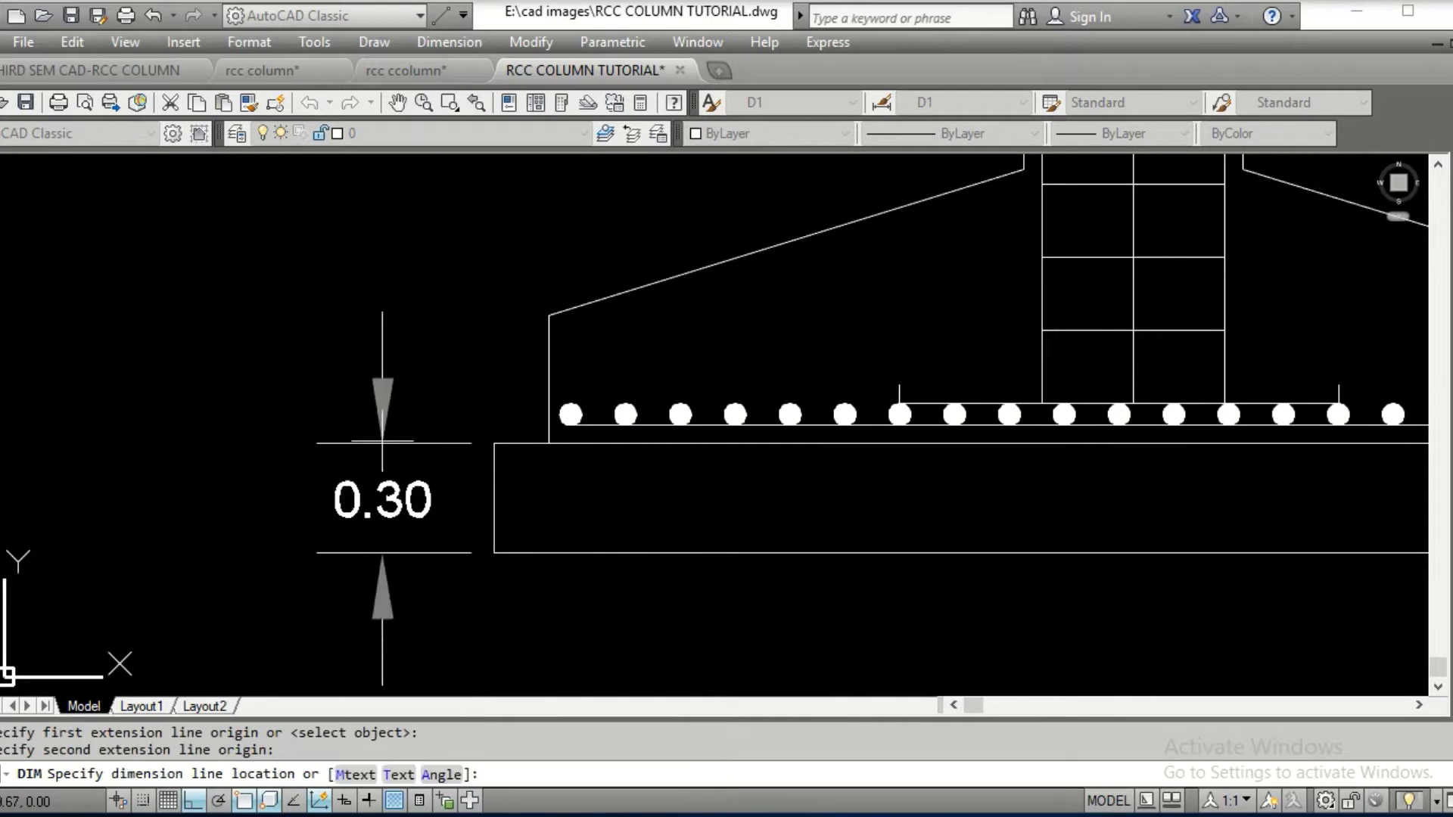
left_click(372, 438)
key("Return")
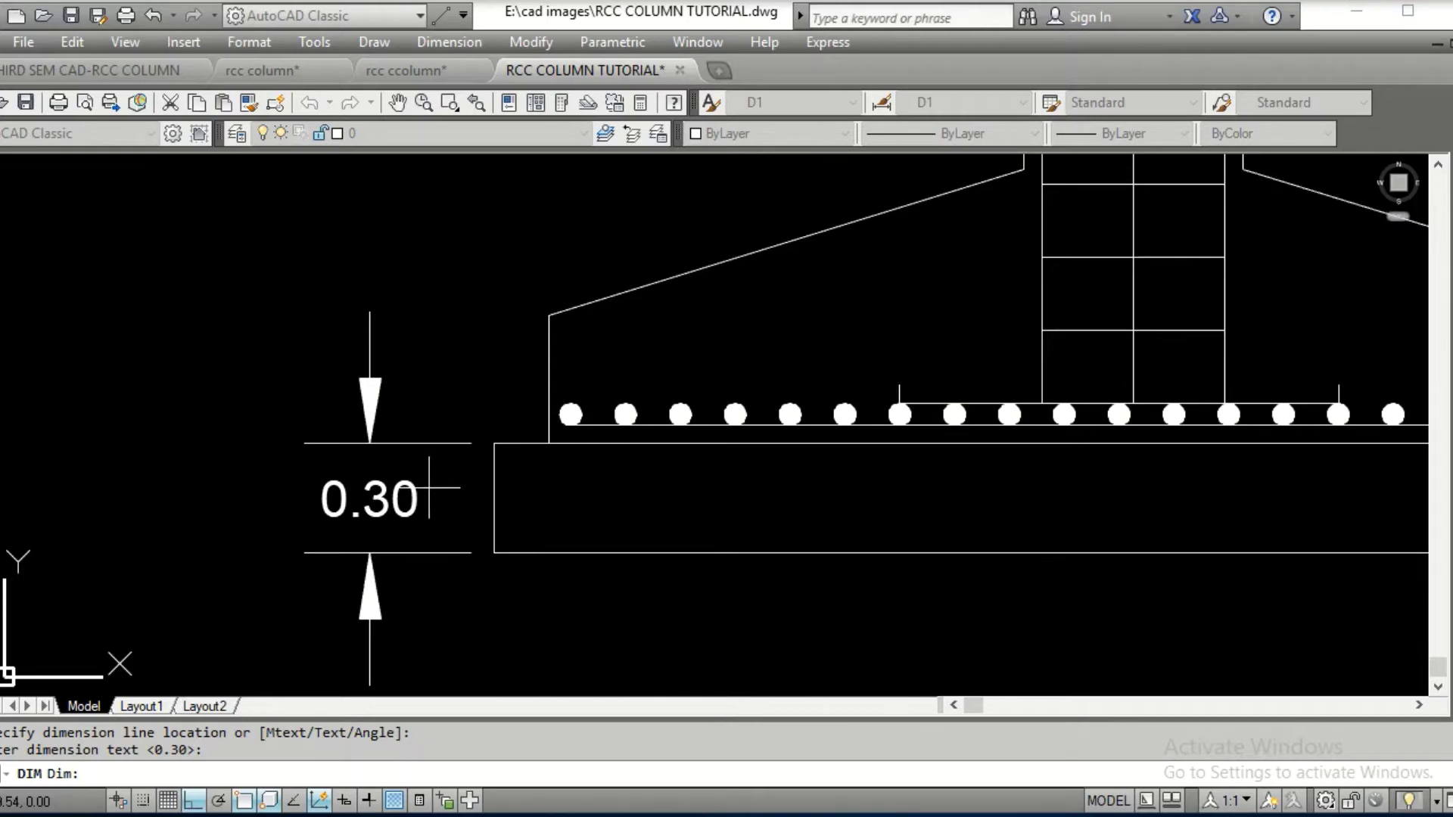
Exit dimensioning and reopen the Dimension Style Manager with DDIM
key("Escape")
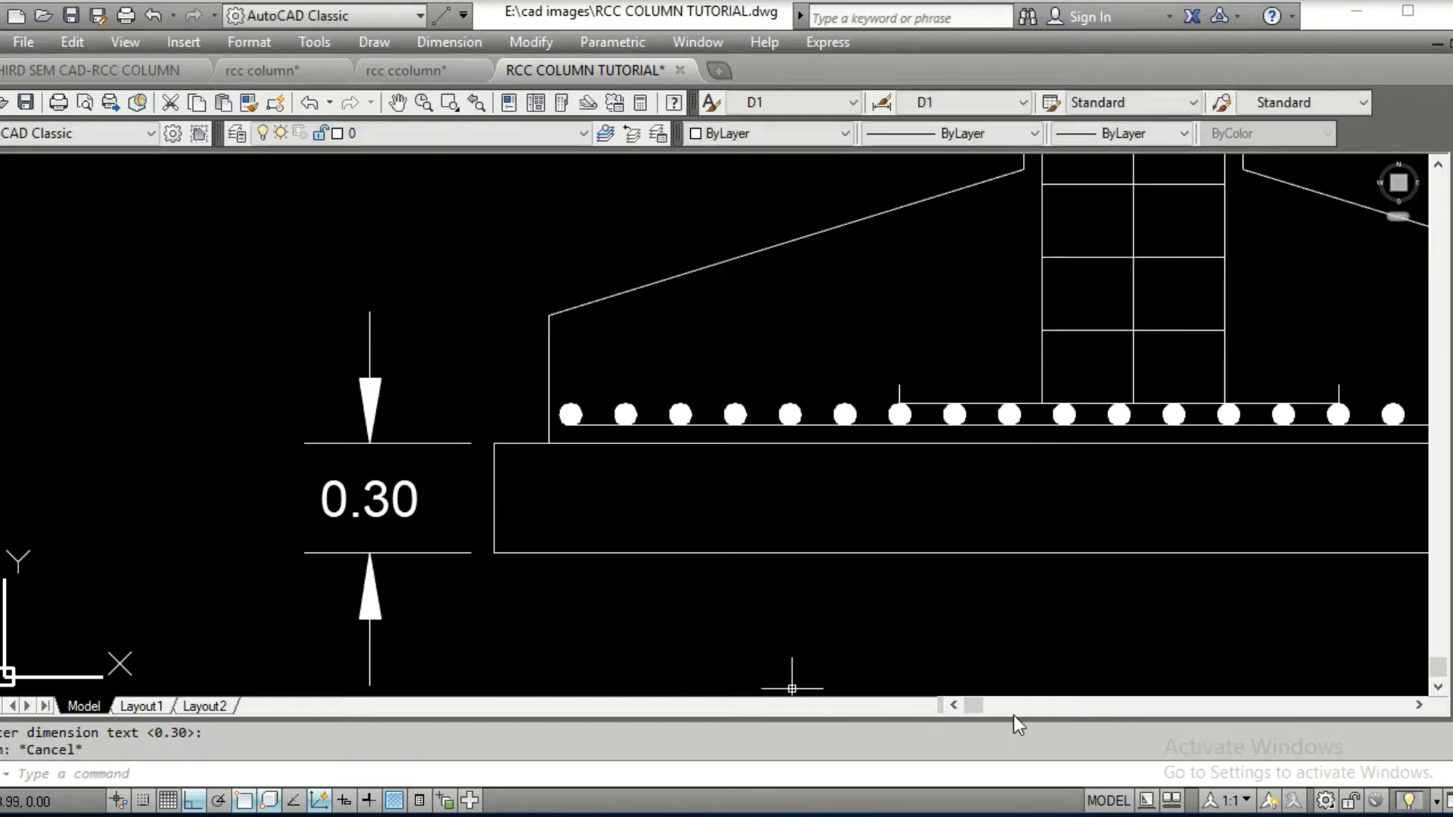
type("ddim")
key("Return")
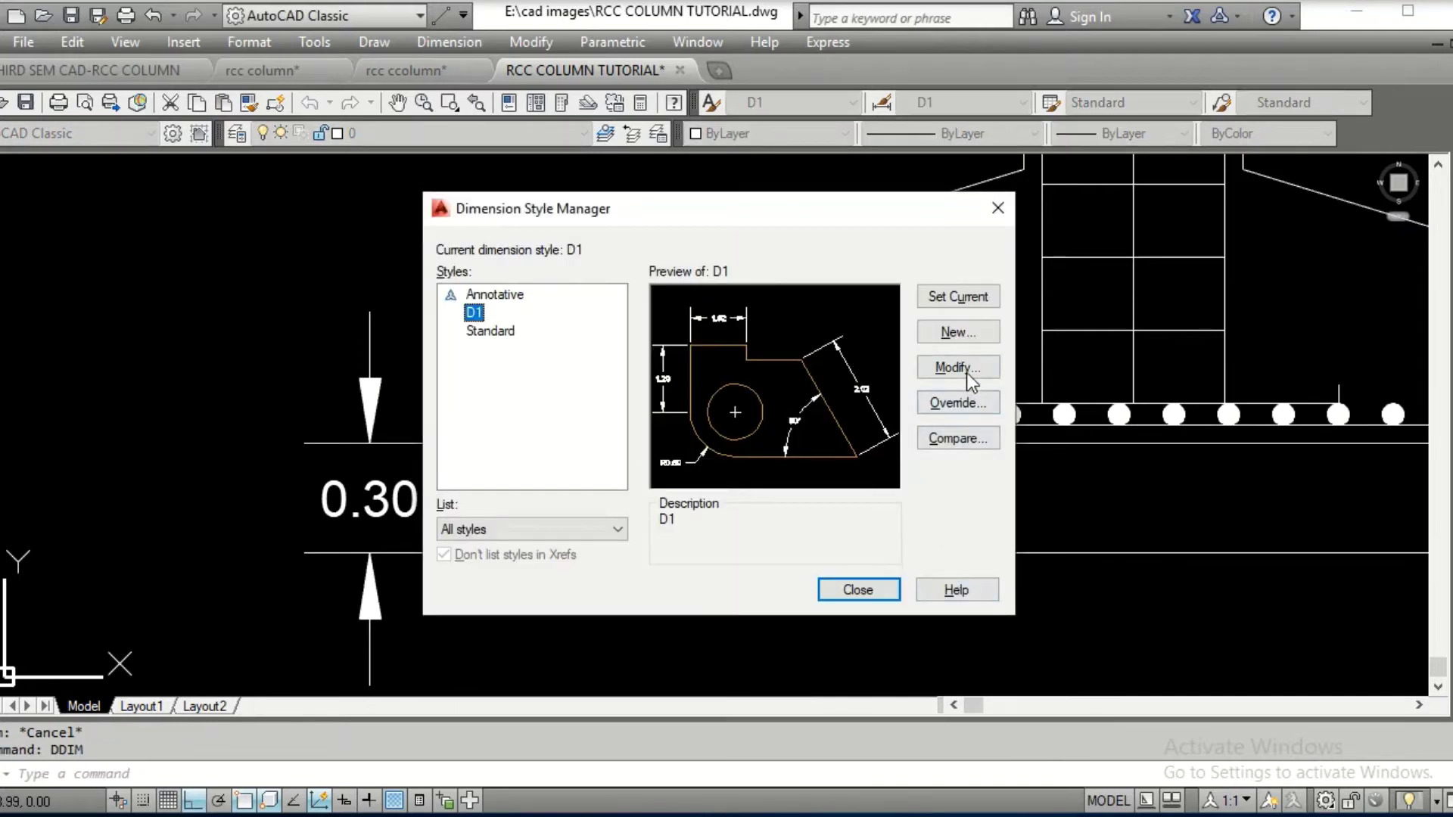
Change the D1 text style height to 0.08
left_click(967, 372)
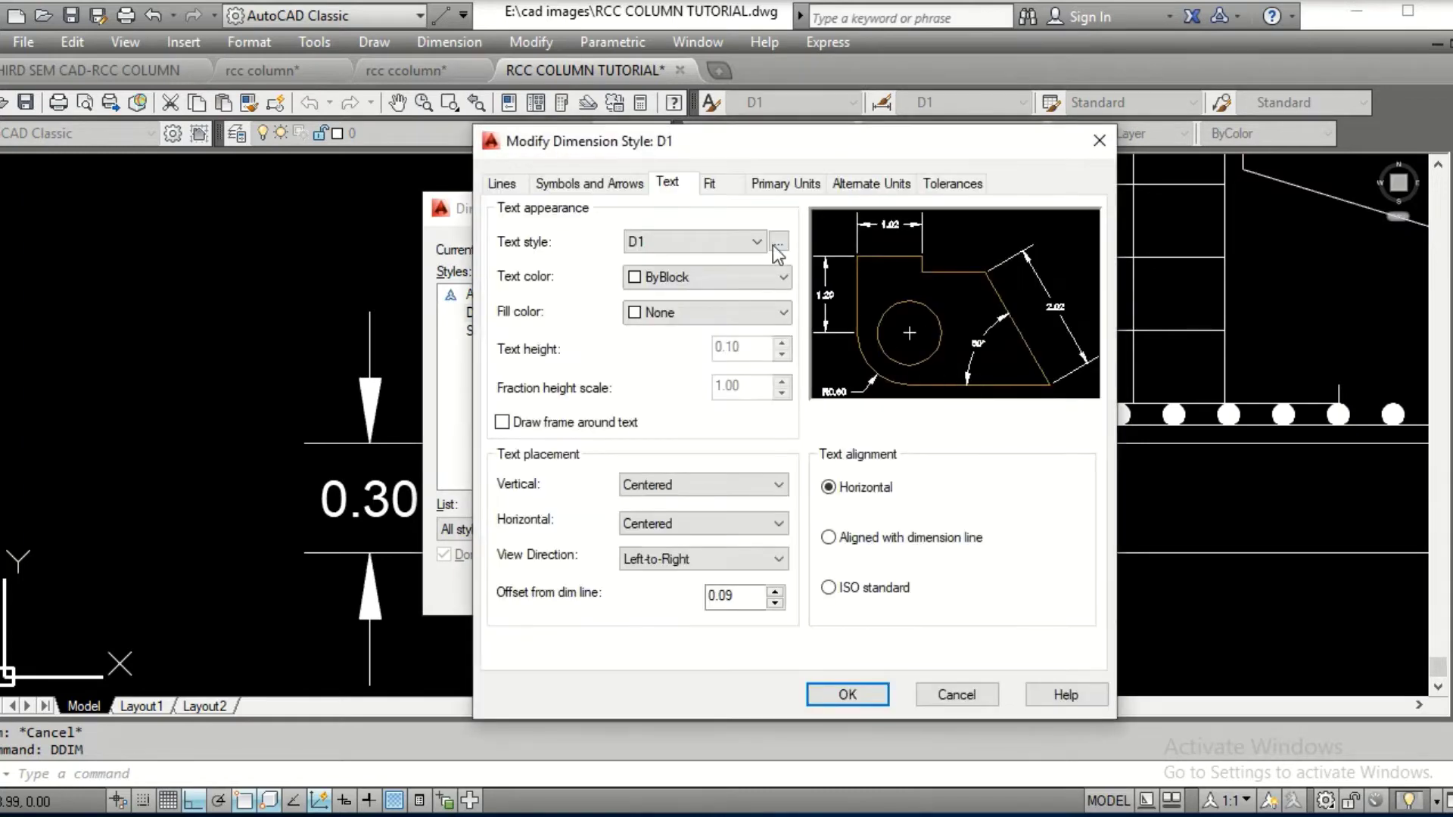
left_click(777, 248)
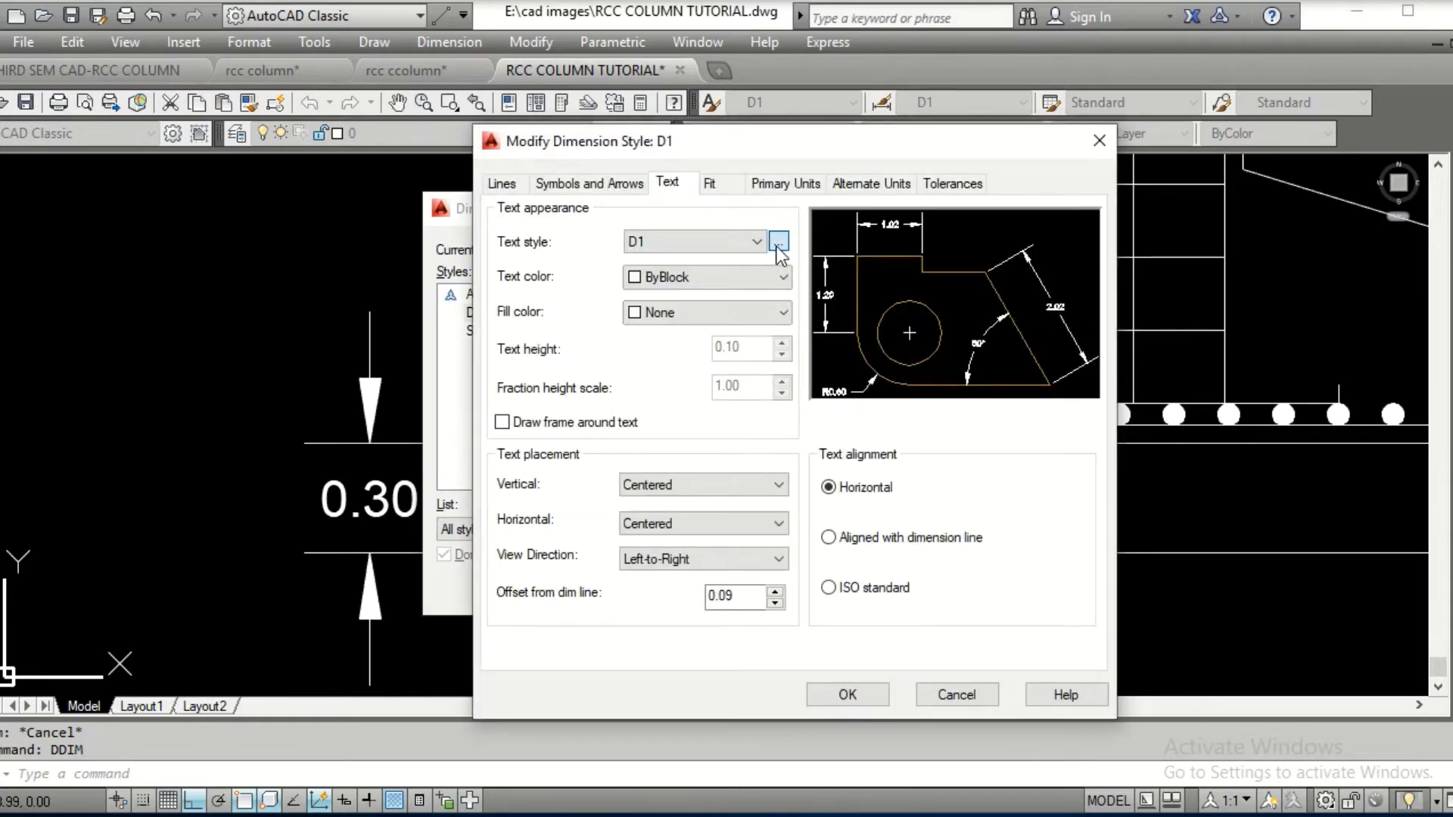
left_click(943, 427)
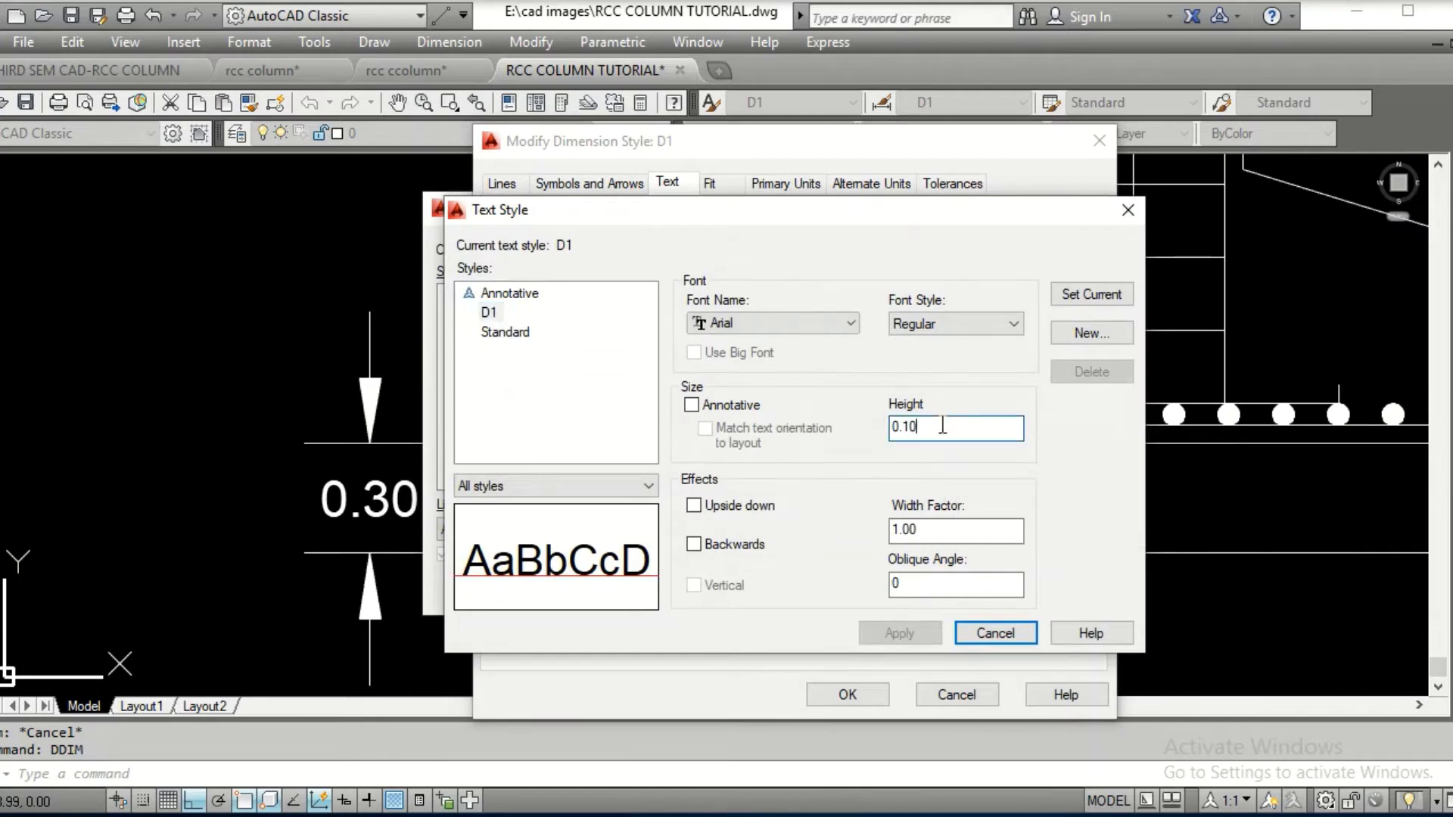
key("BackSpace")
key("BackSpace")
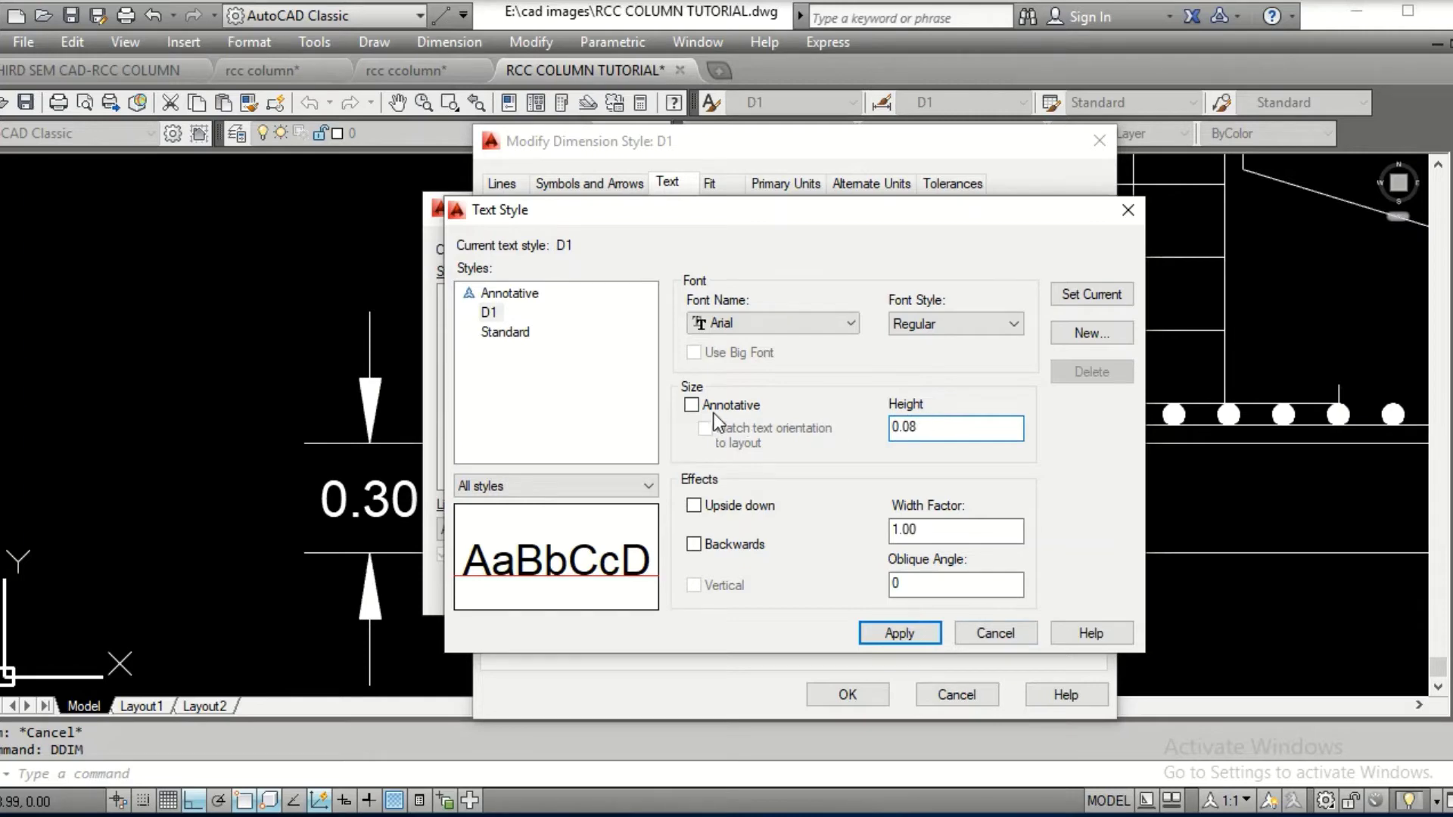
left_click(918, 629)
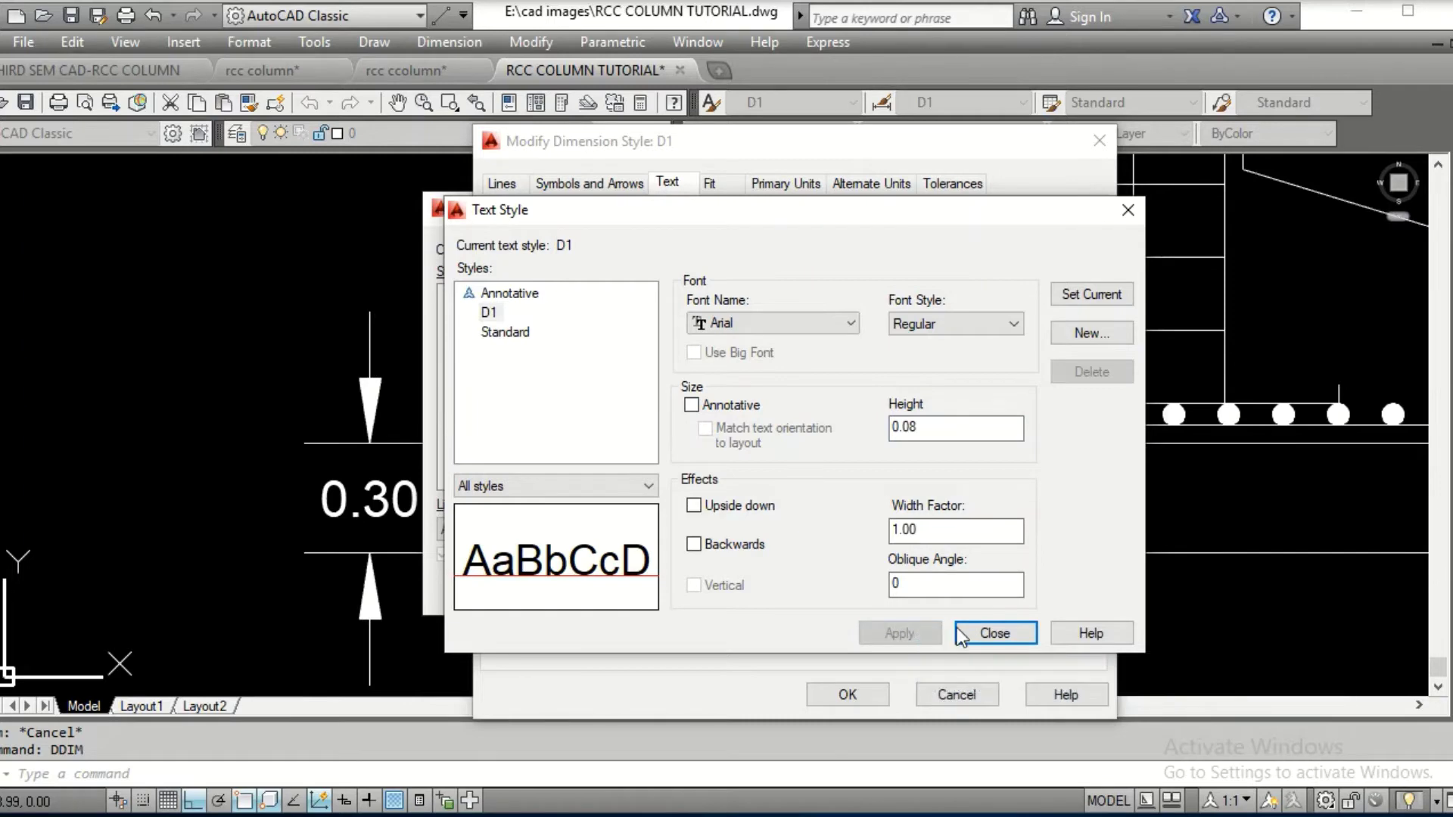
left_click(981, 632)
Set D1's arrow size to 0.08 with Closed filled arrowheads, save it, and make it current
left_click(597, 190)
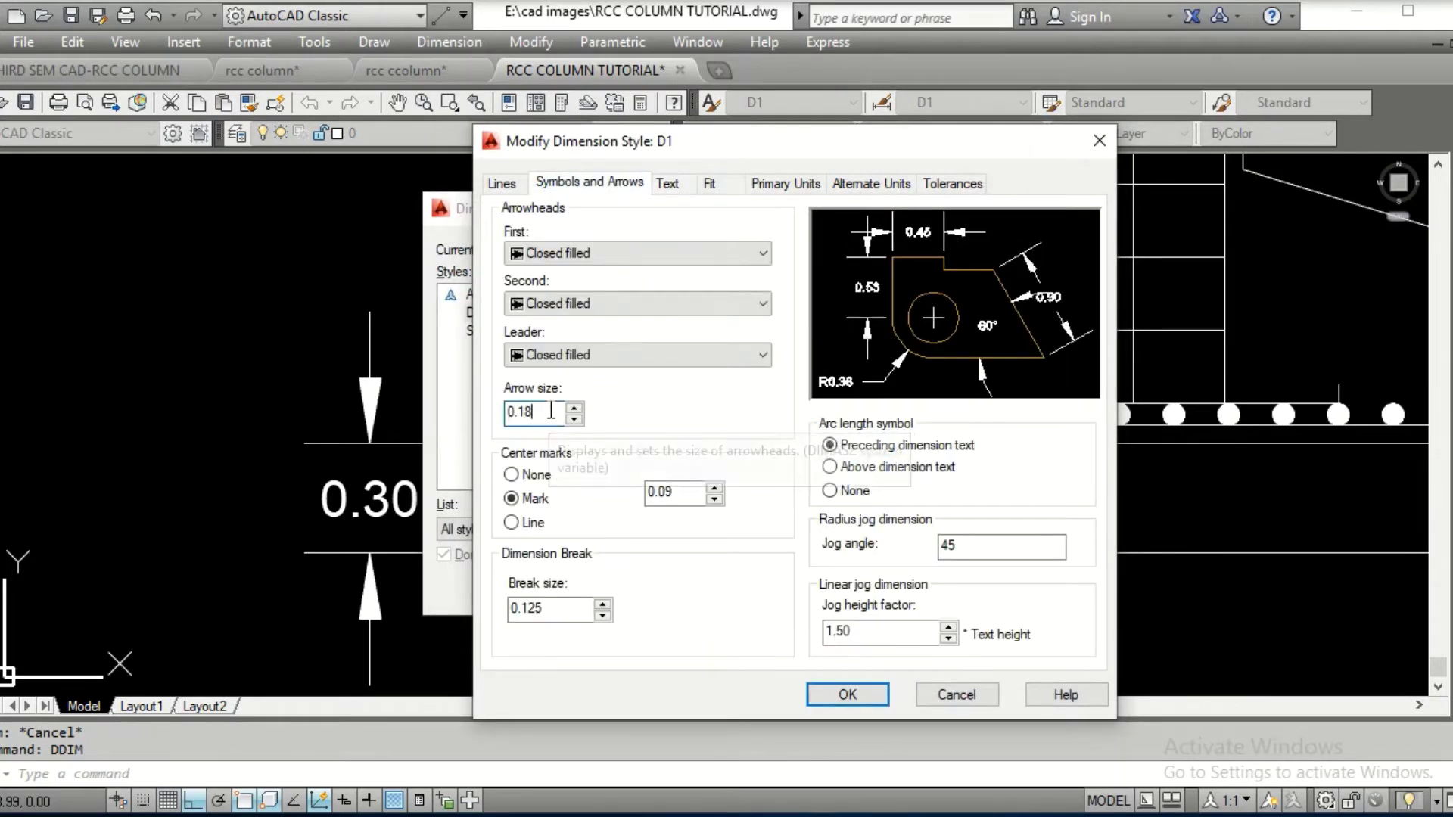
left_click(555, 409)
key("BackSpace")
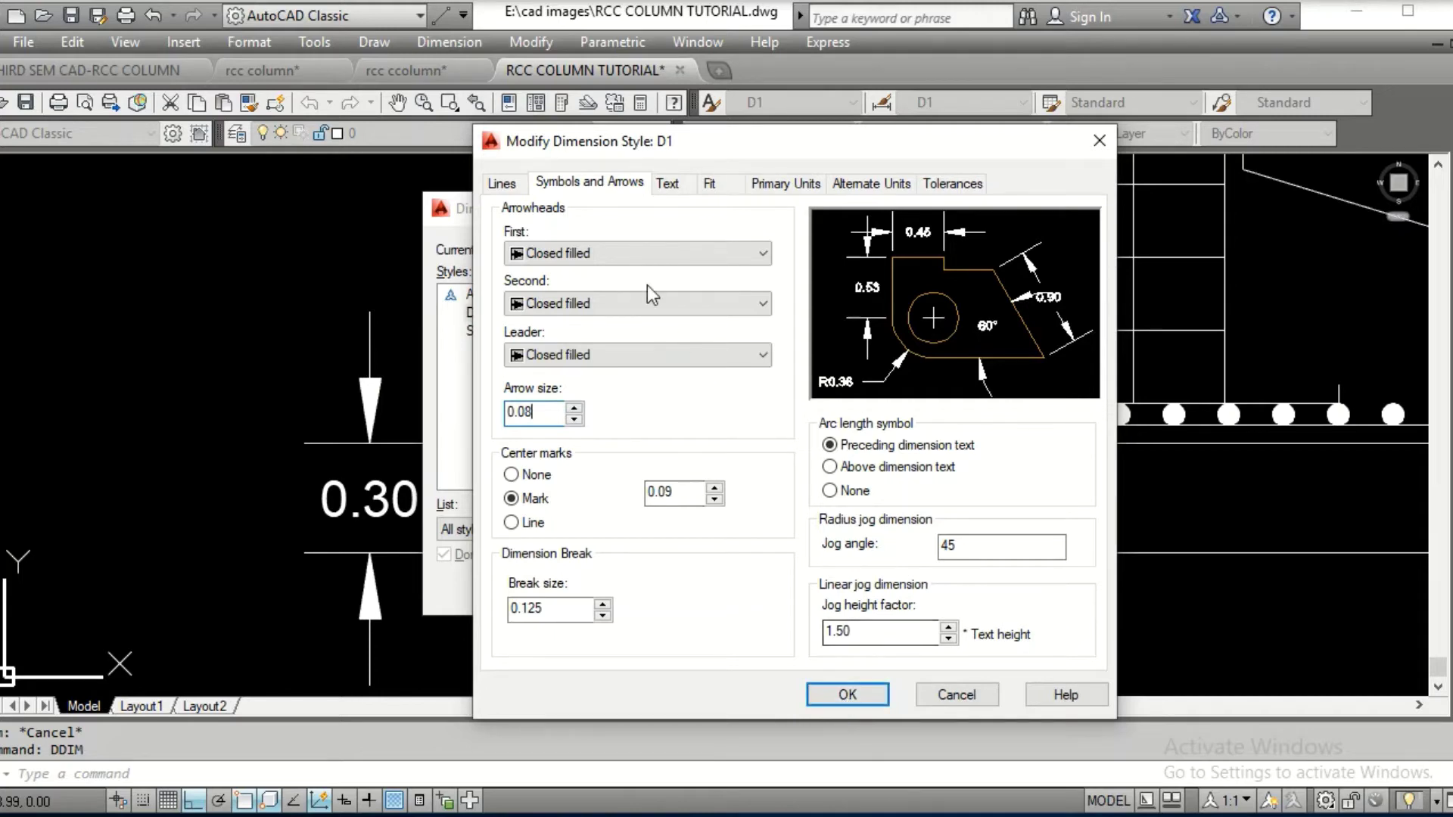
left_click(642, 257)
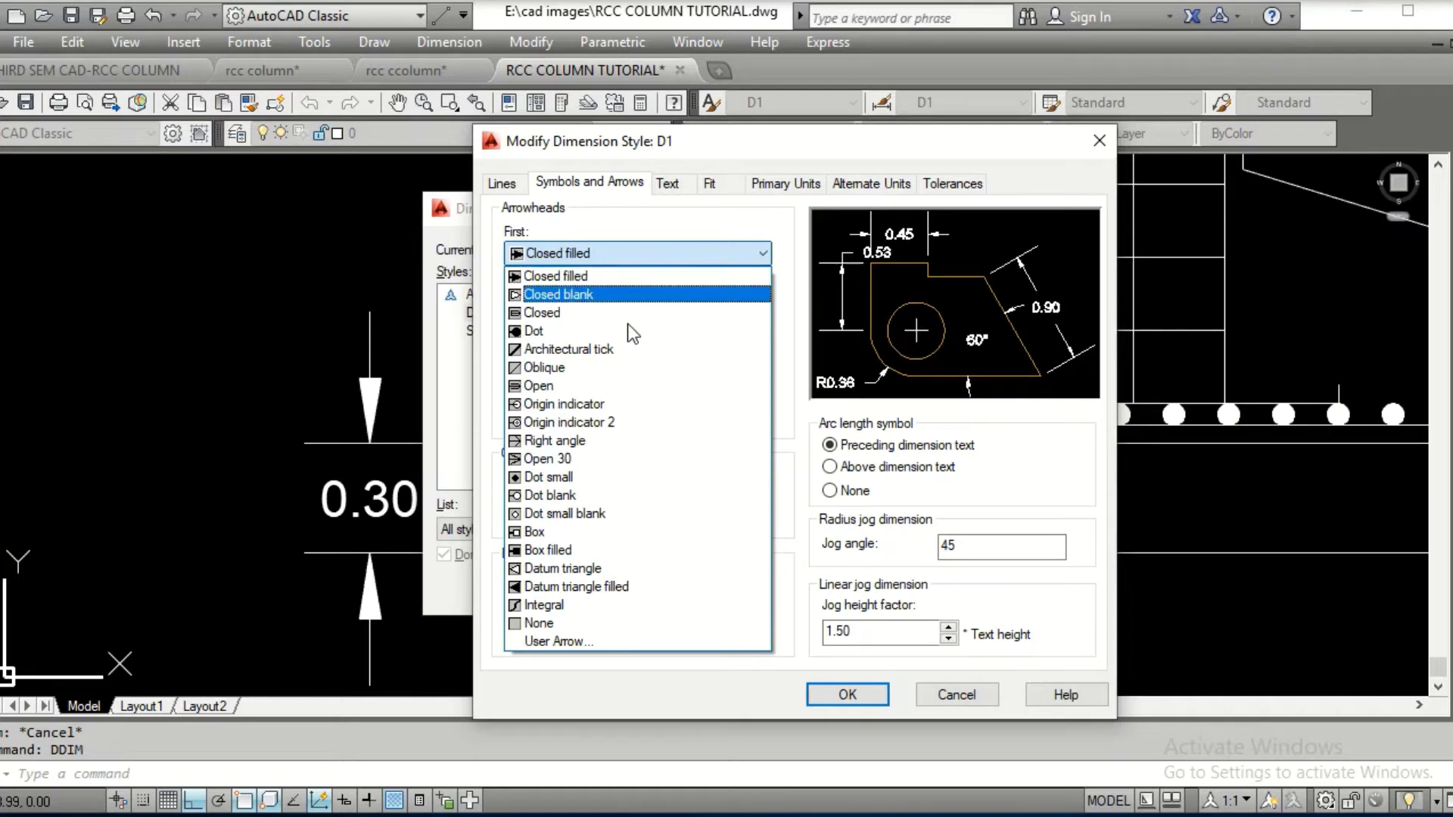
left_click(598, 273)
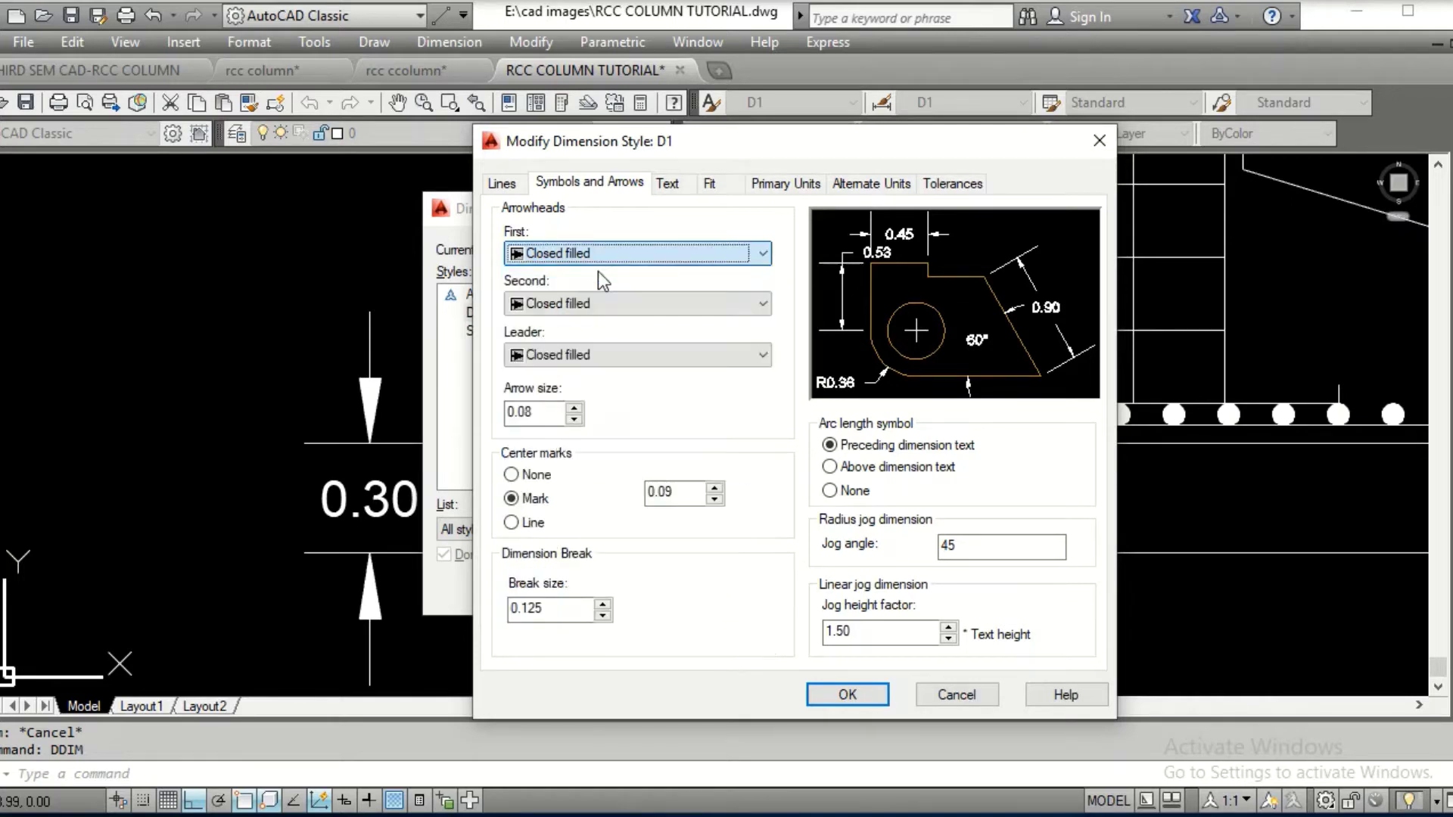
left_click(847, 695)
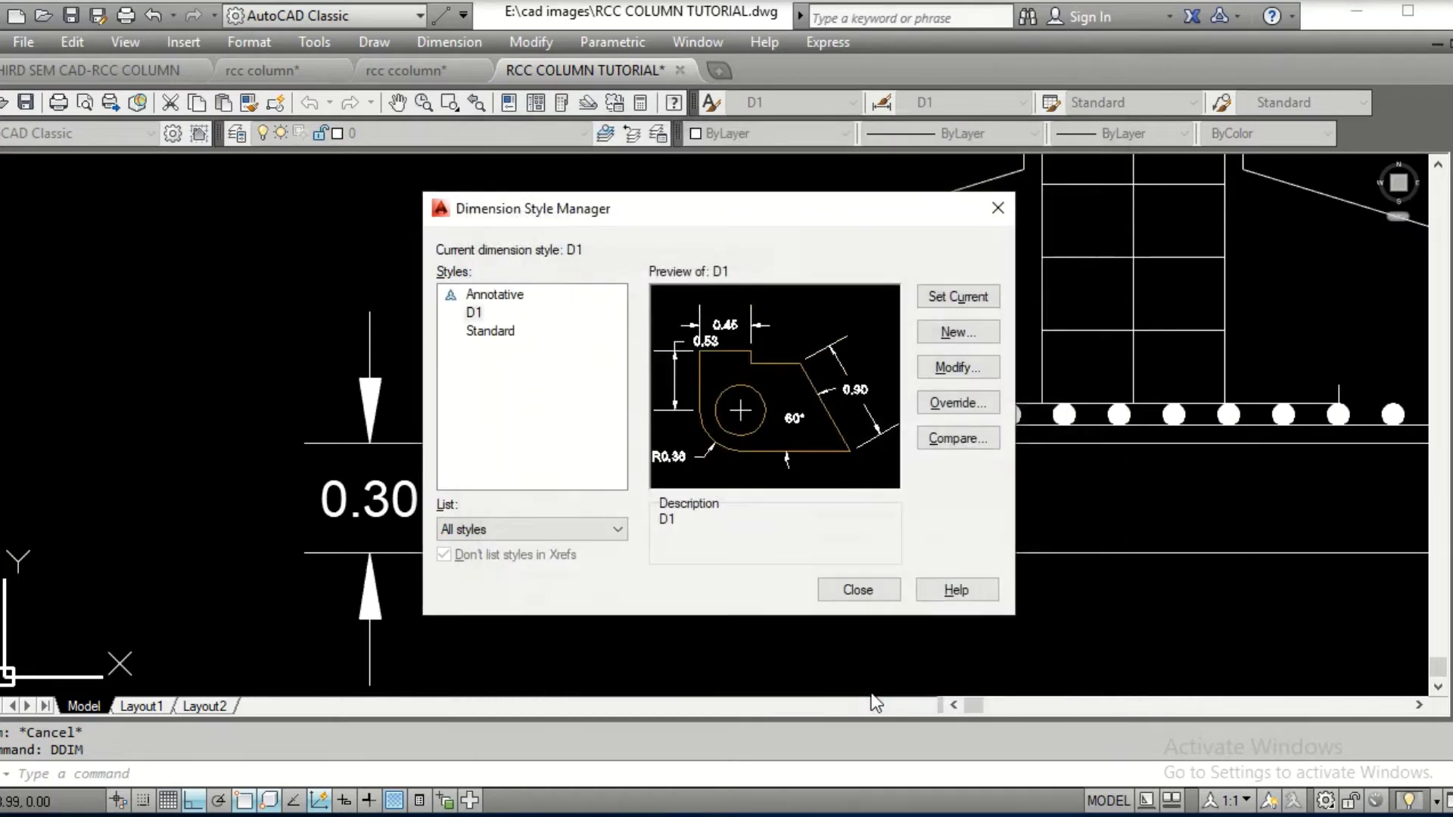
left_click(510, 331)
left_click(473, 312)
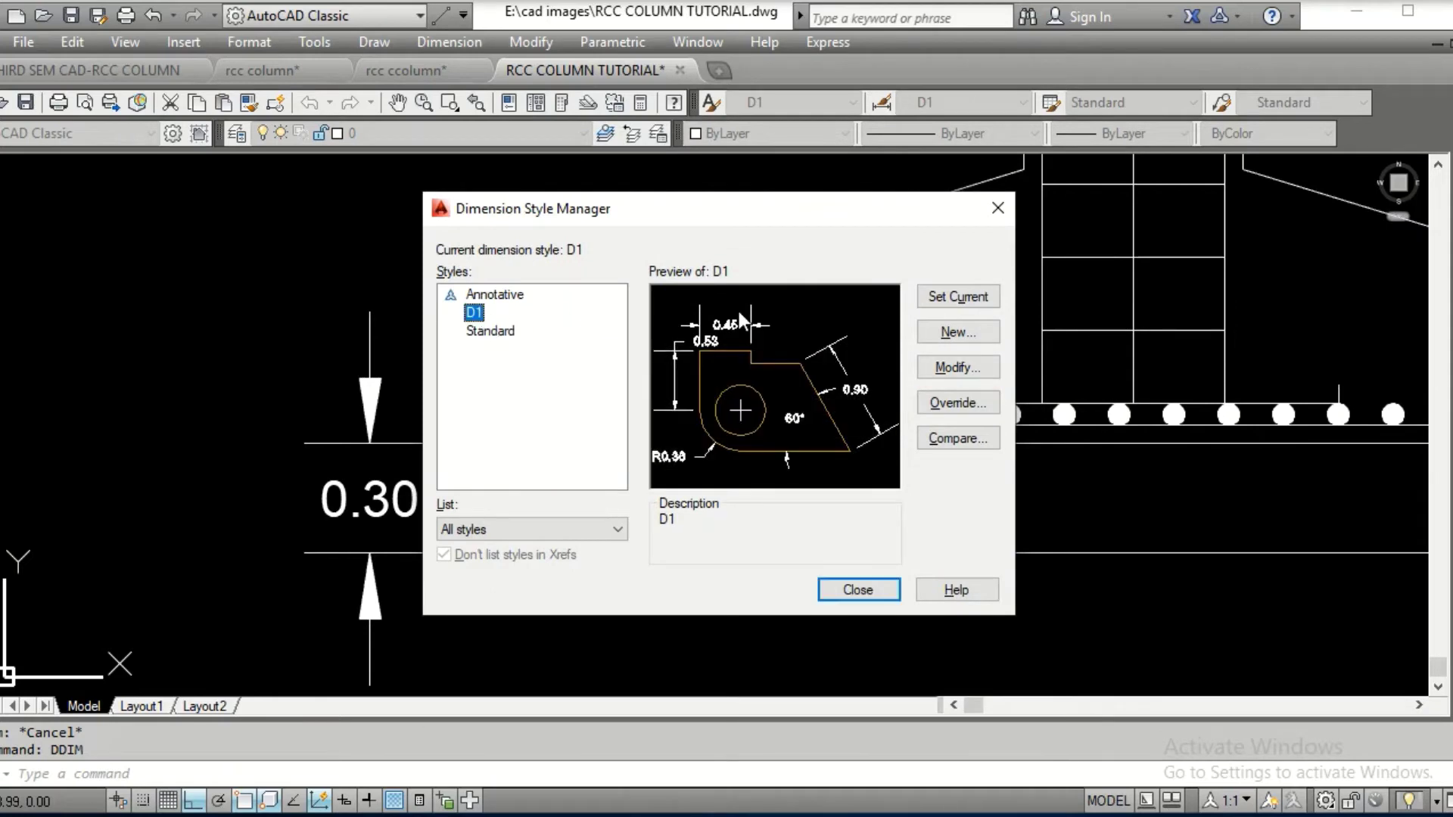
left_click(957, 297)
Erase the old 0.30 dimension at the footing
left_click(859, 589)
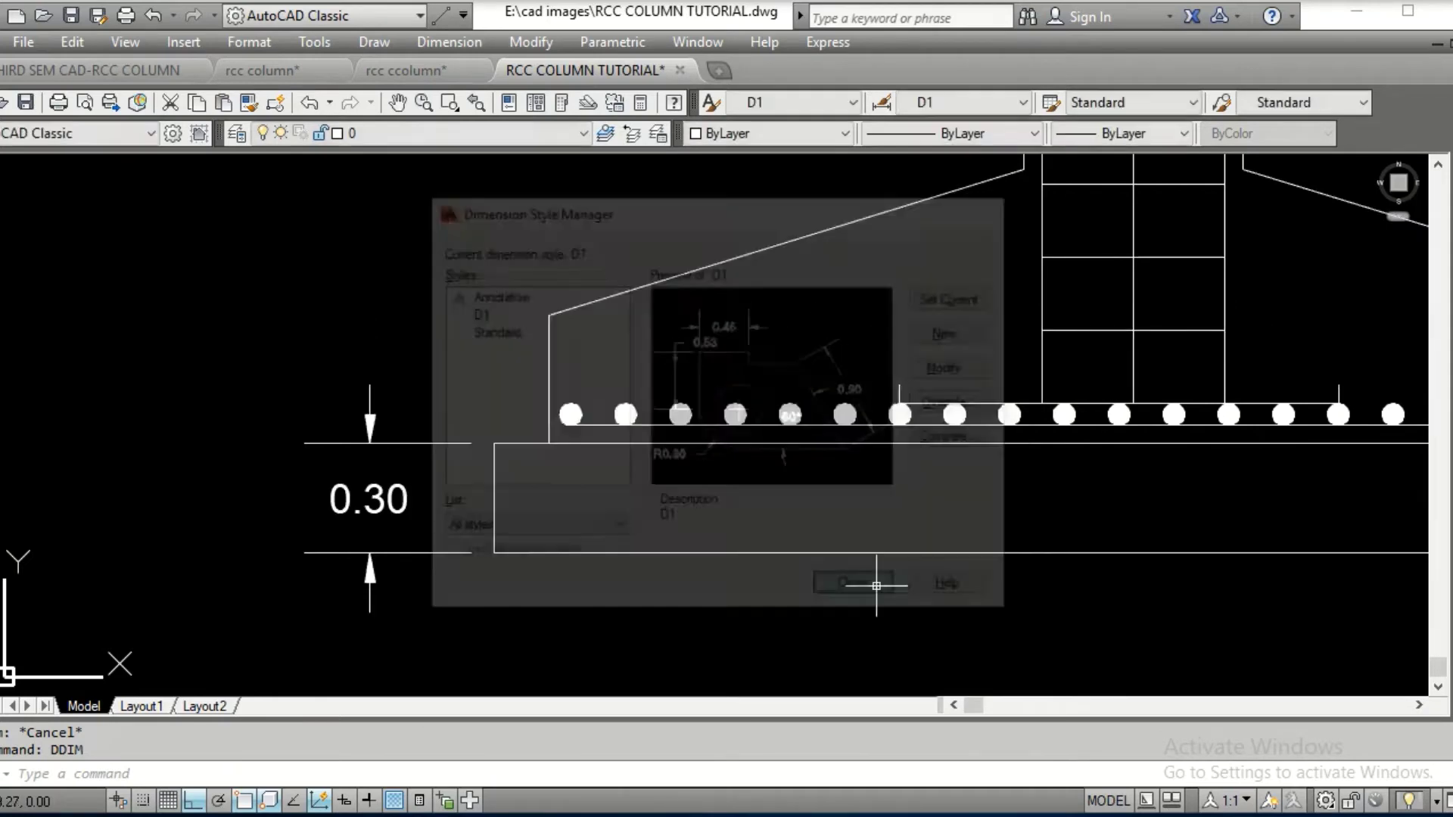
scroll(706, 337, "down", 4)
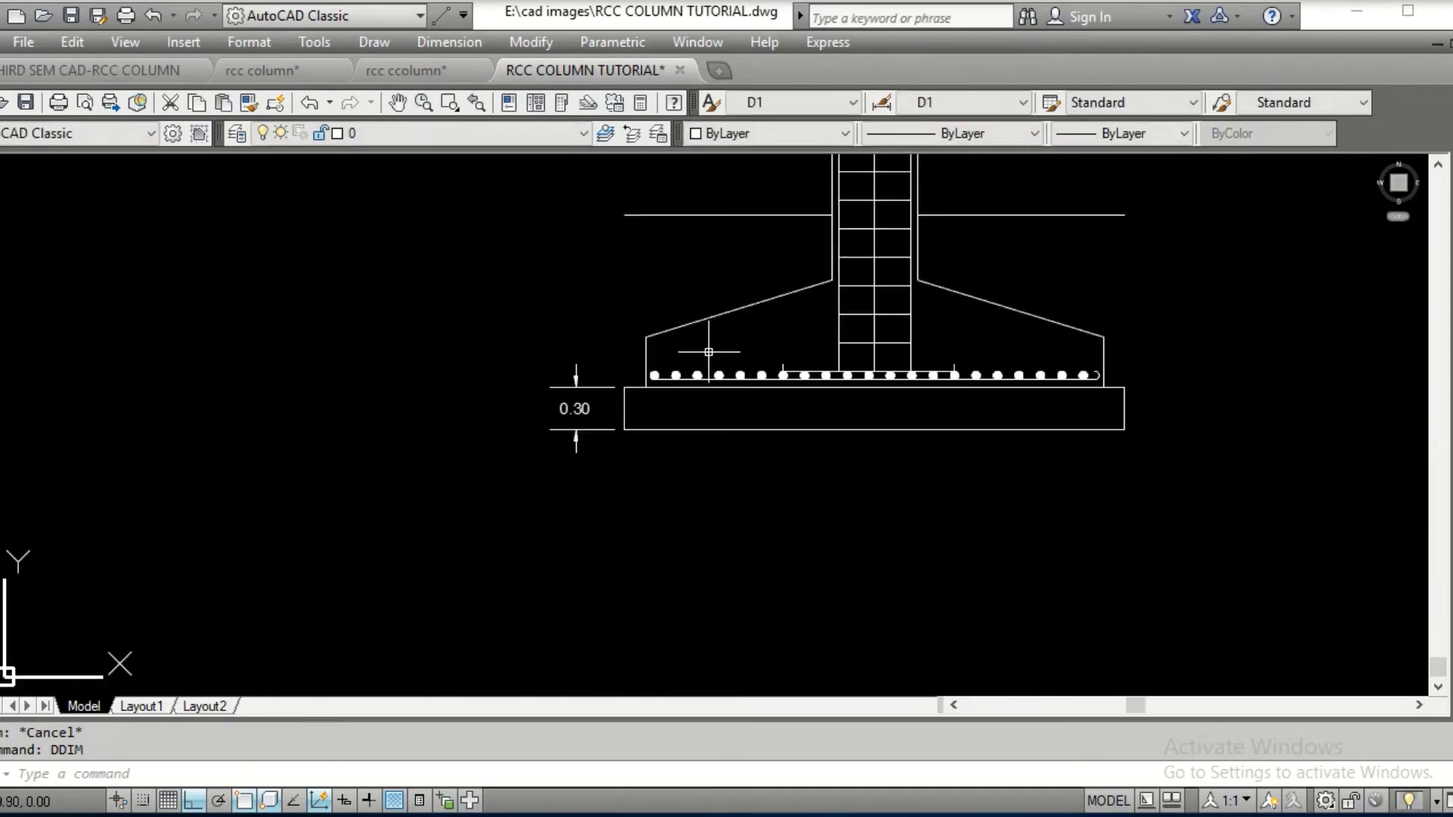
mouse_move(707, 338)
middle_mouse_down()
mouse_move(684, 480)
mouse_move(659, 383)
middle_mouse_up()
scroll(606, 408, "up", 2)
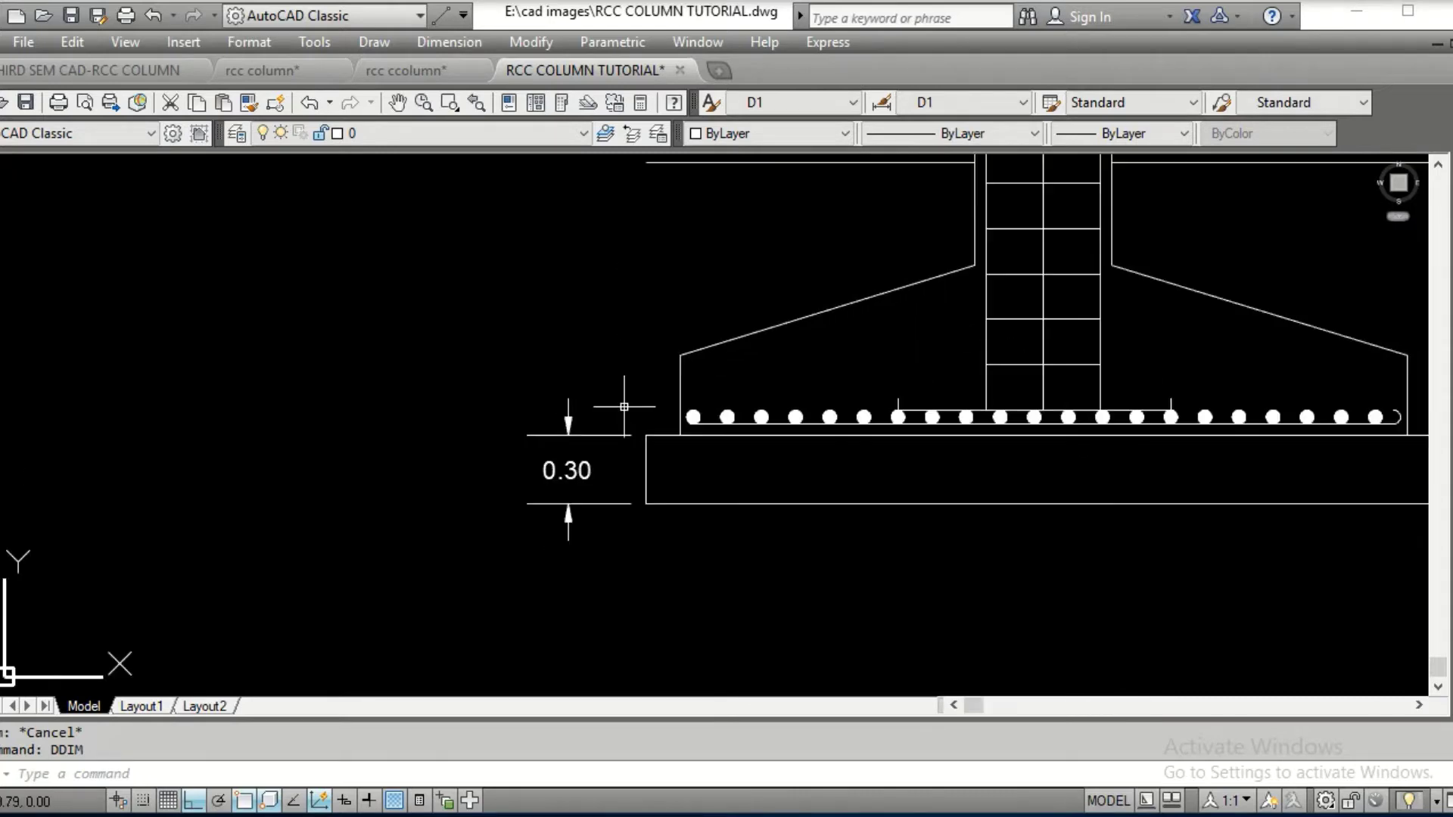
left_click(449, 349)
left_click(638, 585)
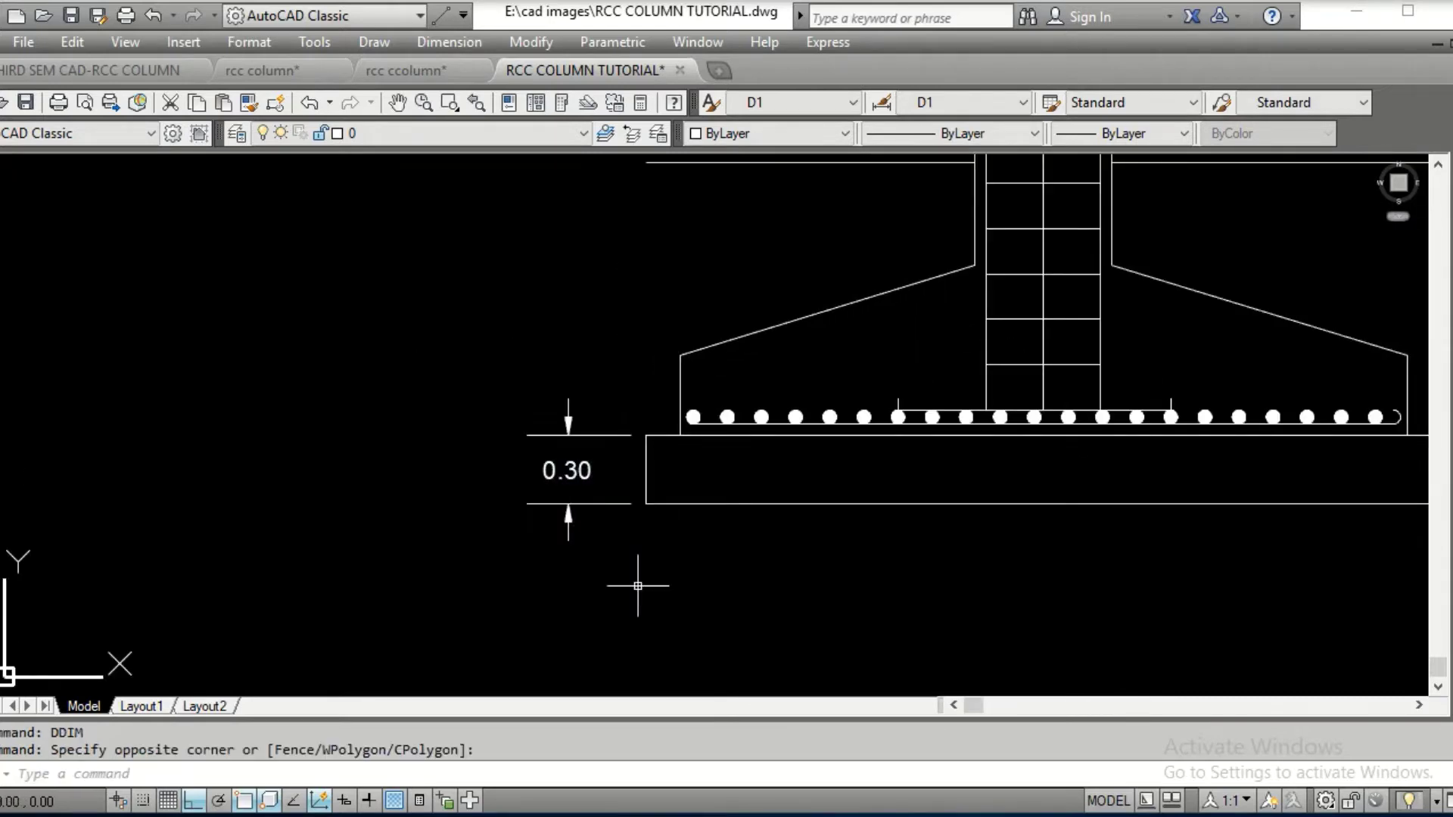
key("Escape")
left_click(567, 436)
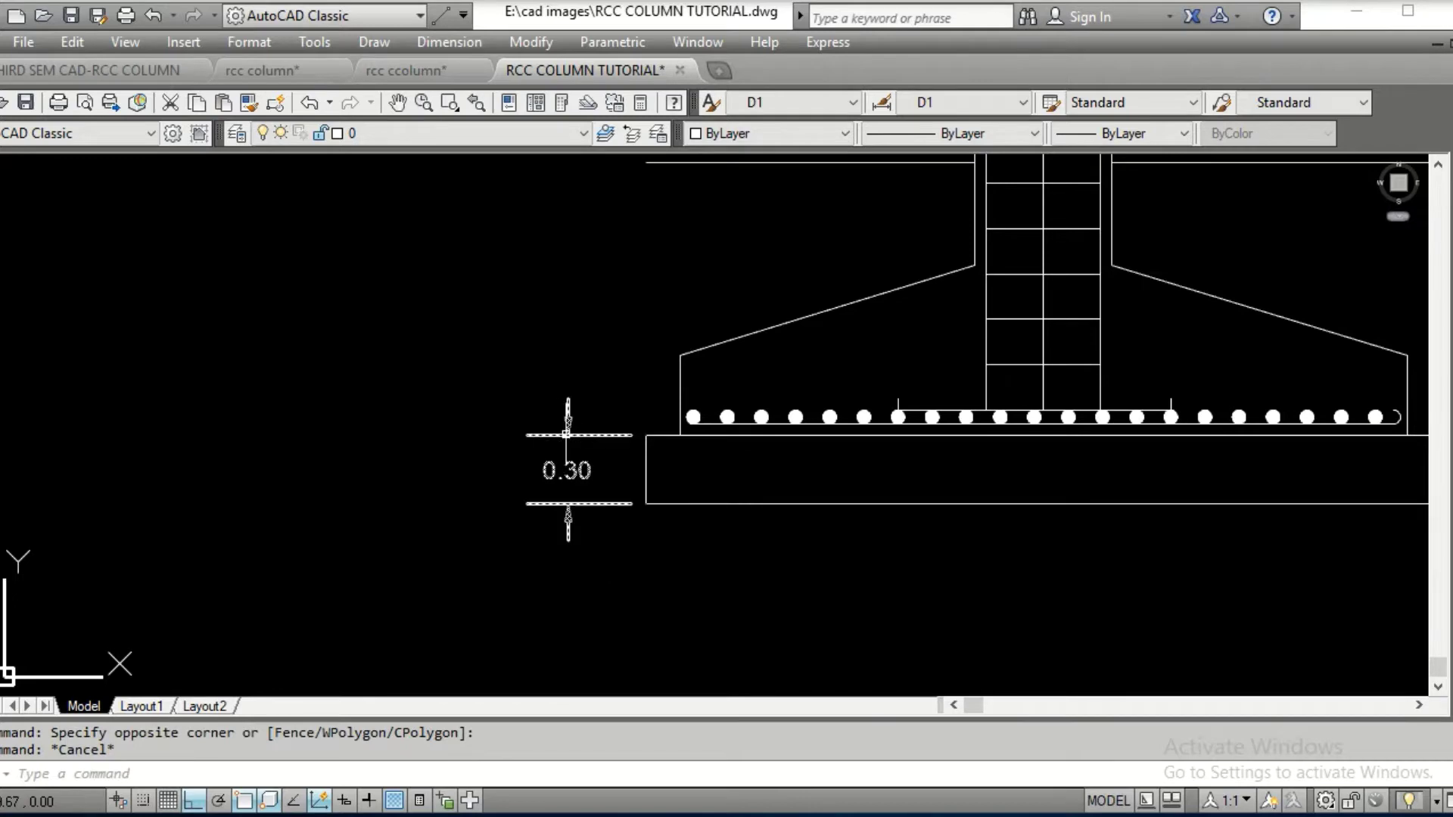
mouse_move(566, 436)
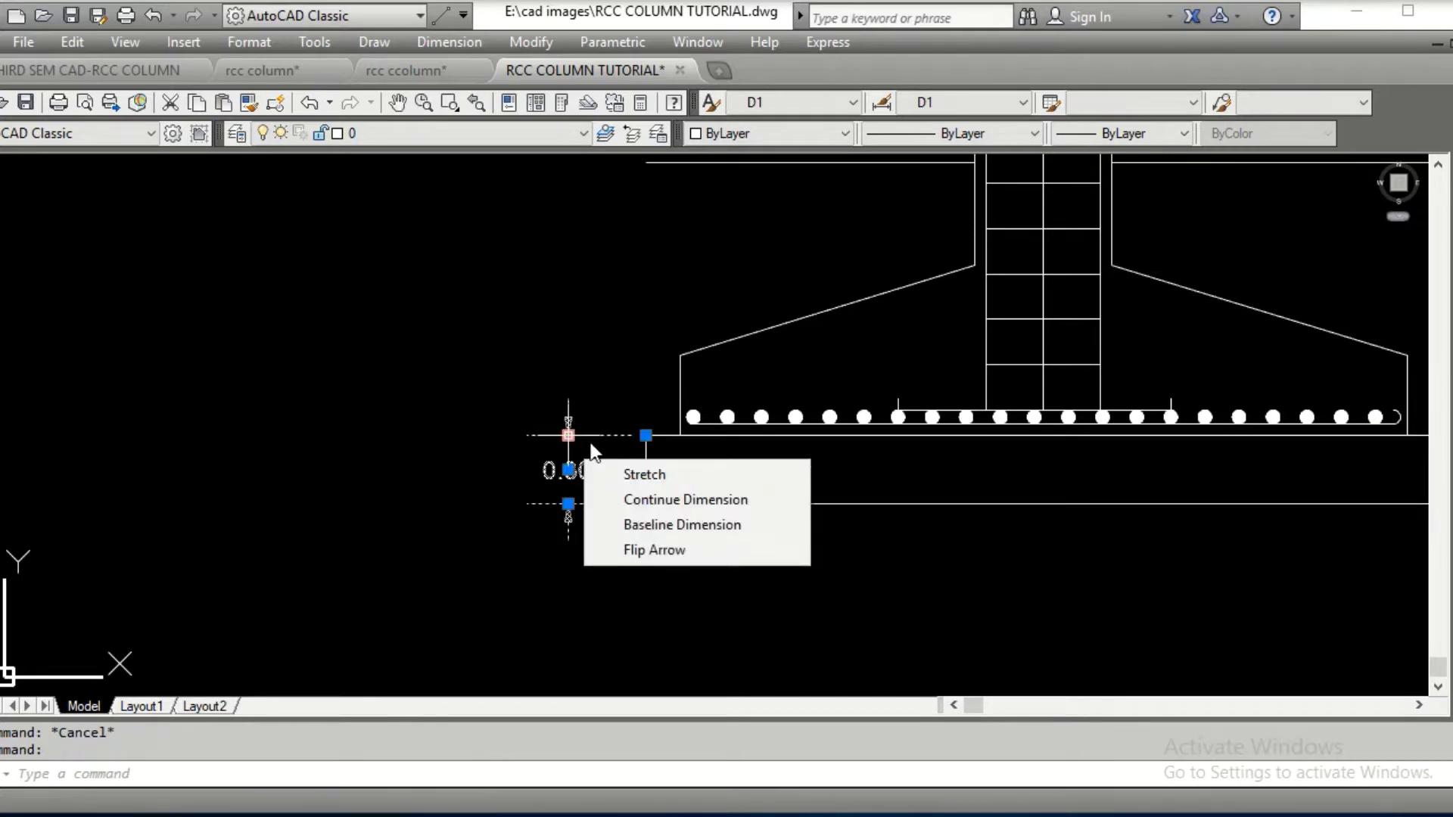
key("Escape")
left_click(568, 424)
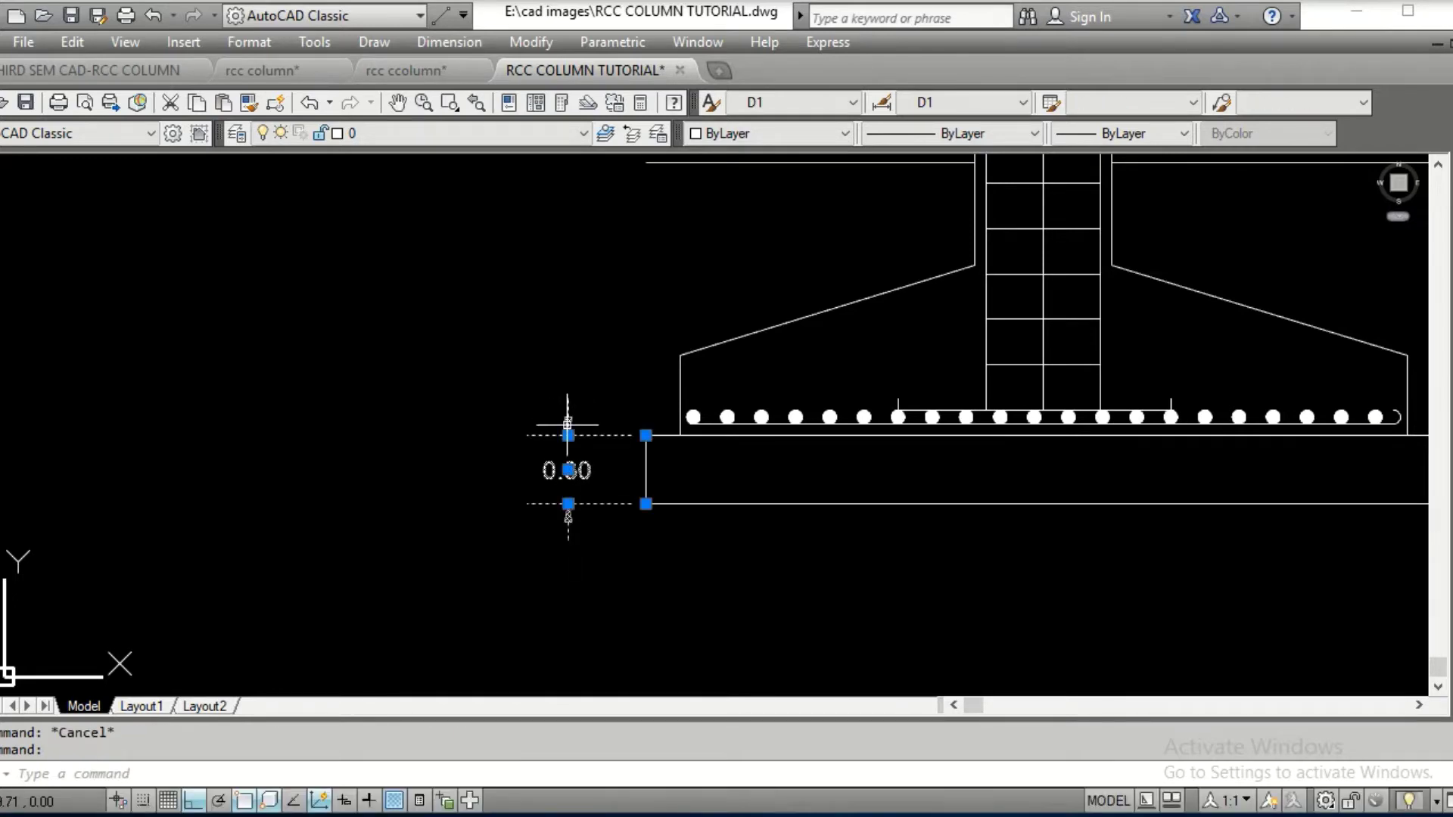
key("Delete")
Redraw the 0.30 vertical dimension on the footing's left side with DIM > VER
type("DIM")
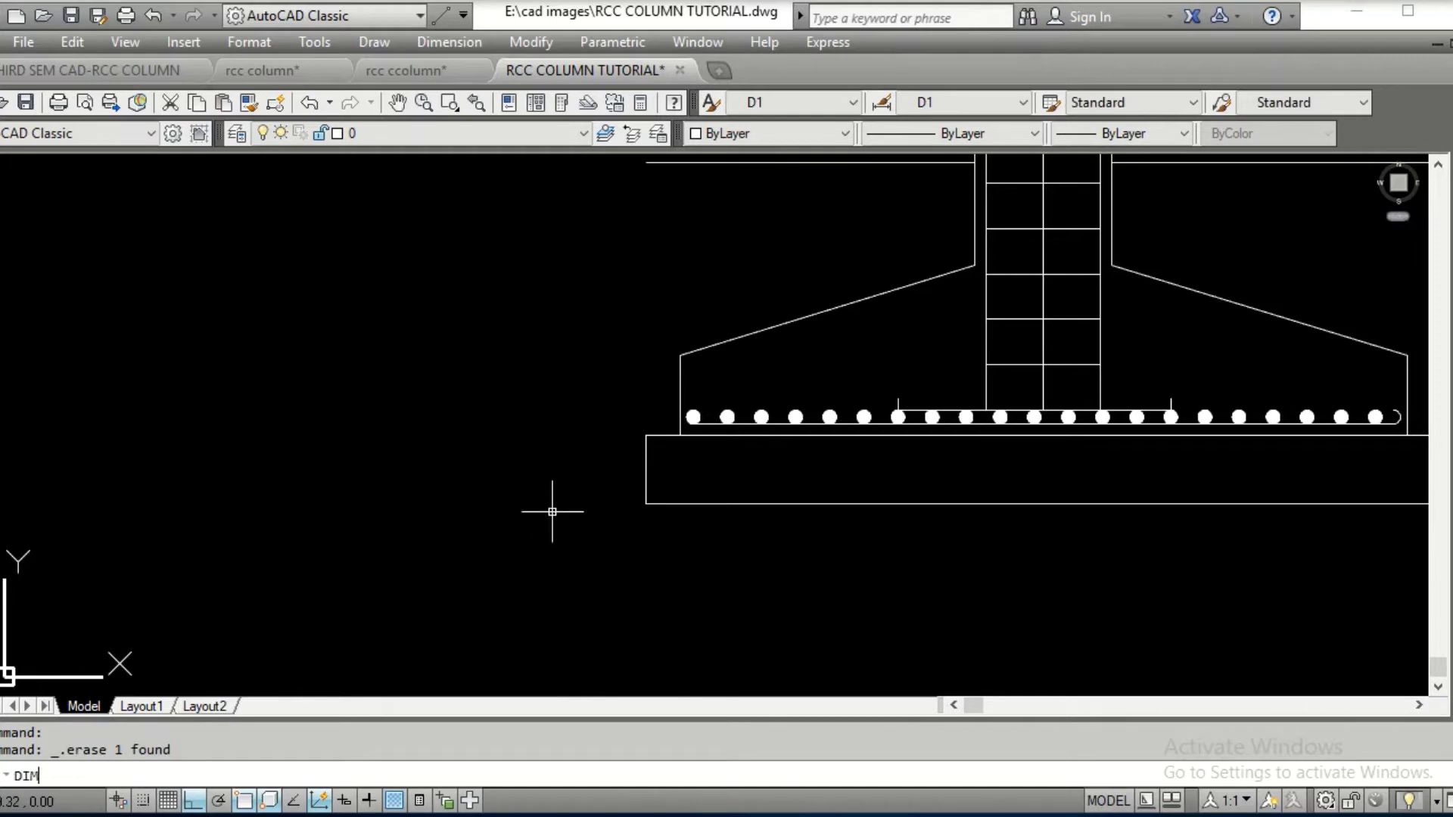
key("Return")
type("VER")
key("Return")
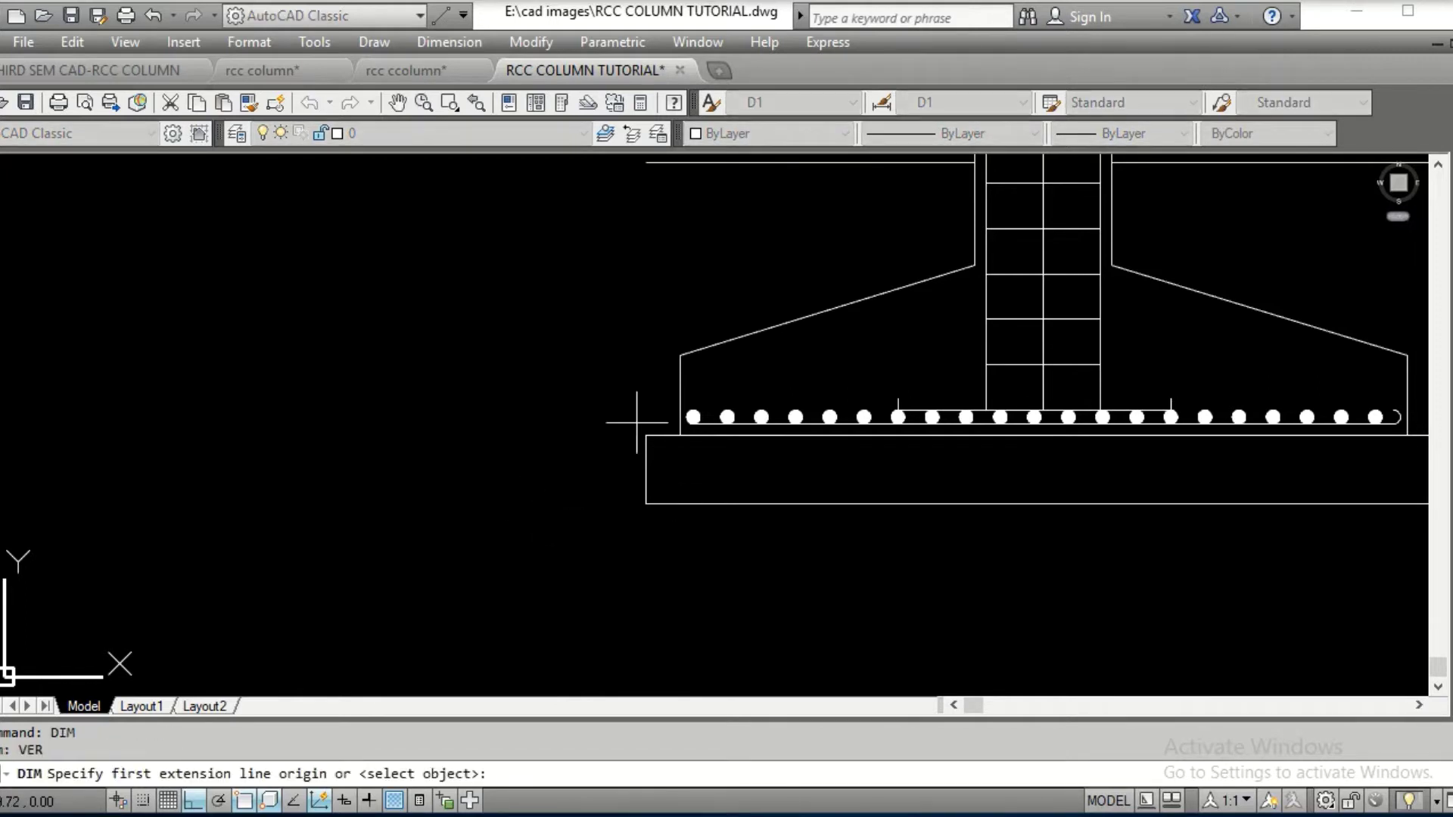
left_click(645, 504)
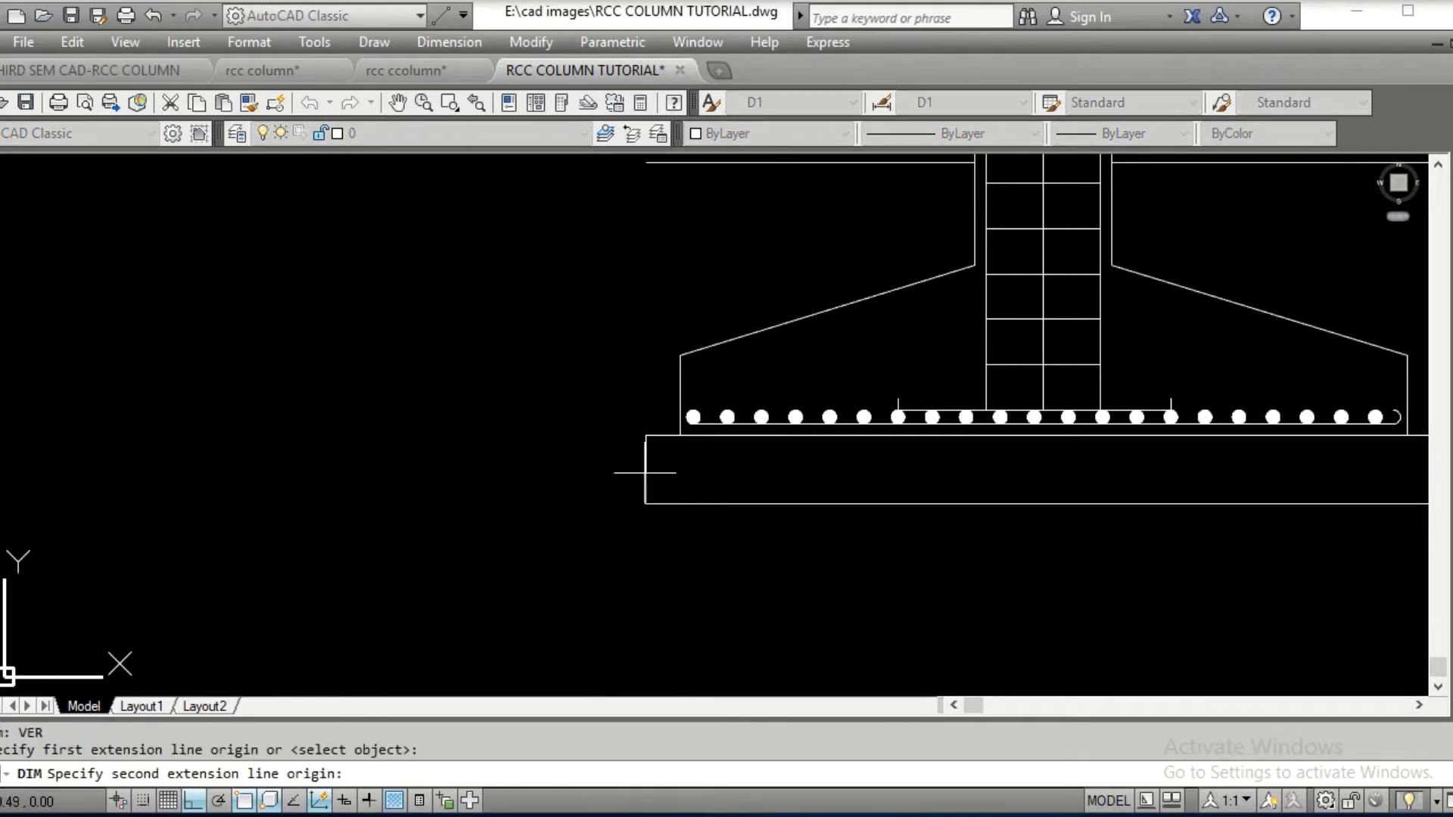
left_click(646, 435)
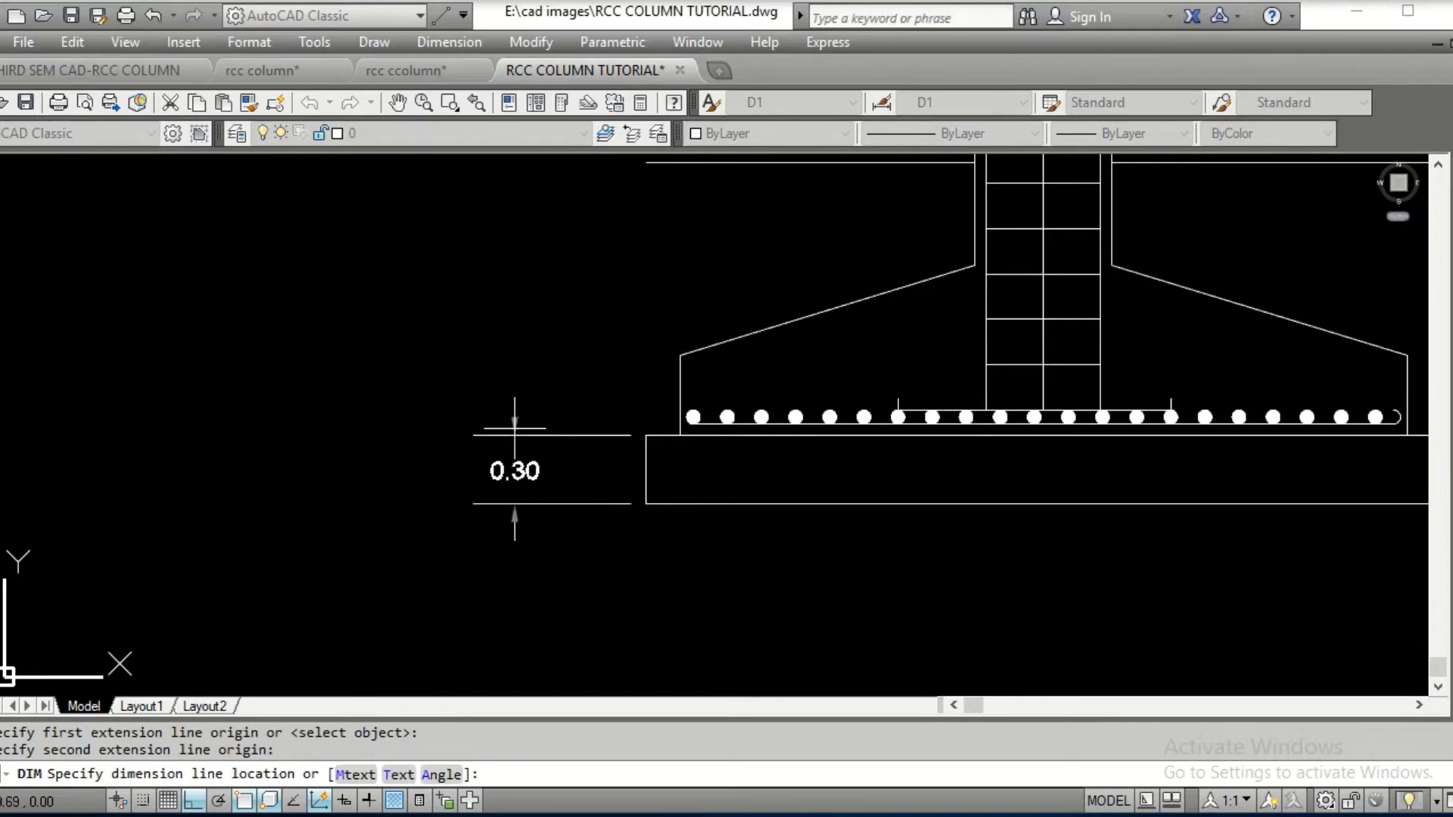
left_click(515, 428)
key("Return")
Chain continued vertical dimensions of 0.35, 0.40 and 0.45 above the 0.30 one
type("CON")
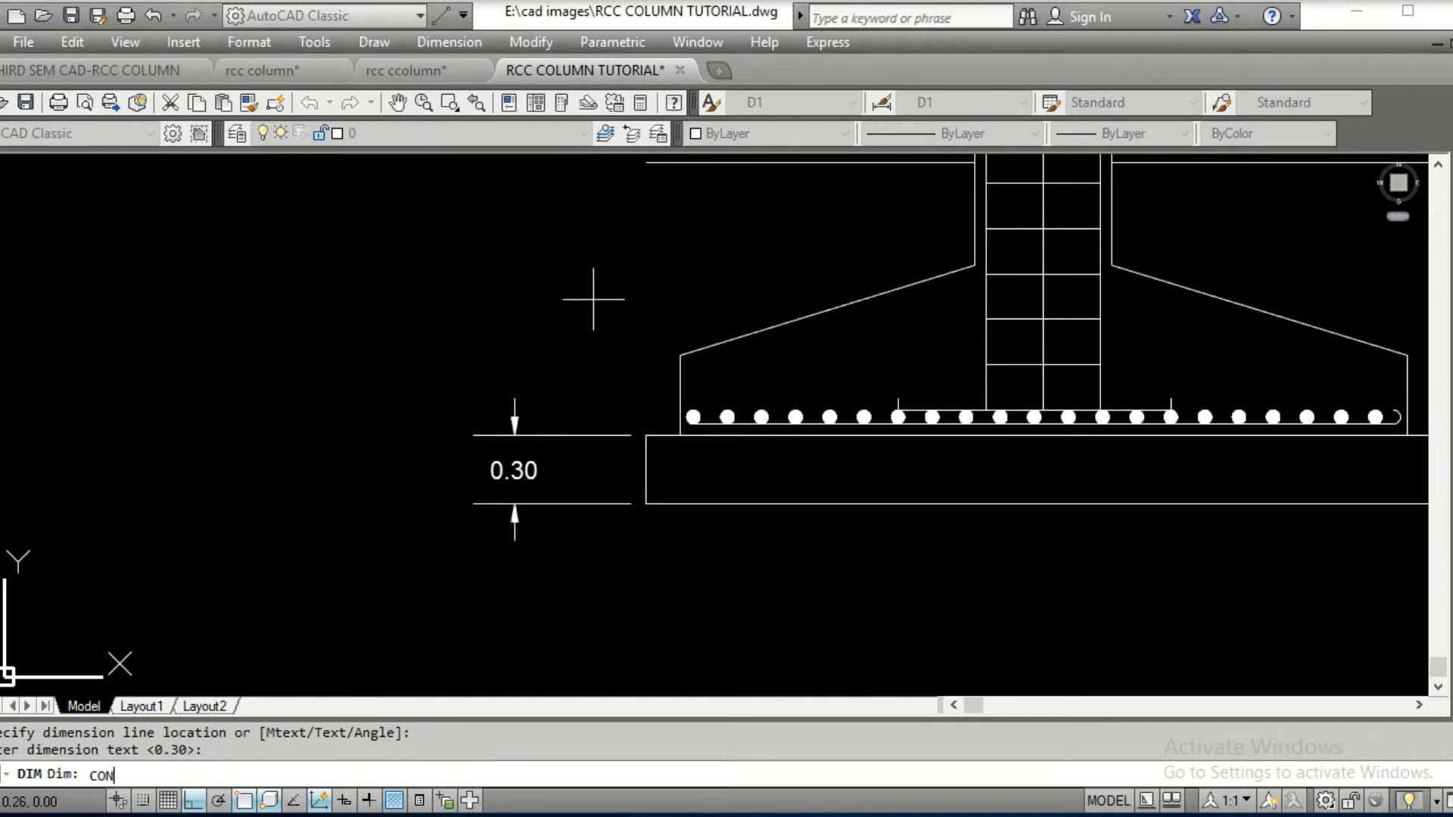
type("T")
key("Return")
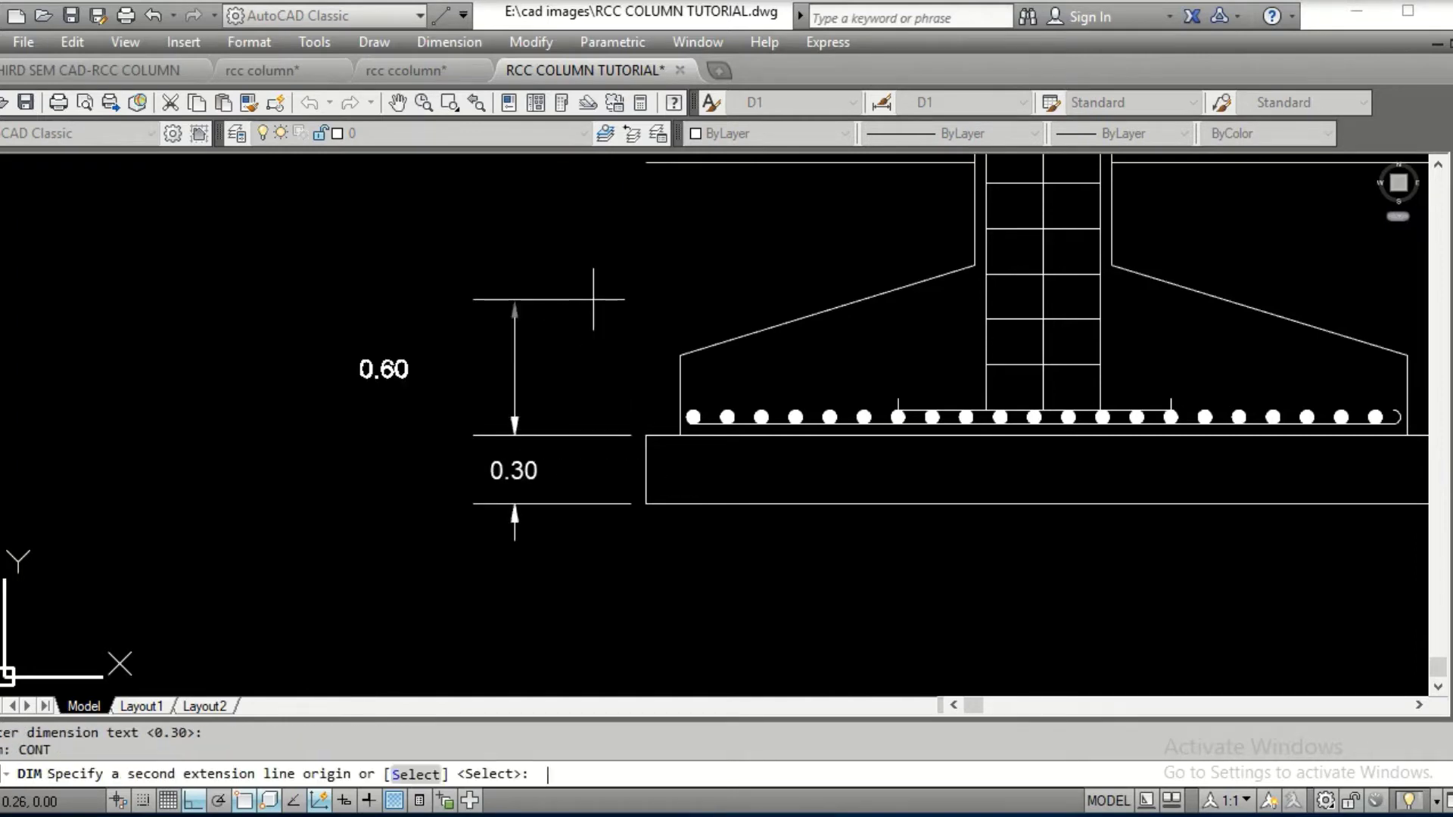
left_click(679, 355)
key("Return")
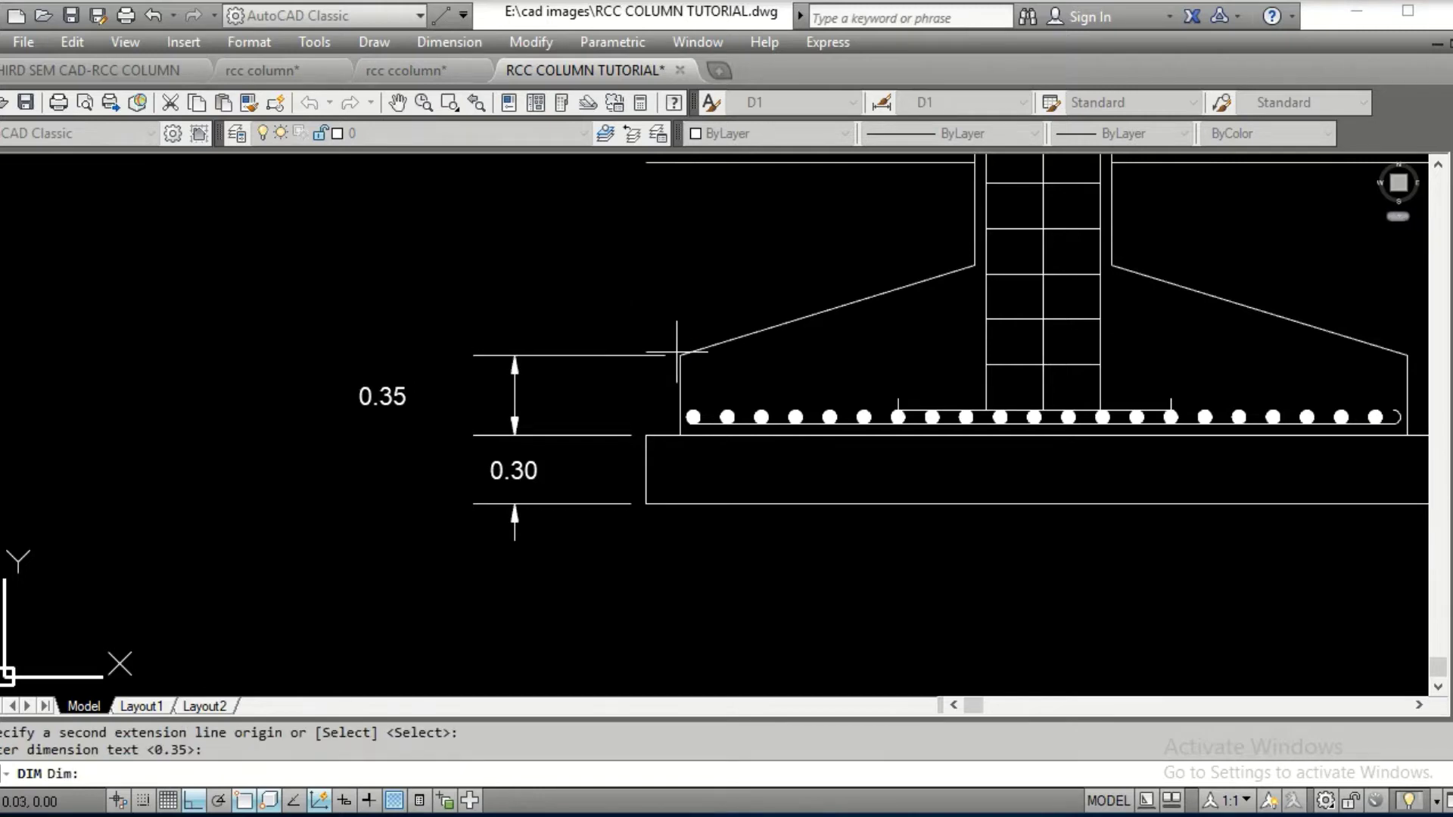
type("cont")
key("Return")
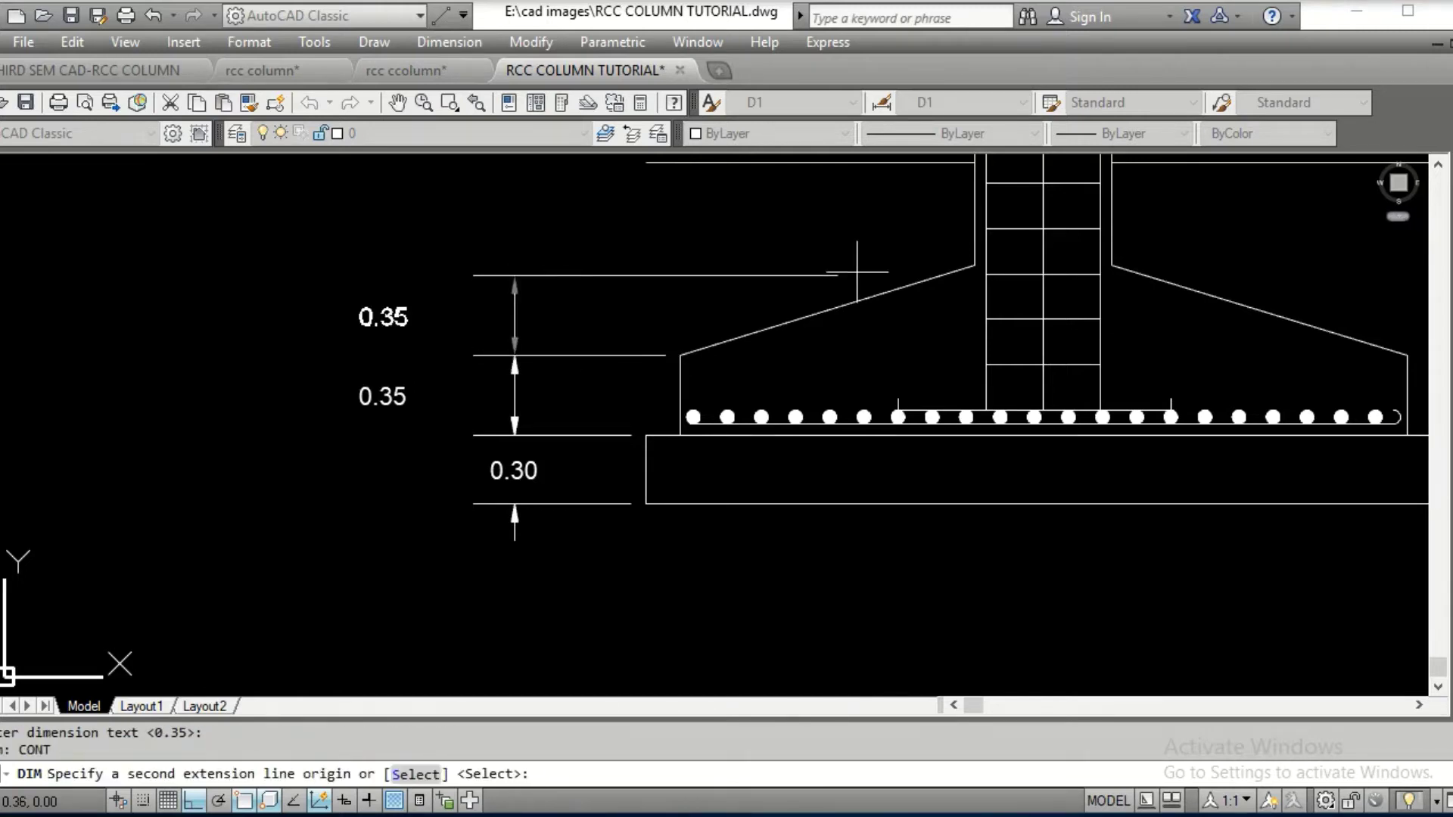
left_click(974, 265)
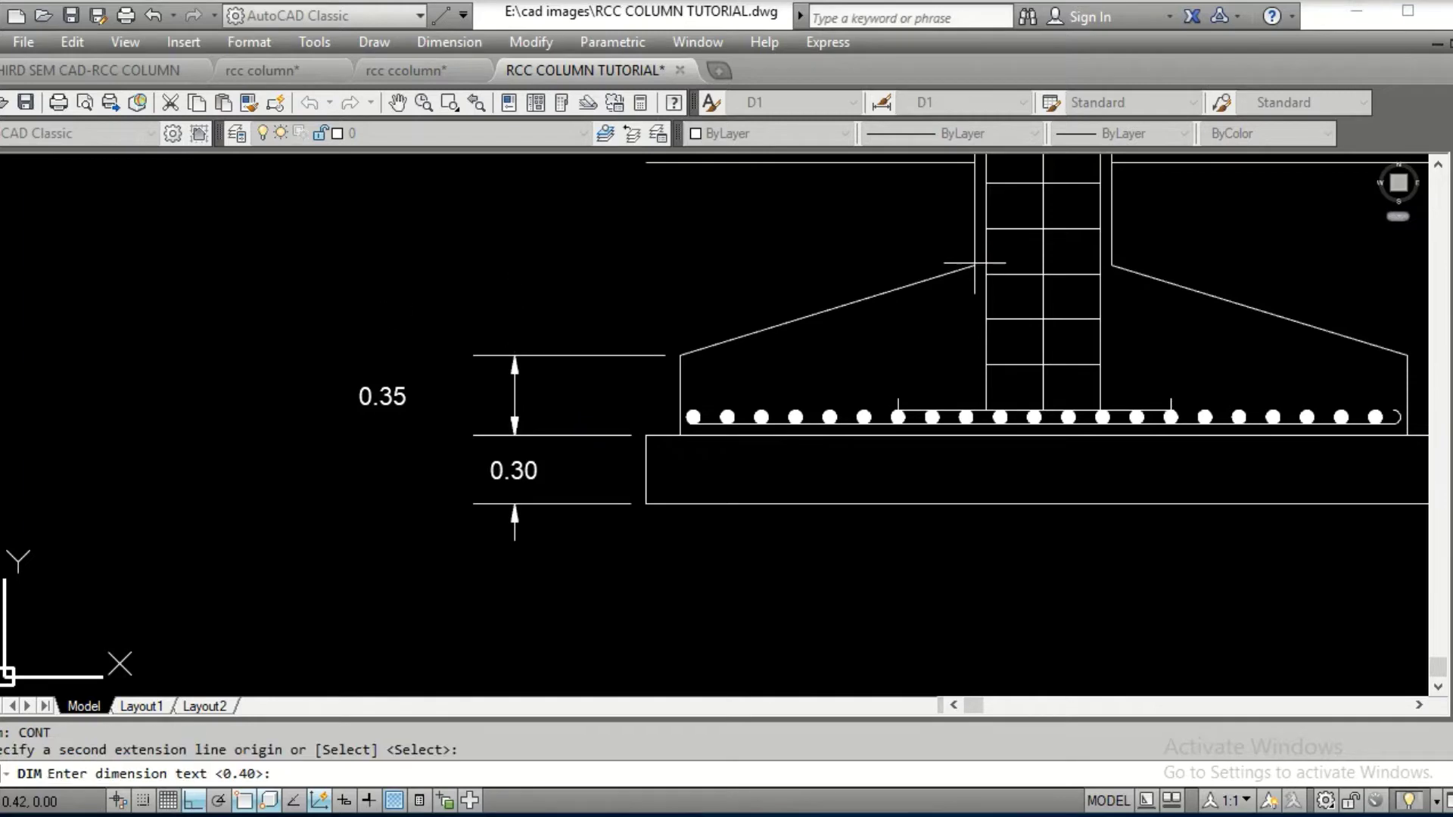
key("Return")
middle_click_drag(839, 236, 852, 364)
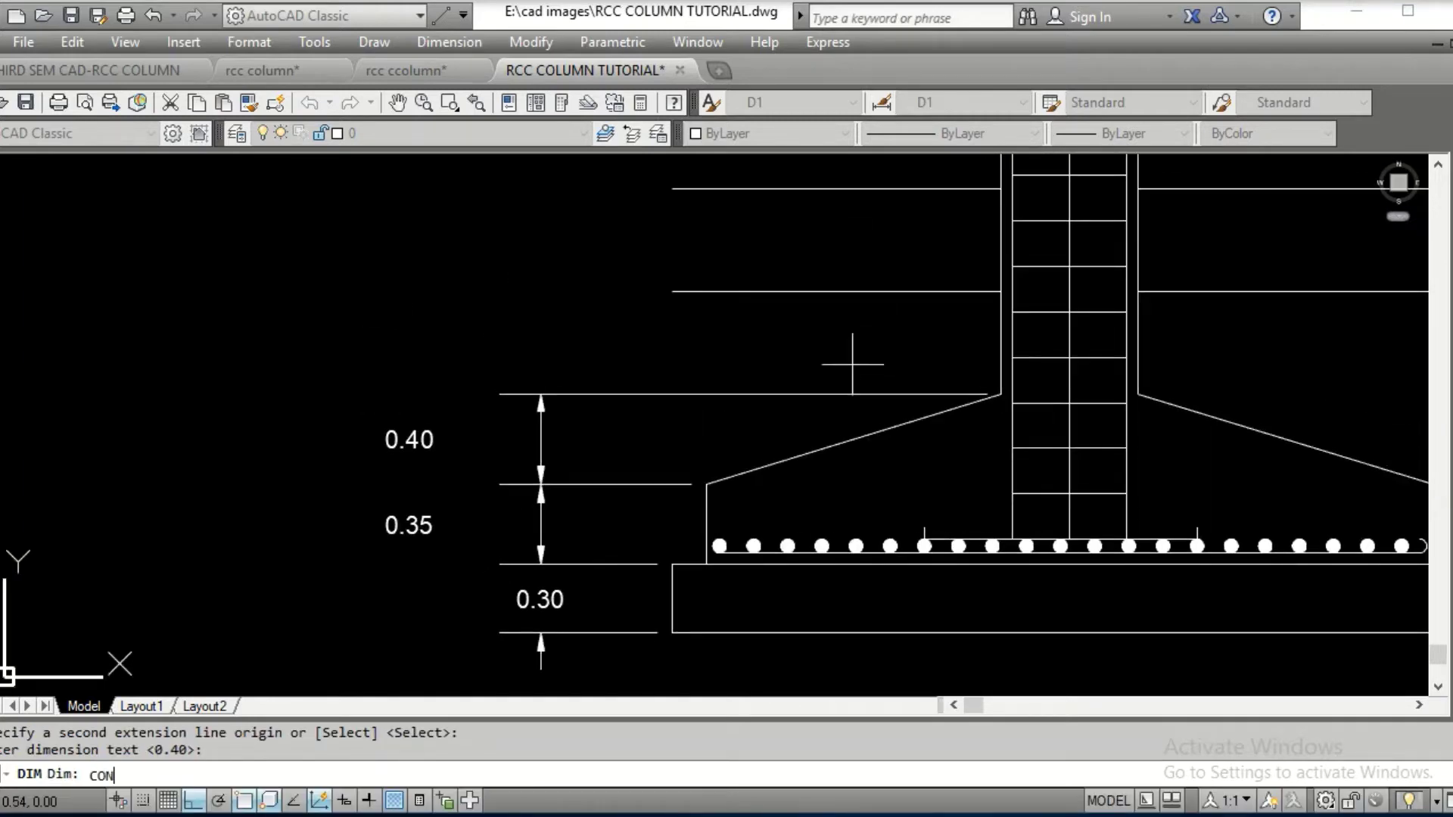
type("CONT")
key("Return")
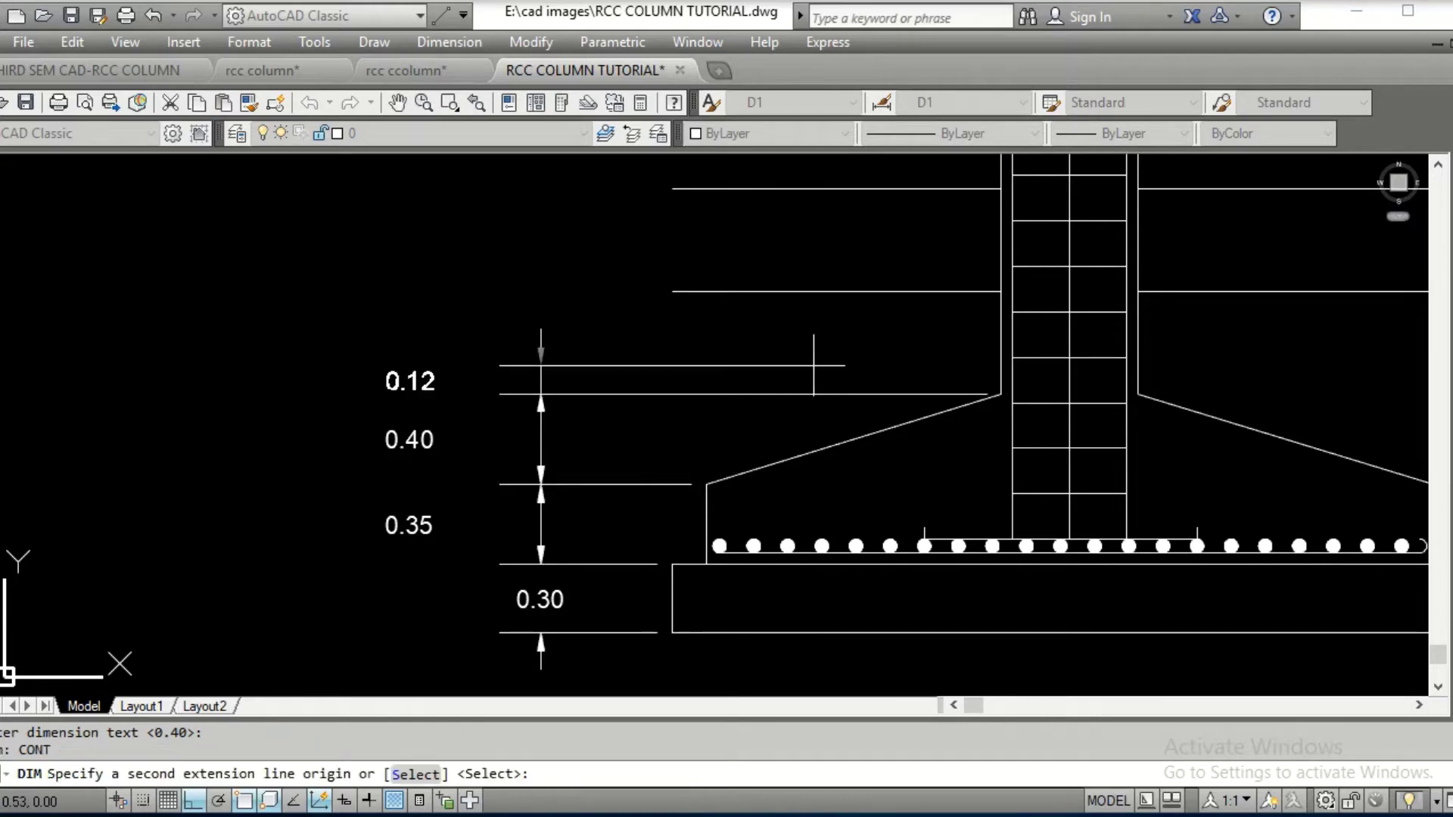
left_click(688, 292)
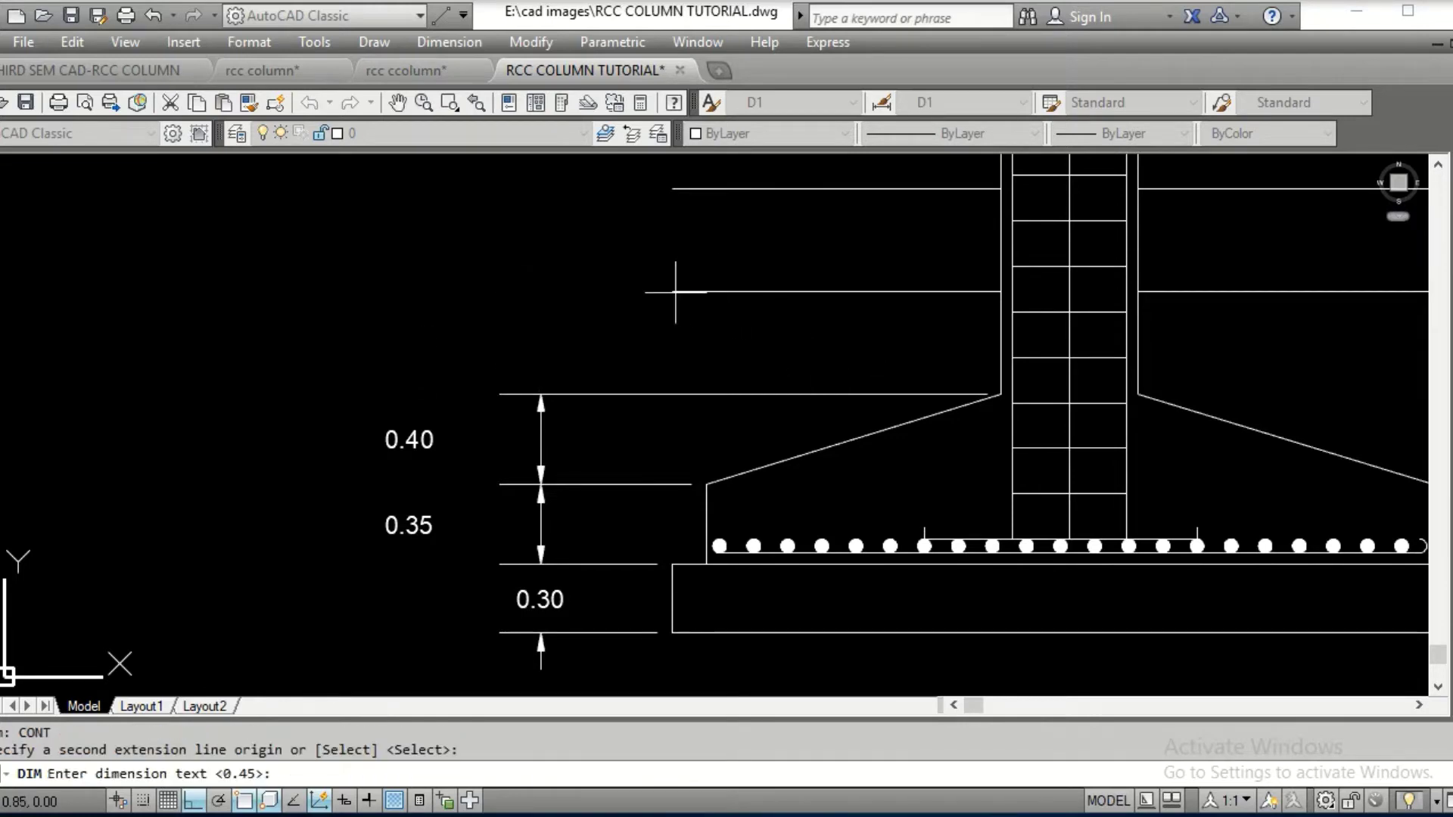
key("Return")
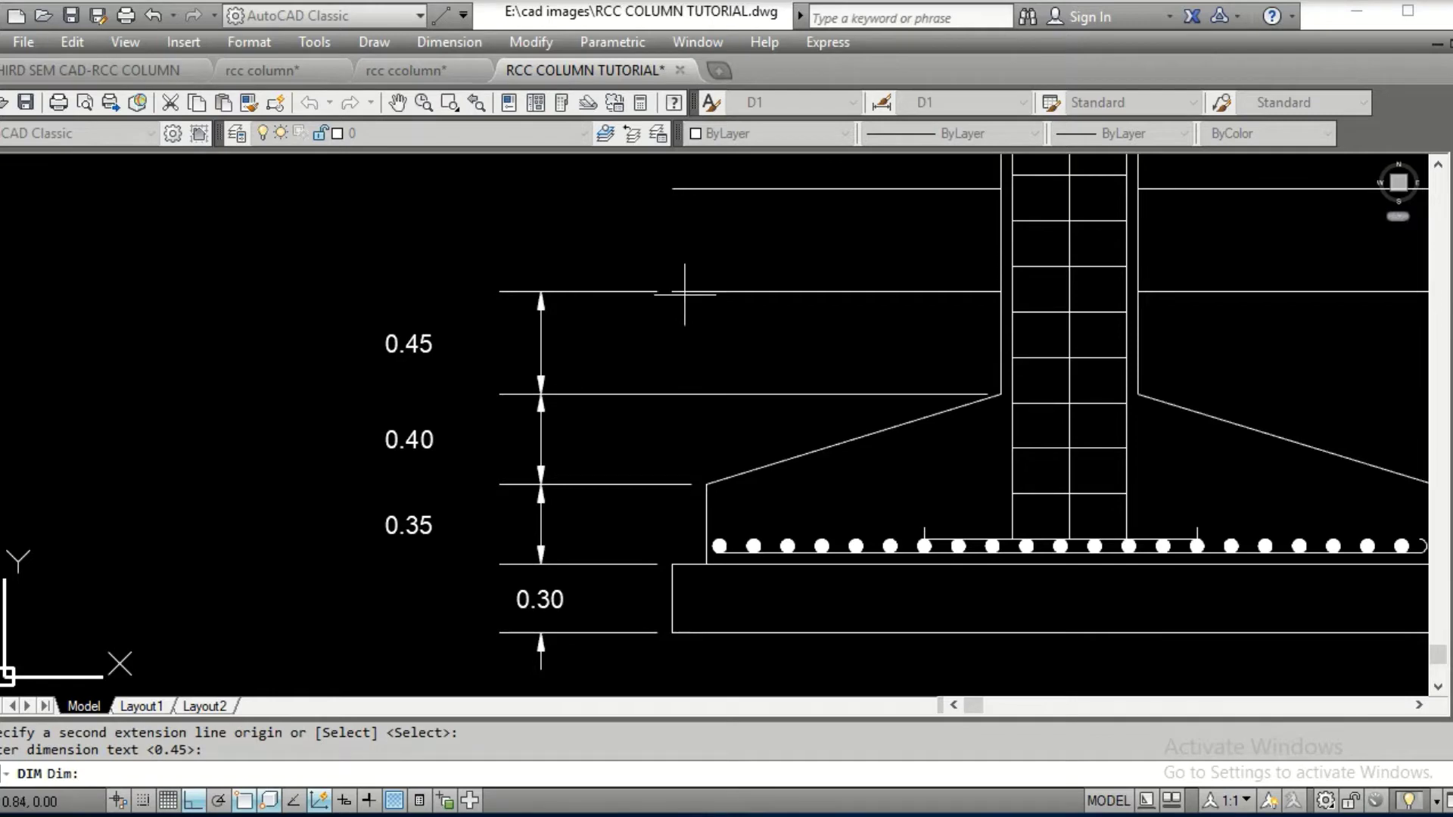
End dimensioning, then select the top horizontal line and cancel stretching its left end
key("Escape")
left_click(734, 290)
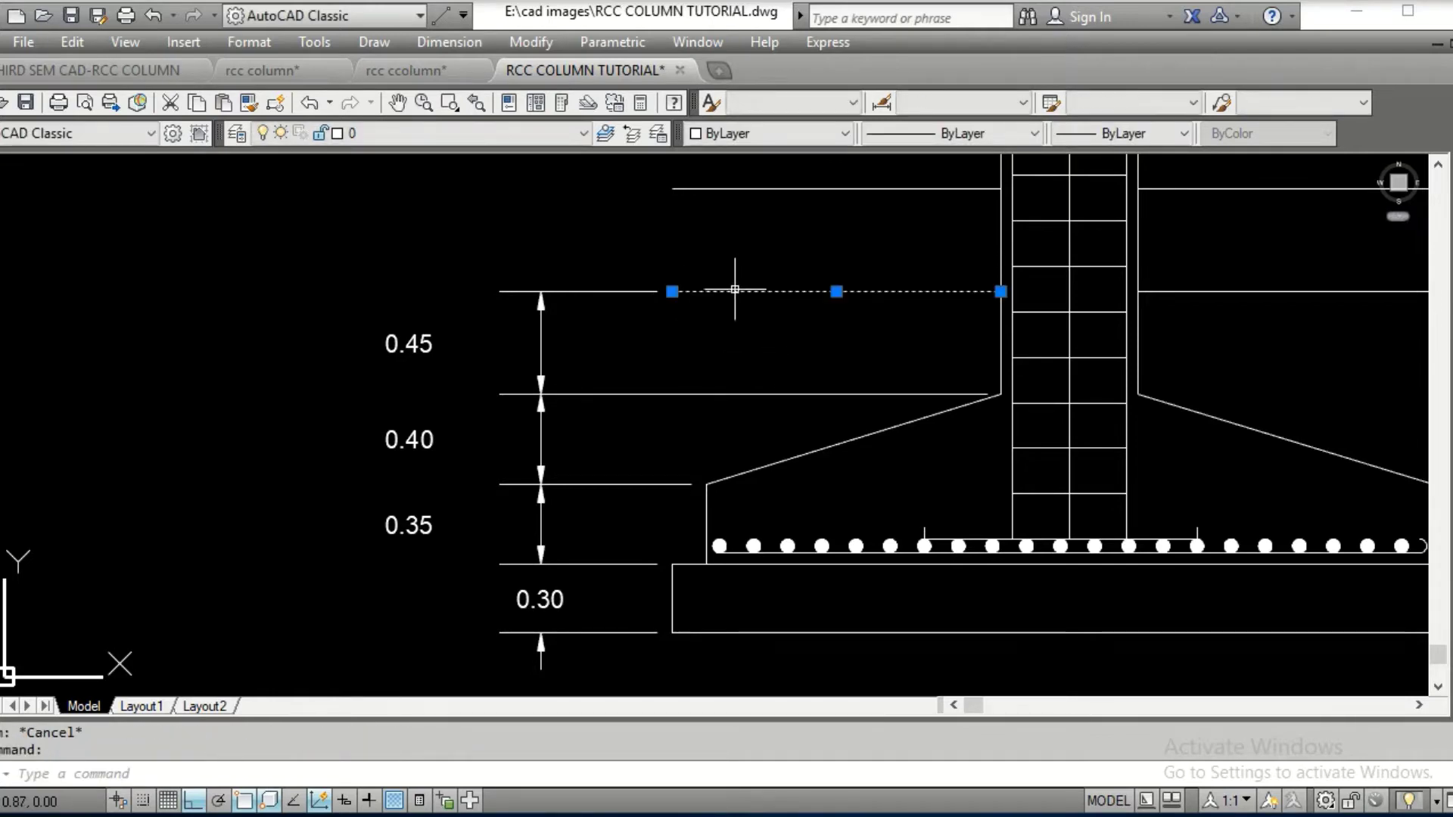
left_click(672, 291)
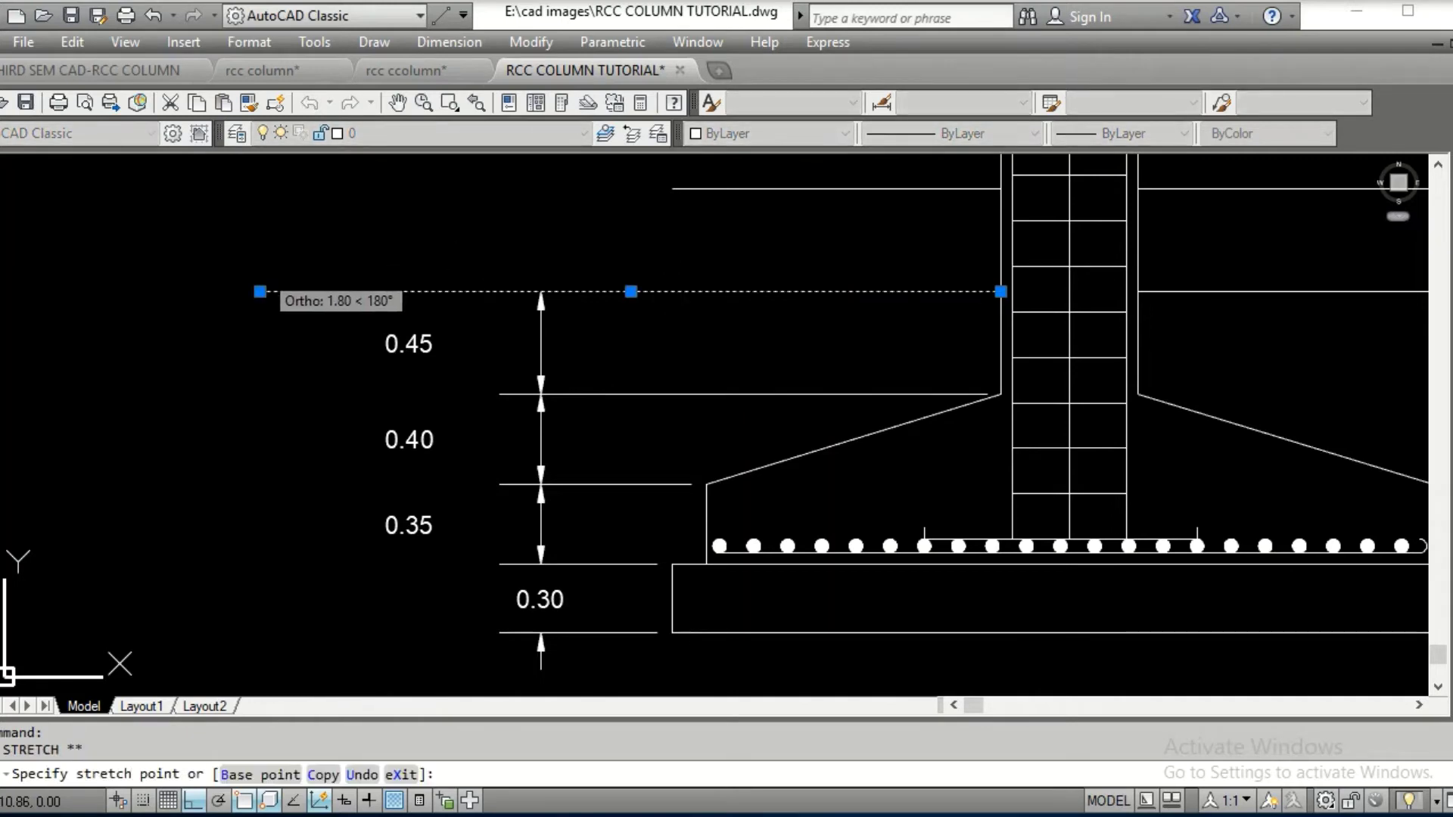
key("Escape")
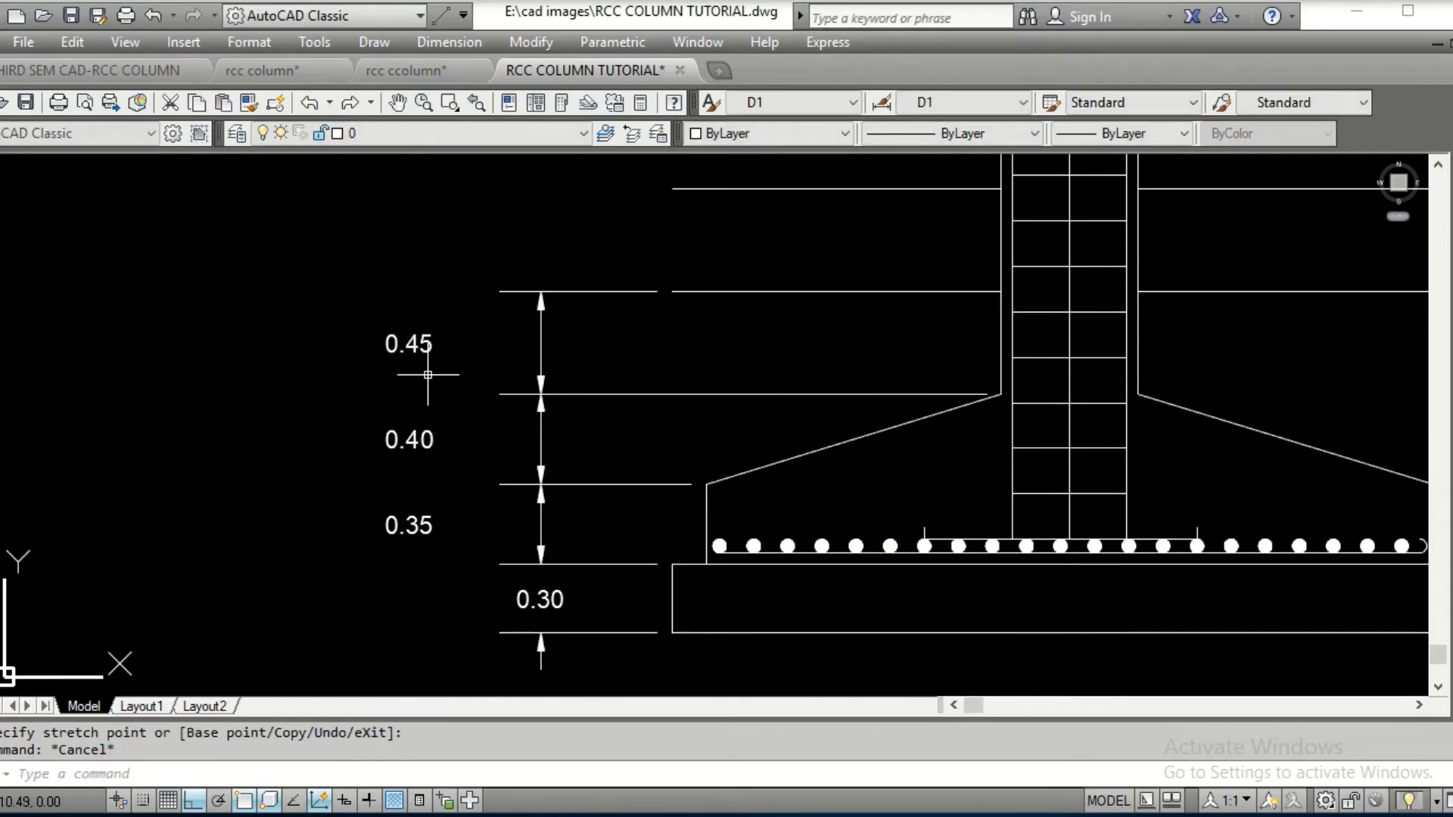
key("Escape")
Draw helper lines extending the top level line and the footing base line to the left
type("L")
key("Return")
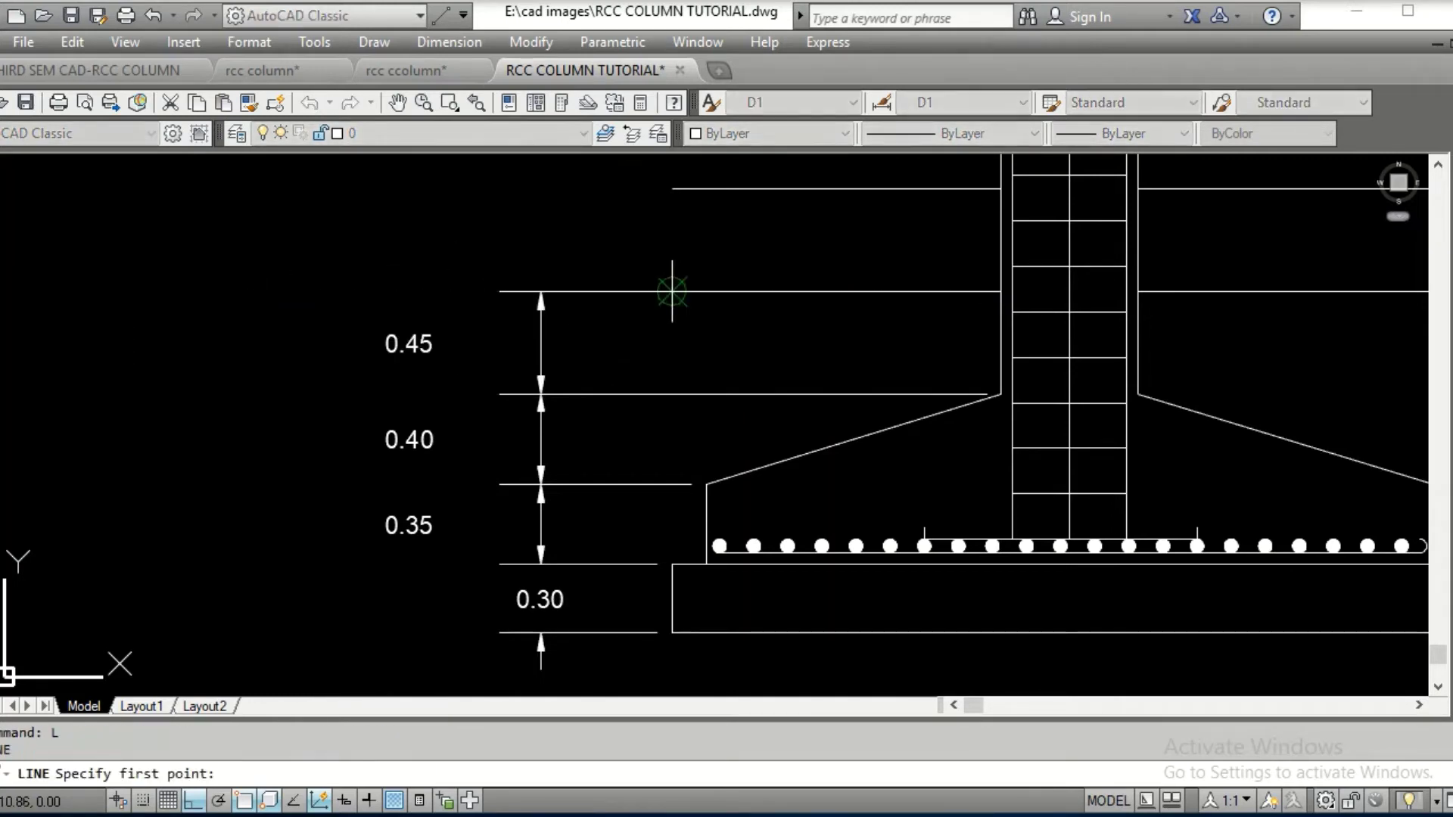
left_click(672, 292)
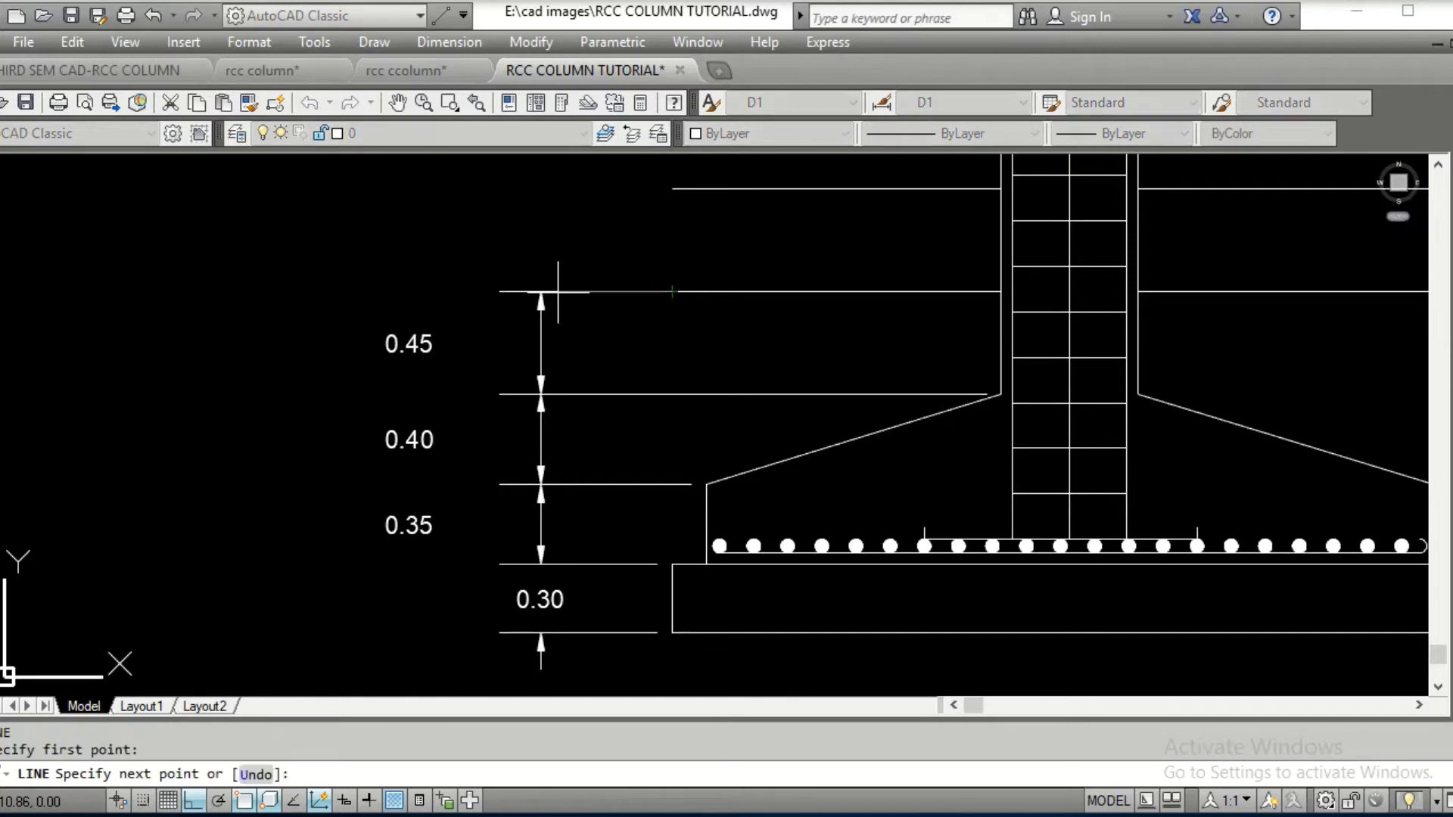
left_click(184, 289)
key("Return")
key("Return")
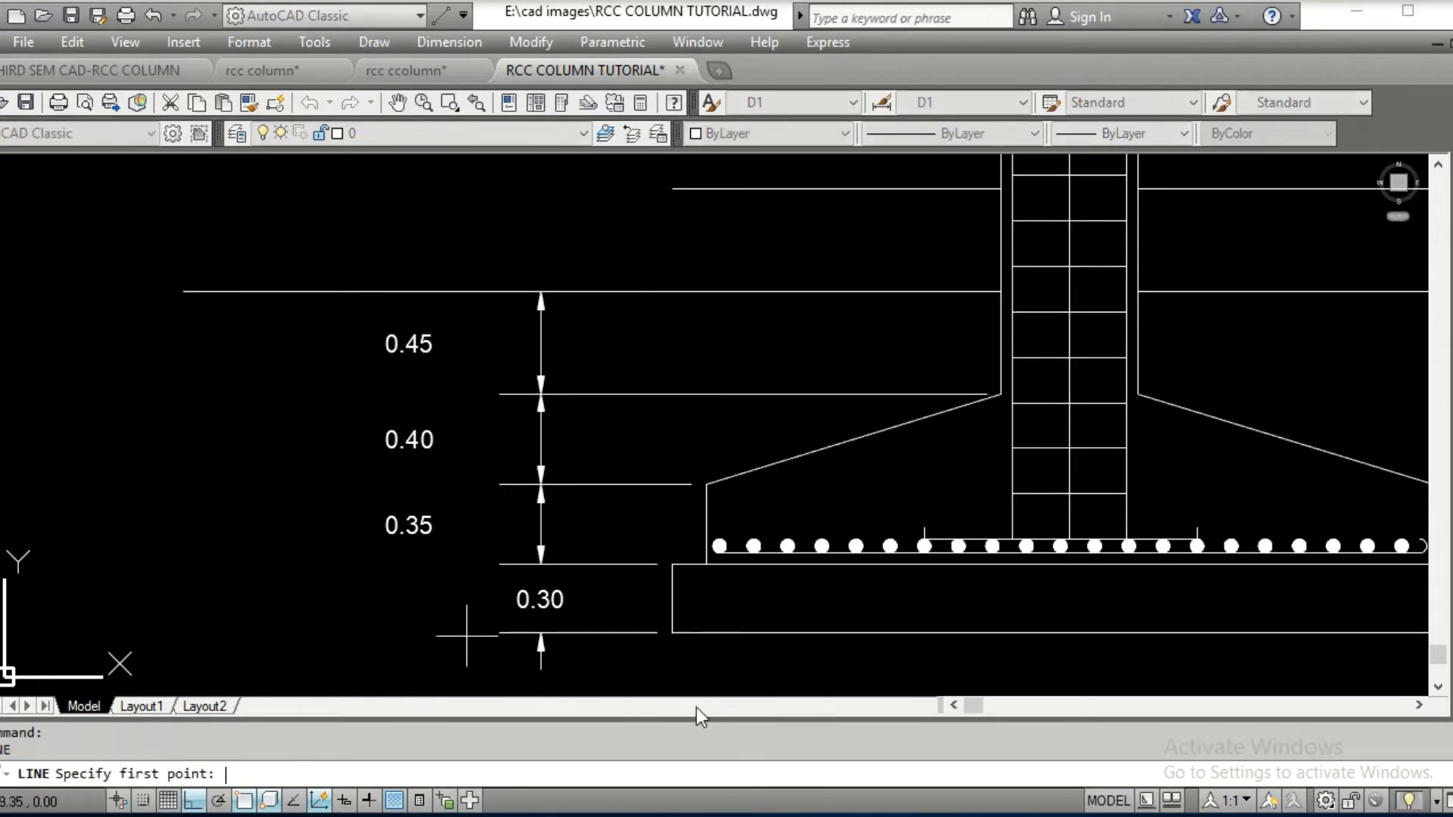
left_click(672, 632)
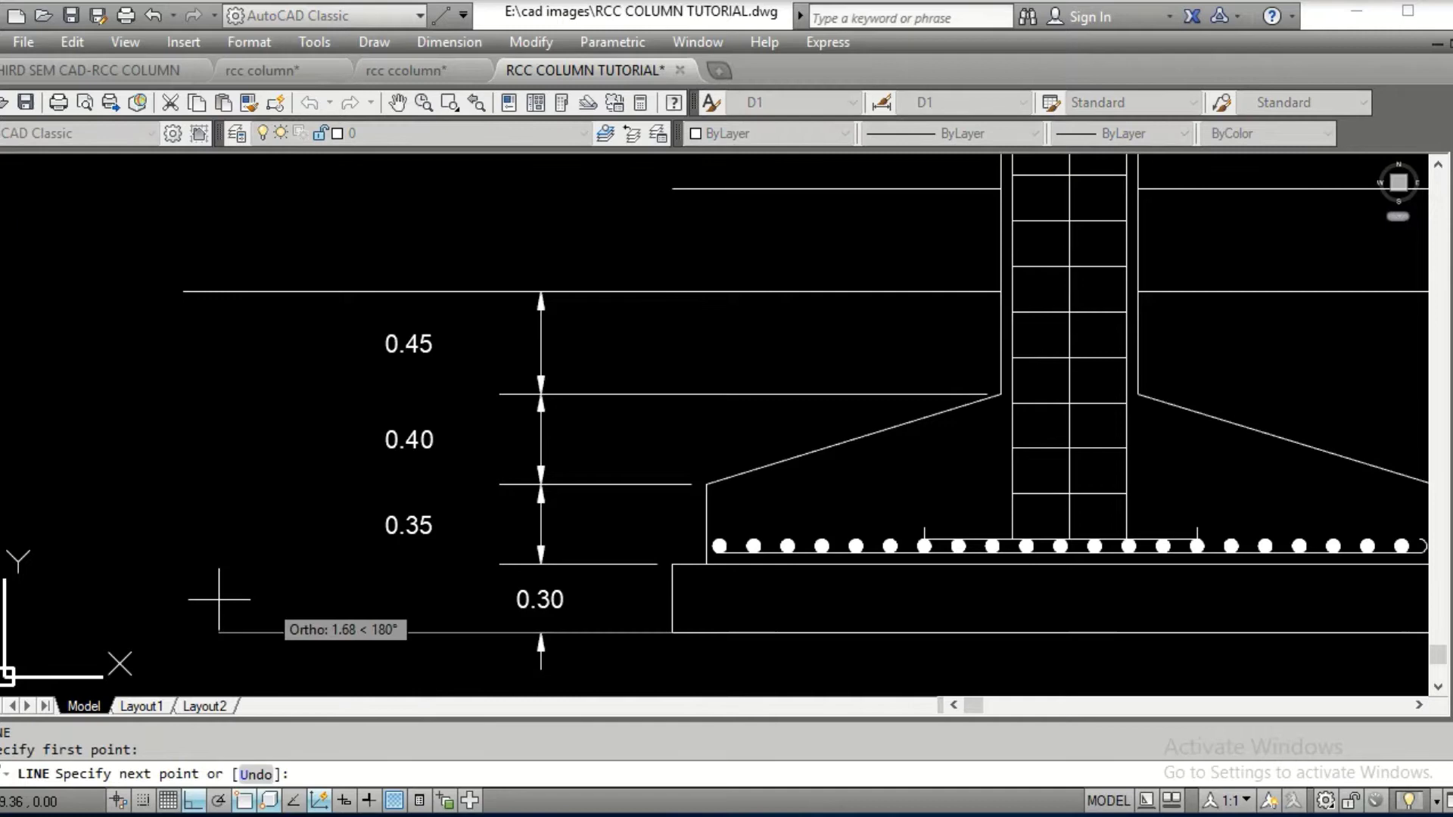
left_click(160, 595)
key("Return")
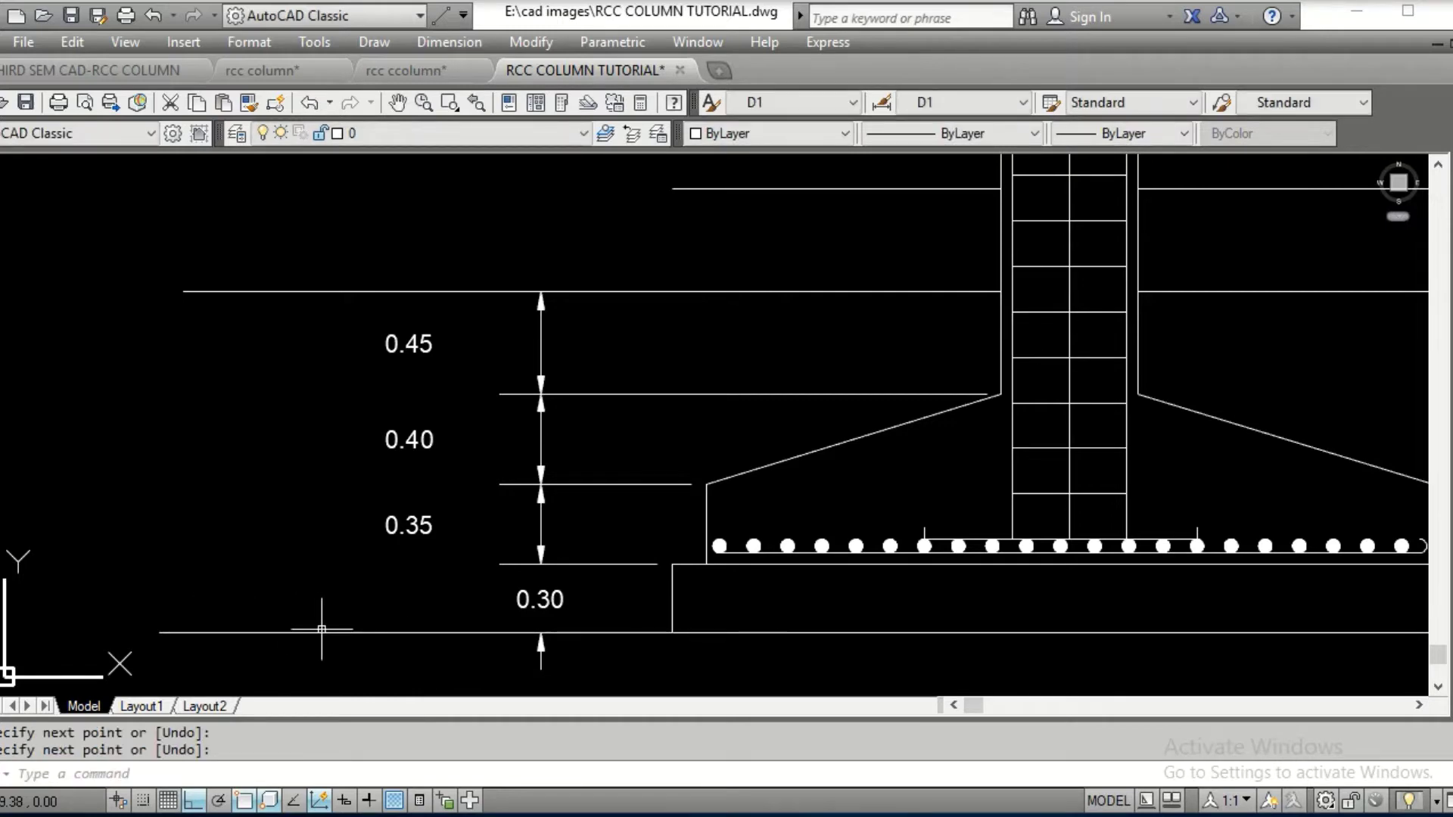
left_click(321, 631)
left_click(672, 631)
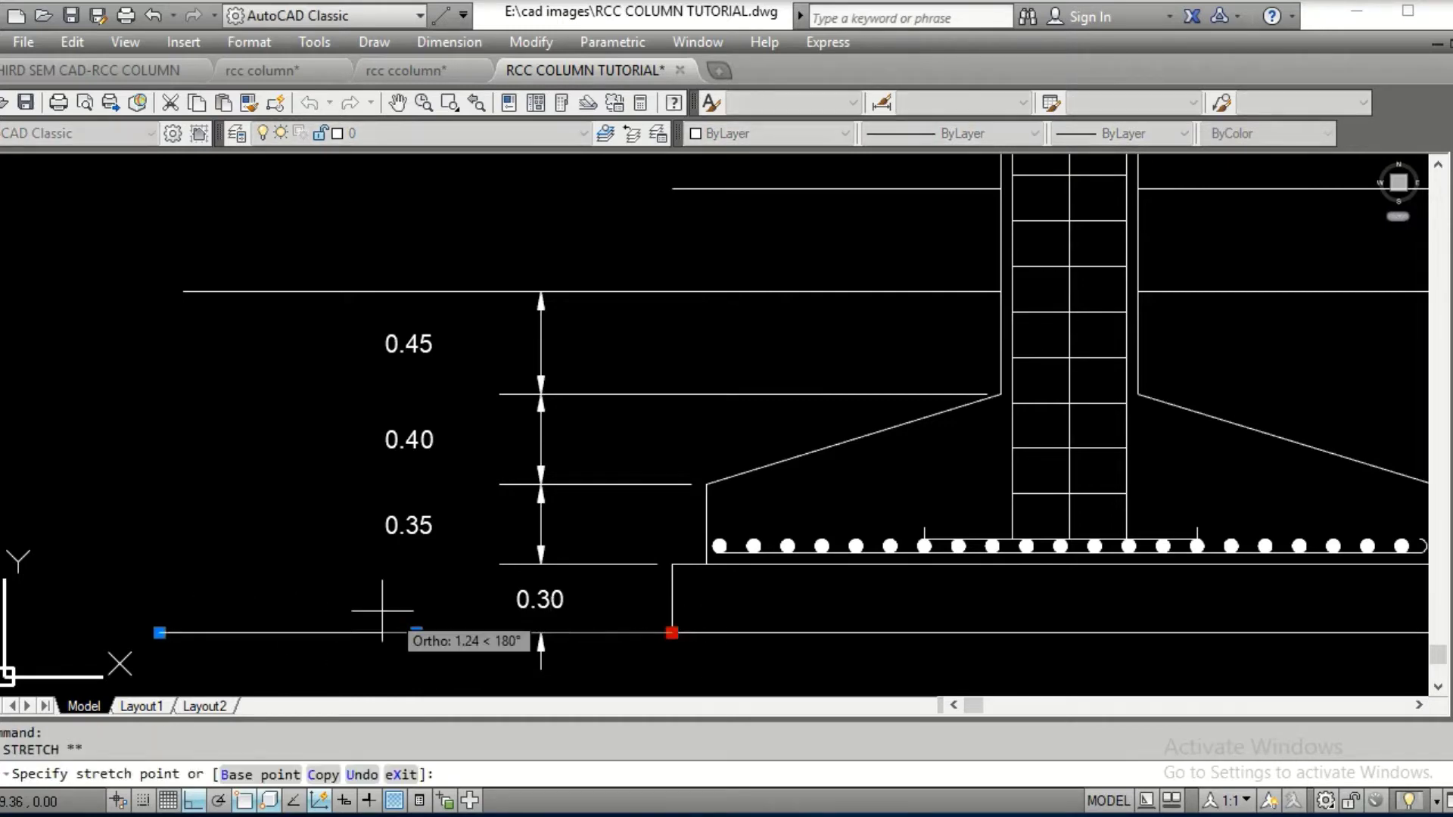
left_click(340, 632)
key("Escape")
Add the 1.50 vertical dimension from bottom to top level line, then erase the helper line
type("D")
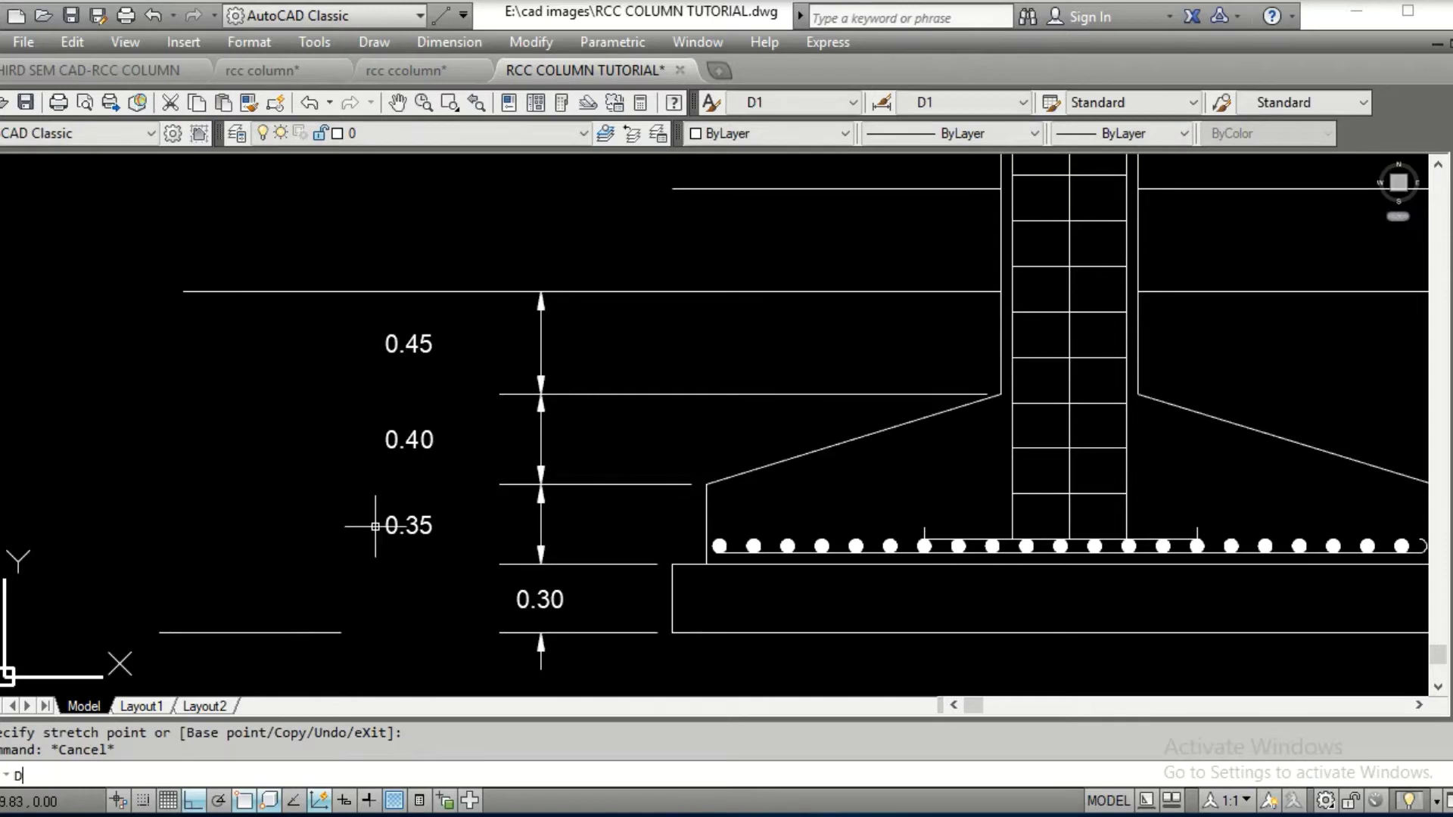
type("IM")
key("Return")
type("VER")
key("Return")
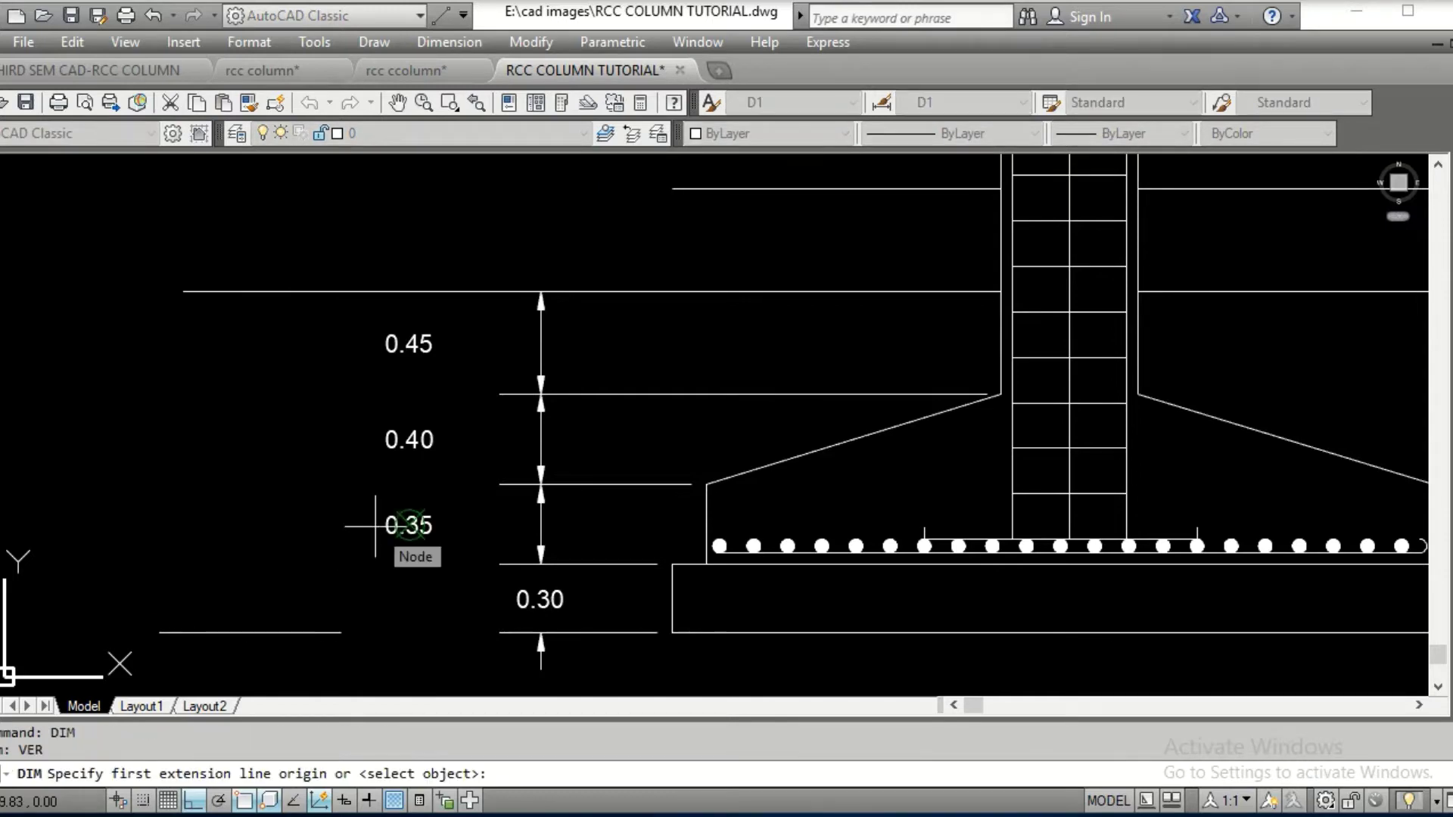
left_click(252, 632)
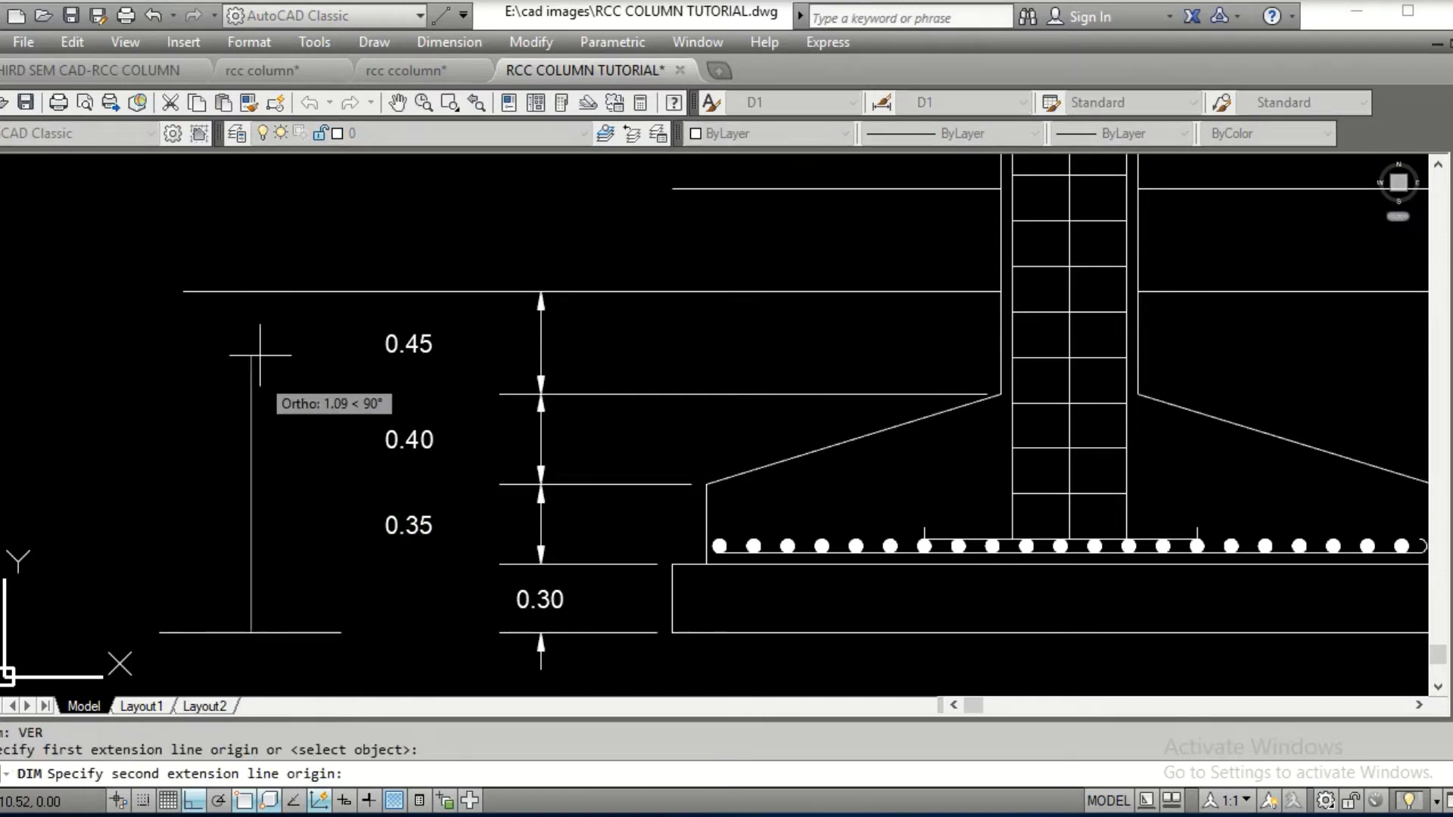
left_click(238, 290)
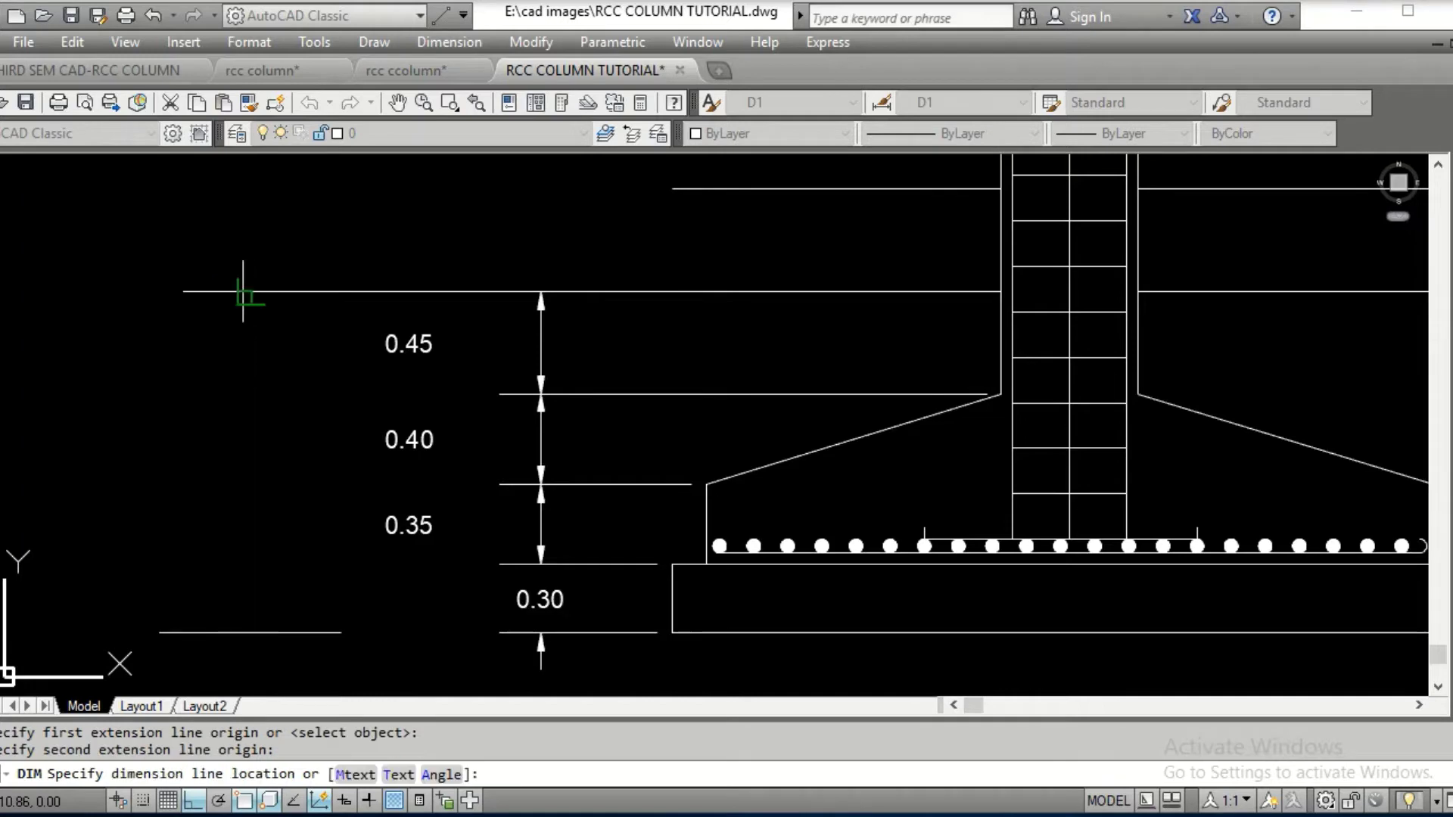
type("t")
key("Return")
key("Return")
left_click(248, 399)
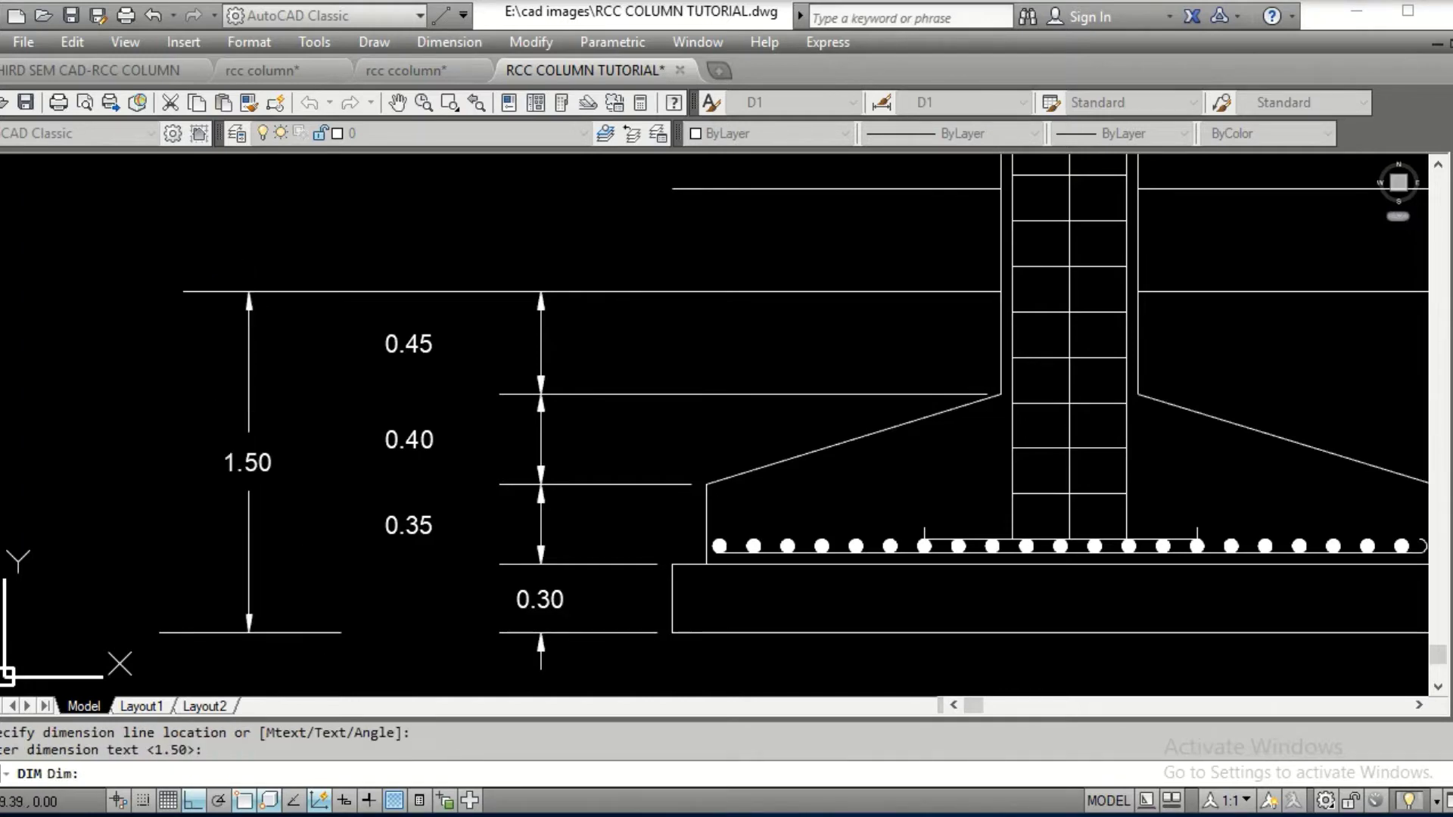
key("Escape")
left_click(324, 631)
key("Delete")
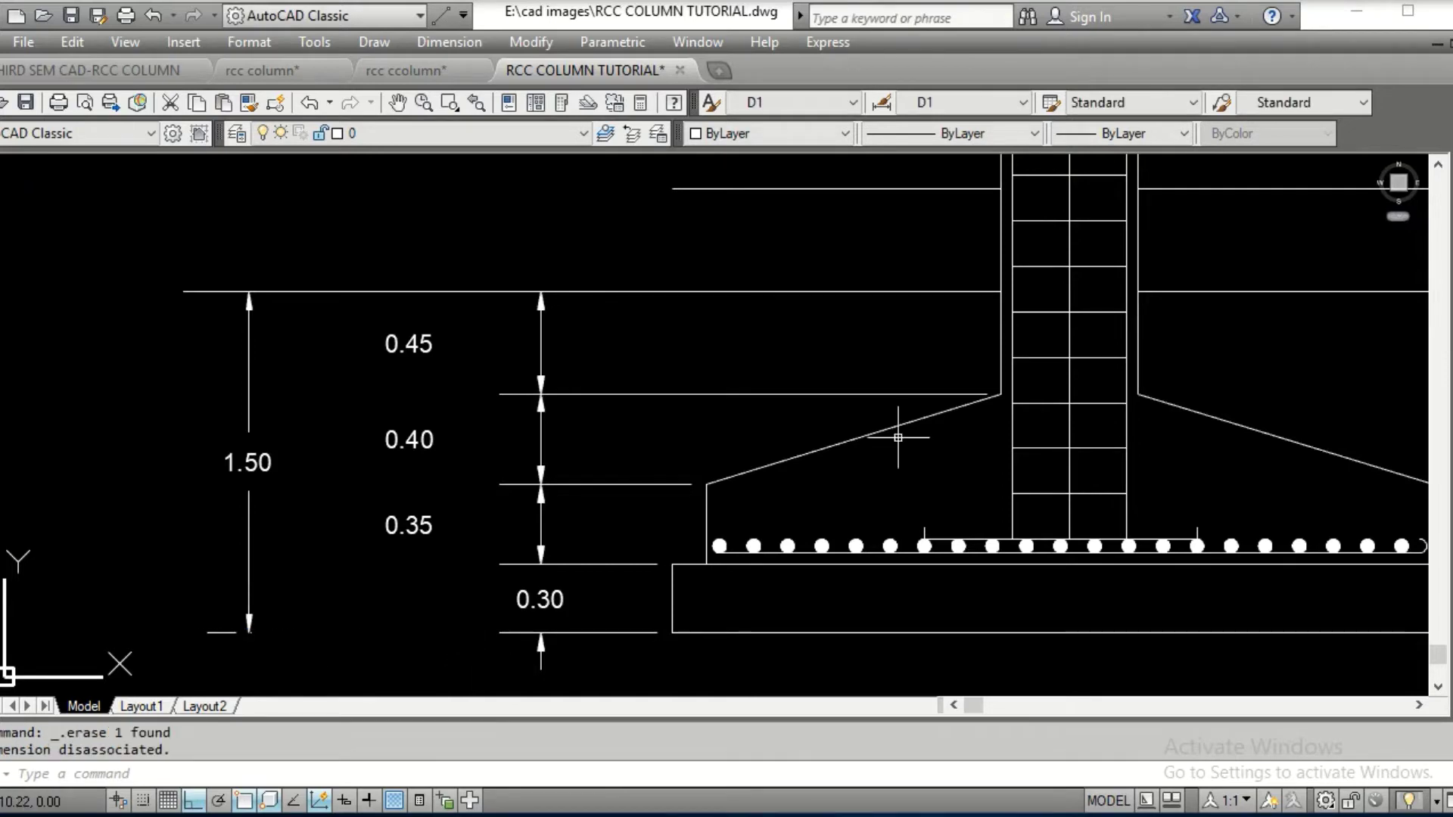
Stretch the upper horizontal level line's left end further to the left
scroll(1206, 298, "down", 3)
middle_click_drag(1206, 298, 1062, 419)
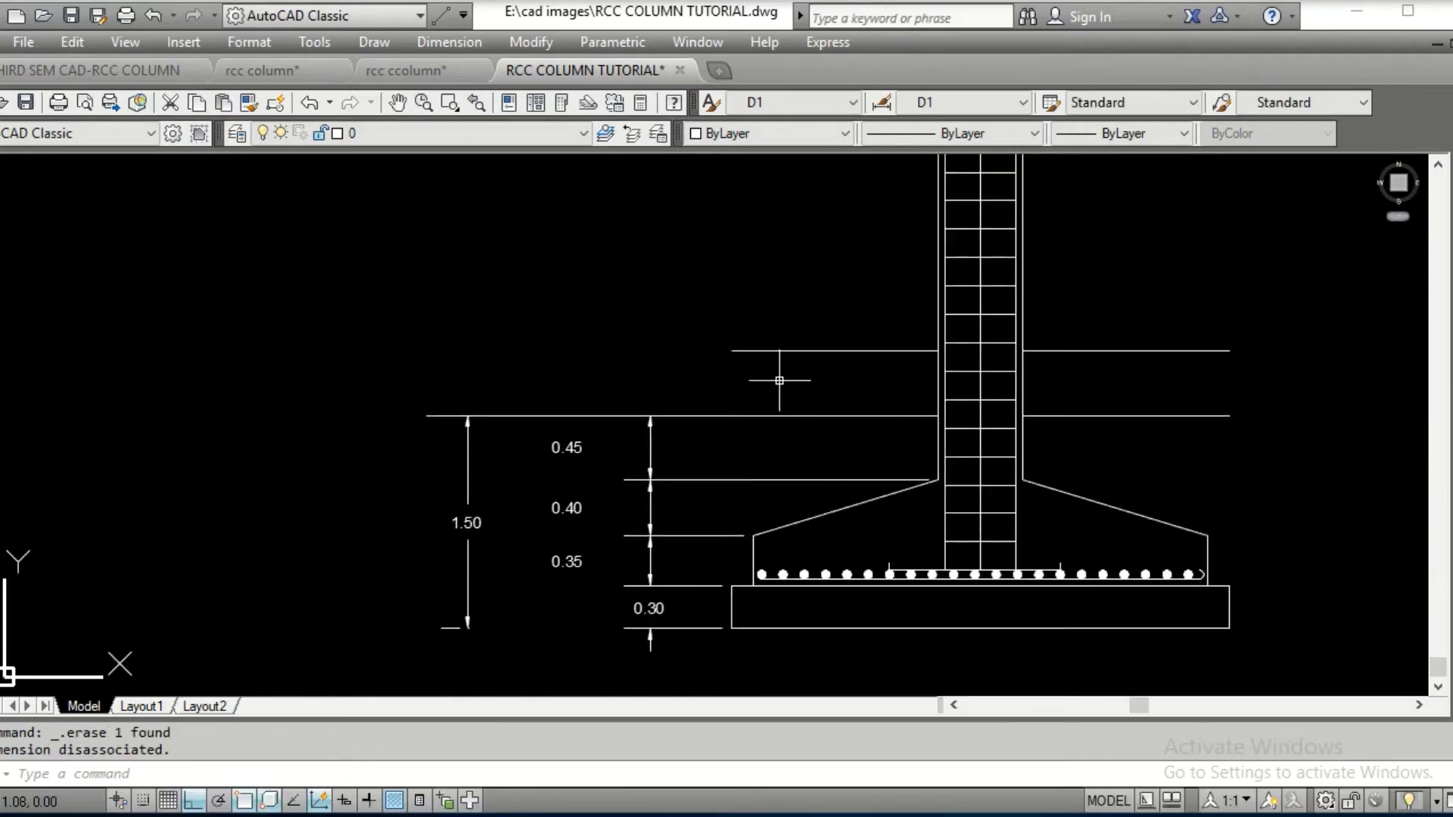
scroll(772, 379, "up", 4)
left_click(699, 301)
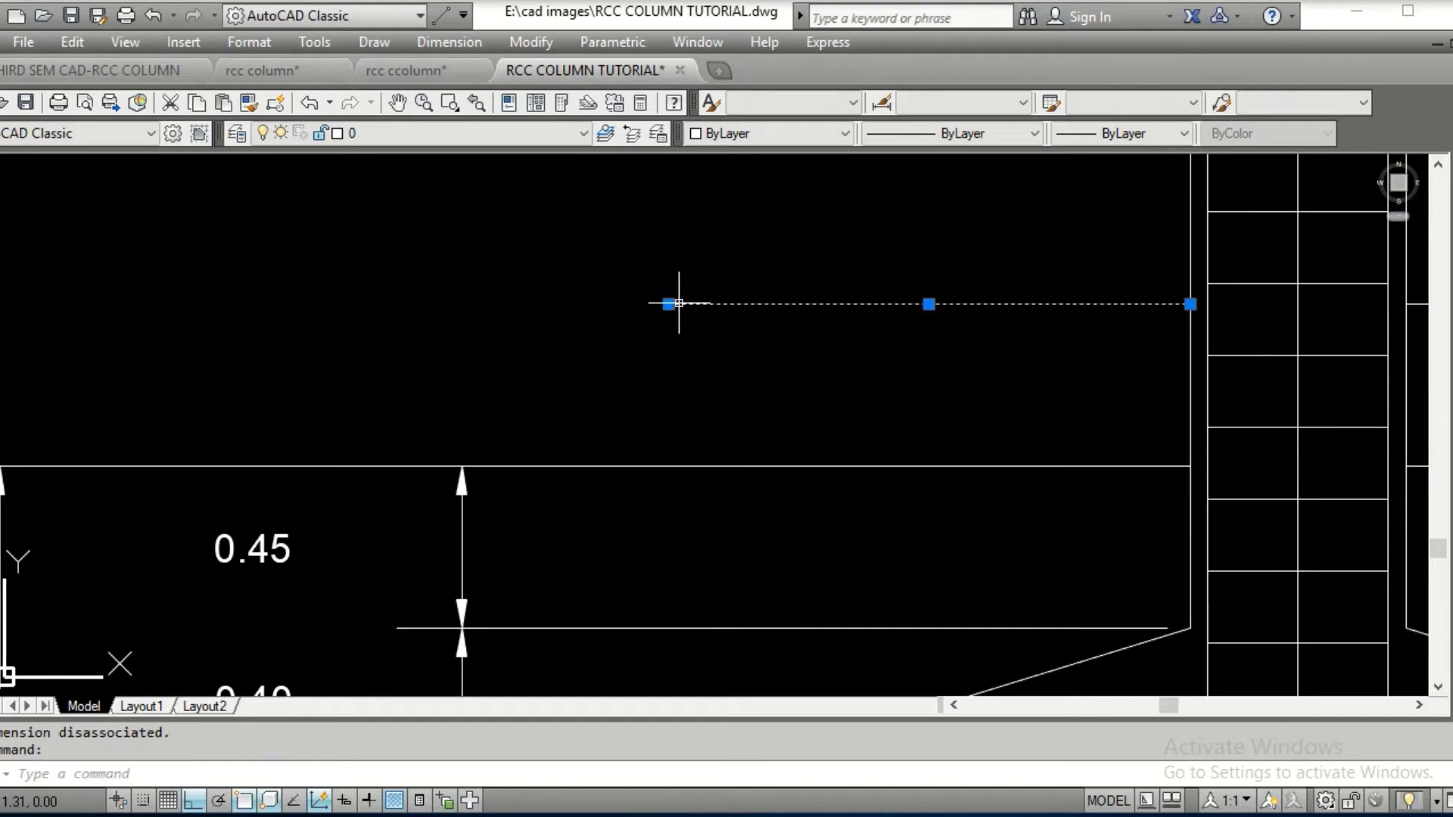
left_click(669, 303)
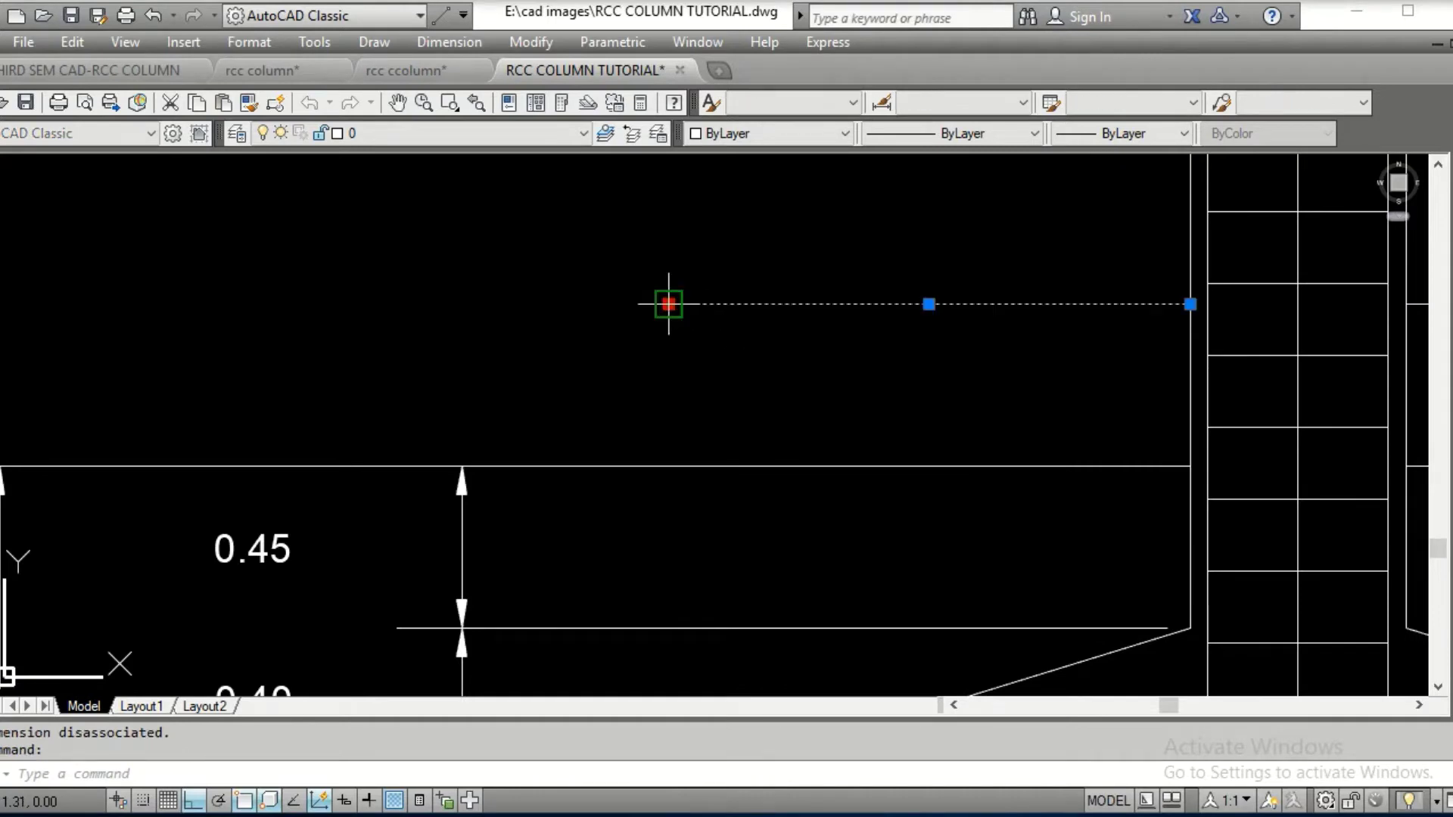
left_click(274, 294)
key("Escape")
key("Escape")
Add a 0.45 vertical dimension from the existing 0.45 dimension's top to the upper line
type("DIM")
key("Return")
type("VER")
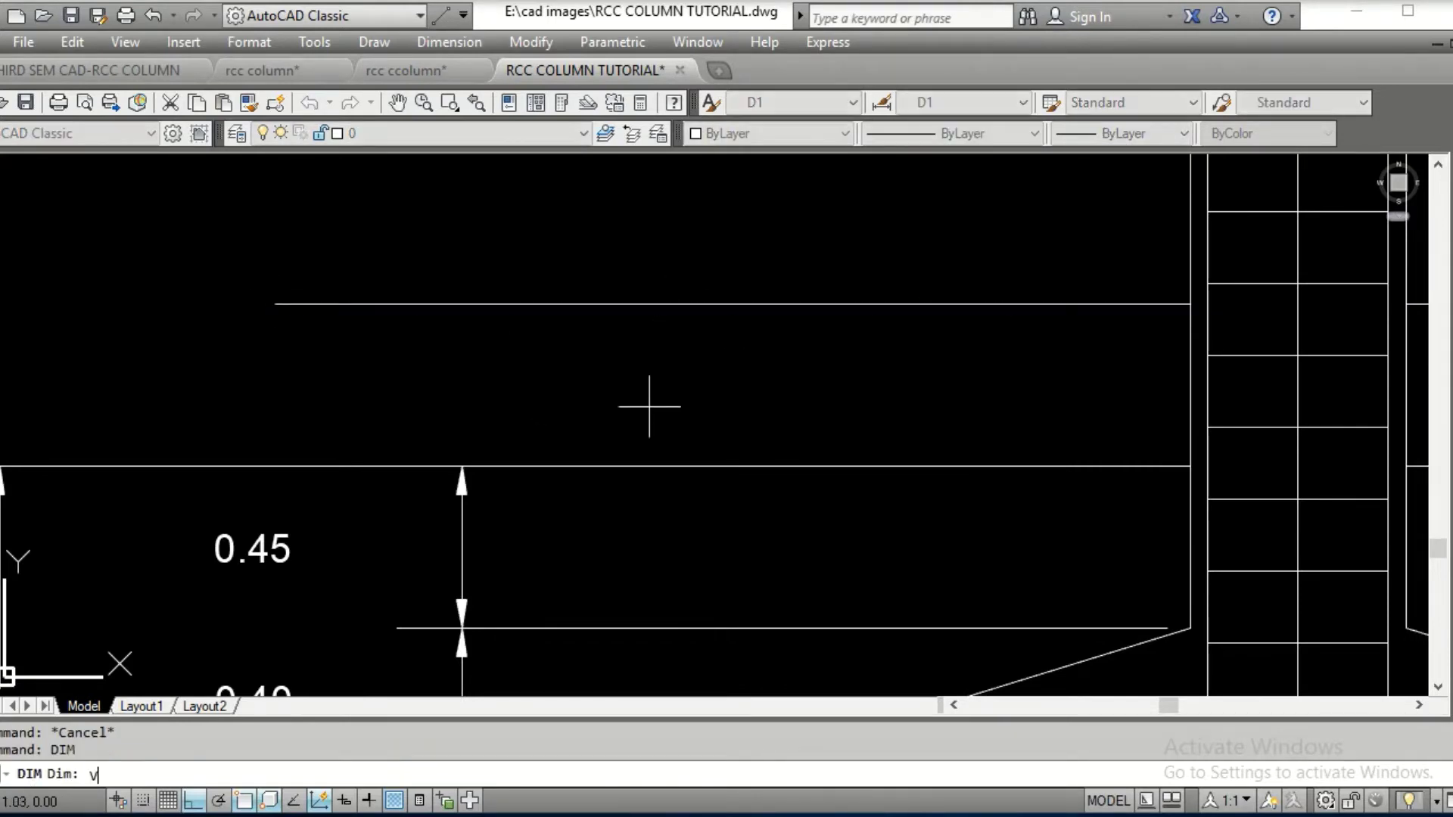
key("Return")
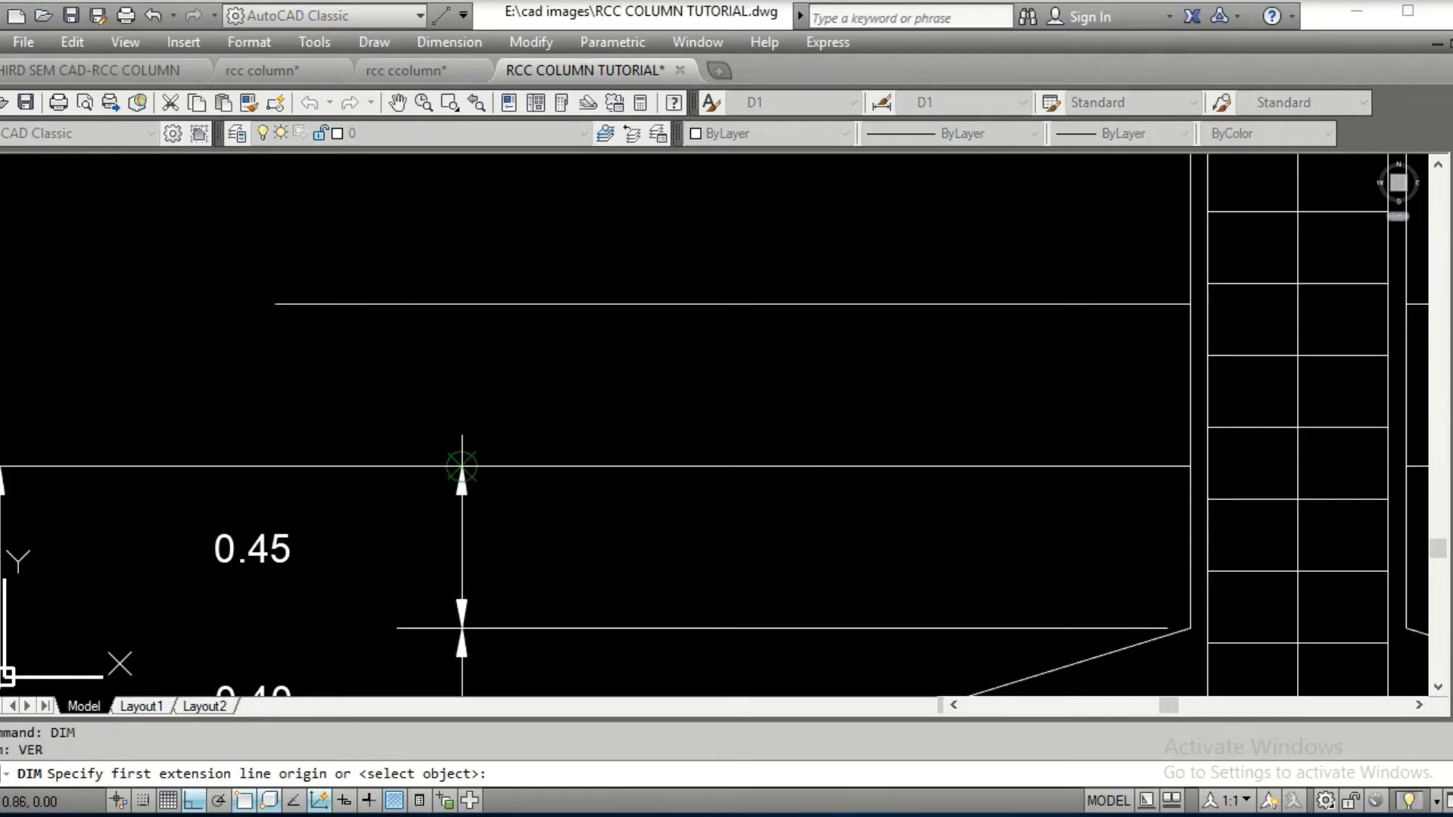
left_click(462, 463)
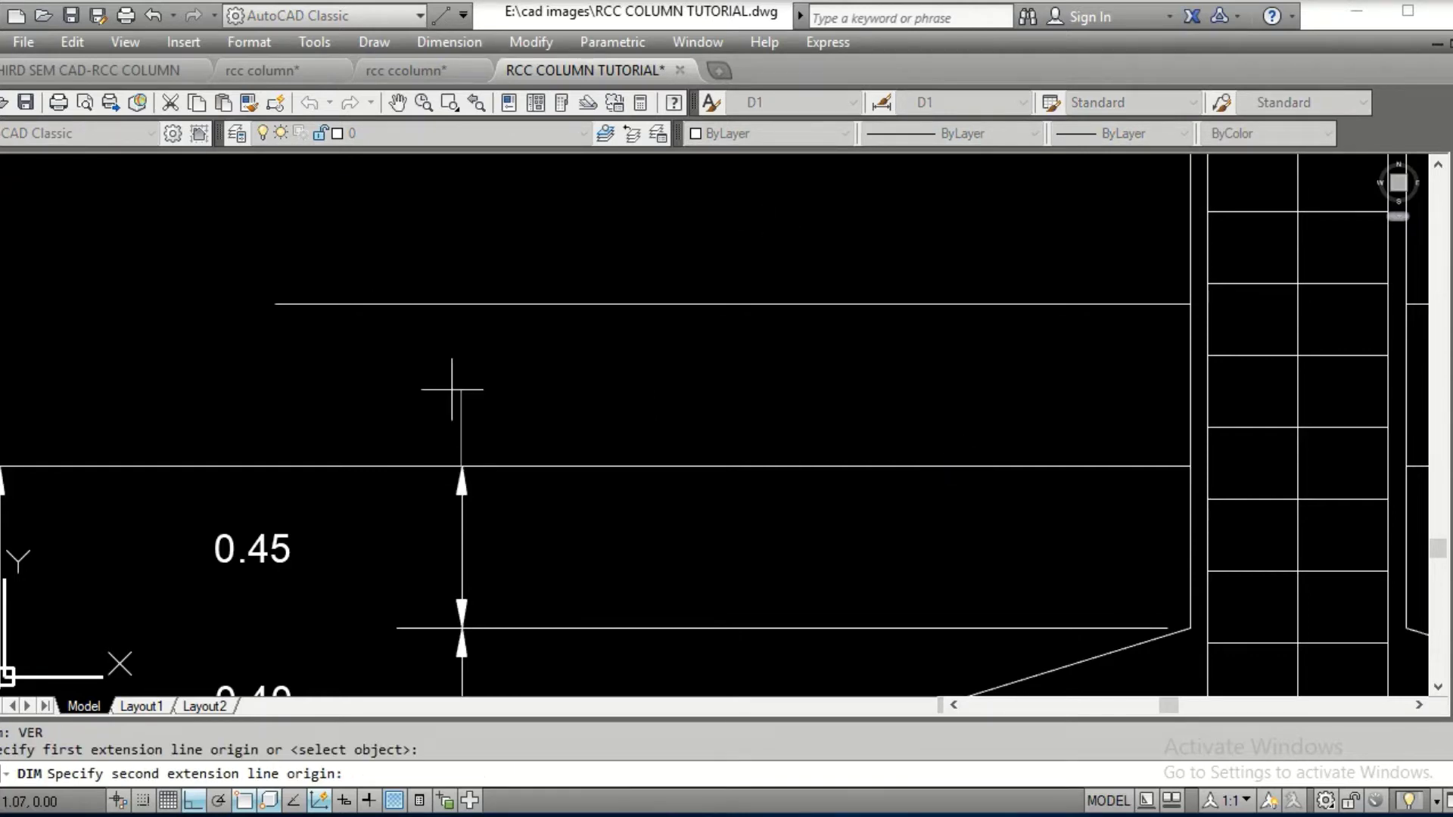
left_click(461, 304)
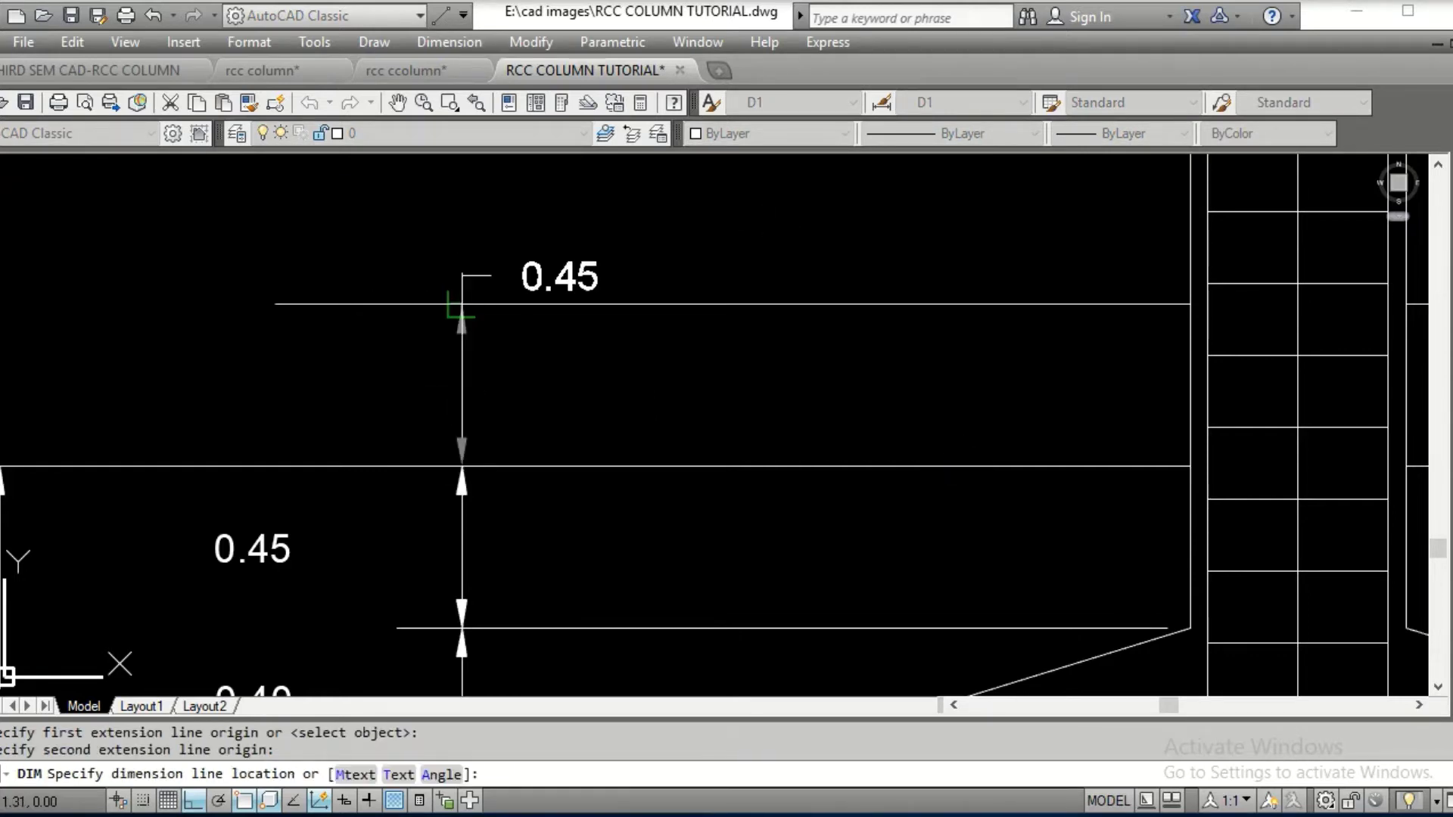
left_click(461, 354)
key("Return")
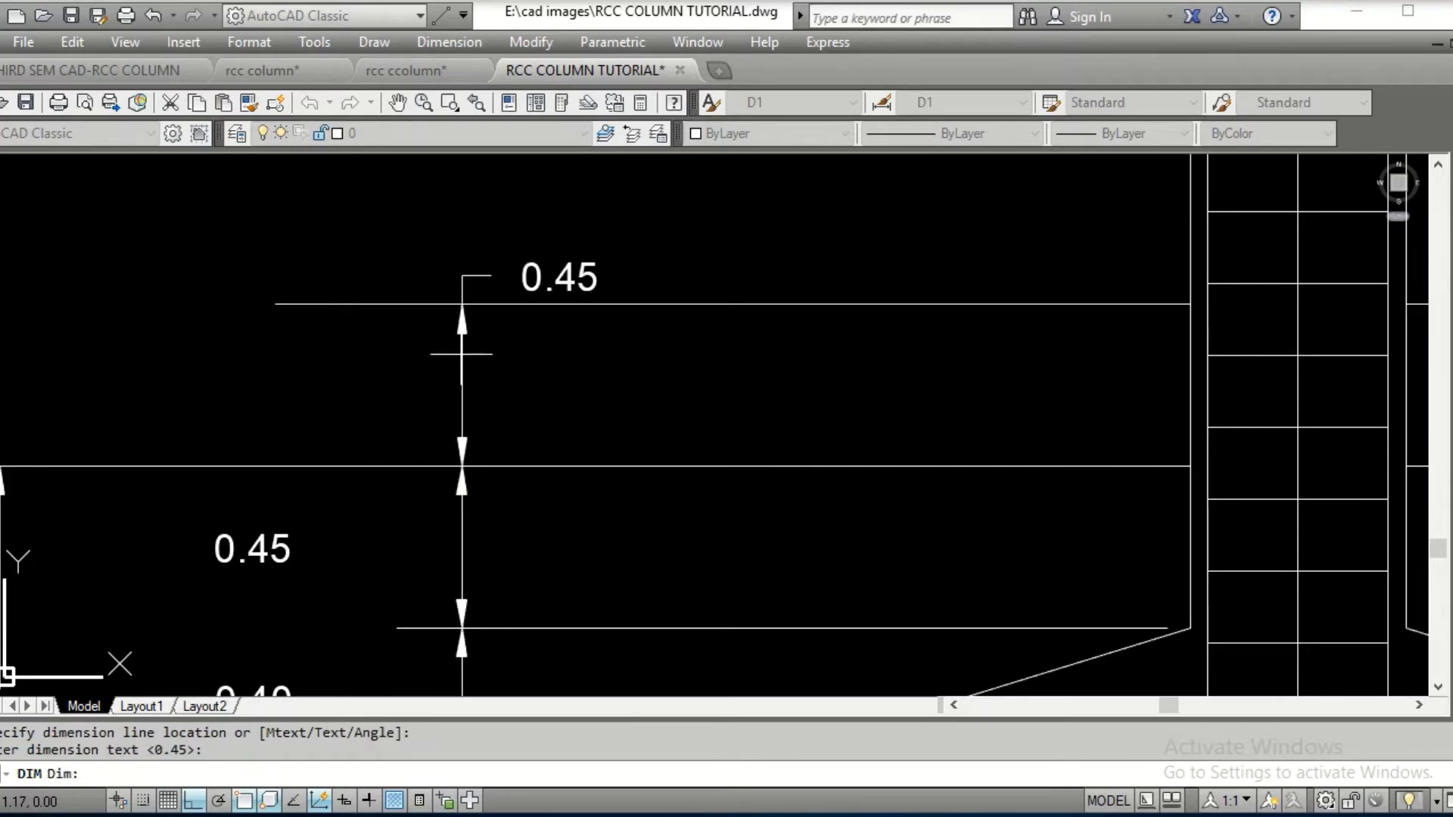
key("Escape")
Adjust the new 0.45 dimension's text position with Ortho turned off
left_click(560, 277)
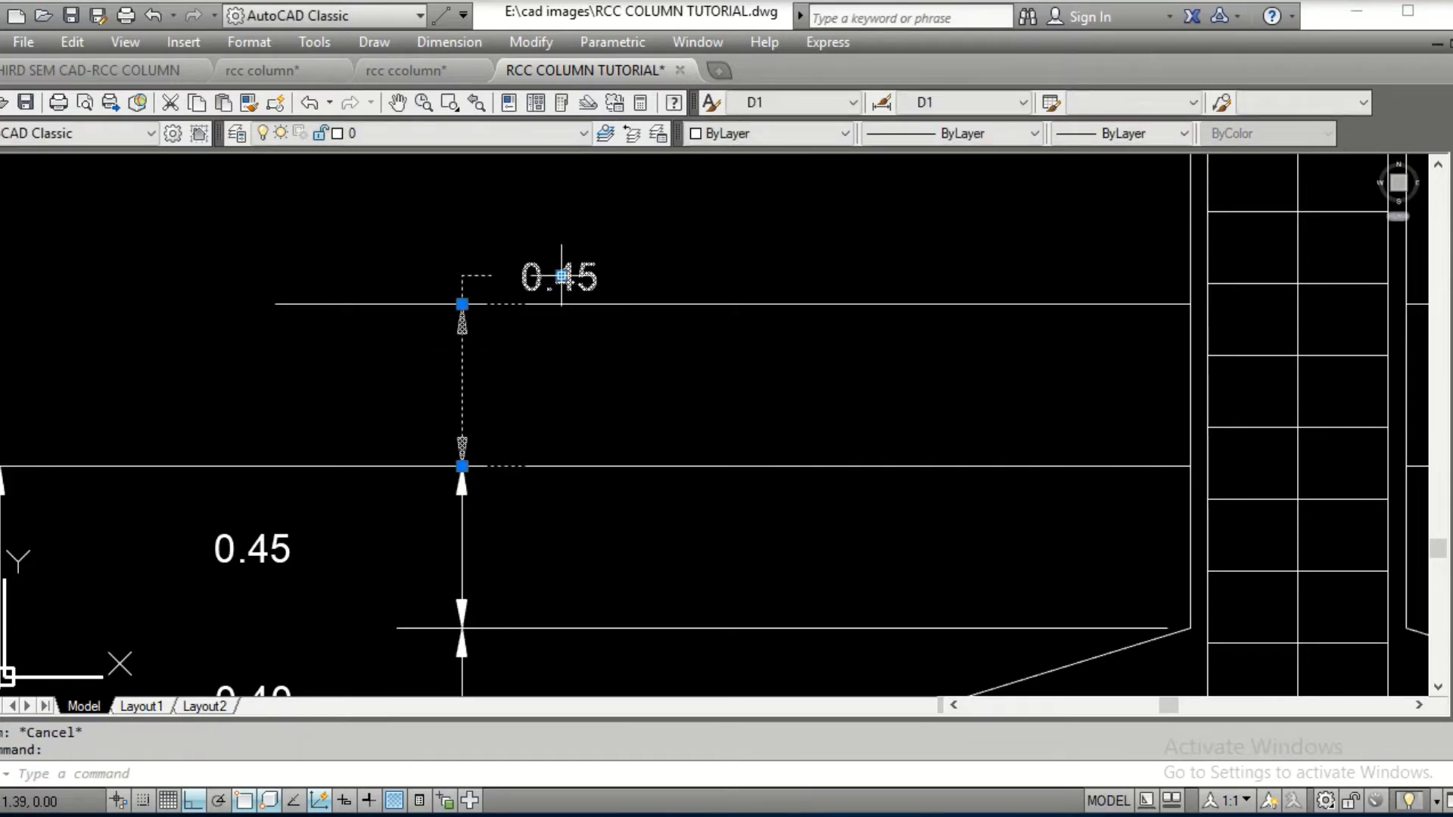
mouse_move(560, 276)
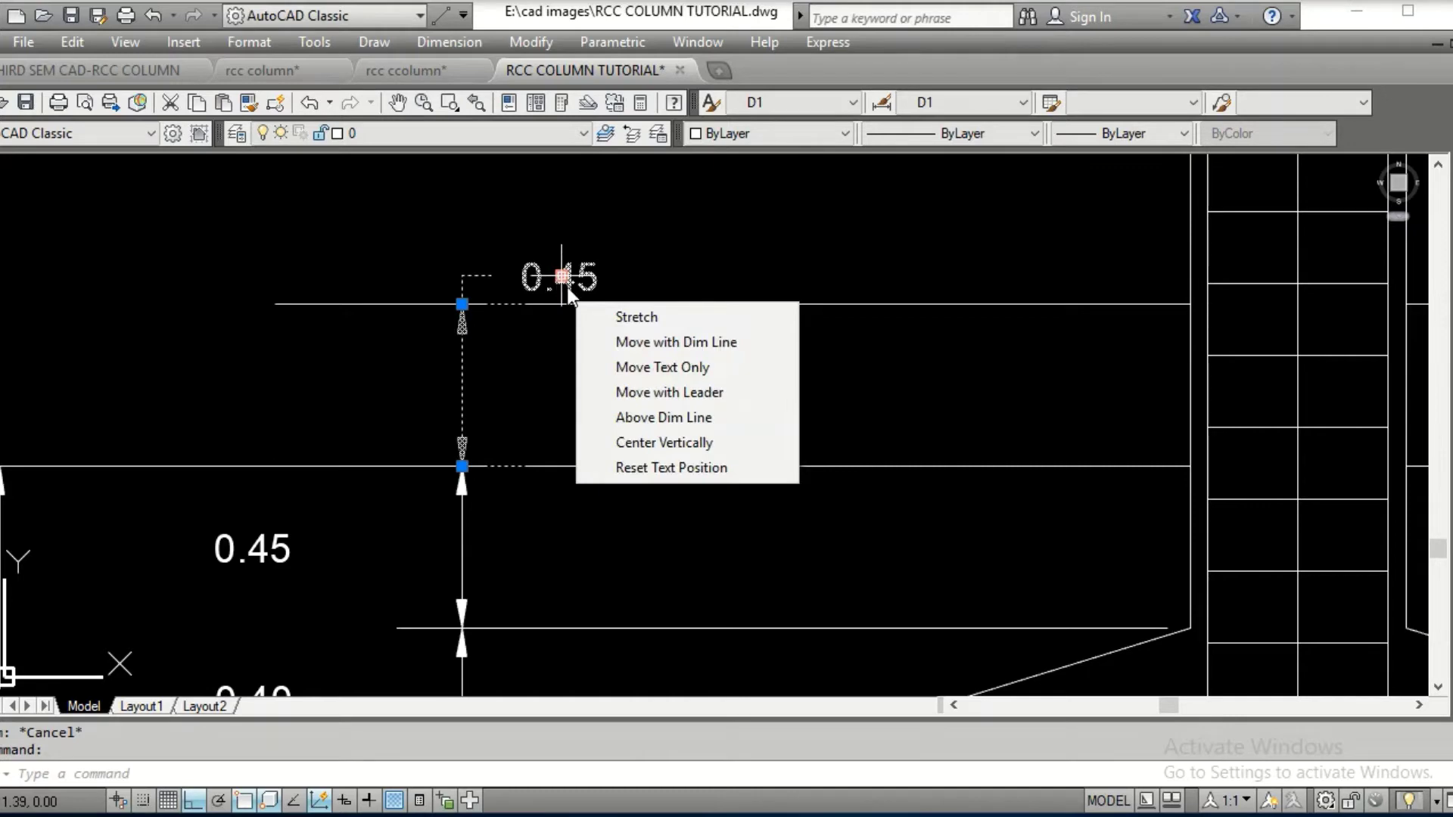
left_click(643, 368)
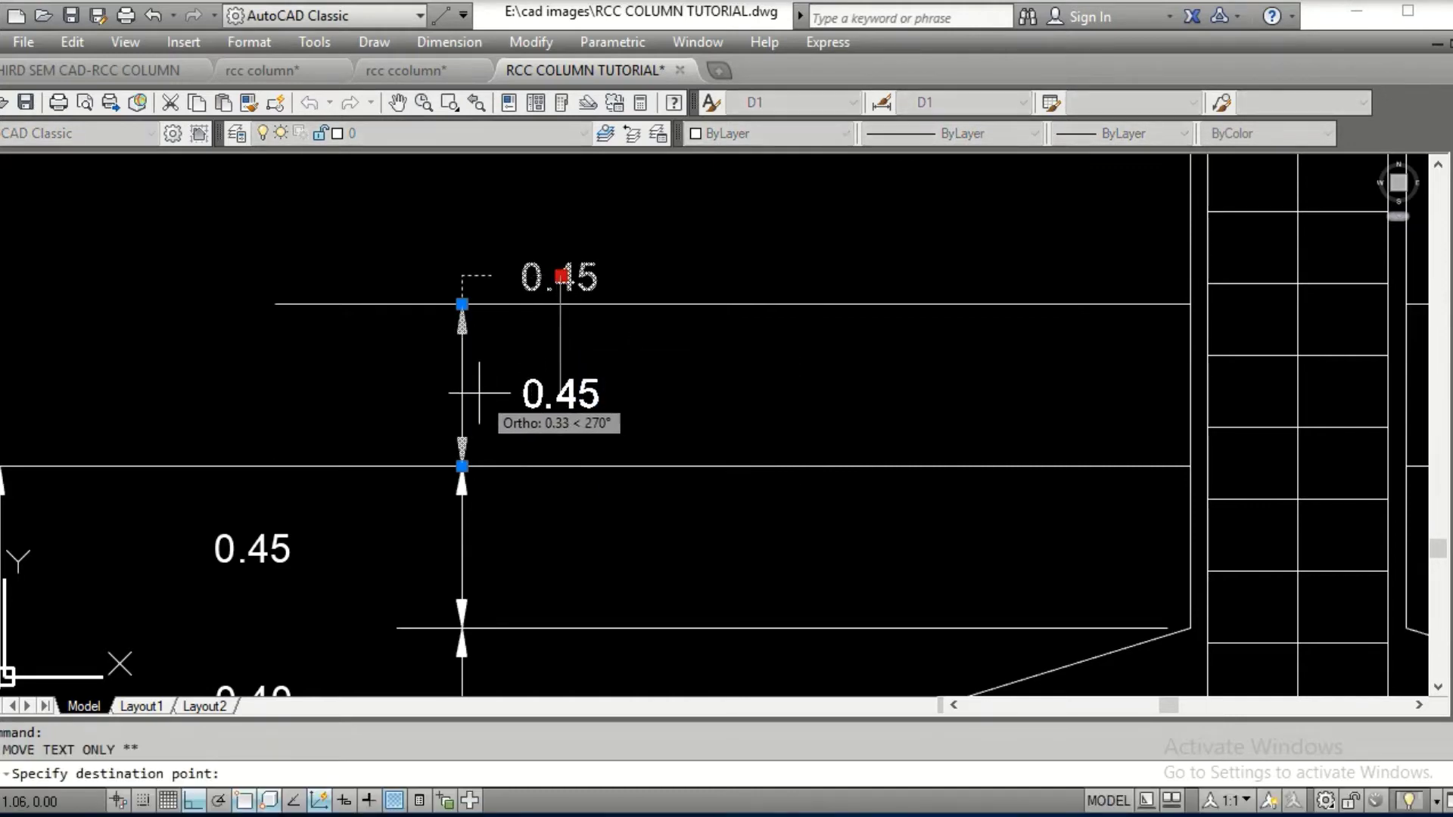
key("F8")
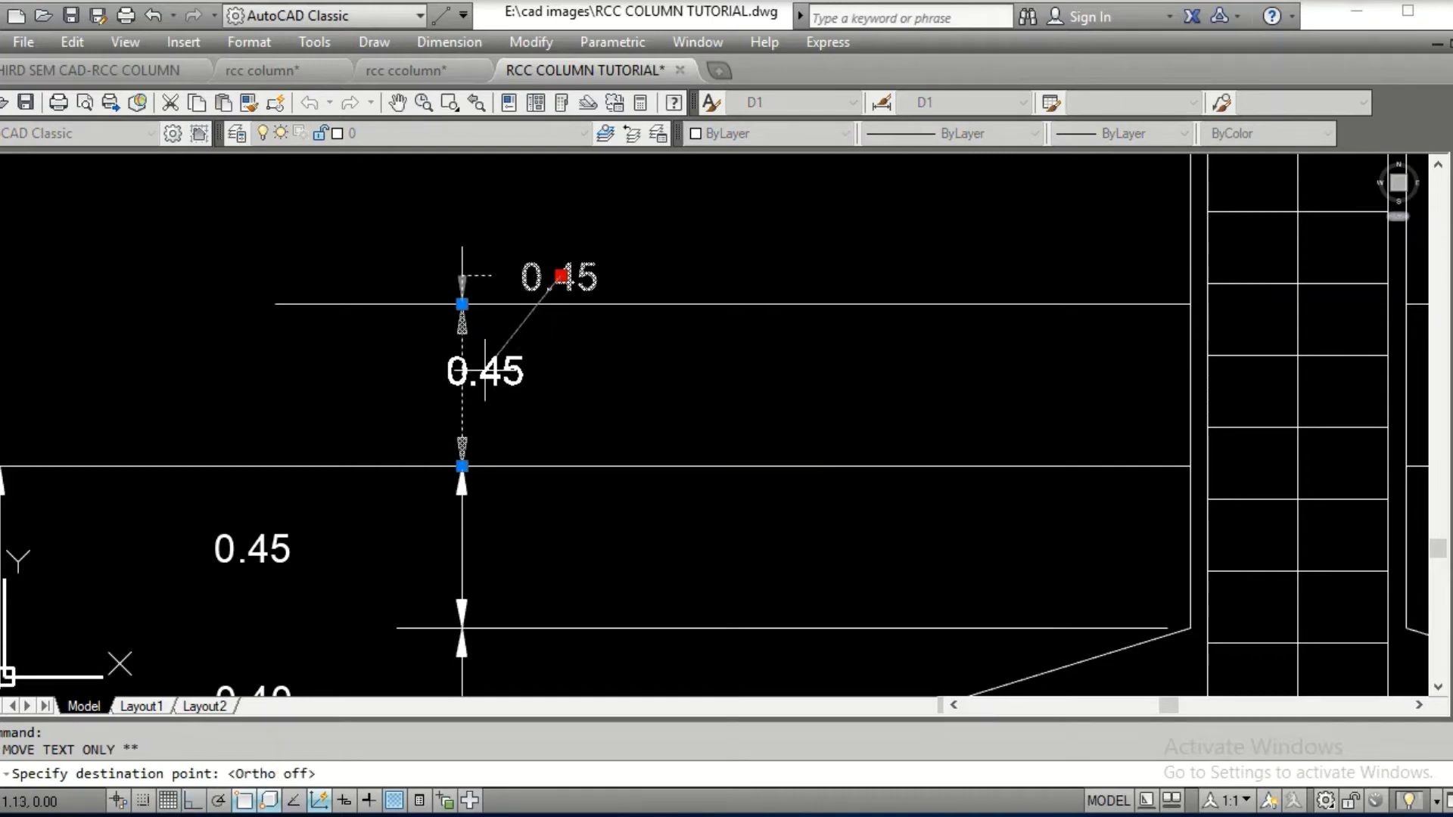
key("Escape")
key("Escape")
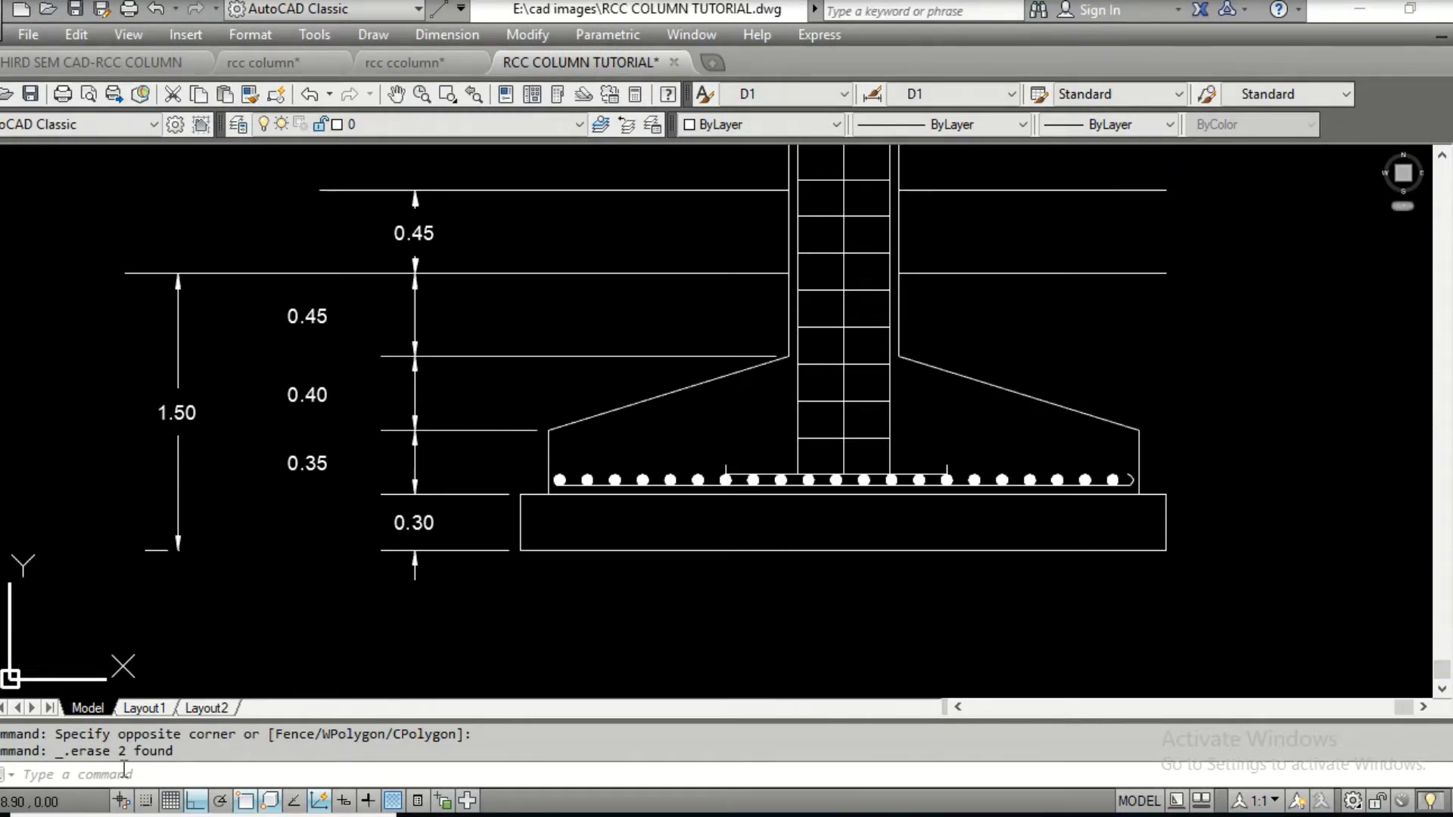
Add a 3.50 horizontal dimension across the base slab's bottom corners below the footing
key("F6")
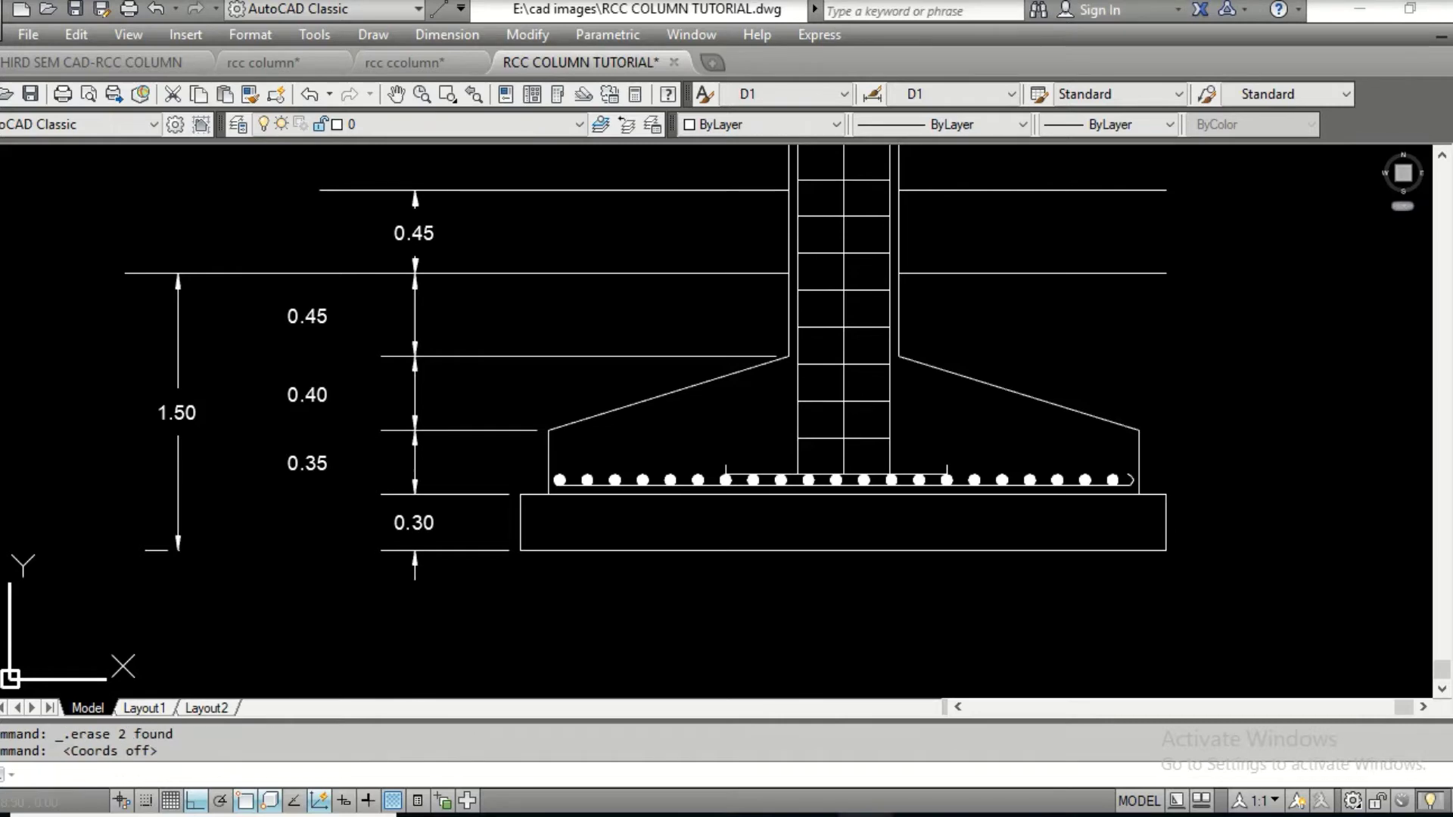
mouse_move(865, 815)
type("DIM")
key("Return")
type("HOR")
key("Return")
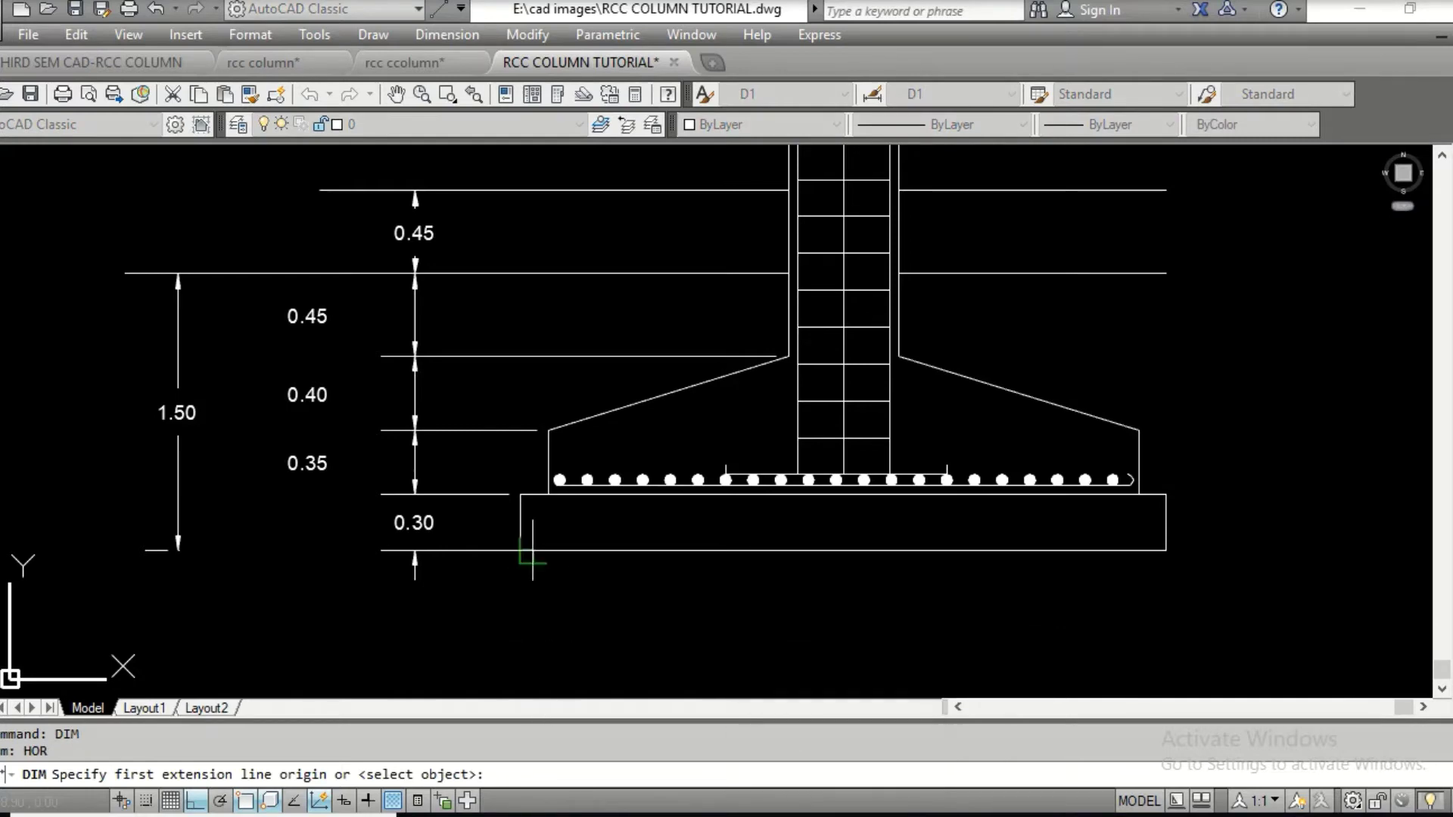
scroll(541, 552, "up", 4)
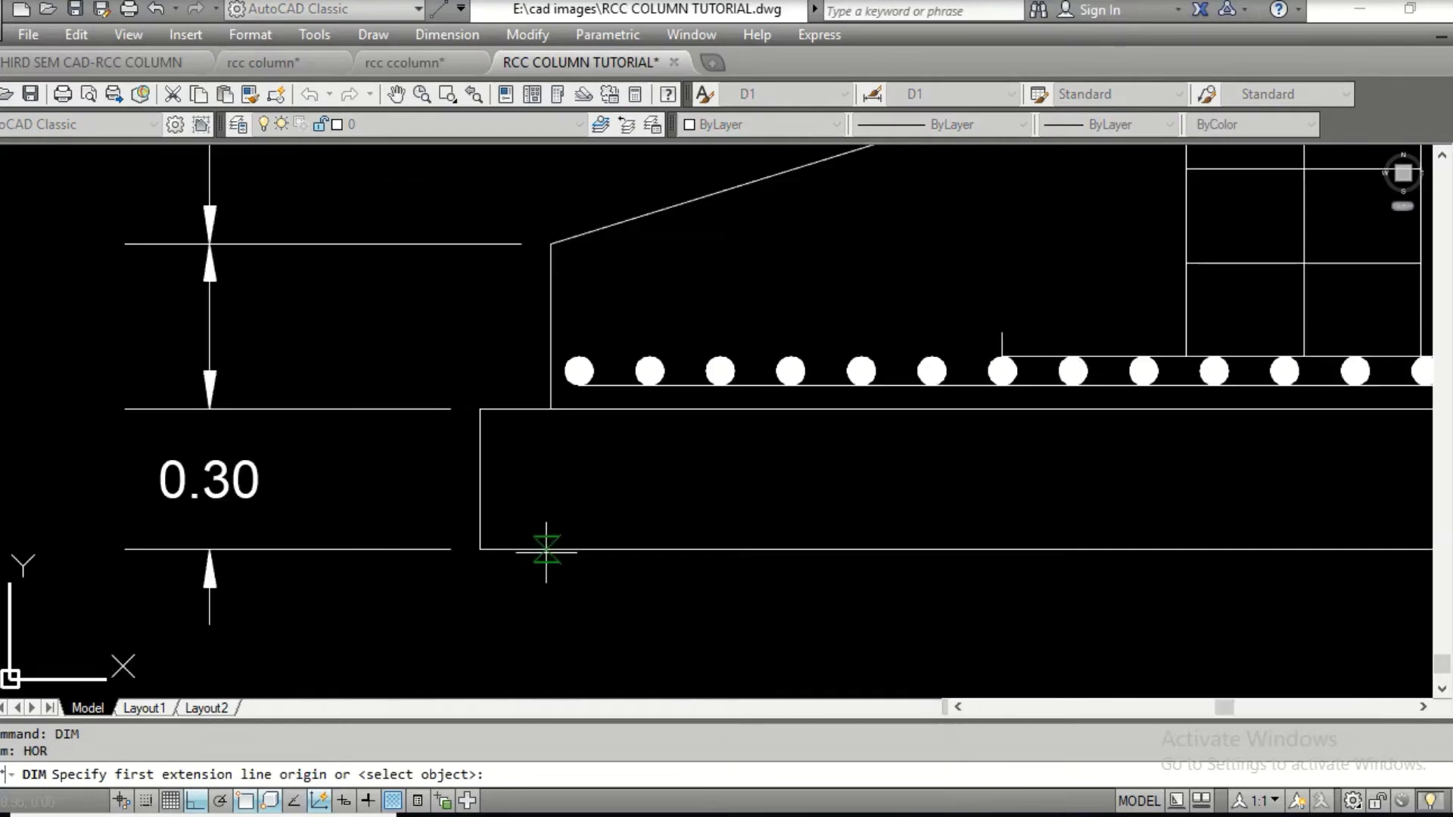
left_click(478, 548)
scroll(473, 547, "down", 4)
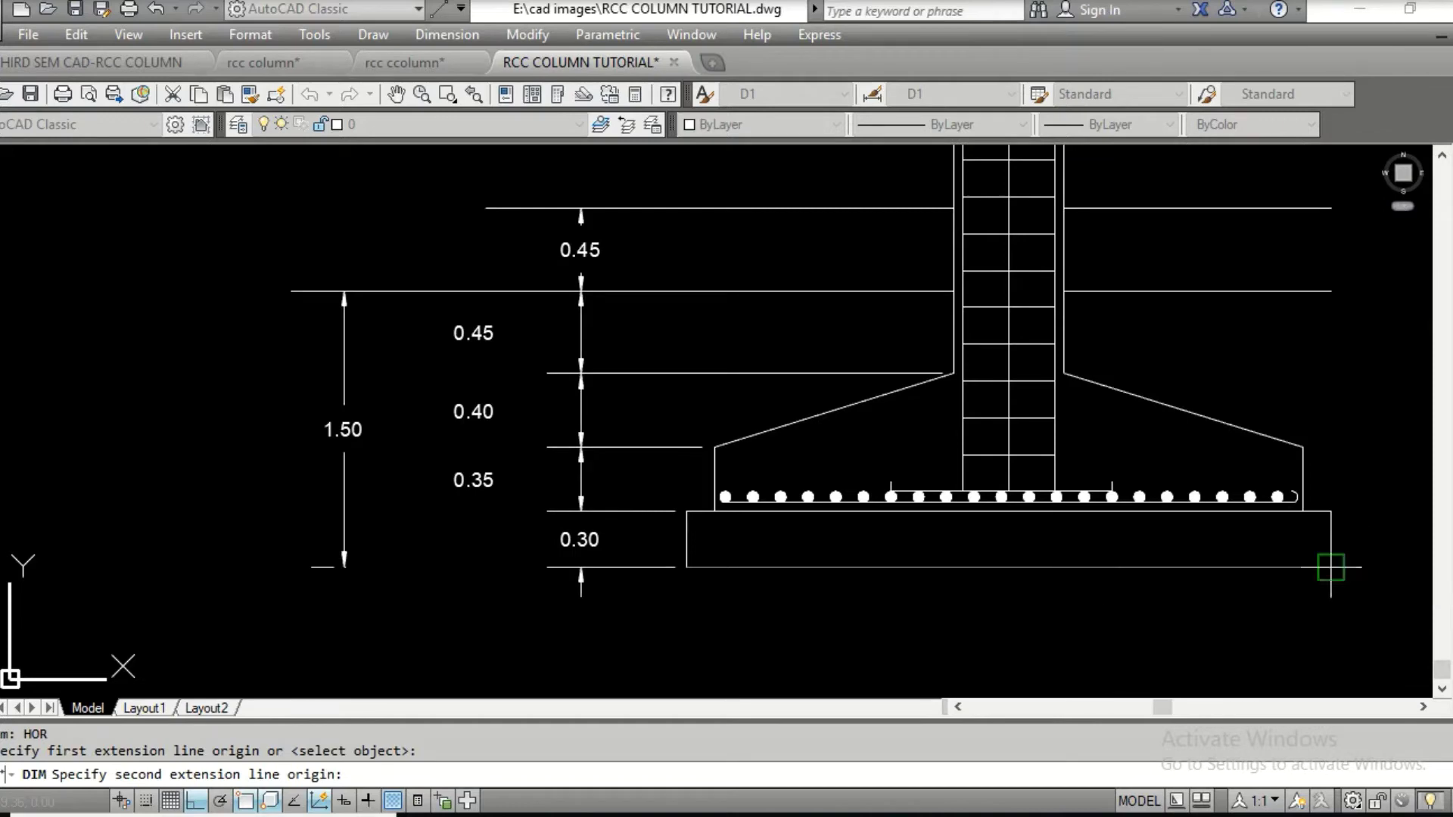
left_click(1329, 567)
left_click(1190, 603)
key("Return")
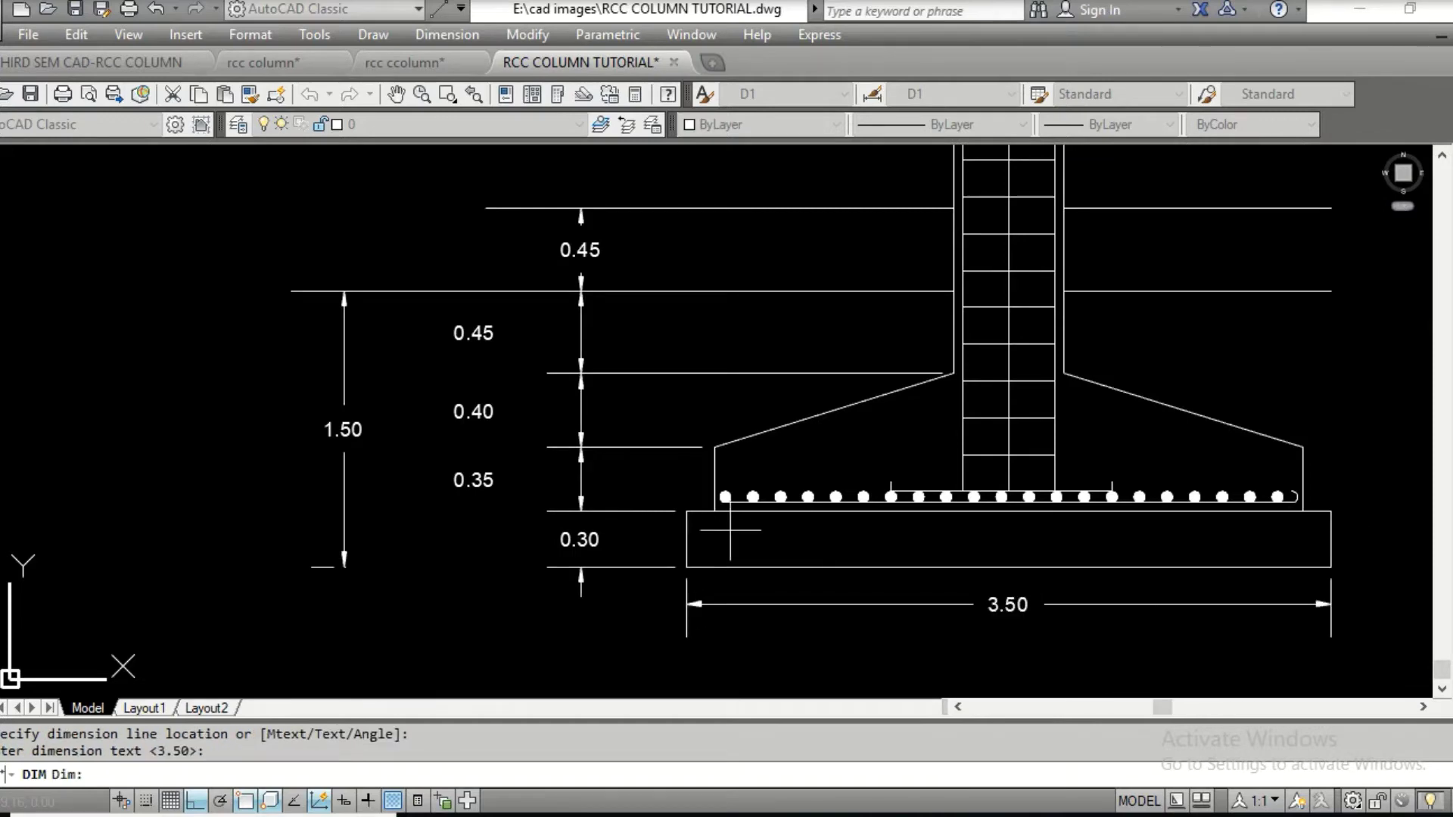
Add a 3.20 horizontal dimension across the upper section, placed below the 3.50
scroll(733, 531, "up", 2)
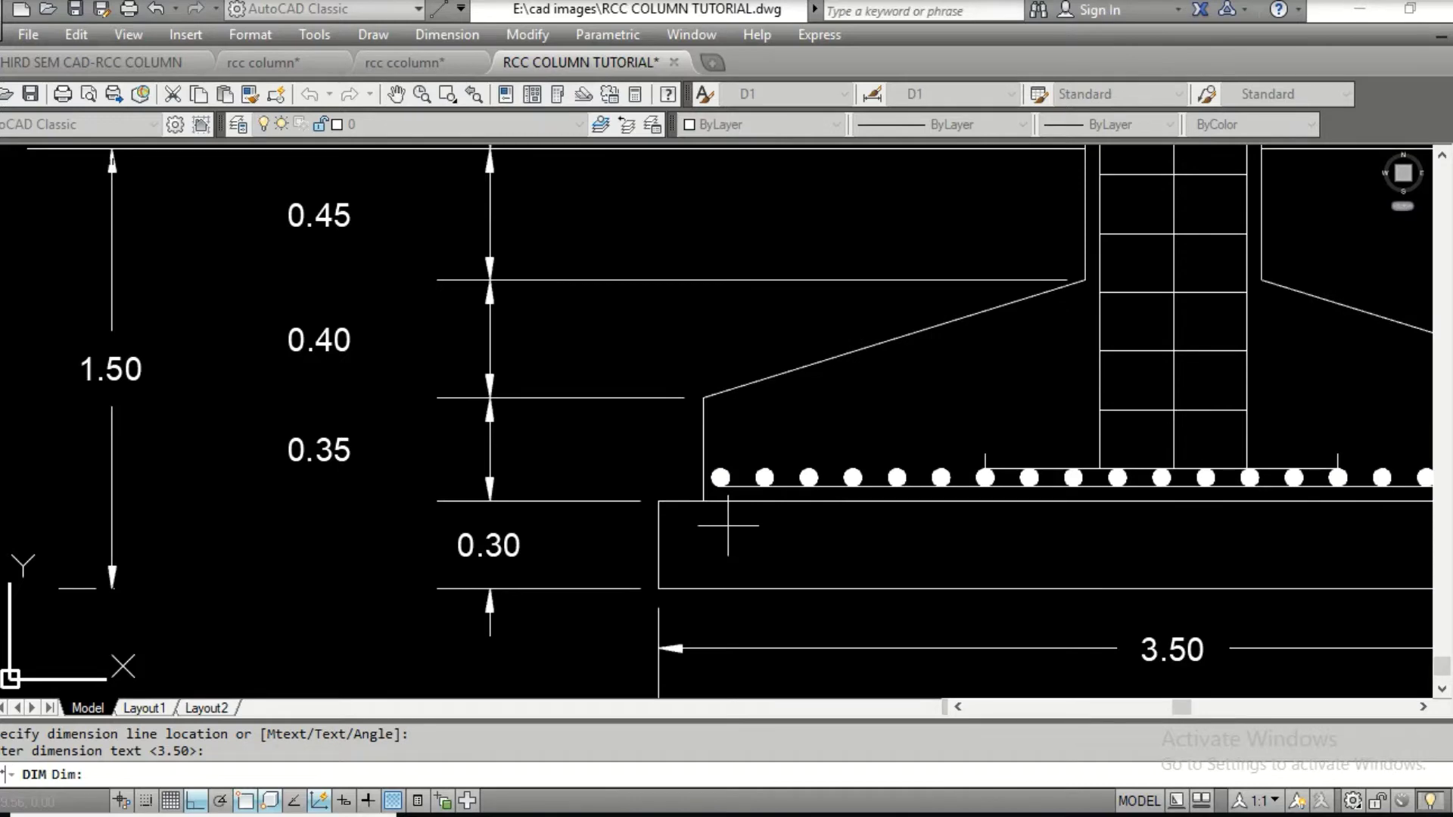
type("hor")
key("Return")
left_click(703, 500)
scroll(1147, 544, "down", 2)
scroll(1147, 545, "down", 2)
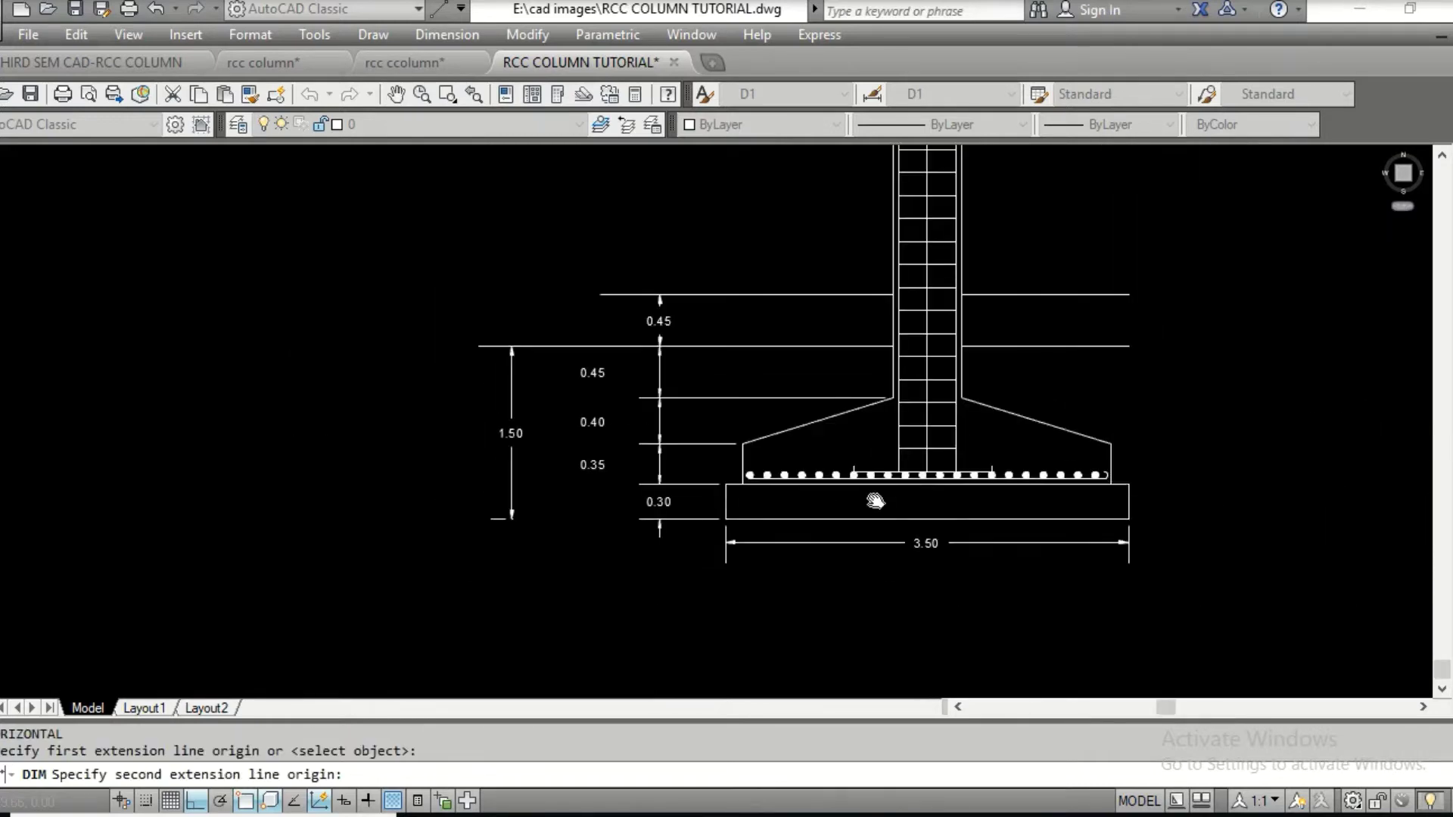
scroll(1017, 496, "up", 2)
left_click(1087, 469)
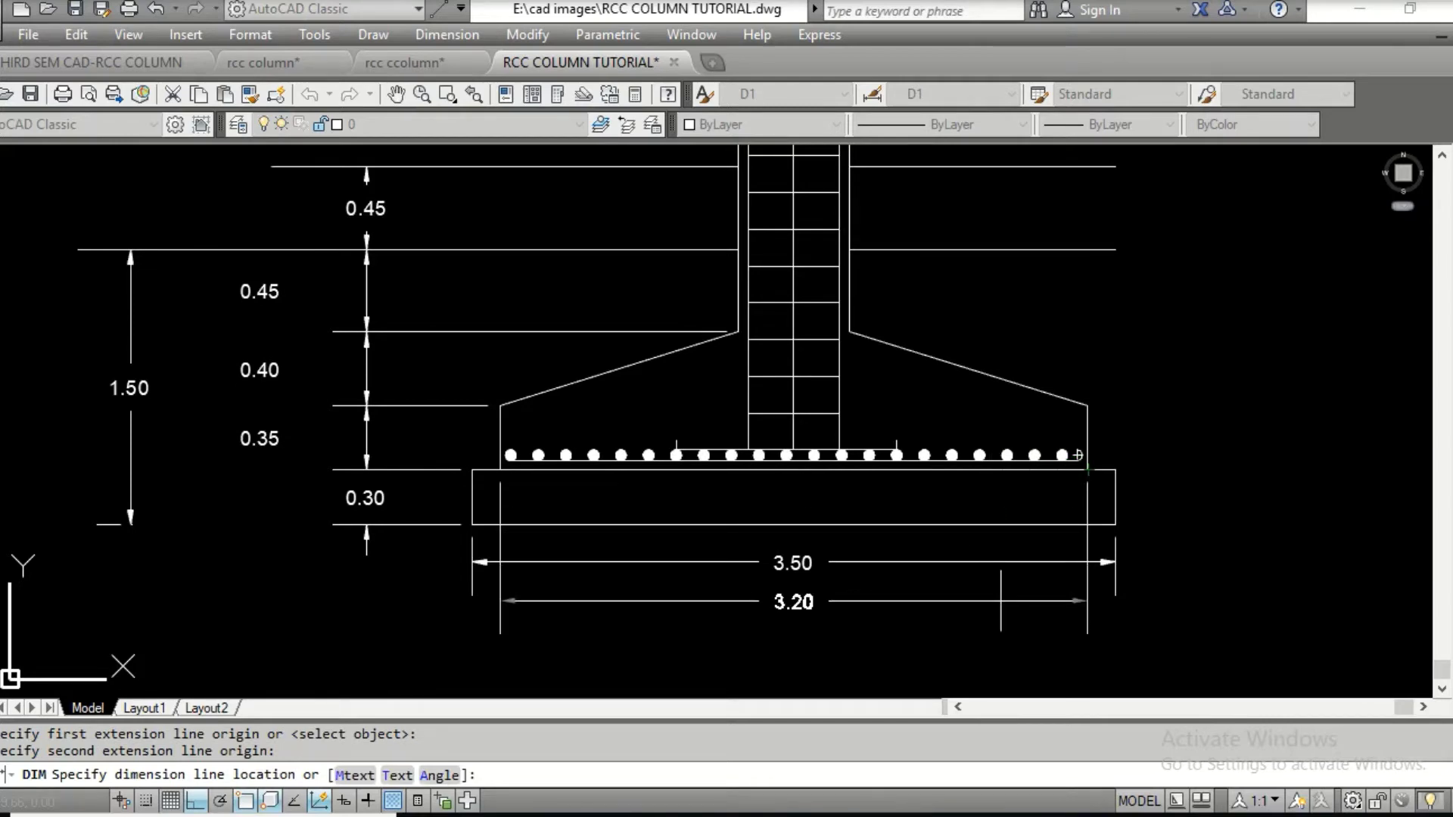
left_click(1002, 600)
key("Return")
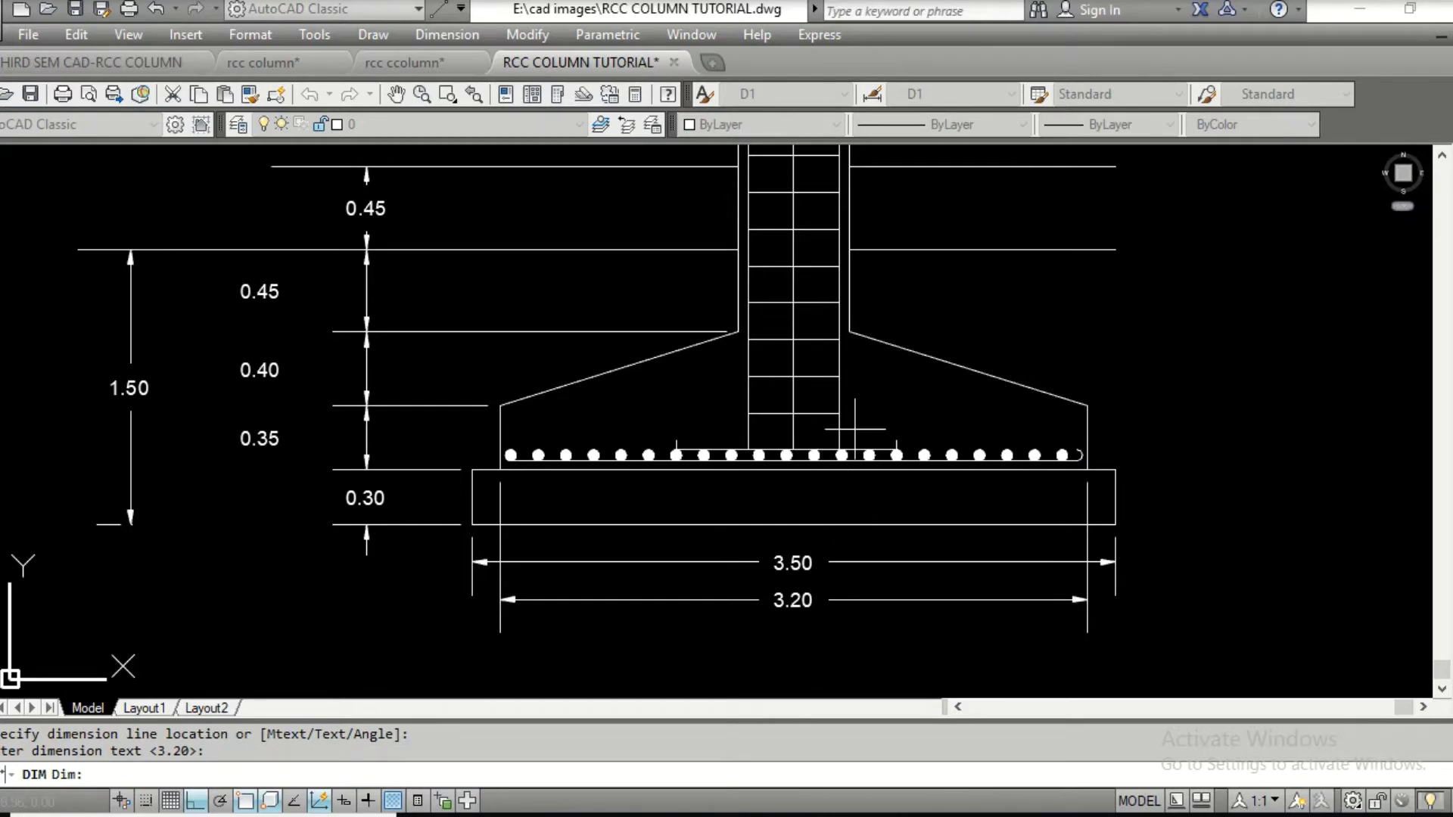
type("VH")
key("Return")
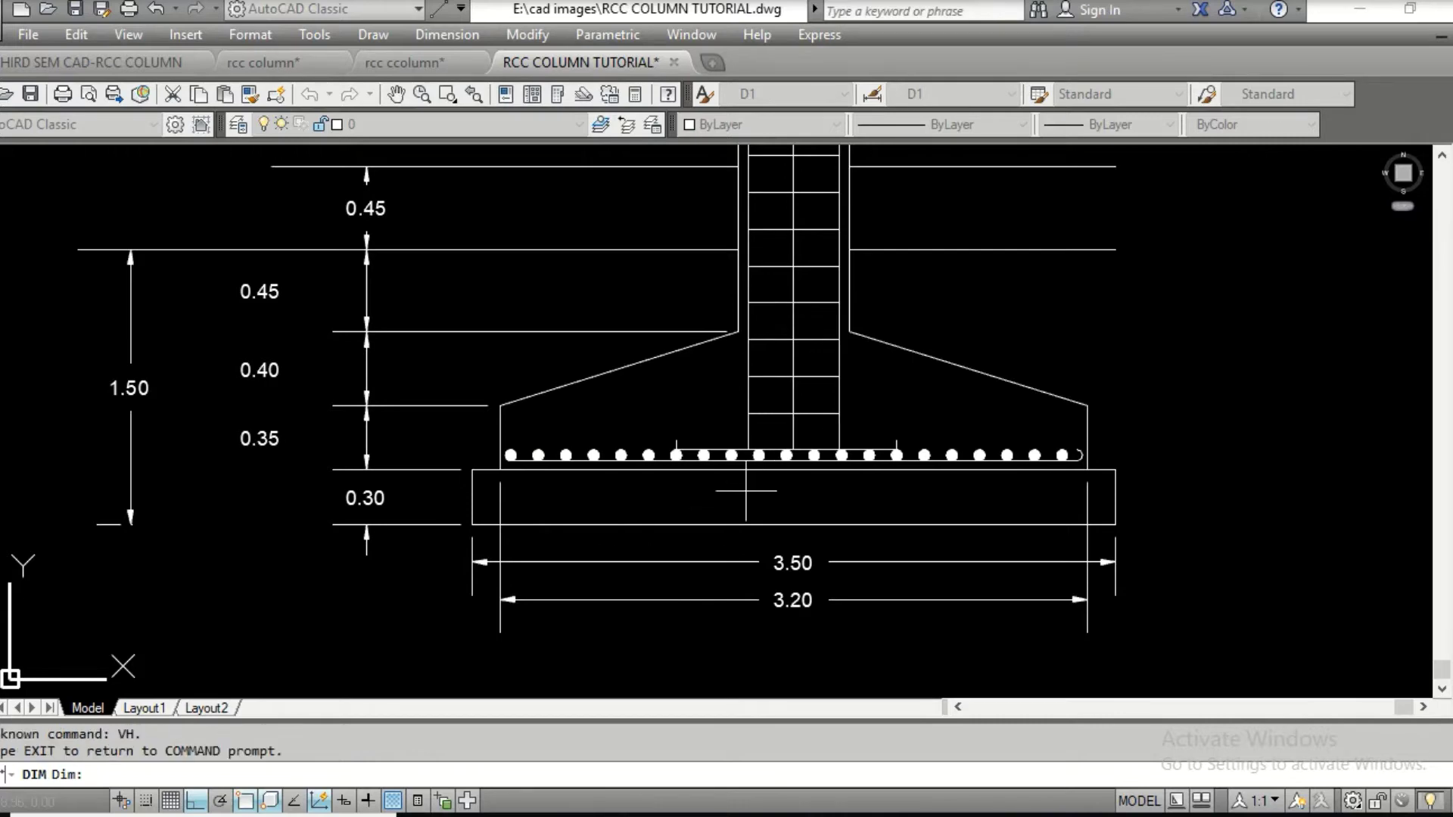
key("Escape")
key("Escape")
Start a hatch with the AR-CONC pattern and pick the bottom base slab as its area
type("BH")
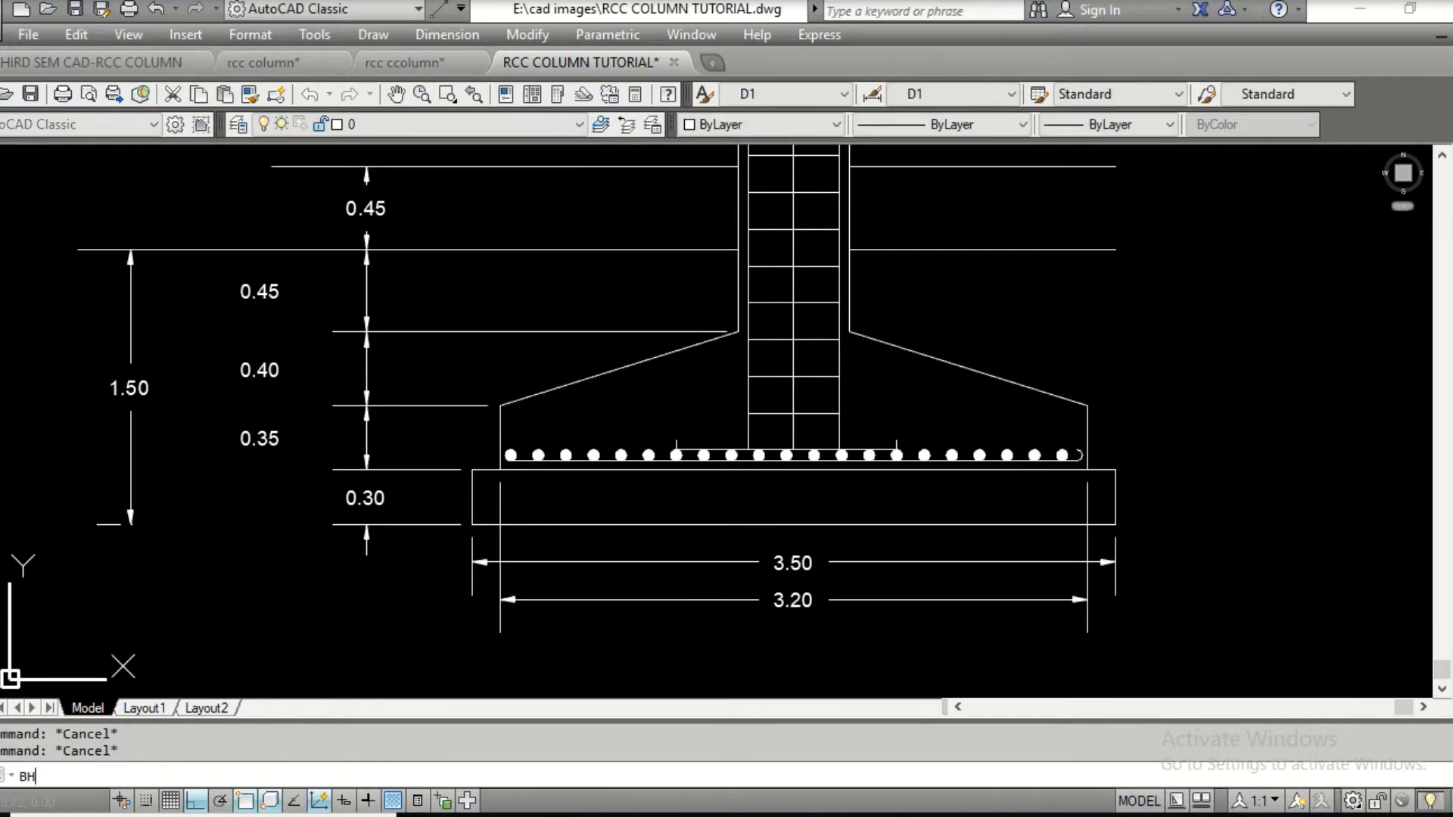
key("Return")
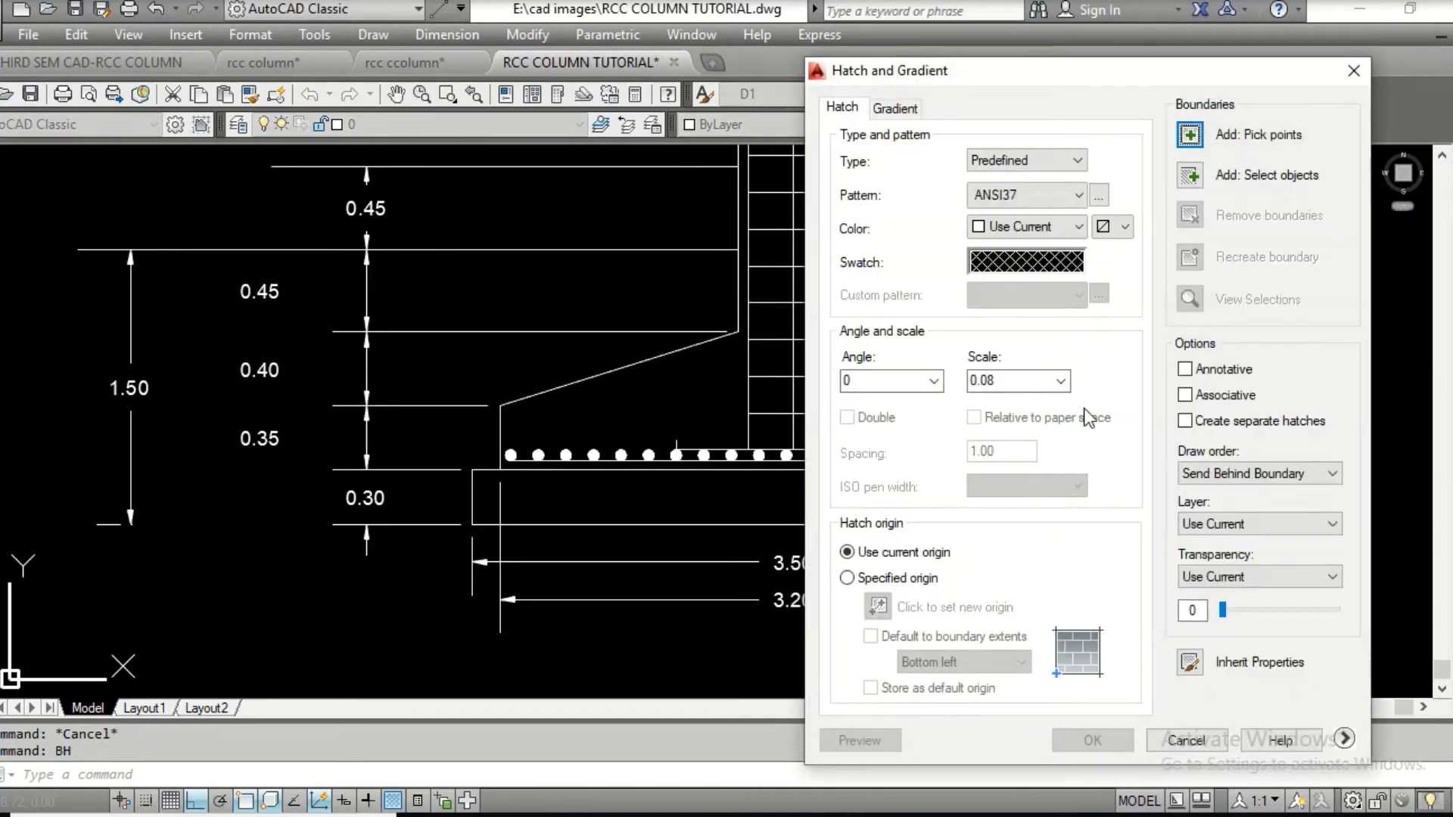
left_click(1099, 195)
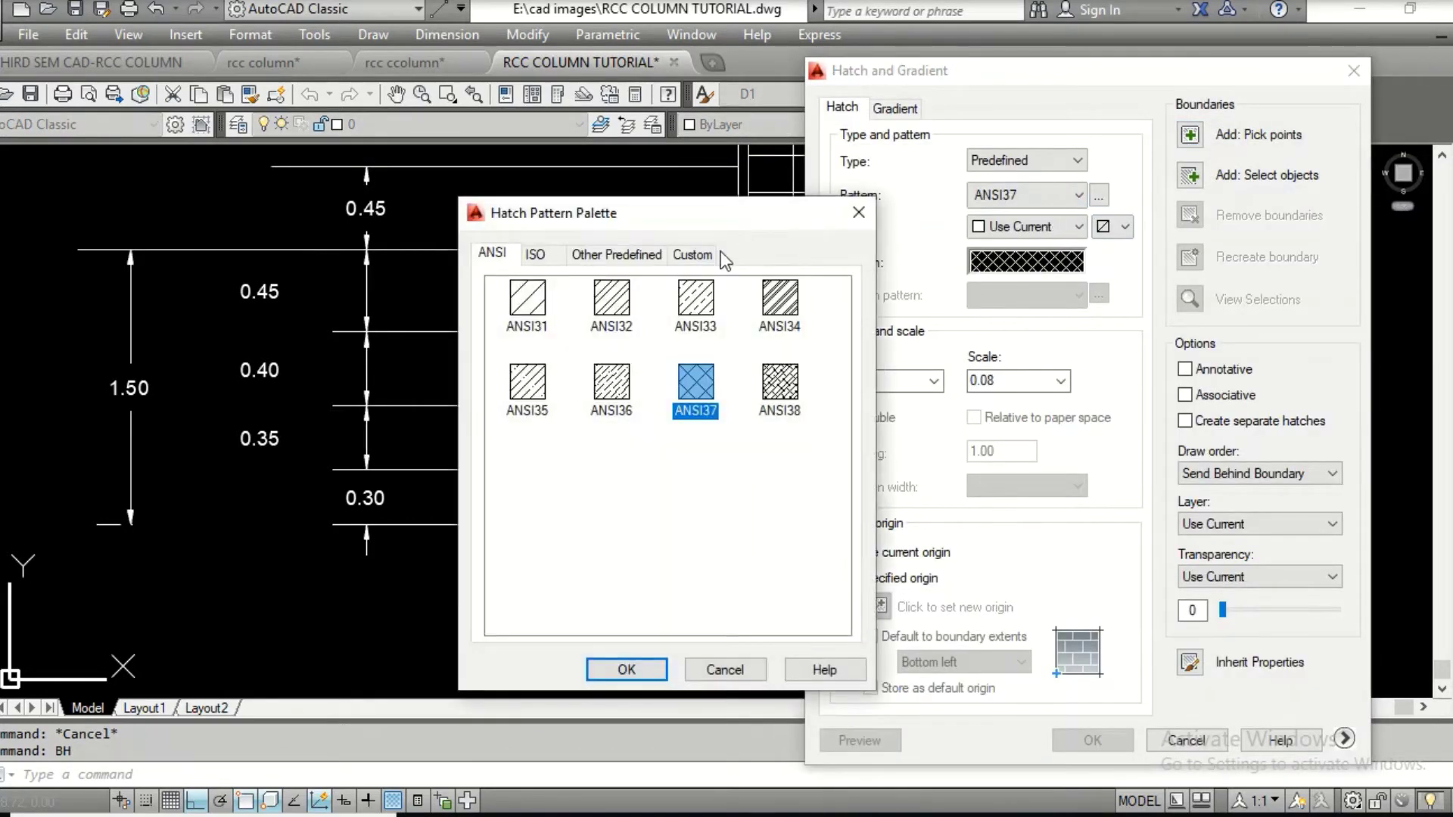
left_click(633, 259)
left_click(787, 388)
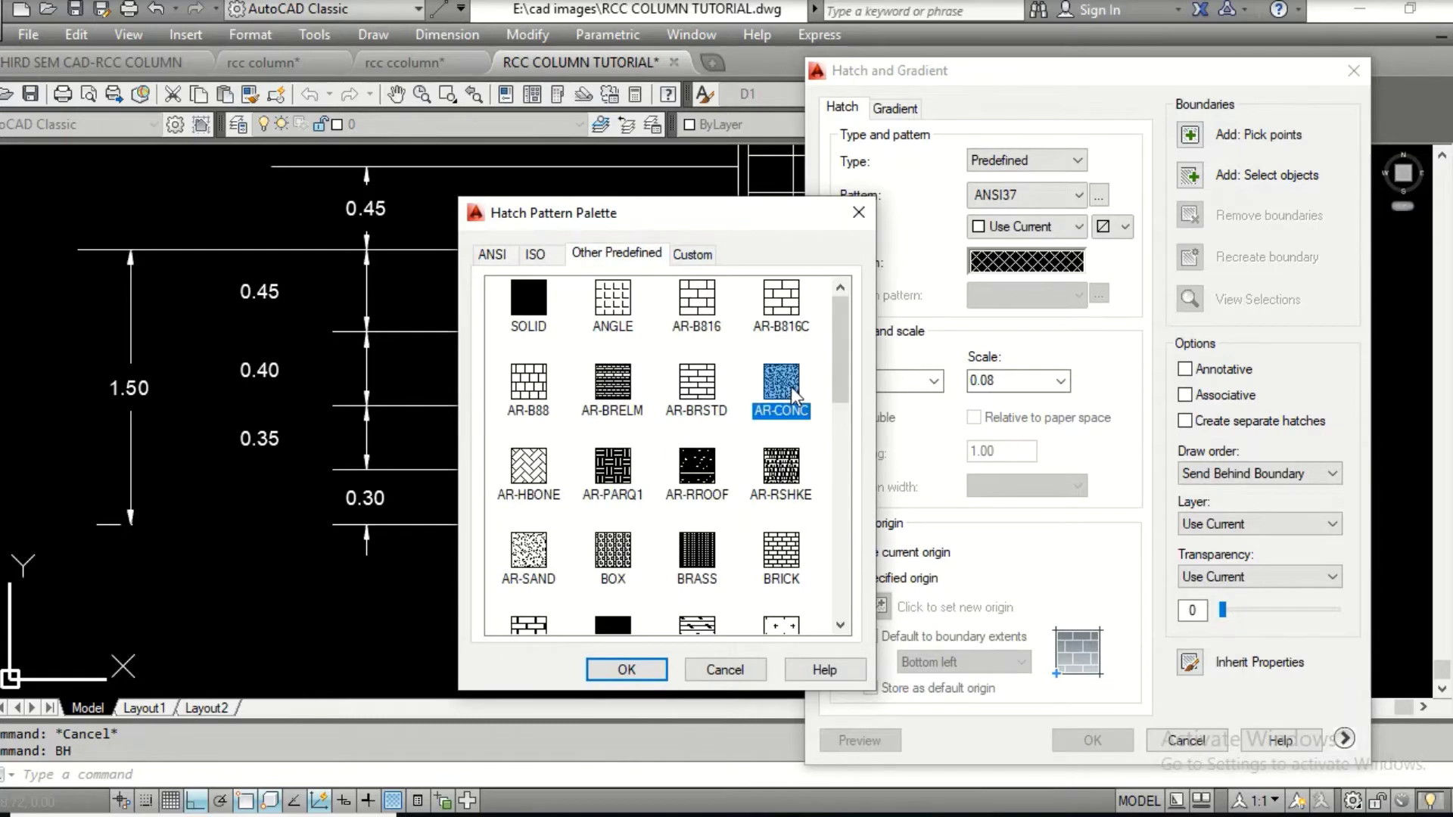
left_click(656, 666)
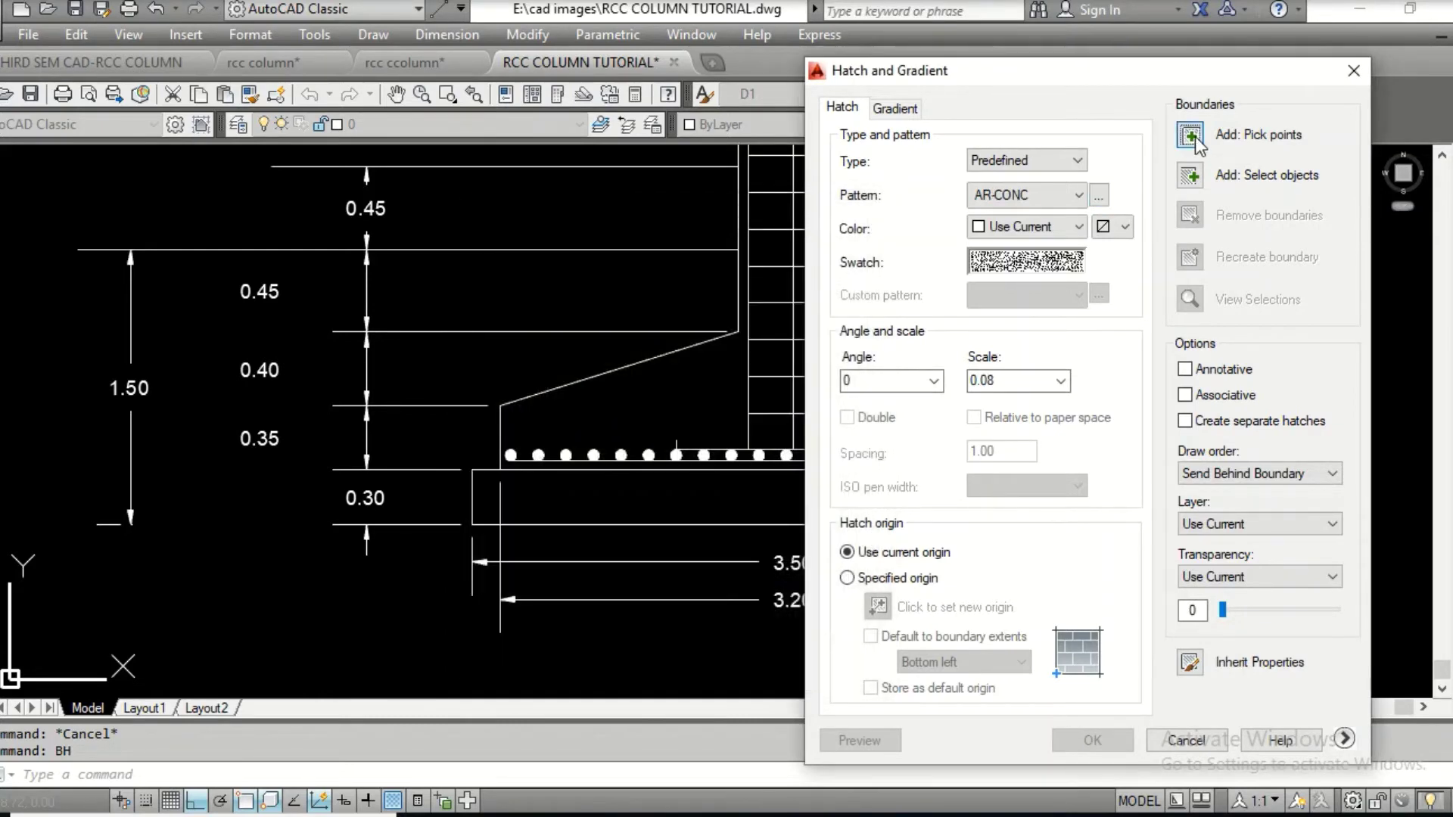
left_click(1211, 143)
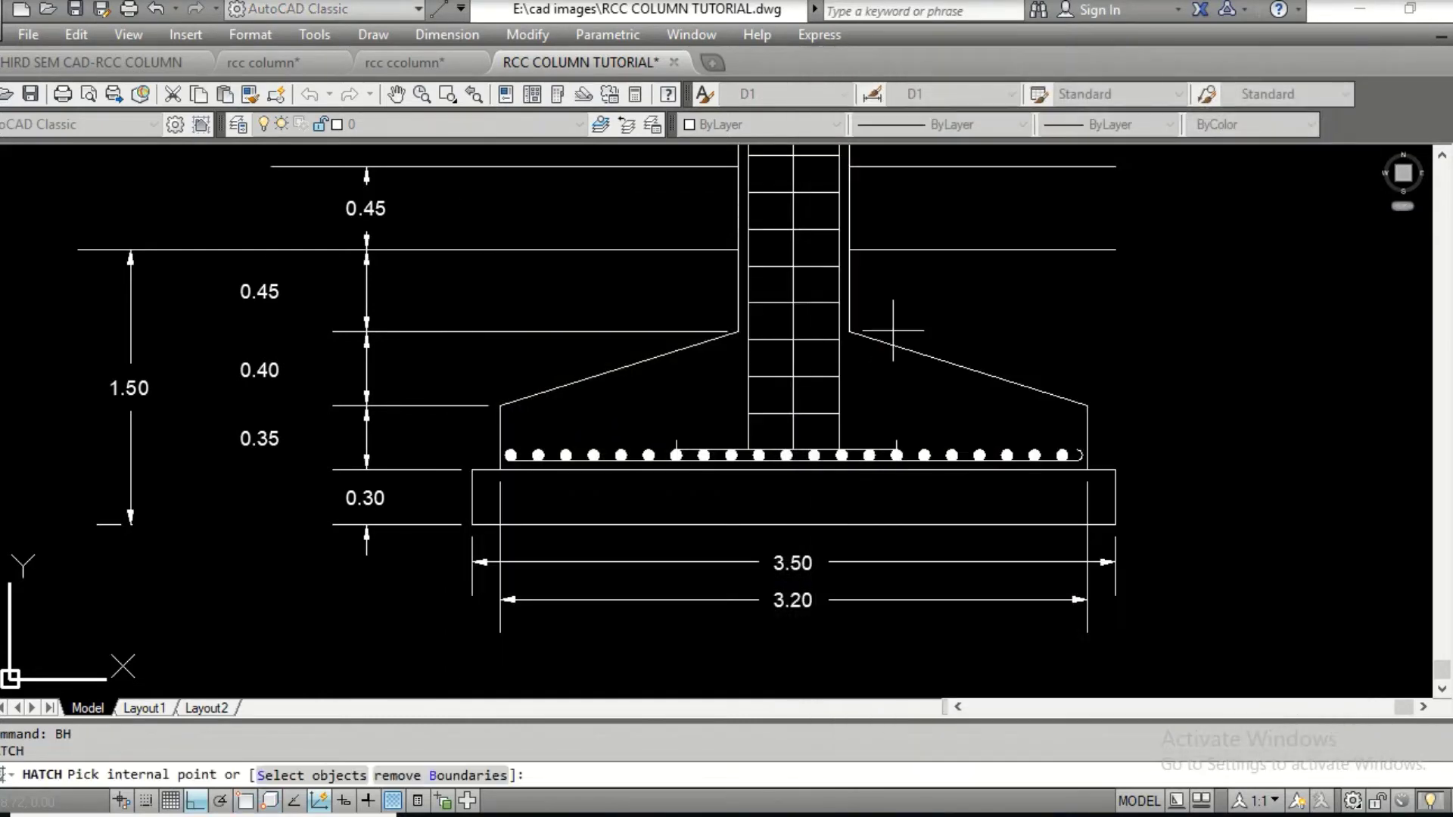
left_click(868, 500)
key("Return")
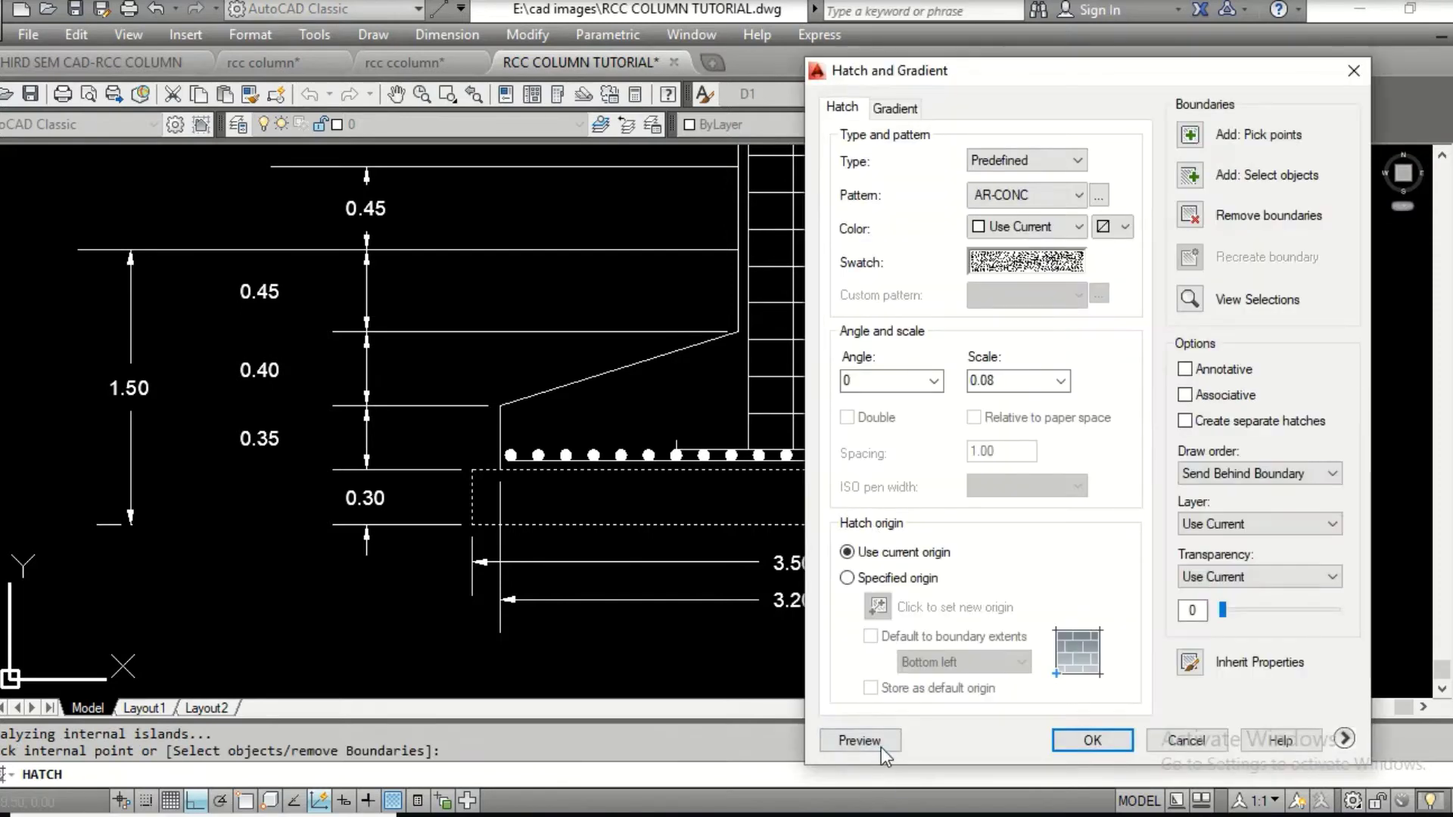
Change the hatch scale from 0.08 to 0.06 and accept the concrete fill
left_click(878, 739)
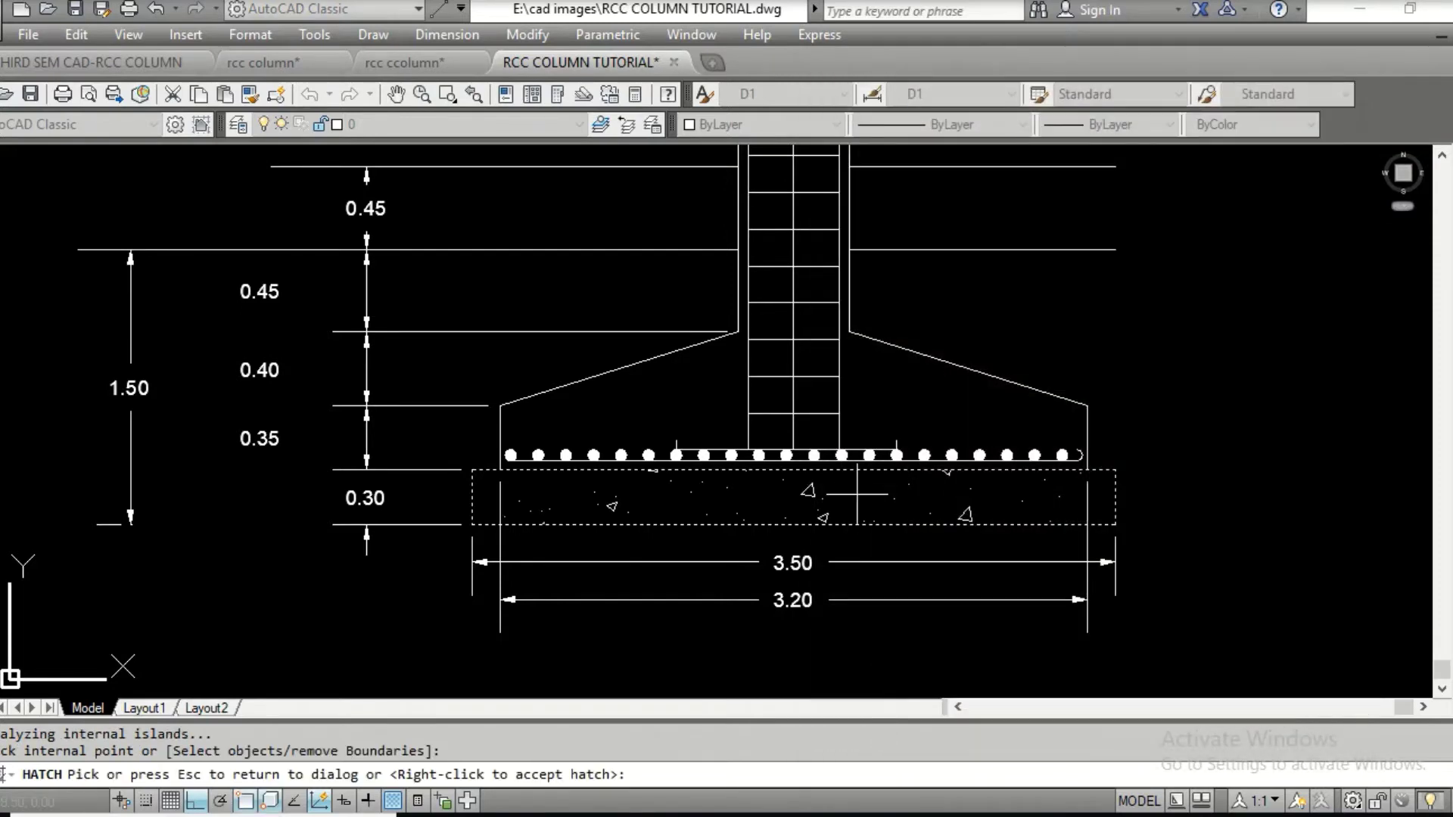
left_click(854, 484)
left_click(1013, 381)
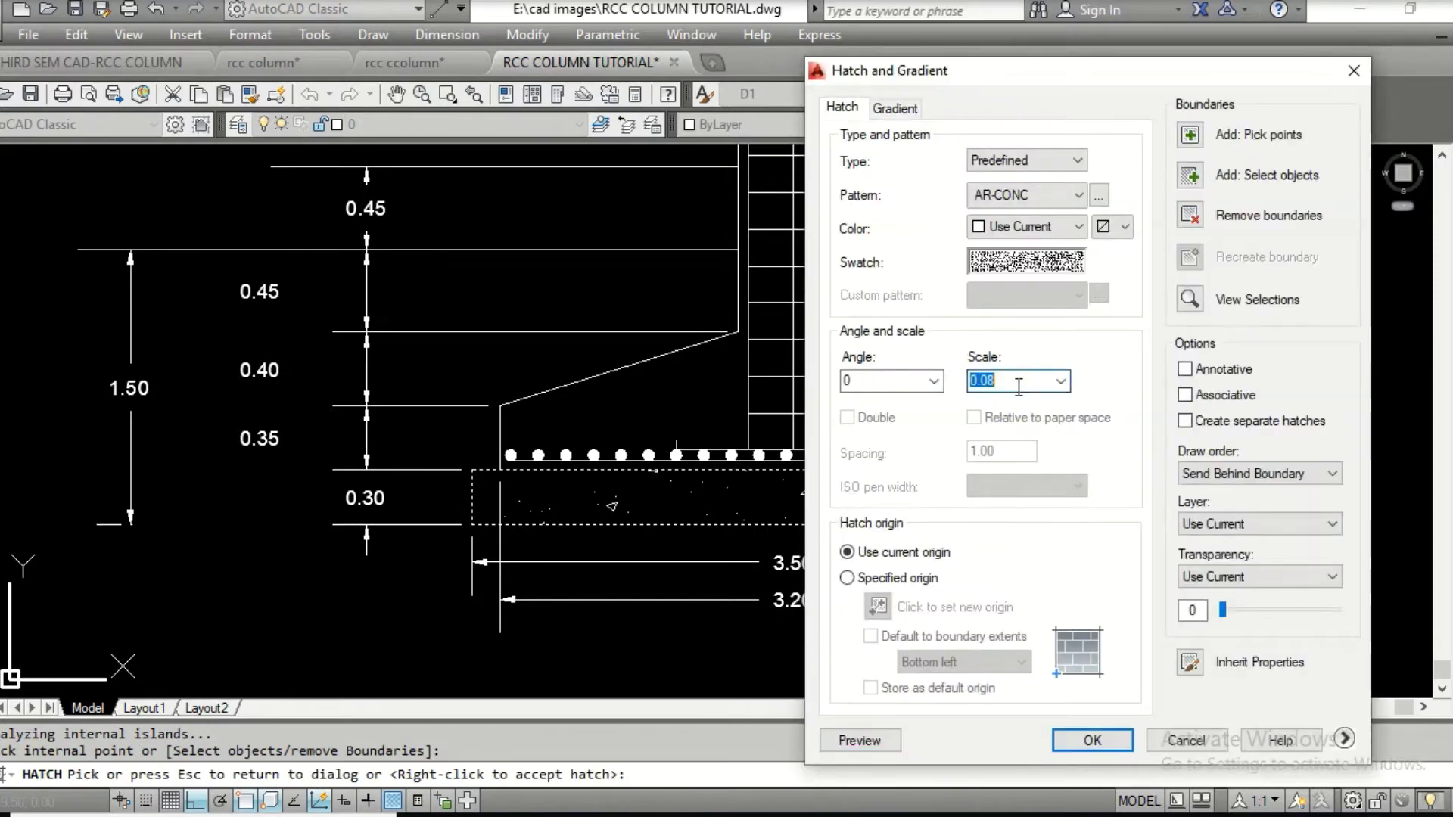
left_click(1016, 381)
key("BackSpace")
type("6")
left_click(896, 739)
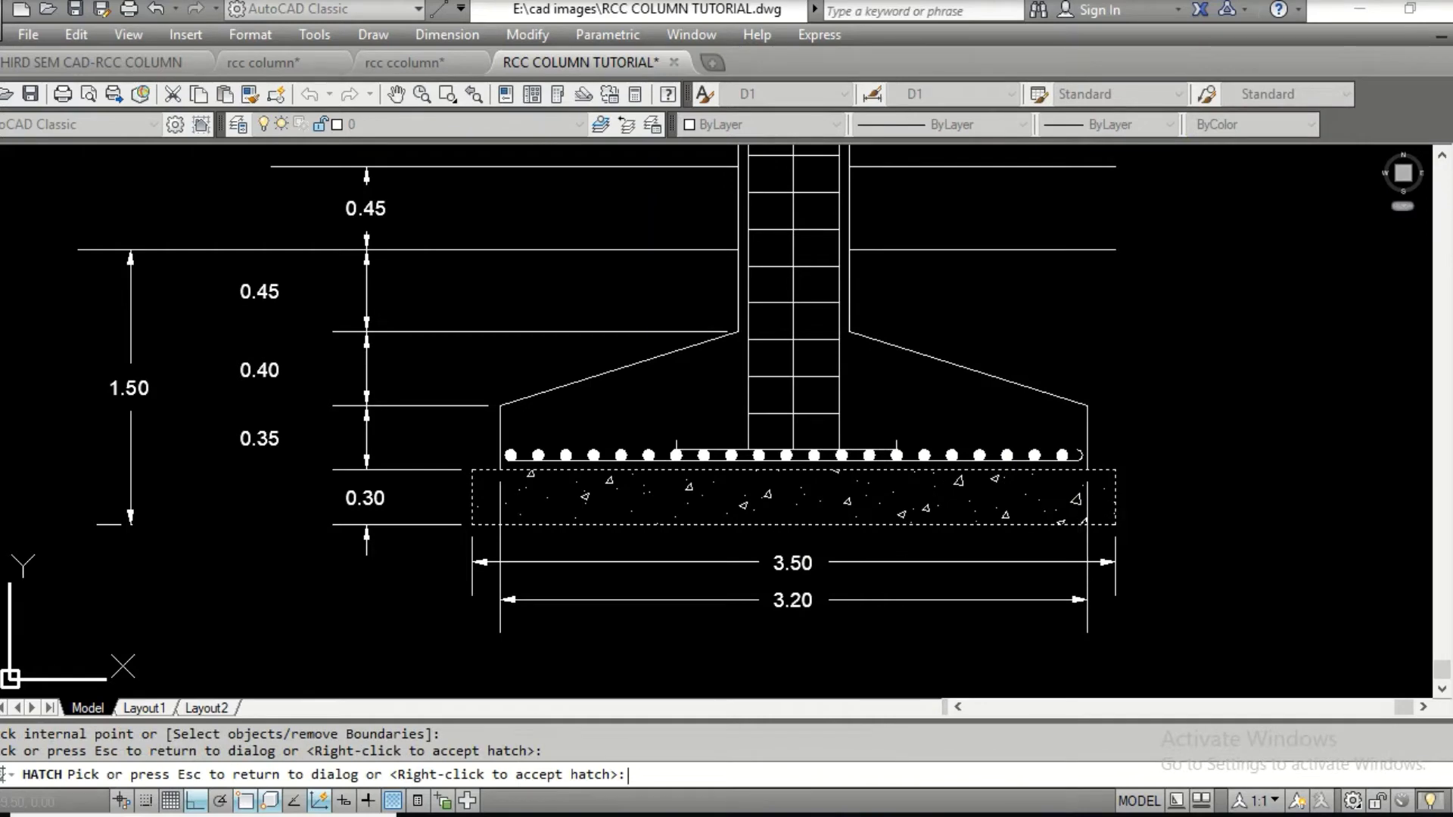
right_click(1080, 540)
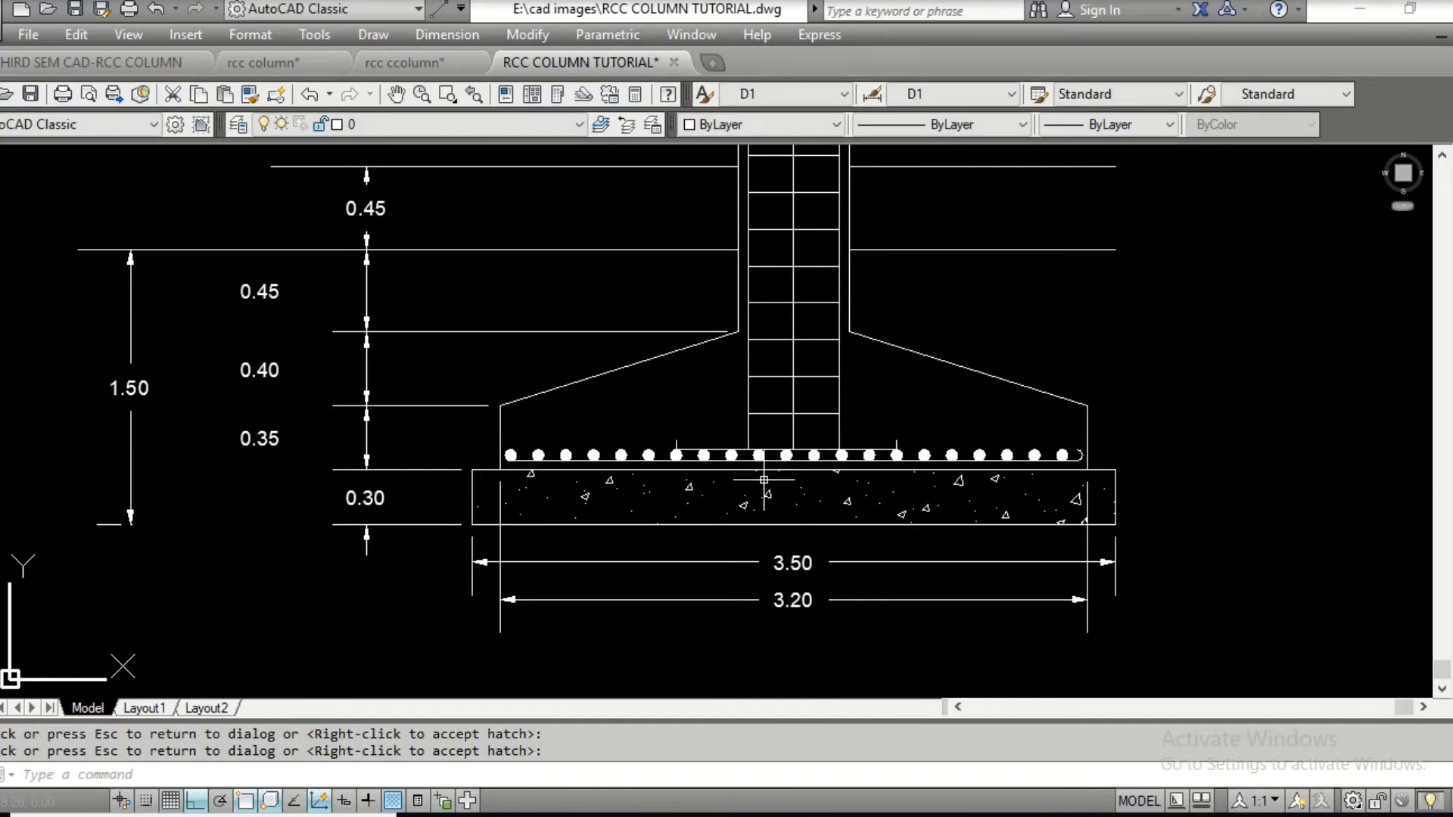
middle_click_drag(822, 376, 851, 589)
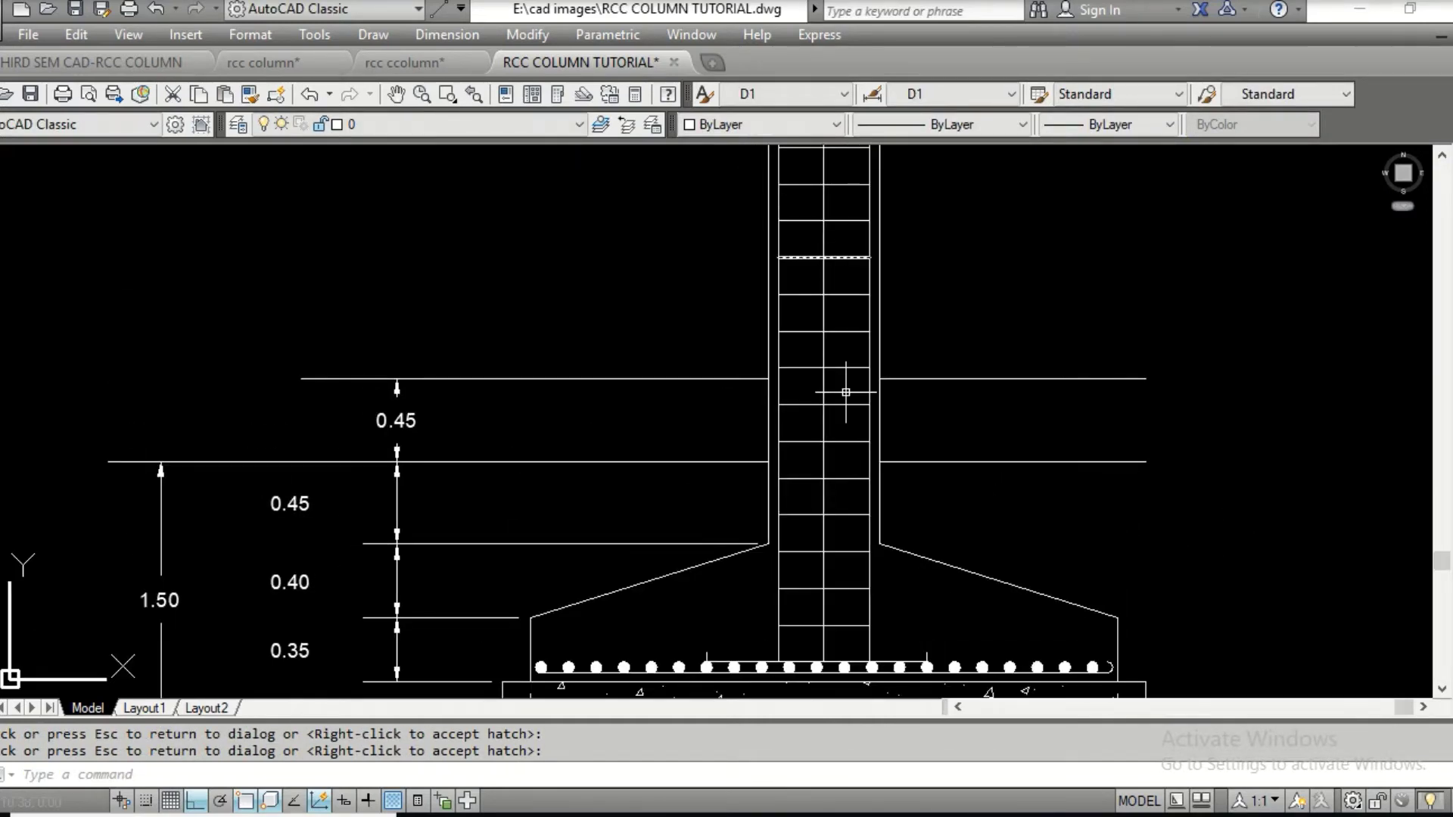
scroll(480, 471, "up", 5)
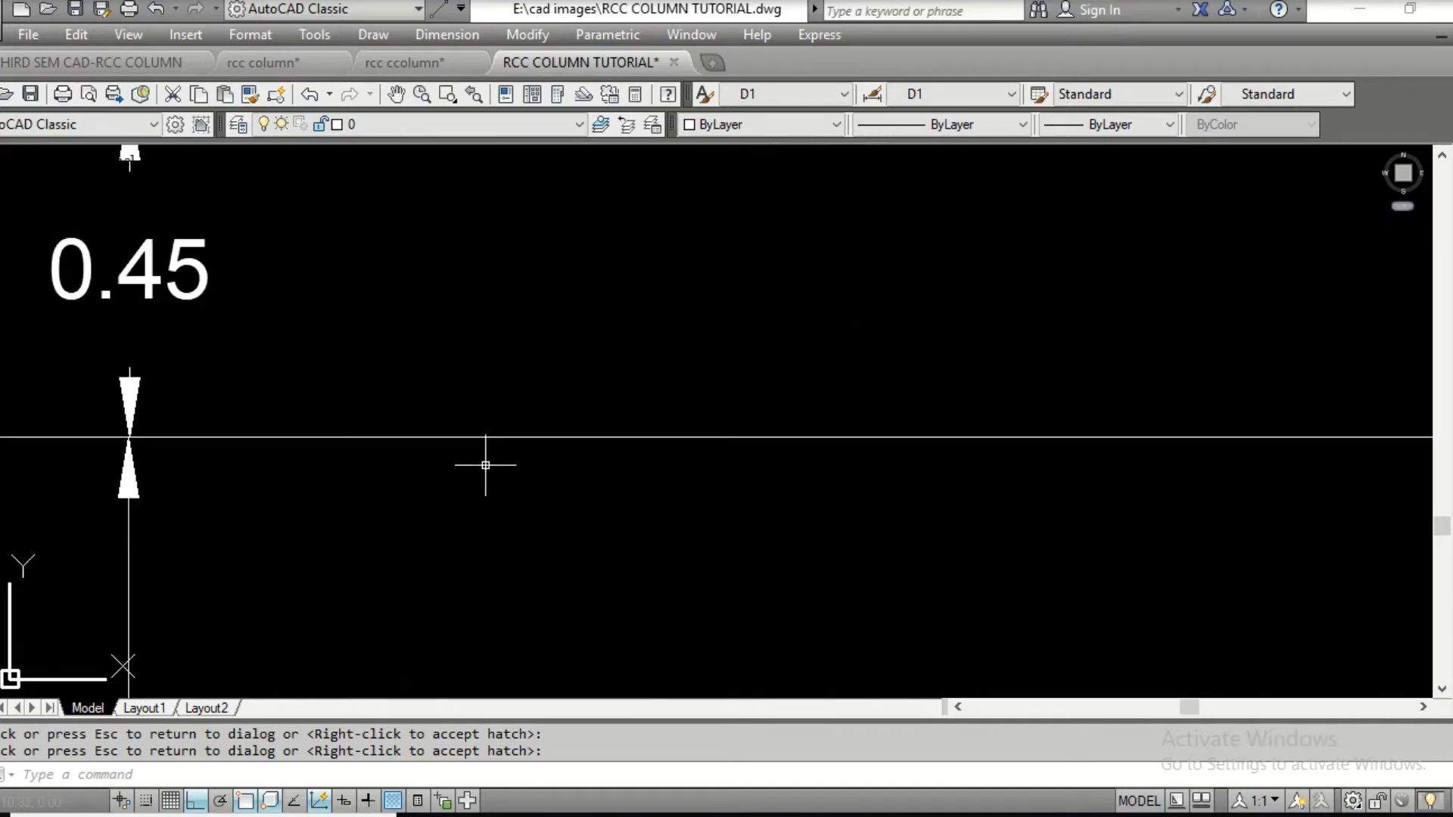
Draw a short diagonal stroke across the ground line with Ortho off
type("l")
key("Return")
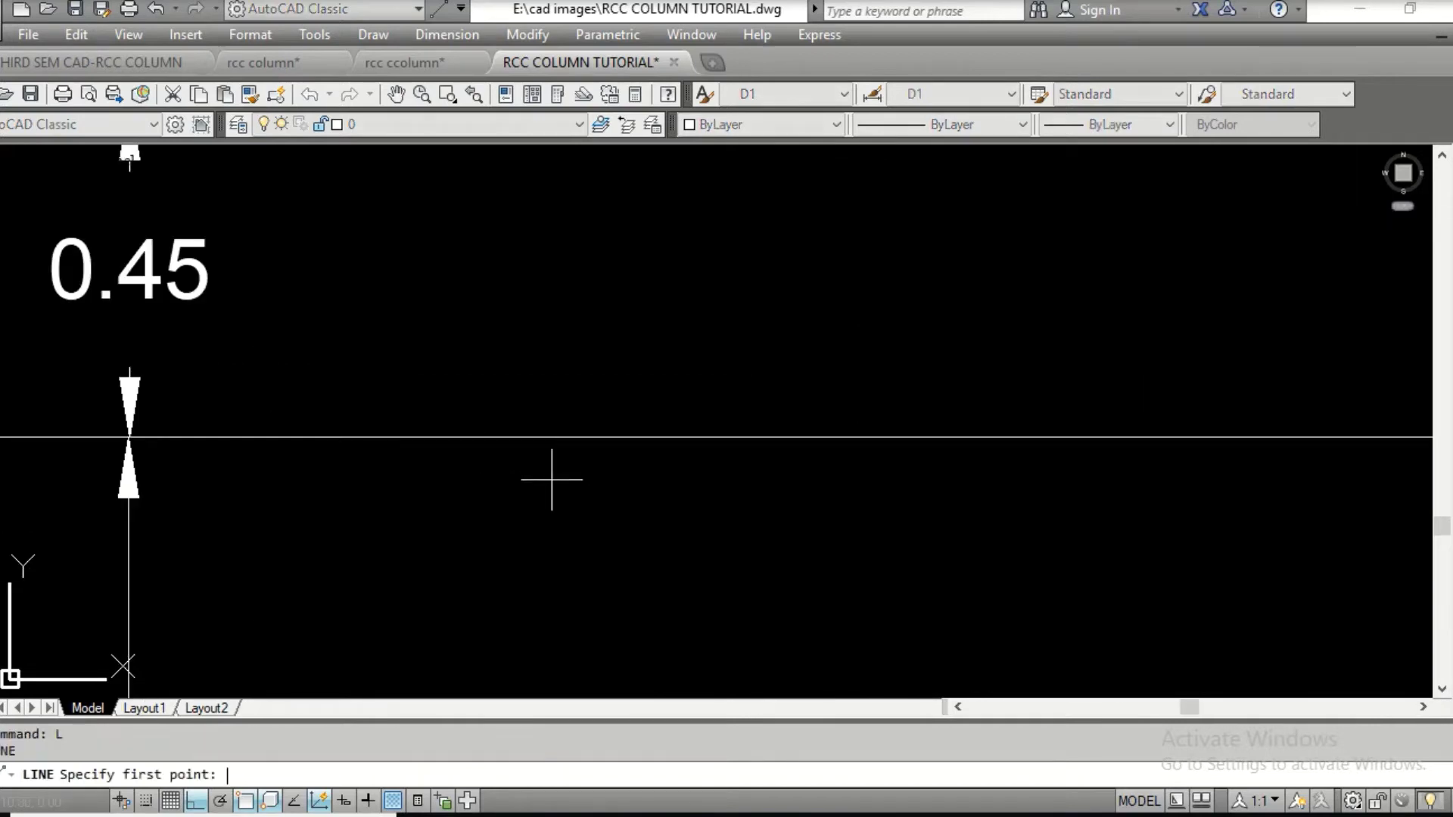
left_click(524, 480)
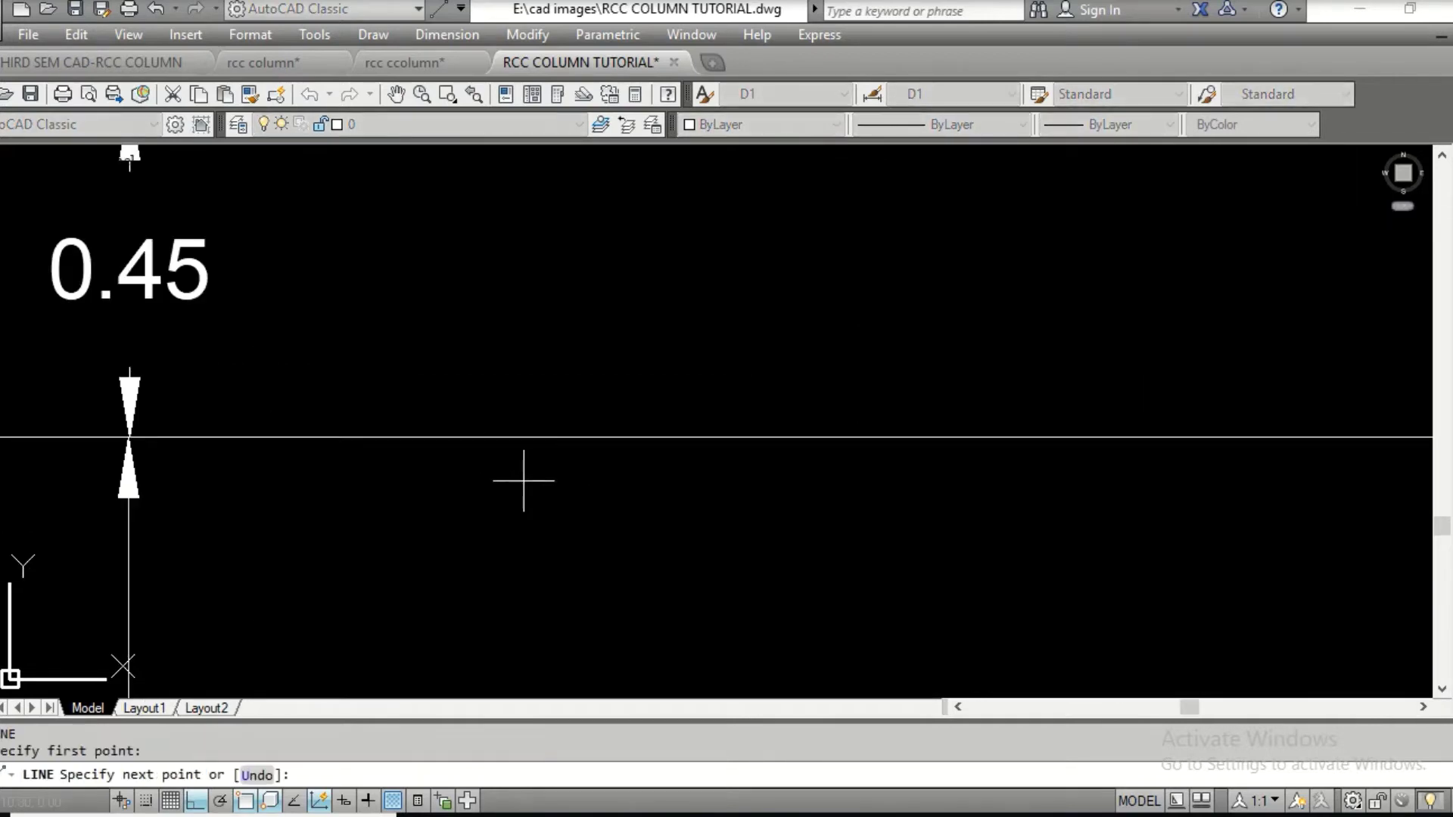
key("F8")
left_click(637, 399)
key("Return")
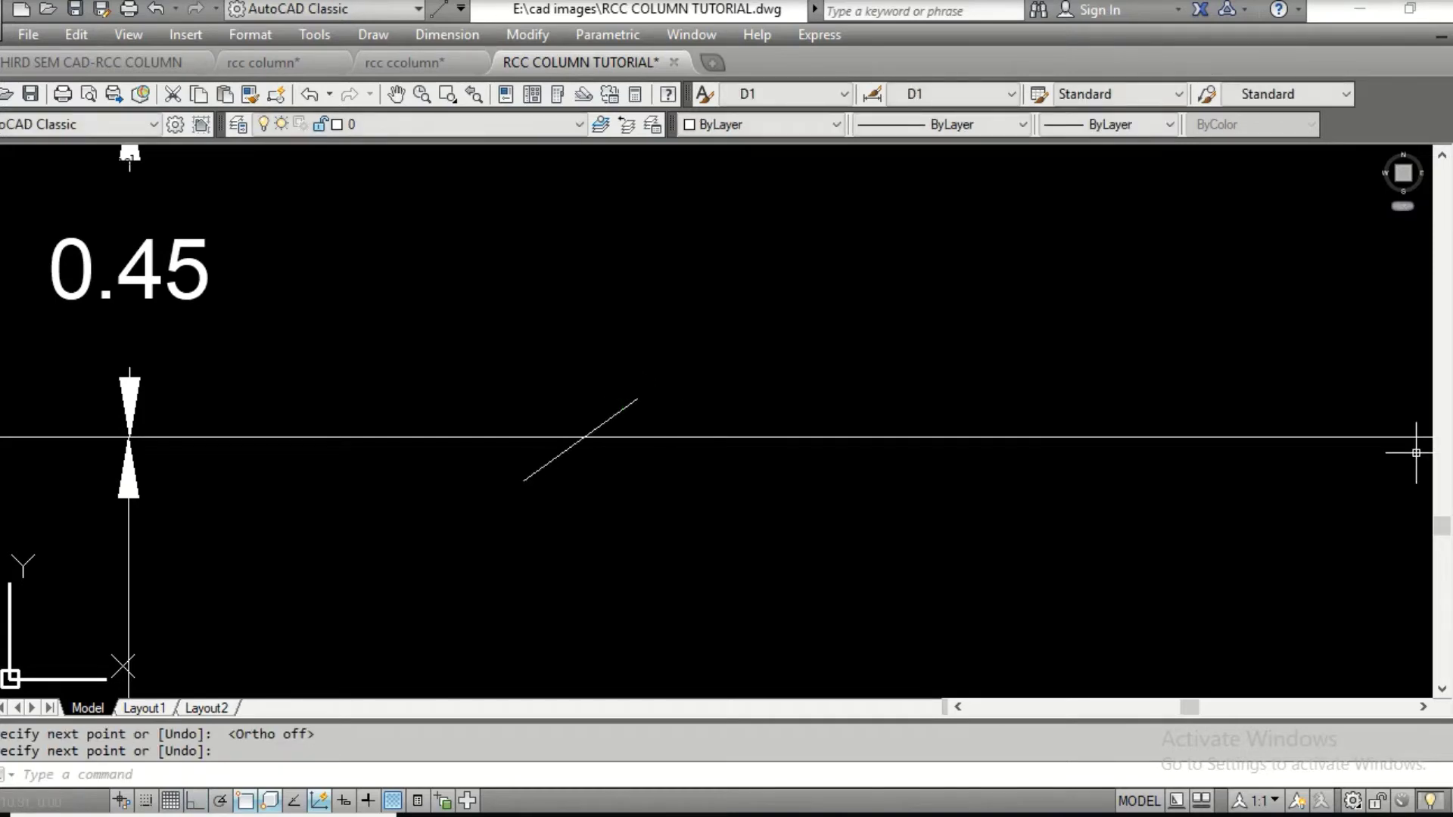
Offset the stroke repeatedly at 0.02 spacing to make six parallel copies
type("o")
key("Return")
type(".02")
key("Return")
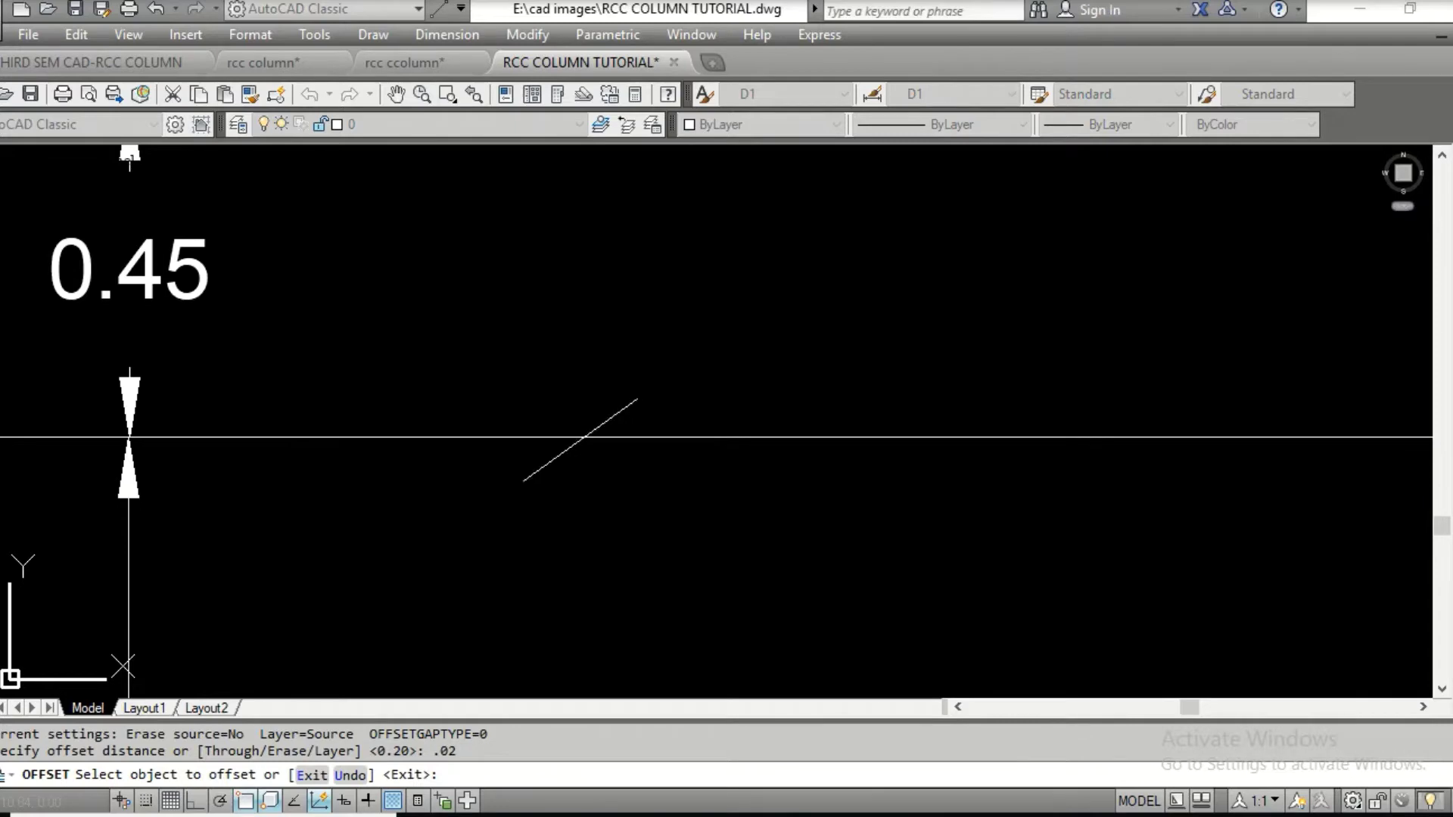
left_click(586, 436)
left_click(594, 464)
left_click(587, 456)
left_click(624, 463)
left_click(615, 455)
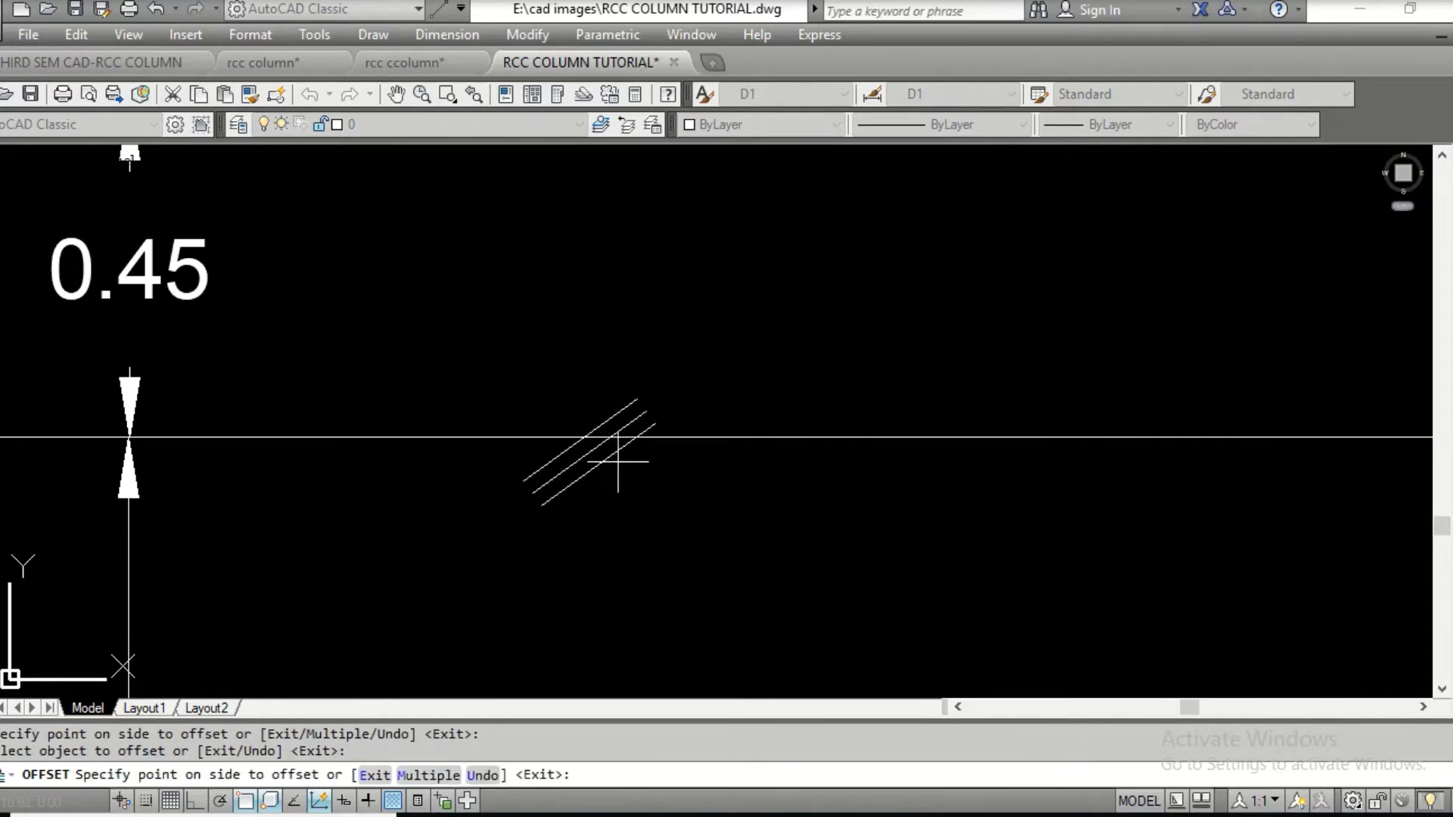
left_click(622, 464)
left_click(642, 452)
left_click(658, 470)
left_click(660, 456)
left_click(677, 485)
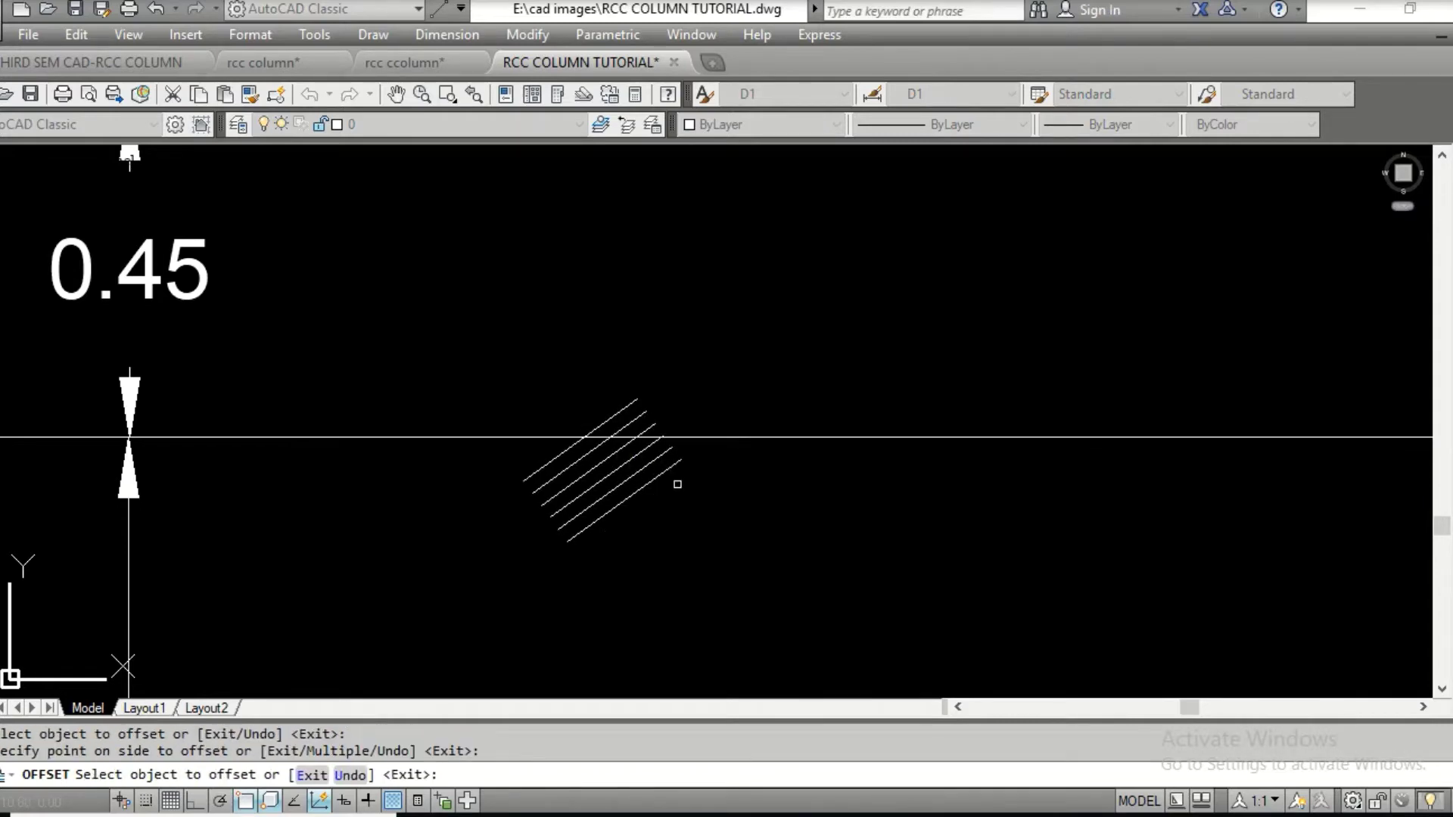
left_click(663, 477)
left_click(672, 492)
key("Escape")
key("Escape")
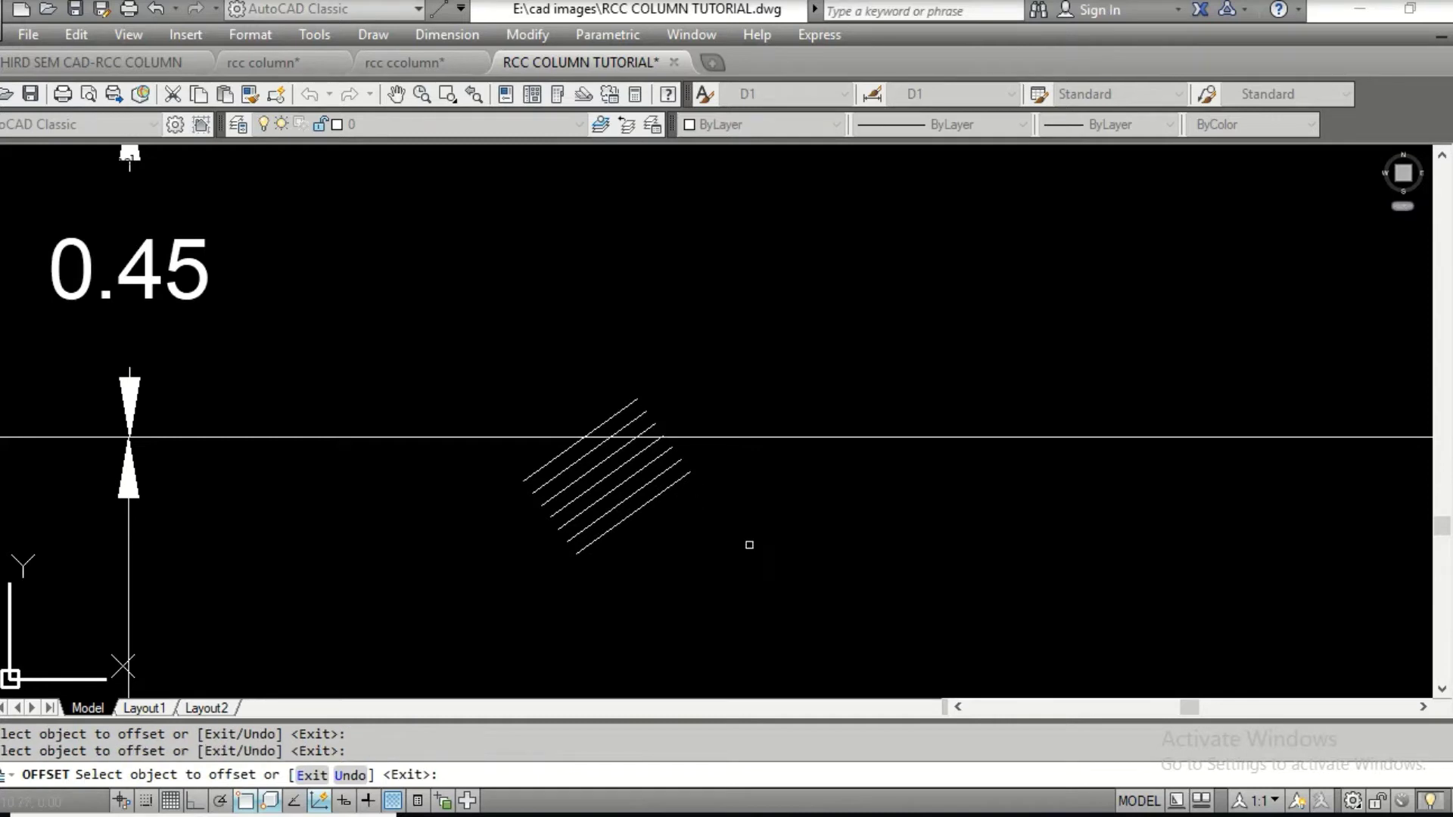
type("c")
key("Return")
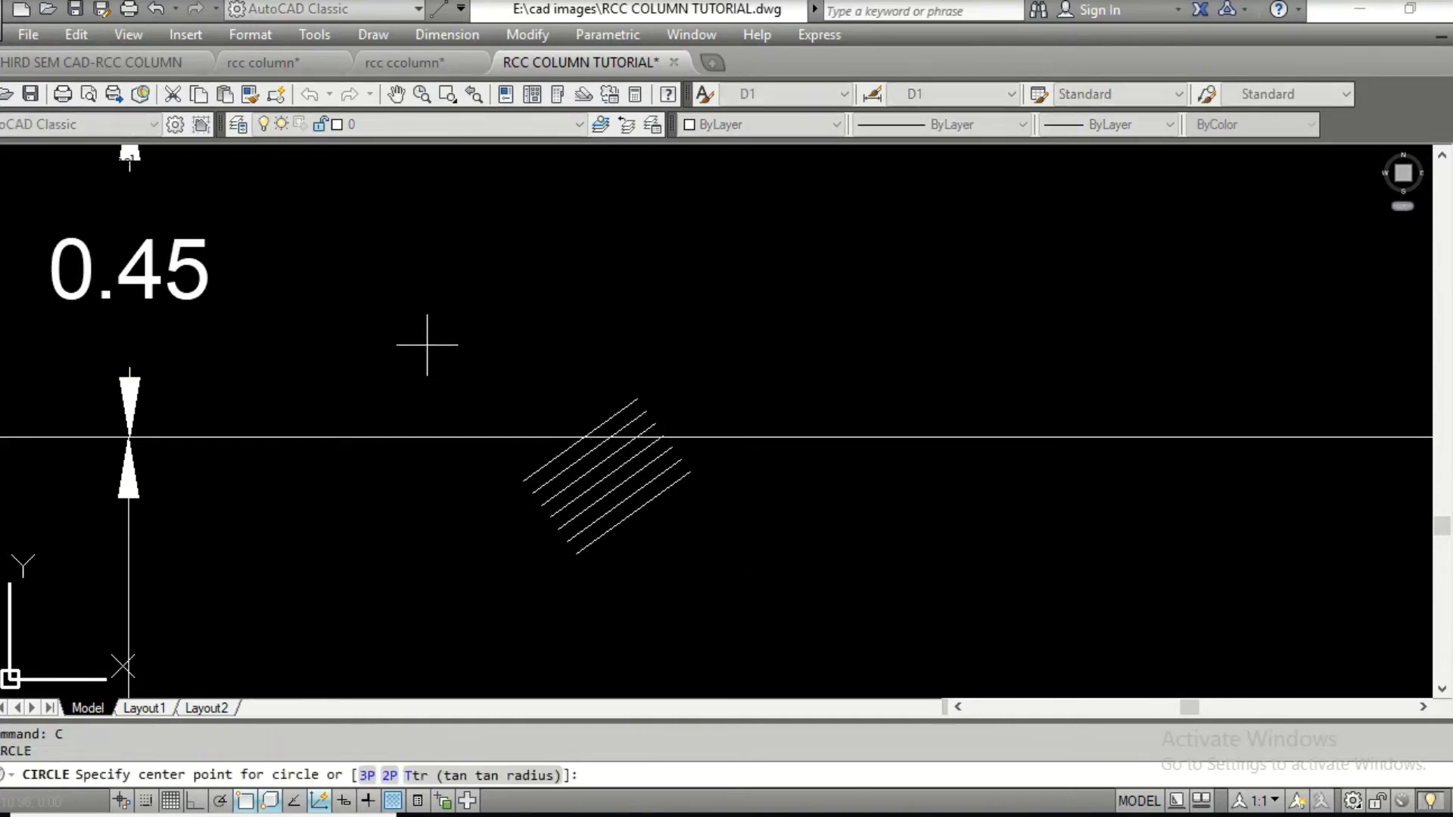
Copy the seven diagonal strokes to a spot below and right of the originals
left_click(405, 337)
key("Escape")
type("c")
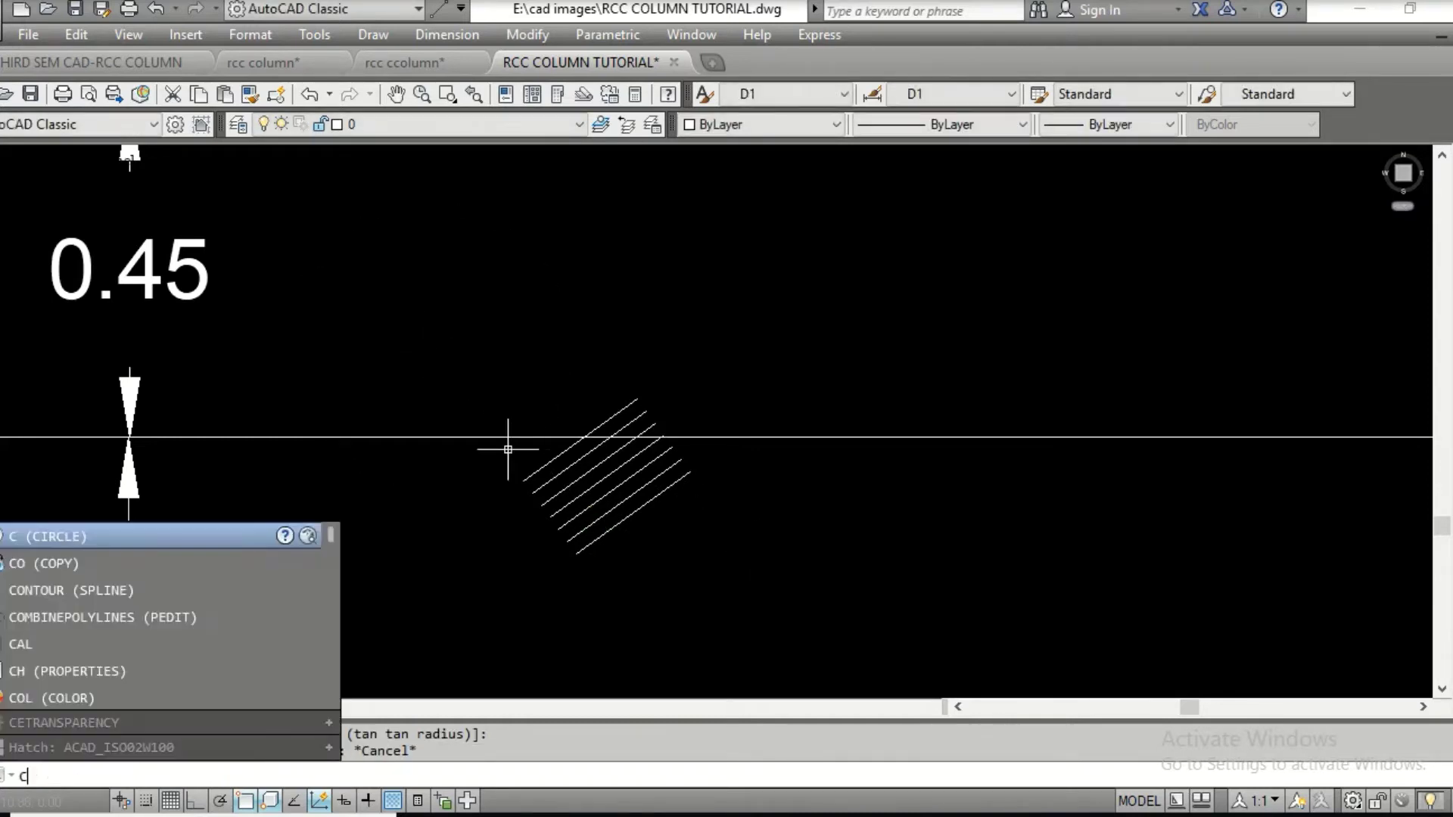
key("Return")
key("Escape")
type("c")
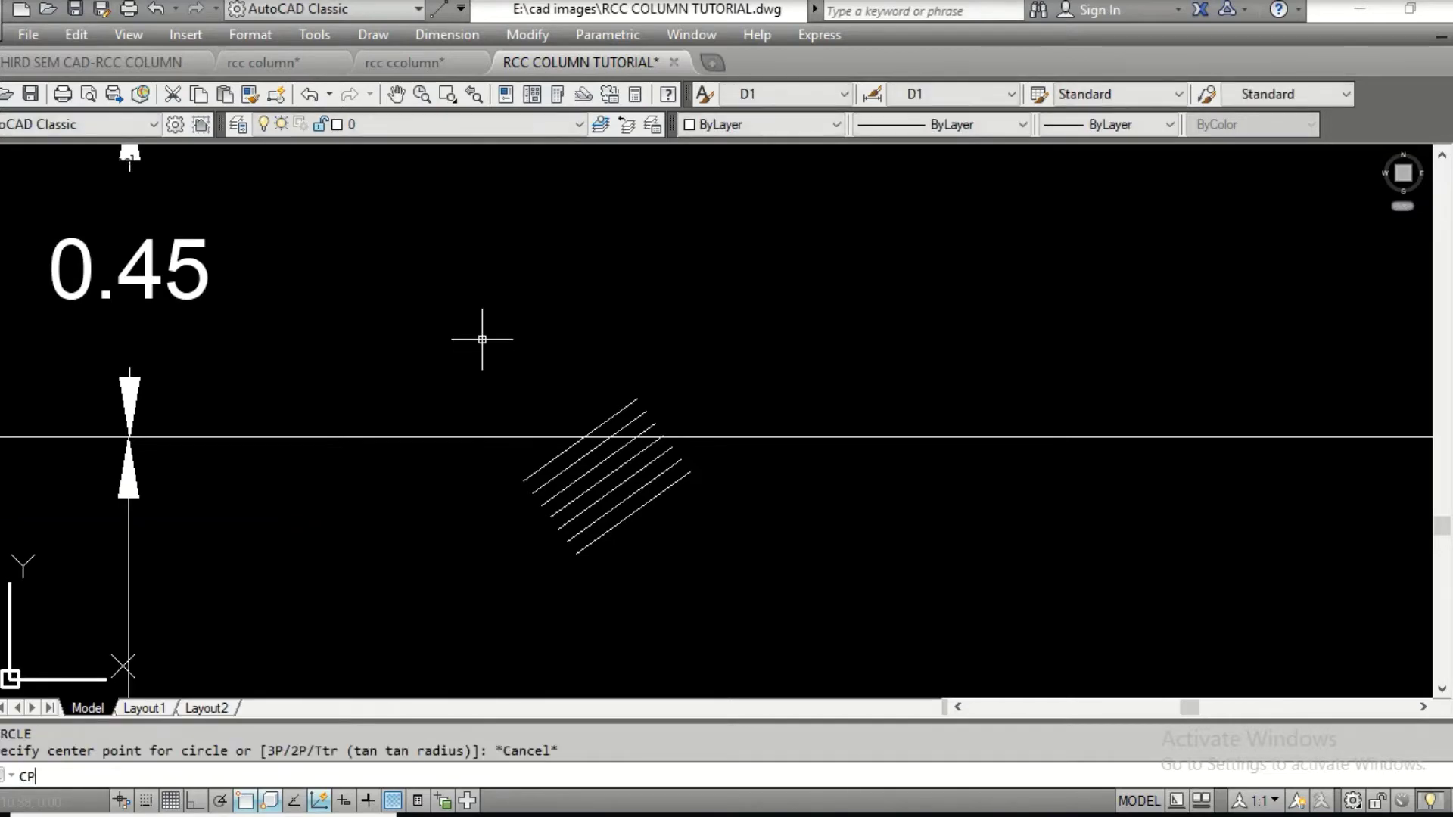
key("Return")
left_click(480, 336)
left_click(776, 599)
key("Return")
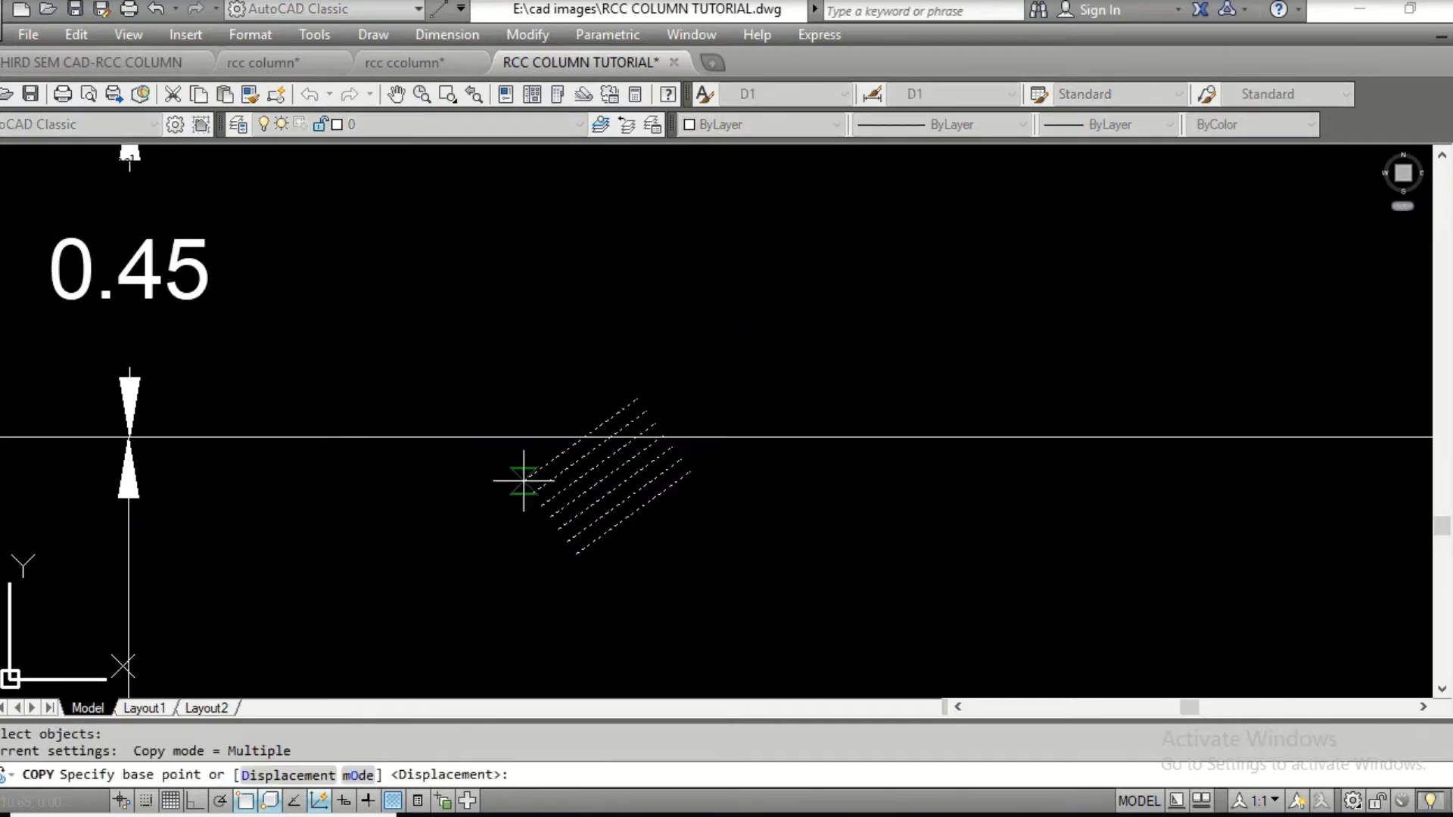
left_click(523, 480)
left_click(575, 555)
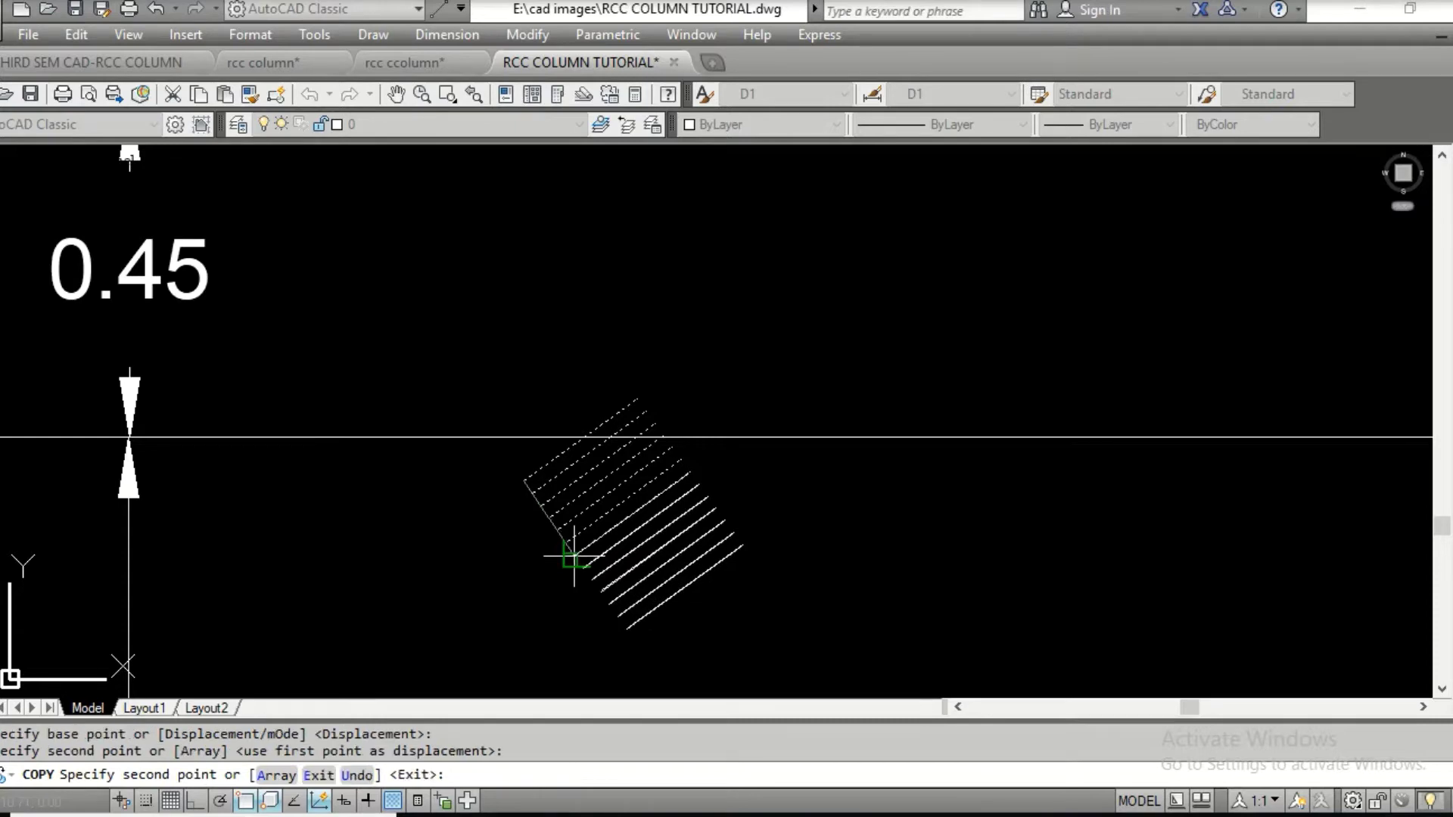
middle_click_drag(800, 495, 802, 279)
key("Escape")
Extend the first two diagonal strokes up to the upper ground line with EX
type("E")
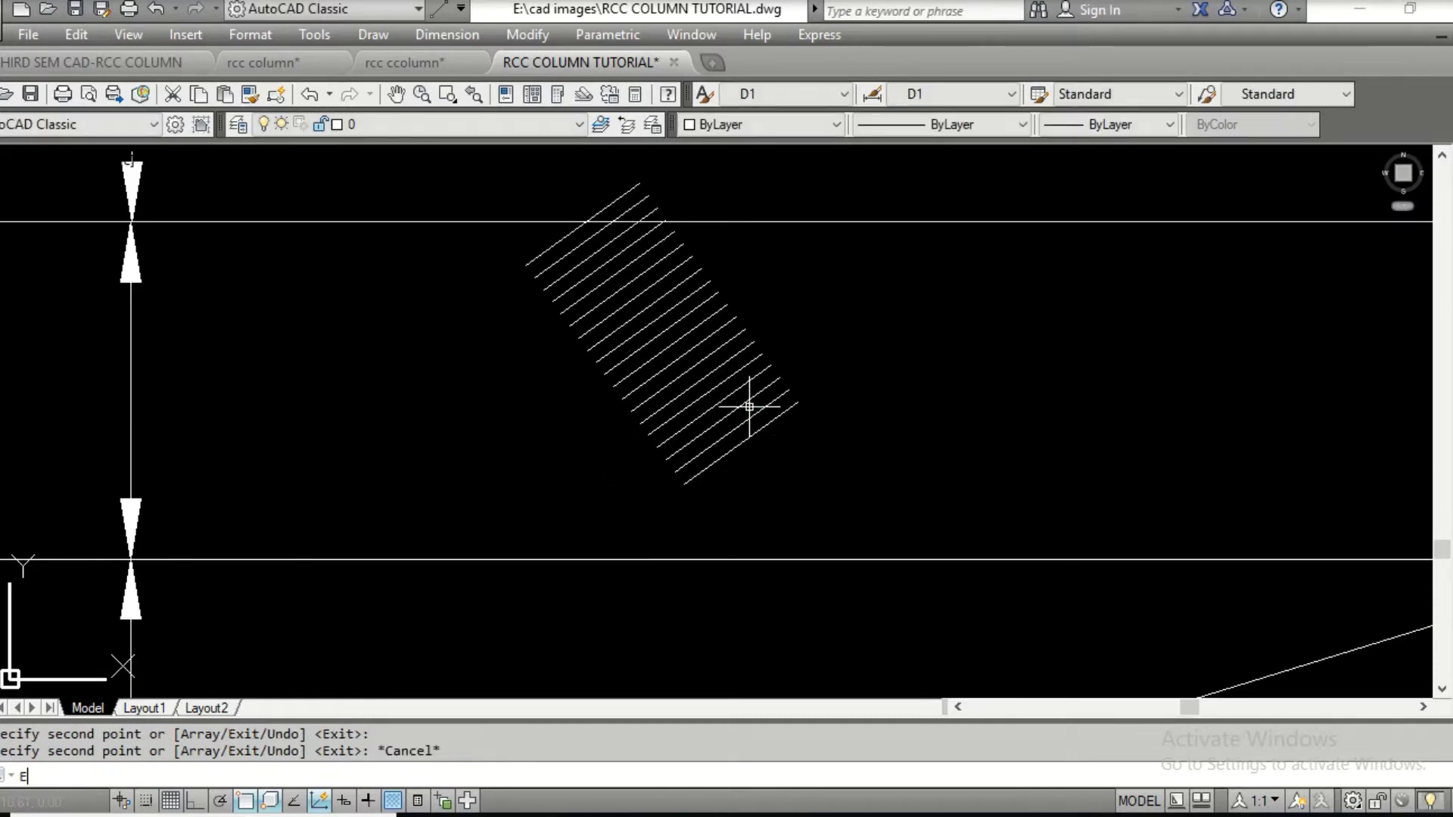
type("X")
key("Return")
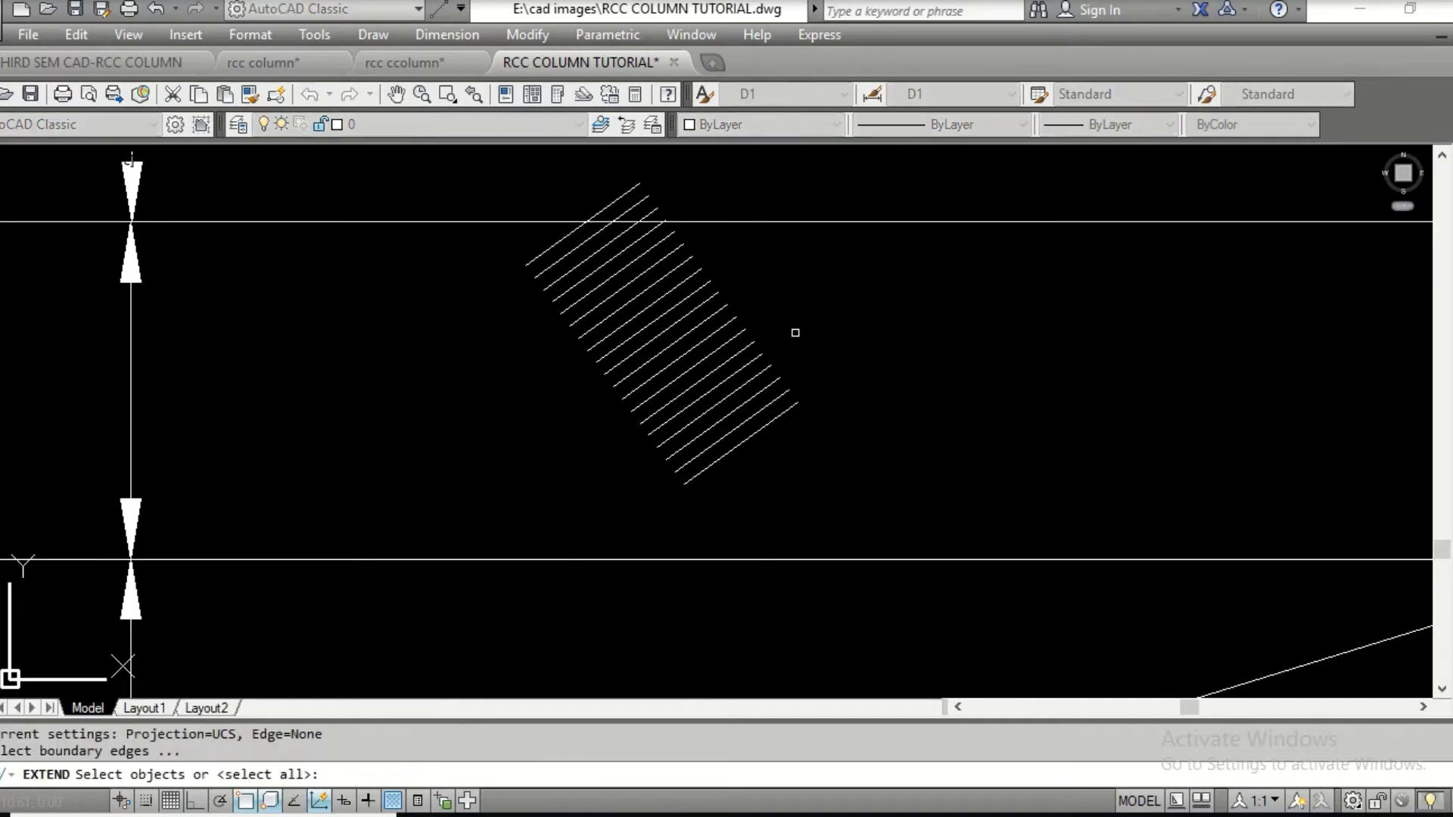
left_click(846, 220)
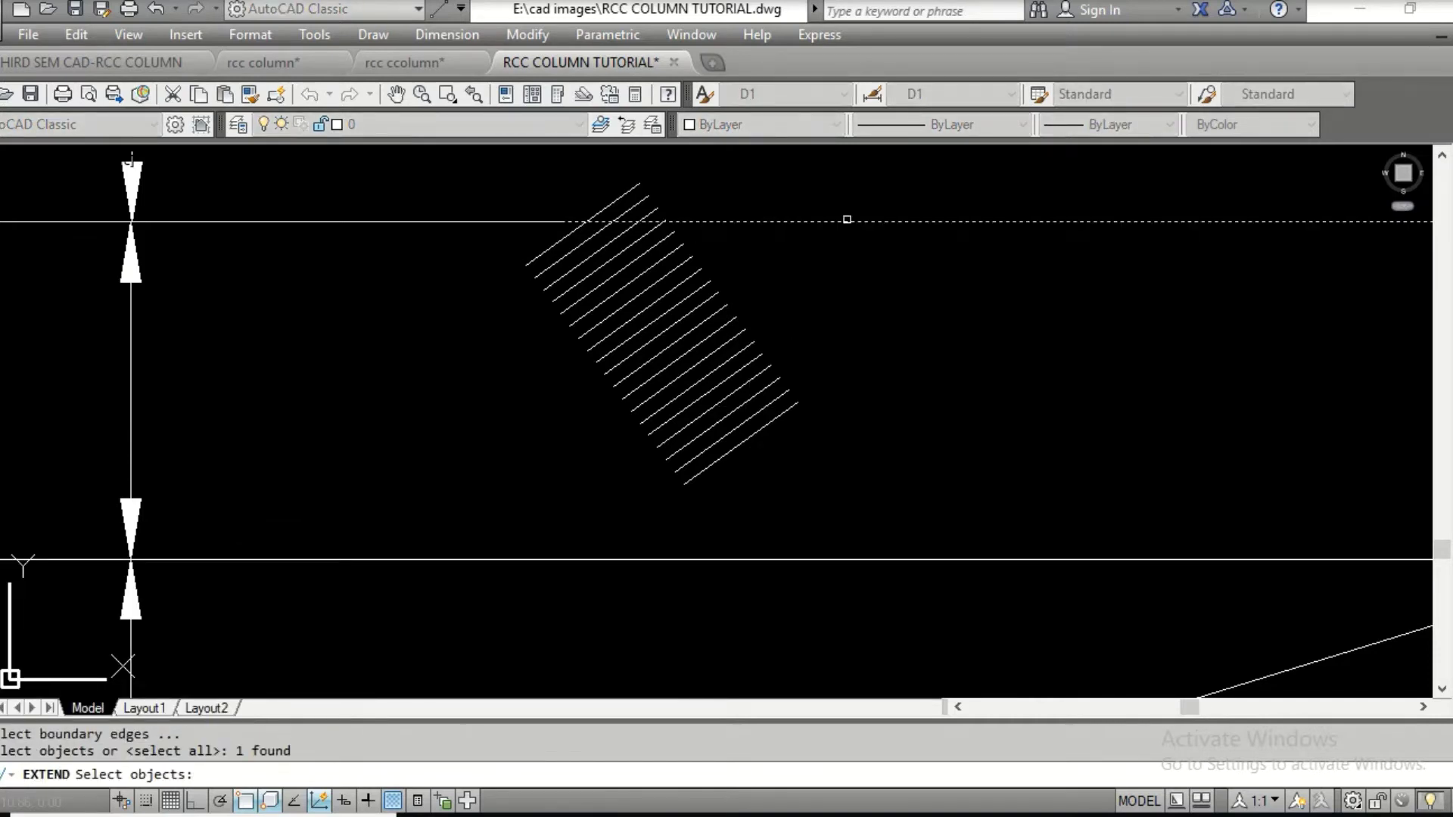
key("Return")
left_click(478, 264)
left_click(869, 486)
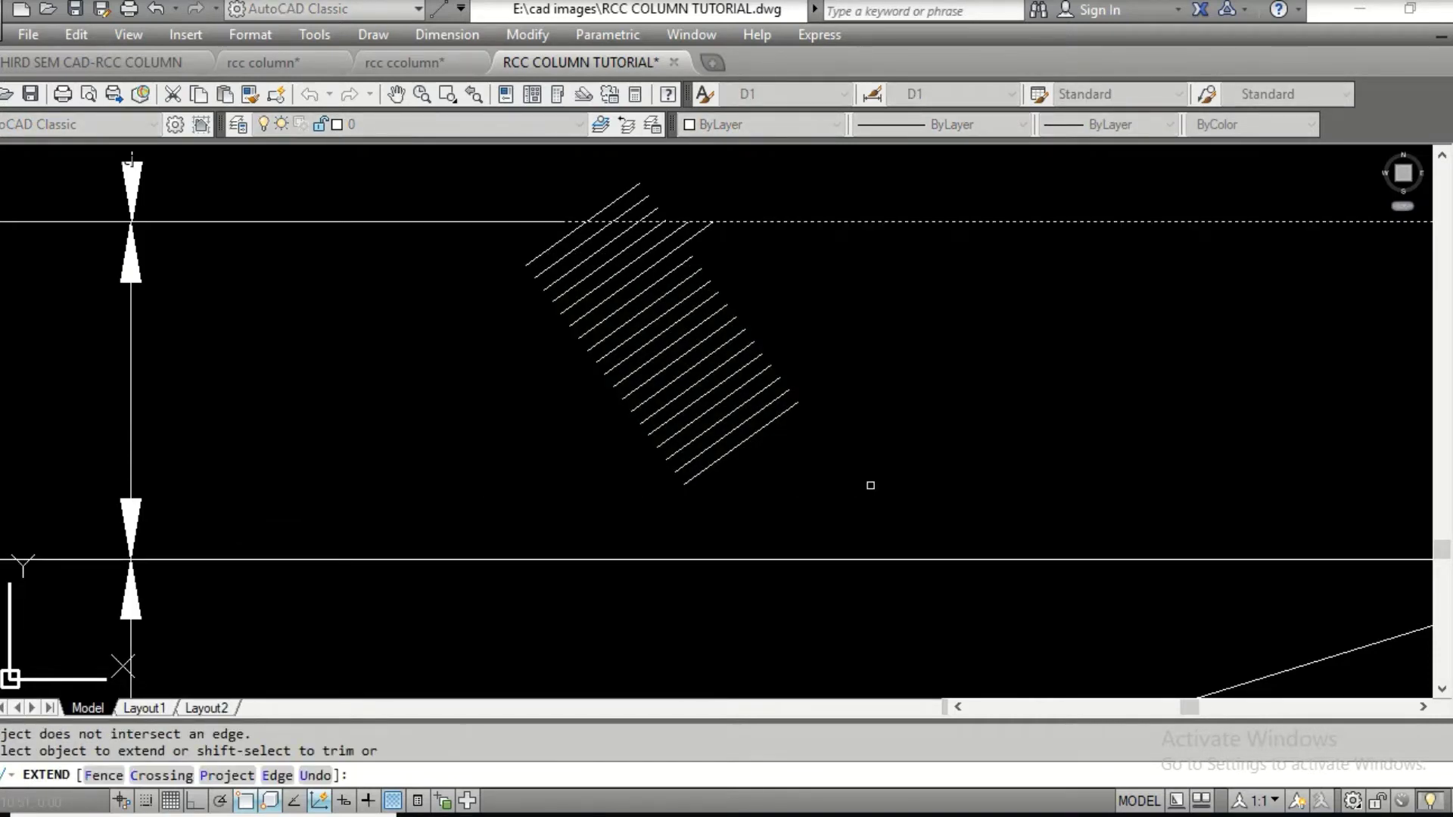
Extend all remaining hatch lines up to the ground line, using a crossing window and individual picks
type("C")
key("Return")
left_click(474, 257)
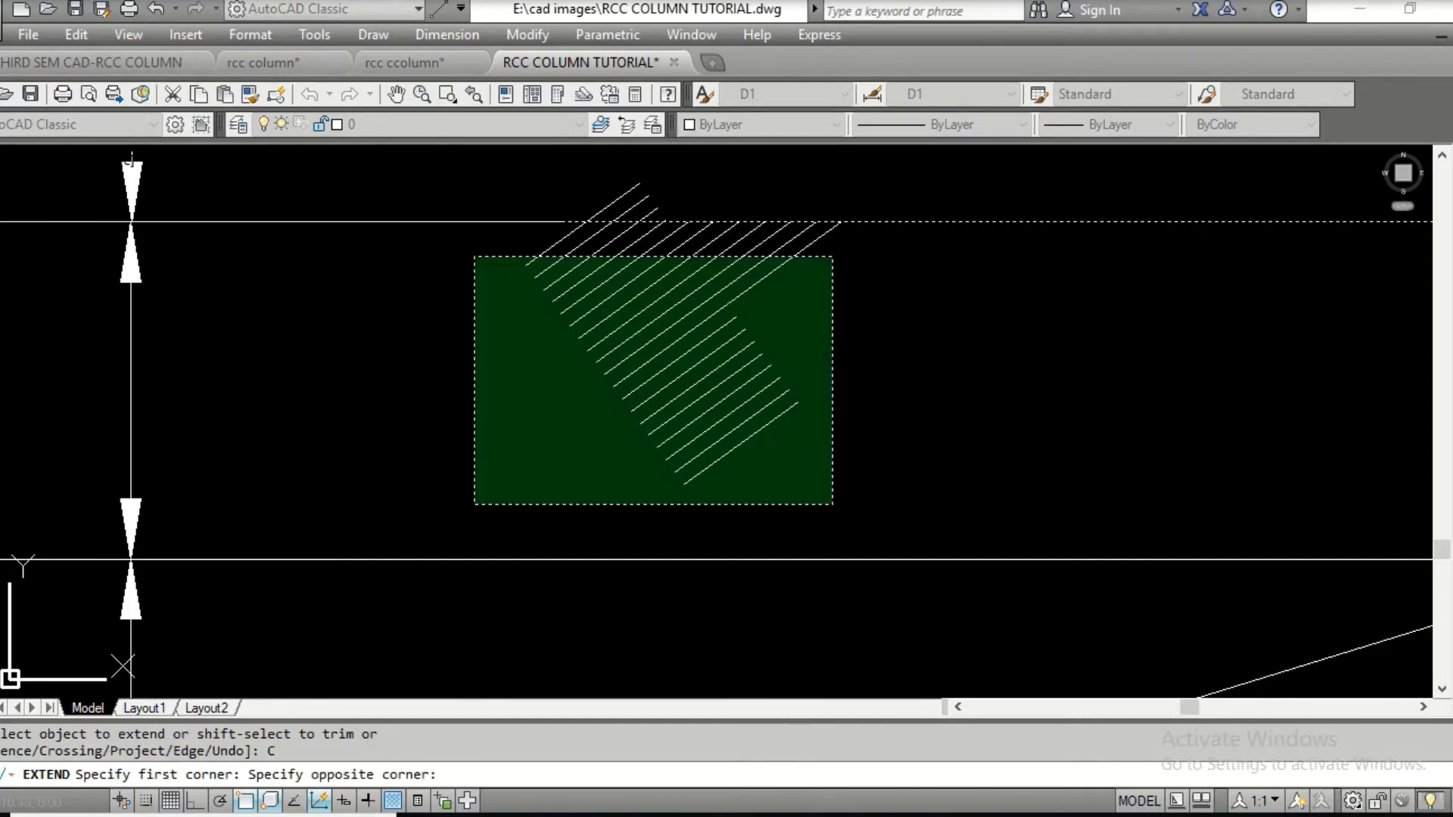
left_click(832, 504)
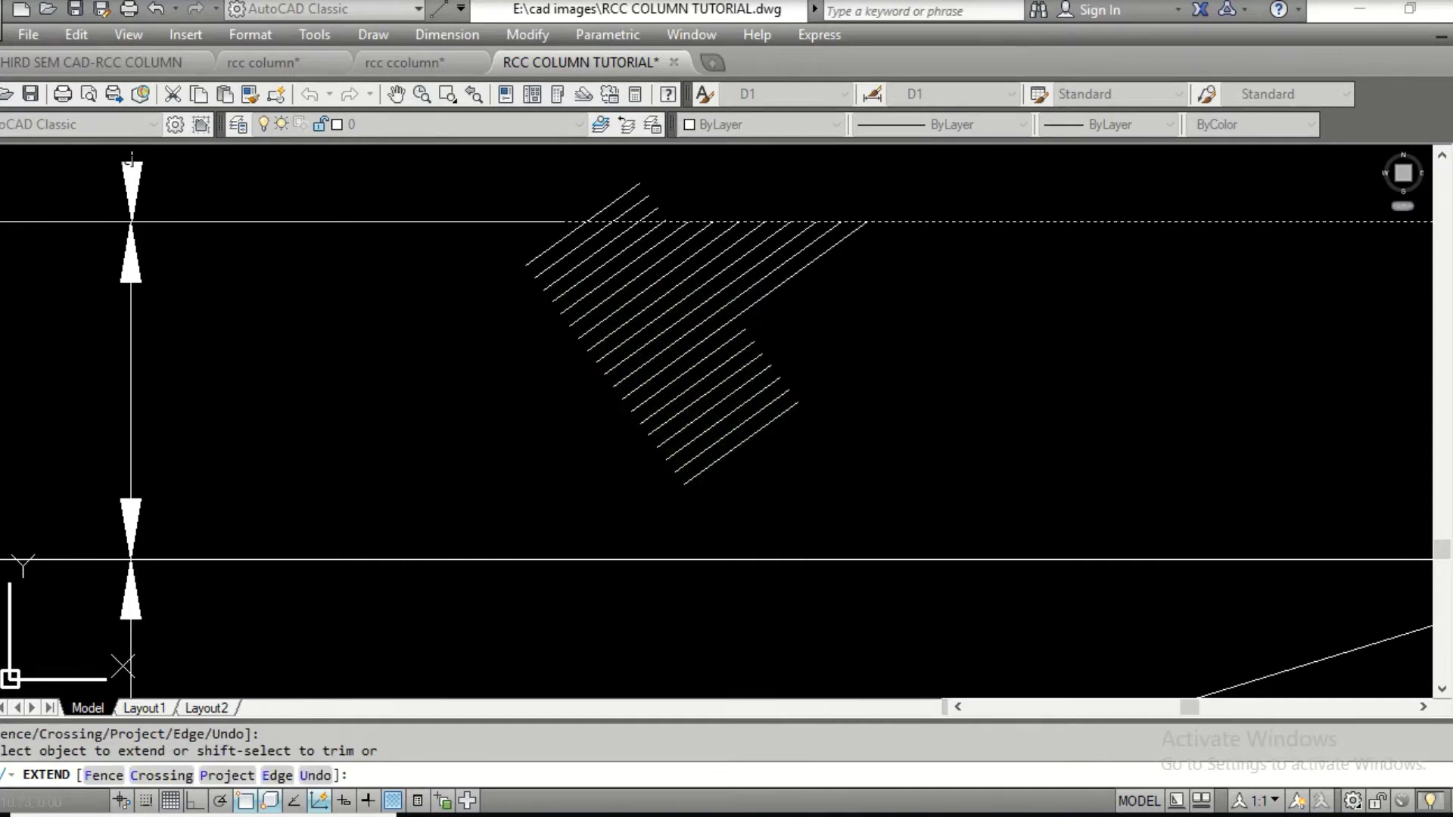
left_click(738, 337)
left_click(747, 349)
left_click(755, 360)
left_click(764, 372)
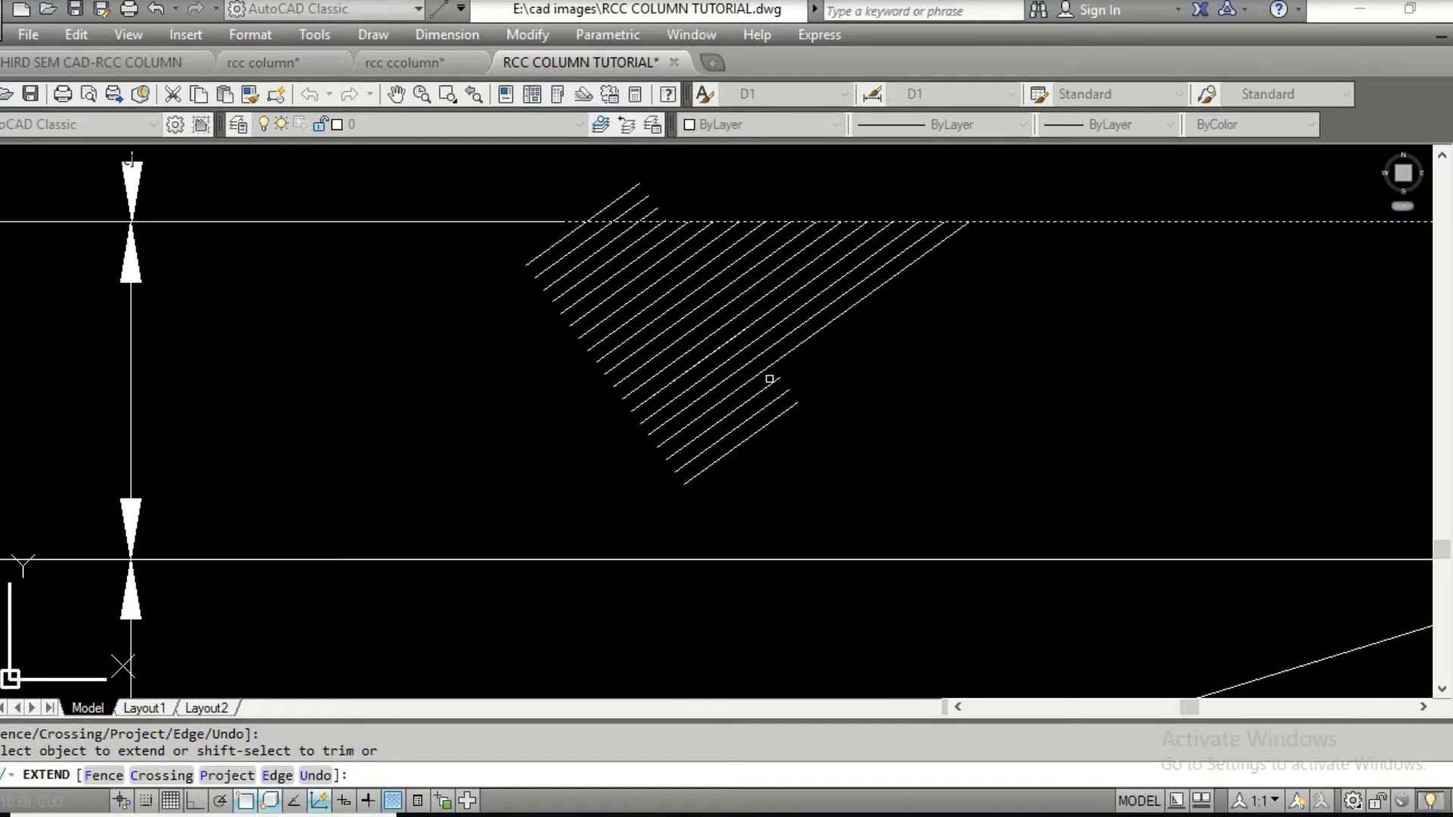
left_click(773, 383)
left_click(777, 393)
left_click(784, 410)
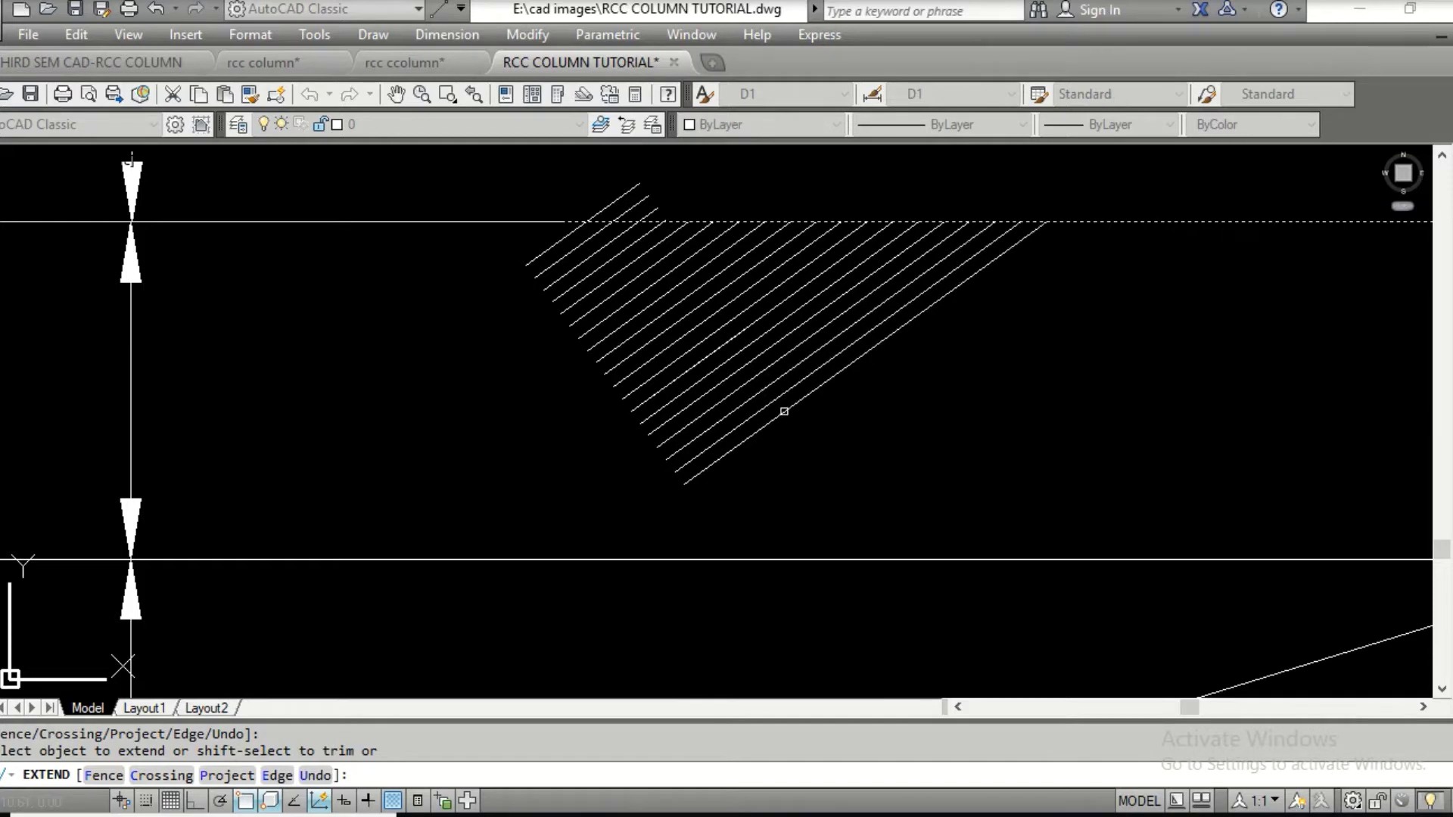
key("Escape")
key("Escape")
Draw a horizontal guide line across the hatch just below the ground line
type("TR")
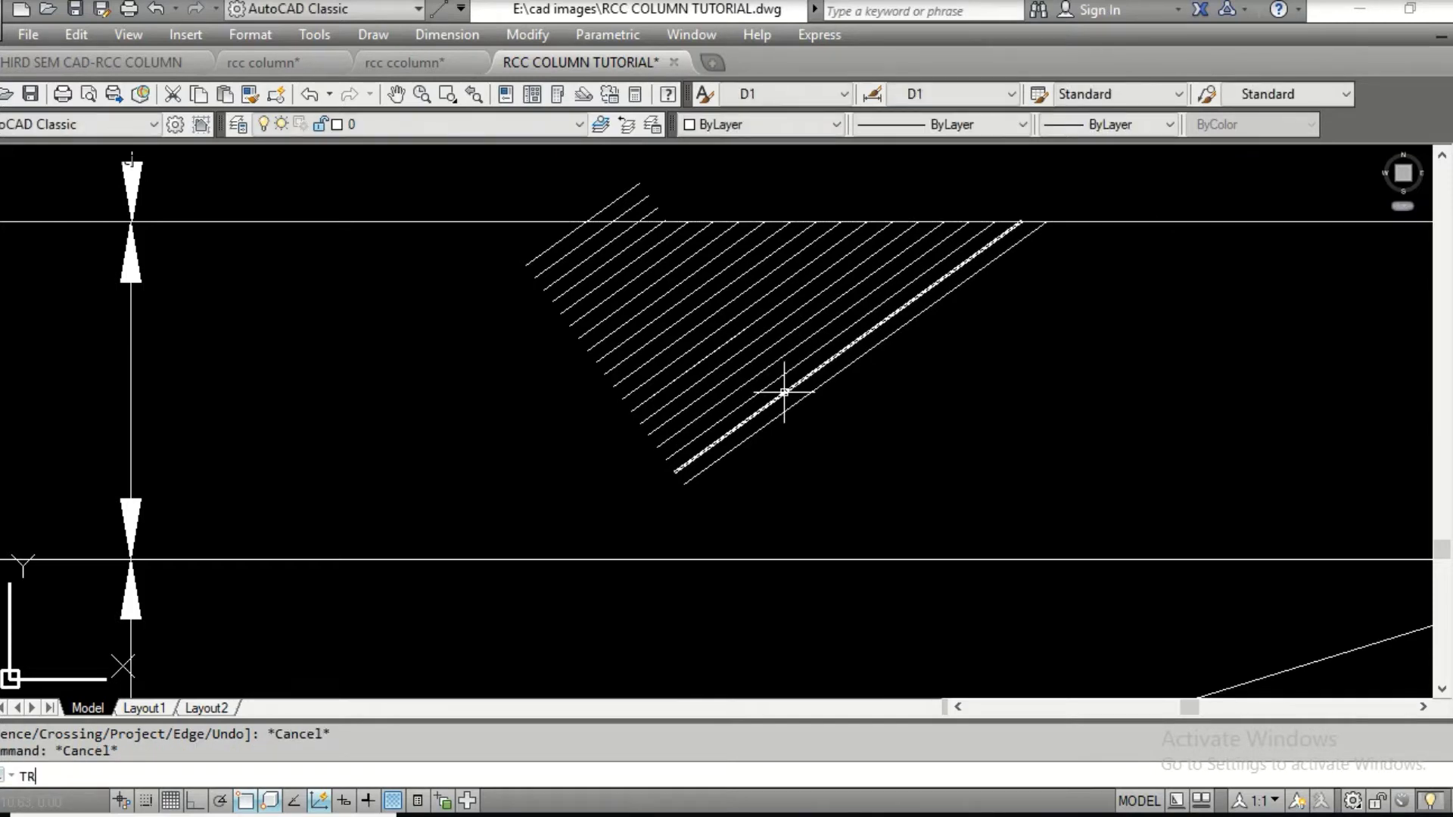
key("BackSpace")
key("BackSpace")
type("L")
key("Return")
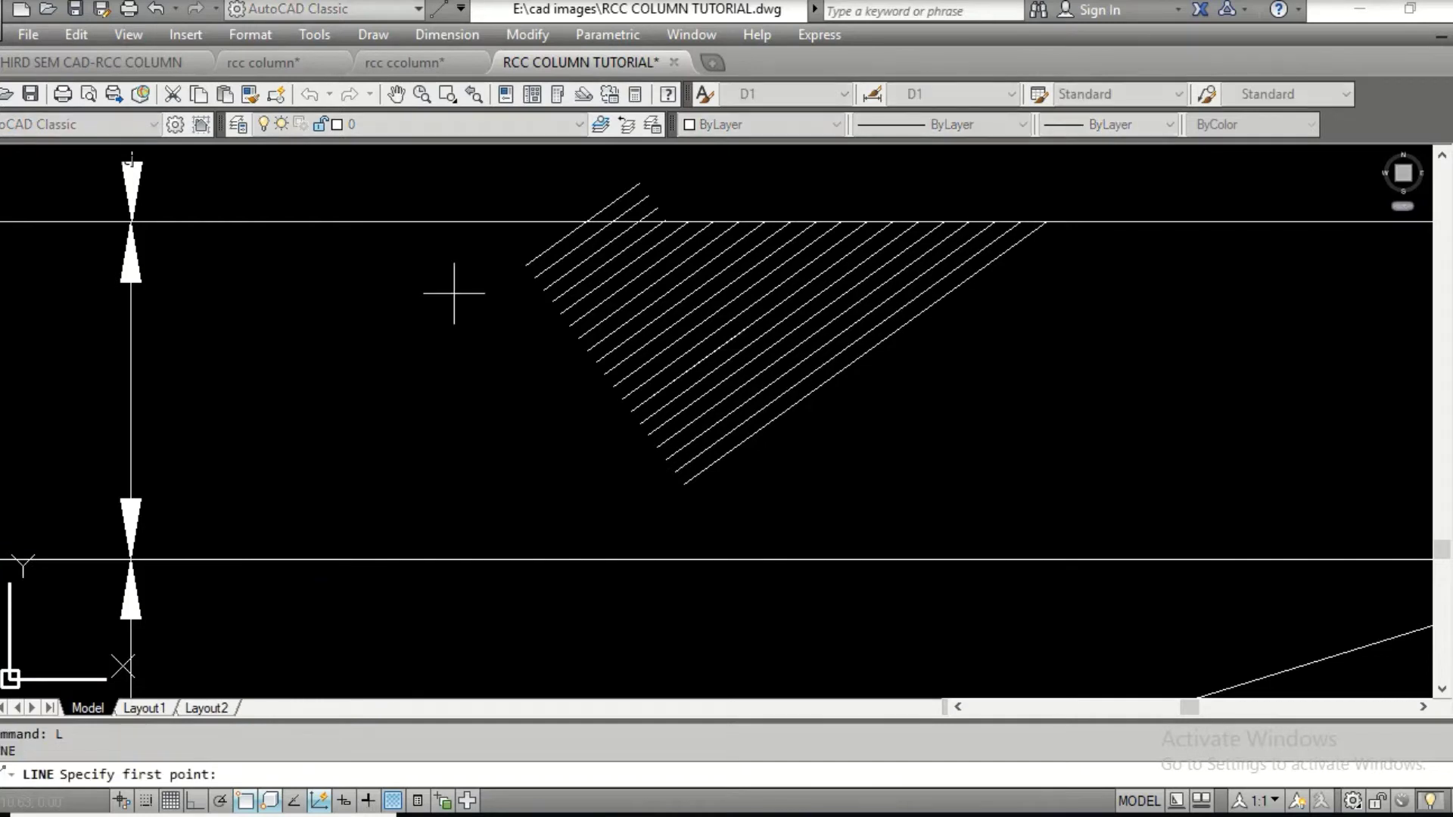
left_click(451, 259)
key("F8")
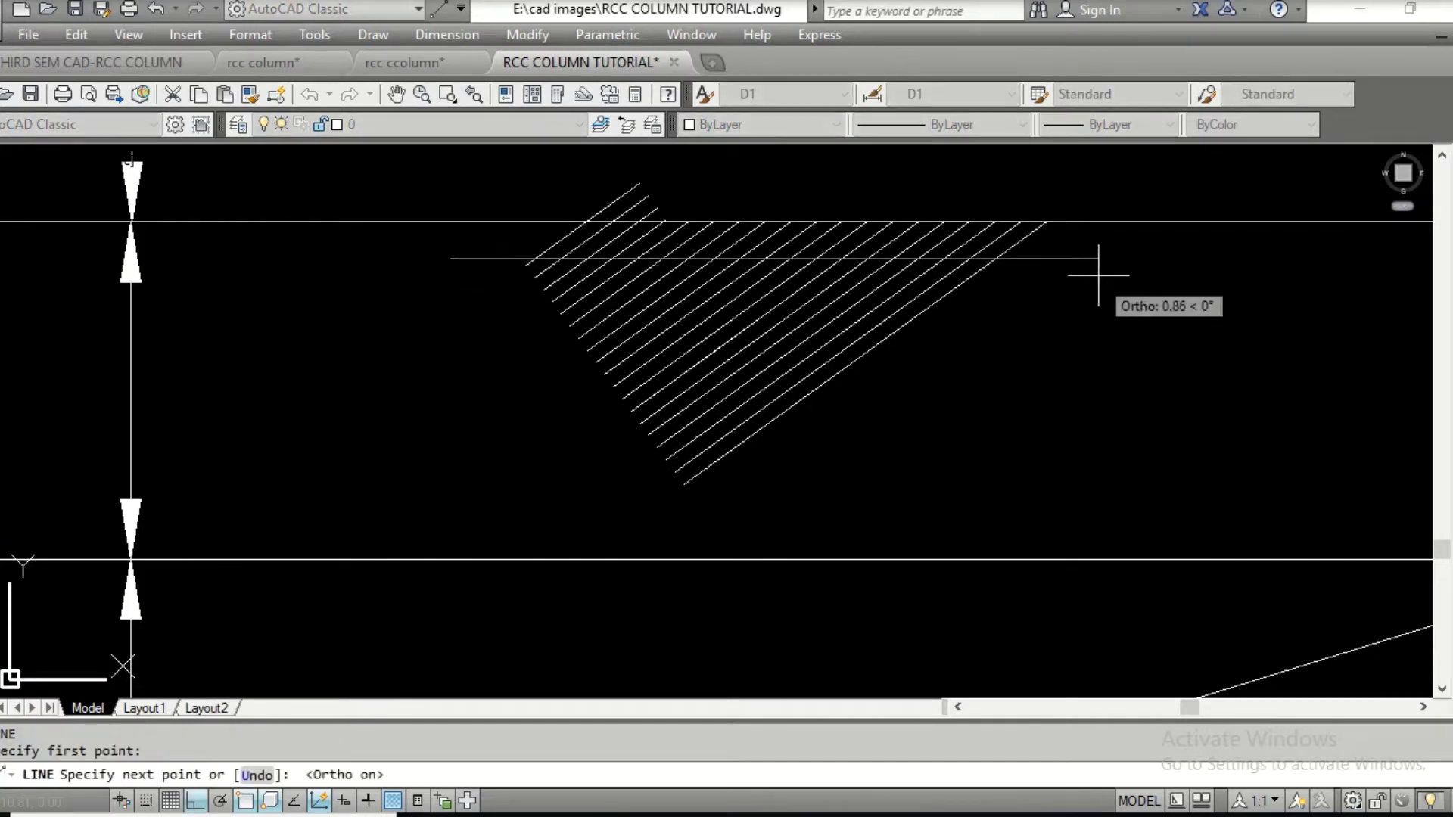
left_click(1105, 269)
key("Return")
Trim away the hatch lines below the guide line
type("TR")
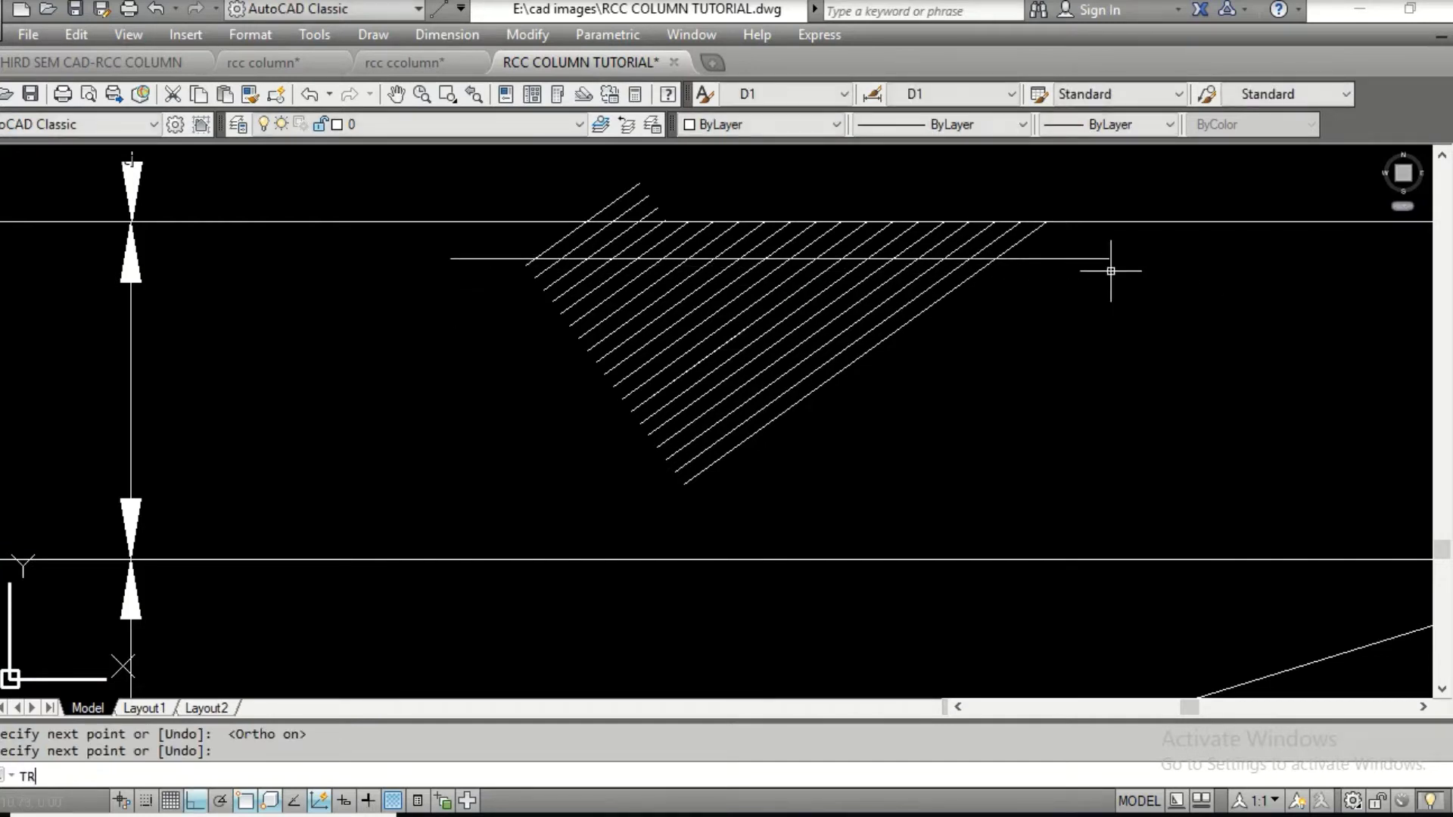
key("Return")
left_click(1075, 257)
key("Return")
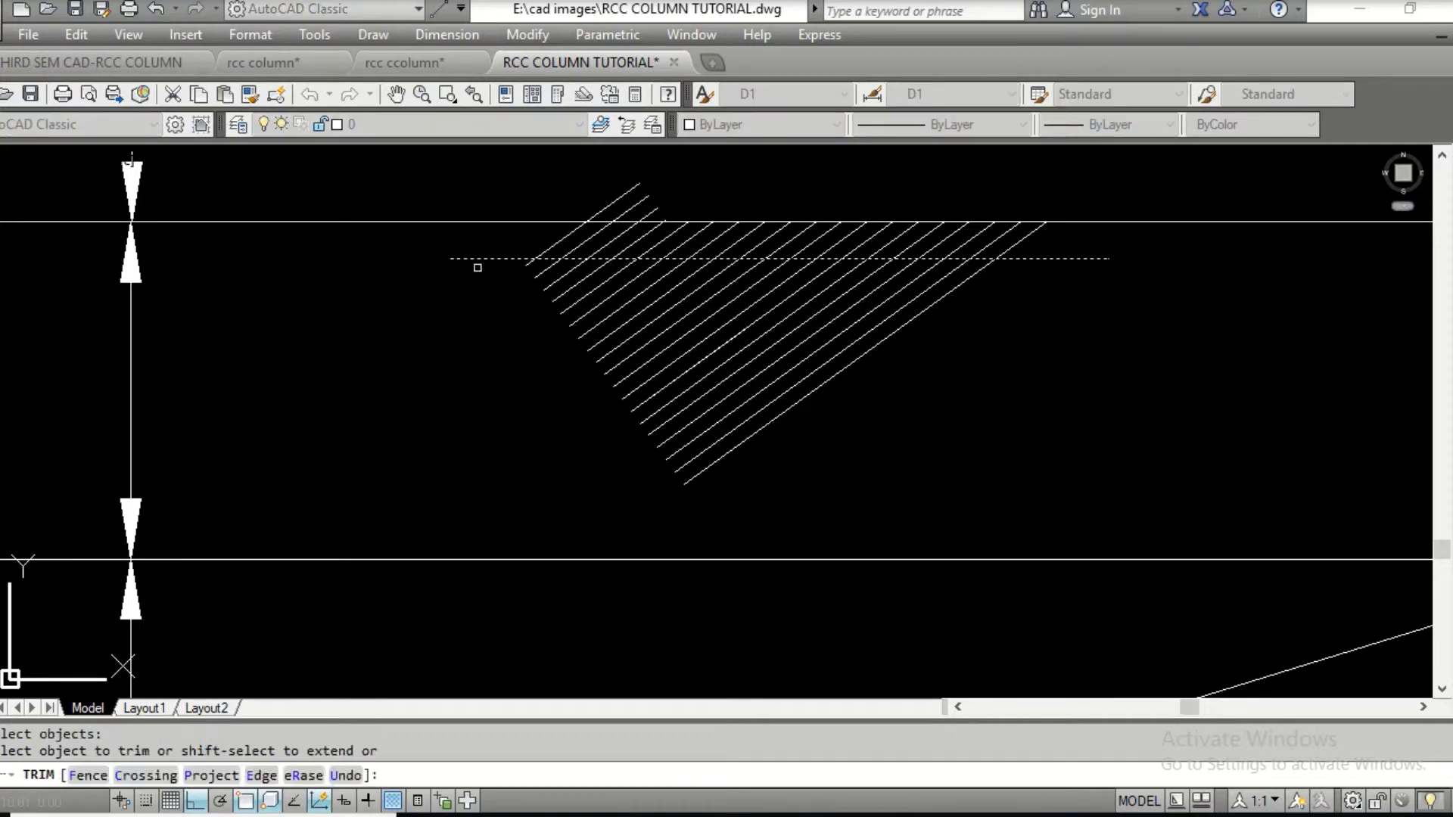
left_click(478, 267)
left_click(1093, 502)
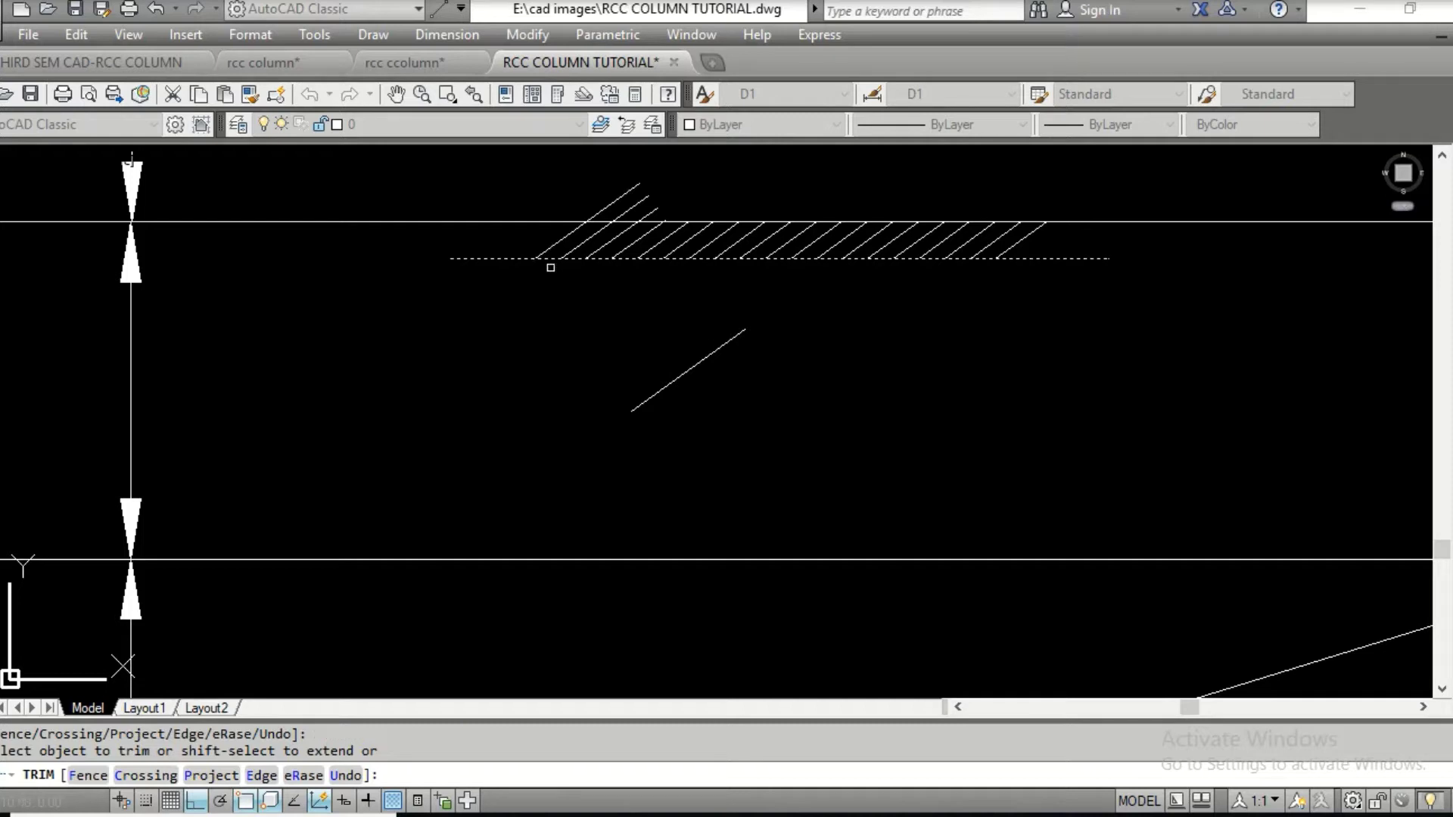
key("Escape")
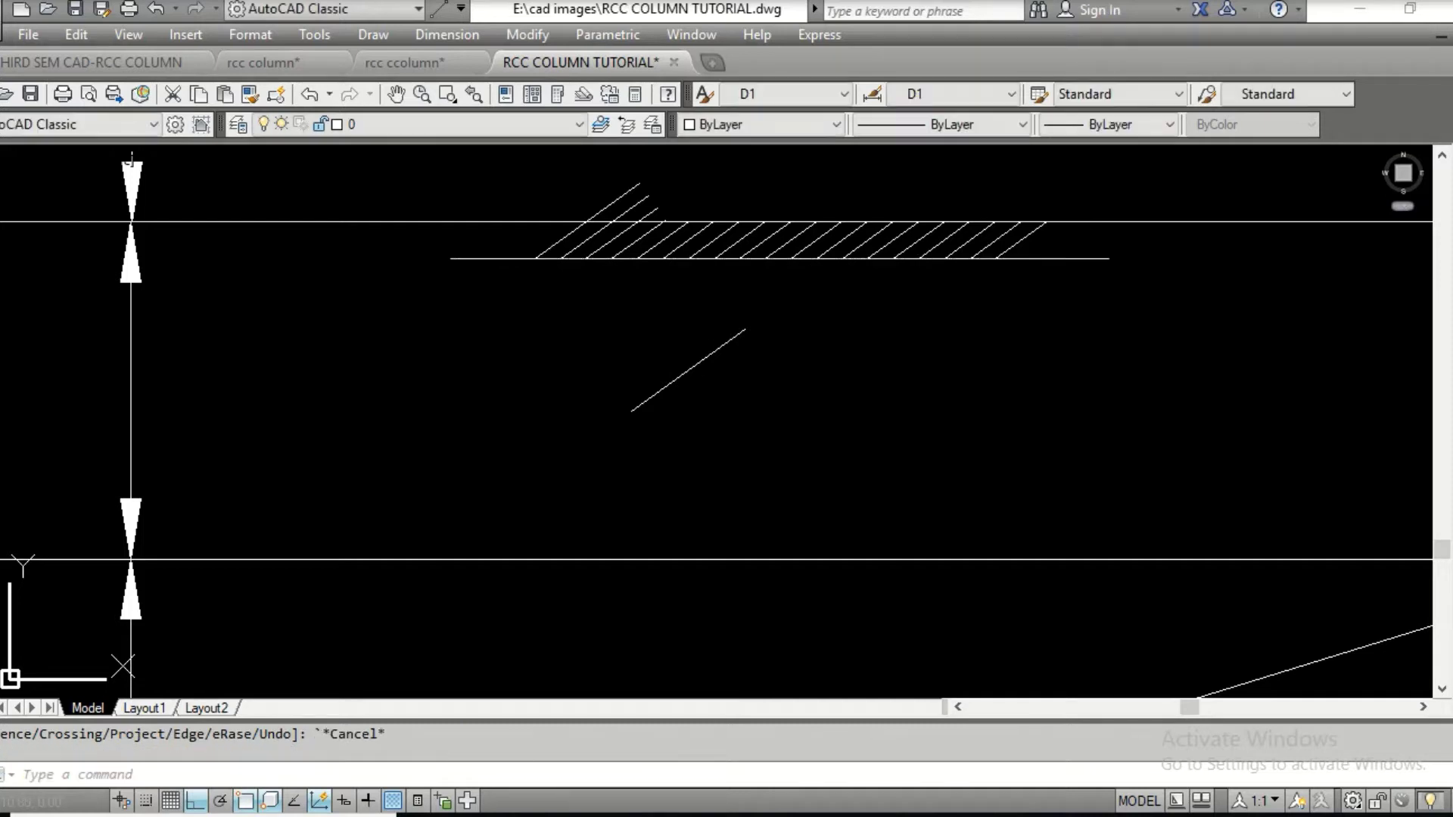
Delete the leftover stray diagonal line
left_click(681, 376)
key("Escape")
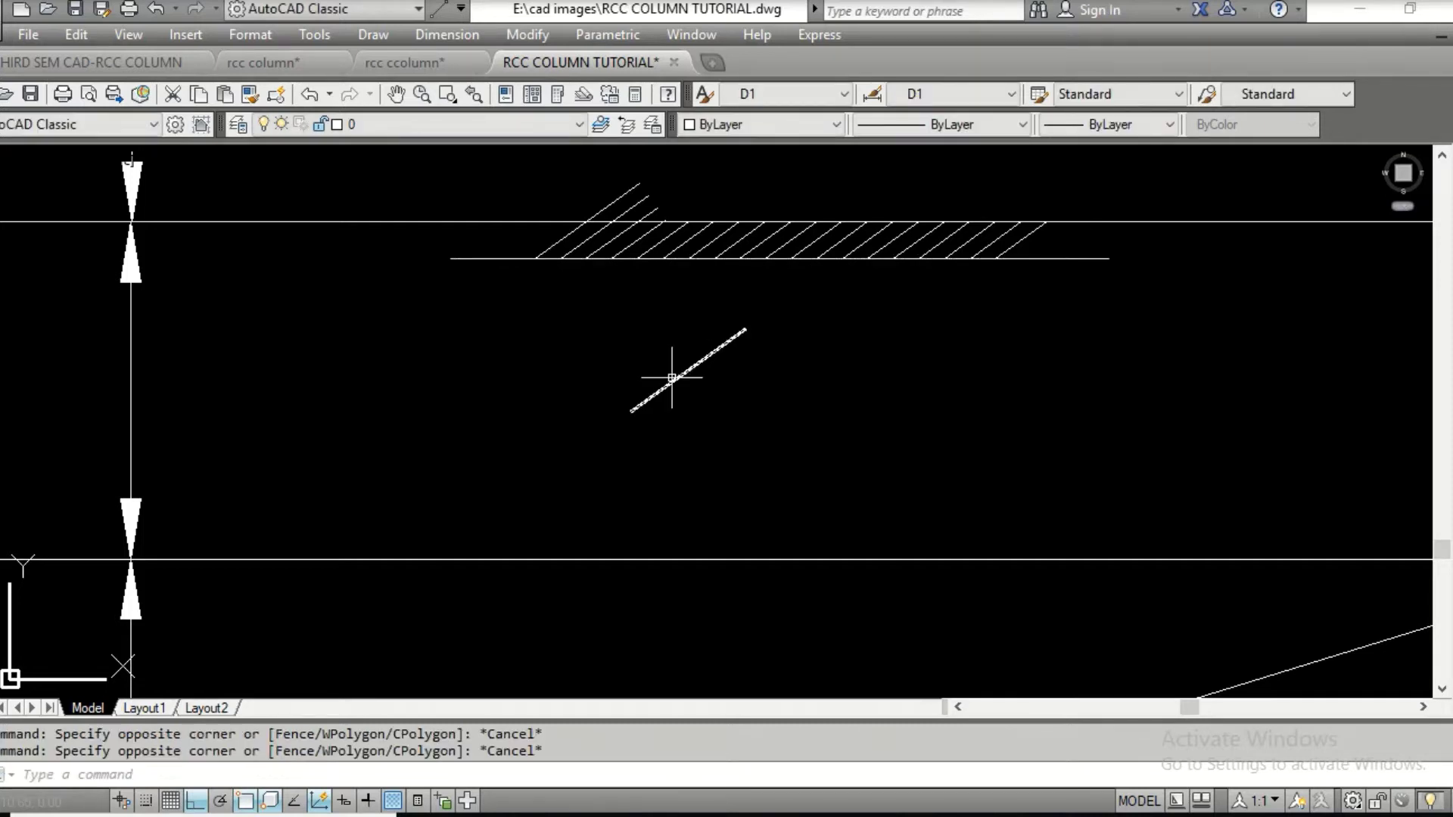
left_click(672, 376)
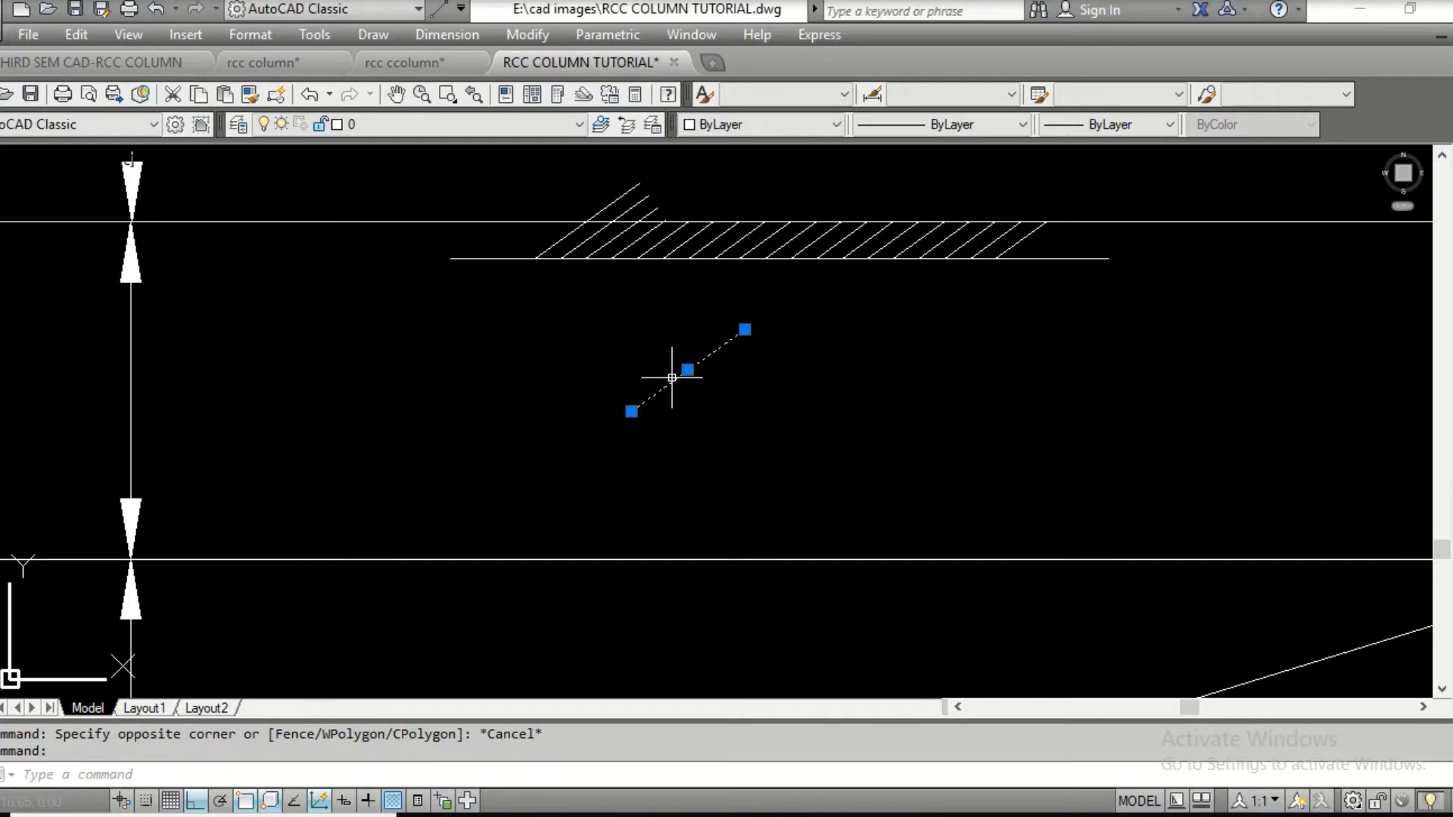
type("tr")
key("Return")
key("Escape")
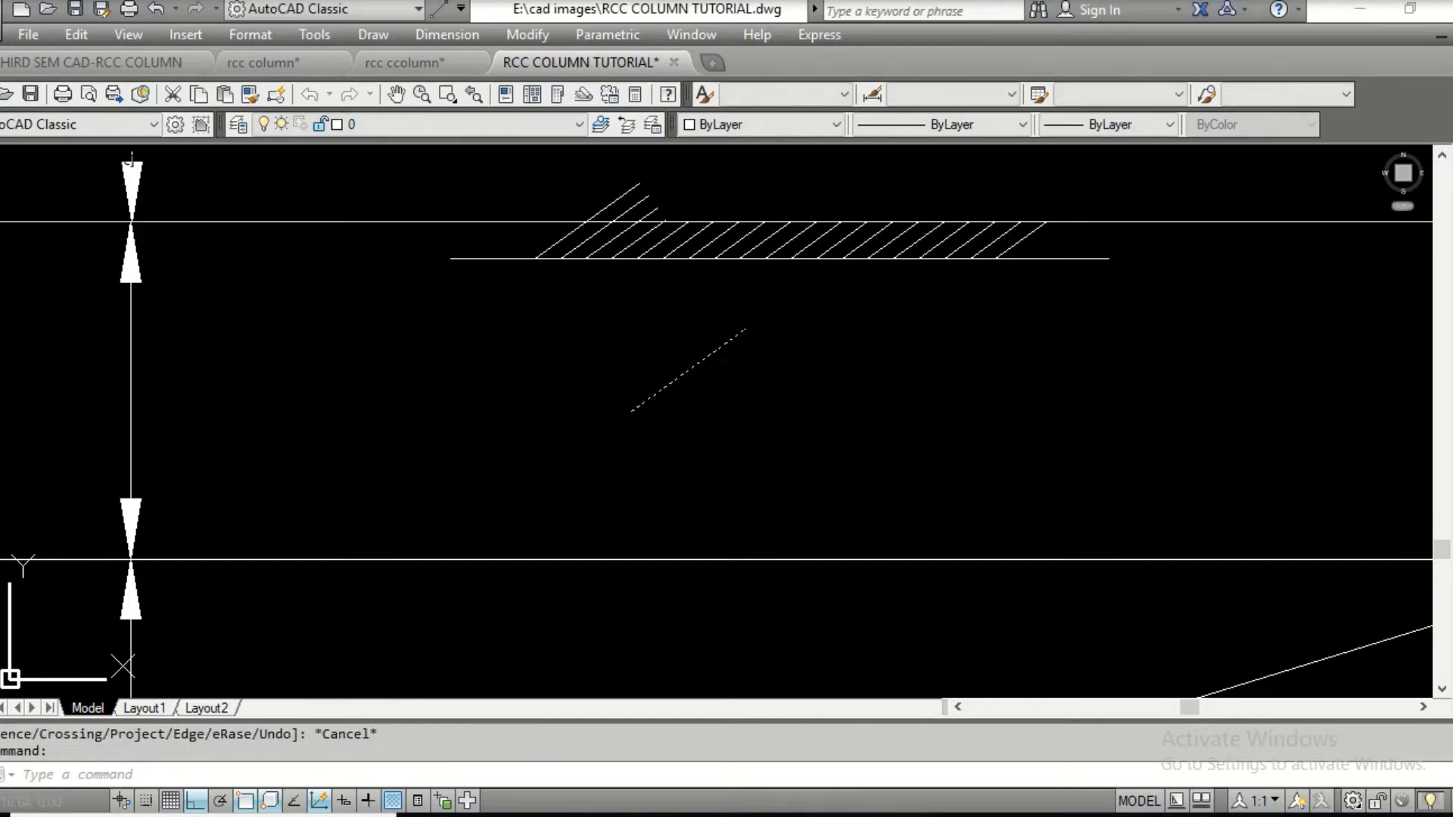
key("Delete")
Trim off the hatch tips sticking out above the ground line
type("tr")
key("Return")
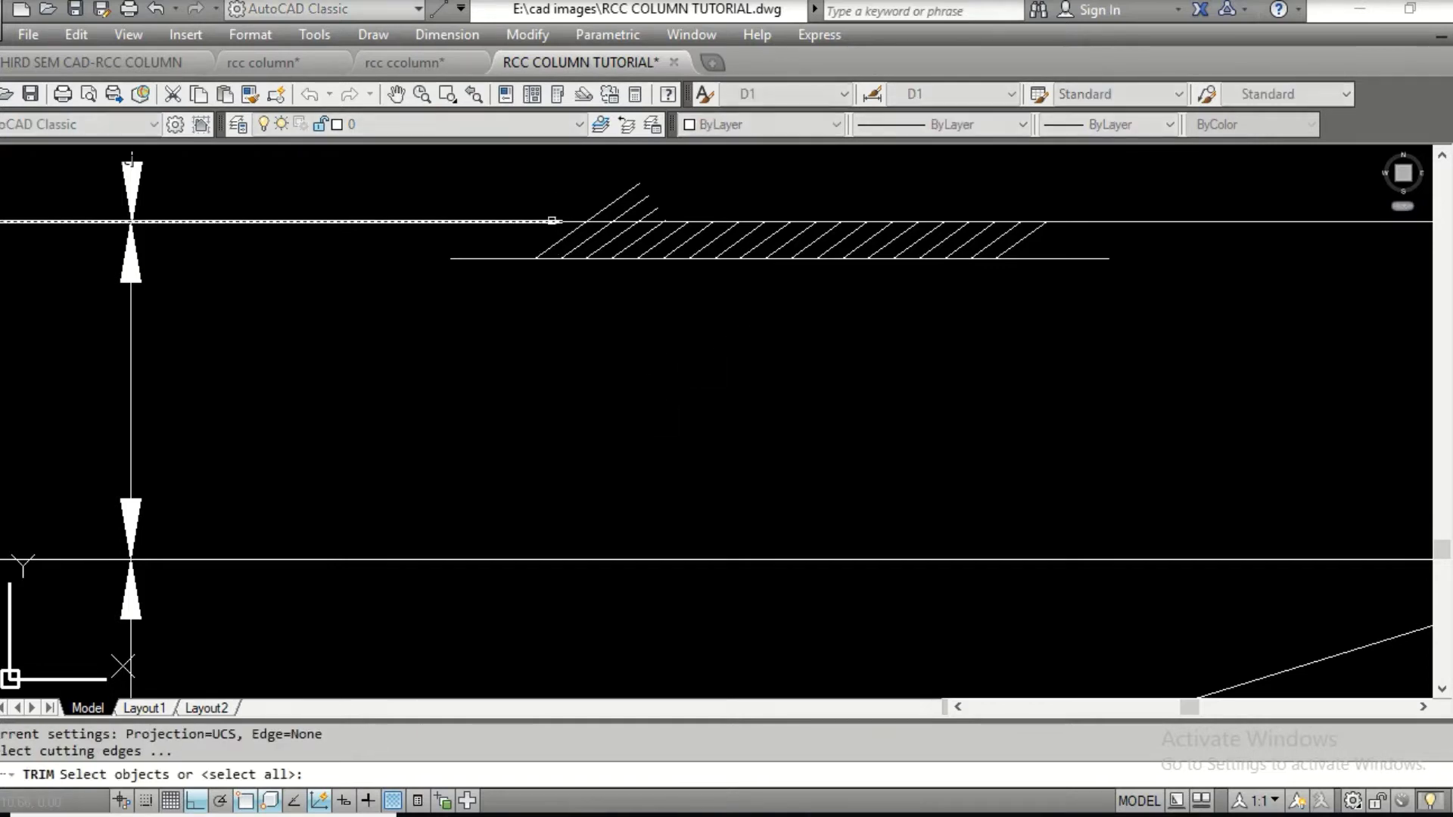
left_click(558, 222)
key("Return")
left_click(607, 186)
left_click(672, 214)
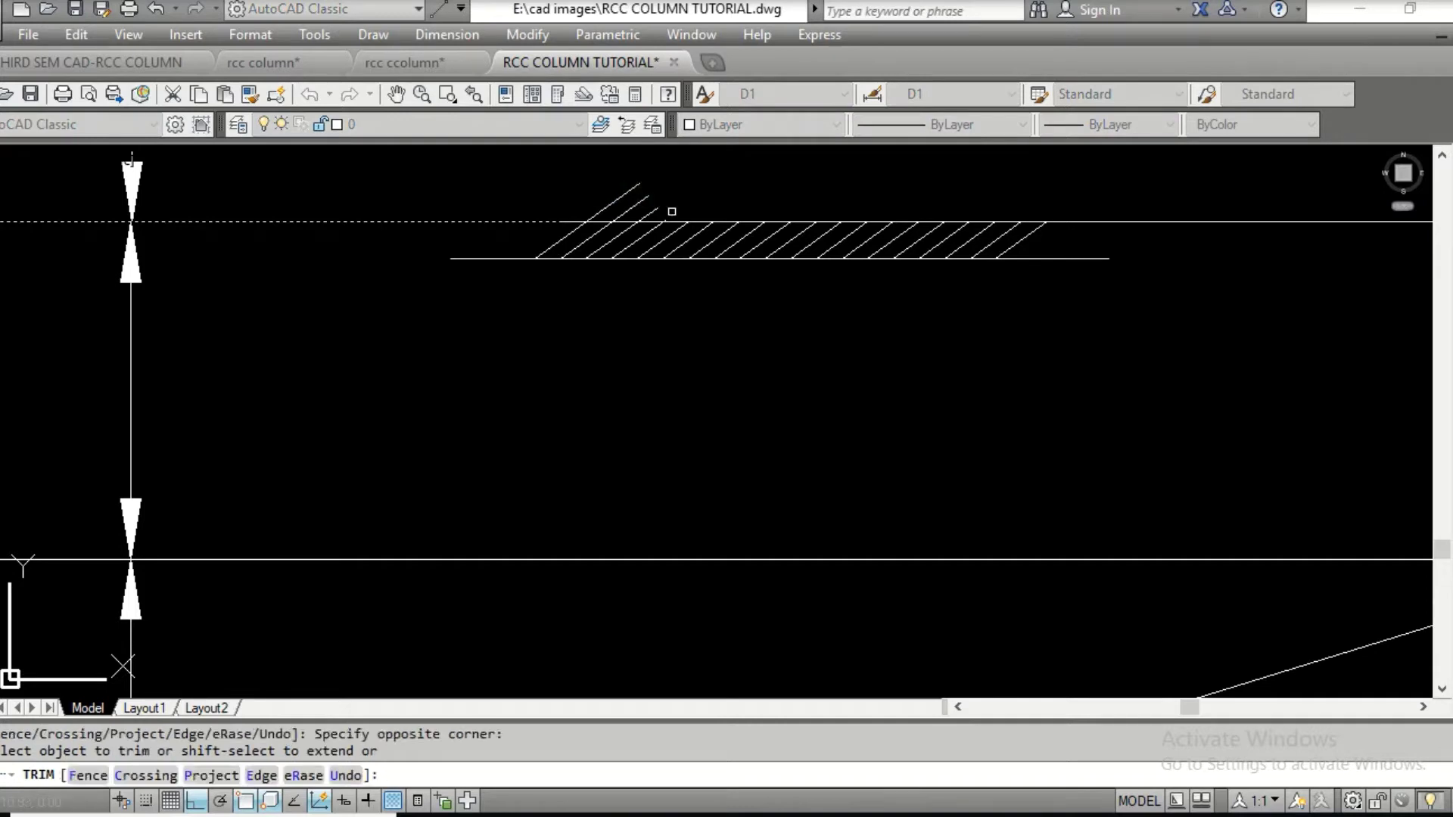
scroll(651, 205, "up", 4)
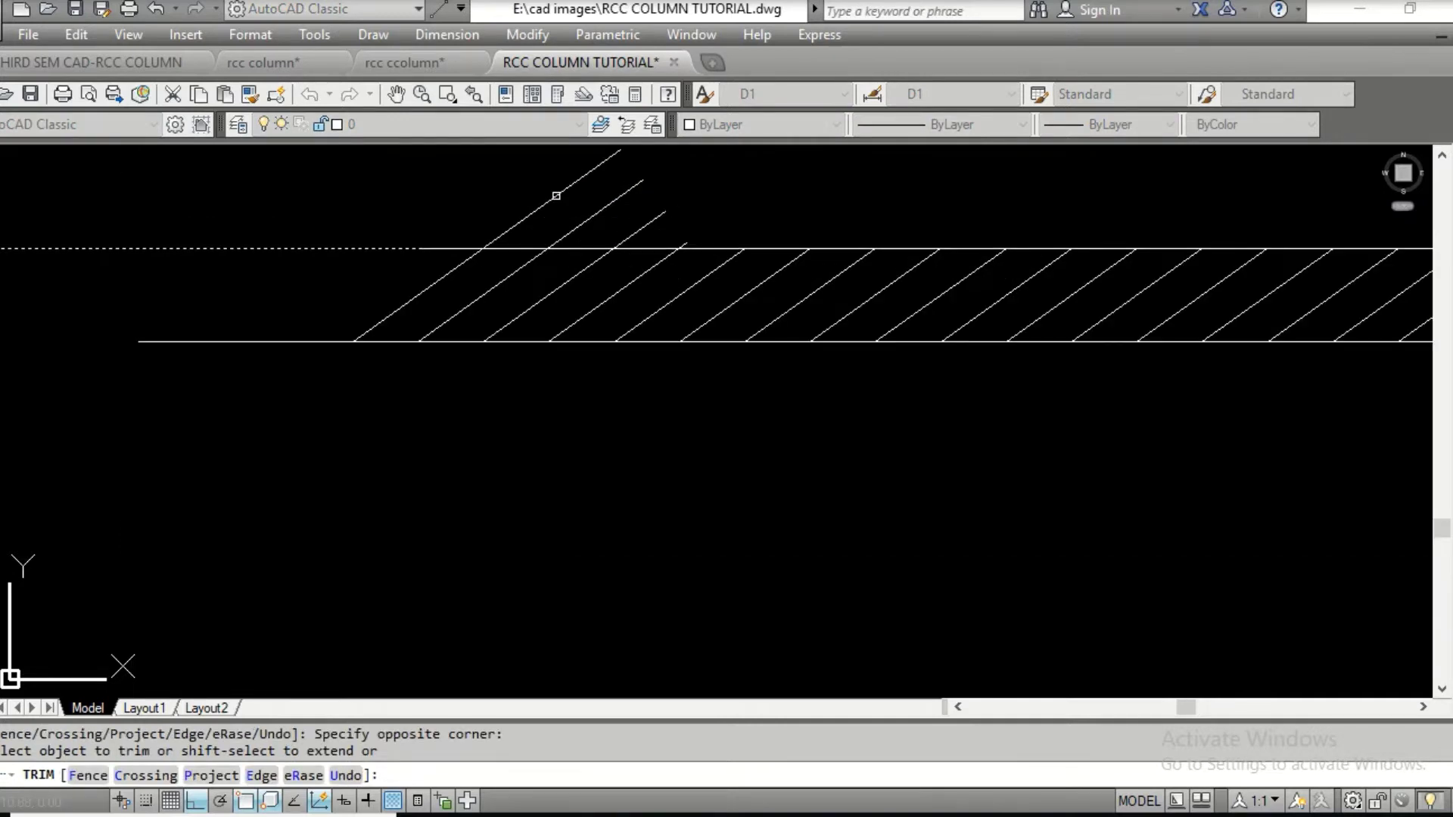
key("Escape")
key("Escape")
key("Return")
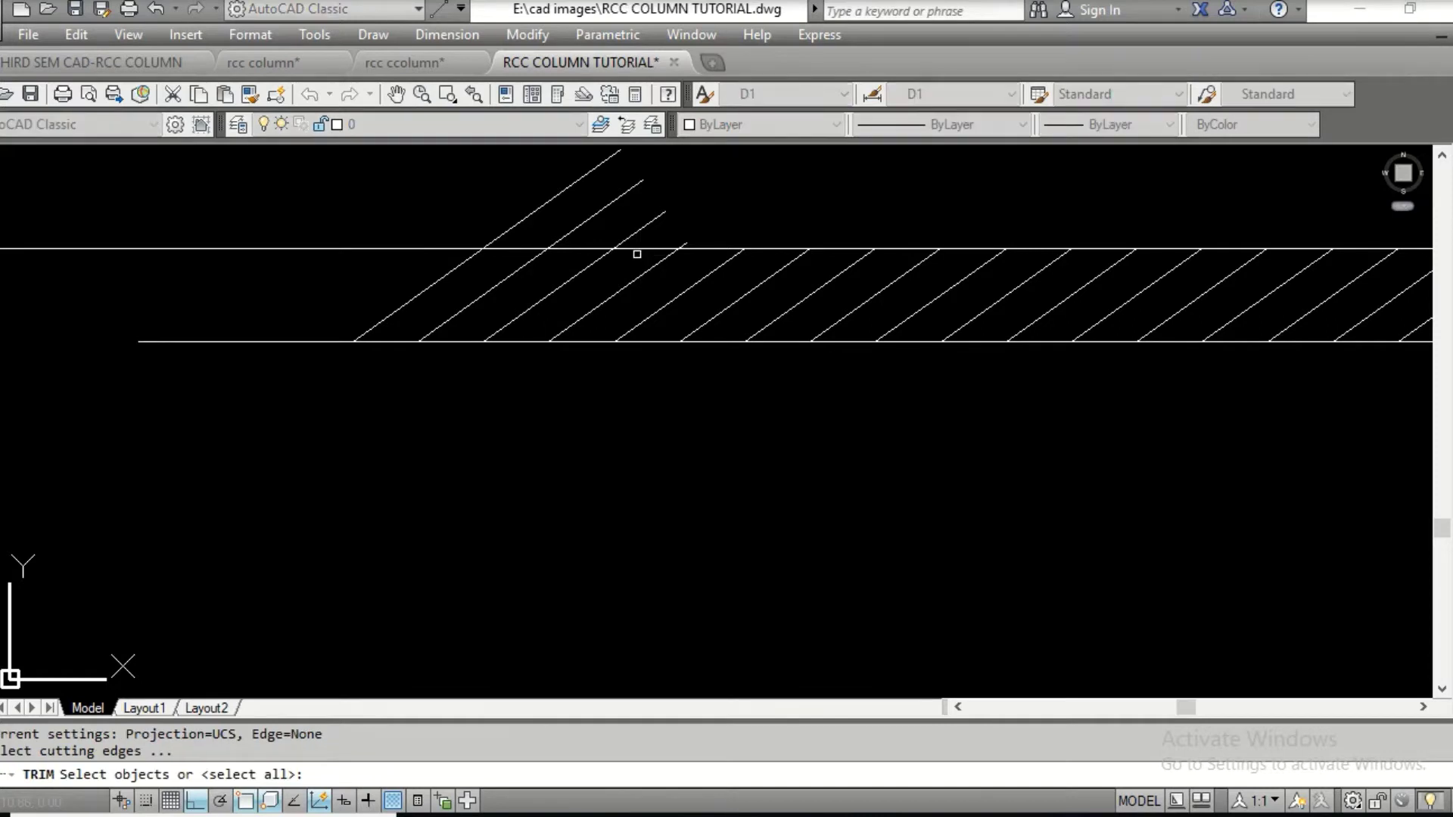
left_click(640, 249)
key("Return")
left_click(534, 170)
left_click(709, 236)
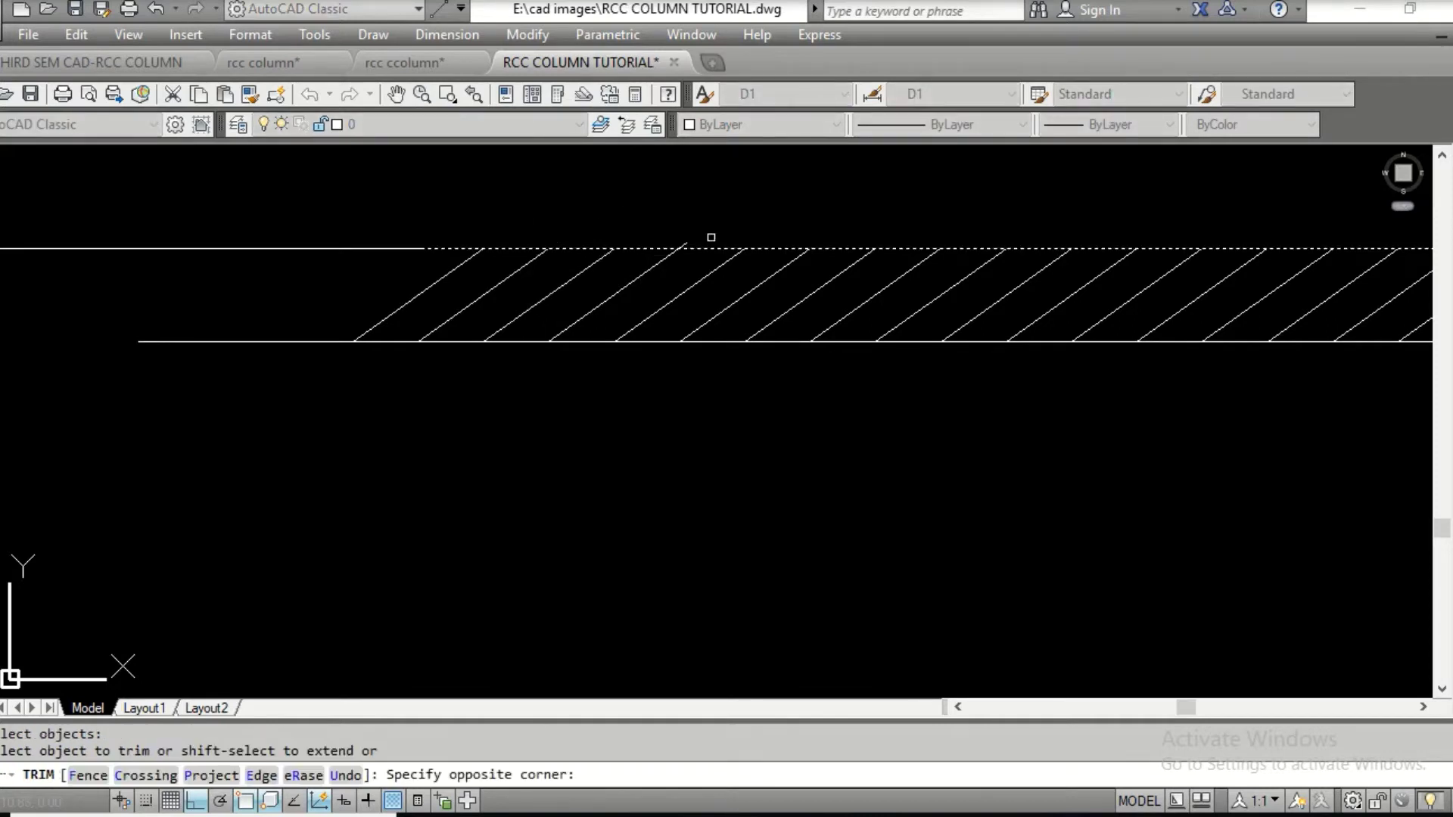
scroll(687, 243, "up", 3)
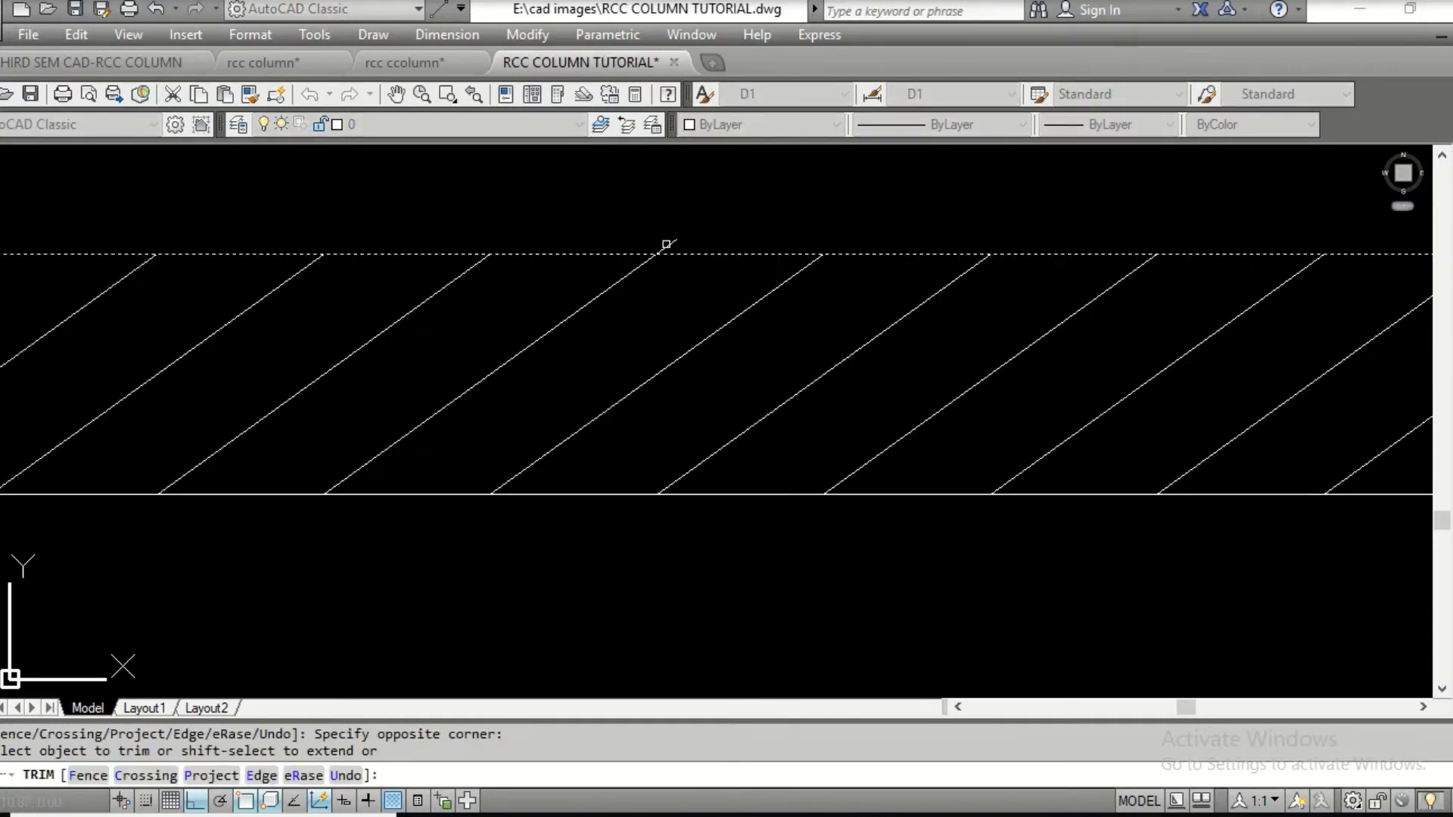
left_click(666, 245)
scroll(666, 245, "down", 2)
scroll(464, 308, "down", 3)
key("Escape")
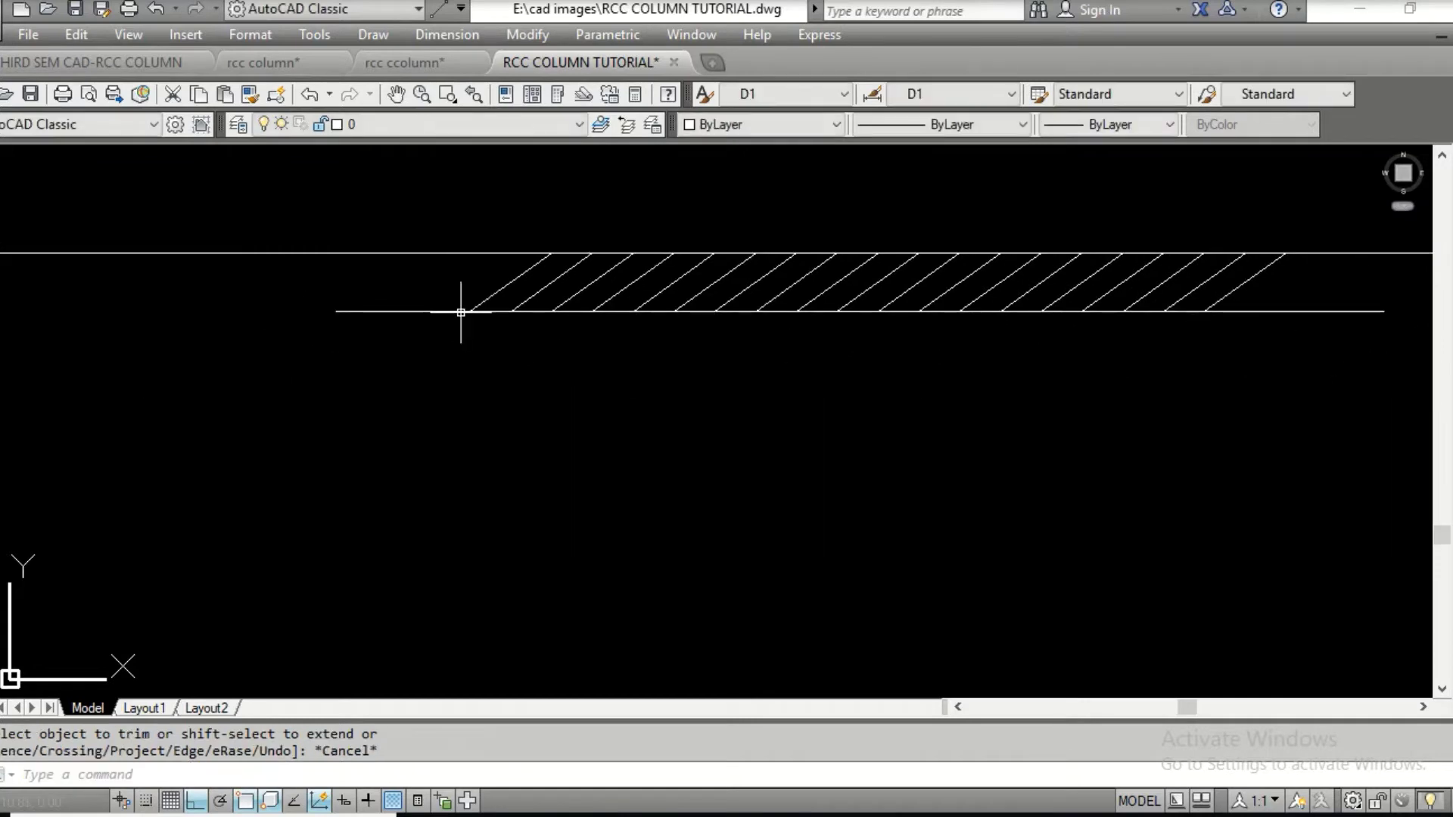
Erase the horizontal guide line
left_click(459, 311)
key("Delete")
scroll(547, 311, "down", 2)
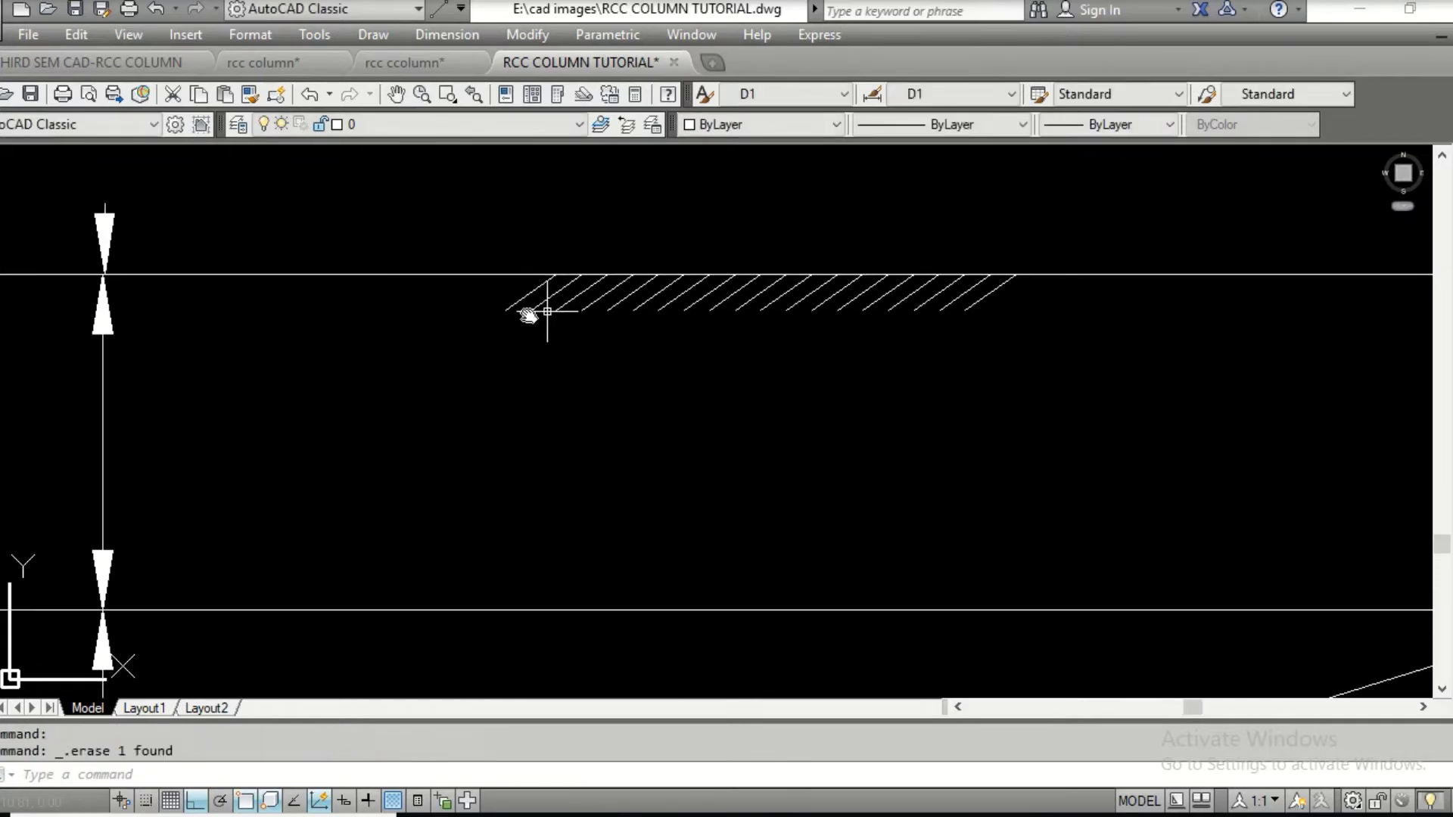
Mirror the hatch strip lines about a vertical axis at their right end, keeping the originals
middle_click_drag(547, 311, 97, 419)
type("MIRROR")
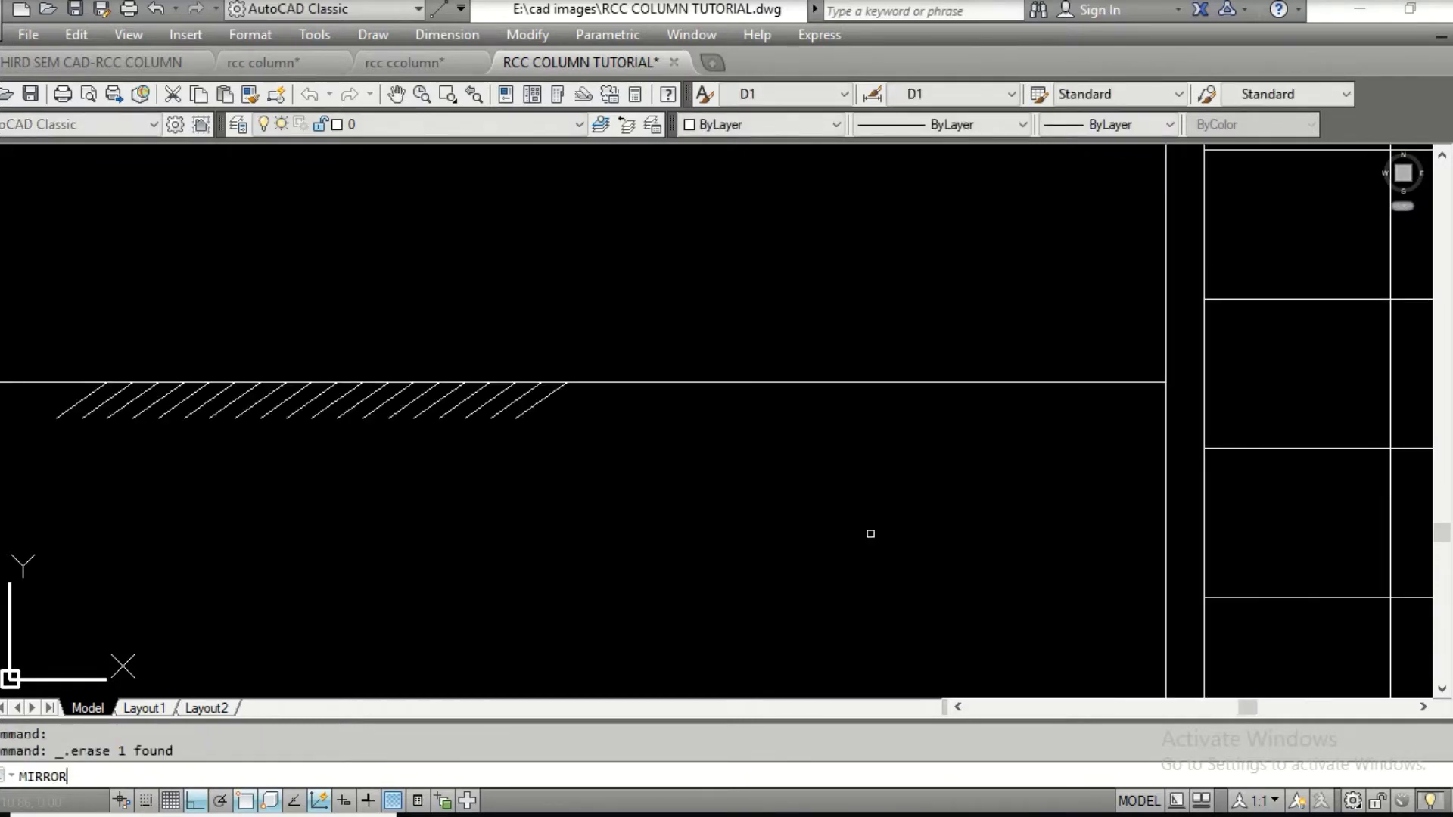
key("Return")
left_click(45, 370)
left_click(701, 570)
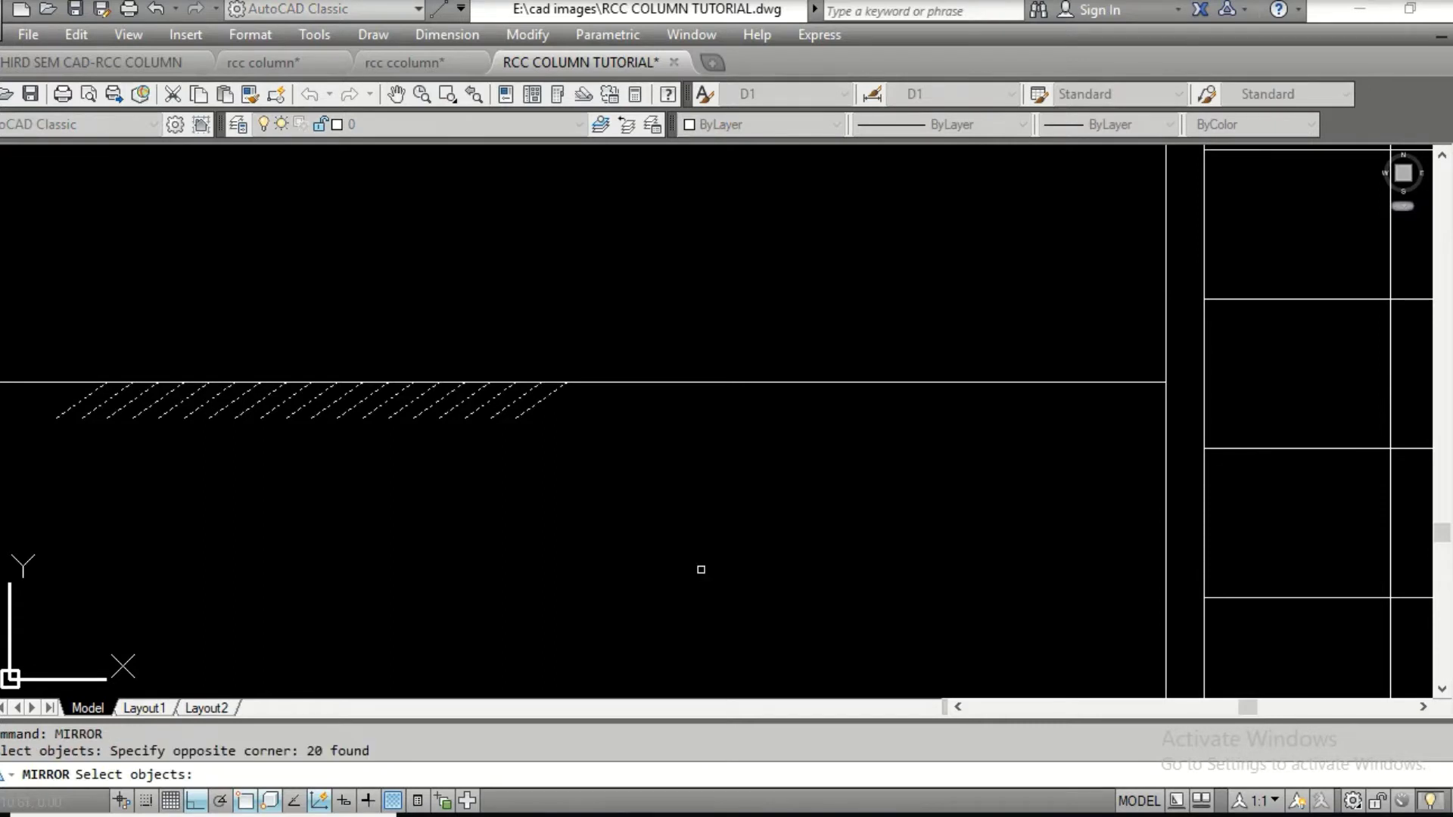
key("Return")
left_click(564, 390)
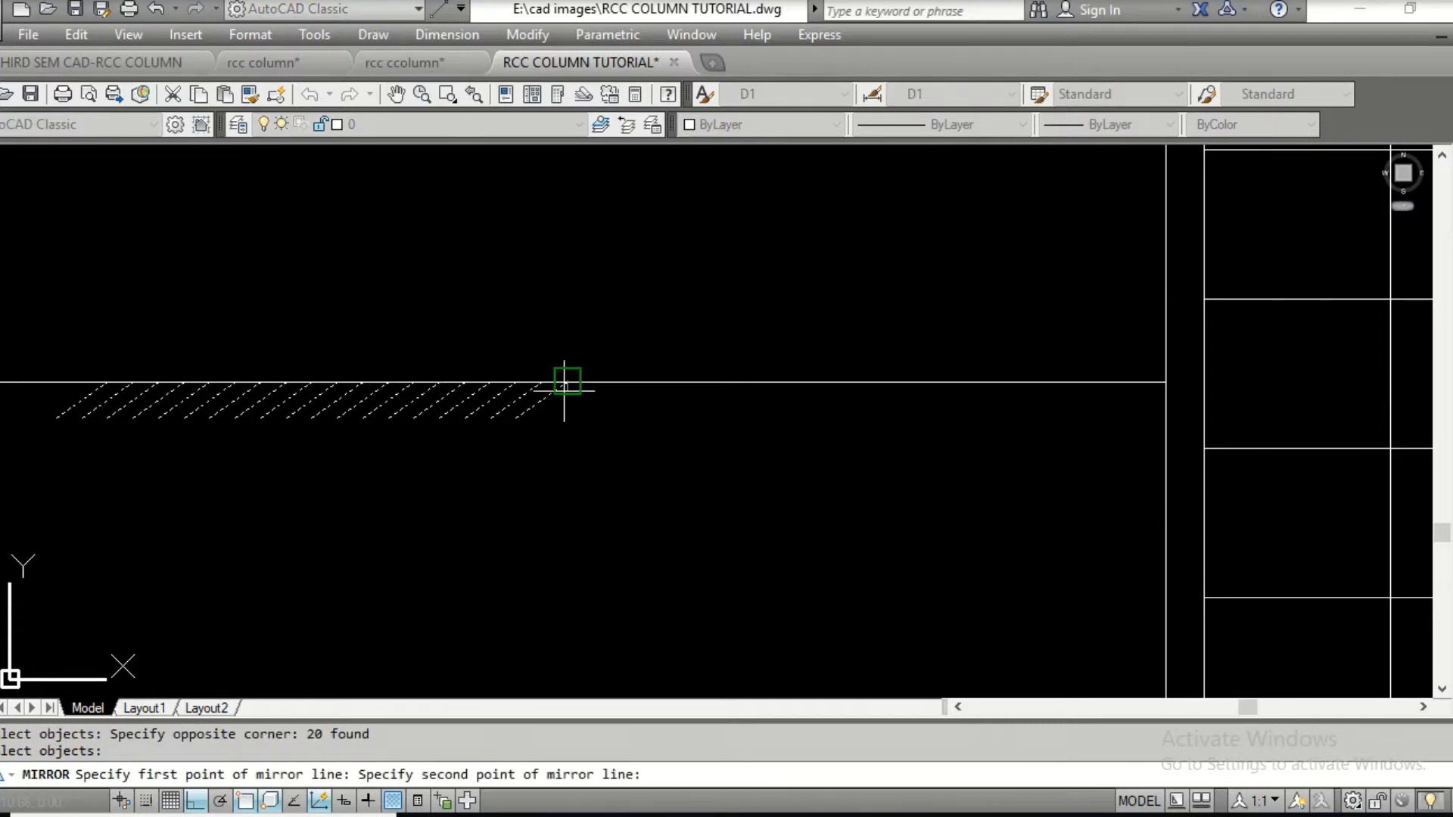
left_click(616, 587)
key("Return")
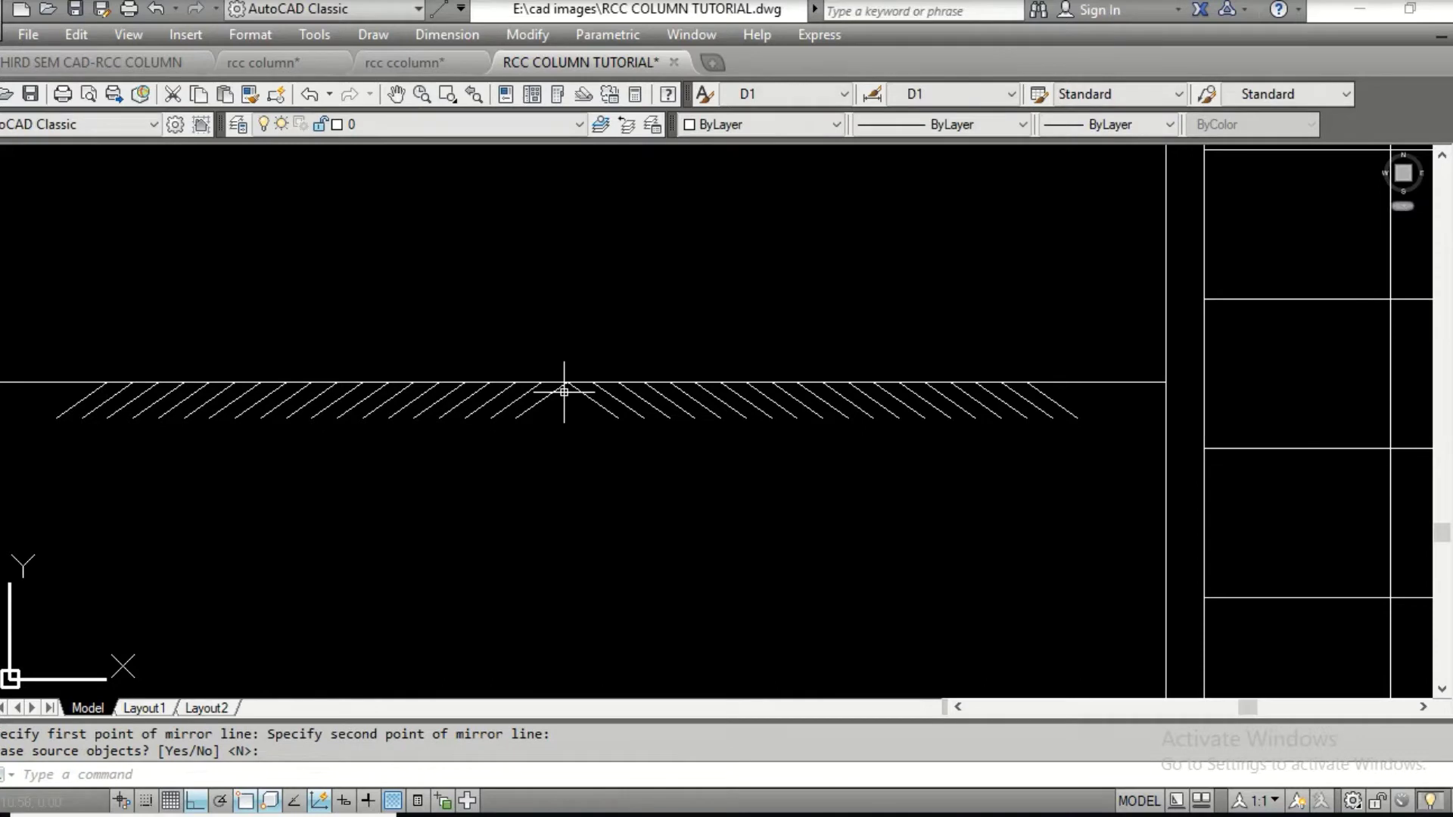
Move the mirrored diagonals onto the original strip to form the criss-cross pattern
type("M")
key("Return")
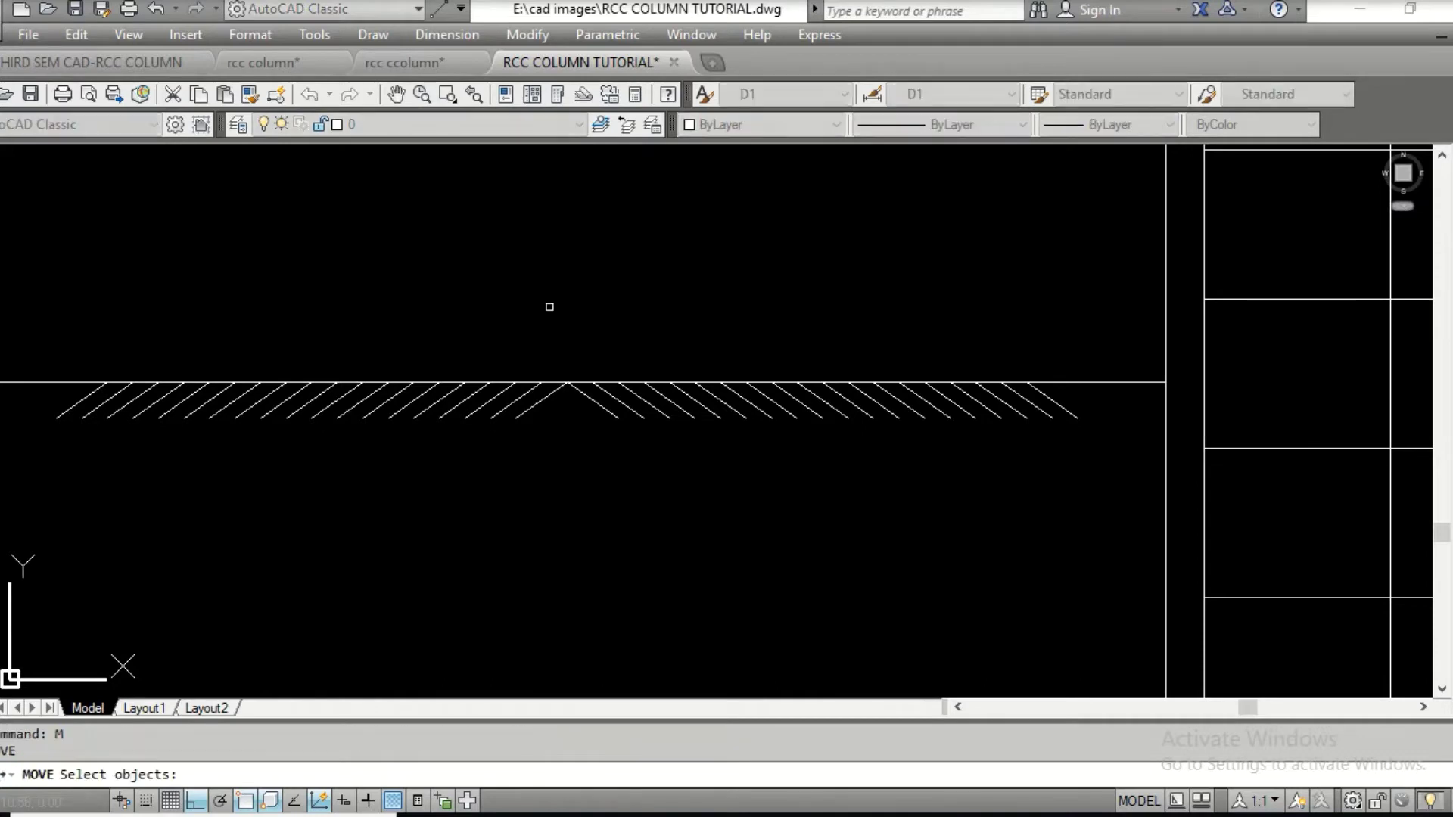
left_click(549, 307)
left_click(1105, 454)
key("Return")
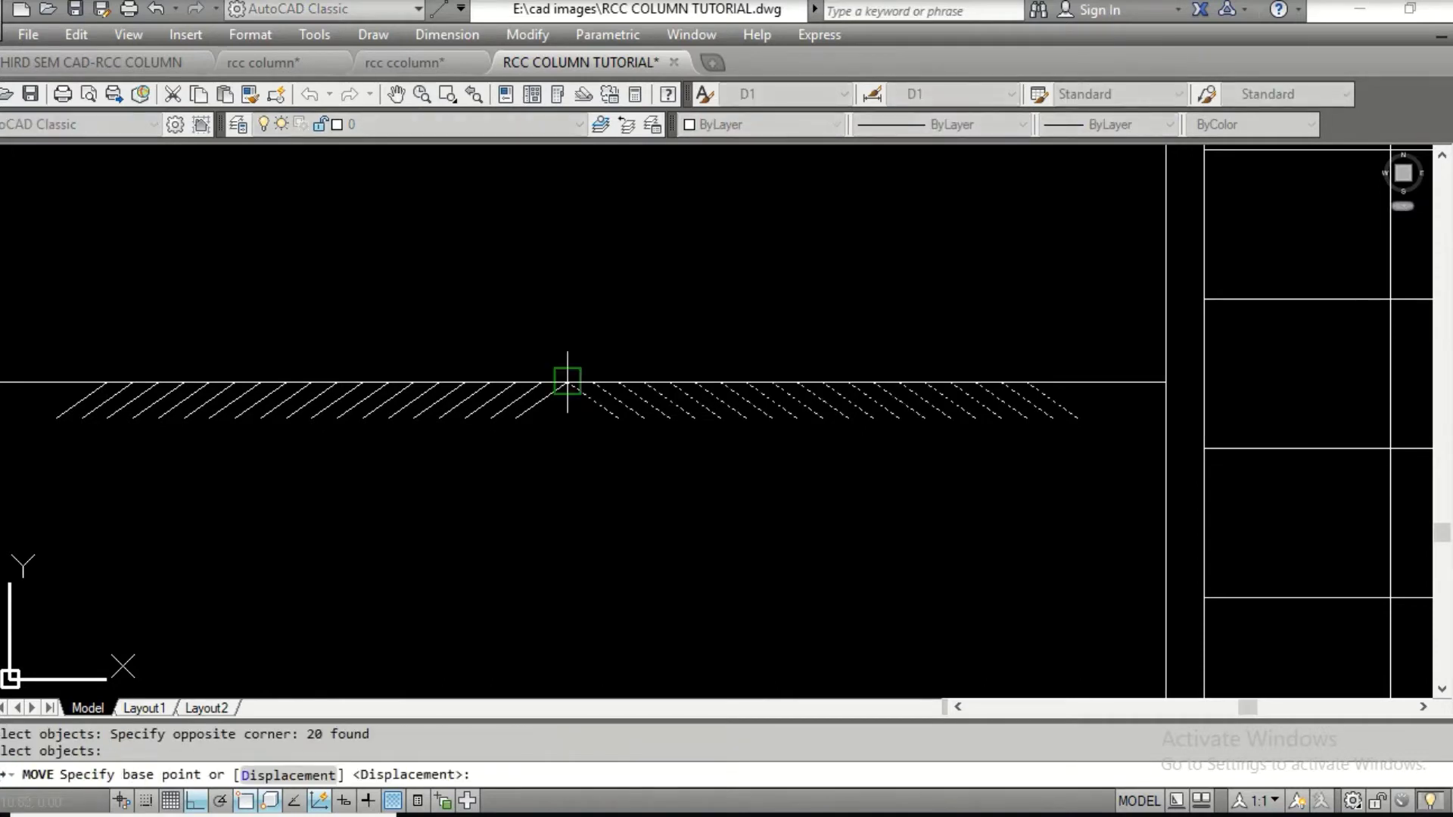
left_click(567, 382)
left_click(82, 399)
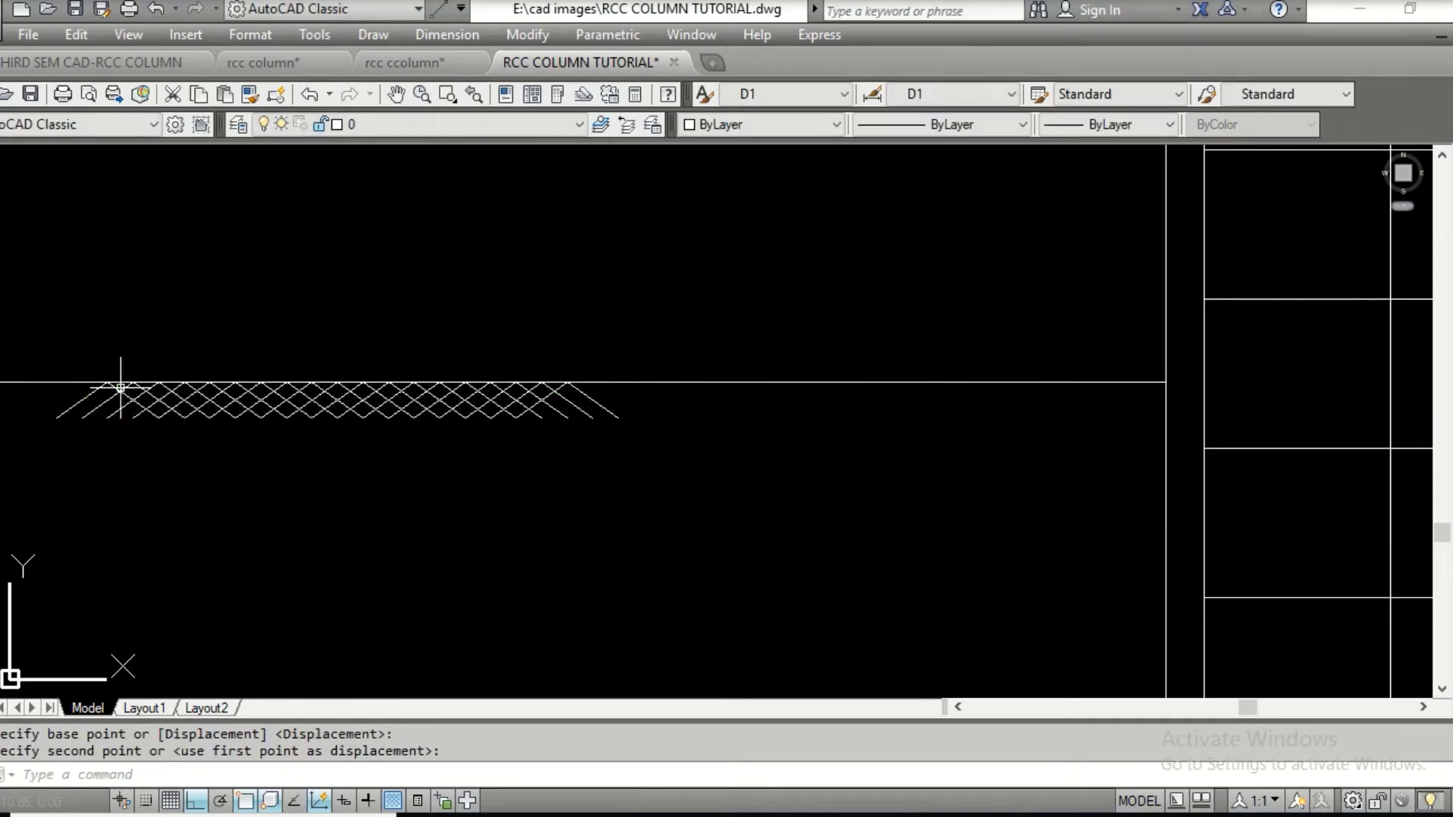
scroll(1175, 402, "down", 4)
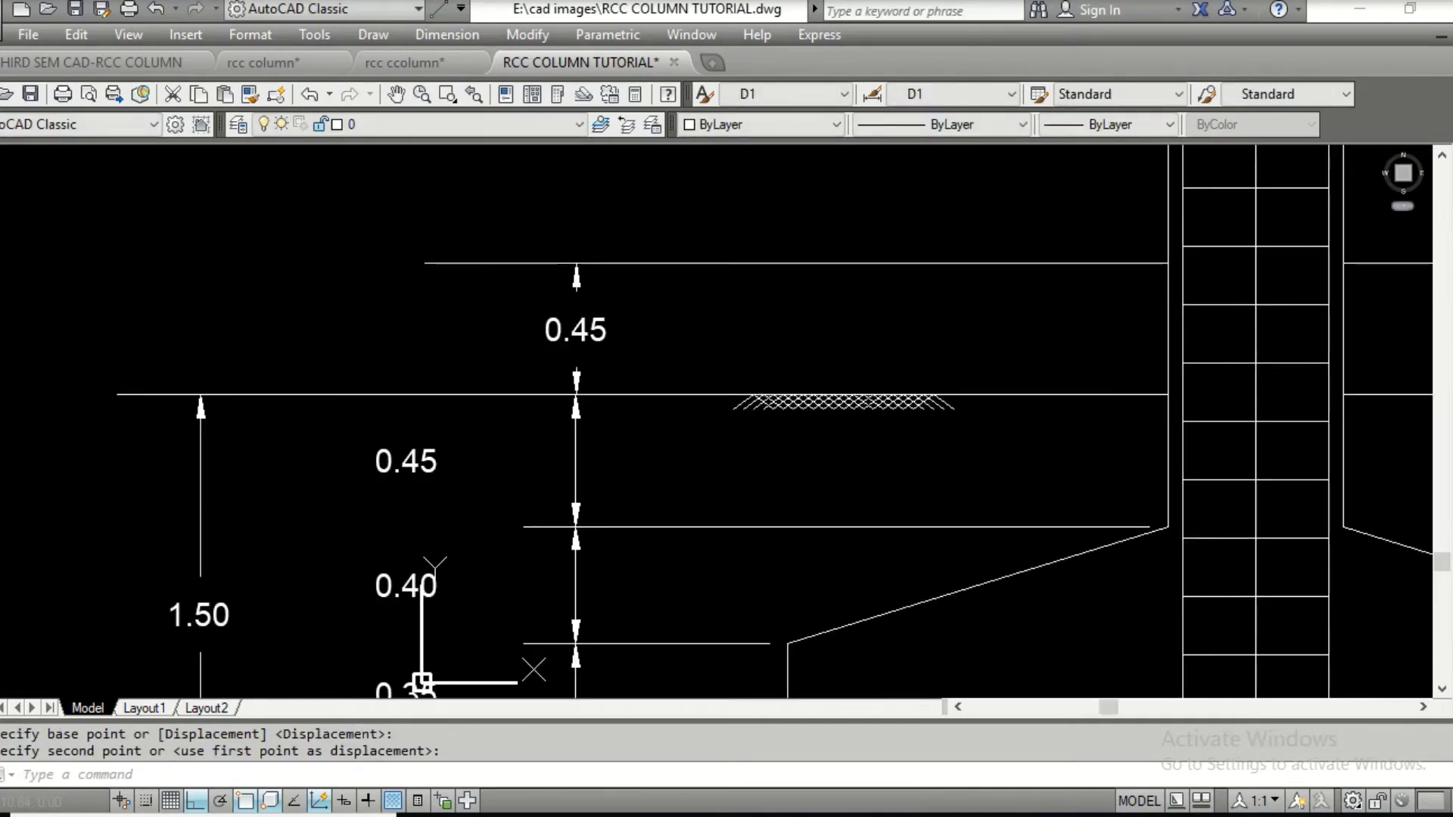
scroll(860, 403, "up", 5)
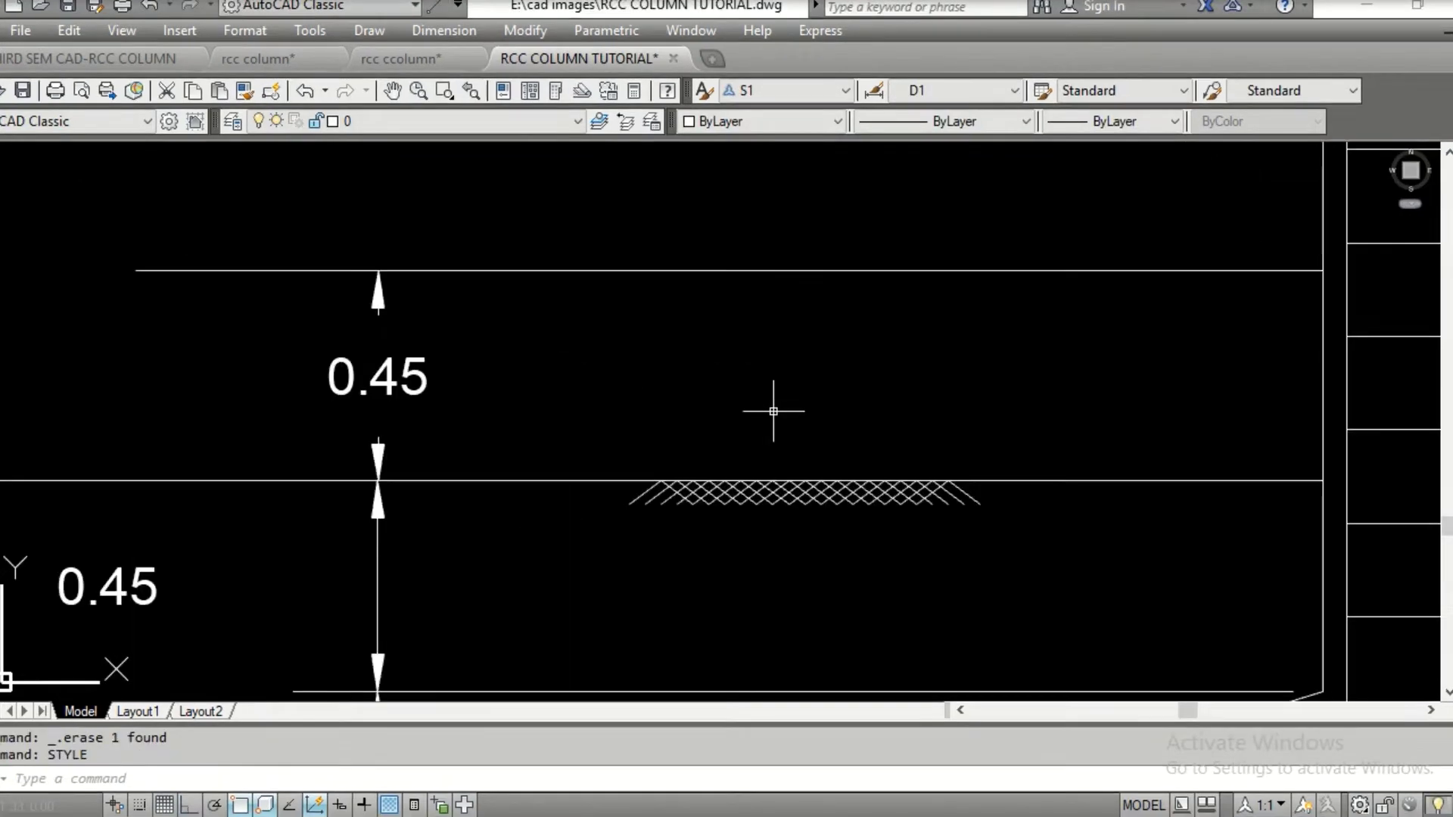
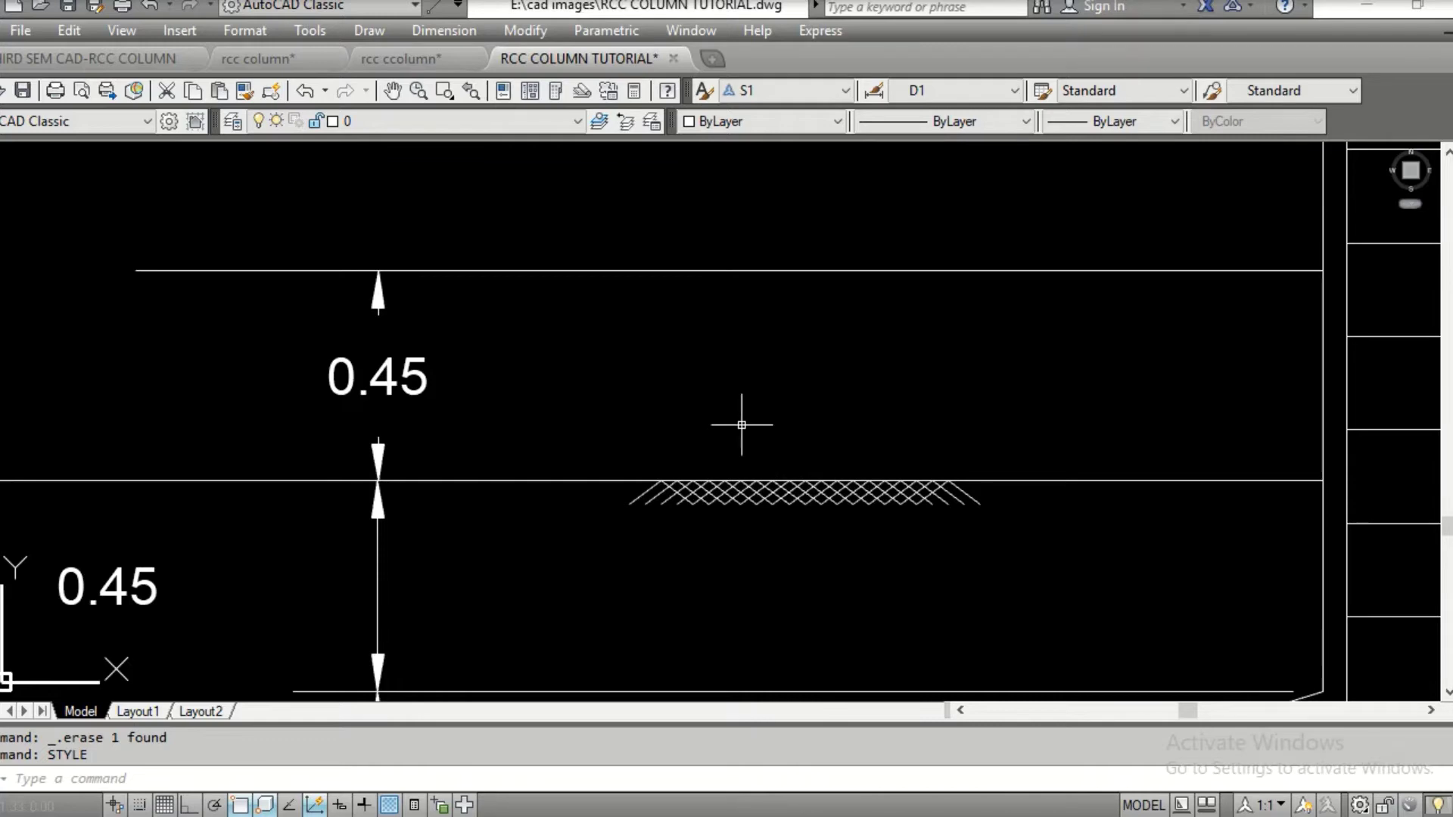
Create a new text style named S2 with a text height of 0.08
type("STYle")
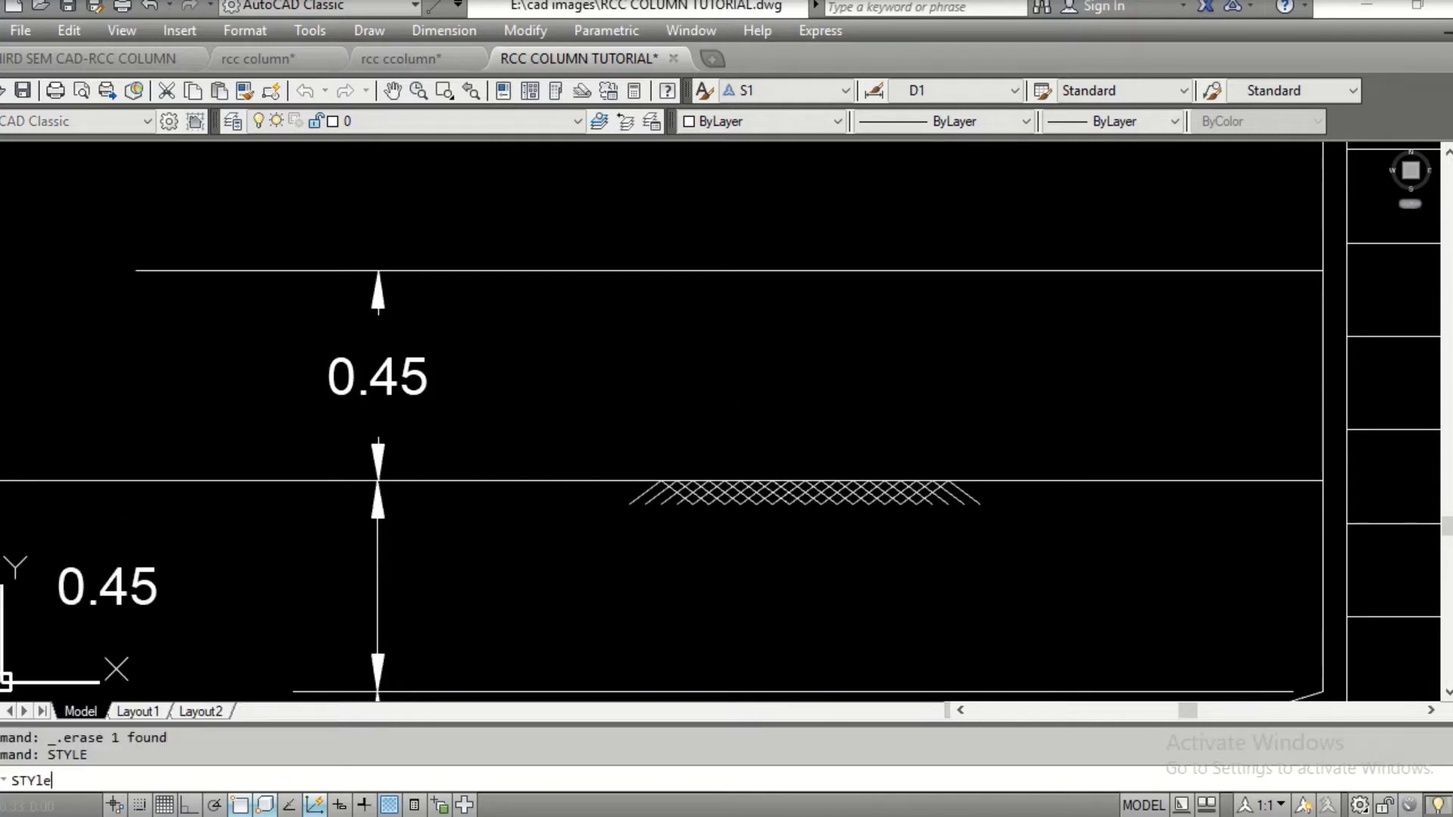
key("Return")
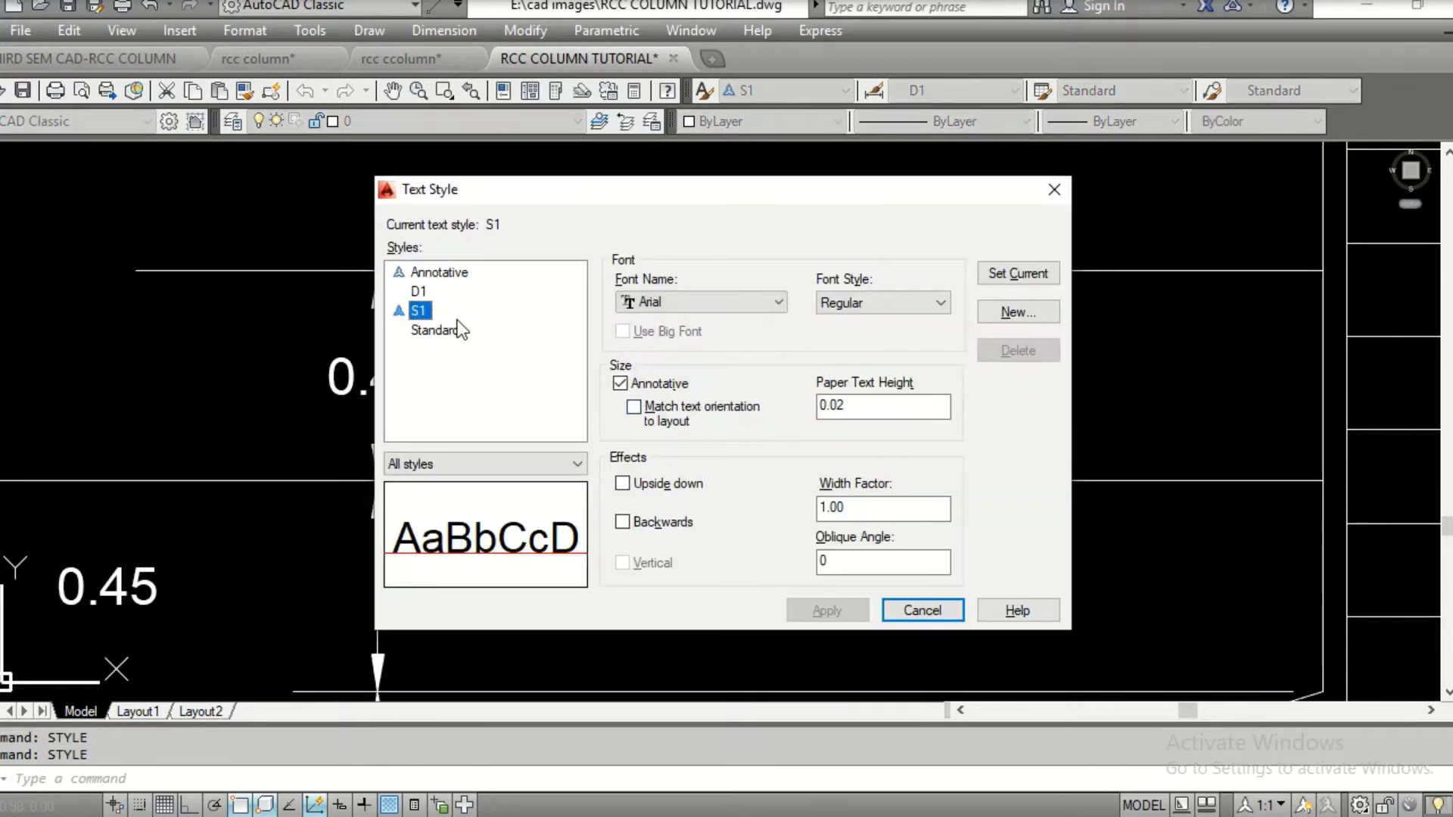
left_click(1018, 312)
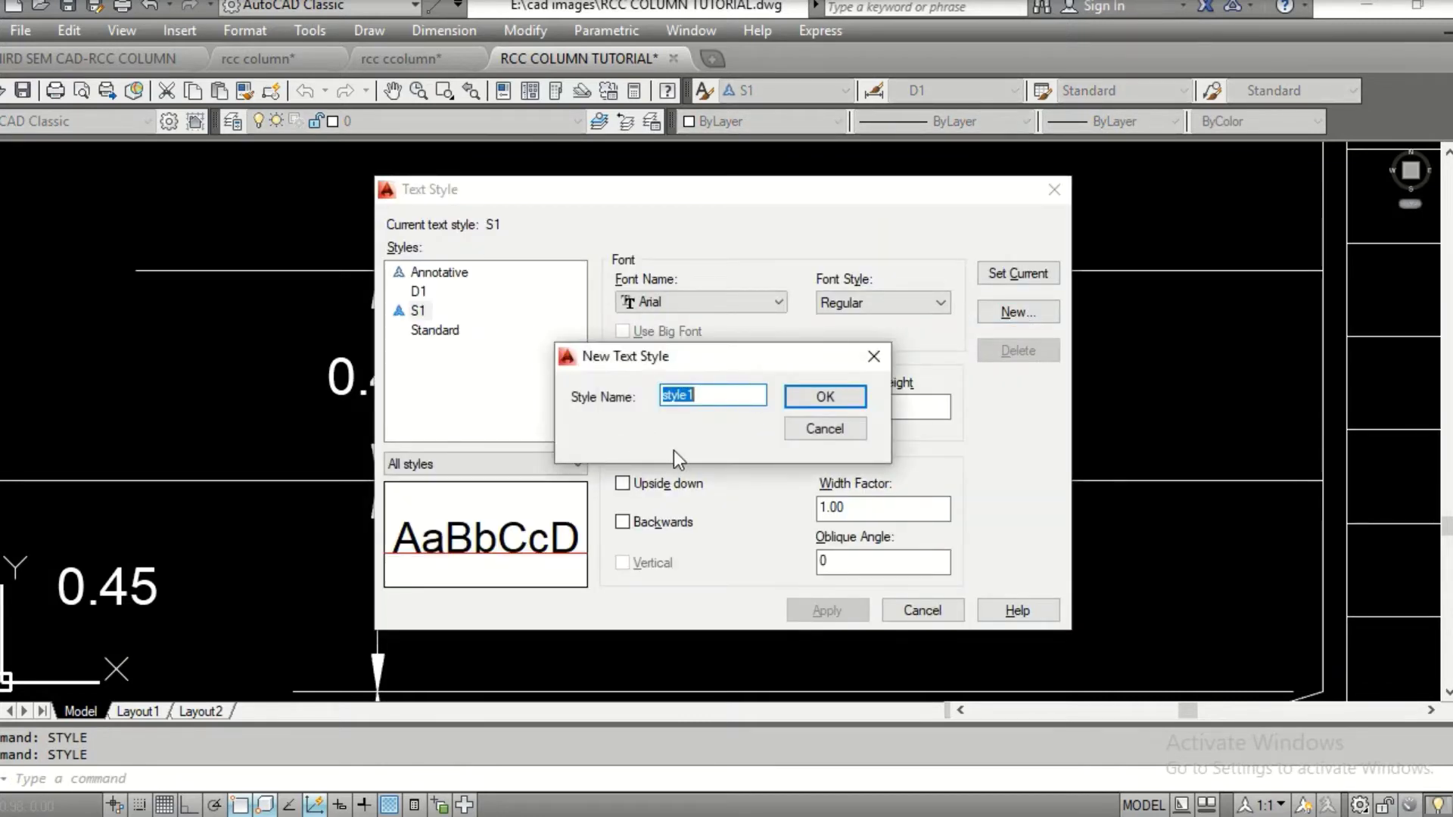
type("s1")
key("BackSpace")
key("BackSpace")
type("S2")
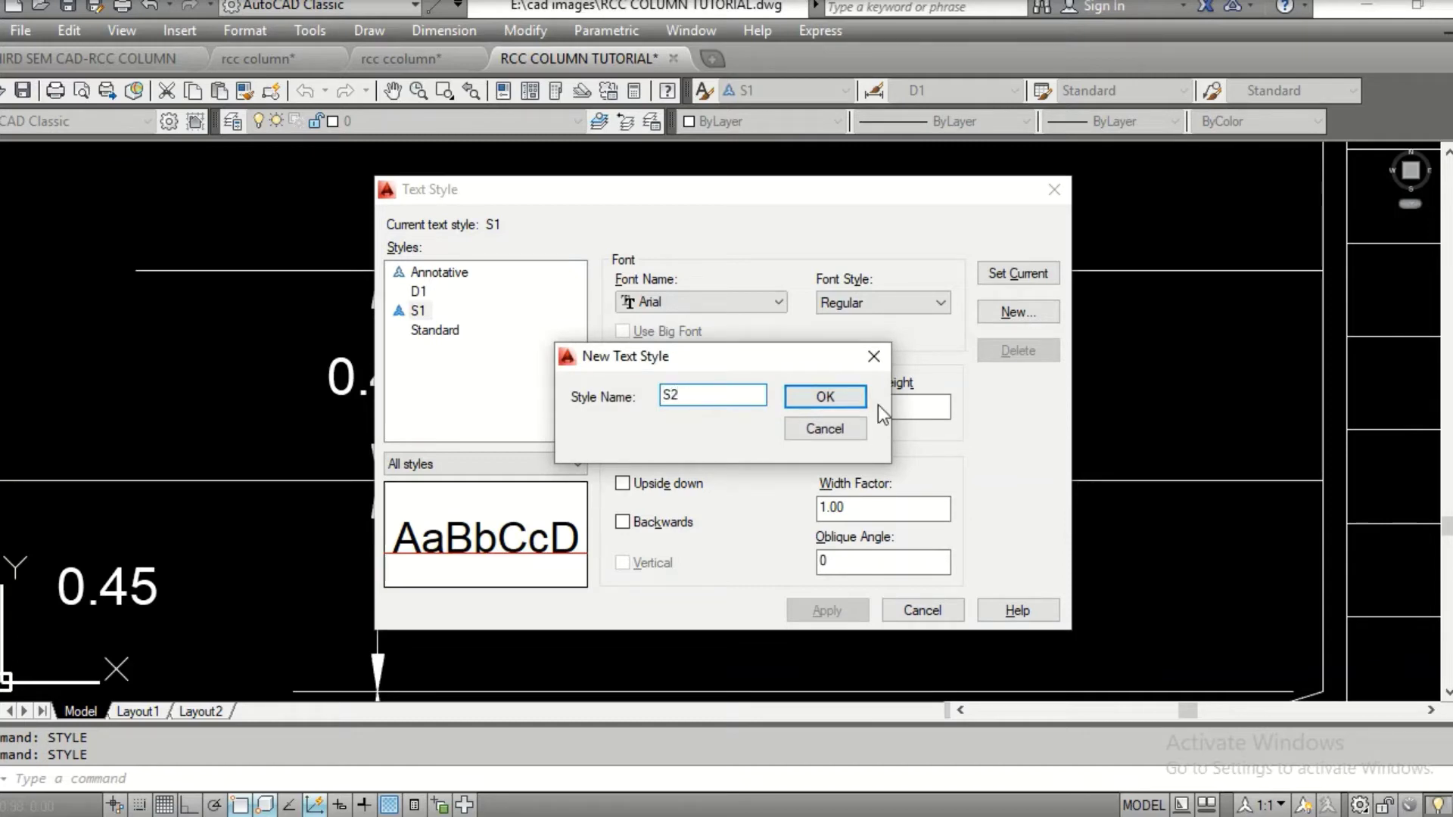
left_click(829, 397)
left_click(860, 409)
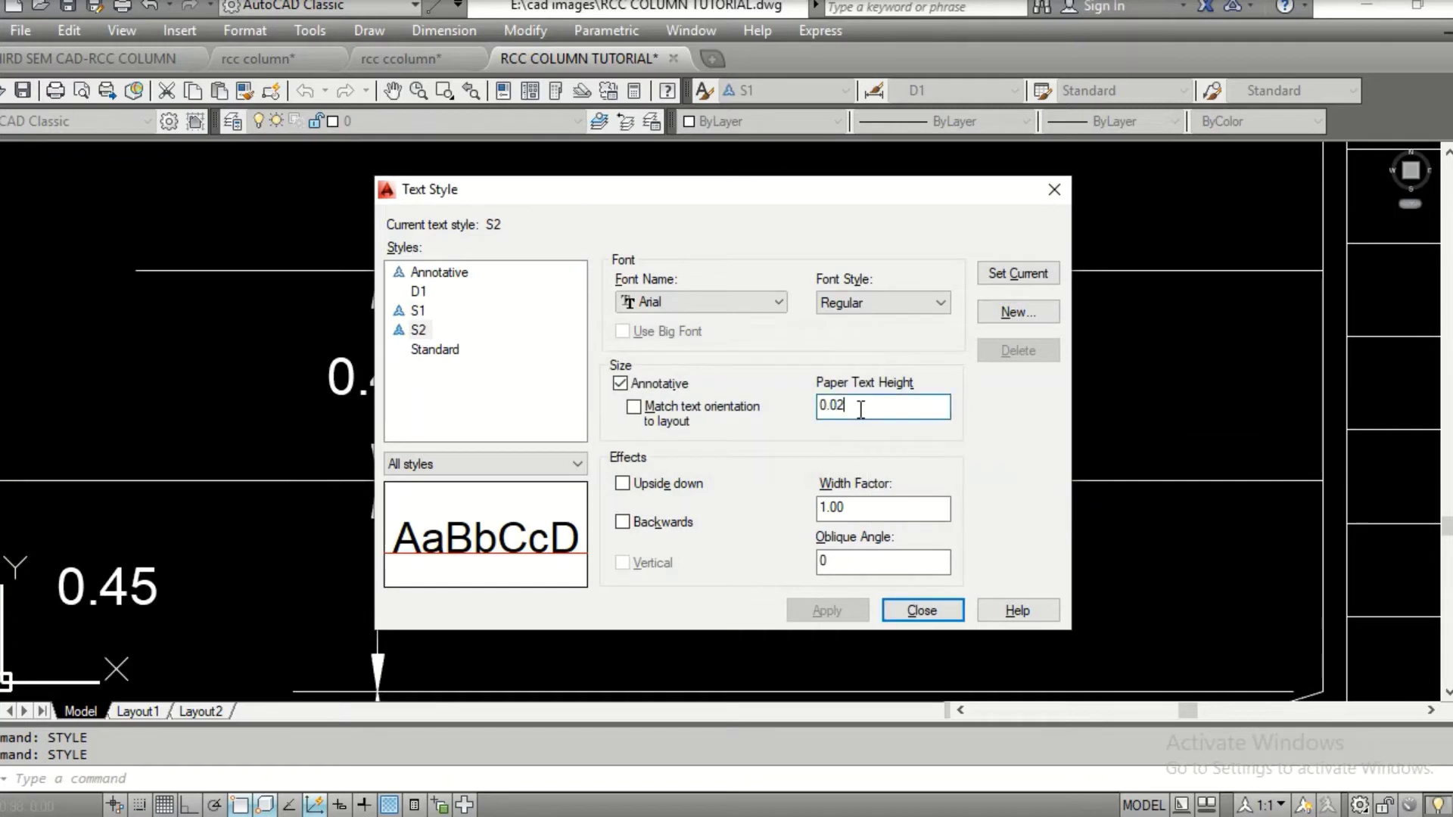
key("BackSpace")
type("8")
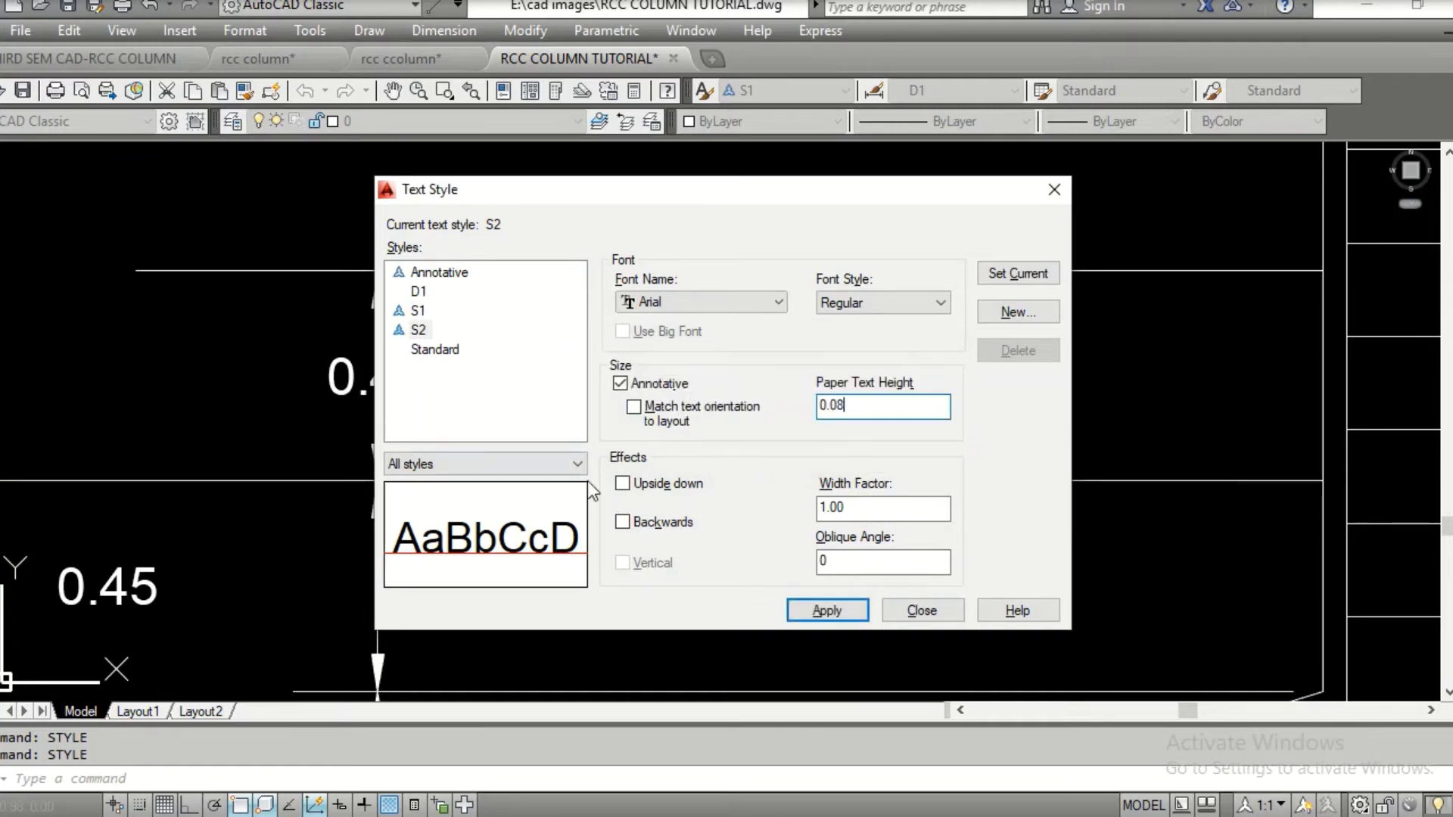
Make styles S2 and S1 non-annotative, apply the changes, and set S2 as current
left_click(621, 387)
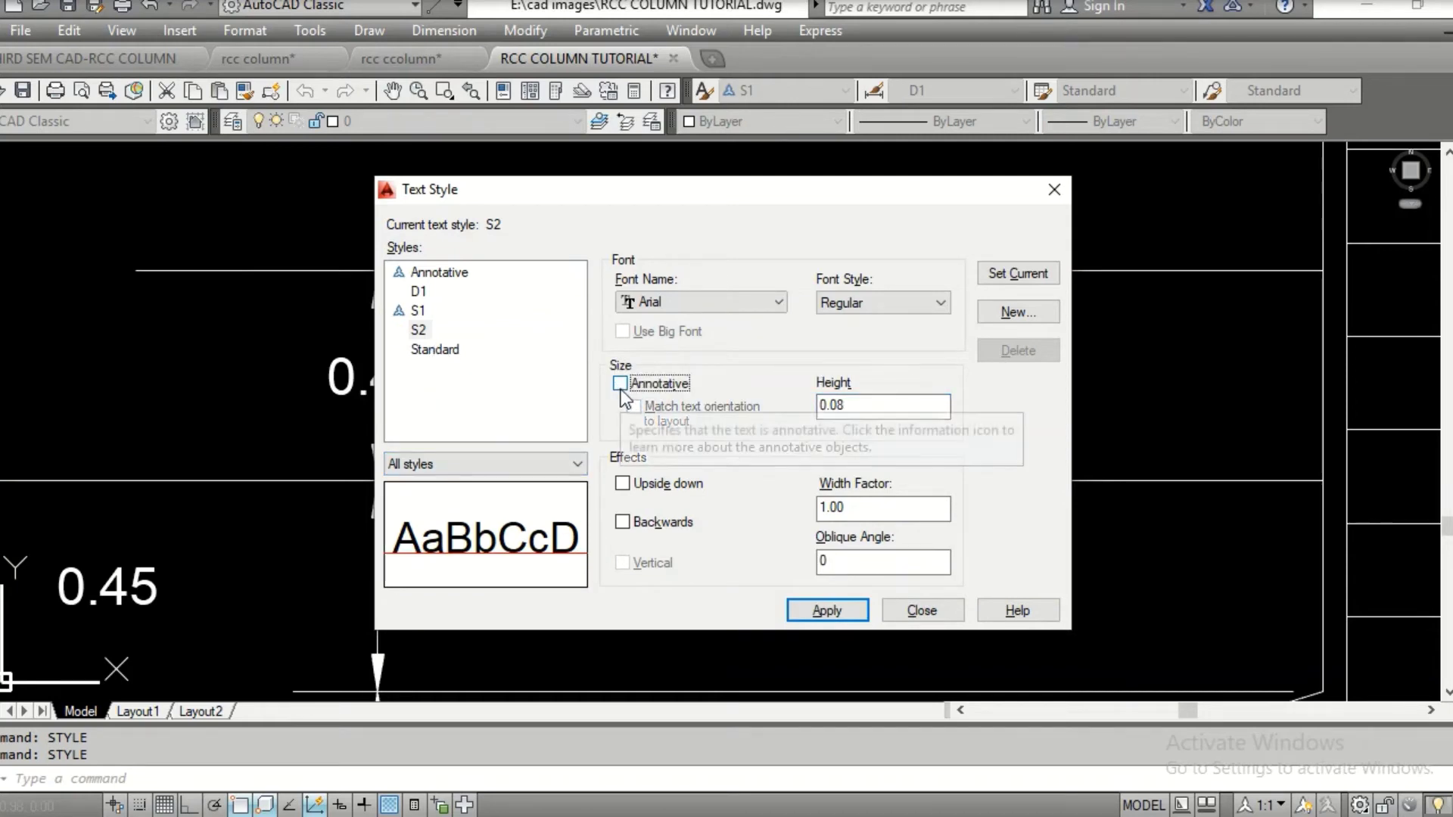
left_click(419, 311)
left_click(744, 464)
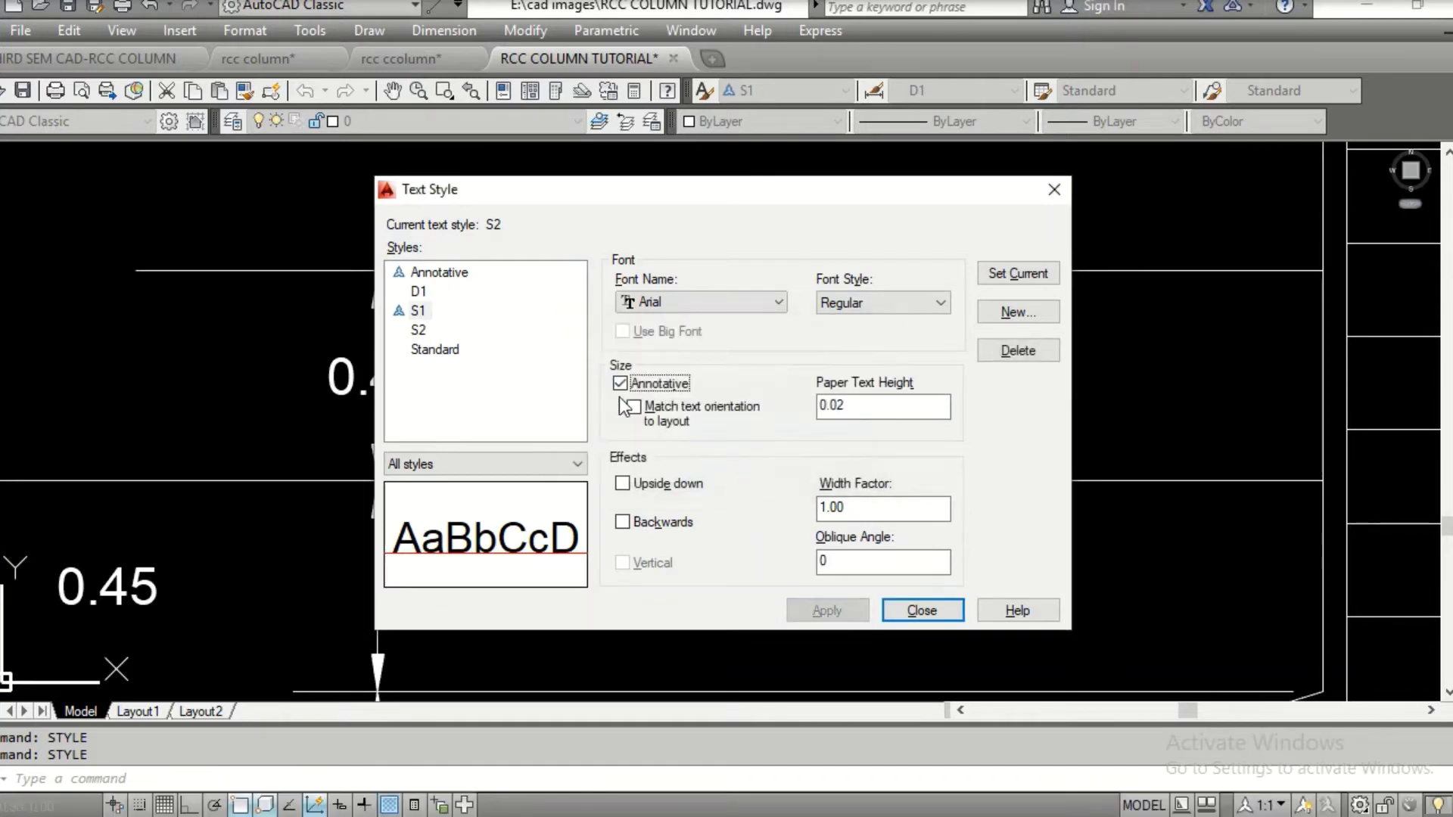
left_click(621, 384)
left_click(418, 330)
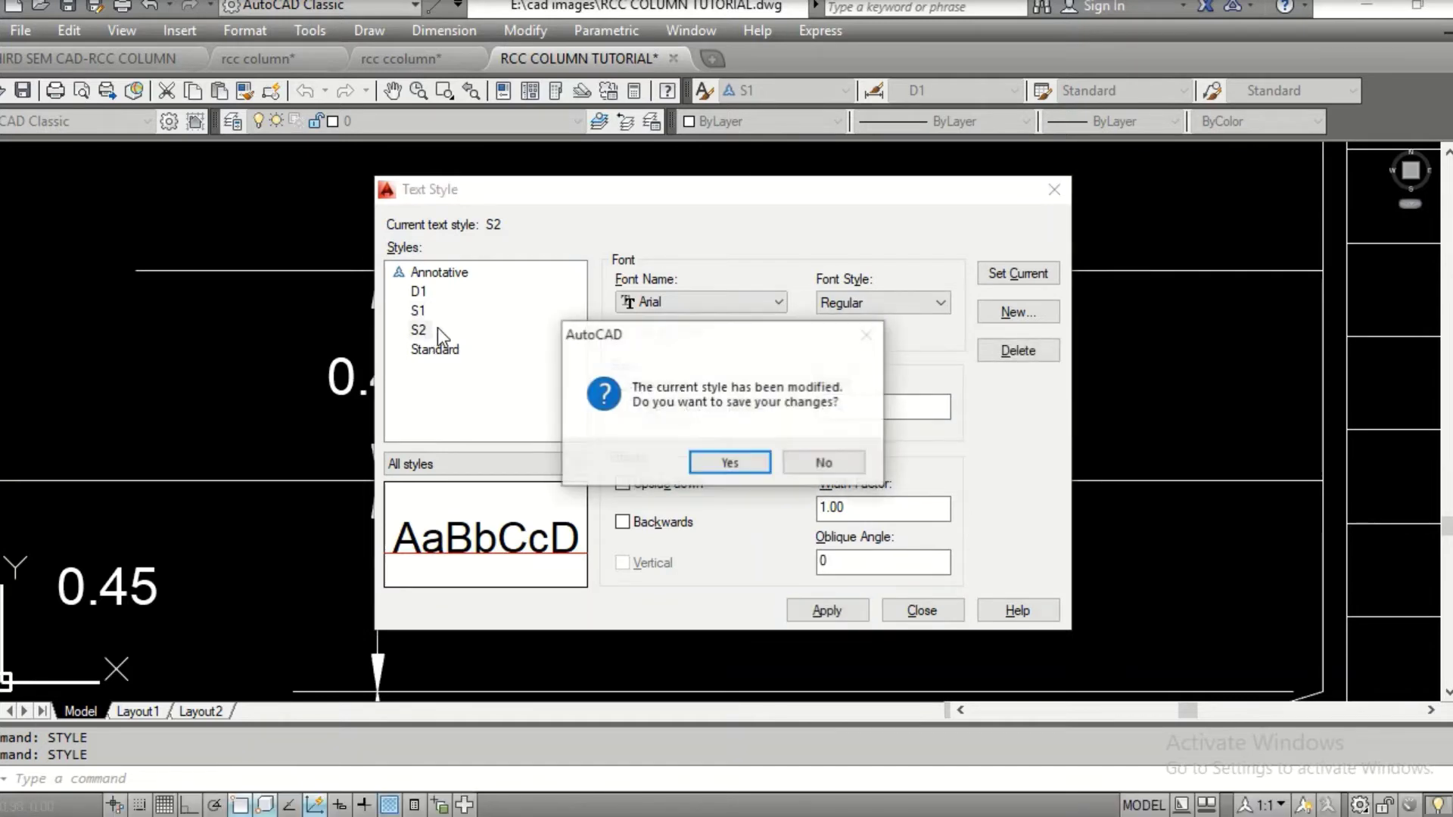
left_click(697, 455)
left_click(420, 330)
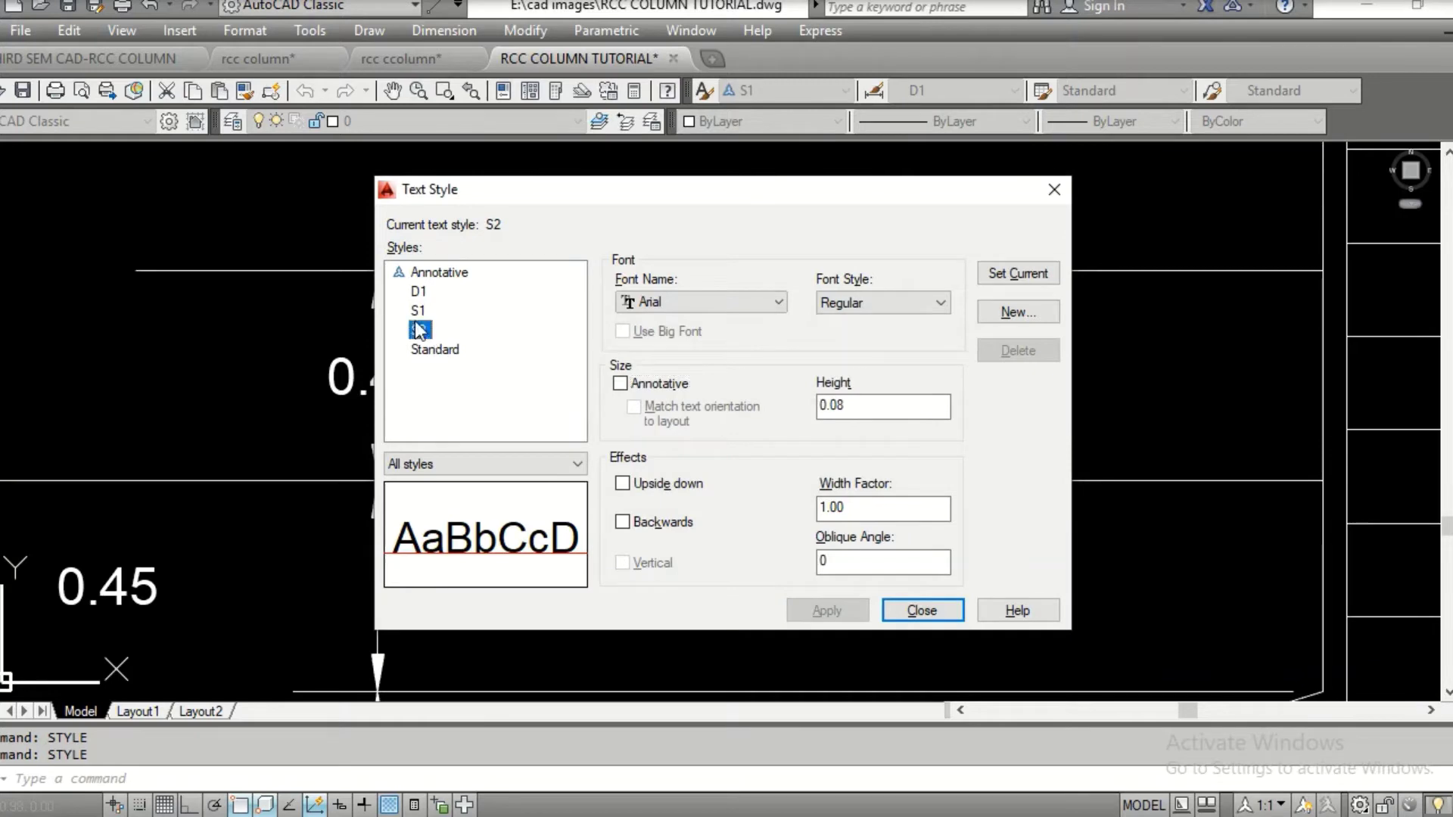
left_click(1019, 275)
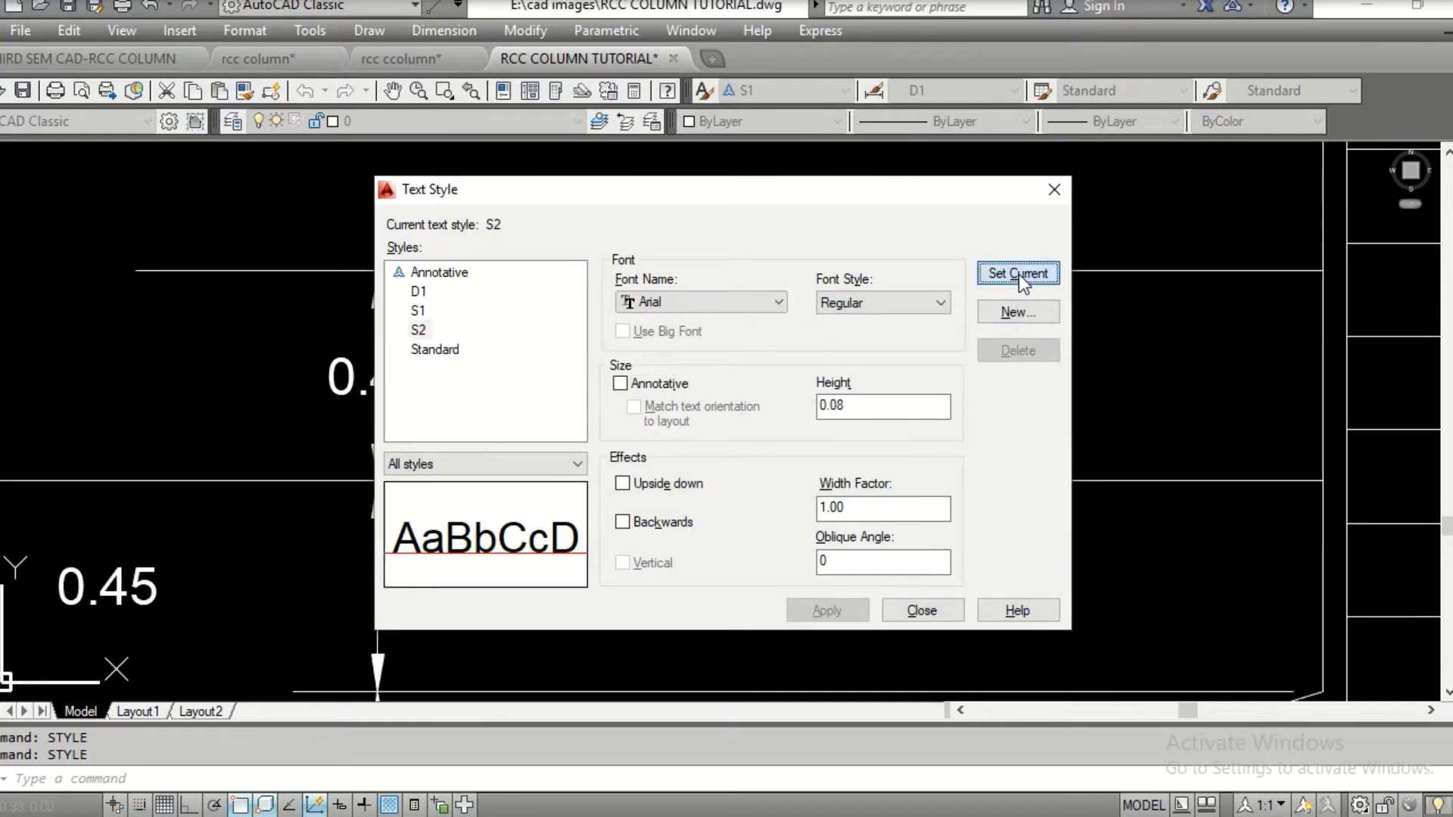
left_click(919, 614)
Write 'Ground Level' as single-line text in style S2 above the hatch, zero rotation
type("DT")
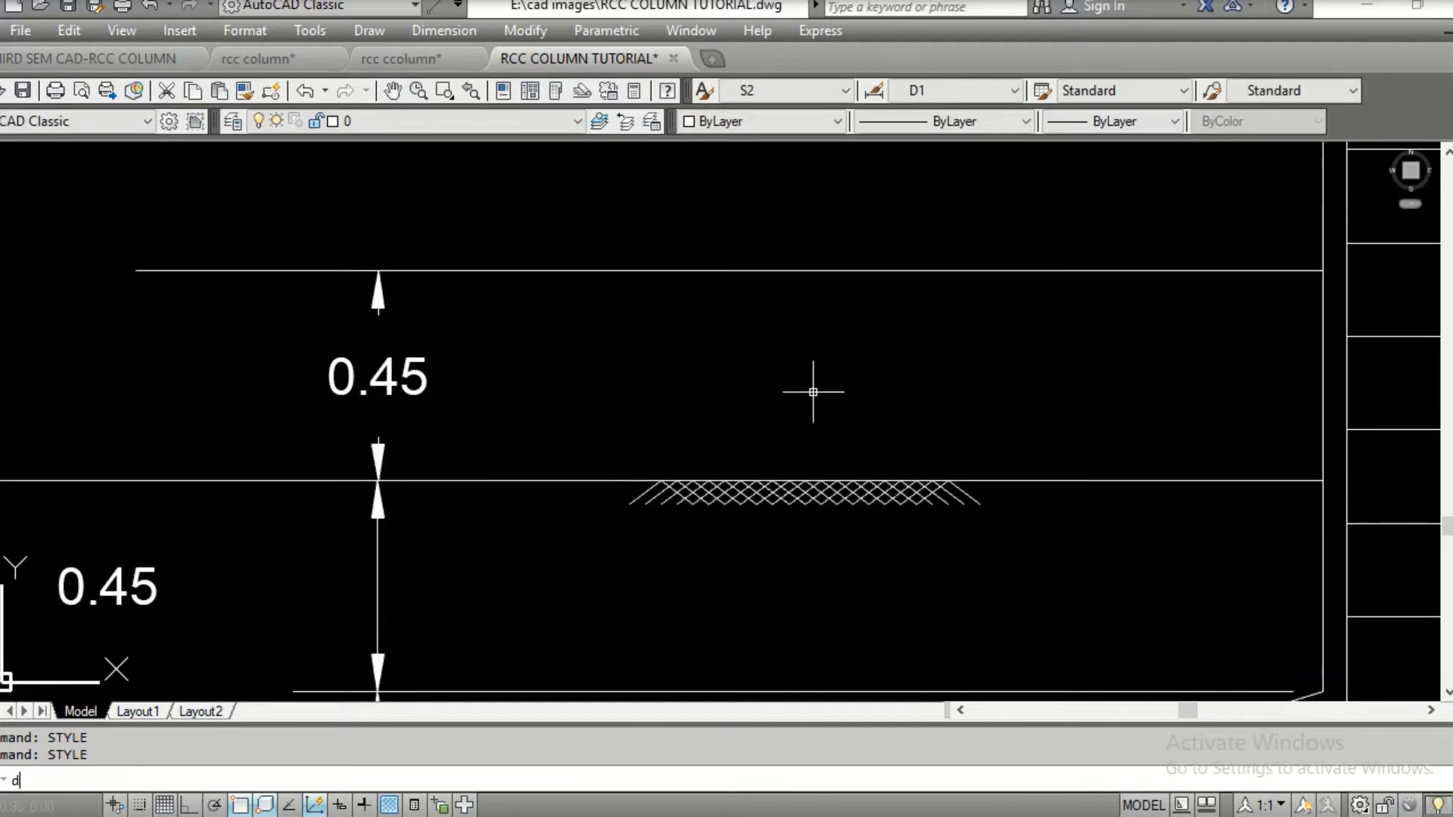
key("Return")
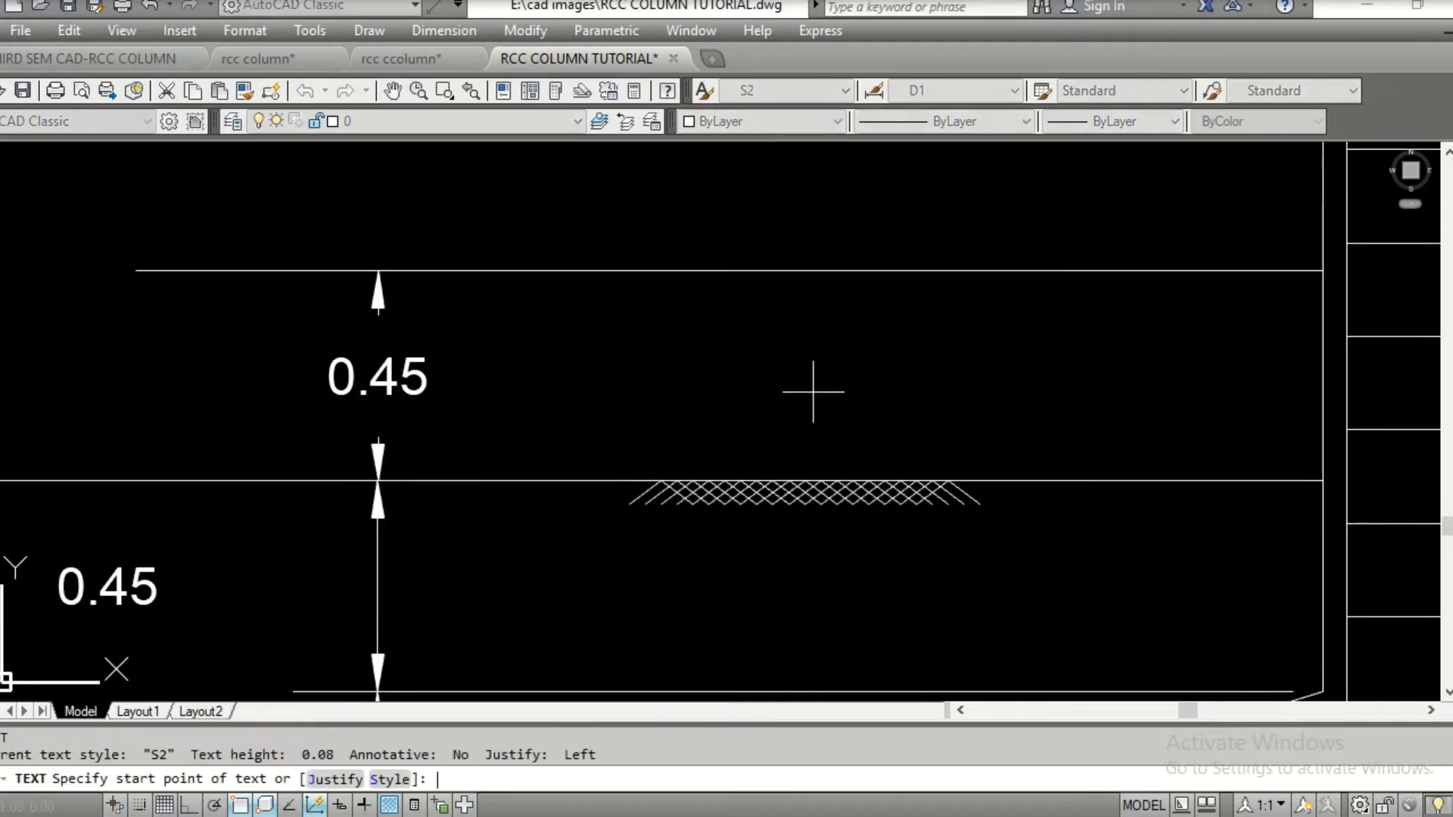
type("s")
key("Return")
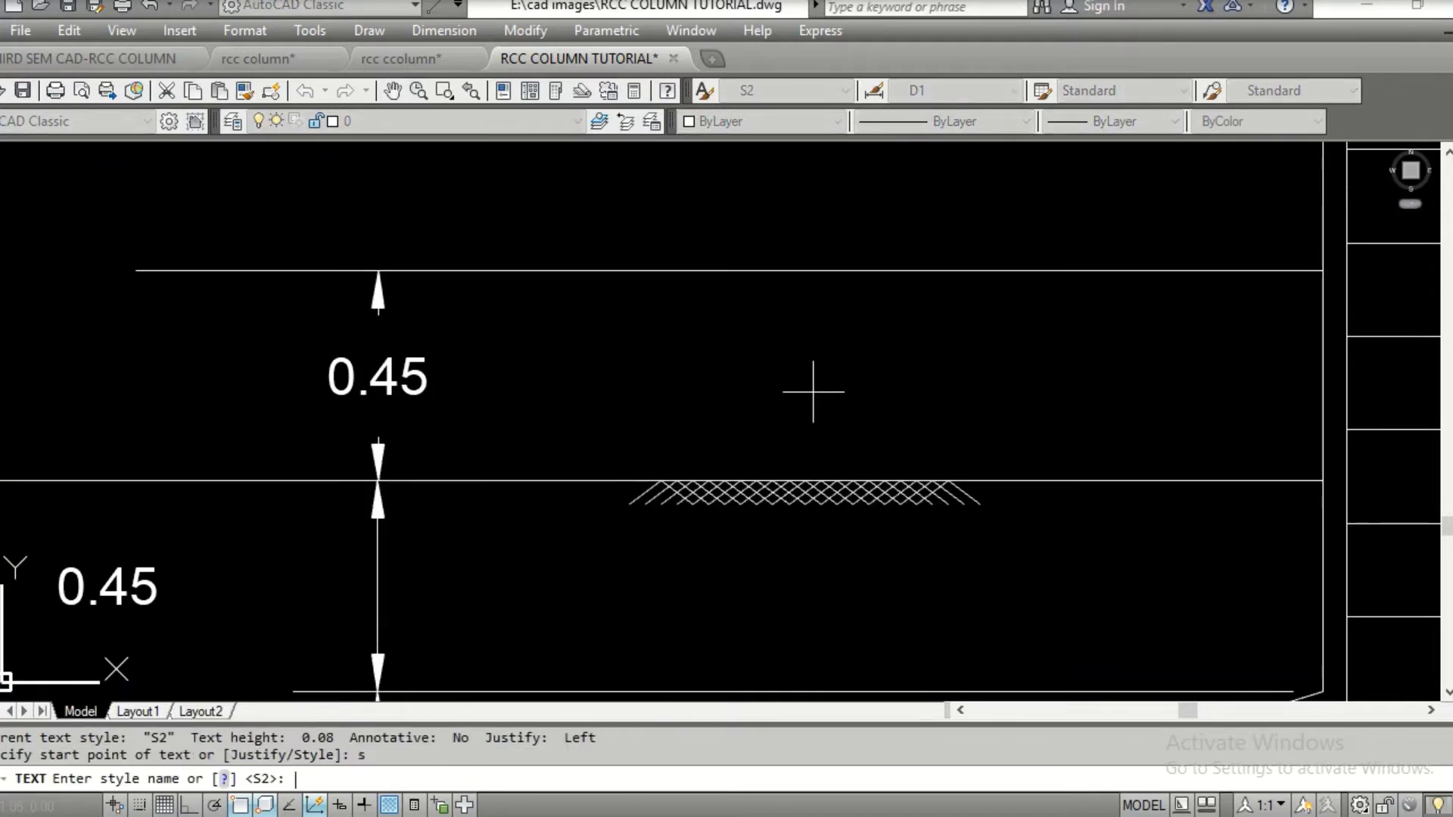
key("Return")
left_click(726, 454)
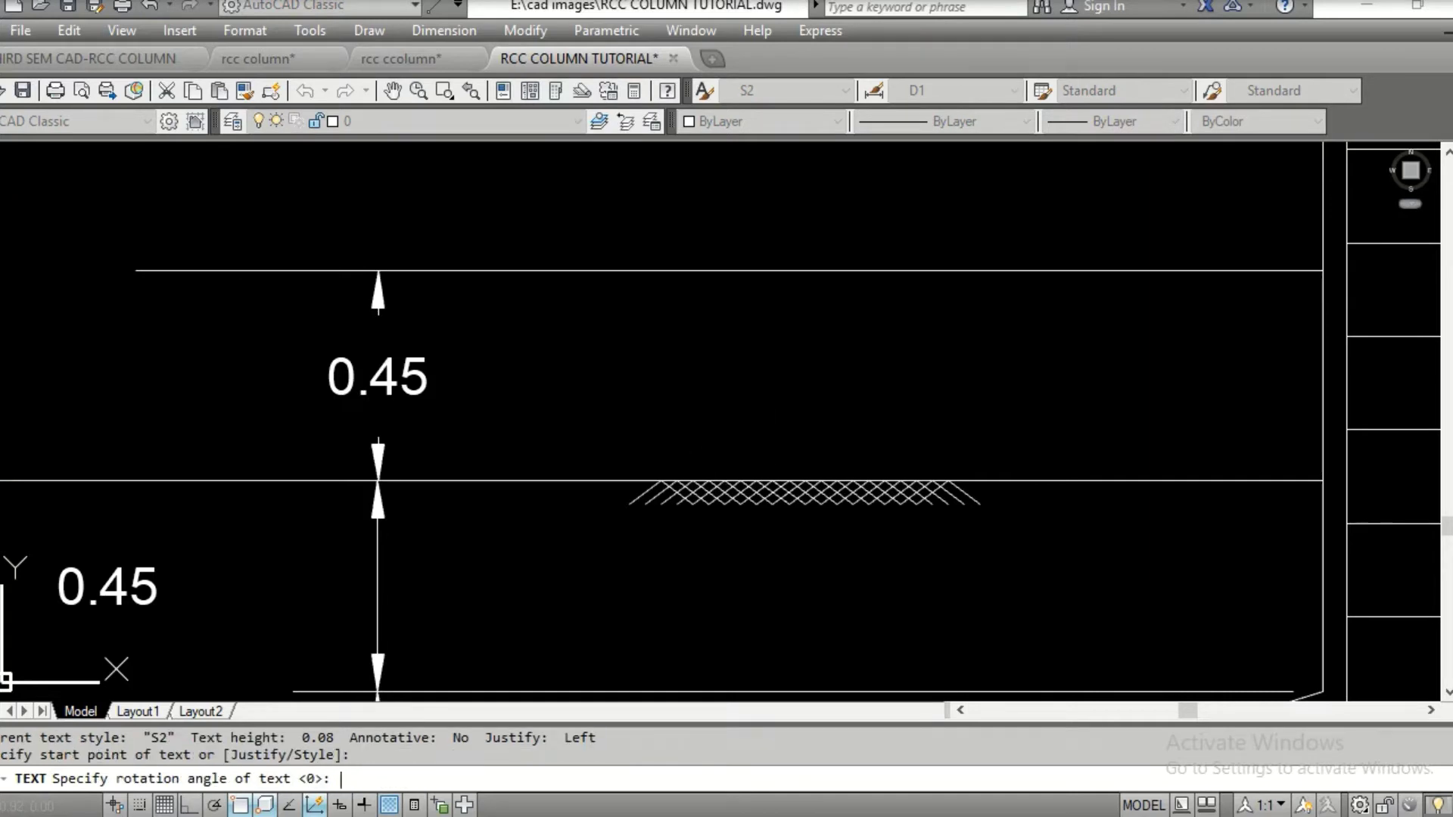
key("Return")
type("Ground ")
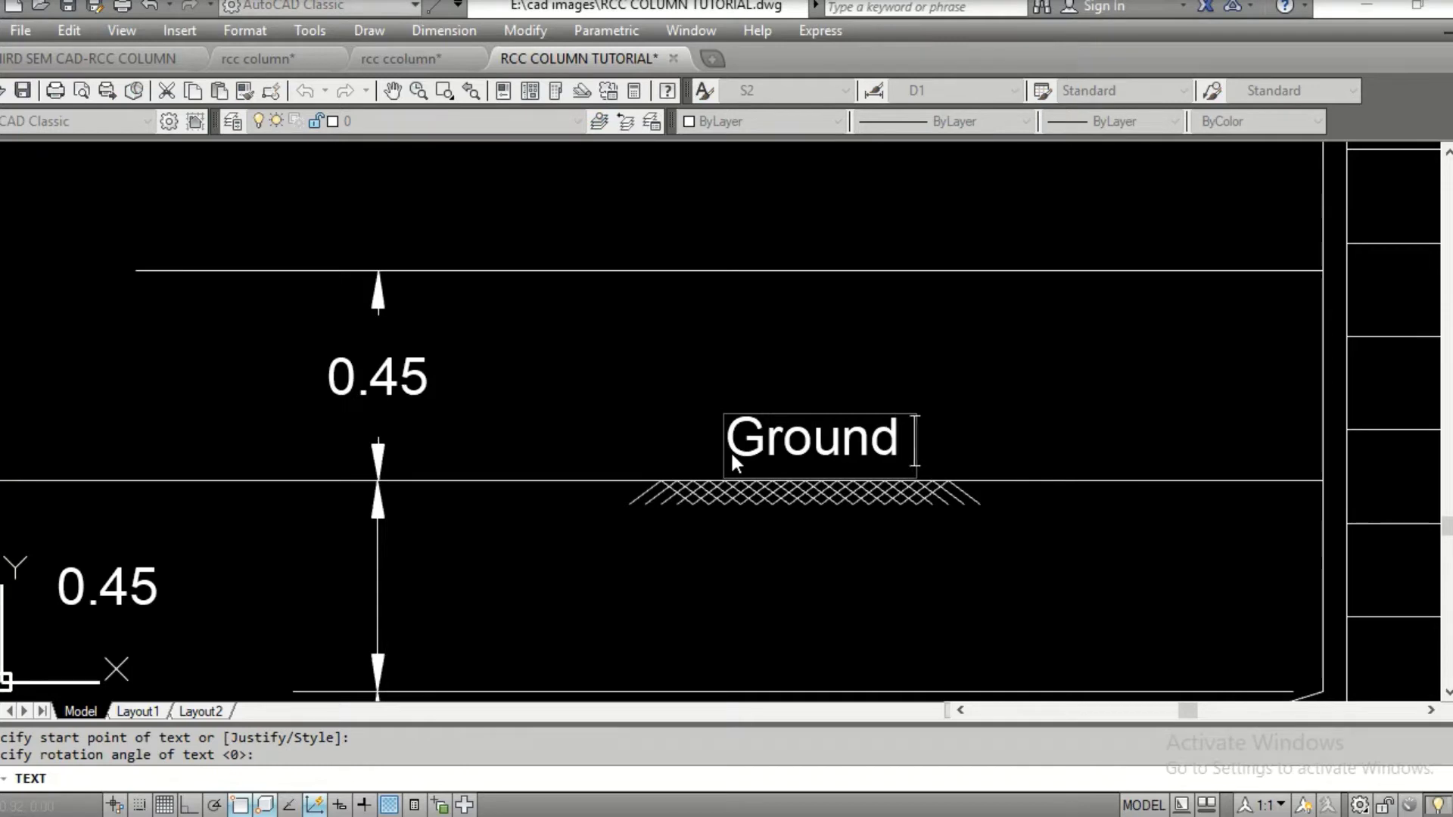
type("Level")
key("Return")
key("Return")
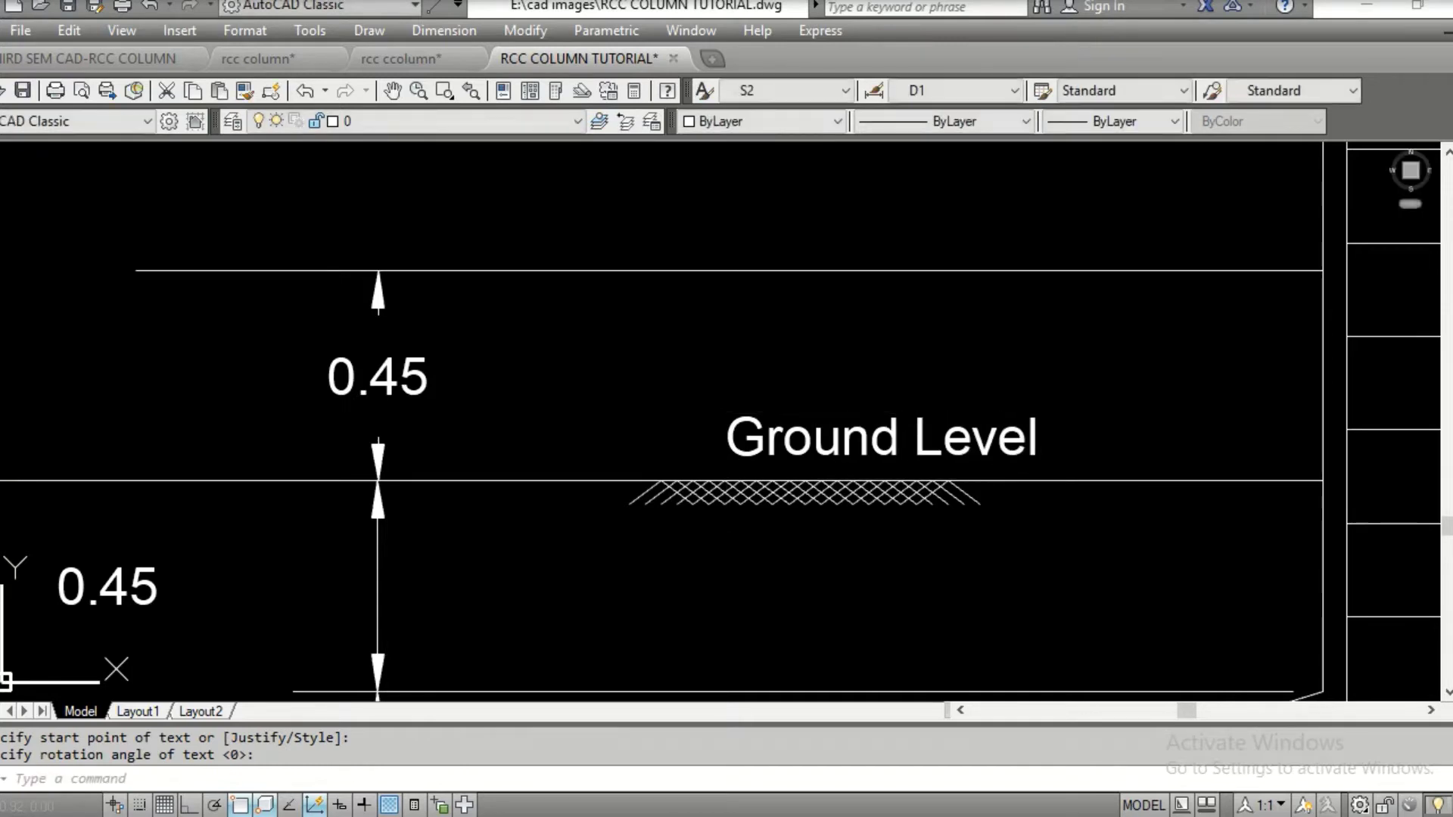
Move the Ground Level text so it sits centred over the hatch
type("m")
key("Return")
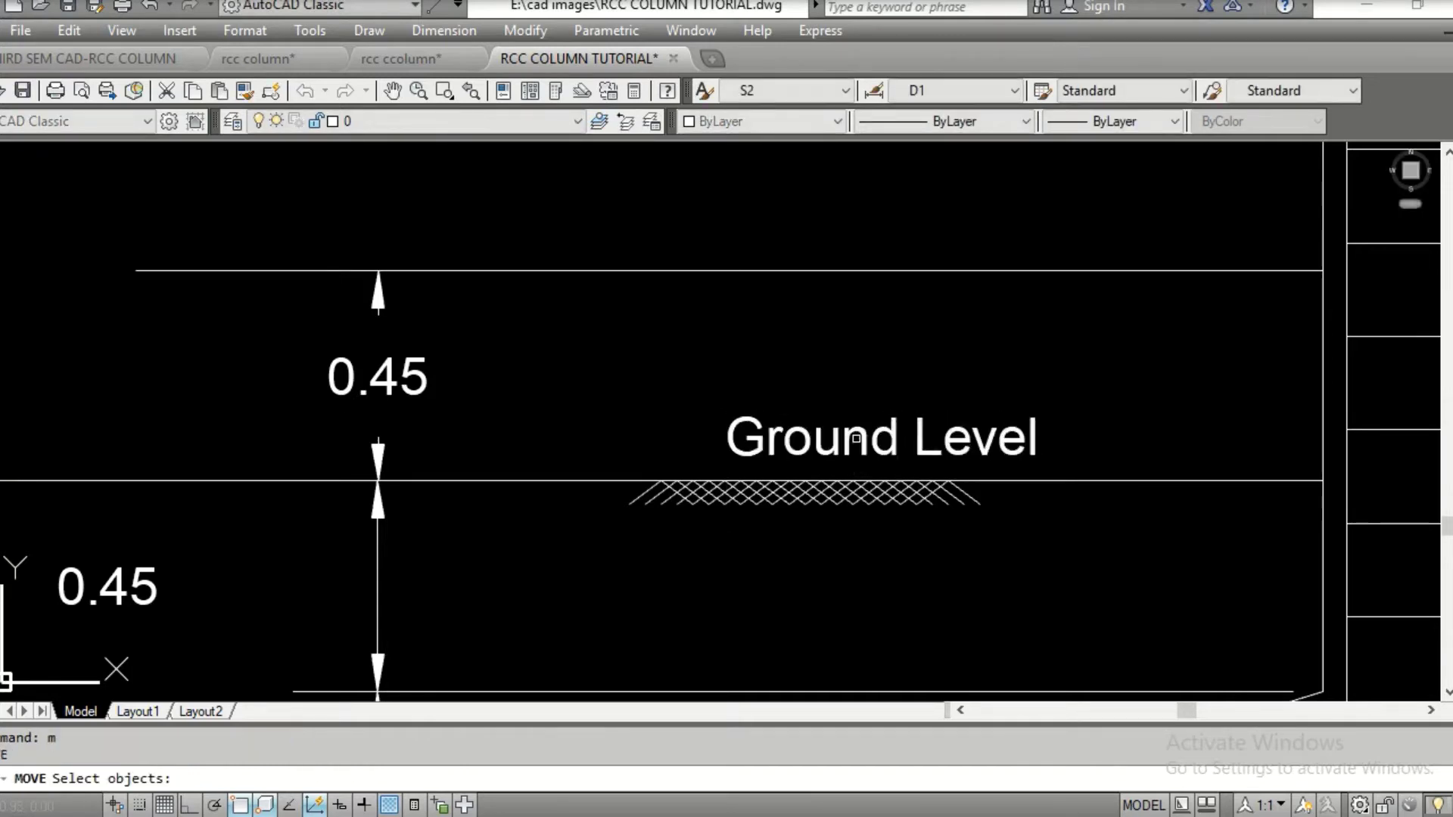
left_click(844, 445)
key("Return")
left_click(725, 453)
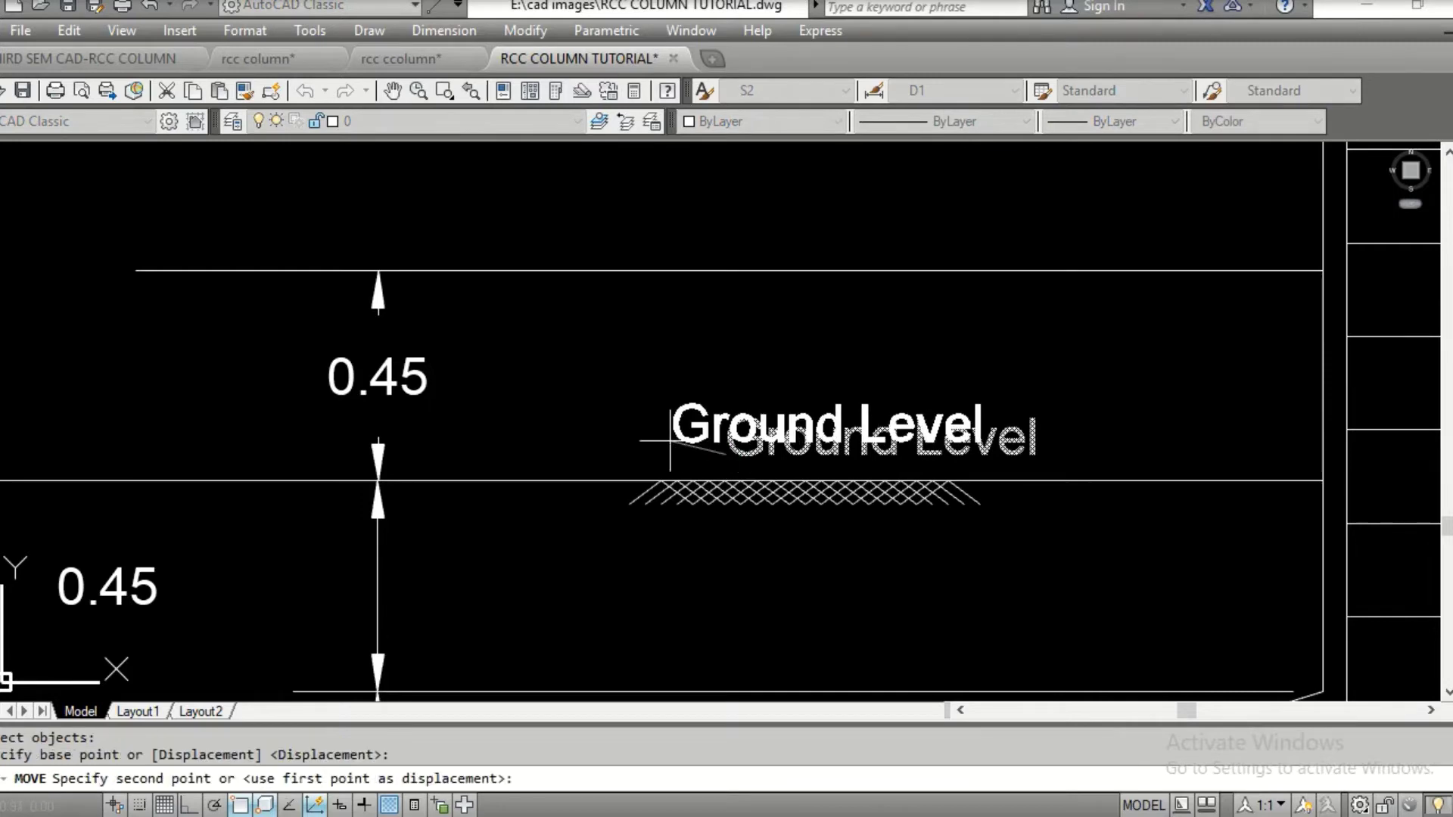
left_click(658, 463)
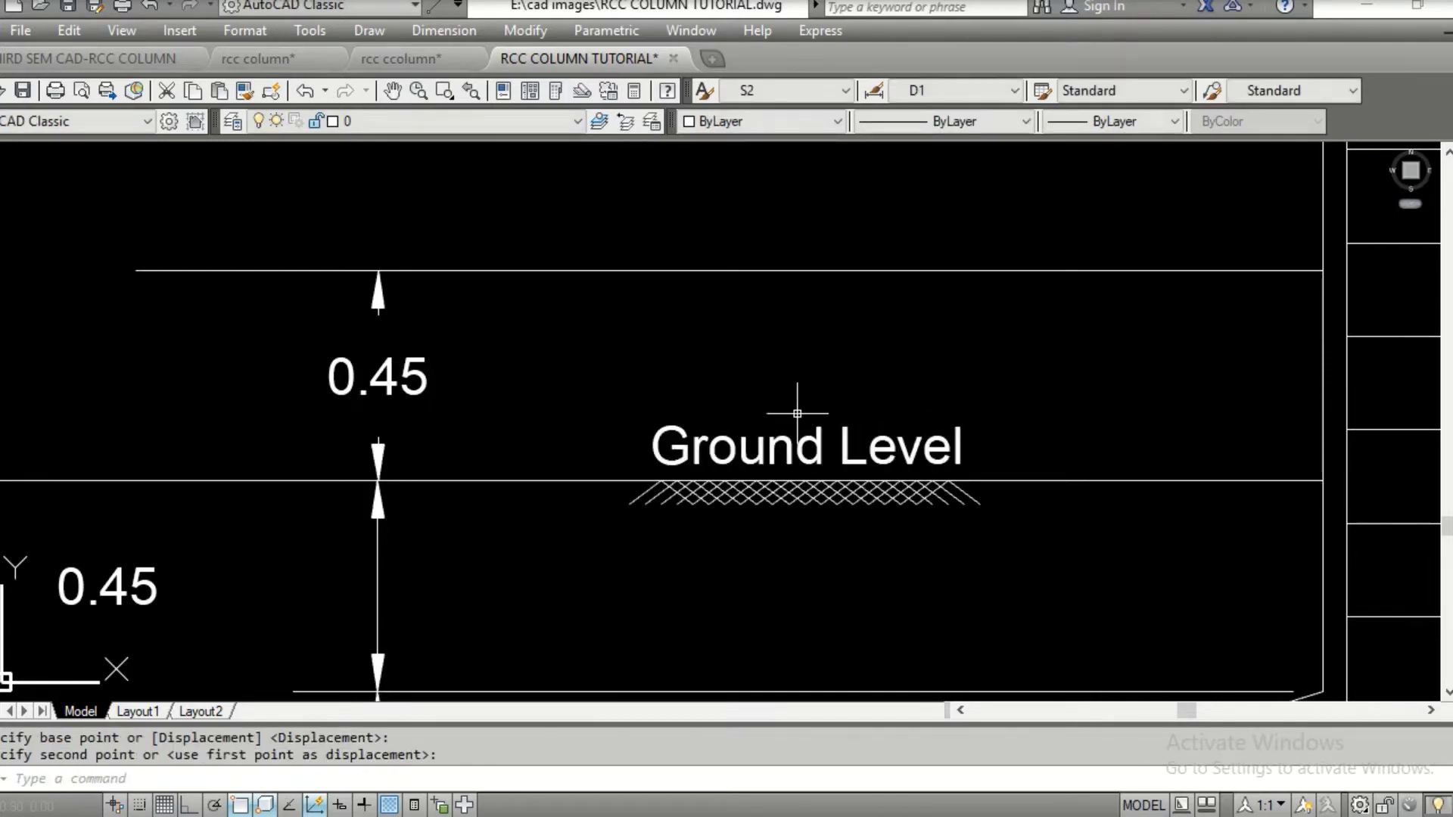
type("cp")
key("Return")
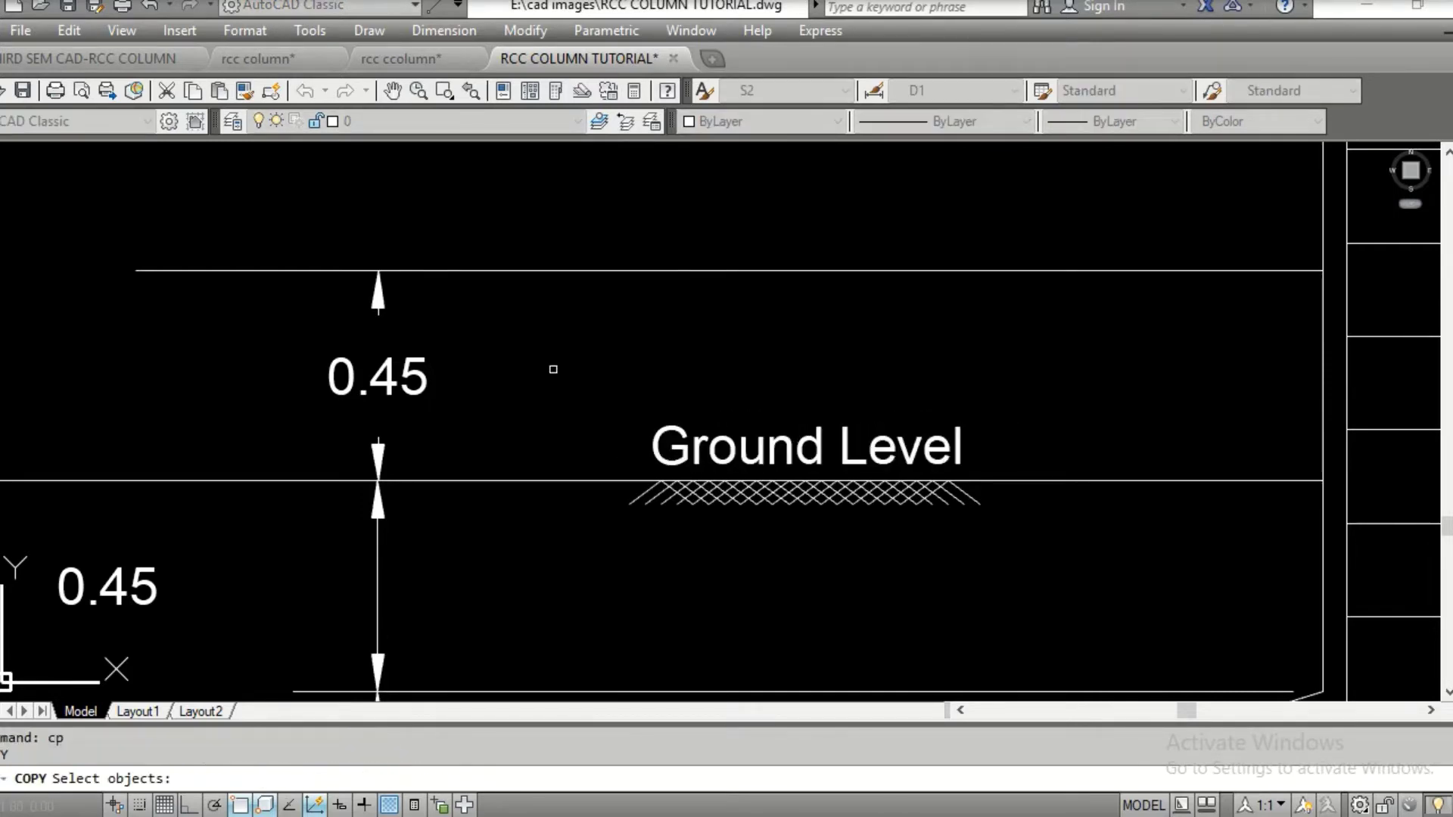
Copy the Ground Level label and hatch to the right side of the column
left_click(548, 349)
left_click(1060, 553)
scroll(1117, 485, "down", 4)
middle_click_drag(1117, 485, 604, 476)
key("Return")
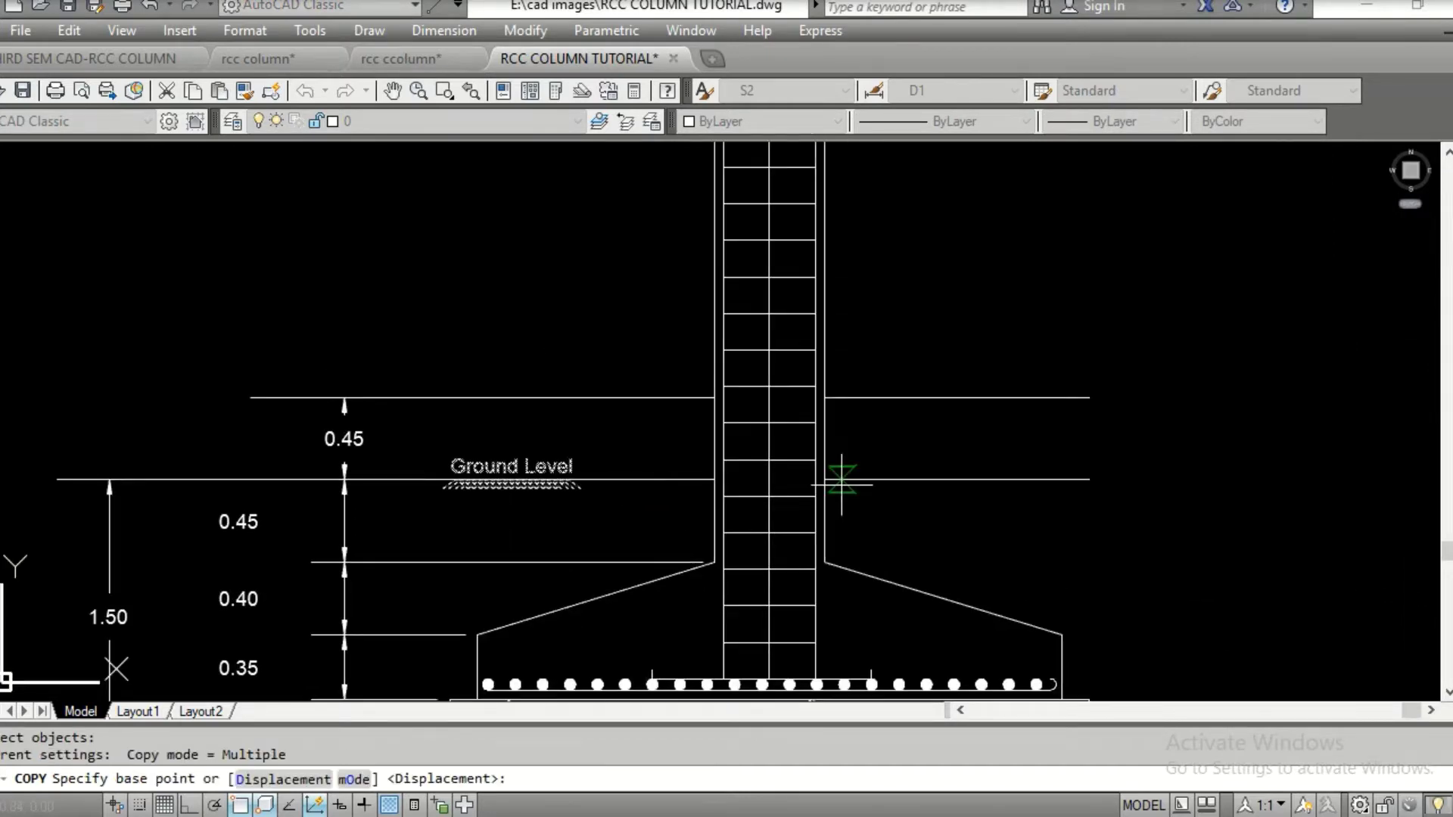
left_click(452, 470)
left_click(901, 479)
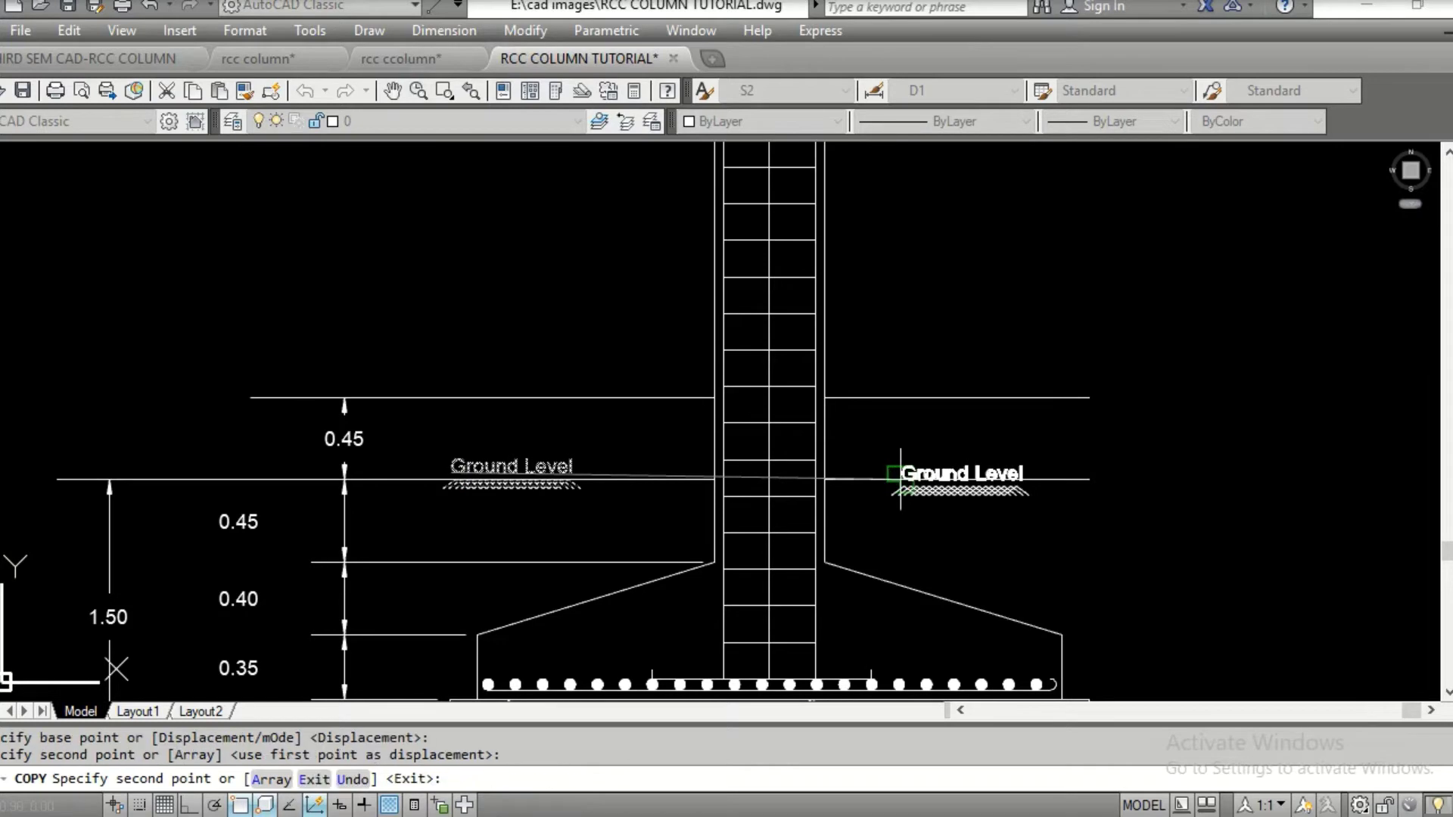
key("Escape")
Move the right-hand label and hatch straight up onto the ground line
scroll(855, 483, "up", 4)
middle_click_drag(1058, 496, 908, 475)
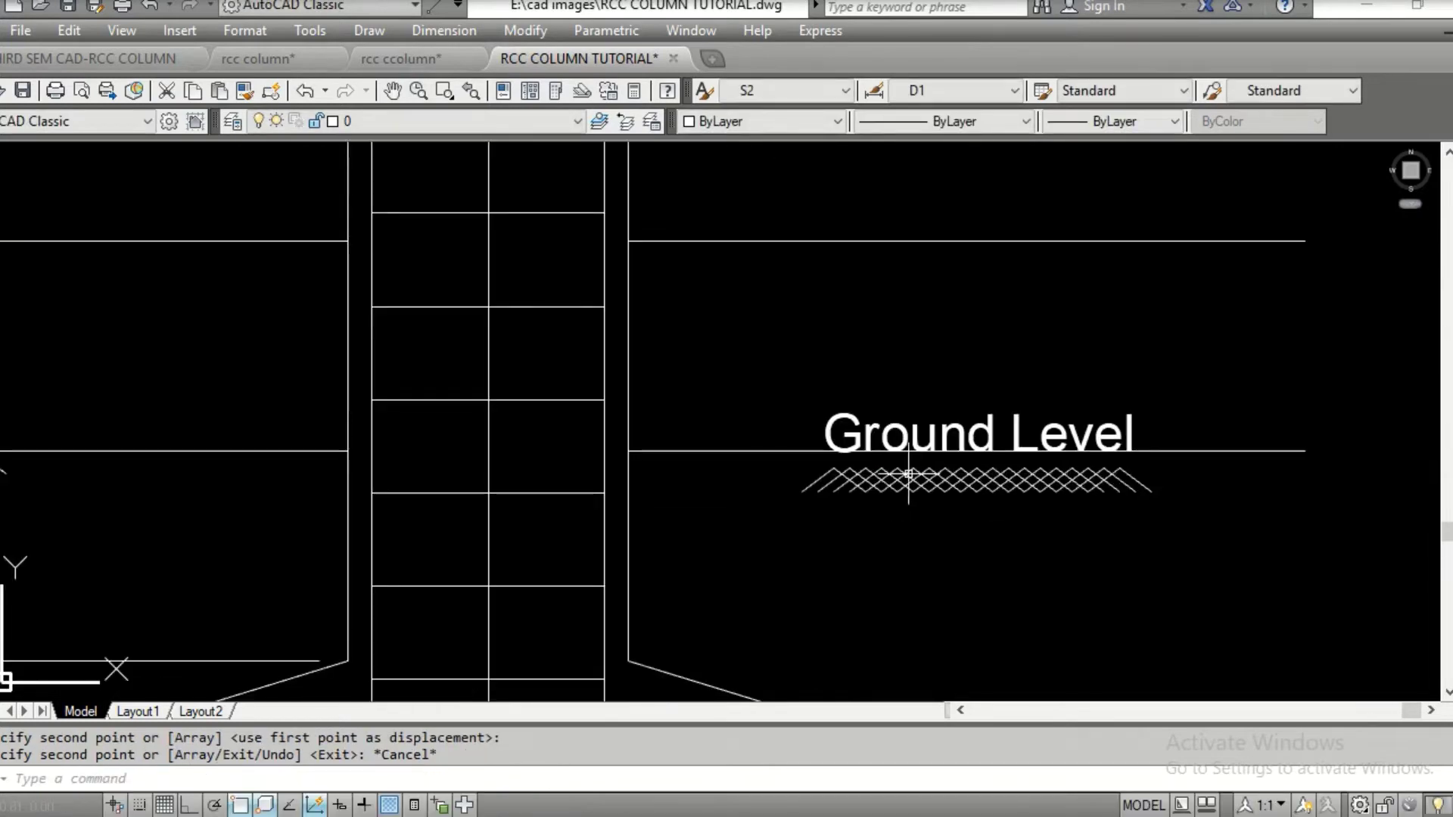
key("Escape")
type("m")
key("Return")
left_click(740, 361)
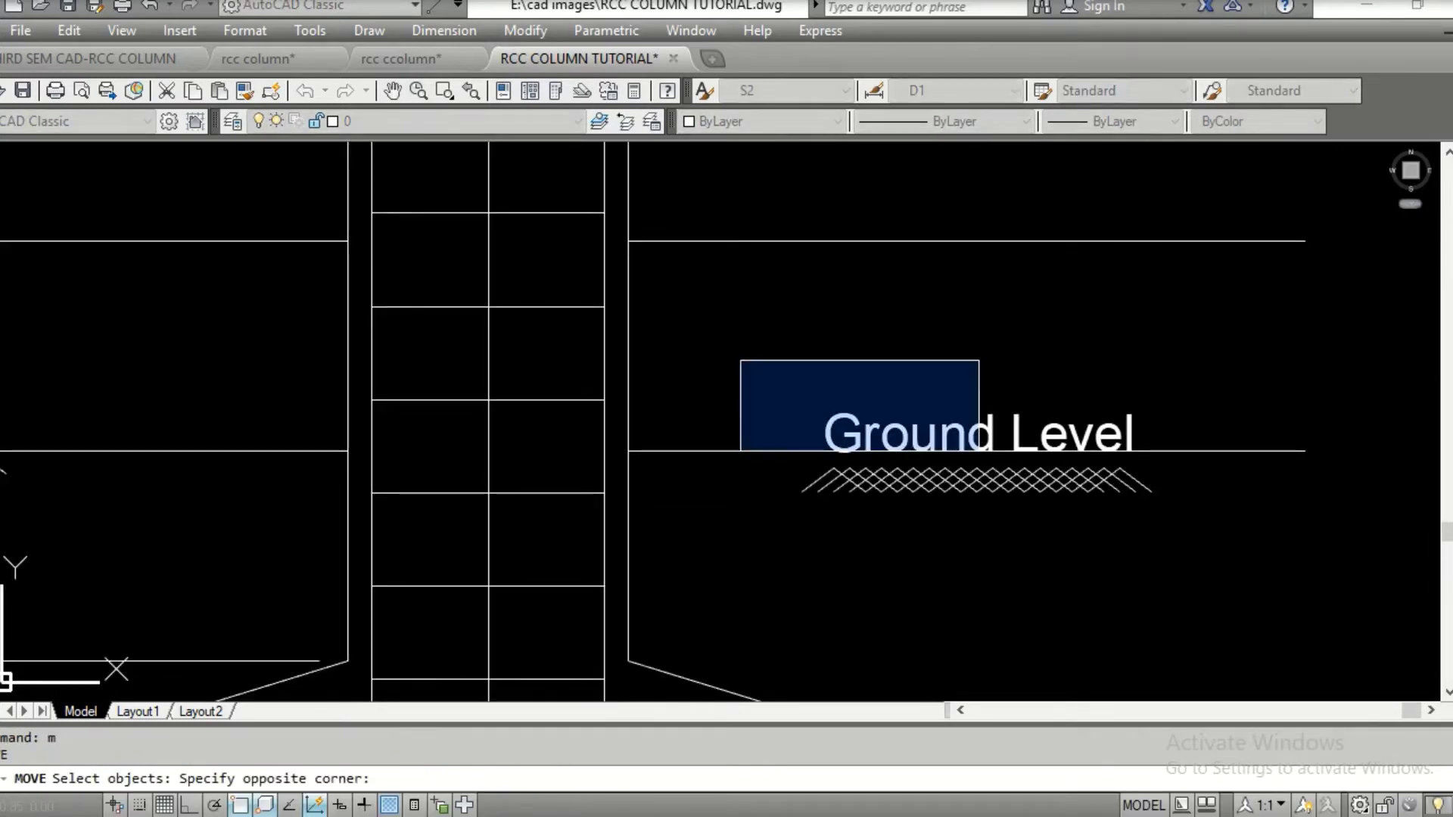
left_click(979, 451)
key("Return")
scroll(787, 472, "up", 6)
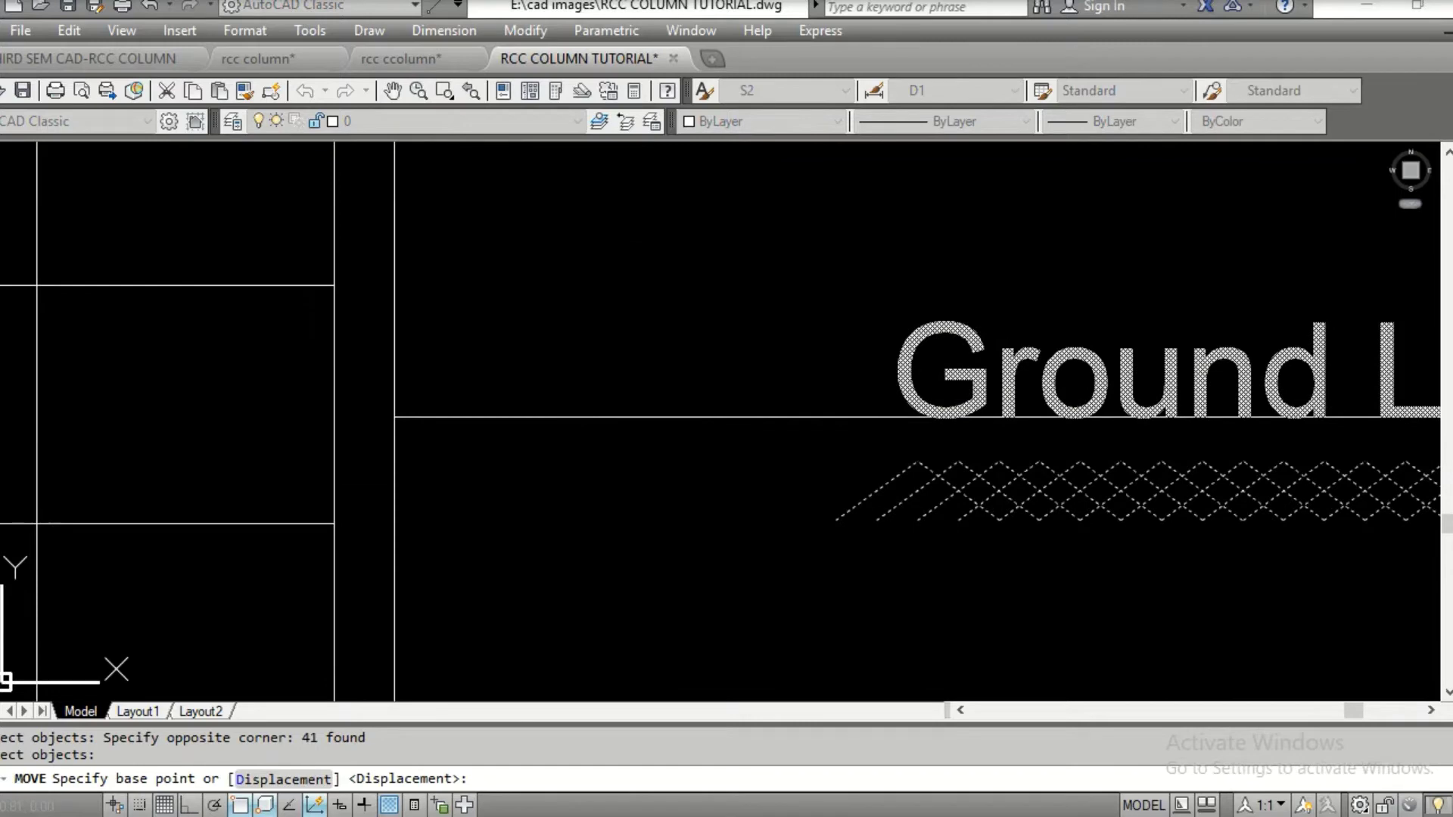
left_click(983, 459)
left_click(983, 389)
Bring the left Ground Level label back into view and start copying it
scroll(984, 388, "down", 5)
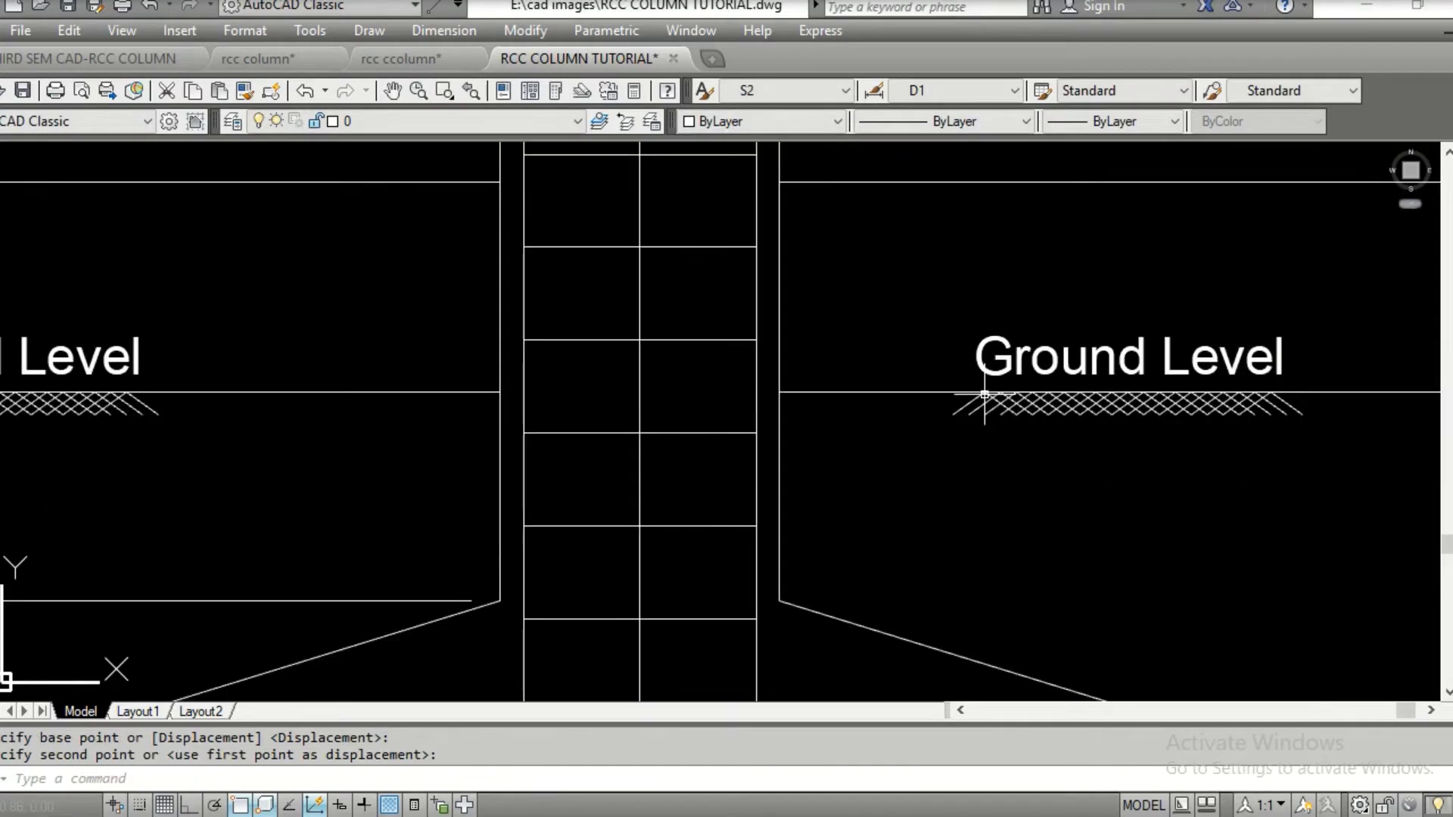
scroll(990, 409, "down", 2)
middle_click_drag(1033, 403, 1434, 366)
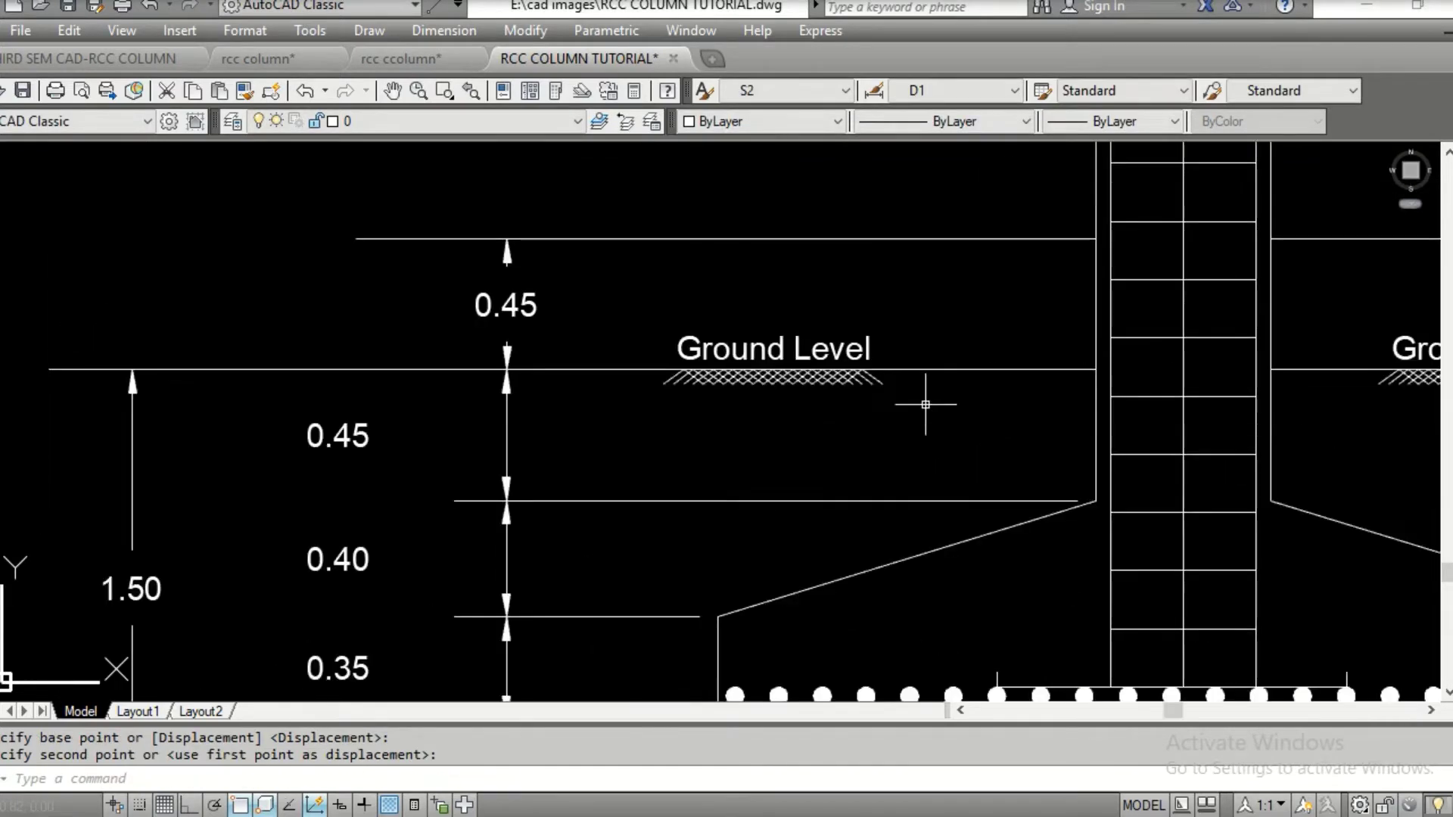
middle_click_drag(885, 379, 868, 464)
key("Escape")
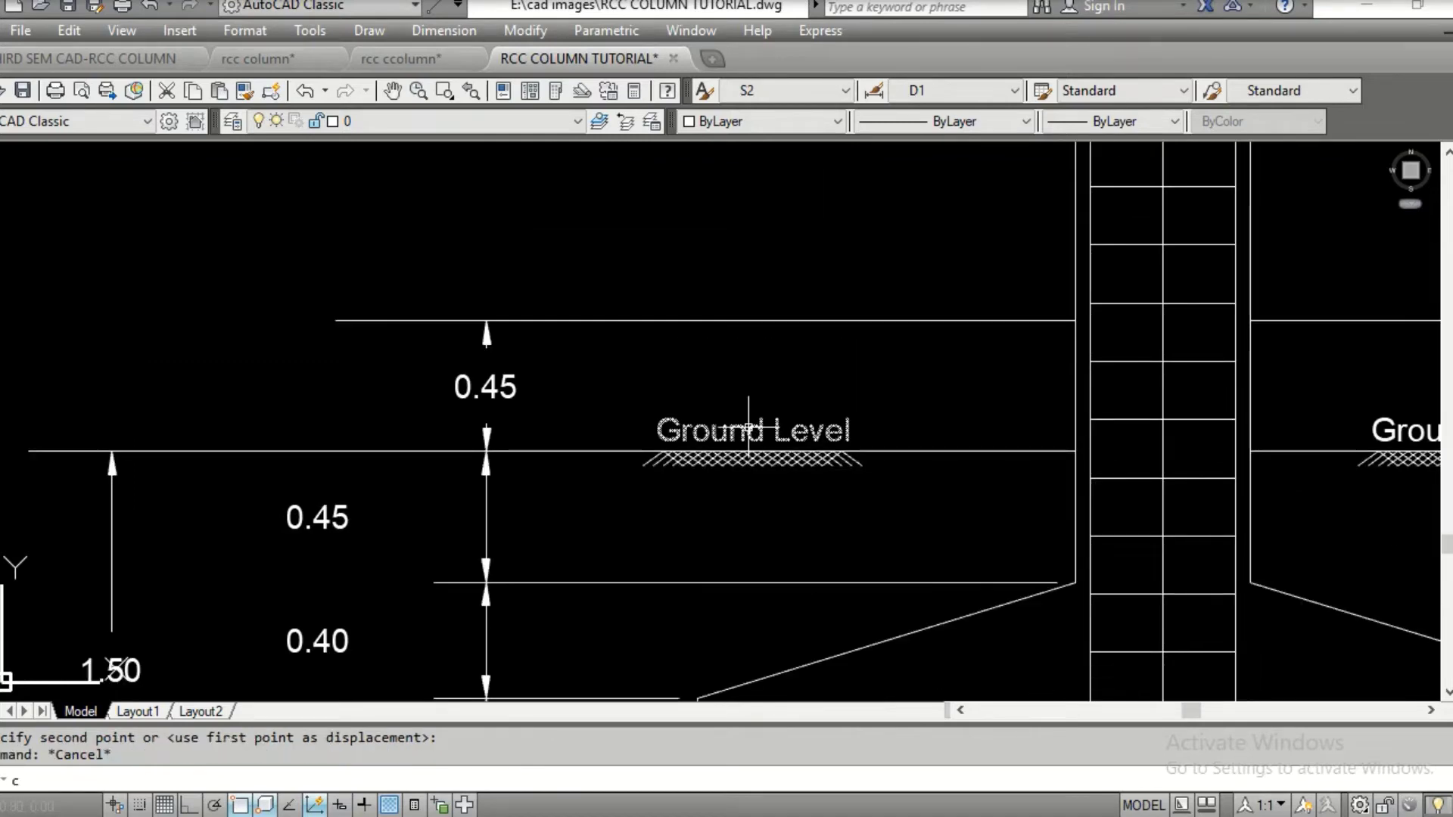
type("cp")
key("Return")
left_click(719, 425)
Copy the Ground Level text straight up onto the level line above, using Ortho
left_click(666, 424)
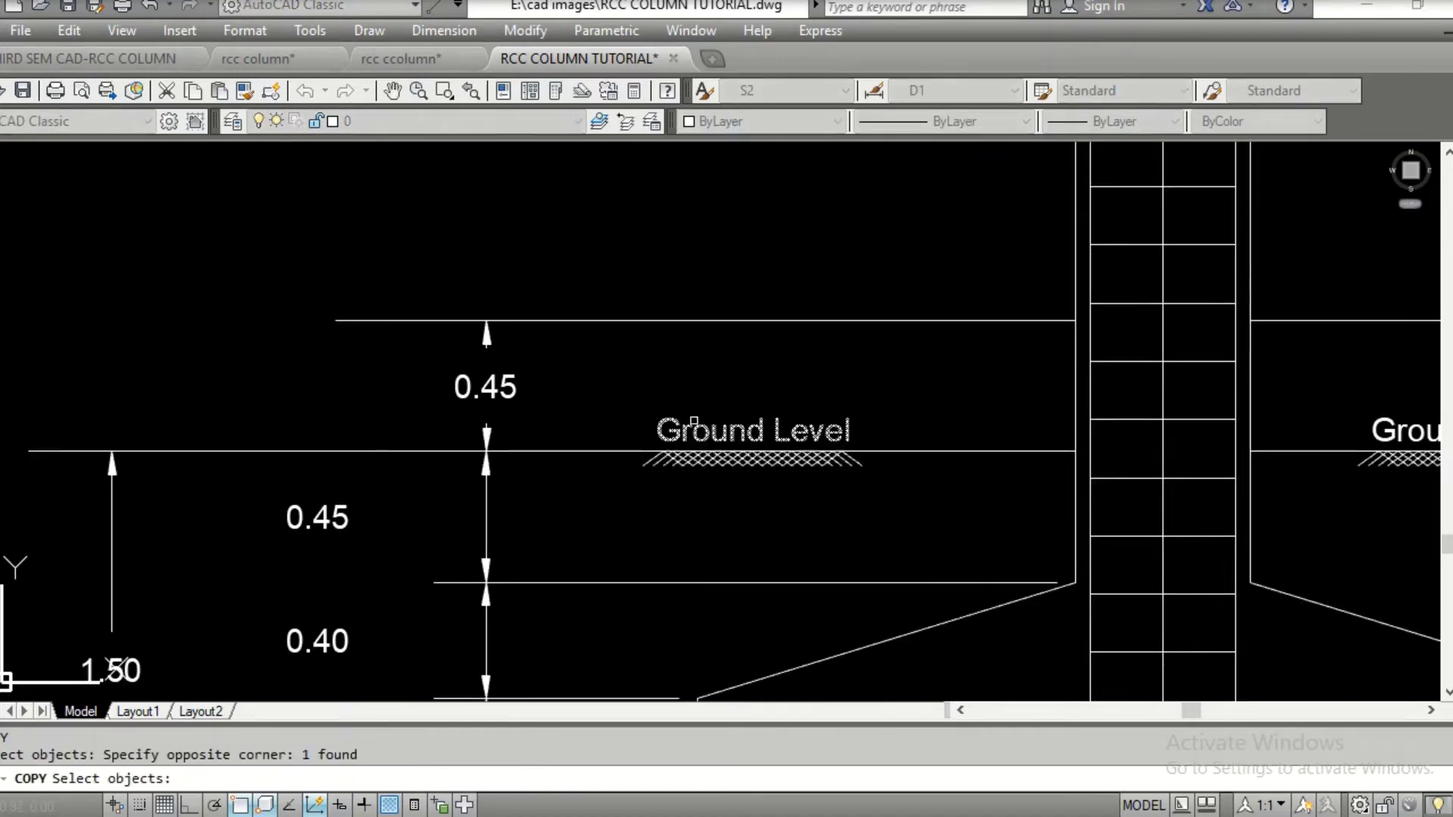
key("Return")
left_click(678, 424)
scroll(666, 305, "up", 2)
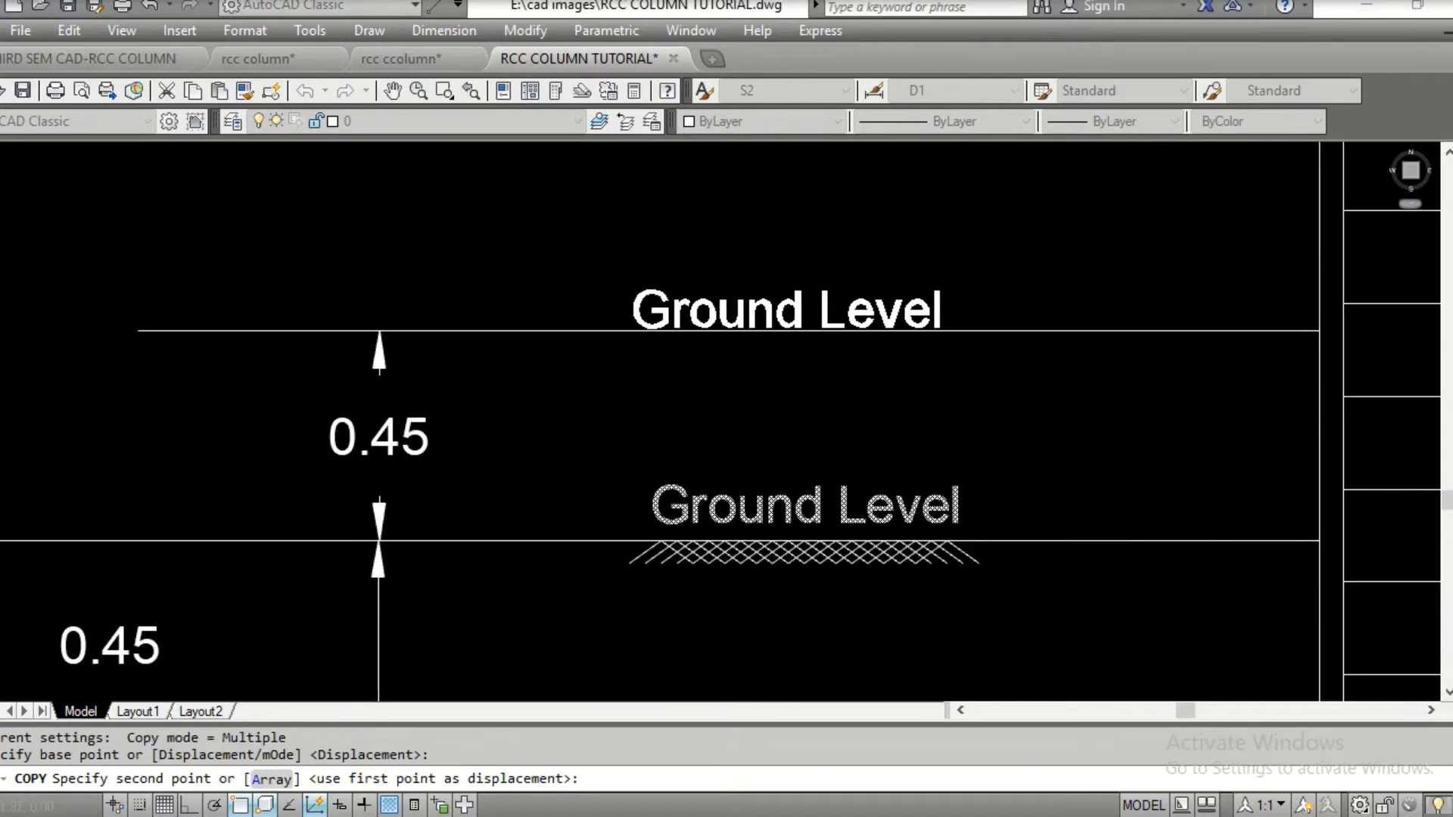
scroll(666, 302, "up", 2)
key("F8")
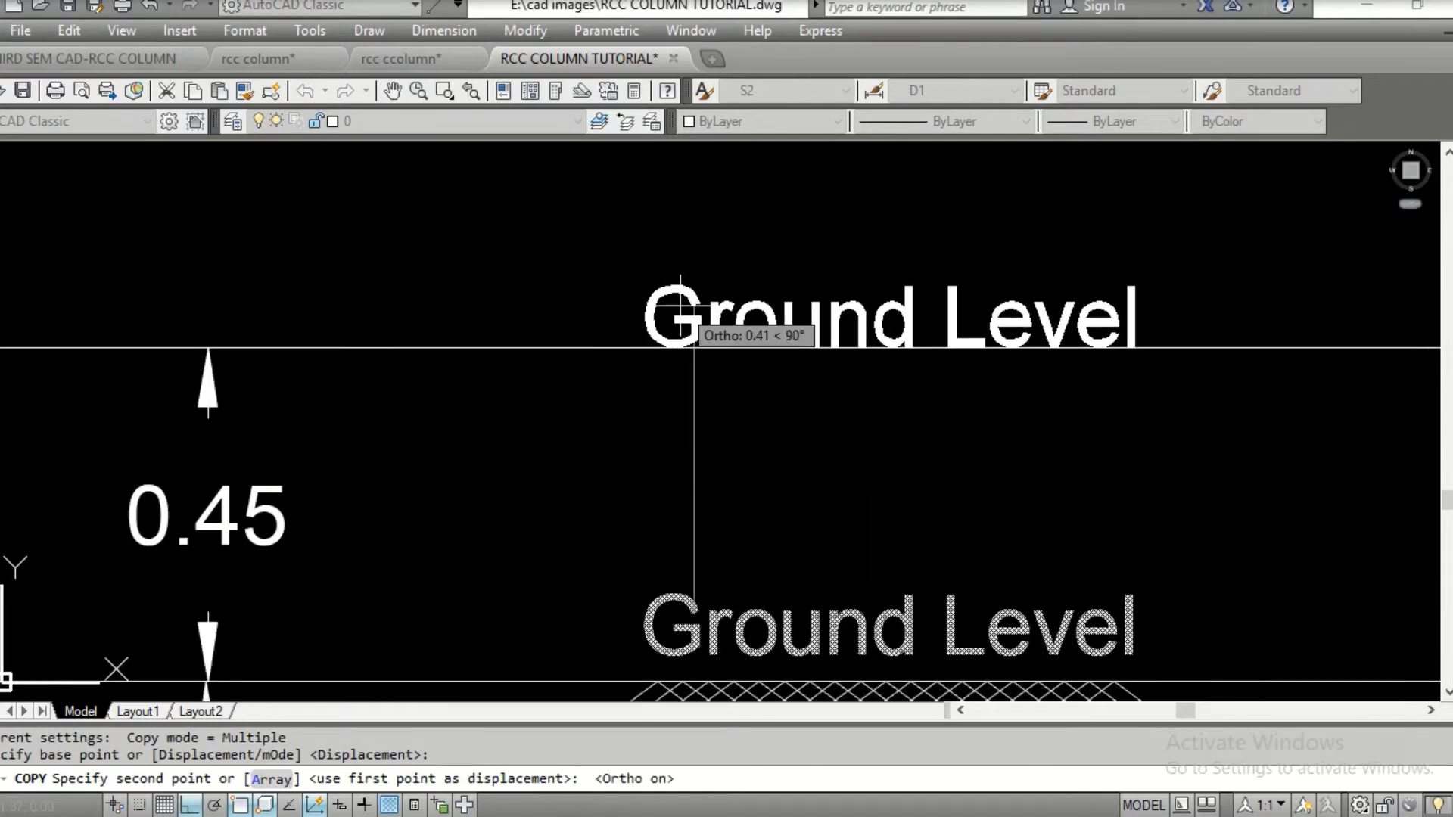
left_click(681, 296)
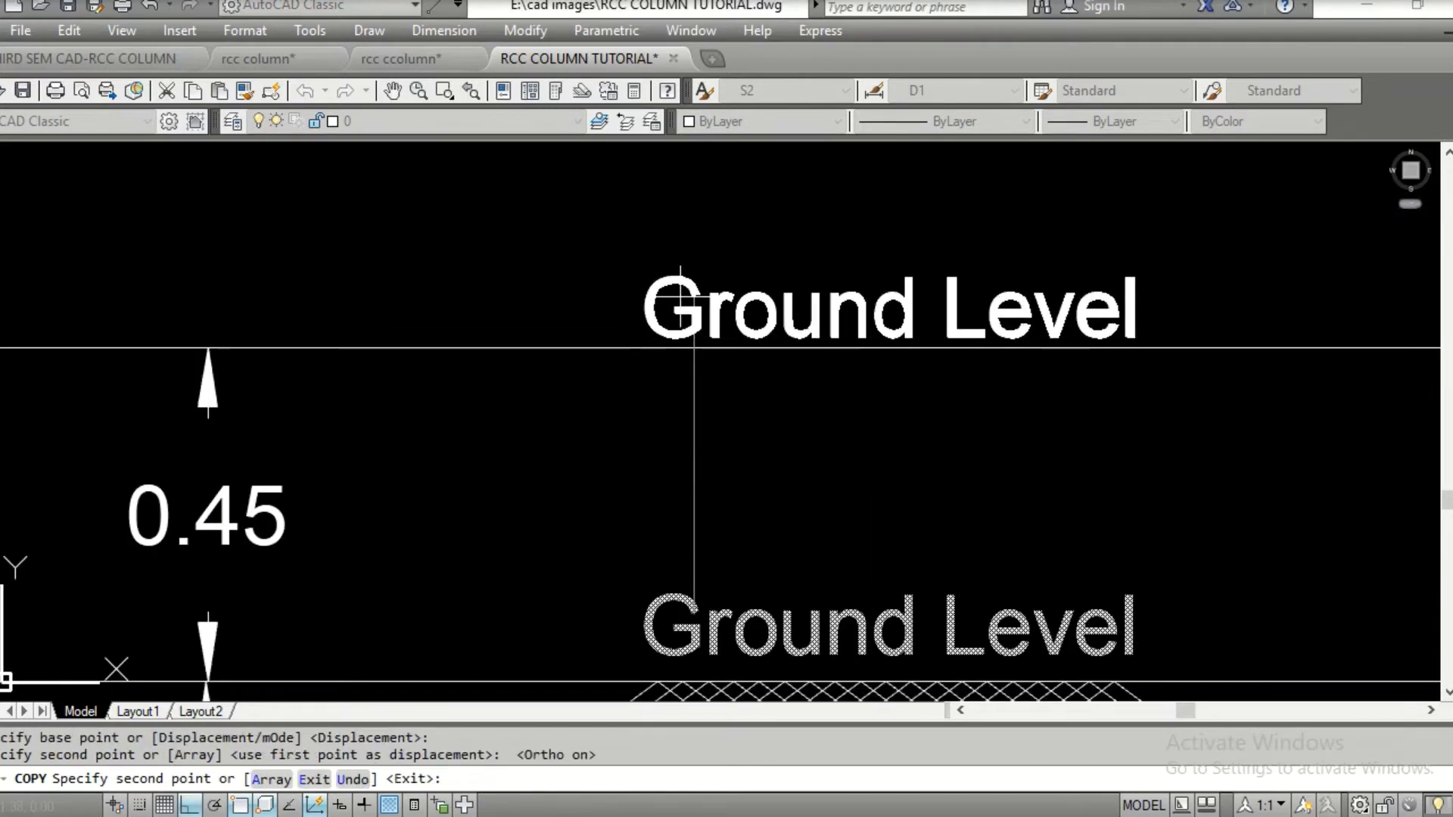
key("Escape")
Edit the copied text to read 'Plinth Level'
right_click(680, 283)
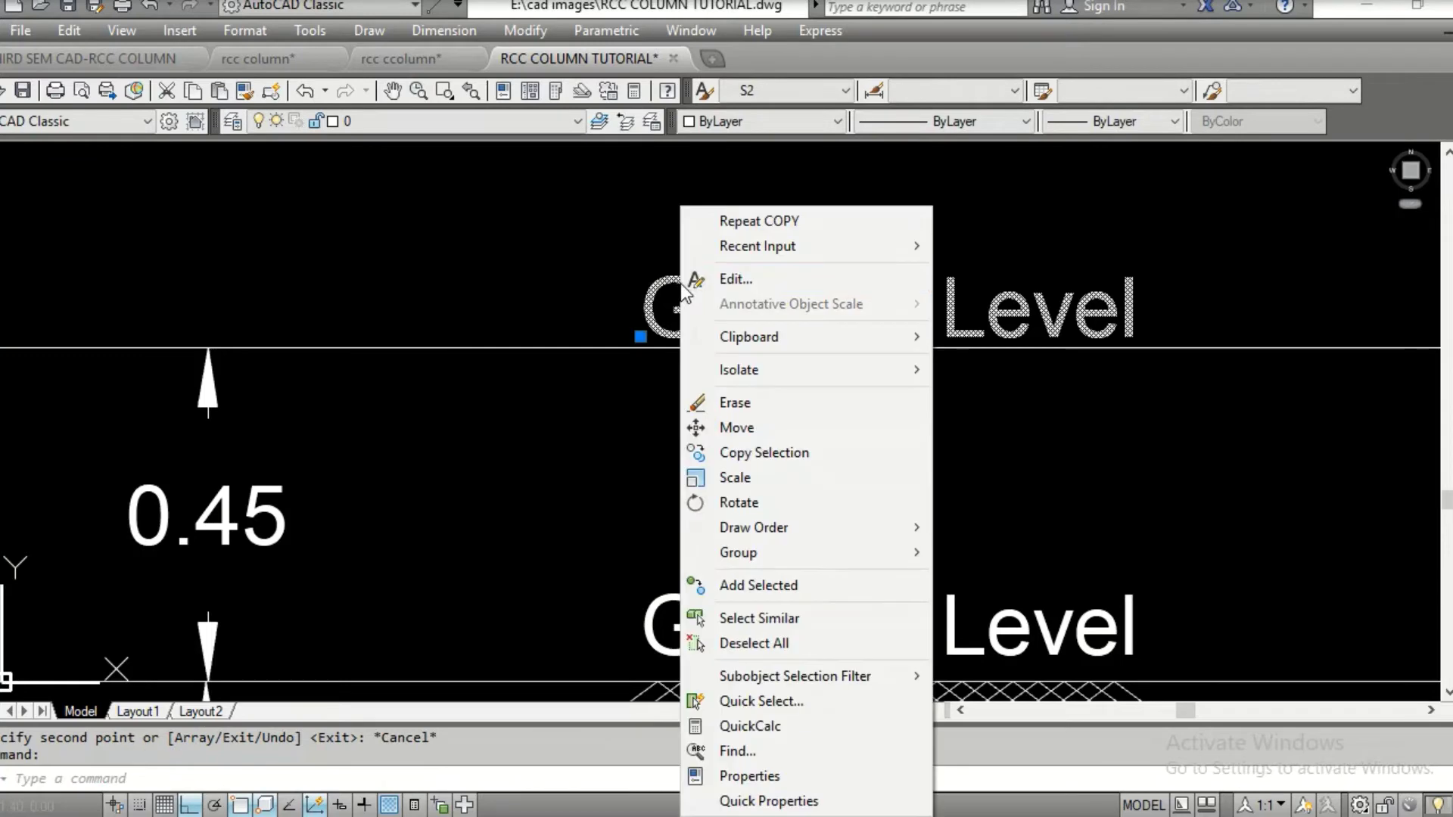
key("Escape")
double_click(732, 274)
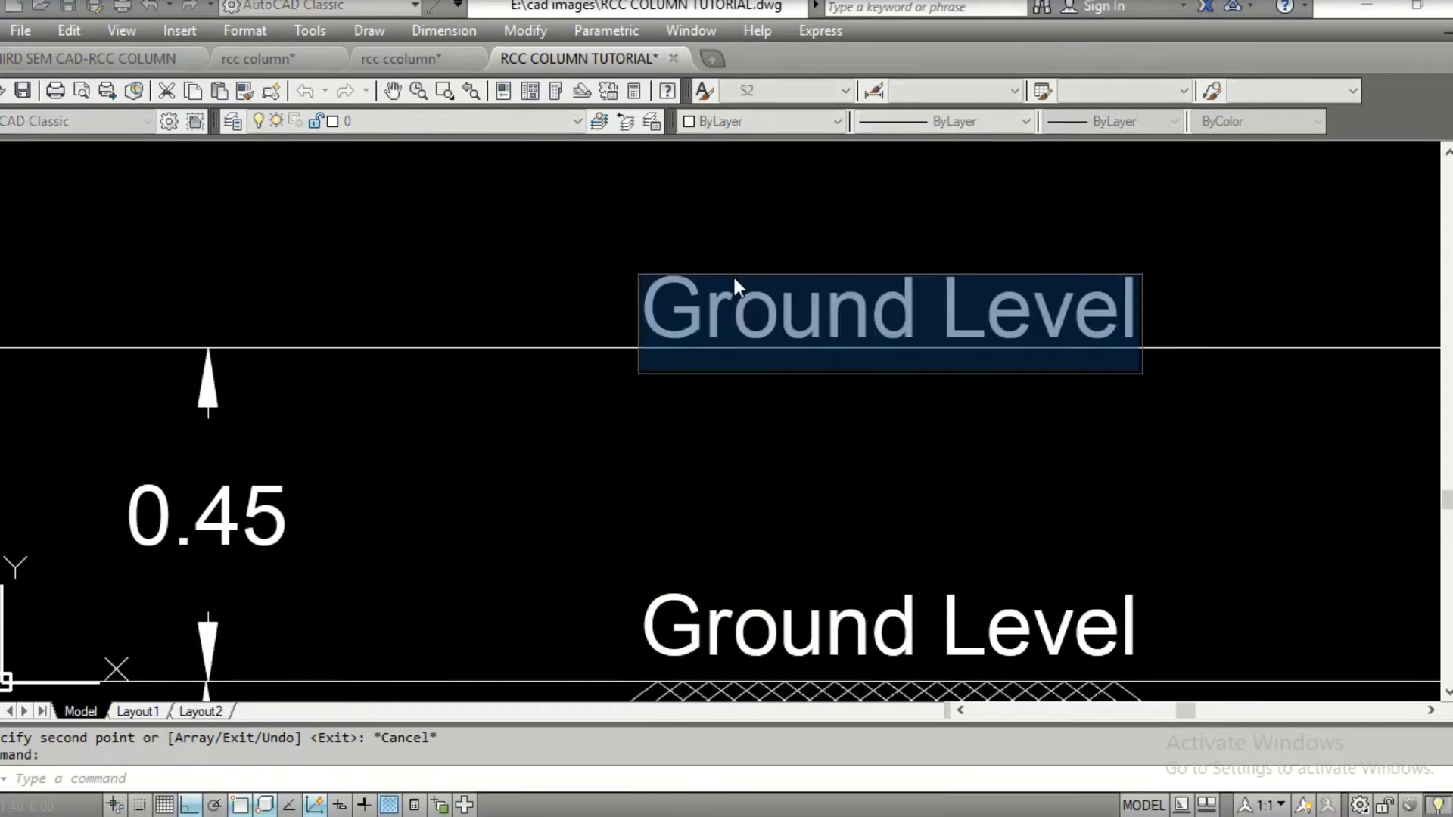
type("Plinth ")
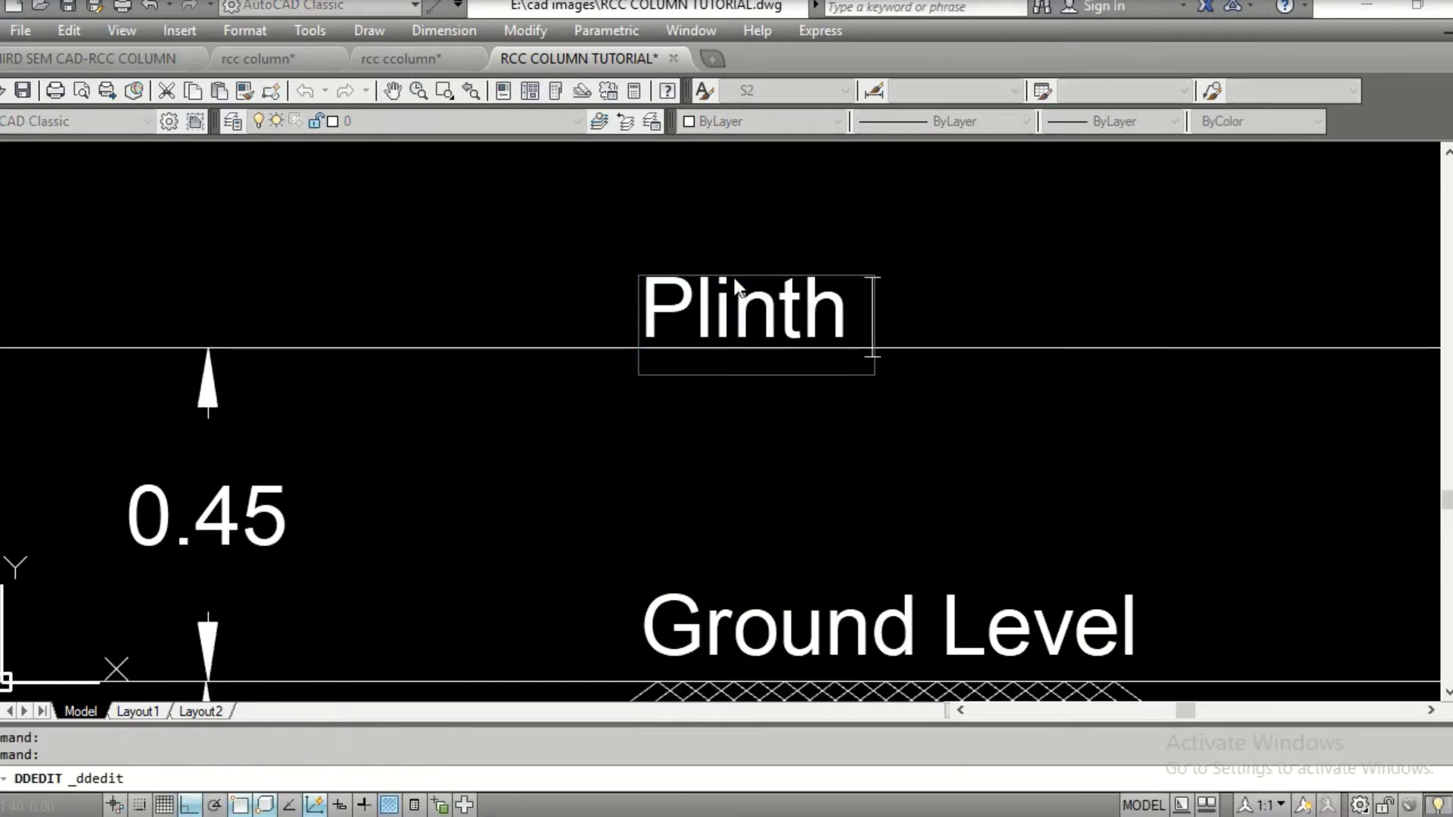
type("LEv")
key("BackSpace")
key("BackSpace")
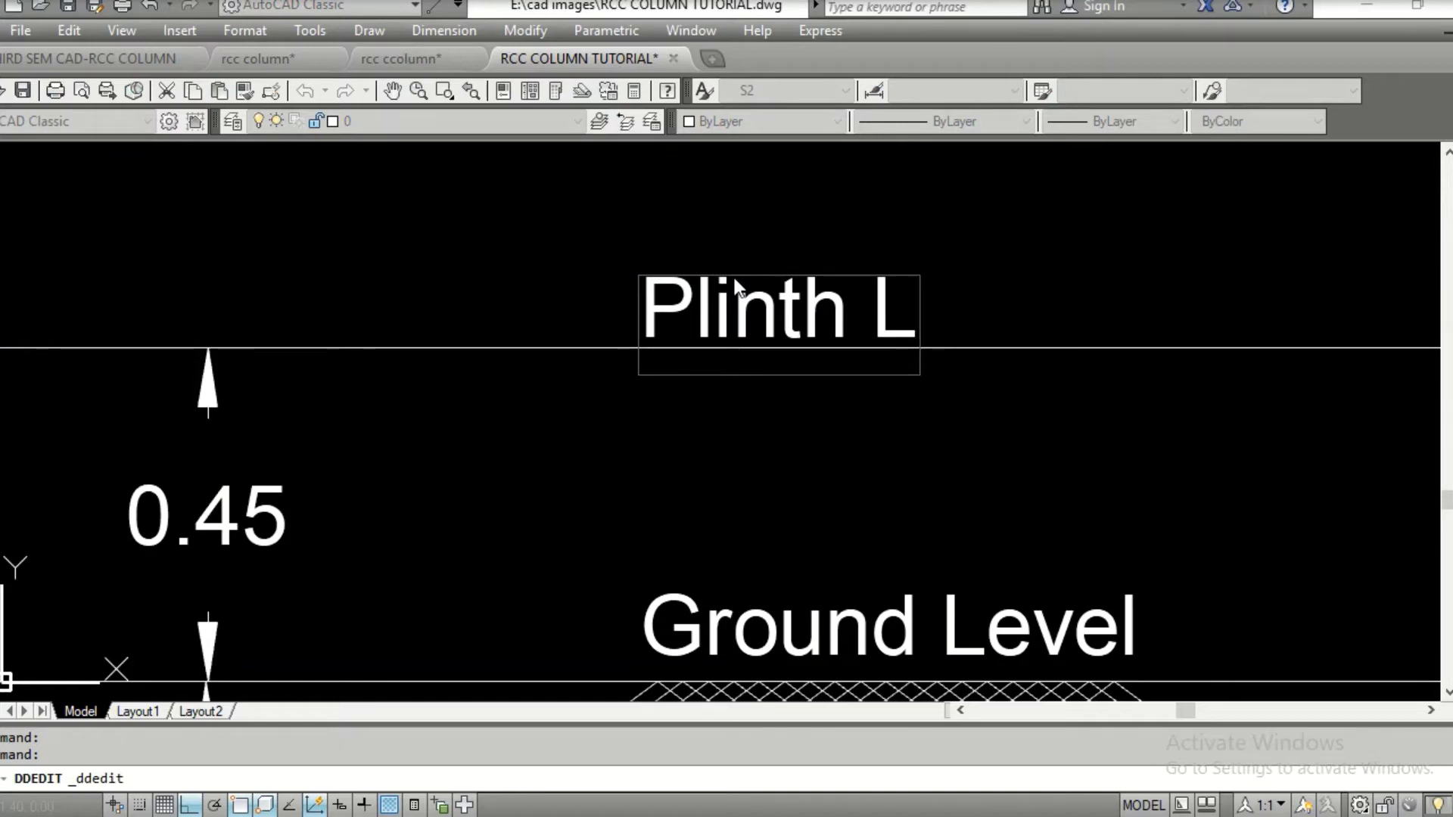
type("evel")
left_click(444, 264)
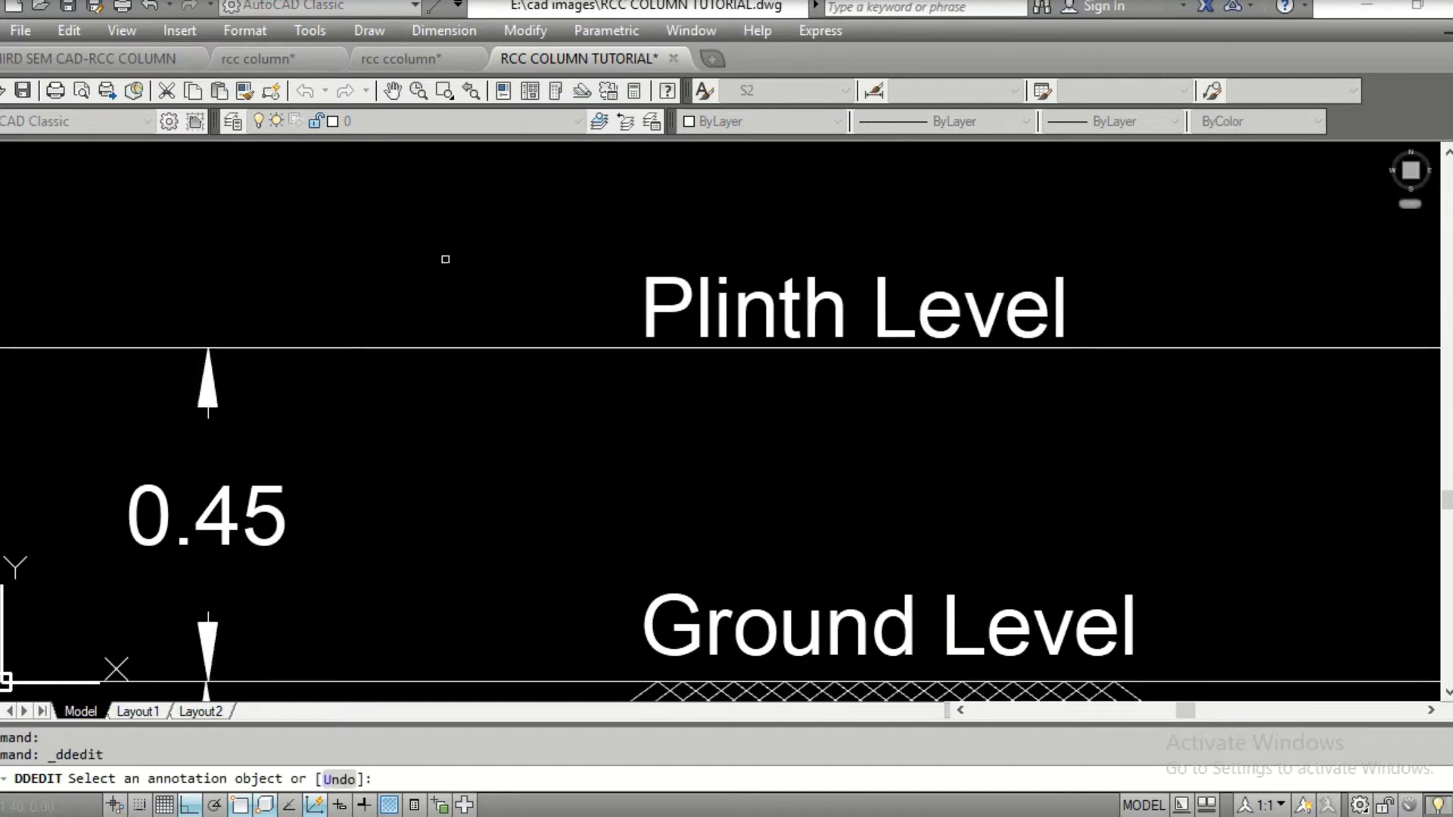
scroll(1023, 367, "down", 5)
middle_click_drag(983, 343, 699, 292)
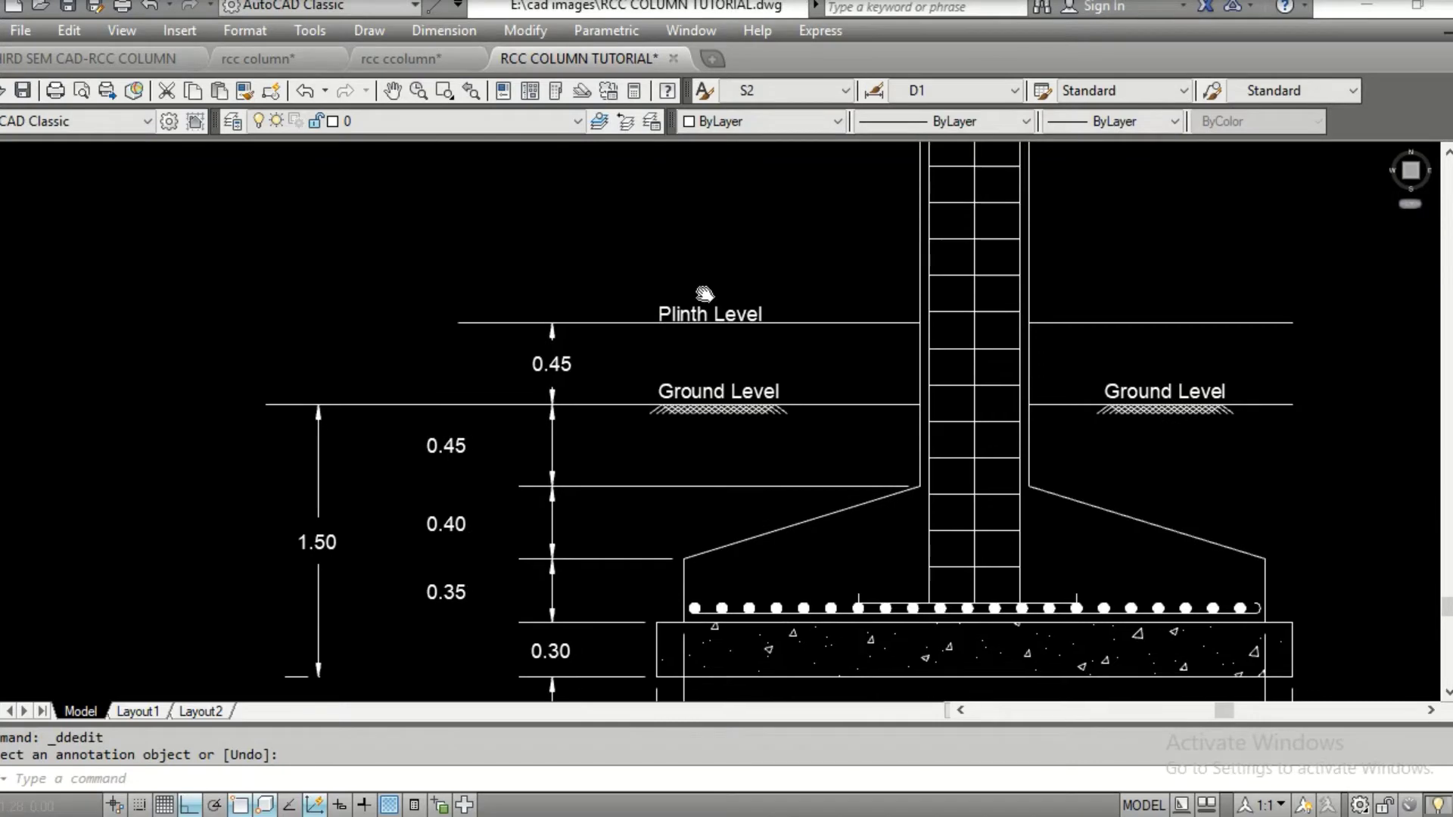
Copy the Plinth Level label across to sit above the right Ground Level label
type("cp")
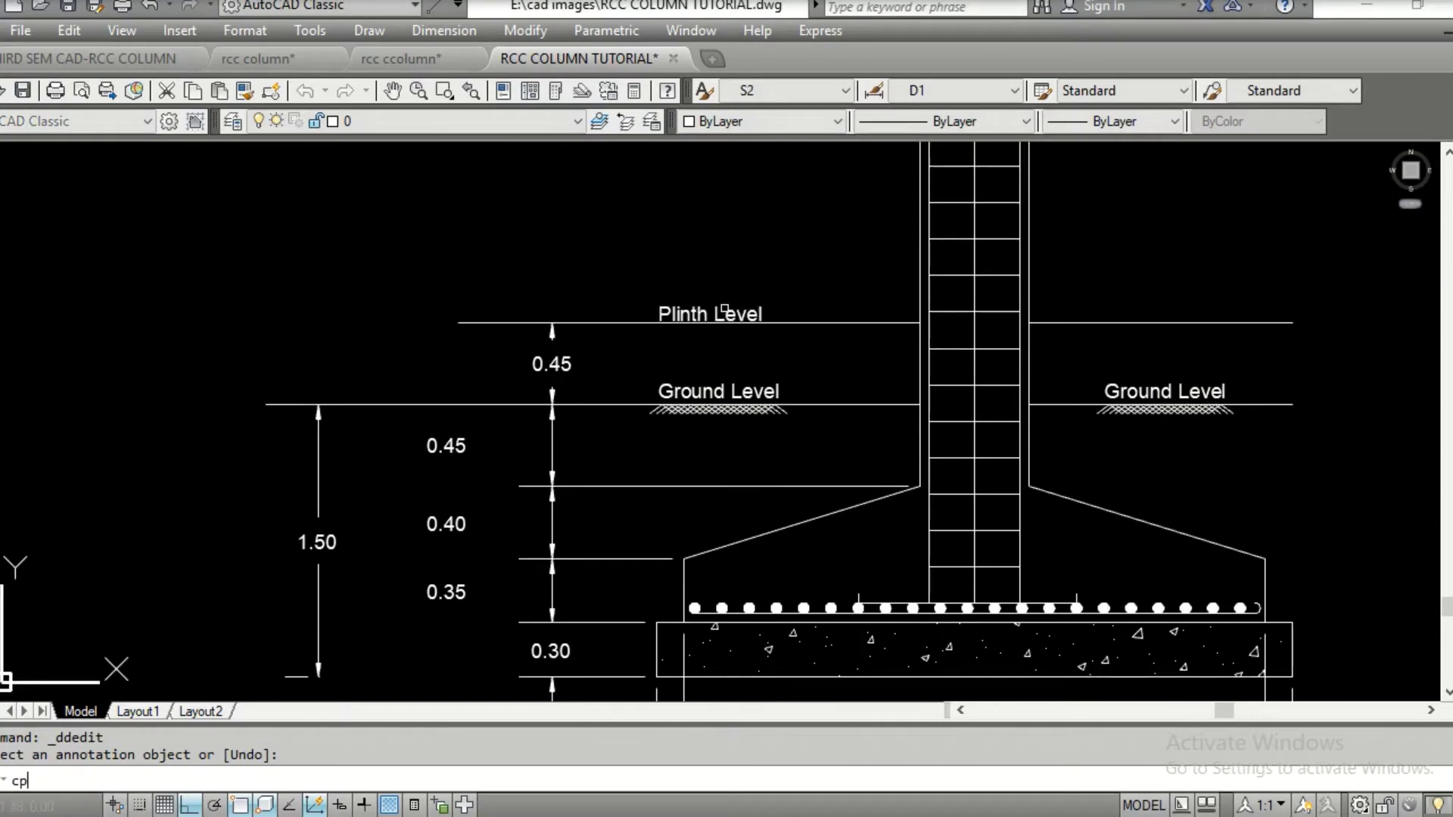
key("Return")
left_click(640, 282)
left_click(800, 339)
key("Return")
left_click(688, 302)
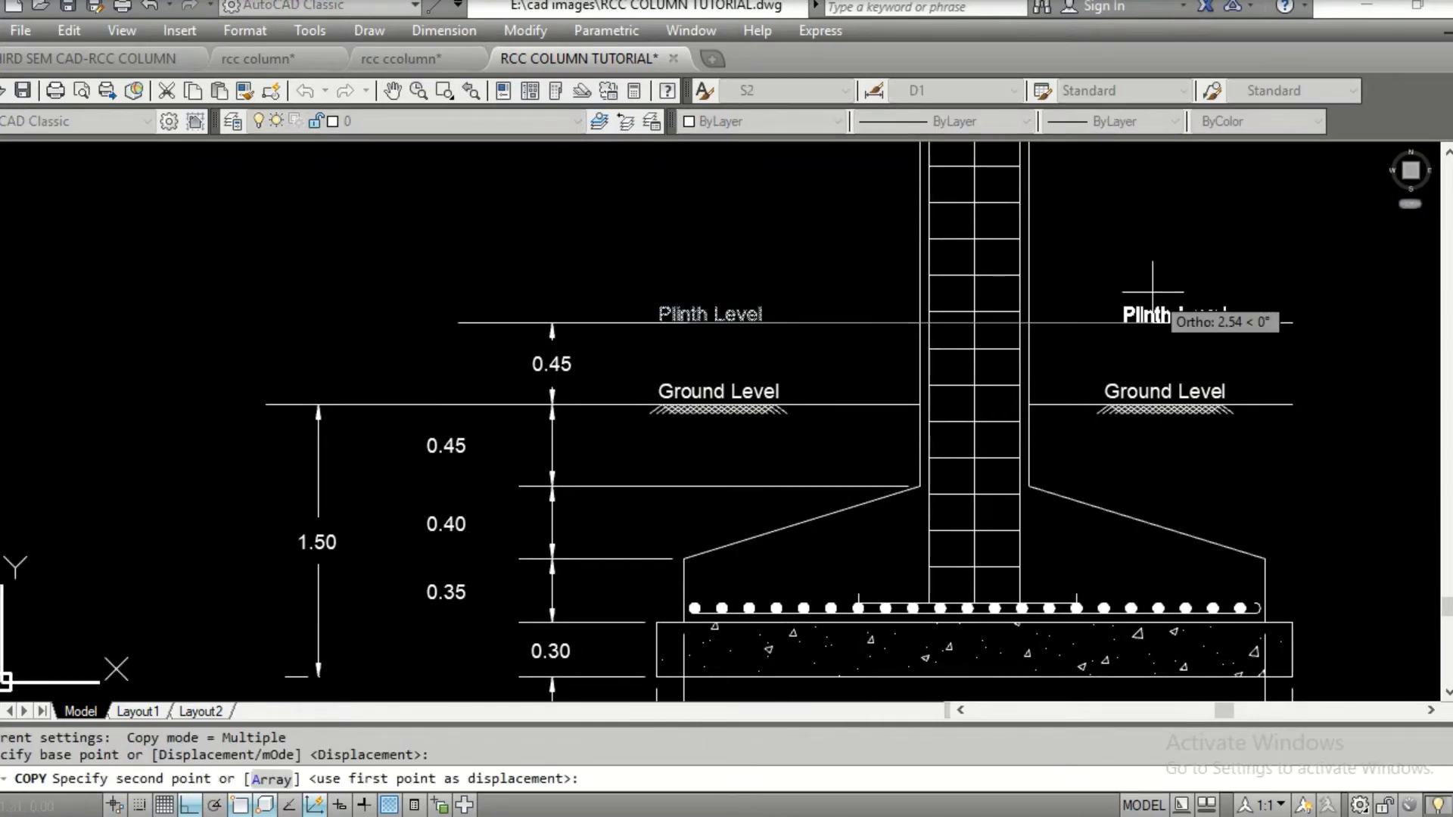
scroll(1133, 296, "up", 4)
left_click(1133, 296)
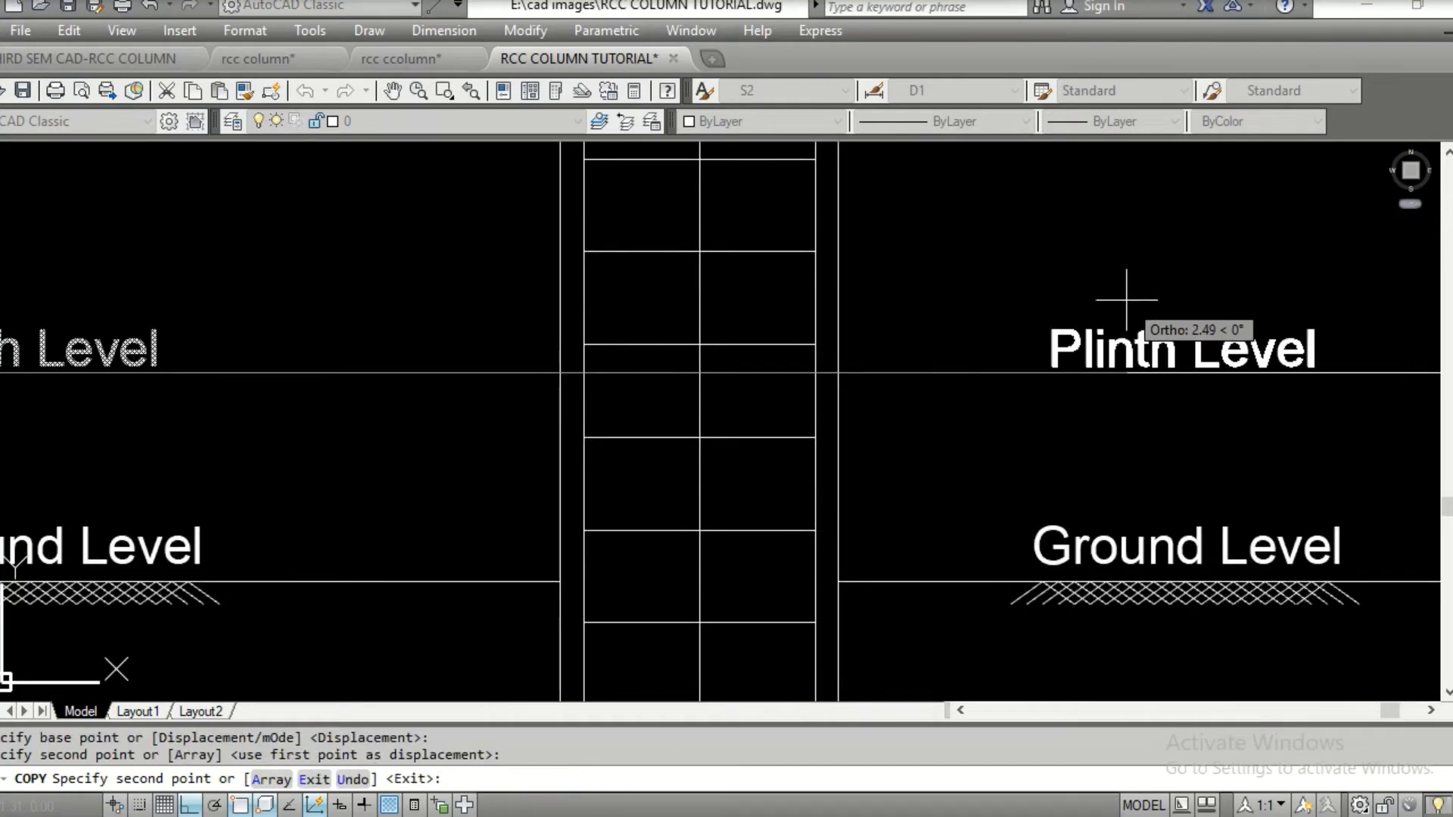
key("Escape")
Pan and zoom to review the footing labels and the column shaft
scroll(1014, 318, "down", 4)
middle_click_drag(1009, 317, 1087, 309)
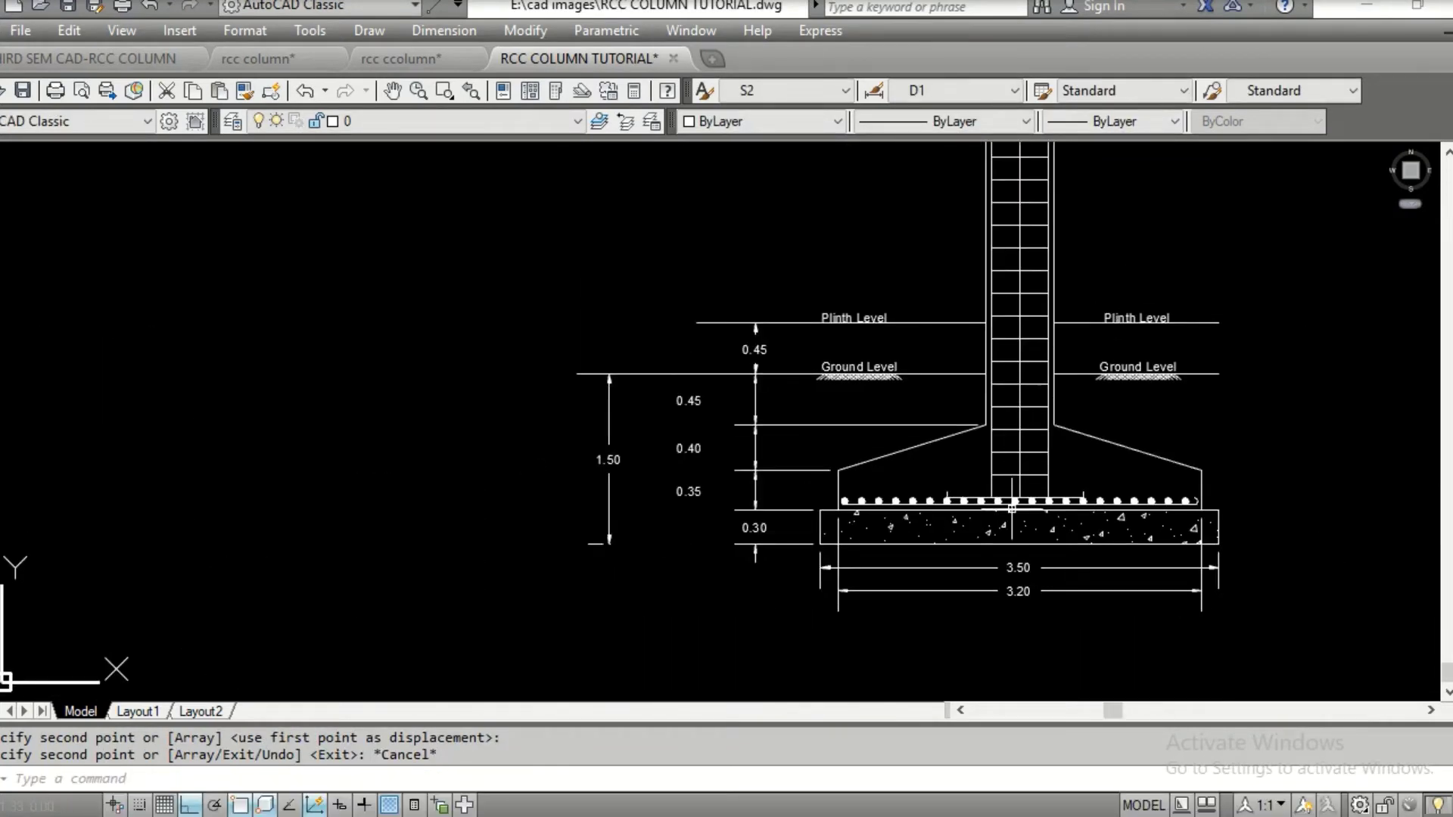
middle_click_drag(1061, 208, 832, 318)
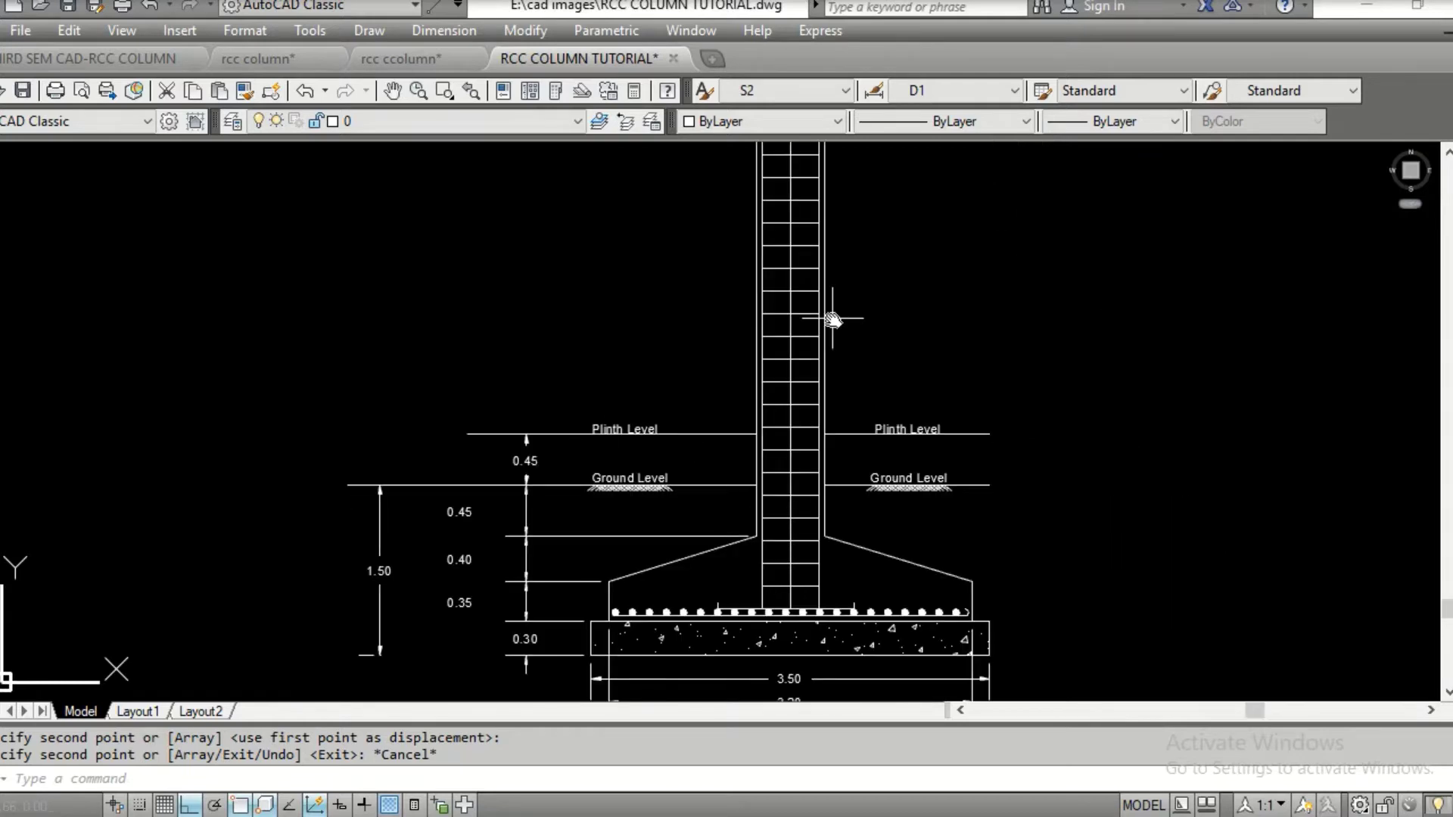
scroll(832, 318, "down", 5)
scroll(831, 423, "up", 5)
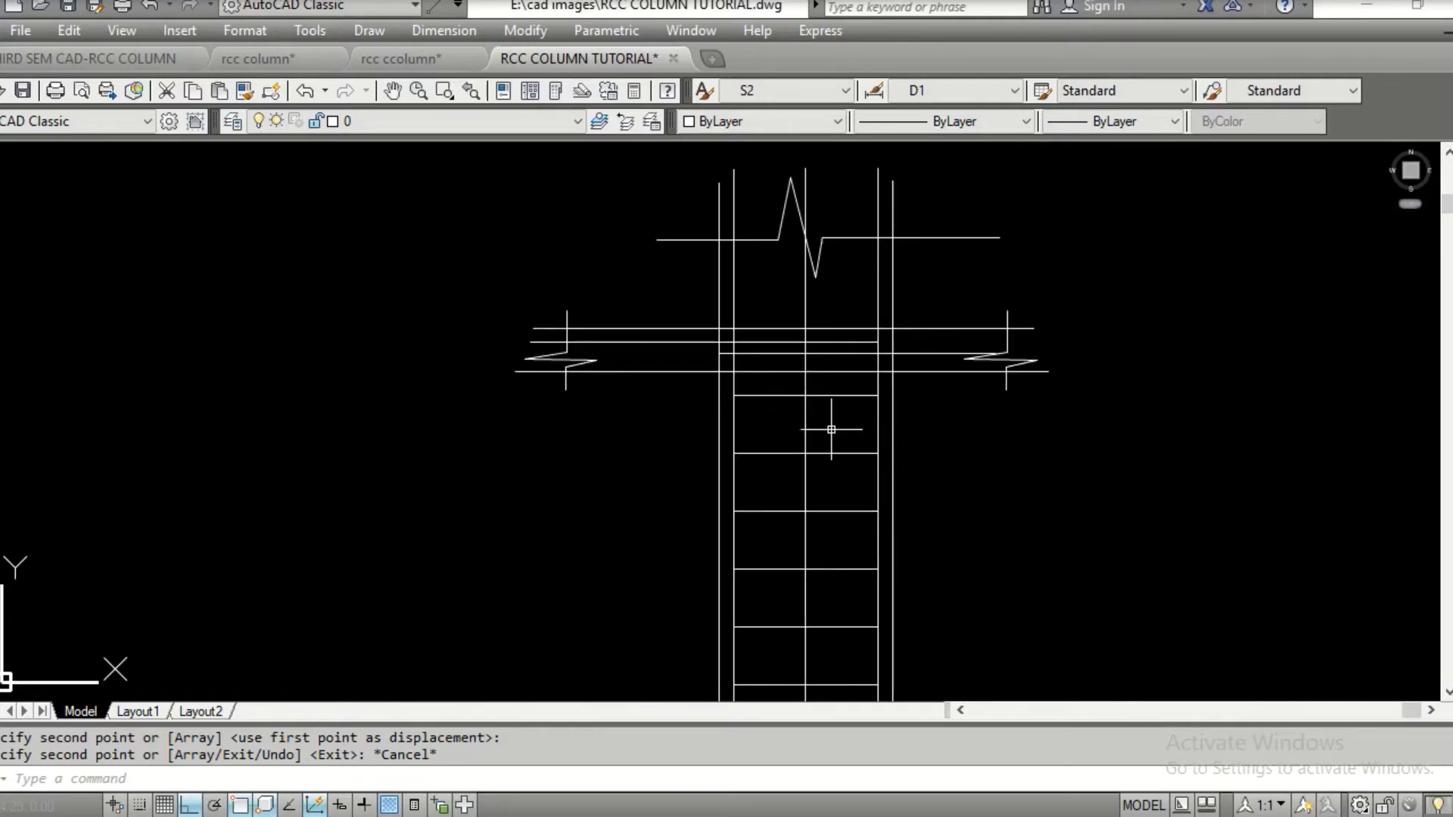
scroll(831, 429, "down", 4)
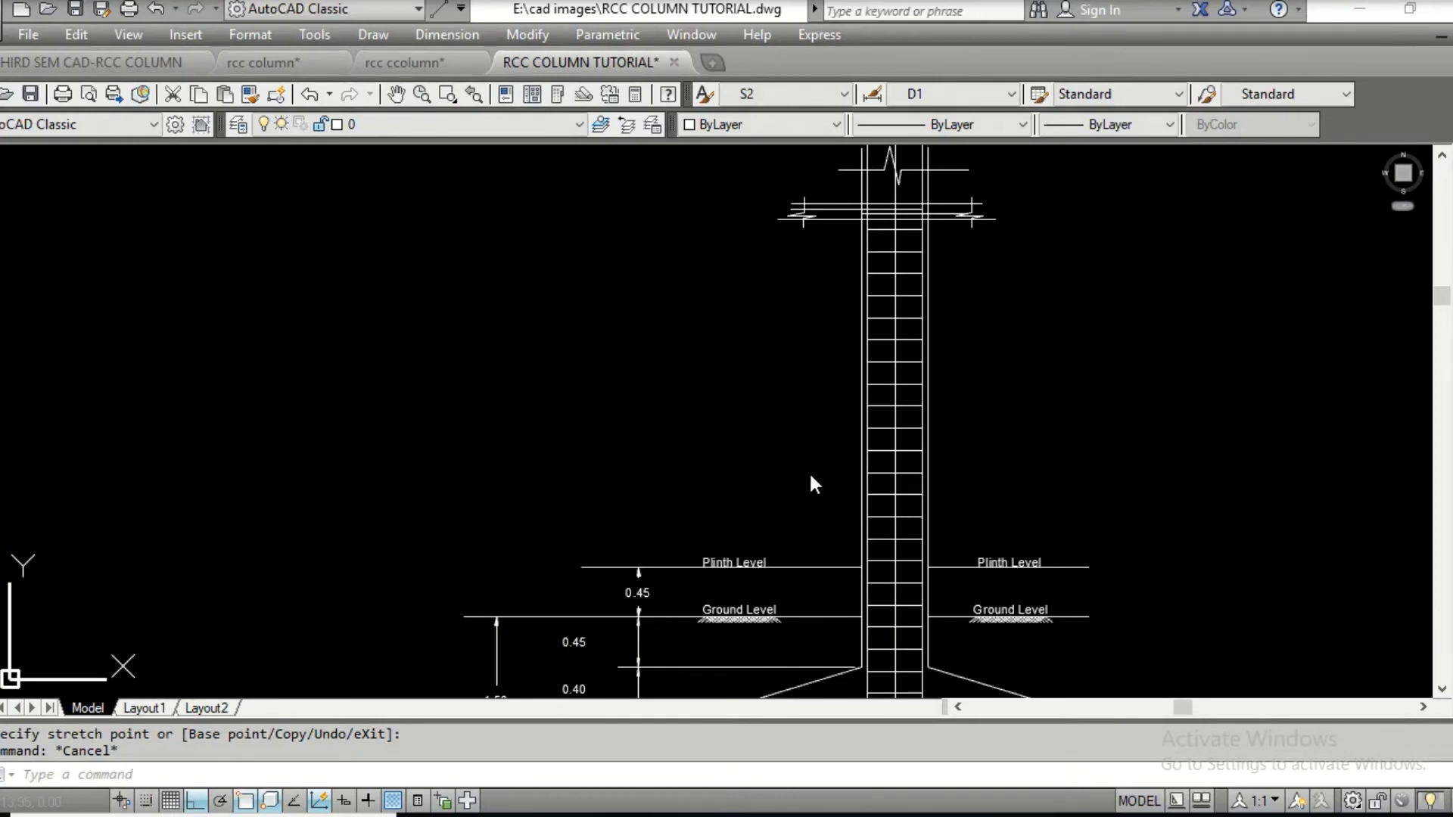
left_click(167, 766)
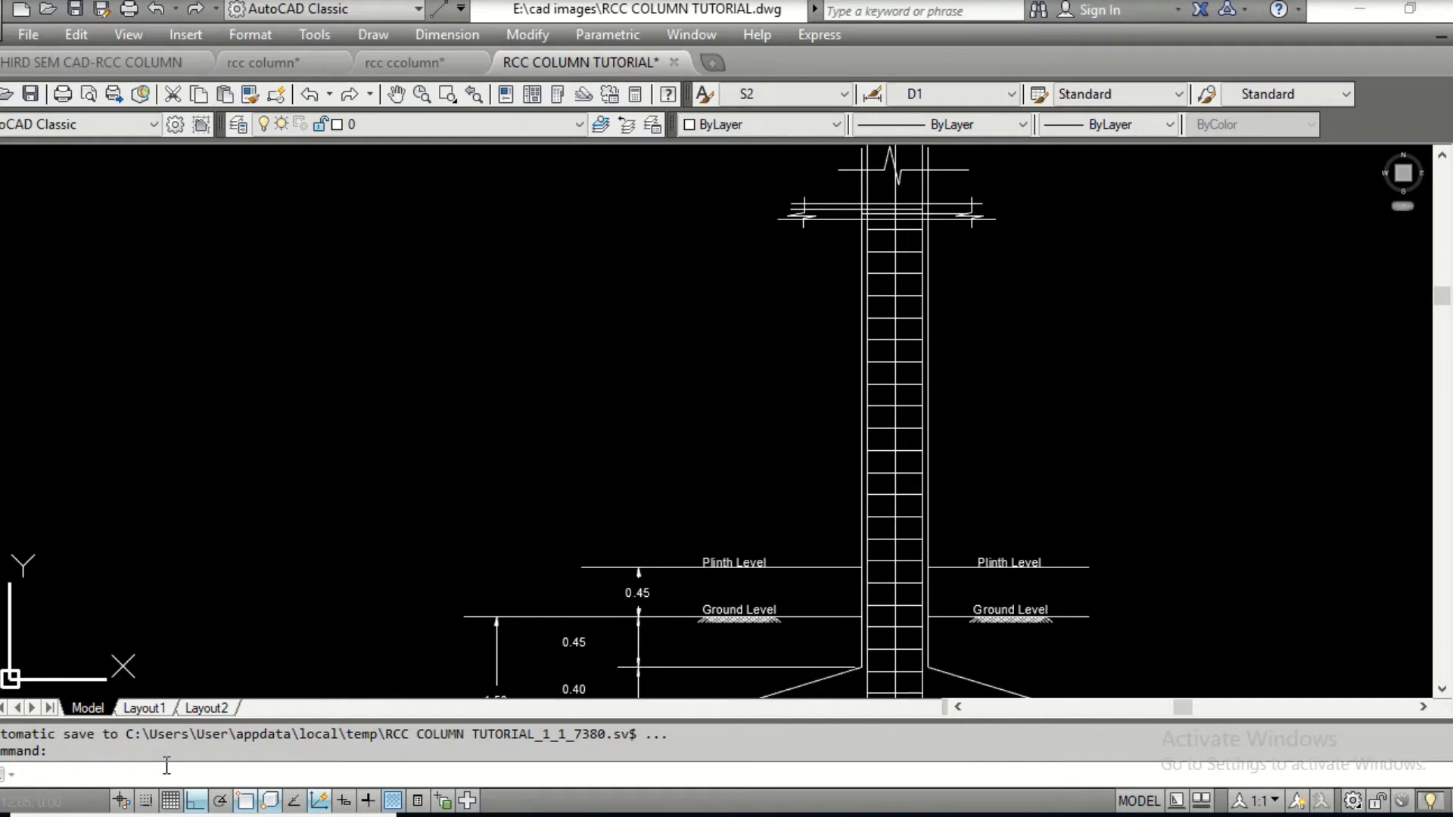
Add a 3.15 vertical dimension from the Plinth Level line to the column top, left of the column
type("dim")
key("Return")
type("ver")
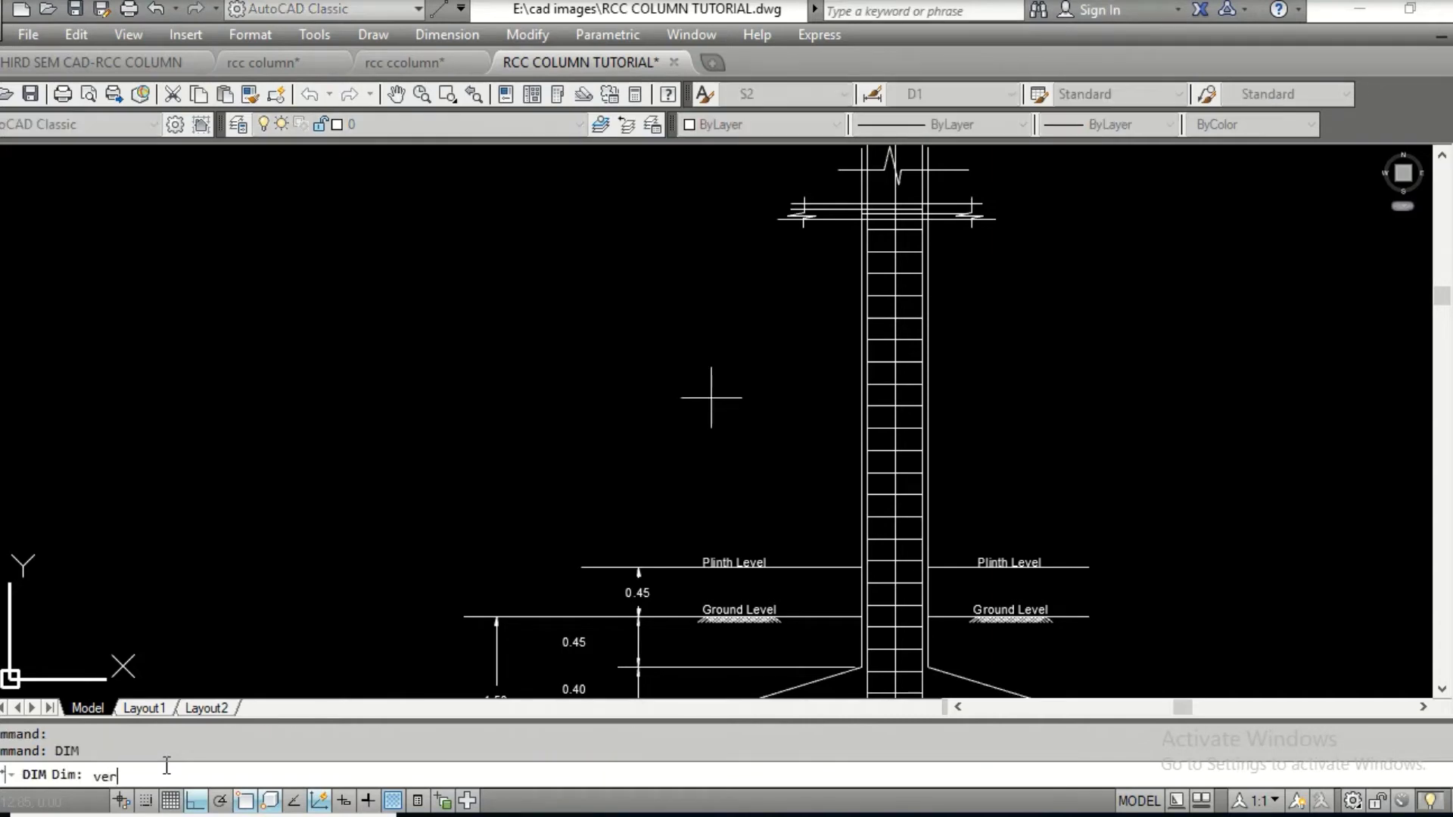
key("Return")
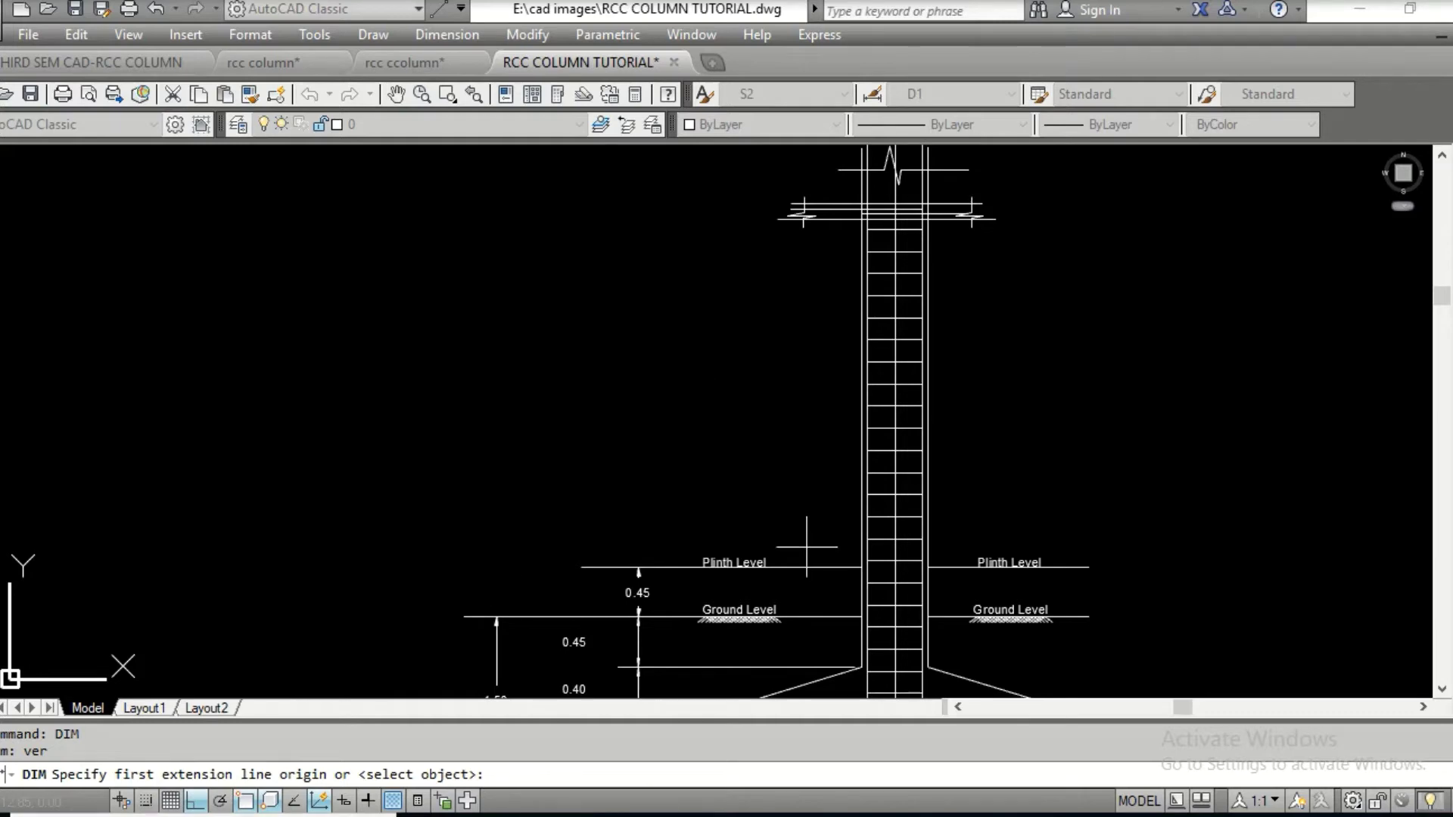
left_click(638, 566)
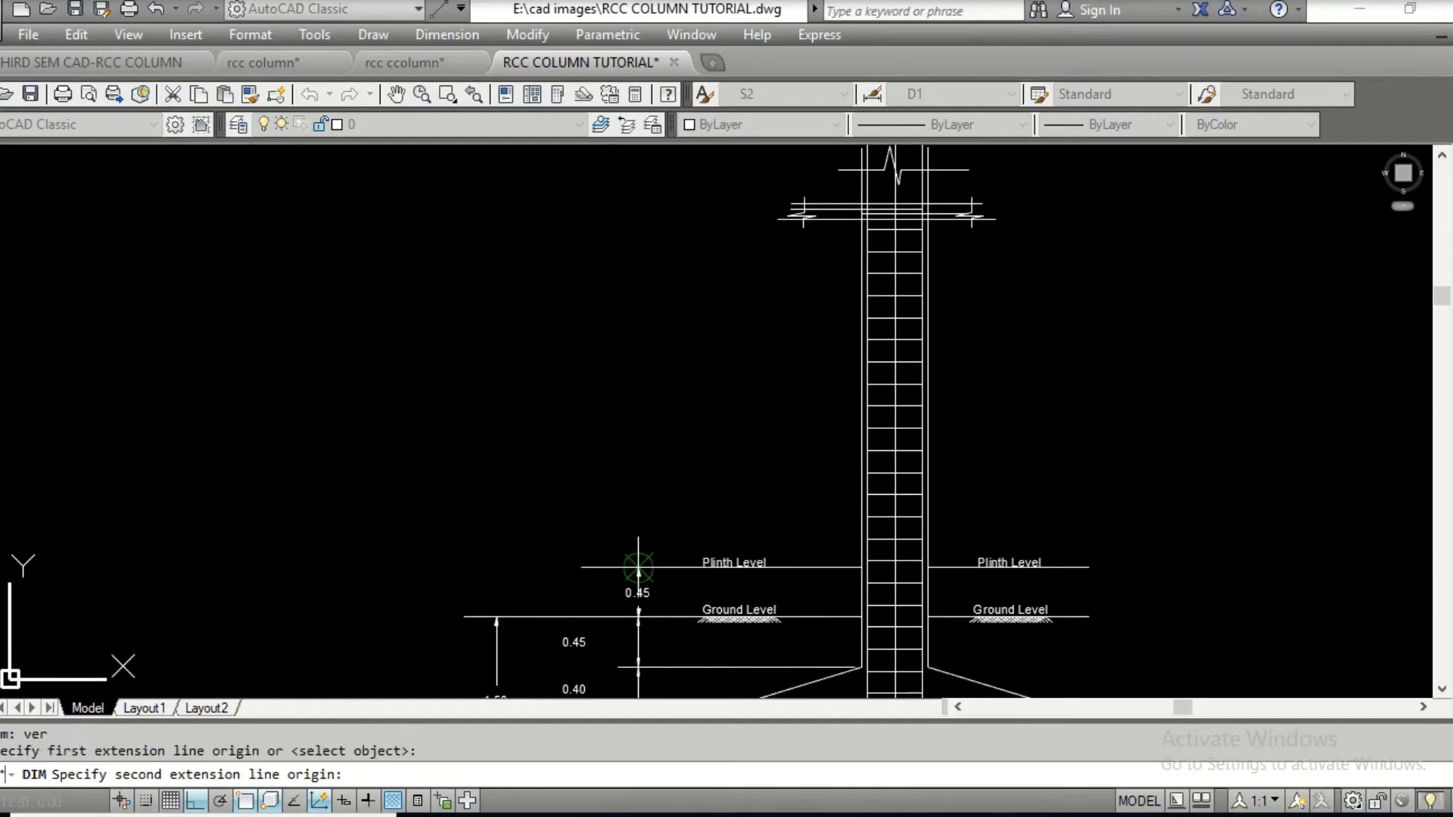
left_click(777, 220)
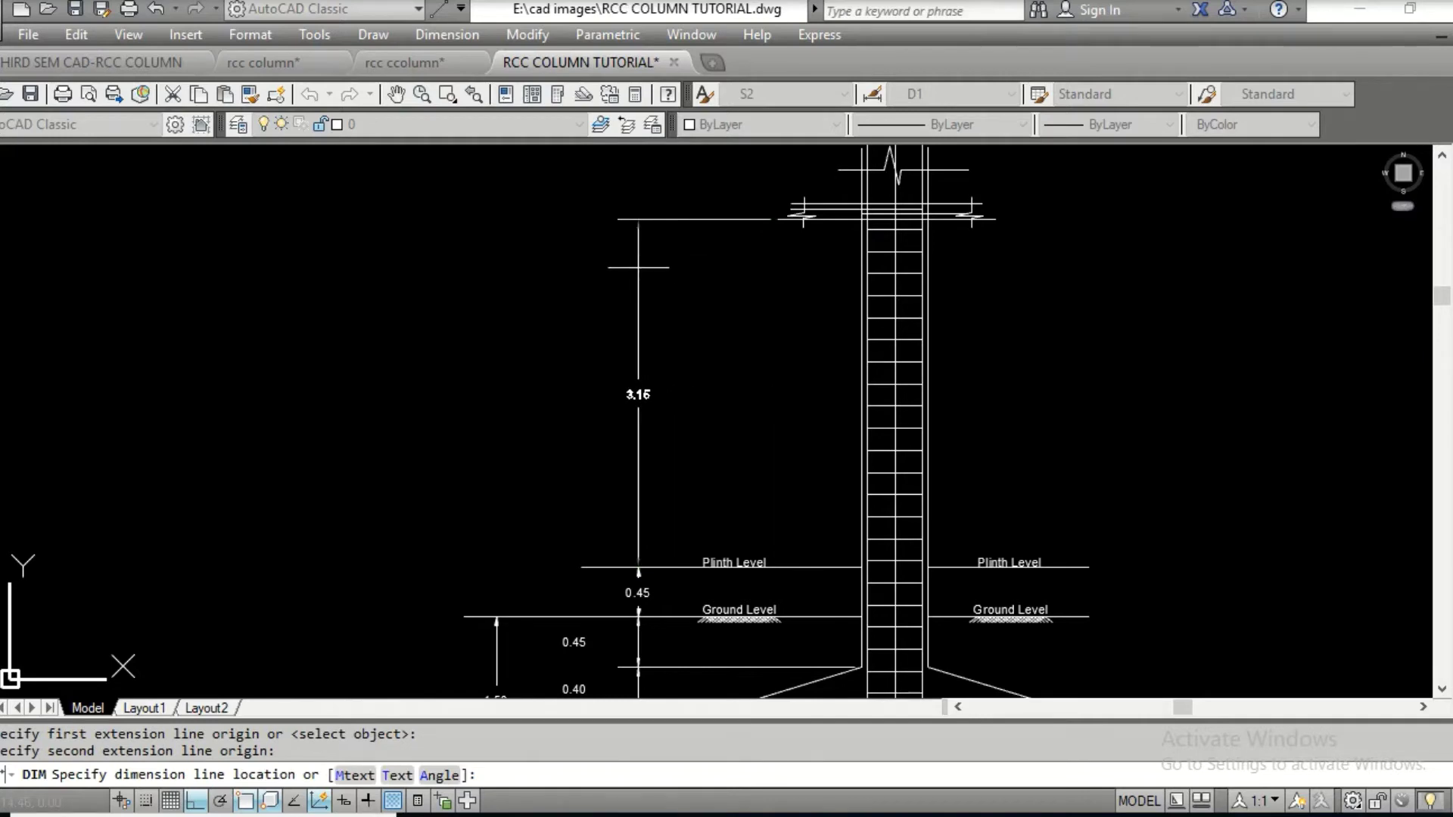
scroll(638, 267, "up", 2)
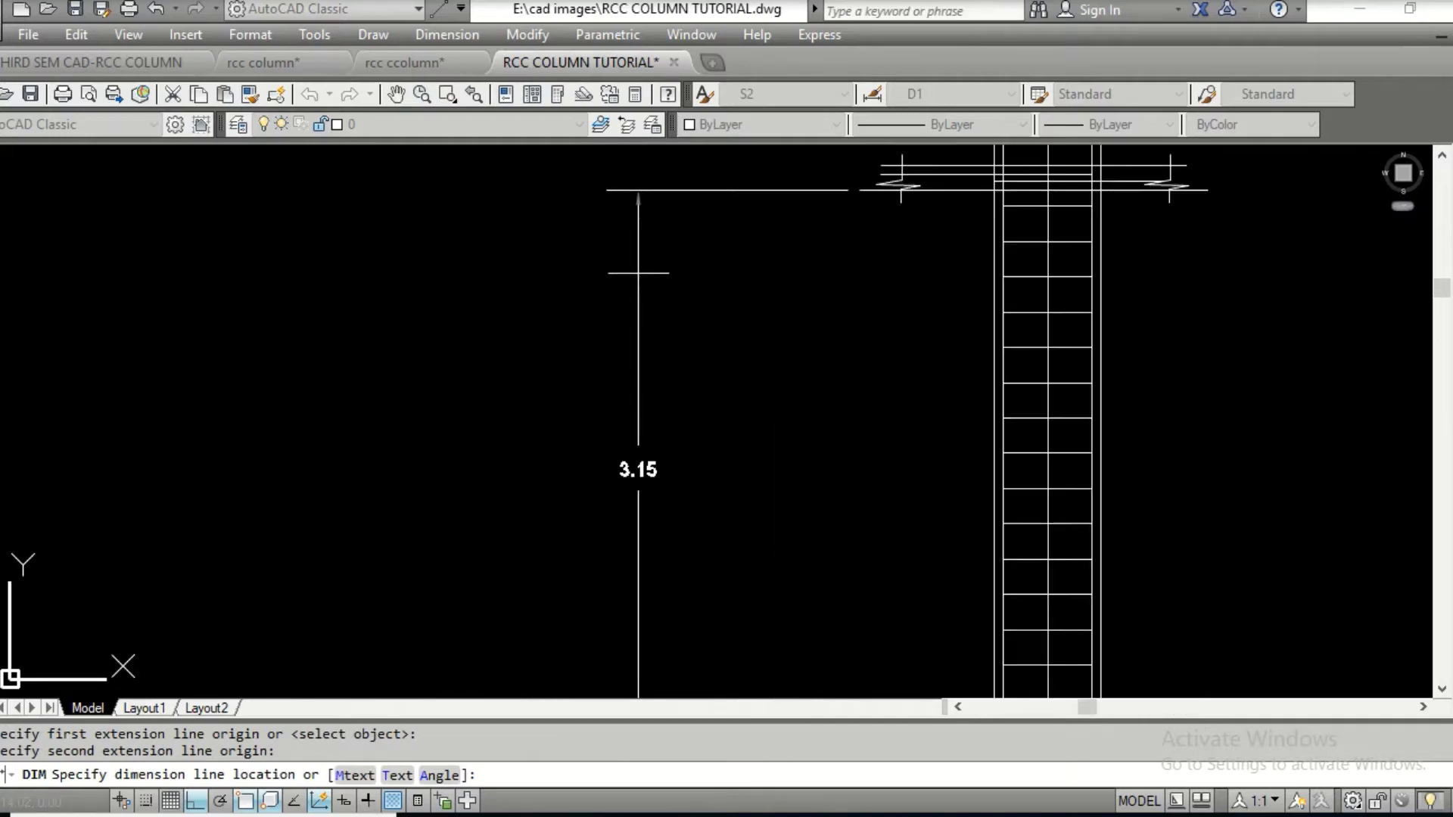
scroll(647, 272, "down", 2)
left_click(637, 291)
key("Return")
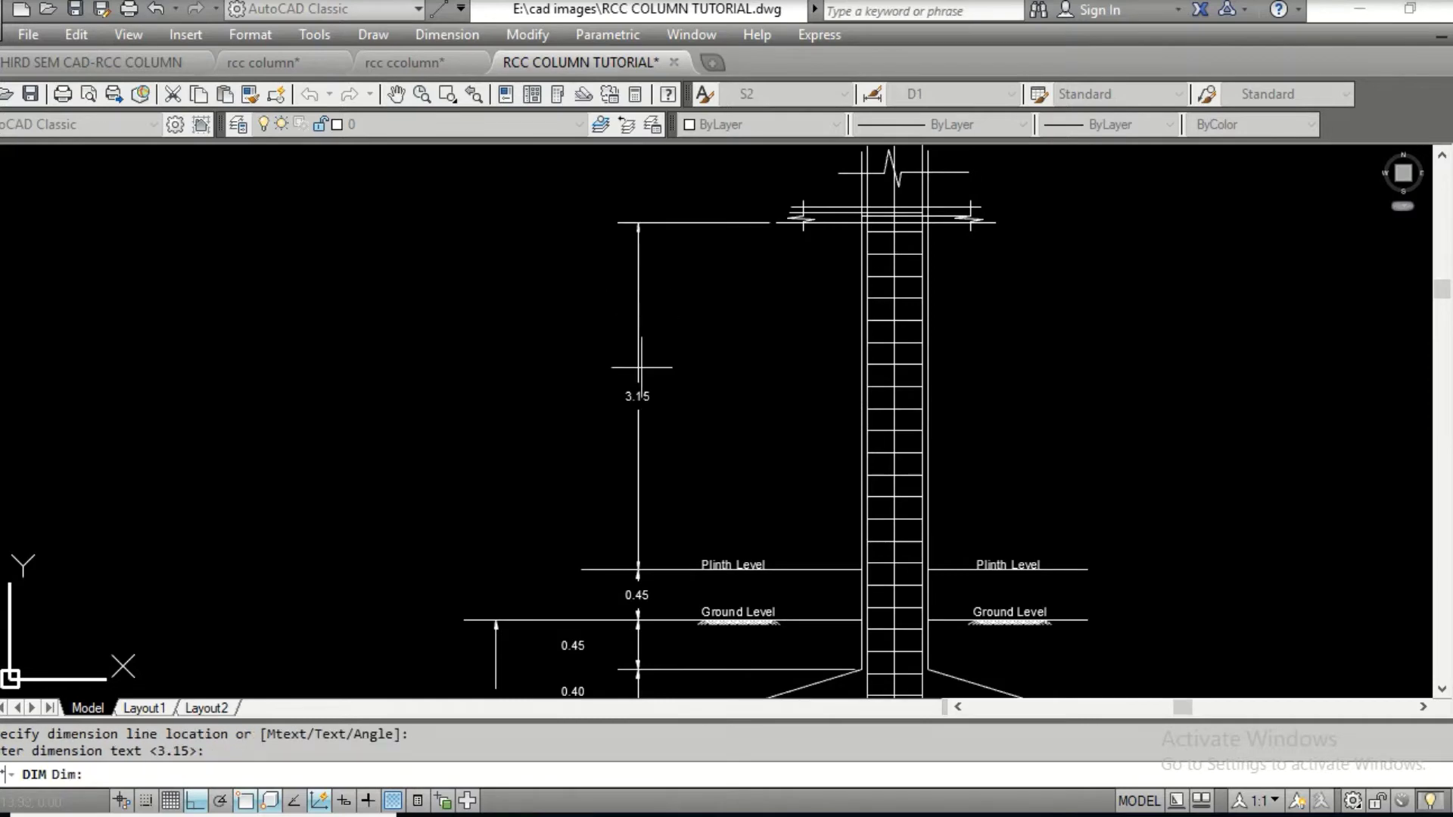
Pan and zoom to check the lower dimensions and the column top break symbol
scroll(643, 371, "up", 6)
scroll(641, 387, "down", 6)
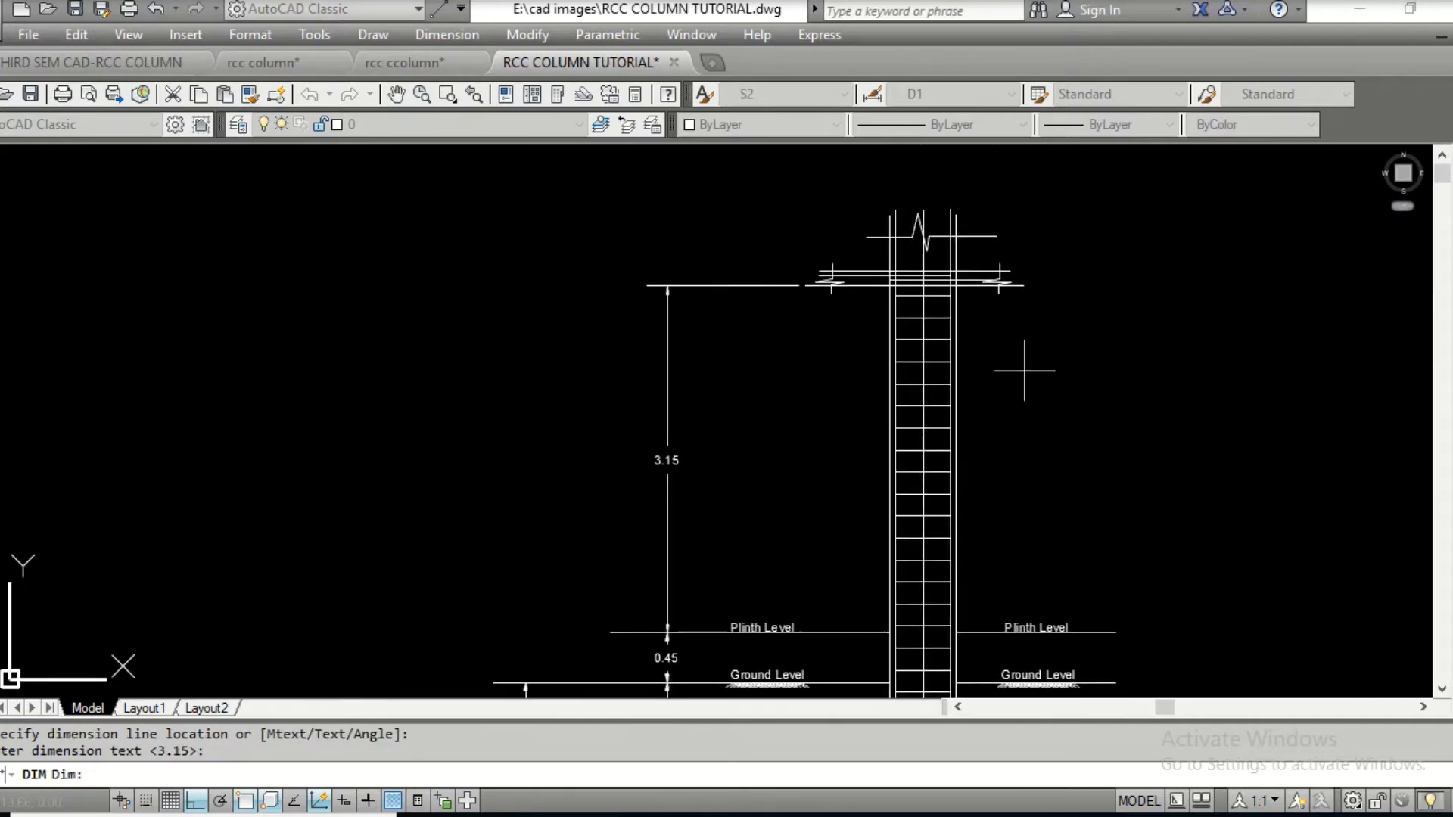
middle_click_drag(916, 392, 875, 167)
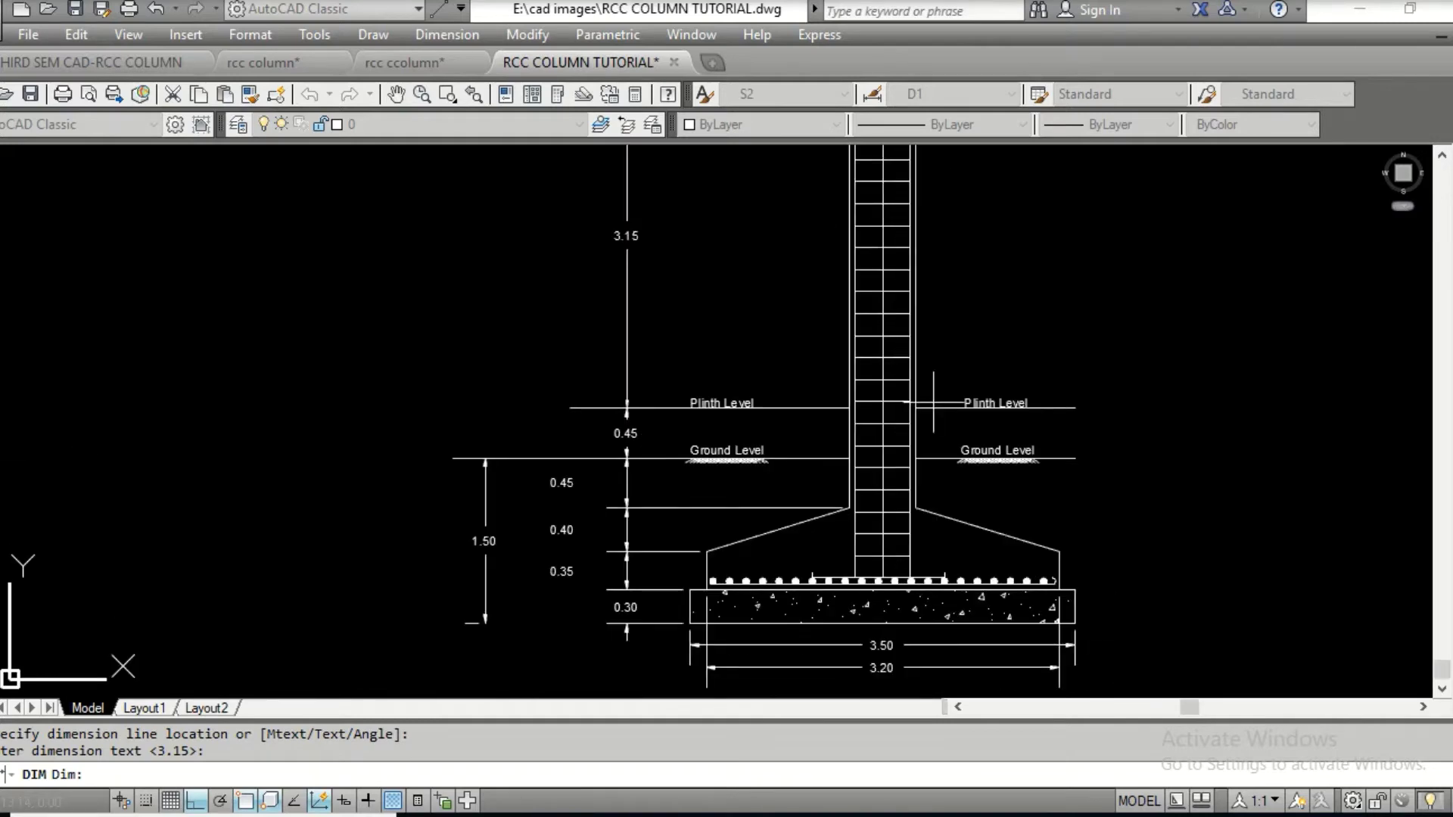
mouse_move(933, 401)
middle_mouse_down()
mouse_move(826, 557)
mouse_move(841, 301)
mouse_move(798, 454)
middle_mouse_up()
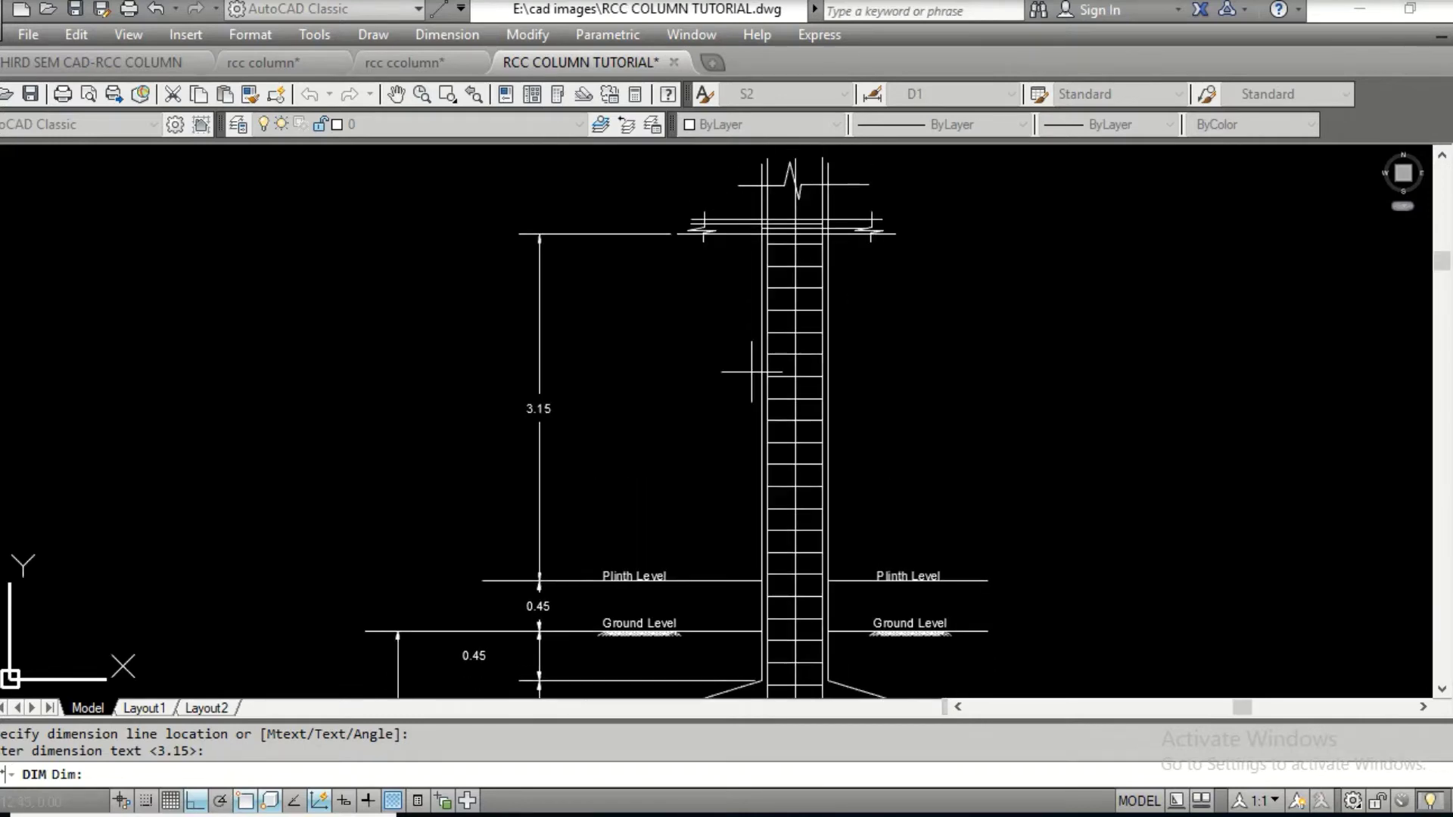
scroll(752, 370, "up", 4)
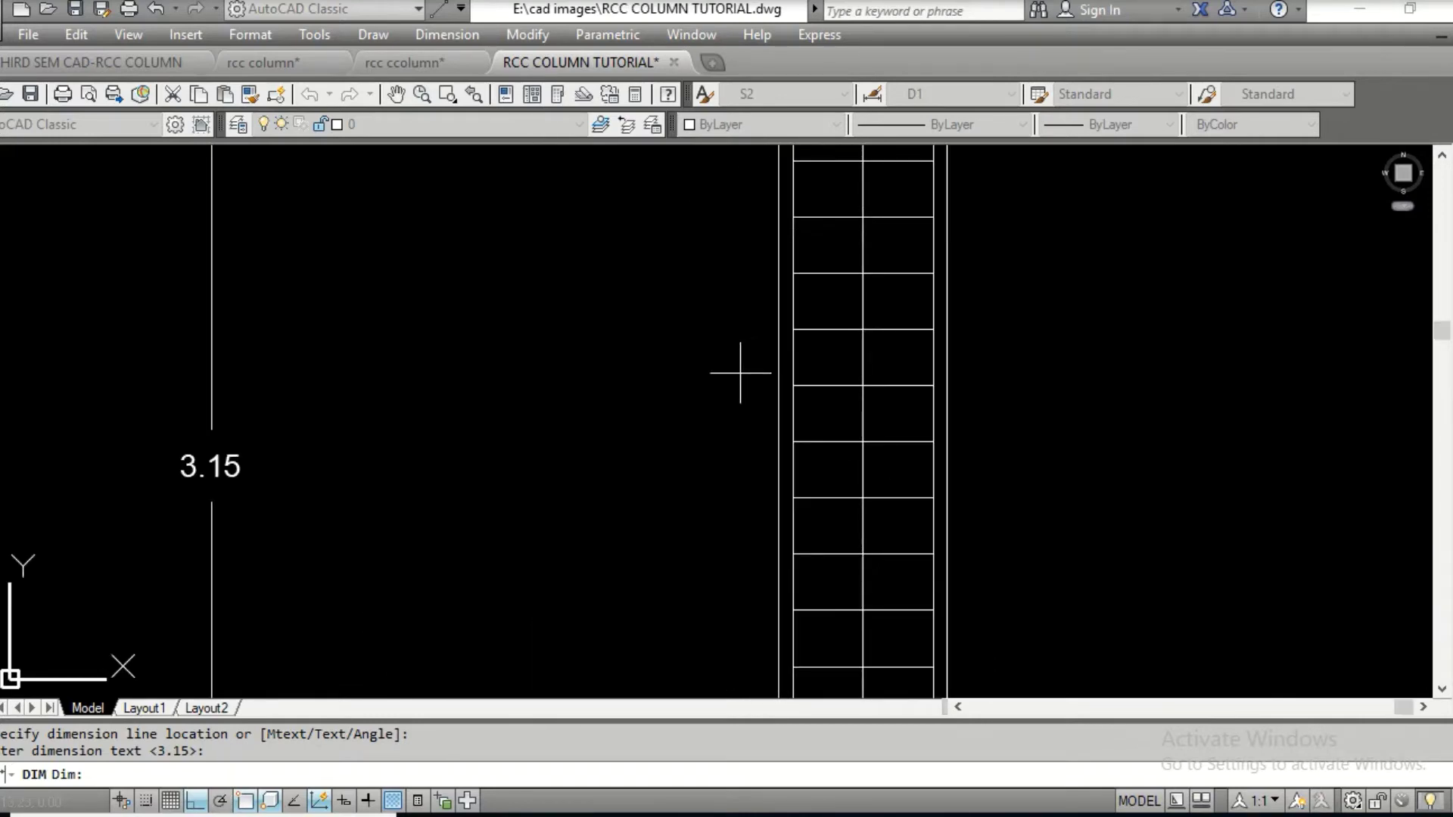
Draw a leader across the column, then window-select it and erase it
type("l")
key("Return")
left_click(679, 361)
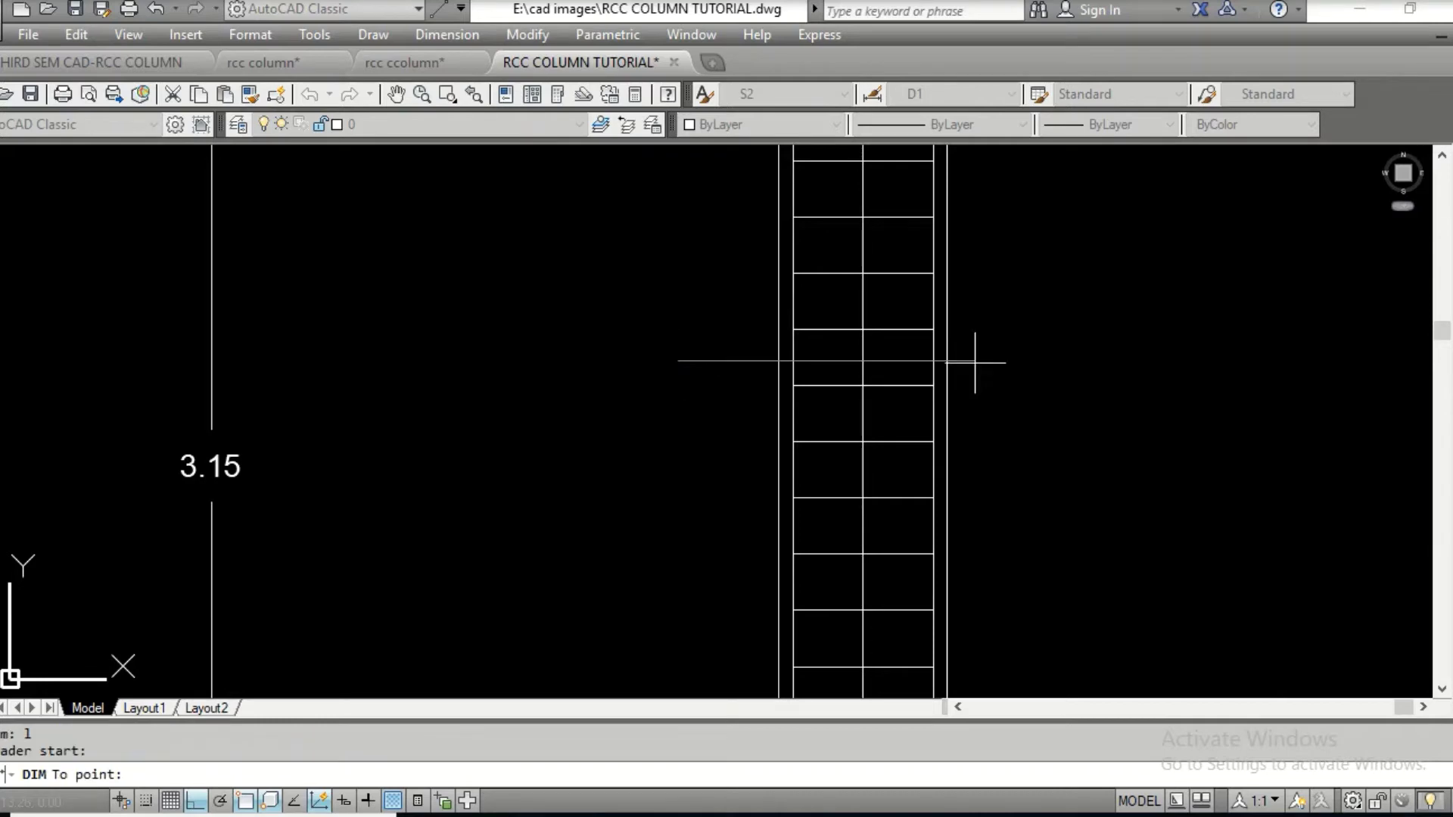
left_click(1028, 352)
key("Return")
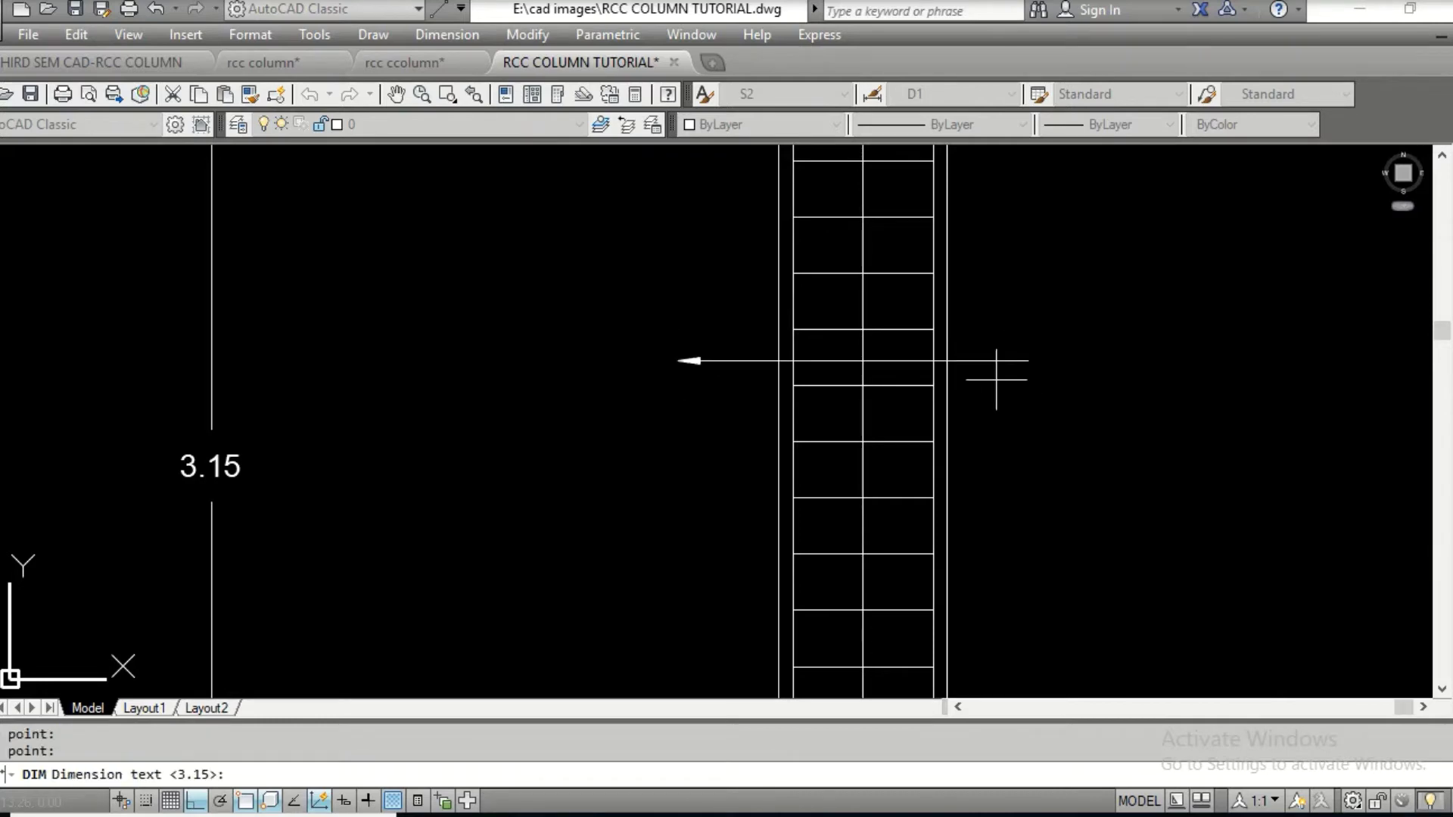
key("Escape")
key("Escape")
left_click(642, 348)
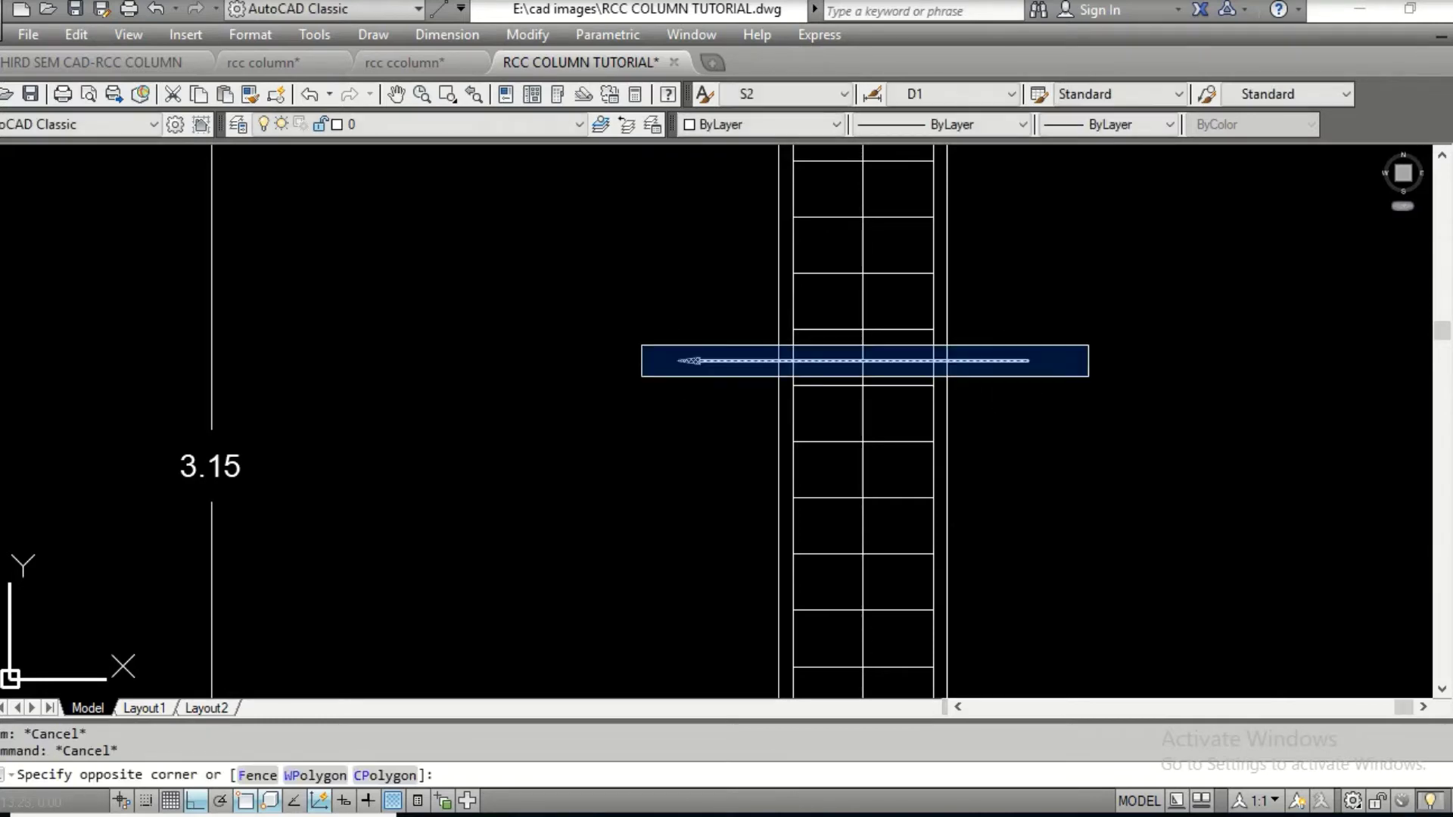
left_click(1033, 380)
key("Delete")
Draw a horizontal line from left of the column straight across to its right side
type("l")
key("Return")
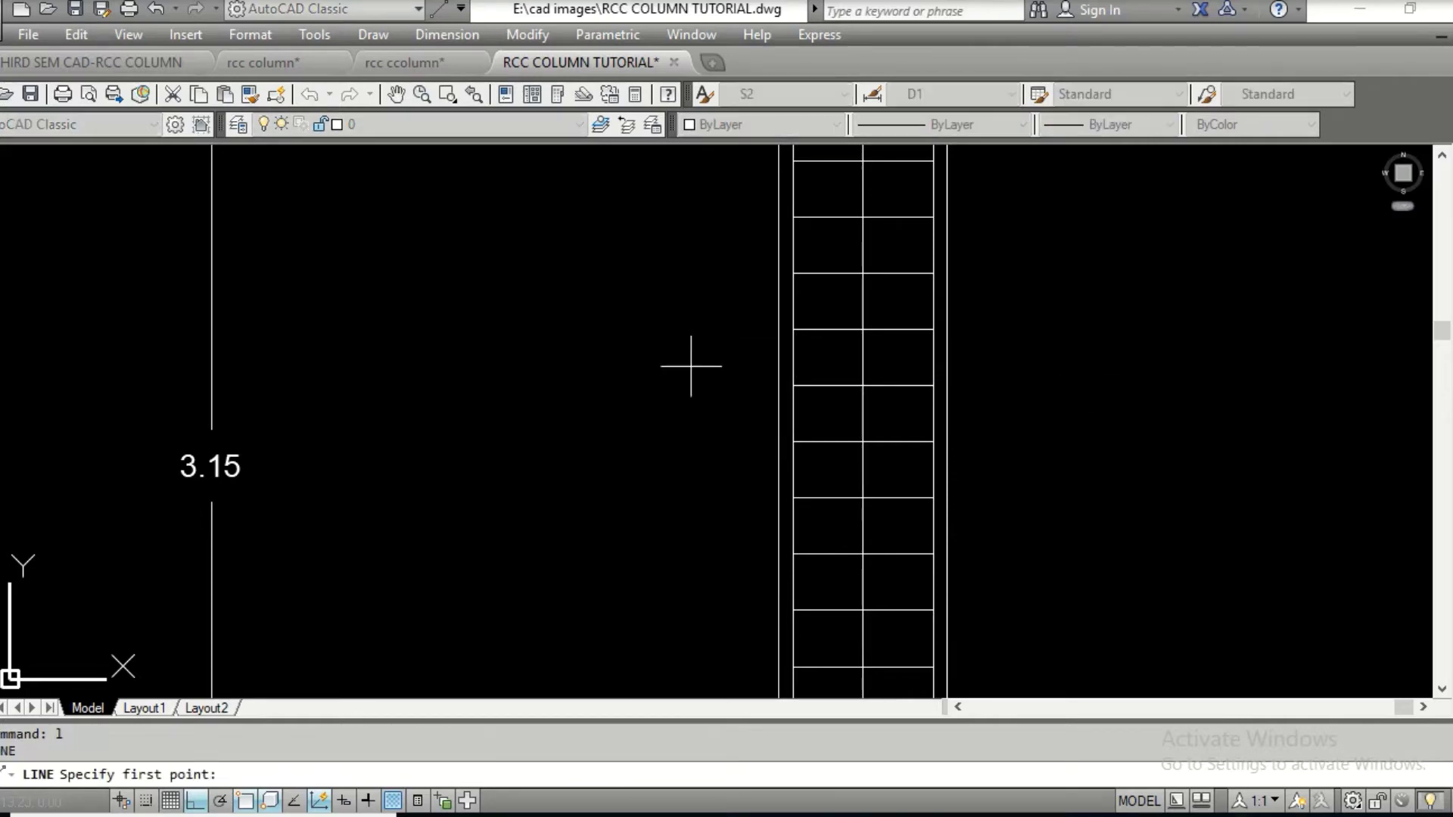
left_click(677, 353)
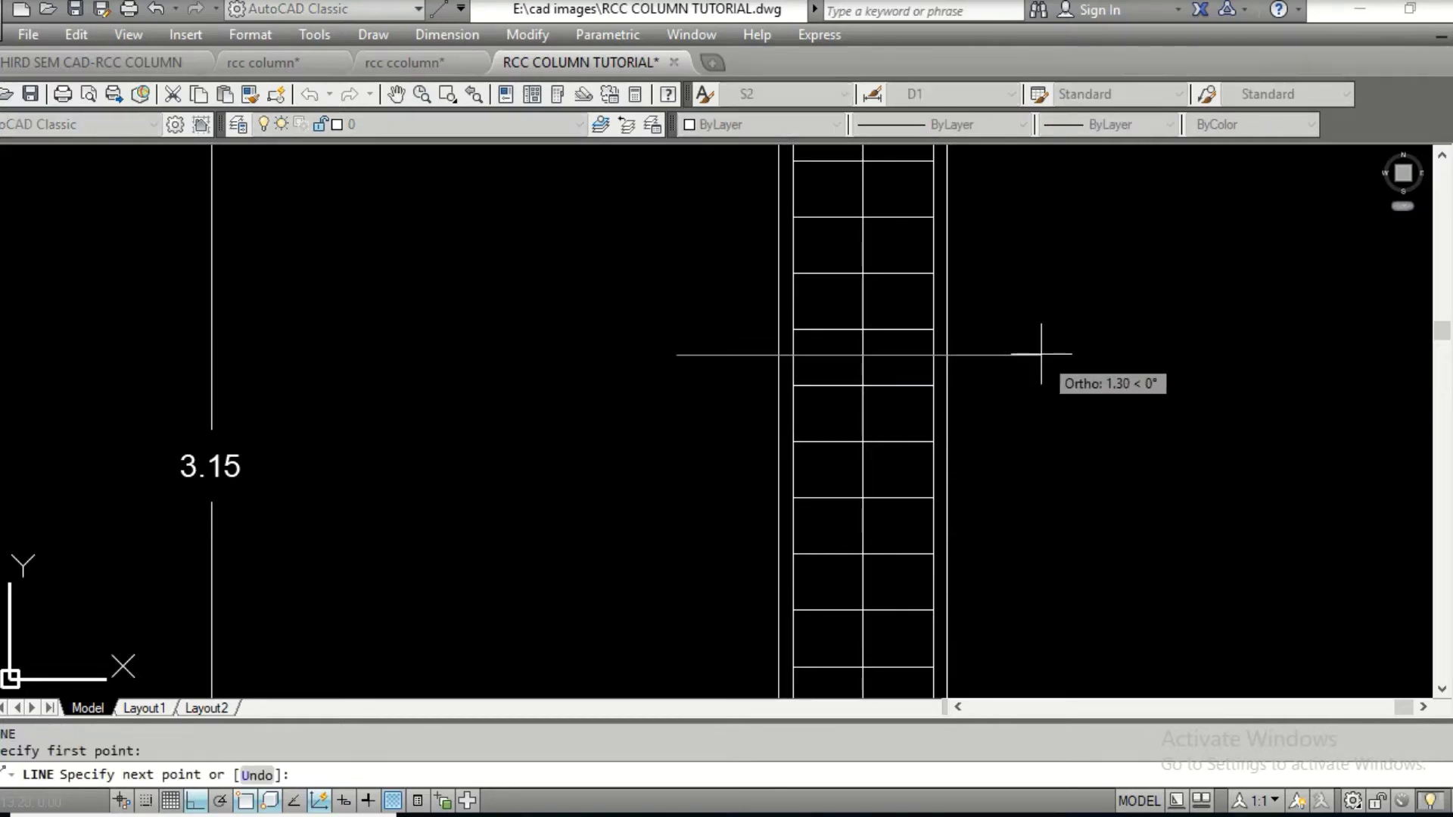
left_click(1037, 347)
key("Return")
scroll(721, 382, "up", 4)
Draw a small three-sided polygon by edge below the section line's left end
type("po")
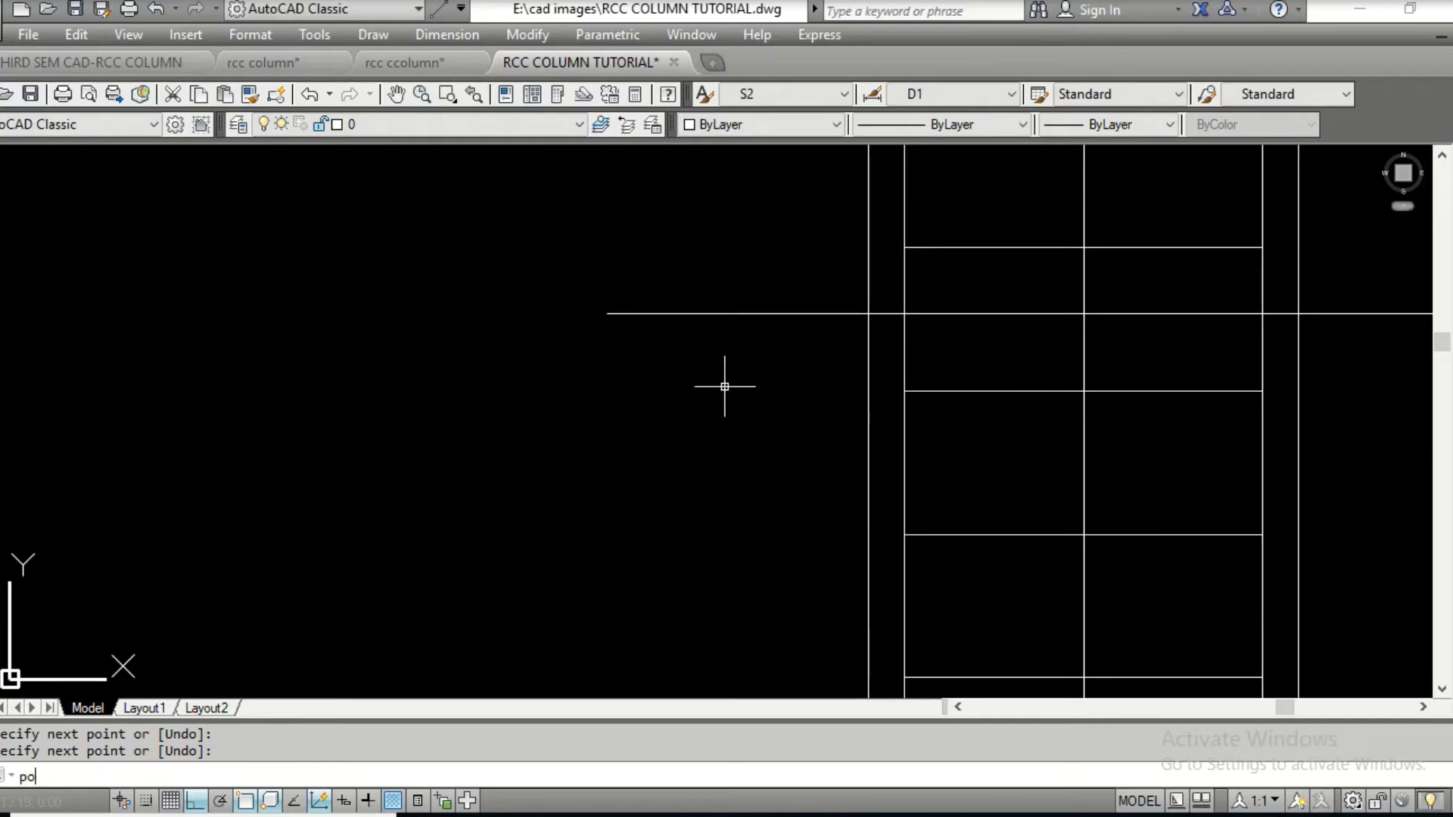
type("lygon")
key("Return")
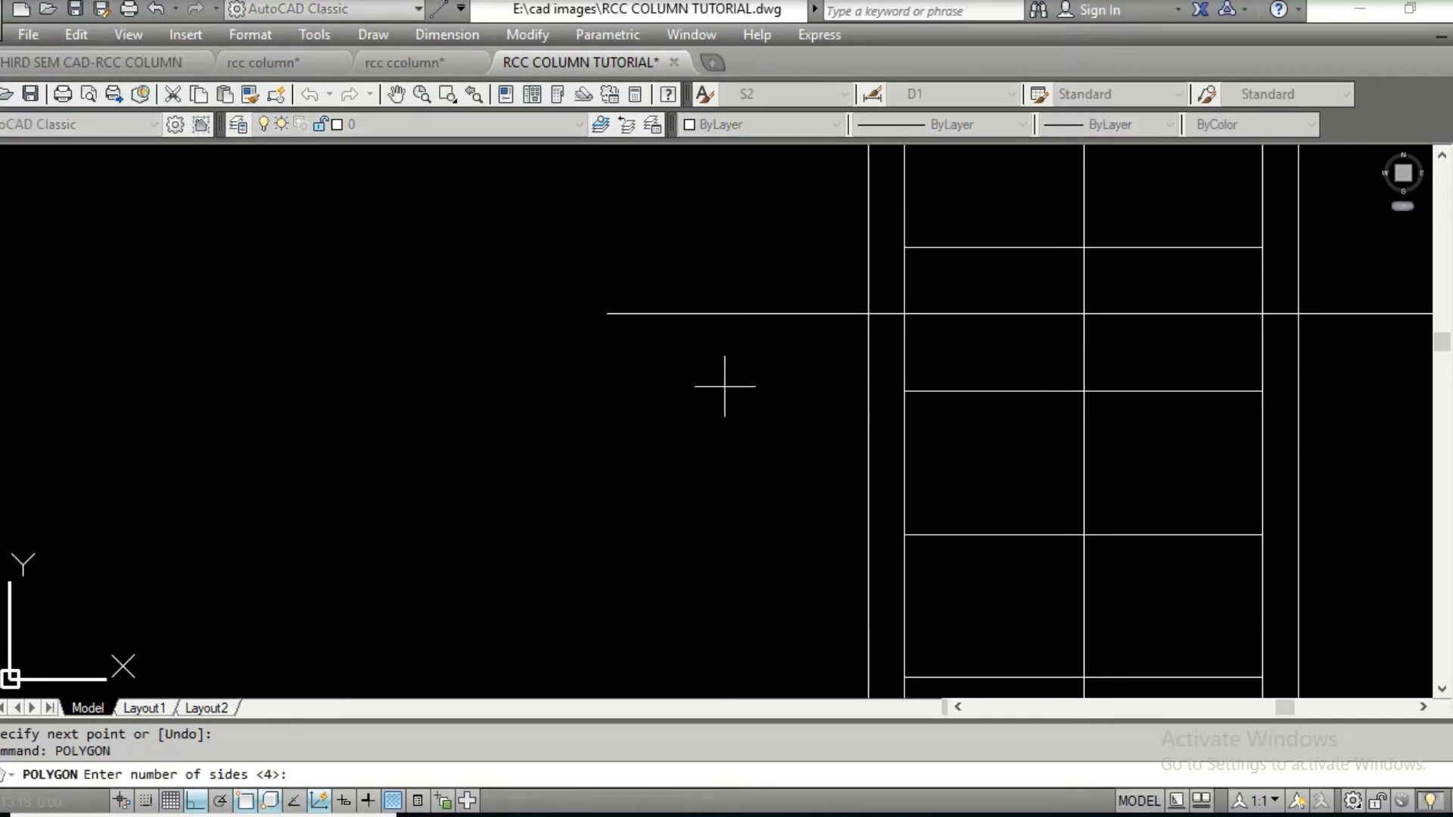
type("3")
key("Return")
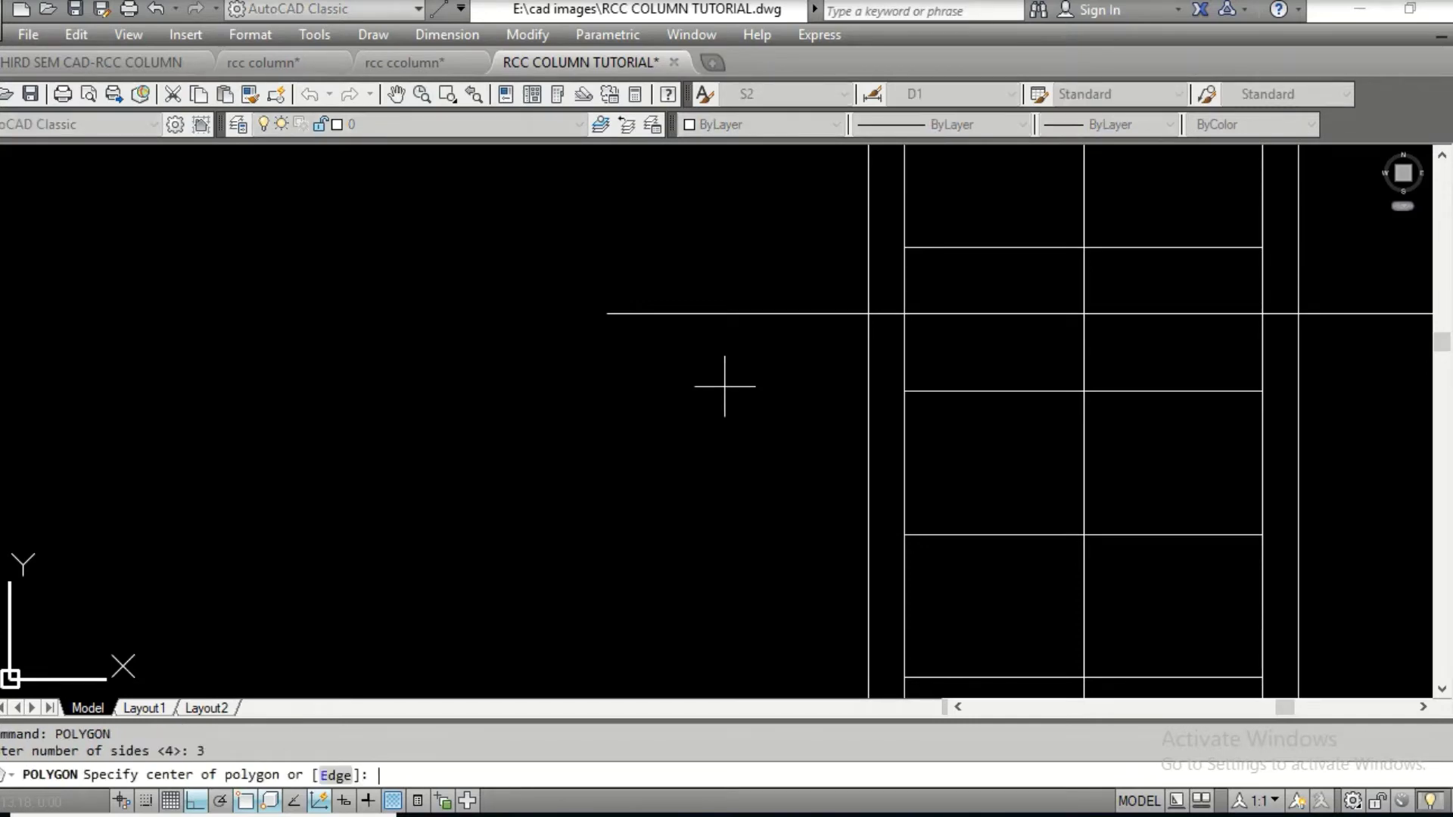
type("e")
key("Return")
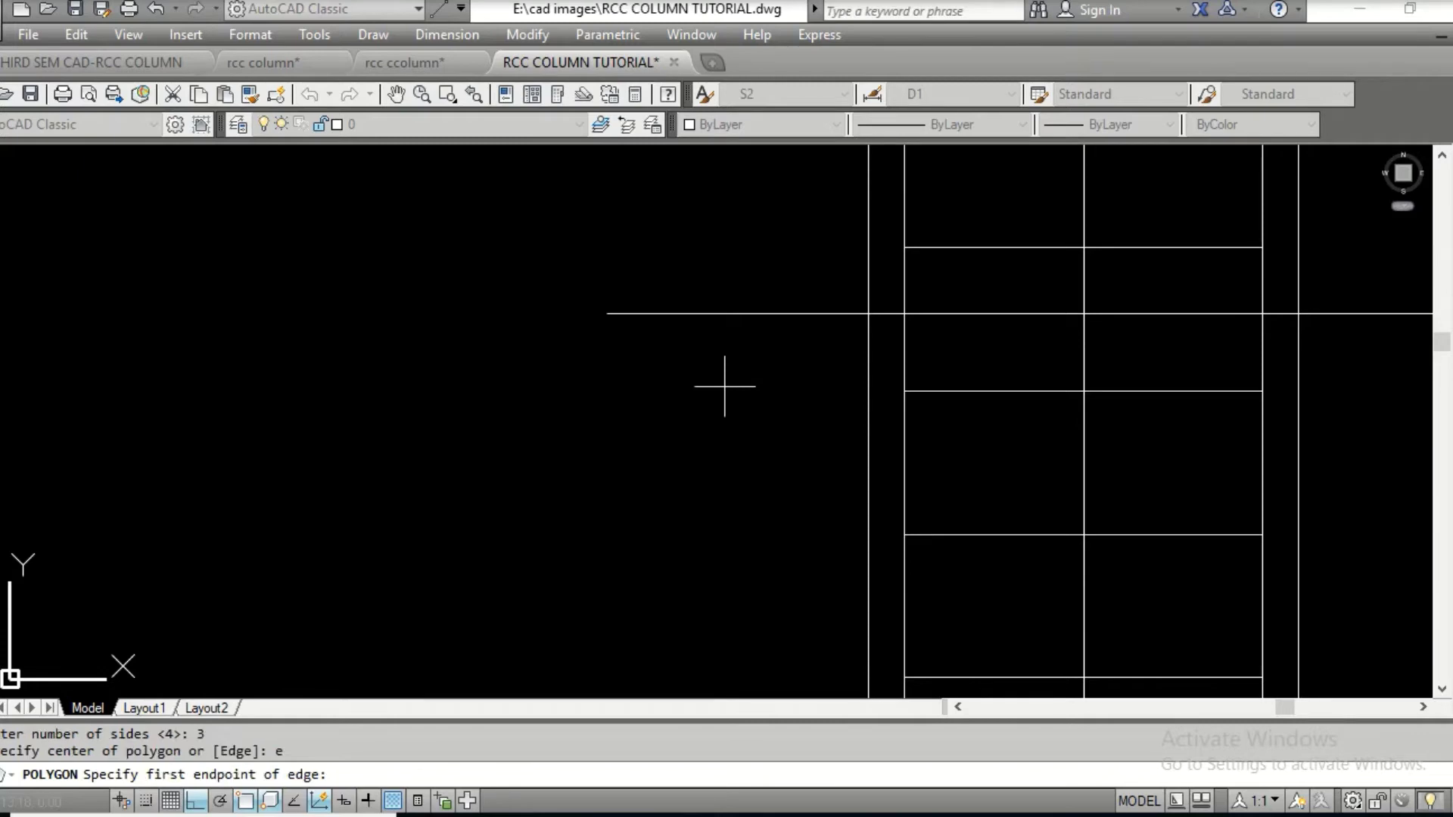
left_click(575, 413)
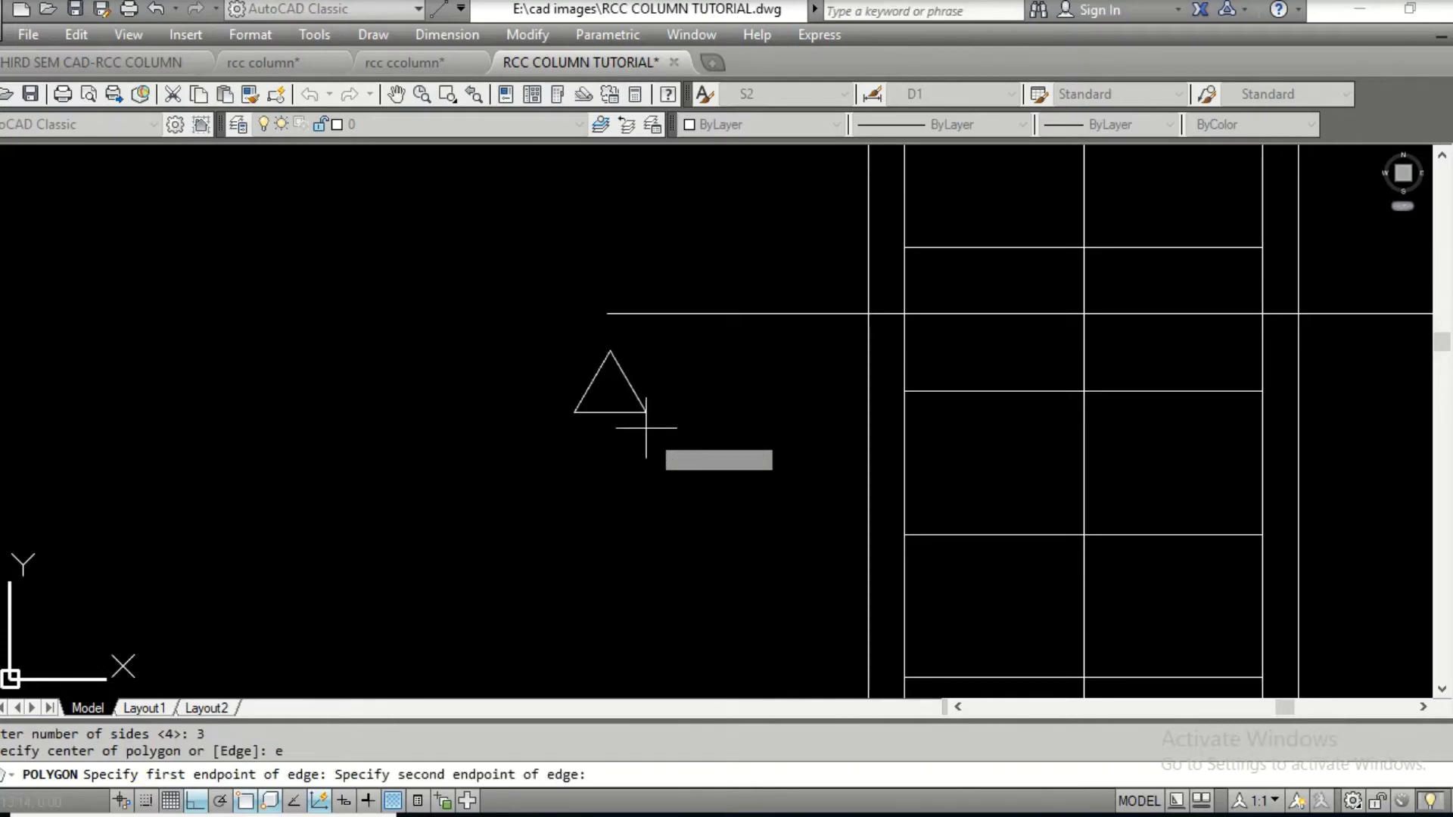
left_click(647, 428)
Move the triangle so its apex sits on the section line's left end, and open Hatch and Gradient
type("m")
key("Return")
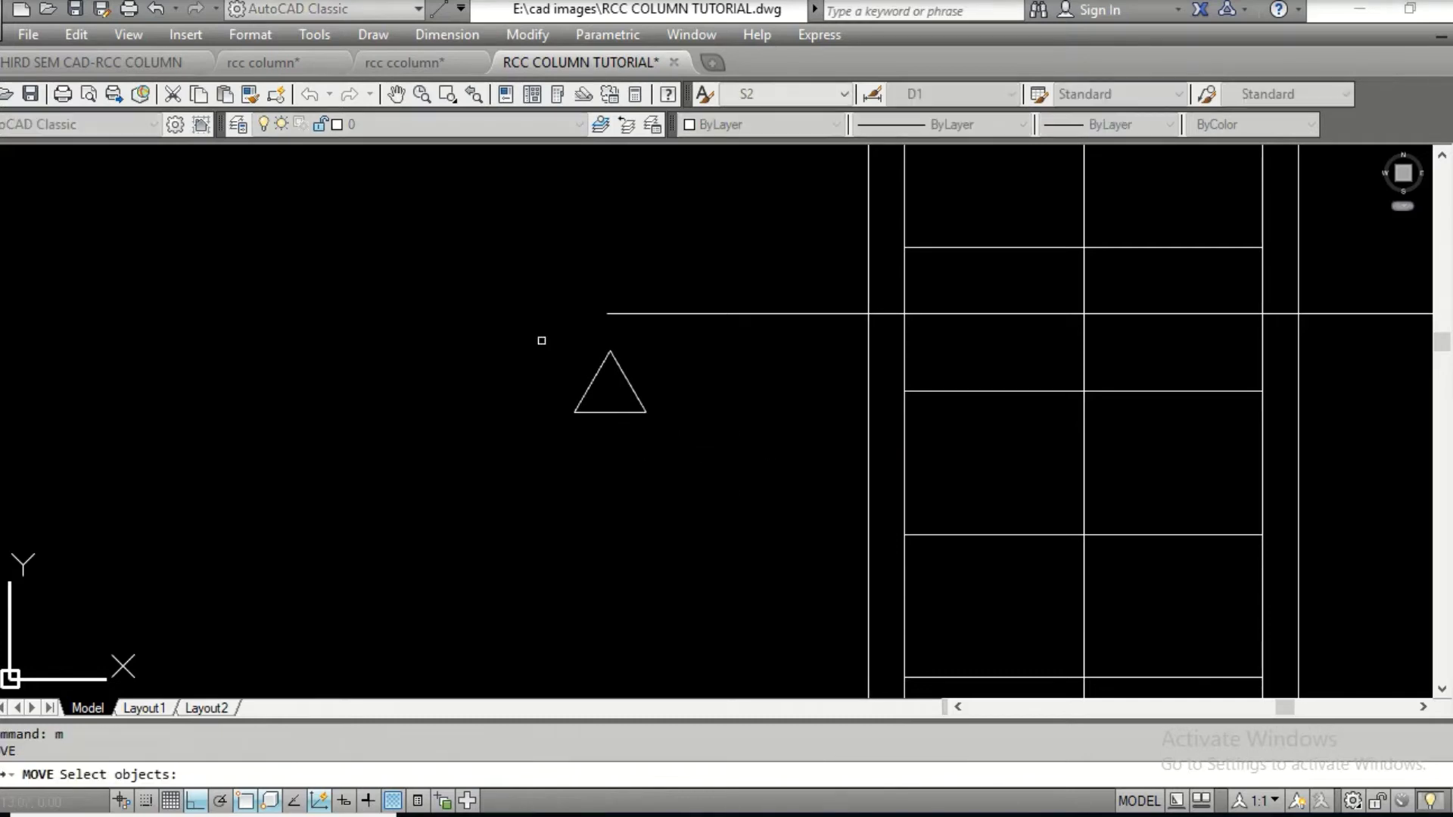
left_click(538, 334)
left_click(660, 425)
key("Return")
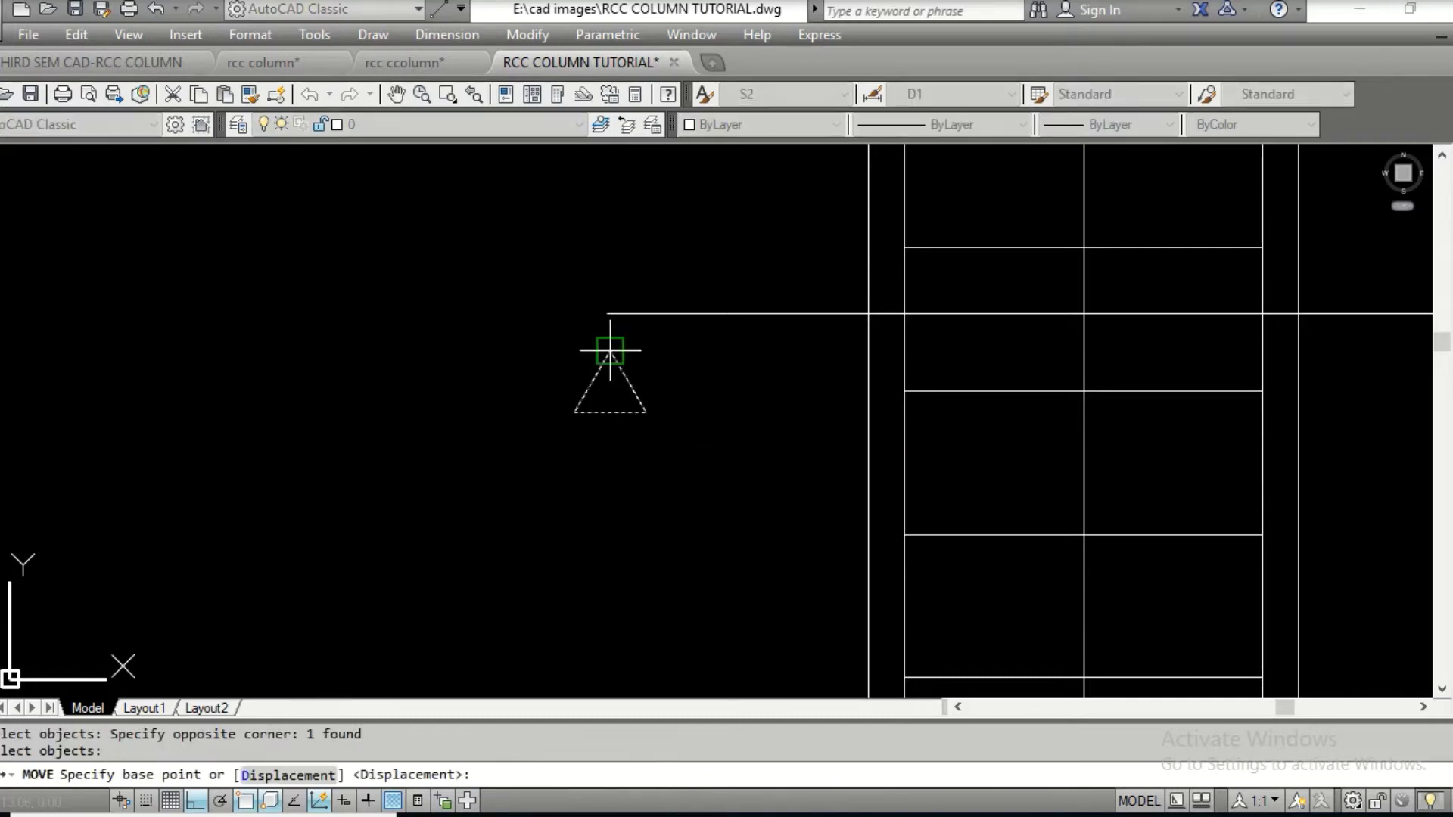
left_click(610, 350)
left_click(609, 322)
type("bh")
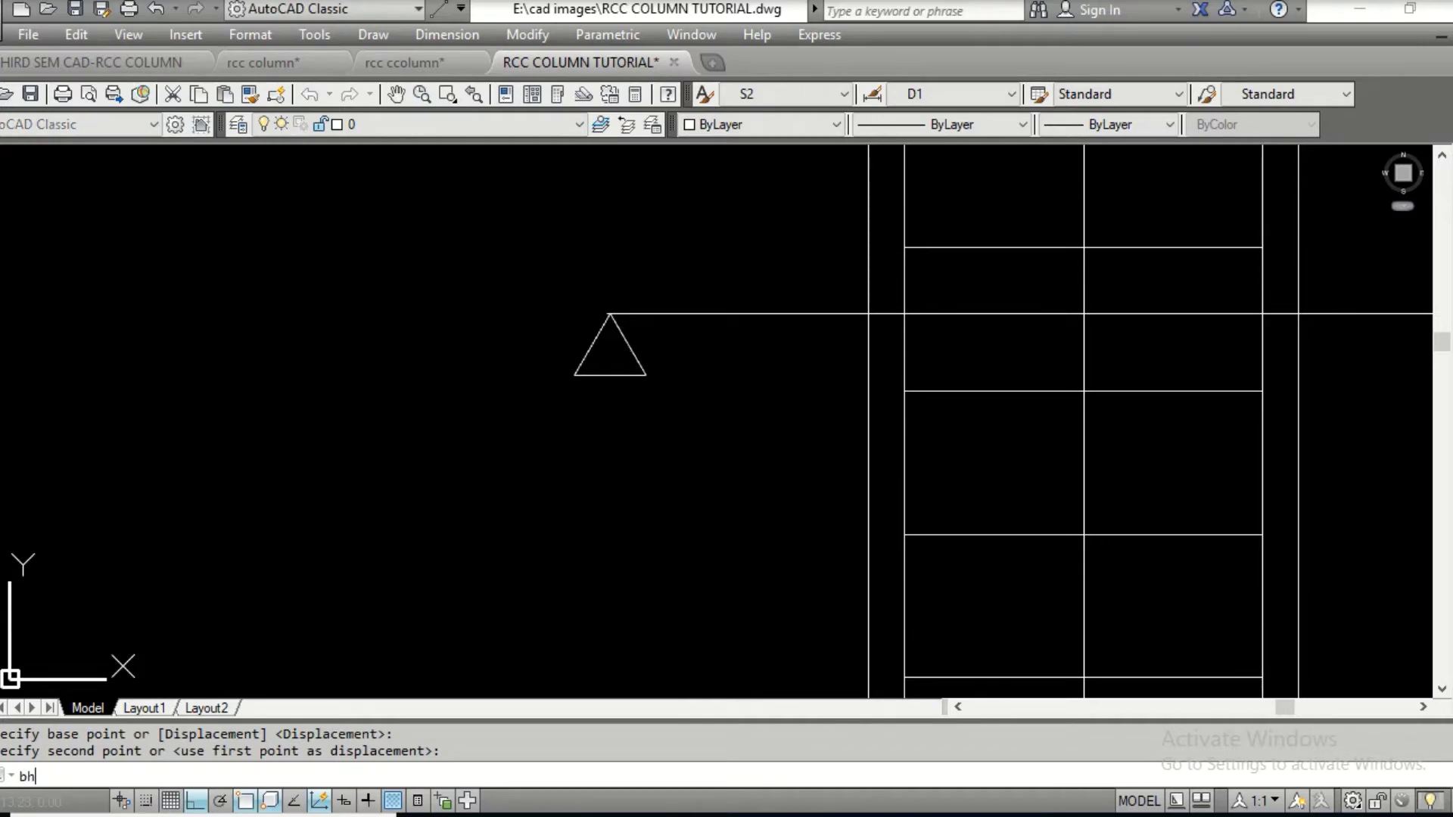
key("Return")
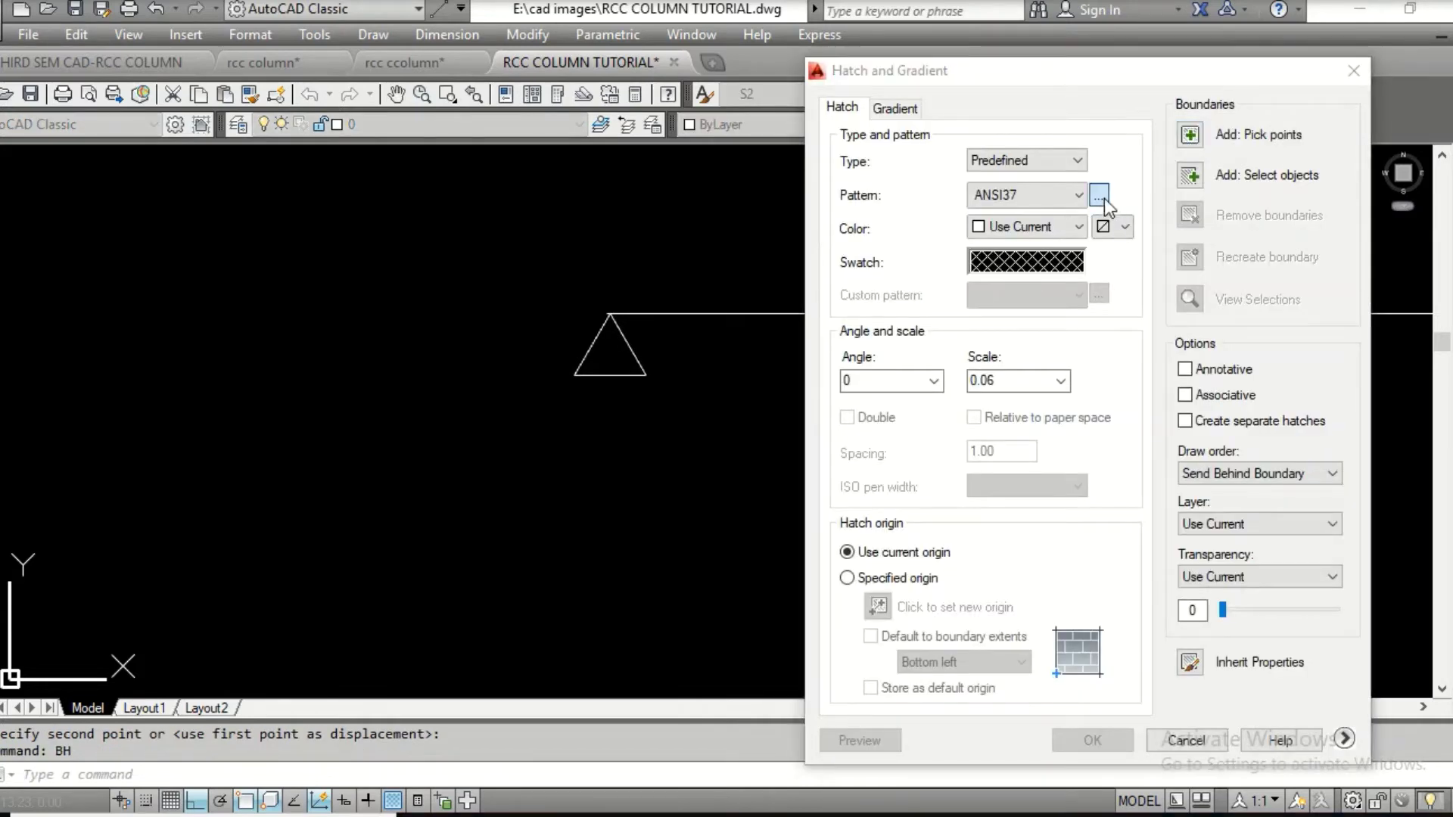
Fill the triangle with the SOLID hatch pattern
left_click(1098, 196)
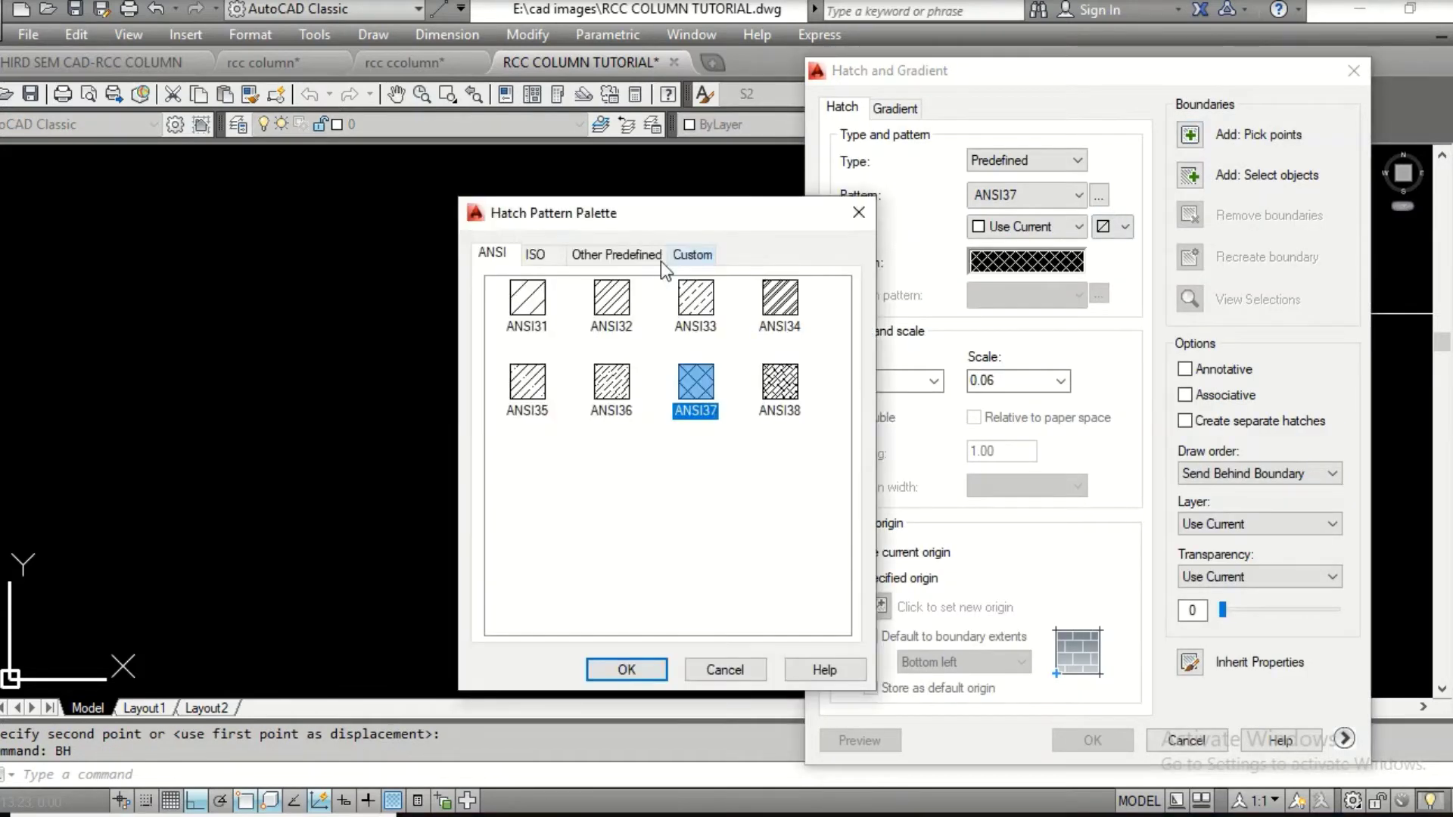
left_click(616, 257)
left_click(627, 670)
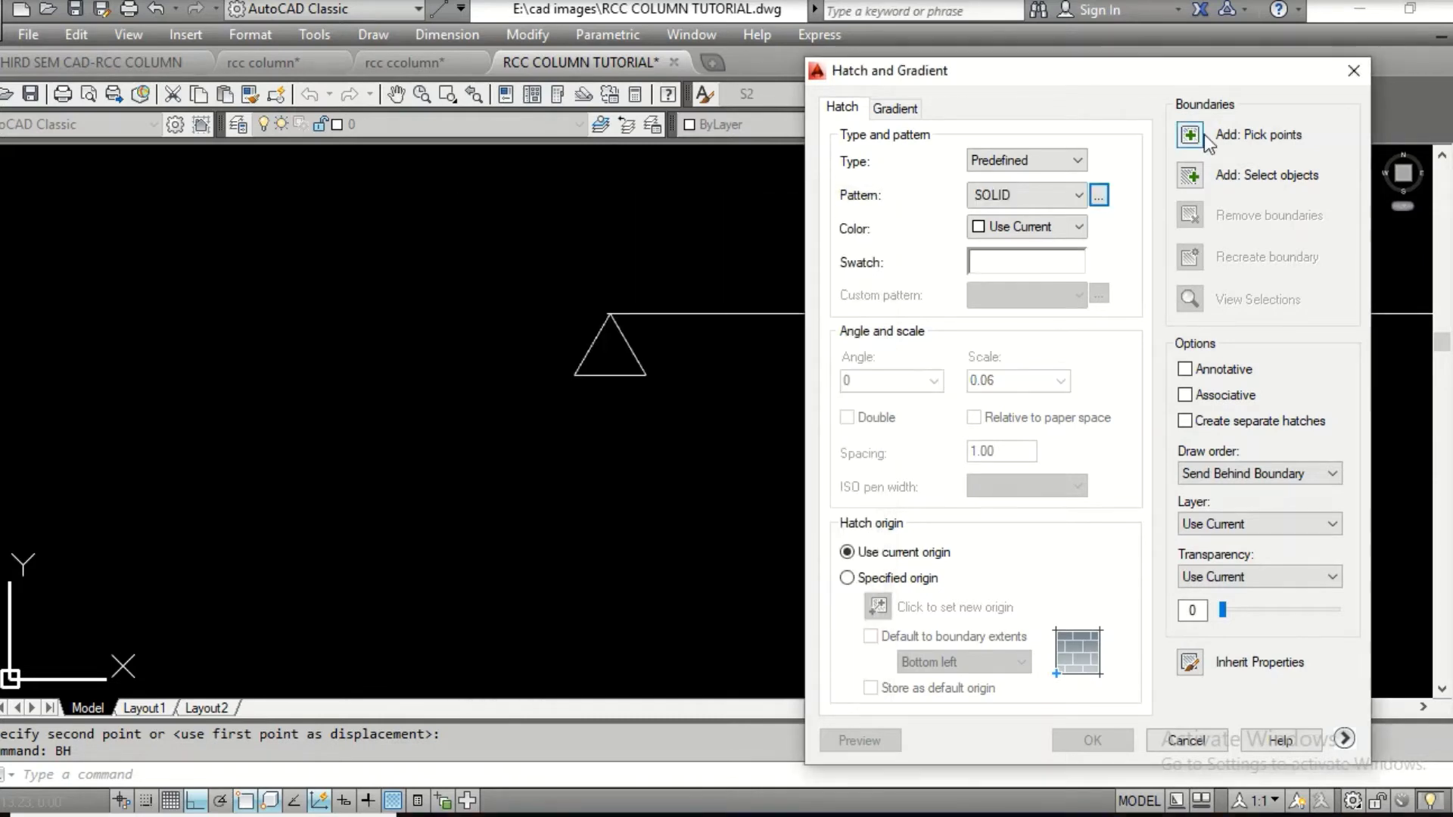
left_click(1190, 135)
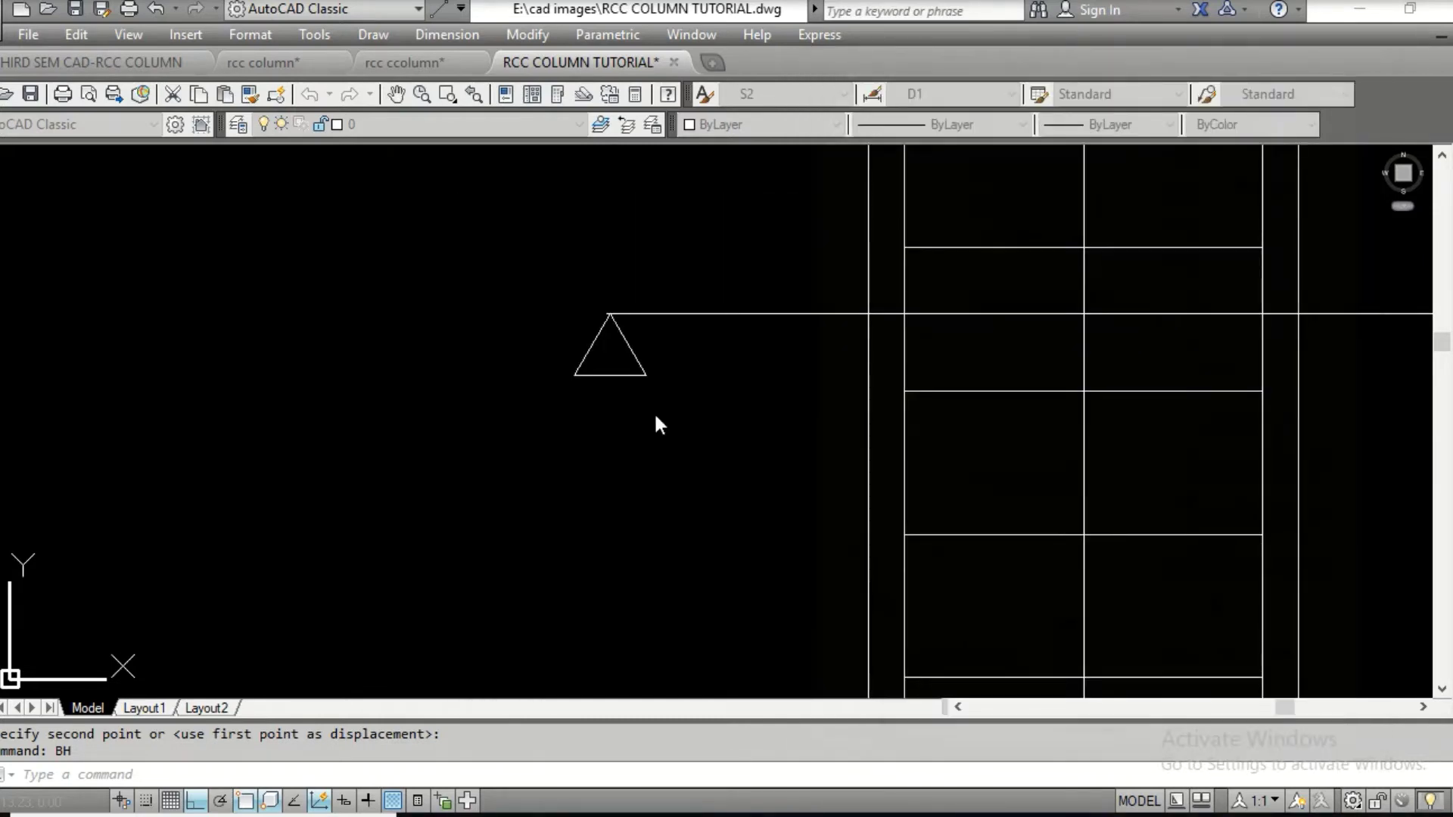
left_click(614, 350)
key("Return")
key("Return")
scroll(603, 323, "up", 5)
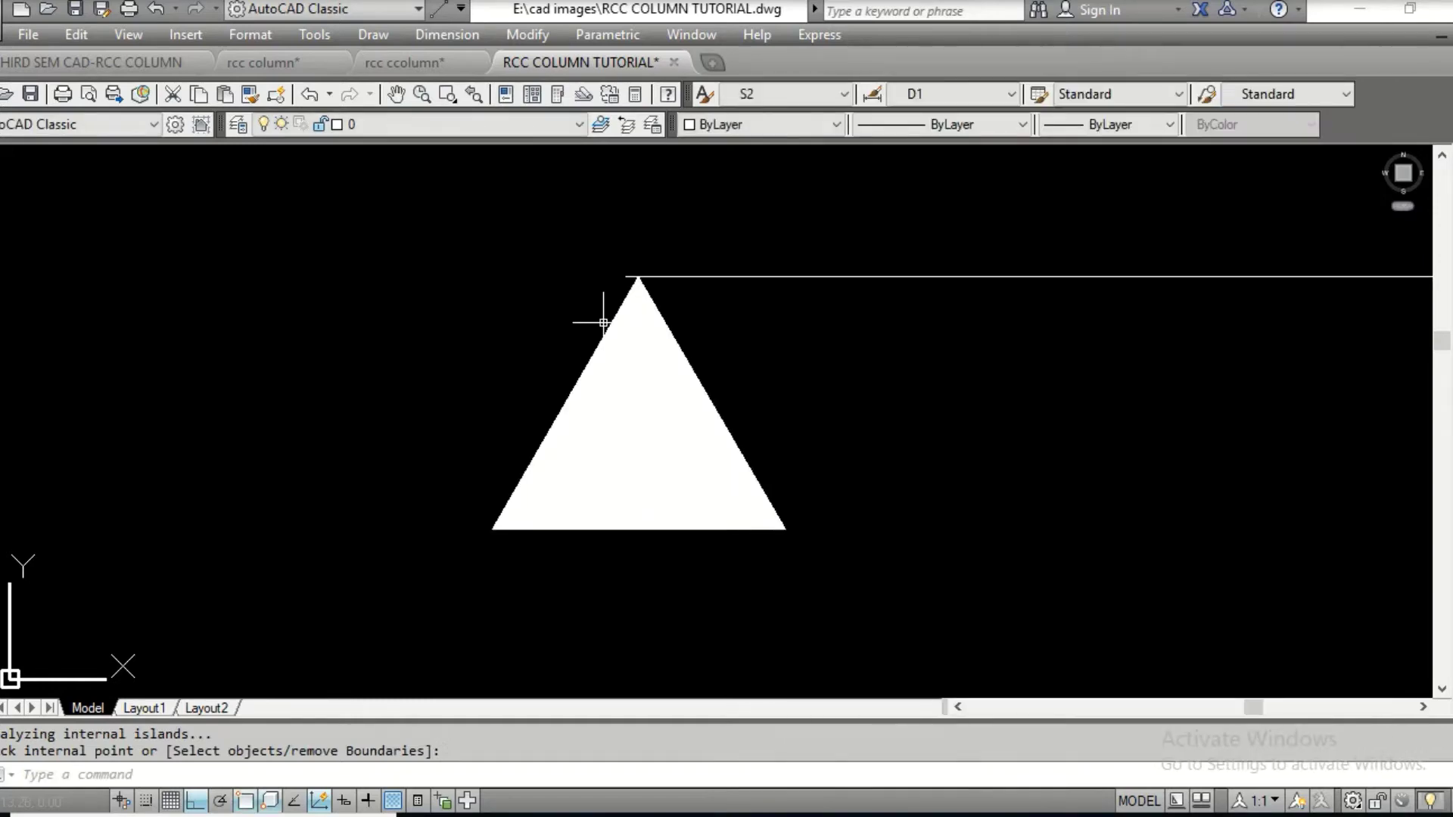
key("Escape")
Move the filled triangle and its hatch so the apex sits exactly at the line's end
type("m")
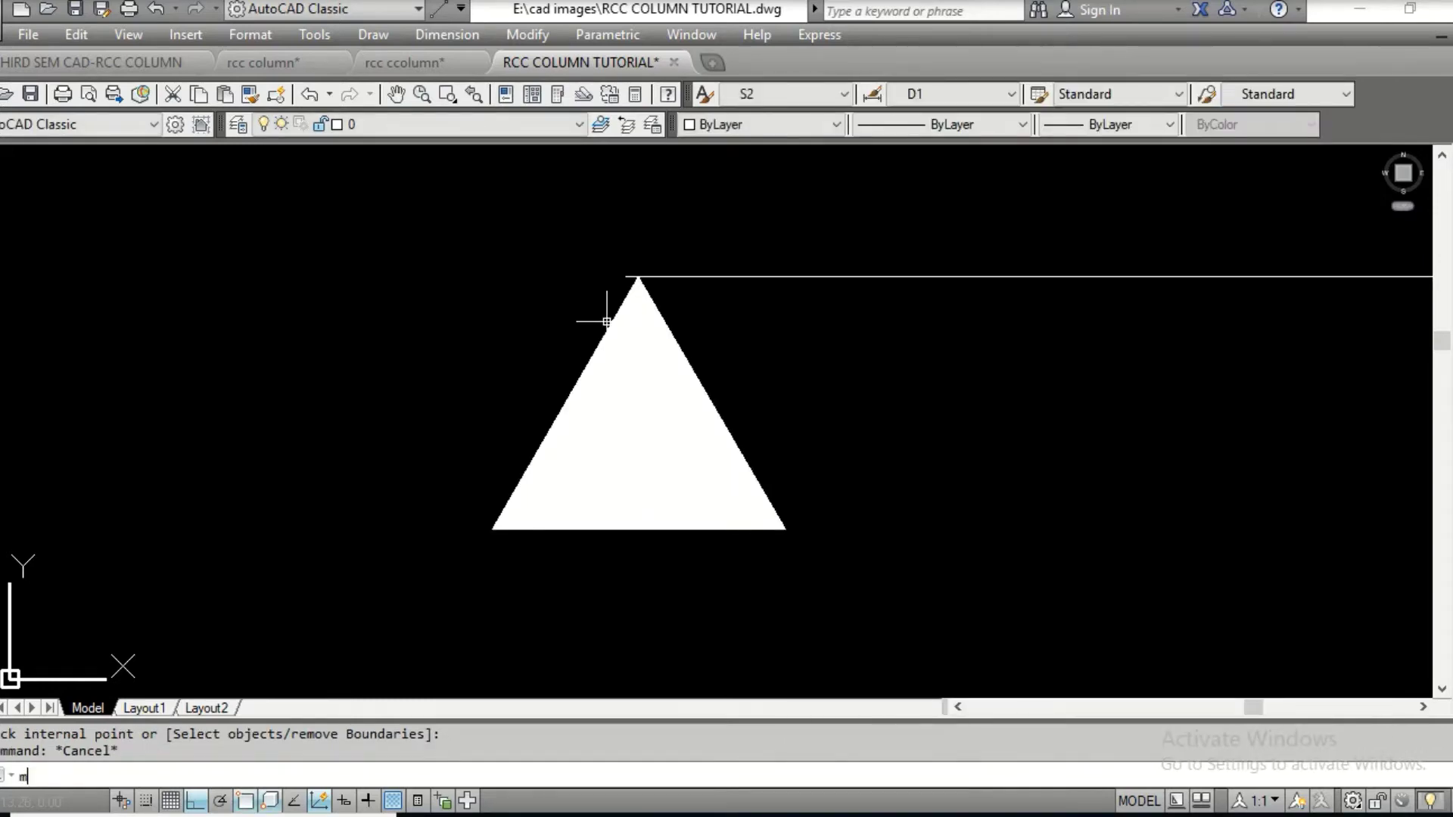
key("Return")
left_click_drag(607, 321, 575, 363)
key("Return")
left_click(638, 277)
left_click(623, 280)
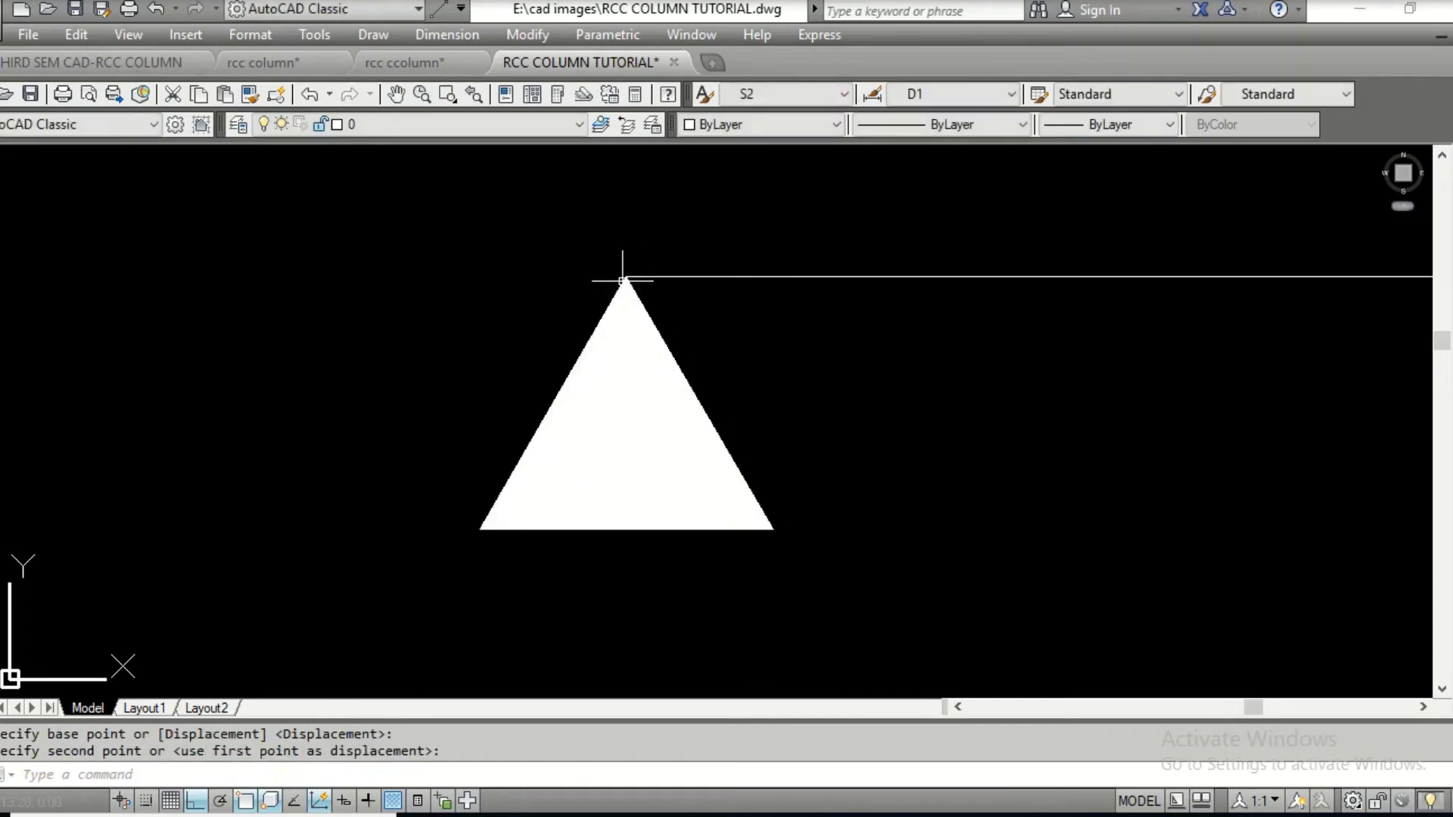
scroll(755, 327, "down", 3)
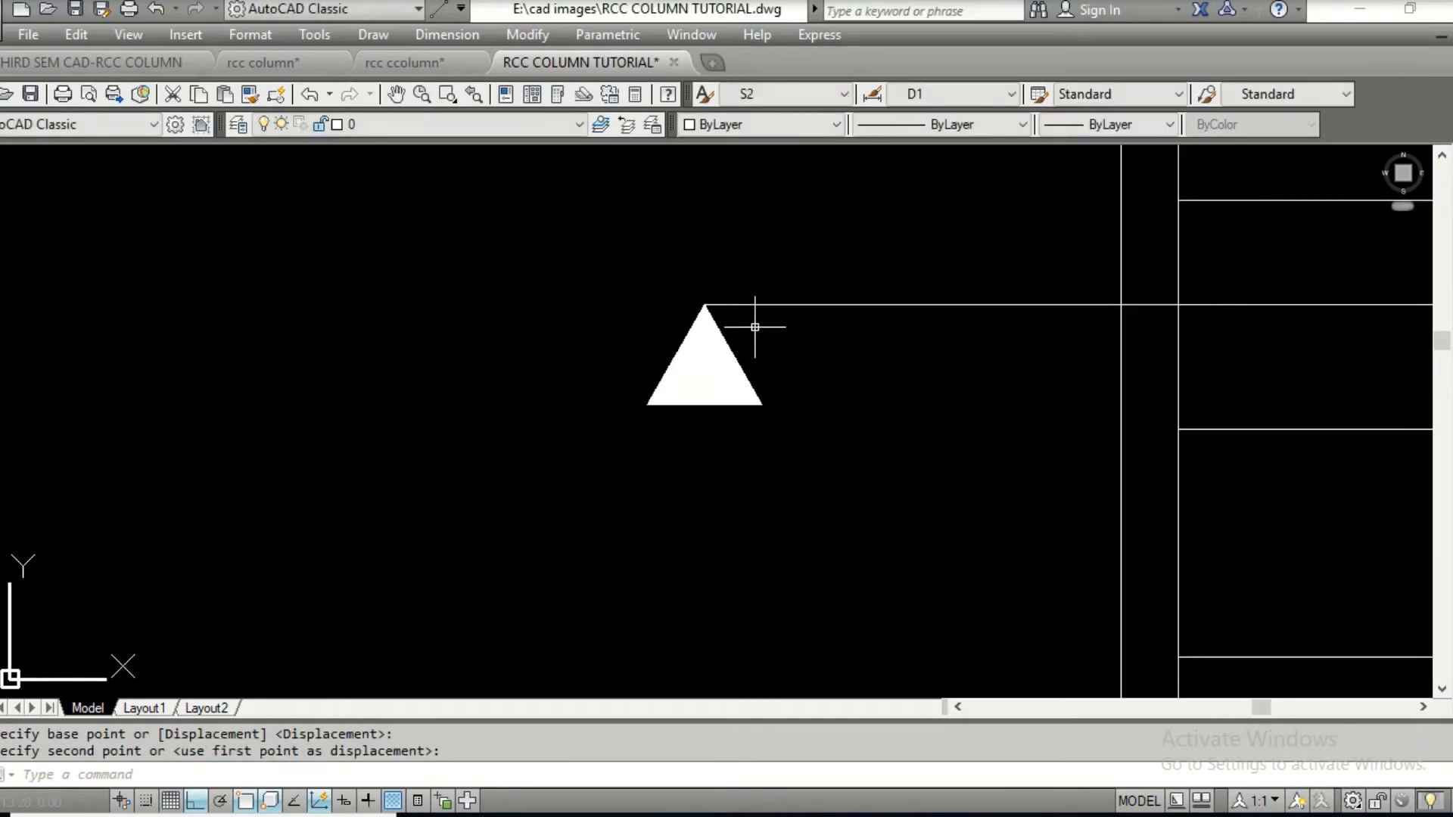
Write the label 'A' in text style S2 at 0 rotation above the triangle
type("dt")
key("Escape")
key("Escape")
middle_click_drag(674, 214, 675, 296)
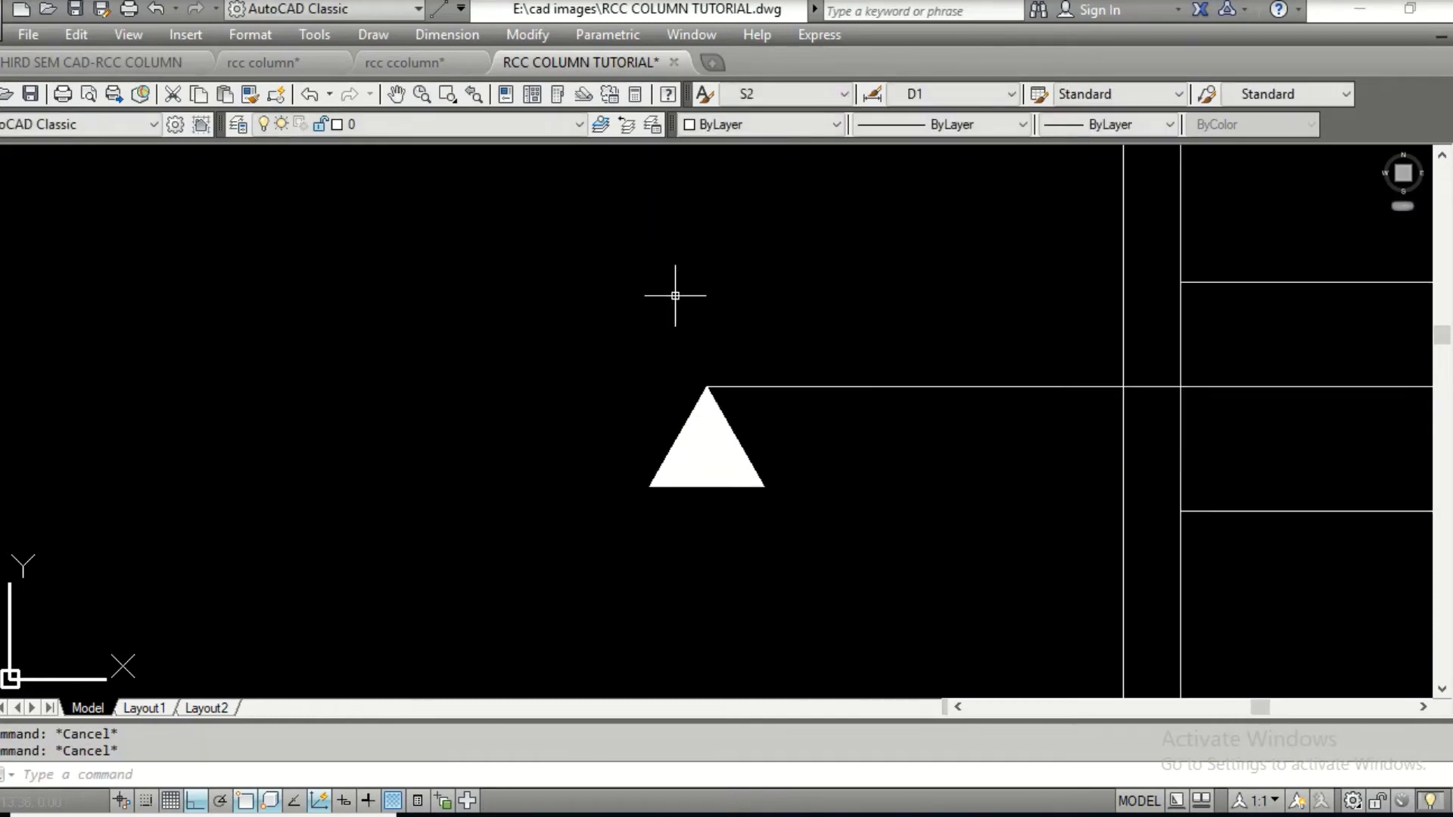
type("d")
key("Return")
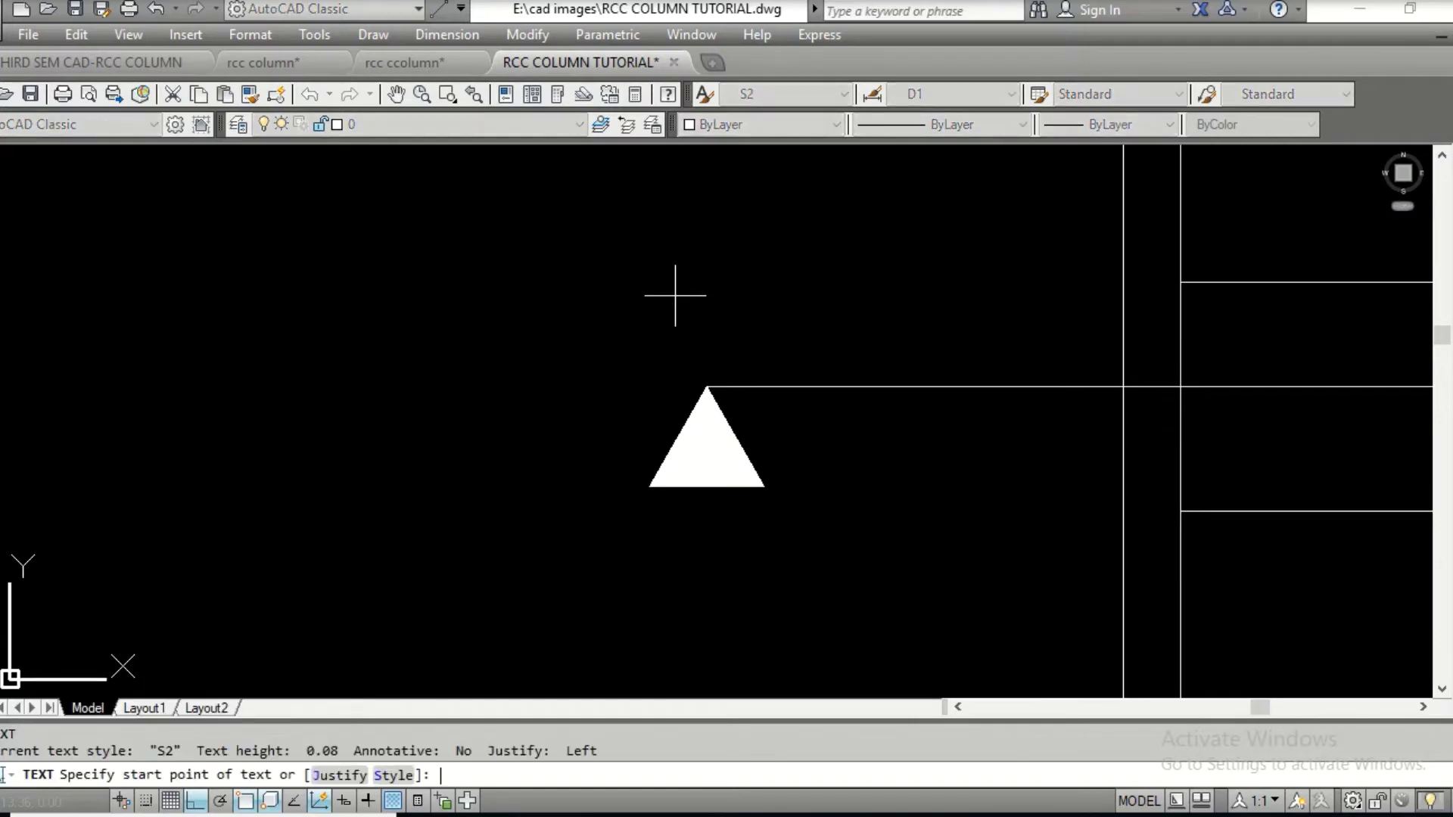
key("Return")
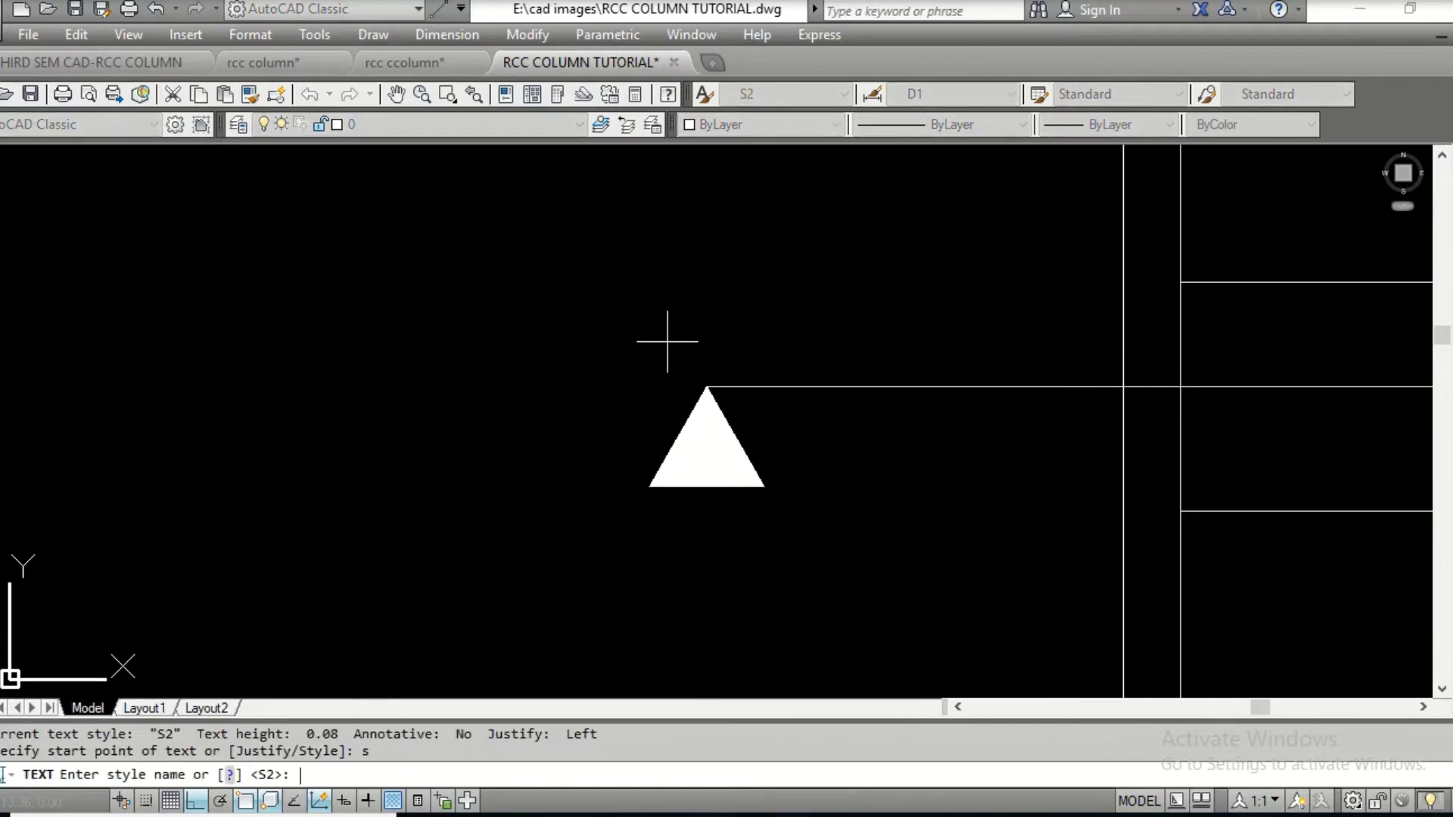
key("Return")
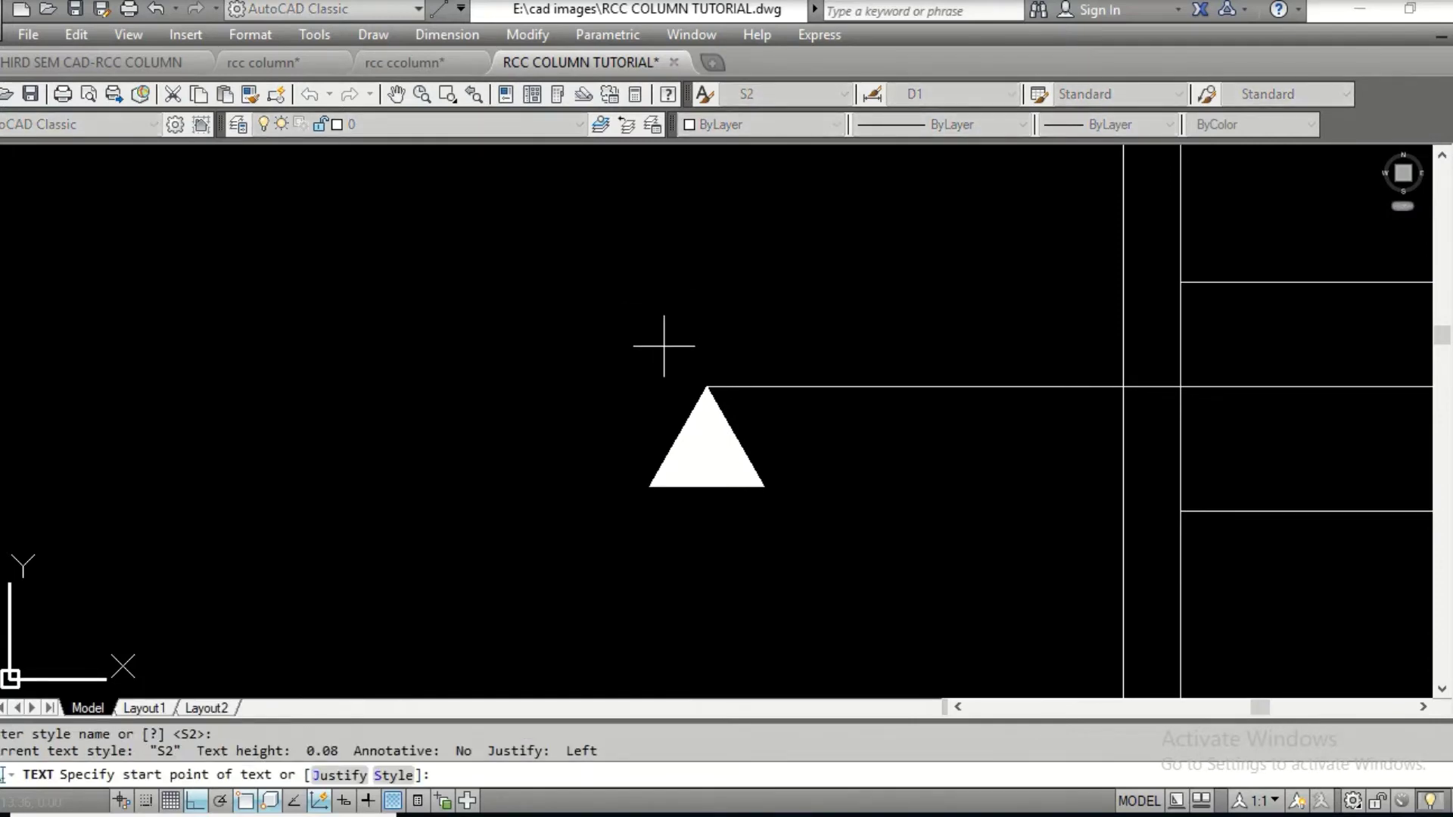
left_click(705, 342)
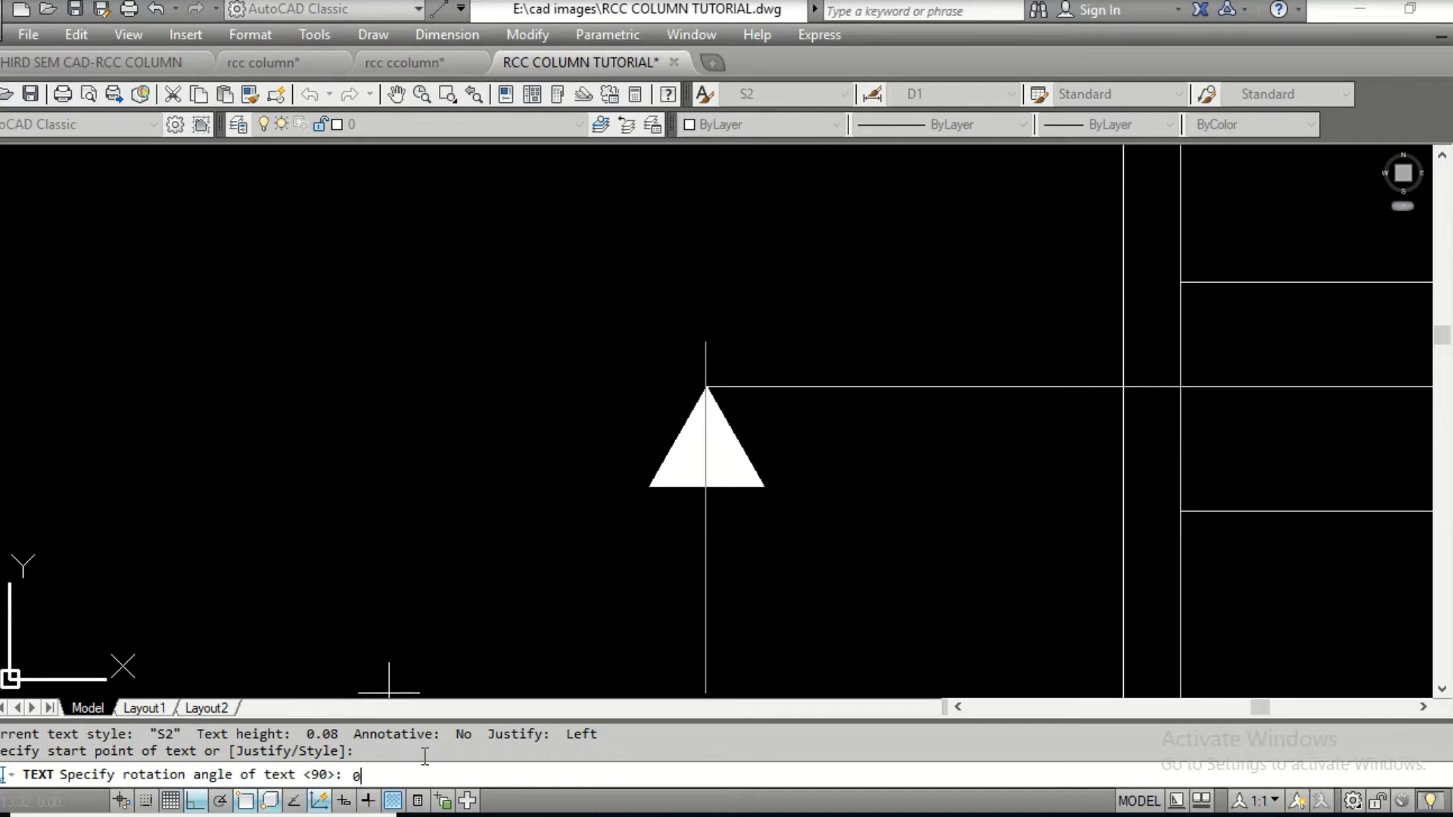
key("Return")
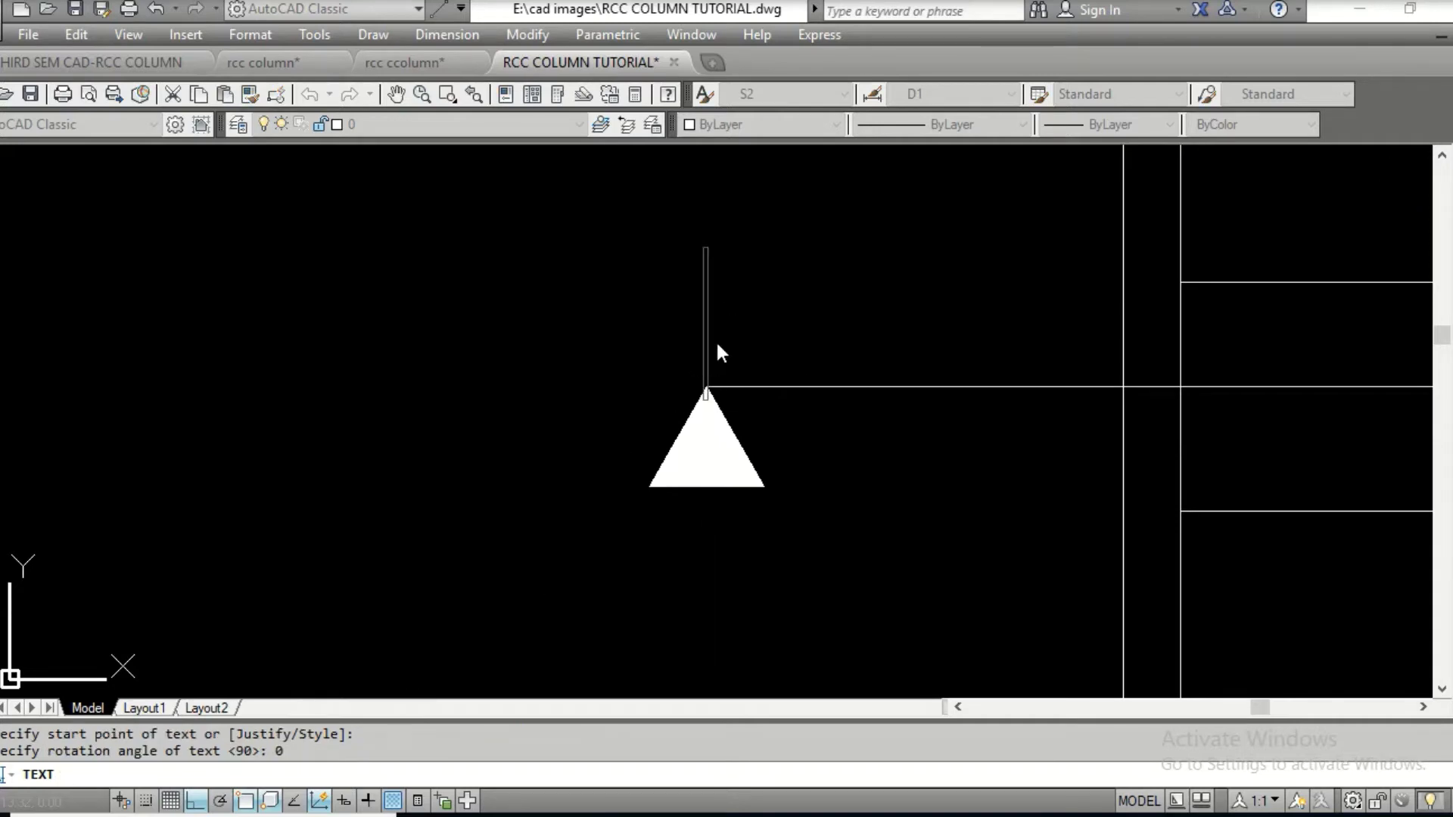
type("A")
key("Return")
key("Return")
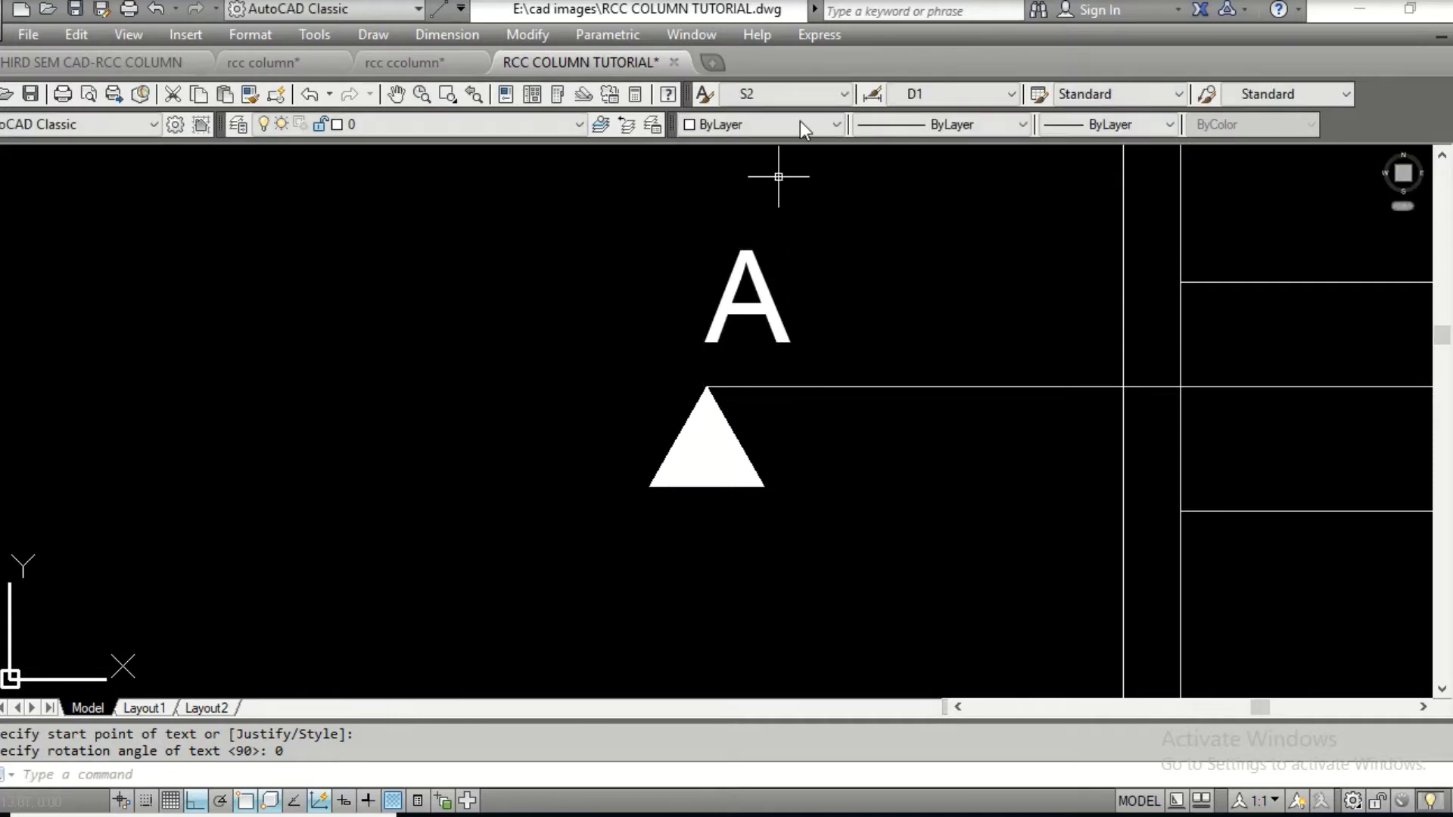
scroll(832, 314, "down", 5)
key("Escape")
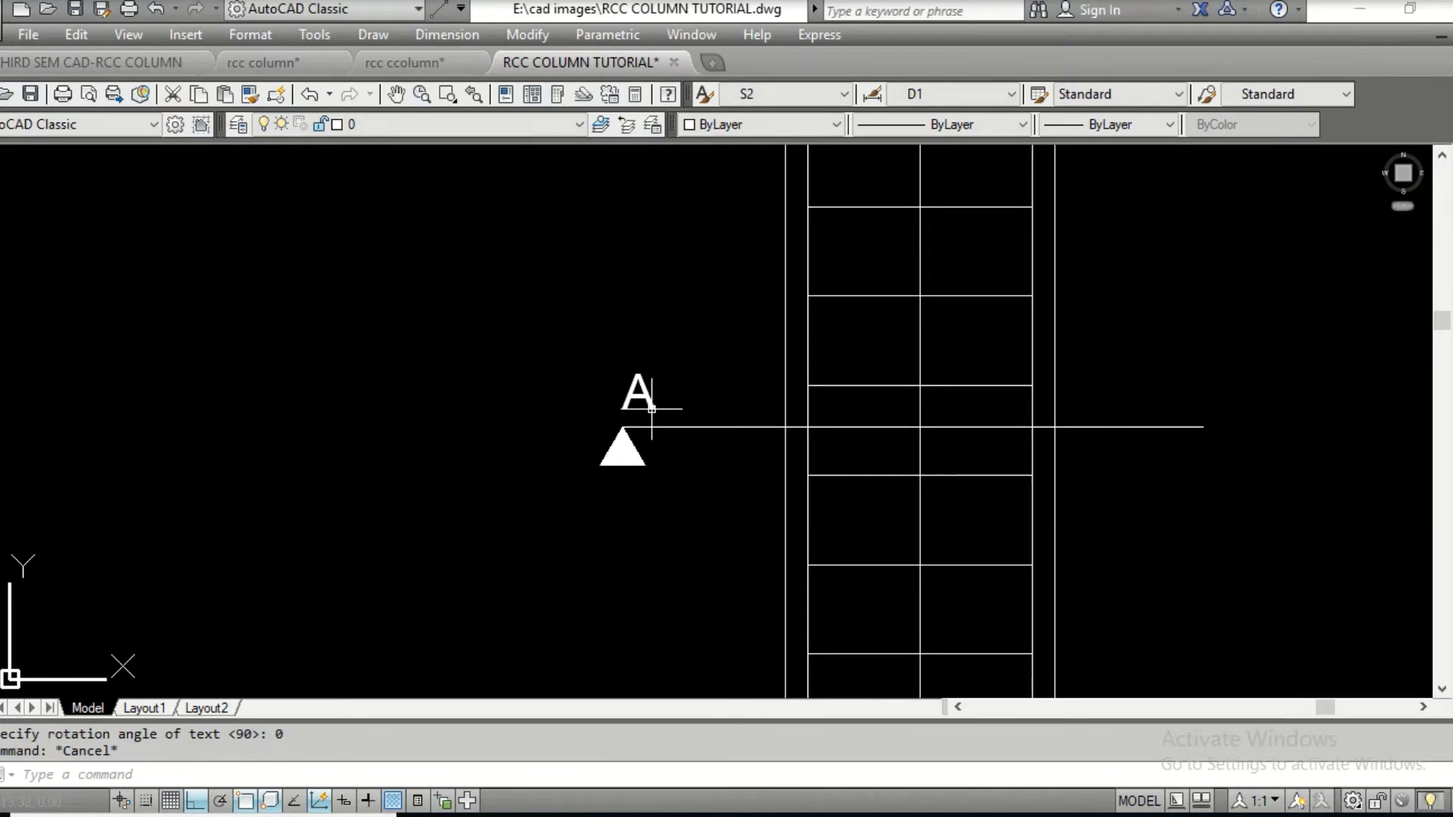
Reposition the A label above the triangle with ortho turned off
type("m")
key("Return")
scroll(658, 415, "up", 4)
left_click(498, 279)
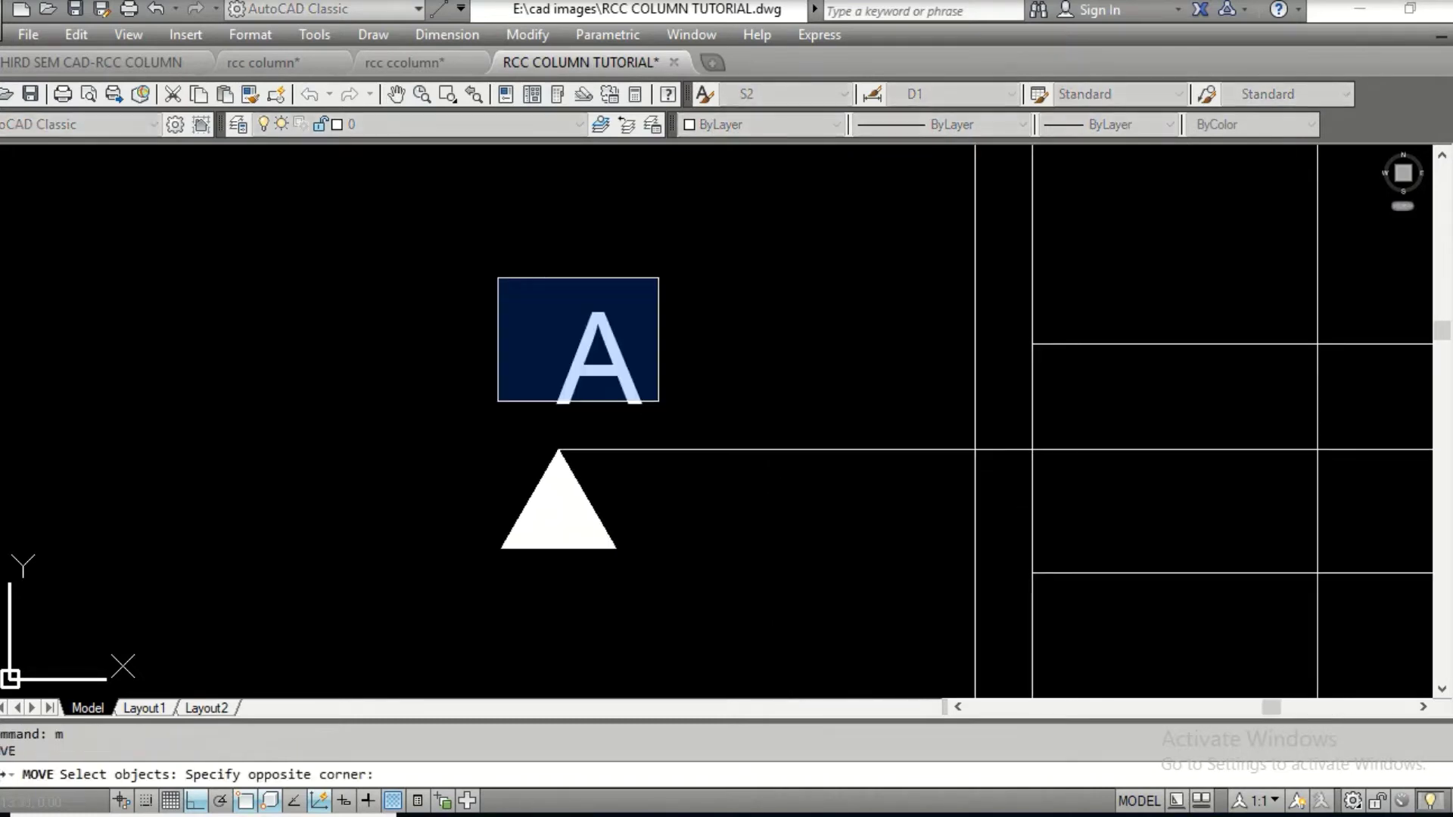
left_click(659, 405)
key("Return")
left_click(598, 335)
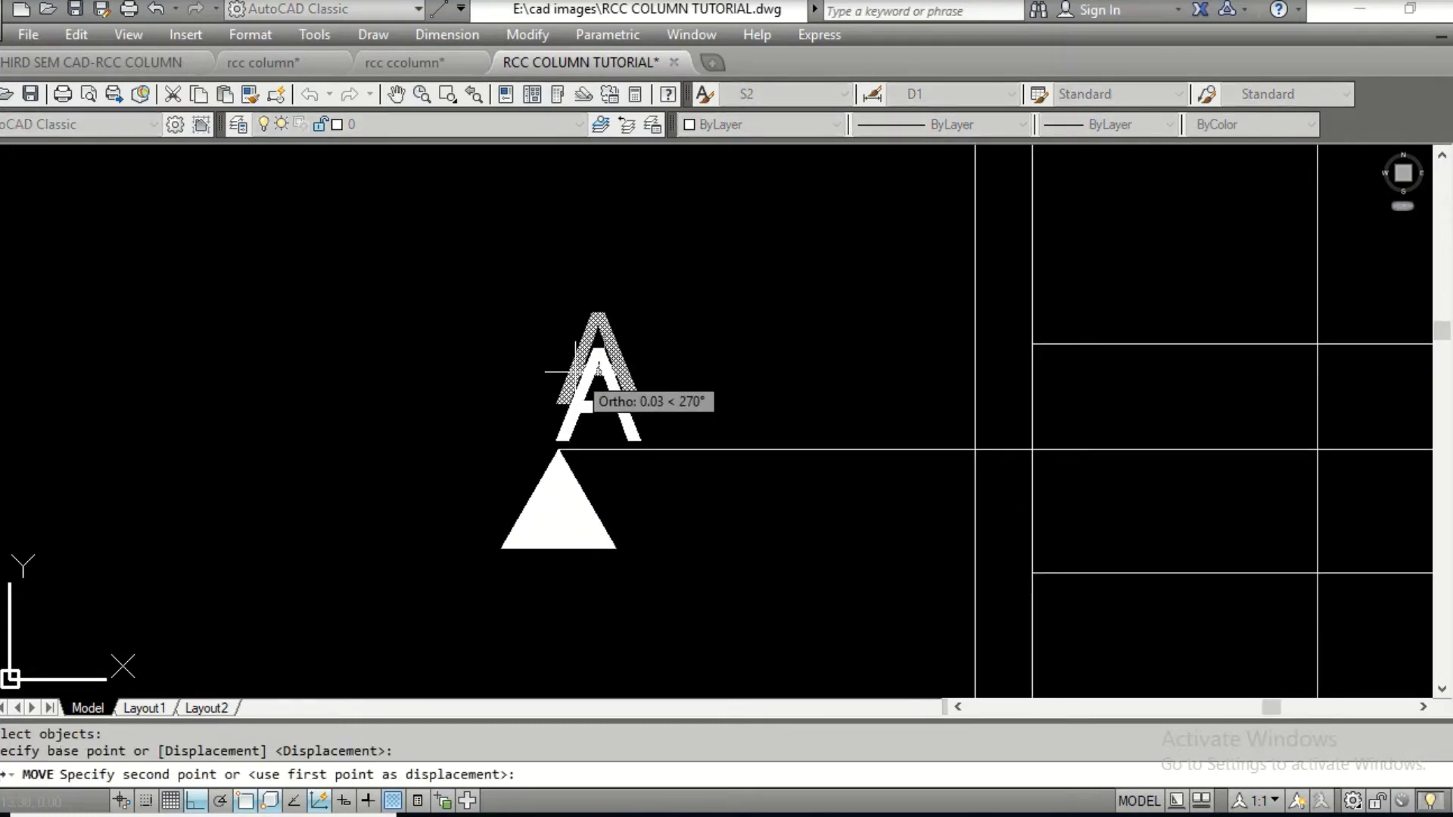
key("F8")
key("Escape")
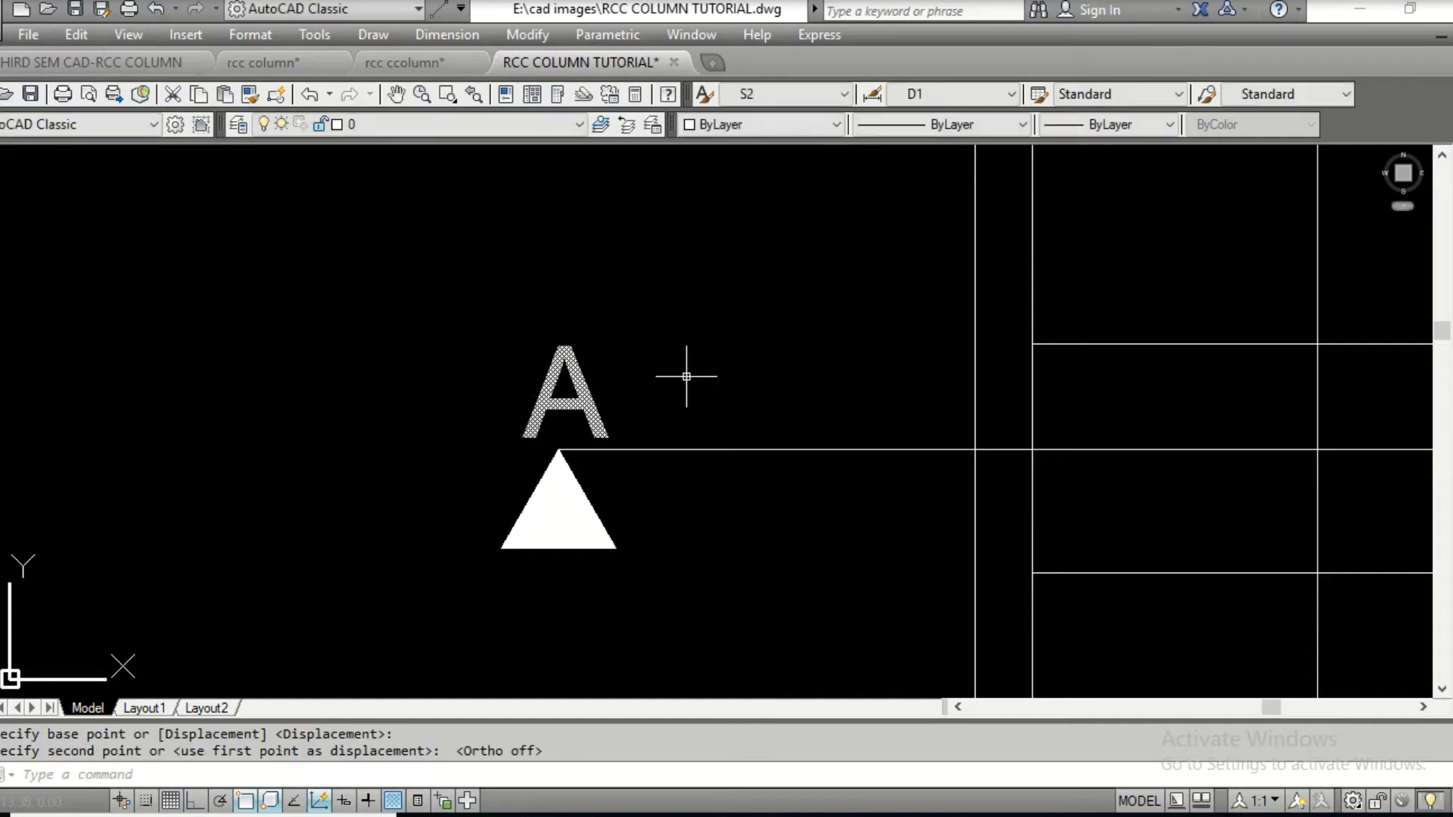
Copy the filled triangle and A label to the section line's right end
type("cp")
key("Return")
left_click(382, 294)
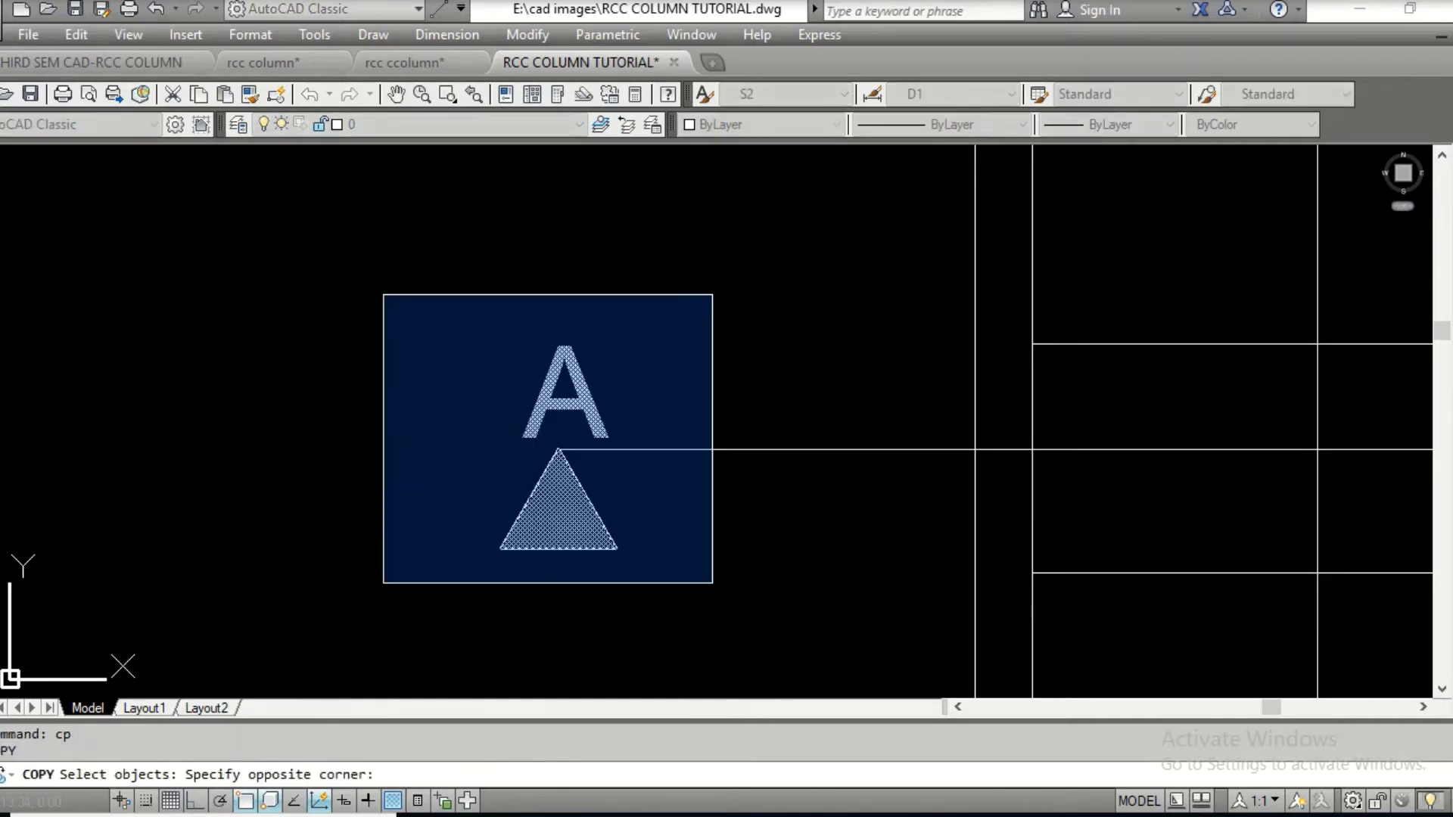
left_click(715, 586)
key("Return")
left_click(563, 463)
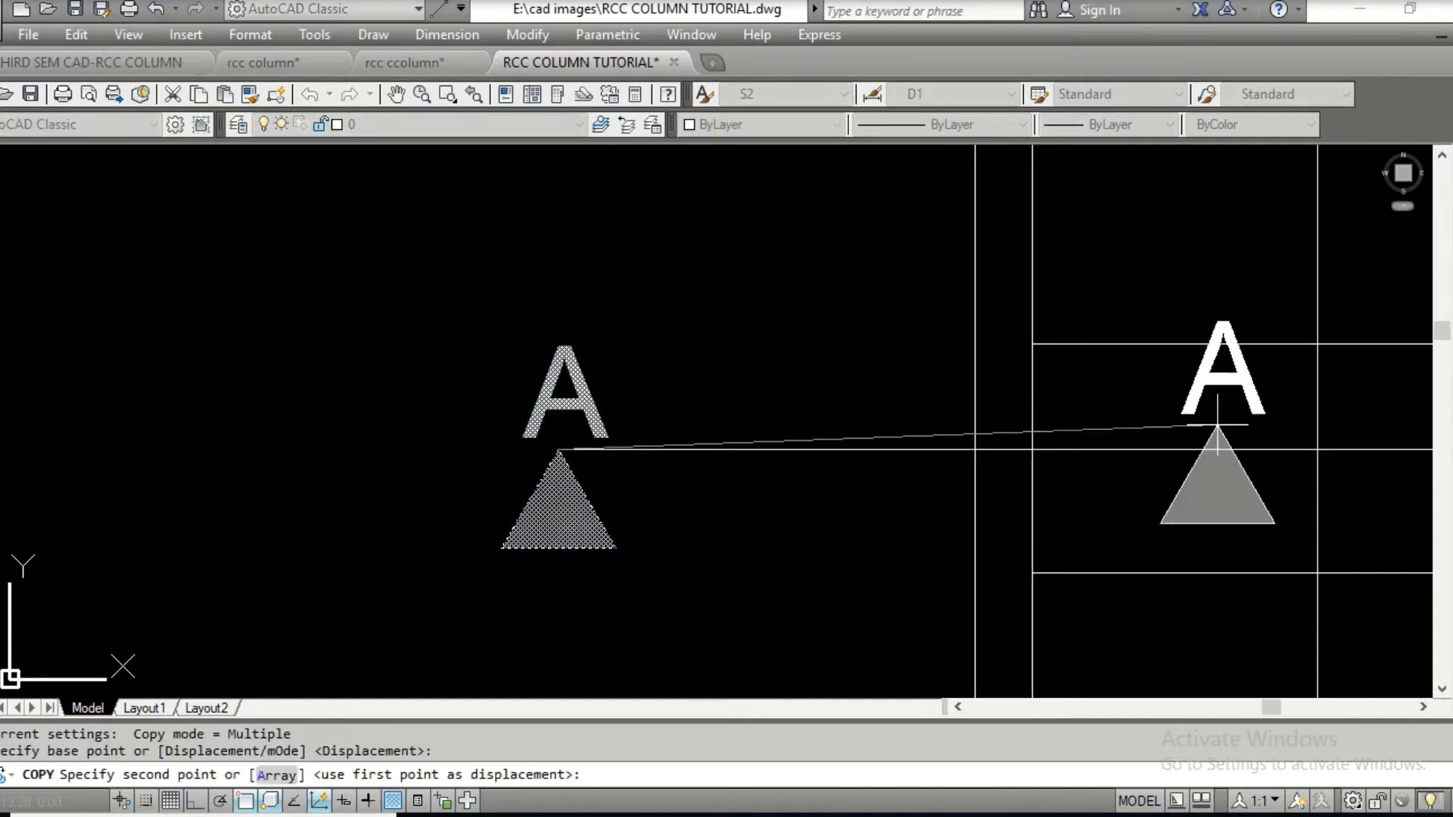
scroll(889, 383, "down", 3)
middle_click_drag(888, 383, 706, 403)
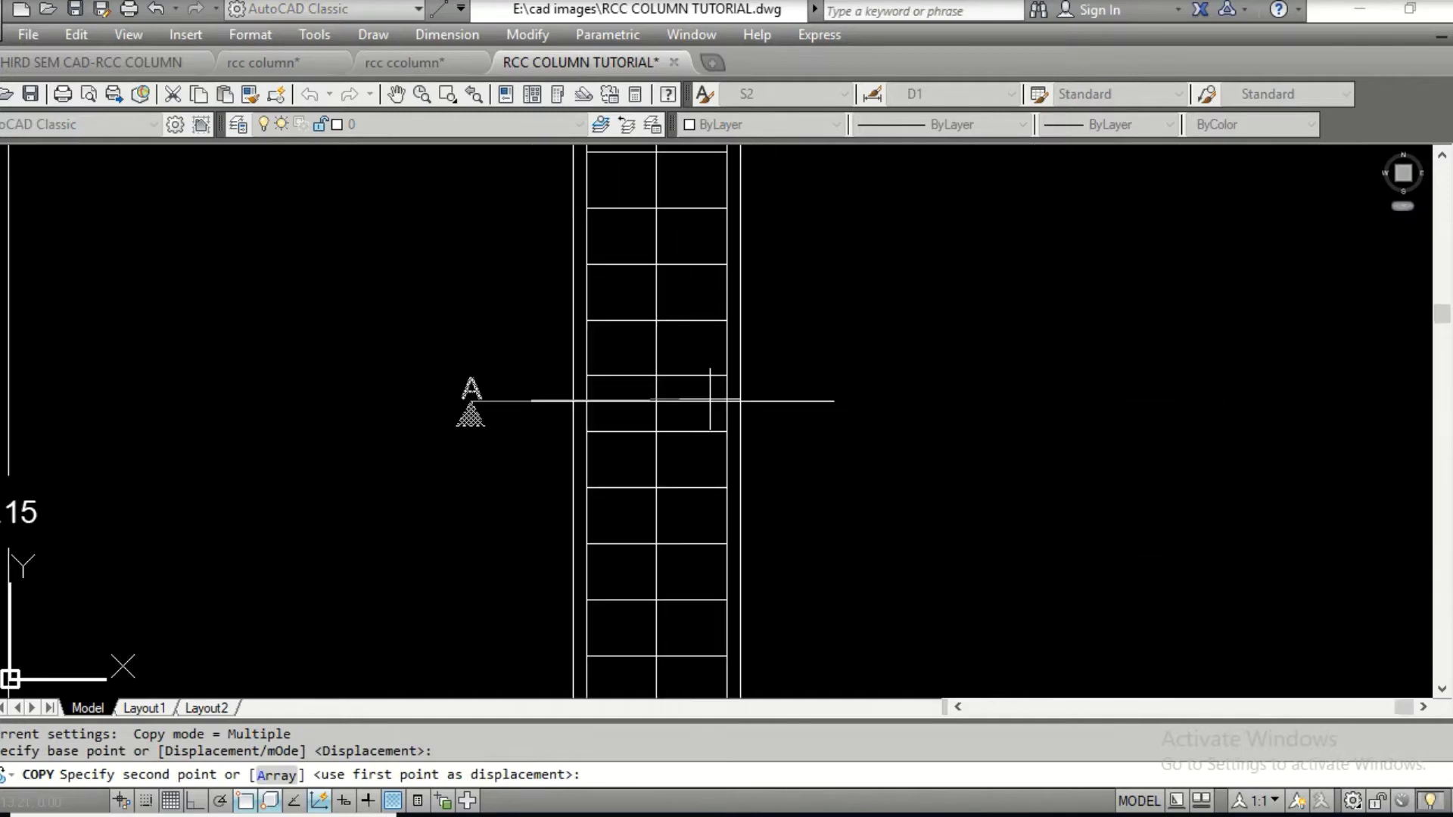
left_click(833, 401)
key("Escape")
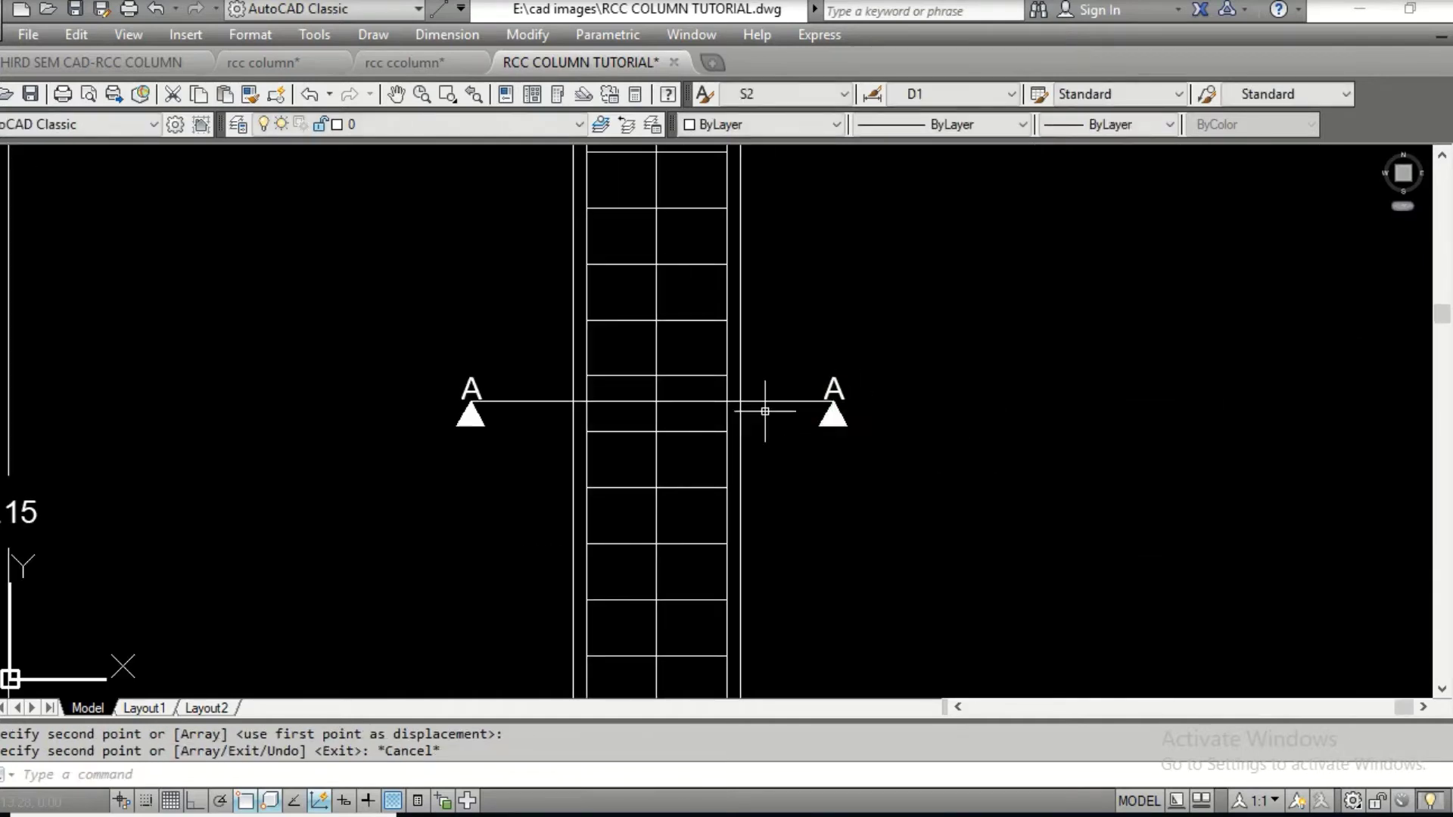
Select the section line between the two markers, then clear the selection
scroll(760, 409, "up", 2)
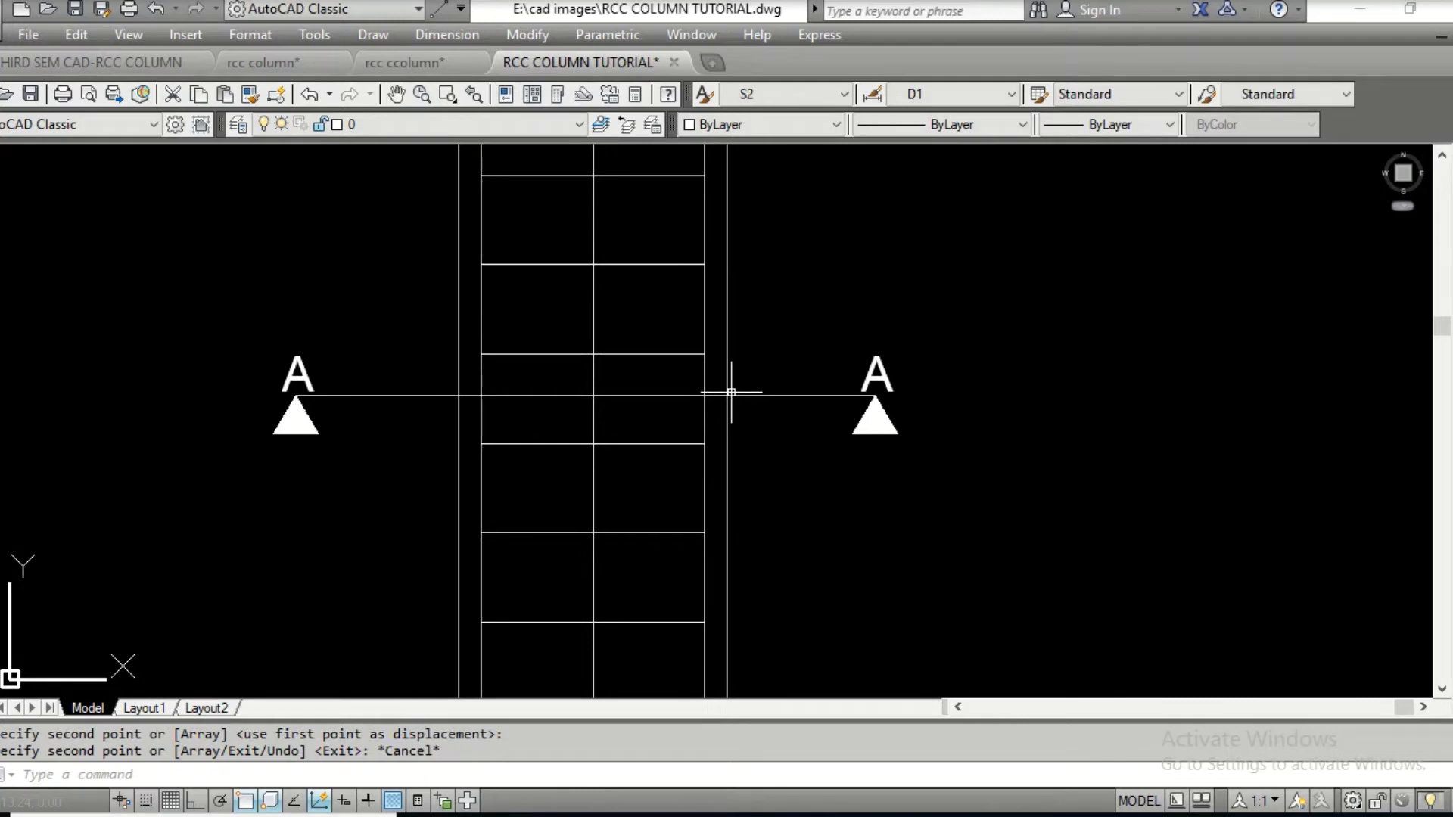
left_click(734, 394)
left_click(736, 396)
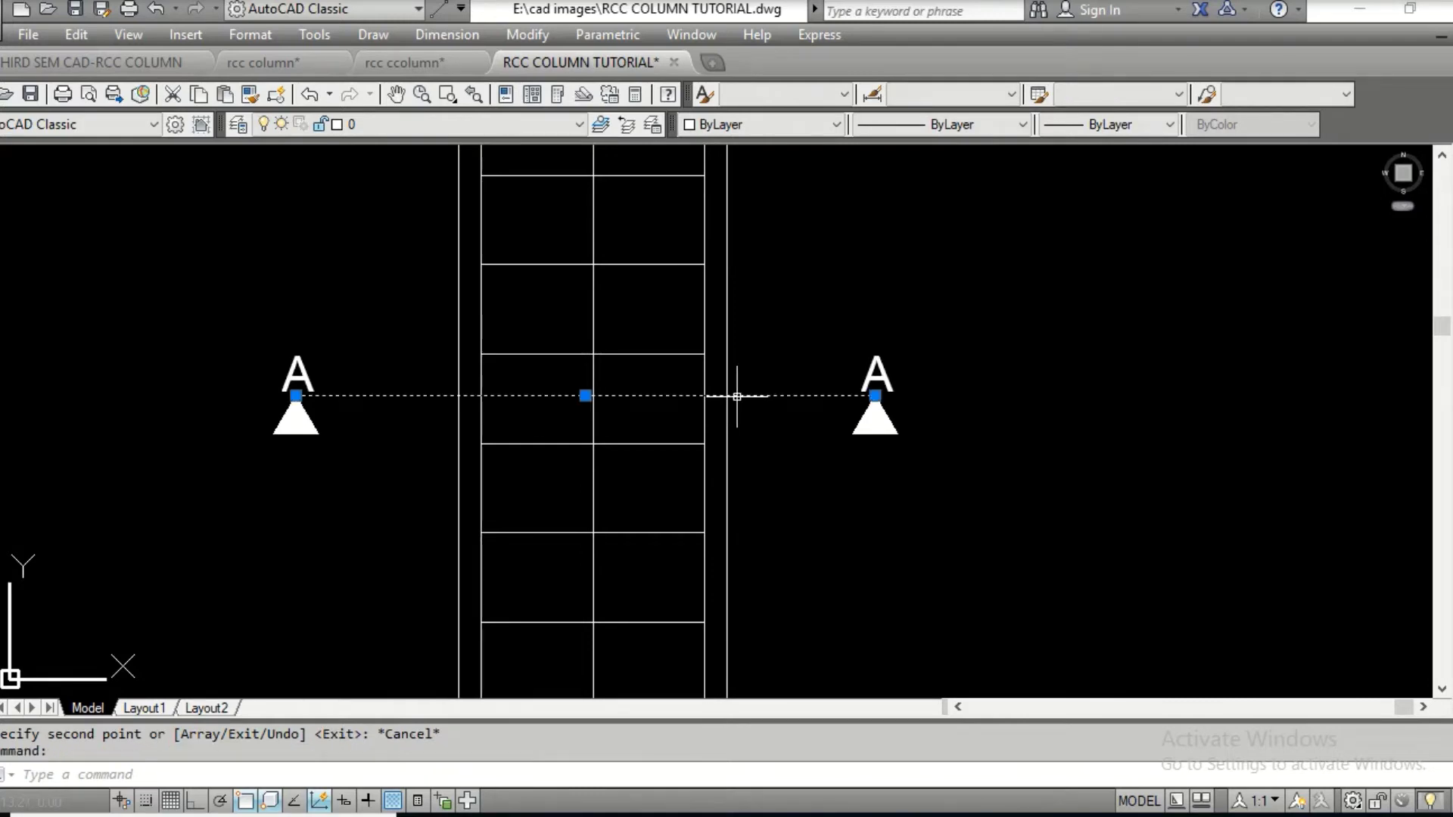
key("Escape")
key("Escape")
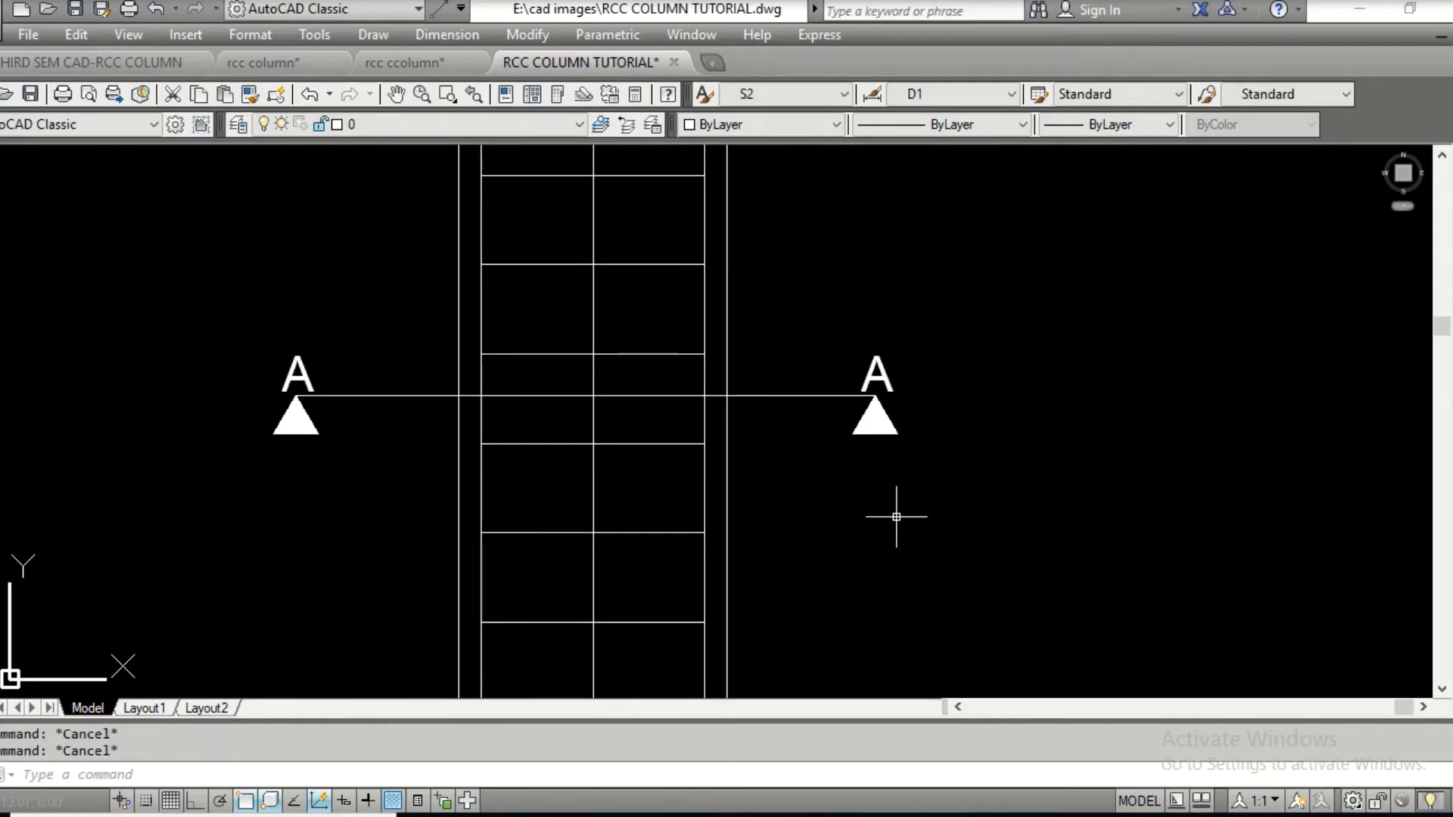
Open the Properties palette and check the section line's available linetypes
type("plopertie")
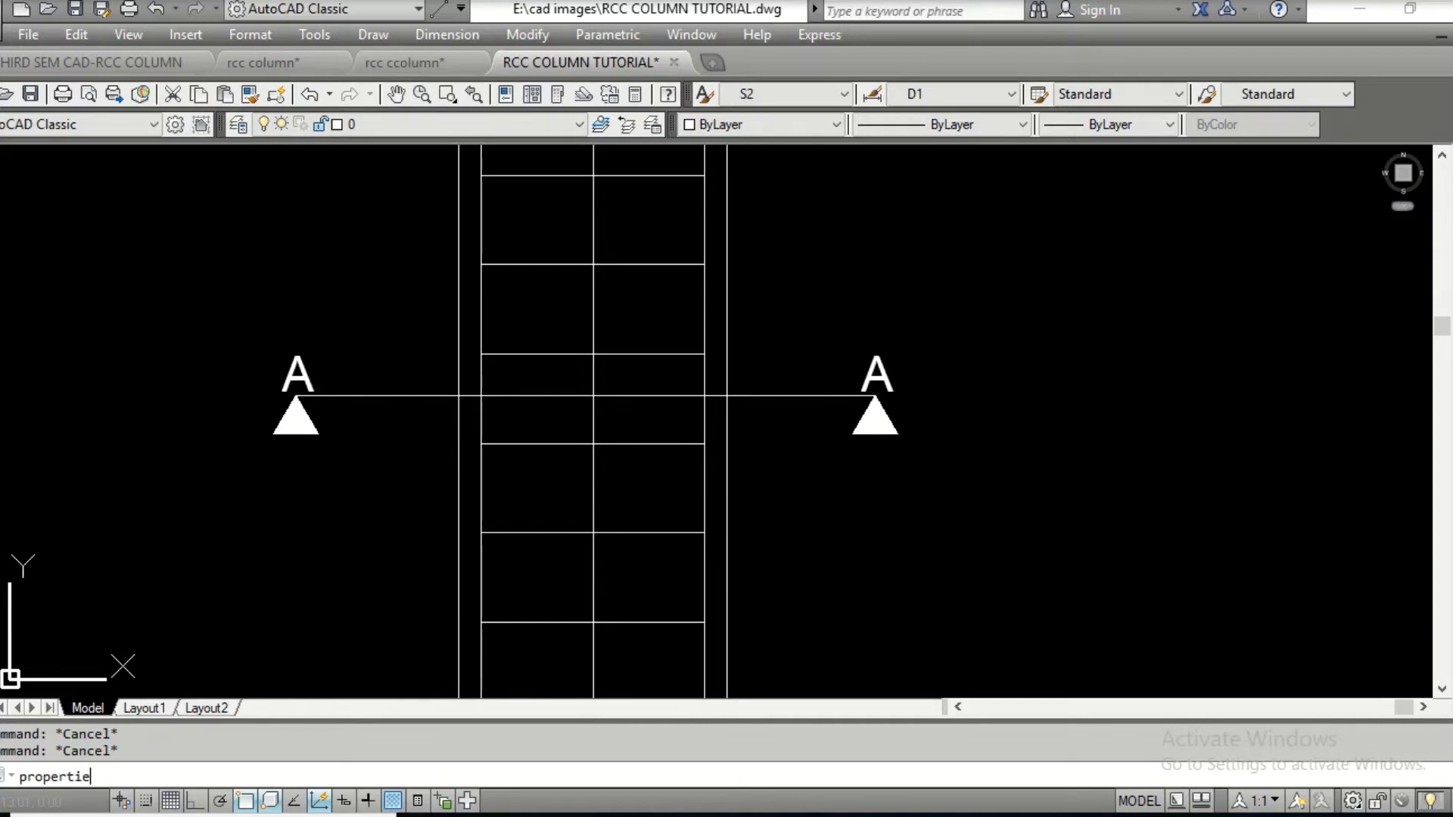
type("s")
key("Return")
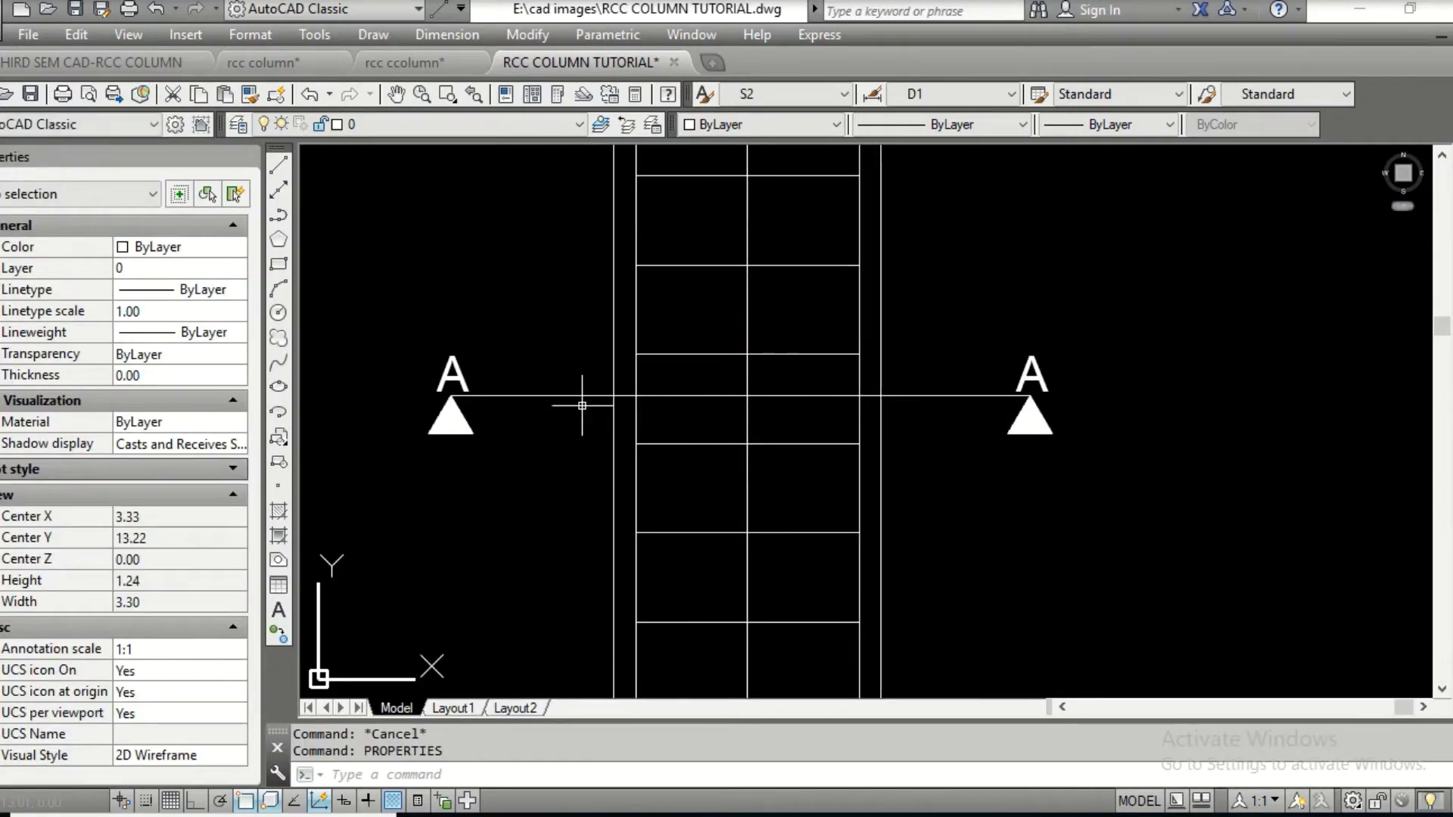
left_click(578, 395)
left_click(234, 296)
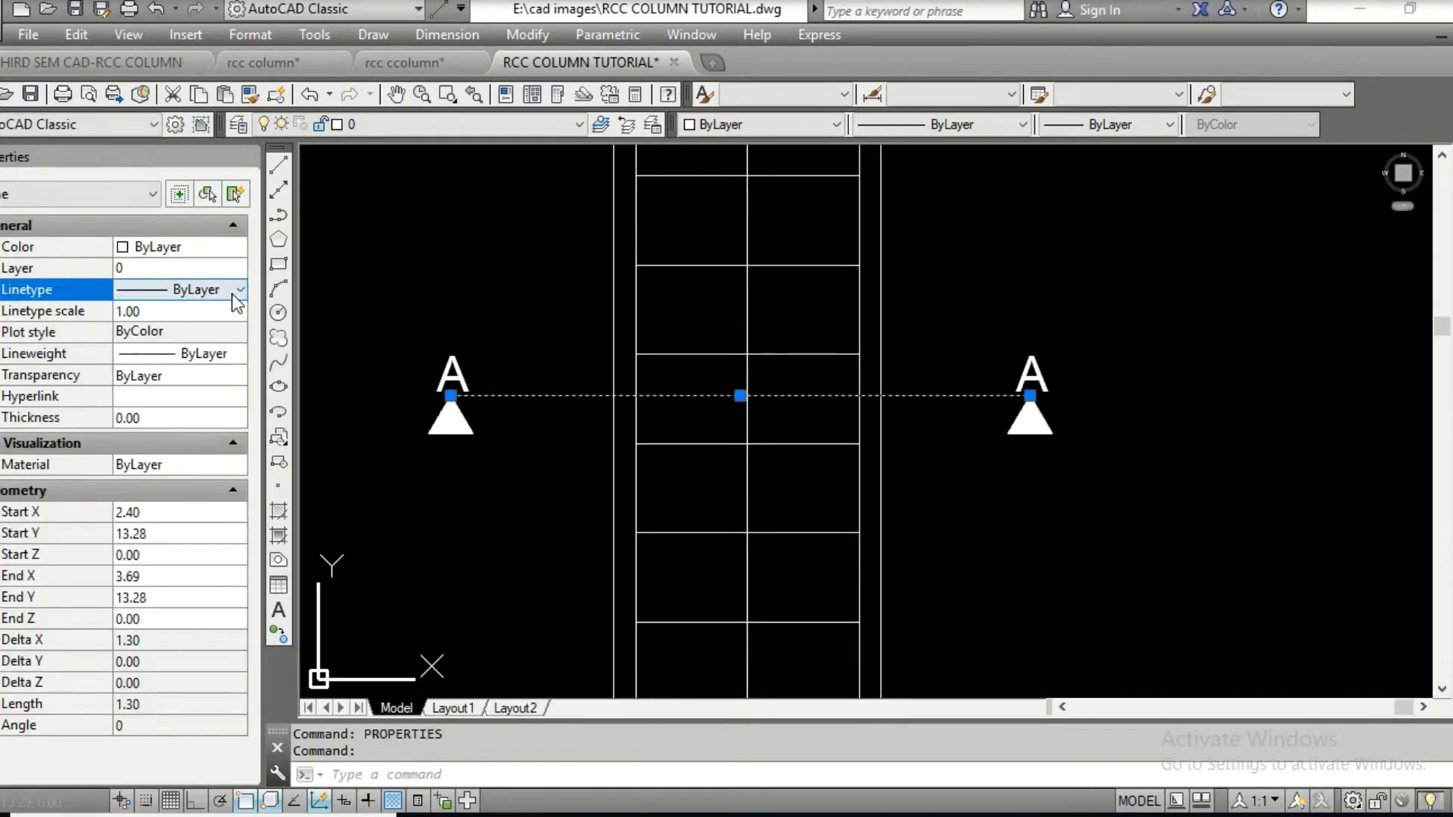
left_click(233, 296)
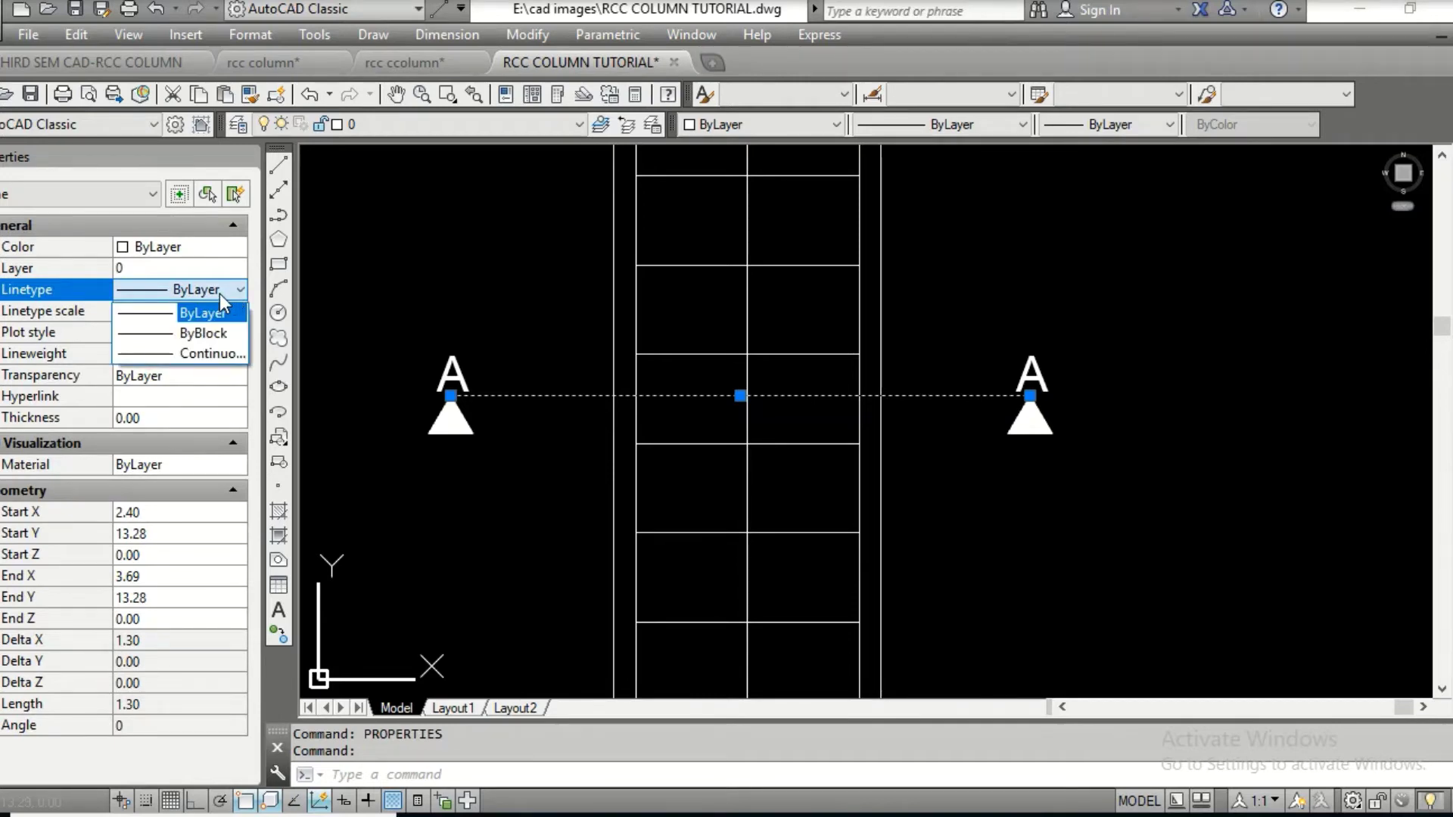
key("Escape")
key("Escape")
Load the CENTER linetype from acad.lin through the Linetype Manager
type("DDLTYpe")
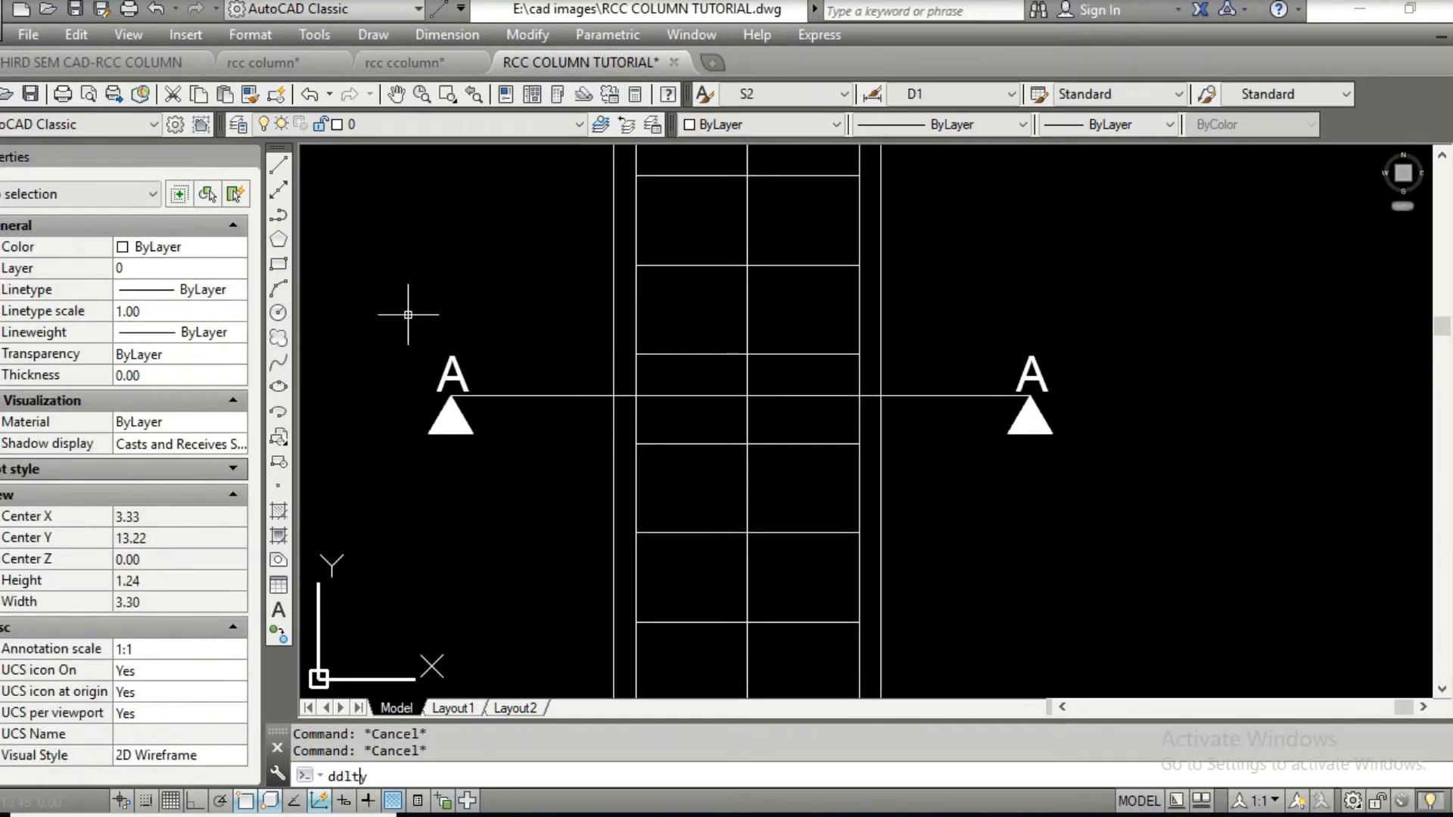
key("Return")
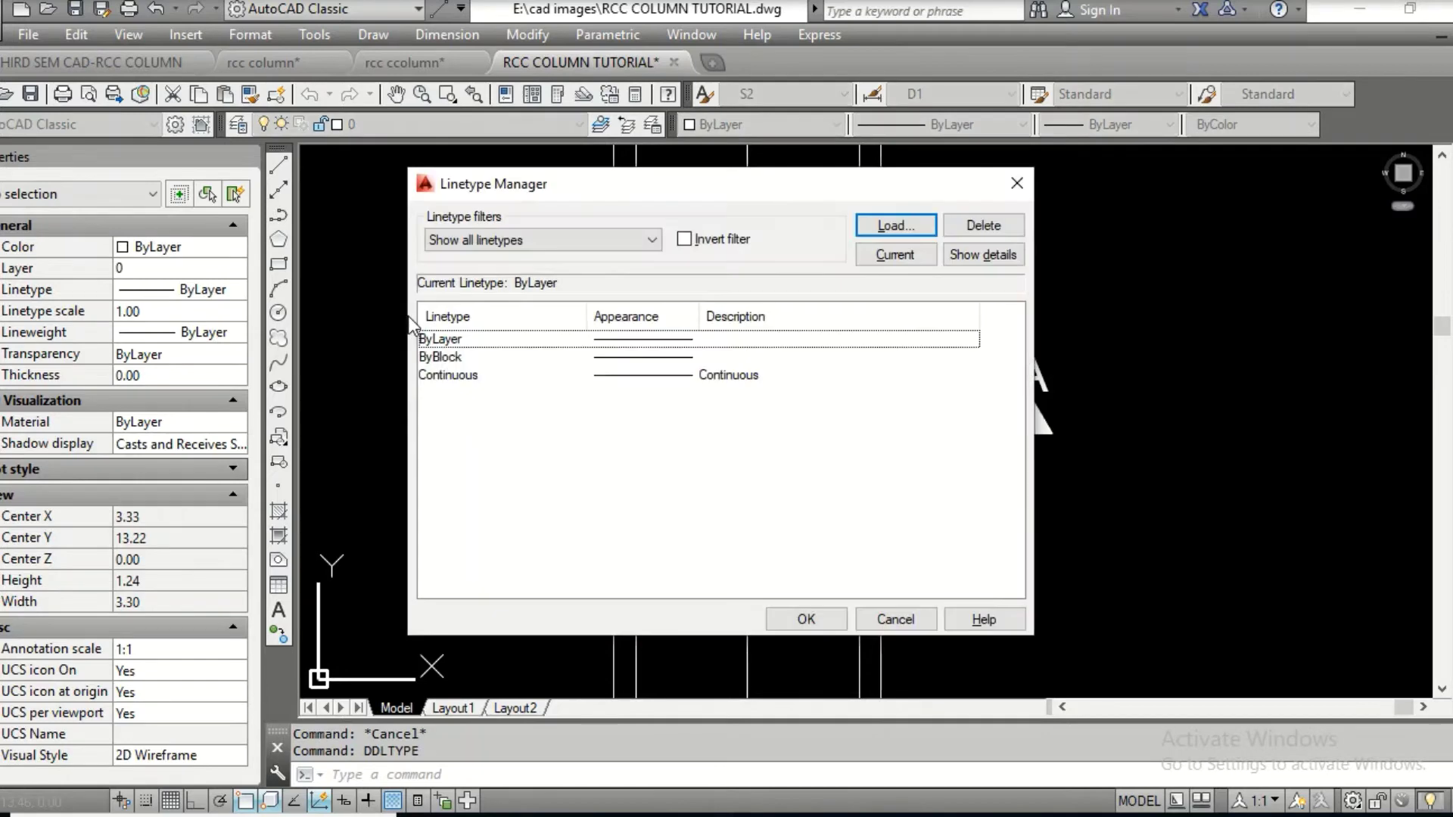
left_click(895, 226)
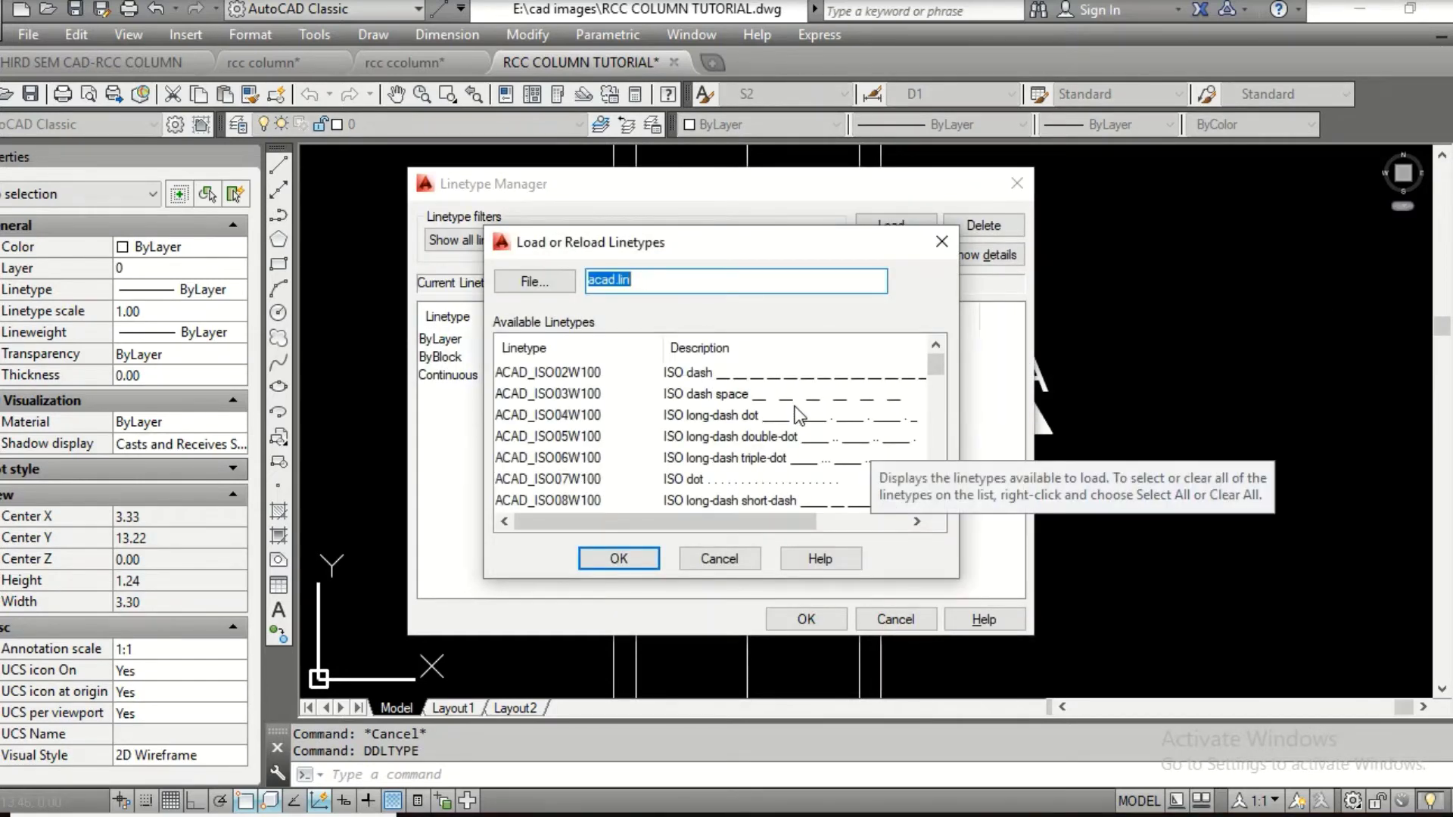
scroll(797, 417, "down", 2)
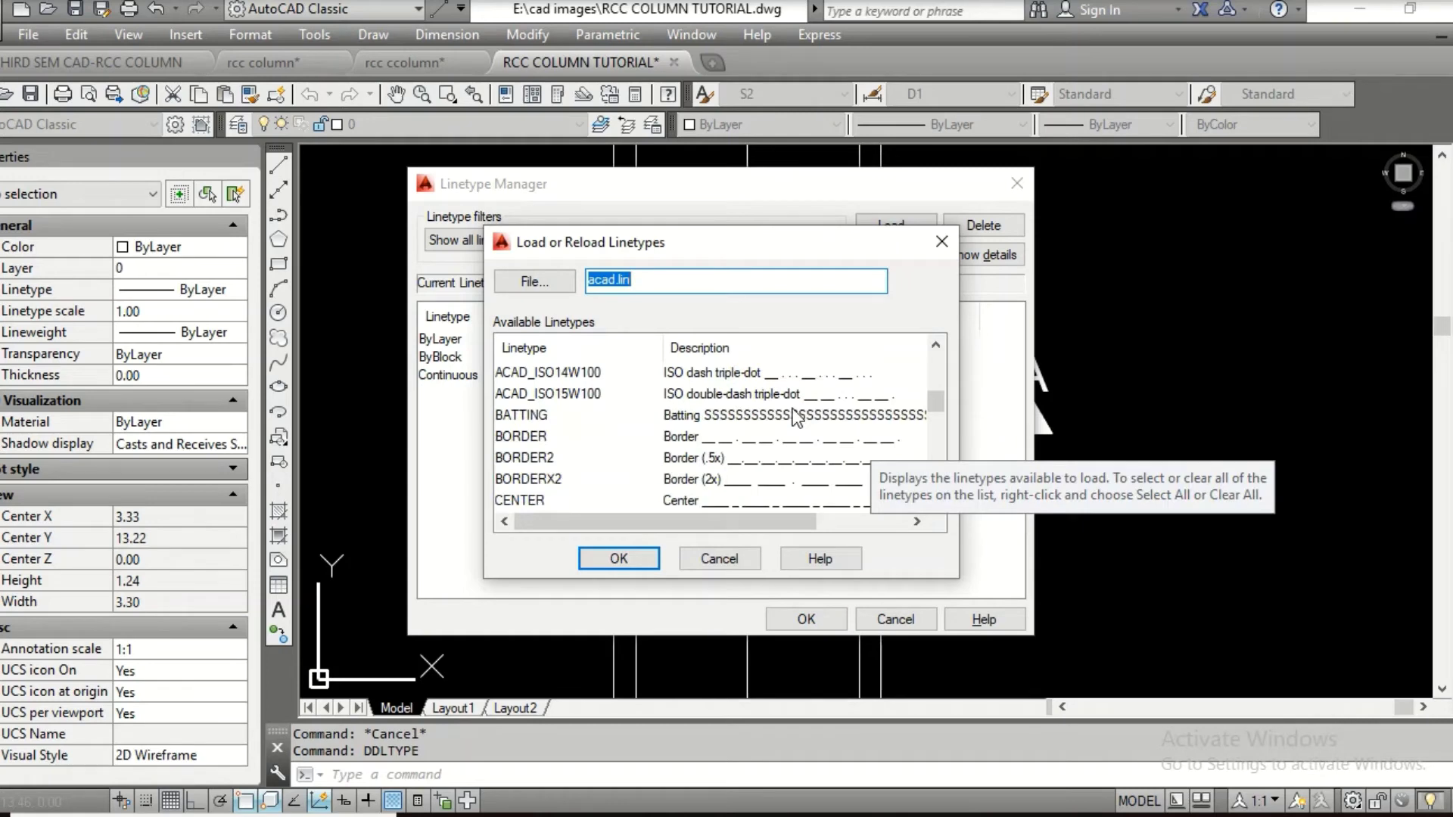
left_click(539, 501)
left_click(610, 556)
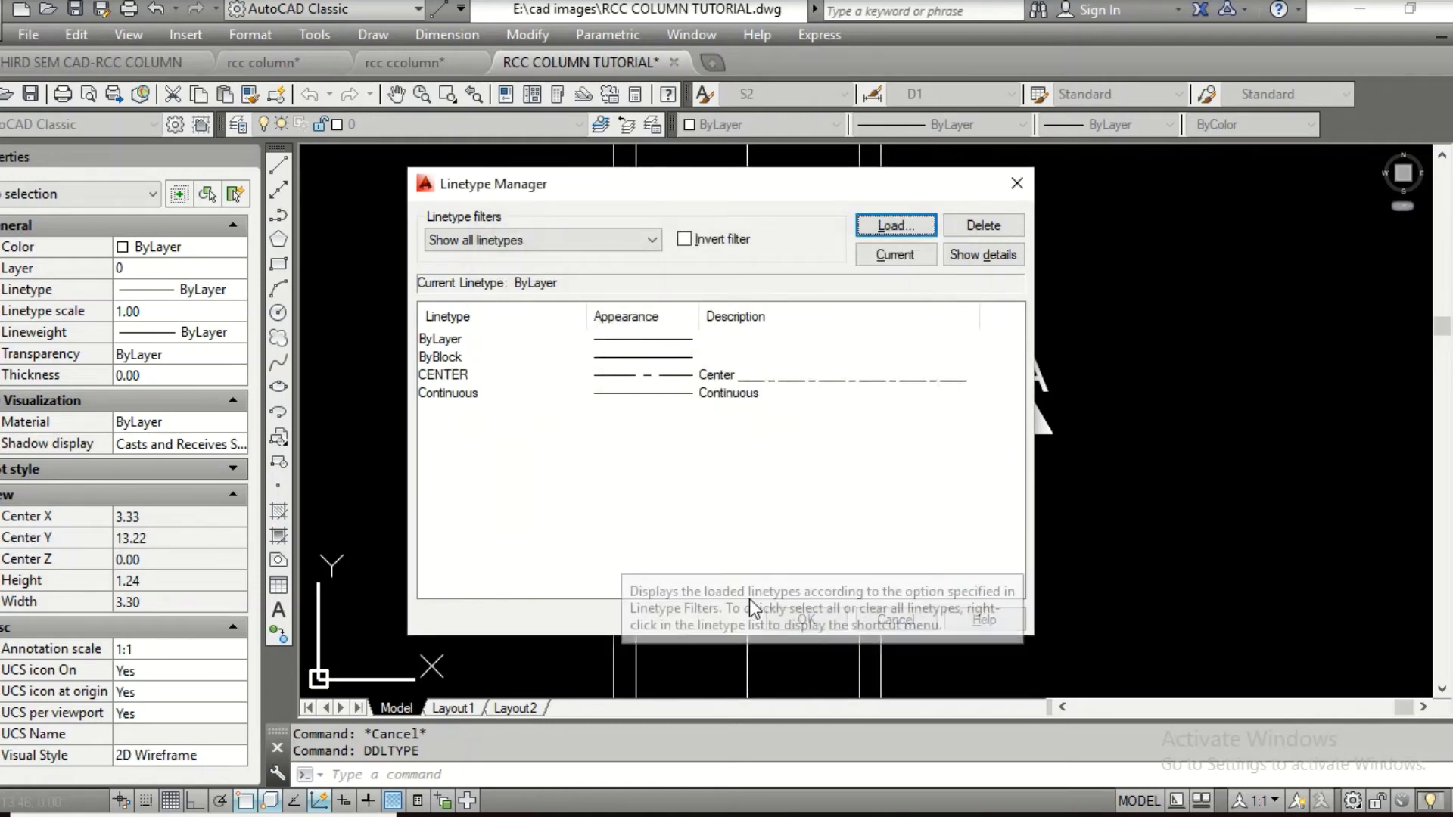
left_click(806, 620)
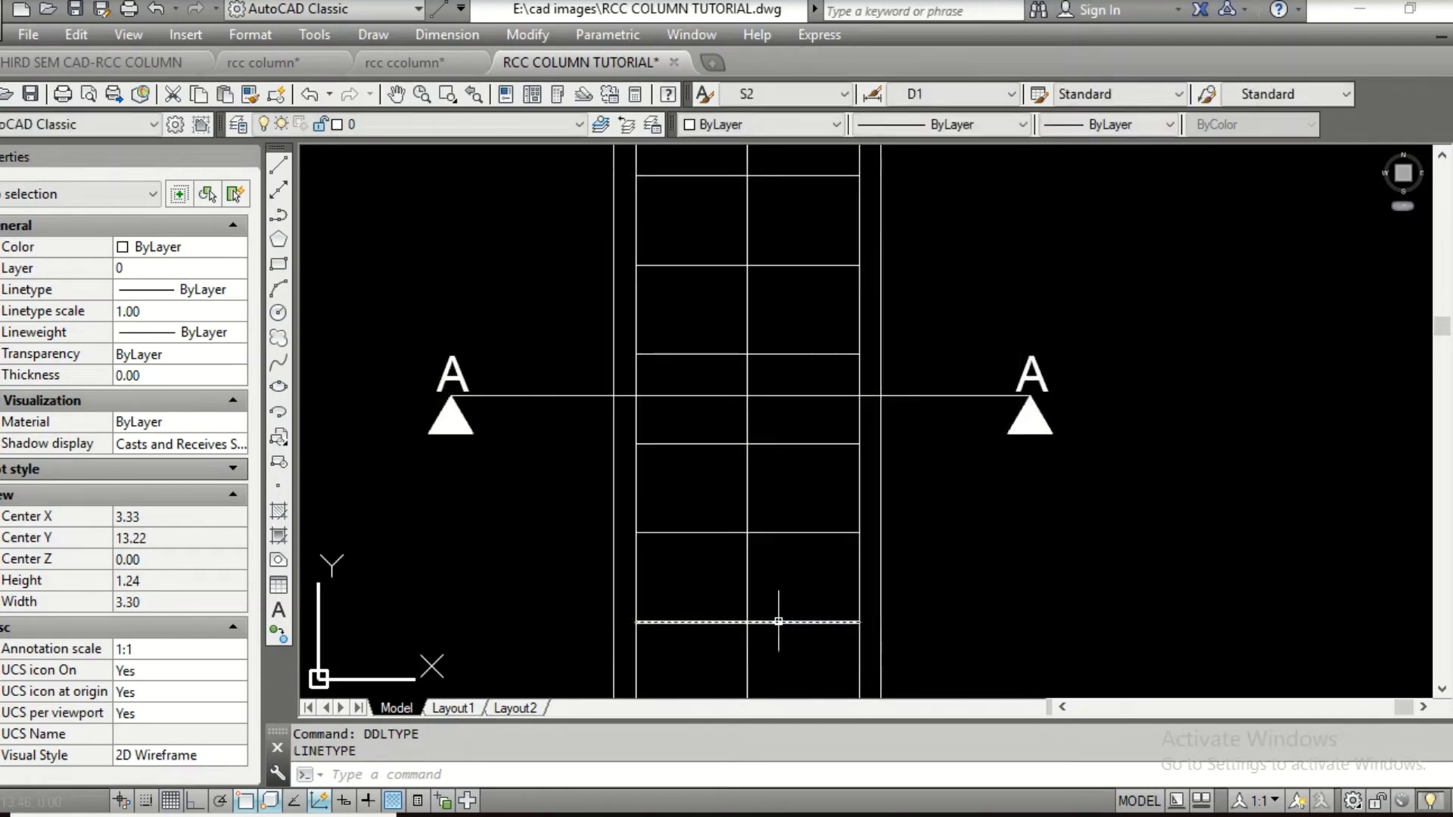
Give the A–A section line the CENTER linetype with a linetype scale of 0.05
left_click(559, 395)
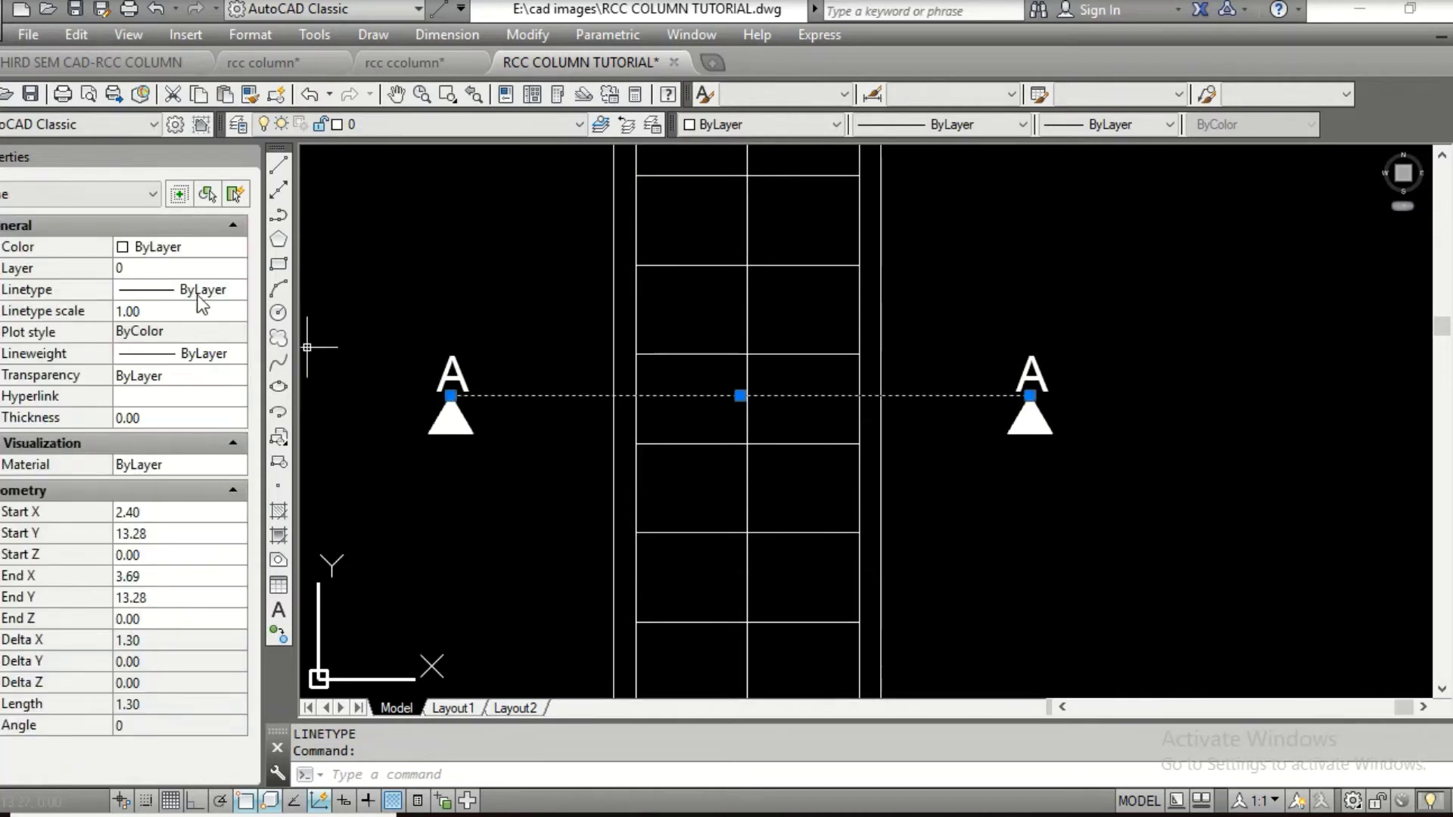
left_click(203, 293)
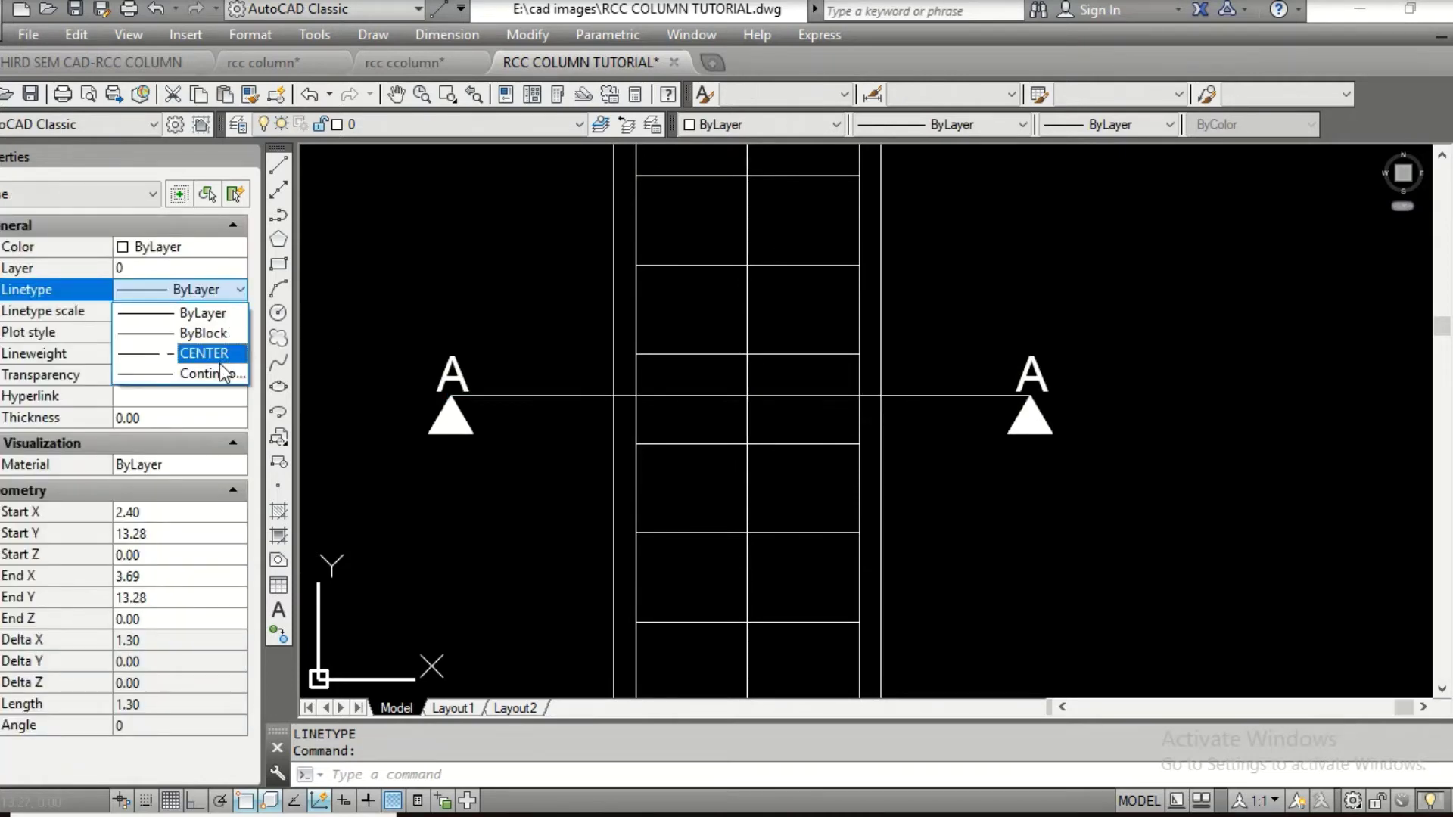
left_click(215, 354)
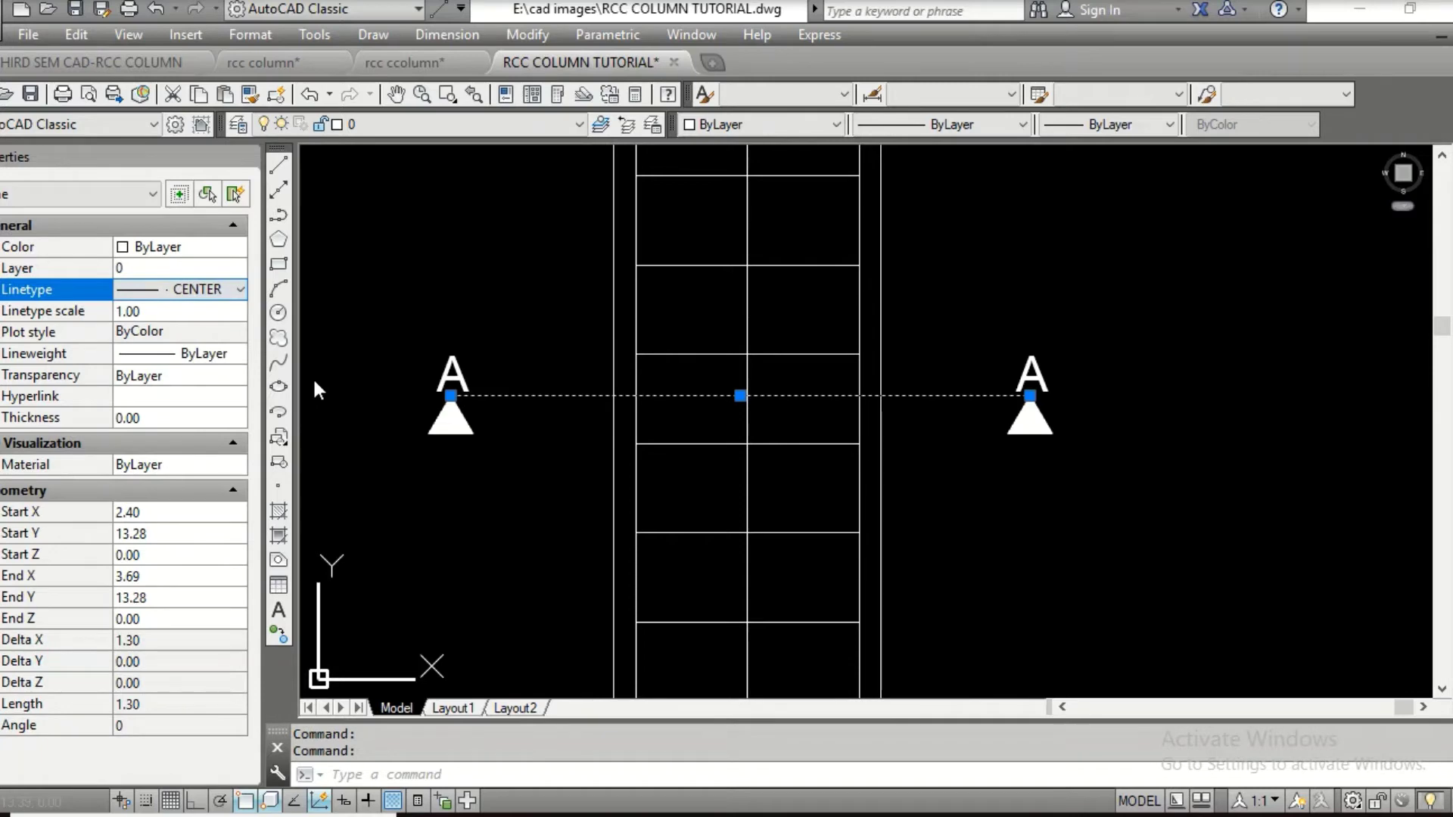
key("Escape")
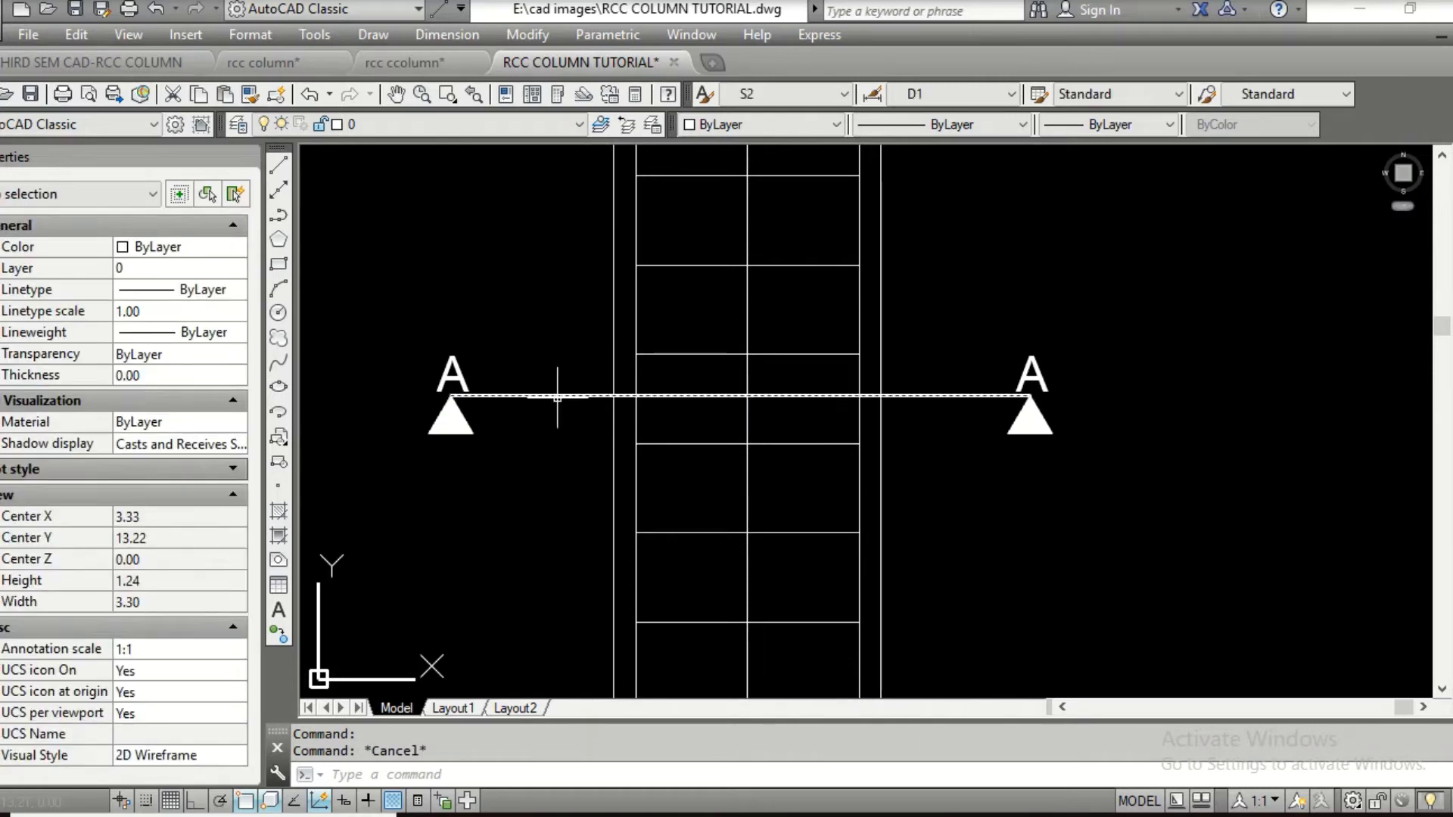
left_click(557, 395)
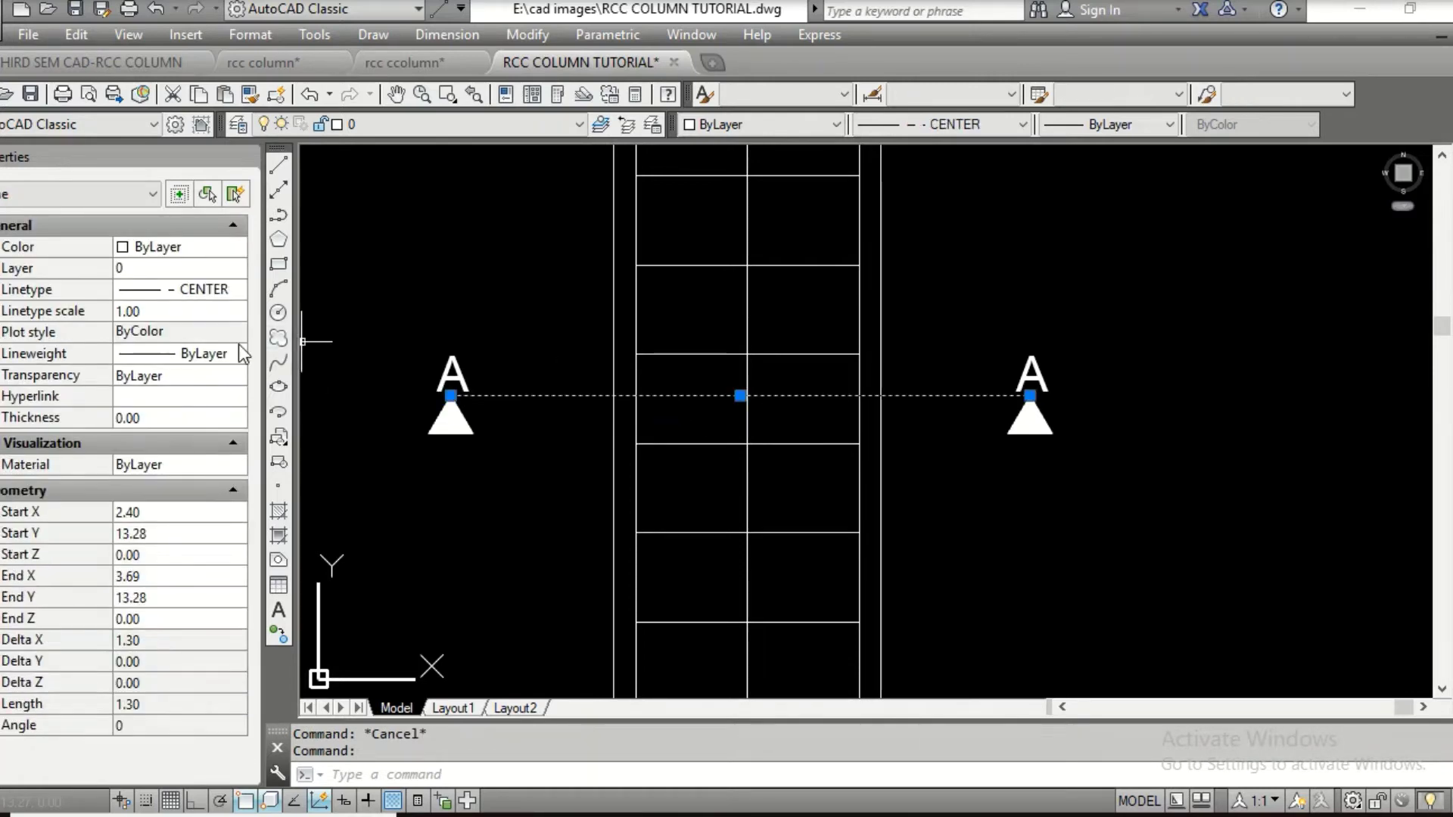
left_click(156, 312)
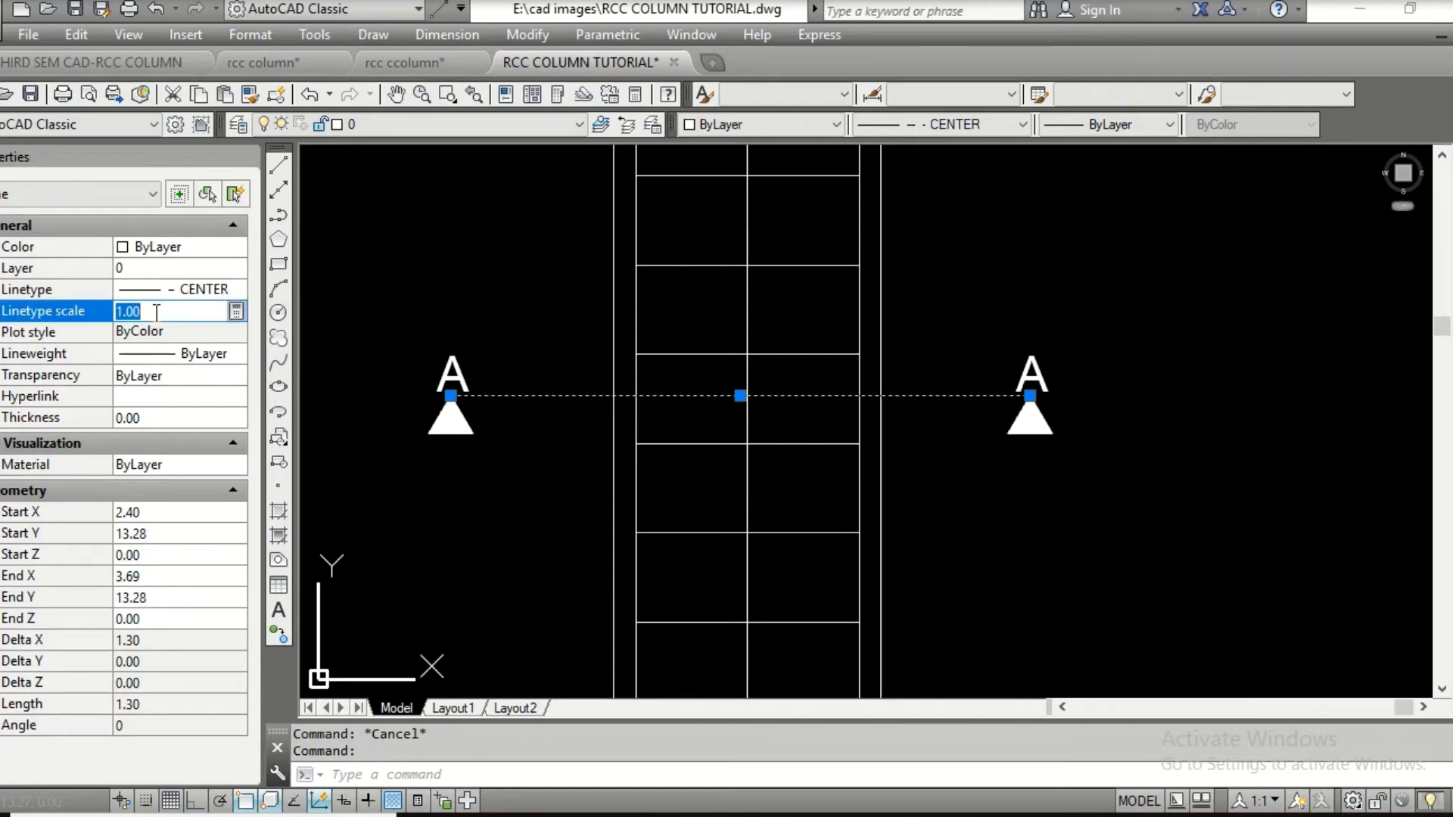
type("0.05")
key("Return")
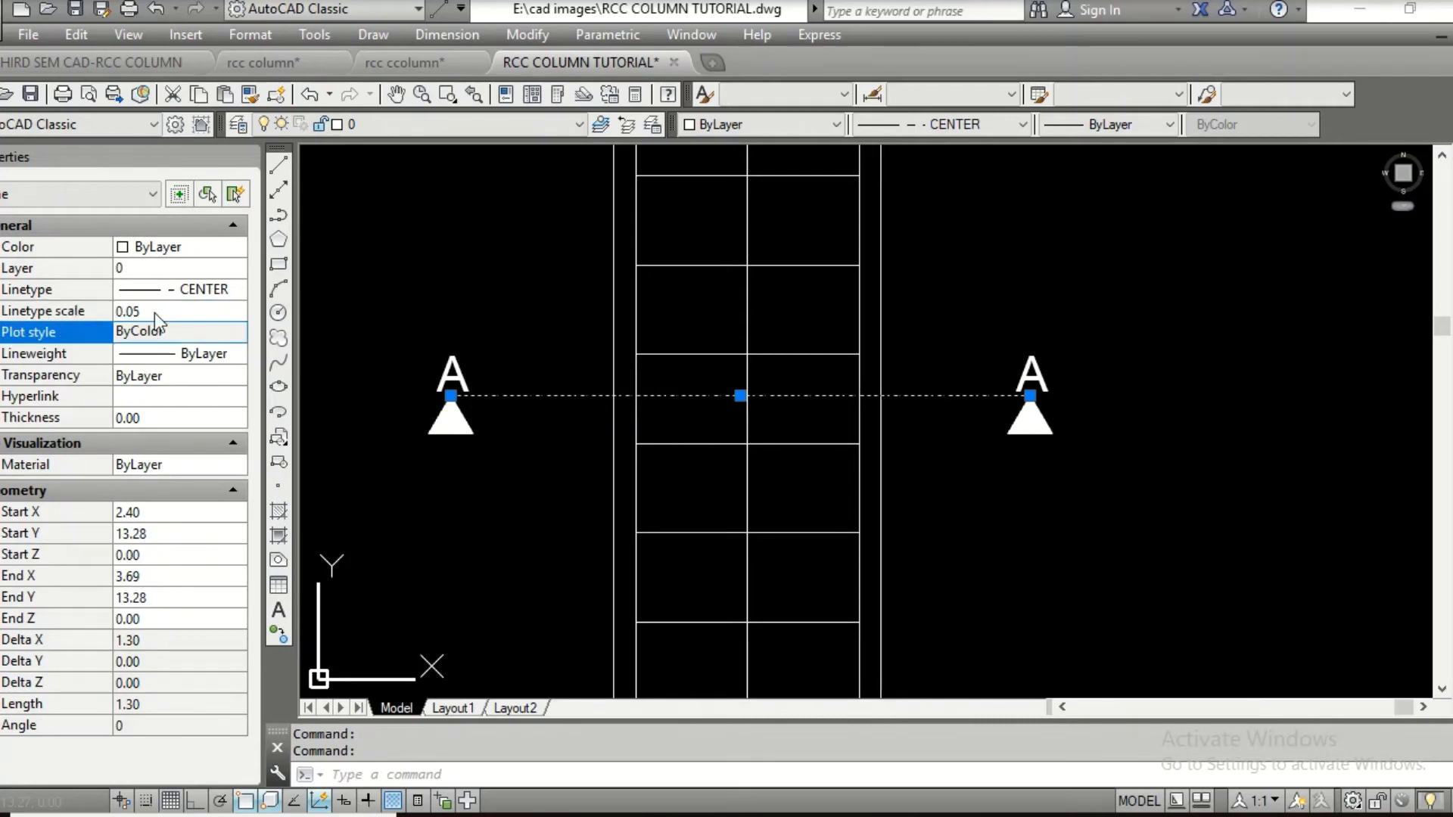
key("Escape")
key("Escape")
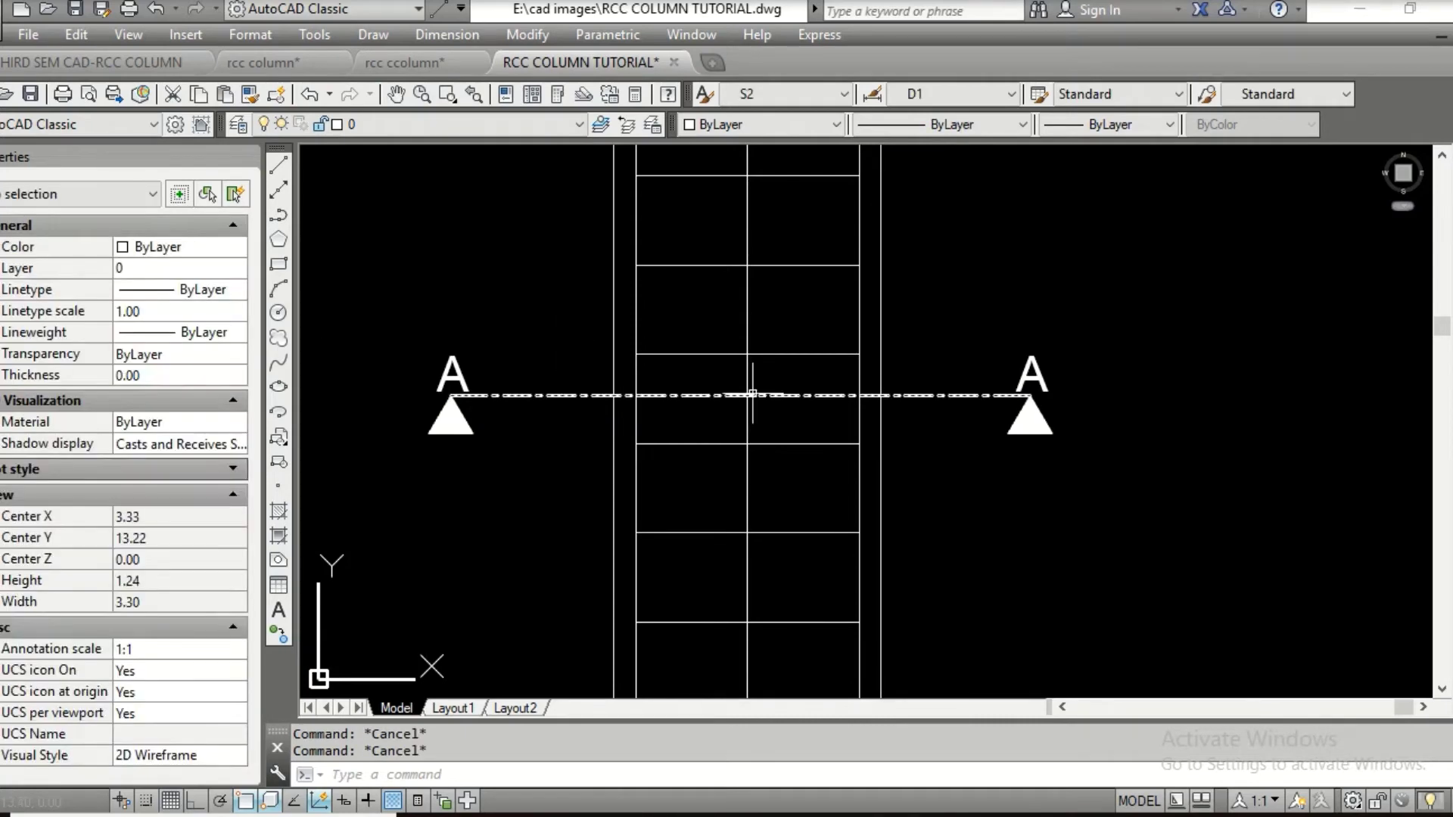
scroll(753, 393, "down", 4)
Pan the view to show empty space beside the column
middle_click_drag(753, 393, 756, 447)
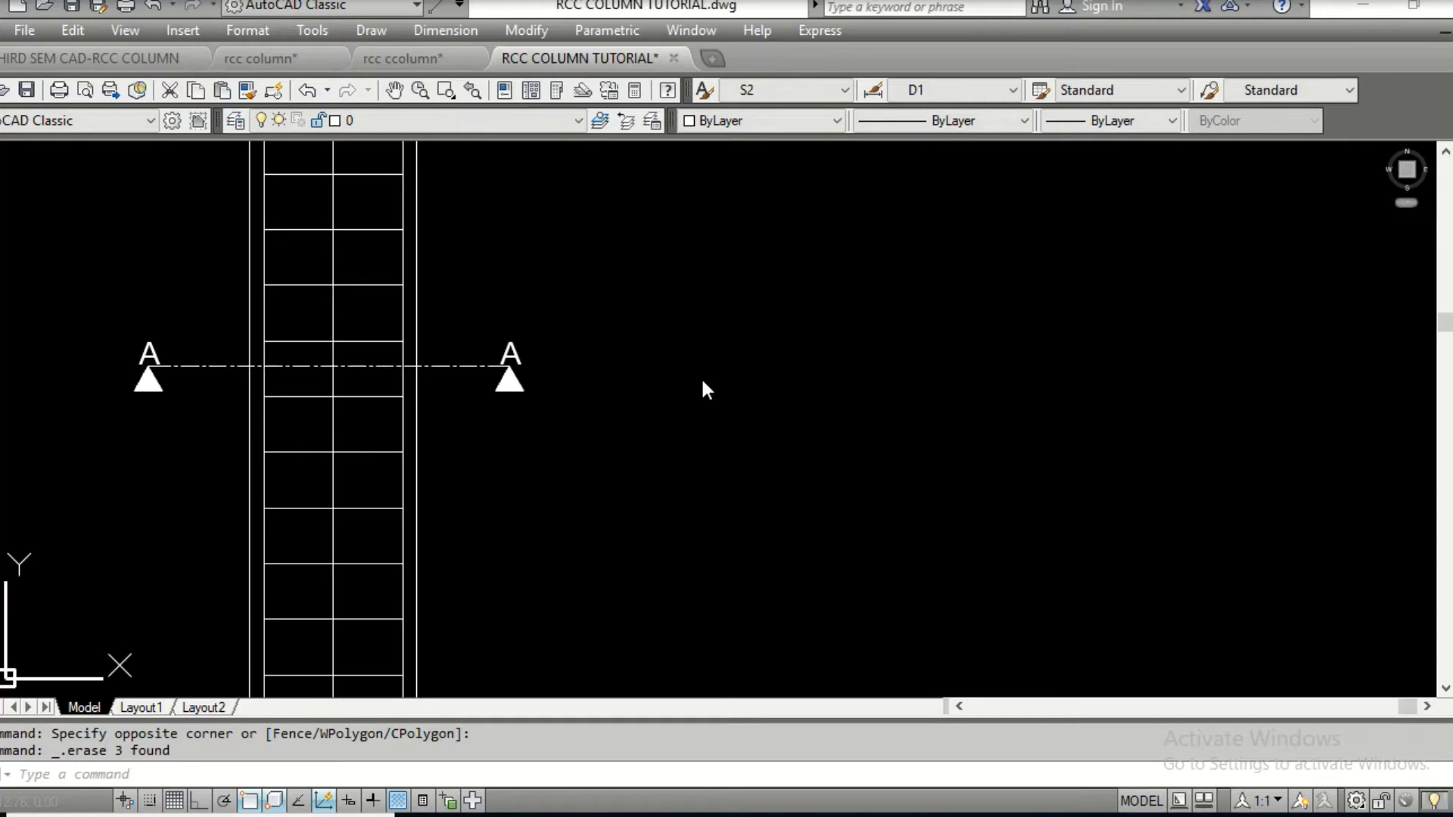
left_click(59, 776)
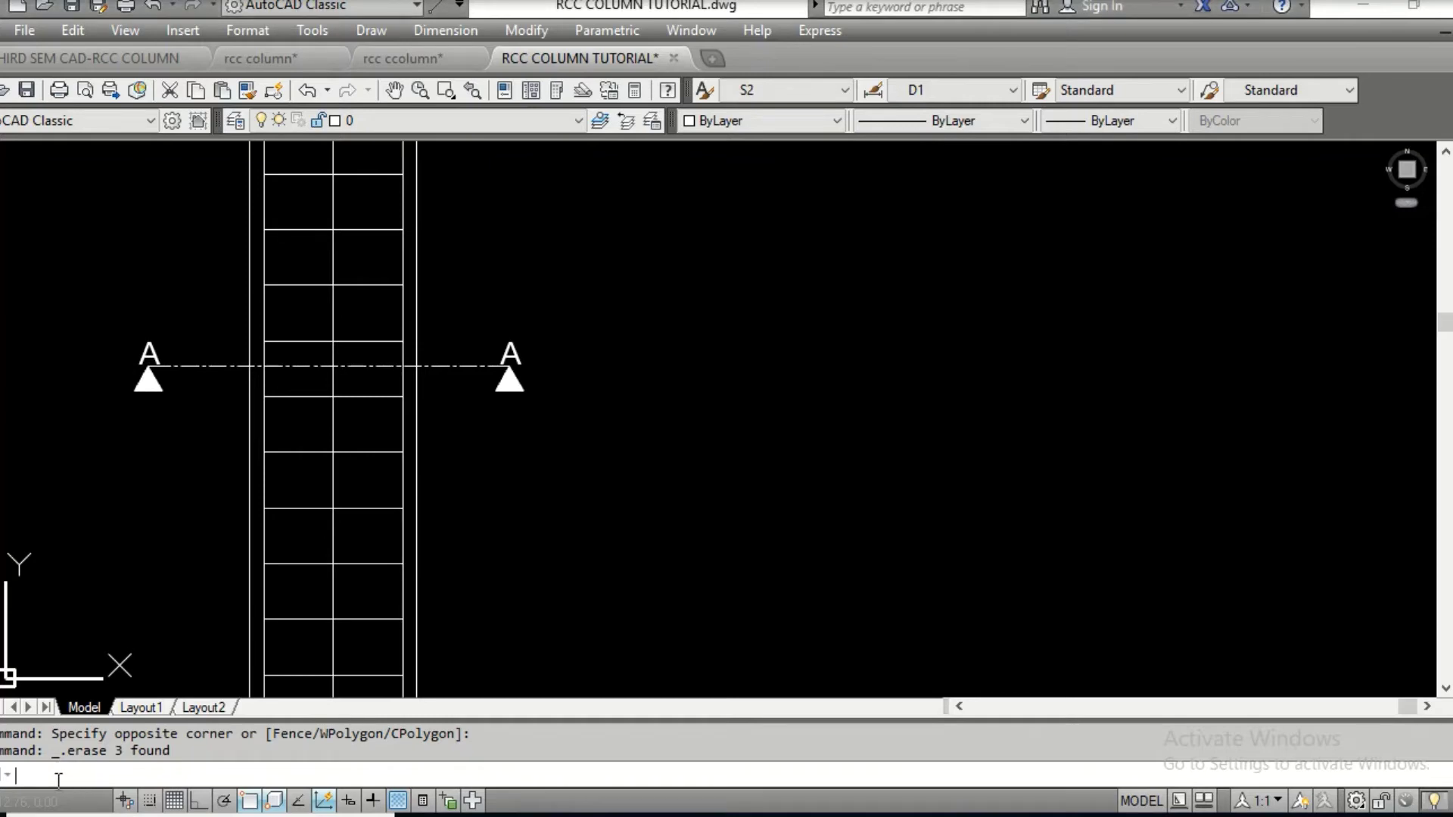
Draw a 0.6 by 0.6 square to the right of the column
type("rec")
key("Return")
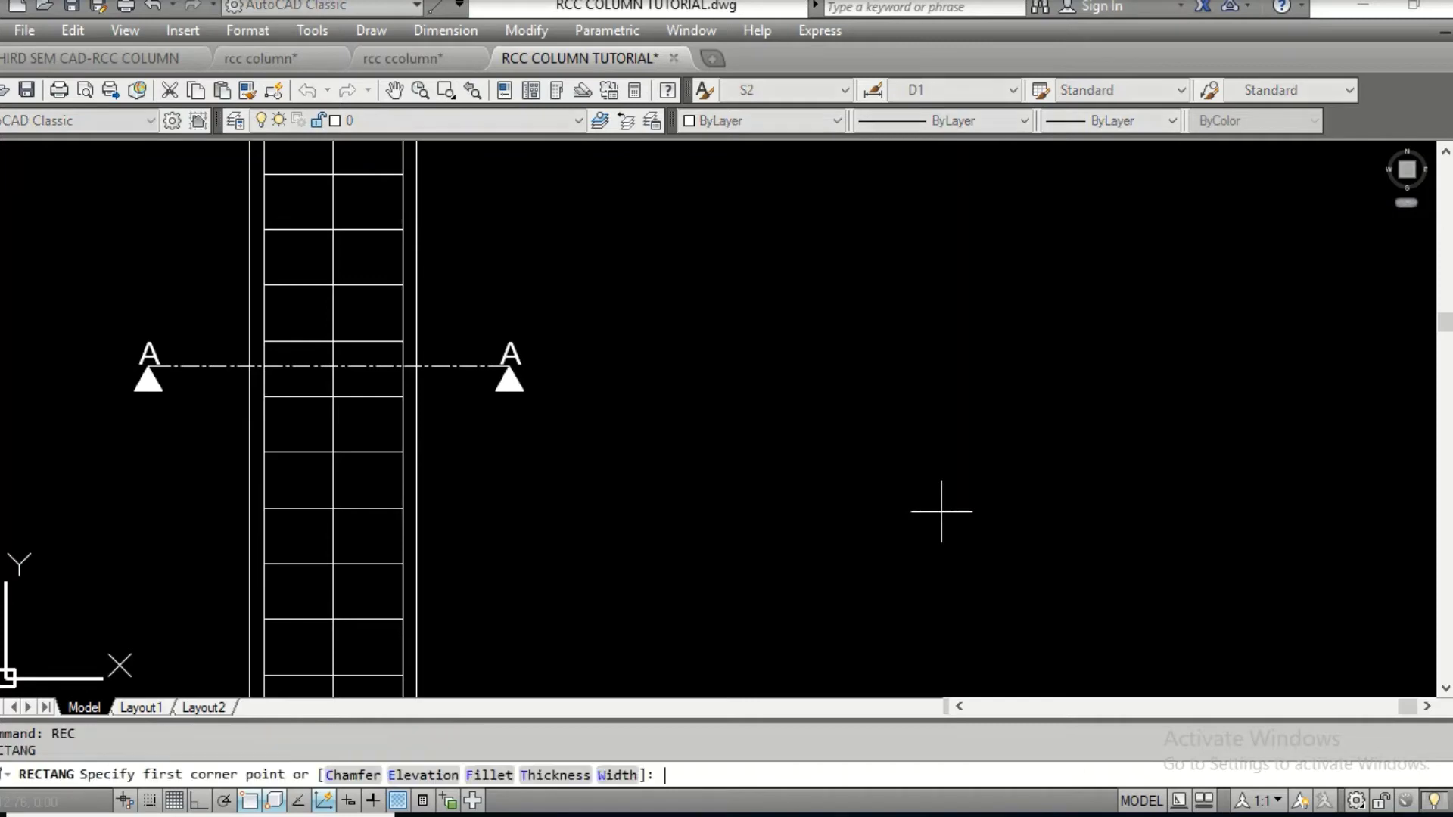
left_click(631, 442)
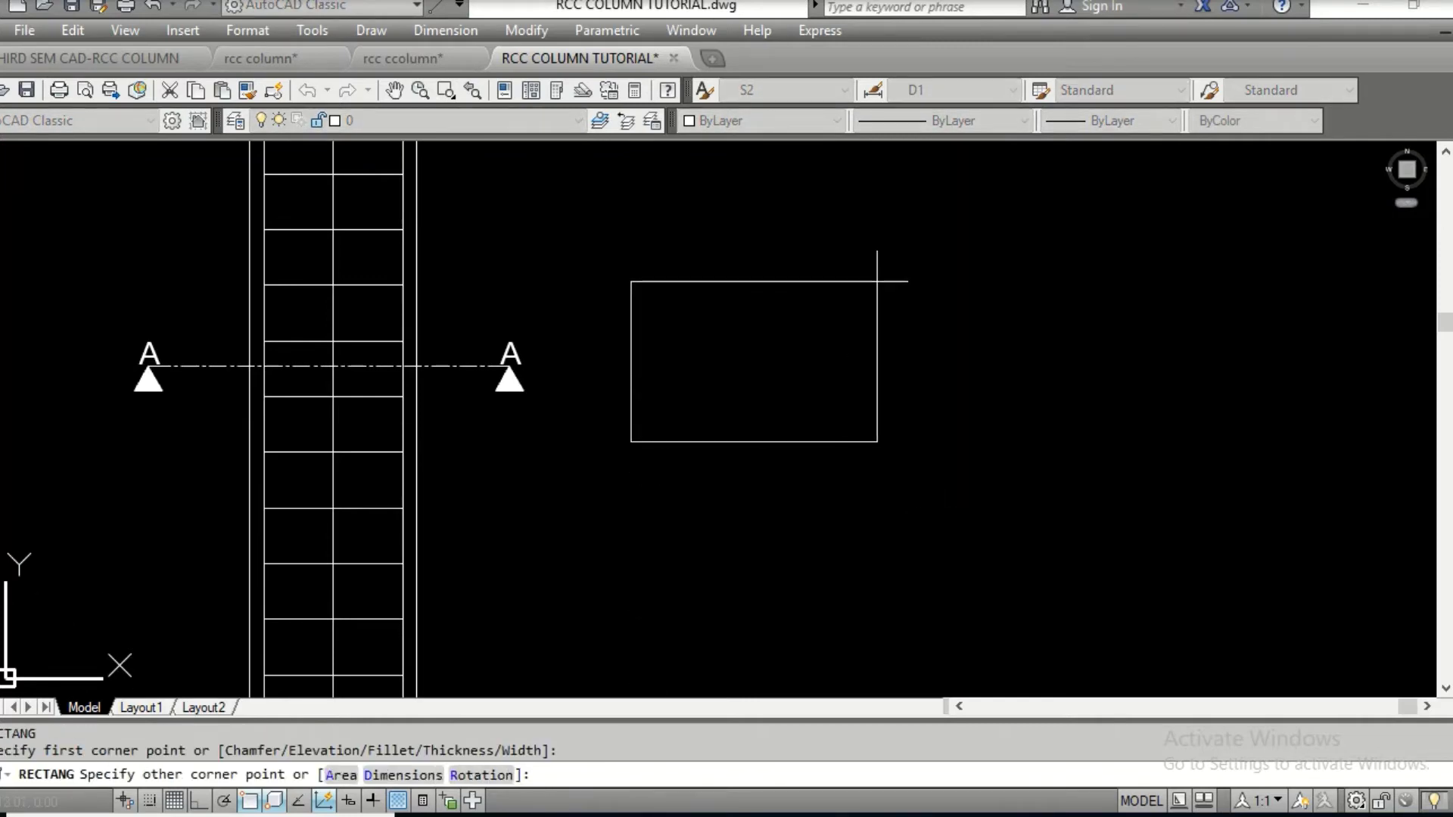
type("@.6,.6")
key("Return")
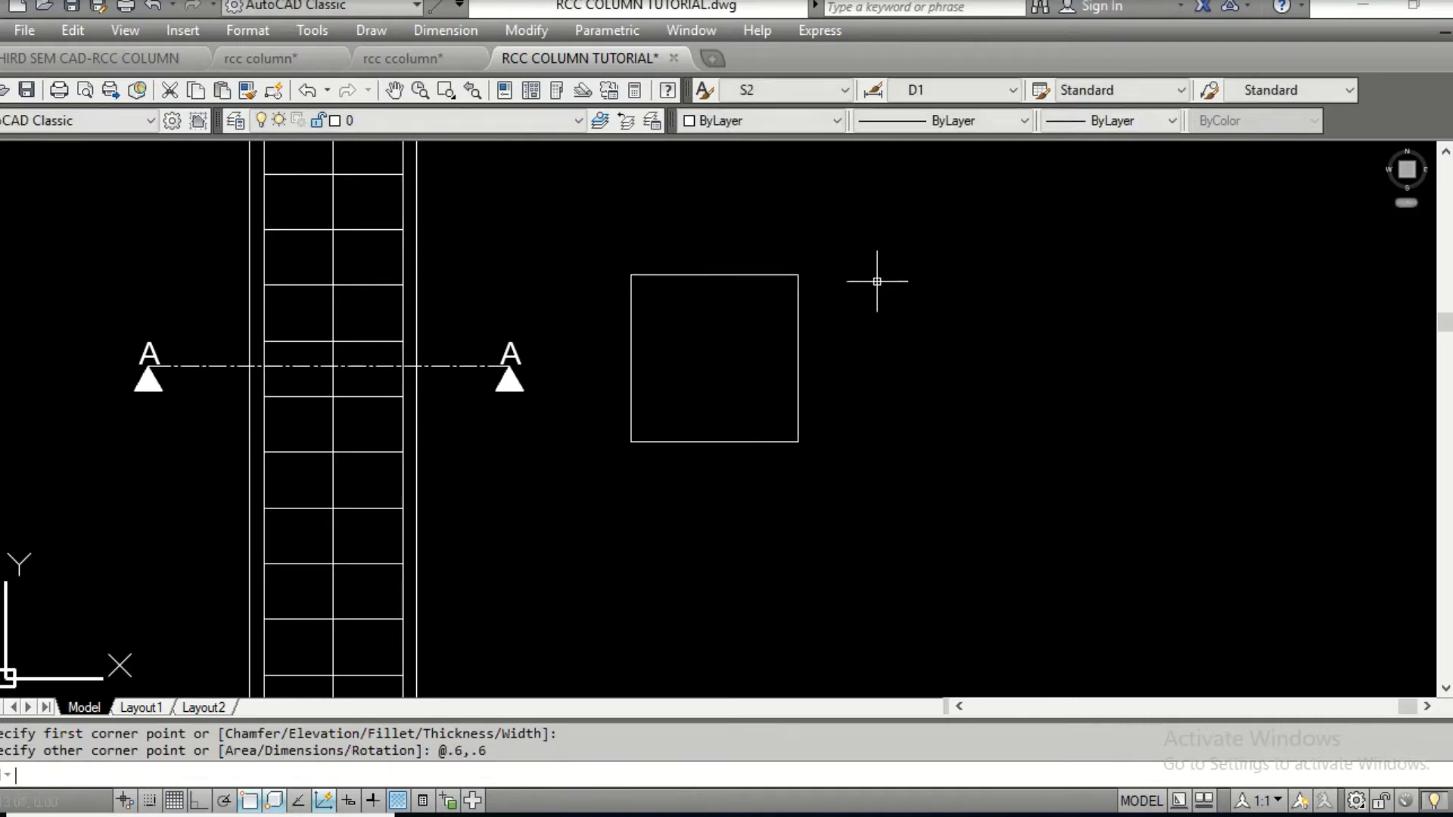
scroll(760, 342, "up", 2)
scroll(760, 342, "up", 2)
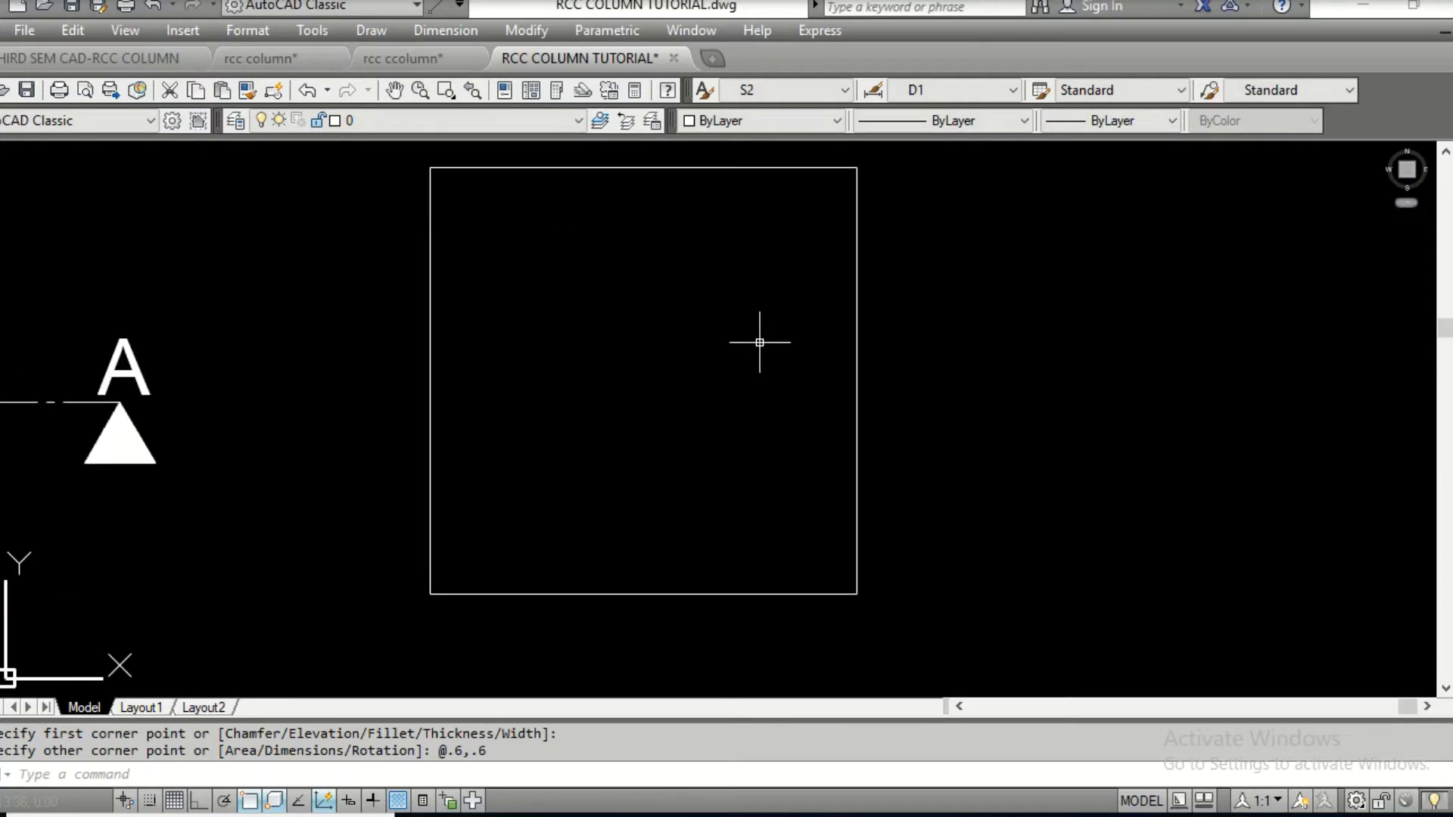
Offset the square 0.05 inward to form the cover outline
type("o")
key("Return")
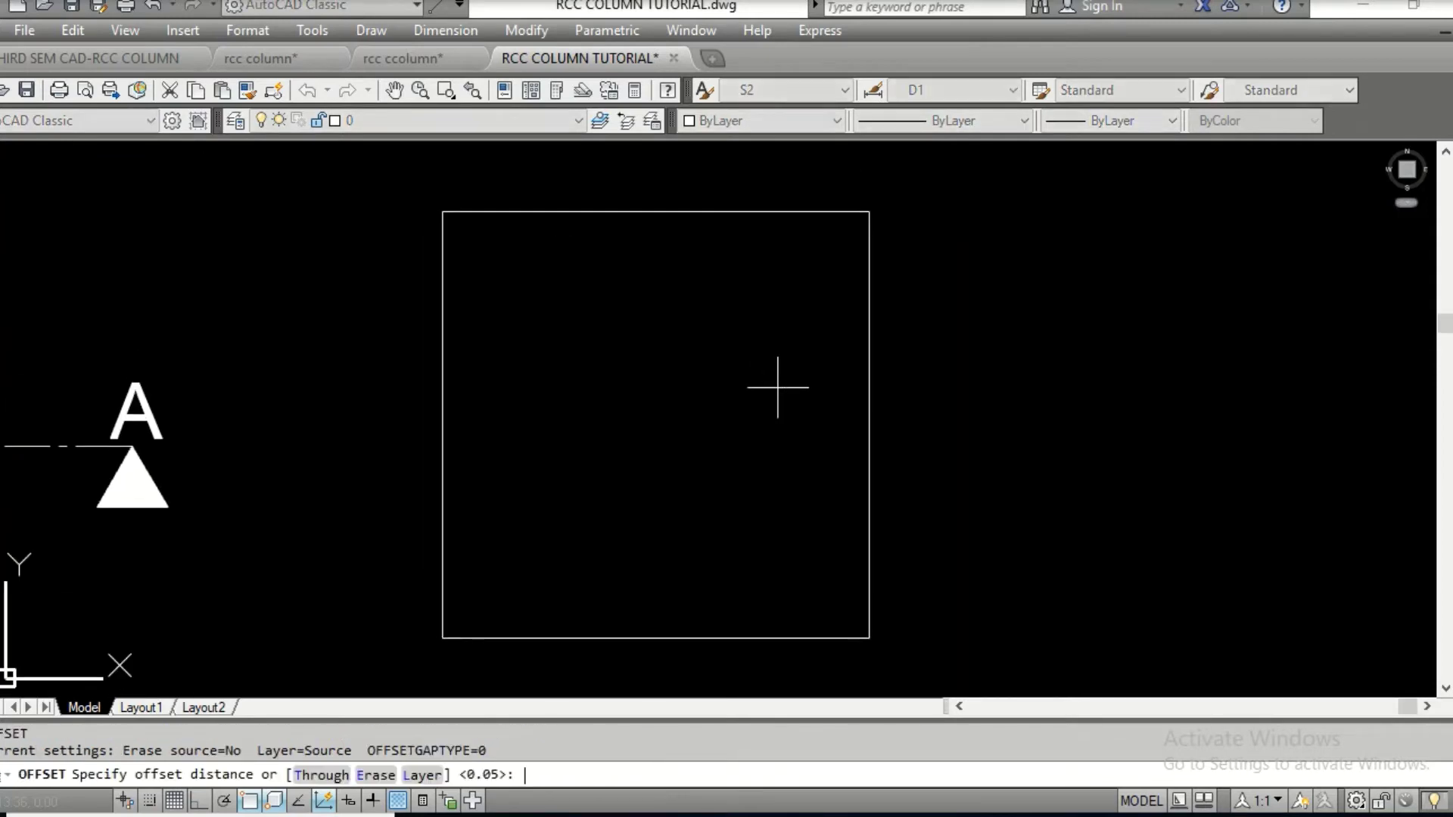
type(".05")
key("Return")
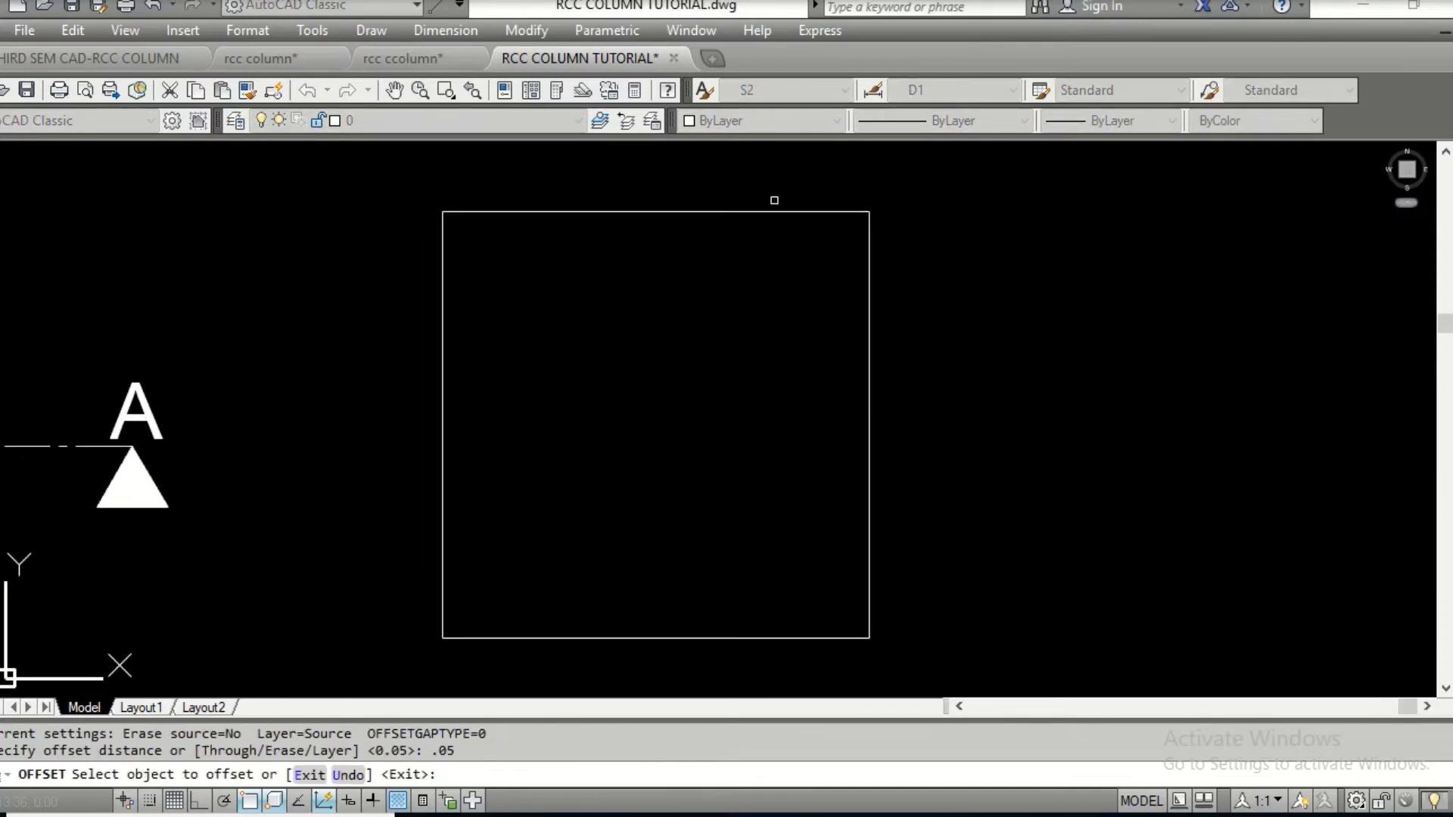
left_click(772, 212)
left_click(750, 294)
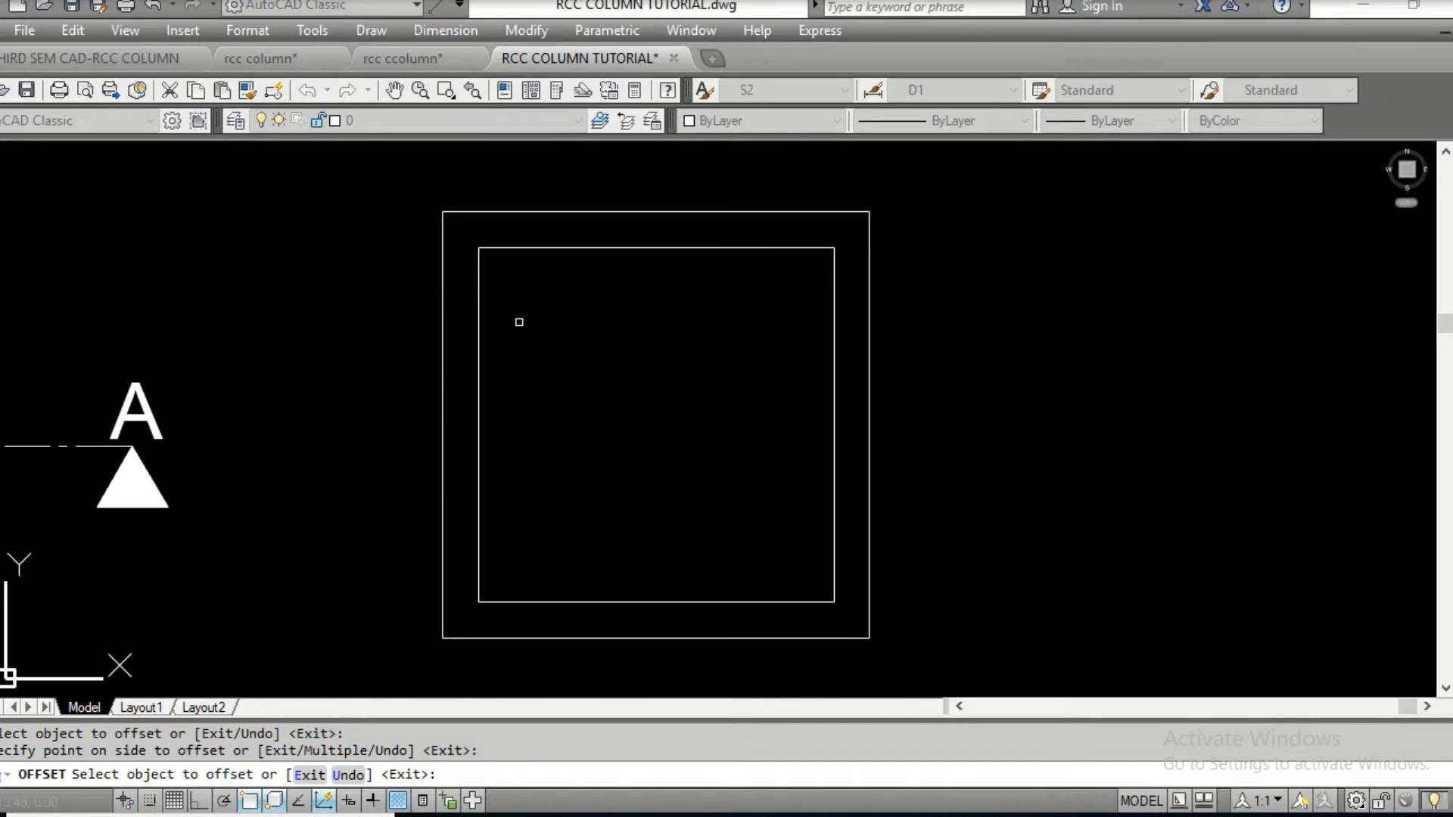
scroll(501, 249, "up", 2)
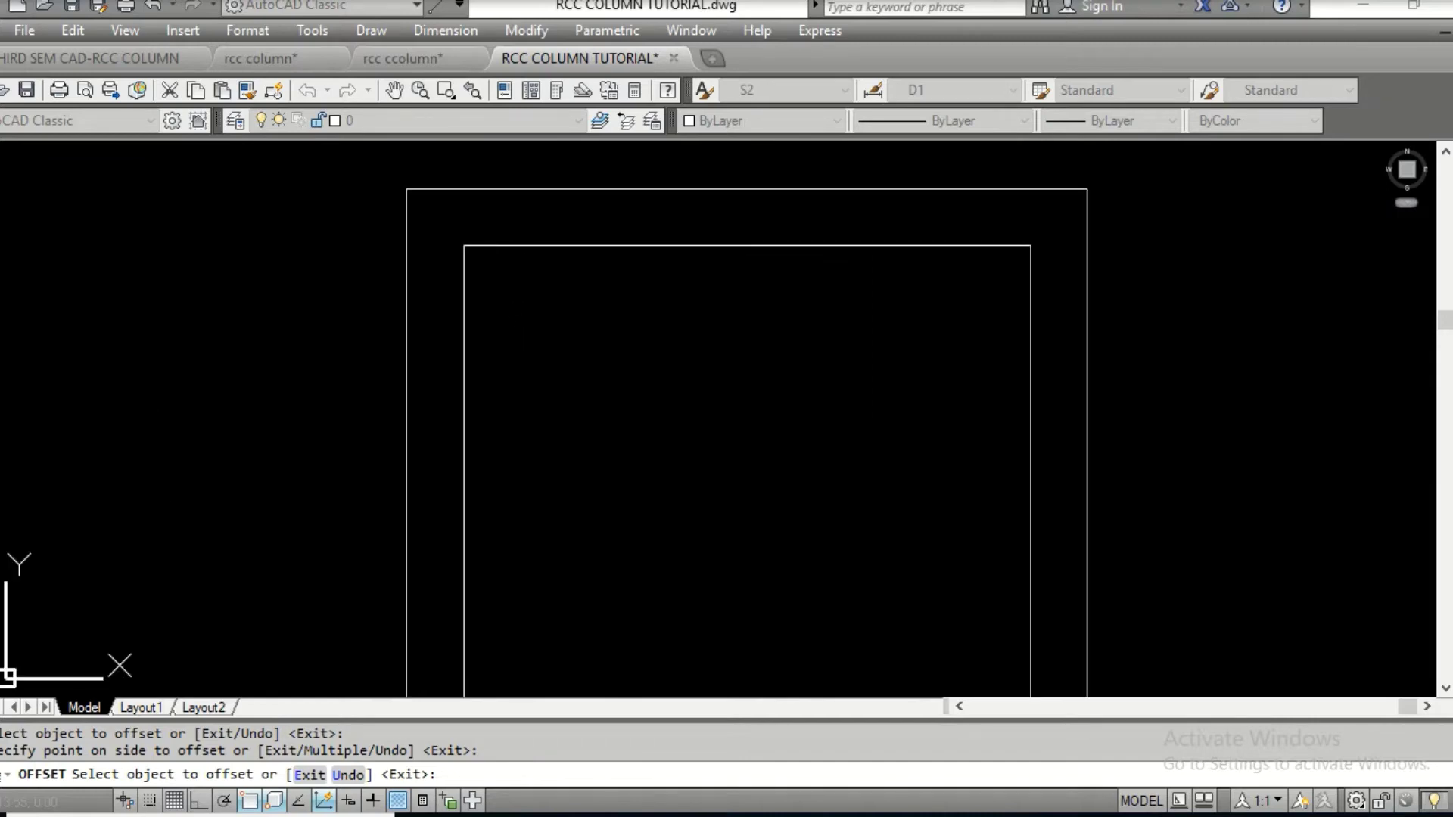
key("Return")
key("Return")
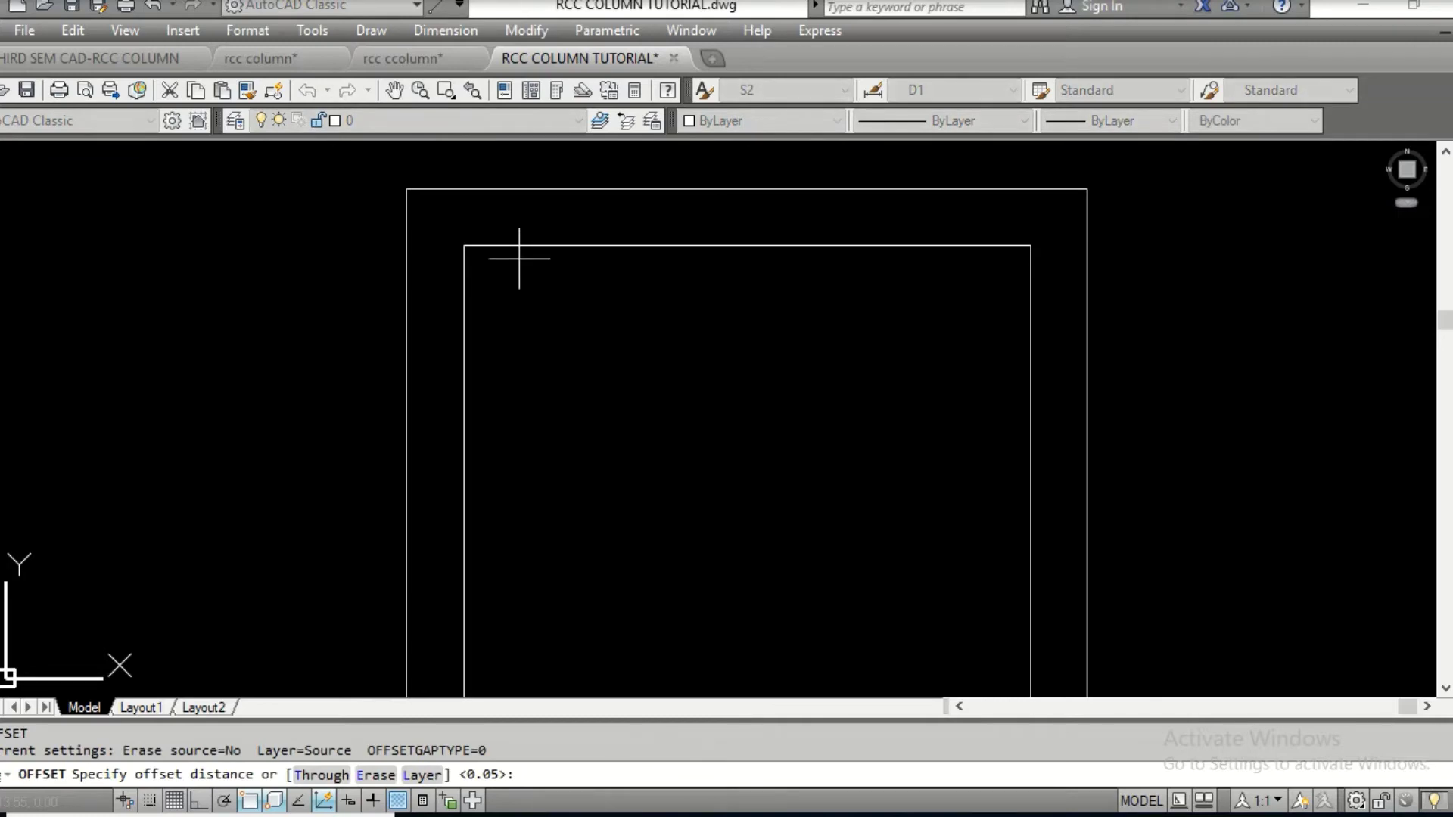
Draw a 0.03-radius circle tangent to the inner square's top and left sides
key("Escape")
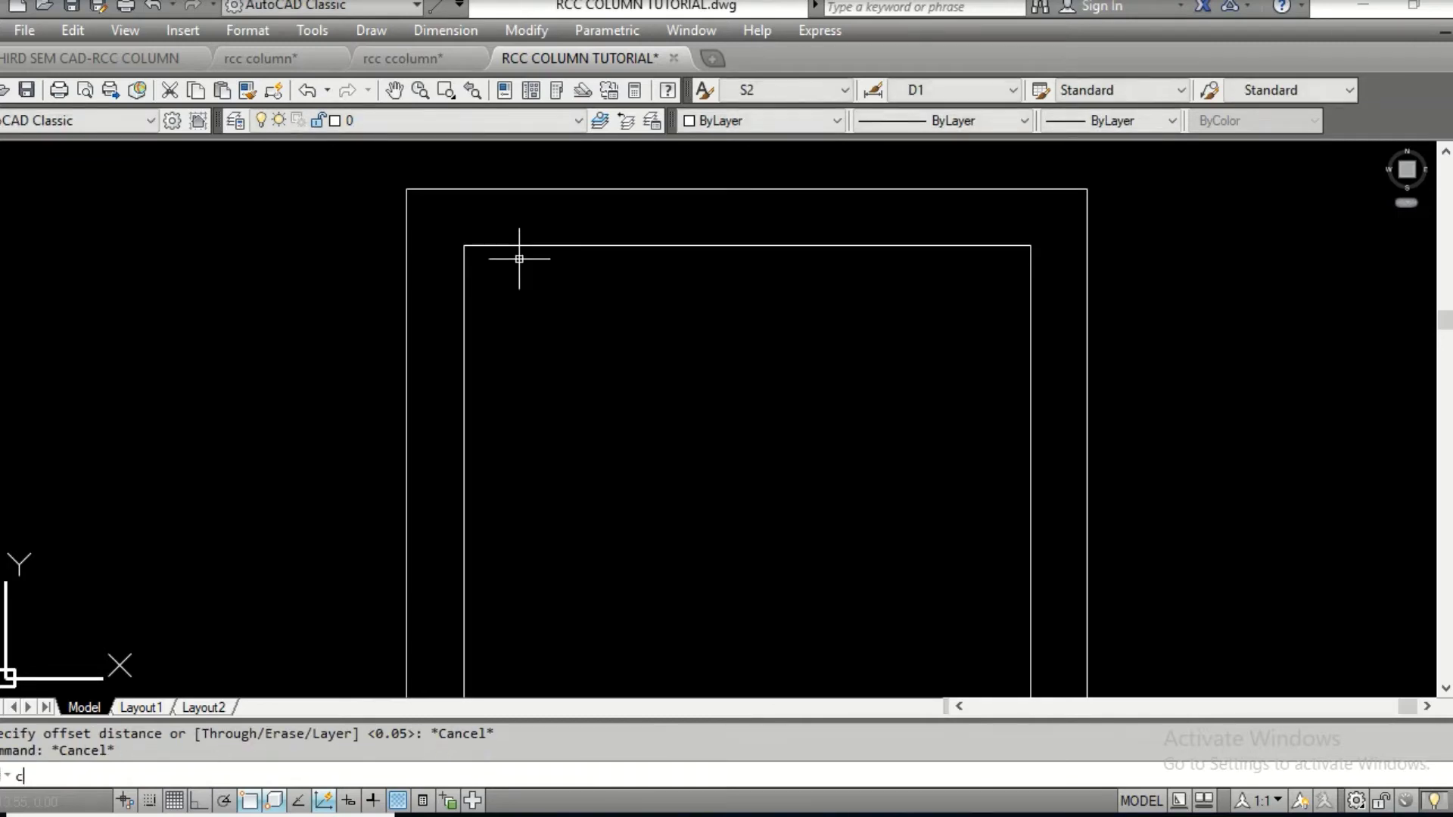
type("c")
key("Return")
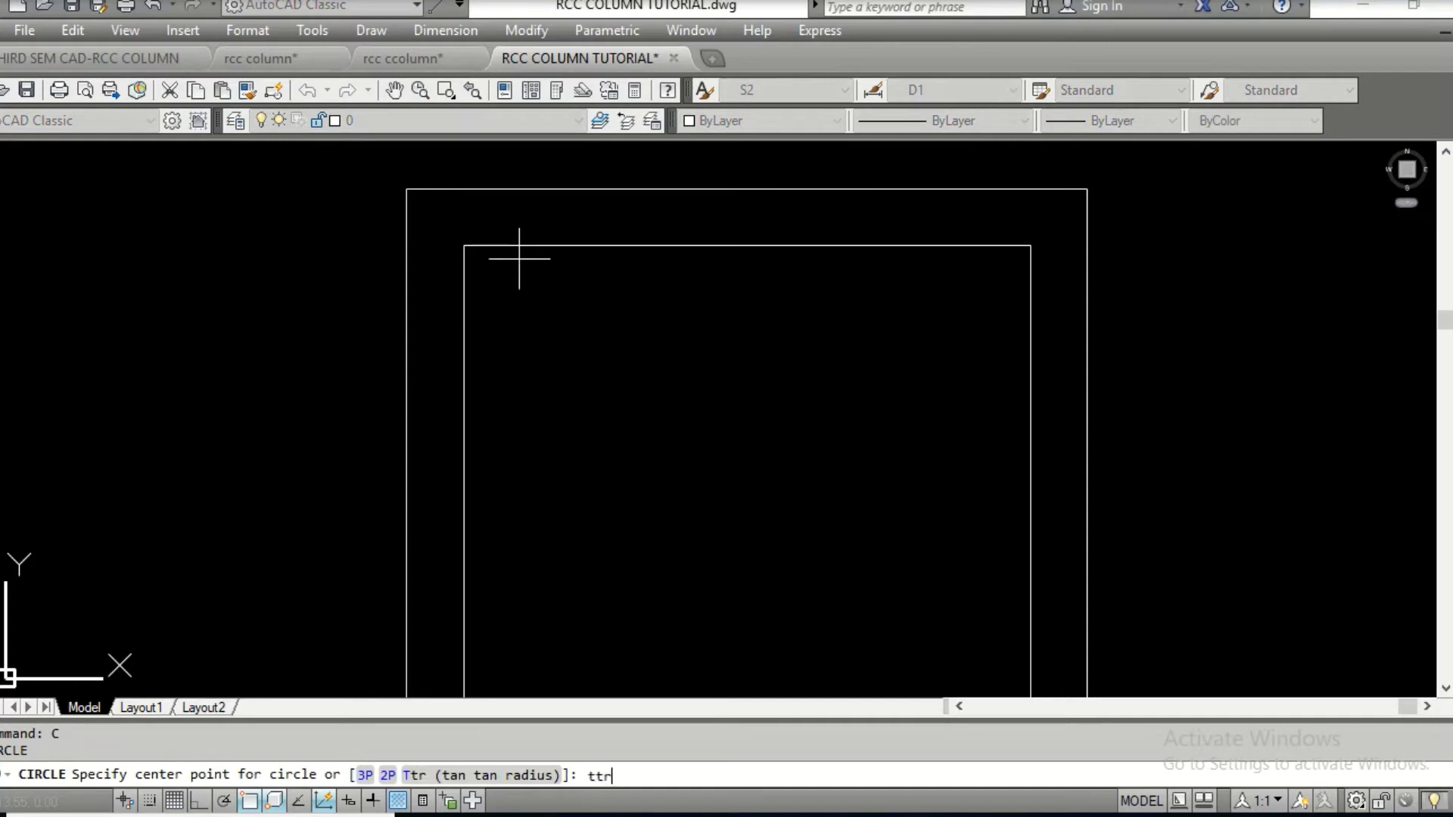
type("ttr")
key("Return")
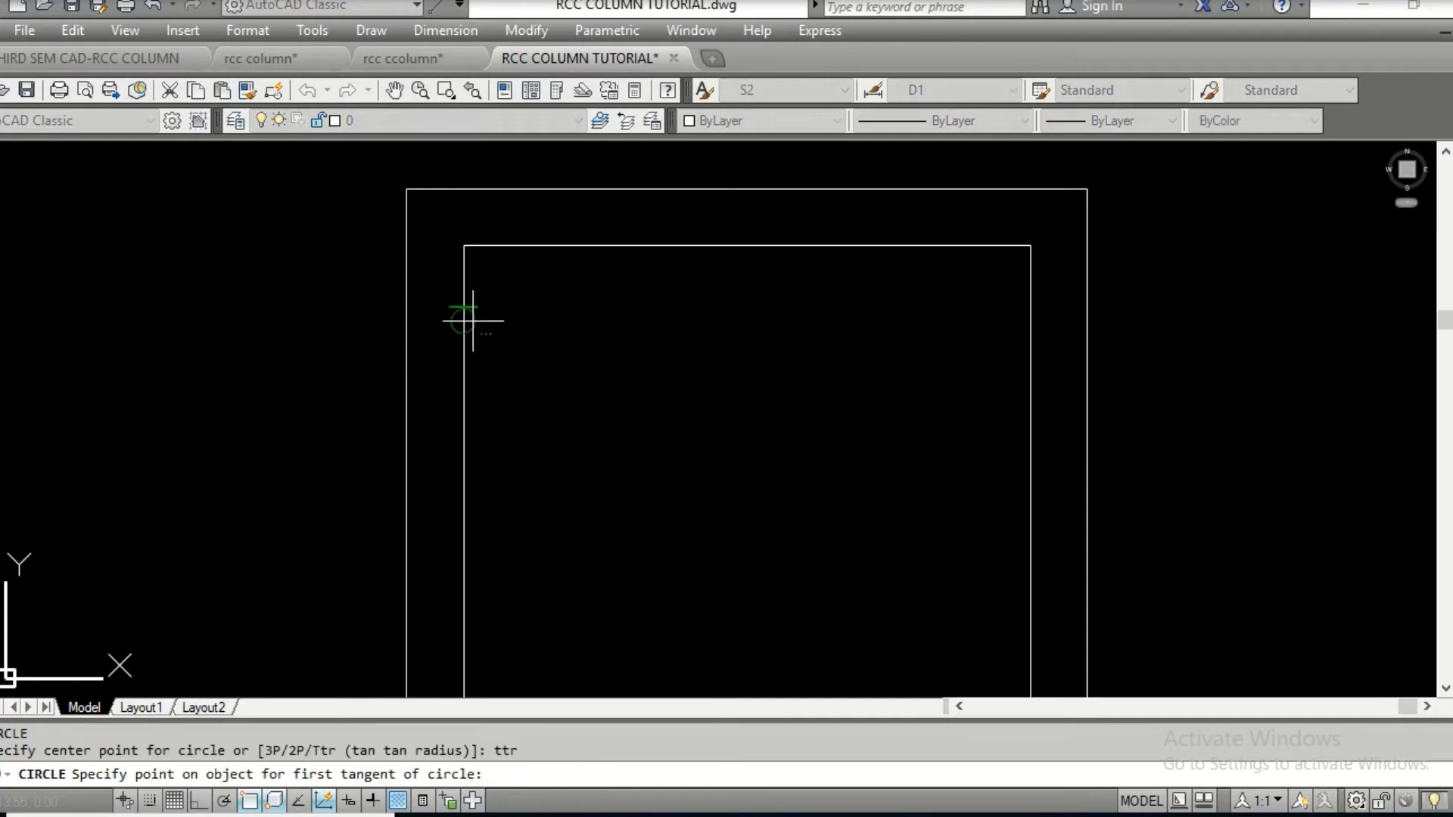
left_click(471, 319)
left_click(534, 246)
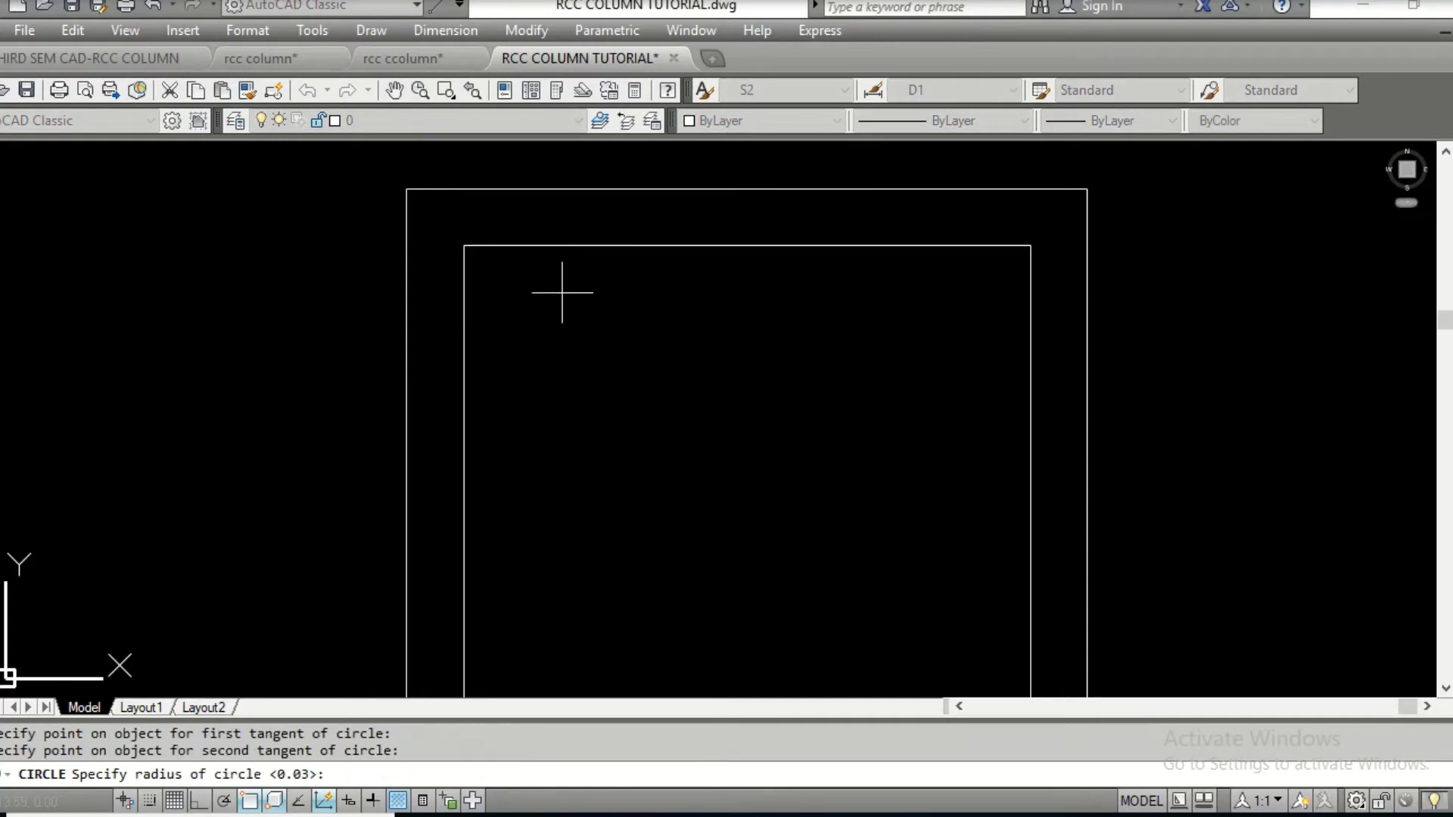
type(".03")
key("Return")
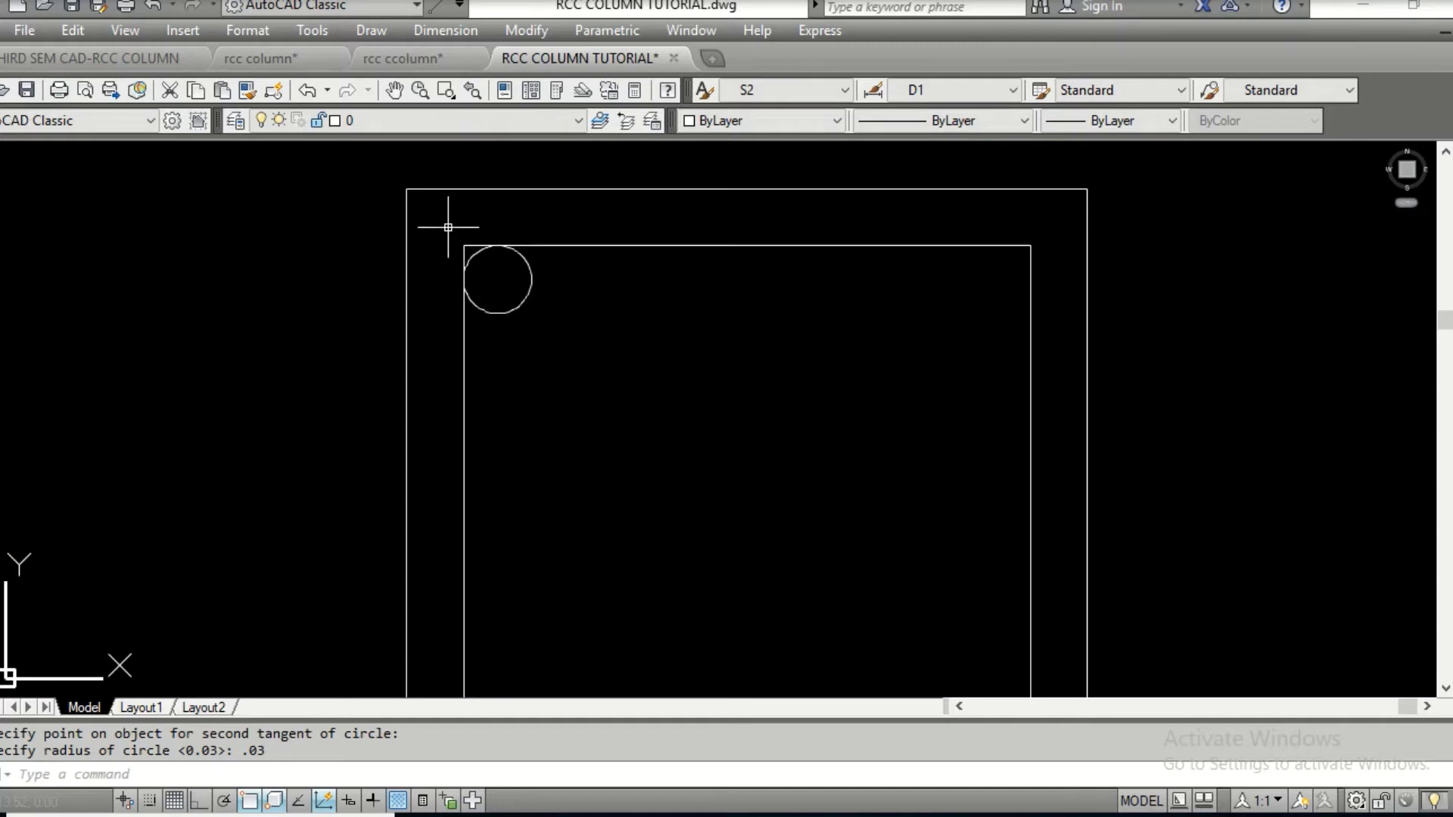
Fill the bar circle with a SOLID hatch
scroll(485, 261, "up", 4)
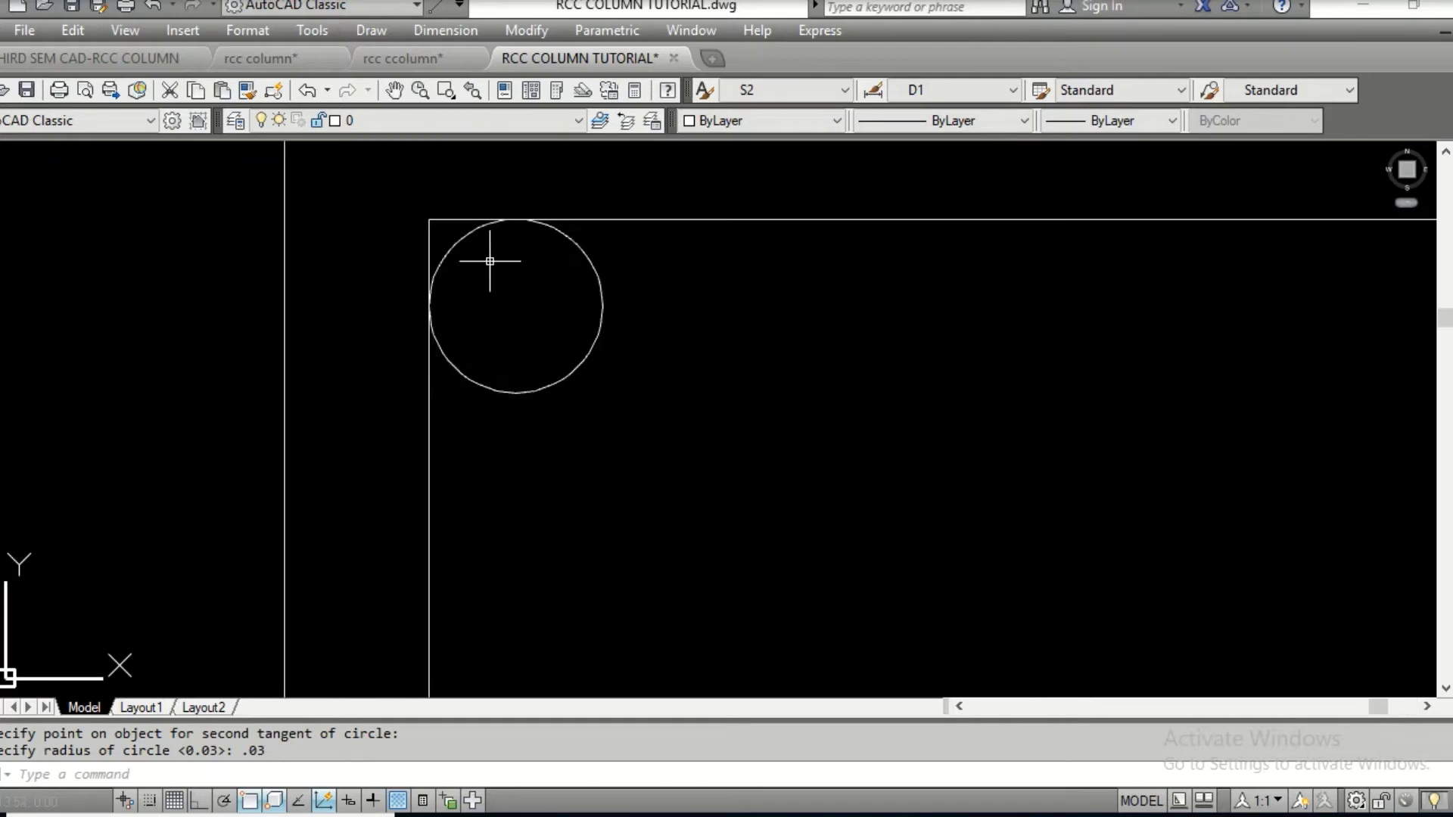
type("BH")
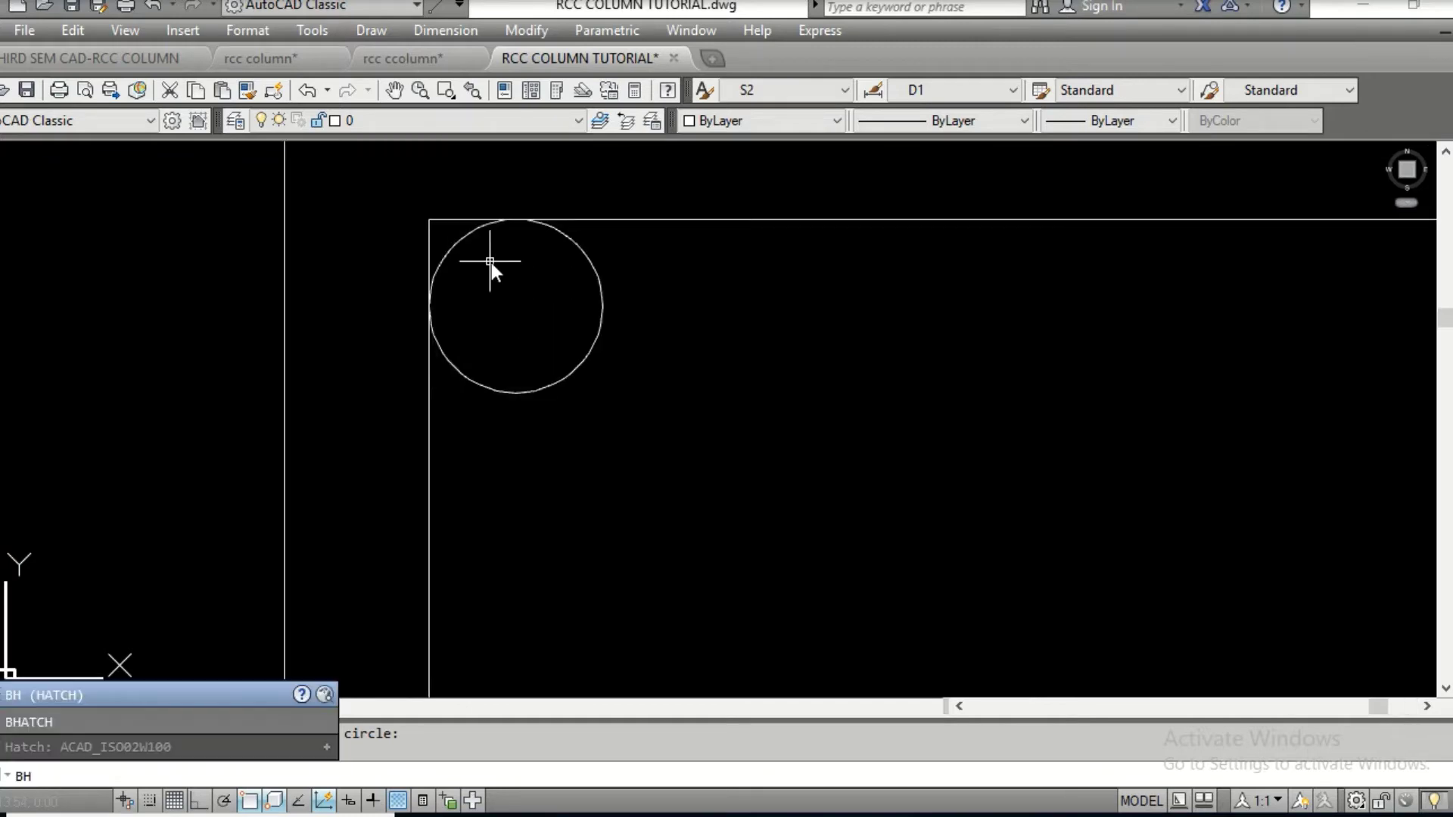
key("Return")
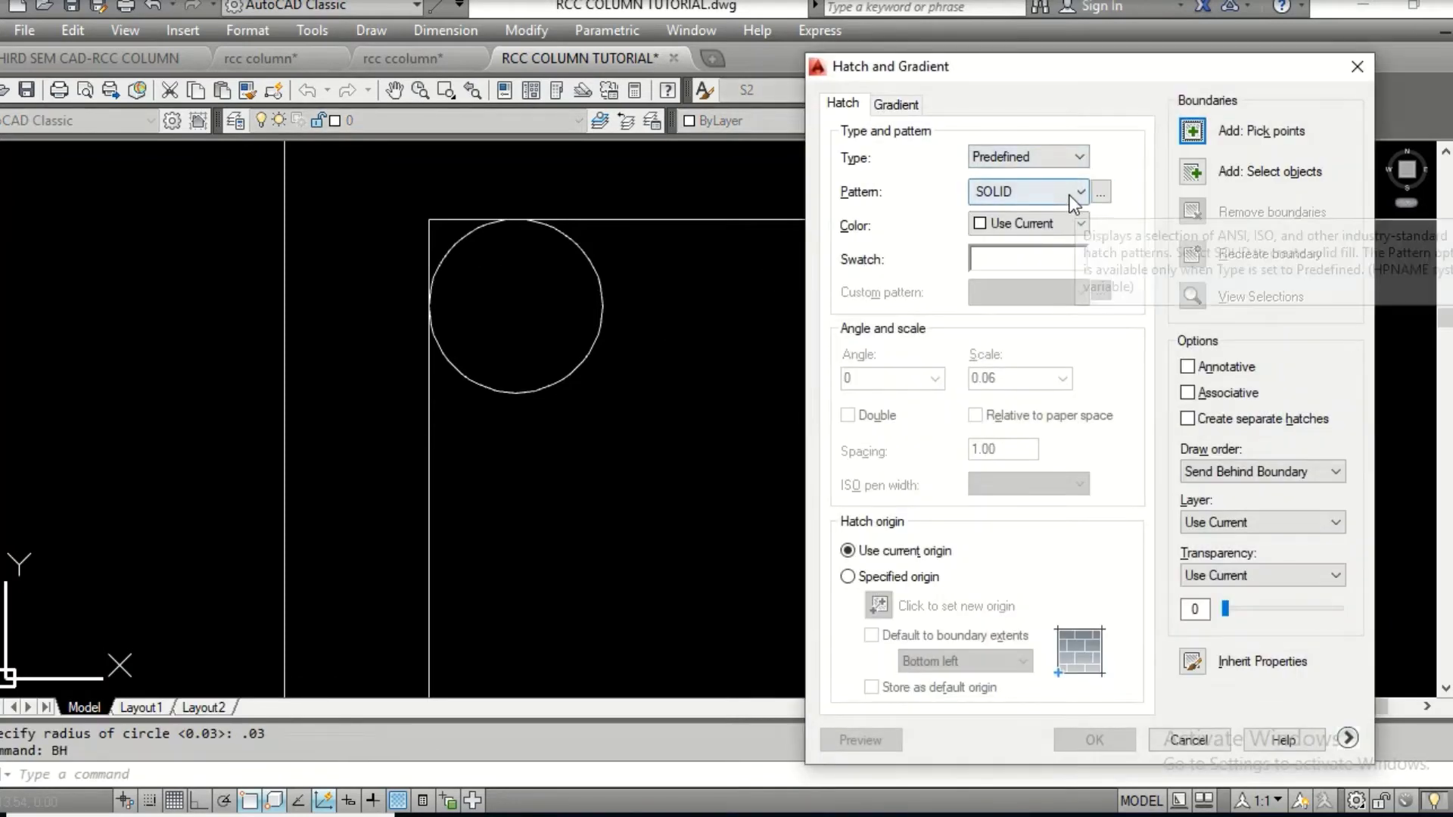
left_click(1102, 193)
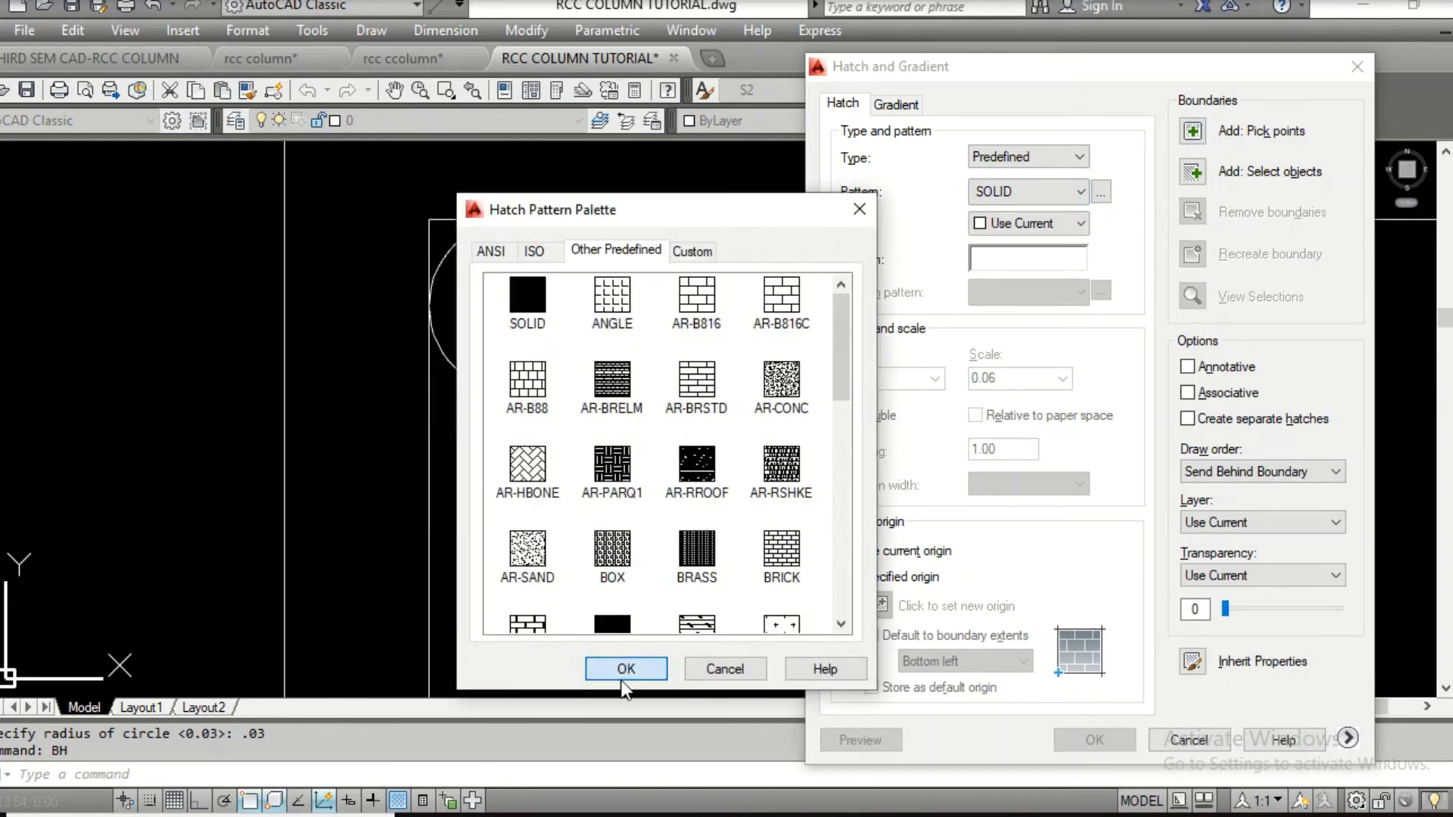
left_click(626, 669)
left_click(1193, 132)
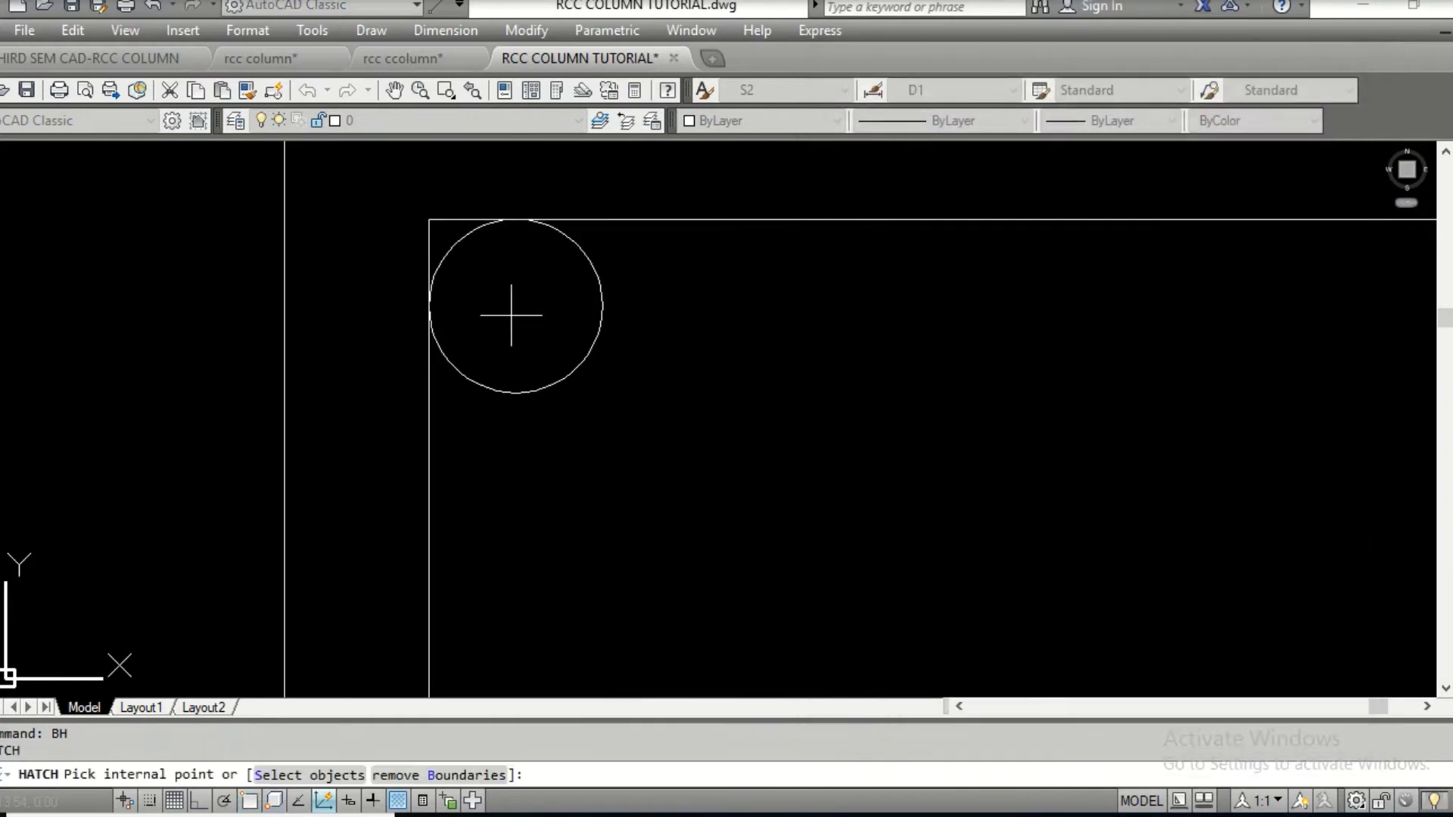
key("Return")
key("Return")
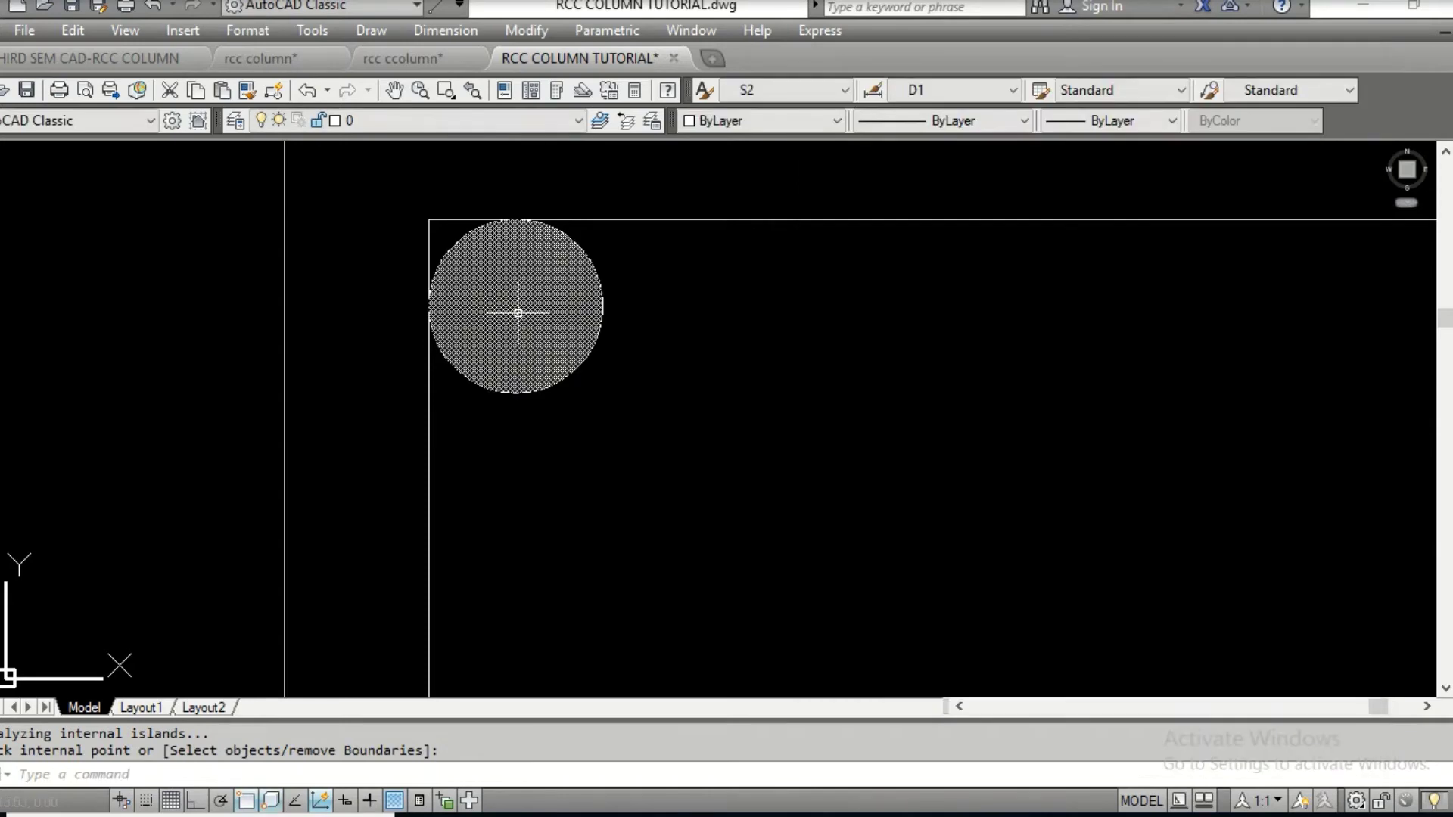
scroll(604, 322, "down", 5)
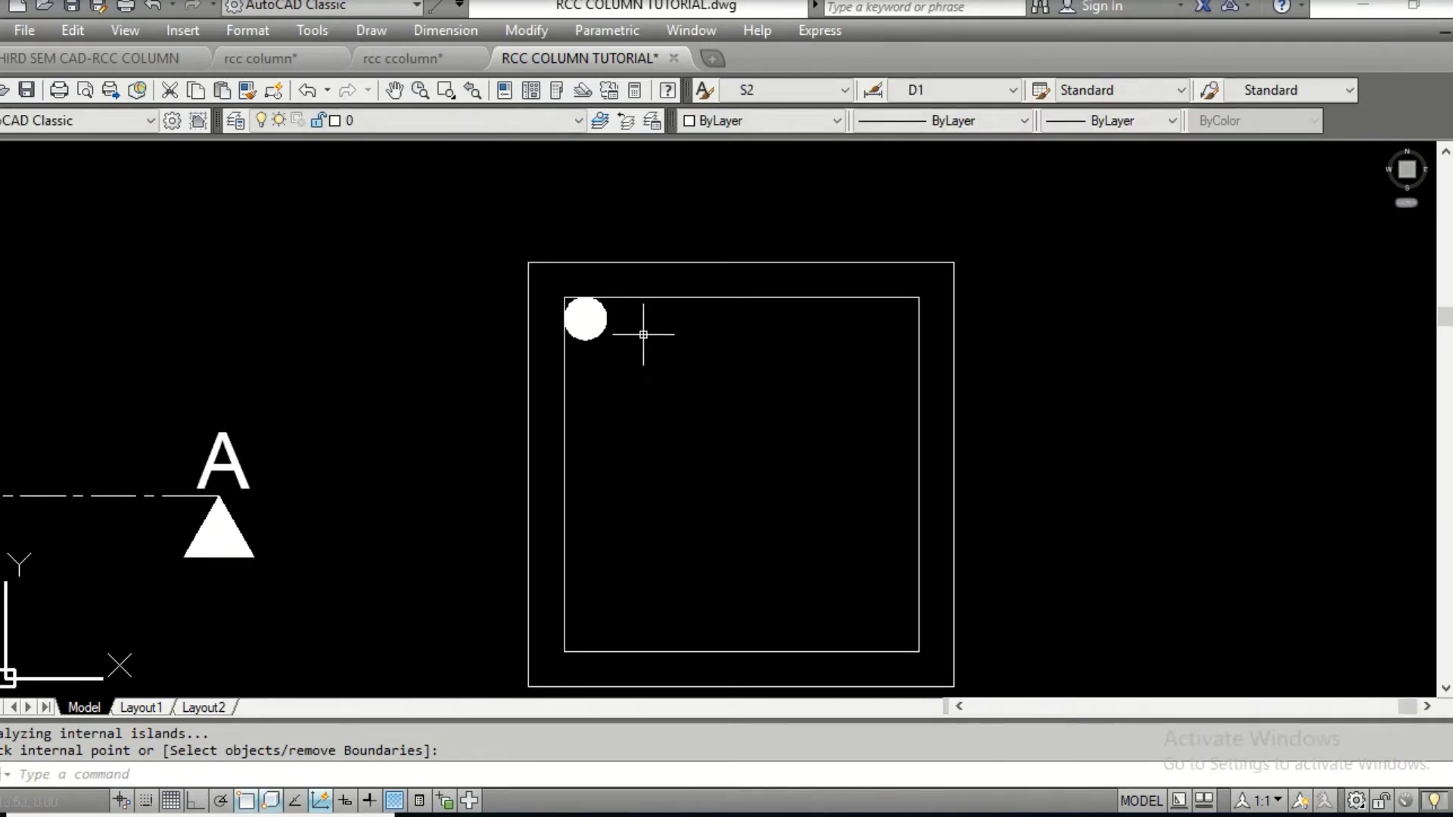
Copy the bar, using its top point as base, to the midpoint of the inner square's top edge
type("cp")
key("Return")
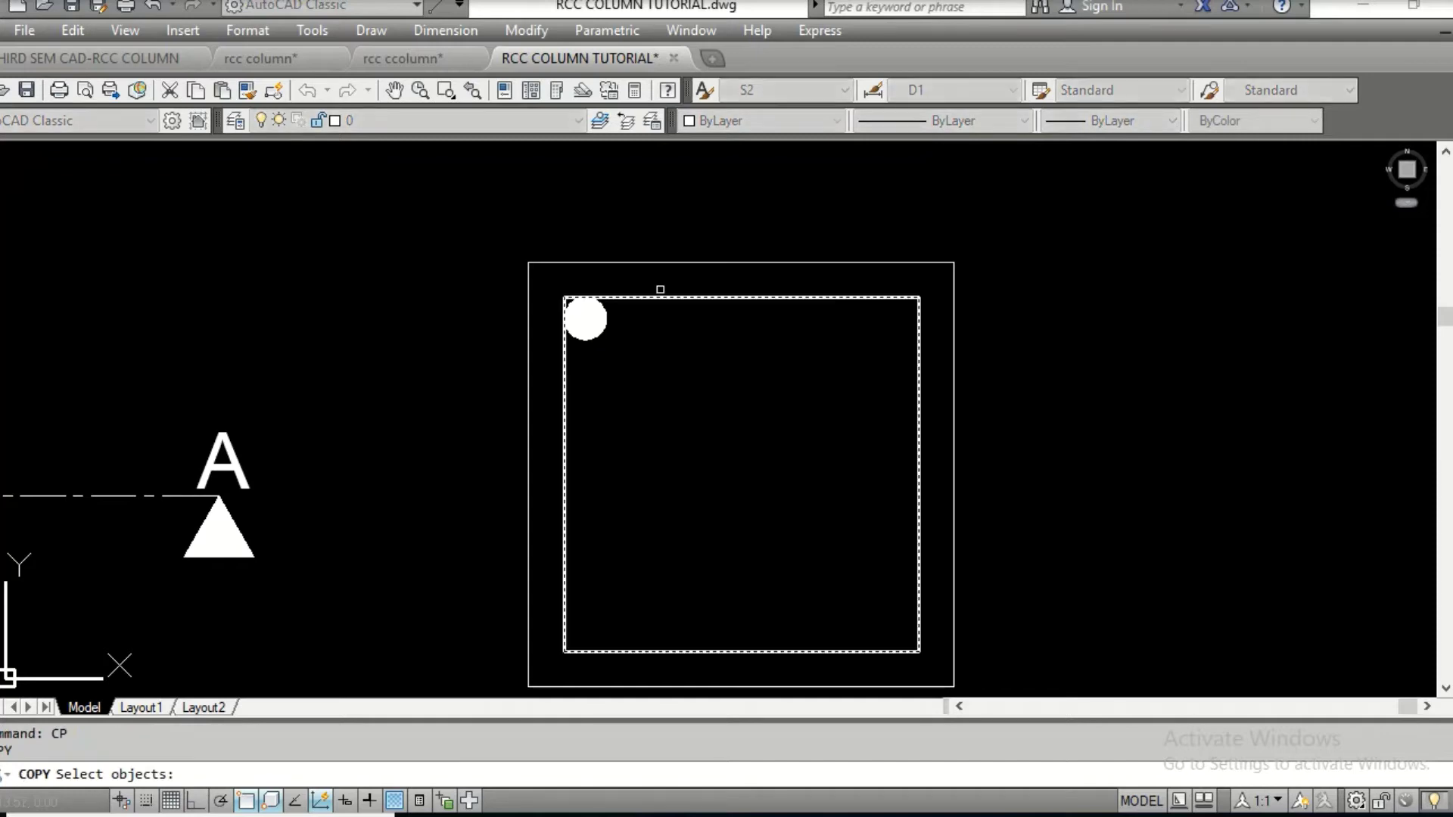
left_click(500, 278)
left_click(658, 380)
key("Return")
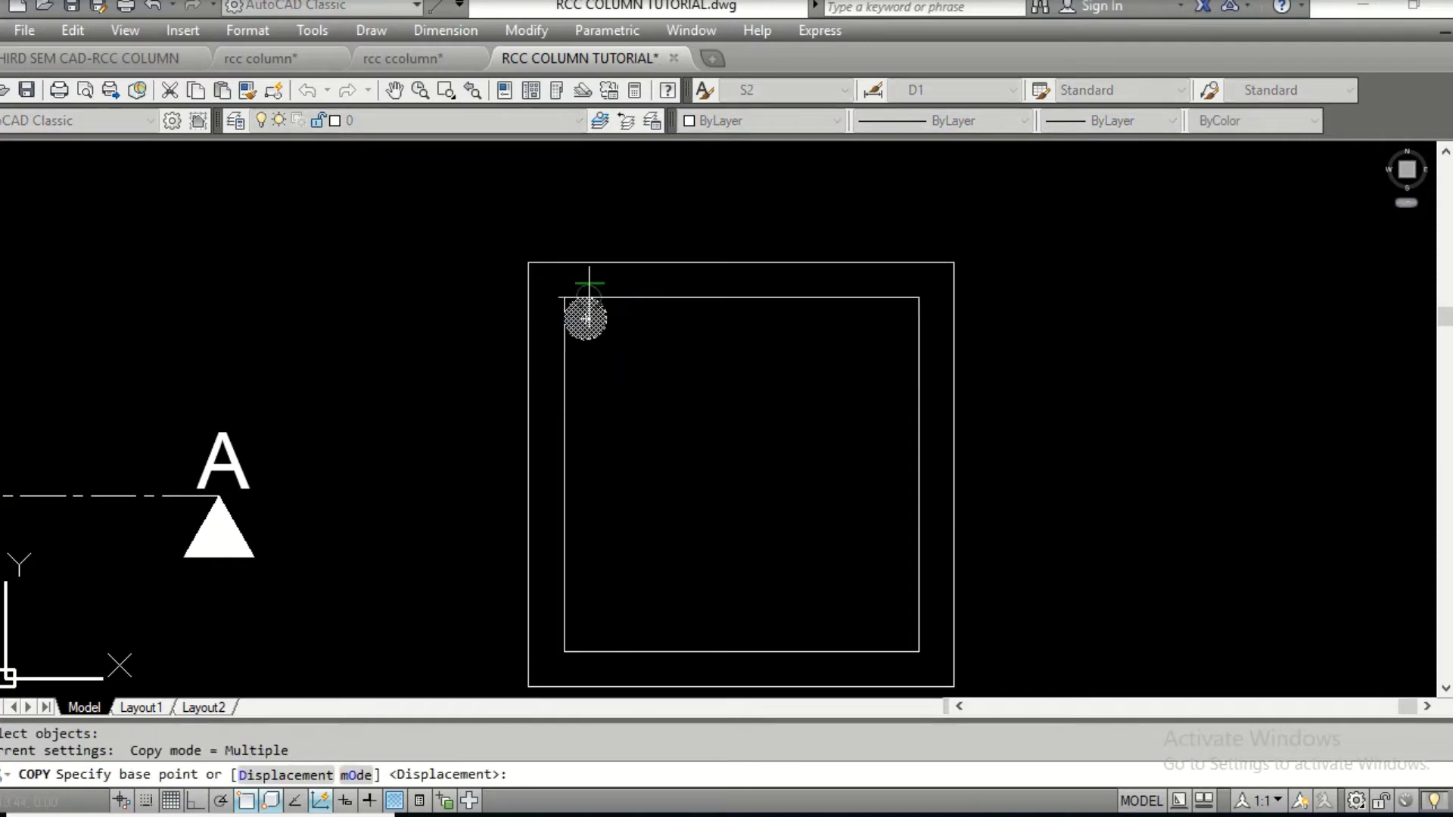
scroll(586, 303, "up", 5)
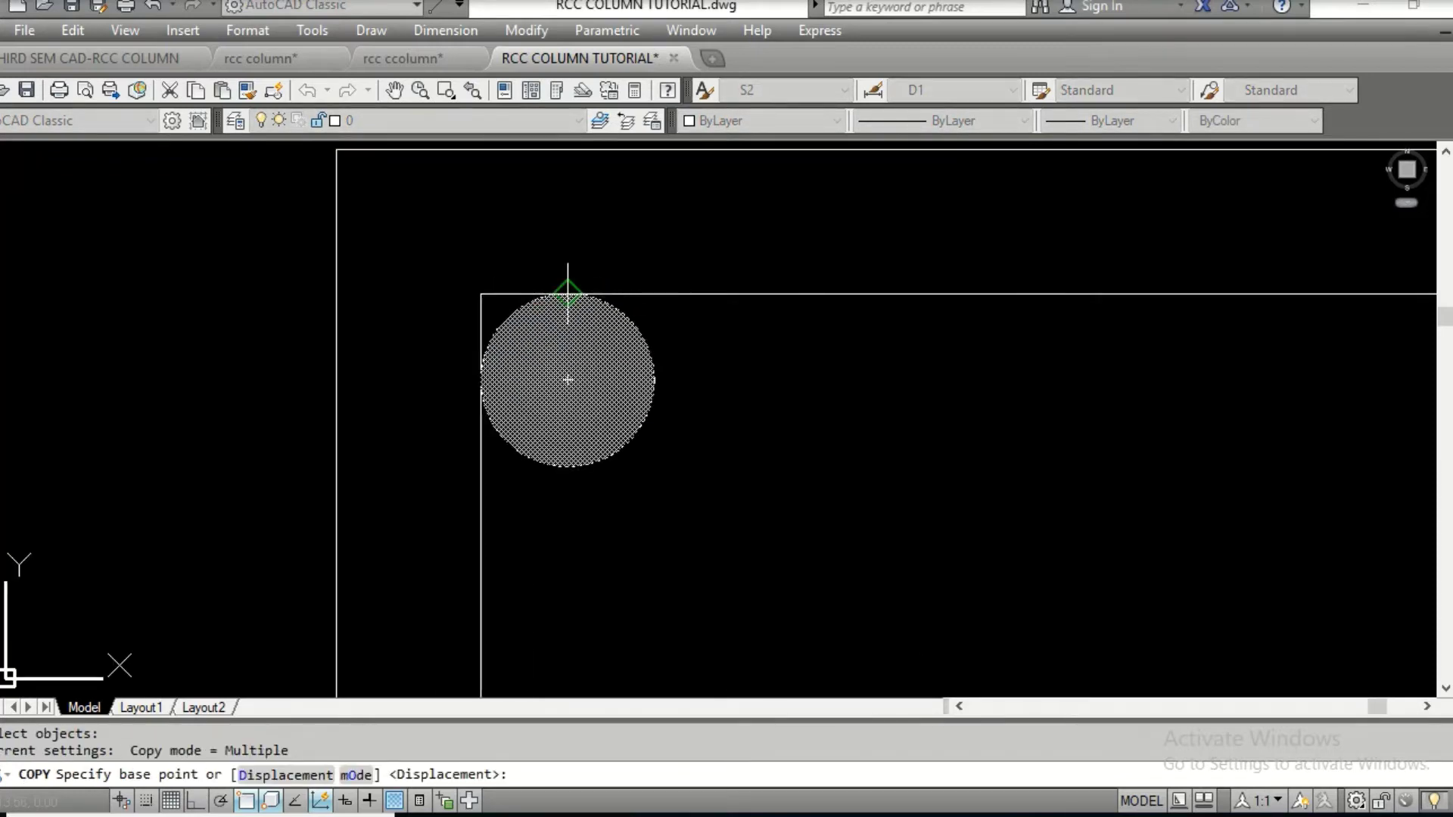
left_click(551, 291)
scroll(1112, 306, "down", 4)
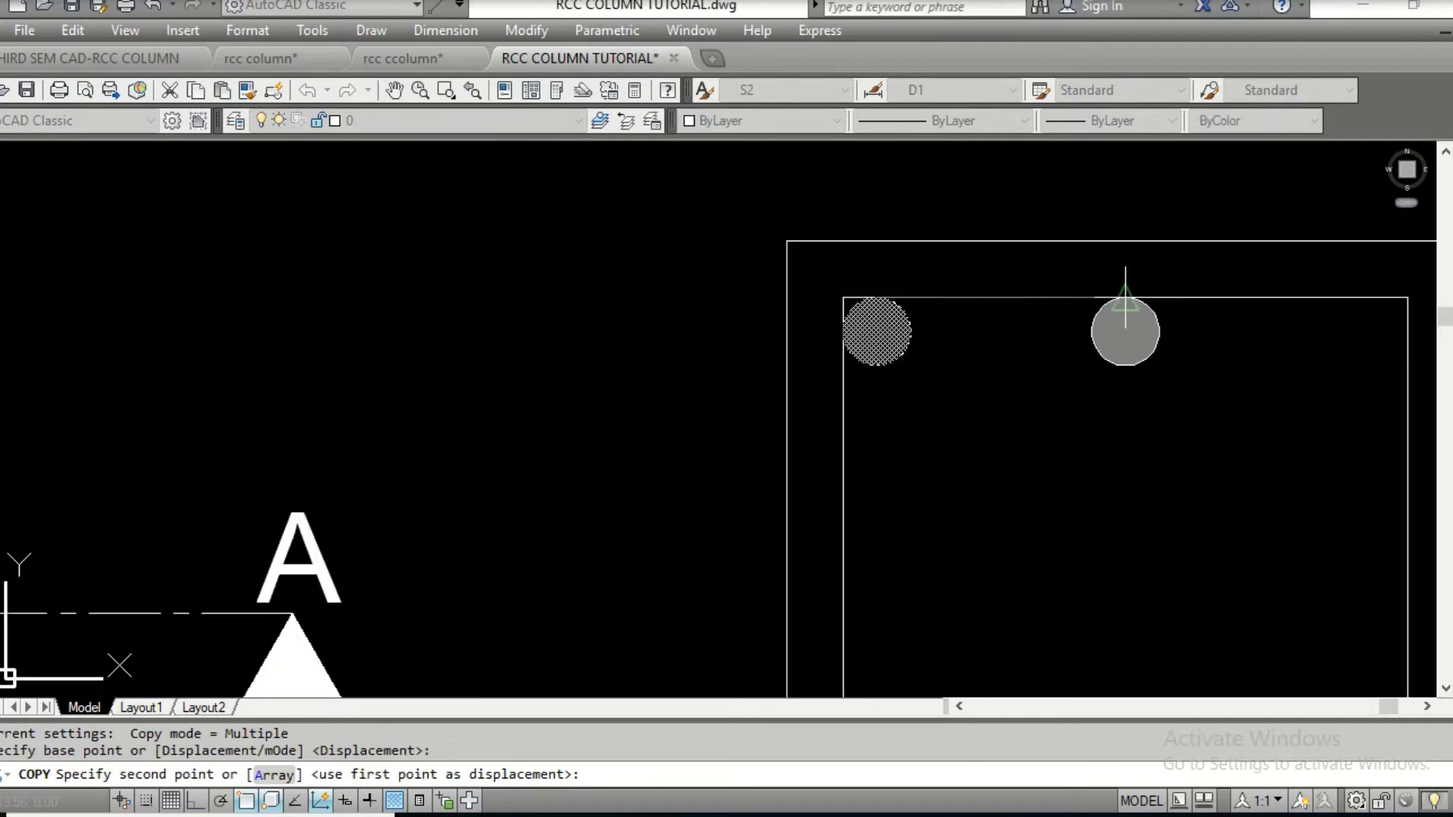
left_click(1125, 297)
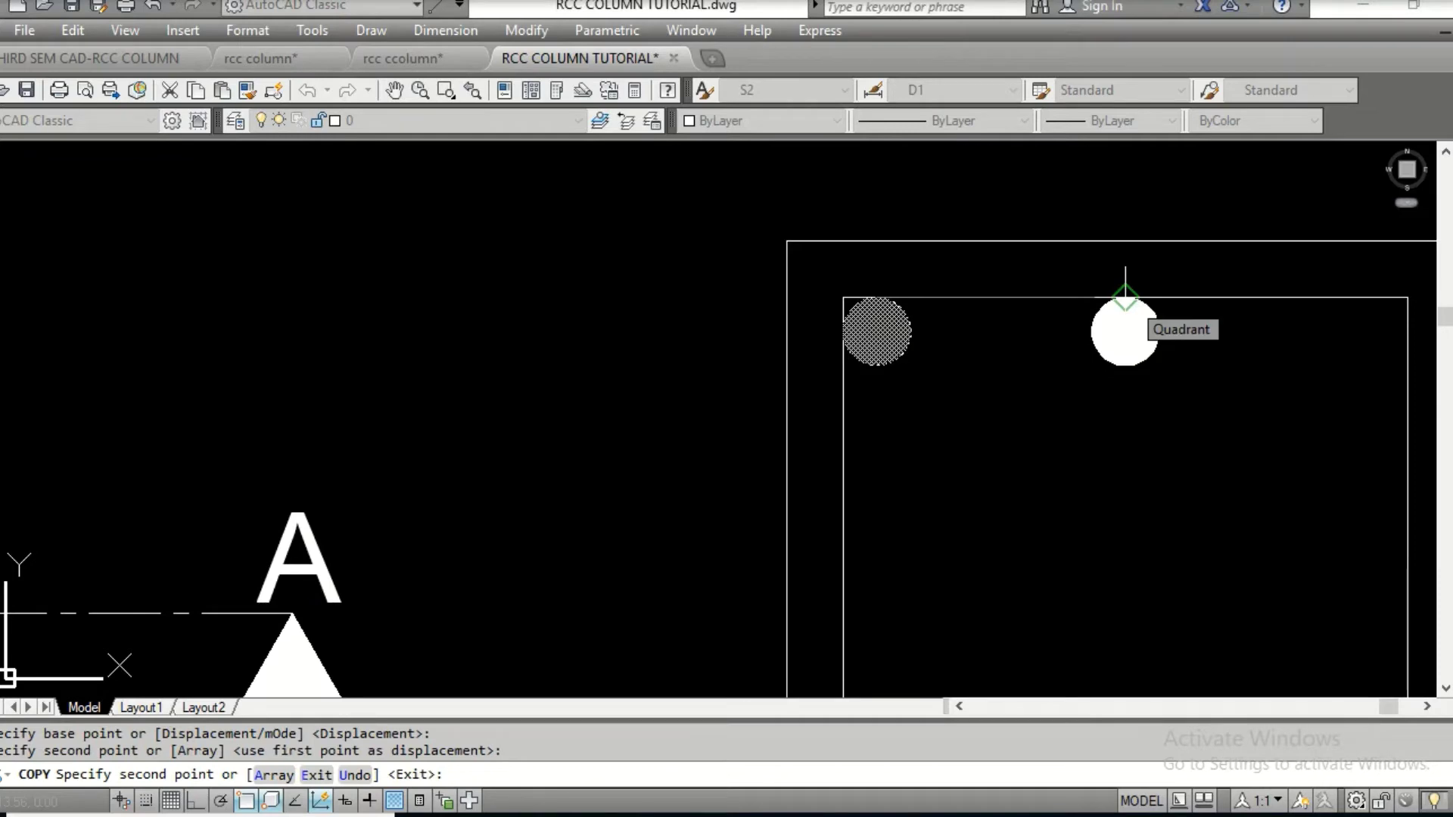
key("Escape")
middle_click_drag(1135, 318, 590, 382)
Copy the top-middle bar to a spot near the top-right corner
type("c")
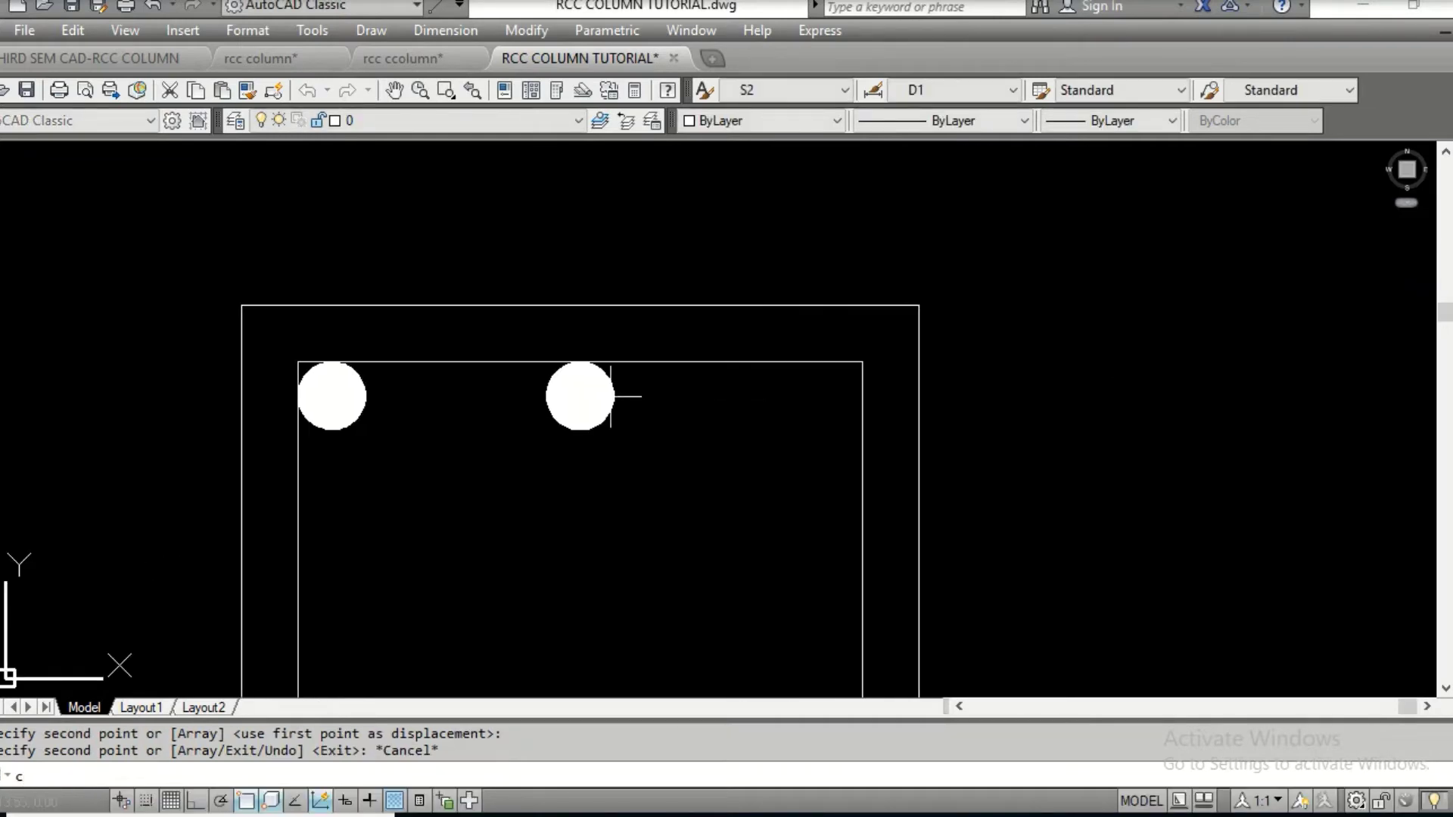
key("Return")
key("Escape")
key("Escape")
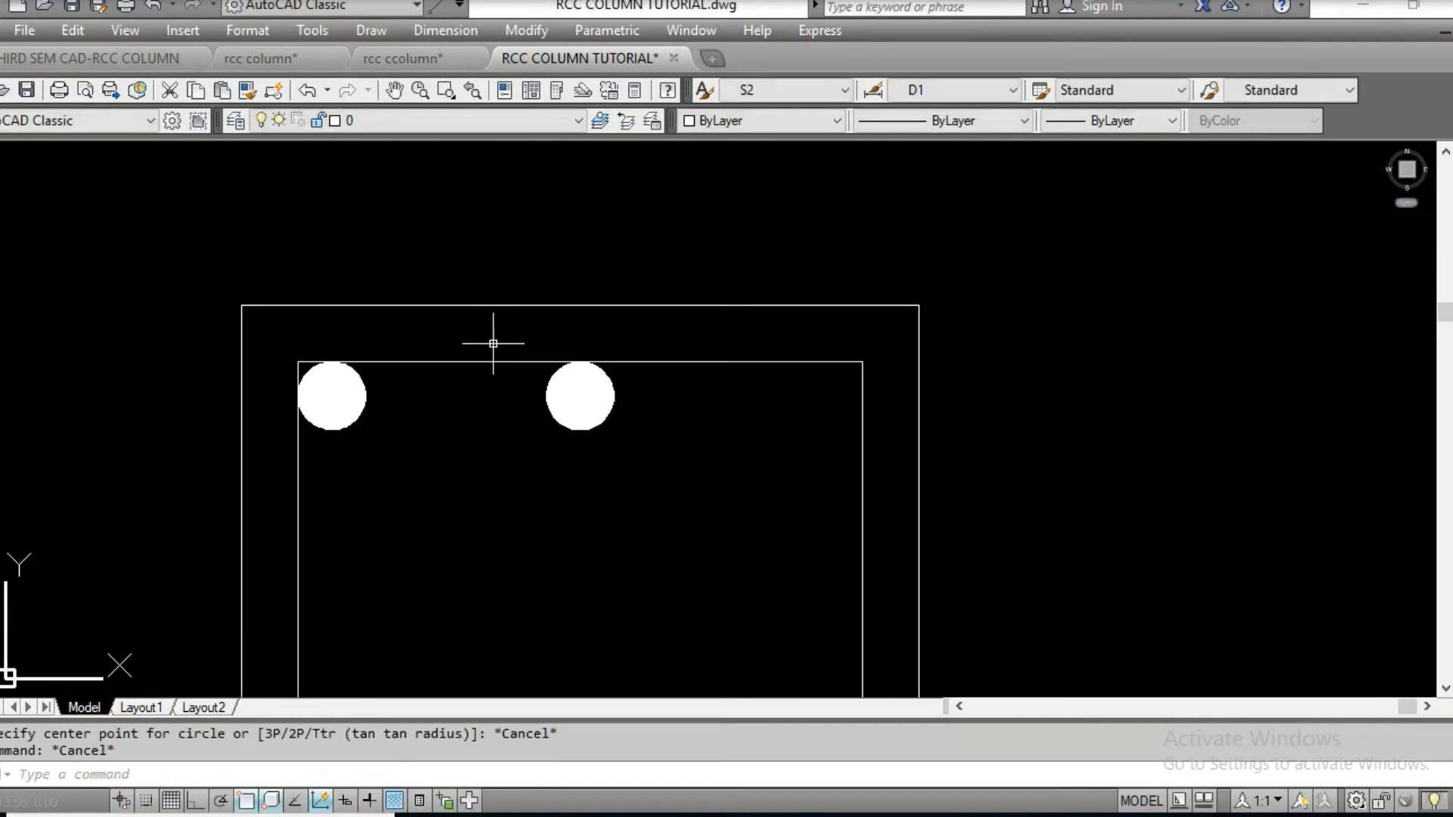
type("co")
key("Return")
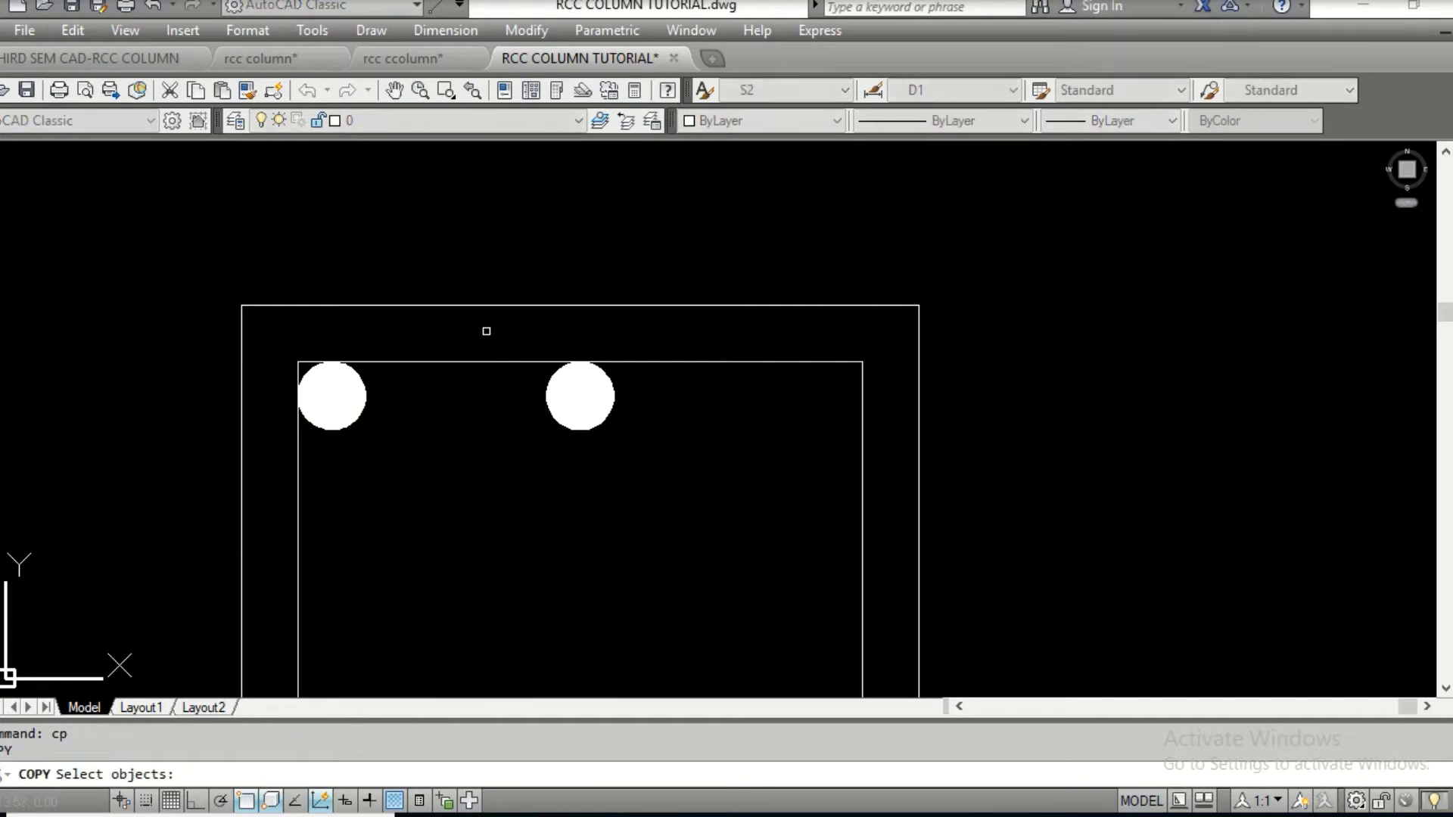
left_click(487, 329)
left_click(622, 444)
key("Return")
left_click(595, 391)
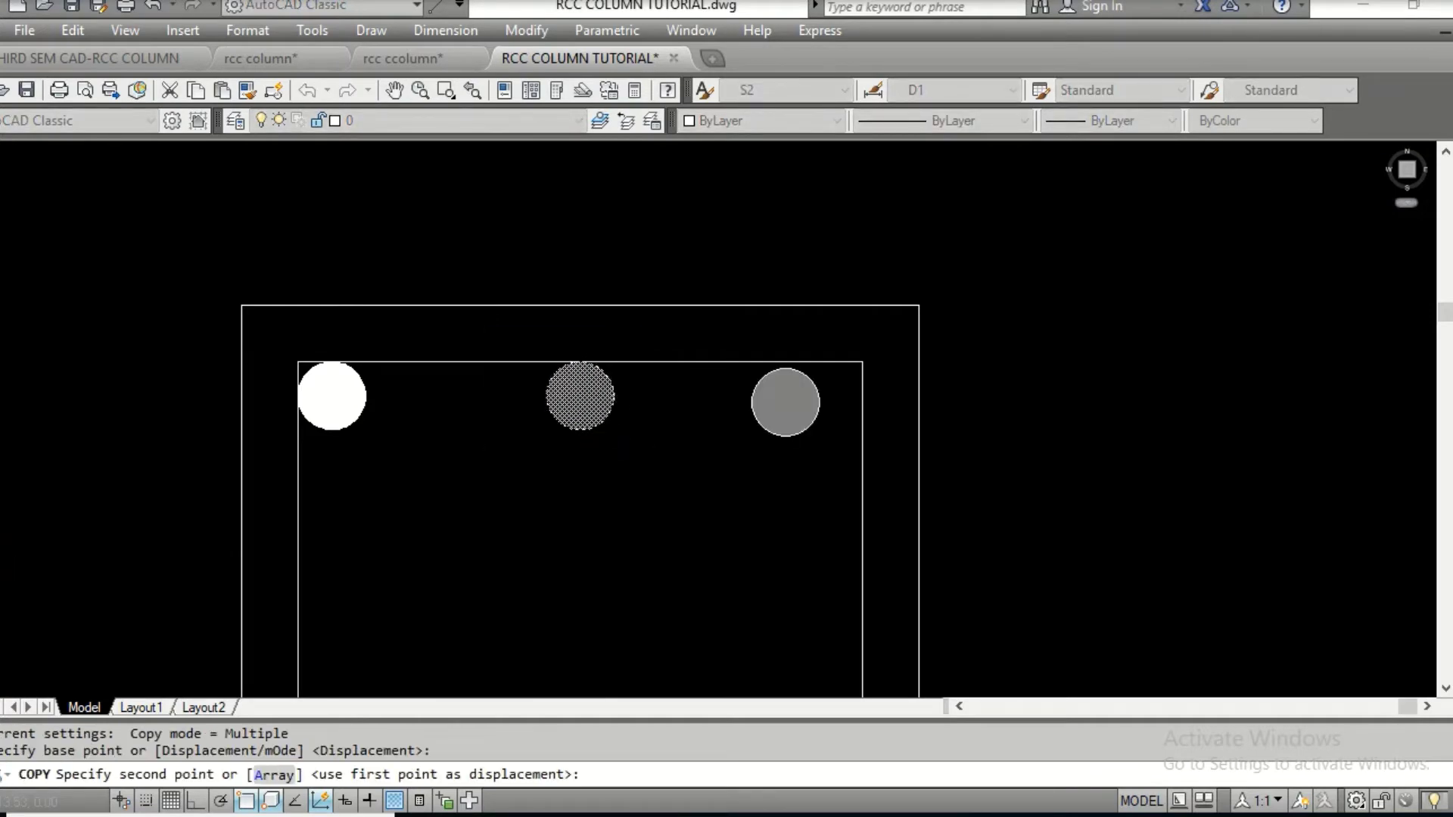
scroll(827, 396, "up", 5)
mouse_move(827, 395)
middle_mouse_down()
mouse_move(892, 383)
mouse_move(966, 412)
middle_mouse_up()
scroll(892, 383, "down", 3)
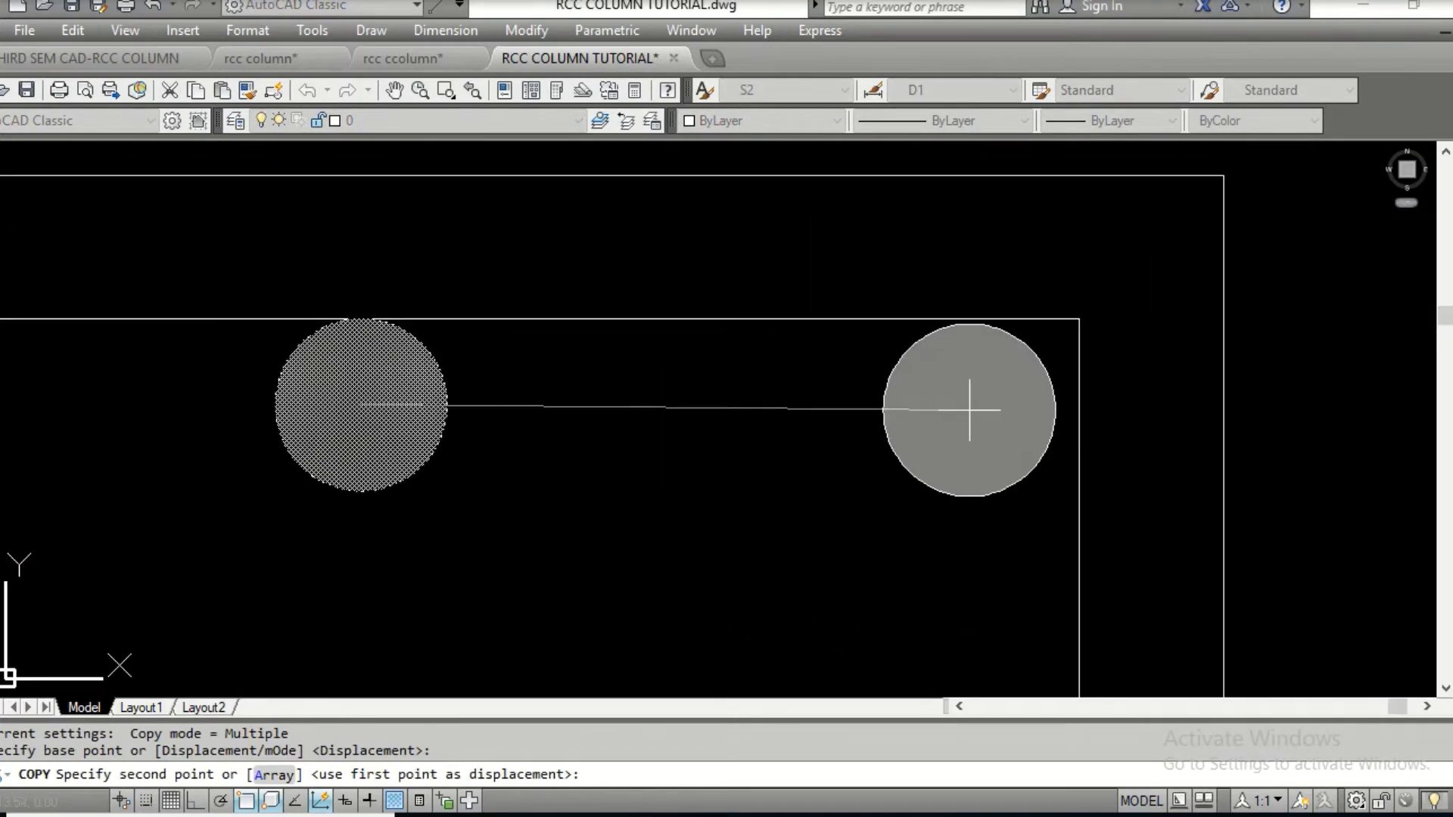
left_click(990, 407)
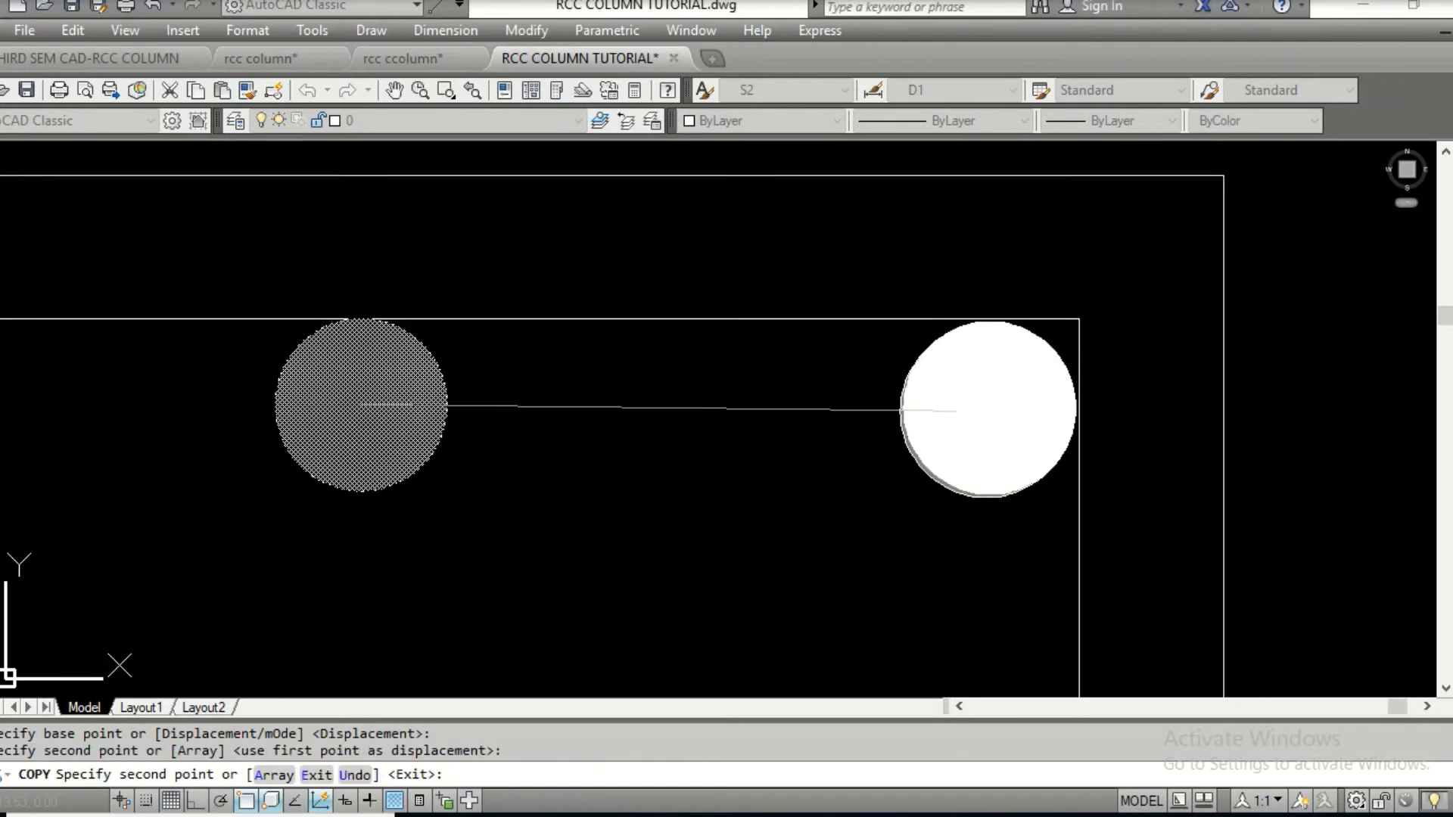
key("Escape")
key("Escape")
Start moving the right bar, then cancel after a wrong base point
type("m")
key("Return")
scroll(953, 388, "up", 2)
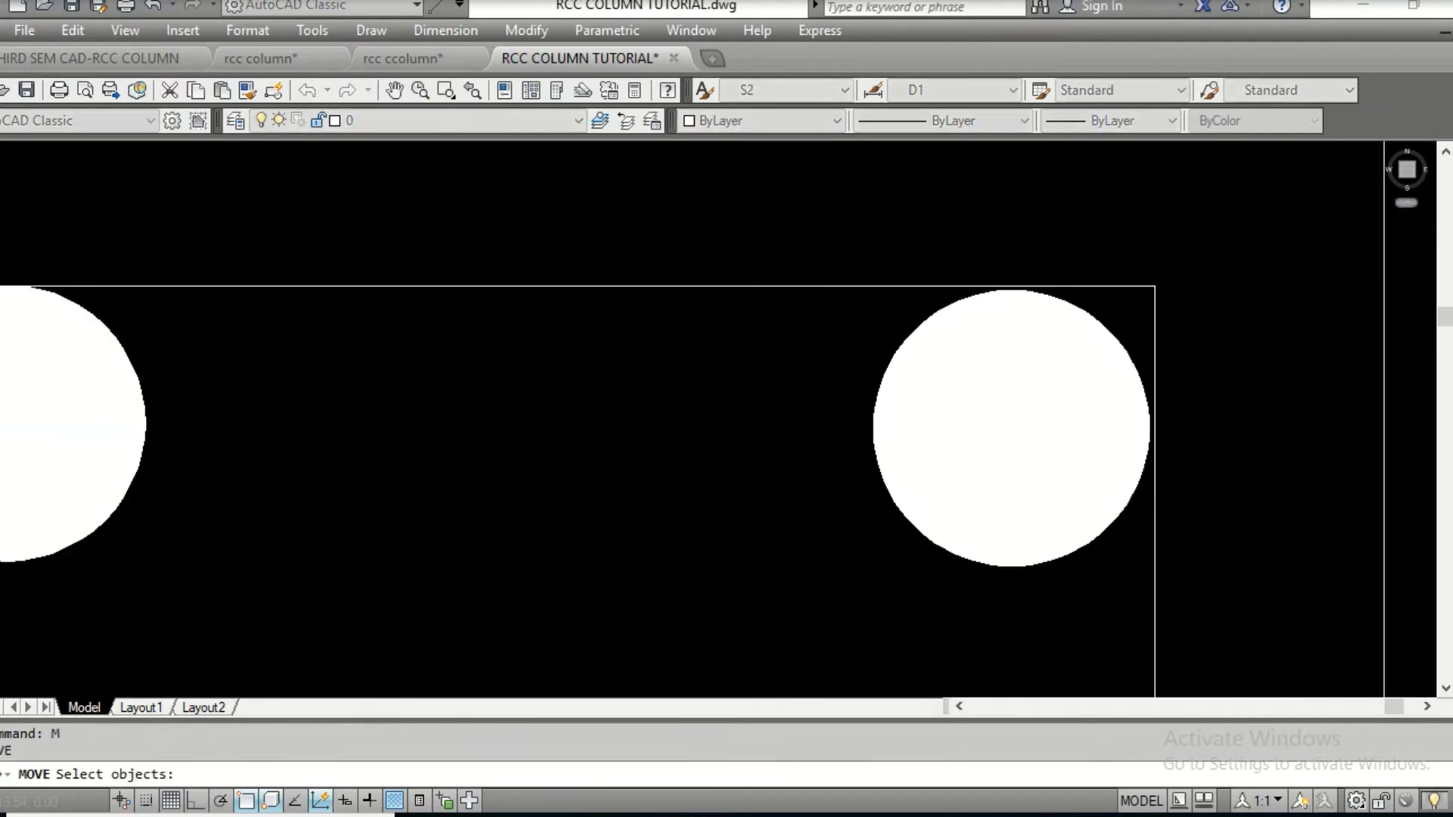
scroll(857, 286, "down", 2)
left_click(813, 253)
left_click(1053, 465)
key("Return")
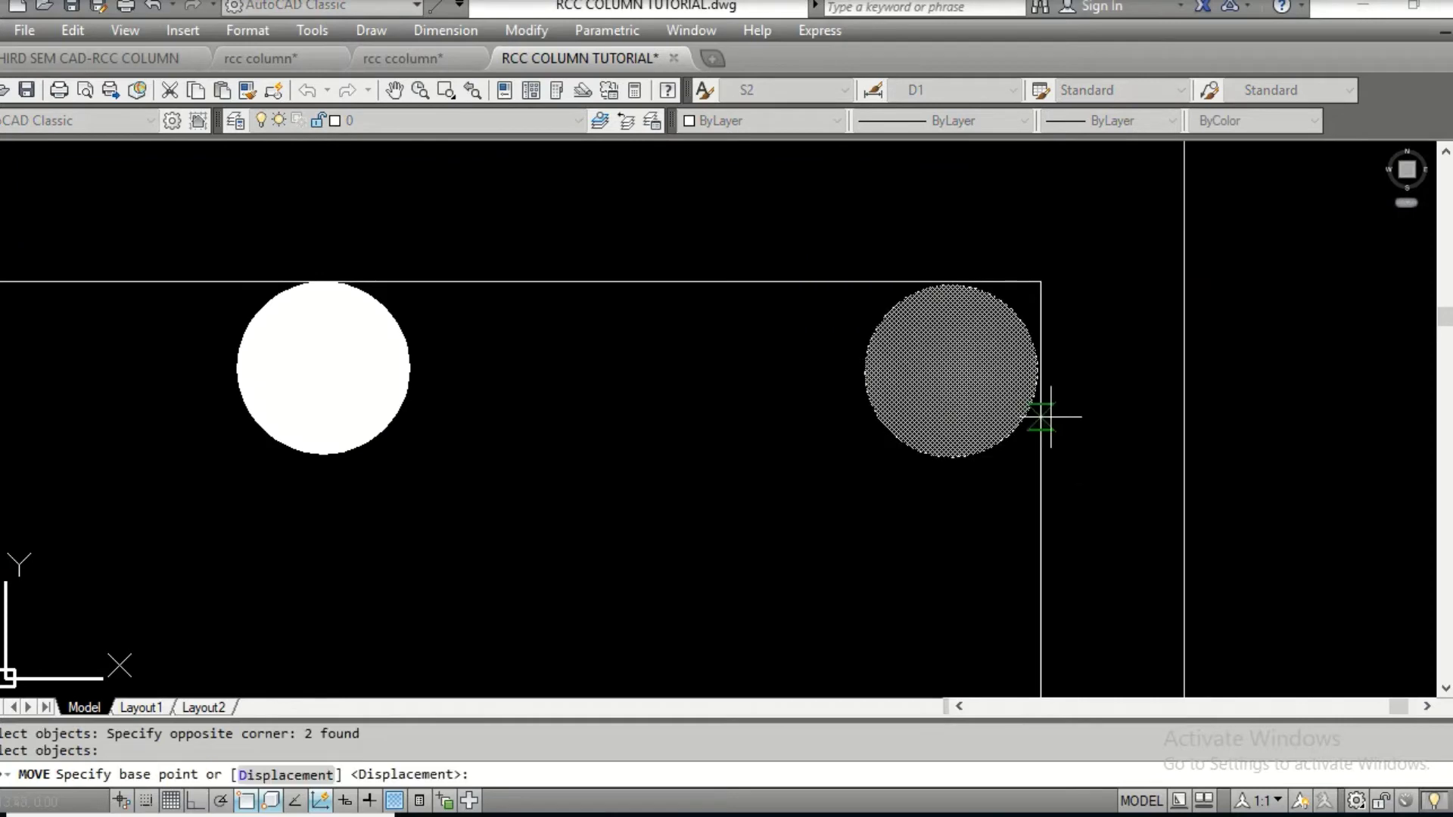
left_click(1040, 371)
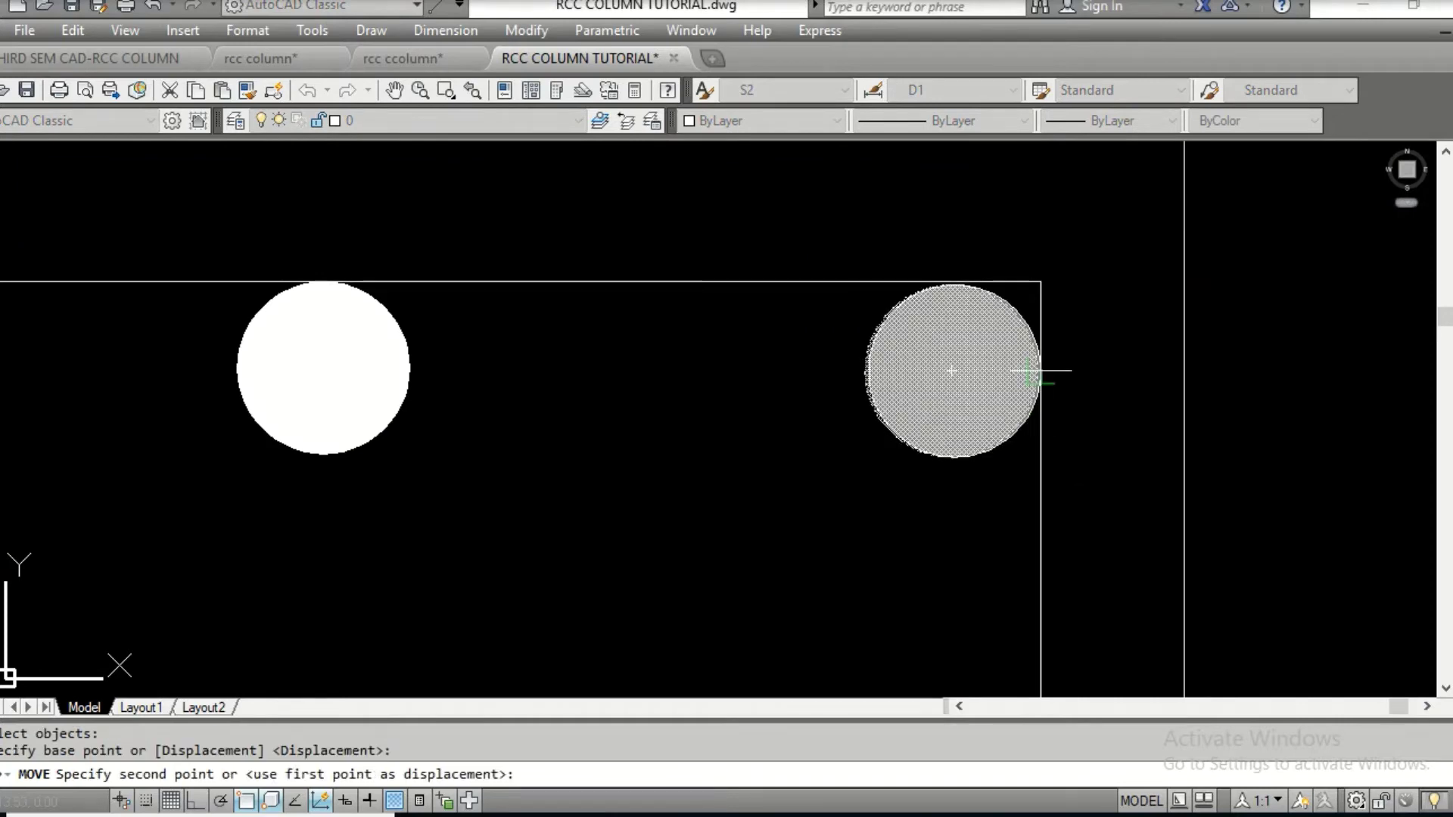
key("Escape")
Move the right bar by its top point against the tie's top edge corner
key("Return")
left_click(795, 236)
left_click(1067, 509)
key("Return")
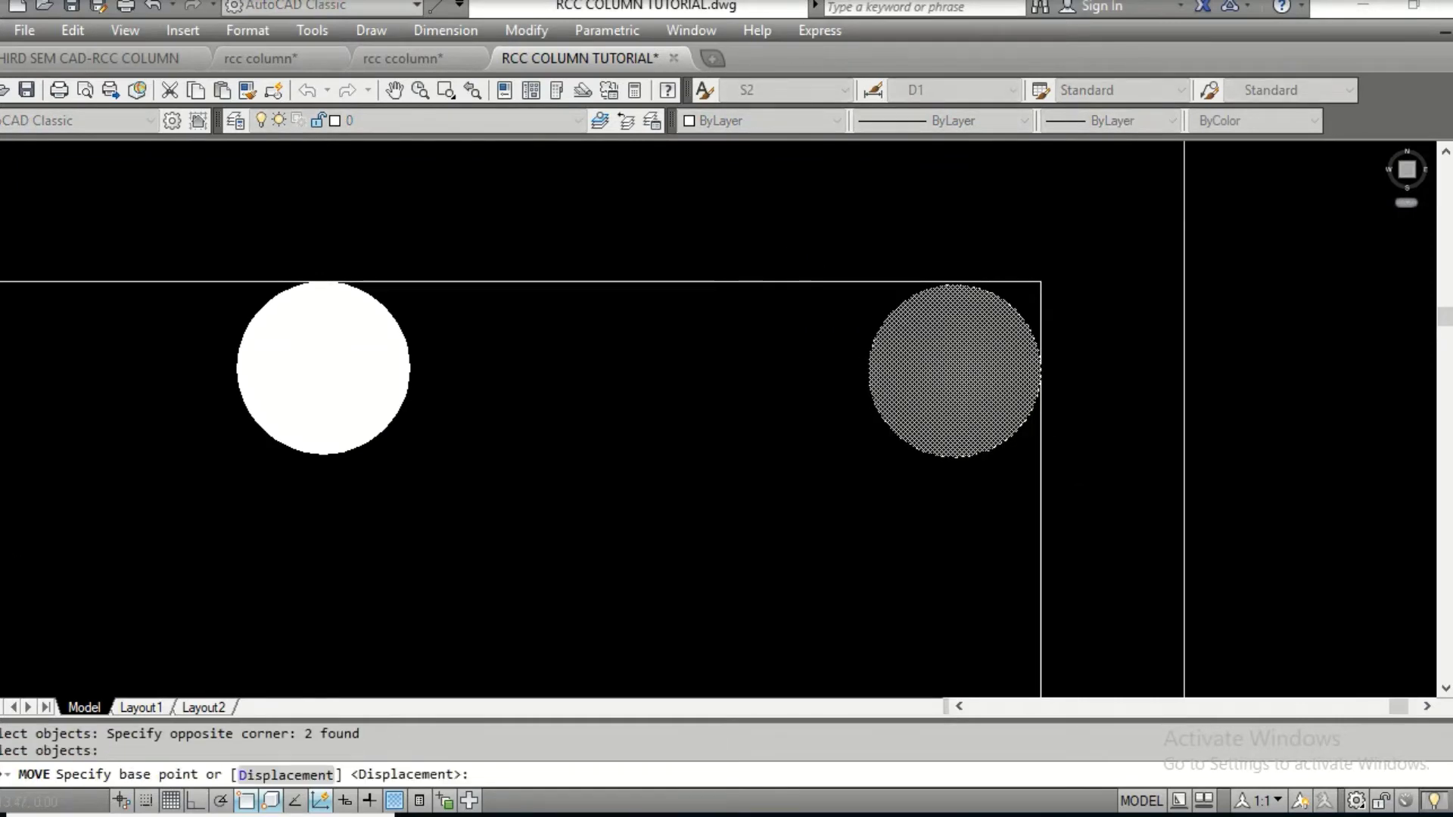
scroll(952, 304, "up", 4)
left_click(958, 249)
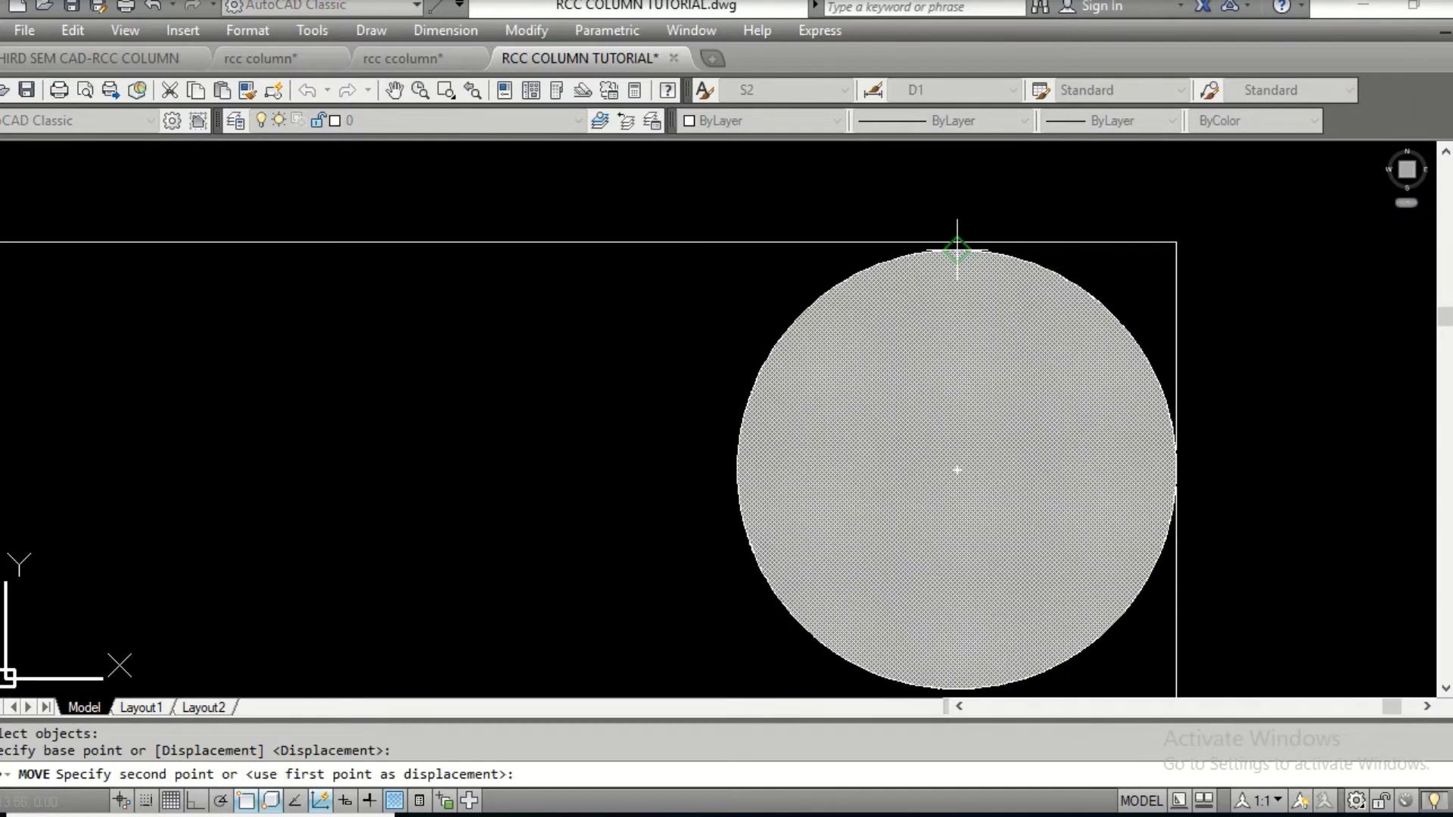
left_click(954, 241)
scroll(927, 310, "down", 5)
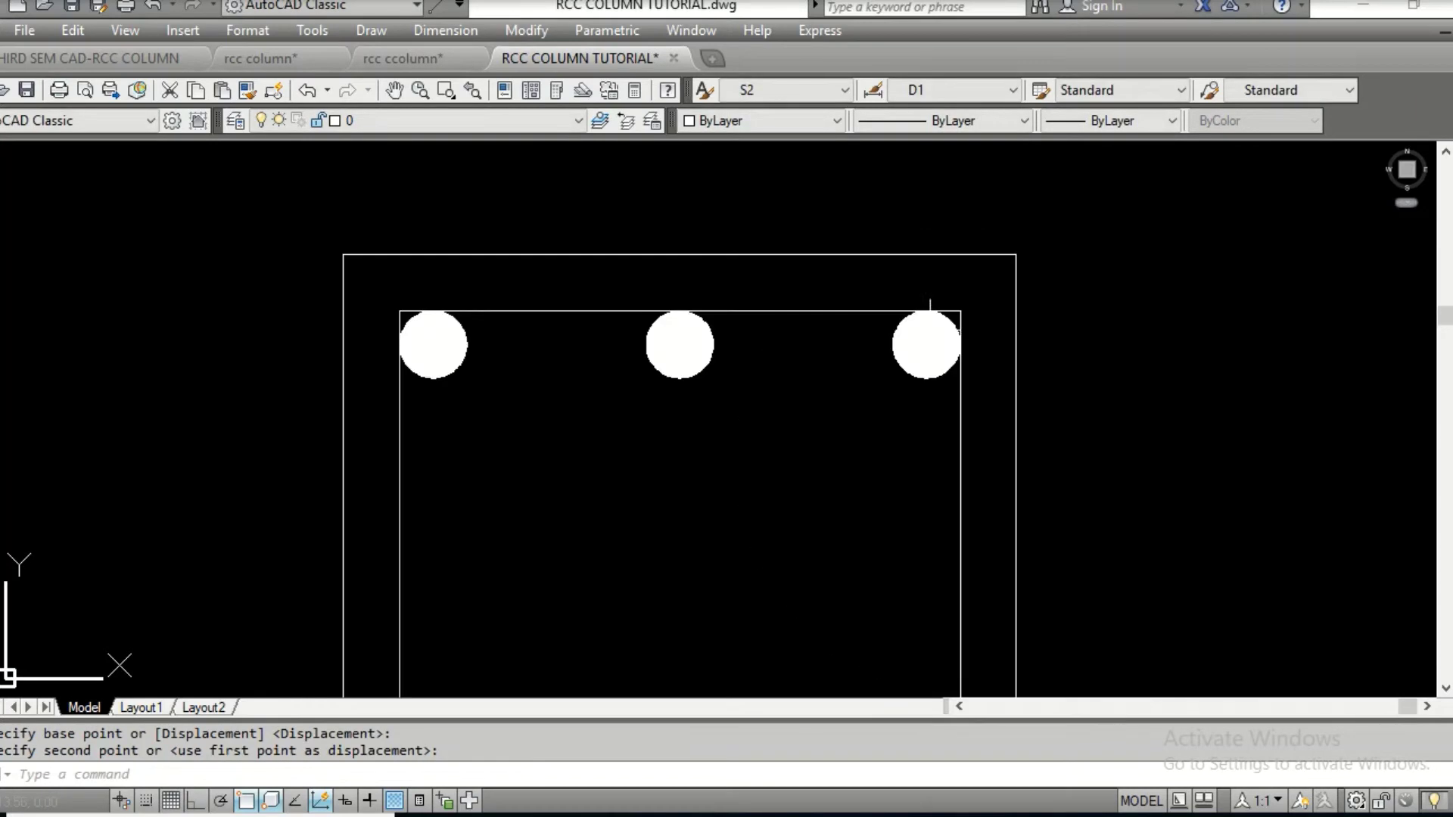
key("Escape")
key("Escape")
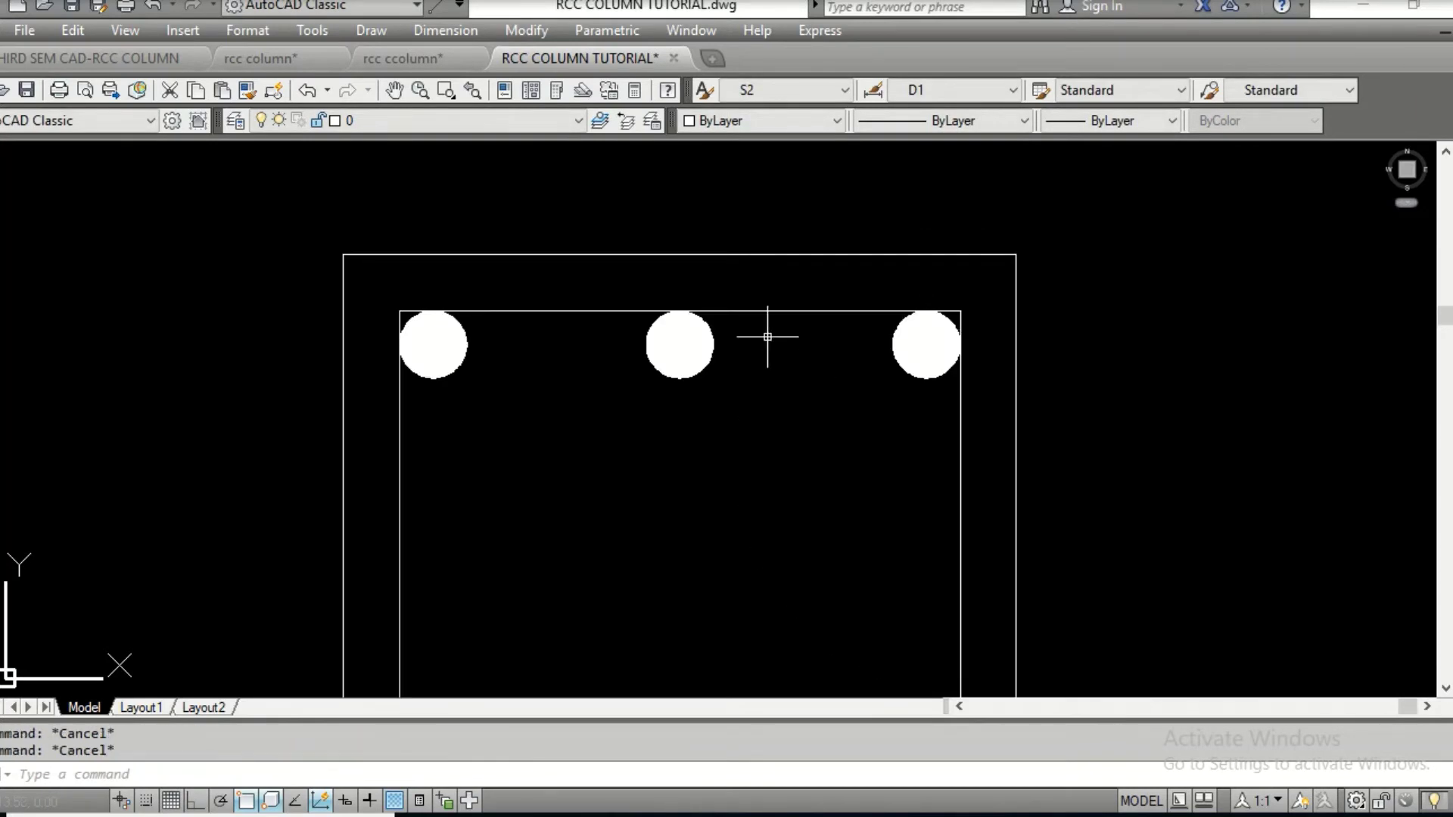
Mirror the three top bars about a horizontal mid-height line, keeping the originals
type("MIRROR")
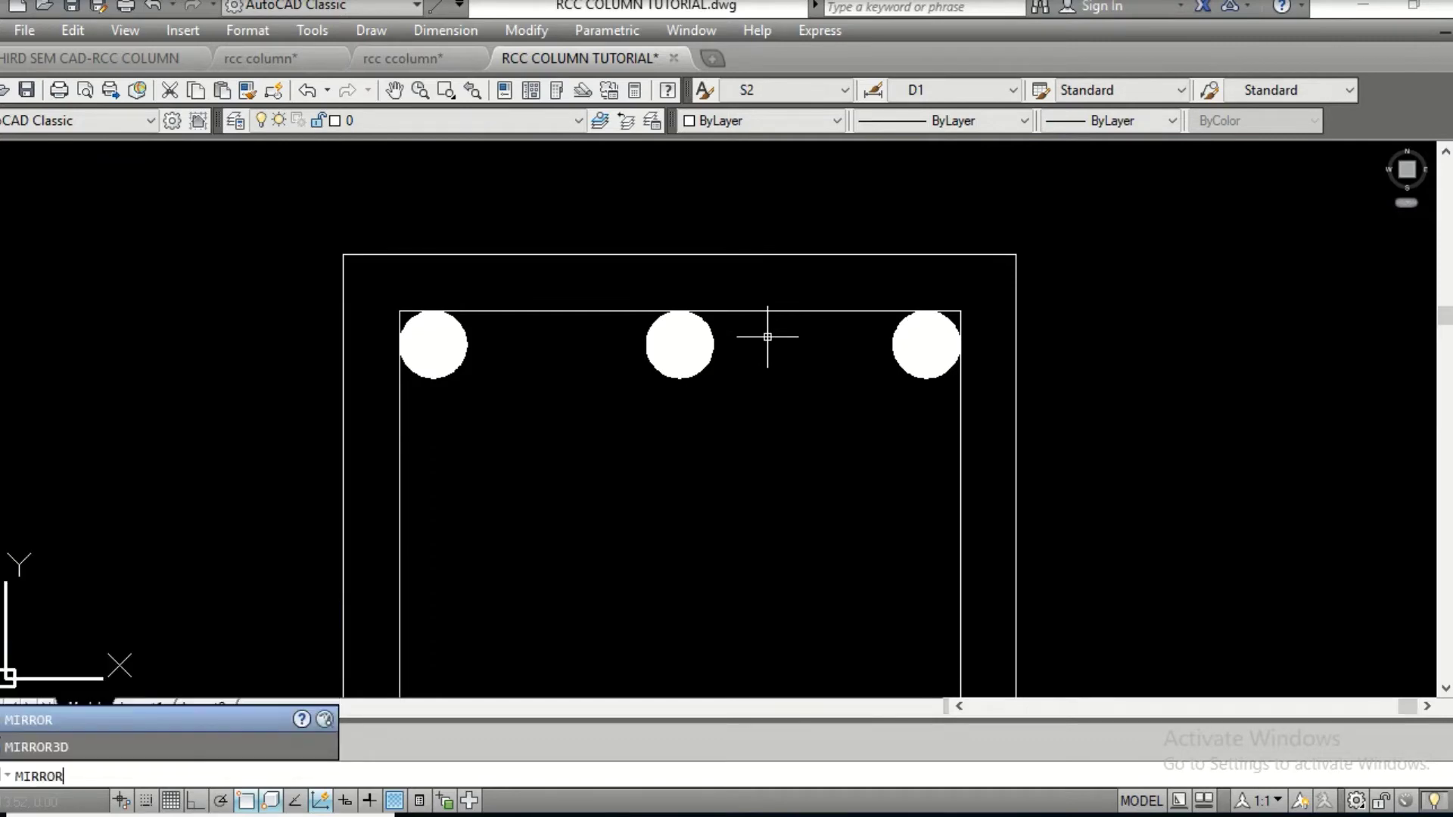
key("Return")
left_click(304, 255)
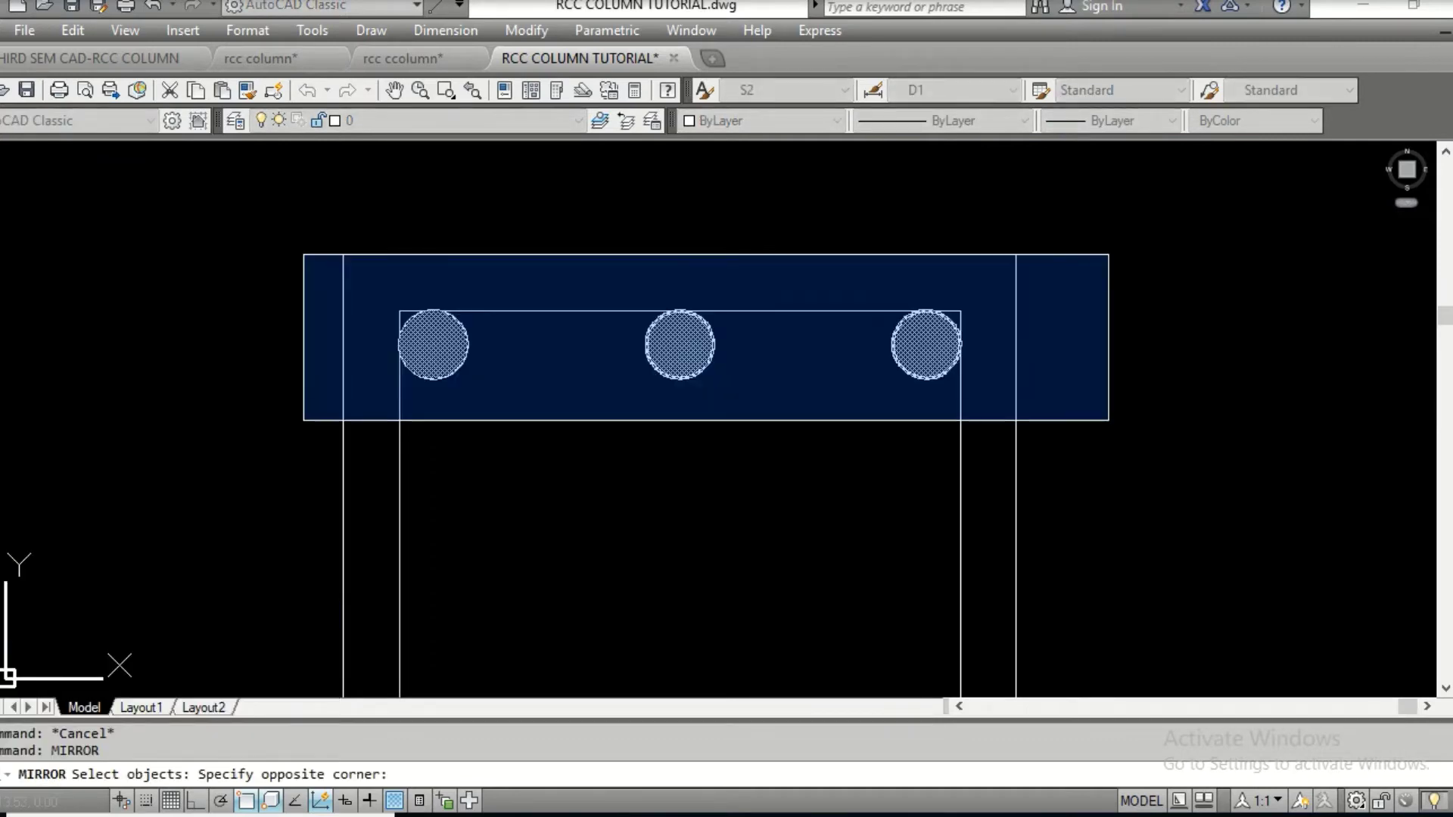
left_click(987, 449)
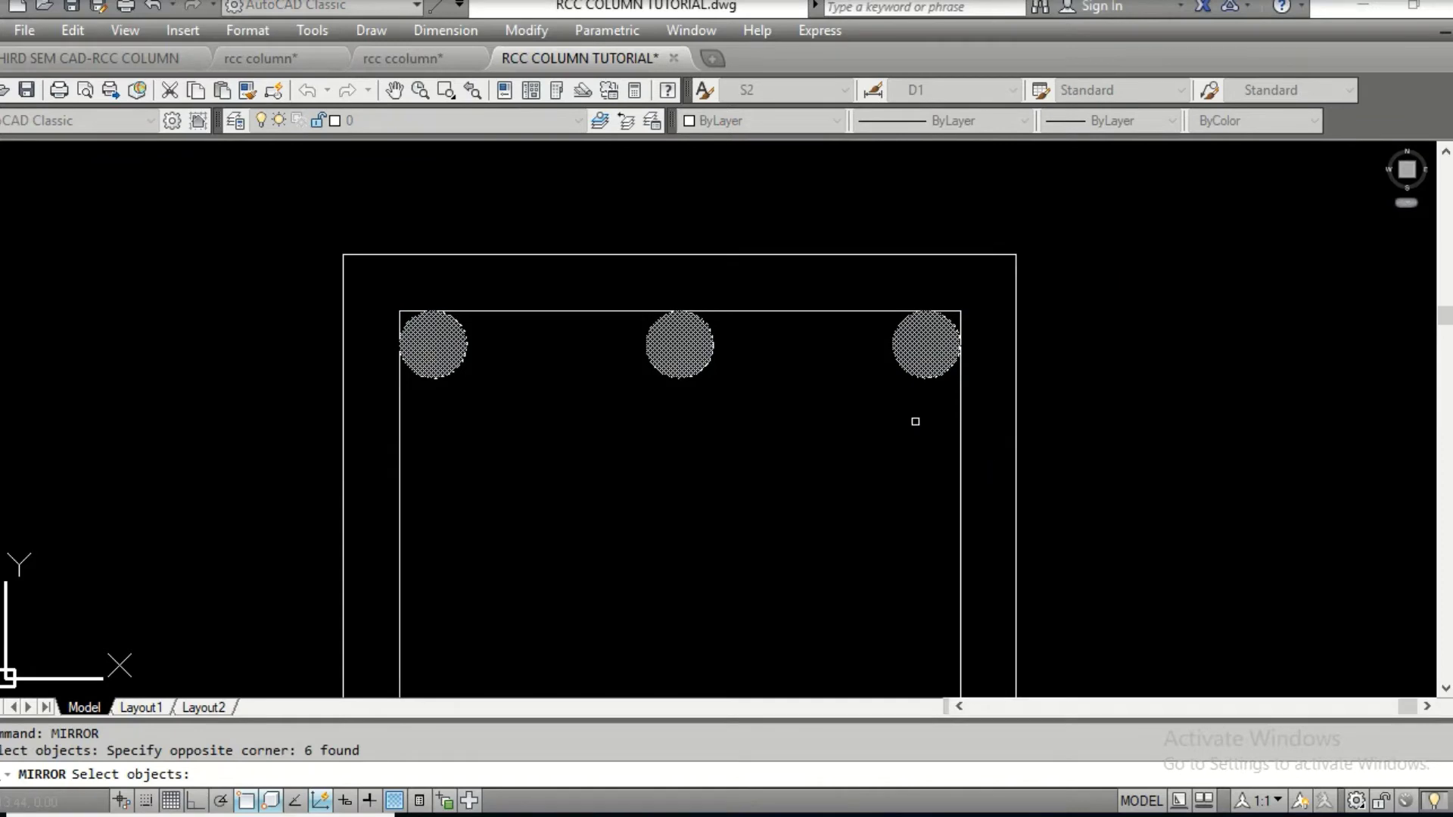
key("Return")
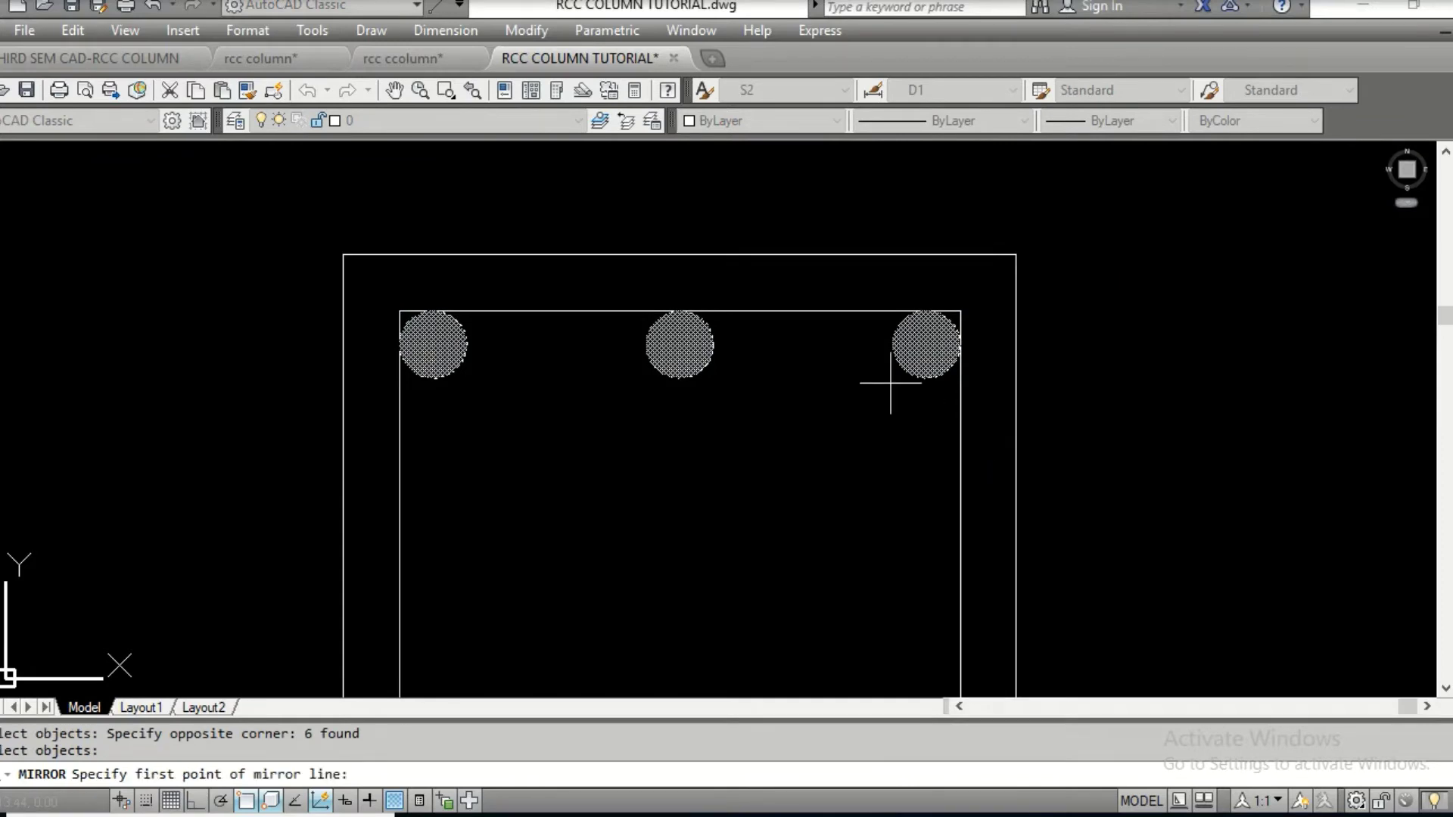
middle_click_drag(966, 535, 973, 445)
left_click(972, 470)
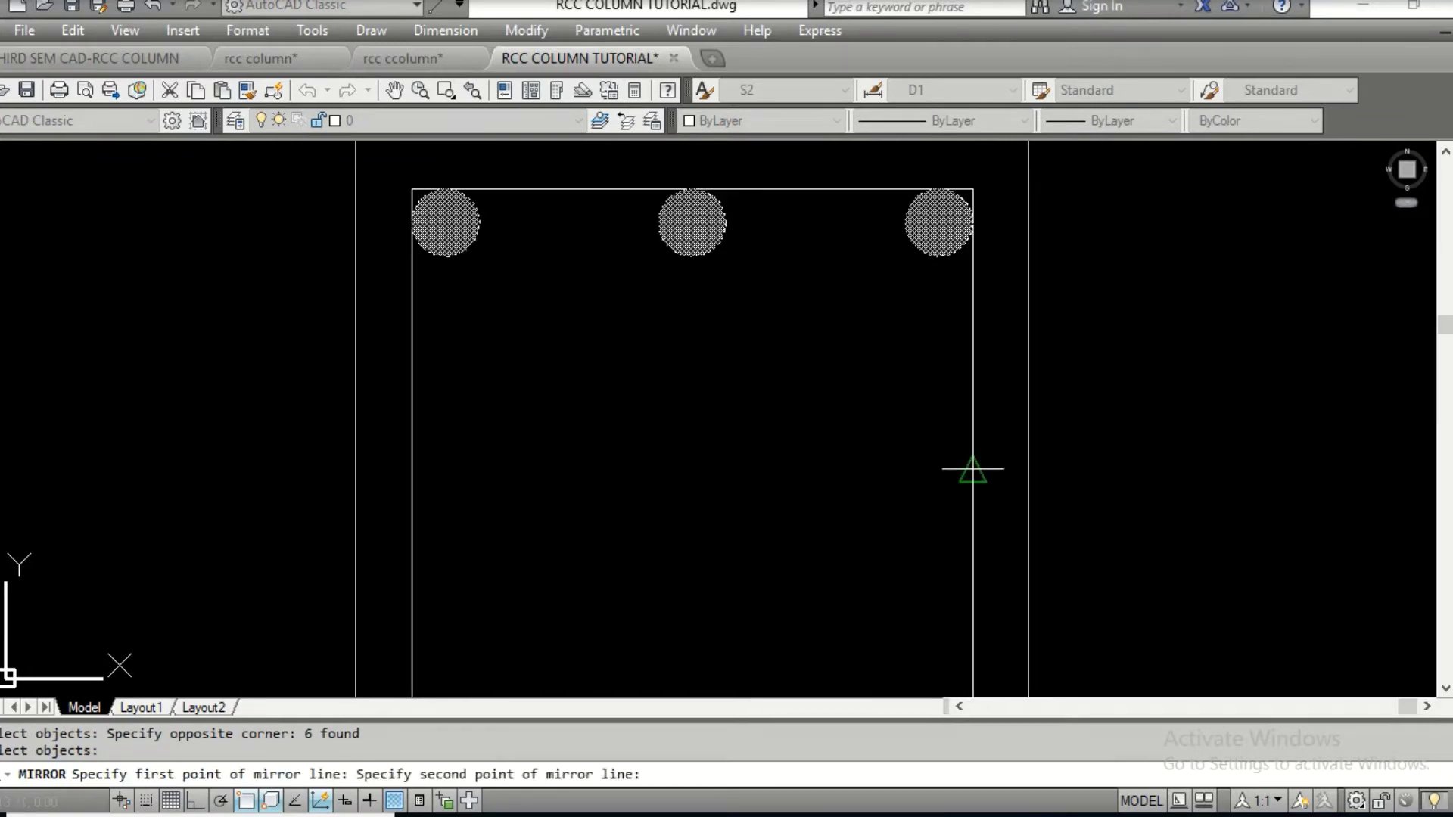
left_click(411, 470)
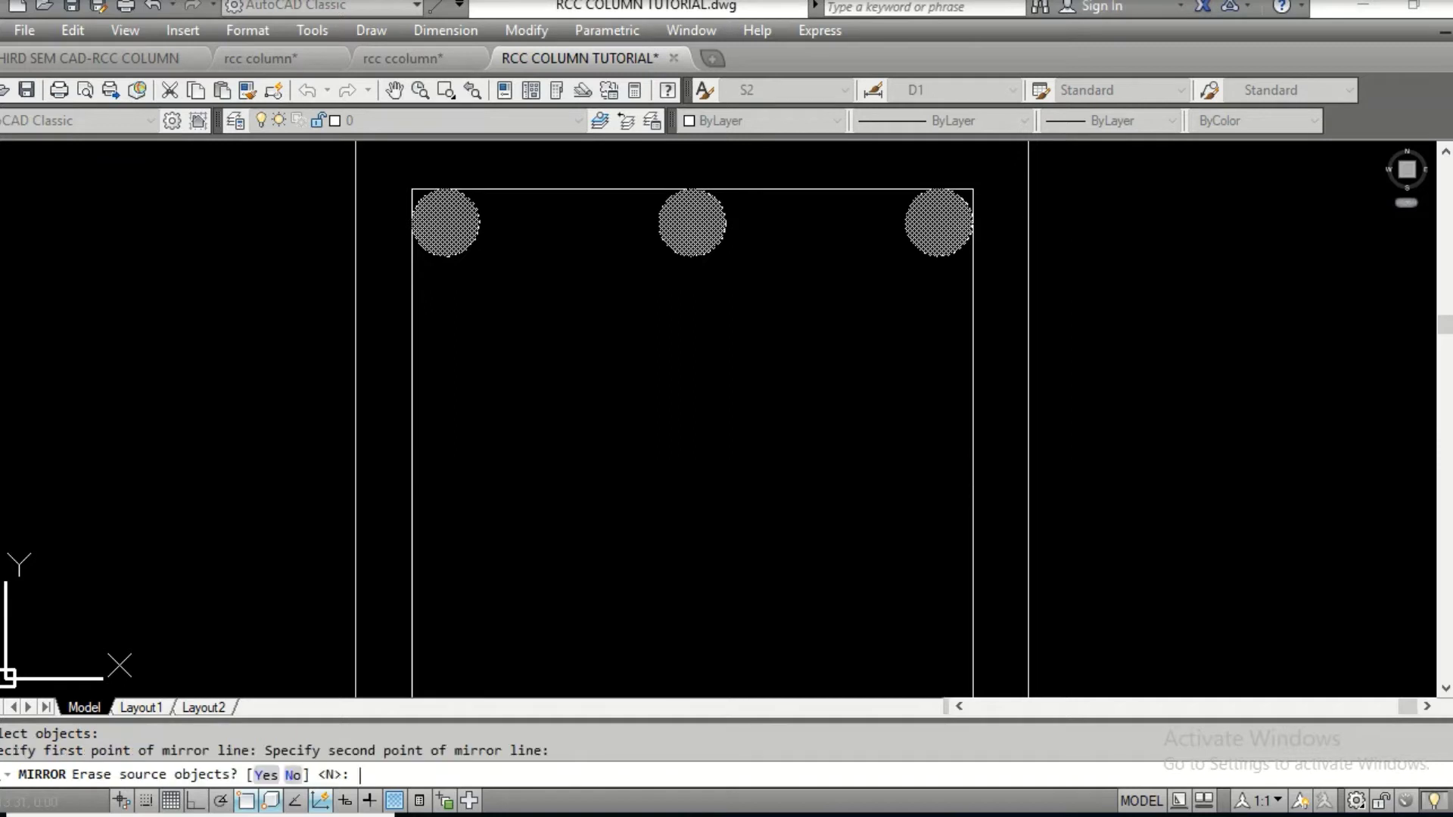
key("Return")
scroll(587, 389, "down", 2)
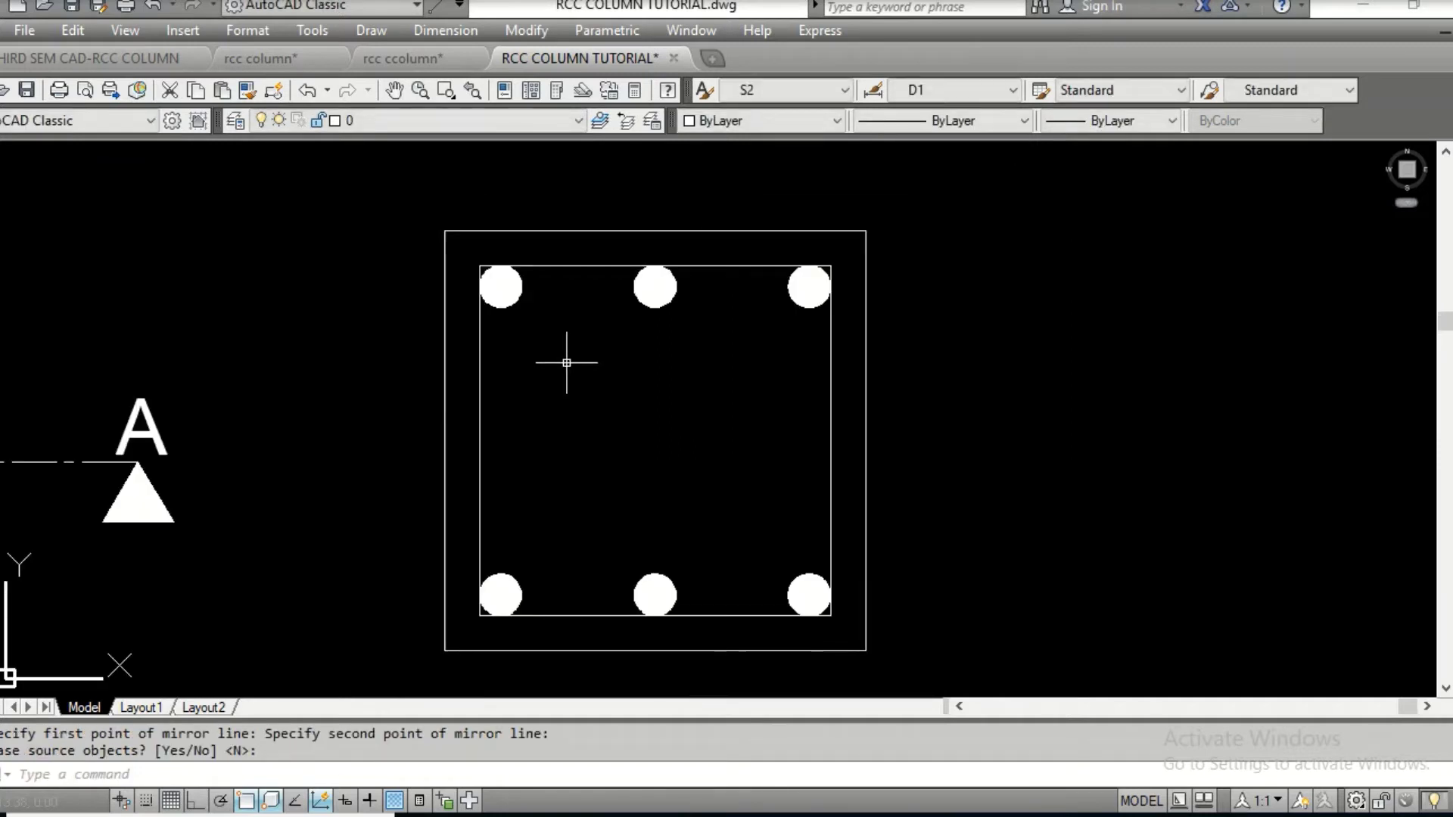
Copy the three top bars down to the section's mid-height
type("cp")
key("Return")
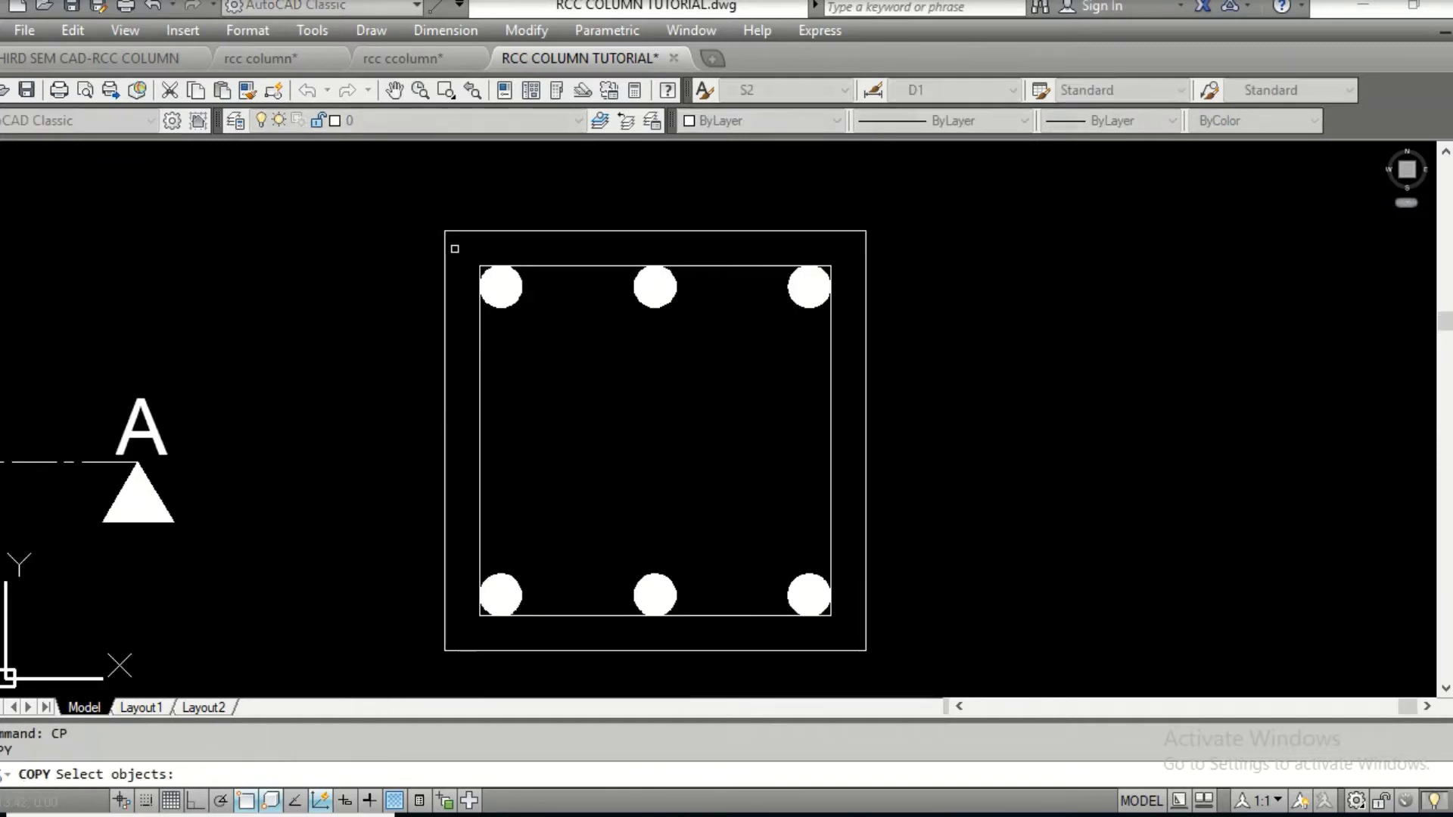
left_click(455, 249)
left_click(840, 344)
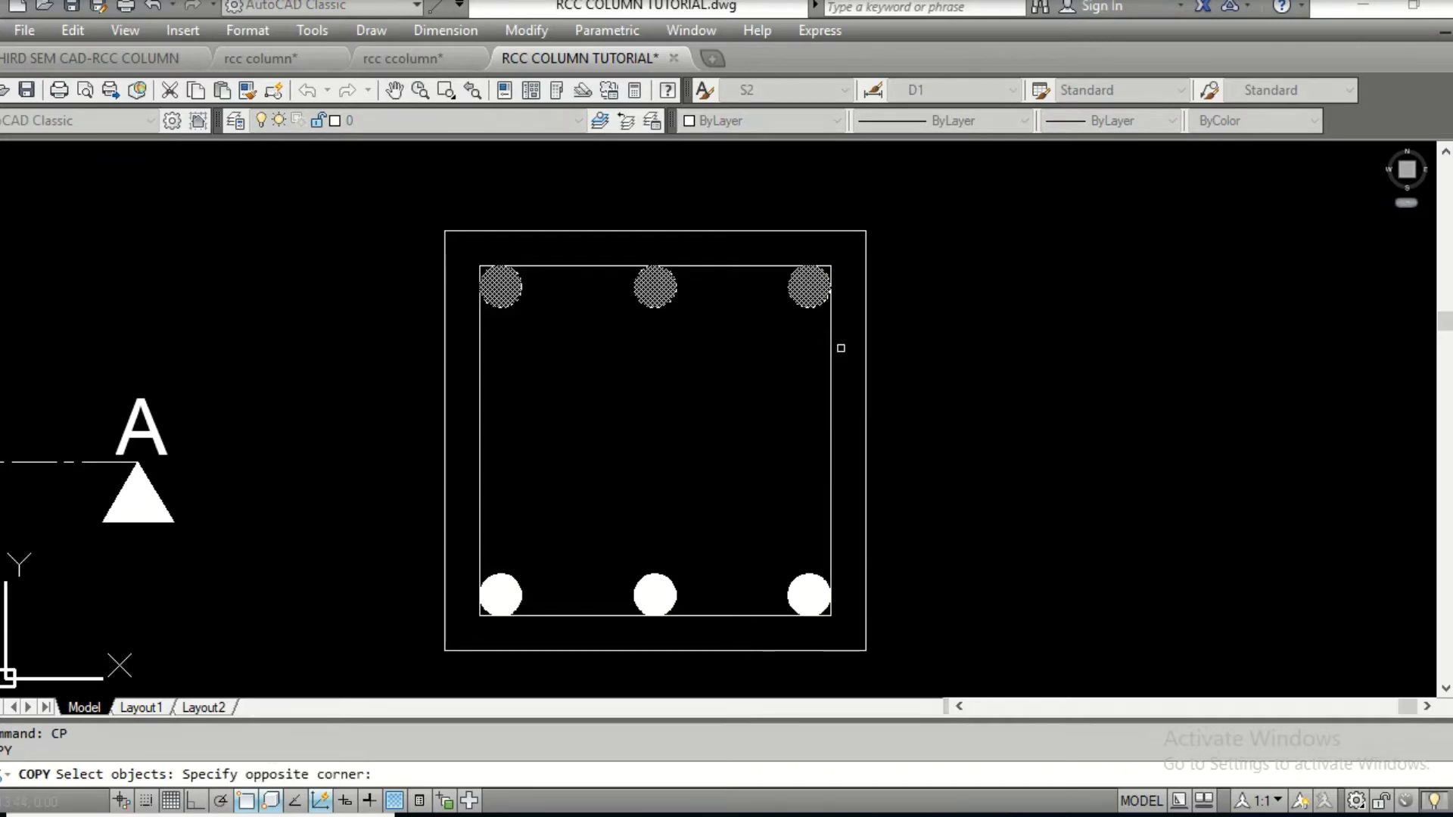
key("Return")
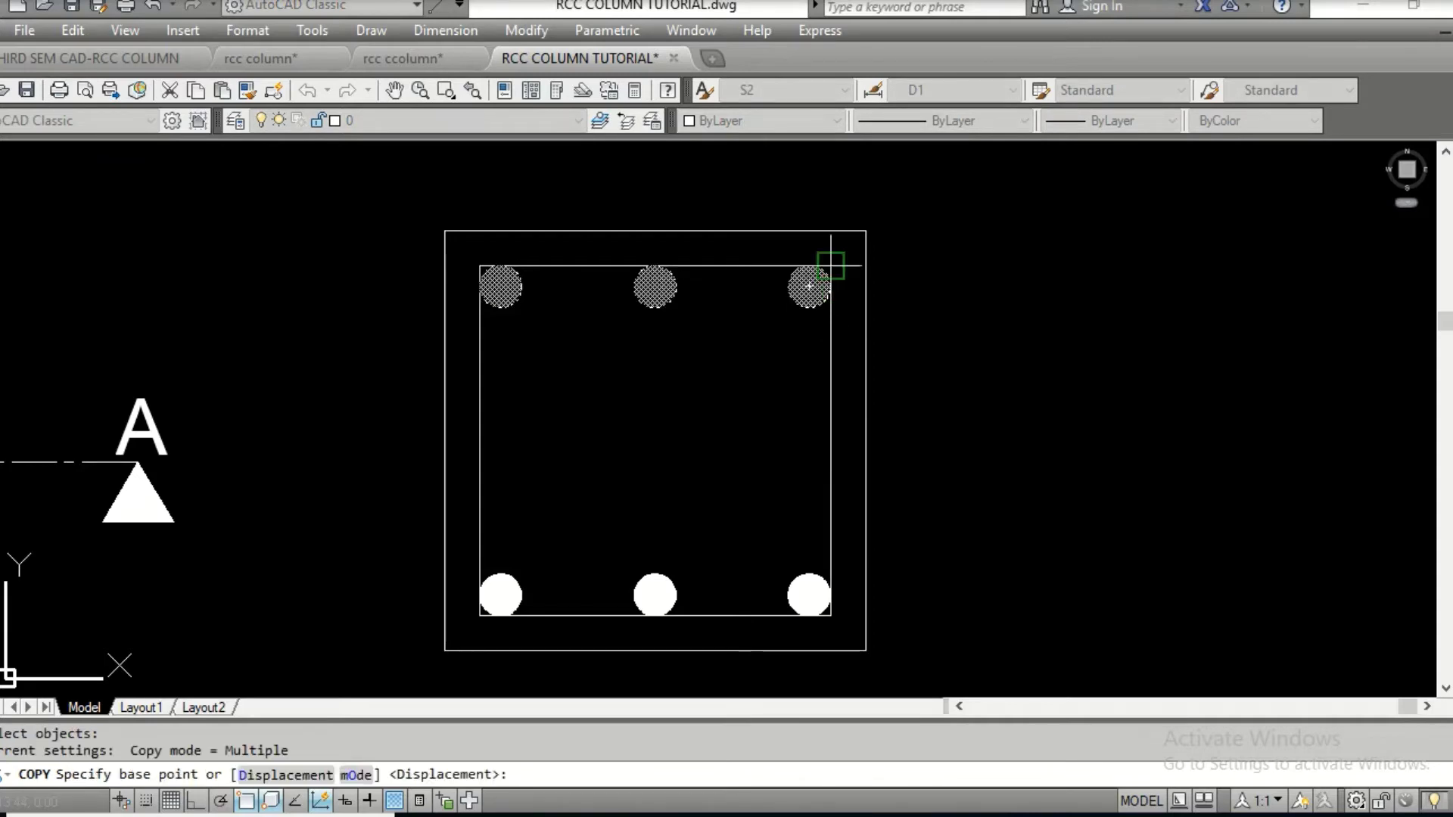
scroll(830, 287, "up", 5)
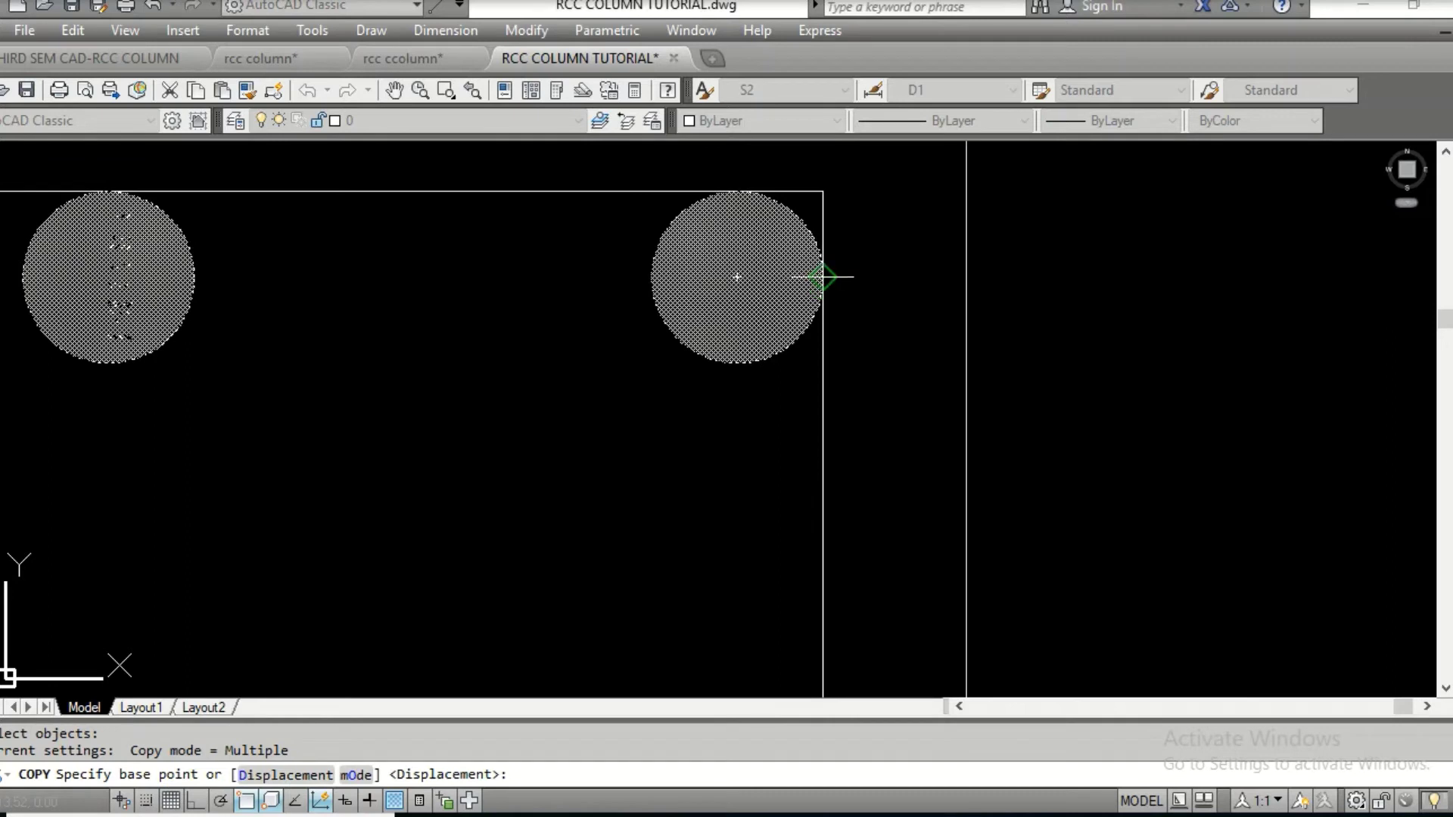
type("wu")
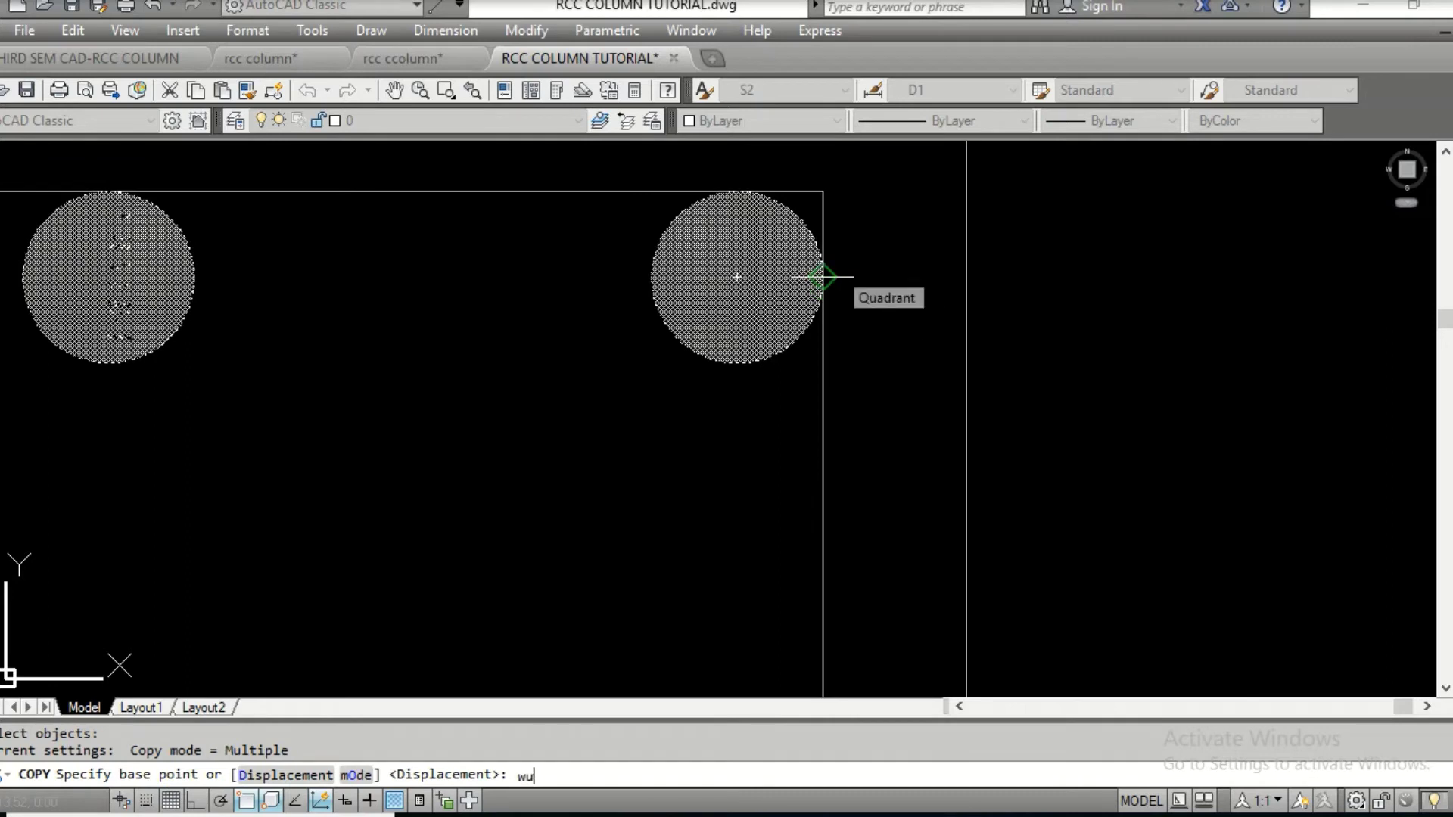
type("e")
key("Return")
left_click(823, 277)
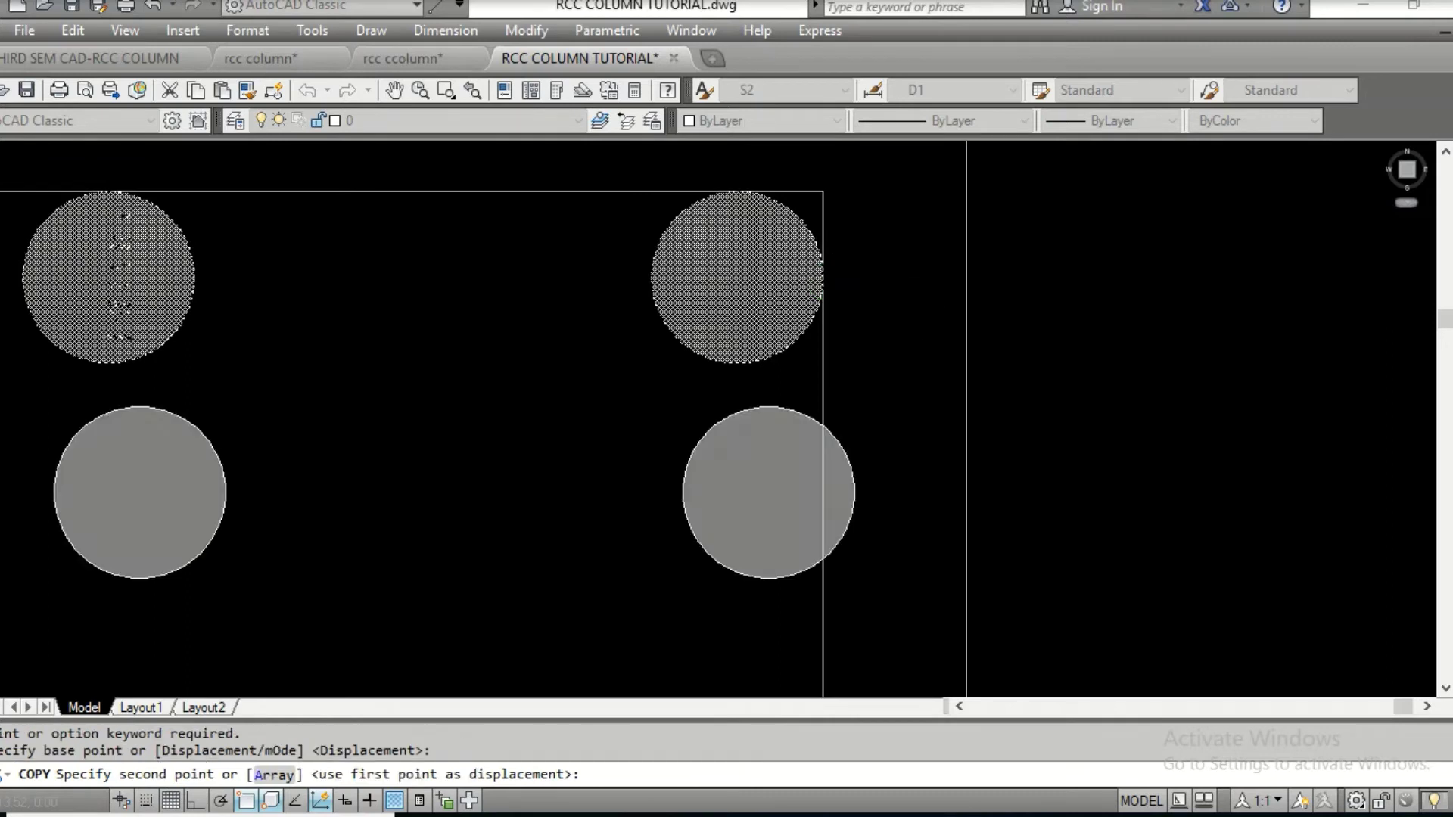
scroll(896, 331, "down", 4)
middle_click_drag(896, 331, 897, 280)
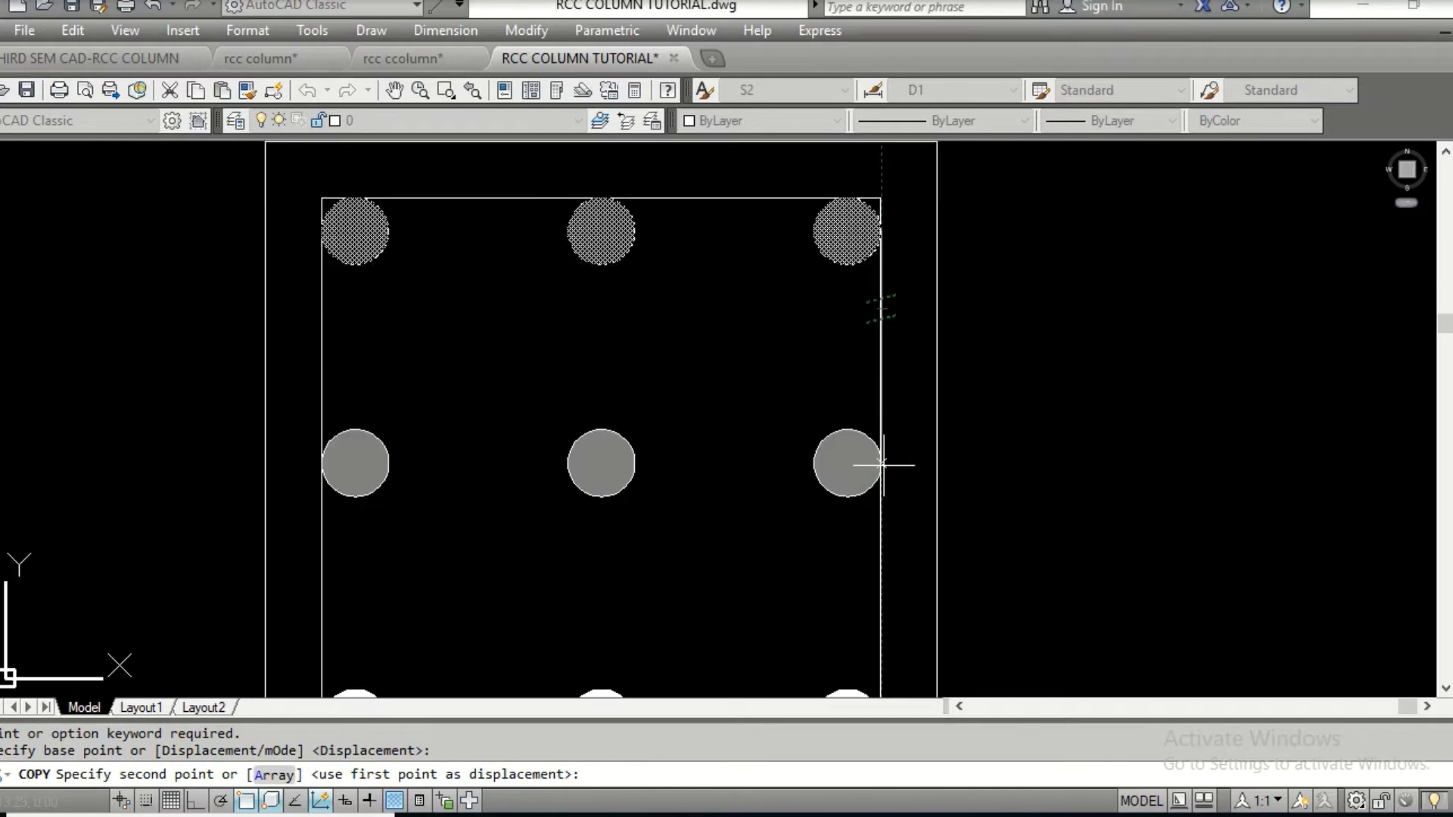
left_click(883, 493)
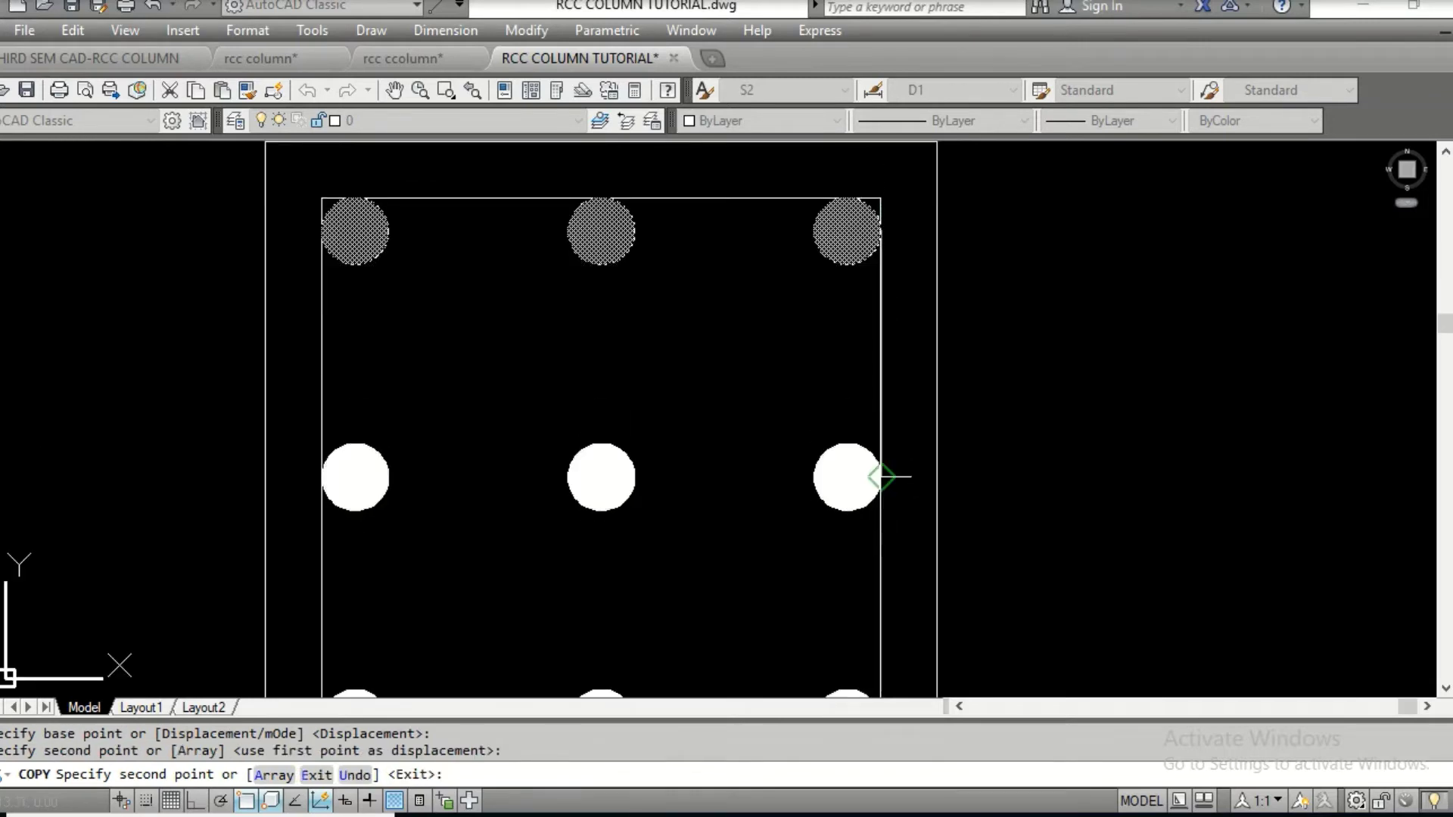
key("Escape")
scroll(795, 402, "down", 2)
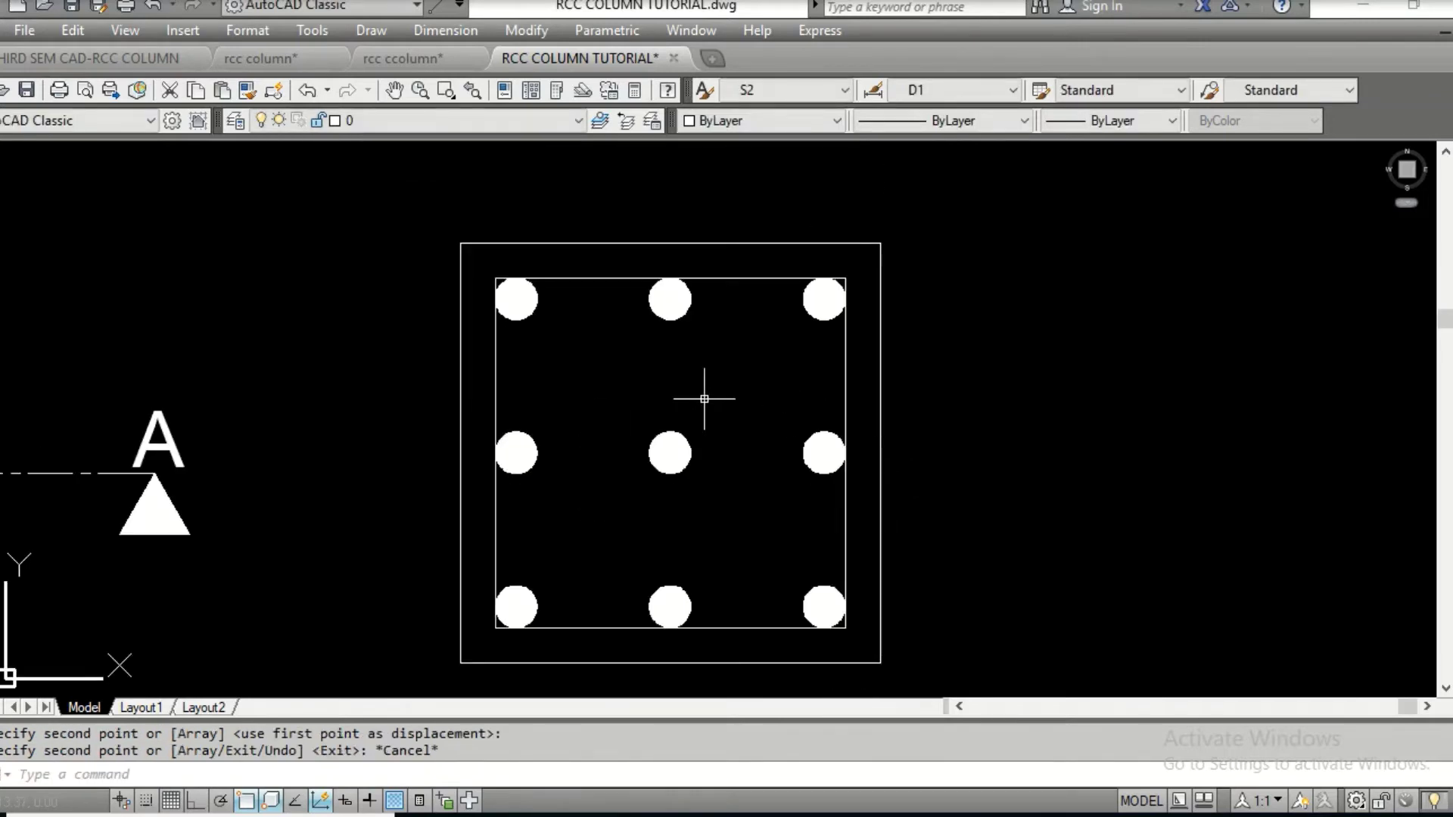
Erase the centre bar of the new middle row, leaving eight bars
left_click(595, 385)
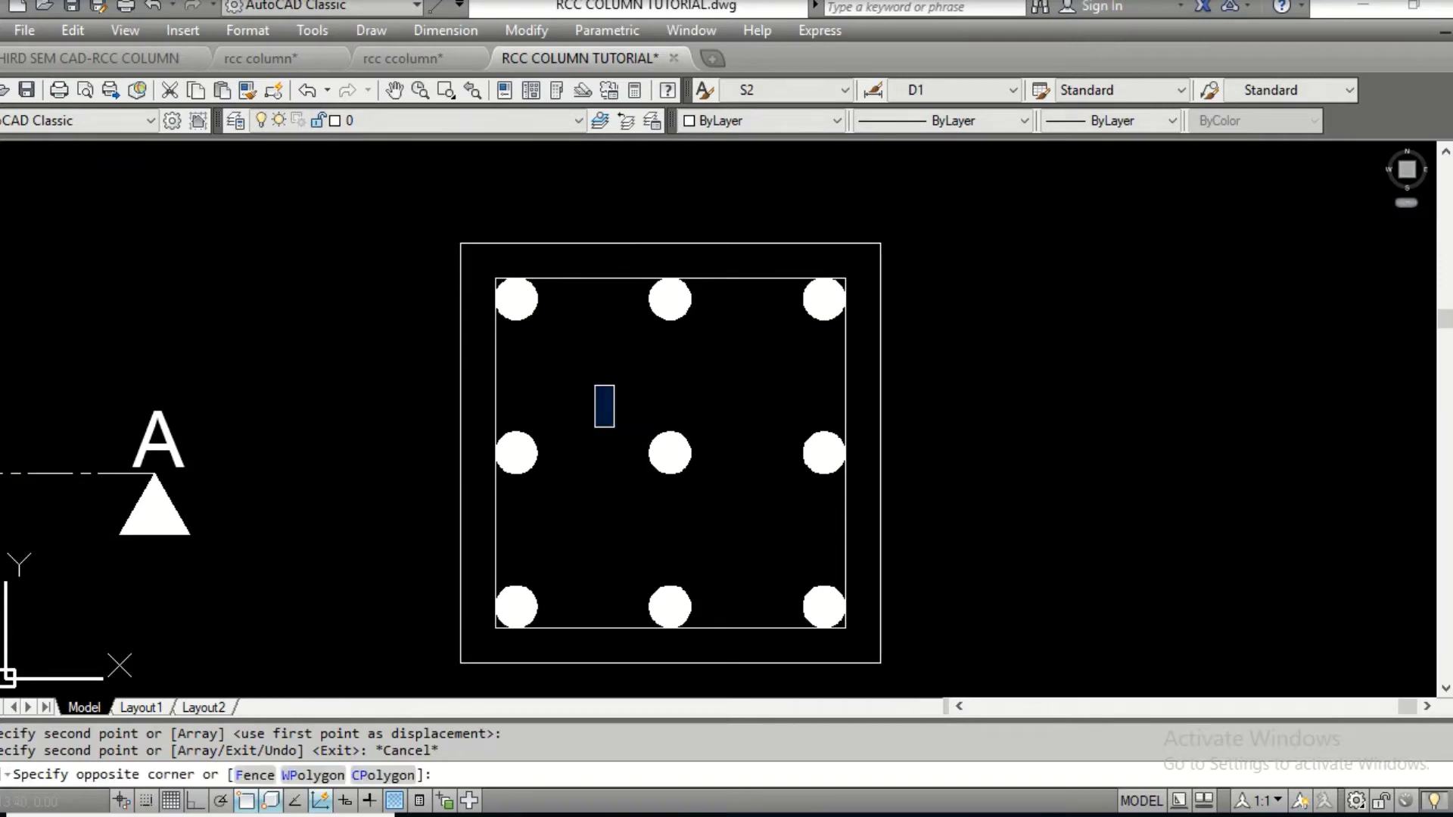
left_click(741, 510)
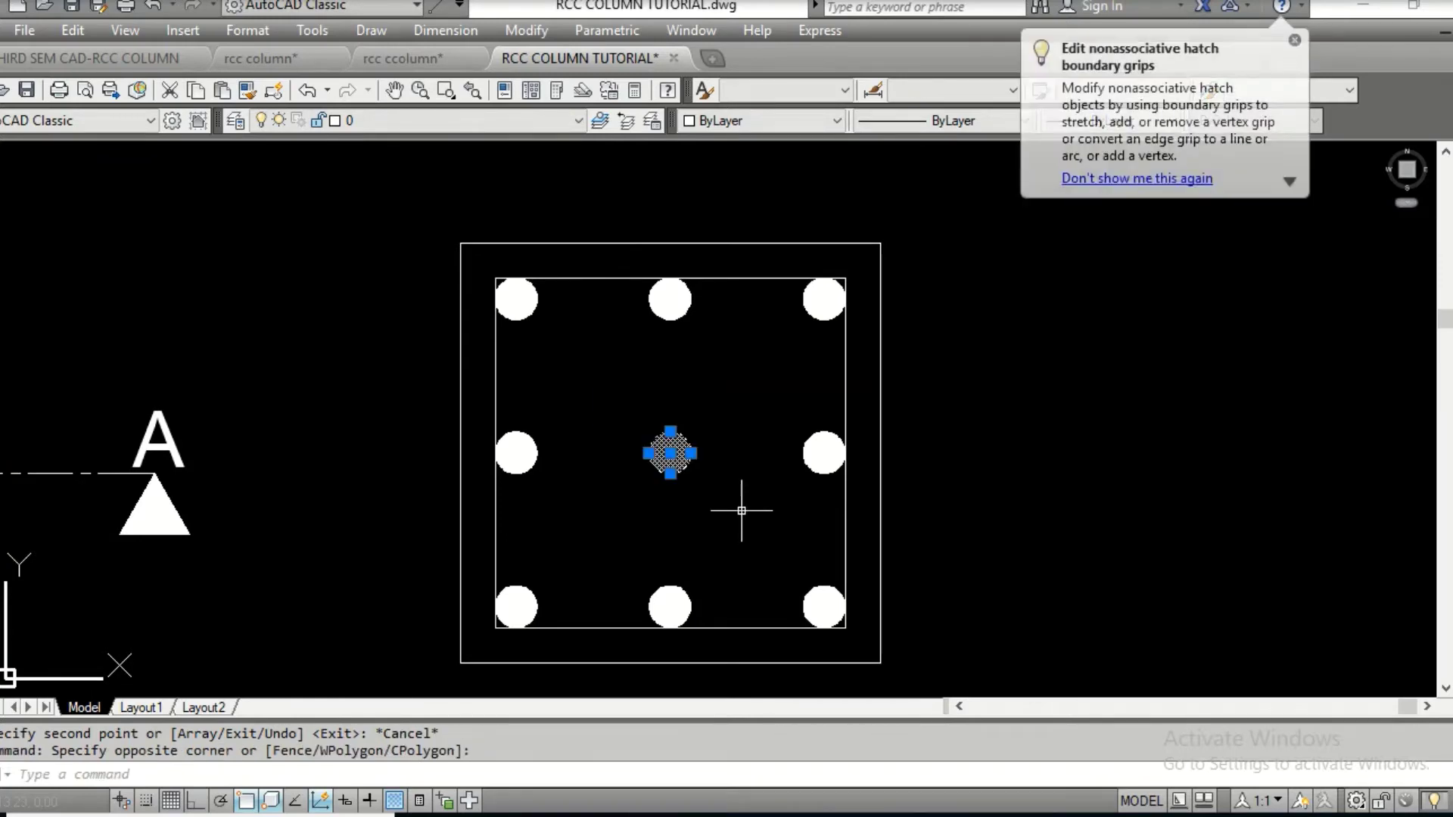
key("Delete")
scroll(510, 308, "up", 8)
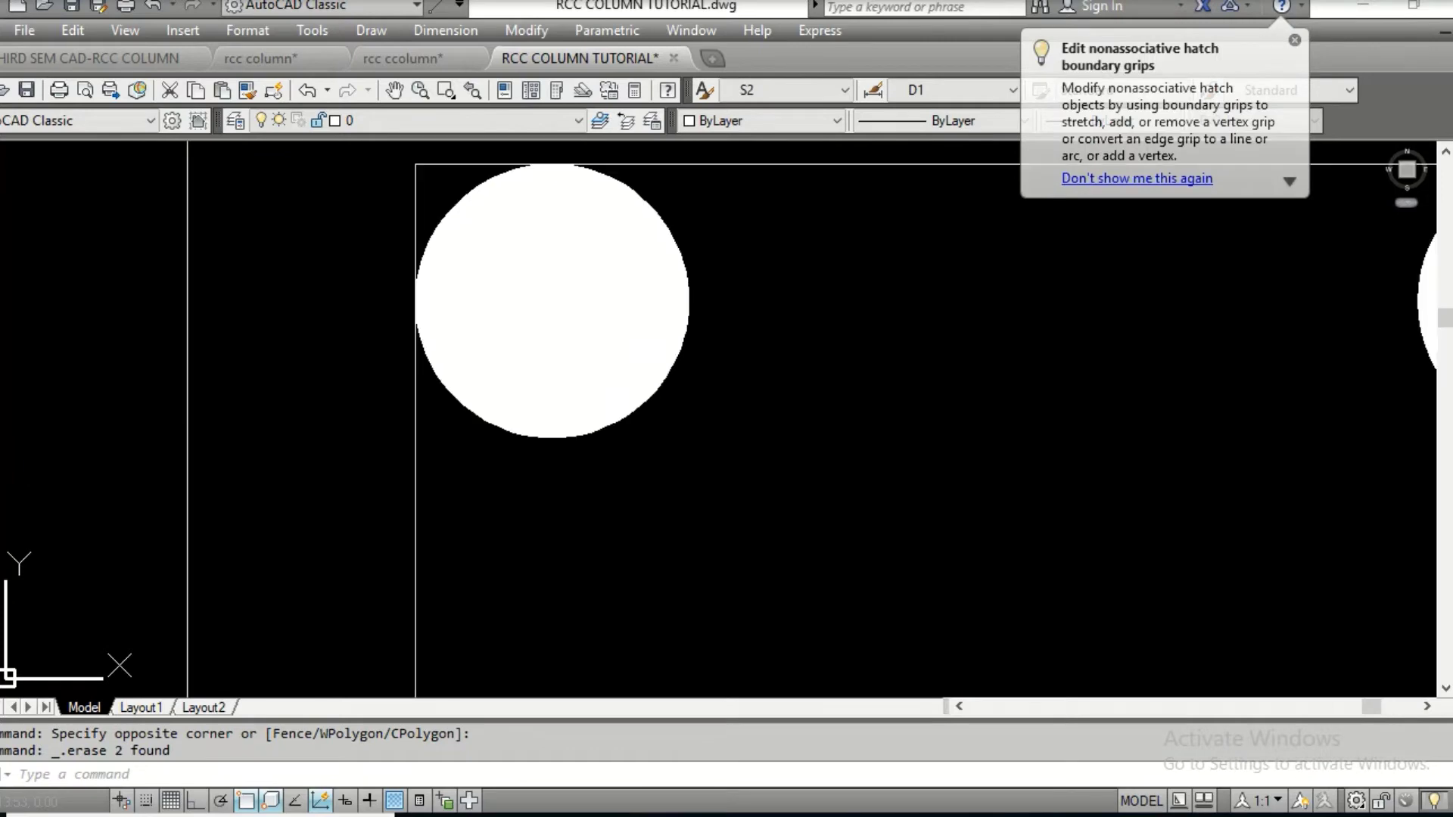
type("l")
key("Return")
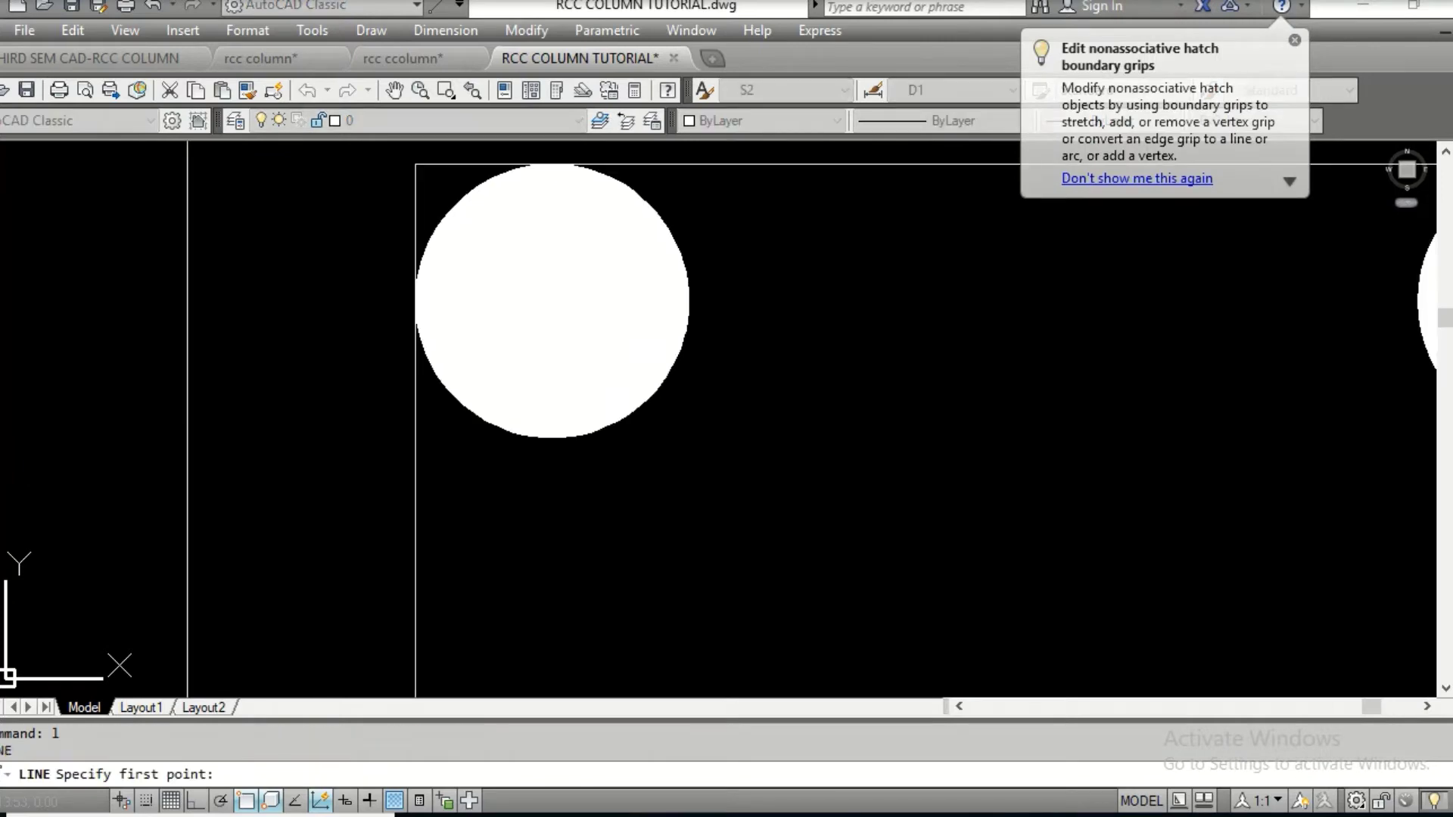
left_click(422, 352)
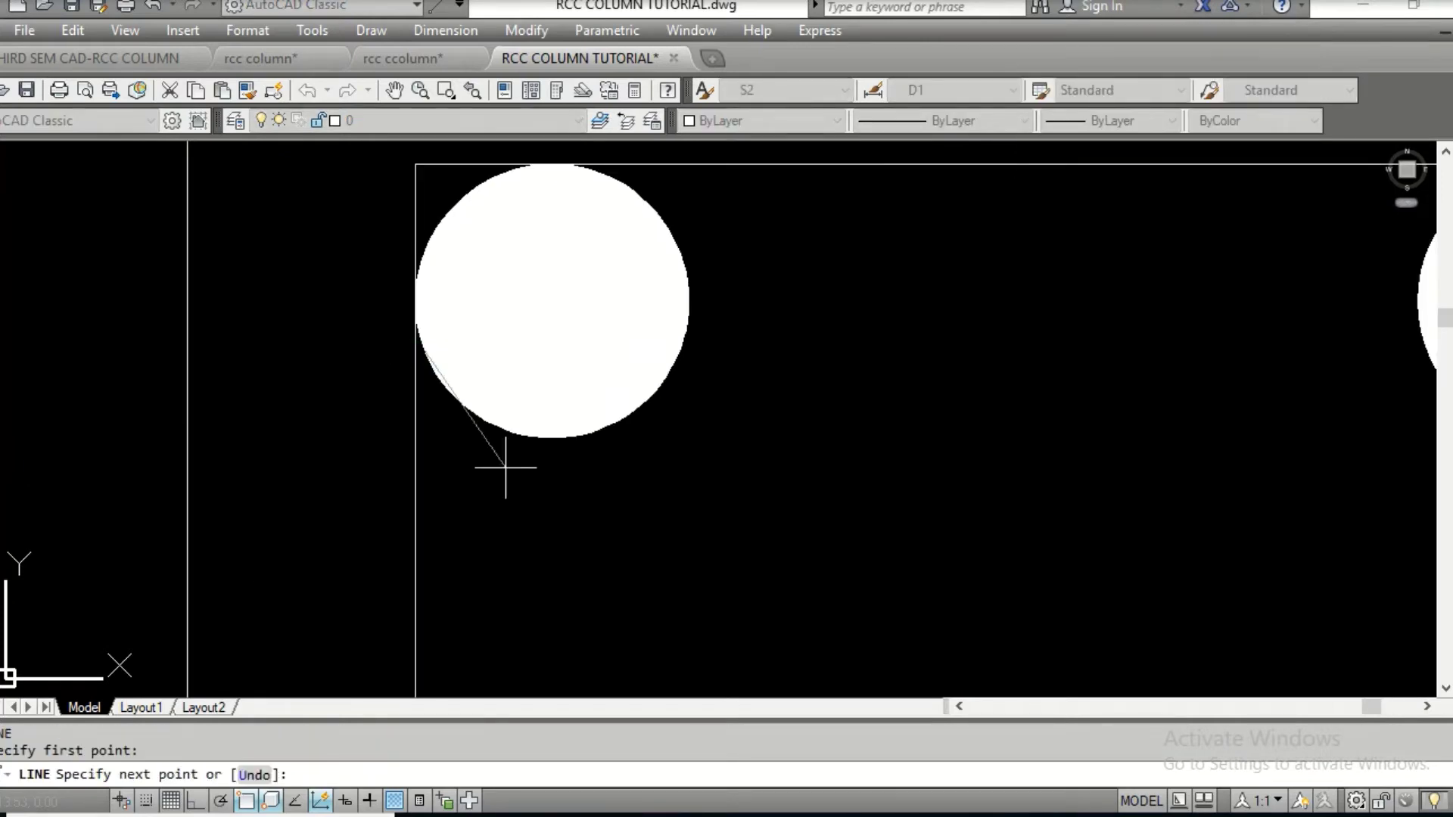
left_click(506, 475)
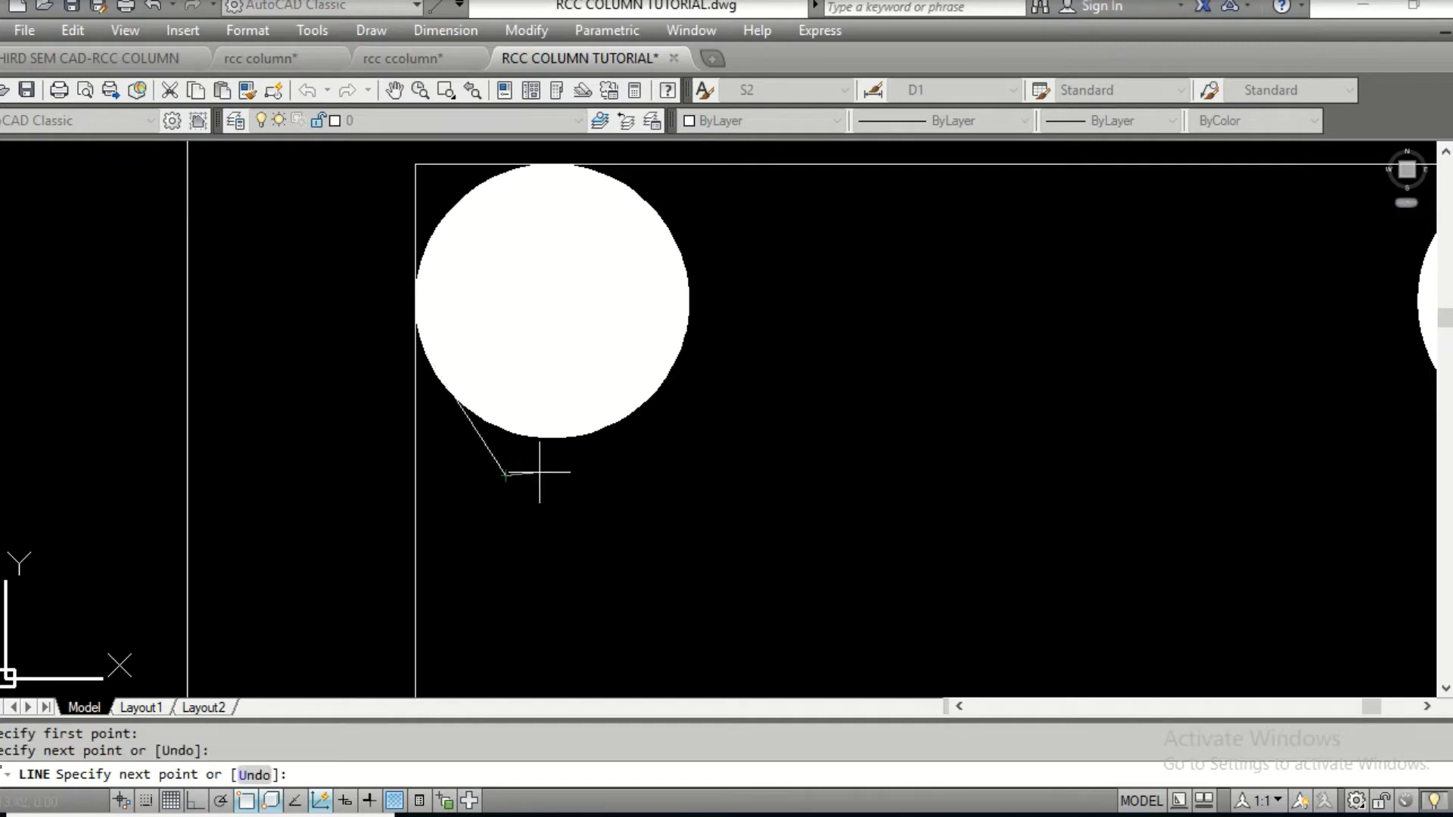
key("Return")
key("Return")
left_click(628, 183)
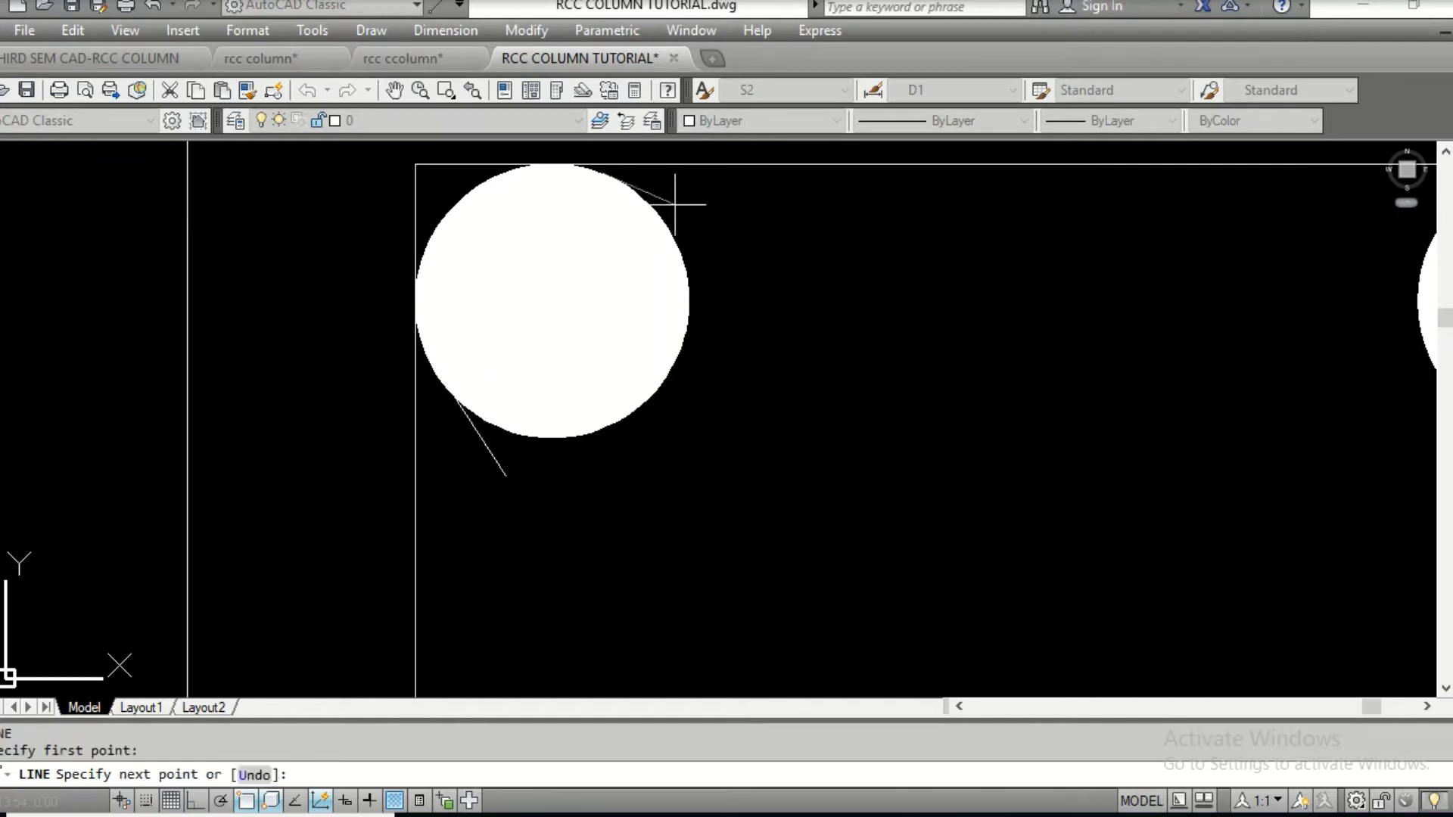
left_click(733, 252)
key("Return")
scroll(794, 308, "down", 5)
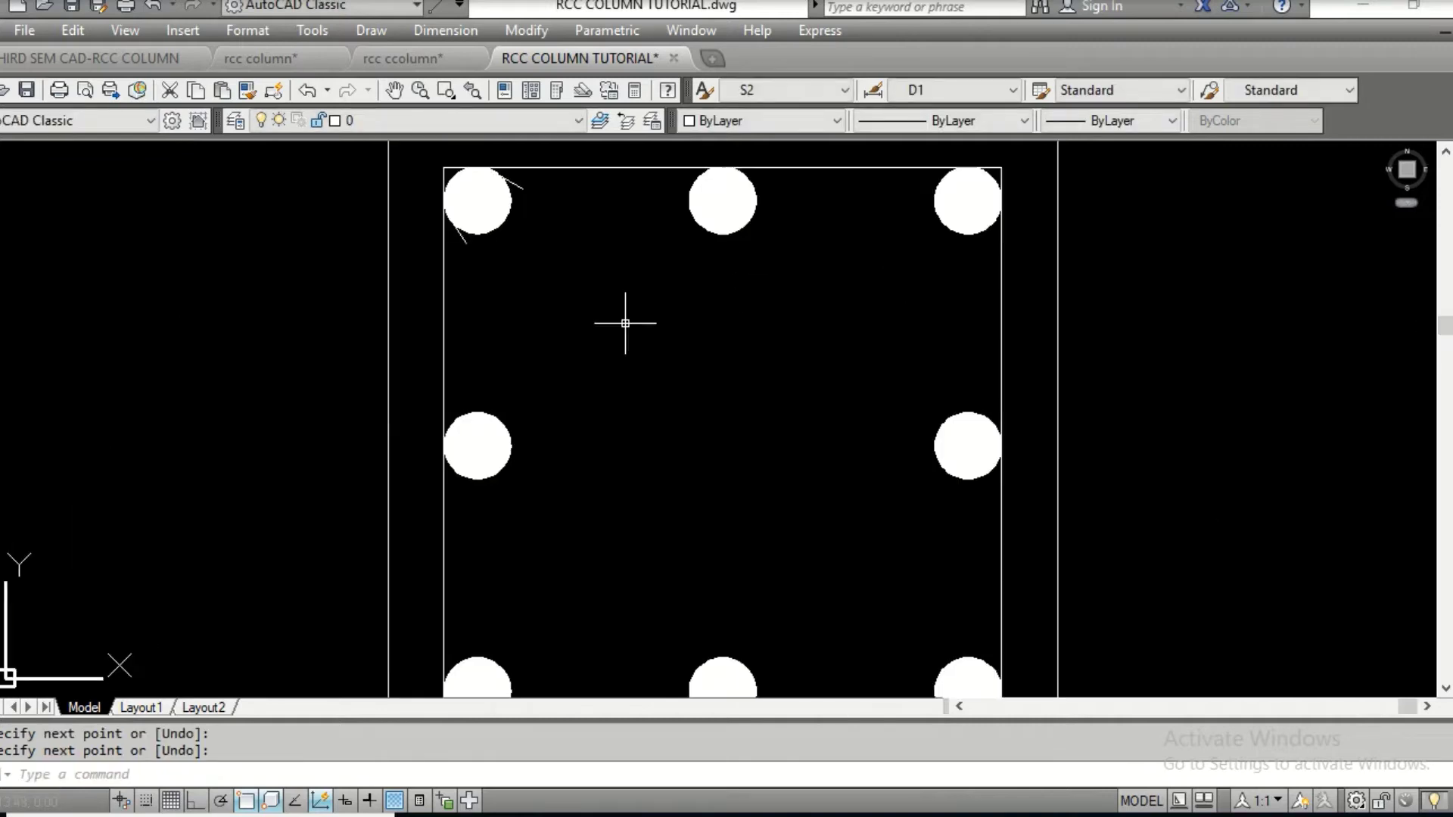
scroll(626, 323, "down", 2)
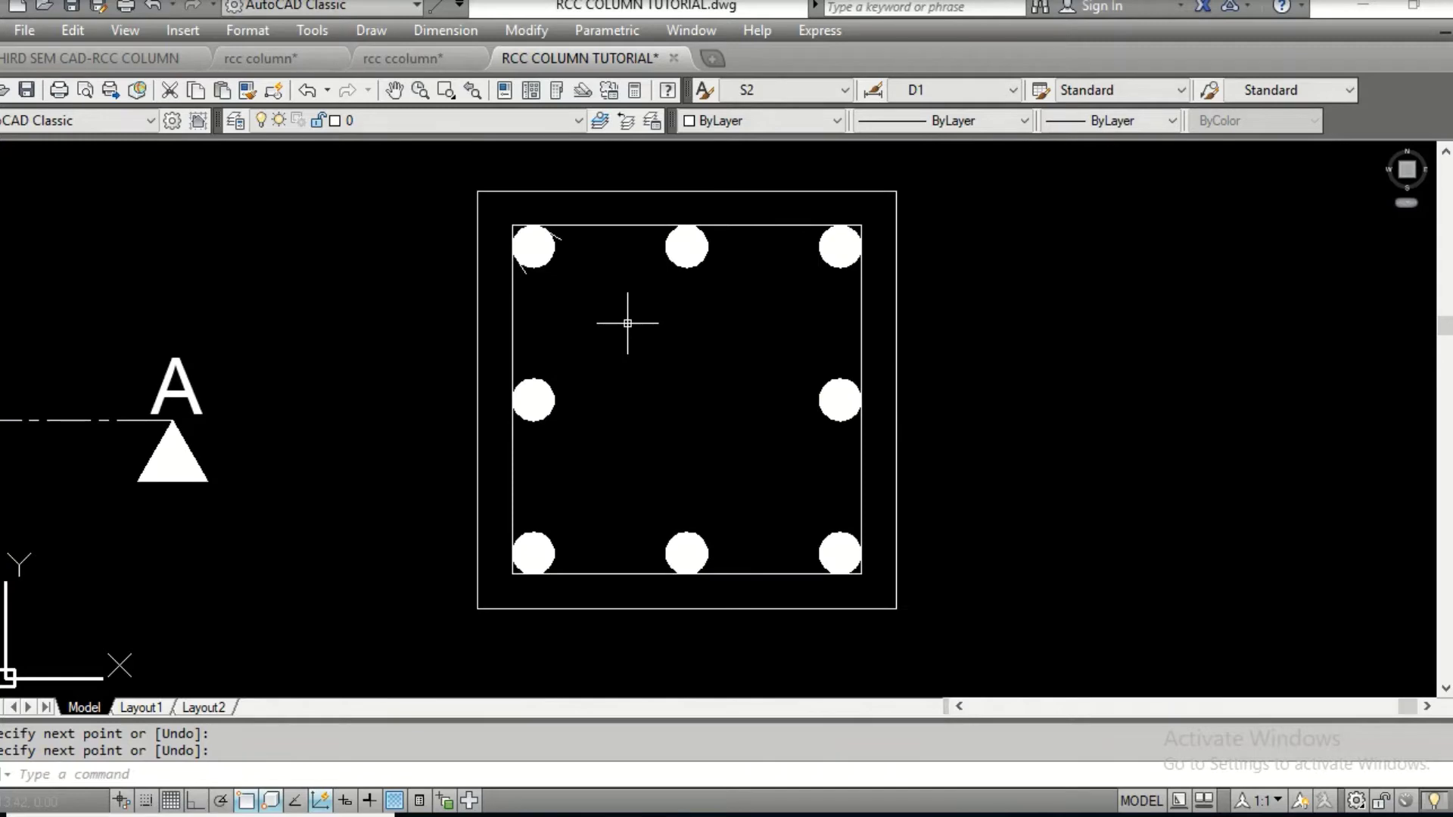
Draw a tie line tangent from the left-middle bar to the top-middle bar
type("l")
key("Return")
scroll(568, 386, "up", 5)
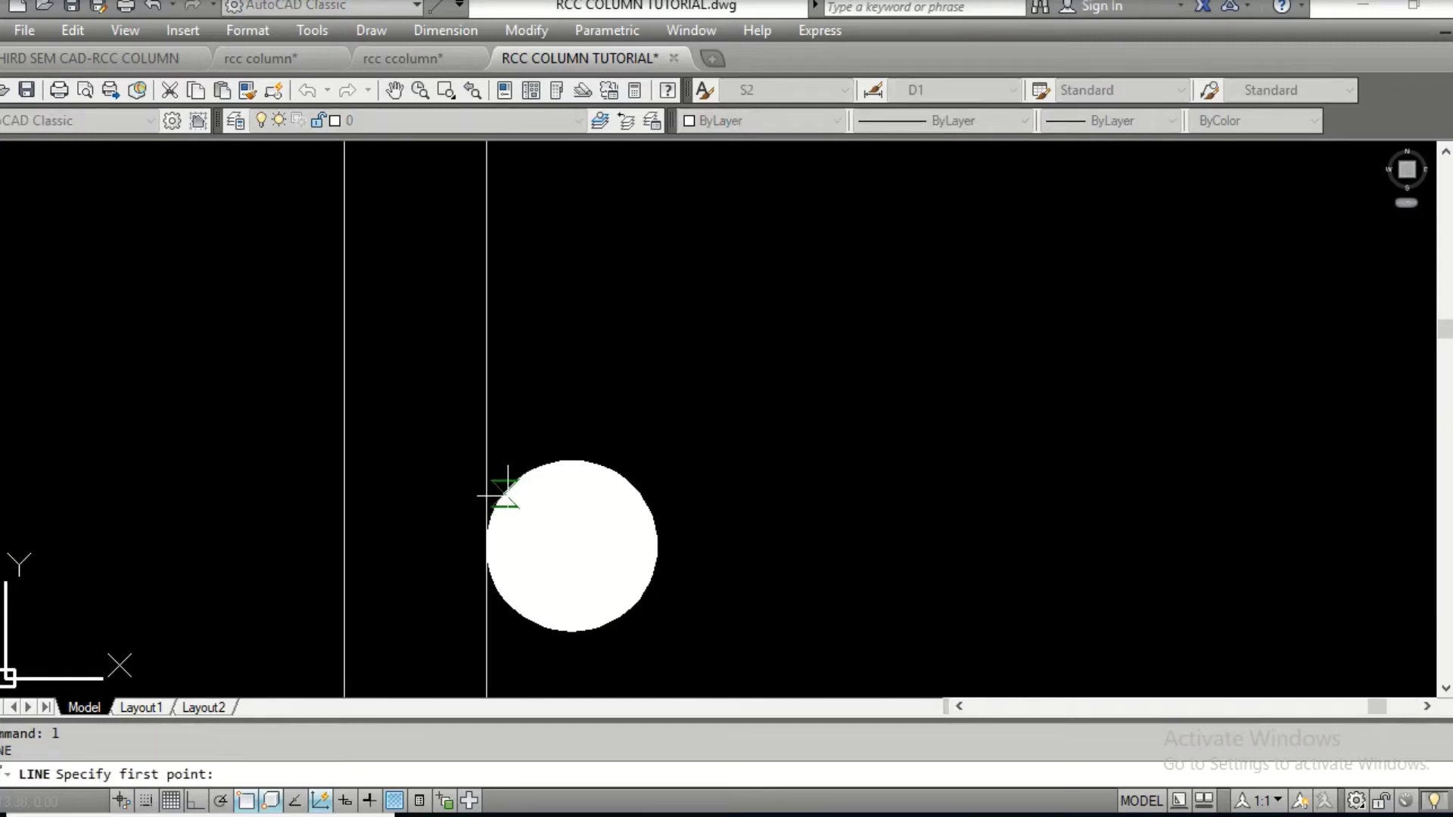
type("tan")
key("Return")
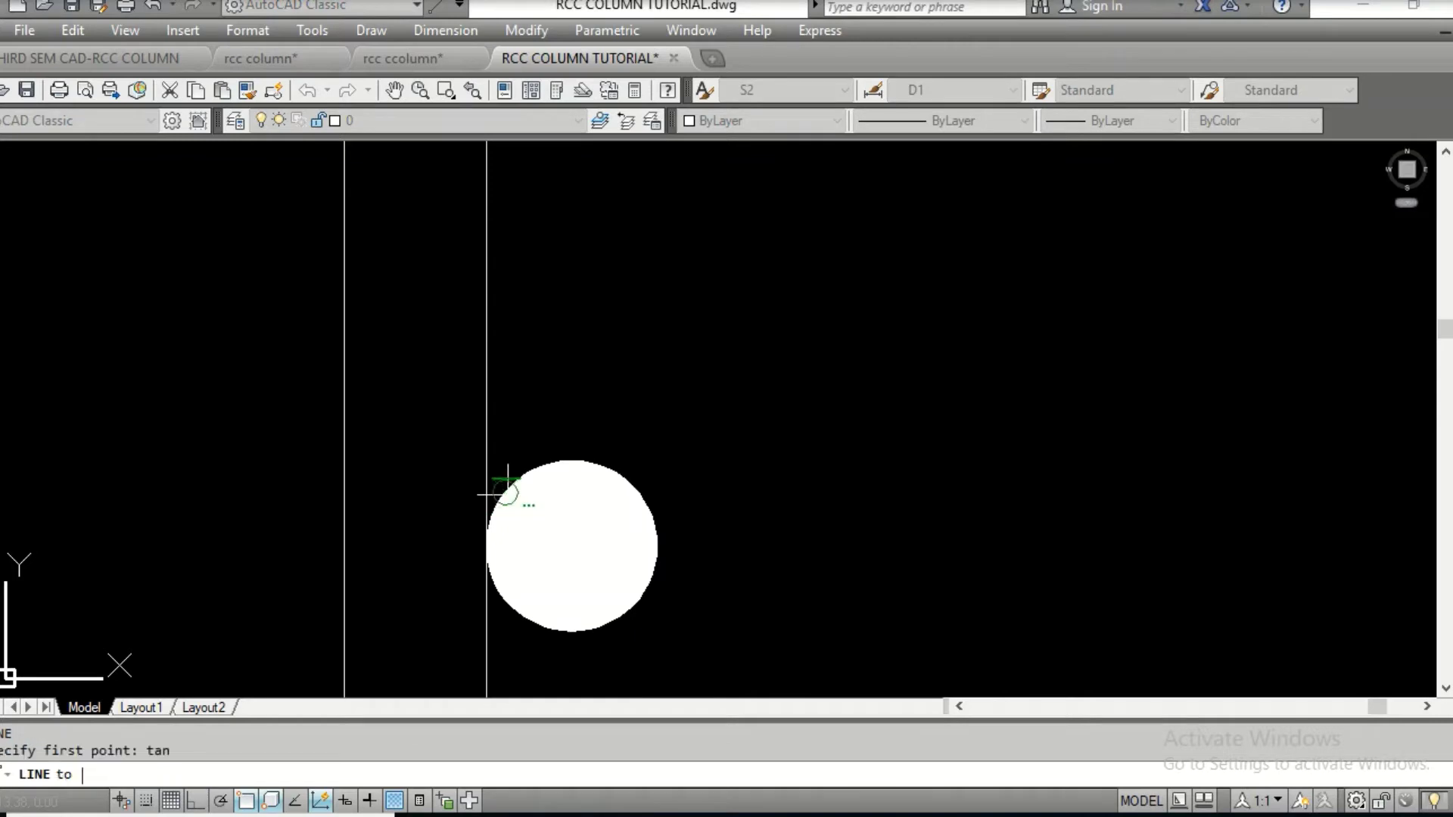
left_click(507, 494)
scroll(704, 413, "down", 4)
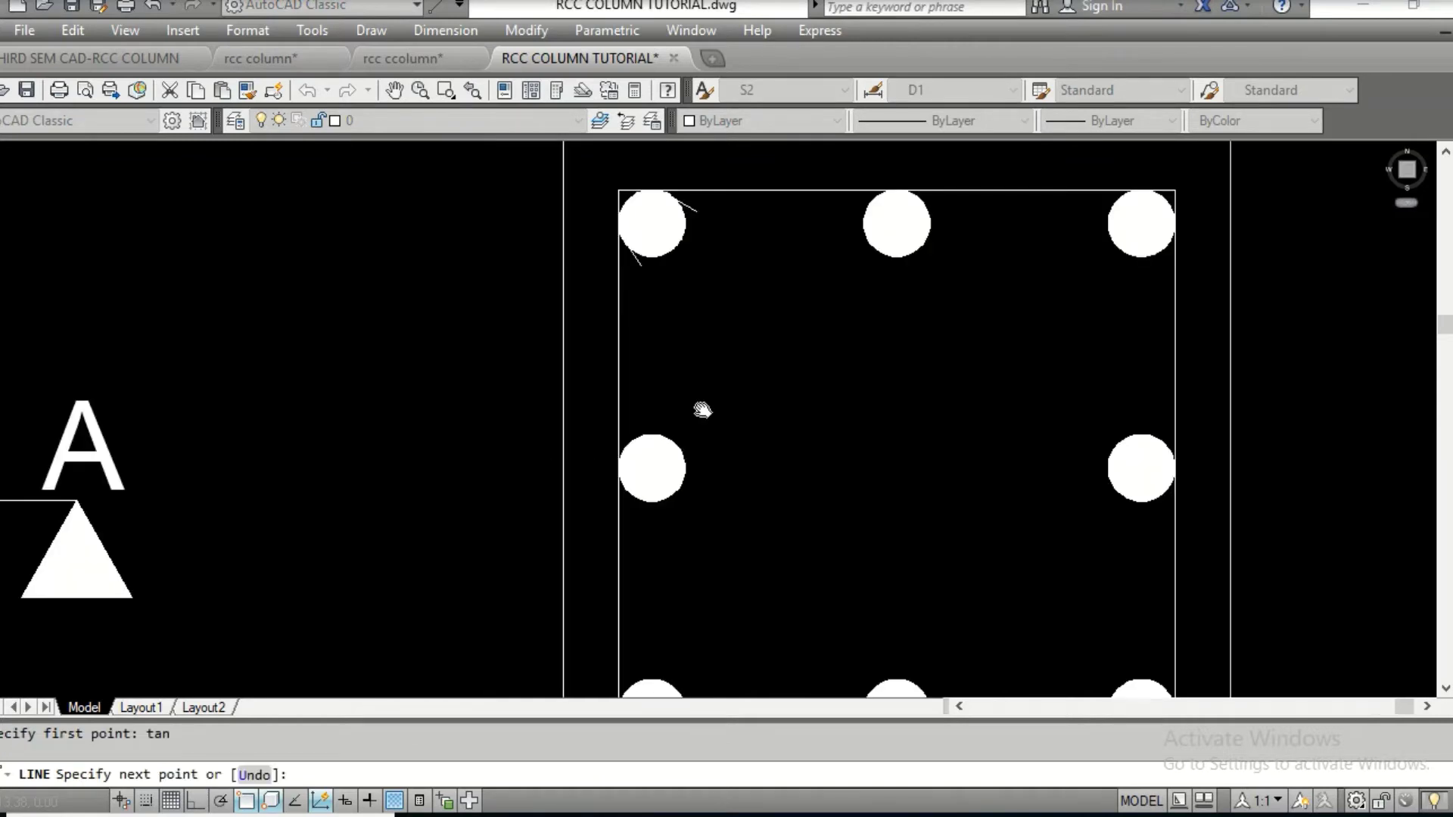
middle_click_drag(703, 411, 584, 550)
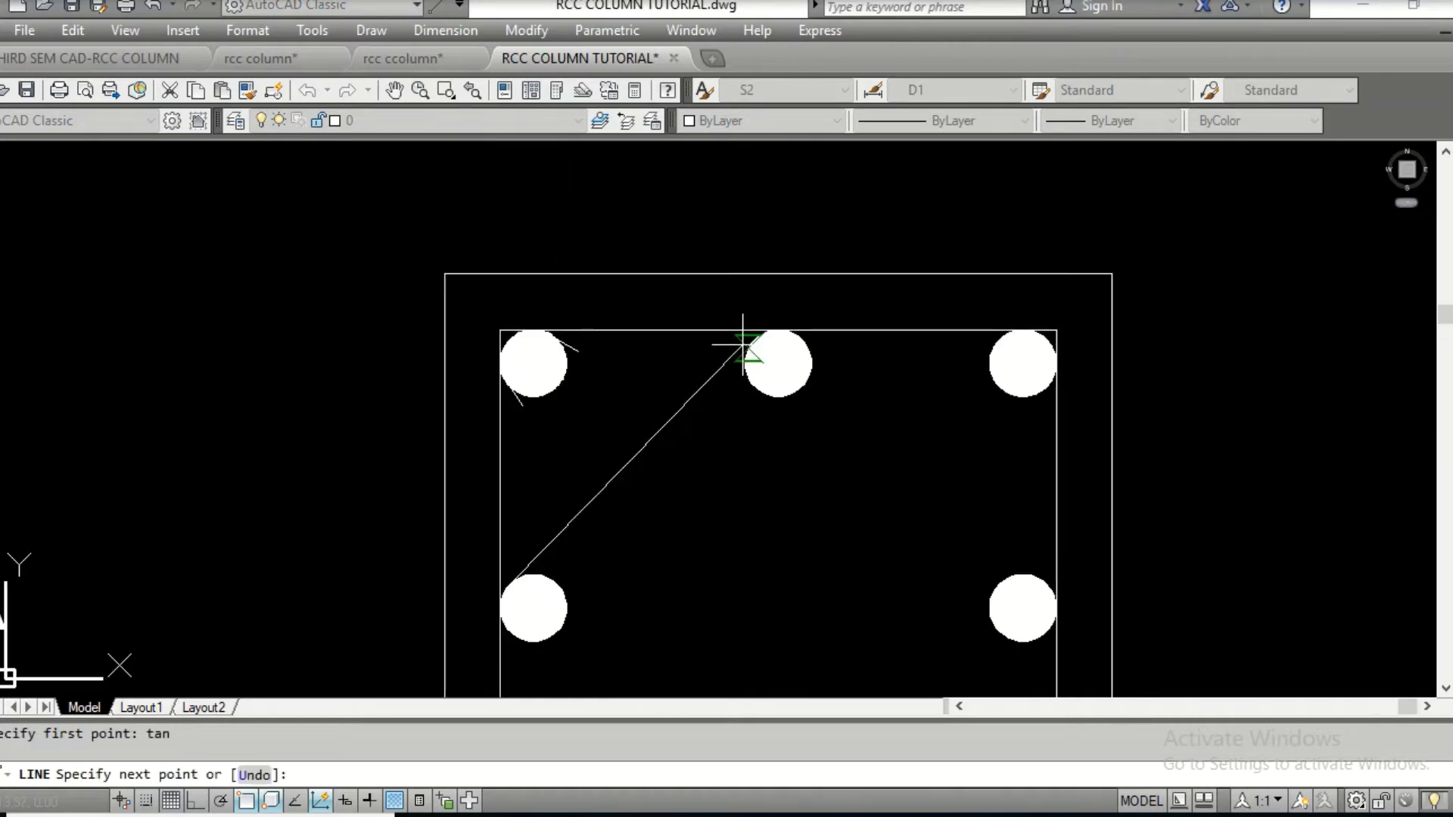
type("tan")
key("Return")
left_click(746, 341)
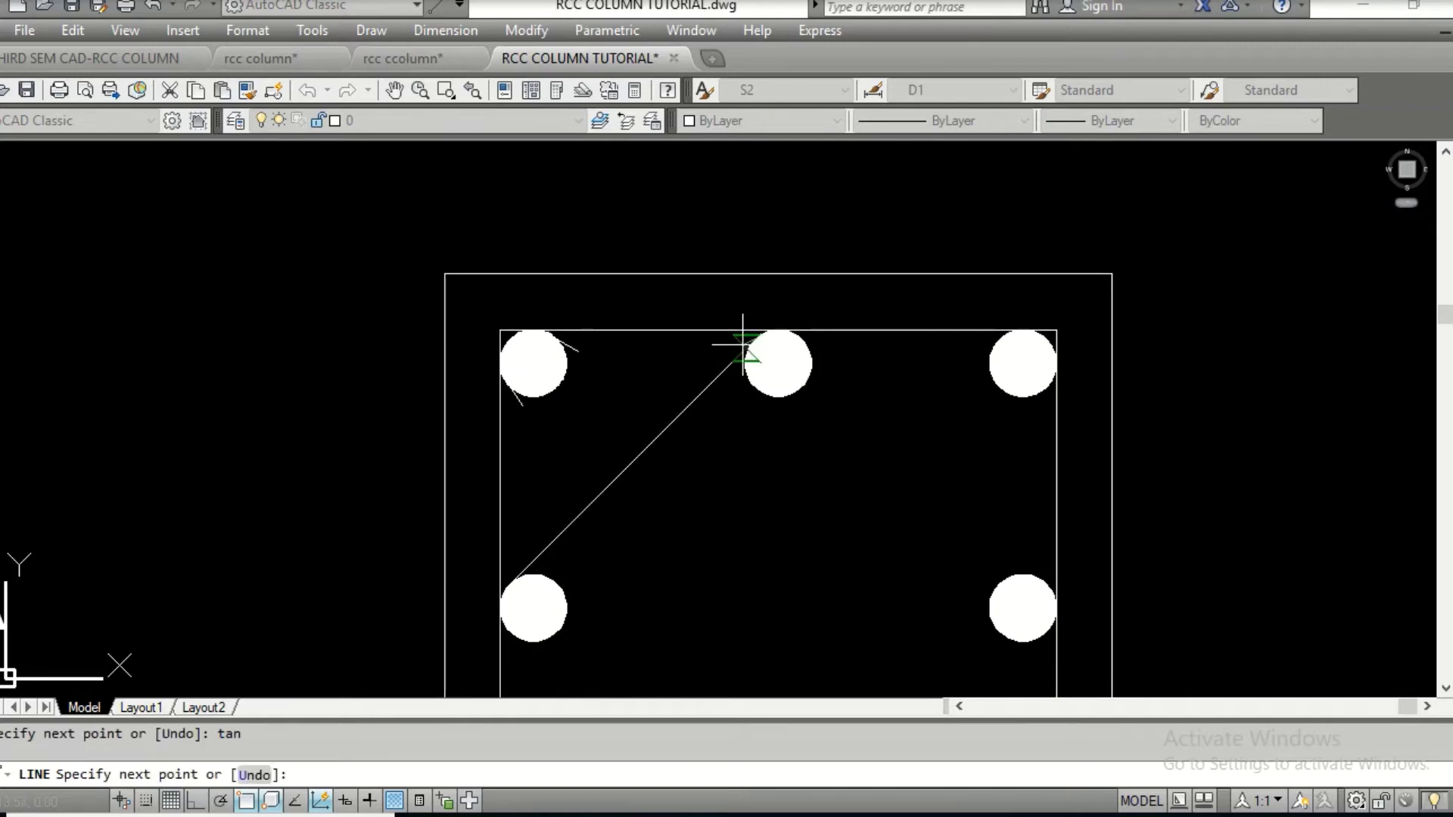
key("Return")
Draw a tangent tie line from the top-middle bar to the right-middle bar
key("Return")
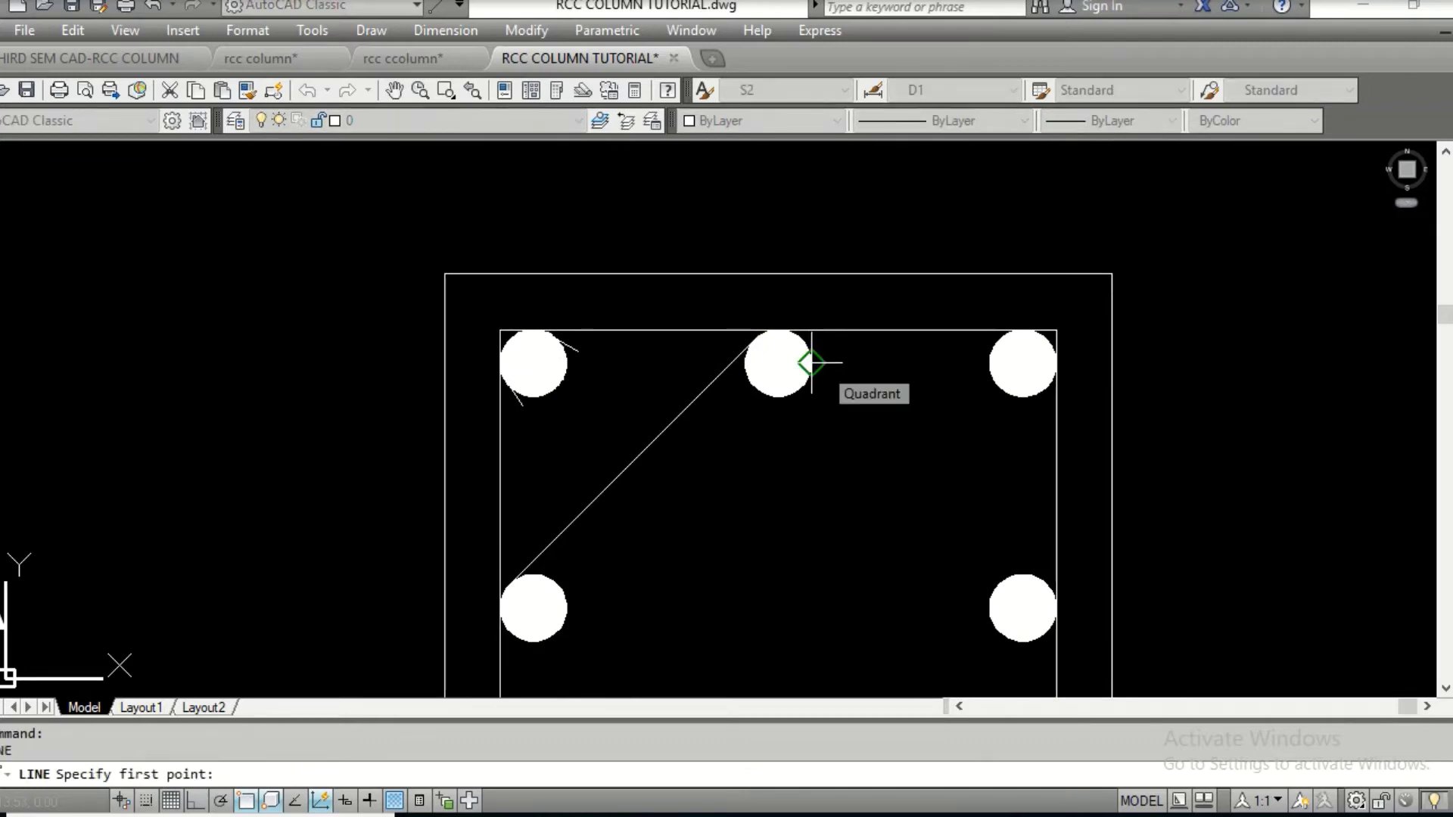
type("tan")
key("Return")
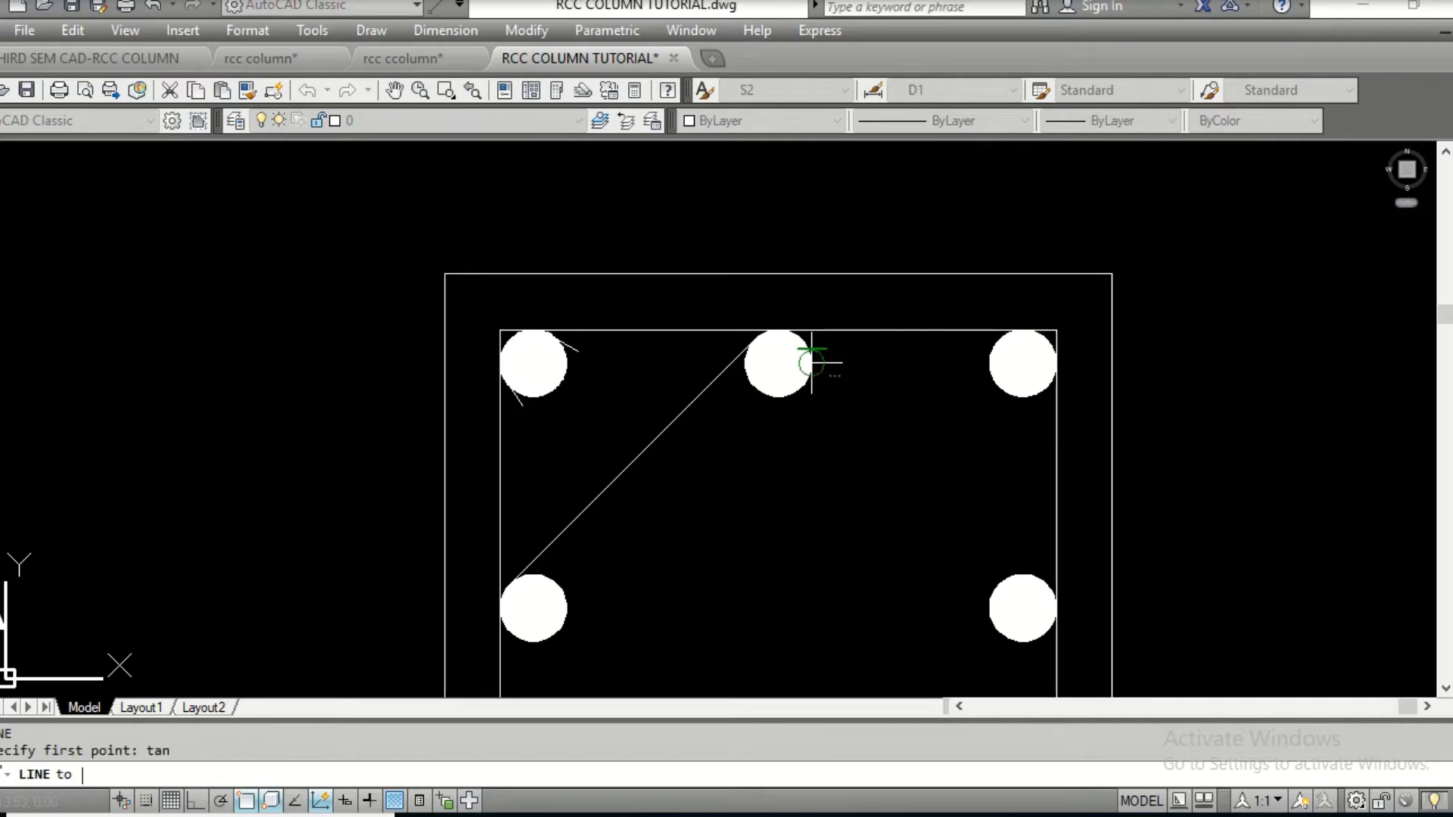
left_click(817, 356)
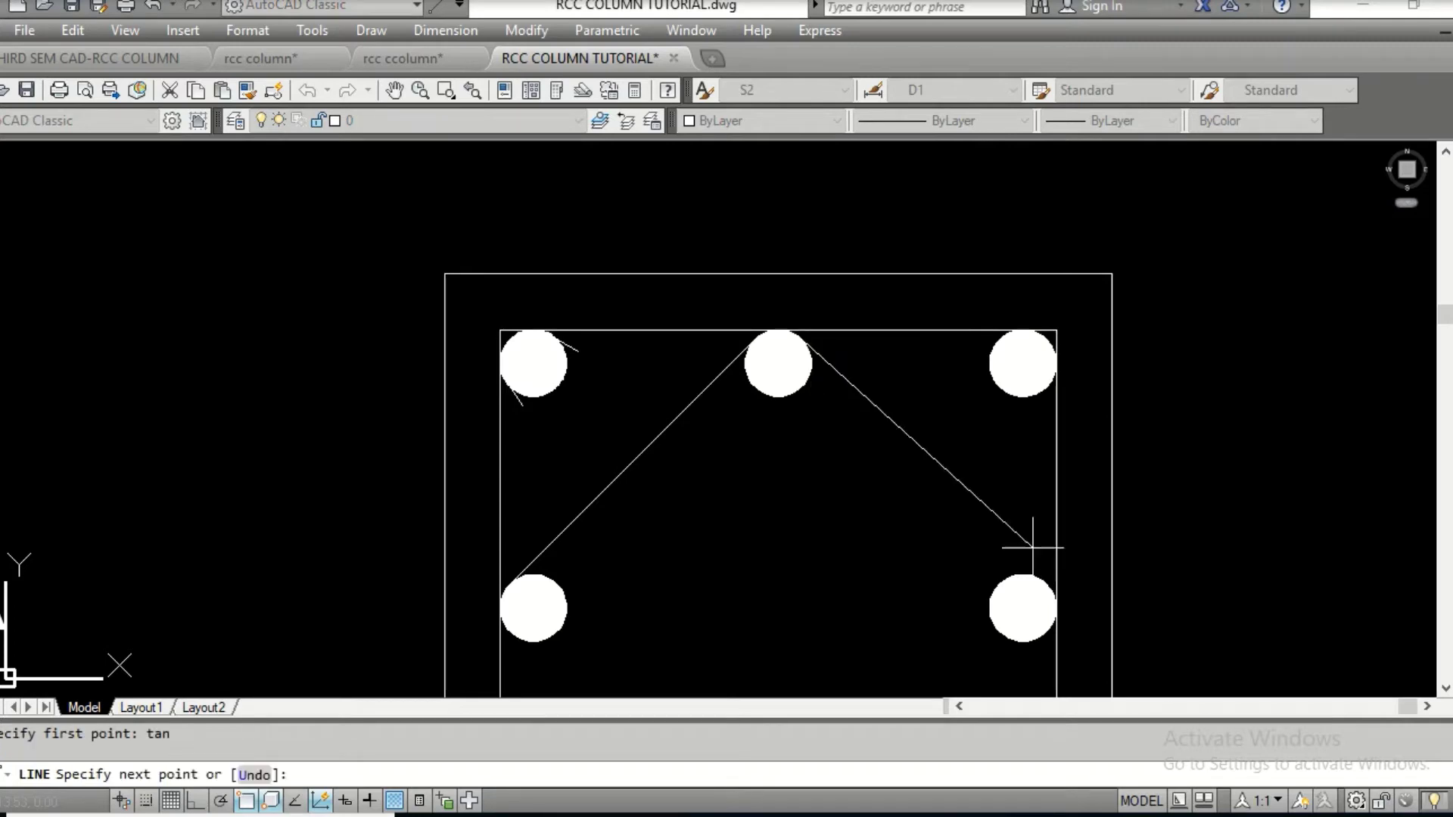
scroll(1033, 546, "up", 6)
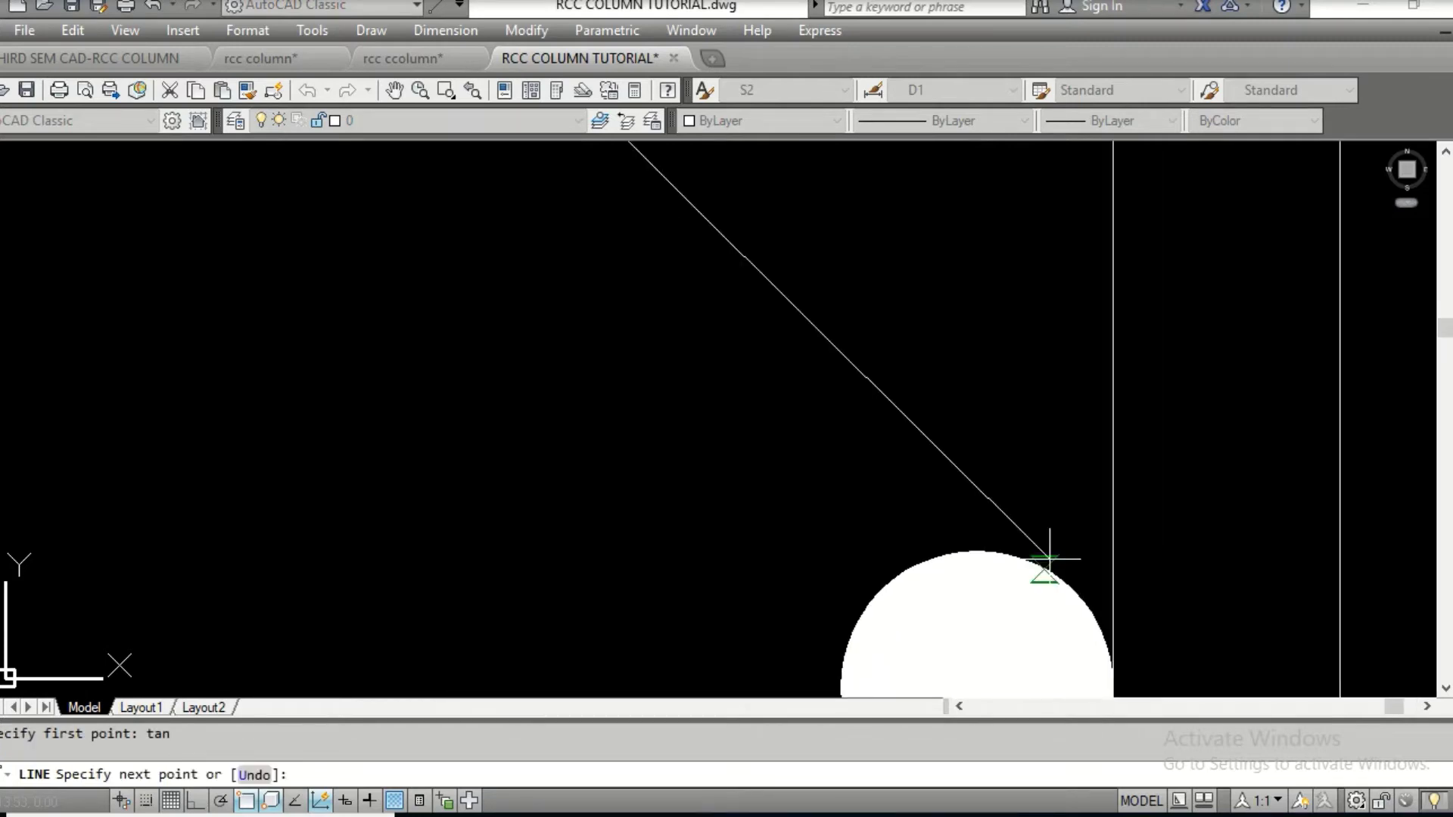
middle_click_drag(1050, 559, 1099, 393)
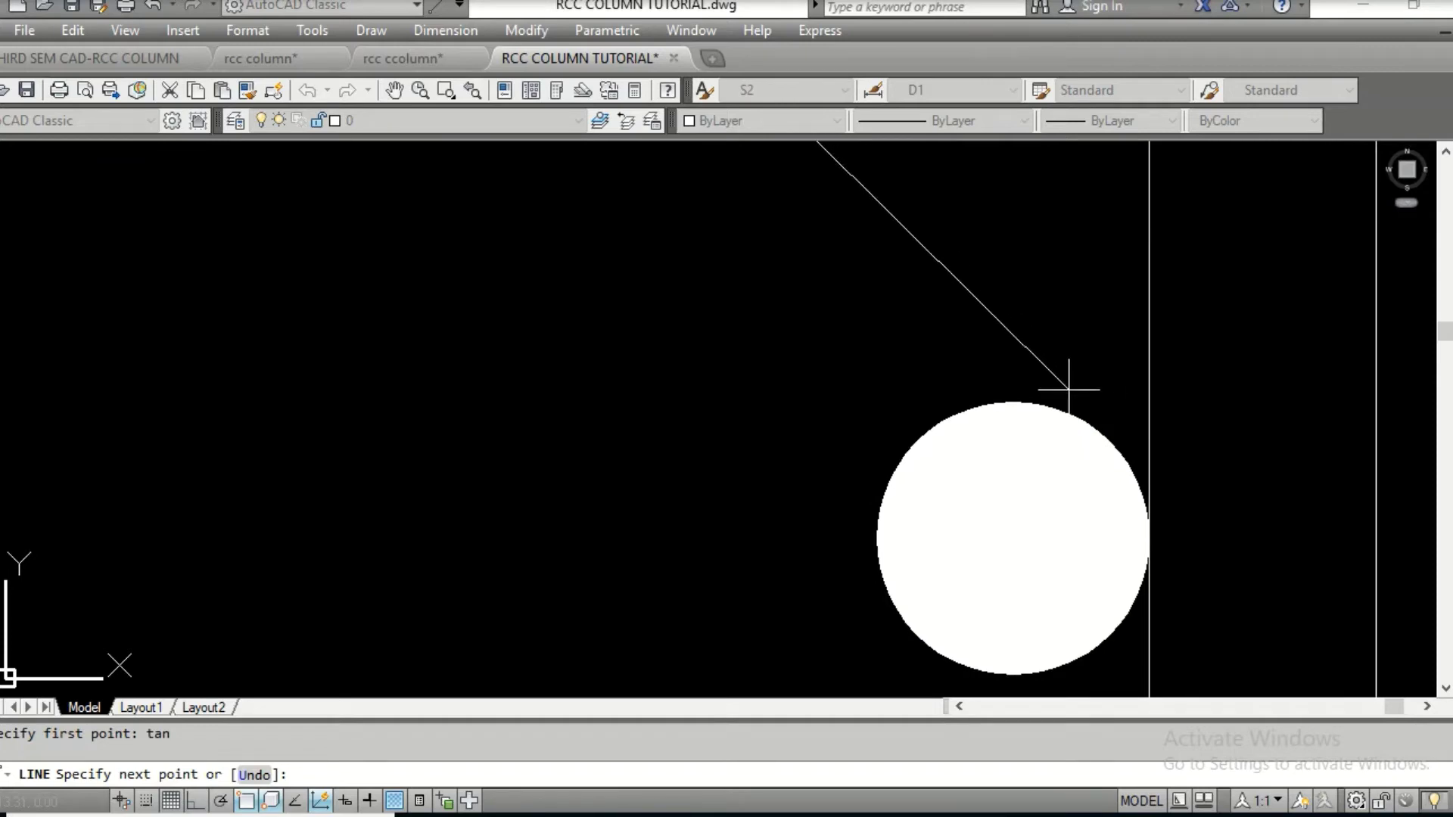
scroll(1068, 389, "down", 2)
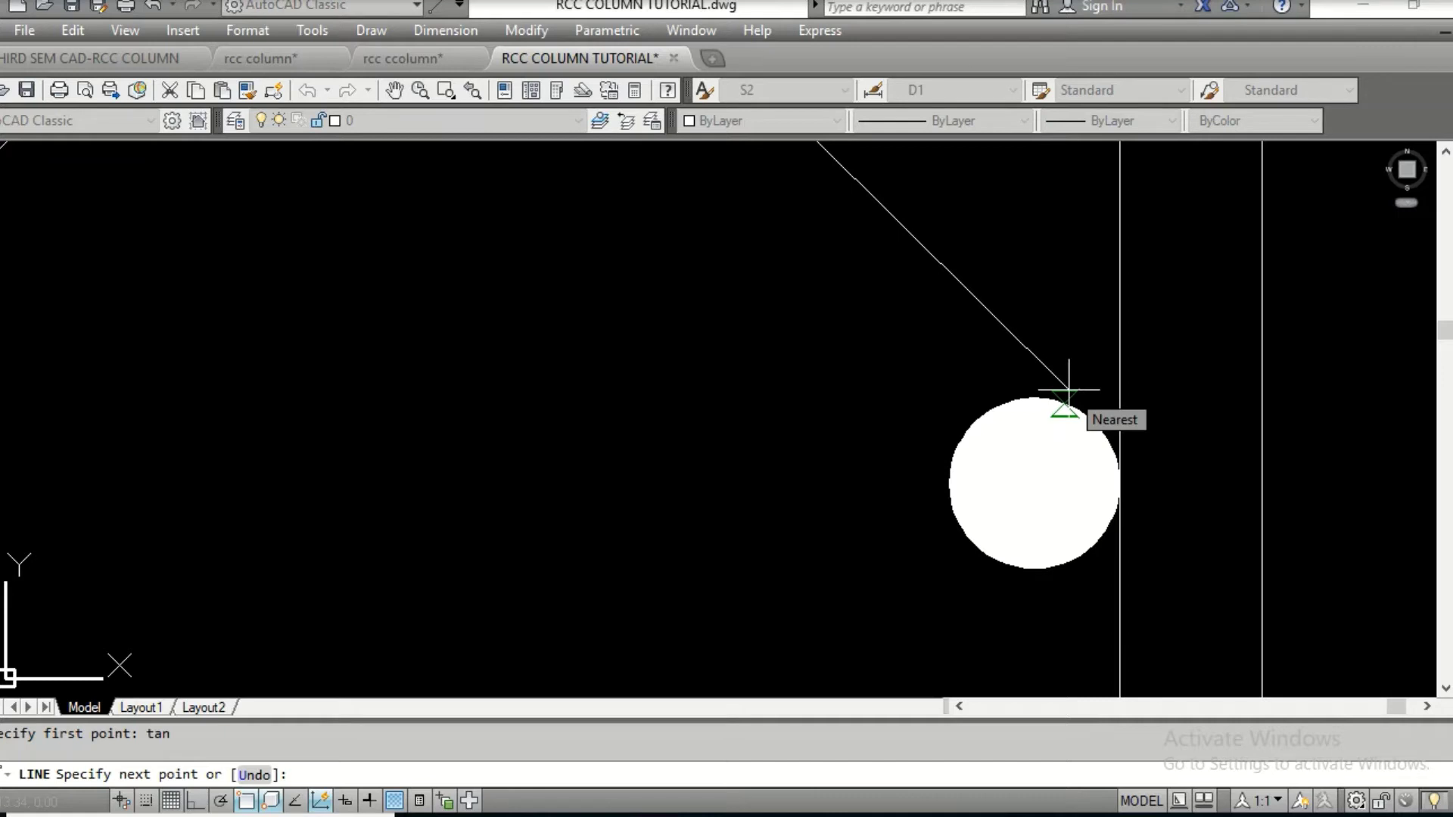
type("tan")
key("Return")
left_click(1078, 408)
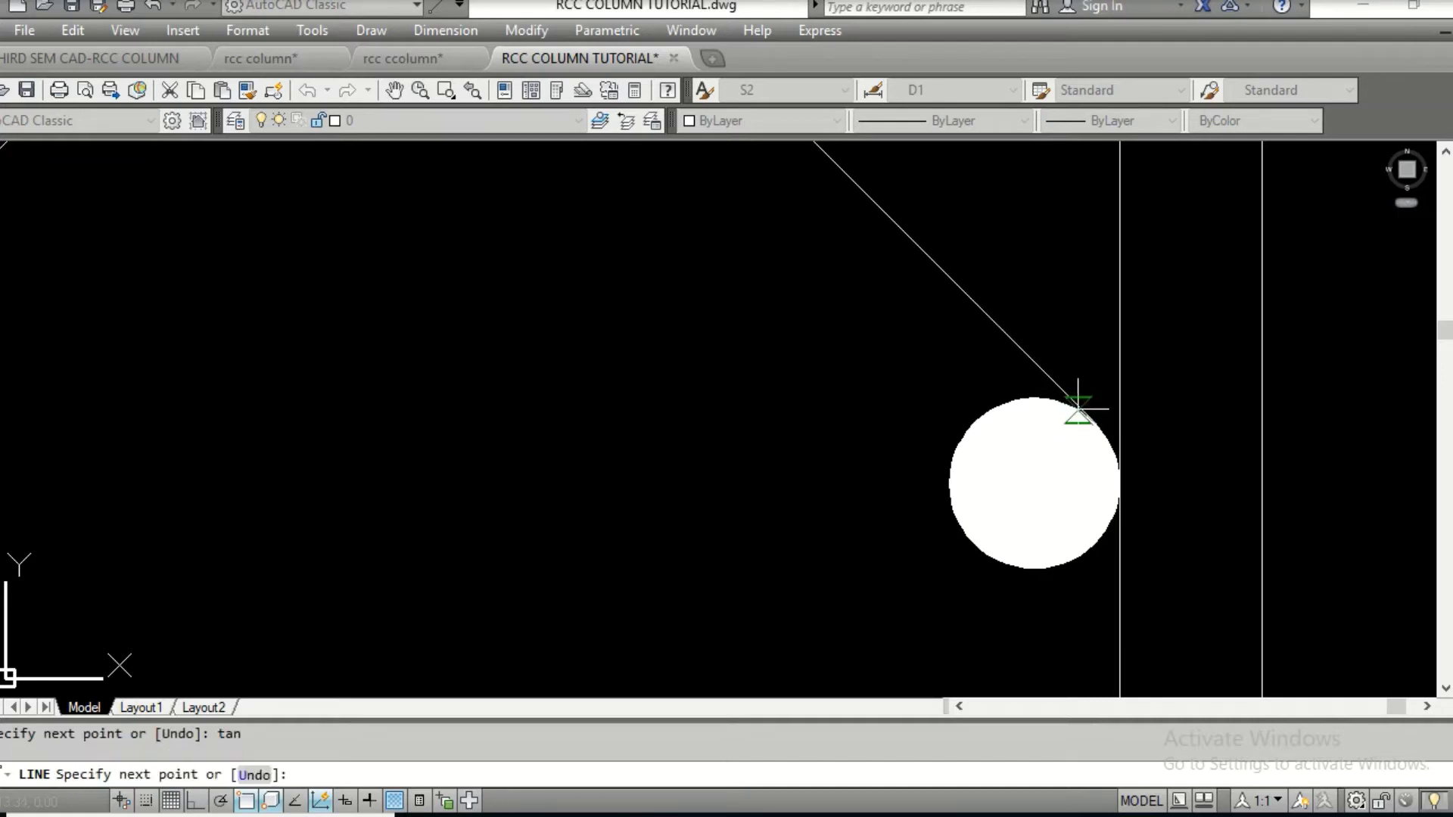
key("Return")
Draw a tangent tie line from the right-middle bar to the bottom-middle bar
scroll(1067, 447, "down", 5)
middle_click_drag(1074, 491, 1090, 325)
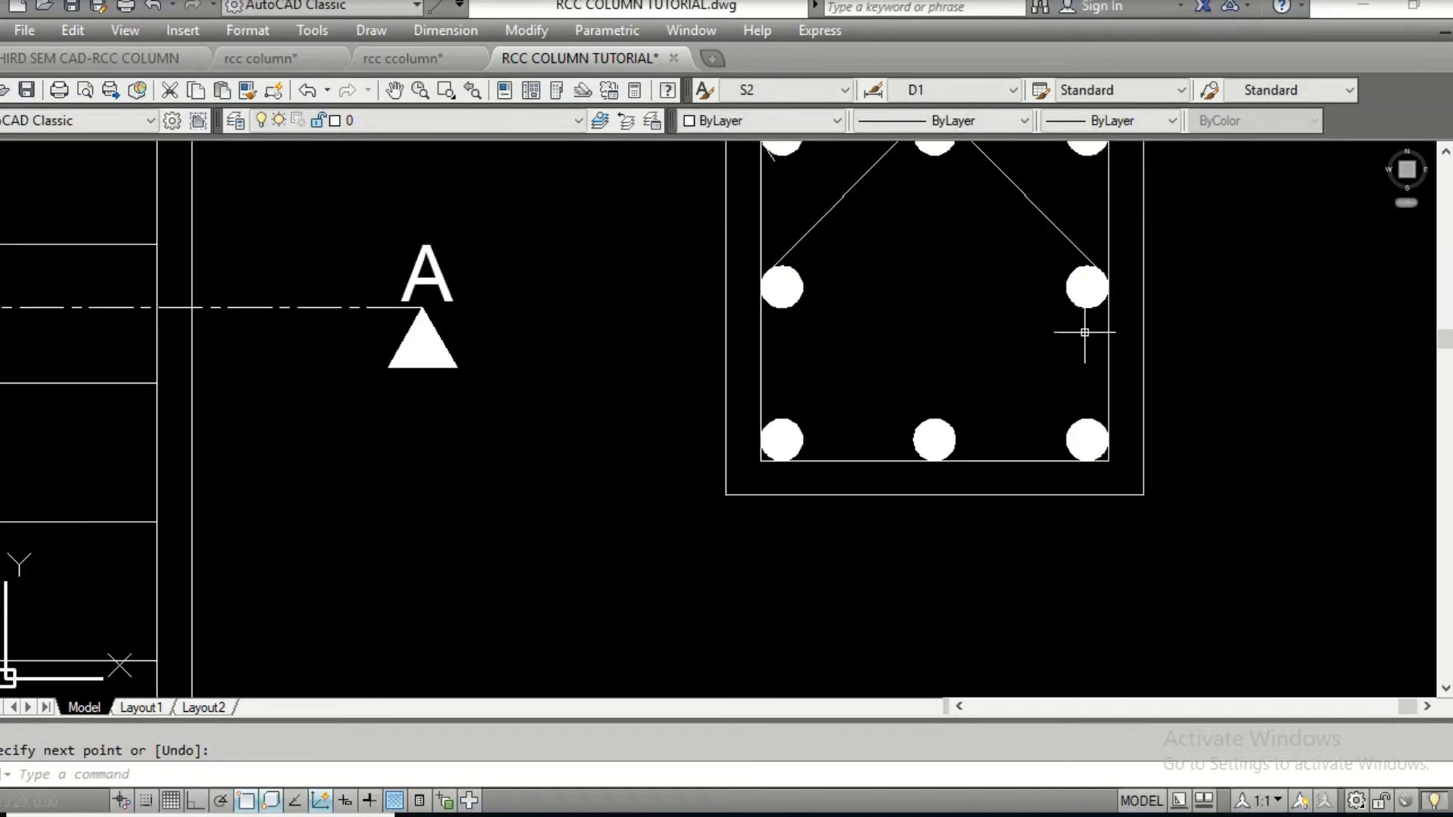
key("Return")
scroll(1087, 308, "up", 4)
type("tan")
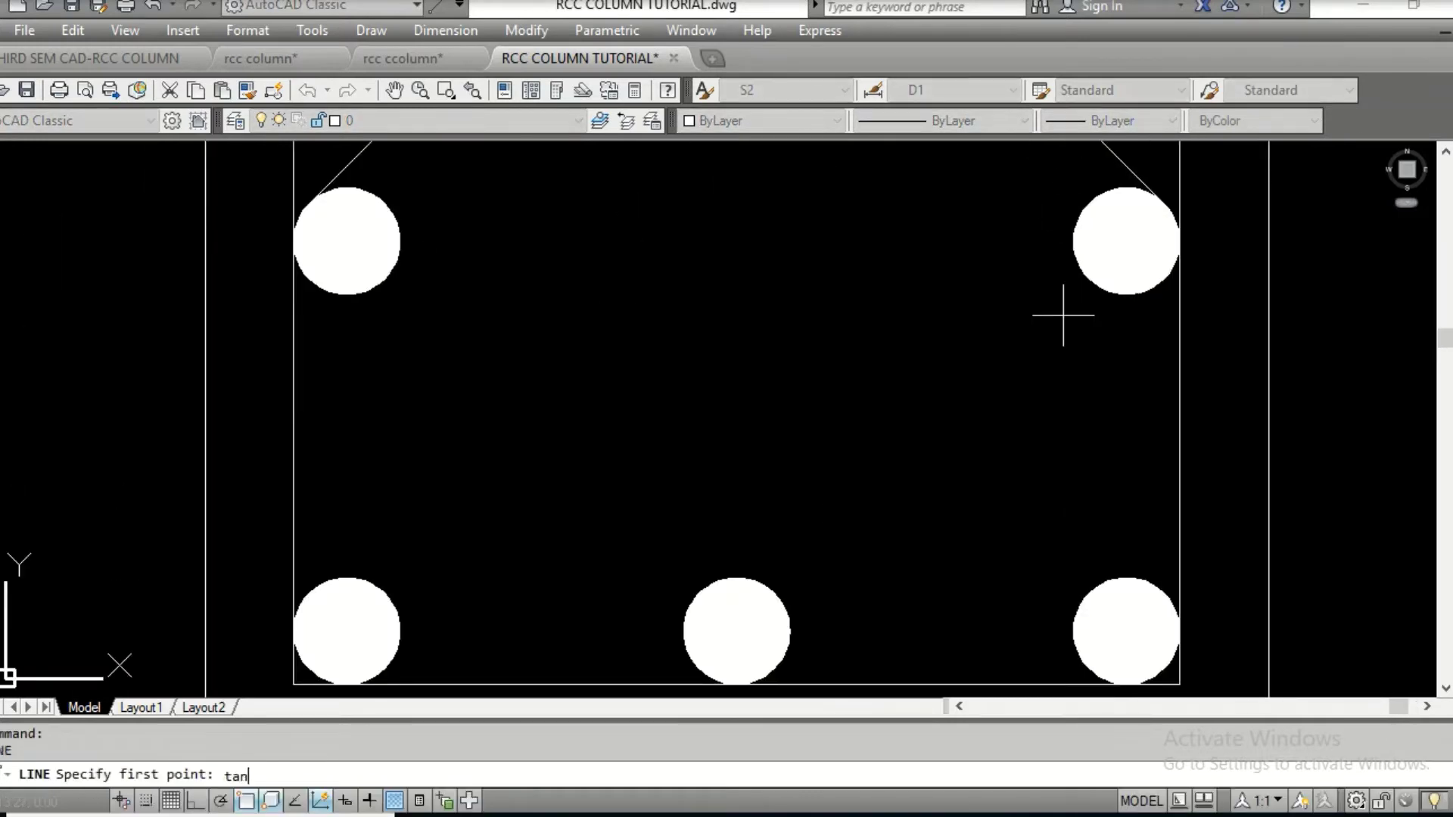
key("Return")
left_click(1143, 287)
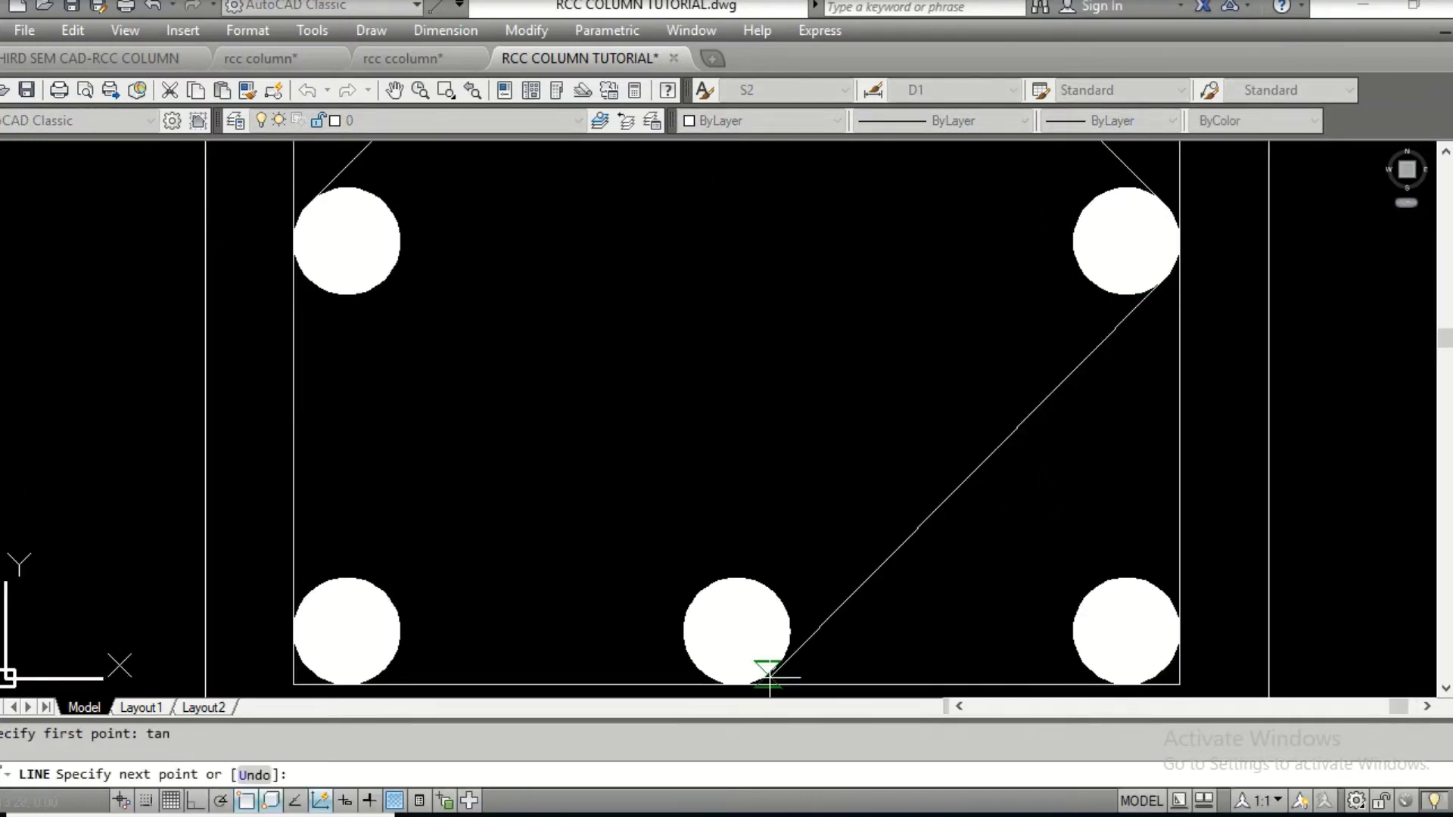
type("tan")
key("Return")
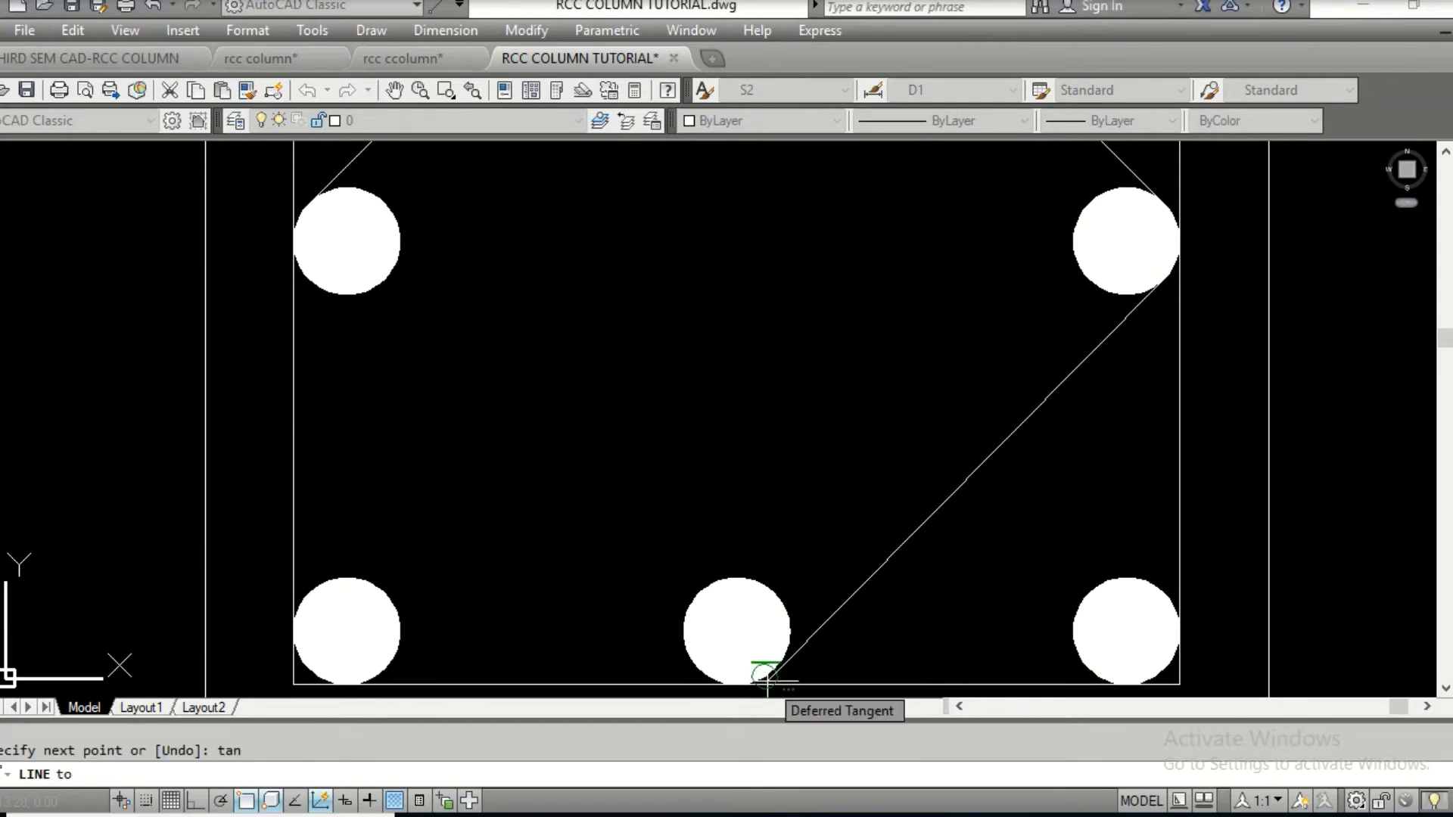
left_click(766, 683)
key("Return")
Close the diamond with a tangent line from the bottom-middle bar to the left-middle bar
key("Return")
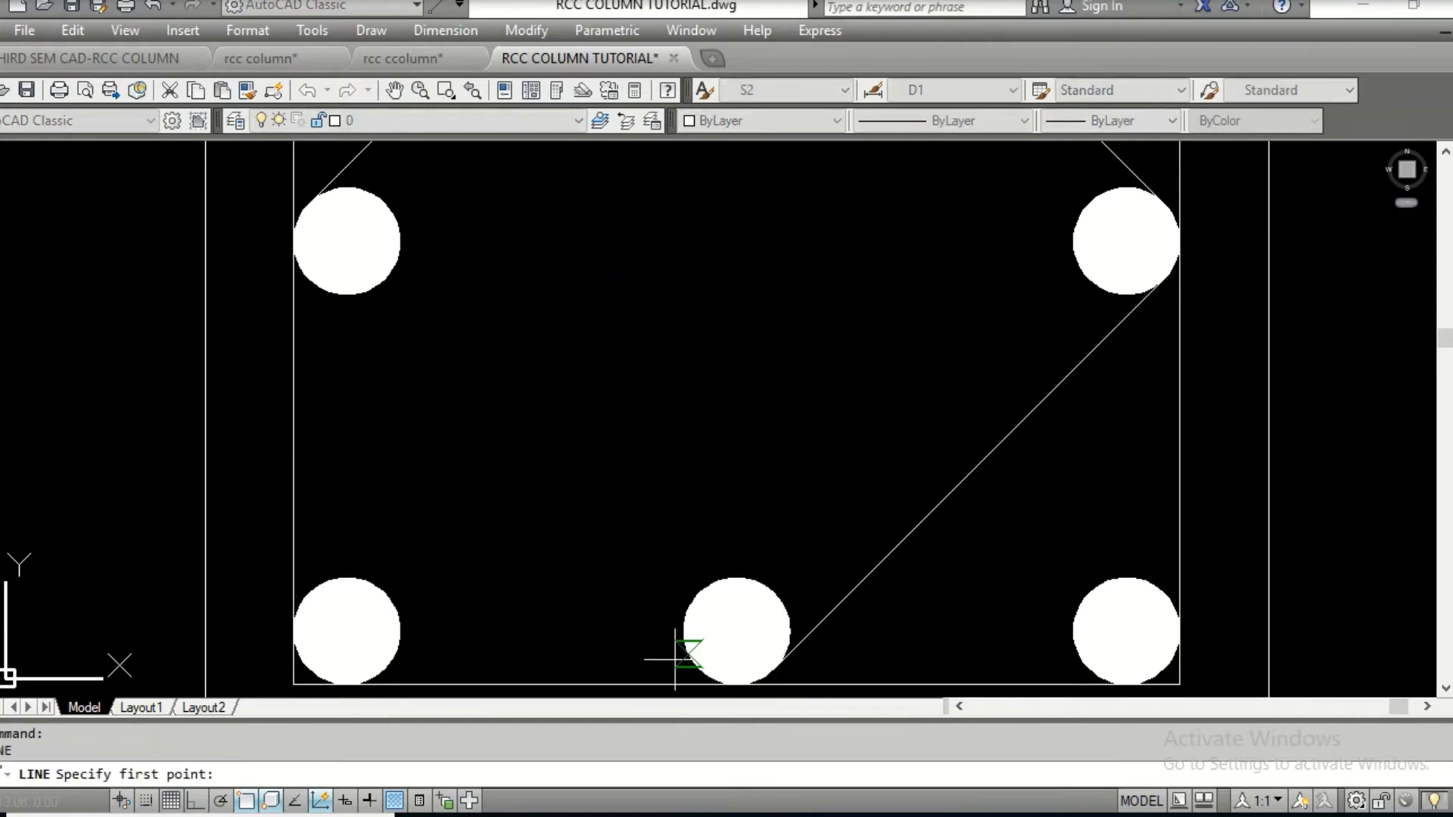
type("tan")
key("Return")
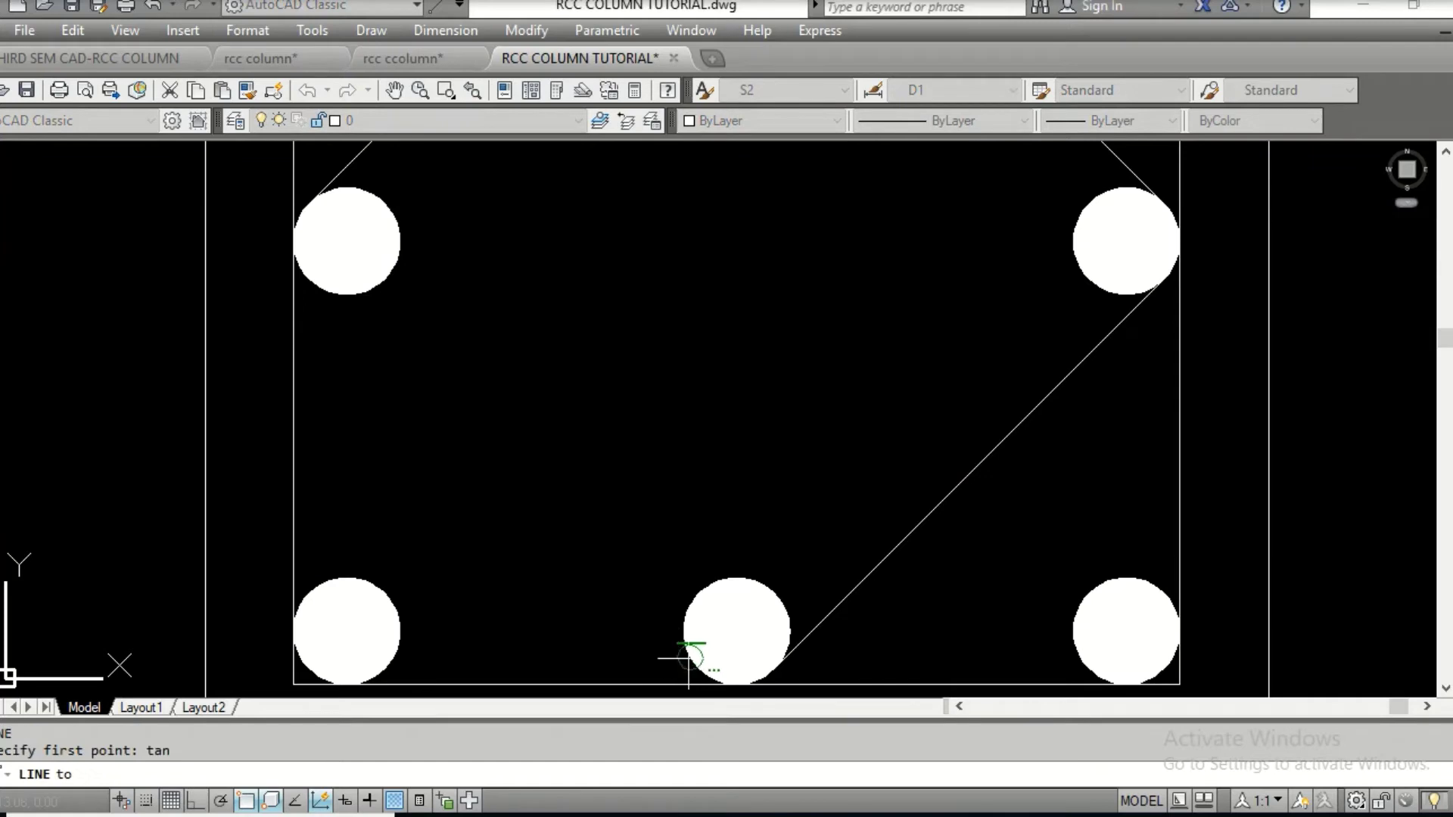
left_click(680, 660)
type("tan")
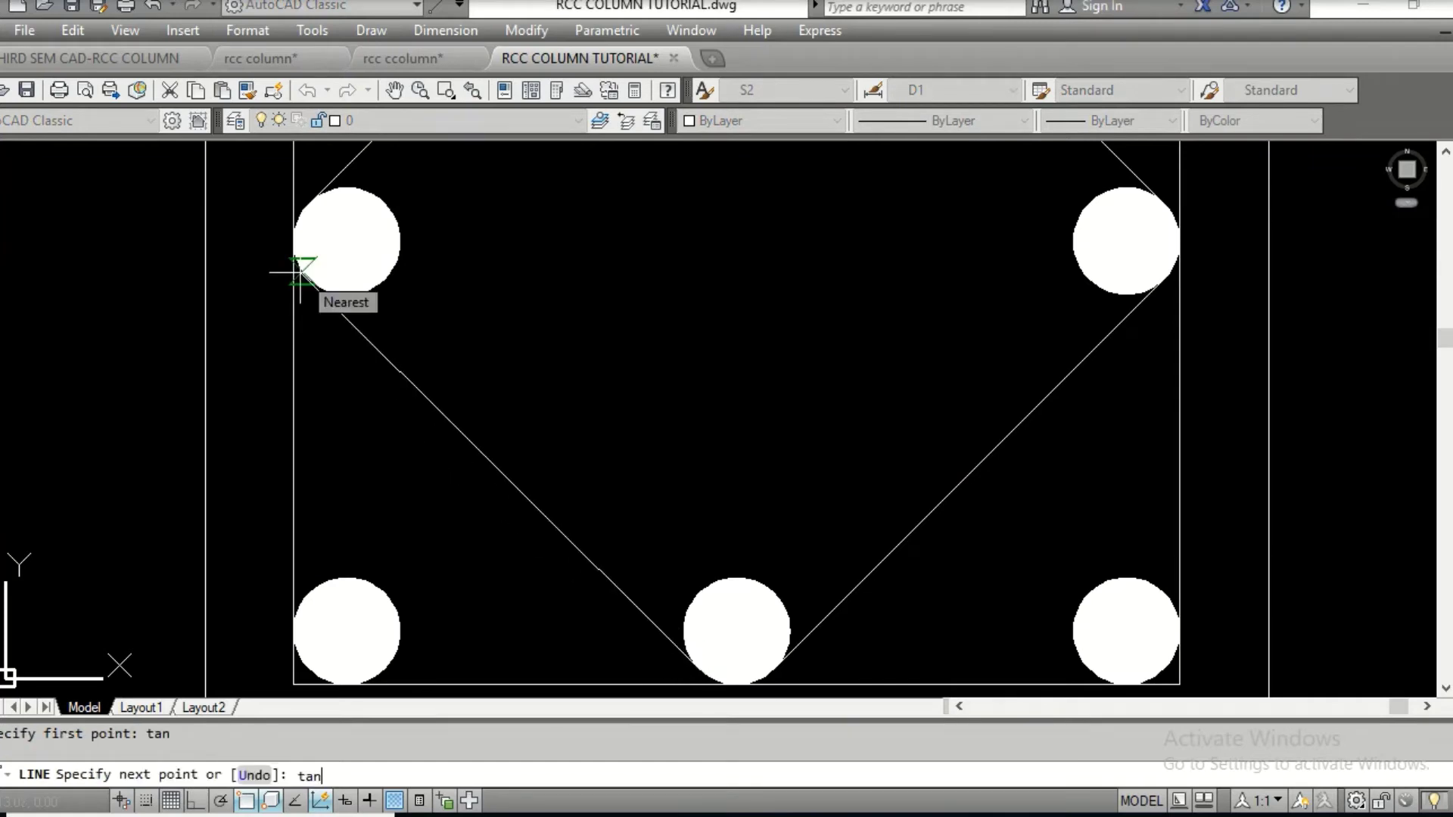
key("Return")
left_click(301, 272)
key("Return")
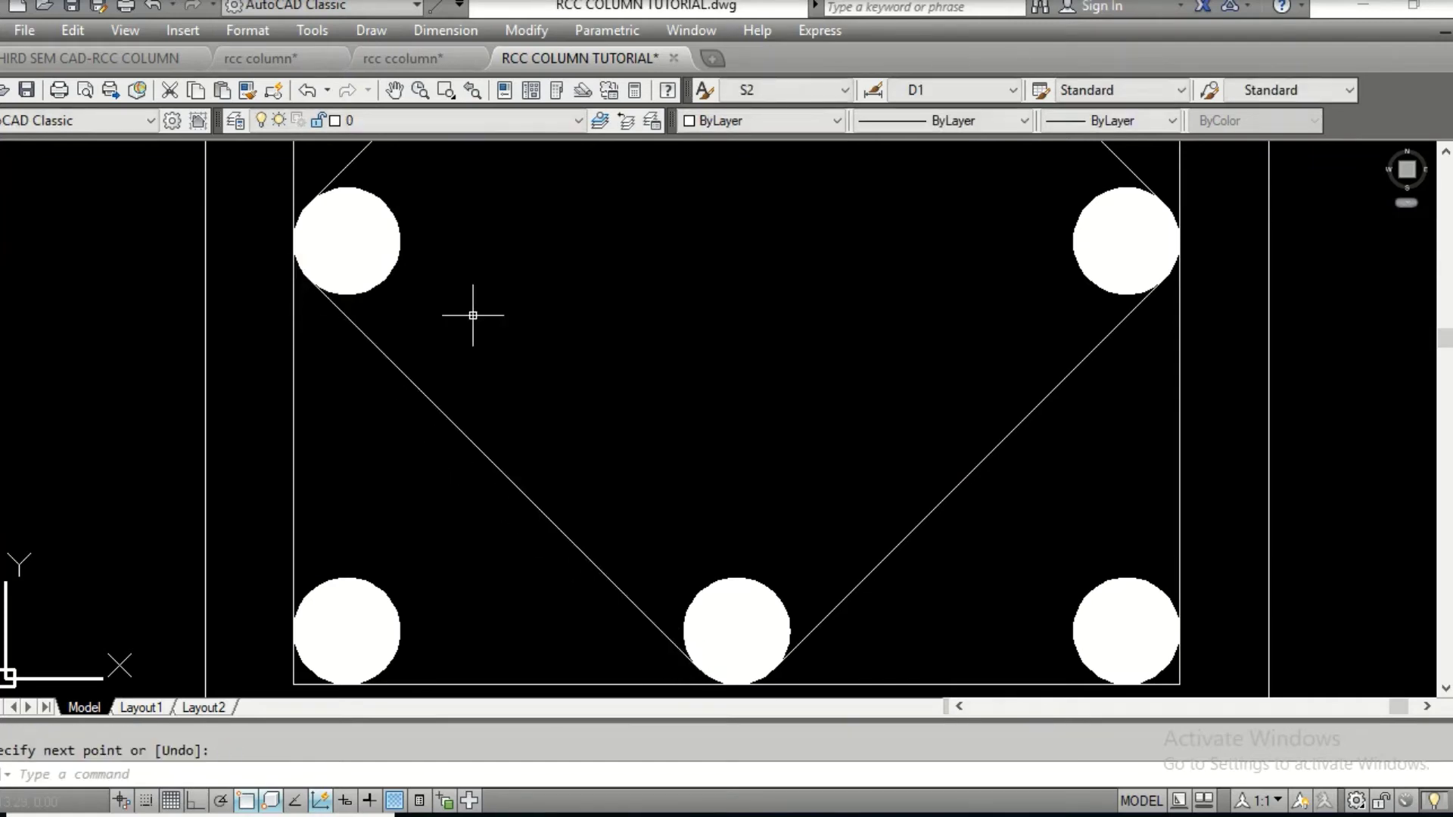
scroll(473, 363, "down", 5)
scroll(488, 356, "up", 2)
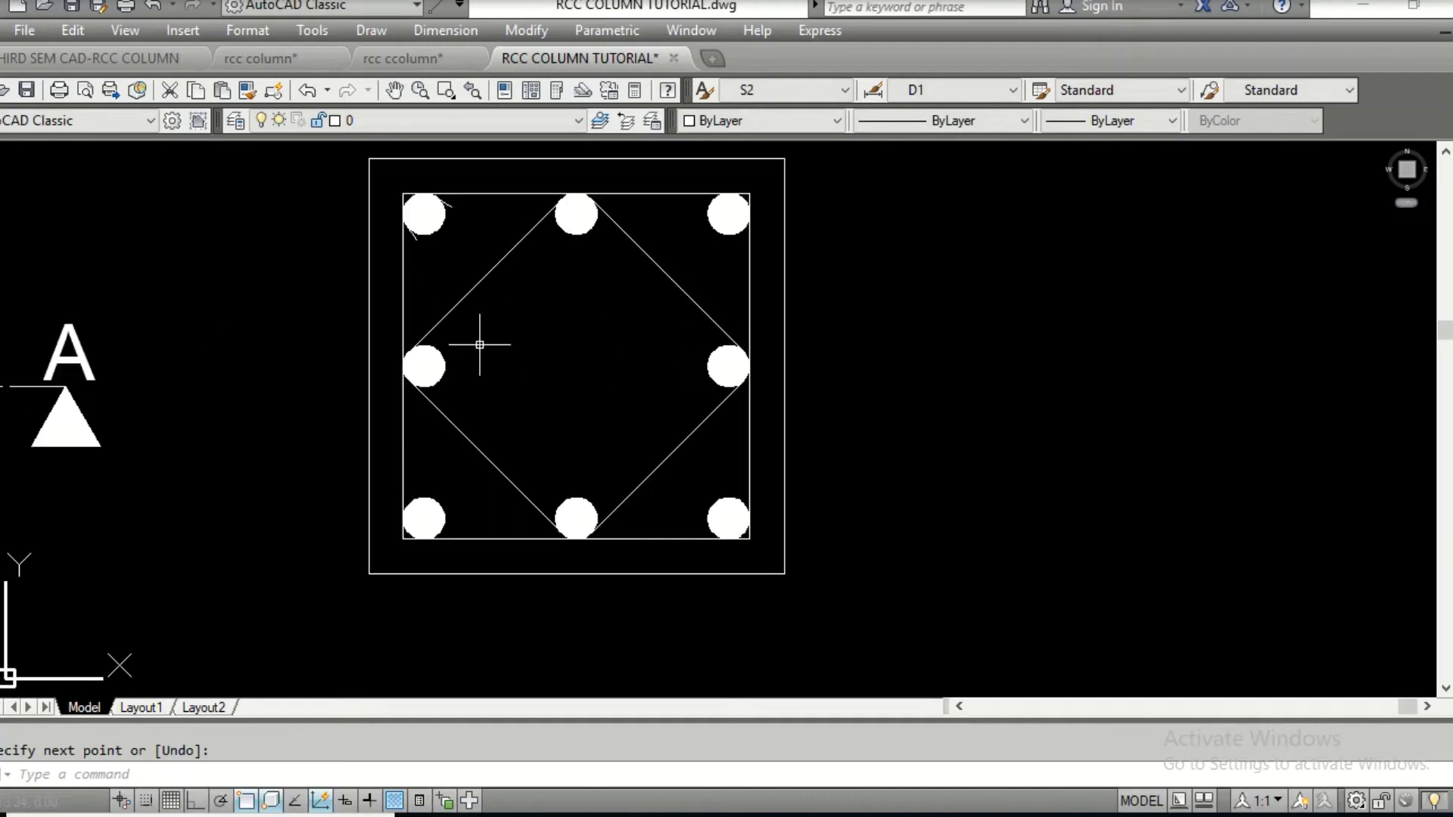
Give the upper-left diamond line a 0.35 mm lineweight and turn on lineweight display
middle_click_drag(480, 341, 597, 397)
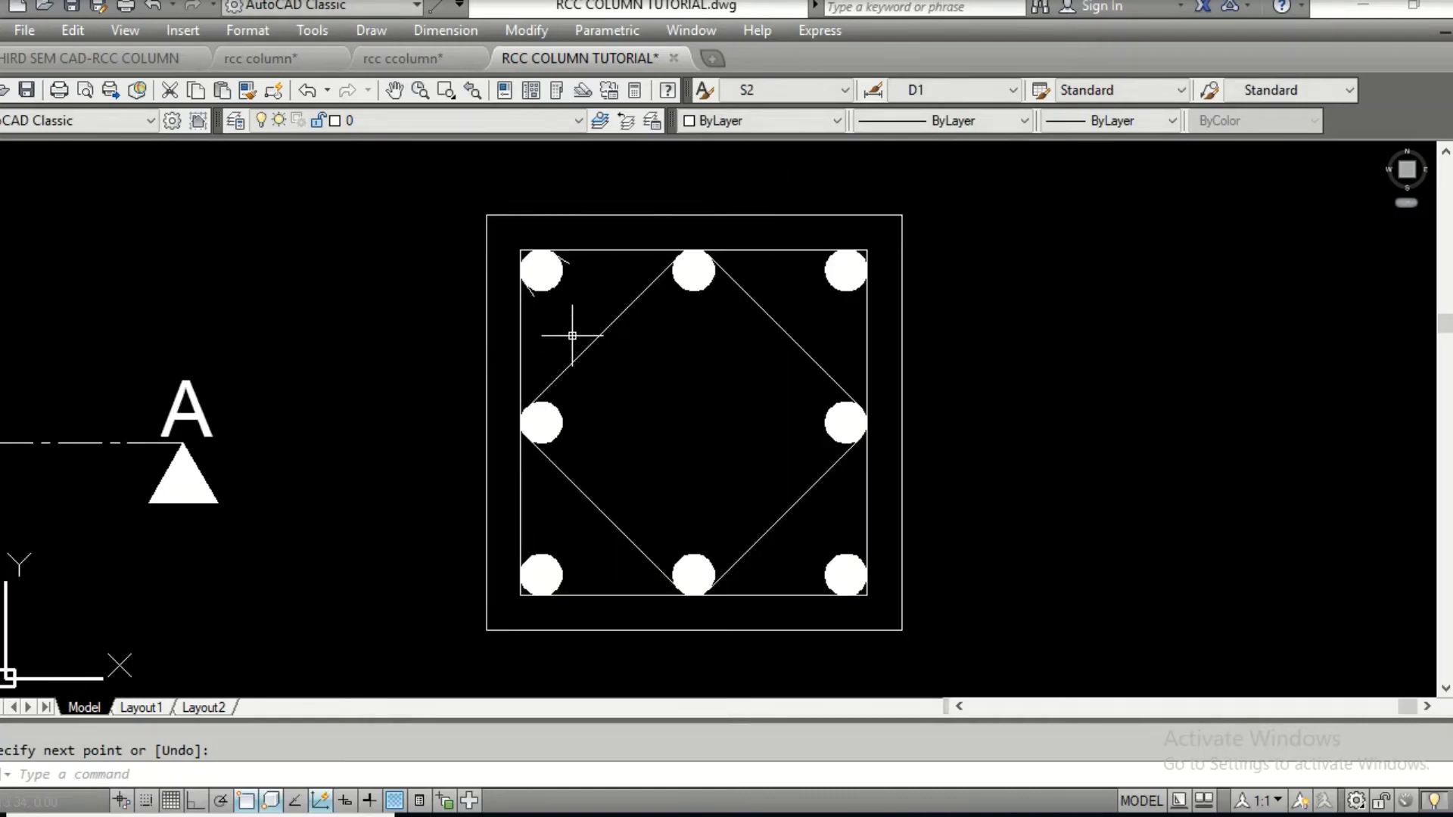
scroll(572, 335, "up", 2)
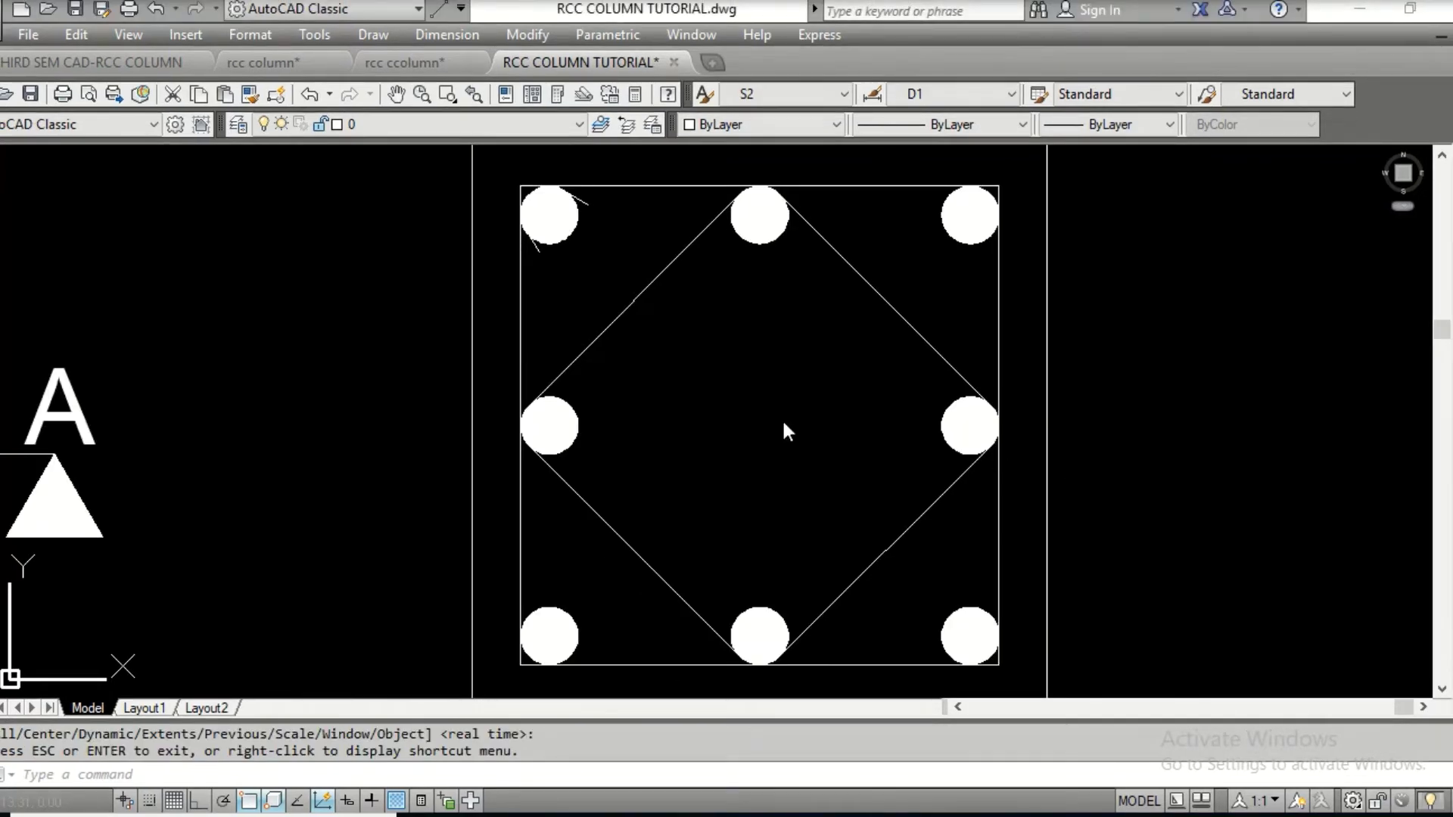
left_click(612, 325)
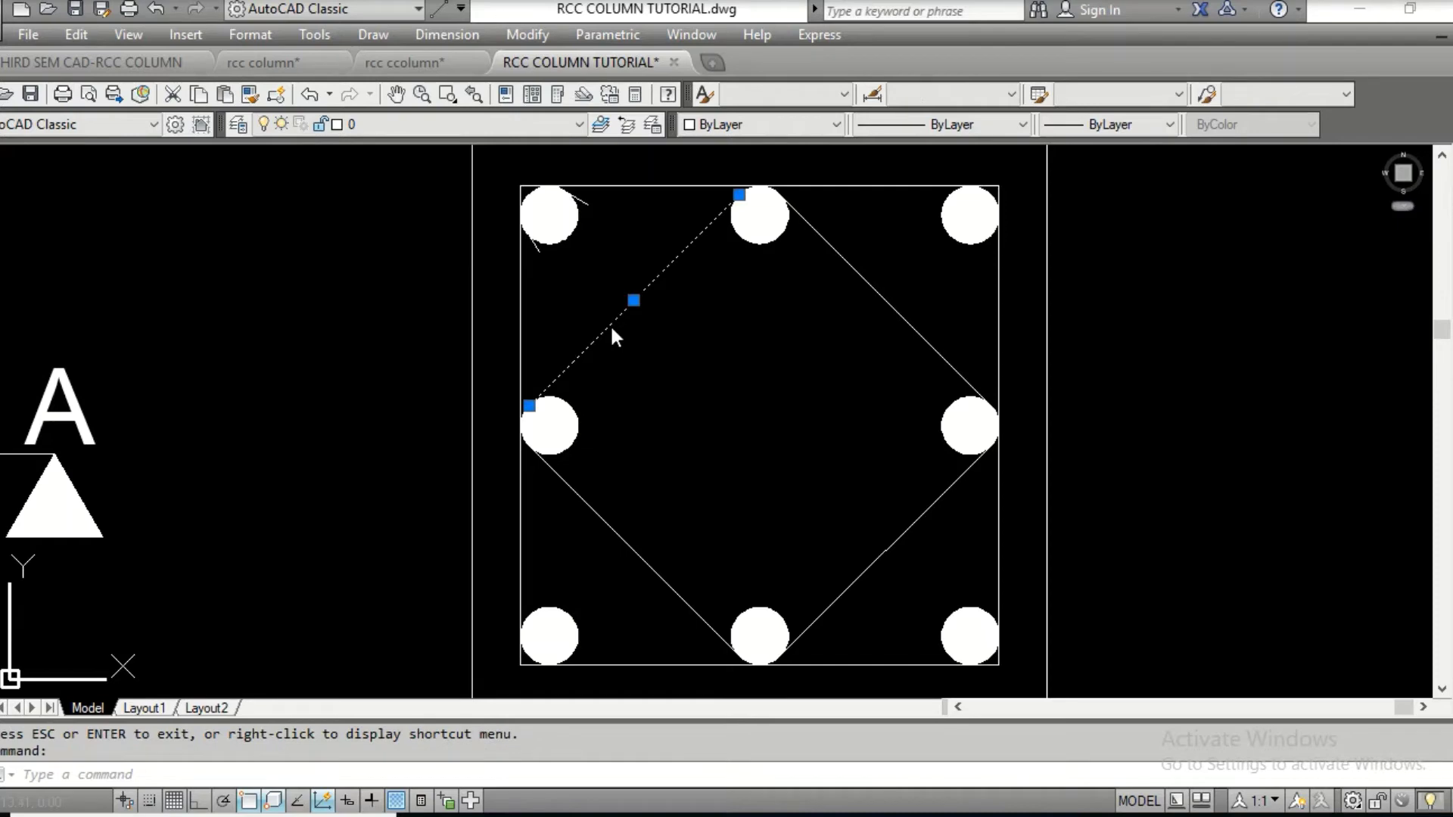
right_click(612, 327)
left_click(753, 770)
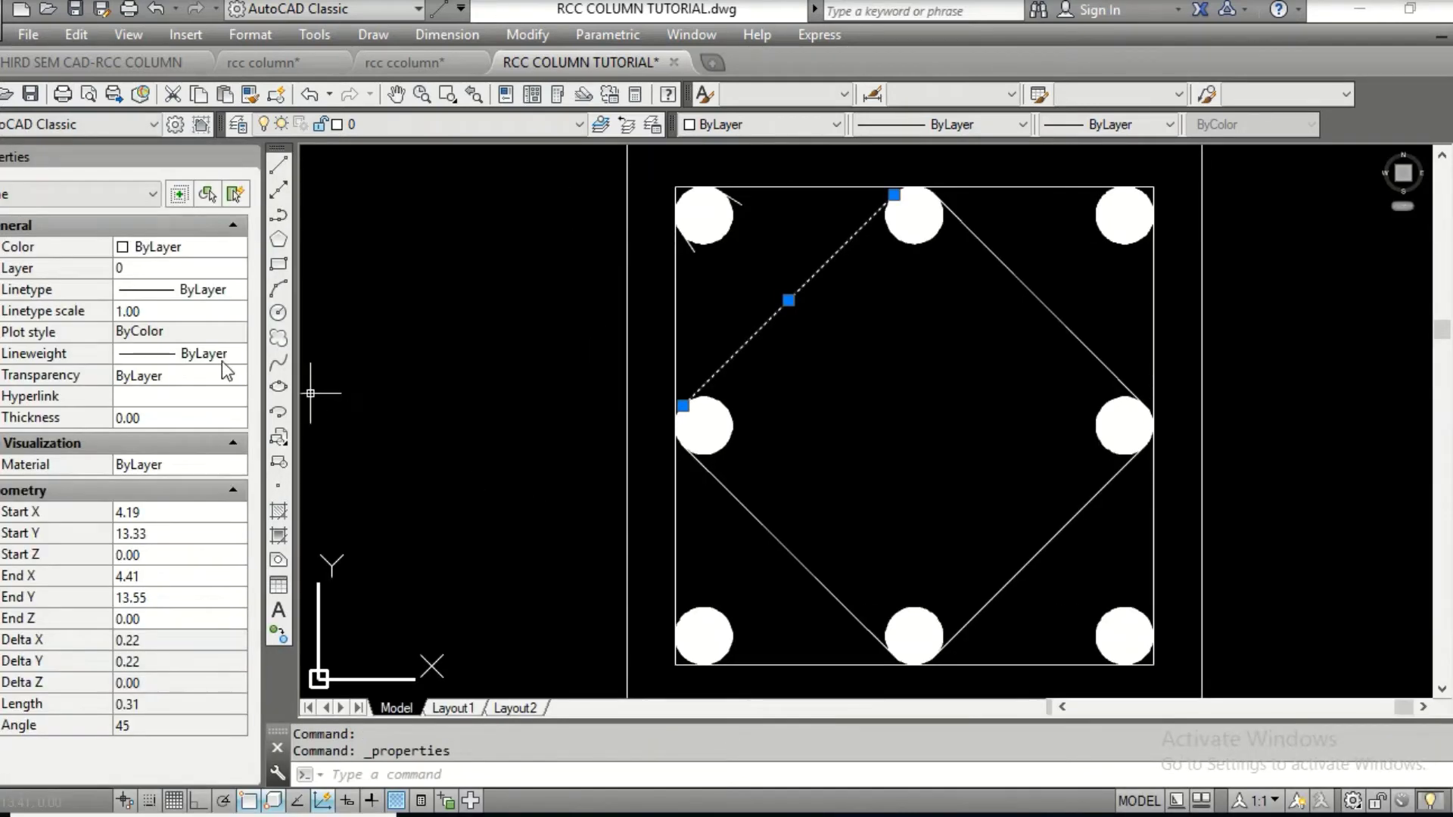
left_click(233, 353)
left_click(240, 356)
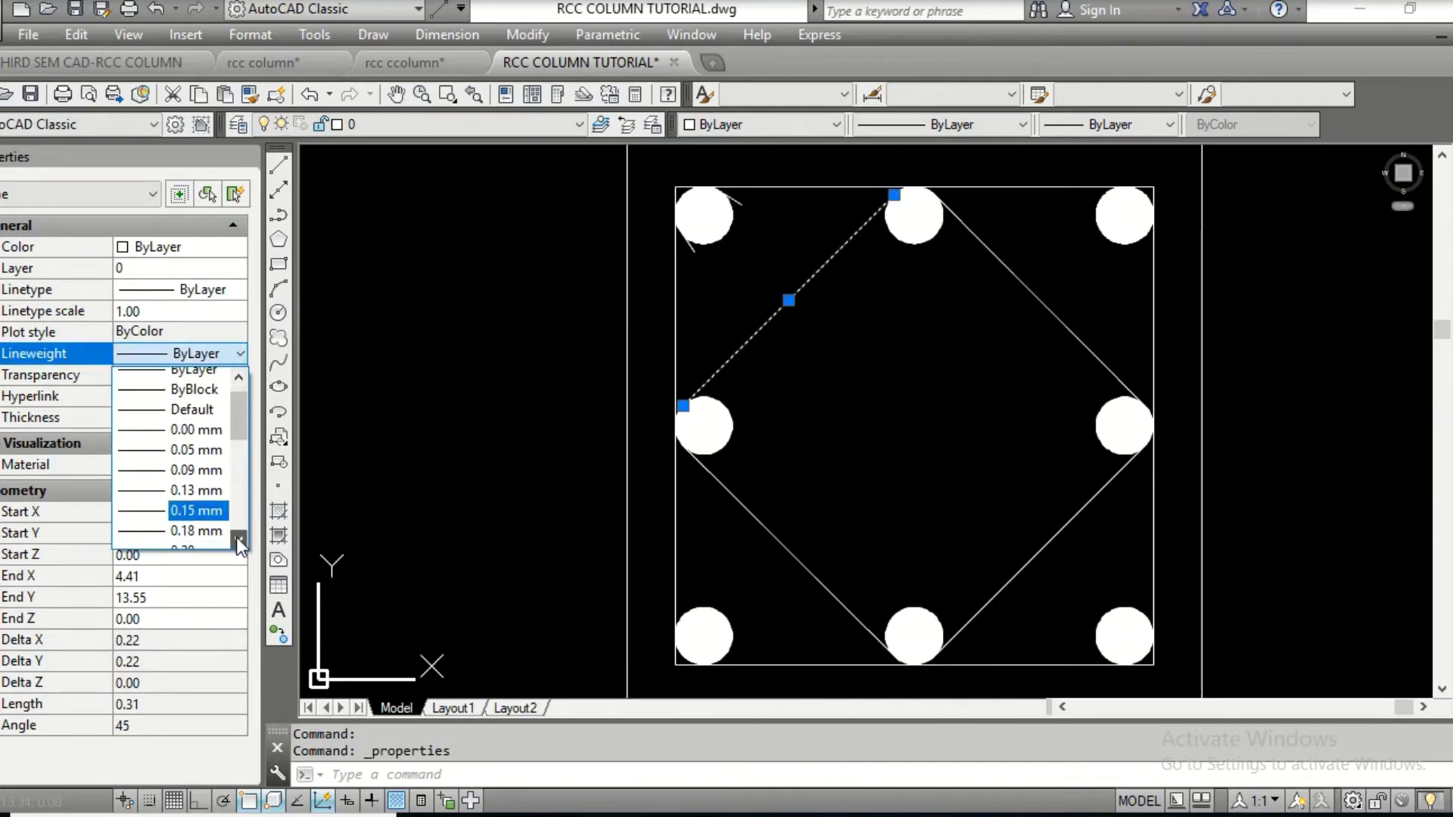
left_click(238, 539)
left_click(239, 538)
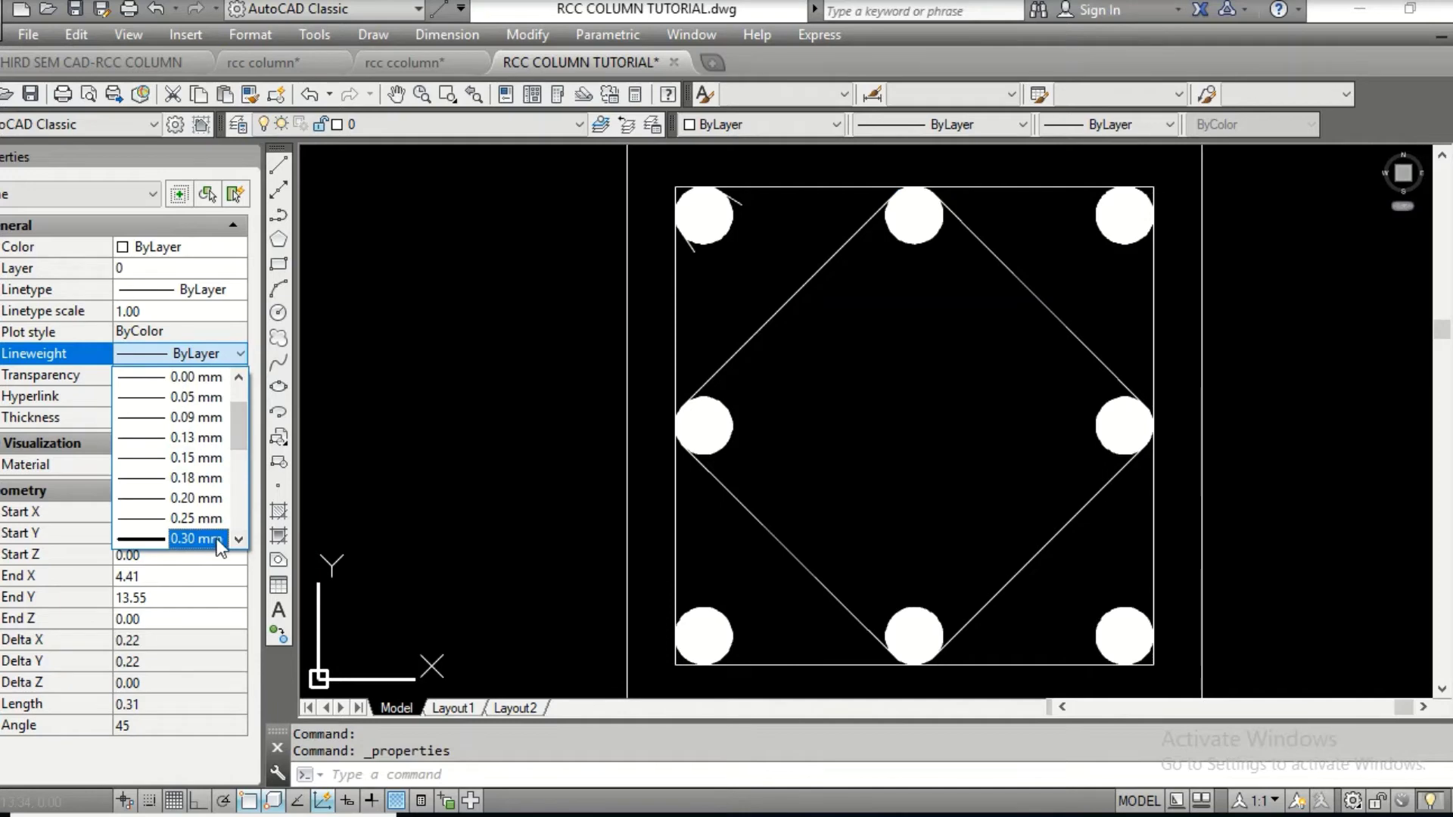
left_click(238, 539)
left_click(203, 536)
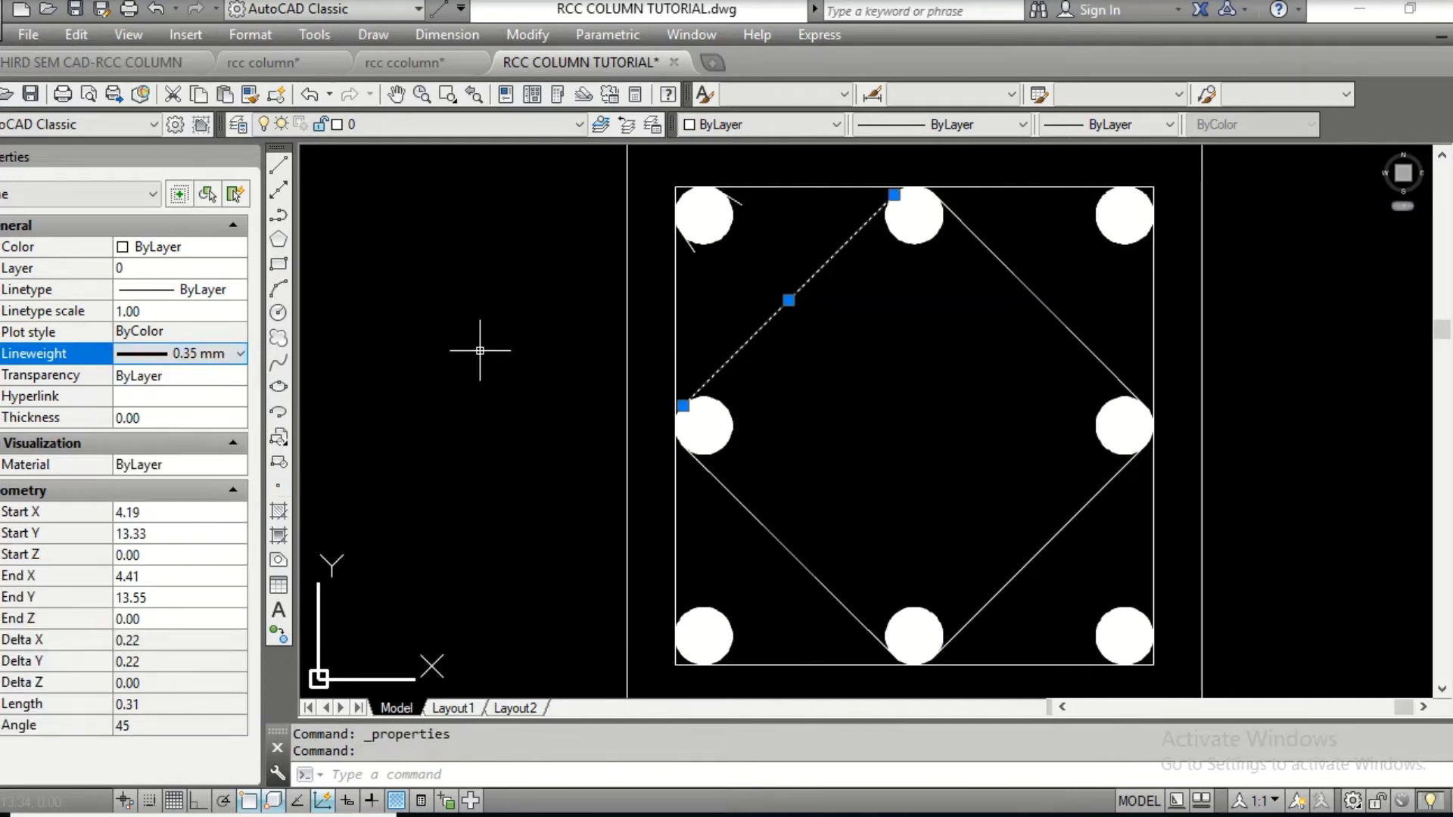
left_click(247, 158)
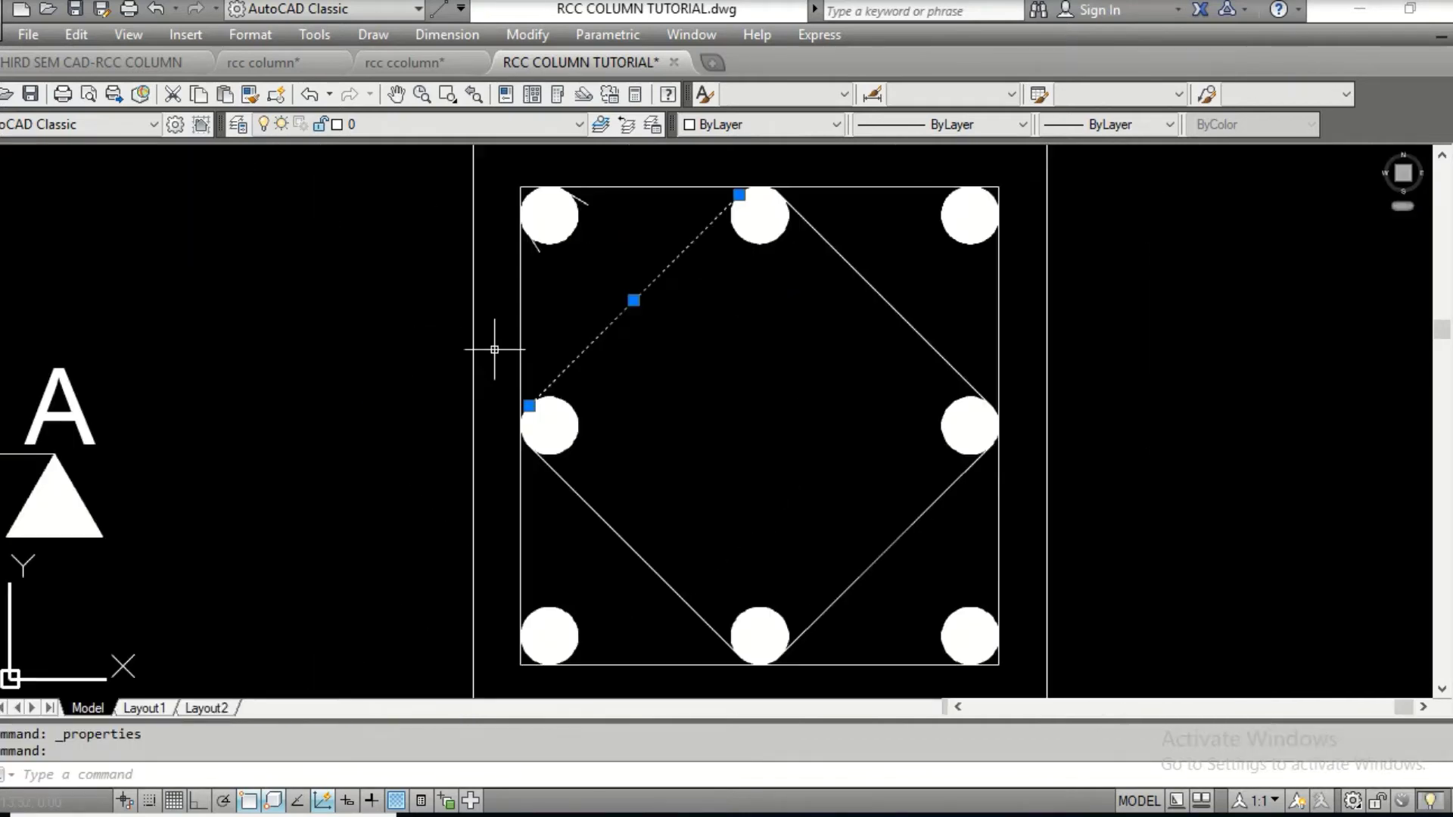
left_click(370, 804)
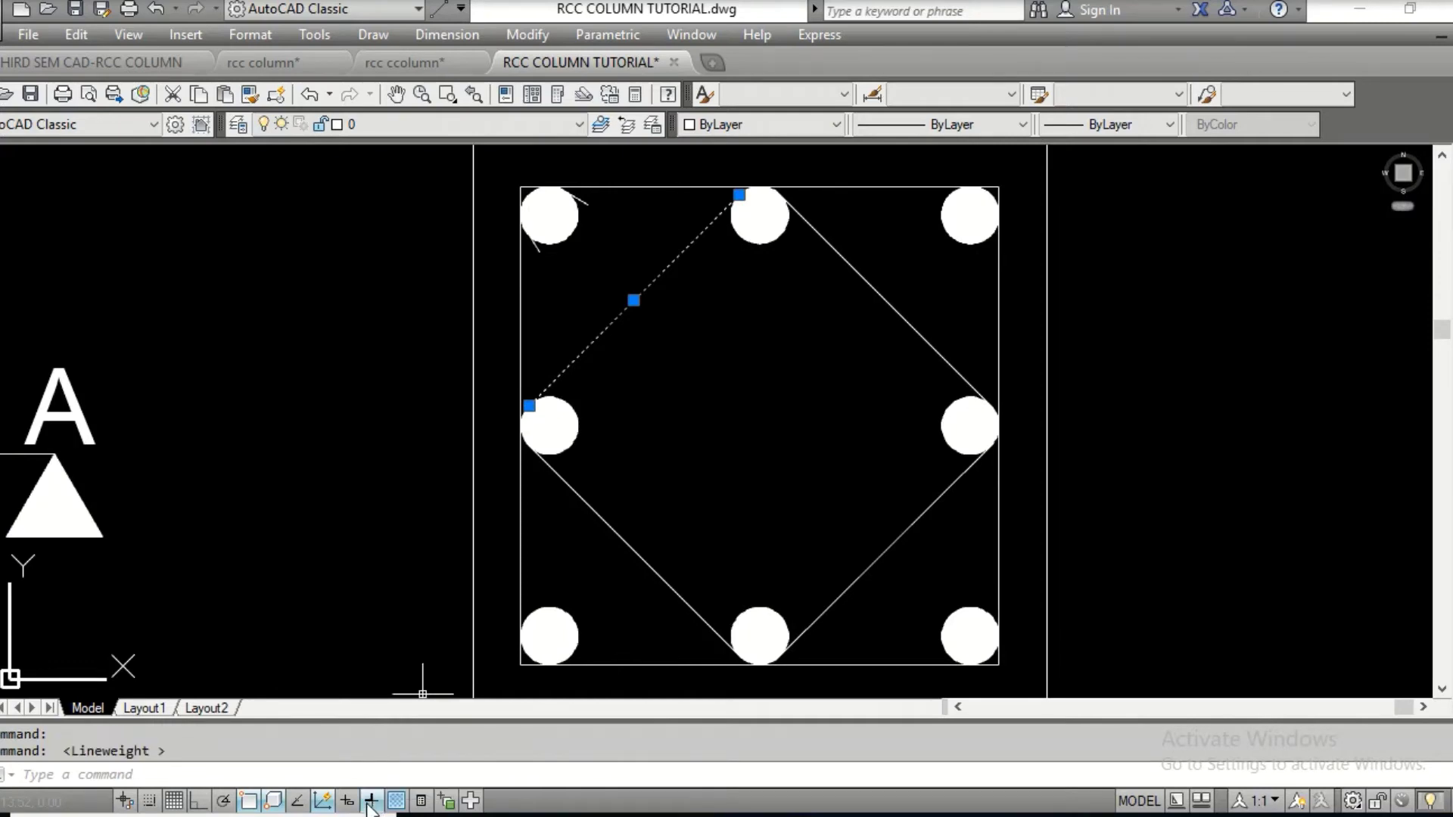
key("Escape")
key("Escape")
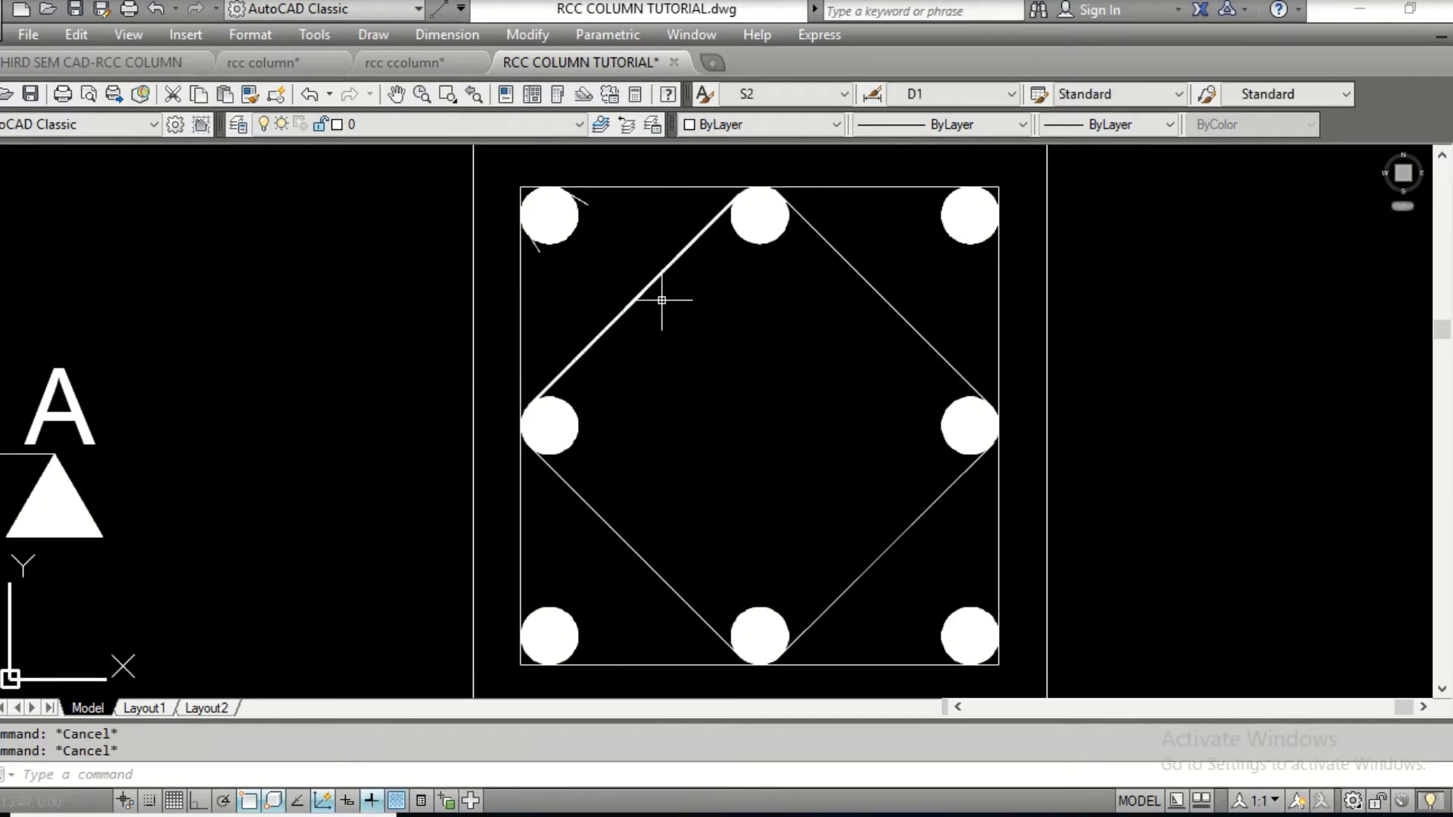
Match the thick diagonal's properties onto the outer rectangle and the other three diamond lines
type("MA")
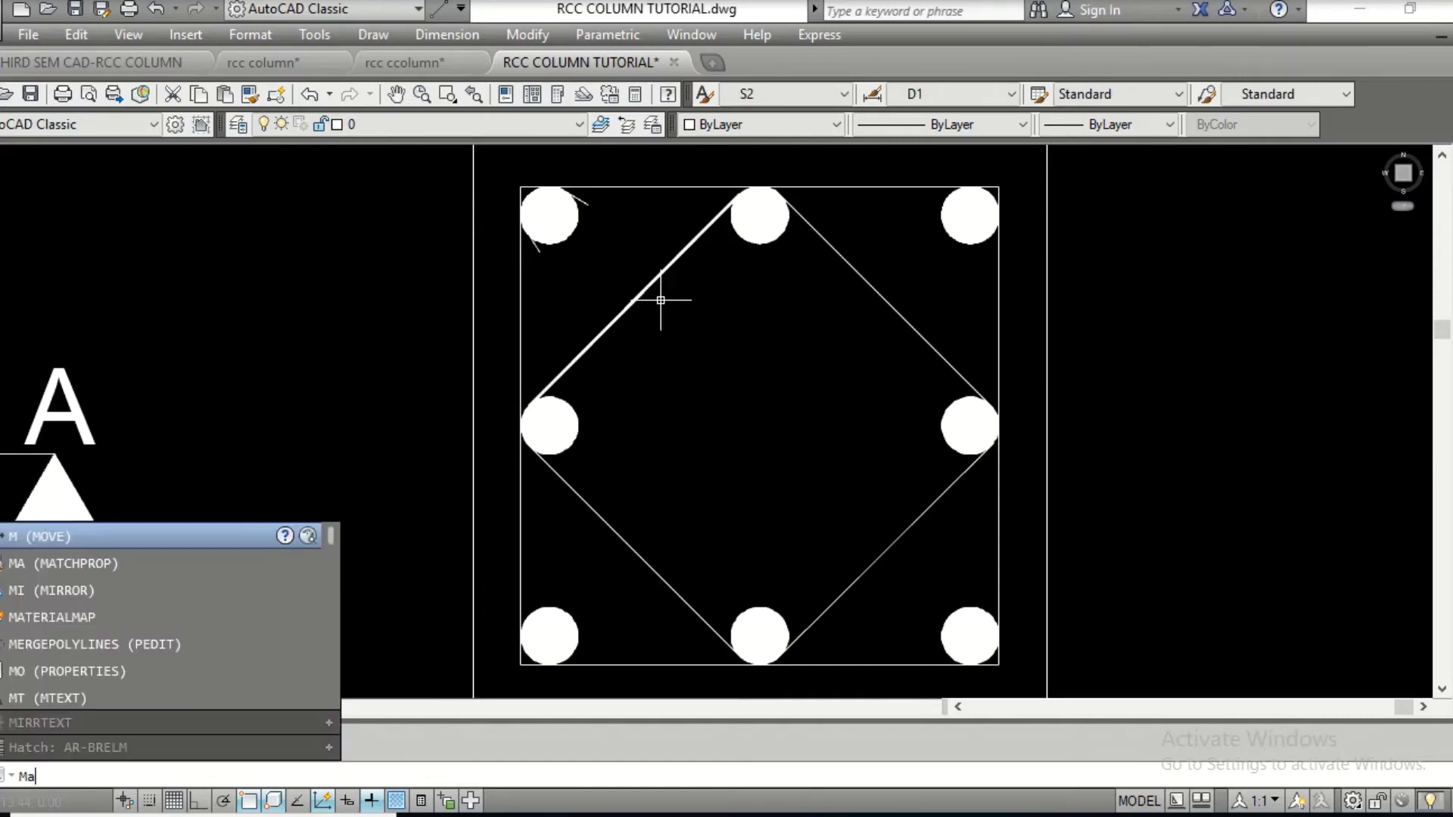
key("Return")
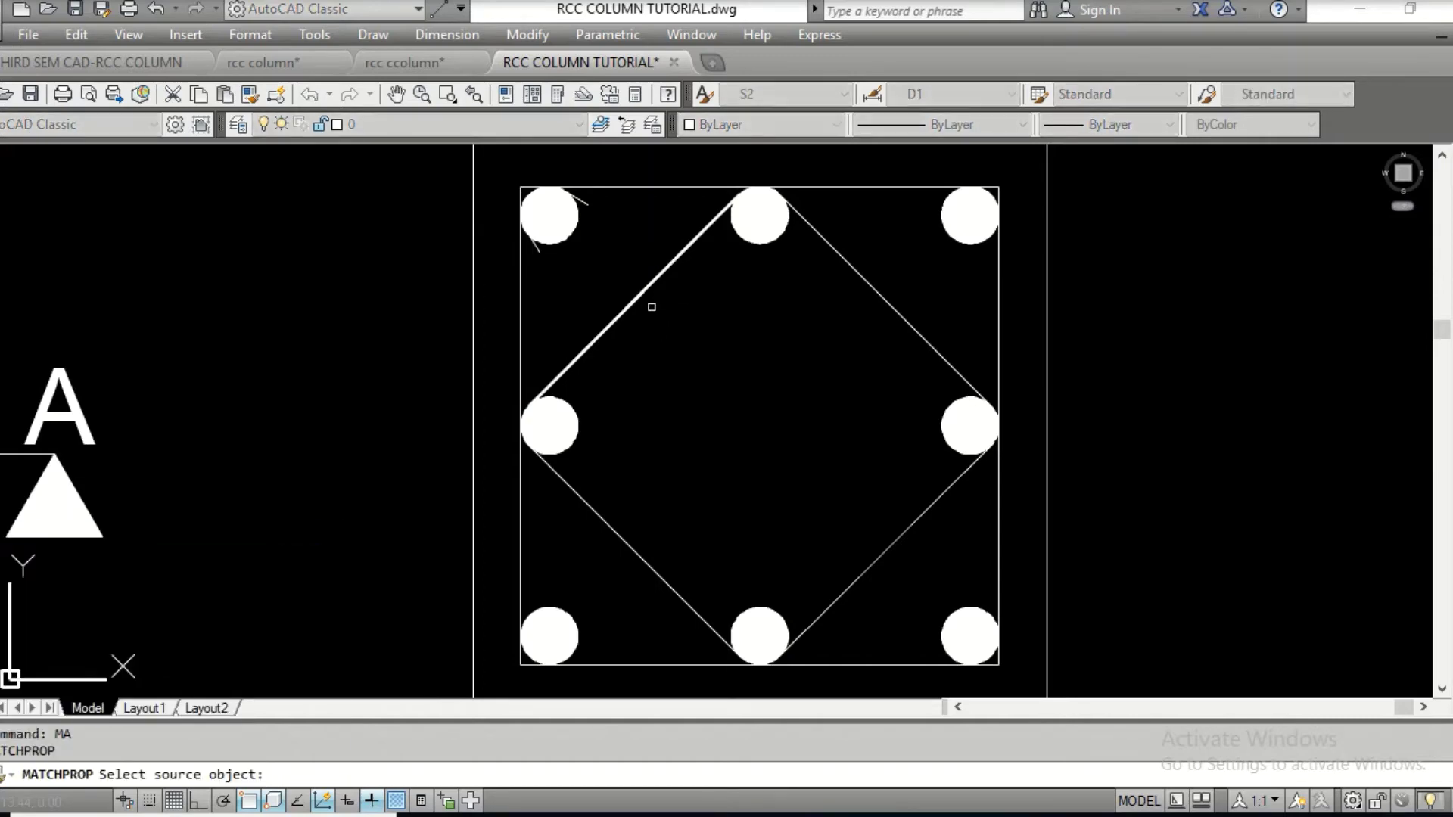
left_click(626, 306)
left_click(521, 322)
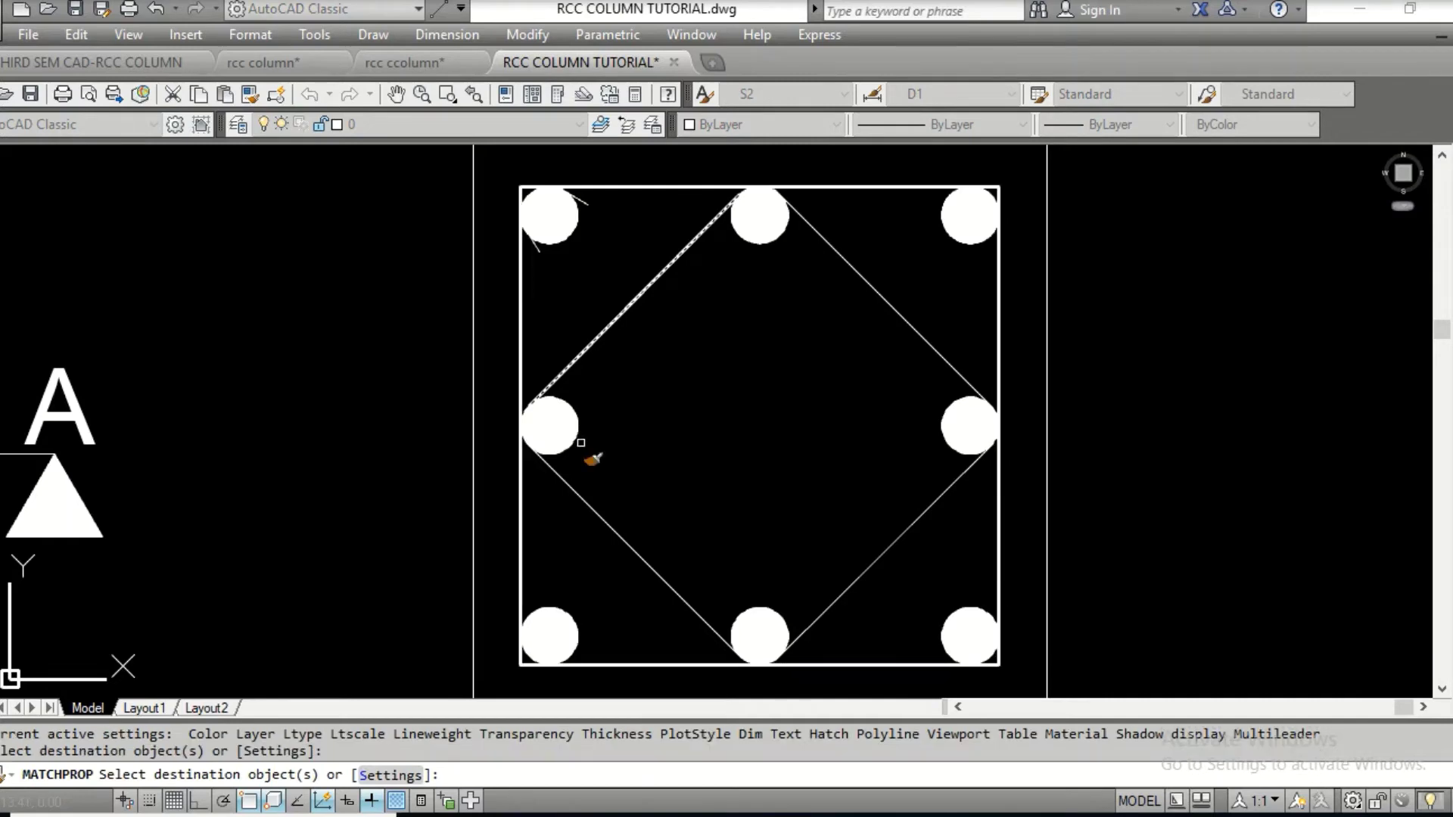
left_click(643, 558)
left_click(854, 589)
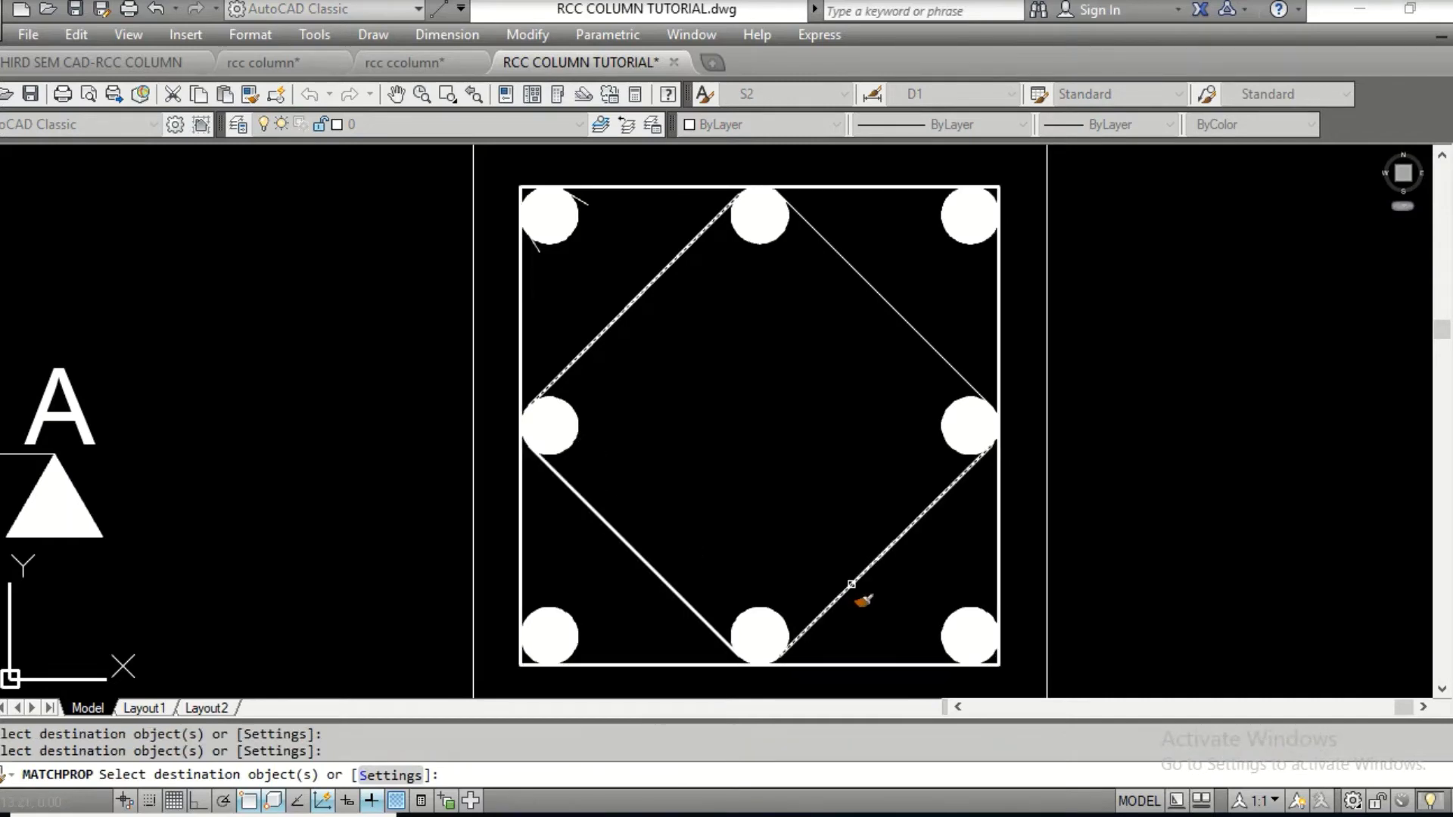
left_click(938, 357)
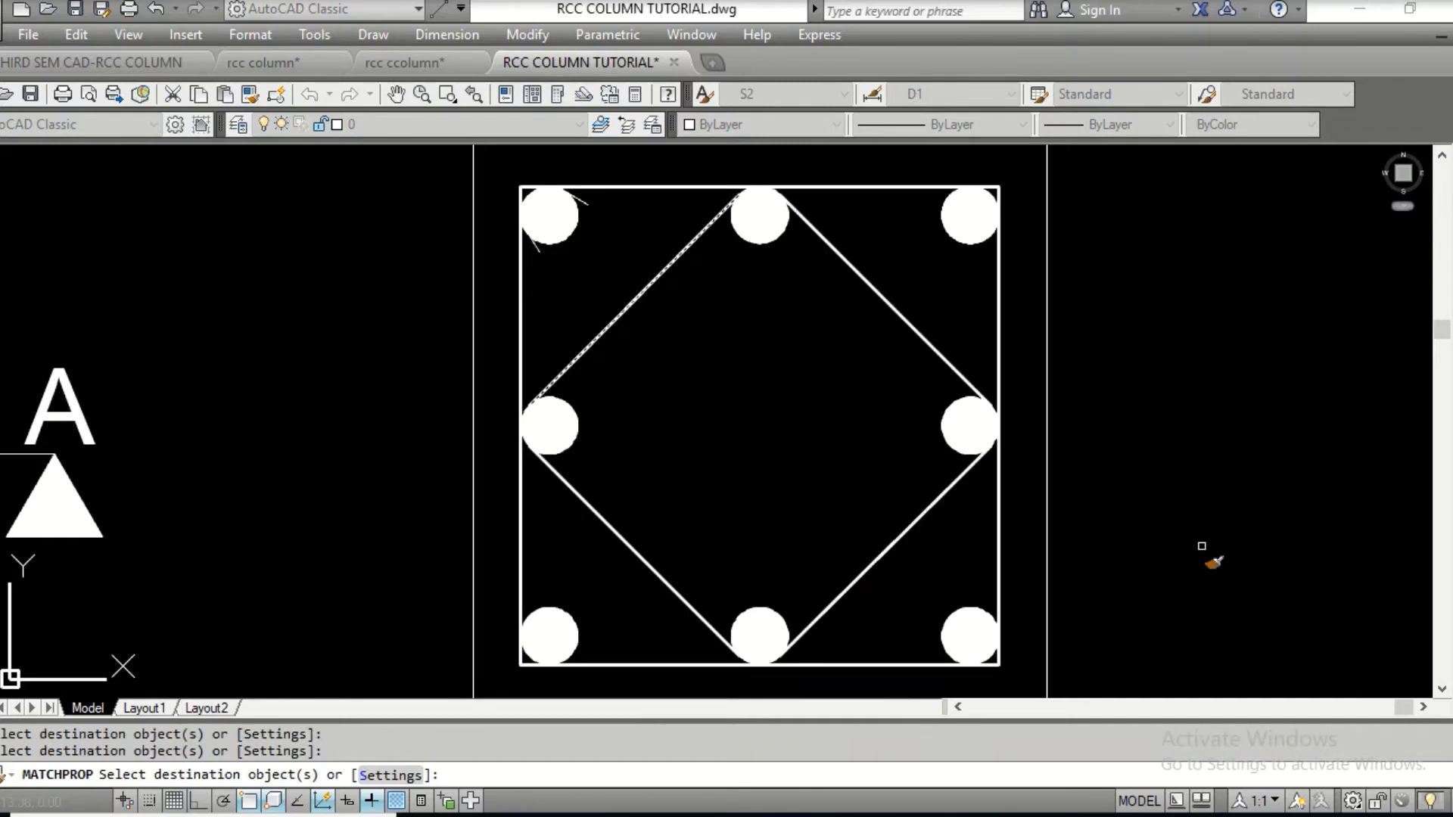
key("Return")
key("Escape")
key("Escape")
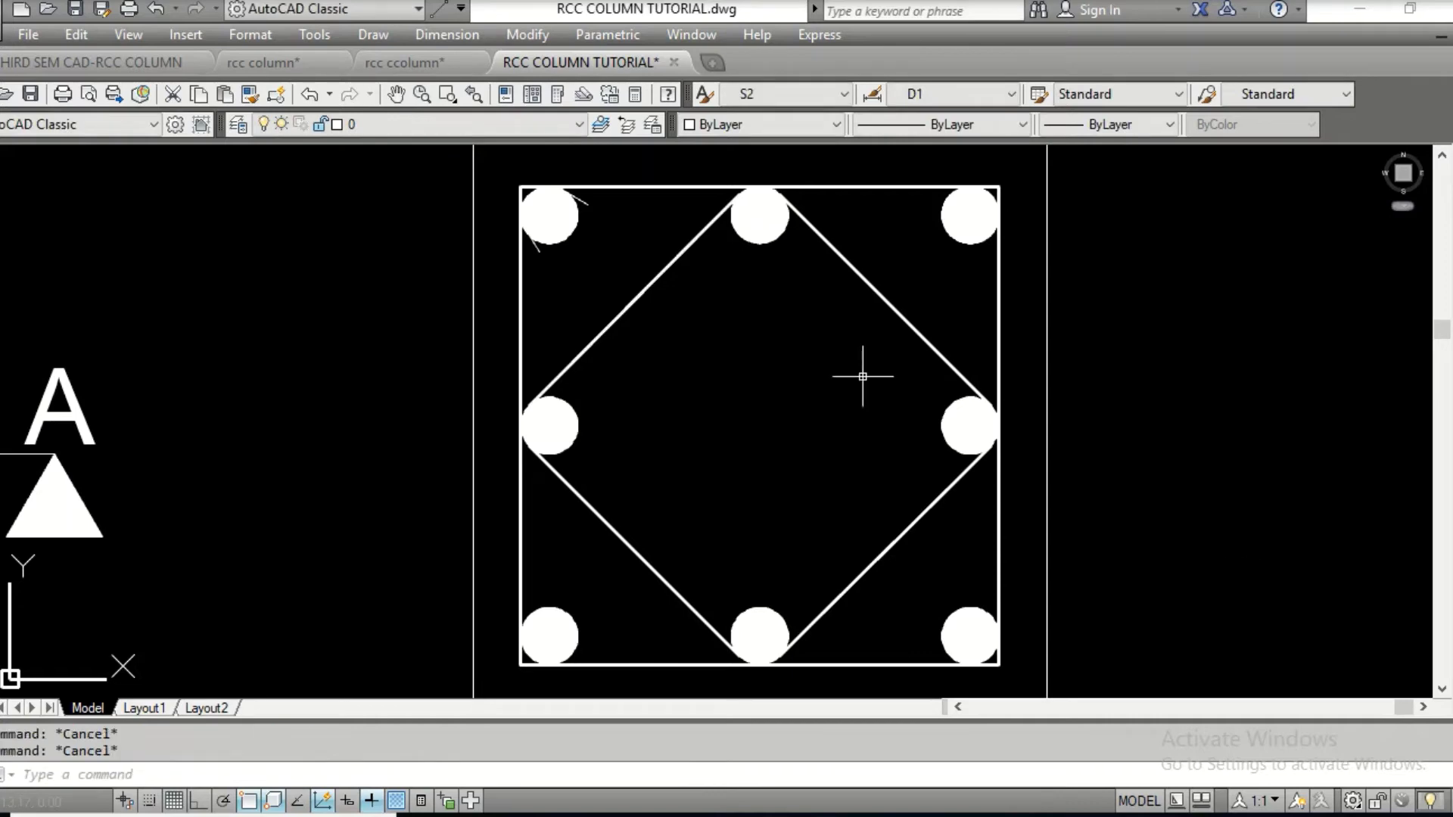
scroll(862, 376, "down", 2)
middle_click_drag(863, 376, 1137, 354)
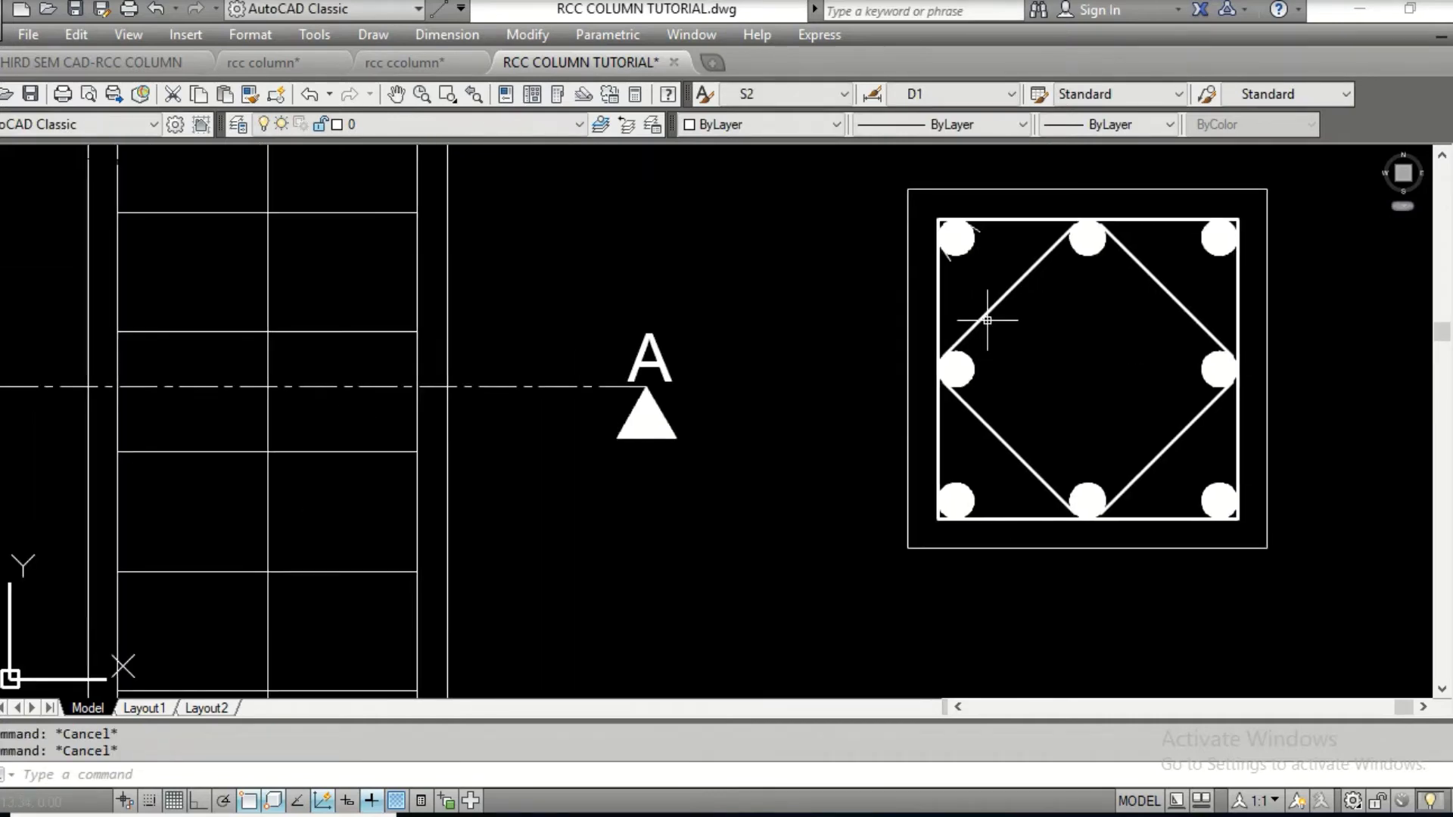
Start a leader with its arrow point inside the column elevation
left_click(268, 287)
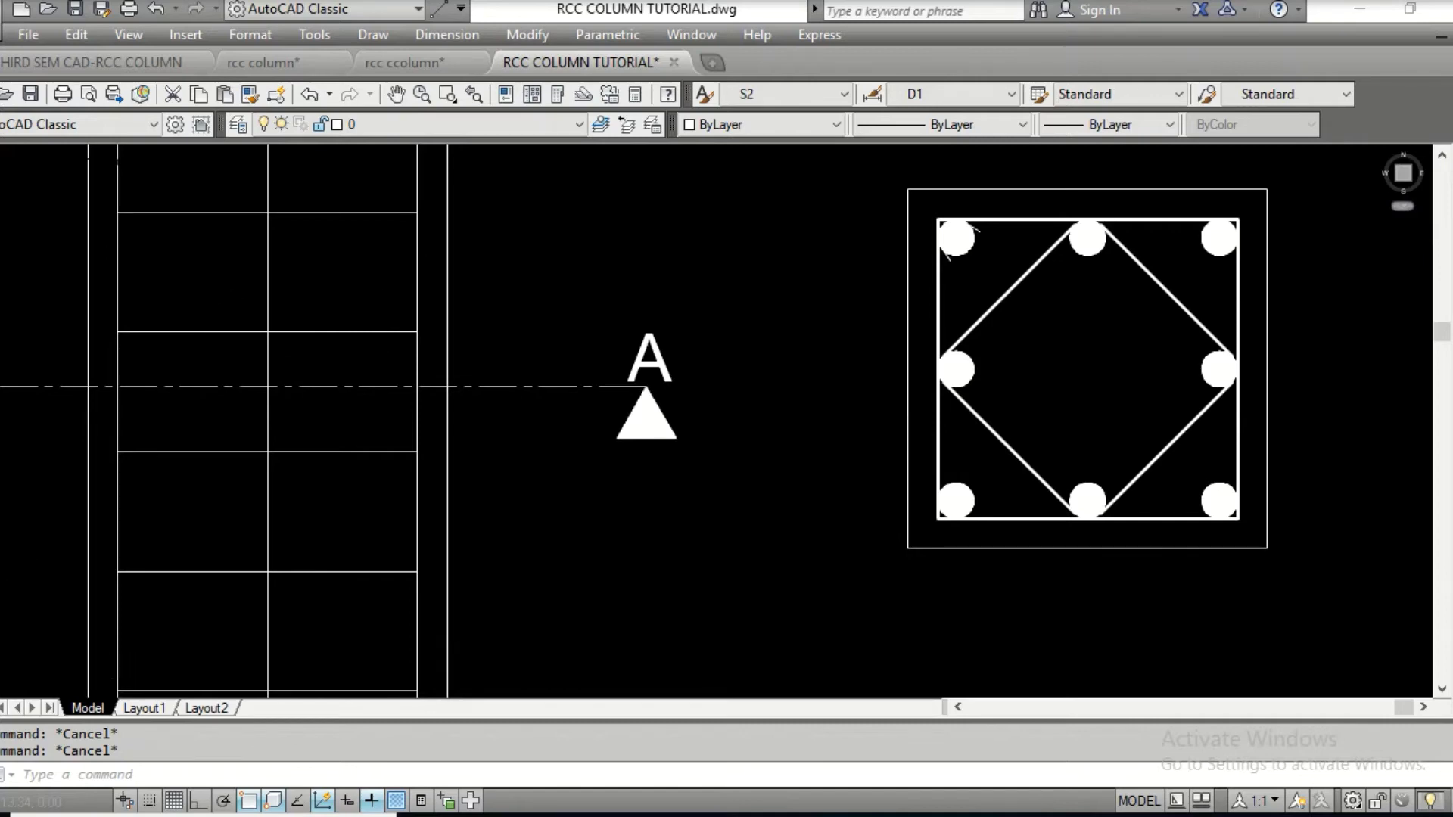
scroll(387, 311, "up", 2)
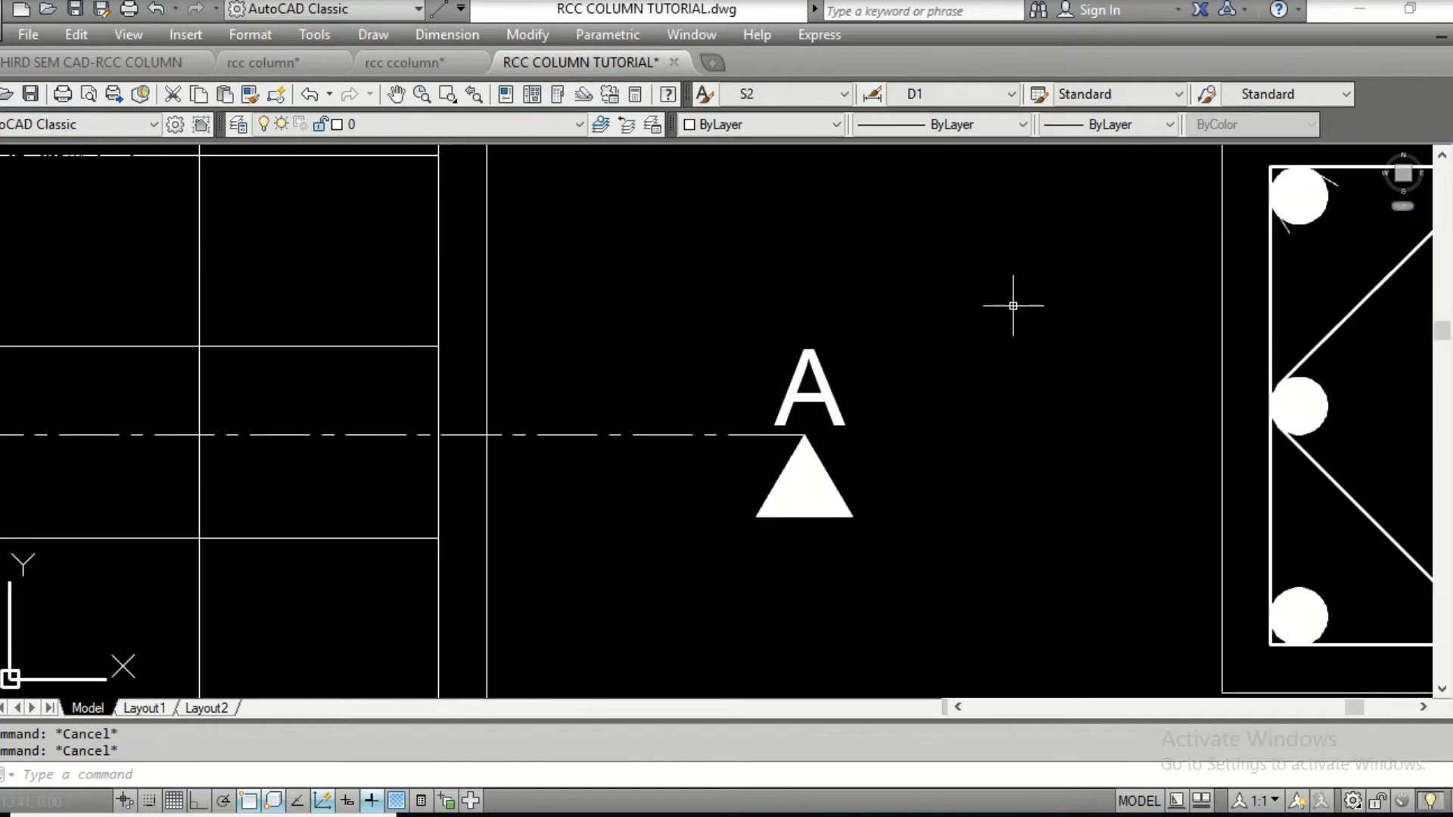
type("leader")
key("Return")
scroll(530, 575, "down", 4)
left_click(453, 631)
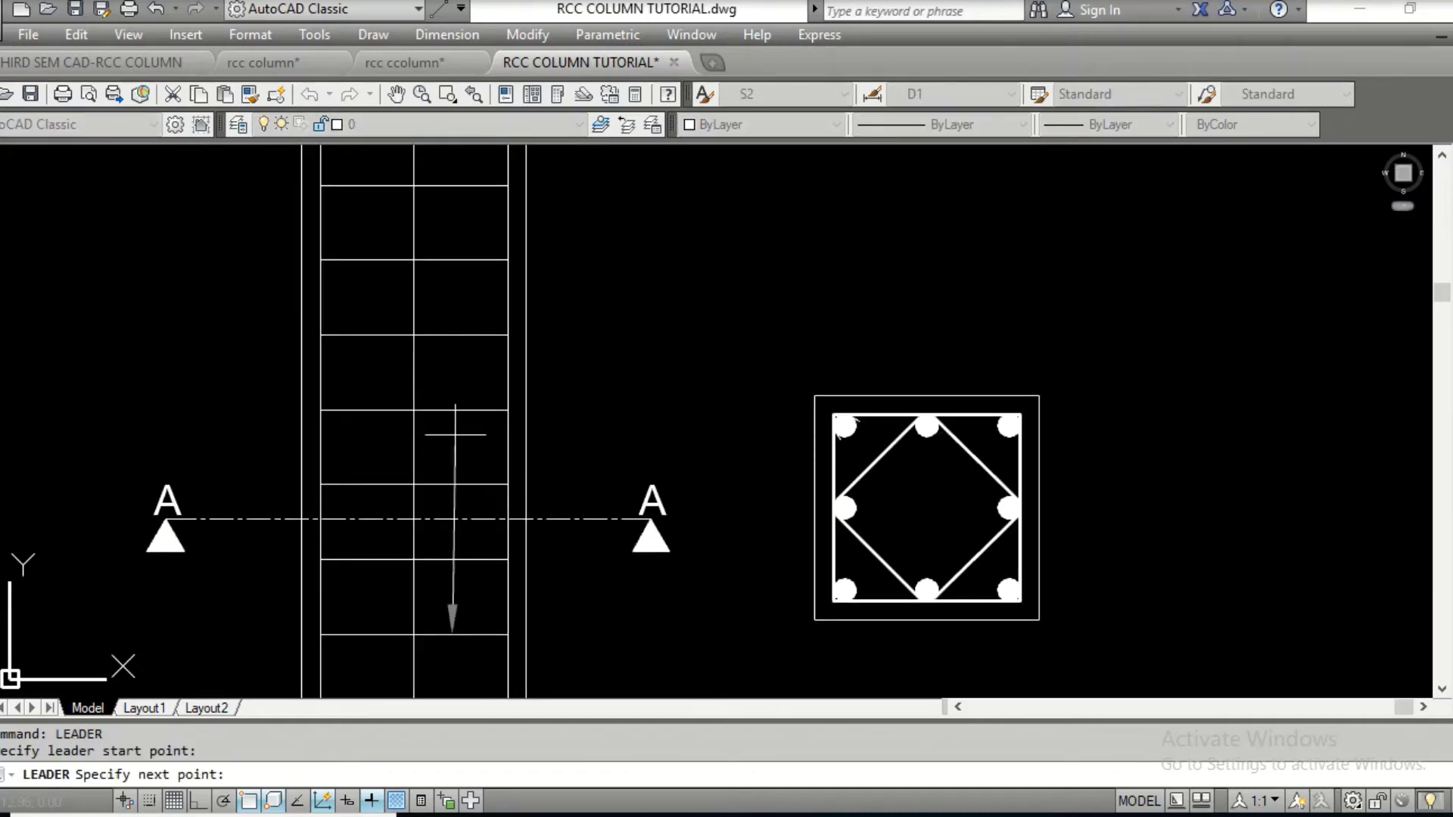
With Ortho on, bend the leader up to the section's top-left corner, leaving it unlabelled
key("F8")
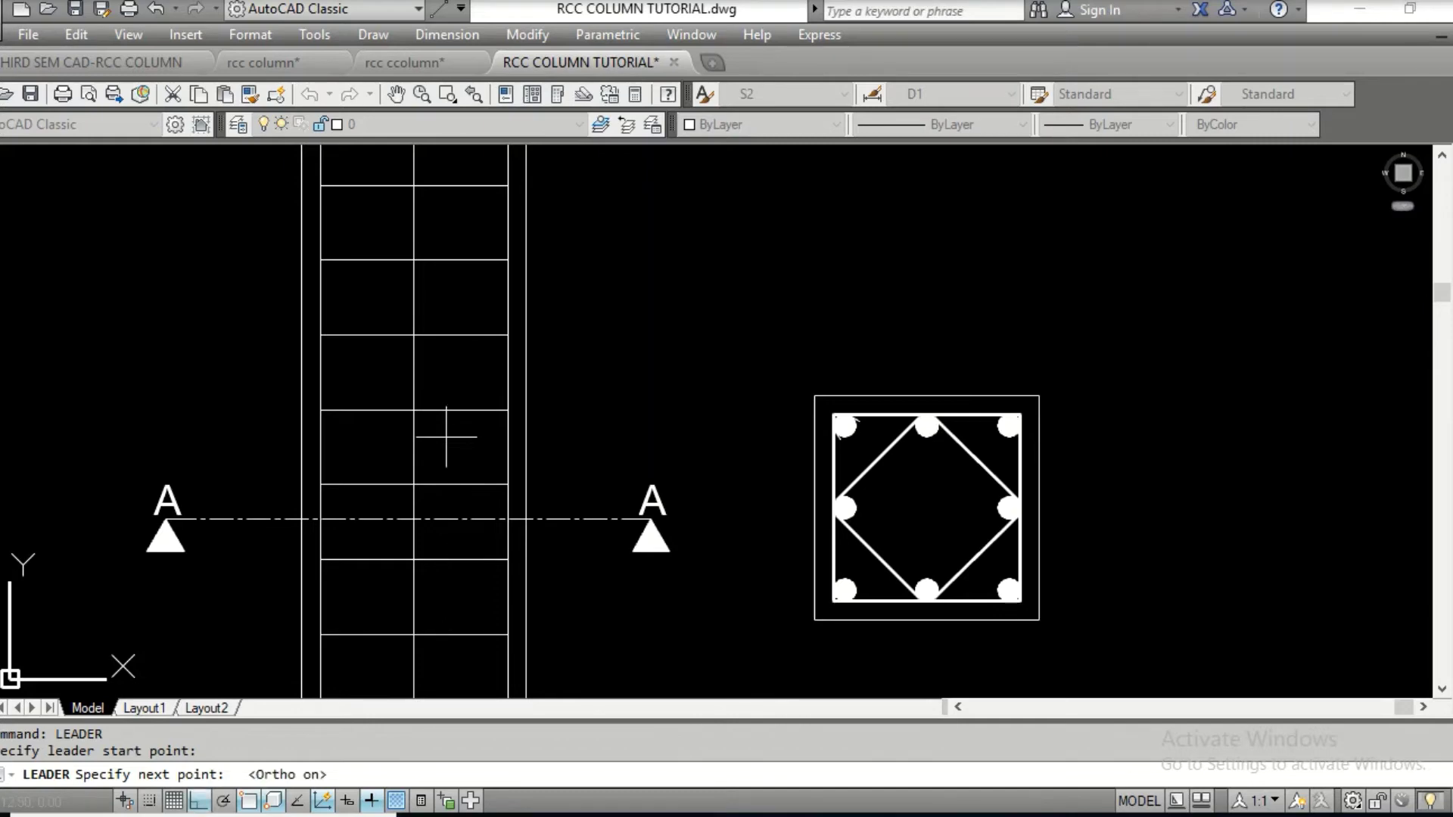
left_click(447, 436)
left_click(833, 437)
key("Return")
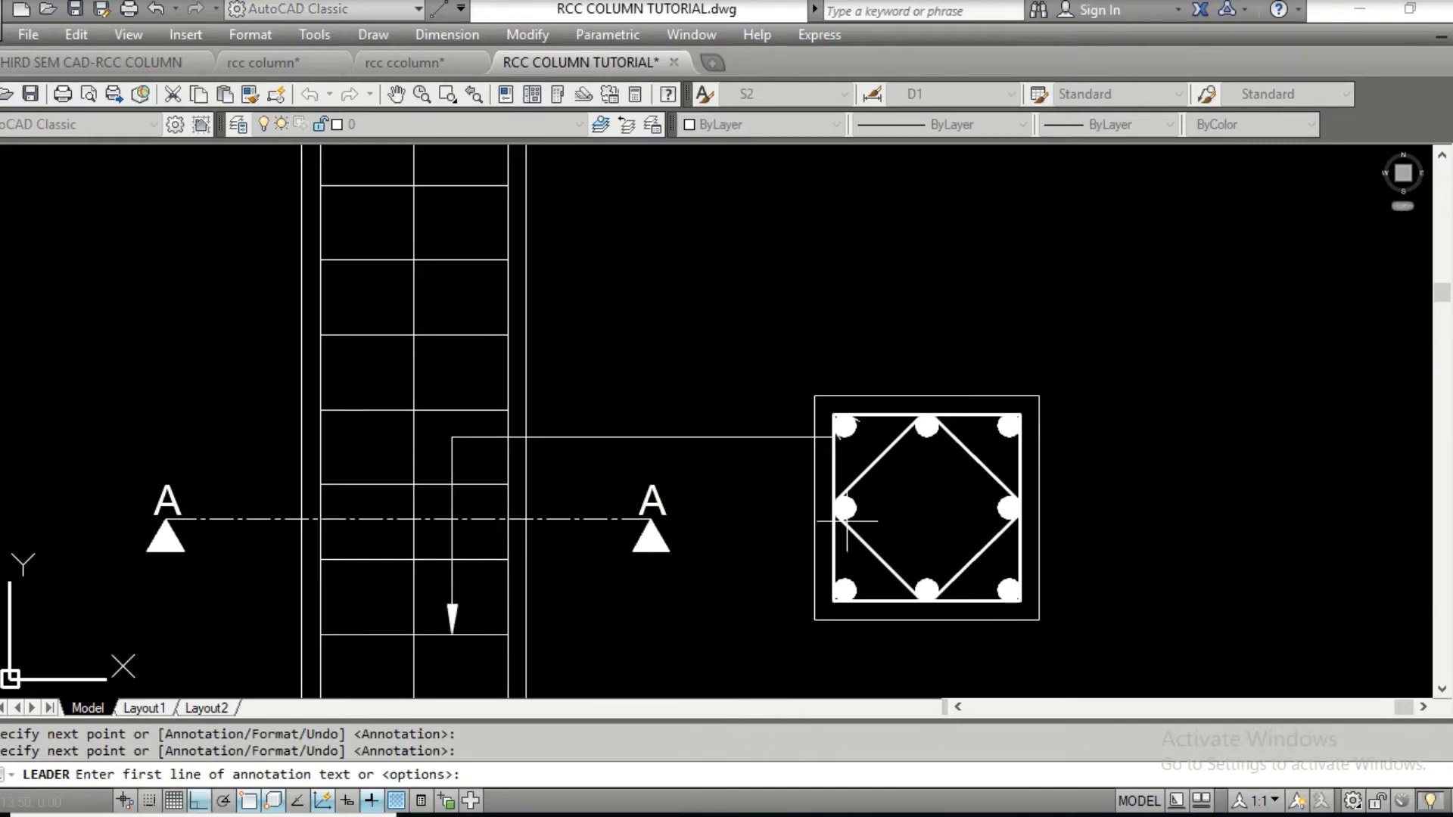
key("Return")
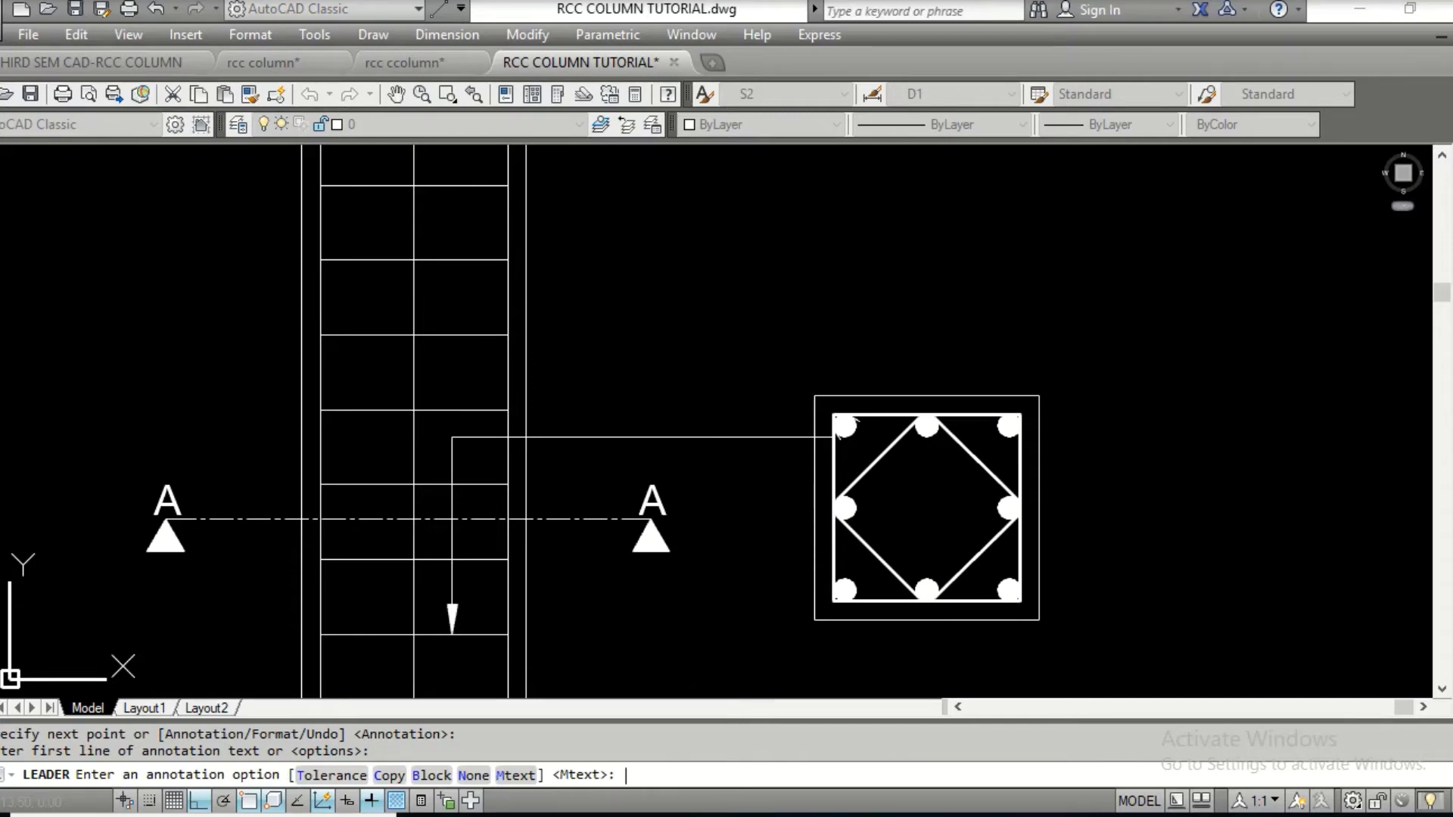
key("Return")
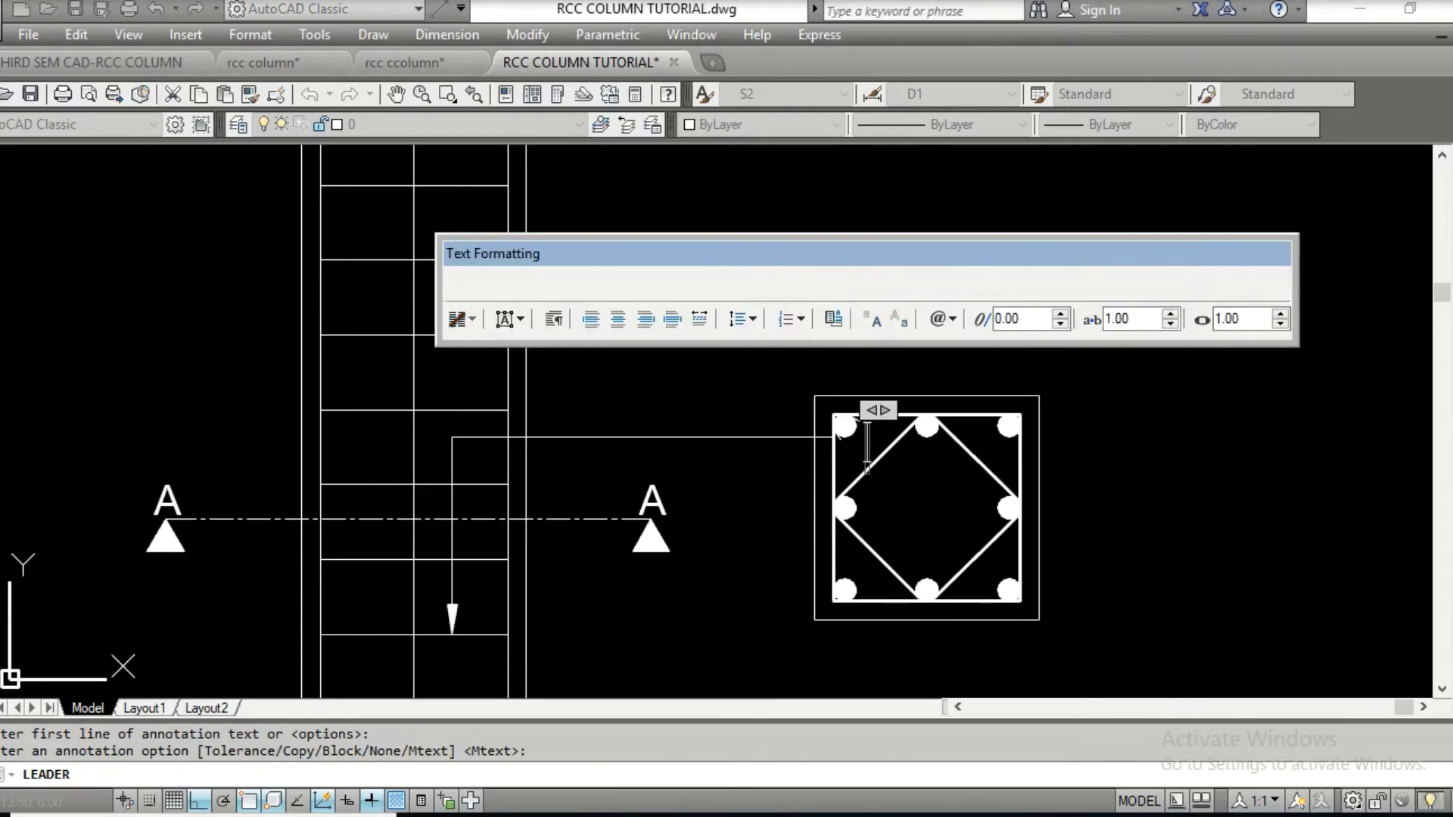
left_click(837, 360)
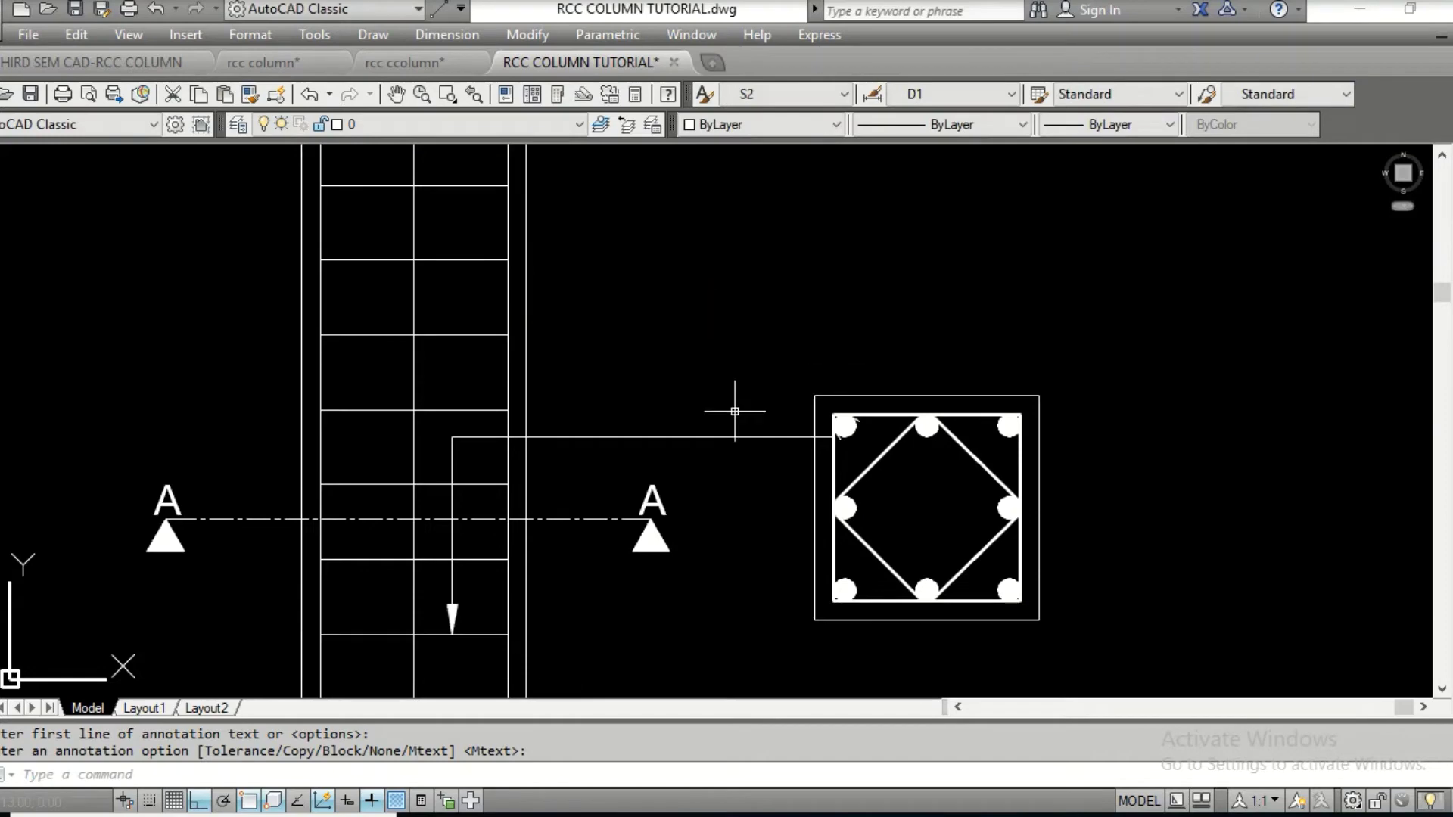
scroll(461, 571, "up", 1)
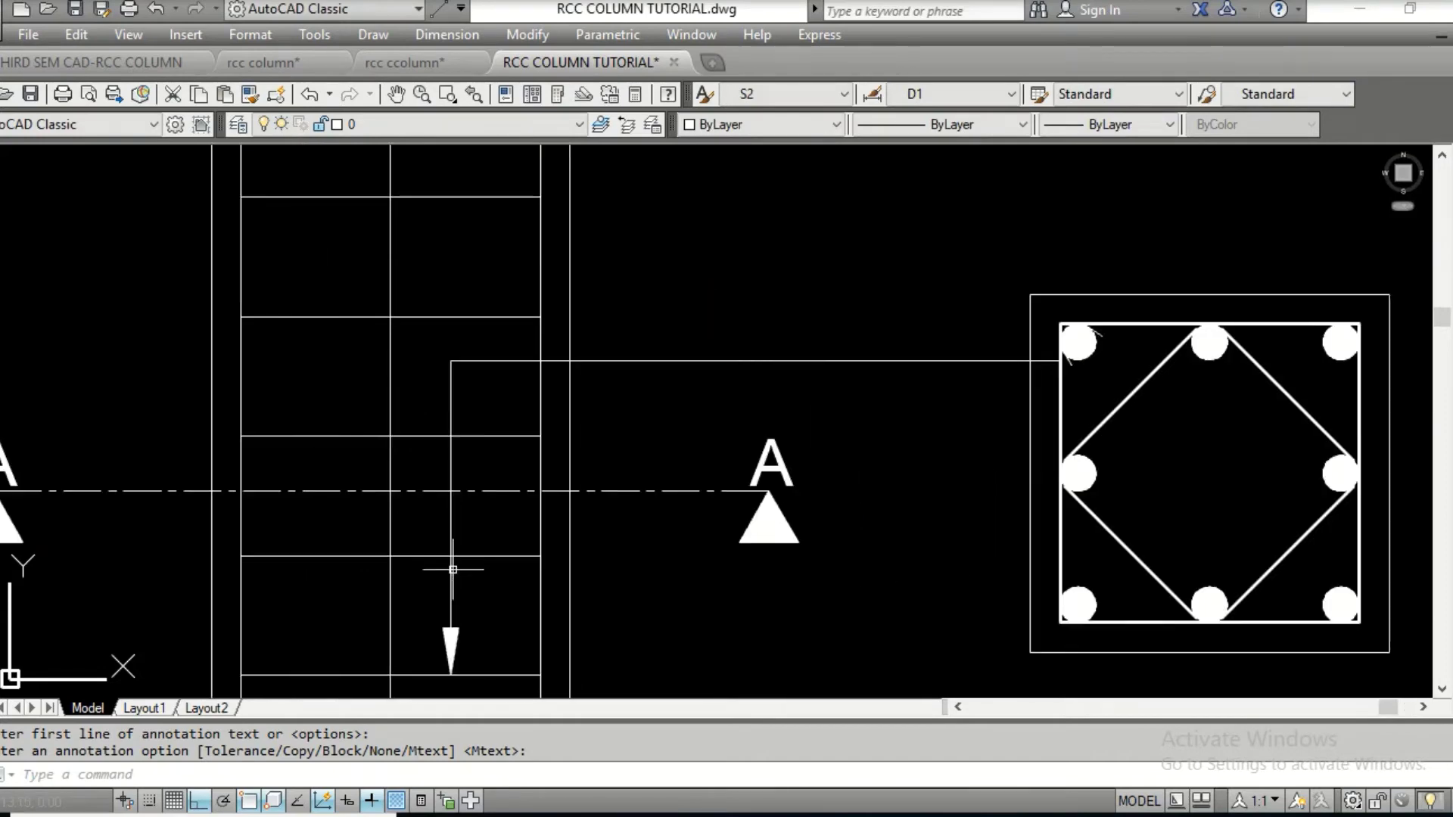
Explode the leader into separate pieces, cancelling an accidental circle command
scroll(481, 560, "up", 1)
type("ex")
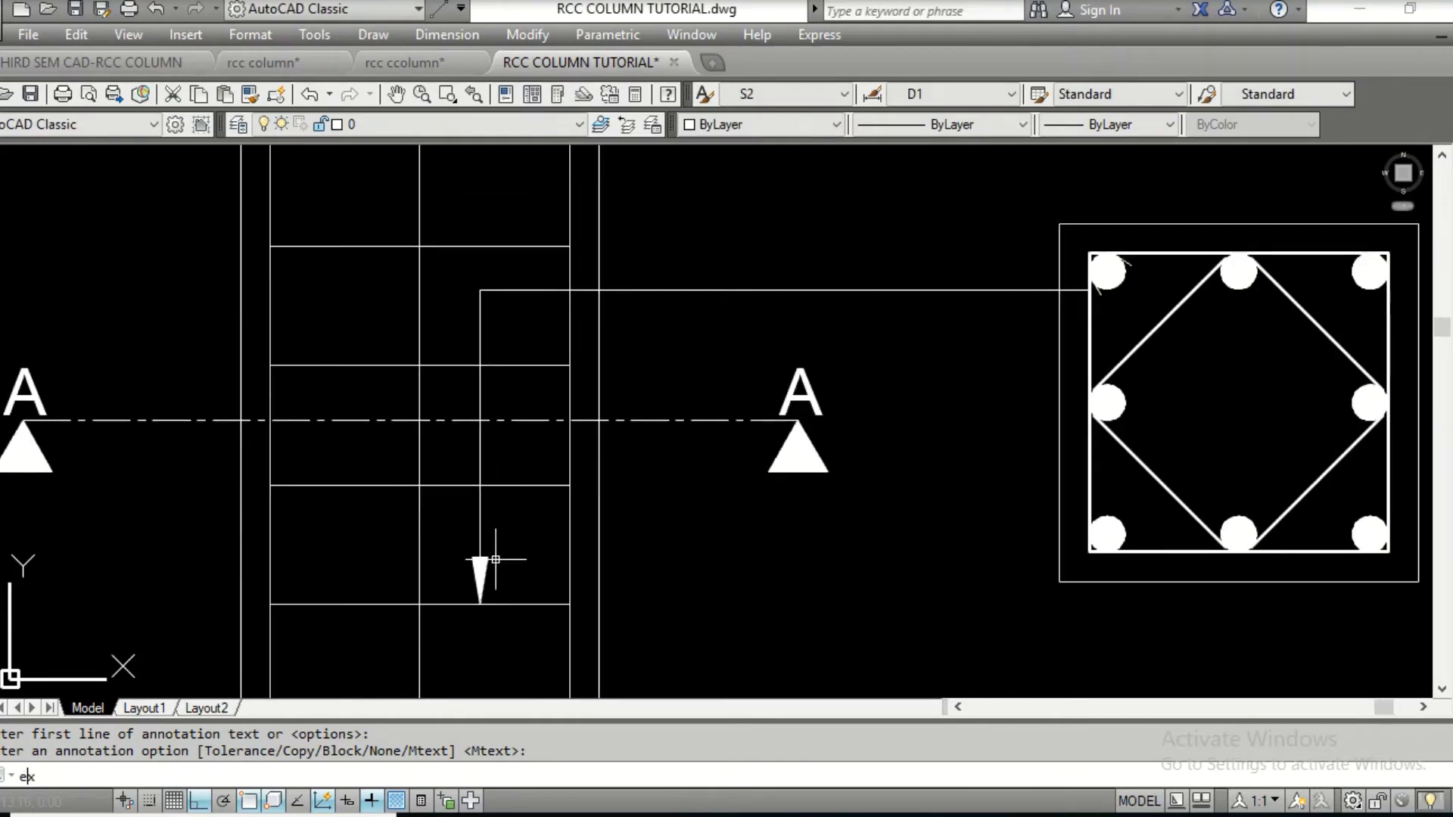
type("plode")
key("Return")
left_click(417, 561)
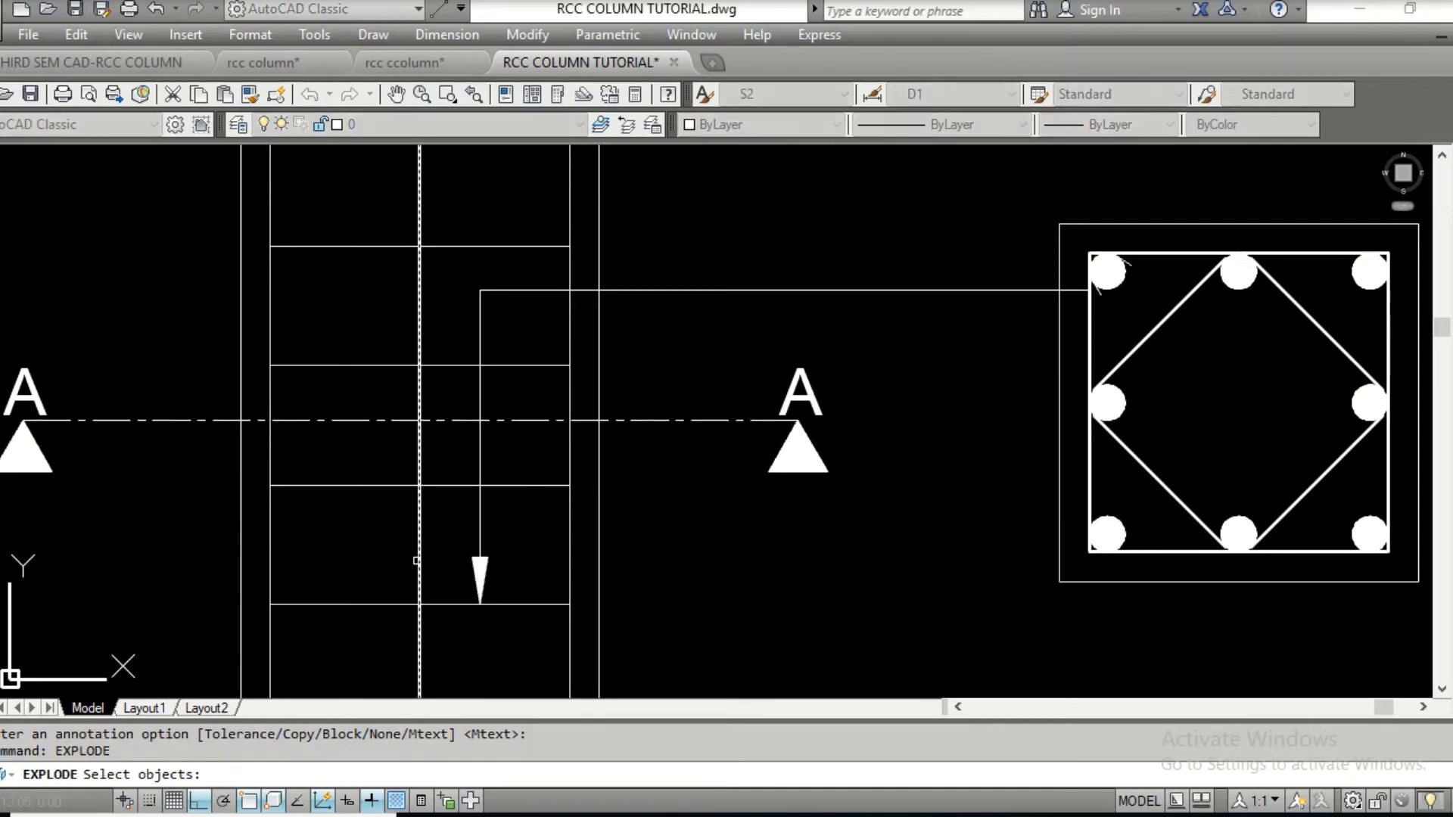
left_click(479, 564)
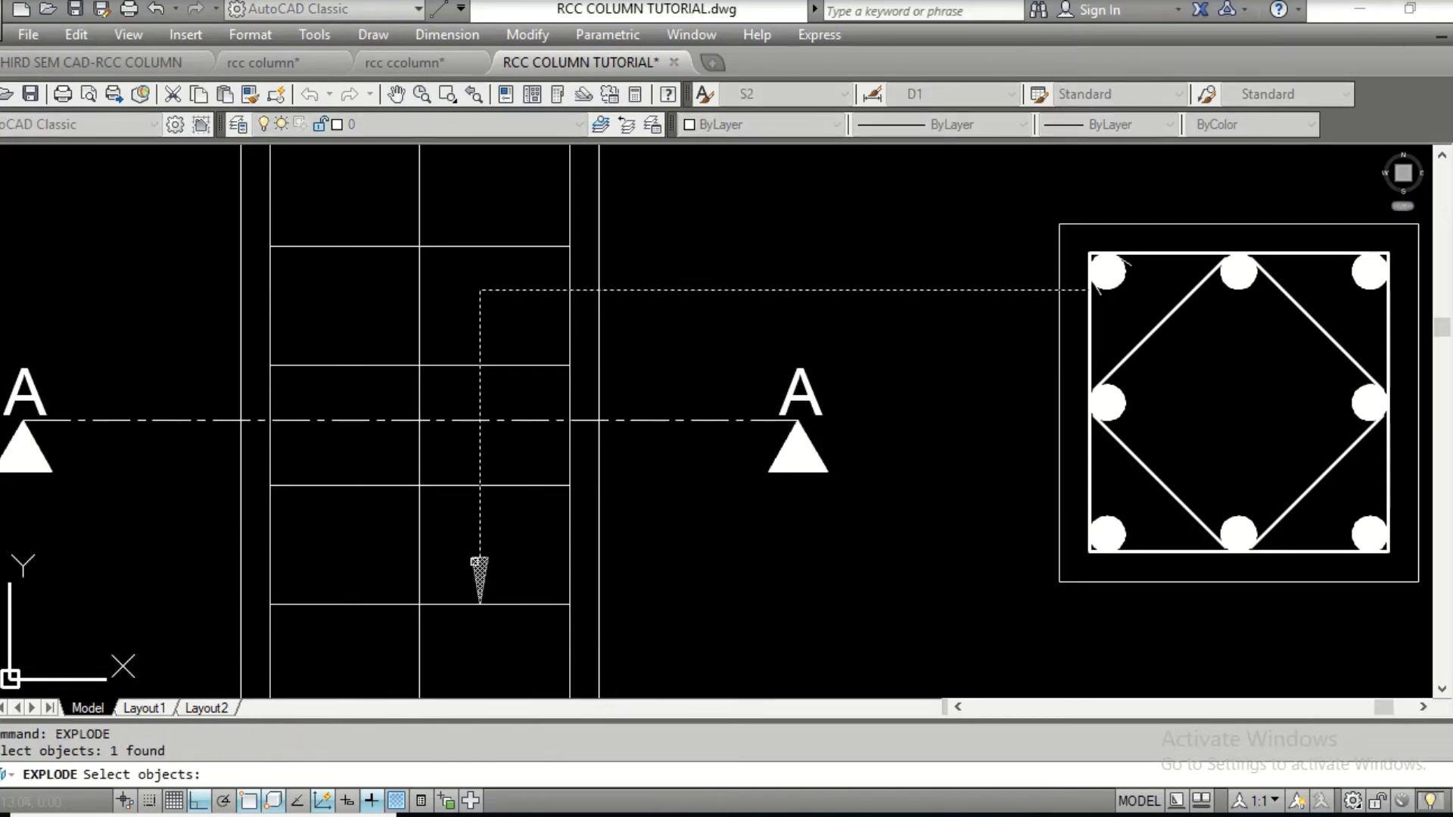
key("Return")
type("c")
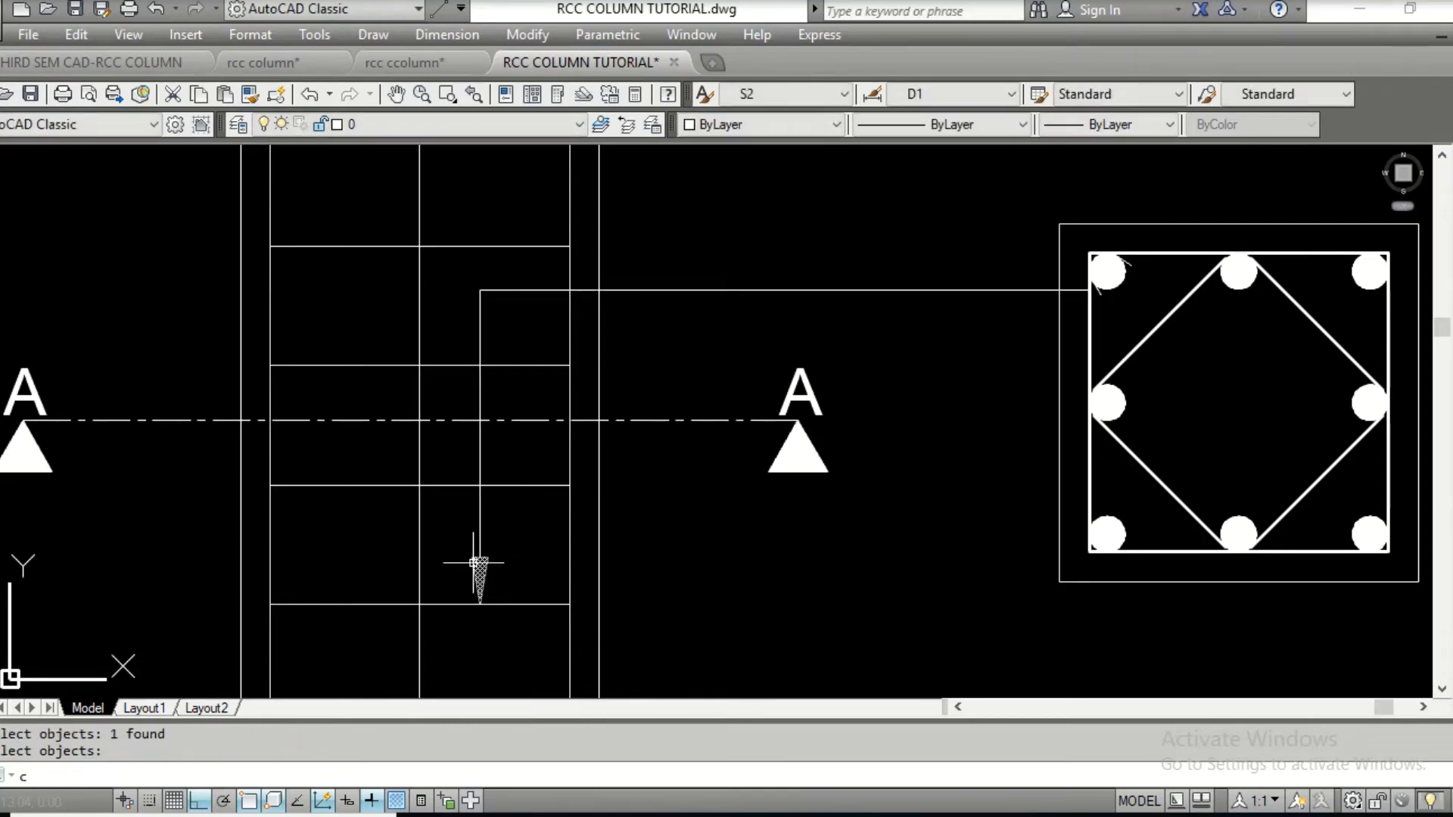
key("Return")
key("Escape")
key("Escape")
Copy the arrowhead to two higher points along the leader's vertical leg
type("cp")
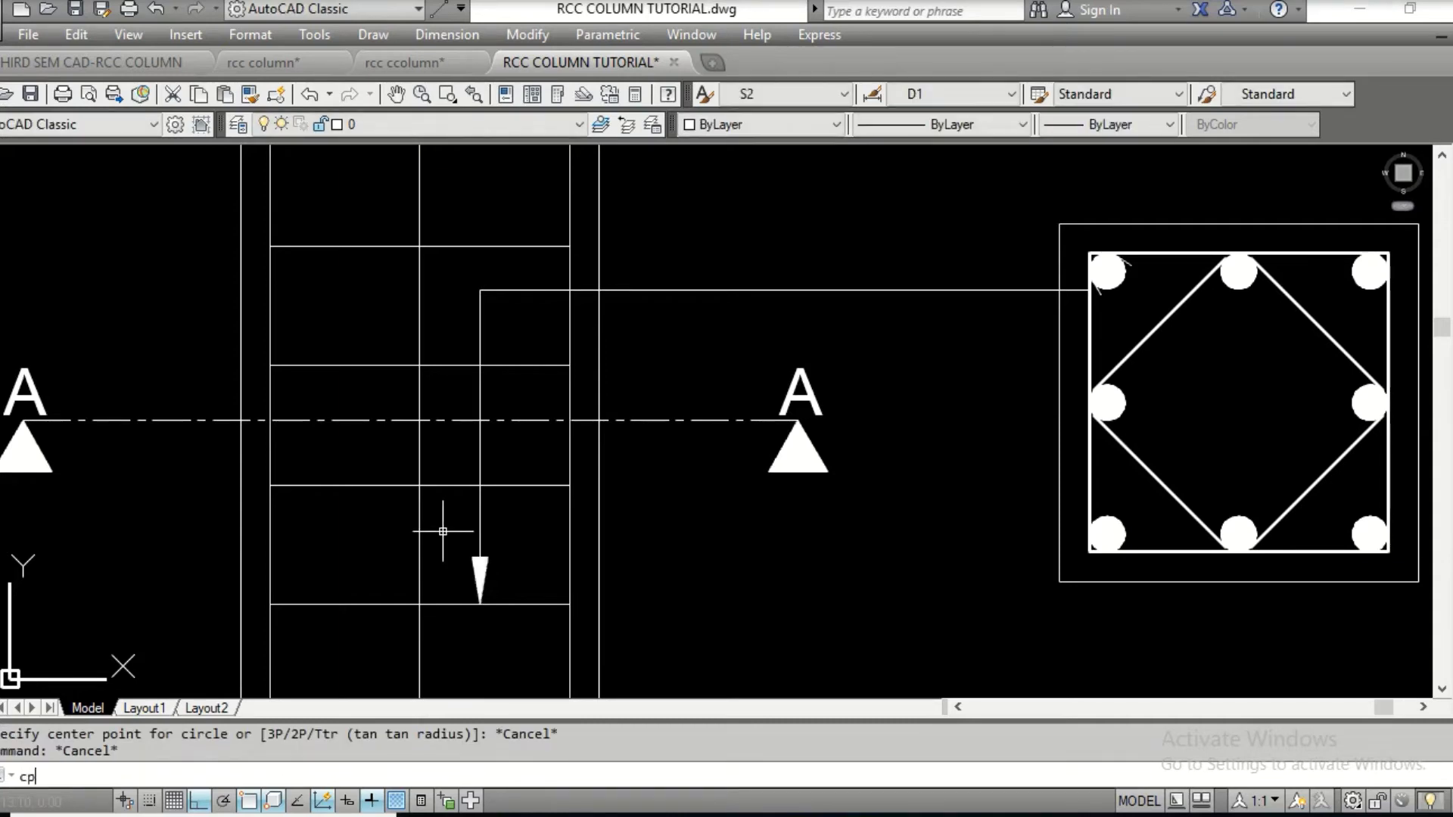
key("Return")
left_click(442, 531)
left_click(504, 627)
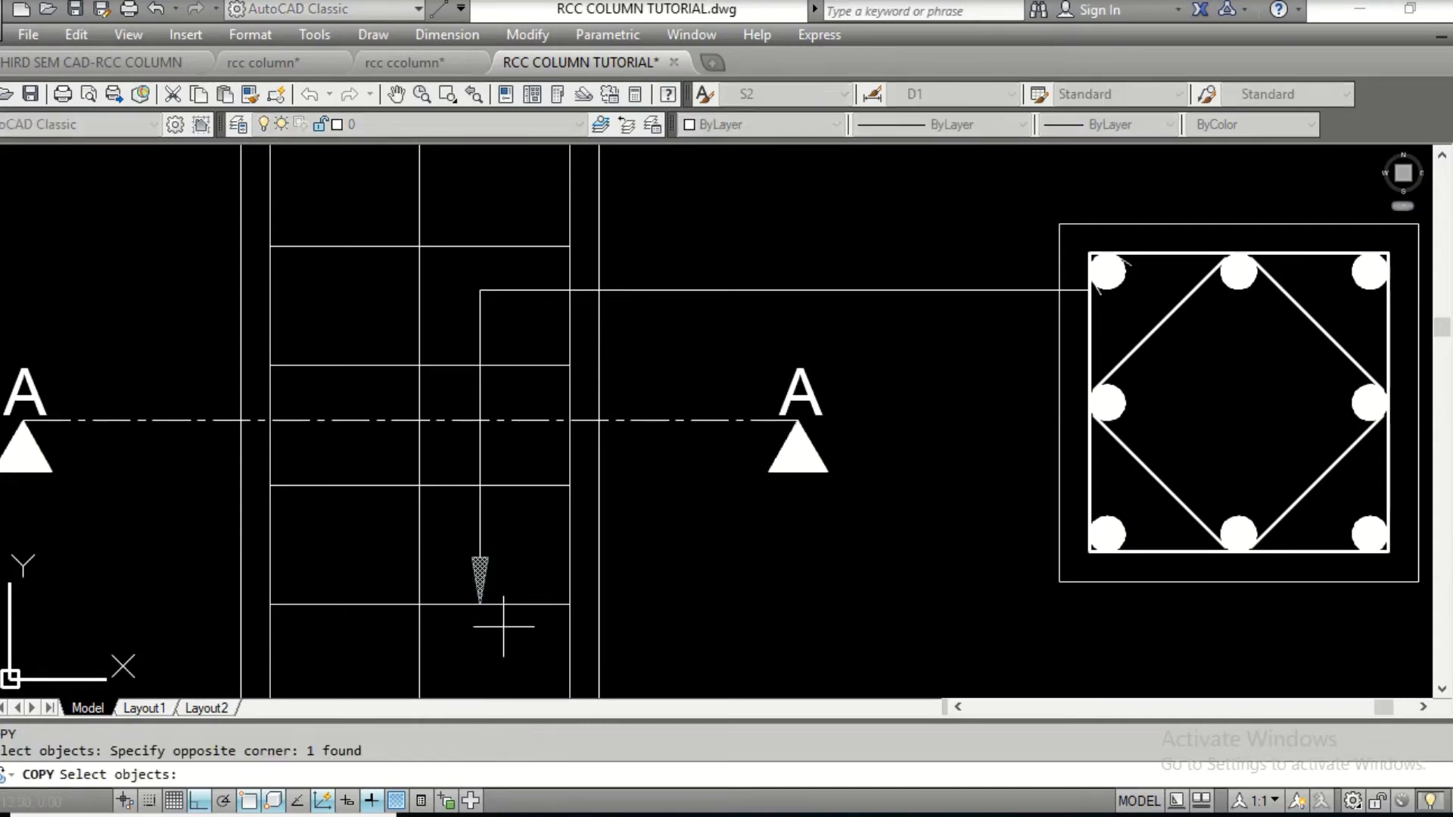
key("Return")
left_click(480, 602)
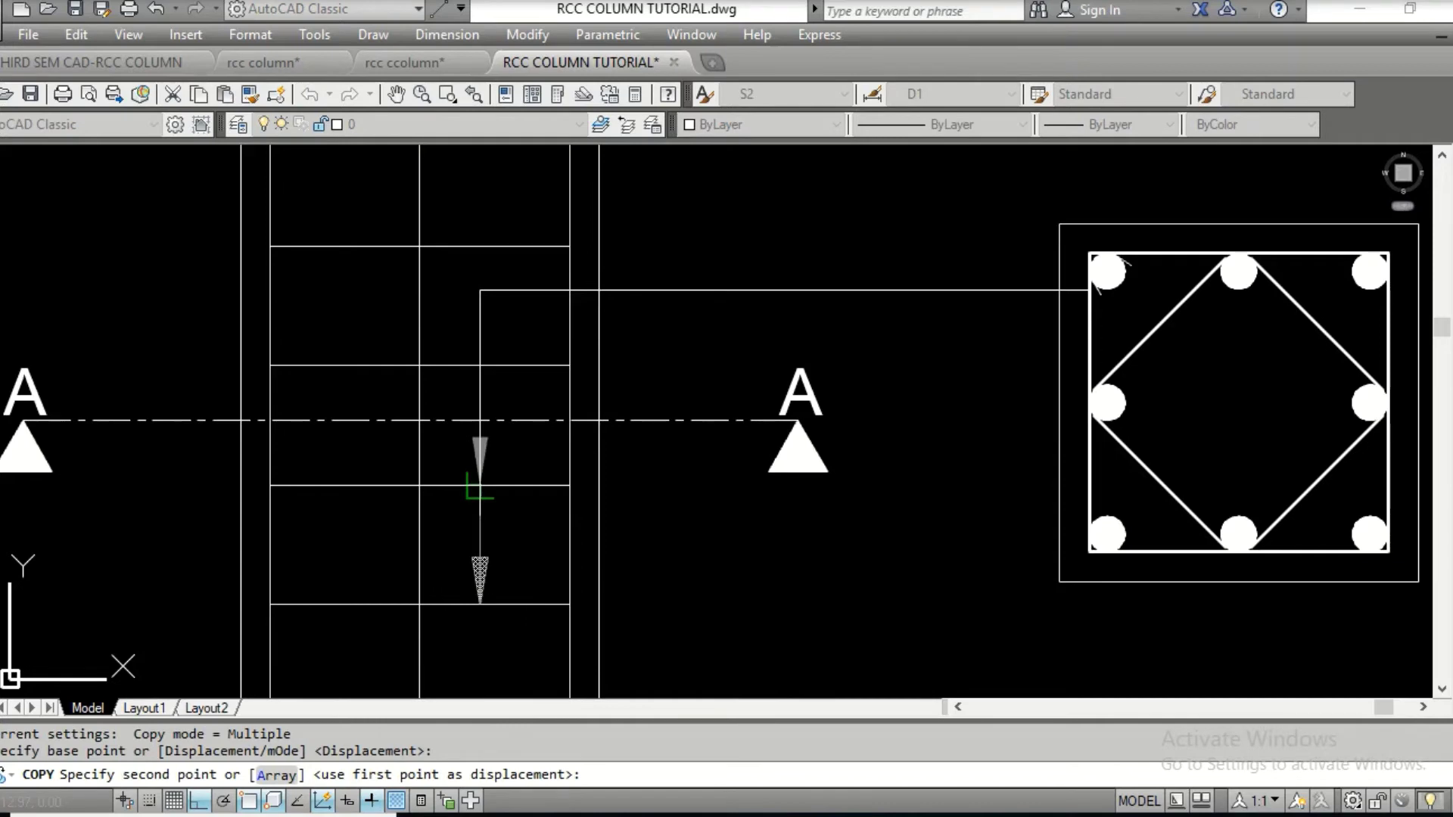
left_click(480, 485)
left_click(480, 366)
key("Escape")
key("Escape")
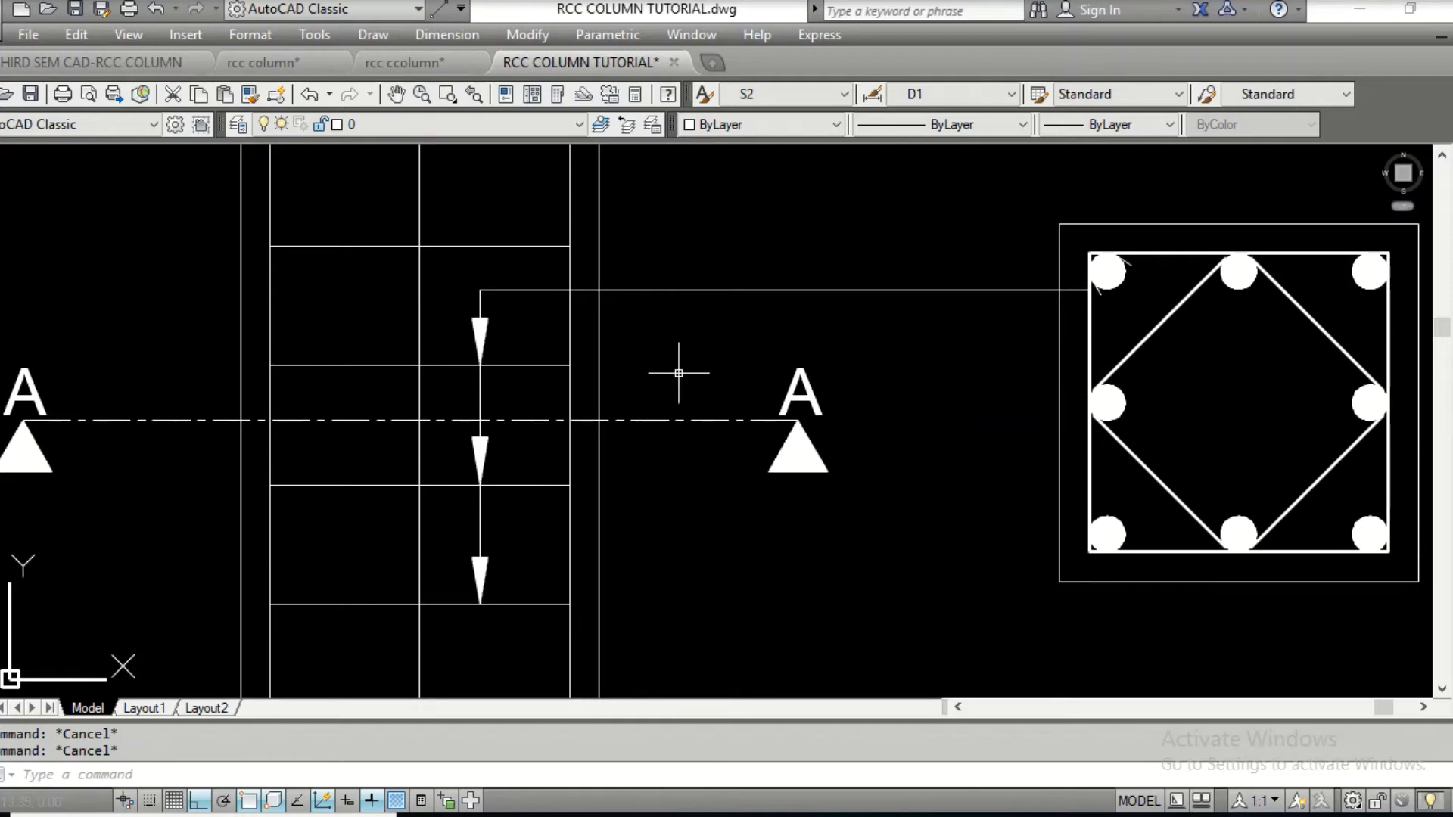
Copy the right-hand Plinth Level label to just below the column cross-section
middle_click_drag(903, 320, 890, 322)
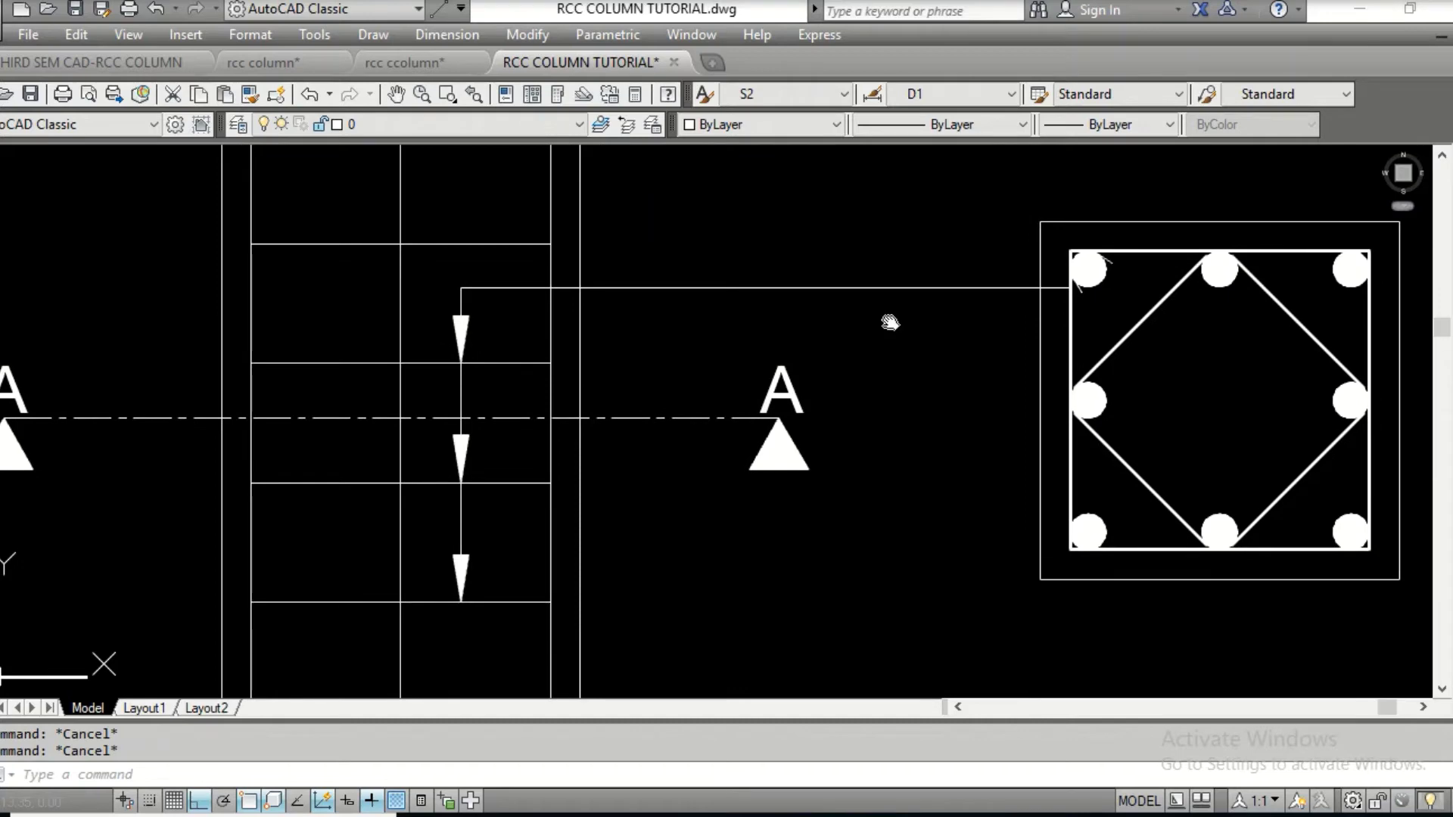
scroll(889, 323, "down", 5)
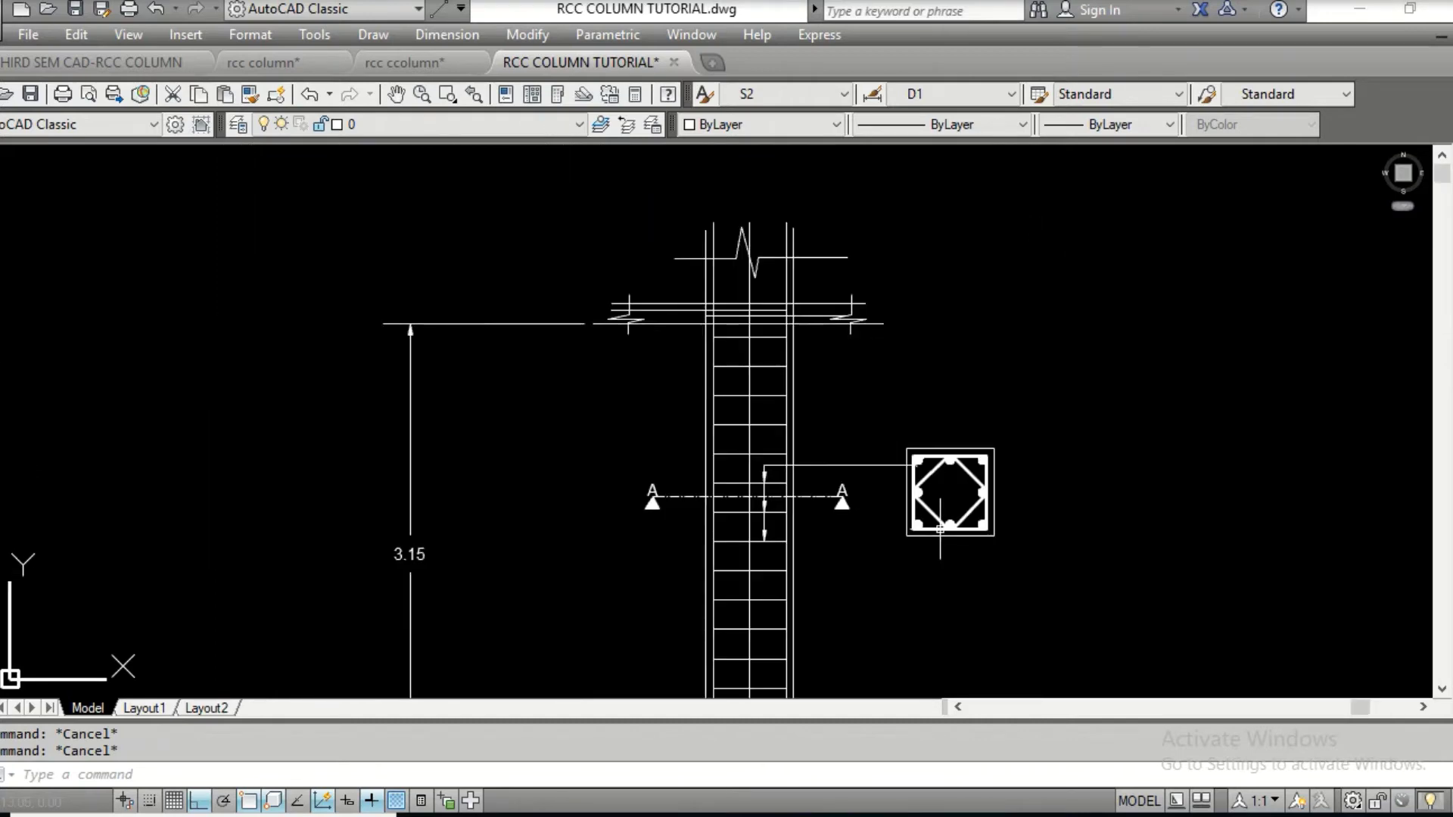
scroll(856, 339, "up", 1)
type("c")
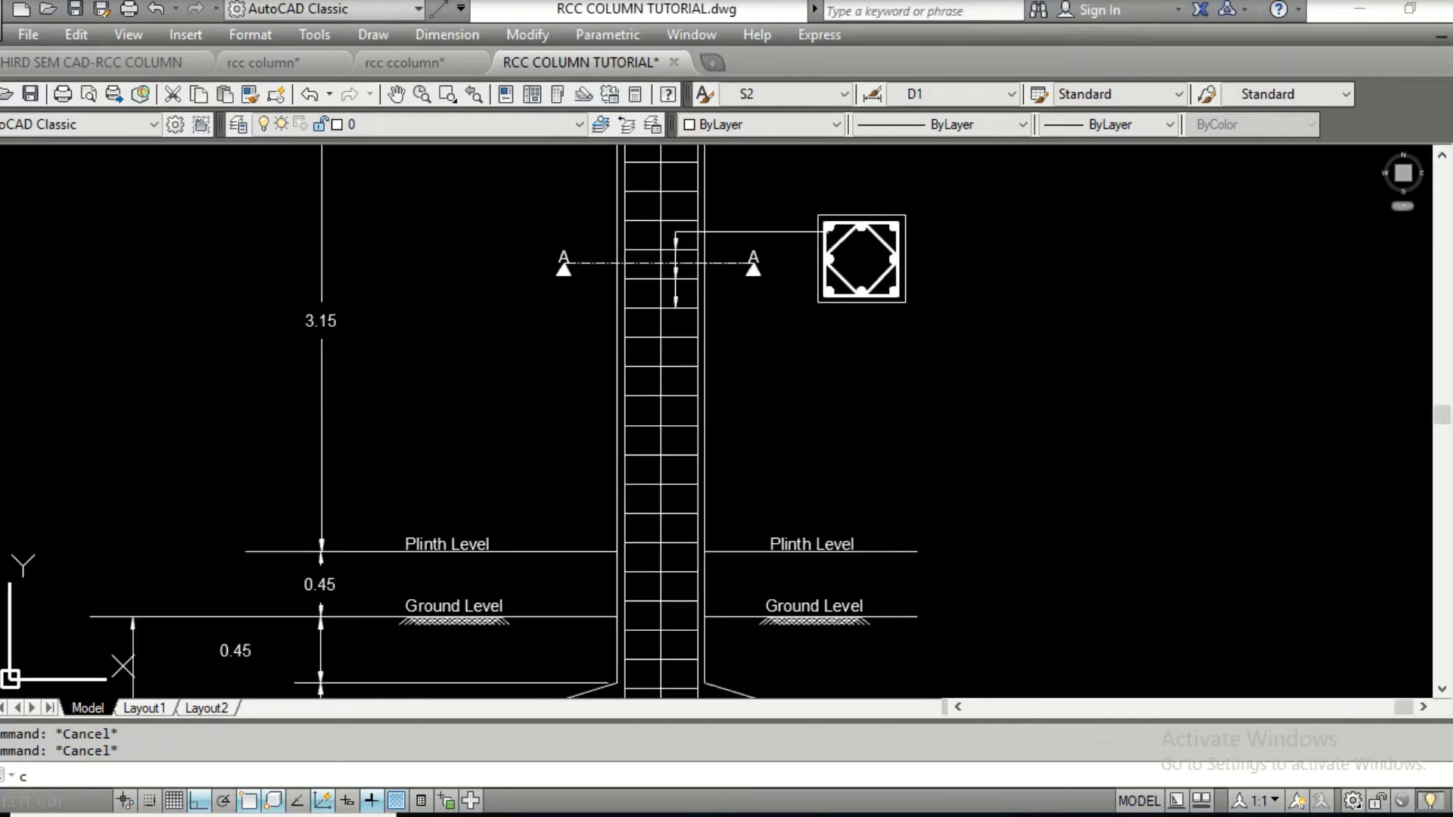
key("Return")
key("Escape")
type("c")
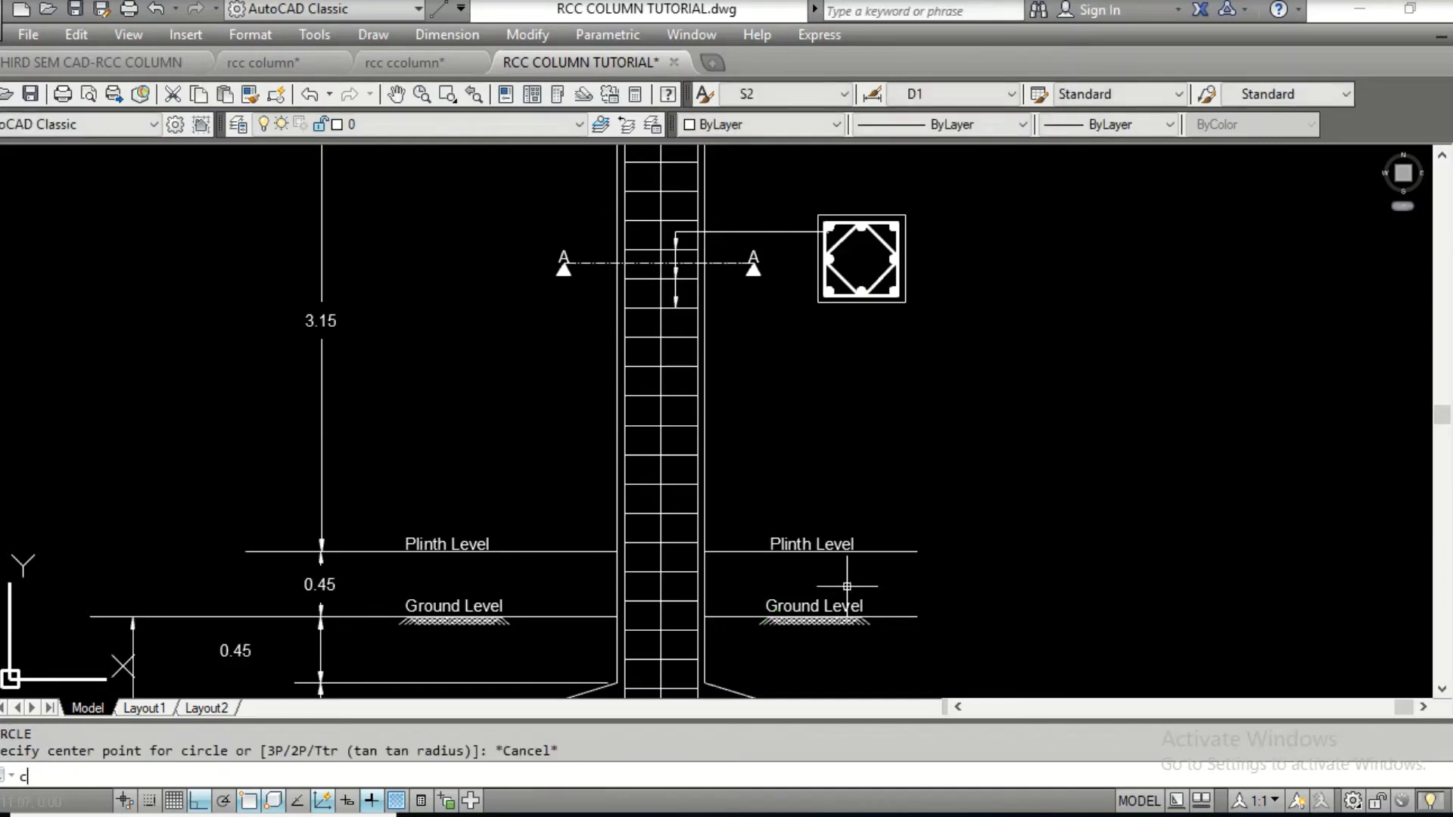
type("p")
key("Return")
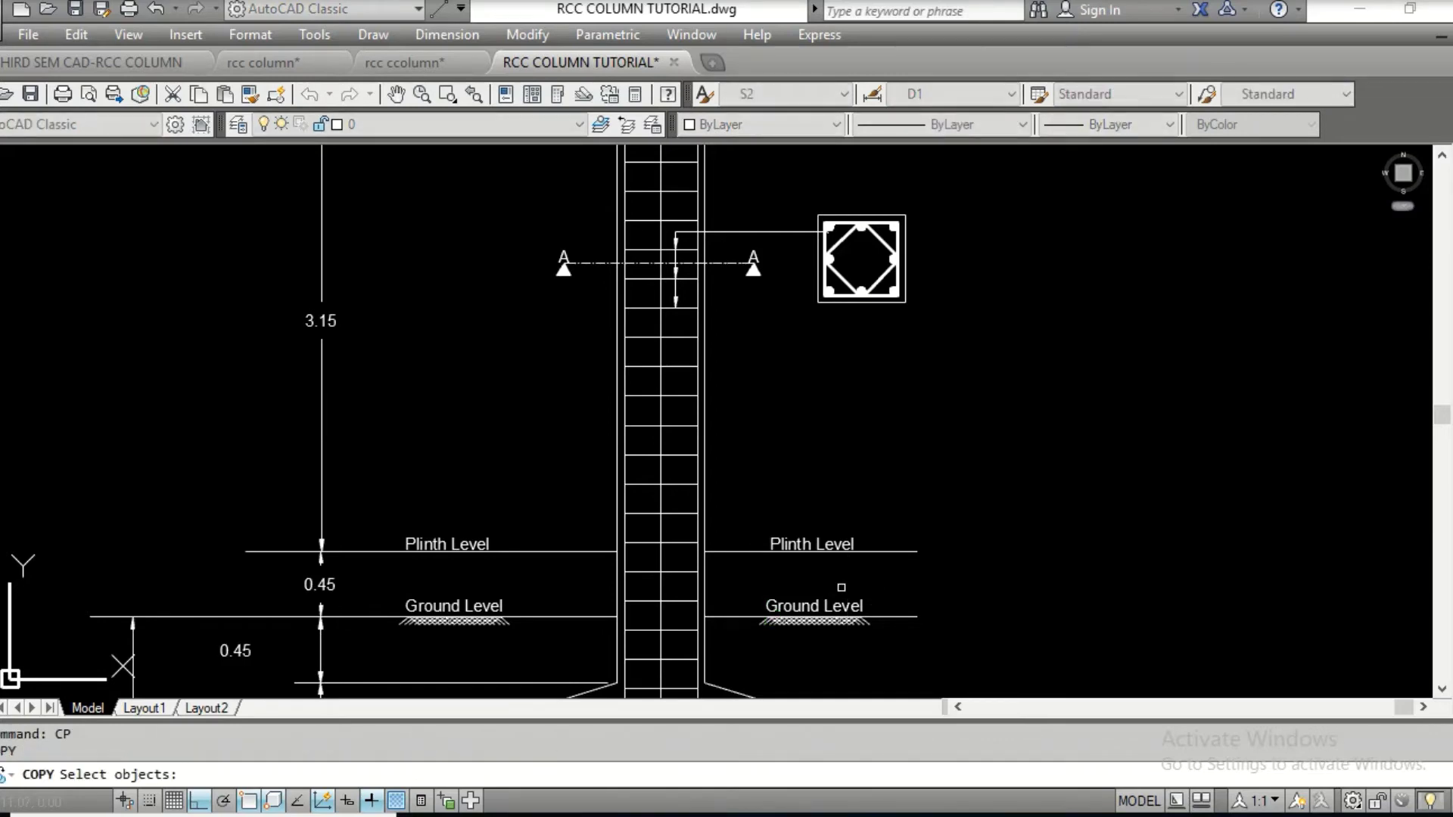
left_click(811, 544)
key("Return")
left_click(785, 544)
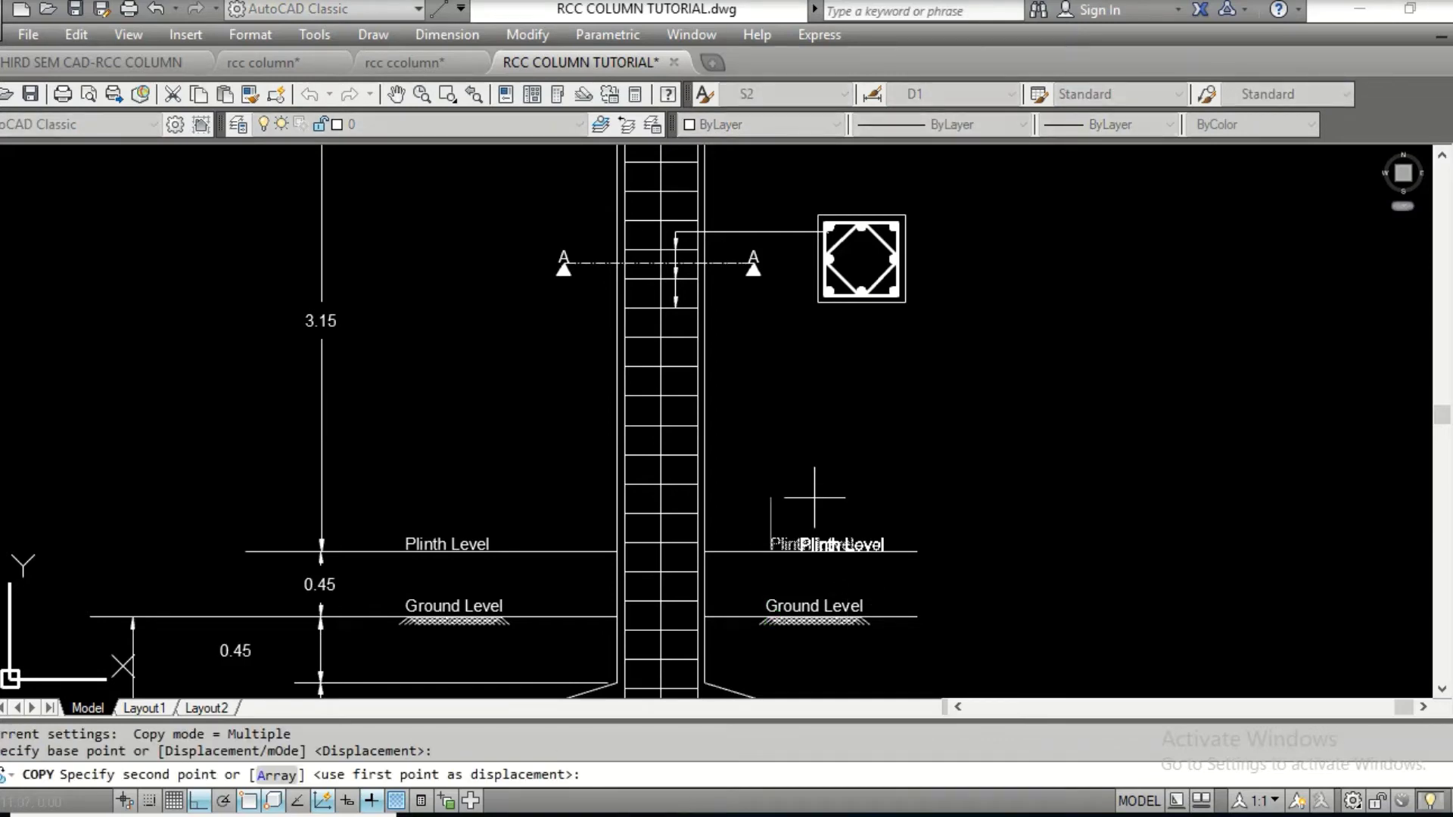
scroll(840, 281, "up", 4)
key("F8")
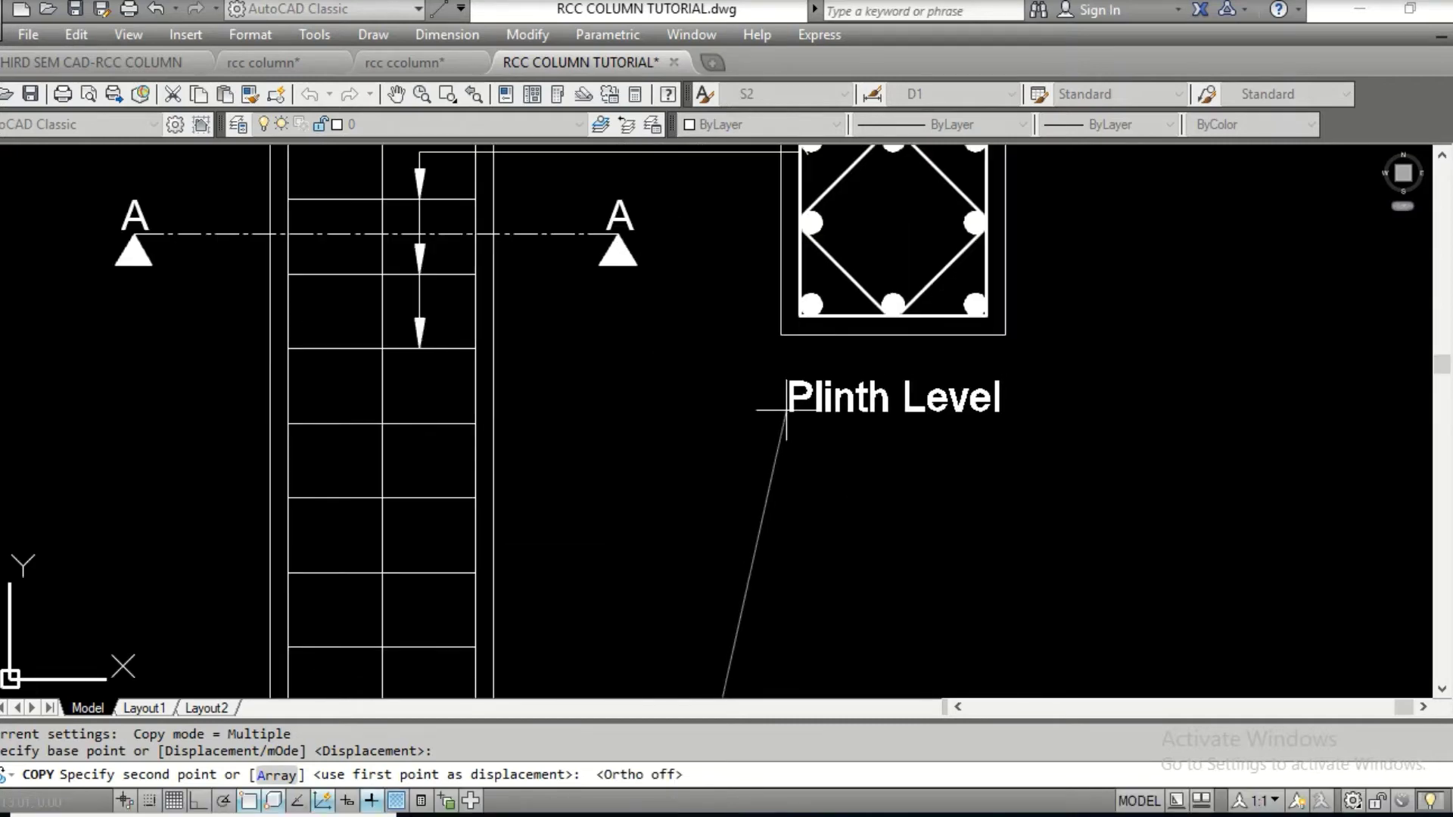
left_click(787, 410)
key("Escape")
Retype the copied label so it reads 'Section A-A'
left_click(795, 401)
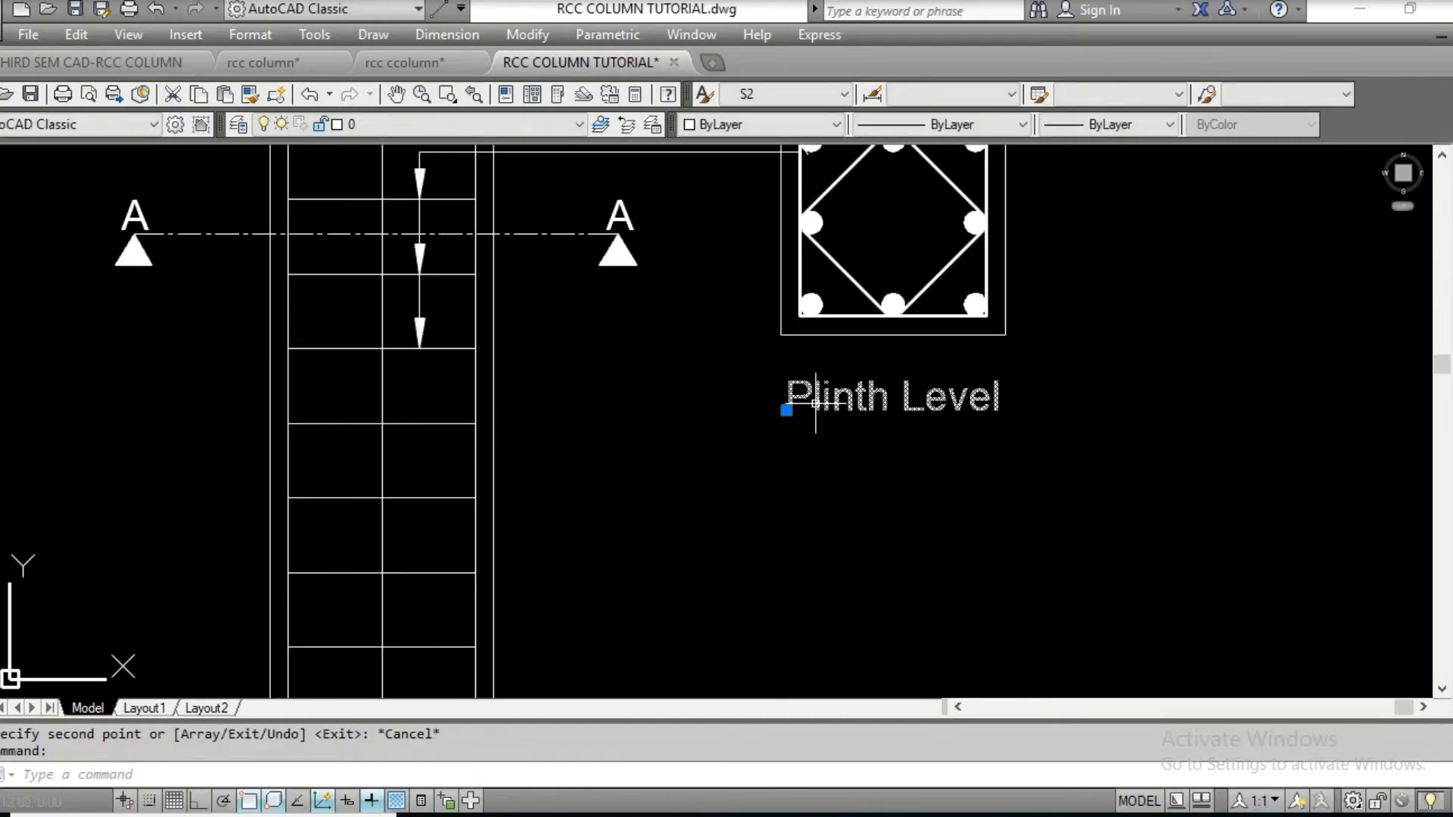
right_click(816, 406)
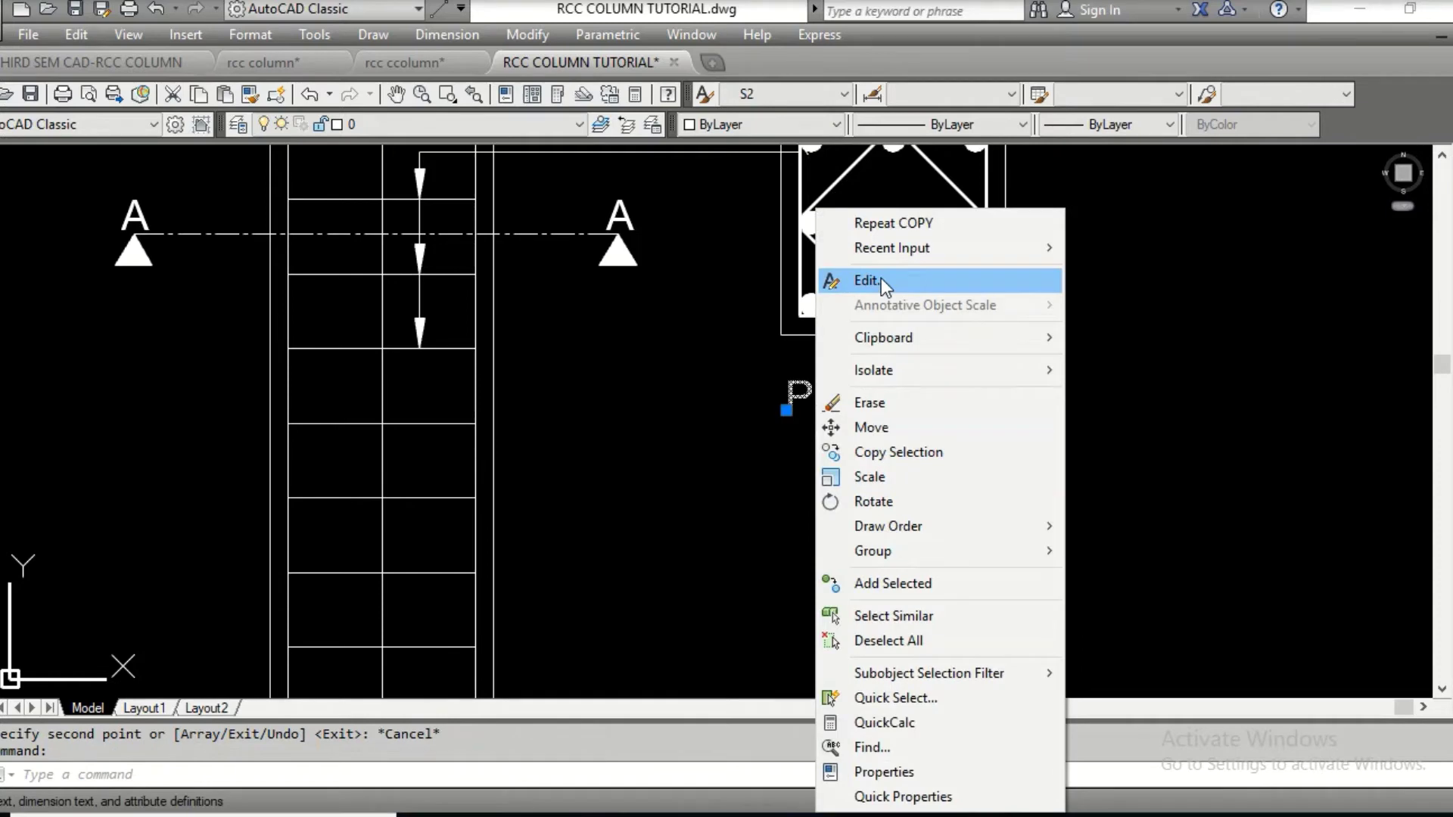
left_click(881, 279)
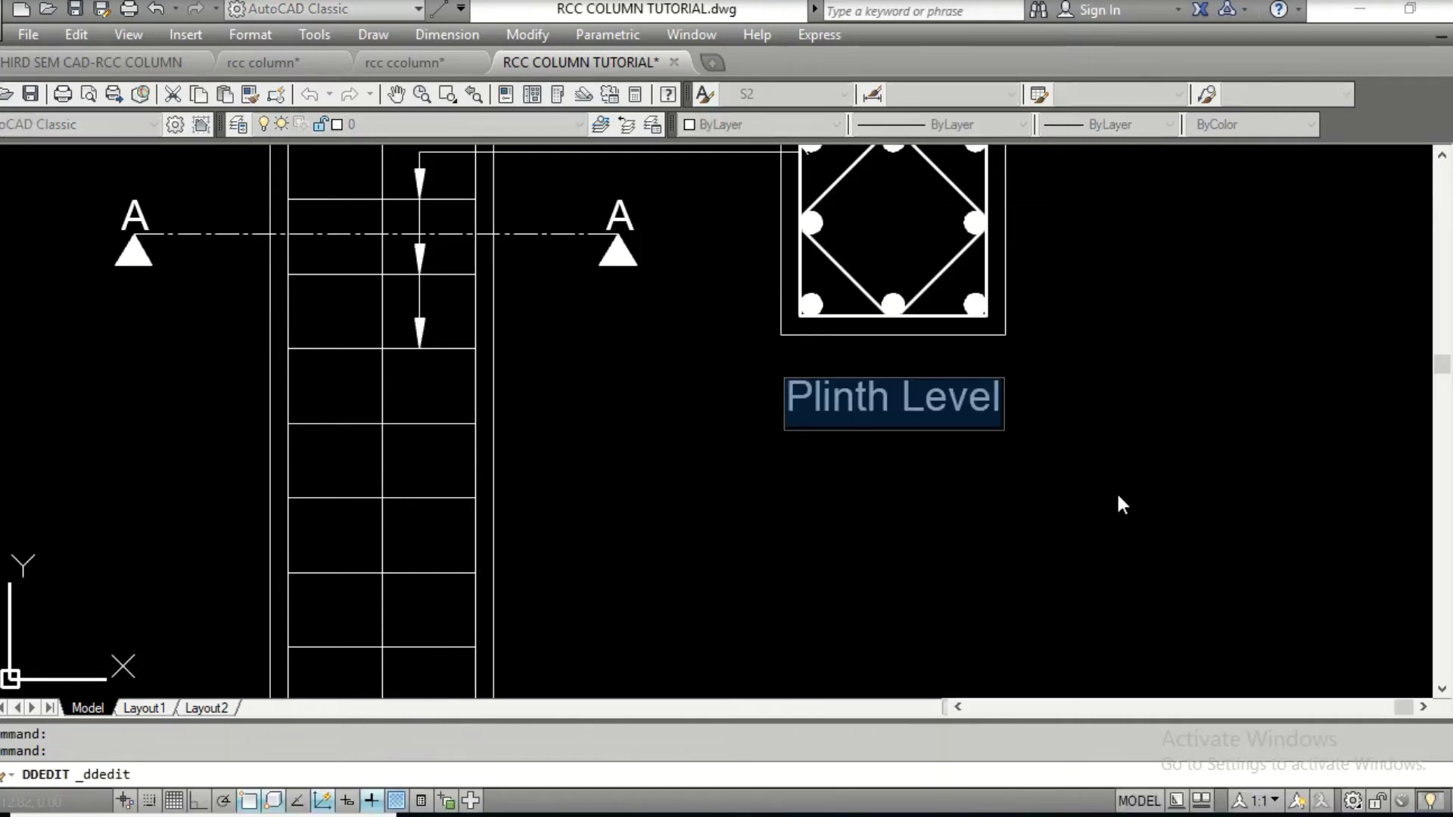
type("Section ")
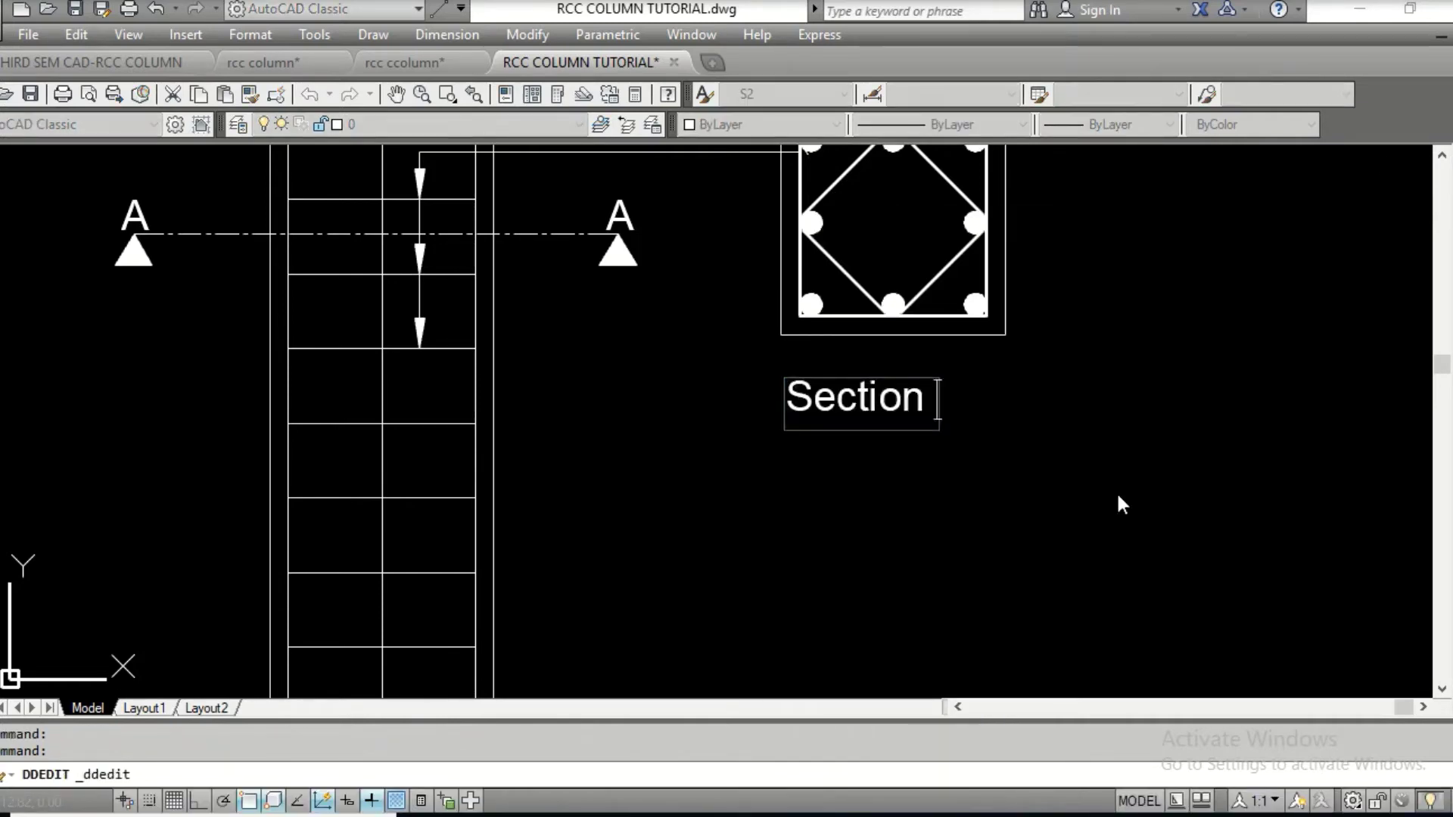
type("A-A")
left_click(1015, 533)
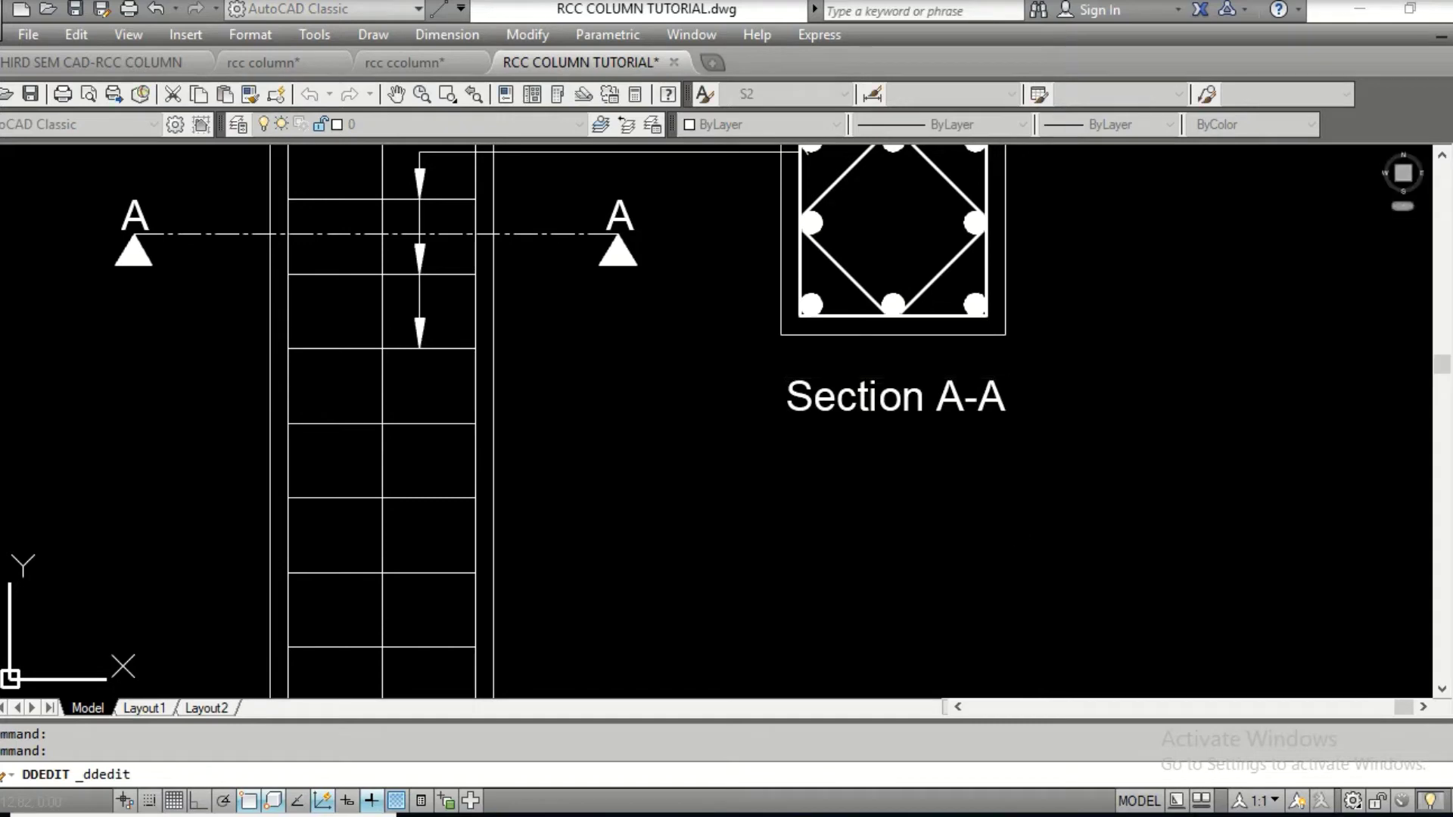
scroll(1032, 465, "down", 1)
middle_click_drag(1032, 466, 1031, 544)
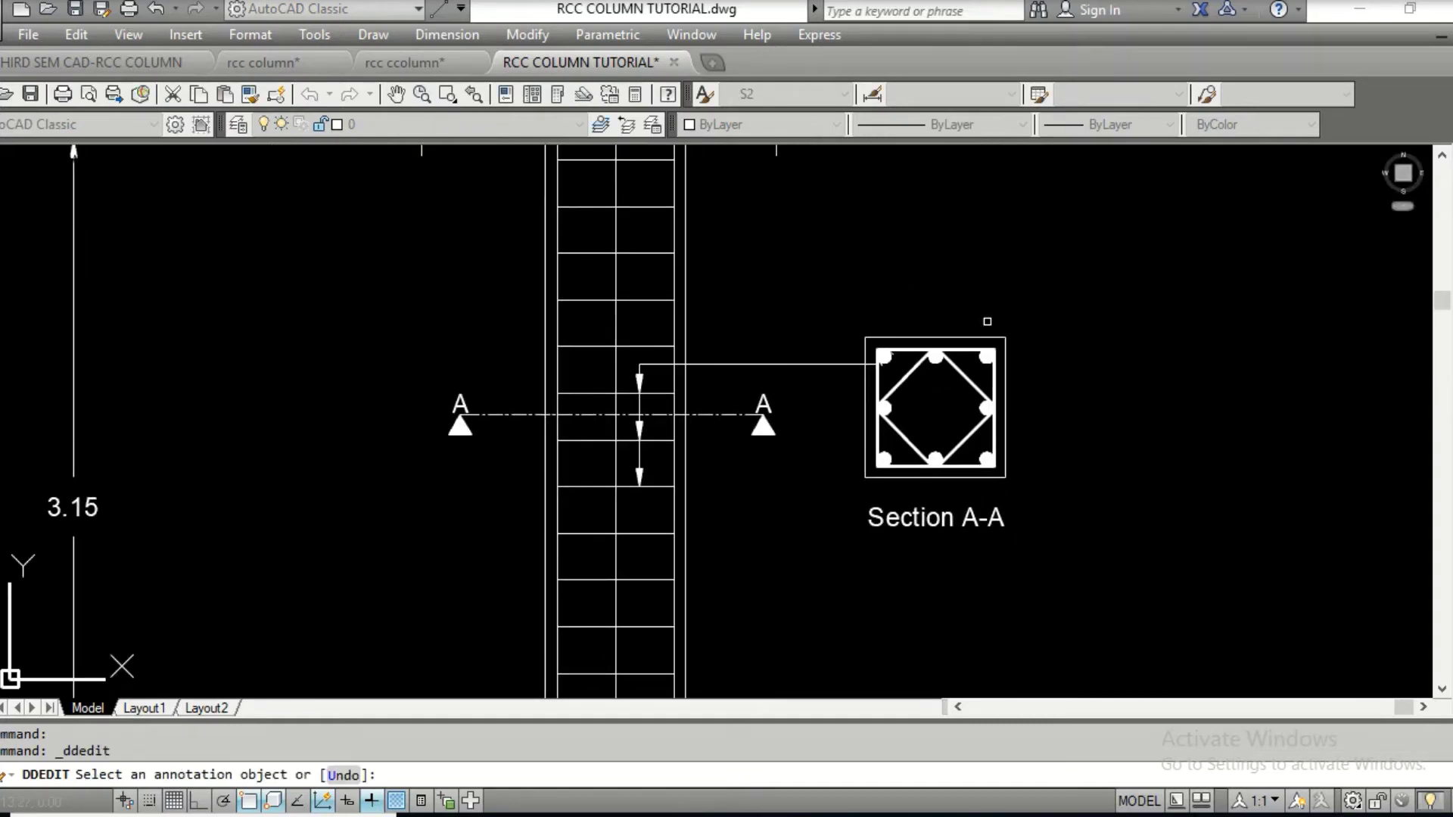
Add a horizontal 0.60 width dimension above the section box
key("Escape")
key("Escape")
scroll(942, 328, "up", 2)
type("DIM")
key("Return")
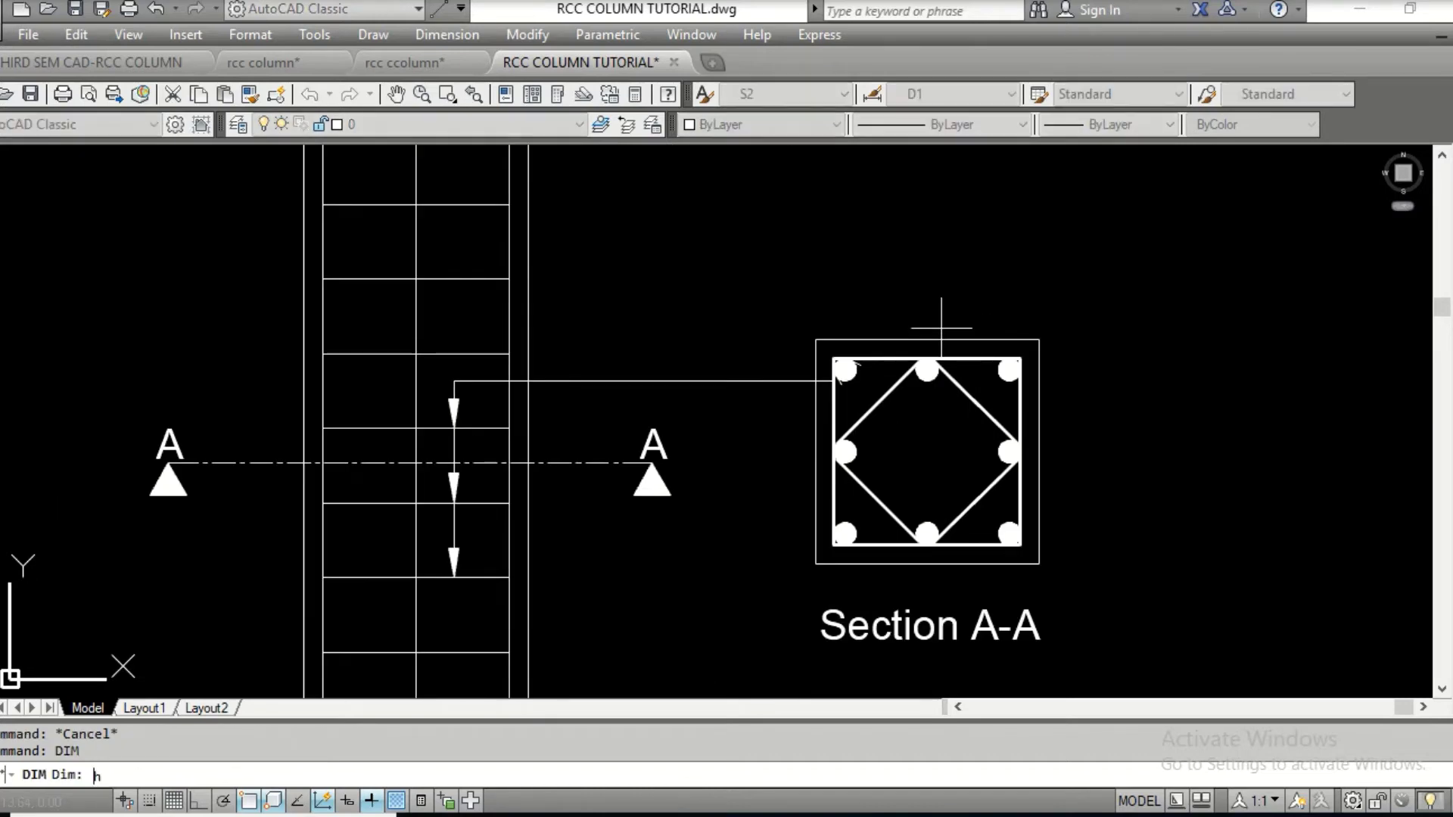
type("hor")
key("Return")
left_click(815, 340)
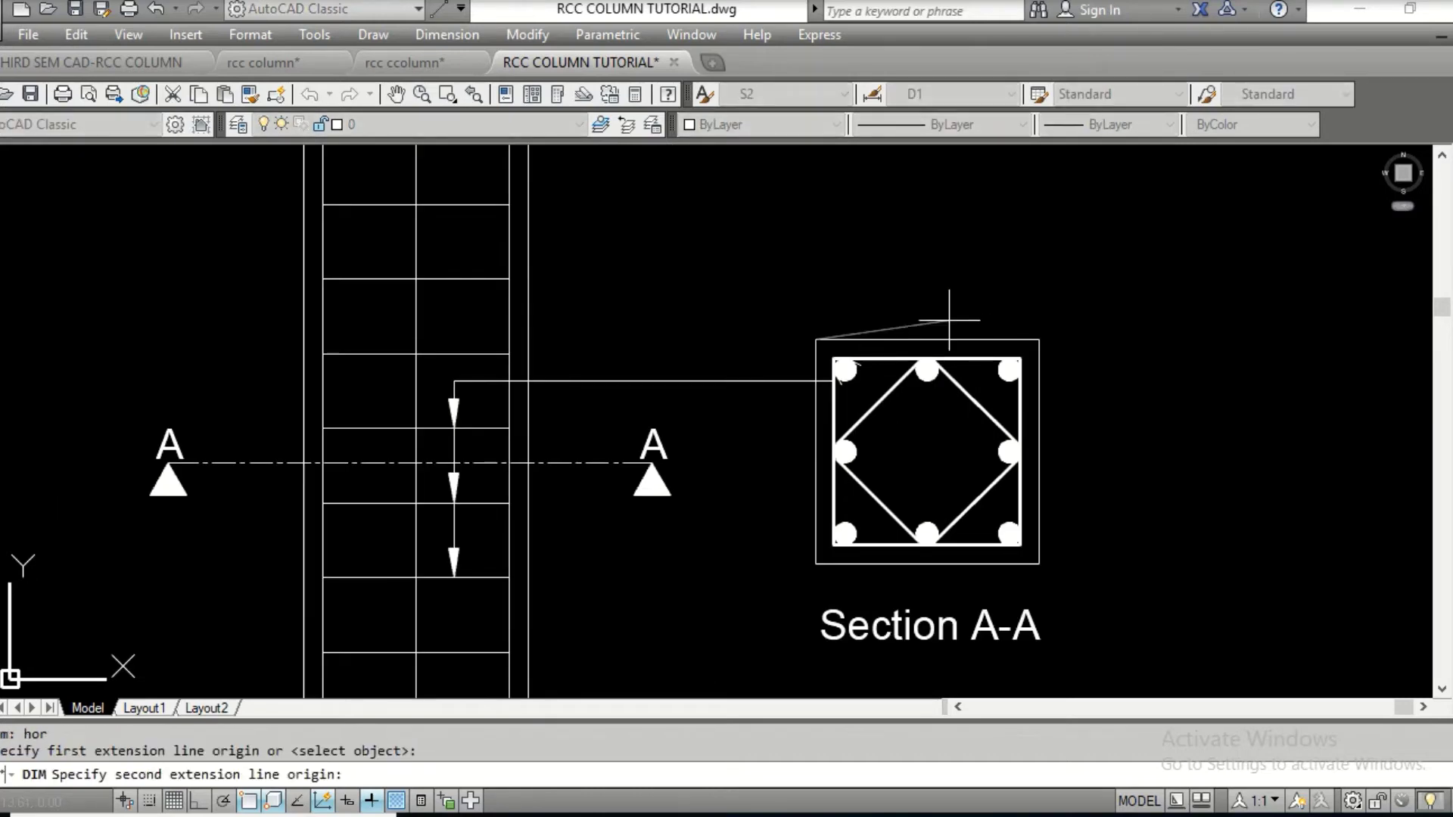
left_click(1039, 340)
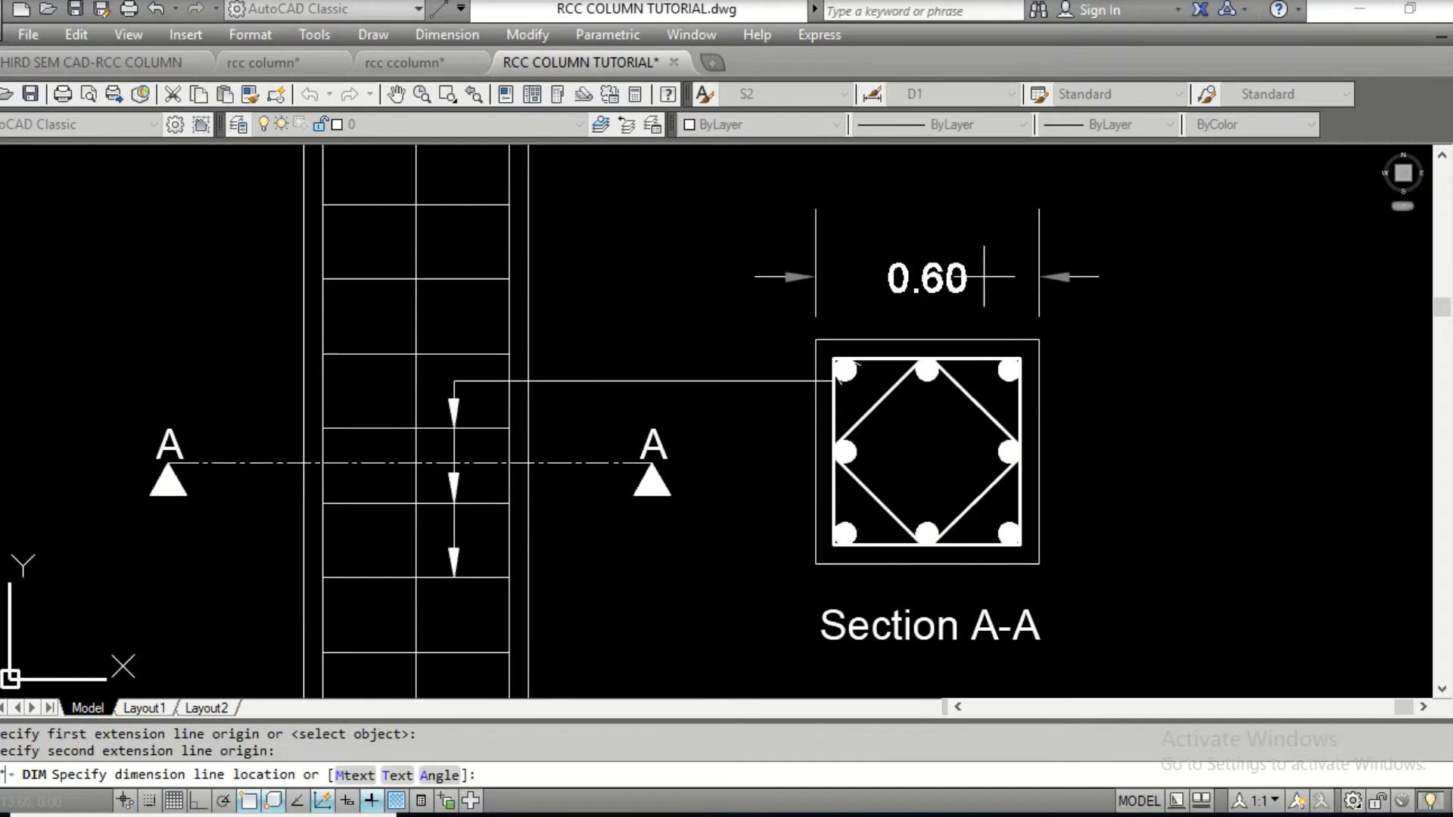
left_click(983, 276)
key("Return")
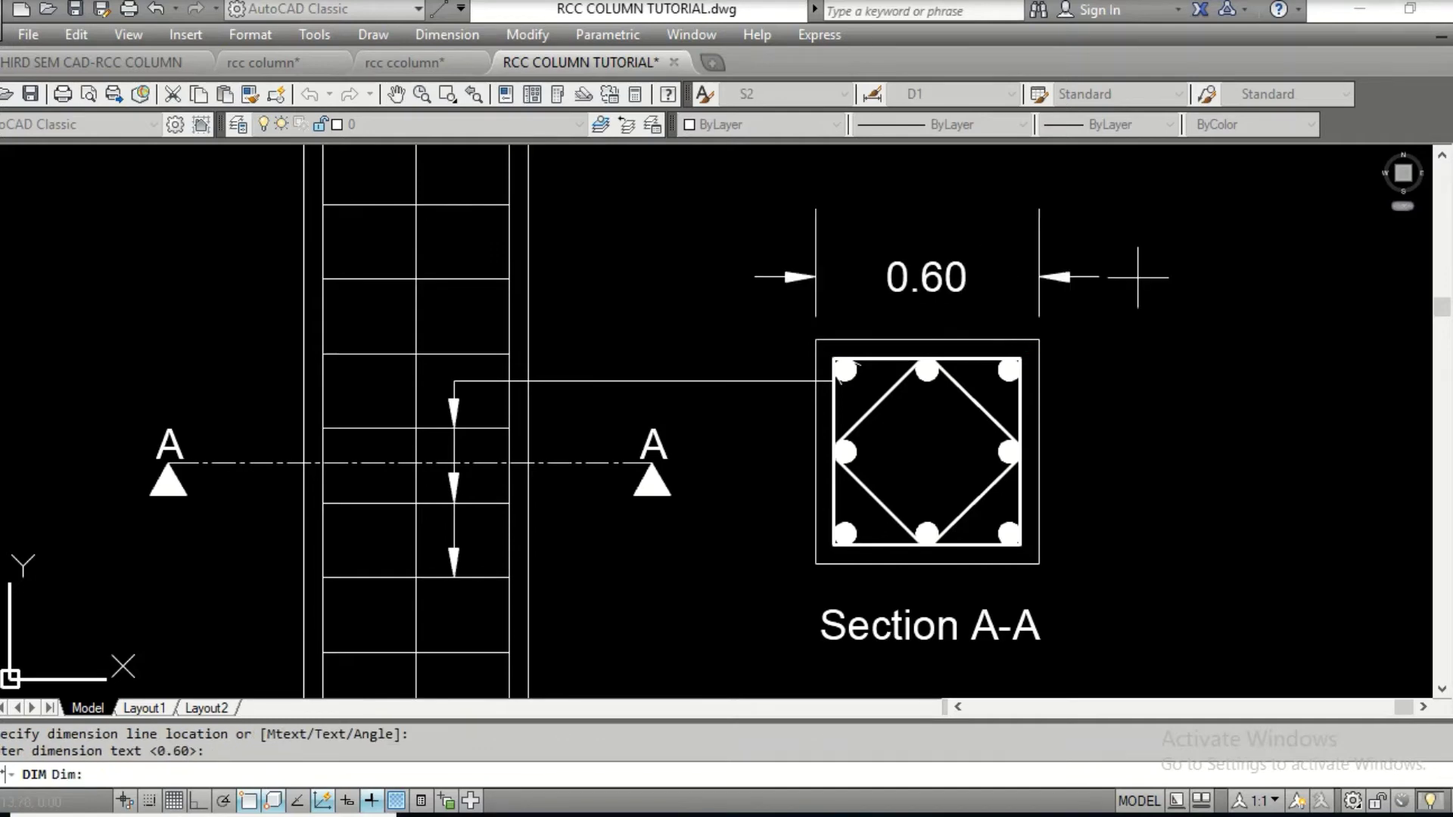
Add a vertical 0.60 height dimension along the section box's right side
type("ver")
key("Return")
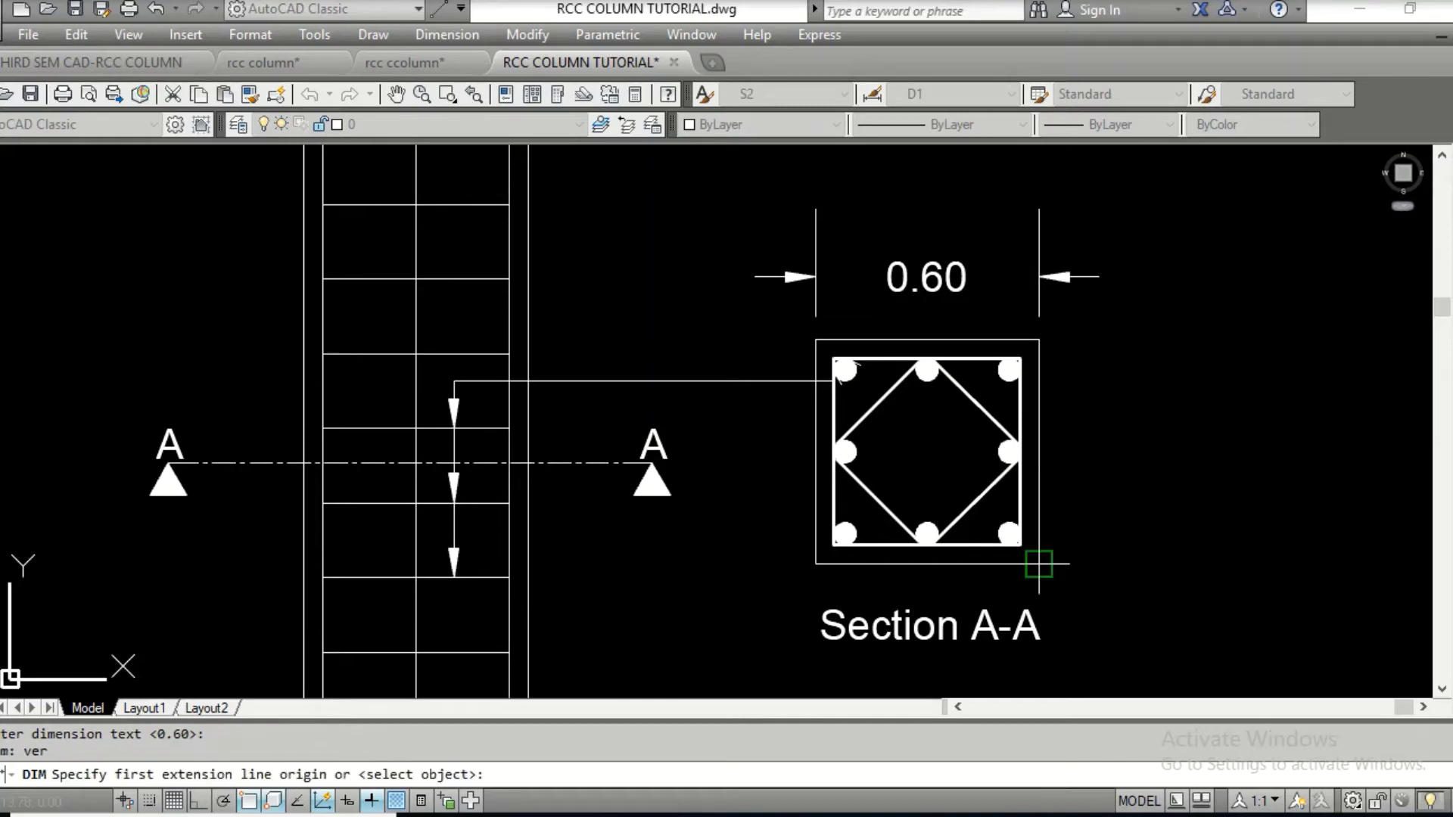
left_click(1038, 564)
left_click(1038, 339)
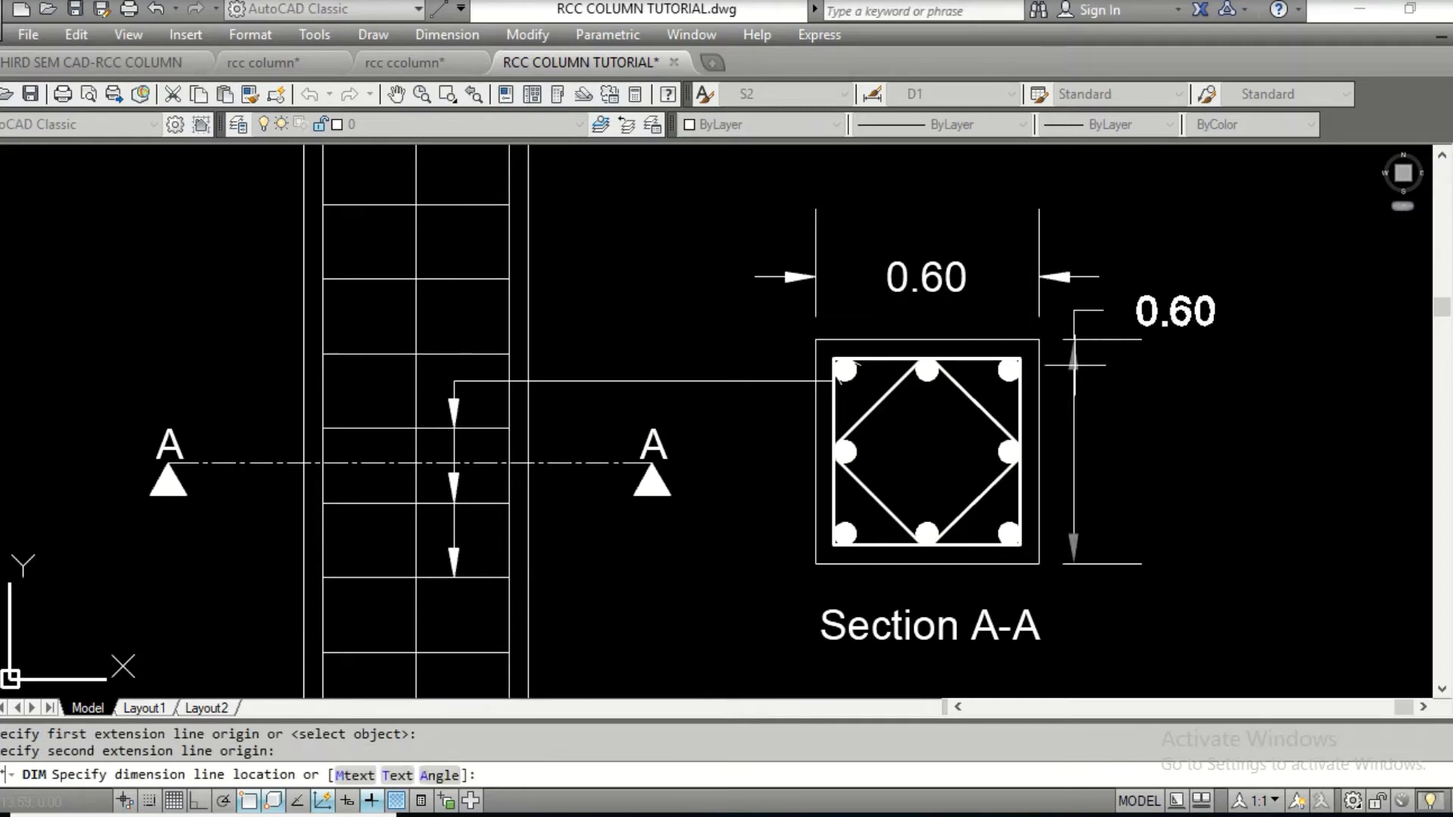
left_click(1105, 364)
key("Return")
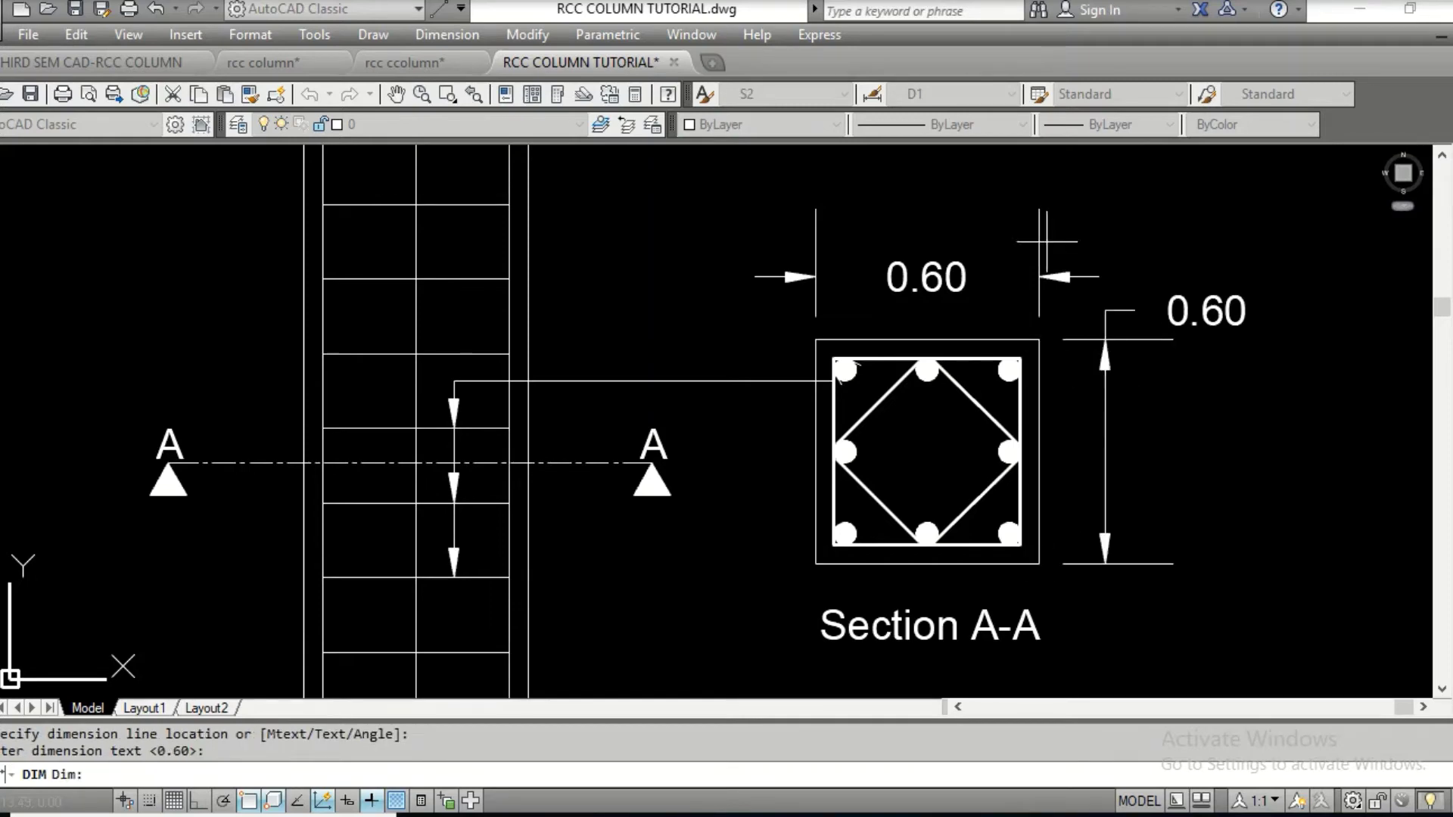
scroll(1044, 236, "up", 2)
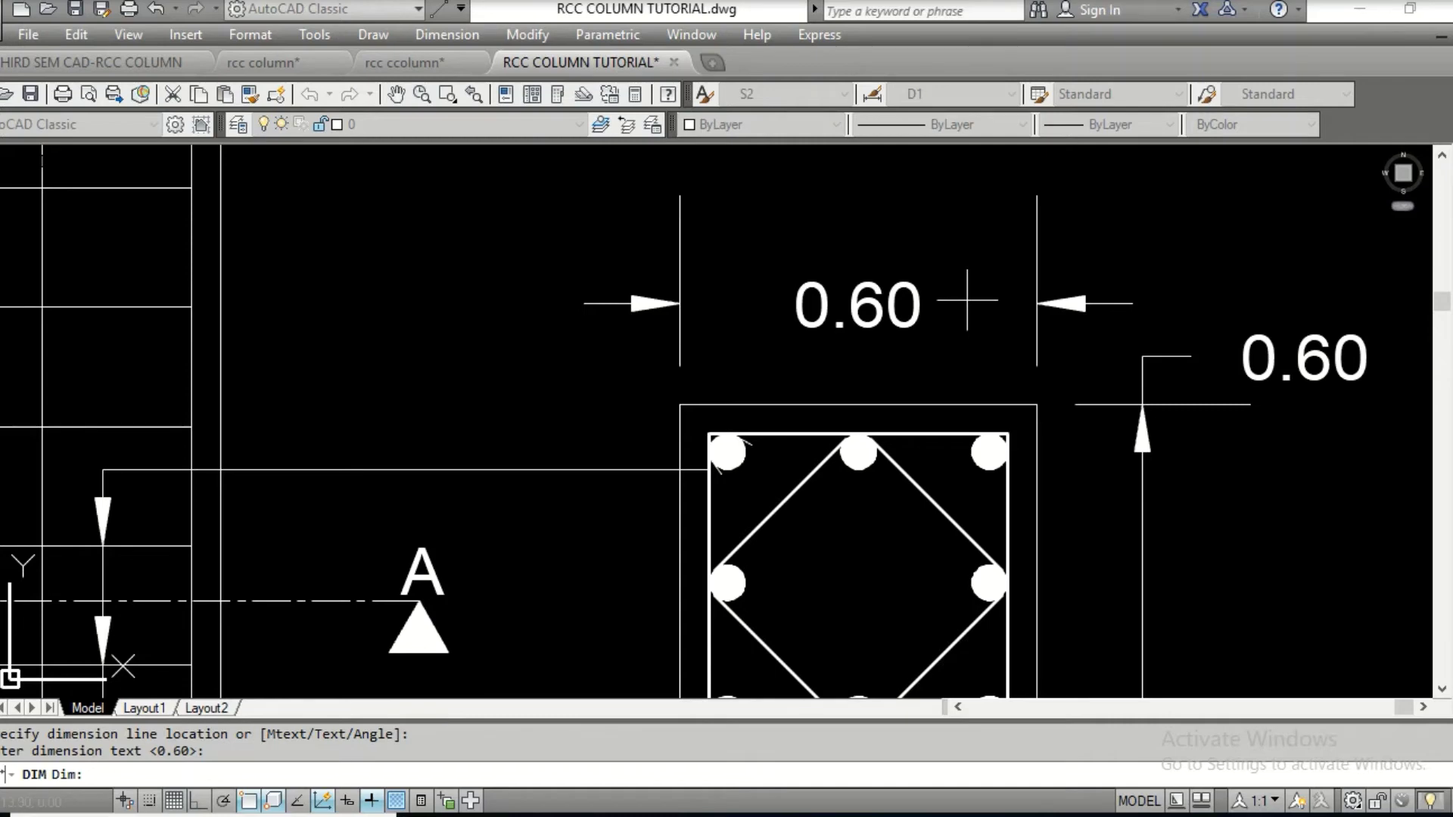
key("Escape")
key("Escape")
Reduce dimension style D1's 'Extend beyond dim lines' value from 0.18 to 0.00
type("ddim")
key("Return")
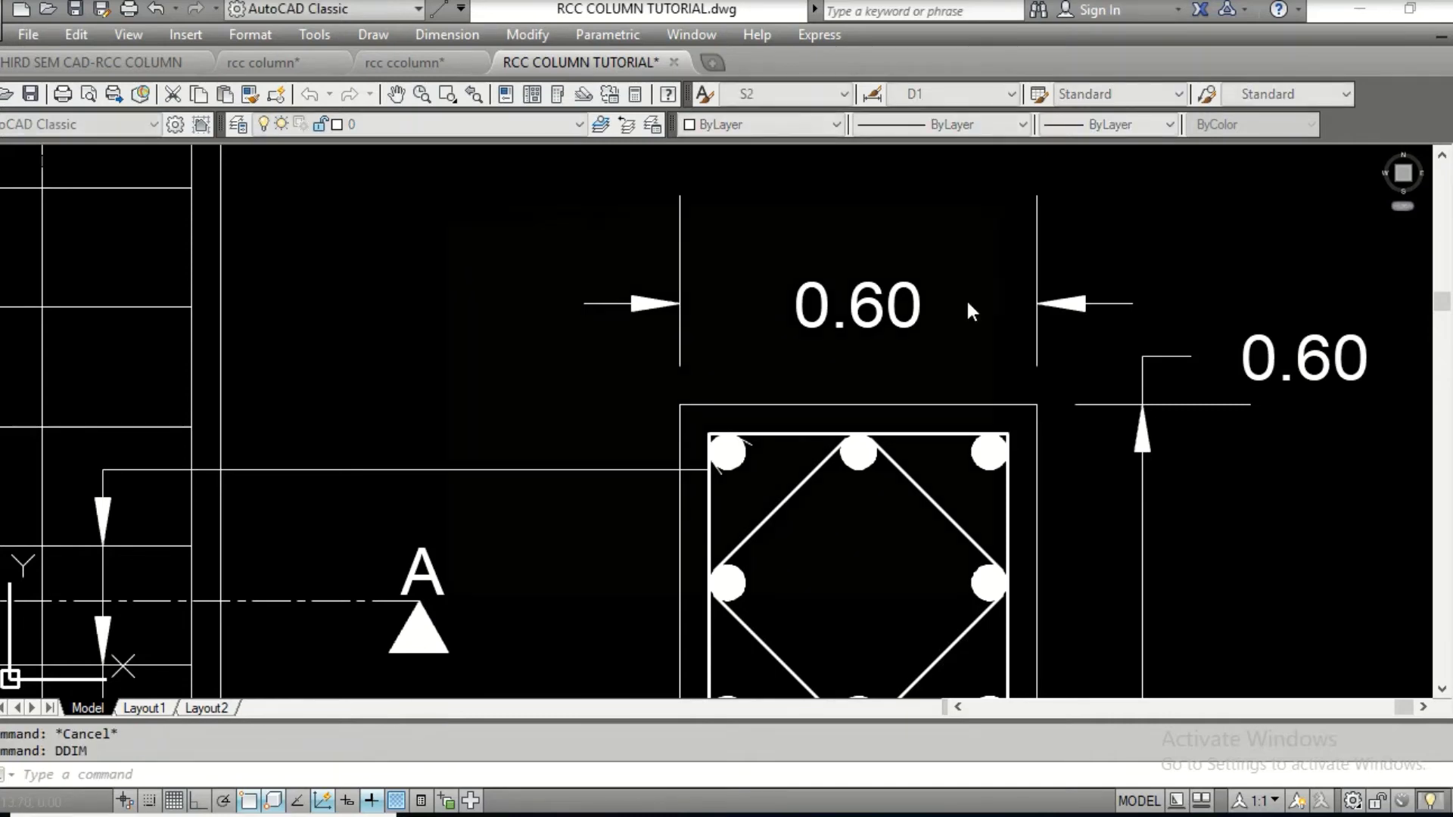
left_click(942, 366)
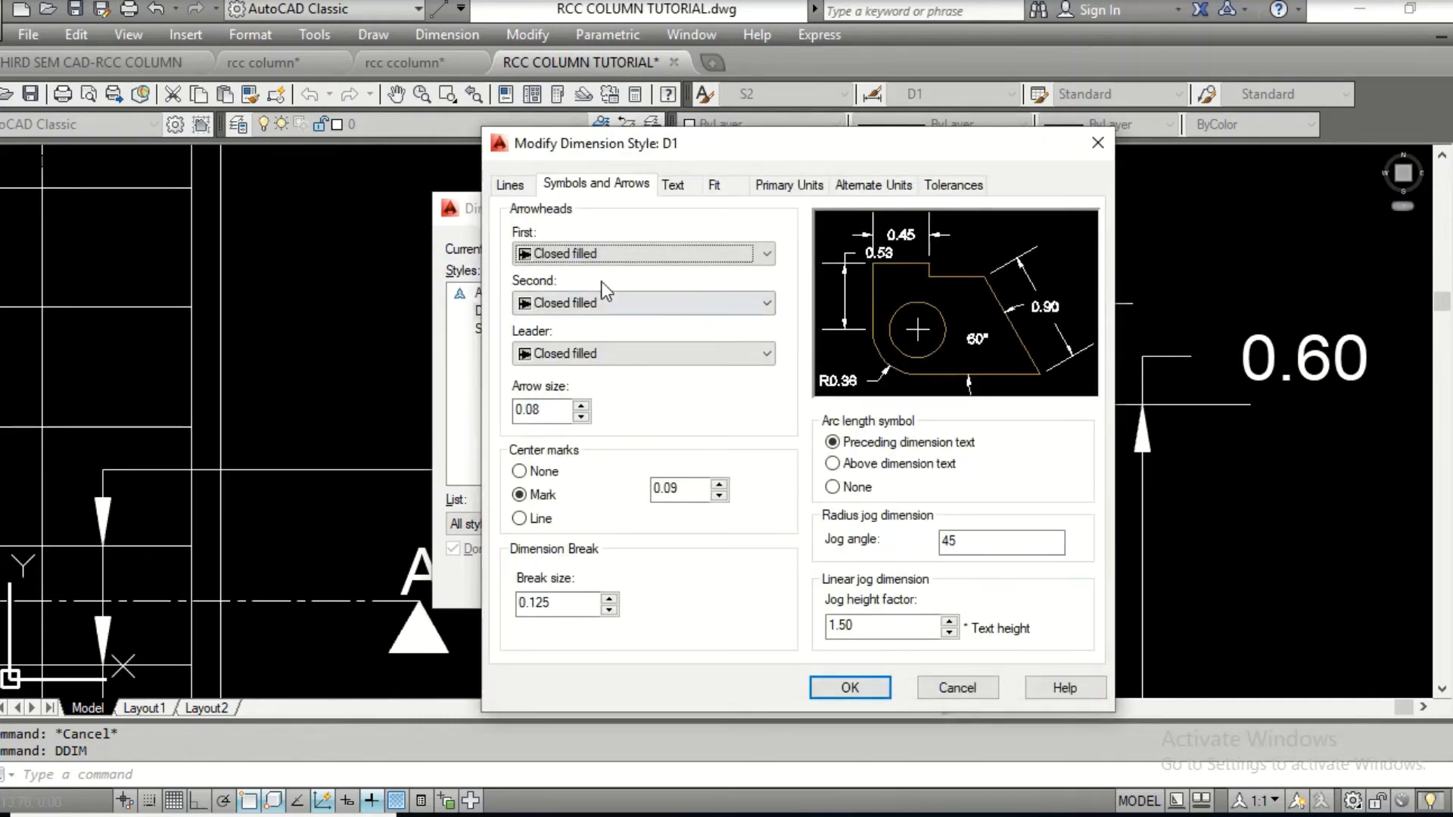
left_click(509, 184)
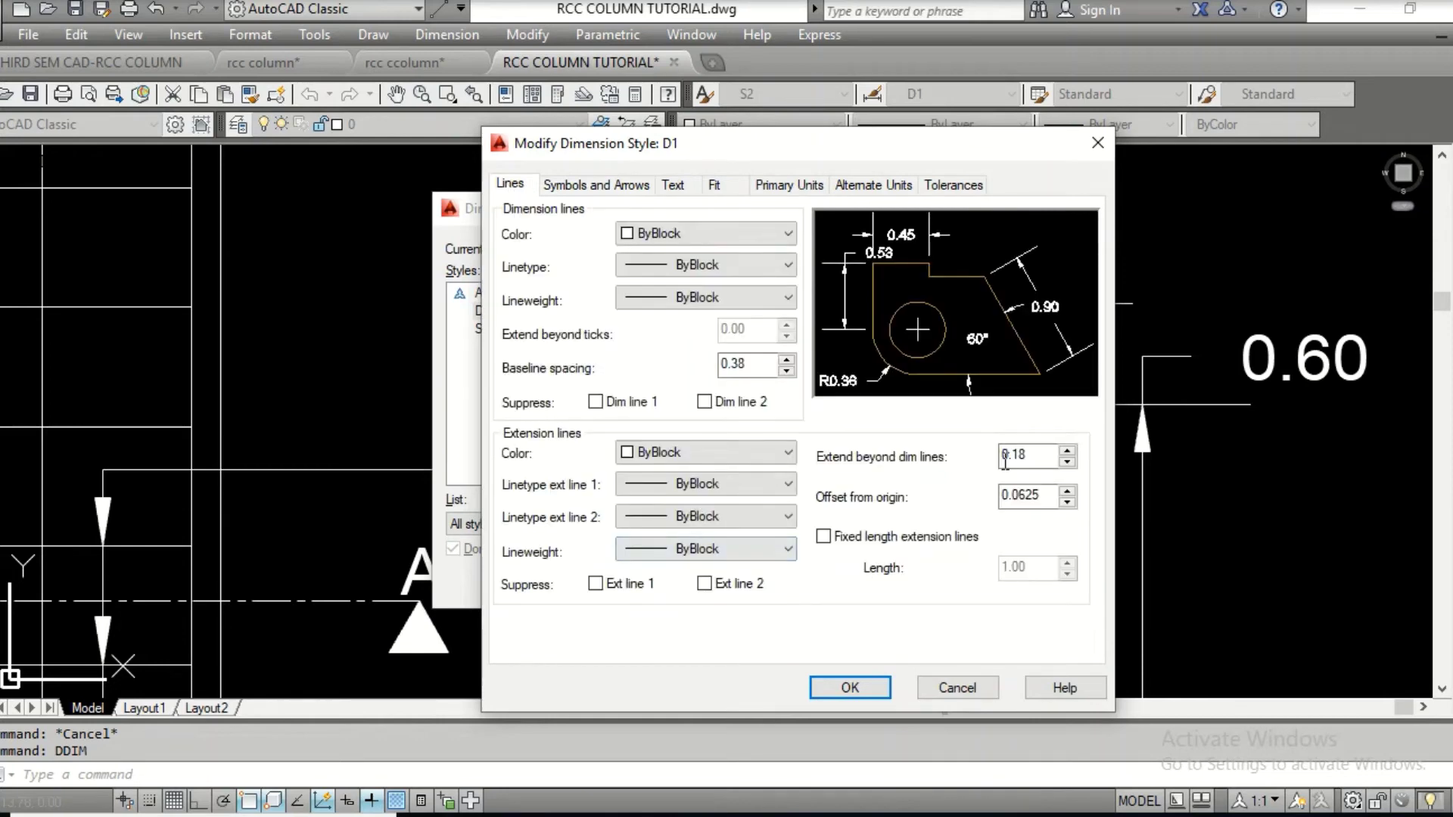
left_click(1056, 459)
key("BackSpace")
key("BackSpace")
type("00")
left_click(876, 690)
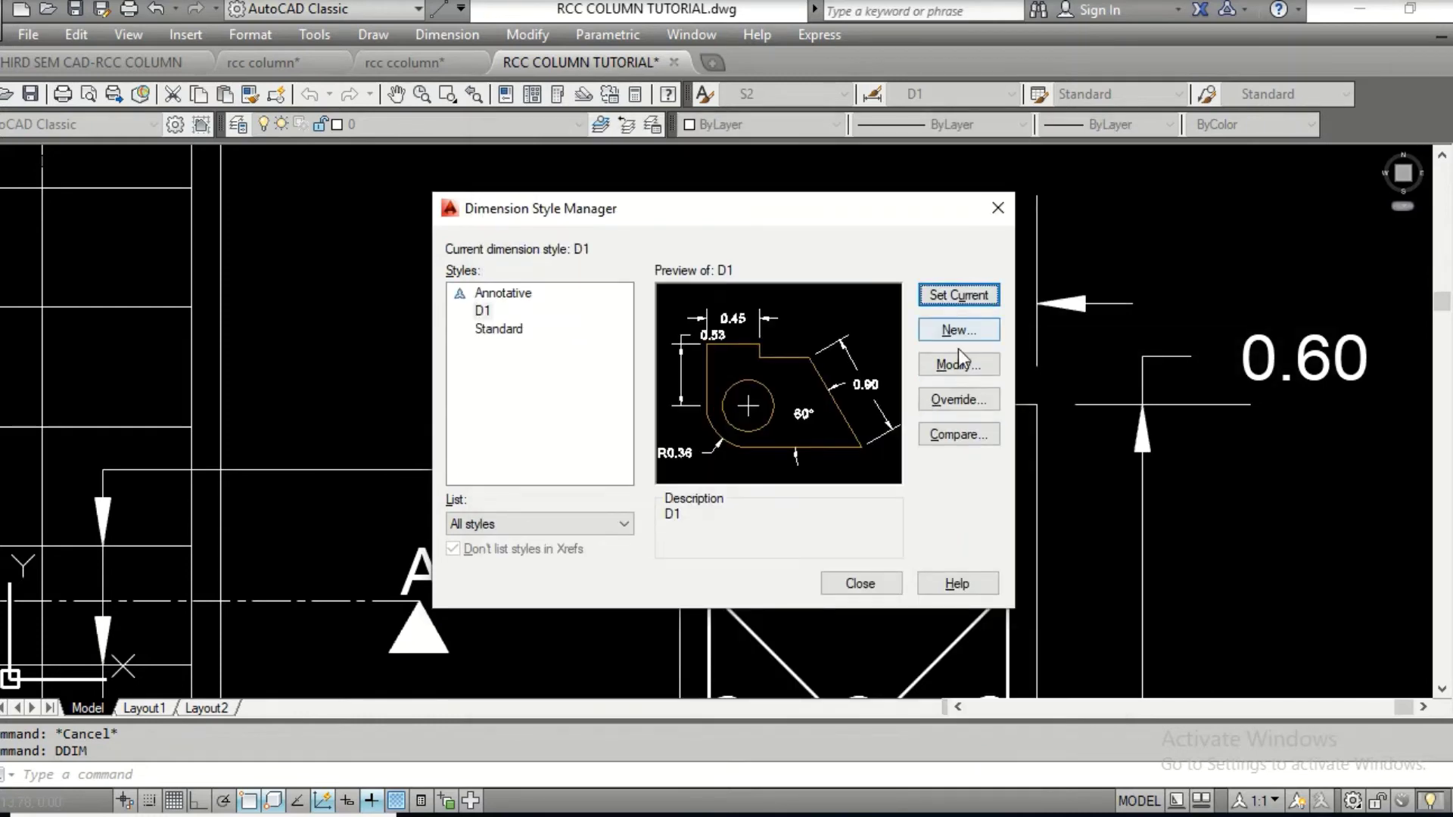
left_click(893, 586)
Place unrotated text '8mm stirrups' with '@ 20cm c/c' on a second line beside the section
scroll(770, 347, "down", 3)
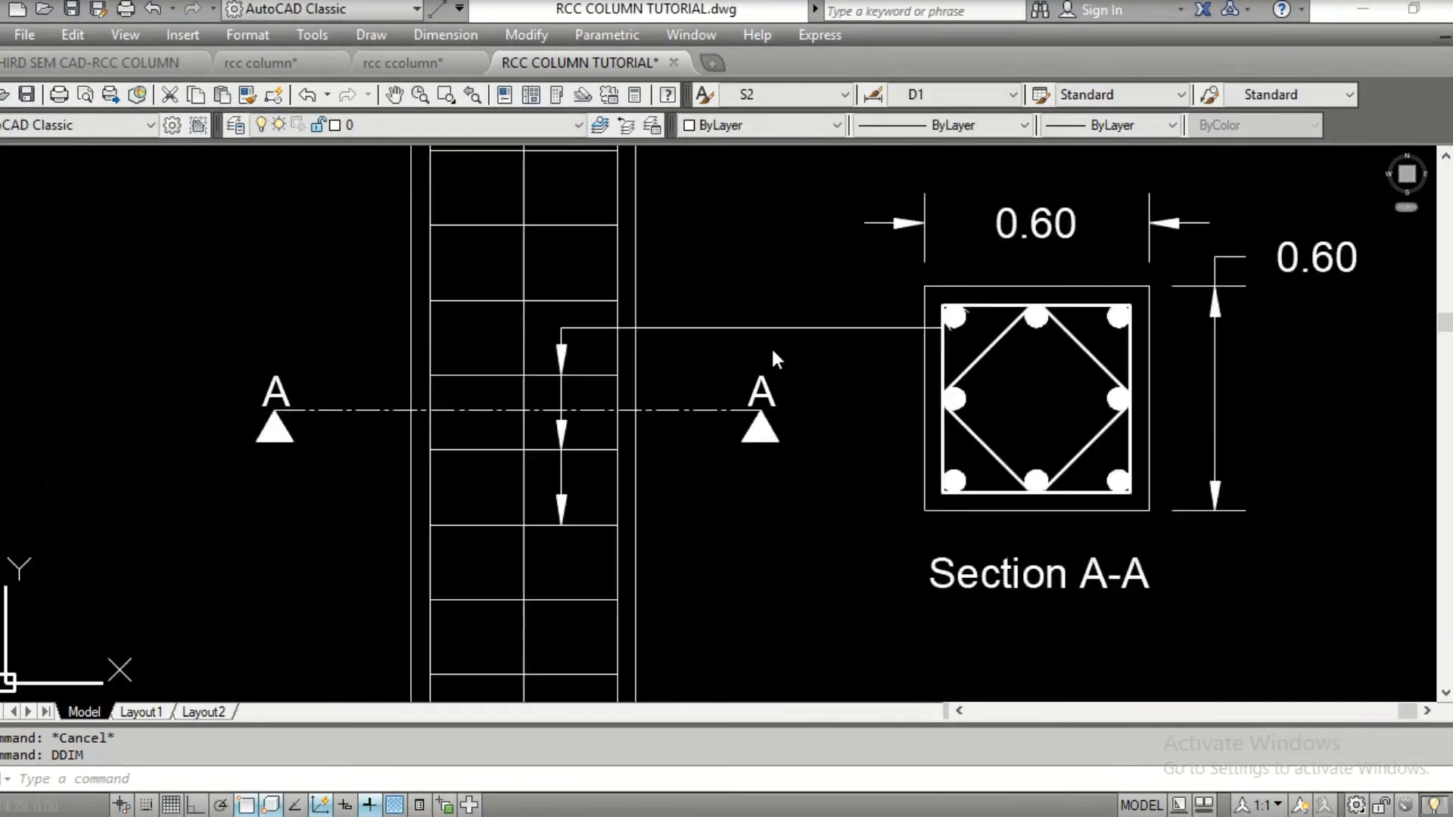
scroll(771, 350, "up", 3)
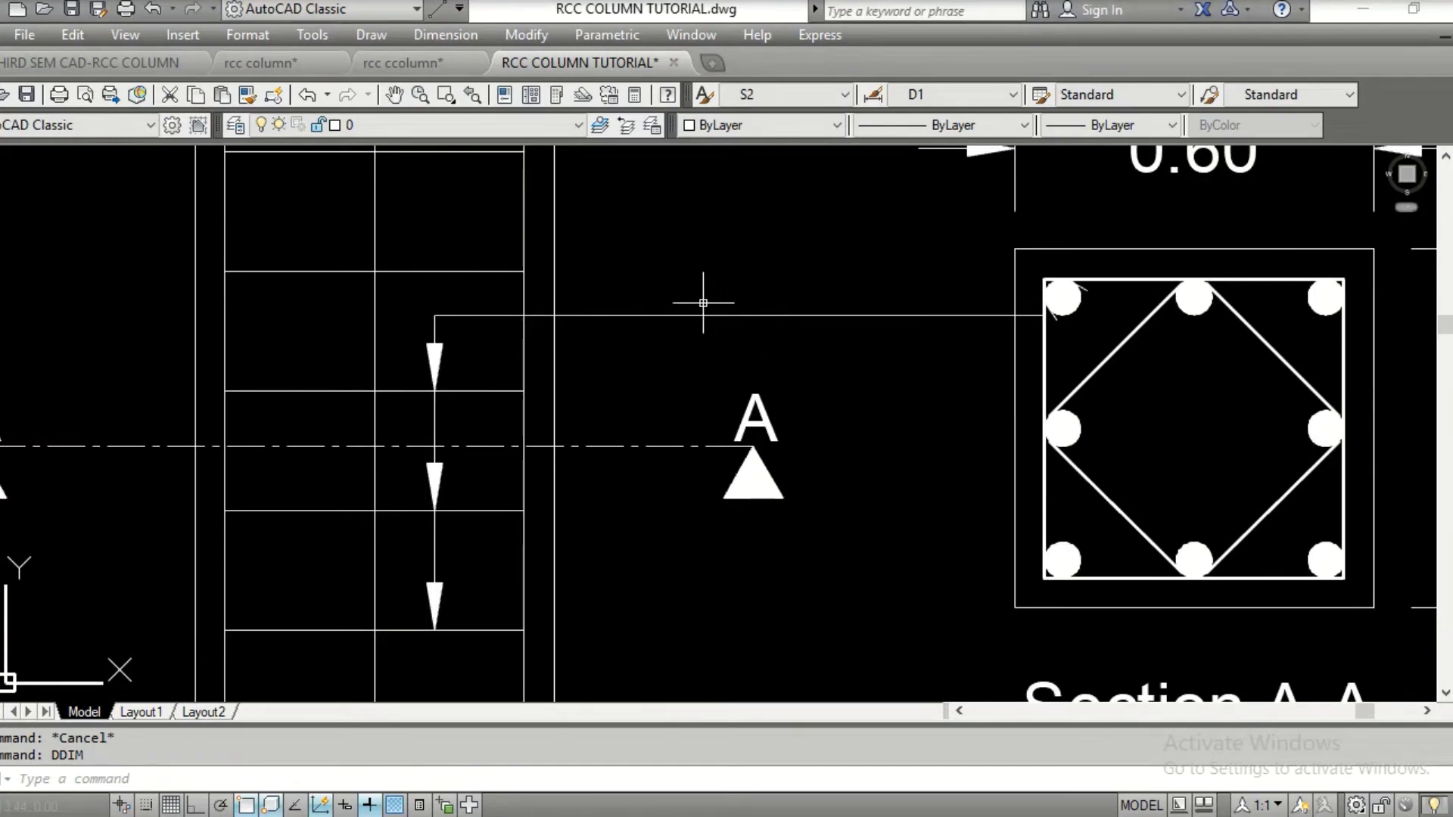
type("dt")
key("Return")
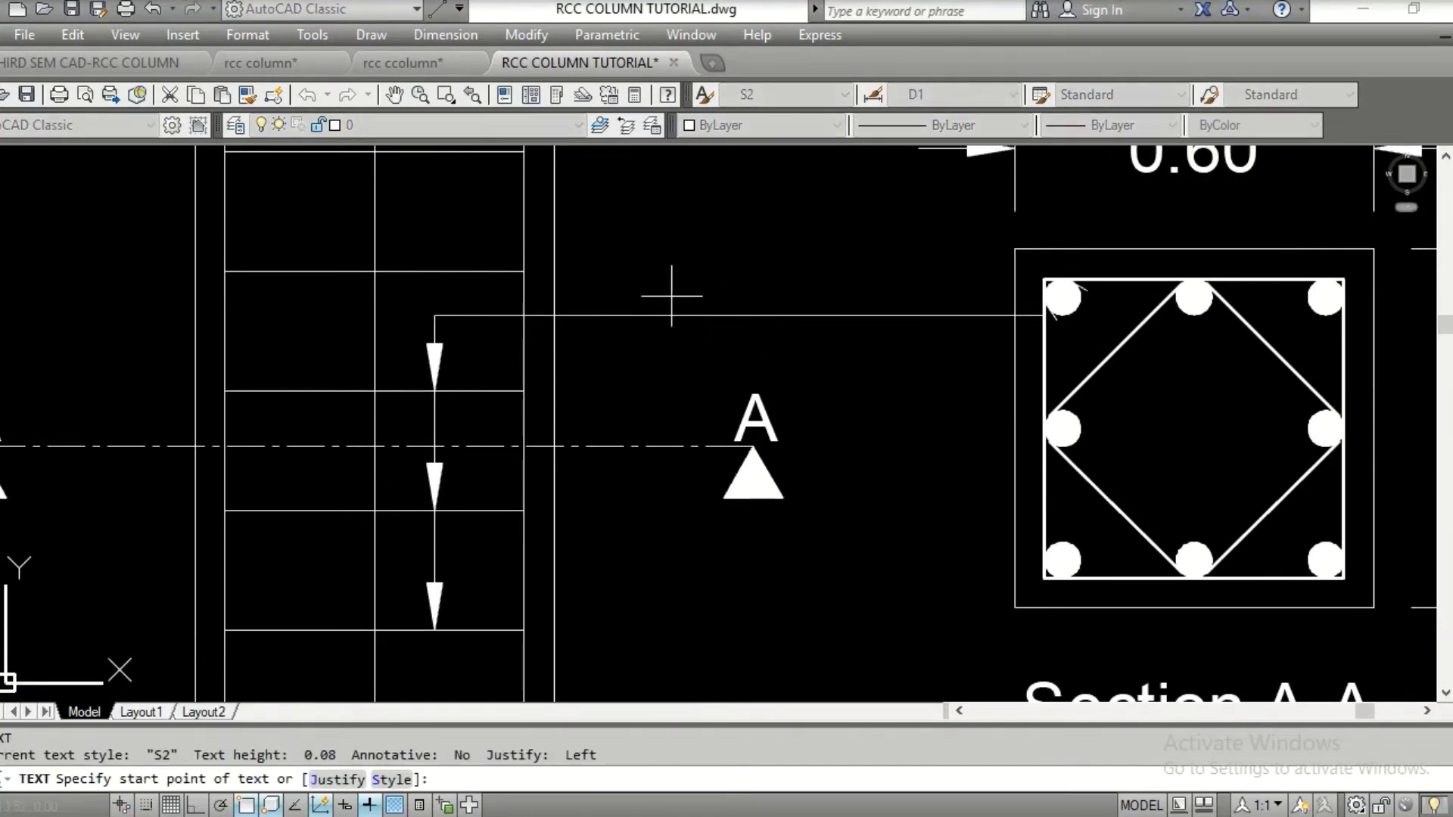
left_click(671, 296)
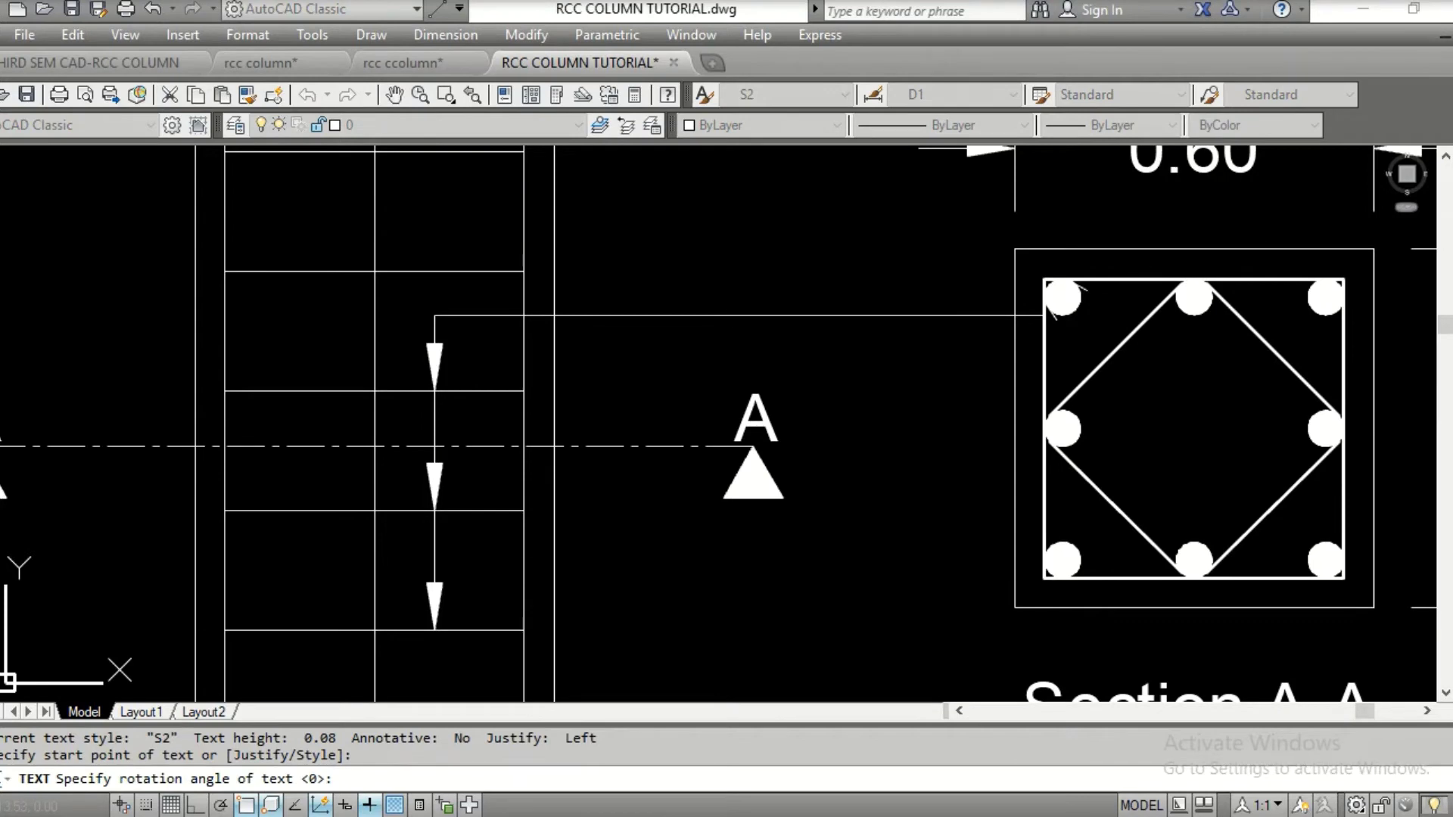
key("Return")
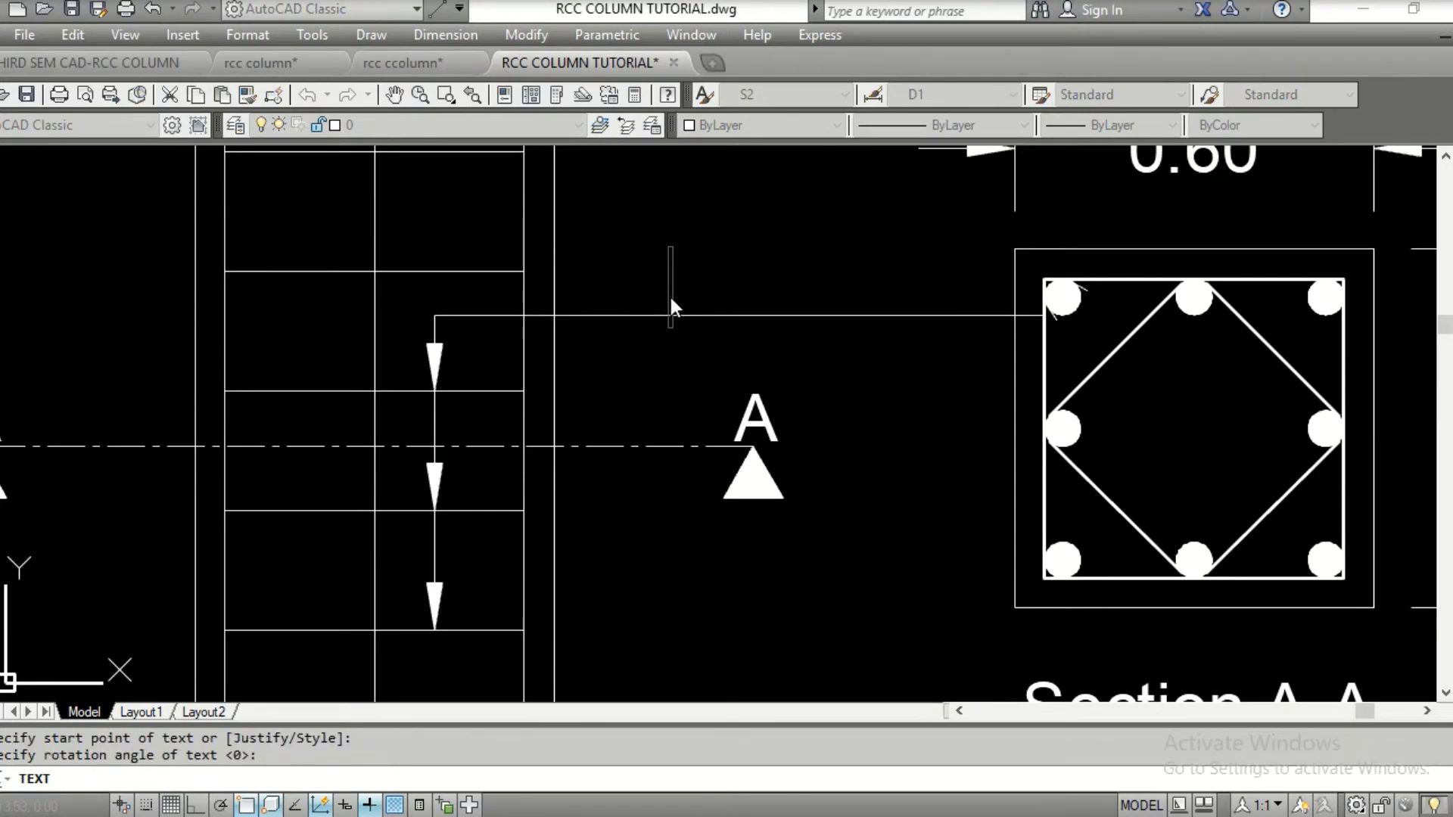
type("8mm")
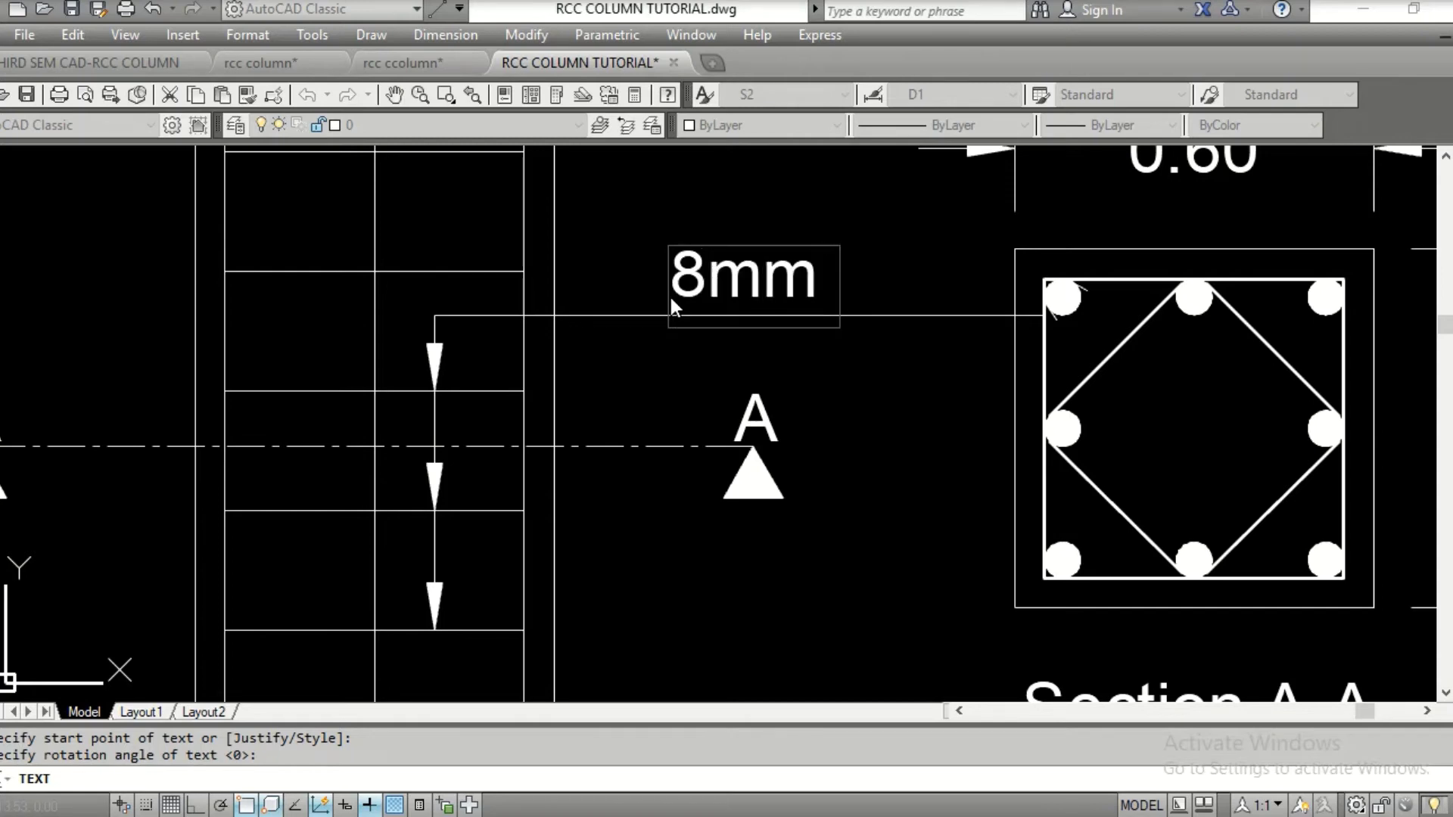
type(" stir")
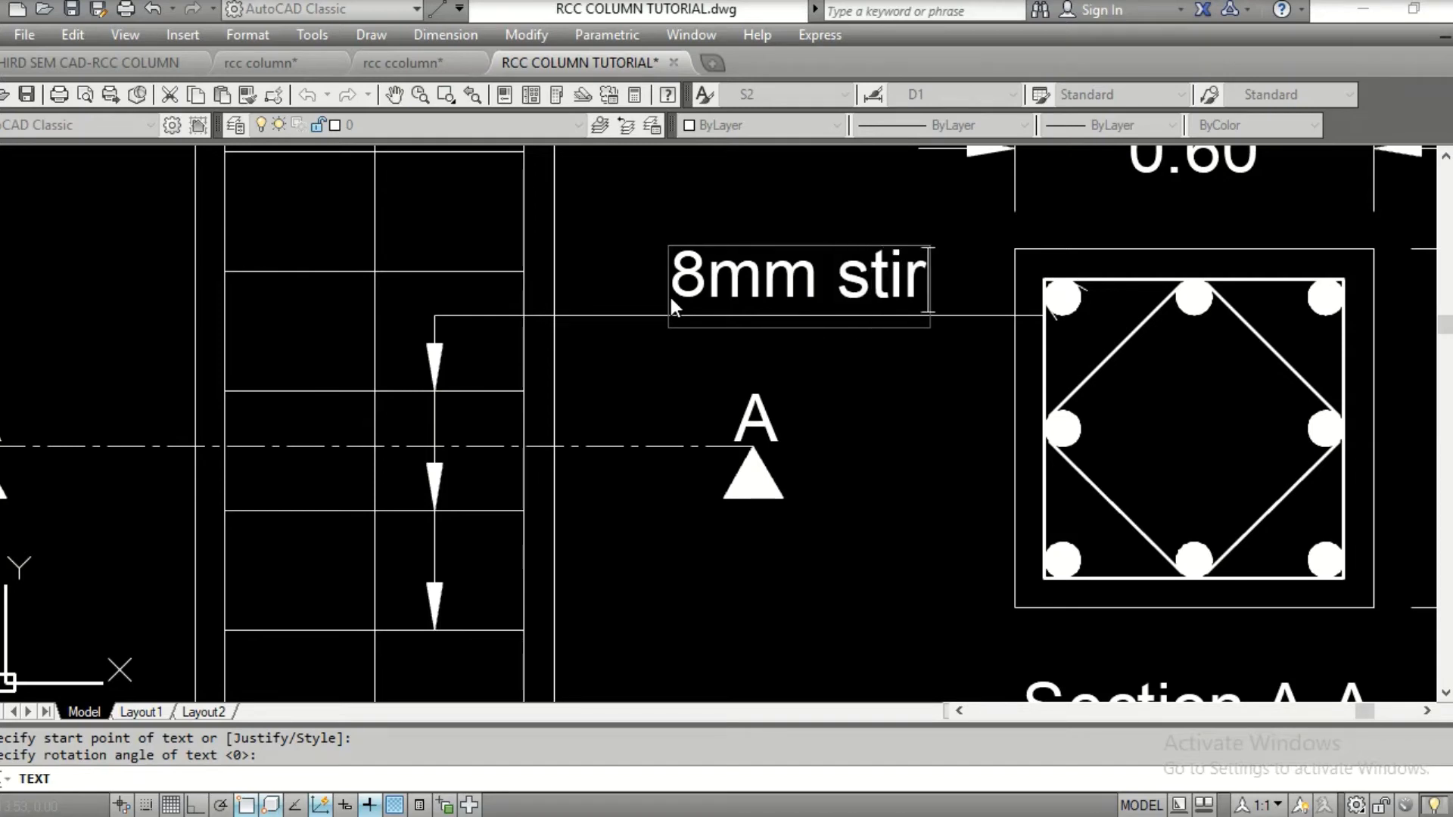
type("rups")
type(" @")
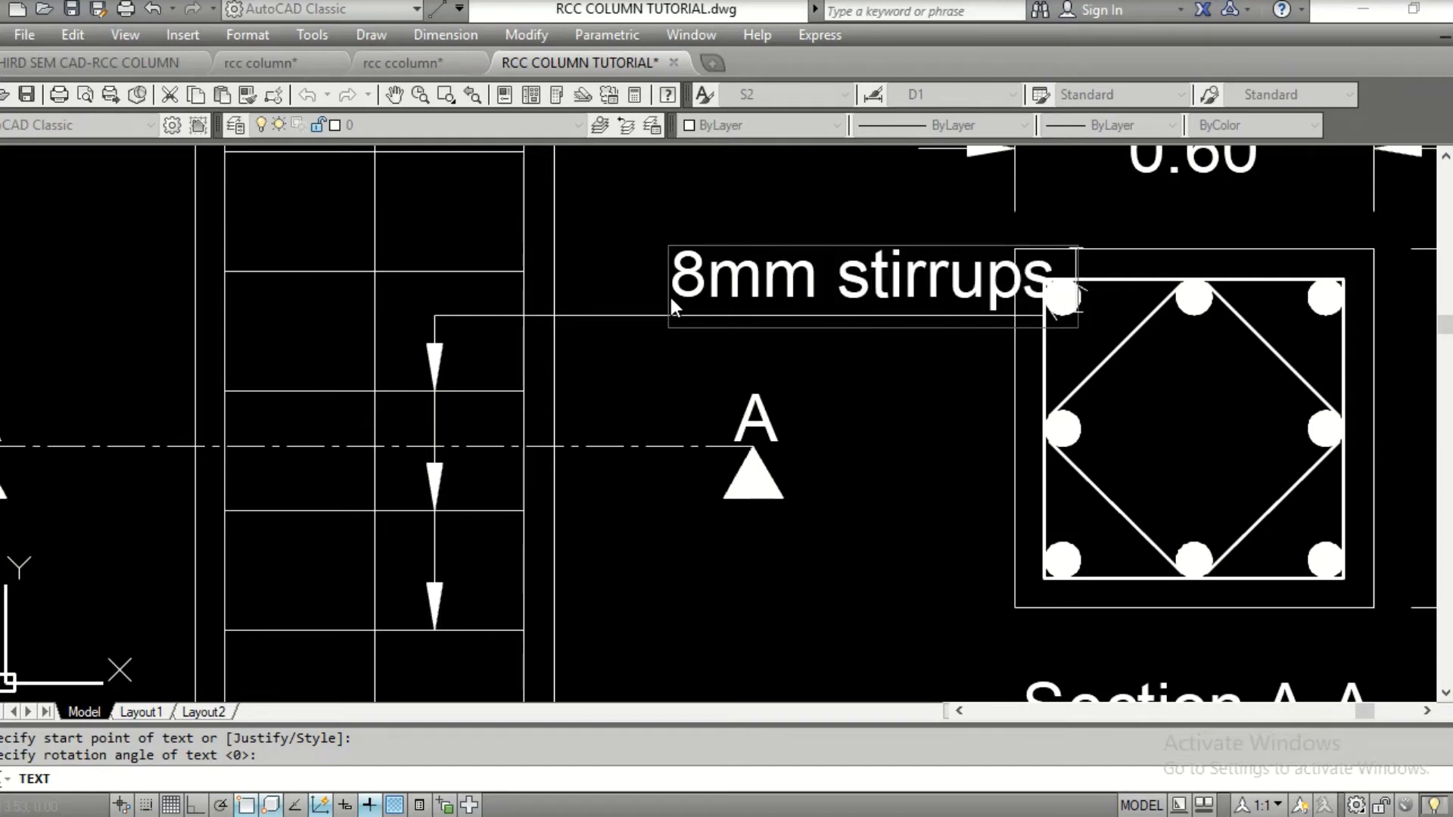
type("20")
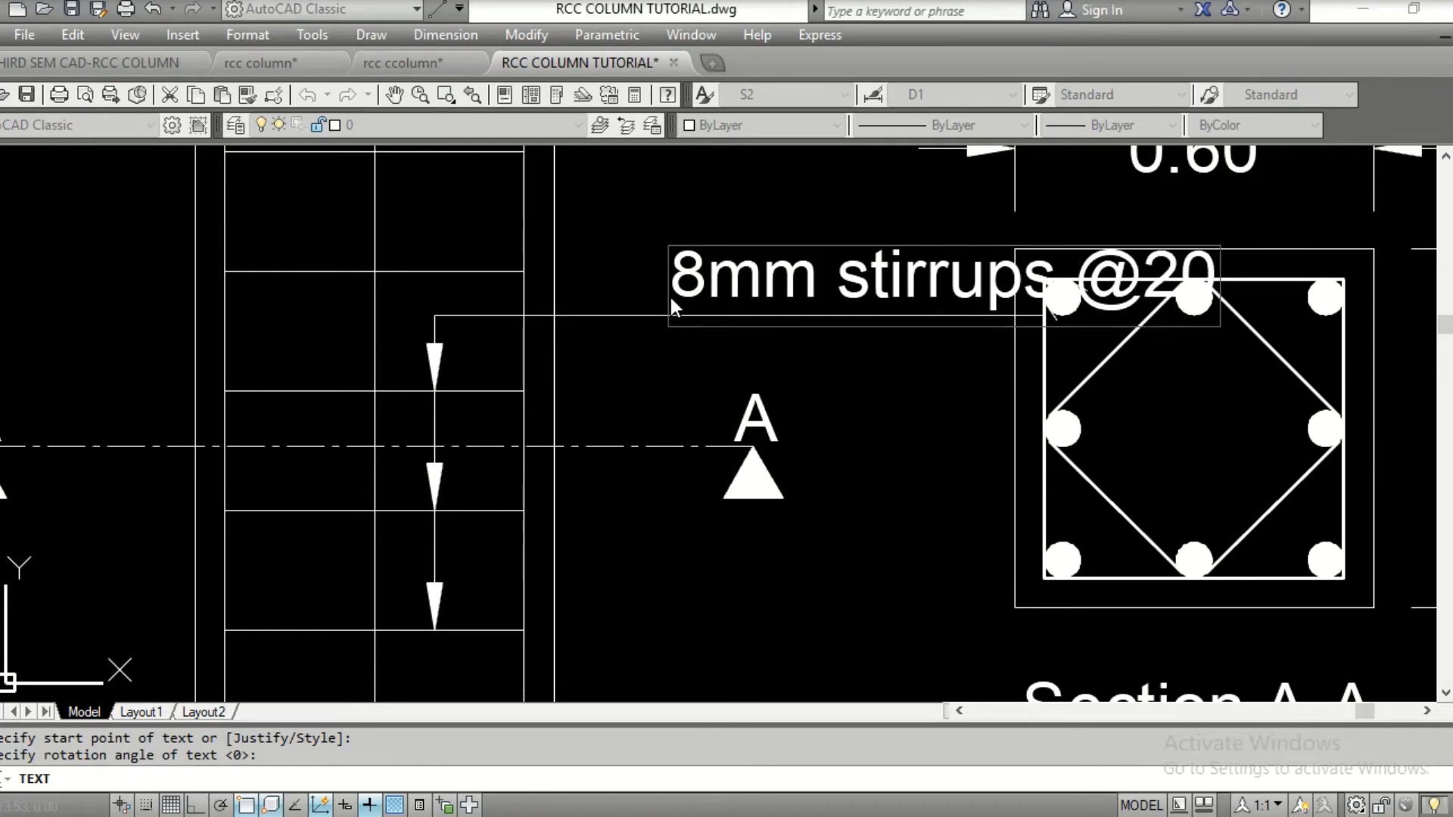
key("BackSpace")
key("BackSpace")
key("BackSpace")
key("Return")
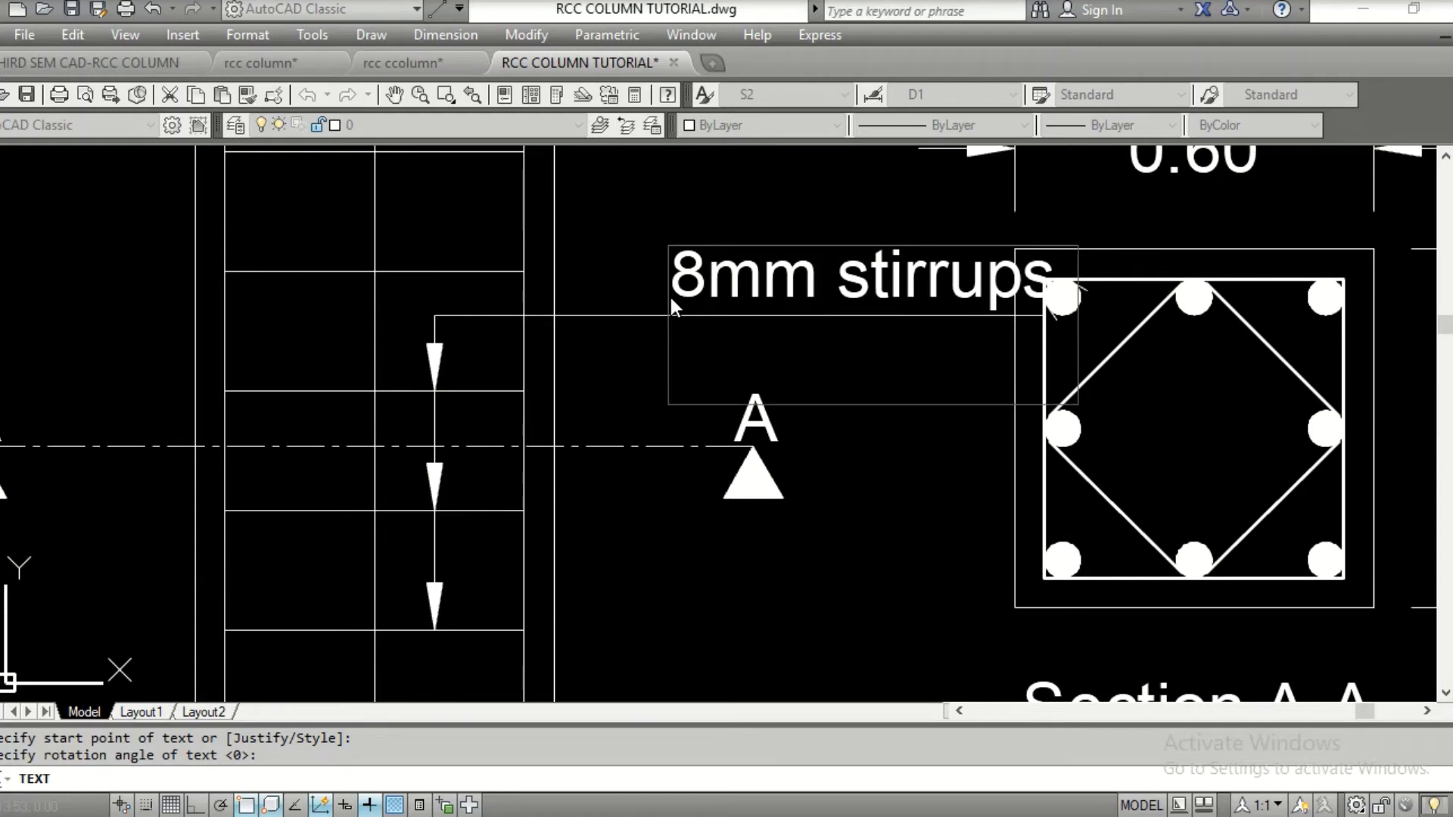
type("@ 20cm ")
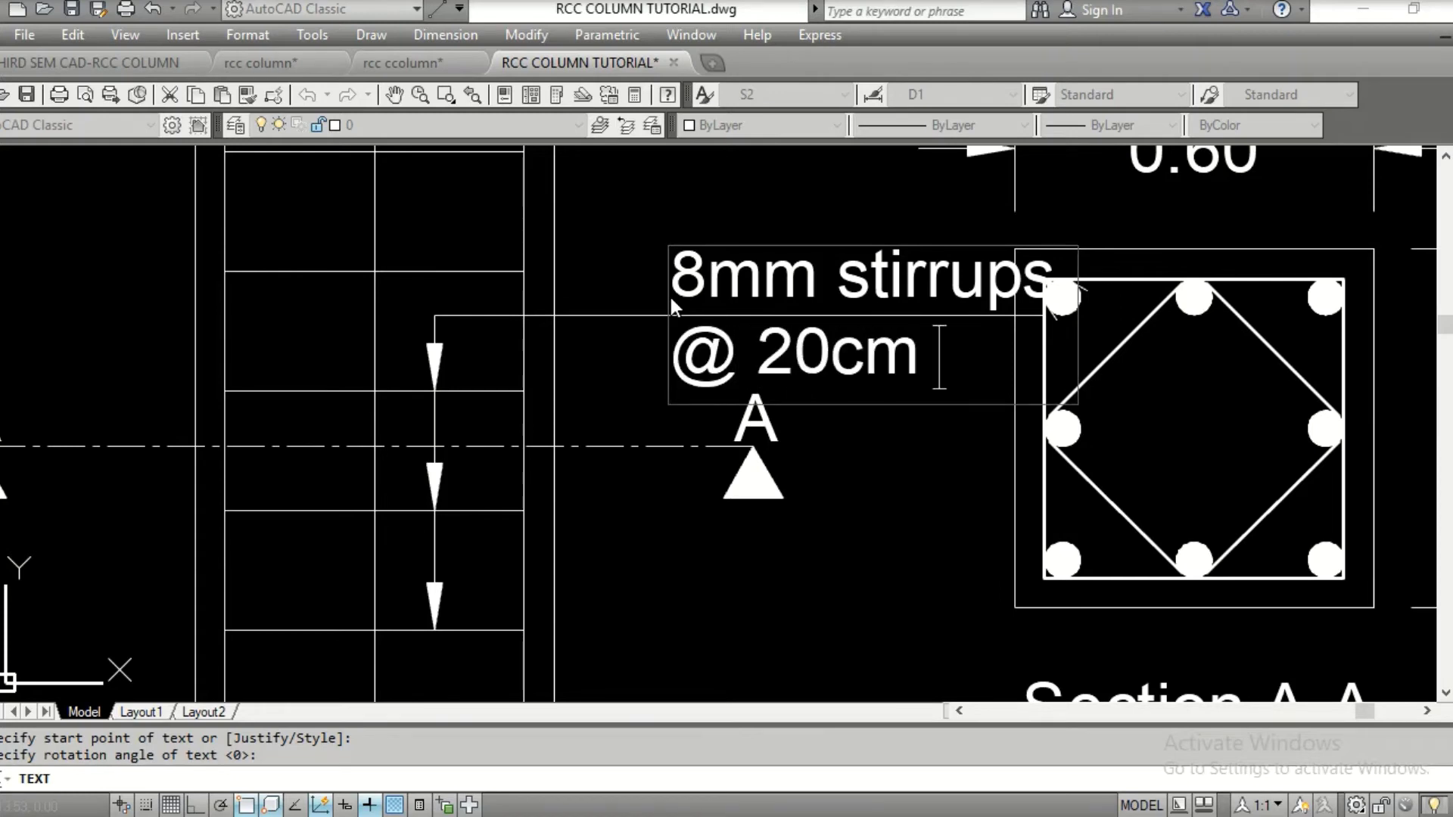
type("c/c")
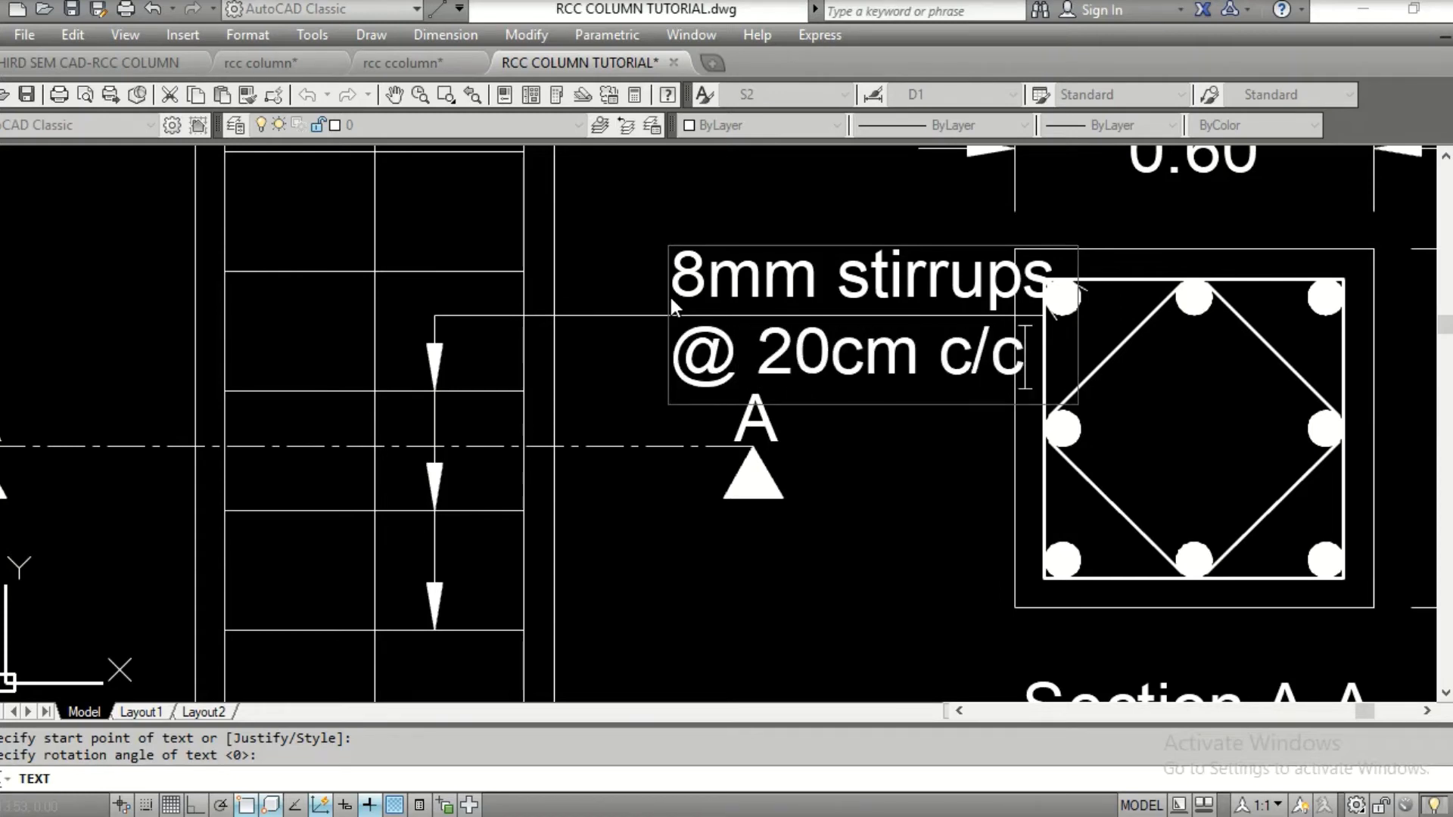
key("Return")
key("Return")
Select both lines of the stirrup note
left_click(780, 268)
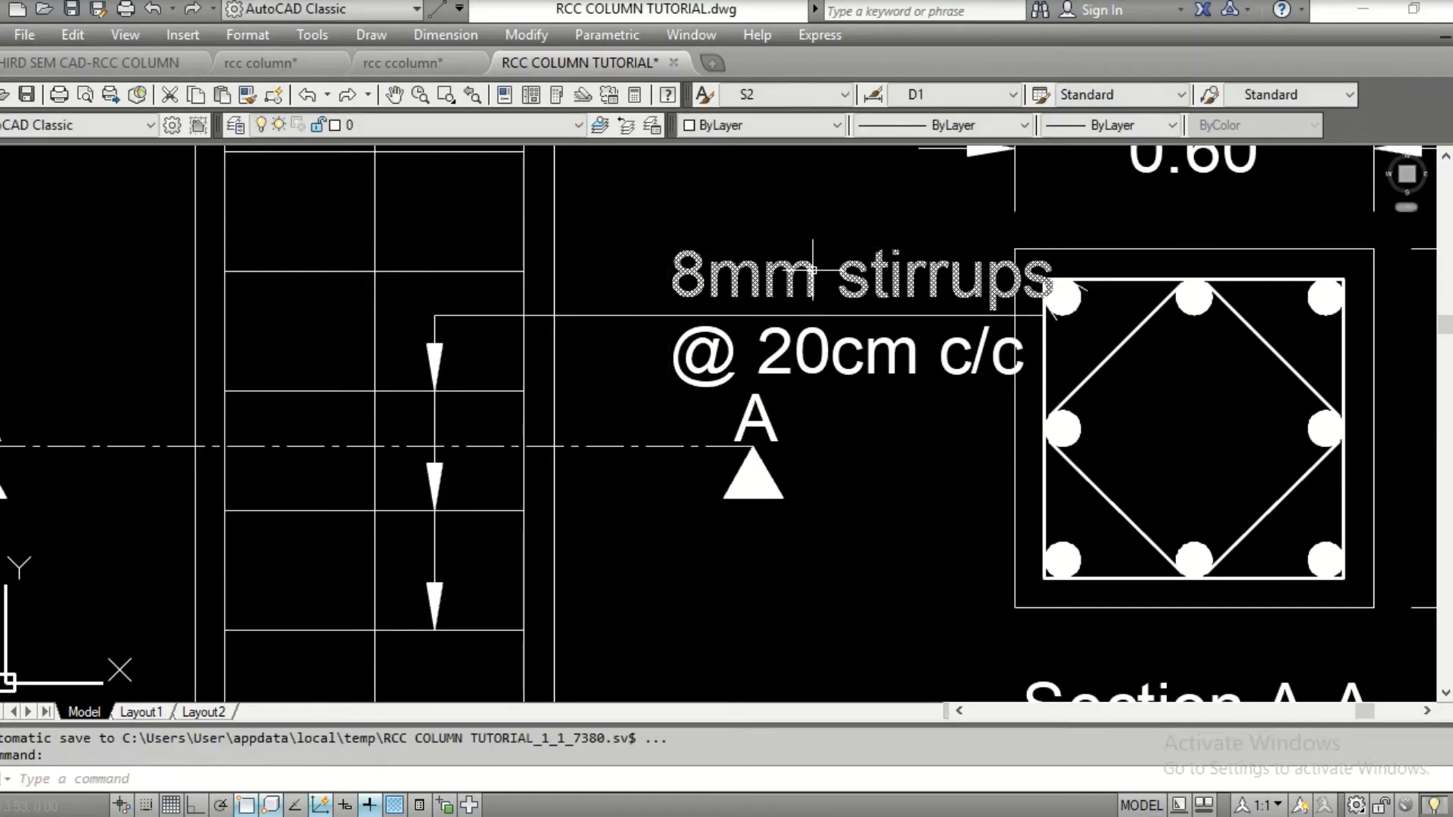
right_click(779, 269)
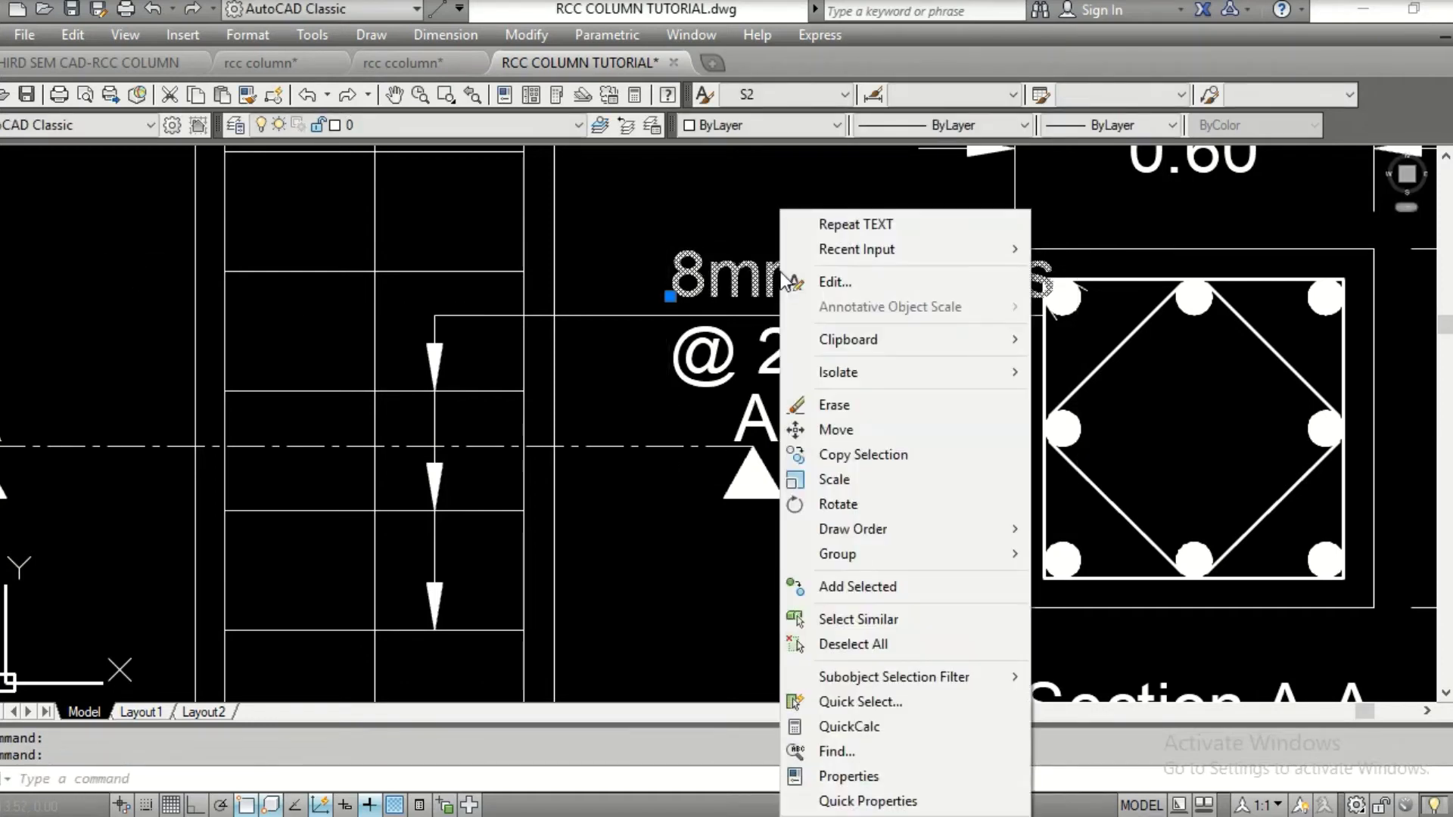
key("Escape")
left_click(622, 233)
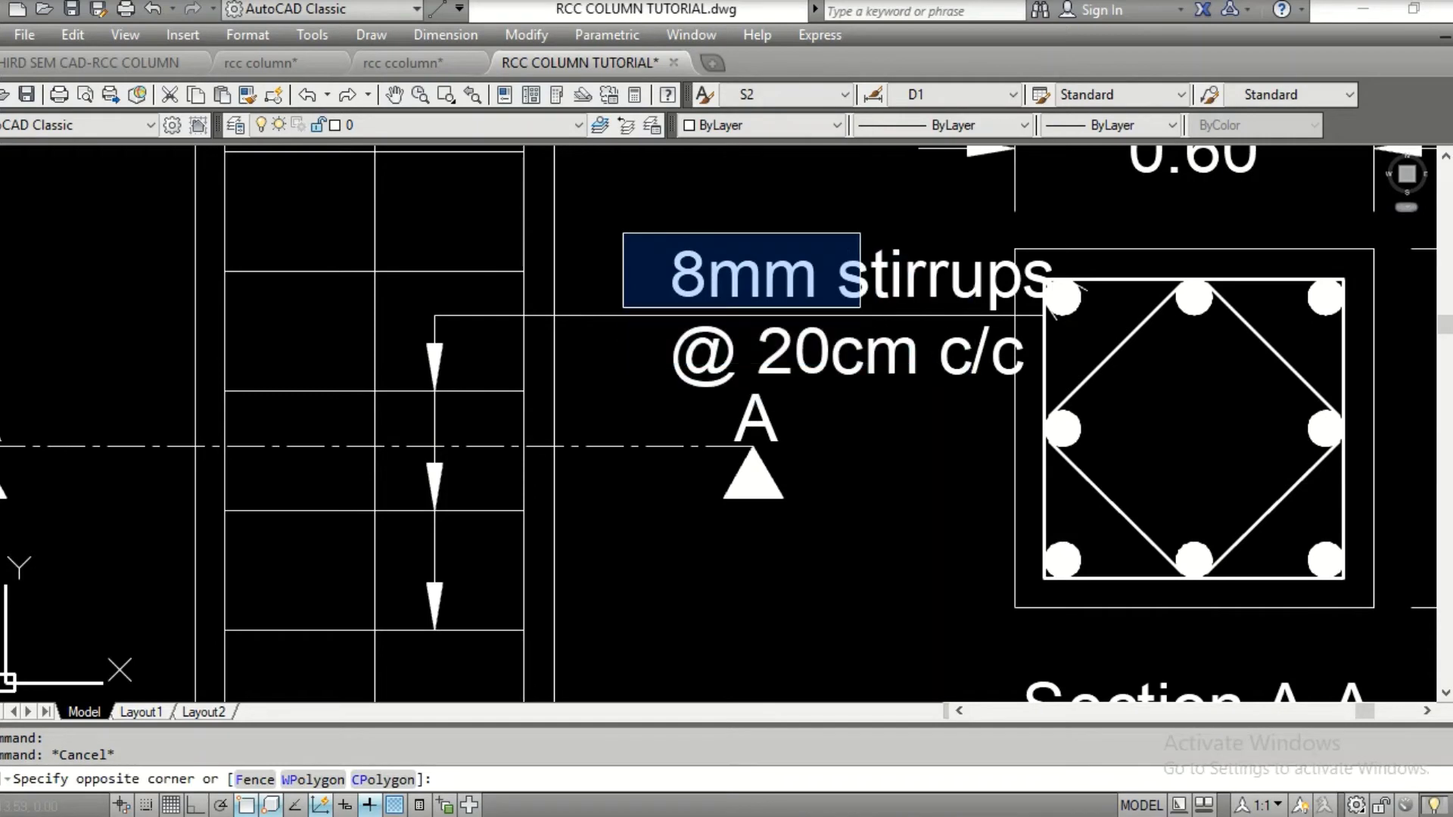
key("Escape")
left_click(855, 295)
left_click(860, 341)
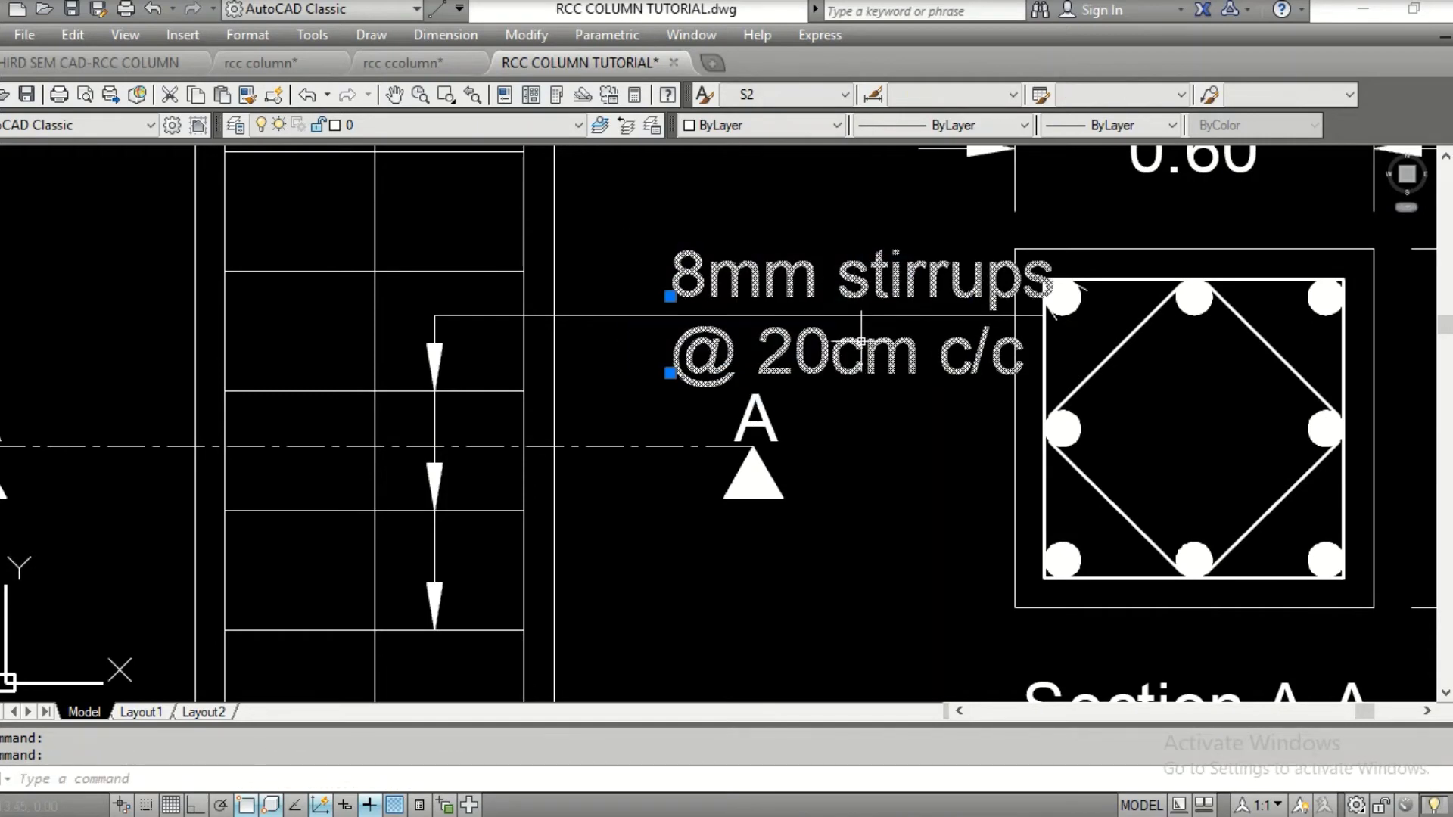
Change the two note lines' text height from 0.08 to 0.04 in Properties
right_click(860, 341)
left_click(979, 775)
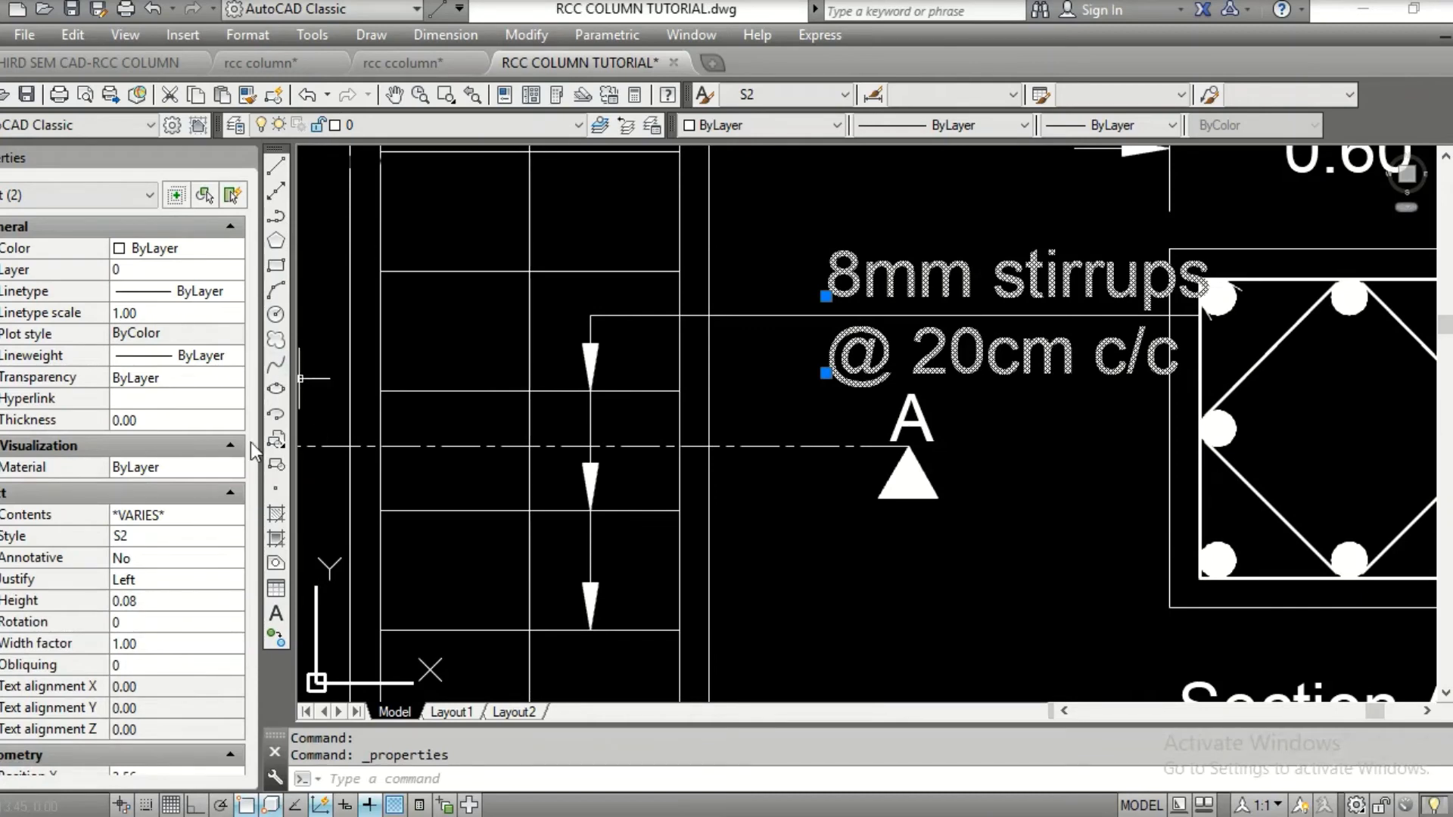
left_click(191, 602)
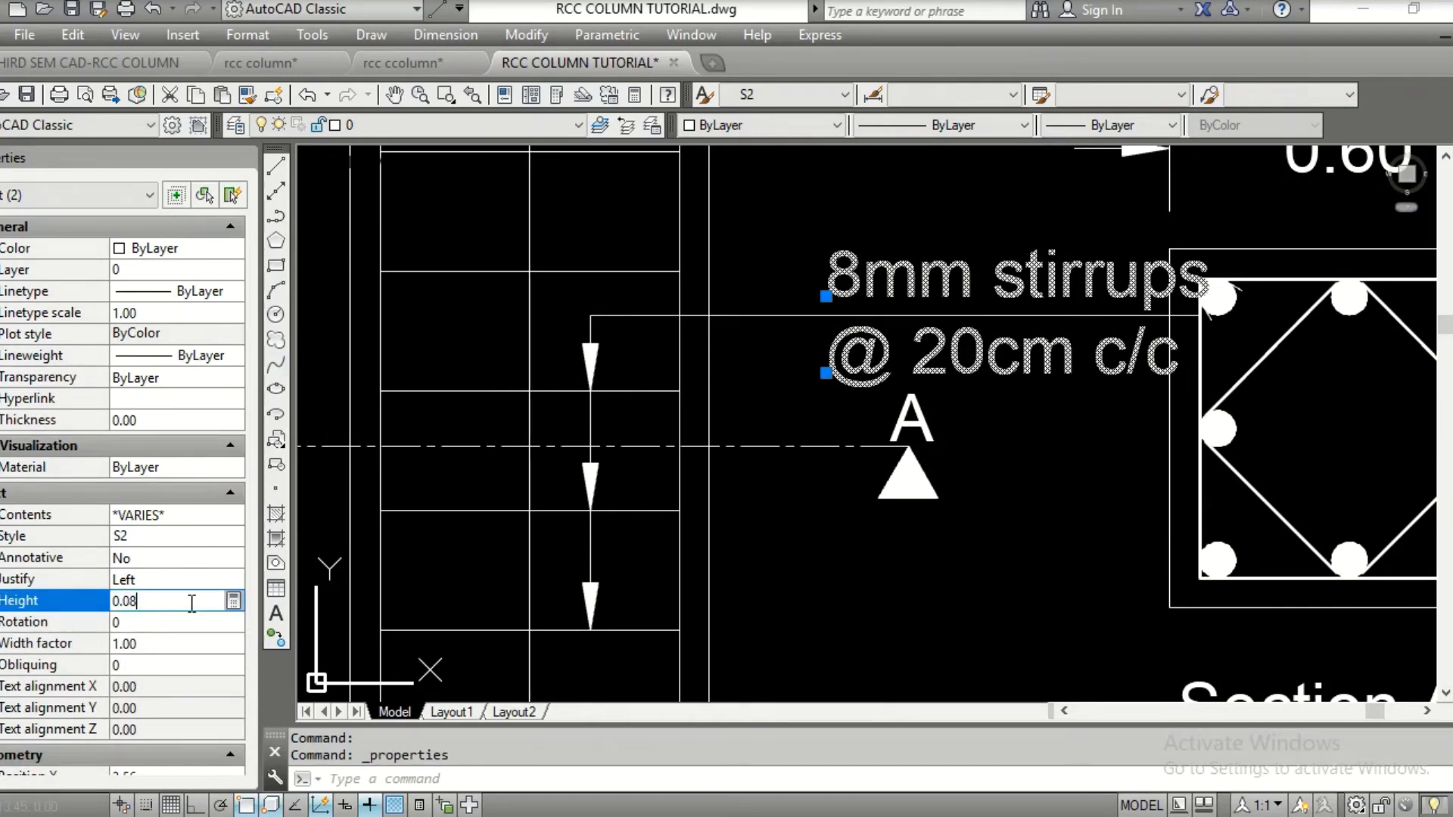
key("BackSpace")
type("4")
key("Tab")
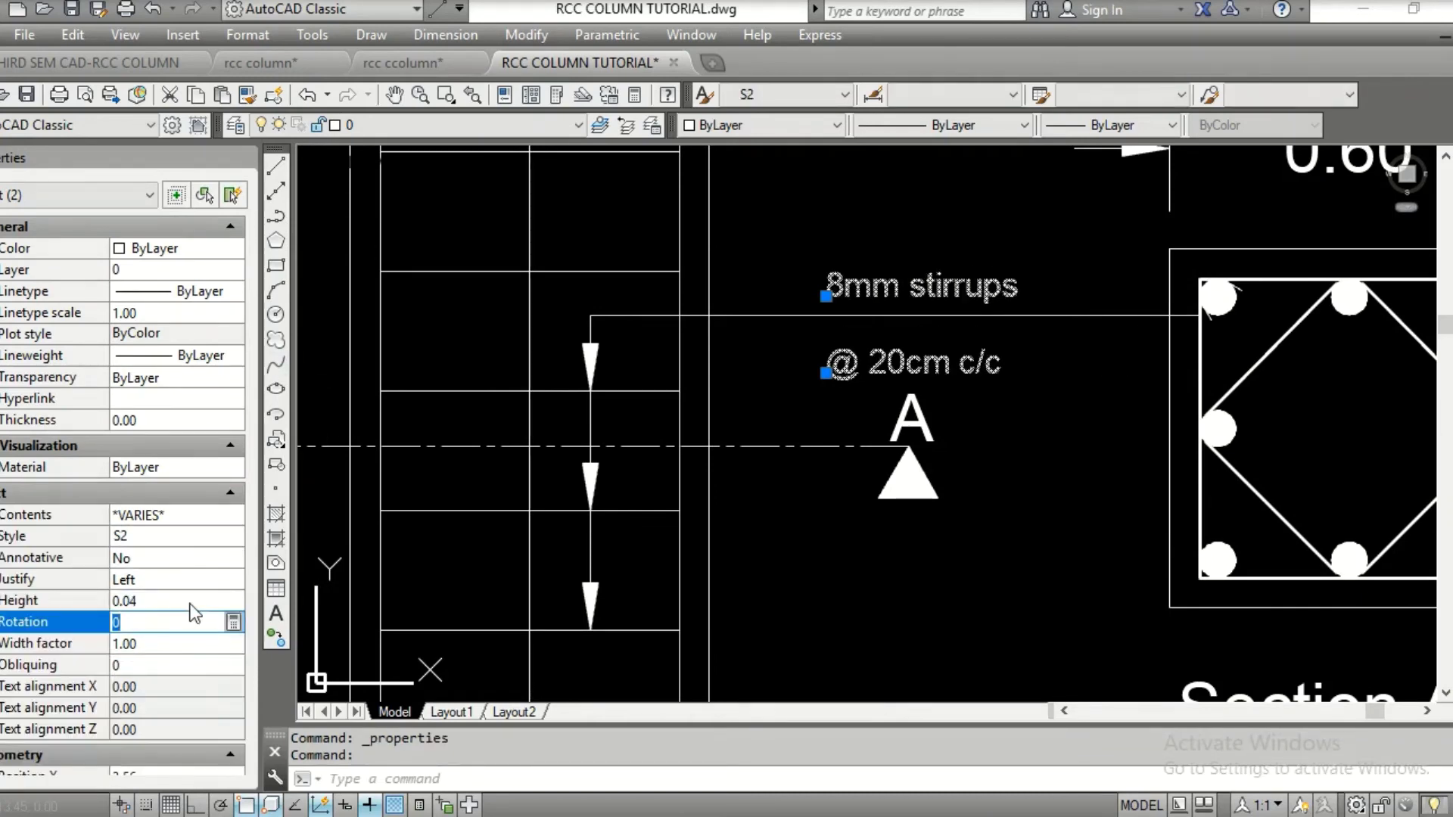
key("Escape")
key("Escape")
Move the '@ 20cm c/c' line up directly under '8mm stirrups'
scroll(836, 307, "up", 4)
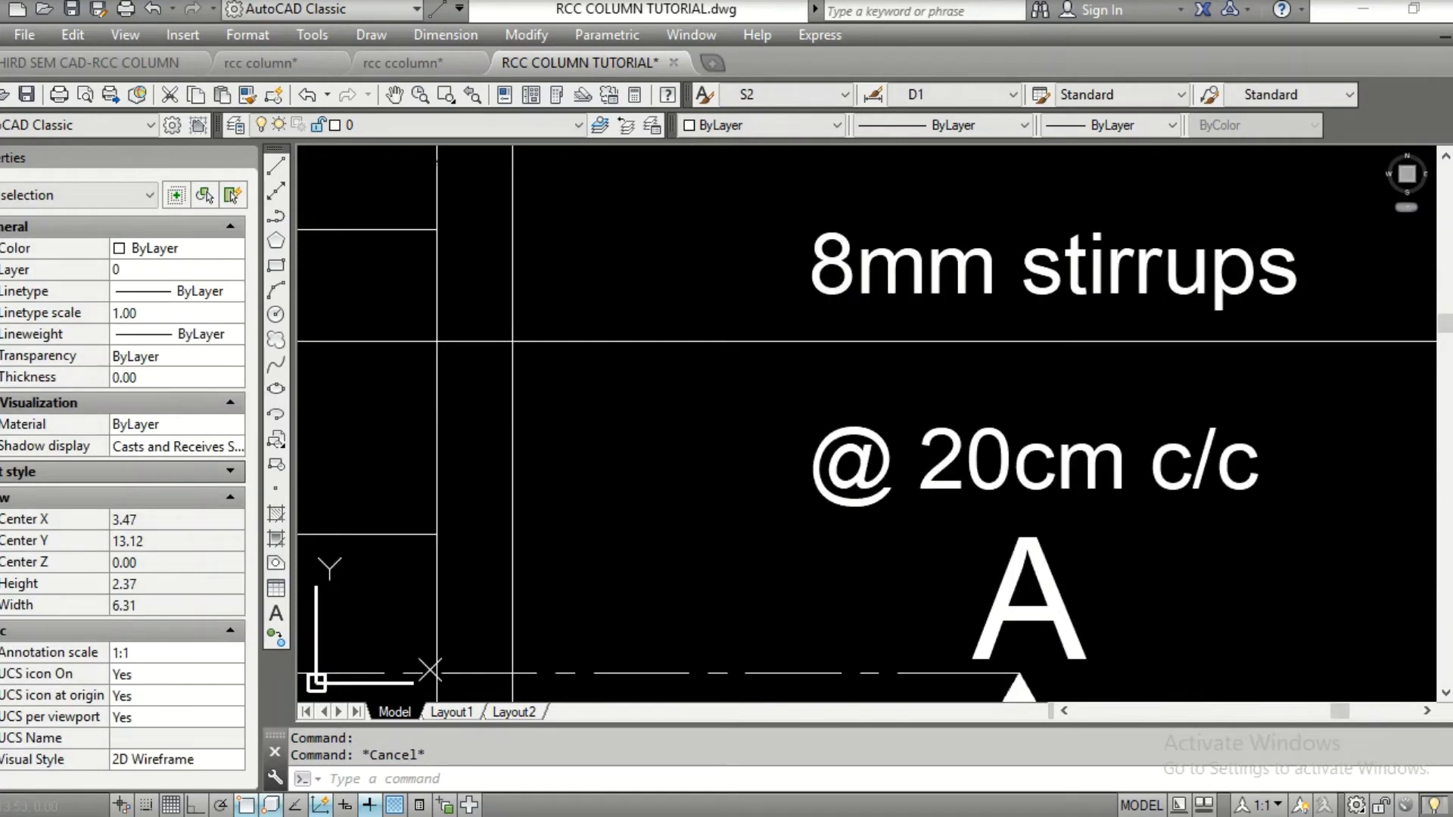
type("m")
key("Return")
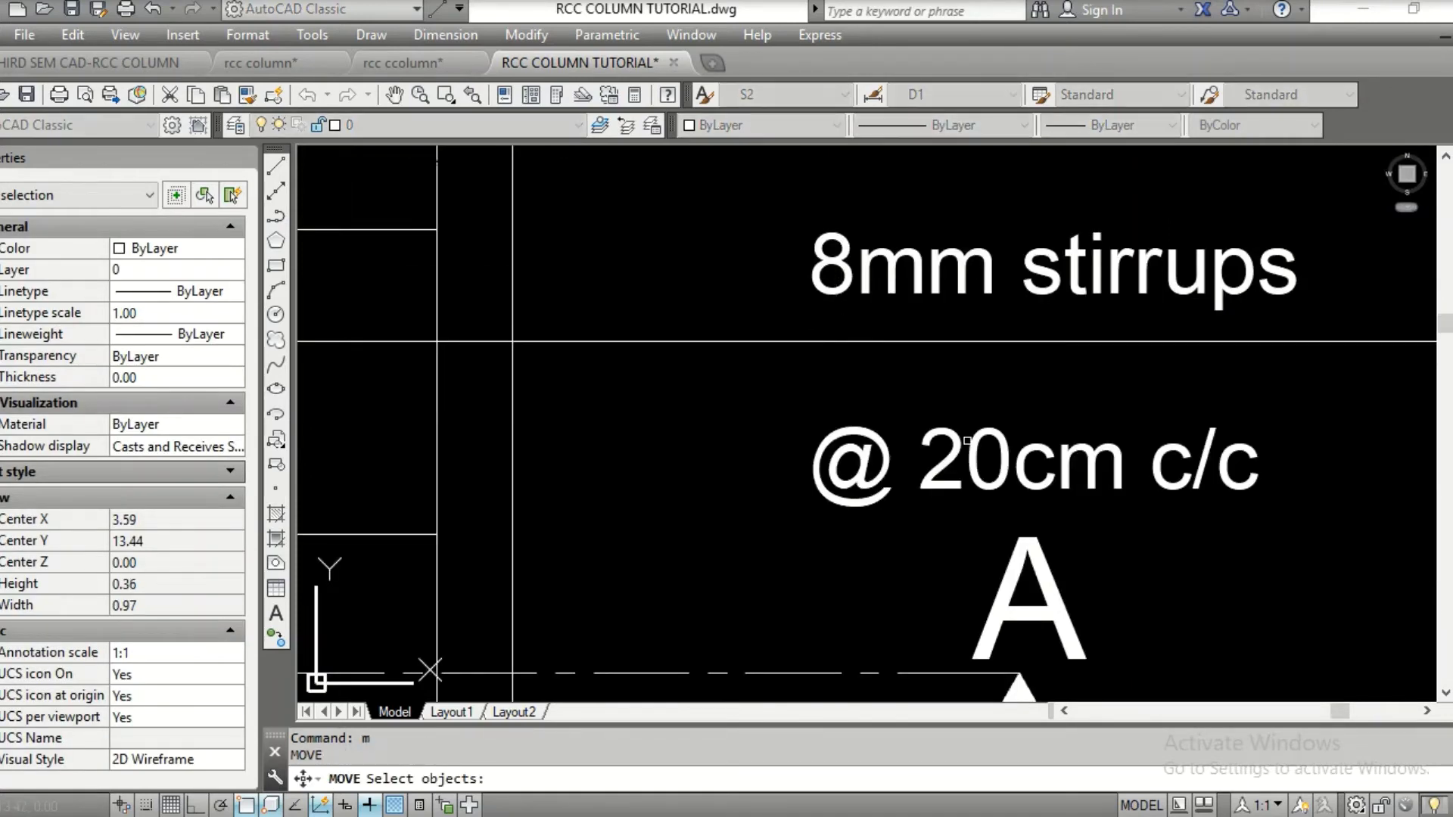
left_click(975, 449)
key("Return")
left_click(945, 469)
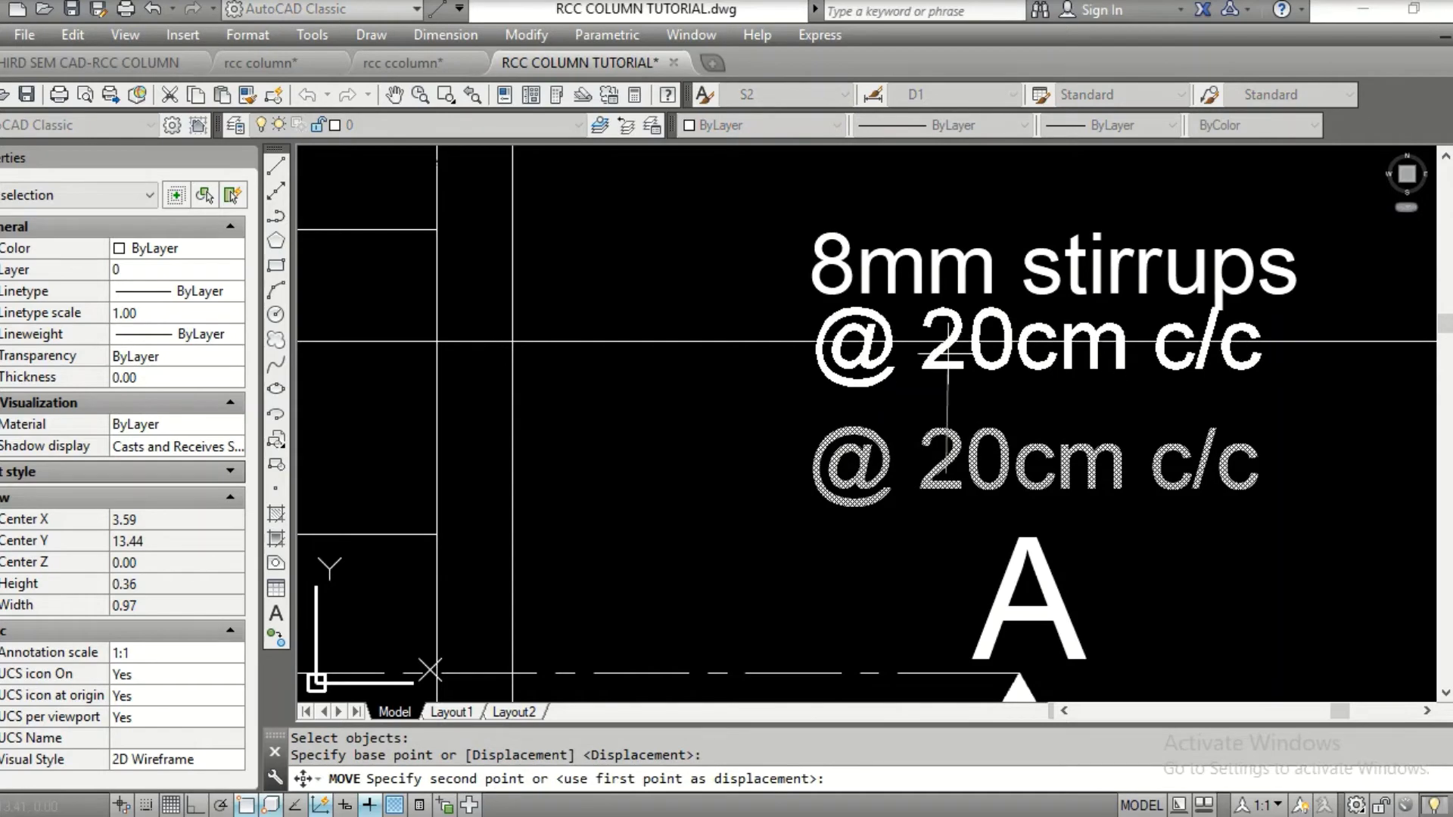
left_click(947, 354)
key("Escape")
middle_click_drag(947, 354, 777, 406)
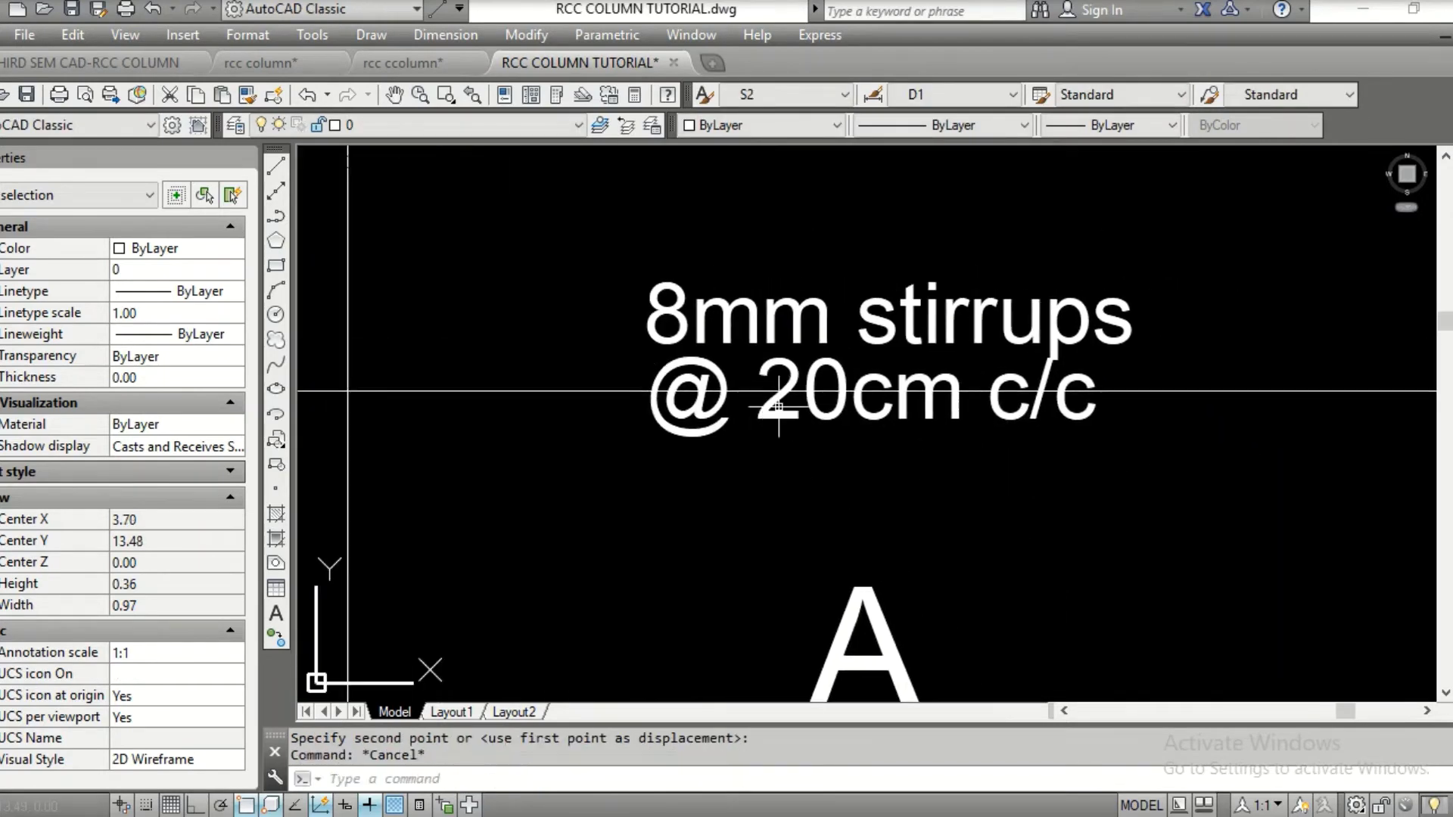
Move both note lines, with object snap off, to sit just above the leader line
type("m")
key("Return")
left_click(595, 227)
left_click(1160, 497)
key("Return")
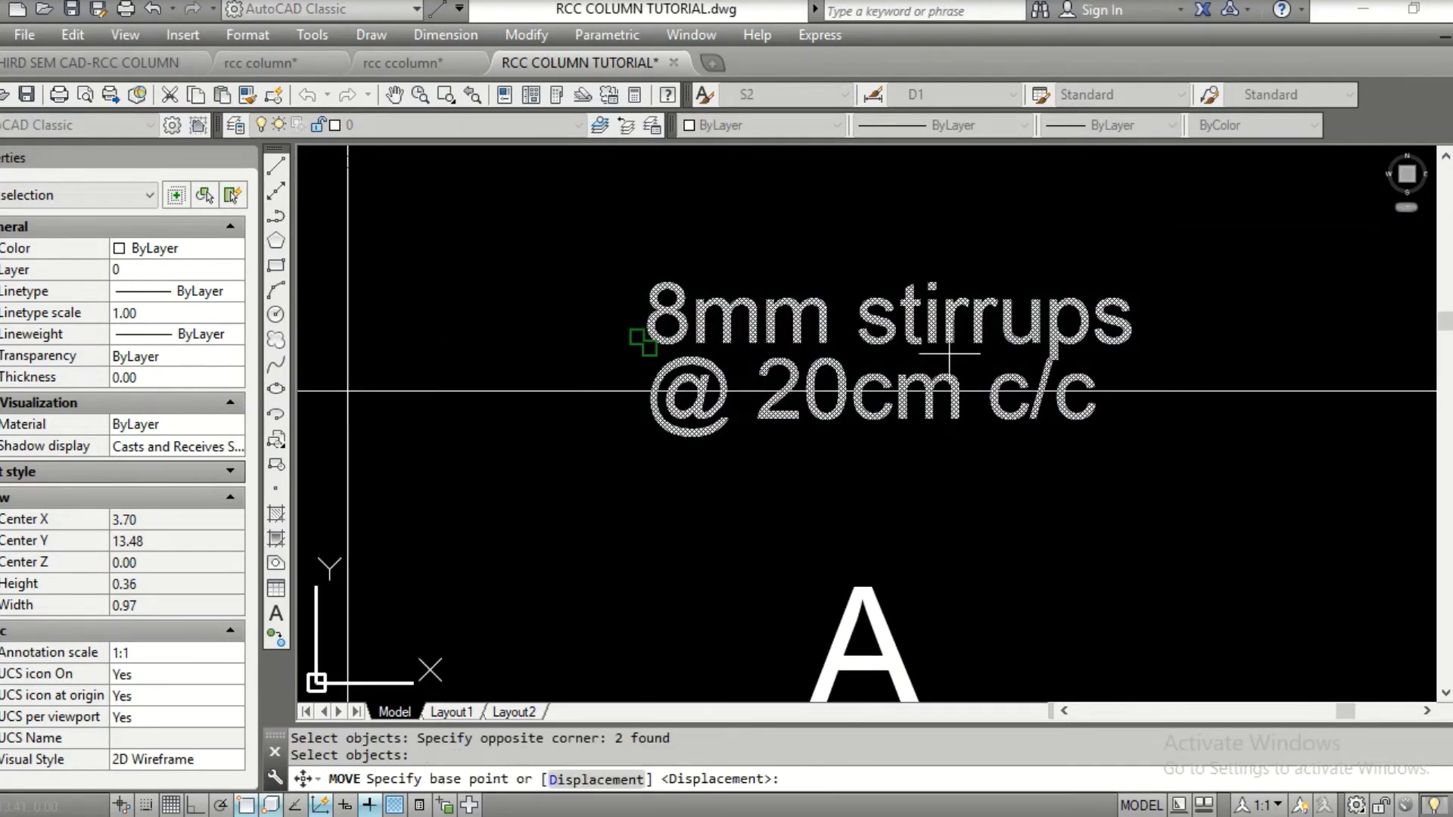
left_click(647, 418)
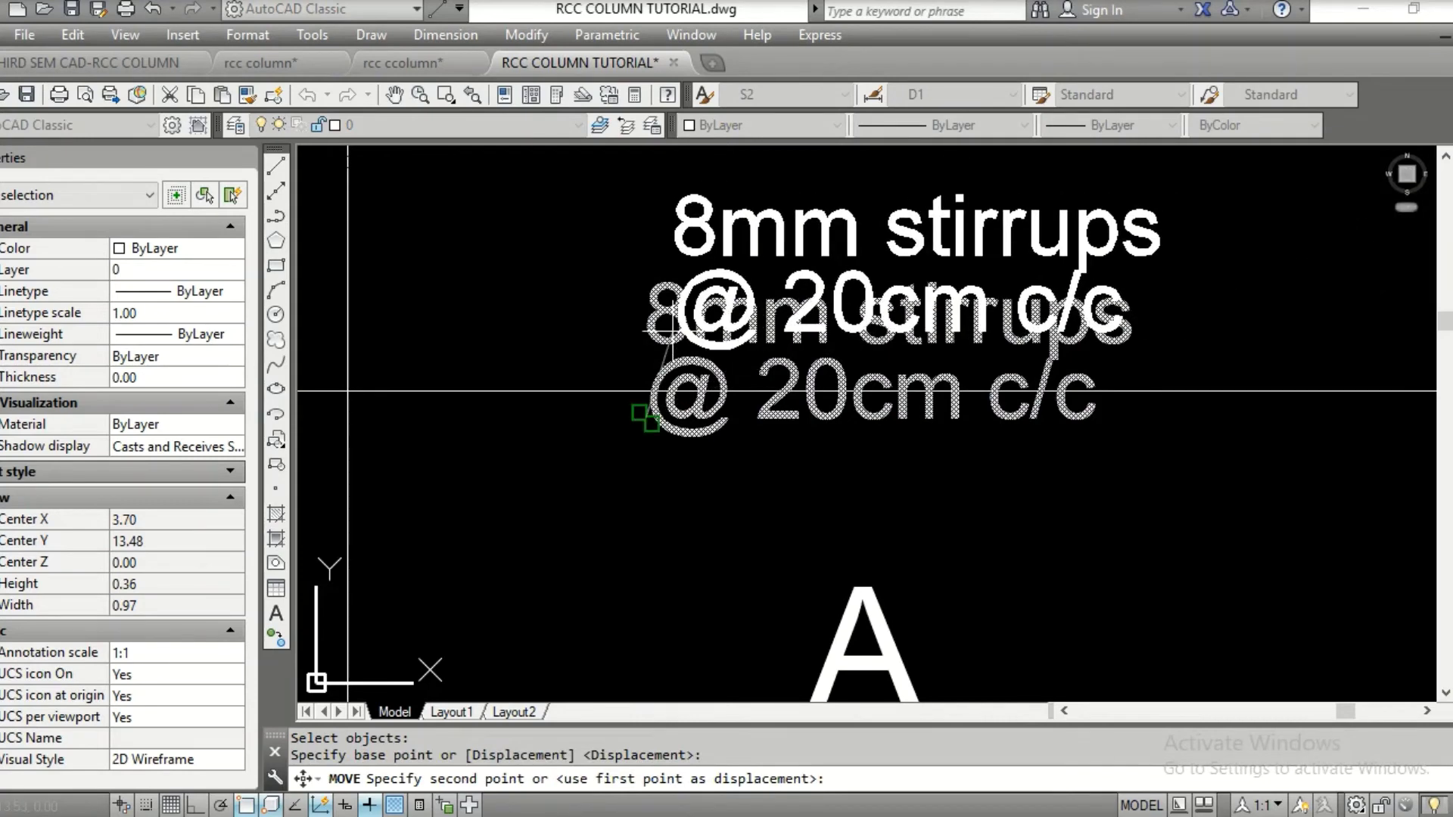
key("F3")
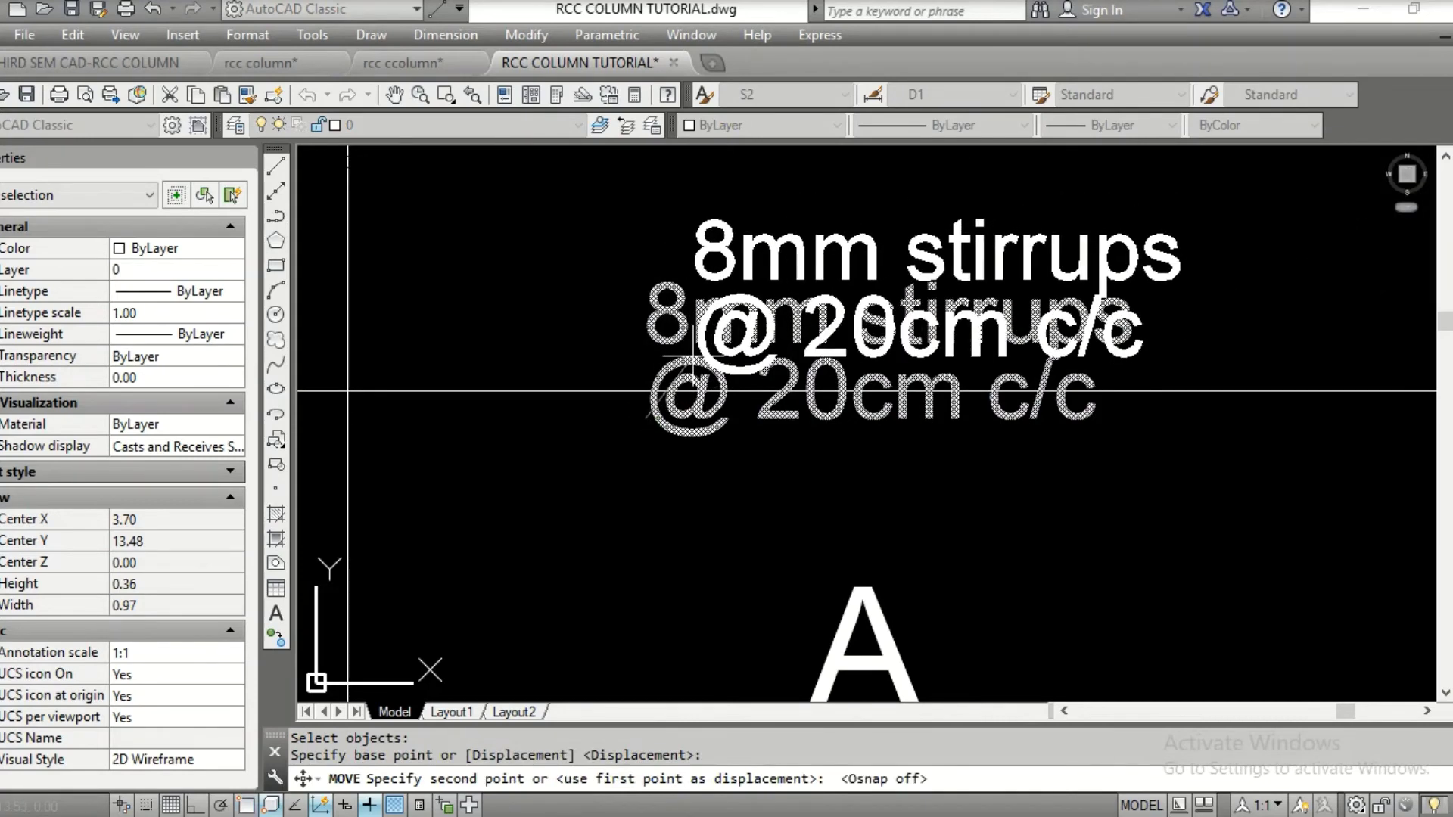
left_click(678, 350)
scroll(988, 376, "down", 5)
middle_click_drag(989, 376, 865, 233)
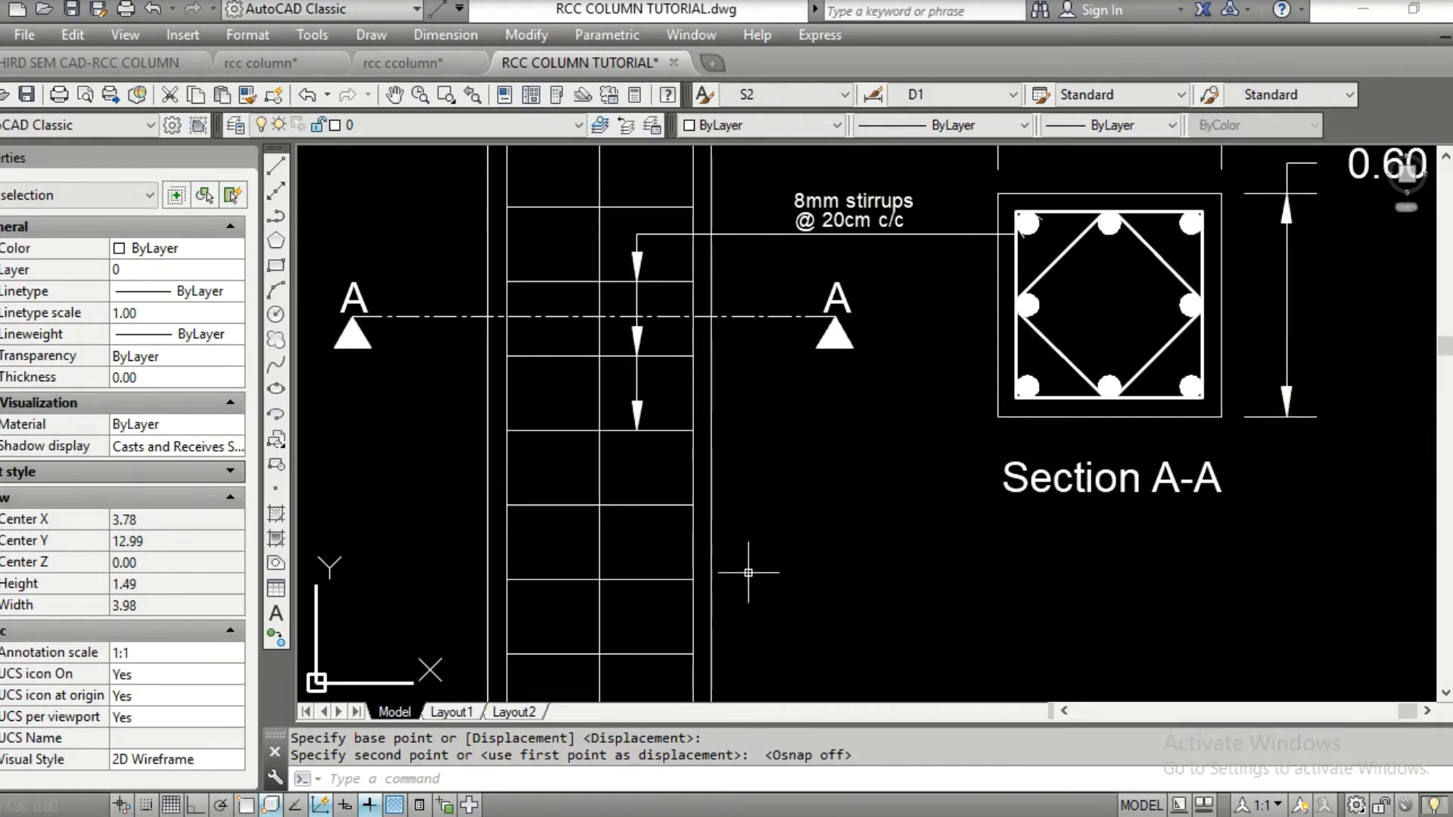
Draw a straight horizontal leader from the column's bar line out to the right
type("leader")
key("Return")
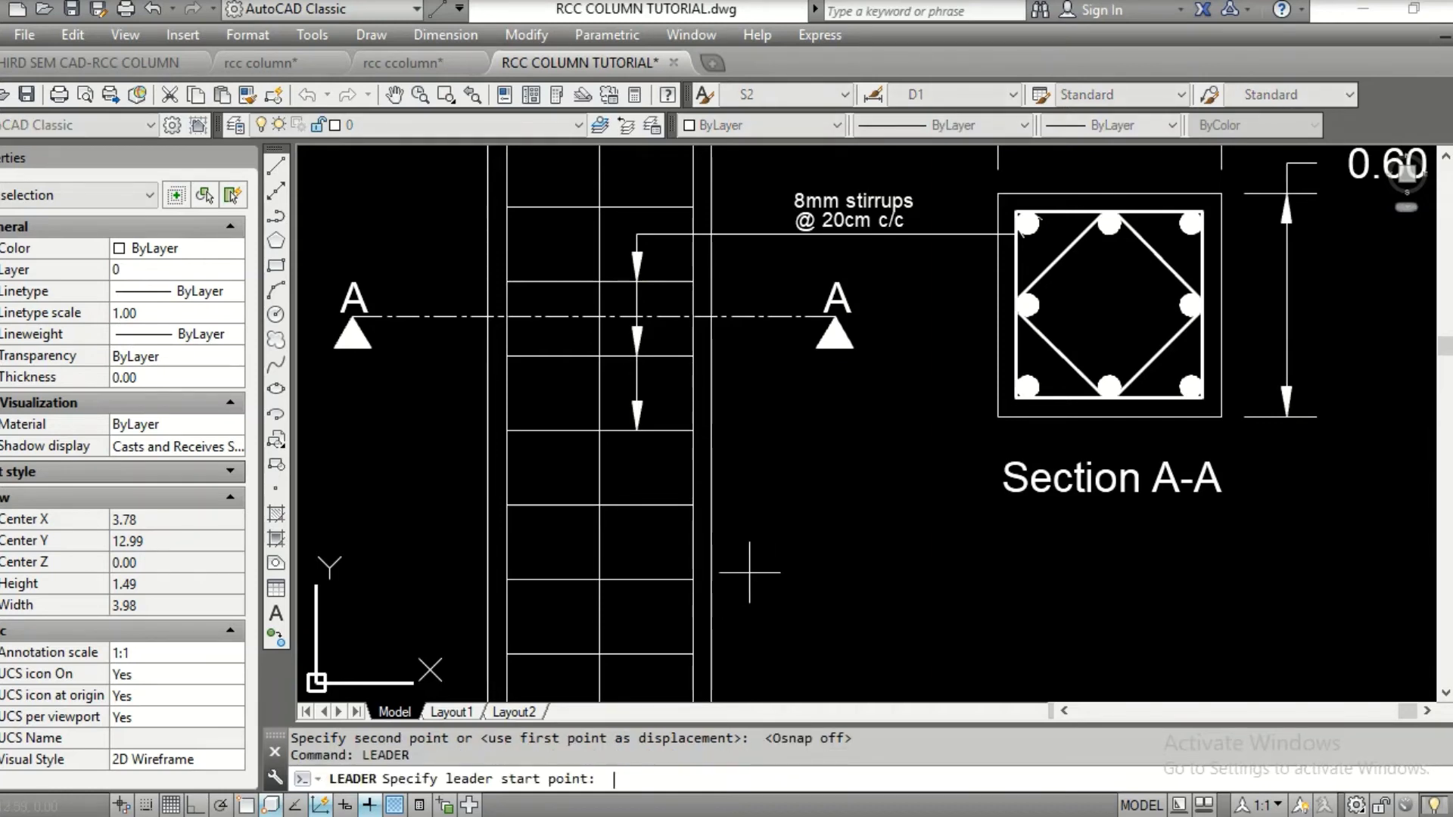
key("F3")
left_click(509, 565)
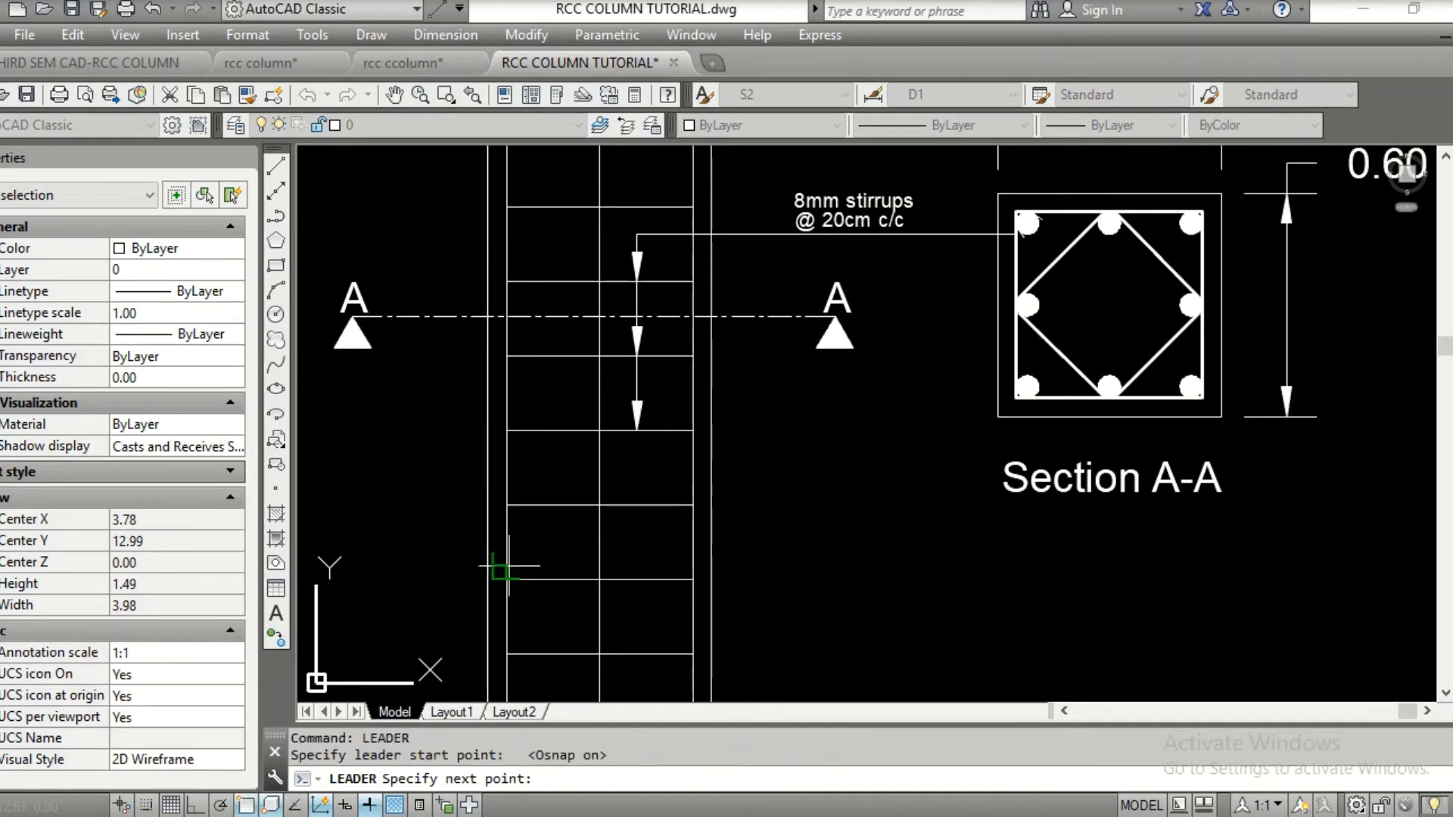
key("F8")
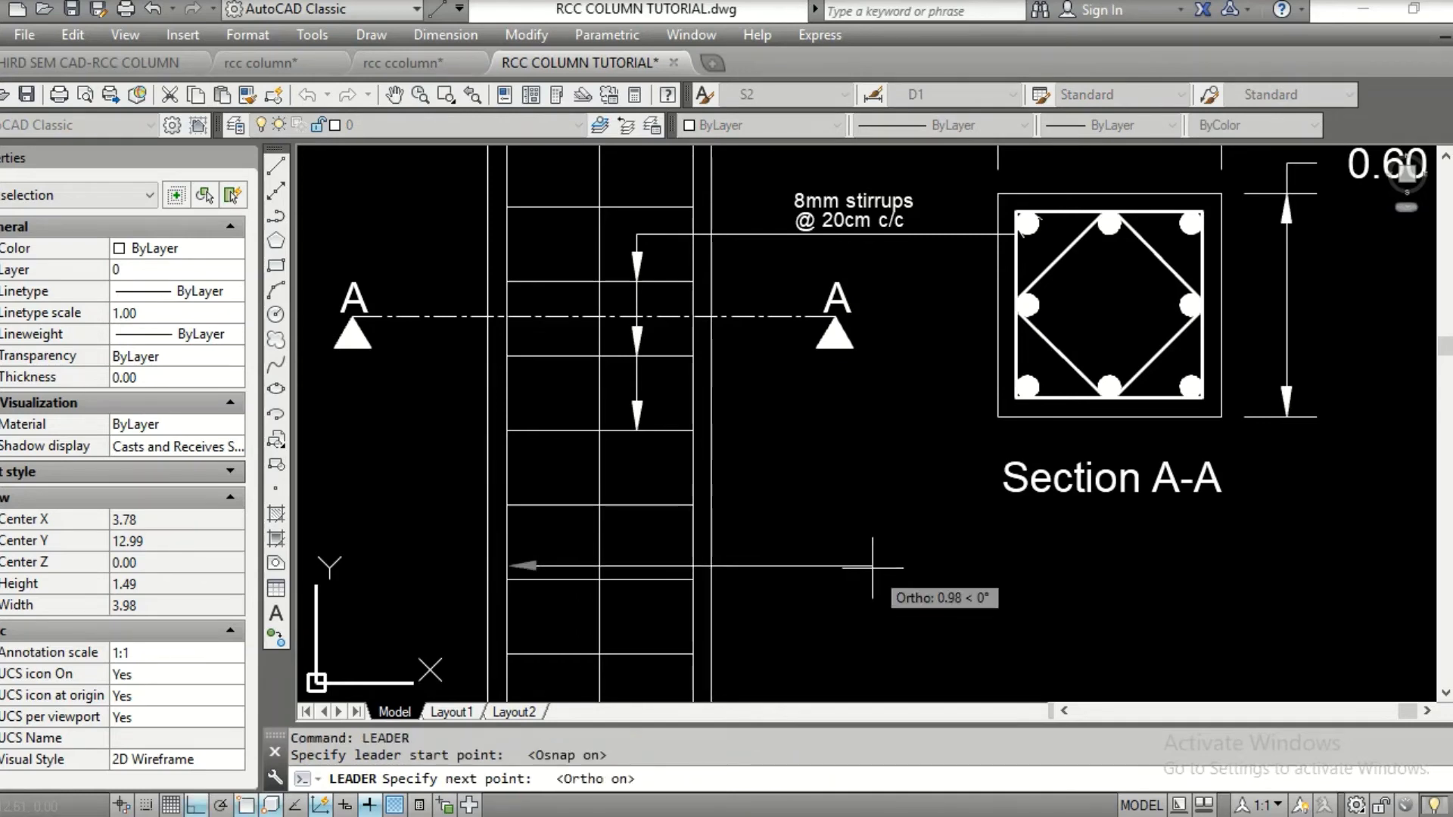
left_click(815, 566)
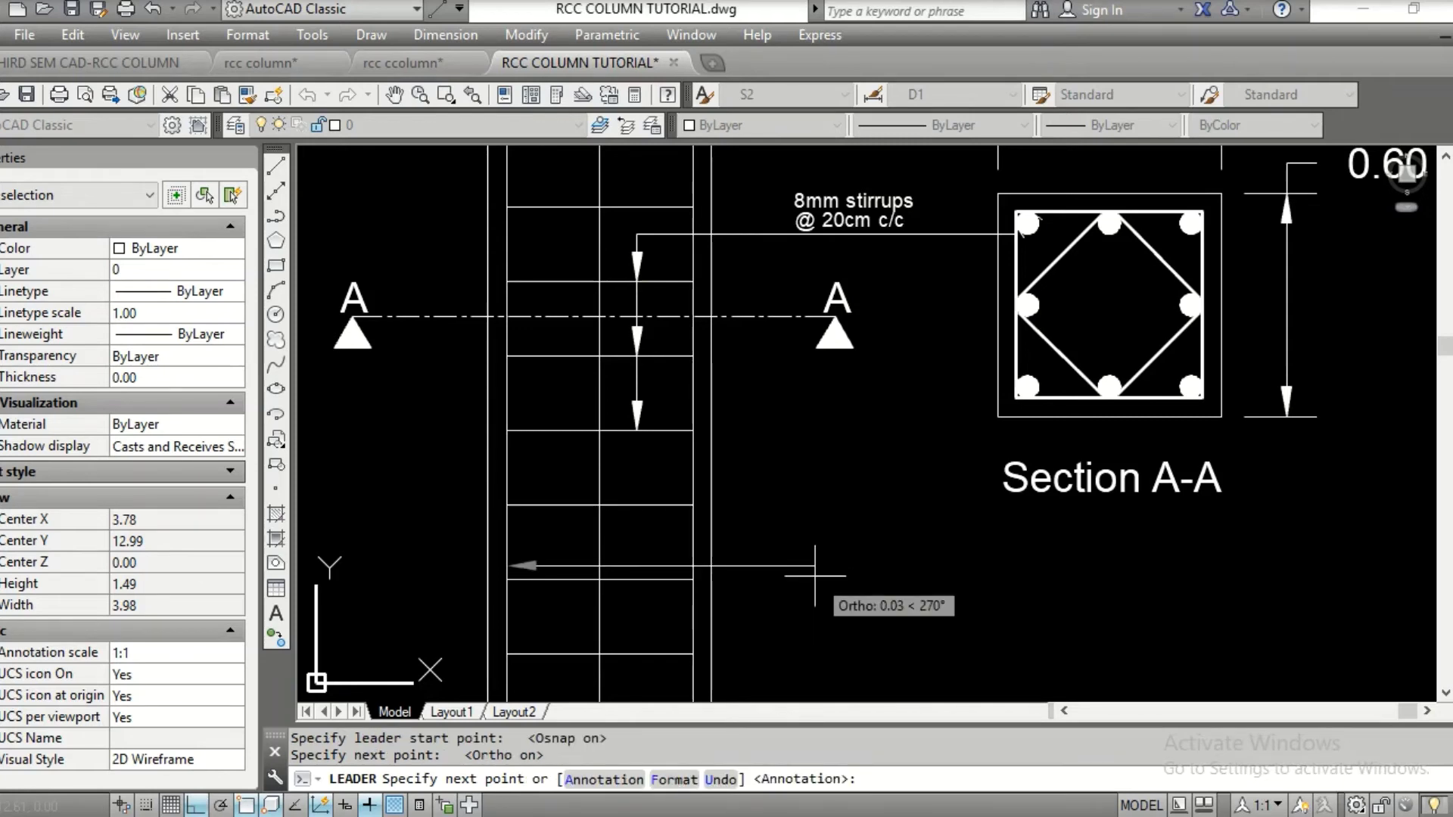
Annotate the leader with the note '8 No. 16mm dia bars'
key("Return")
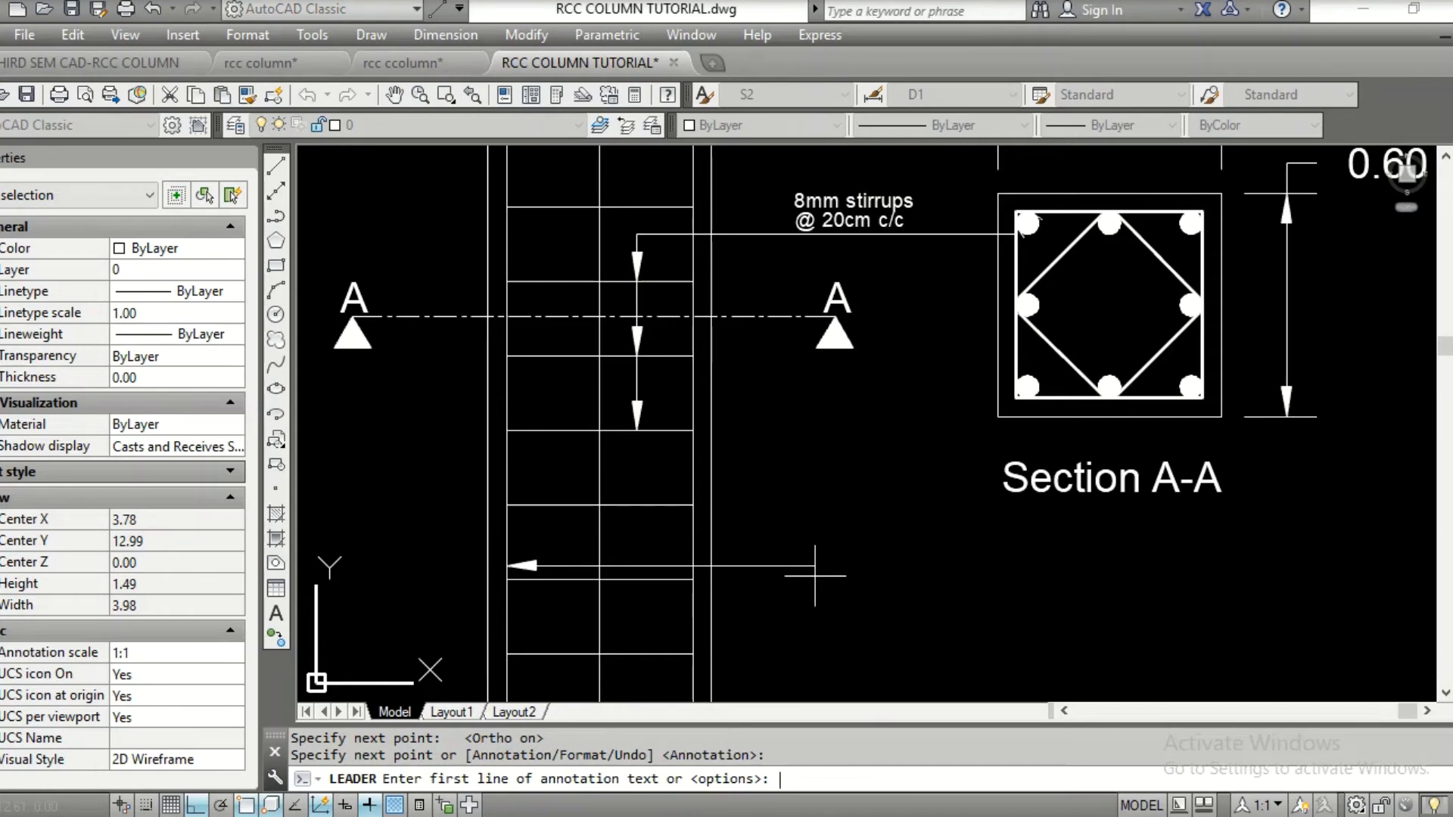
type("8 No. 16")
type("m")
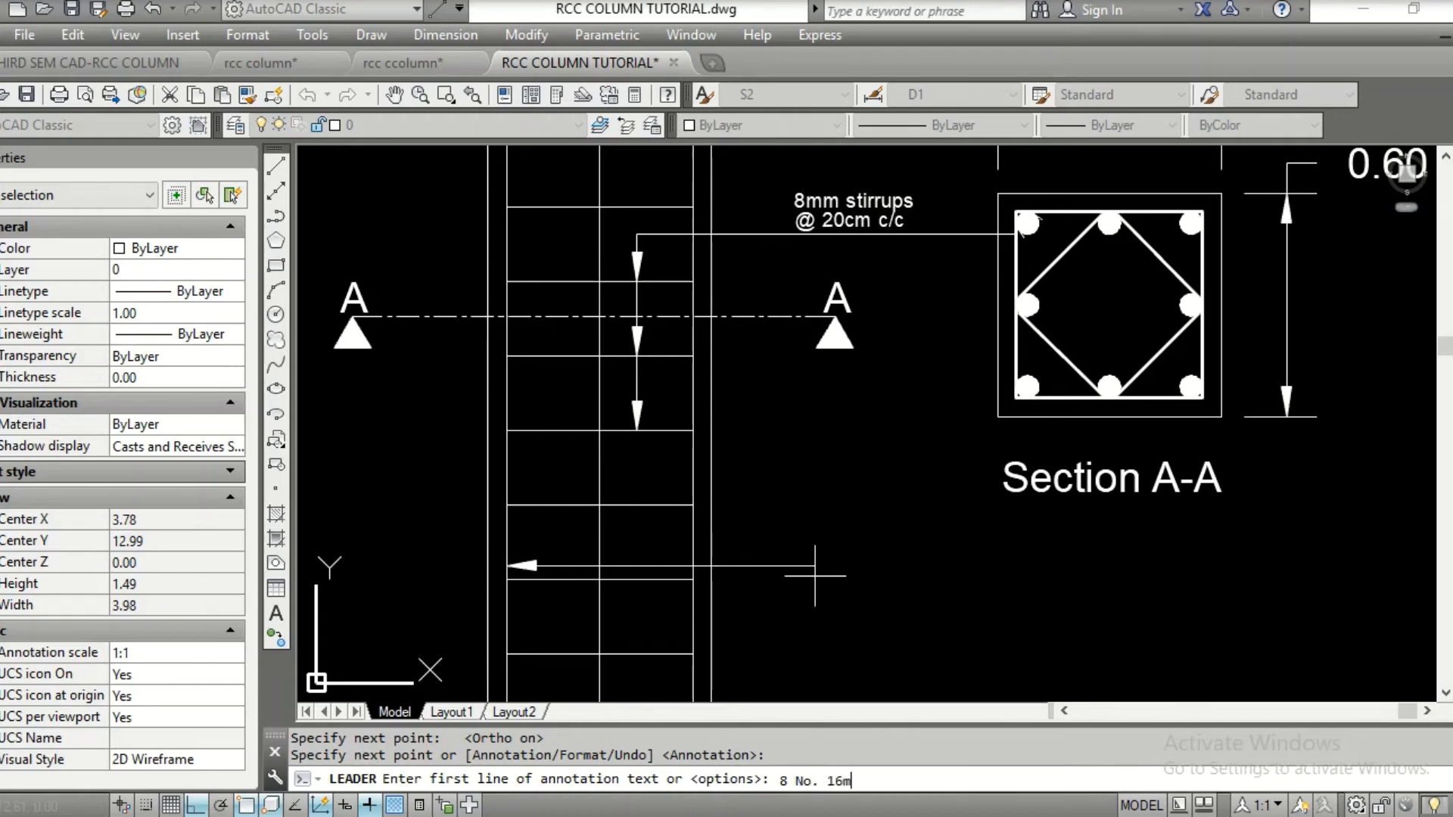
type("m dia bars")
key("Return")
key("Return")
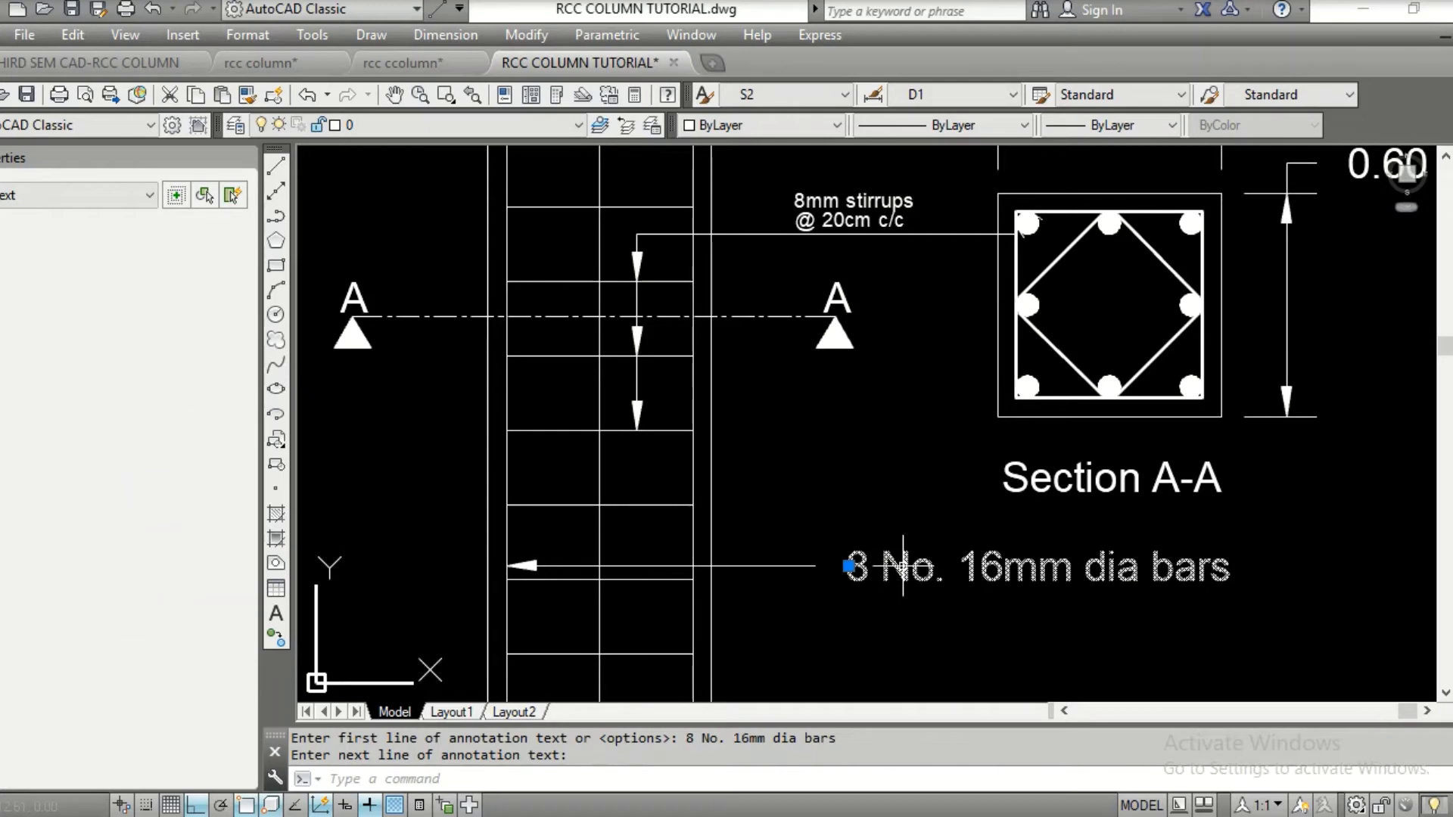
left_click(900, 564)
key("Escape")
key("Escape")
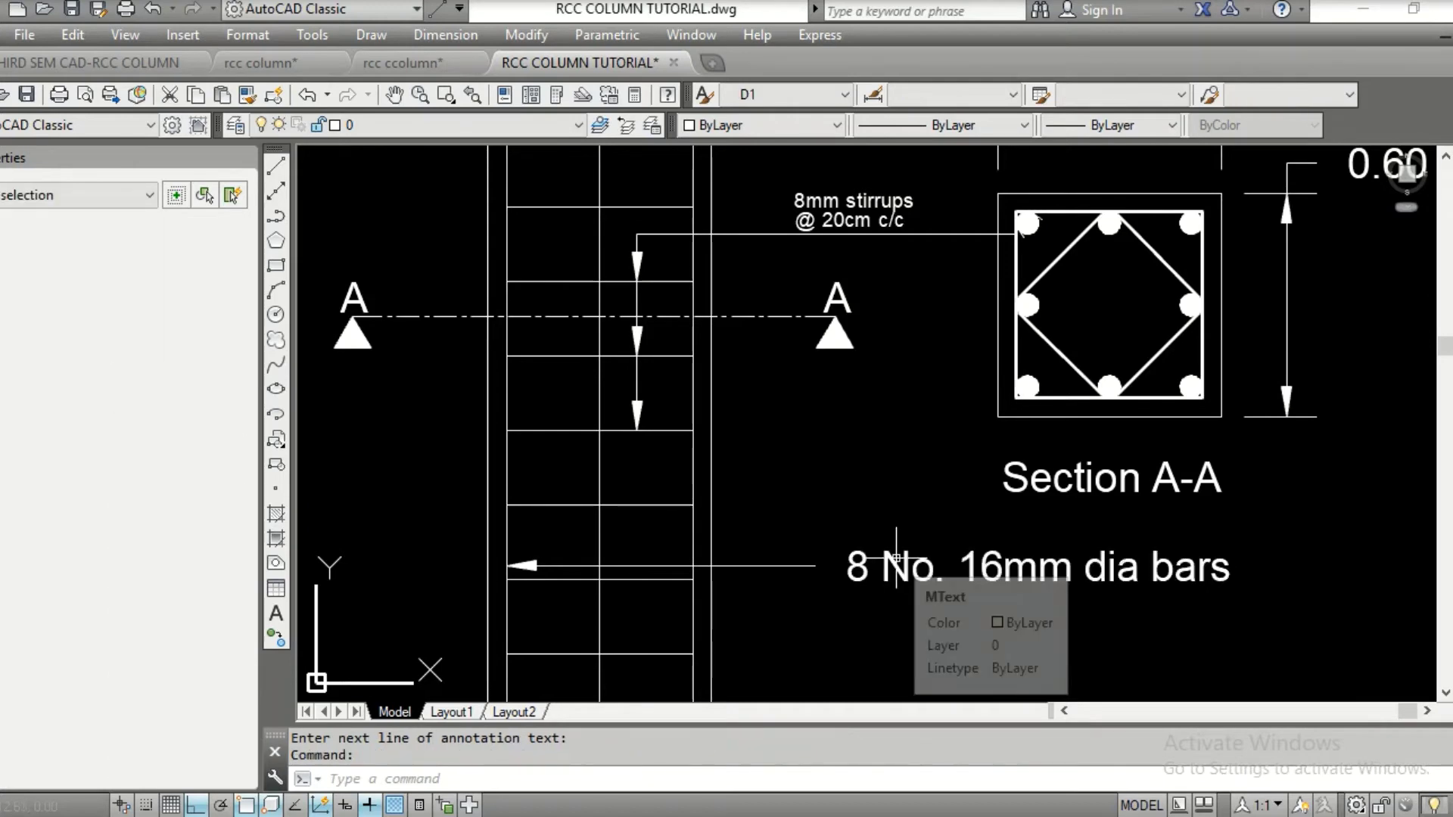
type("ma")
key("Return")
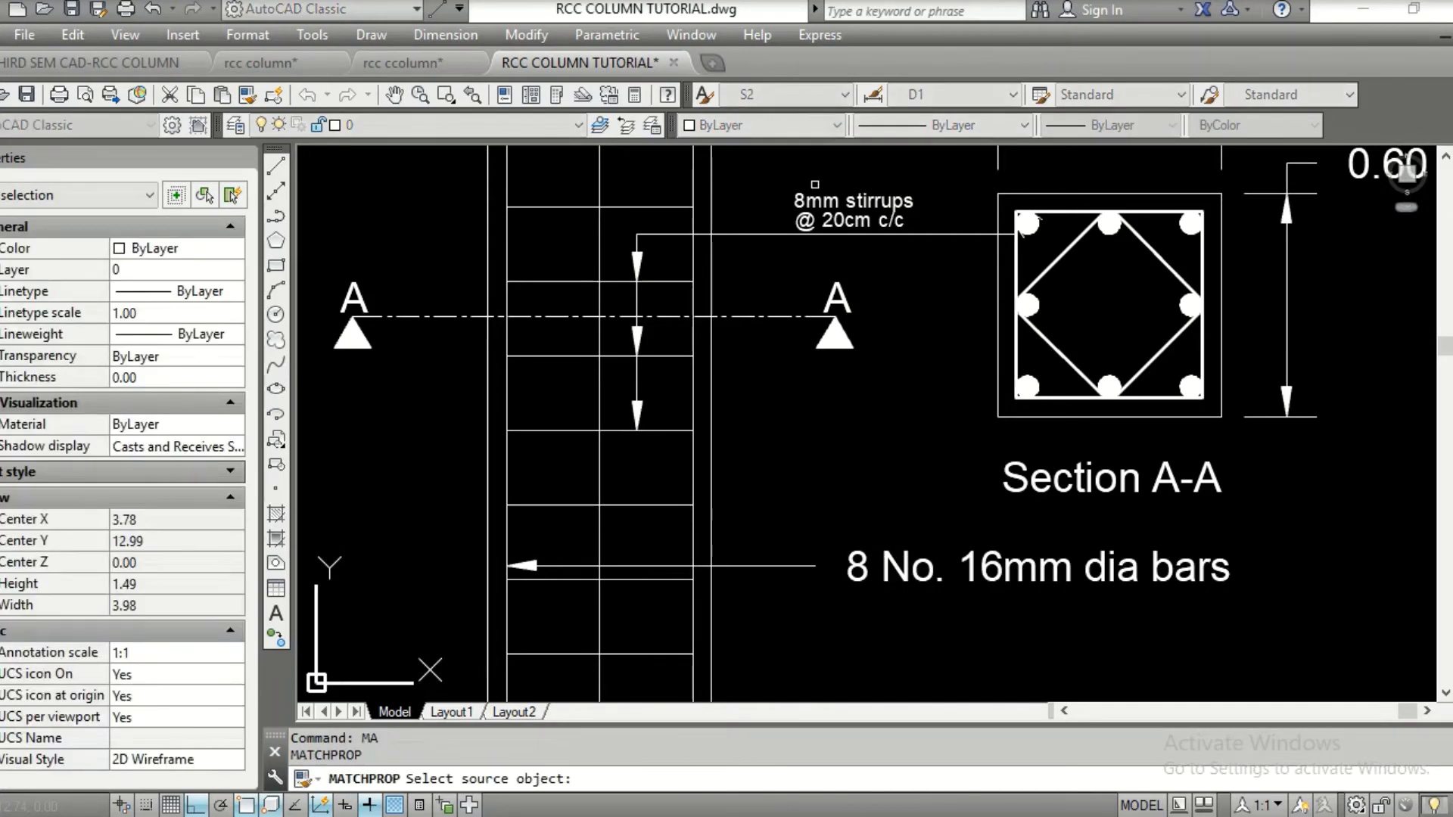
Give the bars note the same text properties as the stirrup note
left_click(852, 202)
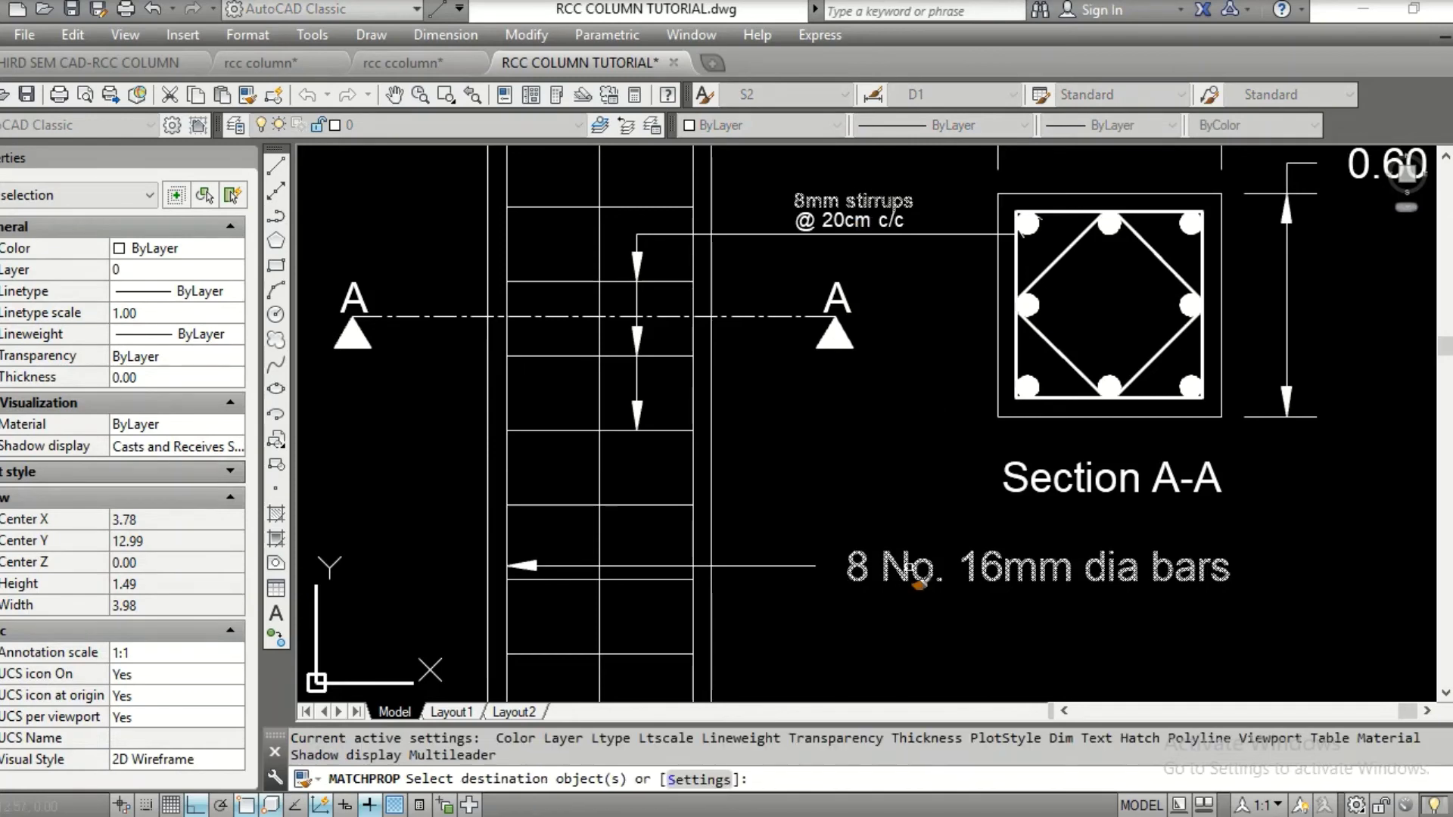
left_click(935, 567)
key("Escape")
key("Escape")
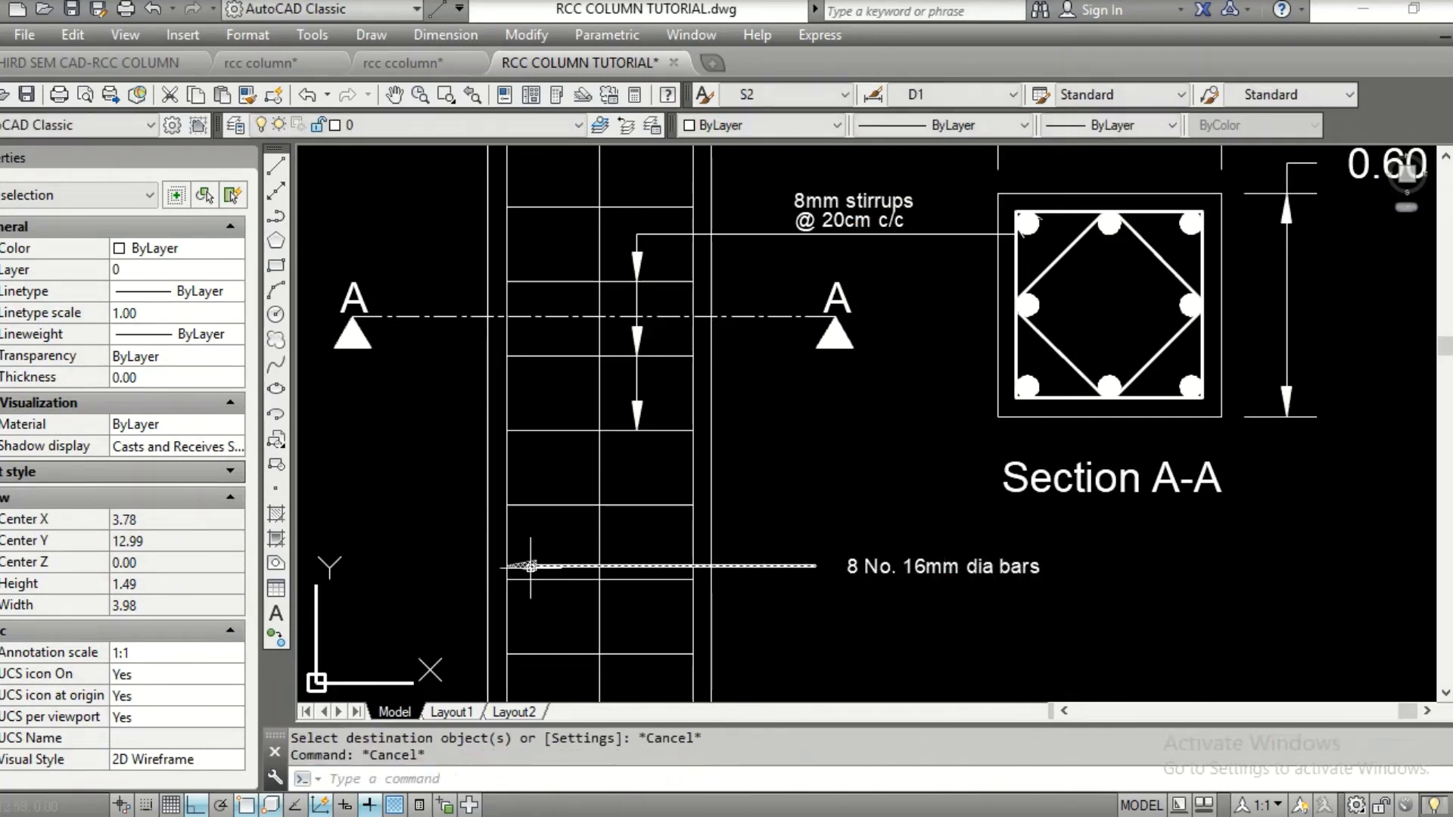
scroll(941, 563, "up", 3)
middle_click_drag(393, 574, 629, 438)
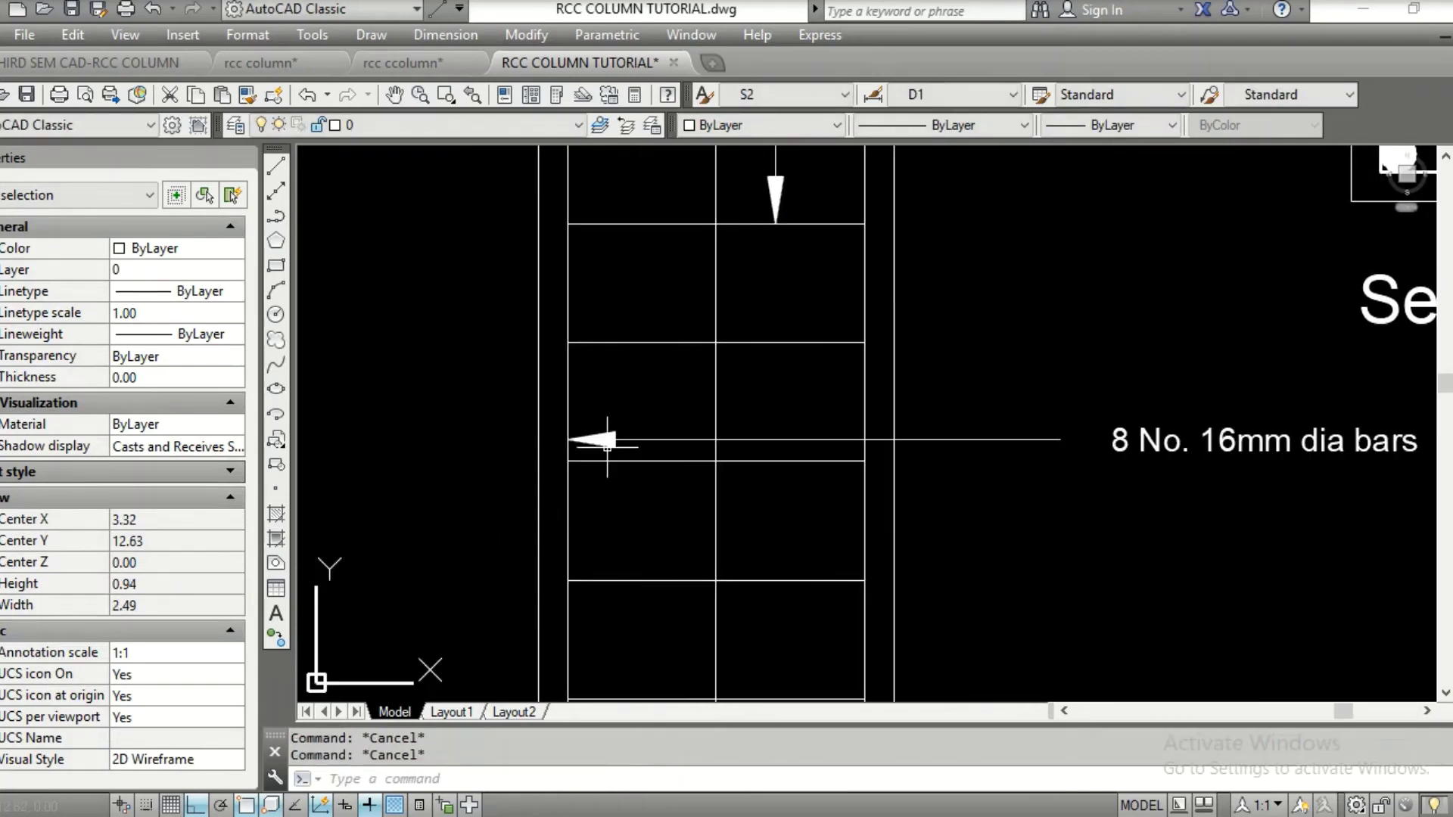
left_click(593, 439)
key("Escape")
Explode the bars note leader into separate pieces
type("explode")
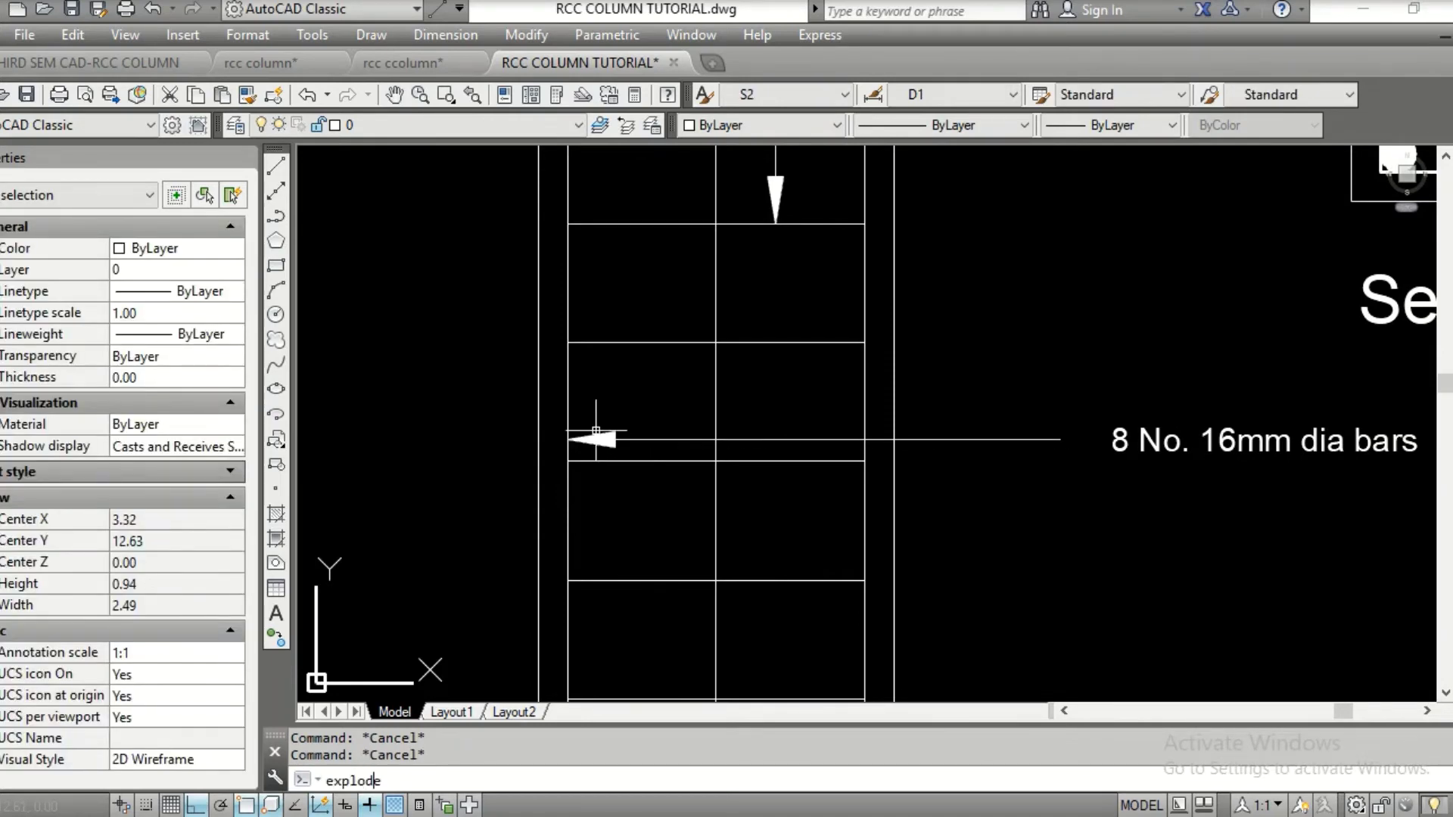
key("Return")
left_click(595, 431)
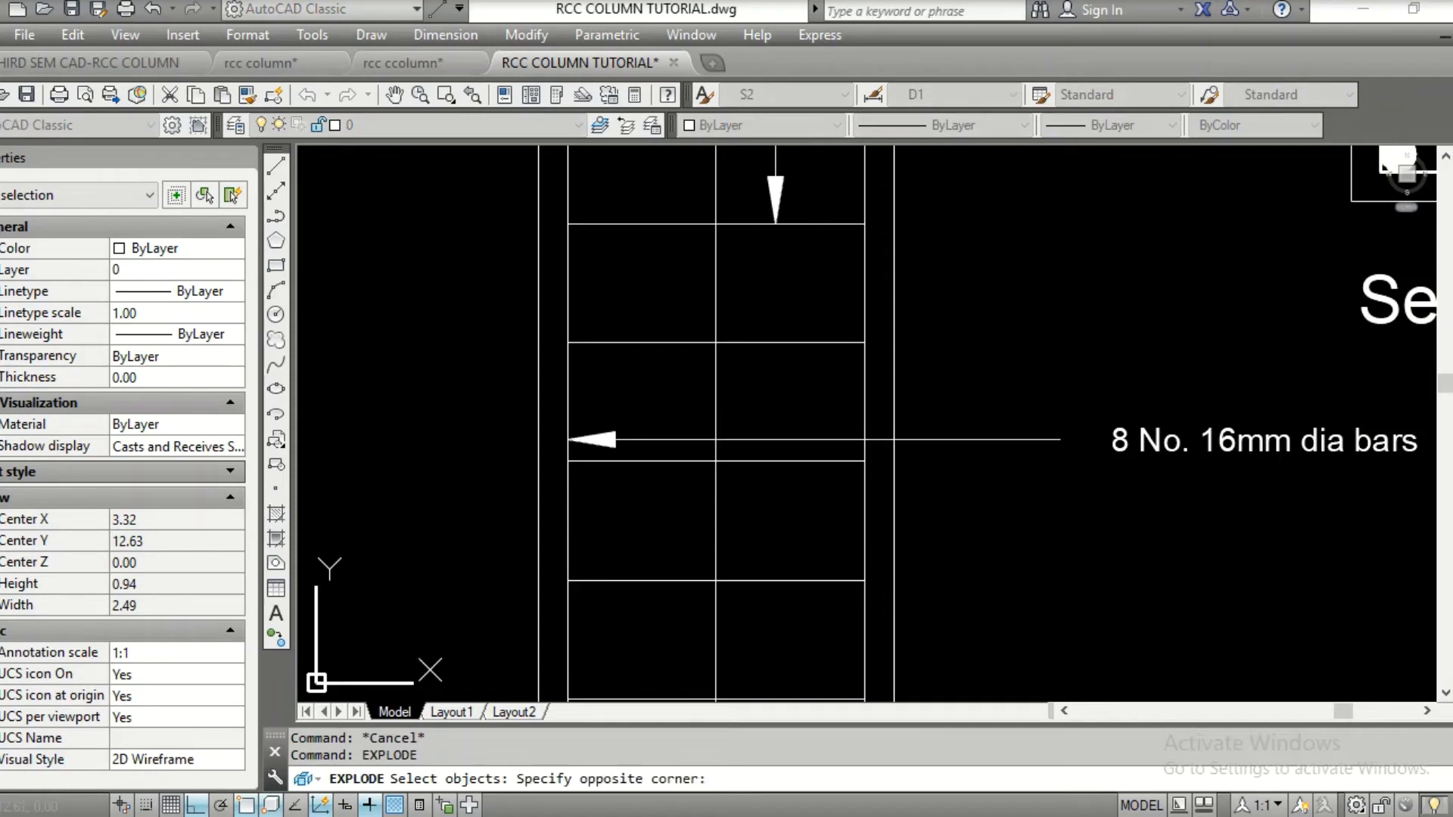
left_click(591, 428)
key("Return")
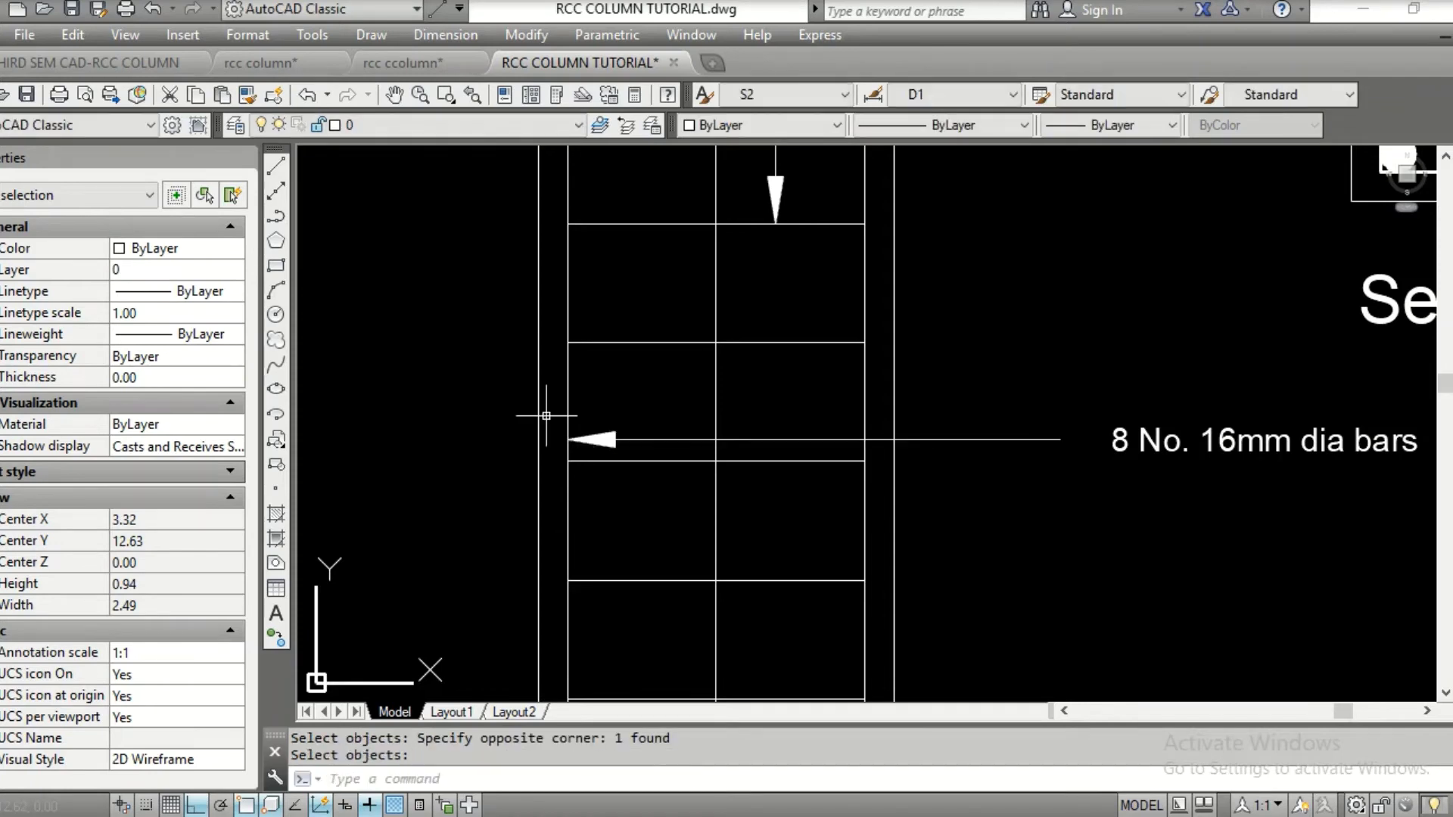
Copy the leader's arrowhead across to the column's right-hand main bar
type("copy")
key("Return")
left_click(489, 388)
left_click(648, 488)
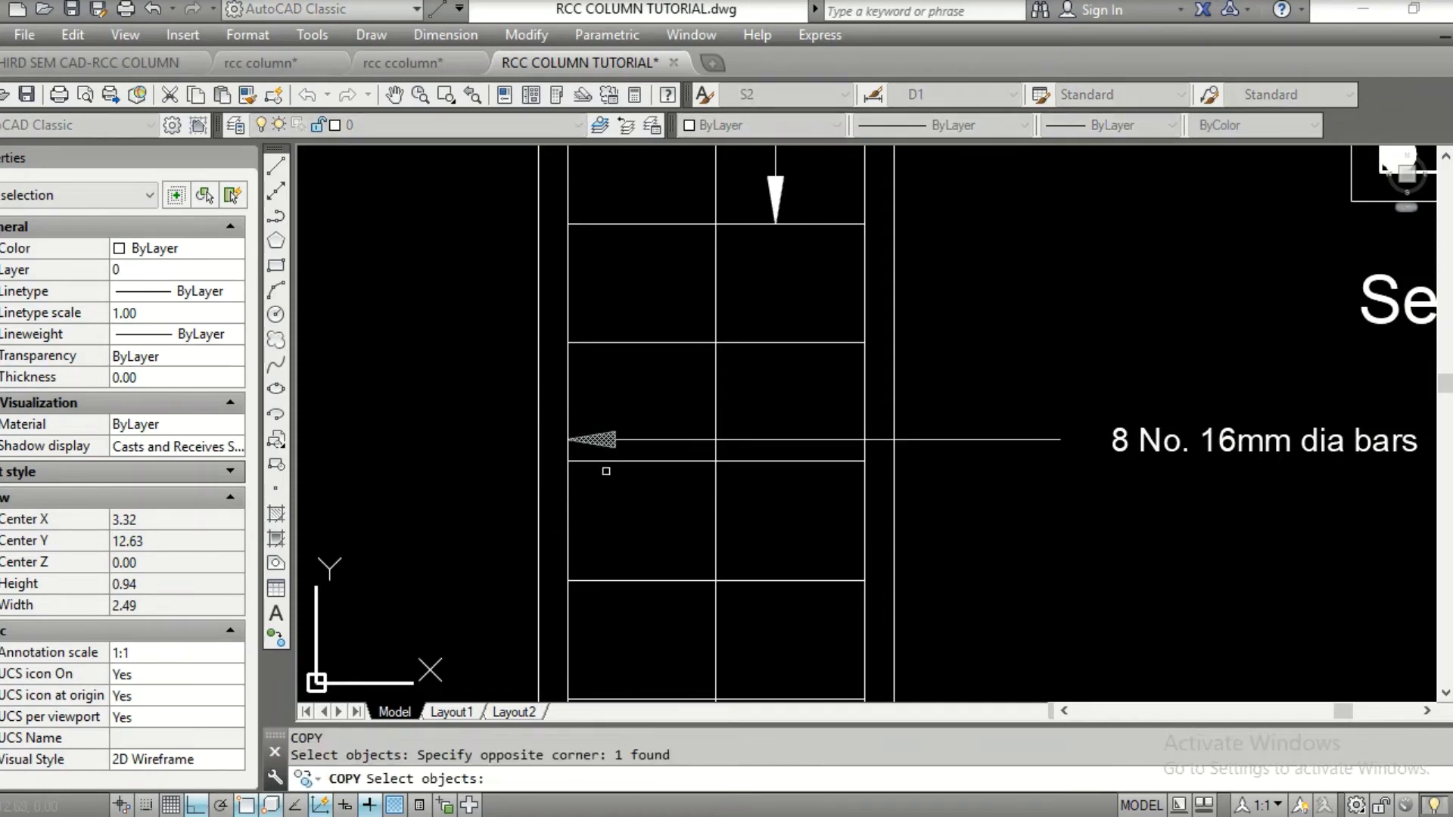
key("Return")
left_click(568, 440)
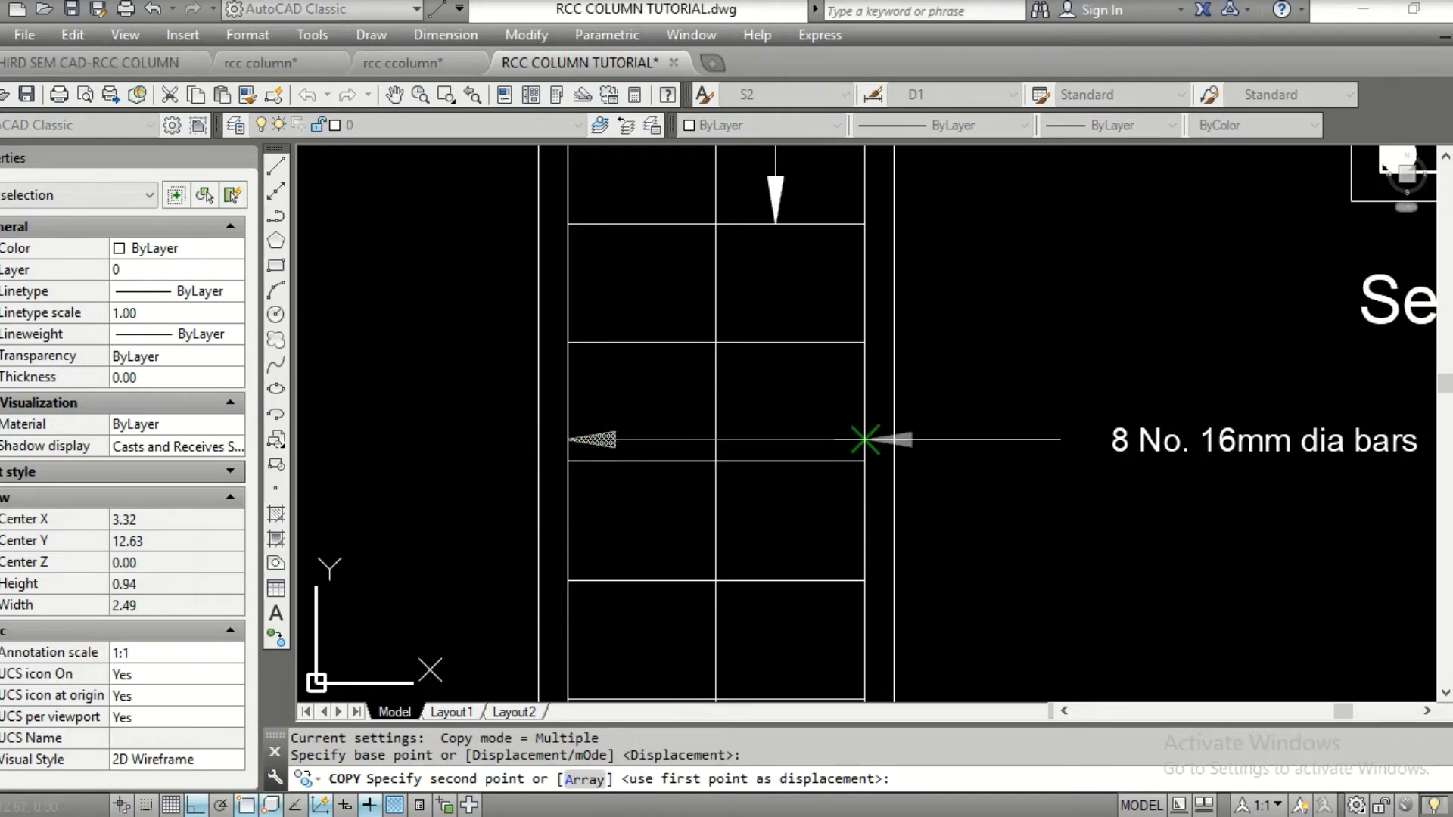
left_click(865, 439)
key("Escape")
key("ctrl+z")
key("ctrl+z")
key("ctrl+z")
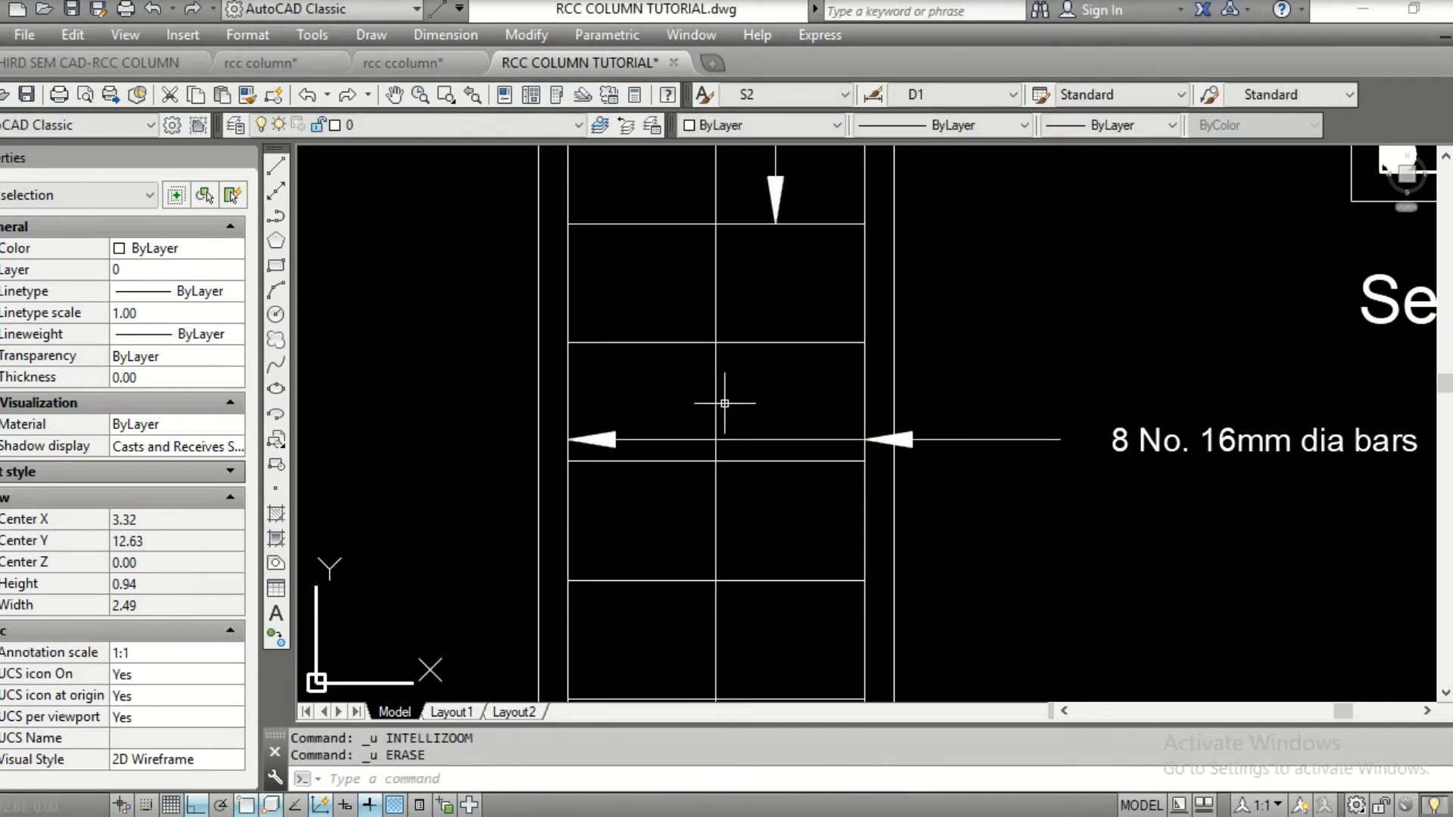
scroll(724, 404, "down", 4)
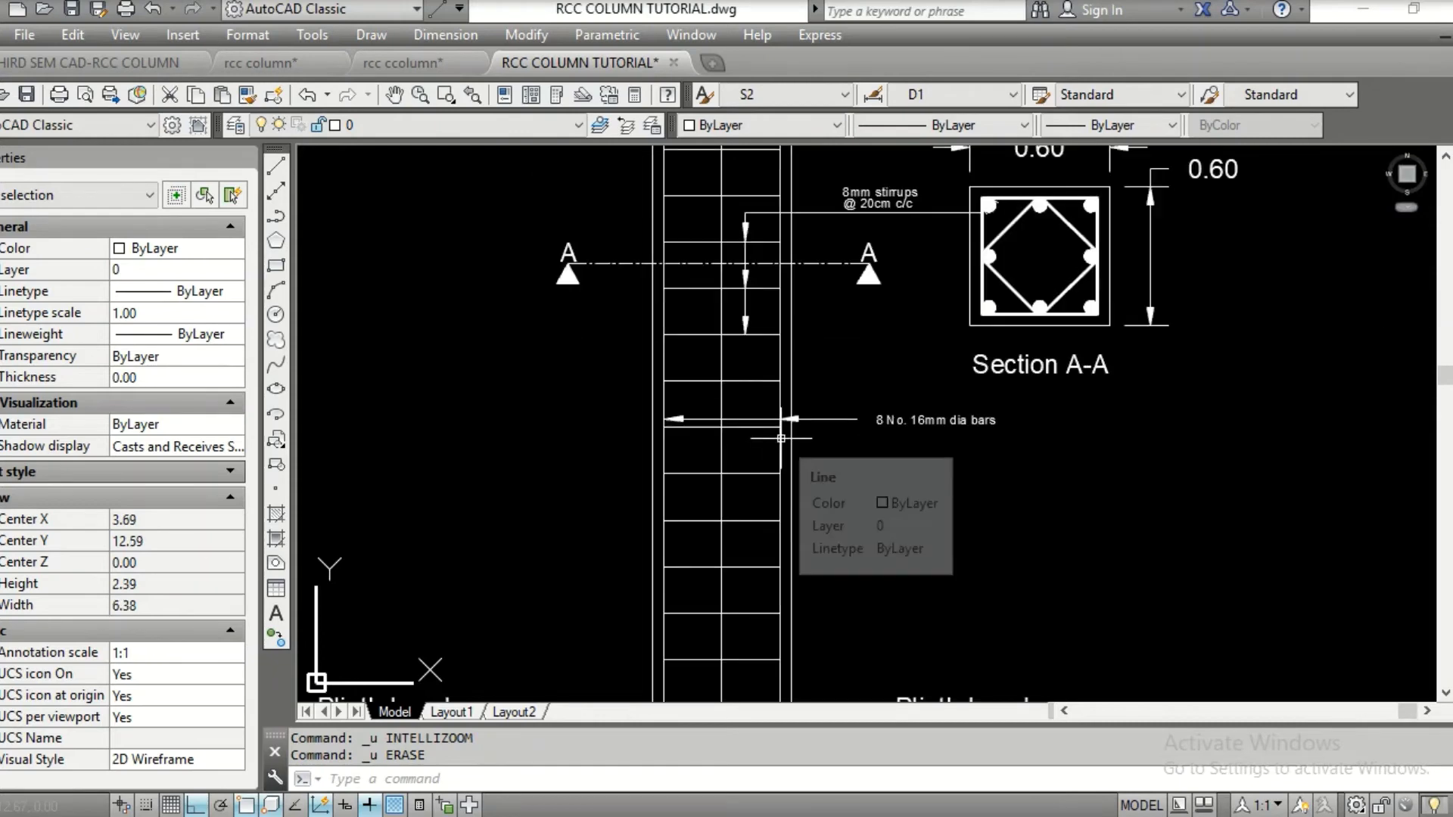
Copy the left Plinth Level text, with Ortho off, to just below the footing's 3.50 and 3.20 dimensions
scroll(909, 477, "down", 2)
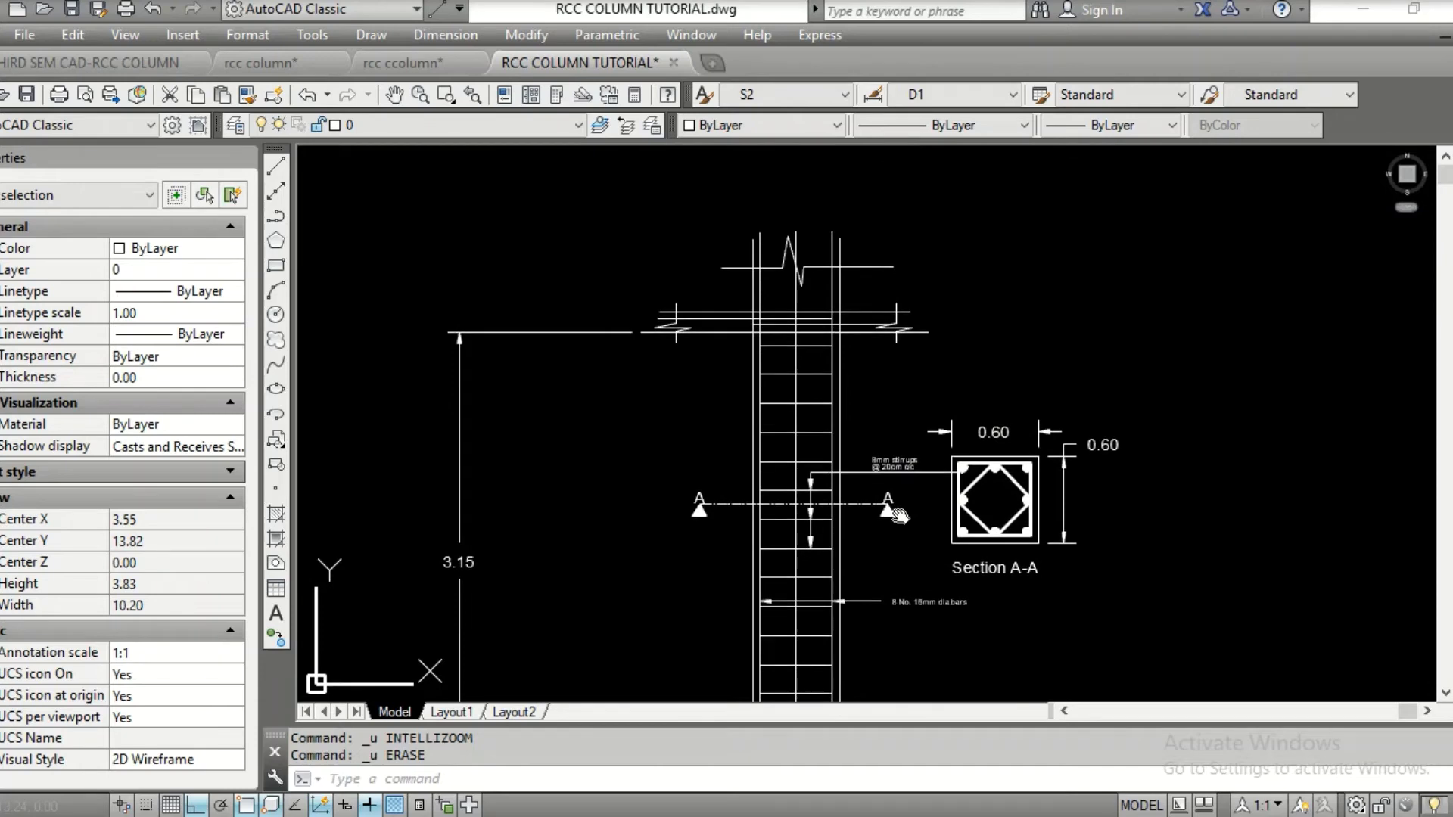
mouse_move(882, 396)
middle_mouse_down()
mouse_move(863, 133)
mouse_move(849, 303)
mouse_move(842, 136)
mouse_move(826, 266)
mouse_move(875, 360)
middle_mouse_up()
type("c")
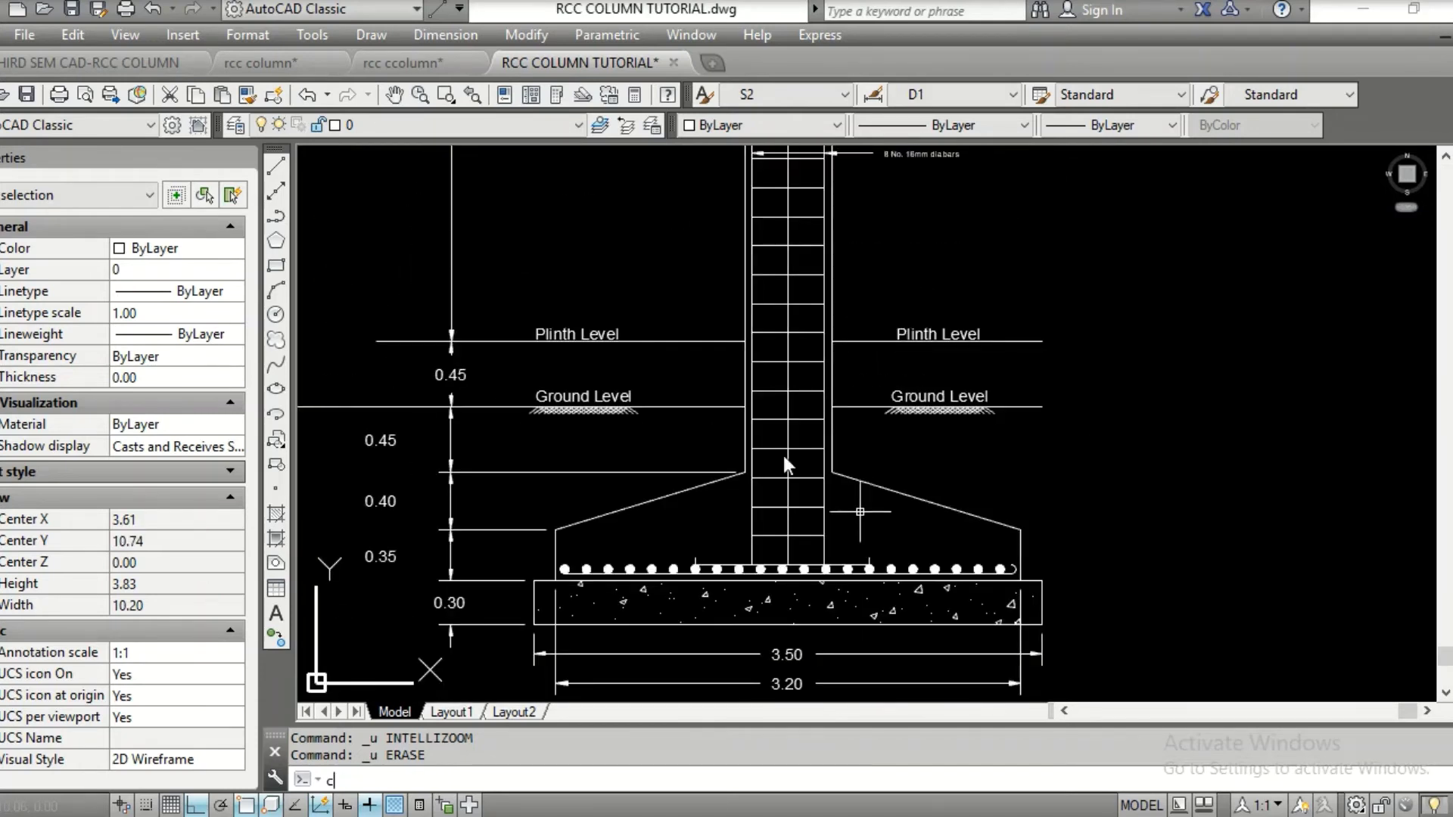
key("Return")
key("Escape")
type("cond ")
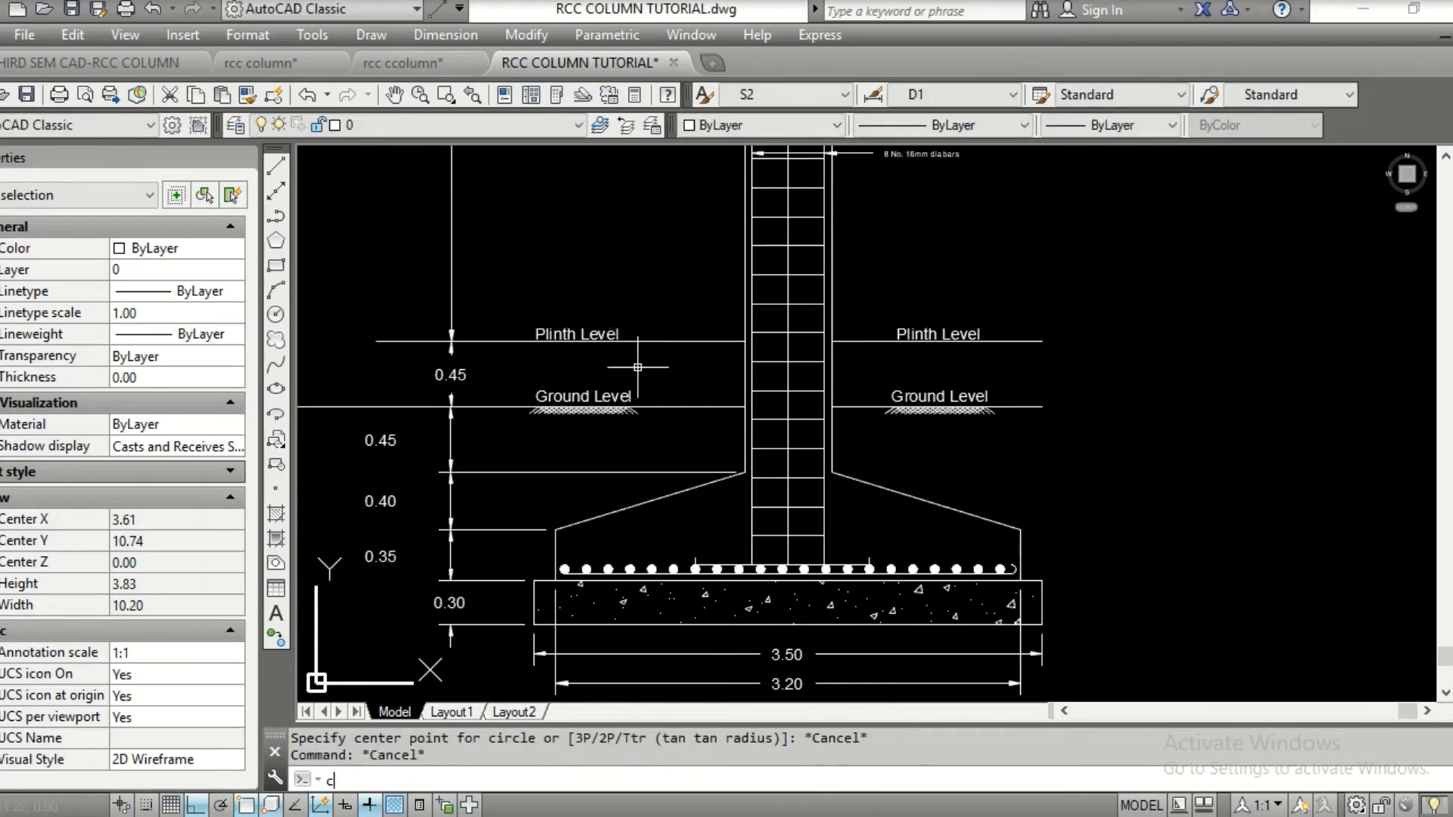
type("p")
key("Return")
left_click(589, 334)
key("Return")
left_click(559, 367)
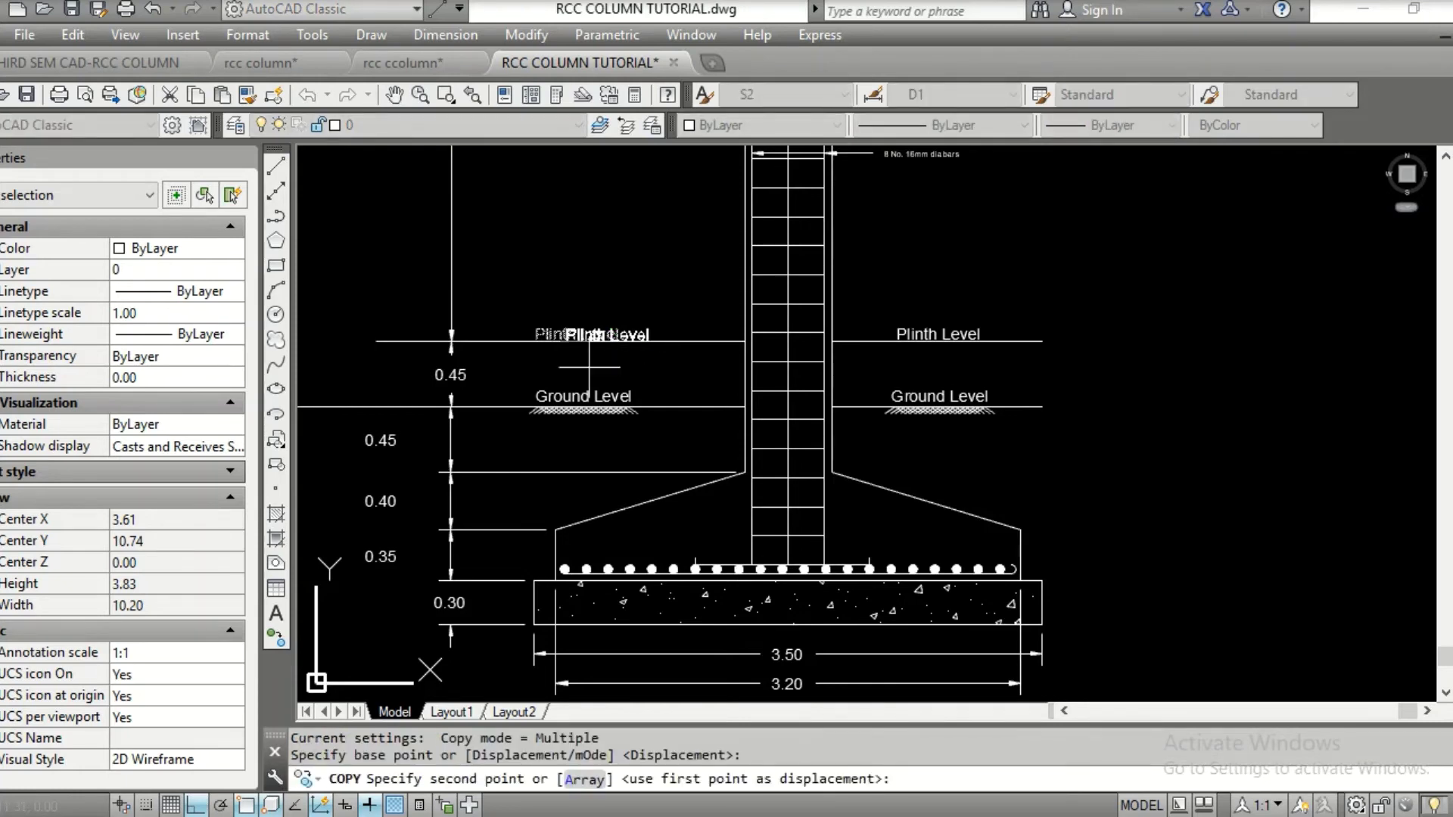
middle_click_drag(589, 367, 624, 79)
key("F8")
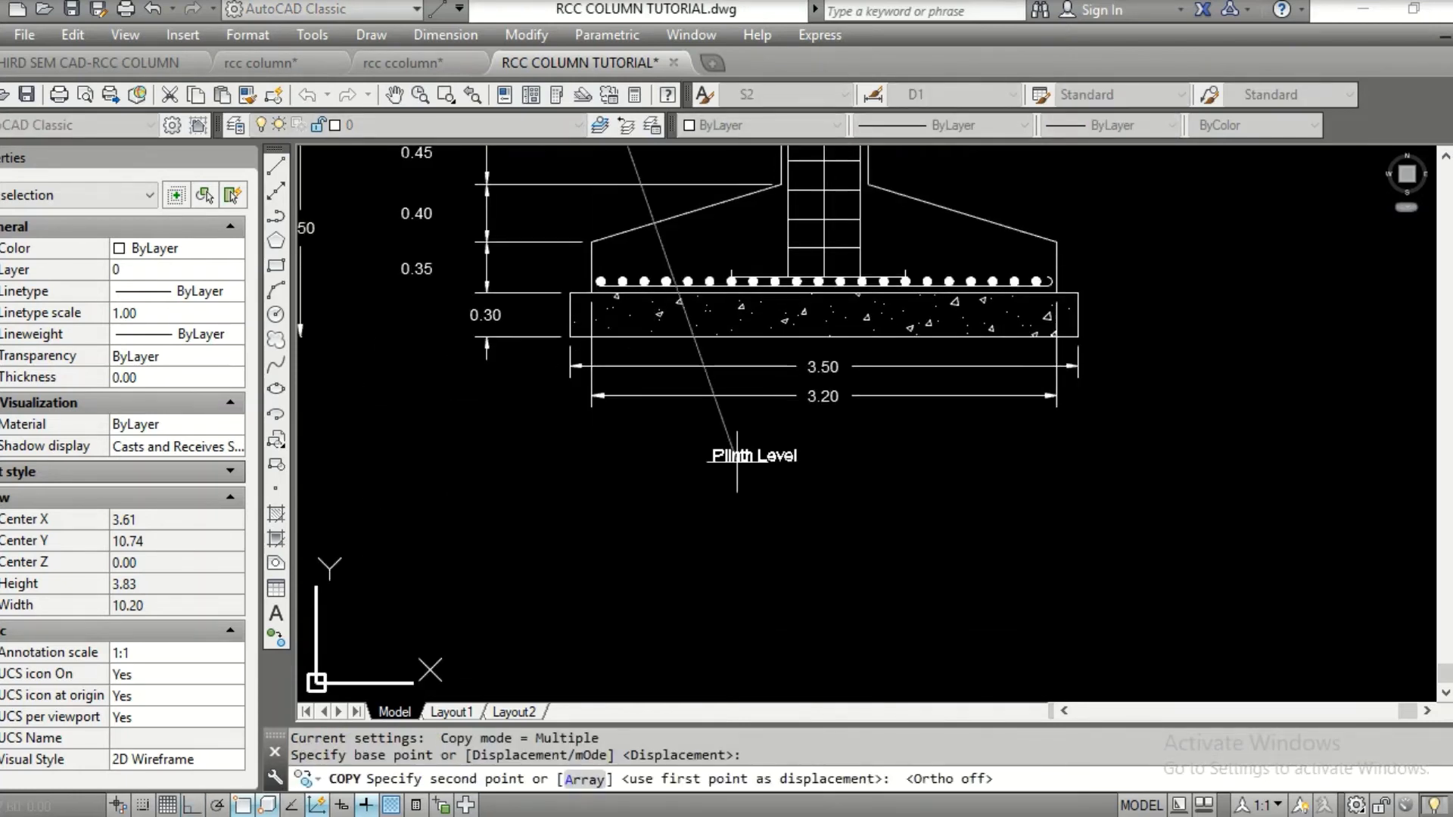
left_click(691, 439)
key("Escape")
Choose Edit from the copied Plinth Level text's right-click menu
left_click(688, 435)
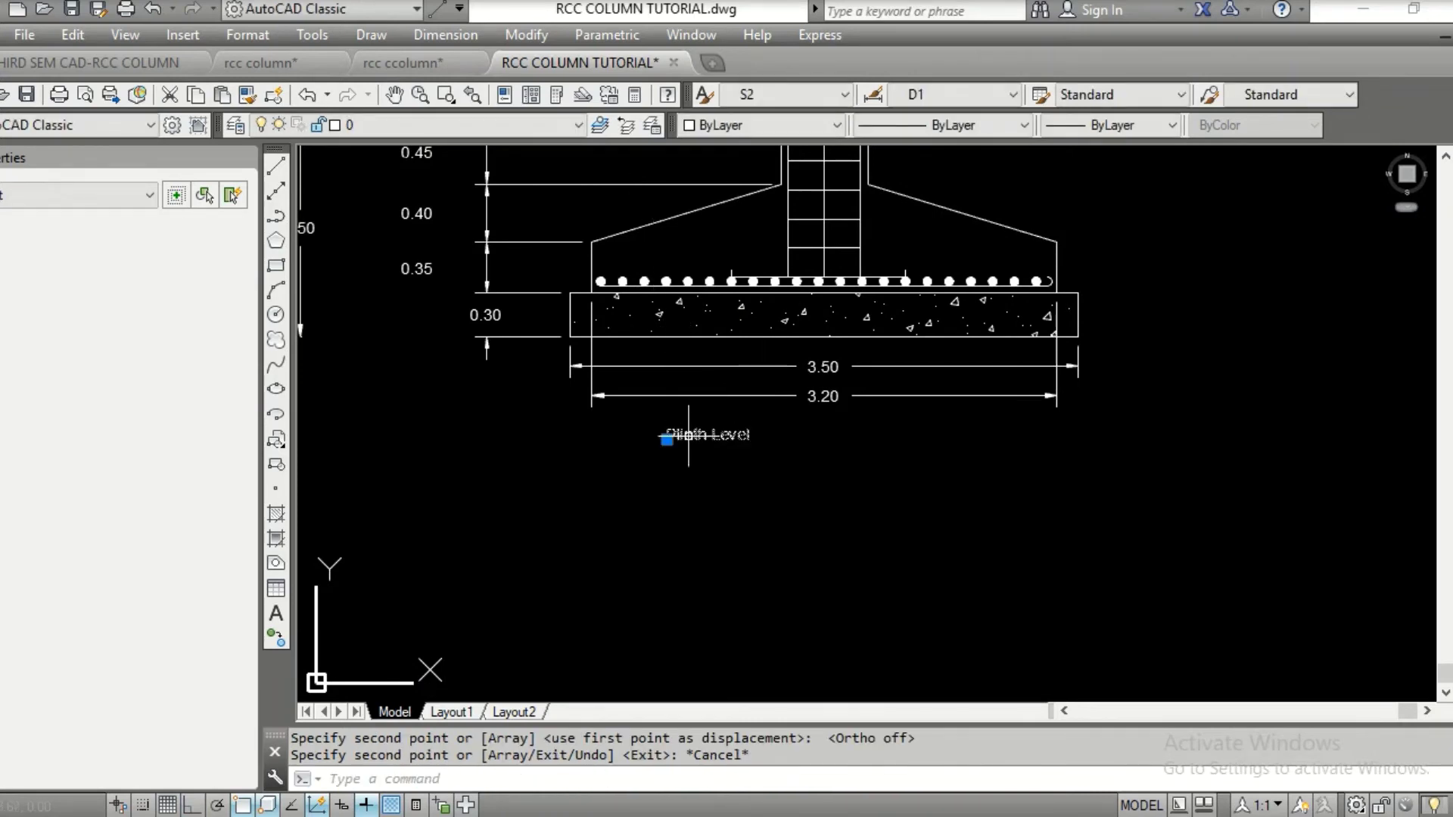
right_click(688, 436)
left_click(706, 281)
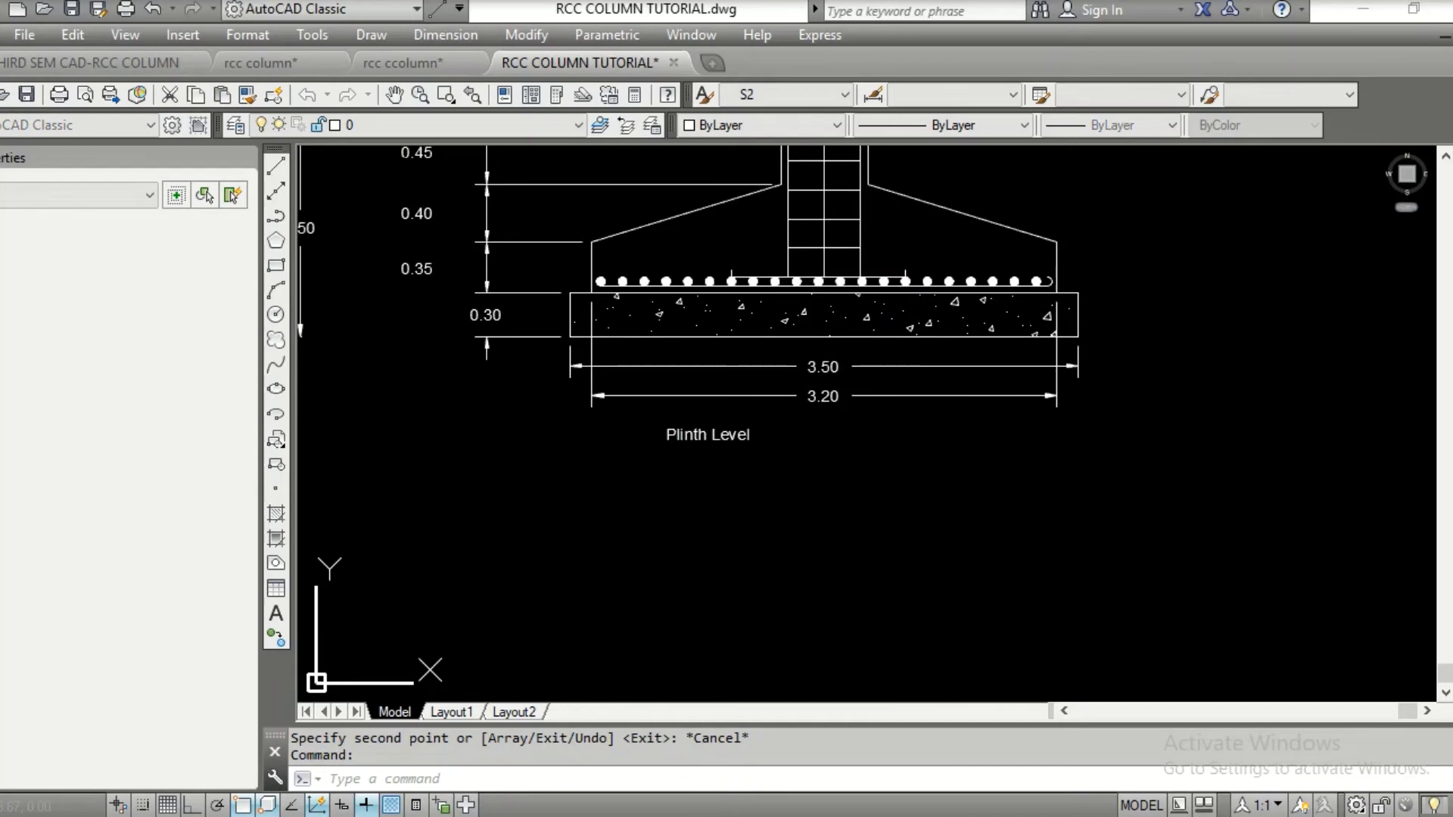
Change the copied label's text to 'SECTIONAL ELEVATION OF RCC COLUMN'
double_click(724, 437)
scroll(723, 438, "up", 2)
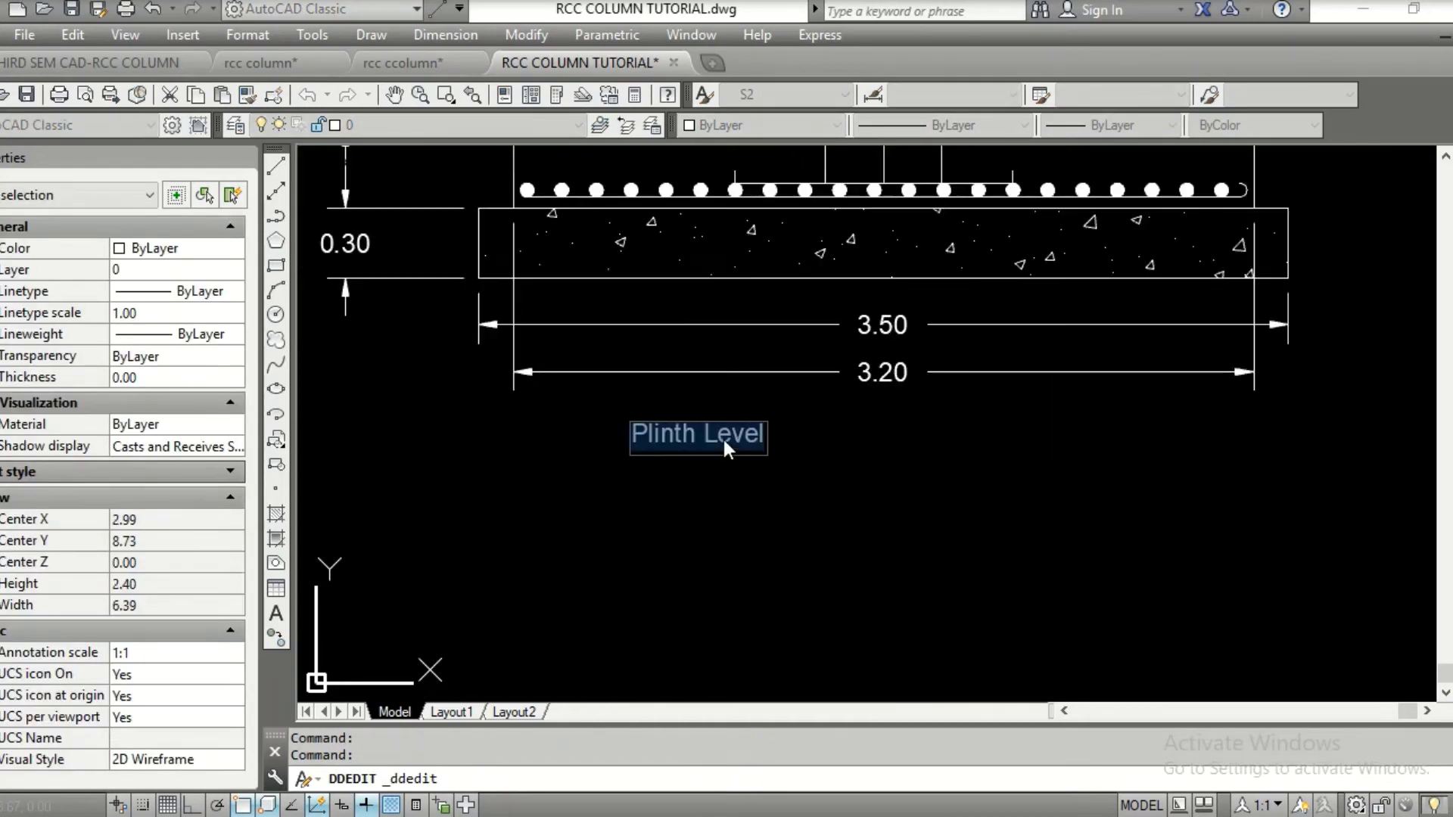
type("SEC")
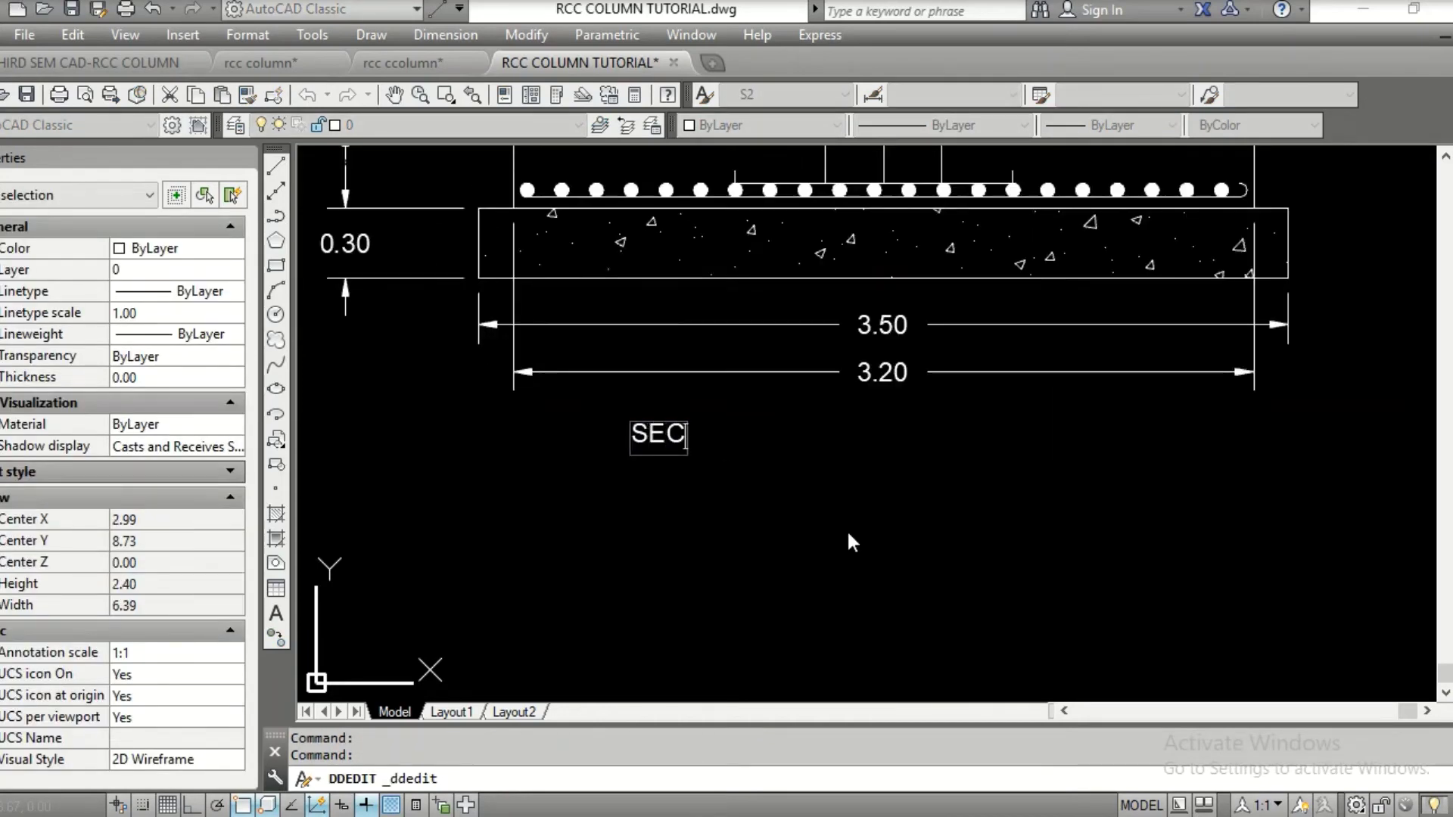
type("TIONAL ELEVA")
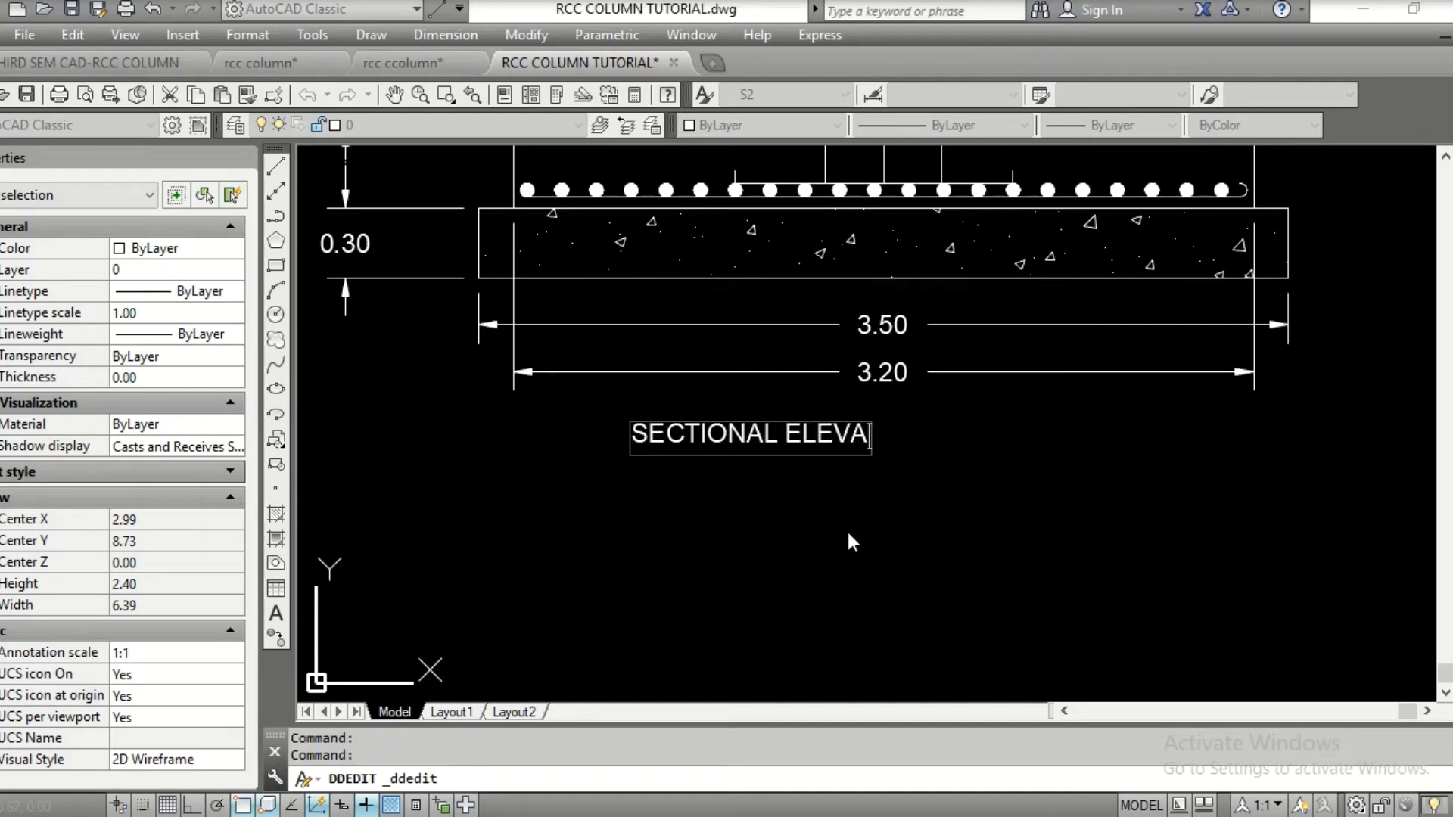
type("TION OF ")
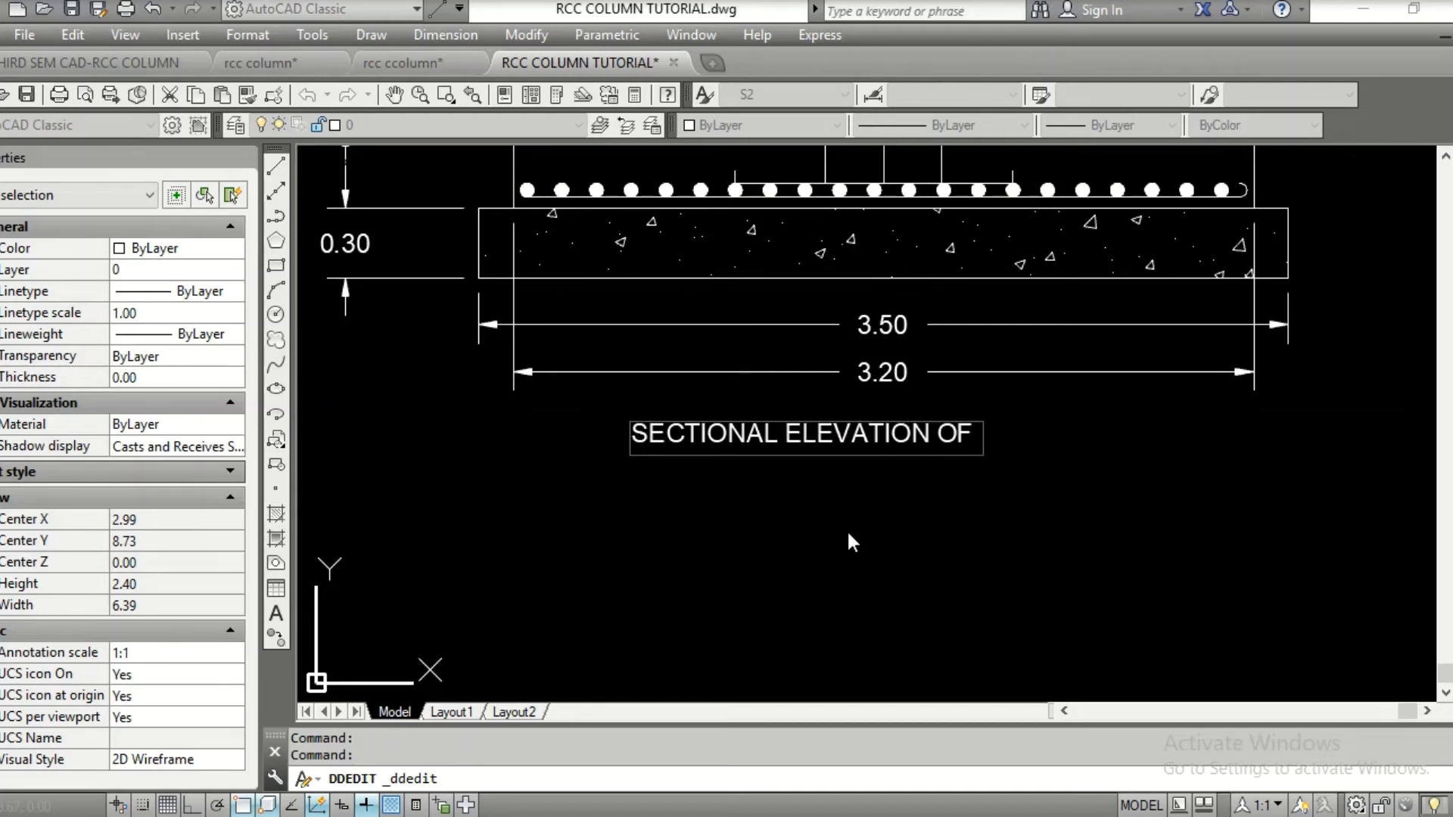
type("RCC COLUMN")
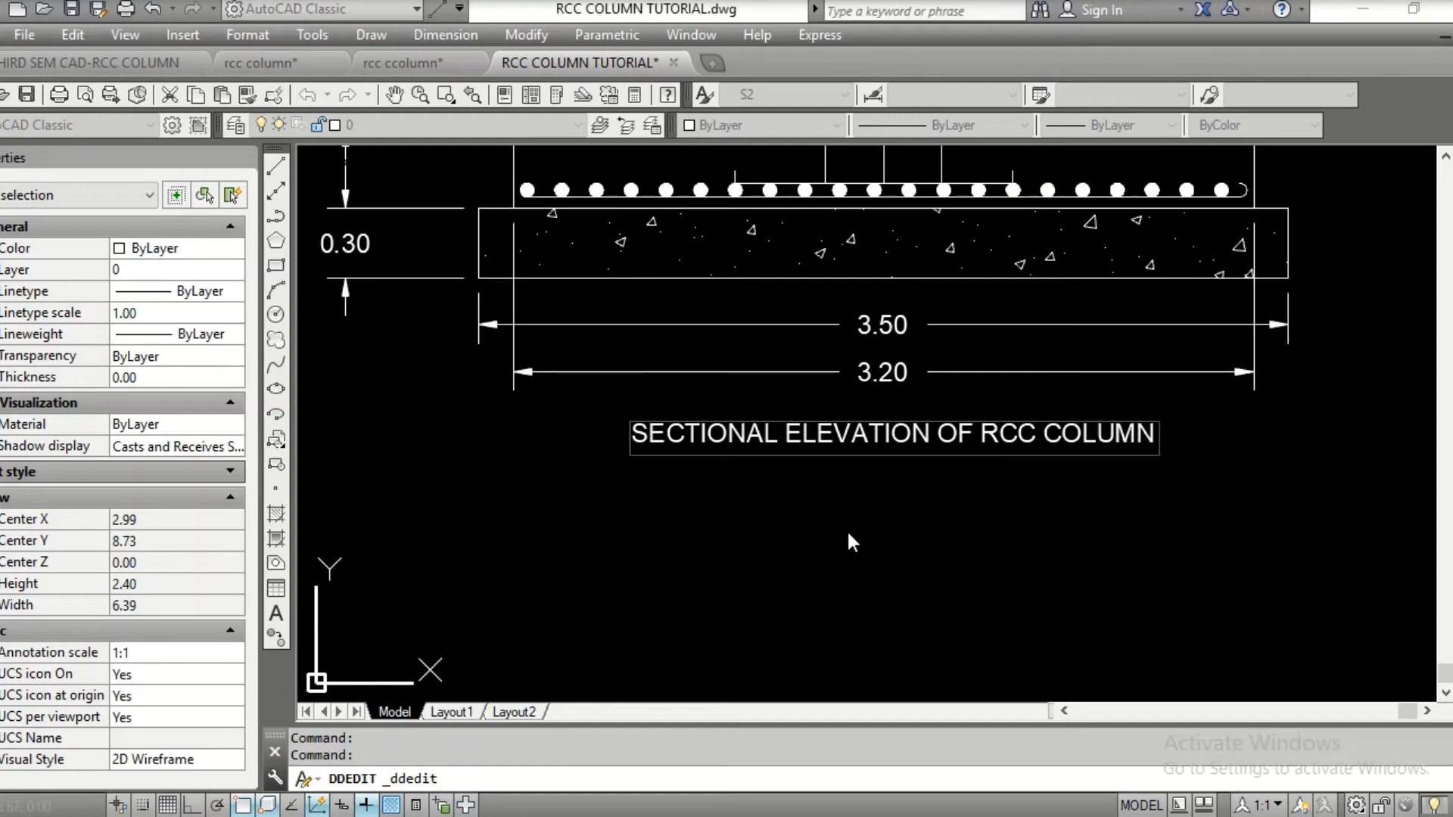
key("Return")
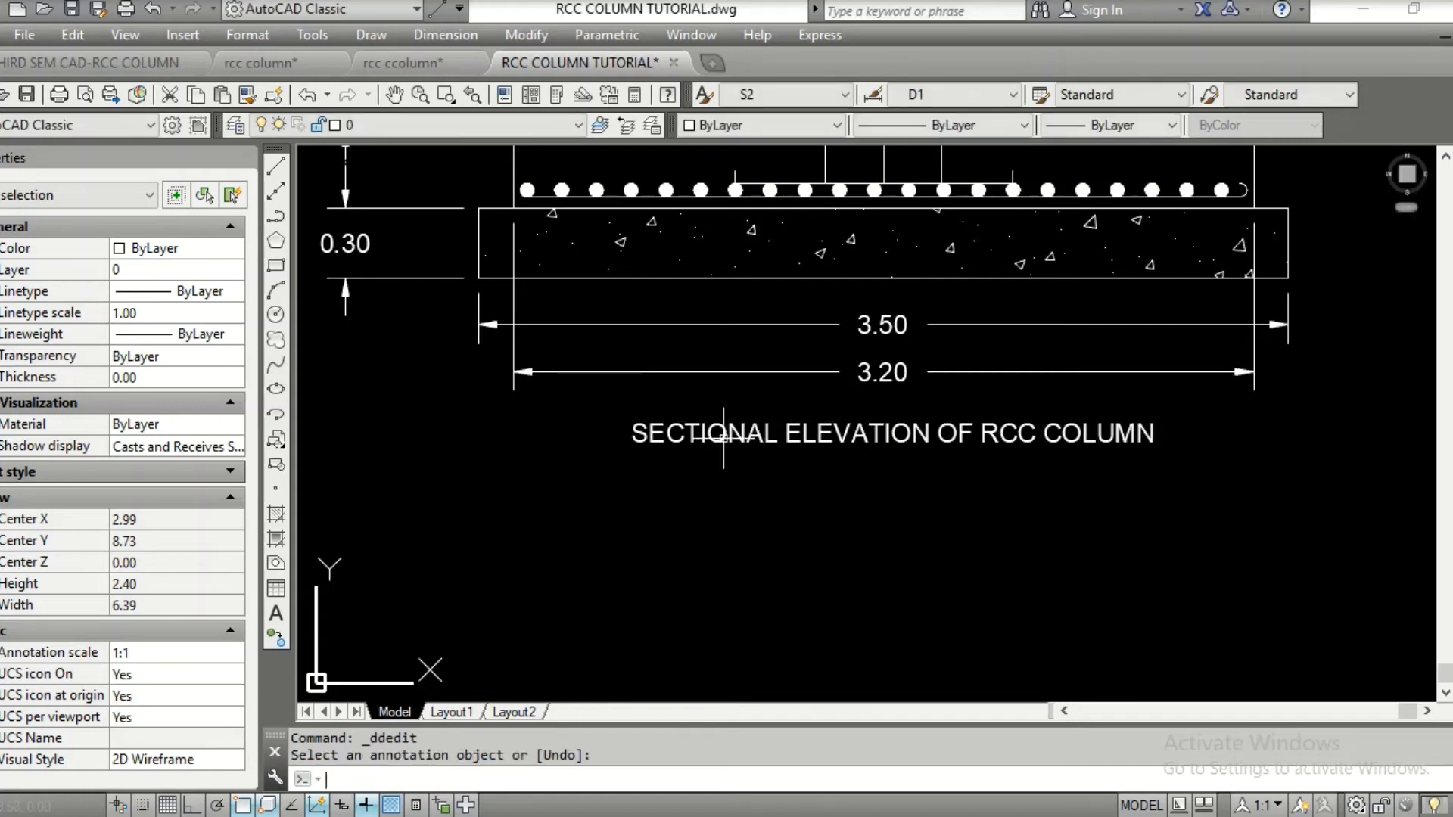
scroll(553, 625, "down", 5)
middle_click_drag(745, 679, 823, 363)
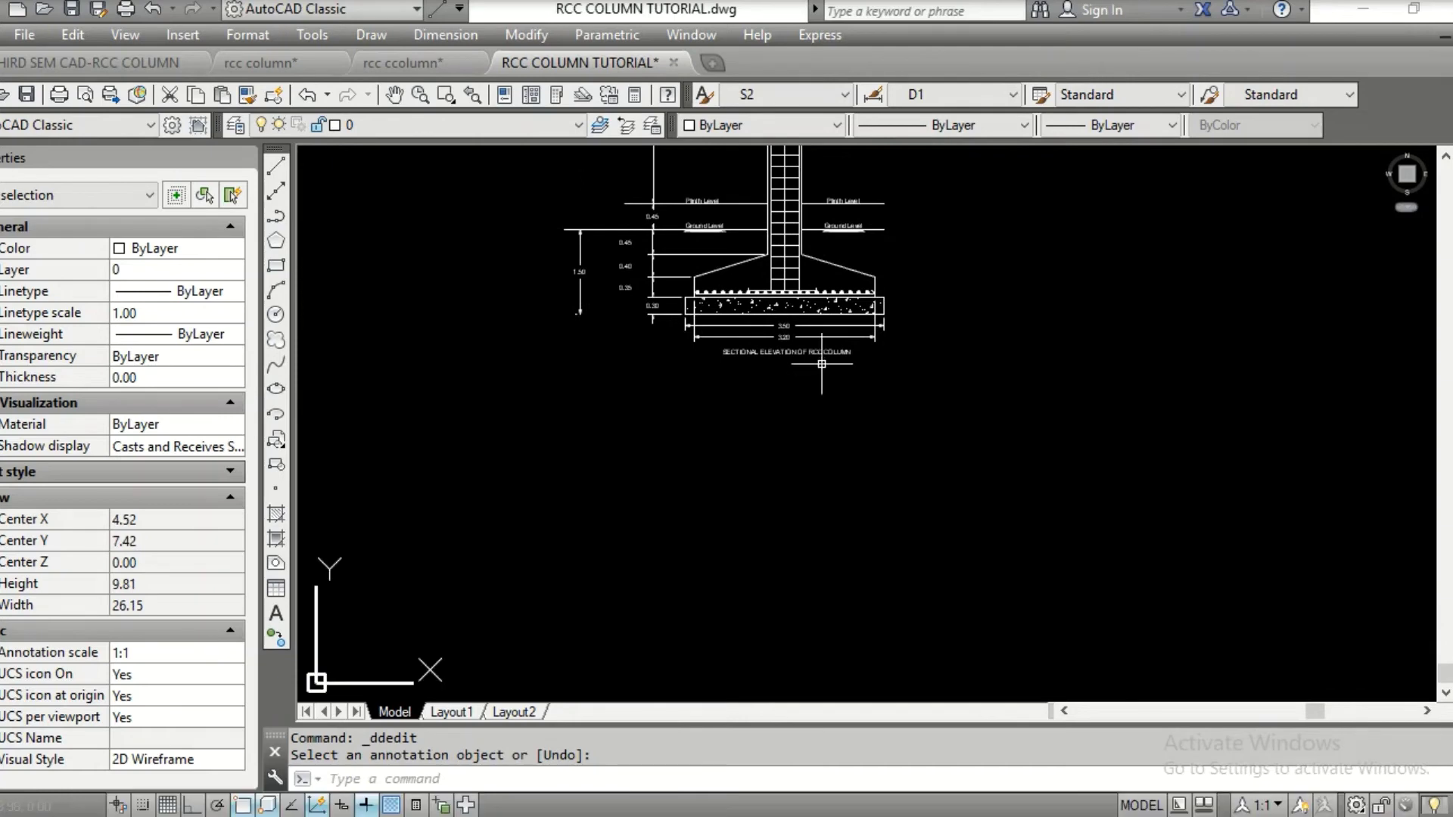
scroll(778, 351, "up", 2)
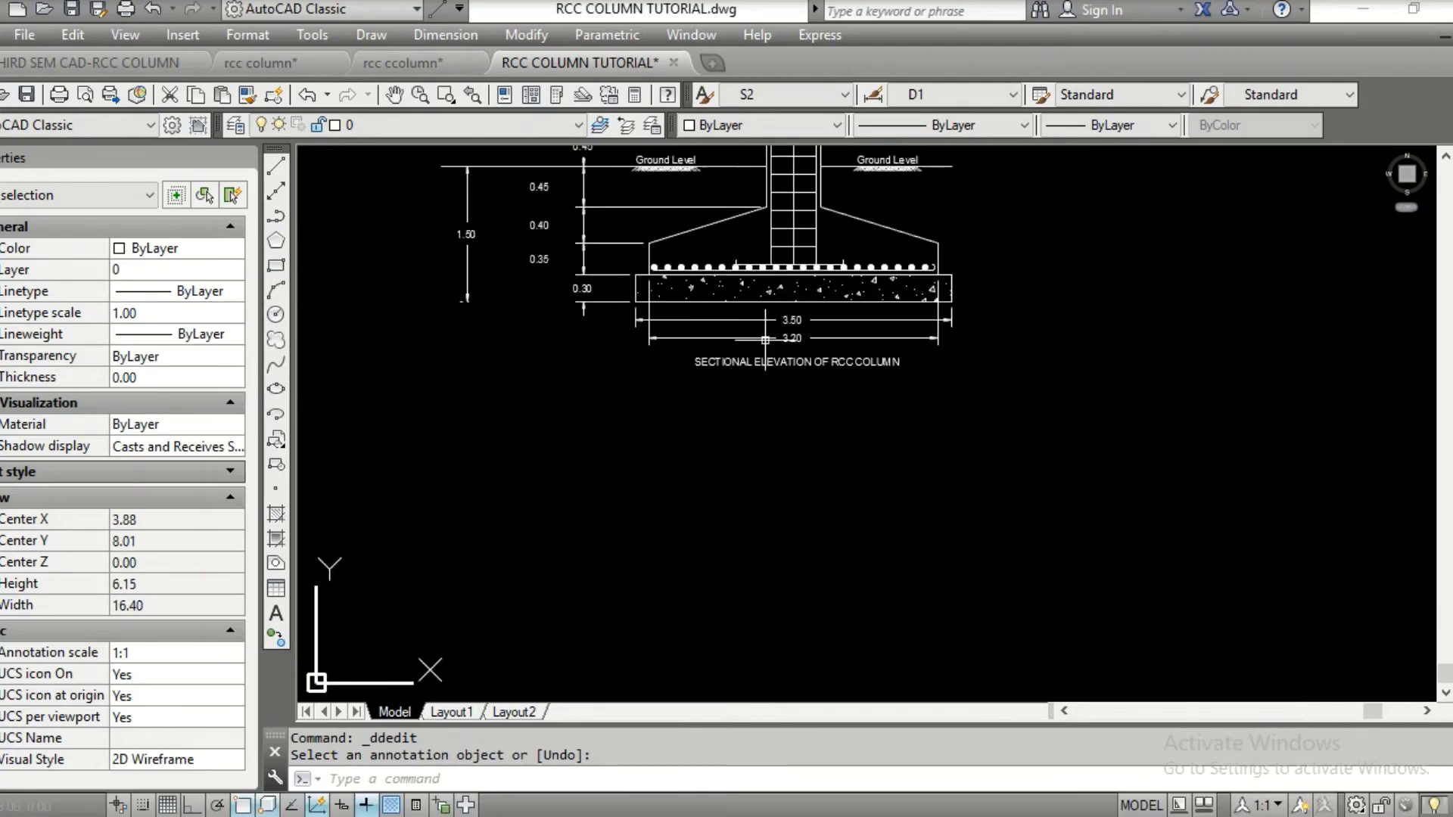
key("Escape")
Draw vertical lines down from the slab's two left-side corners
type("L")
key("Return")
scroll(666, 307, "up", 4)
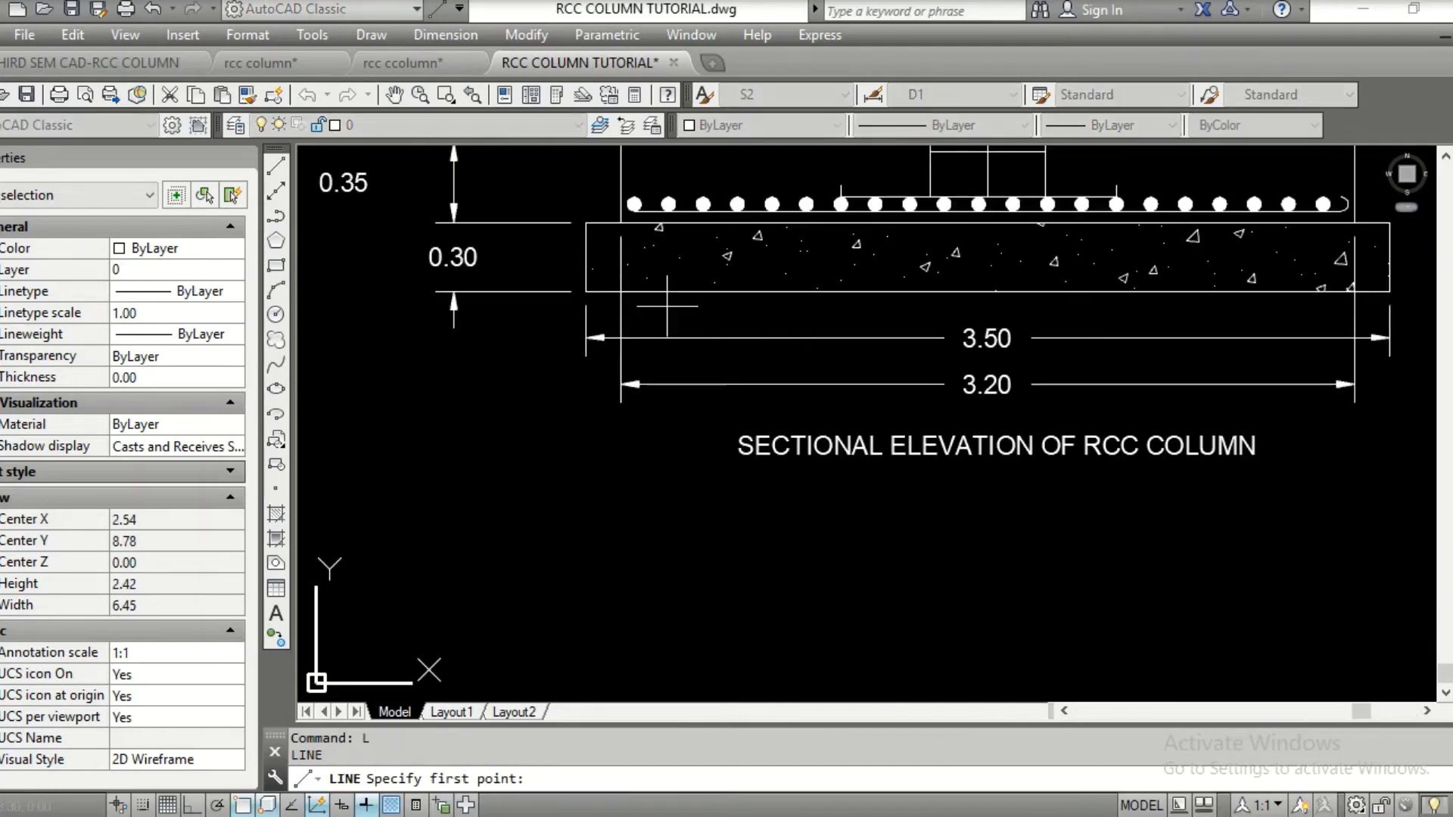
left_click(586, 292)
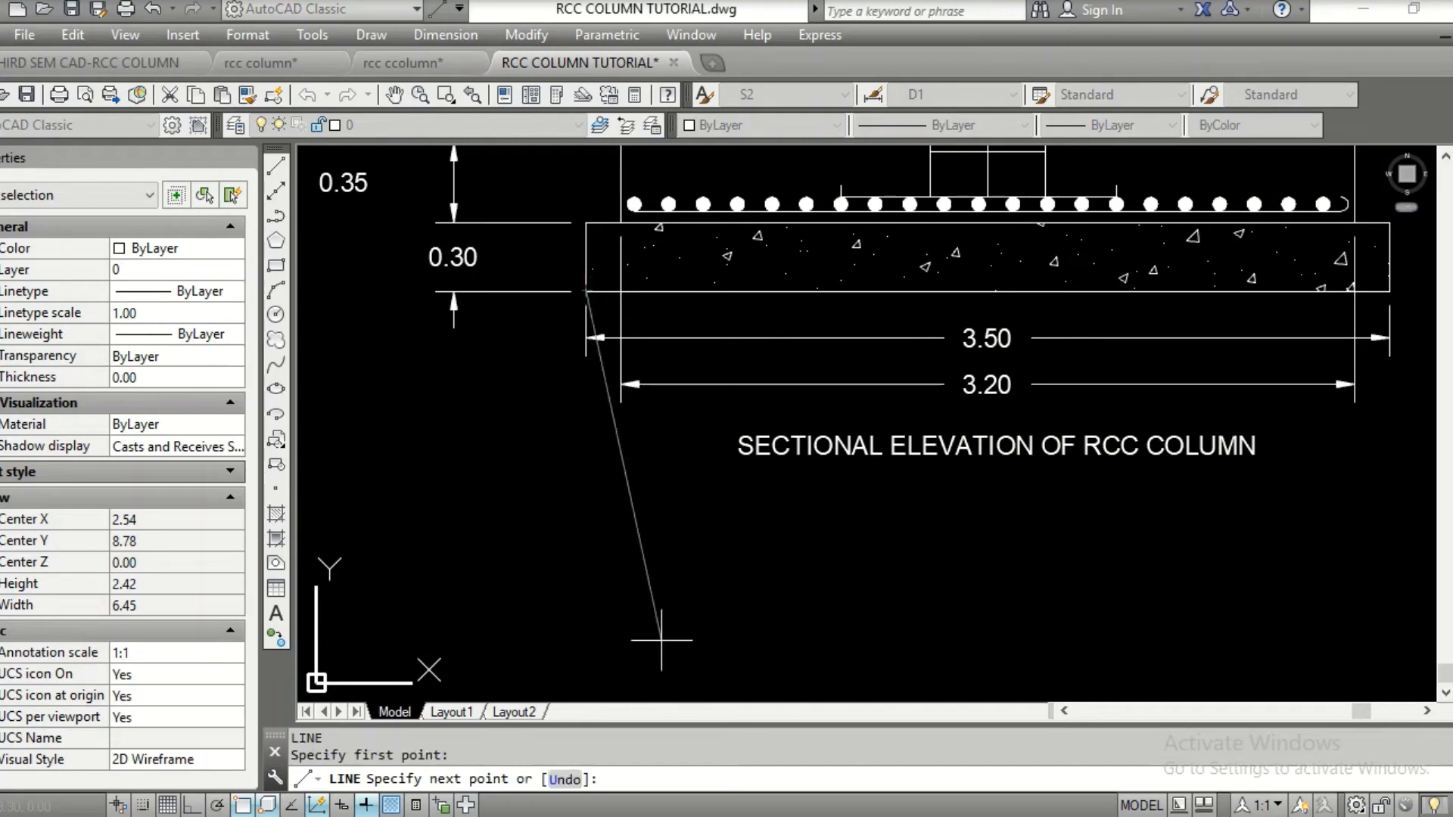
key("F8")
middle_click_drag(645, 659, 627, 562)
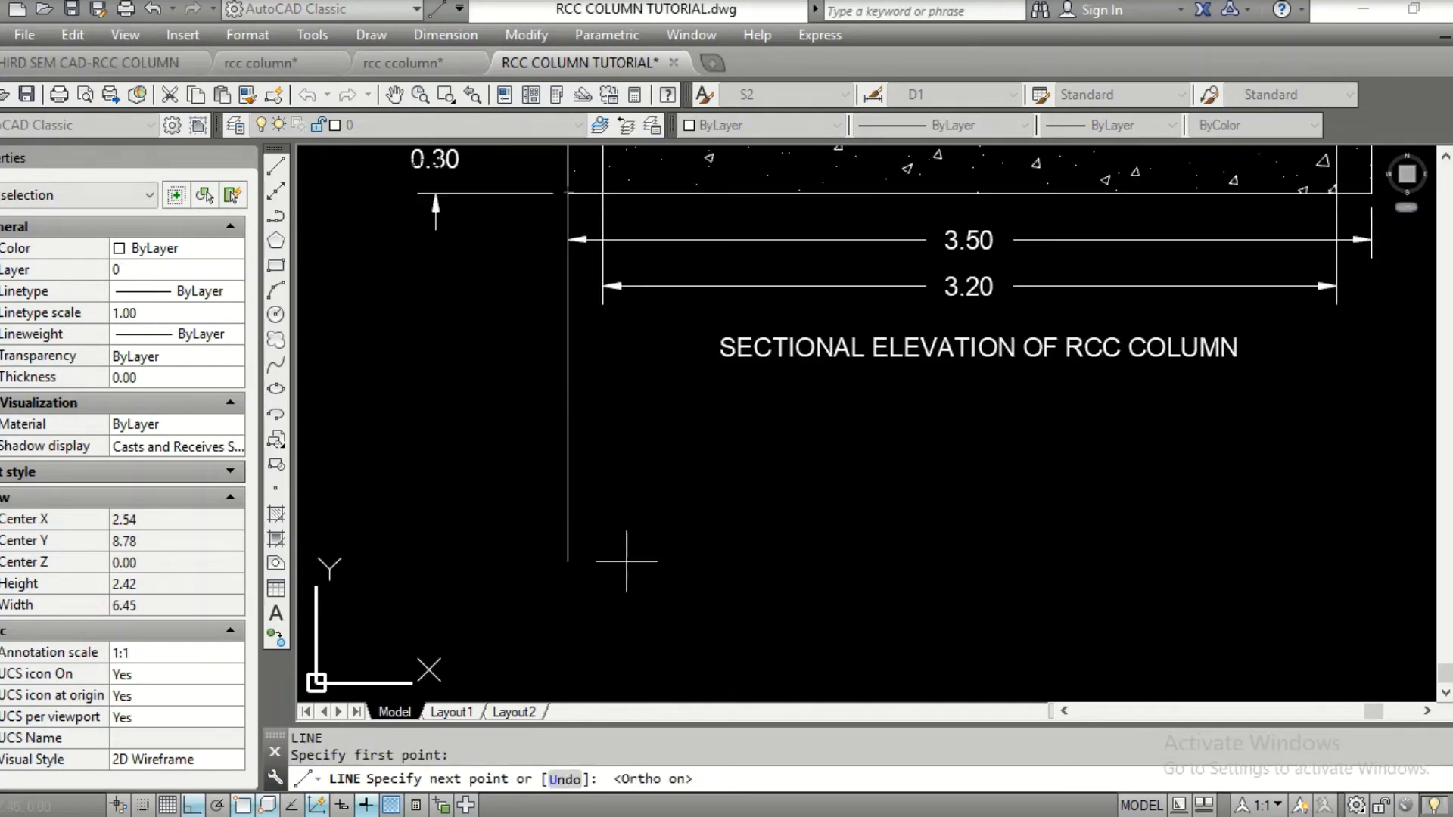
left_click(575, 614)
key("Return")
scroll(663, 485, "down", 5)
key("Return")
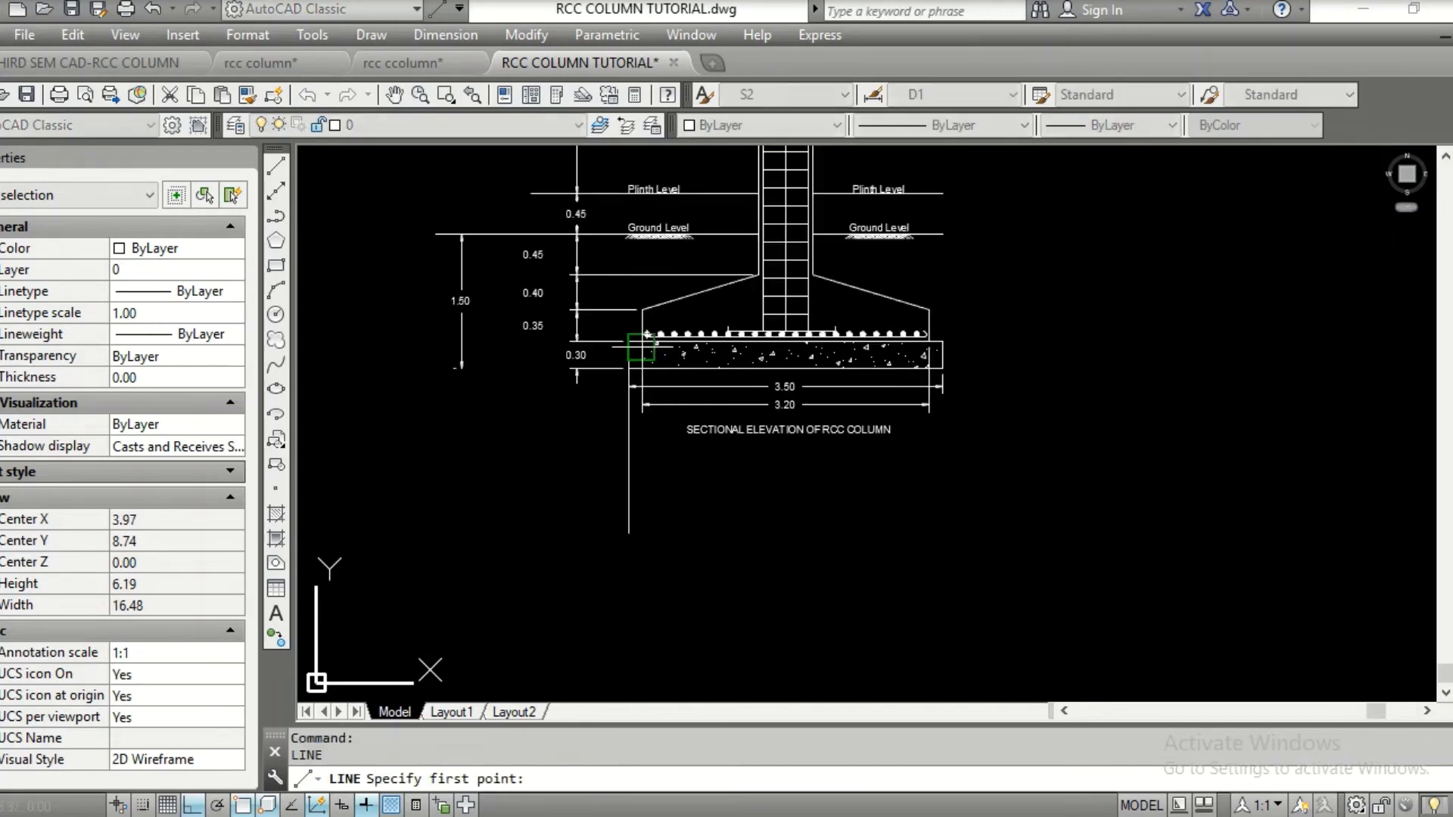
left_click(641, 348)
left_click(687, 549)
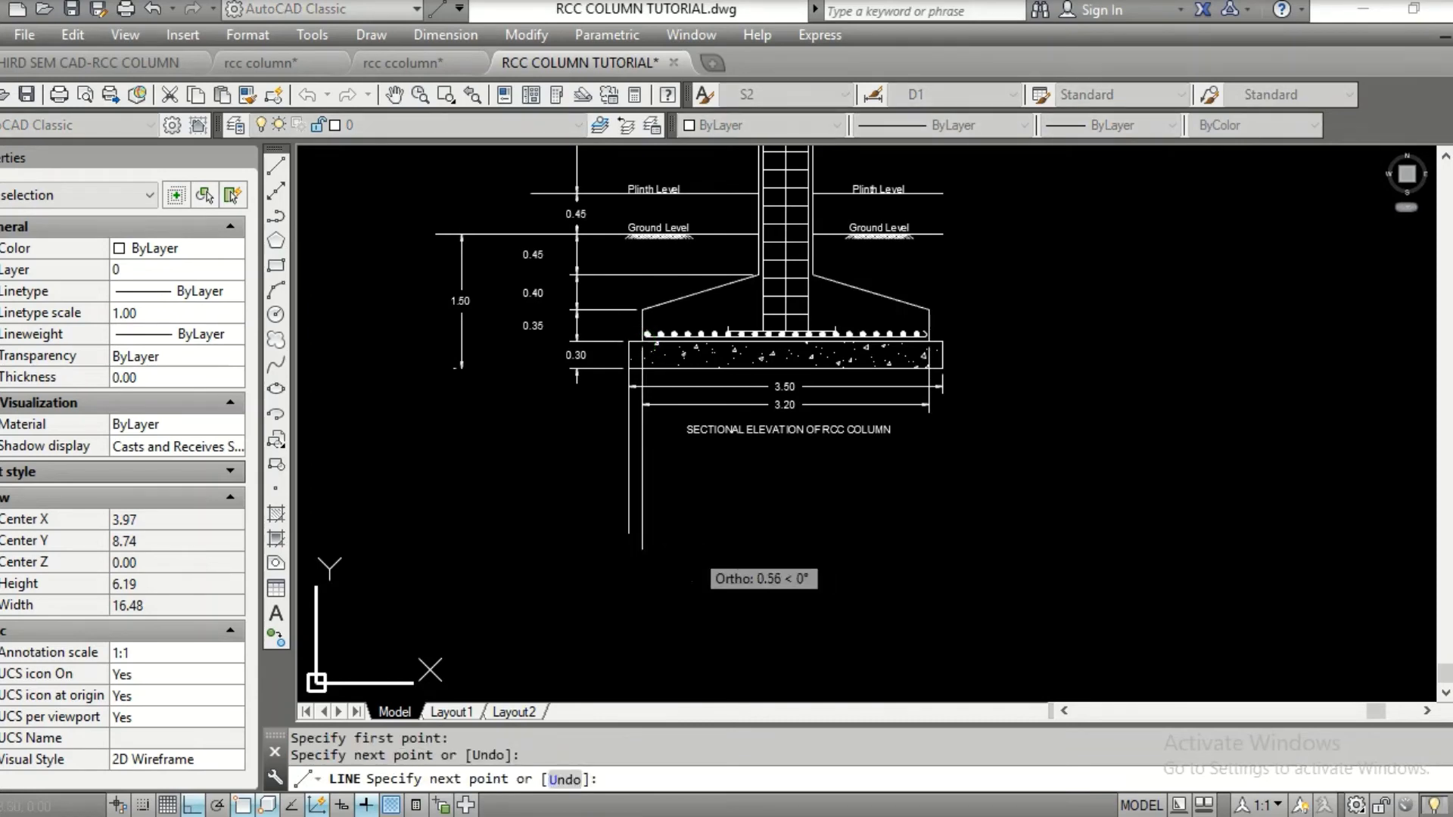
key("Return")
key("Return")
Draw vertical lines down from the slab's two right-side corners
scroll(925, 335, "up", 4)
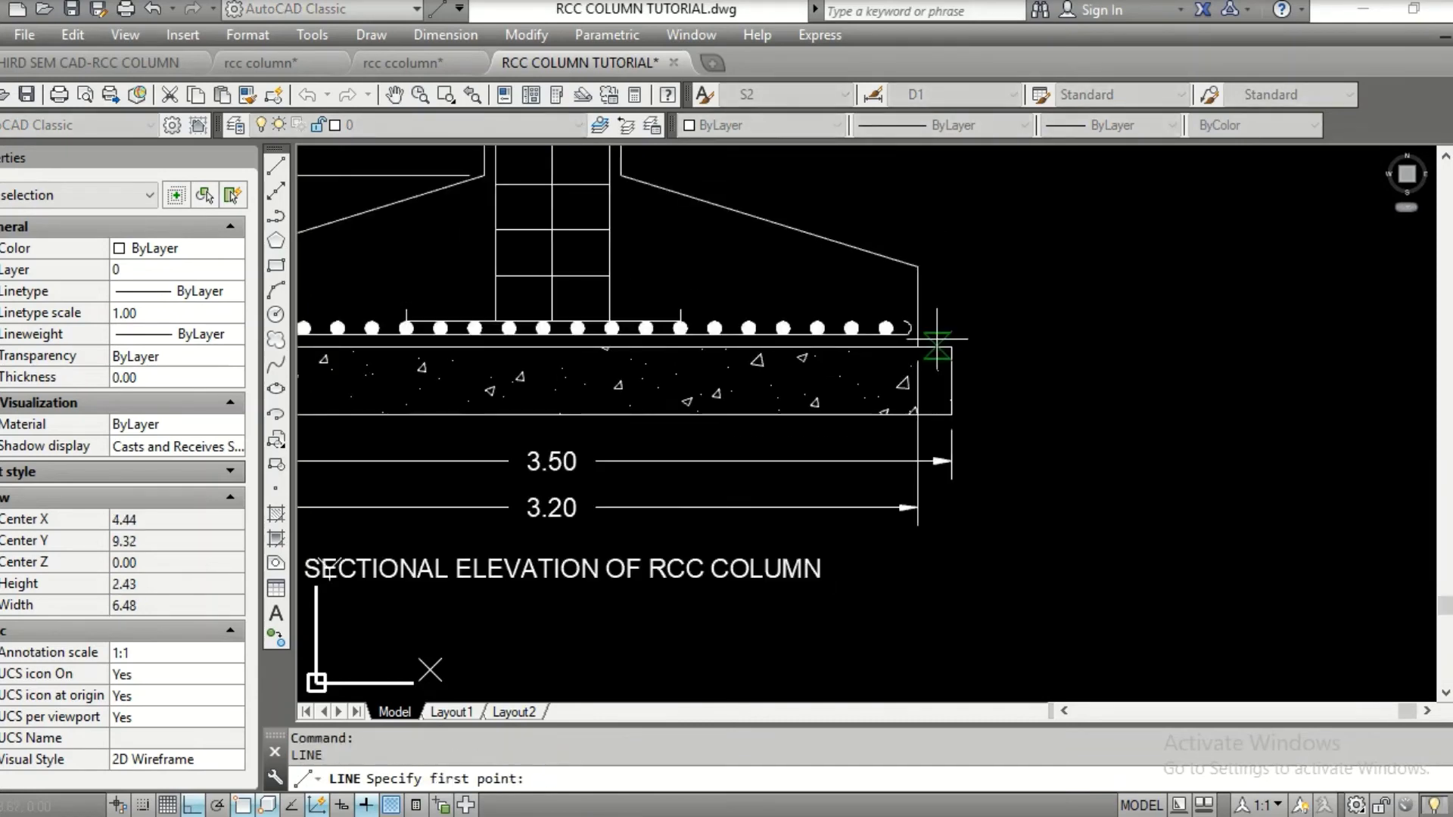
left_click(929, 342)
middle_click_drag(951, 549, 953, 320)
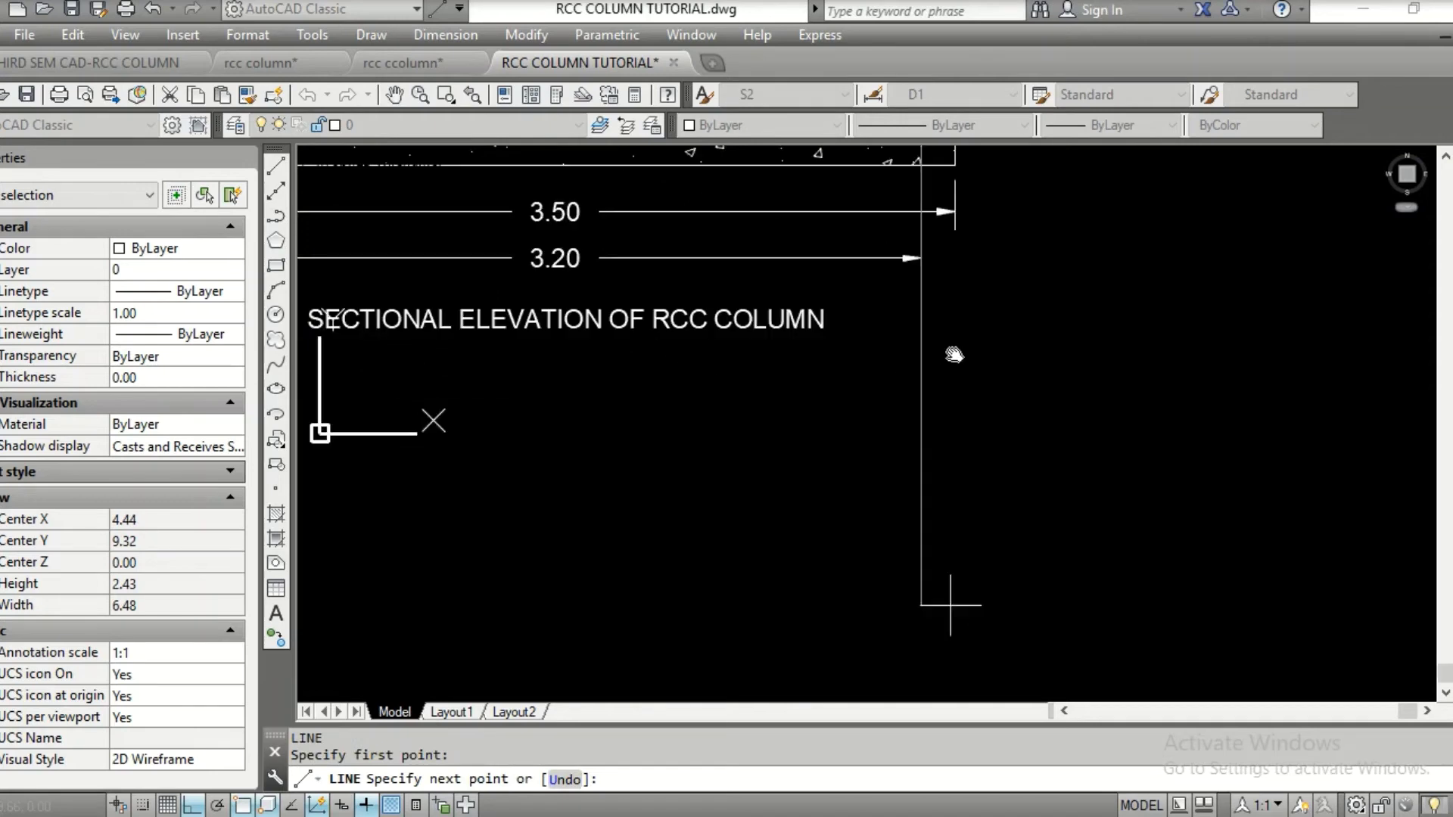
left_click(931, 558)
key("Return")
key("Return")
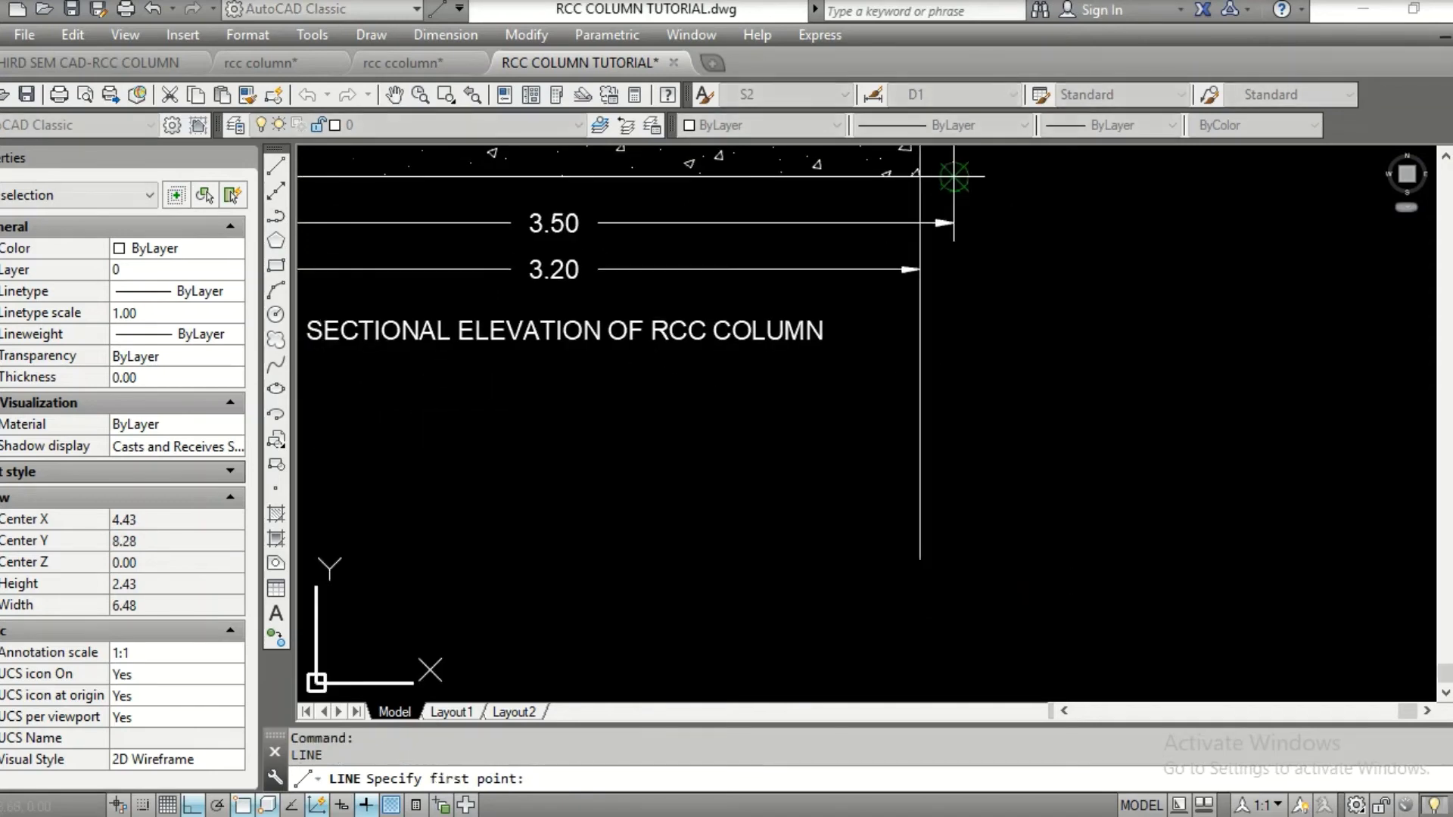
left_click(954, 177)
left_click(1018, 626)
key("Return")
Draw a long horizontal line across beneath the footing, below the sectional elevation
scroll(942, 480, "down", 6)
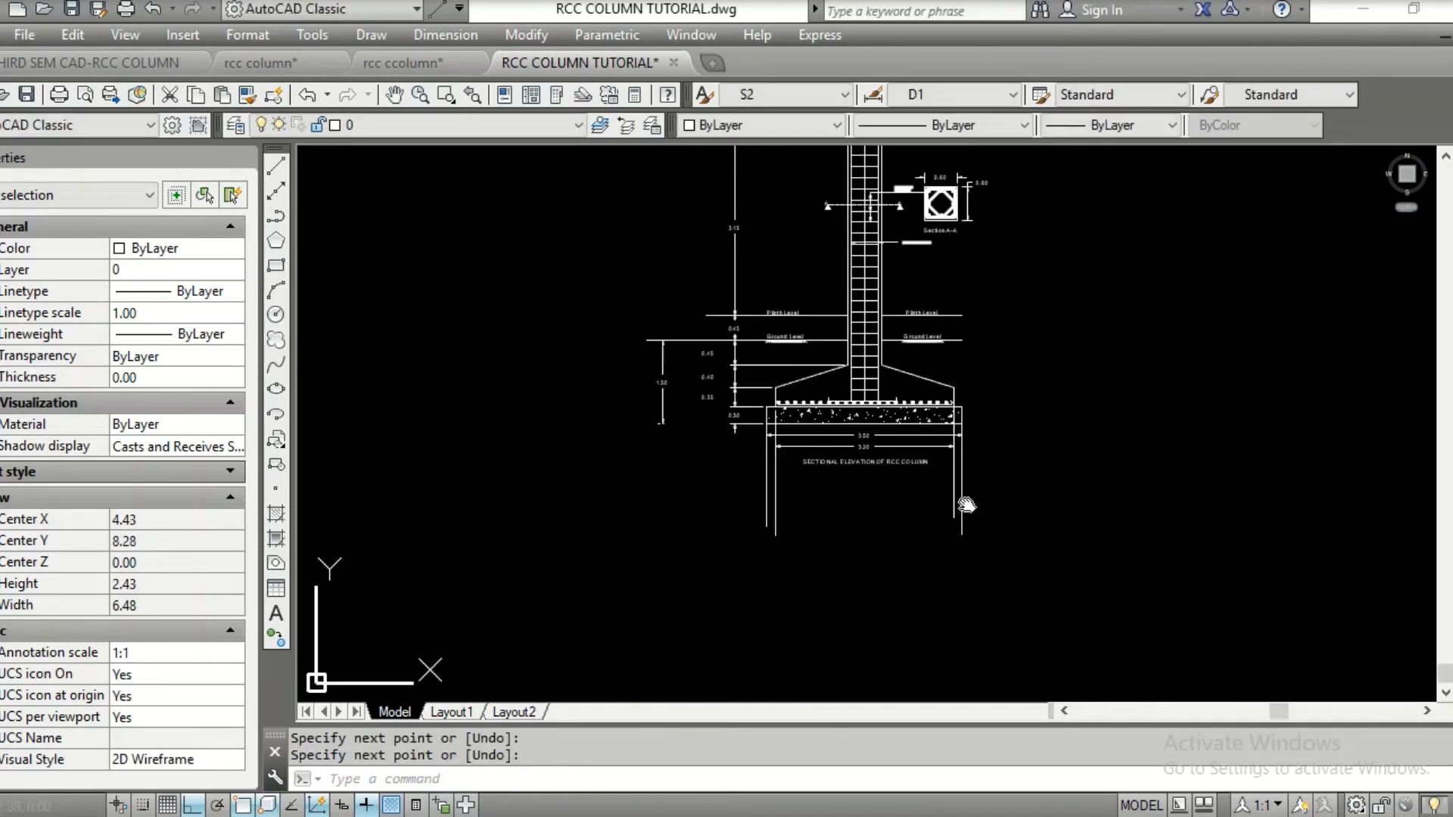
key("Return")
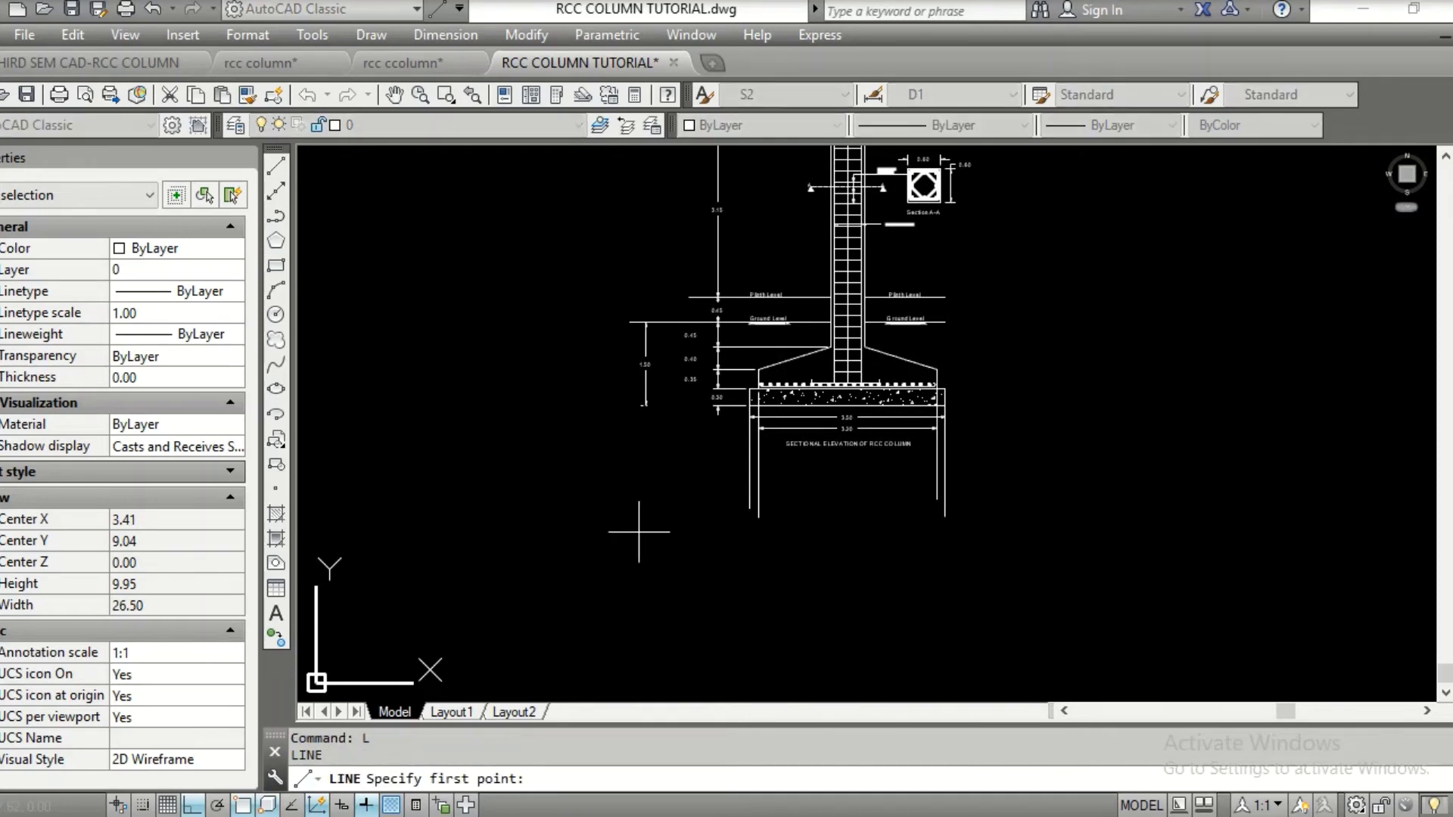
left_click(641, 528)
left_click(1034, 528)
key("Return")
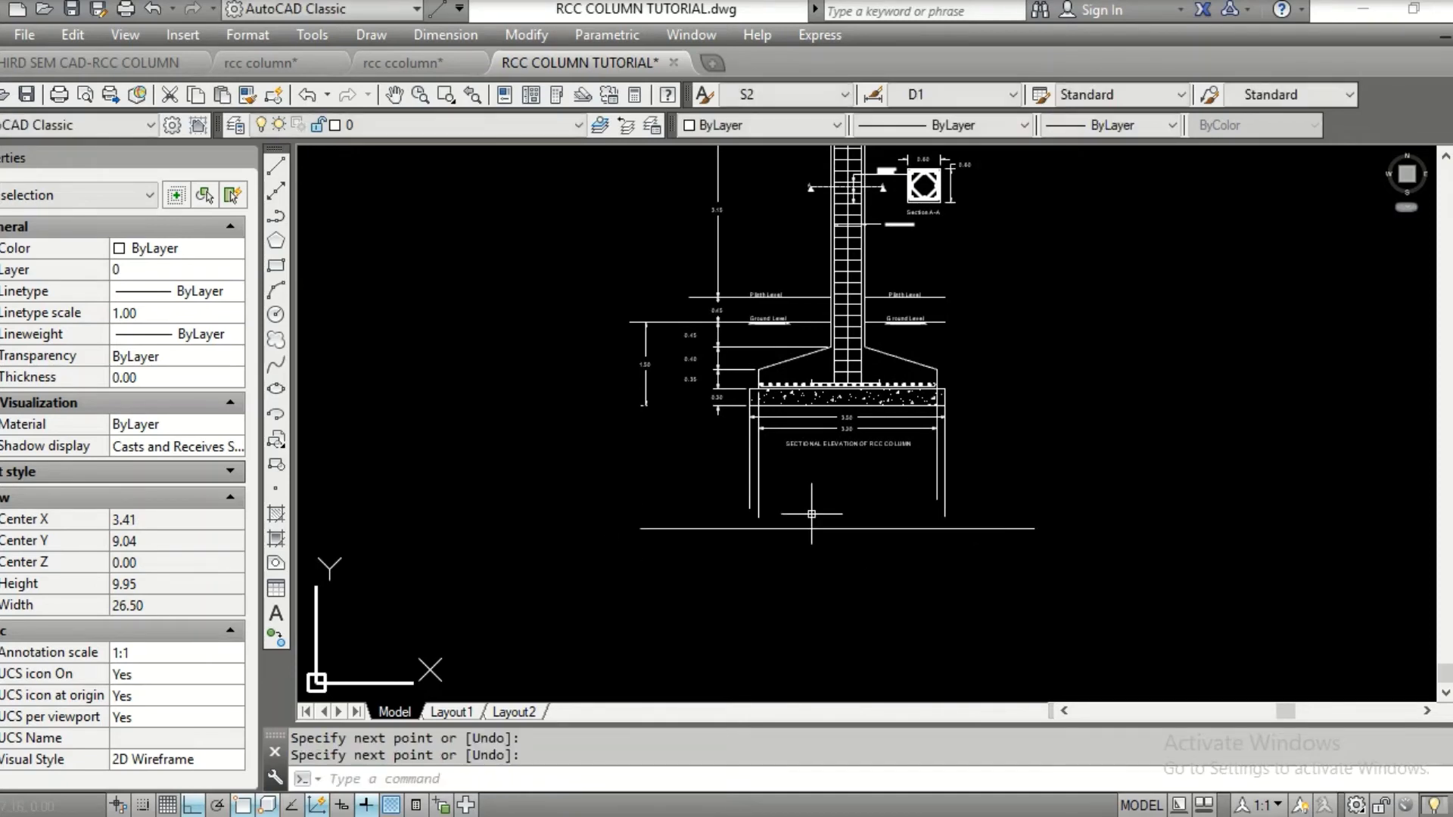
scroll(804, 503, "up", 2)
key("Escape")
type("o")
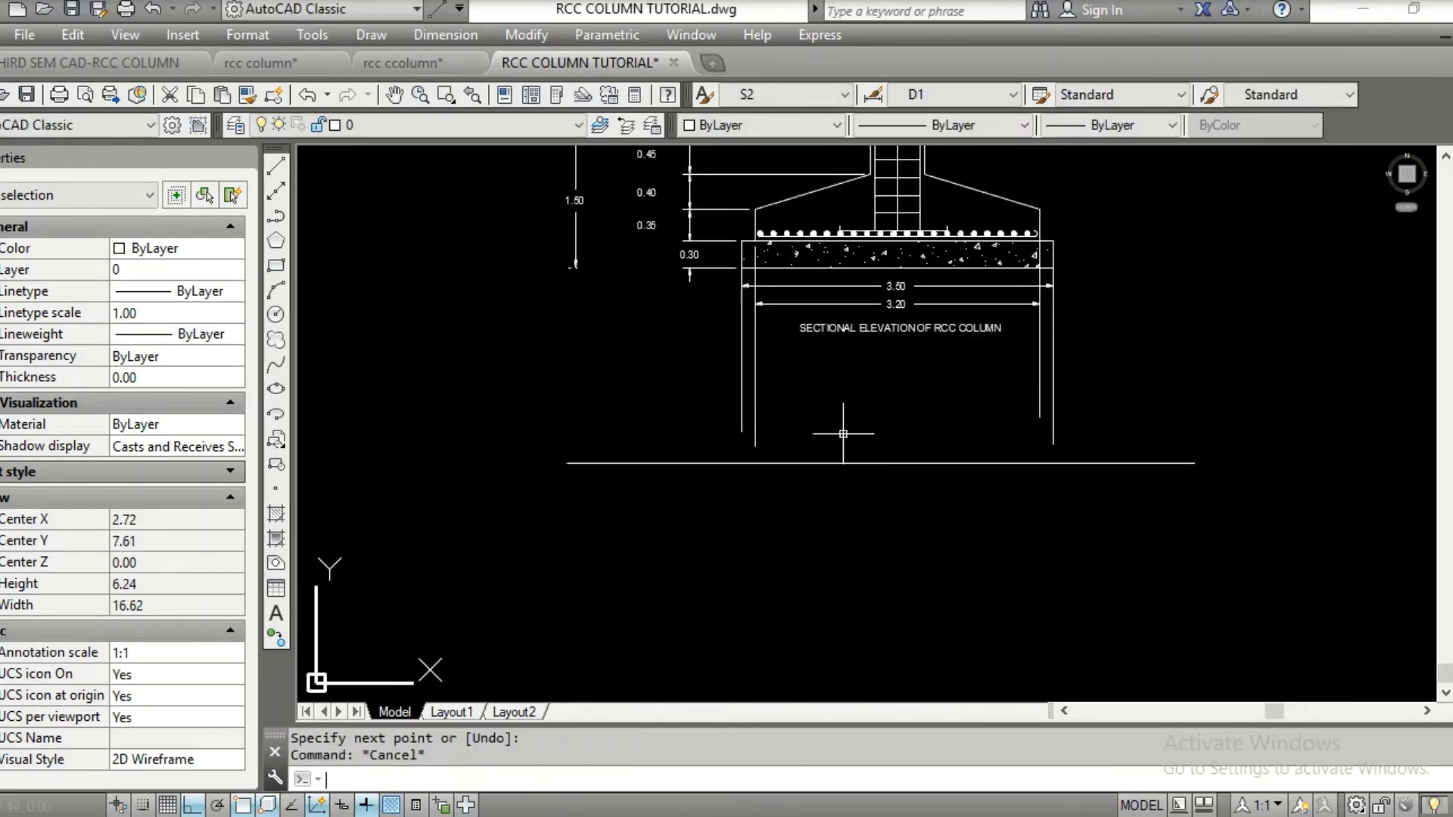
key("Return")
Offset the horizontal line 3.5 units downward to create a parallel lower line
scroll(934, 319, "up", 2)
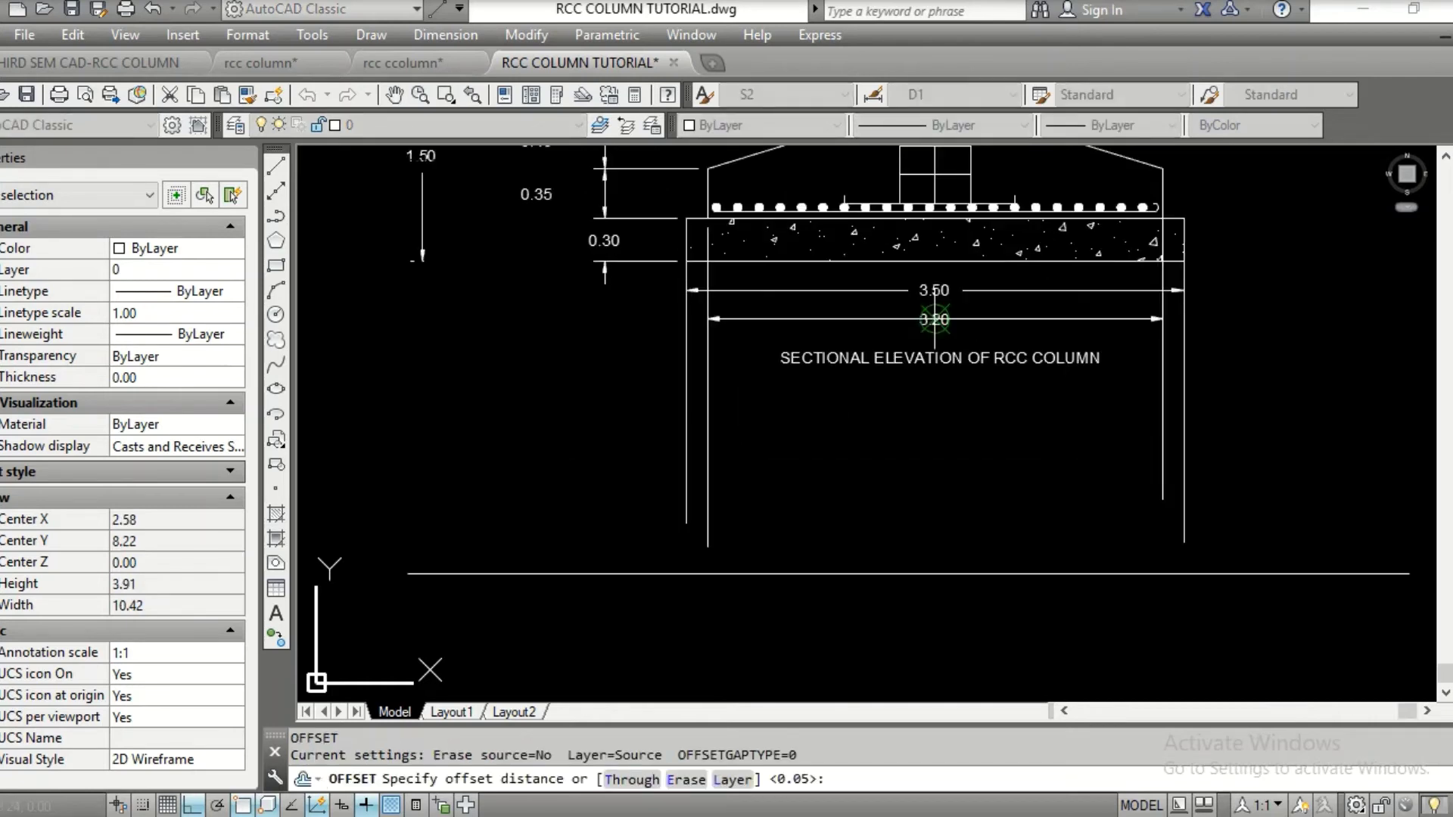
scroll(934, 319, "down", 4)
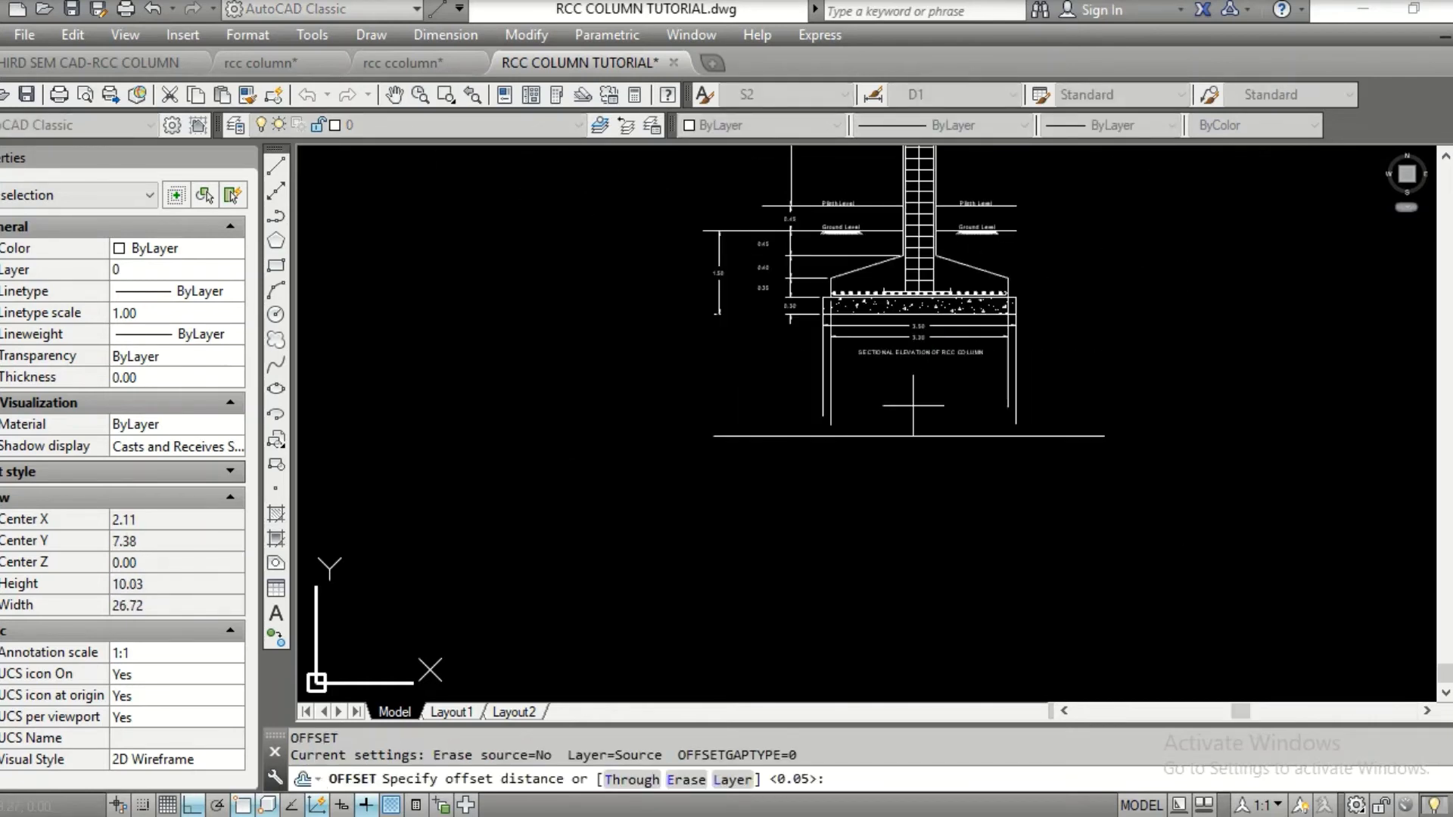
scroll(905, 424, "up", 2)
key("Escape")
key("Escape")
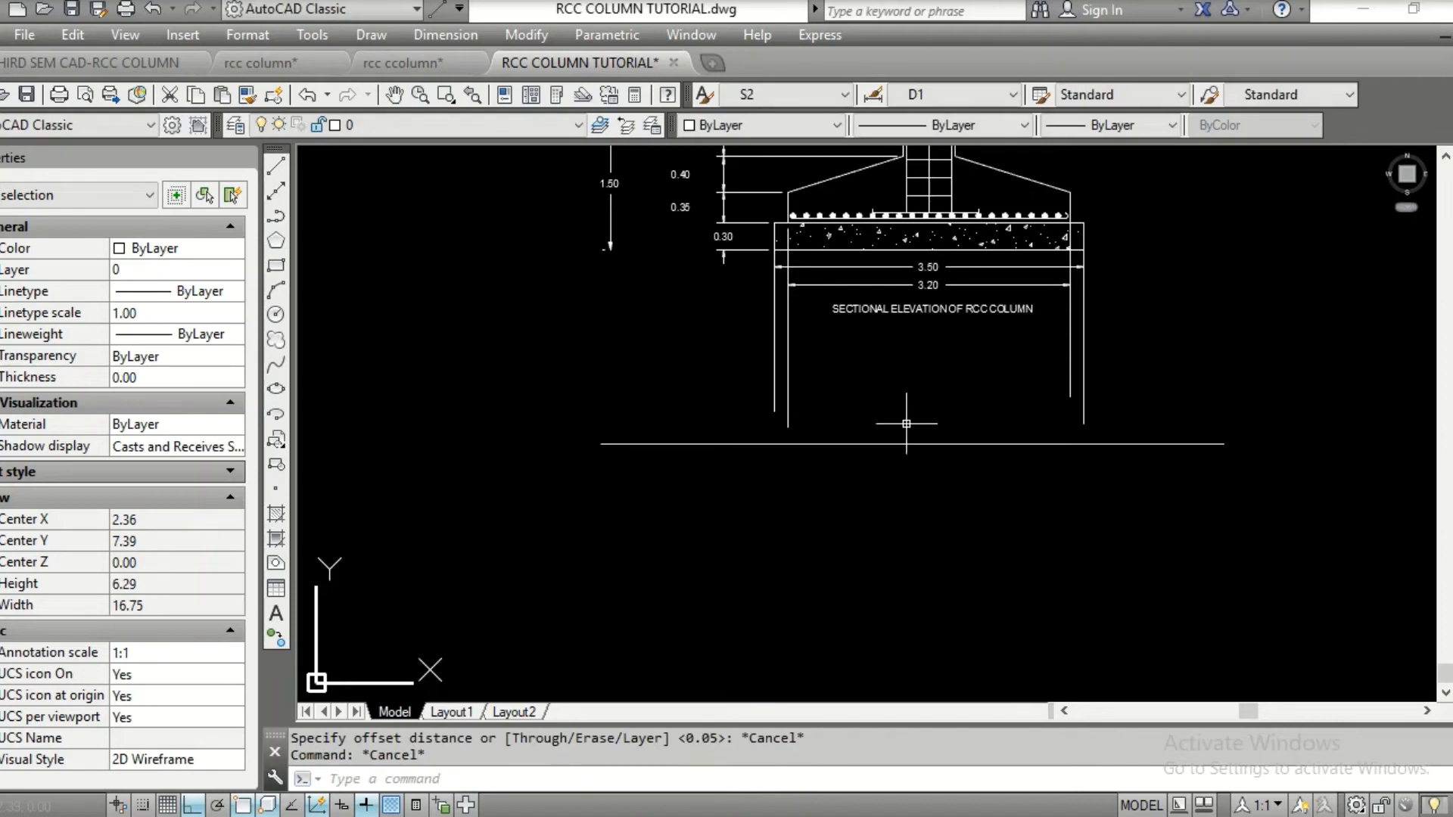
type("o")
key("Return")
type("3.5")
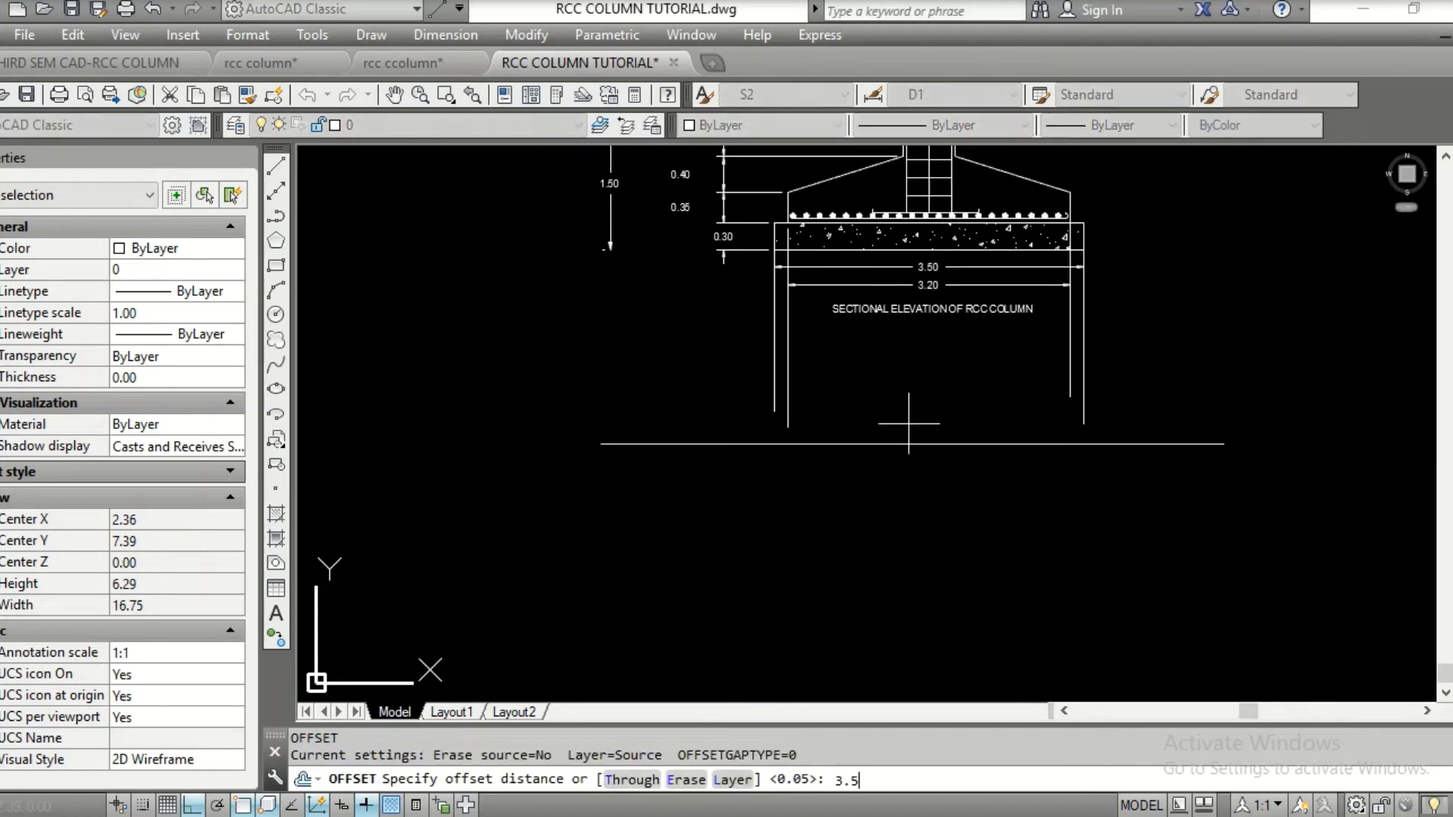
key("Return")
left_click(911, 444)
left_click(925, 563)
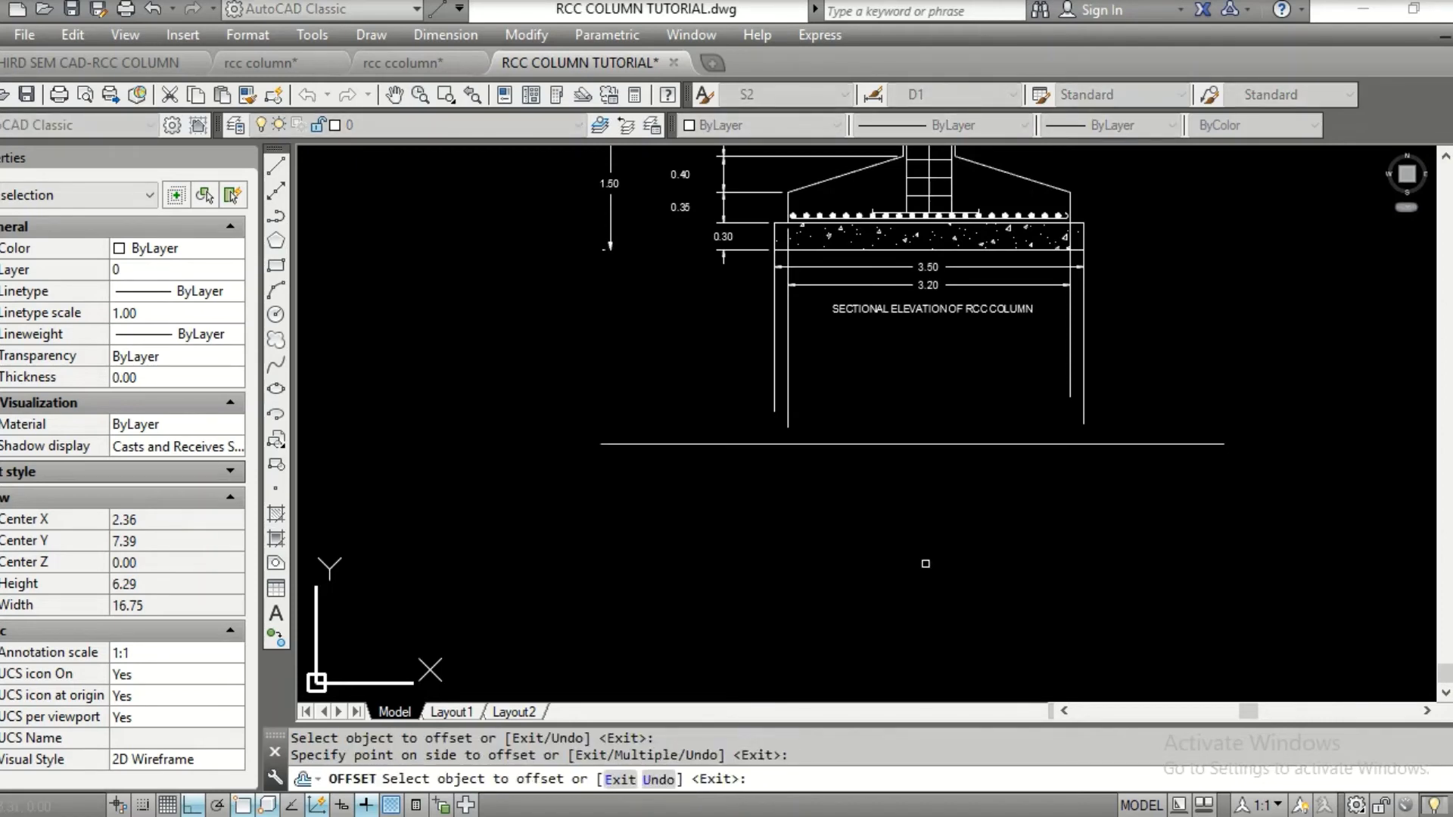
middle_click_drag(925, 564, 892, 387)
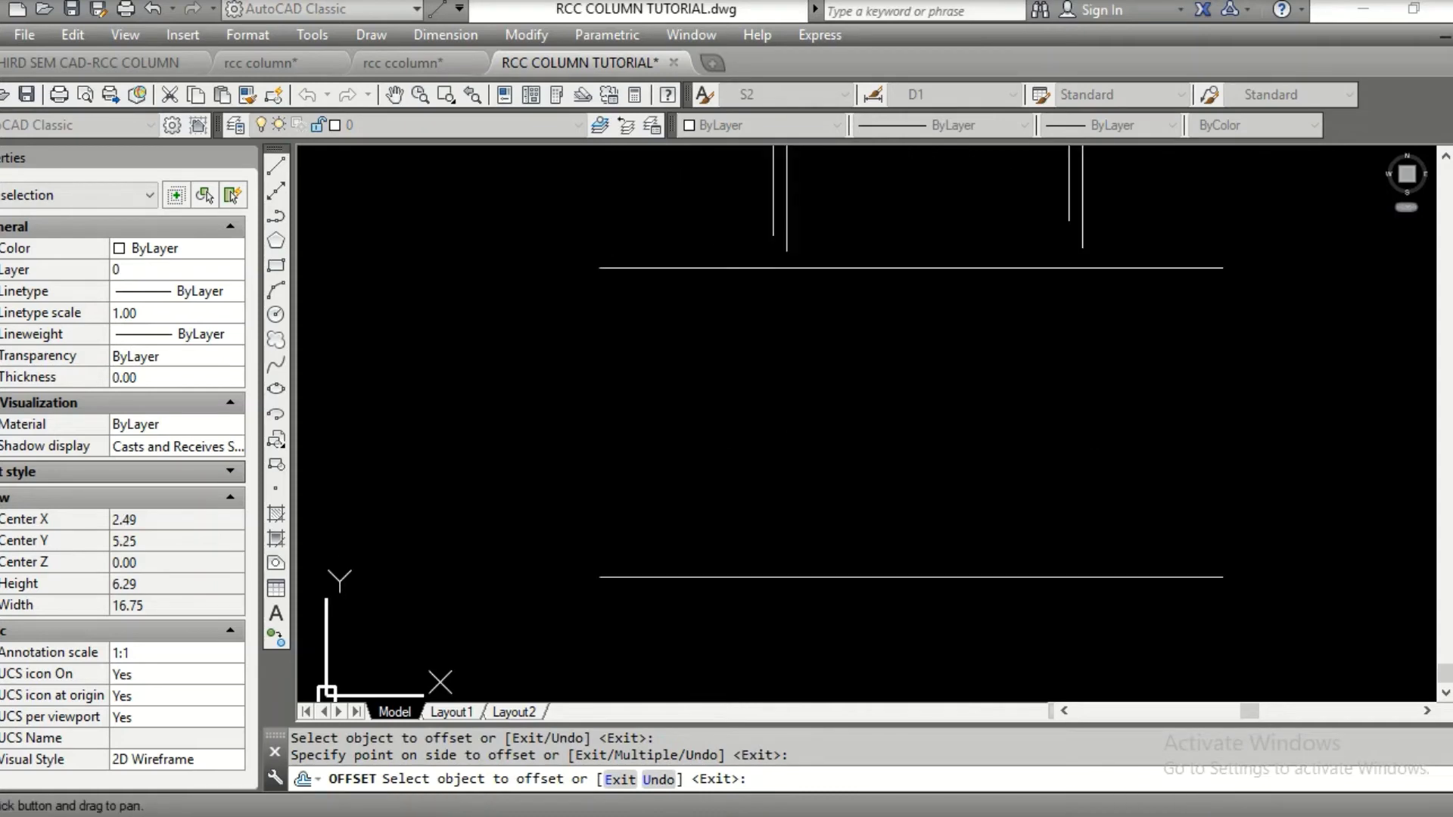
key("Escape")
key("Escape")
Extend the four vertical lines down to the new lower horizontal line using EXTEND
type("EC")
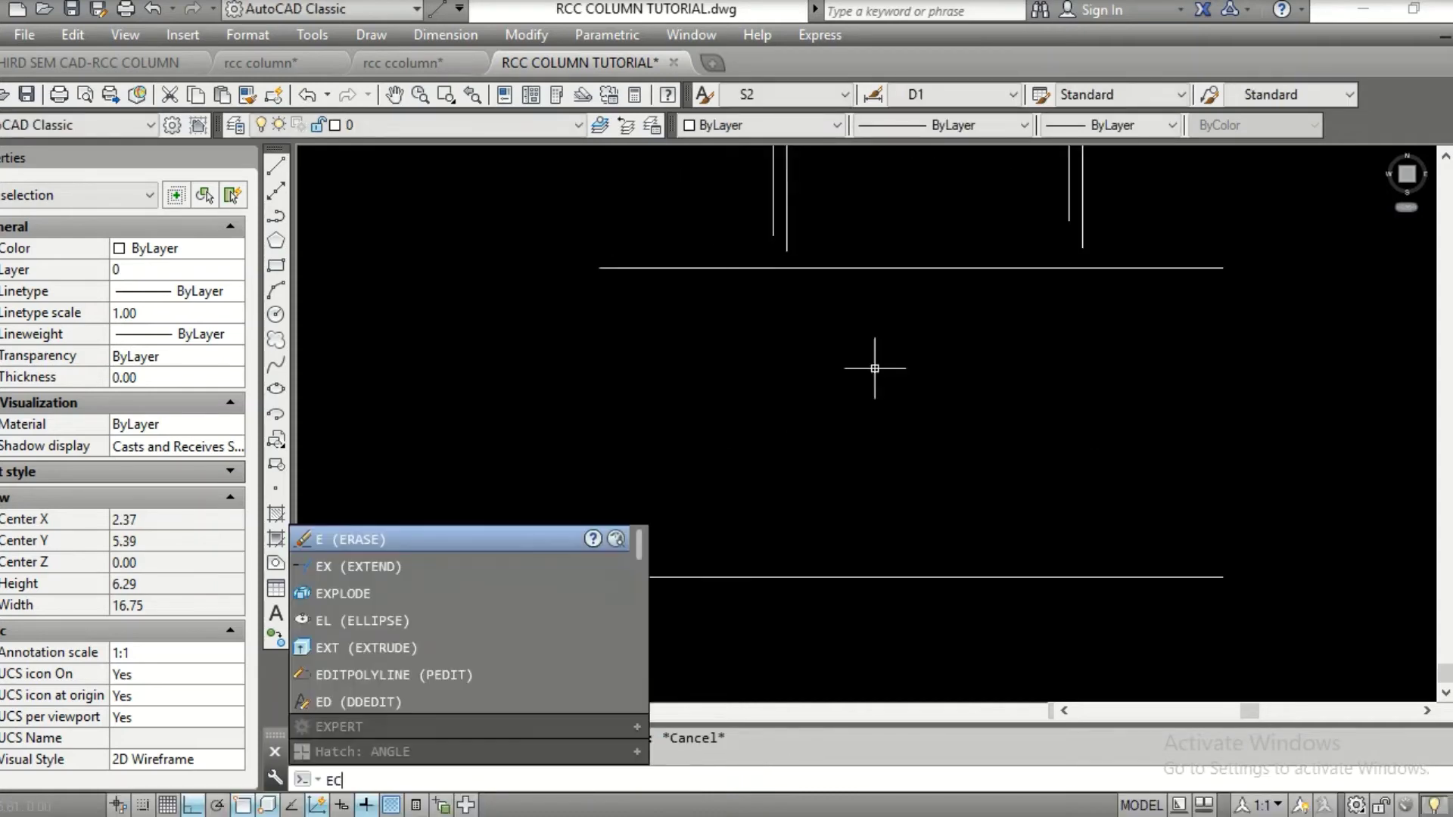
key("Return")
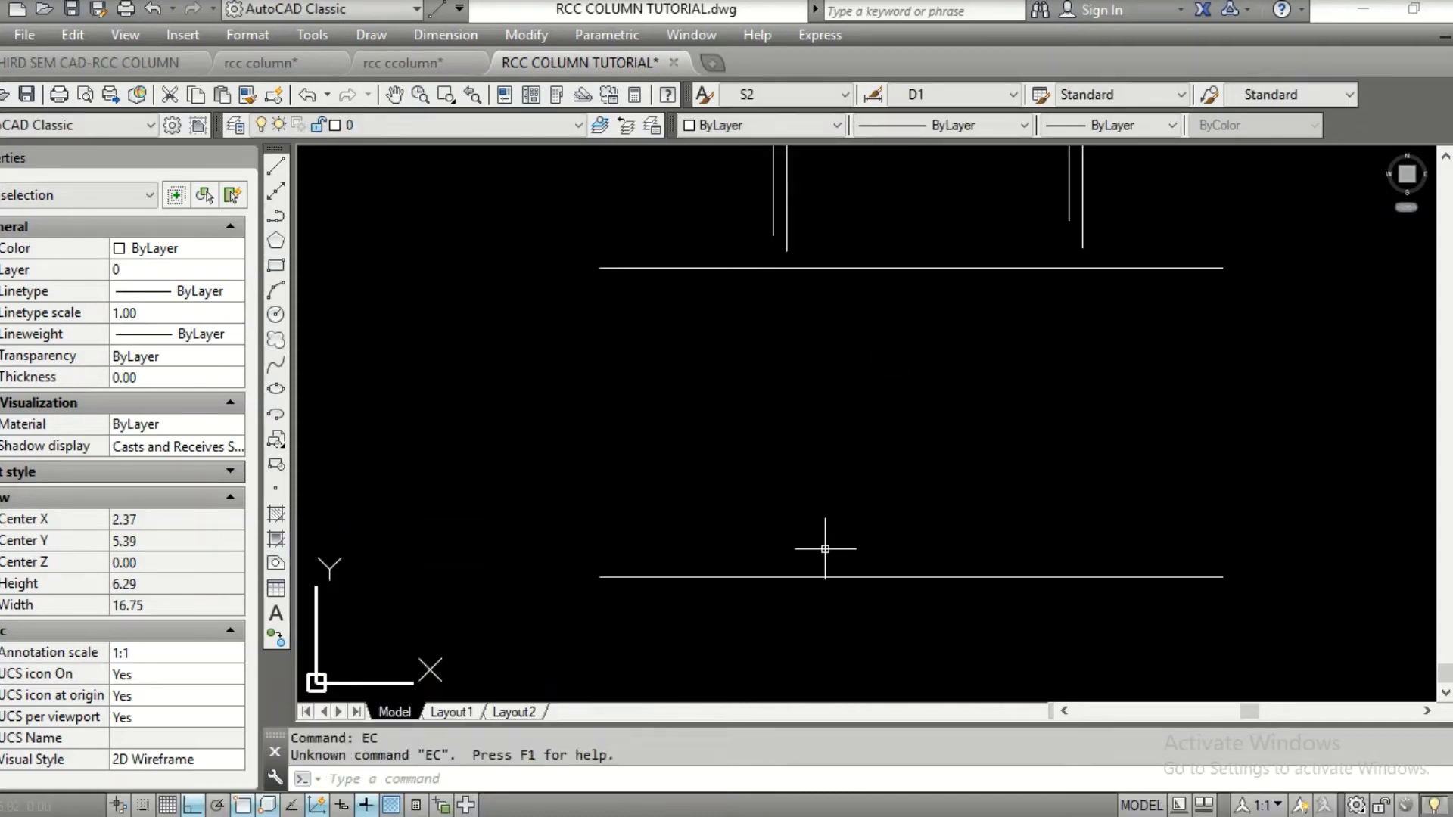
key("Escape")
type("EX")
key("Return")
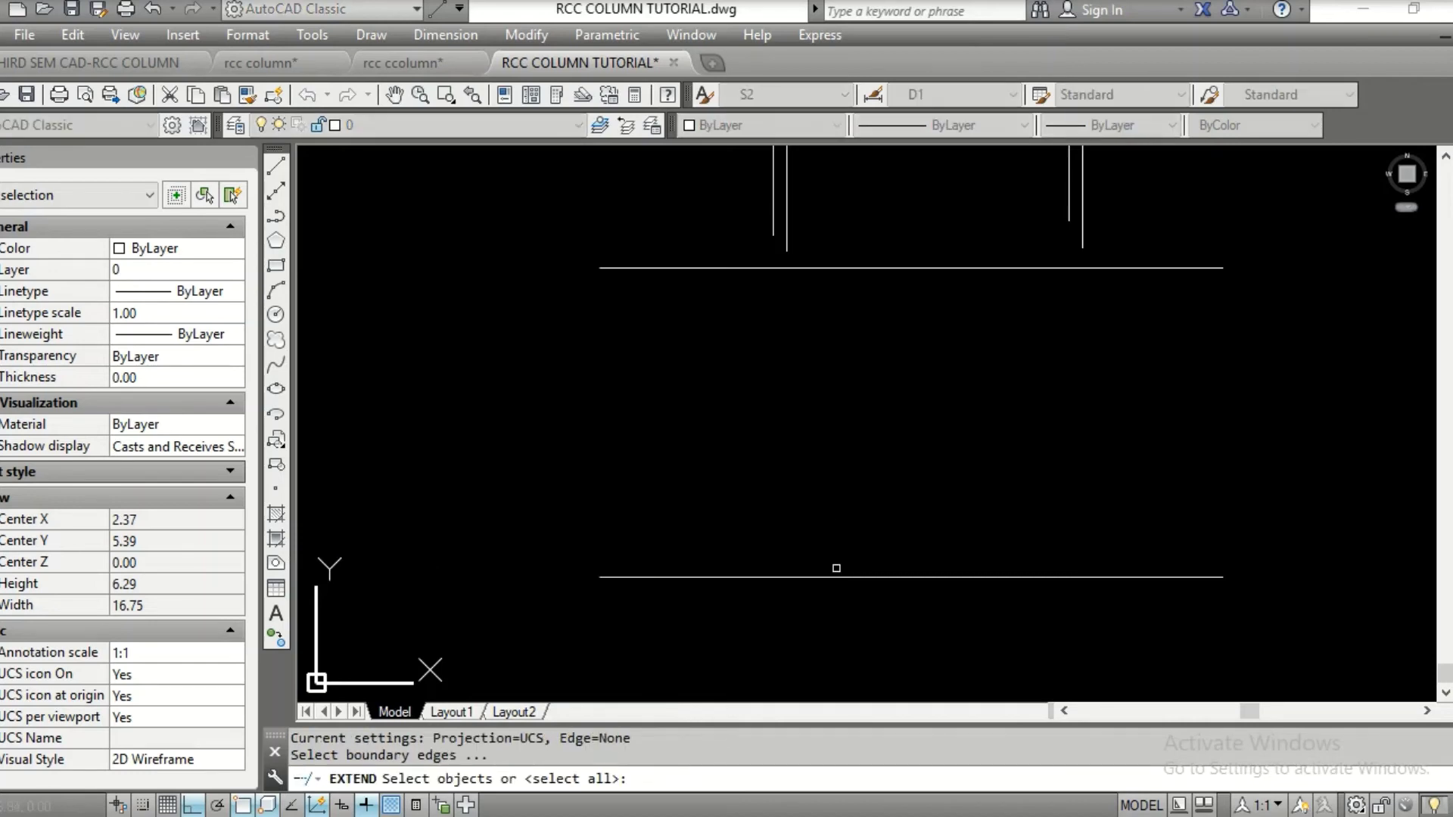
left_click(836, 577)
key("Return")
left_click(1087, 187)
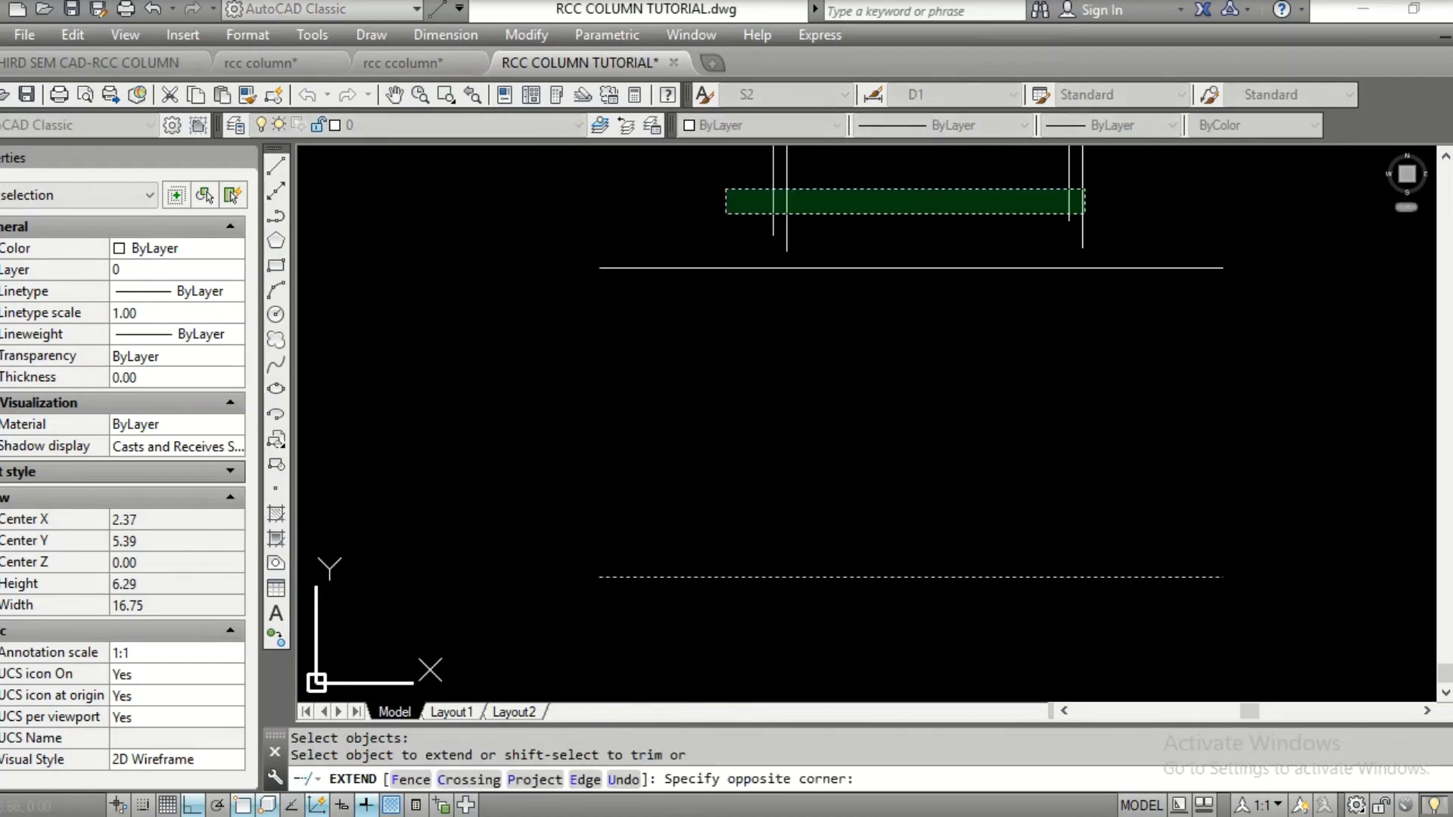
left_click(724, 216)
key("Escape")
key("Escape")
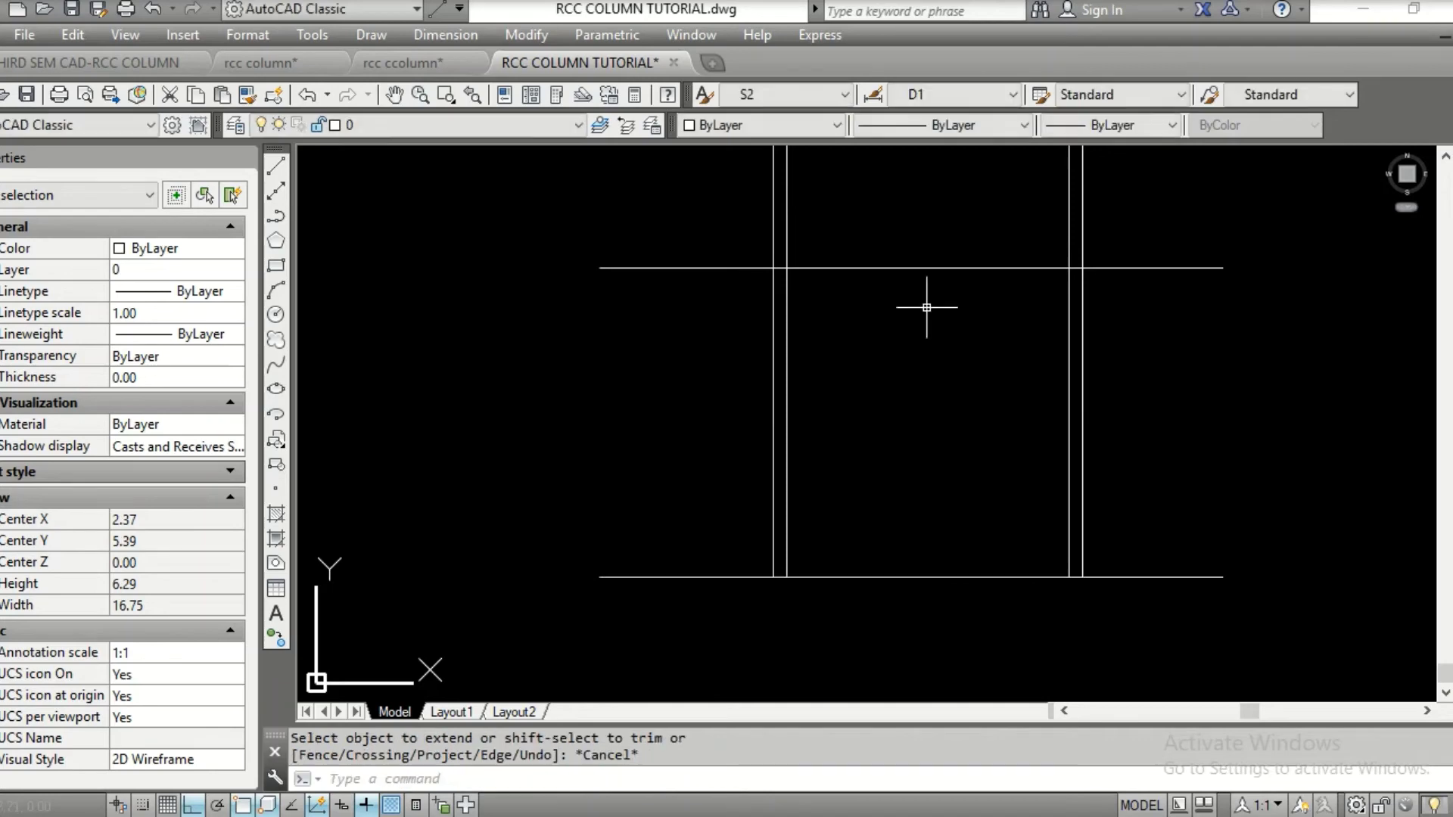
Measure the distance from the slab corner with DIST, which reads 0.15
type("o")
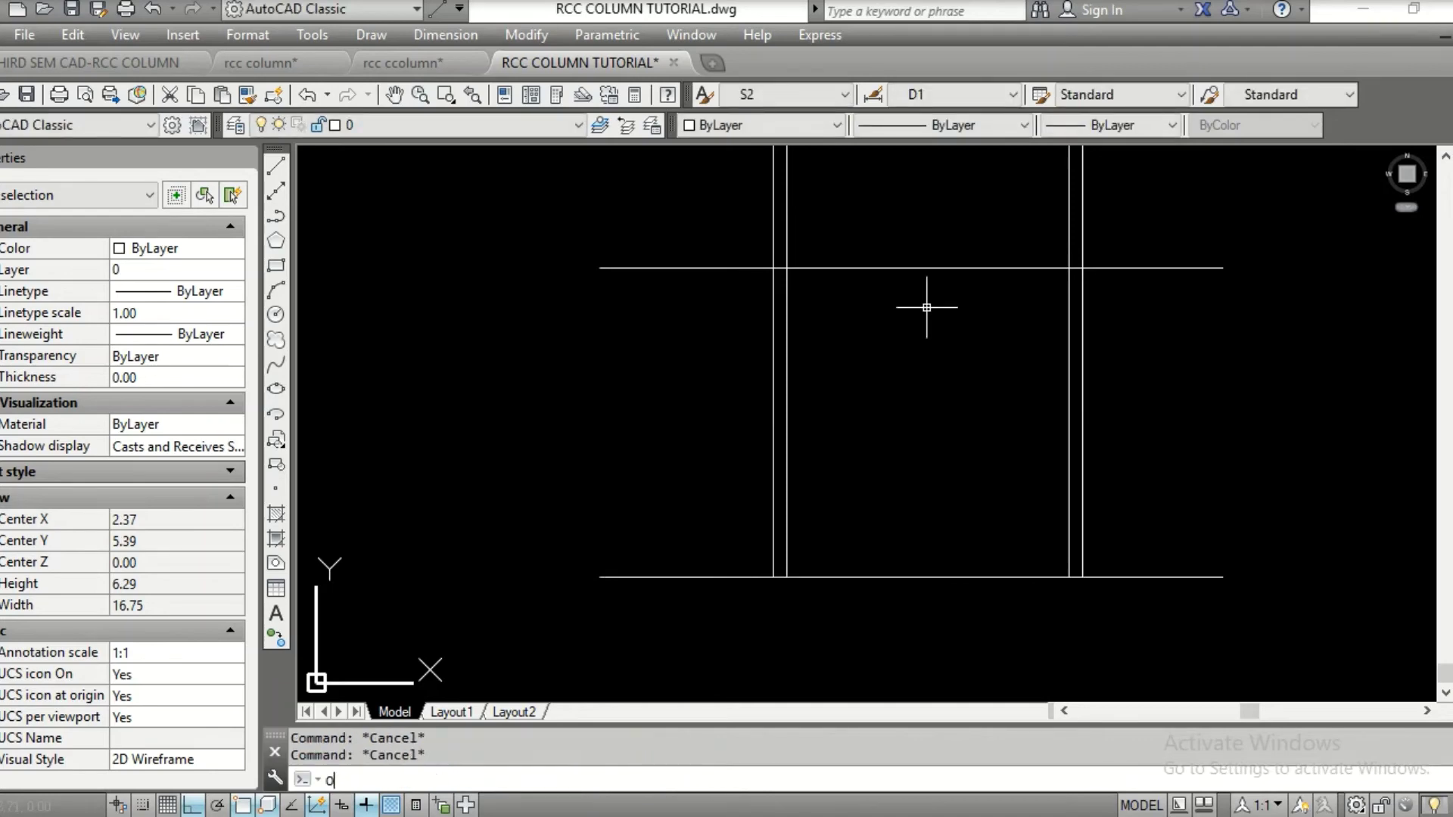
key("Return")
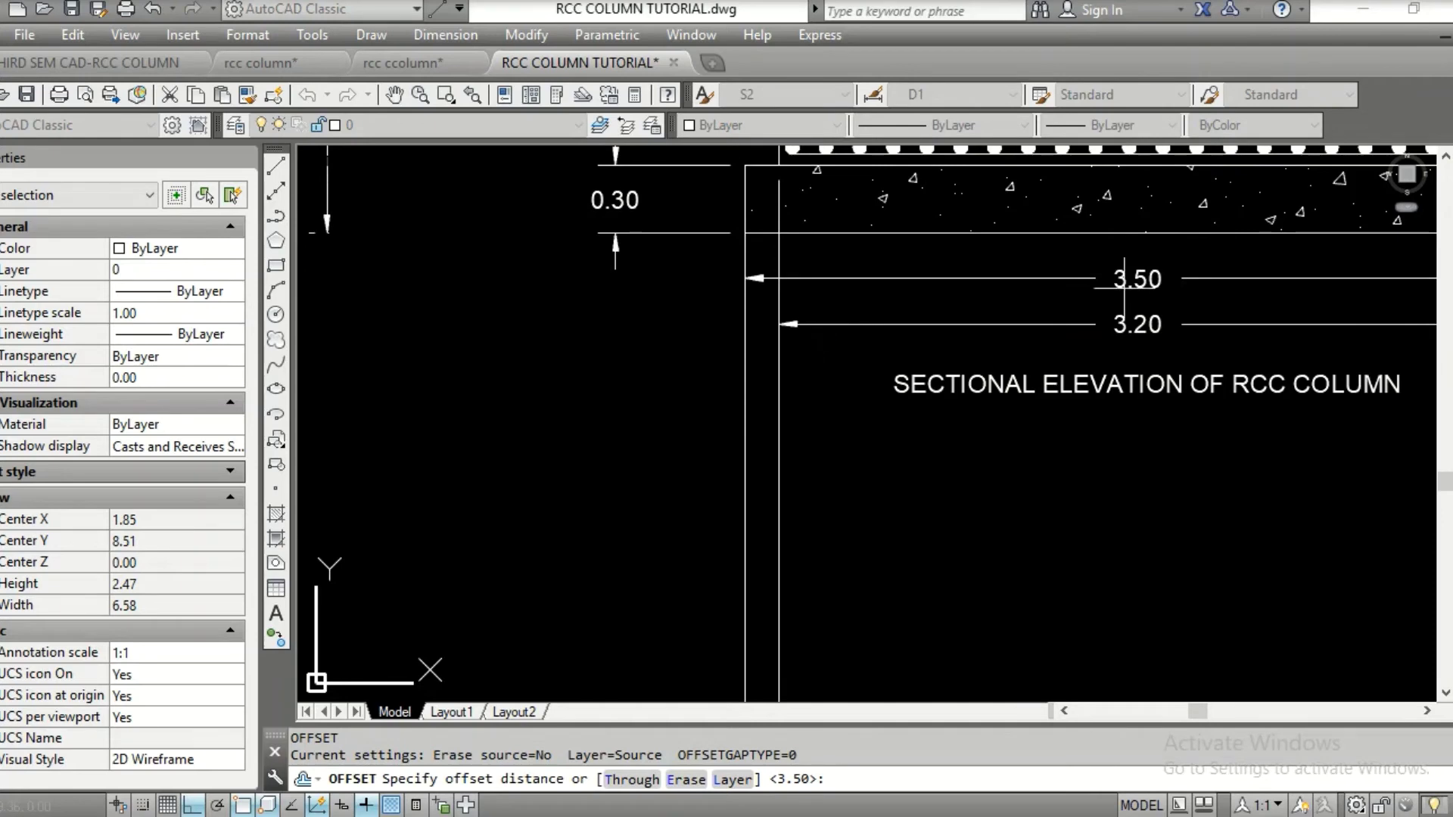
middle_click_drag(1125, 282, 1115, 344)
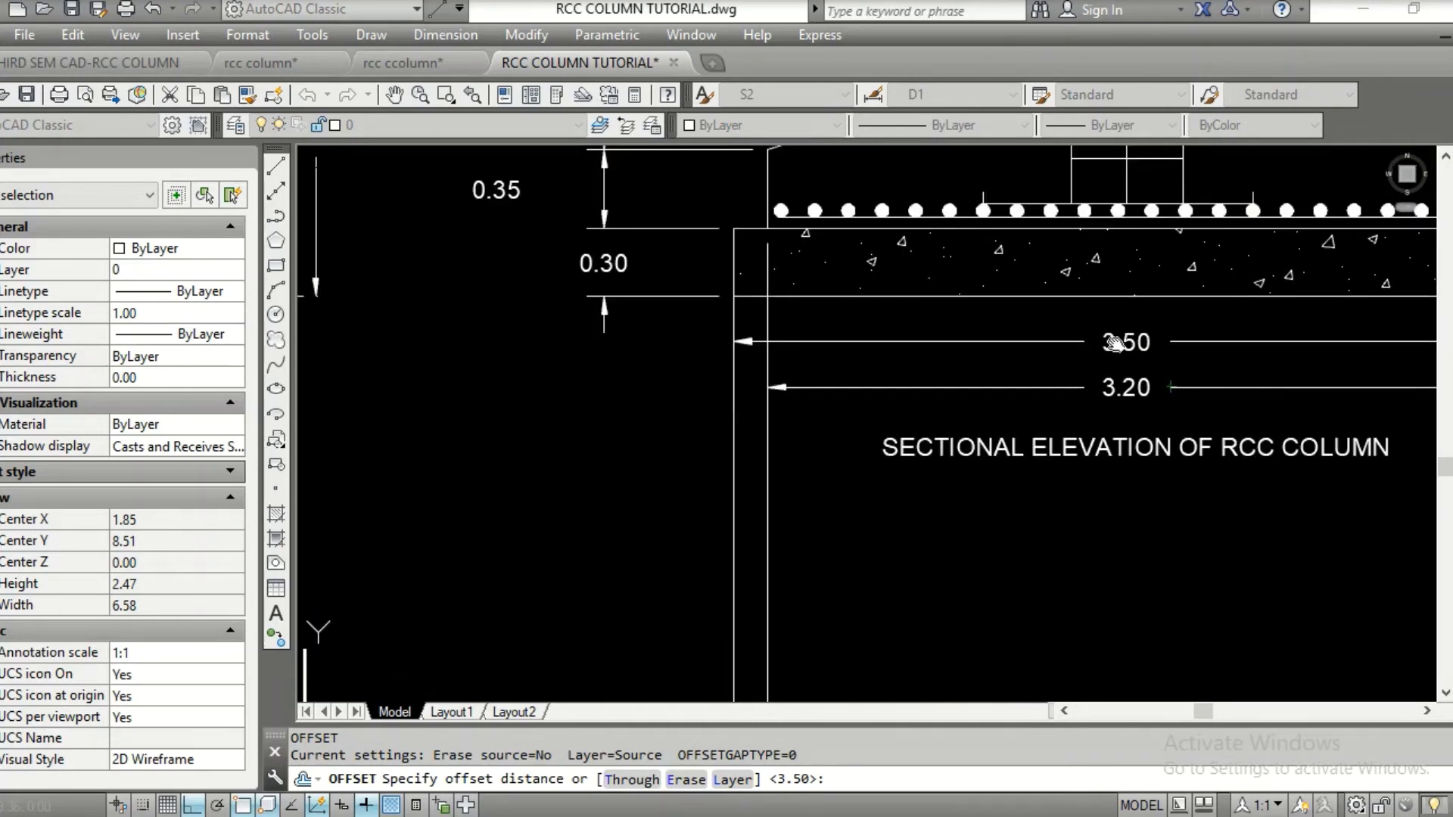
scroll(787, 228, "up", 4)
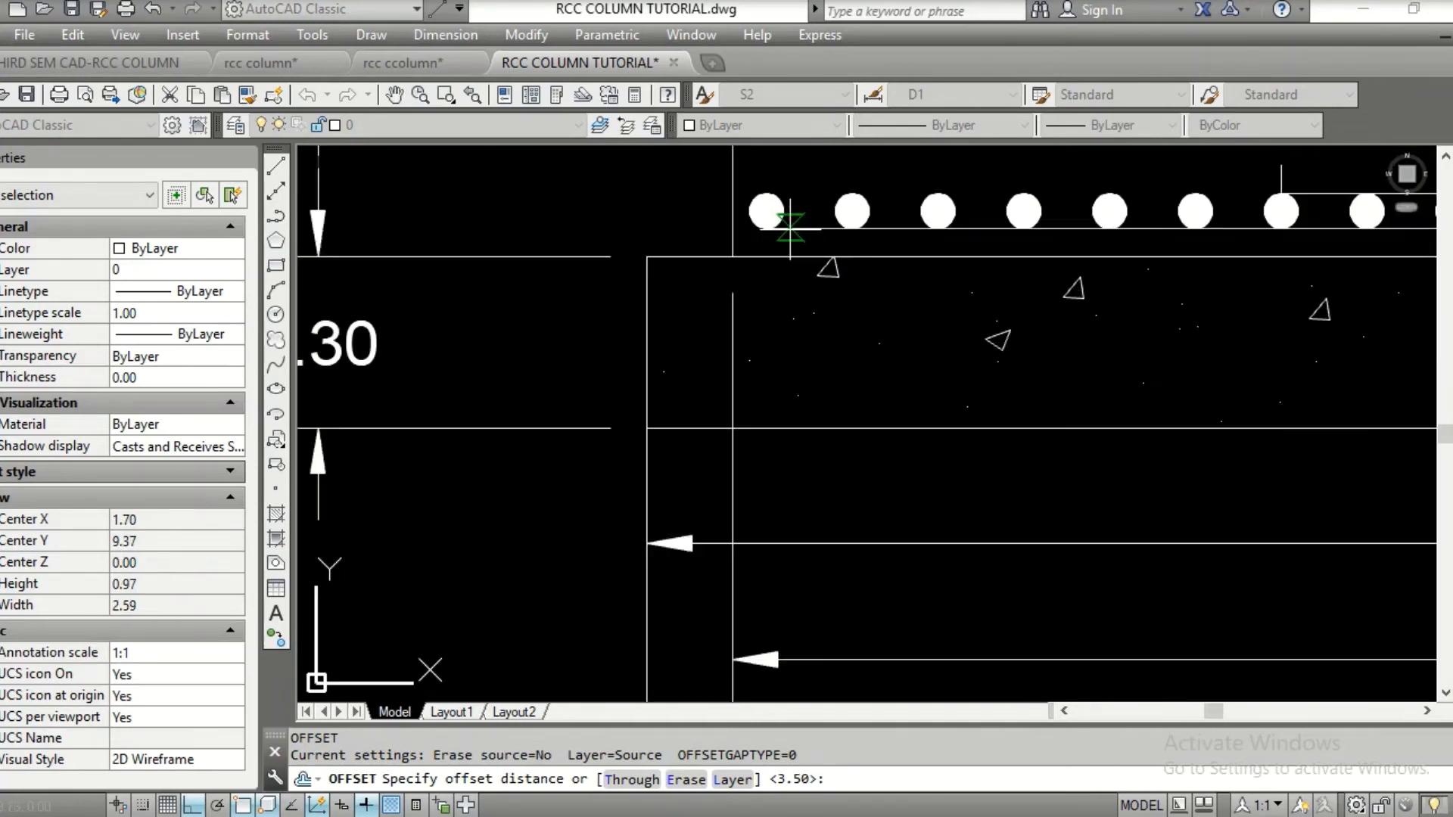
key("Escape")
type("DI")
key("Return")
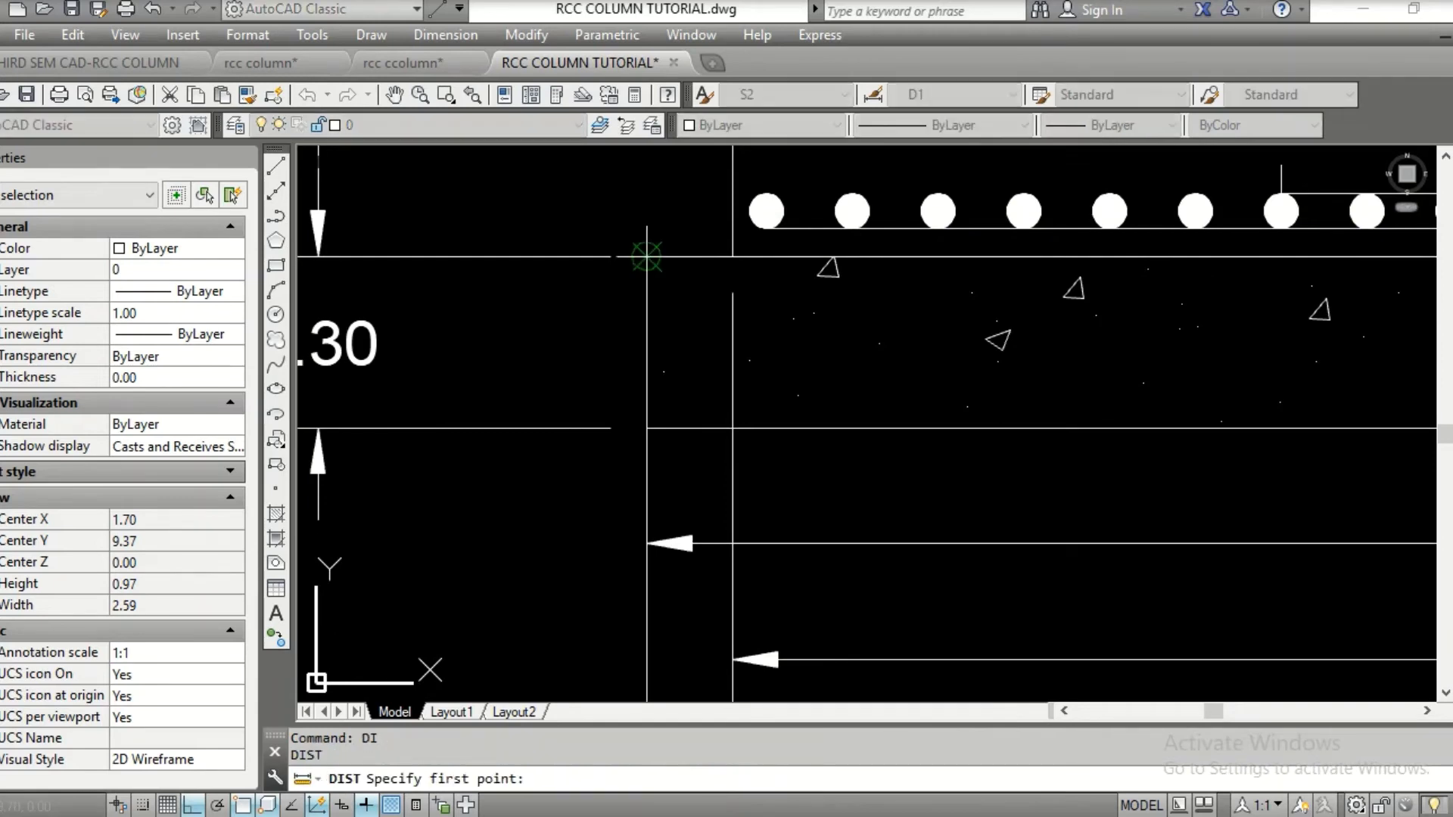
left_click(647, 257)
left_click(733, 256)
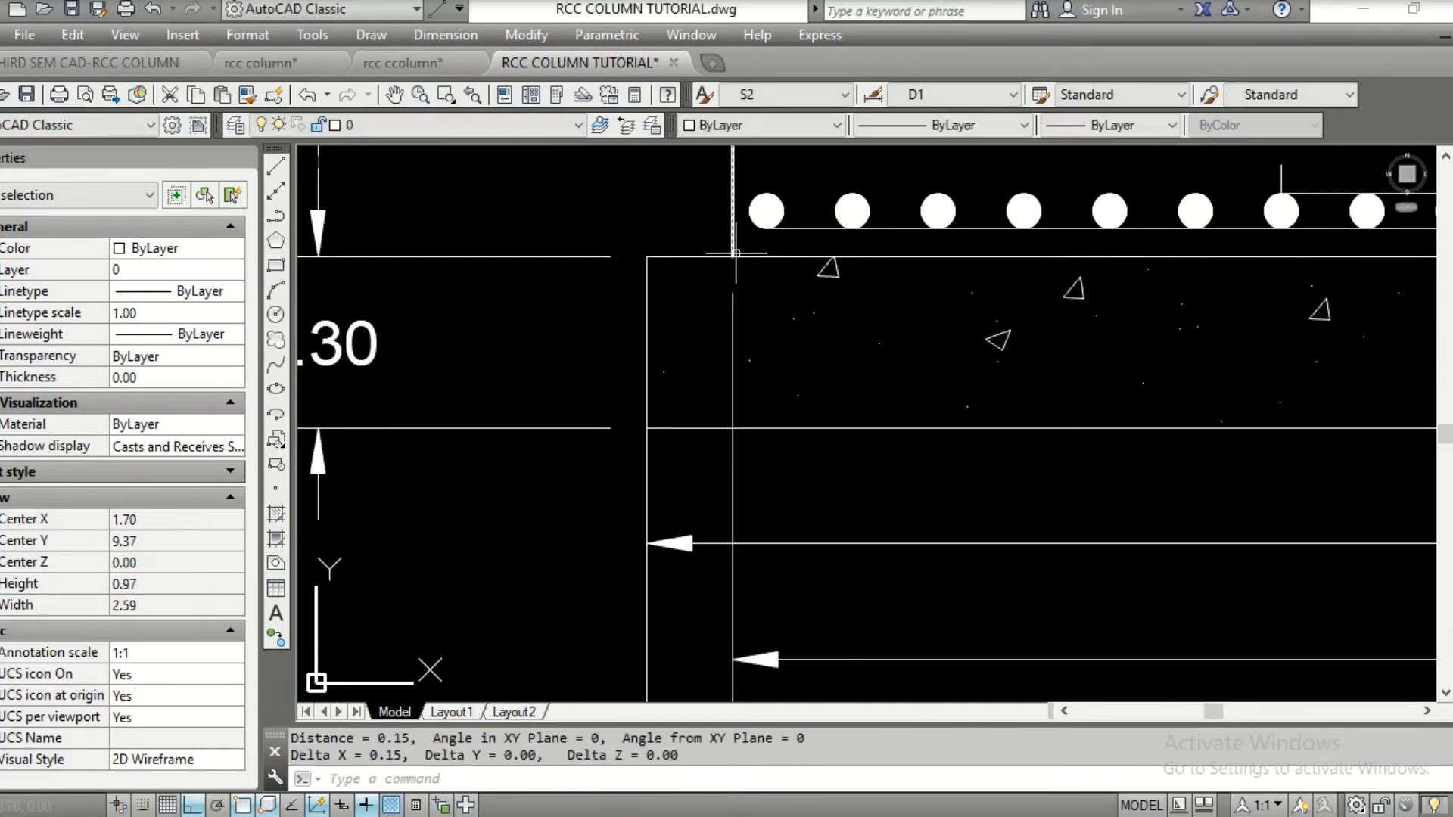
scroll(734, 254, "down", 5)
scroll(817, 492, "up", 4)
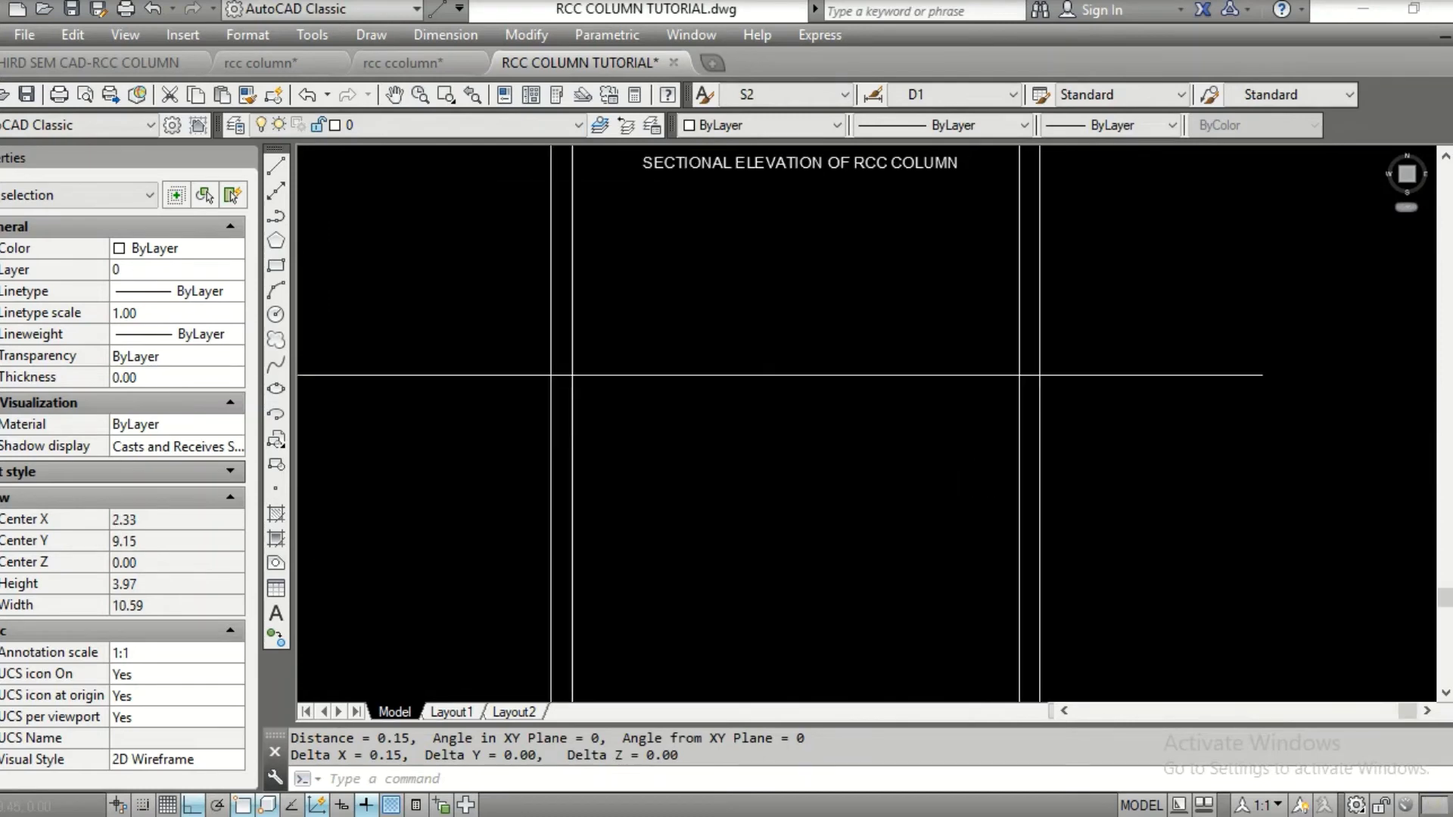
key("Escape")
key("Escape")
Offset the horizontal line 0.15 downward to form a double line
type("o")
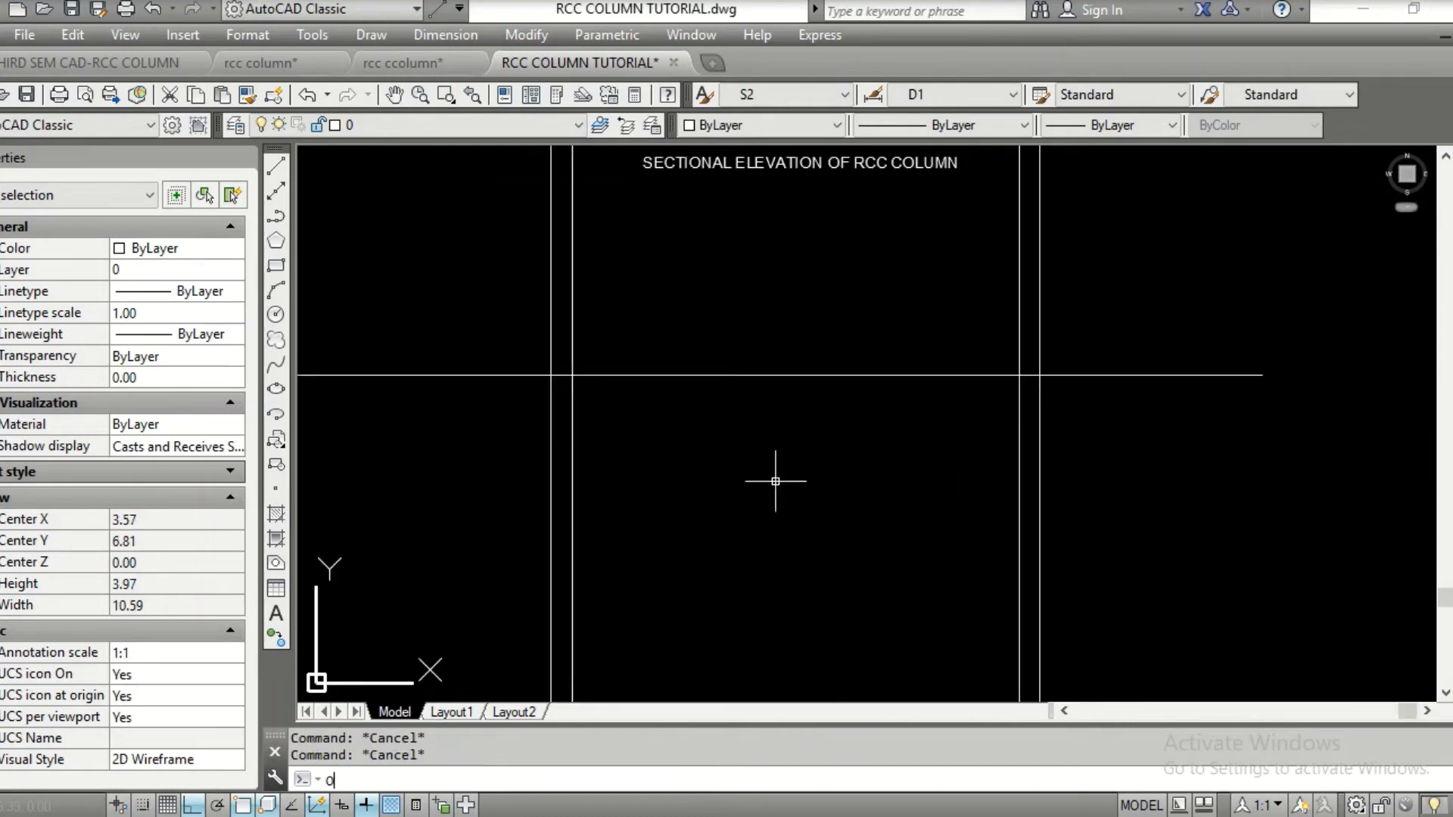
key("Return")
type(".15")
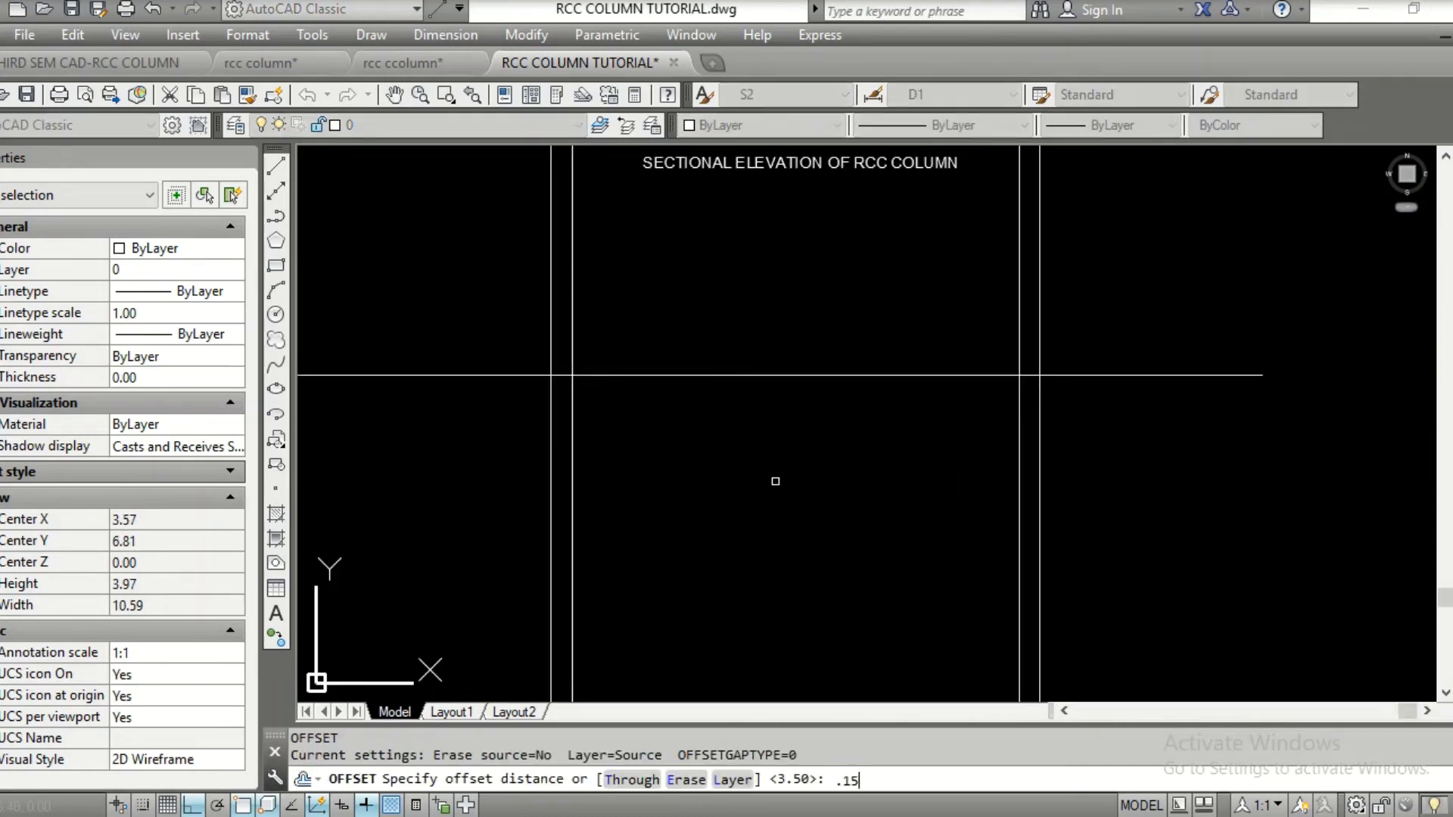
key("Return")
left_click(767, 377)
left_click(795, 510)
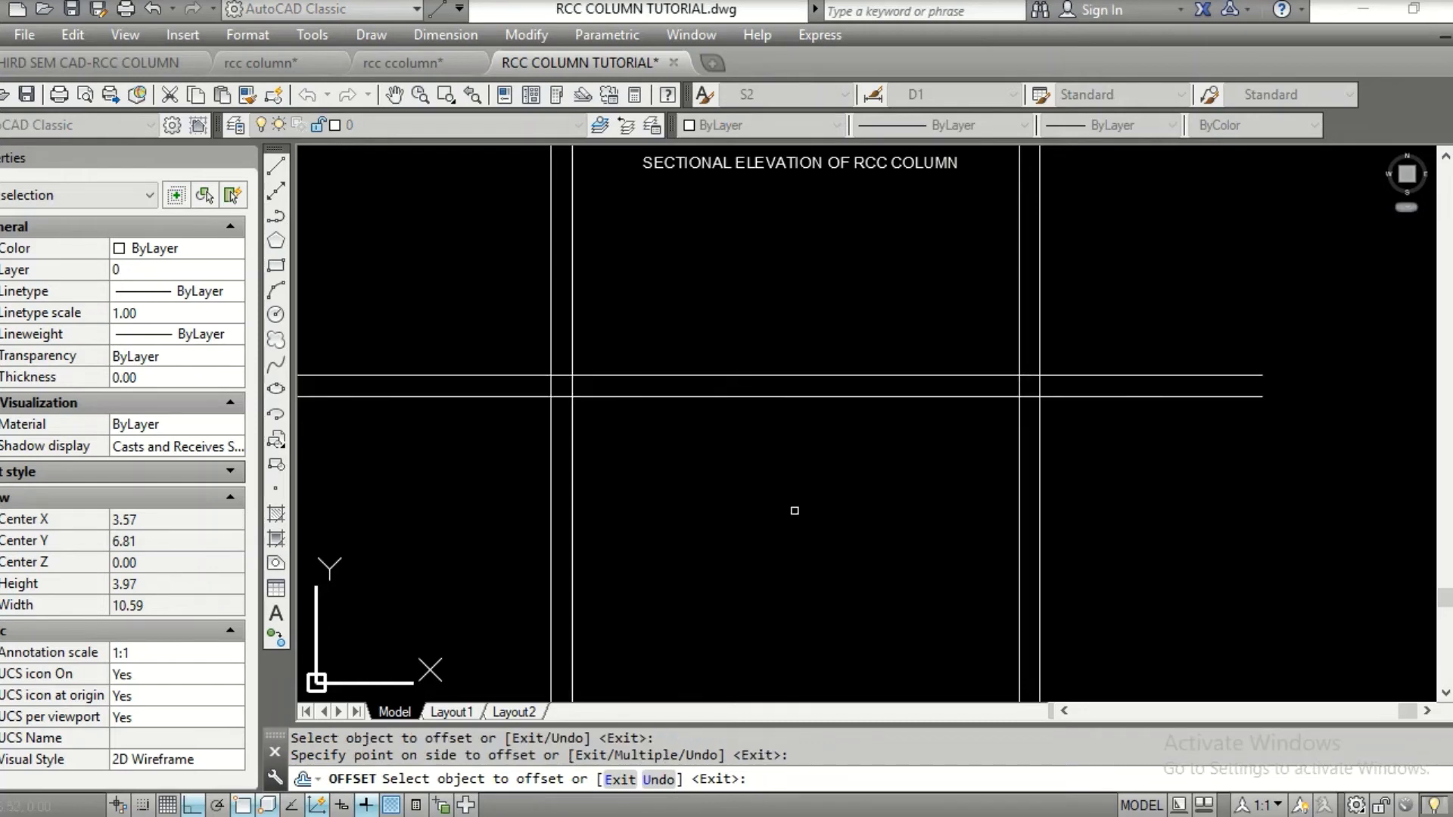
middle_click_drag(794, 510, 806, 173)
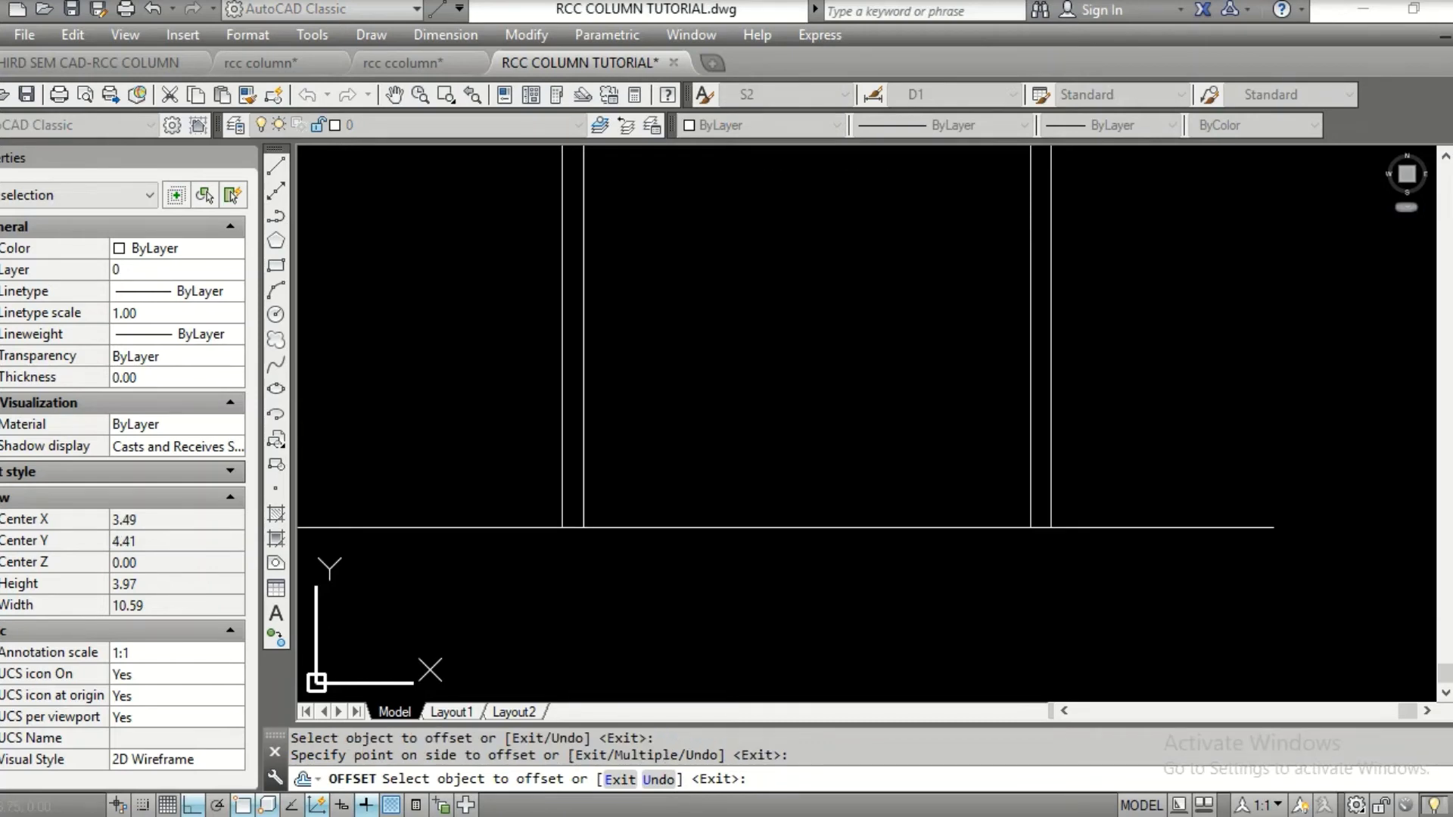
scroll(806, 262, "down", 4)
Start TRIM and select all lines across the column as cutting edges with a crossing window
key("Escape")
type("T")
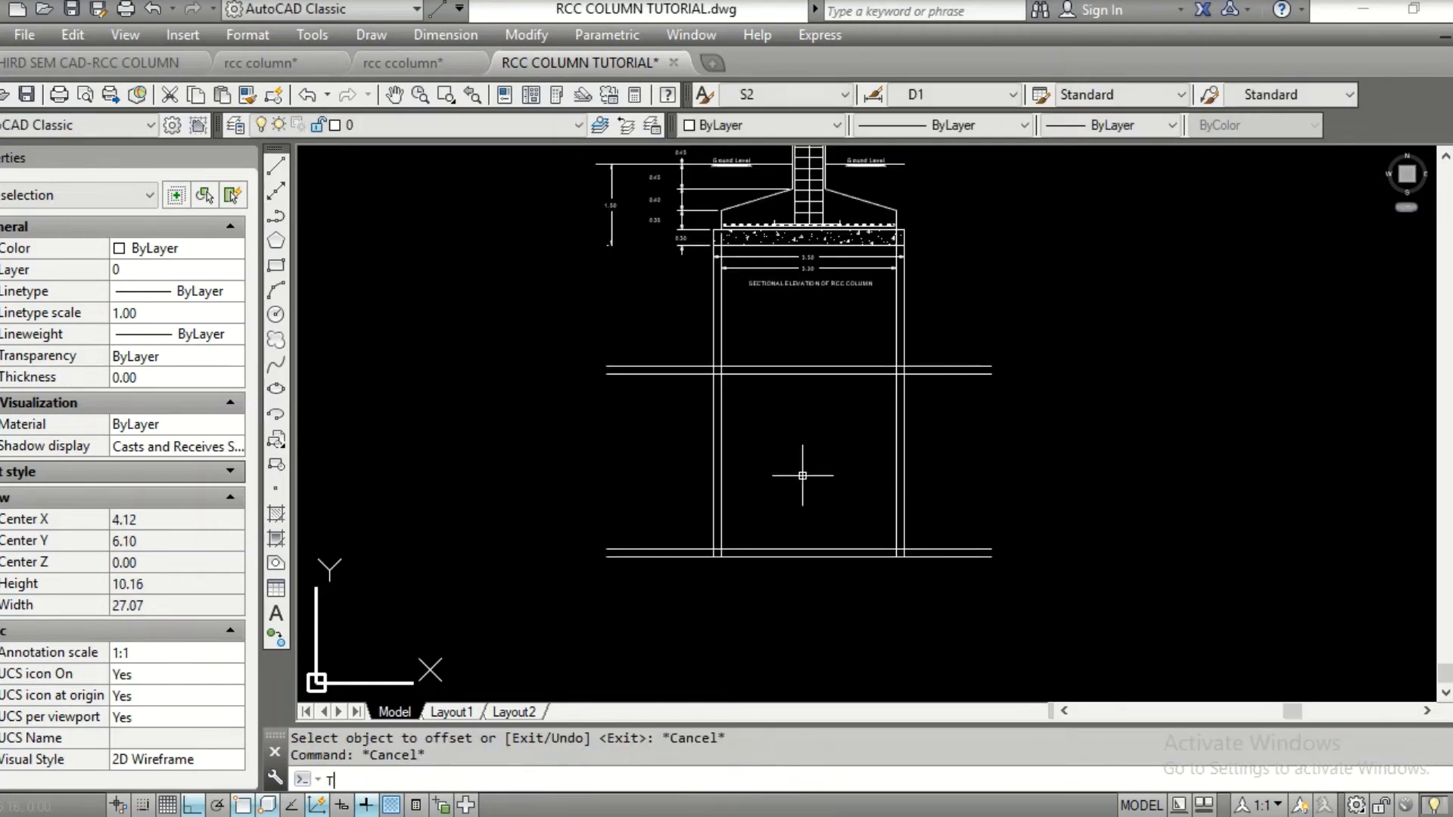
type("R")
key("Return")
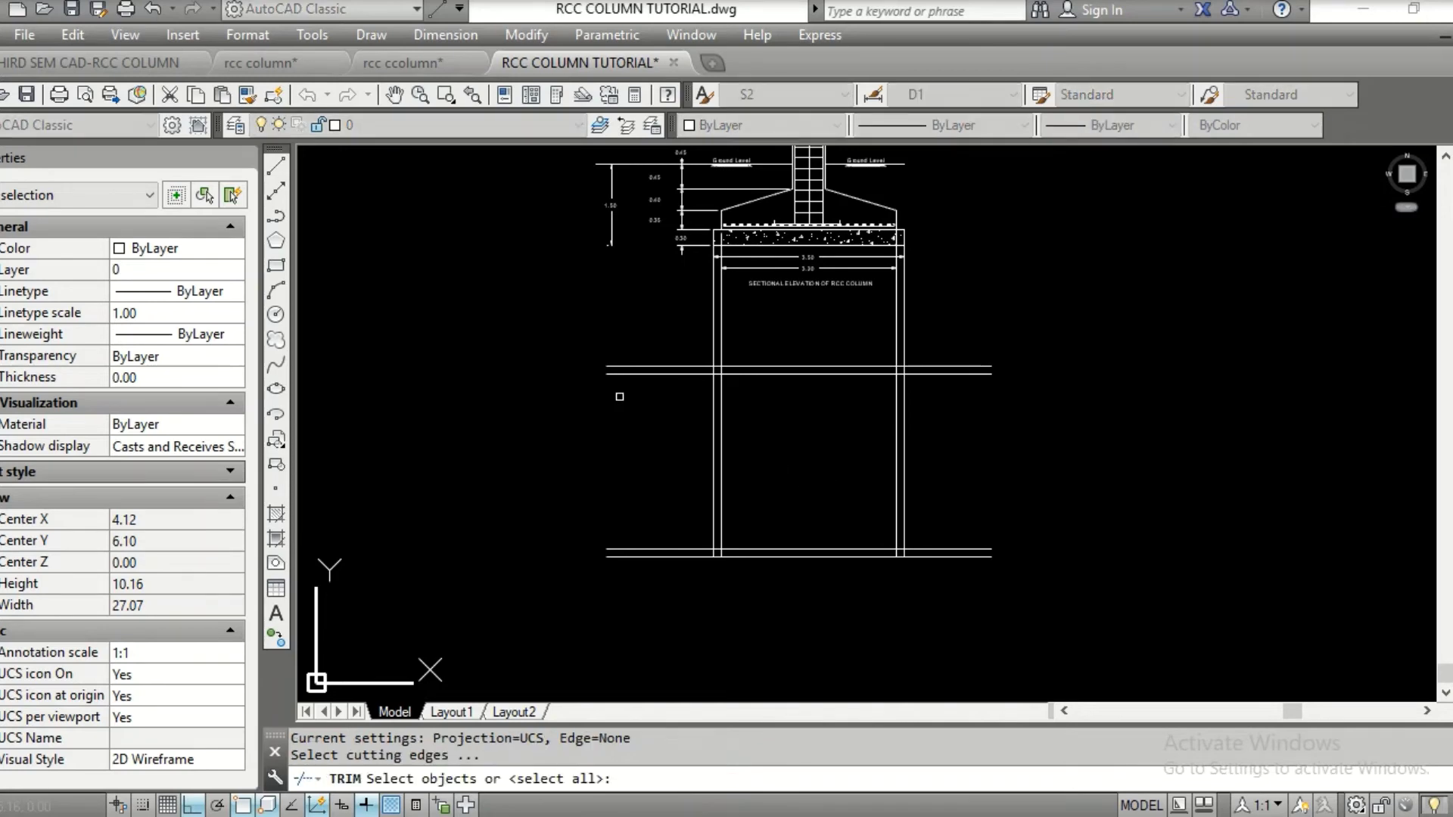
type("c")
key("Return")
left_click(547, 317)
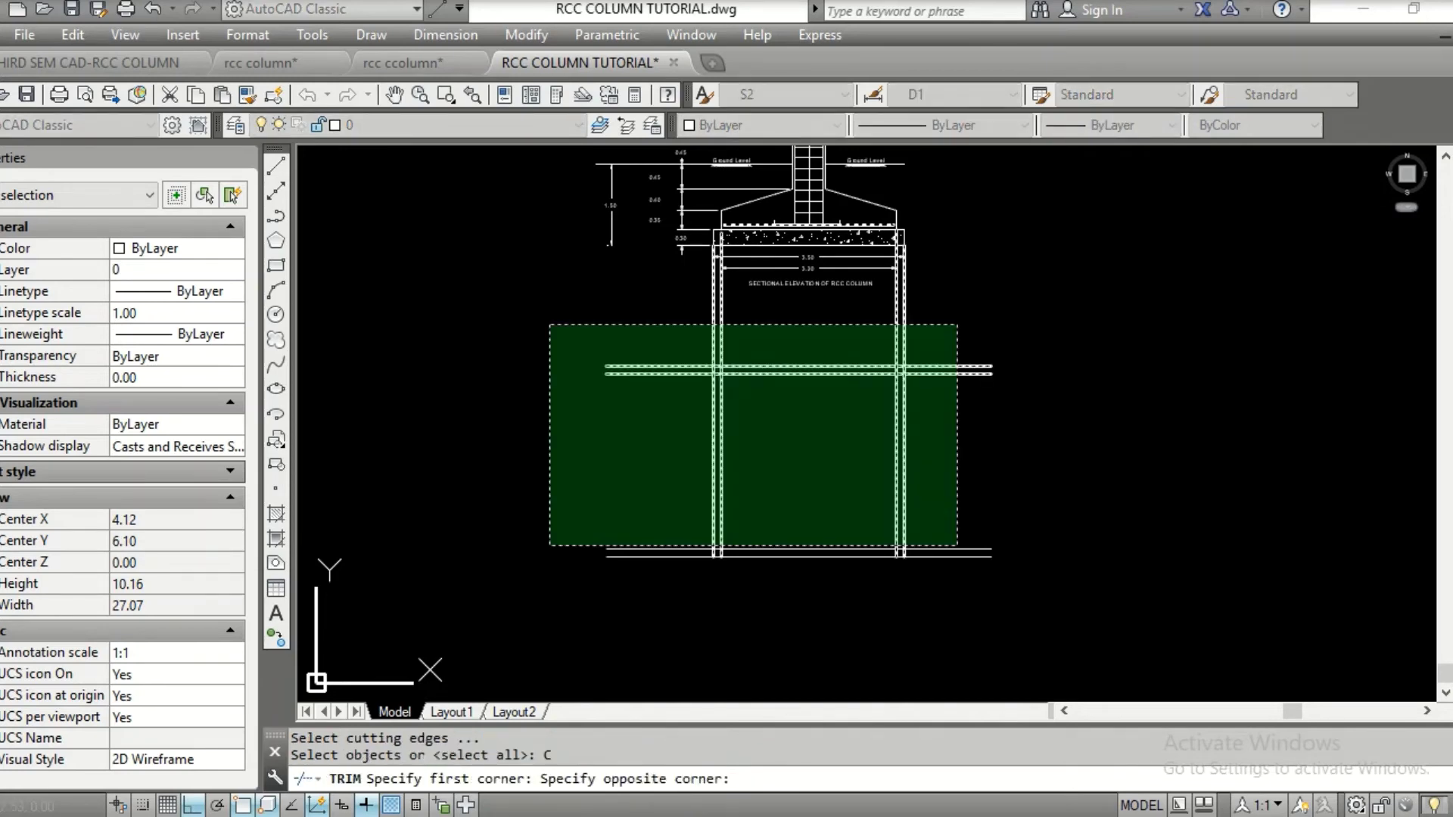
left_click(994, 560)
key("Return")
Trim the horizontal line ends sticking out left and right of the column
left_click(700, 340)
left_click(691, 634)
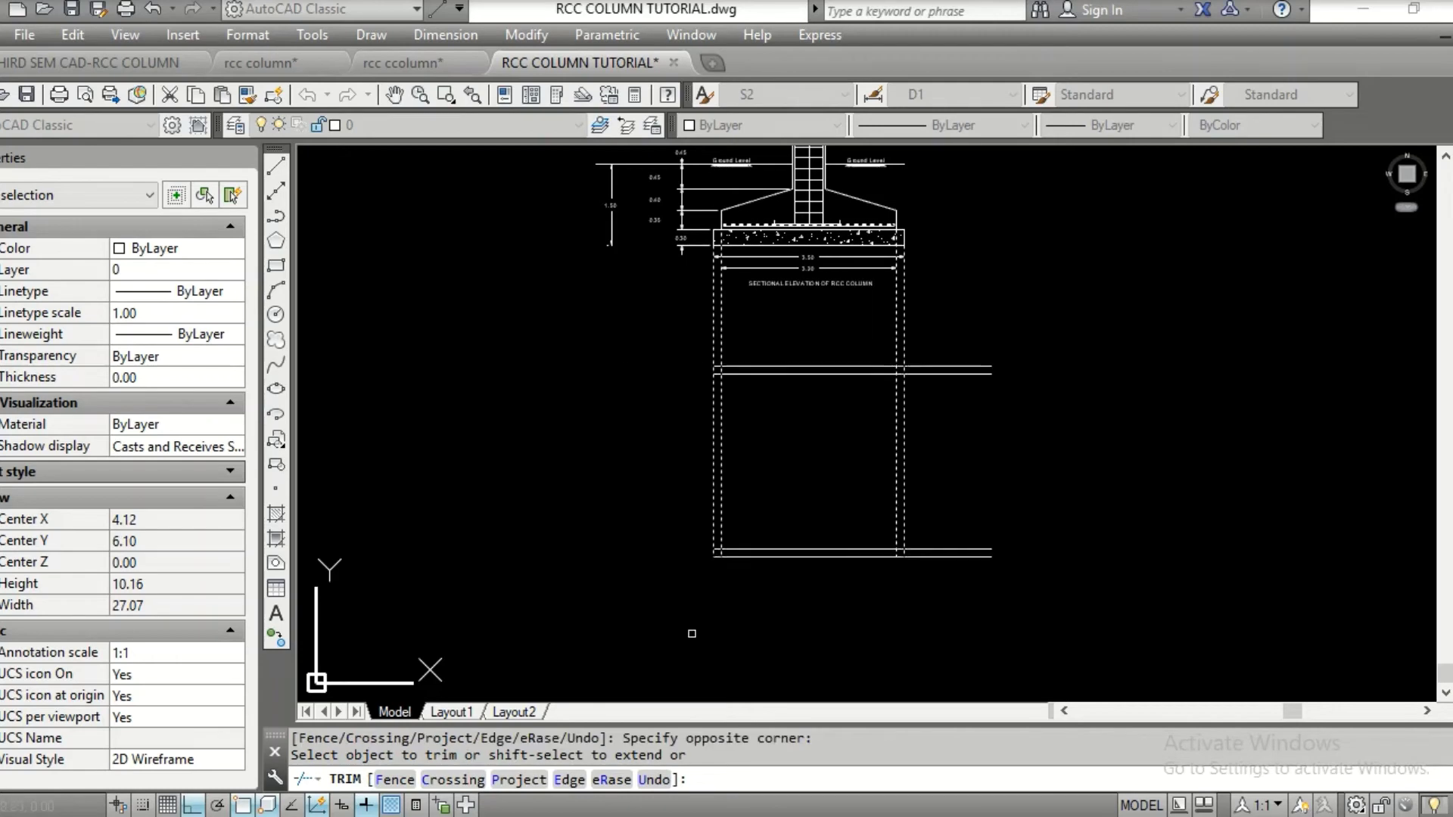
left_click(989, 318)
left_click(942, 589)
left_click(959, 318)
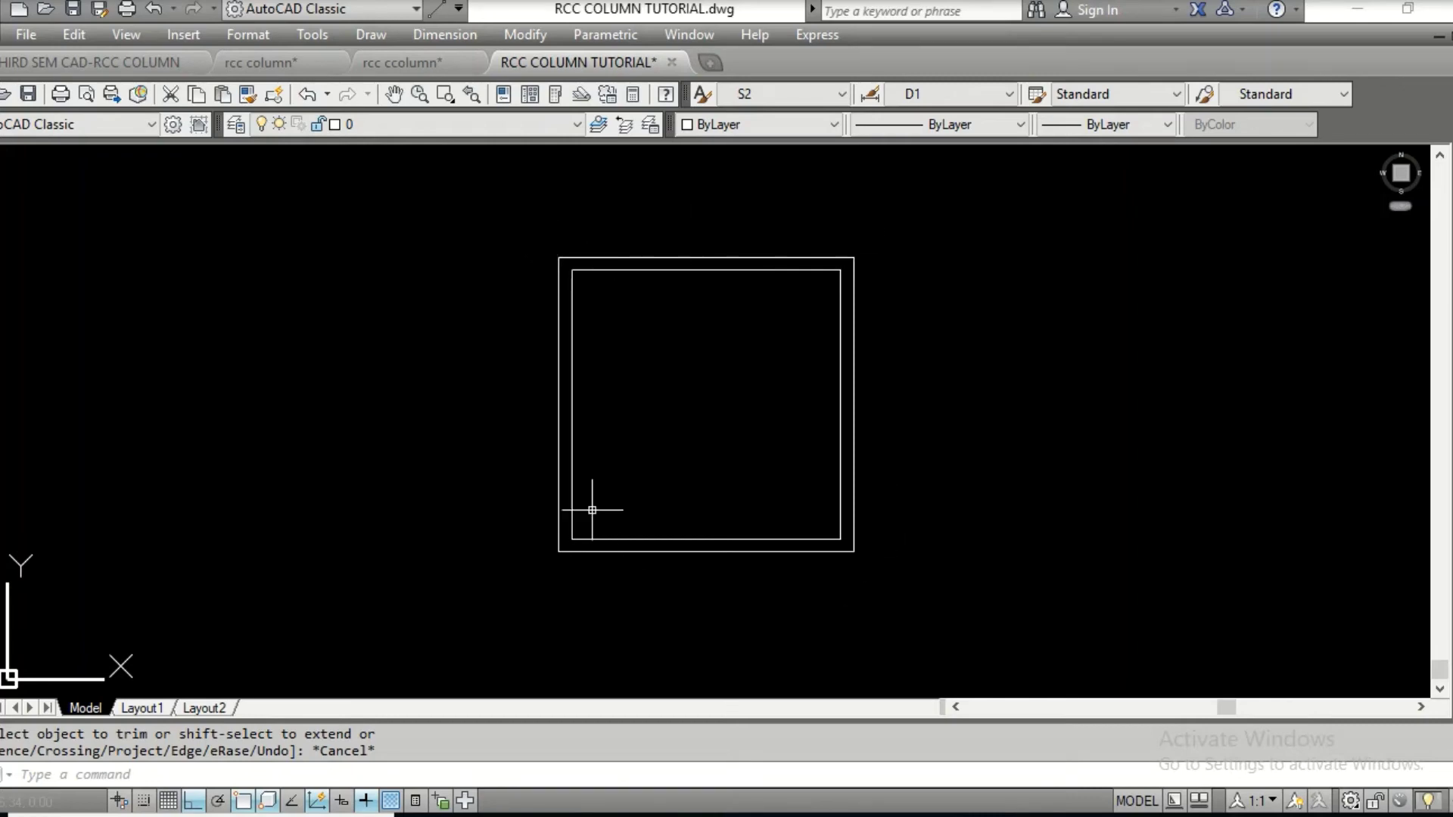
Dimension the outer square's top edge horizontally as 3.50
type("DIM")
key("Return")
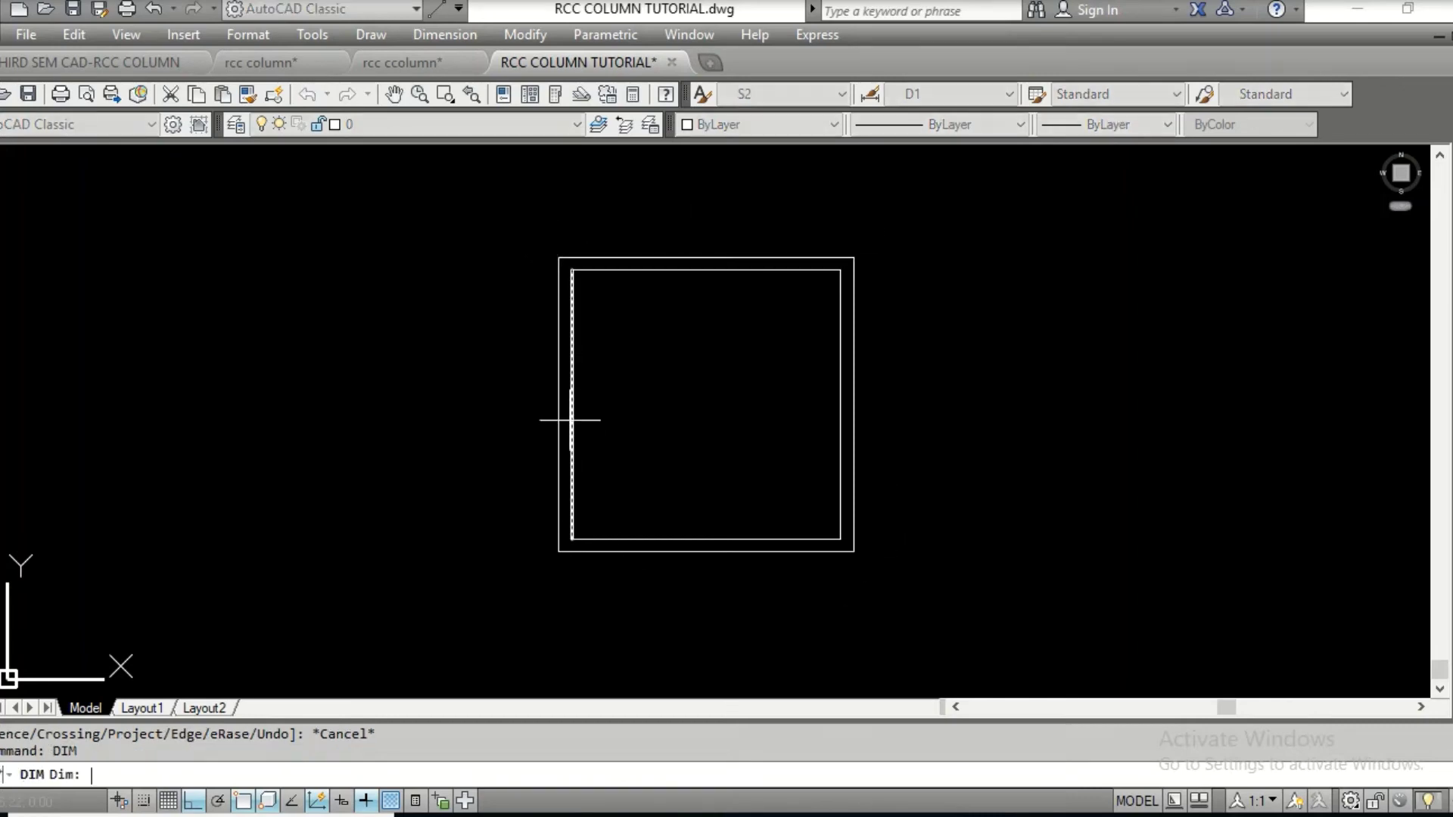
type("HOR")
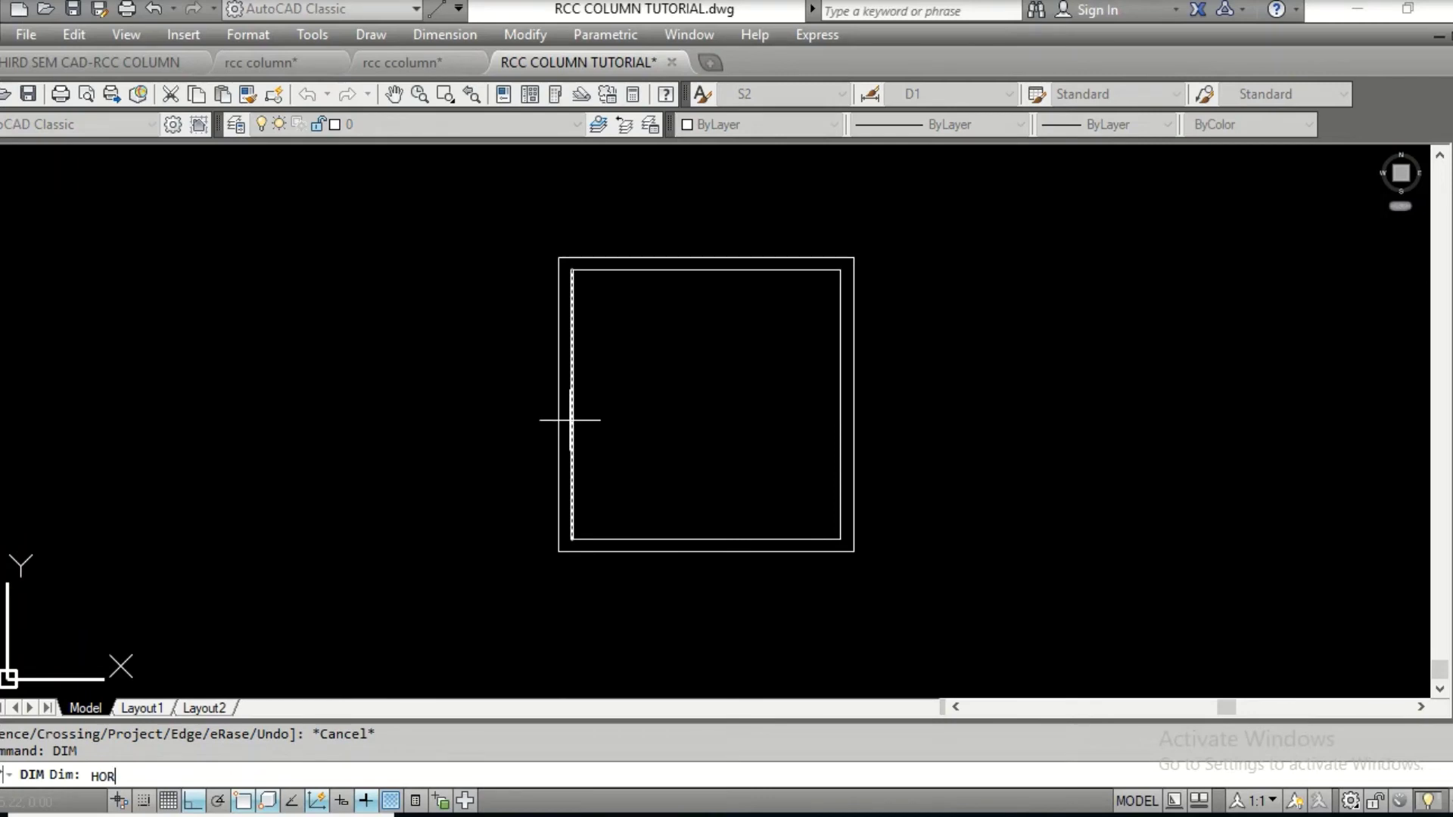
key("Return")
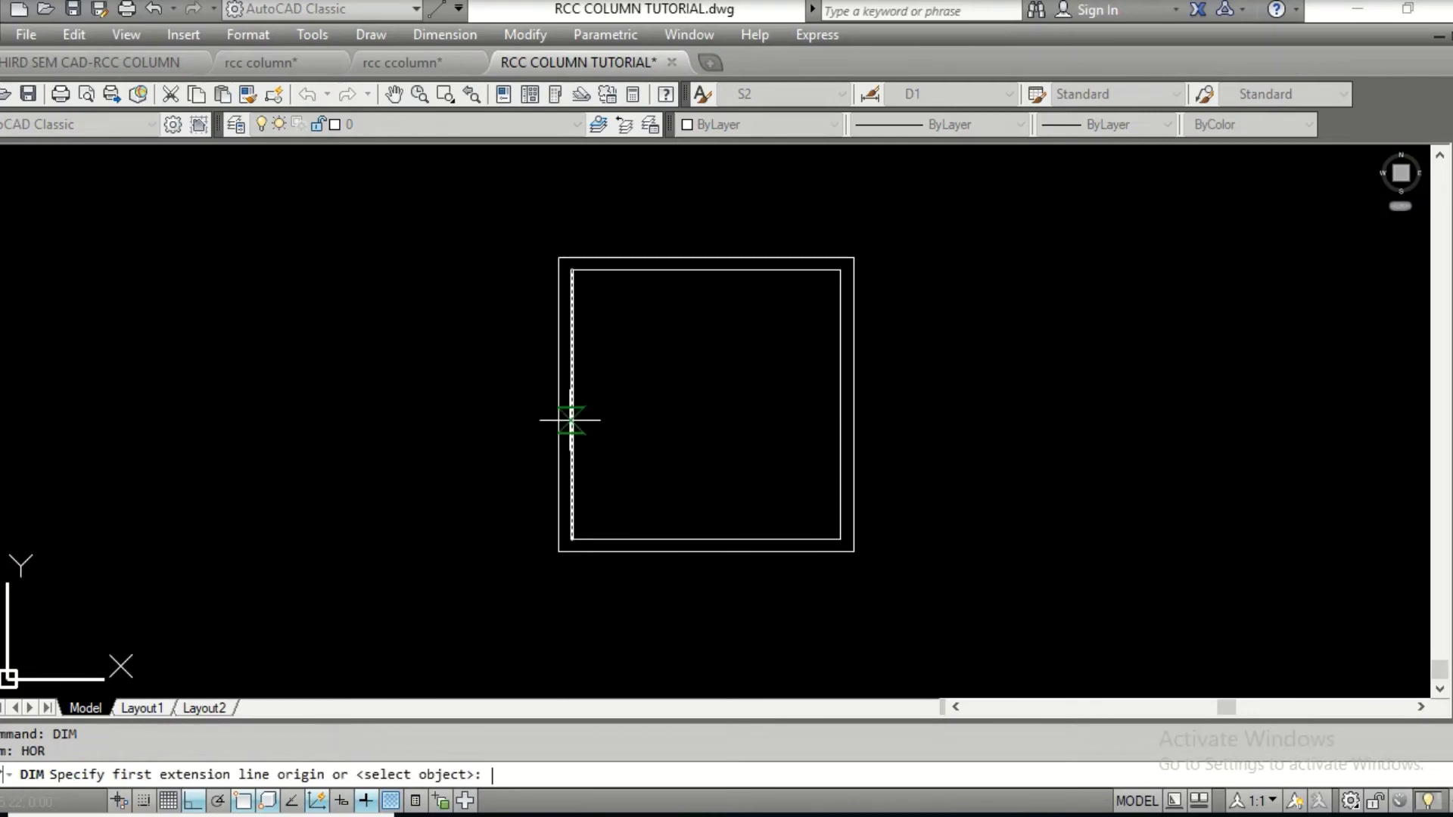
left_click(559, 258)
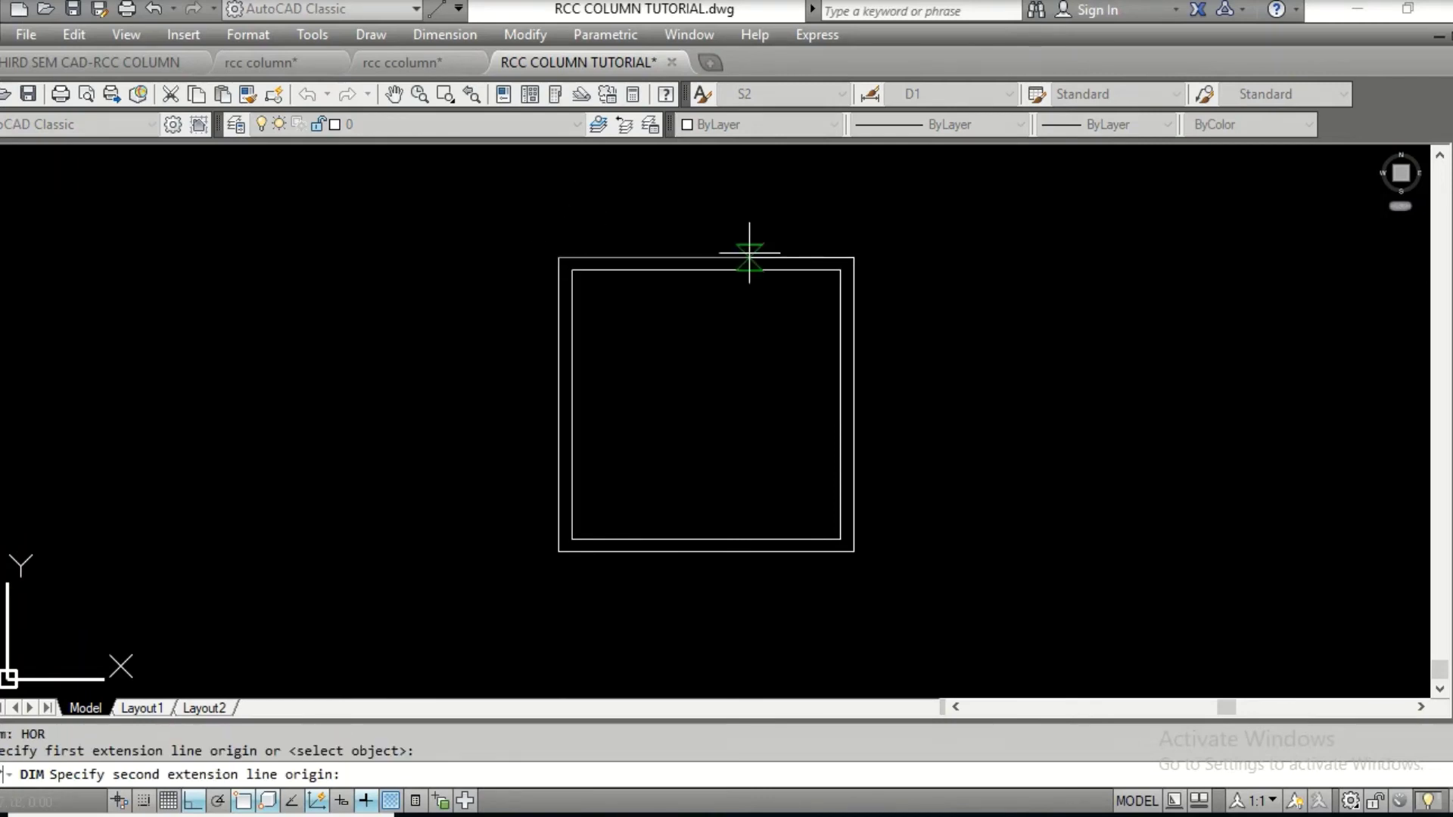
left_click(852, 258)
left_click(838, 216)
key("Return")
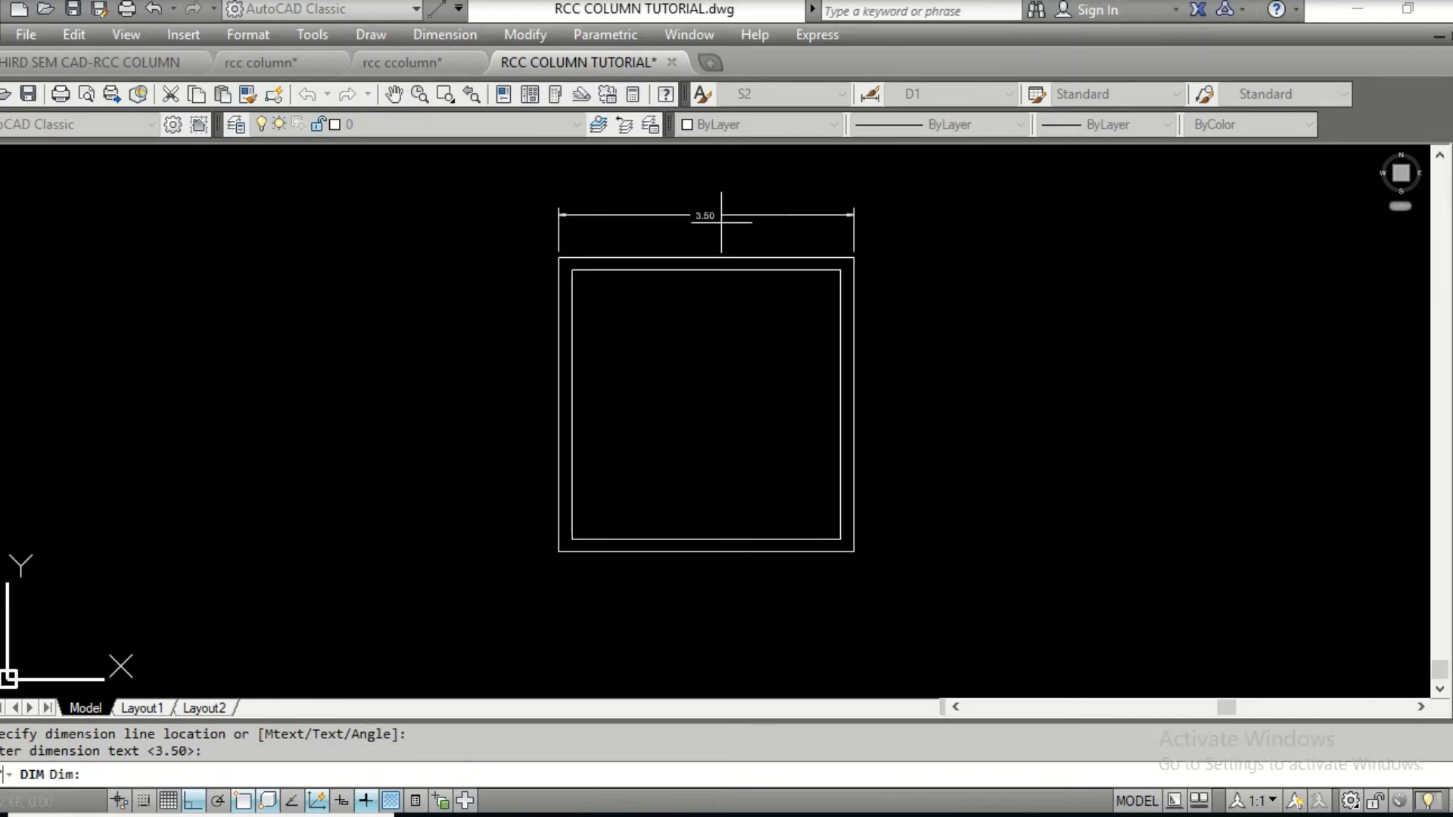
scroll(711, 227, "up", 8)
scroll(707, 268, "down", 4)
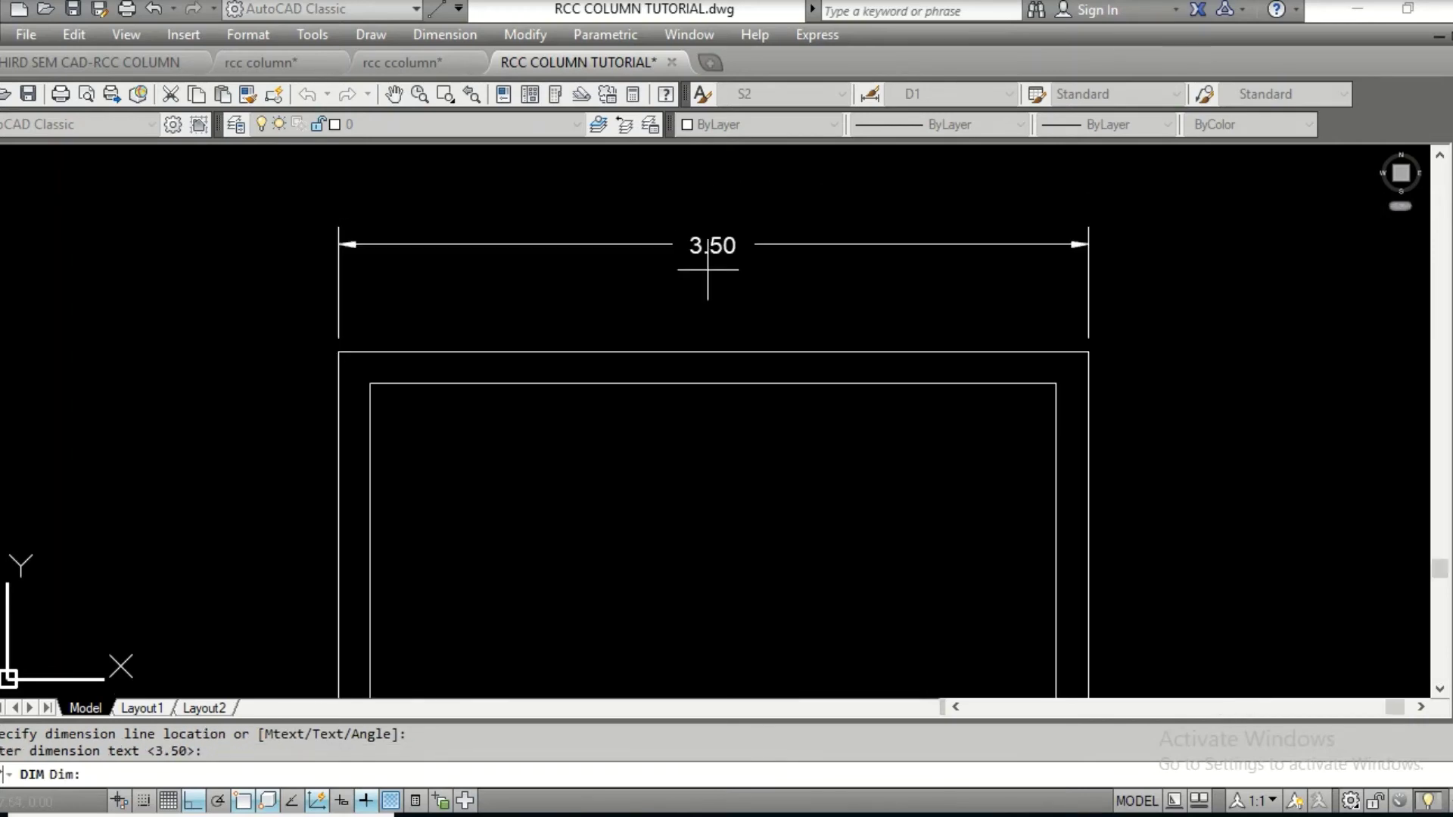
Add the 3.20 horizontal dimension across the inner square's top
key("Return")
left_click(369, 383)
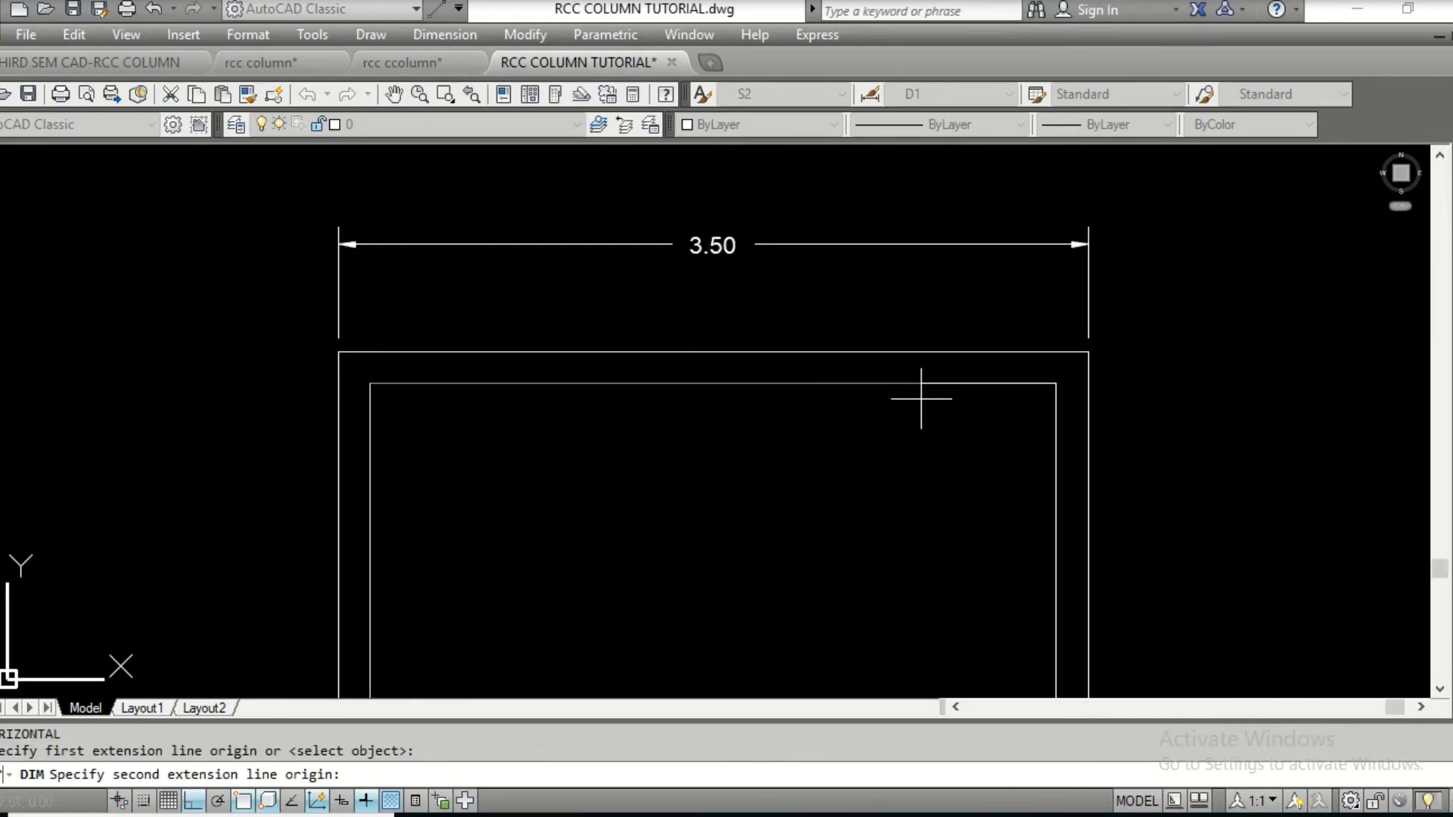
left_click(1056, 382)
left_click(1011, 318)
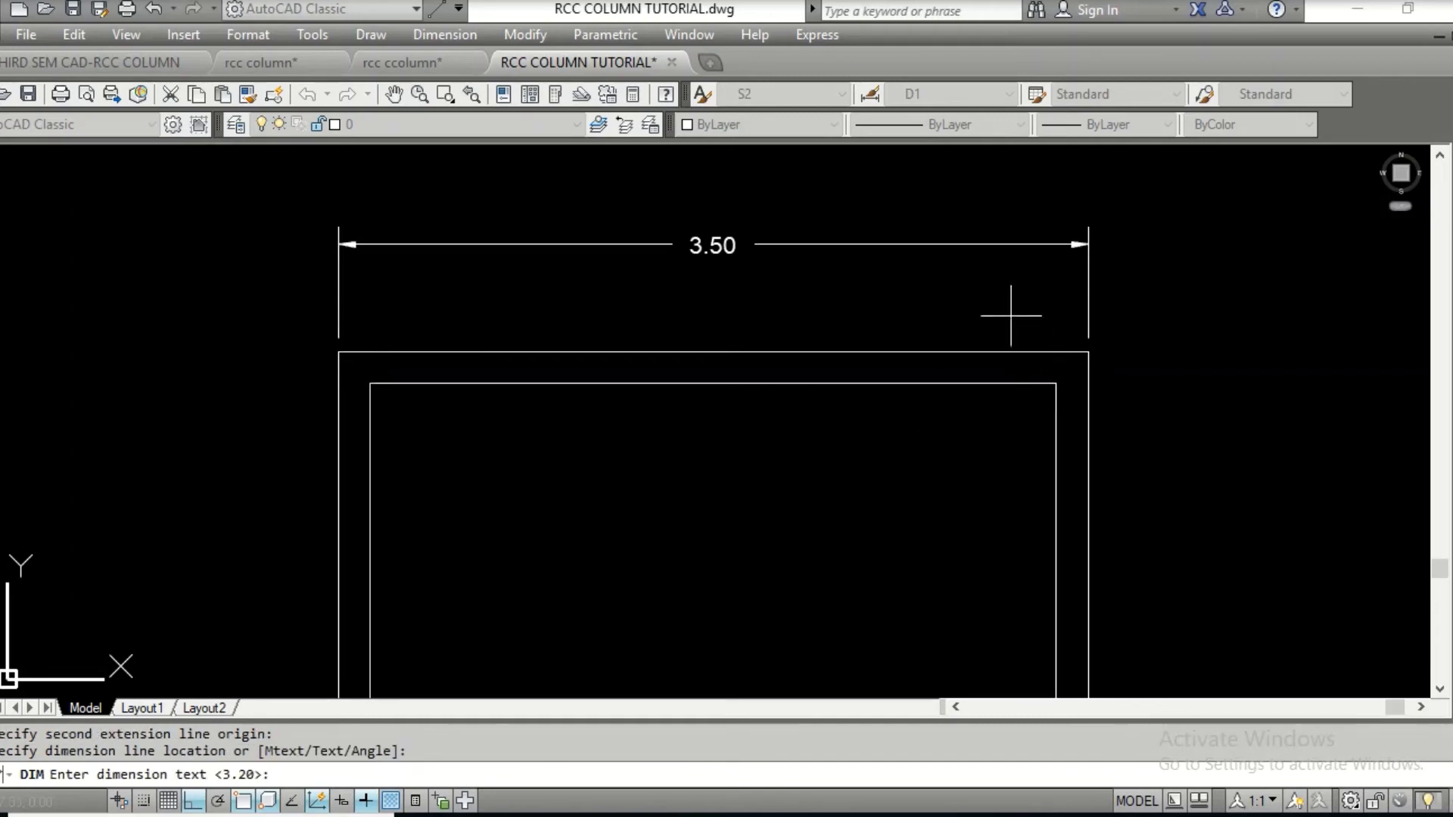
key("Return")
scroll(698, 367, "down", 4)
Dimension the outer square's left side vertically as 3.50
middle_click_drag(698, 367, 734, 290)
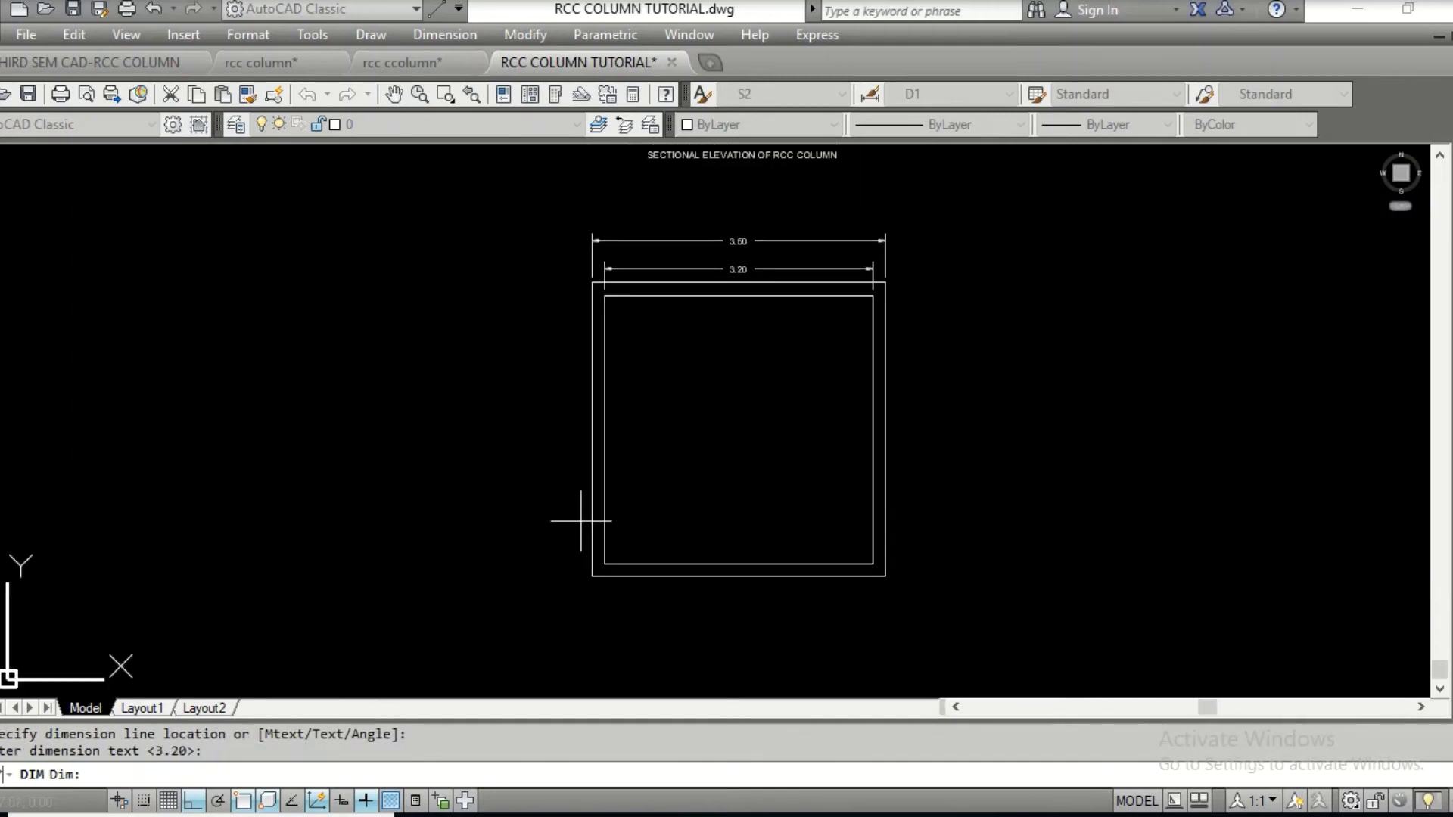
type("v")
type("R")
key("Return")
left_click(591, 576)
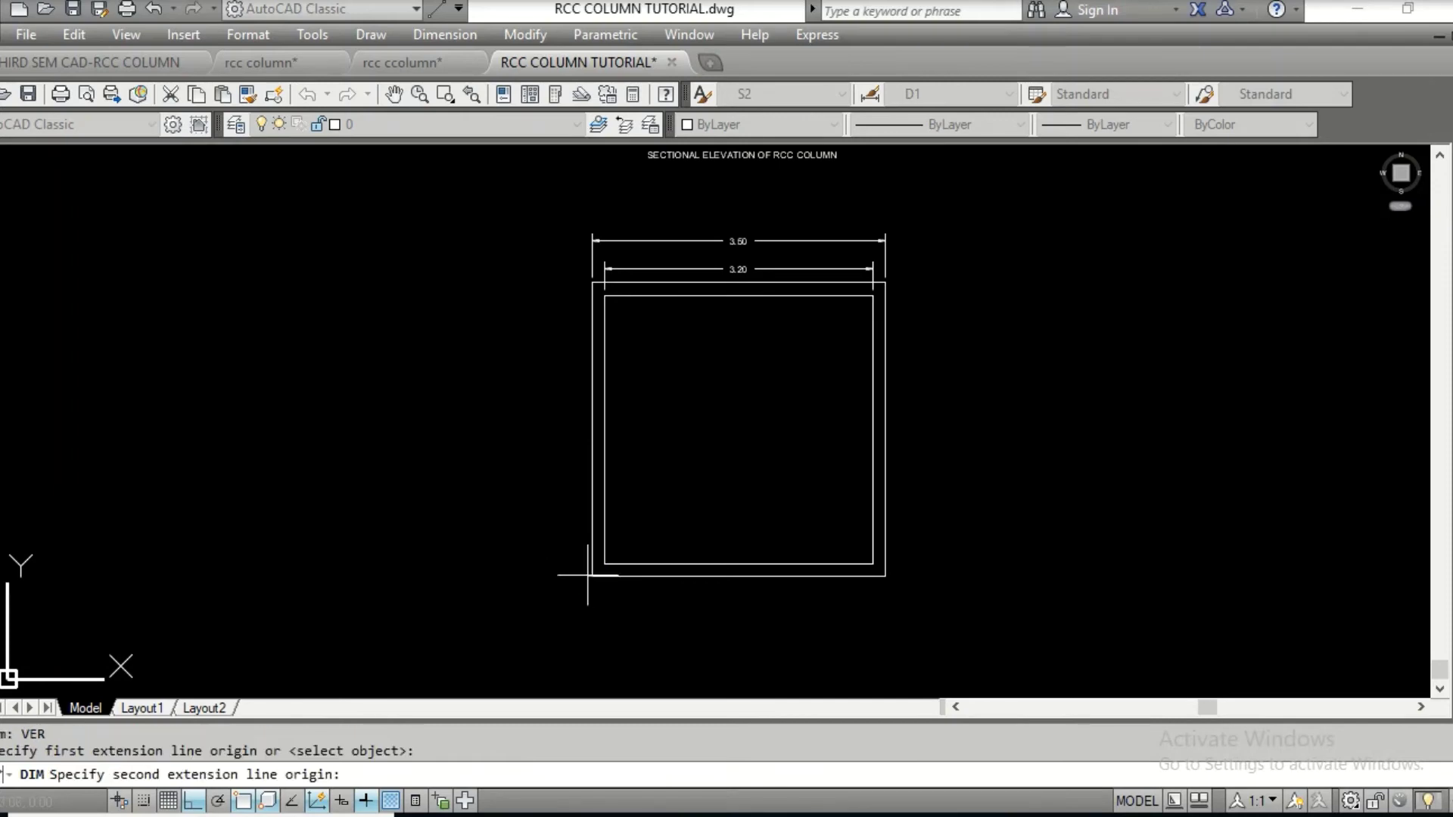
scroll(592, 303, "up", 2)
left_click(581, 239)
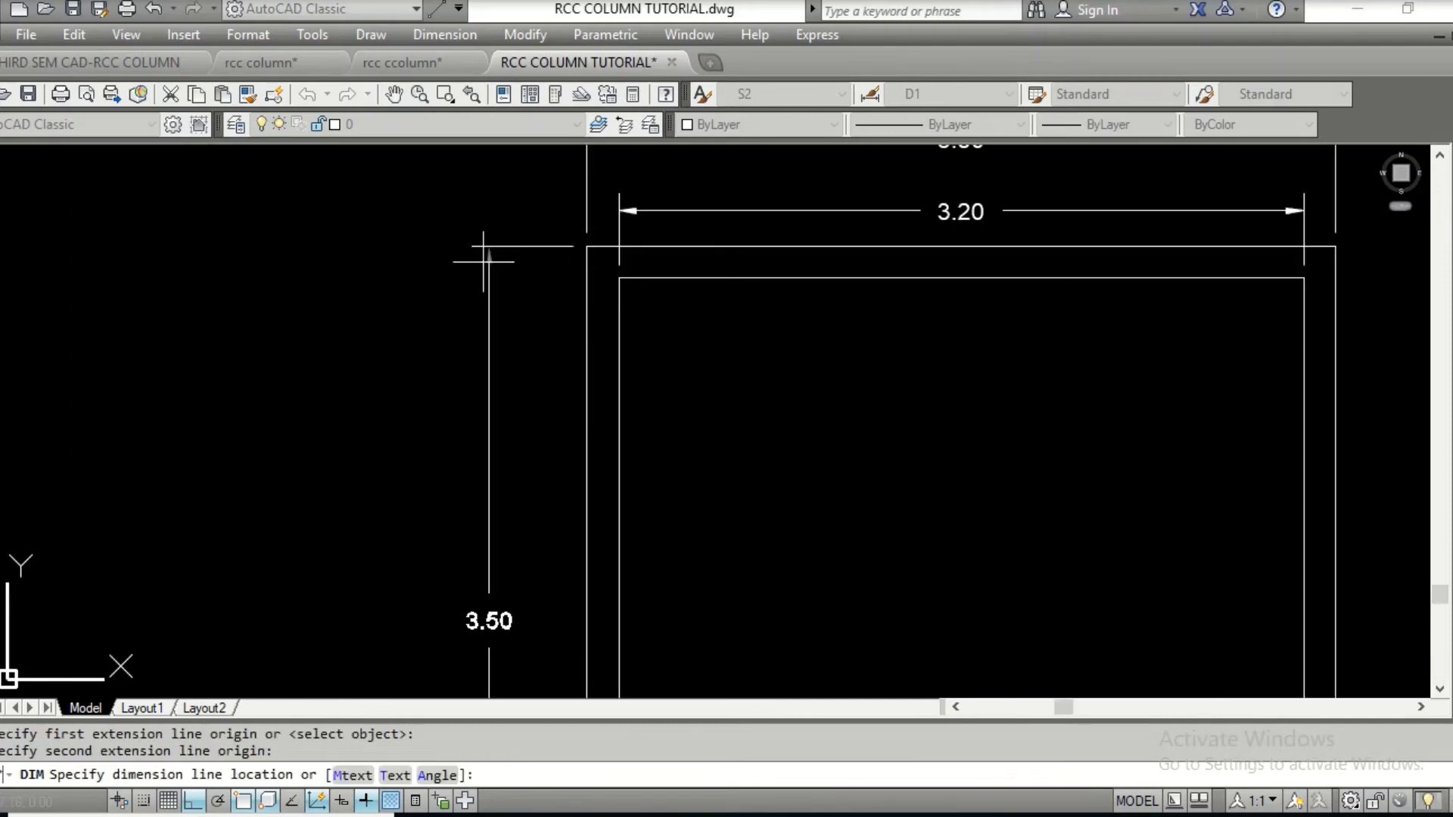
type("t")
key("Return")
key("Return")
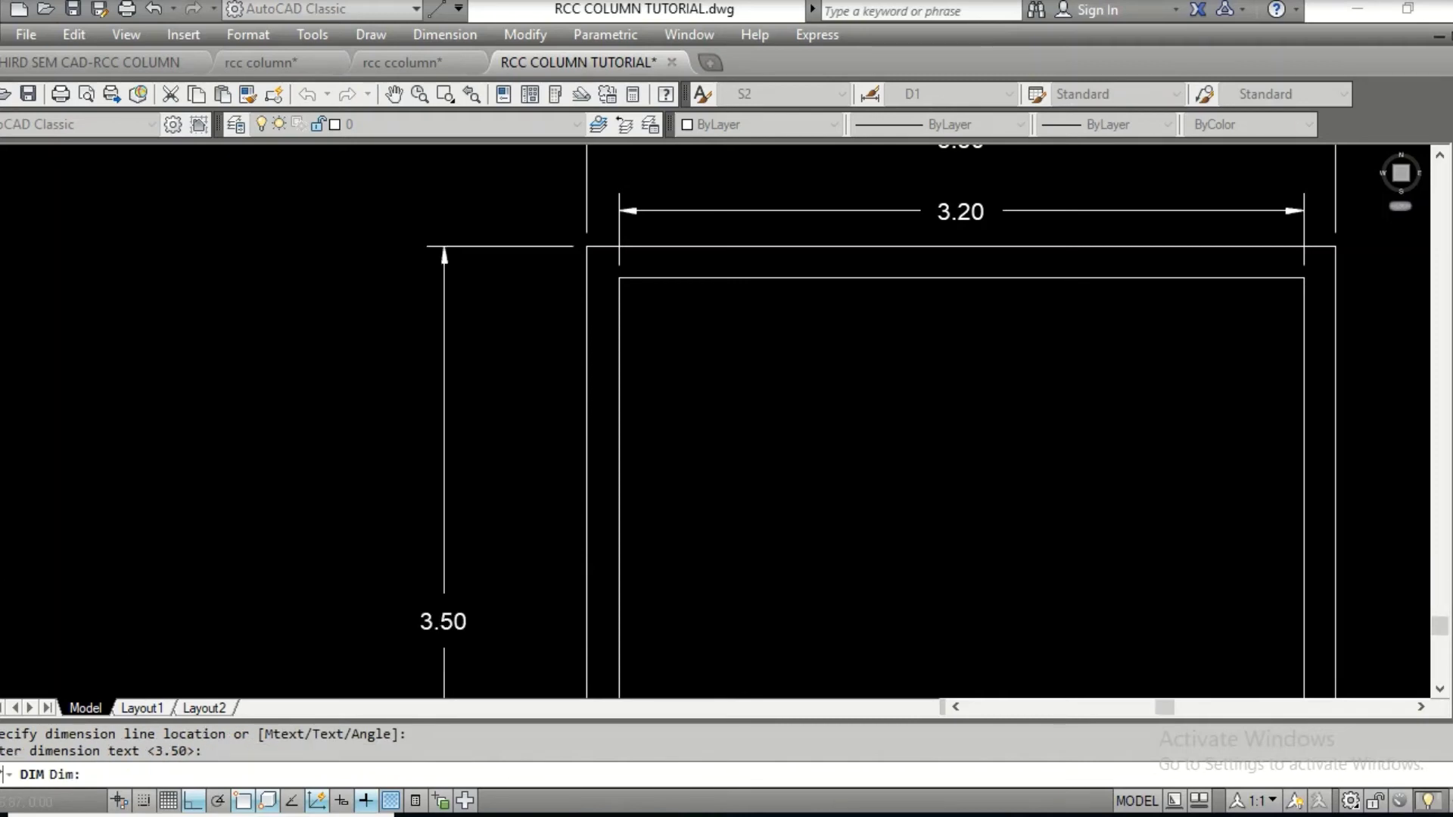
scroll(647, 548, "down", 2)
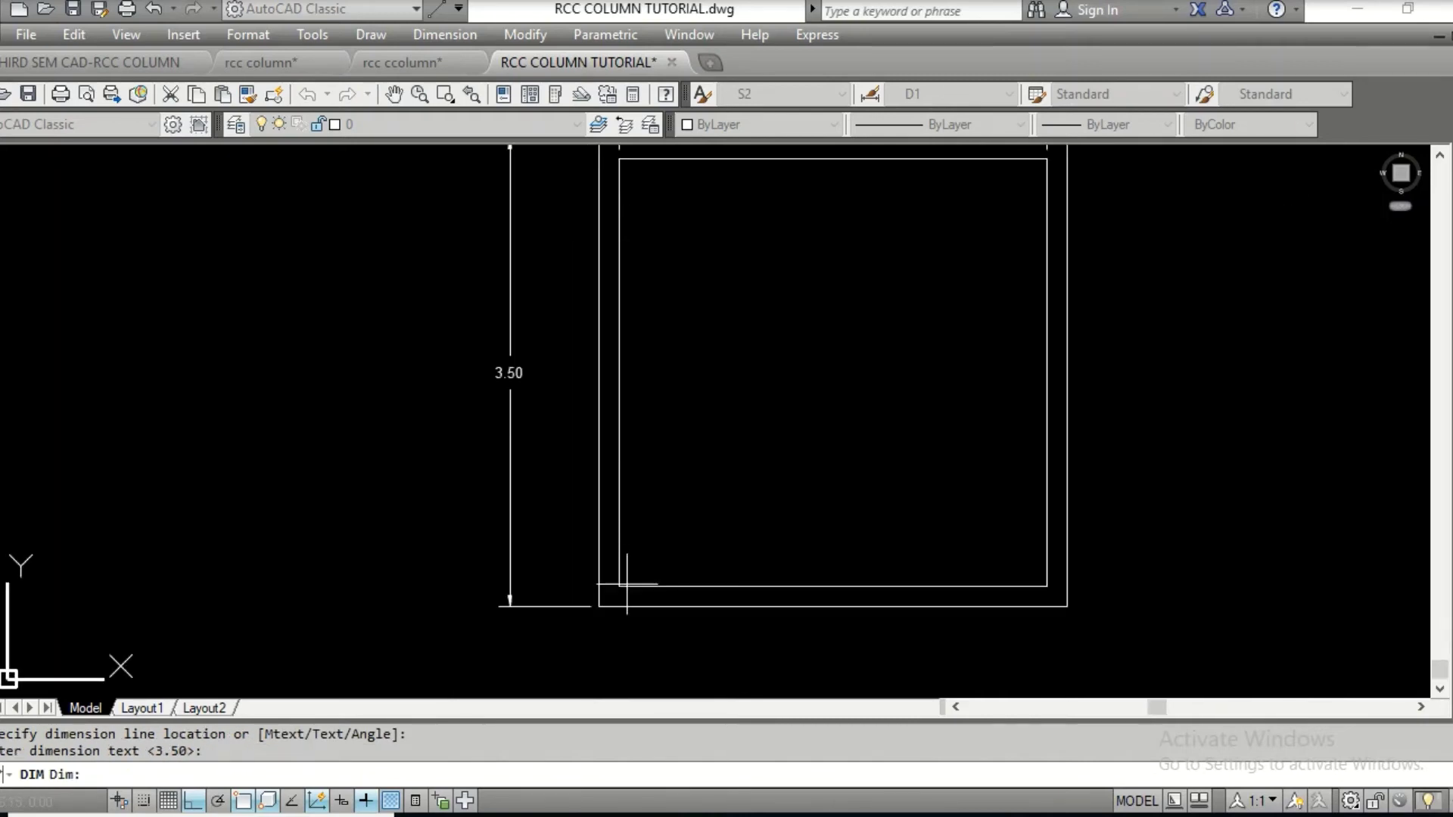
Add the 3.20 vertical dimension along the inner square's left side and exit dimensioning
type("ver")
key("Return")
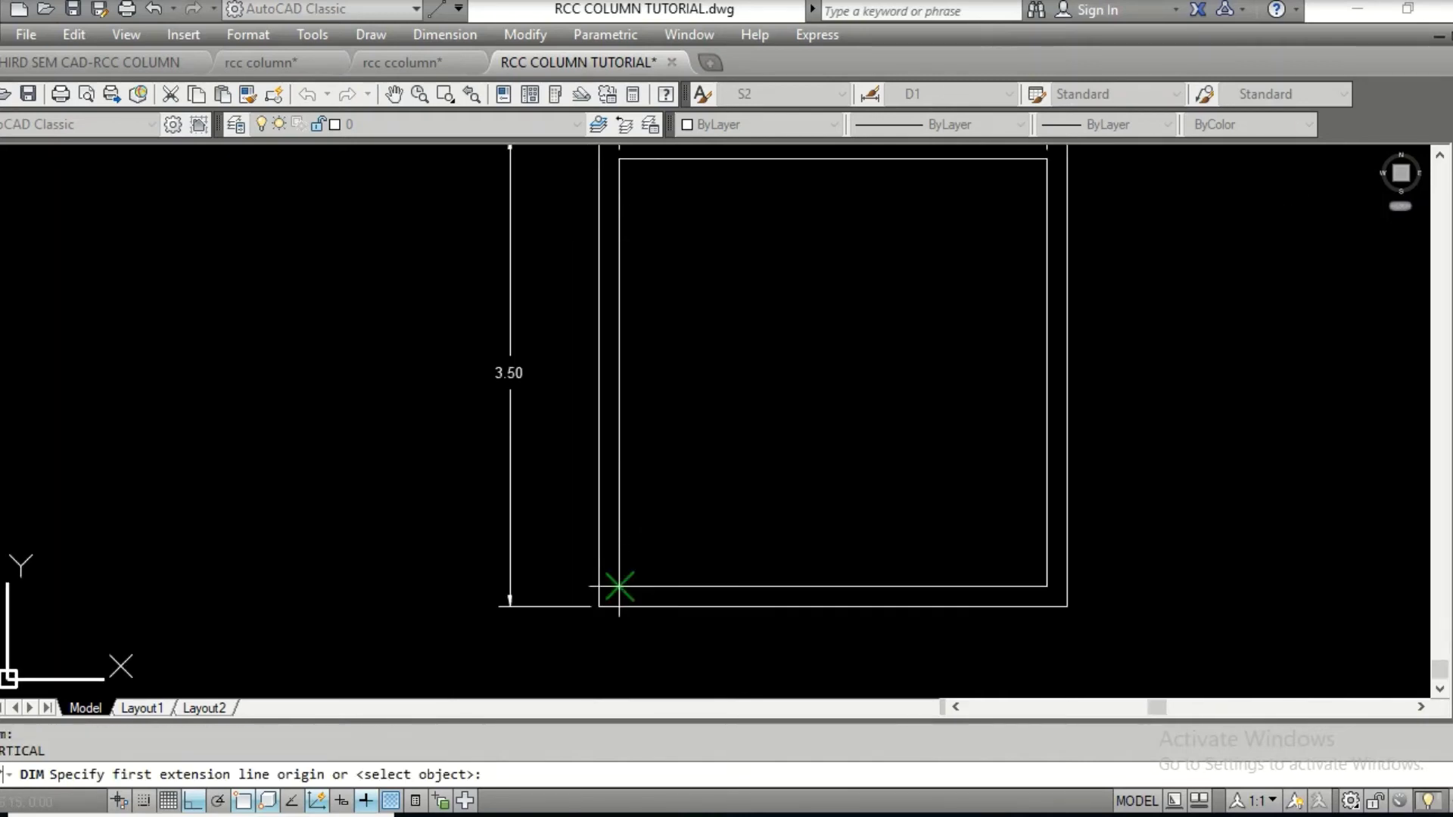
left_click(619, 587)
middle_click_drag(620, 192, 632, 266)
left_click(632, 233)
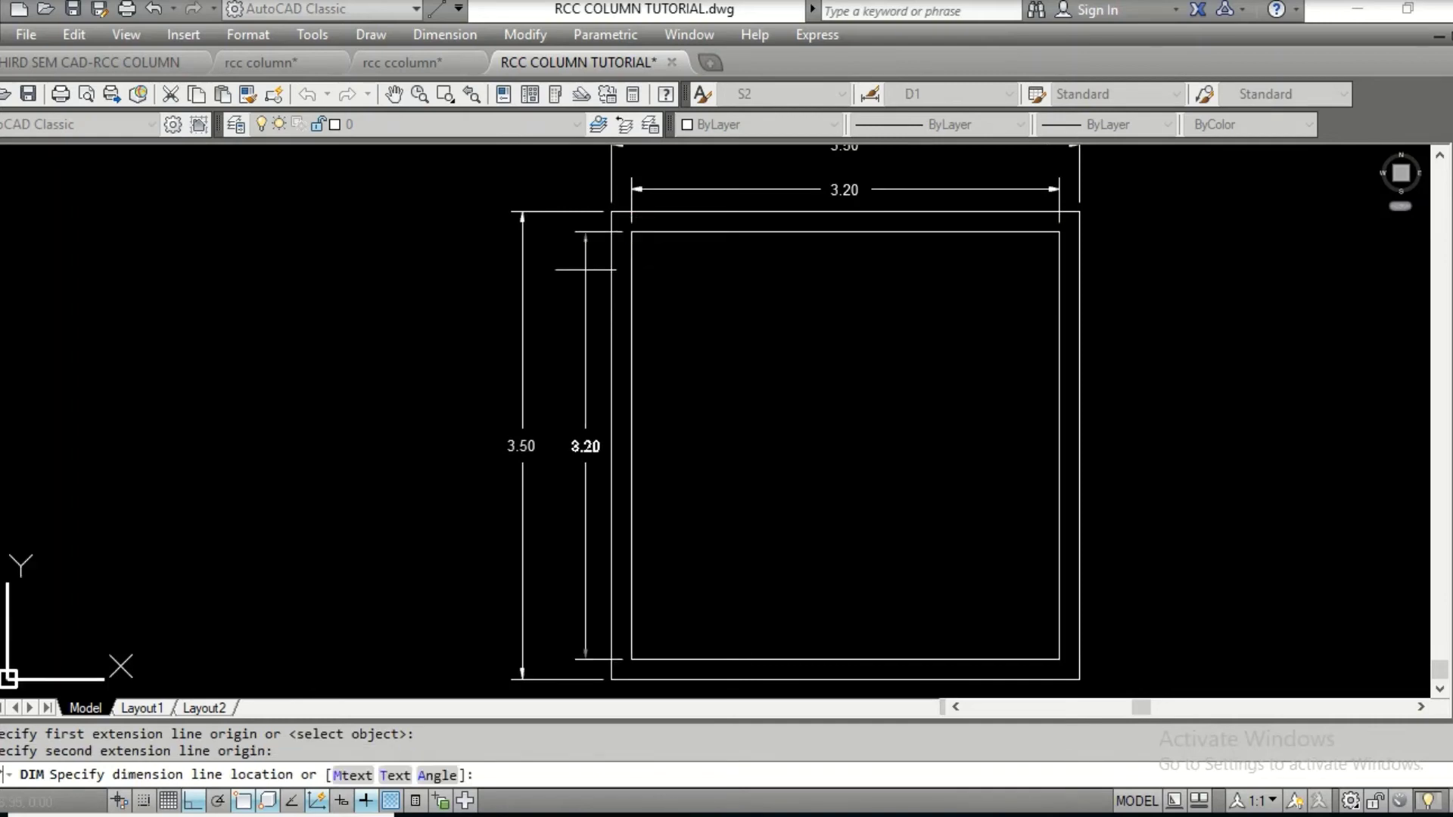
left_click(585, 269)
key("Return")
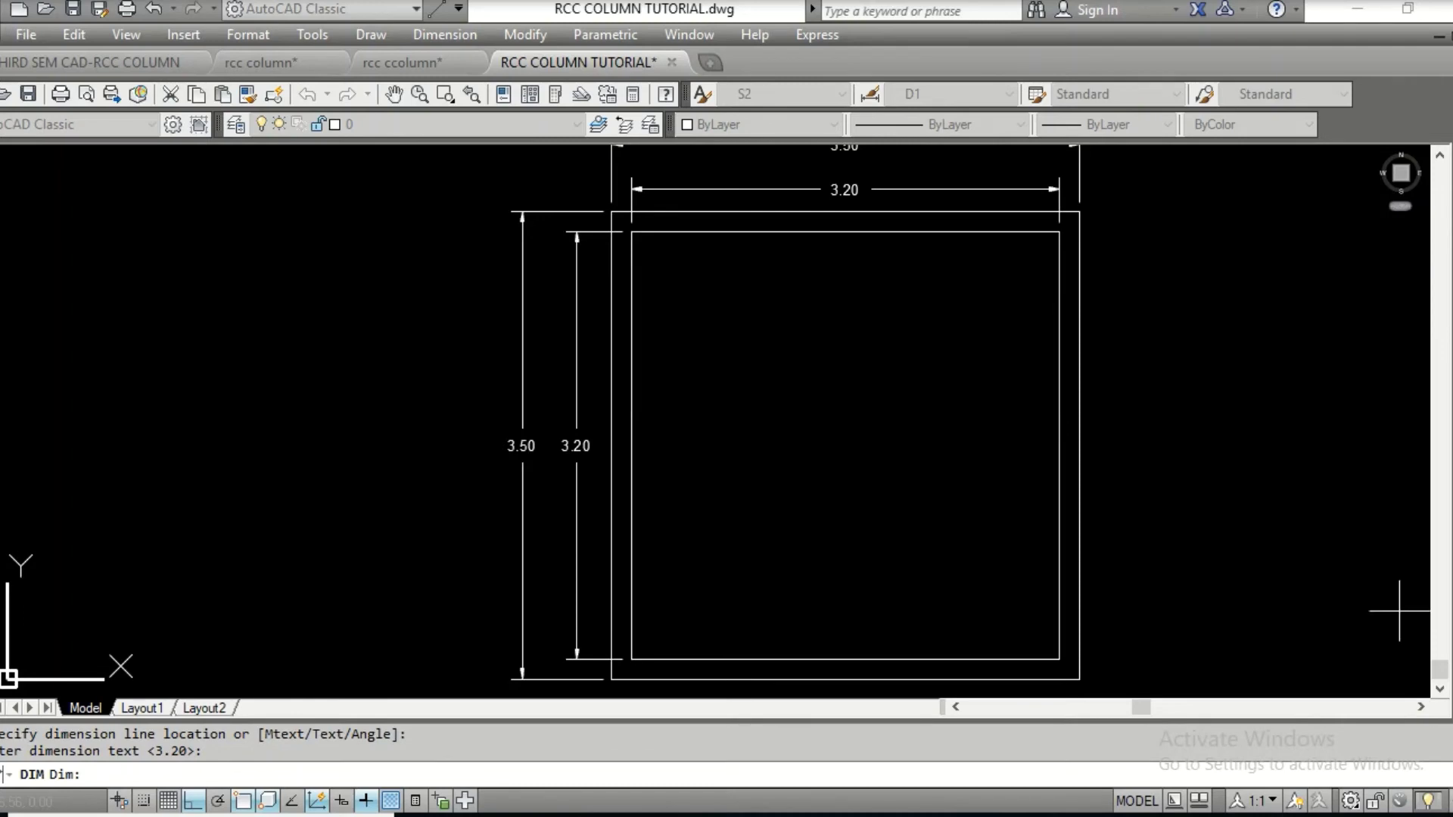
key("Escape")
key("Escape")
Offset the inner square's left edge 0.15 inward to create a second vertical line
type("o")
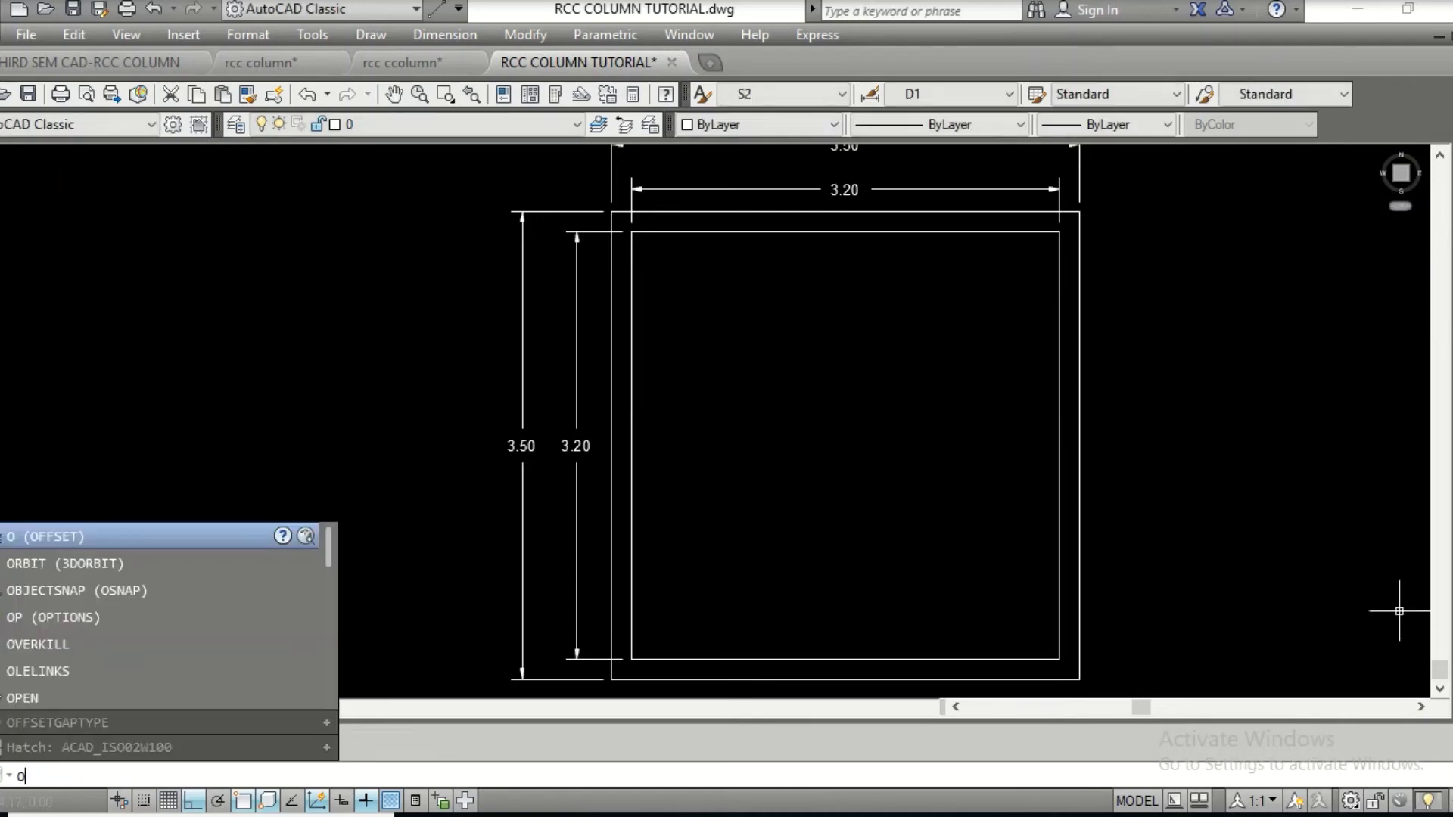
key("Return")
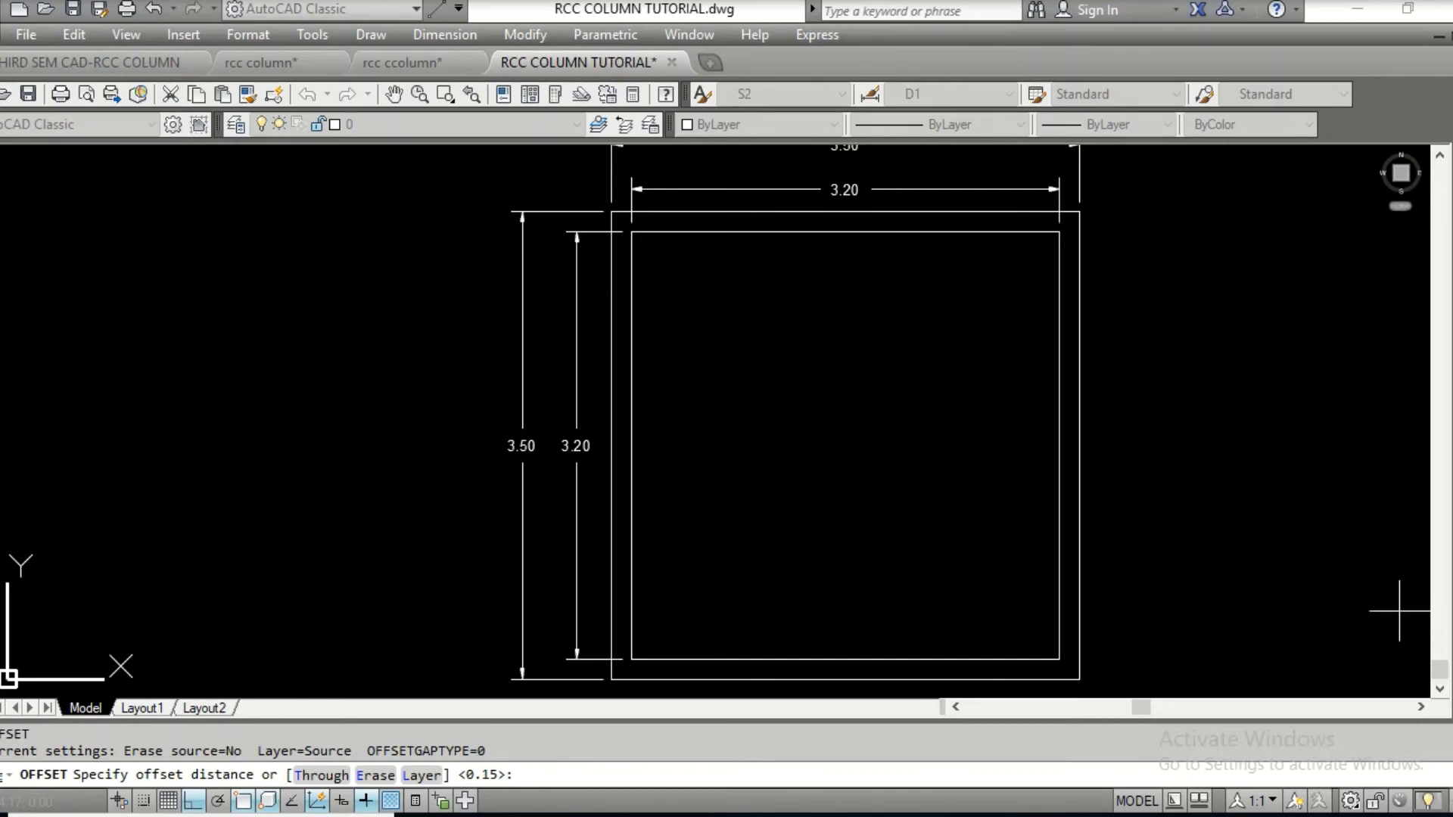
key("Return")
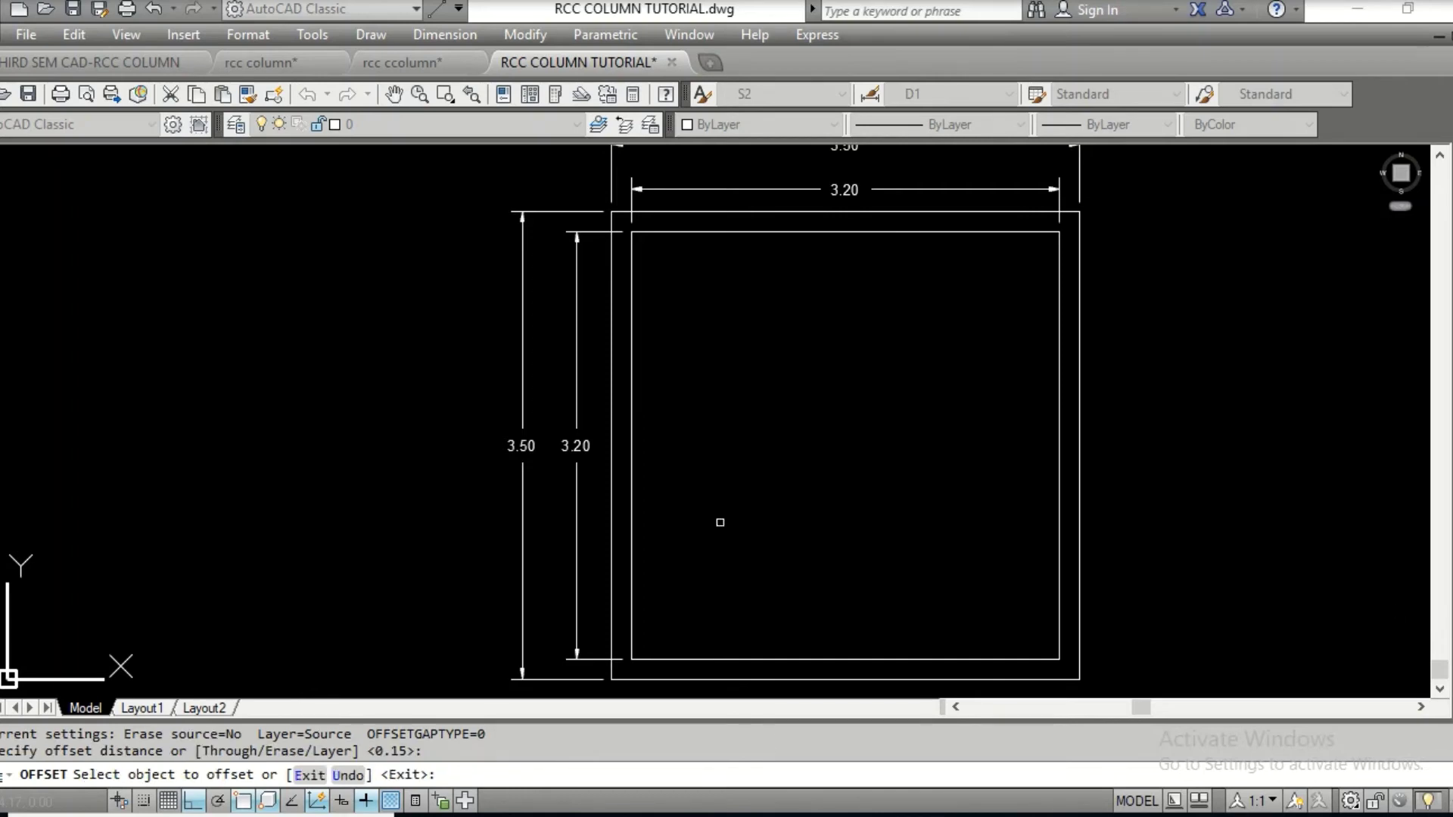
left_click(634, 529)
left_click(672, 536)
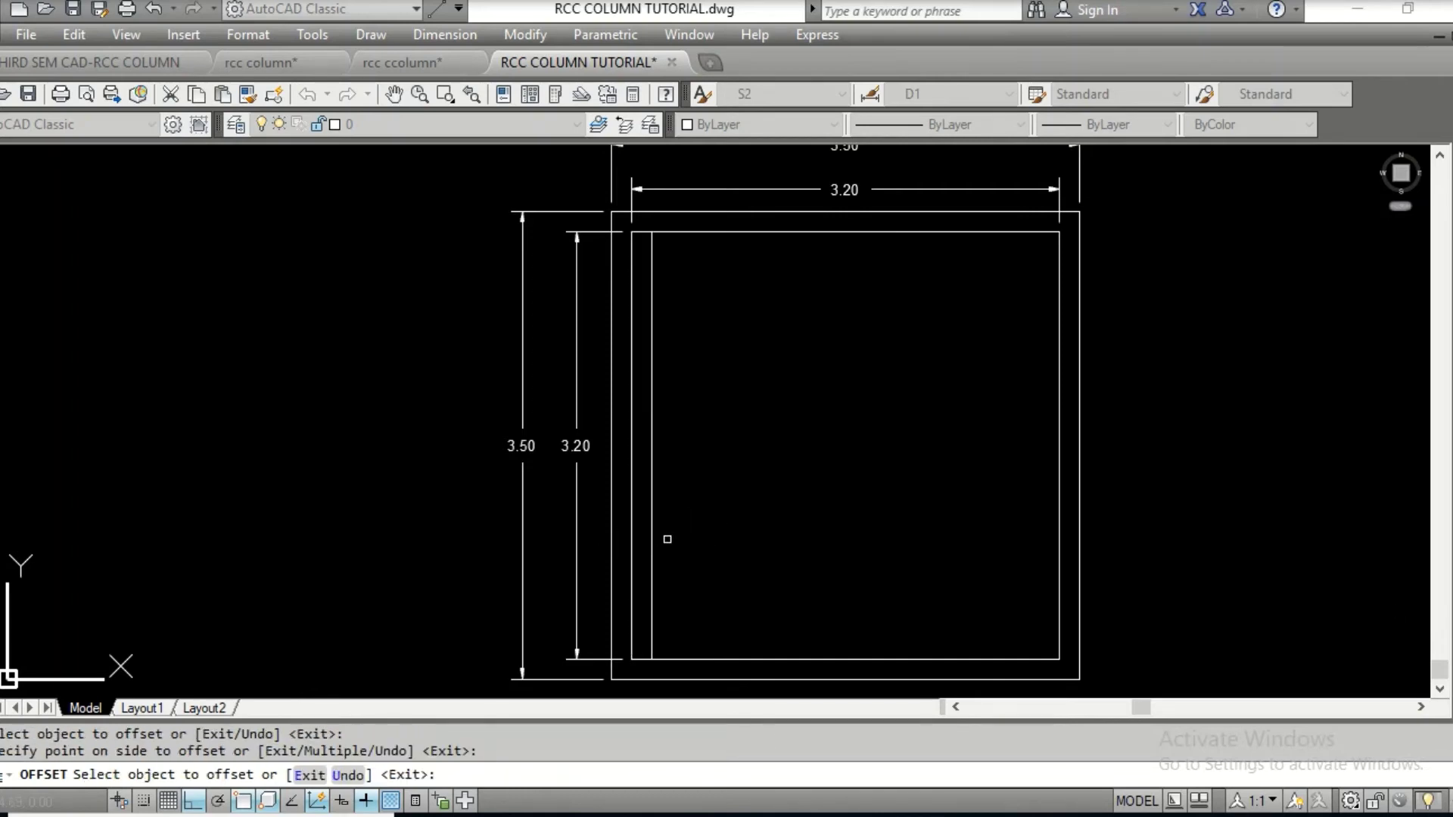
key("Escape")
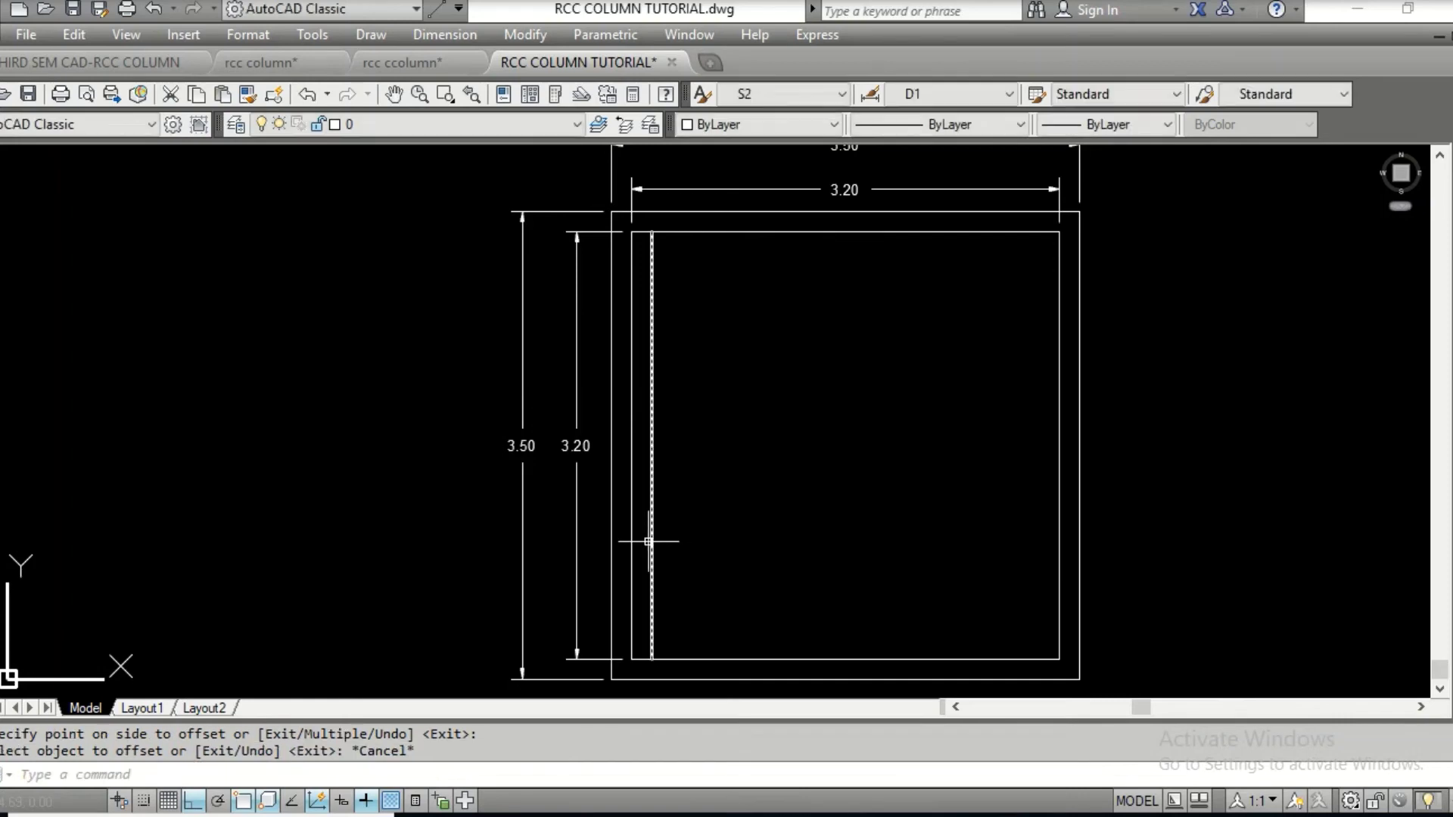
Set both vertical lines' lineweight to 0.30 mm in the Properties palette
left_click(638, 531)
left_click(651, 538)
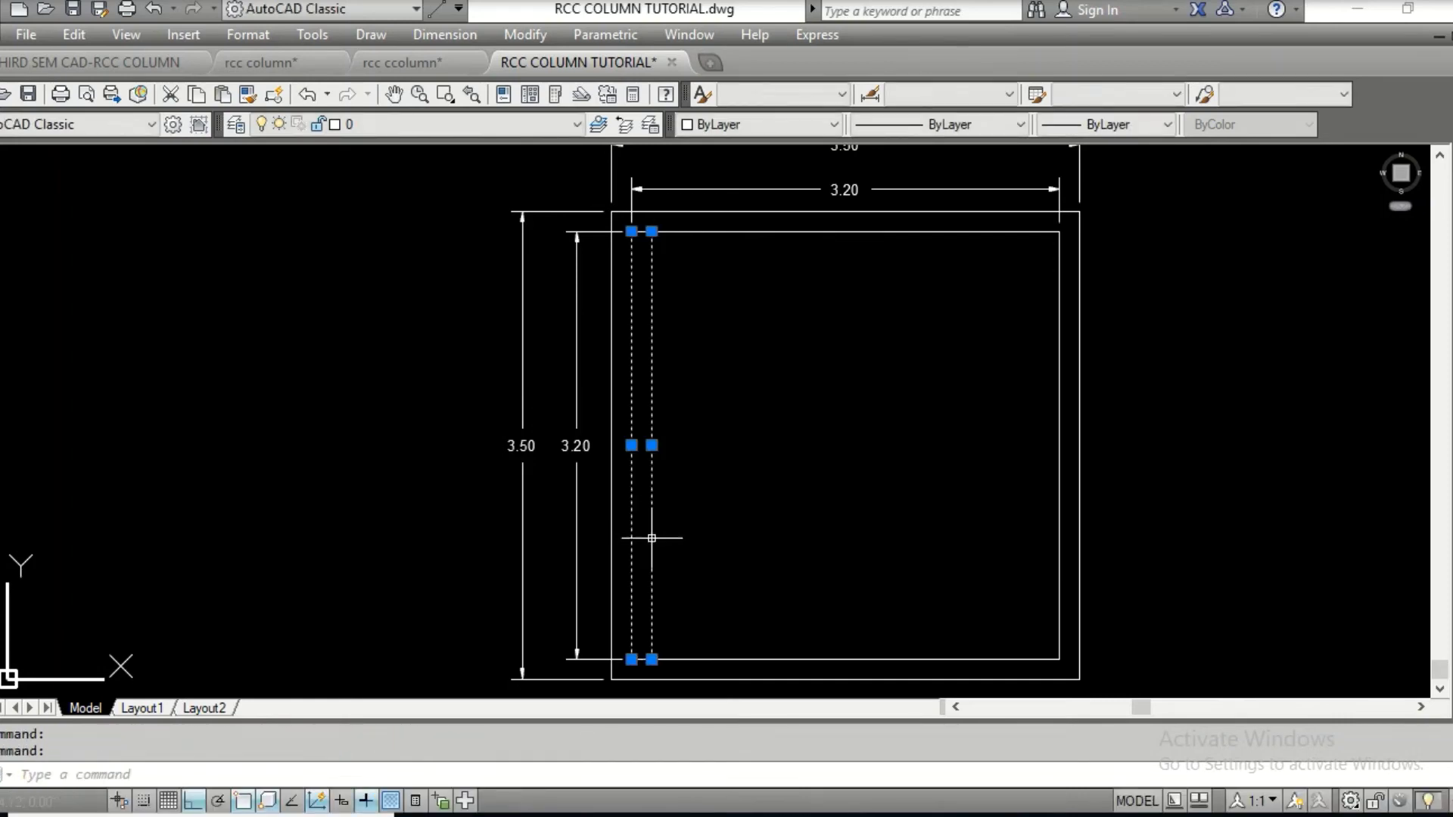
right_click(652, 538)
left_click(698, 500)
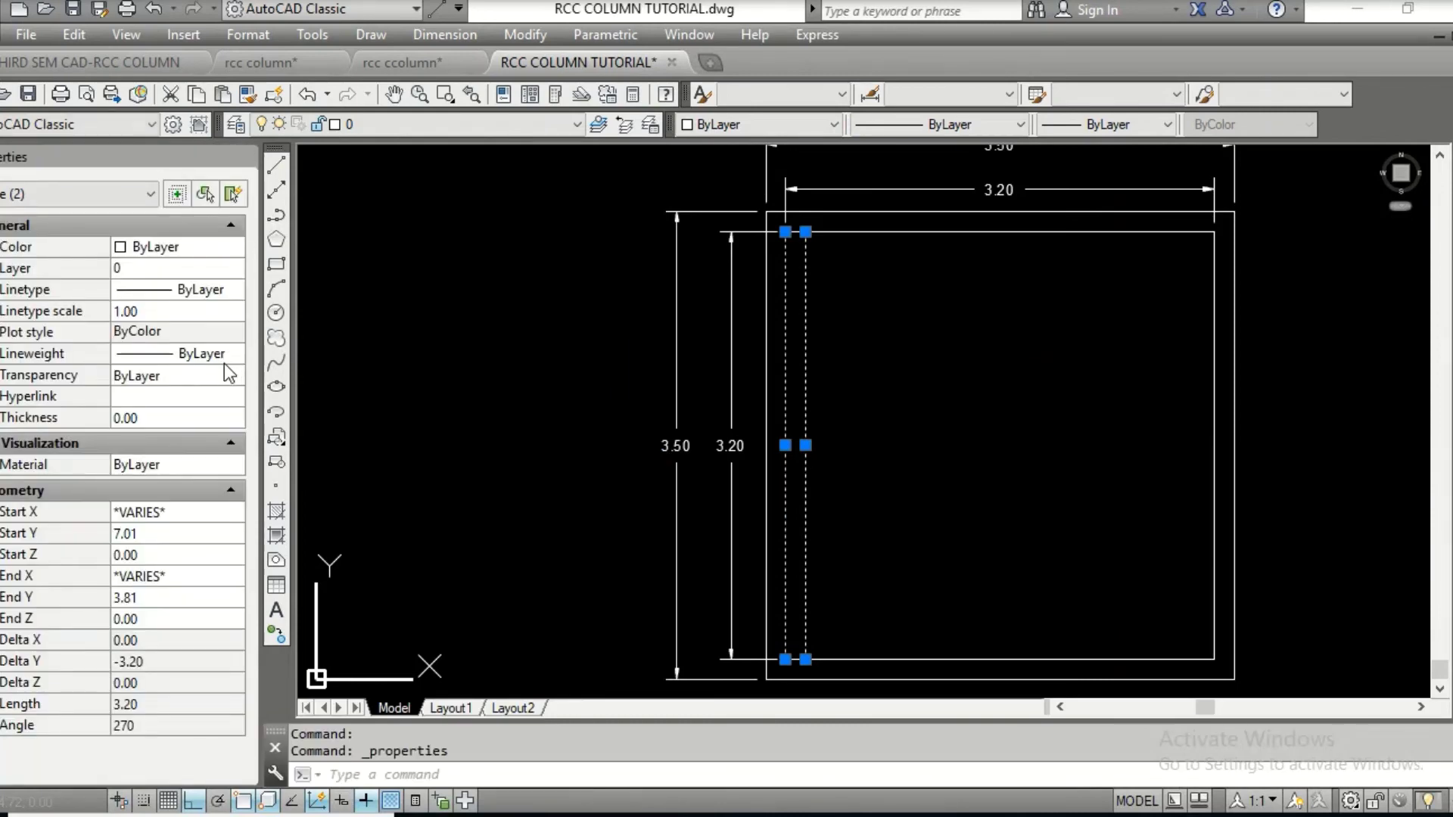
left_click(232, 356)
left_click(236, 354)
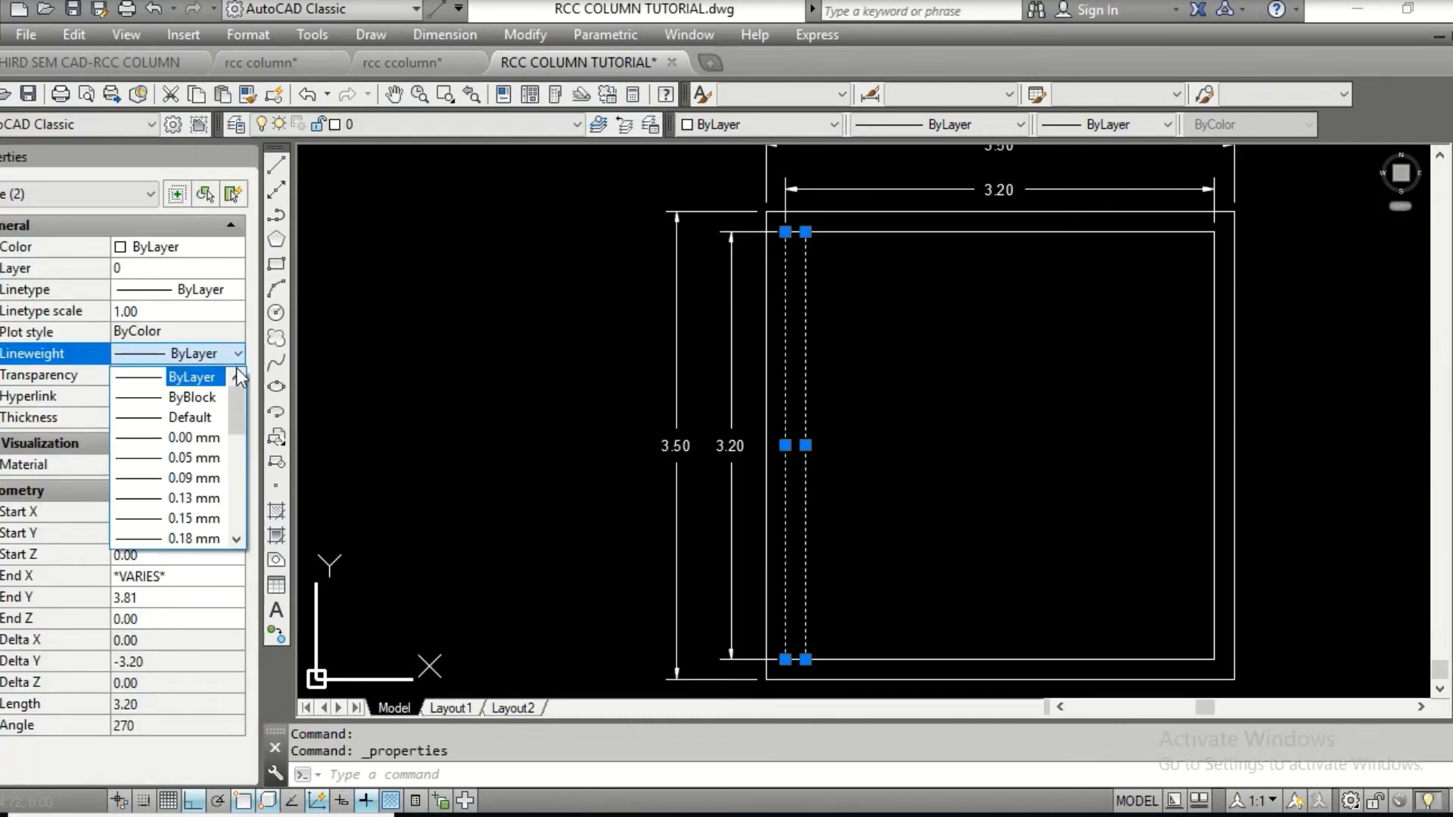
scroll(244, 430, "down", 2)
scroll(245, 429, "down", 1)
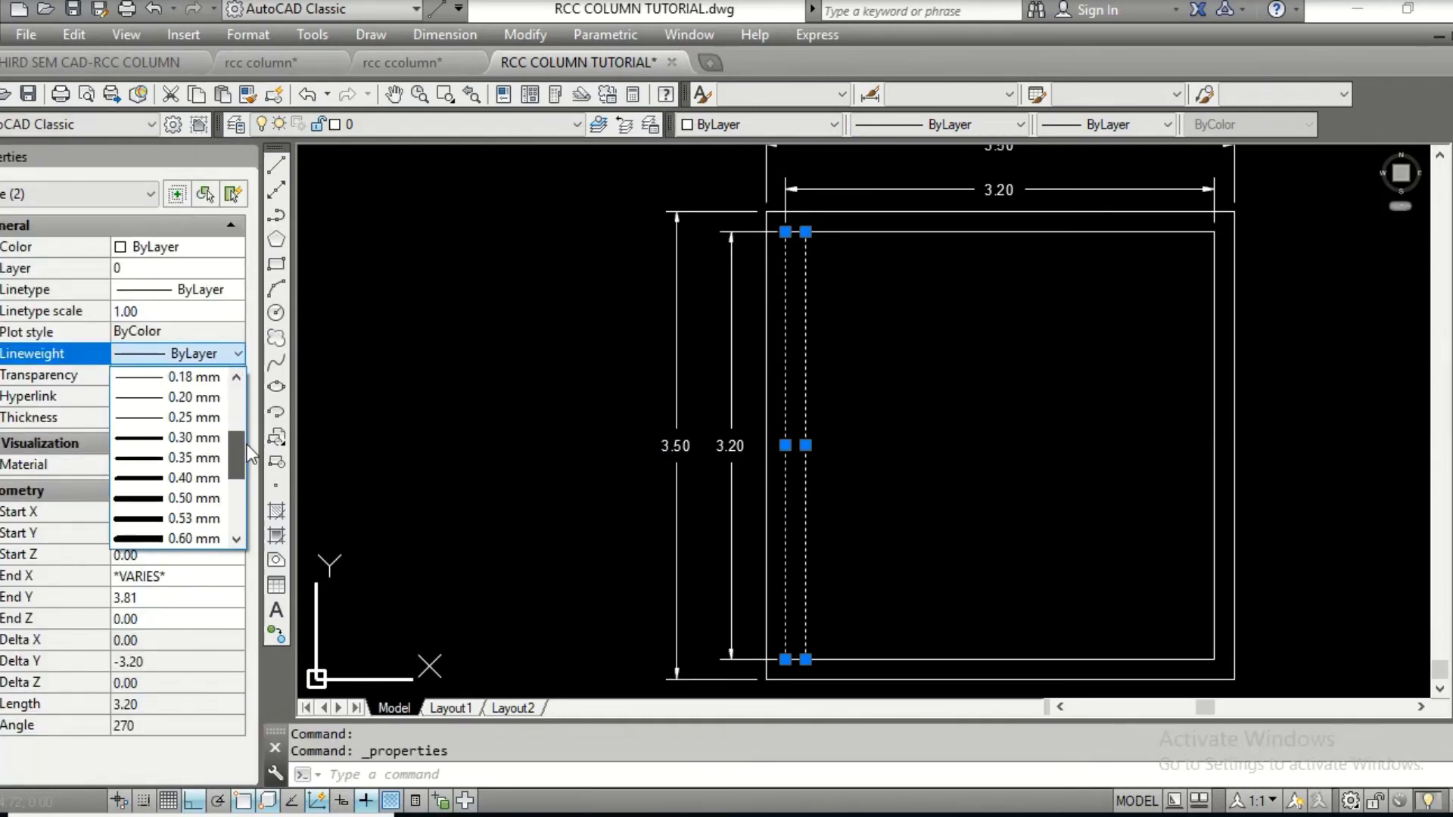
left_click(206, 435)
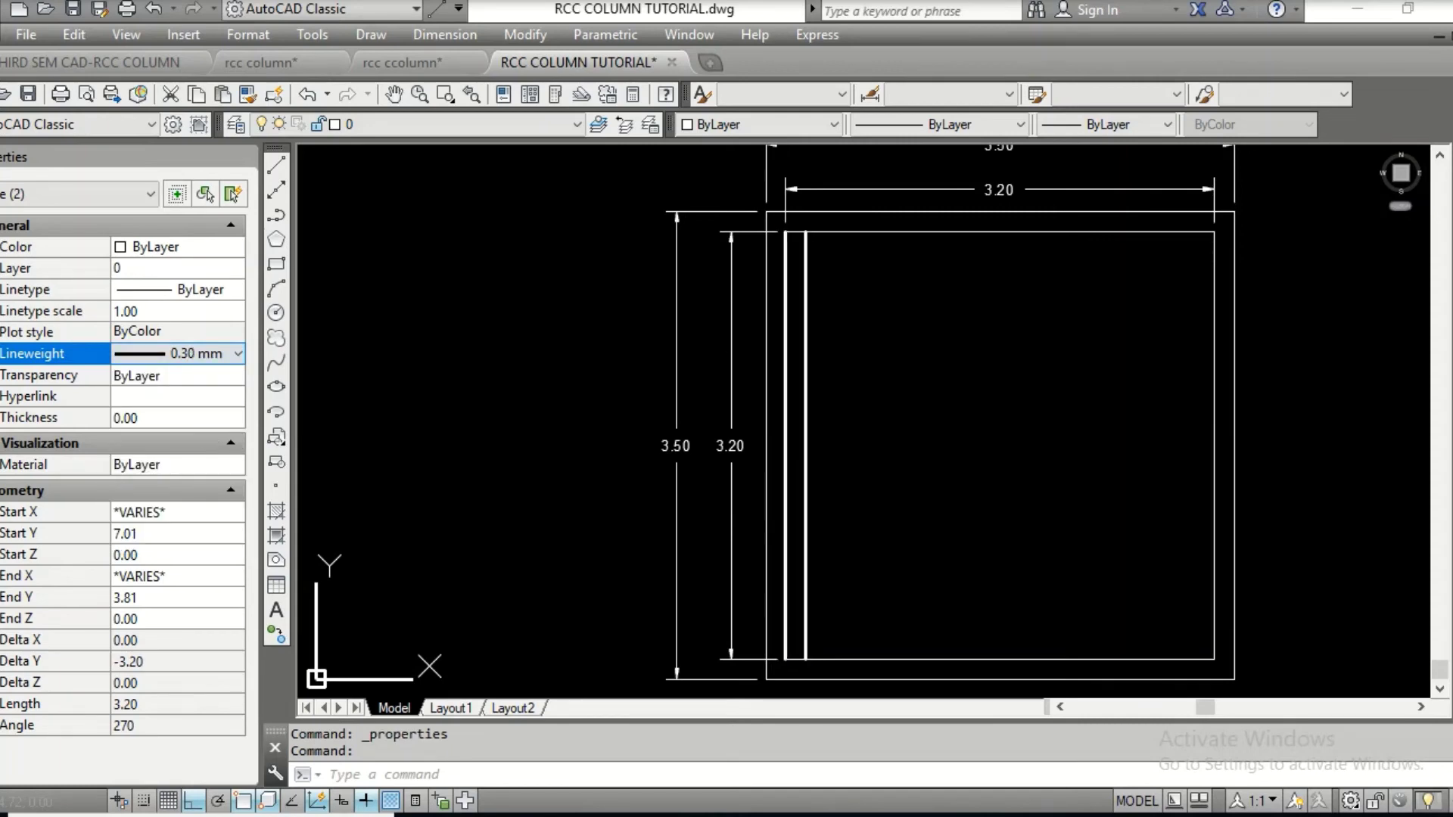
key("Escape")
key("Escape")
middle_click_drag(847, 367, 832, 369)
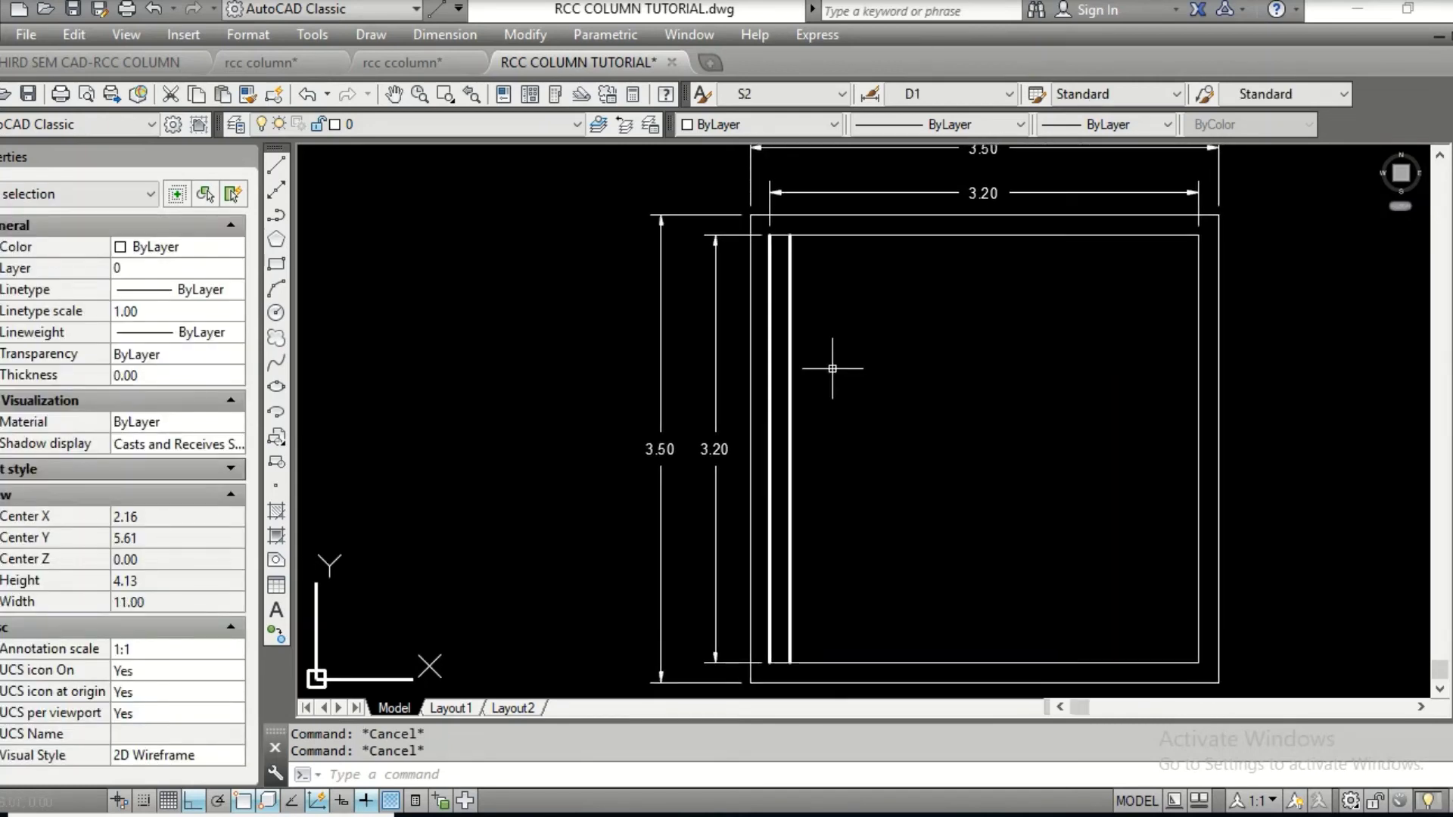
Offset the vertical line repeatedly at 0.15 spacing to make five bar lines
type("o")
key("Return")
key("Return")
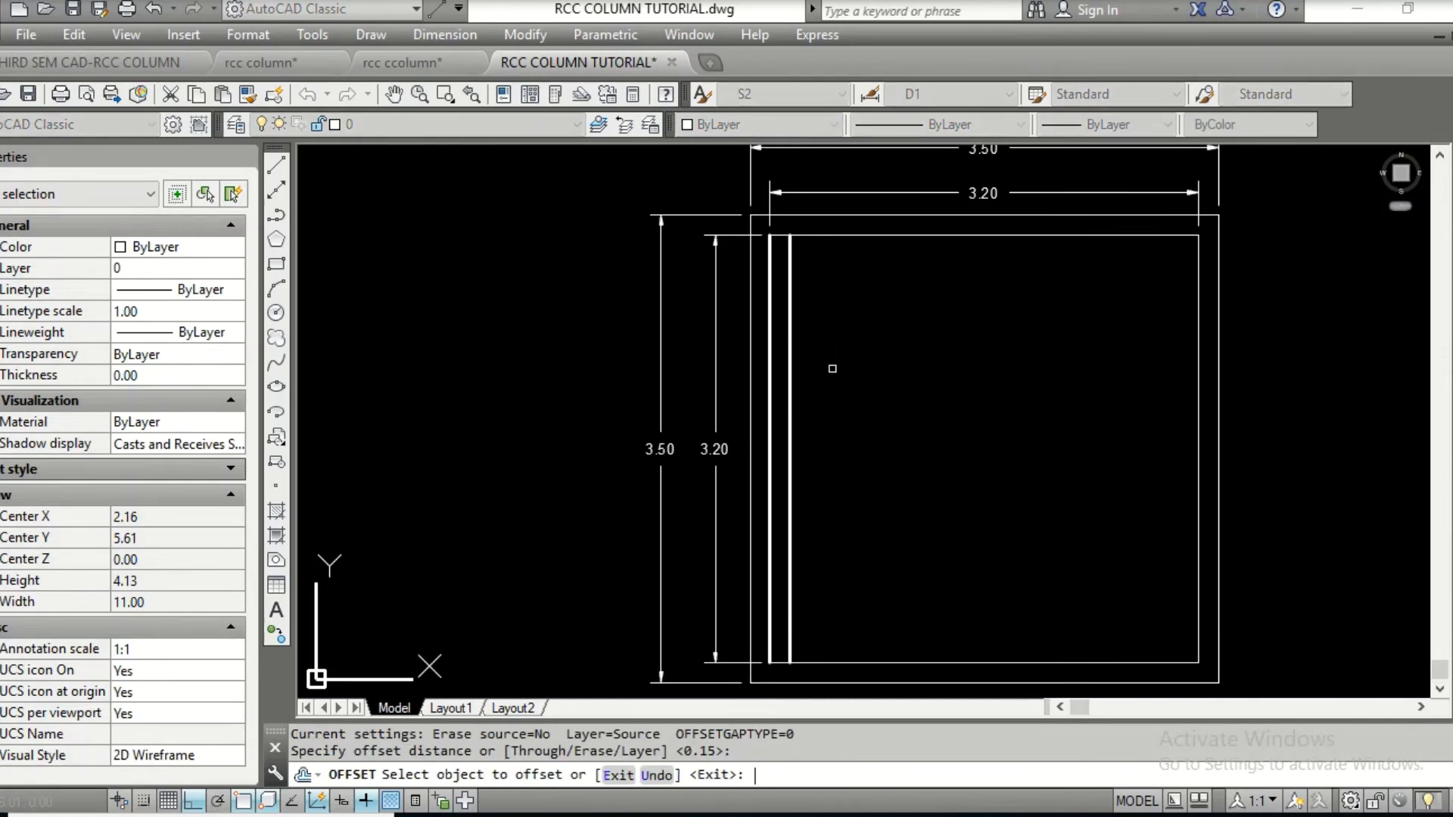
left_click(785, 434)
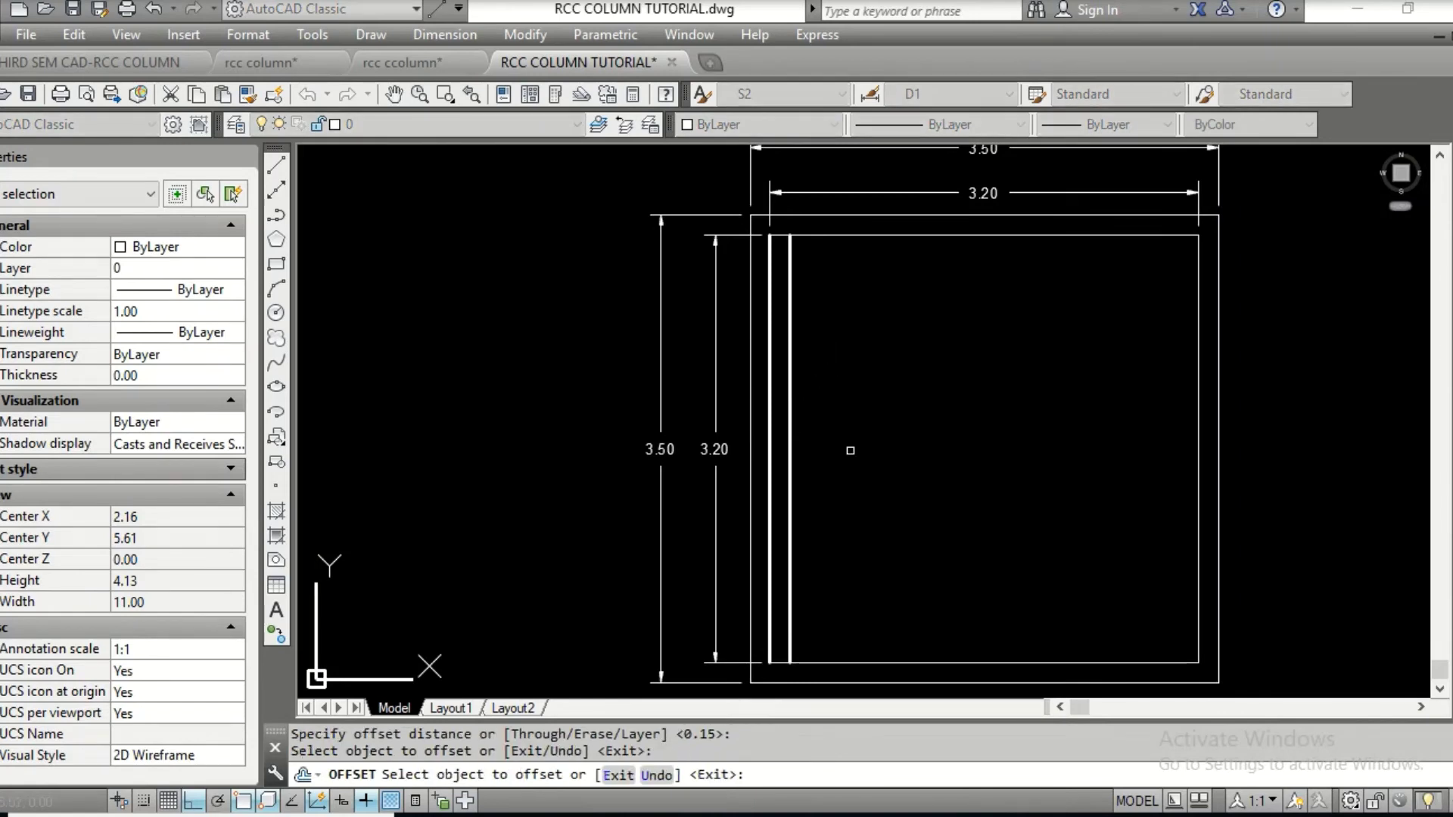
left_click(788, 476)
left_click(819, 483)
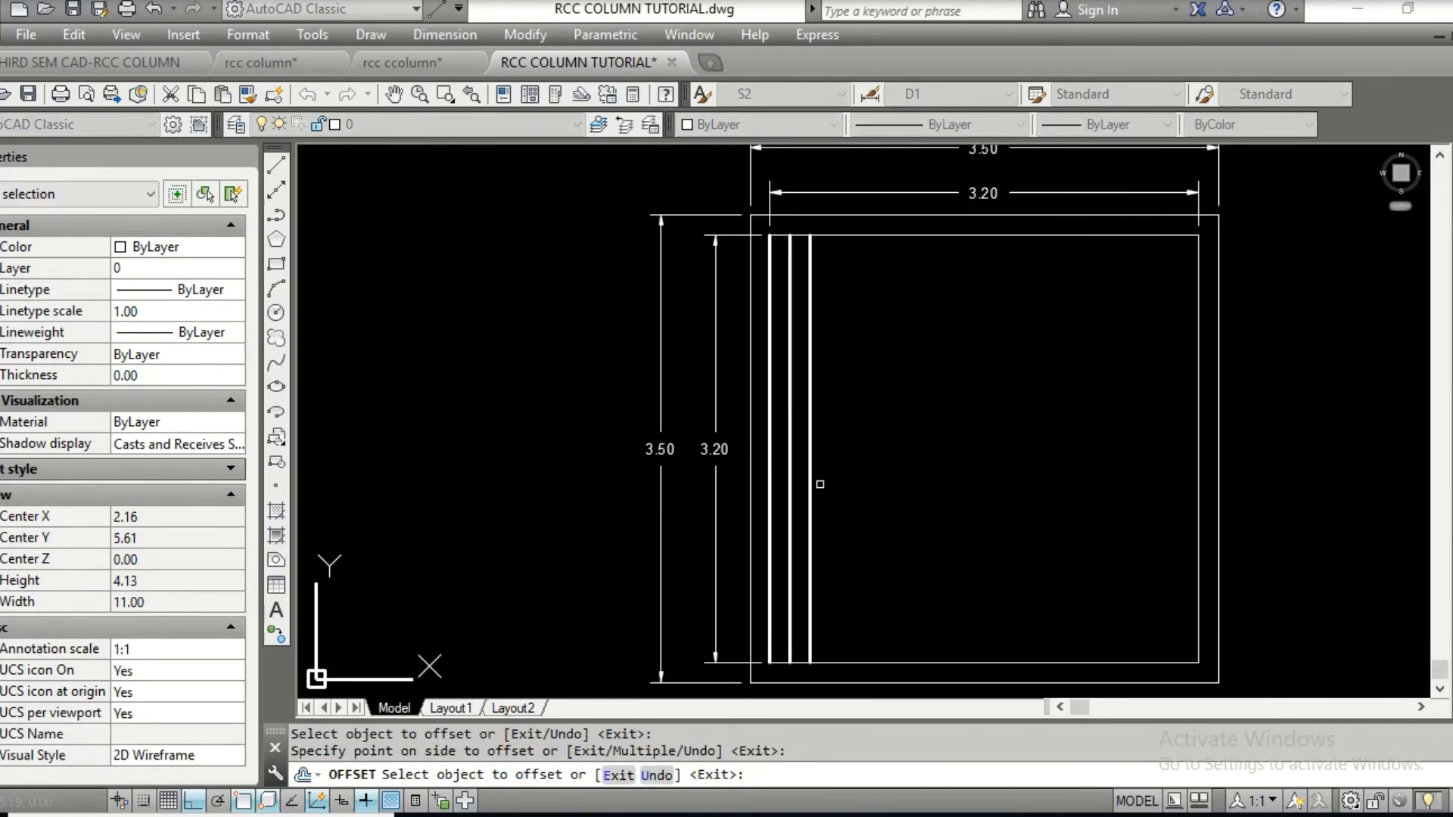
left_click(810, 485)
left_click(870, 490)
left_click(826, 501)
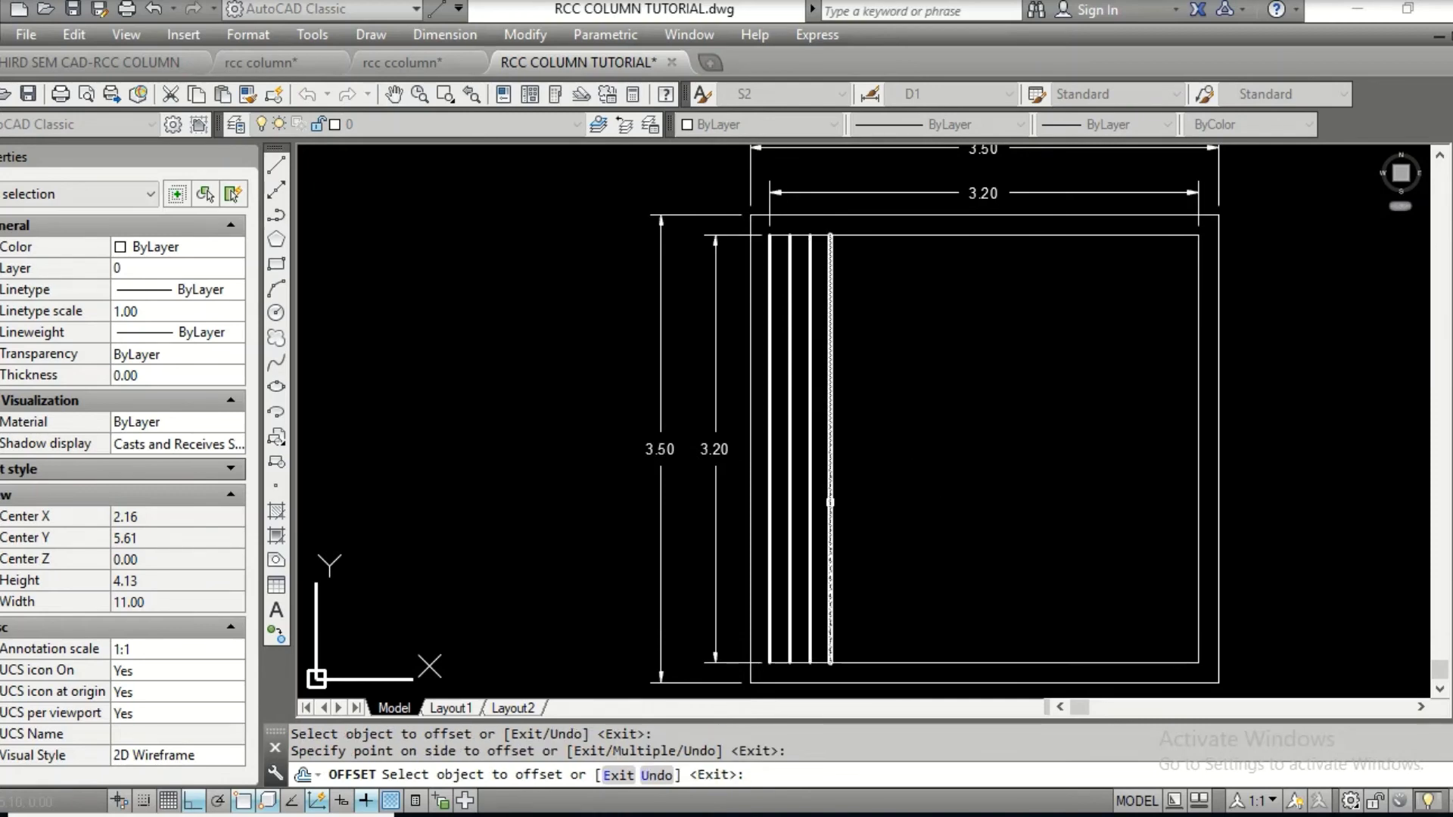
left_click(951, 509)
key("Escape")
key("Escape")
Copy the five vertical lines repeatedly rightward across the 3.20 width
type("cp")
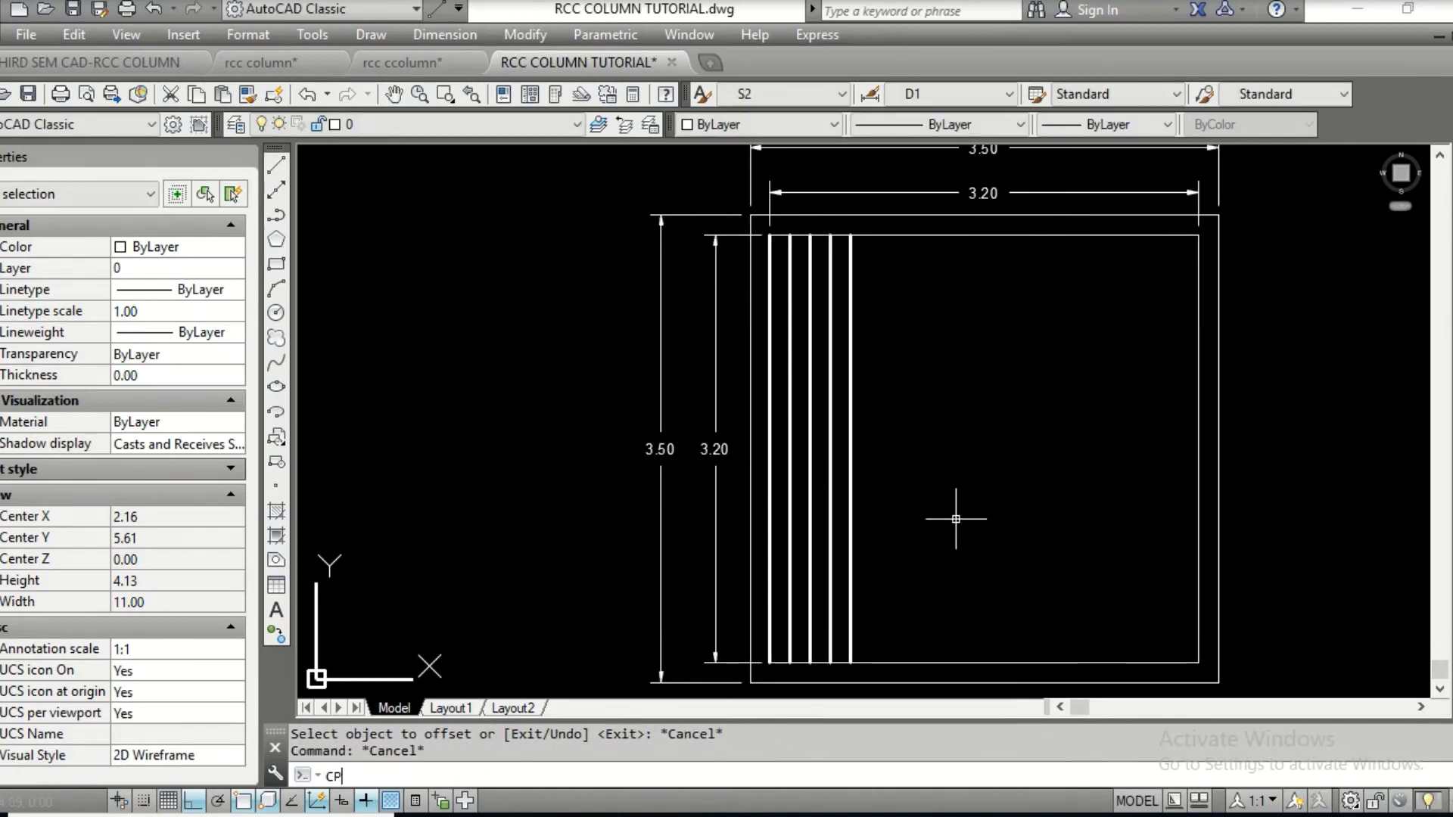
key("Return")
type("cify first corner:")
key("Return")
scroll(956, 519, "up", 2)
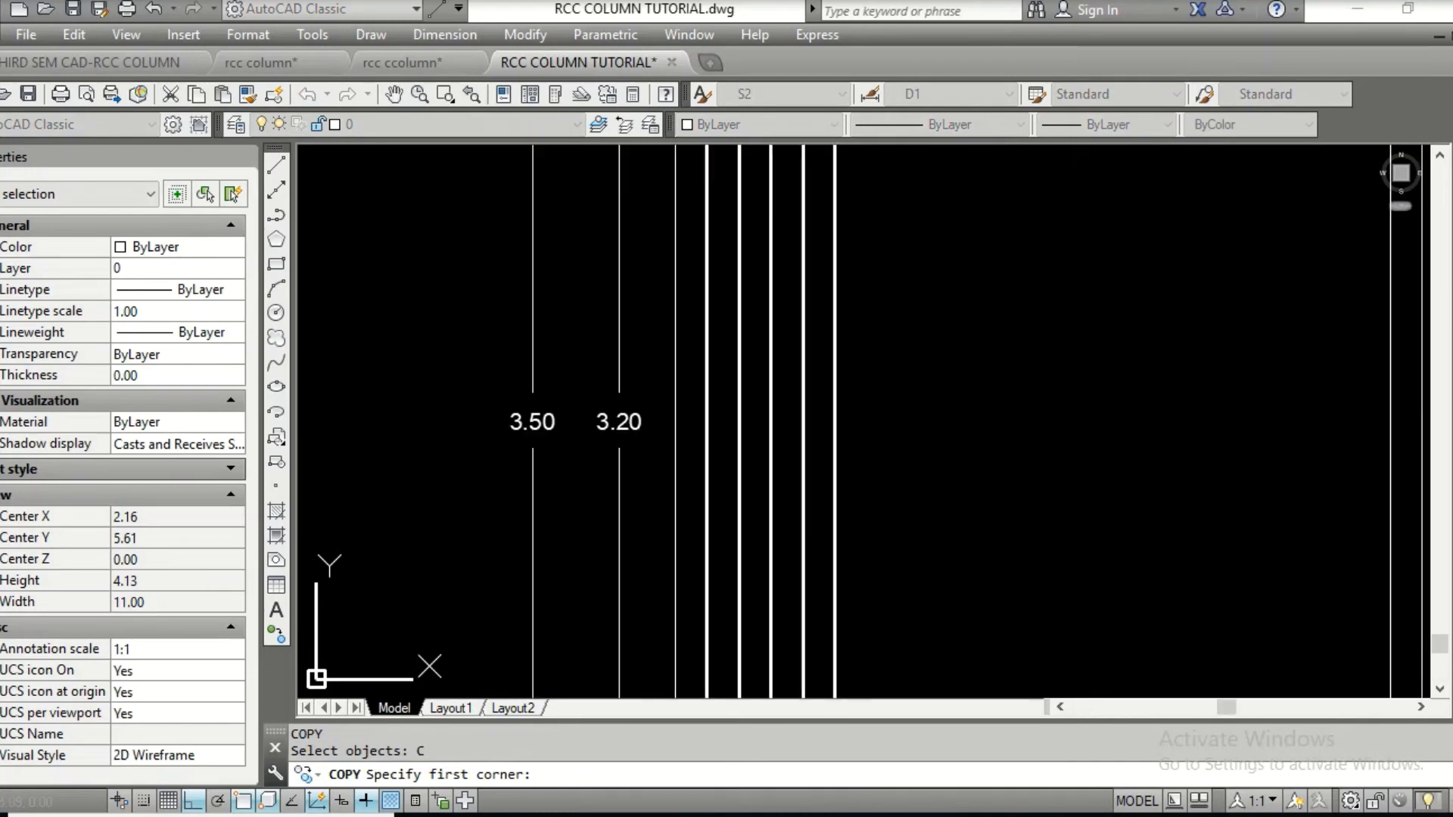
left_click(832, 512)
left_click(693, 464)
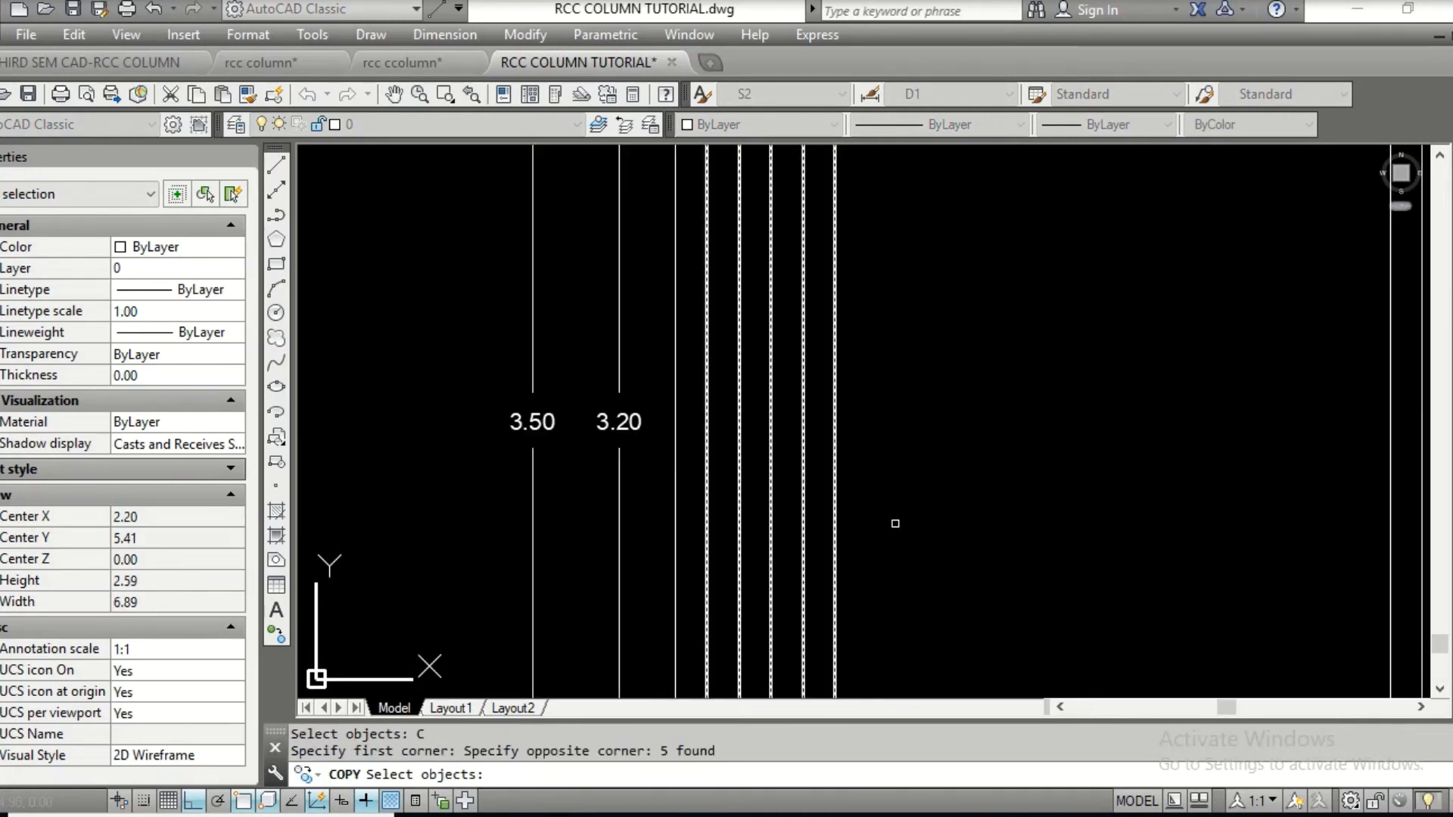
key("Return")
middle_click_drag(865, 298, 946, 555)
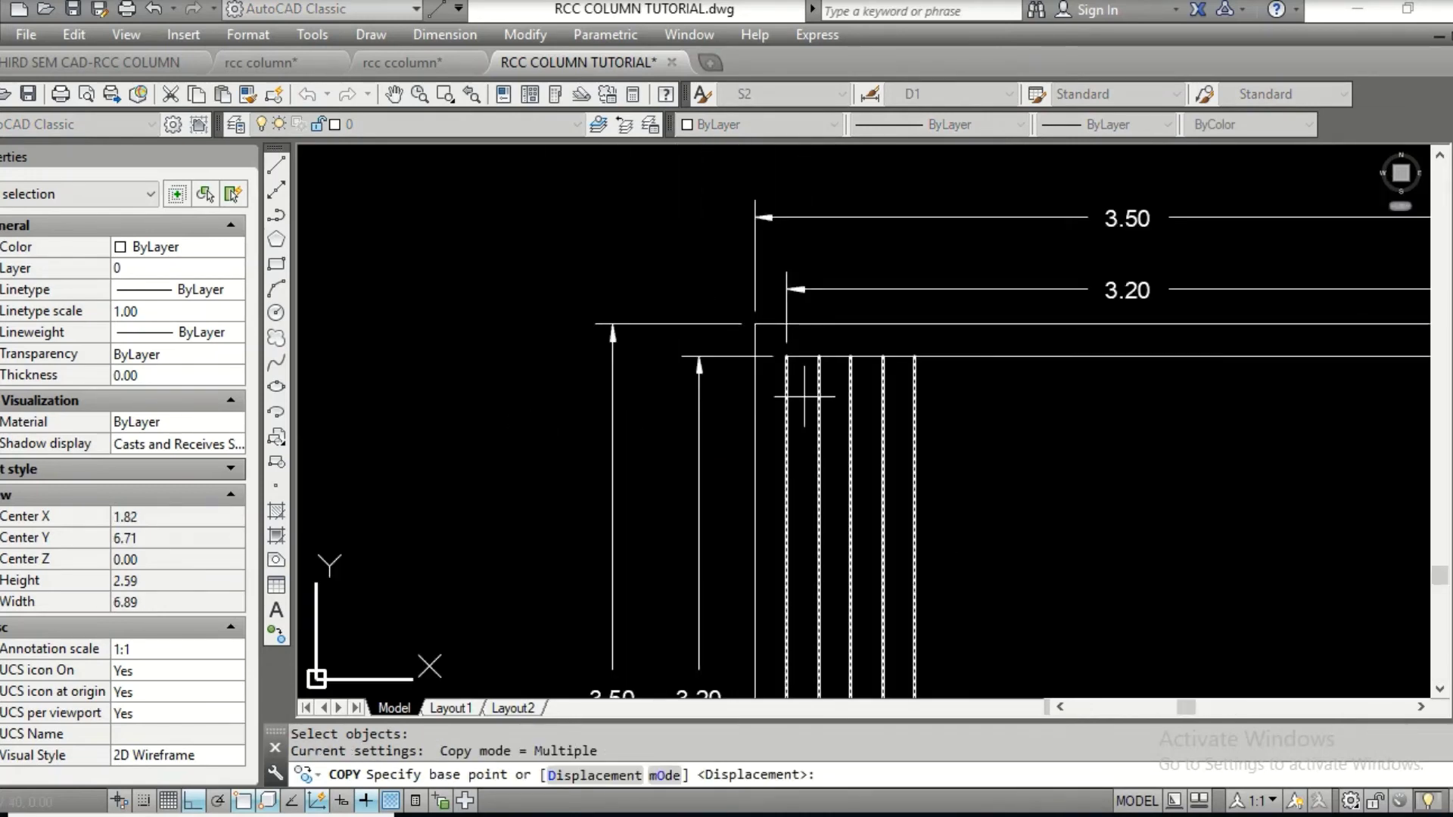
left_click(787, 356)
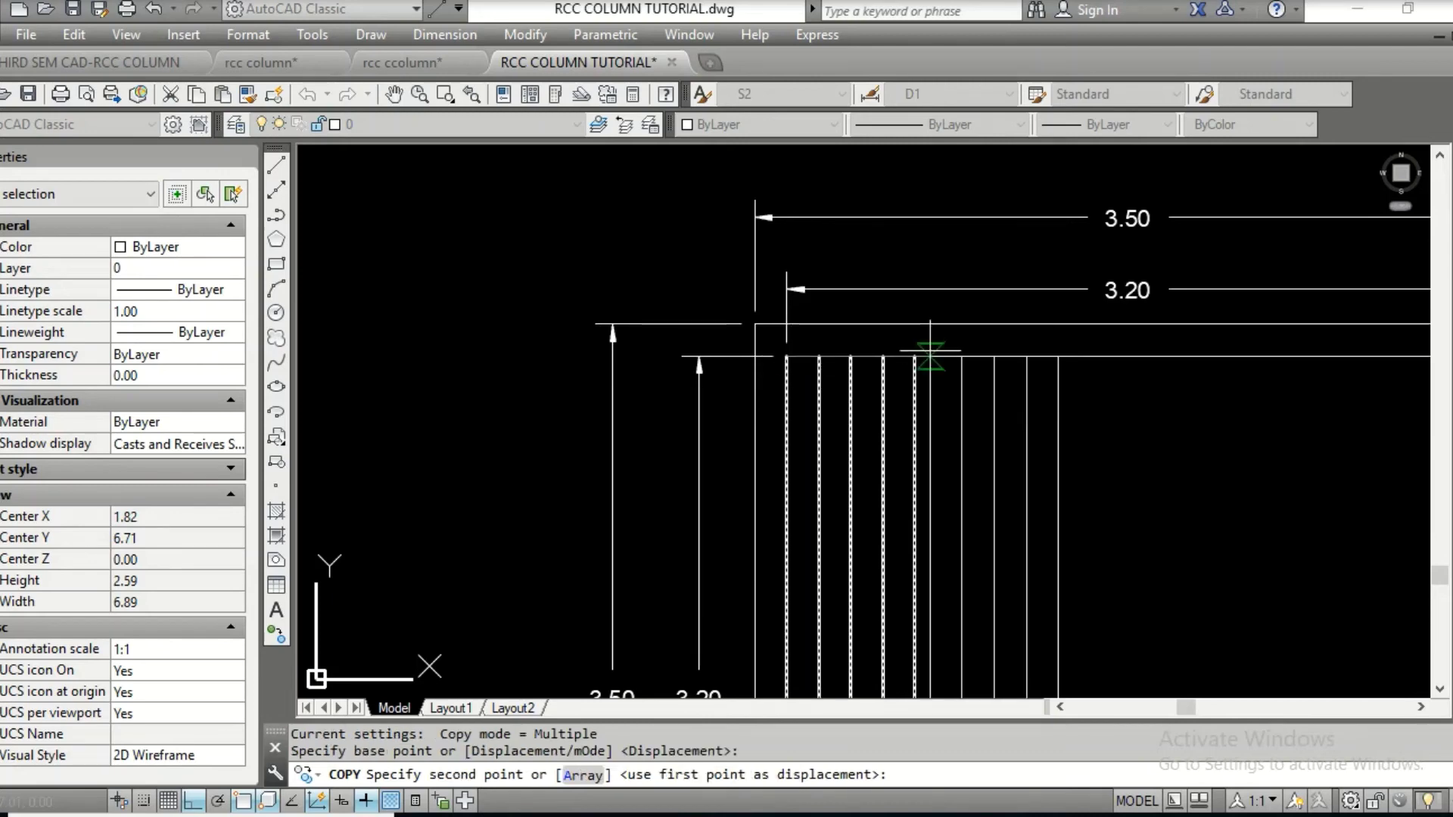
left_click(947, 356)
left_click(1107, 356)
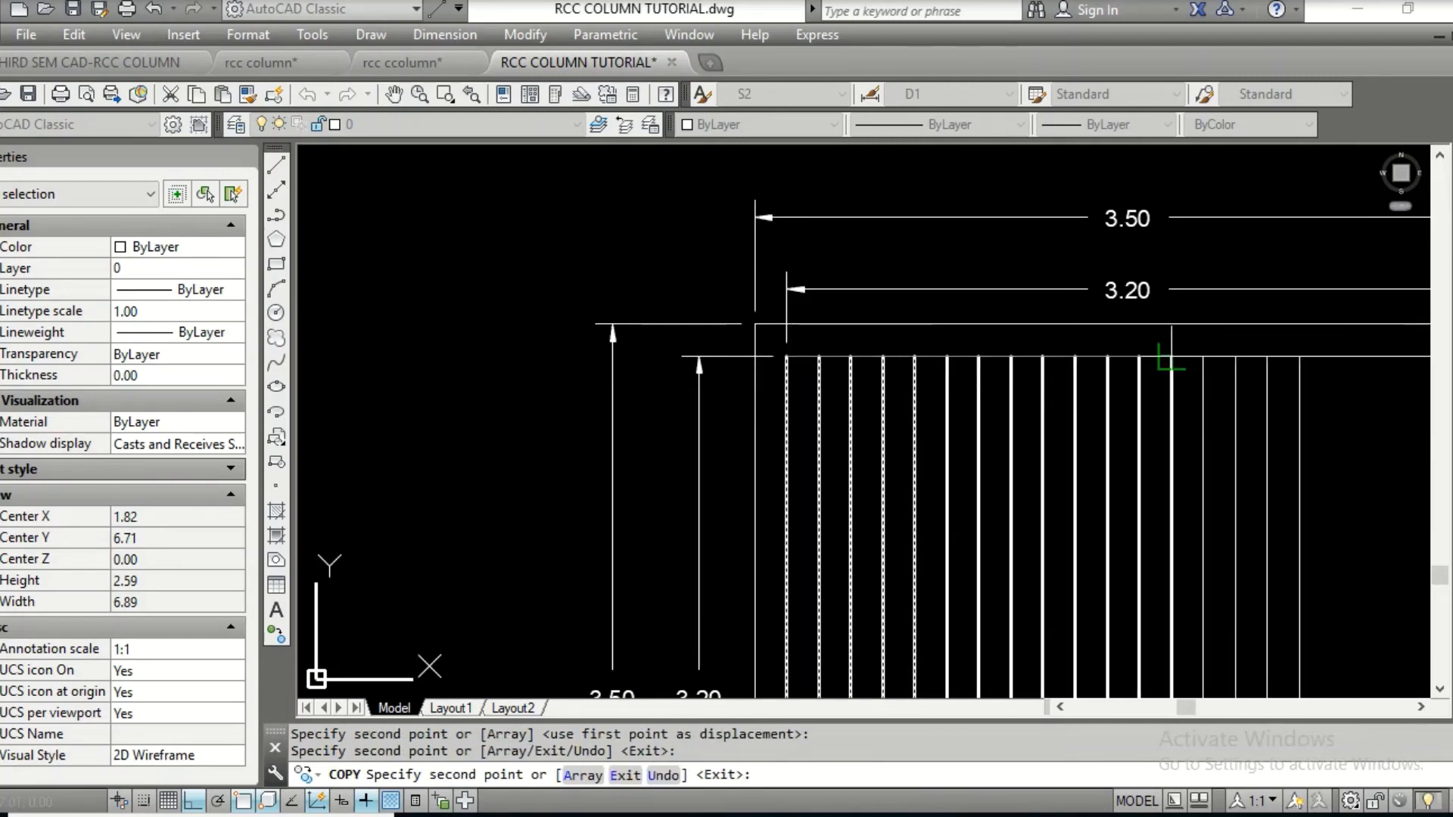
left_click(1267, 356)
middle_click_drag(1267, 355, 995, 382)
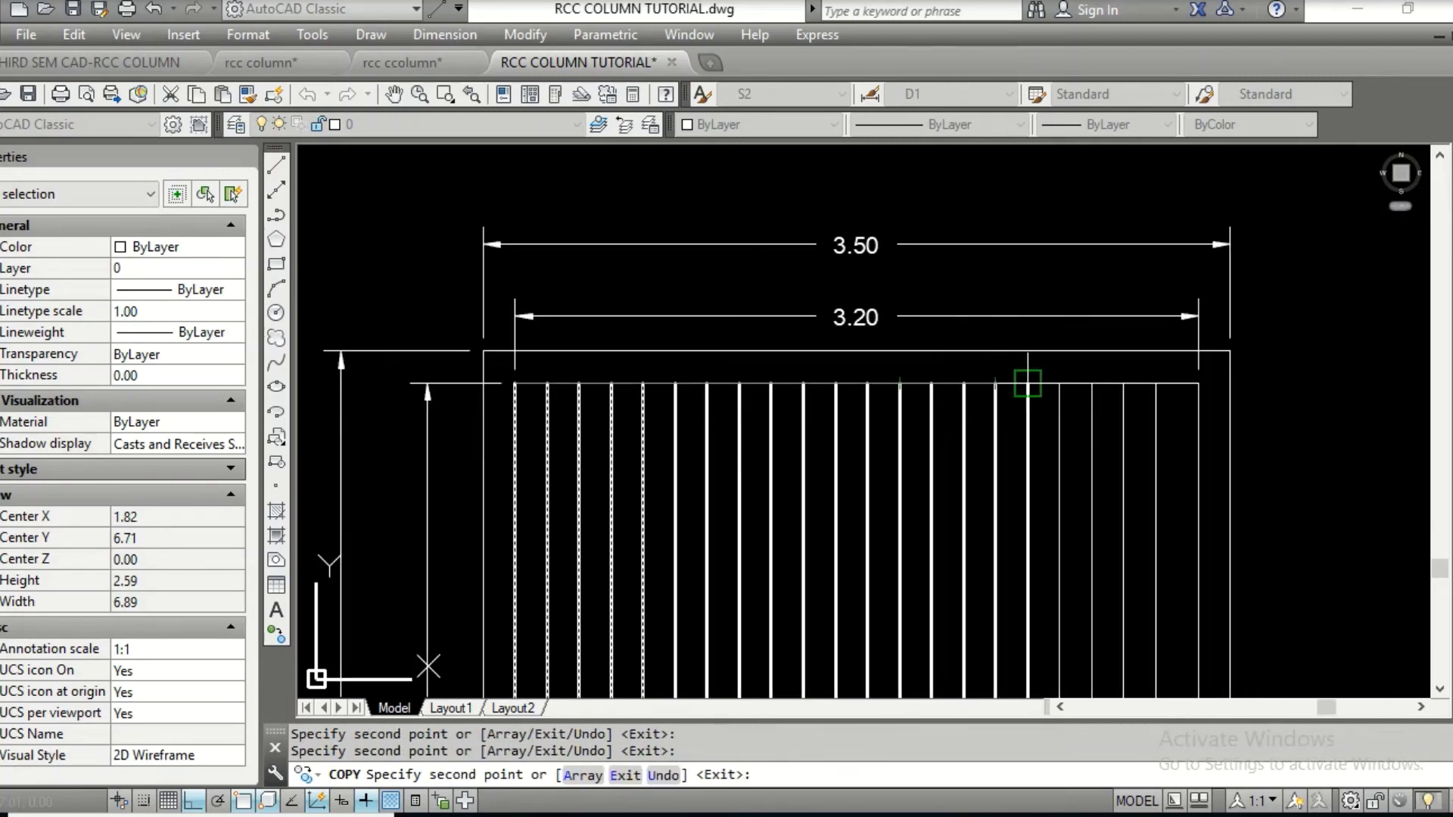
left_click(1156, 384)
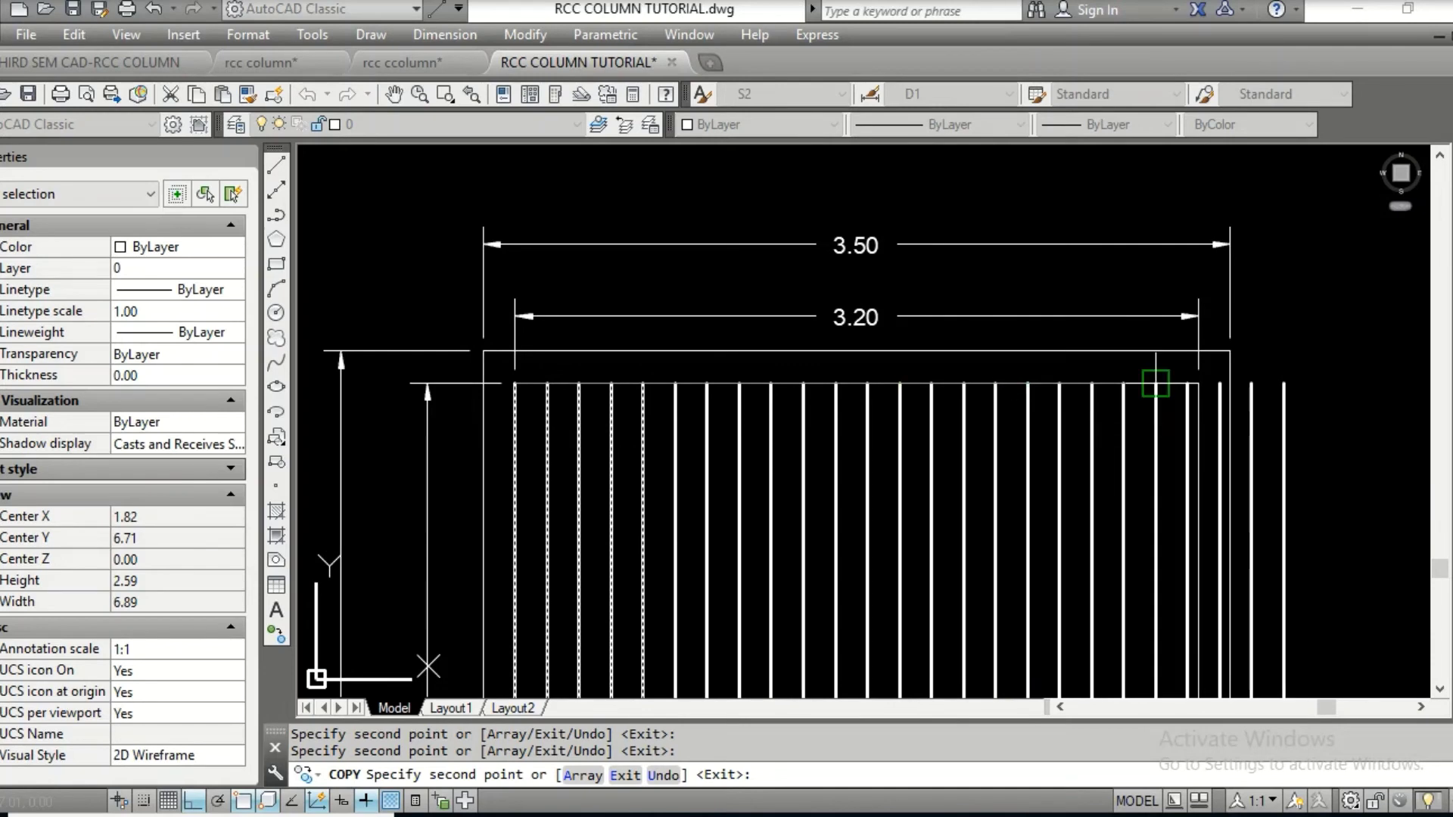
key("Escape")
Delete the three lines overshooting the square's right edge
left_click(1220, 402)
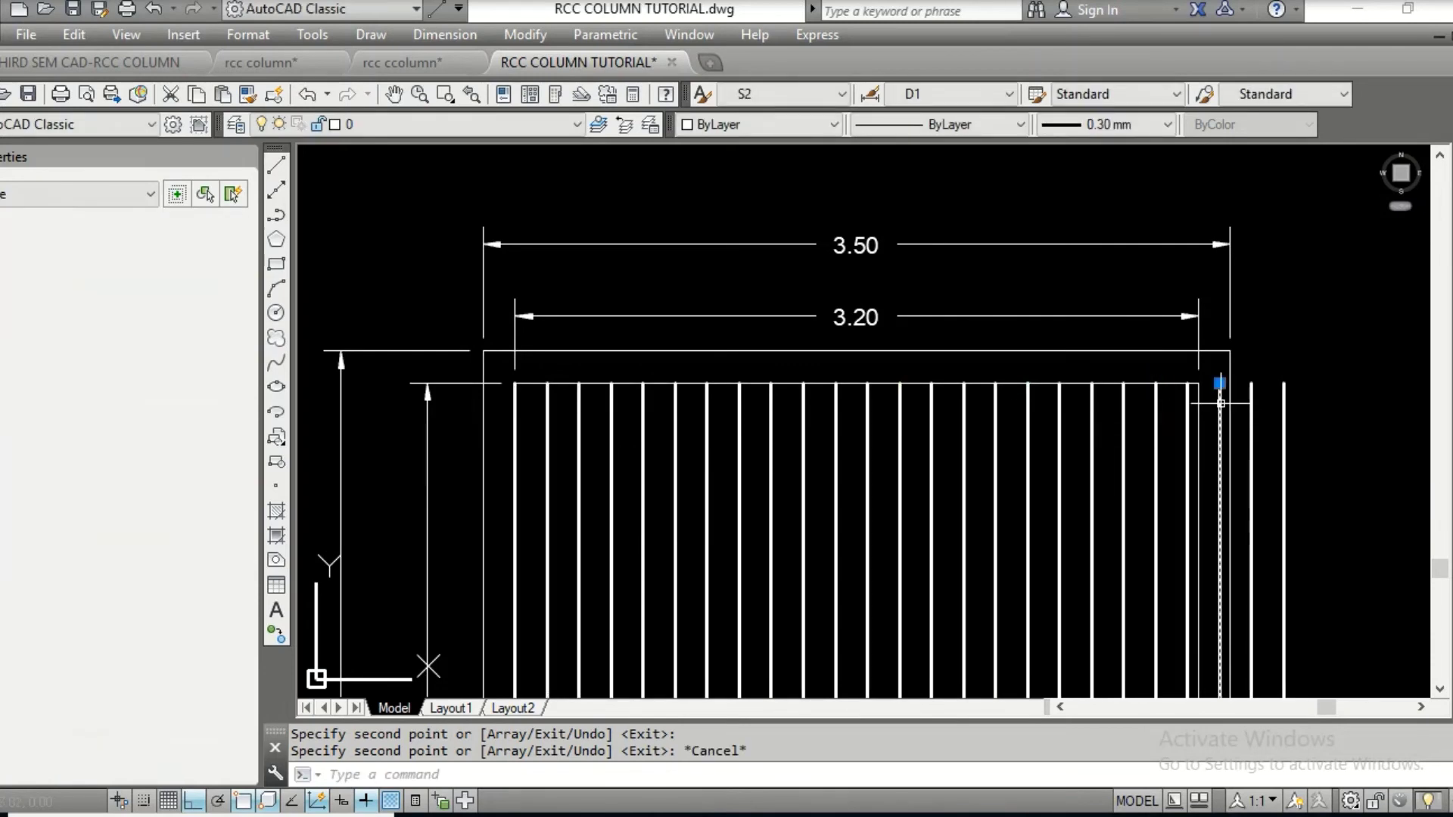
left_click(1250, 423)
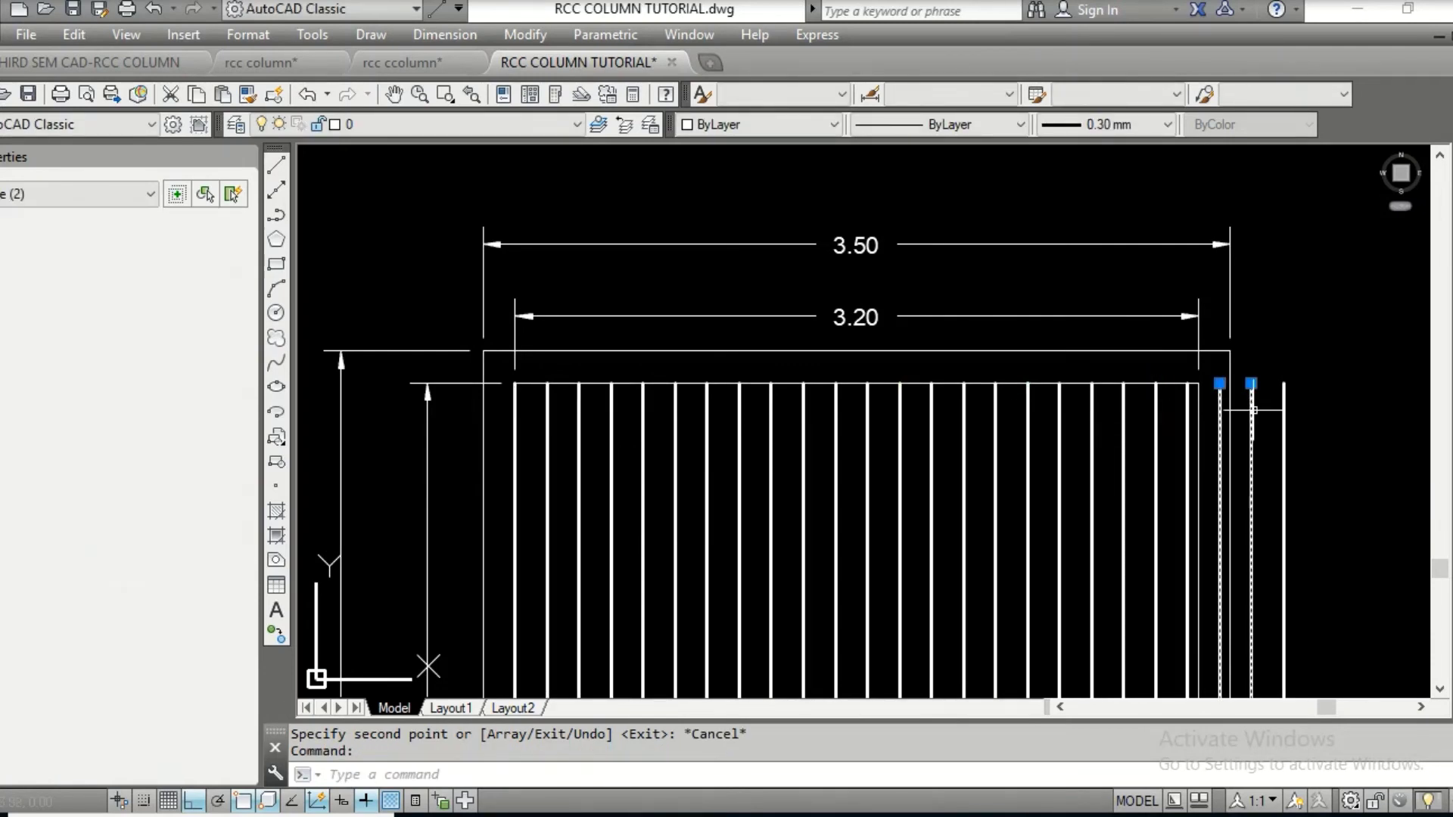
left_click(1284, 437)
key("Delete")
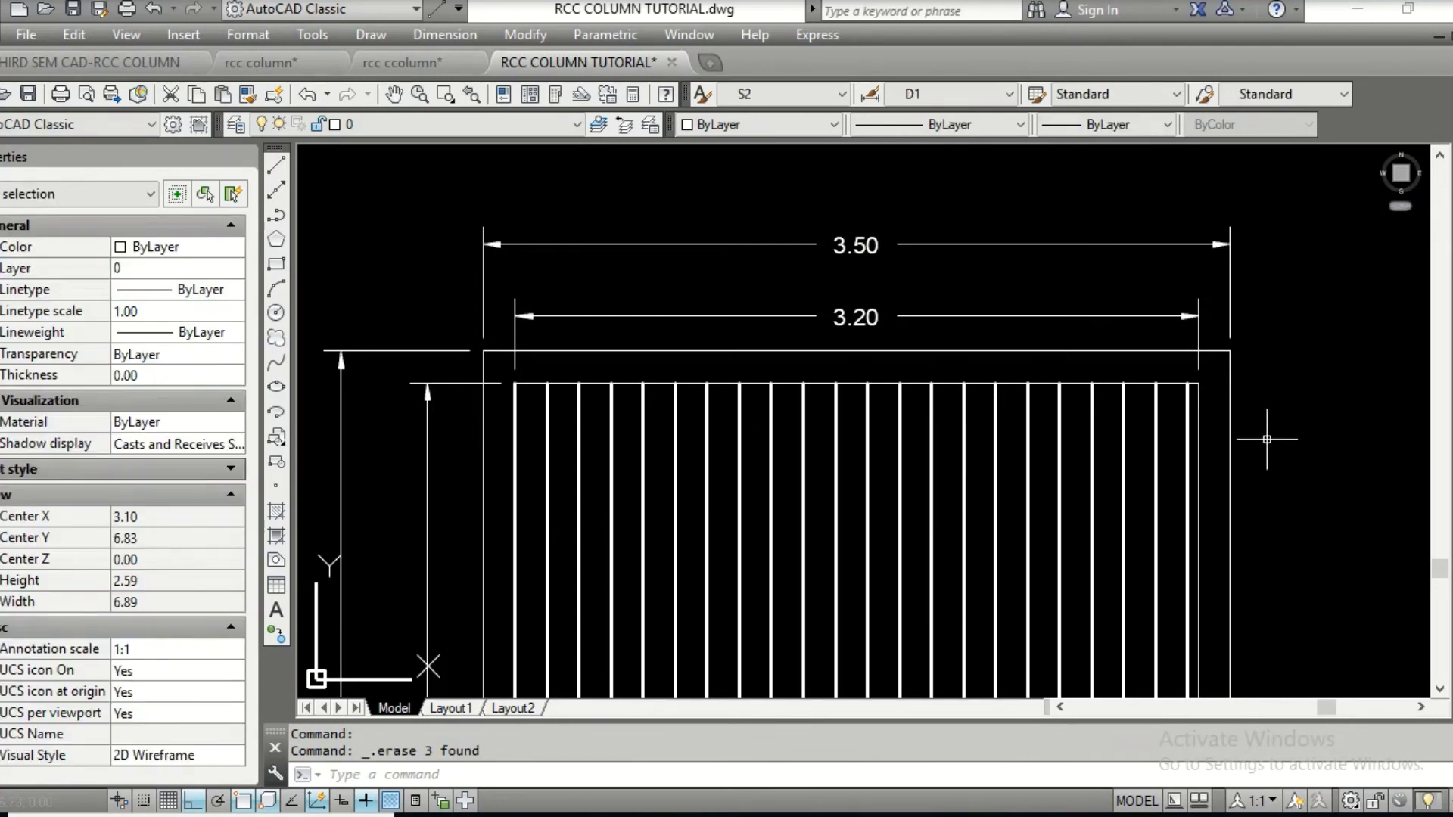
type("o")
key("Return")
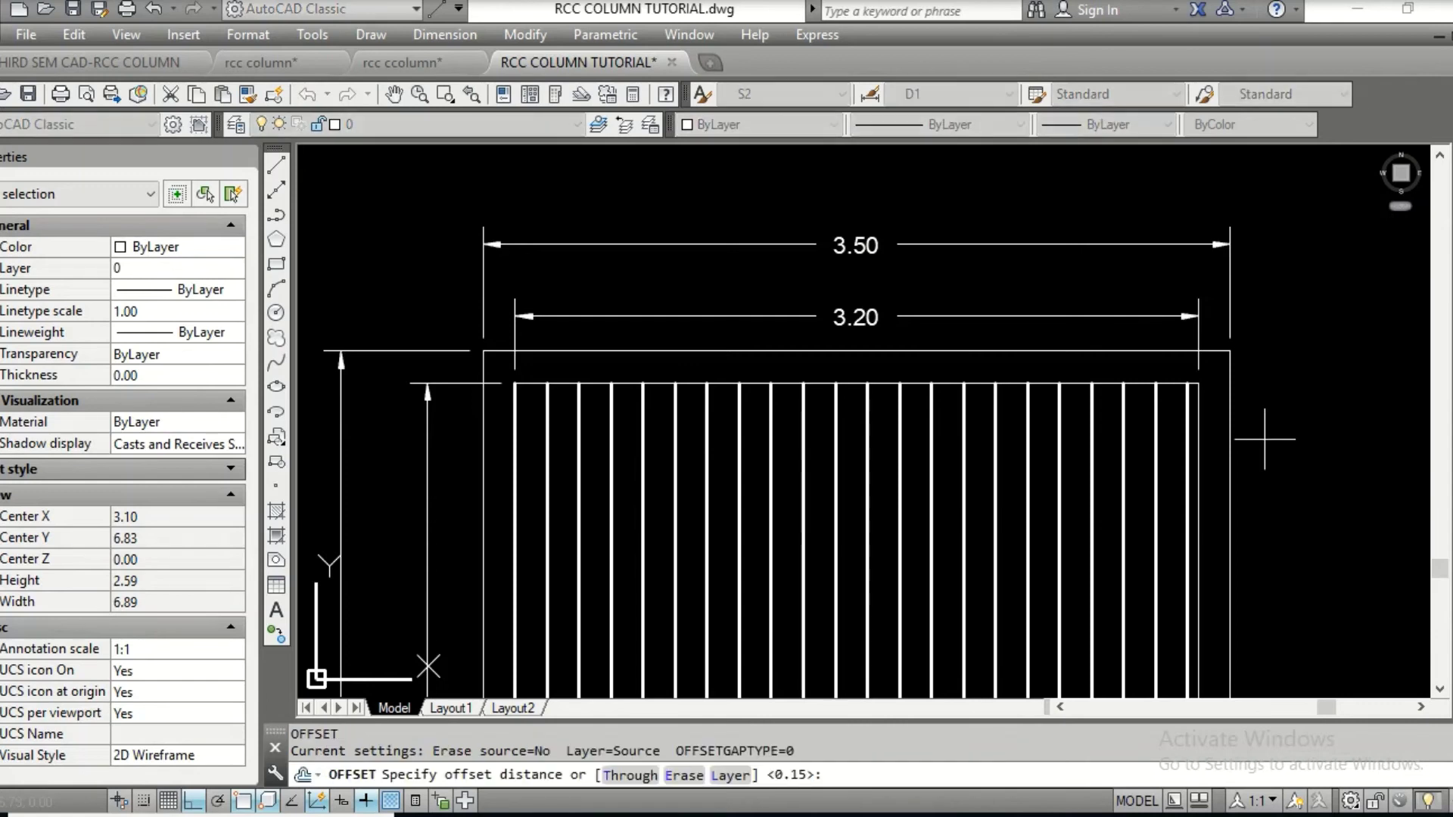
Offset the top edge 0.15 downward and match its lineweight to the vertical bars
key("Return")
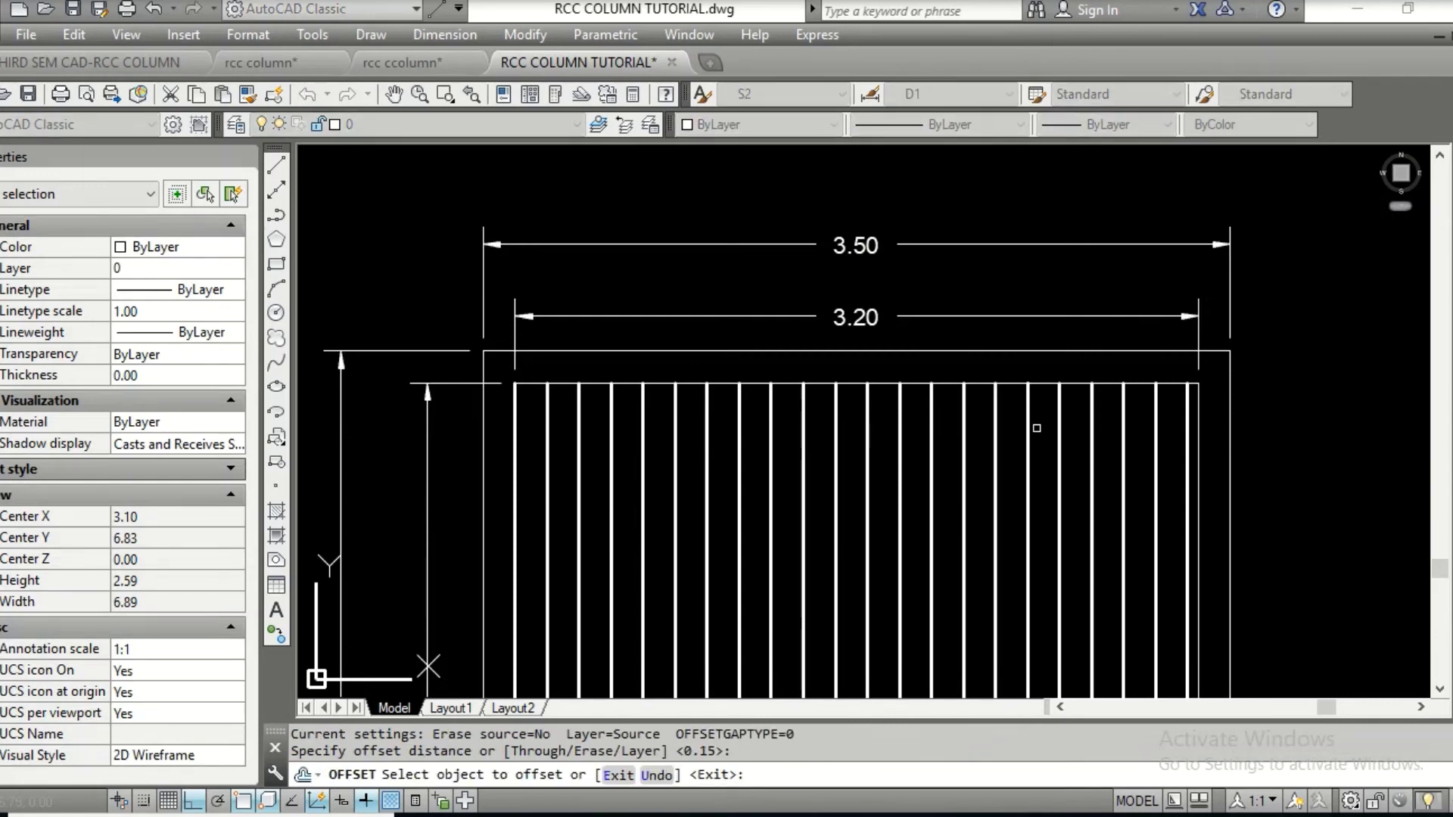
left_click(982, 384)
left_click(981, 388)
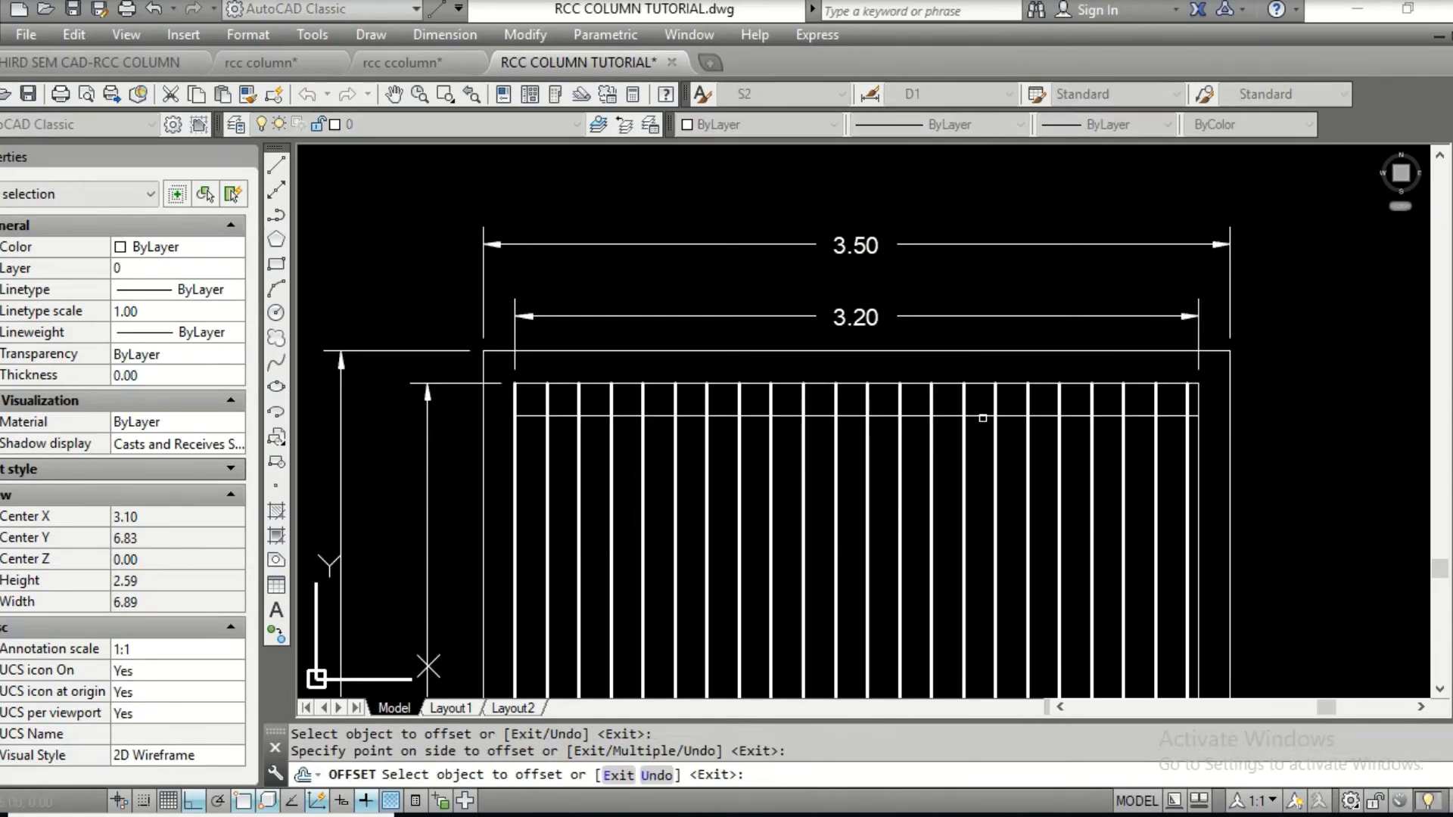
key("Escape")
type("MA")
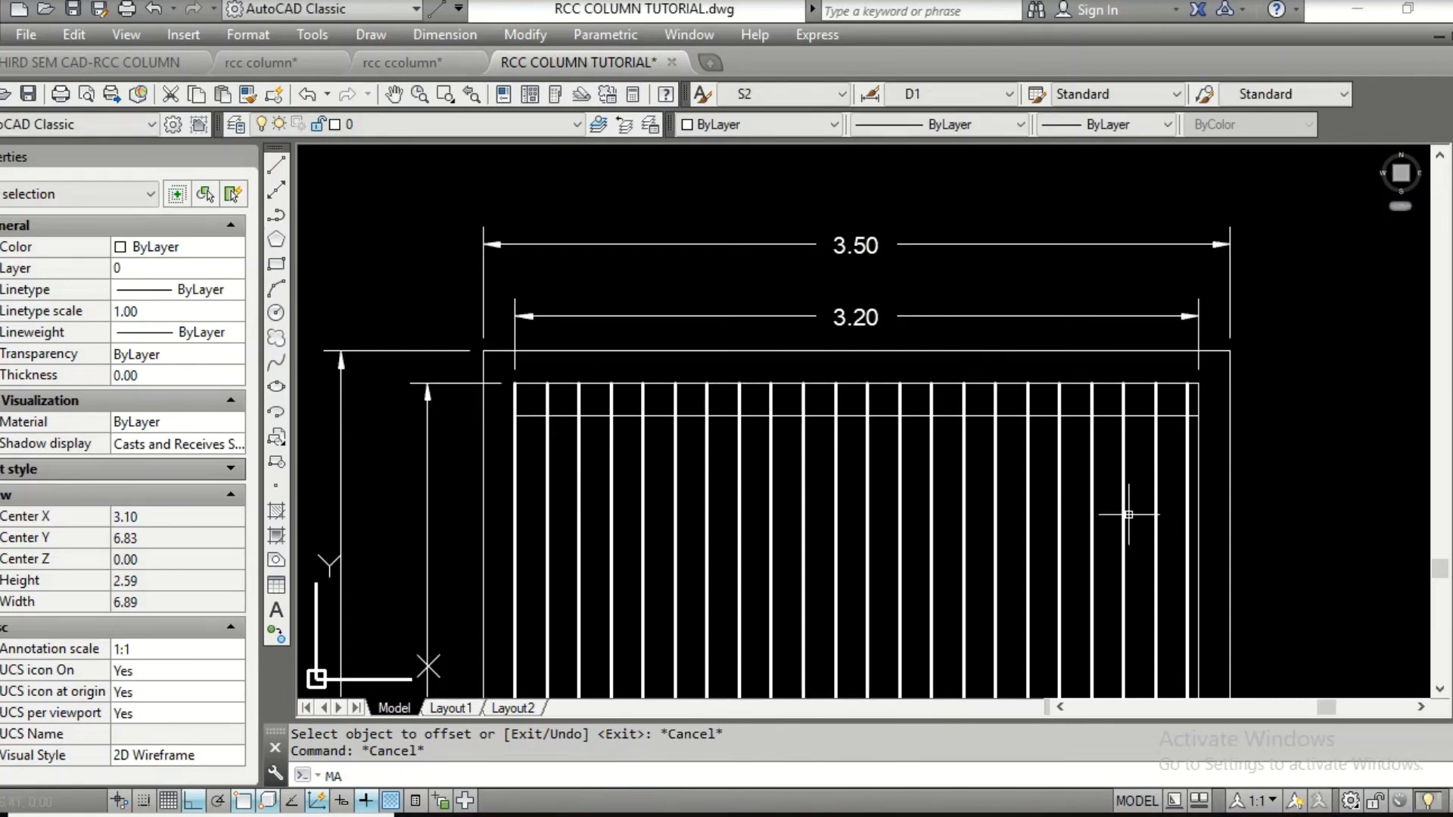
key("Return")
left_click(1092, 540)
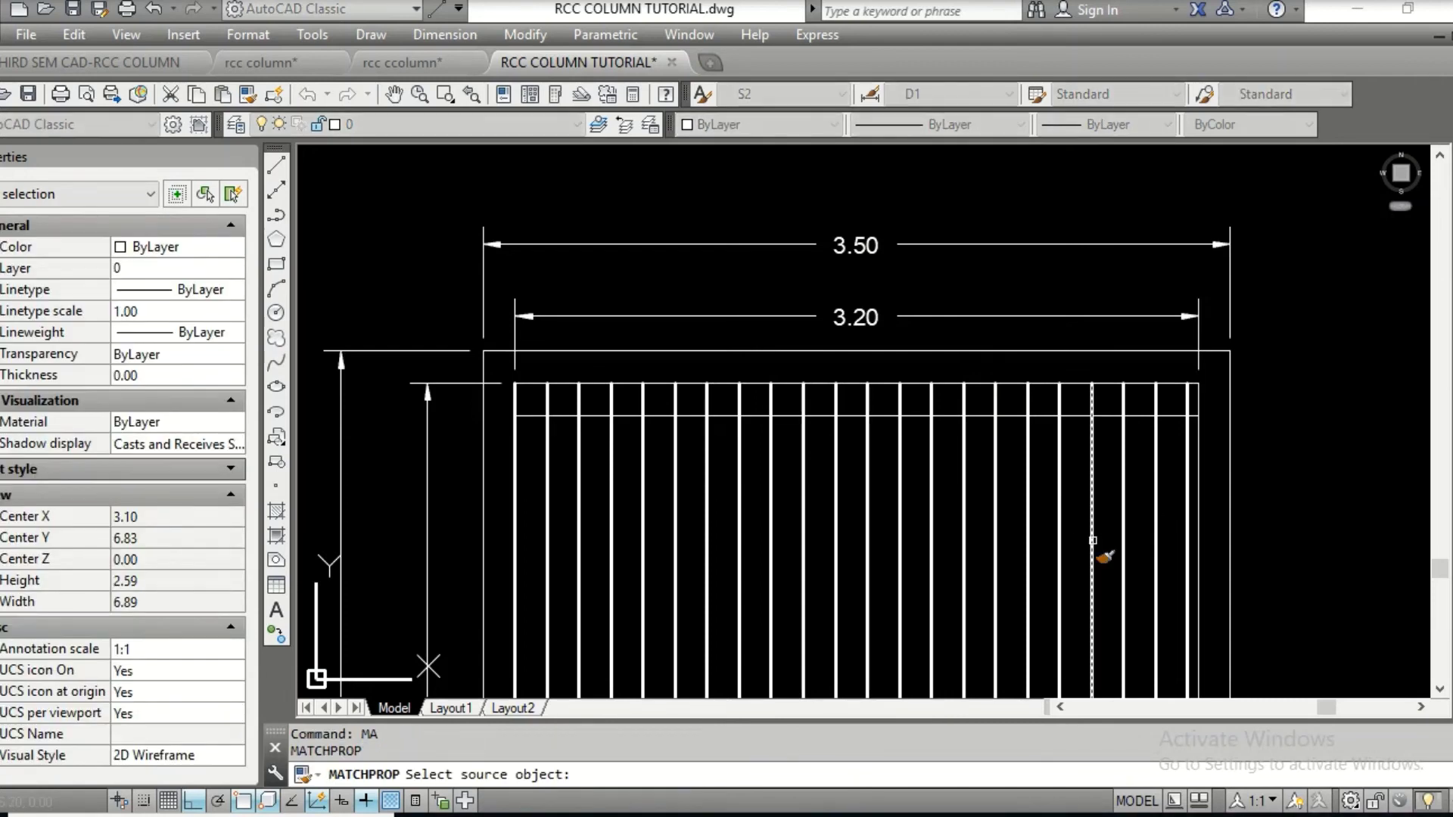
left_click(1065, 419)
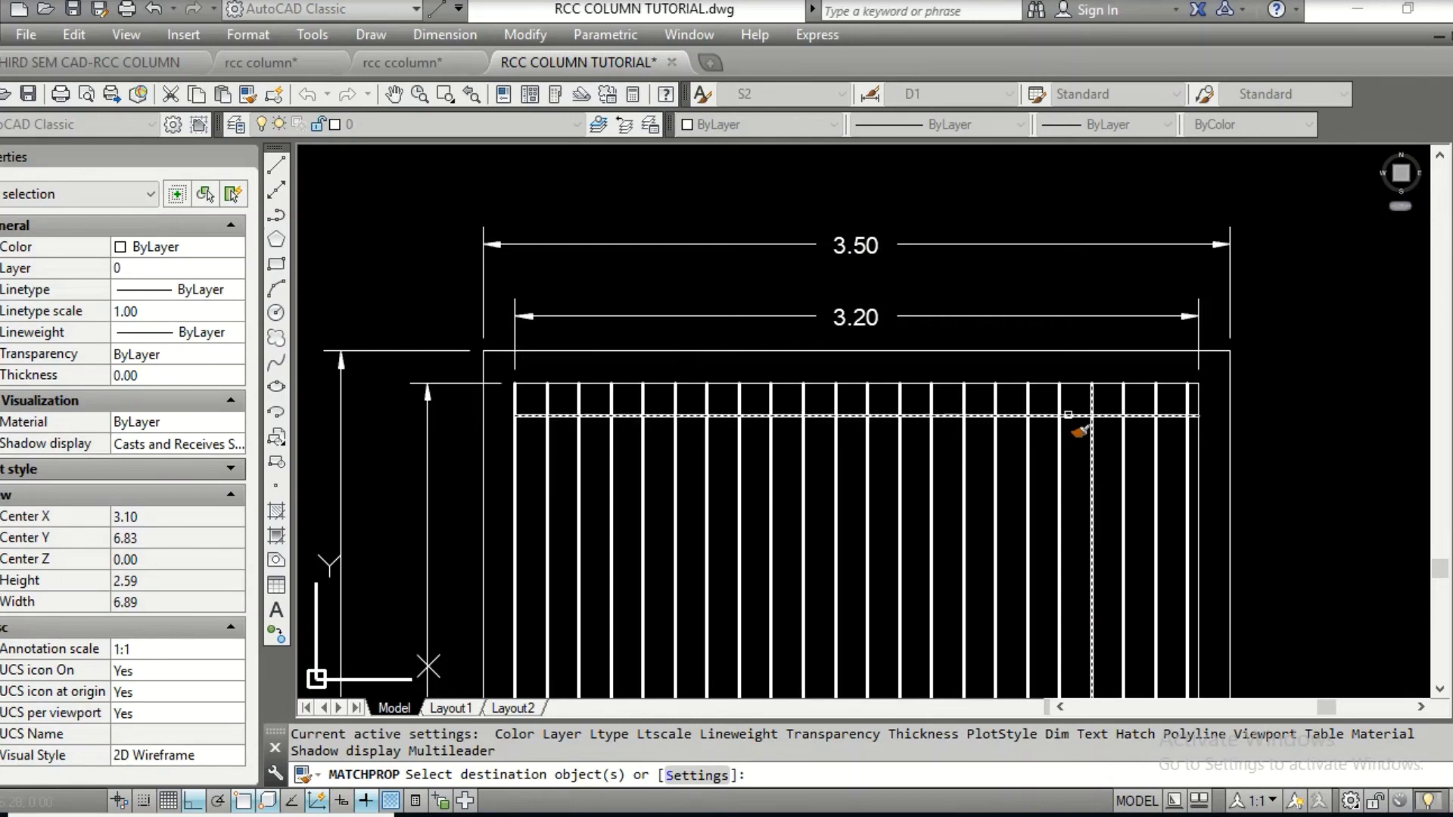
key("Return")
Offset three more horizontal bars below it at 0.15 spacing
type("o")
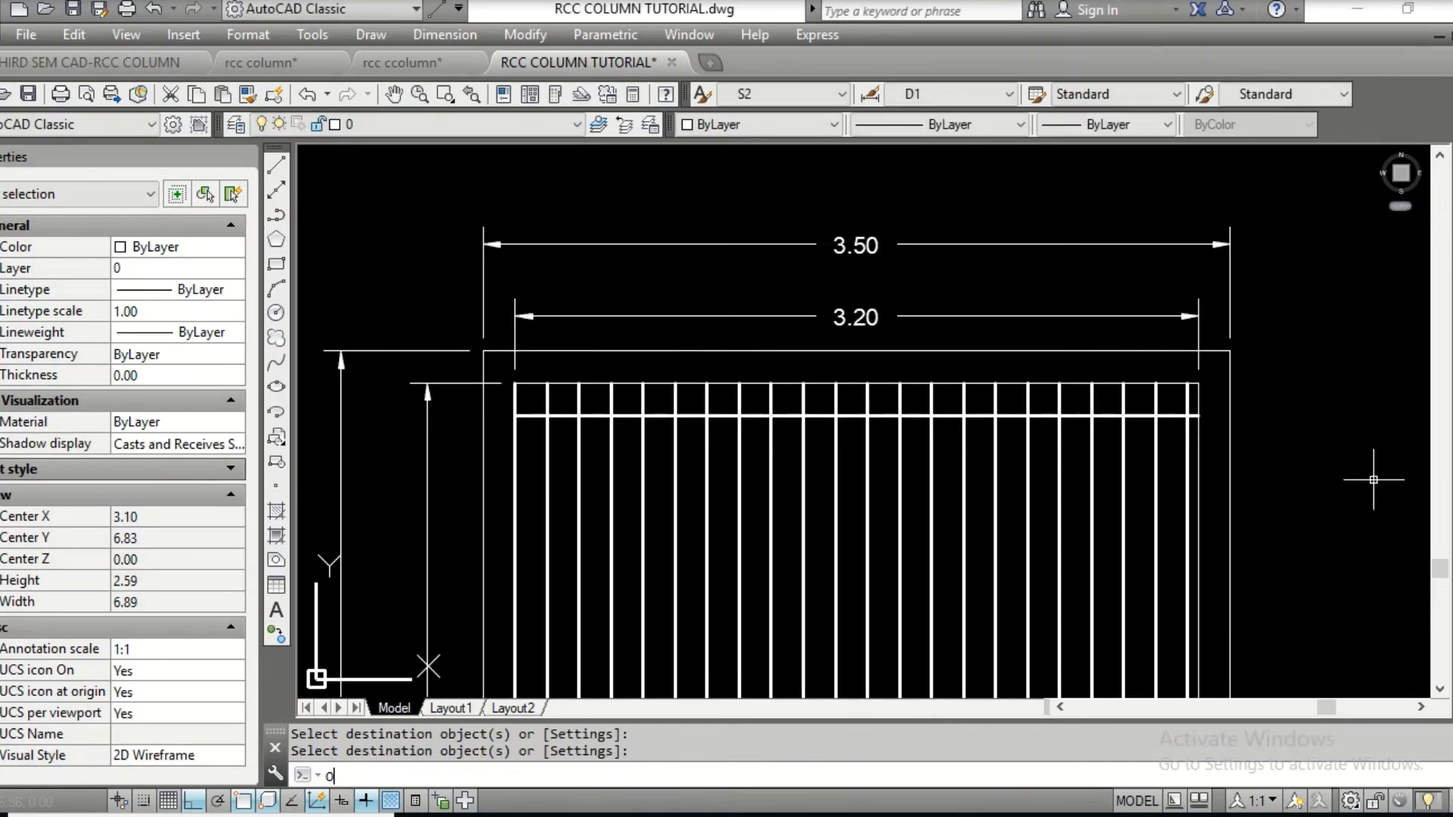
key("Return")
key("Return")
left_click(1029, 416)
left_click(1026, 454)
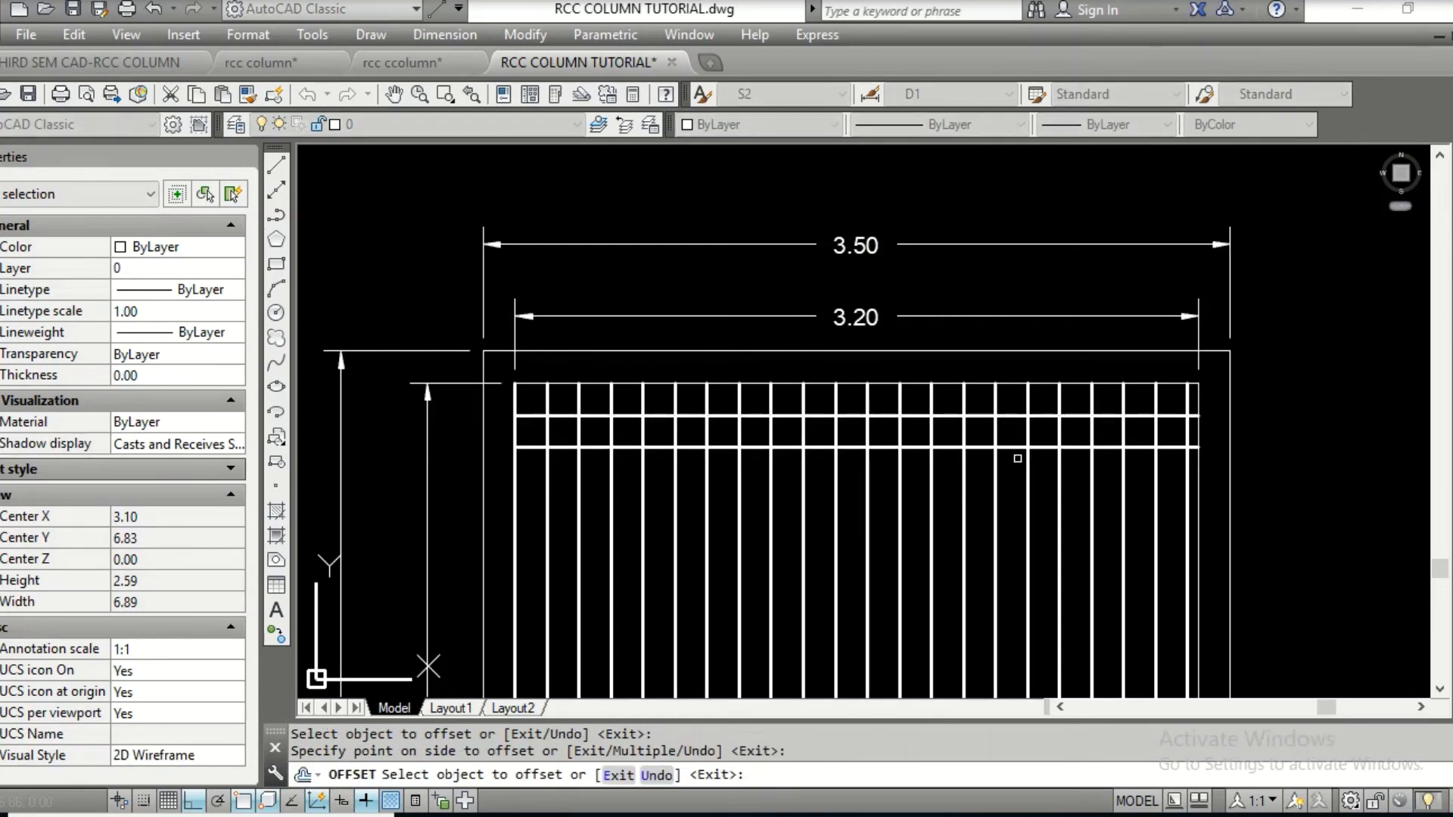
left_click(1014, 448)
left_click(1013, 475)
left_click(1013, 478)
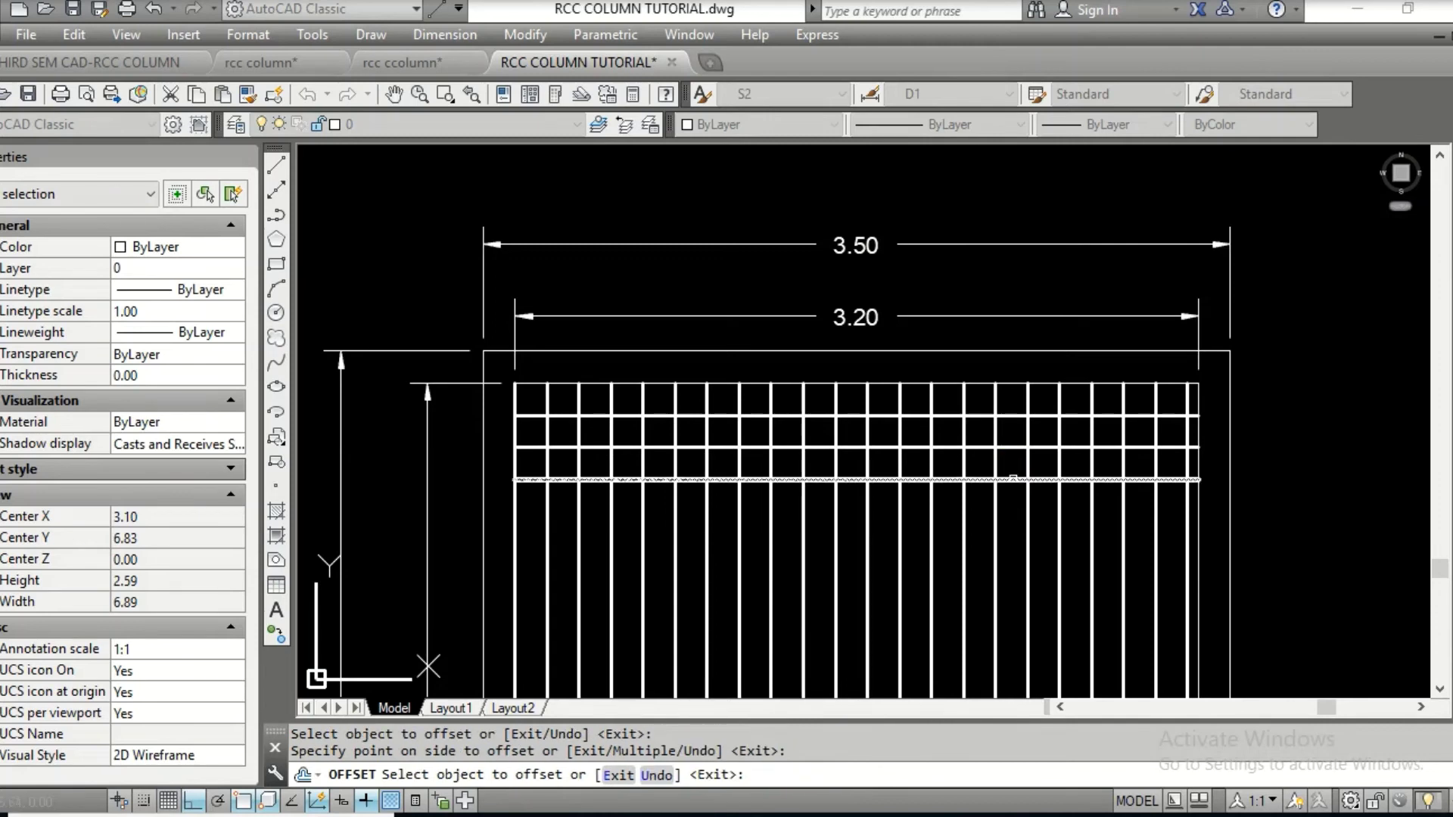
left_click(1020, 506)
key("Escape")
key("Escape")
type("c")
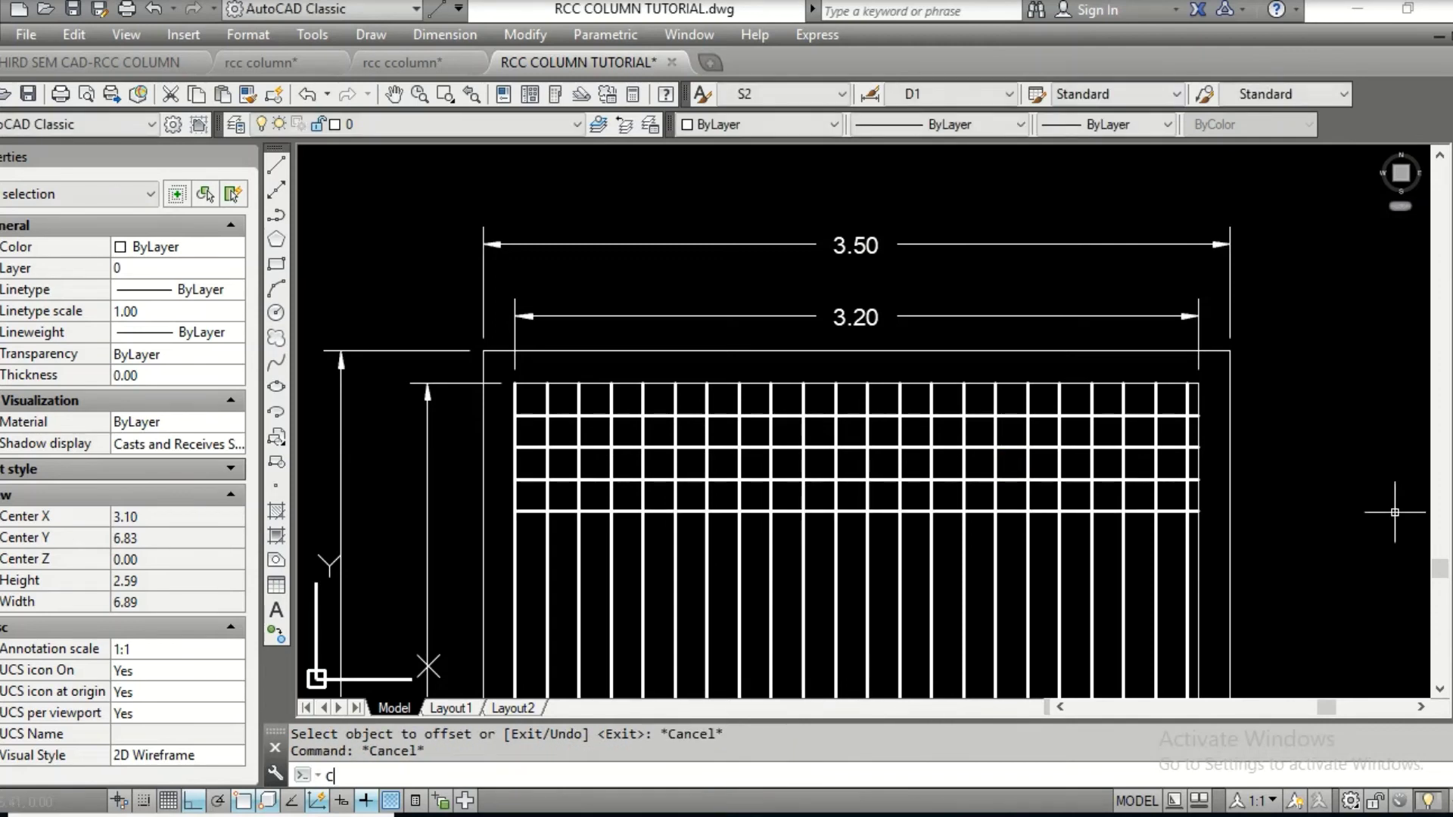
key("Return")
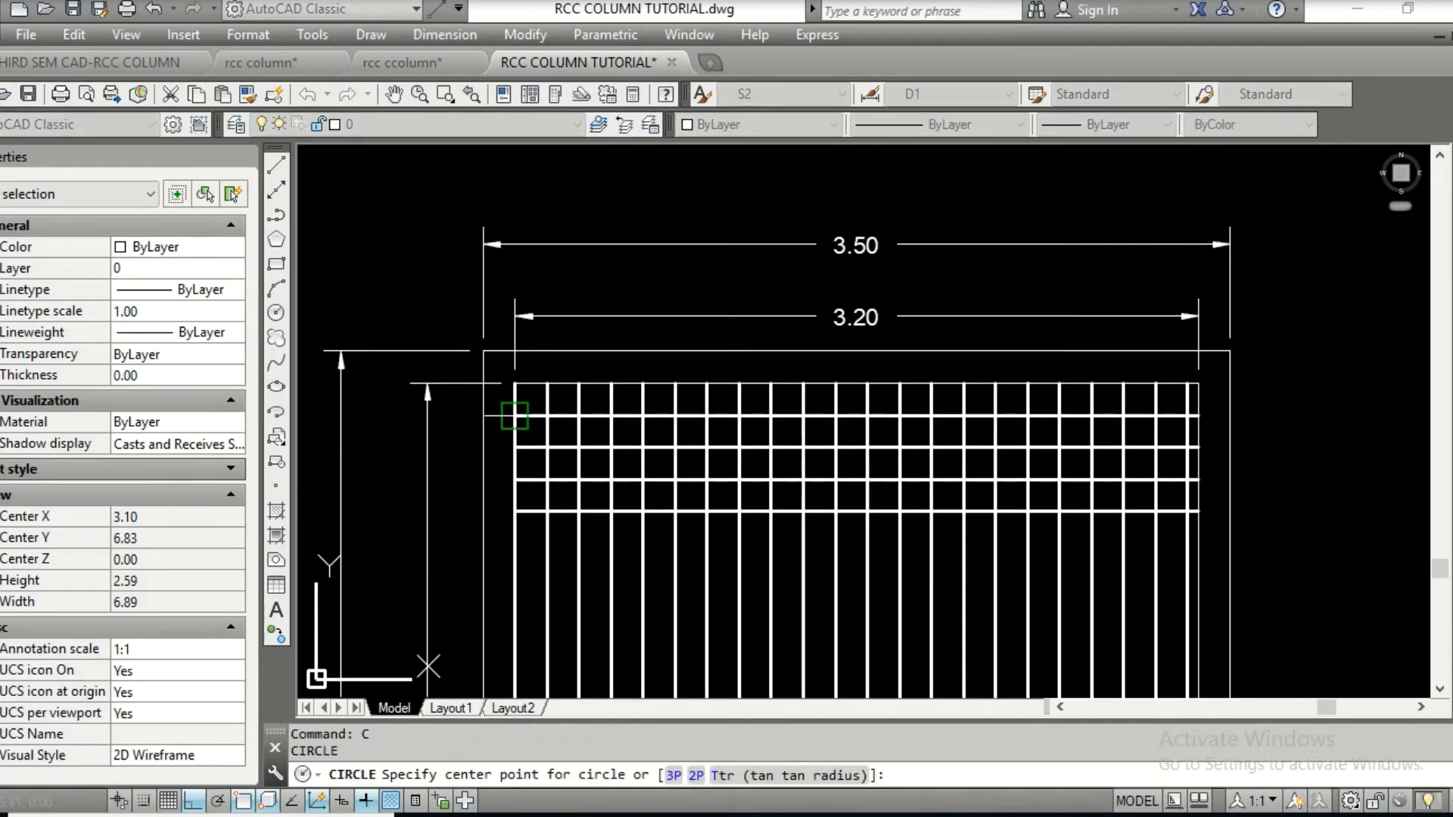
key("Escape")
Copy the group of horizontal bars down the square three times
type("cp")
key("Return")
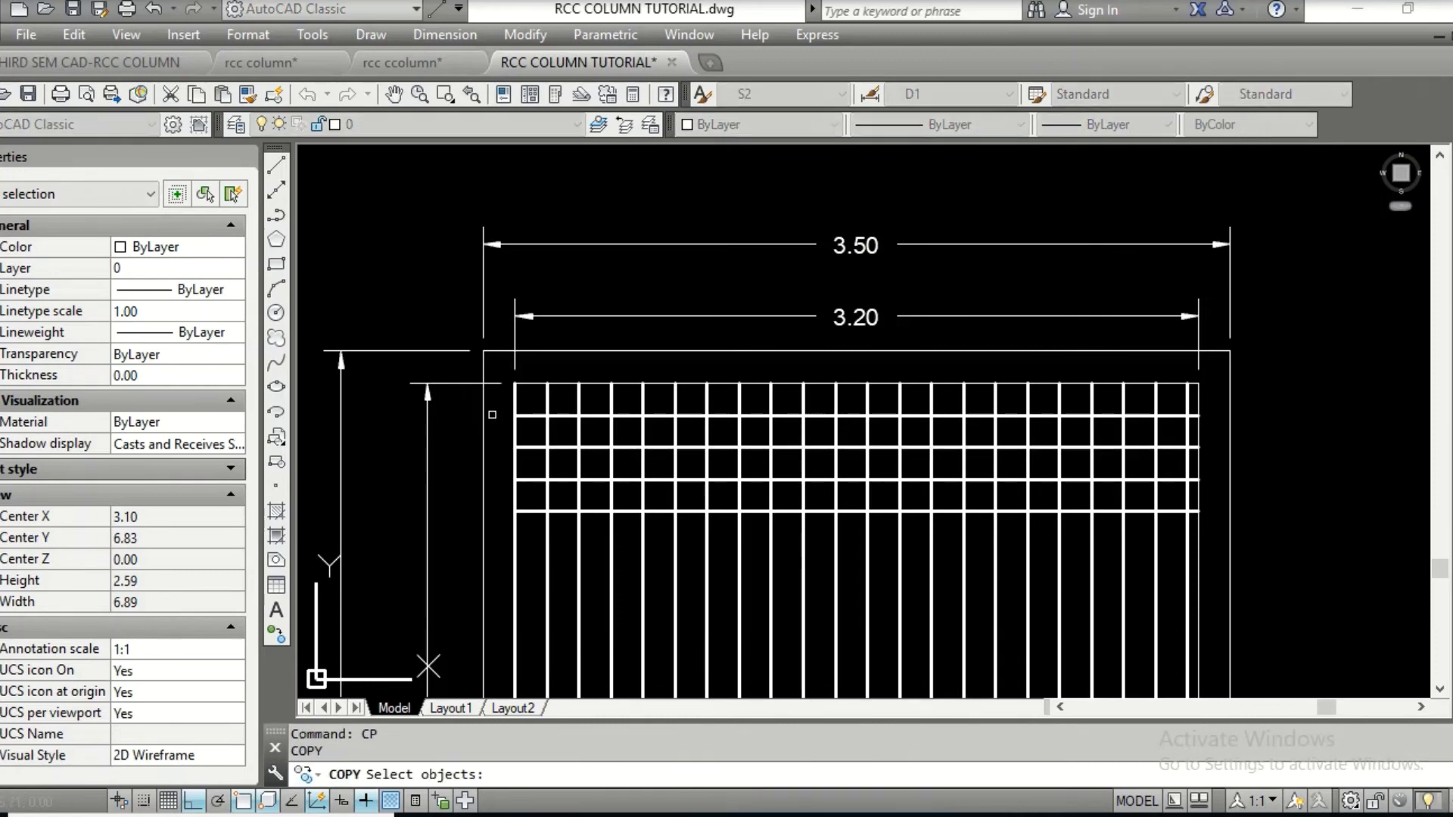
left_click(496, 404)
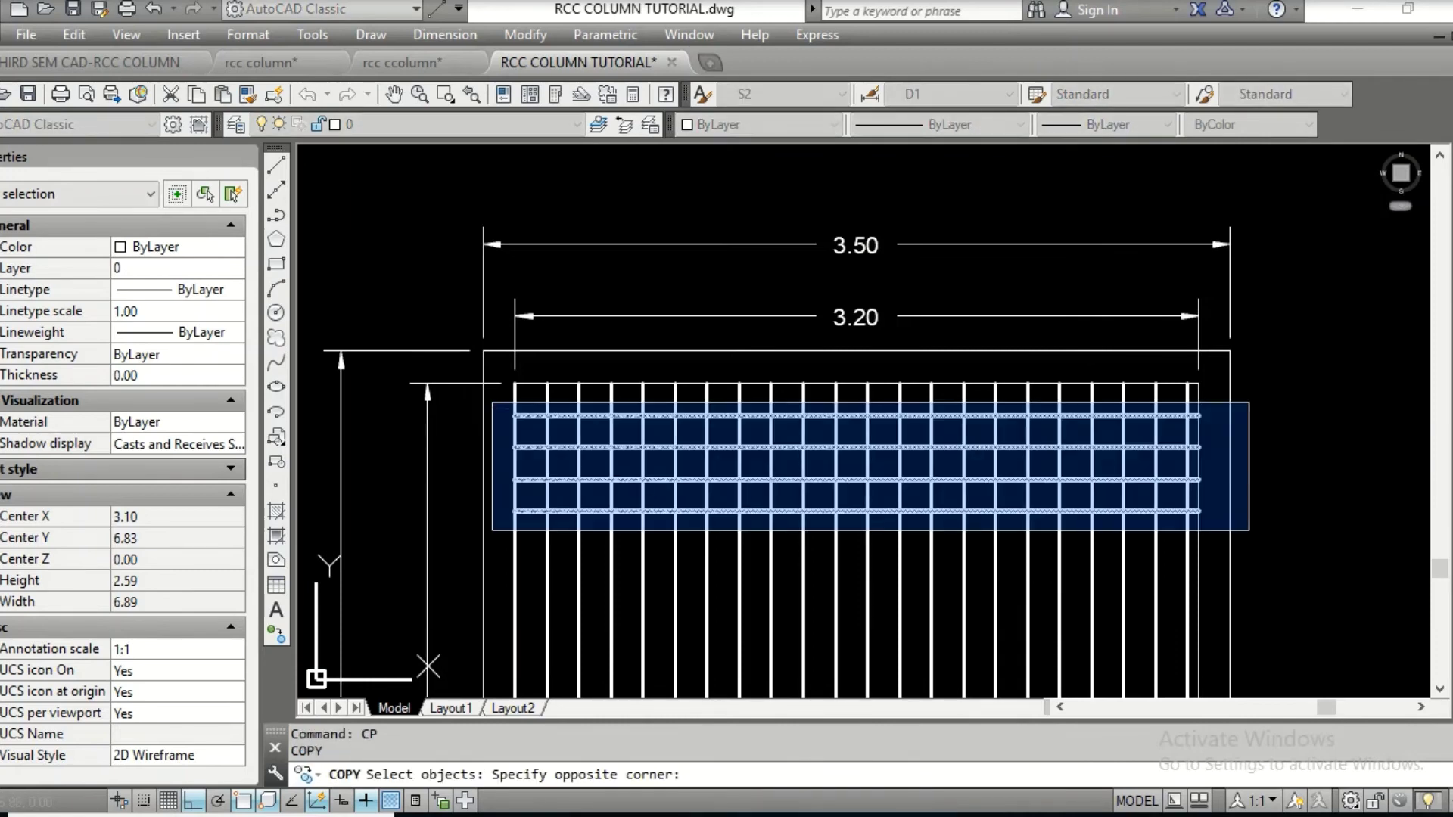
left_click(1248, 529)
key("Return")
left_click(1199, 512)
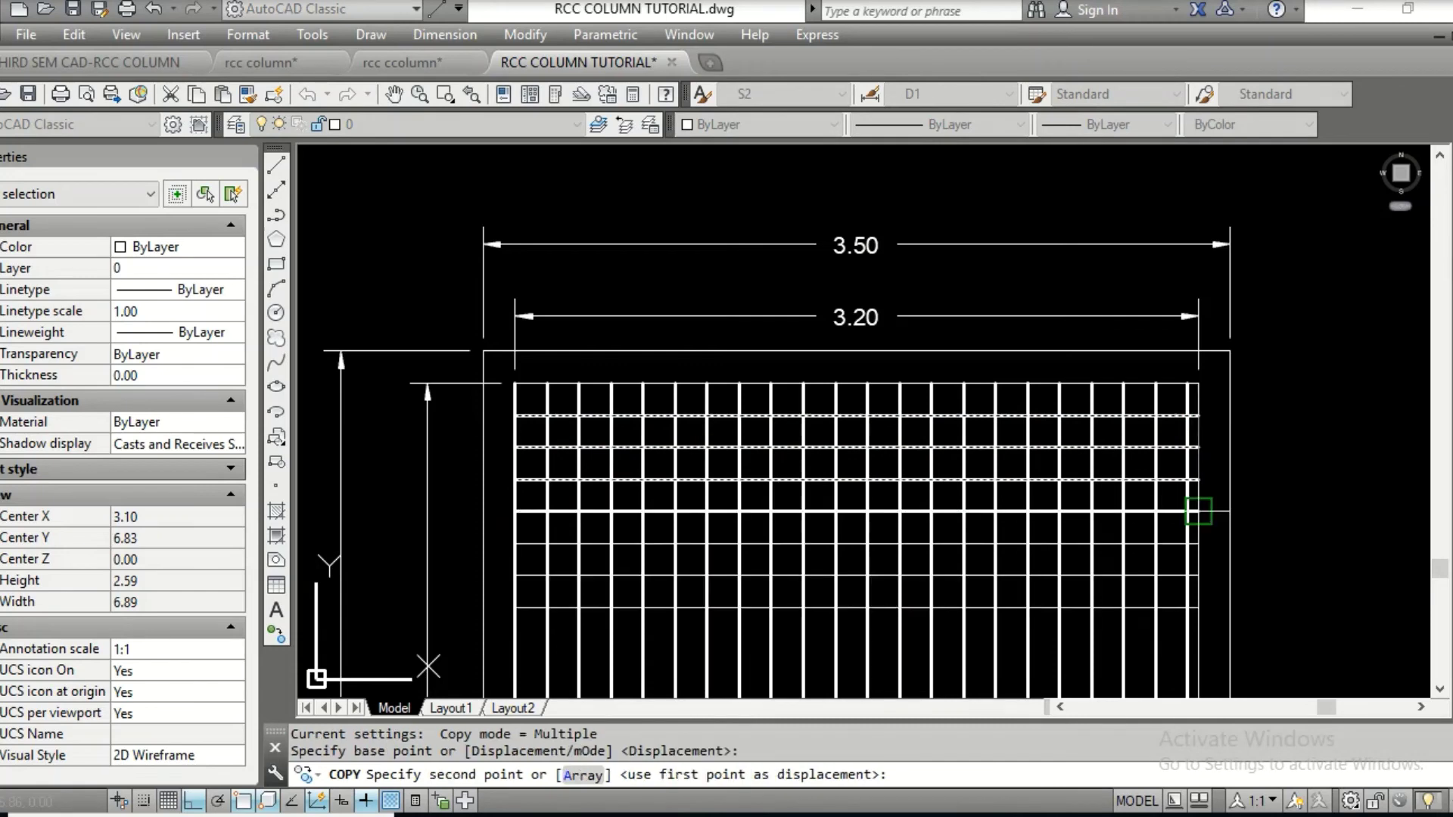
left_click(1199, 608)
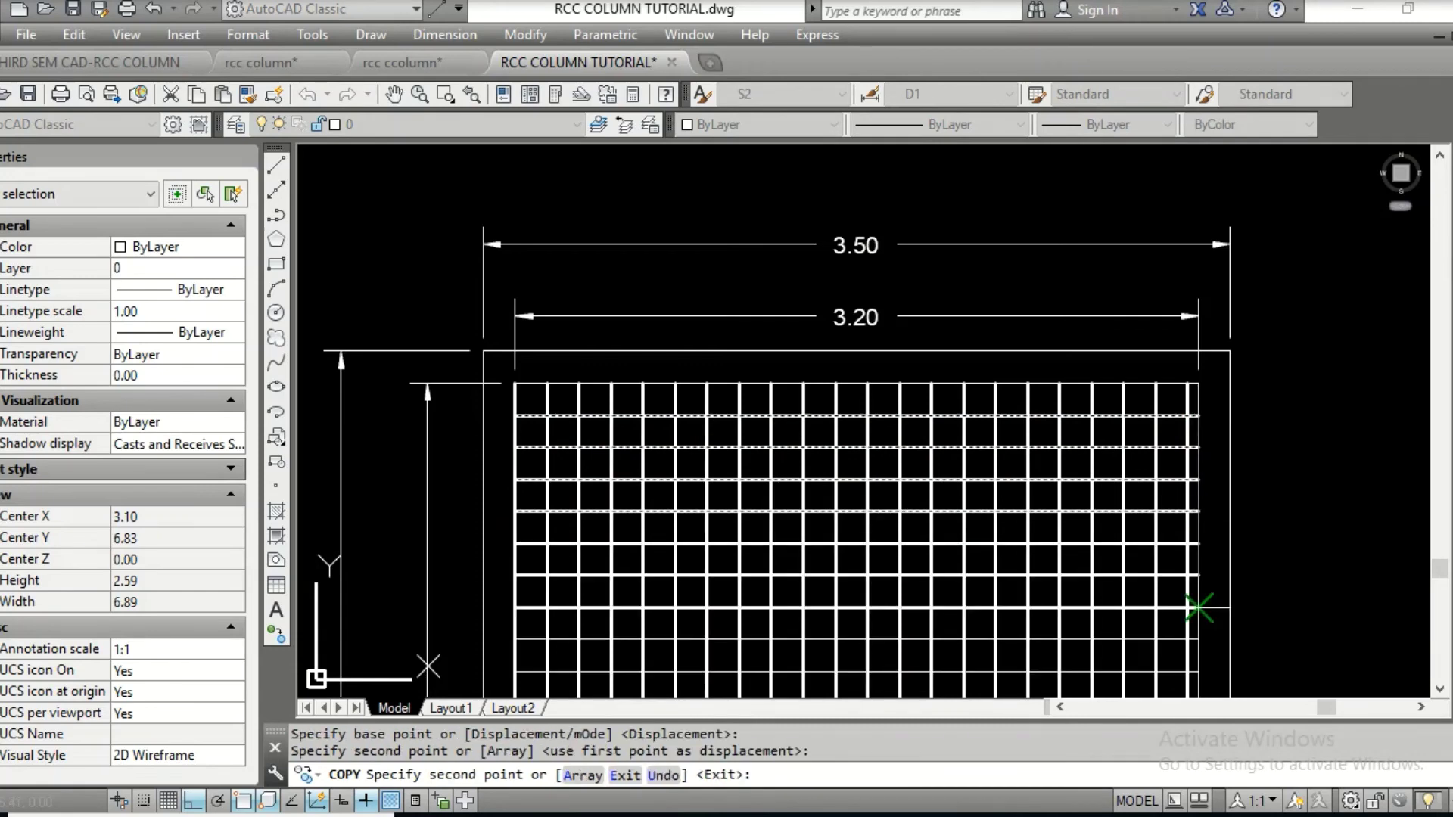
middle_click_drag(1193, 634, 1193, 425)
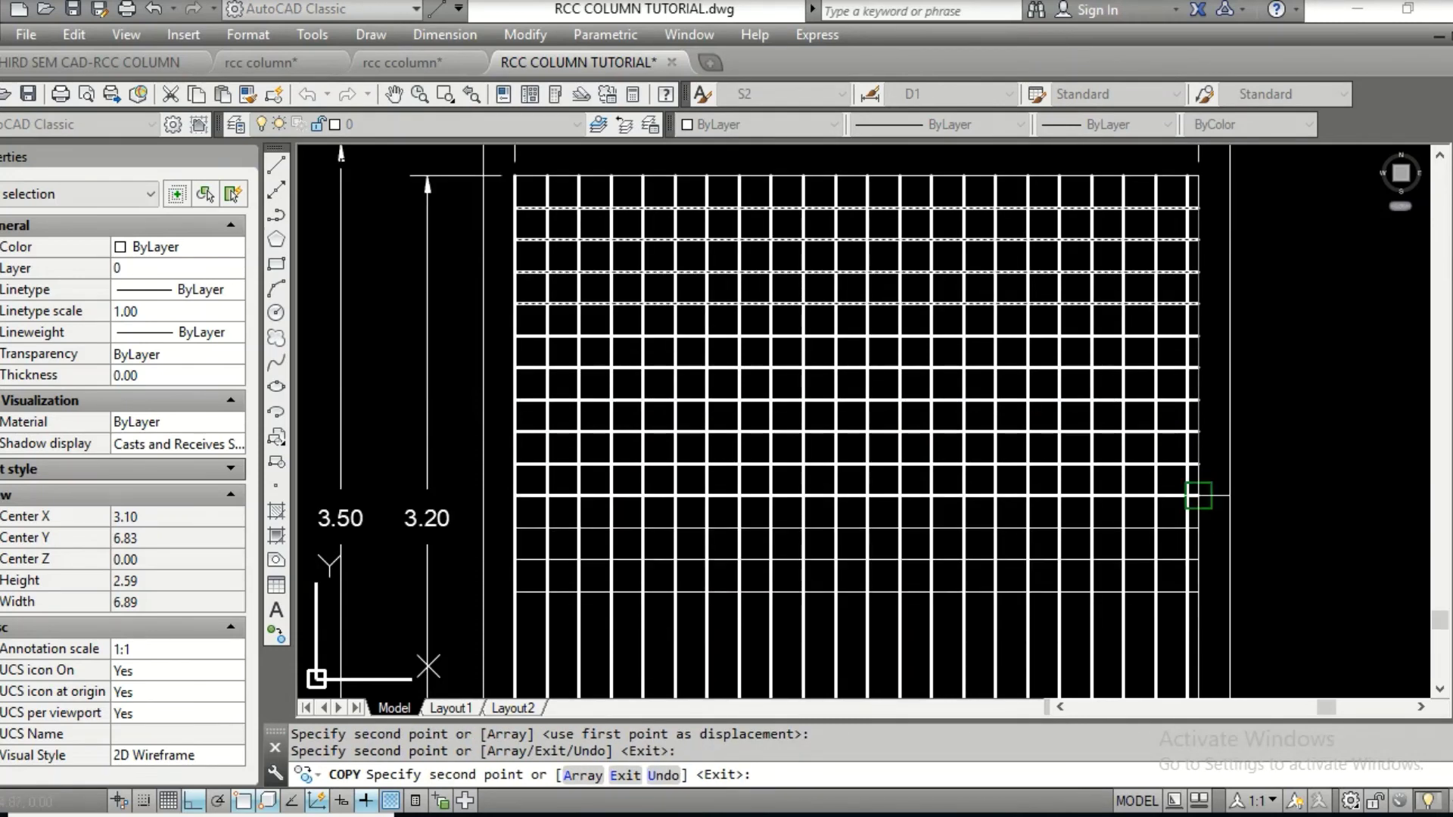
left_click(1199, 495)
middle_click_drag(1199, 584, 1202, 479)
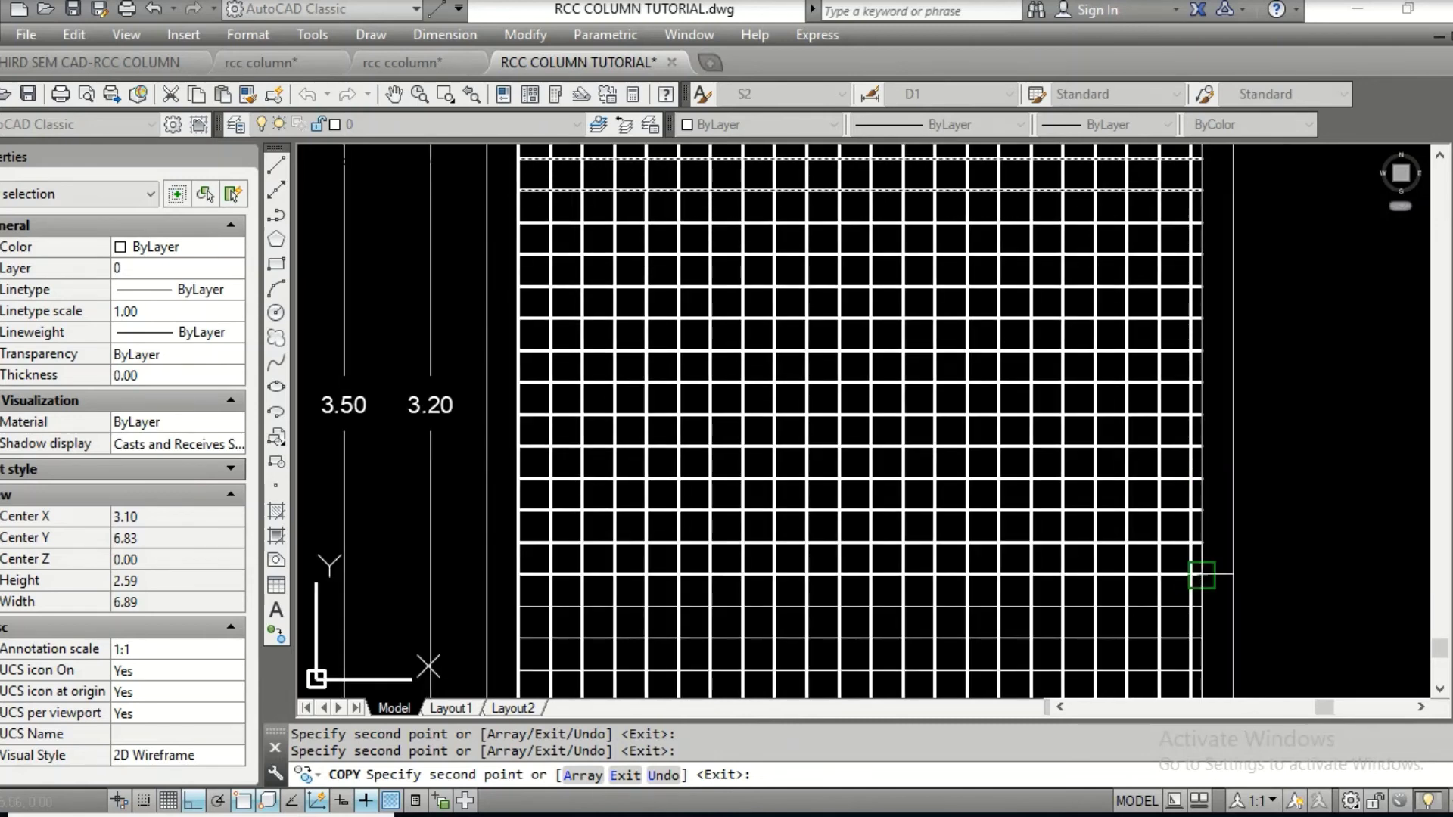
middle_click_drag(1200, 560, 1194, 392)
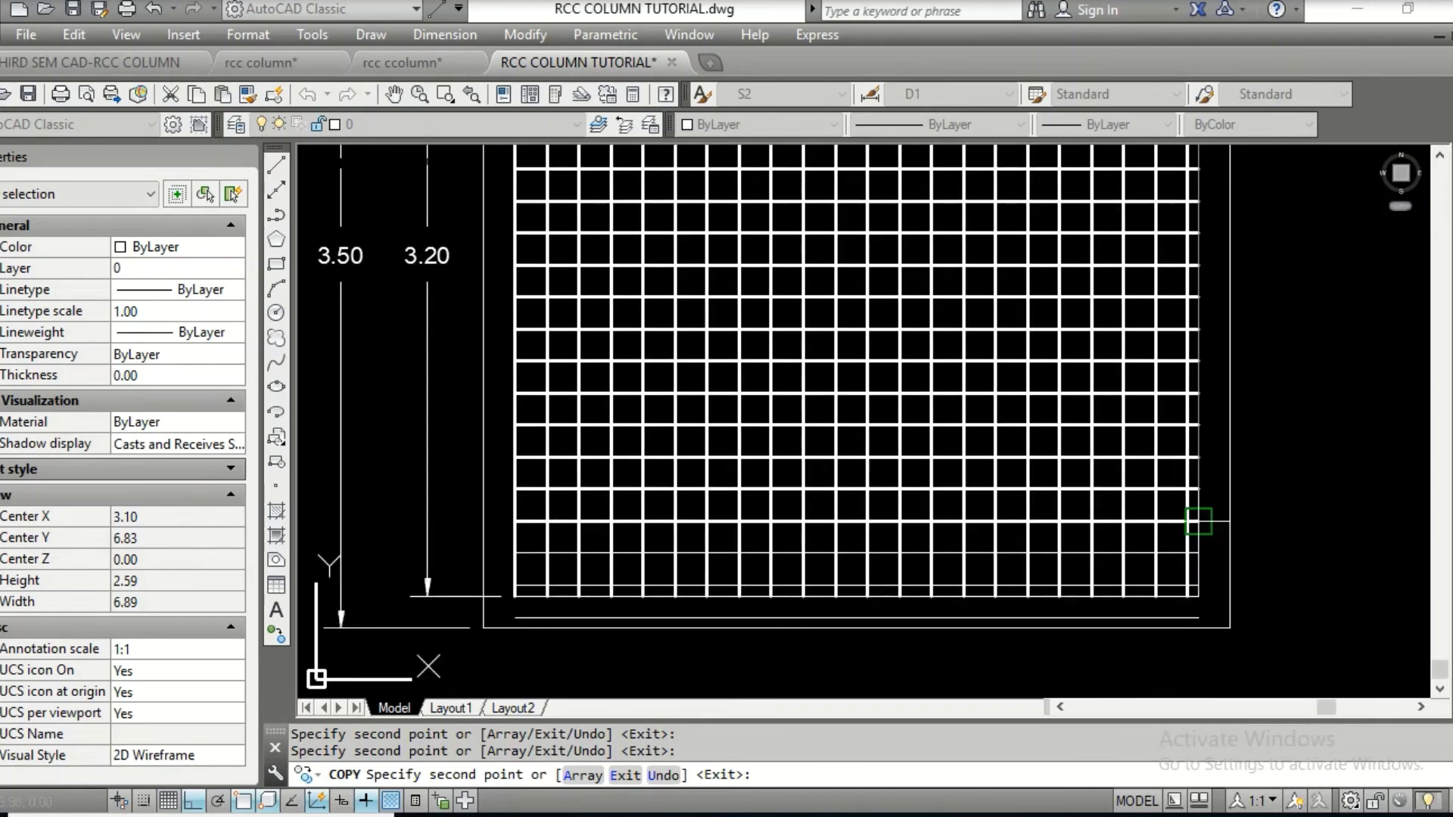
left_click(1179, 614)
key("Escape")
Delete the stray bar below the grid and cancel the unused MATCHPROP
left_click(1180, 616)
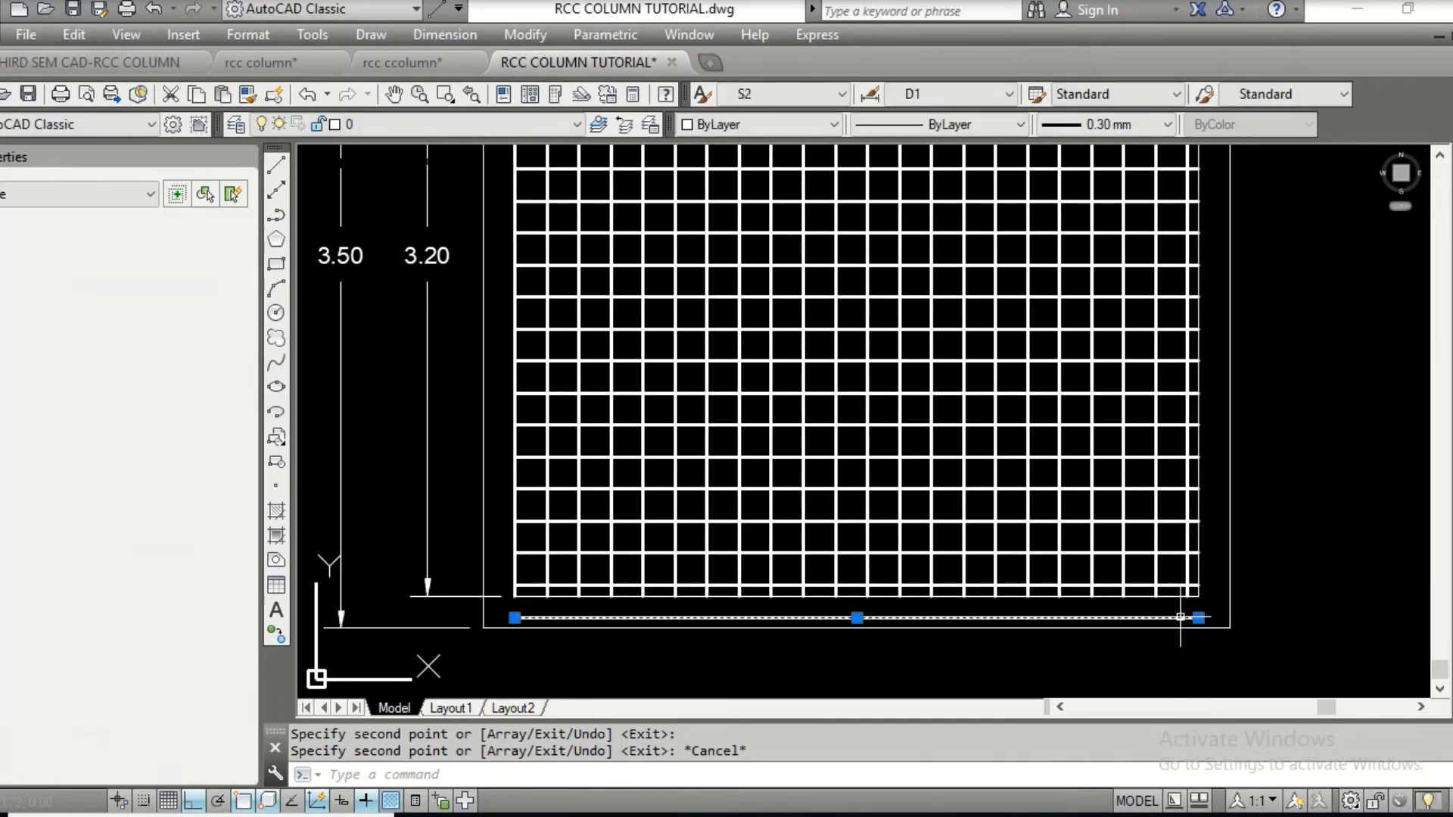
key("Delete")
middle_click_drag(1051, 213, 1051, 462)
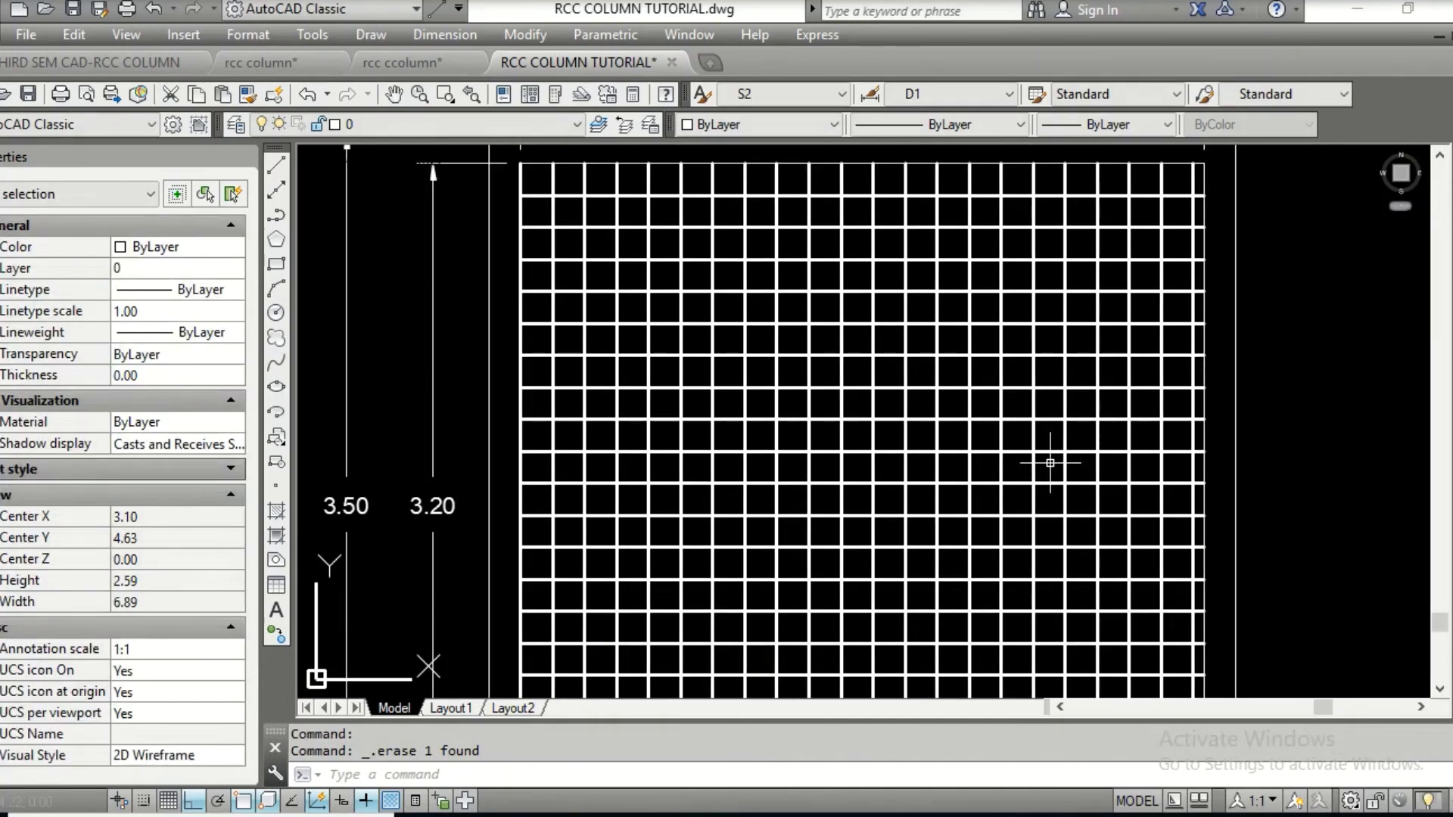
middle_click_drag(870, 216, 855, 292)
scroll(756, 281, "up", 2)
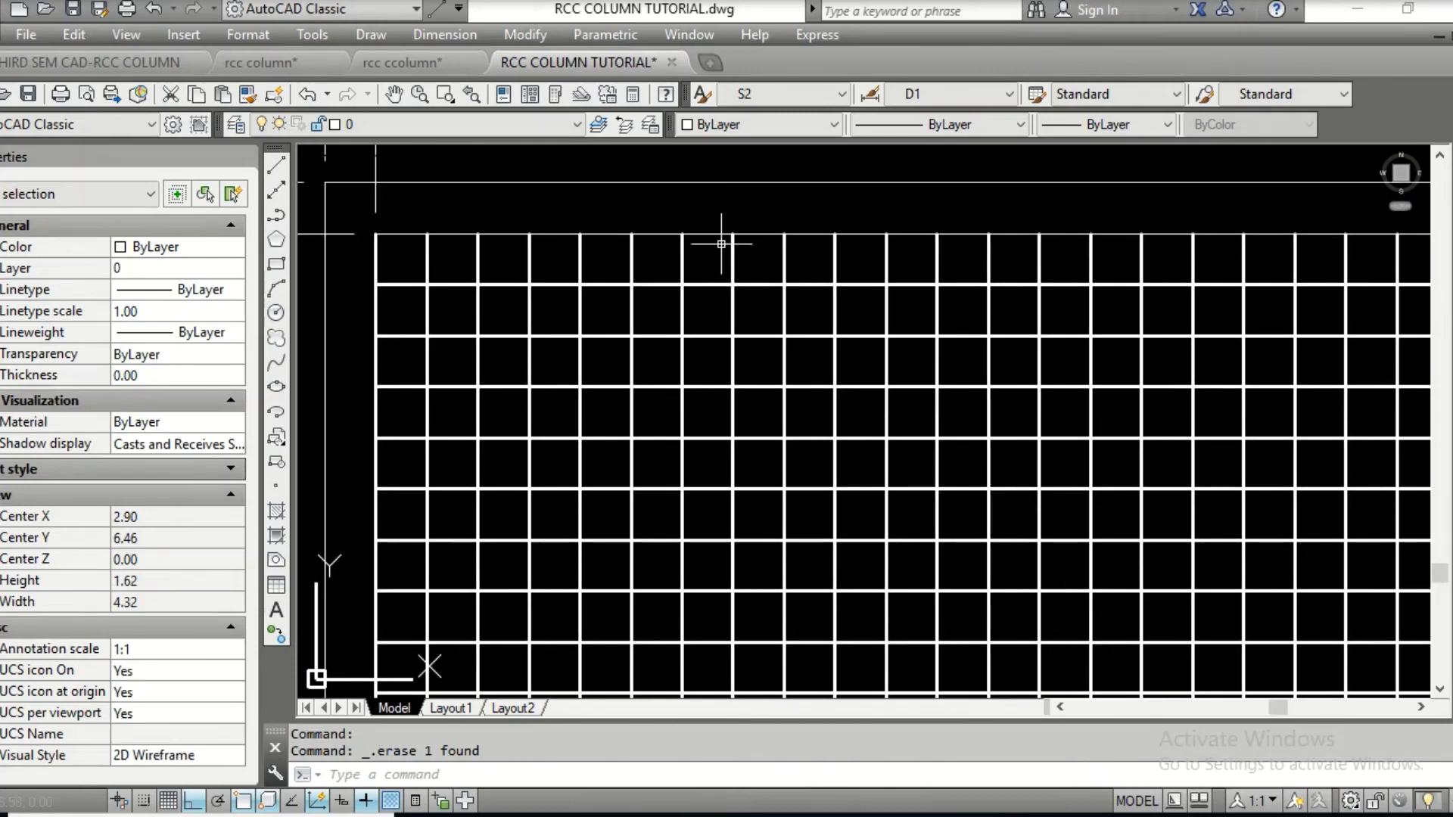
type("MA")
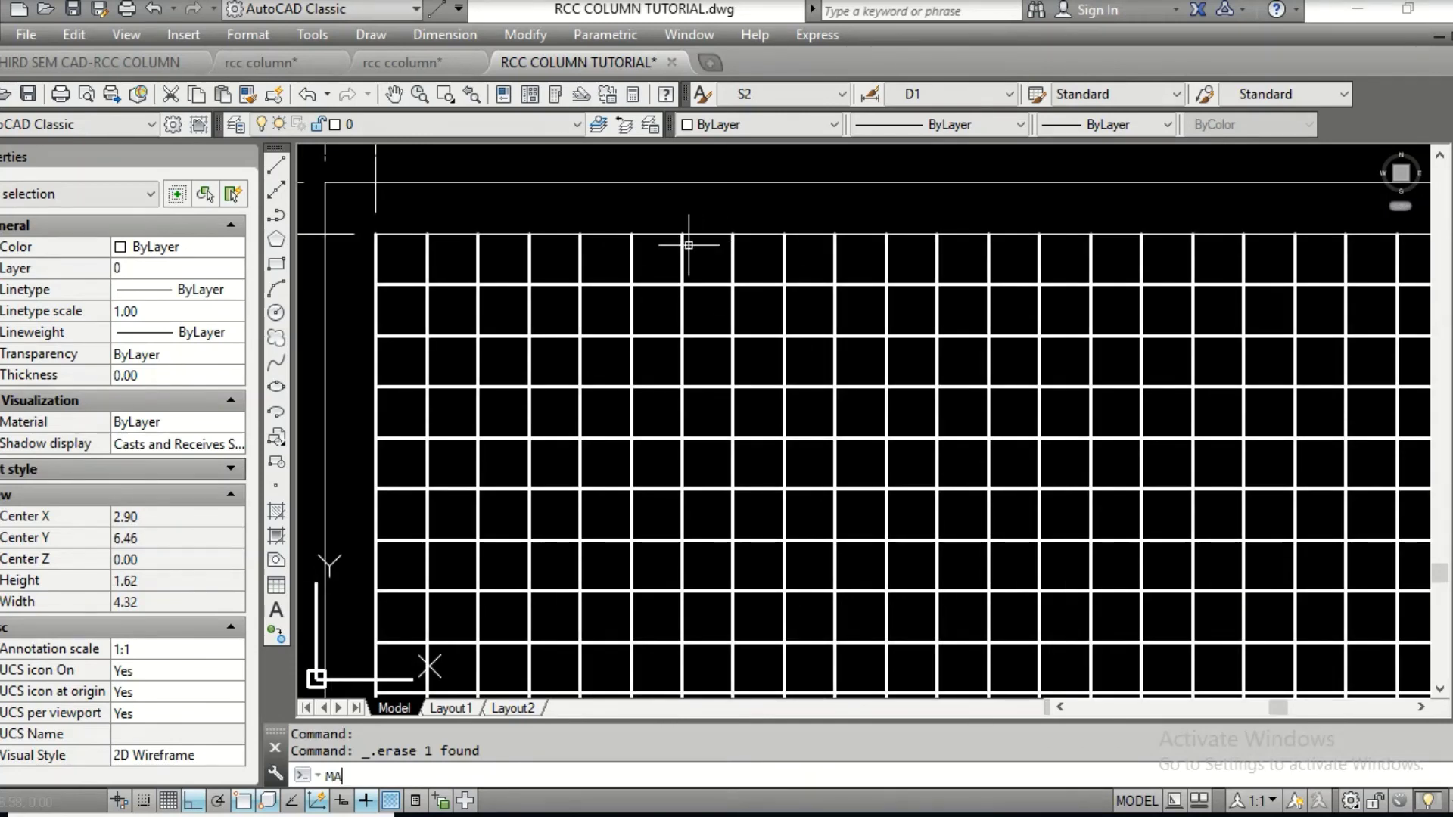
key("Return")
left_click(652, 235)
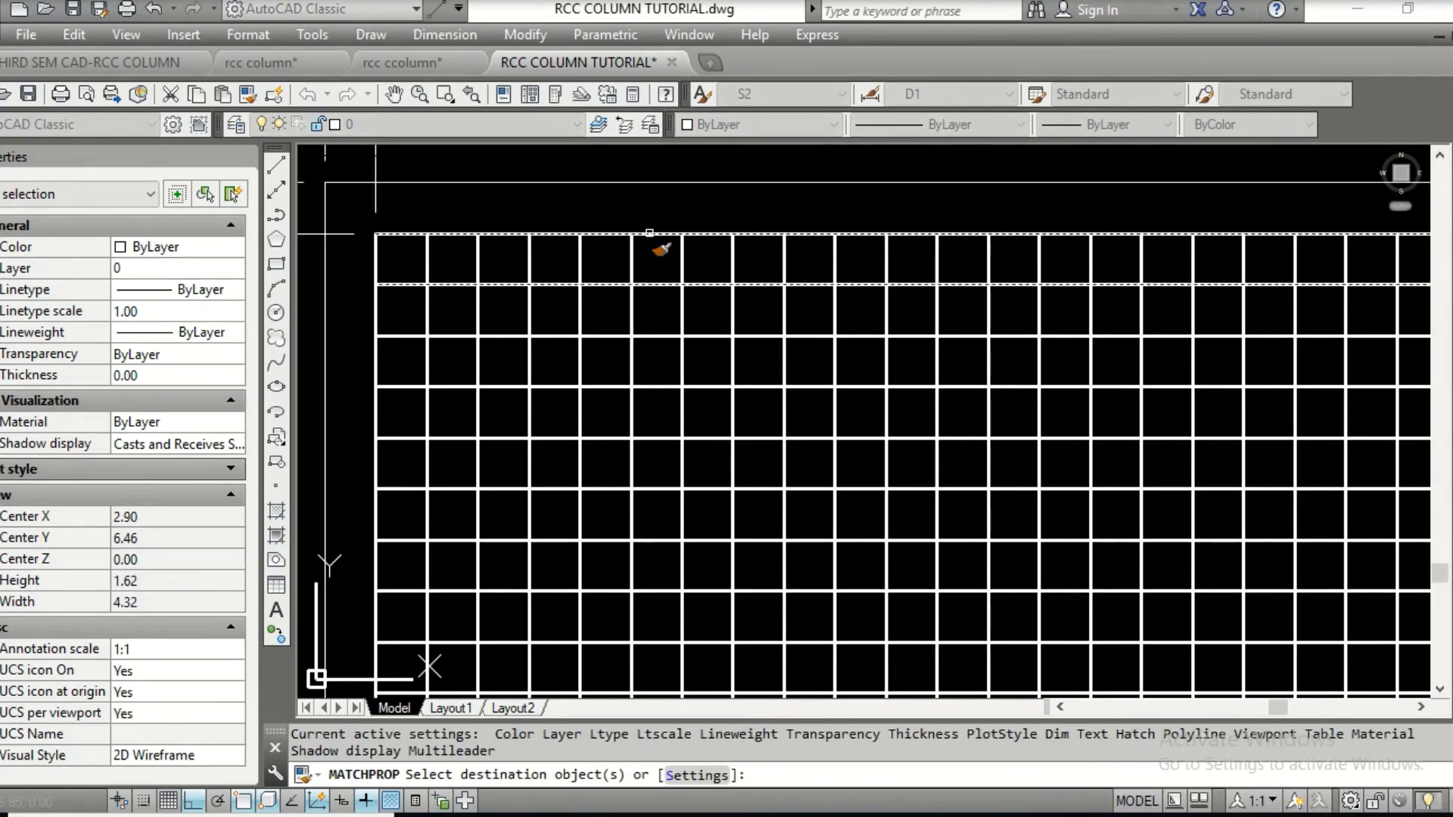
scroll(784, 272, "down", 4)
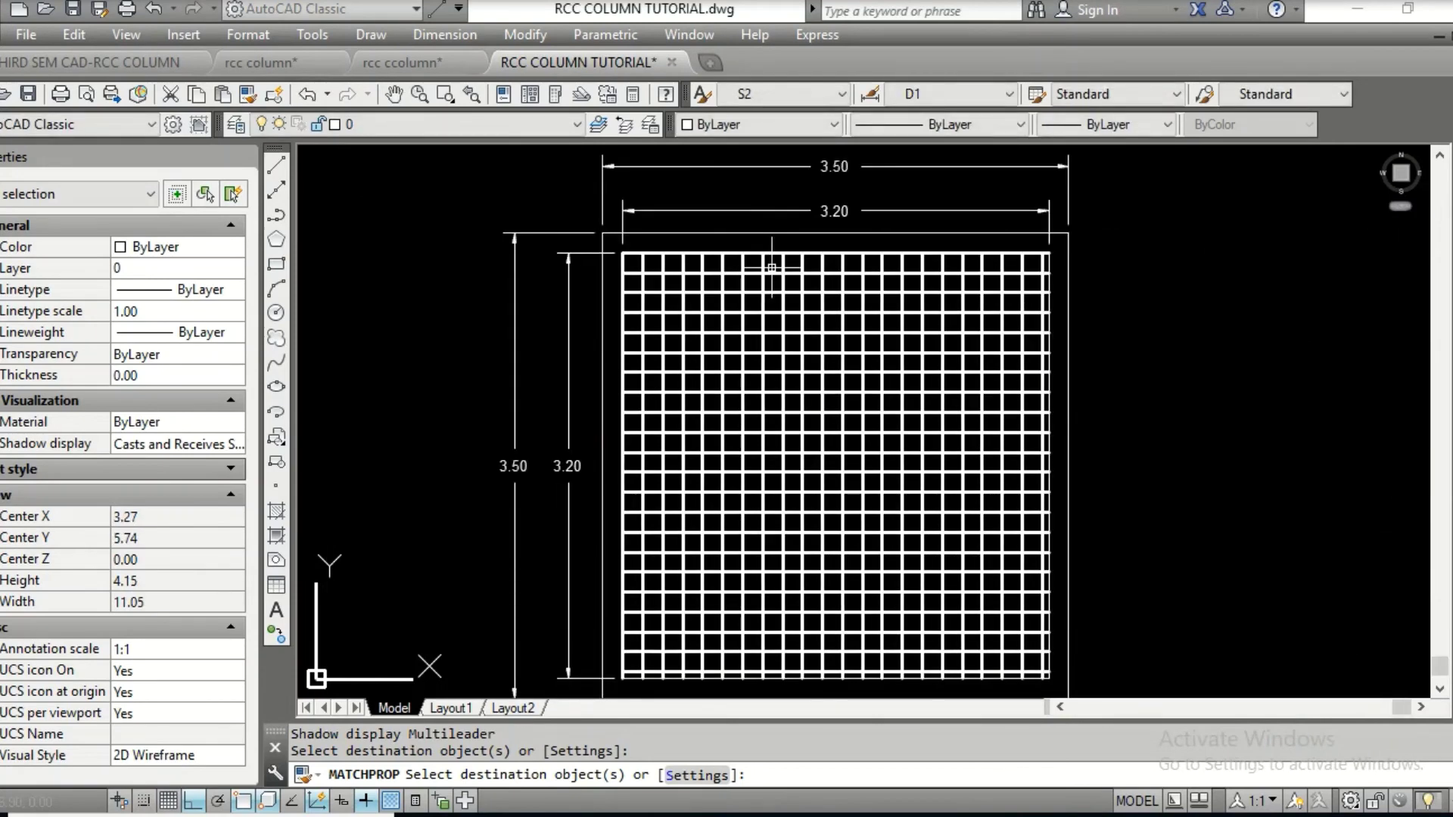
key("Escape")
scroll(891, 357, "down", 3)
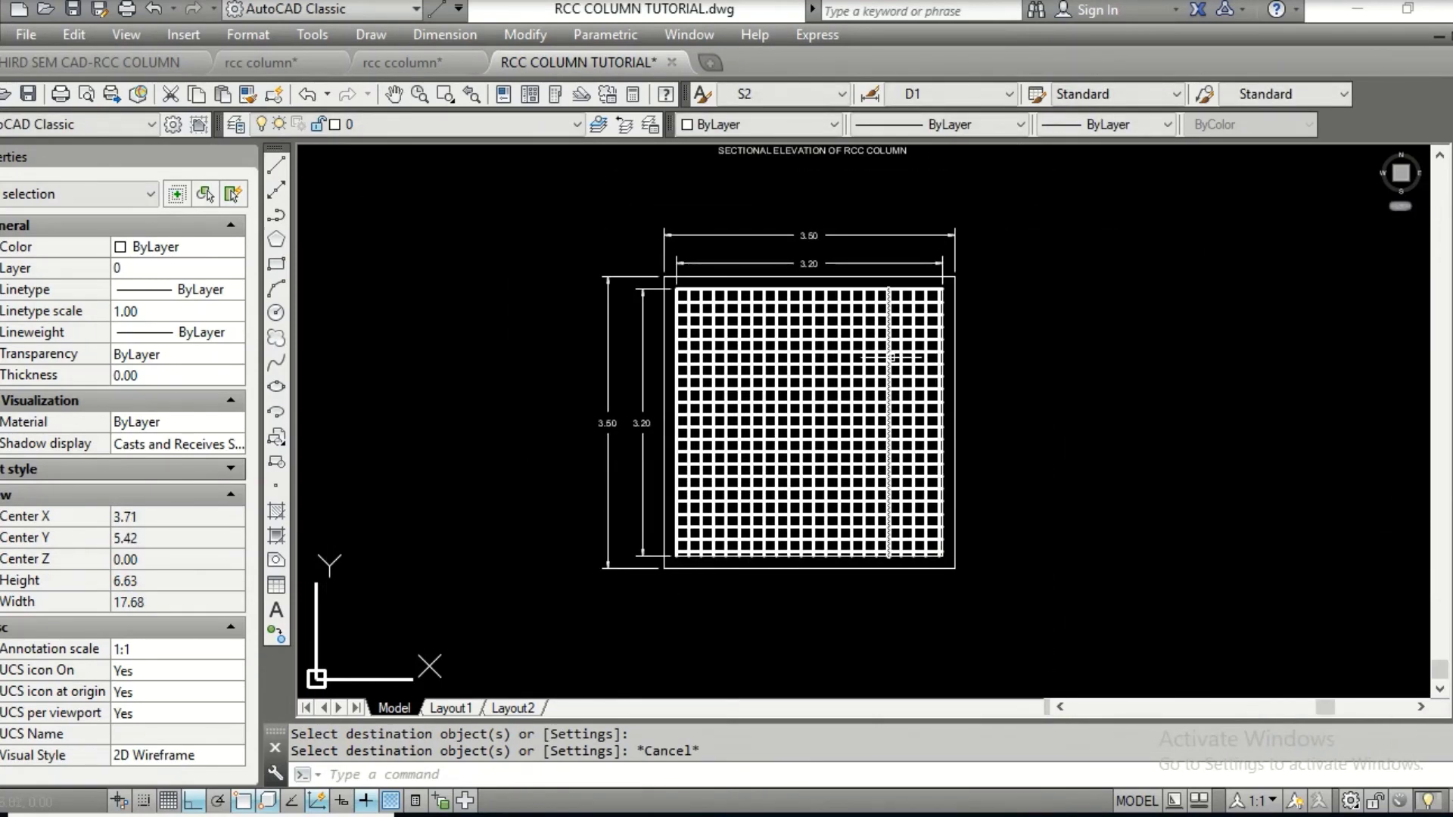
scroll(892, 357, "up", 2)
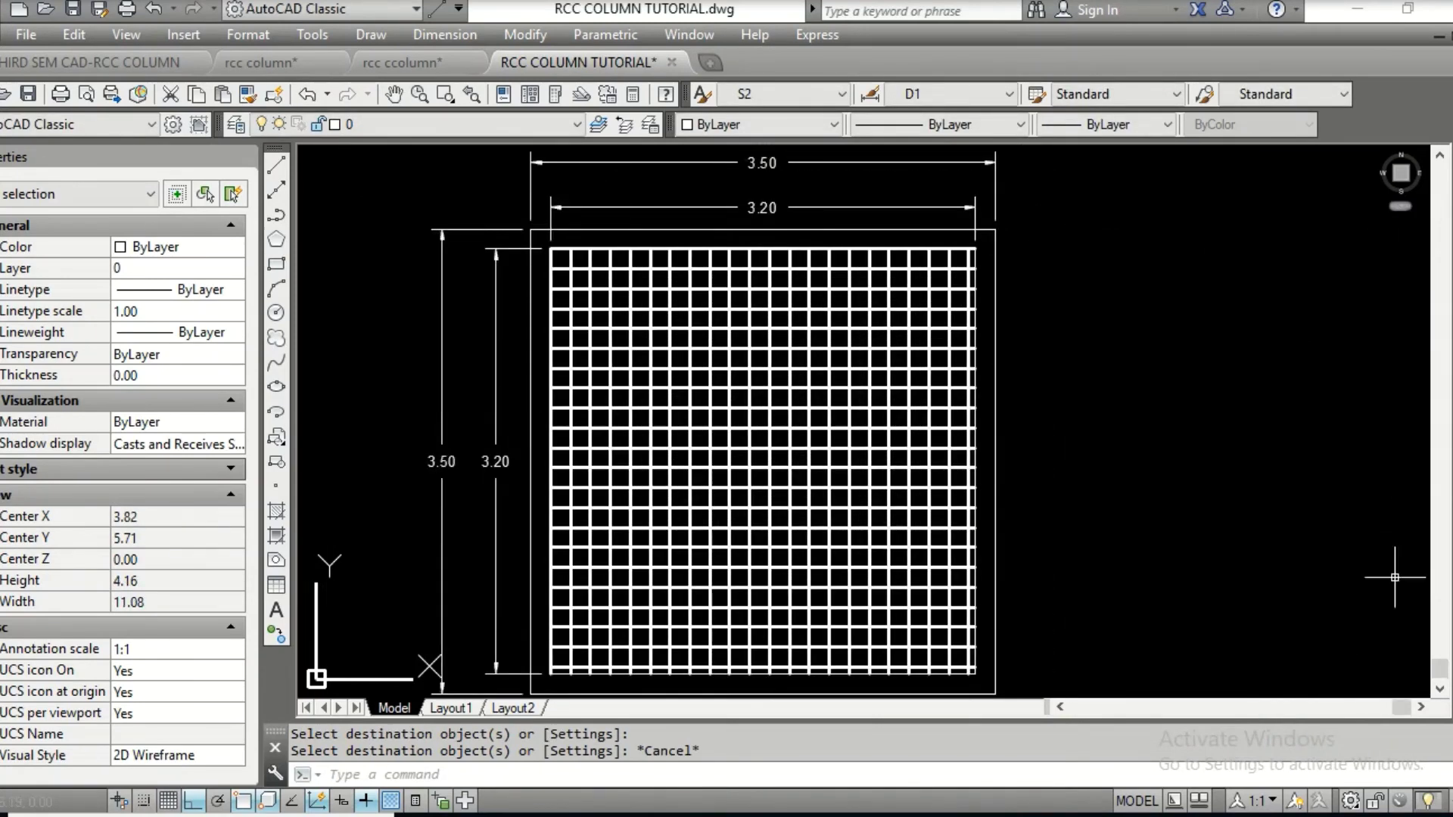
key("Escape")
Start a LEADER on a footing mesh bar and run it out to the right
type("leader")
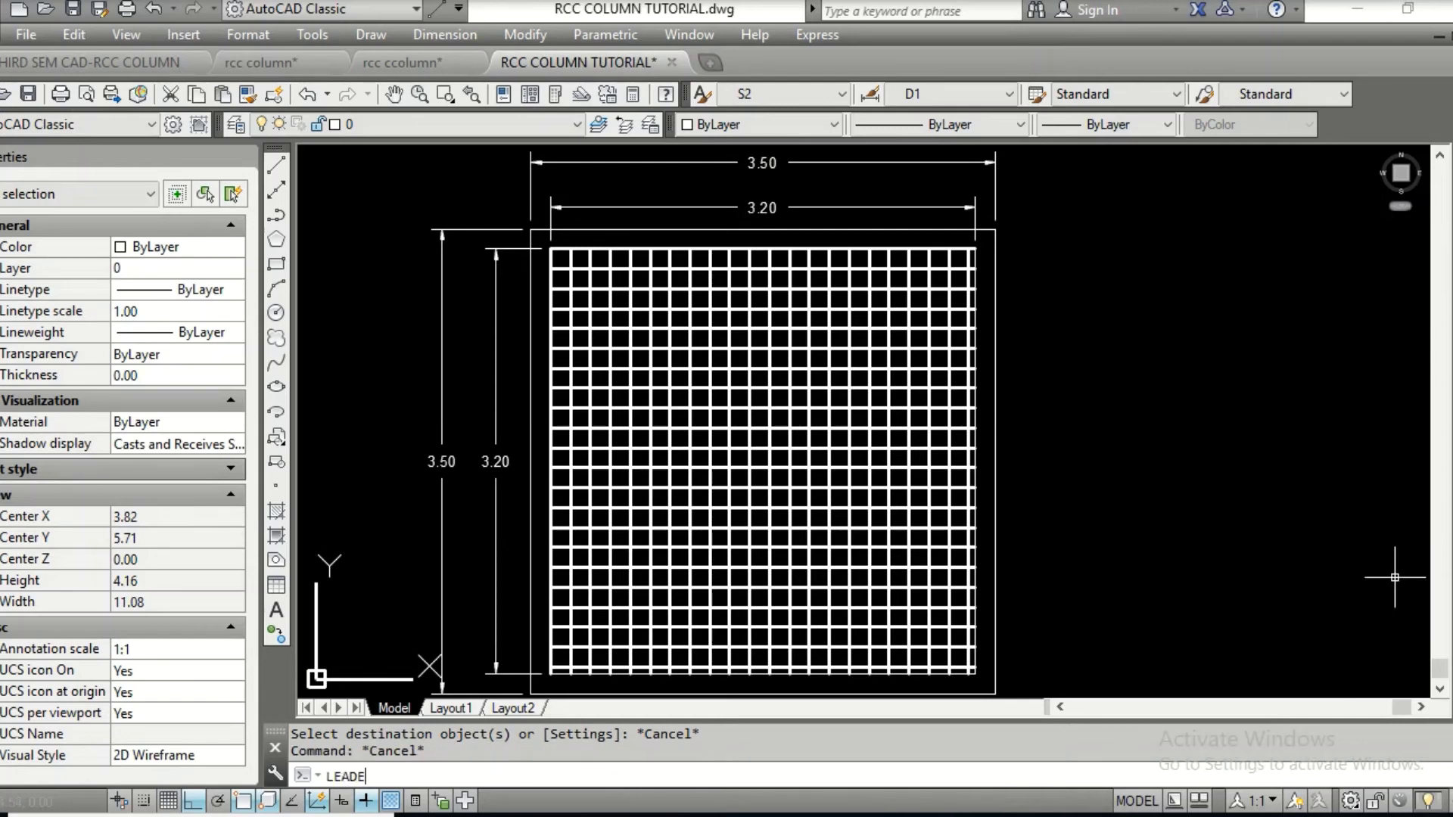
key("Return")
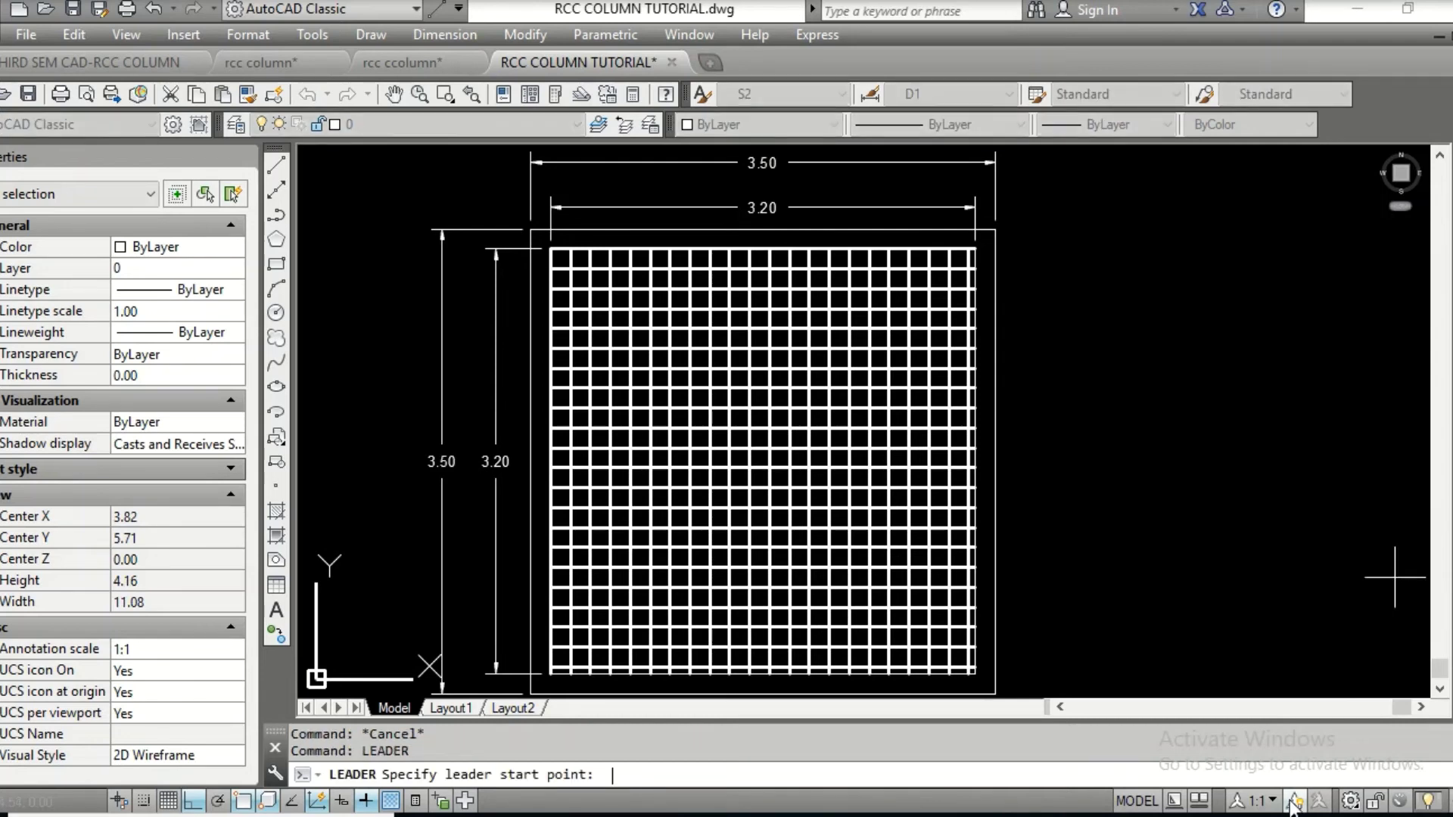
scroll(969, 388, "up", 5)
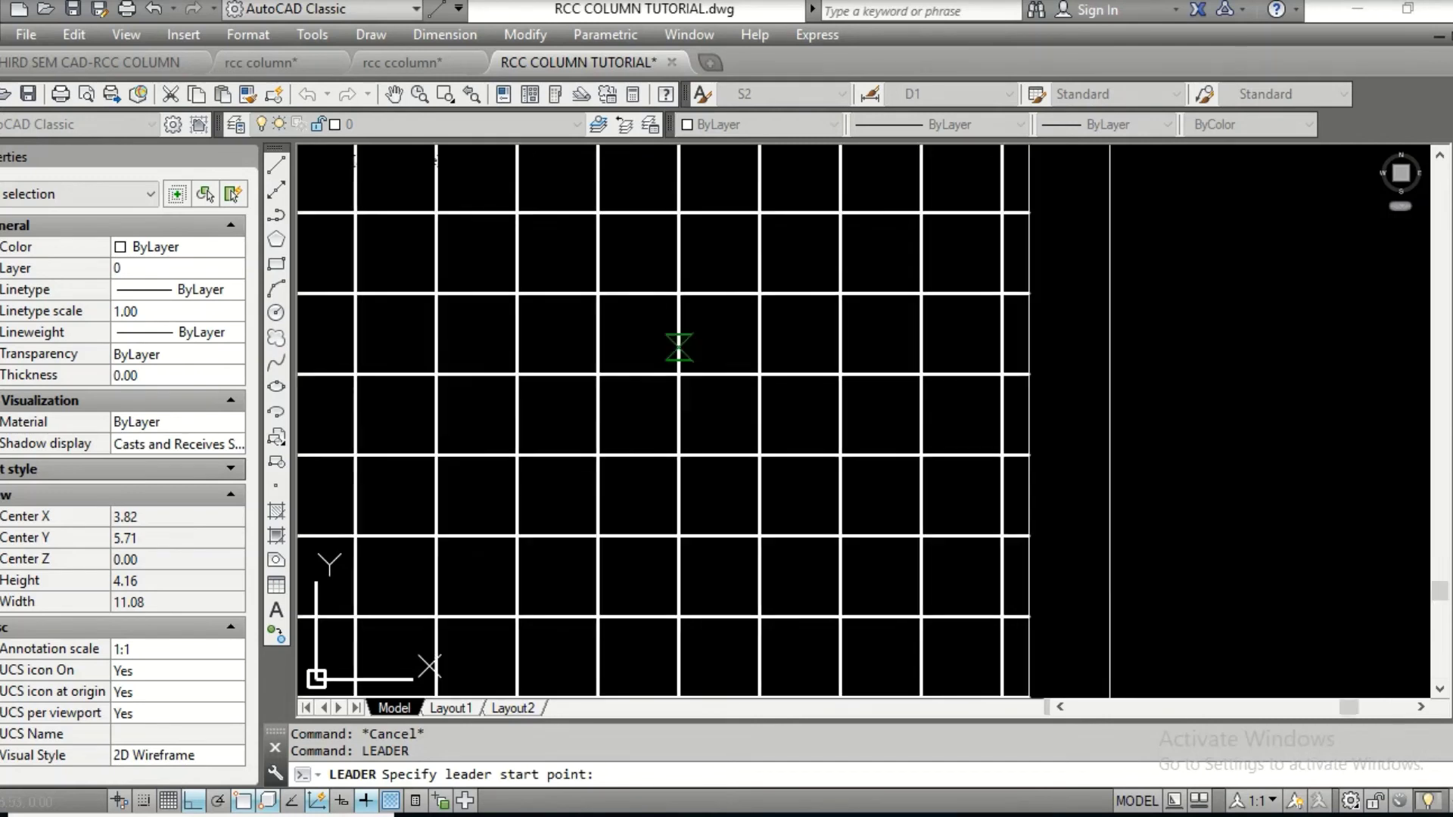
left_click(681, 348)
left_click(1219, 353)
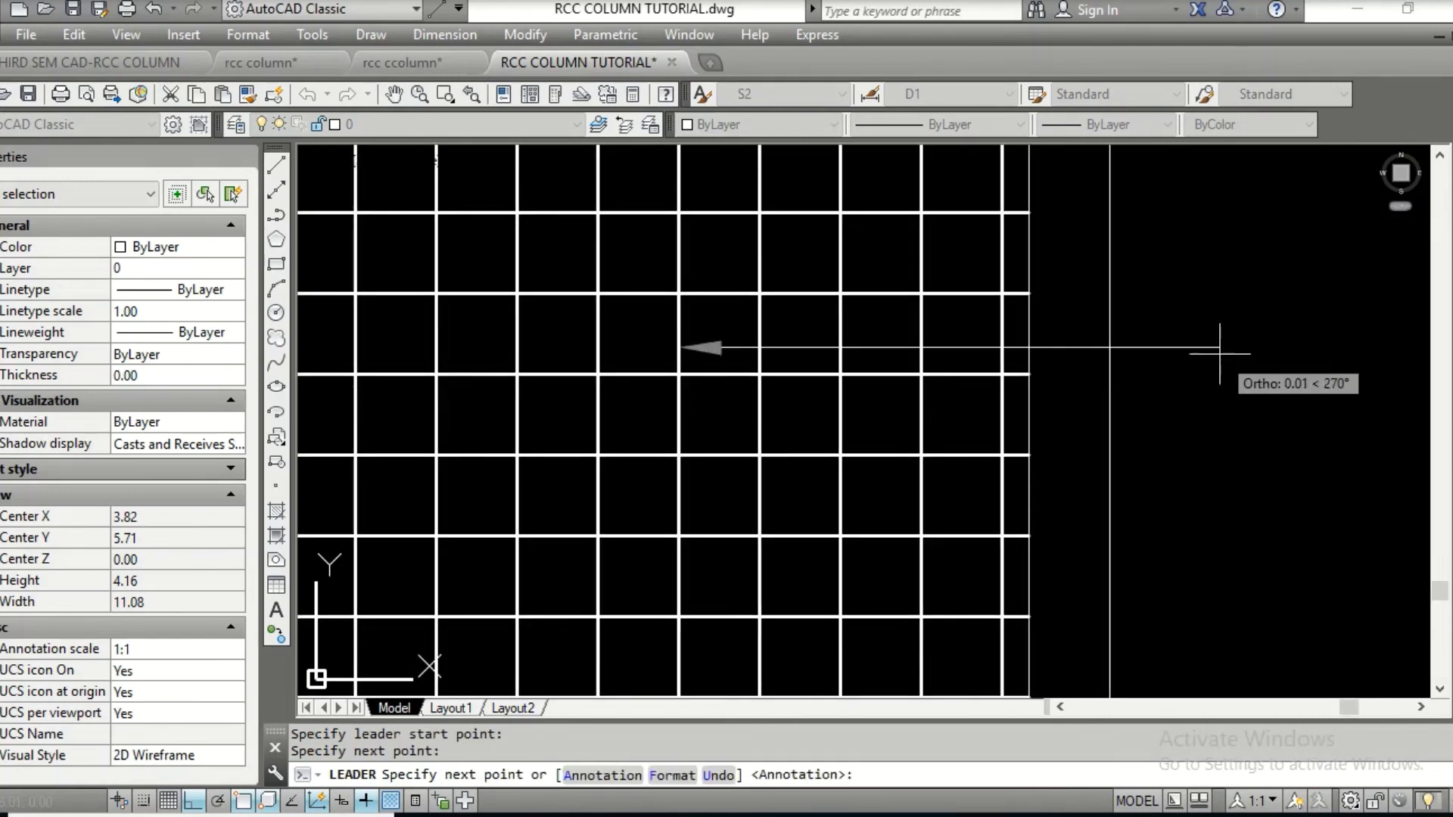
key("Return")
scroll(1040, 351, "down", 4)
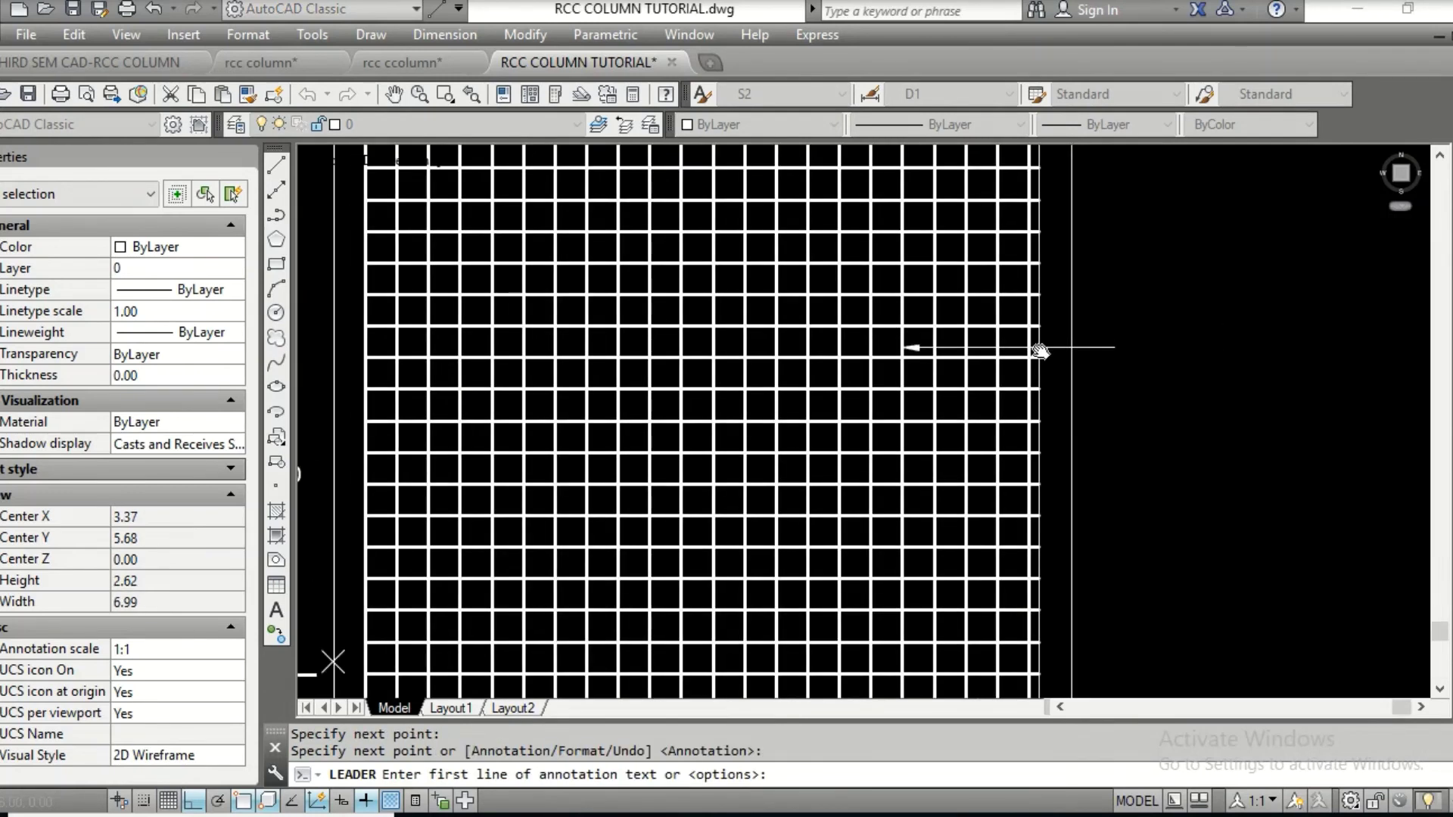
middle_click_drag(1039, 351, 877, 349)
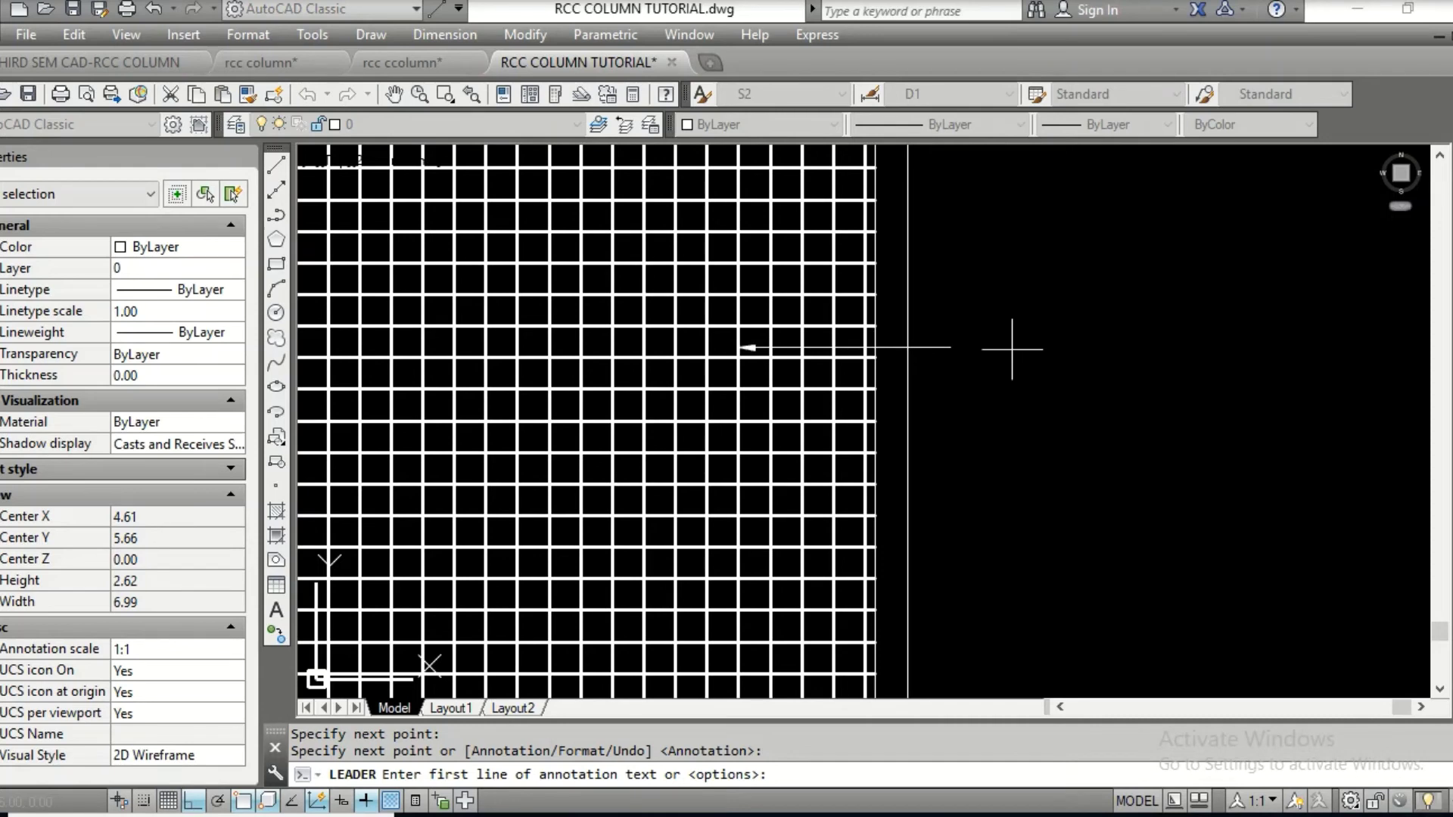
Enter the note lines '12MM dia bars', '@ 15 cm c/c' and 'both ways' to finish the leader
type("12MM DIA")
key("BackSpace")
key("BackSpace")
key("BackSpace")
type("dia bars")
key("Return")
type("@")
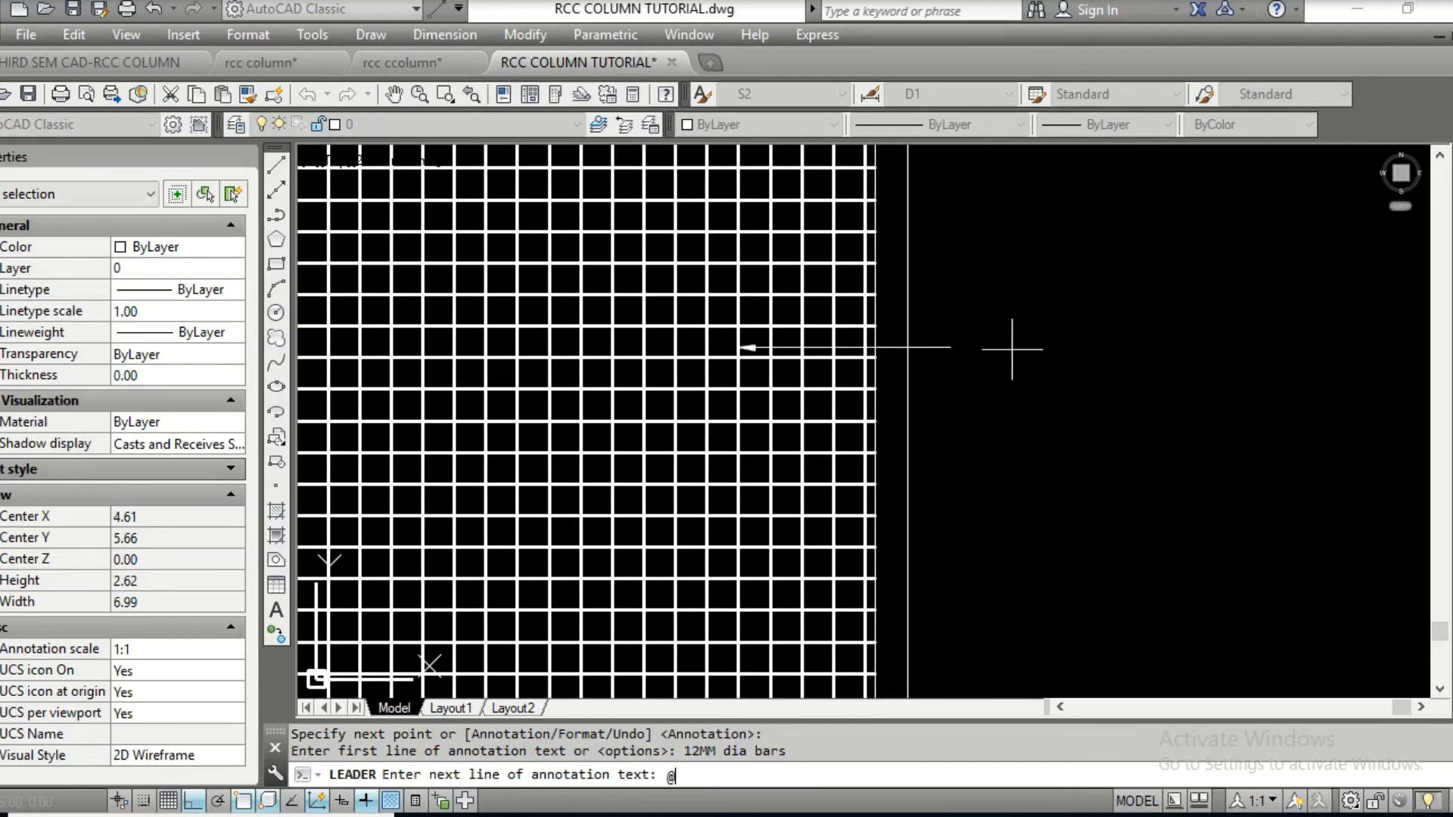
type(" 15 cm c/c")
key("Return")
type("both wasy")
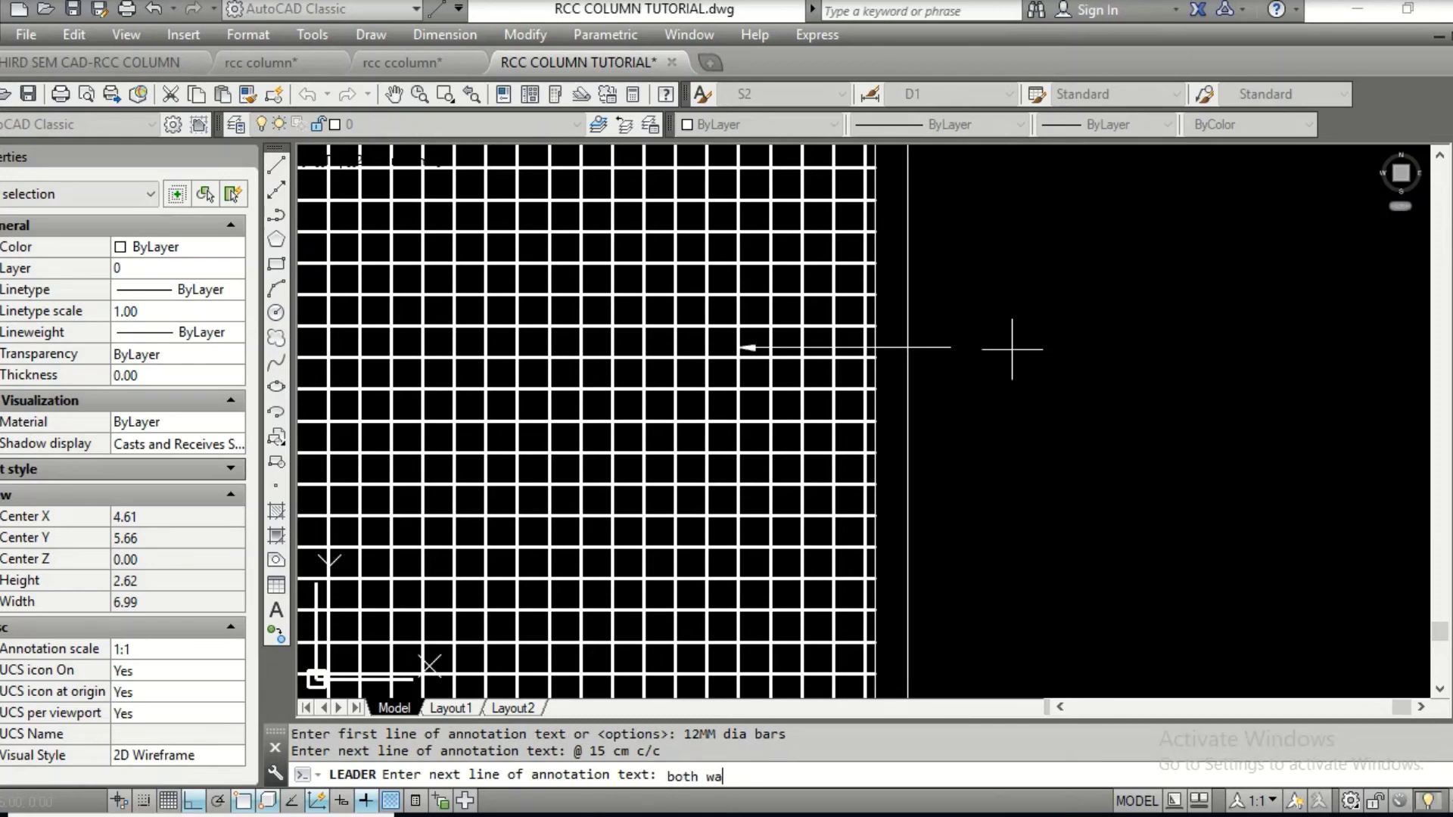
key("BackSpace")
key("BackSpace")
type("ys")
key("Return")
key("Return")
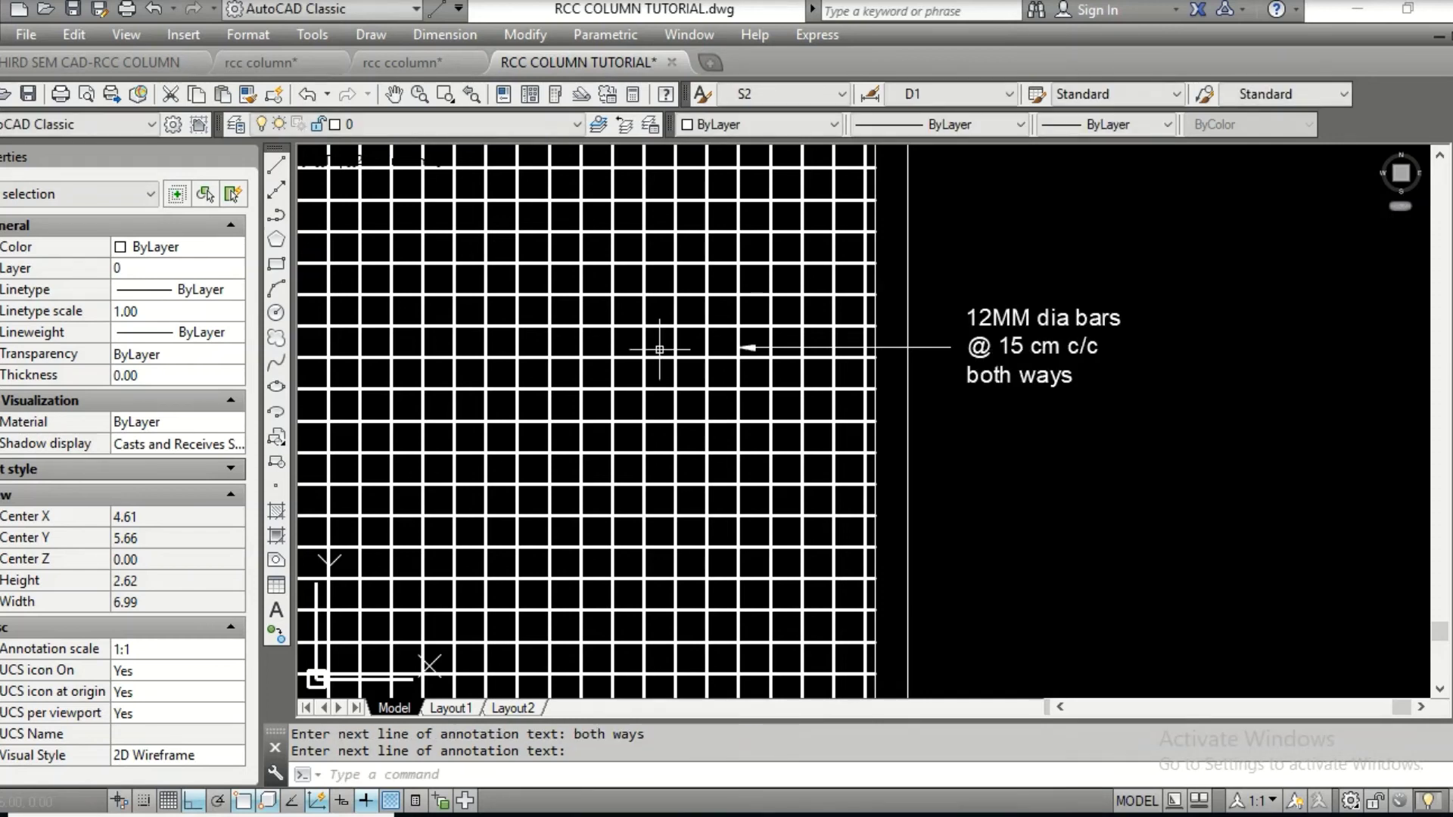
scroll(927, 371, "up", 4)
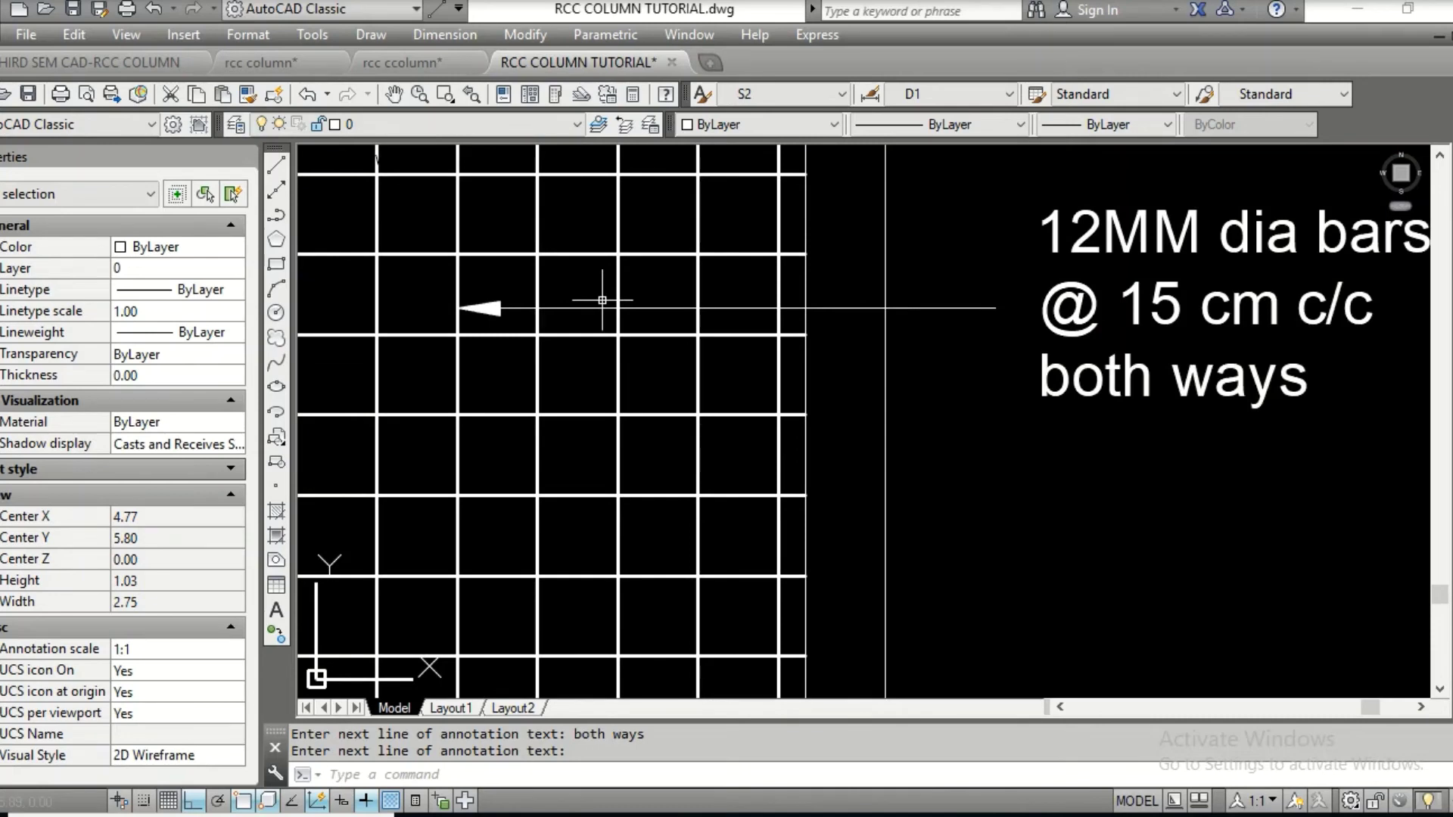
key("Escape")
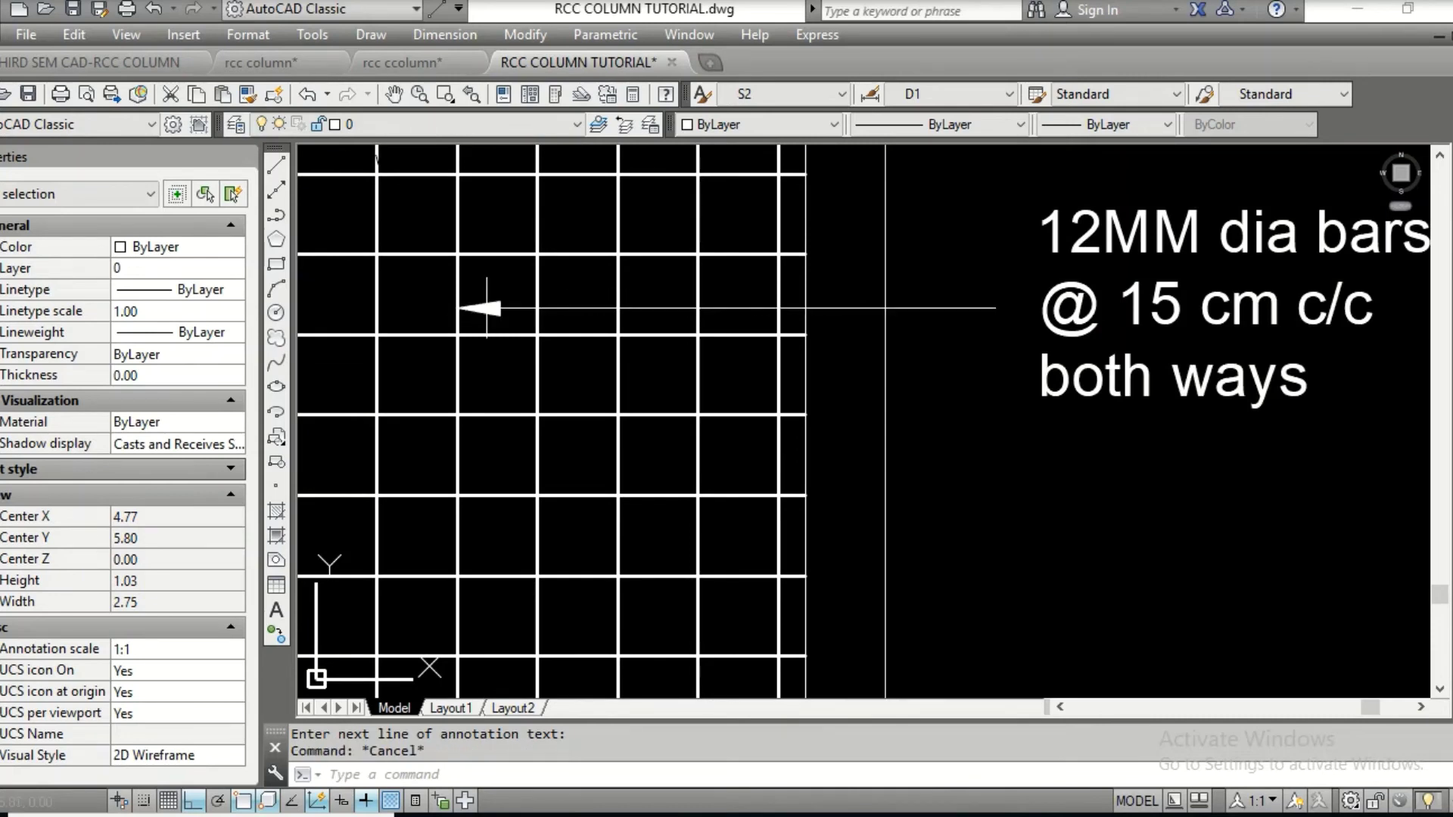
Explode the mesh leader so its arrowhead becomes a separate object
type("exp")
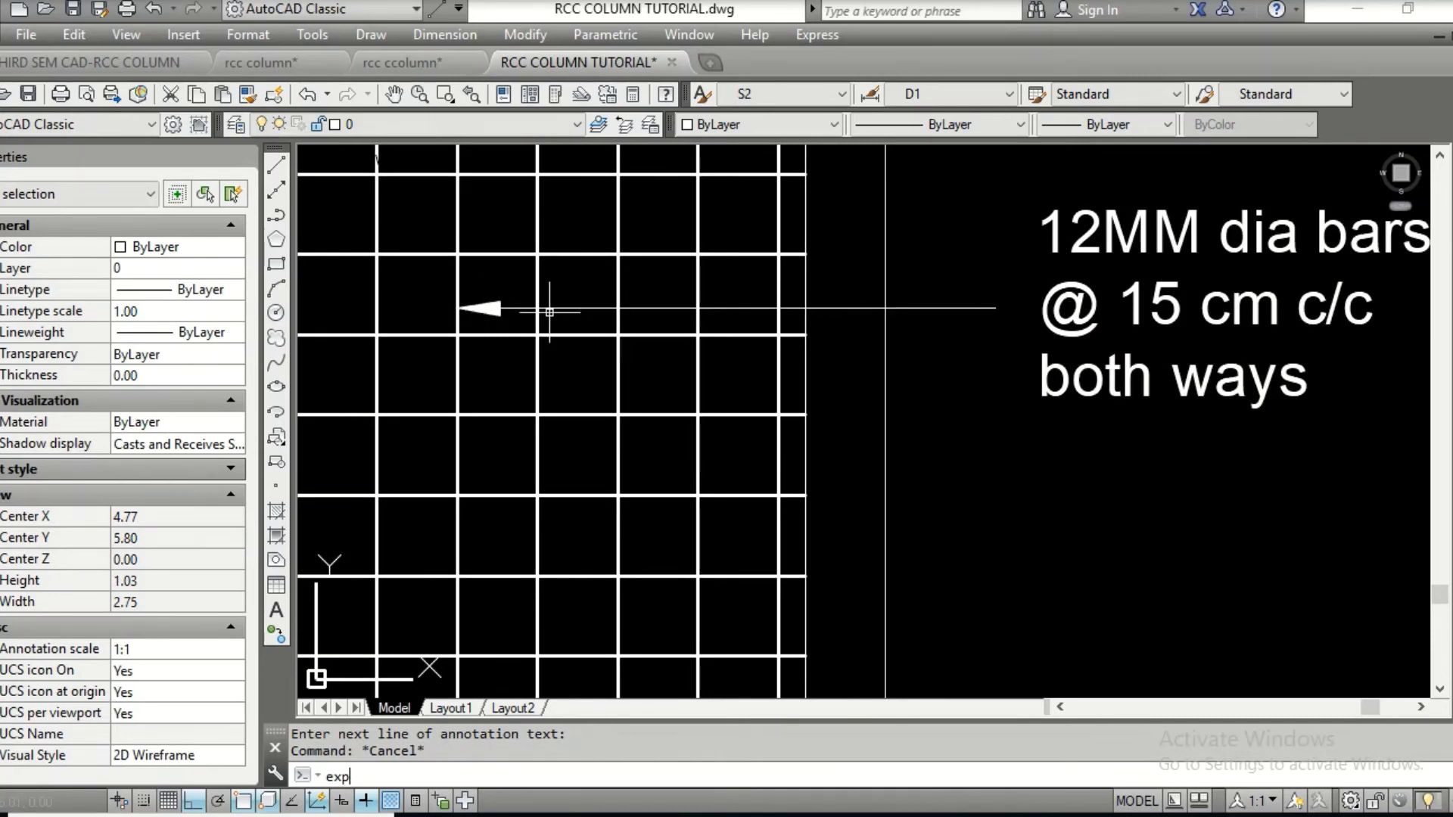
key("Return")
left_click(539, 320)
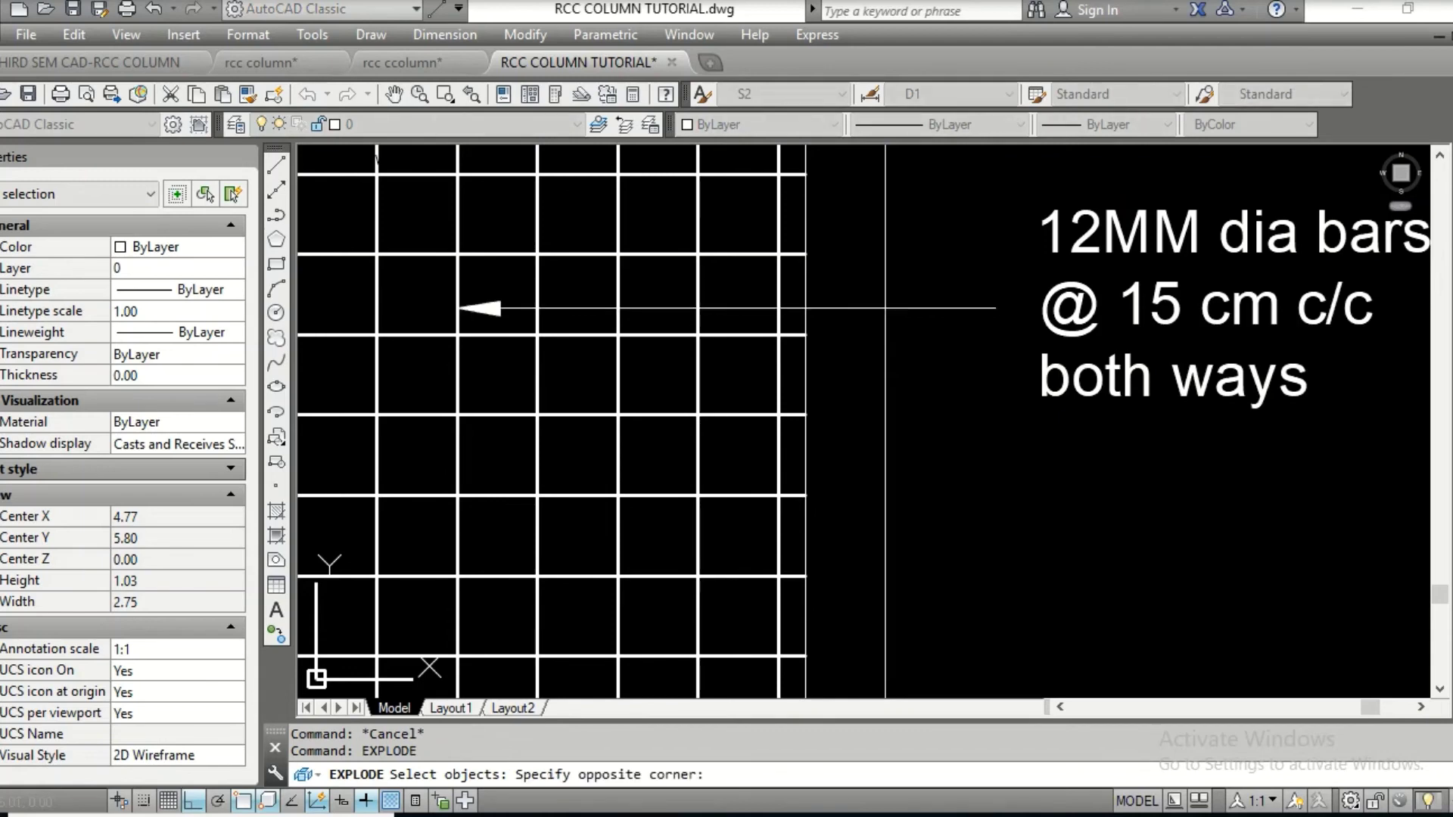
left_click(510, 320)
left_click(489, 309)
key("Return")
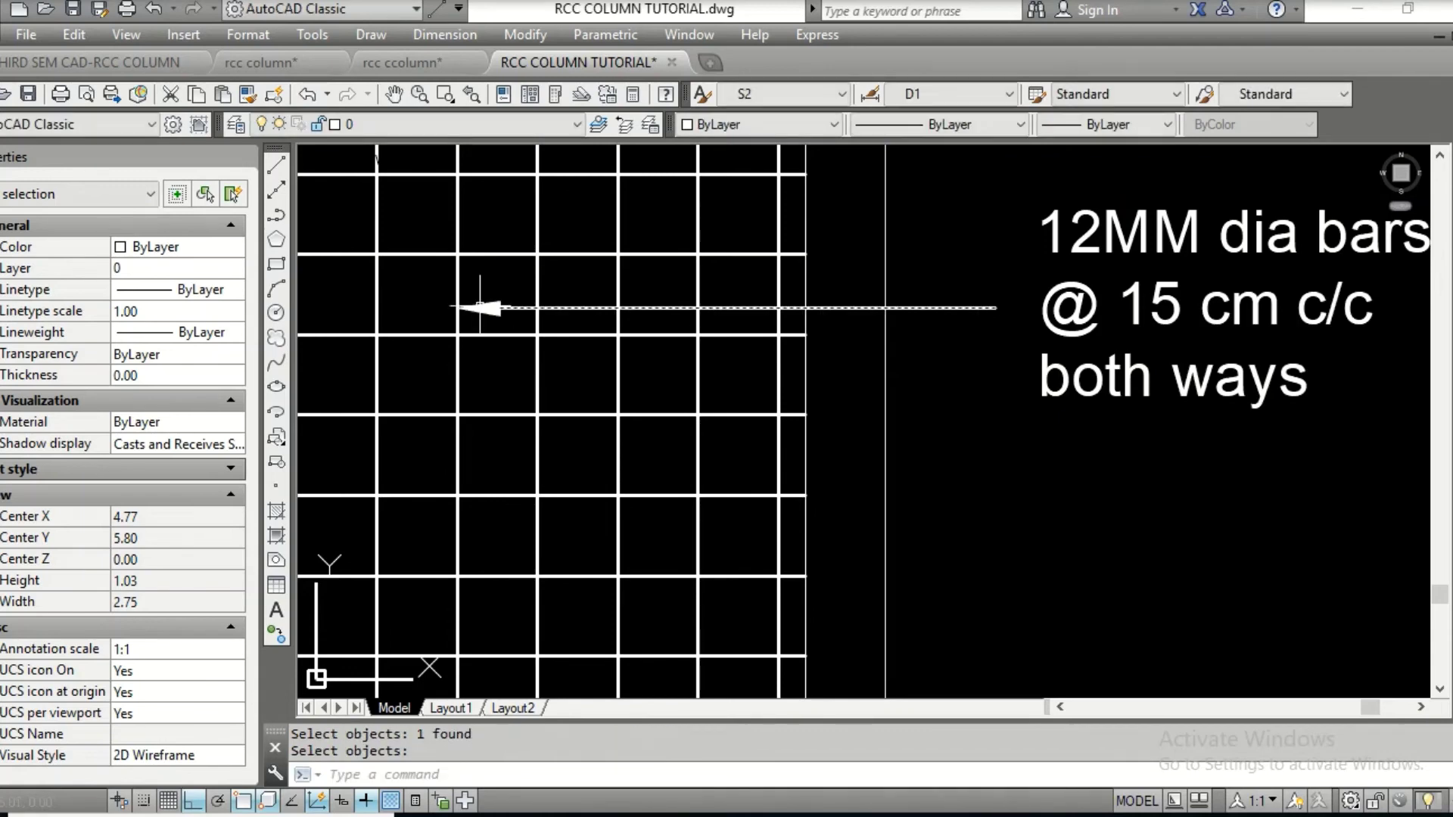
Select the leader's arrowhead for copying with the cp command
type("cp")
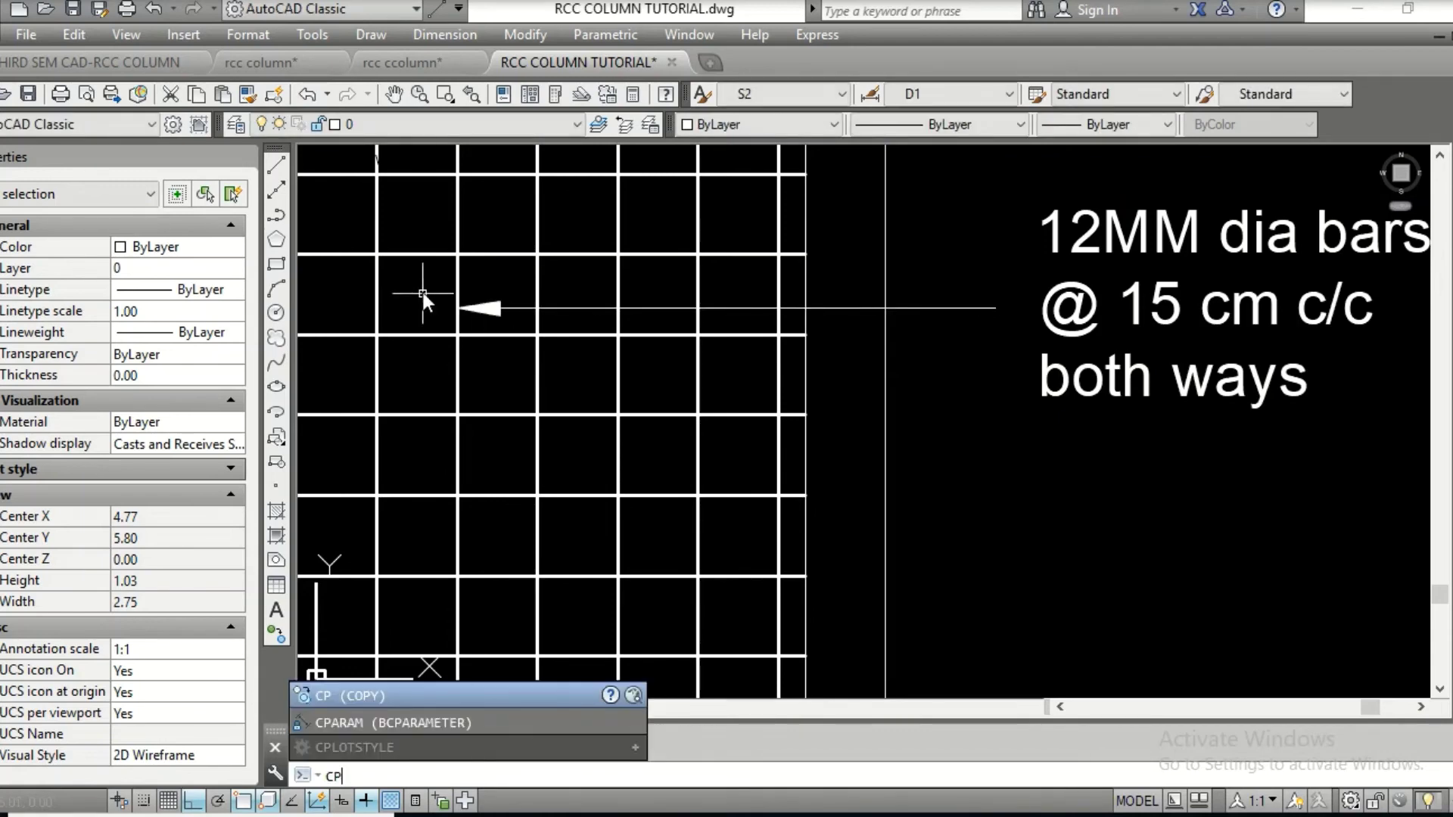
key("Return")
left_click(498, 305)
scroll(498, 305, "up", 2)
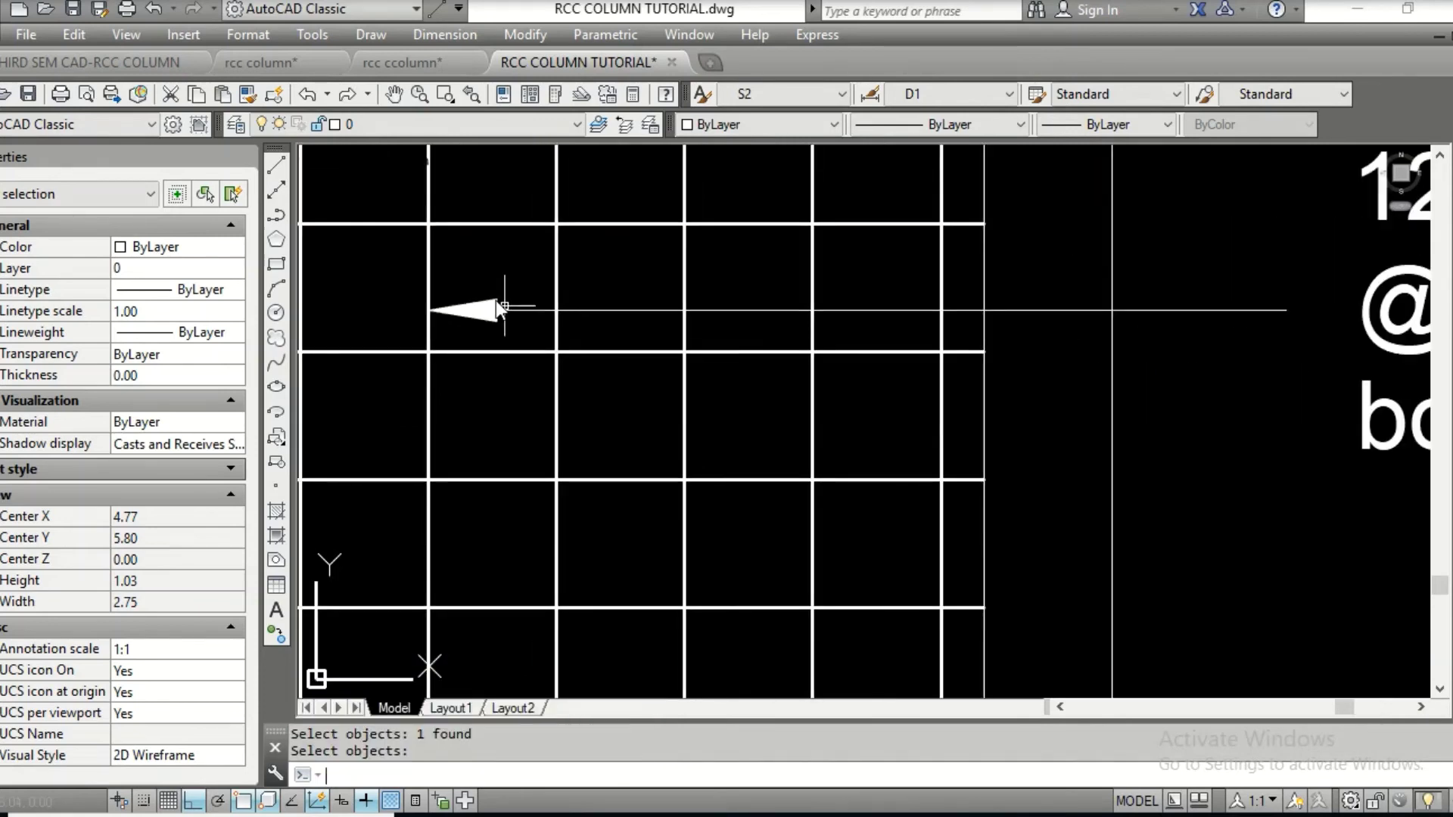
key("Escape")
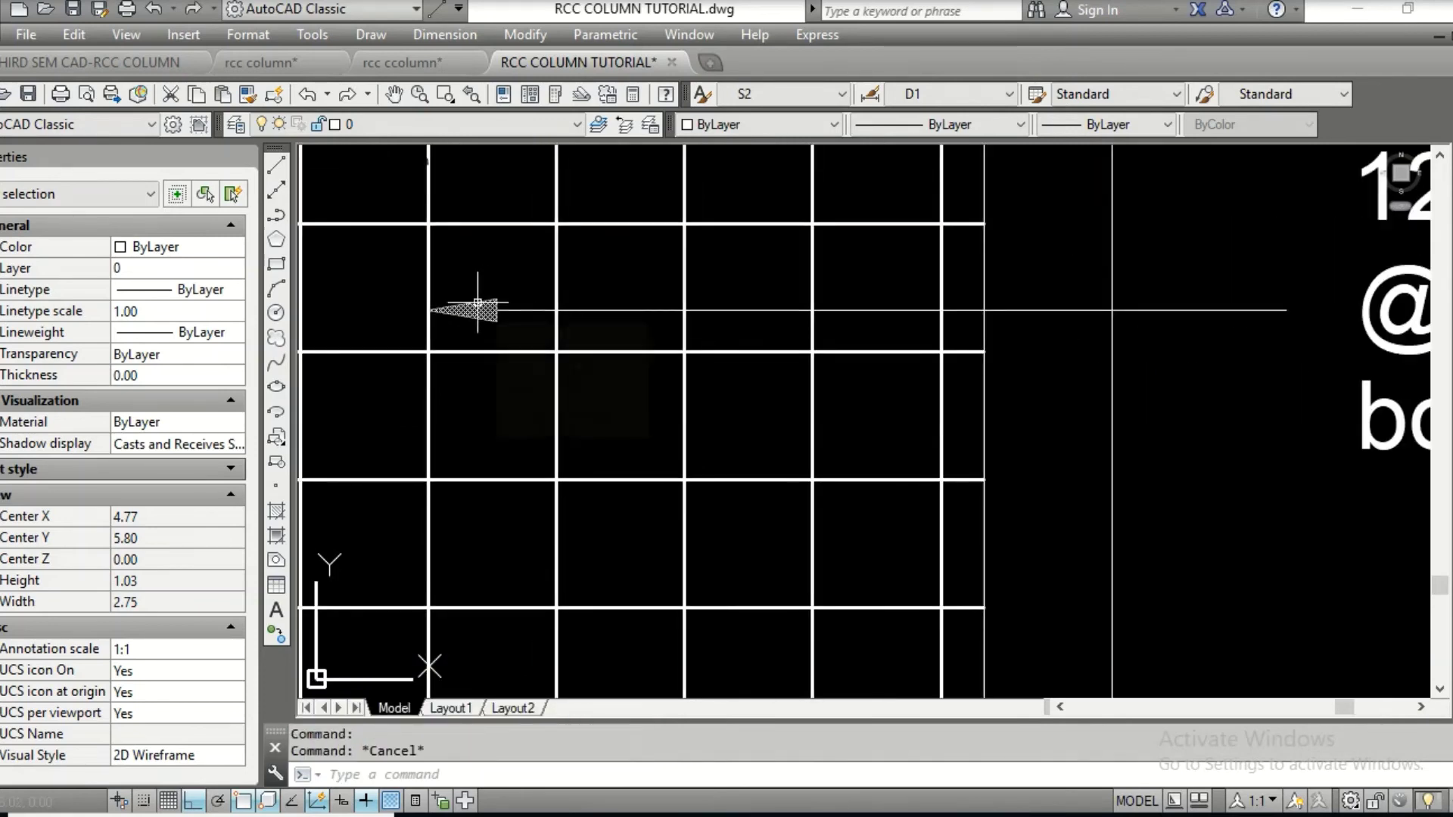
type("cp")
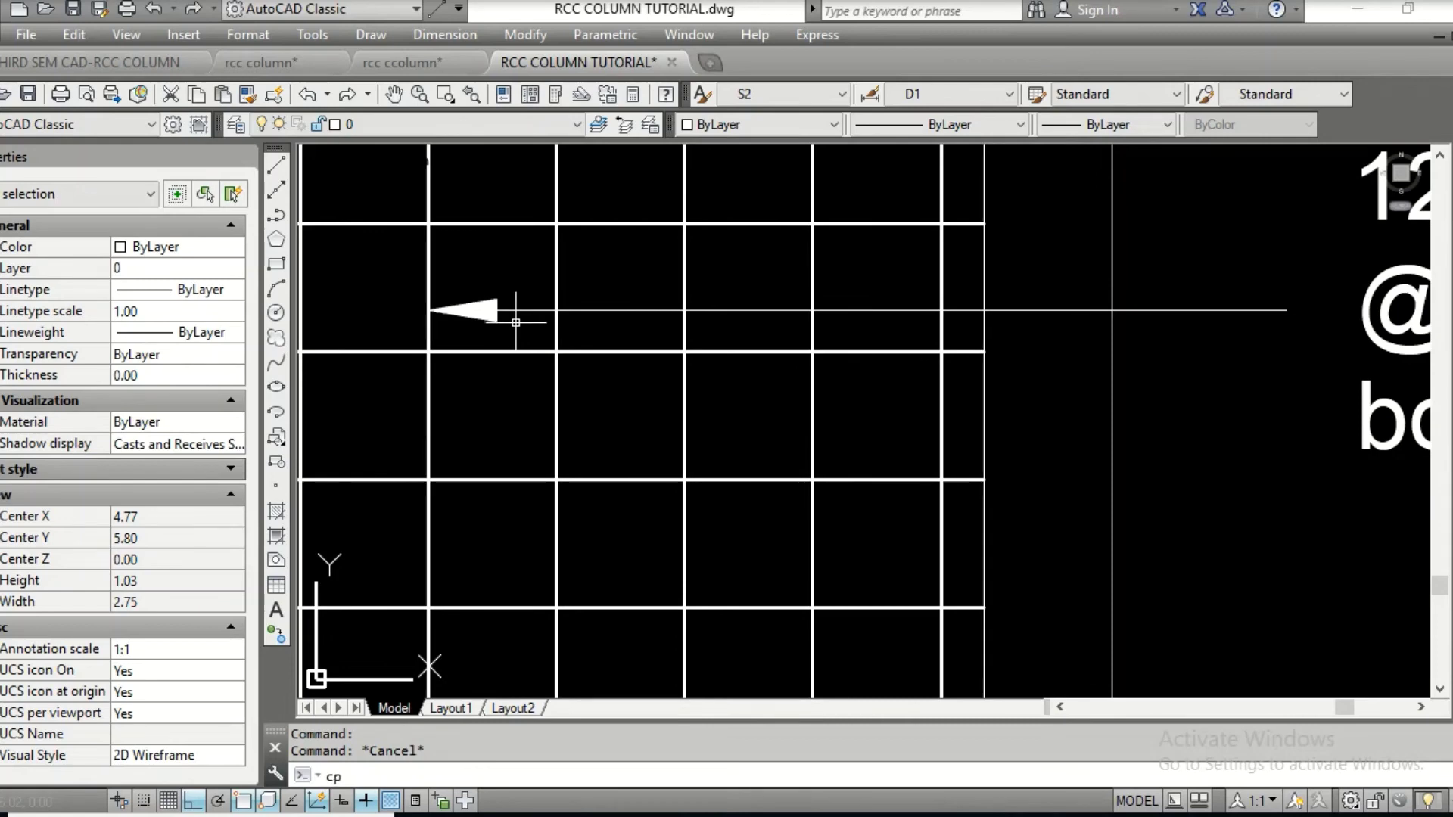
key("BackSpace")
key("BackSpace")
type("cp")
key("Return")
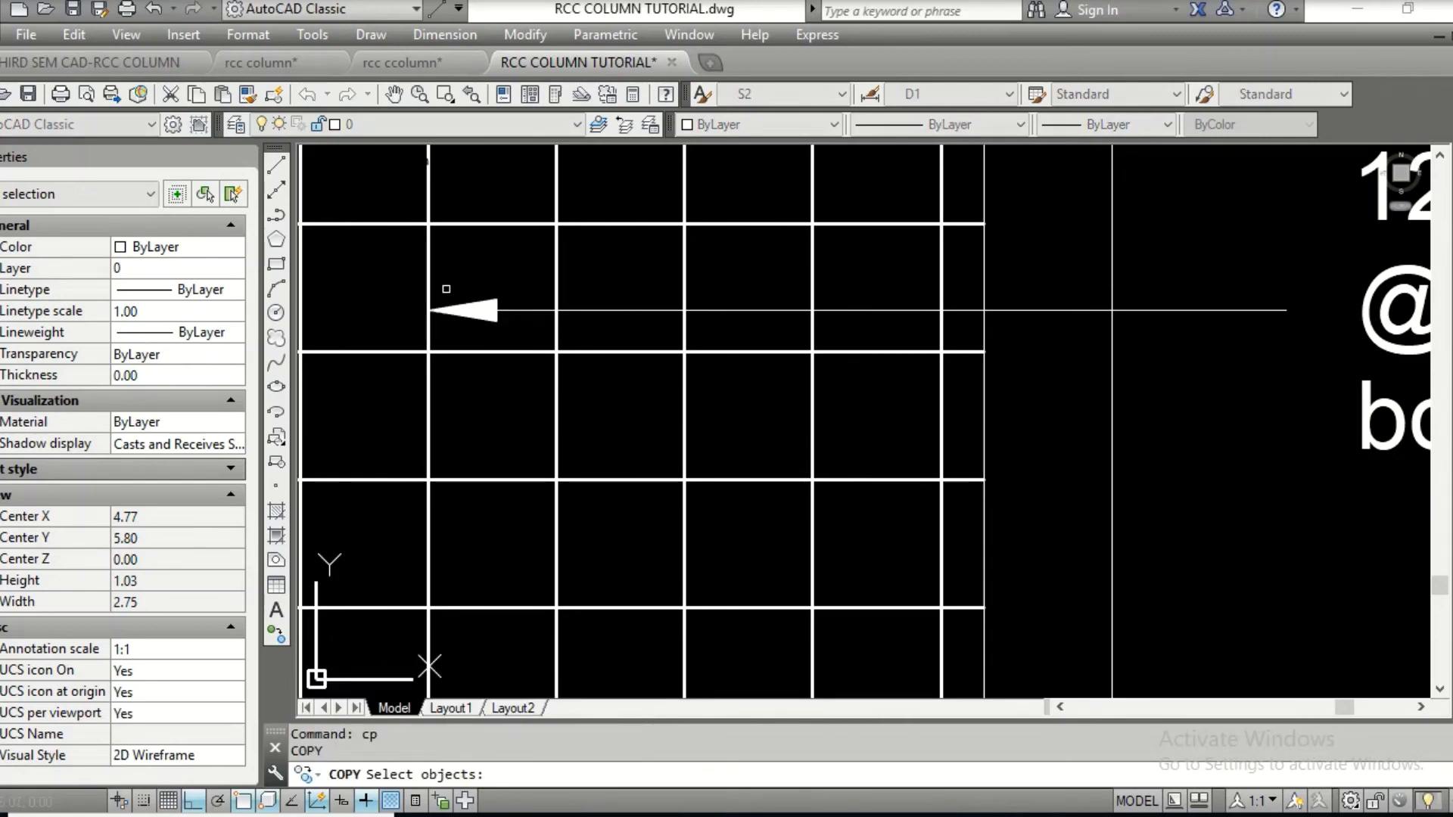
left_click(446, 288)
left_click(510, 337)
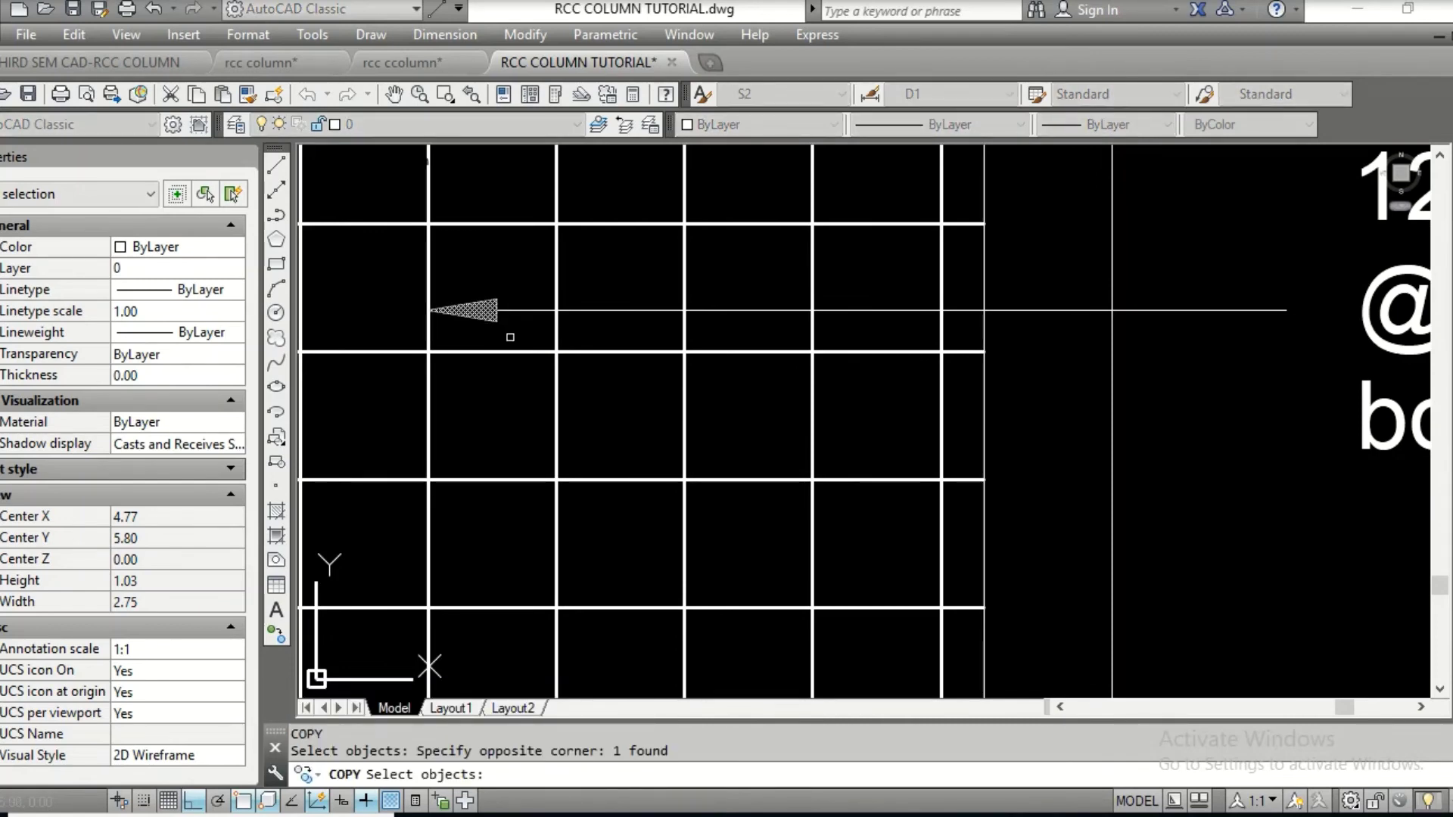
key("Return")
Place arrowhead copies on the next two bars along the leader
left_click(428, 310)
left_click(556, 310)
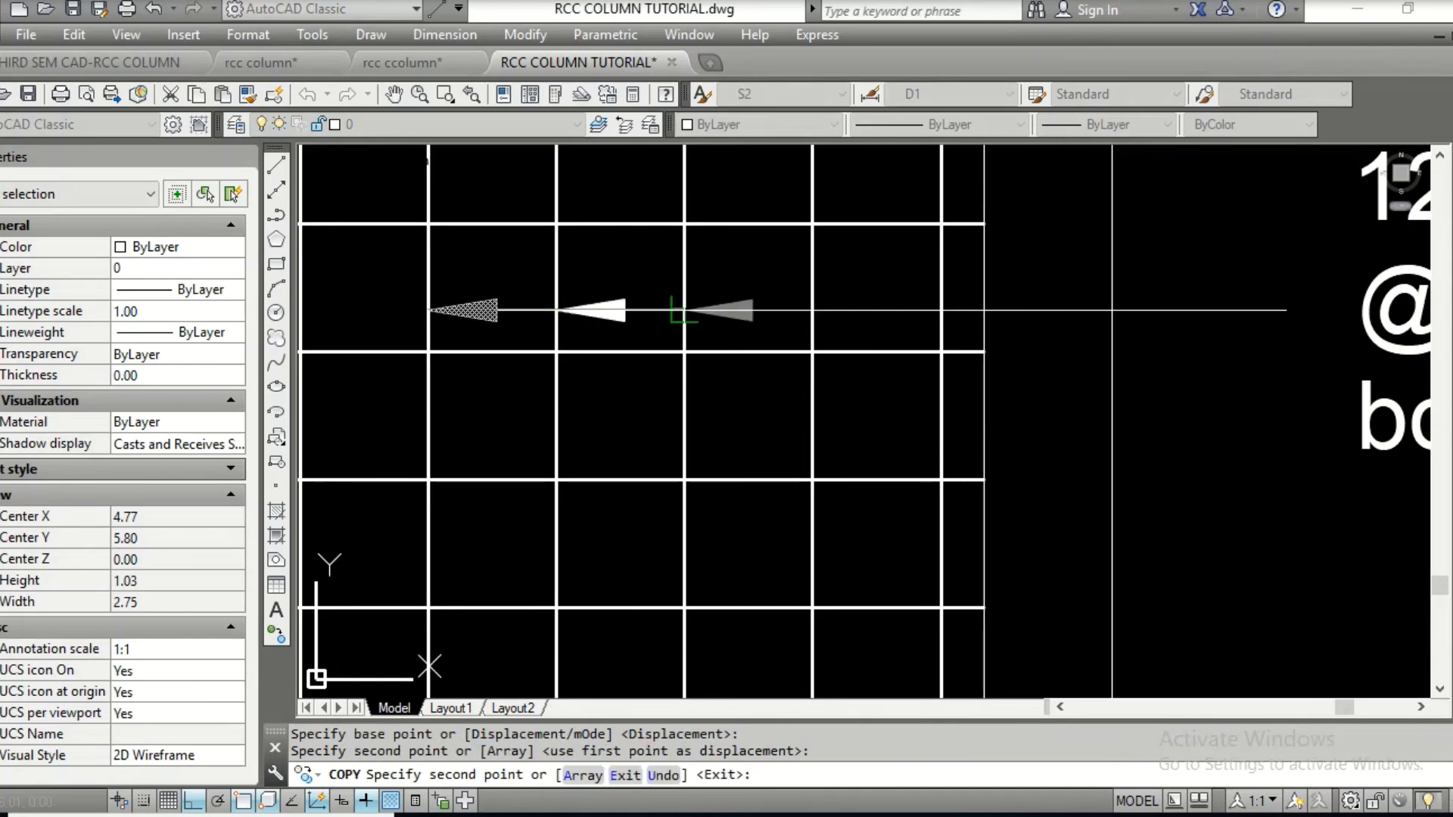
left_click(684, 311)
key("Escape")
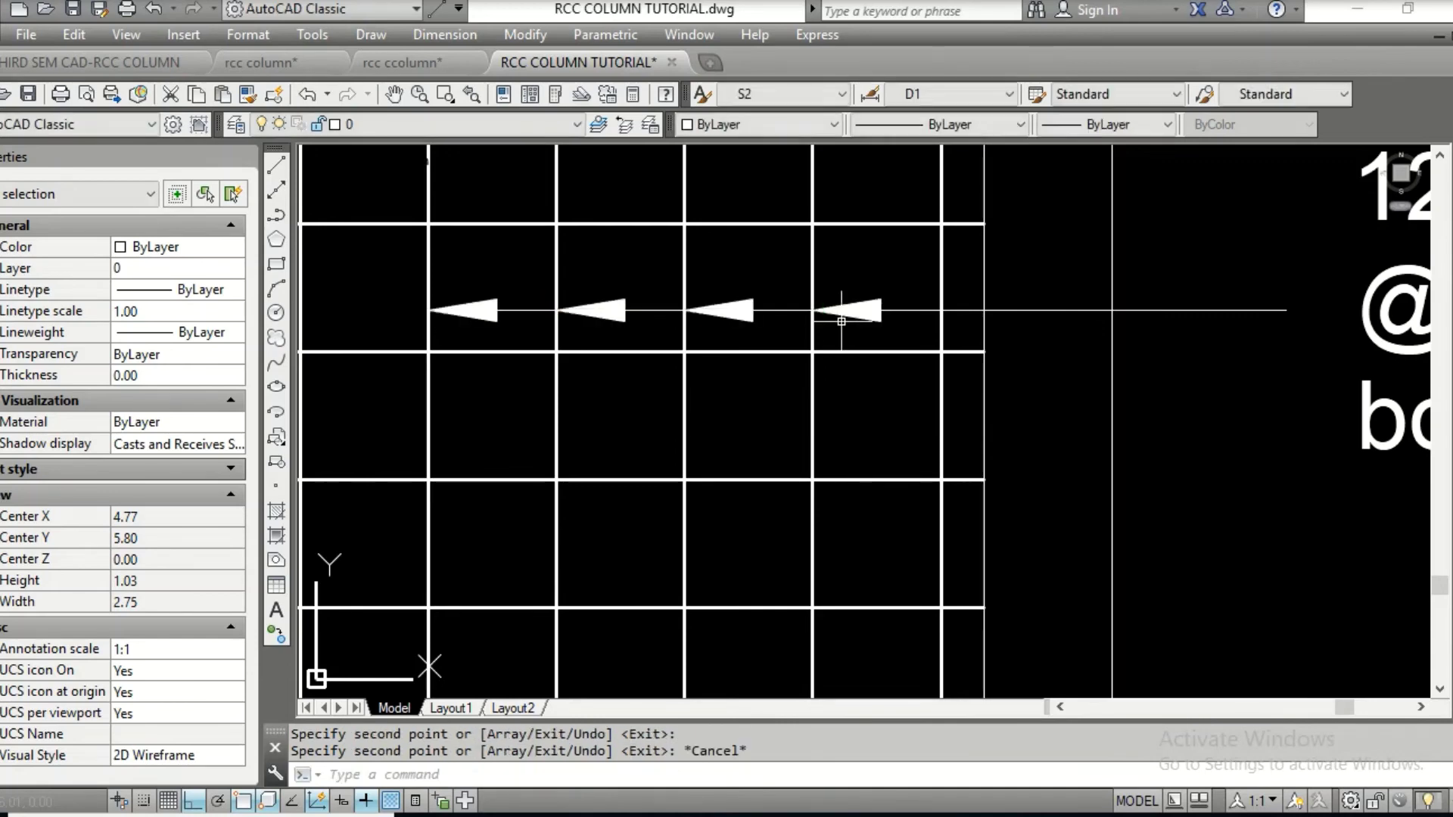
scroll(837, 314, "down", 3)
scroll(945, 363, "down", 2)
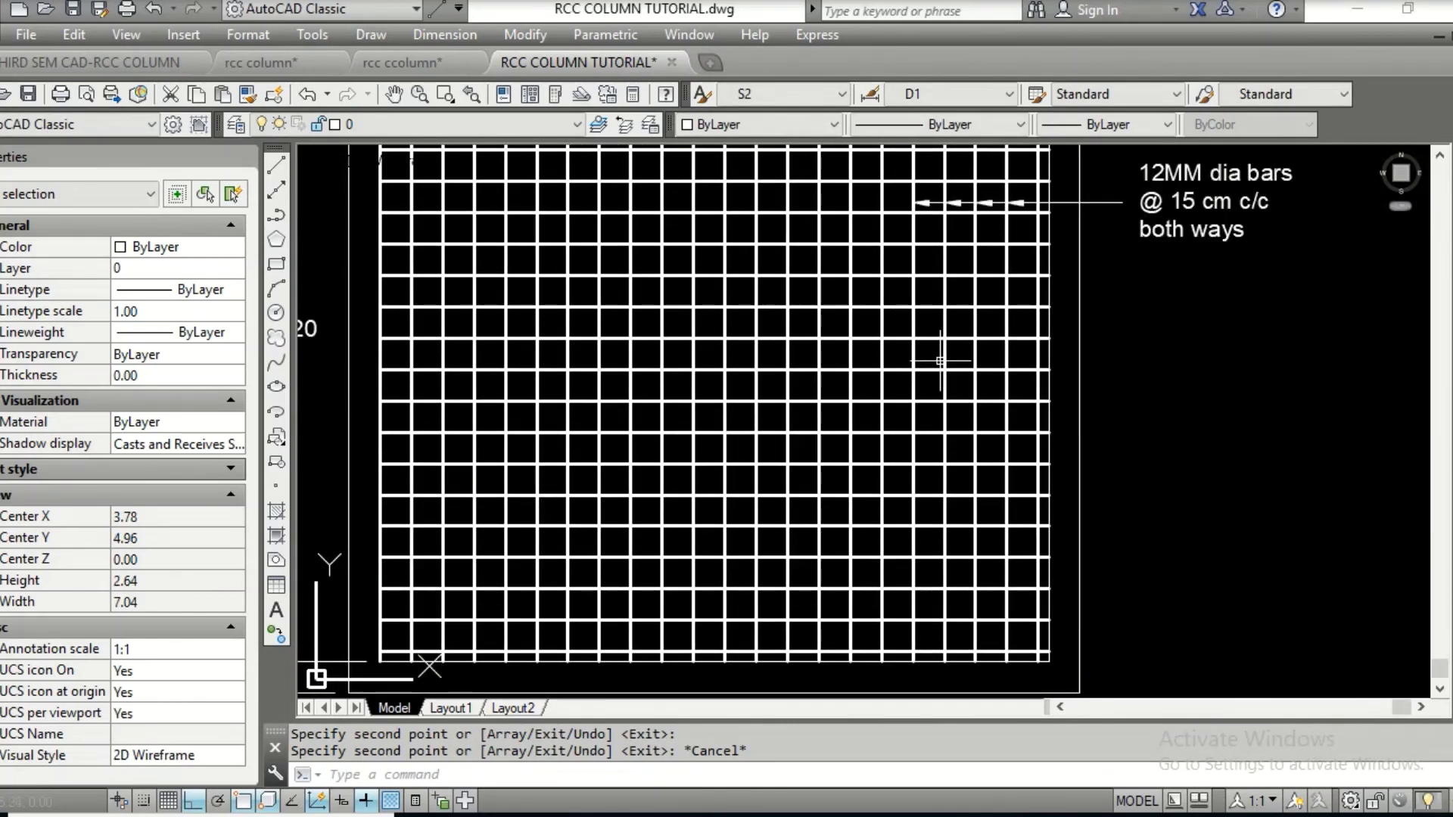
scroll(940, 361, "down", 2)
scroll(879, 402, "up", 2)
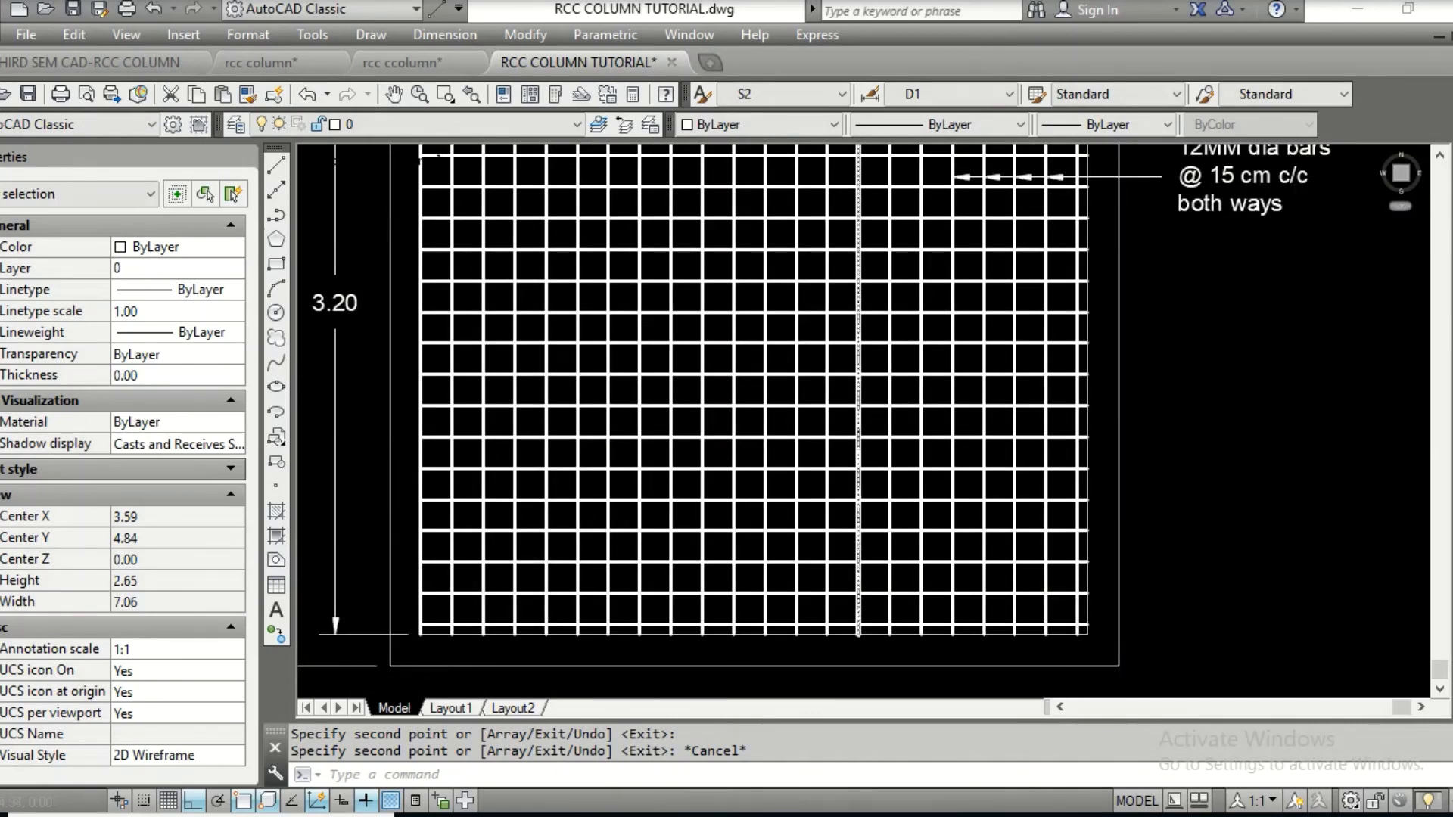
scroll(821, 666, "down", 4)
Copy the SECTIONAL ELEVATION OF RCC COLUMN title to below the footing plan
type("cp")
key("Return")
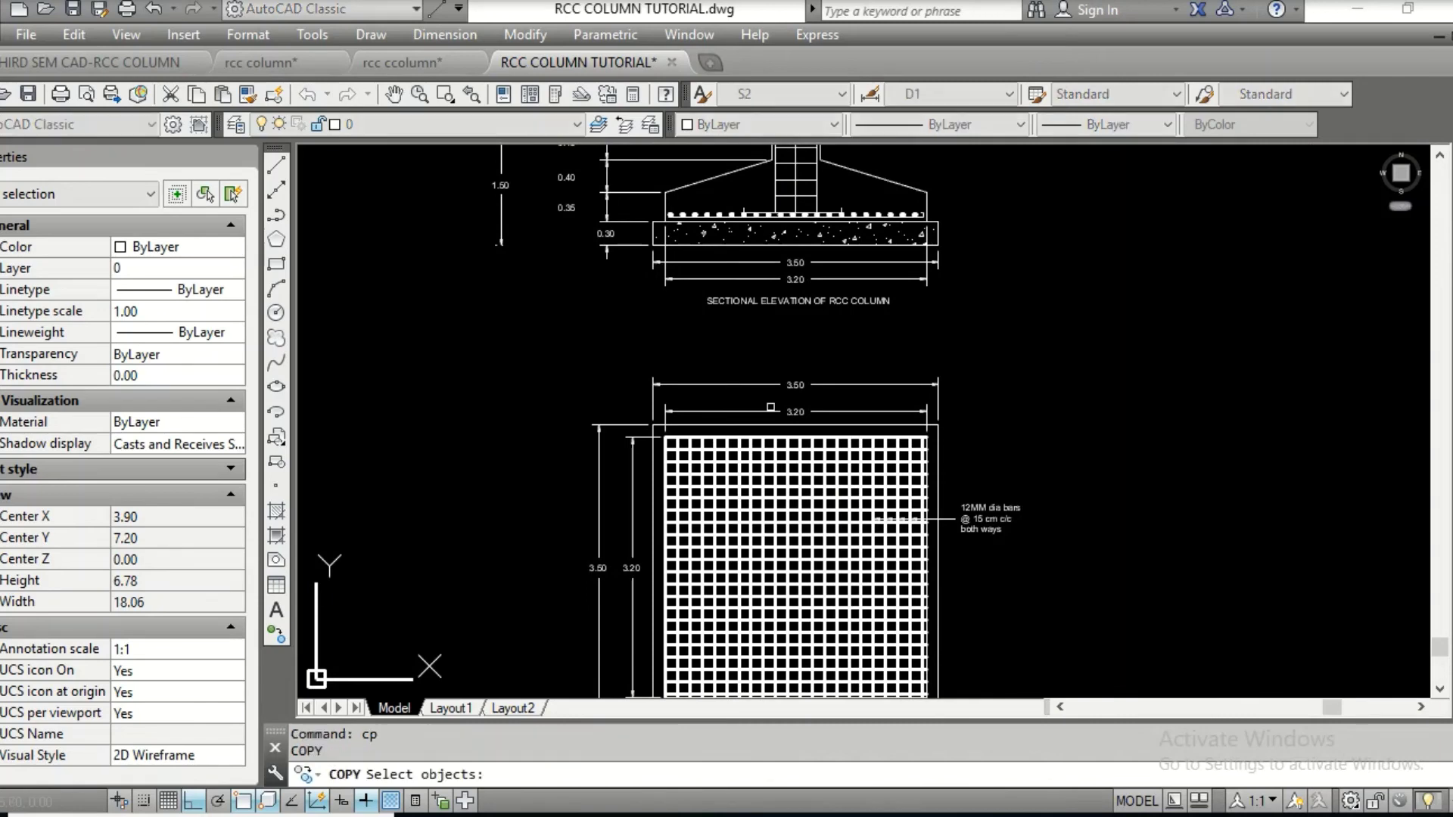
left_click(768, 300)
key("Return")
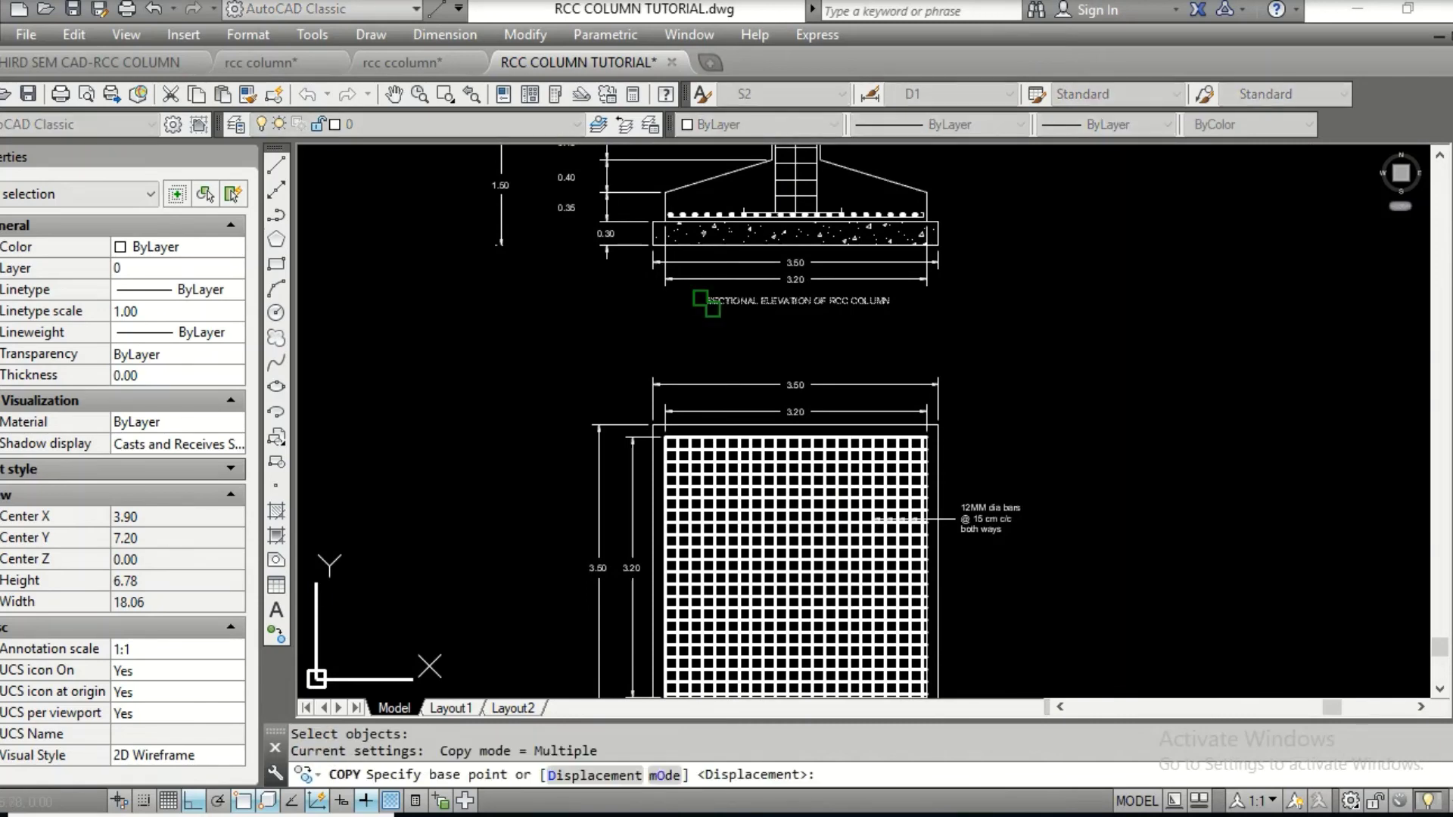
left_click(706, 306)
middle_click_drag(681, 681, 728, 360)
scroll(721, 394, "up", 2)
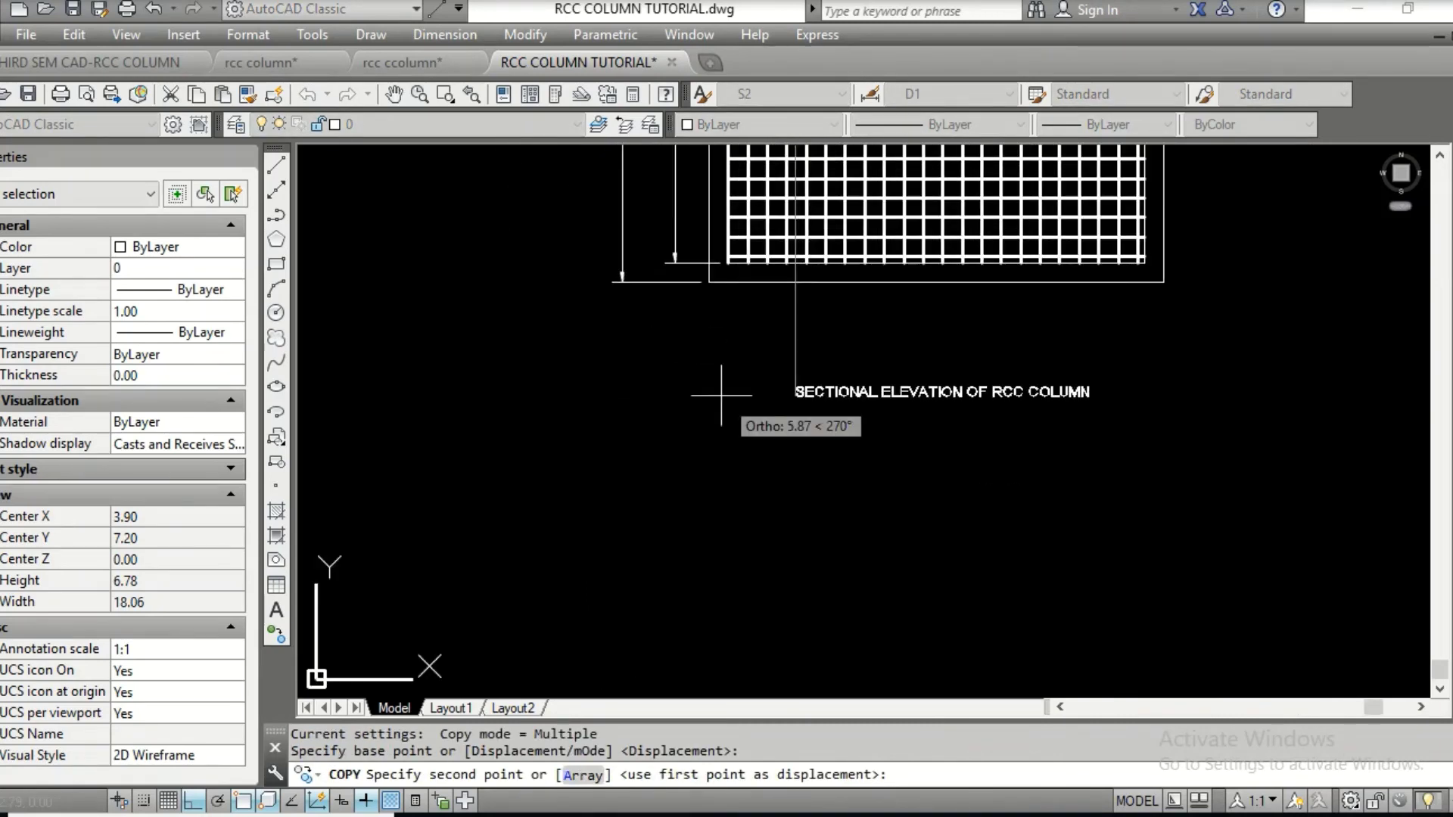
scroll(721, 394, "up", 1)
key("Escape")
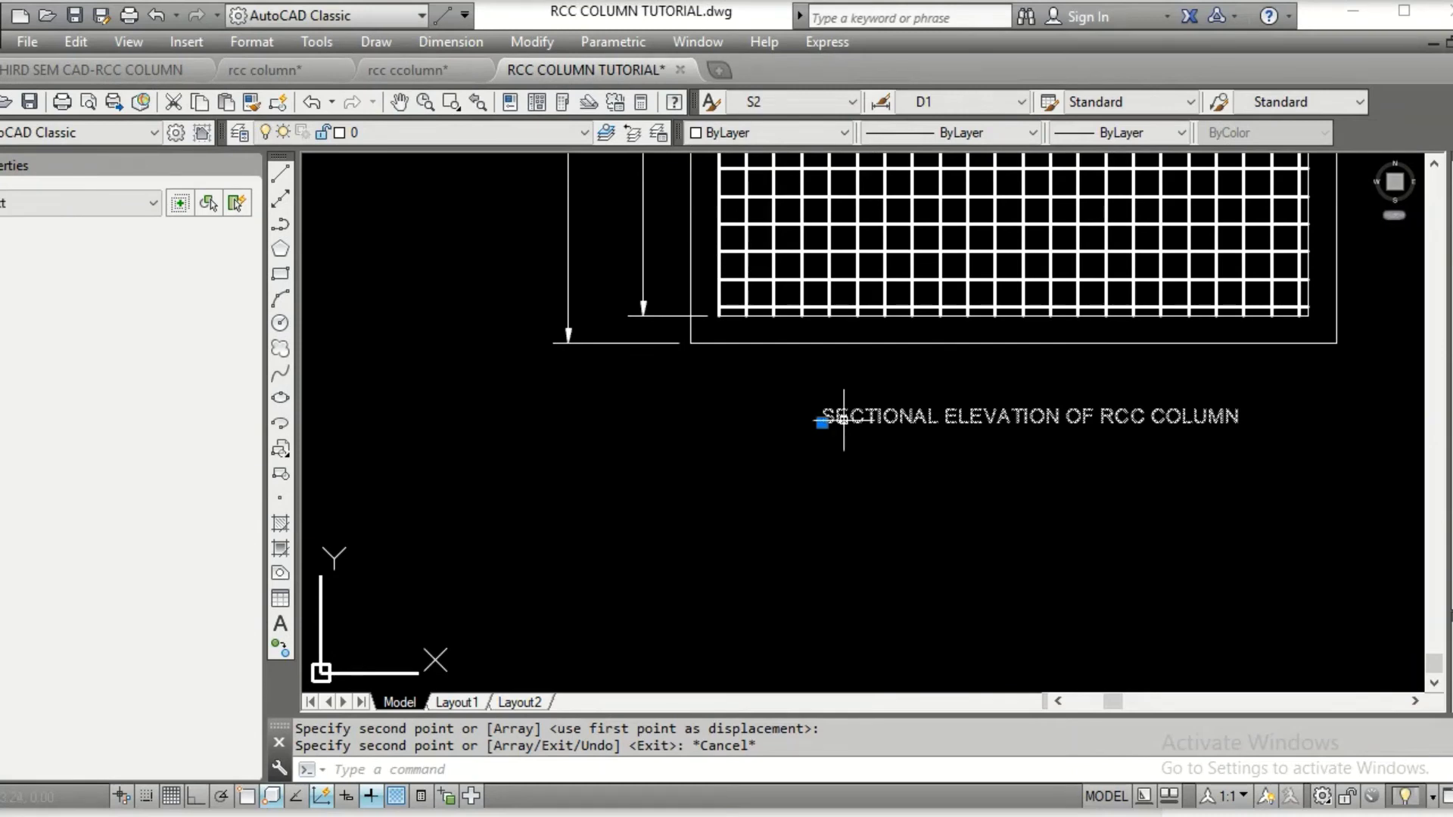
Change the copied title's text to 'SECTIONAL PLAN AT BASE'
left_click(840, 418)
right_click(846, 431)
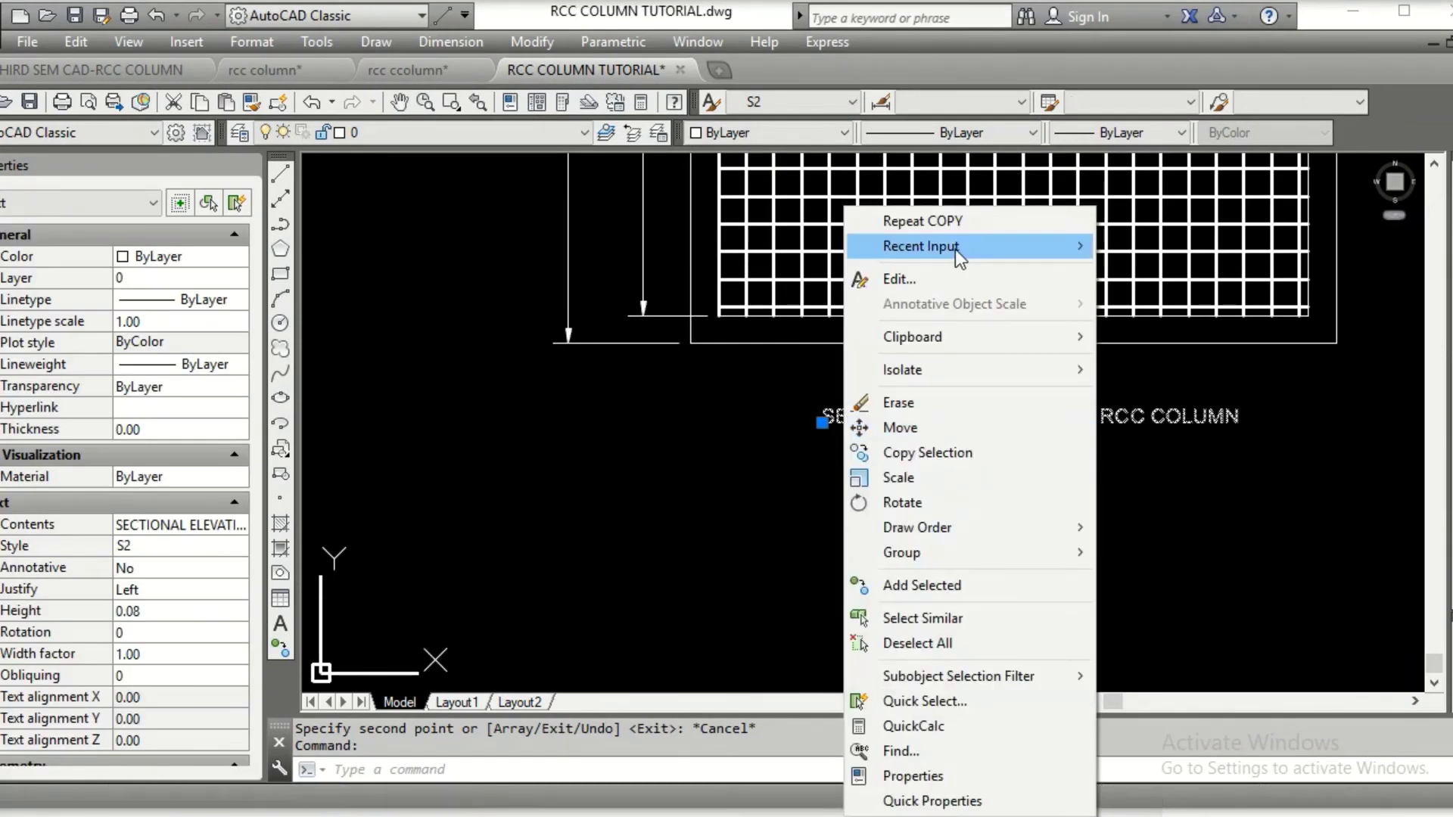
left_click(964, 275)
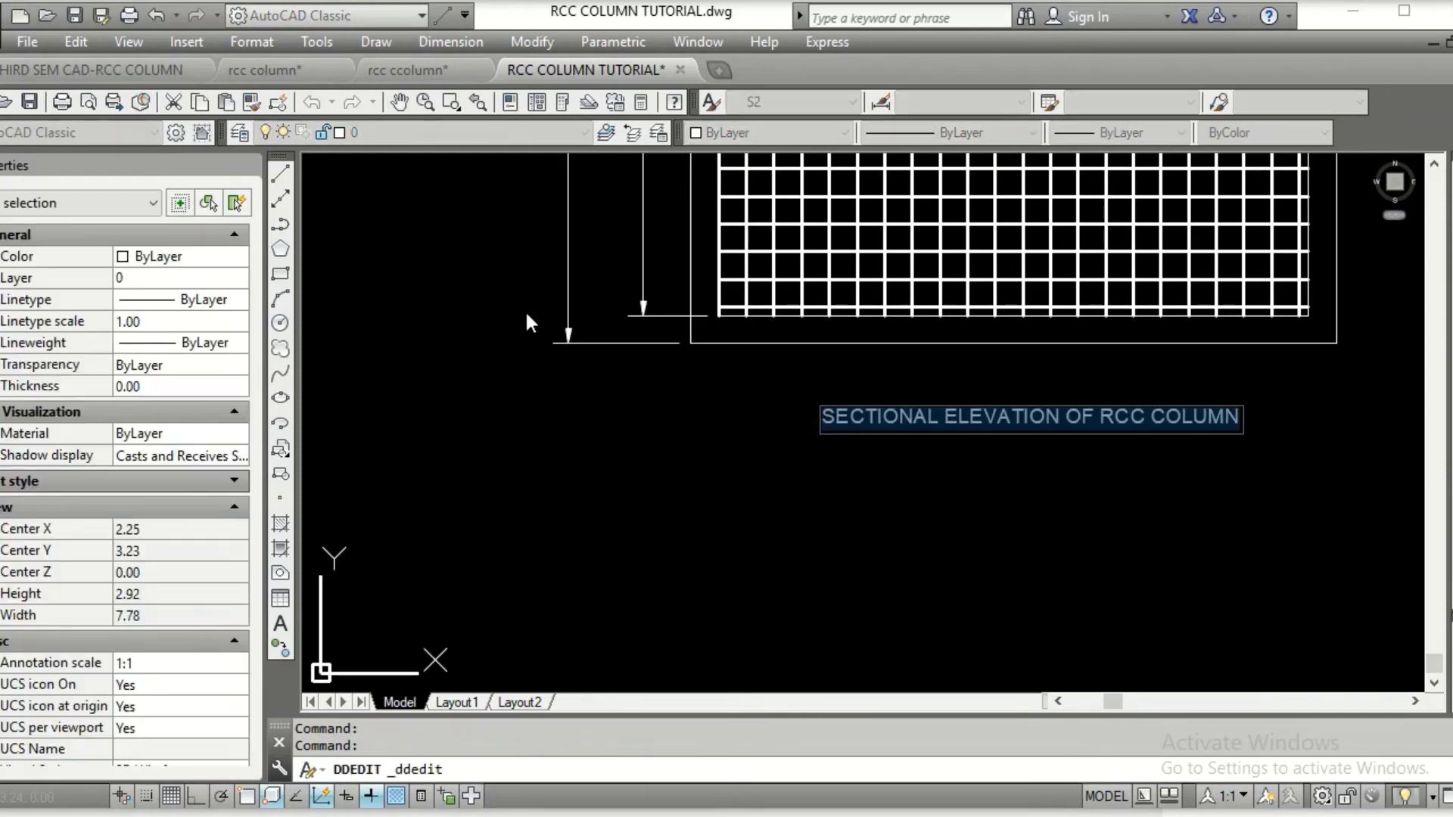
type("SECT")
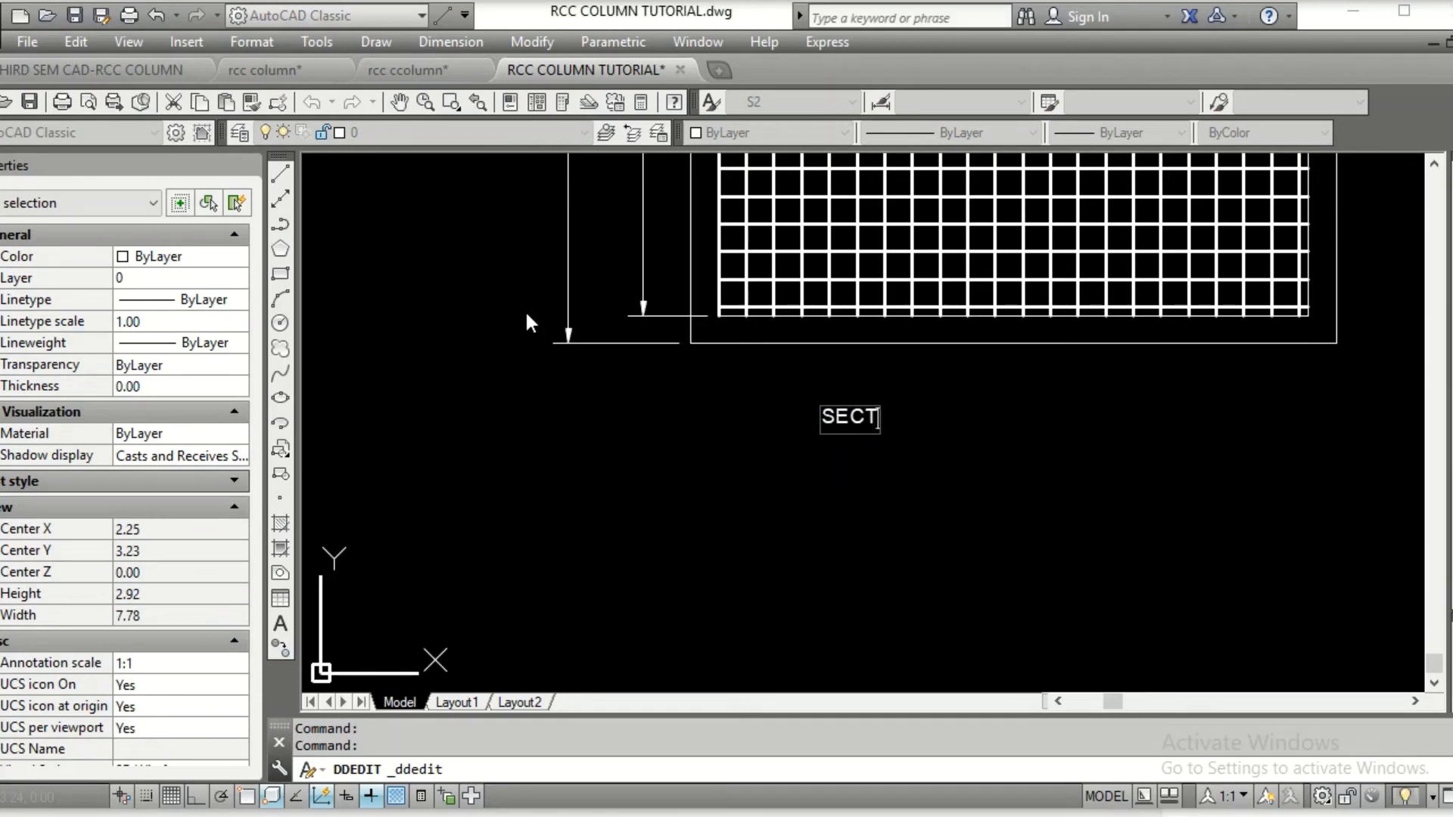
type("IONAL PLAN ")
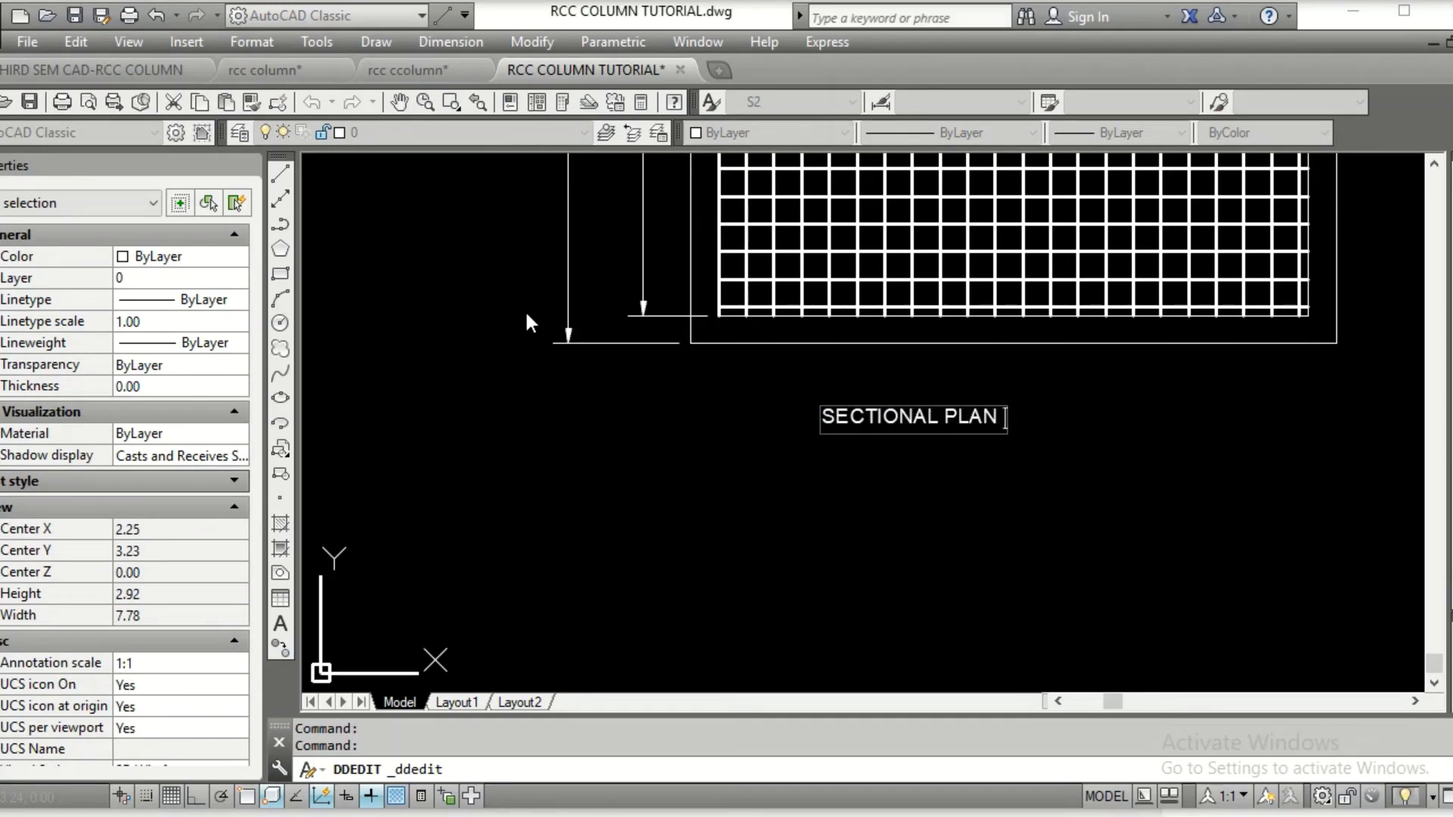
type("AT BASE")
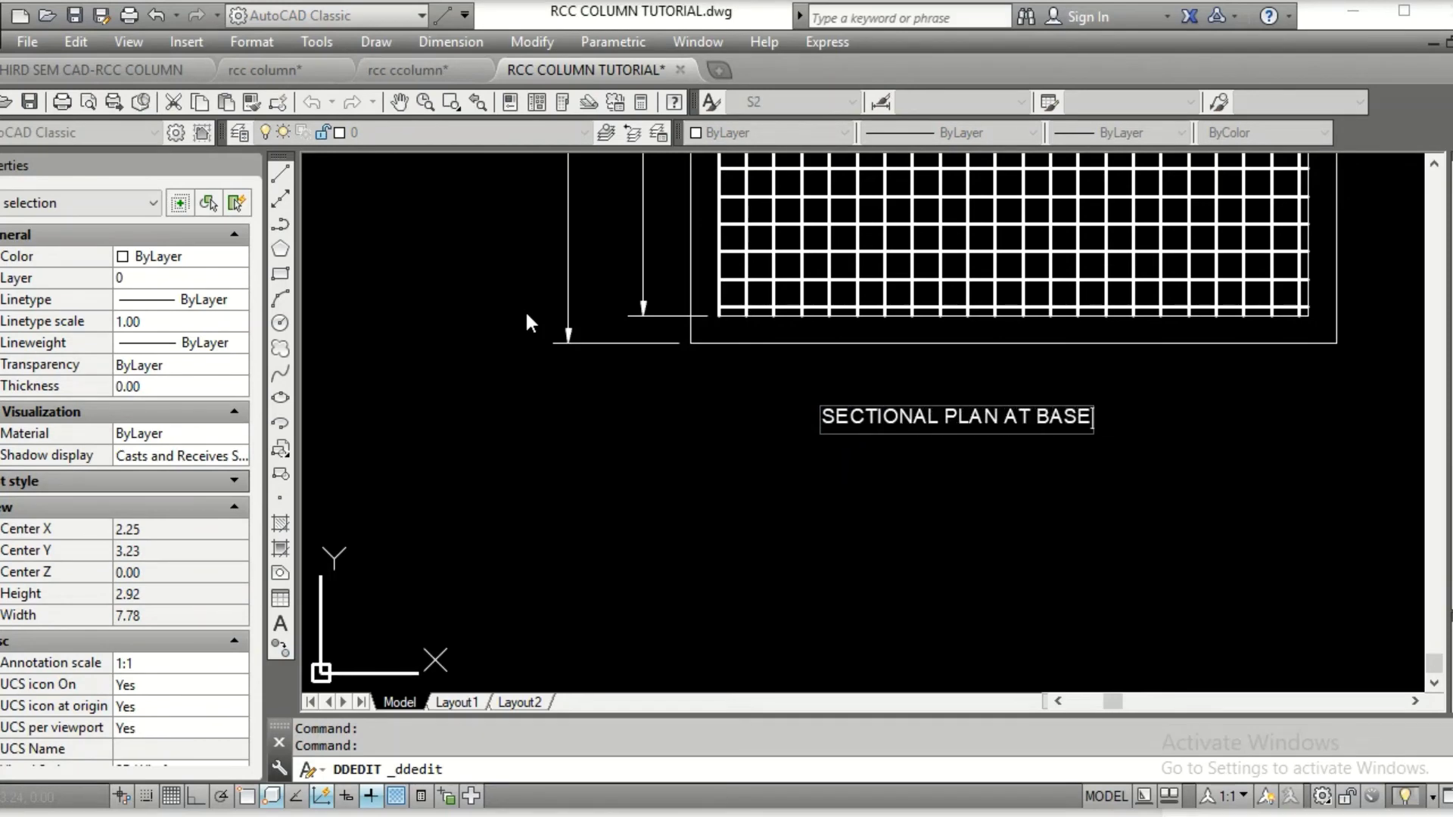
left_click(1170, 523)
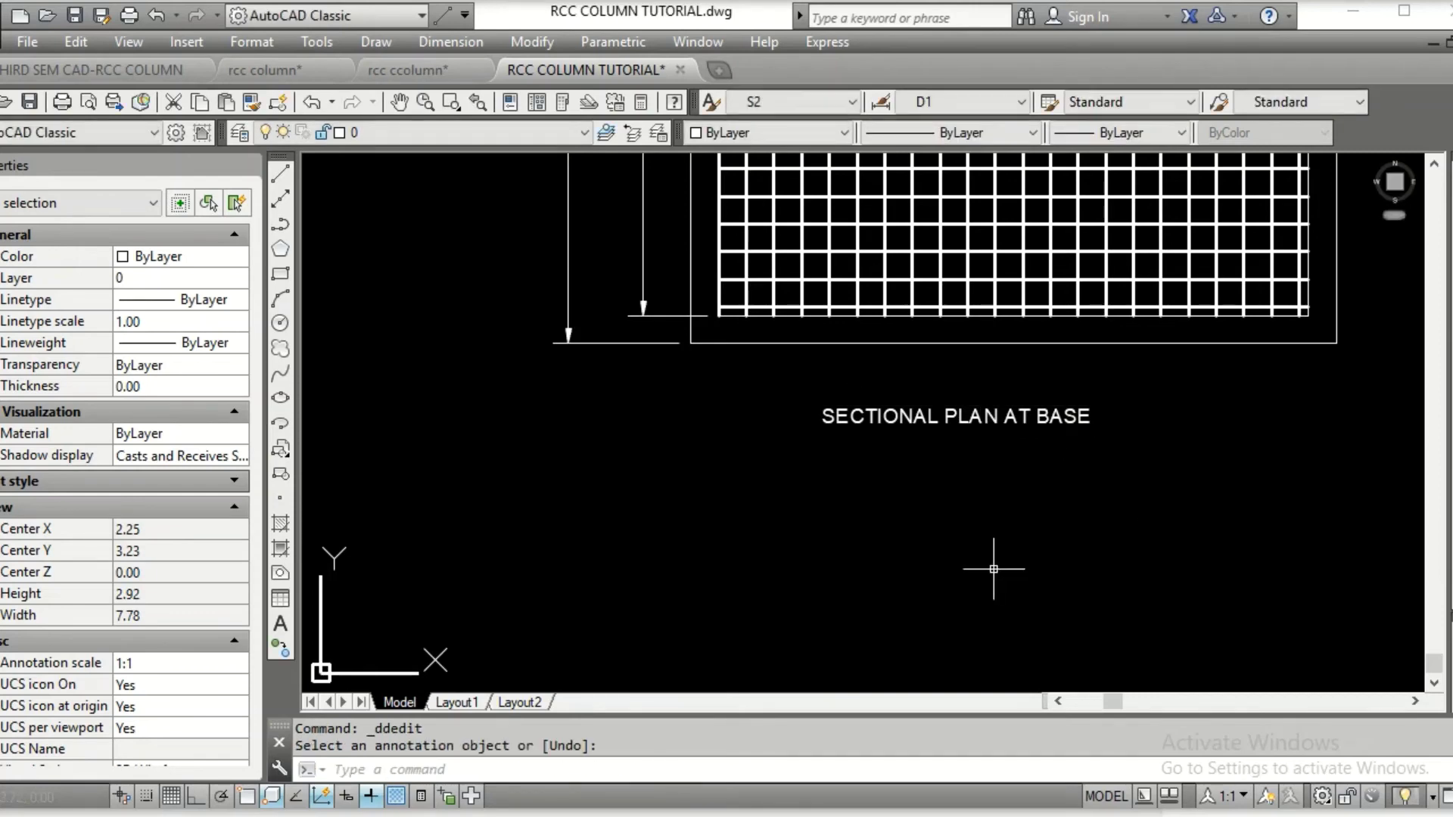
key("Escape")
Move the SECTIONAL PLAN AT BASE title so it sits centred under the plan grid
type("m")
key("Return")
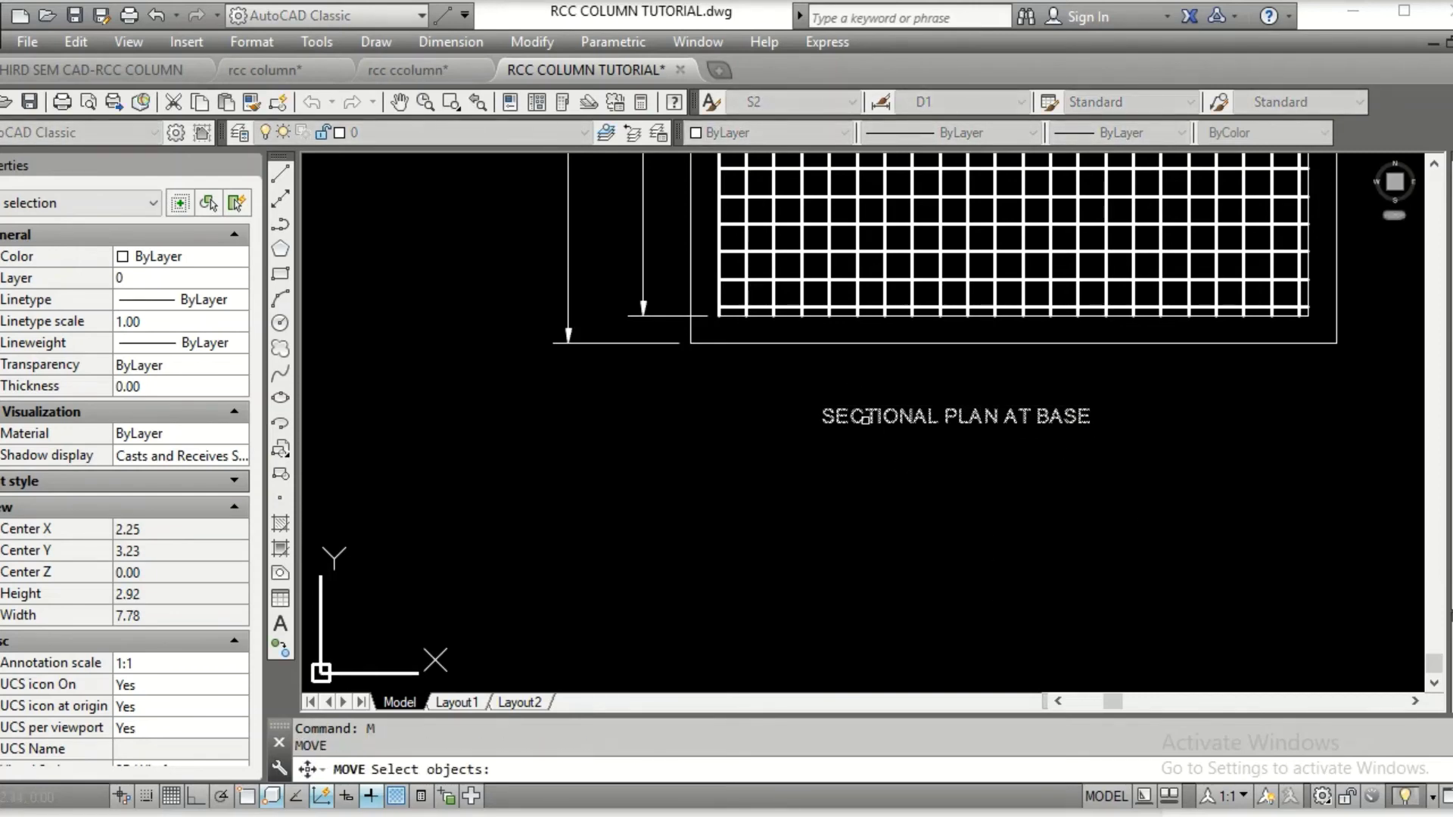
left_click(863, 420)
key("Return")
left_click(833, 418)
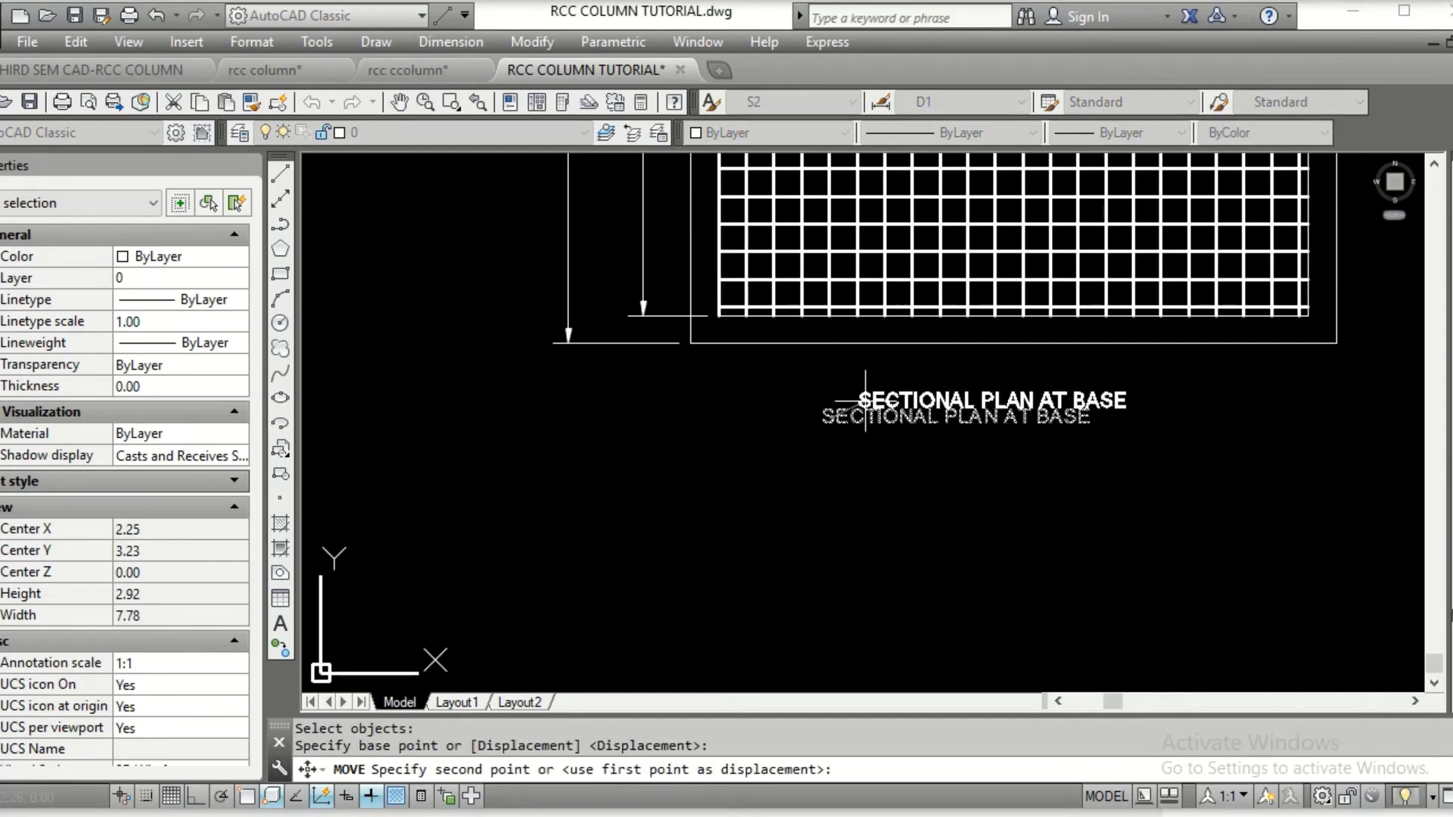
left_click(865, 401)
scroll(869, 523, "down", 3)
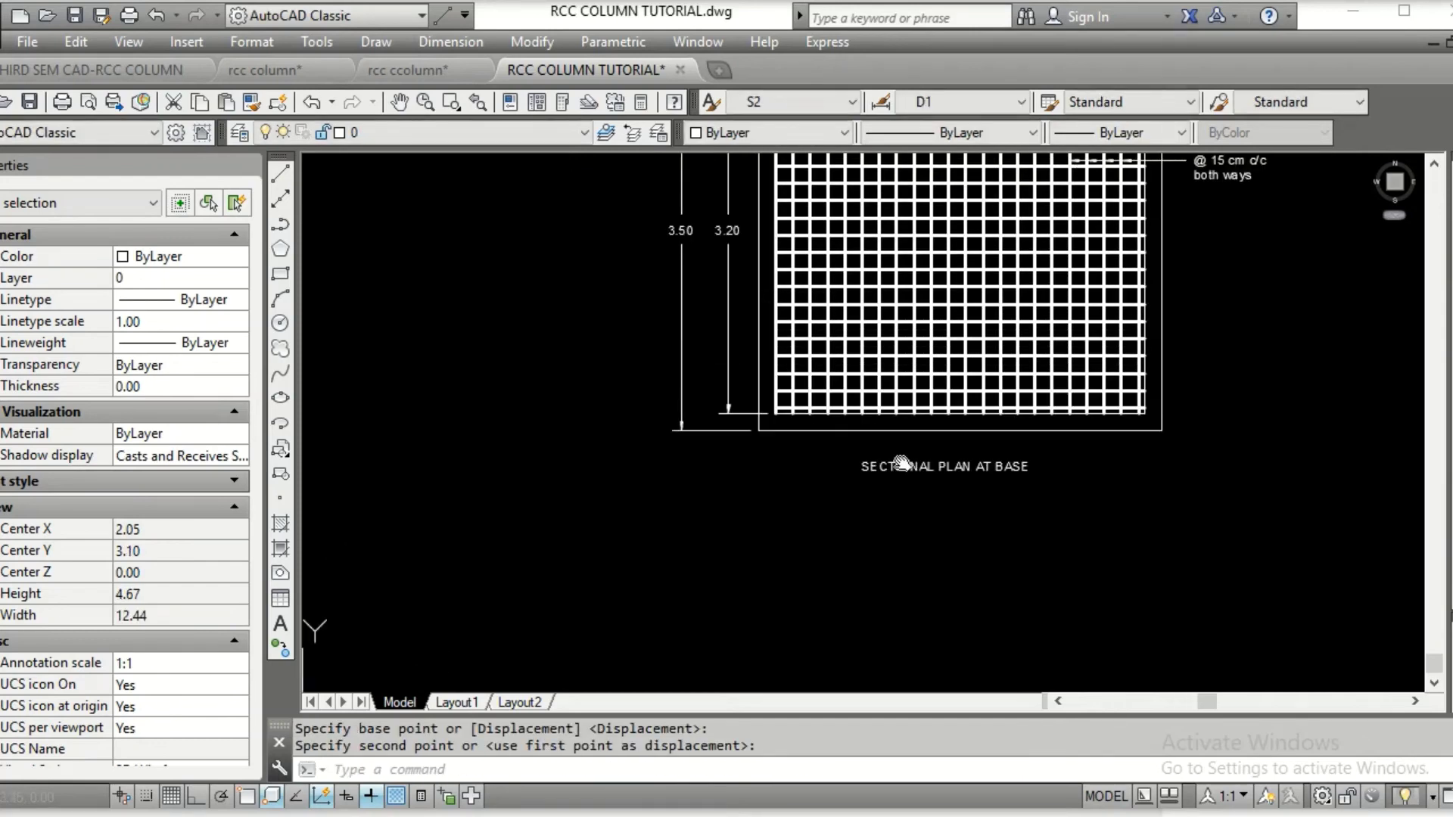
scroll(1035, 424, "up", 3)
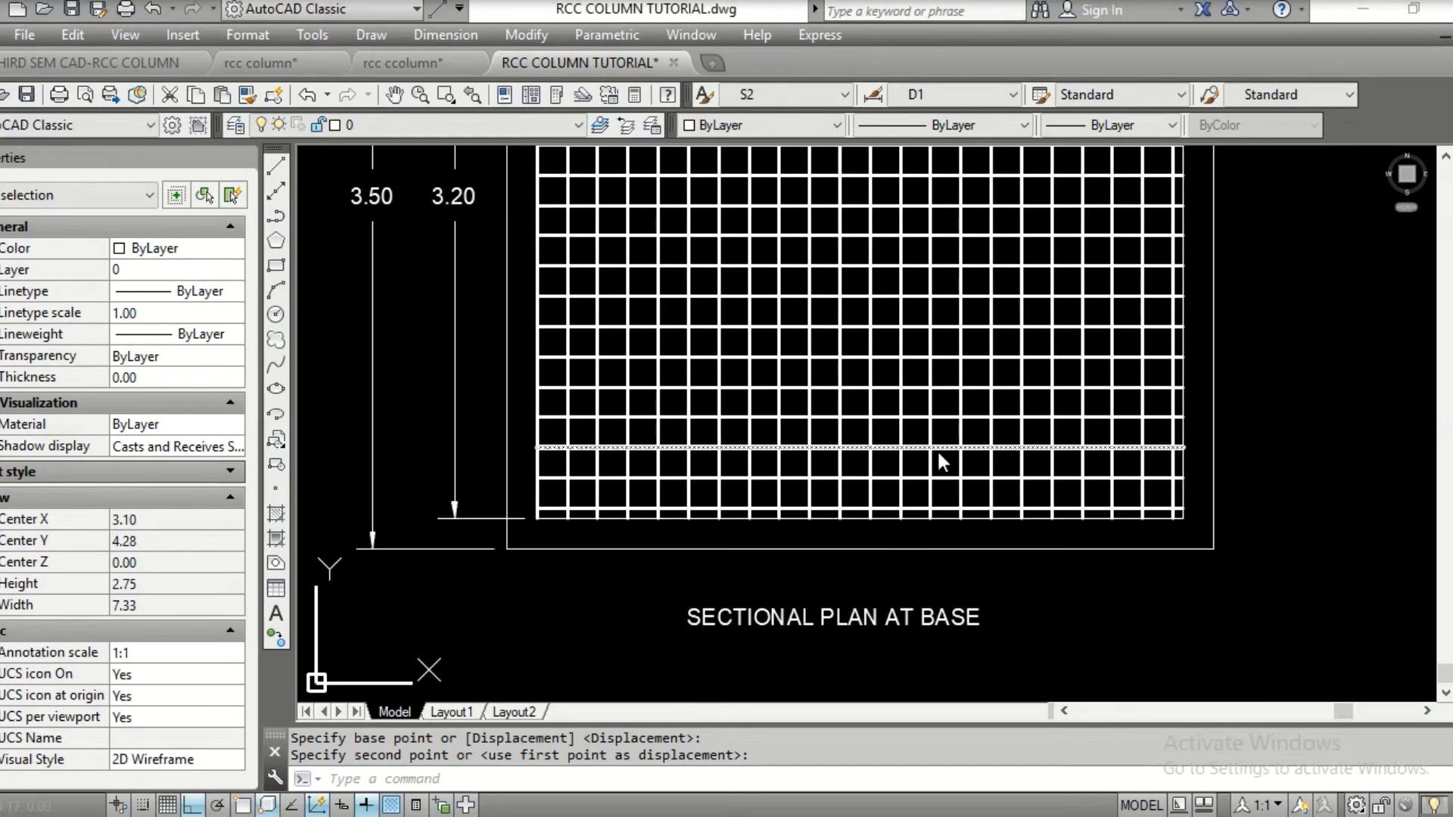
scroll(980, 358, "down", 2)
scroll(974, 584, "down", 2)
middle_click_drag(976, 326, 923, 678)
middle_click_drag(872, 159, 883, 394)
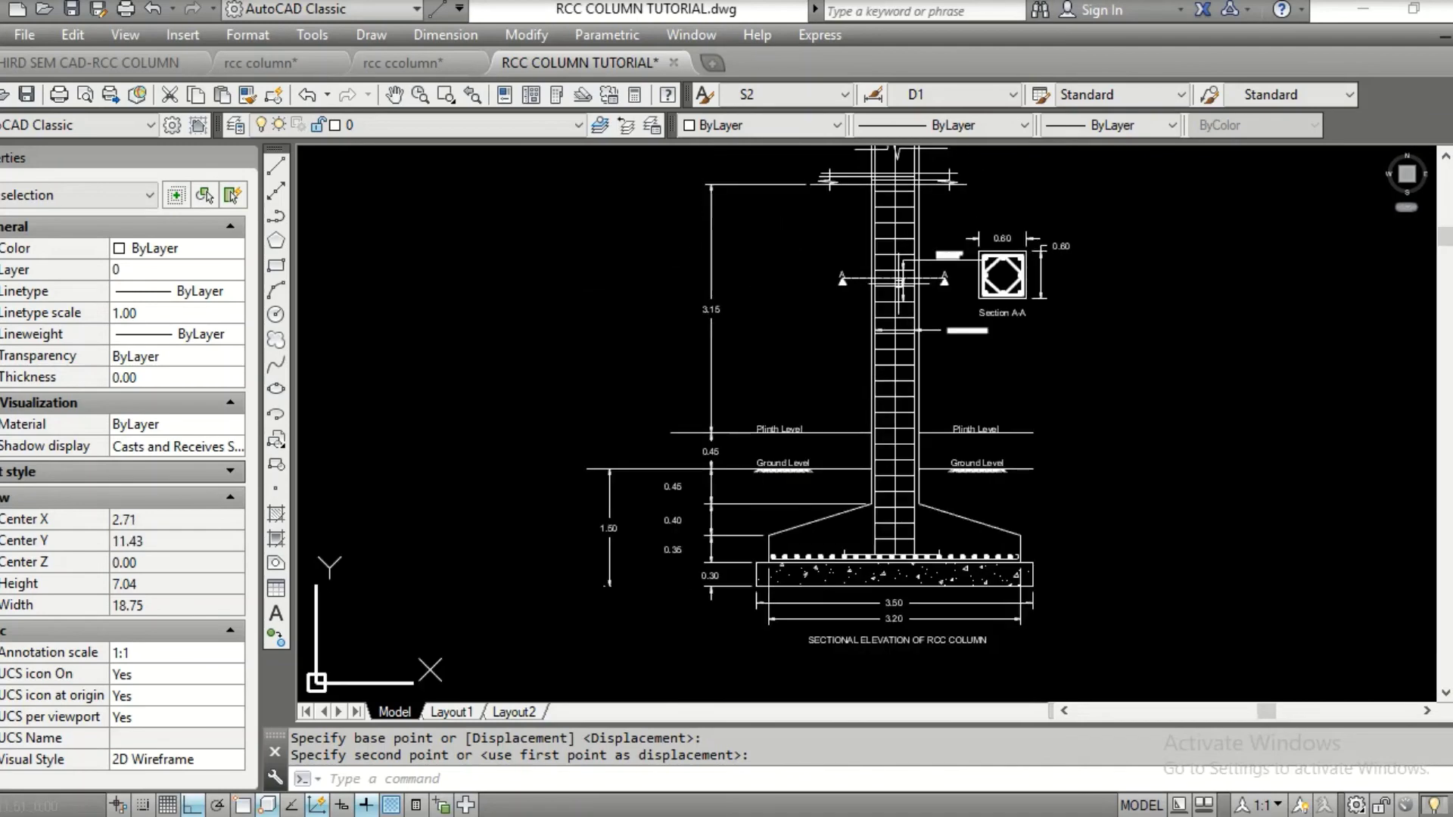
scroll(896, 273, "up", 5)
middle_click_drag(851, 245, 863, 114)
scroll(916, 419, "down", 2)
middle_click_drag(934, 415, 946, 563)
scroll(906, 261, "up", 4)
middle_click_drag(905, 261, 906, 337)
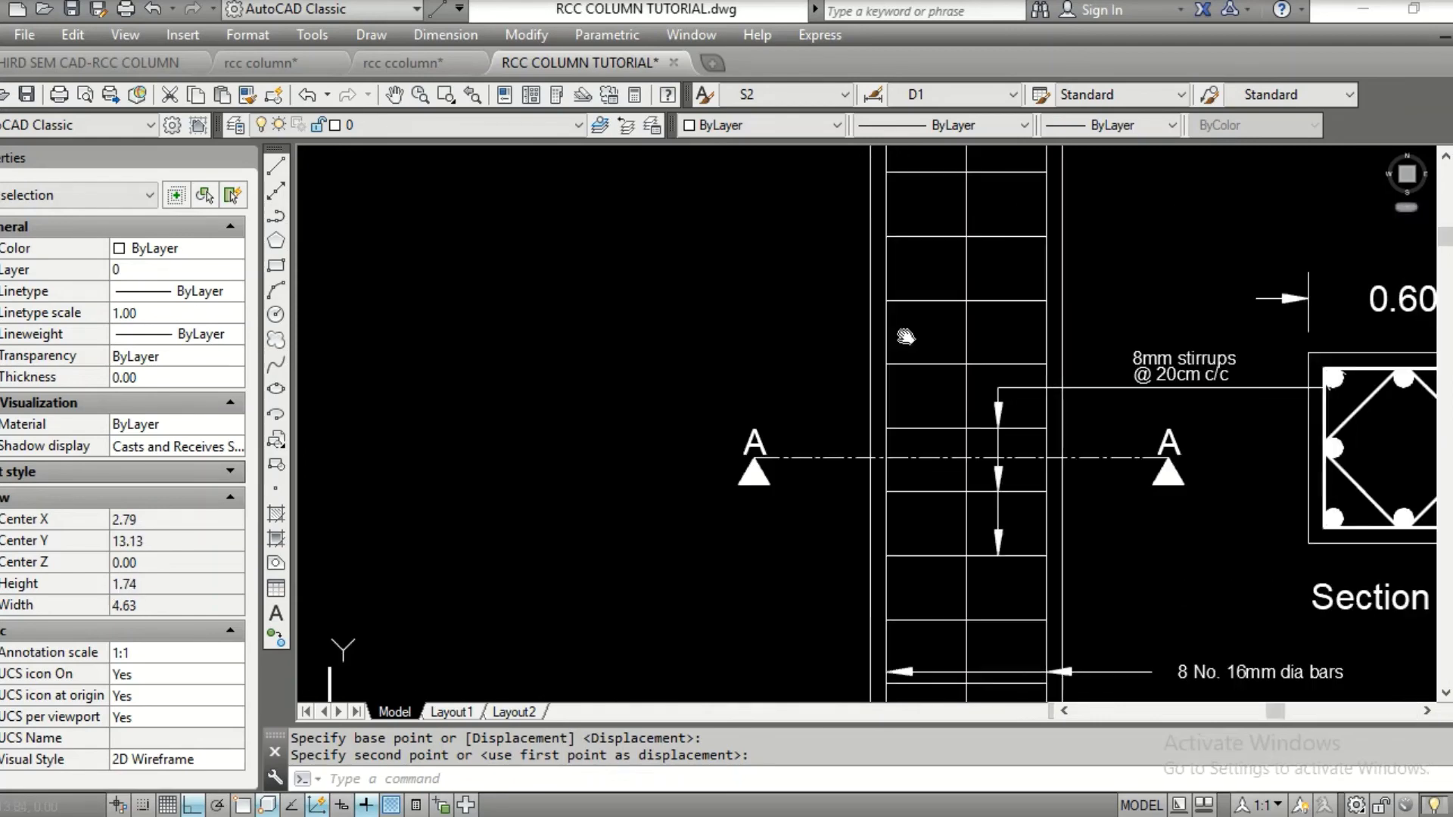
scroll(901, 325, "up", 4)
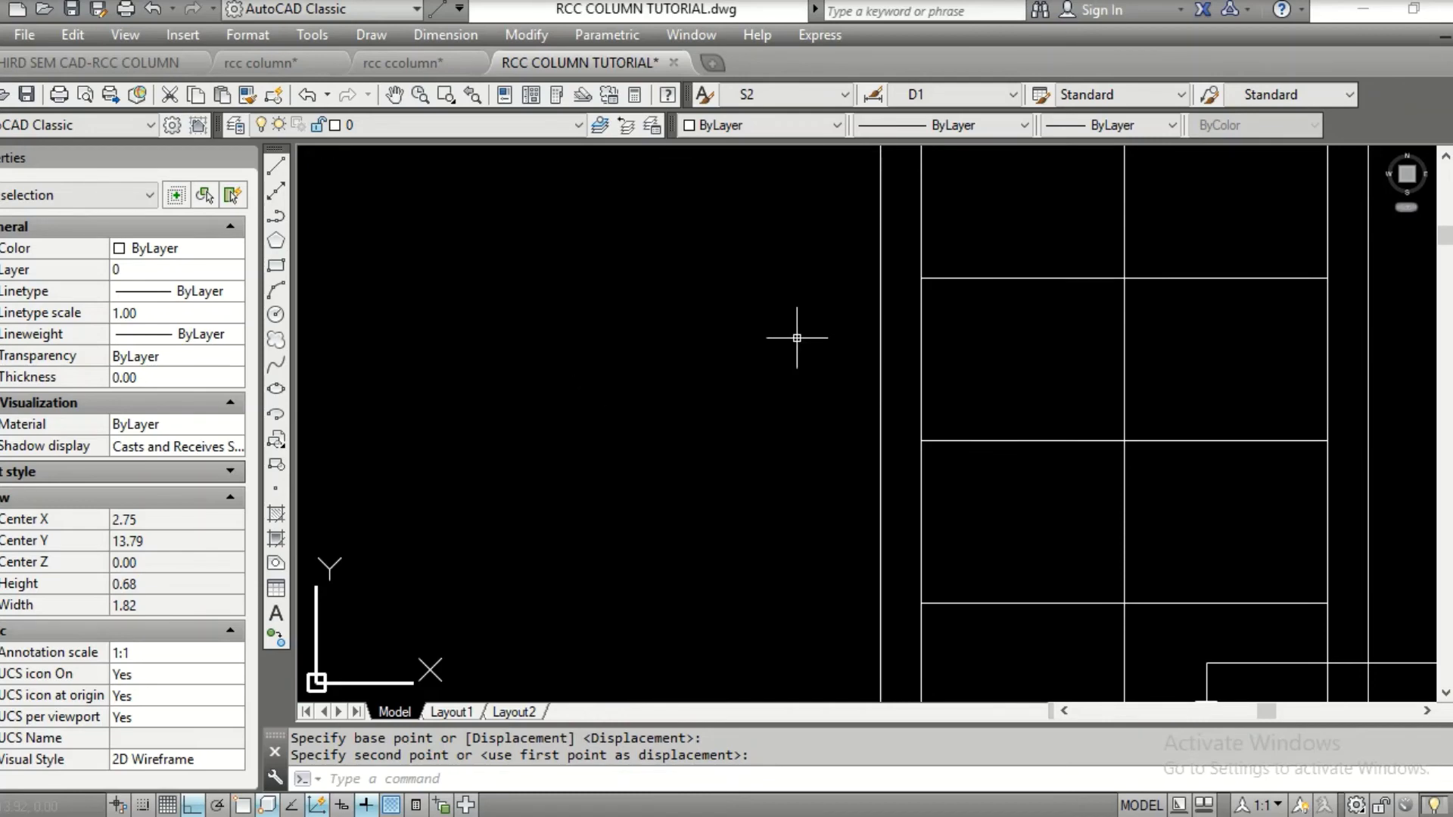
Draw a leader from the column edge leftward and add the note '5cm clear cover'
type("LEADER")
key("Return")
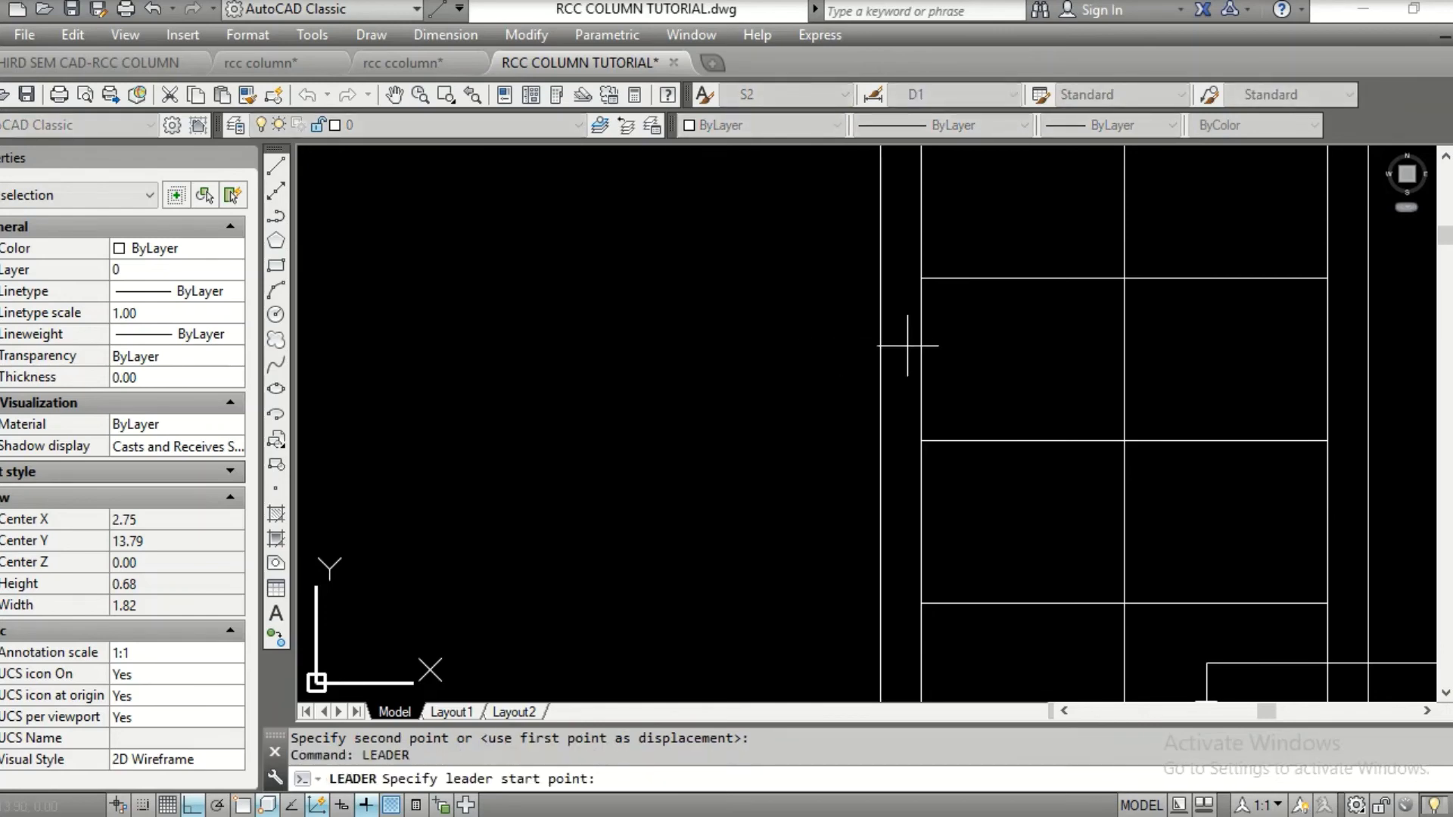
left_click(906, 346)
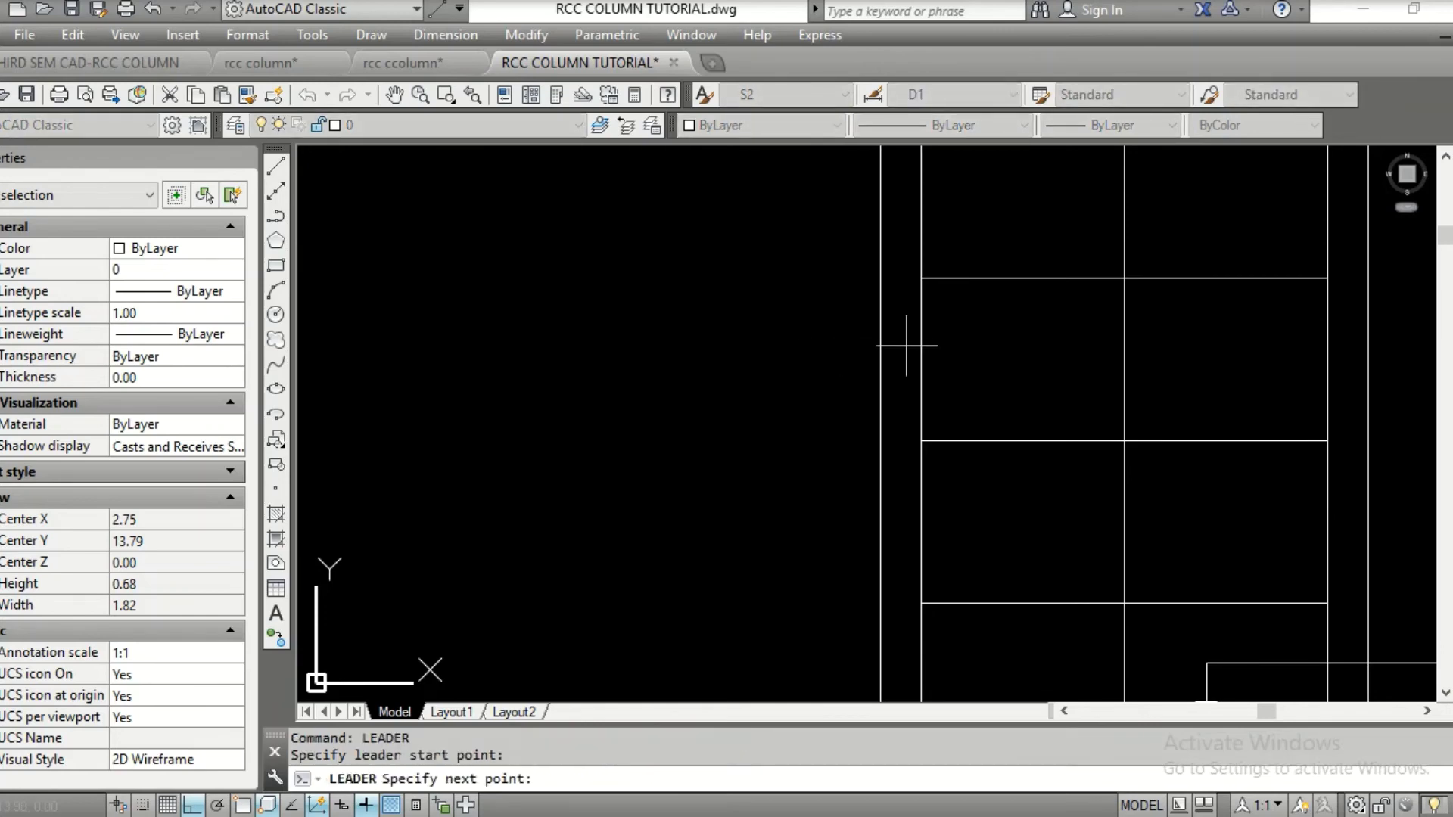
left_click(684, 348)
key("Return")
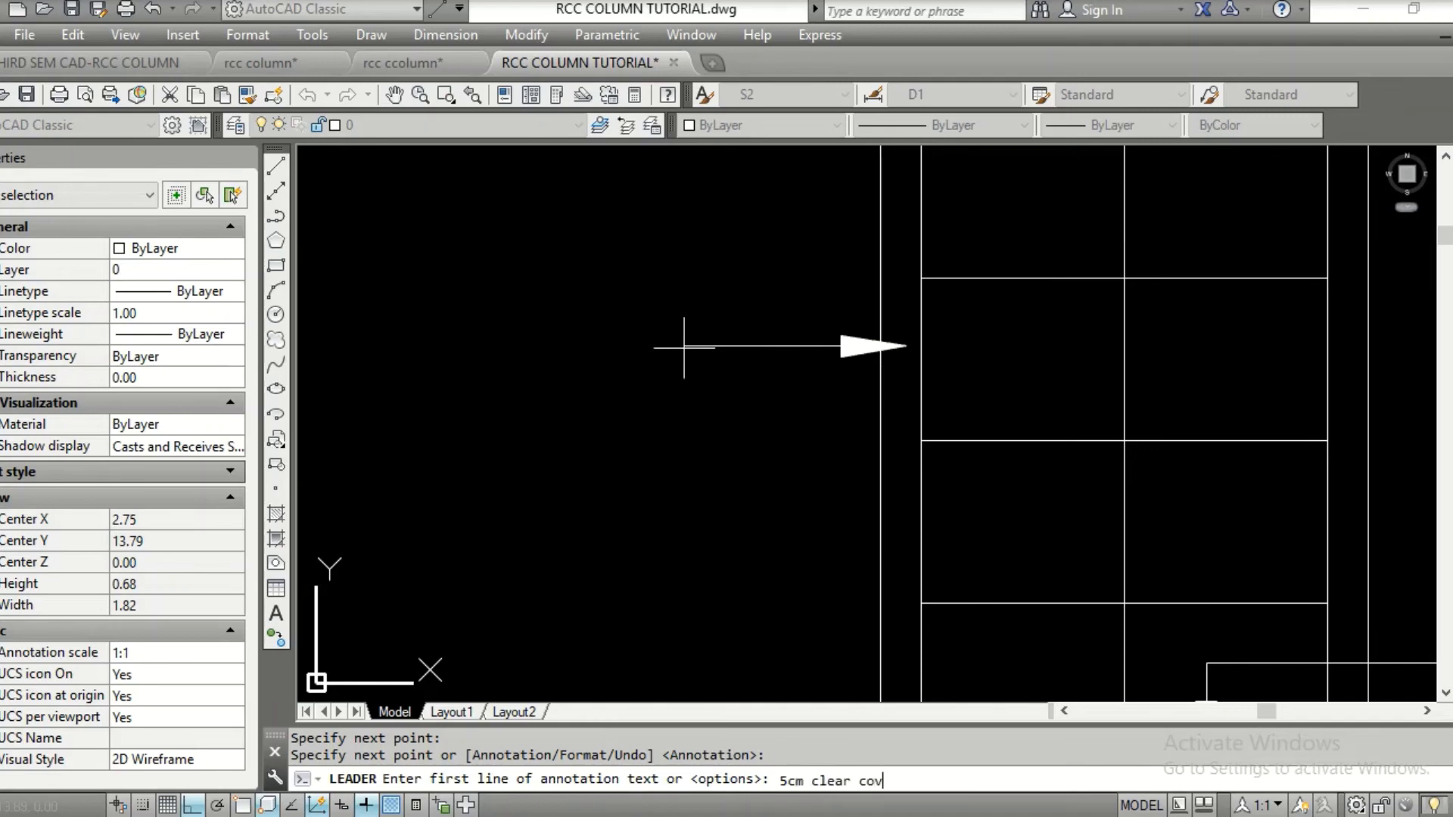
key("Return")
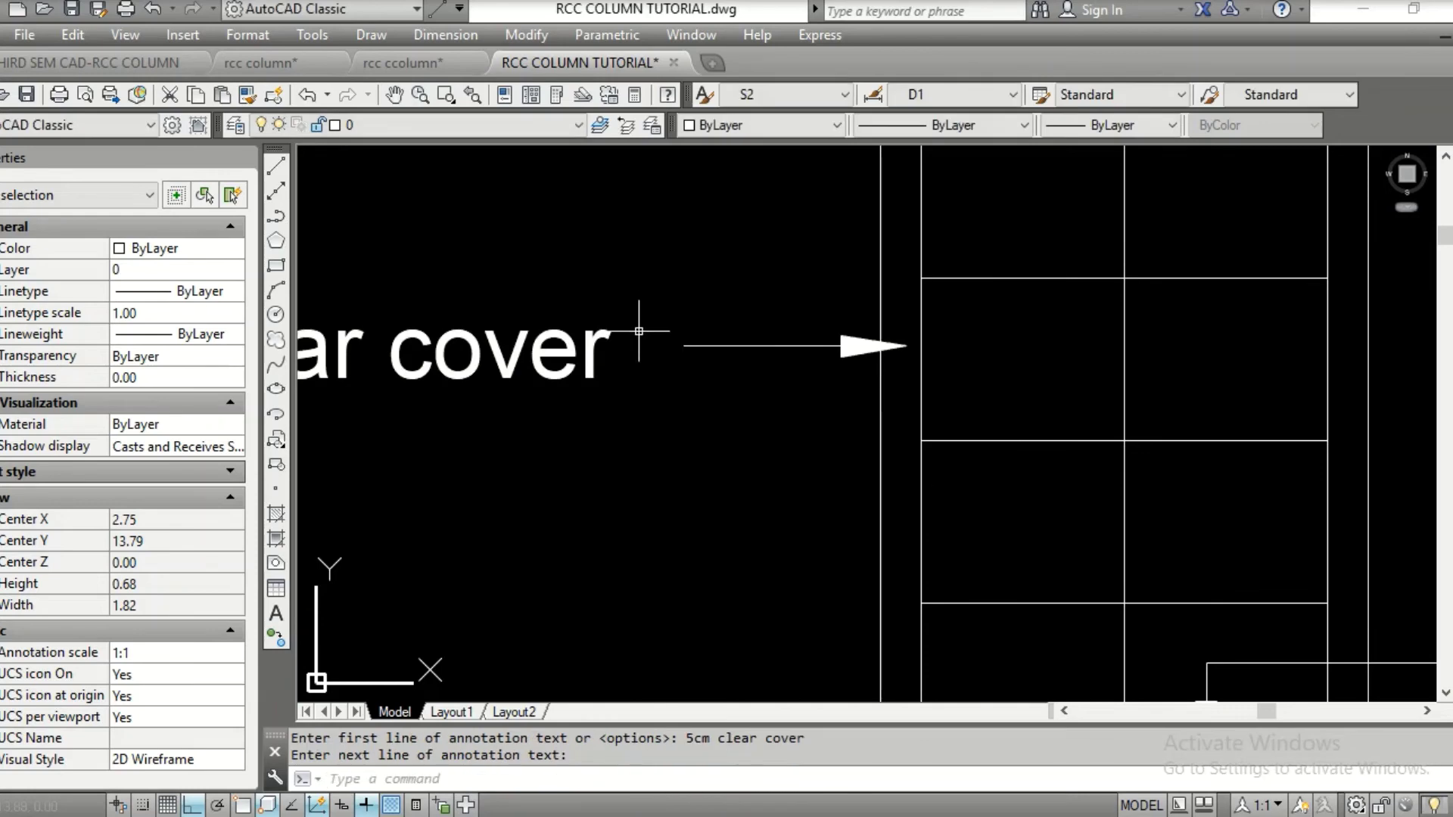
scroll(684, 348, "down", 4)
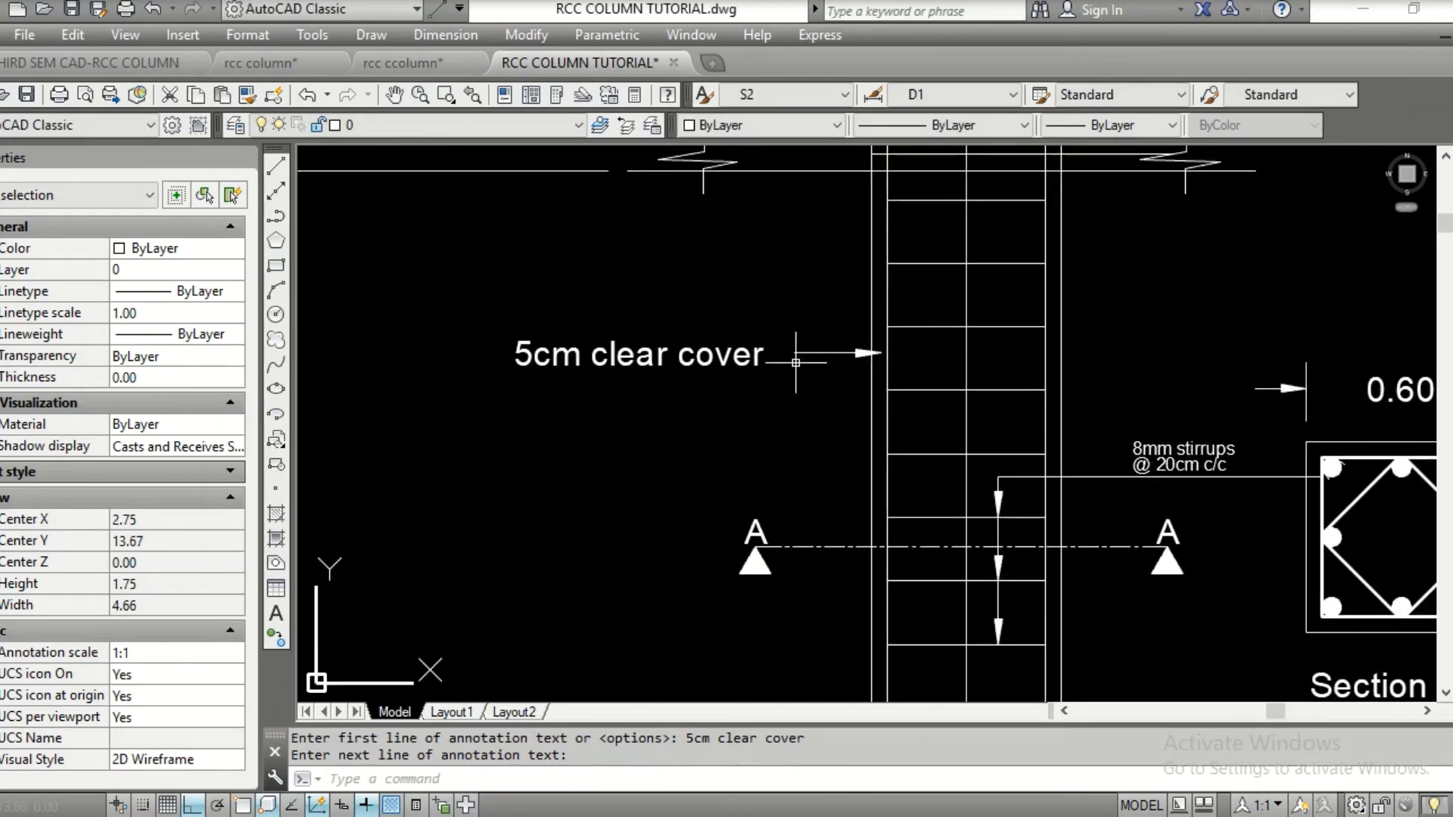
scroll(870, 331, "up", 6)
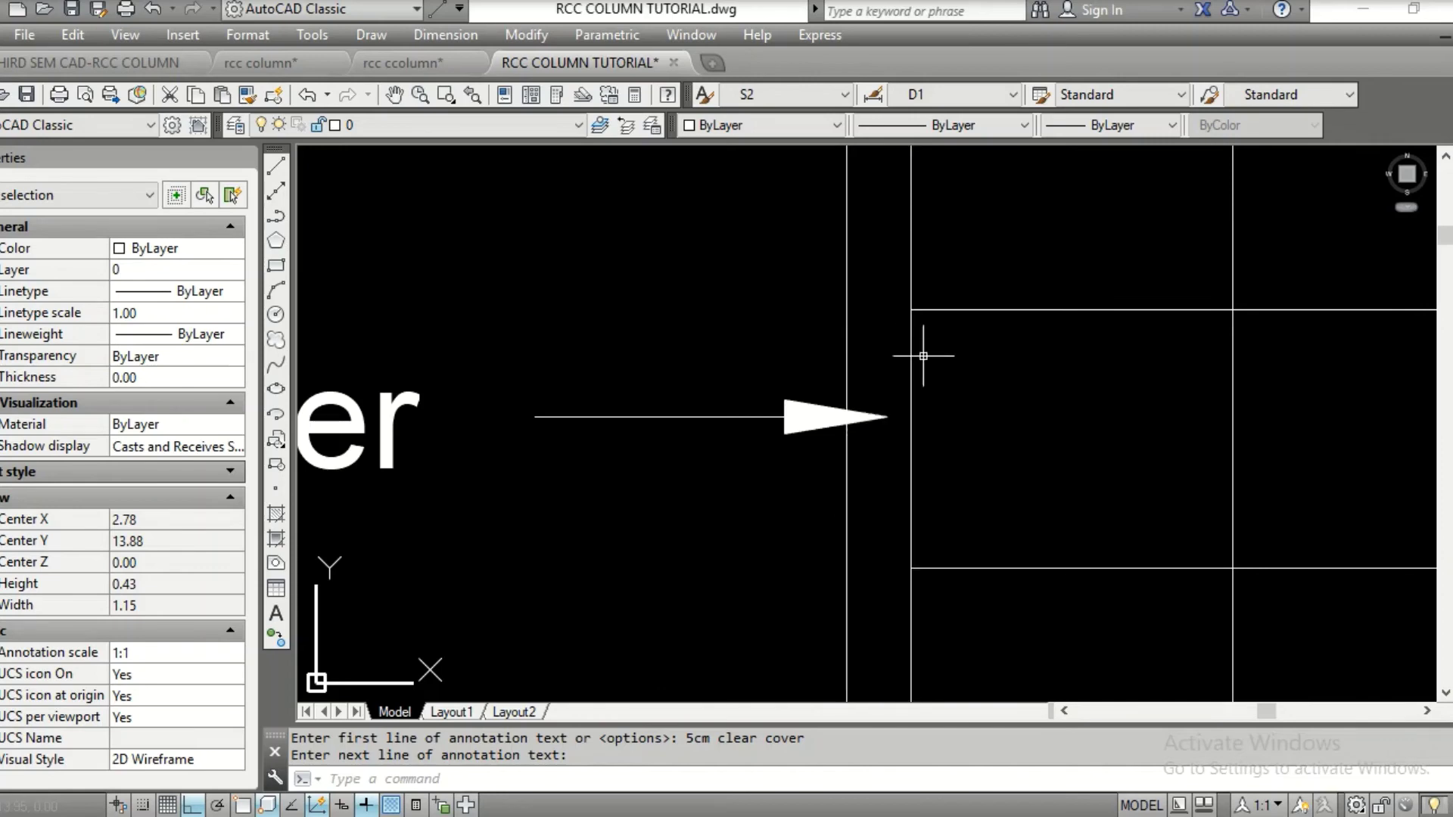
scroll(905, 367, "down", 2)
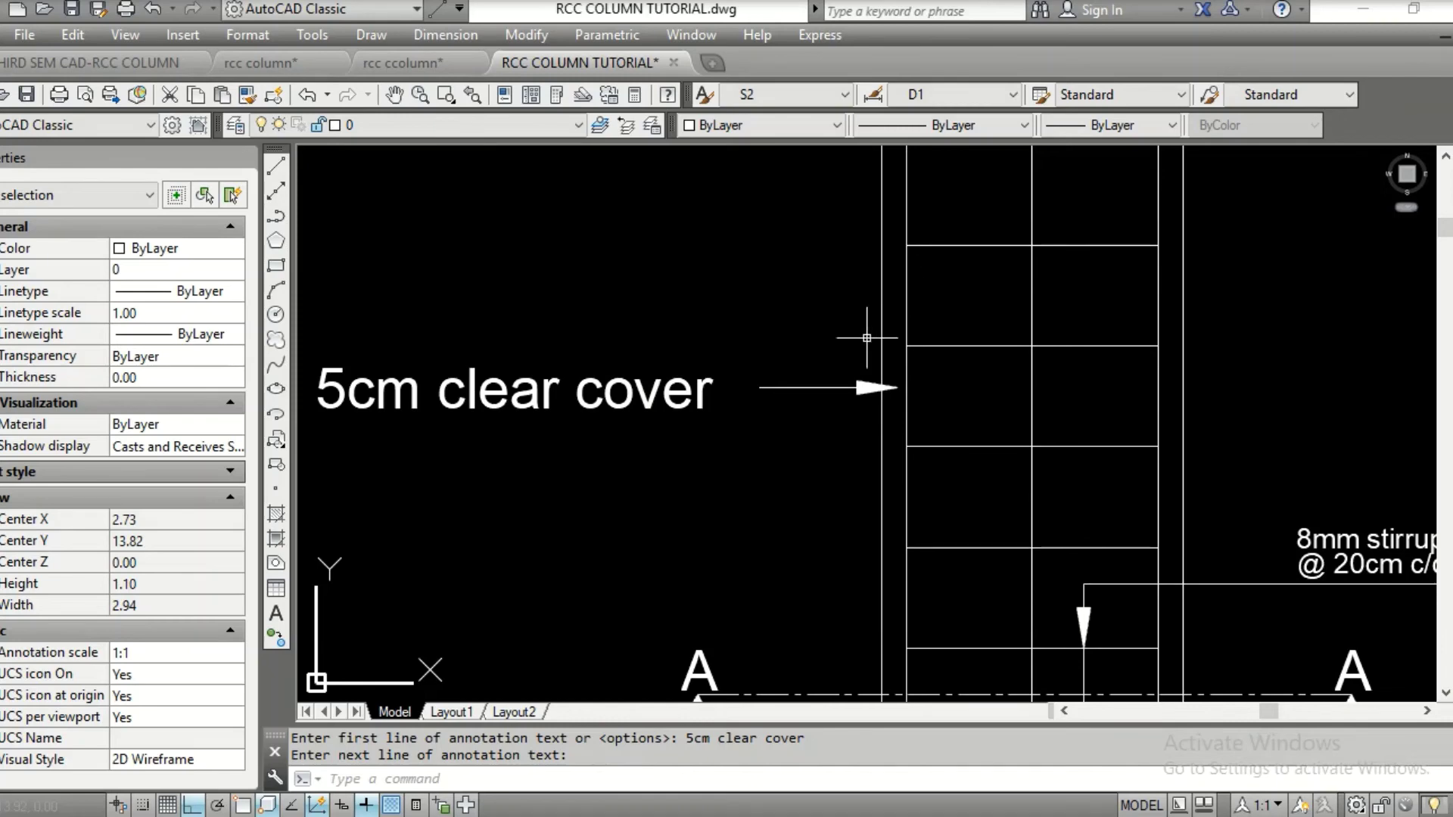
scroll(866, 339, "down", 4)
mouse_move(805, 373)
middle_mouse_down()
mouse_move(829, 296)
mouse_move(840, 372)
middle_mouse_up()
scroll(828, 300, "down", 2)
middle_click_drag(840, 635, 852, 440)
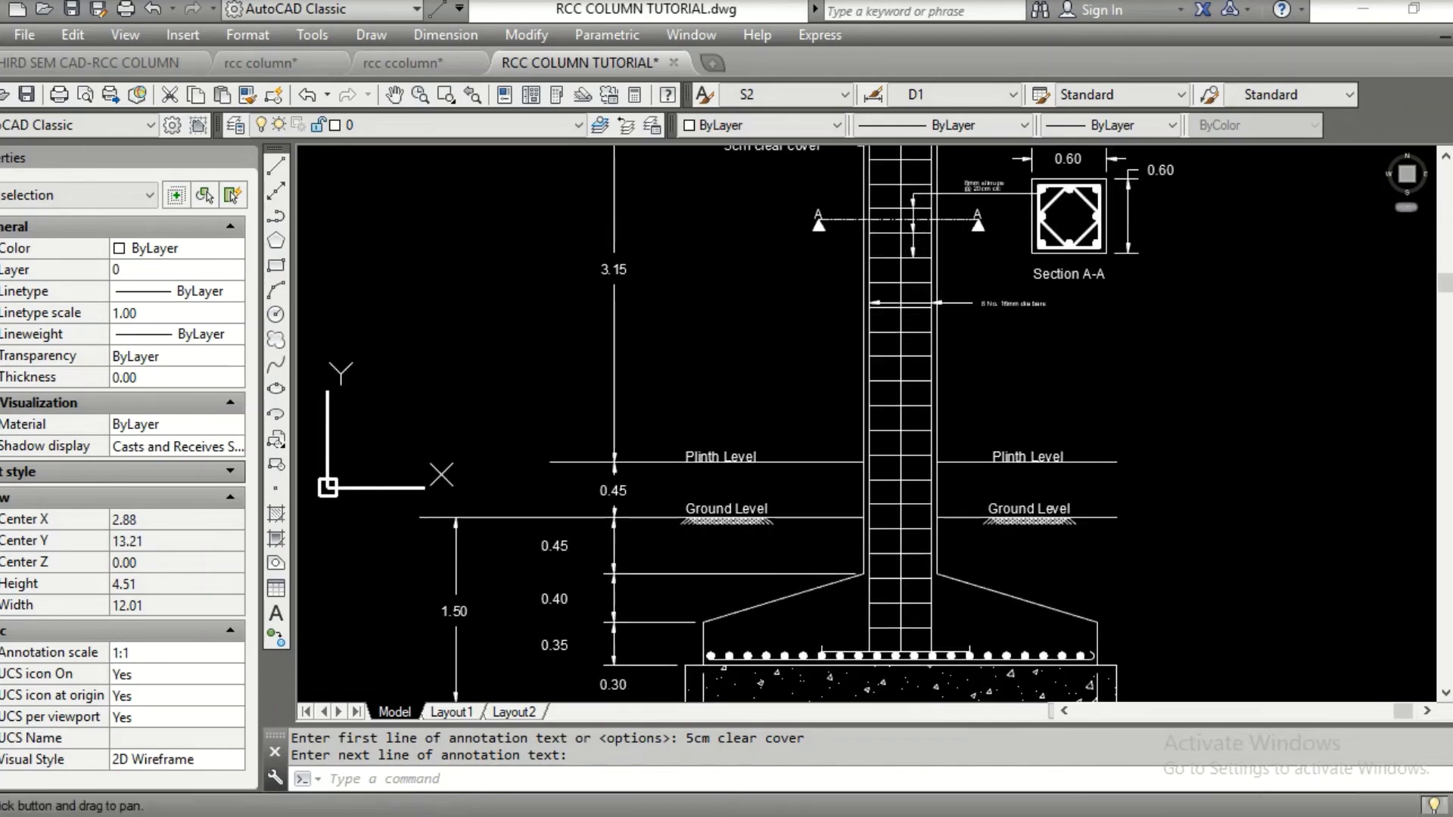
mouse_move(799, 483)
middle_mouse_down()
mouse_move(804, 214)
mouse_move(835, 330)
middle_mouse_up()
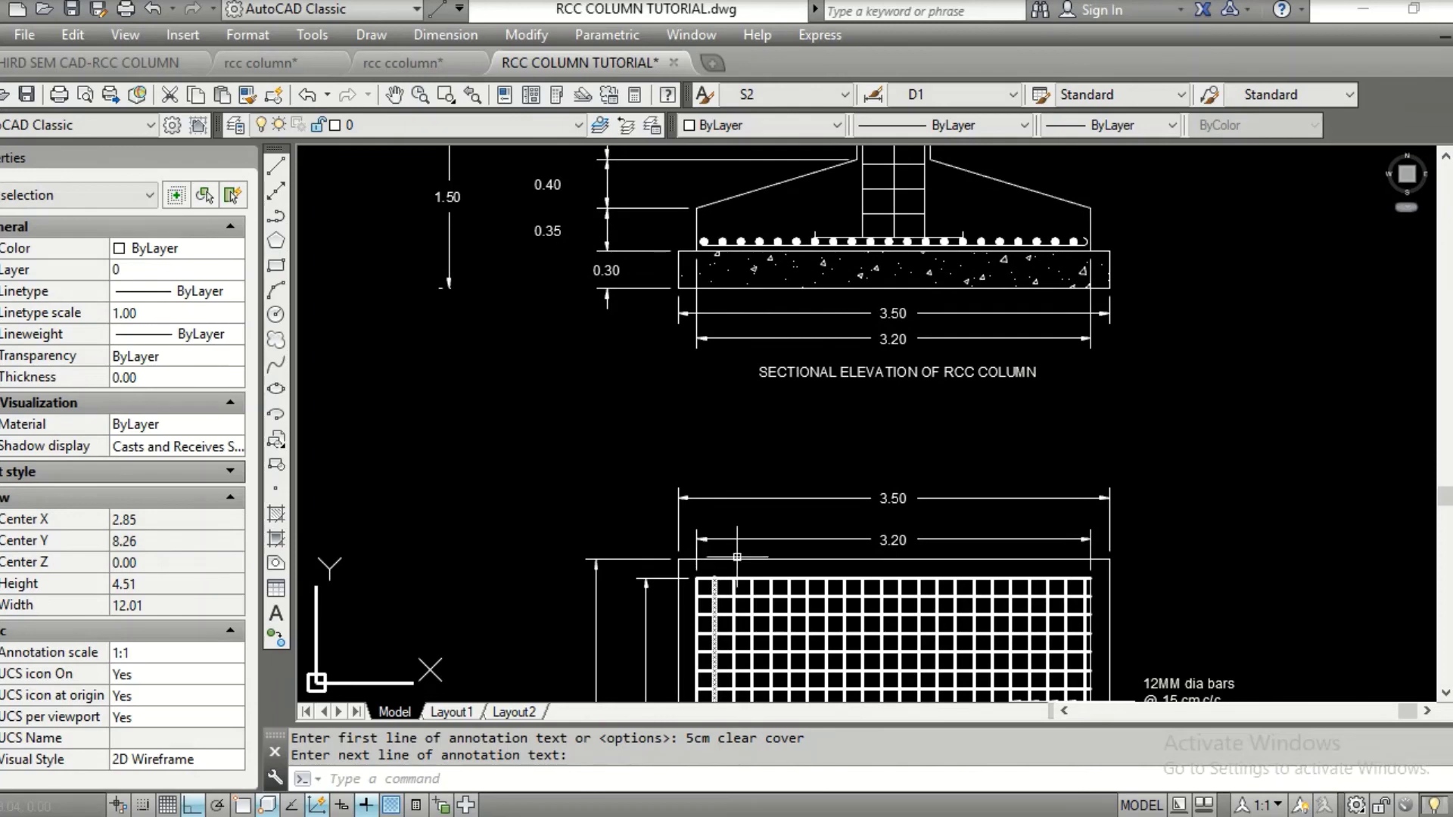
middle_click_drag(849, 453, 850, 203)
middle_click_drag(832, 672, 830, 460)
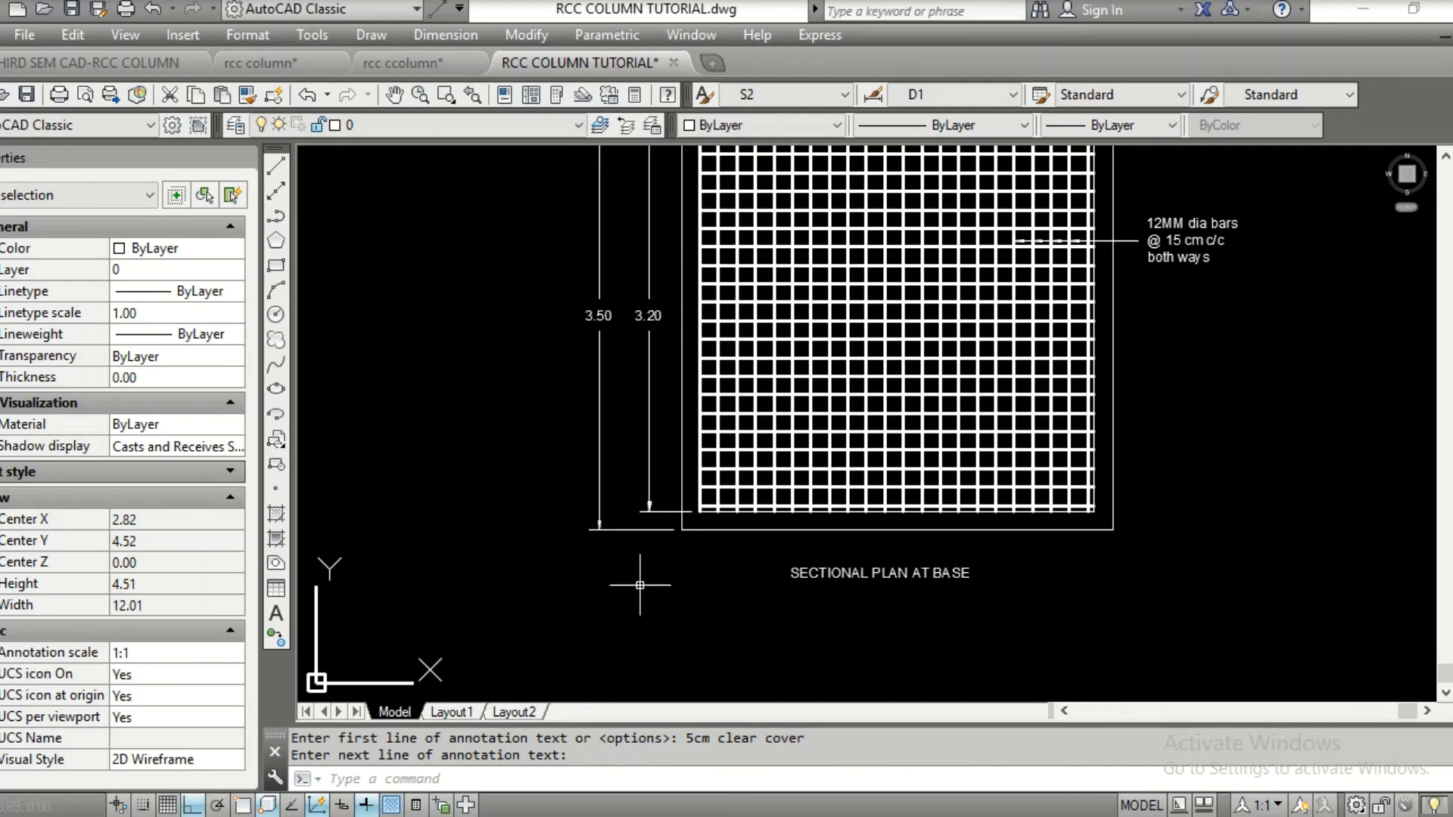
Delete the default viewport on the Layout1 sheet
left_click(463, 713)
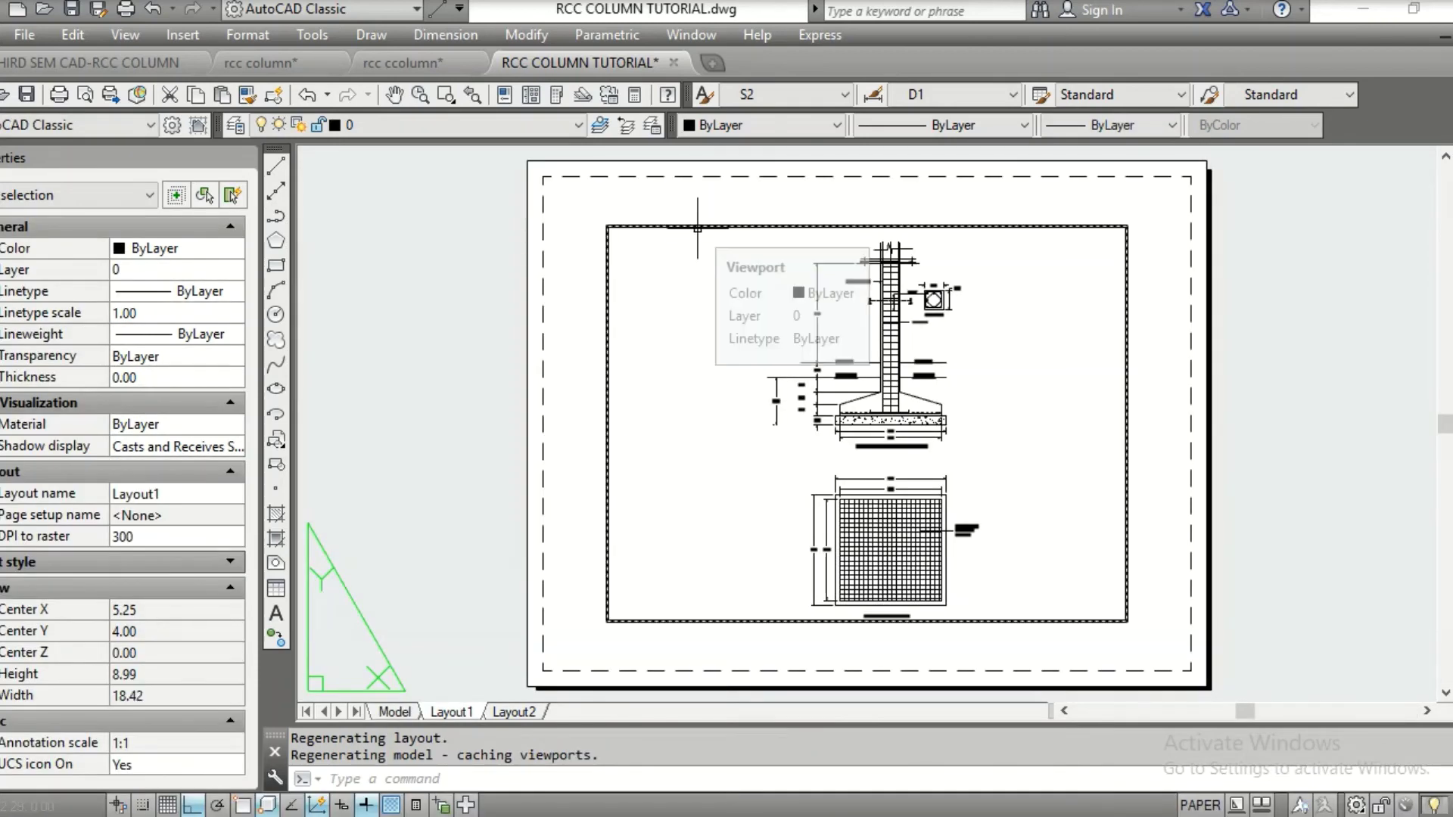
left_click(698, 228)
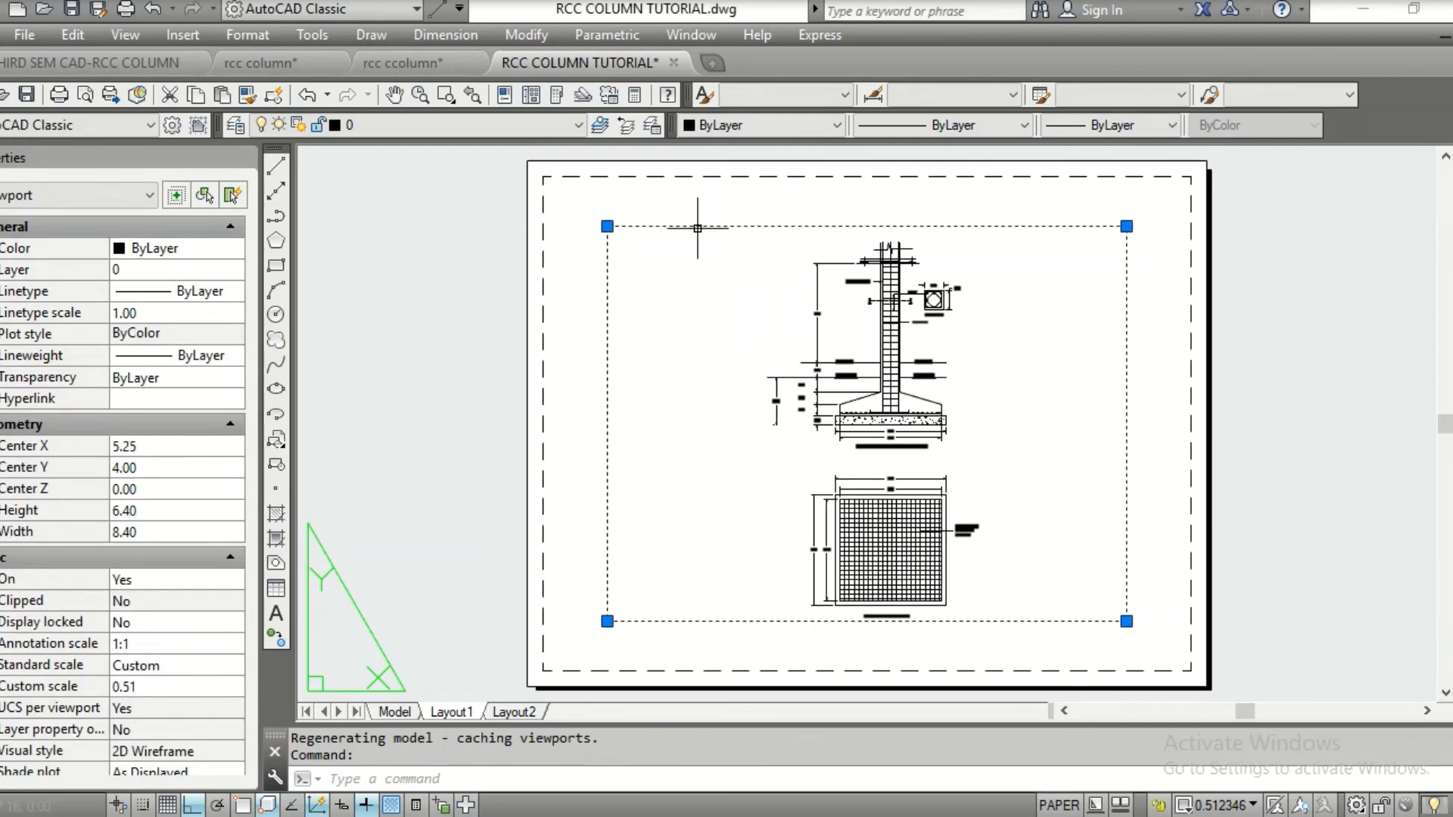
key("Delete")
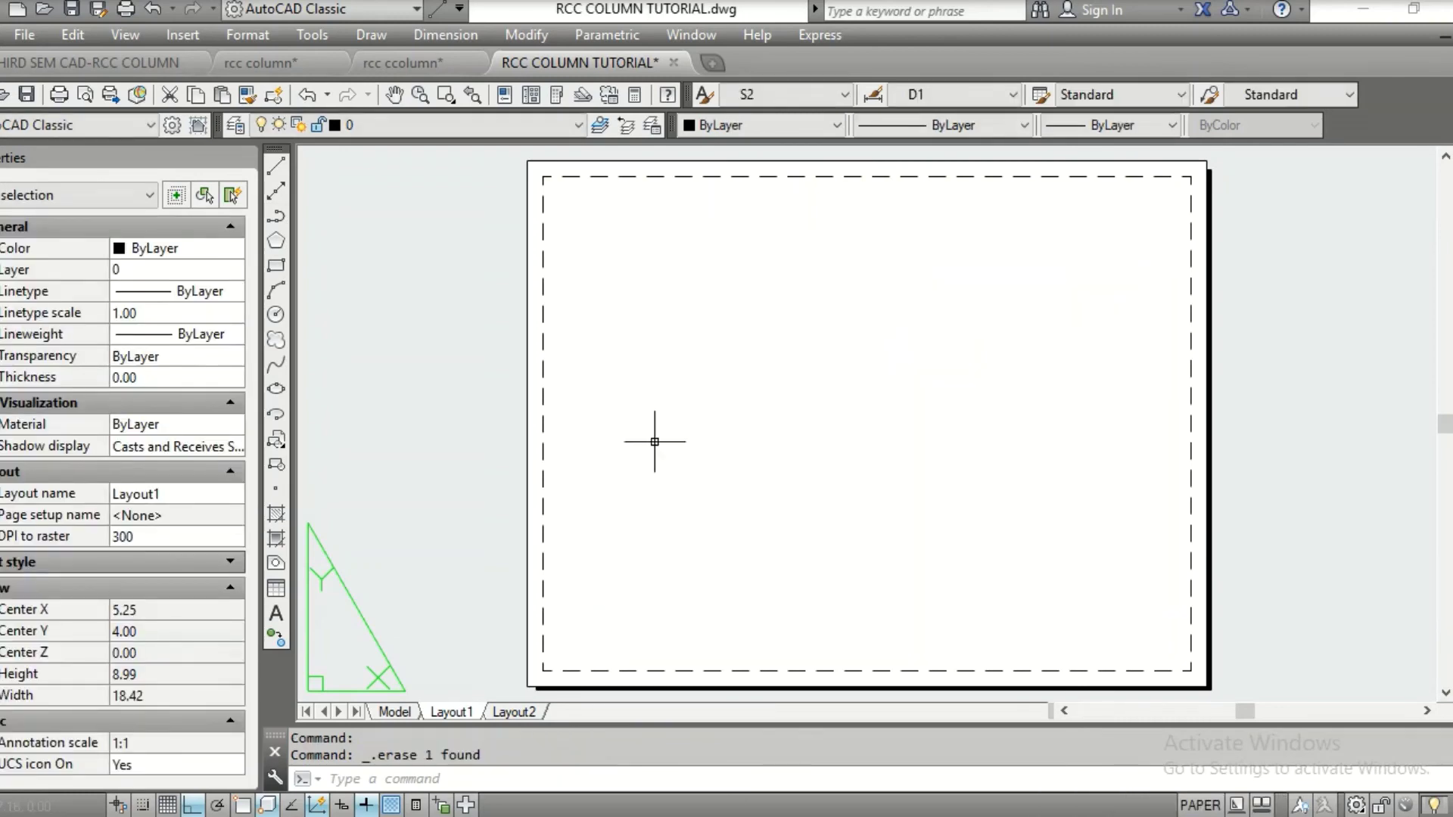
Check the column elevation and Section A-A in model space, then go back to Layout1
left_click(407, 715)
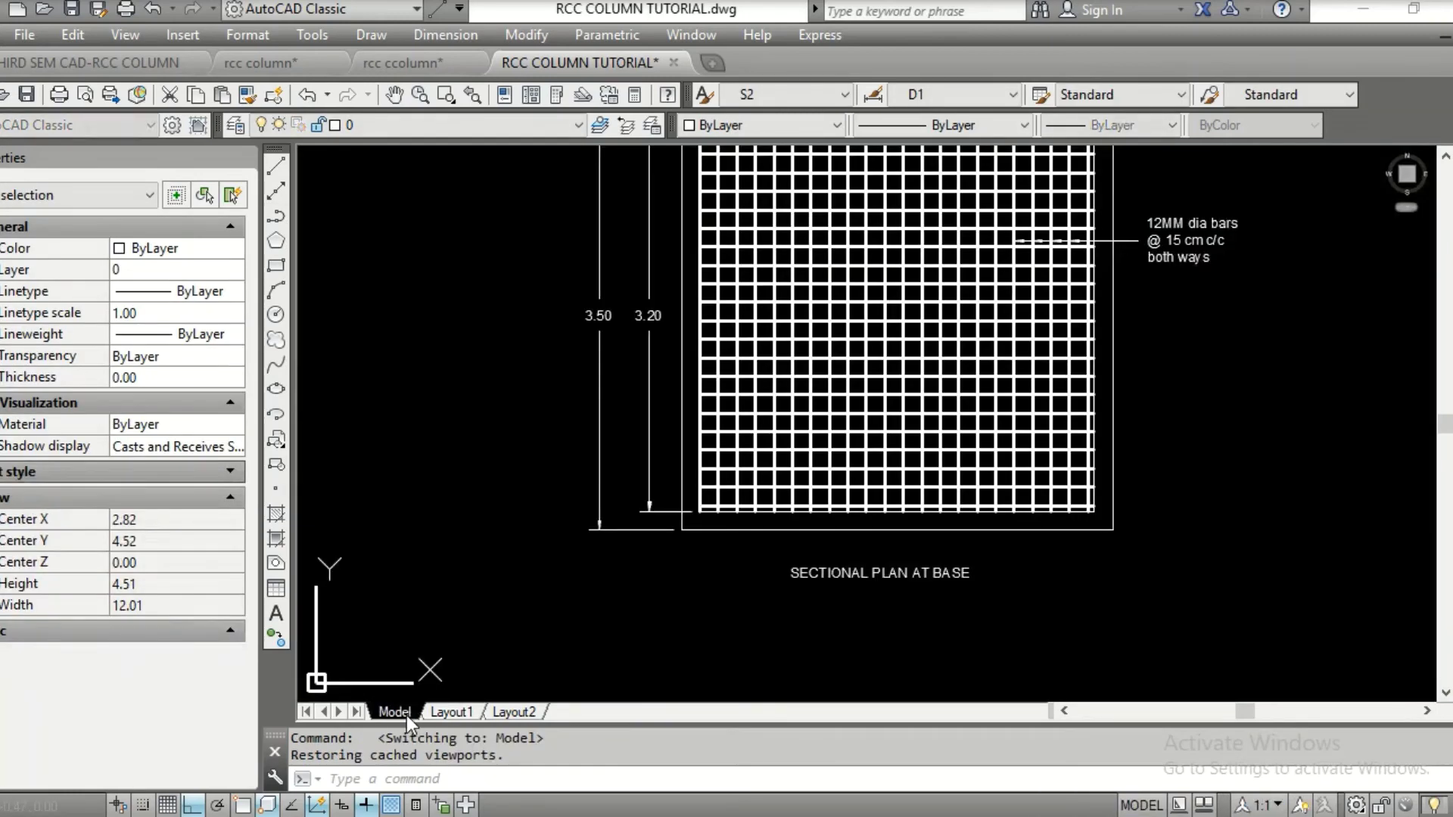
scroll(798, 316, "down", 3)
mouse_move(798, 316)
middle_mouse_down()
mouse_move(753, 519)
mouse_move(832, 568)
middle_mouse_up()
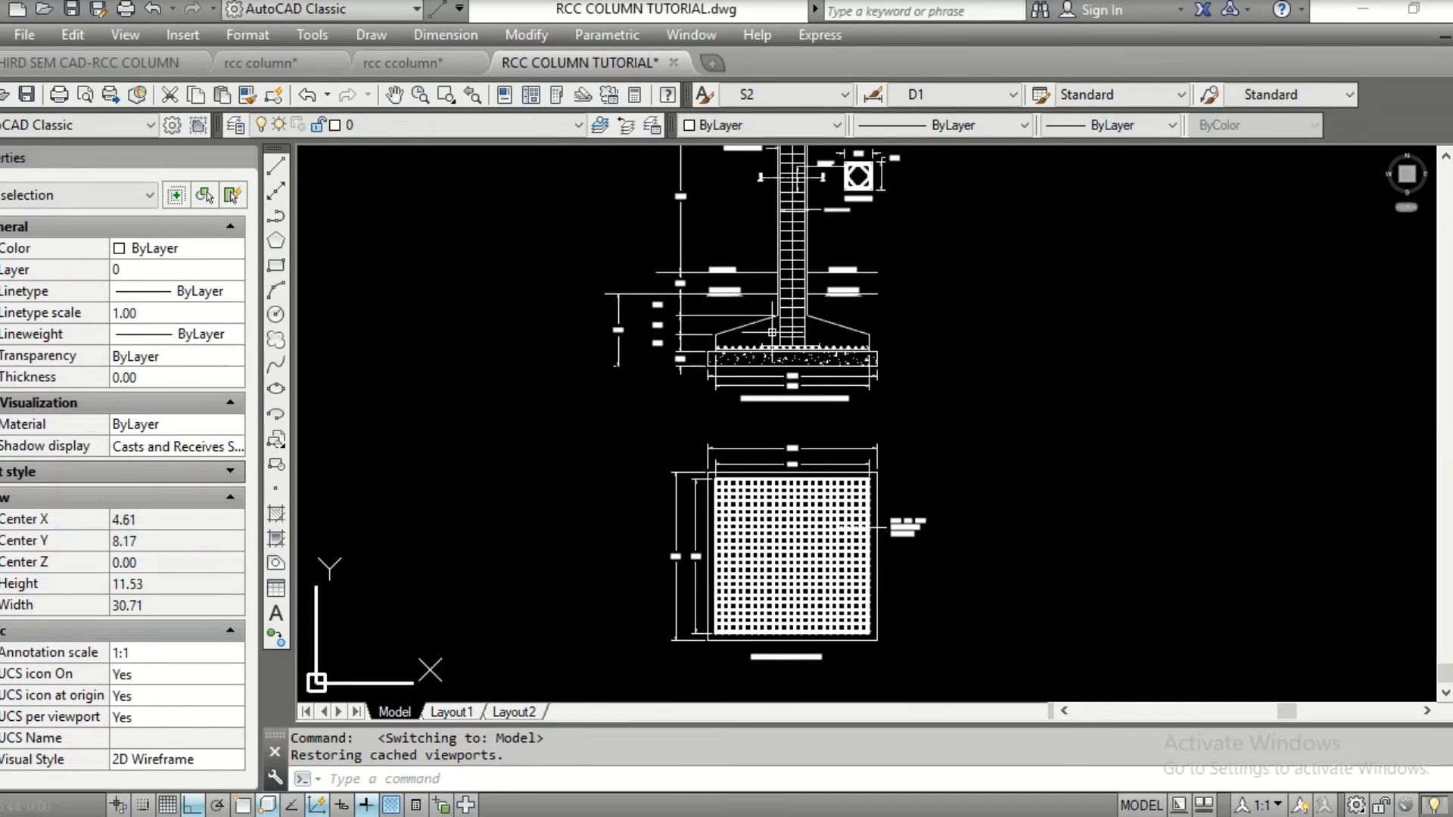
scroll(772, 332, "up", 3)
middle_click_drag(765, 328, 819, 499)
scroll(788, 275, "up", 3)
scroll(825, 484, "down", 3)
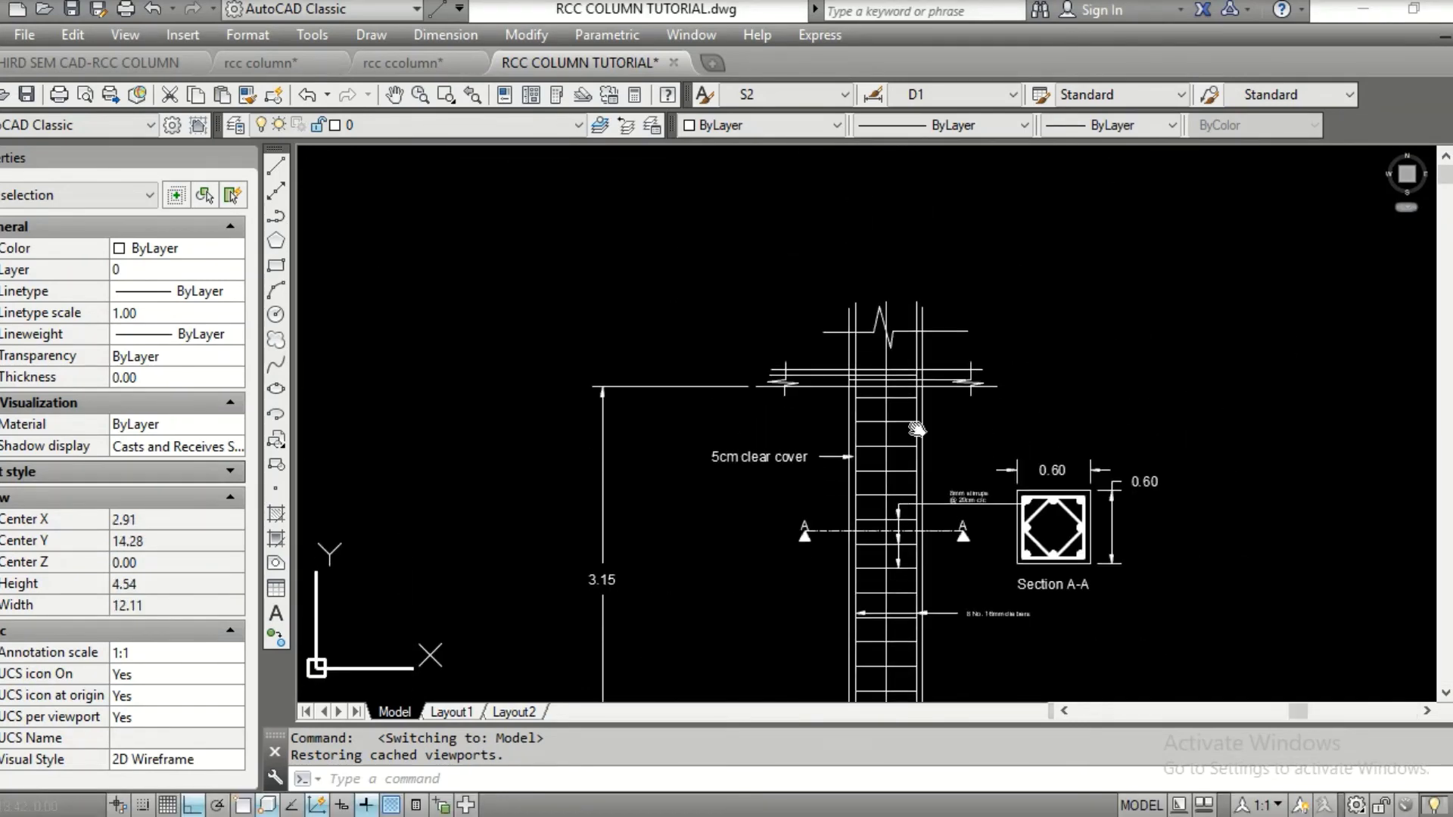
scroll(843, 458, "up", 2)
left_click(468, 710)
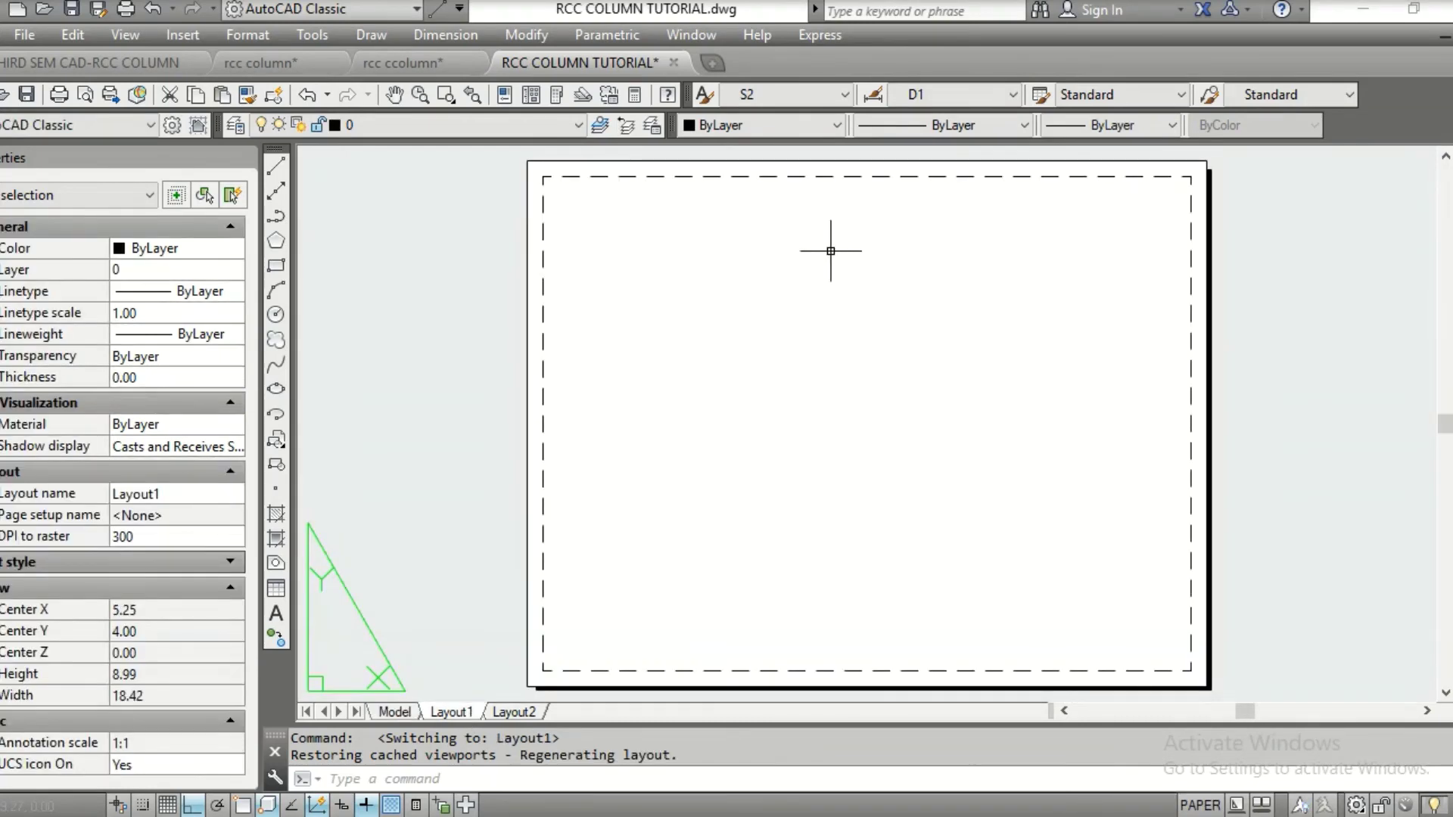
Insert a Two: Vertical viewport configuration via VPORTS spanning the sheet's top-left to bottom-right
type("vports")
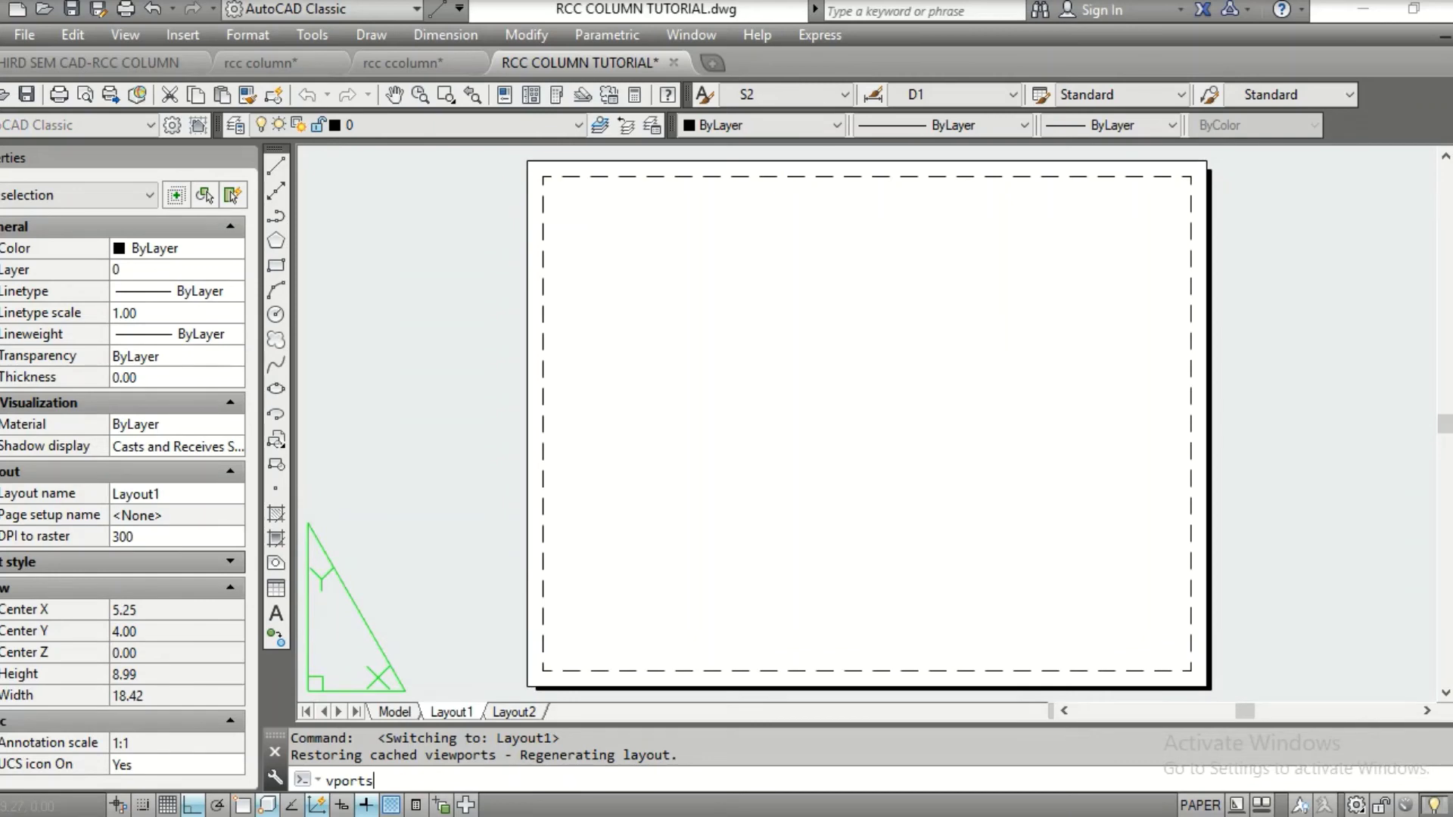
key("Return")
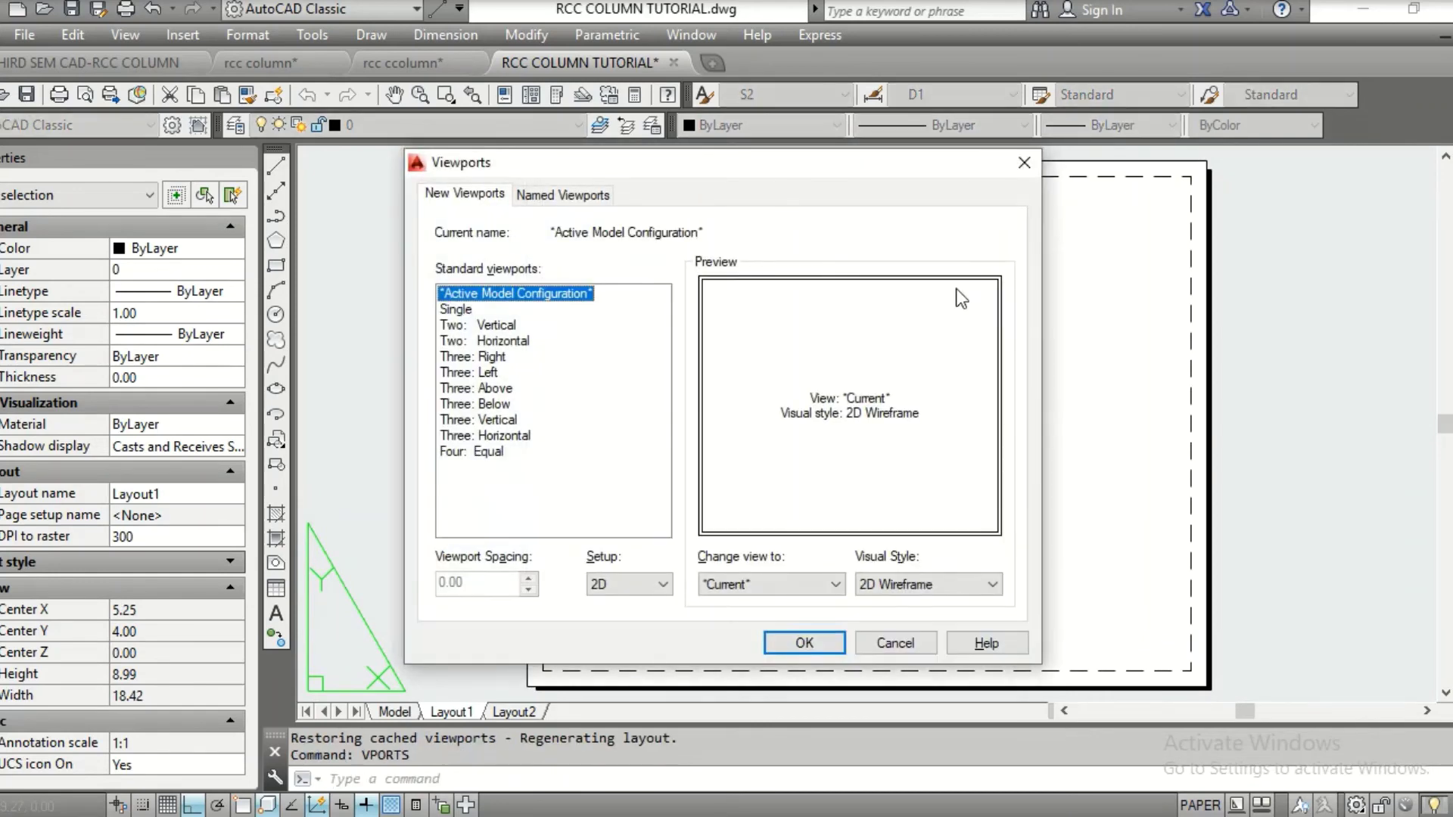
left_click(463, 311)
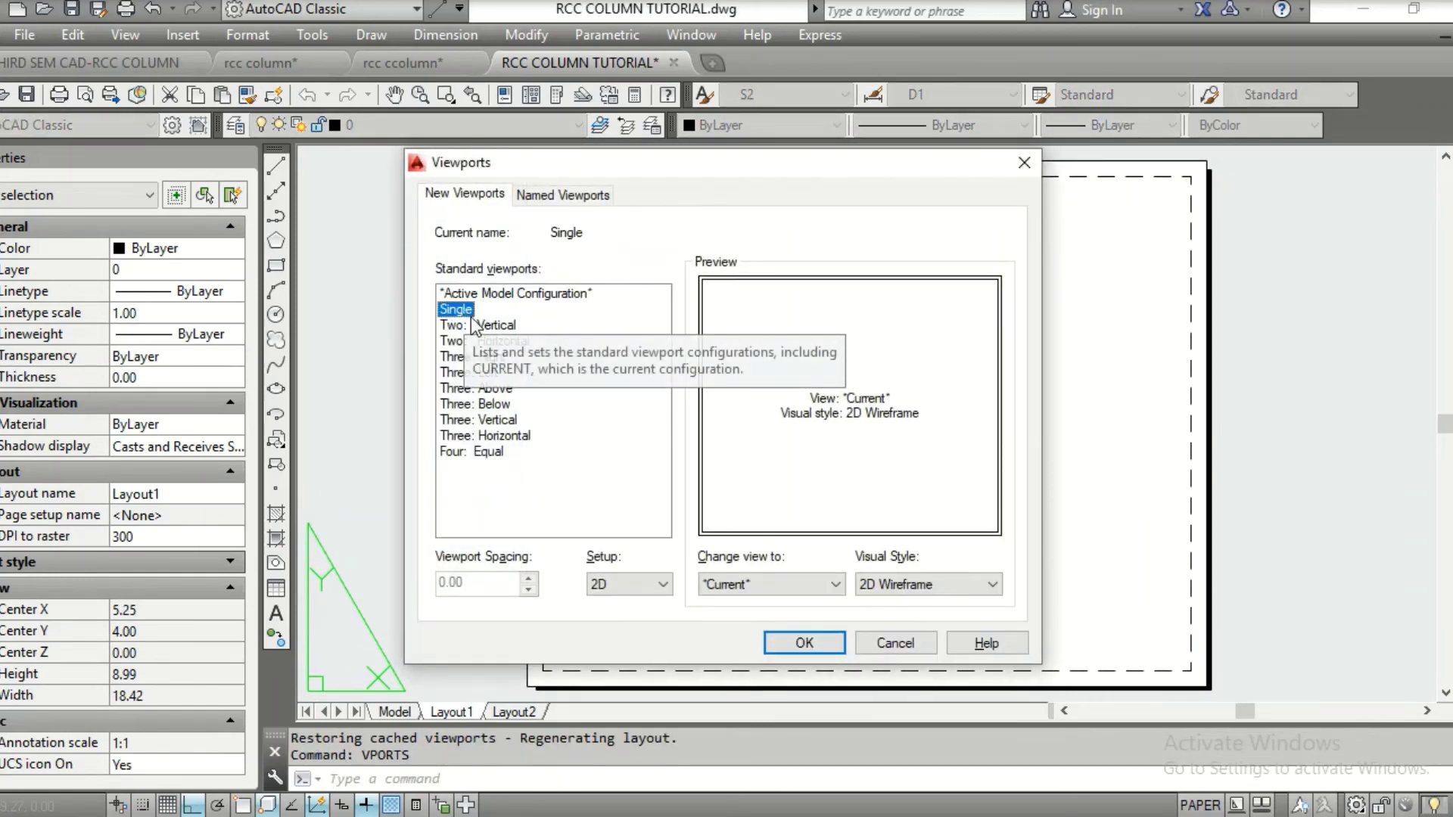
left_click(488, 326)
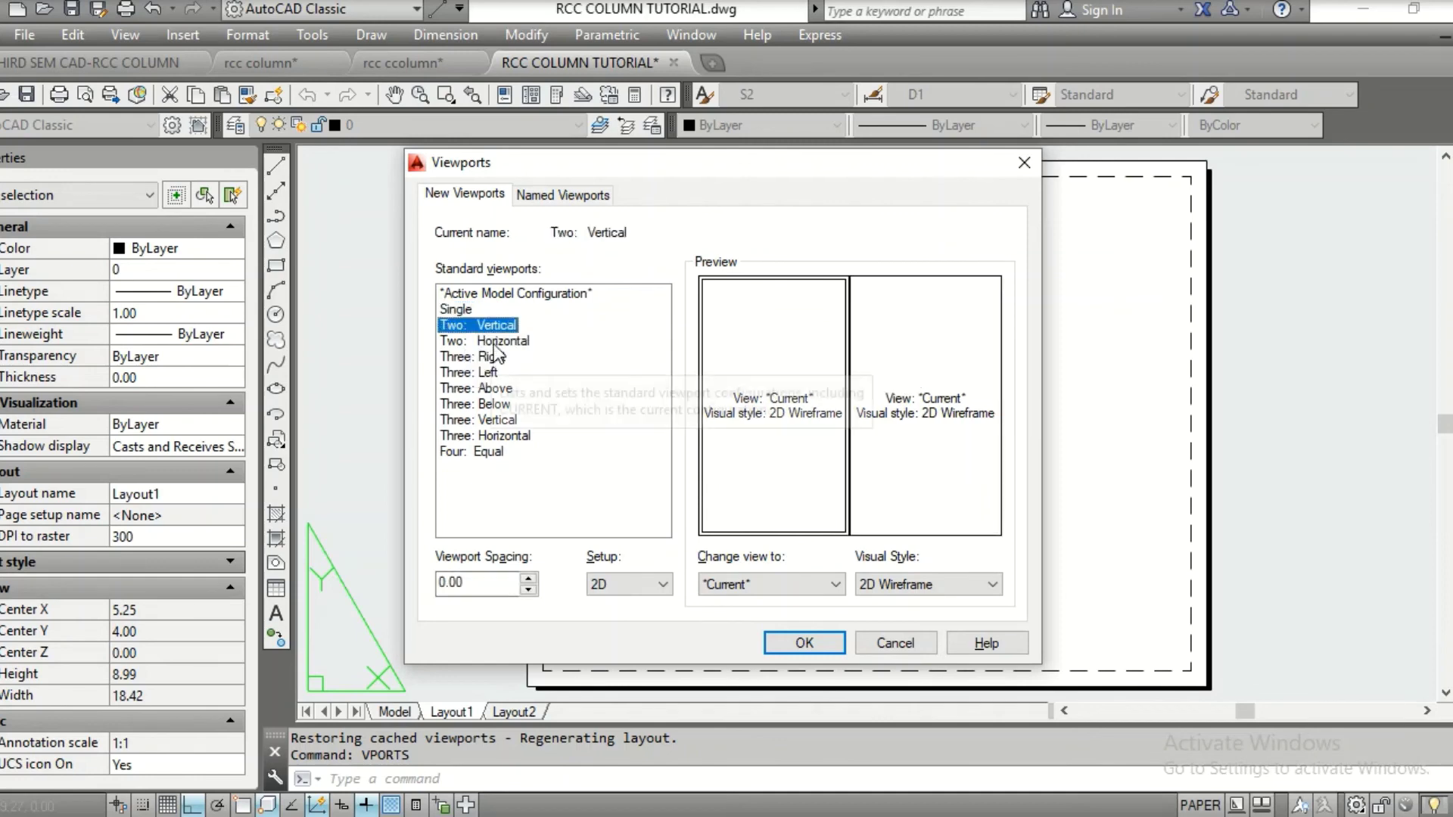
left_click(494, 342)
left_click(495, 327)
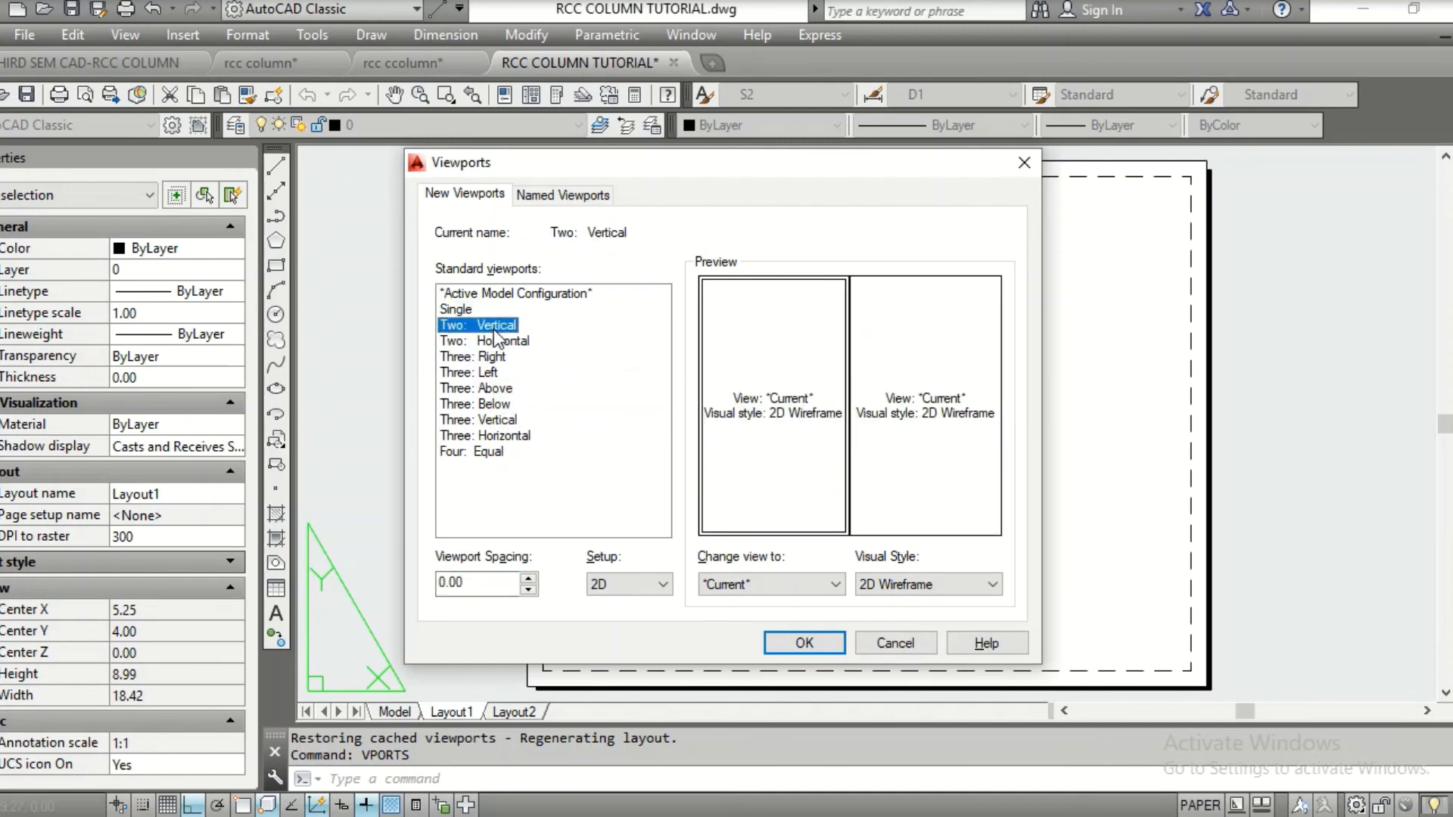
left_click(805, 643)
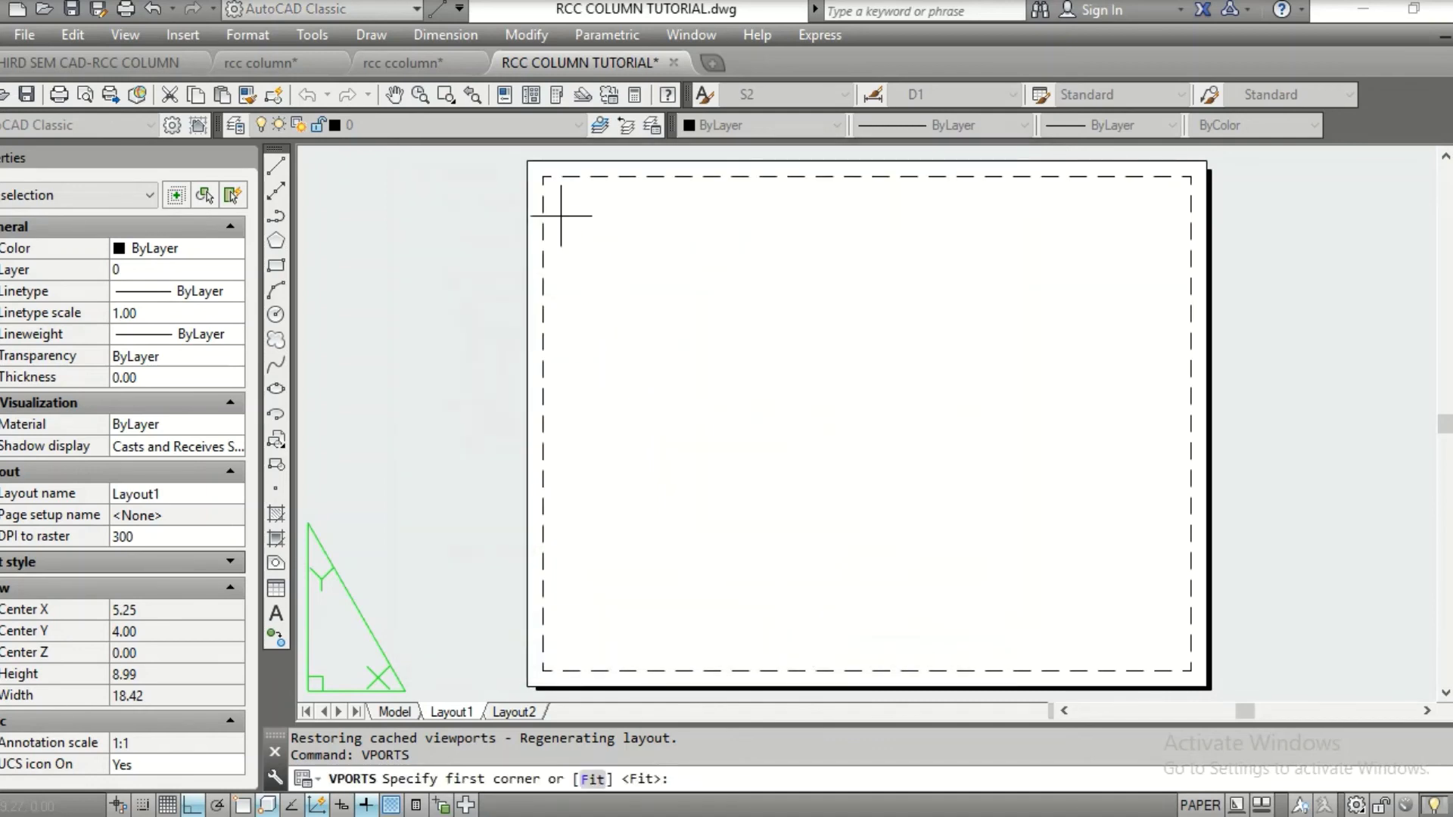
left_click(544, 177)
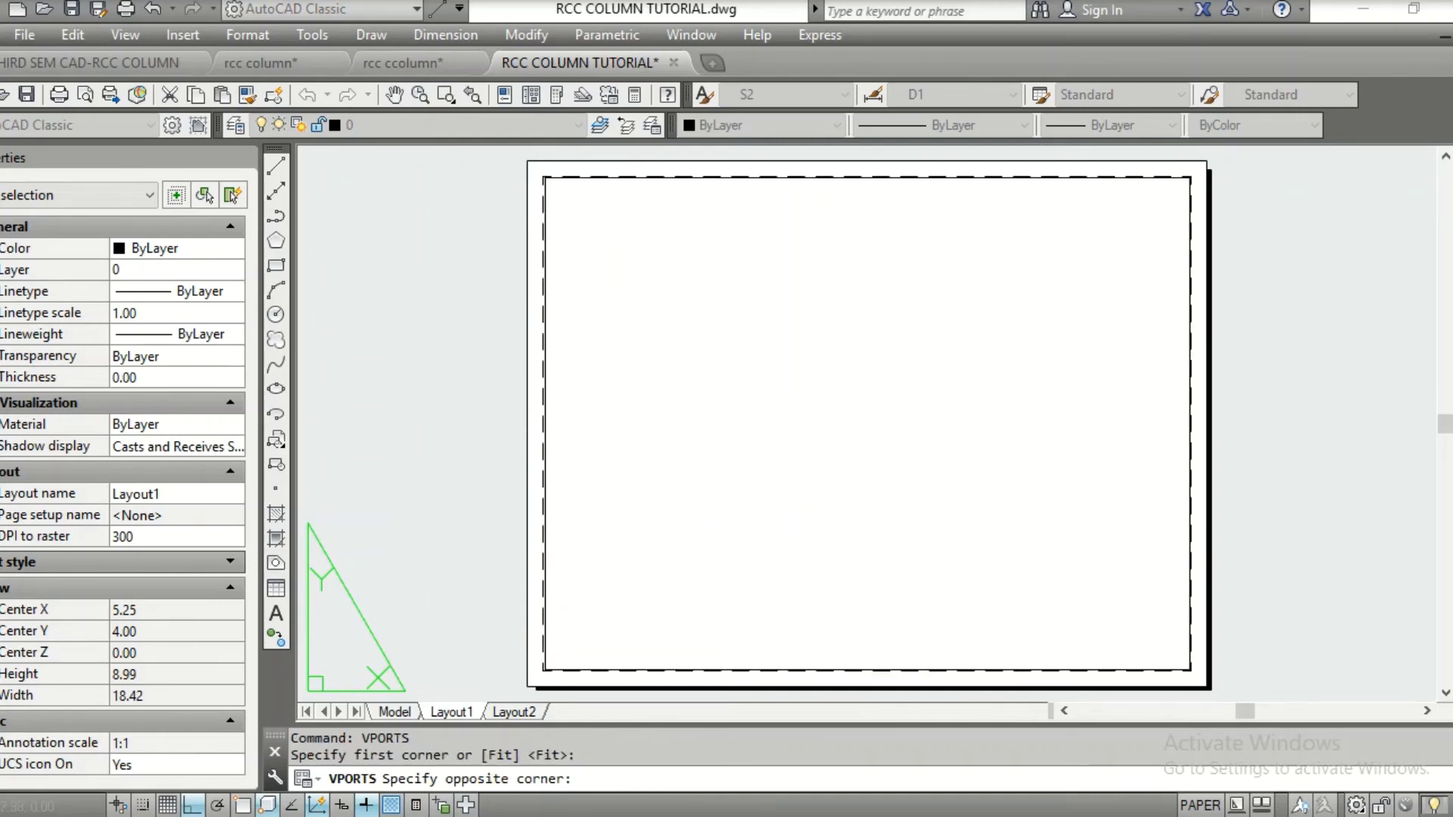
left_click(1192, 670)
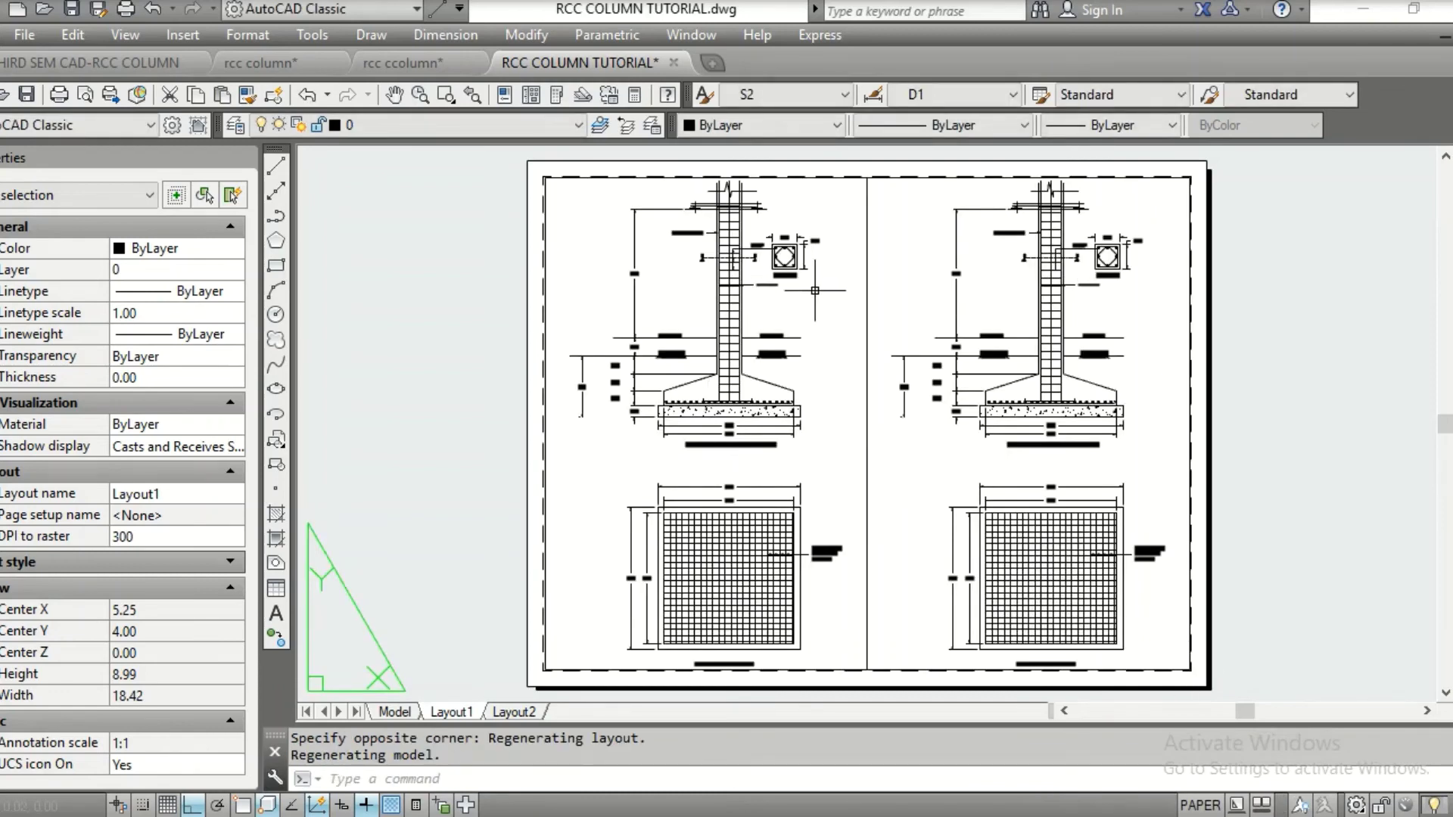
key("Escape")
double_click(843, 325)
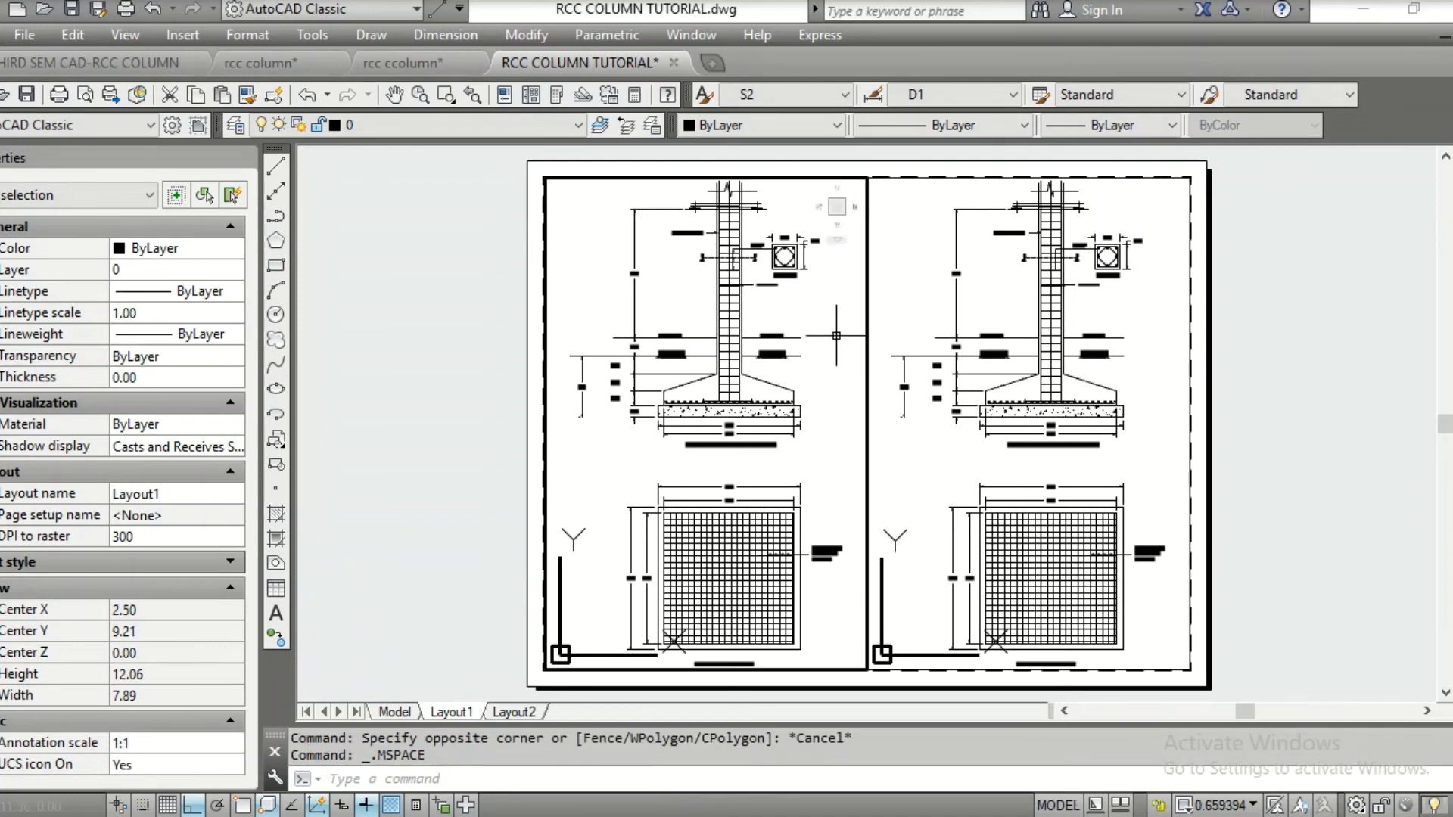
left_click(923, 306)
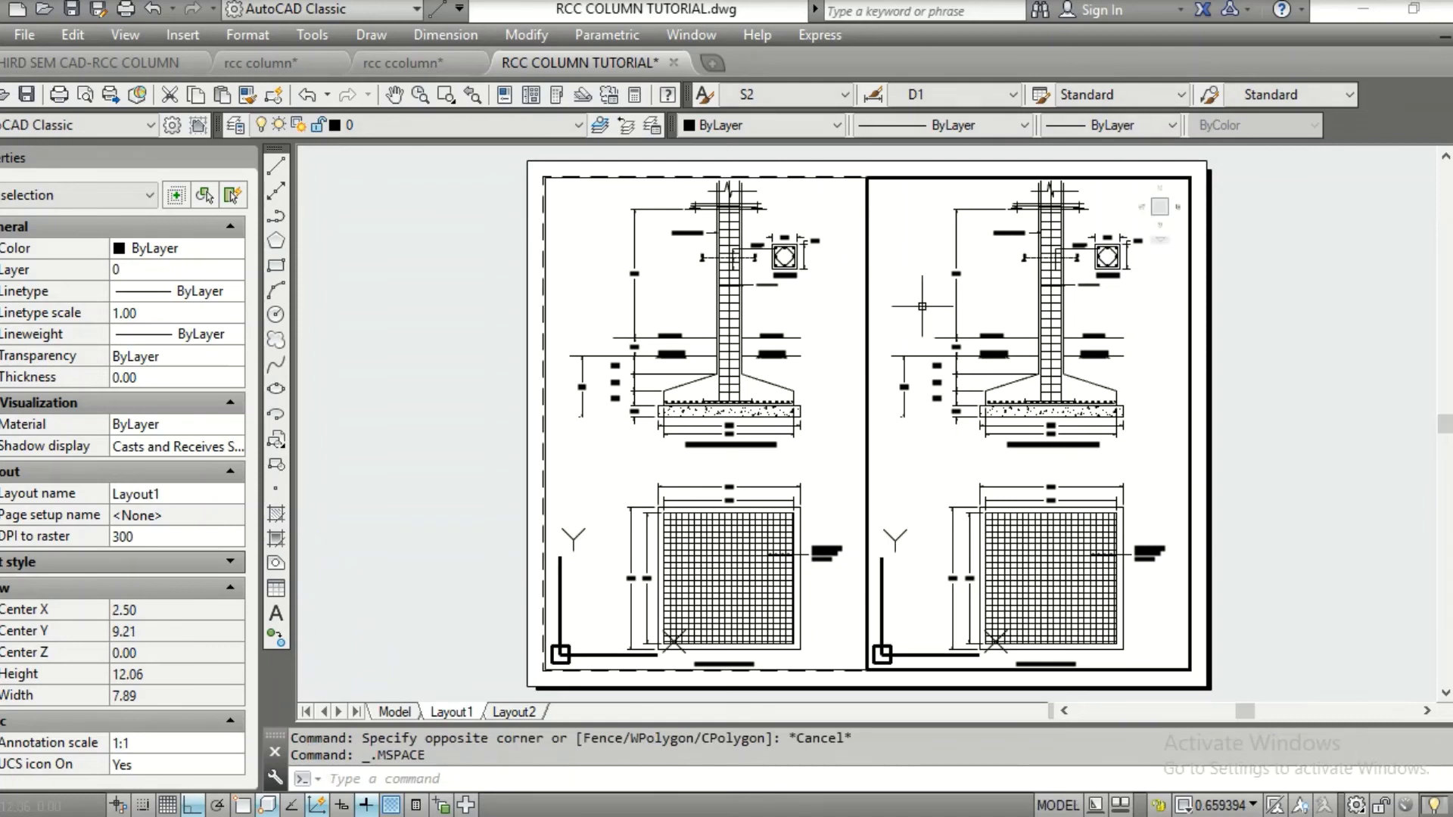
key("Escape")
key("Escape")
left_click(832, 302)
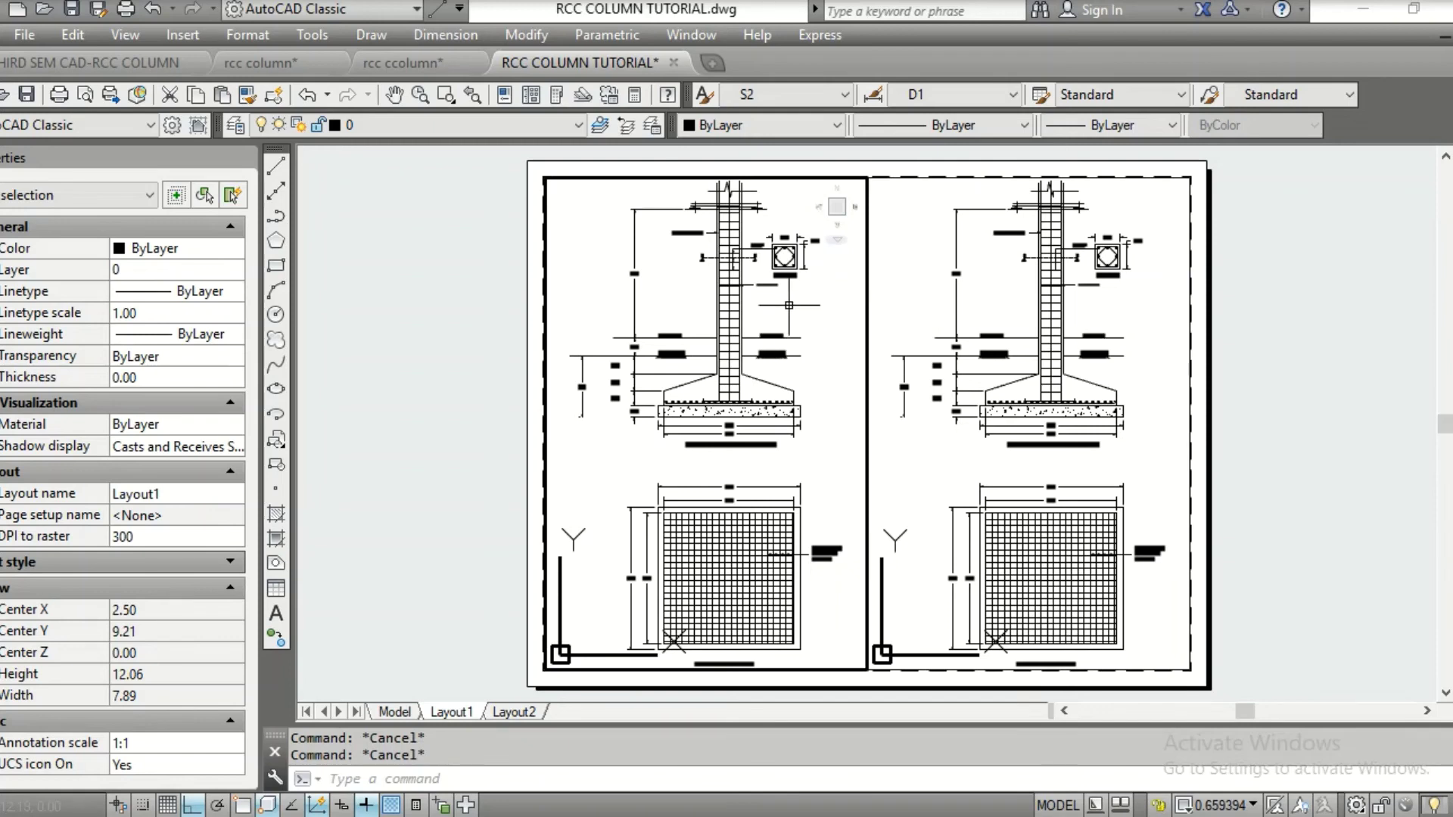
left_click(916, 310)
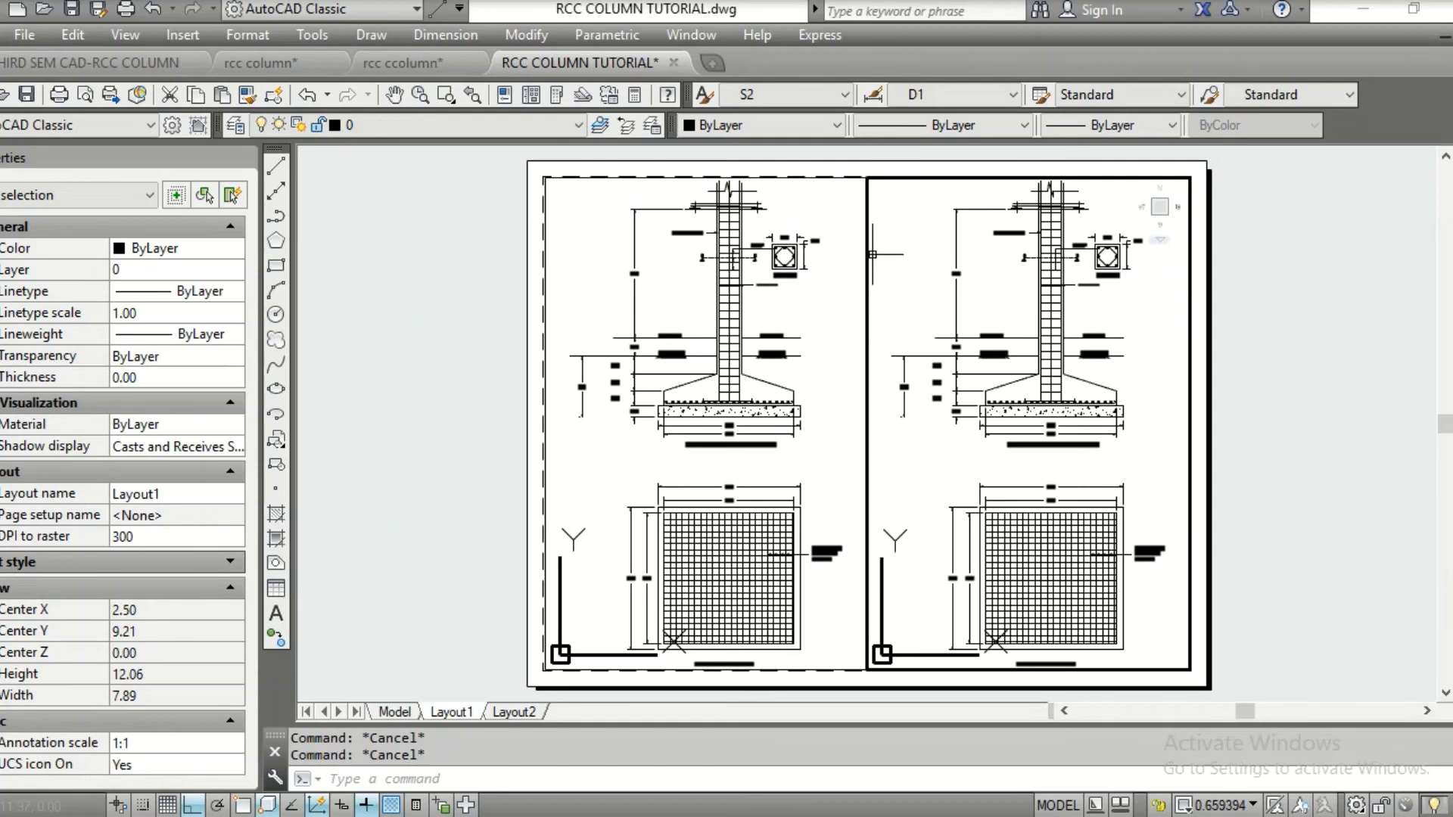
double_click(1199, 202)
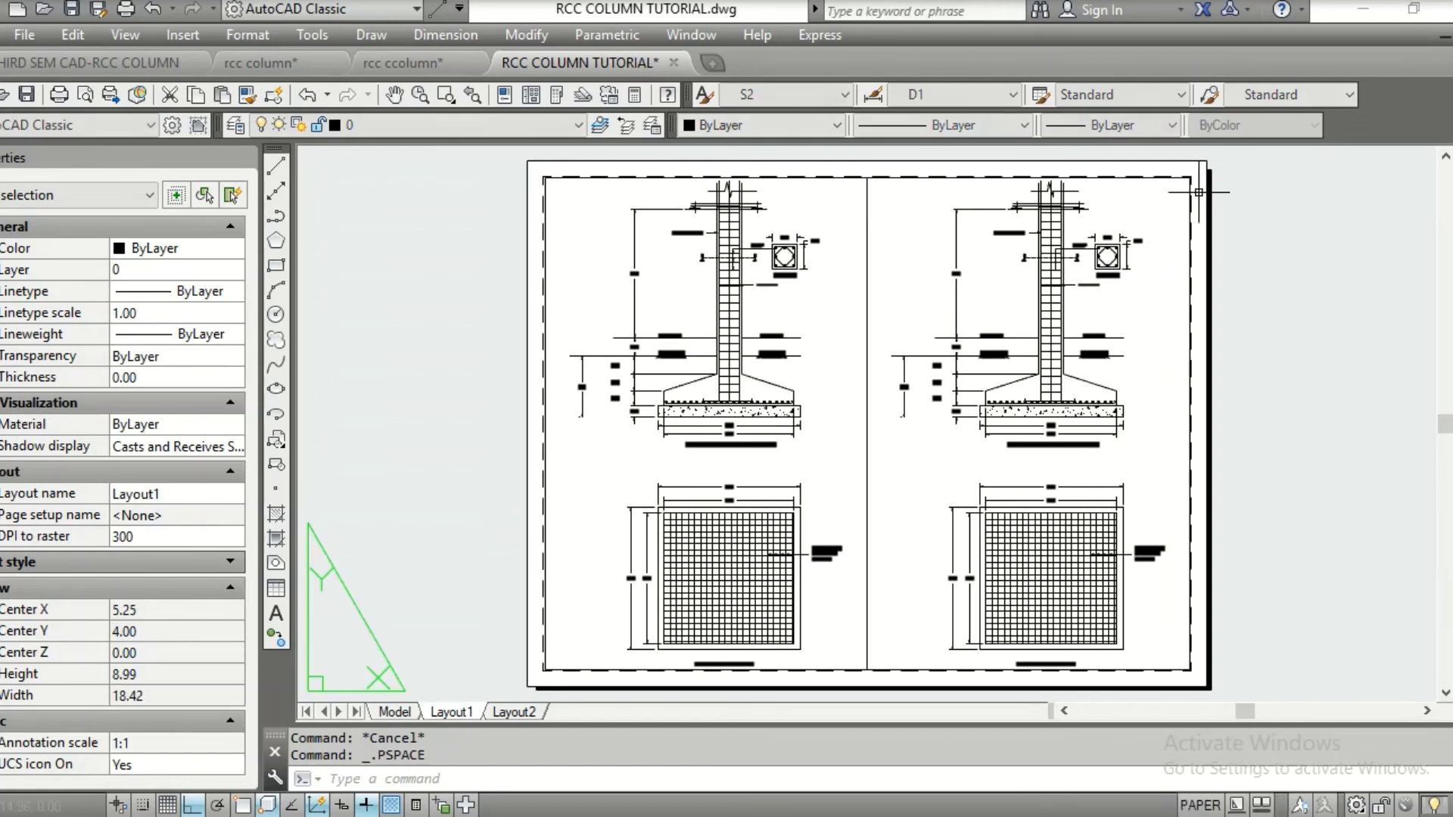
left_click(935, 178)
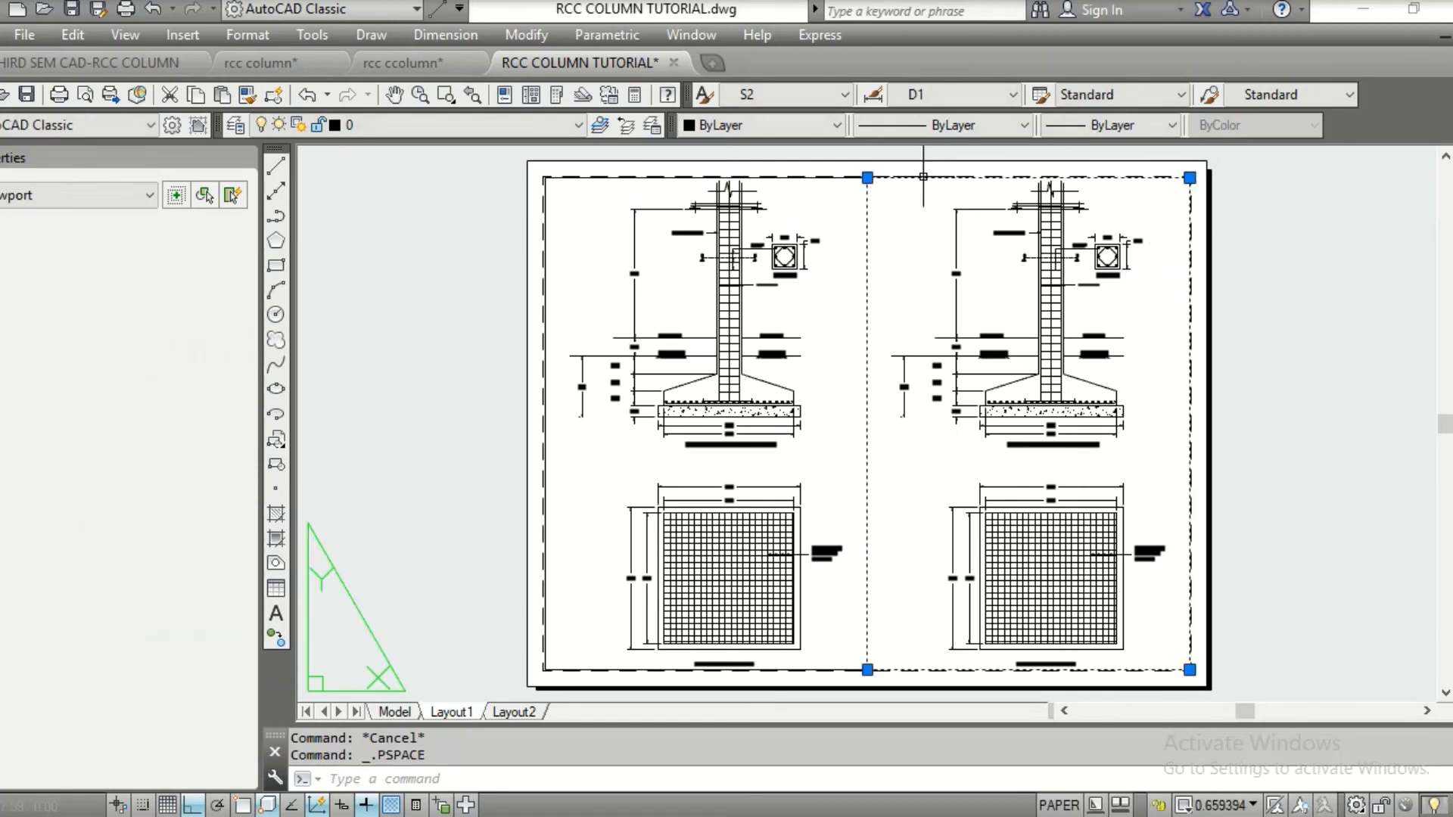
key("Escape")
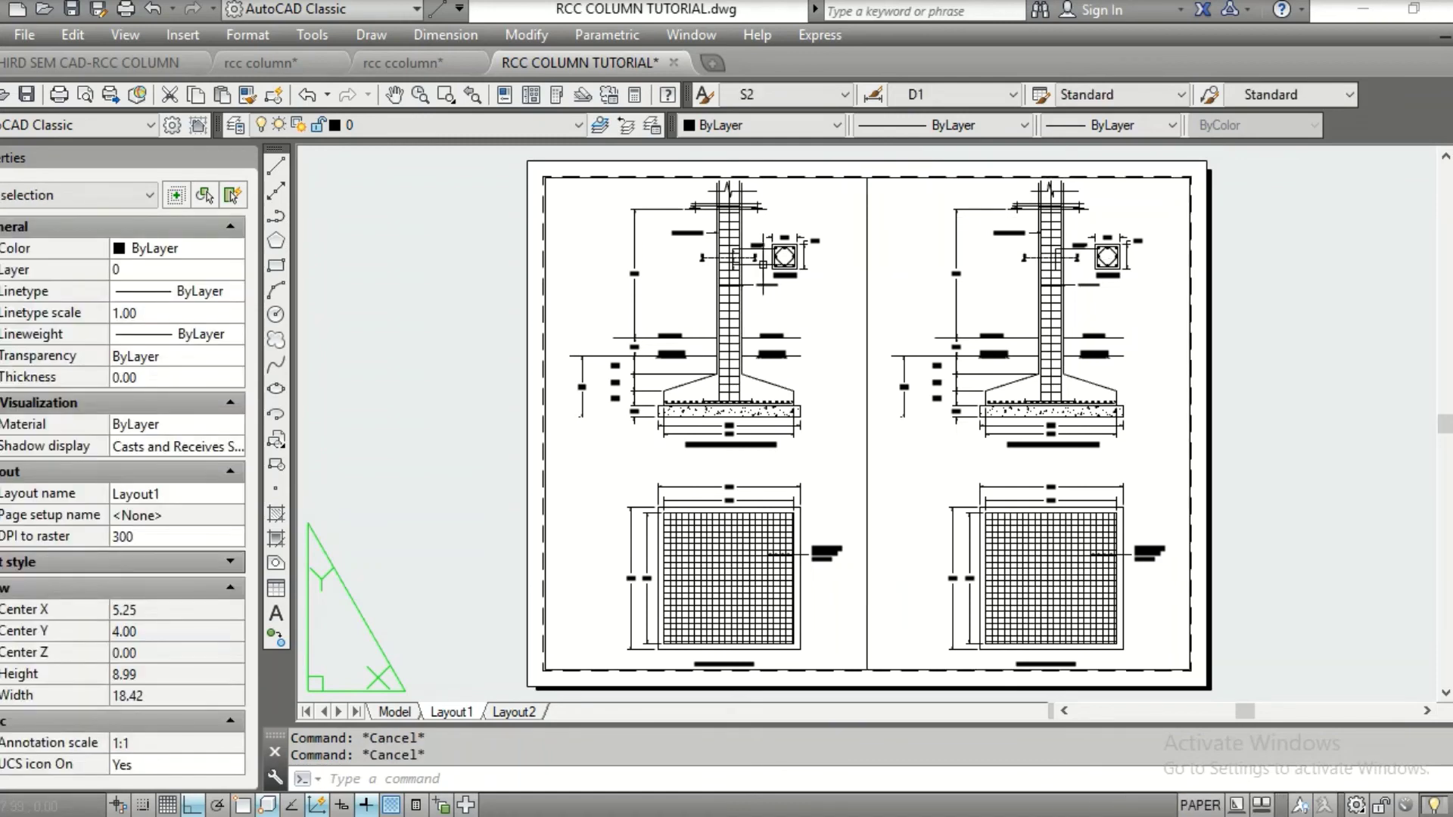
double_click(891, 308)
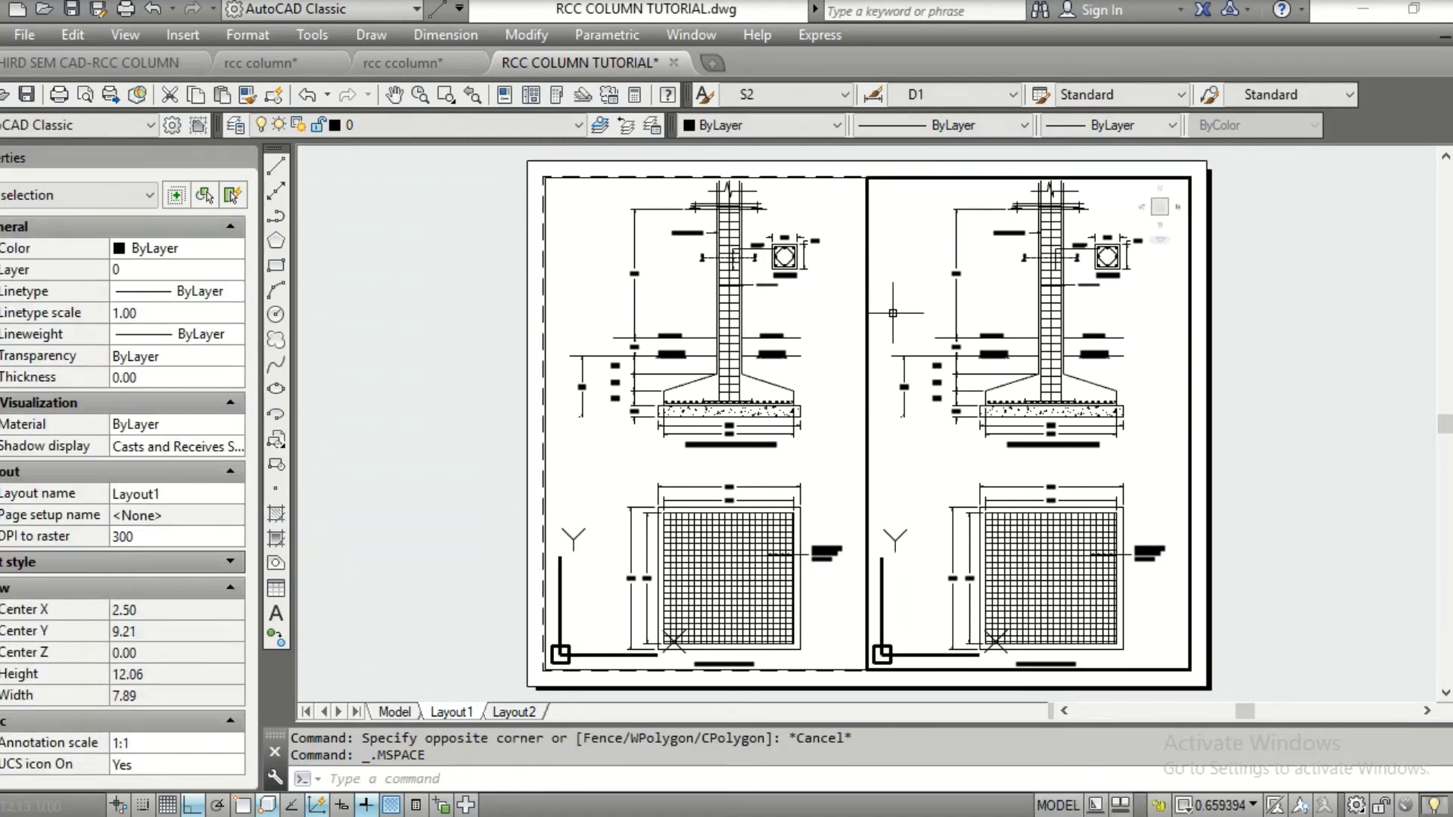
scroll(891, 308, "down", 3)
scroll(891, 308, "up", 3)
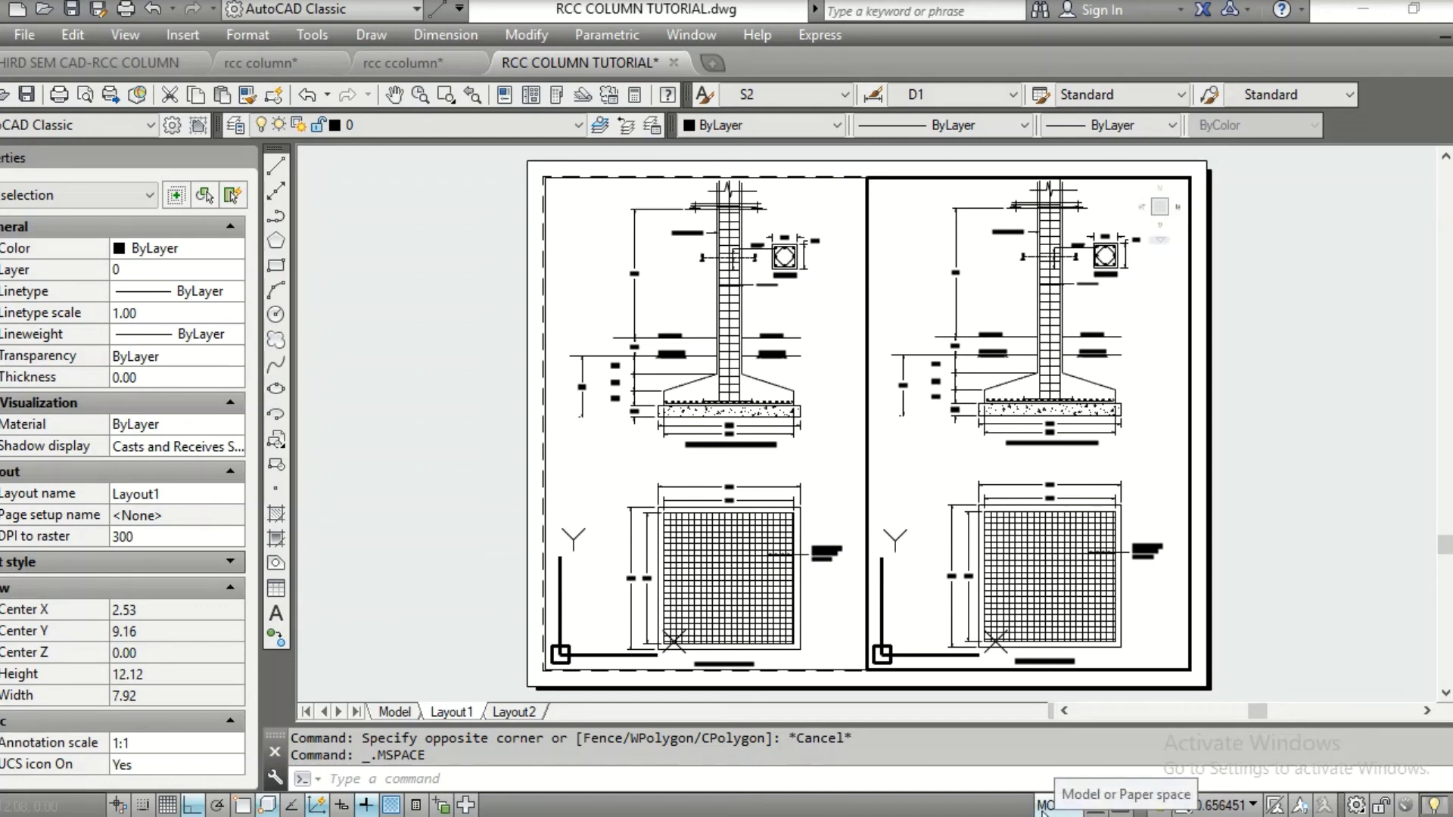
left_click(1043, 806)
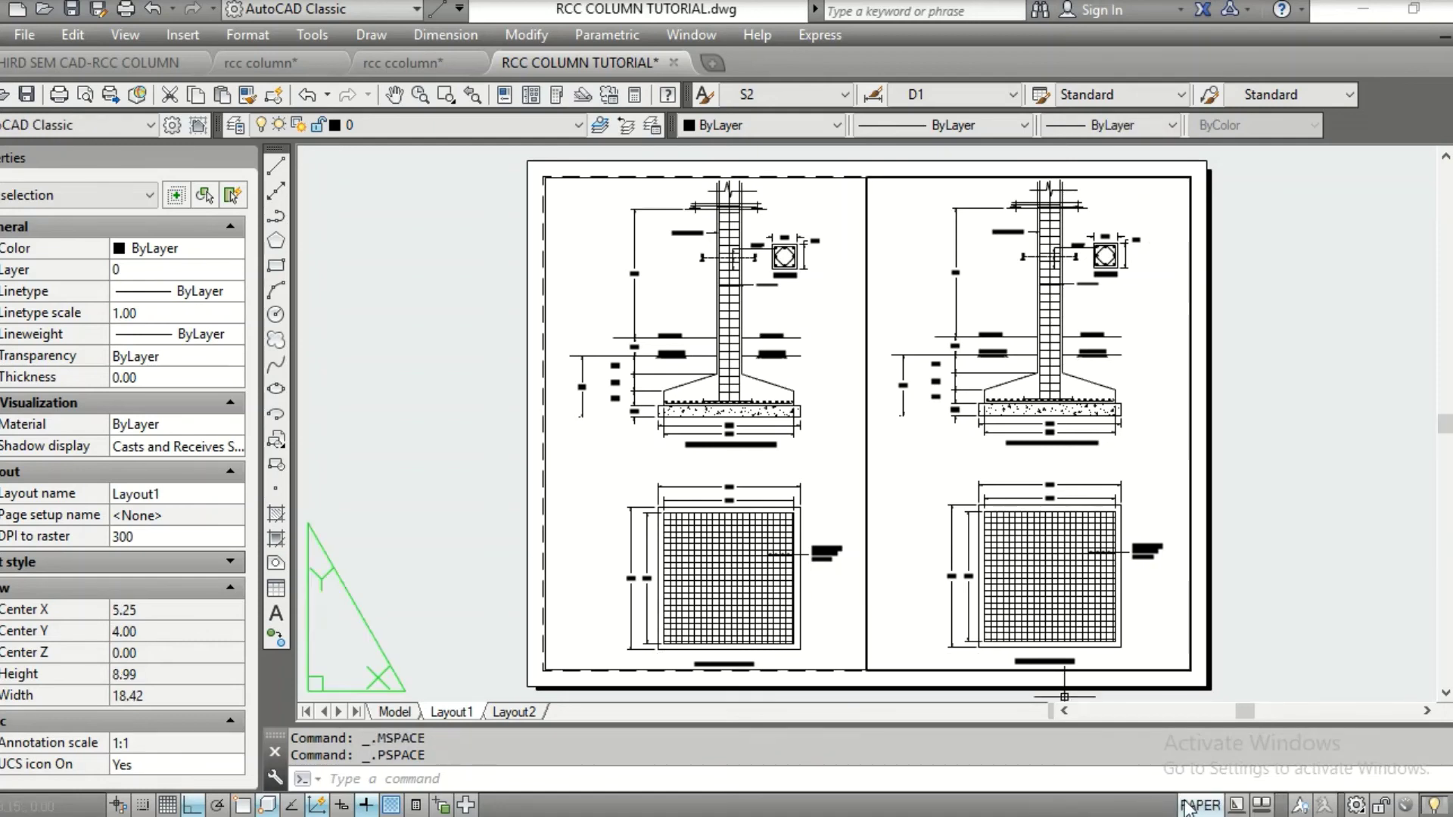
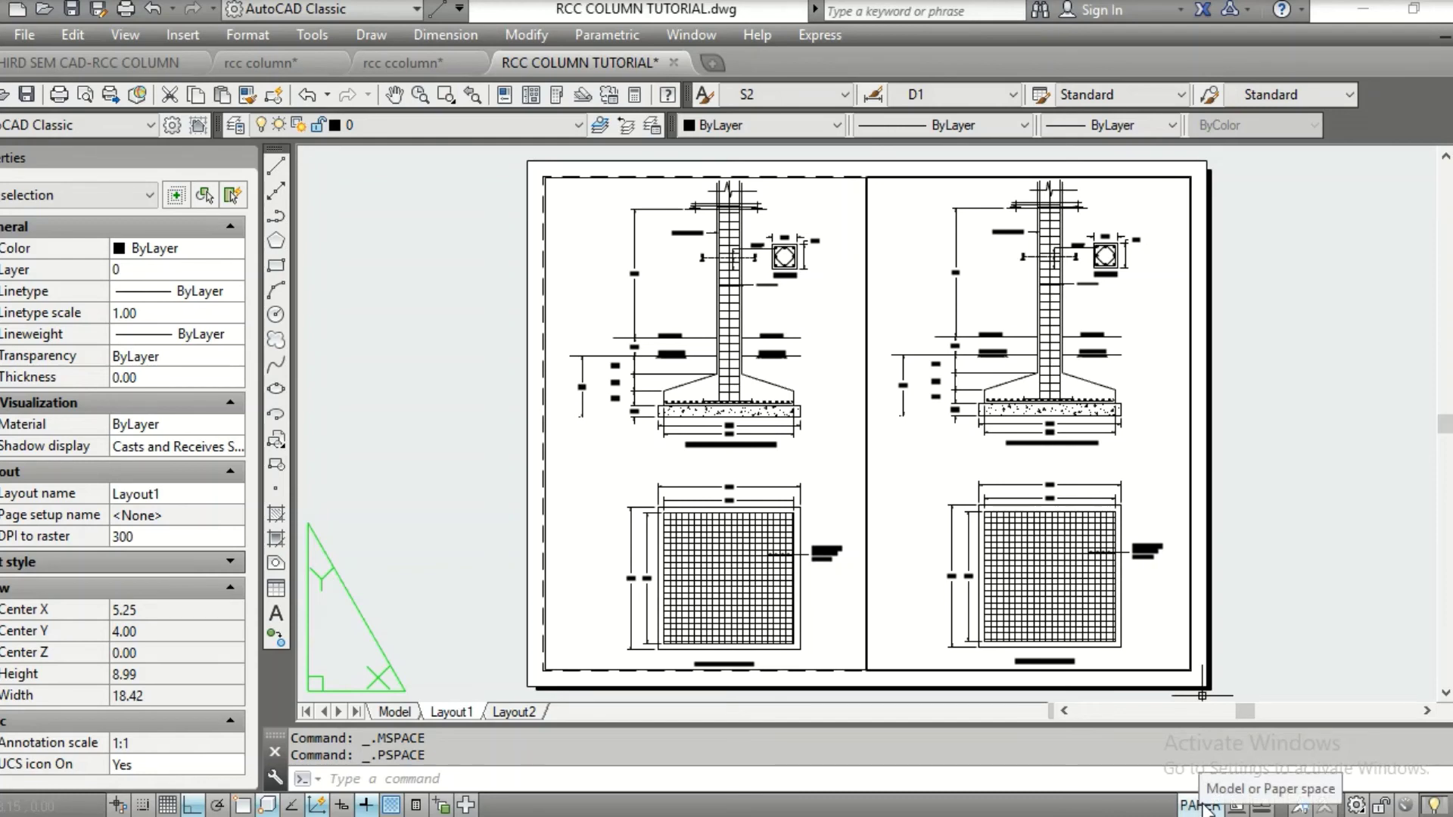
Shrink the right viewport by stretching its bottom-right corner up to the sheet's upper part
left_click(1203, 805)
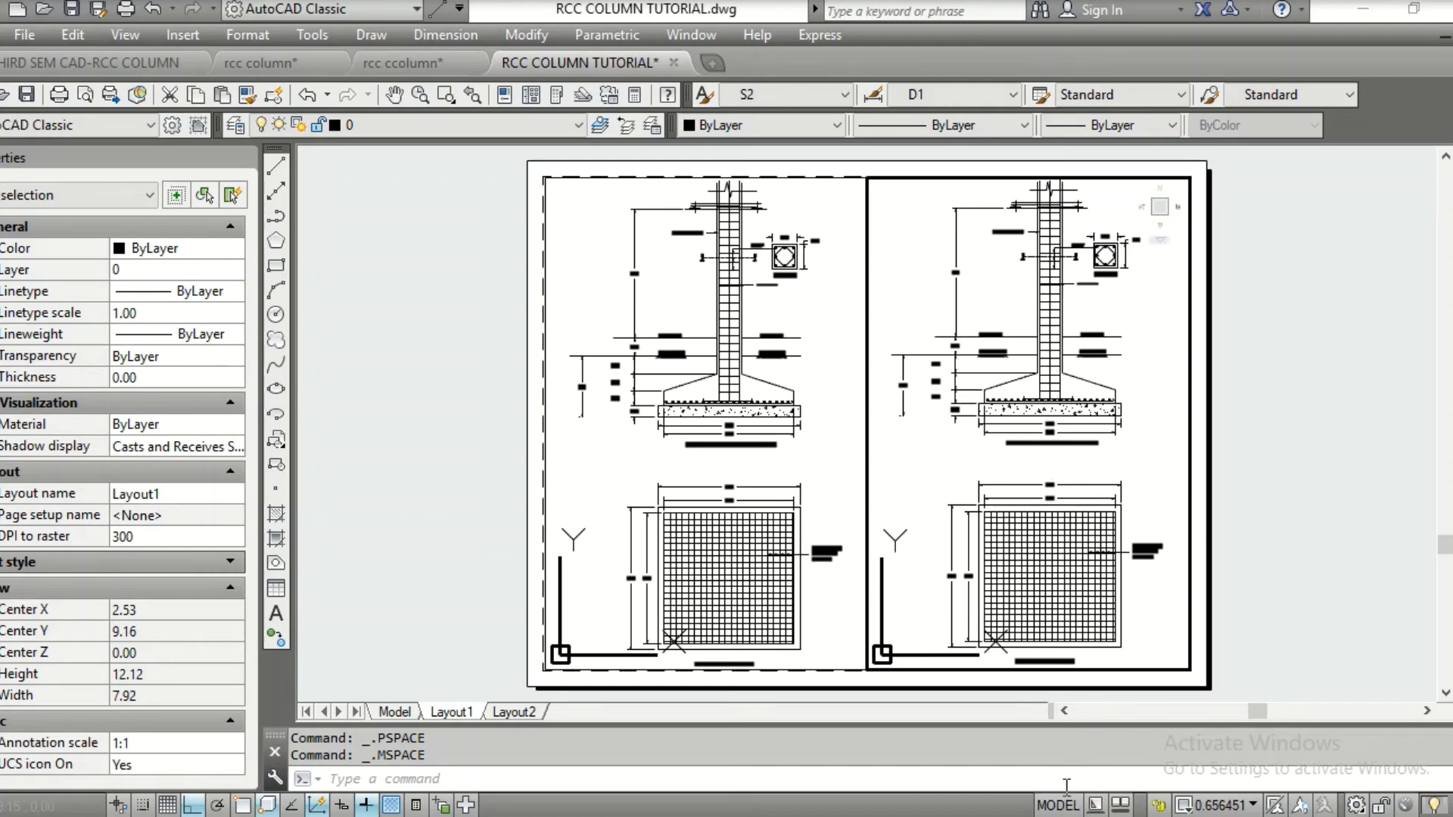
left_click(1059, 806)
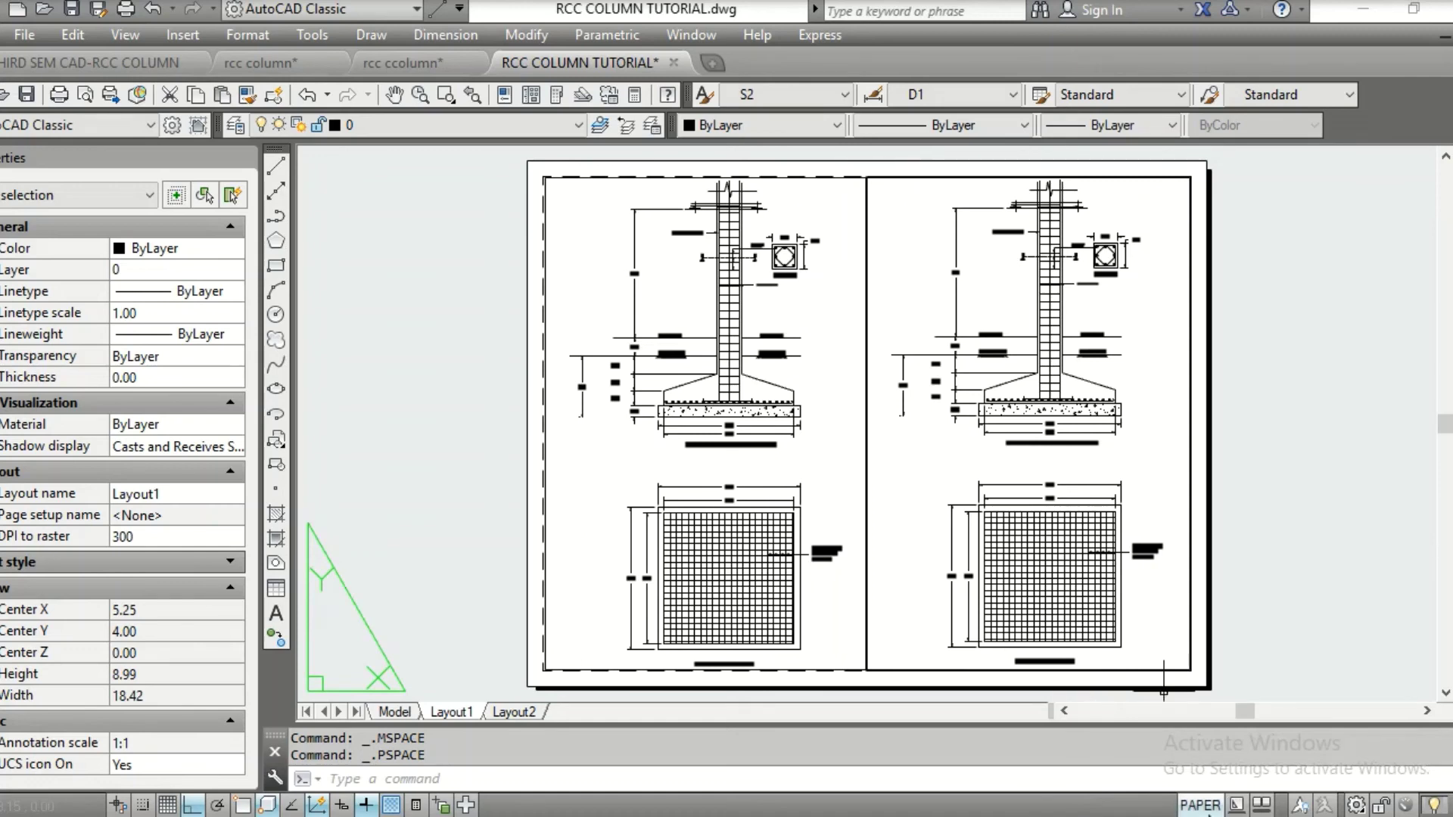
left_click(1378, 239)
key("Escape")
key("Escape")
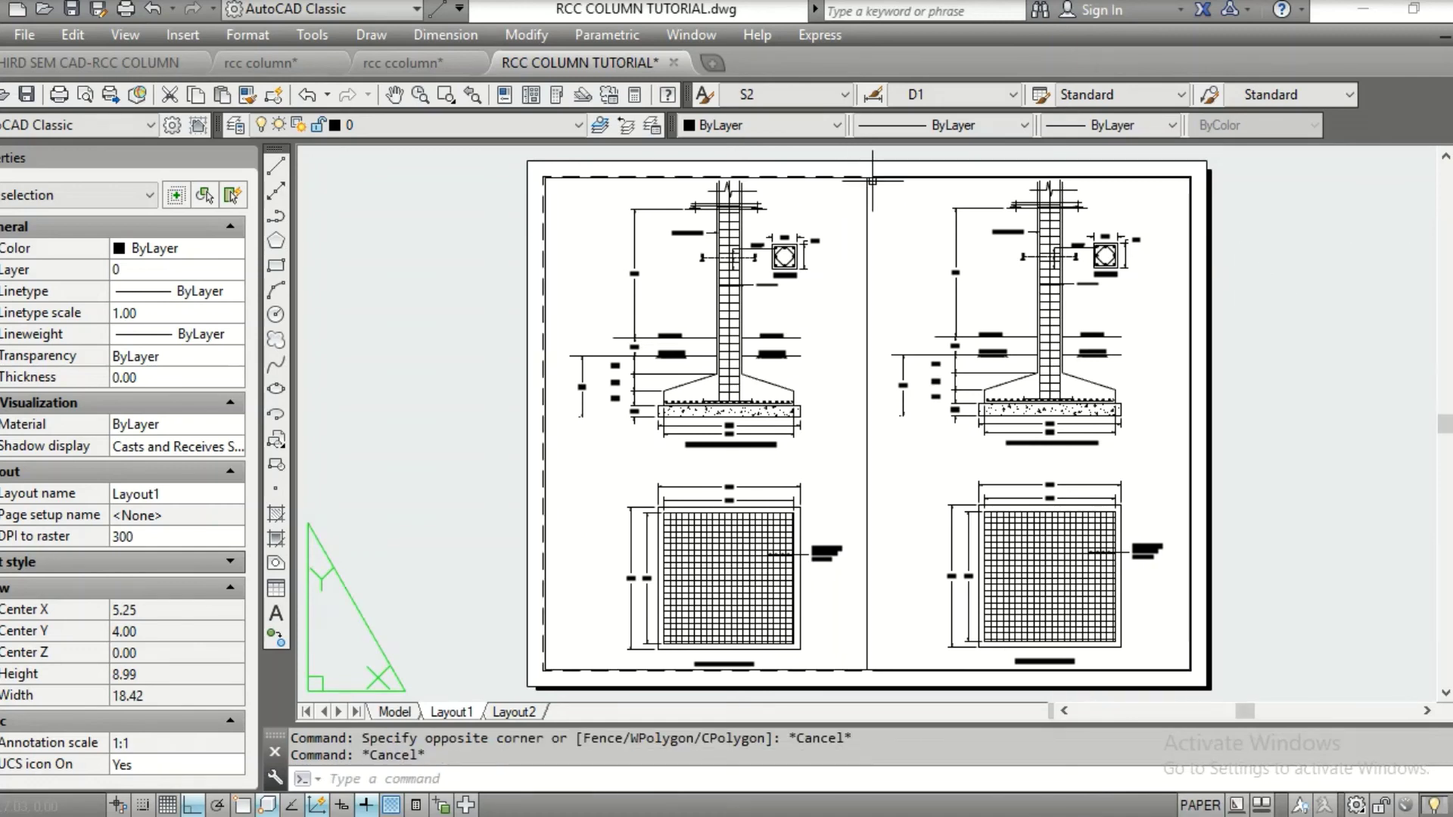
double_click(886, 196)
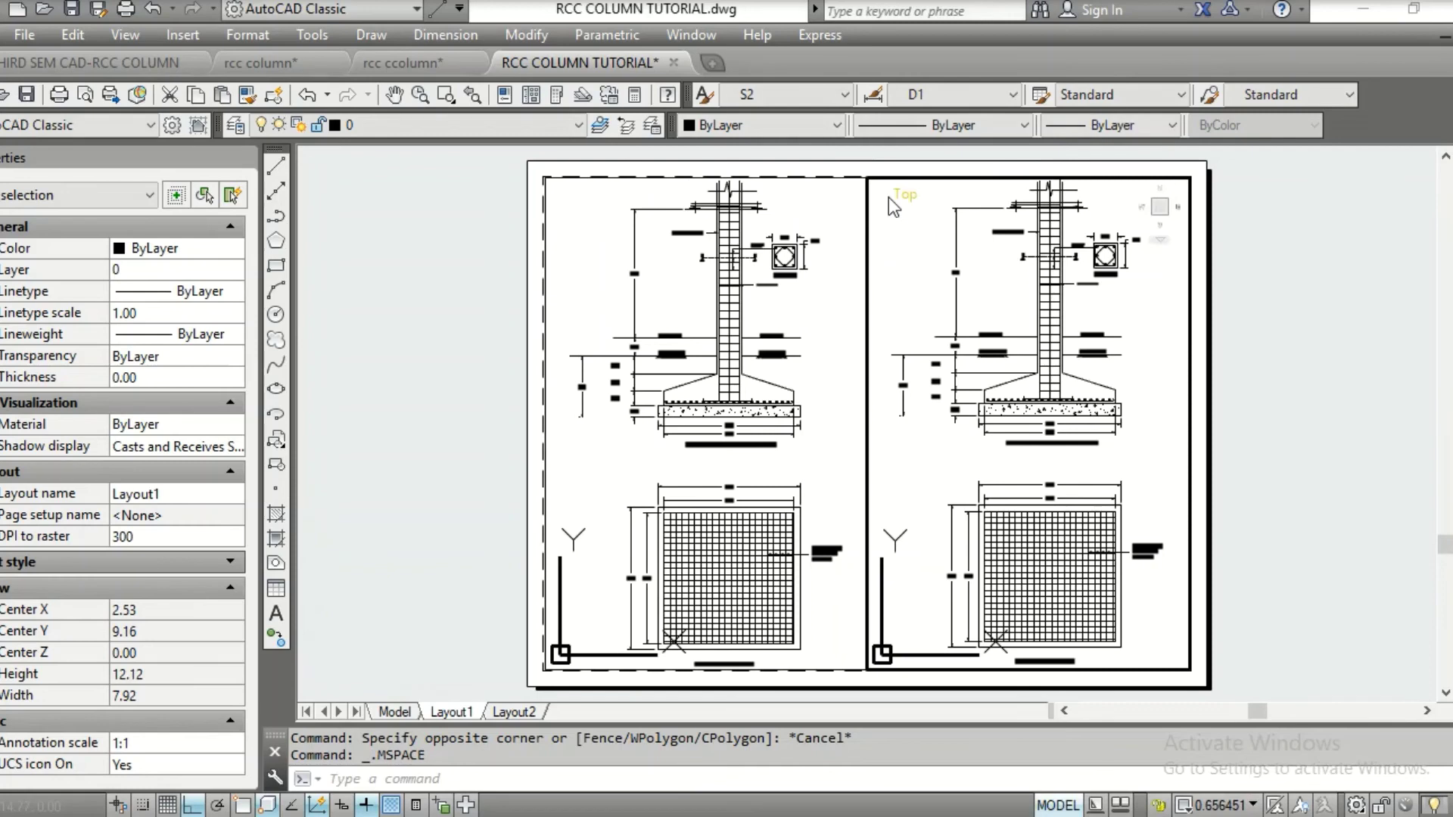
double_click(851, 170)
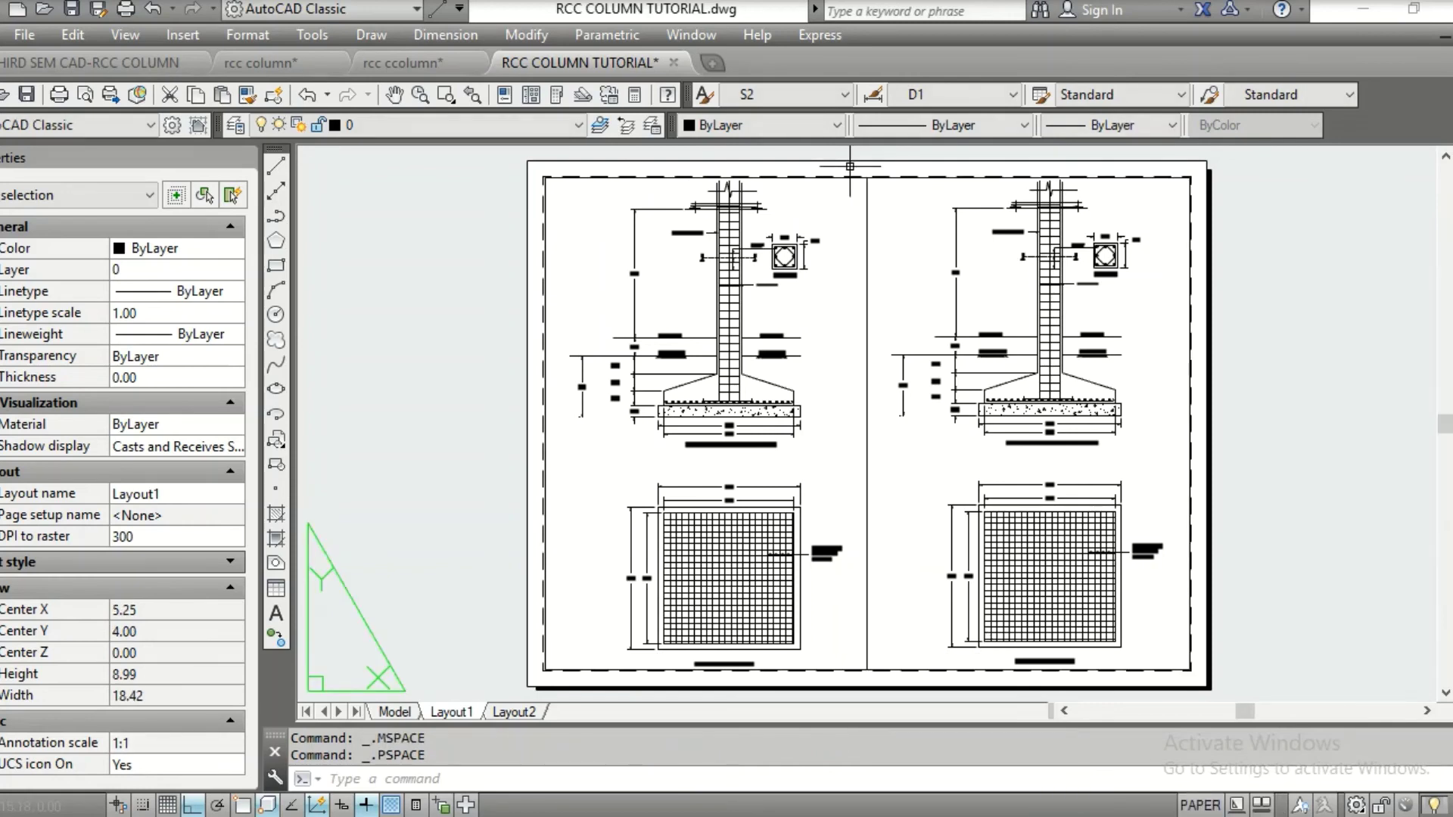
left_click(868, 197)
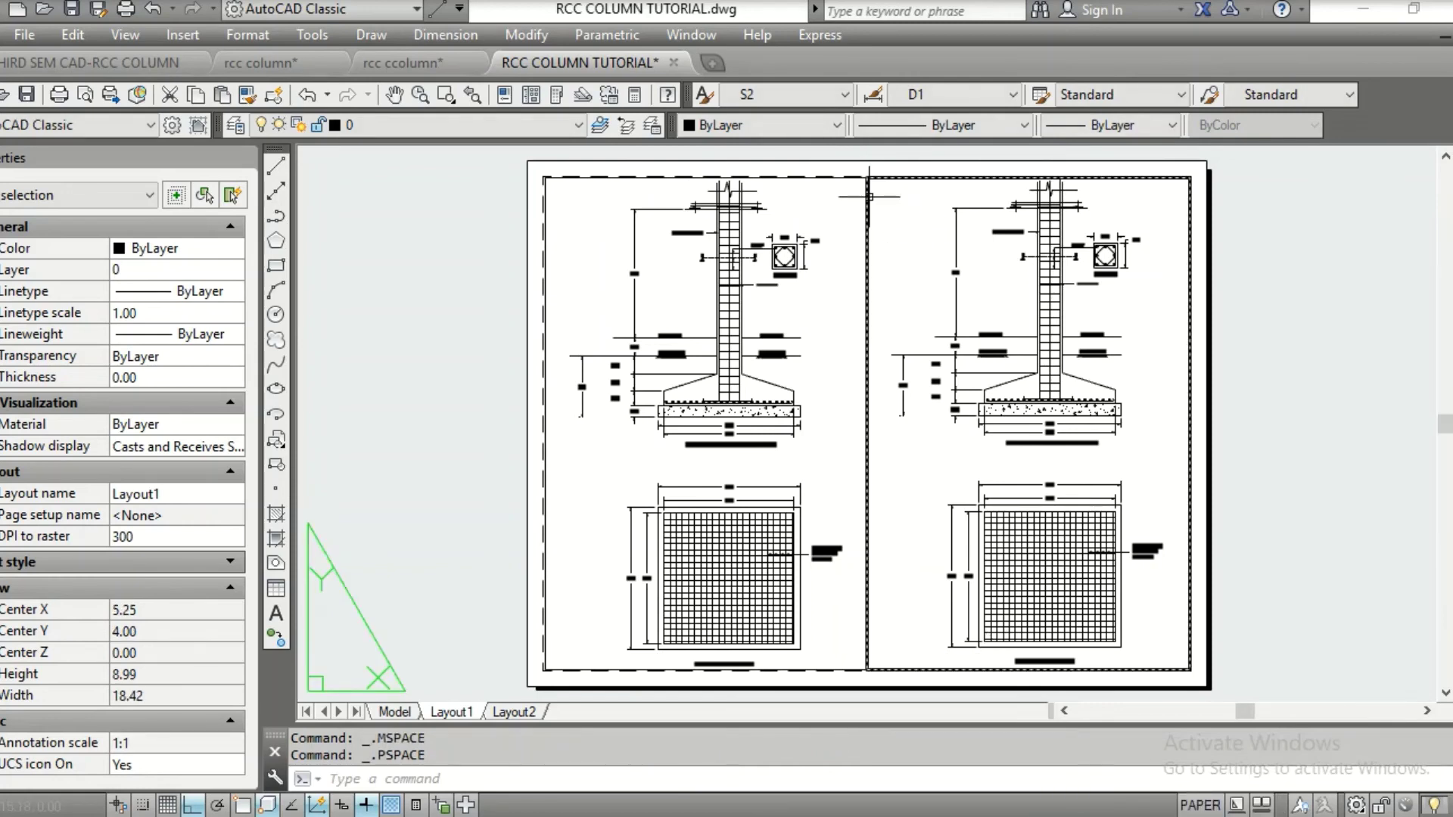
left_click(867, 197)
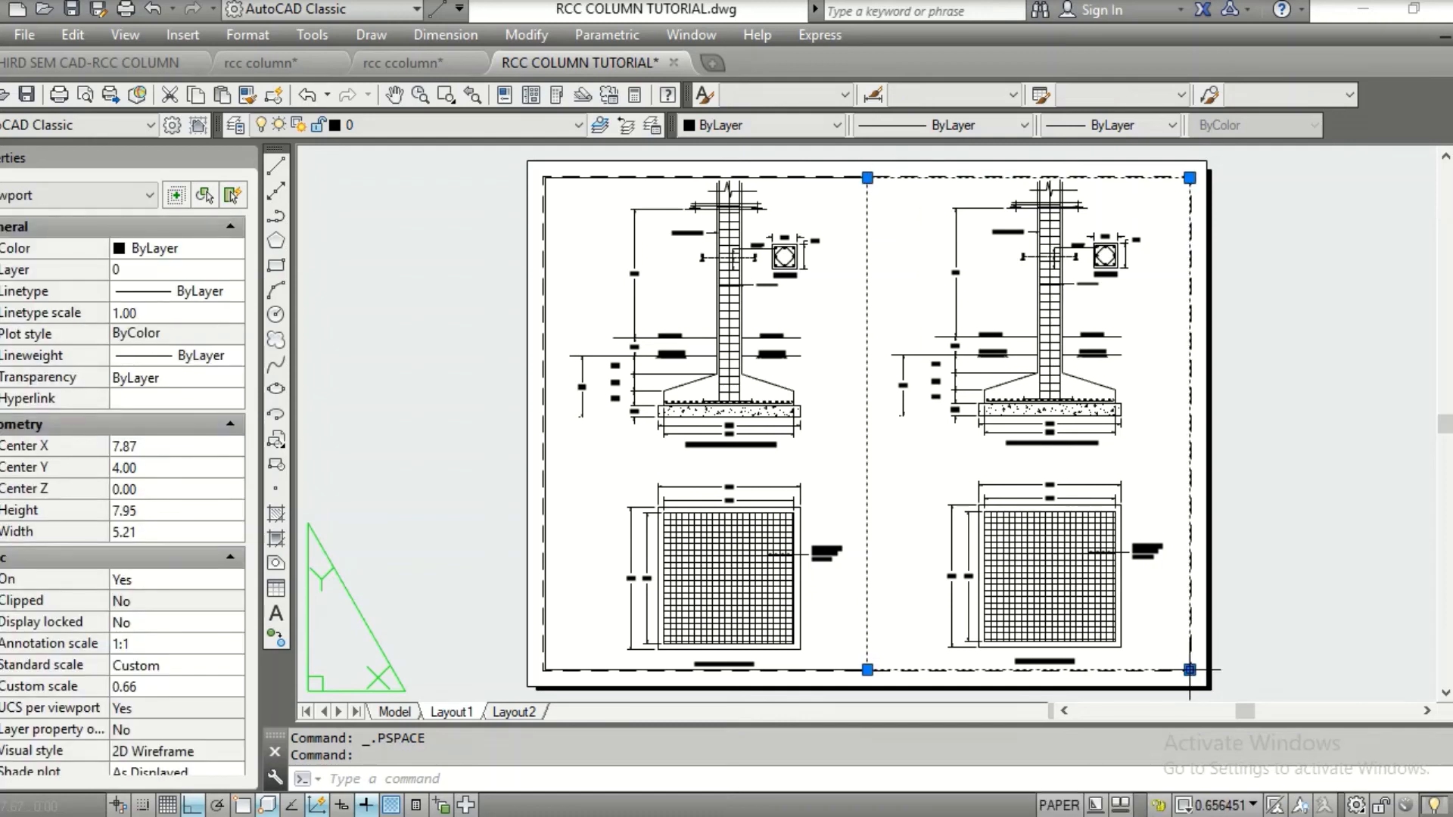
left_click(1190, 670)
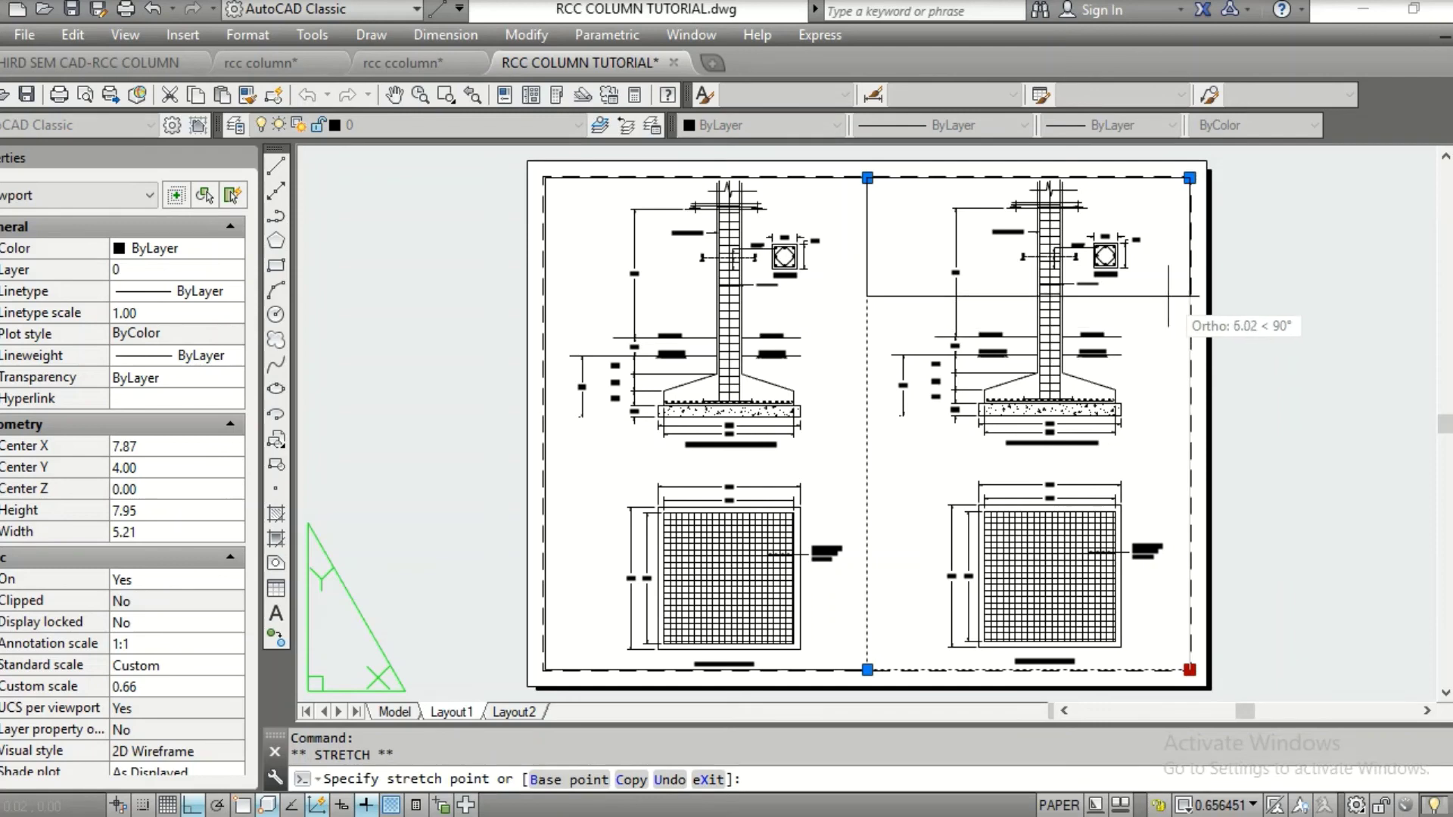
left_click(1172, 321)
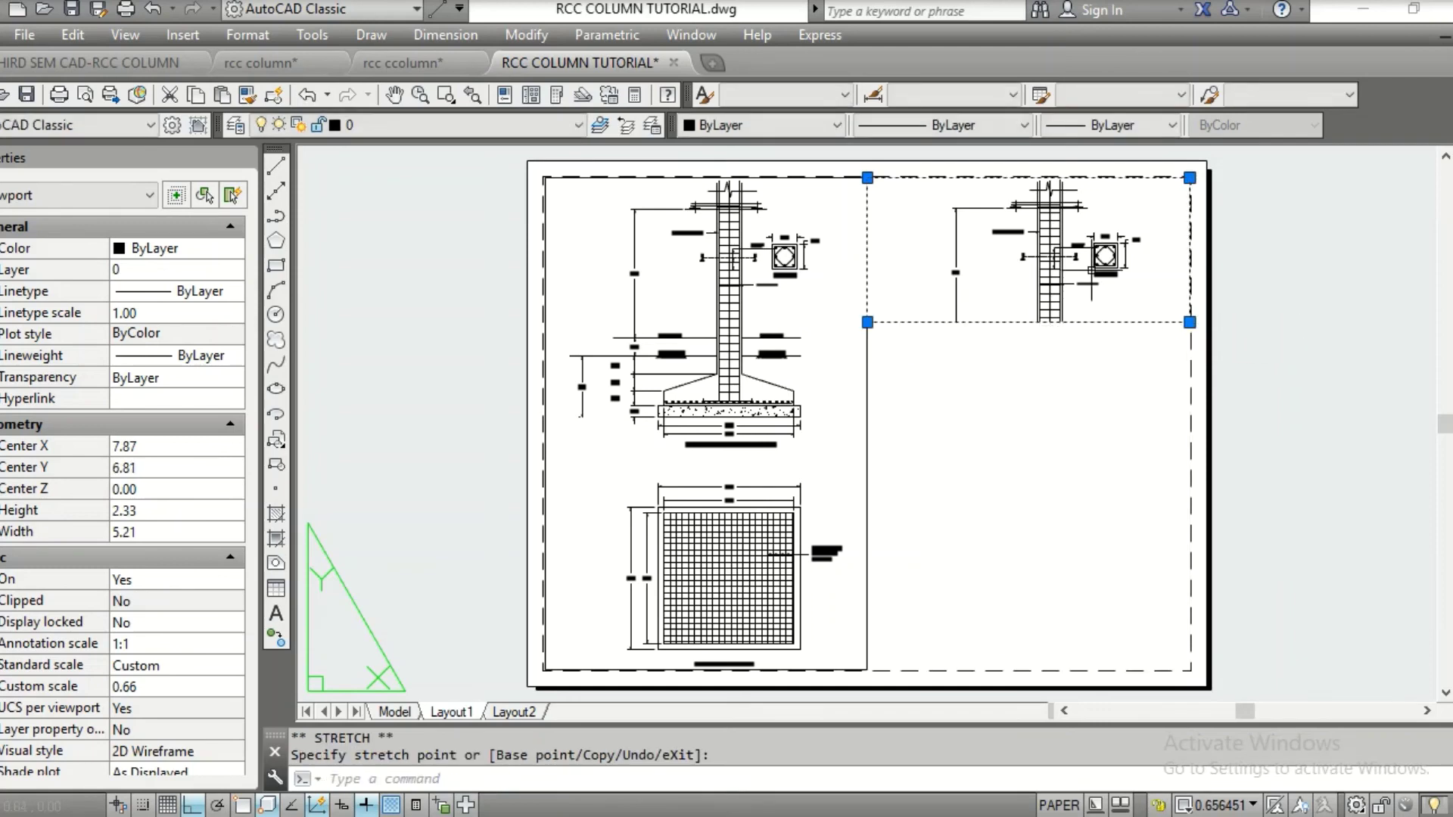
key("Escape")
key("Escape")
Pan the upper-right viewport's view to Section A-A and readjust its lower-right corner
double_click(1159, 206)
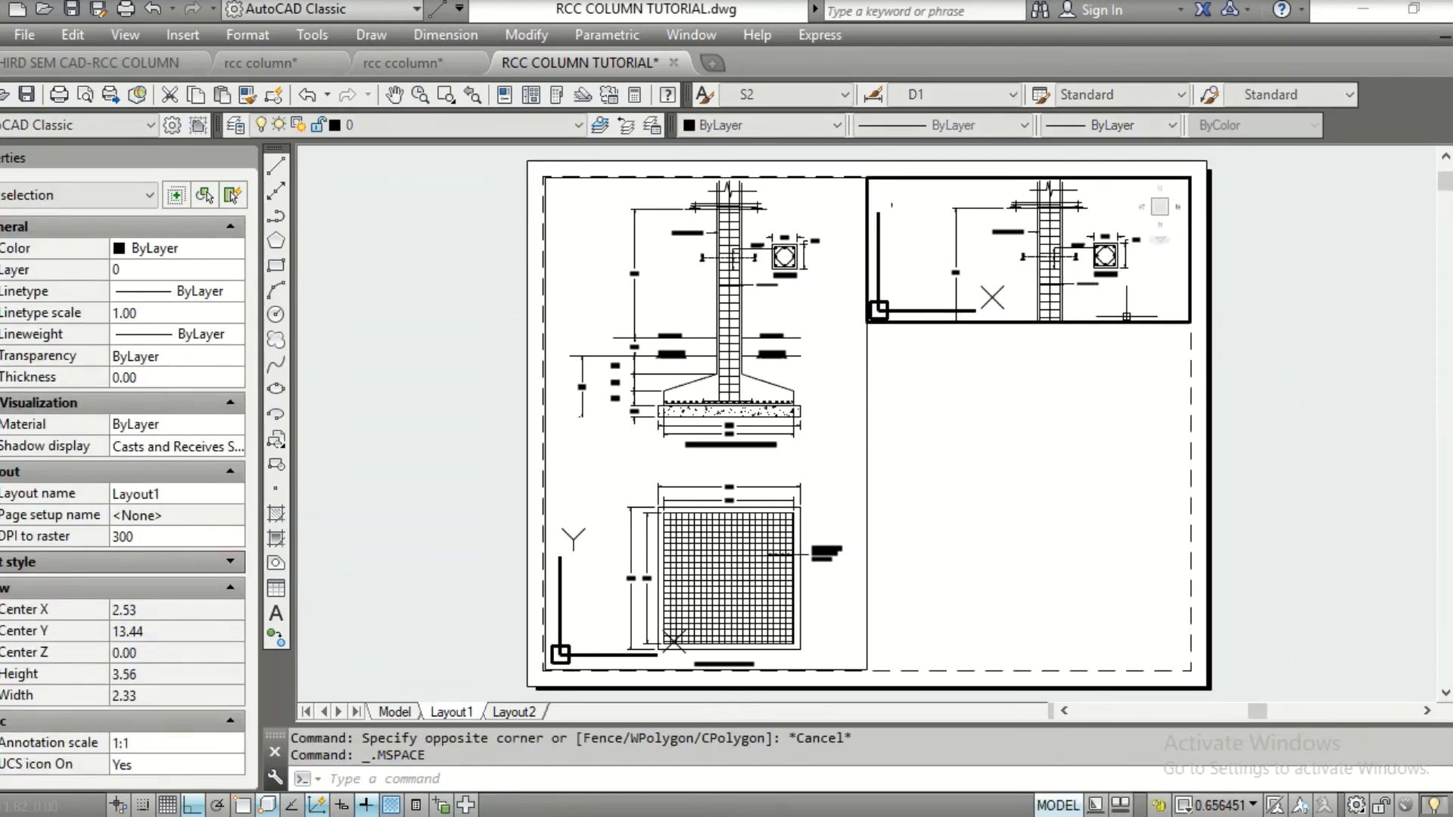
scroll(1090, 258, "up", 3)
middle_click_drag(1066, 314, 1030, 304)
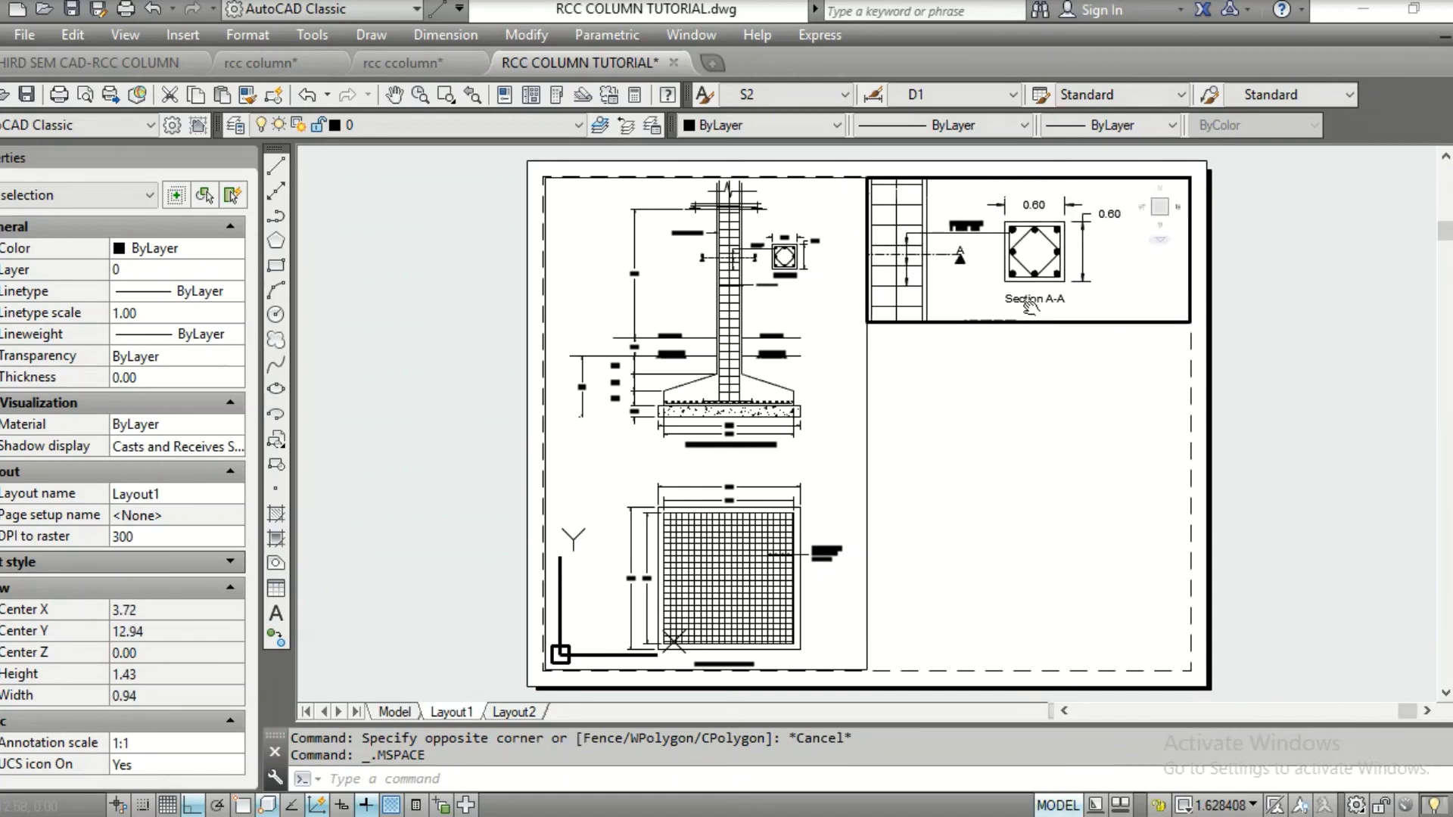
double_click(1151, 382)
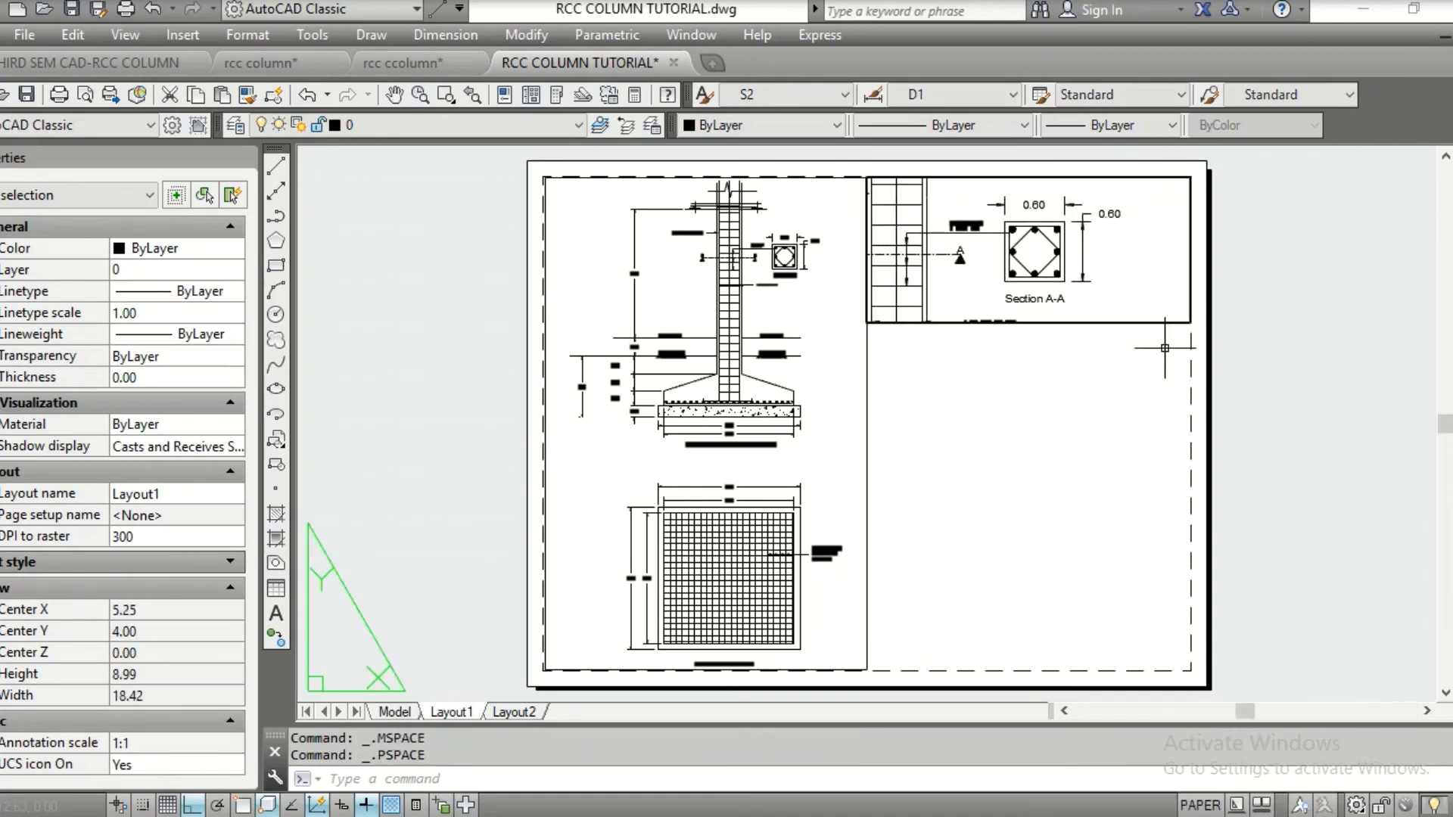
left_click(1166, 323)
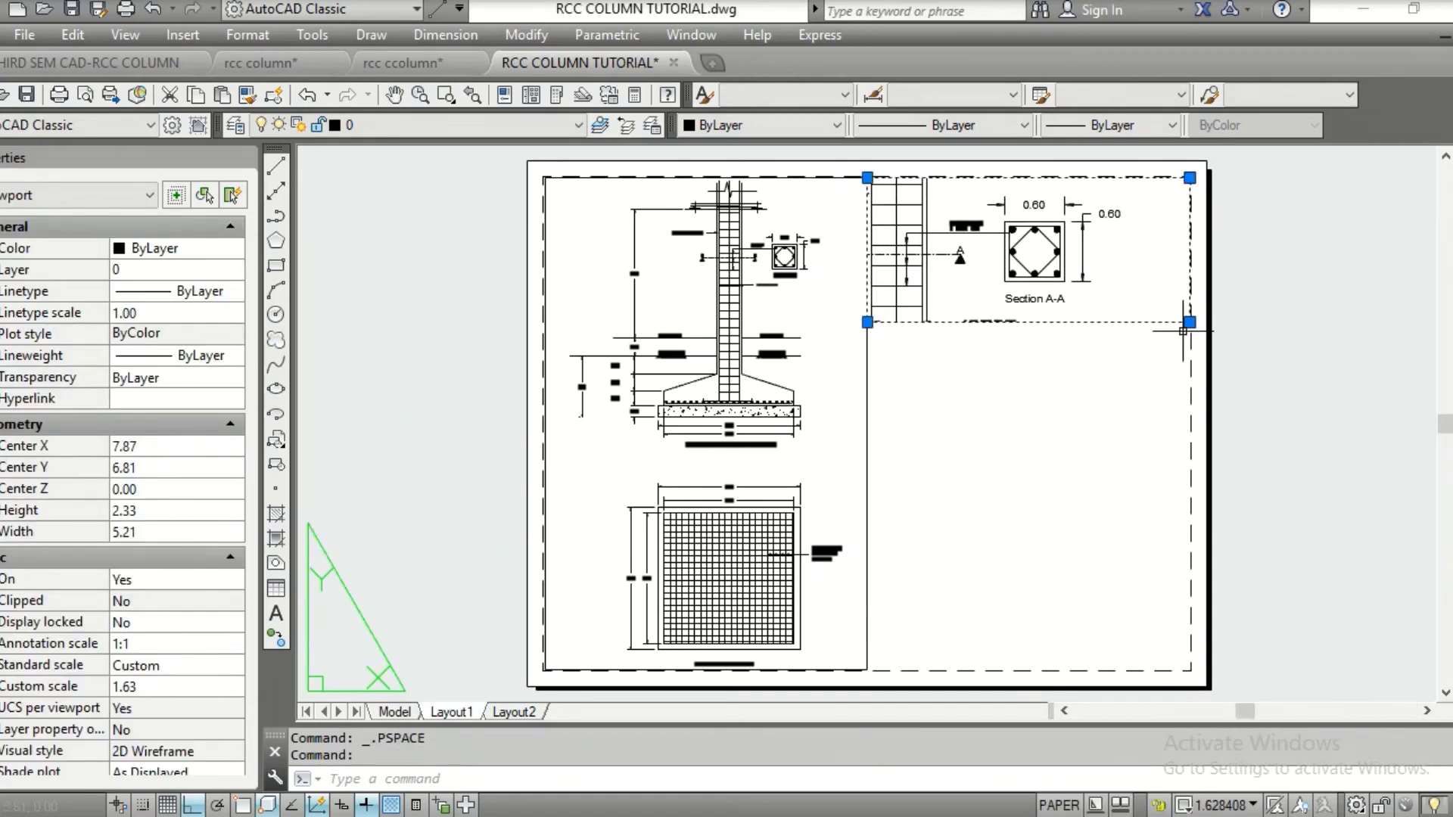
left_click(1190, 321)
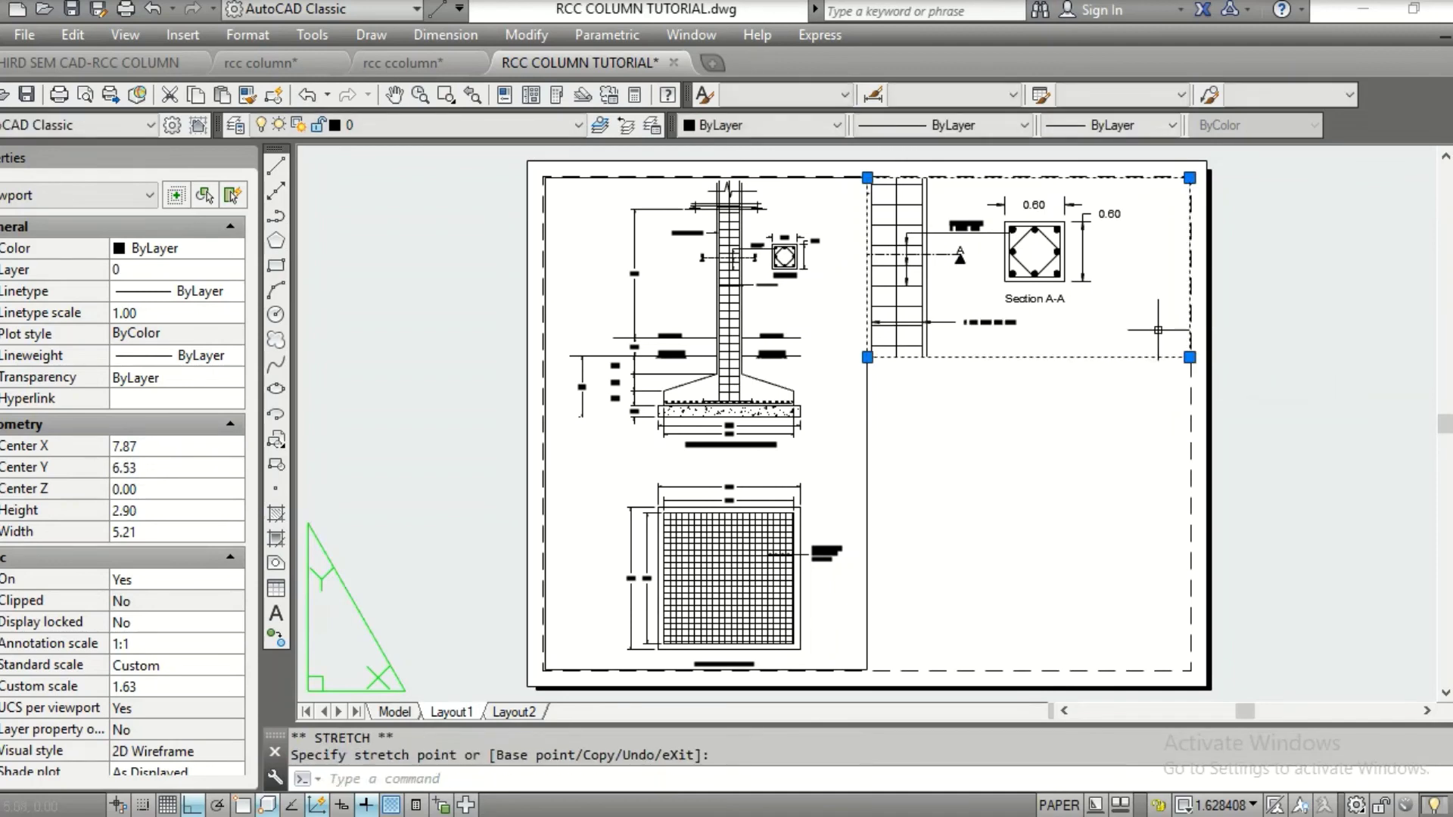
key("Escape")
Center Section A-A in the viewport and zoom it out slightly with Z real-time zoom
double_click(1060, 280)
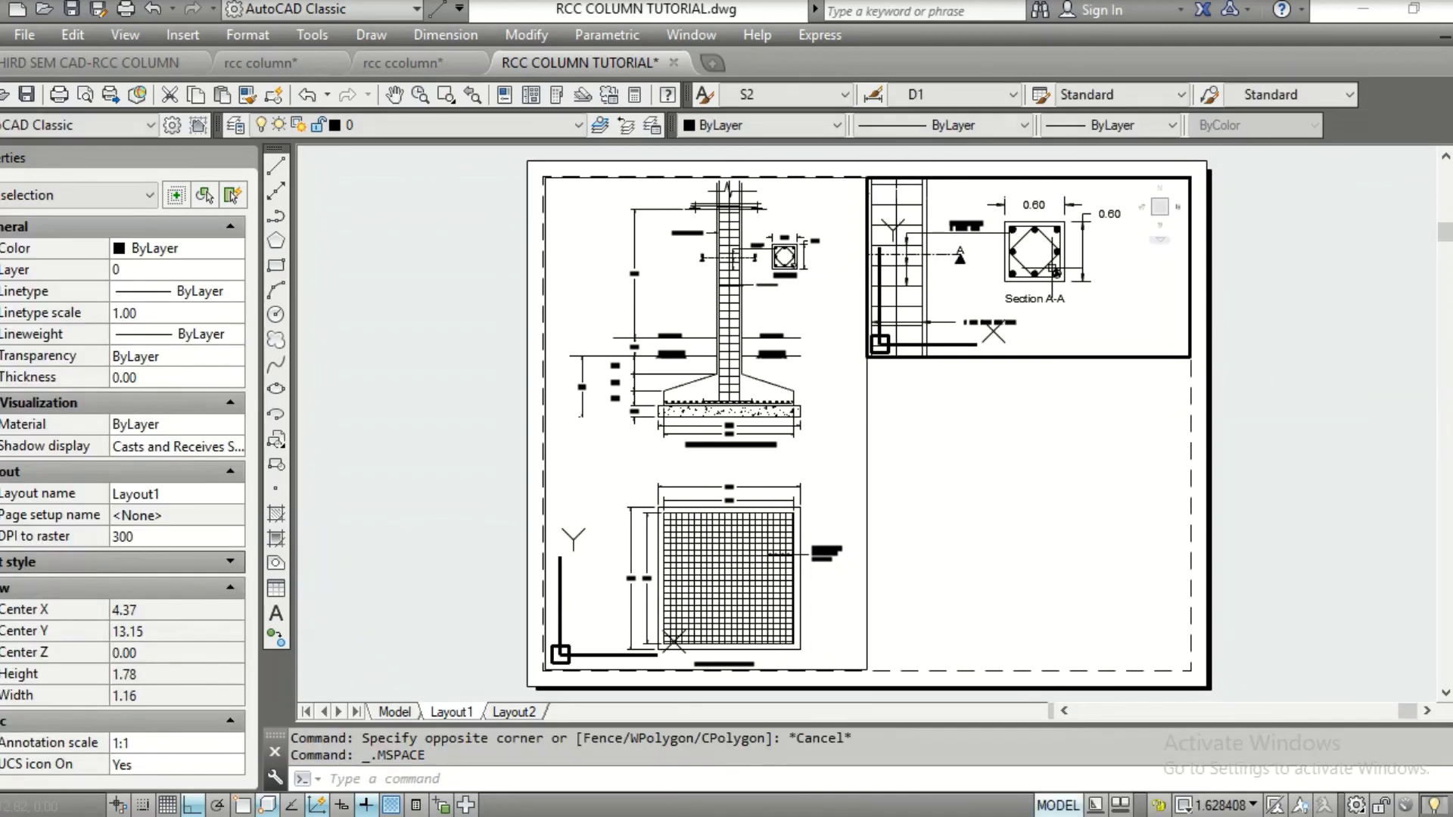
scroll(1052, 272, "up", 2)
middle_click_drag(1067, 278, 1056, 289)
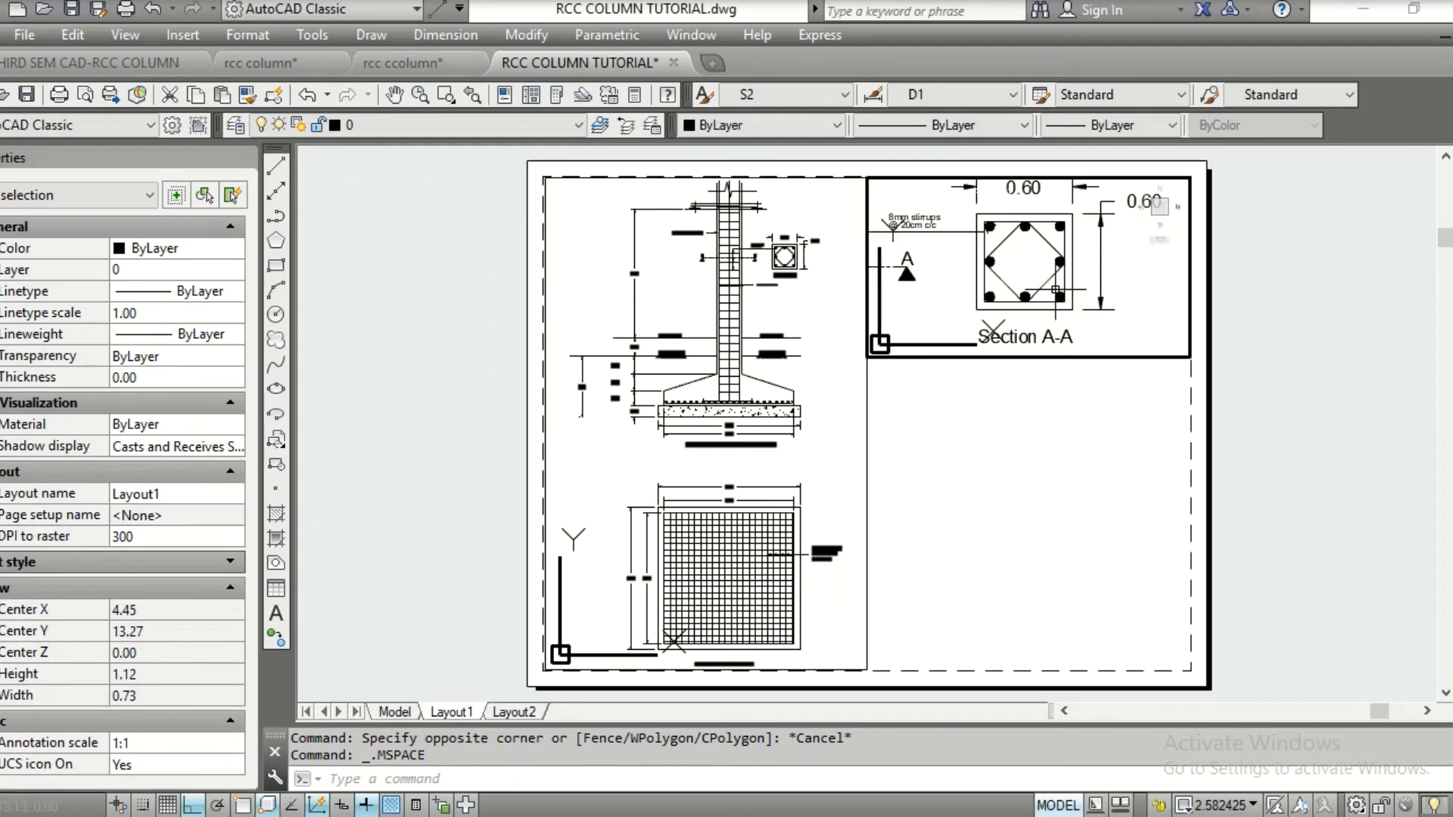
type("z")
key("Return")
key("Return")
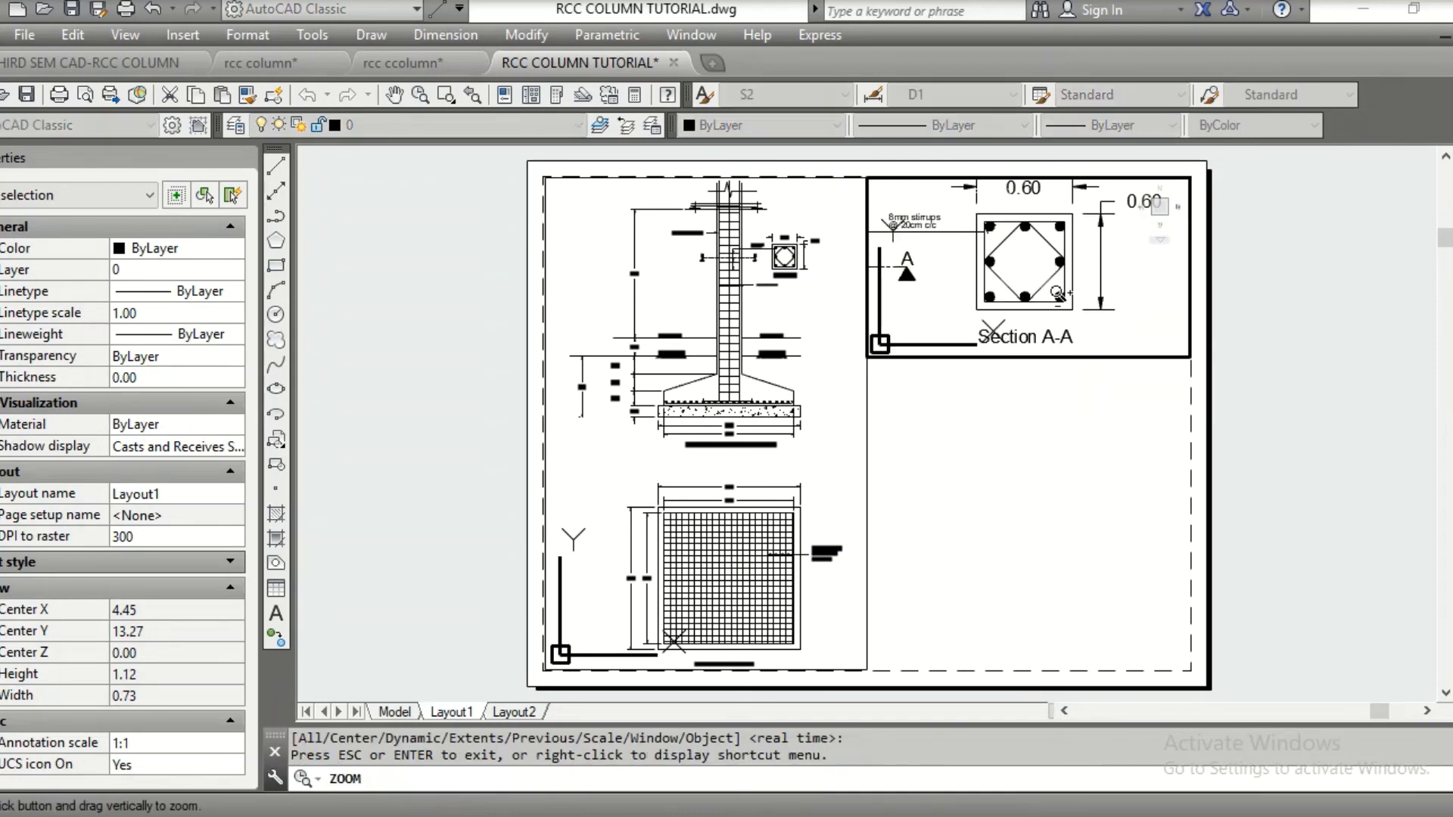
left_click_drag(1062, 297, 1081, 313)
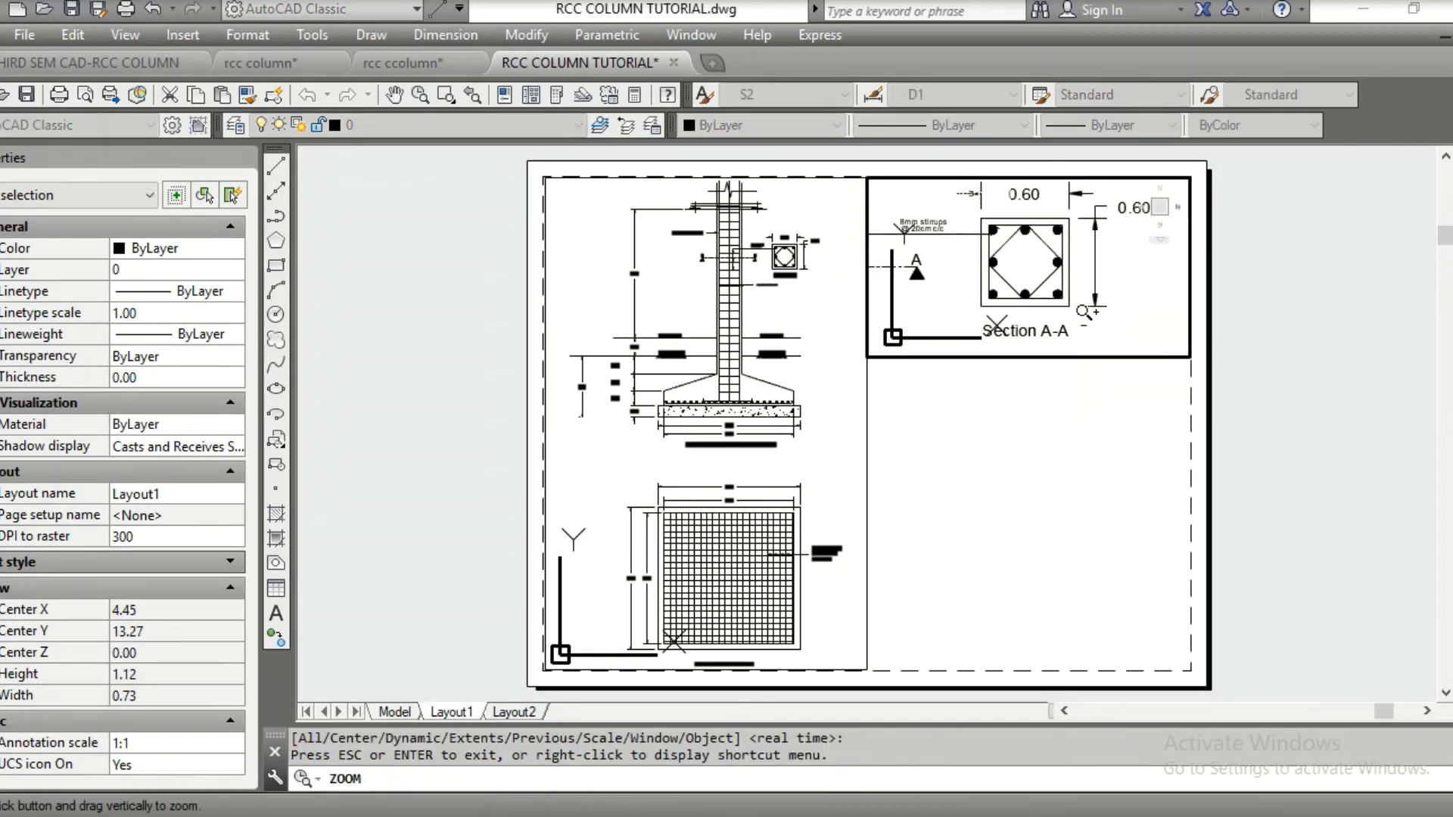
key("Escape")
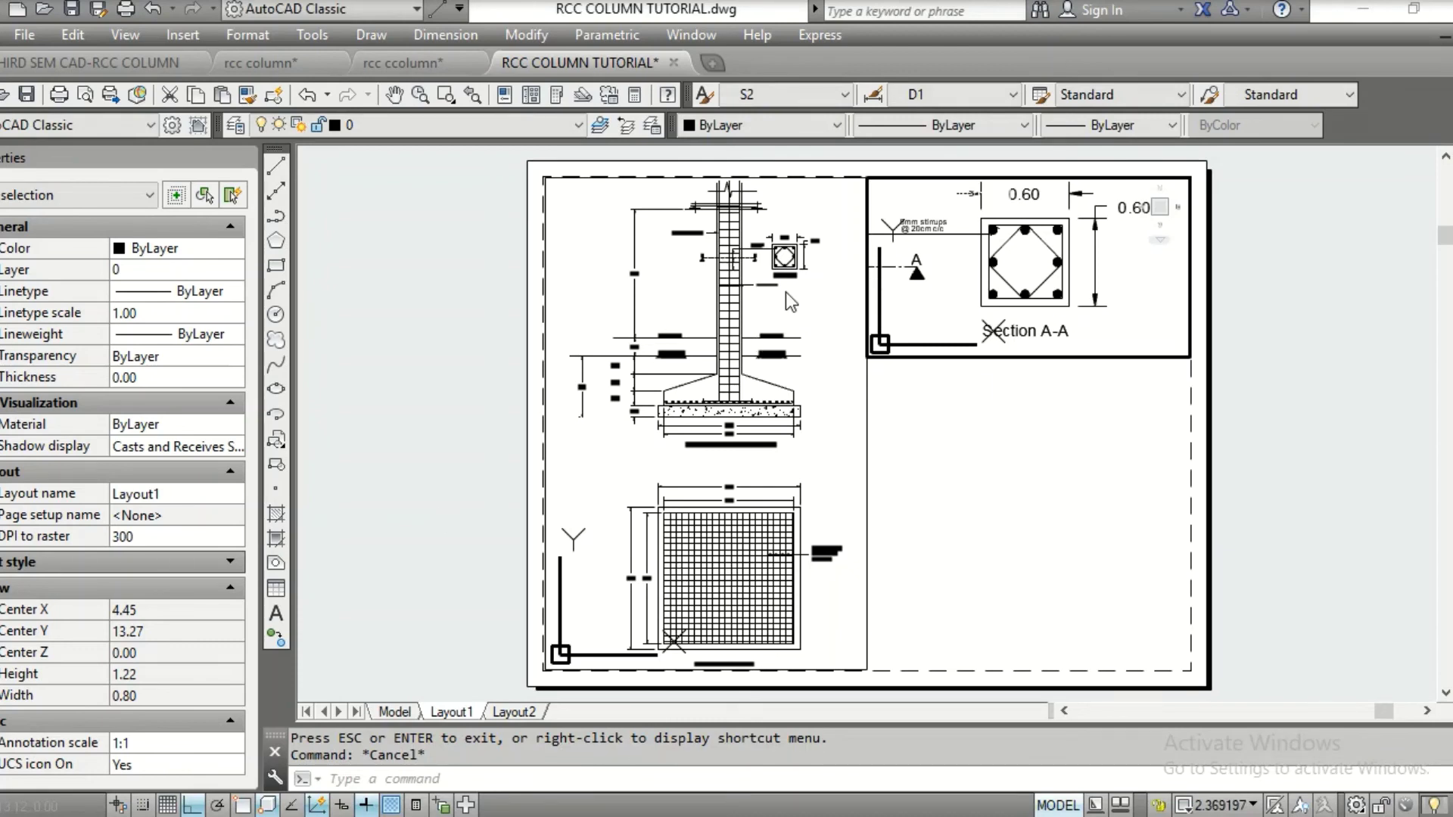
Exit the Section A-A viewport back to paper space on Layout1
double_click(1075, 413)
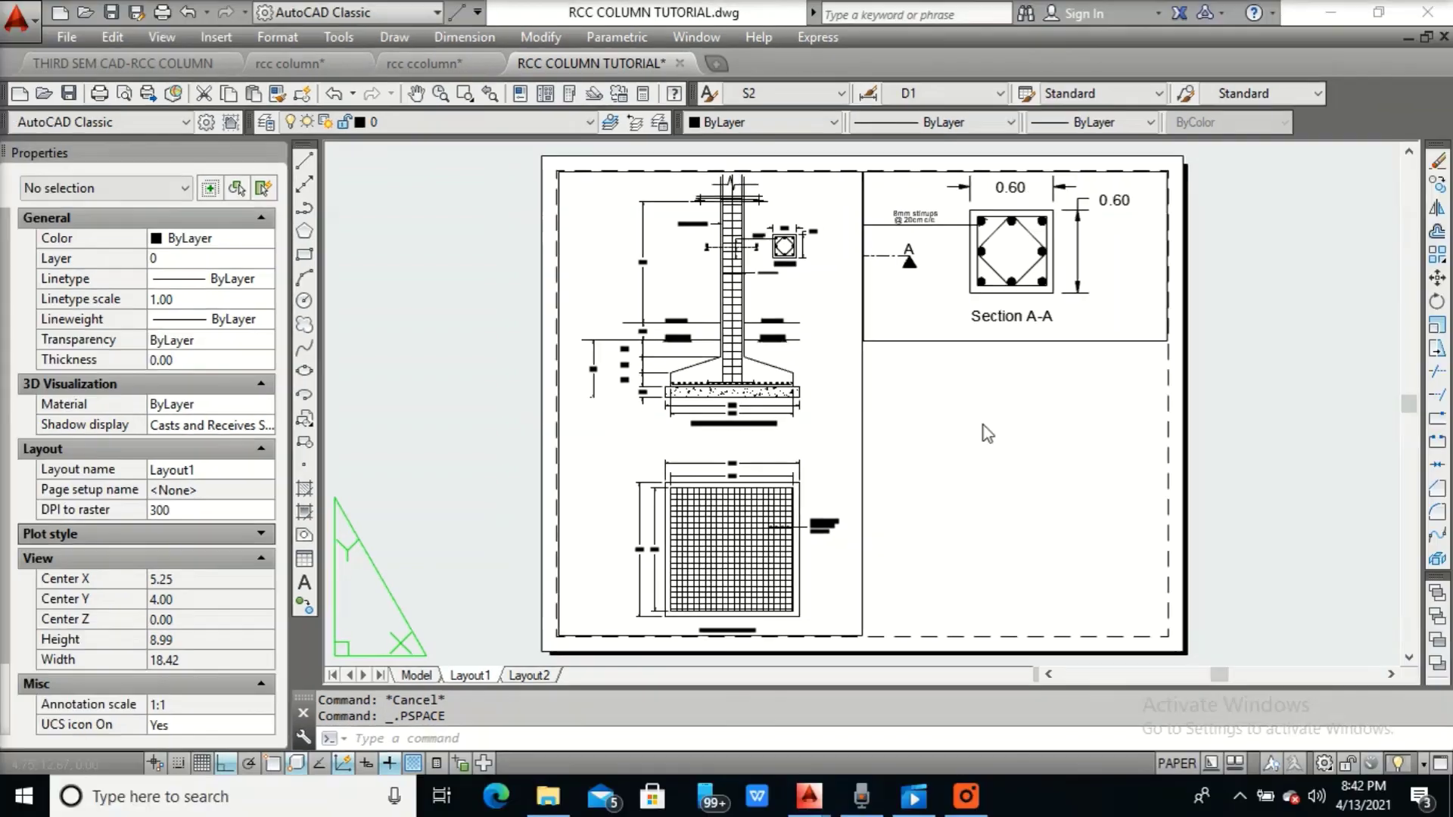
Adjust the Section A-A viewport's corner and pan the sheet to show it
scroll(1080, 386, "up", 2)
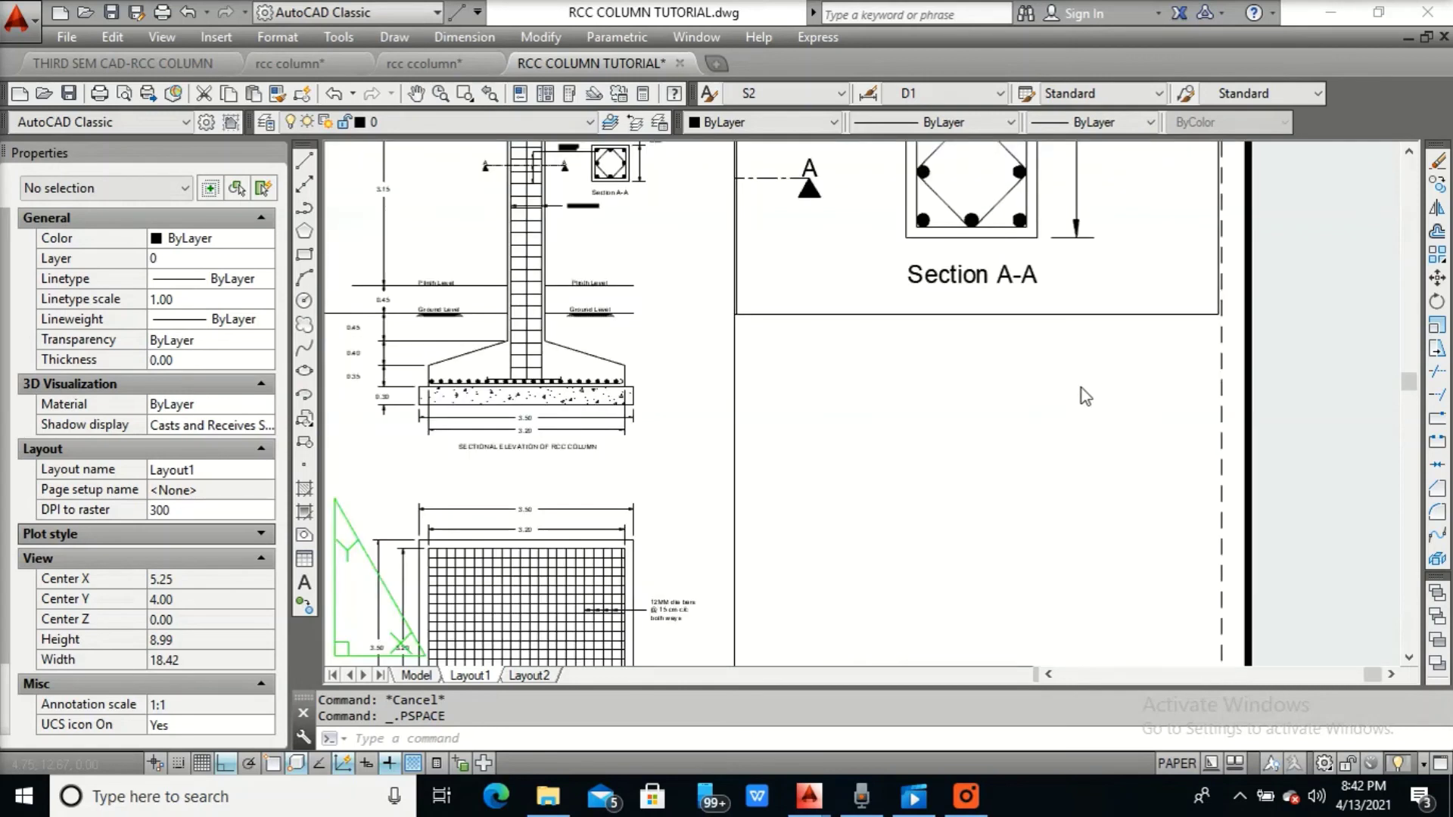
scroll(757, 310, "up", 4)
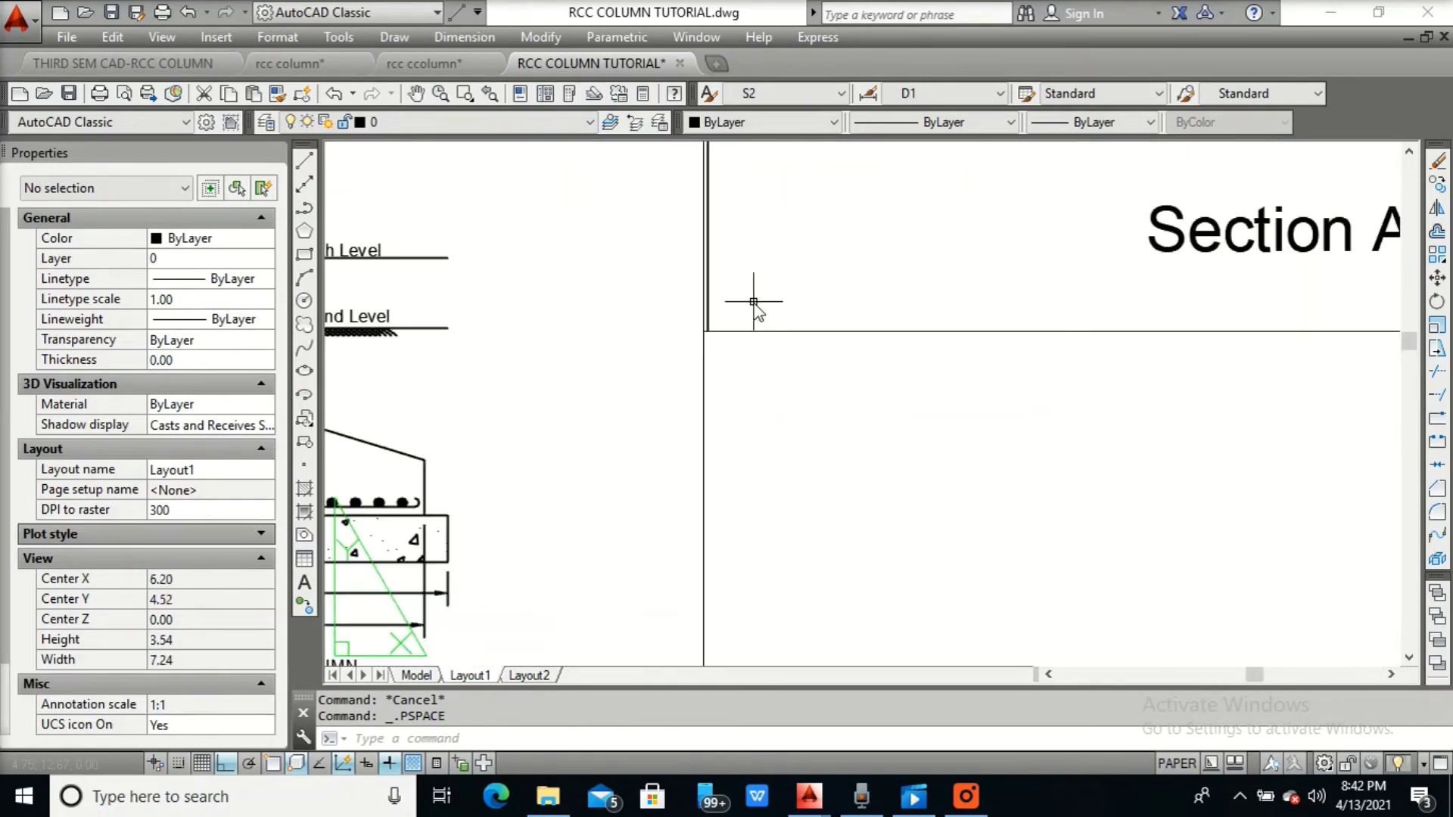
left_click(762, 330)
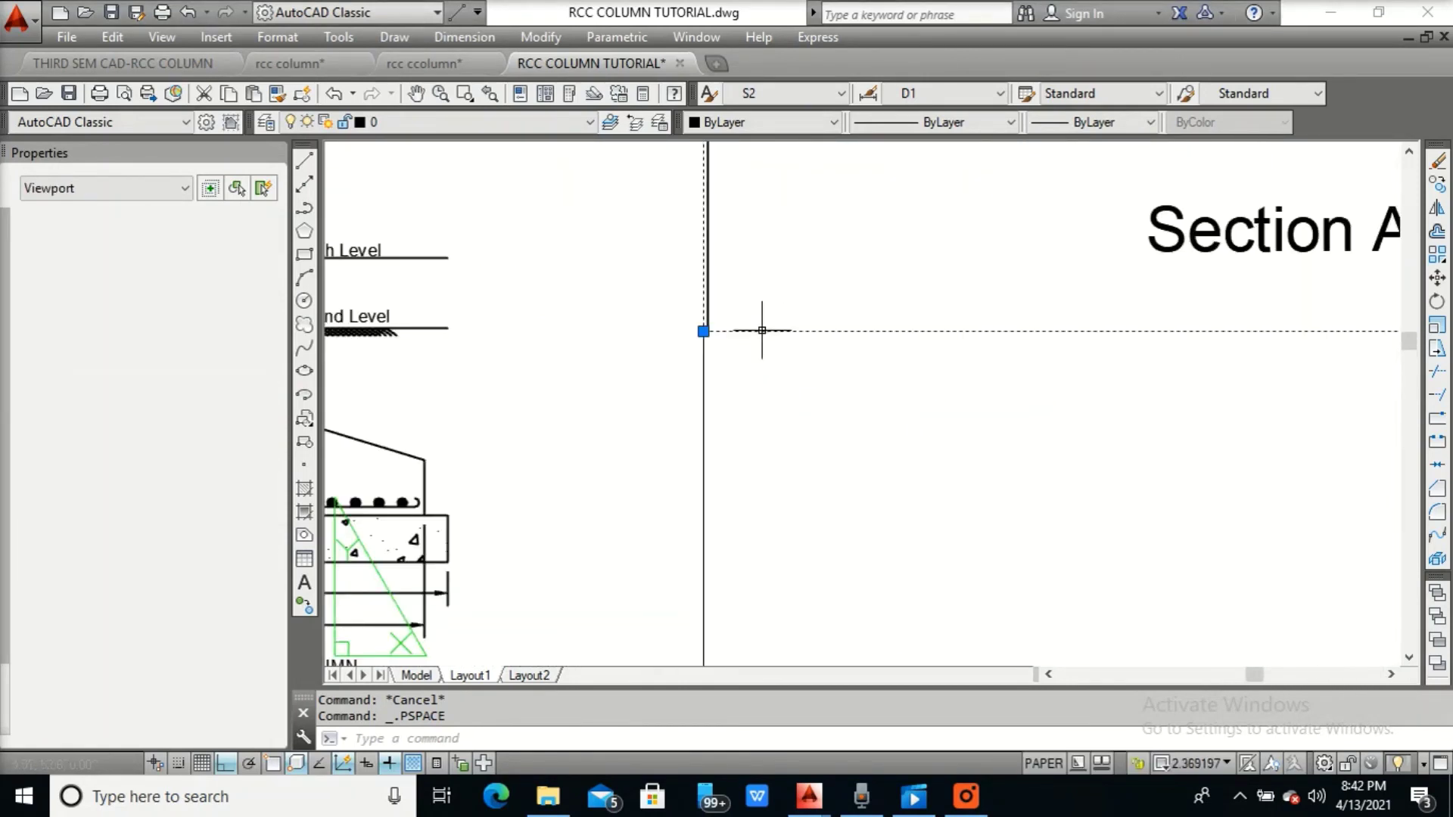
scroll(681, 331, "up", 2)
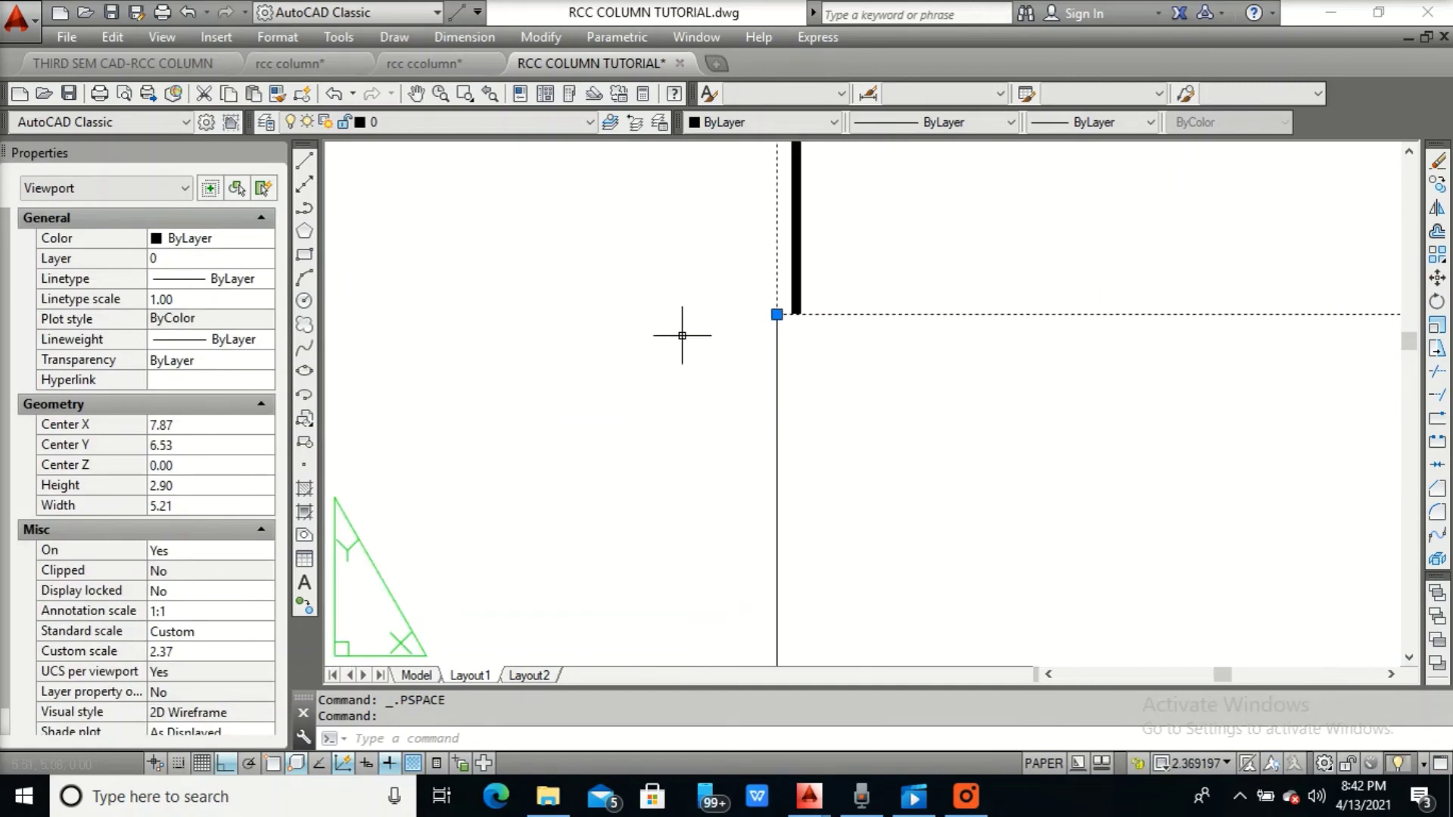
left_click(777, 314)
left_click(777, 314)
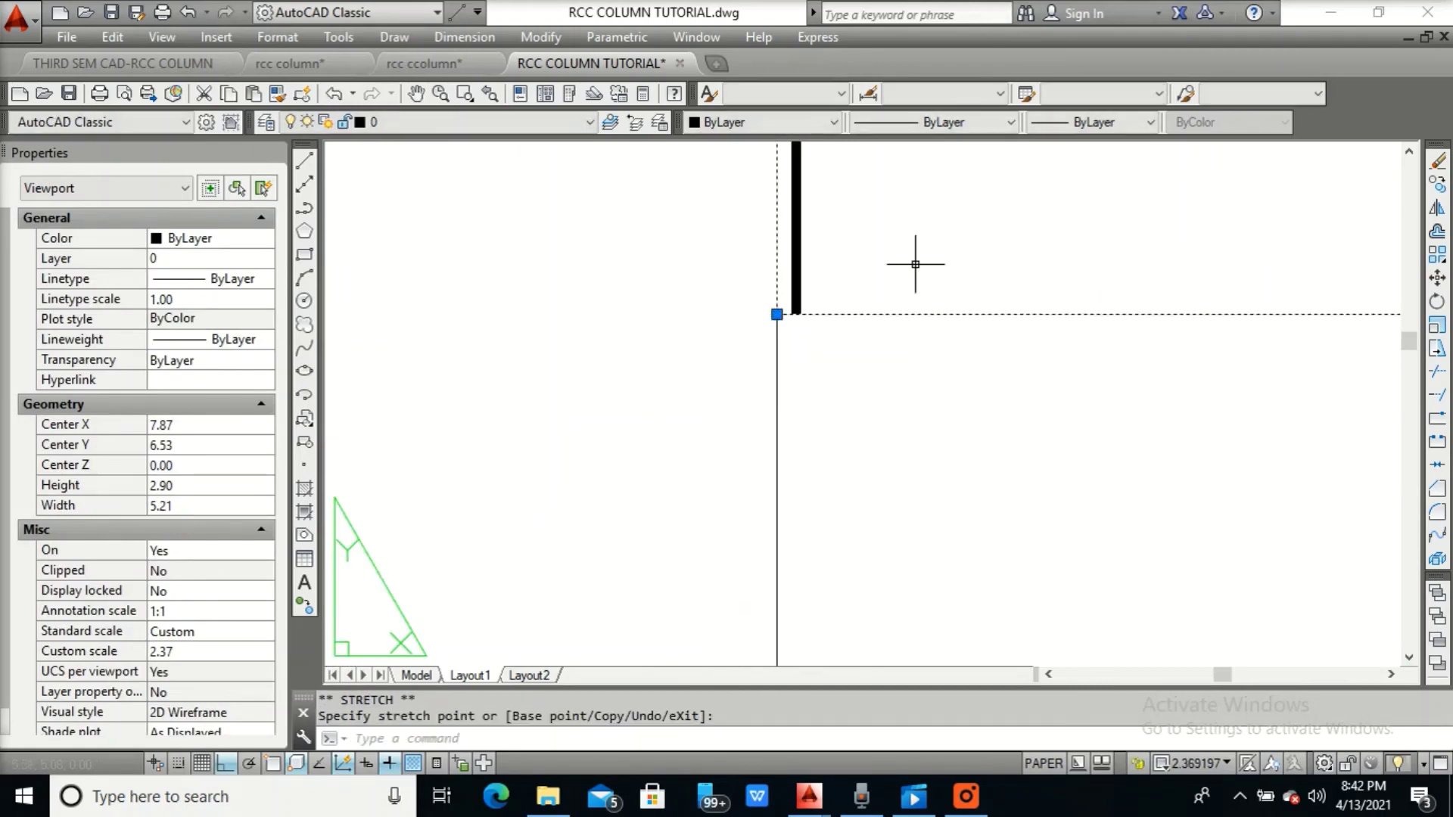
scroll(921, 266, "down", 3)
middle_click_drag(924, 265, 610, 620)
scroll(610, 620, "down", 1)
scroll(961, 416, "down", 2)
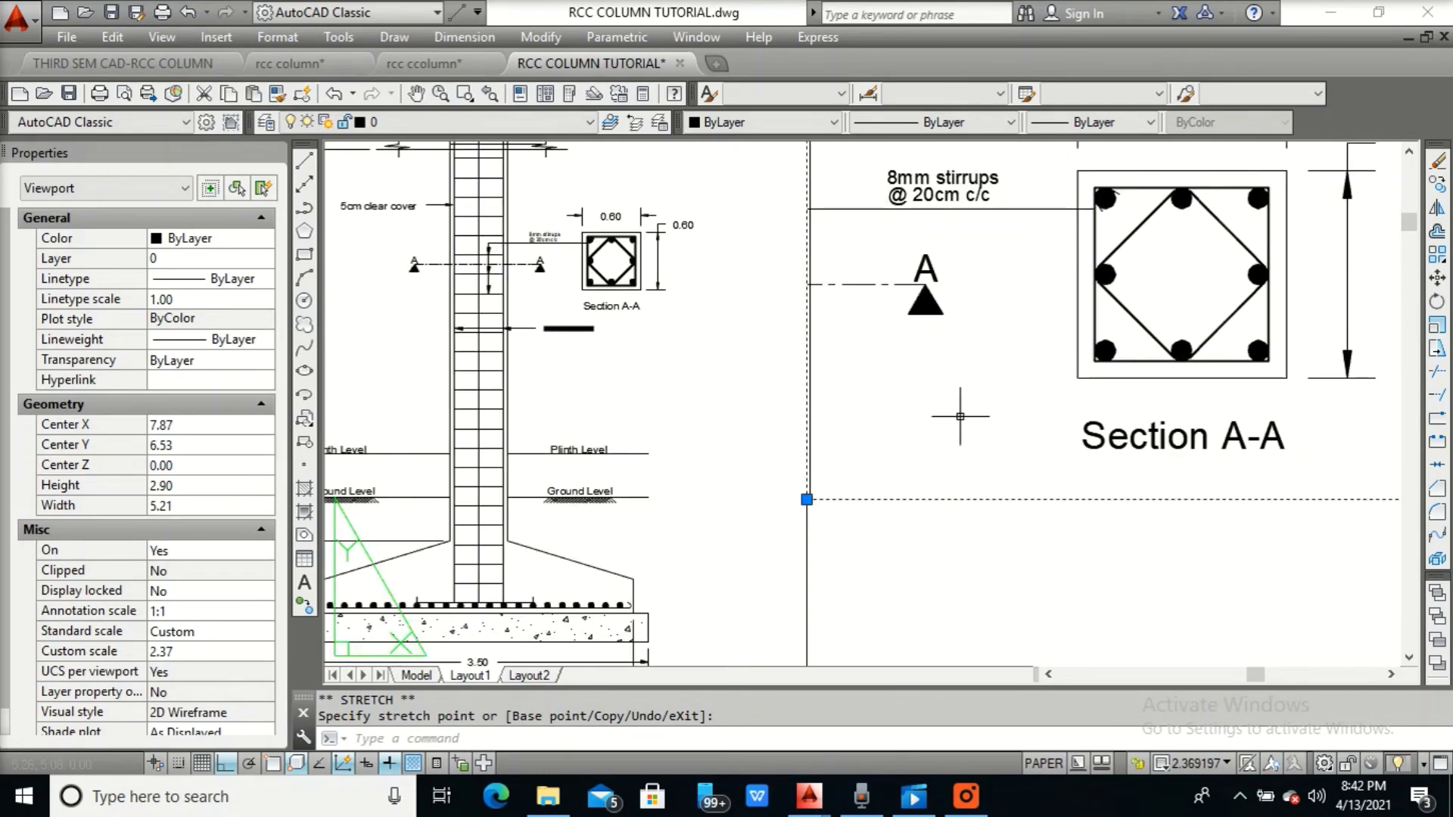
Fine-tune the Section A-A framing inside its viewport with Z real-time zoom
double_click(993, 343)
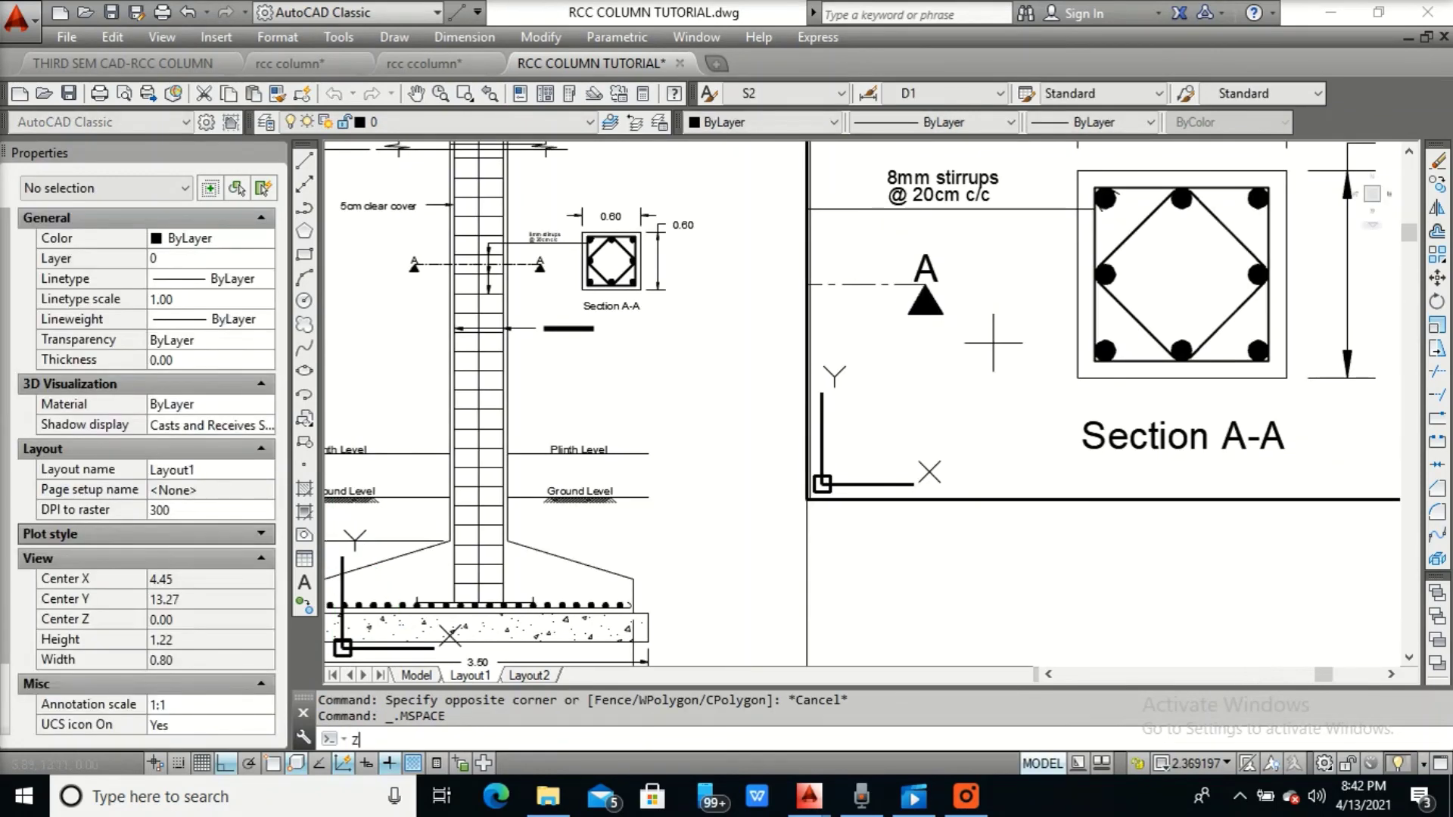
type("z")
key("Return")
key("Return")
left_click_drag(998, 347, 999, 359)
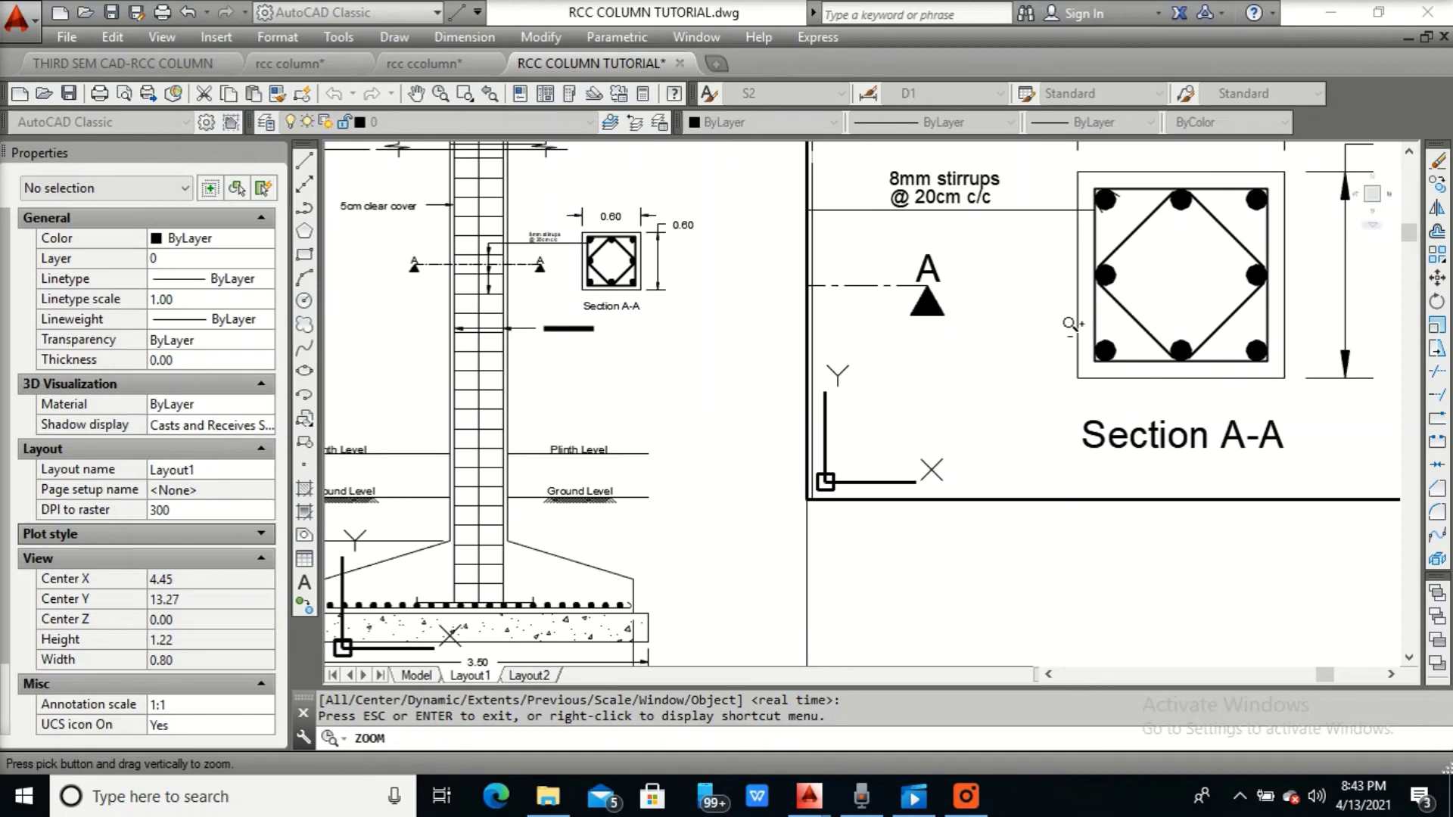
left_click_drag(1070, 322, 1064, 302)
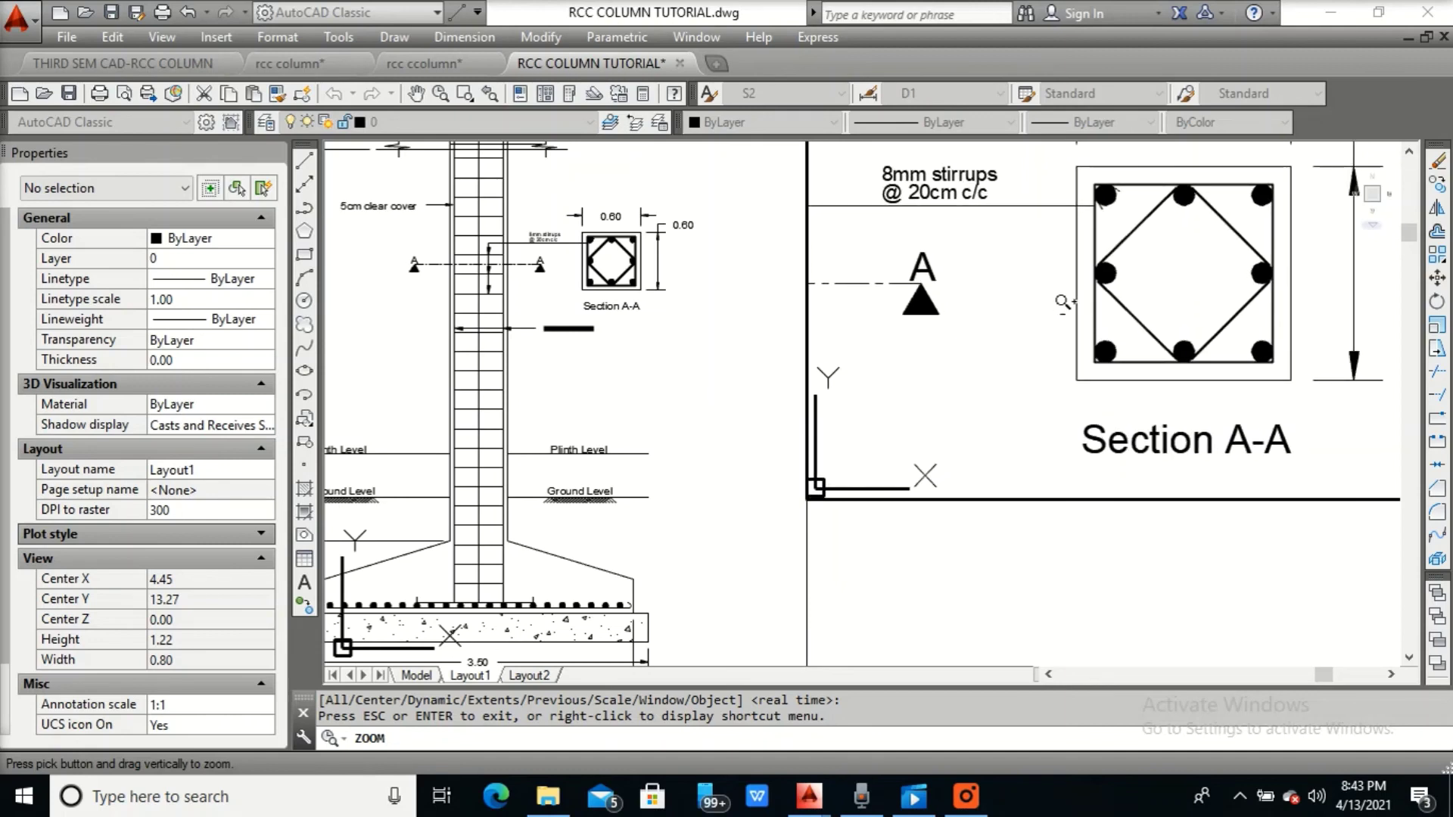
key("Escape")
Return to paper space and pan the sheet to bring the whole layout into view
double_click(1040, 514)
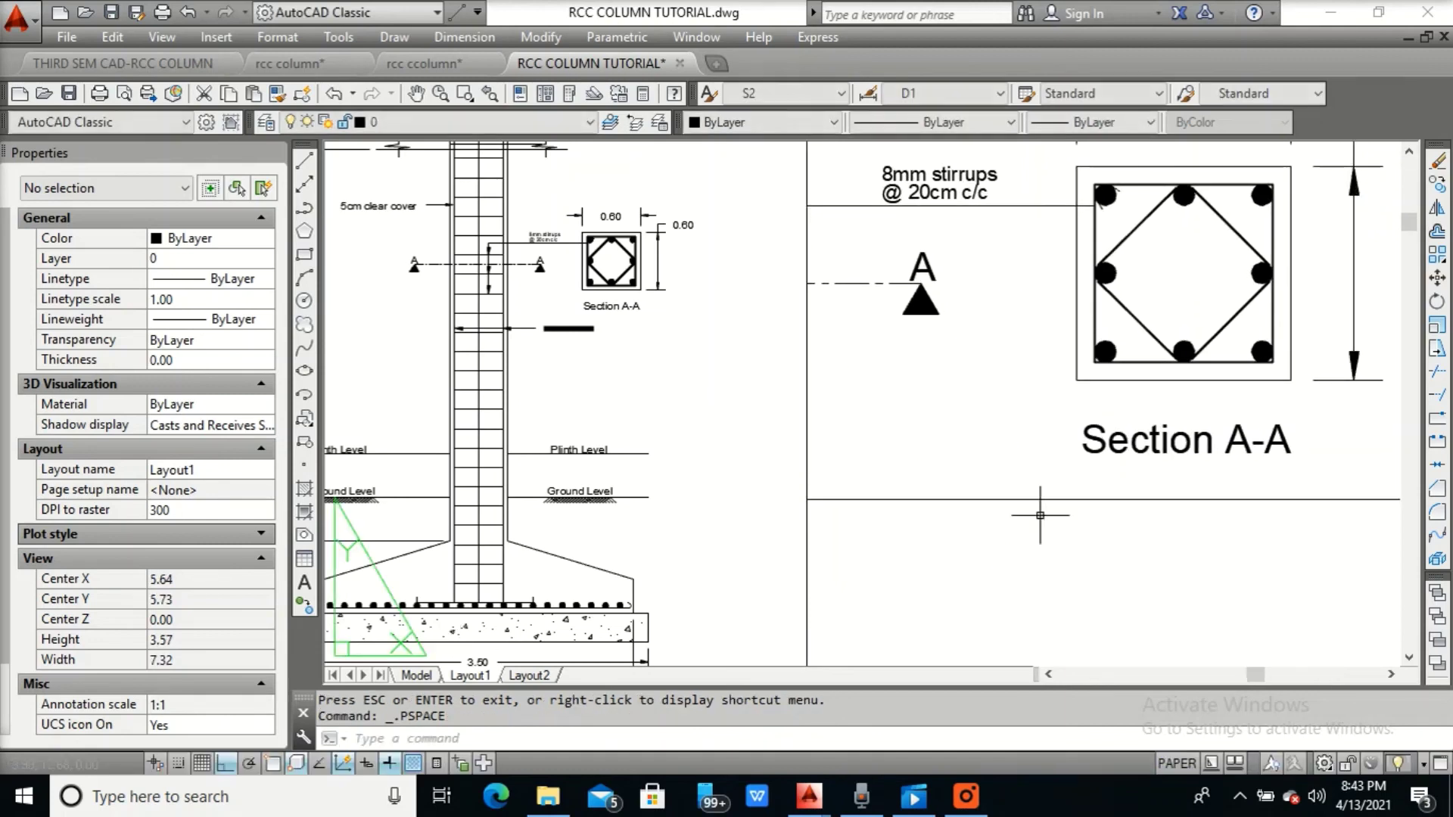
scroll(1040, 514, "down", 3)
middle_click_drag(1040, 514, 858, 392)
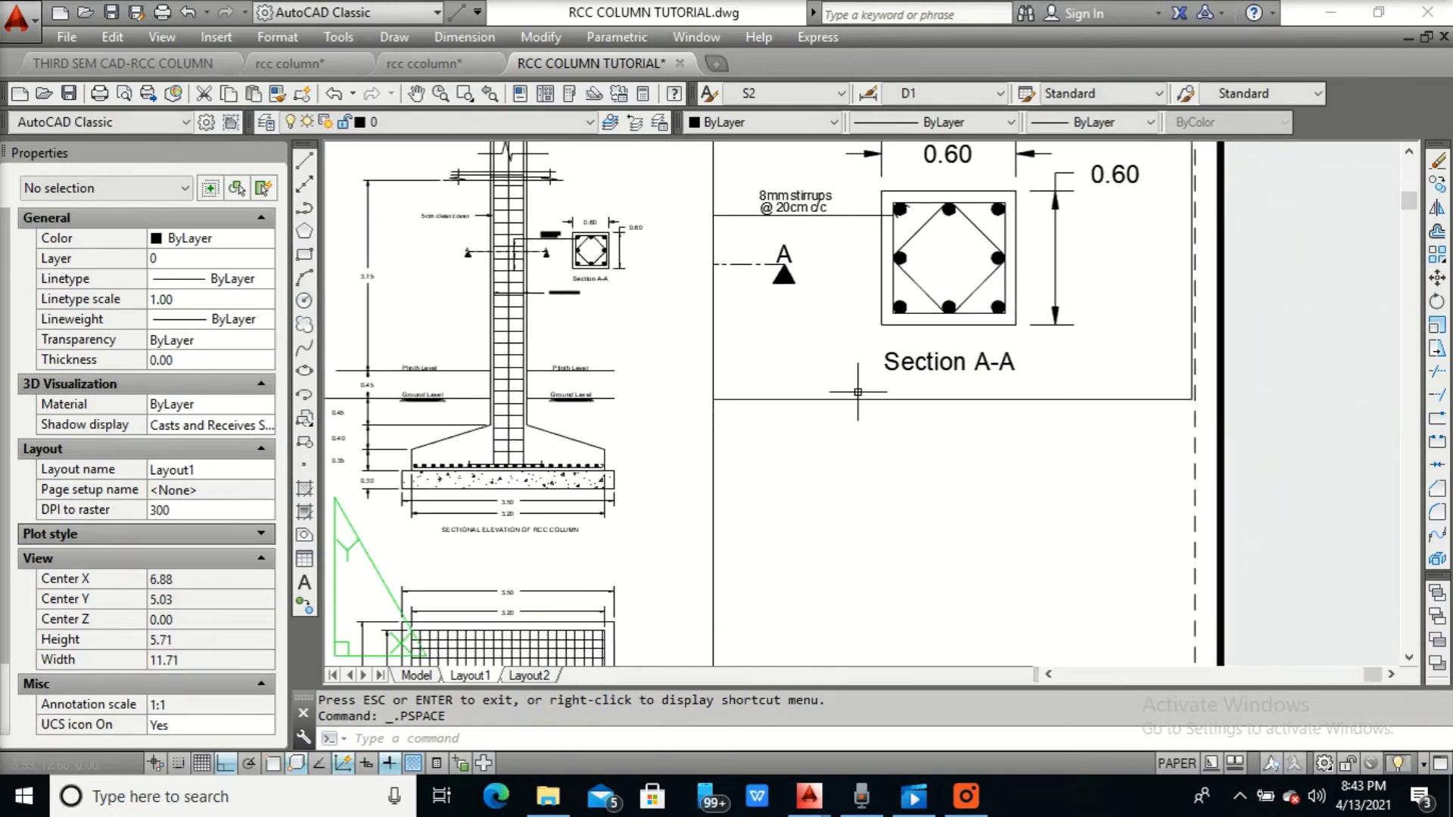
middle_click_drag(879, 451, 883, 332)
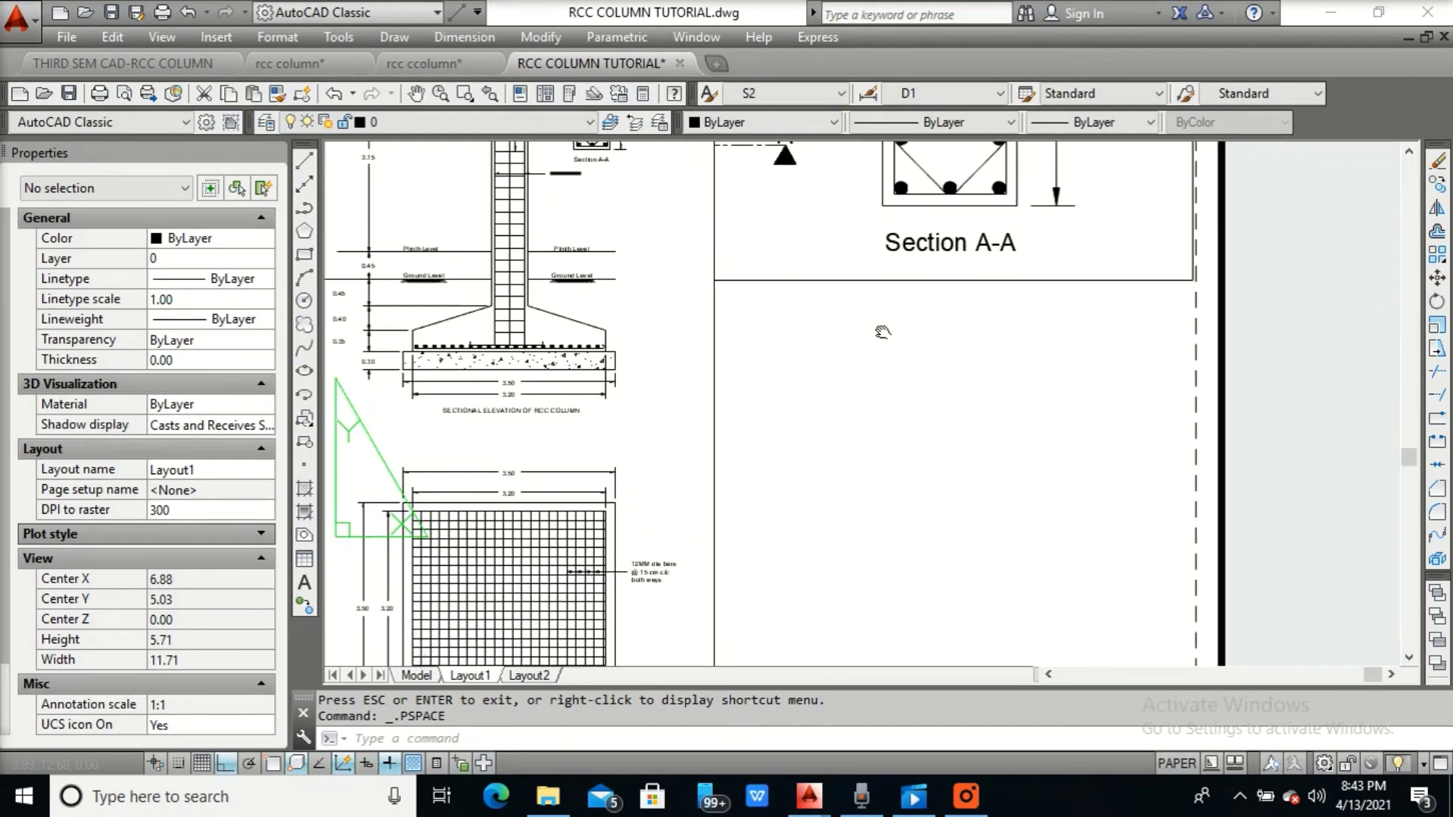
middle_click_drag(878, 404, 800, 333)
scroll(889, 363, "down", 2)
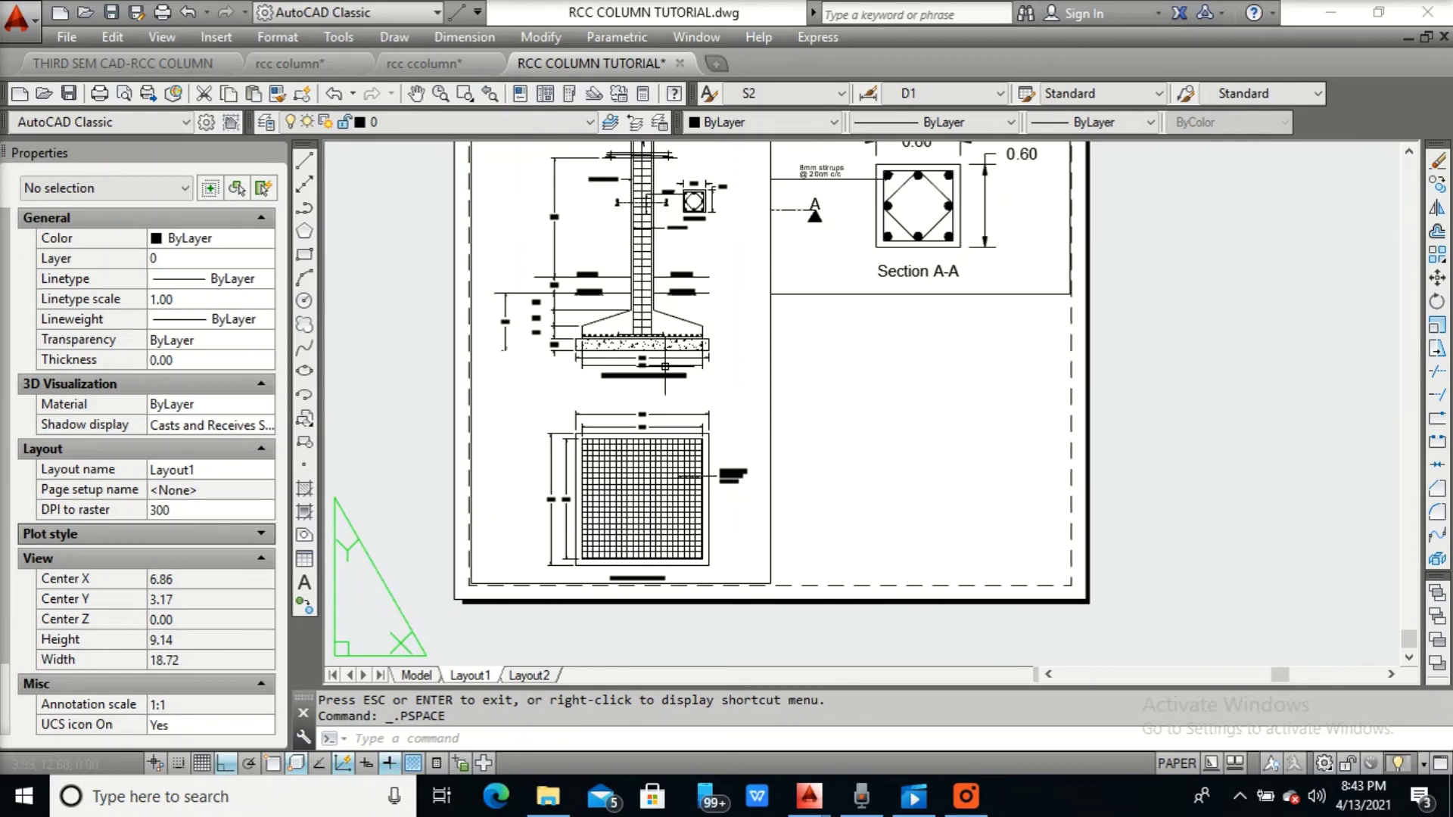
Create a Single viewport with VPORTS in the lower-right area below Section A-A
type("vports")
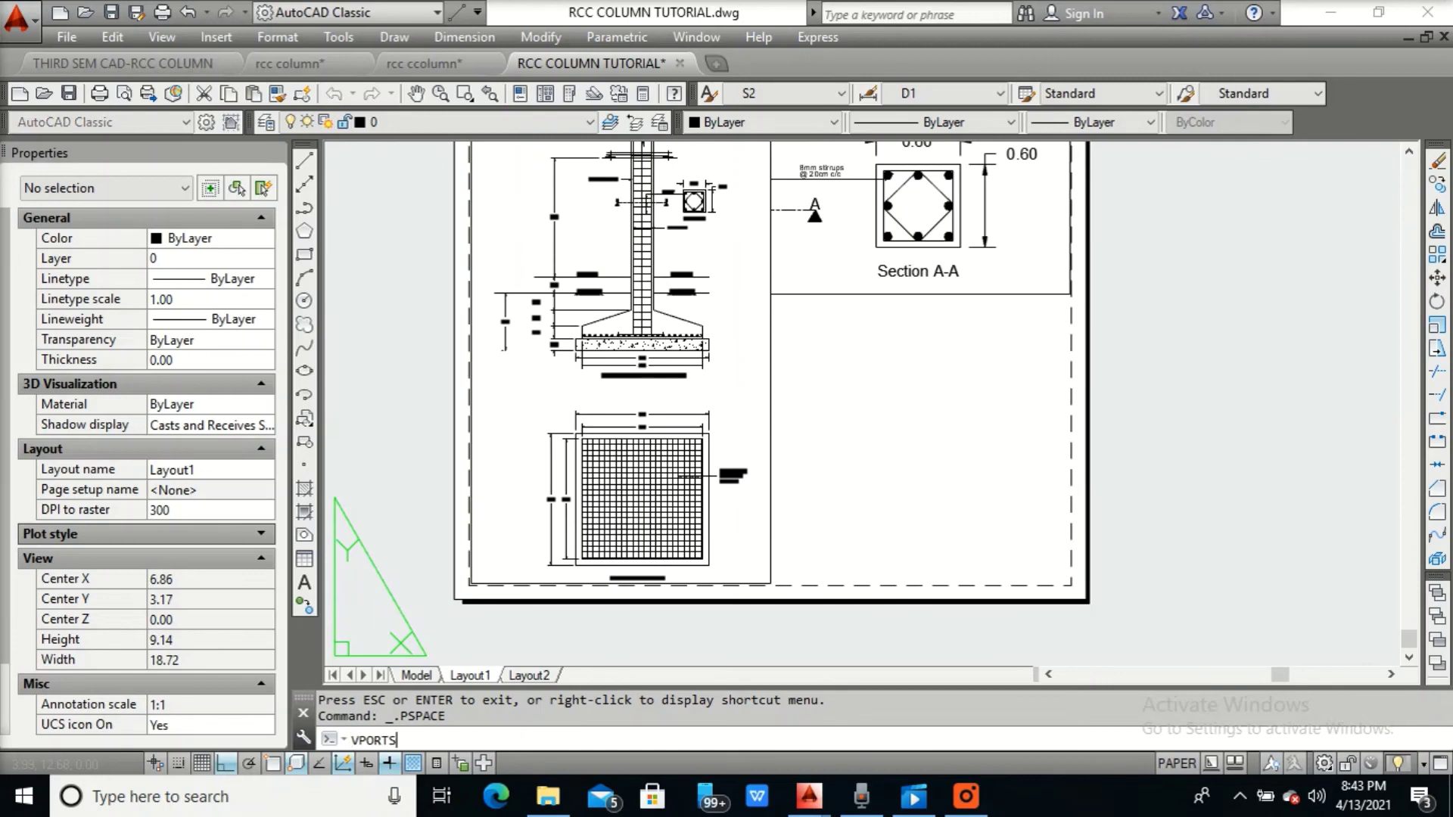
key("Return")
left_click(478, 296)
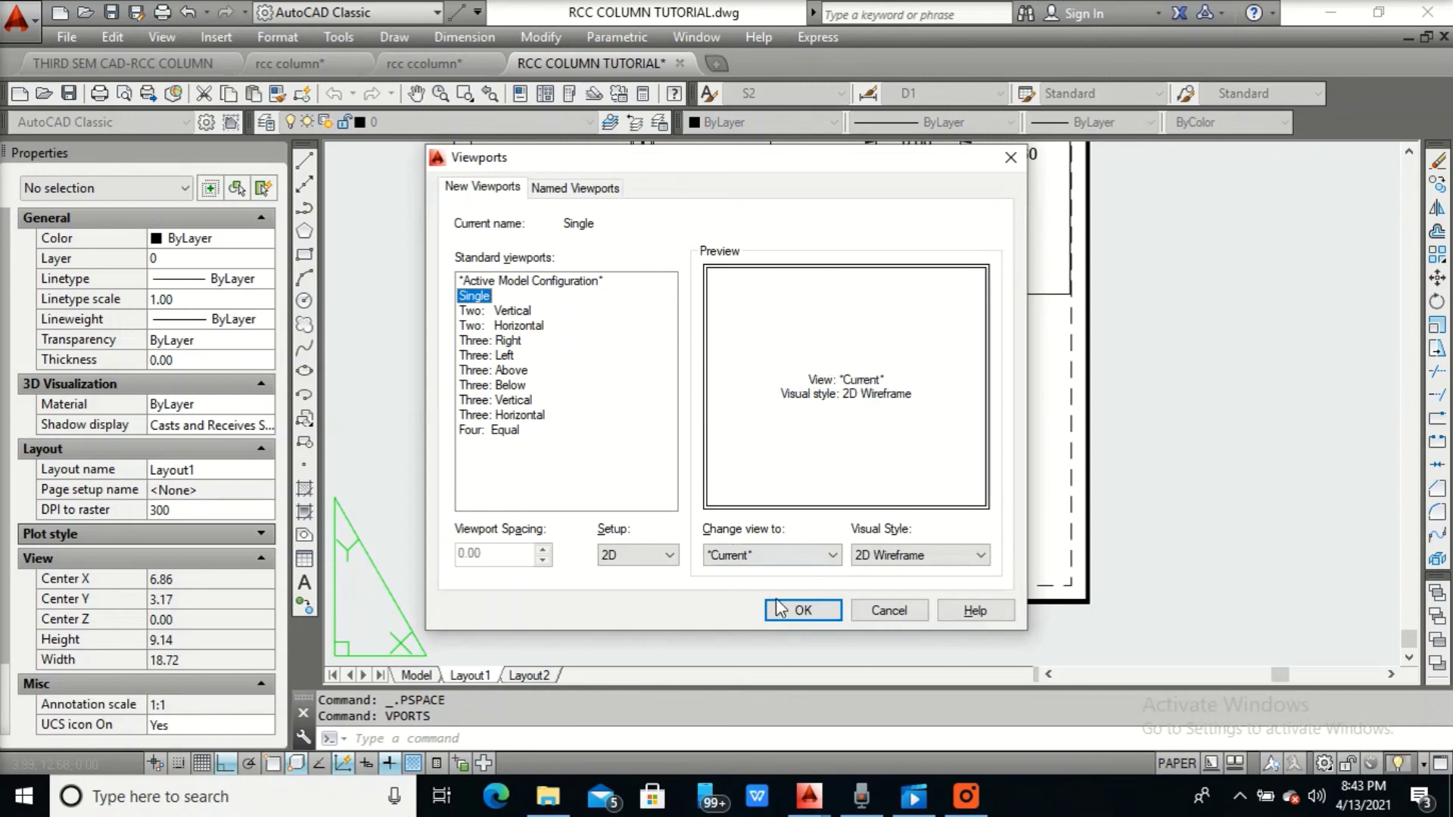
left_click(802, 610)
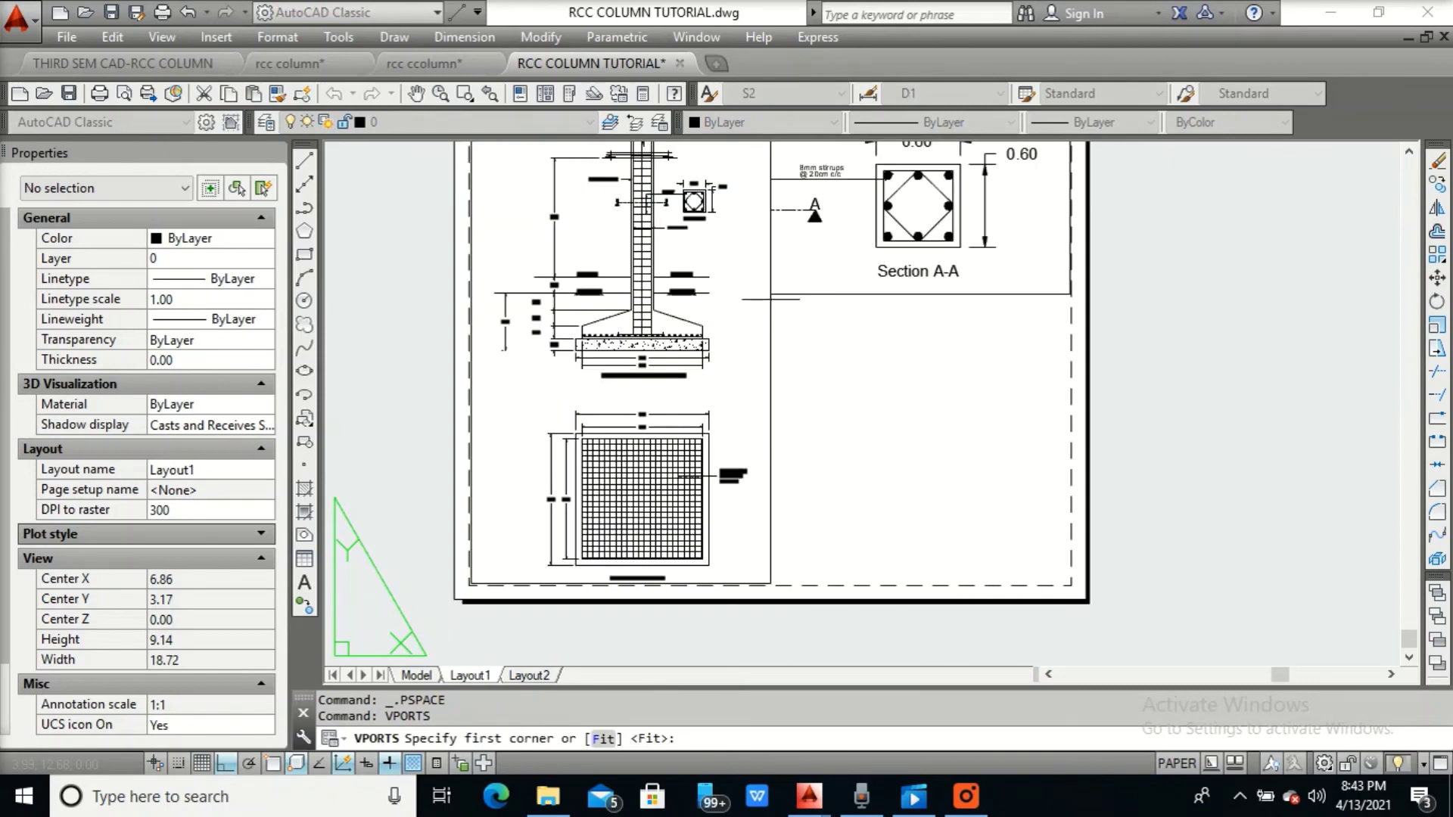
key("F3")
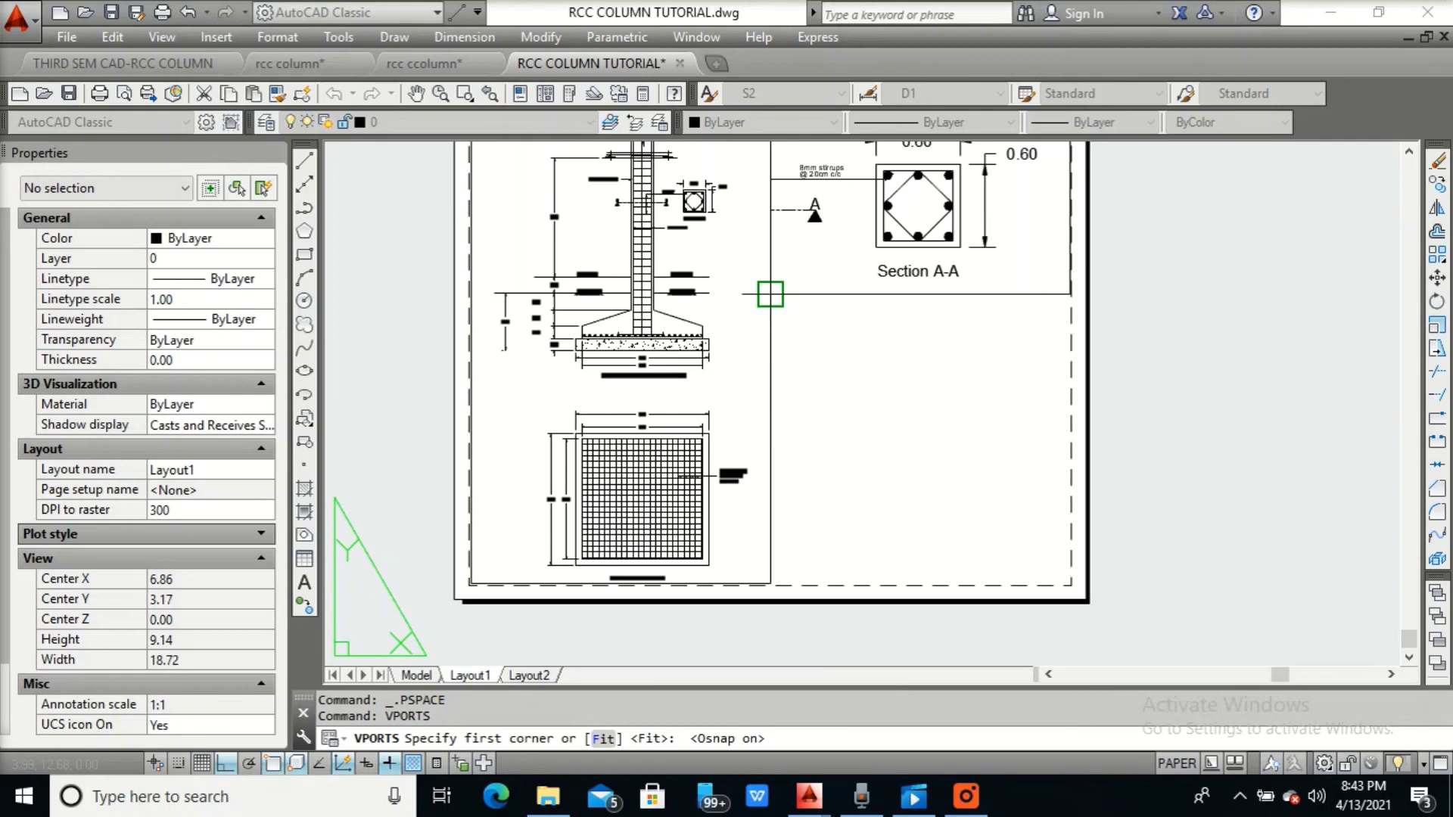
left_click(770, 294)
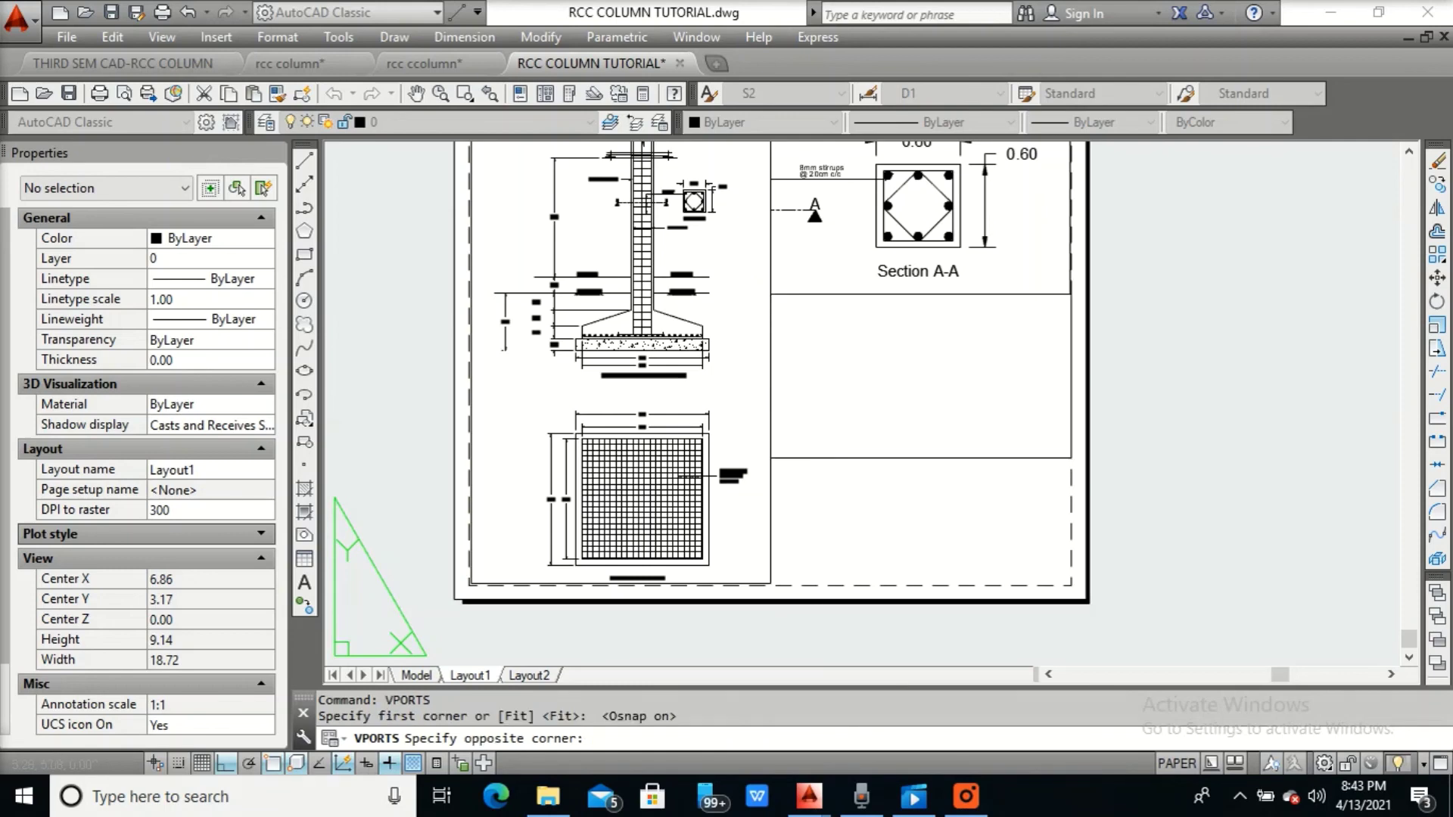
left_click(1070, 476)
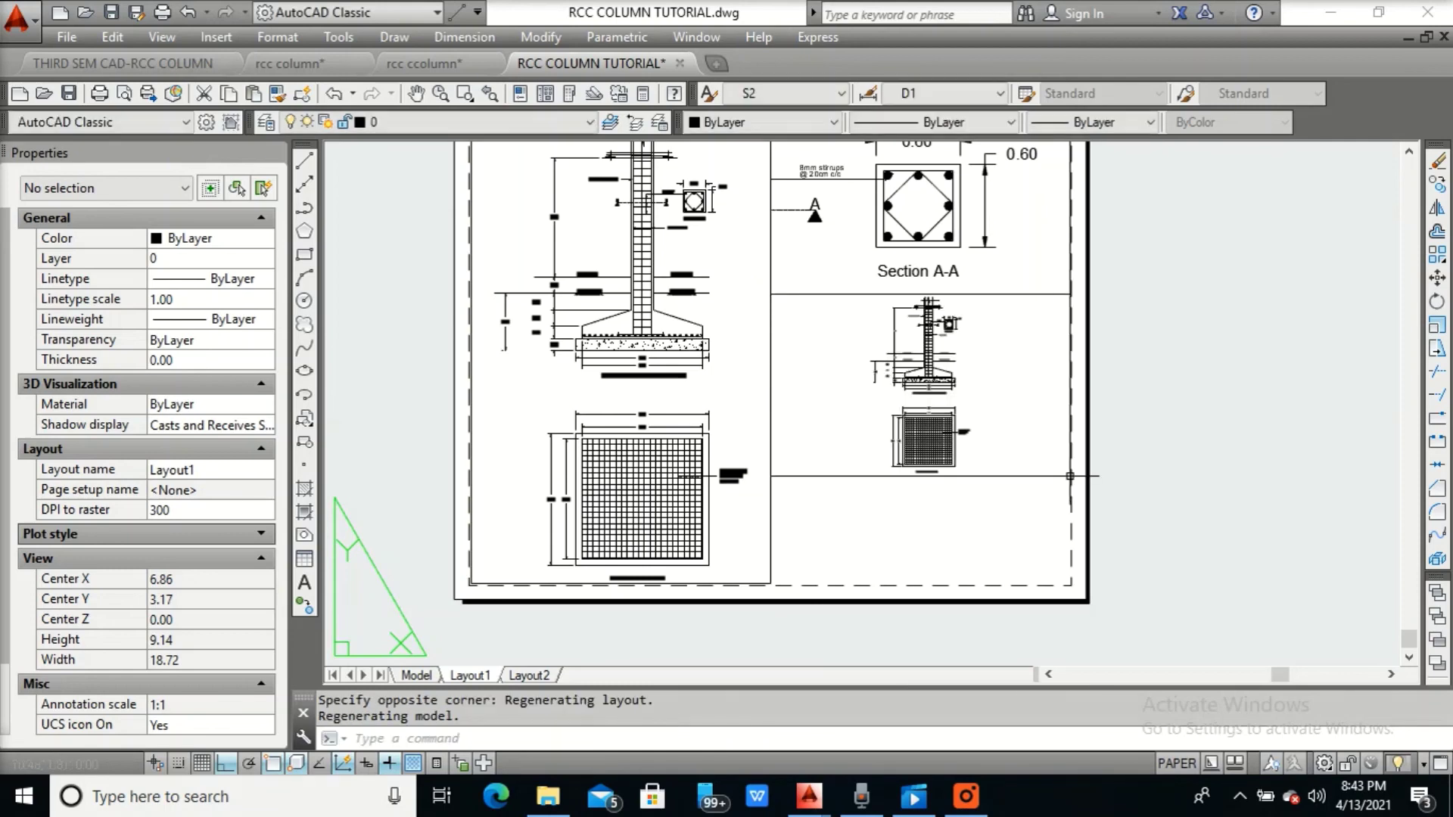
Zoom the new viewport to fit the RCC column's sectional elevation, then return to paper space
double_click(990, 421)
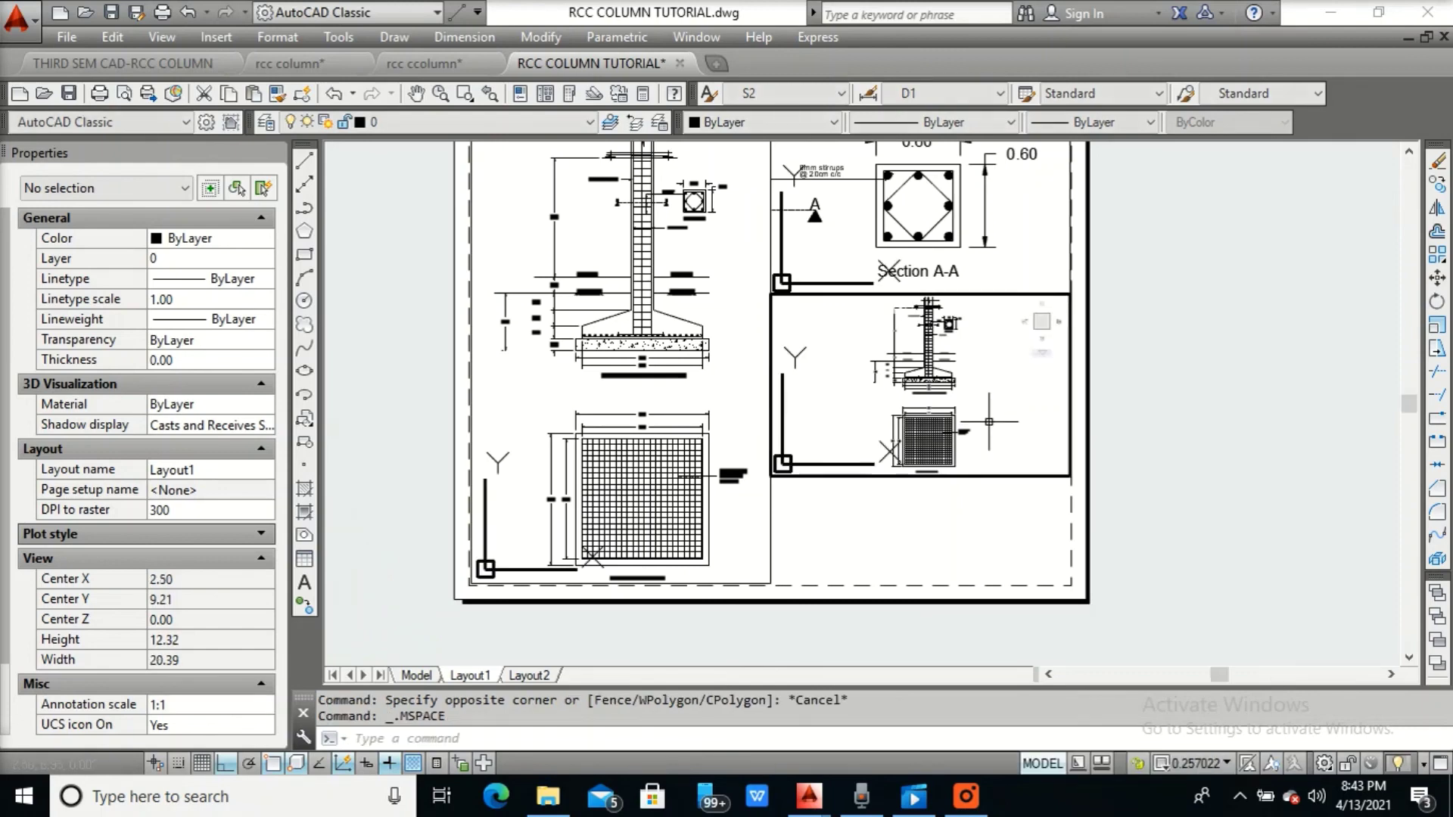
scroll(989, 421, "up", 2)
scroll(926, 413, "up", 4)
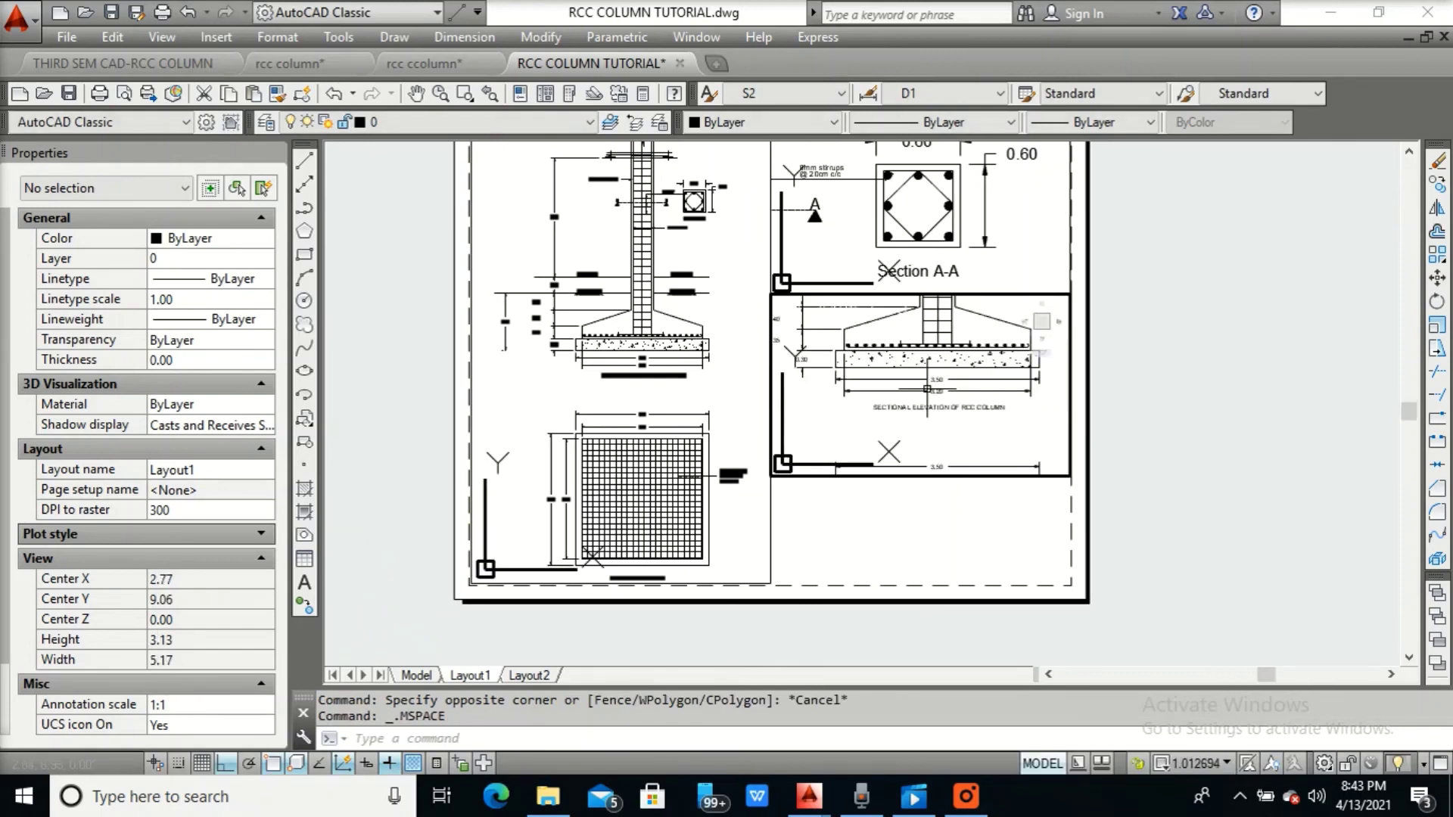
key("Escape")
type("z")
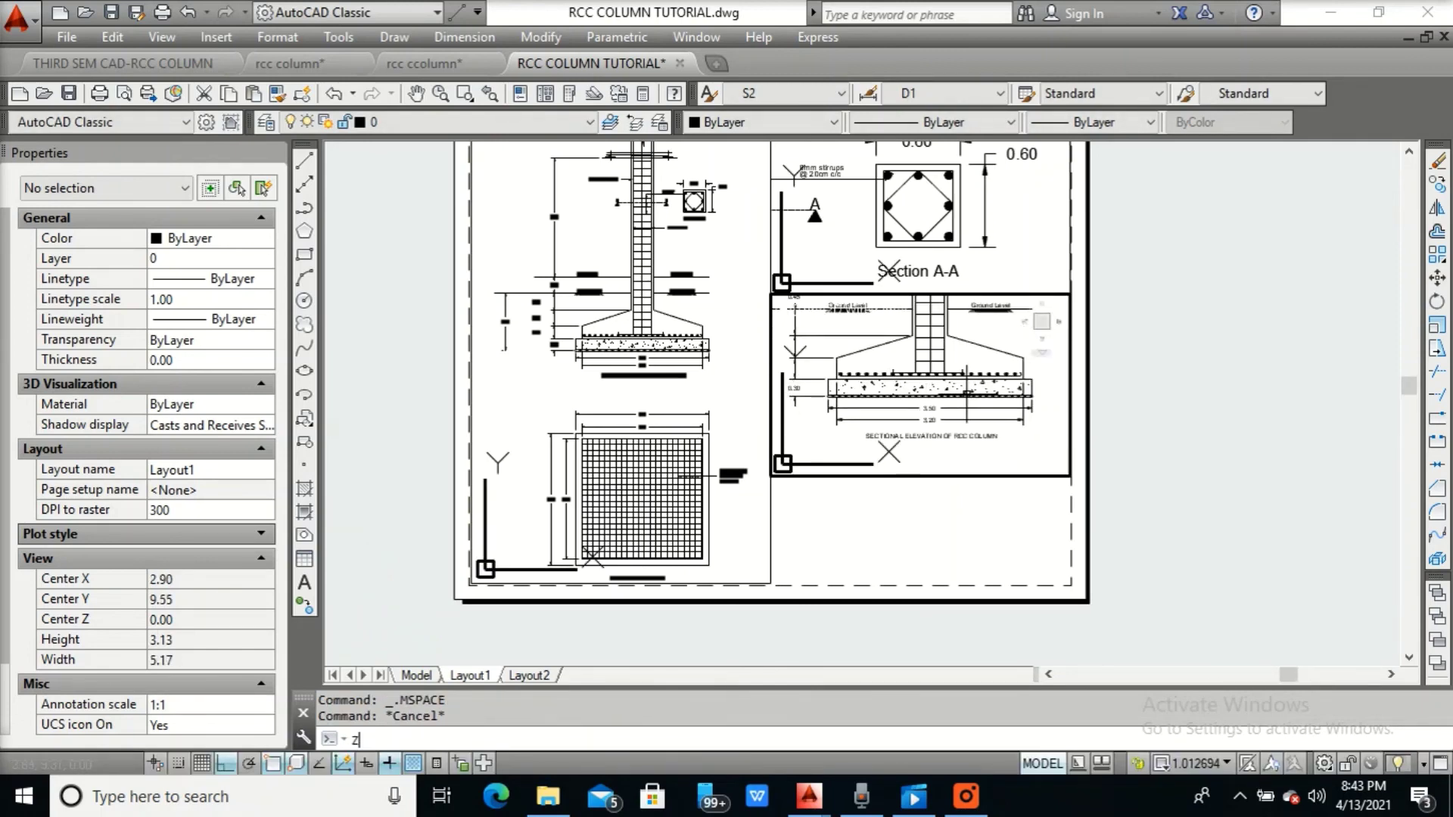
key("Return")
key("Return")
left_click_drag(969, 397, 992, 270)
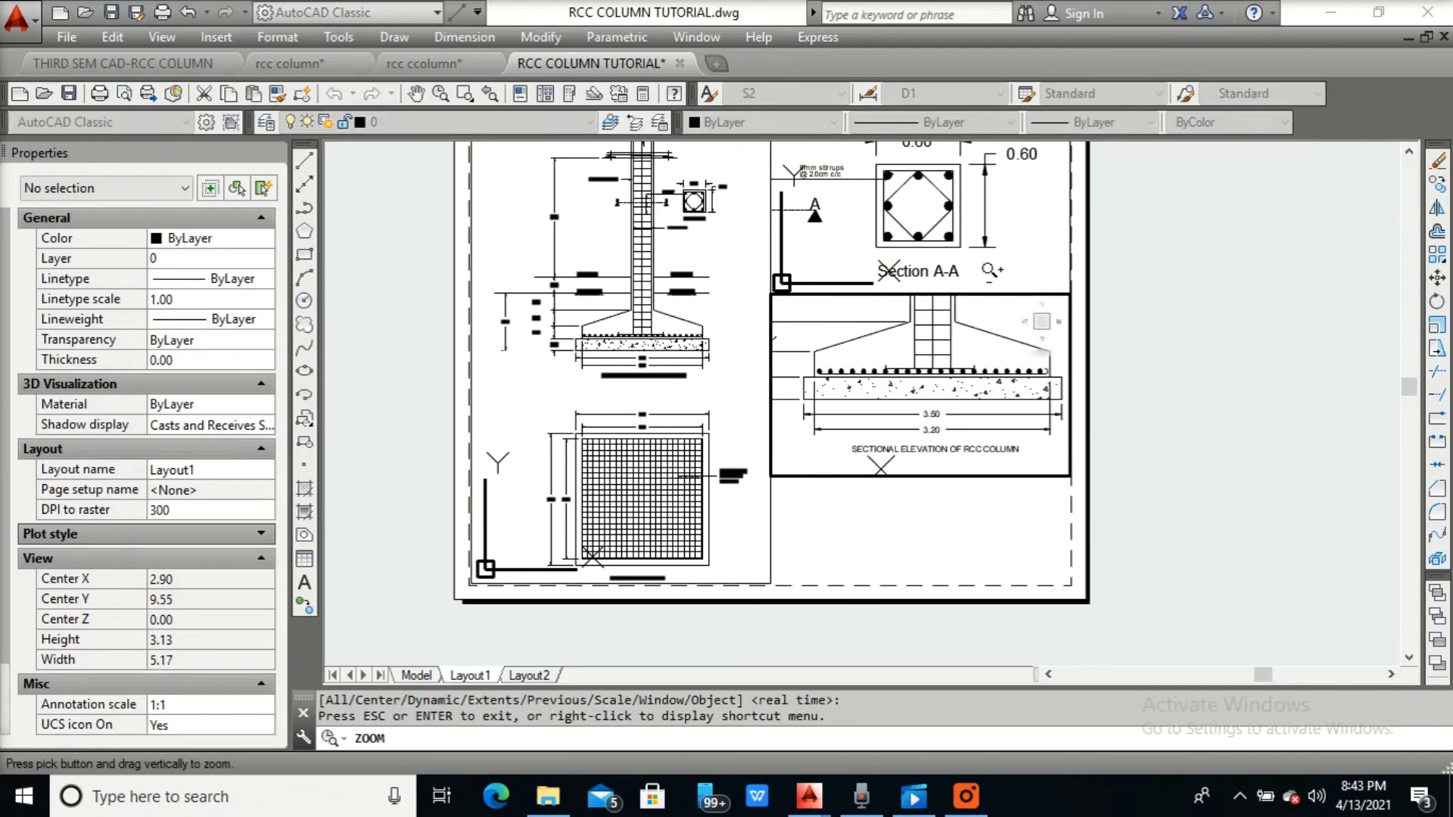
left_click_drag(977, 331, 982, 389)
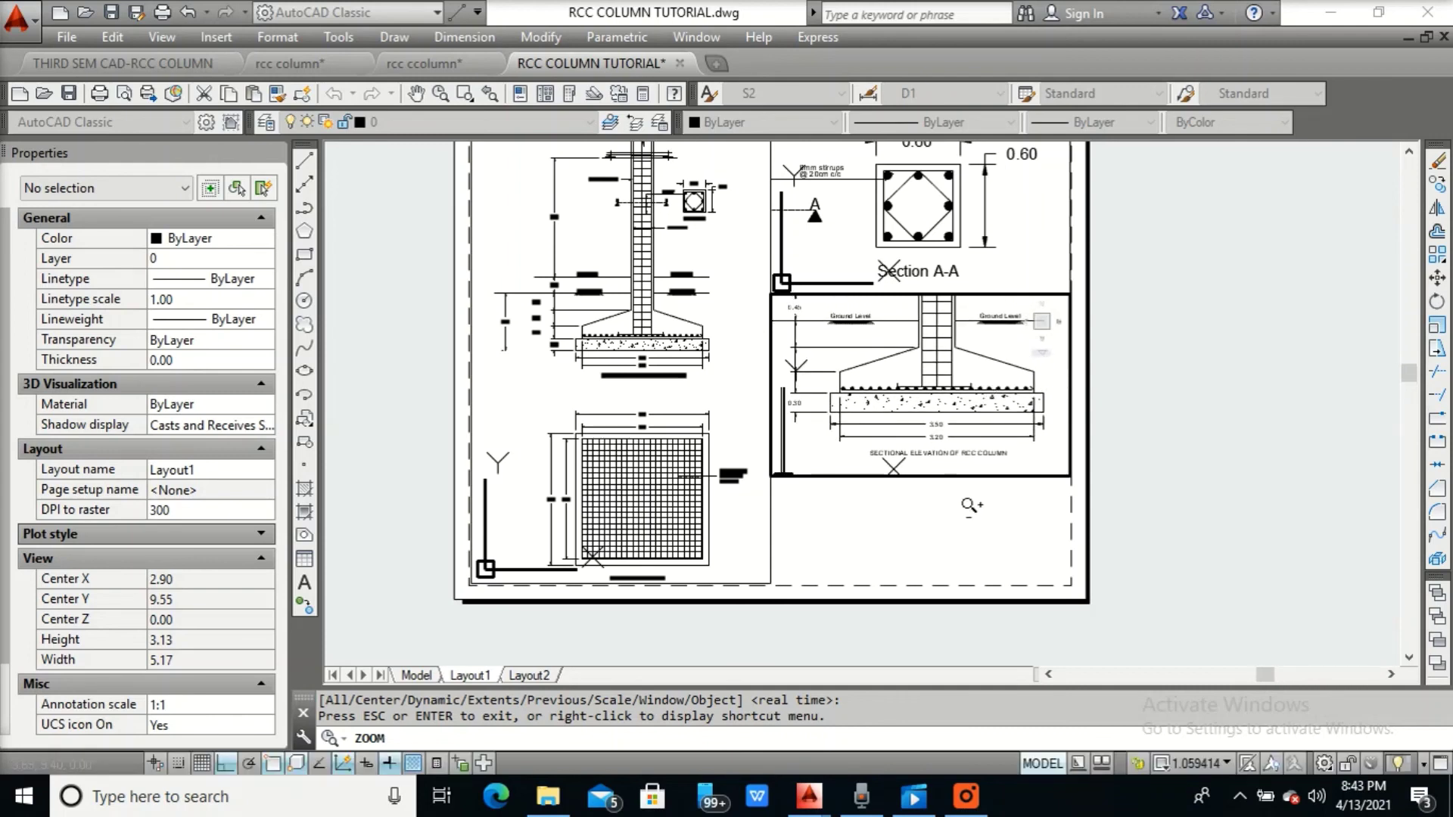
key("Escape")
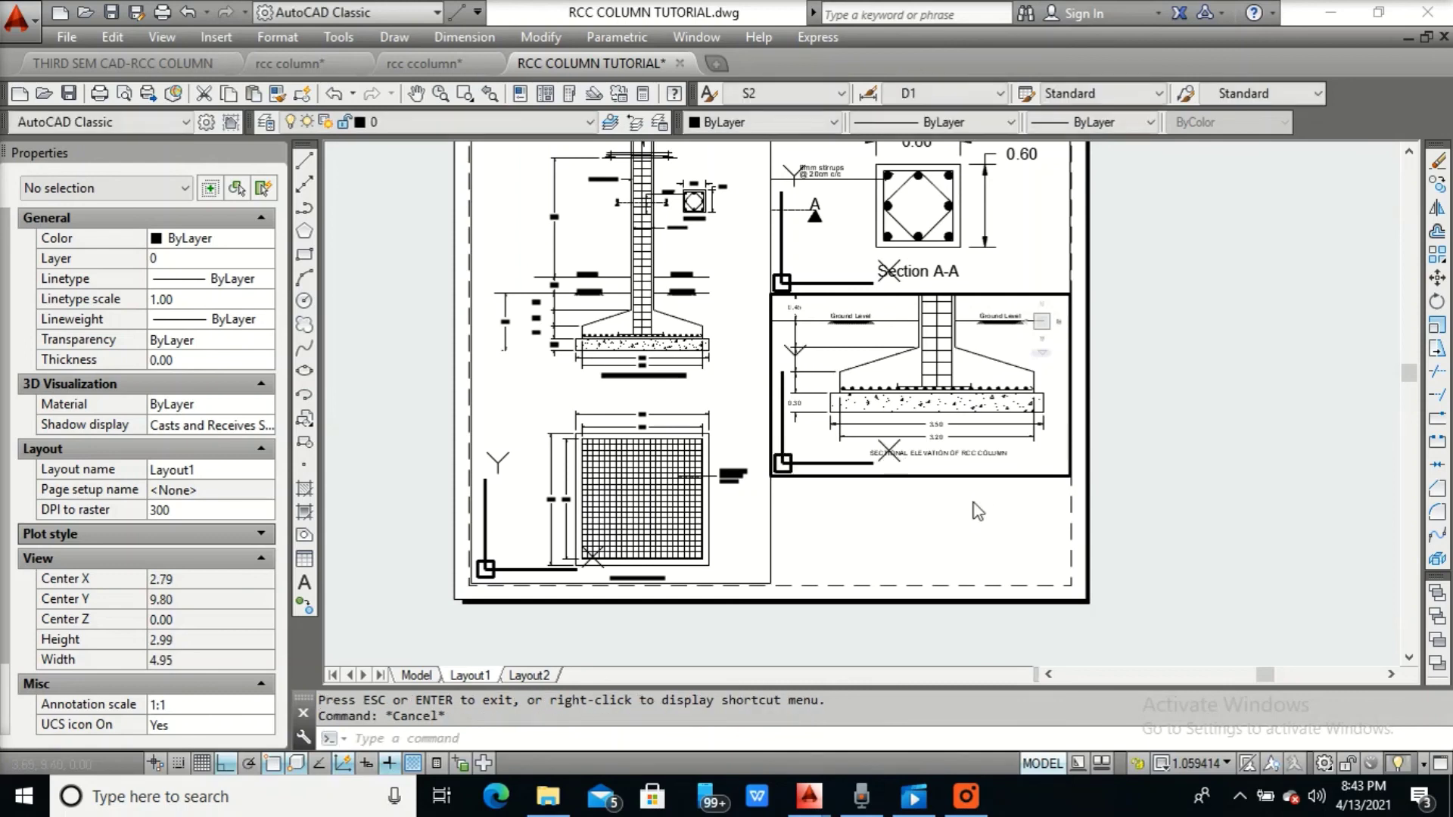
double_click(965, 521)
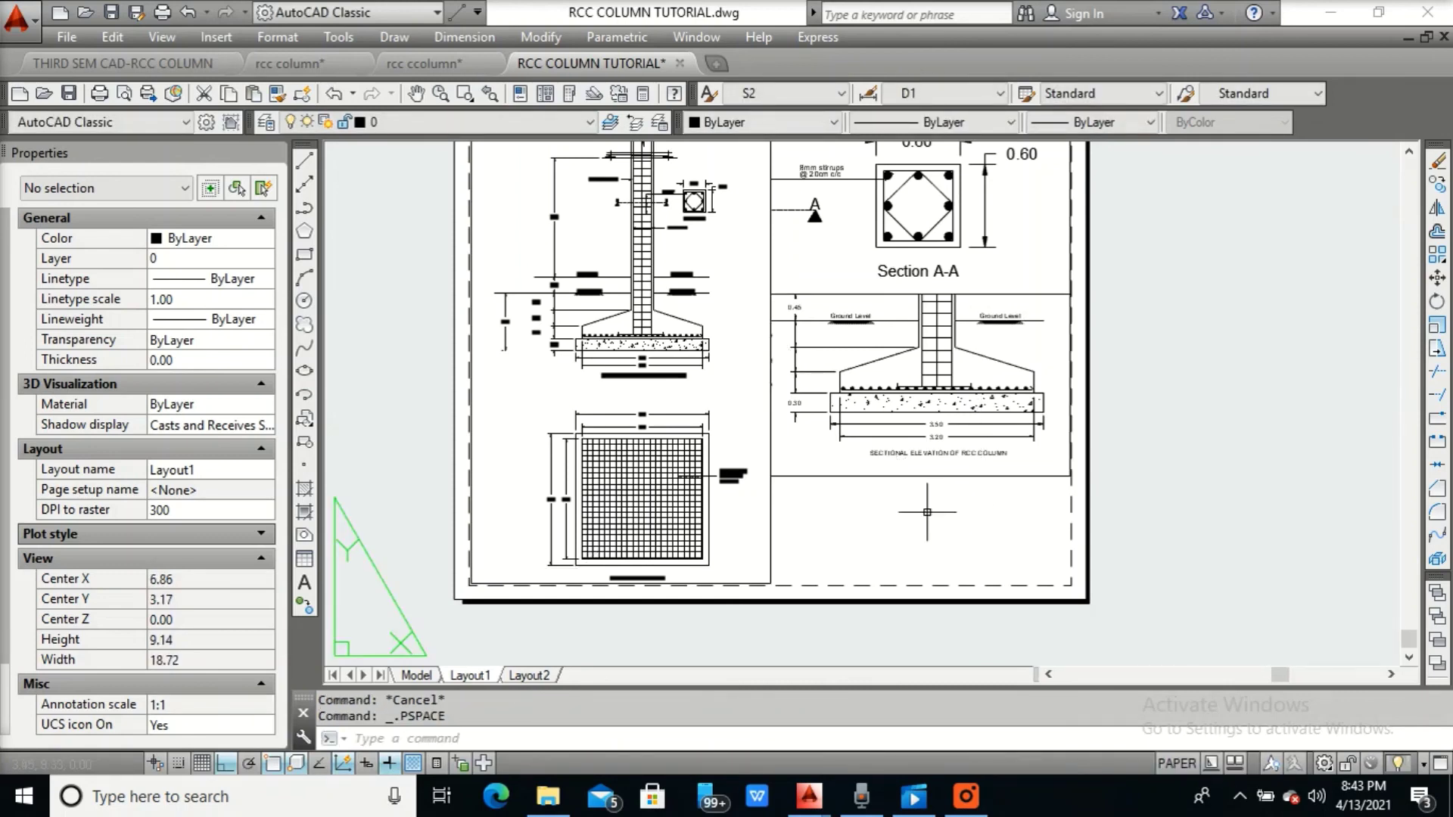
Draw a REC rectangle from the viewport's lower-left corner to the frame's lower-right corner
scroll(829, 495, "up", 5)
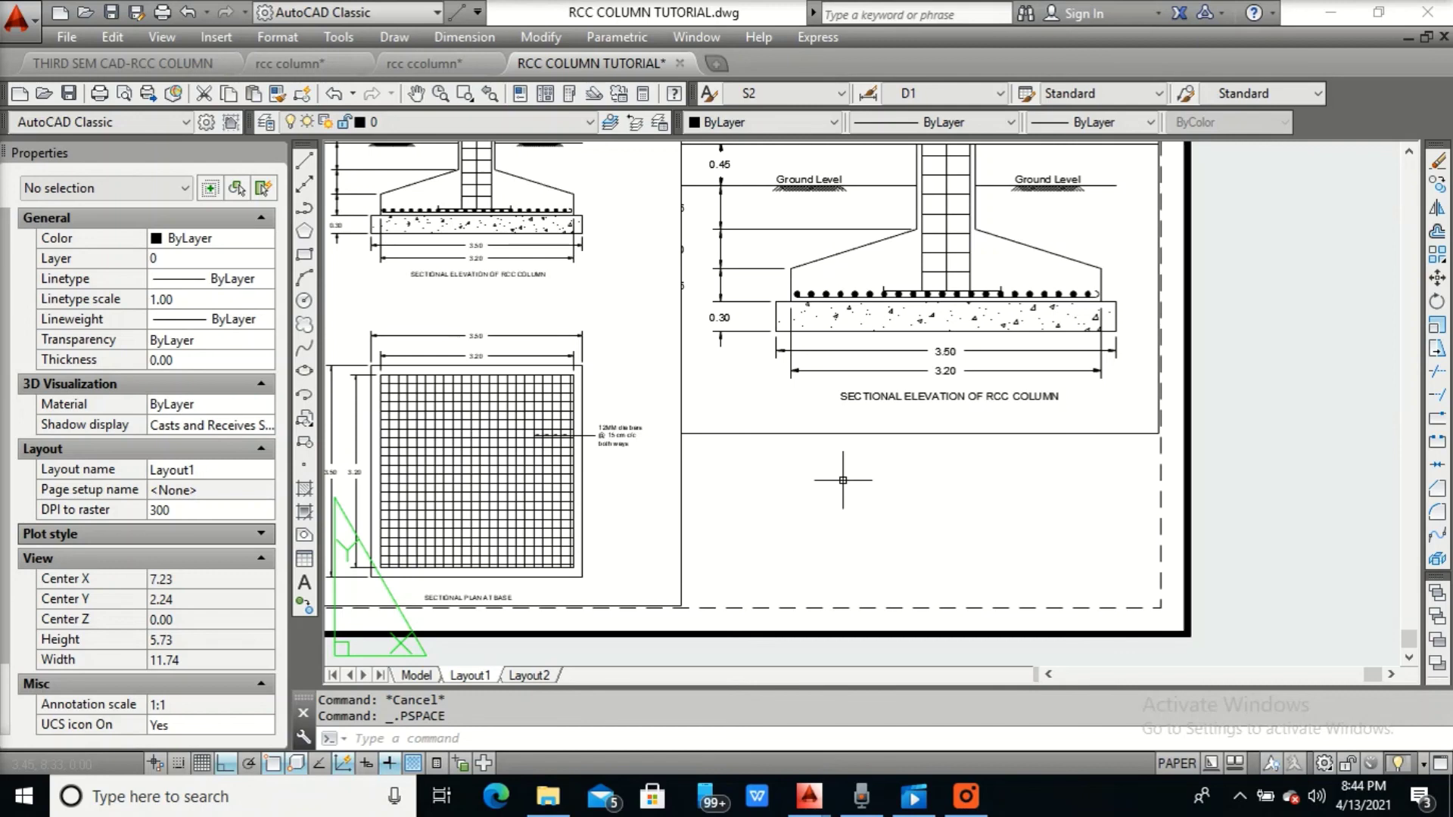
type("REC")
key("Return")
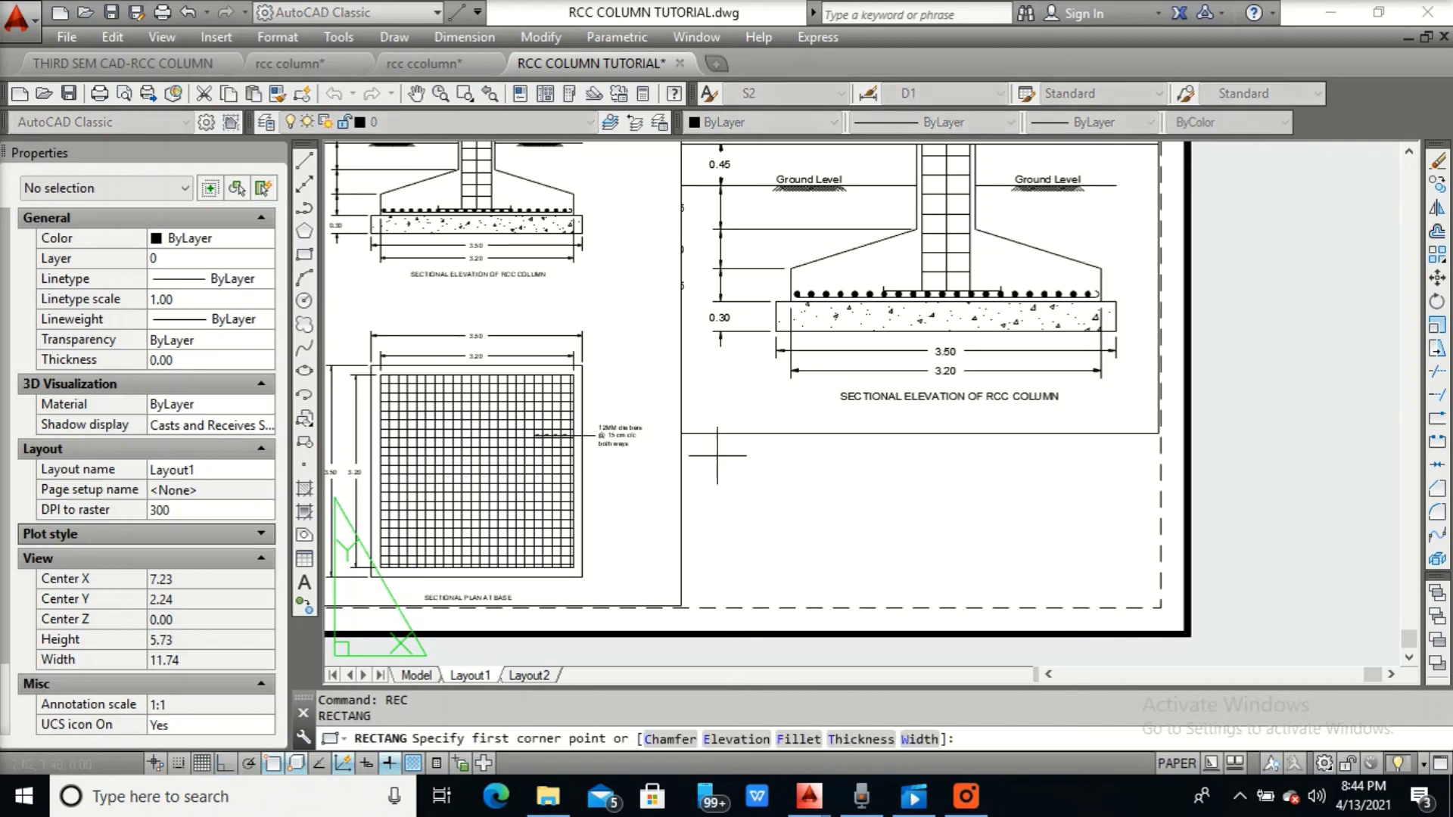
left_click(681, 434)
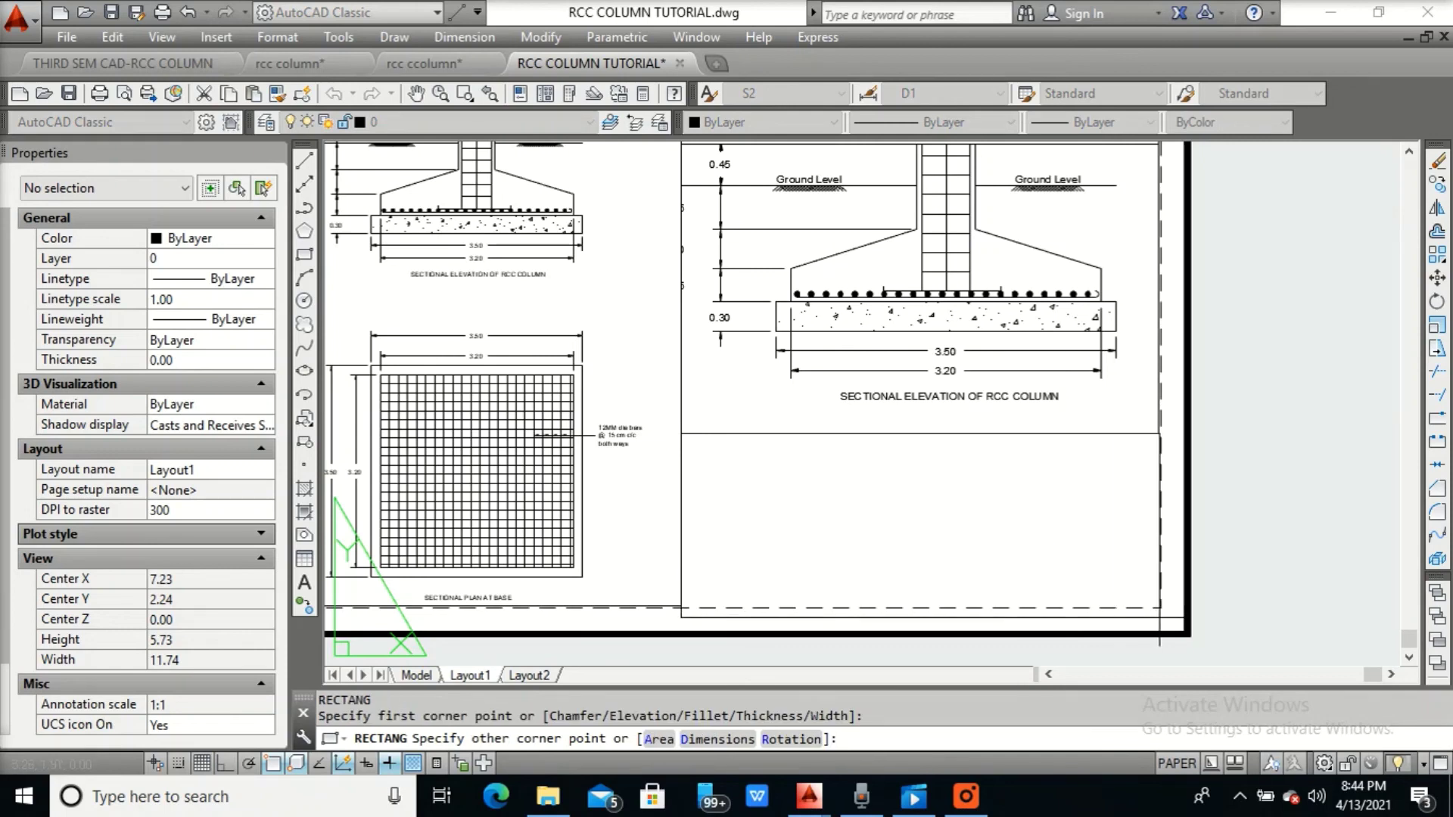
left_click(1160, 607)
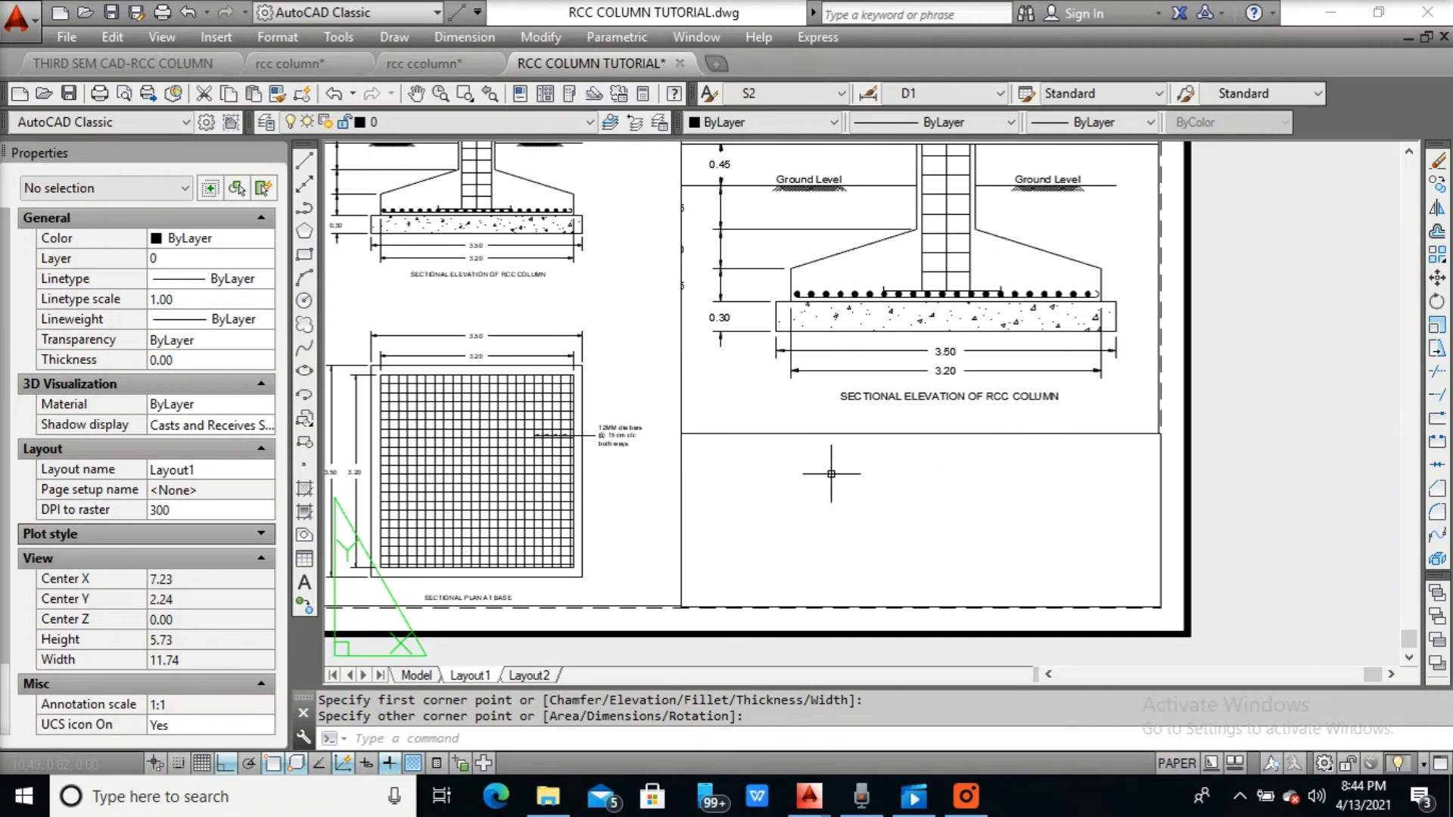
Create an MText box across the title block reading 'Name of the company / Institurion :' with an underline
type("mt")
key("Return")
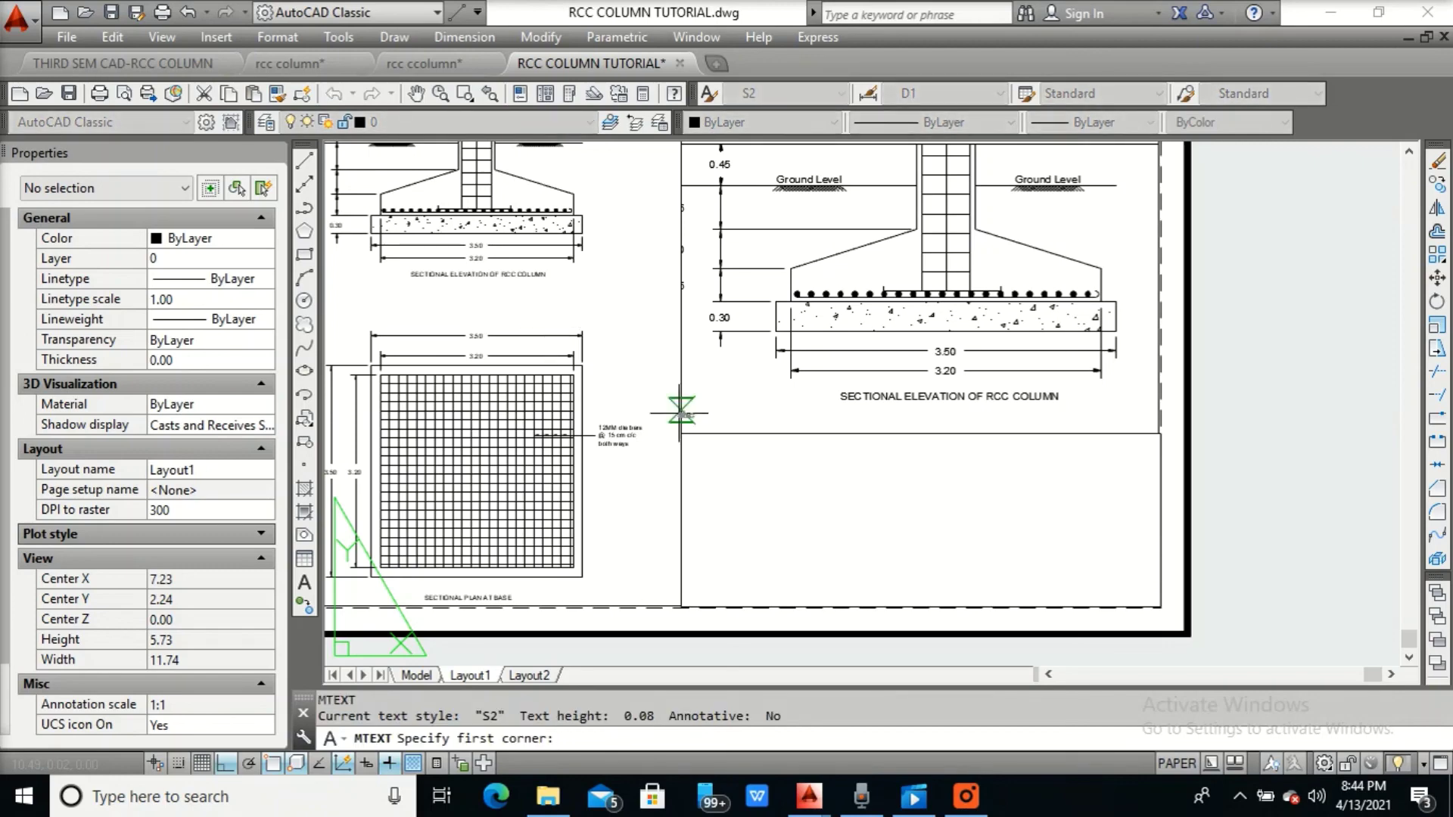
scroll(713, 477, "up", 3)
middle_click_drag(714, 477, 606, 392)
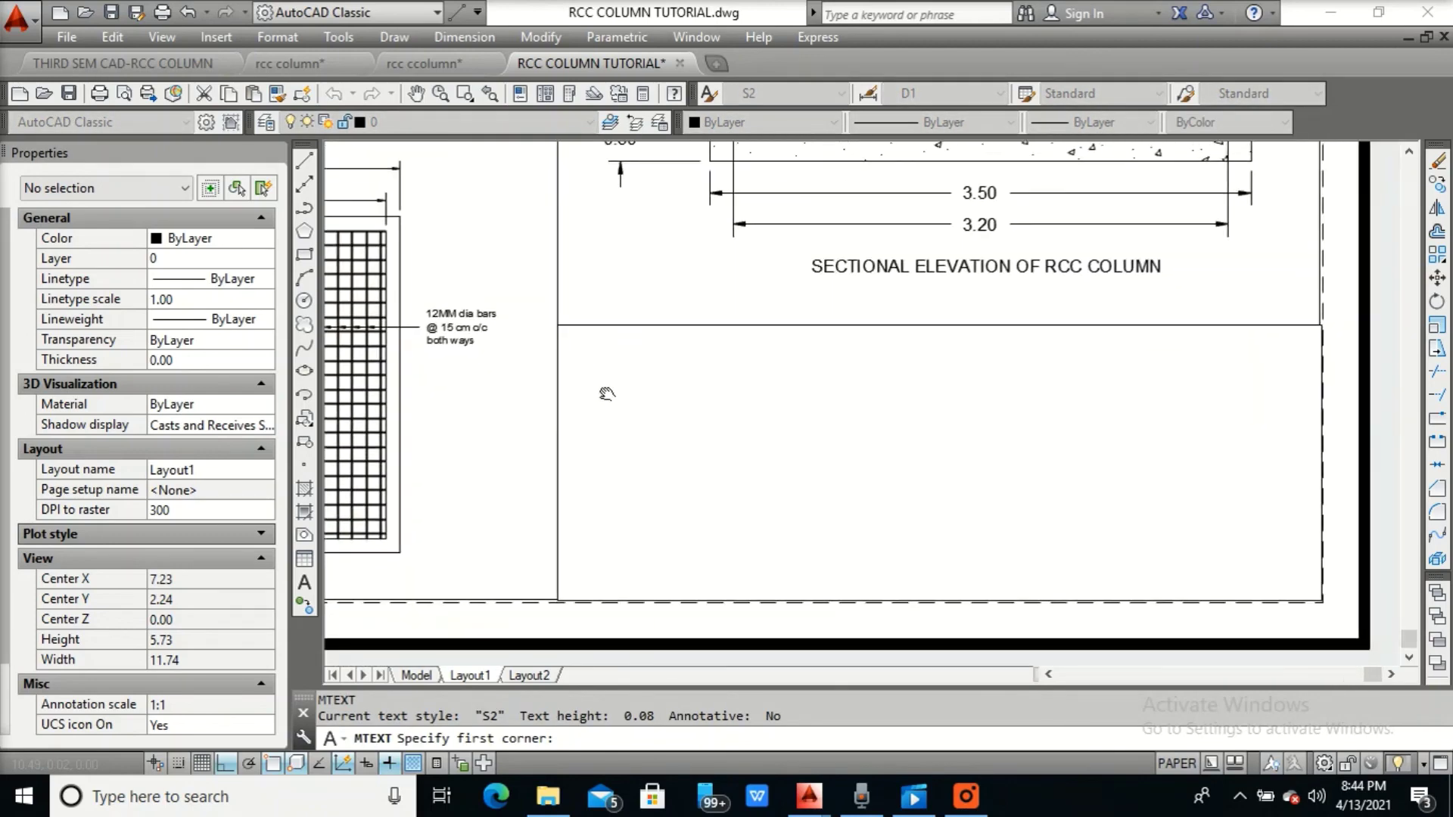
left_click(558, 325)
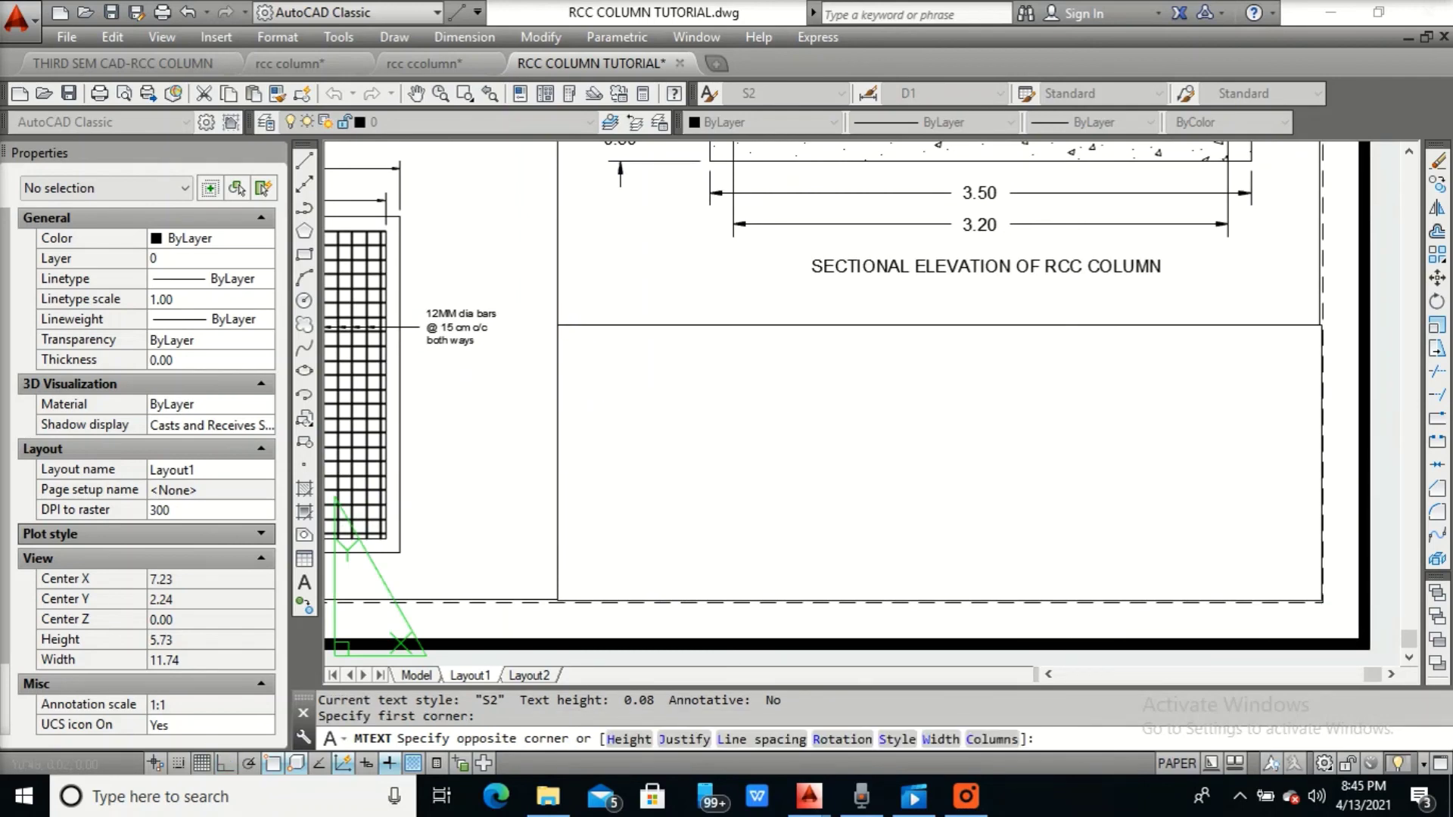
left_click(1300, 611)
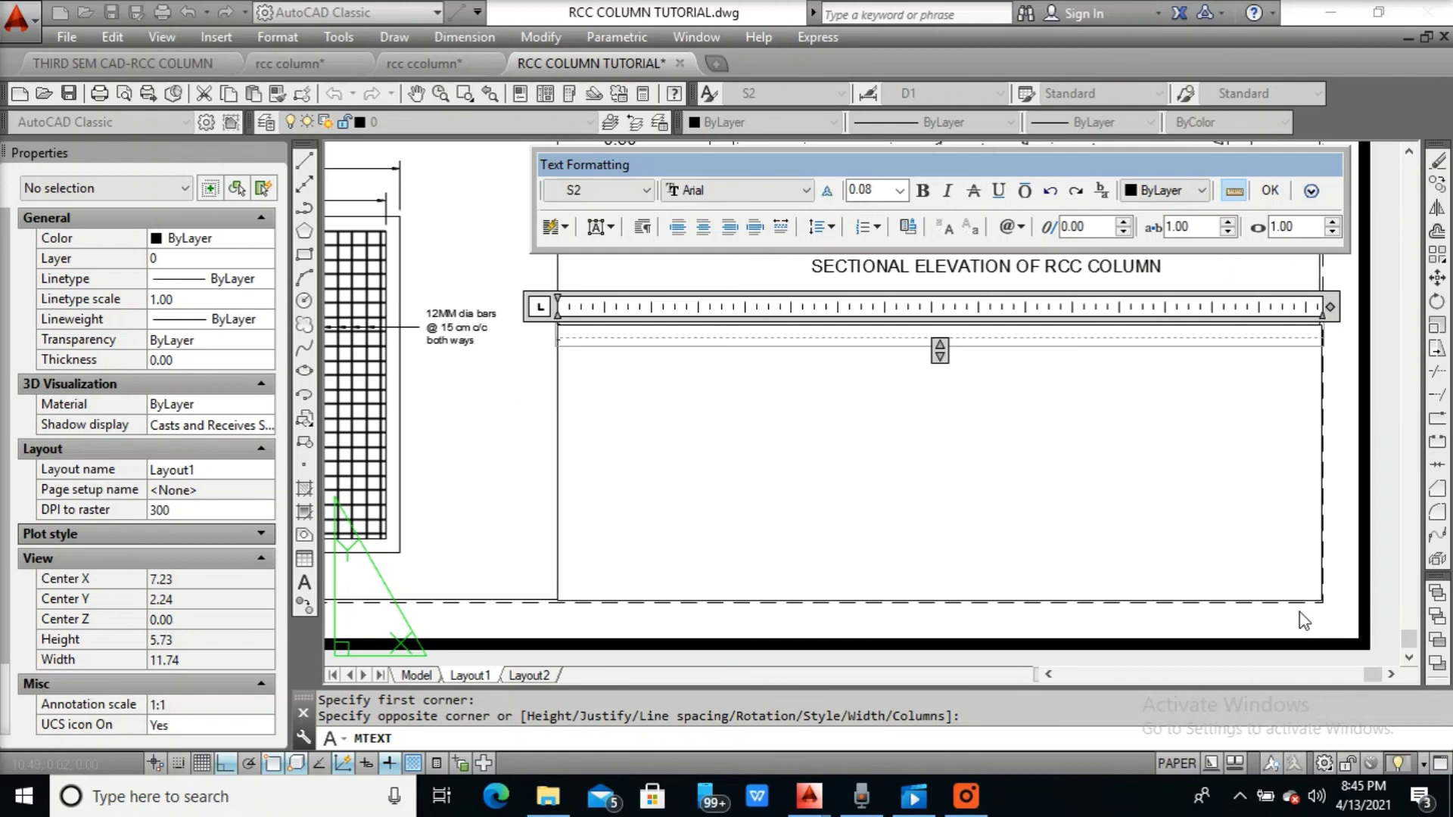
type("Name ")
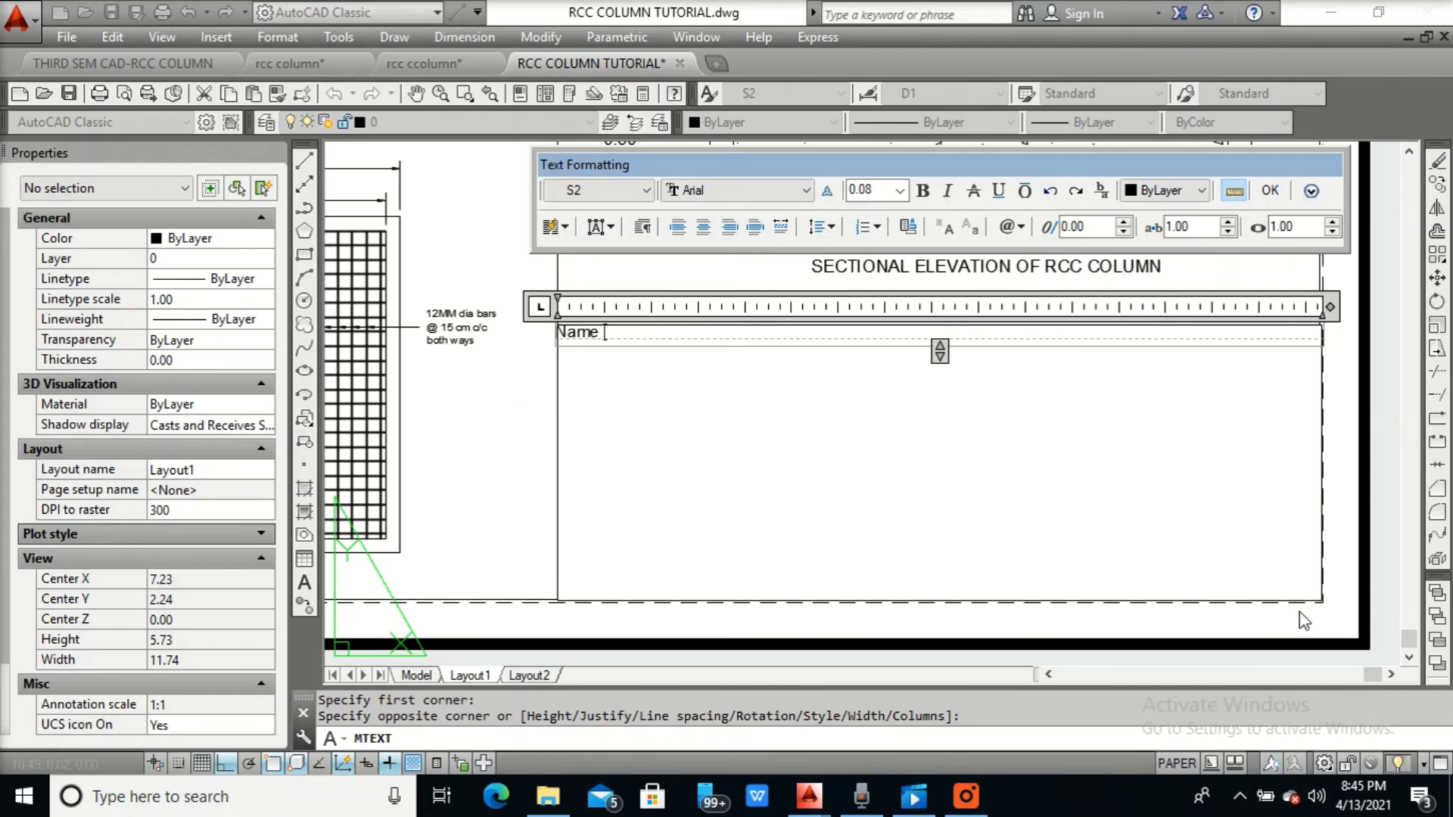
type("of the compan")
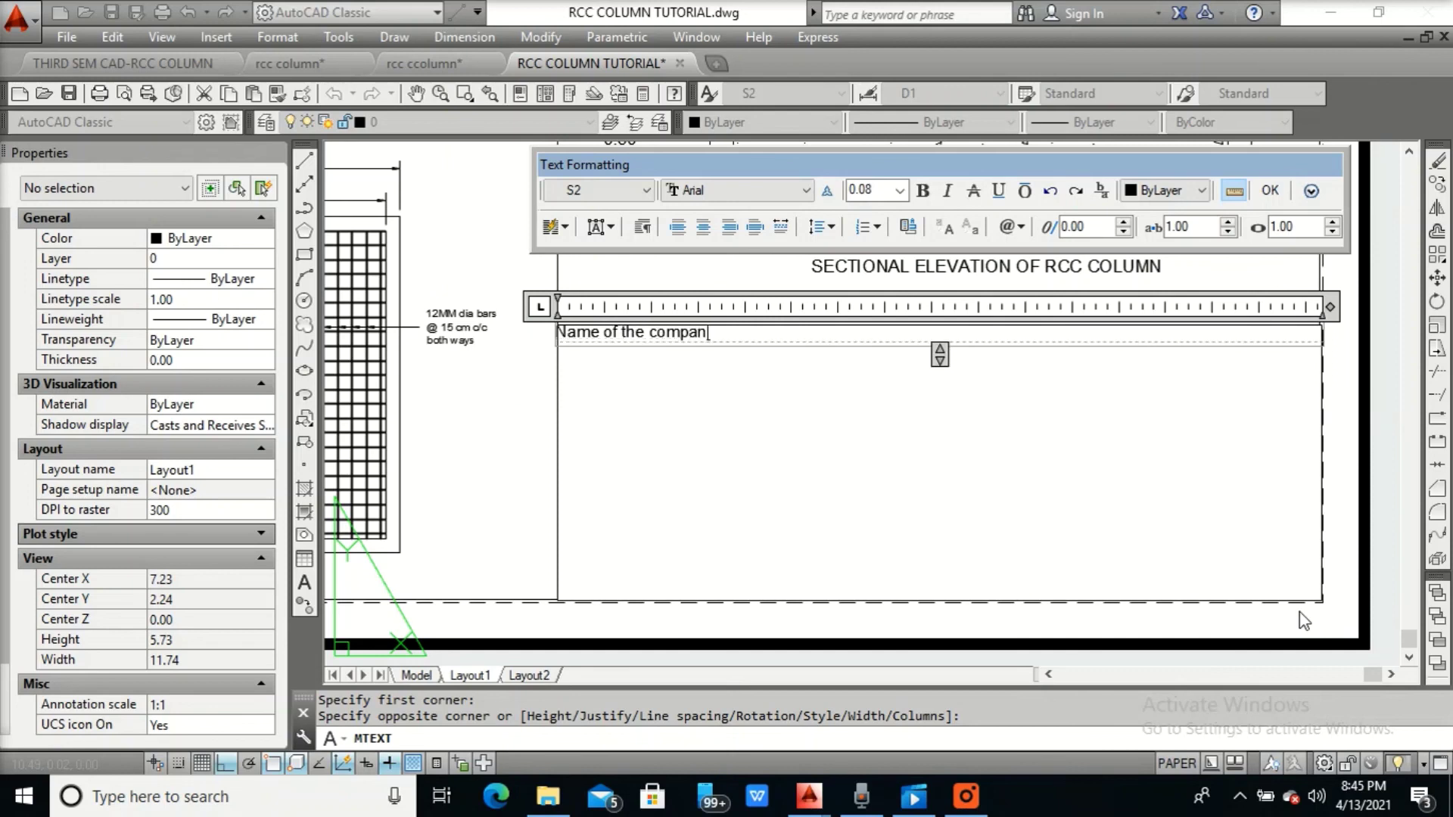
type("y / Institurion : ________________________")
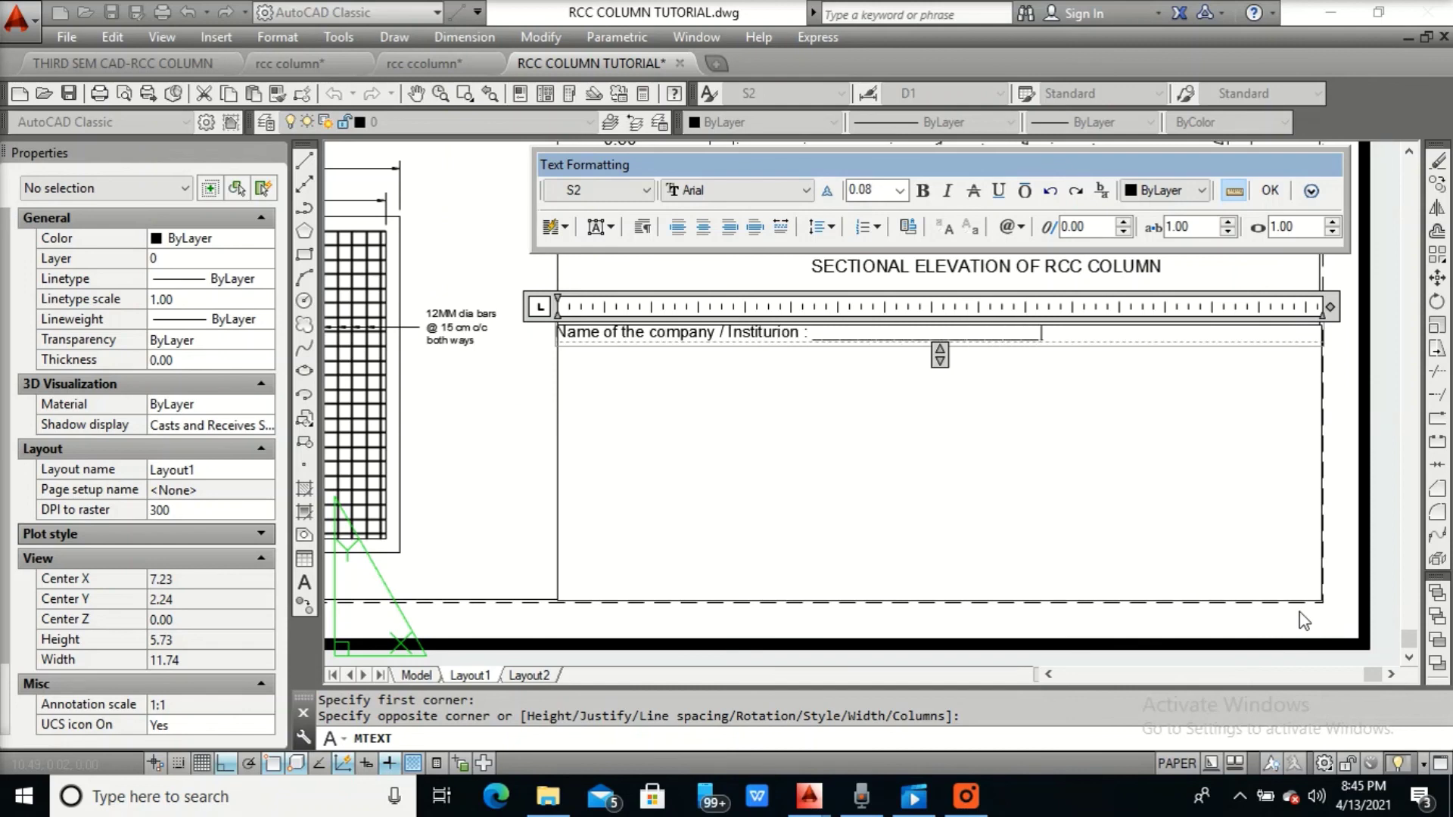
type("______________________")
Set the heading text height to 0.12
key("ctrl+a")
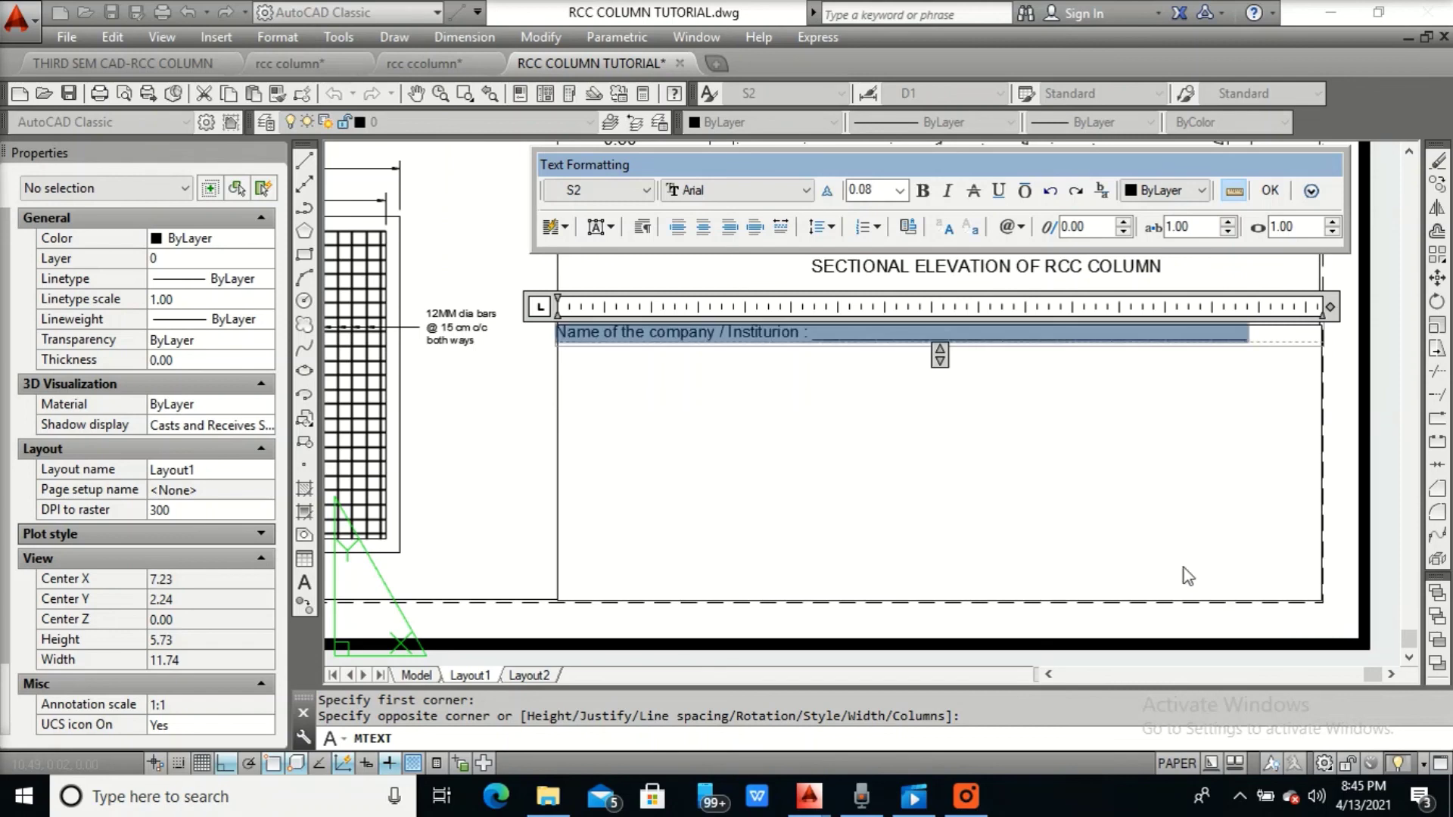
left_click(899, 190)
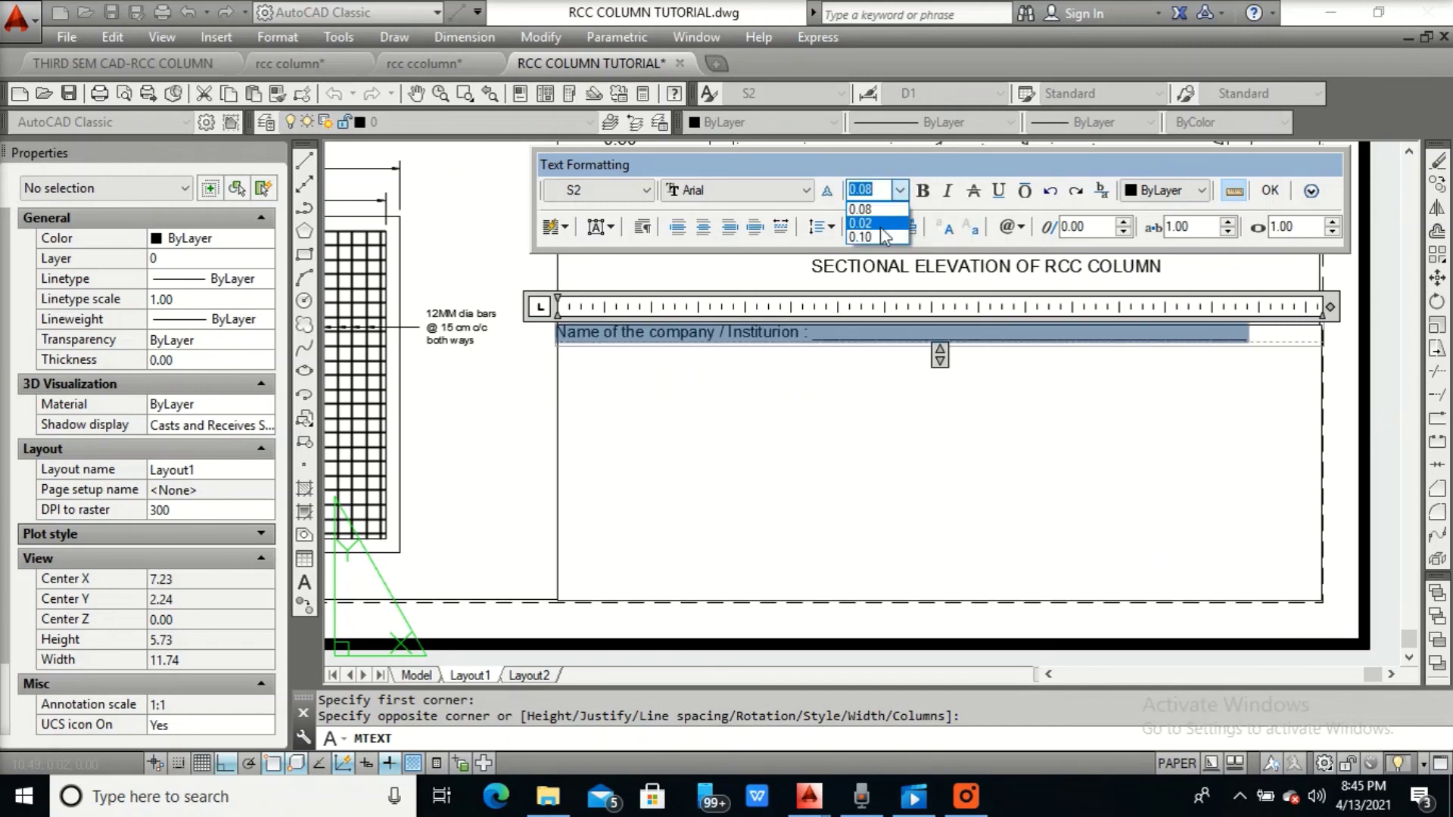
left_click(878, 223)
double_click(881, 188)
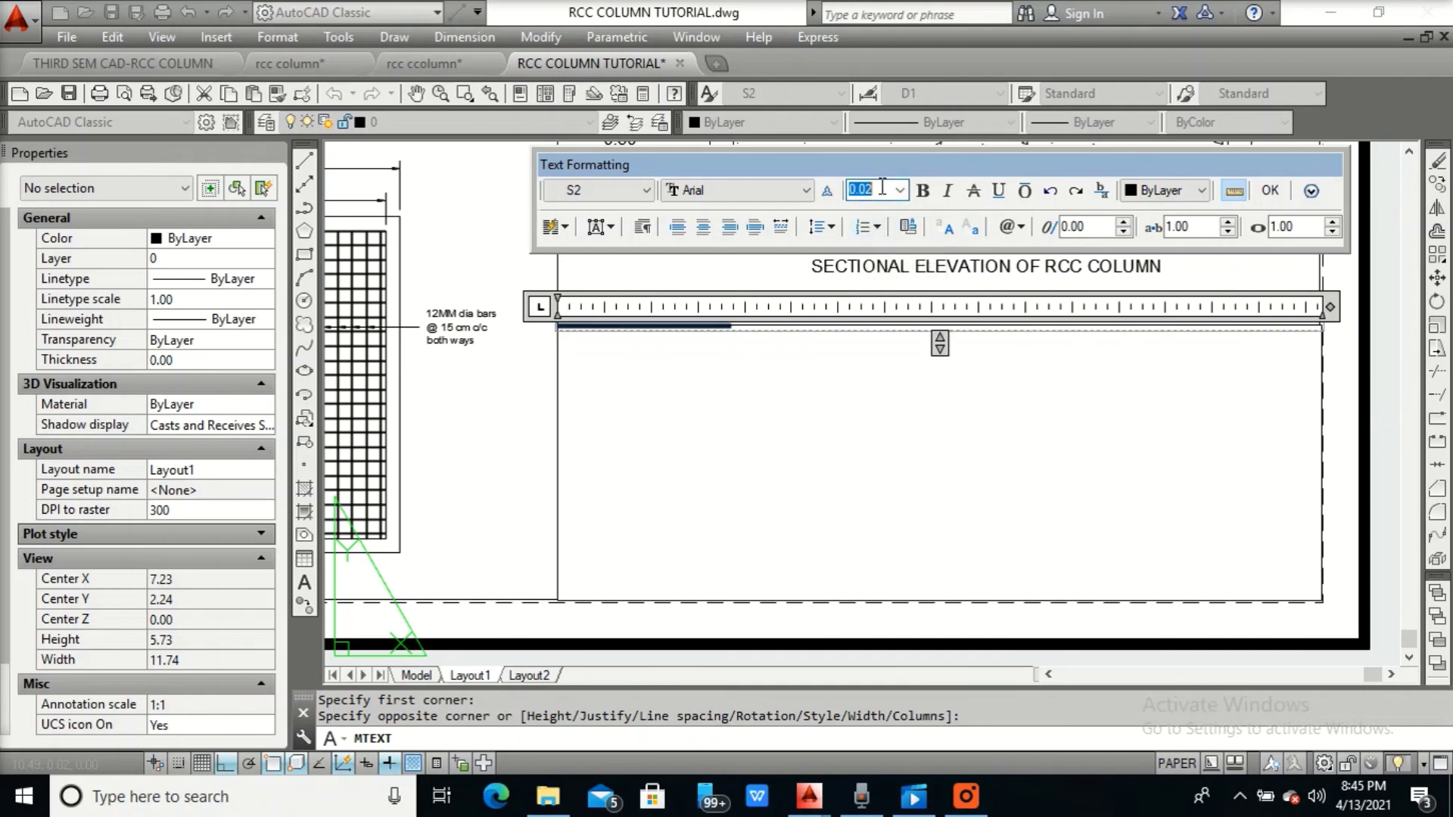
key("BackSpace")
type("0.20")
key("Return")
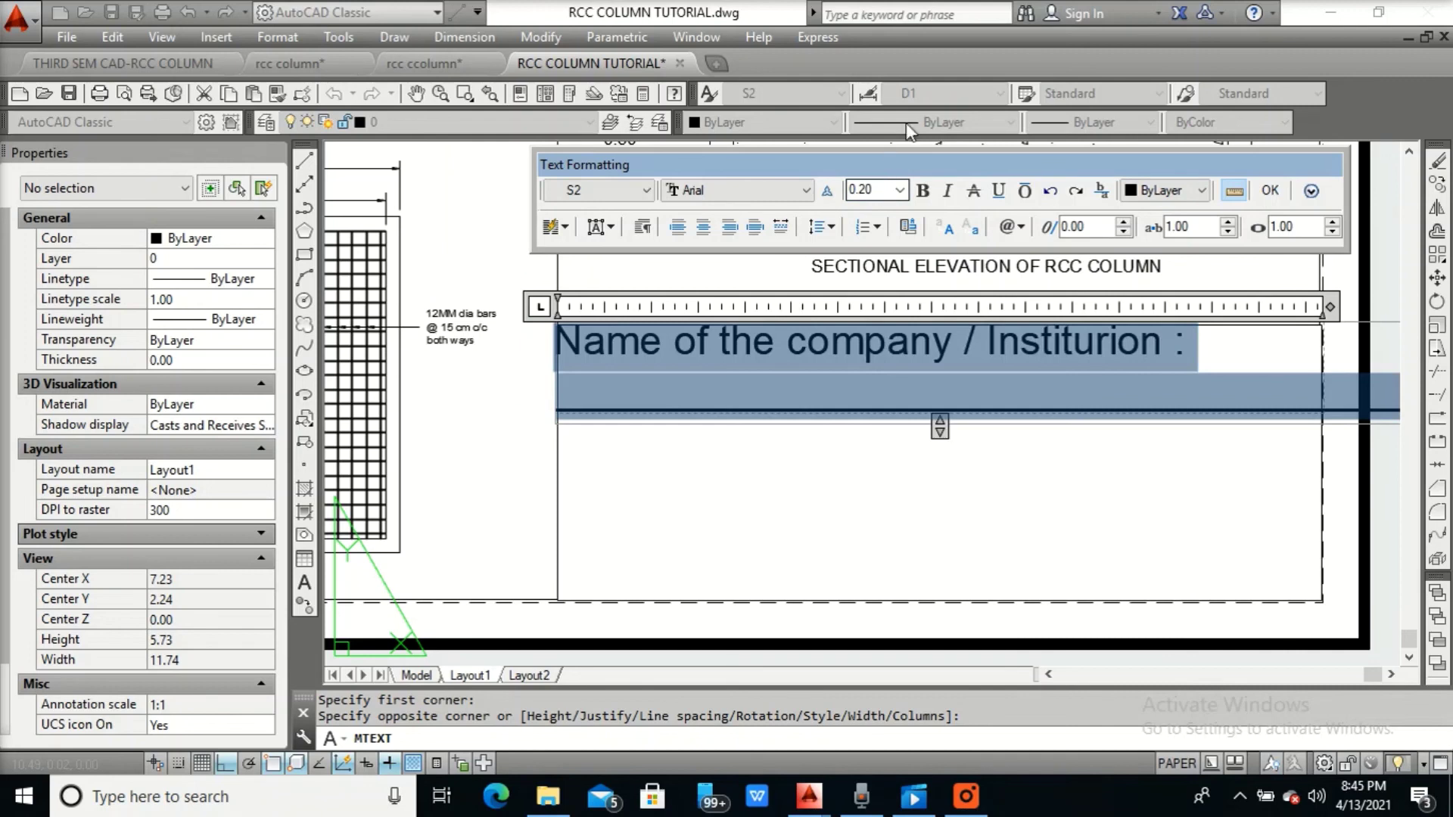
double_click(881, 188)
key("BackSpace")
type("0.12")
key("Return")
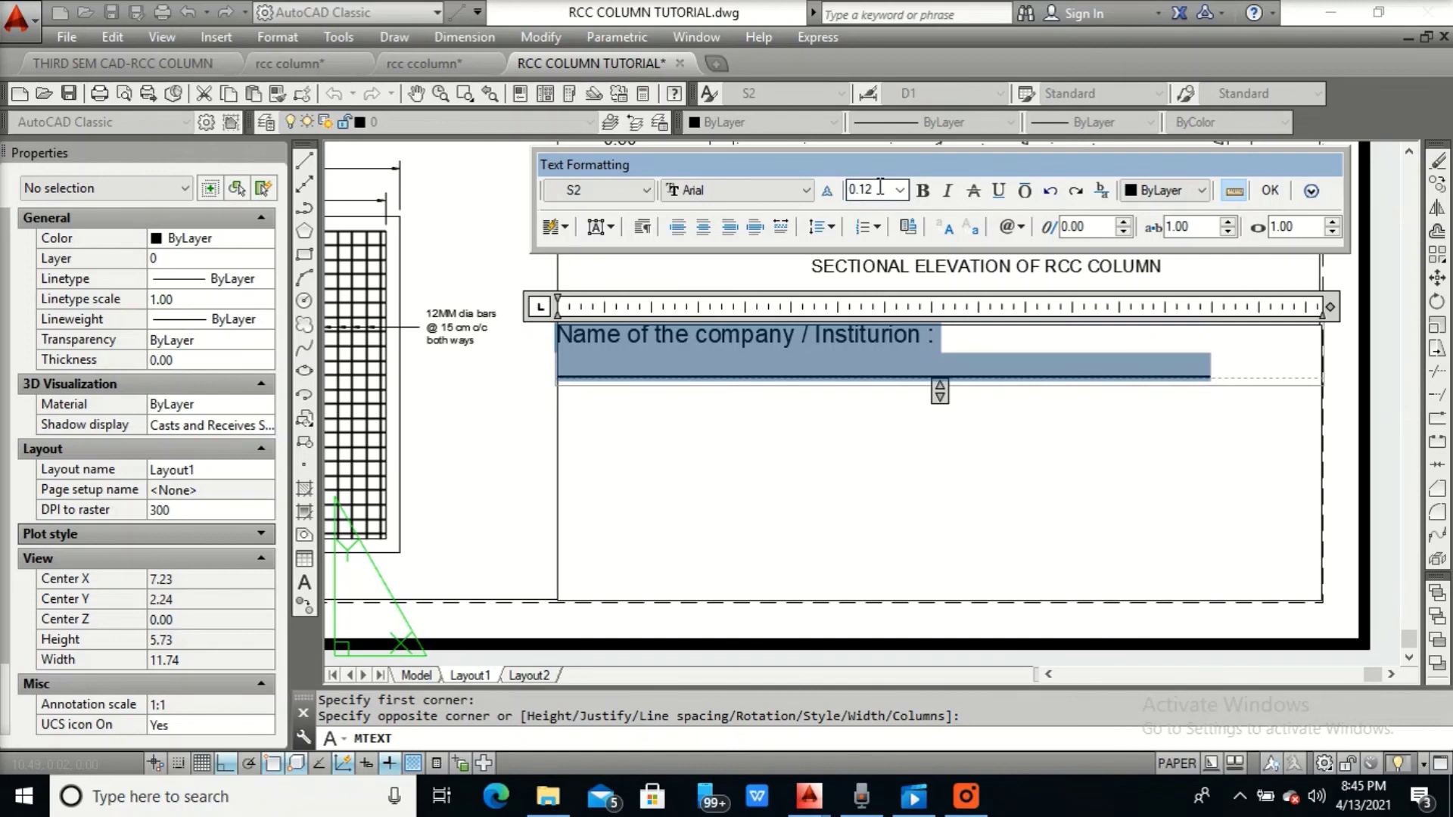
Correct 'Institurion' to 'Institution' in the heading line
left_click(950, 348)
key("Left")
key("Left")
key("Left")
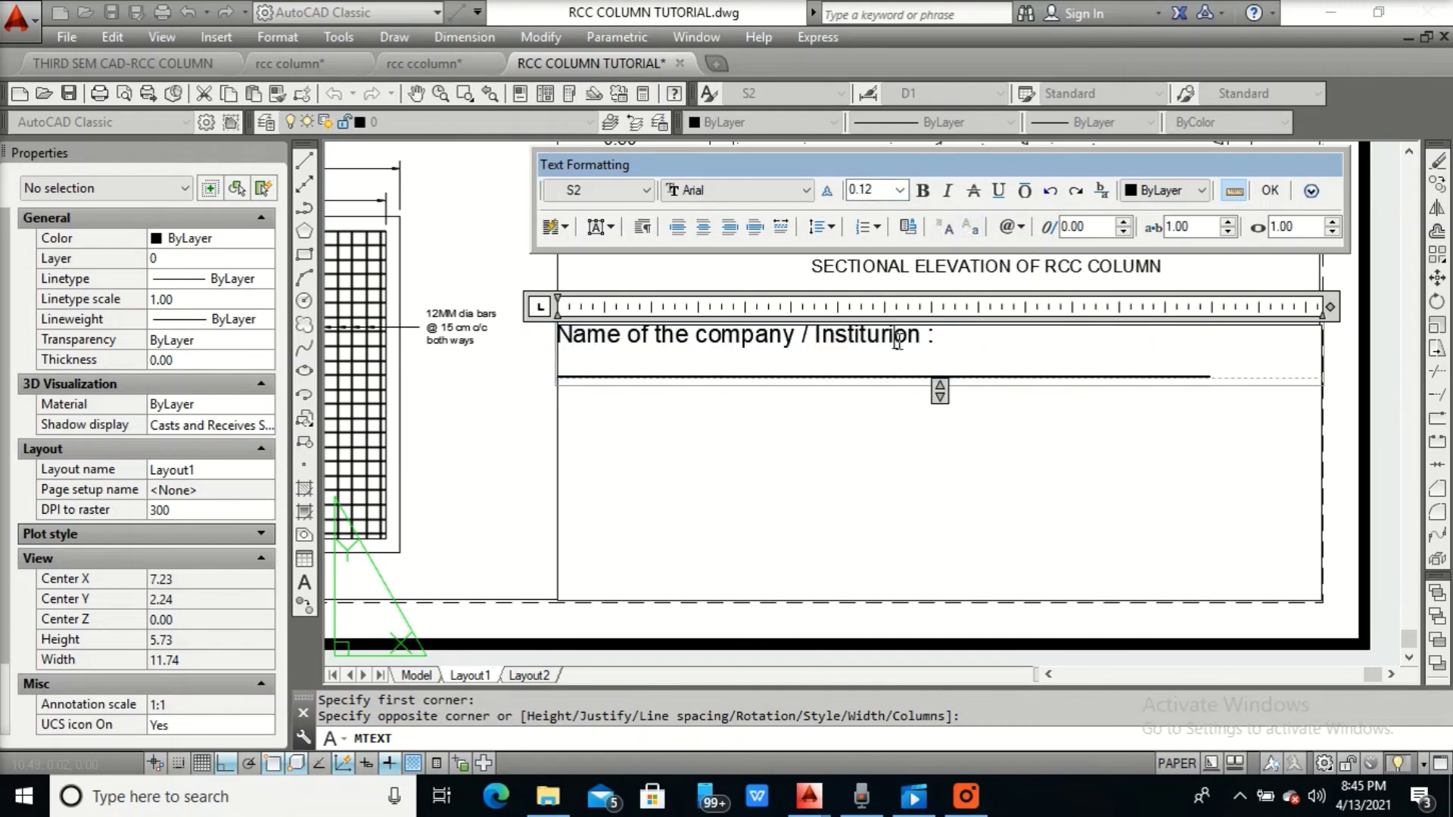
key("BackSpace")
key("BackSpace")
key("BackSpace")
key("BackSpace")
key("BackSpace")
type("ution")
key("End")
key("Right")
Add the 'Name the Drawing :', 'Scale :' and 'Date of Drawing :' lines
type("__________")
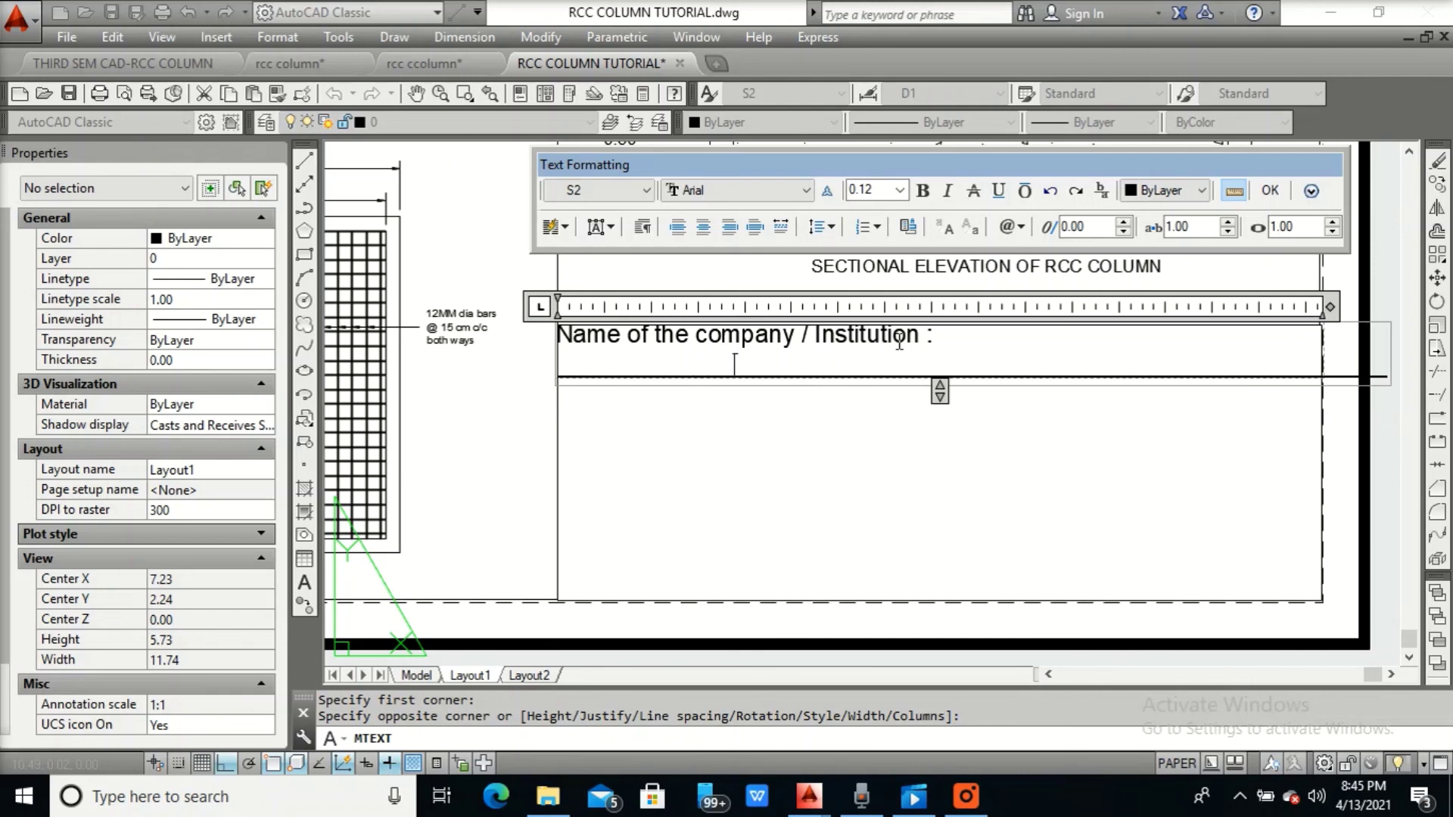
key("BackSpace")
key("BackSpace")
key("BackSpace")
key("BackSpace")
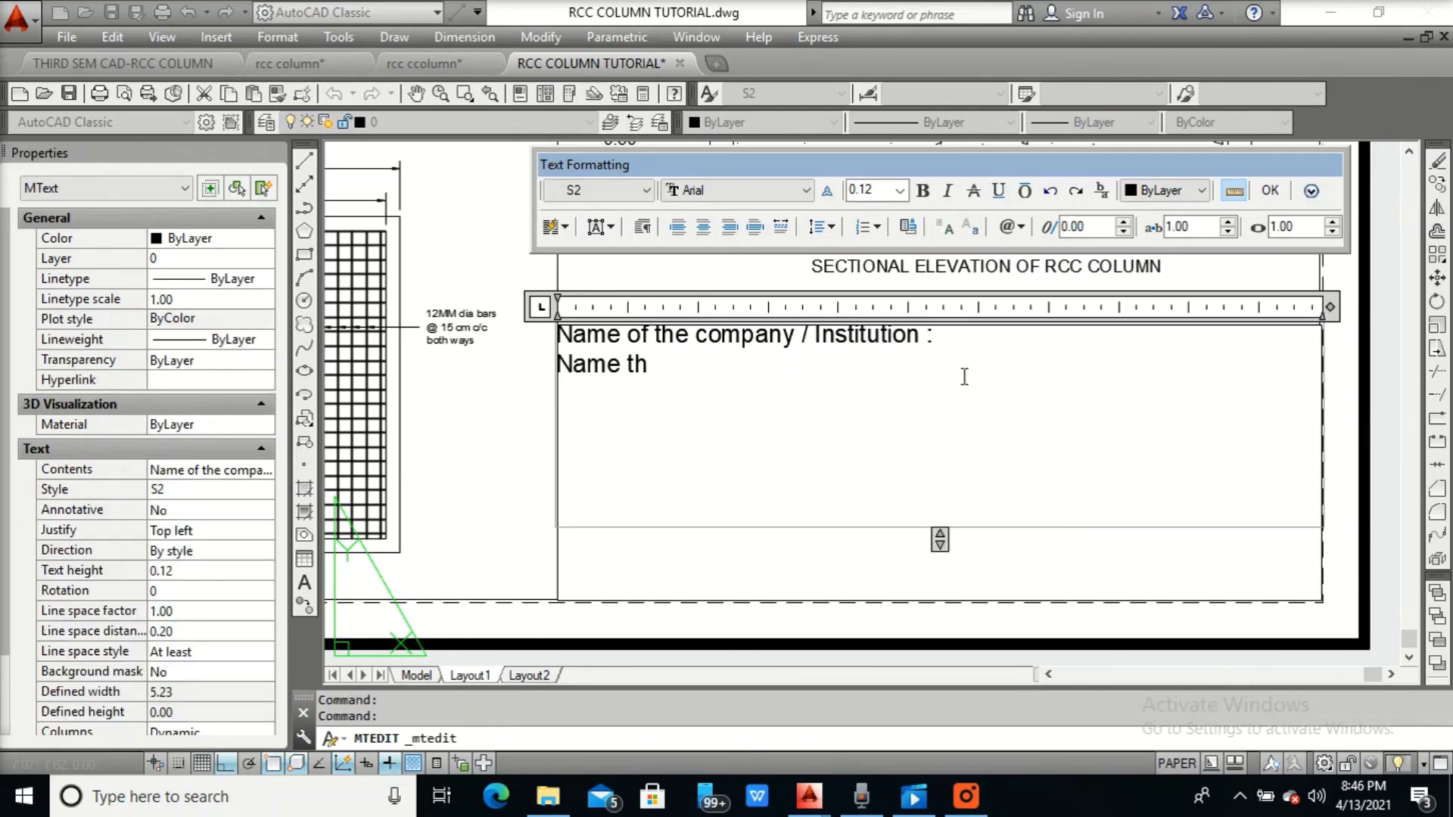
type("e Drawing")
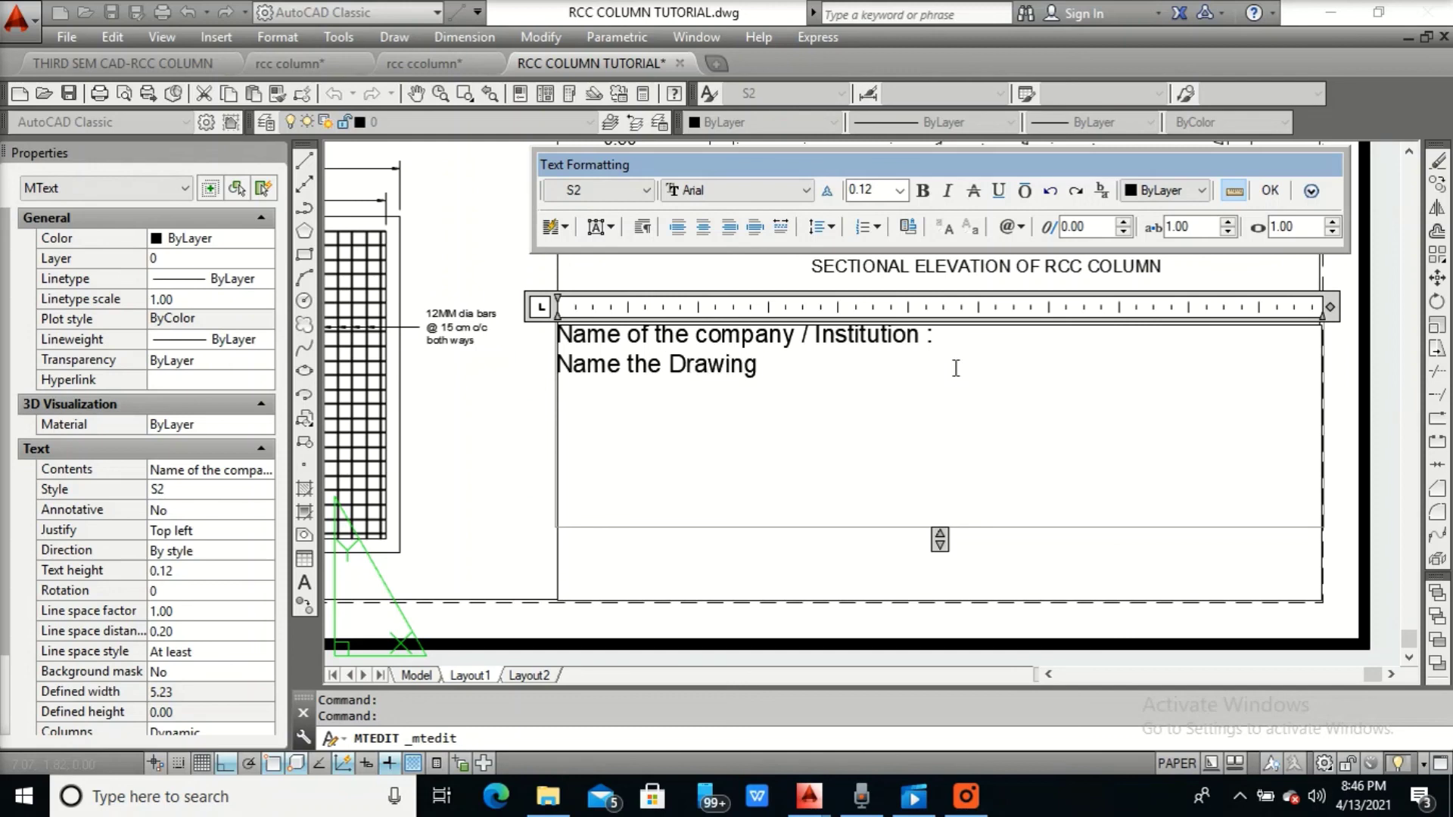
type(" : Scale :")
key("Return")
type("Date of")
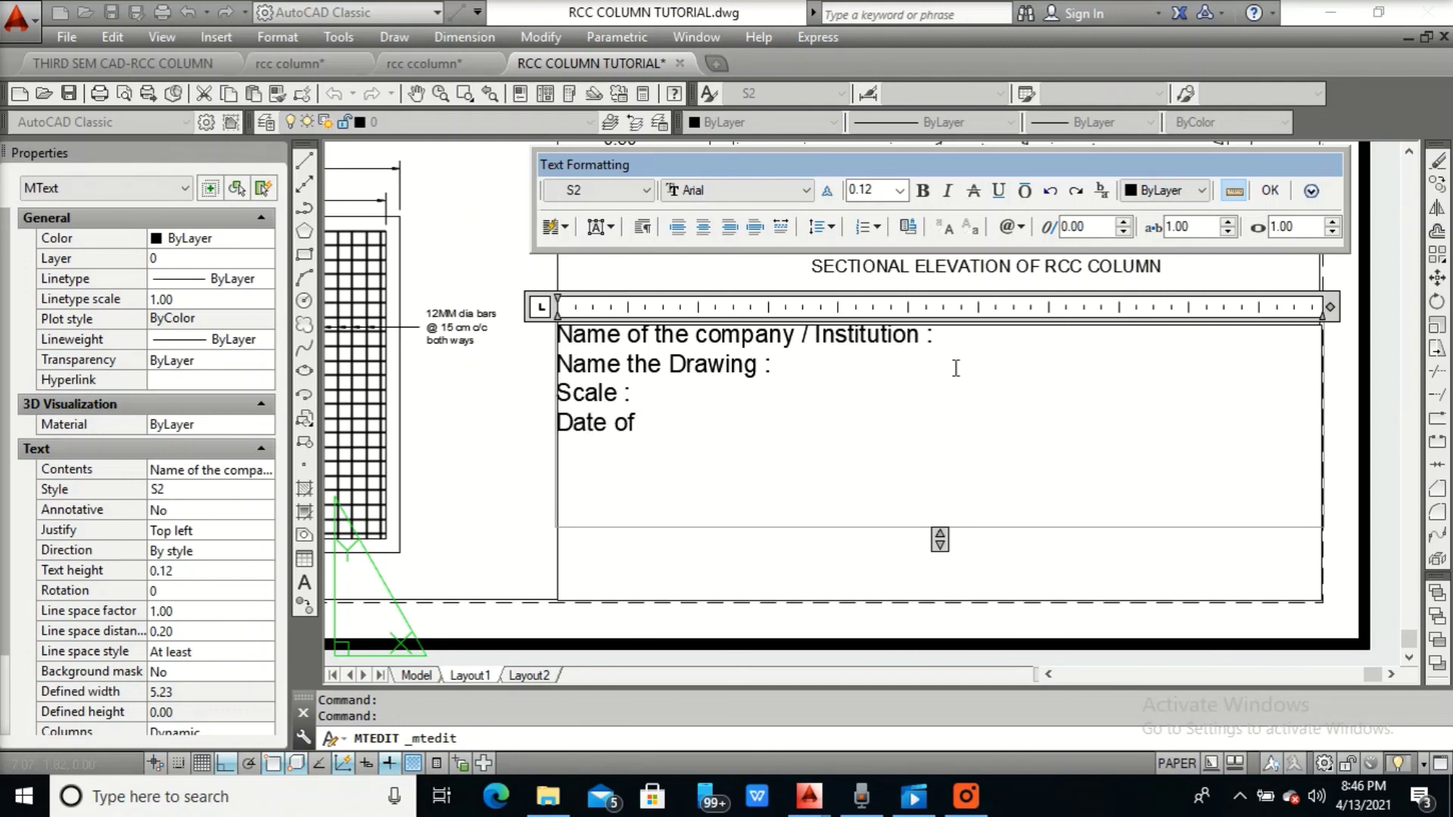
type(" Drawi")
key("BackSpace")
type("ing ")
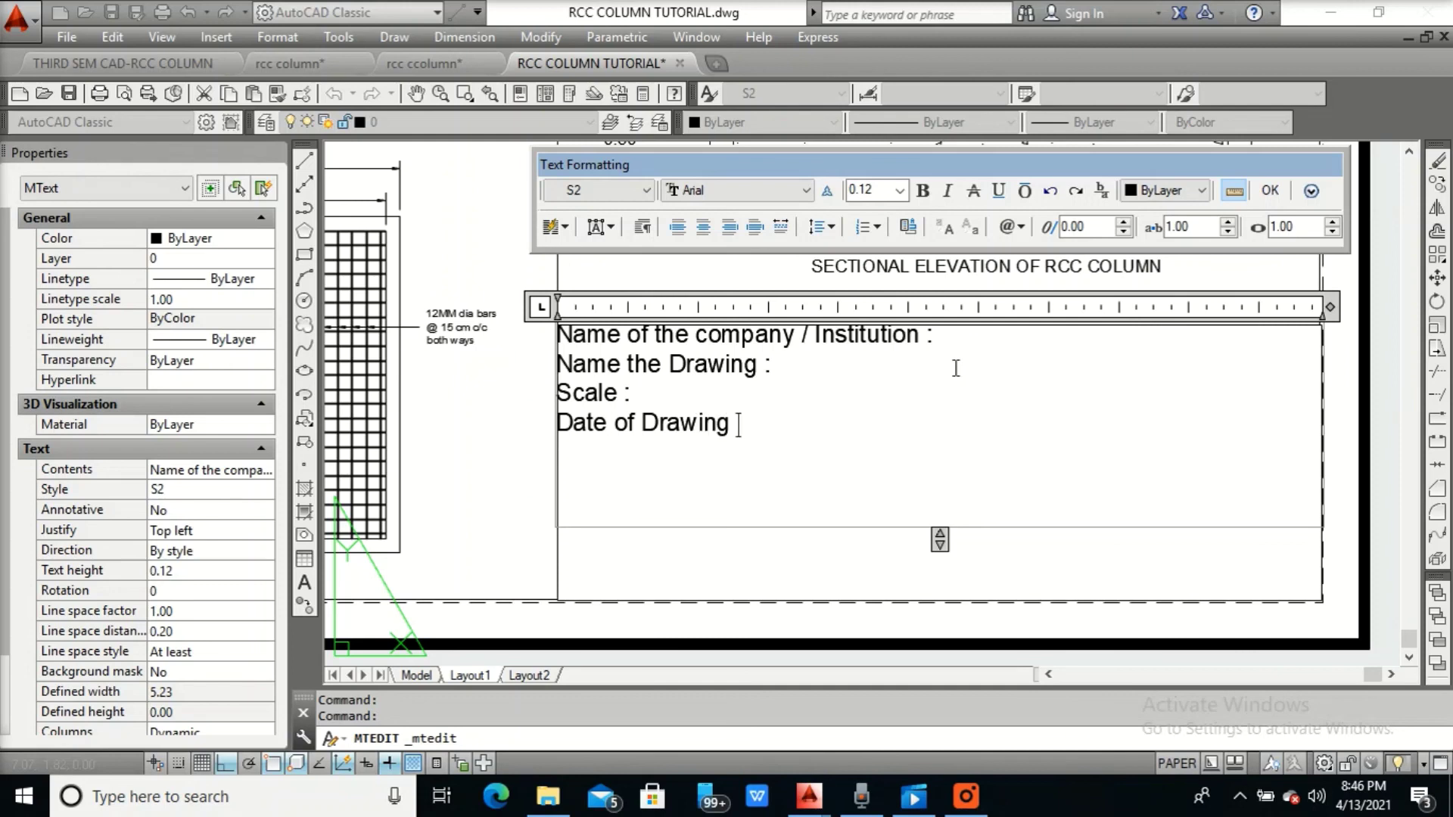
type(":")
Add three placeholder rows of x's and close the text editor
key("Return")
type("xxxxxx")
key("Return")
type("xxxxxxxxx")
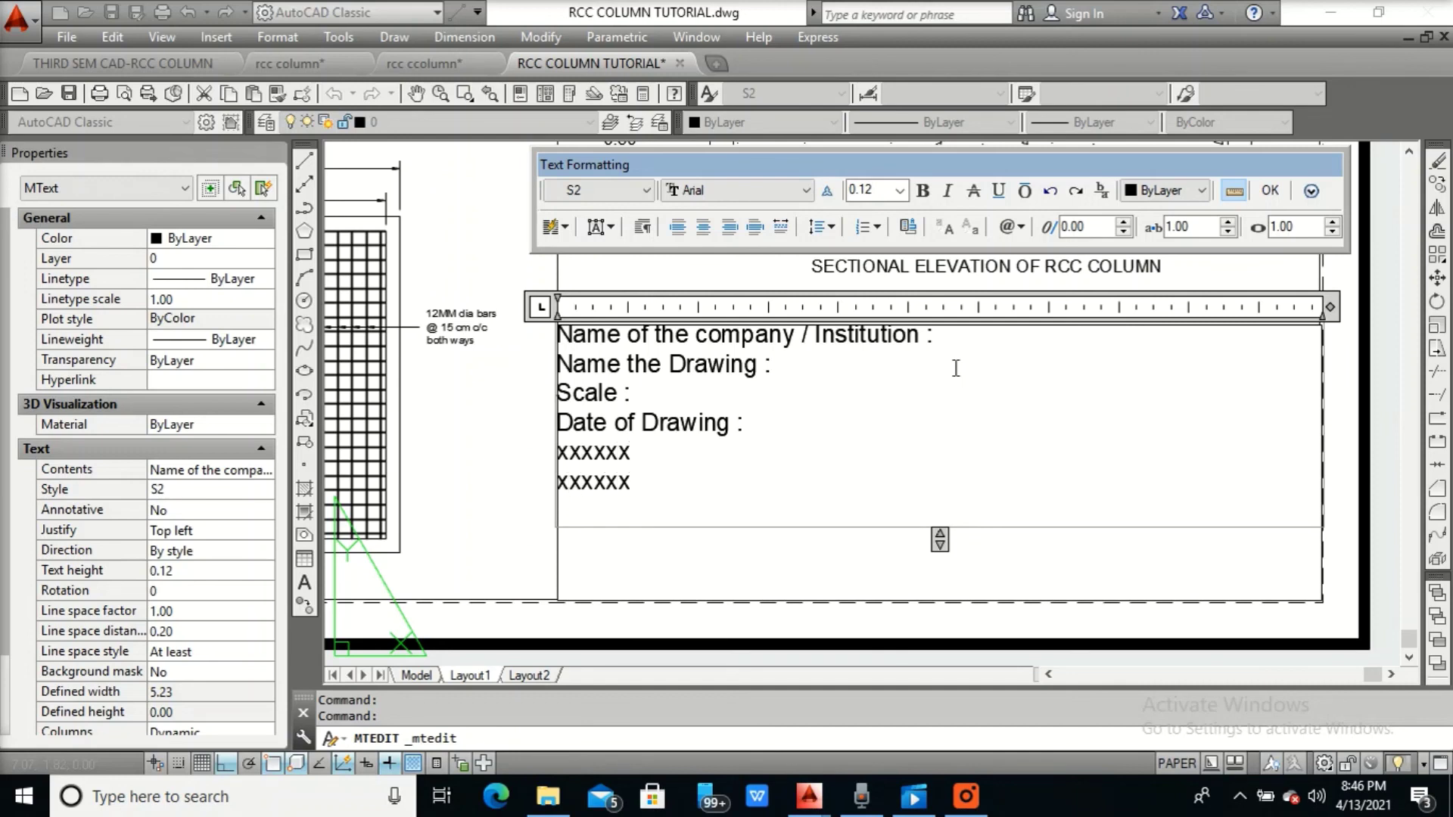
key("Return")
type("xxxxxxxx")
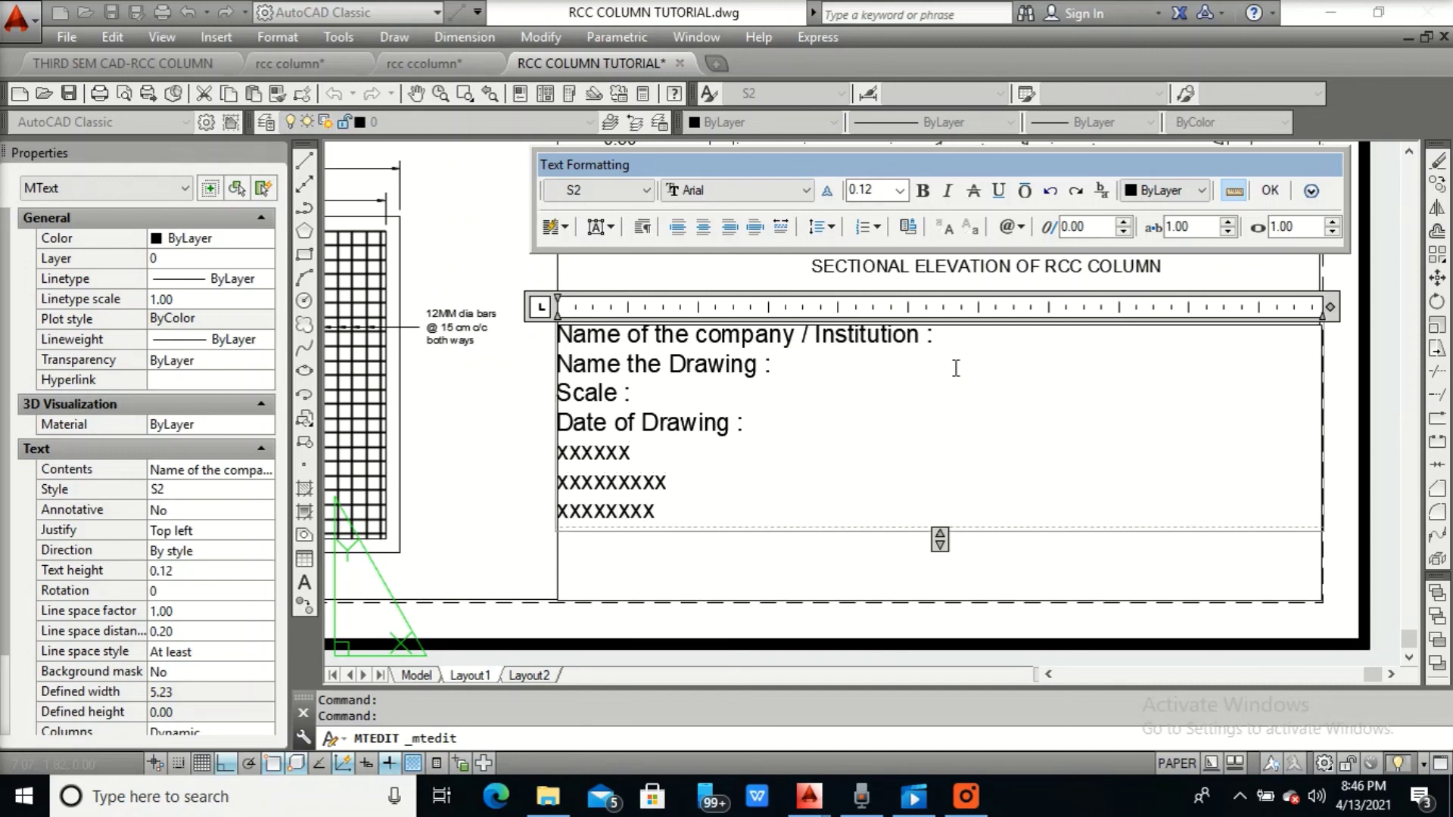
left_click(1269, 191)
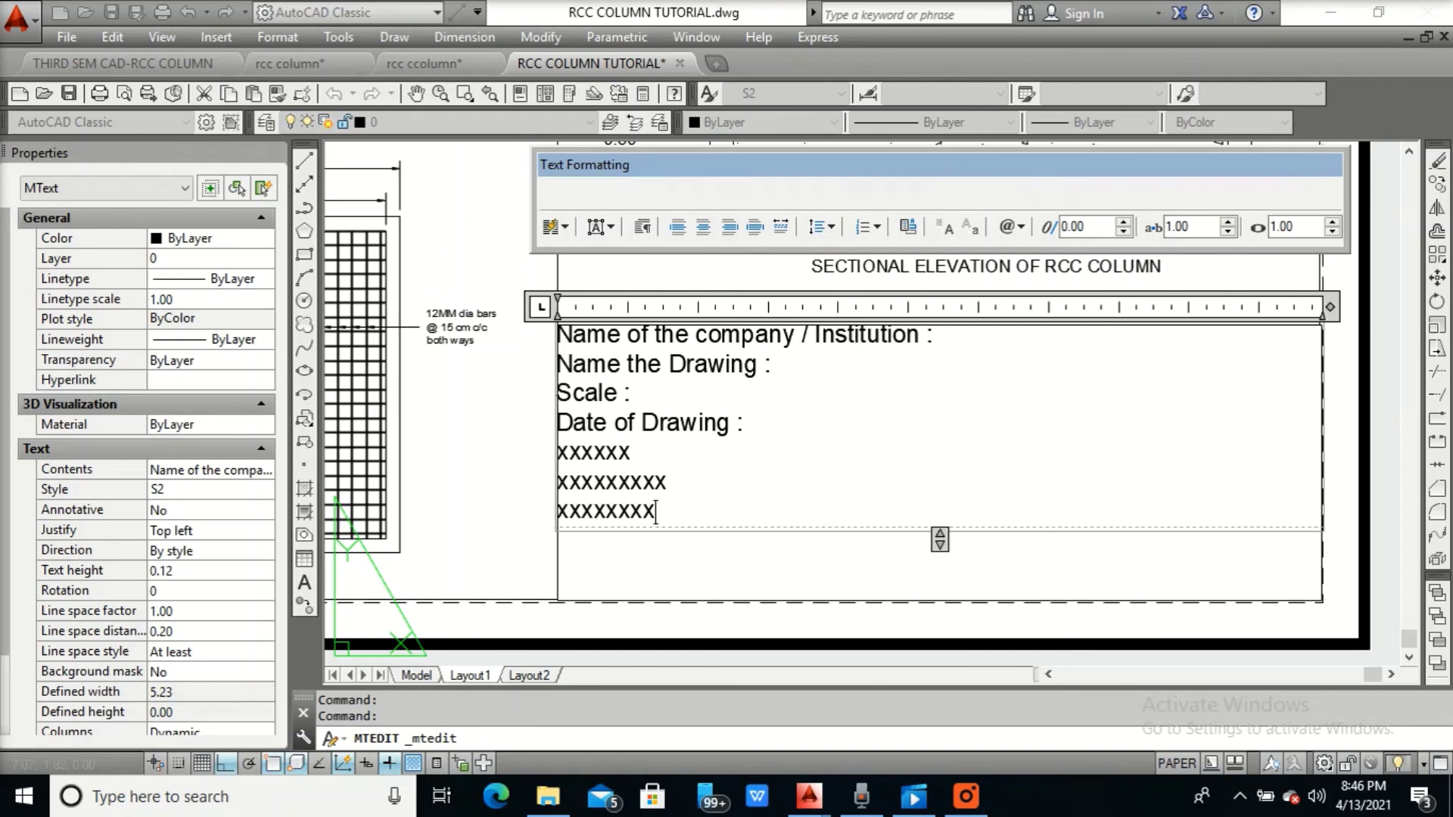
Move the title-block text slightly down and right with Ortho and Osnap turned off
key("Escape")
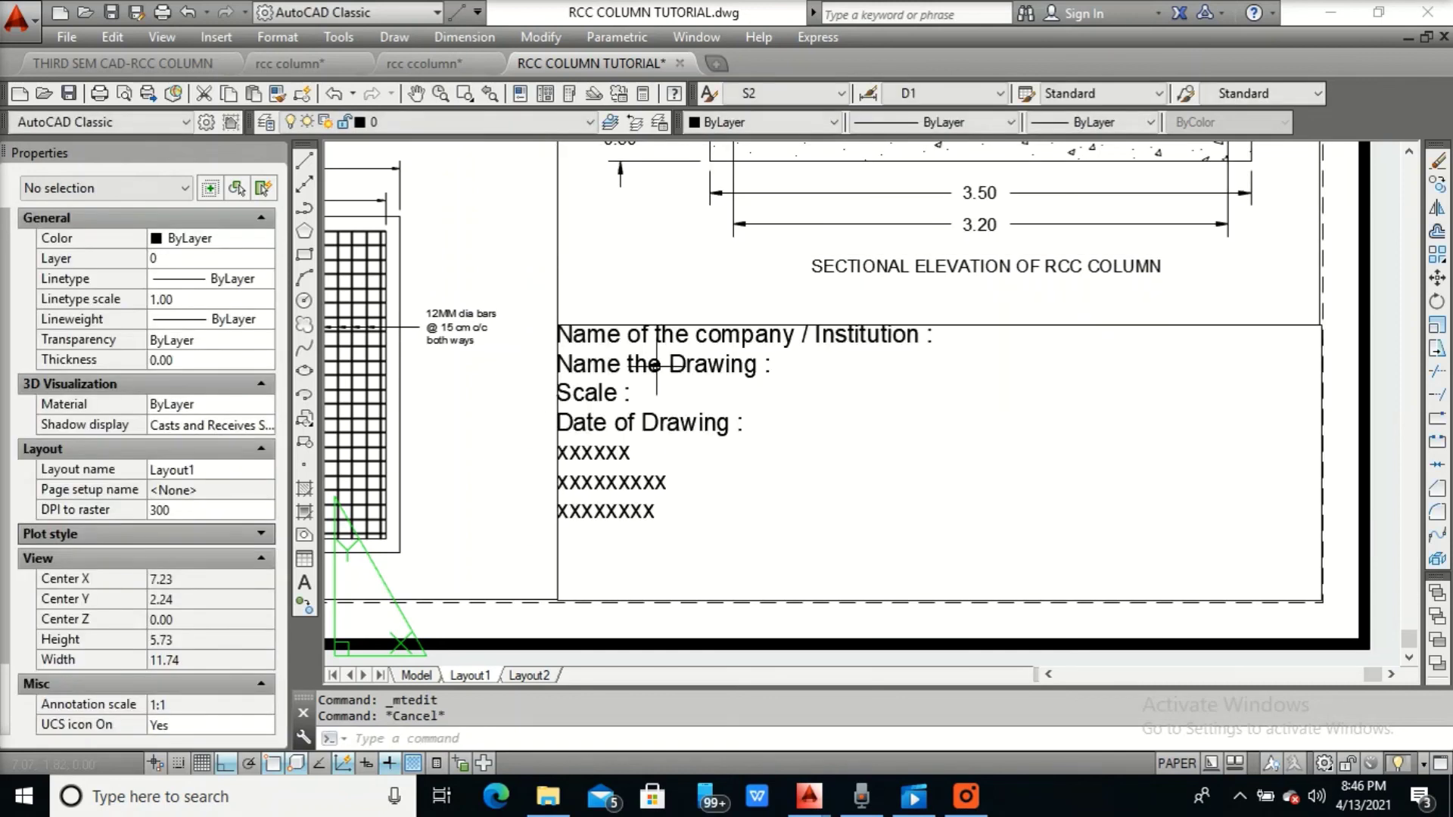
key("Escape")
type("m")
key("Return")
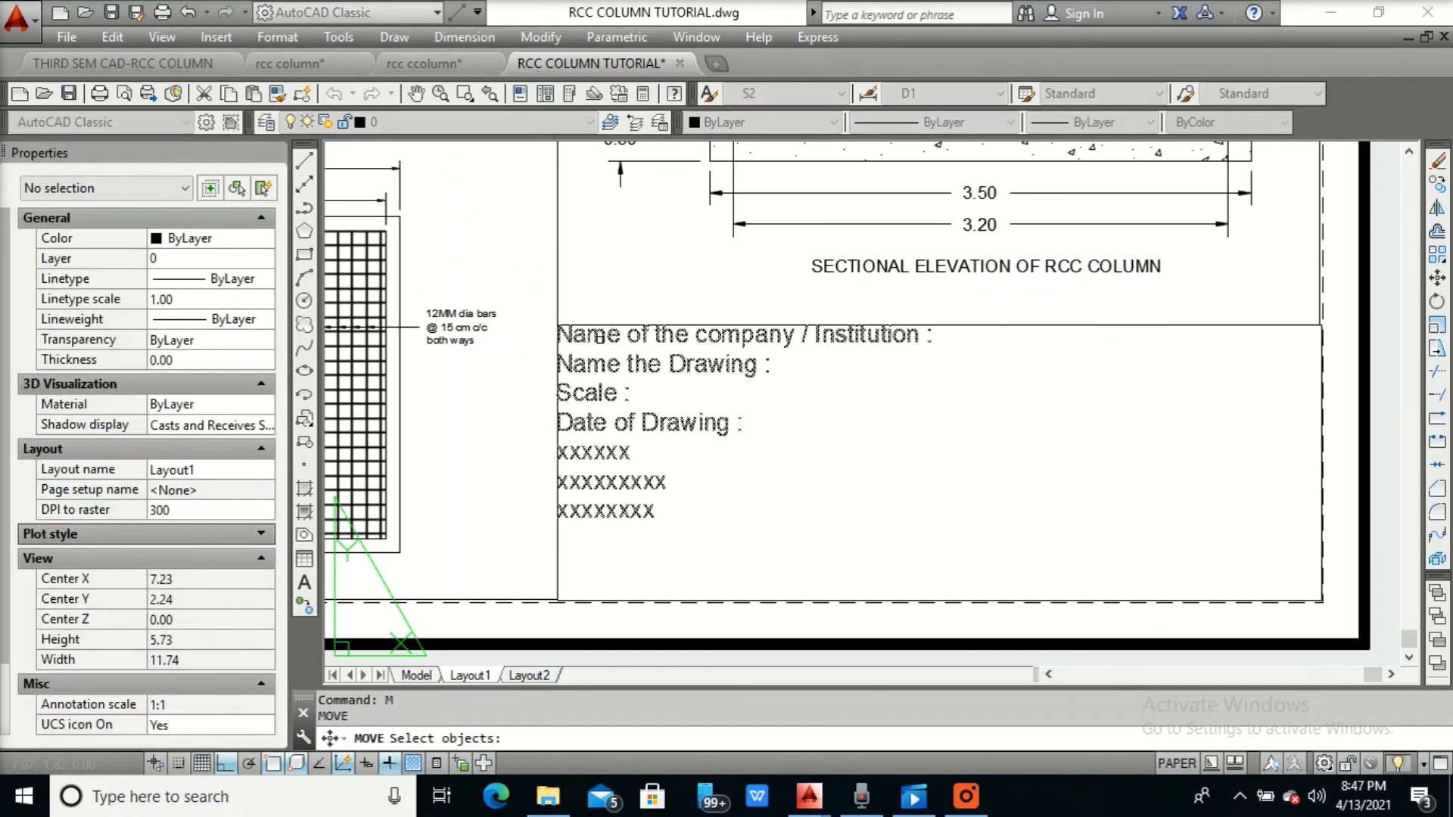
left_click(611, 333)
key("Return")
left_click(546, 317)
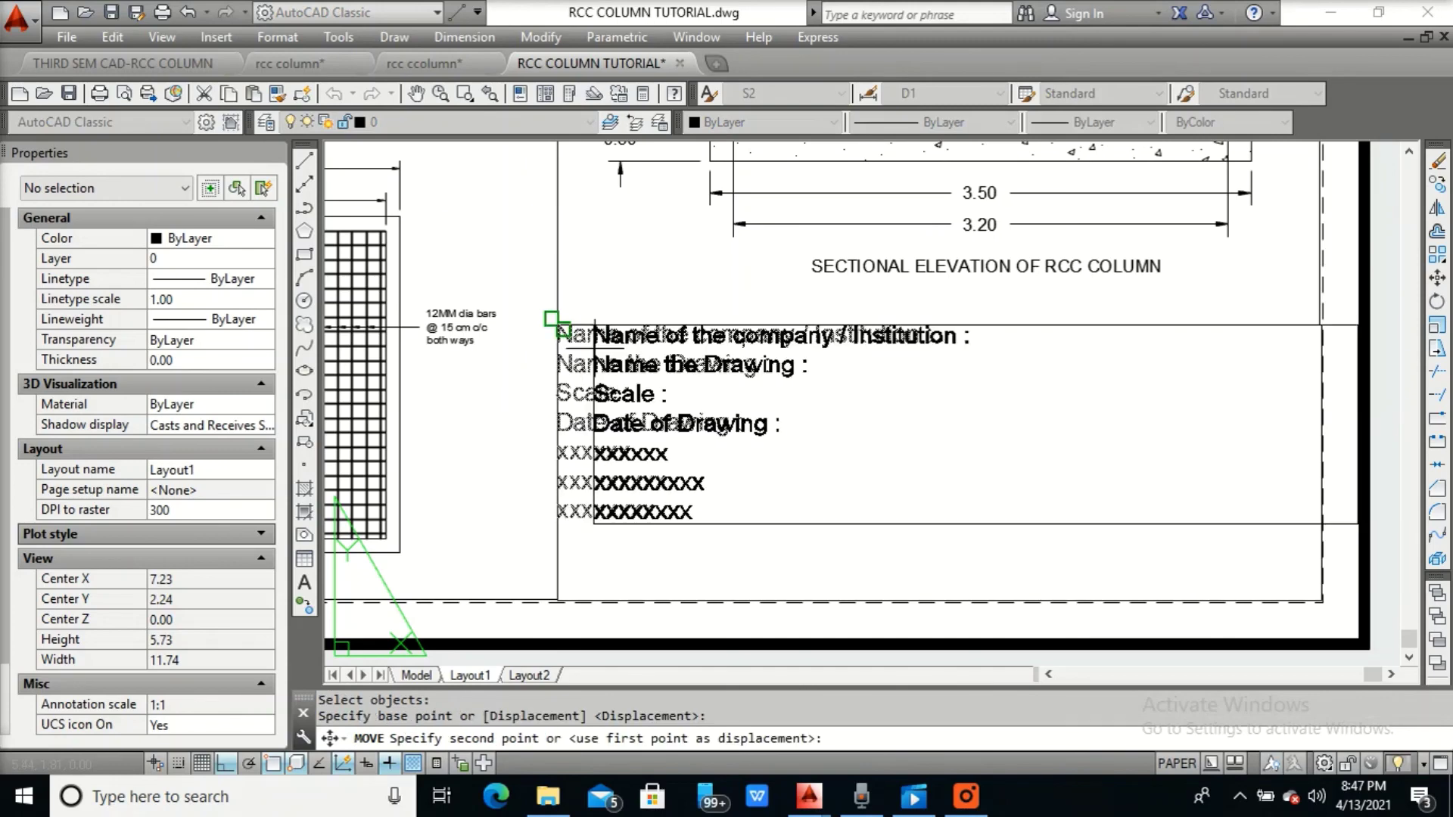
key("F8")
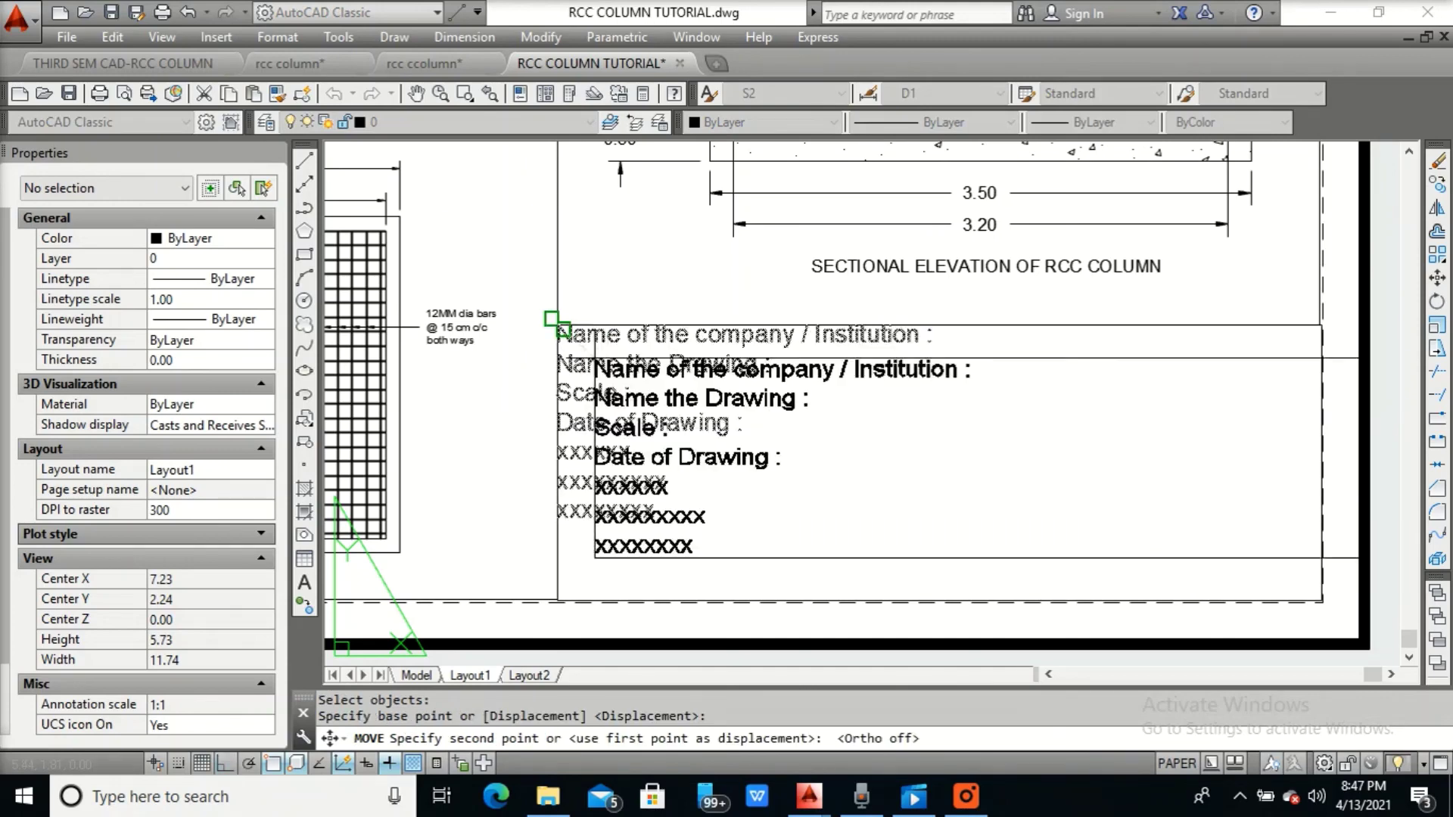
key("F3")
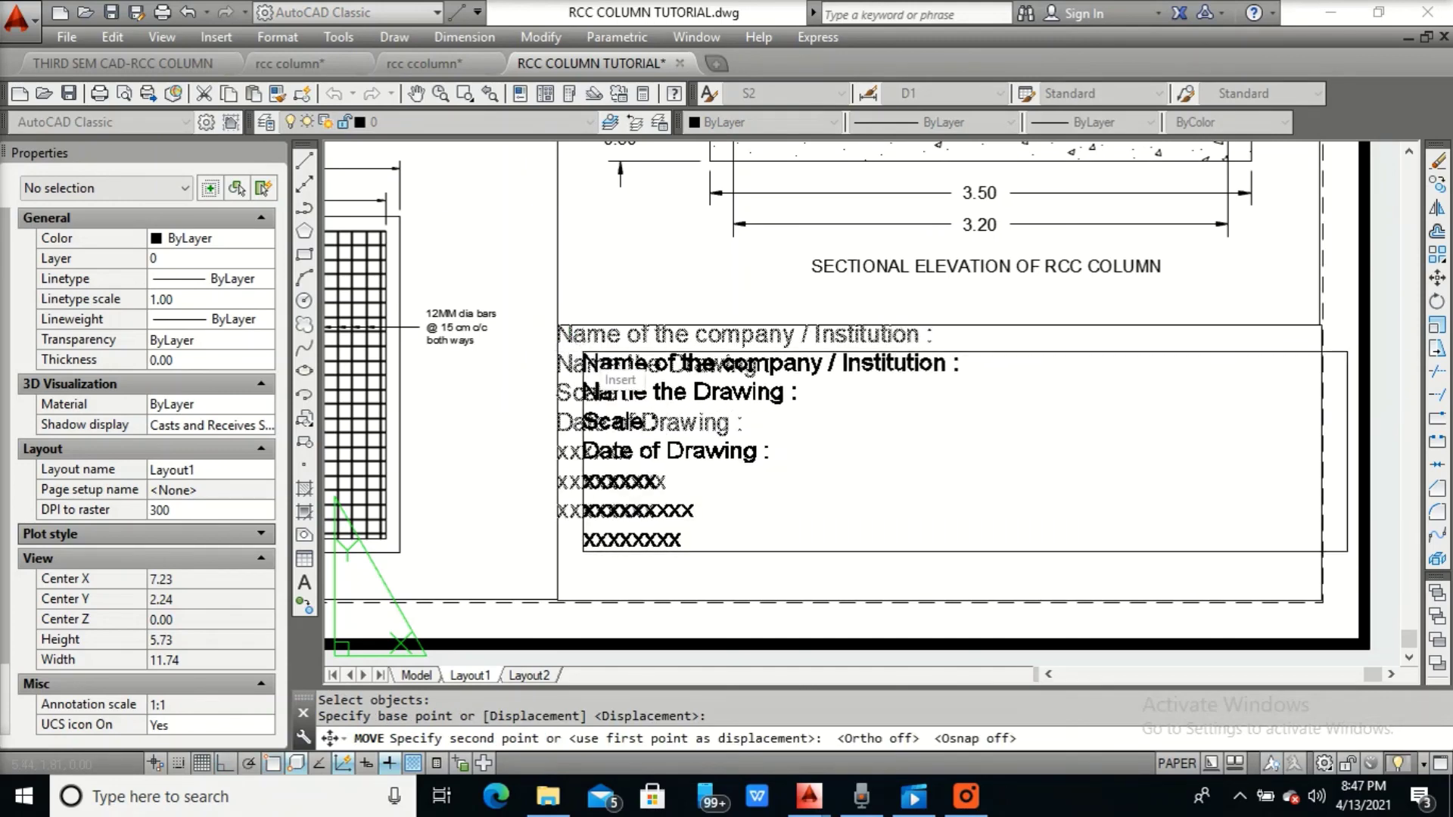
left_click(565, 337)
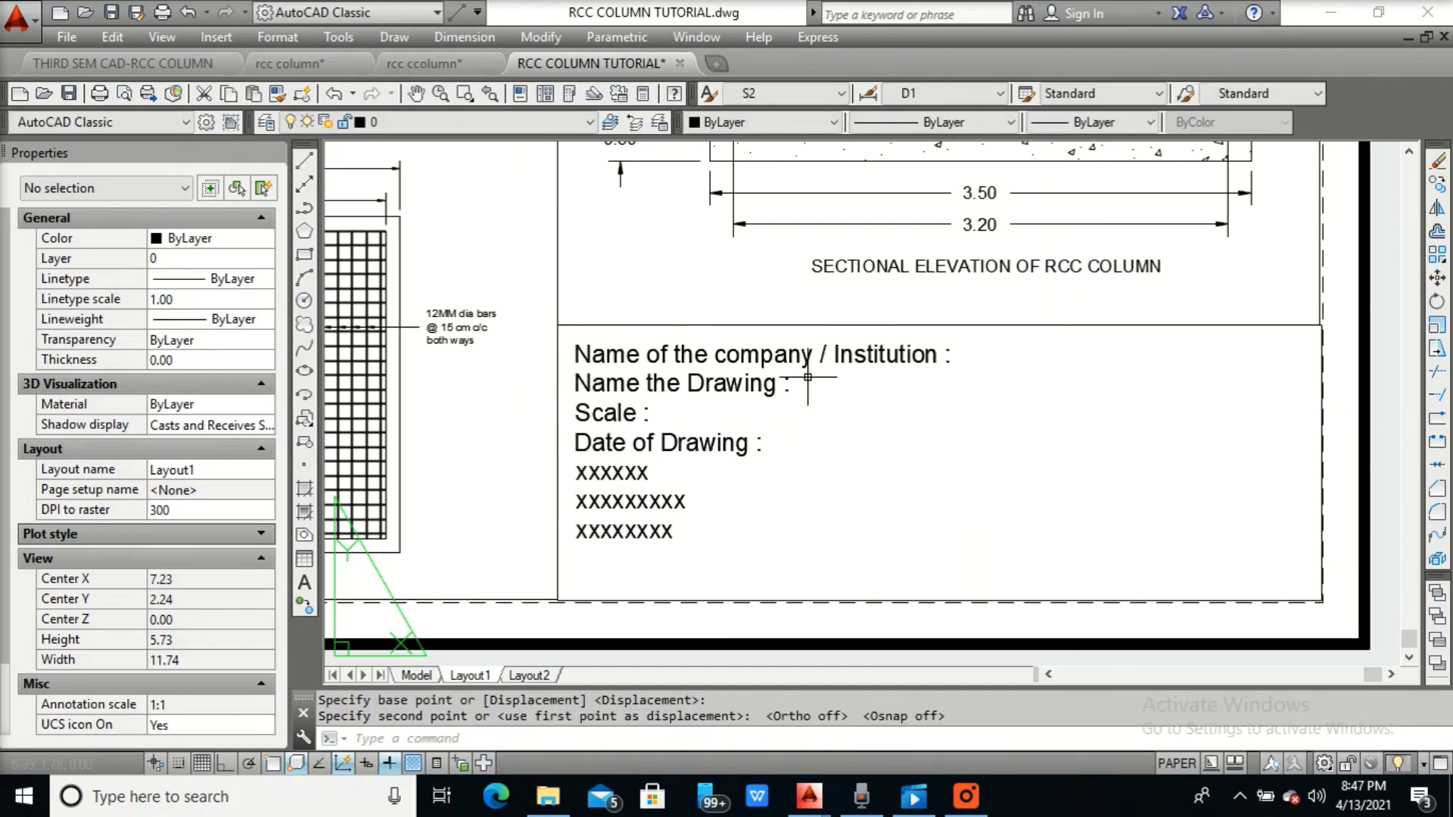
key("Escape")
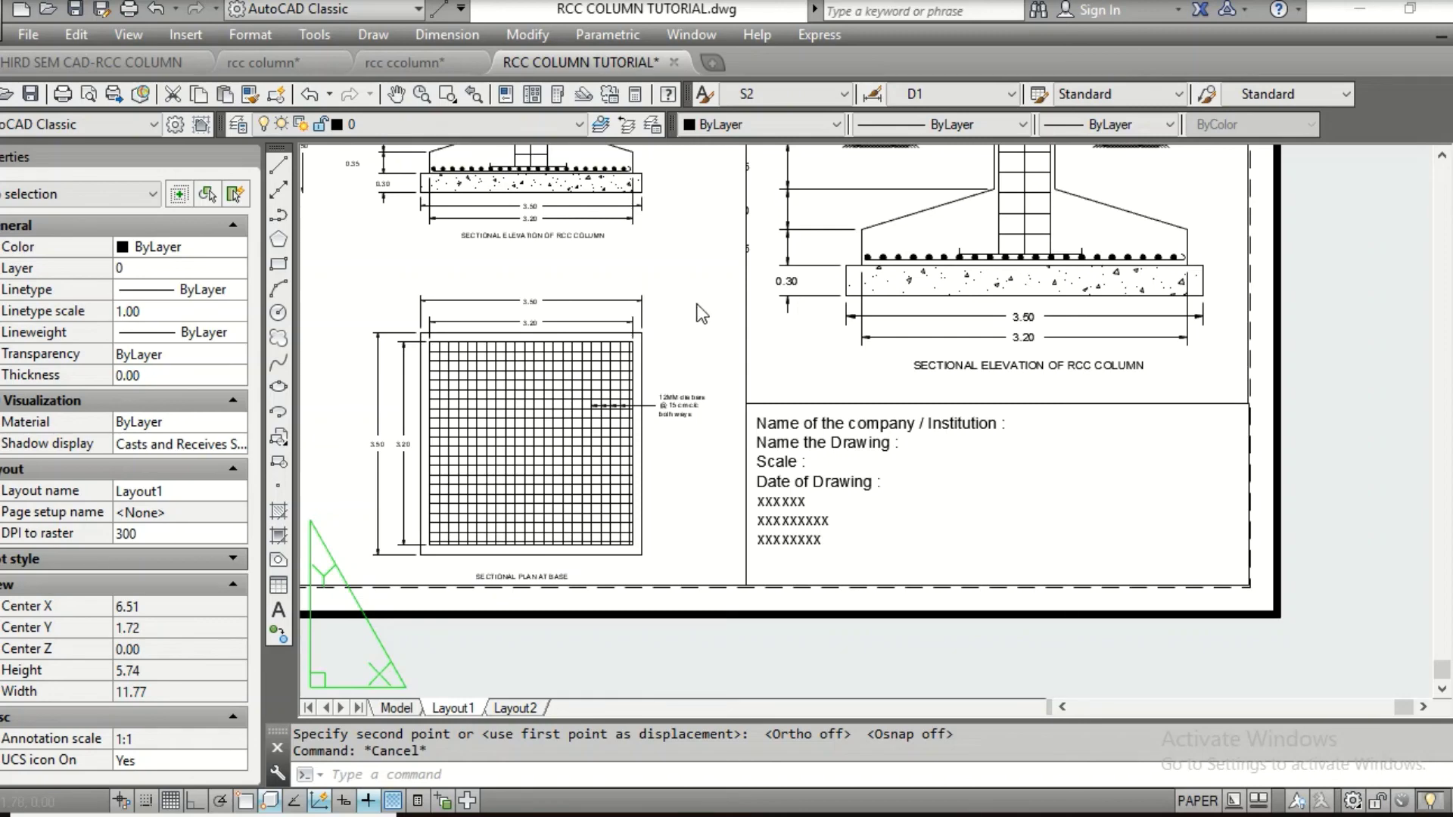
scroll(698, 305, "down", 2)
middle_click_drag(713, 320, 752, 487)
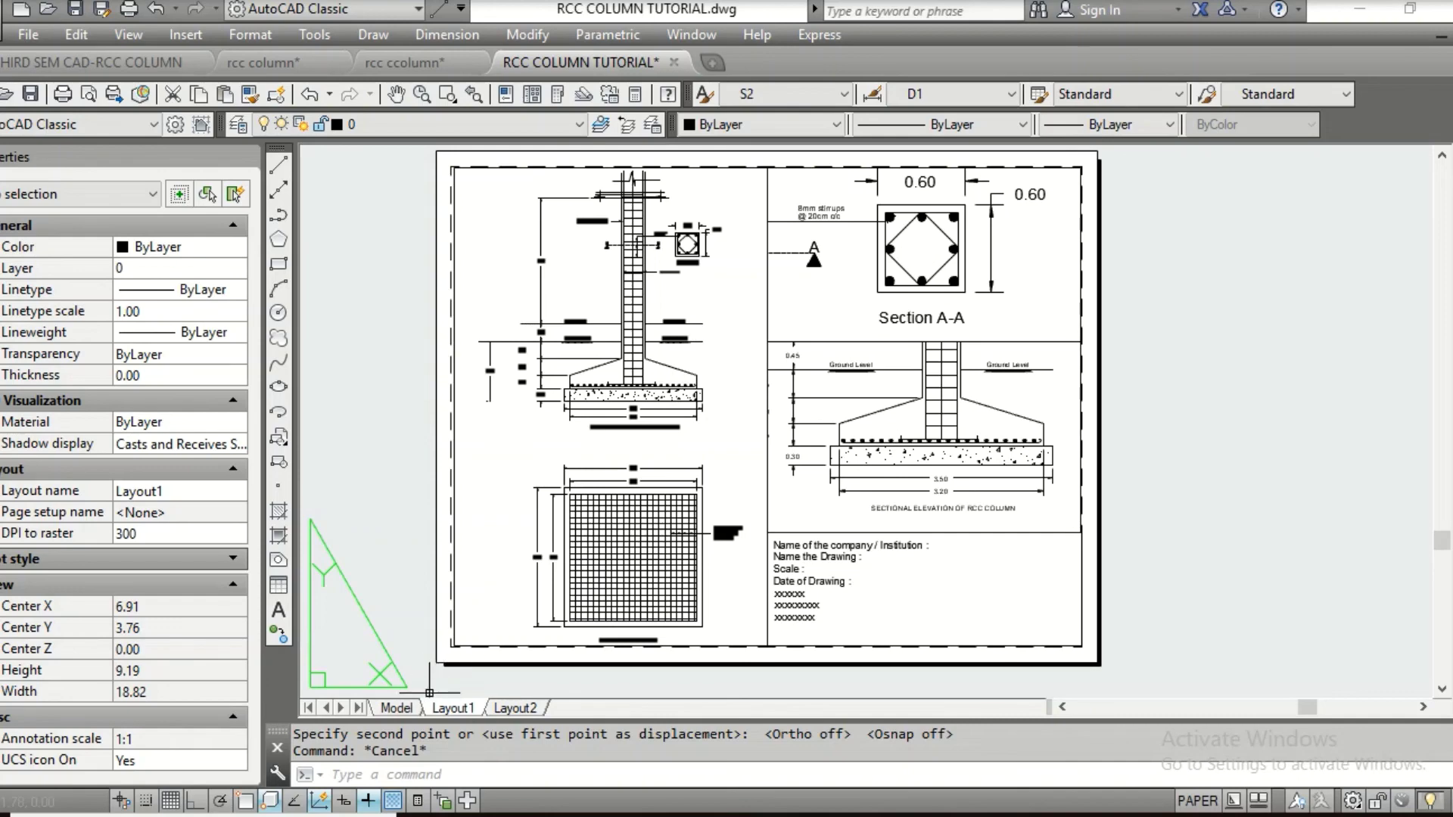
Switch to the Model tab and pan to the sectional elevation above the plan
left_click(396, 709)
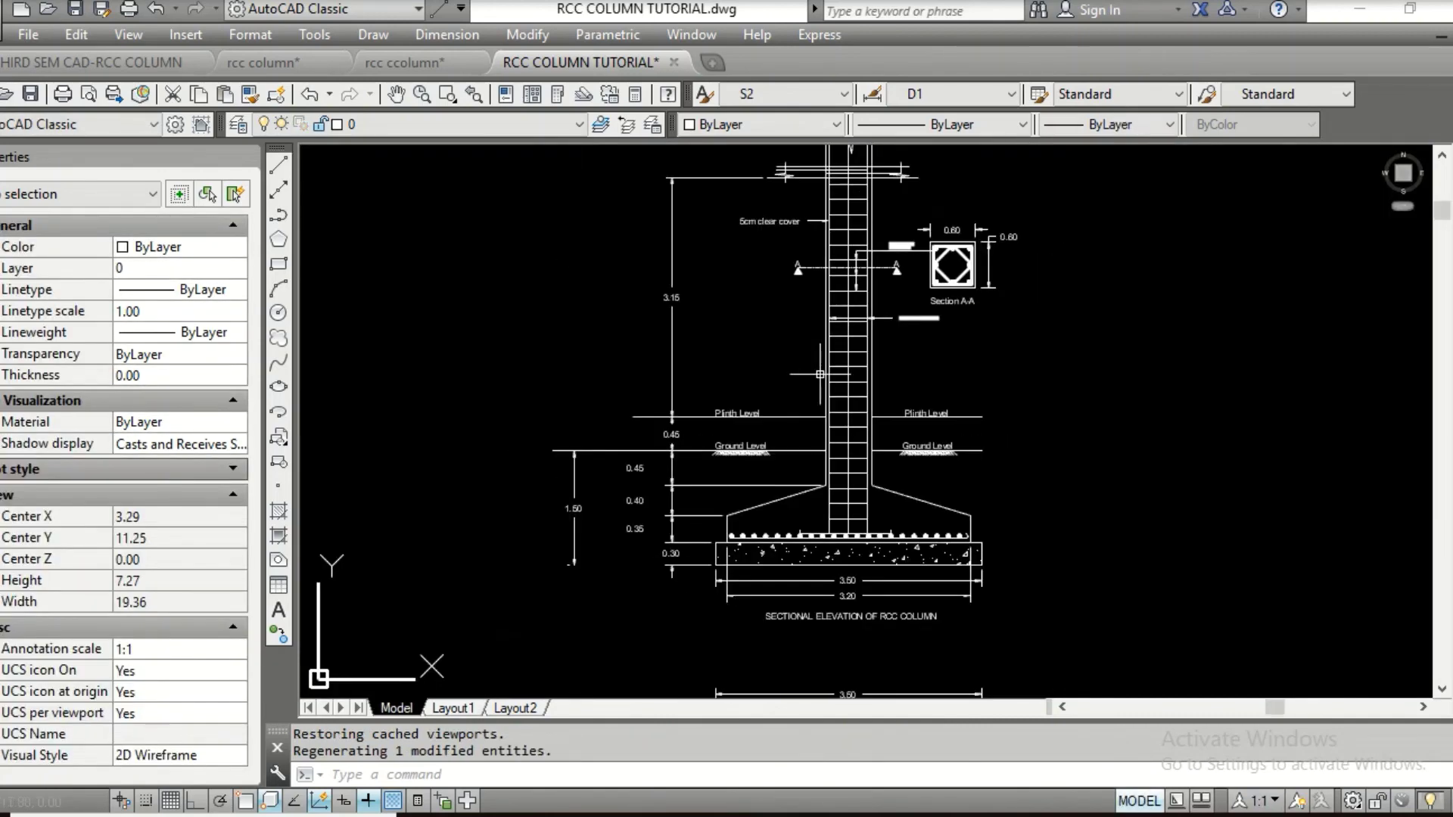
scroll(847, 424, "down", 4)
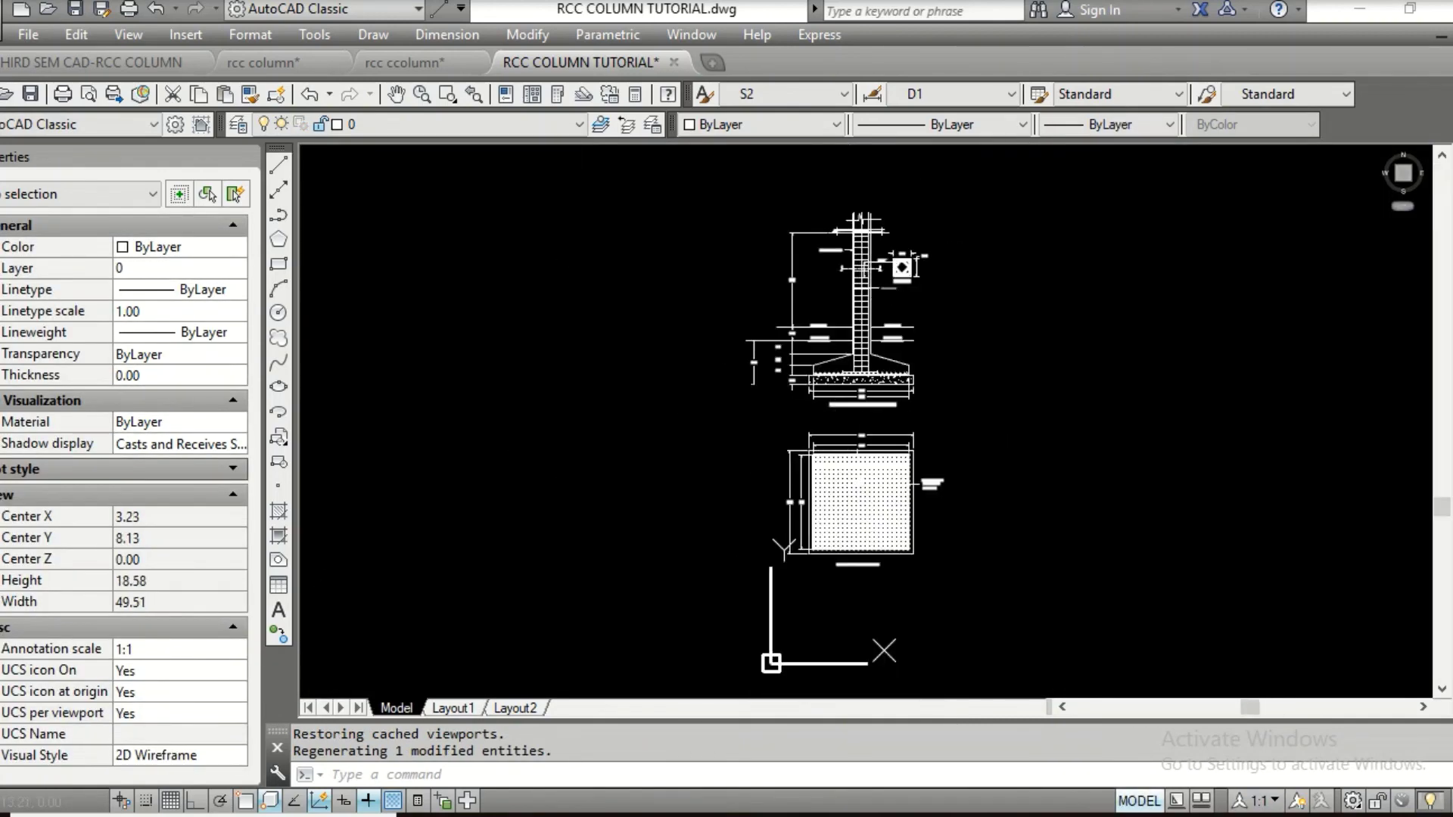
scroll(901, 575, "up", 4)
middle_click_drag(861, 480, 844, 351)
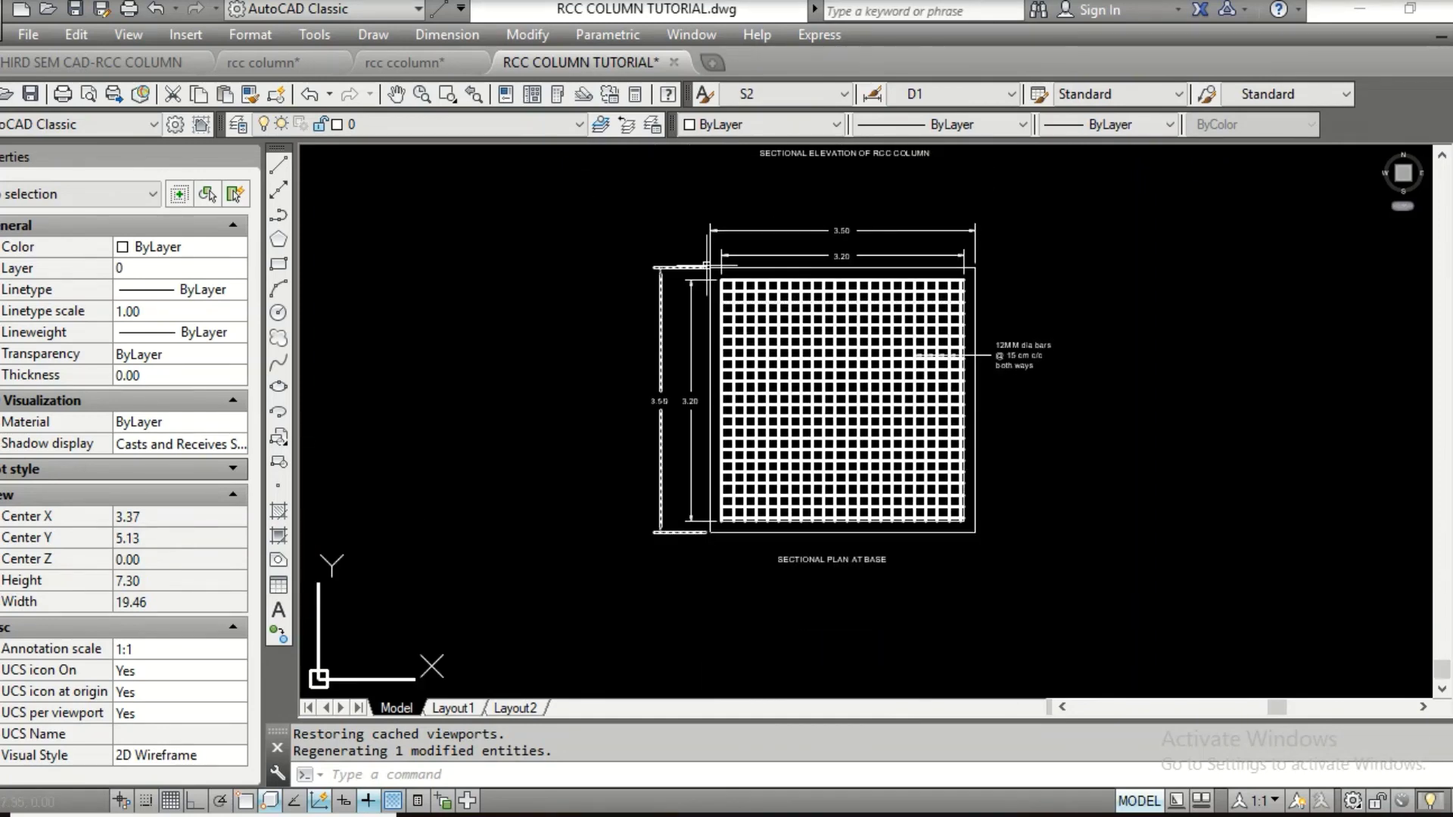
scroll(785, 243, "down", 2)
middle_click_drag(785, 243, 798, 383)
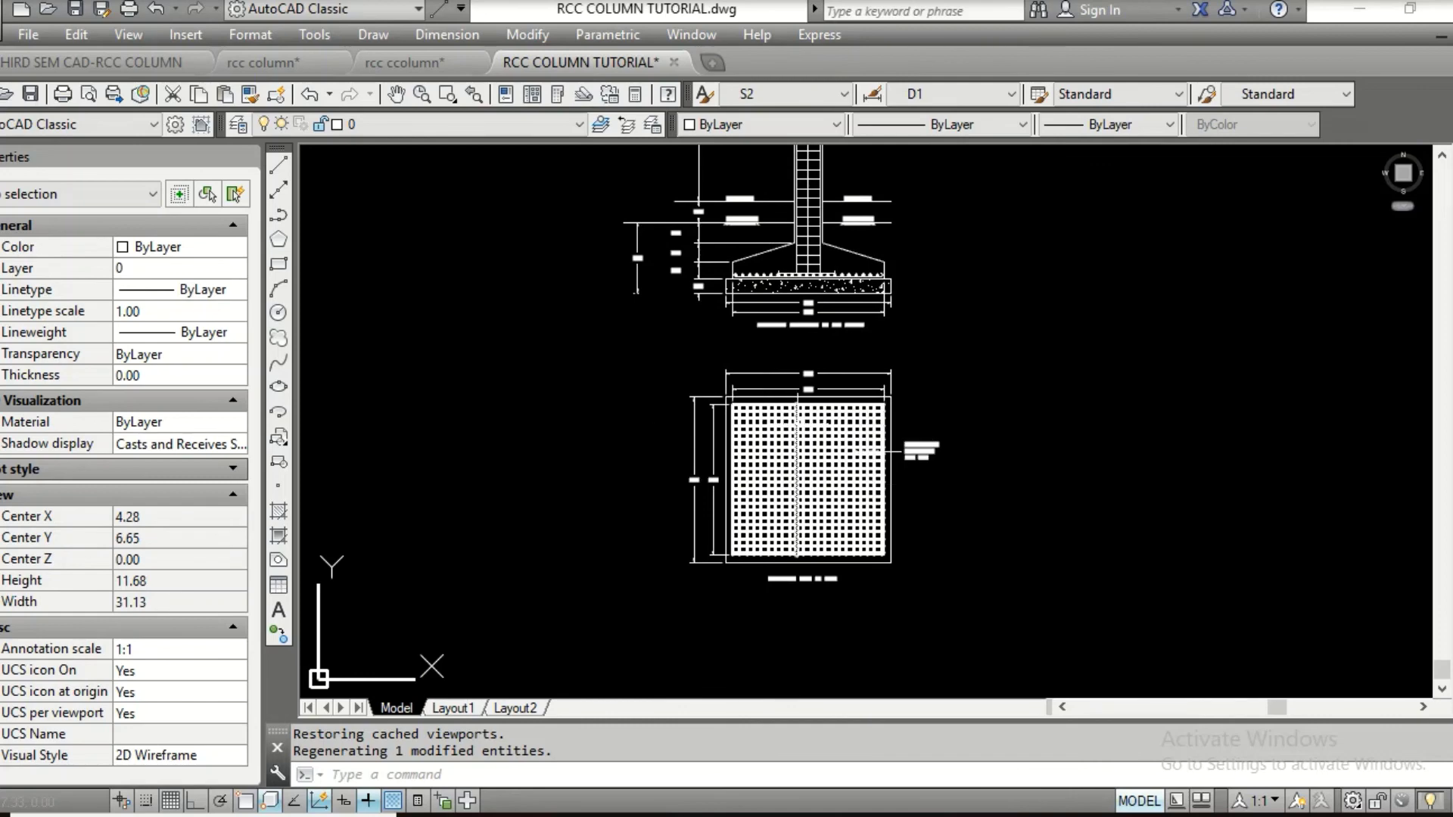
scroll(788, 435, "up", 4)
scroll(955, 596, "up", 2)
scroll(954, 596, "down", 1)
middle_click_drag(846, 318, 846, 681)
scroll(846, 463, "down", 1)
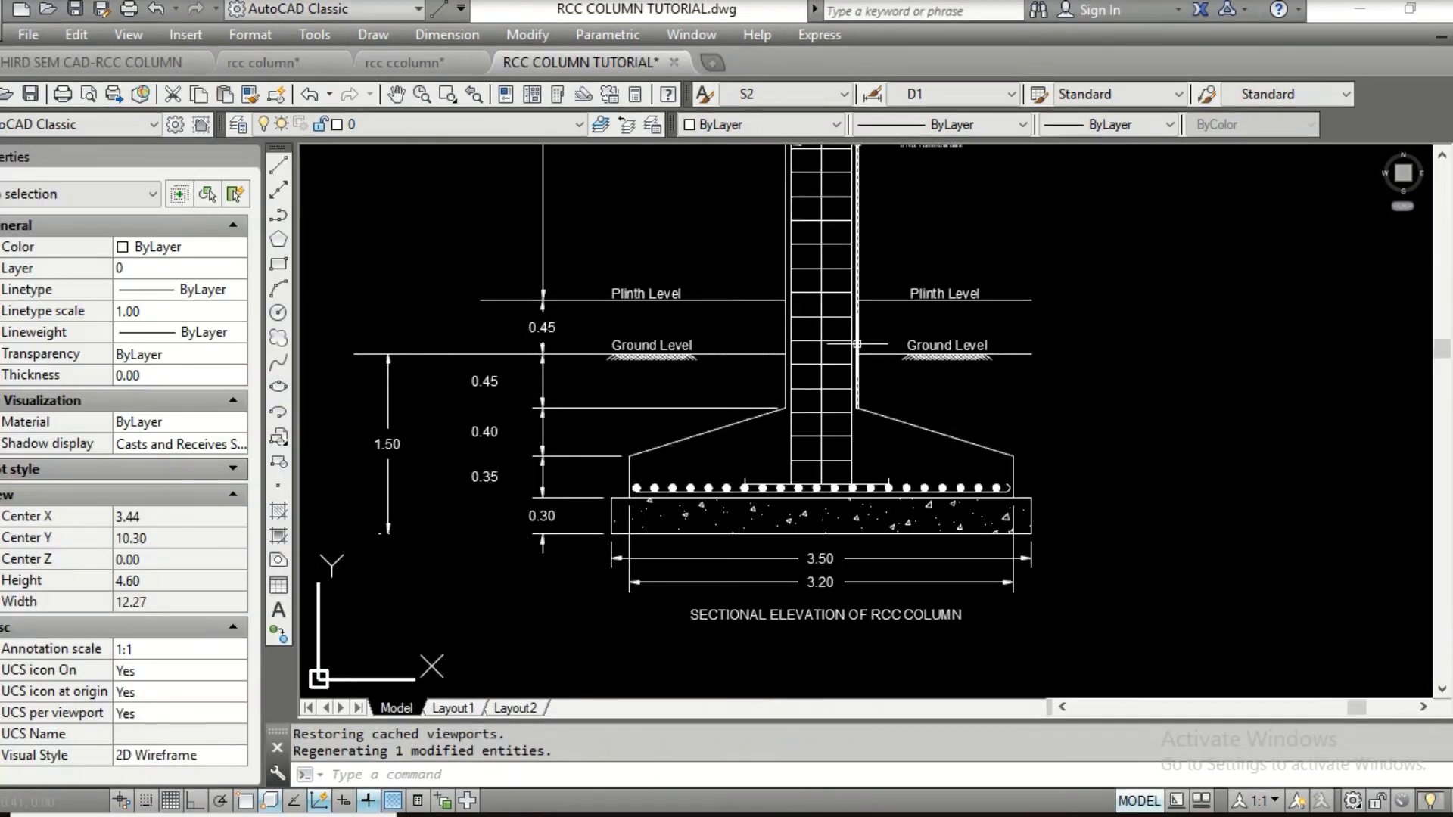
Reframe the view from the column top down to the SECTIONAL PLAN AT BASE label
middle_click_drag(757, 303, 756, 584)
scroll(867, 421, "down", 2)
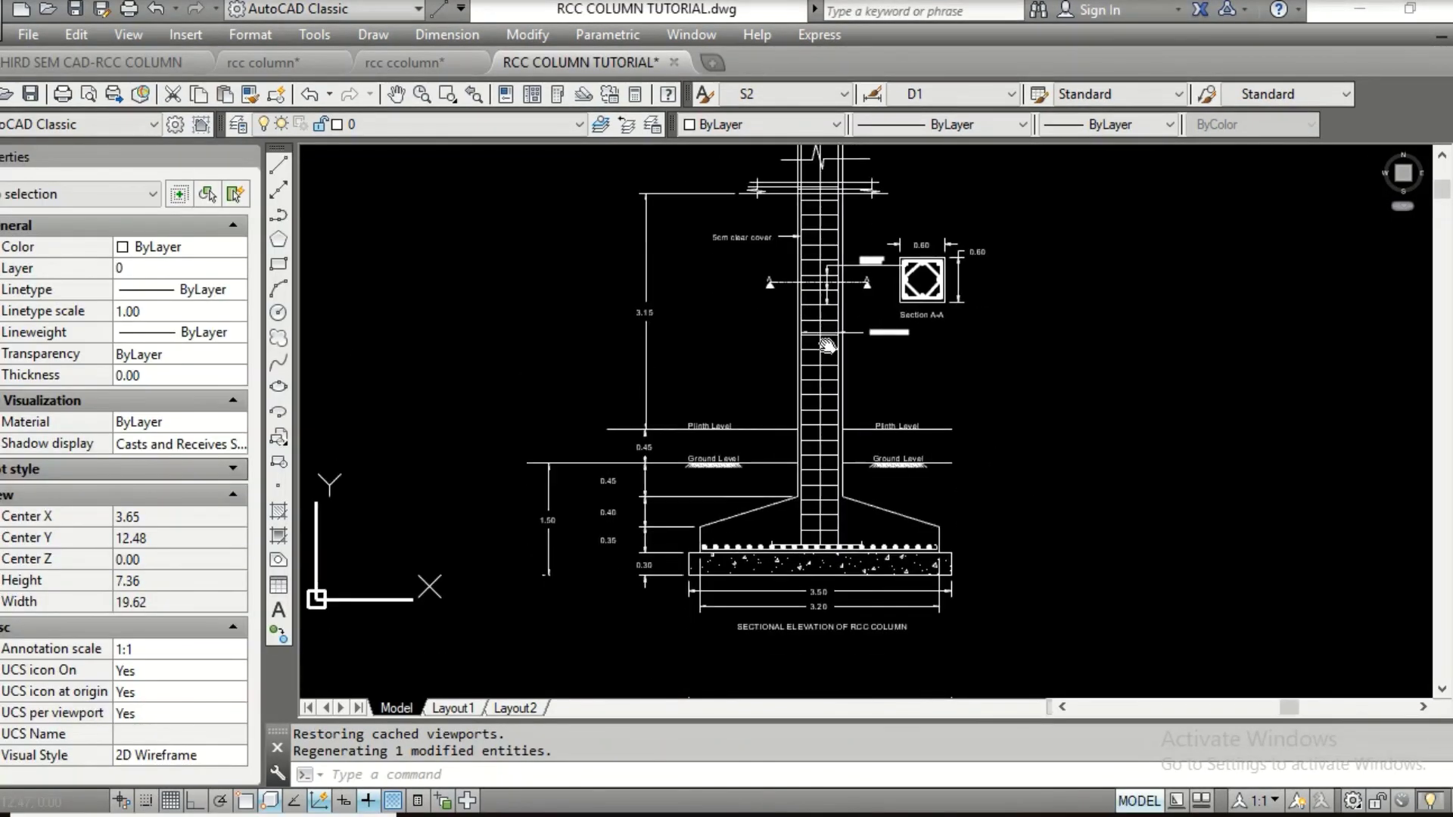
middle_click_drag(883, 592, 849, 280)
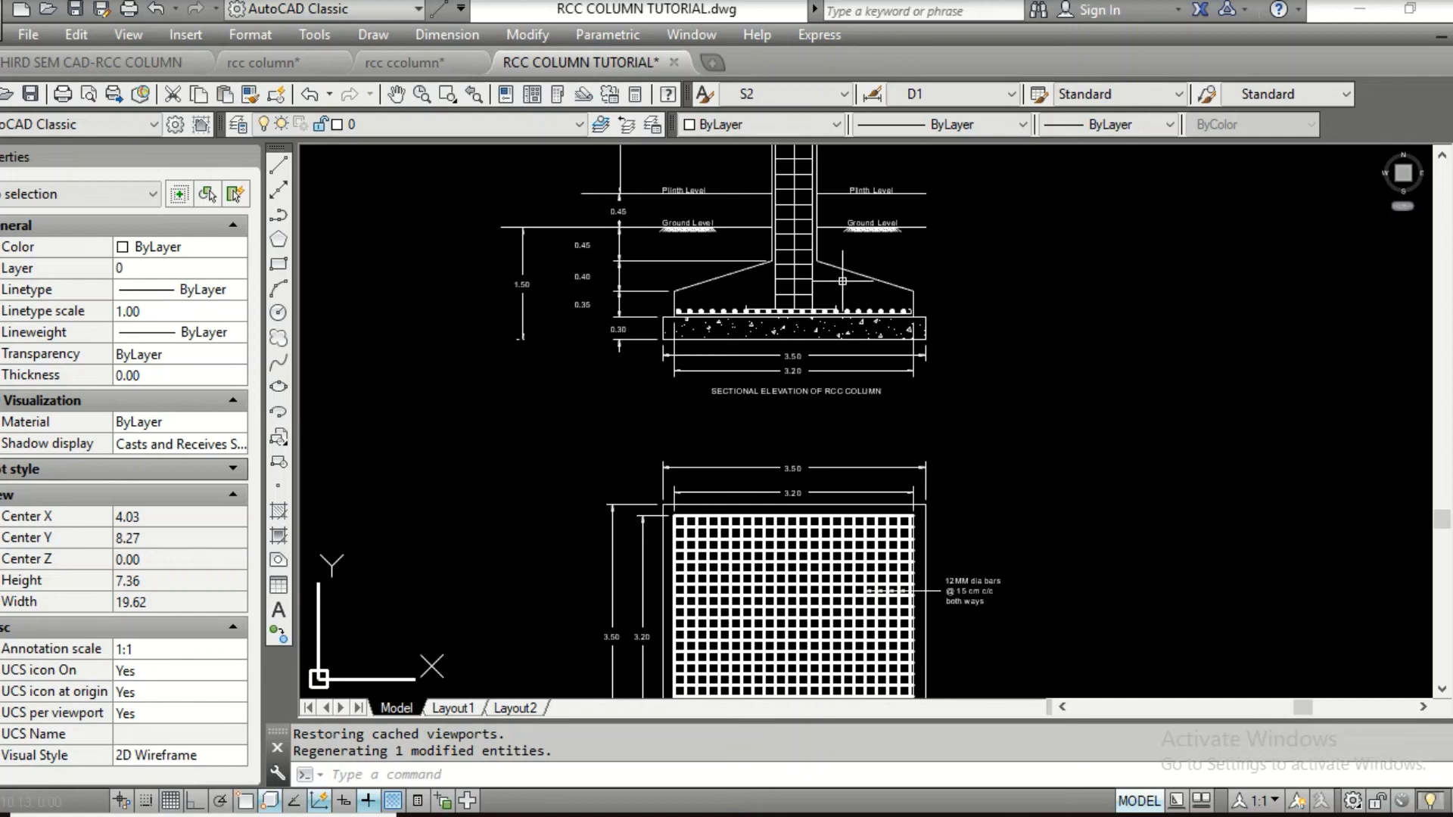
middle_click_drag(895, 424, 888, 287)
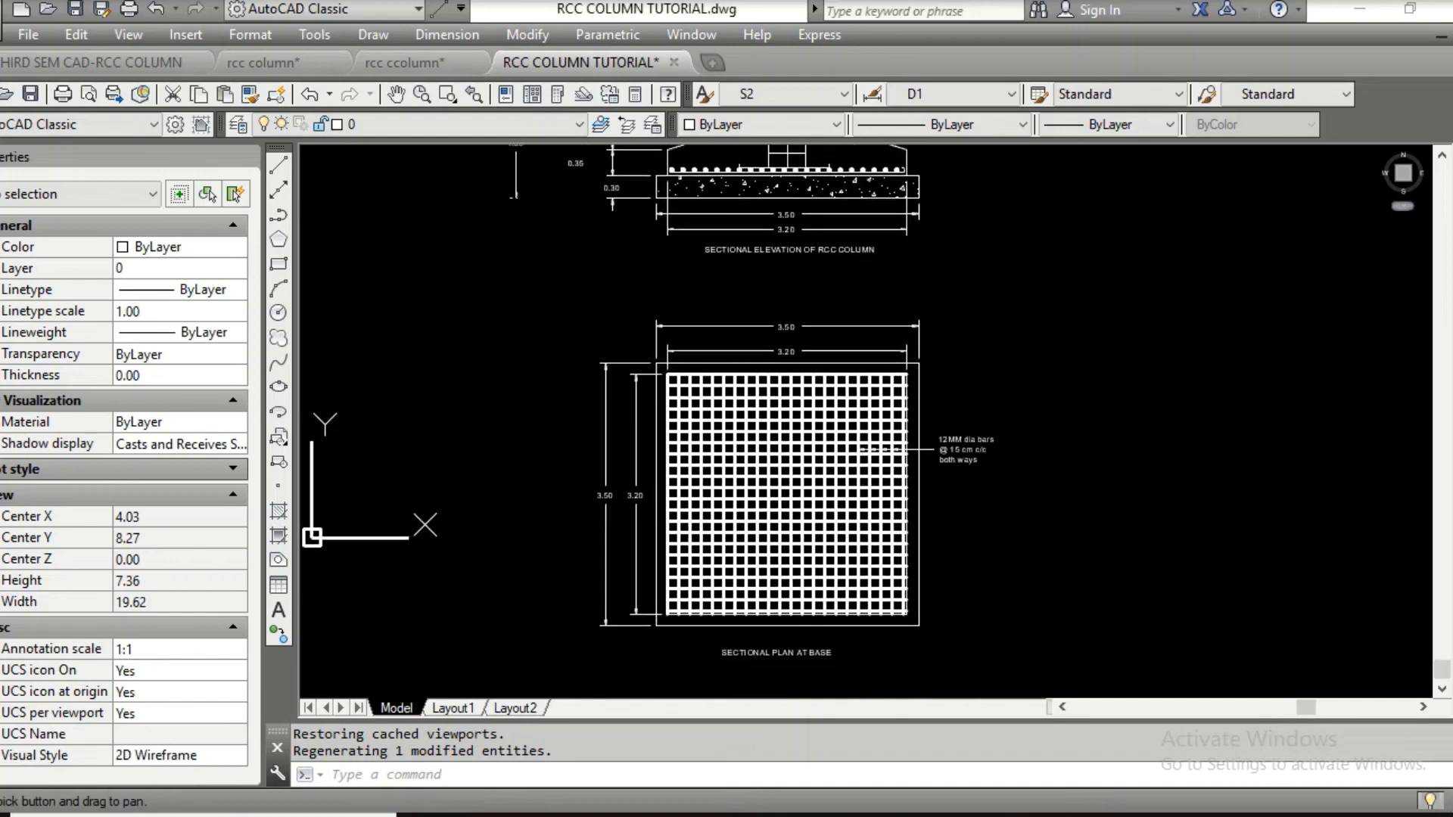